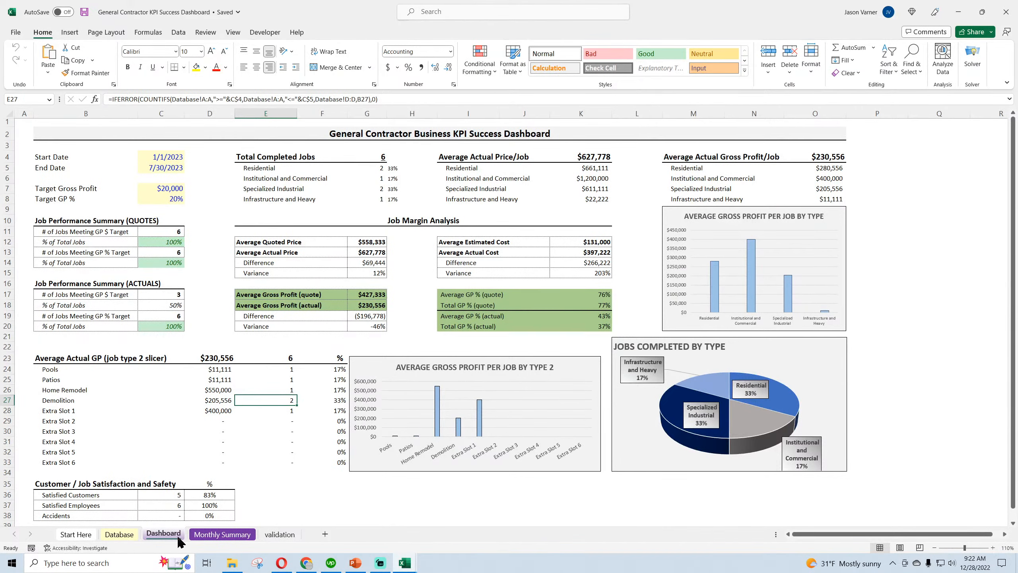
Open the validation sheet and review the four Job Type (1) entries from Residential to Infrastructure and Heavy
{"action": "left_click", "coordinate": [279, 534]}
{"action": "left_click", "coordinate": [72, 133]}
{"action": "left_click", "coordinate": [66, 141]}
{"action": "left_click", "coordinate": [66, 149]}
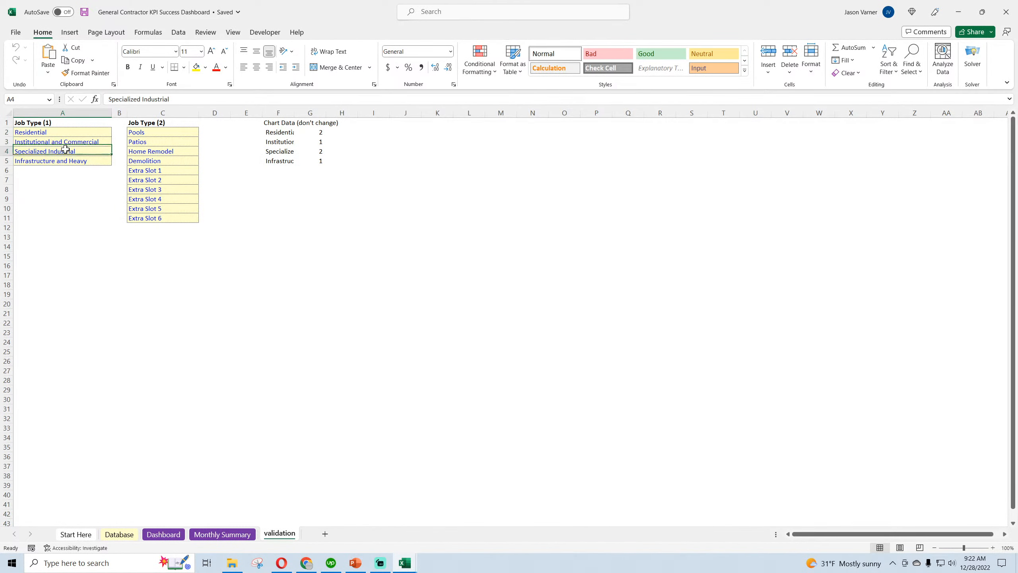
{"action": "left_click", "coordinate": [67, 159]}
{"action": "left_click", "coordinate": [62, 133]}
{"action": "left_click", "coordinate": [62, 142]}
{"action": "left_click", "coordinate": [63, 150]}
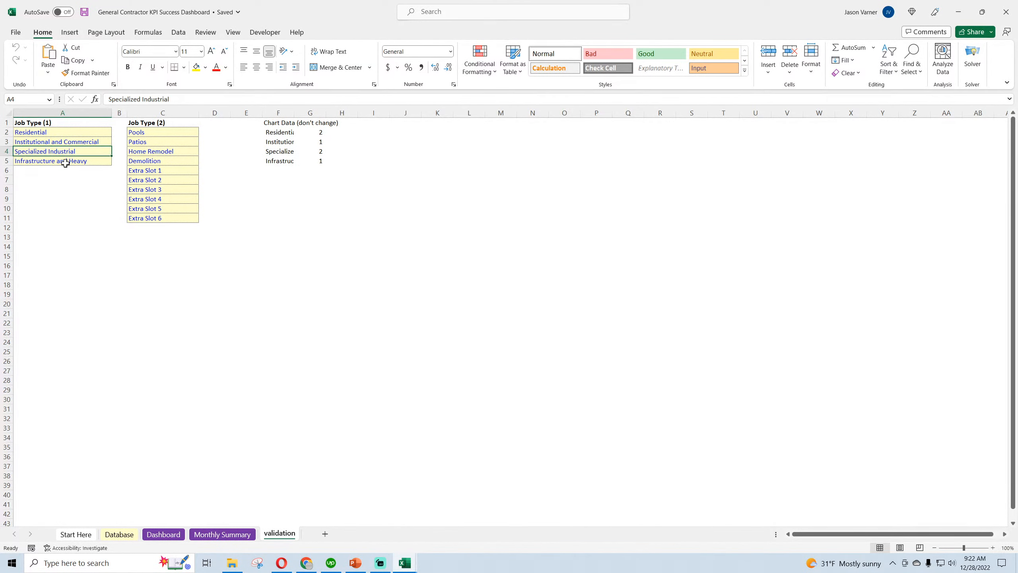
{"action": "left_click", "coordinate": [65, 161]}
Examine the Job Type (2) entries on the validation sheet and compare them with the Job Type (1) list
{"action": "left_click", "coordinate": [159, 134]}
{"action": "left_click", "coordinate": [158, 143]}
{"action": "left_click", "coordinate": [153, 176]}
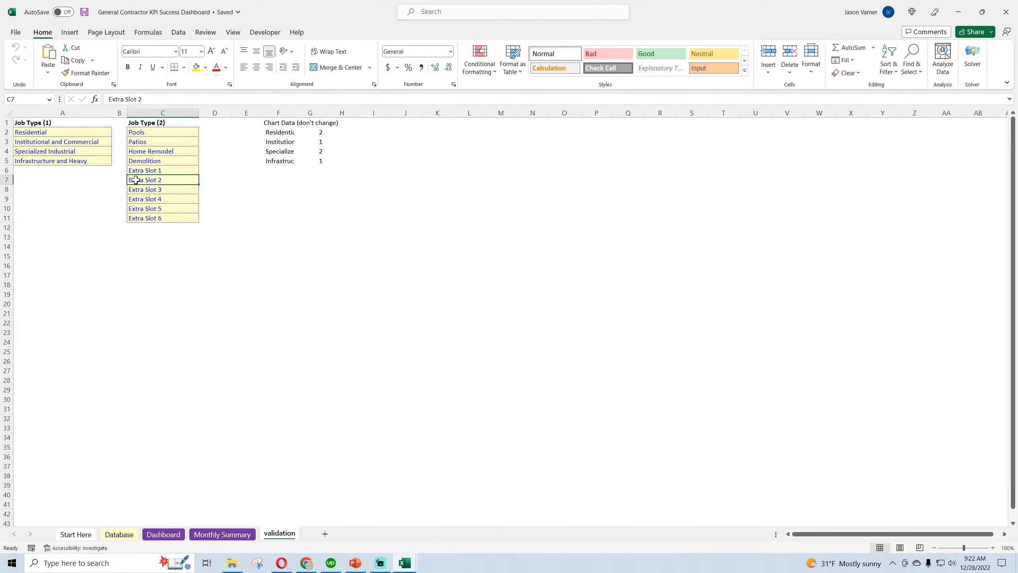
{"action": "left_click", "coordinate": [86, 133]}
{"action": "left_click", "coordinate": [154, 133]}
{"action": "left_click", "coordinate": [148, 152]}
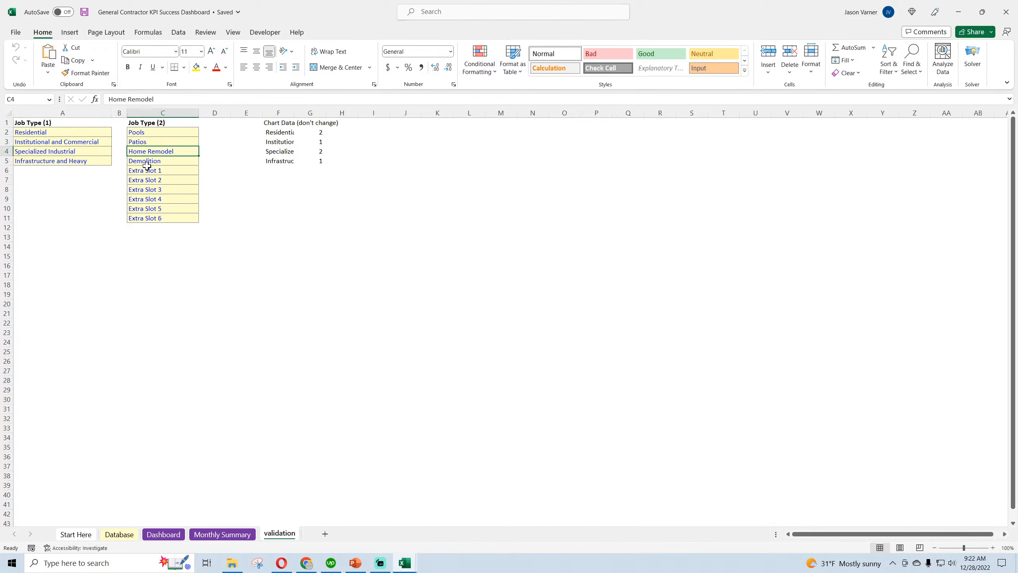
{"action": "left_click", "coordinate": [147, 171]}
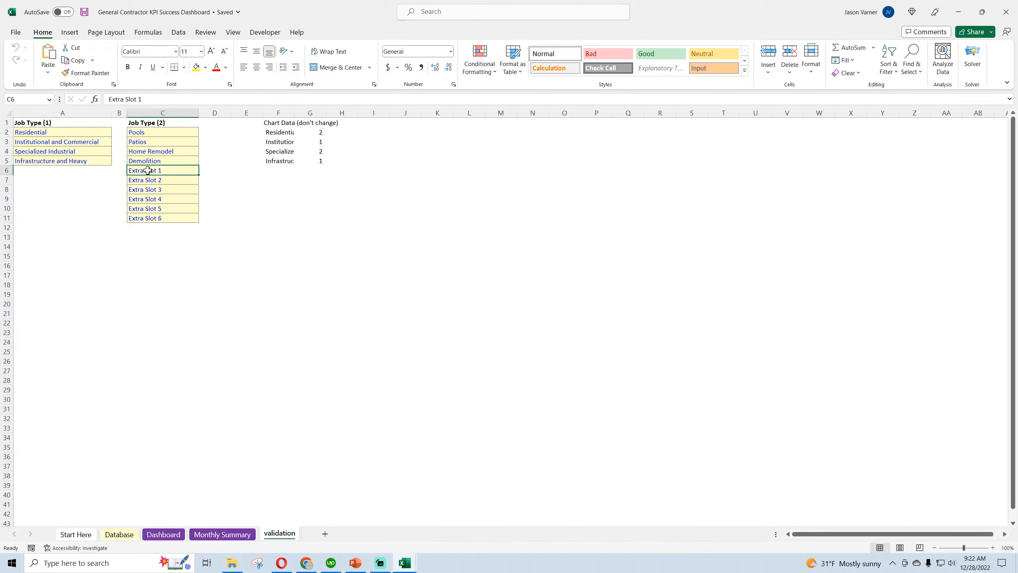
{"action": "left_click", "coordinate": [76, 131]}
{"action": "left_click", "coordinate": [73, 141]}
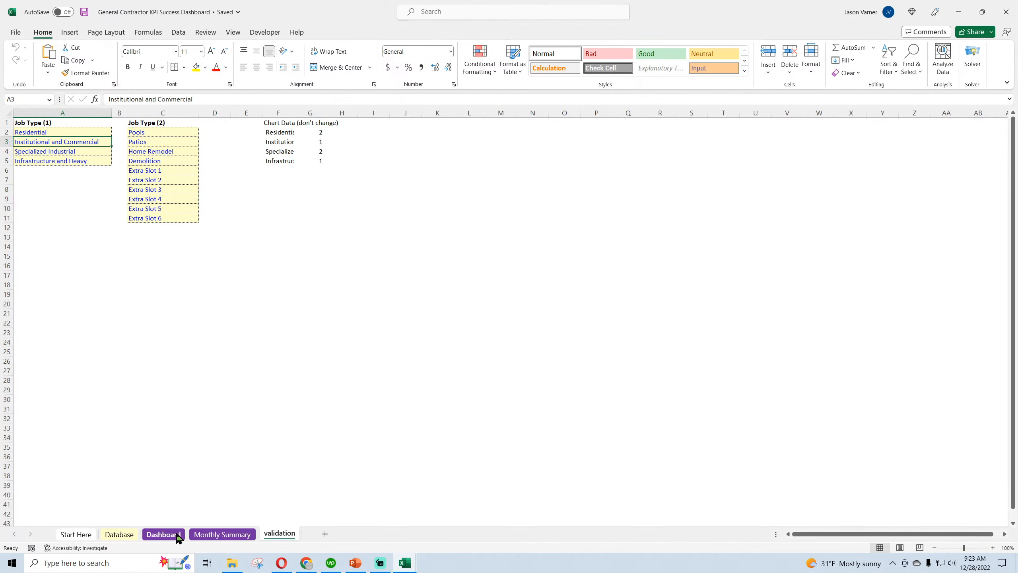
Return to the Dashboard sheet and inspect the Jobs Completed by Type pie chart and the End Date cell
{"action": "left_click", "coordinate": [159, 534]}
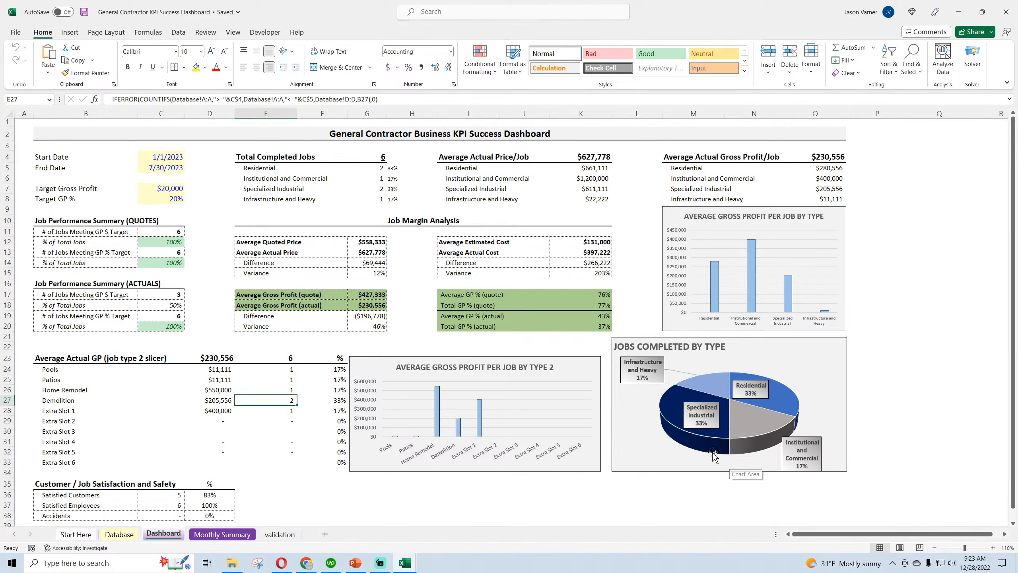
{"action": "mouse_move", "coordinate": [711, 452]}
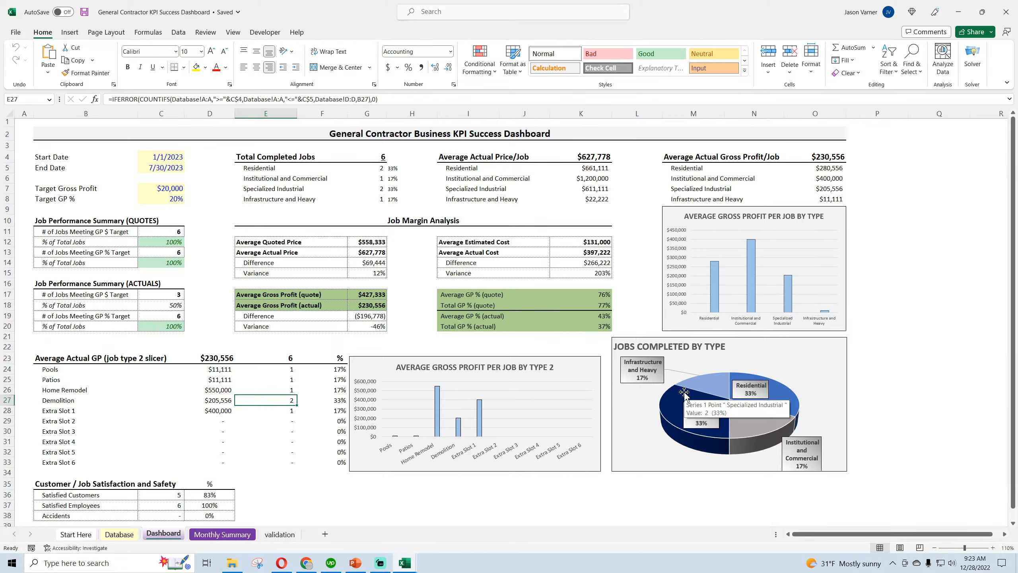
{"action": "left_click", "coordinate": [175, 168]}
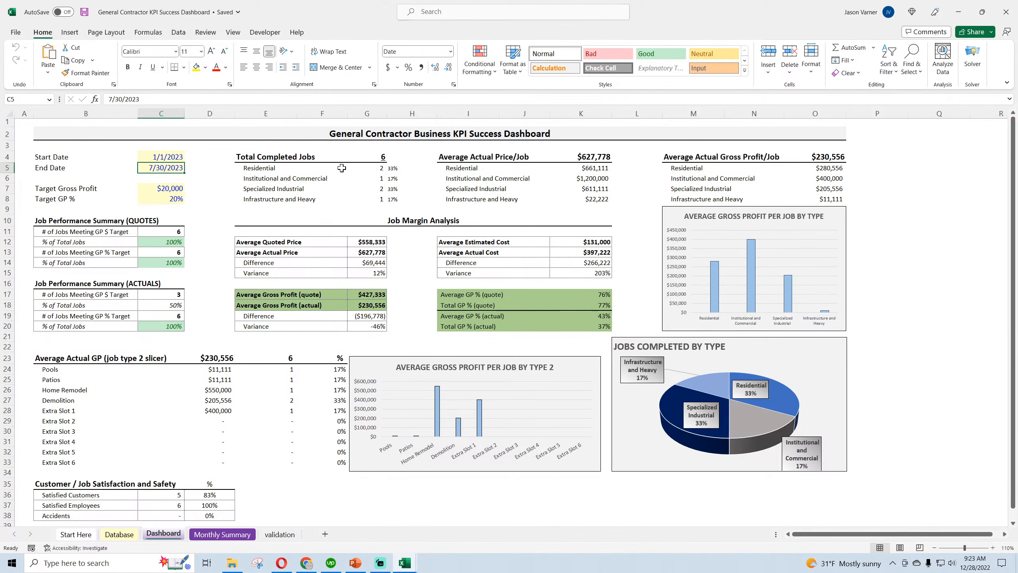
Switch to the Sales Pipeline Funnel and Gauges workbook to view its dashboard
{"action": "left_click", "coordinate": [366, 494]}
{"action": "mouse_move", "coordinate": [404, 564]}
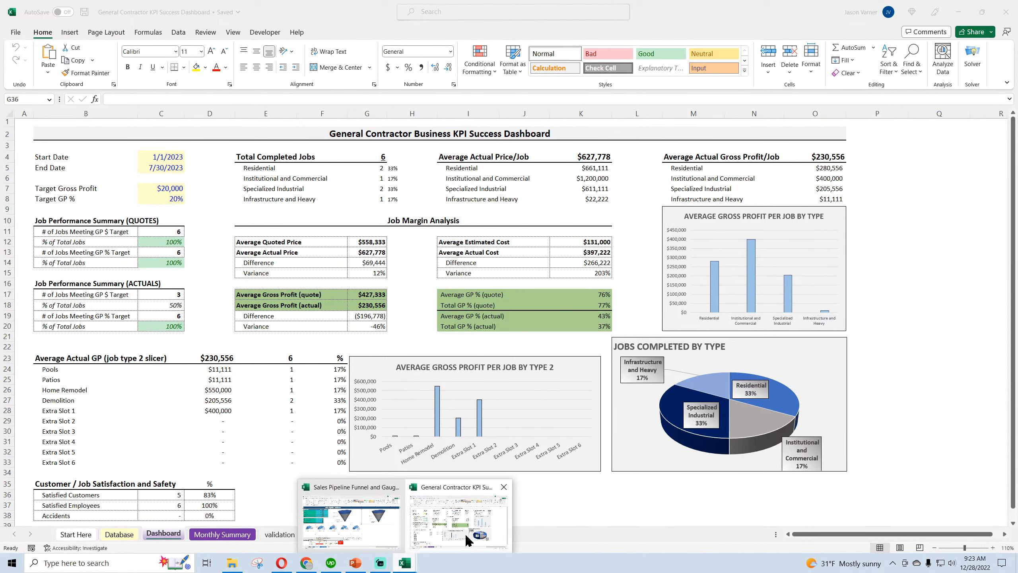
{"action": "left_click", "coordinate": [409, 530]}
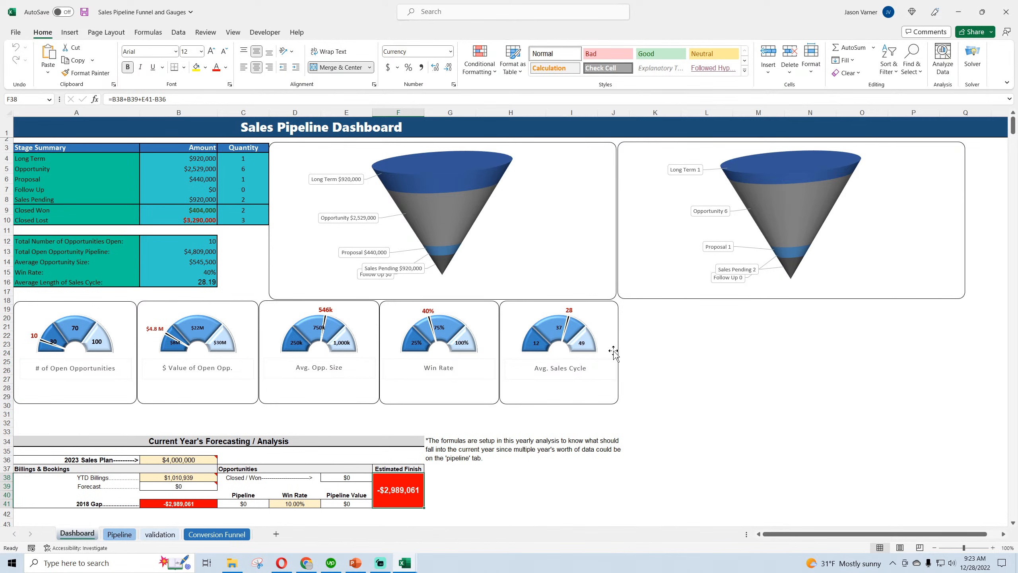
Switch to Chrome and open the Accounting templates page on the SmartHelping website
{"action": "left_click", "coordinate": [307, 566]}
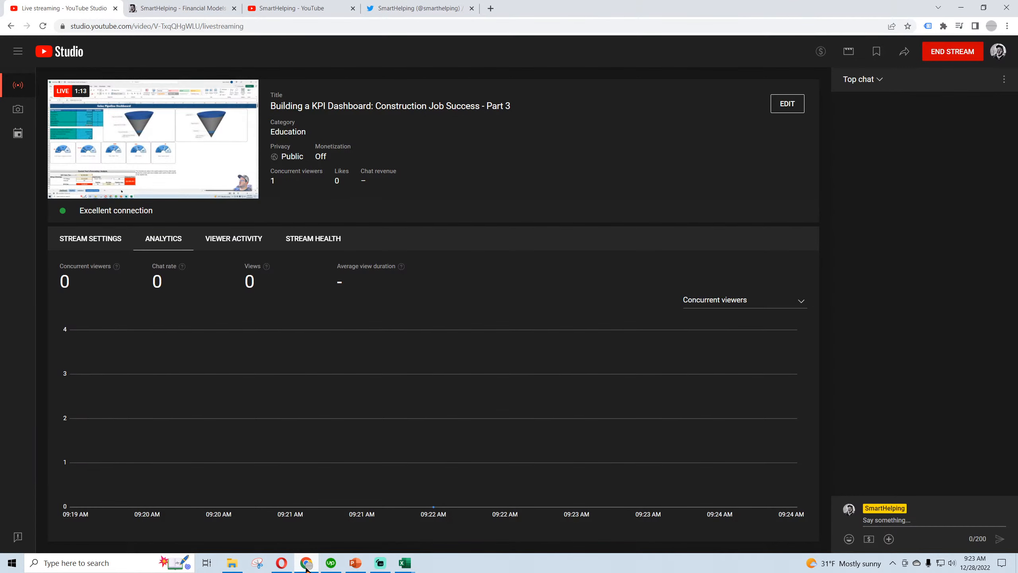
{"action": "left_click", "coordinate": [195, 12]}
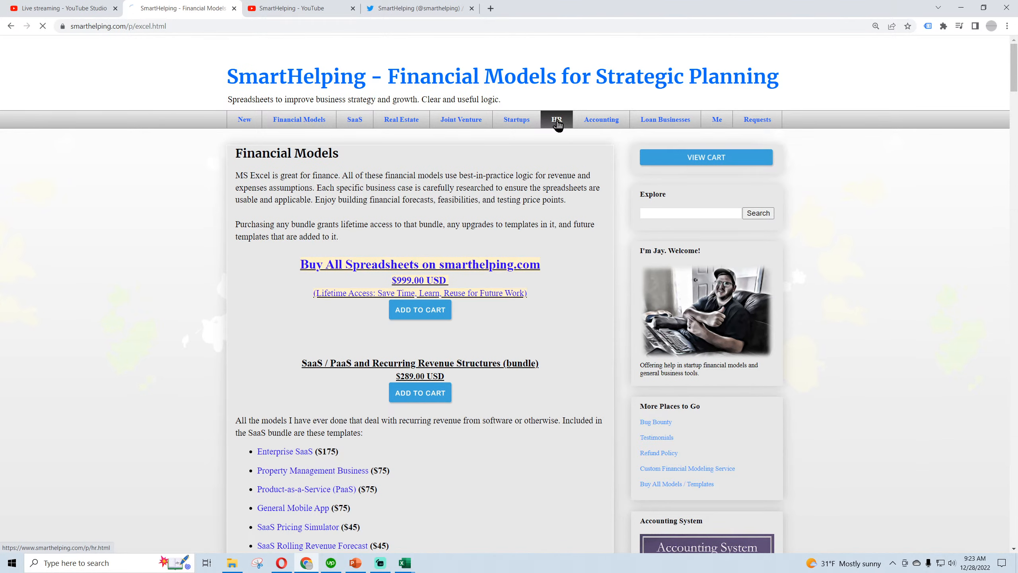
{"action": "left_click", "coordinate": [596, 127]}
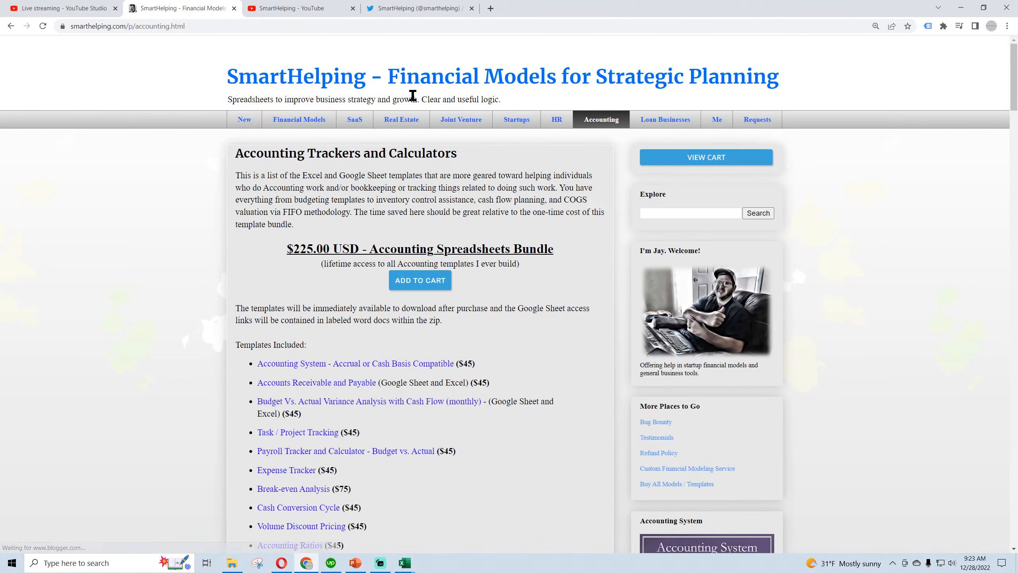
Open the Sales Pipeline / CRM Templates page and look over the spreadsheets in that bundle
{"action": "scroll", "coordinate": [549, 365], "scroll_direction": "down", "scroll_amount": 15}
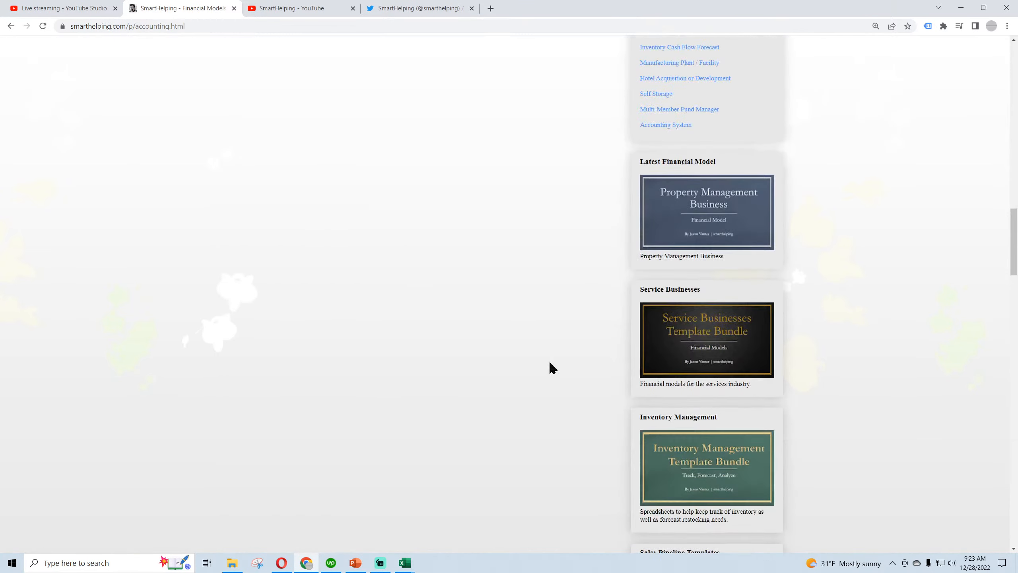
{"action": "scroll", "coordinate": [552, 367], "scroll_direction": "down", "scroll_amount": 5}
{"action": "left_click", "coordinate": [708, 421]}
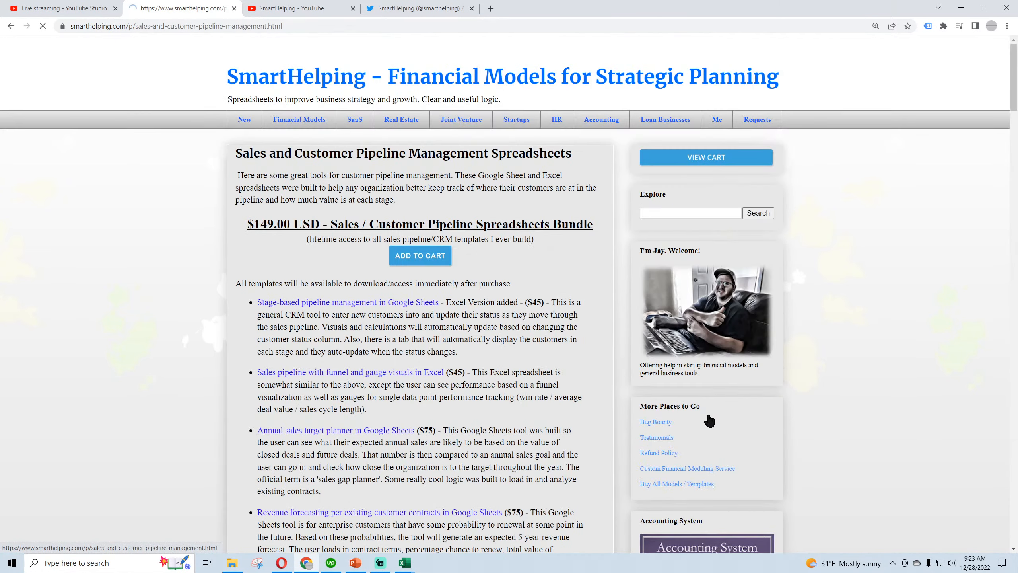
{"action": "scroll", "coordinate": [285, 237], "scroll_direction": "down", "scroll_amount": 8}
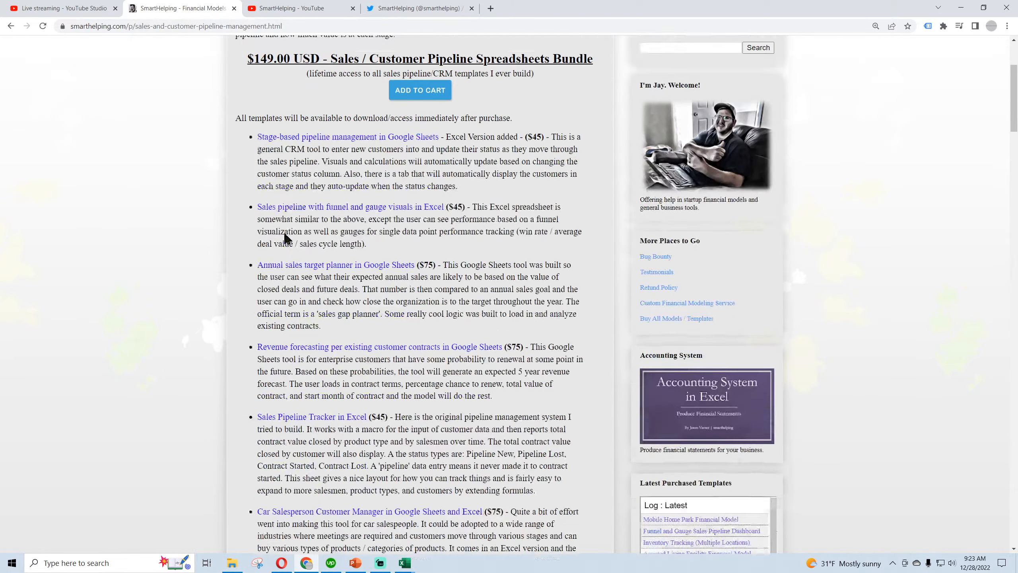
{"action": "scroll", "coordinate": [292, 282], "scroll_direction": "up", "scroll_amount": 8}
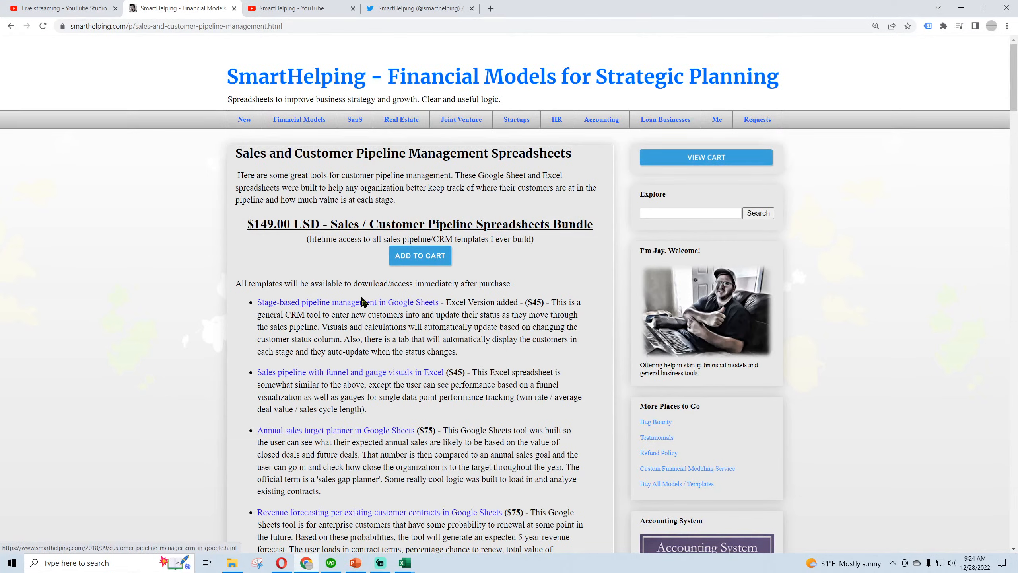
Open the Financial Models page and highlight the Buy All Spreadsheets offer and its lifetime access line
{"action": "left_click", "coordinate": [315, 125]}
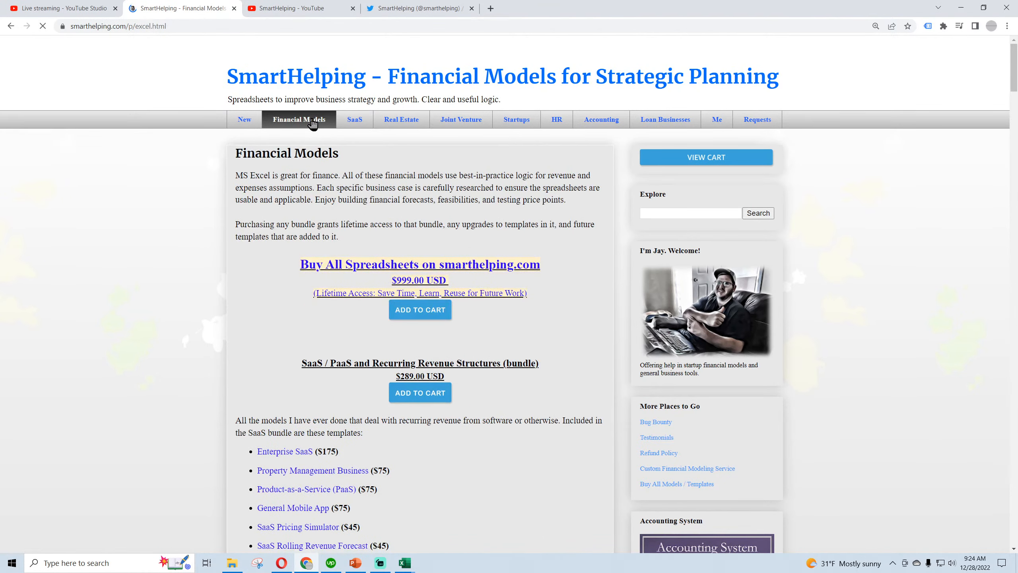
{"action": "left_click_drag", "start_coordinate": [301, 263], "coordinate": [458, 282]}
{"action": "left_click", "coordinate": [419, 280]}
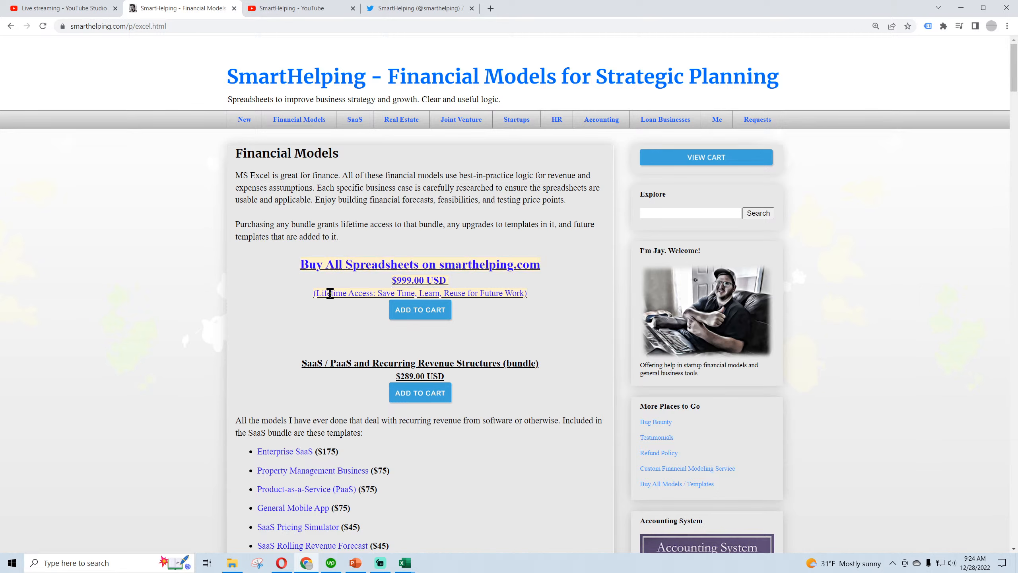
{"action": "left_click_drag", "start_coordinate": [317, 294], "coordinate": [523, 291]}
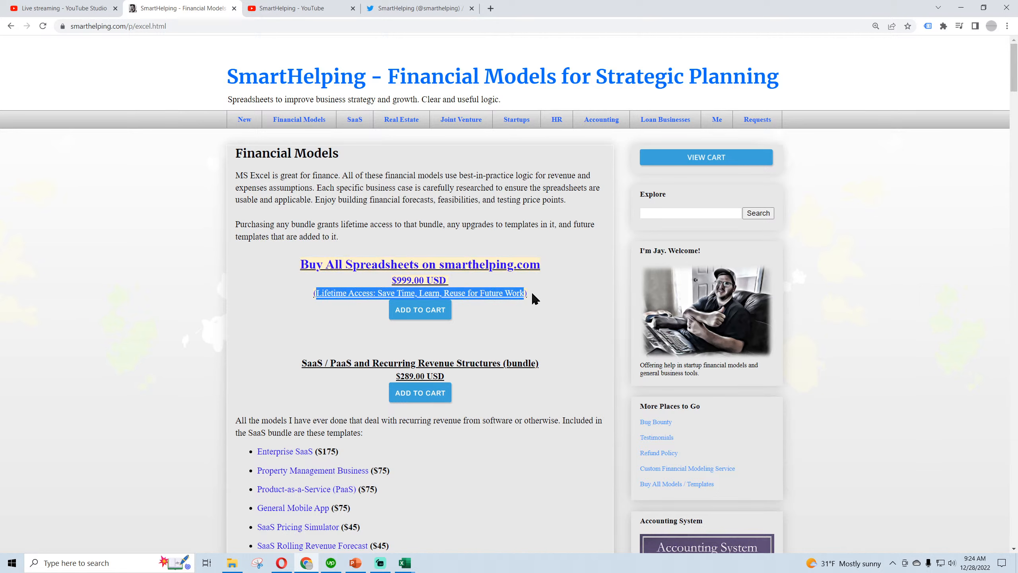
{"action": "left_click", "coordinate": [525, 293]}
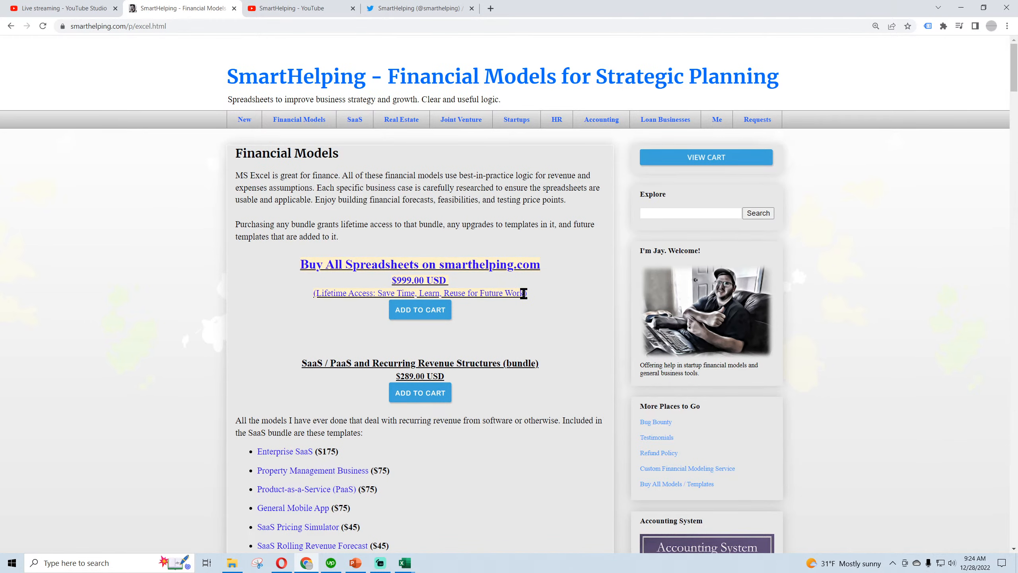
Browse the SaaS, real estate, industry-specific, joint venture and accounting bundles on the Financial Models page
{"action": "scroll", "coordinate": [280, 313], "scroll_direction": "down", "scroll_amount": 3}
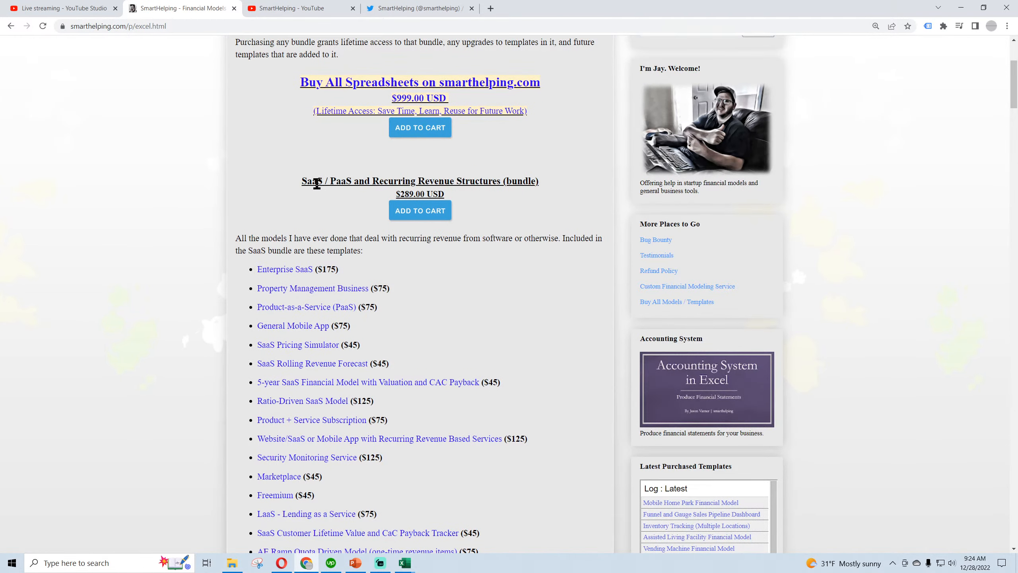
{"action": "left_click_drag", "start_coordinate": [316, 184], "coordinate": [375, 180]}
{"action": "left_click", "coordinate": [377, 180]}
{"action": "scroll", "coordinate": [273, 317], "scroll_direction": "down", "scroll_amount": 9}
{"action": "scroll", "coordinate": [289, 303], "scroll_direction": "down", "scroll_amount": 8}
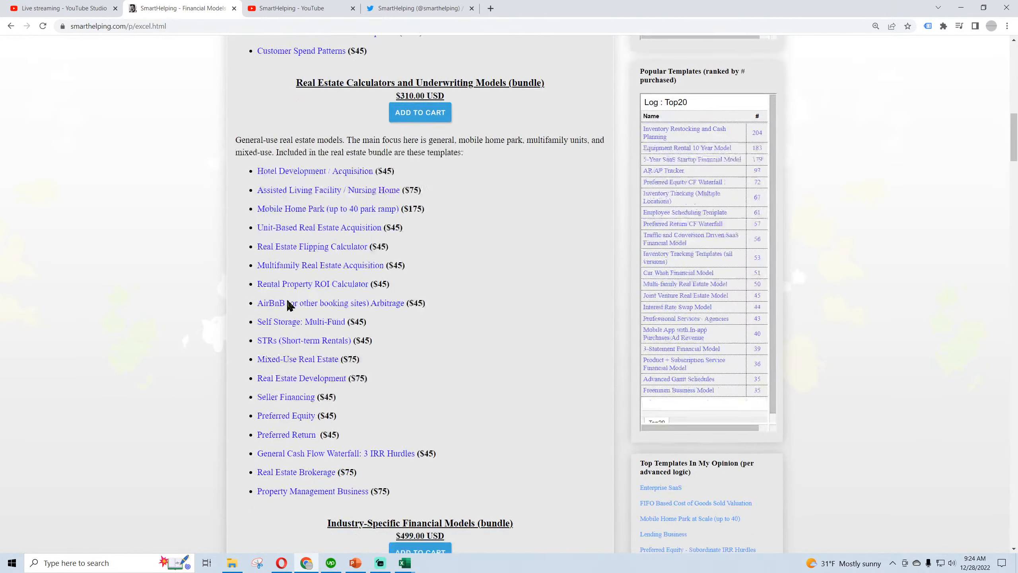
{"action": "scroll", "coordinate": [287, 301], "scroll_direction": "down", "scroll_amount": 4}
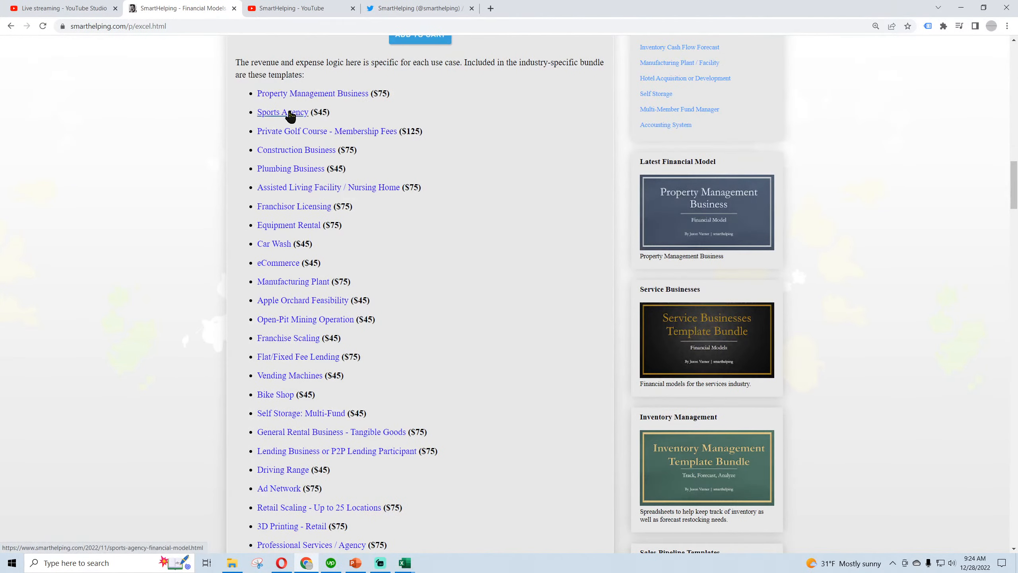
{"action": "scroll", "coordinate": [287, 245], "scroll_direction": "down", "scroll_amount": 4}
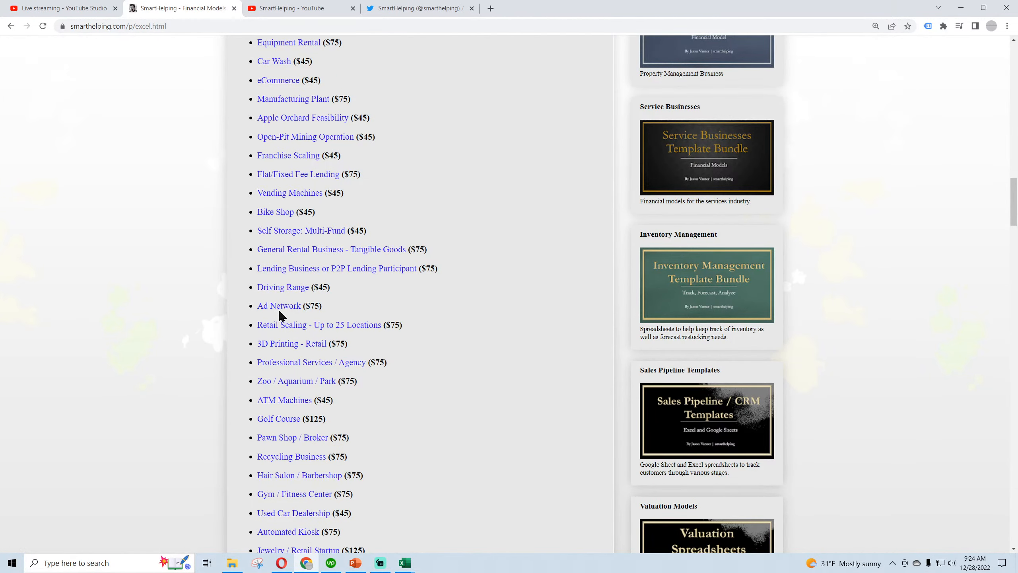
{"action": "scroll", "coordinate": [279, 313], "scroll_direction": "down", "scroll_amount": 12}
{"action": "scroll", "coordinate": [279, 312], "scroll_direction": "down", "scroll_amount": 4}
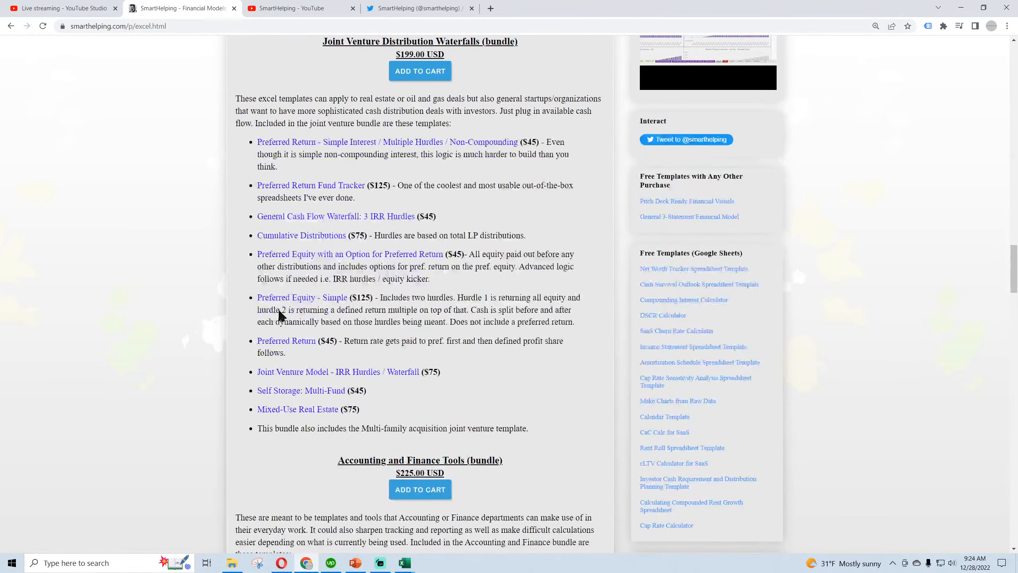
{"action": "scroll", "coordinate": [352, 331], "scroll_direction": "down", "scroll_amount": 8}
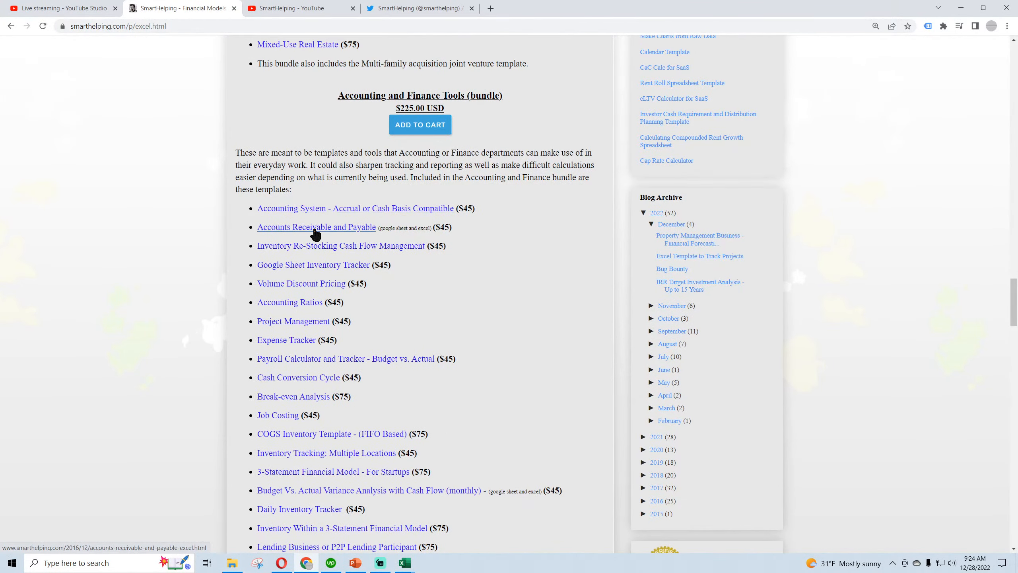
{"action": "scroll", "coordinate": [303, 330], "scroll_direction": "down", "scroll_amount": 4}
{"action": "scroll", "coordinate": [305, 341], "scroll_direction": "up", "scroll_amount": 10}
{"action": "scroll", "coordinate": [314, 366], "scroll_direction": "up", "scroll_amount": 16}
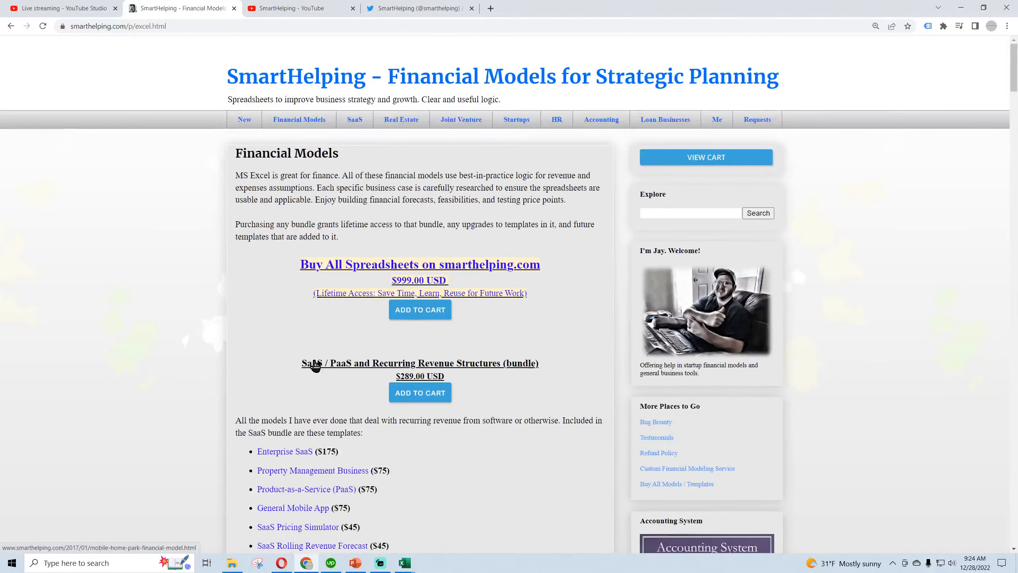
Look through the templates listed in the SaaS / PaaS and Recurring Revenue Structures bundle again
{"action": "scroll", "coordinate": [293, 313], "scroll_direction": "down", "scroll_amount": 4}
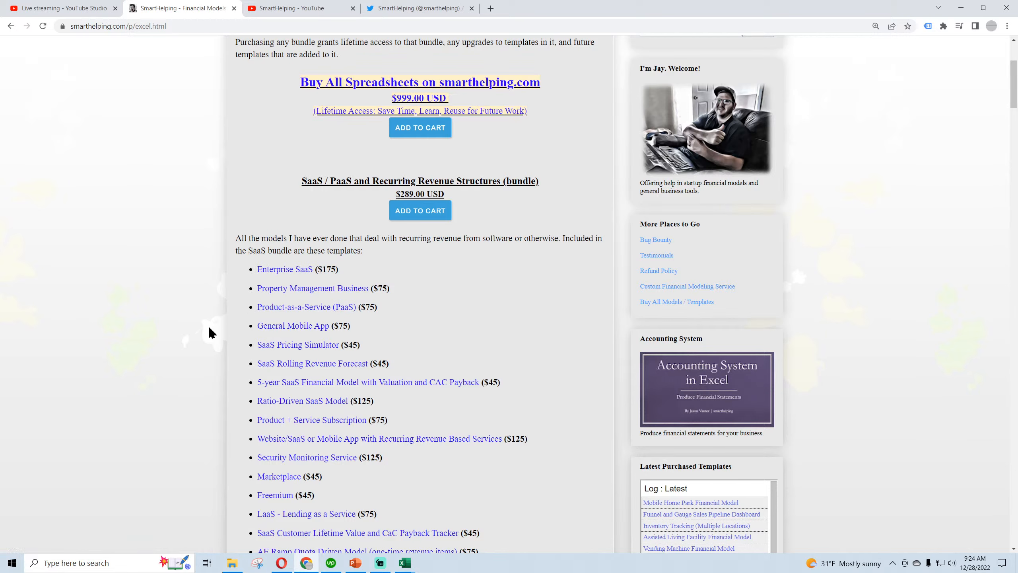
{"action": "scroll", "coordinate": [325, 401], "scroll_direction": "down", "scroll_amount": 4}
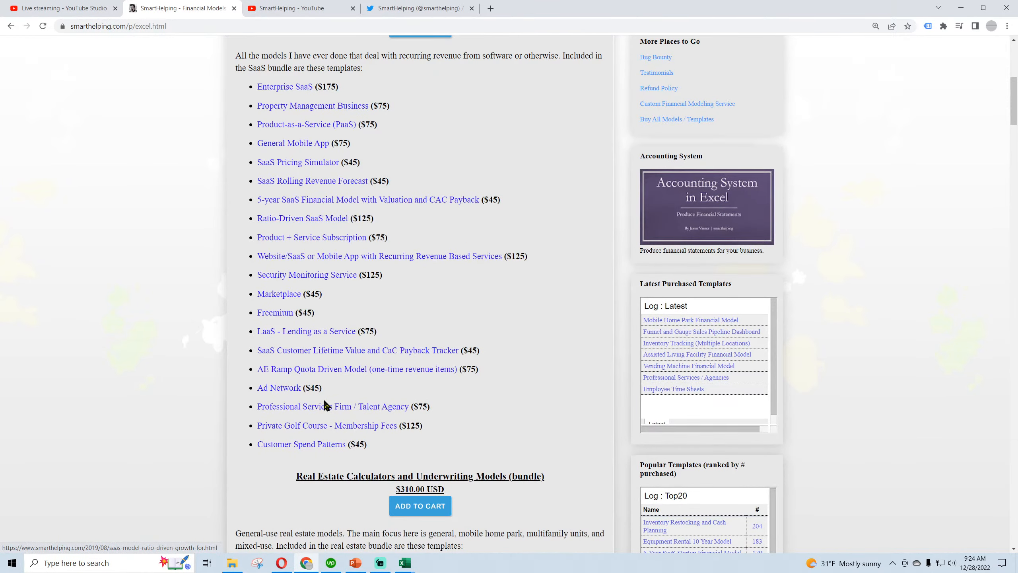
{"action": "scroll", "coordinate": [326, 404], "scroll_direction": "up", "scroll_amount": 4}
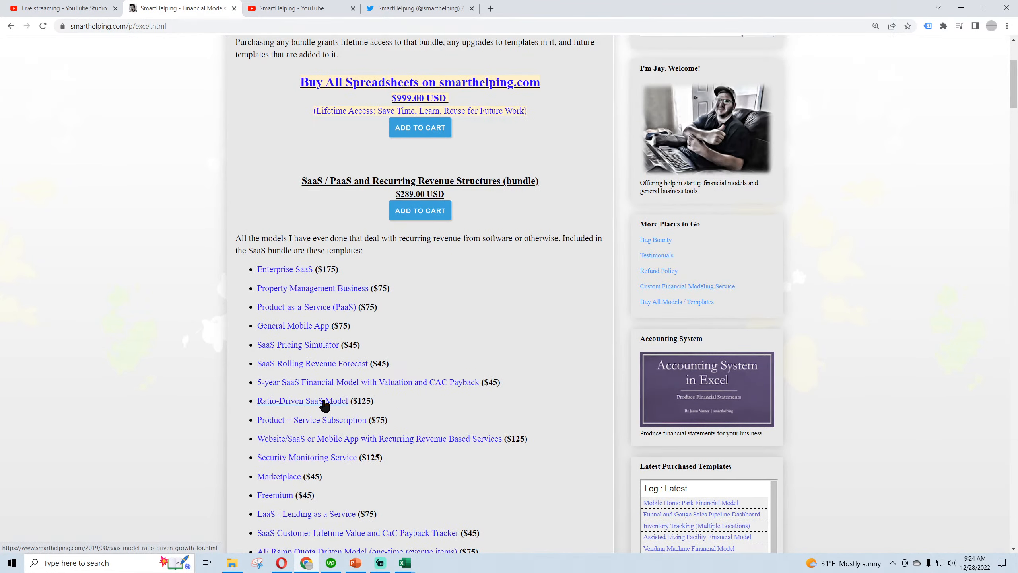
{"action": "scroll", "coordinate": [325, 405], "scroll_direction": "up", "scroll_amount": 4}
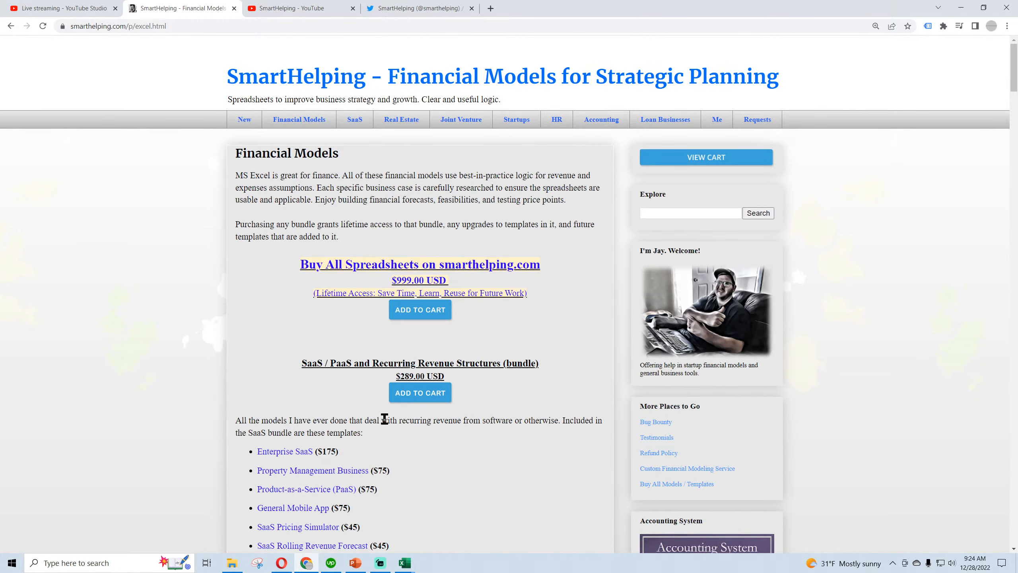
Reload the SmartHelping YouTube channel and open the live stream "Building a KPI Dashboard: Construction Job Success - Part 3"
{"action": "left_click", "coordinate": [302, 12]}
{"action": "left_click", "coordinate": [43, 26]}
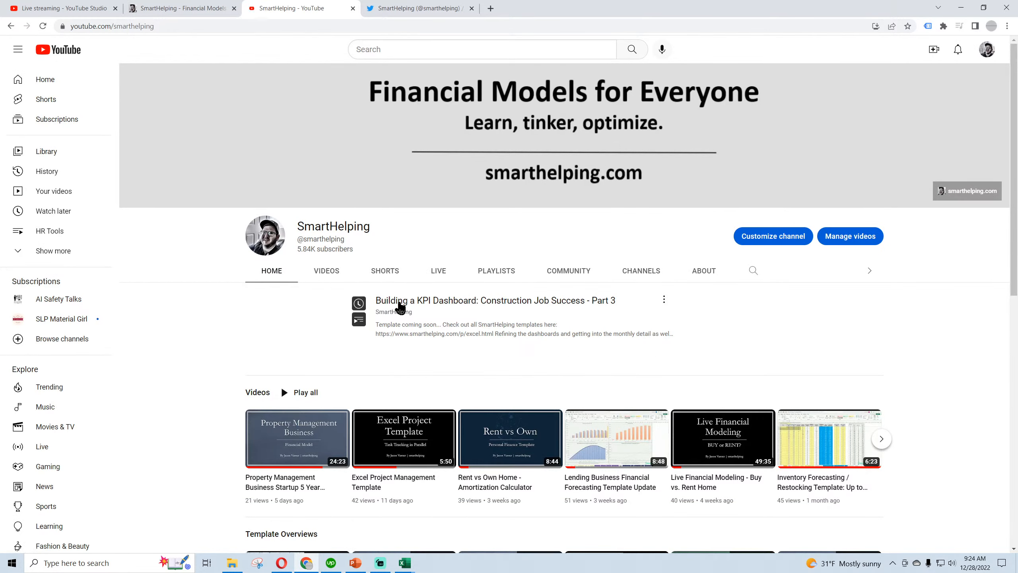
{"action": "left_click", "coordinate": [395, 300]}
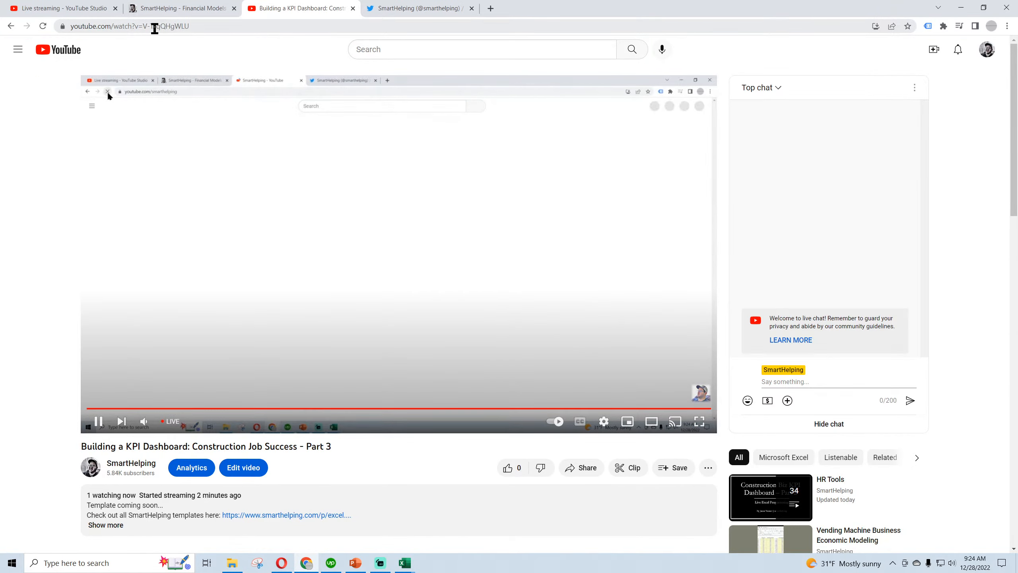
Copy the web address of the live stream page and close that page
{"action": "left_click", "coordinate": [154, 26]}
{"action": "key", "text": "ctrl+c"}
{"action": "right_click", "coordinate": [156, 27]}
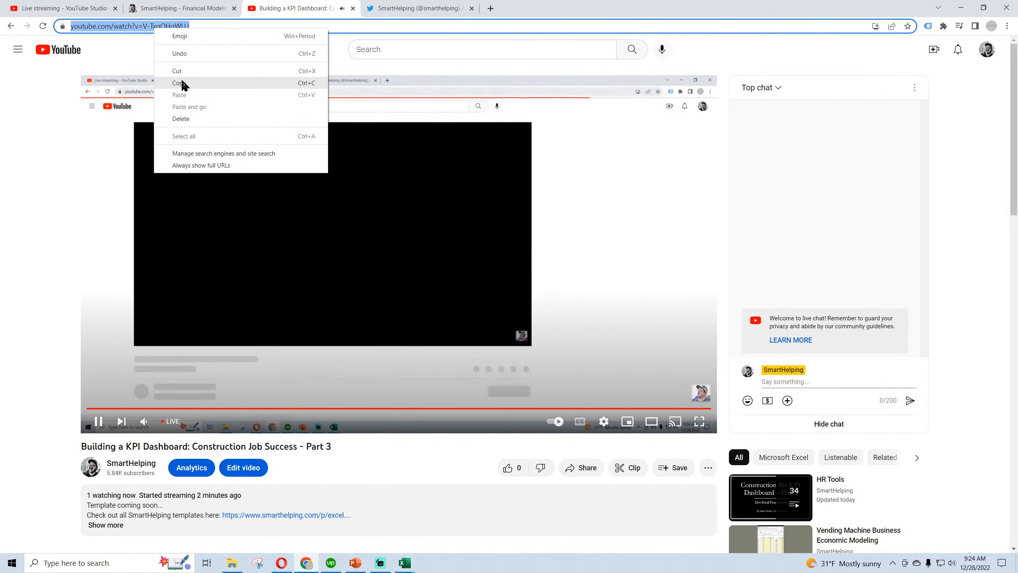
{"action": "left_click", "coordinate": [181, 82]}
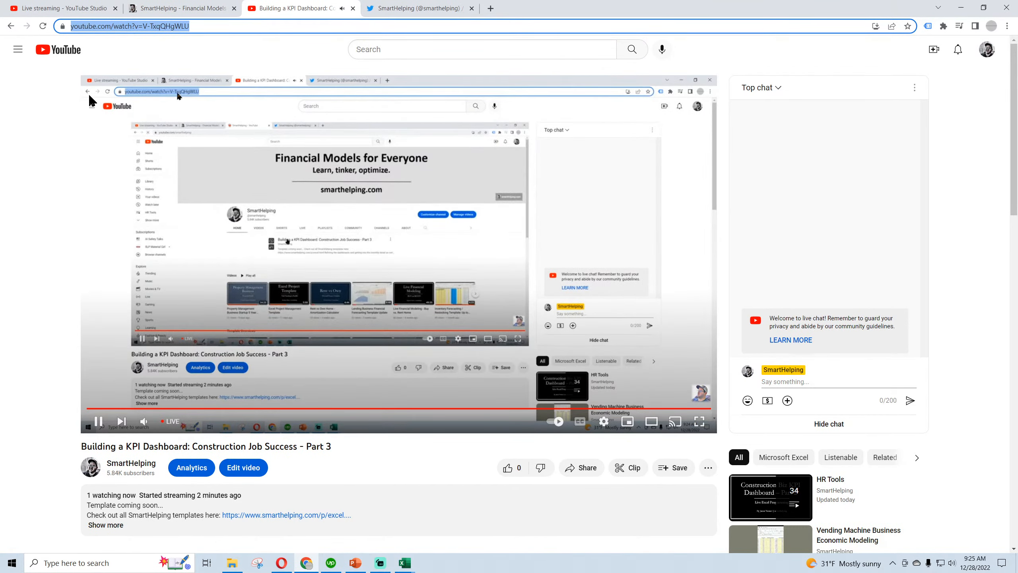
{"action": "left_click", "coordinate": [353, 8]}
Post a tweet reading "live dashboarding in Excel and G Sheets -" followed by the copied live stream link
{"action": "left_click", "coordinate": [252, 347]}
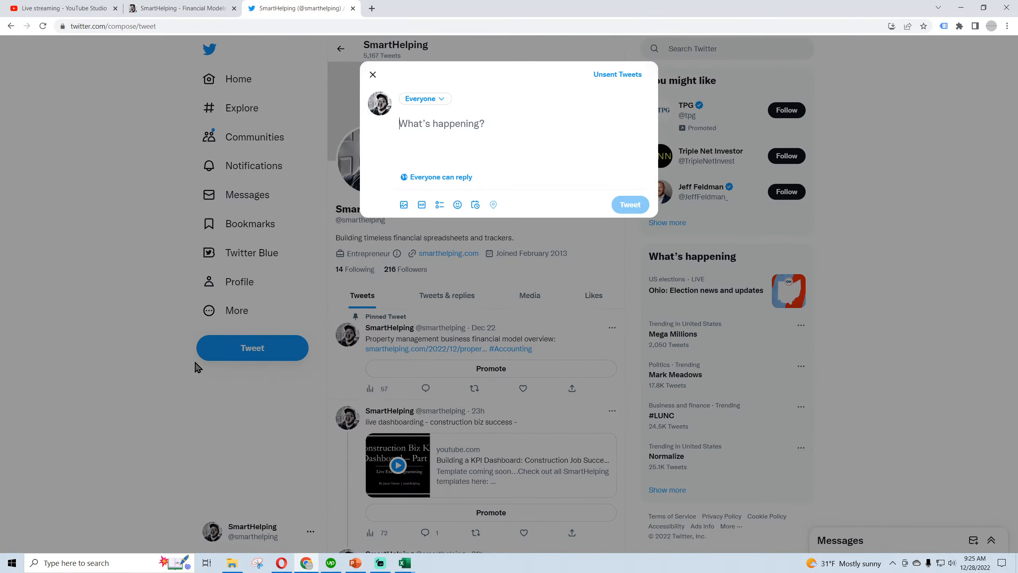
{"action": "type", "text": "live dashboardin"}
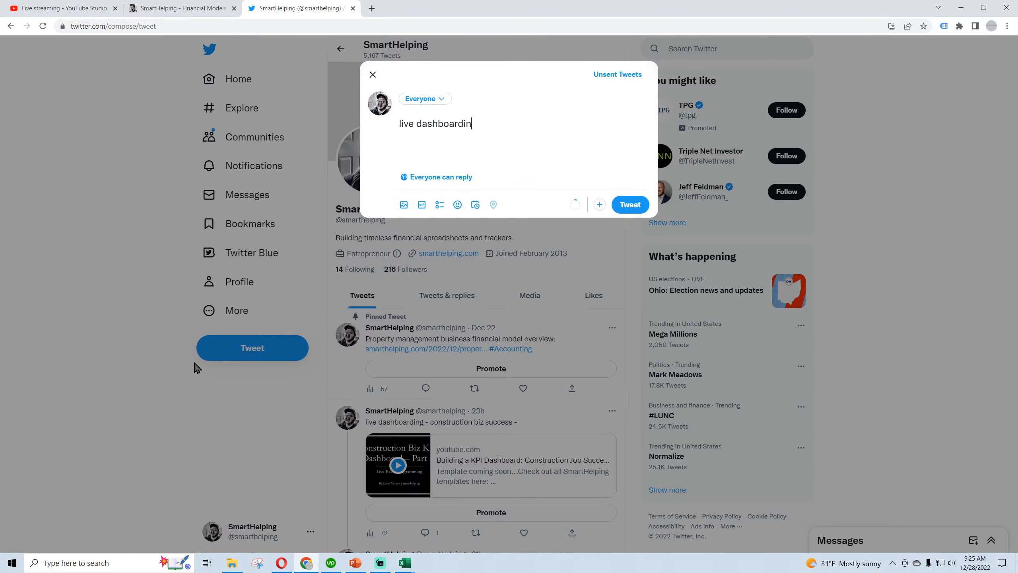
{"action": "type", "text": "g in Excel and G Sheets -"}
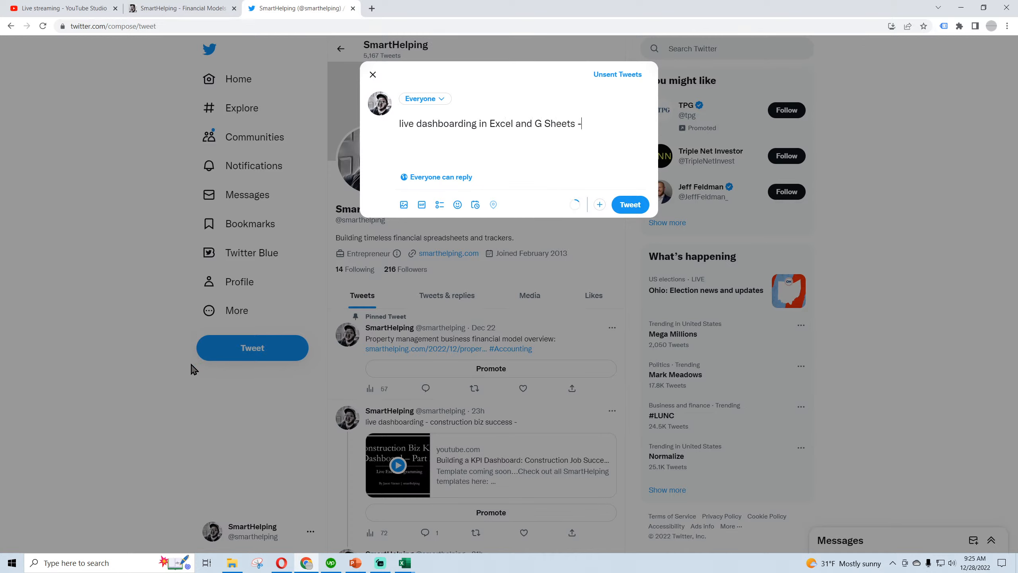
{"action": "key", "text": "ctrl+v"}
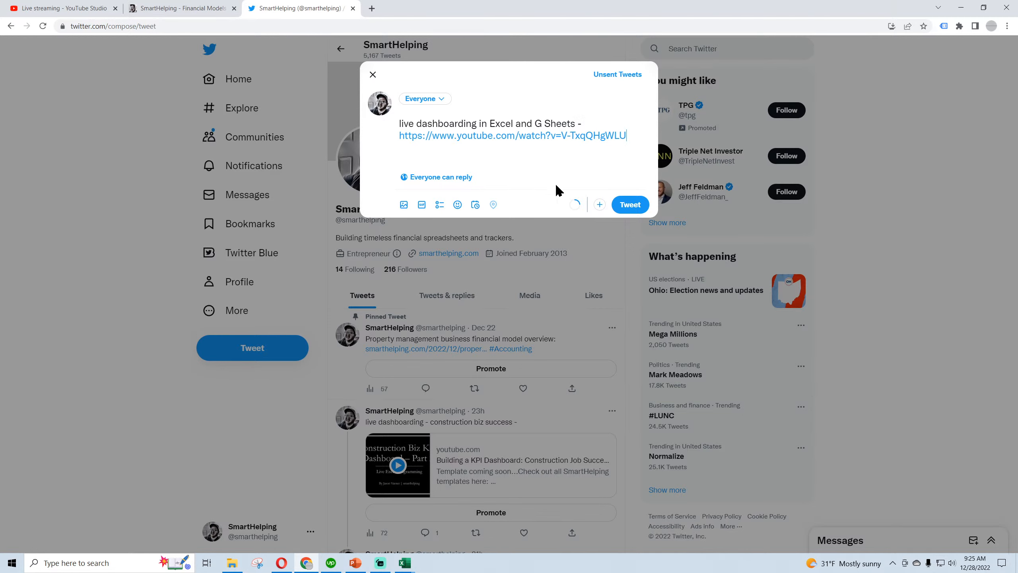
{"action": "left_click", "coordinate": [631, 205]}
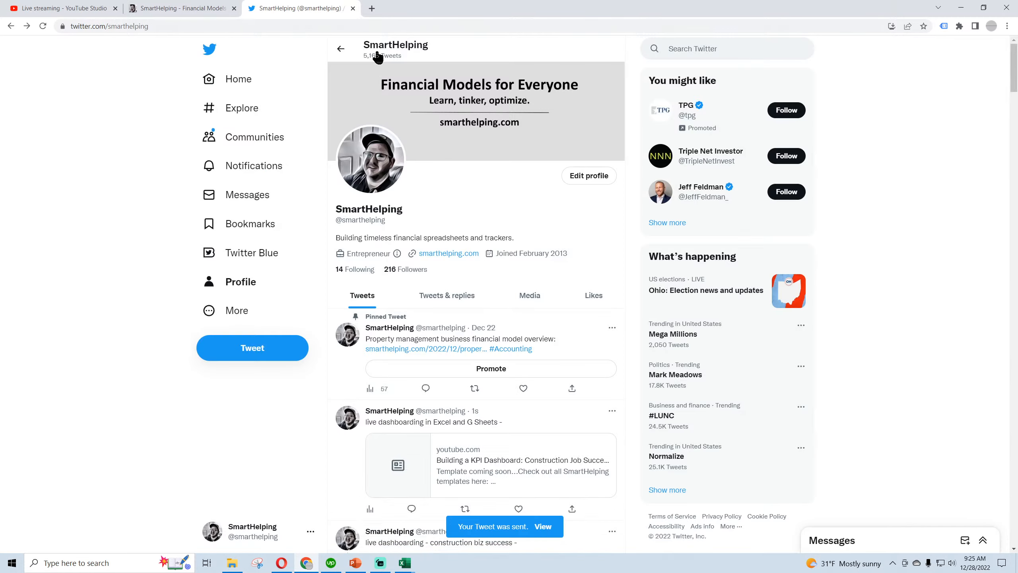
Switch to the General Contractor KPI Success Dashboard workbook in Excel and save it with the Dashboard sheet showing
{"action": "left_click", "coordinate": [180, 9]}
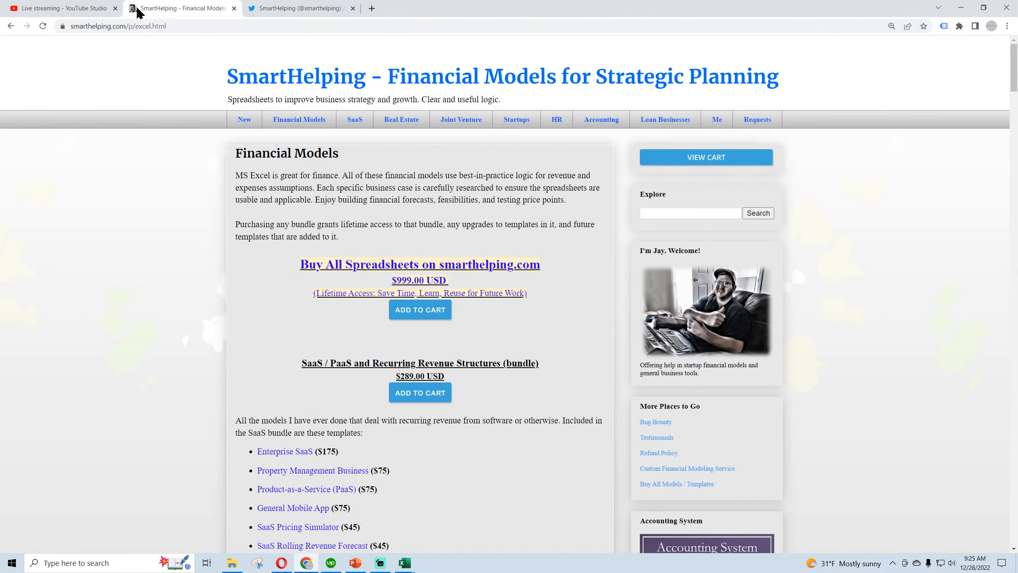
{"action": "left_click", "coordinate": [79, 10]}
{"action": "mouse_move", "coordinate": [413, 568]}
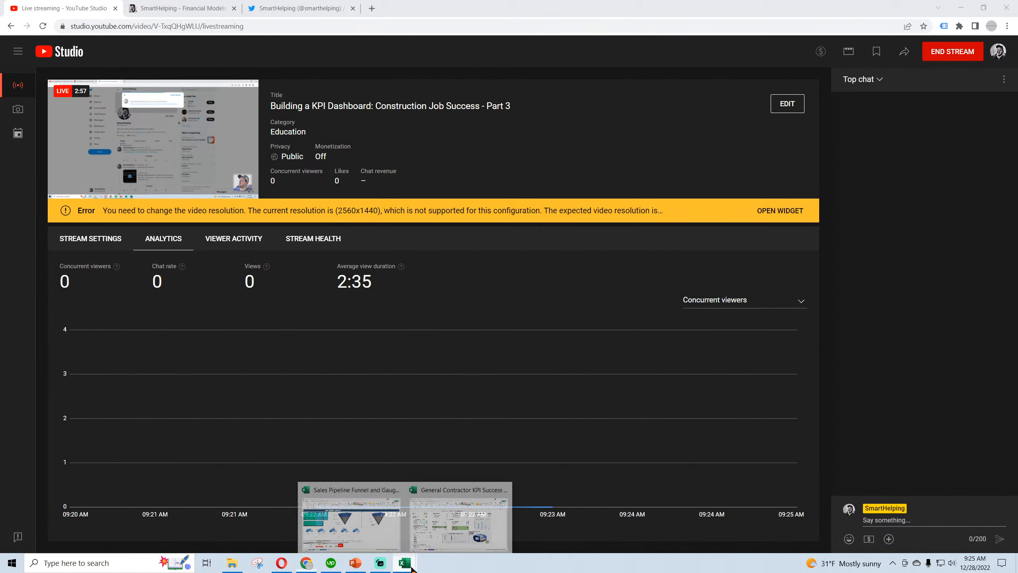
{"action": "left_click", "coordinate": [459, 521]}
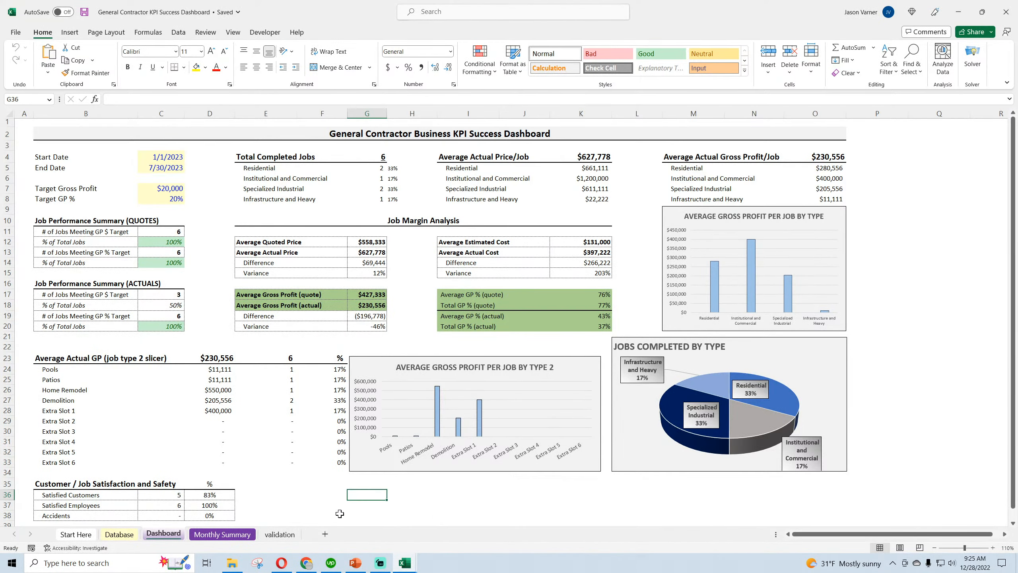
{"action": "left_click", "coordinate": [204, 537]}
{"action": "left_click", "coordinate": [161, 540]}
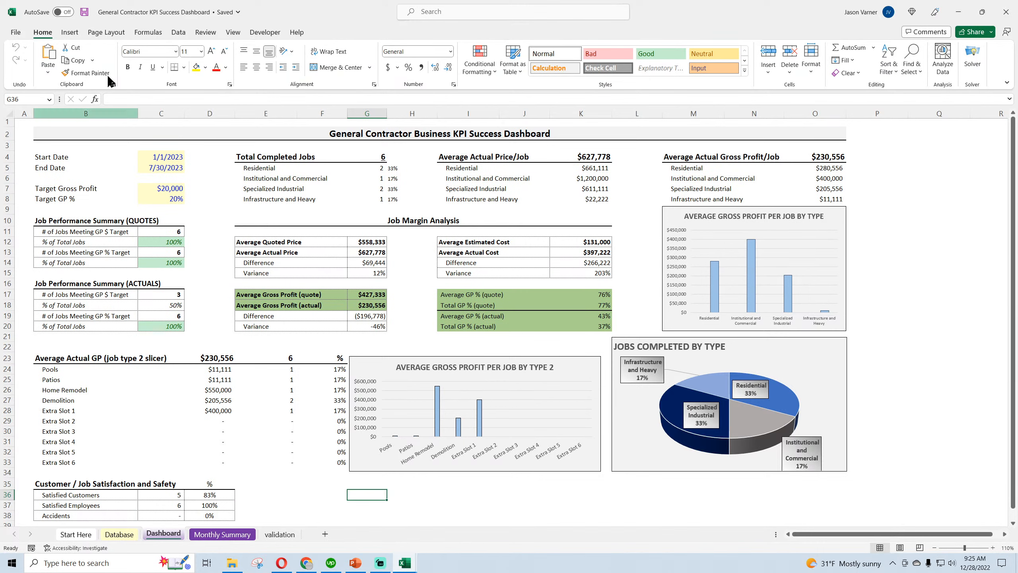
{"action": "left_click", "coordinate": [84, 13]}
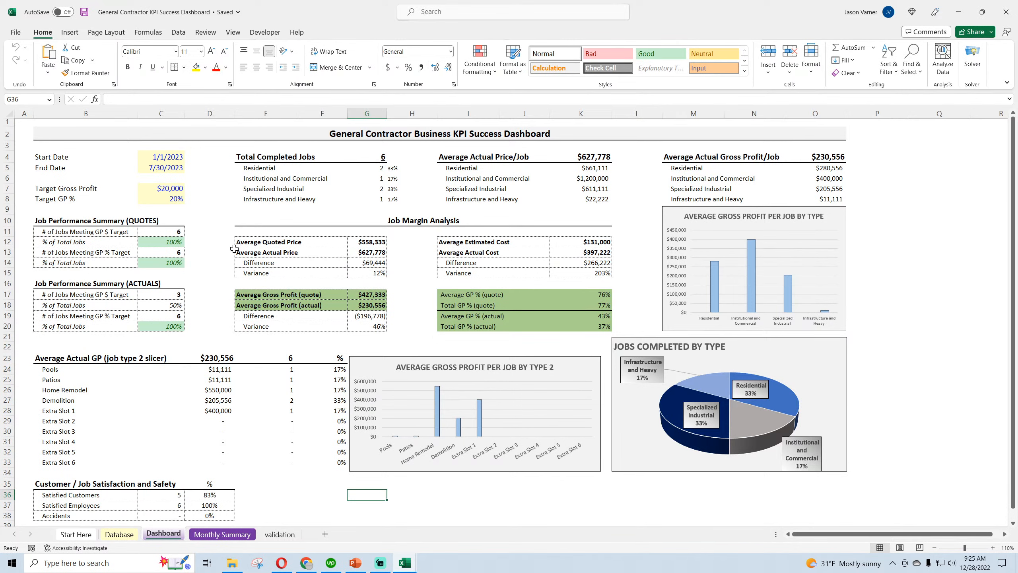
Examine the quoted job performance percentages, the average gross profit figures, and the Target Gross Profit and Target GP % inputs
{"action": "left_click", "coordinate": [174, 244]}
{"action": "left_click", "coordinate": [179, 263]}
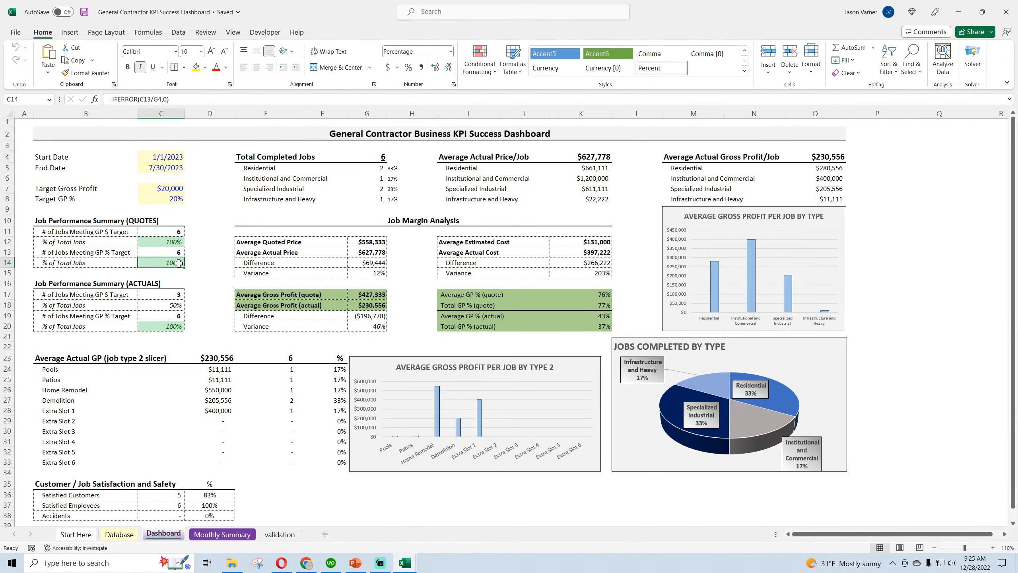
{"action": "left_click", "coordinate": [370, 290]}
{"action": "left_click", "coordinate": [459, 299]}
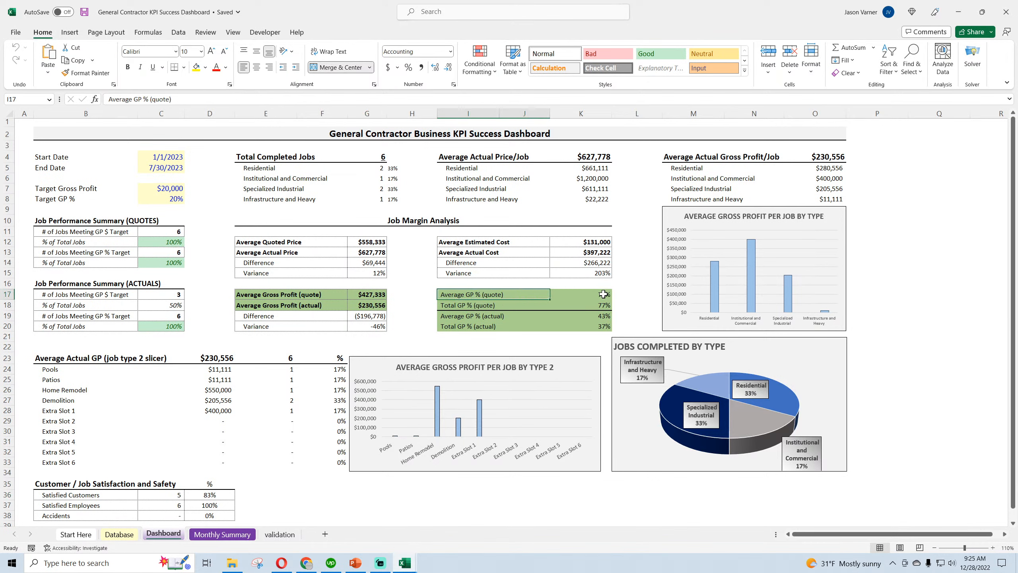
{"action": "left_click", "coordinate": [162, 188]}
{"action": "left_click", "coordinate": [166, 197]}
{"action": "left_click", "coordinate": [164, 188]}
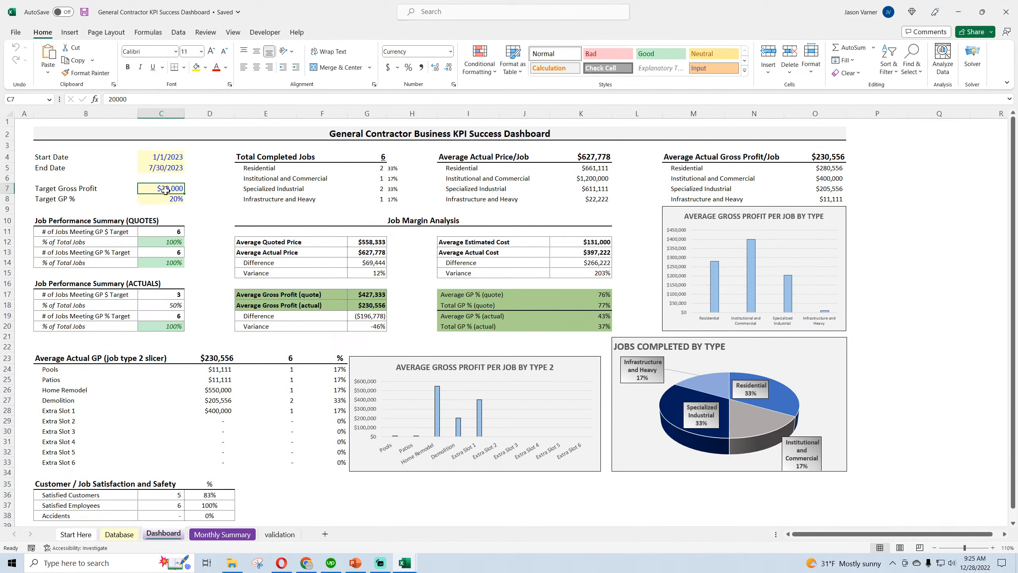
{"action": "left_click", "coordinate": [167, 197]}
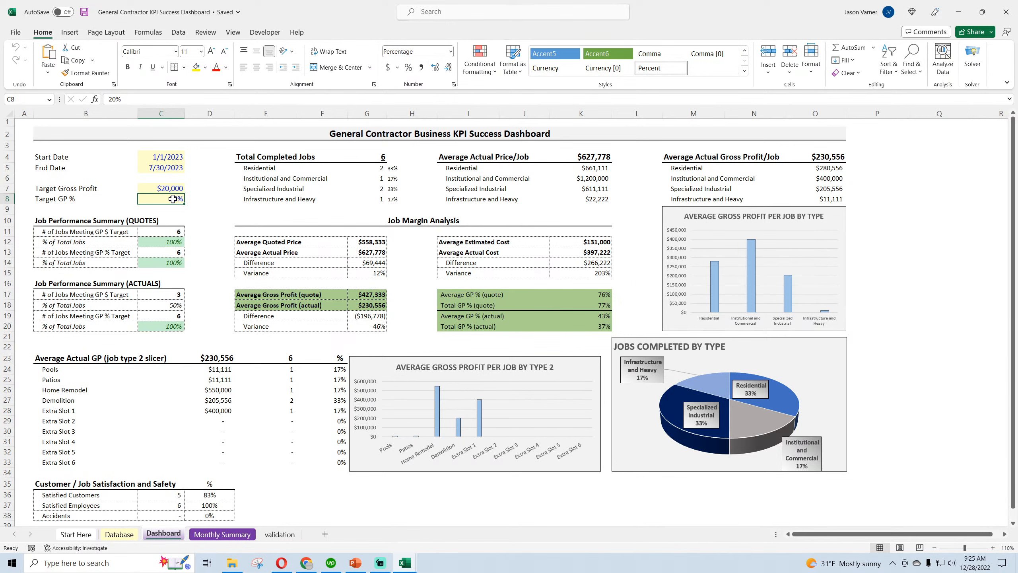
Compare the quoted and actual average gross profit with the average and total GP % rows in the Job Margin Analysis
{"action": "left_click", "coordinate": [303, 295]}
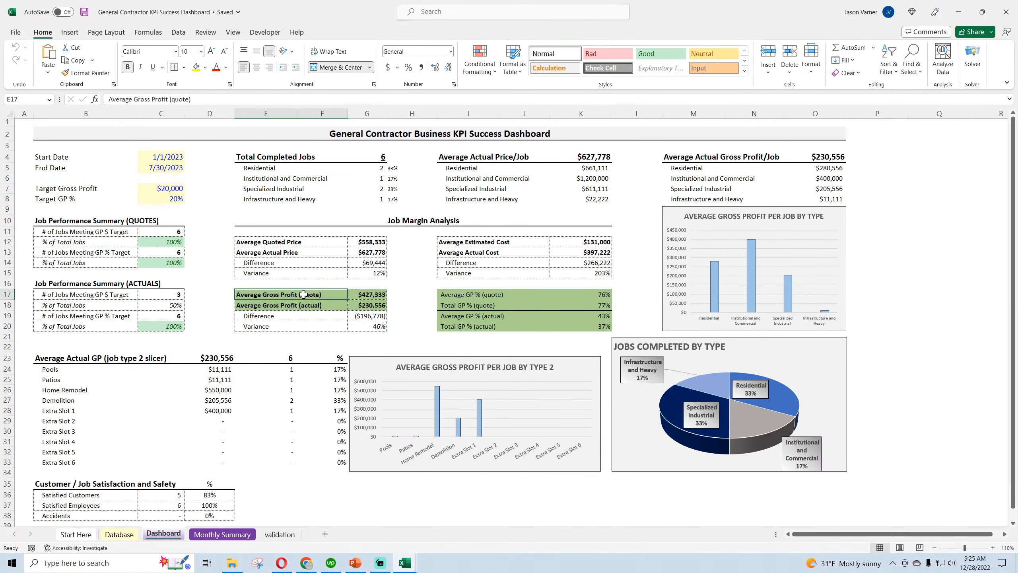
{"action": "left_click", "coordinate": [484, 297]}
{"action": "left_click", "coordinate": [481, 306]}
{"action": "left_click", "coordinate": [480, 316]}
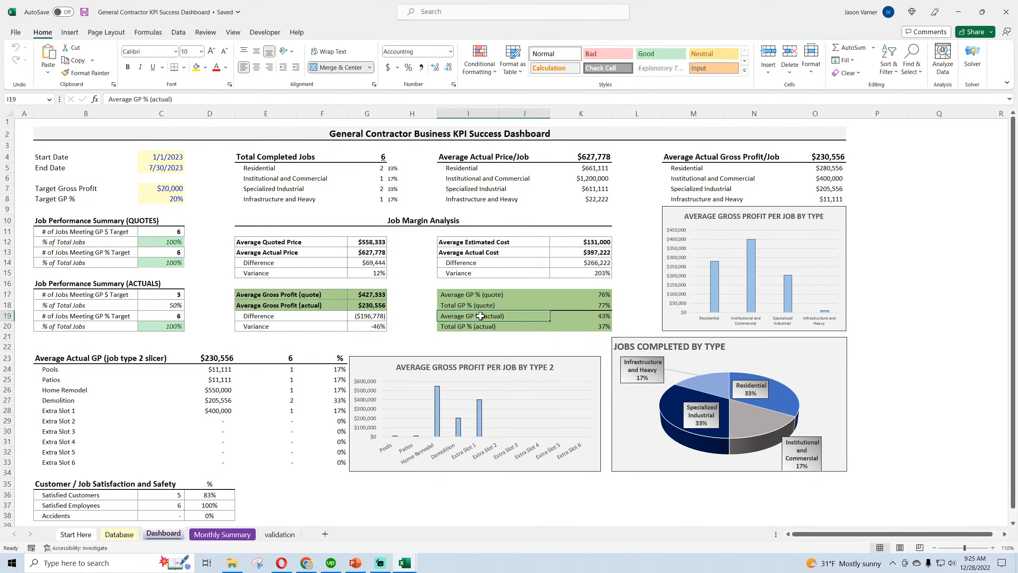
{"action": "left_click", "coordinate": [478, 326]}
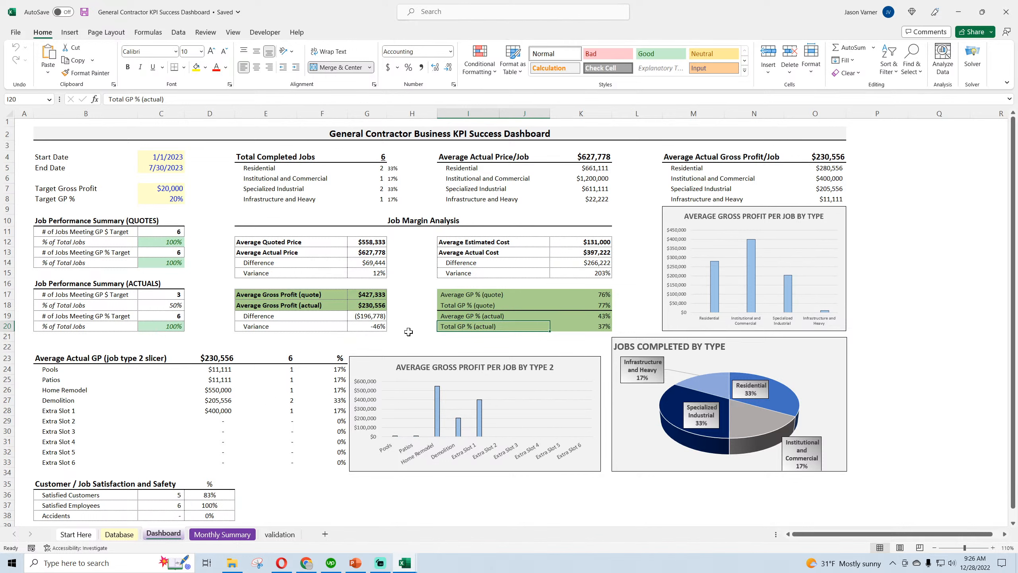
{"action": "left_click", "coordinate": [472, 296]}
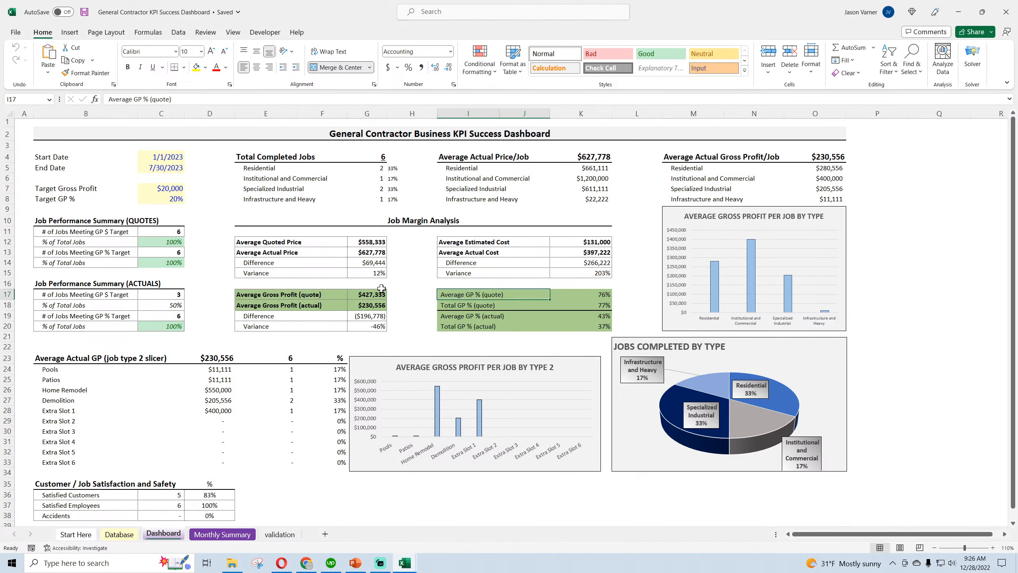
{"action": "left_click", "coordinate": [284, 294]}
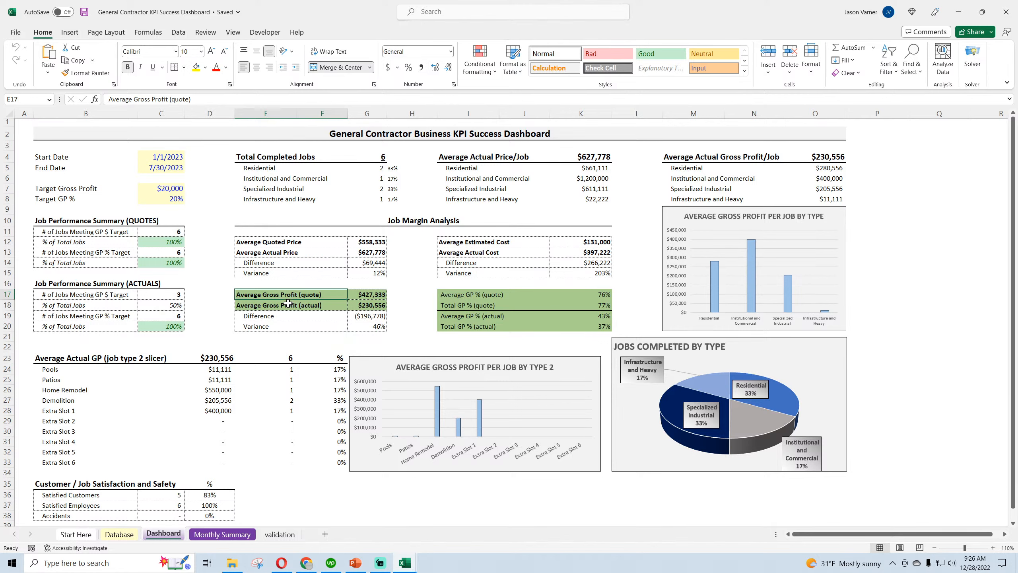
{"action": "left_click", "coordinate": [288, 303]}
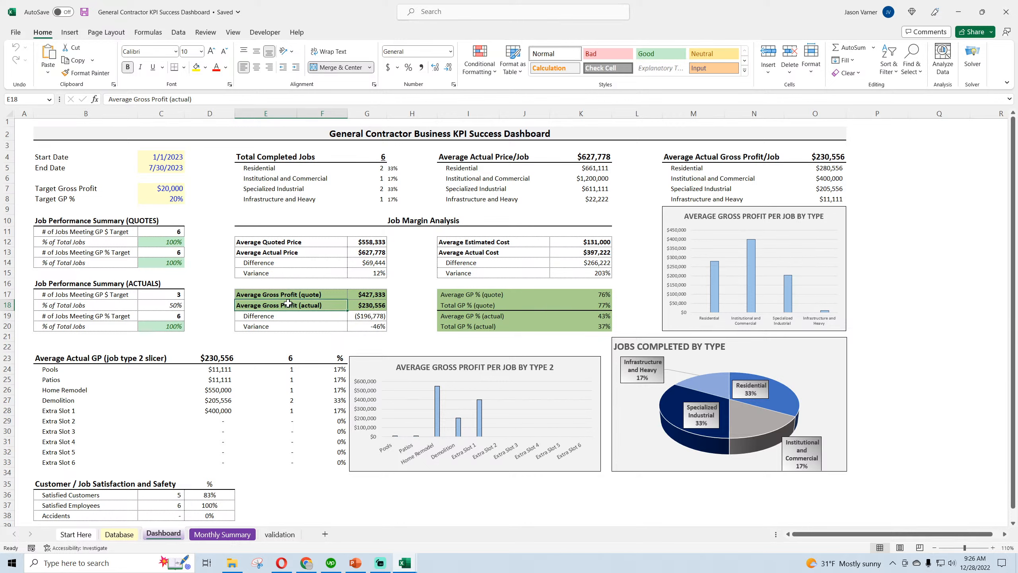
Save the workbook and look over the average gross profit rows, the date inputs and the empty area below the charts
{"action": "left_click", "coordinate": [84, 12]}
{"action": "left_click", "coordinate": [353, 493]}
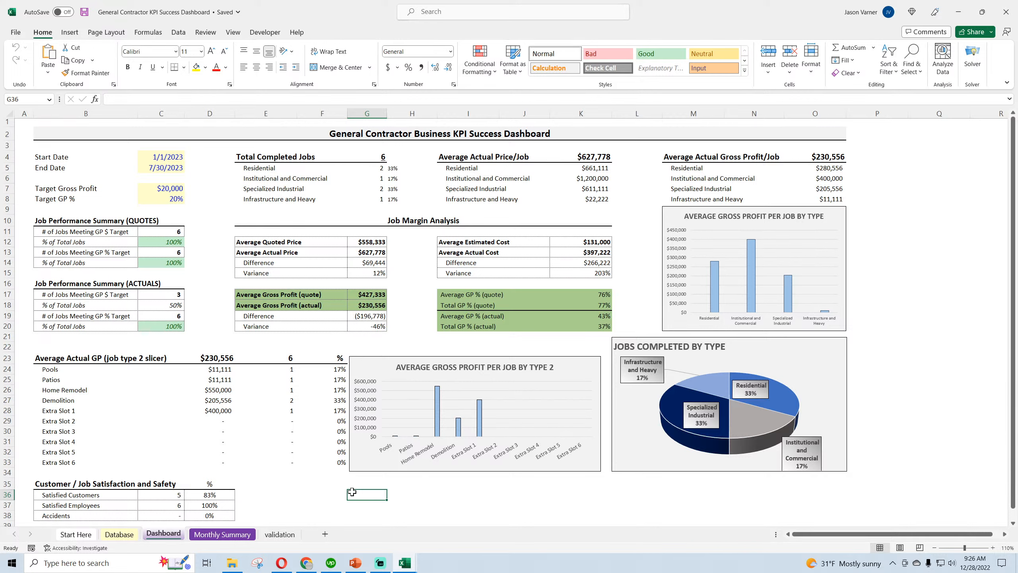
{"action": "left_click", "coordinate": [304, 298]}
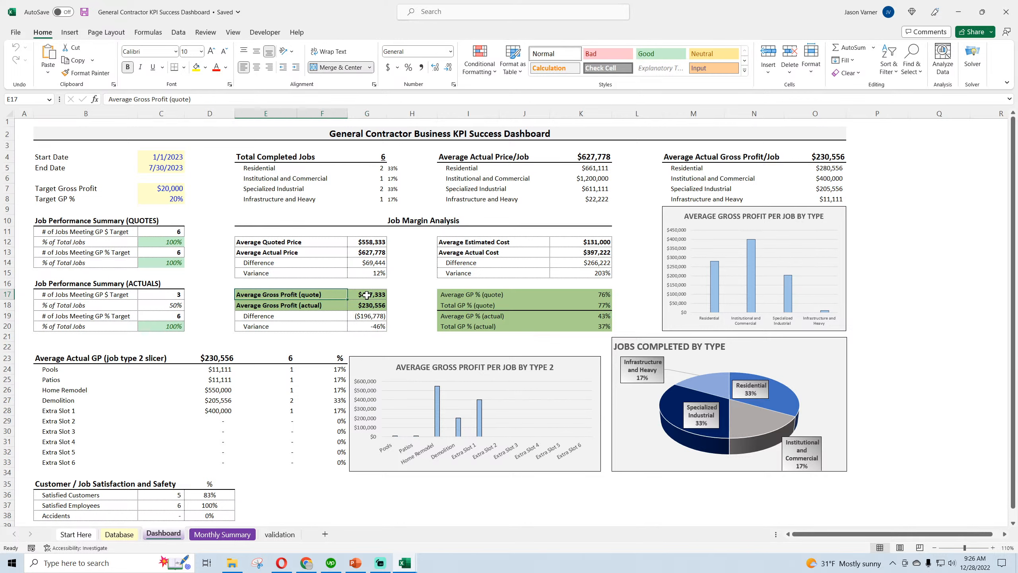
{"action": "scroll", "coordinate": [312, 368], "scroll_direction": "down", "scroll_amount": 4}
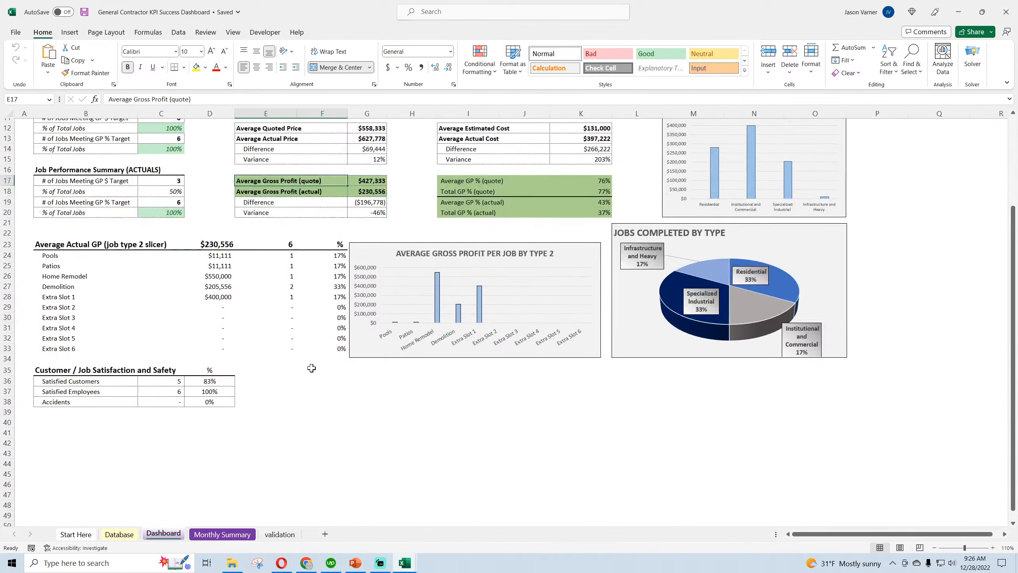
{"action": "scroll", "coordinate": [311, 368], "scroll_direction": "up", "scroll_amount": 4}
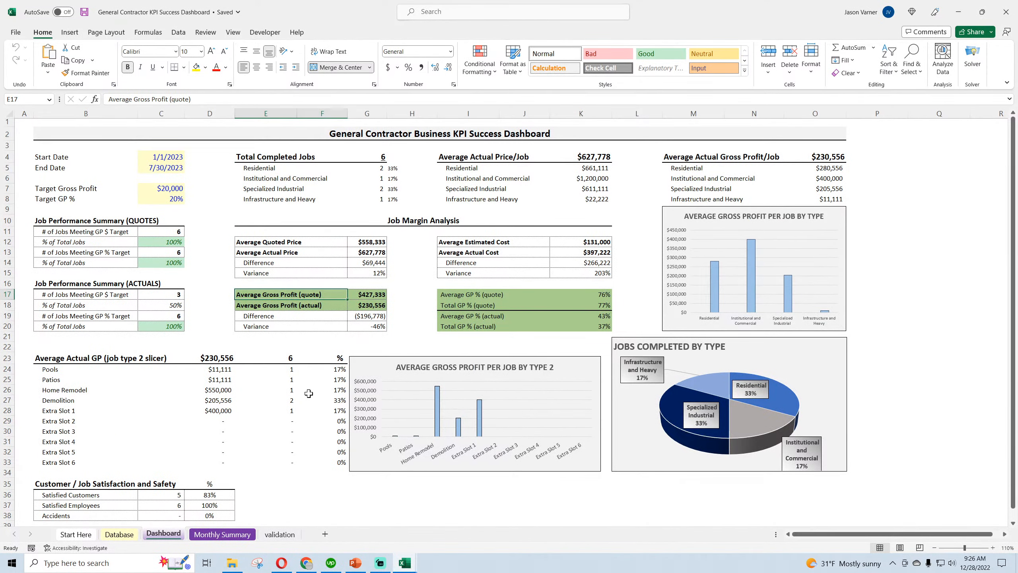
{"action": "left_click_drag", "start_coordinate": [318, 485], "coordinate": [538, 498]}
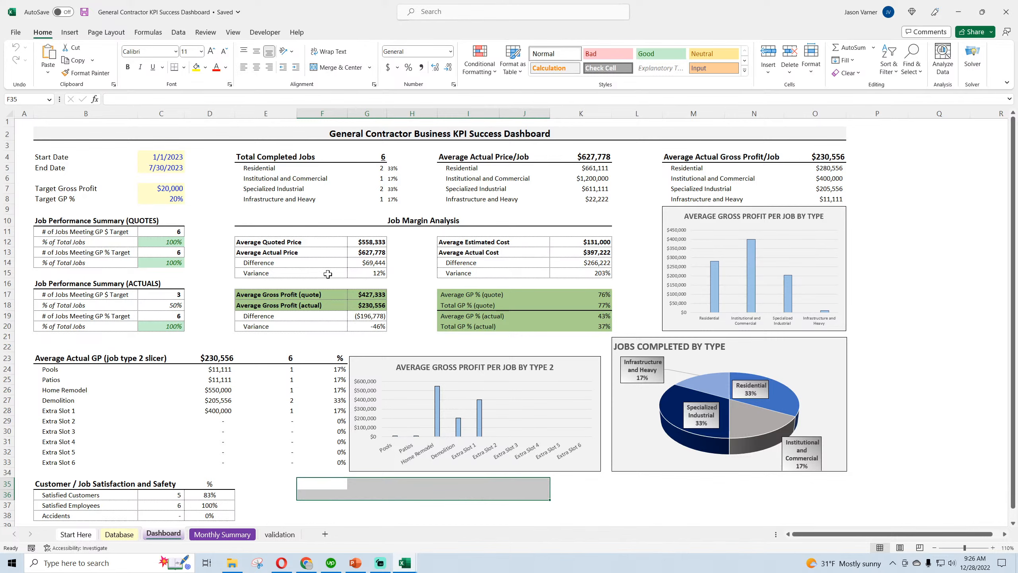
{"action": "left_click", "coordinate": [162, 166]}
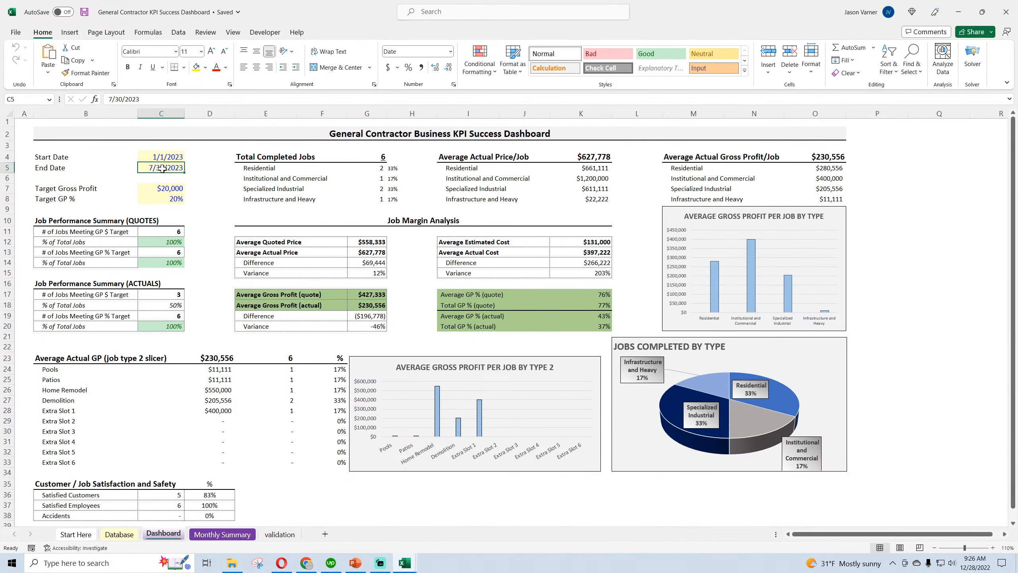
{"action": "left_click", "coordinate": [368, 498]}
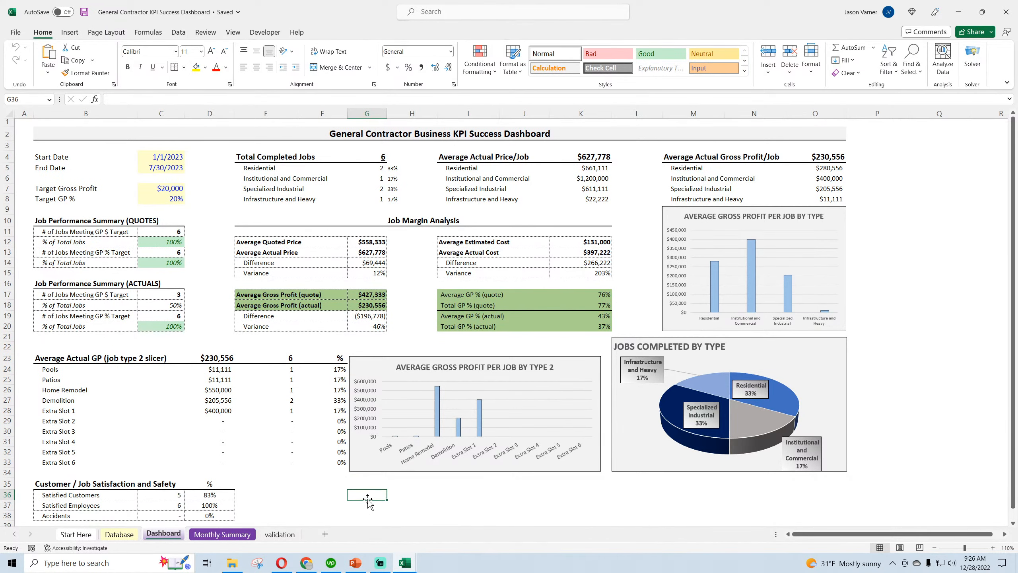
Copy the Average Actual GP (job type 2 slicer) block from B23:D29 and paste it at B40 below the satisfaction table
{"action": "scroll", "coordinate": [368, 497], "scroll_direction": "down", "scroll_amount": 4}
{"action": "left_click_drag", "start_coordinate": [64, 369], "coordinate": [212, 403]}
{"action": "left_click", "coordinate": [71, 244]}
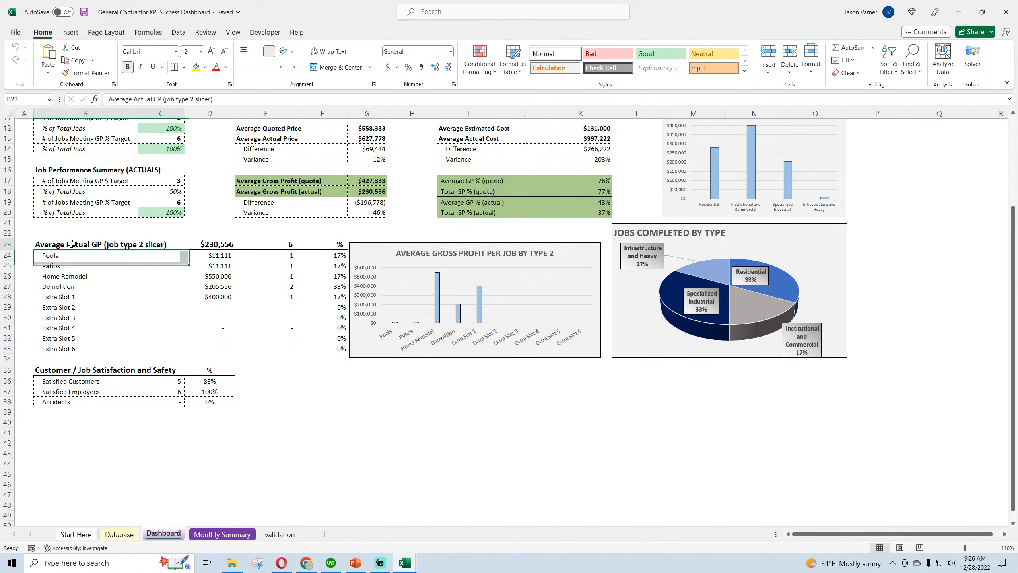
{"action": "left_click_drag", "start_coordinate": [71, 243], "coordinate": [200, 307]}
{"action": "right_click", "coordinate": [201, 307]}
{"action": "left_click", "coordinate": [224, 277]}
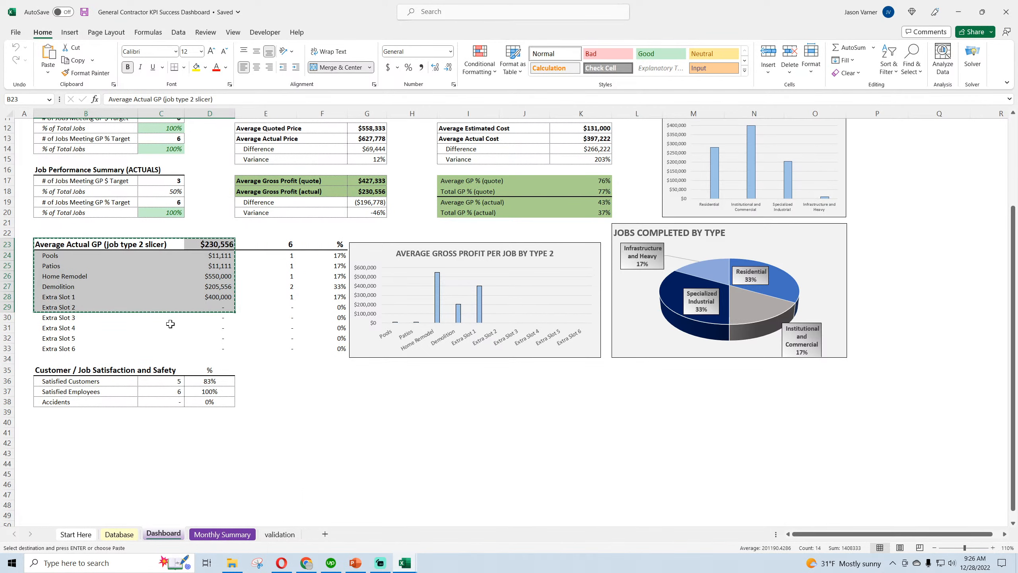
{"action": "left_click", "coordinate": [51, 424]}
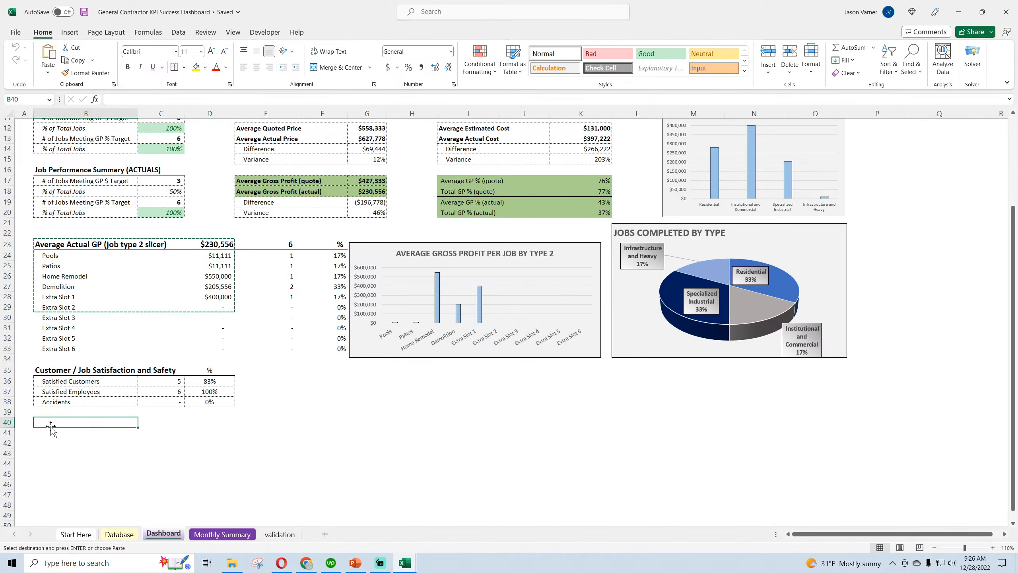
{"action": "right_click", "coordinate": [52, 425]}
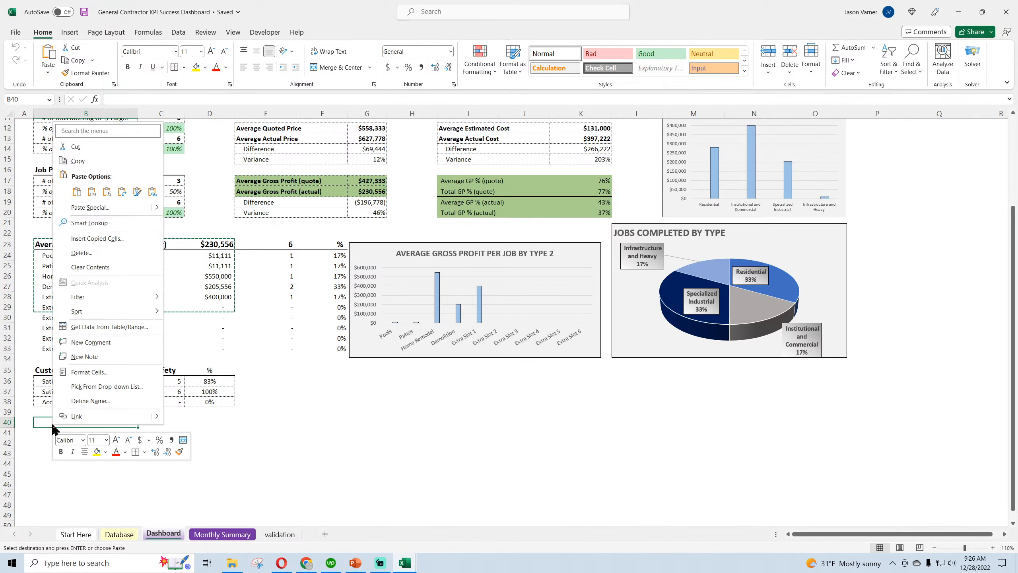
{"action": "left_click", "coordinate": [76, 192]}
Title the pasted block in B40 "Total Gross Profit in Period"
{"action": "type", "text": "T"}
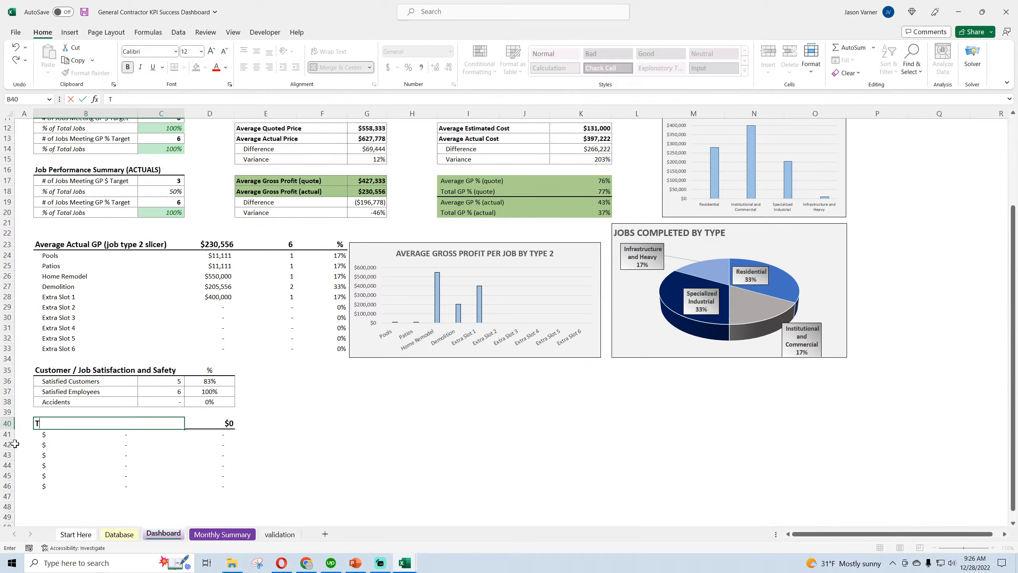
{"action": "type", "text": "otal Gross Profi"}
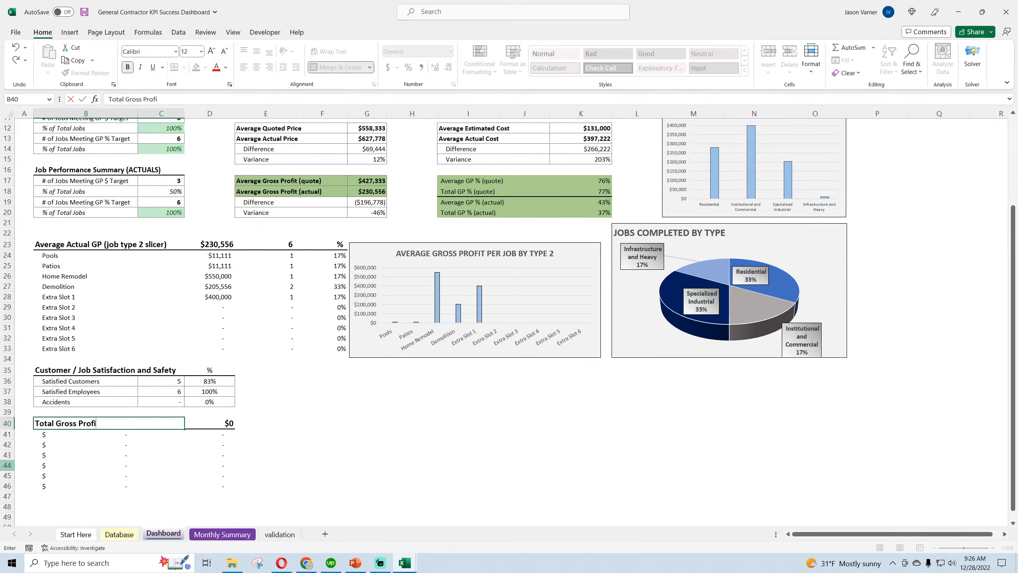
{"action": "type", "text": "t in Period"}
{"action": "key", "text": "Return"}
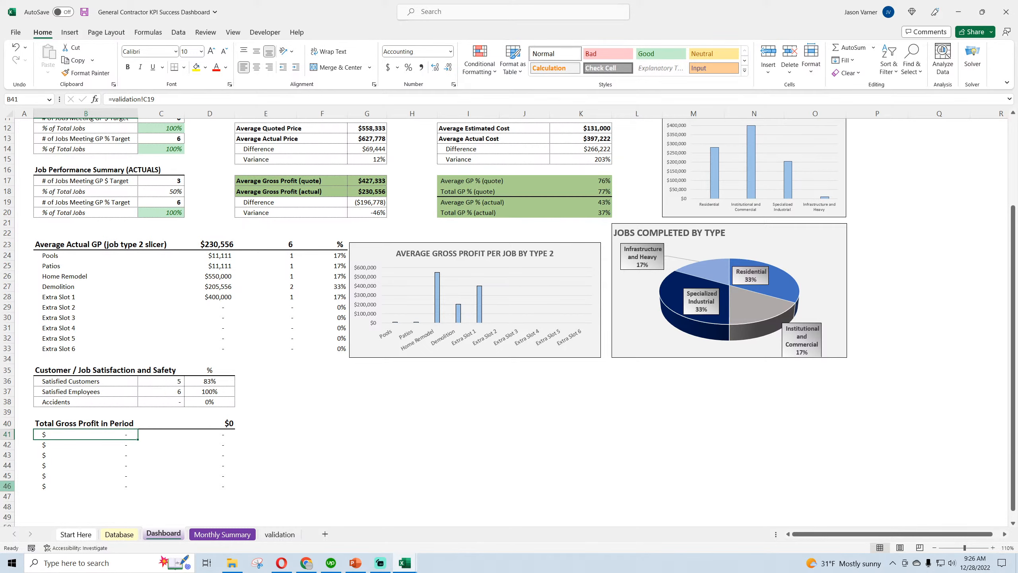
Link B41 to the Residential label under Total Completed Jobs, fill the job types down to B44, and clear the leftover labels below
{"action": "scroll", "coordinate": [412, 216], "scroll_direction": "up", "scroll_amount": 4}
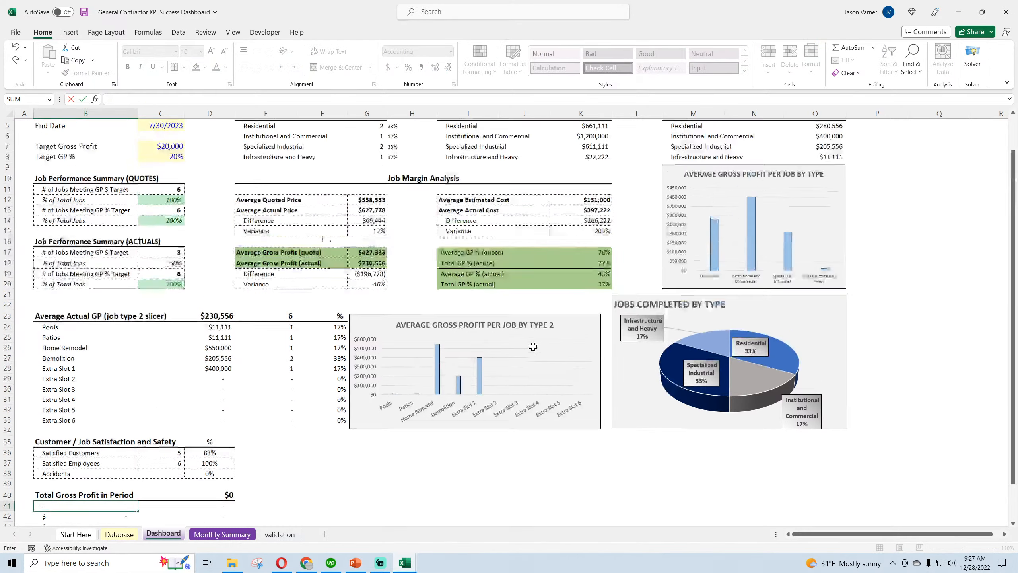
{"action": "type", "text": "="}
{"action": "left_click", "coordinate": [254, 169]}
{"action": "key", "text": "Return"}
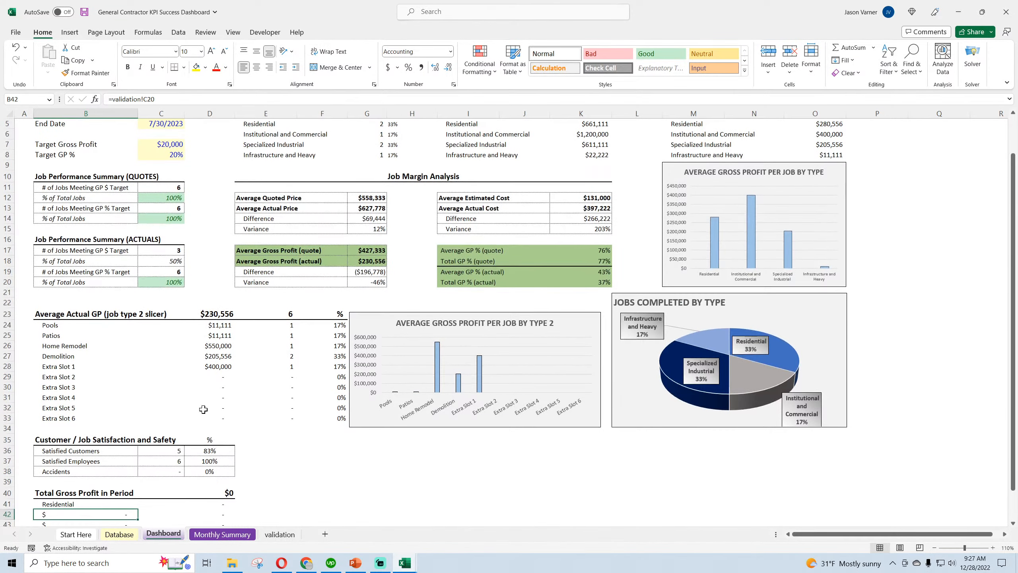
{"action": "scroll", "coordinate": [186, 418], "scroll_direction": "down", "scroll_amount": 4}
{"action": "left_click_drag", "start_coordinate": [84, 390], "coordinate": [132, 423]}
{"action": "left_click", "coordinate": [107, 430]}
{"action": "key", "text": "Delete"}
{"action": "key", "text": "Down"}
{"action": "key", "text": "Delete"}
{"action": "key", "text": "Down"}
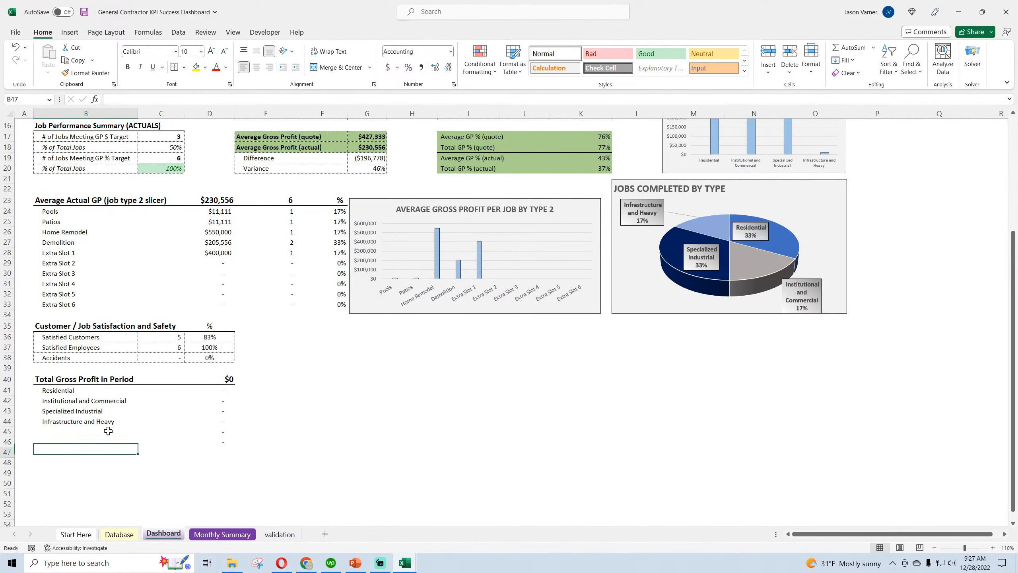
Relink B41 to the first Job Type (1) entry with =validation!A2 and fill it down through B44
{"action": "left_click", "coordinate": [84, 393]}
{"action": "type", "text": "="}
{"action": "left_click", "coordinate": [279, 533]}
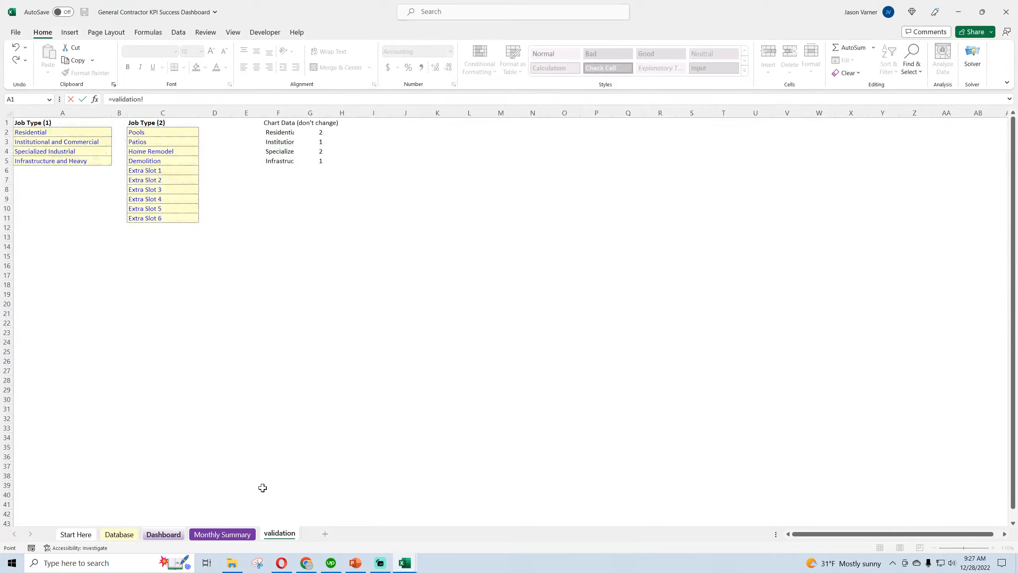
{"action": "left_click", "coordinate": [75, 133]}
{"action": "key", "text": "Return"}
{"action": "left_click", "coordinate": [135, 391]}
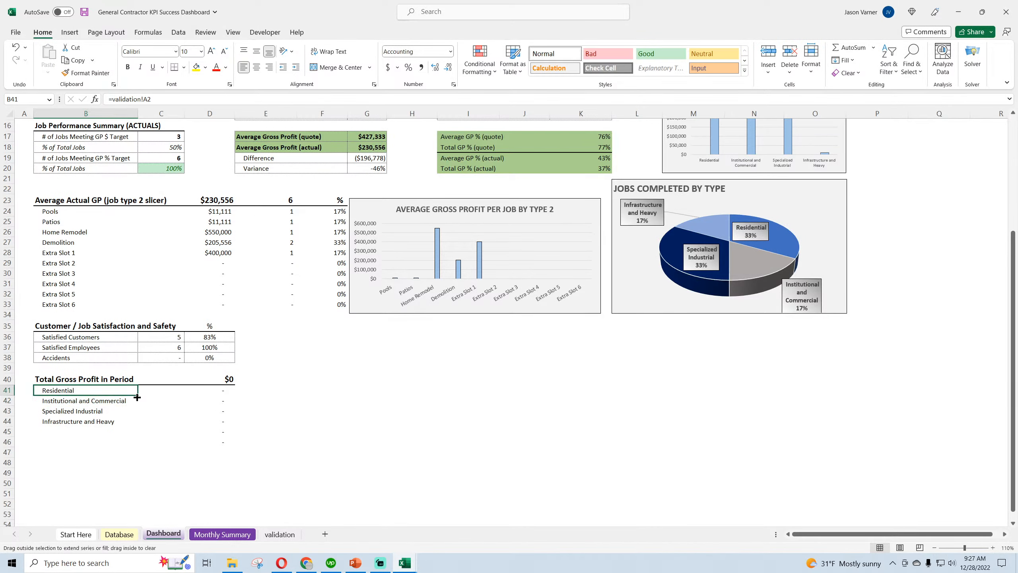
{"action": "left_click_drag", "start_coordinate": [137, 397], "coordinate": [138, 426]}
Replace the Residential formula in D41 with a SUMIFS whose sum range is the Database sheet's Actual Gross Profit column O:O
{"action": "left_click", "coordinate": [222, 388]}
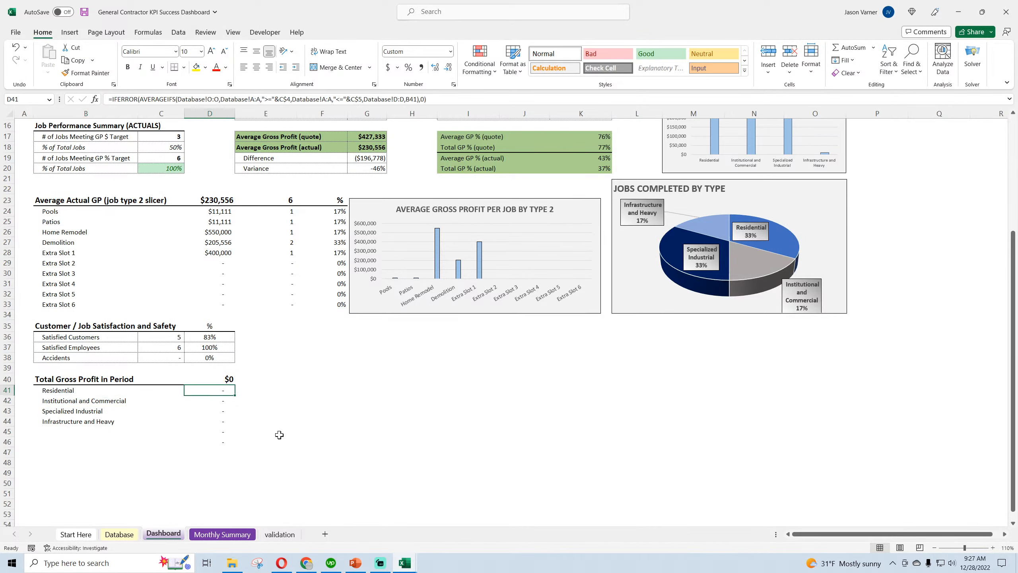
{"action": "type", "text": "="}
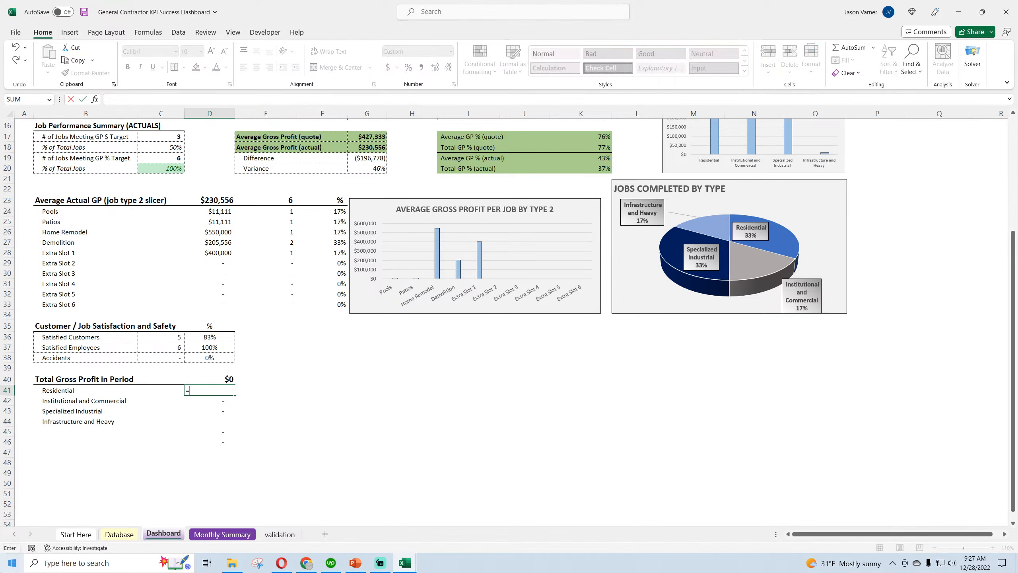
{"action": "key", "text": "BackSpace"}
{"action": "key", "text": "Return"}
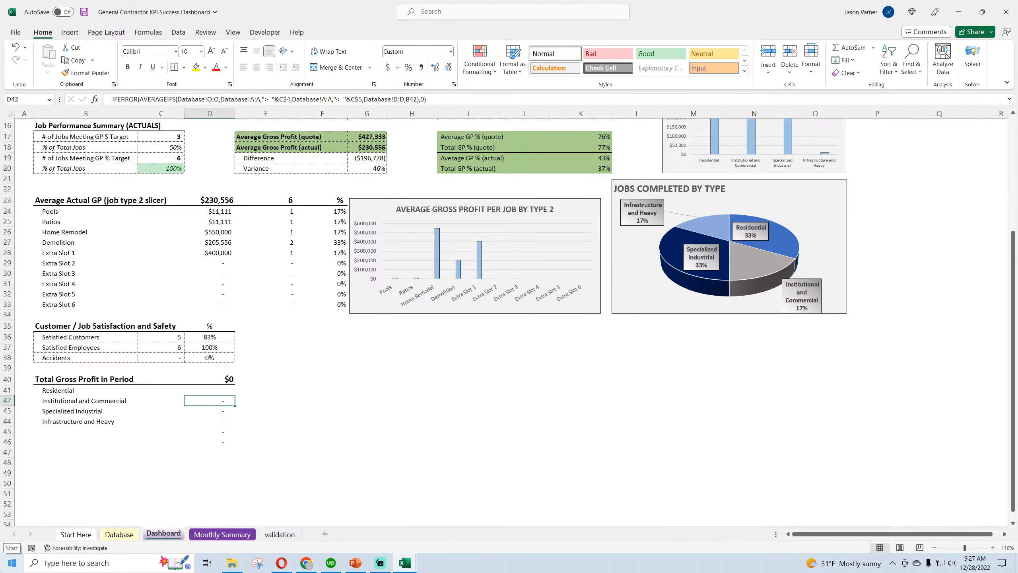
{"action": "key", "text": "Up"}
{"action": "type", "text": "="}
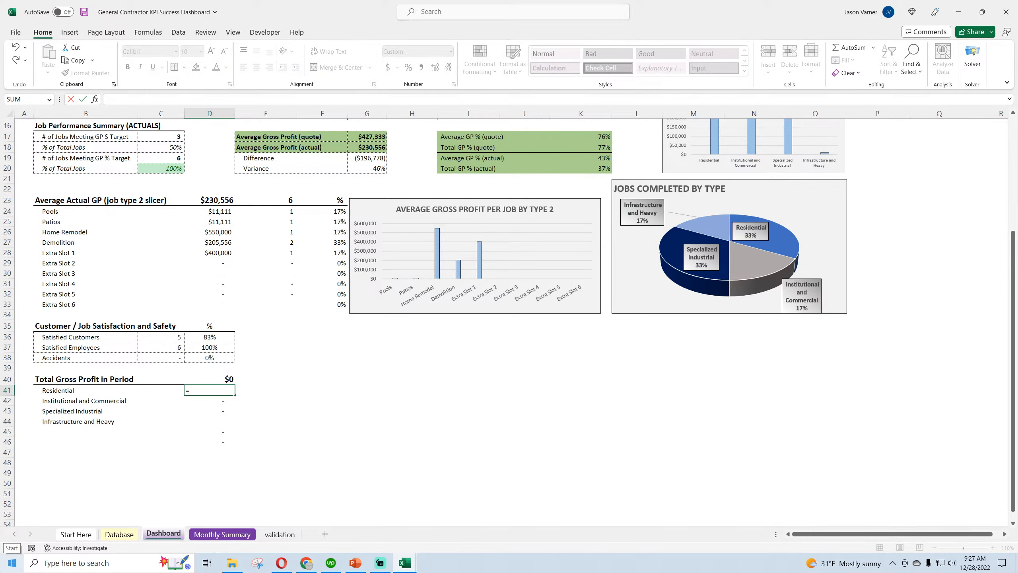
{"action": "type", "text": "sumifs("}
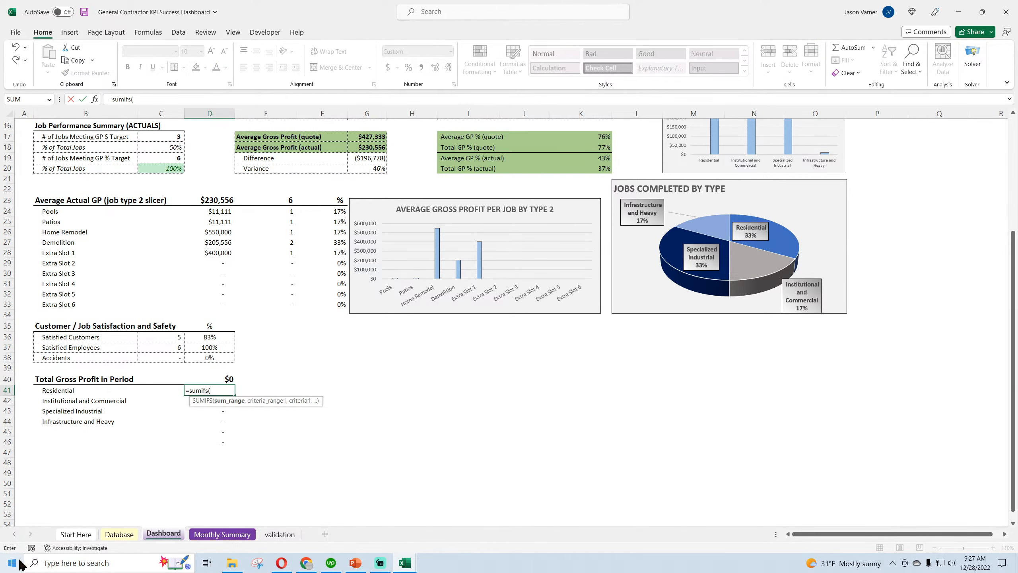
{"action": "left_click", "coordinate": [119, 535]}
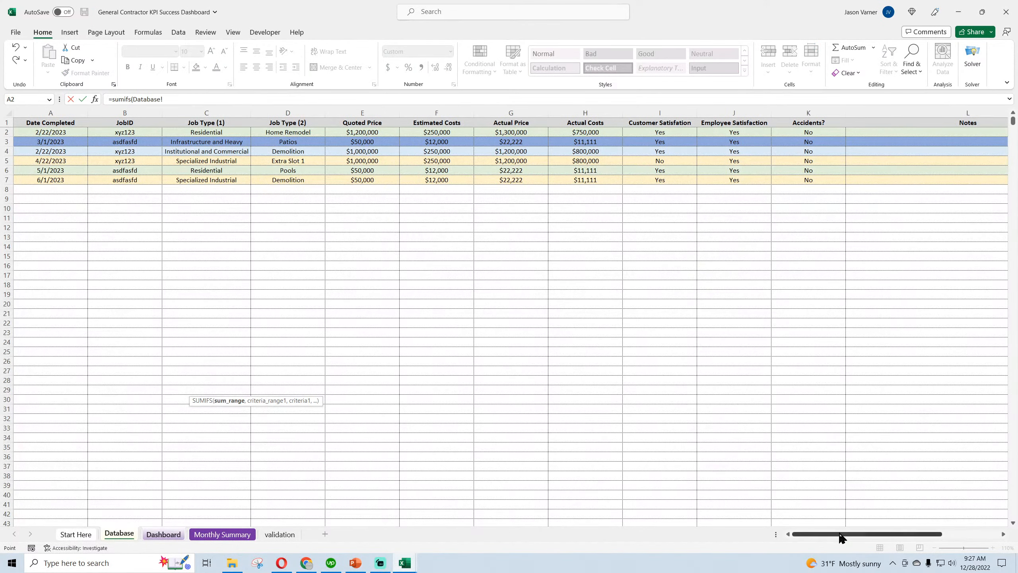
{"action": "left_click_drag", "start_coordinate": [841, 537], "coordinate": [930, 486]}
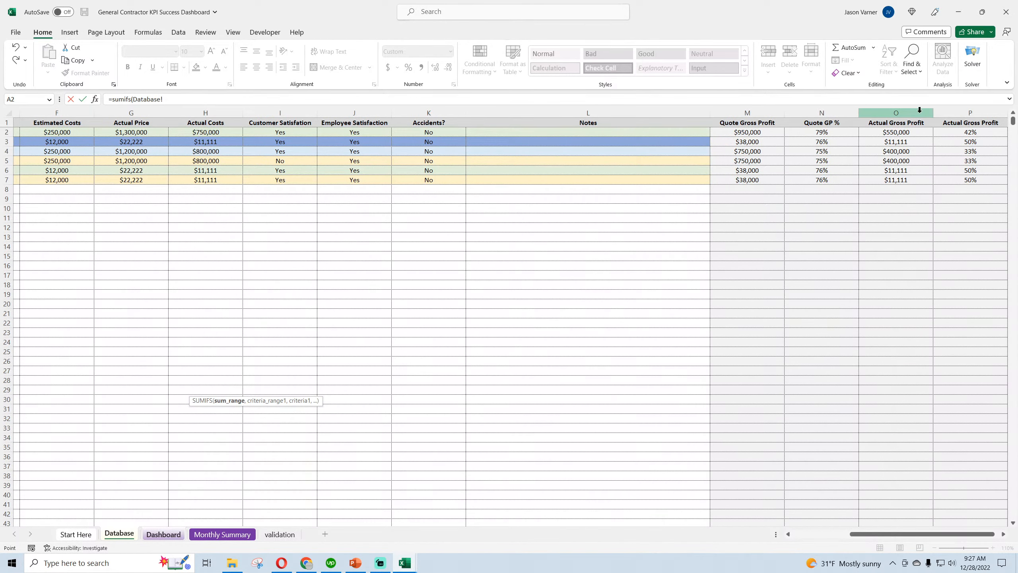
{"action": "left_click", "coordinate": [969, 110]}
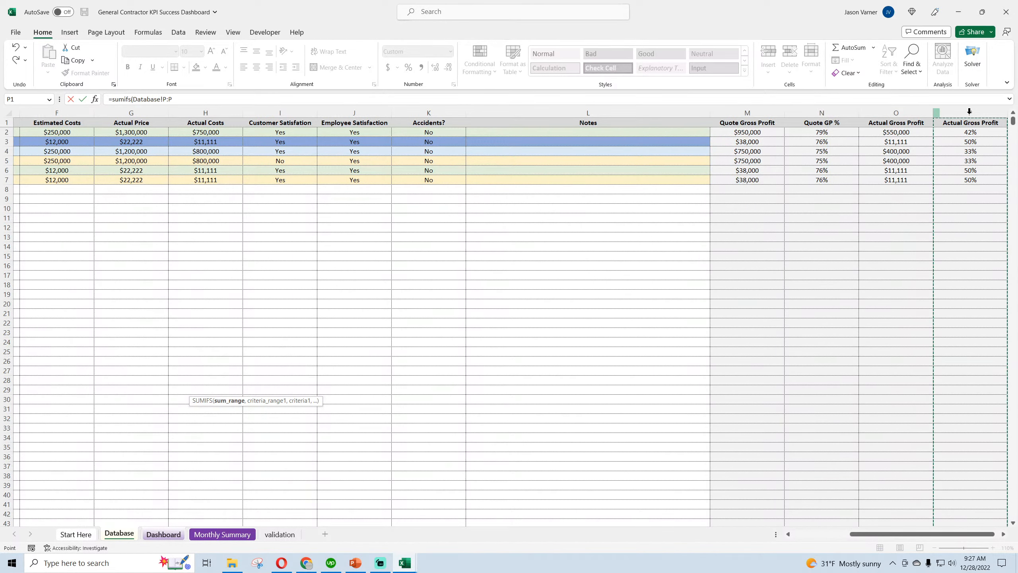
{"action": "left_click", "coordinate": [902, 114]}
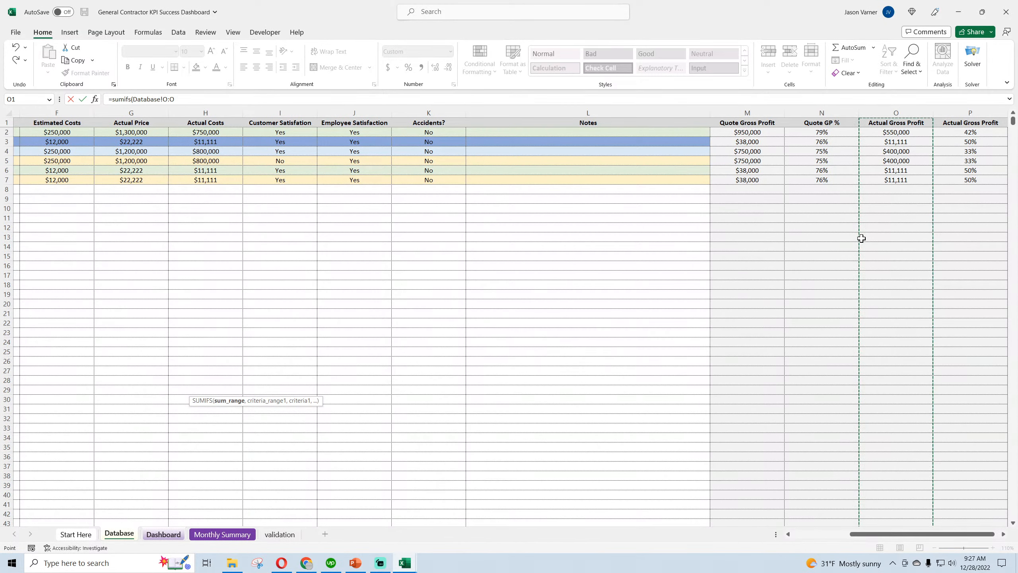
{"action": "type", "text": ","}
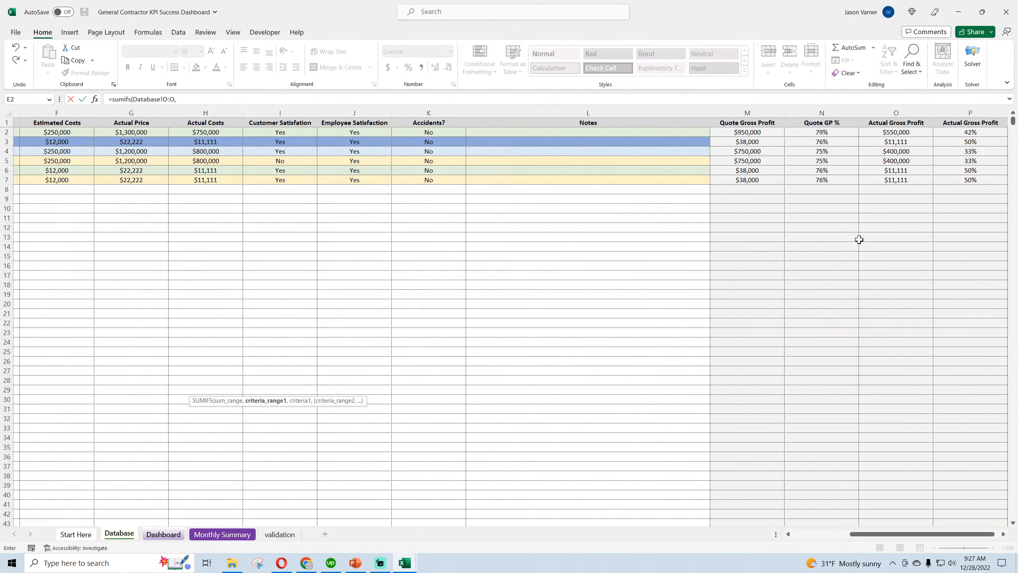
Add a first SUMIFS condition requiring Database A:A (Date Completed) to be ">="& the dashboard start date in C4
{"action": "left_click_drag", "start_coordinate": [881, 539], "coordinate": [809, 538]}
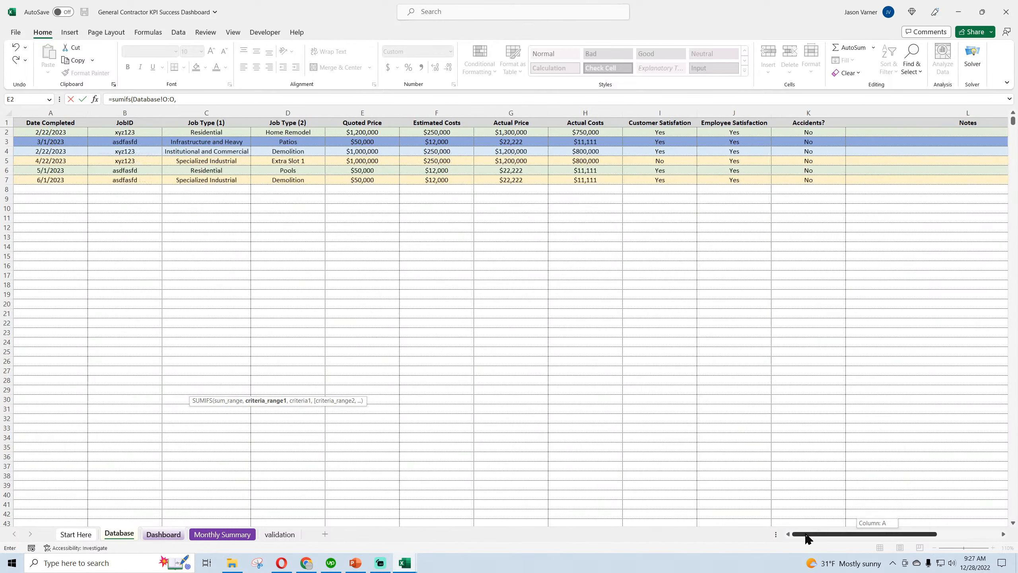
{"action": "left_click", "coordinate": [40, 113]}
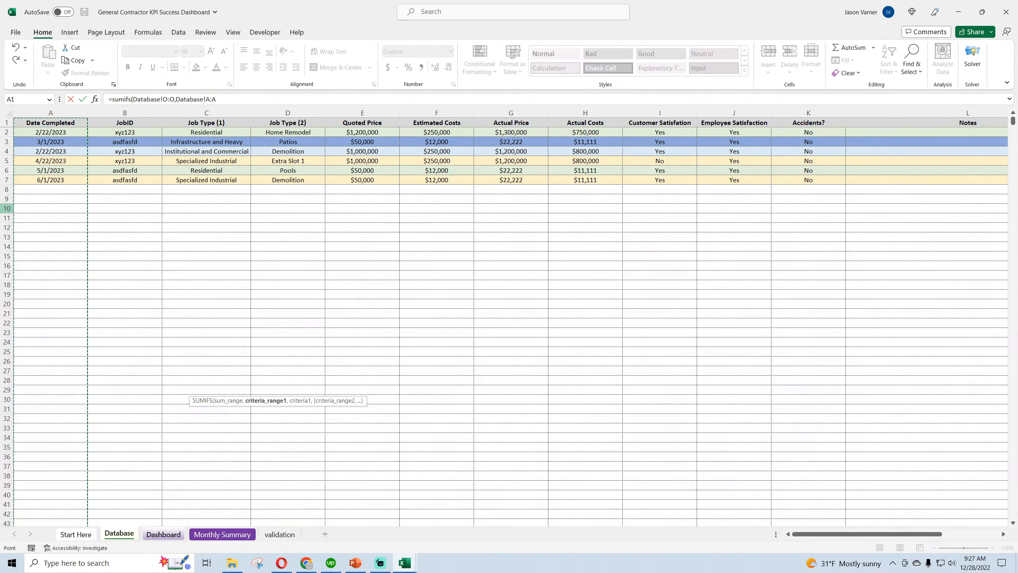
{"action": "type", "text": ",\">="}
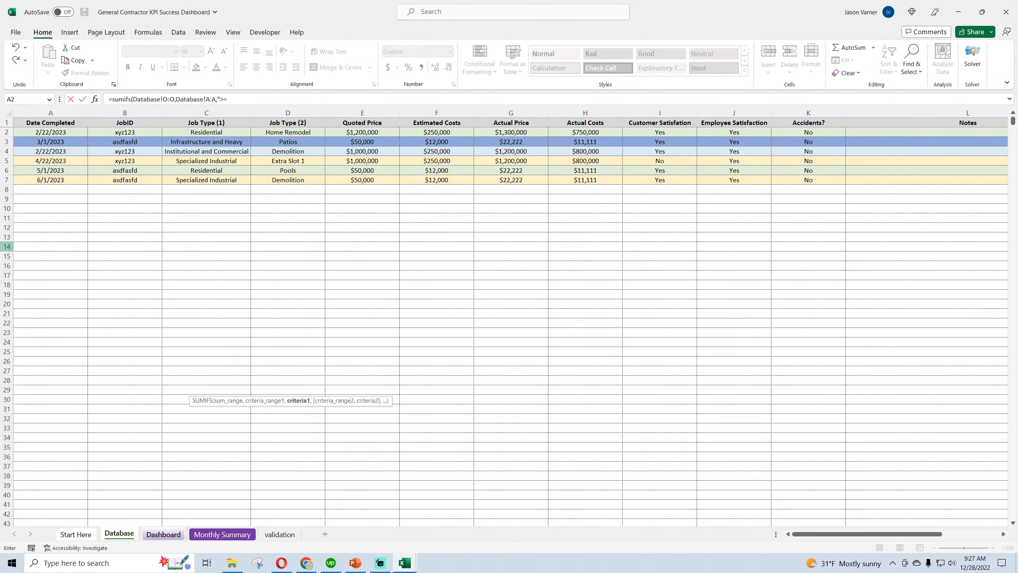
{"action": "type", "text": "\"&"}
{"action": "left_click", "coordinate": [176, 537]}
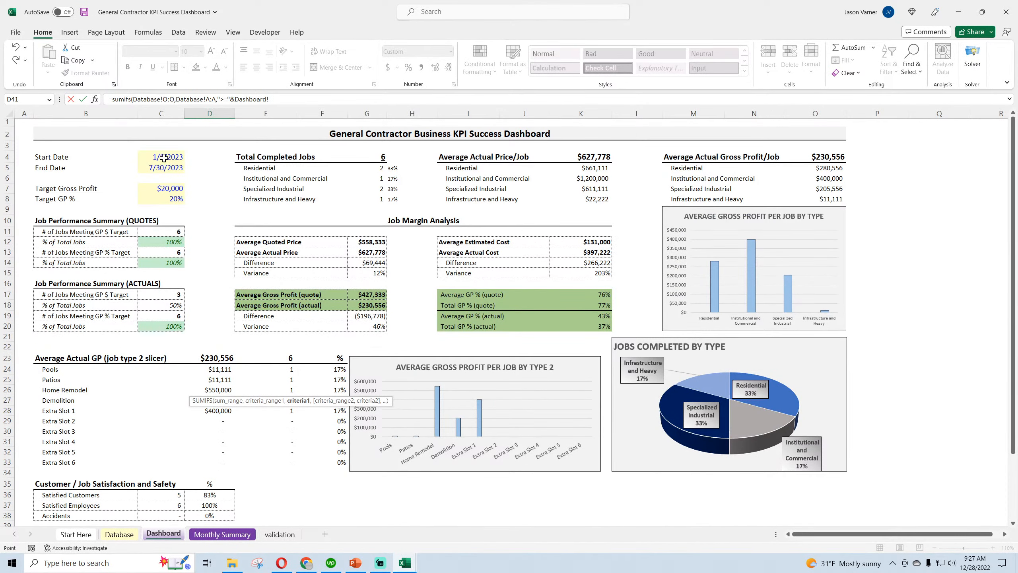
{"action": "left_click", "coordinate": [164, 158]}
{"action": "type", "text": ","}
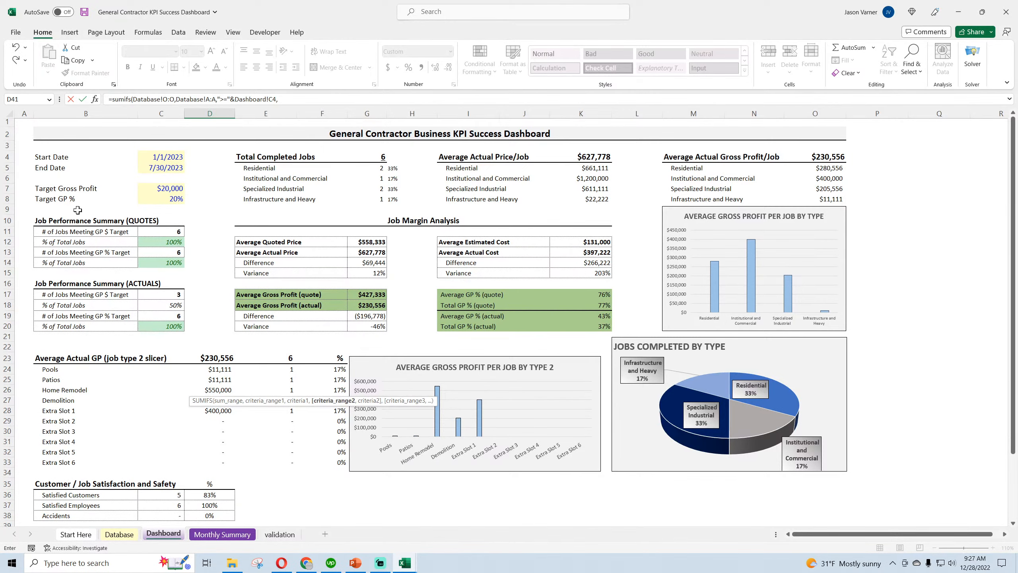
Add a second condition requiring Database A:A to be "<="& the end date in C5, and complete the formula
{"action": "left_click", "coordinate": [119, 534]}
{"action": "left_click", "coordinate": [51, 113]}
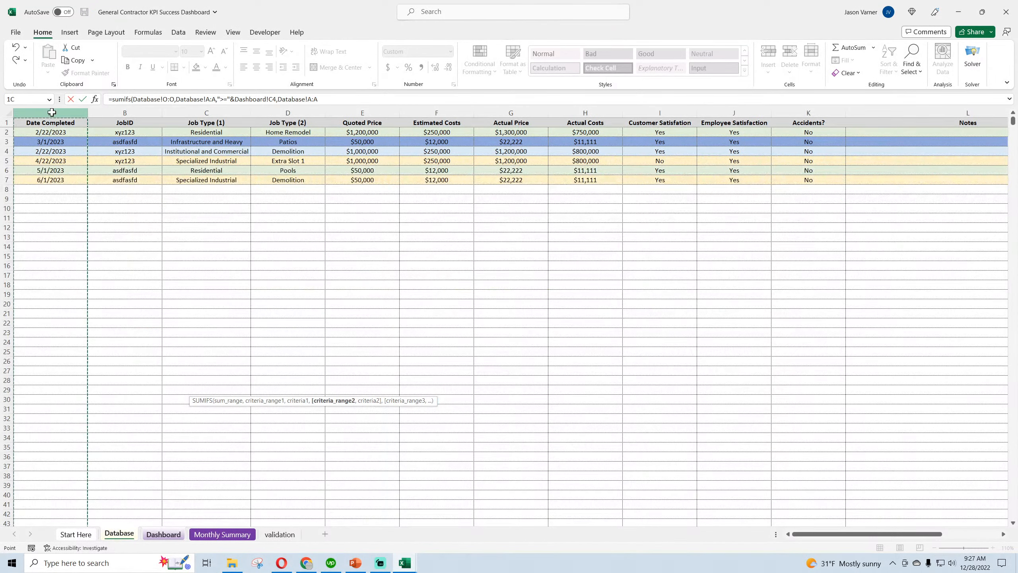
{"action": "type", "text": ",\"<=\"&c5"}
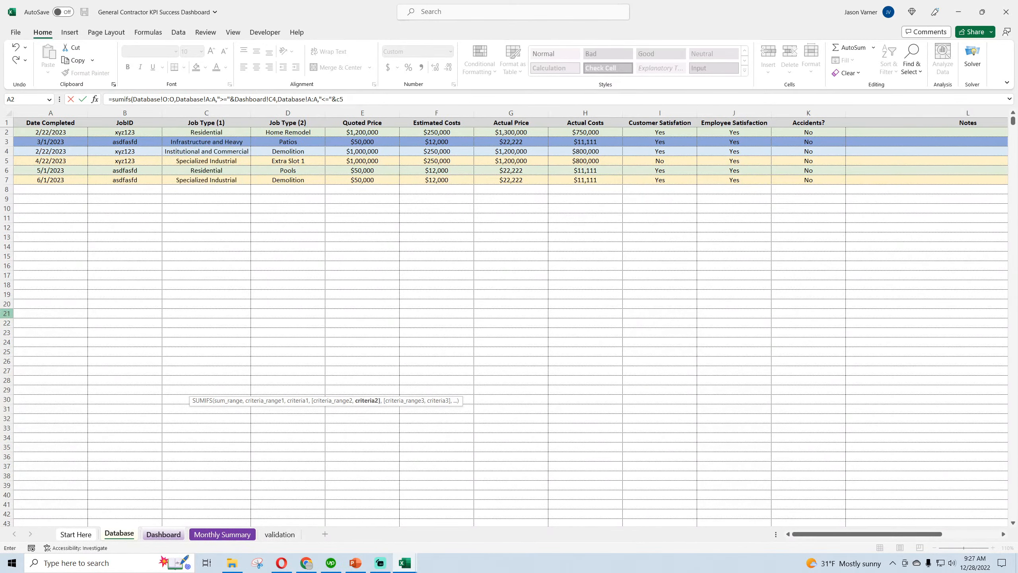
{"action": "key", "text": "Escape"}
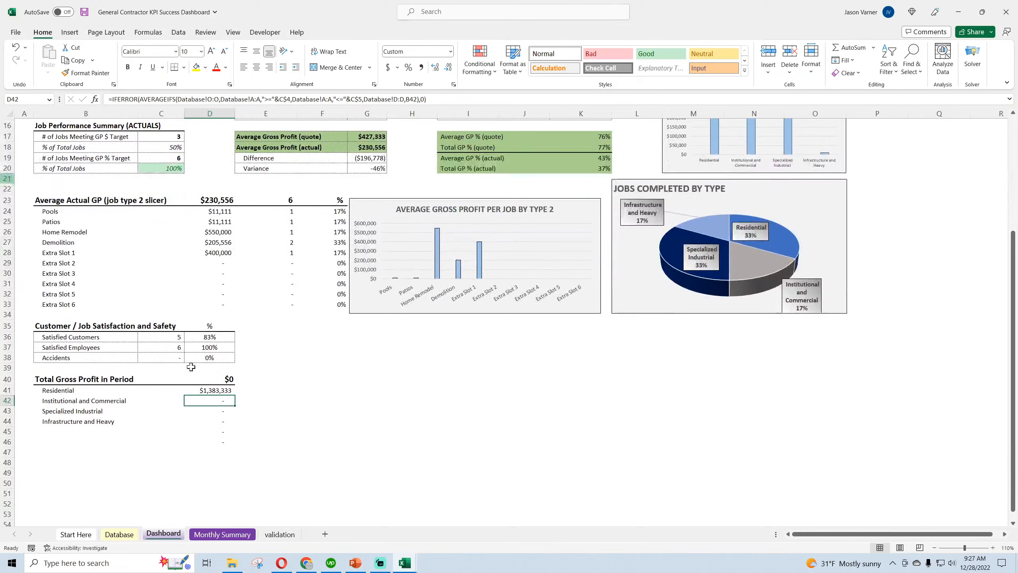
Extend the D41 SUMIFS with a third condition matching Database C:C (Job Type 1) to the Residential label in B41
{"action": "left_click", "coordinate": [203, 391]}
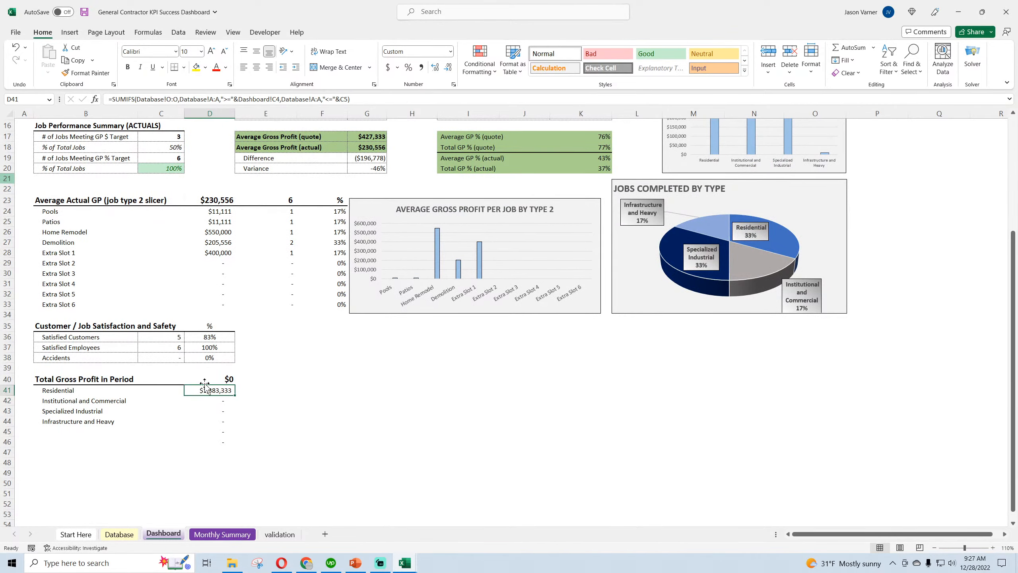
{"action": "left_click", "coordinate": [375, 97]}
{"action": "key", "text": "BackSpace"}
{"action": "type", "text": ","}
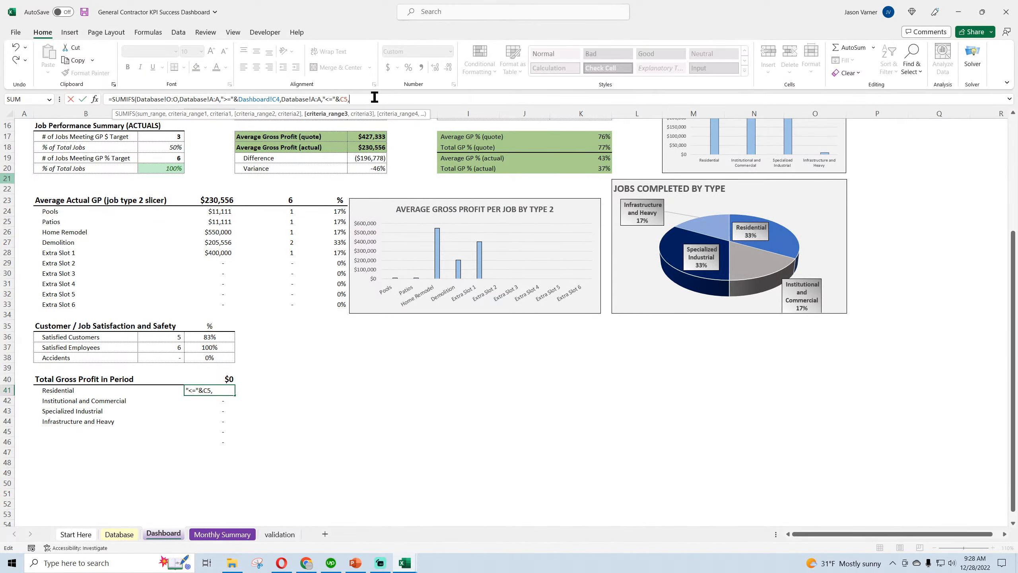
{"action": "left_click", "coordinate": [119, 534]}
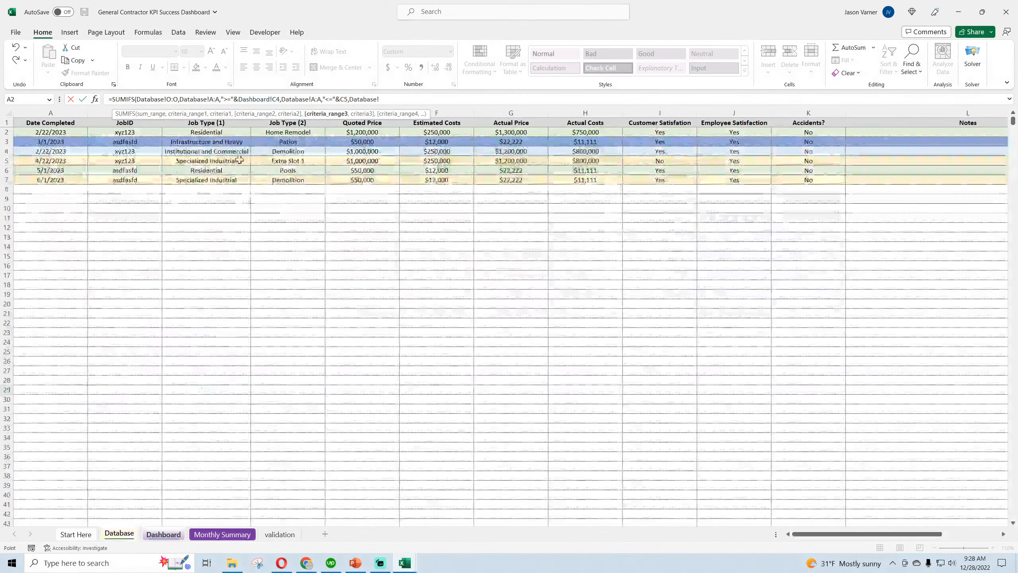
{"action": "left_click", "coordinate": [219, 106]}
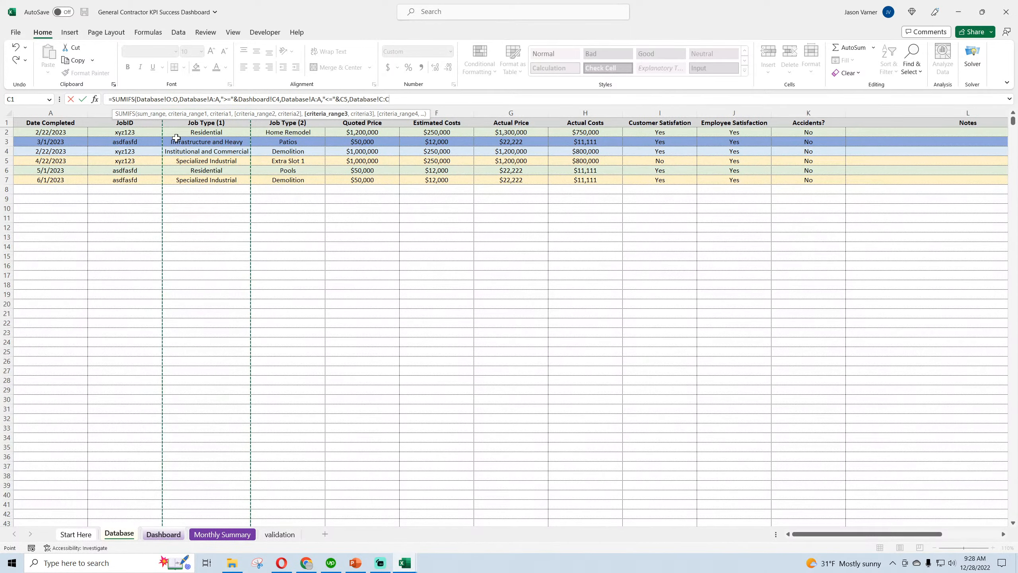
{"action": "type", "text": ","}
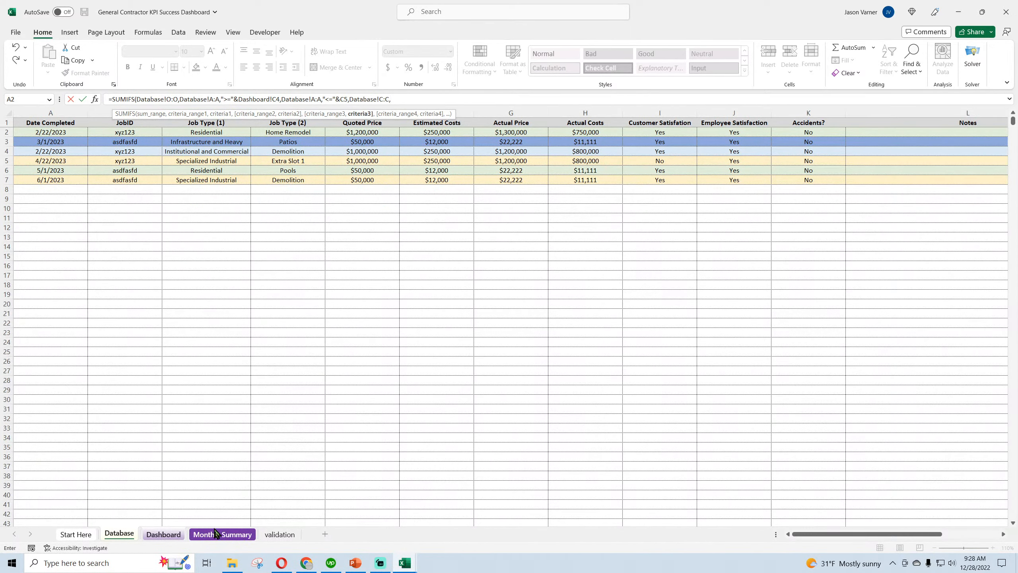
{"action": "left_click", "coordinate": [164, 534]}
{"action": "left_click", "coordinate": [59, 390]}
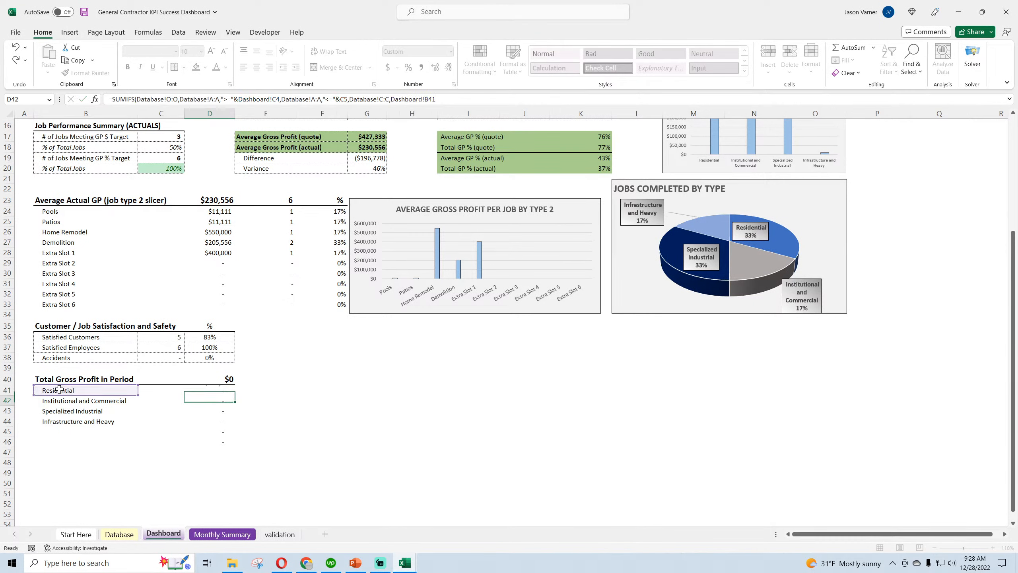
{"action": "key", "text": "Return"}
Fill the D41 formula down through D44 and clear the leftover cells in rows 45 and 46
{"action": "left_click", "coordinate": [209, 390]}
{"action": "left_click_drag", "start_coordinate": [236, 394], "coordinate": [236, 426]}
{"action": "left_click_drag", "start_coordinate": [94, 431], "coordinate": [248, 440]}
Lock the row numbers of the start and end date references in the D41 SUMIFS as C$4 and C$5
{"action": "left_click", "coordinate": [223, 390]}
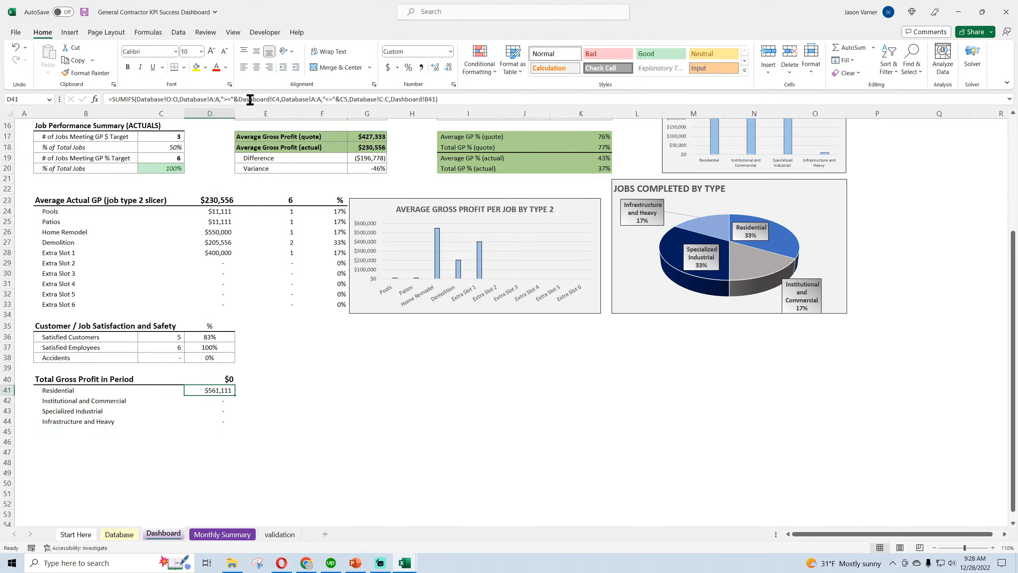
{"action": "left_click", "coordinate": [277, 99]}
{"action": "type", "text": "$"}
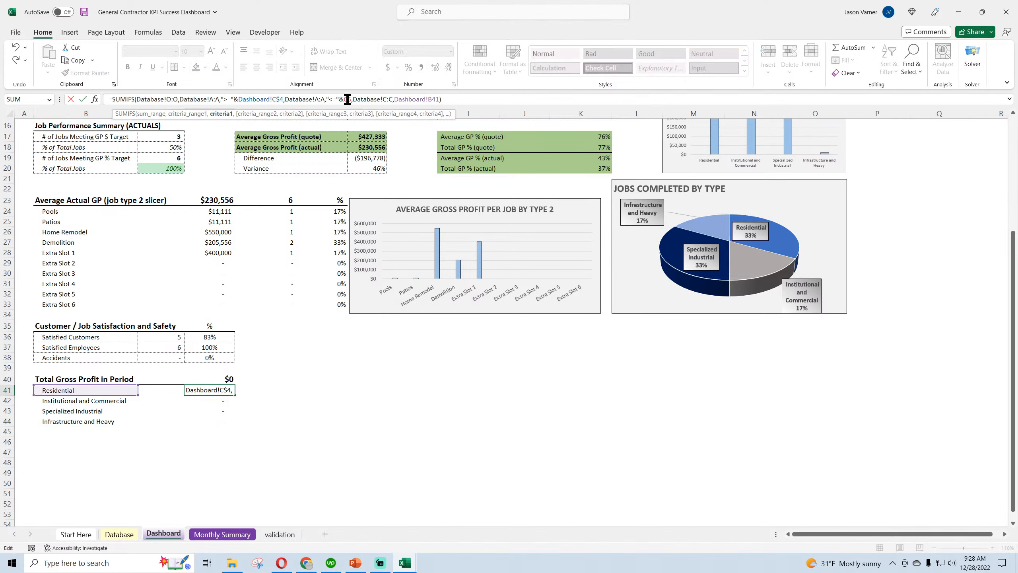
{"action": "left_click", "coordinate": [347, 99]}
{"action": "type", "text": "$"}
Remove the redundant Dashboard! prefixes before B41 and C$4 in the D41 formula and accept it
{"action": "left_click", "coordinate": [432, 99]}
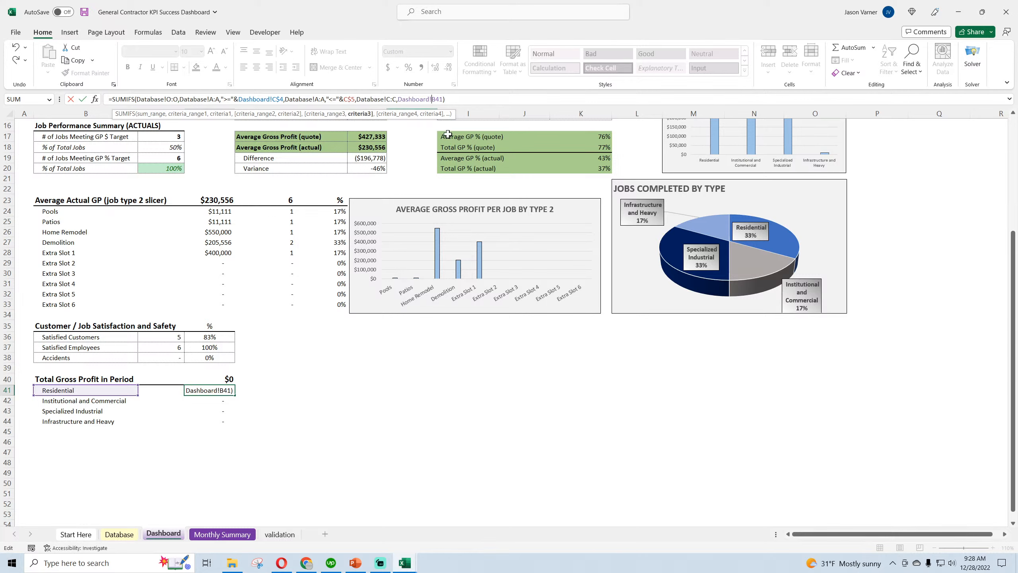
{"action": "key", "text": "BackSpace"}
{"action": "key", "text": "BackSpace"}
{"action": "key", "text": "BackSpace"}
{"action": "key", "text": "BackSpace"}
{"action": "key", "text": "BackSpace"}
{"action": "key", "text": "BackSpace"}
{"action": "key", "text": "BackSpace"}
{"action": "key", "text": "BackSpace"}
{"action": "key", "text": "BackSpace"}
{"action": "key", "text": "BackSpace"}
{"action": "type", "text": "D"}
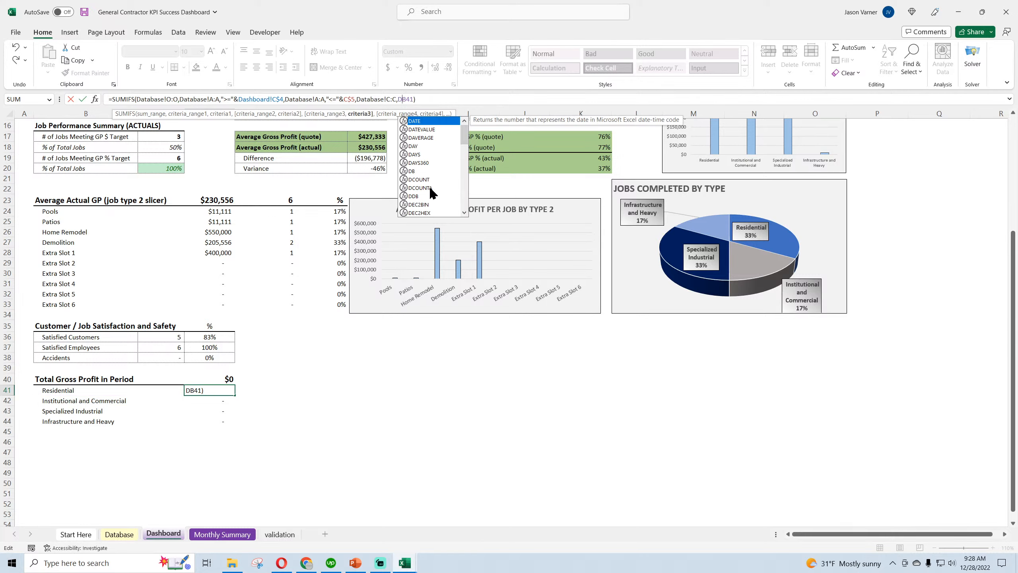
{"action": "key", "text": "BackSpace"}
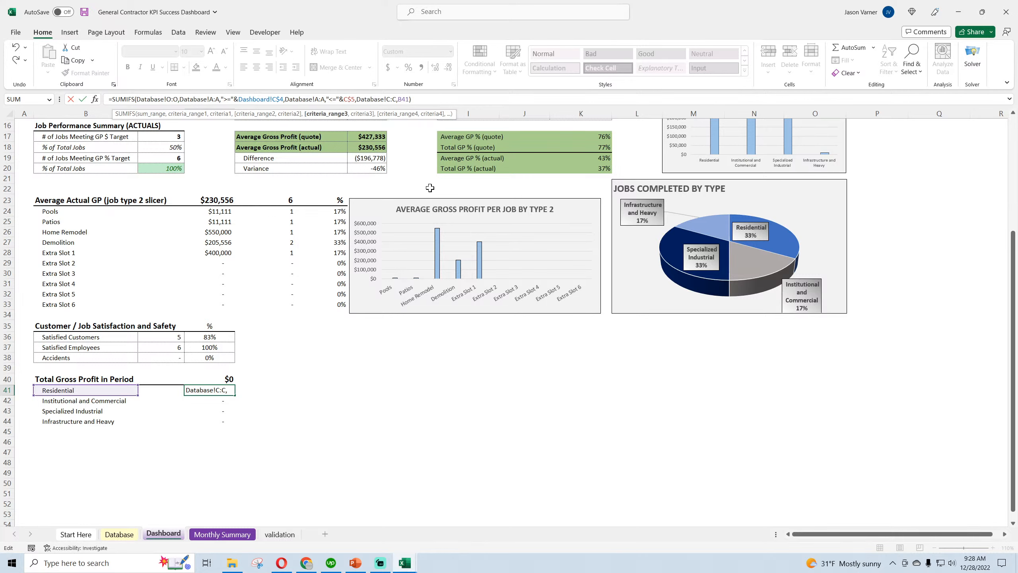
{"action": "key", "text": "Left"}
{"action": "key", "text": "Left"}
{"action": "key", "text": "Left"}
{"action": "key", "text": "Left"}
{"action": "key", "text": "Left"}
{"action": "key", "text": "Left"}
{"action": "key", "text": "Left"}
{"action": "key", "text": "Left"}
{"action": "key", "text": "Left"}
{"action": "key", "text": "Left"}
{"action": "key", "text": "Left"}
{"action": "key", "text": "Left"}
{"action": "key", "text": "Left"}
{"action": "key", "text": "Left"}
{"action": "key", "text": "Left"}
{"action": "key", "text": "Left"}
{"action": "key", "text": "Left"}
{"action": "key", "text": "Left"}
{"action": "key", "text": "Left"}
{"action": "key", "text": "Left"}
{"action": "key", "text": "Left"}
{"action": "key", "text": "Left"}
{"action": "key", "text": "Left"}
{"action": "key", "text": "Left"}
{"action": "key", "text": "Left"}
{"action": "key", "text": "Left"}
{"action": "key", "text": "Left"}
{"action": "key", "text": "BackSpace"}
{"action": "key", "text": "BackSpace"}
{"action": "key", "text": "BackSpace"}
{"action": "key", "text": "BackSpace"}
{"action": "key", "text": "BackSpace"}
{"action": "key", "text": "BackSpace"}
{"action": "key", "text": "BackSpace"}
{"action": "key", "text": "BackSpace"}
{"action": "key", "text": "BackSpace"}
{"action": "key", "text": "BackSpace"}
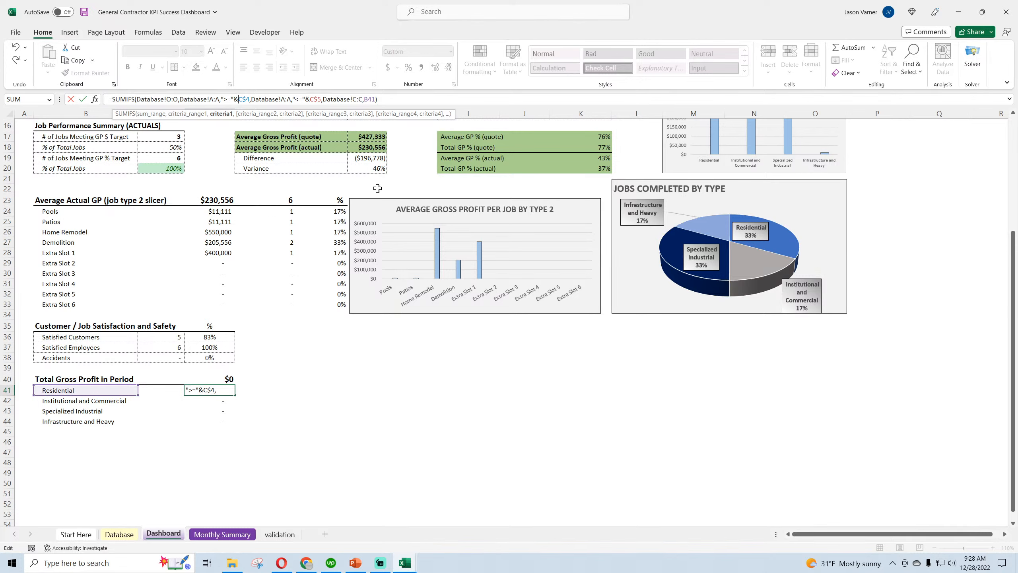
{"action": "key", "text": "Return"}
Fill the corrected D41 formula down through D44
{"action": "left_click", "coordinate": [225, 391]}
{"action": "left_click_drag", "start_coordinate": [235, 395], "coordinate": [238, 425]}
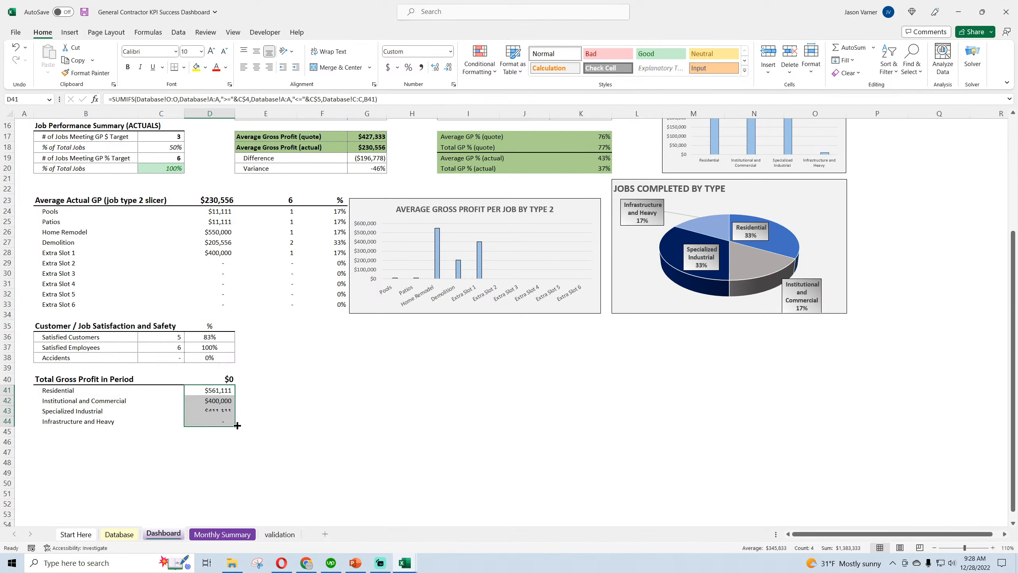
{"action": "left_click", "coordinate": [224, 391]}
Copy the full SUMIFS text from D41 and paste it over the =G35 formula in D40
{"action": "left_click", "coordinate": [225, 379]}
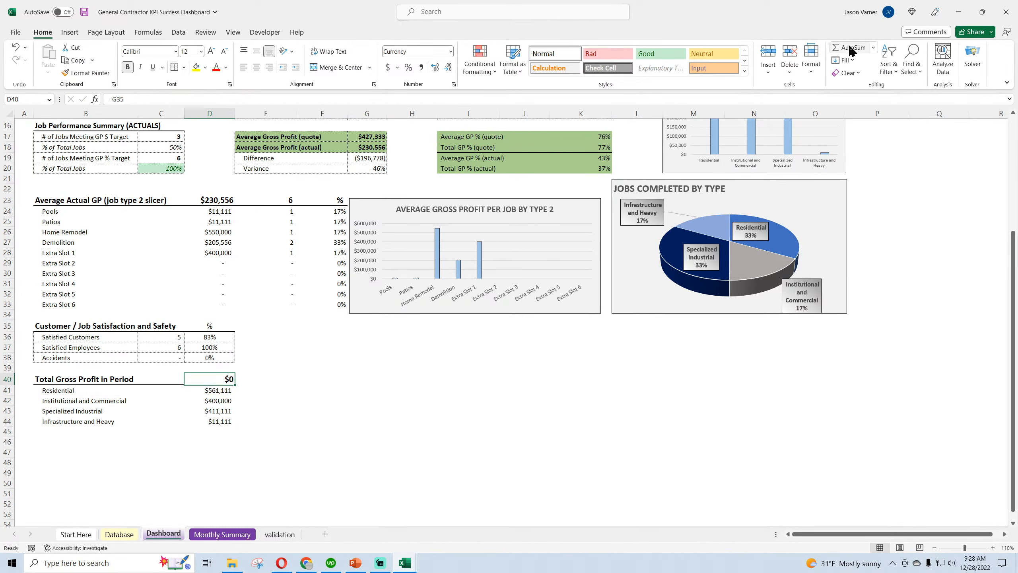
{"action": "left_click", "coordinate": [219, 391]}
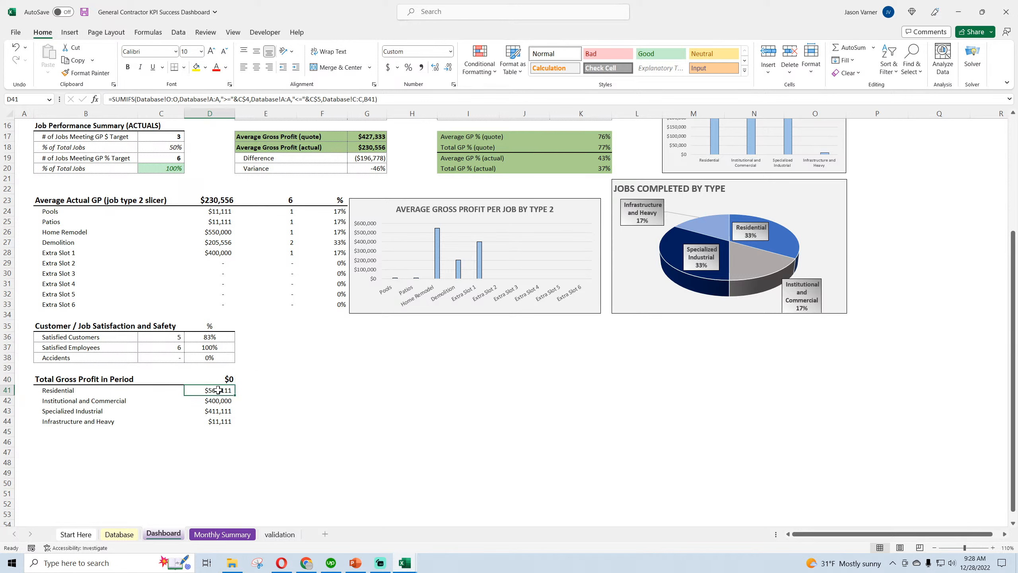
{"action": "left_click_drag", "start_coordinate": [411, 102], "coordinate": [105, 101]}
{"action": "right_click", "coordinate": [133, 101]}
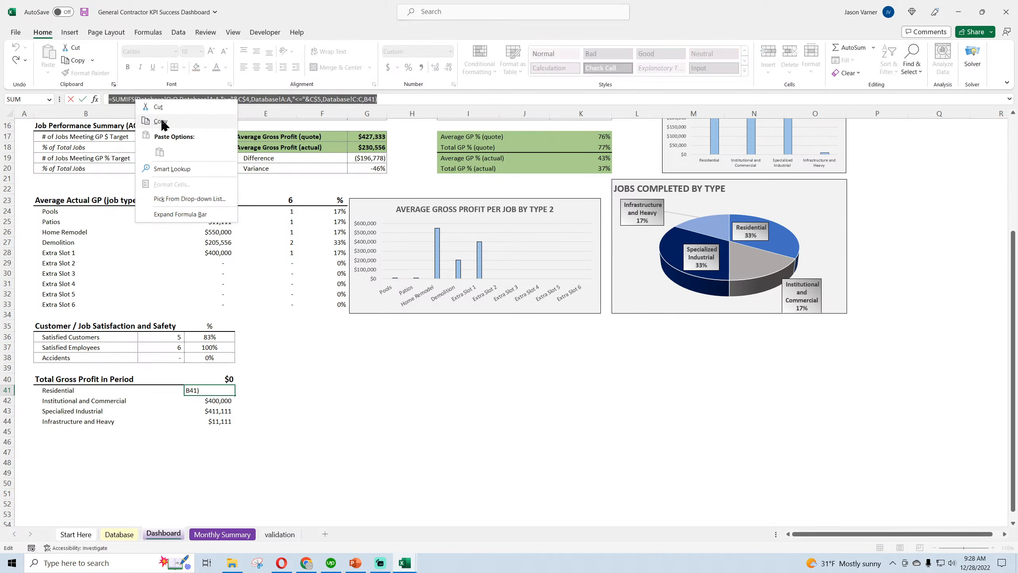
{"action": "left_click", "coordinate": [161, 119]}
{"action": "key", "text": "Return"}
{"action": "left_click", "coordinate": [201, 380]}
{"action": "left_click_drag", "start_coordinate": [193, 97], "coordinate": [98, 101]}
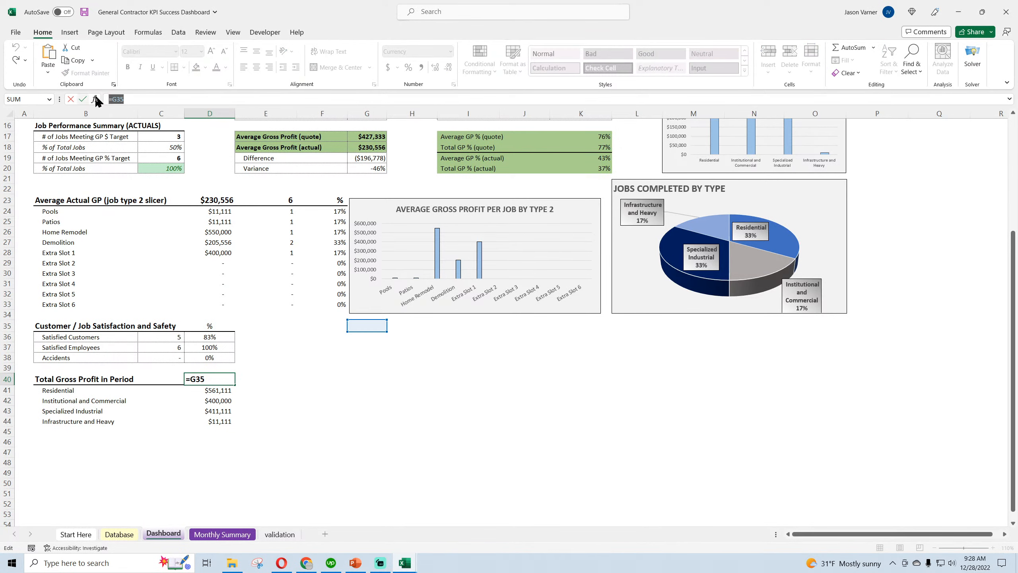
{"action": "right_click", "coordinate": [117, 101]}
{"action": "left_click", "coordinate": [141, 154]}
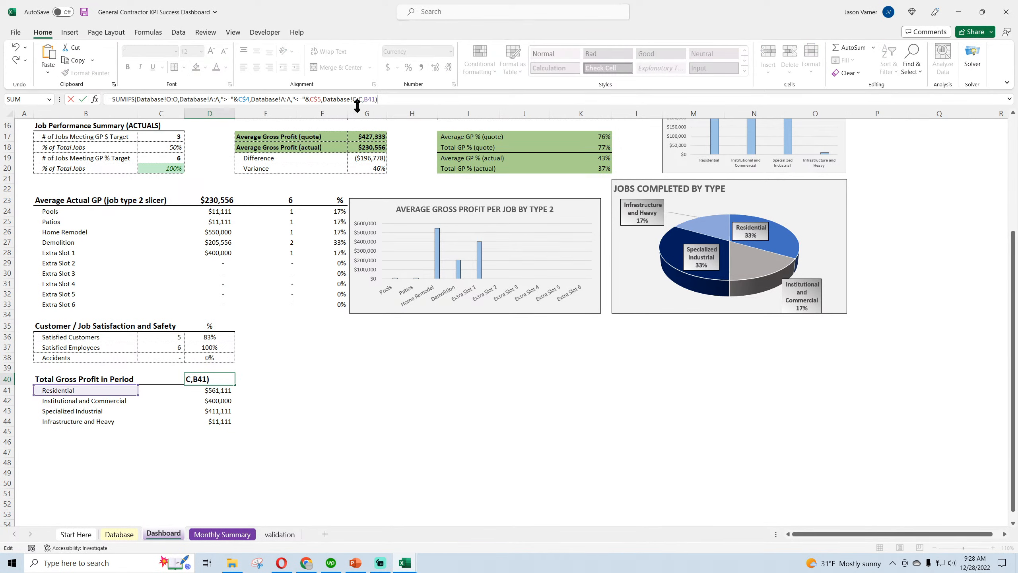
Remove the Database C:C job type condition from the D40 formula, keeping only the two date conditions
{"action": "left_click_drag", "start_coordinate": [321, 99], "coordinate": [451, 98]}
{"action": "key", "text": "BackSpace"}
{"action": "key", "text": "Return"}
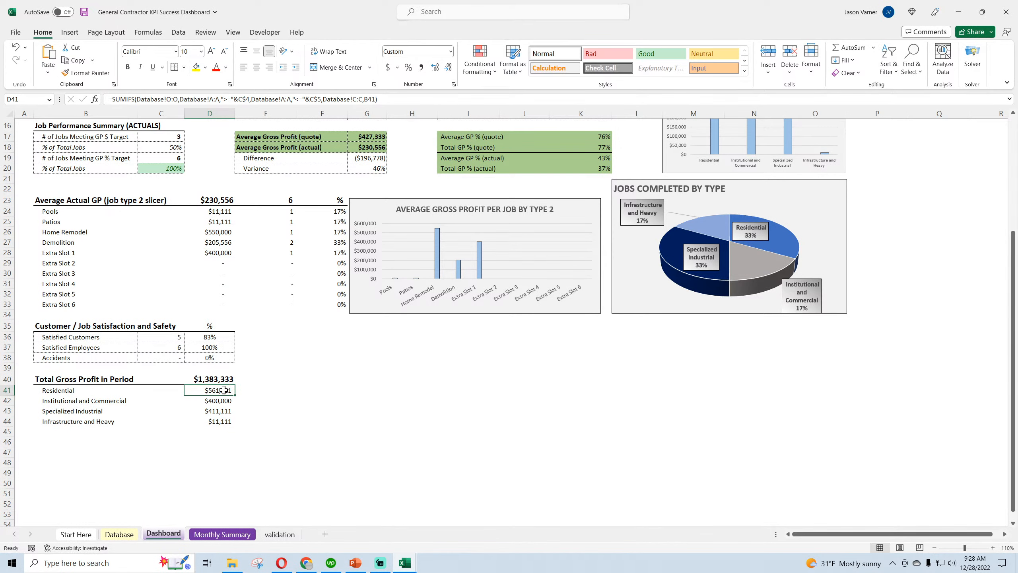
Check the D40 total against the sum of the job type amounts in D41:D44
{"action": "left_click_drag", "start_coordinate": [213, 389], "coordinate": [214, 418]}
{"action": "key", "text": "ctrl+v"}
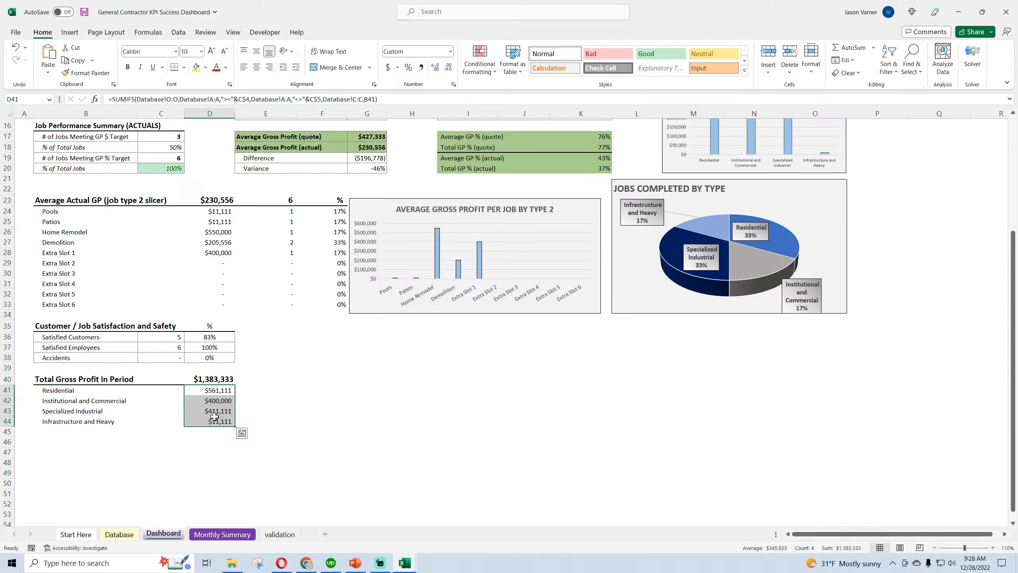
{"action": "left_click", "coordinate": [324, 424]}
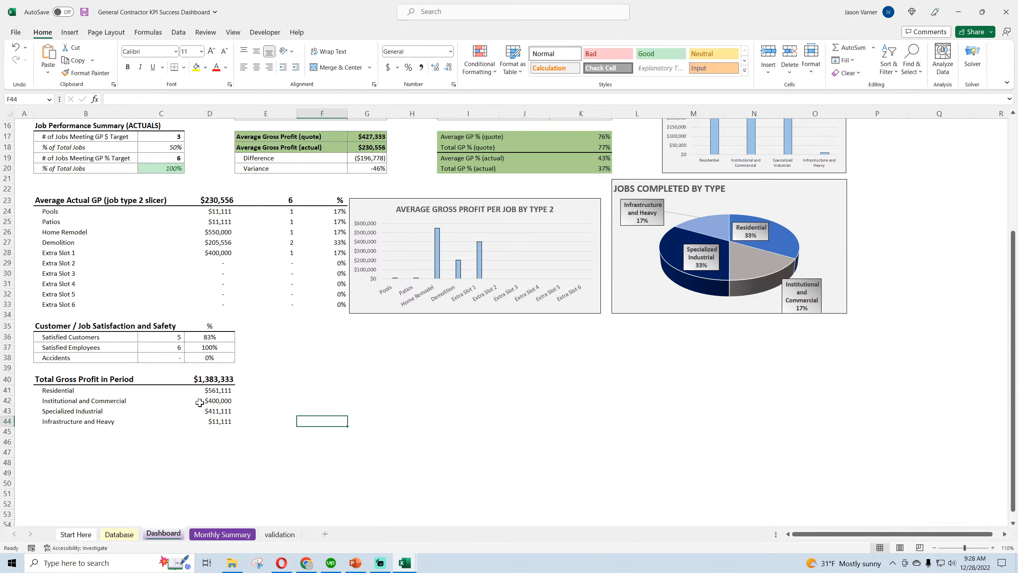
Change the B40 heading to "Total Actual Gross Profit in Period"
{"action": "left_click", "coordinate": [92, 377]}
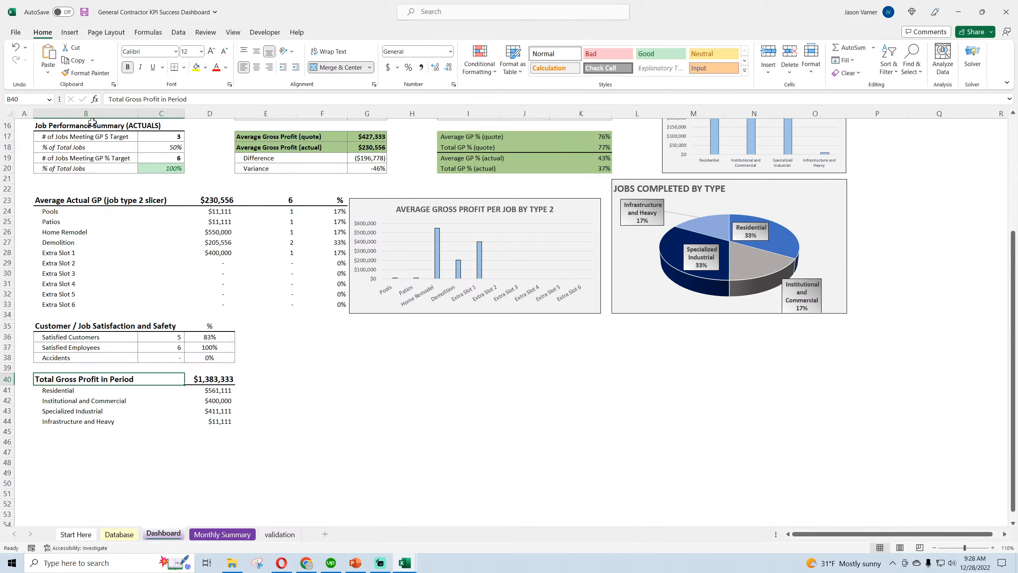
{"action": "left_click", "coordinate": [127, 99]}
{"action": "type", "text": "Actual"}
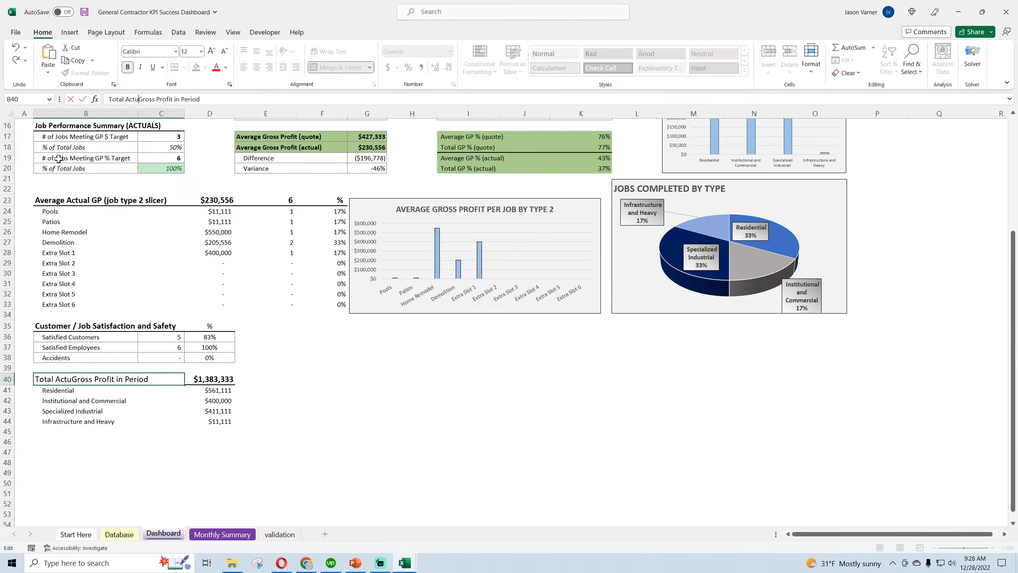
{"action": "key", "text": "Return"}
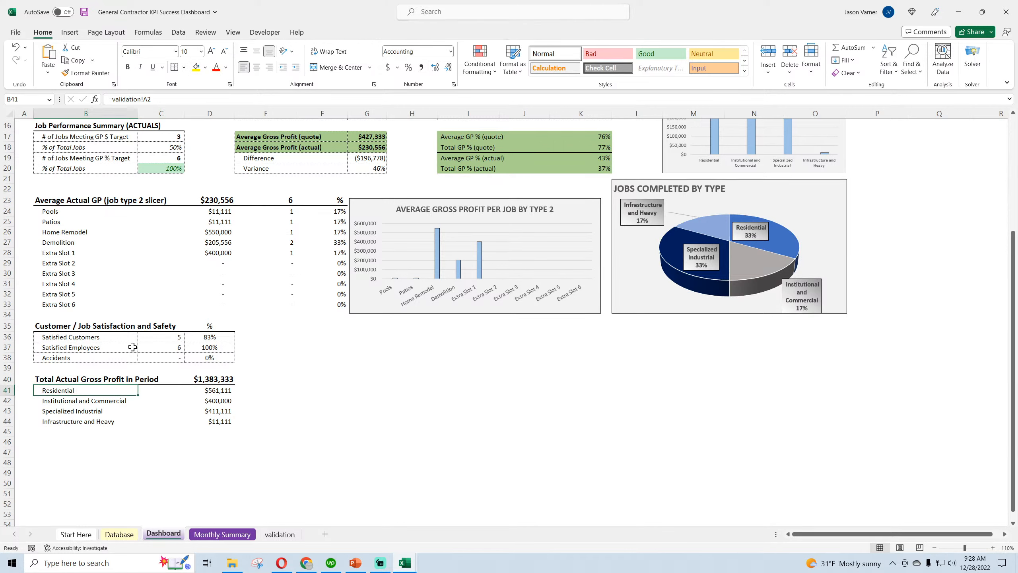
{"action": "left_click", "coordinate": [357, 410]}
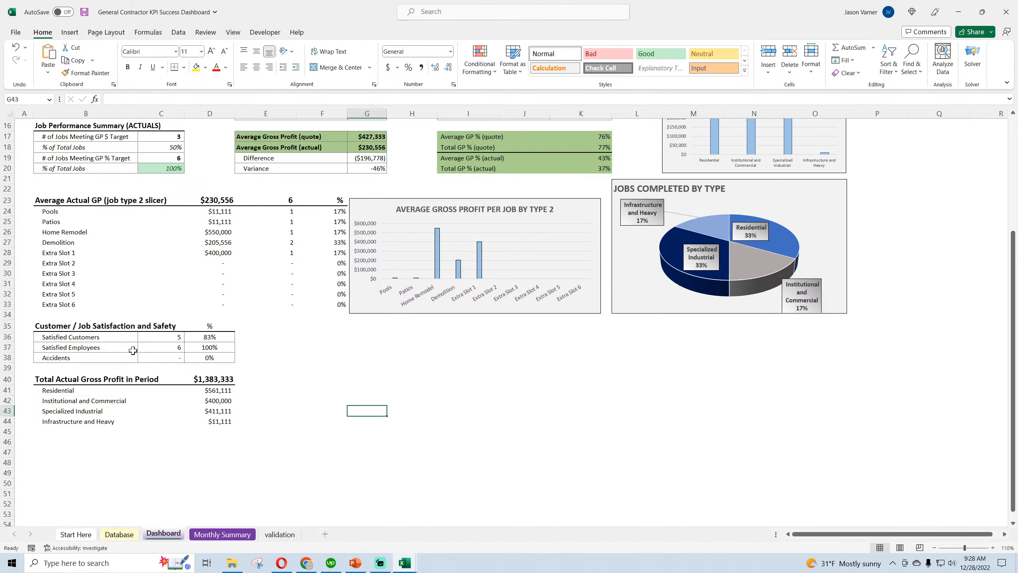
Clear all borders from the satisfaction and safety rows B36:D38 and add a bottom border under their heading B35:D35
{"action": "left_click_drag", "start_coordinate": [58, 336], "coordinate": [217, 356]}
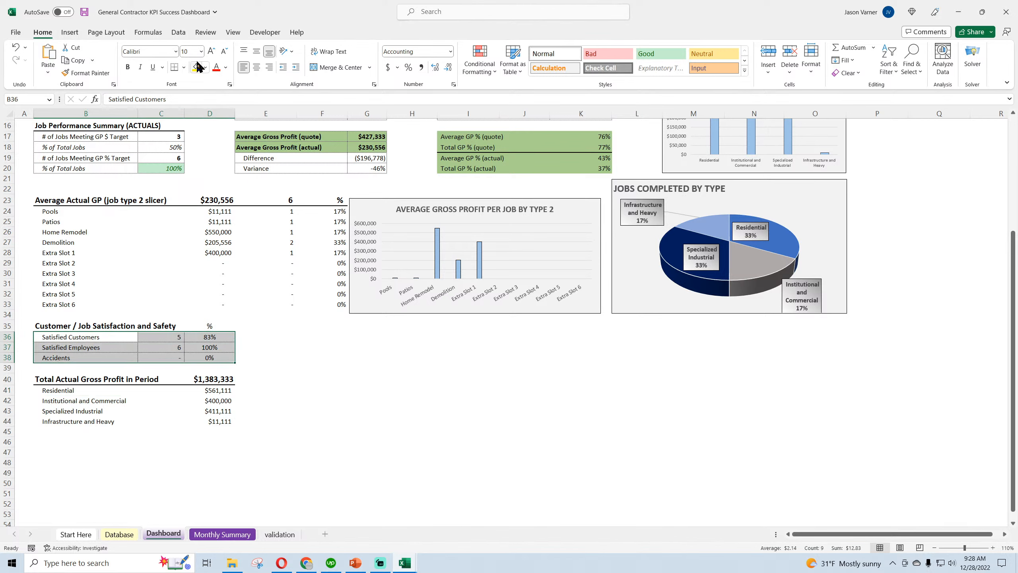
{"action": "left_click", "coordinate": [184, 66]}
{"action": "left_click", "coordinate": [204, 154]}
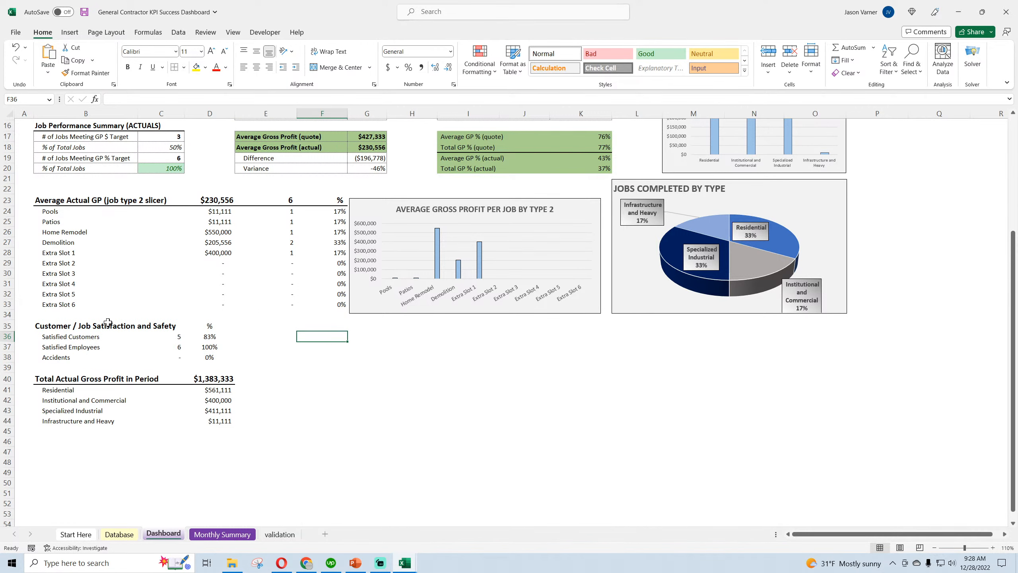
{"action": "left_click_drag", "start_coordinate": [64, 325], "coordinate": [193, 325]}
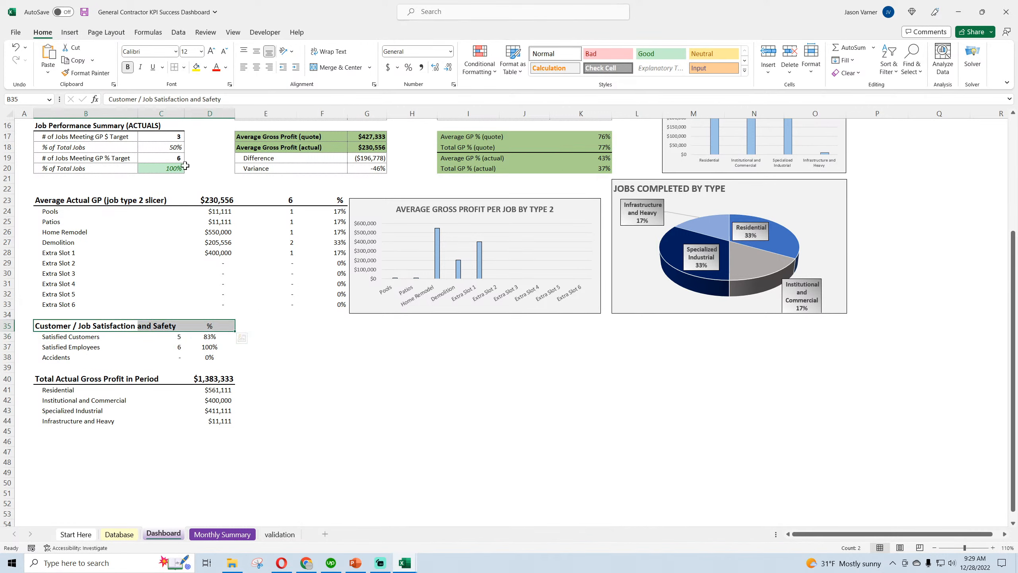
{"action": "left_click", "coordinate": [184, 67]}
{"action": "left_click", "coordinate": [210, 227]}
{"action": "left_click", "coordinate": [412, 368]}
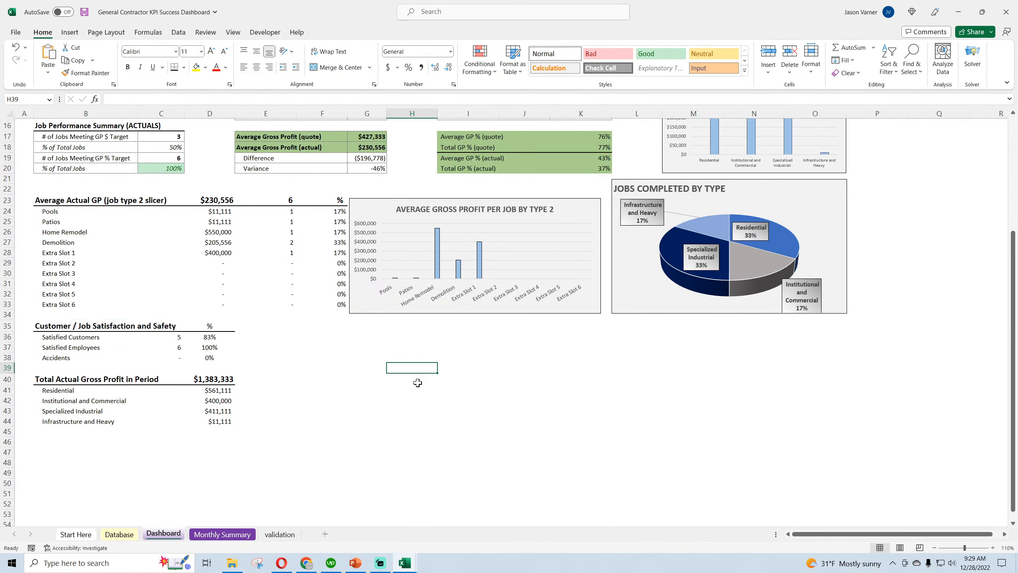
Review the start and end dates in C4 and C5 together with the total actual gross profit block they control
{"action": "scroll", "coordinate": [300, 371], "scroll_direction": "up", "scroll_amount": 5}
{"action": "left_click", "coordinate": [163, 158]}
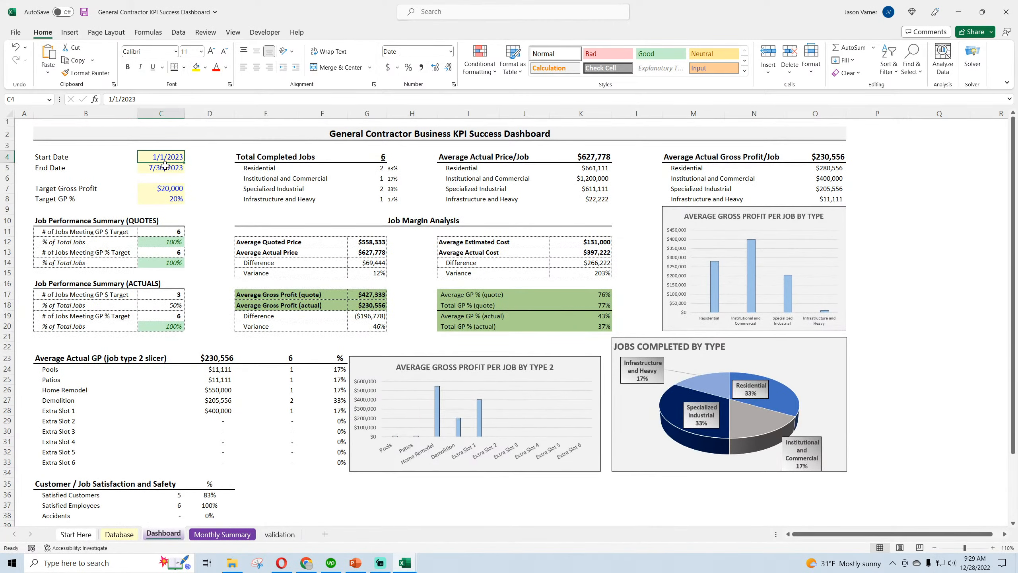
{"action": "left_click", "coordinate": [165, 168]}
{"action": "scroll", "coordinate": [194, 255], "scroll_direction": "down", "scroll_amount": 4}
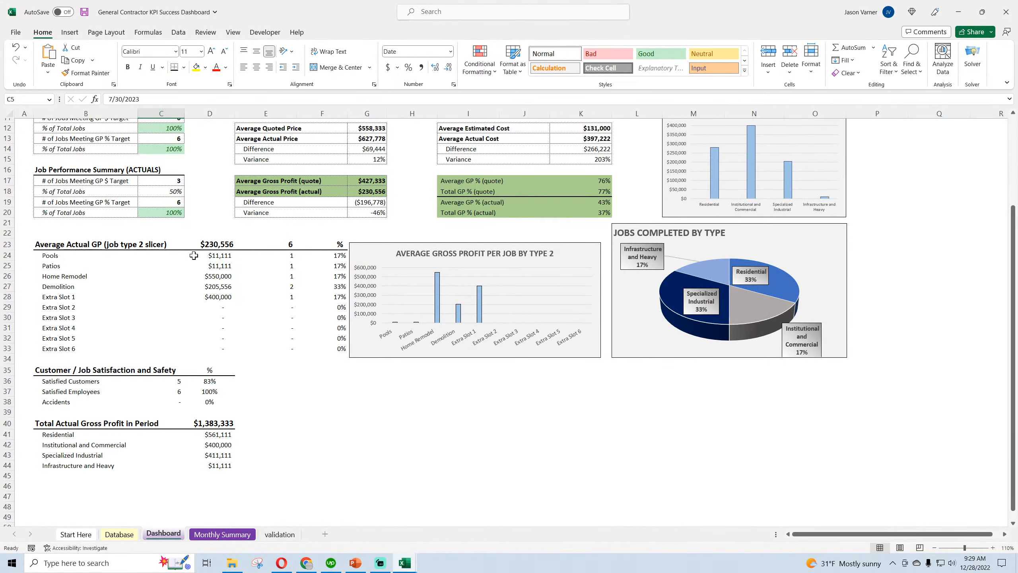
{"action": "scroll", "coordinate": [194, 255], "scroll_direction": "up", "scroll_amount": 4}
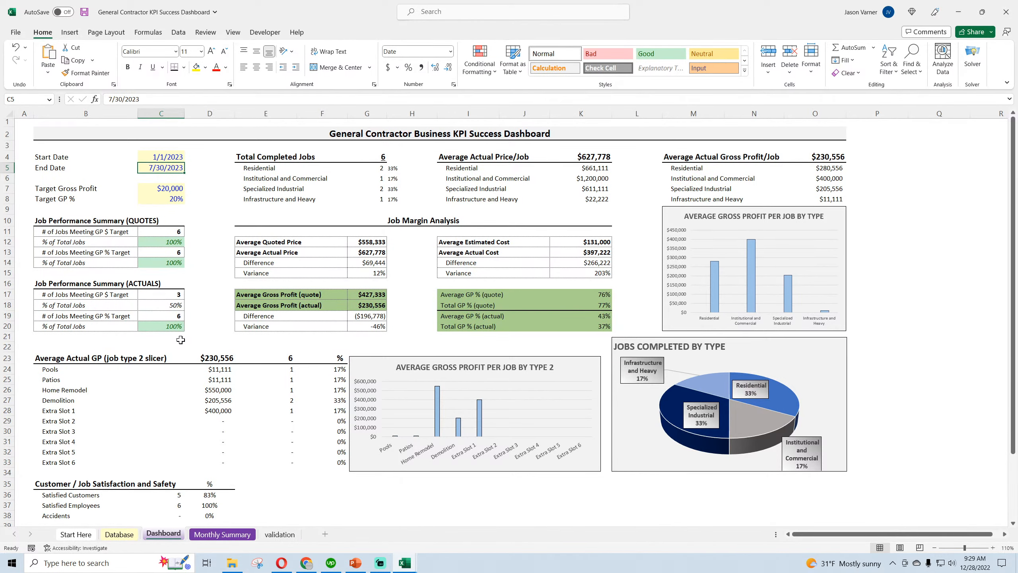
{"action": "scroll", "coordinate": [181, 339], "scroll_direction": "down", "scroll_amount": 3}
{"action": "scroll", "coordinate": [181, 340], "scroll_direction": "up", "scroll_amount": 3}
Add dot leaders after the Start Date and End Date labels in B4 and B5, reaching toward the date cells
{"action": "double_click", "coordinate": [88, 155]}
{"action": "type", "text": "."}
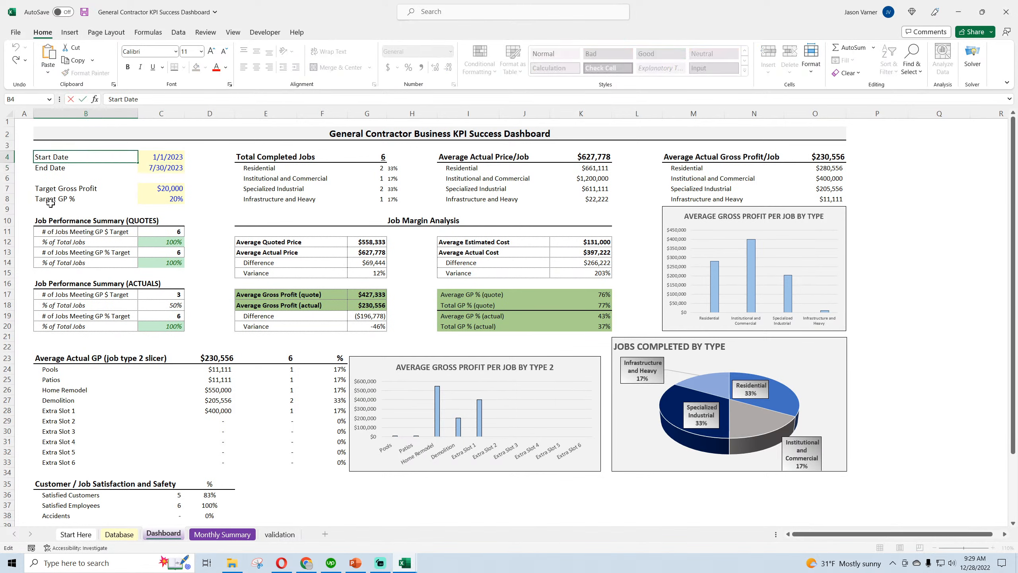
{"action": "type", "text": "....................."}
{"action": "key", "text": "Return"}
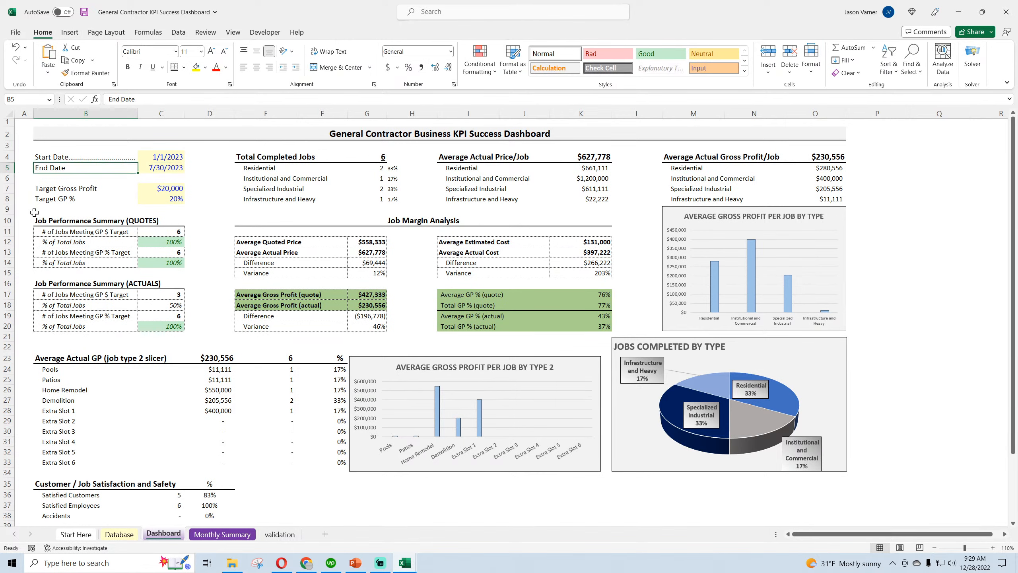
{"action": "double_click", "coordinate": [96, 170]}
{"action": "type", "text": "......."}
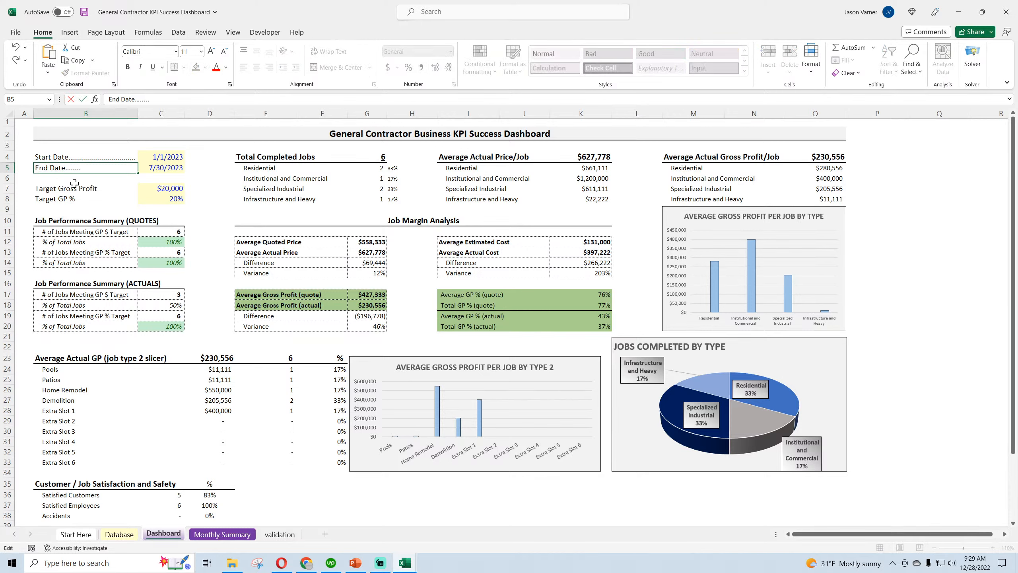
{"action": "key", "text": "Return"}
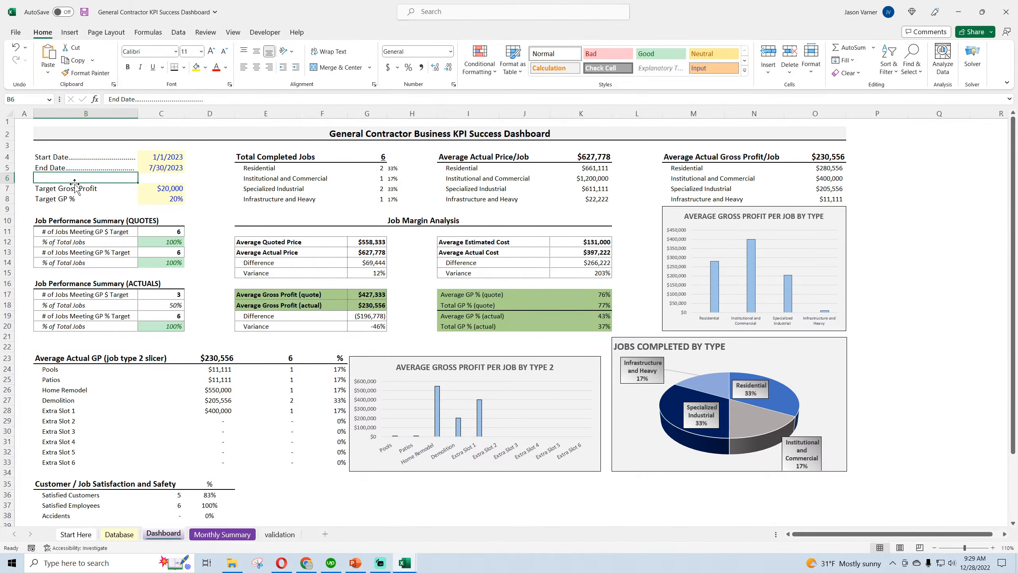
Add dot leaders after the Target Gross Profit and Target GP % labels in B7 and B8
{"action": "double_click", "coordinate": [108, 191]}
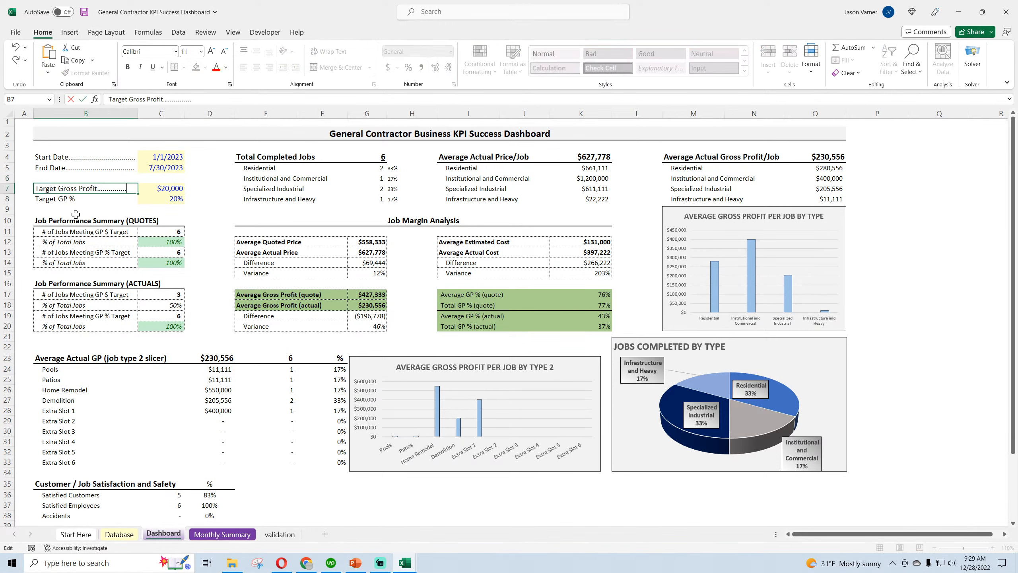
{"action": "key", "text": "Return"}
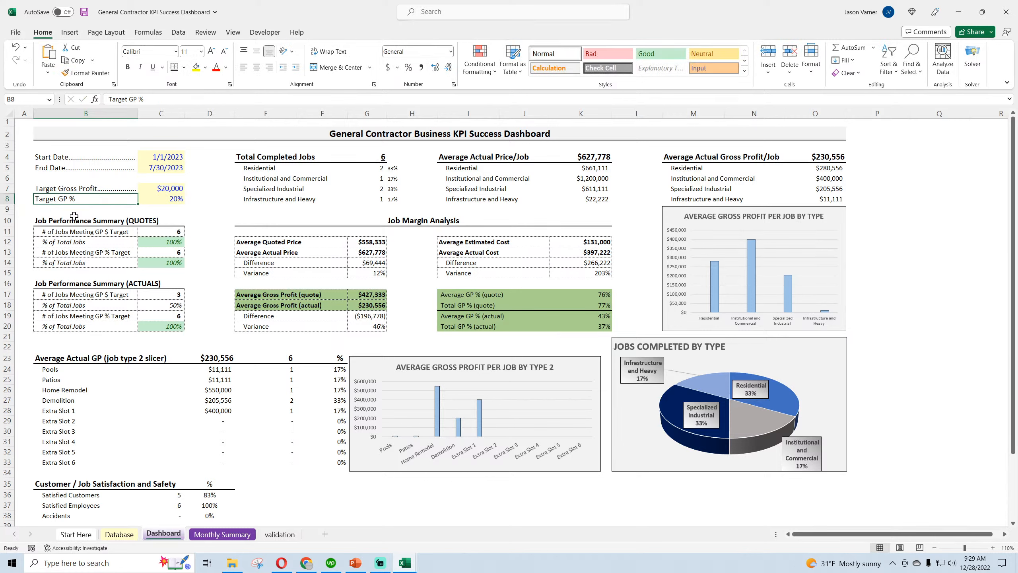
{"action": "left_click", "coordinate": [159, 100]}
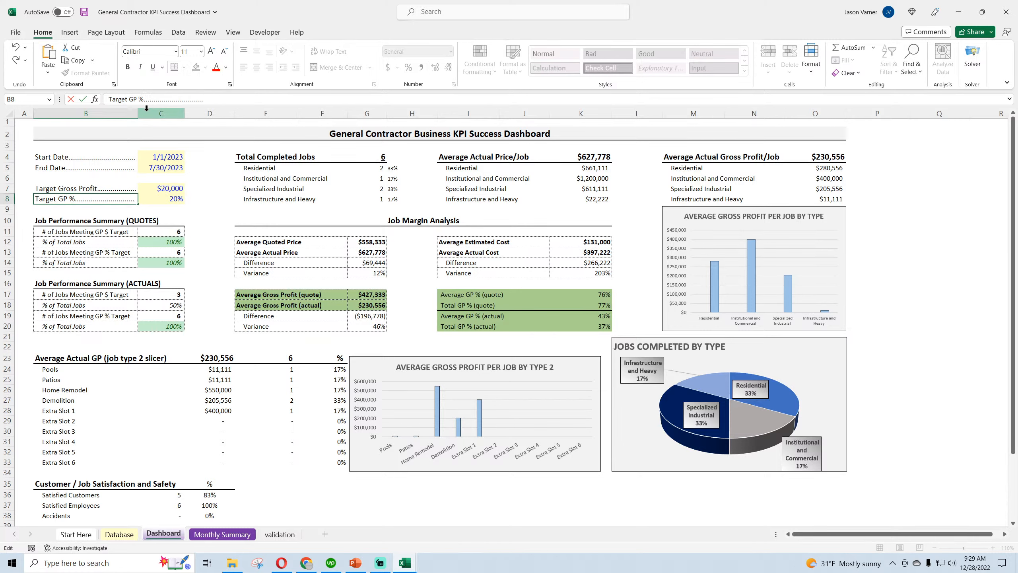
{"action": "key", "text": "Return"}
Adjust the End Date dot leader in B5 to line up with the other labels
{"action": "left_click", "coordinate": [115, 169]}
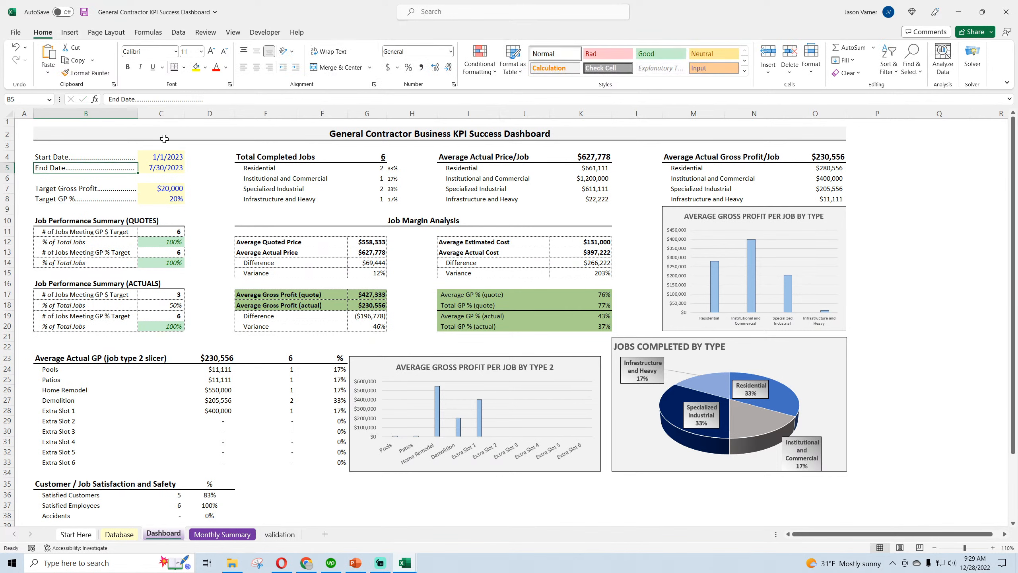
{"action": "left_click", "coordinate": [208, 99]}
{"action": "key", "text": "Return"}
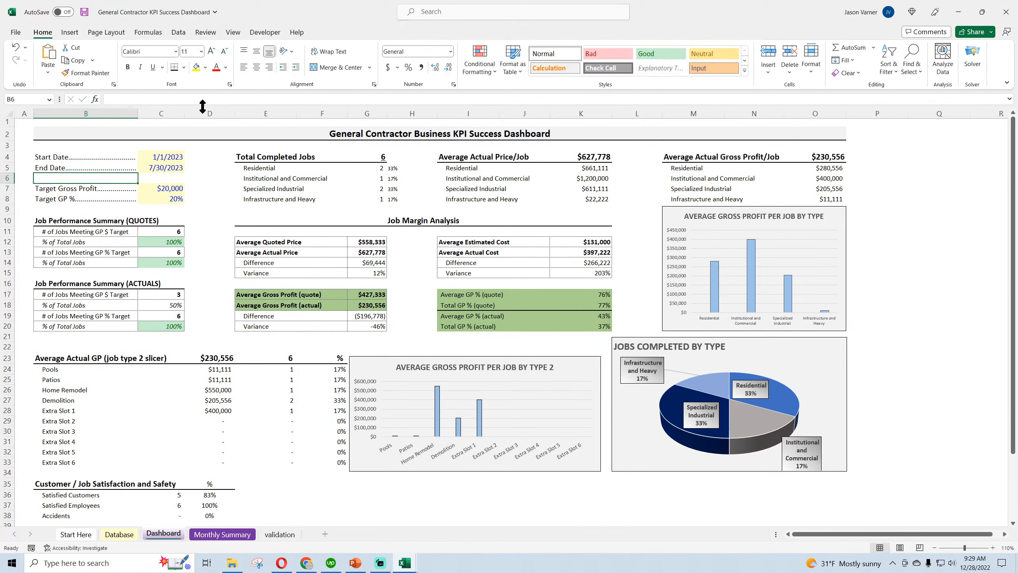
Save the workbook and check the Total Actual Gross Profit in Period formulas by job type in D41:D44
{"action": "left_click", "coordinate": [265, 357]}
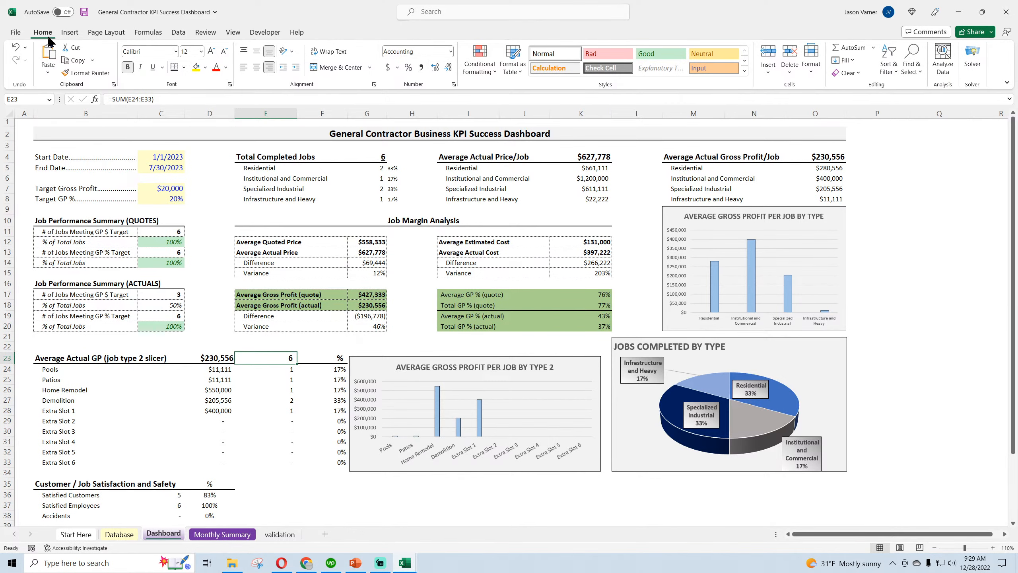
{"action": "left_click", "coordinate": [84, 12]}
{"action": "scroll", "coordinate": [273, 330], "scroll_direction": "down", "scroll_amount": 4}
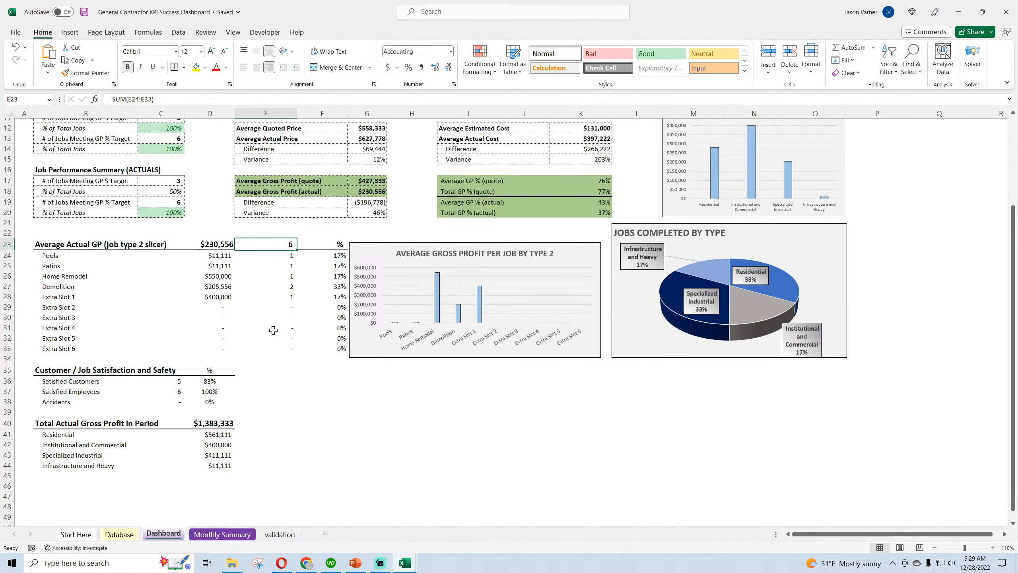
{"action": "left_click", "coordinate": [229, 432]}
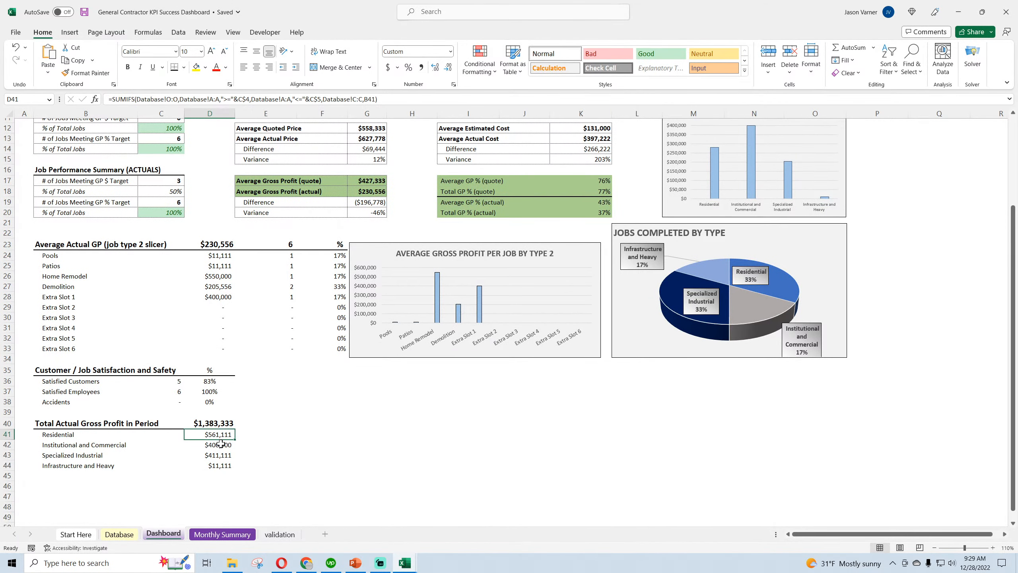
{"action": "left_click", "coordinate": [221, 444]}
{"action": "left_click", "coordinate": [221, 455]}
{"action": "left_click", "coordinate": [219, 466]}
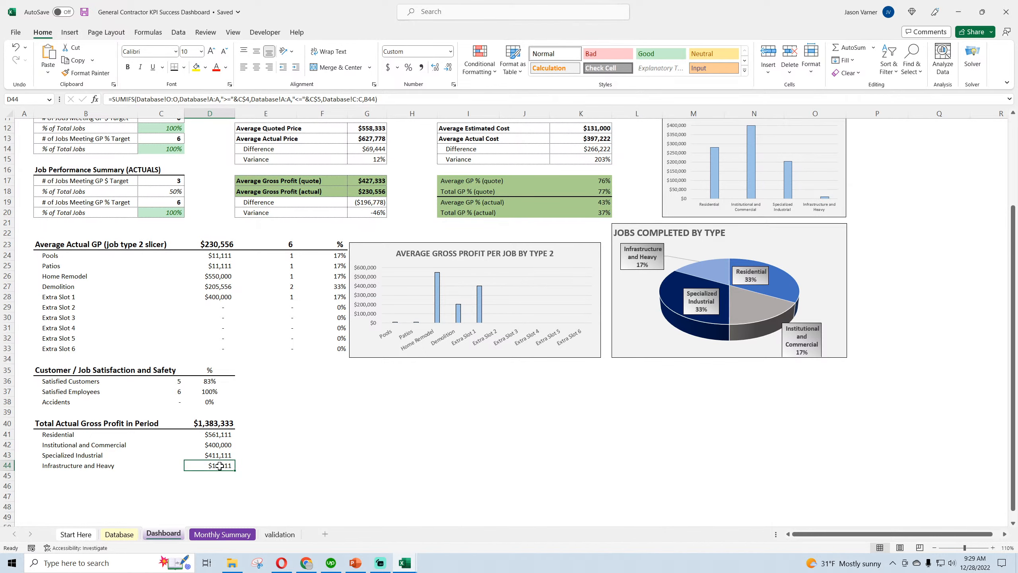
{"action": "scroll", "coordinate": [217, 466], "scroll_direction": "up", "scroll_amount": 4}
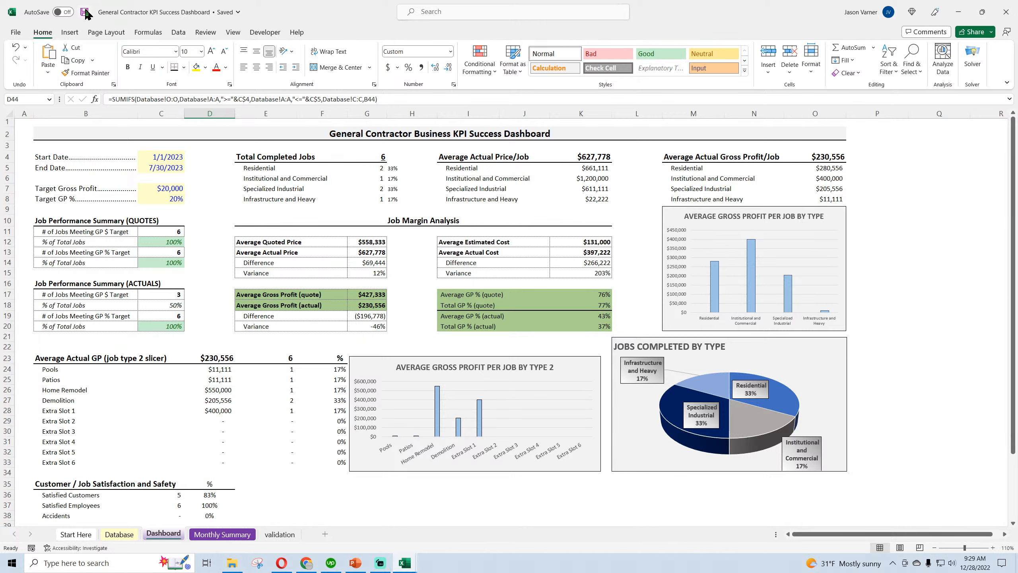
Fill the header row E4:O4 with near-black and set its font color to white
{"action": "left_click", "coordinate": [328, 134]}
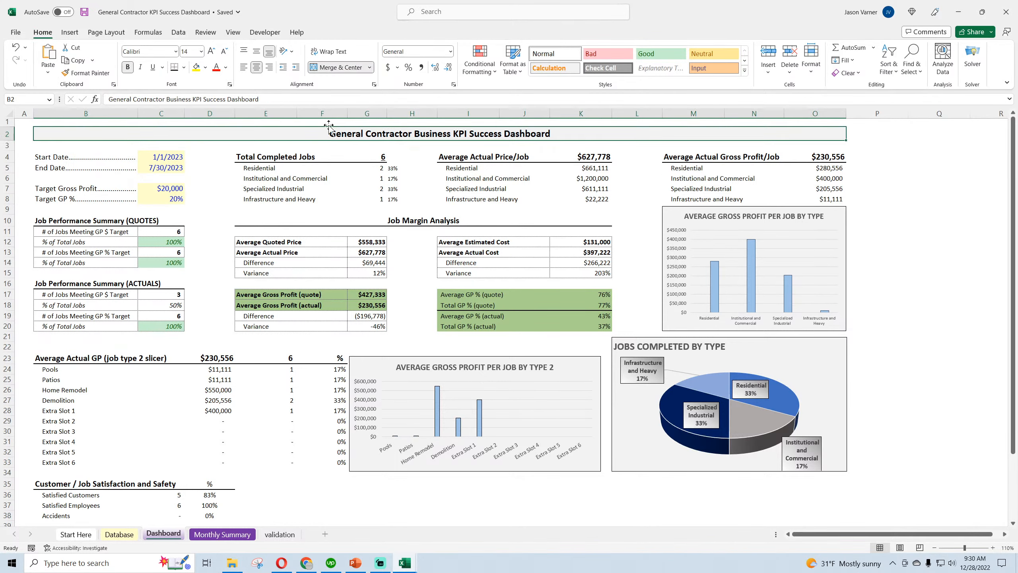
{"action": "left_click", "coordinate": [204, 67]}
{"action": "key", "text": "Escape"}
{"action": "left_click_drag", "start_coordinate": [270, 157], "coordinate": [842, 158]}
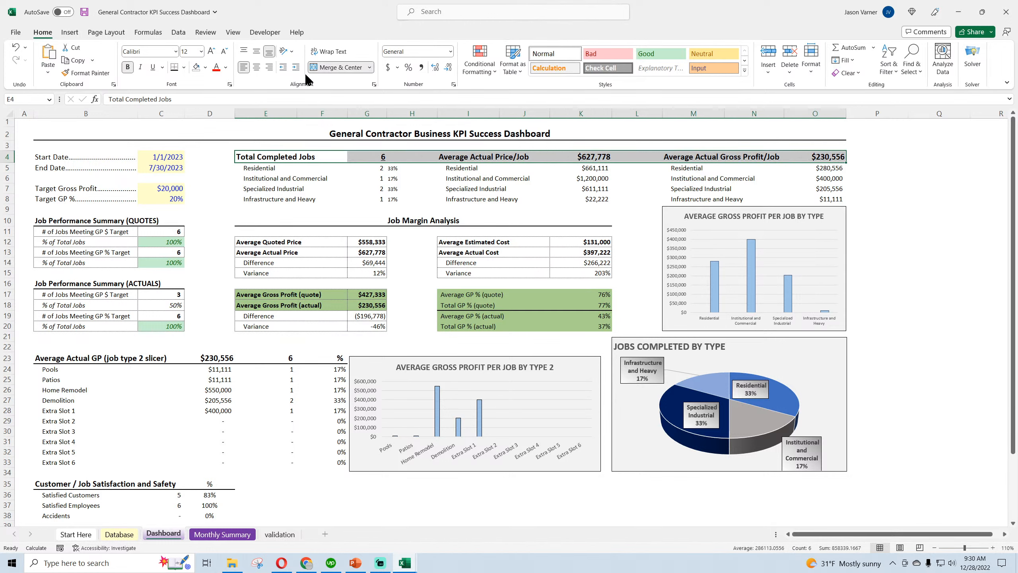
{"action": "left_click", "coordinate": [206, 67]}
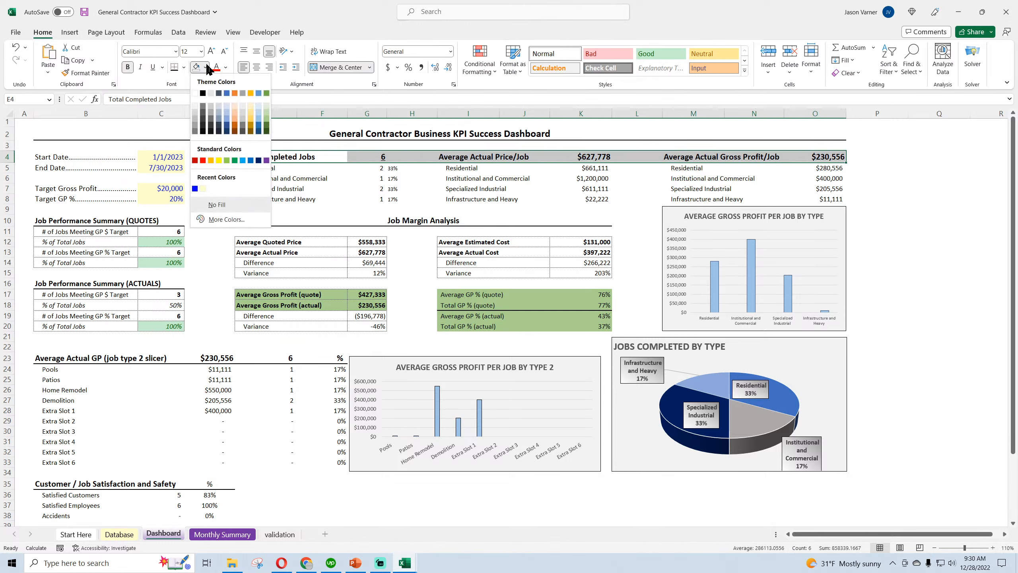
{"action": "left_click", "coordinate": [204, 125]}
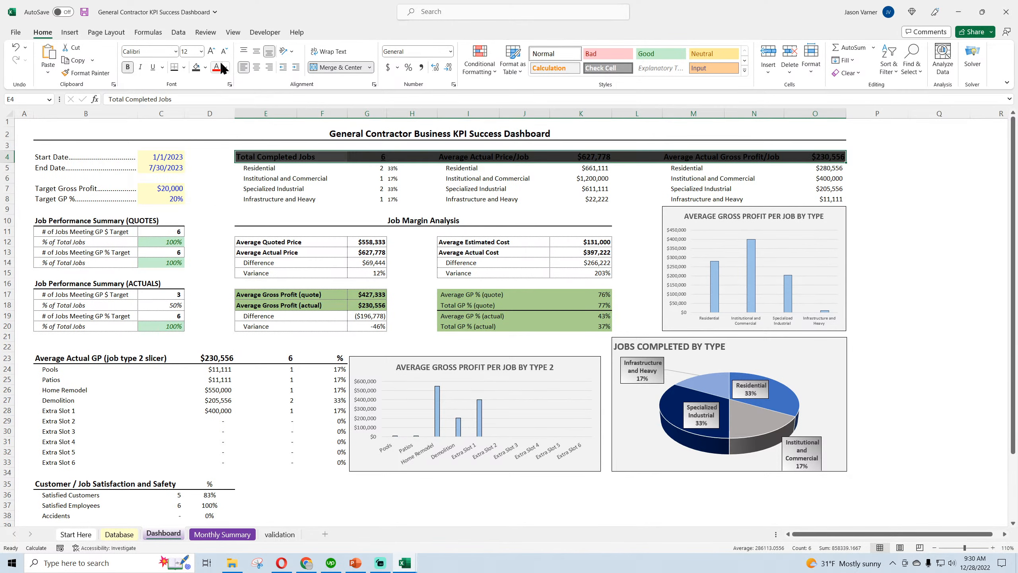
{"action": "left_click", "coordinate": [226, 67]}
{"action": "left_click", "coordinate": [215, 108]}
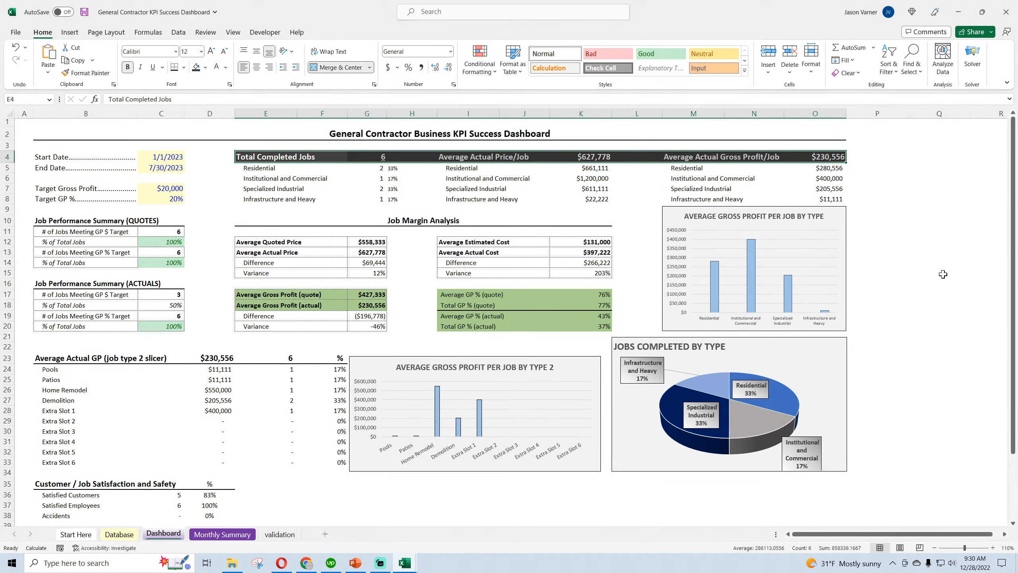
Change the header row E4:O4 to a gray White, Background 1, Darker 25% fill with a black font
{"action": "left_click", "coordinate": [980, 285]}
{"action": "left_click", "coordinate": [273, 159]}
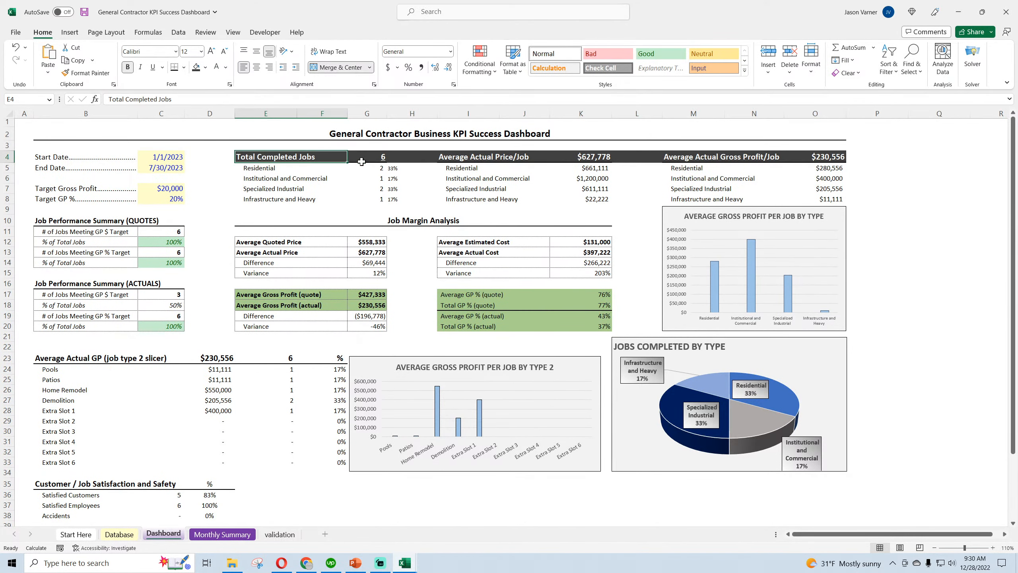
{"action": "left_click_drag", "start_coordinate": [786, 157], "coordinate": [252, 158]}
{"action": "left_click", "coordinate": [206, 68]}
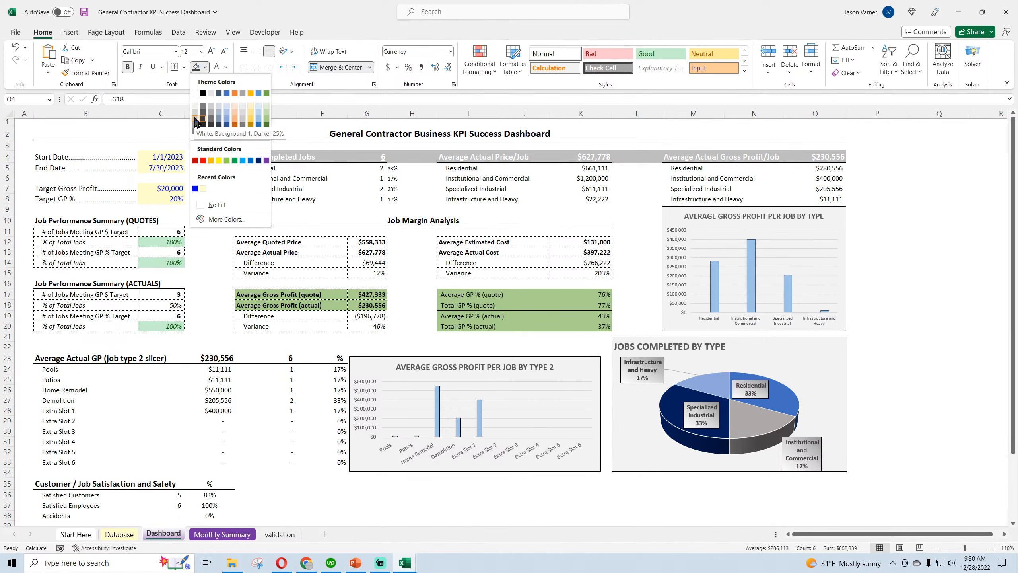
{"action": "left_click", "coordinate": [195, 131]}
{"action": "left_click", "coordinate": [225, 67]}
{"action": "left_click", "coordinate": [235, 133]}
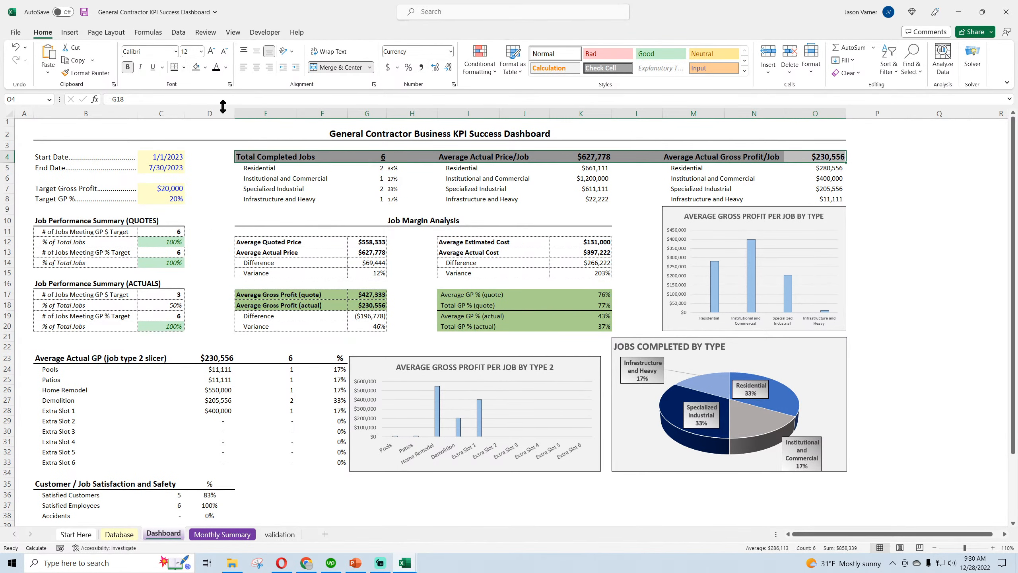
{"action": "left_click", "coordinate": [923, 267]}
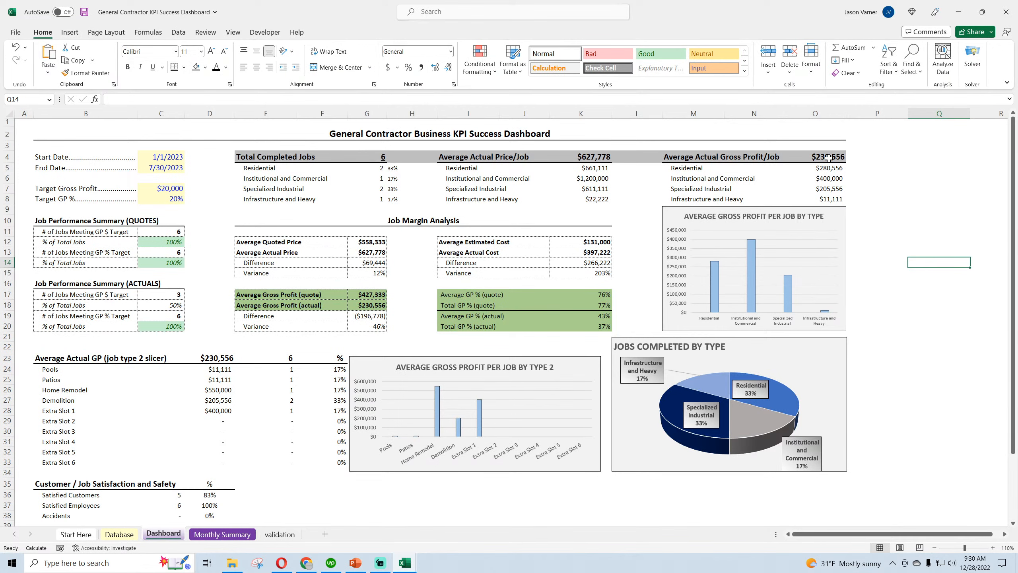
Remove all borders from the gray header row E4:O4 and save the workbook
{"action": "left_click_drag", "start_coordinate": [828, 158], "coordinate": [250, 157]}
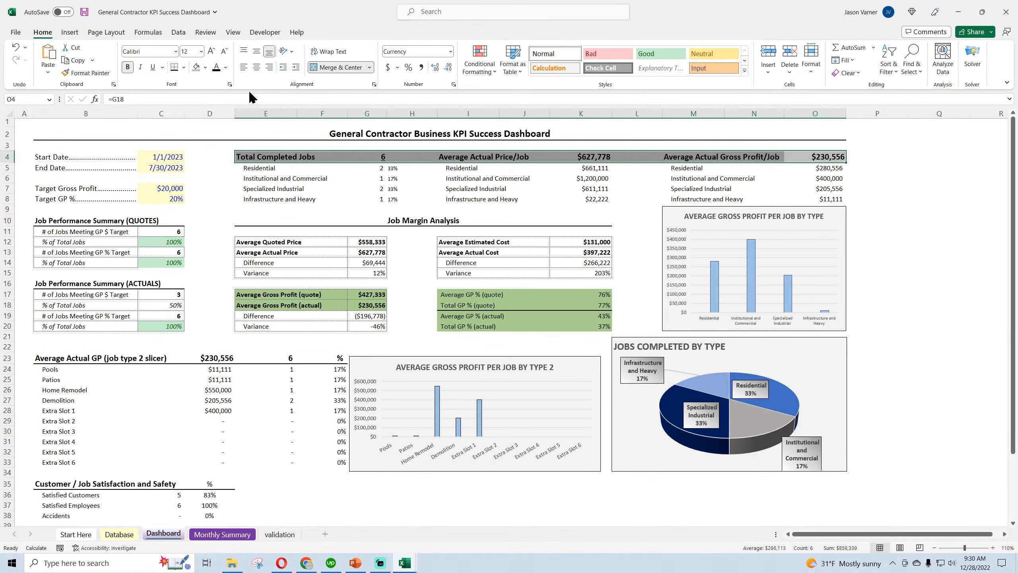
{"action": "left_click", "coordinate": [185, 69]}
{"action": "left_click", "coordinate": [210, 157]}
{"action": "left_click", "coordinate": [446, 187]}
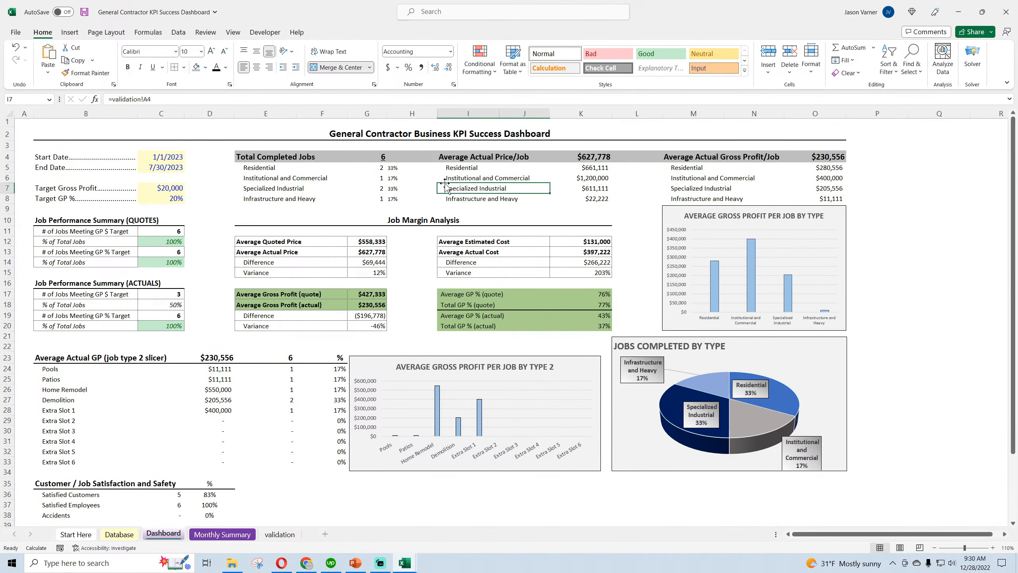
{"action": "left_click", "coordinate": [929, 283]}
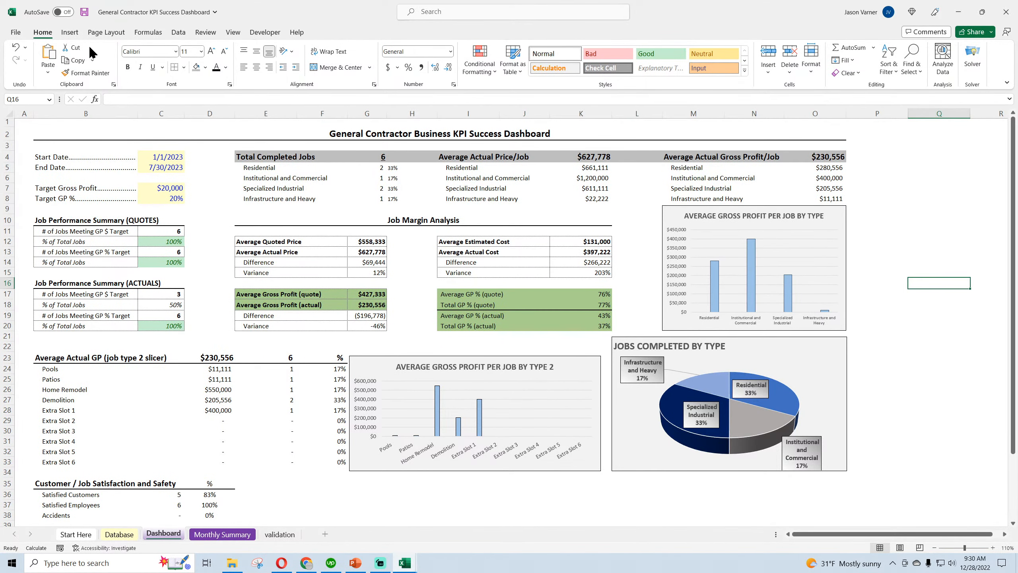
{"action": "left_click", "coordinate": [84, 12]}
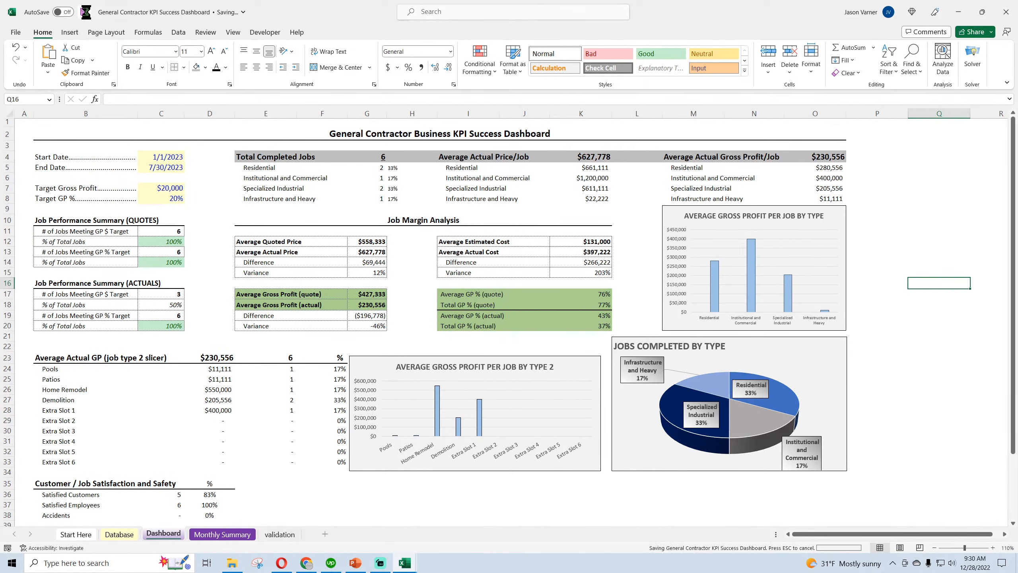
Give the dashboard title in B2 a bottom border in the thick solid line style
{"action": "left_click", "coordinate": [385, 130]}
{"action": "left_click", "coordinate": [184, 68]}
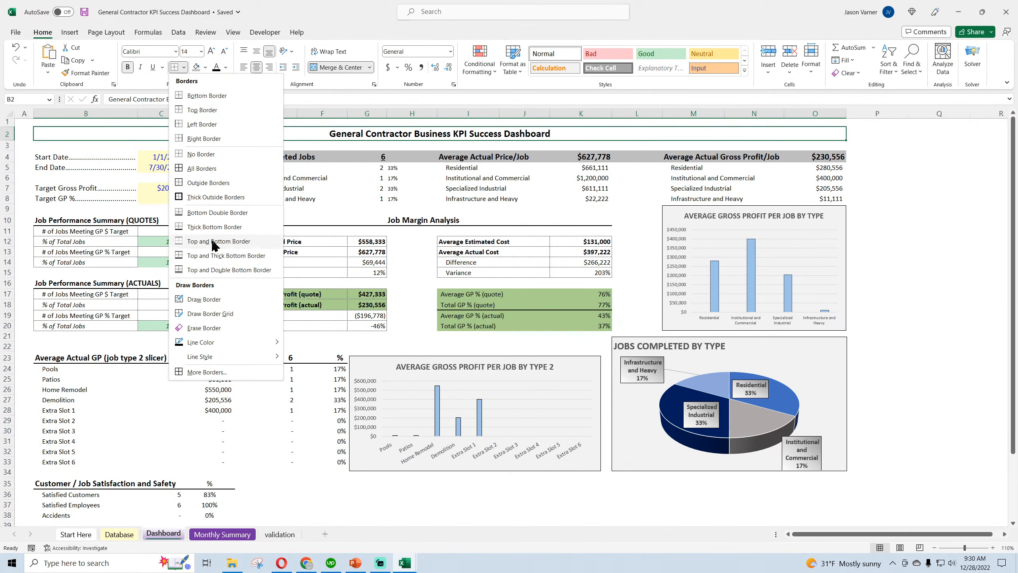
{"action": "mouse_move", "coordinate": [213, 352]}
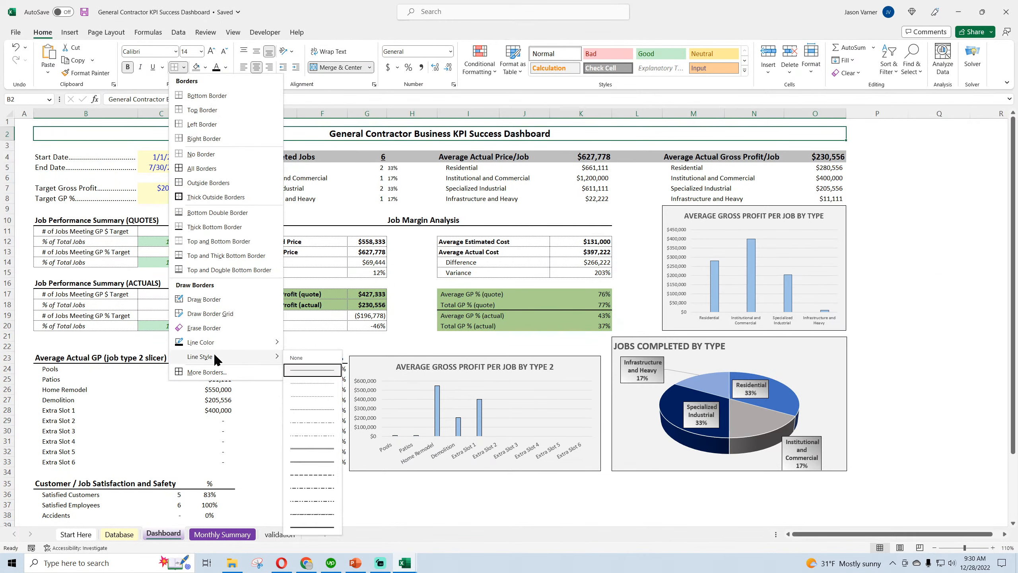
{"action": "left_click", "coordinate": [309, 527]}
{"action": "left_click", "coordinate": [184, 65]}
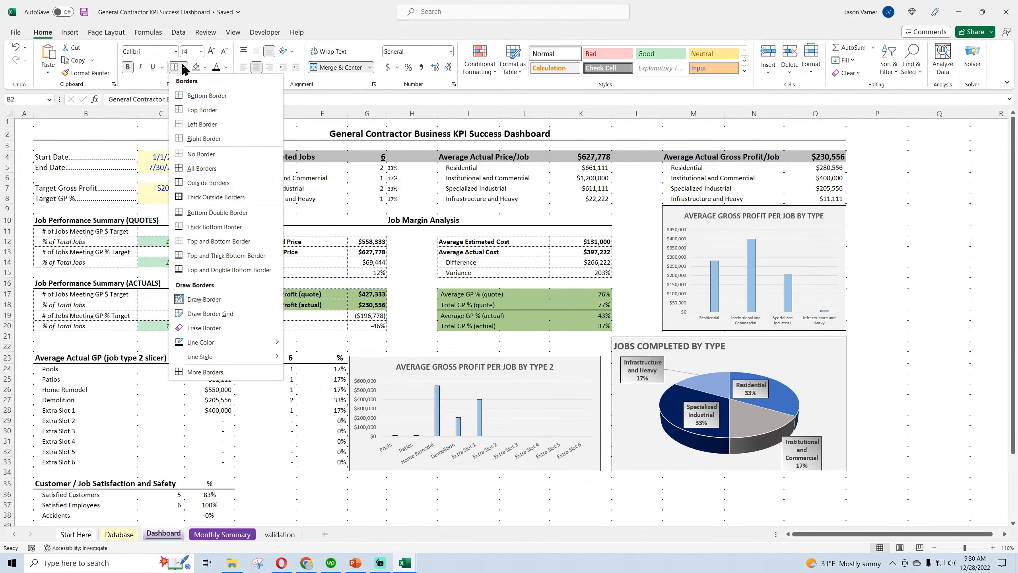
{"action": "left_click", "coordinate": [207, 96]}
{"action": "left_click", "coordinate": [930, 256]}
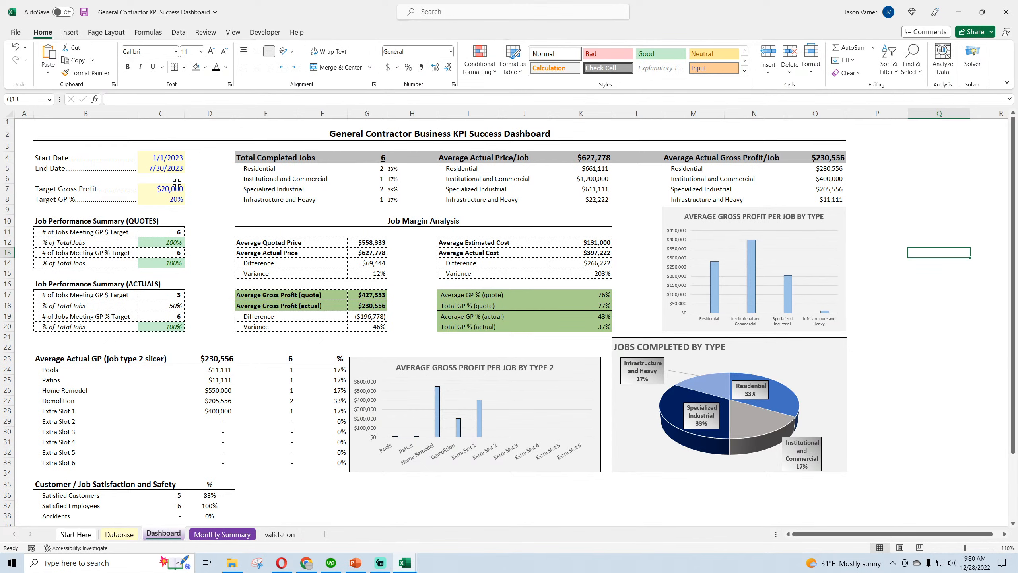
Try a thin dotted border line style on the empty cell D12 and clear the stray border
{"action": "left_click", "coordinate": [206, 243]}
{"action": "left_click", "coordinate": [184, 67]}
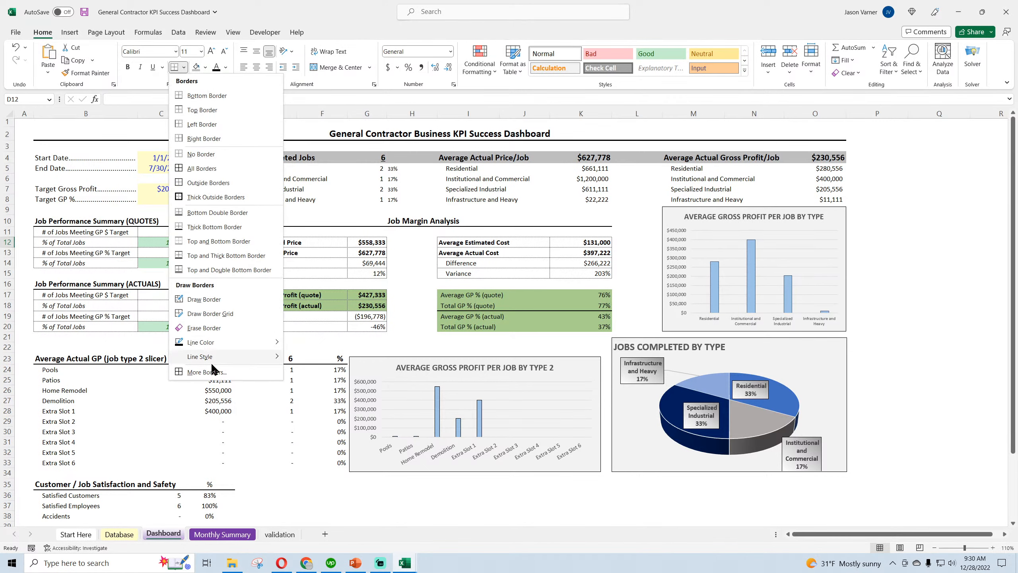
{"action": "mouse_move", "coordinate": [215, 359]}
{"action": "left_click", "coordinate": [295, 383]}
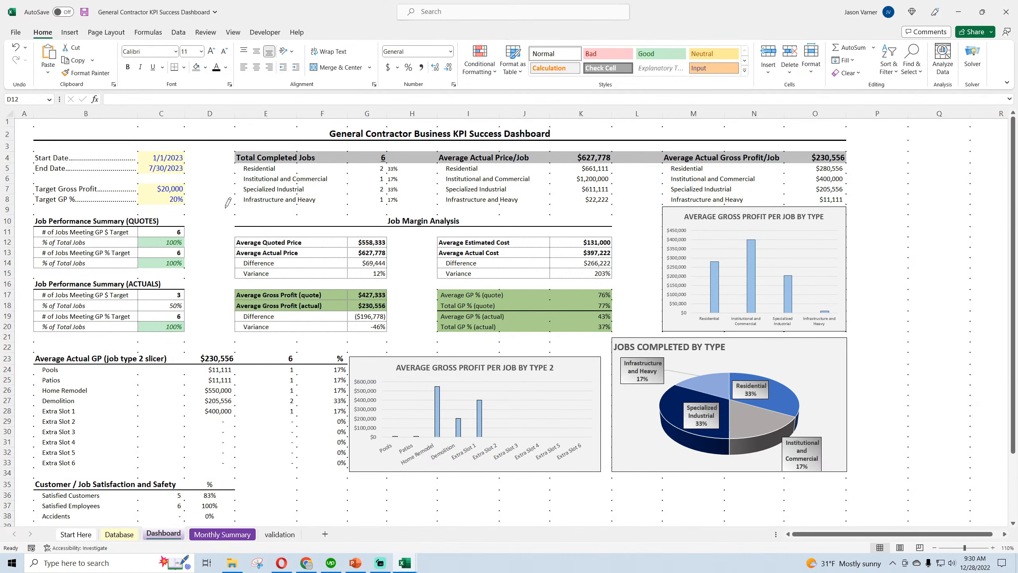
{"action": "left_click", "coordinate": [175, 69]}
{"action": "left_click", "coordinate": [207, 150]}
{"action": "left_click", "coordinate": [214, 167]}
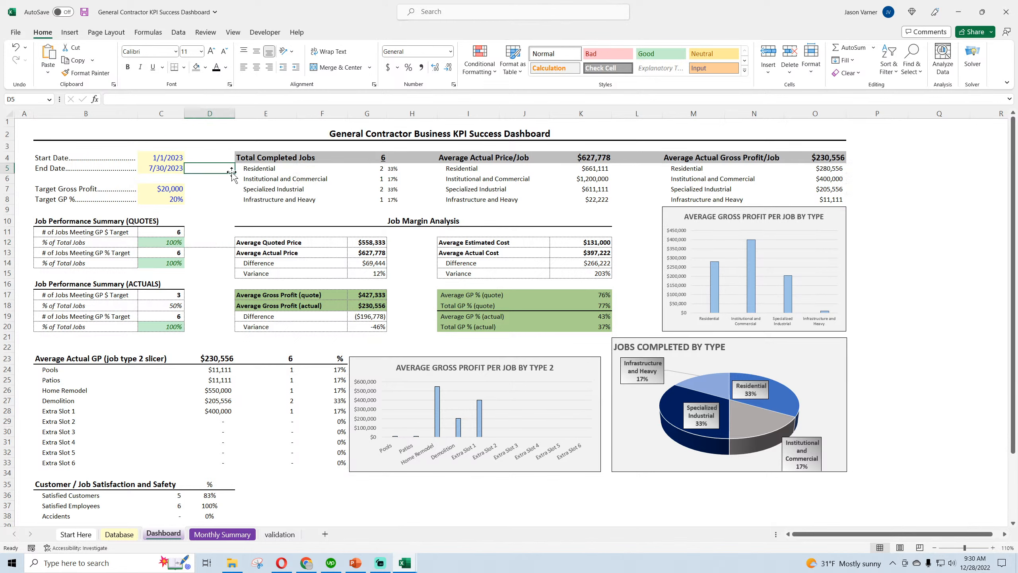
{"action": "left_click_drag", "start_coordinate": [232, 173], "coordinate": [210, 274]}
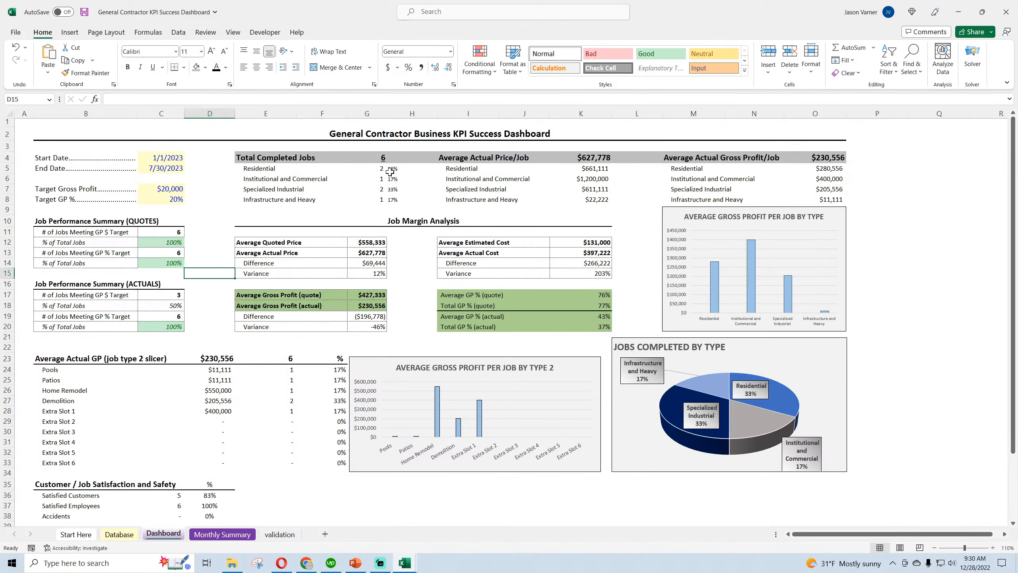
Check the formatted header cells for completed jobs, average price and average gross profit in row 4, and save the workbook
{"action": "left_click", "coordinate": [273, 158]}
{"action": "left_click", "coordinate": [520, 155]}
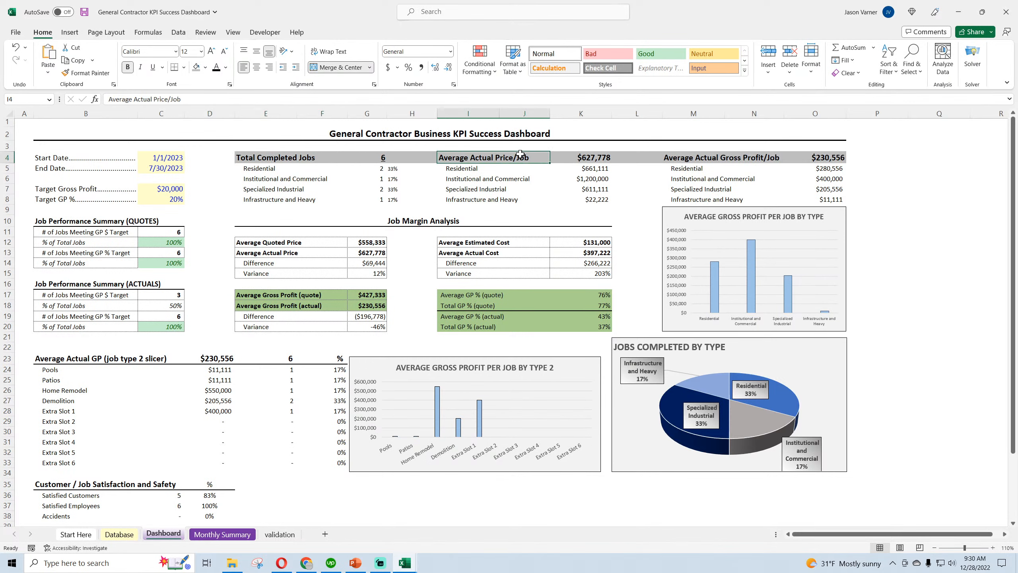
{"action": "left_click", "coordinate": [612, 155]}
{"action": "left_click", "coordinate": [823, 157]}
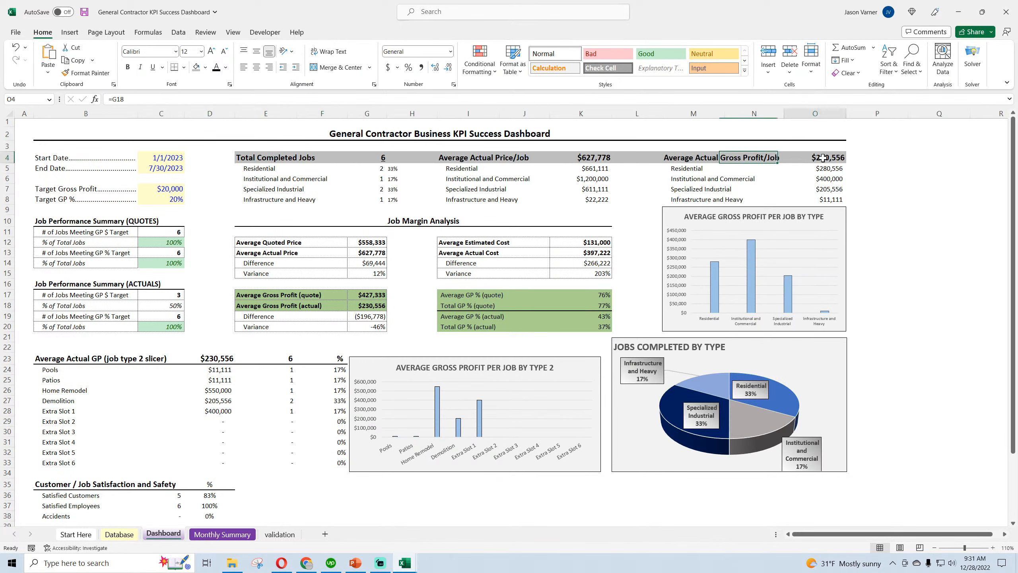
{"action": "left_click", "coordinate": [85, 12]}
Examine the average actual price per job in K4:K8 against the average actual gross profit per job in O4:O8
{"action": "left_click", "coordinate": [383, 156]}
{"action": "left_click", "coordinate": [590, 161]}
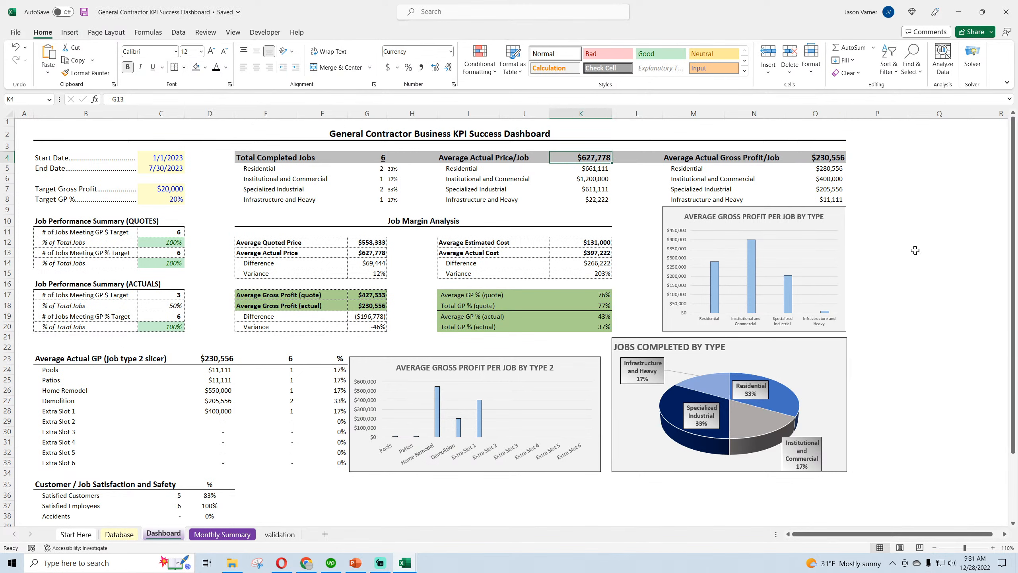
{"action": "left_click", "coordinate": [938, 295]}
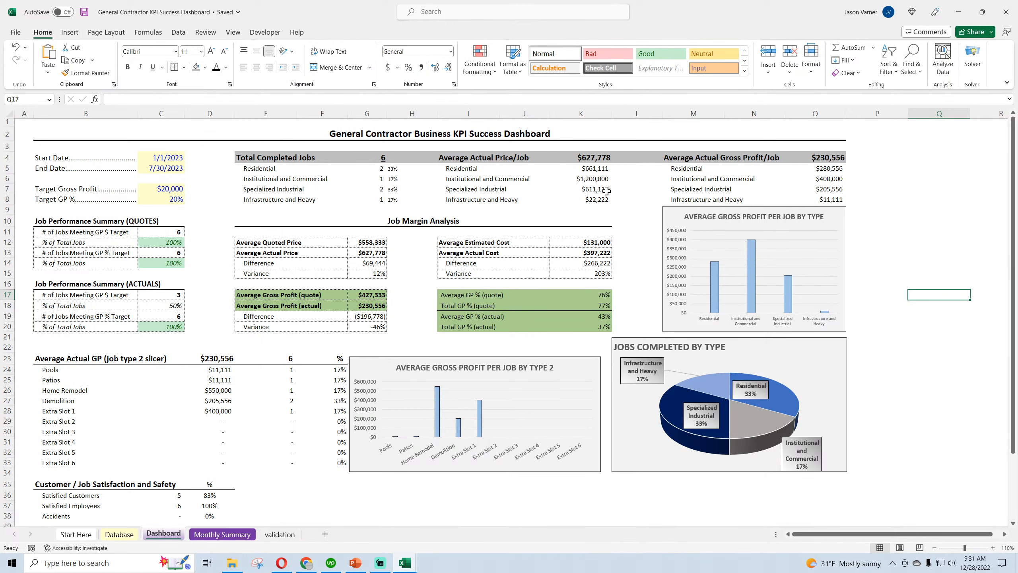
{"action": "left_click", "coordinate": [595, 165]}
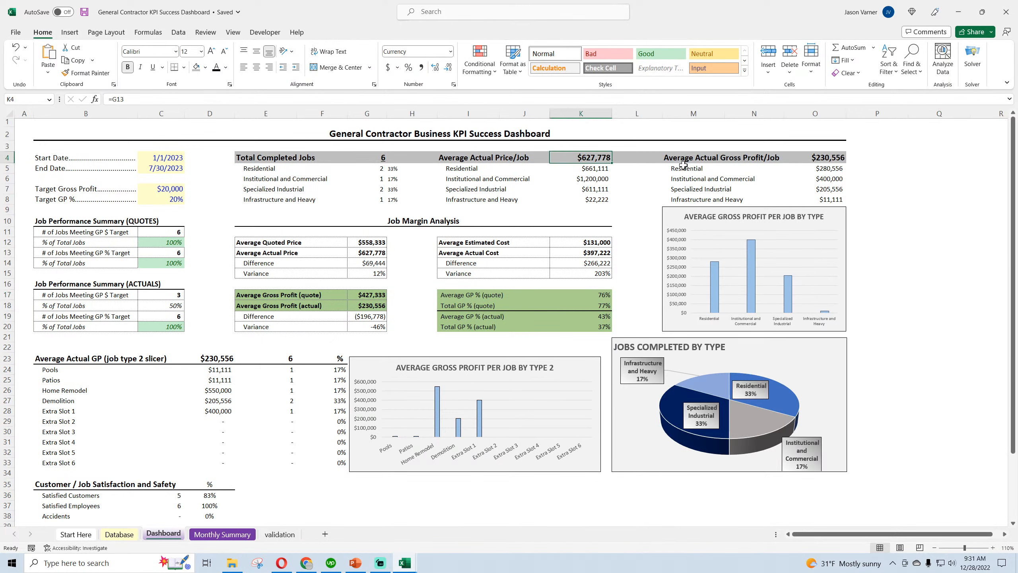
{"action": "left_click", "coordinate": [721, 160]}
{"action": "left_click", "coordinate": [829, 159]}
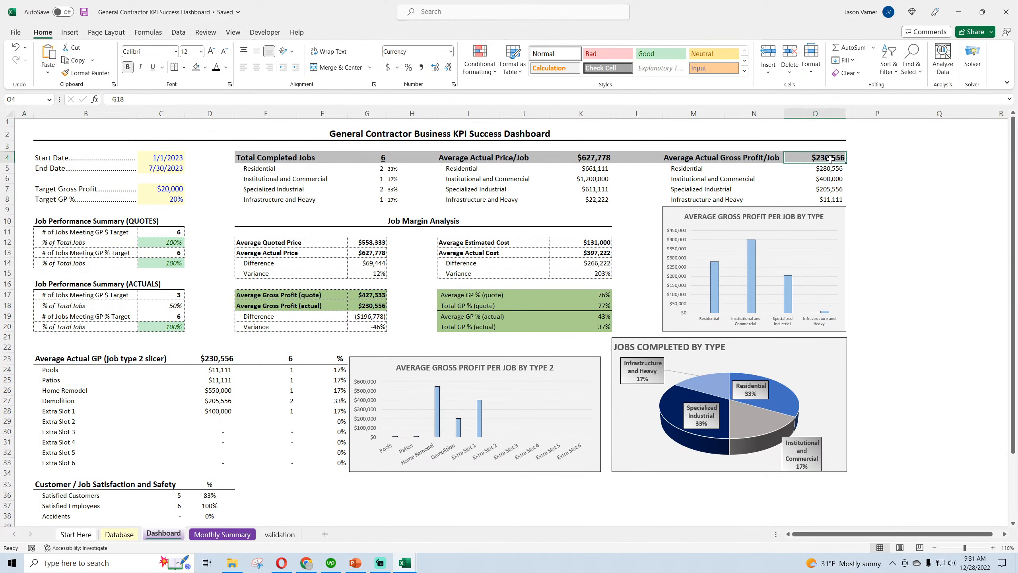
{"action": "left_click", "coordinate": [830, 168]}
{"action": "left_click", "coordinate": [830, 179]}
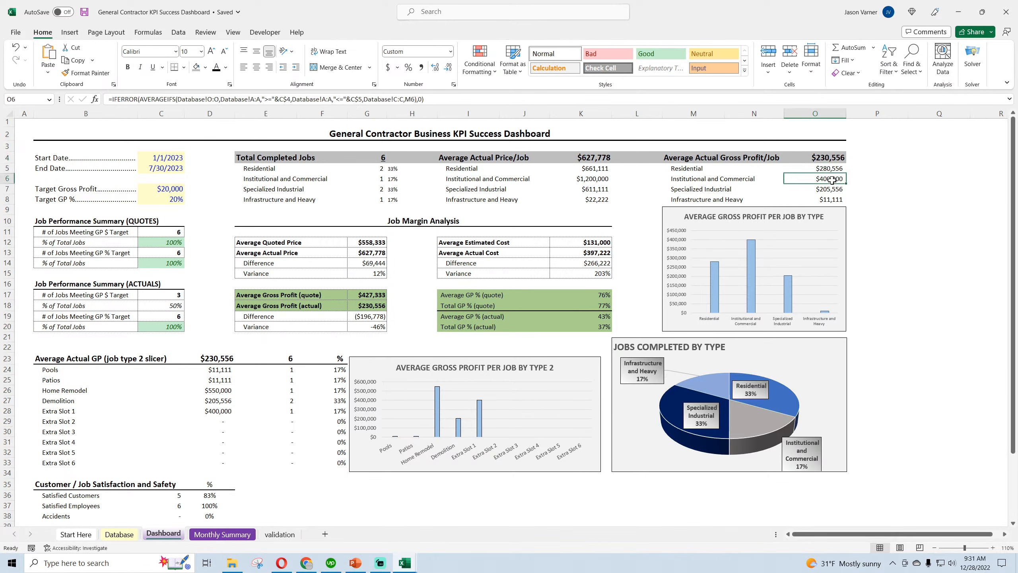
{"action": "left_click", "coordinate": [593, 169]}
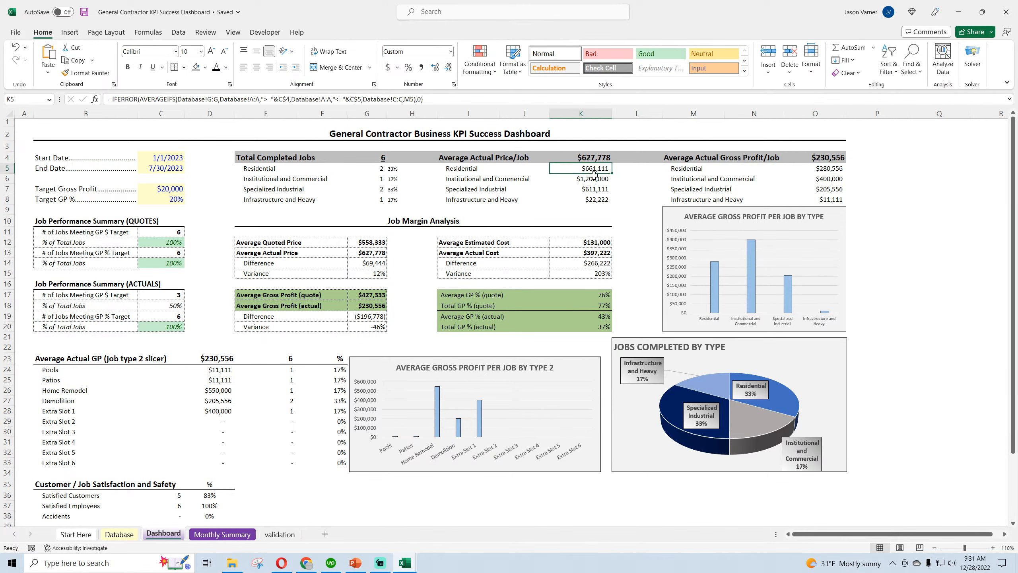
{"action": "left_click", "coordinate": [594, 178]}
{"action": "left_click", "coordinate": [595, 189]}
{"action": "left_click", "coordinate": [595, 199]}
{"action": "left_click", "coordinate": [831, 169]}
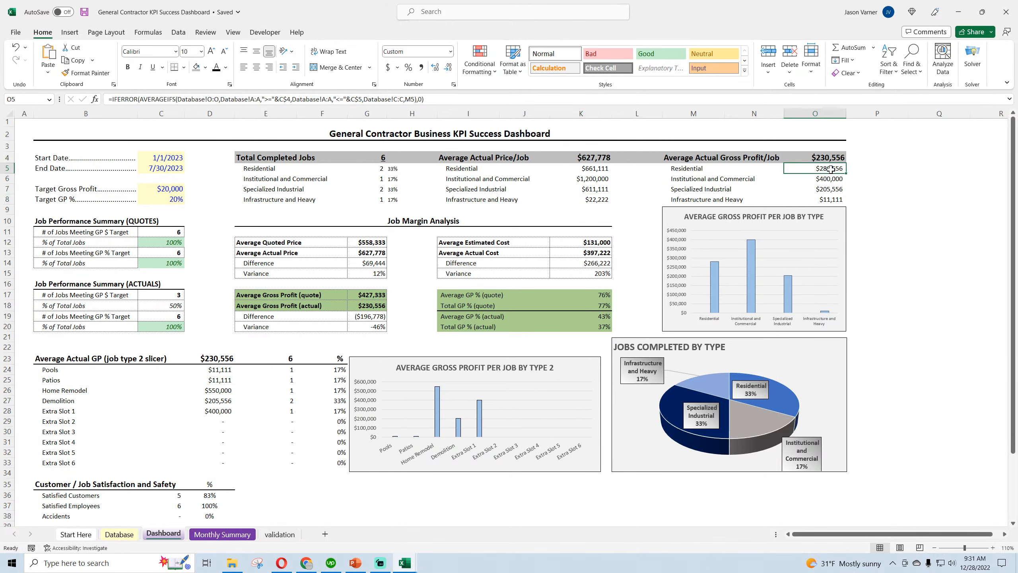
Check the average gross profit by job type in O6:O7, save the workbook and review blocks I4:K8 and M4:O8
{"action": "left_click", "coordinate": [830, 179]}
{"action": "left_click", "coordinate": [831, 189]}
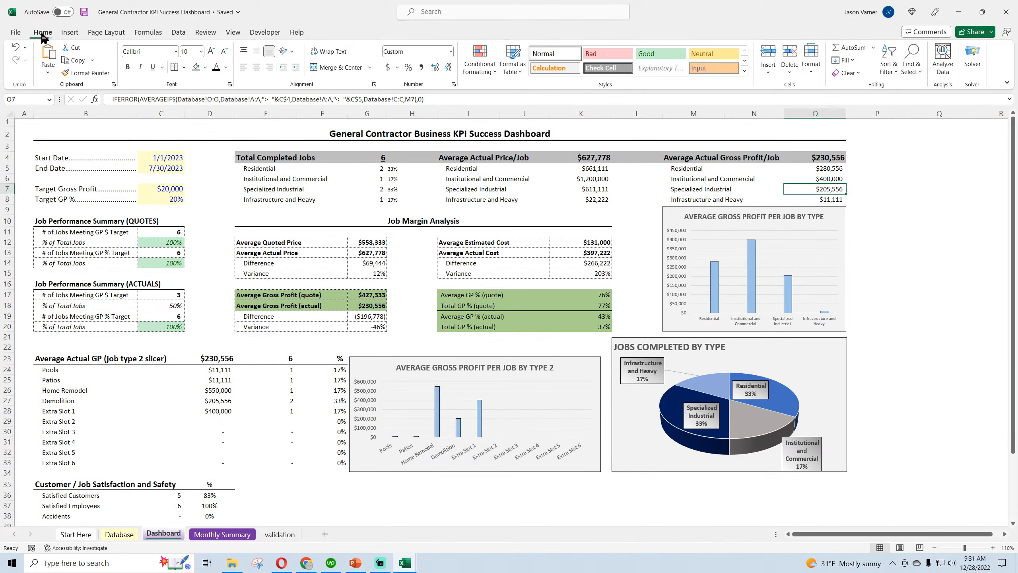
{"action": "left_click", "coordinate": [85, 12]}
{"action": "left_click_drag", "start_coordinate": [471, 160], "coordinate": [596, 200]}
{"action": "left_click_drag", "start_coordinate": [459, 155], "coordinate": [593, 198]}
{"action": "left_click_drag", "start_coordinate": [690, 156], "coordinate": [832, 198]}
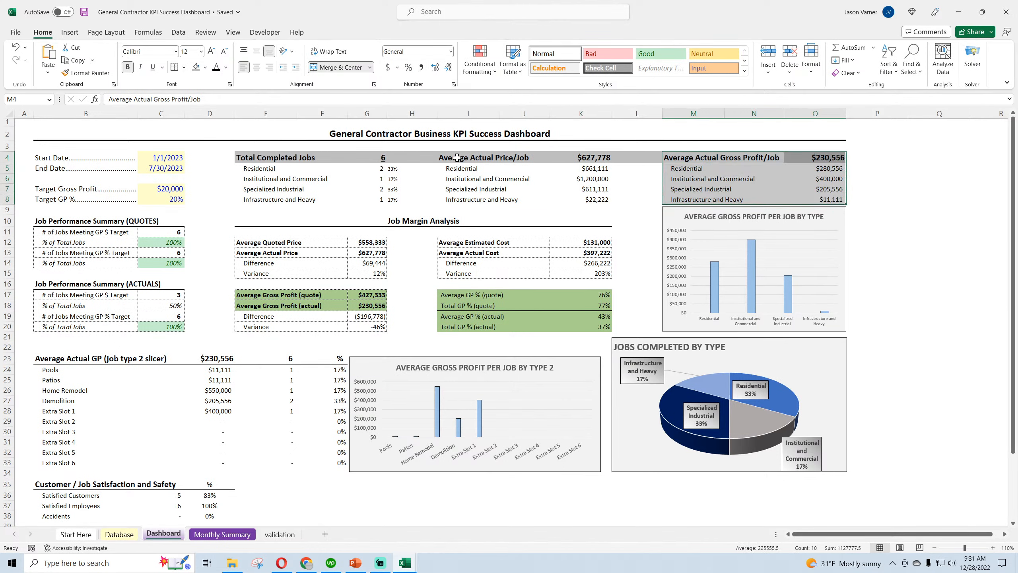
Check the Average Actual Price/Job header and its job type labels in I4:I8, and save the workbook
{"action": "left_click", "coordinate": [457, 157]}
{"action": "left_click", "coordinate": [458, 169]}
{"action": "left_click", "coordinate": [458, 179]}
{"action": "left_click", "coordinate": [461, 190]}
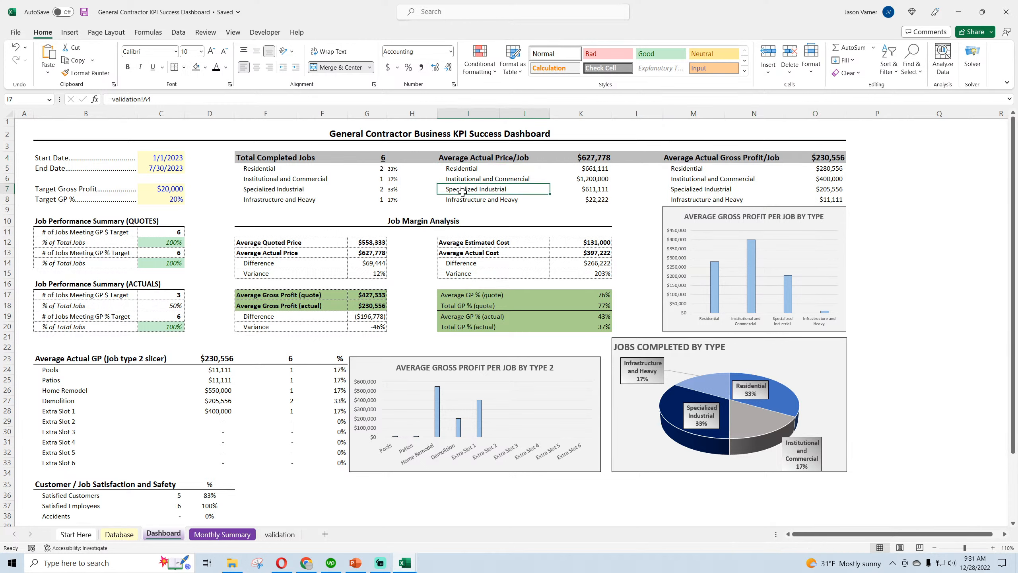
{"action": "left_click", "coordinate": [463, 199]}
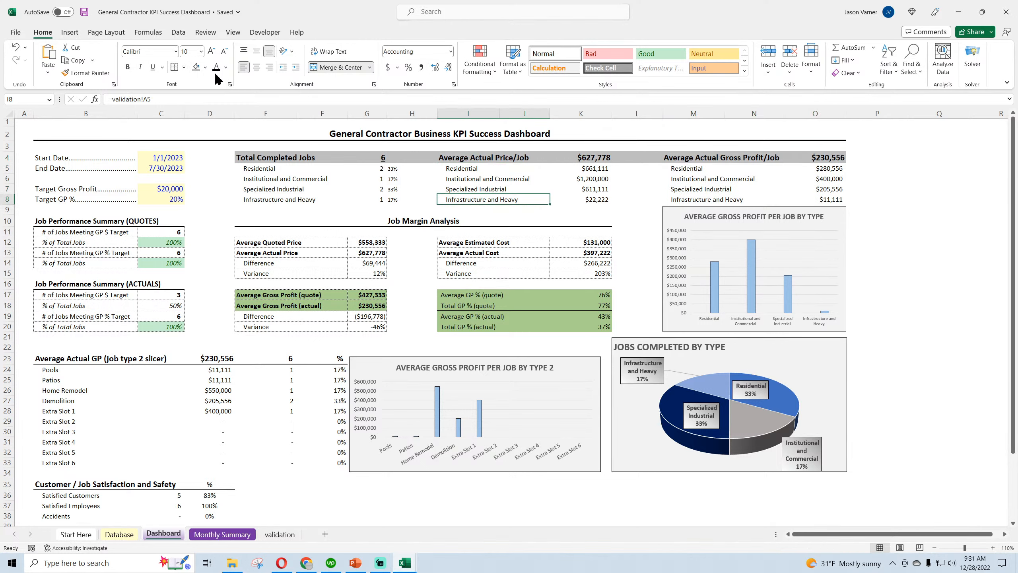
{"action": "left_click", "coordinate": [85, 12]}
Examine the formulas behind the Residential average gross profit in O5 and the average actual prices in K4:K5
{"action": "left_click", "coordinate": [716, 158]}
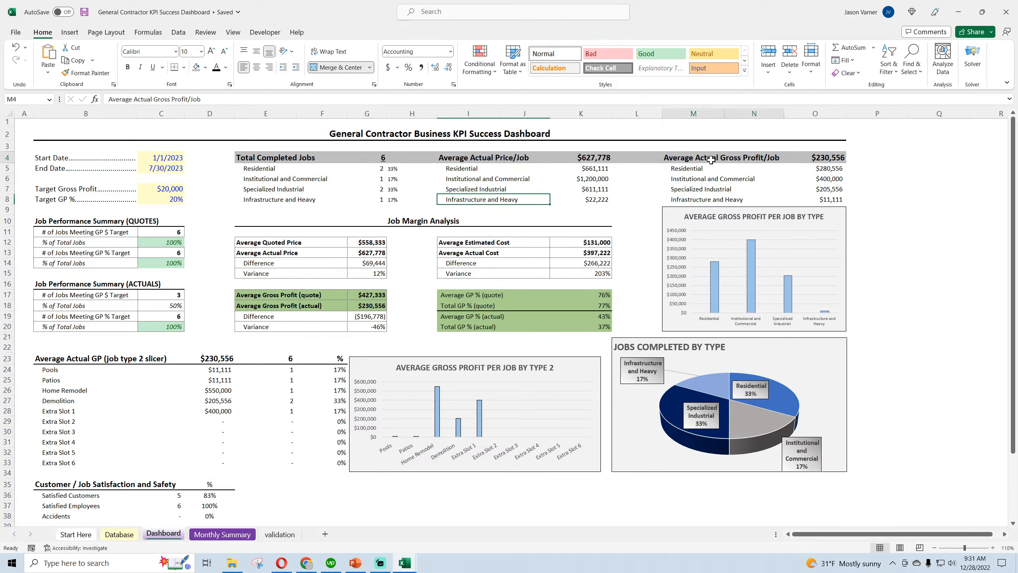
{"action": "left_click", "coordinate": [834, 169]}
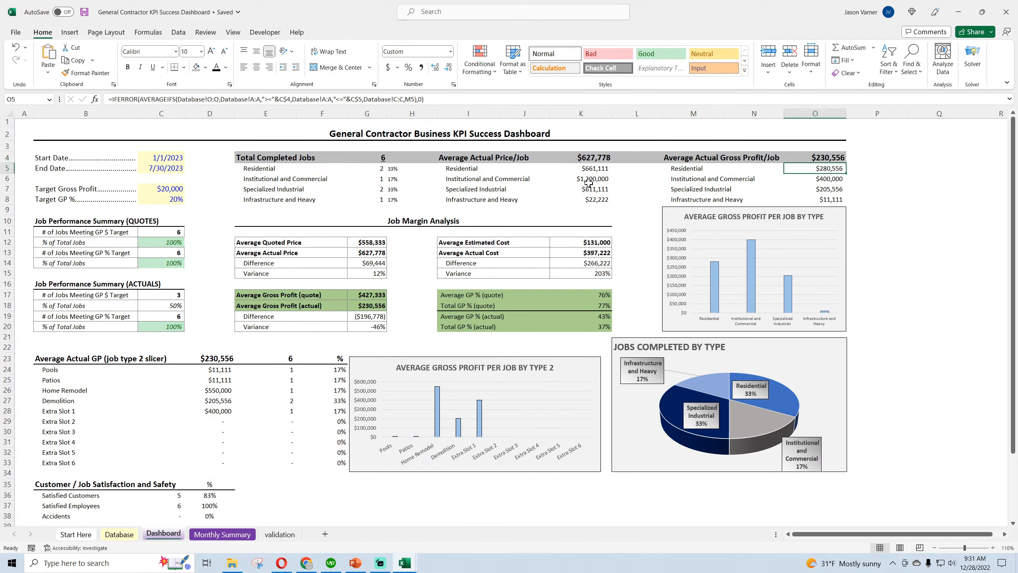
{"action": "left_click", "coordinate": [502, 171]}
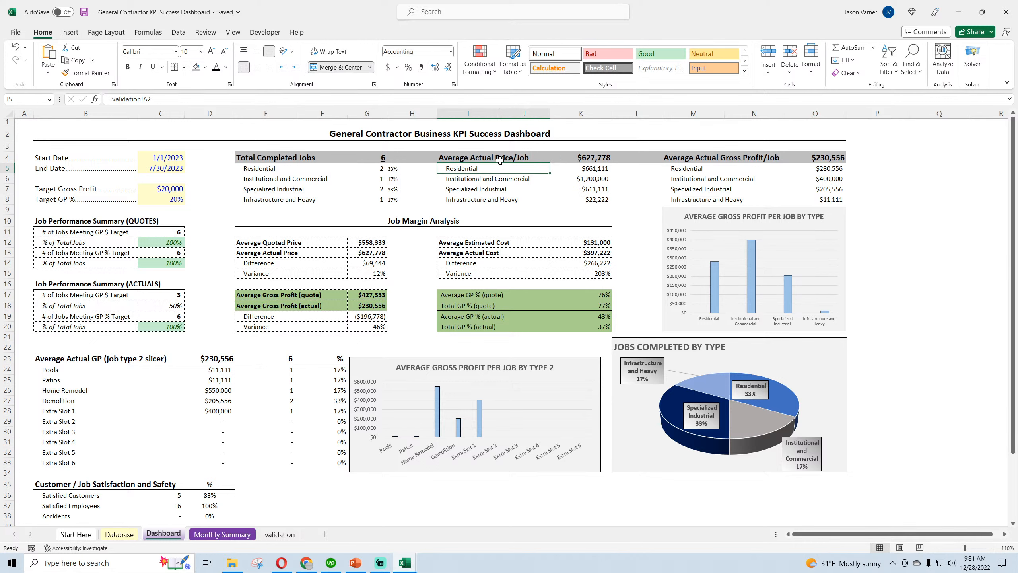
{"action": "left_click", "coordinate": [598, 159]}
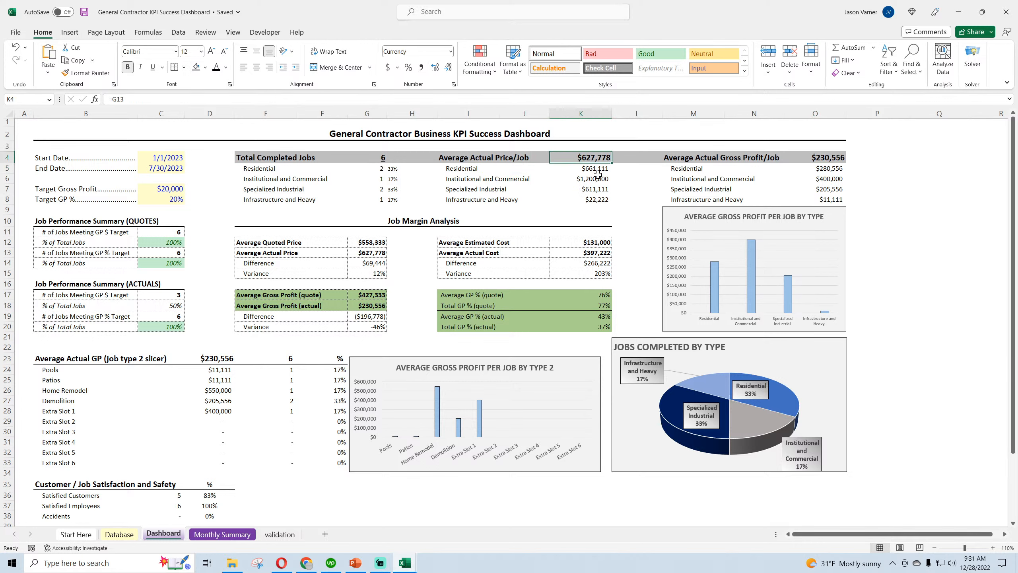
{"action": "left_click", "coordinate": [597, 171]}
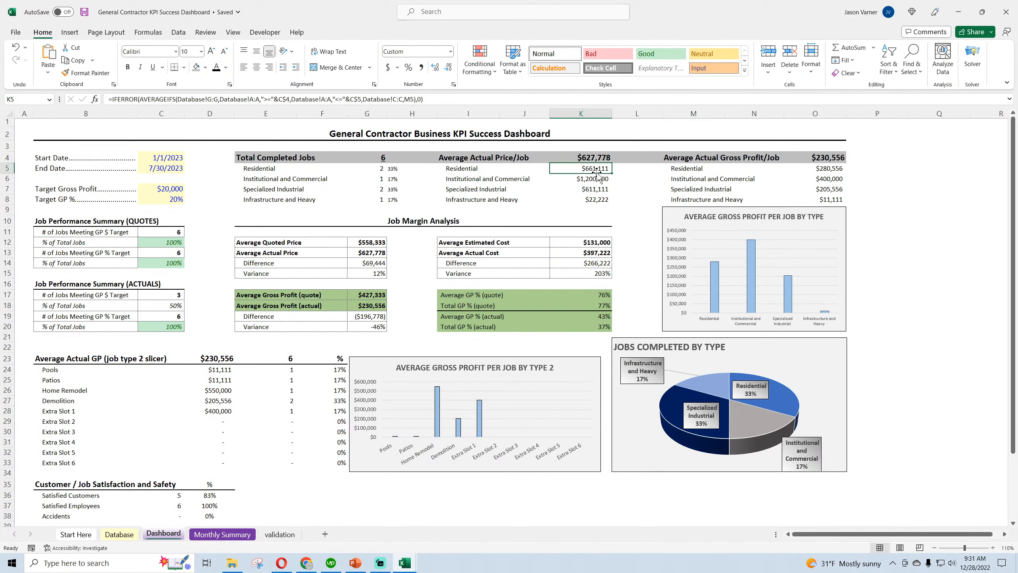
Examine the average quoted price, average actual price and variance in the Job Margin Analysis cells G12:G15
{"action": "left_click", "coordinate": [287, 244]}
{"action": "left_click", "coordinate": [365, 244]}
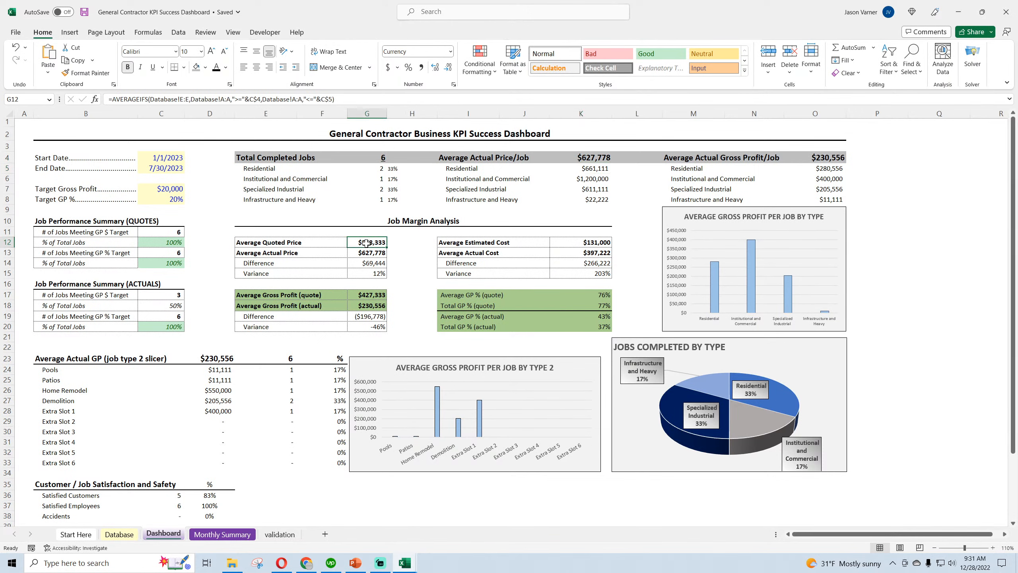
{"action": "left_click", "coordinate": [308, 252]}
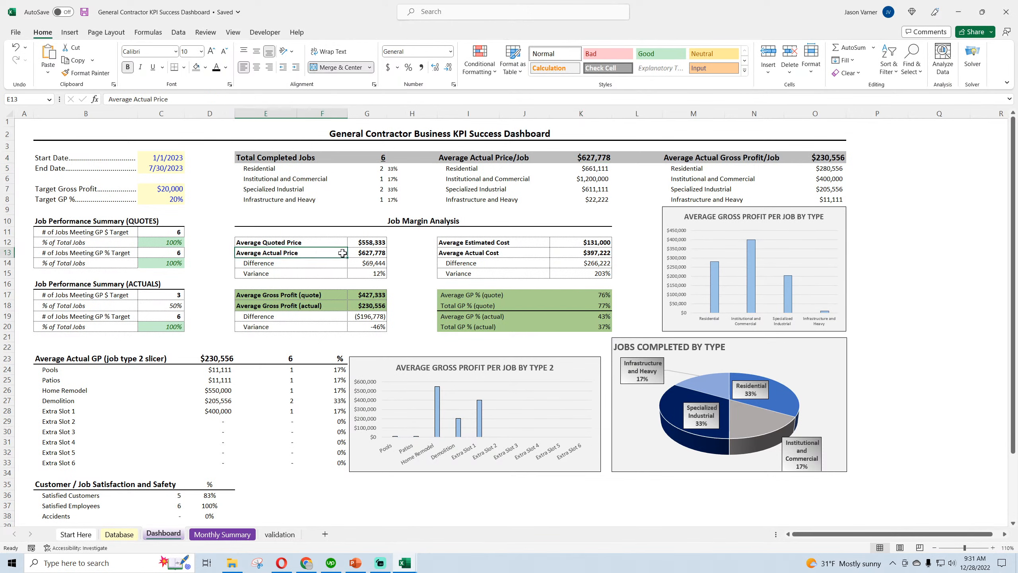
{"action": "left_click", "coordinate": [370, 252]}
{"action": "left_click", "coordinate": [374, 242]}
{"action": "left_click", "coordinate": [372, 253]}
{"action": "left_click", "coordinate": [374, 243]}
{"action": "left_click", "coordinate": [373, 252]}
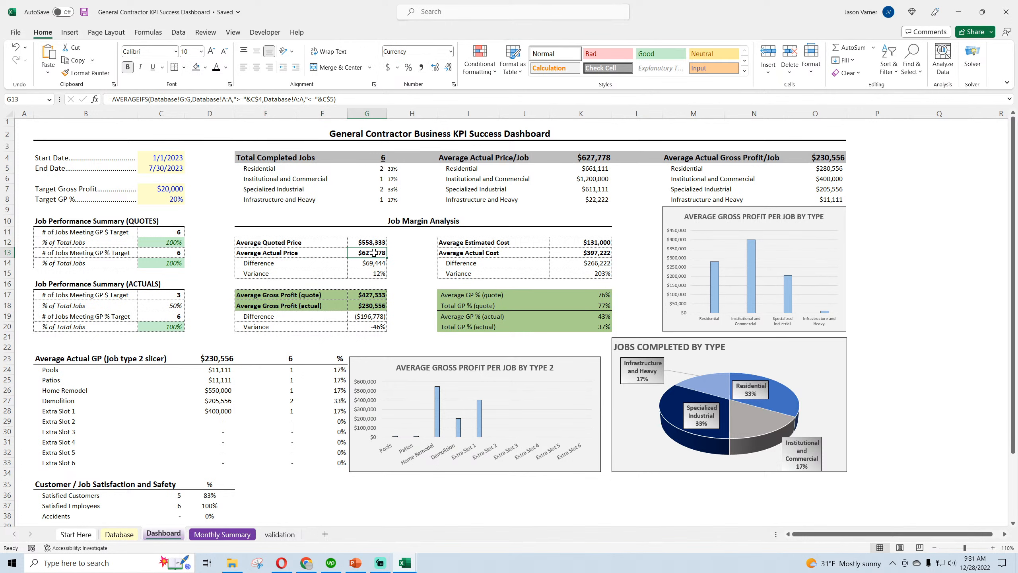
{"action": "left_click", "coordinate": [377, 273]}
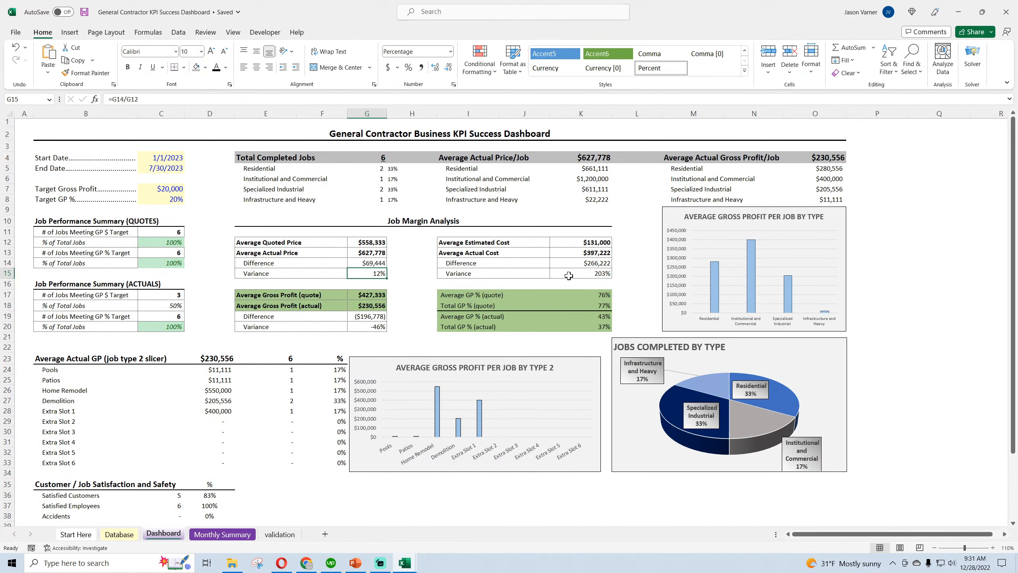
Compare the Average Actual Price/Job block in I4:K8 with the Total Actual Gross Profit in Period block in B40:D44
{"action": "left_click", "coordinate": [488, 161]}
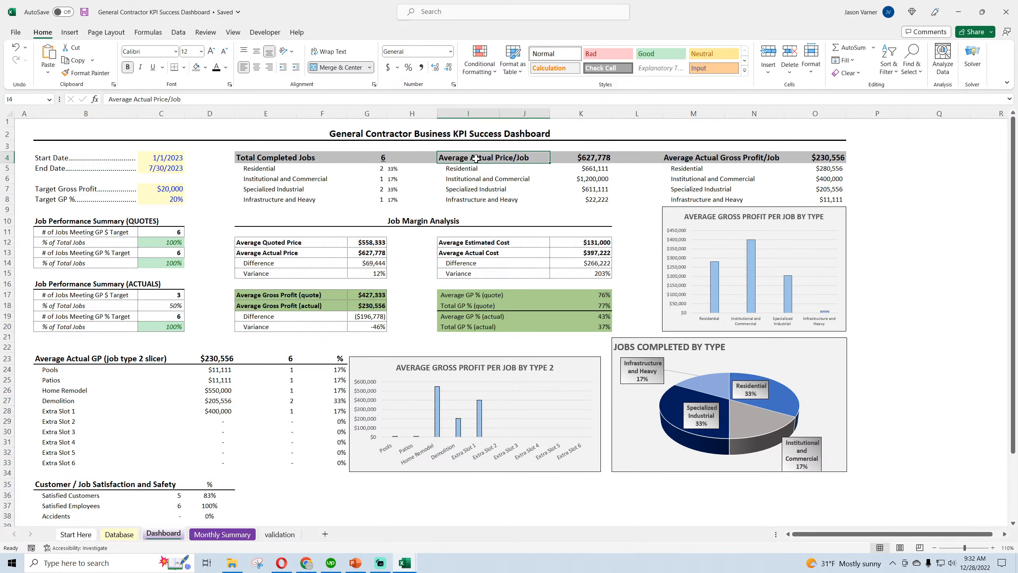
{"action": "left_click_drag", "start_coordinate": [475, 158], "coordinate": [569, 197]}
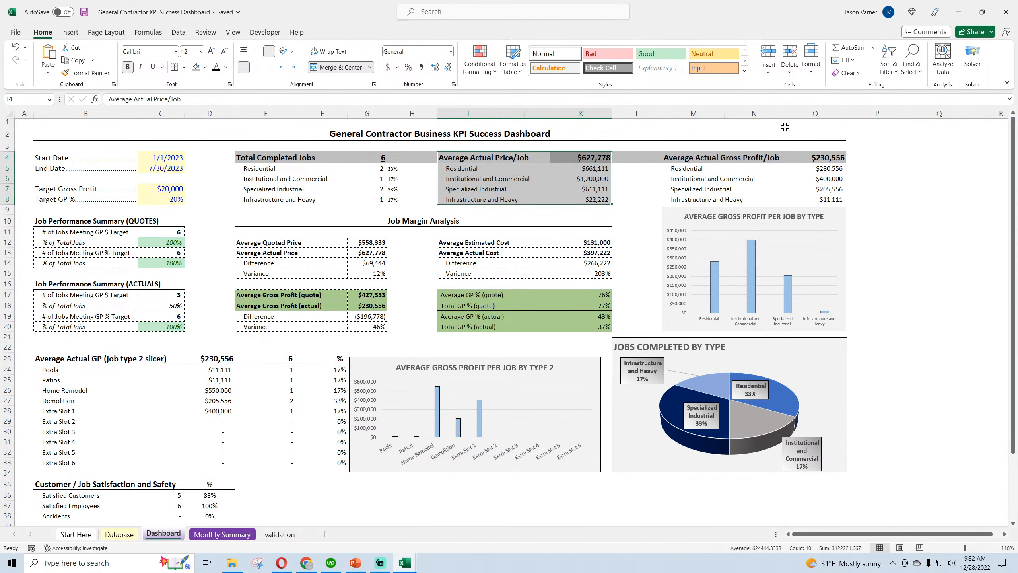
{"action": "scroll", "coordinate": [148, 471], "scroll_direction": "down", "scroll_amount": 4}
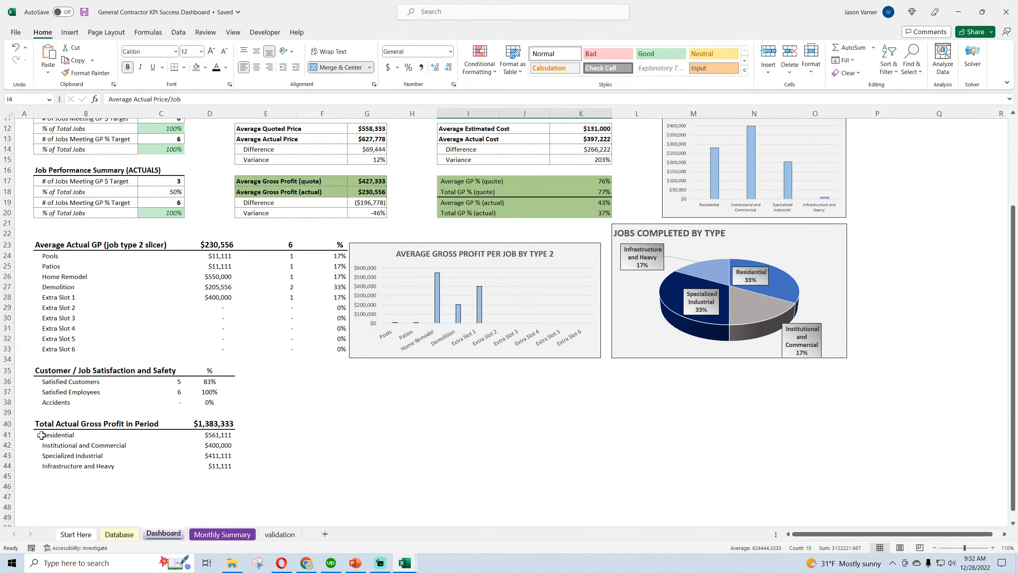
{"action": "left_click_drag", "start_coordinate": [46, 426], "coordinate": [217, 462]}
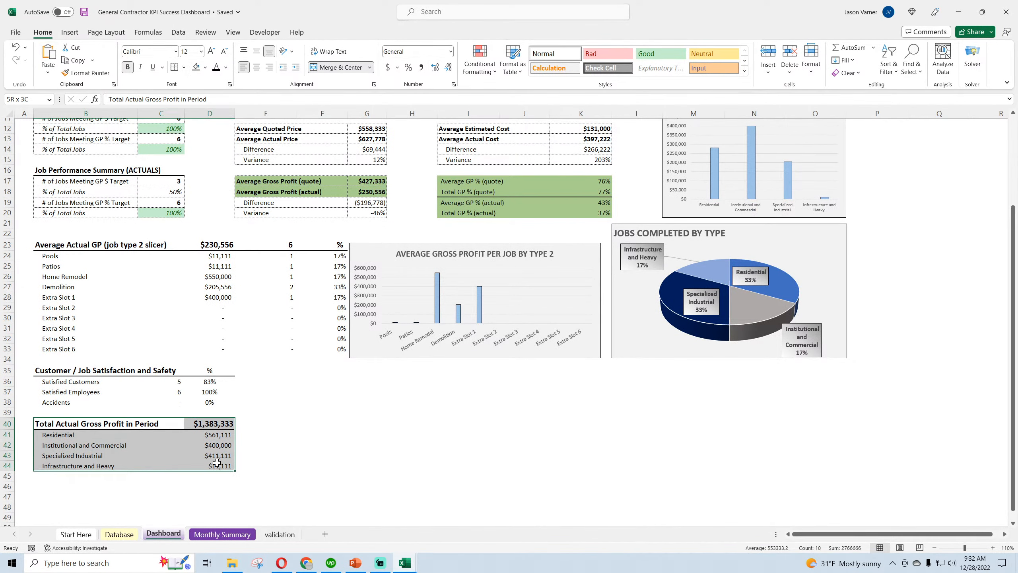
{"action": "scroll", "coordinate": [203, 459], "scroll_direction": "up", "scroll_amount": 4}
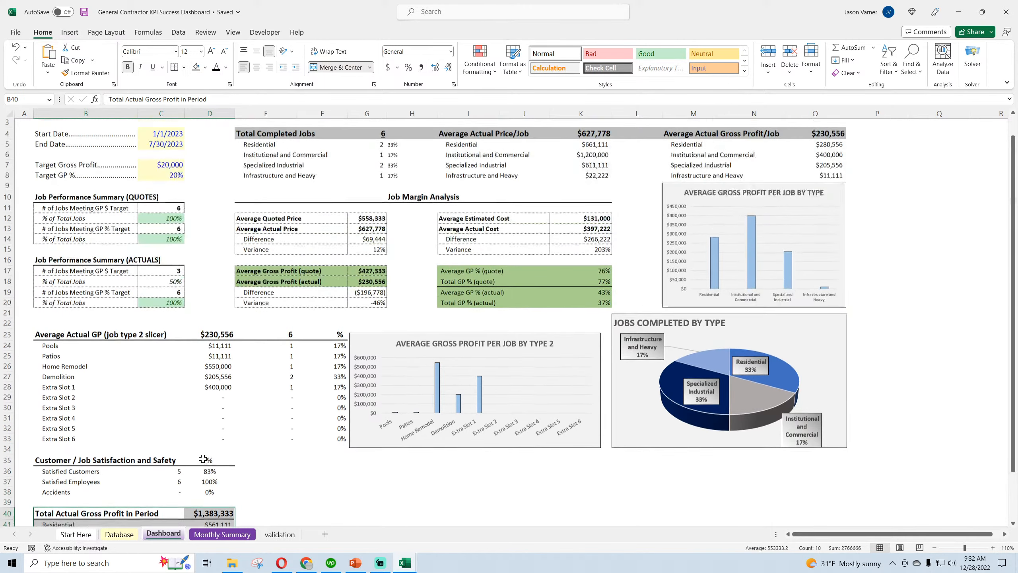
{"action": "scroll", "coordinate": [497, 190], "scroll_direction": "down", "scroll_amount": 4}
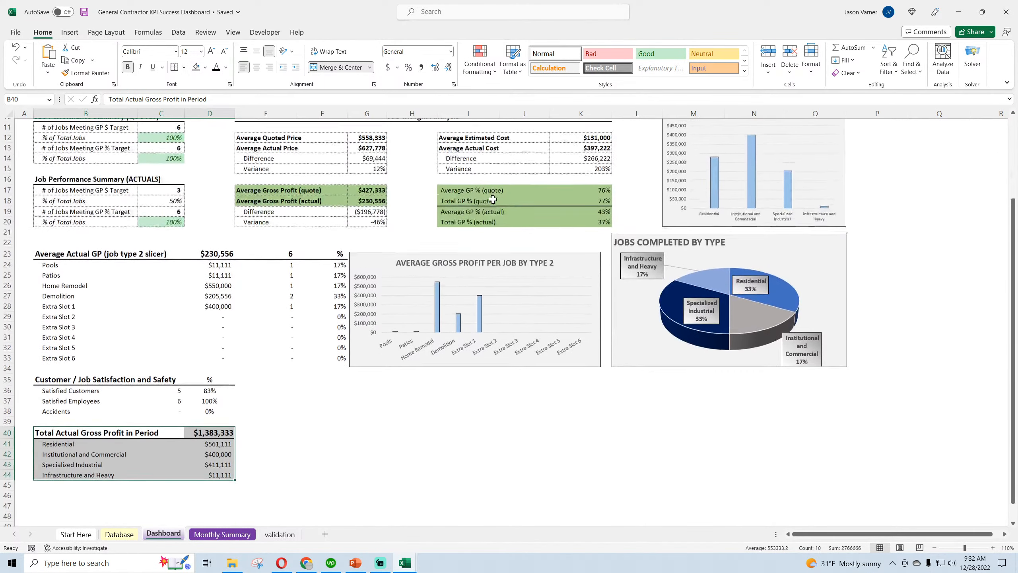
Copy the Total Actual Gross Profit in Period label from B40 over the price header in I4
{"action": "left_click_drag", "start_coordinate": [113, 424], "coordinate": [191, 421]}
{"action": "left_click", "coordinate": [138, 425]}
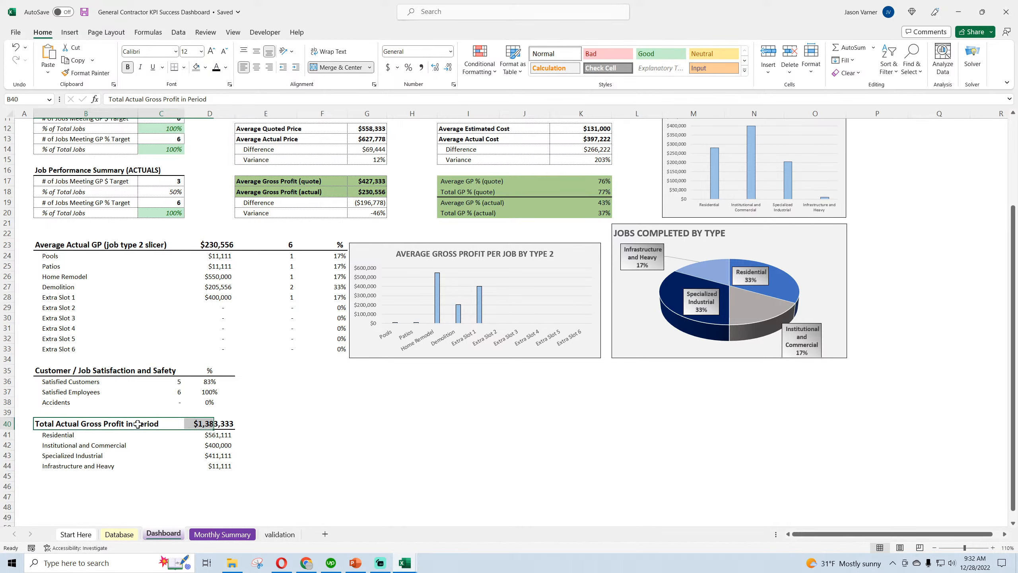
{"action": "right_click", "coordinate": [138, 428]}
{"action": "left_click", "coordinate": [160, 146]}
{"action": "scroll", "coordinate": [340, 399], "scroll_direction": "up", "scroll_amount": 1}
{"action": "scroll", "coordinate": [340, 399], "scroll_direction": "up", "scroll_amount": 3}
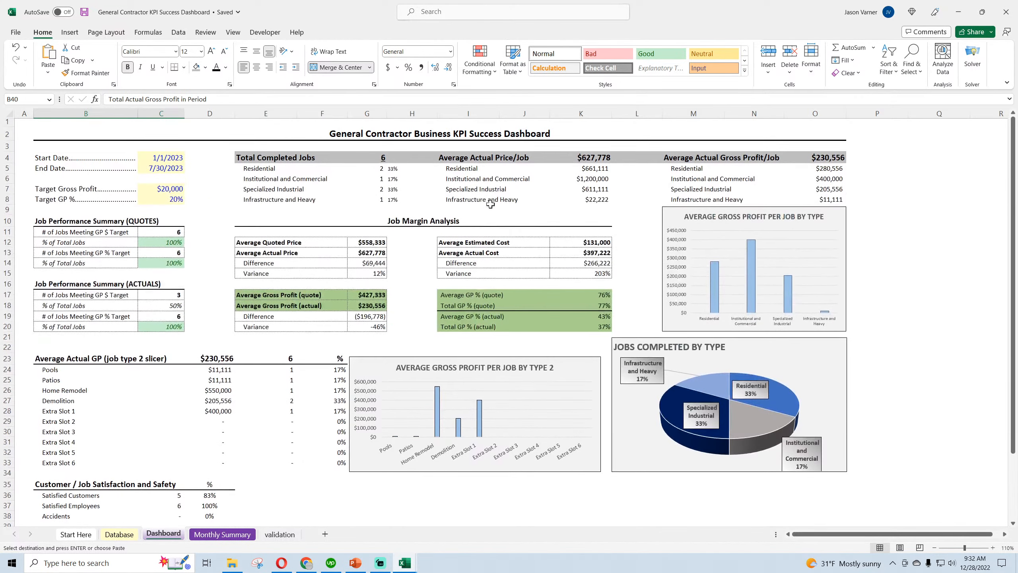
{"action": "right_click", "coordinate": [472, 158]}
{"action": "left_click", "coordinate": [515, 230]}
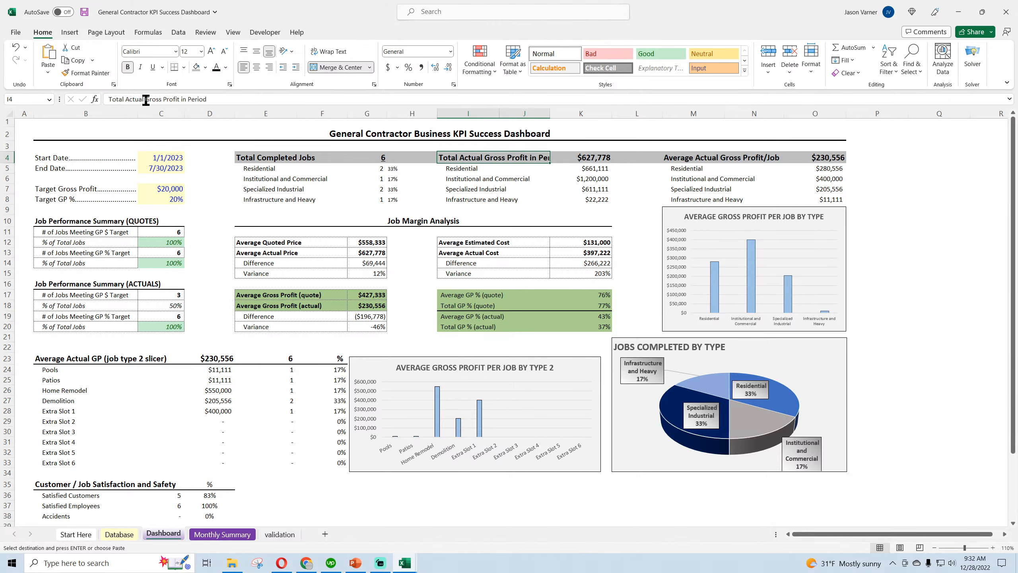
Shorten the header text in I4 to Actual Gross Profit in Period
{"action": "left_click", "coordinate": [127, 99]}
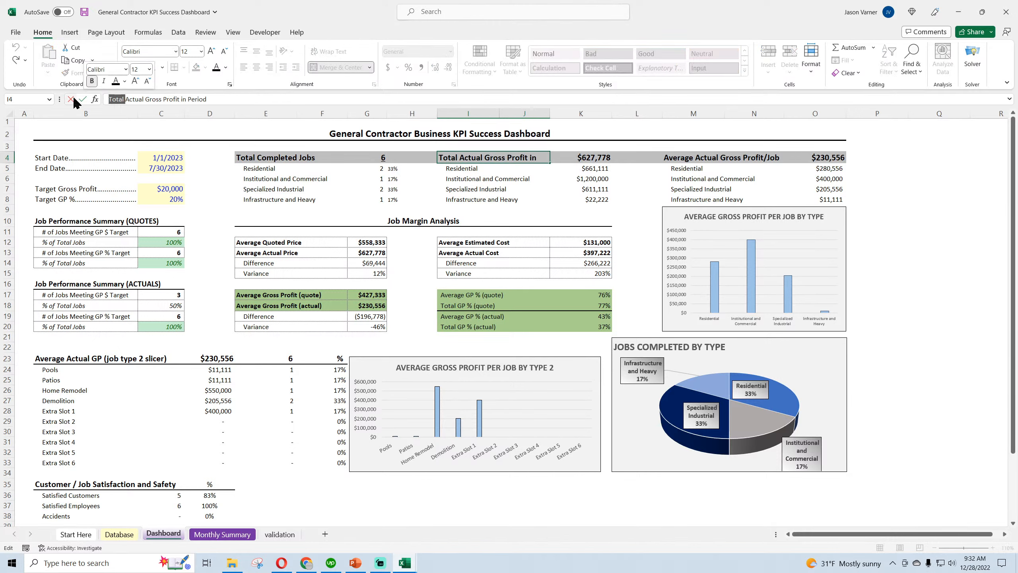
{"action": "key", "text": "BackSpace"}
{"action": "key", "text": "BackSpace"}
{"action": "key", "text": "BackSpace"}
{"action": "key", "text": "BackSpace"}
{"action": "key", "text": "BackSpace"}
{"action": "key", "text": "BackSpace"}
{"action": "key", "text": "Return"}
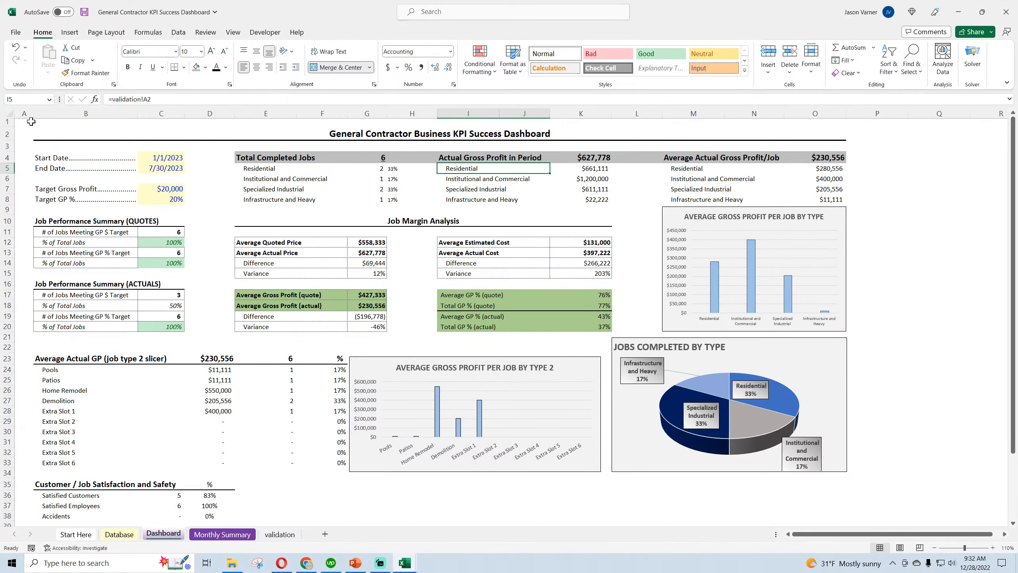
Copy the SUMIFS formula text of the total actual gross profit in D40
{"action": "scroll", "coordinate": [159, 498], "scroll_direction": "down", "scroll_amount": 4}
{"action": "left_click", "coordinate": [209, 423]}
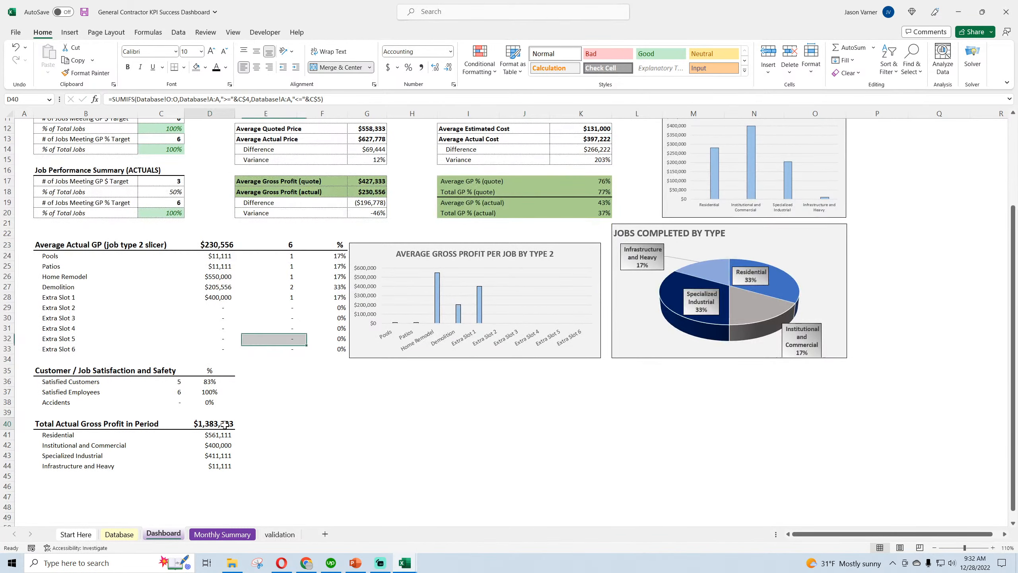
{"action": "left_click_drag", "start_coordinate": [323, 98], "coordinate": [62, 98]}
{"action": "right_click", "coordinate": [127, 98]}
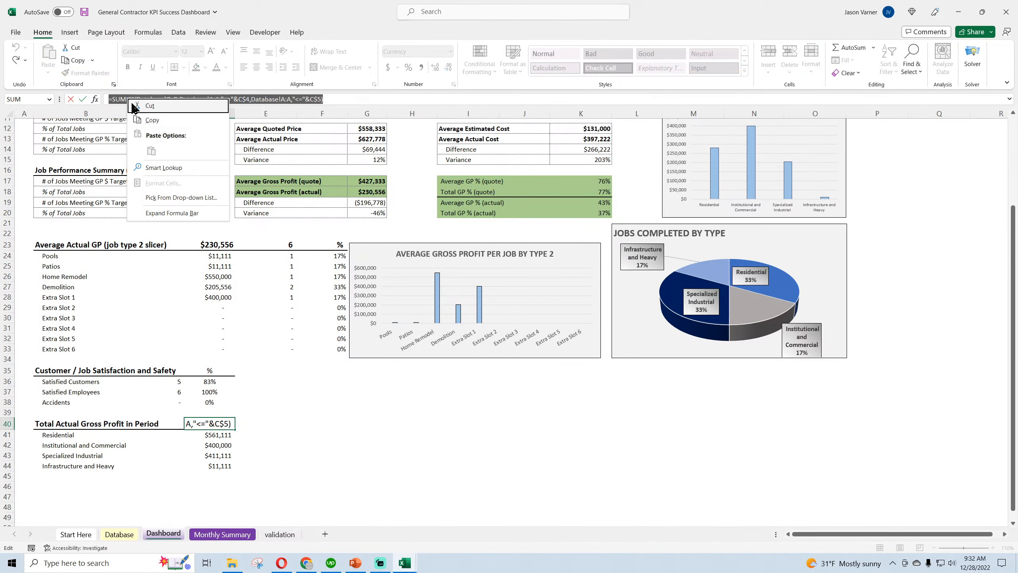
{"action": "left_click", "coordinate": [151, 122]}
{"action": "key", "text": "Return"}
Replace the formula in K4 with =SUMIFS(Database!O:O,Database!A:A,">="&C$4,Database!A:A,"<="&C$5)
{"action": "scroll", "coordinate": [564, 423], "scroll_direction": "up", "scroll_amount": 3}
{"action": "scroll", "coordinate": [564, 423], "scroll_direction": "up", "scroll_amount": 1}
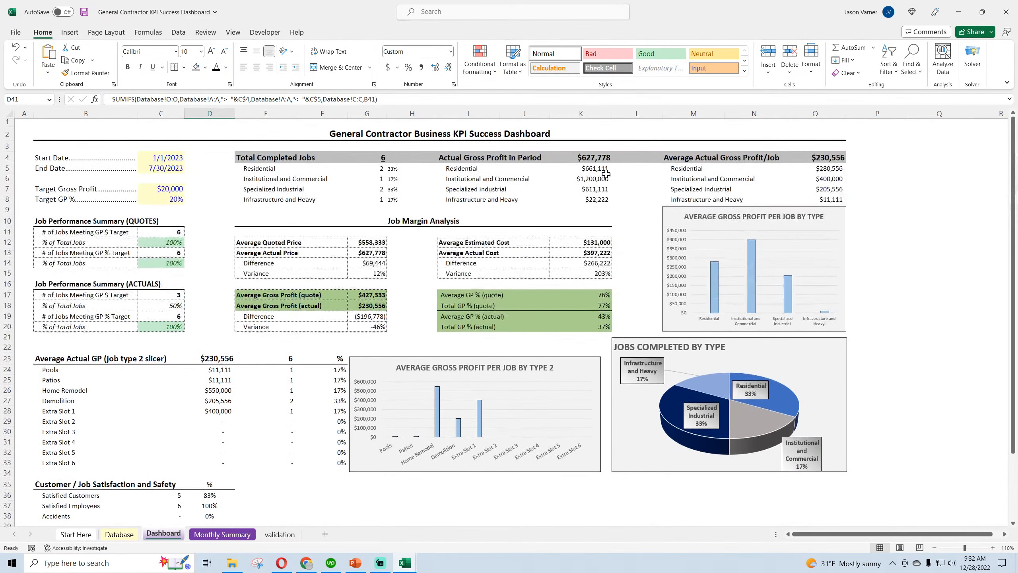
{"action": "left_click", "coordinate": [596, 156]}
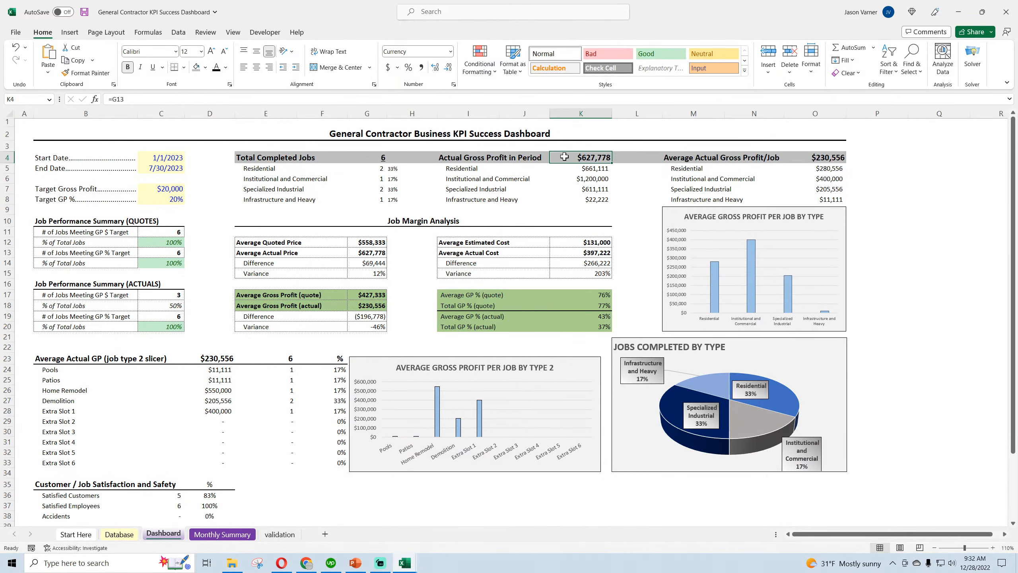
{"action": "left_click_drag", "start_coordinate": [154, 98], "coordinate": [107, 98]}
{"action": "right_click", "coordinate": [118, 99]}
{"action": "left_click", "coordinate": [143, 152]}
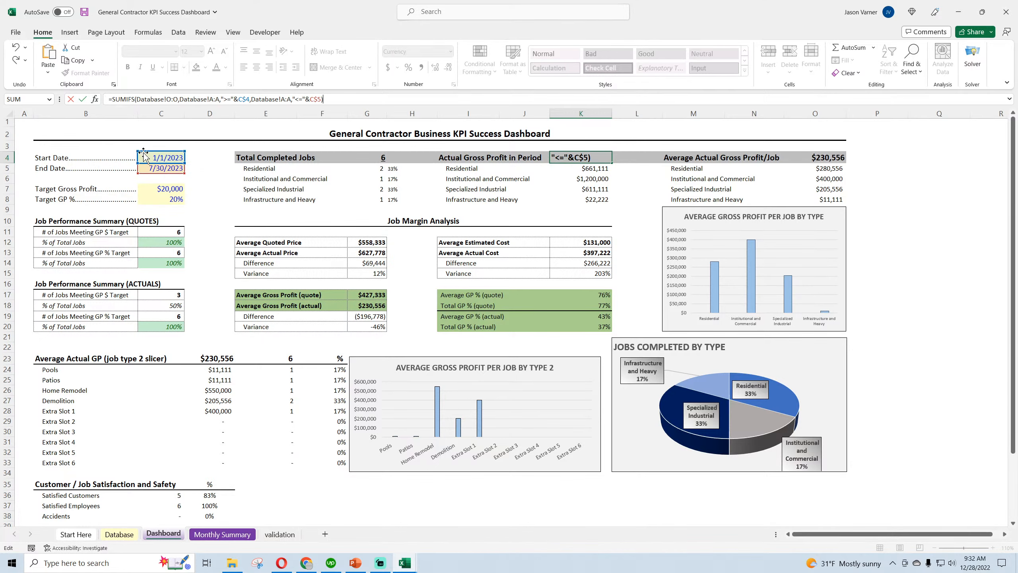
{"action": "key", "text": "Return"}
Copy the formula text of the Residential average actual price in K5 into the empty cell E41
{"action": "scroll", "coordinate": [242, 410], "scroll_direction": "down", "scroll_amount": 4}
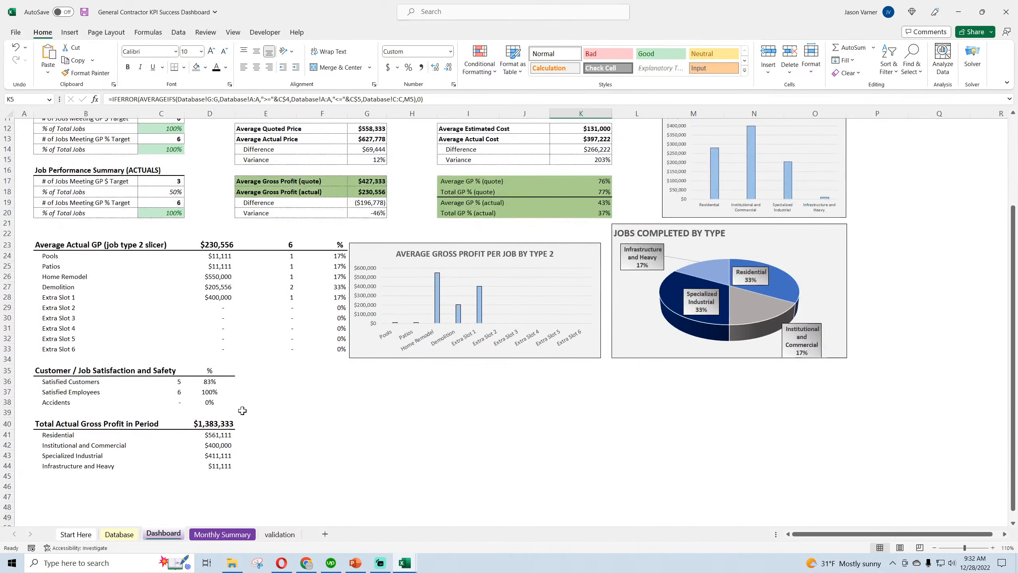
{"action": "scroll", "coordinate": [225, 429], "scroll_direction": "up", "scroll_amount": 4}
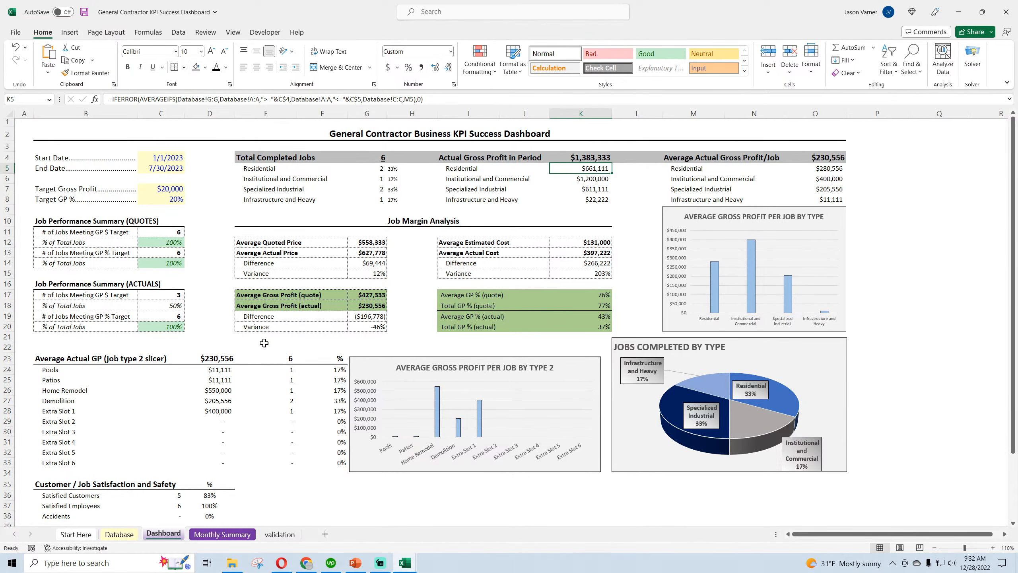
{"action": "scroll", "coordinate": [264, 343], "scroll_direction": "down", "scroll_amount": 3}
{"action": "scroll", "coordinate": [609, 199], "scroll_direction": "up", "scroll_amount": 3}
{"action": "triple_click", "coordinate": [126, 96]}
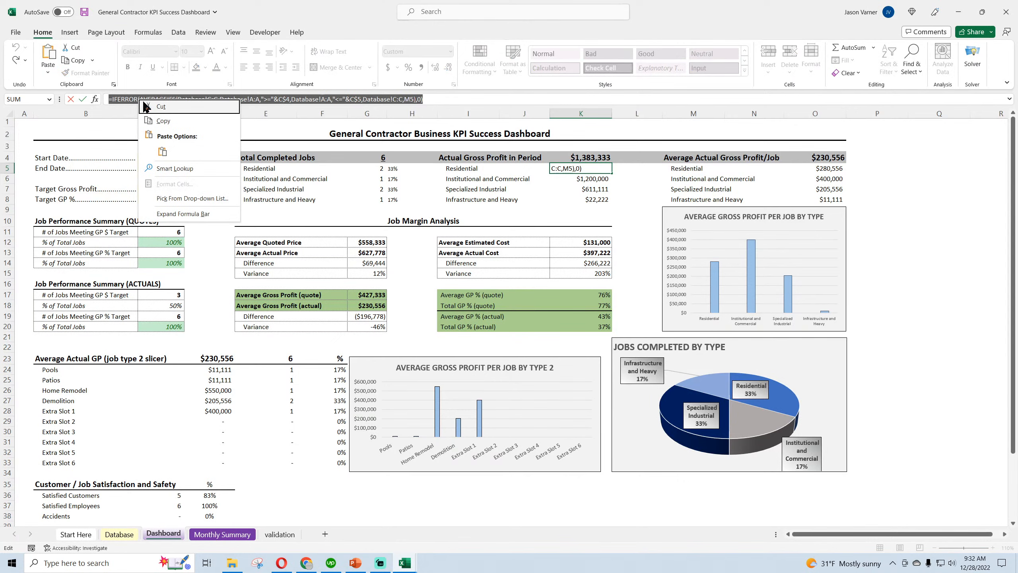
{"action": "left_click", "coordinate": [161, 122]}
{"action": "key", "text": "Return"}
{"action": "scroll", "coordinate": [260, 379], "scroll_direction": "down", "scroll_amount": 4}
{"action": "left_click", "coordinate": [250, 437]}
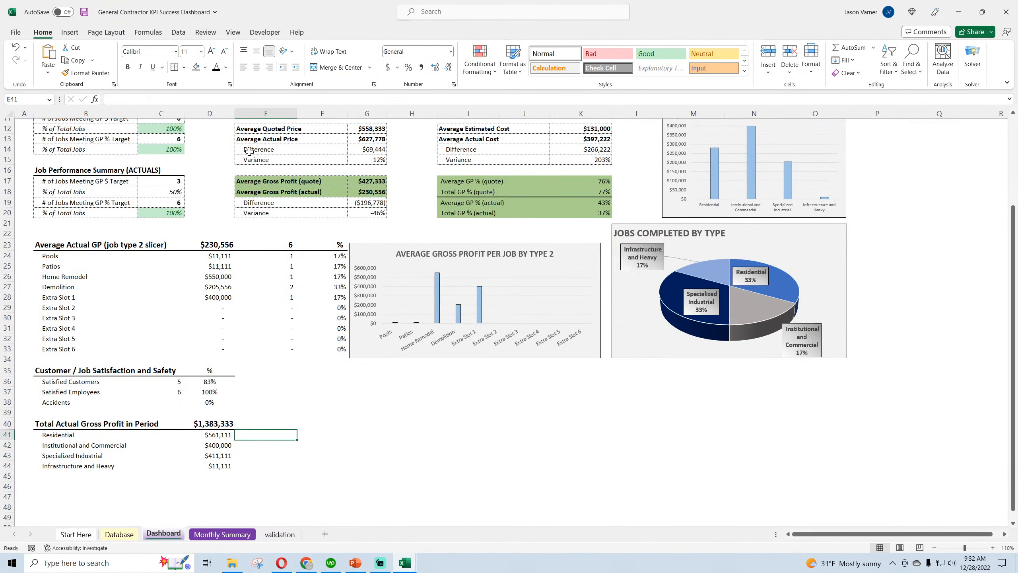
{"action": "right_click", "coordinate": [235, 96]}
{"action": "left_click", "coordinate": [252, 137]}
{"action": "key", "text": "Return"}
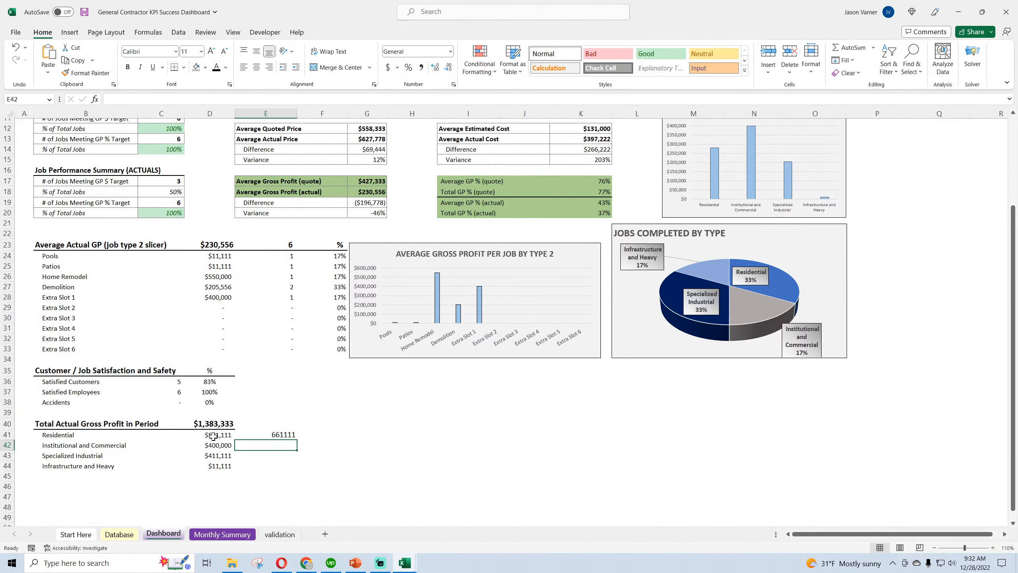
Replace the Residential formula in K5 with the SUMIFS formula copied from the Residential gross profit in D41
{"action": "left_click", "coordinate": [212, 436]}
{"action": "left_click_drag", "start_coordinate": [376, 99], "coordinate": [112, 99]}
{"action": "right_click", "coordinate": [121, 98]}
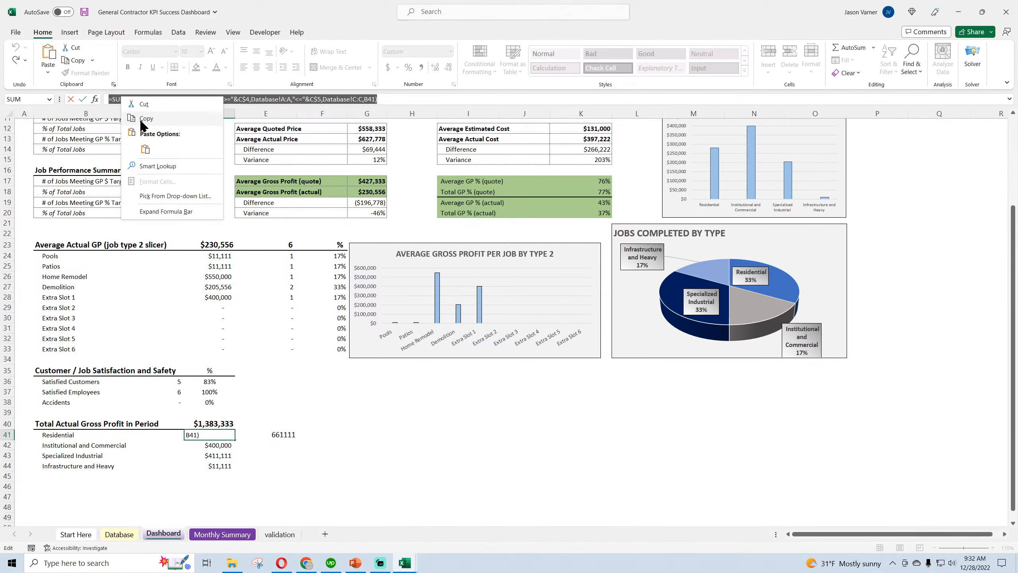
{"action": "left_click", "coordinate": [144, 120]}
{"action": "scroll", "coordinate": [361, 321], "scroll_direction": "up", "scroll_amount": 4}
{"action": "left_click", "coordinate": [592, 167]}
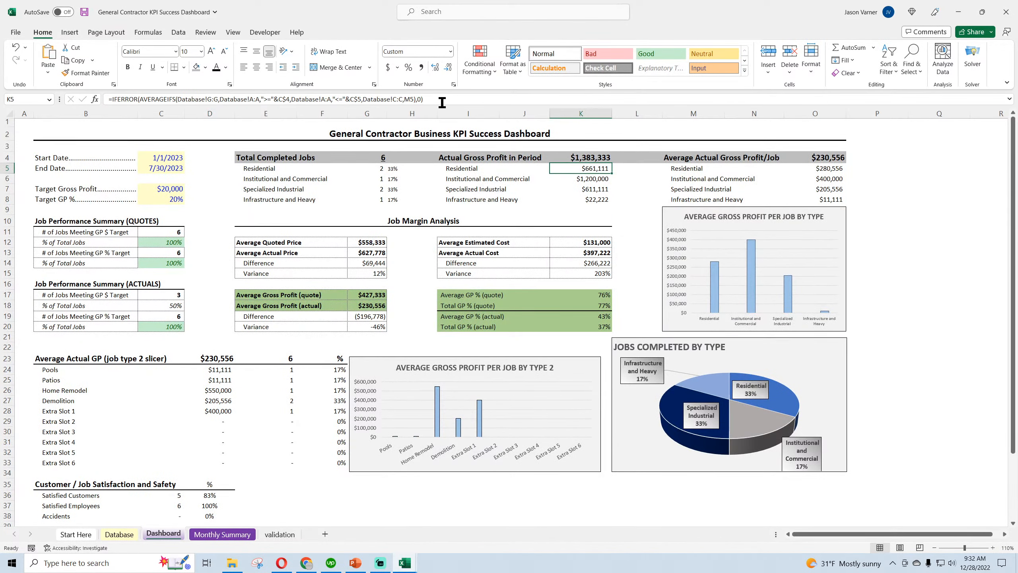
{"action": "left_click_drag", "start_coordinate": [442, 100], "coordinate": [109, 99]}
{"action": "right_click", "coordinate": [138, 100]}
{"action": "left_click", "coordinate": [162, 154]}
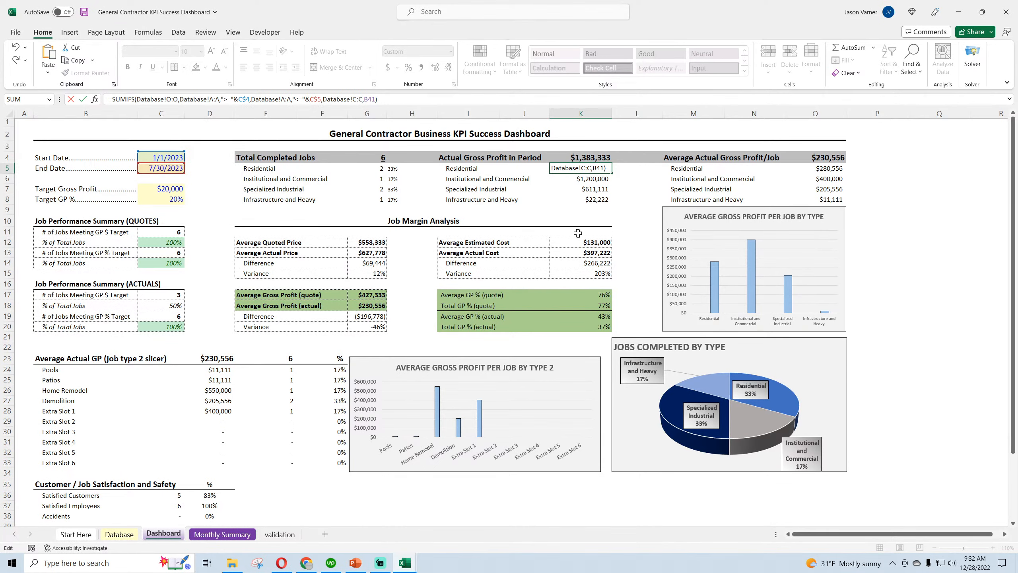
{"action": "key", "text": "Return"}
Fill the Residential gross profit formula in K5 down through K8 for the remaining job types
{"action": "left_click", "coordinate": [604, 169]}
{"action": "left_click_drag", "start_coordinate": [612, 173], "coordinate": [609, 205]}
{"action": "scroll", "coordinate": [626, 185], "scroll_direction": "down", "scroll_amount": 3}
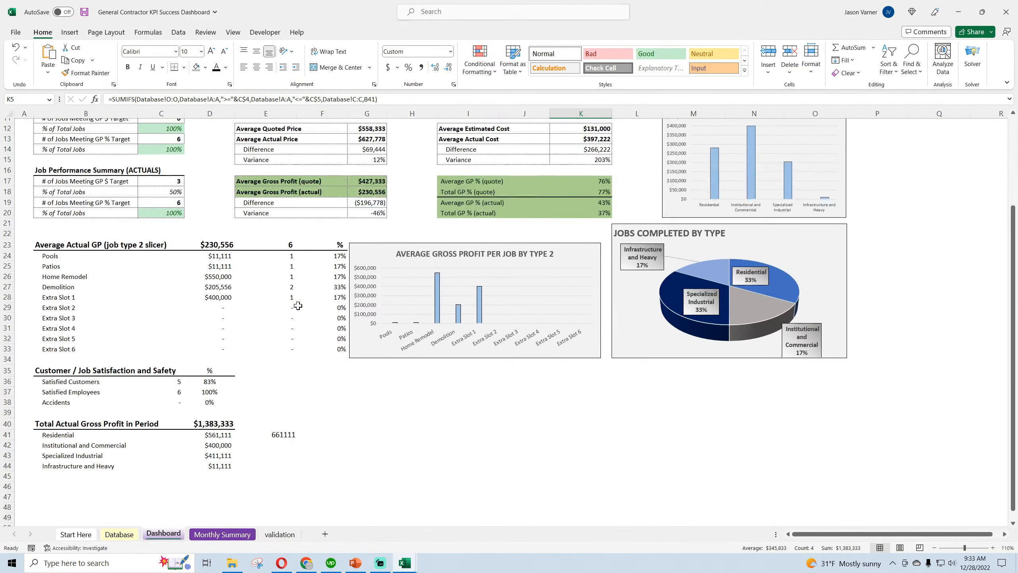
{"action": "scroll", "coordinate": [641, 177], "scroll_direction": "up", "scroll_amount": 3}
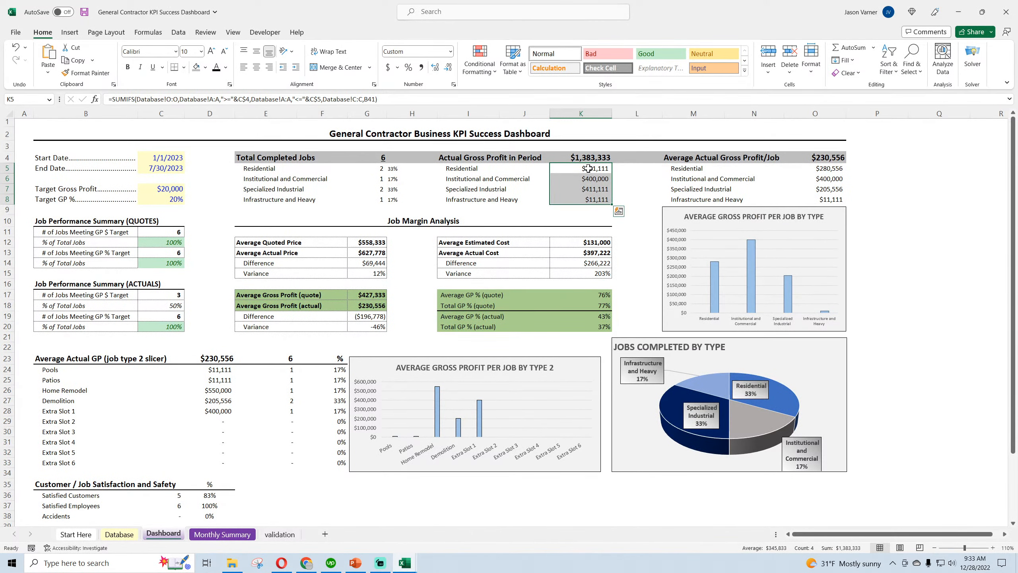
{"action": "left_click", "coordinate": [506, 157]}
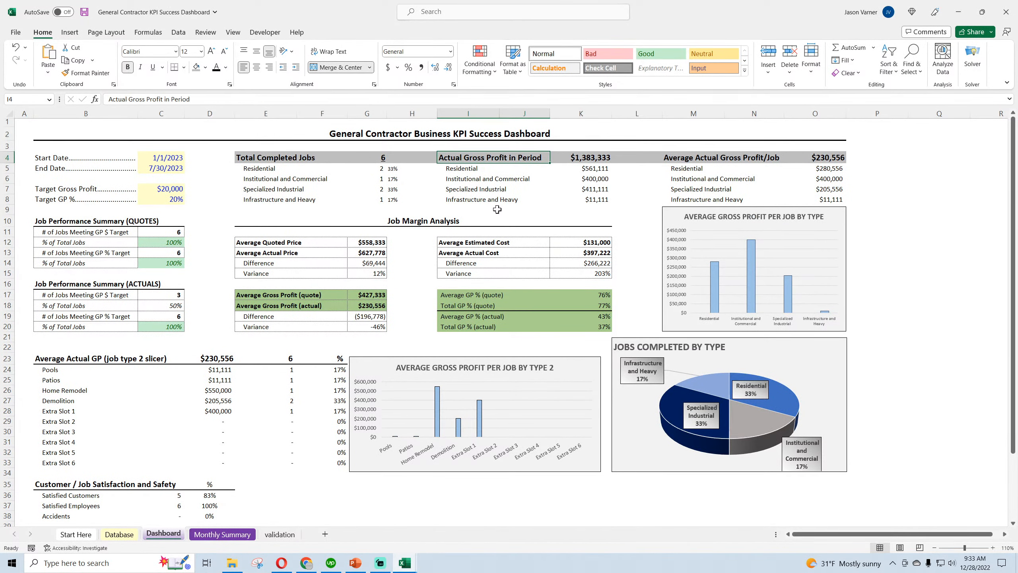
{"action": "left_click", "coordinate": [294, 159]}
{"action": "left_click", "coordinate": [583, 160]}
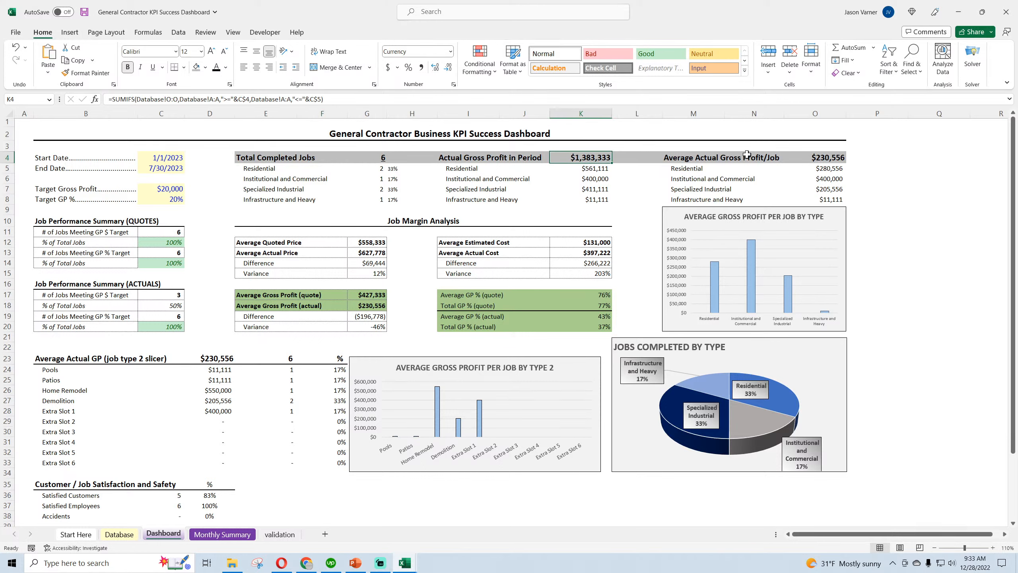
Calculate =O5*G5 in P5 and fill it down through P8 to cross-check gross profit by job type
{"action": "left_click", "coordinate": [713, 159]}
{"action": "left_click", "coordinate": [872, 171]}
{"action": "type", "text": "="}
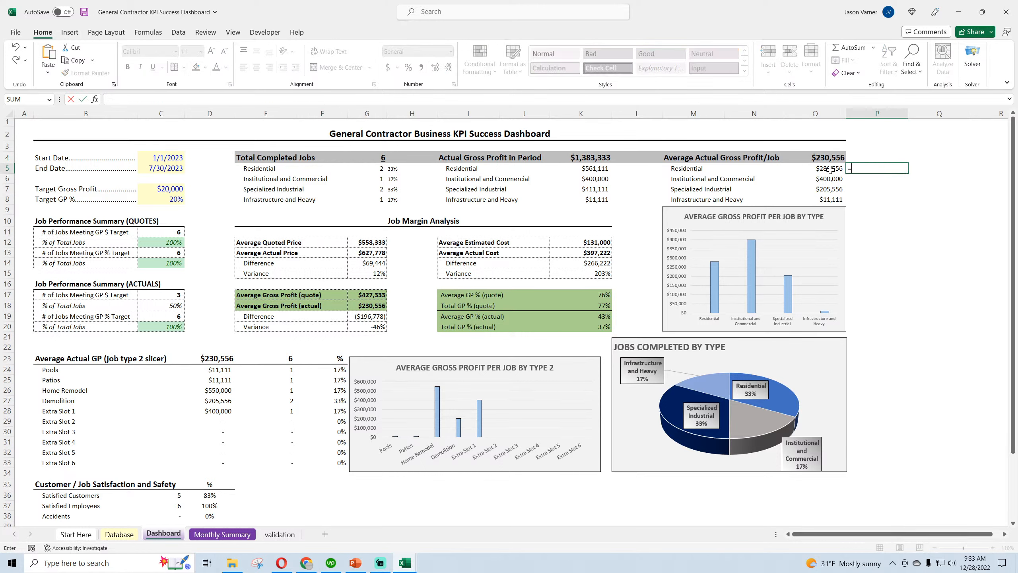
{"action": "left_click", "coordinate": [825, 168]}
{"action": "type", "text": "*"}
{"action": "left_click", "coordinate": [380, 166]}
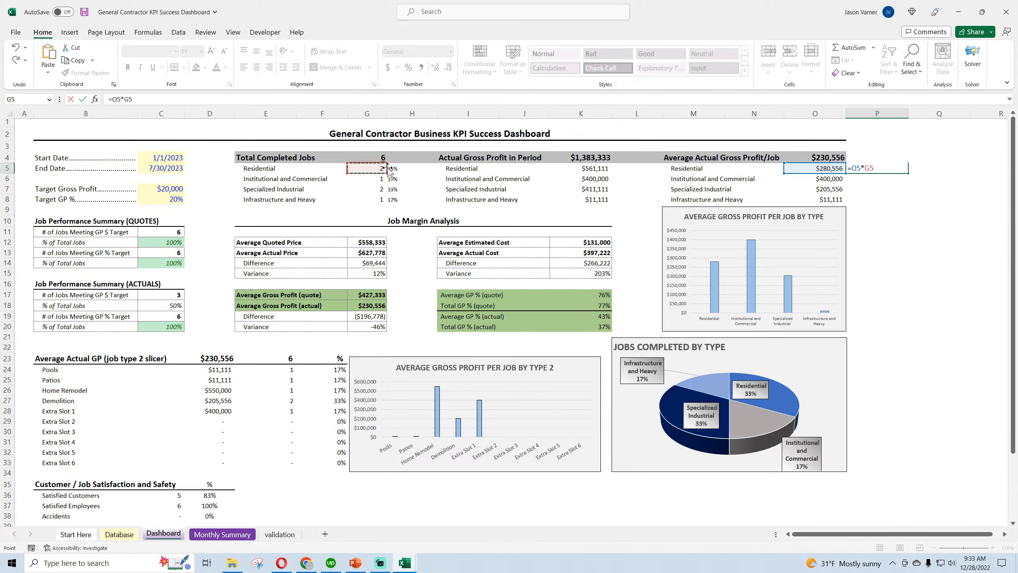
{"action": "key", "text": "Return"}
{"action": "left_click", "coordinate": [903, 170]}
{"action": "left_click_drag", "start_coordinate": [908, 173], "coordinate": [910, 199]}
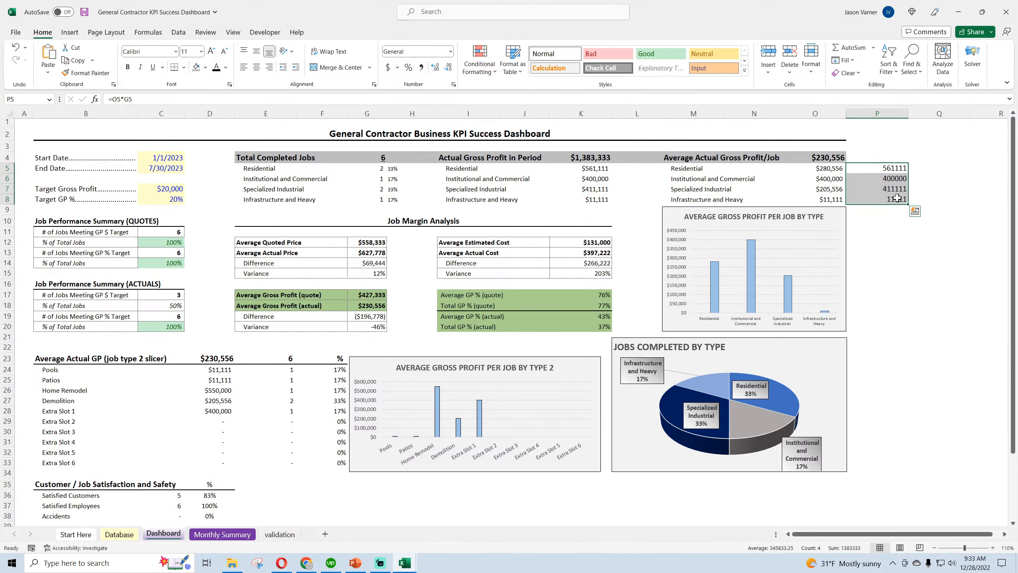
Clear the cross-check figures in P5:P8
{"action": "left_click", "coordinate": [895, 155]}
{"action": "left_click_drag", "start_coordinate": [908, 163], "coordinate": [903, 200]}
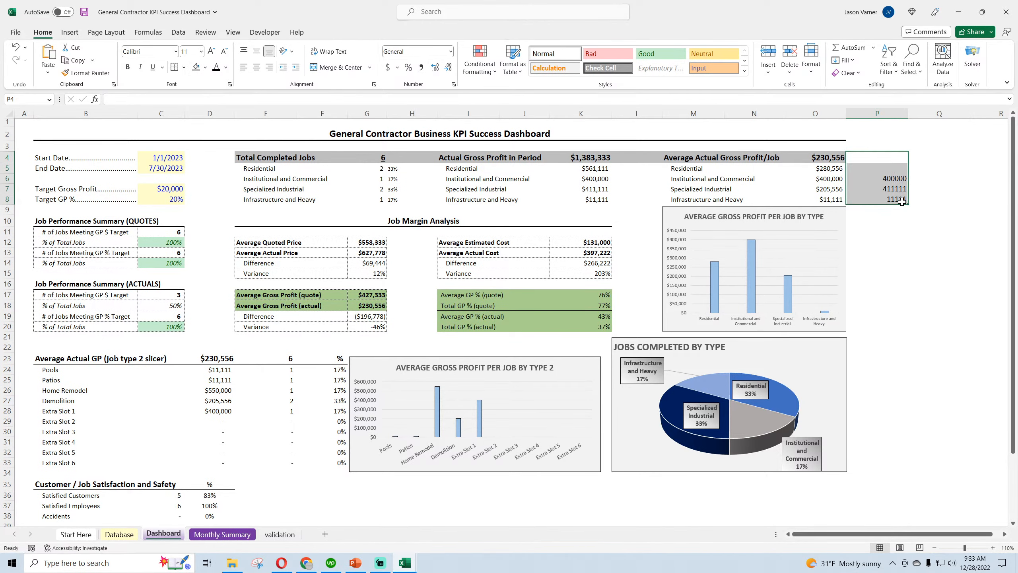
{"action": "left_click", "coordinate": [903, 244]}
Copy the AVERAGEIFS formula text stored in E41
{"action": "scroll", "coordinate": [578, 216], "scroll_direction": "down", "scroll_amount": 7}
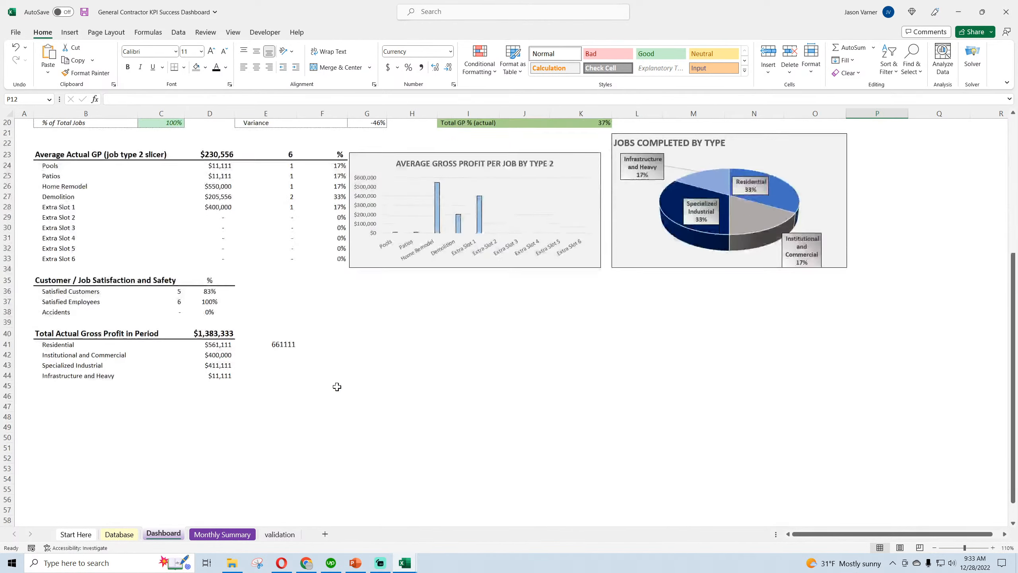
{"action": "left_click", "coordinate": [266, 321]}
{"action": "left_click_drag", "start_coordinate": [423, 99], "coordinate": [100, 100]}
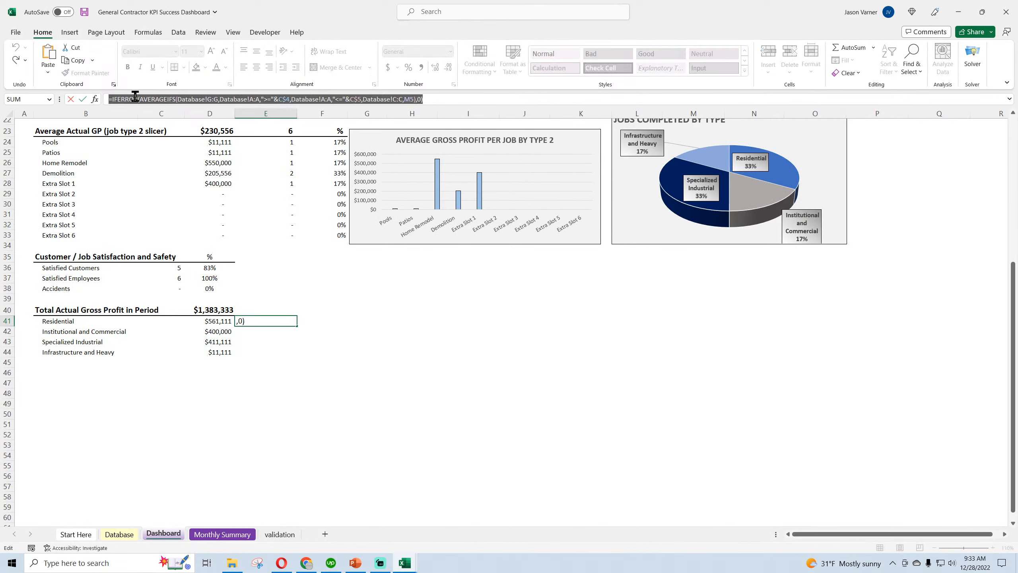
{"action": "right_click", "coordinate": [136, 96]}
{"action": "left_click", "coordinate": [167, 118]}
{"action": "key", "text": "Return"}
Replace the formula in D41 with the copied AVERAGEIFS formula, repoint its job type criterion to B41, and fill it down through D44
{"action": "left_click", "coordinate": [203, 319]}
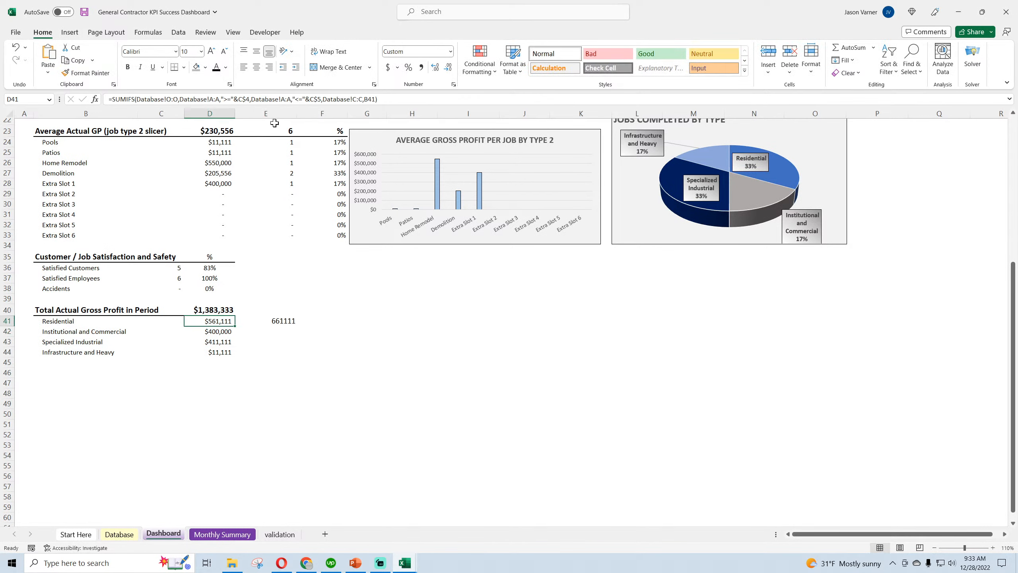
{"action": "left_click_drag", "start_coordinate": [386, 101], "coordinate": [144, 103]}
{"action": "right_click", "coordinate": [152, 101]}
{"action": "left_click", "coordinate": [173, 151]}
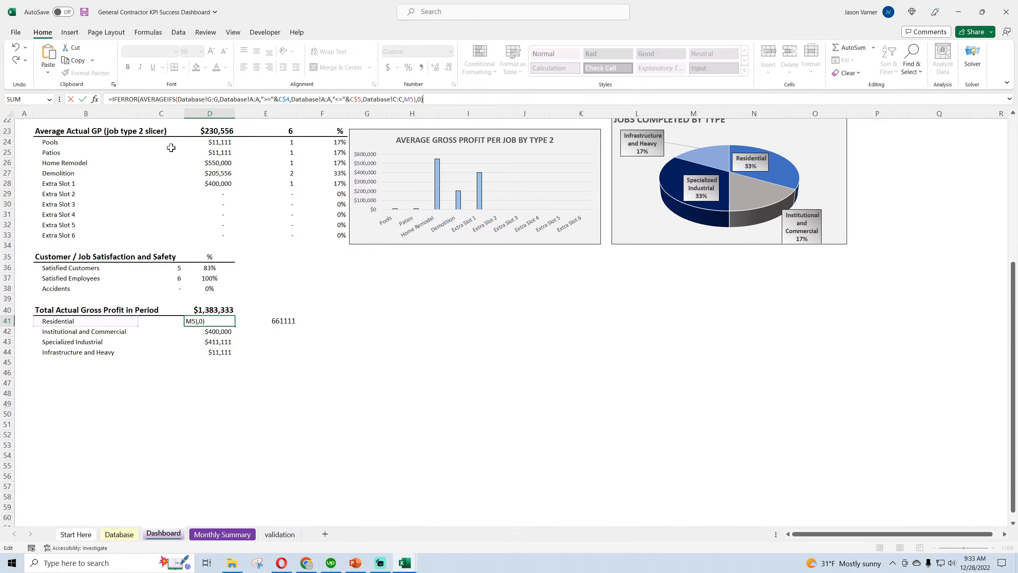
{"action": "scroll", "coordinate": [248, 270], "scroll_direction": "up", "scroll_amount": 7}
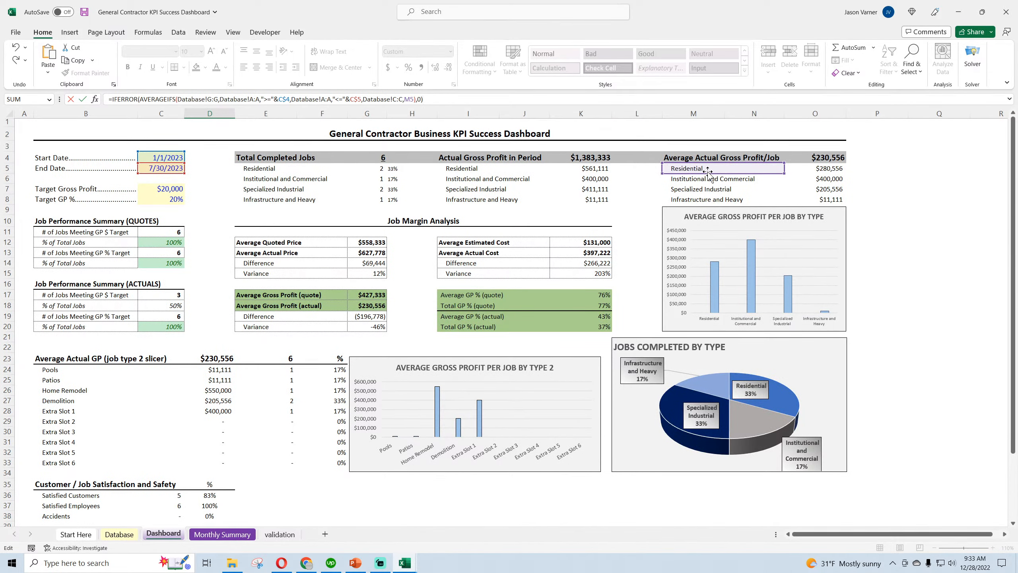
{"action": "left_click_drag", "start_coordinate": [708, 173], "coordinate": [107, 423]}
{"action": "key", "text": "ctrl+Return"}
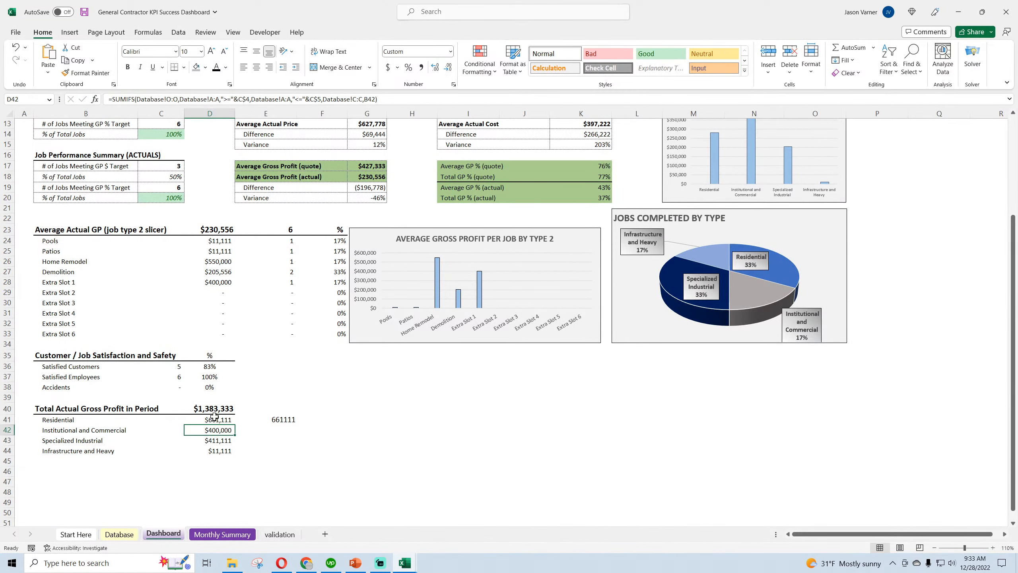
{"action": "left_click_drag", "start_coordinate": [236, 420], "coordinate": [238, 451]}
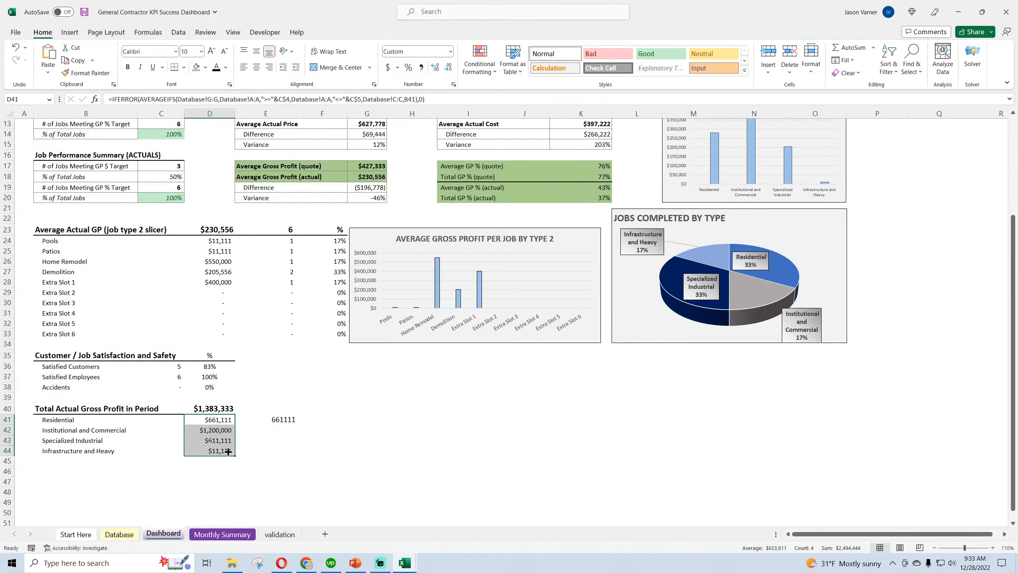
Delete the temporary formula in E41
{"action": "left_click", "coordinate": [287, 419]}
{"action": "key", "text": "BackSpace"}
{"action": "key", "text": "Return"}
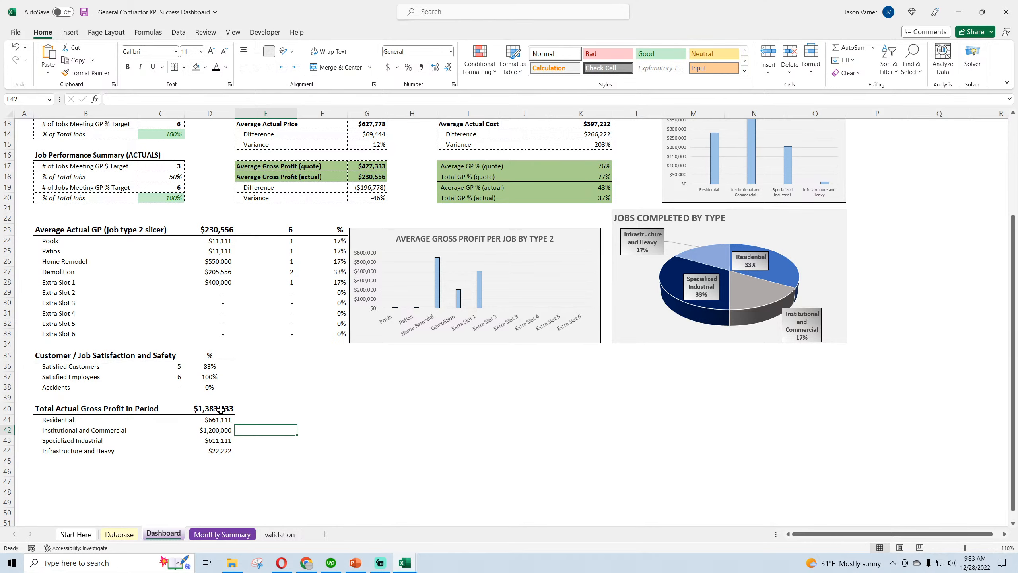
Link D40 to the average quoted gross profit with =G17
{"action": "left_click", "coordinate": [221, 409]}
{"action": "type", "text": "="}
{"action": "scroll", "coordinate": [341, 416], "scroll_direction": "up", "scroll_amount": 4}
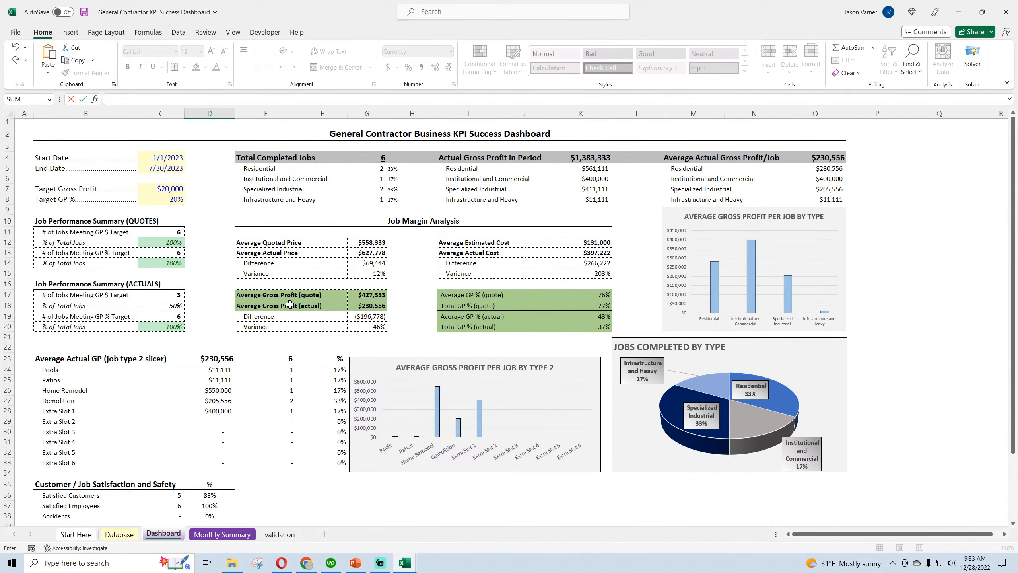
{"action": "left_click", "coordinate": [354, 297]}
{"action": "key", "text": "Return"}
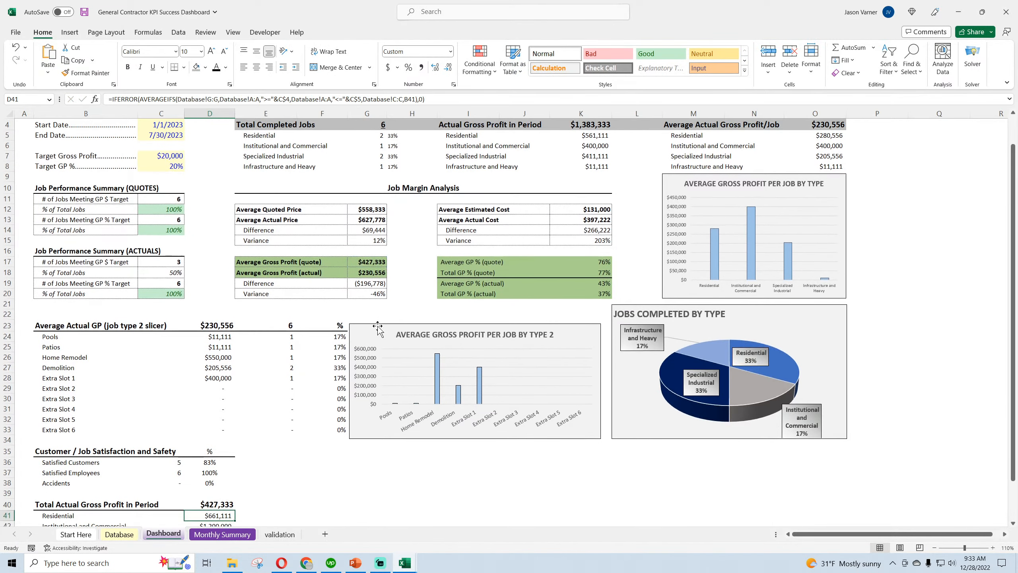
Undo the recent edits back through the formula replacement in K4
{"action": "left_click", "coordinate": [17, 50]}
{"action": "left_click", "coordinate": [17, 50]}
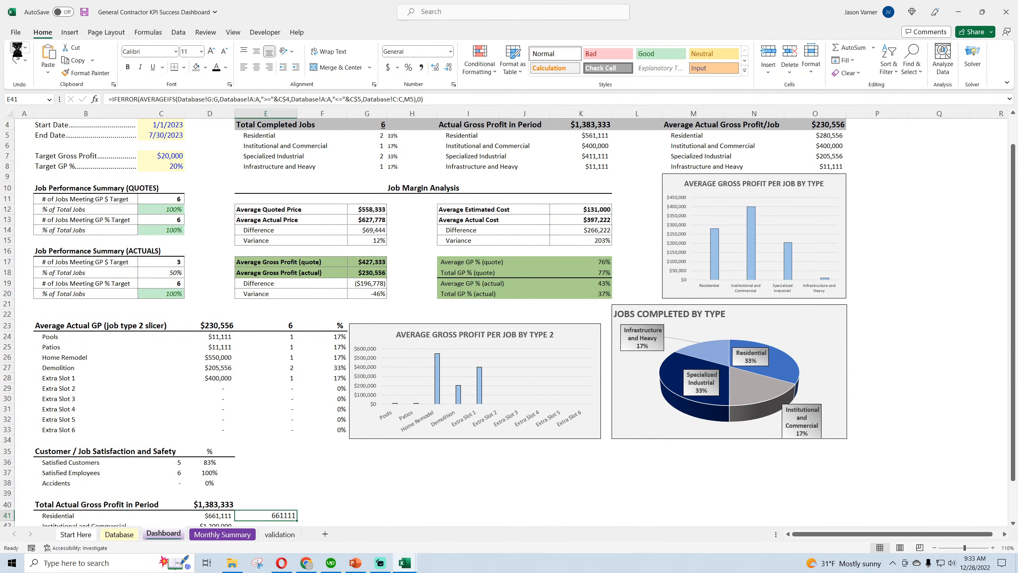
{"action": "left_click", "coordinate": [18, 50]}
{"action": "left_click", "coordinate": [18, 50]}
{"action": "left_click", "coordinate": [17, 50]}
{"action": "left_click", "coordinate": [17, 49]}
{"action": "left_click", "coordinate": [18, 50]}
{"action": "left_click", "coordinate": [17, 50]}
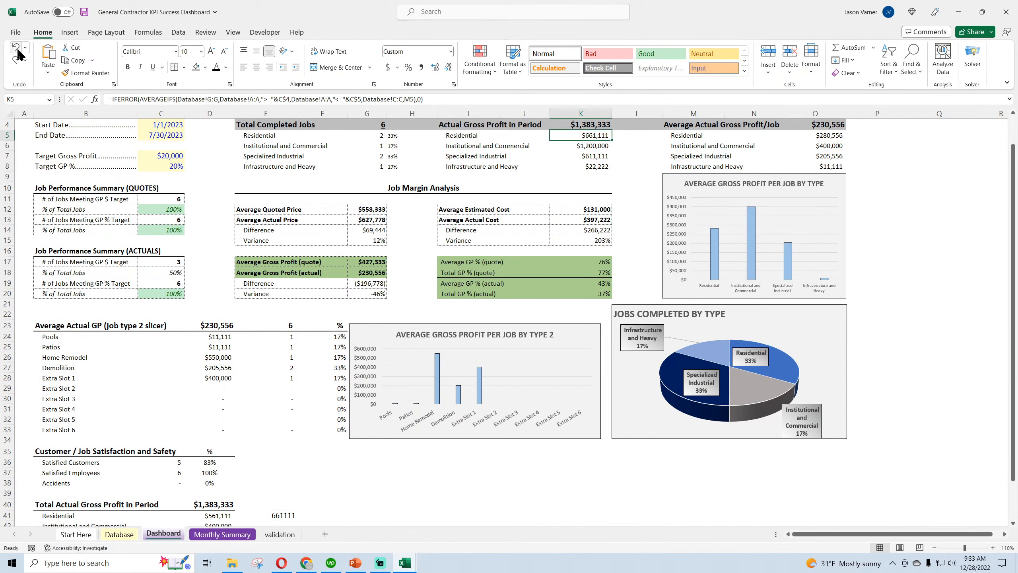
{"action": "left_click", "coordinate": [18, 50]}
{"action": "left_click", "coordinate": [18, 49]}
{"action": "left_click", "coordinate": [17, 50]}
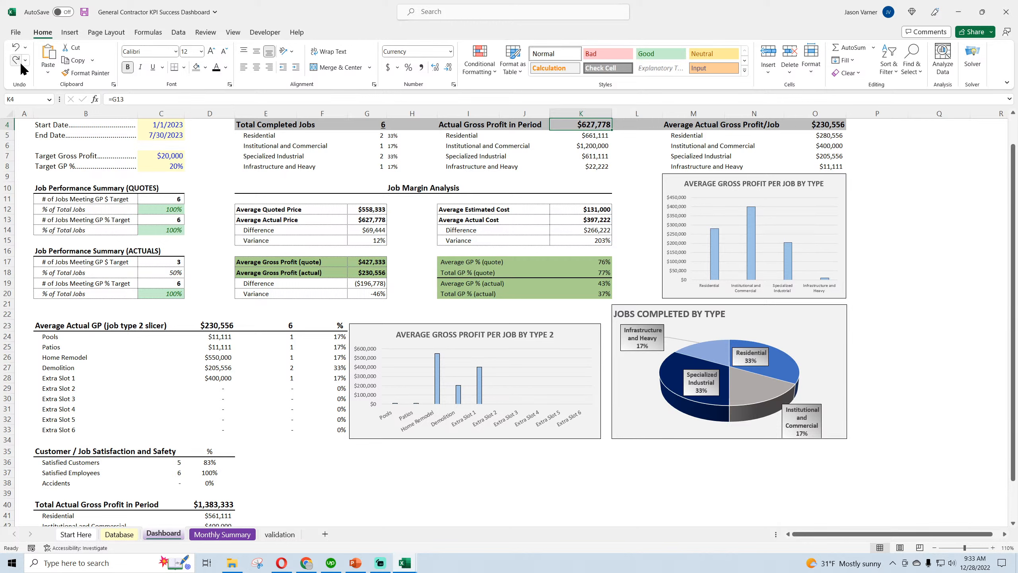
Redo the undone edits up to the =G17 link in D40
{"action": "left_click", "coordinate": [18, 61]}
{"action": "left_click", "coordinate": [18, 61]}
{"action": "left_click", "coordinate": [17, 61]}
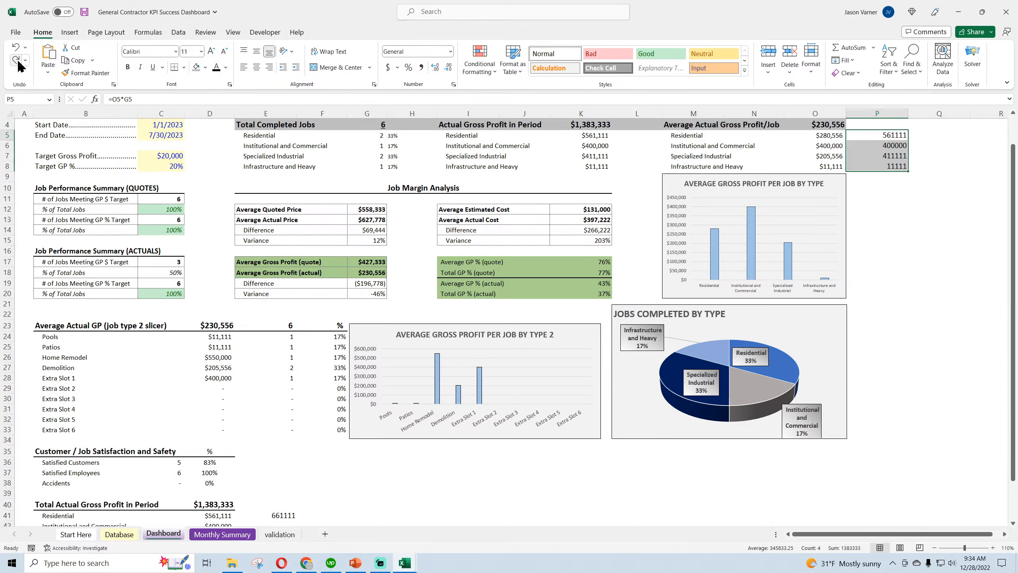
{"action": "left_click", "coordinate": [18, 61]}
{"action": "left_click", "coordinate": [18, 61]}
{"action": "left_click", "coordinate": [18, 61]}
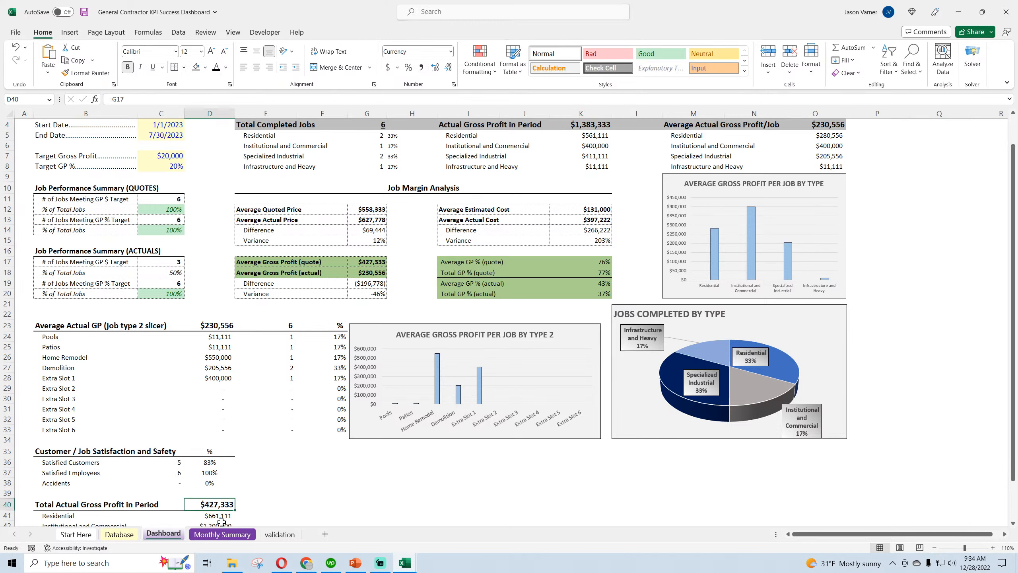
Link D40 to the average actual price with =G13
{"action": "type", "text": "="}
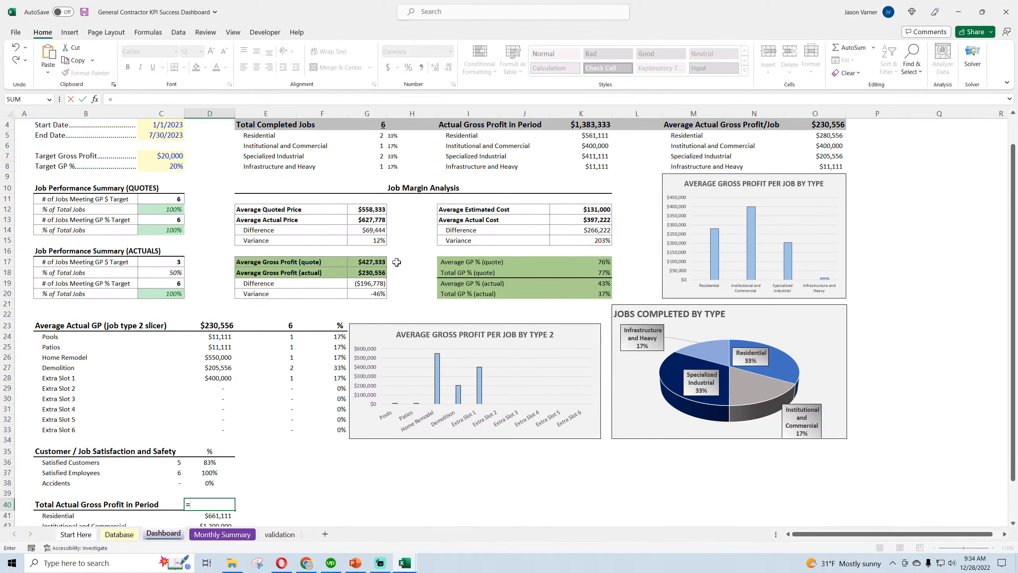
{"action": "left_click", "coordinate": [368, 222]}
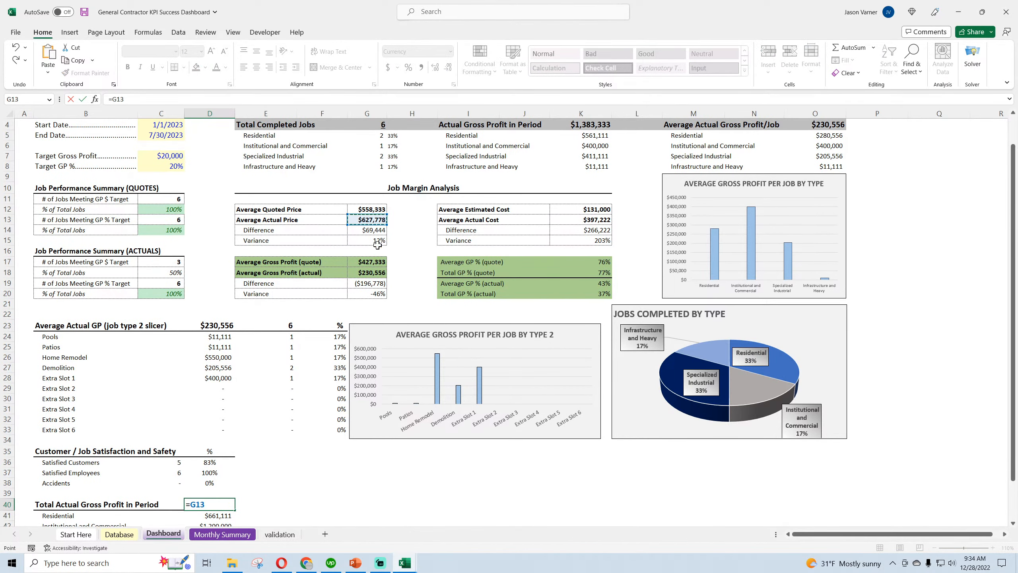
{"action": "key", "text": "Return"}
Change the heading in B40 to "Average Price per Job" and save the workbook
{"action": "scroll", "coordinate": [89, 392], "scroll_direction": "down", "scroll_amount": 4}
{"action": "left_click", "coordinate": [88, 391]}
{"action": "type", "text": "Average Price per Job"}
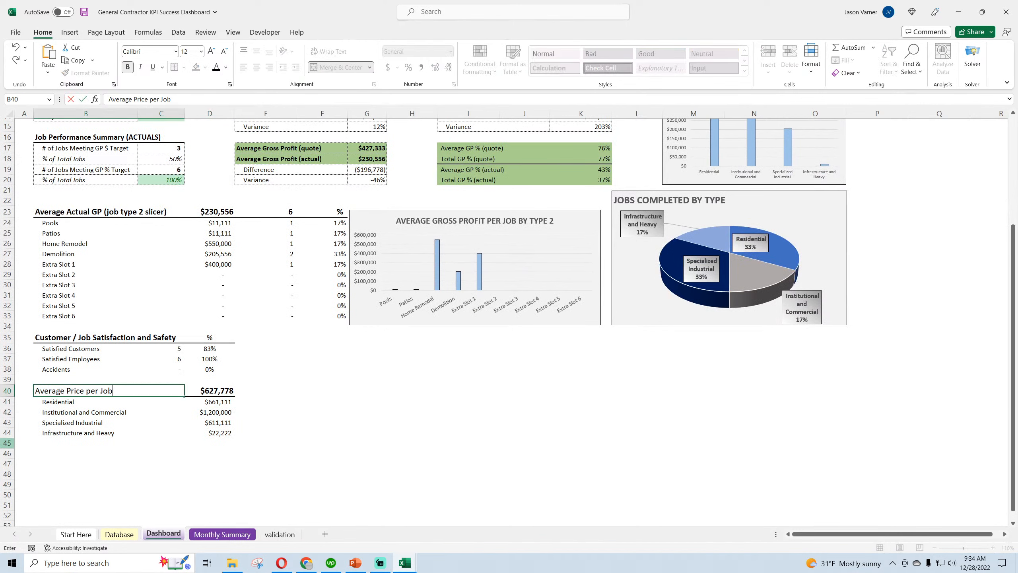
{"action": "key", "text": "Return"}
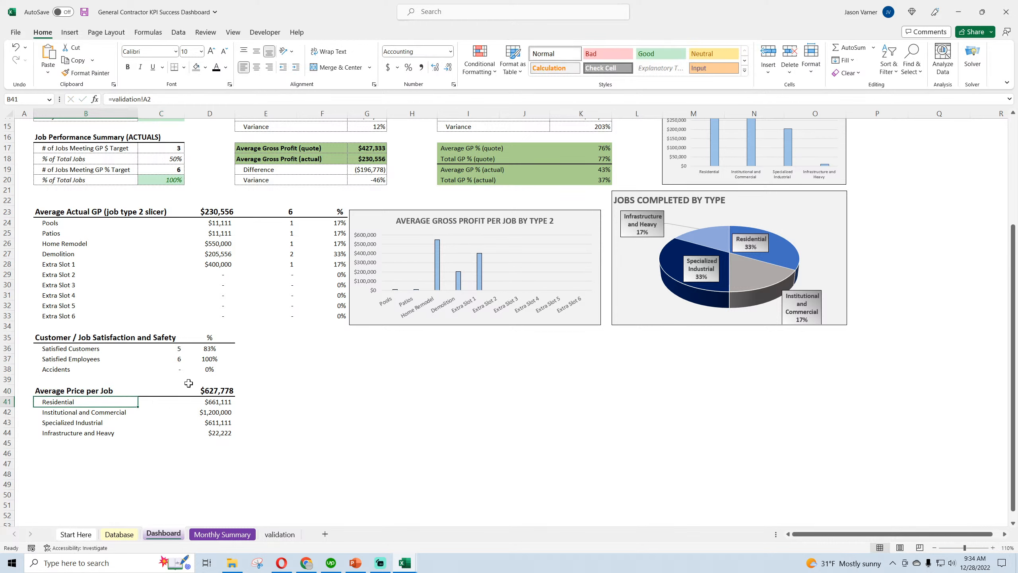
{"action": "left_click_drag", "start_coordinate": [210, 401], "coordinate": [214, 435]}
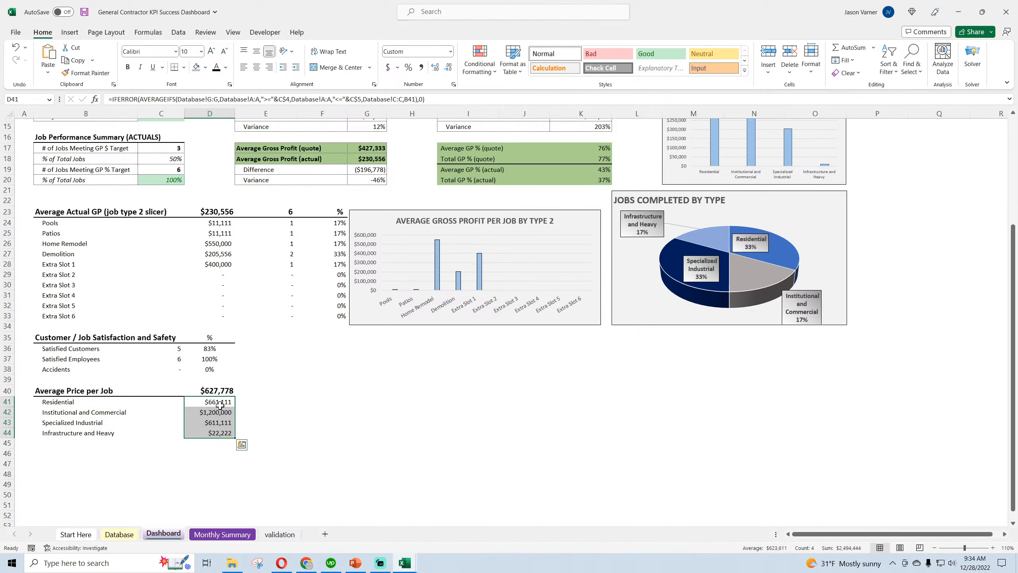
{"action": "left_click", "coordinate": [321, 443]}
{"action": "left_click", "coordinate": [84, 12]}
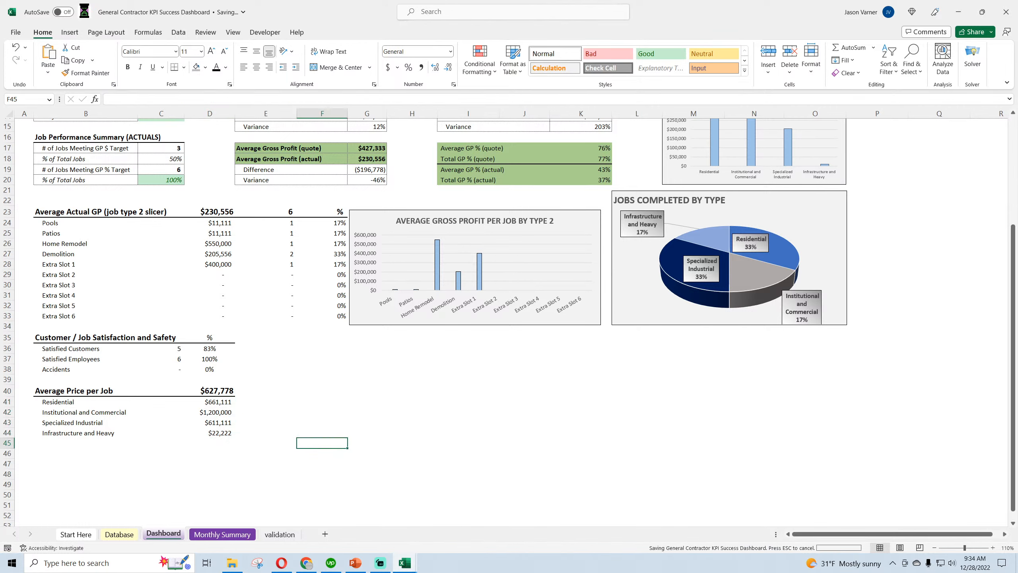
Examine the formulas behind the Average Price per Job, Actual Gross Profit in Period and Average Actual Gross Profit/Job blocks
{"action": "left_click", "coordinate": [227, 391]}
{"action": "left_click", "coordinate": [225, 402]}
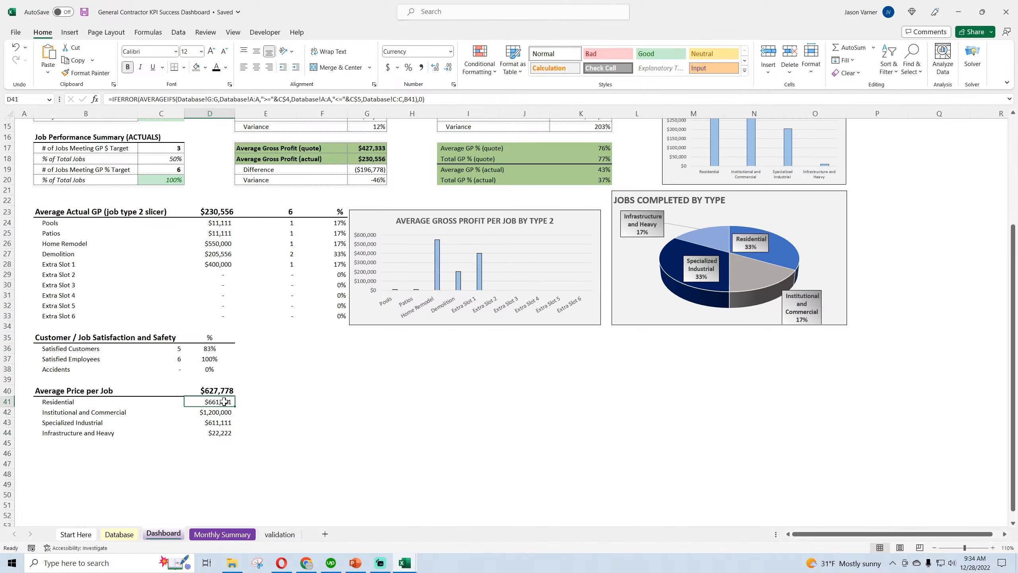
{"action": "left_click", "coordinate": [222, 413]}
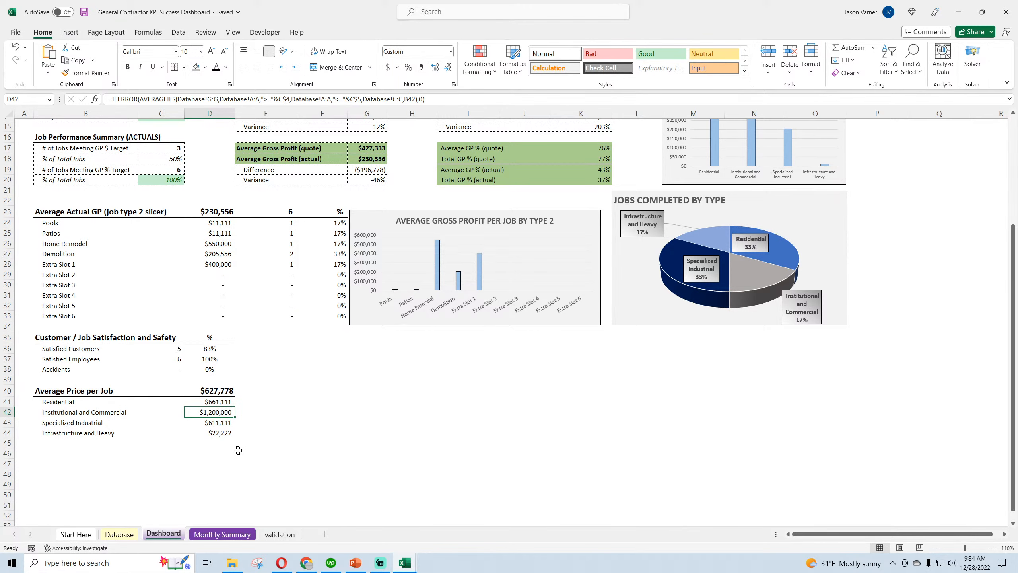
{"action": "scroll", "coordinate": [217, 443], "scroll_direction": "up", "scroll_amount": 5}
{"action": "left_click", "coordinate": [477, 160]}
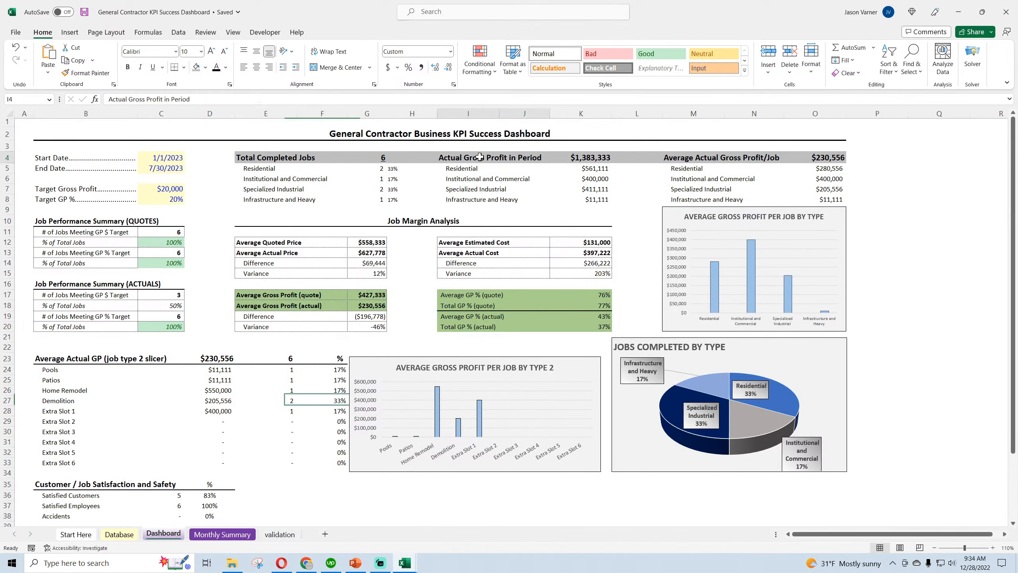
{"action": "left_click", "coordinate": [590, 170]}
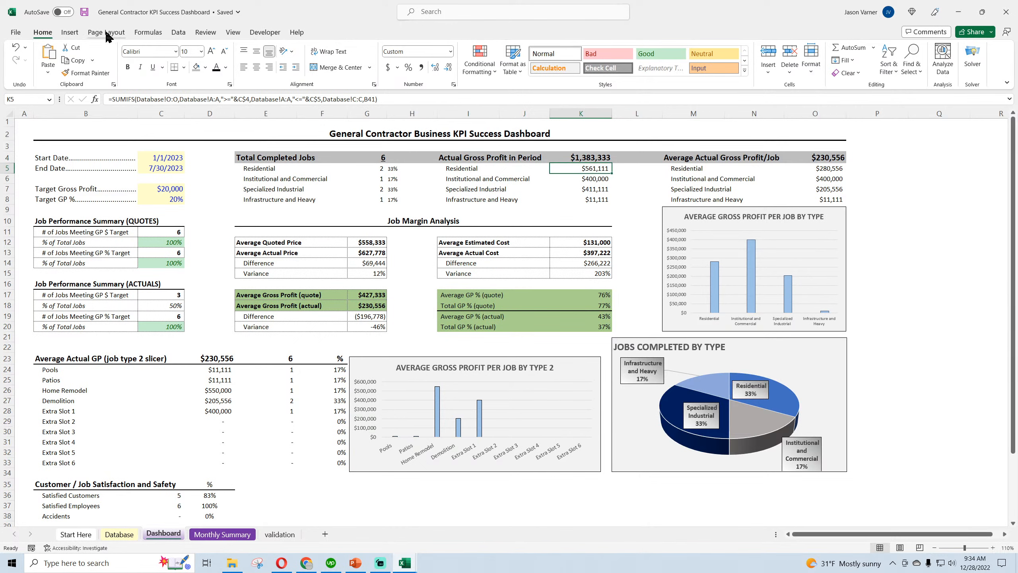
{"action": "left_click", "coordinate": [507, 159]}
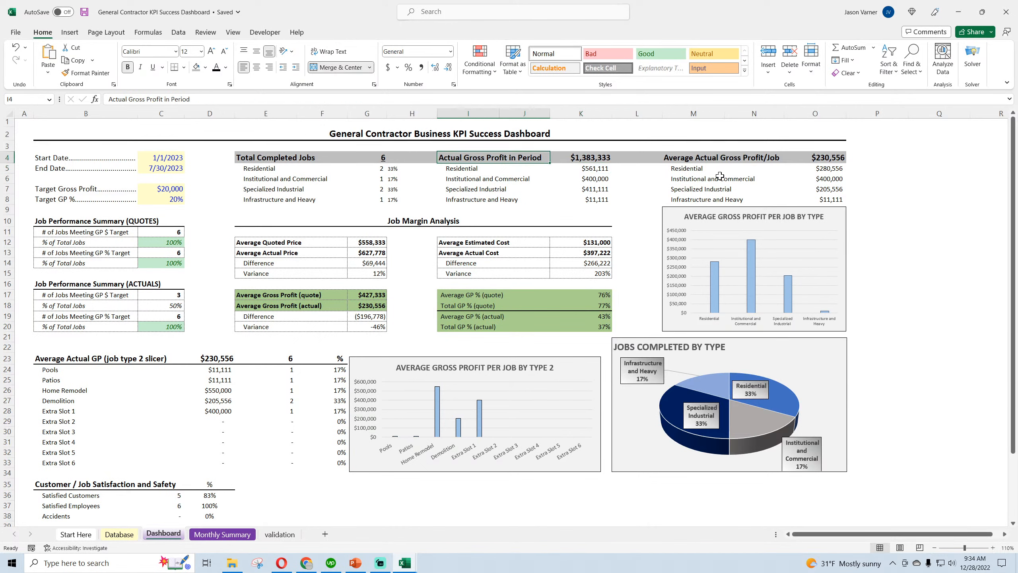
{"action": "left_click", "coordinate": [748, 159]}
{"action": "left_click", "coordinate": [828, 159]}
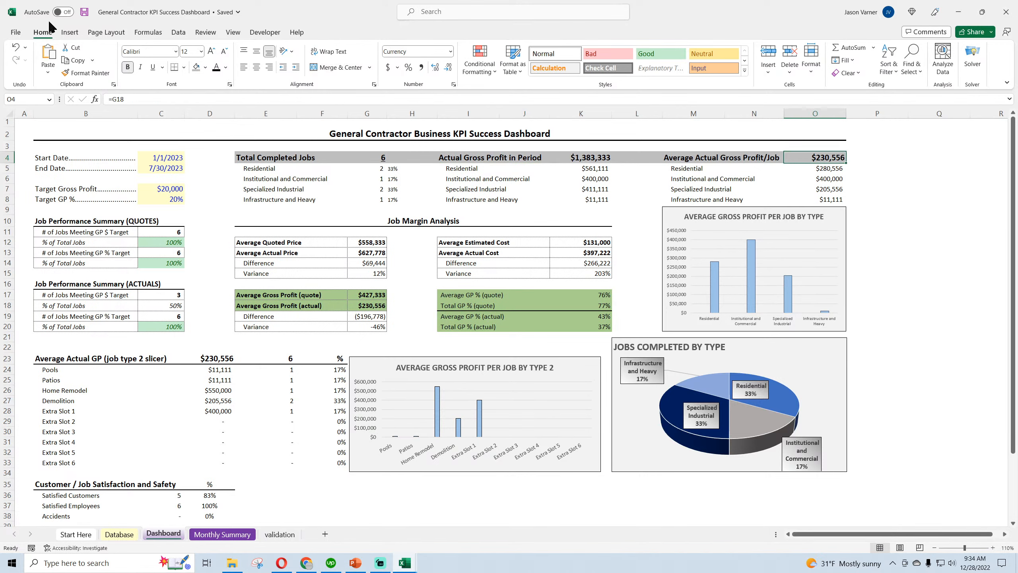
Test the dashboard with an end date of 3/30/2023, undo that date change and save the workbook
{"action": "left_click", "coordinate": [162, 169]}
{"action": "double_click", "coordinate": [114, 99]}
{"action": "type", "text": "3/30/2023"}
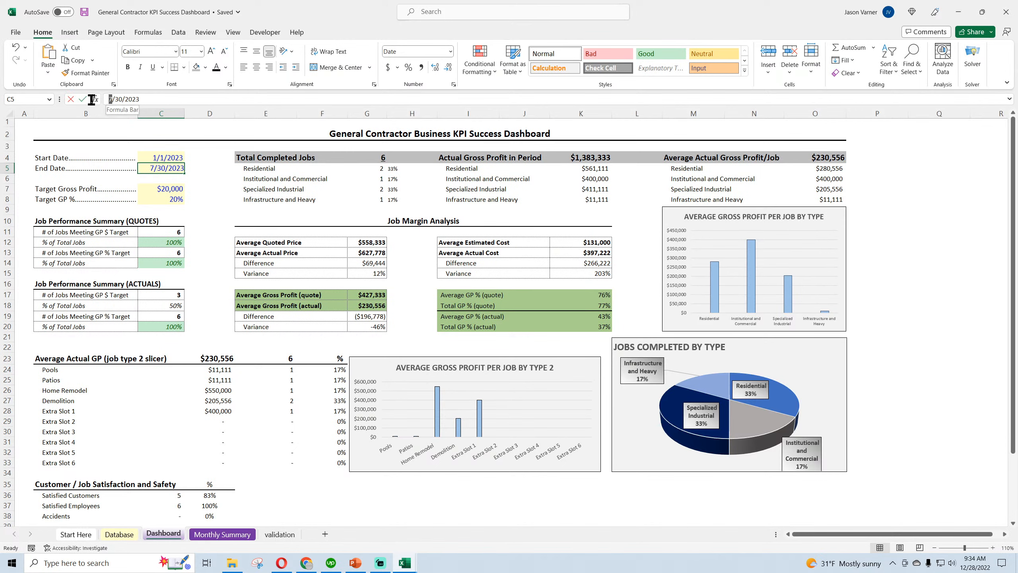
{"action": "key", "text": "Return"}
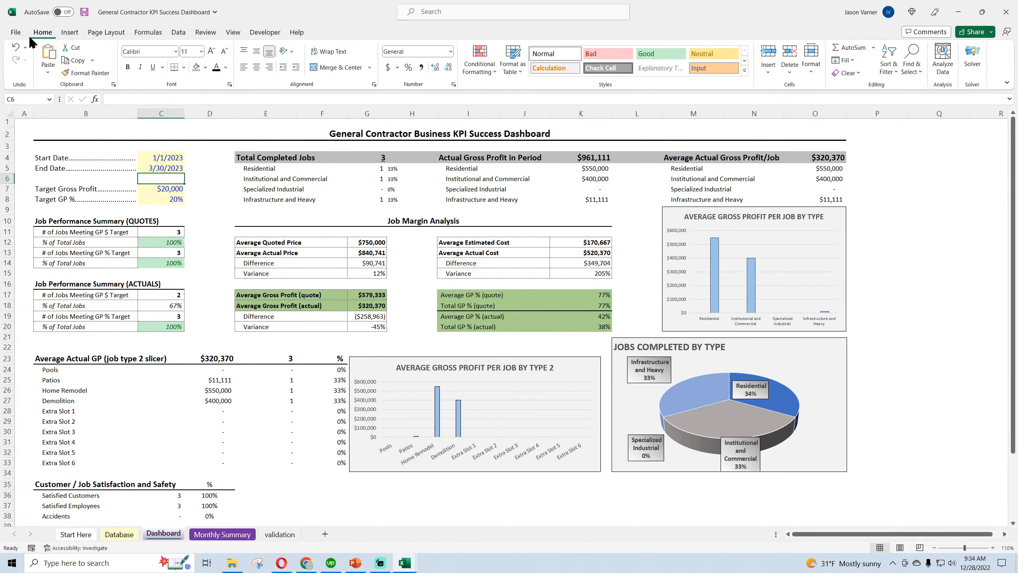
{"action": "left_click", "coordinate": [15, 47]}
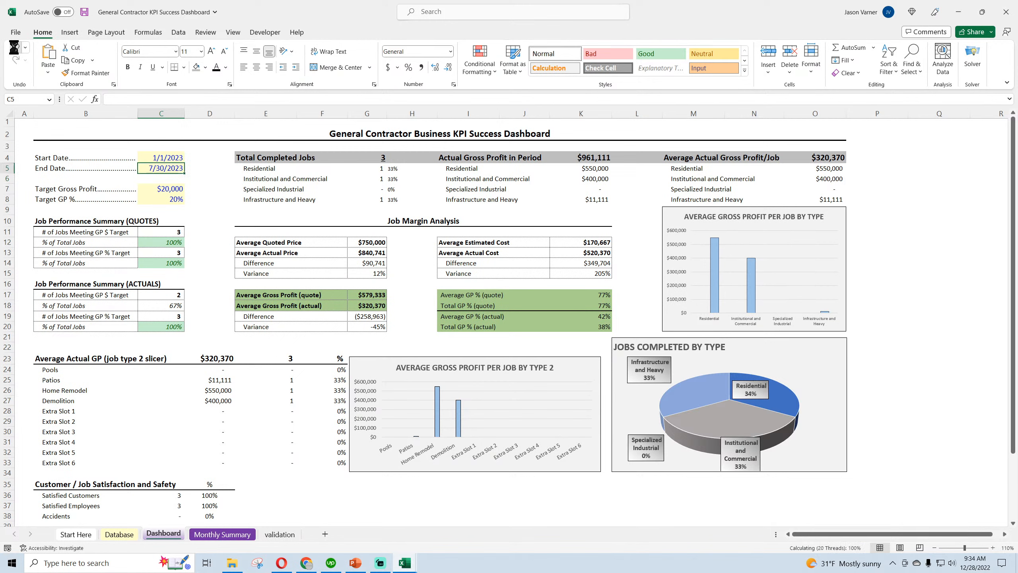
{"action": "left_click", "coordinate": [84, 12]}
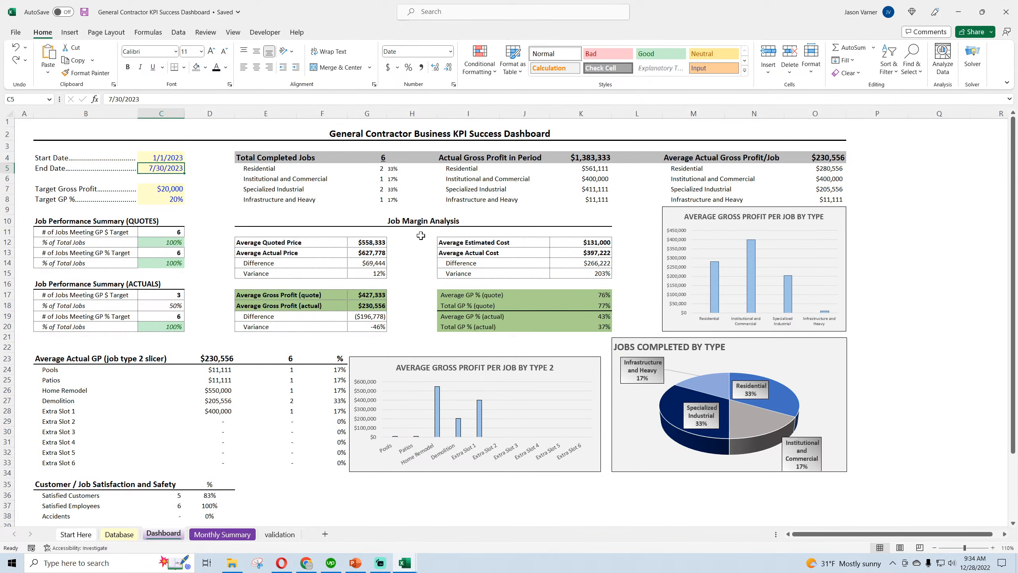
Try a grey fill on the dashboard title in row 2 and undo it
{"action": "left_click", "coordinate": [426, 135]}
{"action": "left_click", "coordinate": [196, 67]}
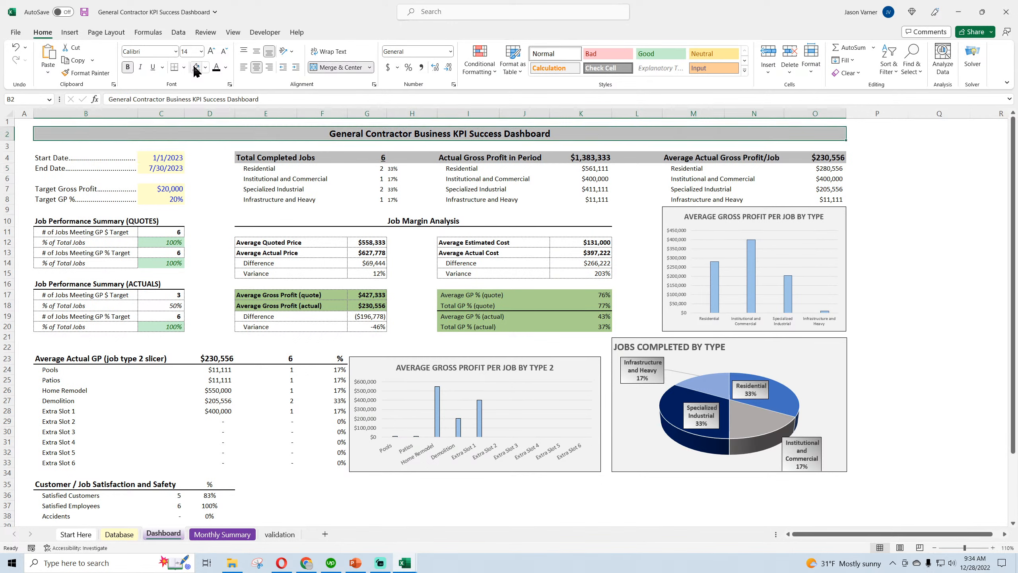
{"action": "left_click", "coordinate": [244, 178]}
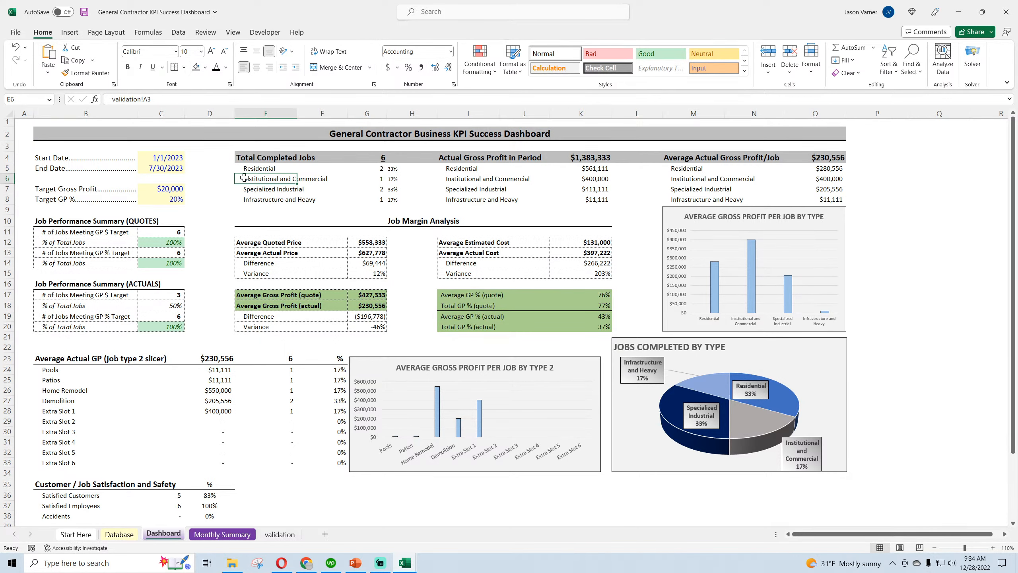
{"action": "key", "text": "ctrl+z"}
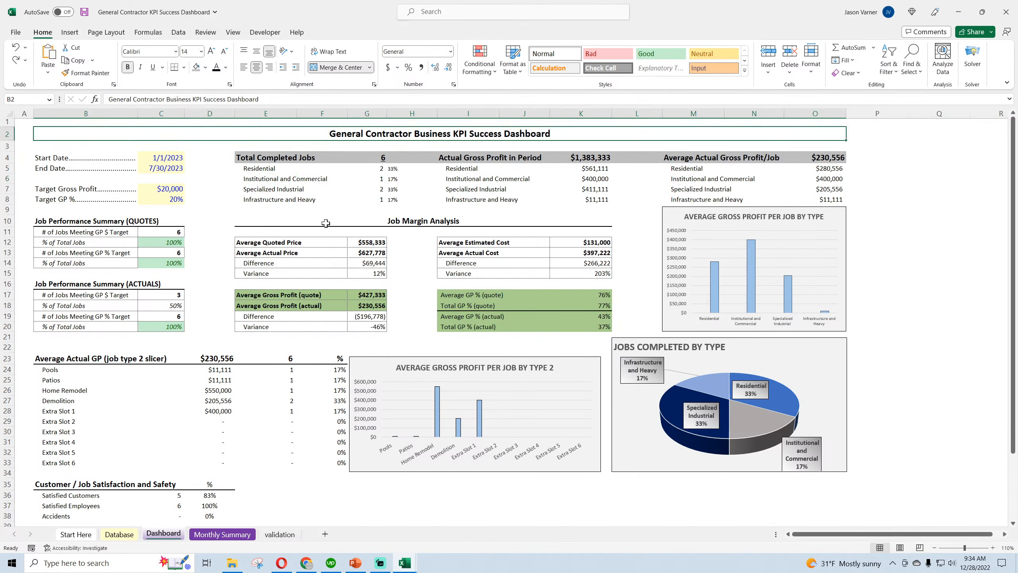
Fill the Job Margin Analysis heading in row 10 with grey
{"action": "left_click", "coordinate": [395, 223]}
{"action": "left_click", "coordinate": [196, 67]}
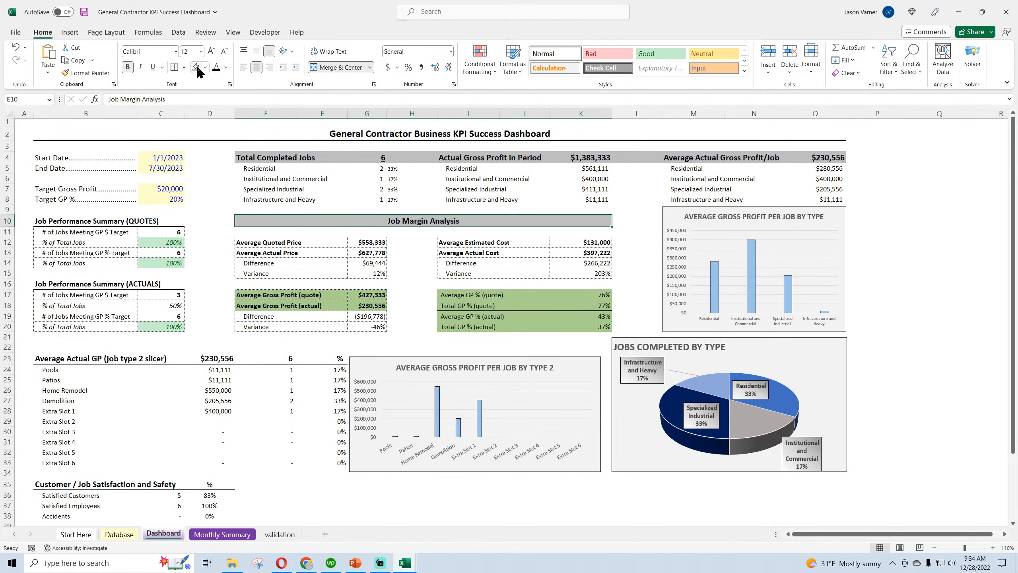
{"action": "left_click", "coordinate": [358, 292]}
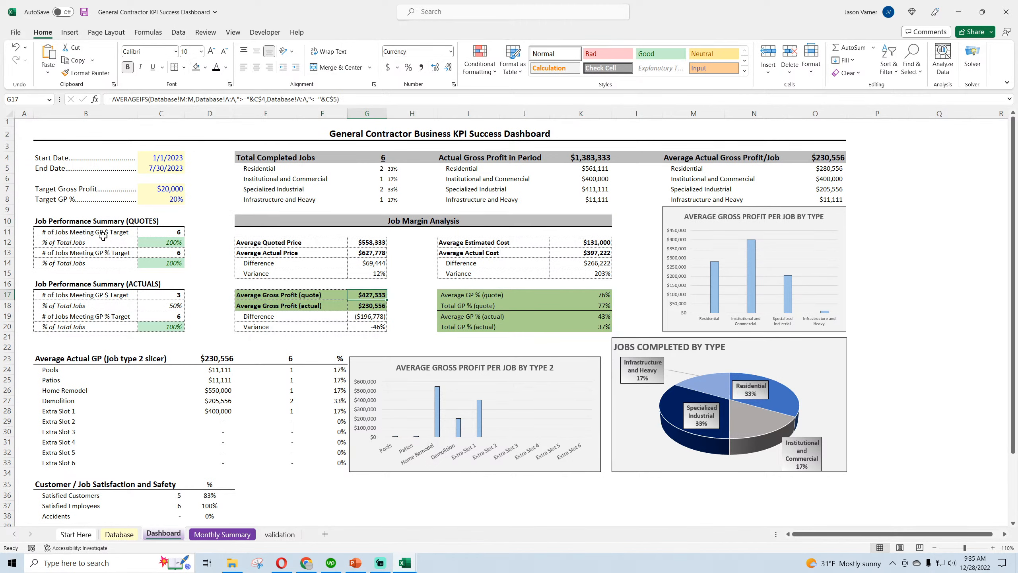
Apply the grey fill to both Job Performance Summary headings, QUOTES in B10:C10 and ACTUALS in B16:C16
{"action": "left_click_drag", "start_coordinate": [96, 221], "coordinate": [160, 221]}
{"action": "left_click", "coordinate": [198, 71]}
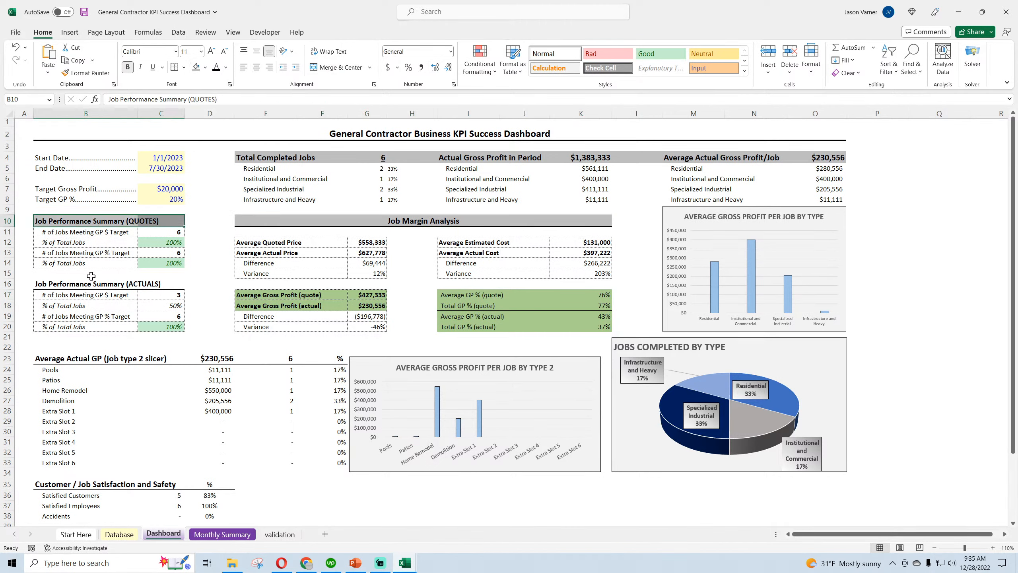
{"action": "left_click_drag", "start_coordinate": [93, 284], "coordinate": [160, 283]}
{"action": "left_click", "coordinate": [196, 68]}
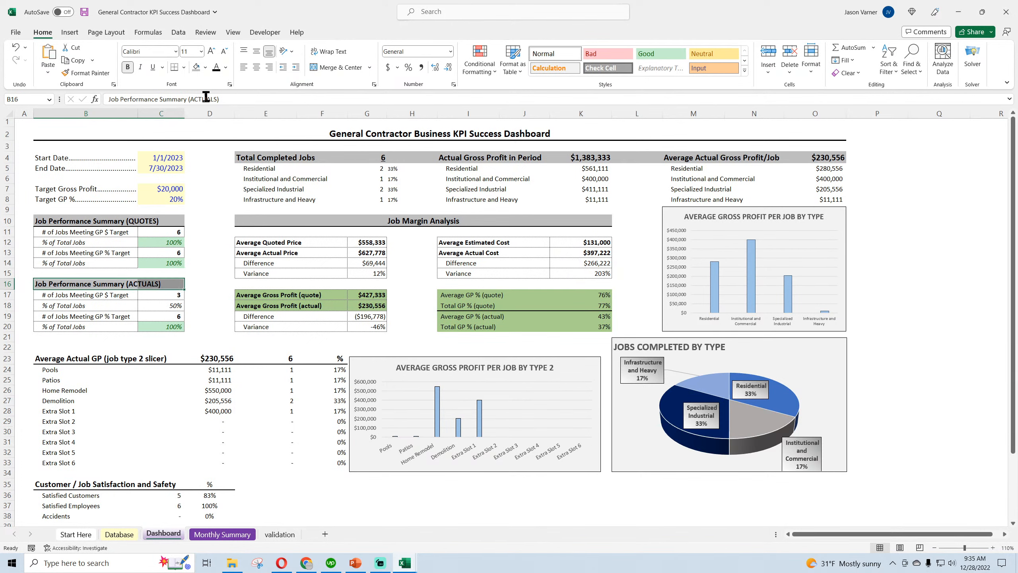
Apply the grey fill to the Average Actual GP heading in B23:F23 and the Customer / Job Satisfaction and Safety heading in B35:D35
{"action": "left_click", "coordinate": [82, 356]}
{"action": "left_click_drag", "start_coordinate": [82, 357], "coordinate": [341, 358]}
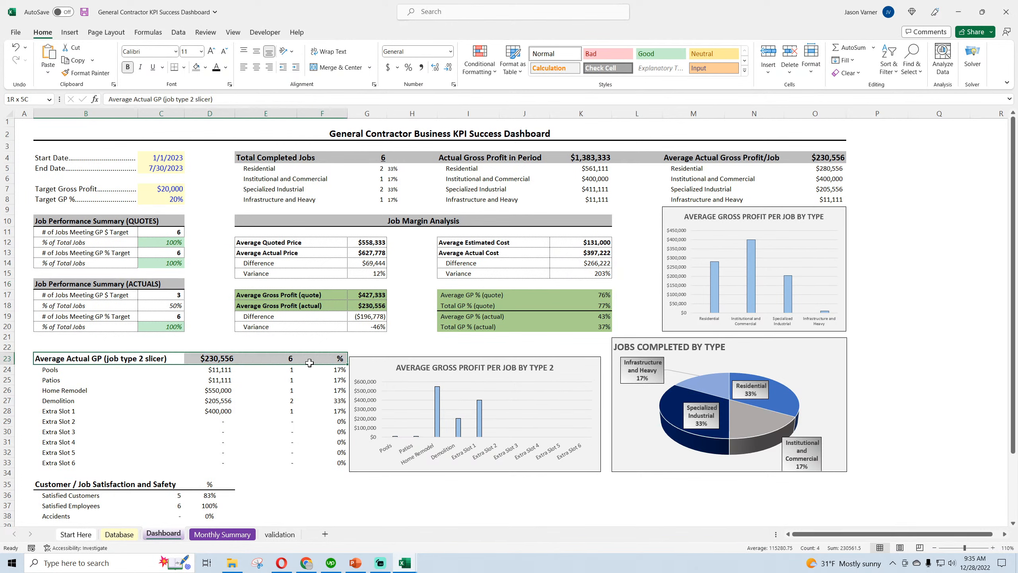
{"action": "left_click", "coordinate": [196, 68]}
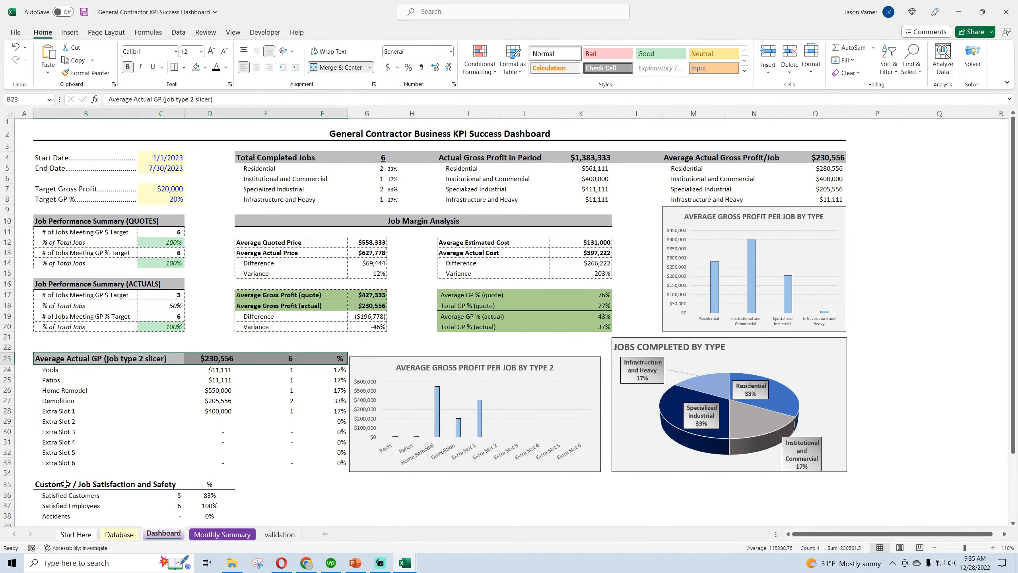
{"action": "left_click_drag", "start_coordinate": [65, 484], "coordinate": [232, 484]}
{"action": "left_click", "coordinate": [195, 68]}
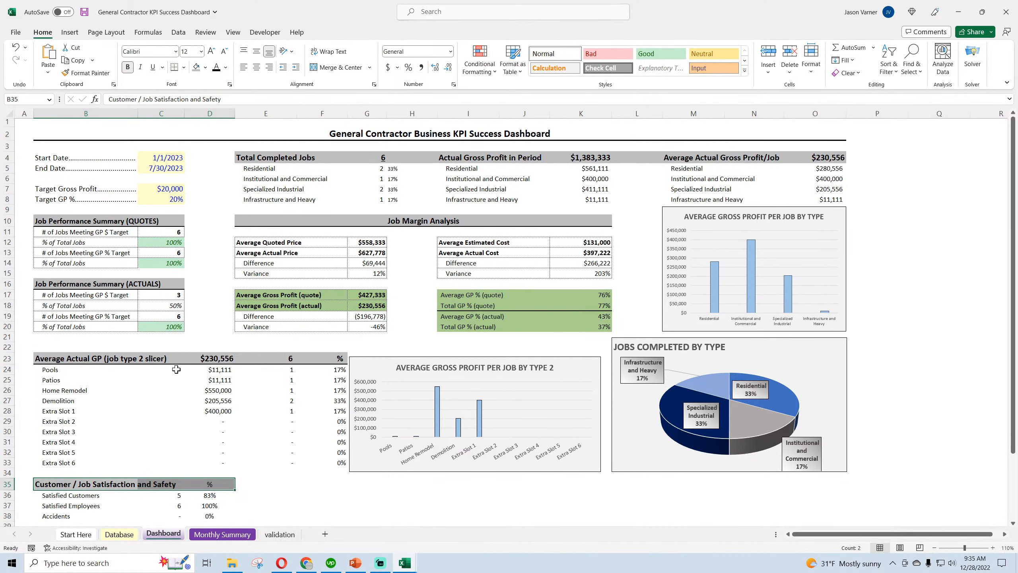
Apply the grey fill to the Average Price per Job heading in B40:D40 and save the workbook
{"action": "scroll", "coordinate": [176, 369], "scroll_direction": "down", "scroll_amount": 4}
{"action": "left_click_drag", "start_coordinate": [80, 424], "coordinate": [231, 424]}
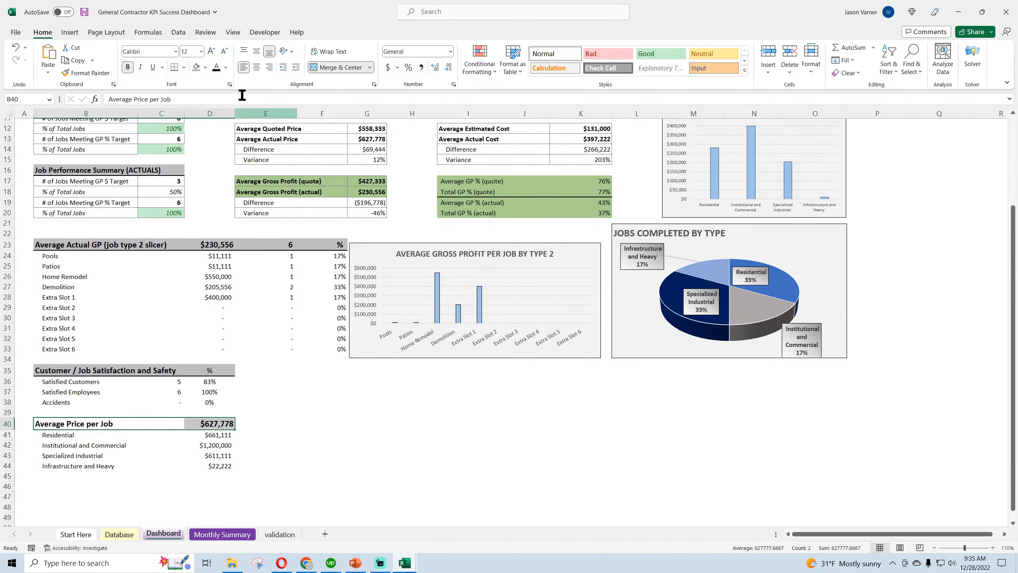
{"action": "left_click", "coordinate": [196, 68]}
{"action": "left_click", "coordinate": [480, 474]}
{"action": "scroll", "coordinate": [481, 472], "scroll_direction": "up", "scroll_amount": 4}
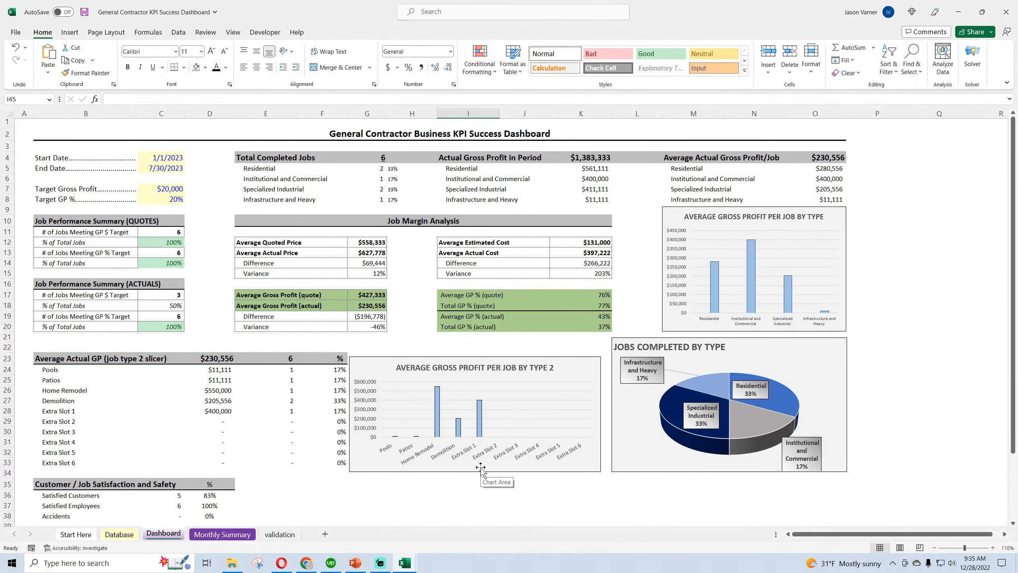
{"action": "left_click", "coordinate": [85, 12]}
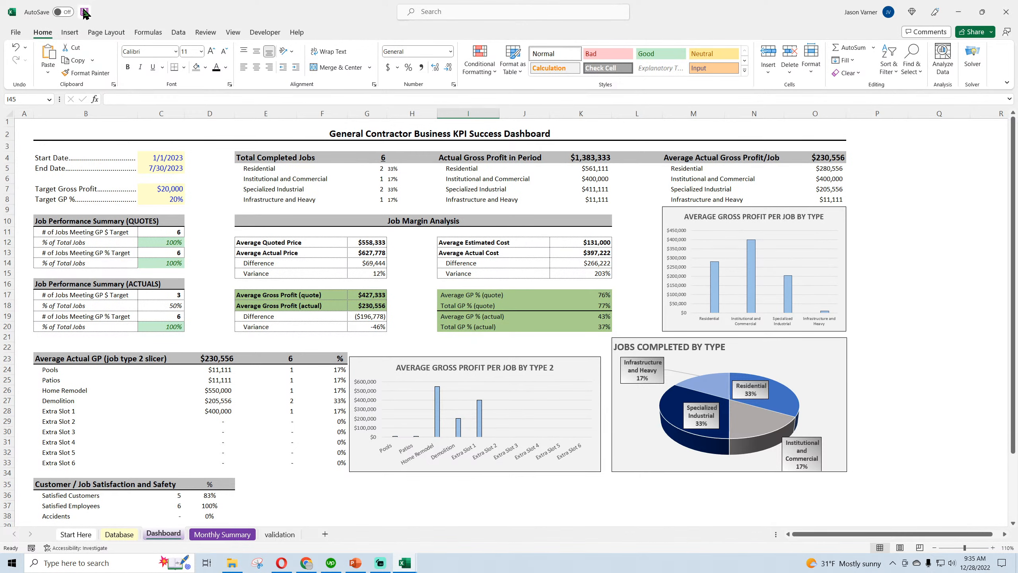
Reduce the heights of the blank rows 1 and 3 around the dashboard title
{"action": "left_click_drag", "start_coordinate": [6, 127], "coordinate": [9, 142]}
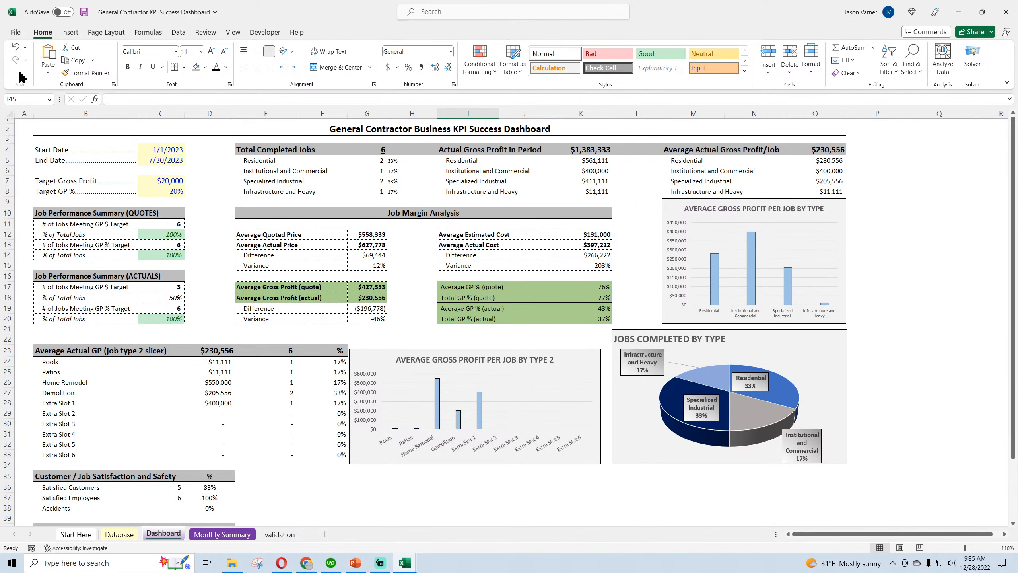
Undo the height change of row 3, keeping row 1 reduced, and save the workbook
{"action": "left_click", "coordinate": [16, 48]}
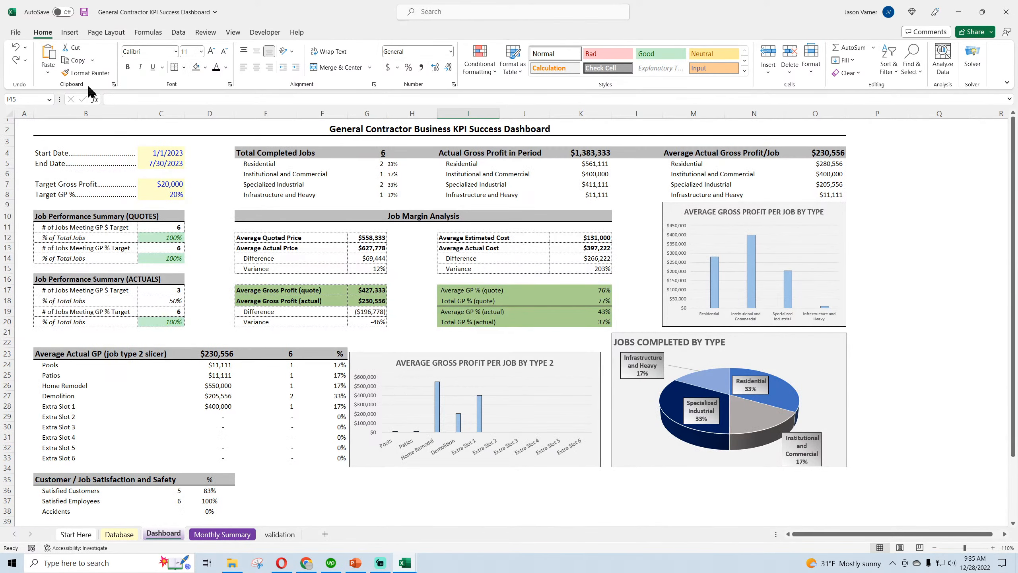
{"action": "left_click", "coordinate": [15, 59]}
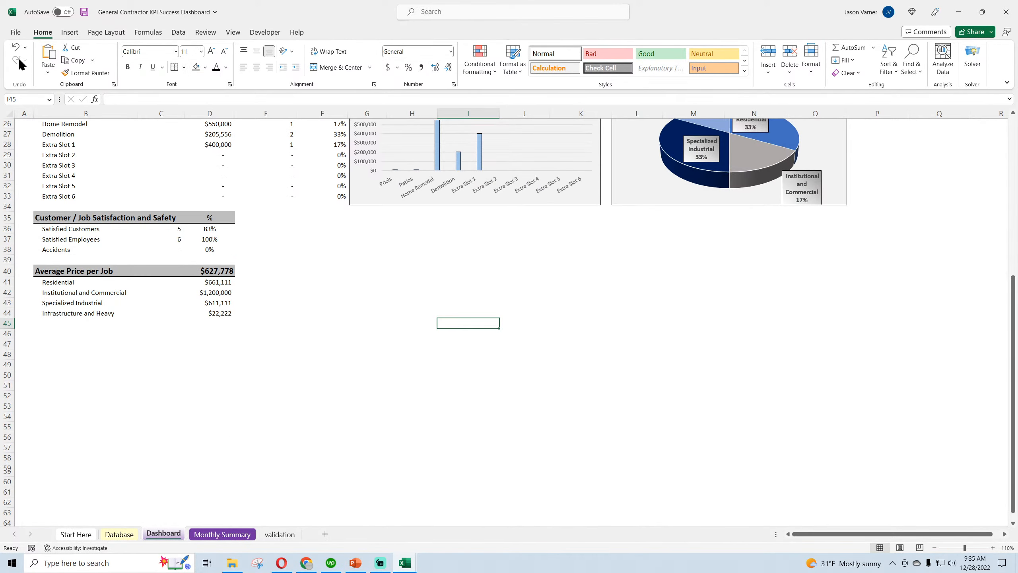
{"action": "left_click", "coordinate": [15, 48]}
{"action": "scroll", "coordinate": [115, 219], "scroll_direction": "up", "scroll_amount": 8}
{"action": "left_click", "coordinate": [19, 62]}
{"action": "scroll", "coordinate": [125, 251], "scroll_direction": "up", "scroll_amount": 8}
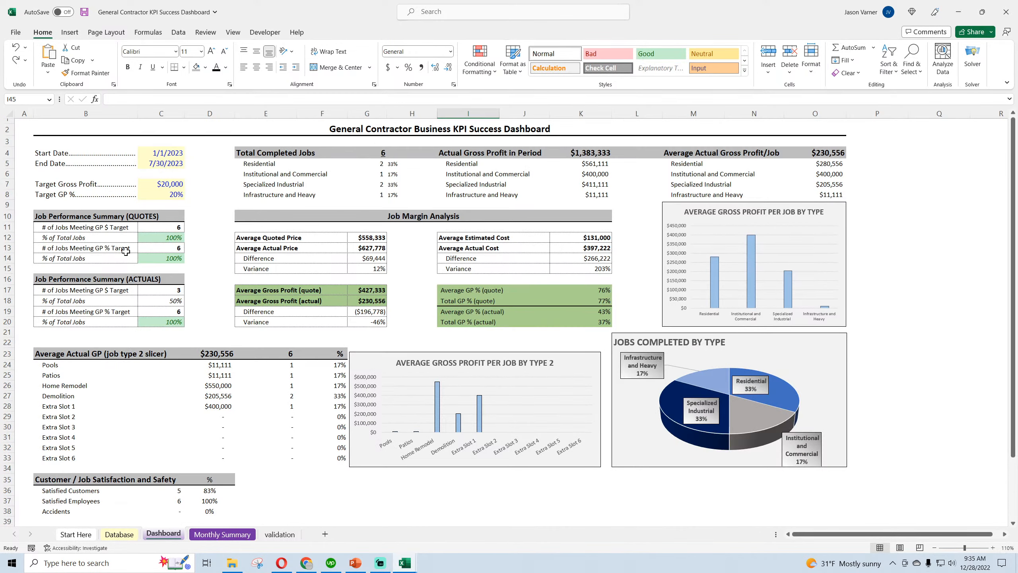
{"action": "left_click", "coordinate": [84, 12]}
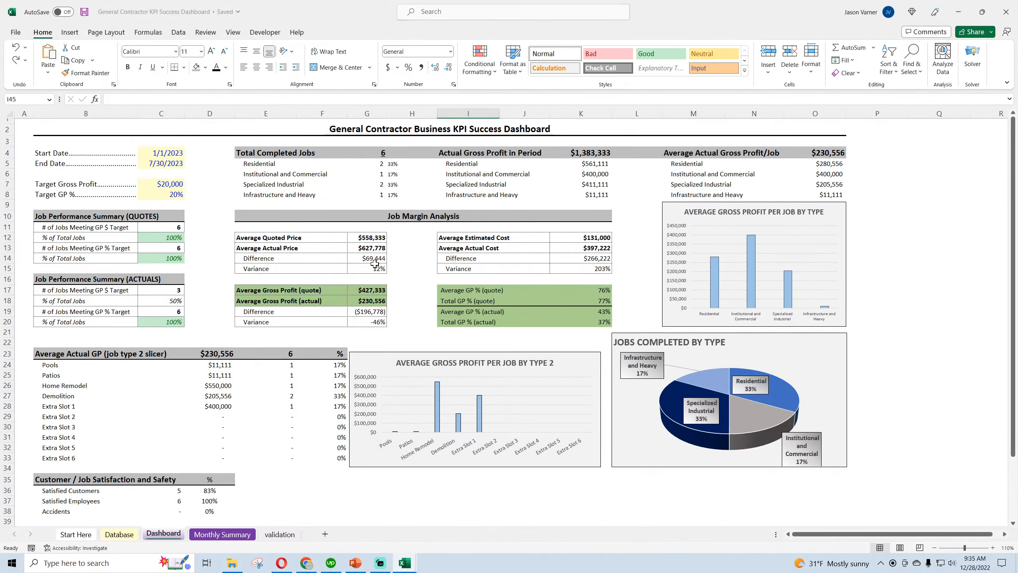
Widen the Average Gross Profit per Job by Type chart leftward to column L, lower its upper edge to row 10, and save the workbook
{"action": "left_click", "coordinate": [665, 273]}
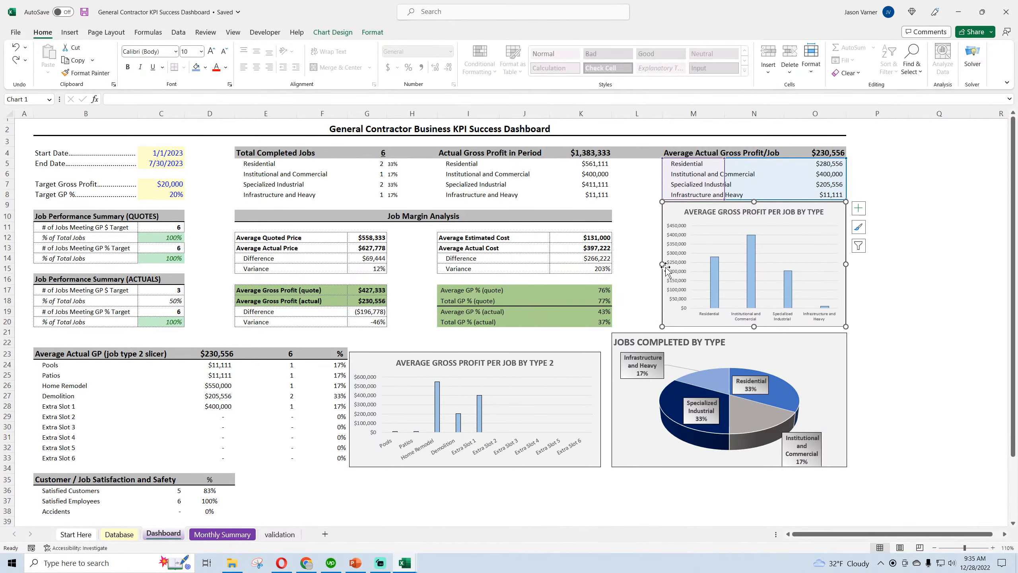
{"action": "left_click_drag", "start_coordinate": [661, 266], "coordinate": [617, 266]}
{"action": "left_click", "coordinate": [903, 297]}
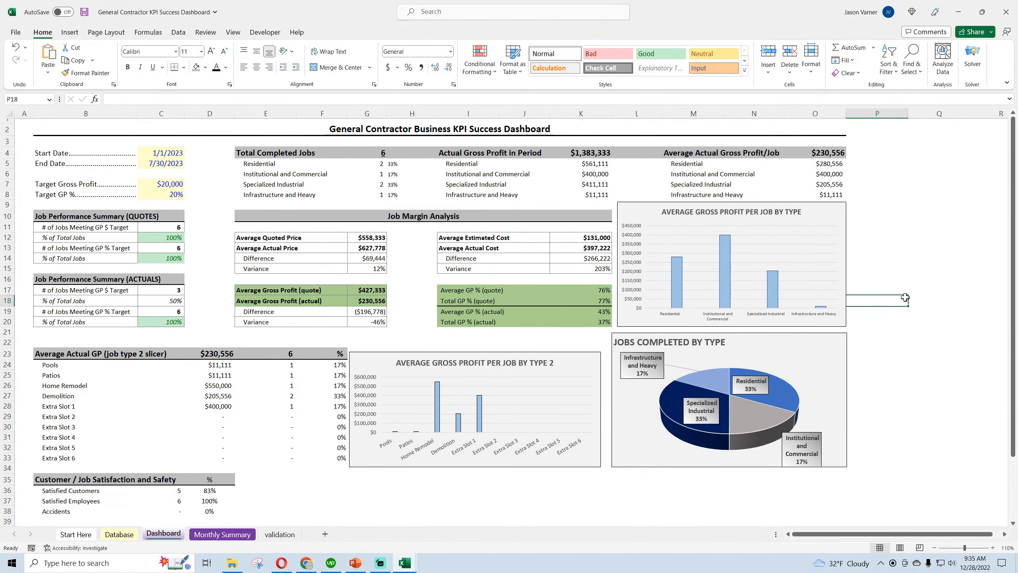
{"action": "left_click", "coordinate": [755, 207]}
{"action": "left_click_drag", "start_coordinate": [731, 202], "coordinate": [732, 210]}
{"action": "left_click", "coordinate": [902, 248]}
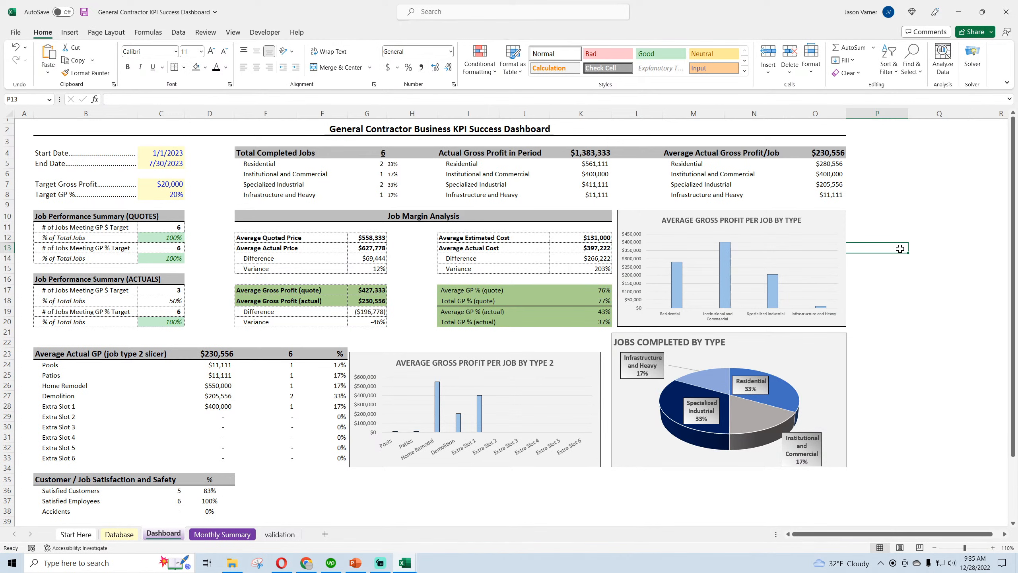
{"action": "left_click", "coordinate": [910, 333]}
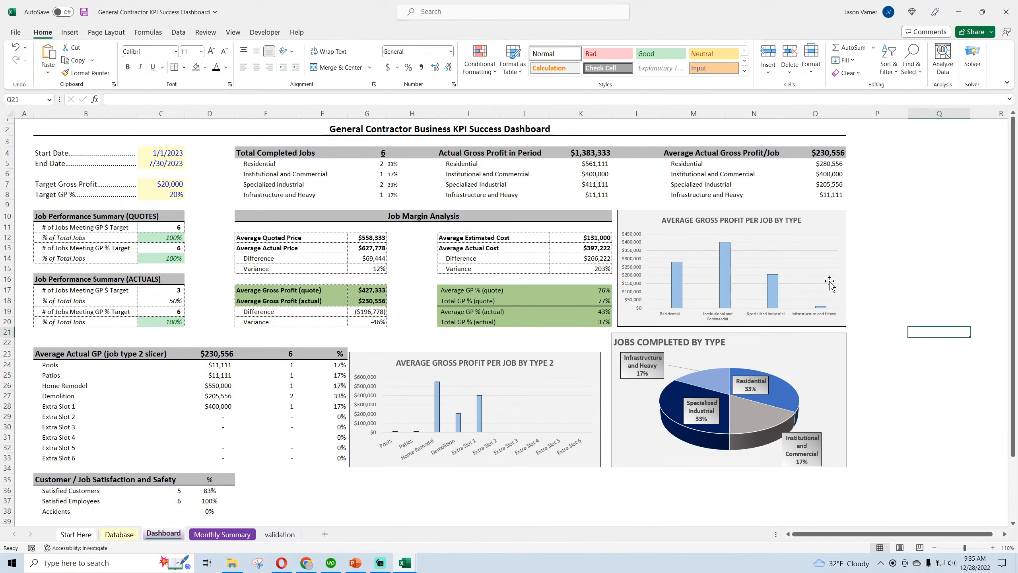
{"action": "left_click", "coordinate": [84, 12]}
Delete the blank cells E11:K11 under the Job Margin Analysis heading, shifting the cells below up
{"action": "left_click_drag", "start_coordinate": [258, 229], "coordinate": [563, 227]}
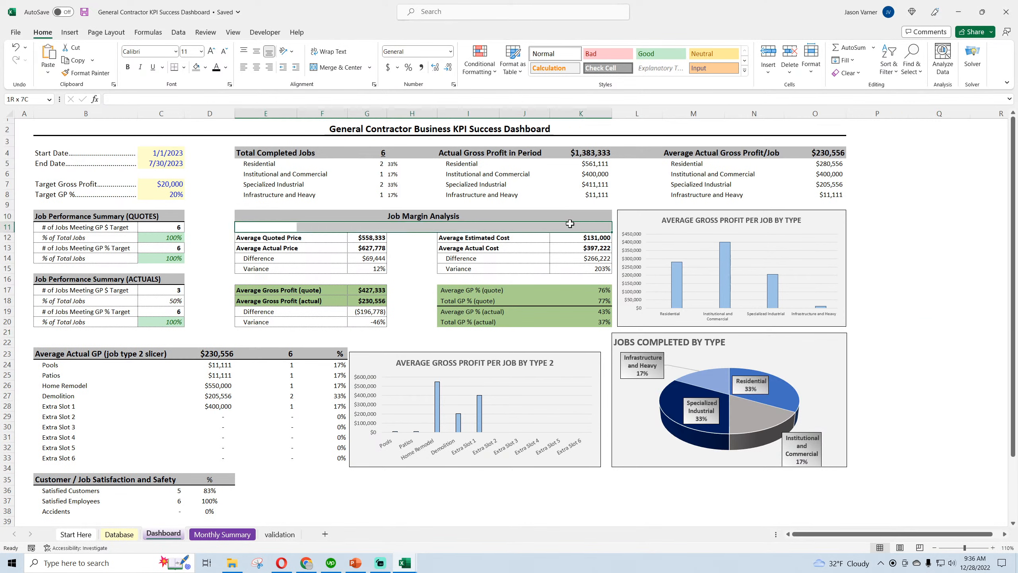
{"action": "right_click", "coordinate": [489, 231]}
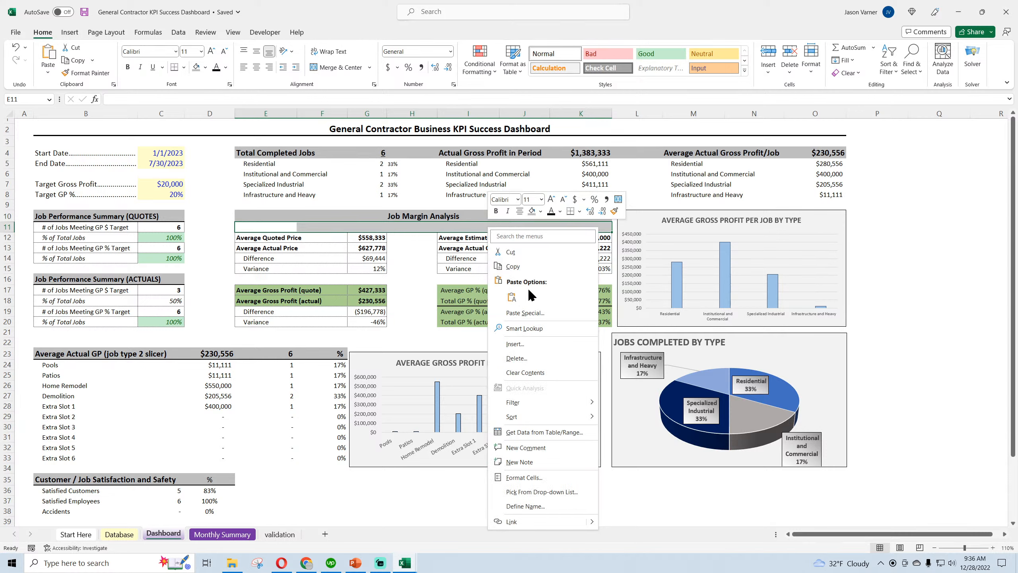
{"action": "left_click", "coordinate": [519, 360]}
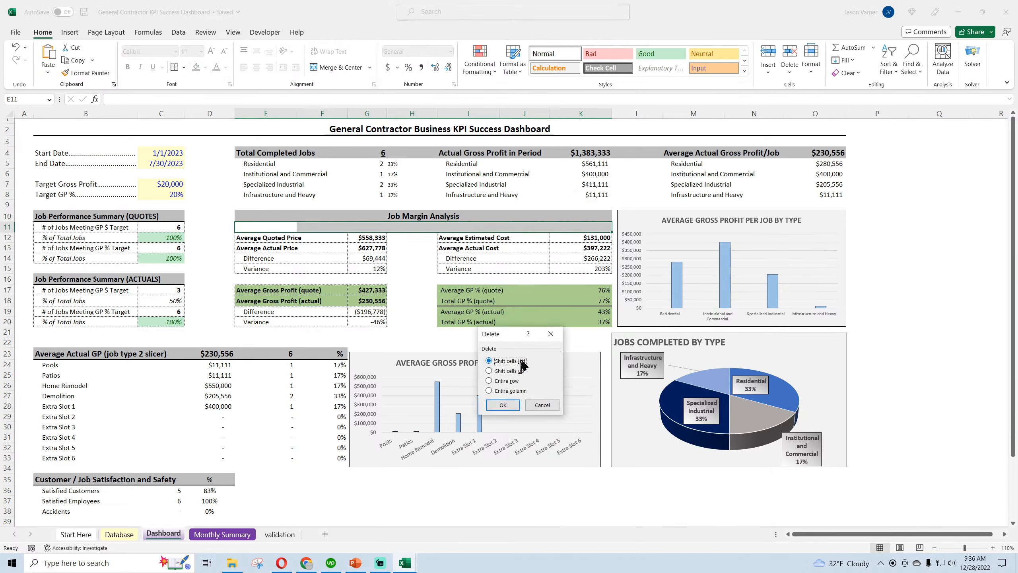
{"action": "left_click", "coordinate": [505, 404]}
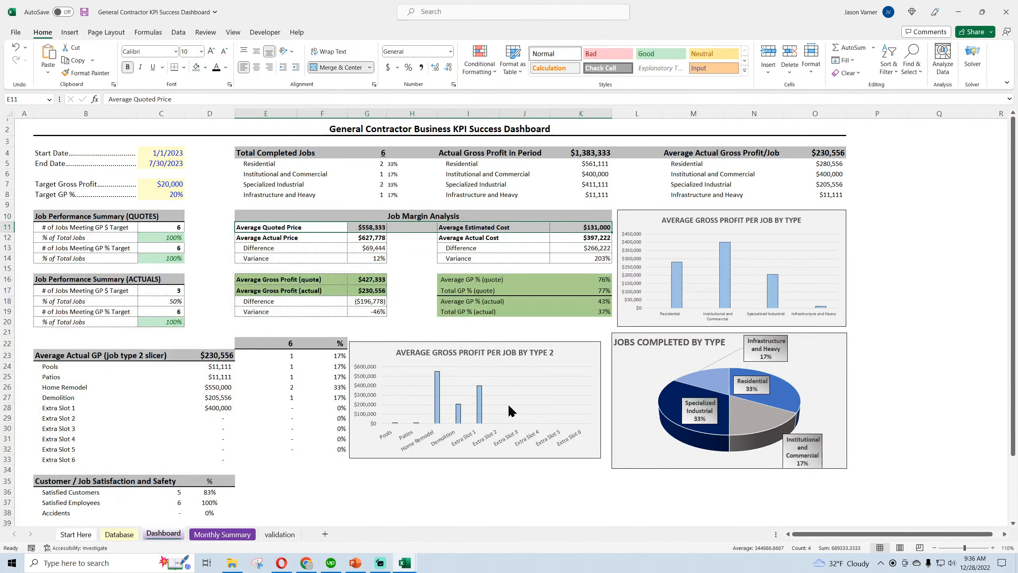
Insert blank cells at E21:K21, shifting cells down, to realign the job type 2 table columns with their labels
{"action": "left_click_drag", "start_coordinate": [260, 332], "coordinate": [579, 332]}
{"action": "right_click", "coordinate": [453, 334]}
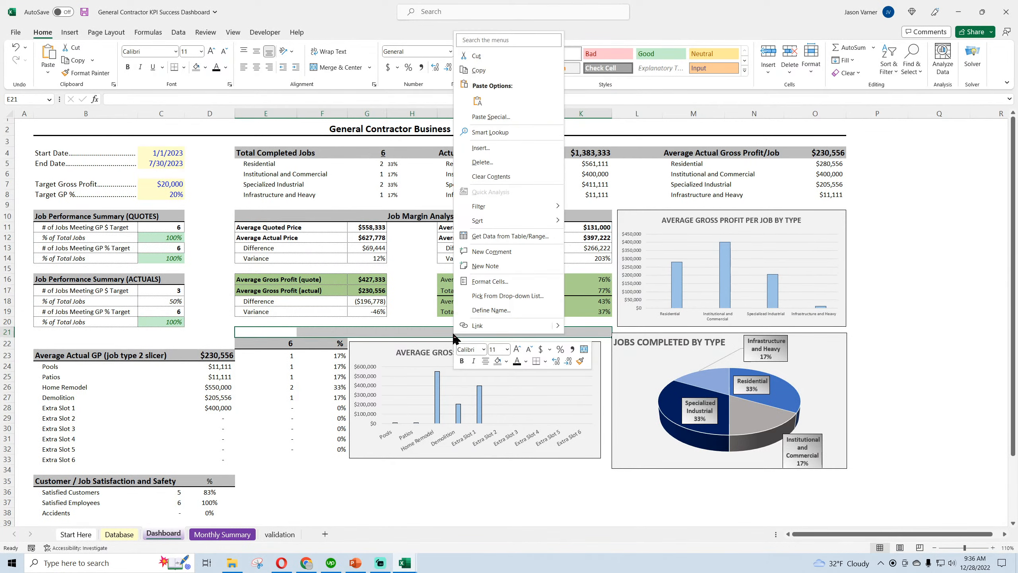
{"action": "left_click", "coordinate": [493, 148]}
{"action": "left_click", "coordinate": [493, 157]}
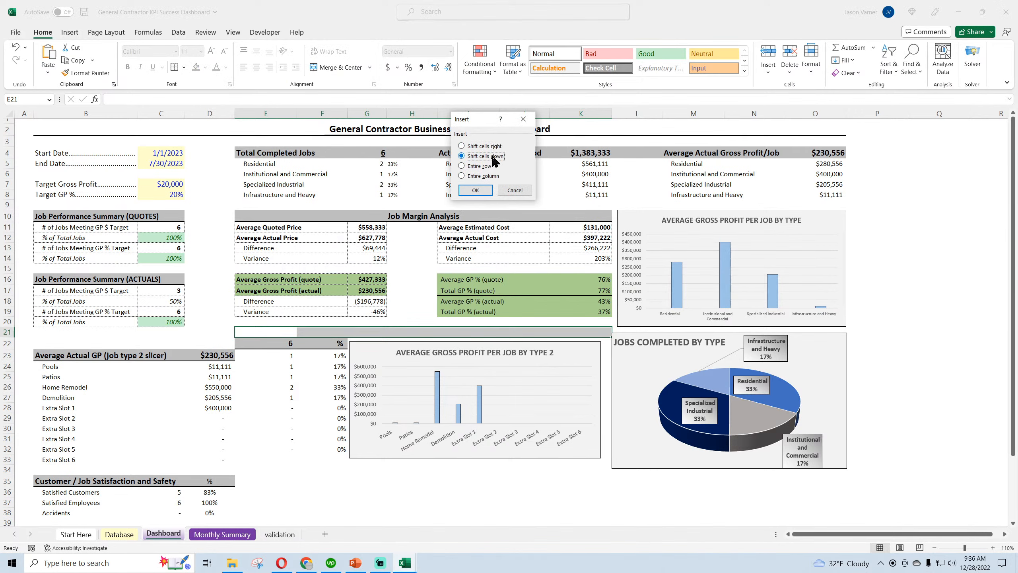
{"action": "left_click", "coordinate": [481, 189]}
{"action": "left_click", "coordinate": [472, 494]}
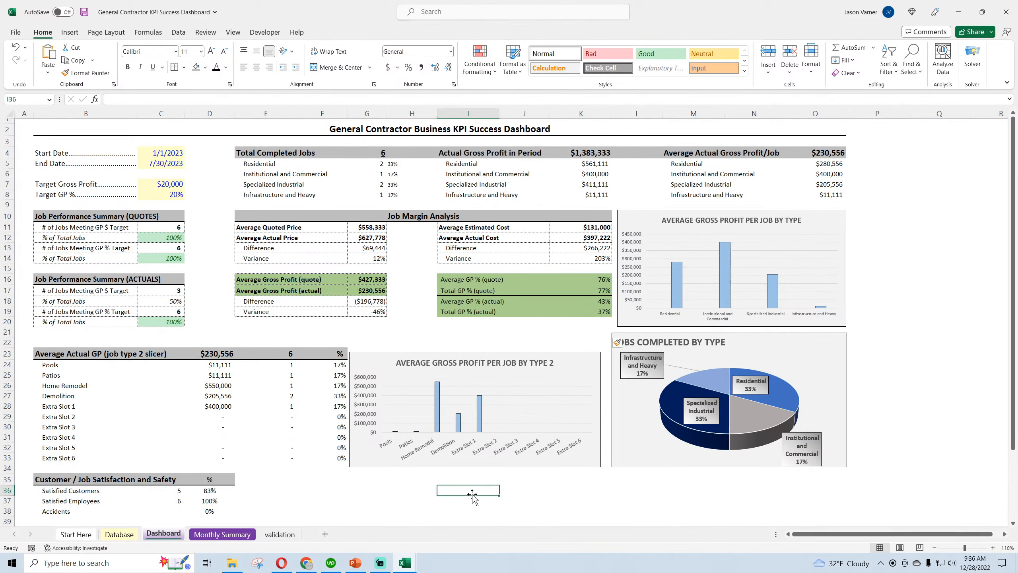
Move the Average Gross Profit per Job by Type 2 chart up slightly and widen it to the end of column K
{"action": "double_click", "coordinate": [381, 356]}
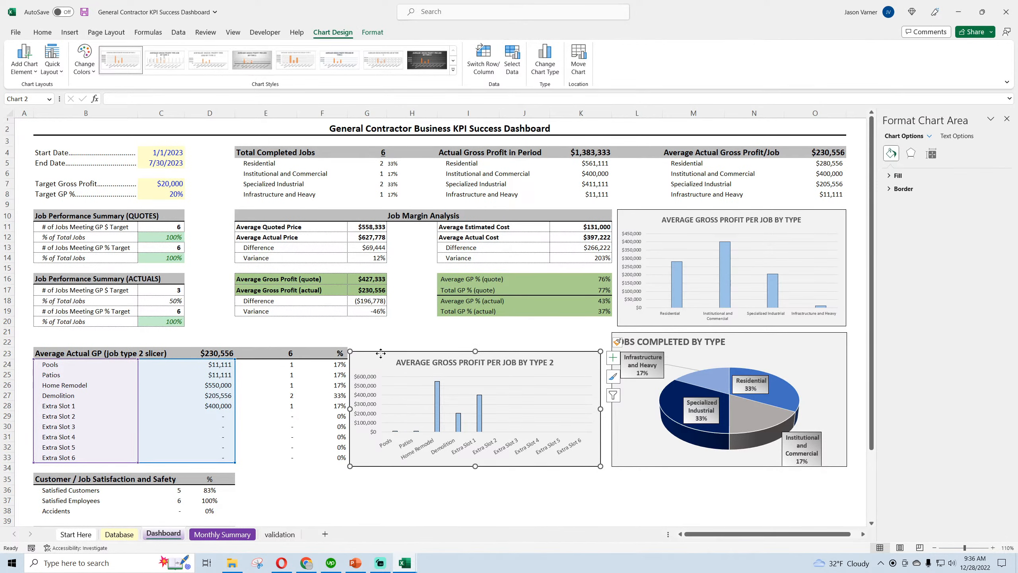
{"action": "left_click_drag", "start_coordinate": [381, 353], "coordinate": [380, 349]}
{"action": "left_click_drag", "start_coordinate": [600, 405], "coordinate": [611, 404]}
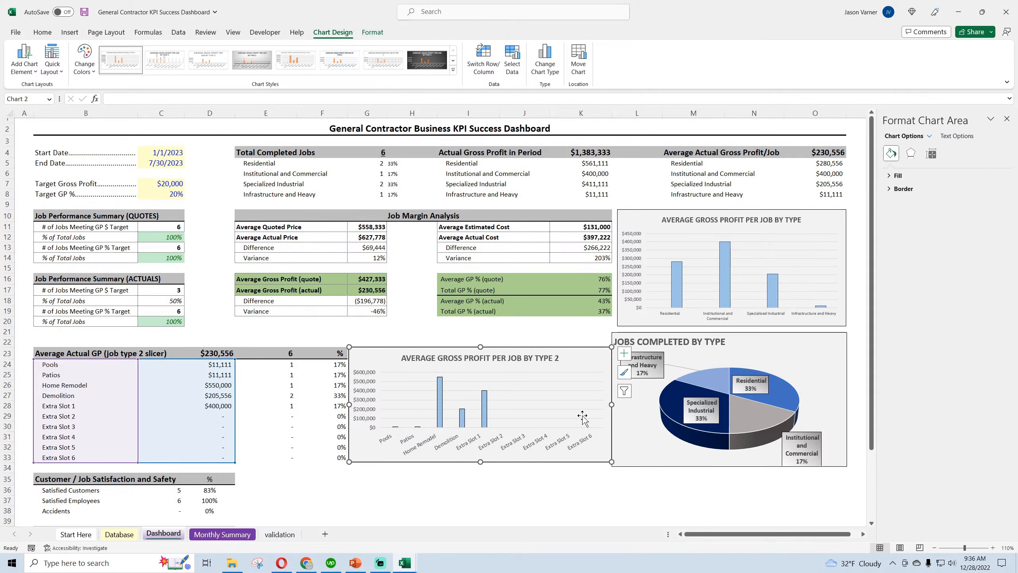
{"action": "left_click", "coordinate": [468, 490]}
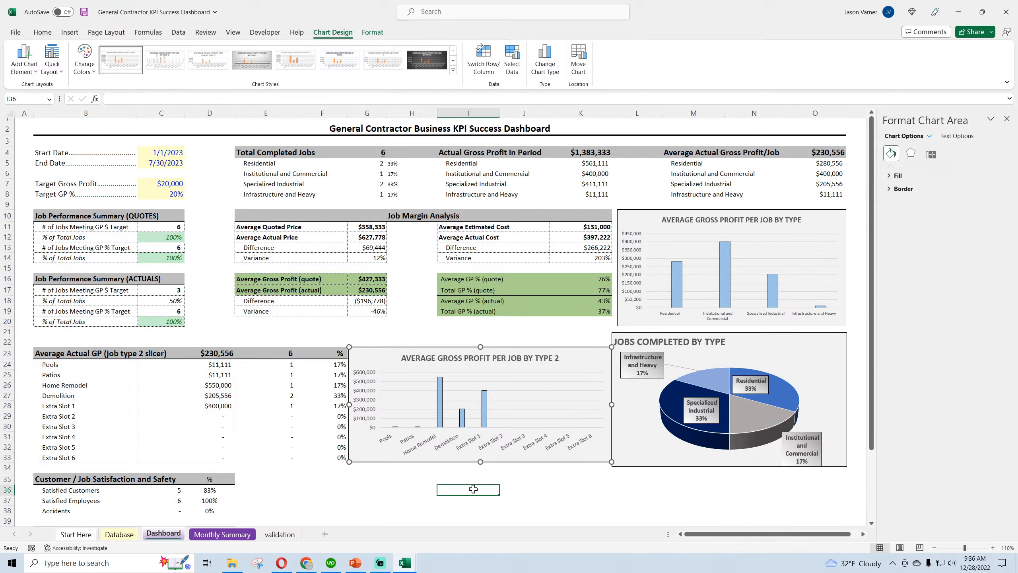
{"action": "left_click", "coordinate": [1007, 119]}
Move the Jobs Completed by Type chart up against the bar chart above and extend that bar chart's left edge to align with it
{"action": "left_click", "coordinate": [756, 343]}
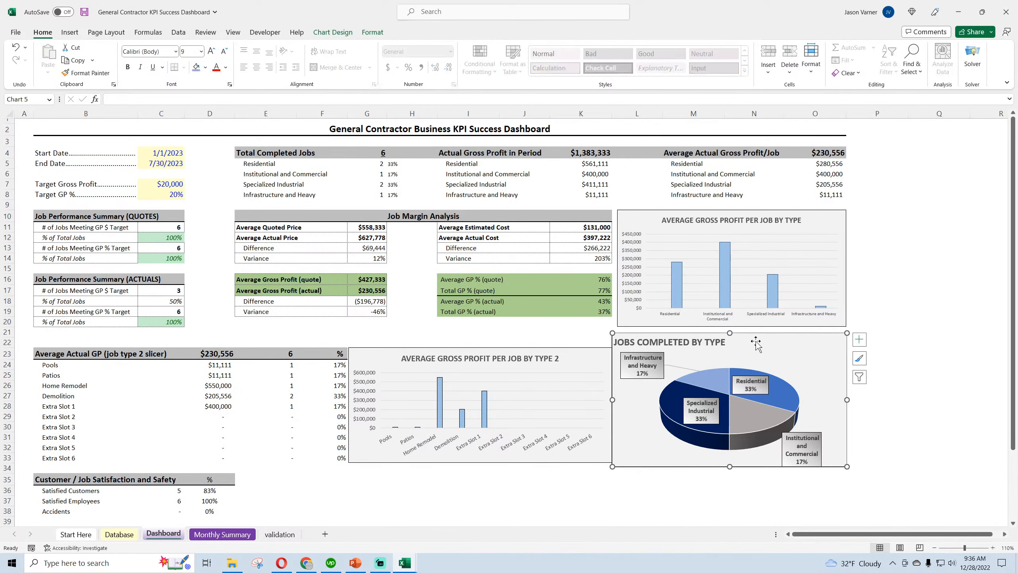
{"action": "left_click_drag", "start_coordinate": [756, 342], "coordinate": [787, 335]}
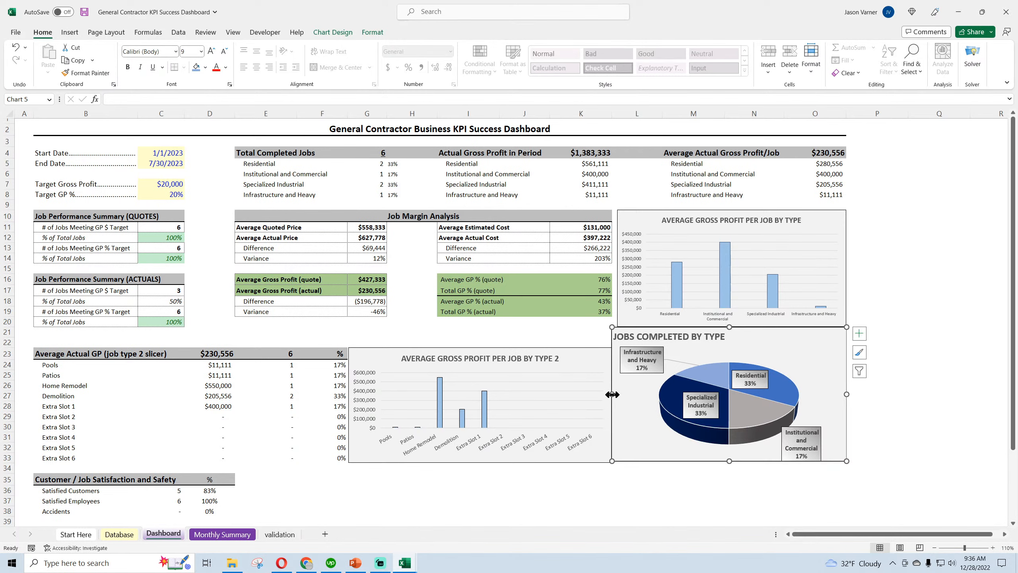
{"action": "left_click", "coordinate": [643, 218]}
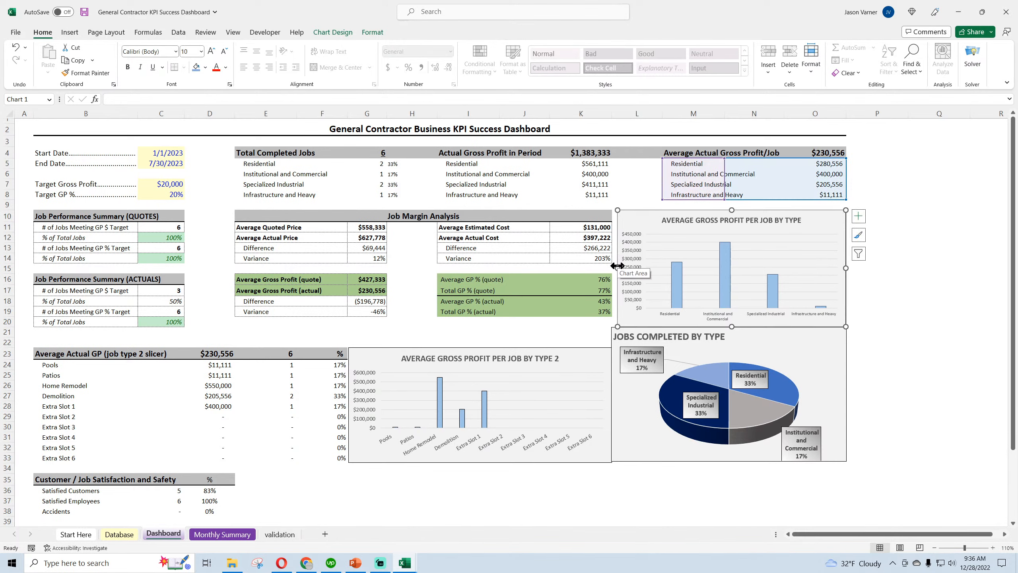
{"action": "left_click_drag", "start_coordinate": [615, 267], "coordinate": [612, 267]}
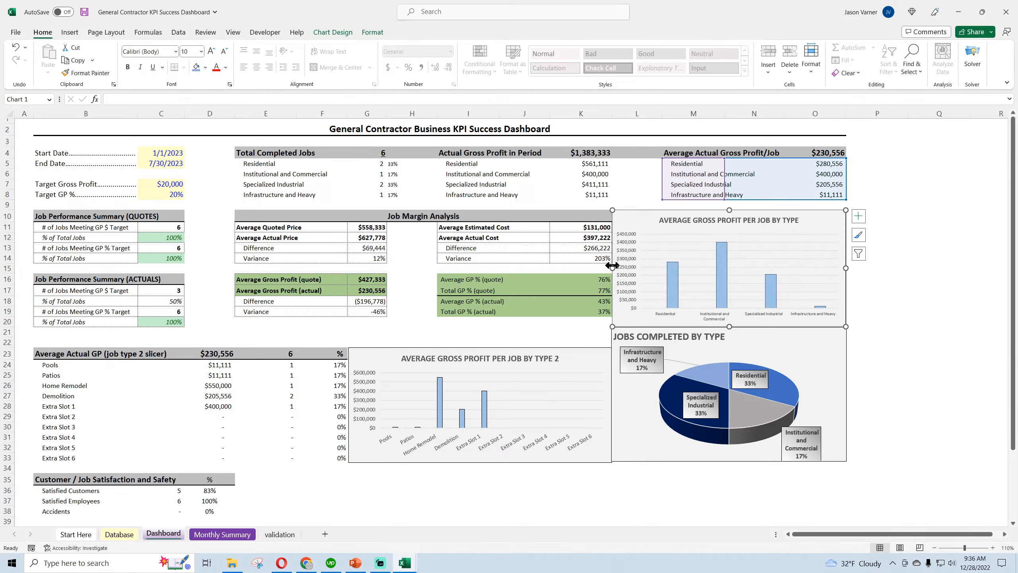
{"action": "left_click", "coordinate": [571, 335]}
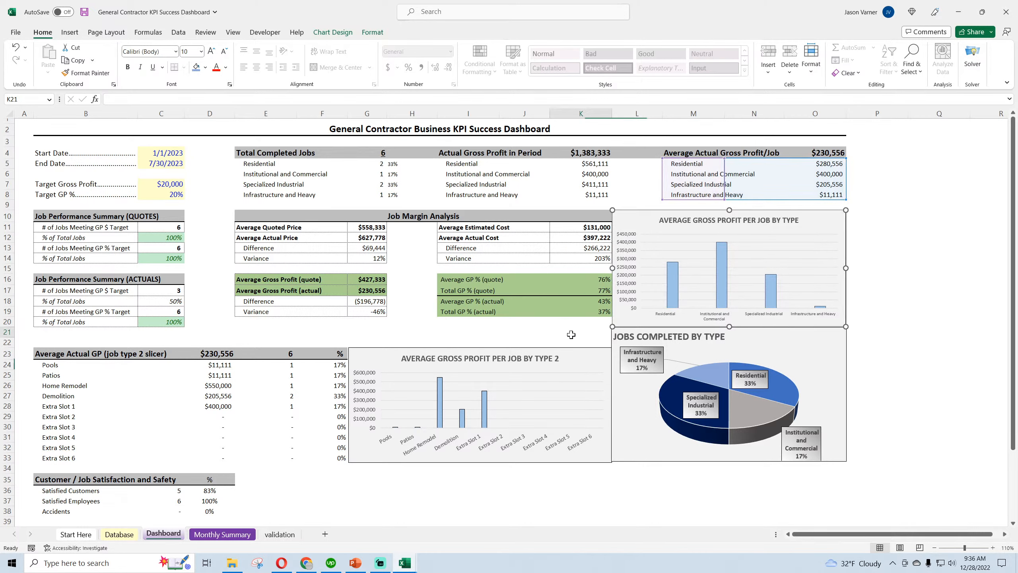
Fine-tune the left edge of the Jobs Completed by Type chart to meet the type 2 chart's right edge
{"action": "left_click", "coordinate": [618, 332]}
{"action": "left_click_drag", "start_coordinate": [613, 392], "coordinate": [613, 391]}
{"action": "left_click", "coordinate": [596, 497]}
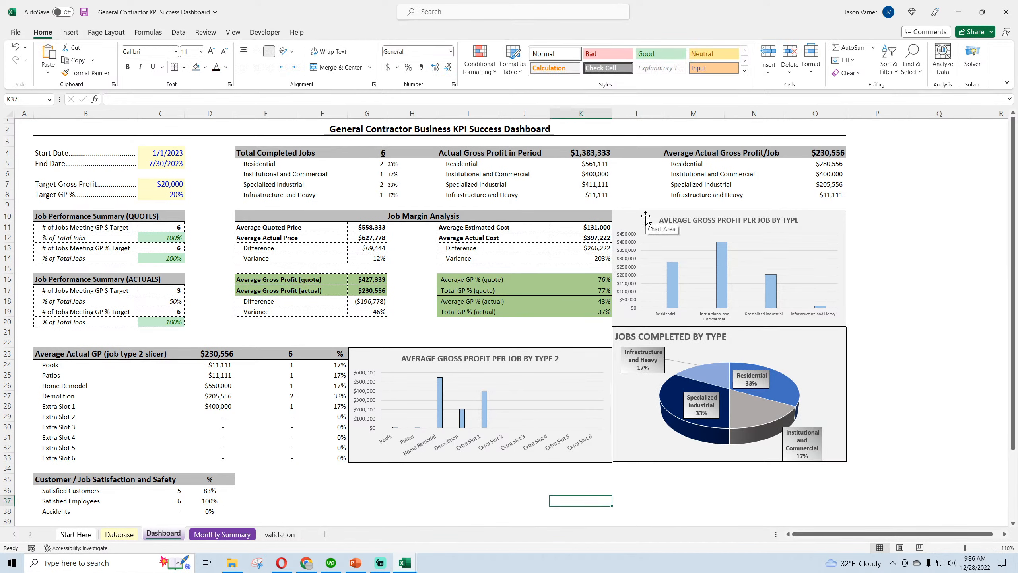
{"action": "left_click", "coordinate": [619, 342]}
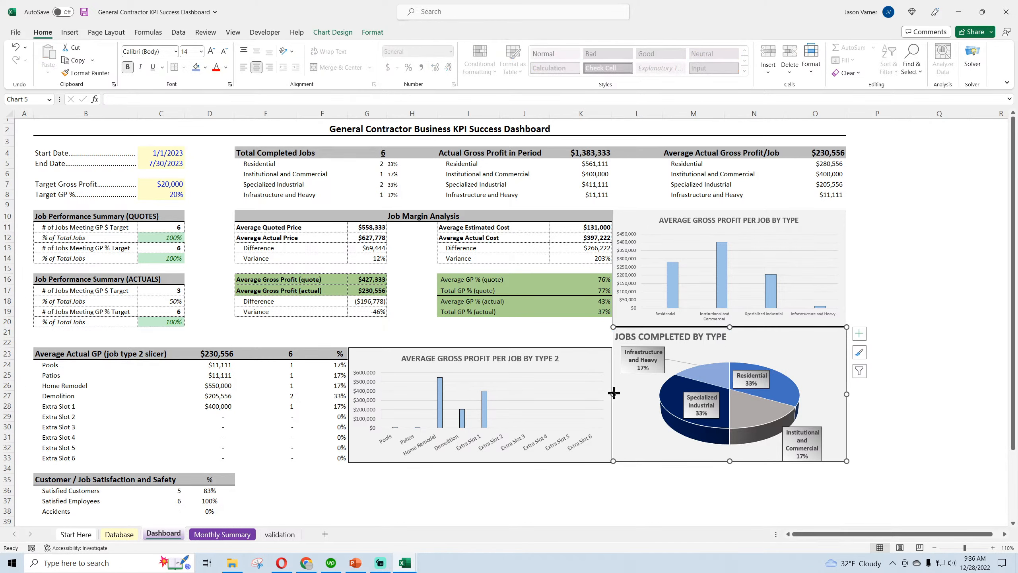
{"action": "left_click_drag", "start_coordinate": [613, 393], "coordinate": [613, 393]}
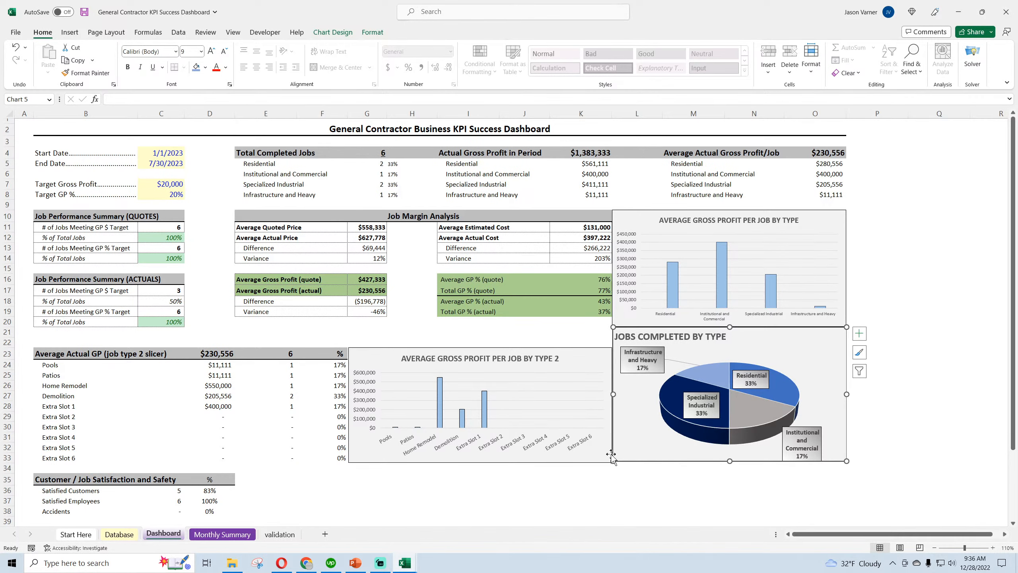
{"action": "left_click", "coordinate": [600, 502]}
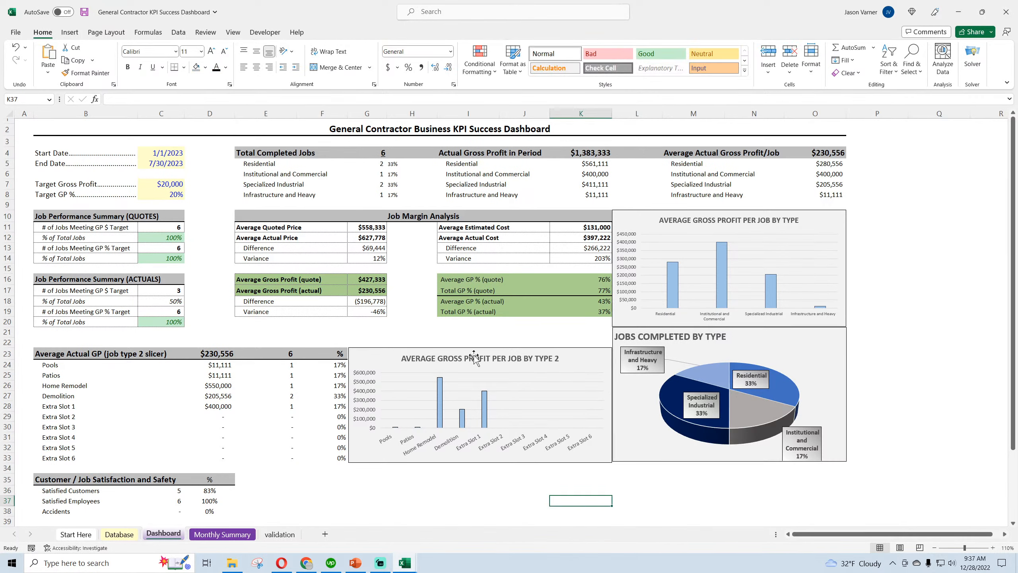
Shorten the type 2 gross profit chart to align its lower edge with the pie chart's, and save the workbook
{"action": "left_click", "coordinate": [504, 461]}
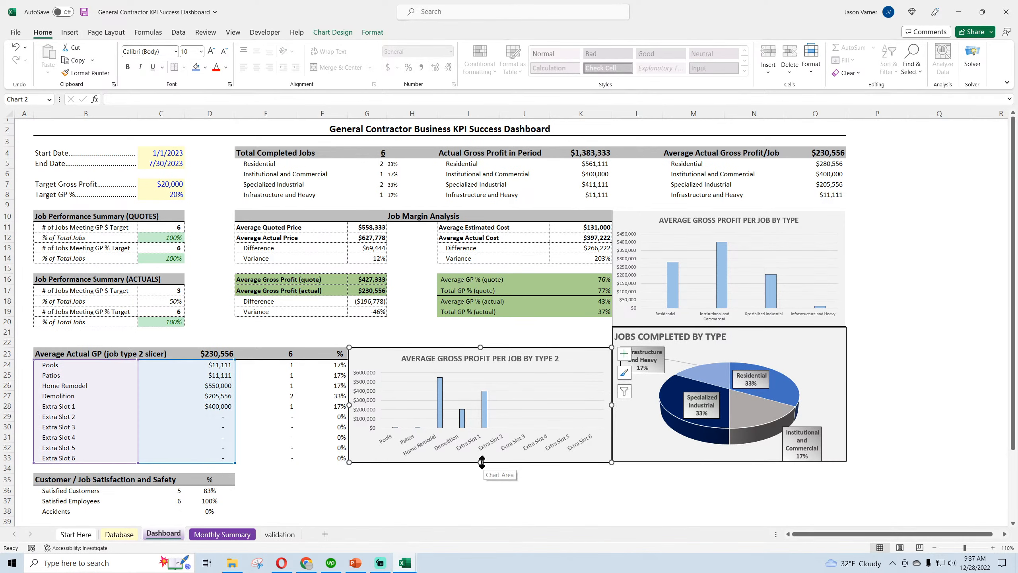
{"action": "left_click_drag", "start_coordinate": [481, 463], "coordinate": [480, 460]}
{"action": "left_click", "coordinate": [489, 493]}
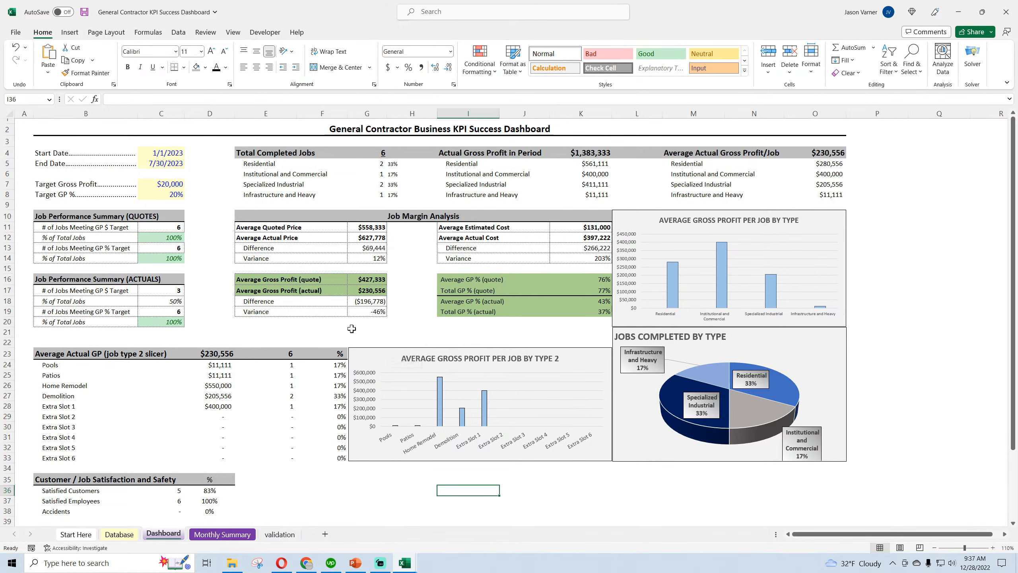
{"action": "left_click", "coordinate": [86, 12]}
Raise the lower edge of the Average Gross Profit per Job by Type chart to the end of row 19
{"action": "left_click", "coordinate": [650, 216]}
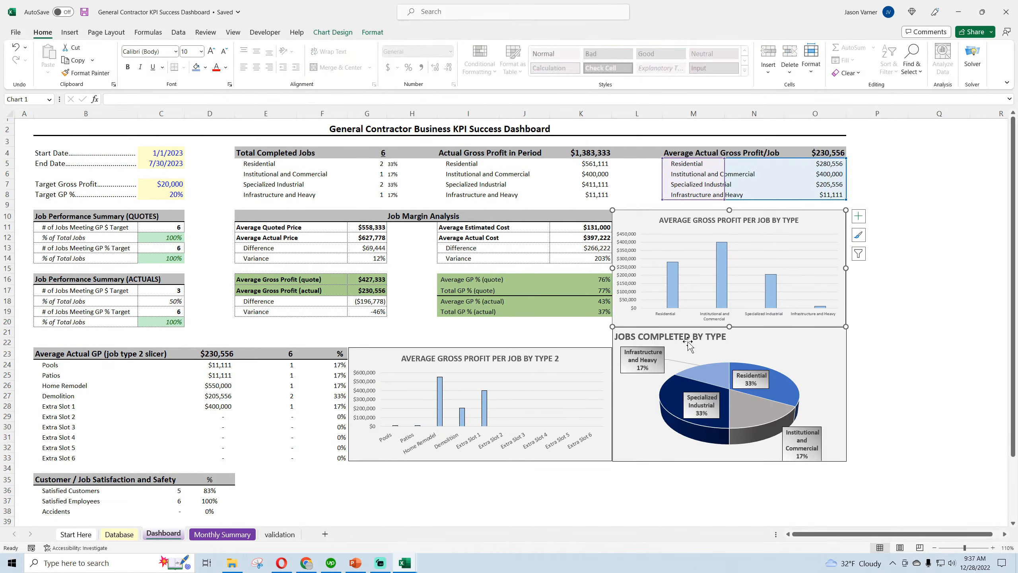
{"action": "left_click_drag", "start_coordinate": [729, 327], "coordinate": [729, 317]}
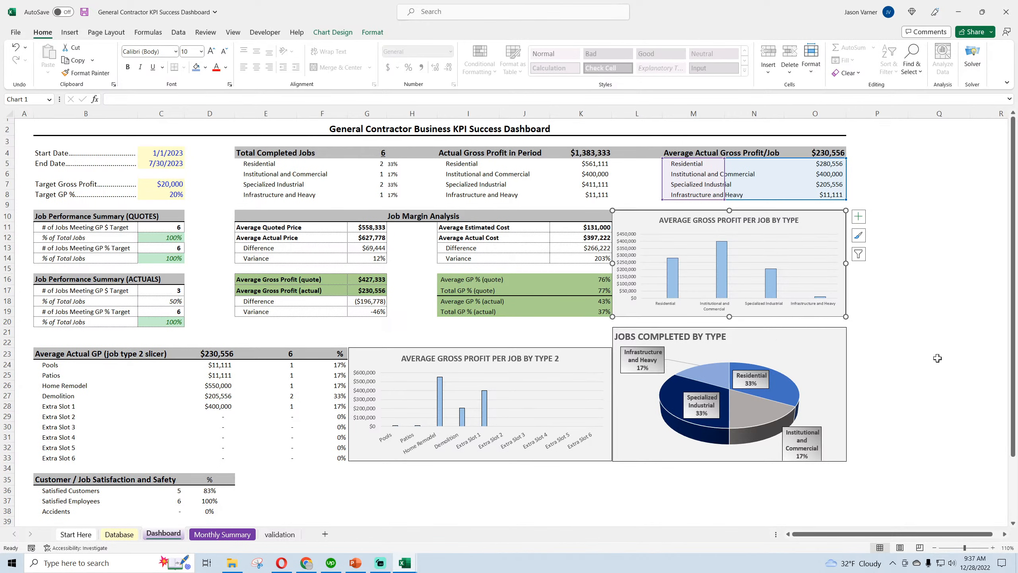
{"action": "left_click", "coordinate": [937, 356]}
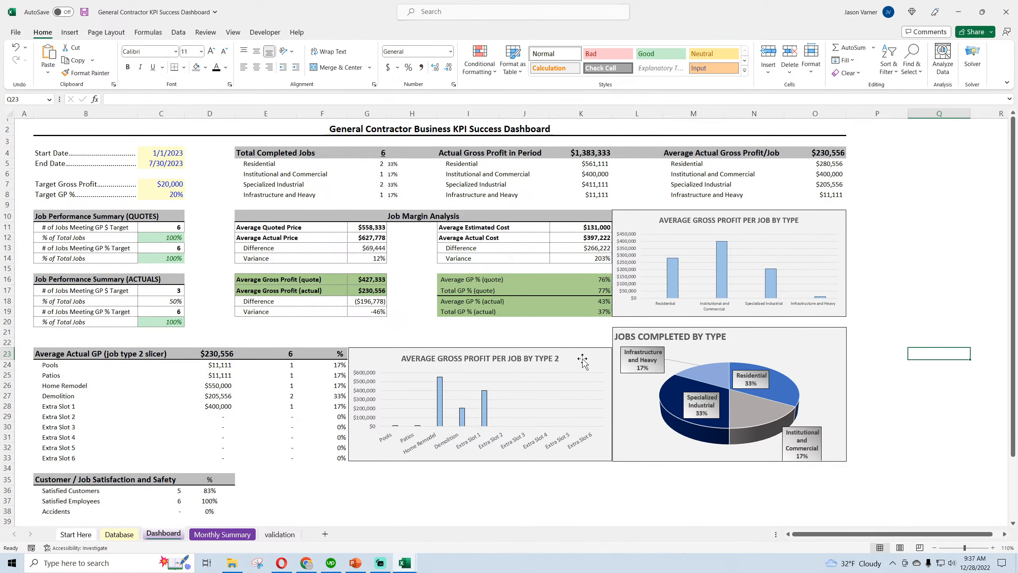
Extend the type 2 gross profit chart's upper edge to align with the pie chart's, and save the workbook
{"action": "left_click", "coordinate": [559, 356]}
{"action": "left_click_drag", "start_coordinate": [481, 348], "coordinate": [487, 328]}
{"action": "left_click", "coordinate": [487, 496]}
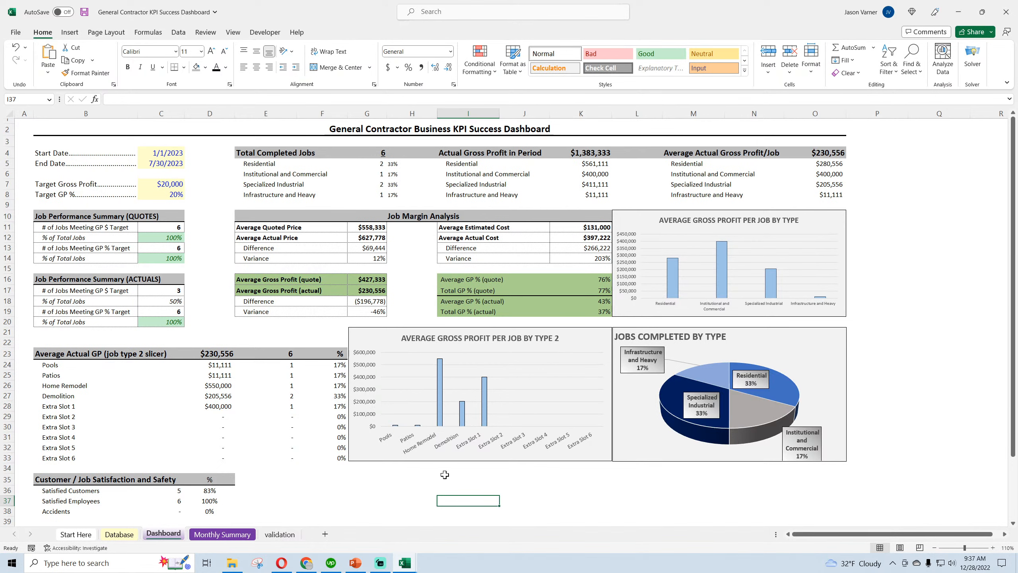
{"action": "left_click", "coordinate": [85, 12]}
Delete the blank cells B6:C6 between End Date and Target Gross Profit, shifting the cells below up
{"action": "left_click", "coordinate": [51, 172]}
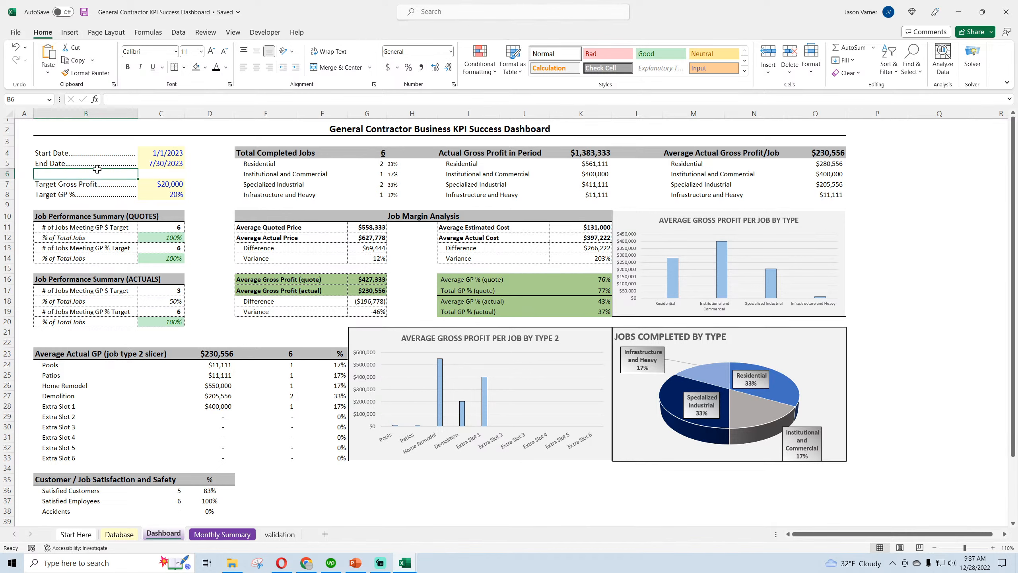
{"action": "left_click_drag", "start_coordinate": [97, 169], "coordinate": [160, 172]}
{"action": "right_click", "coordinate": [159, 172]}
{"action": "left_click", "coordinate": [189, 193]}
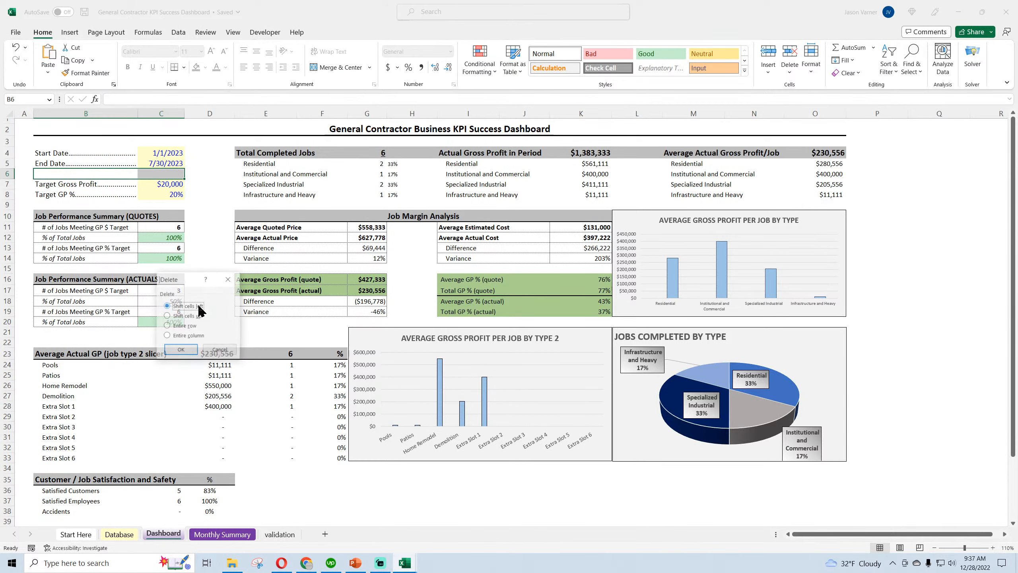
{"action": "left_click", "coordinate": [197, 317]}
{"action": "left_click", "coordinate": [191, 348]}
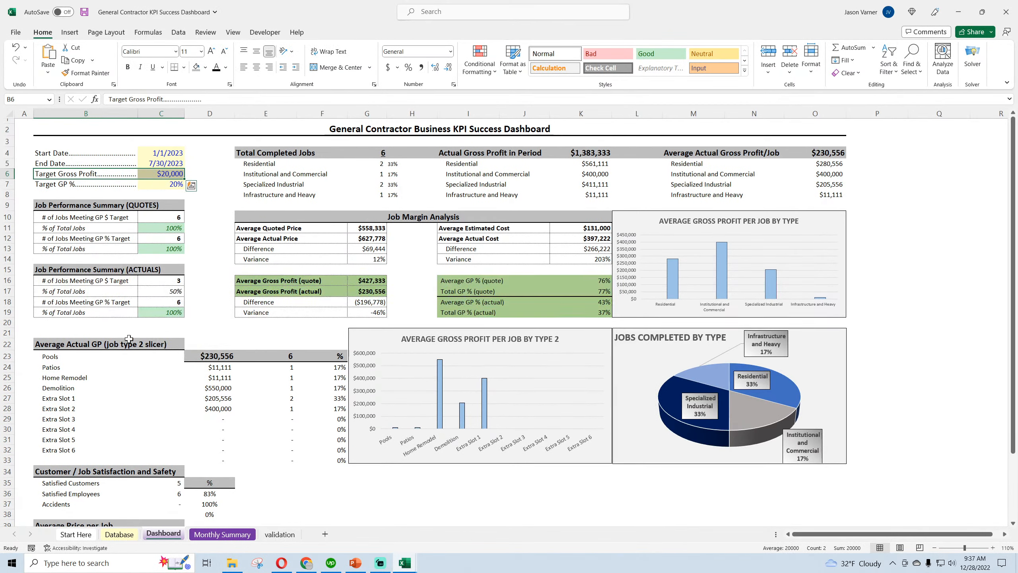
Delete the blank cells D22:F22 beside the Average Actual GP heading, shifting the cells below up
{"action": "left_click", "coordinate": [48, 333]}
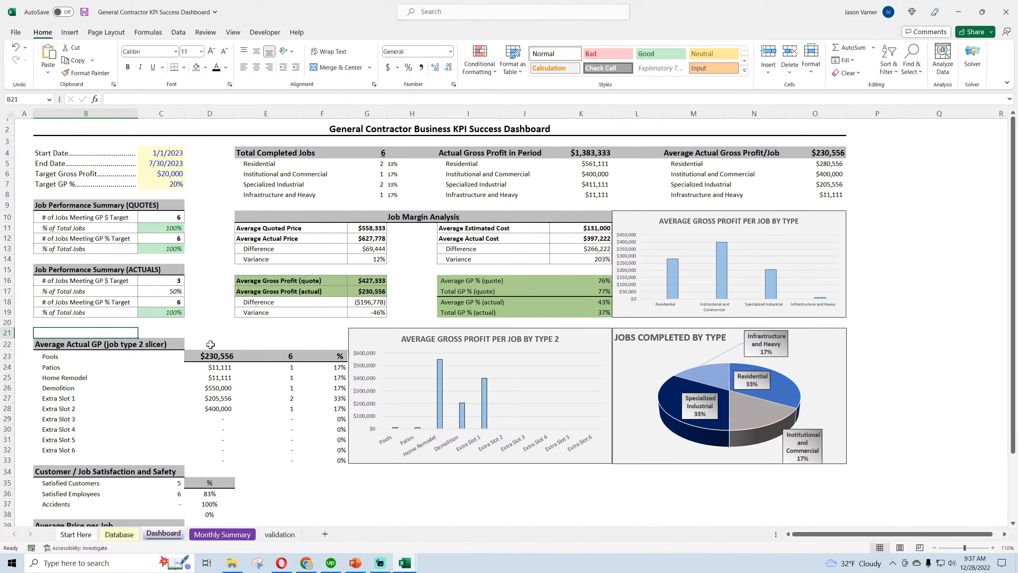
{"action": "left_click_drag", "start_coordinate": [211, 345], "coordinate": [321, 345]}
{"action": "right_click", "coordinate": [291, 348]}
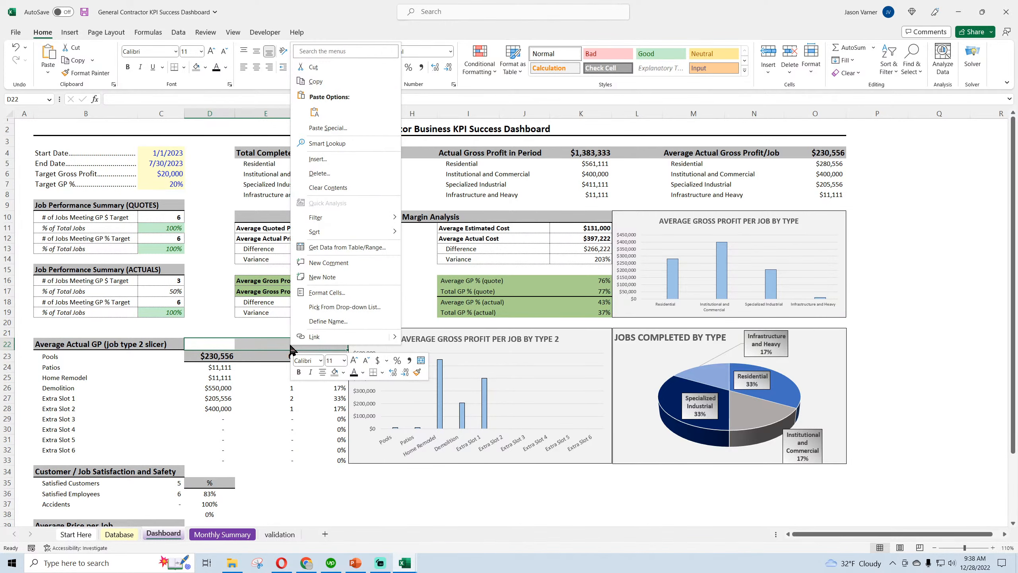
{"action": "left_click", "coordinate": [326, 174]}
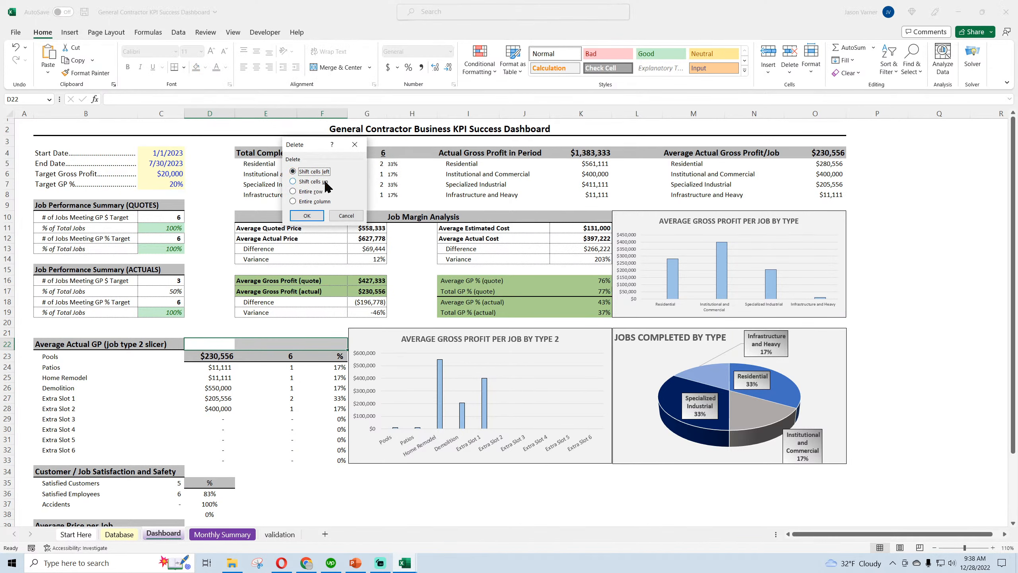
{"action": "left_click", "coordinate": [325, 182]}
{"action": "left_click", "coordinate": [318, 216]}
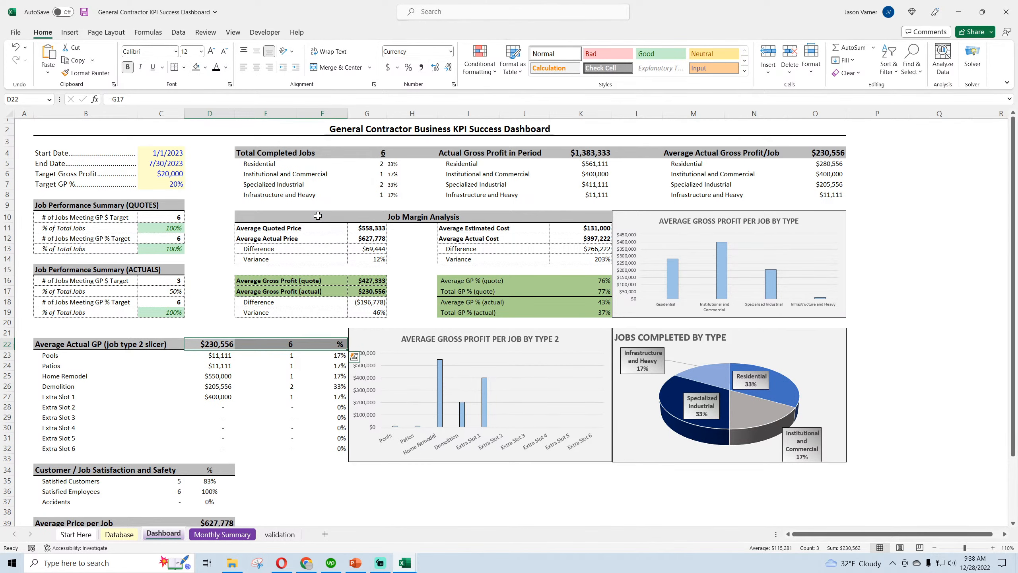
Undo the last two cell deletions and redo them to compare the table alignment
{"action": "left_click", "coordinate": [15, 47]}
{"action": "left_click", "coordinate": [15, 48]}
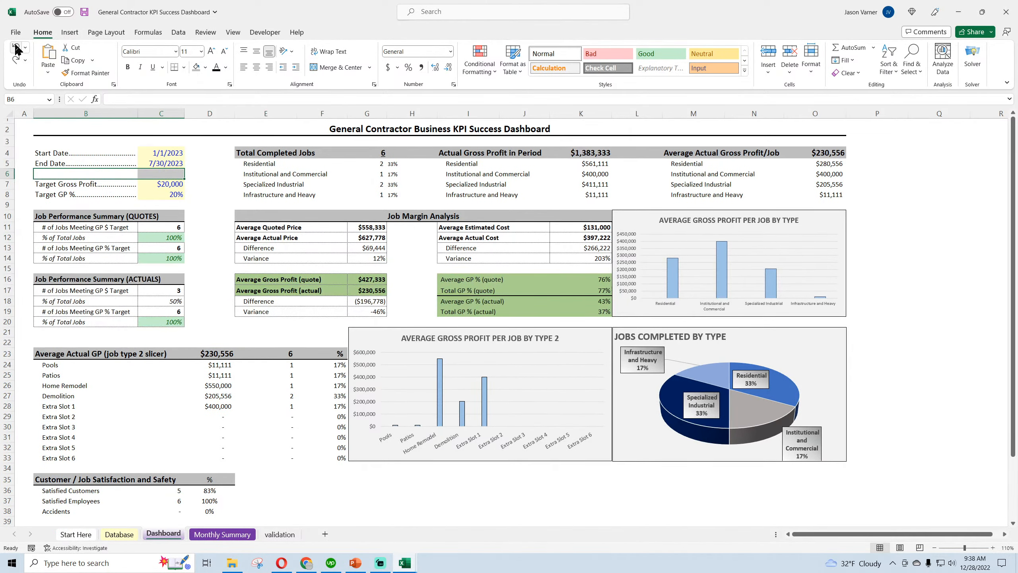
{"action": "left_click", "coordinate": [15, 60]}
{"action": "left_click", "coordinate": [15, 59]}
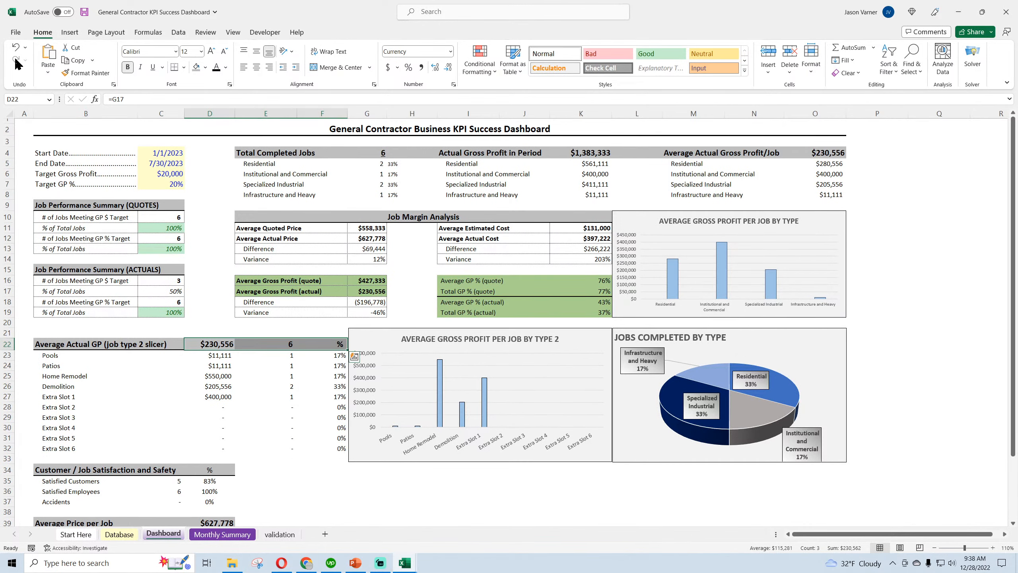
Delete the blank cells B21:F21 above the Average Actual GP table, shifting the cells below up
{"action": "left_click", "coordinate": [468, 499]}
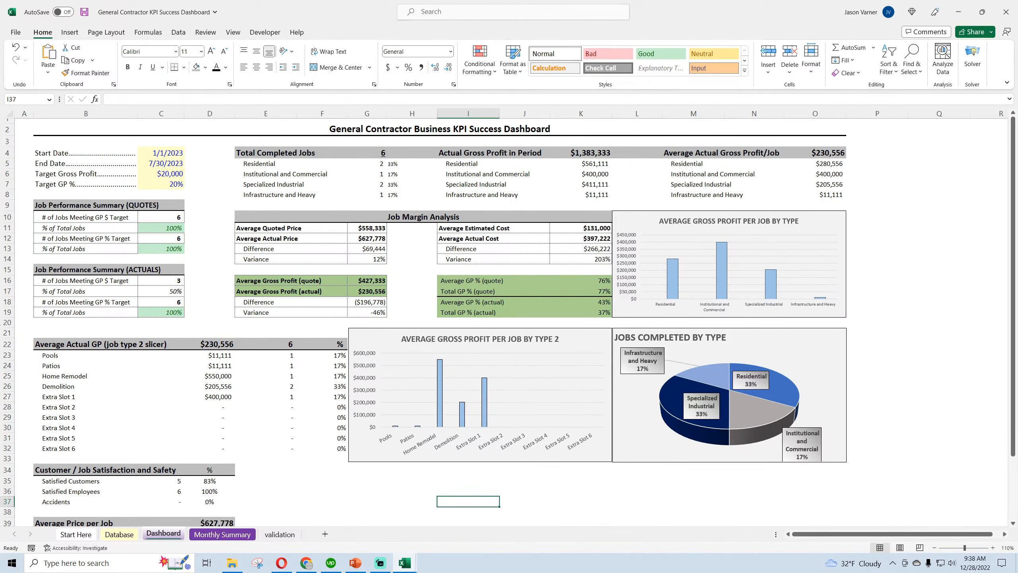
{"action": "scroll", "coordinate": [39, 330], "scroll_direction": "down", "scroll_amount": 3}
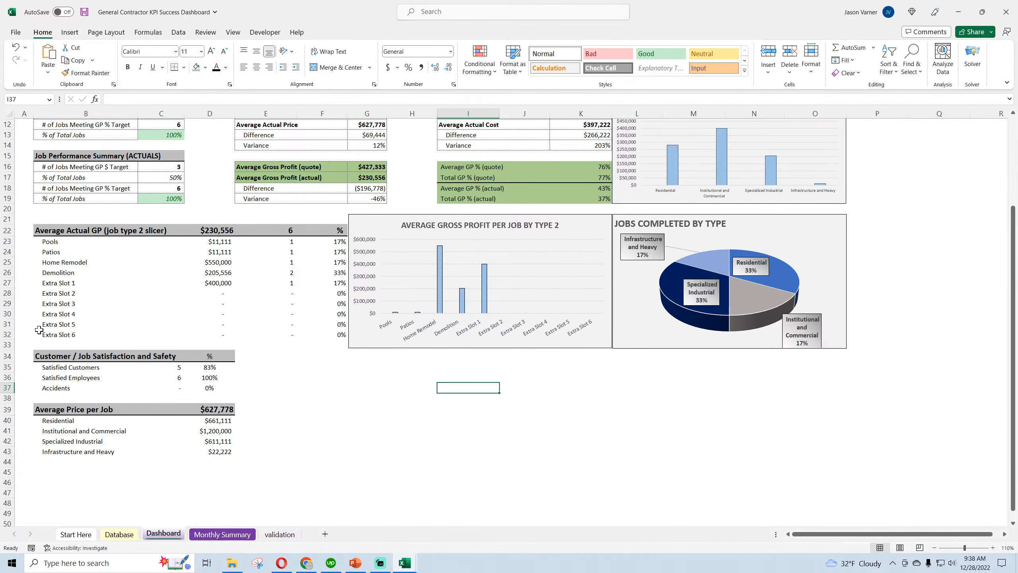
{"action": "scroll", "coordinate": [39, 329], "scroll_direction": "up", "scroll_amount": 3}
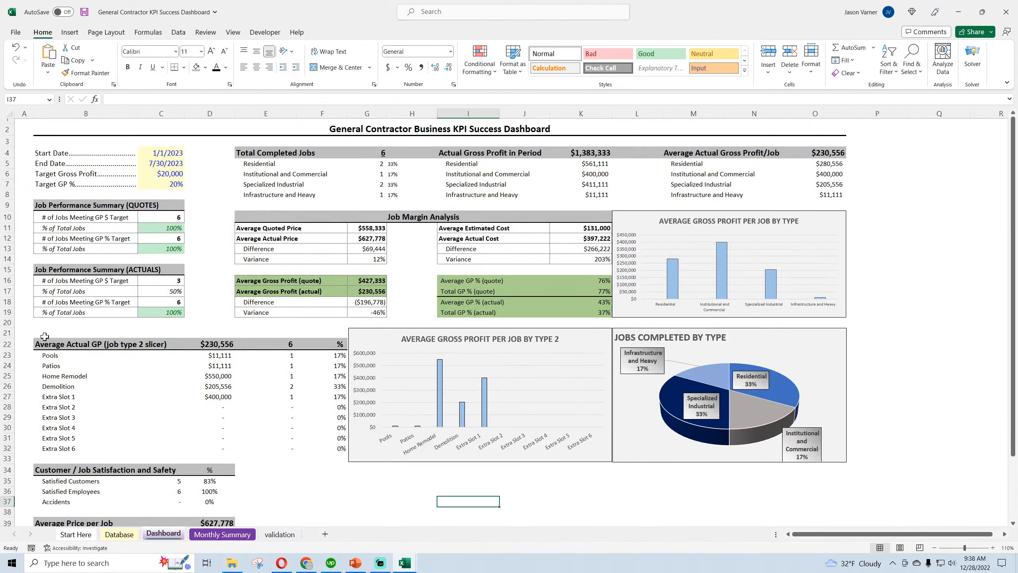
{"action": "left_click_drag", "start_coordinate": [45, 336], "coordinate": [321, 332]}
{"action": "right_click", "coordinate": [318, 332]}
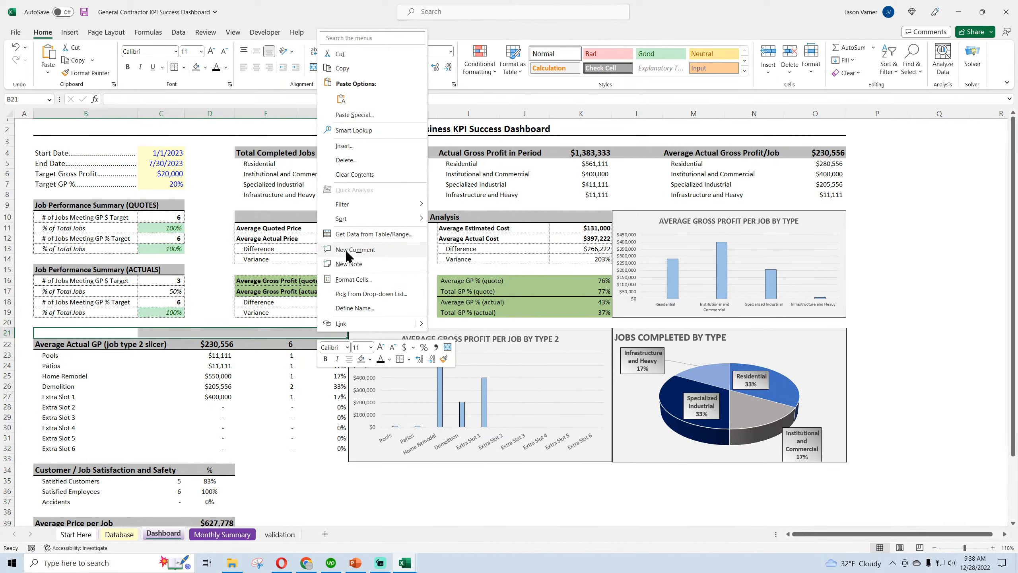
{"action": "left_click", "coordinate": [346, 159]}
{"action": "left_click", "coordinate": [340, 169]}
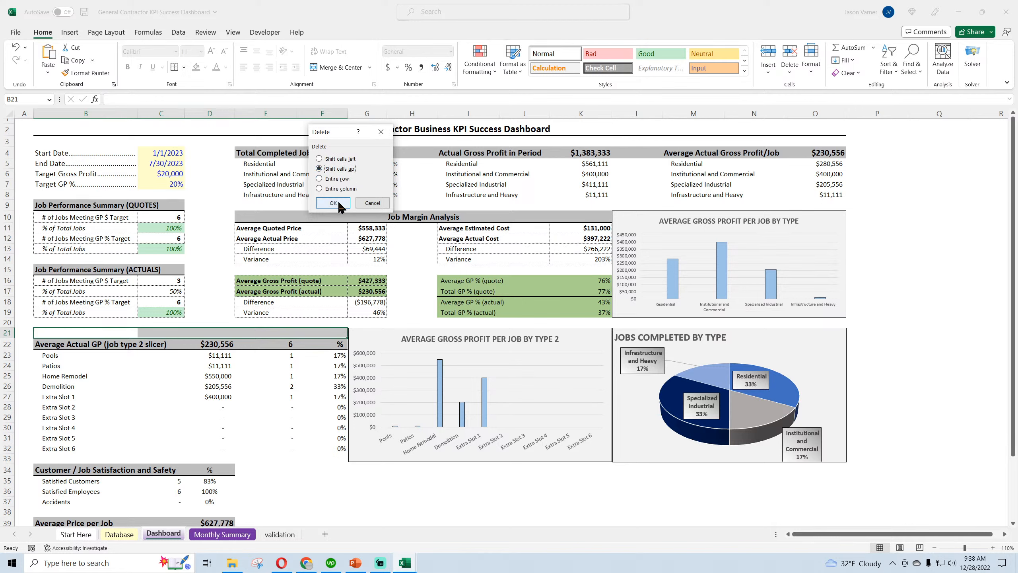
{"action": "left_click", "coordinate": [333, 203]}
{"action": "left_click", "coordinate": [446, 500]}
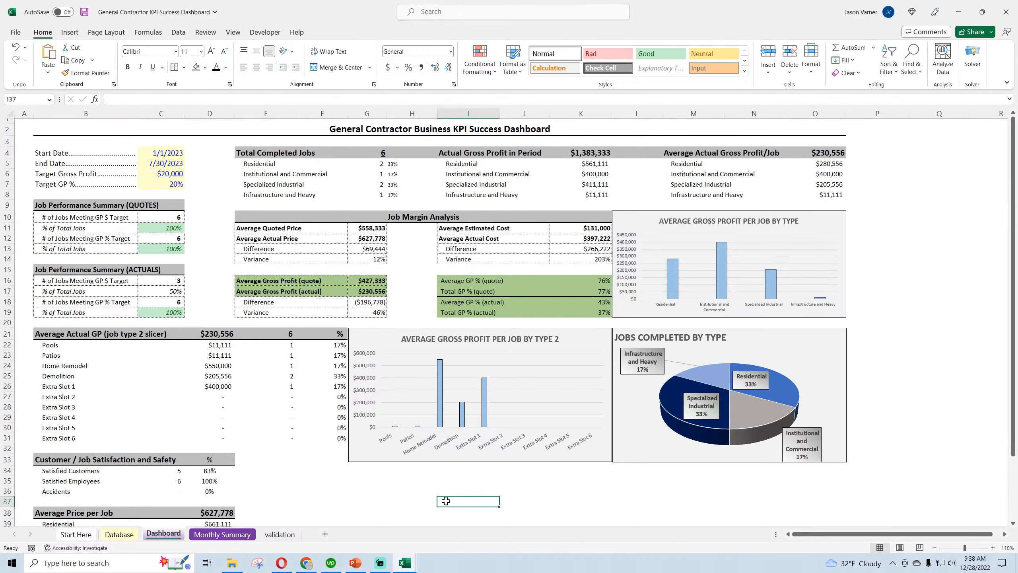
{"action": "double_click", "coordinate": [370, 333]}
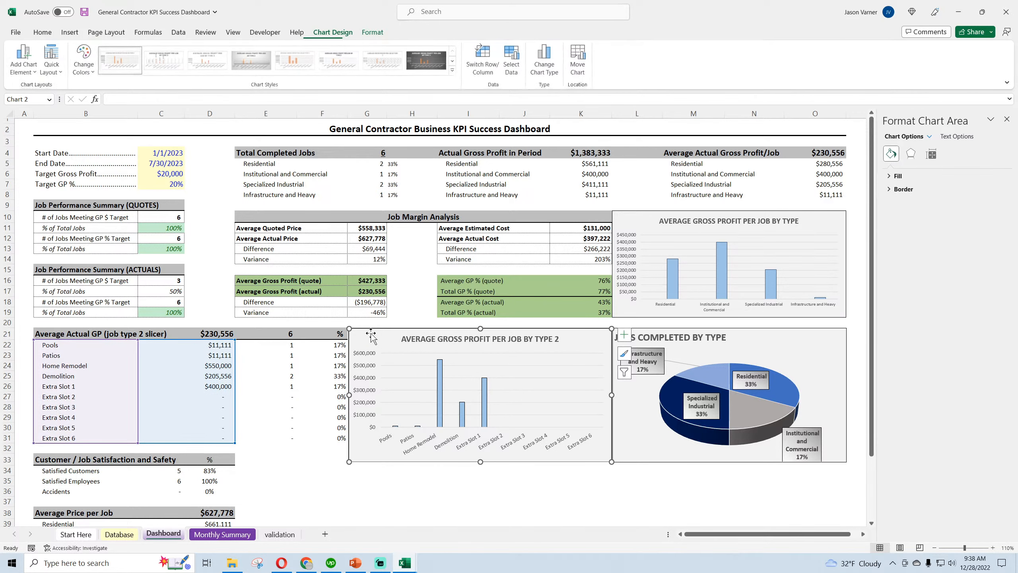
{"action": "left_click", "coordinate": [1007, 118]}
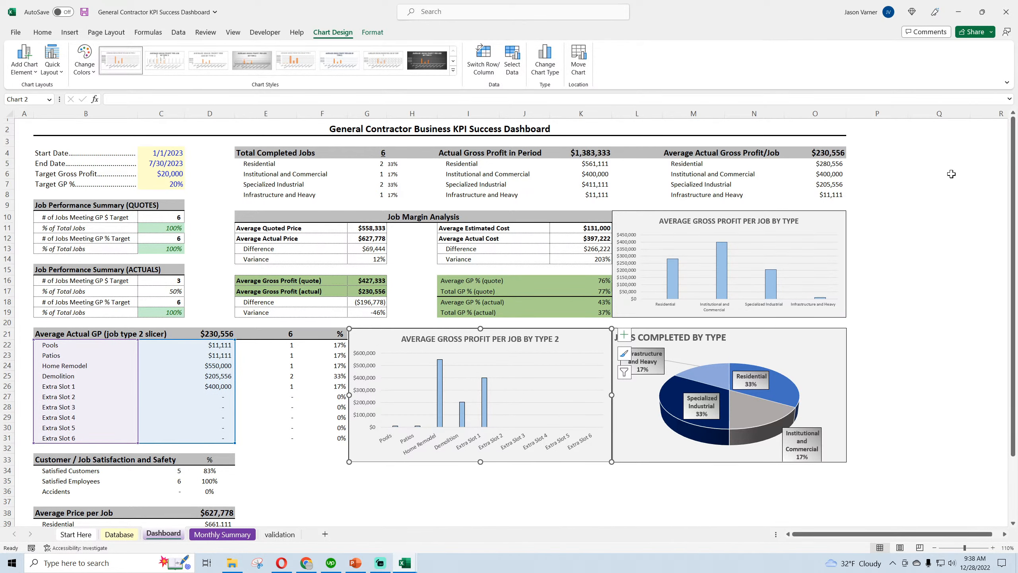
{"action": "left_click", "coordinate": [694, 470]}
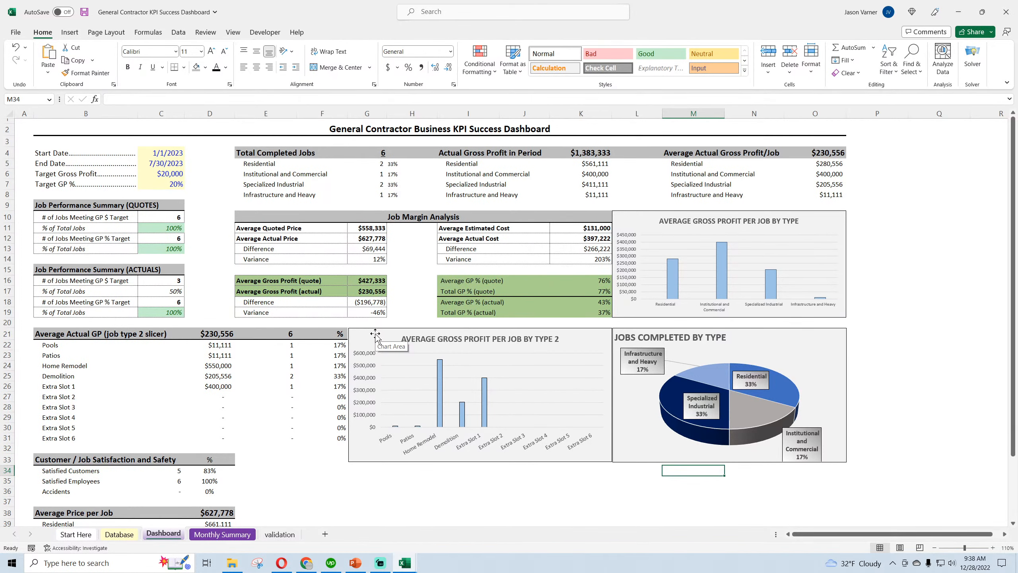
Narrow column D slightly to fit the Average Price per Job values more tightly
{"action": "scroll", "coordinate": [250, 415], "scroll_direction": "down", "scroll_amount": 3}
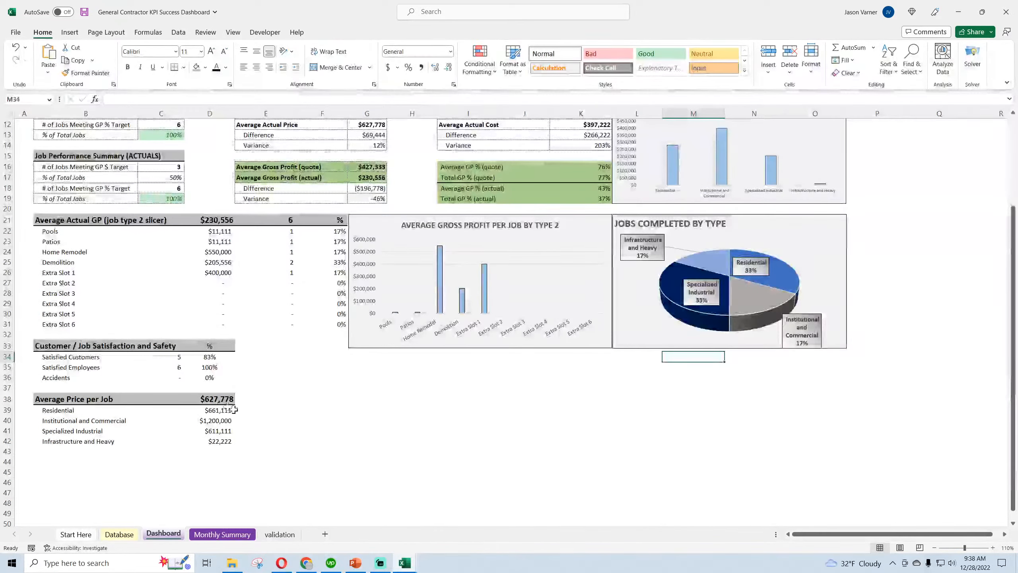
{"action": "left_click", "coordinate": [210, 420]}
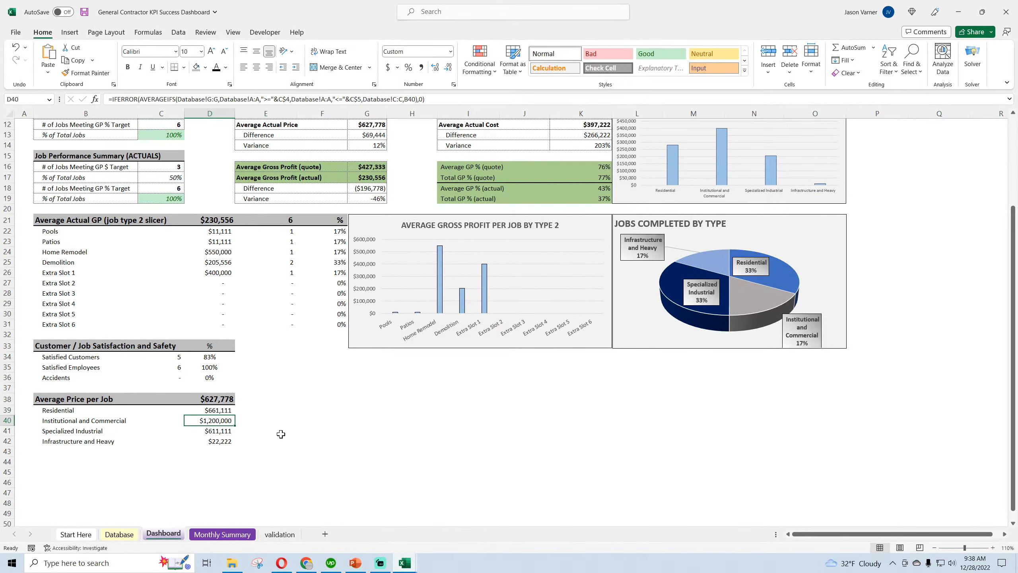
{"action": "scroll", "coordinate": [281, 434], "scroll_direction": "up", "scroll_amount": 3}
{"action": "left_click_drag", "start_coordinate": [235, 113], "coordinate": [228, 111]}
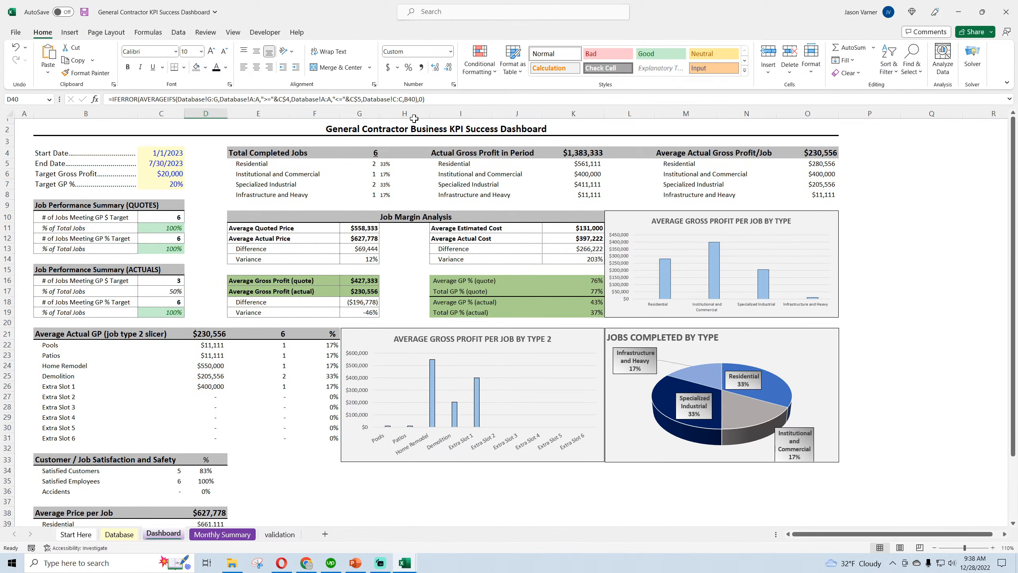
Try narrowing column H between the Job Margin Analysis tables and undo the change
{"action": "left_click_drag", "start_coordinate": [431, 111], "coordinate": [423, 112]}
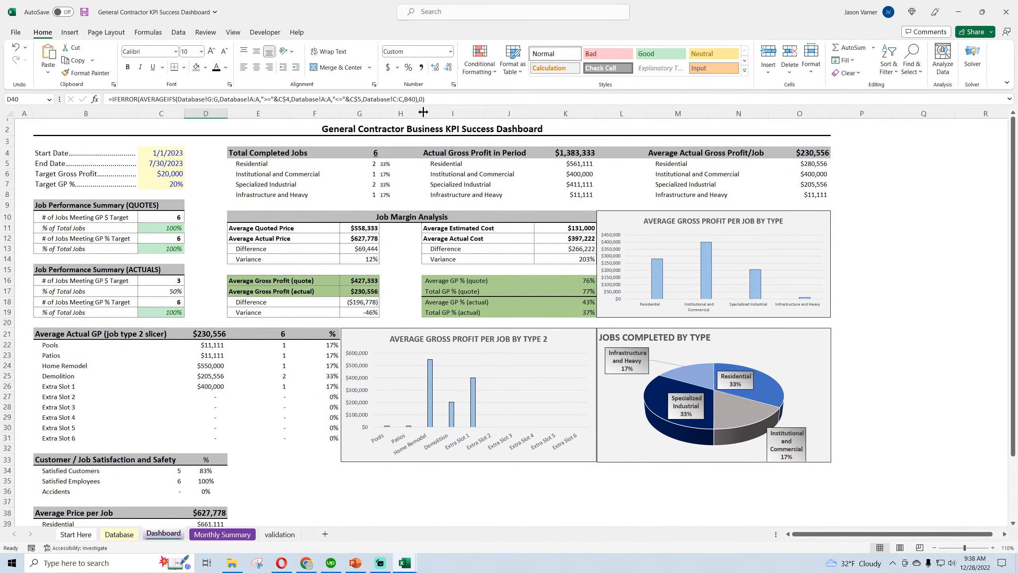
{"action": "left_click", "coordinate": [16, 47]}
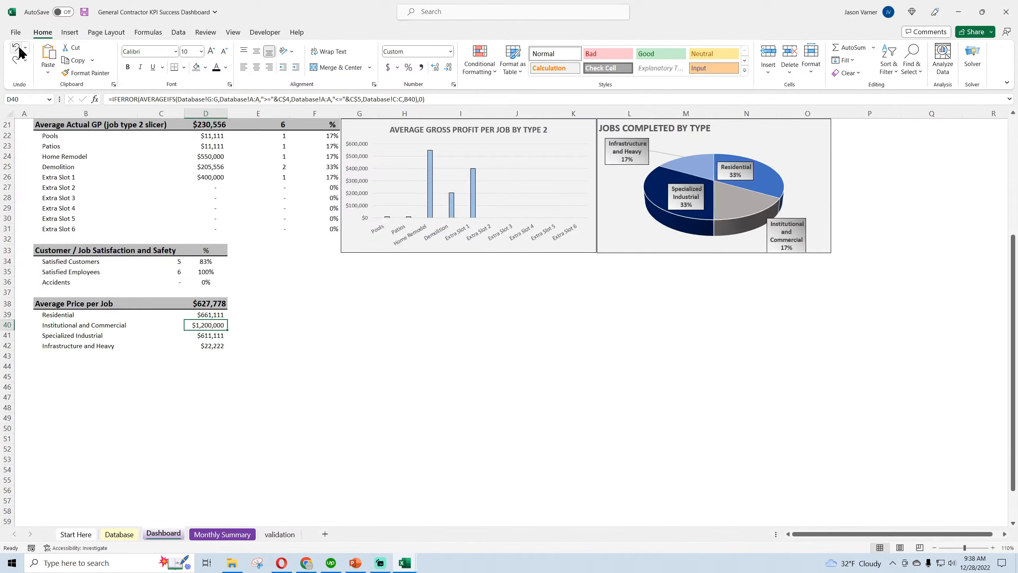
{"action": "scroll", "coordinate": [195, 293], "scroll_direction": "up", "scroll_amount": 6}
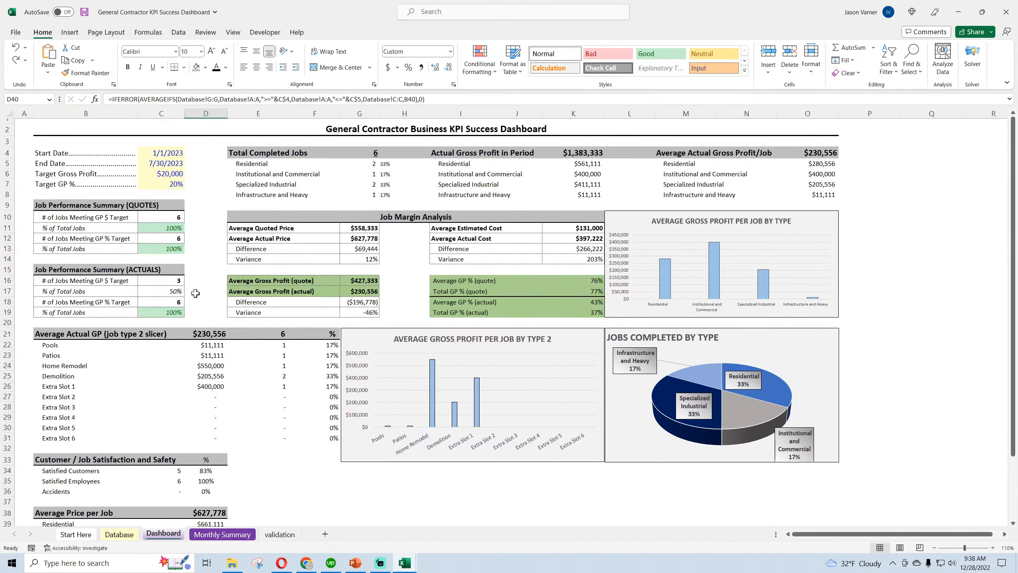
Save the workbook
{"action": "left_click", "coordinate": [84, 12]}
{"action": "left_click", "coordinate": [209, 186]}
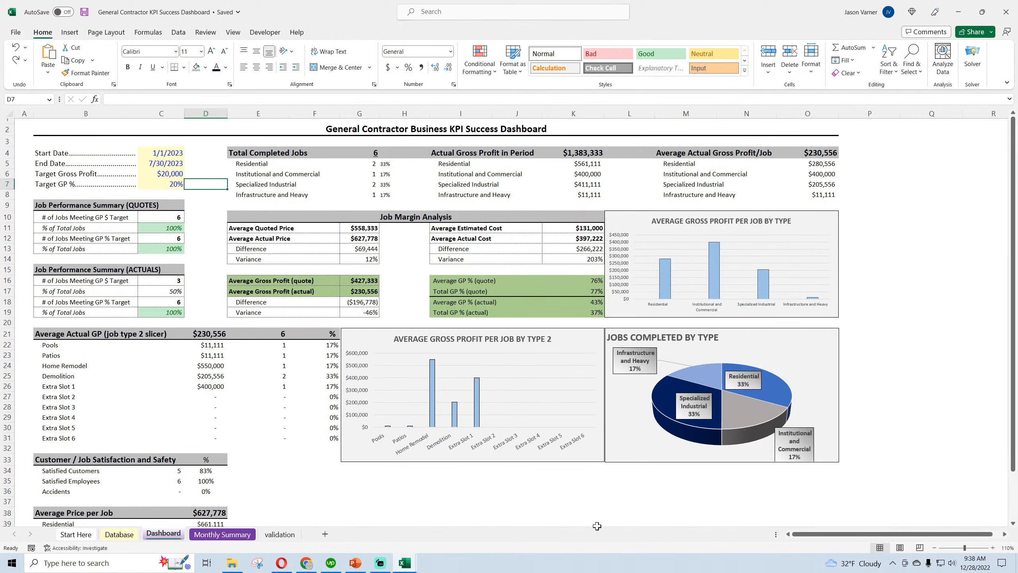
Review the headings for completed jobs and gross profit, and the price, cost and average gross profit figures in the Job Margin Analysis
{"action": "left_click", "coordinate": [279, 151]}
{"action": "left_click", "coordinate": [488, 154]}
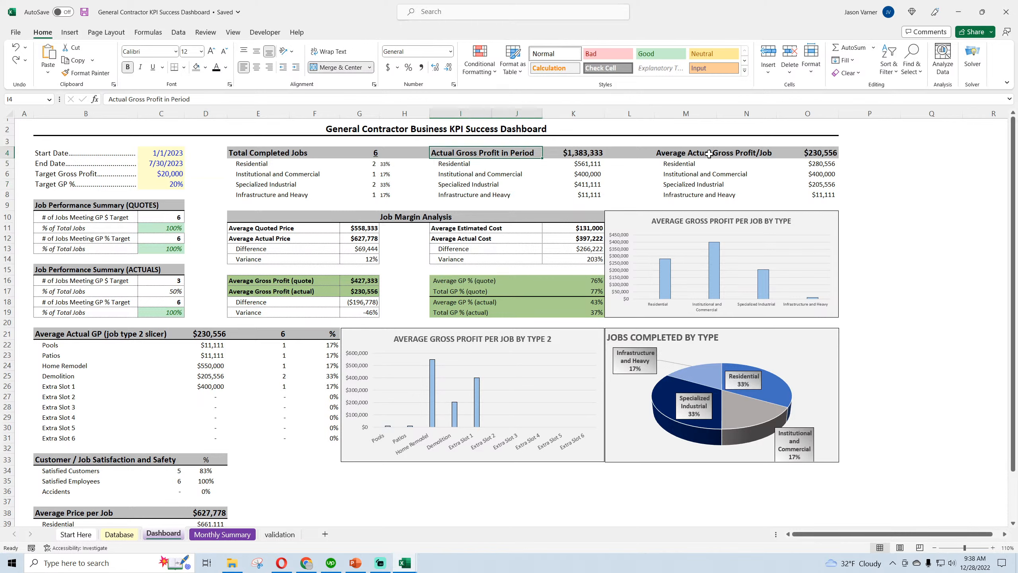
{"action": "left_click", "coordinate": [731, 153]}
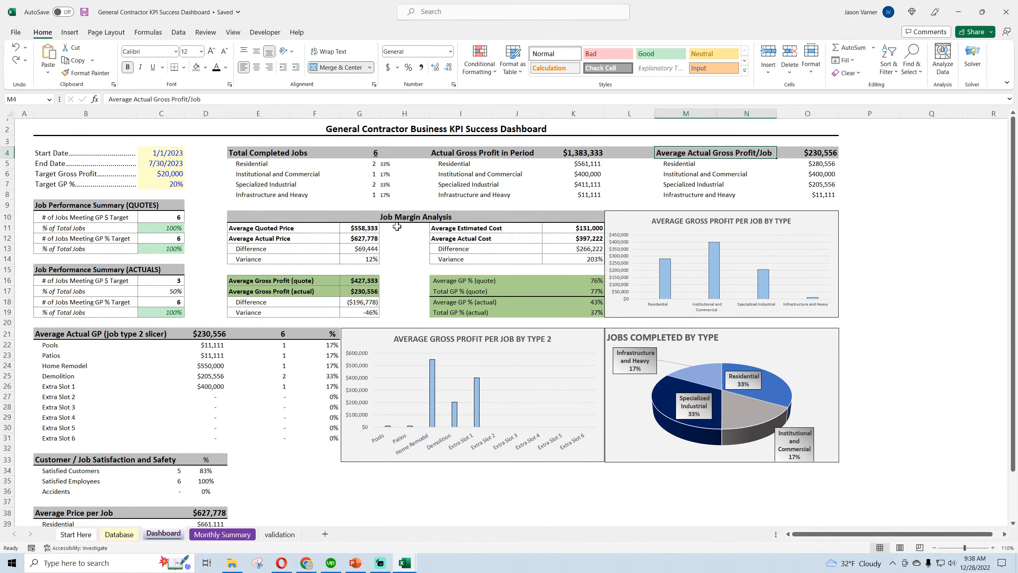
{"action": "left_click", "coordinate": [367, 230]}
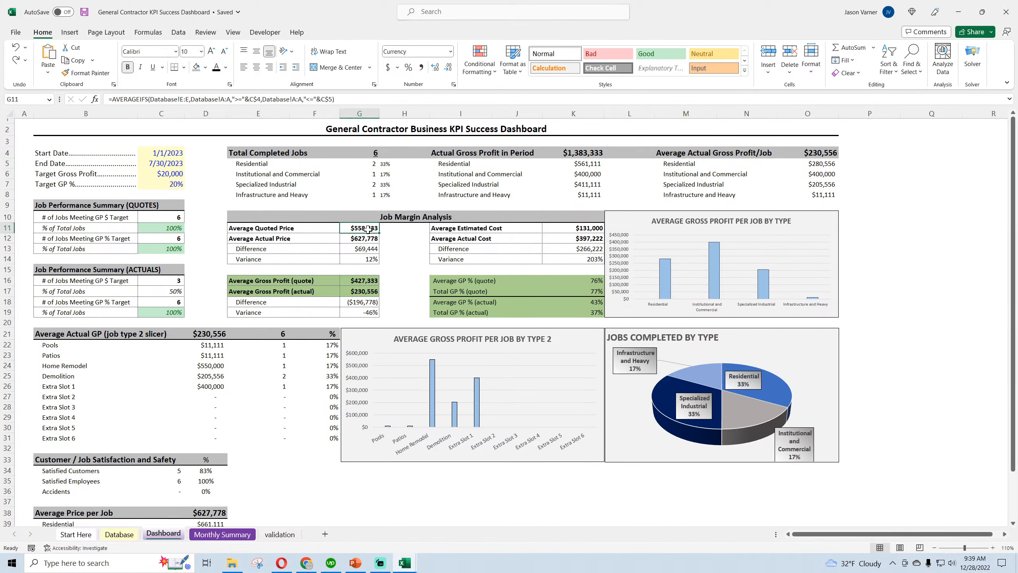
{"action": "left_click", "coordinate": [365, 239]}
{"action": "left_click", "coordinate": [493, 229]}
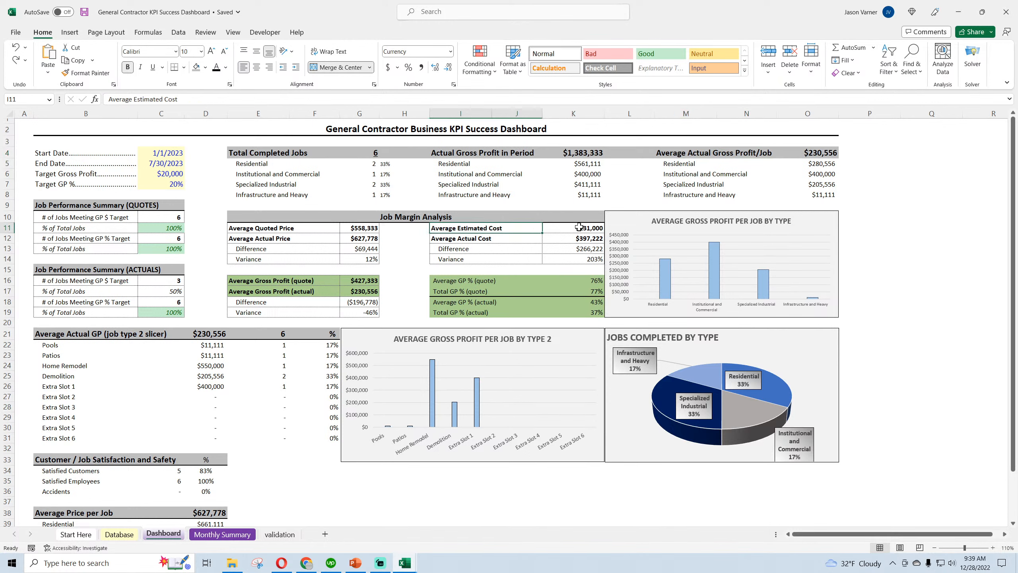
{"action": "left_click", "coordinate": [589, 228]}
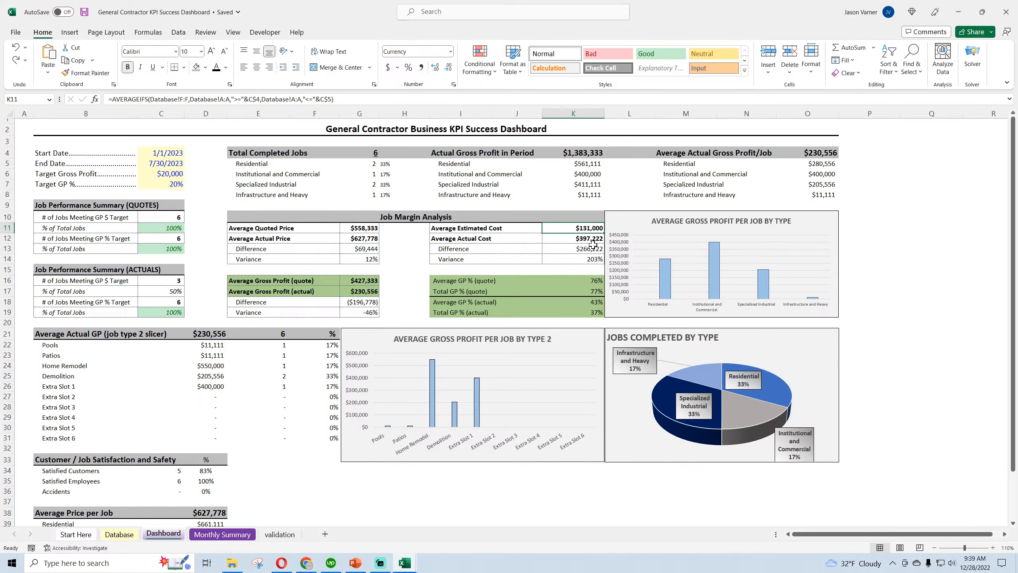
{"action": "left_click", "coordinate": [588, 240]}
{"action": "left_click", "coordinate": [588, 251]}
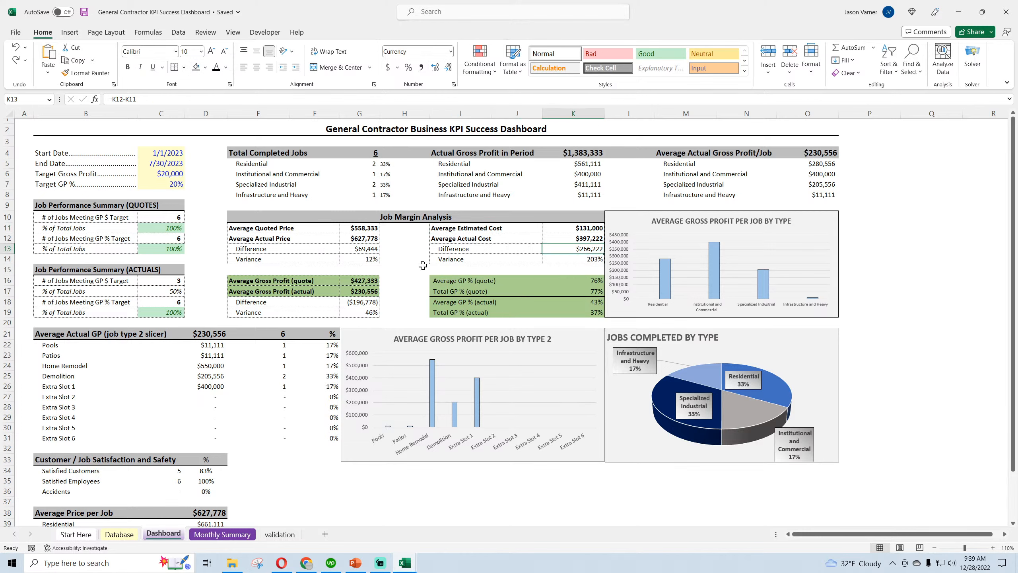
{"action": "left_click", "coordinate": [284, 280]}
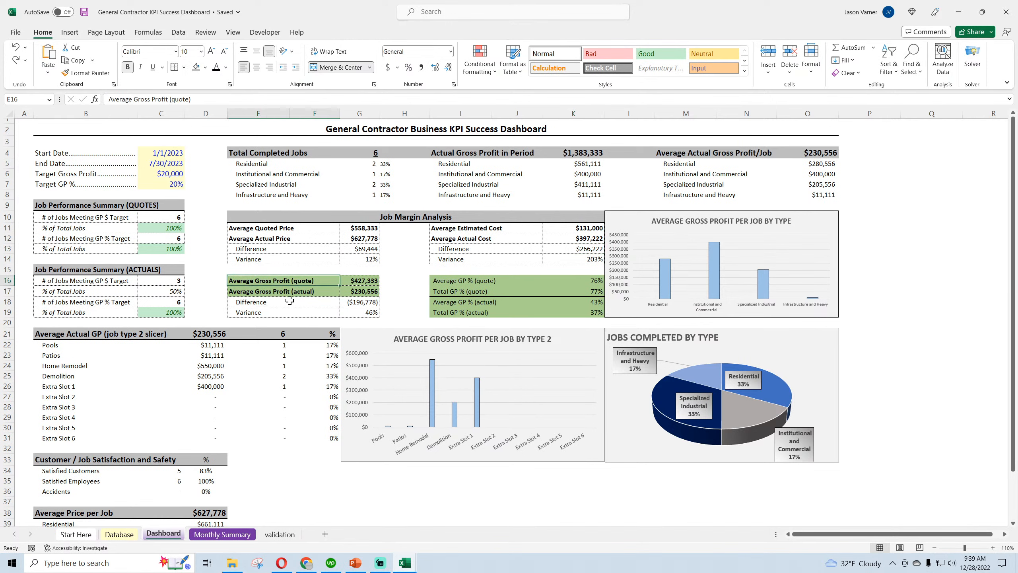
{"action": "left_click", "coordinate": [369, 295]}
Set the Target Gross Profit to 300,000, check the gross profit and job performance cells, and save the workbook
{"action": "left_click", "coordinate": [175, 176]}
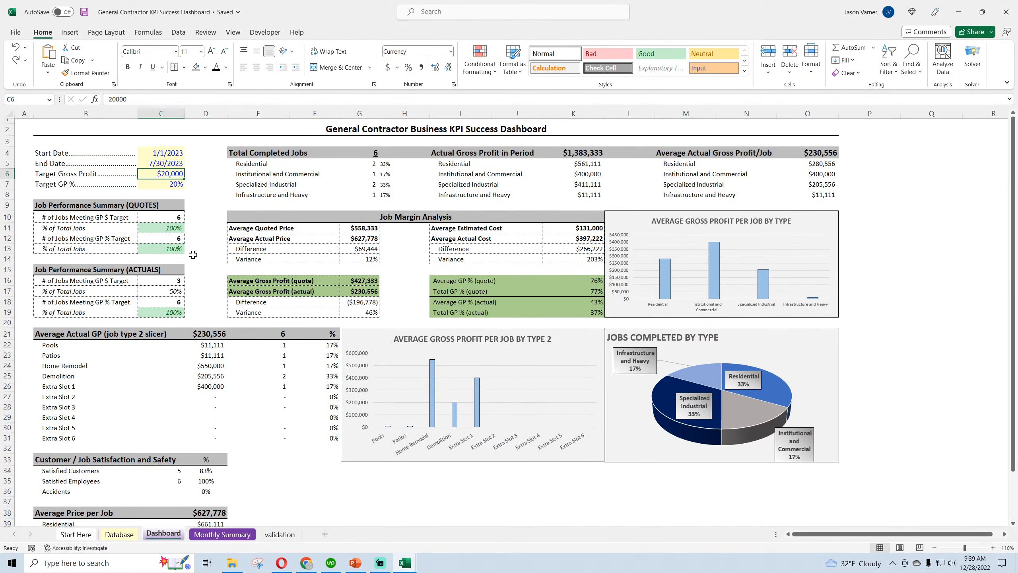
{"action": "type", "text": "300"}
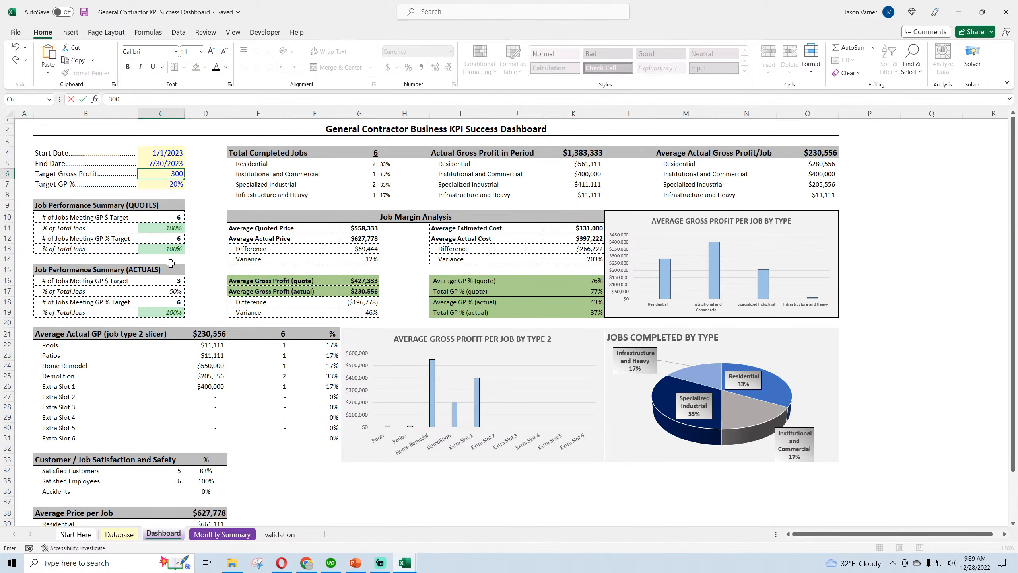
{"action": "type", "text": ",000"}
{"action": "key", "text": "Return"}
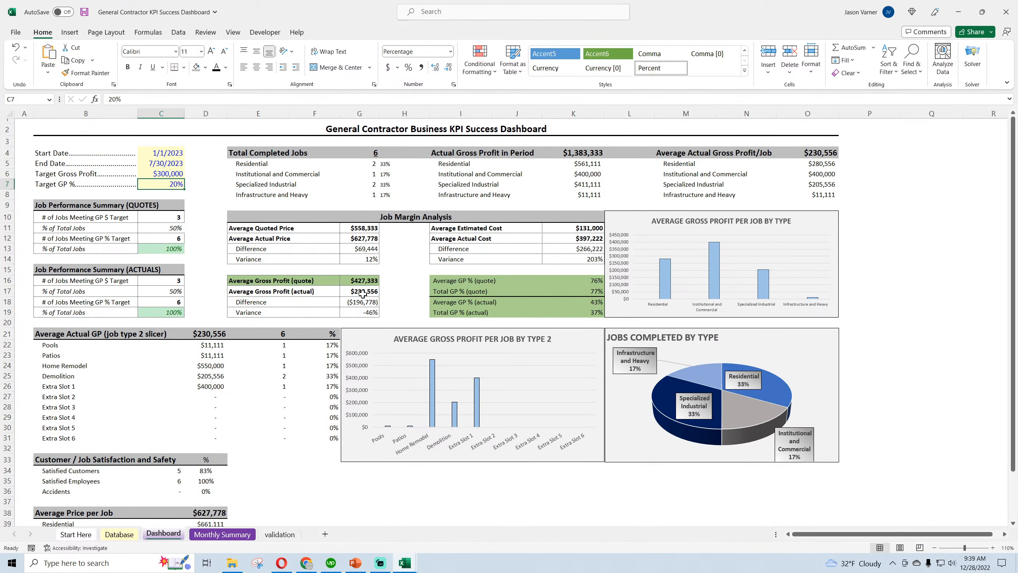
{"action": "left_click", "coordinate": [362, 292]}
{"action": "left_click", "coordinate": [170, 218]}
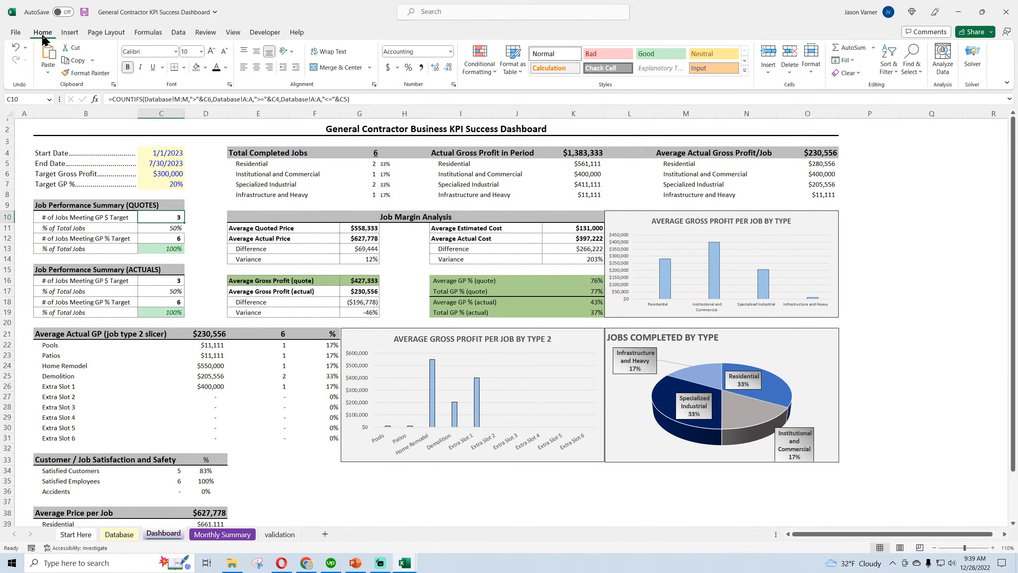
{"action": "left_click", "coordinate": [84, 12]}
Compare the % of Total Jobs rows for the GP $ target in the QUOTES and ACTUALS job performance summaries
{"action": "left_click_drag", "start_coordinate": [67, 231], "coordinate": [153, 229]}
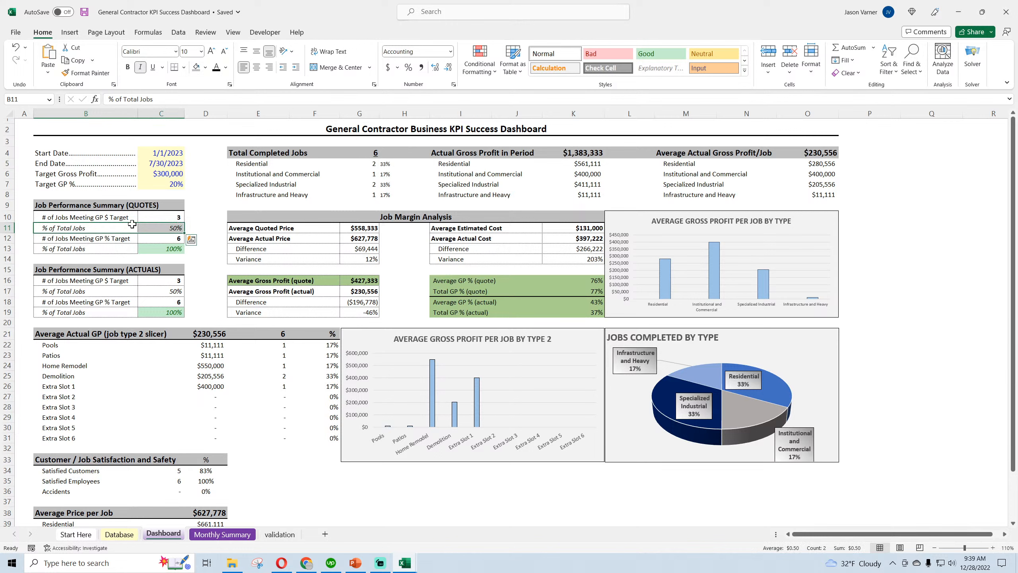
{"action": "left_click", "coordinate": [69, 292]}
{"action": "left_click_drag", "start_coordinate": [131, 295], "coordinate": [153, 295]}
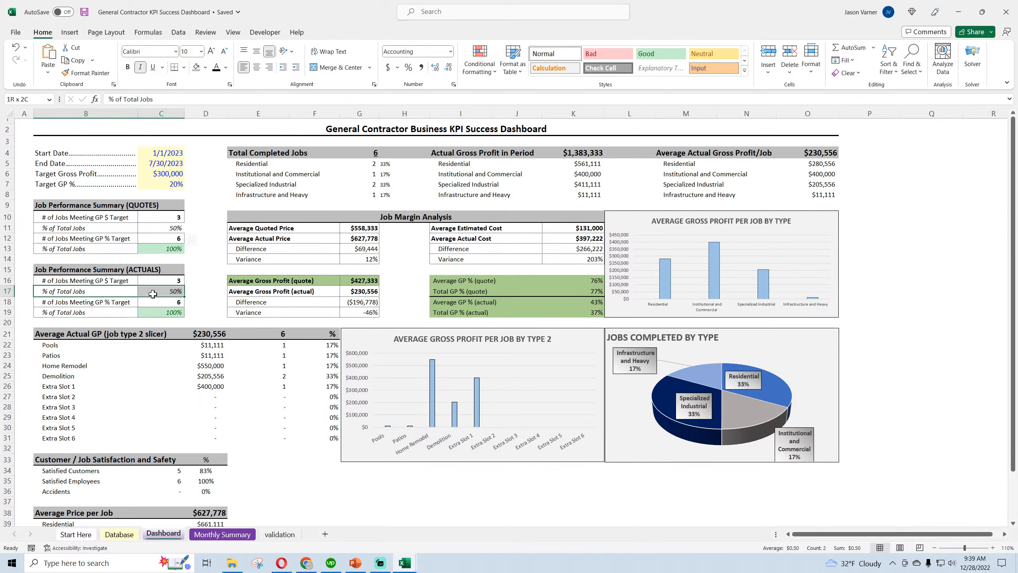
Review the GP $ and GP % target rows and their % of Total Jobs in the ACTUALS job performance summary
{"action": "left_click_drag", "start_coordinate": [152, 294], "coordinate": [152, 294]}
{"action": "left_click", "coordinate": [116, 205]}
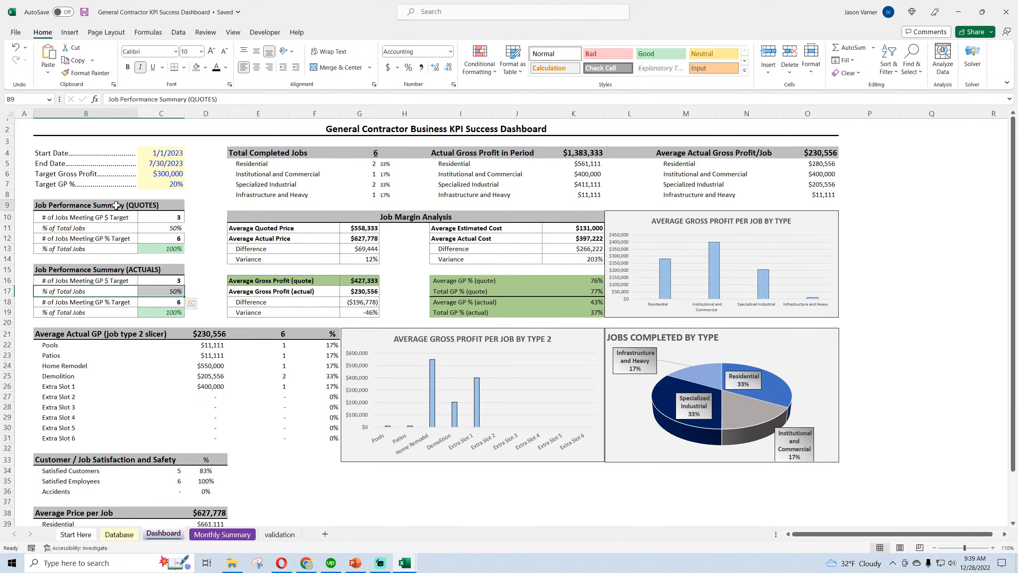
{"action": "left_click_drag", "start_coordinate": [80, 270], "coordinate": [158, 312]}
{"action": "left_click", "coordinate": [79, 288]}
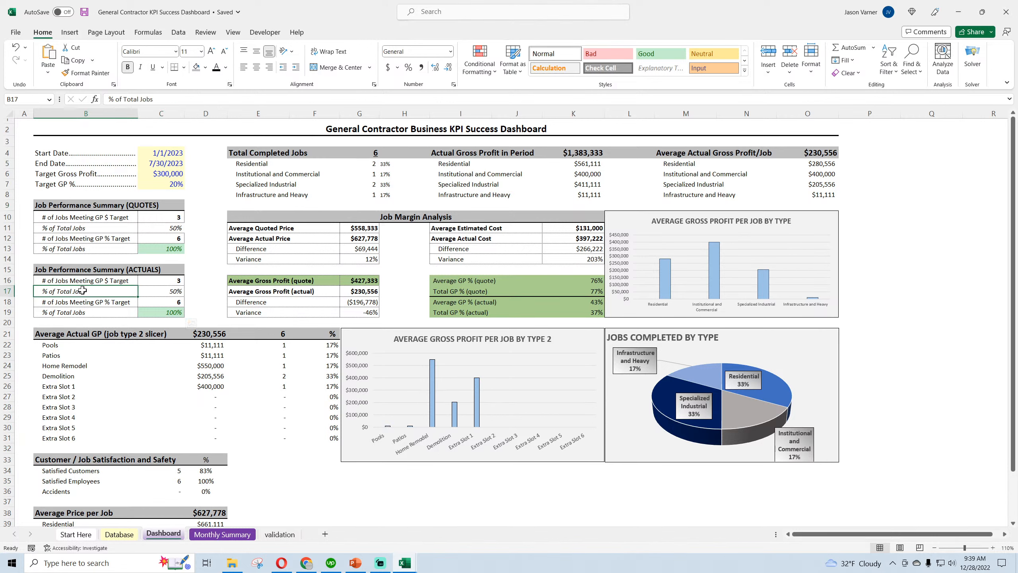
{"action": "left_click", "coordinate": [73, 315]}
{"action": "left_click_drag", "start_coordinate": [74, 315], "coordinate": [154, 316]}
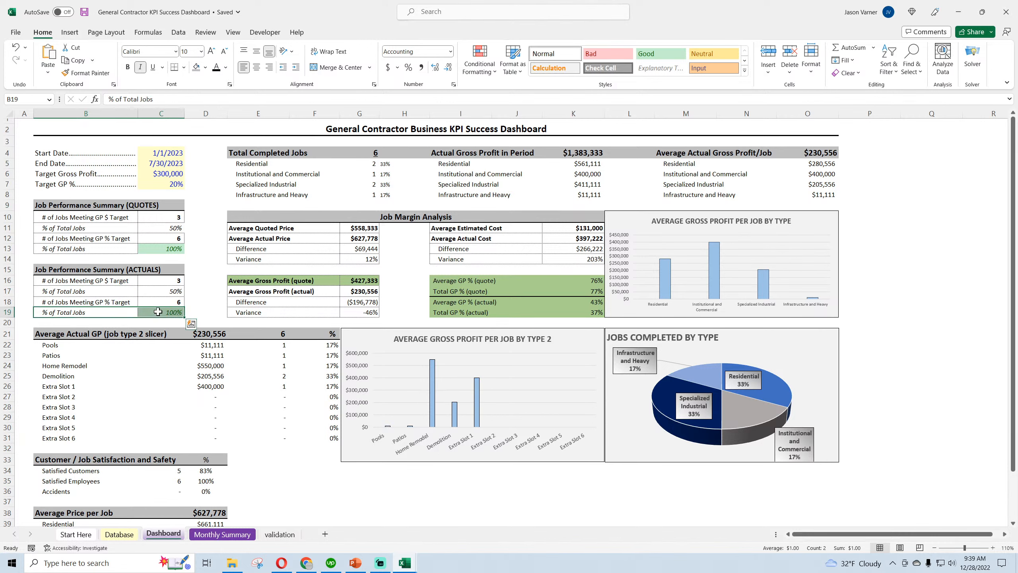
{"action": "left_click", "coordinate": [161, 291]}
{"action": "left_click", "coordinate": [105, 292]}
{"action": "left_click", "coordinate": [102, 312]}
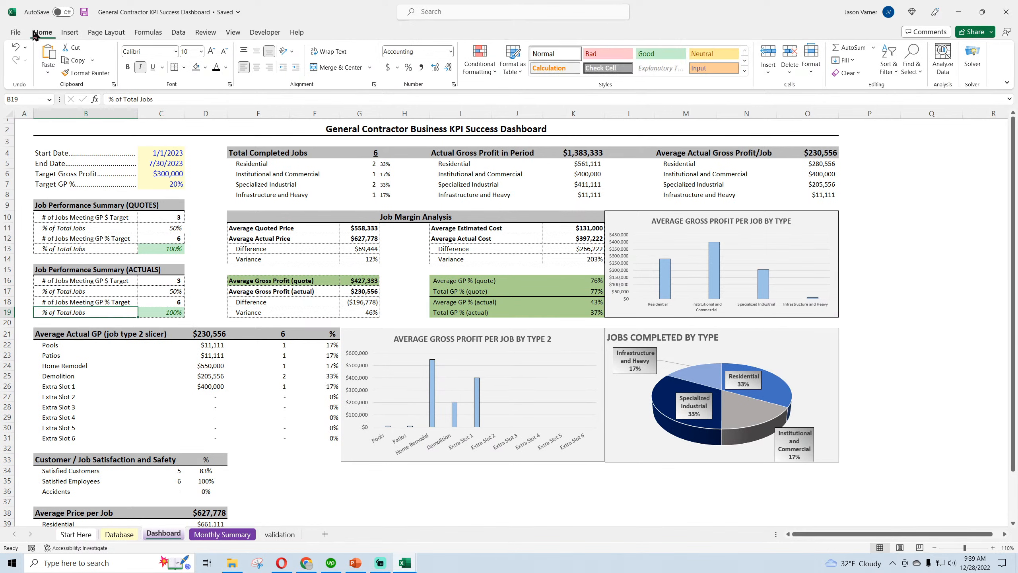
Save the workbook and check the empty area below the dashboard's charts
{"action": "left_click", "coordinate": [86, 14]}
{"action": "left_click", "coordinate": [404, 482]}
{"action": "left_click", "coordinate": [626, 490]}
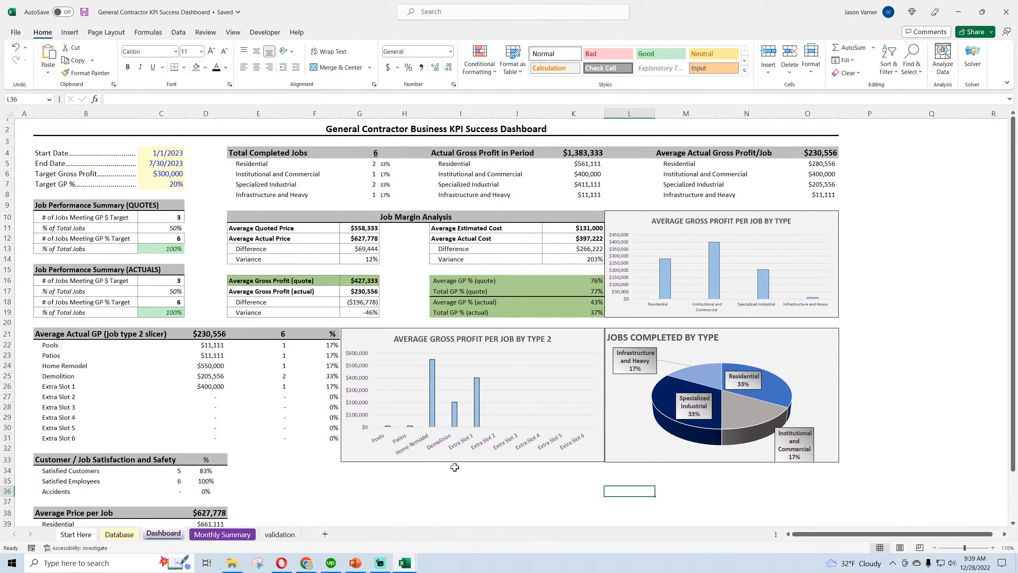
{"action": "scroll", "coordinate": [455, 467], "scroll_direction": "down", "scroll_amount": 4}
{"action": "scroll", "coordinate": [454, 467], "scroll_direction": "up", "scroll_amount": 4}
{"action": "left_click", "coordinate": [84, 13]}
Switch to the Sales Pipeline Funnel and Gauges workbook and cut the Win Rate gauge chart from its dashboard
{"action": "mouse_move", "coordinate": [404, 562]}
{"action": "left_click", "coordinate": [381, 538]}
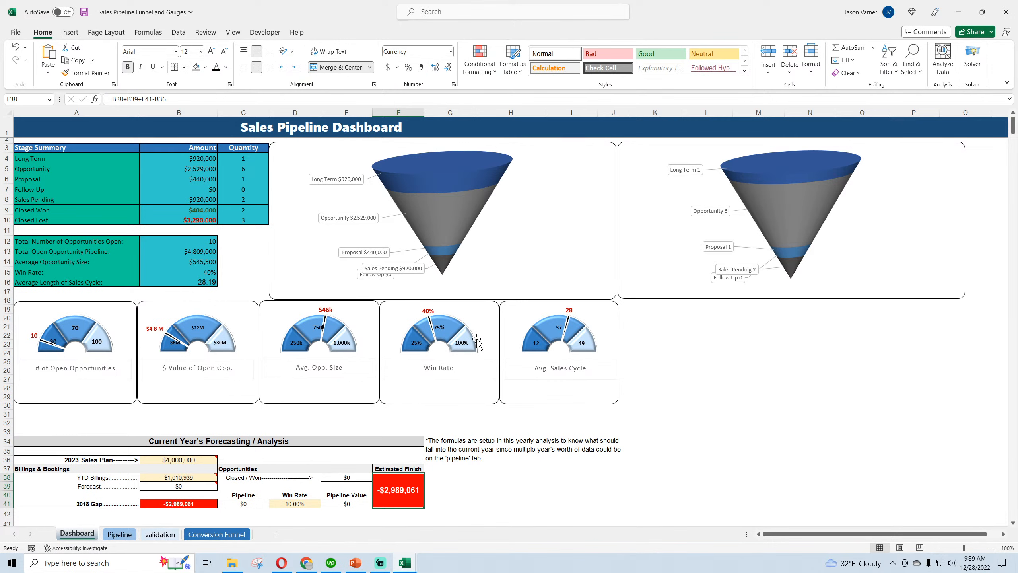
{"action": "left_click", "coordinate": [467, 314]}
{"action": "left_click", "coordinate": [714, 382]}
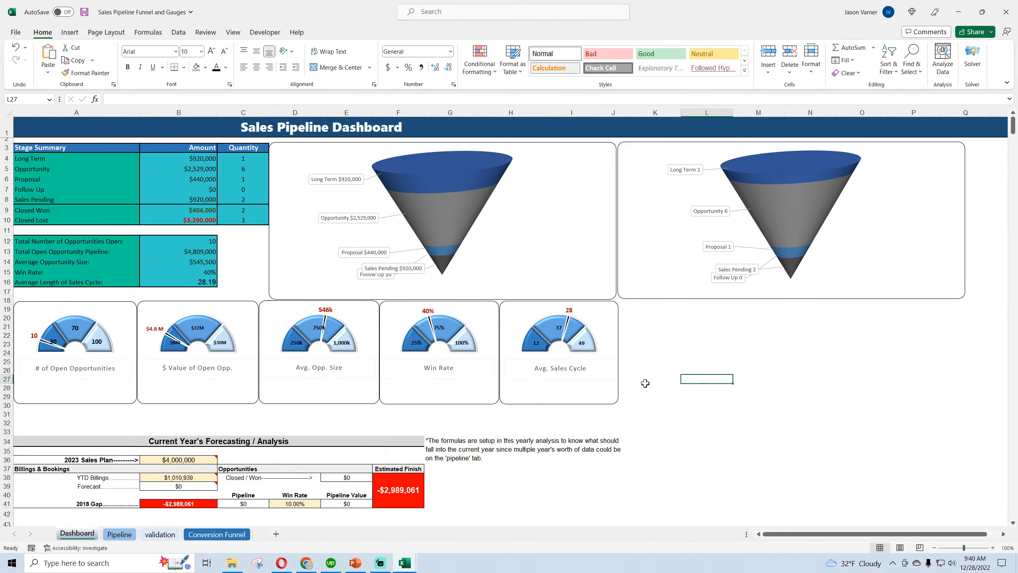
{"action": "left_click", "coordinate": [469, 399]}
{"action": "left_click", "coordinate": [468, 397]}
{"action": "right_click", "coordinate": [480, 319]}
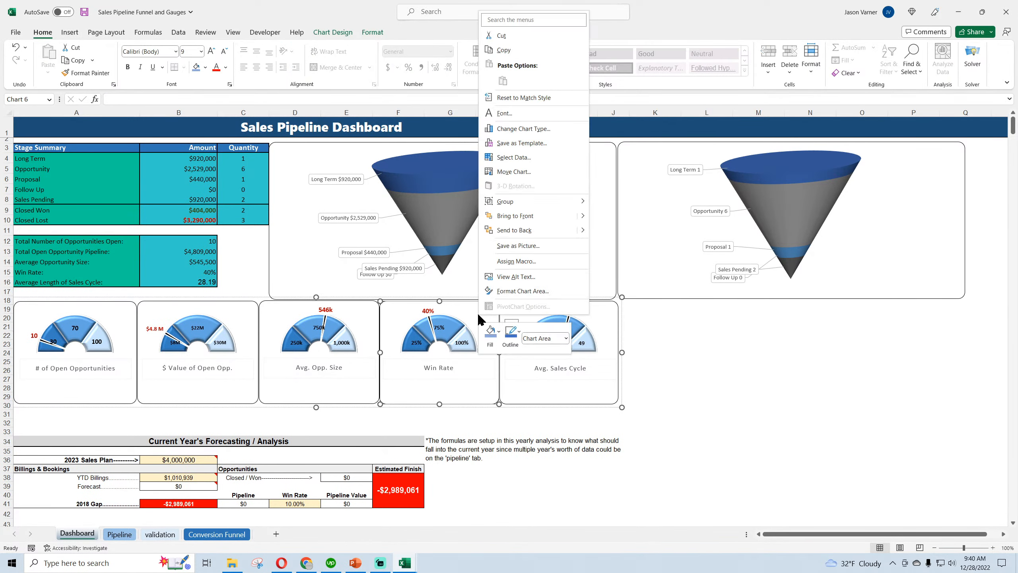
{"action": "left_click", "coordinate": [465, 311]}
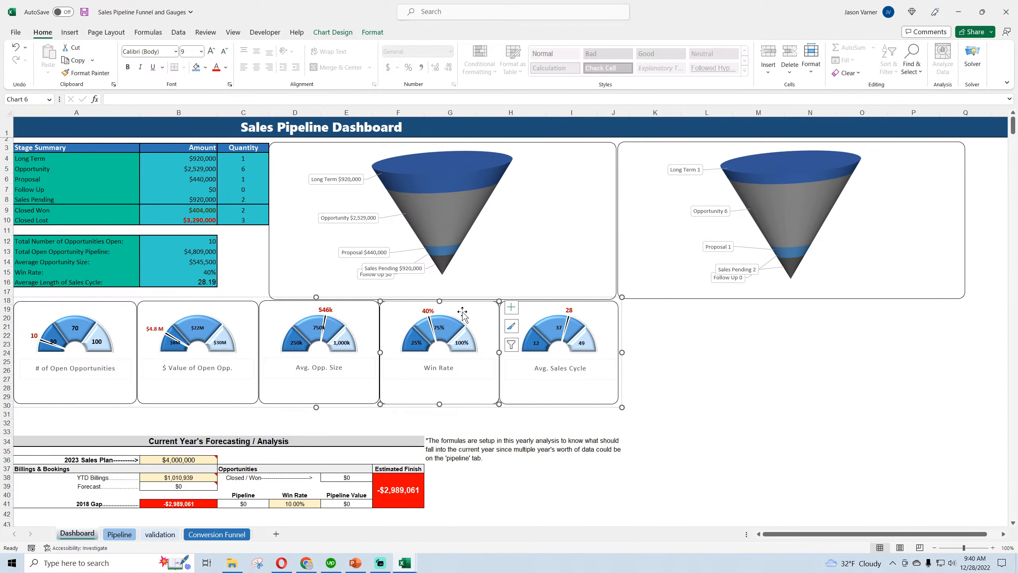
{"action": "left_click_drag", "start_coordinate": [464, 312], "coordinate": [475, 311]}
{"action": "right_click", "coordinate": [475, 312]}
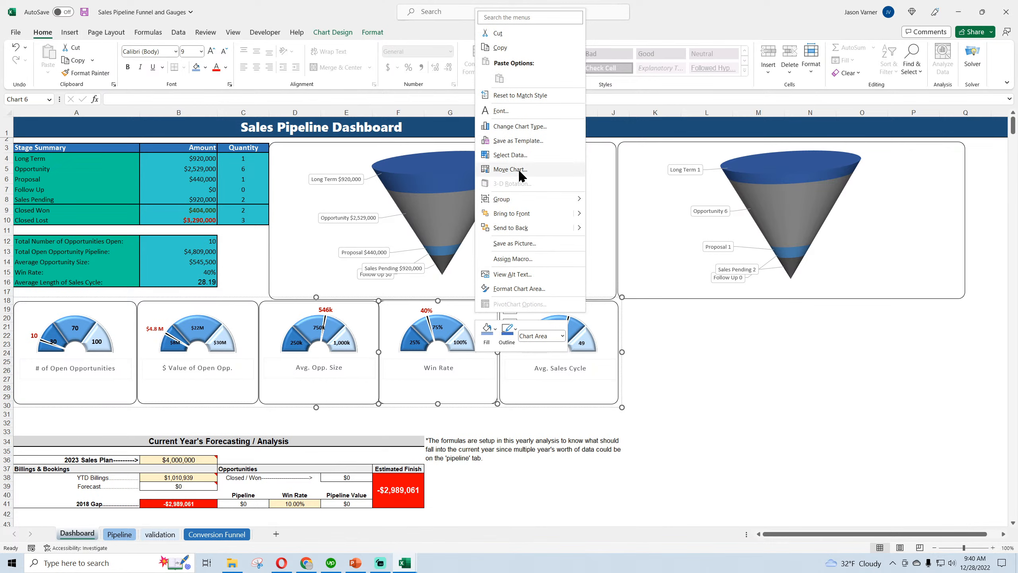
{"action": "left_click", "coordinate": [505, 33]}
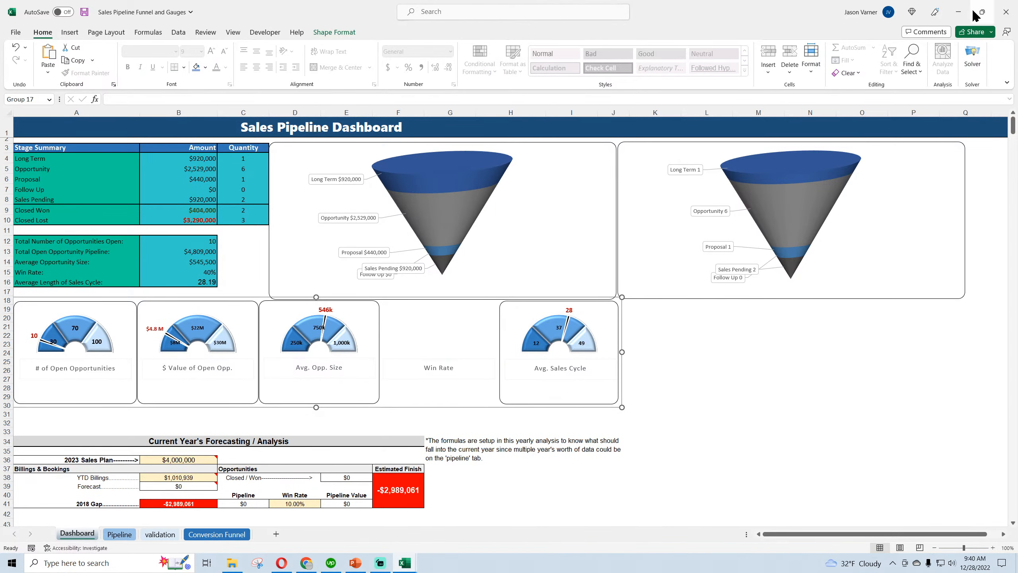
Paste the gauge into the General Contractor dashboard and place it directly below the Average Gross Profit per Job by Type 2 chart
{"action": "left_click", "coordinate": [958, 11]}
{"action": "left_click", "coordinate": [390, 491]}
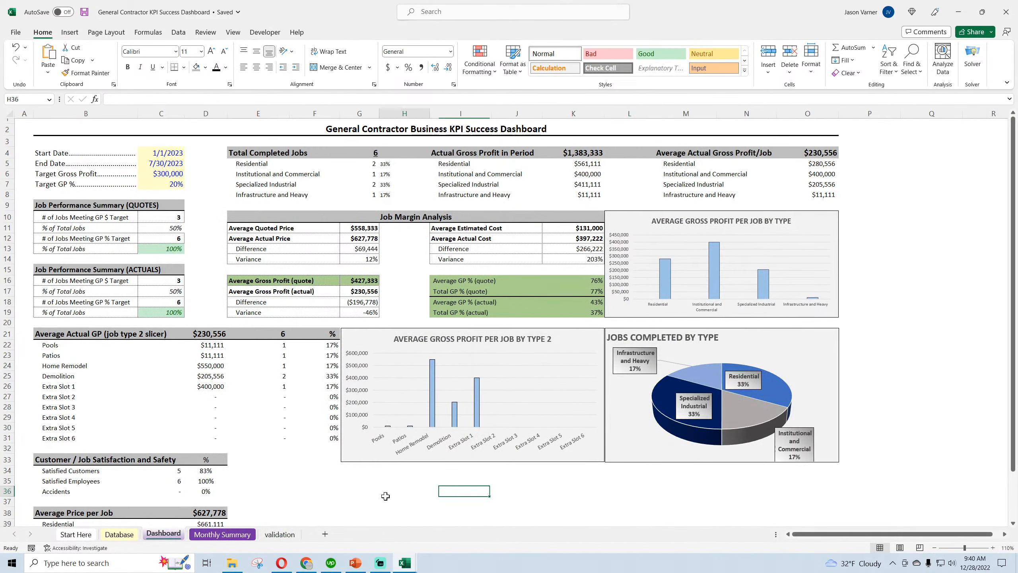
{"action": "right_click", "coordinate": [390, 491]}
{"action": "left_click", "coordinate": [406, 264]}
{"action": "scroll", "coordinate": [475, 445], "scroll_direction": "down", "scroll_amount": 3}
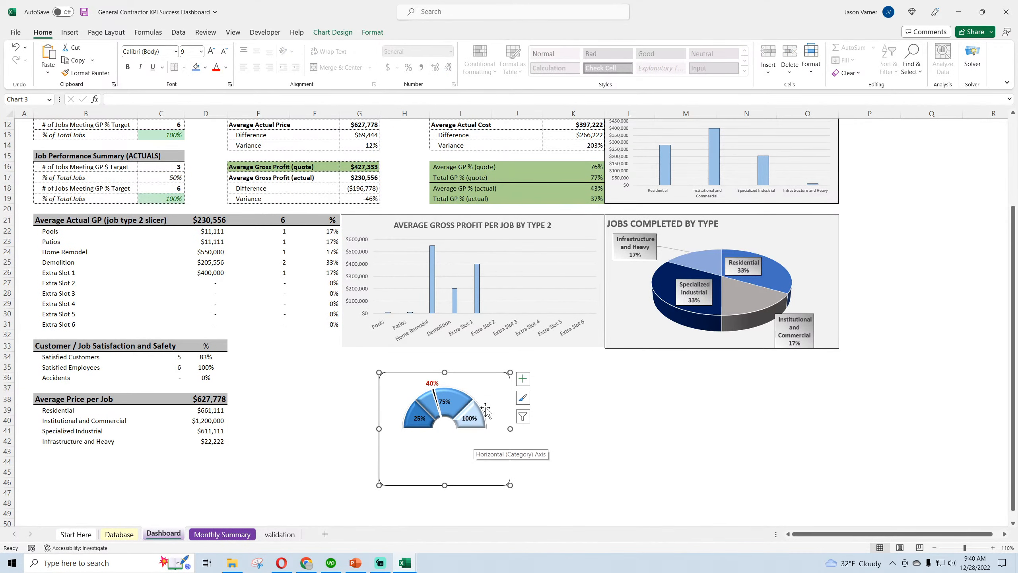
{"action": "left_click_drag", "start_coordinate": [490, 383], "coordinate": [453, 359]}
Fill the gauge's chart area with White, Background 1, Darker 5%
{"action": "right_click", "coordinate": [459, 363]}
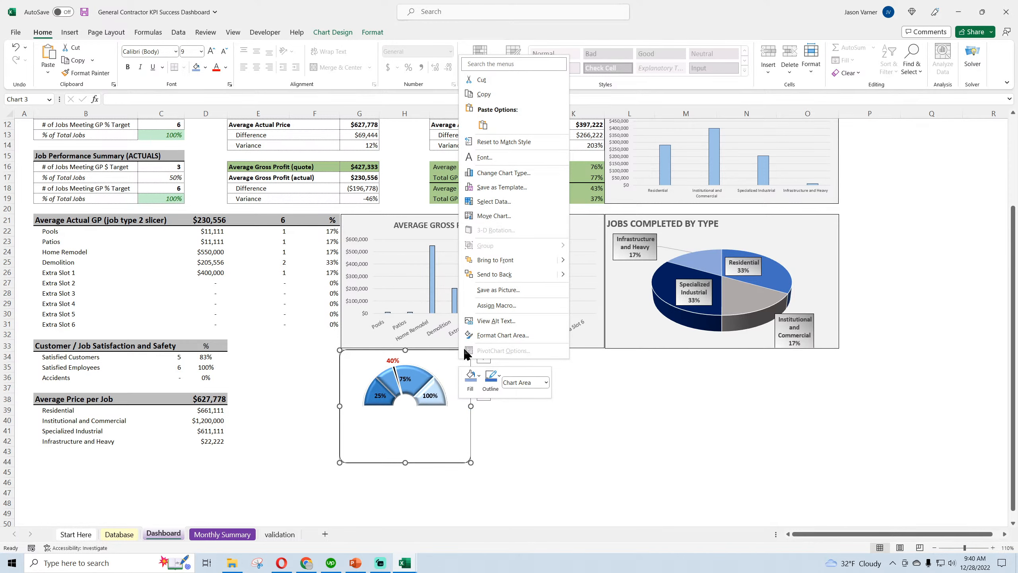
{"action": "left_click", "coordinate": [471, 381]}
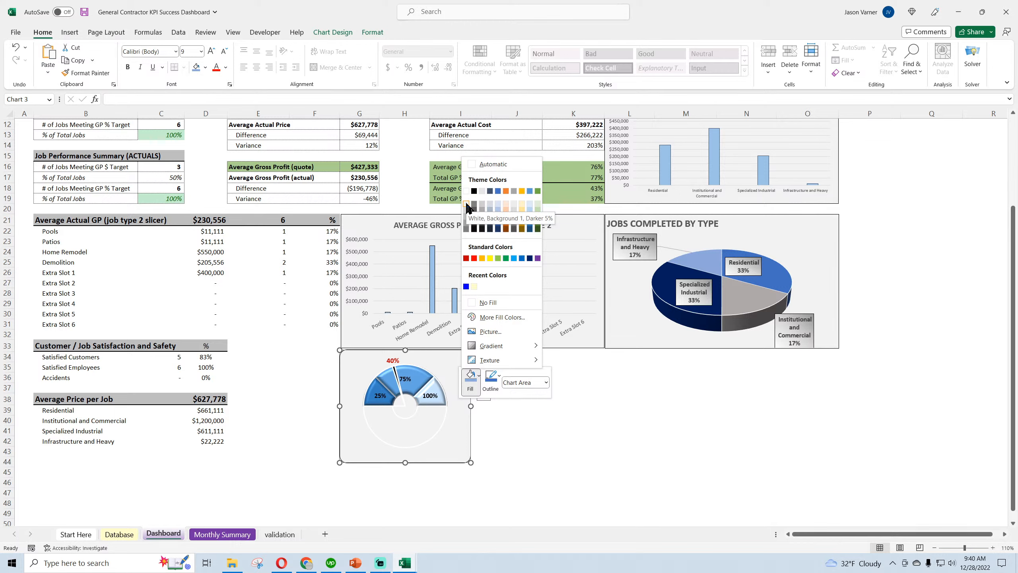
{"action": "left_click", "coordinate": [467, 206]}
Try filling the gauge's pie needle series with a light gray theme color
{"action": "left_click", "coordinate": [435, 438]}
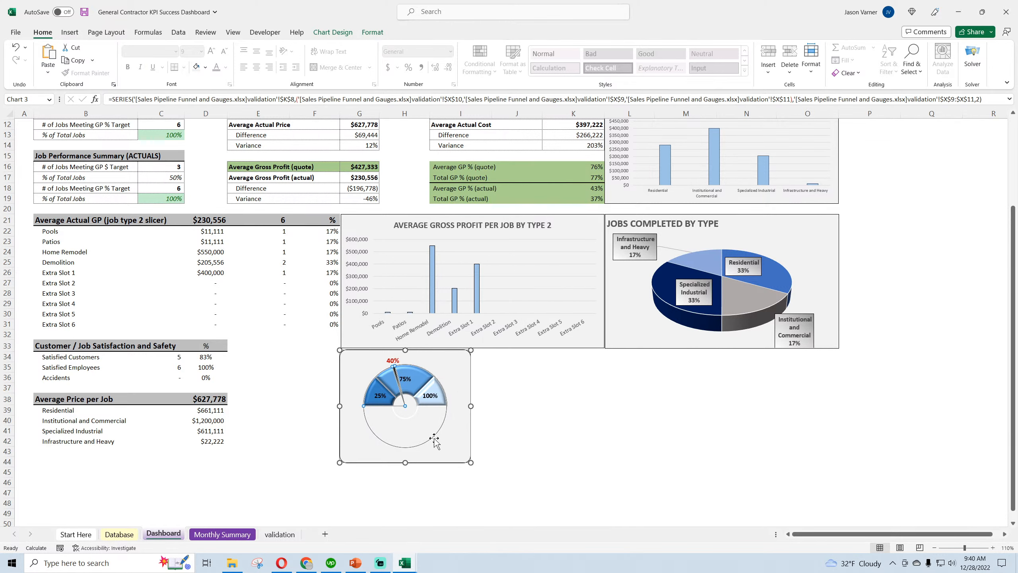
{"action": "double_click", "coordinate": [434, 439]}
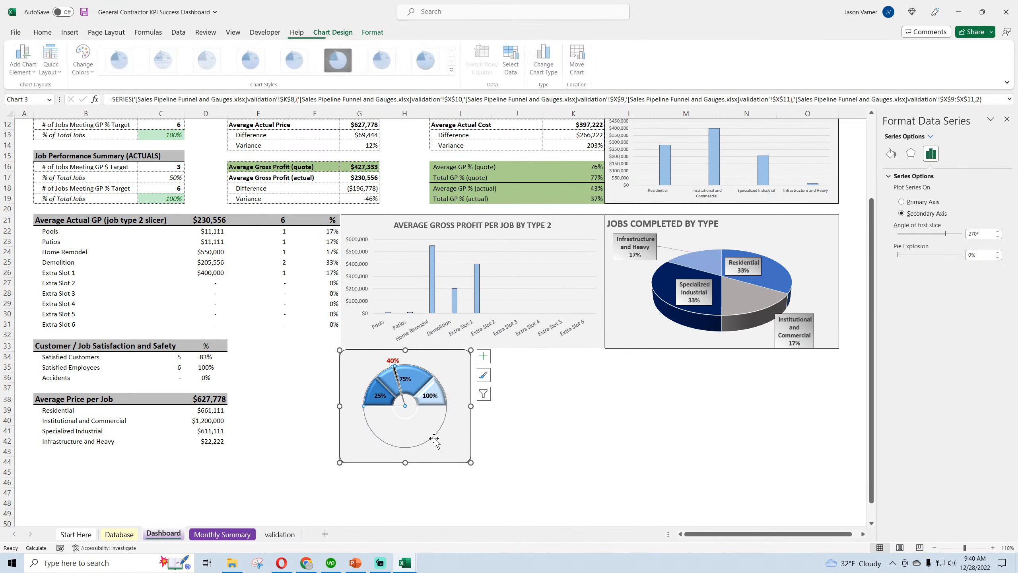
{"action": "left_click", "coordinate": [891, 154]}
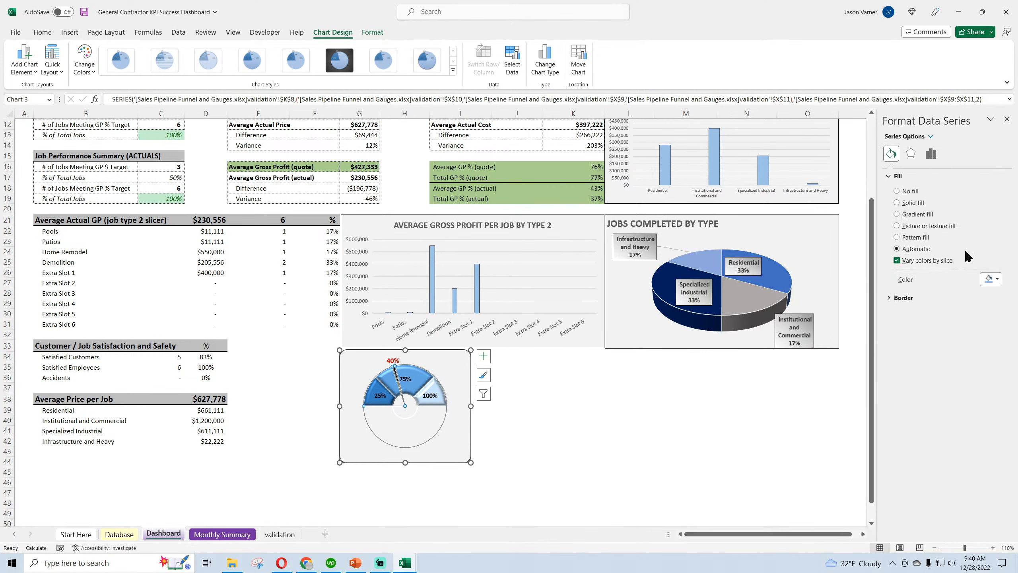
{"action": "left_click", "coordinate": [990, 279]}
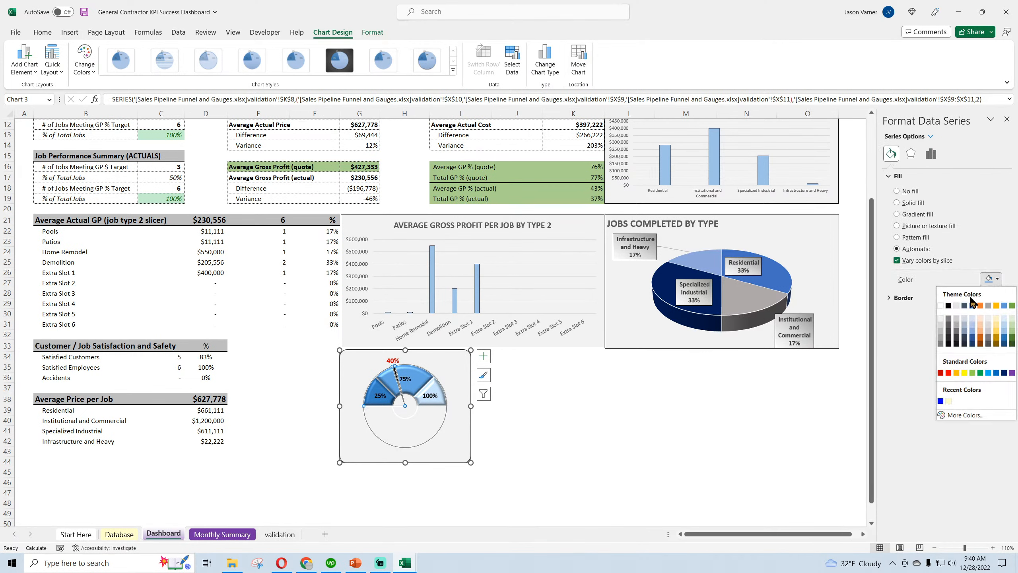
{"action": "left_click", "coordinate": [940, 319]}
{"action": "left_click", "coordinate": [1006, 120]}
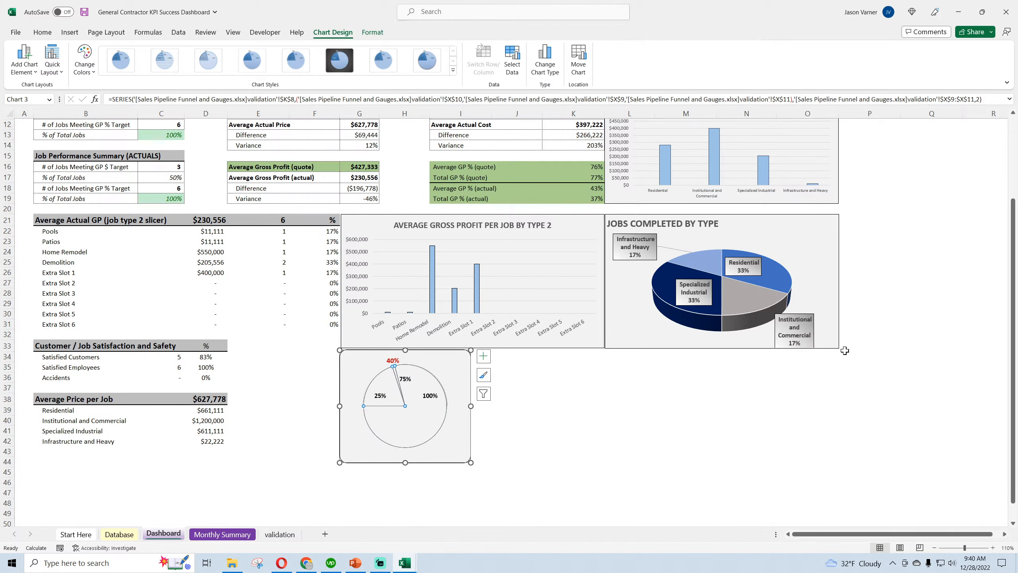
{"action": "left_click", "coordinate": [810, 366]}
Undo the needle series fill and the gray chart area fill on the gauge
{"action": "left_click", "coordinate": [15, 47]}
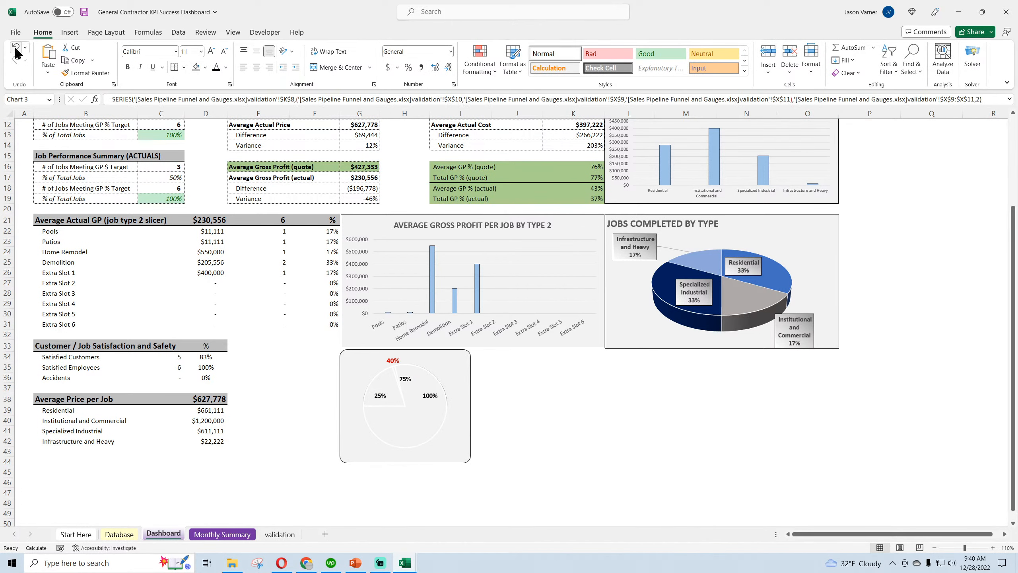
{"action": "left_click", "coordinate": [18, 53]}
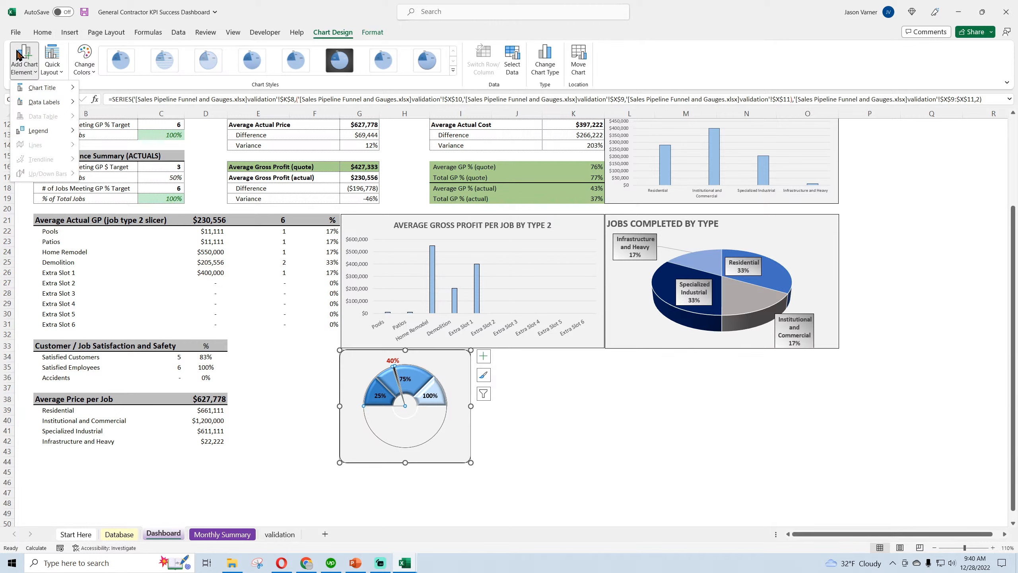
{"action": "left_click", "coordinate": [654, 490]}
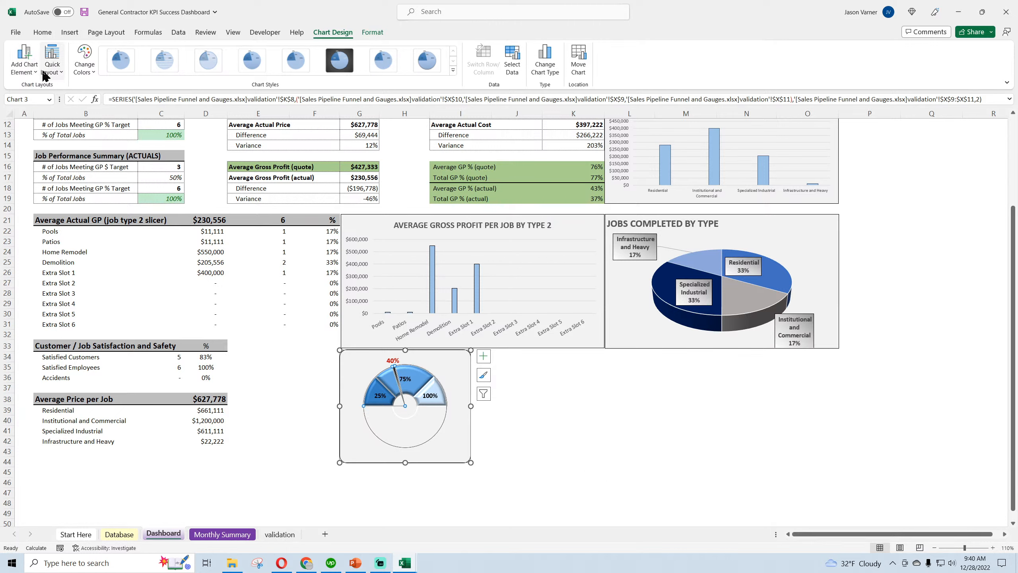
{"action": "left_click", "coordinate": [32, 33]}
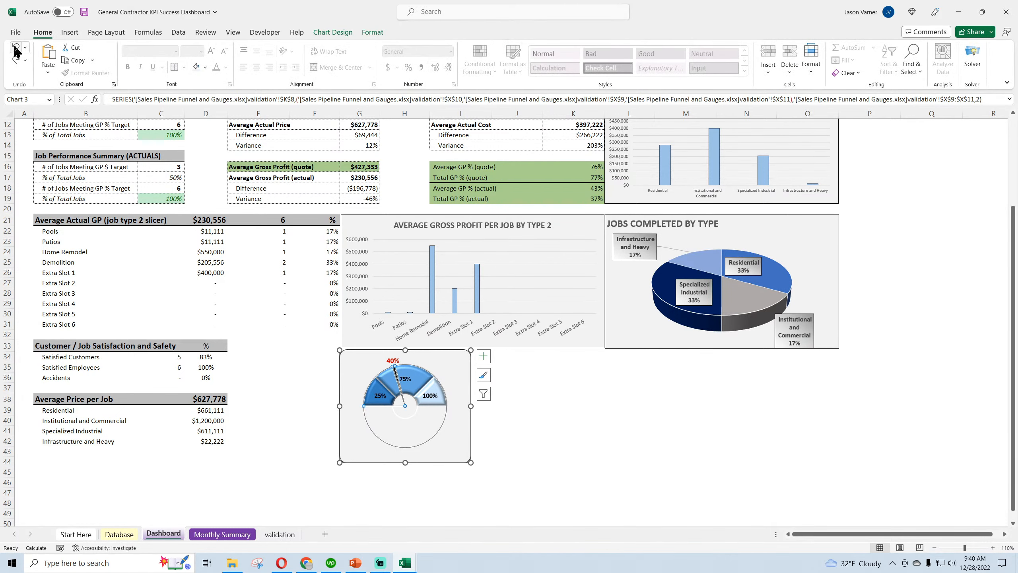
{"action": "left_click", "coordinate": [15, 48]}
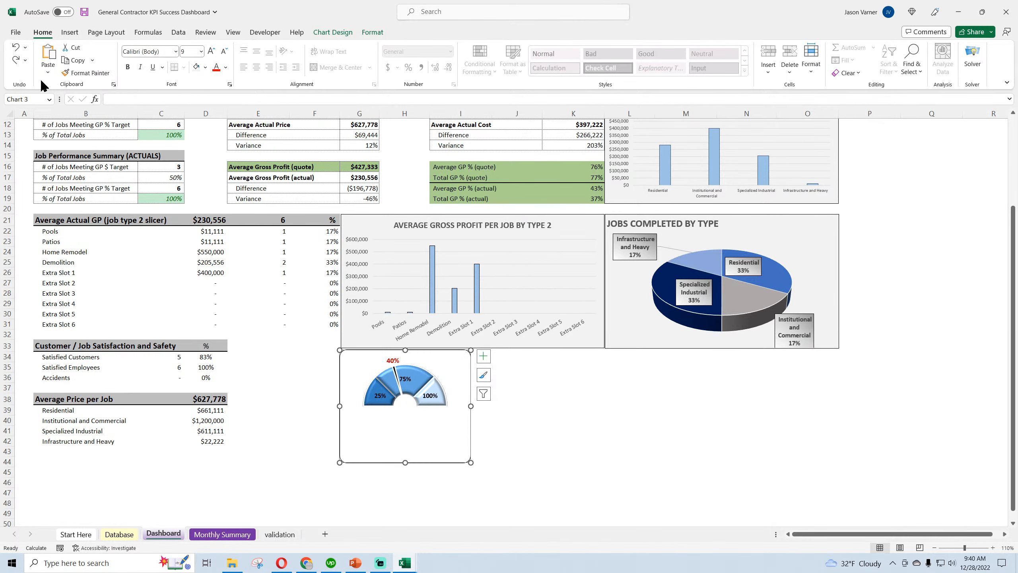
{"action": "left_click", "coordinate": [644, 445]}
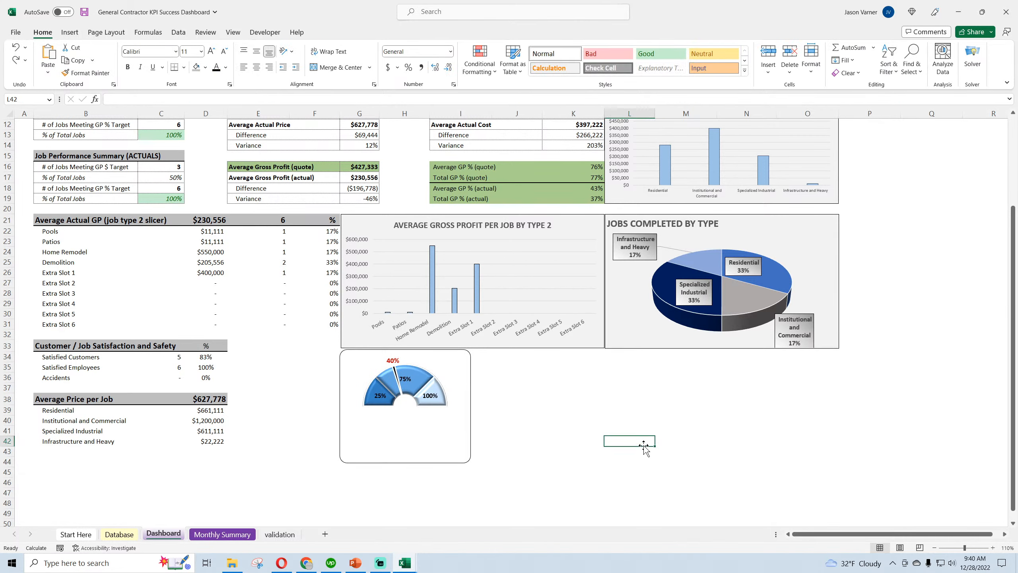
Remove the outline around the gauge's chart area
{"action": "right_click", "coordinate": [469, 374]}
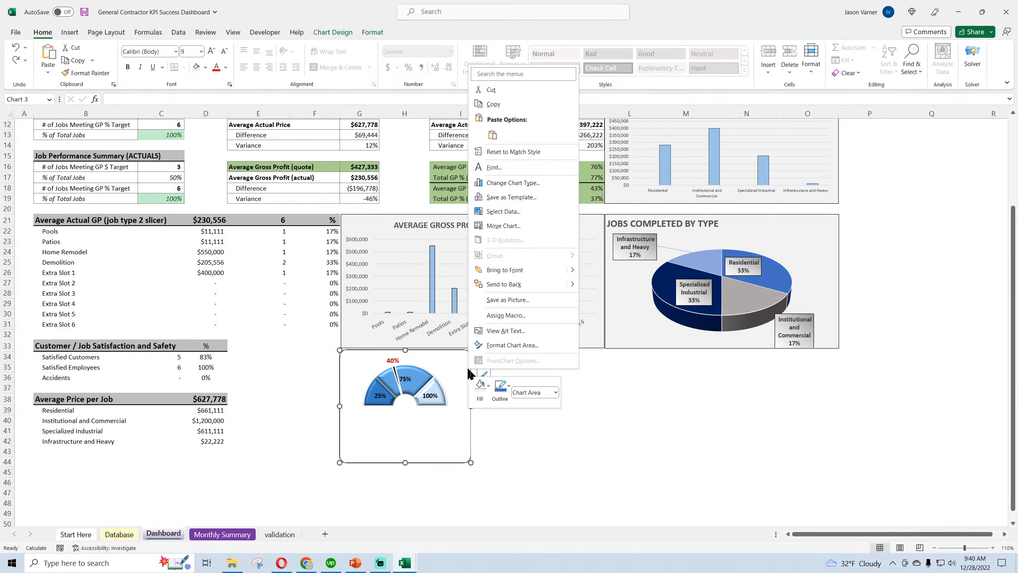
{"action": "left_click", "coordinate": [501, 399]}
{"action": "left_click", "coordinate": [523, 313]}
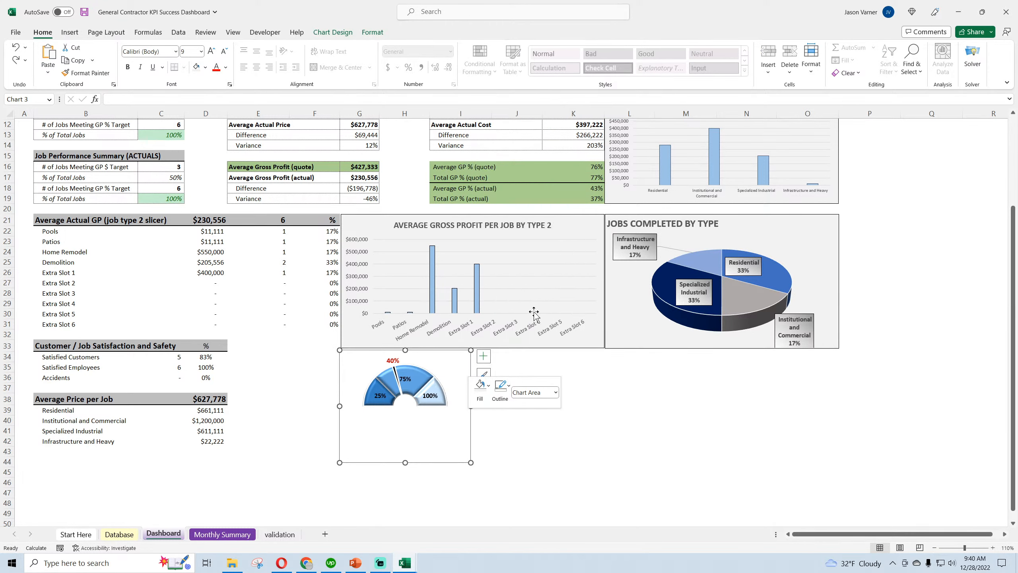
{"action": "left_click", "coordinate": [626, 438]}
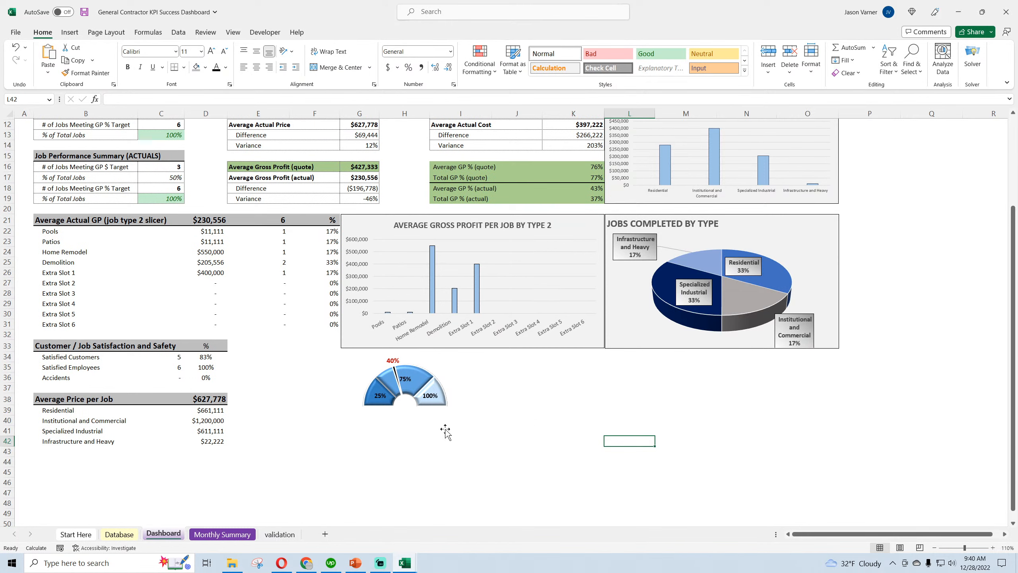
Enlarge the gauge chart to span about rows 34 to 49 and shift it toward the Average Price per Job table
{"action": "left_click", "coordinate": [438, 417]}
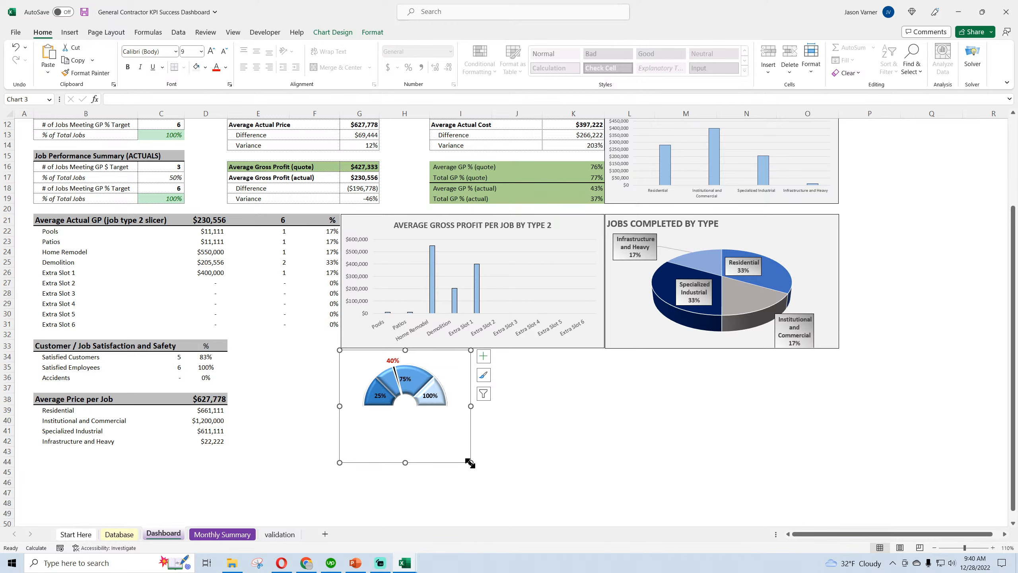
{"action": "left_click_drag", "start_coordinate": [471, 463], "coordinate": [546, 497]}
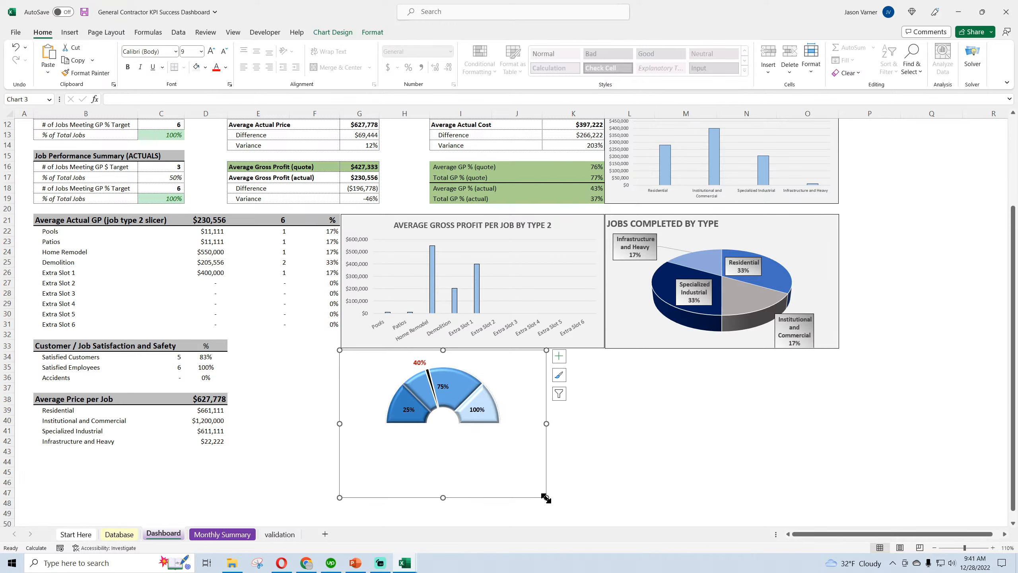
{"action": "left_click_drag", "start_coordinate": [524, 357], "coordinate": [486, 357]}
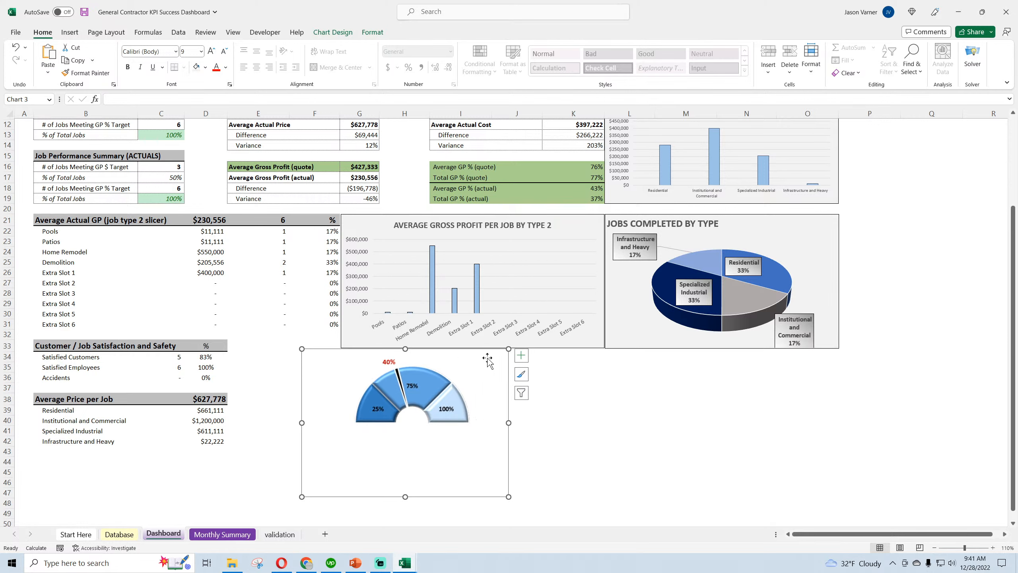
{"action": "left_click_drag", "start_coordinate": [509, 497], "coordinate": [552, 511]}
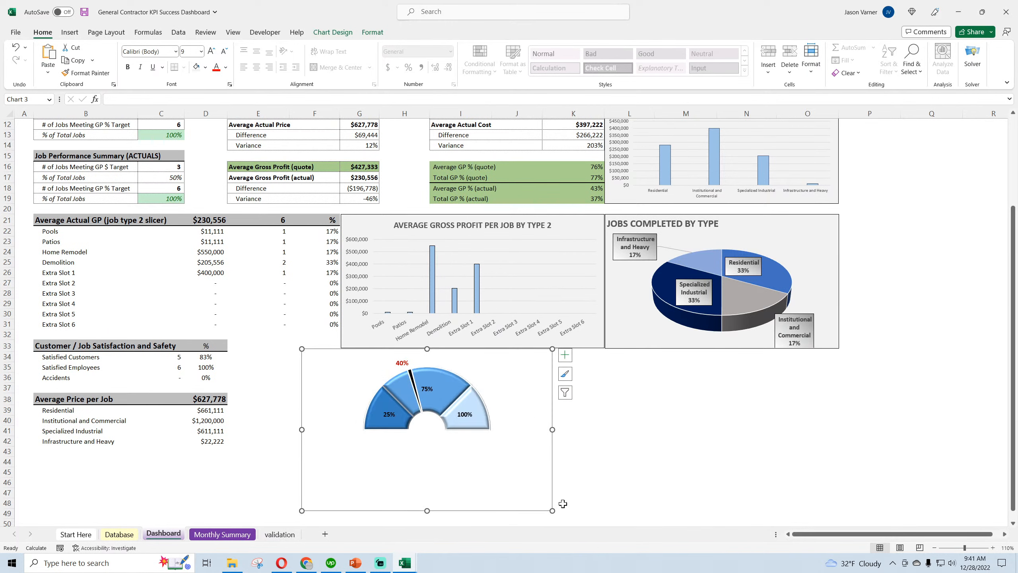
{"action": "left_click_drag", "start_coordinate": [552, 511], "coordinate": [584, 519]}
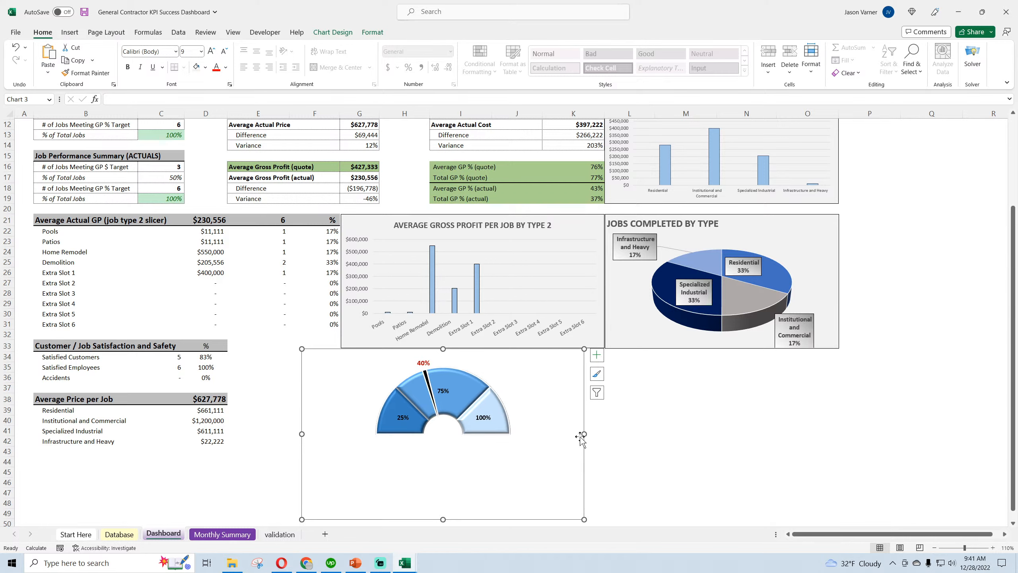
{"action": "left_click_drag", "start_coordinate": [547, 356], "coordinate": [496, 357]}
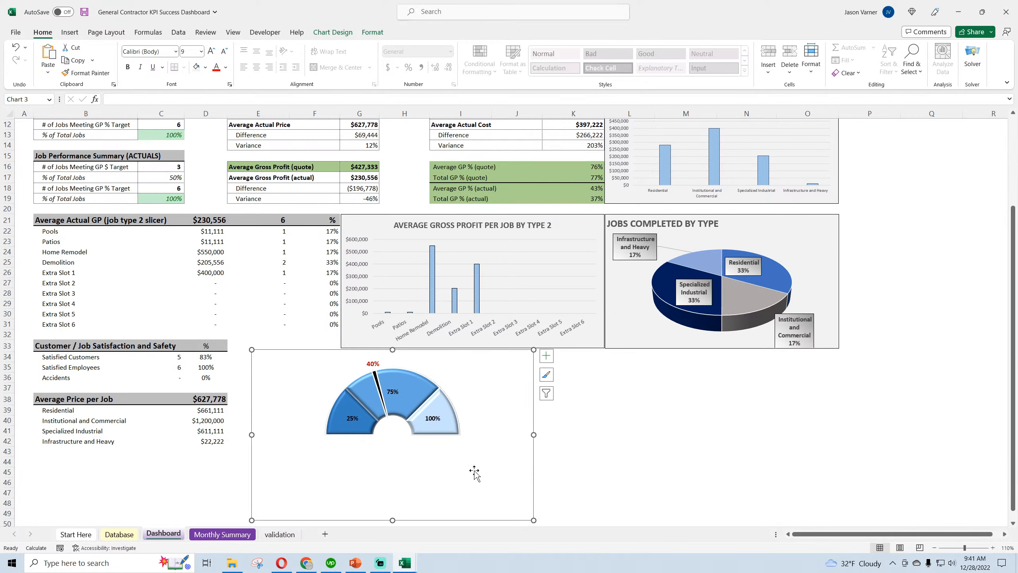
Switch to the Sales Pipeline Funnel and Gauges workbook and copy the Win Rate gauge data W1:Y11 from its validation sheet
{"action": "left_click", "coordinate": [708, 479]}
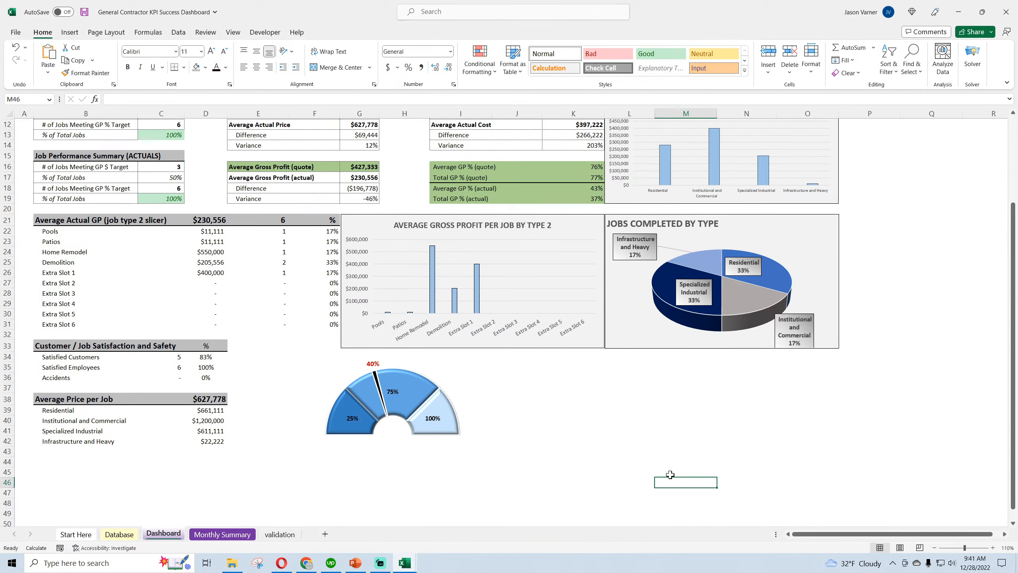
{"action": "mouse_move", "coordinate": [426, 401]}
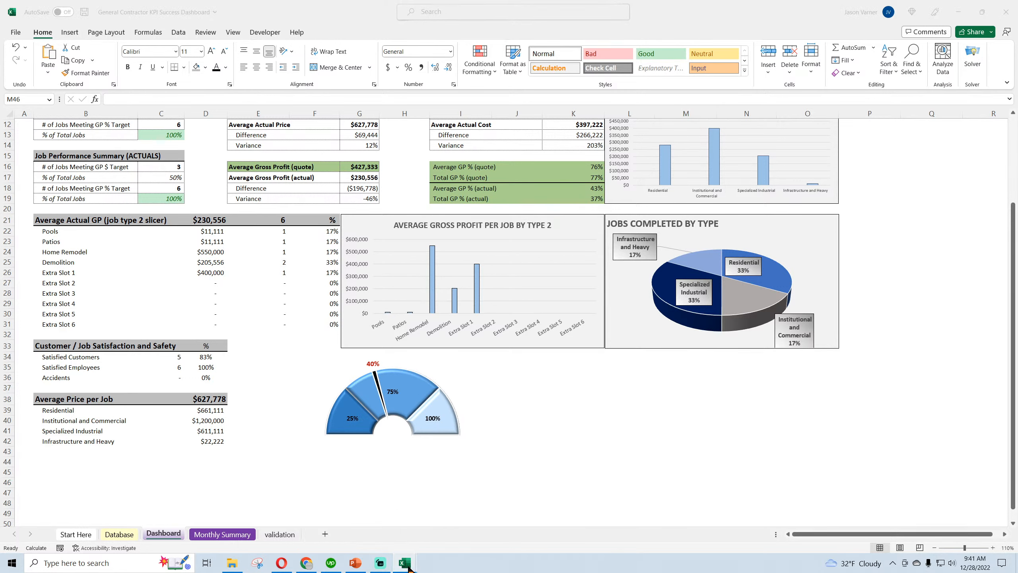
{"action": "left_click", "coordinate": [358, 529]}
{"action": "left_click", "coordinate": [160, 535]}
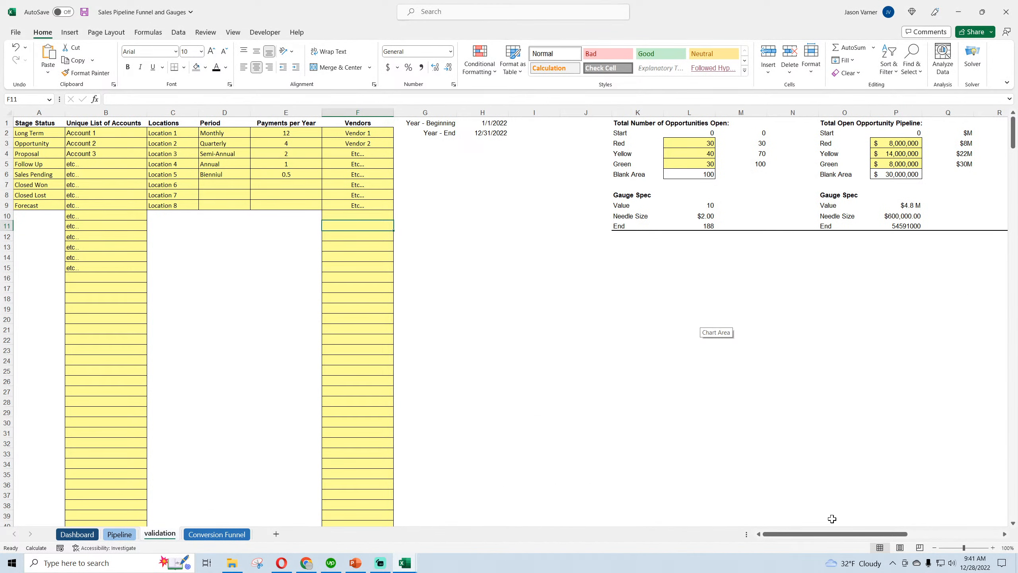
{"action": "left_click_drag", "start_coordinate": [832, 534], "coordinate": [908, 535]}
{"action": "left_click", "coordinate": [702, 123]}
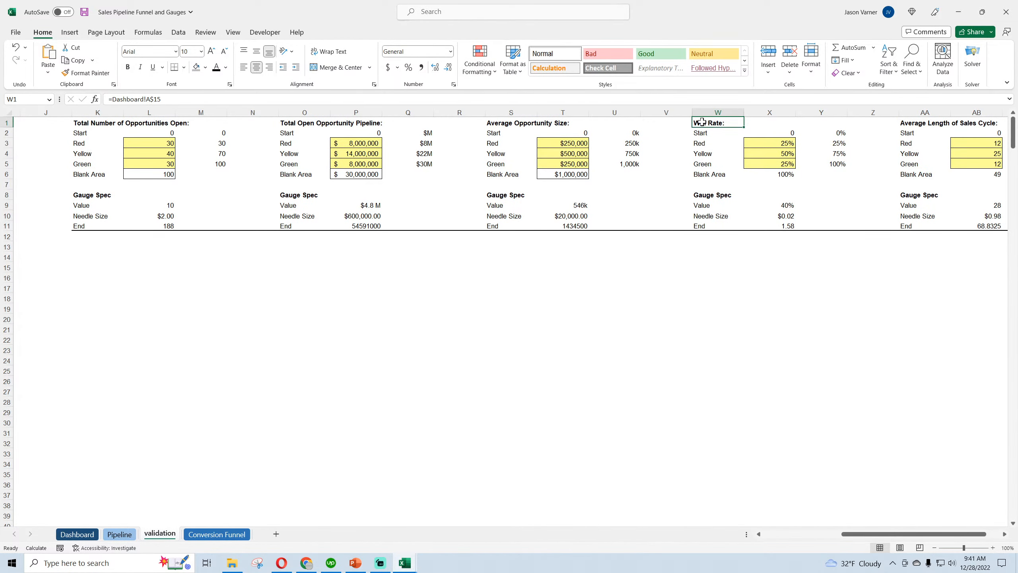
{"action": "left_click_drag", "start_coordinate": [701, 122], "coordinate": [835, 224]}
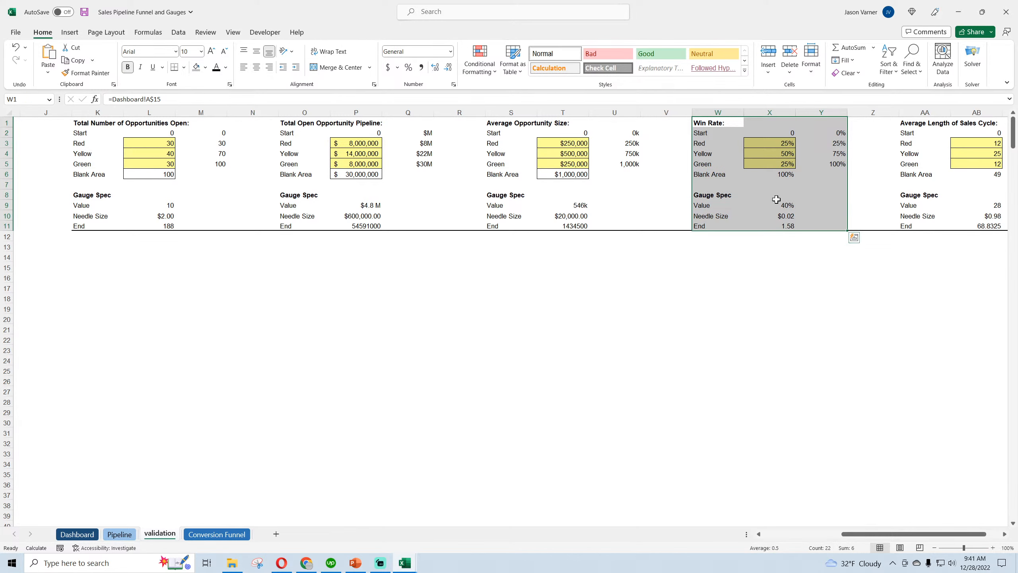
{"action": "right_click", "coordinate": [732, 122]}
{"action": "left_click", "coordinate": [769, 159]}
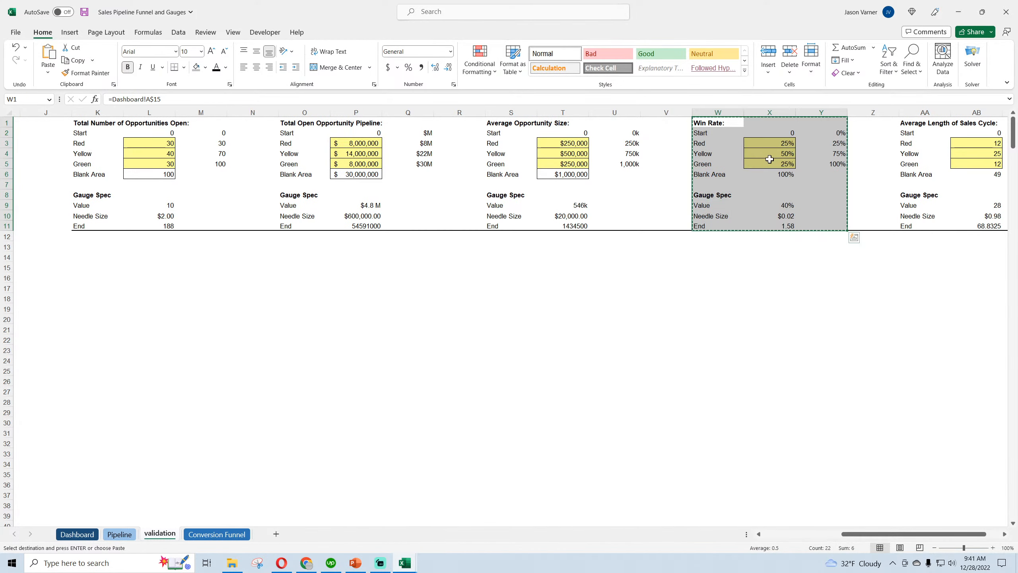
Paste the copied gauge data at P1 on the validation sheet of the General Contractor KPI Success Dashboard workbook
{"action": "left_click", "coordinate": [958, 11]}
{"action": "left_click", "coordinate": [295, 533]}
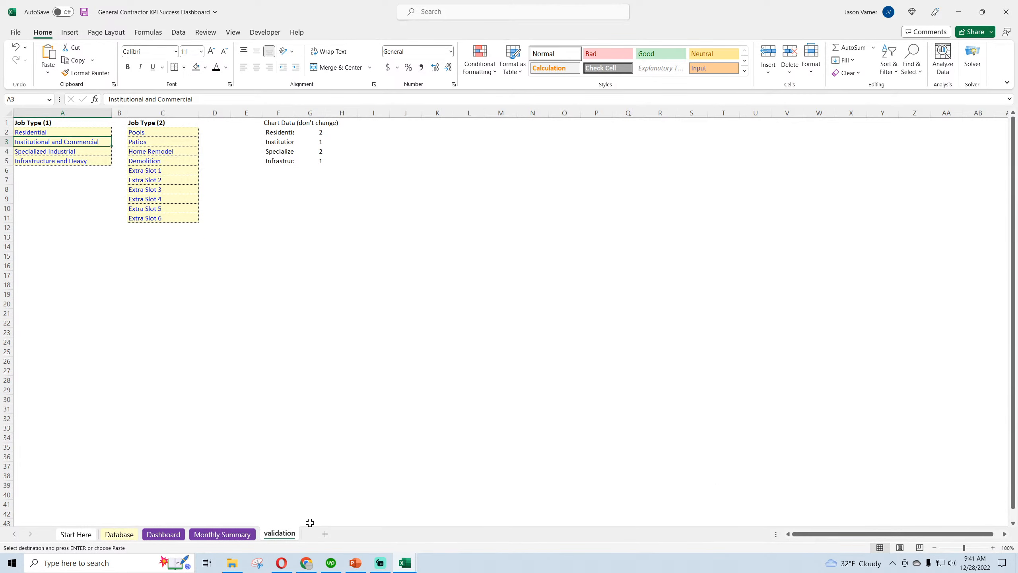
{"action": "right_click", "coordinate": [592, 124]}
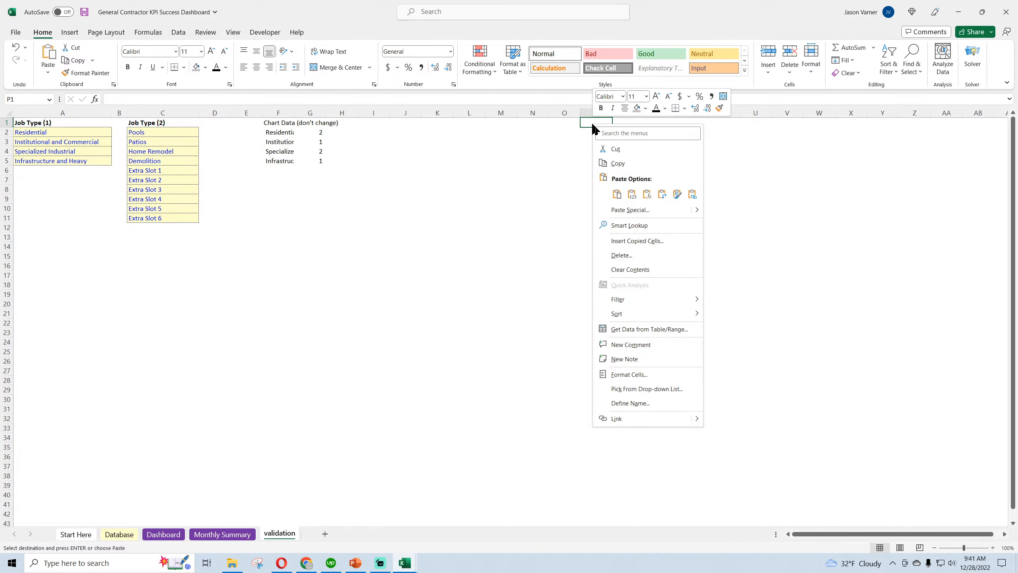
{"action": "left_click", "coordinate": [619, 194]}
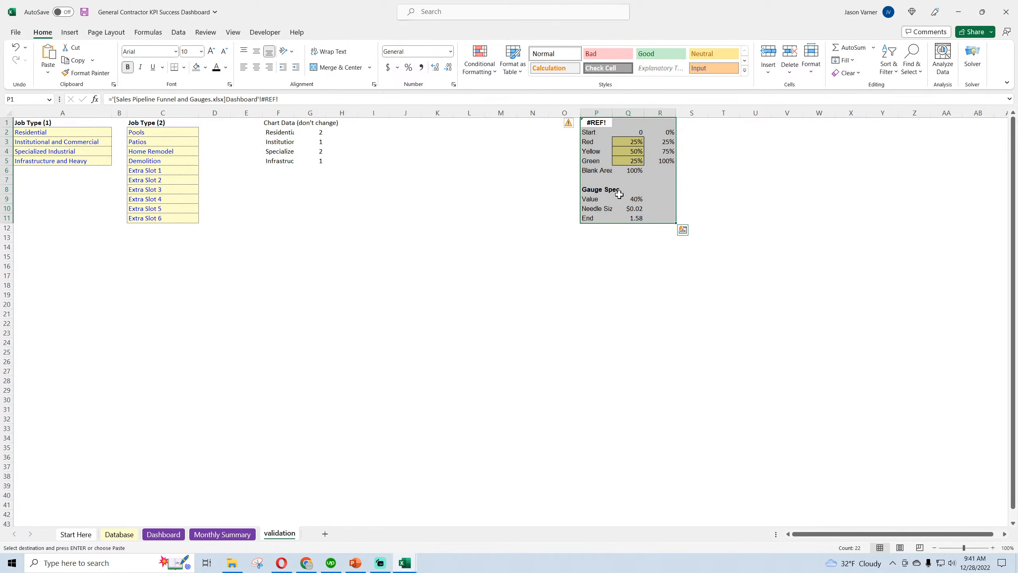
Replace the pasted block's heading in P1 with "GP% Target" and fit column P to its contents
{"action": "left_click", "coordinate": [594, 124]}
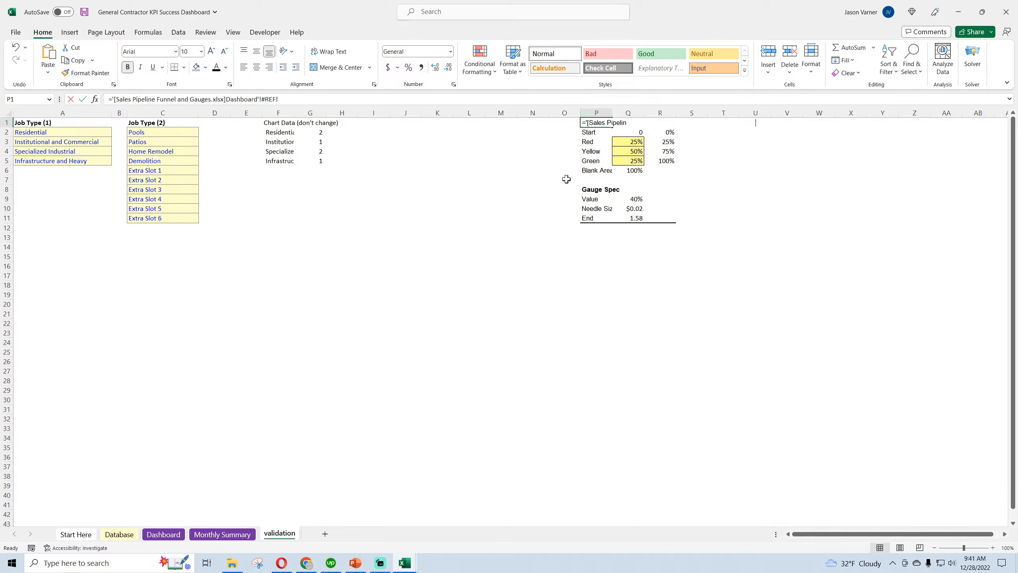
{"action": "type", "text": "GP% Target"}
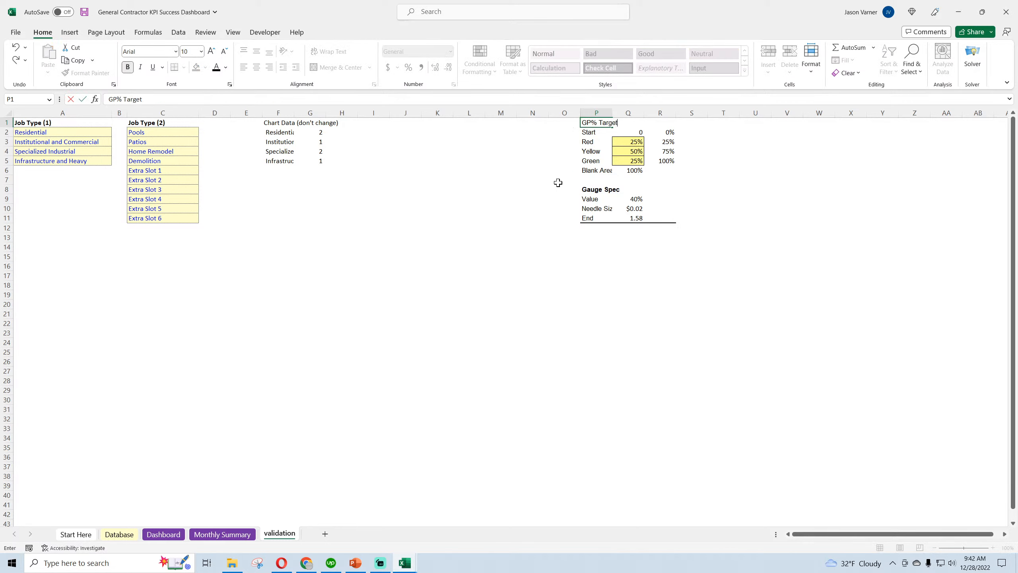
{"action": "key", "text": "Return"}
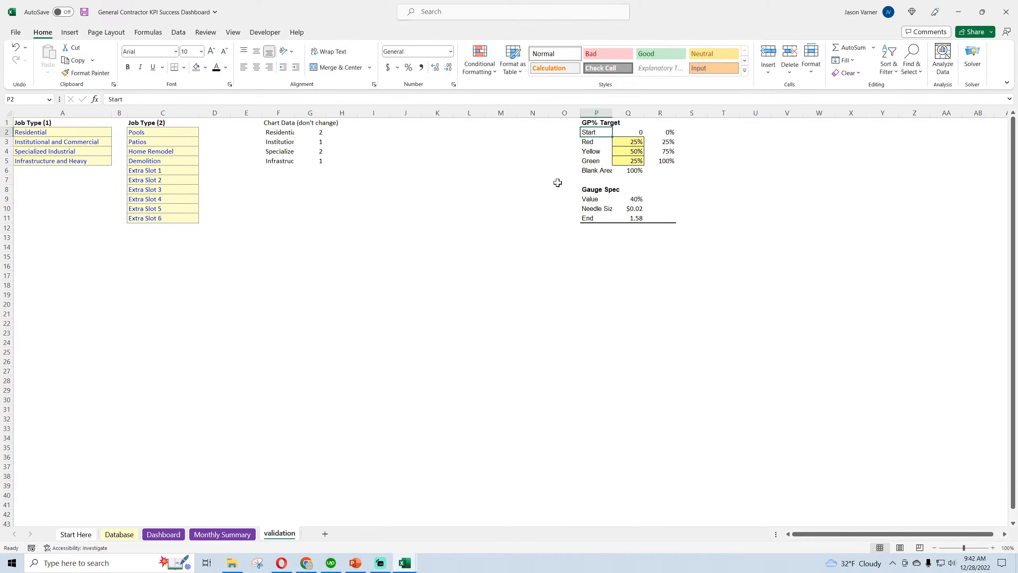
{"action": "double_click", "coordinate": [614, 111]}
Copy Win Rate data W1:Y11 from the Sales Pipeline workbook again and paste it at W1 on the contractor workbook's validation sheet
{"action": "mouse_move", "coordinate": [412, 565]}
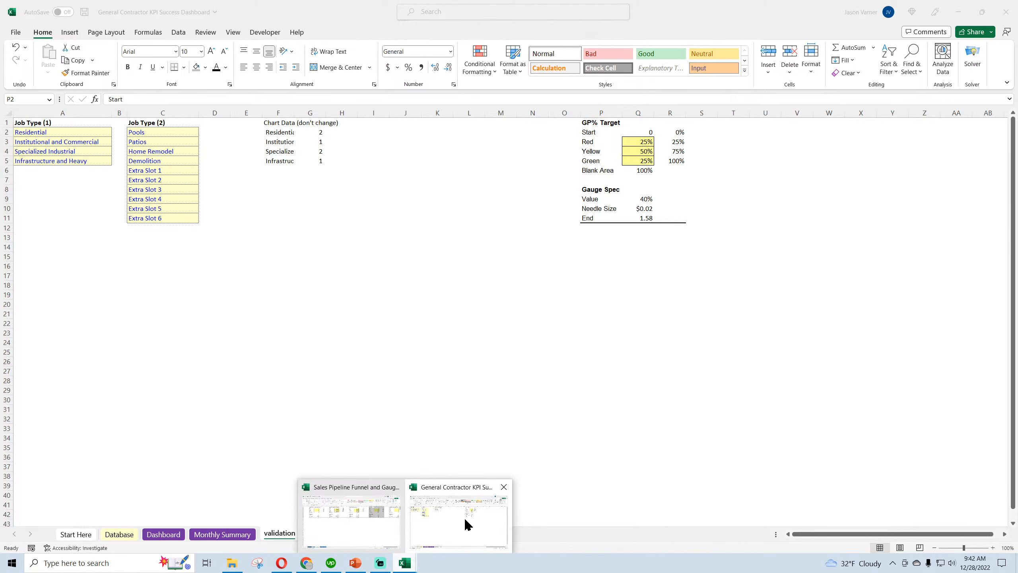
{"action": "mouse_move", "coordinate": [379, 518]}
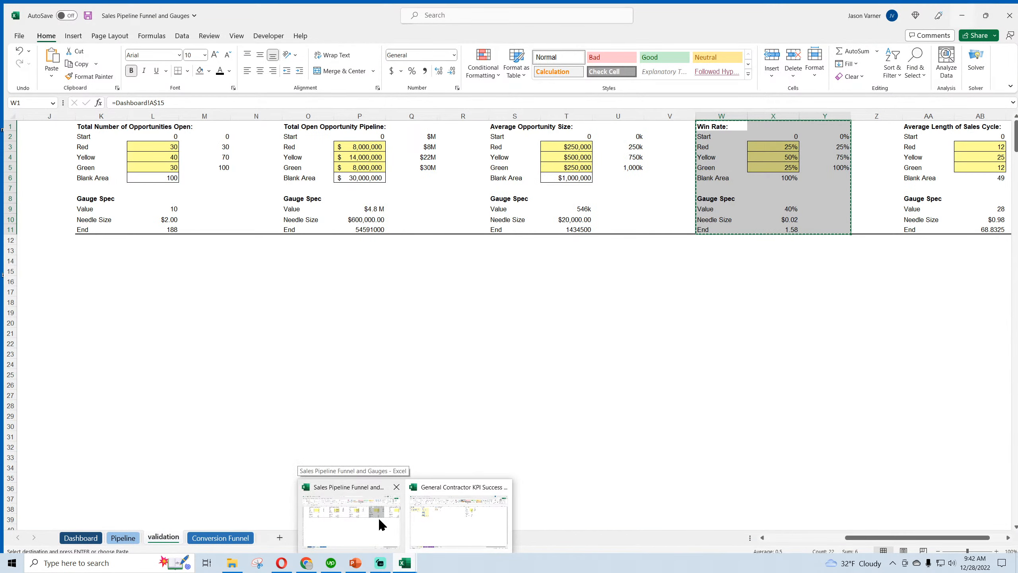
{"action": "left_click", "coordinate": [379, 517]}
{"action": "left_click_drag", "start_coordinate": [707, 121], "coordinate": [823, 225]}
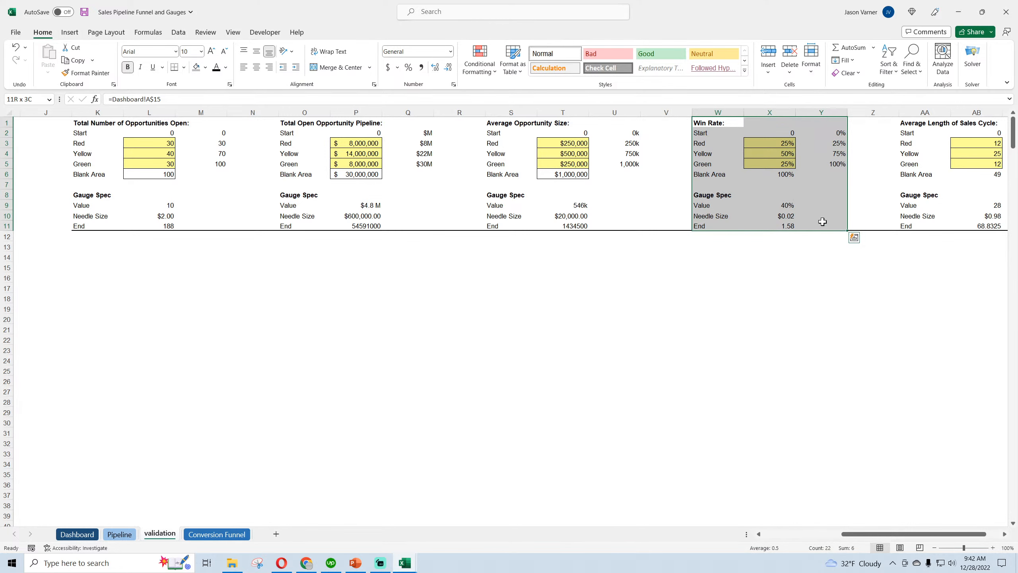
{"action": "right_click", "coordinate": [814, 134]}
{"action": "left_click", "coordinate": [843, 174]}
{"action": "left_click", "coordinate": [960, 13]}
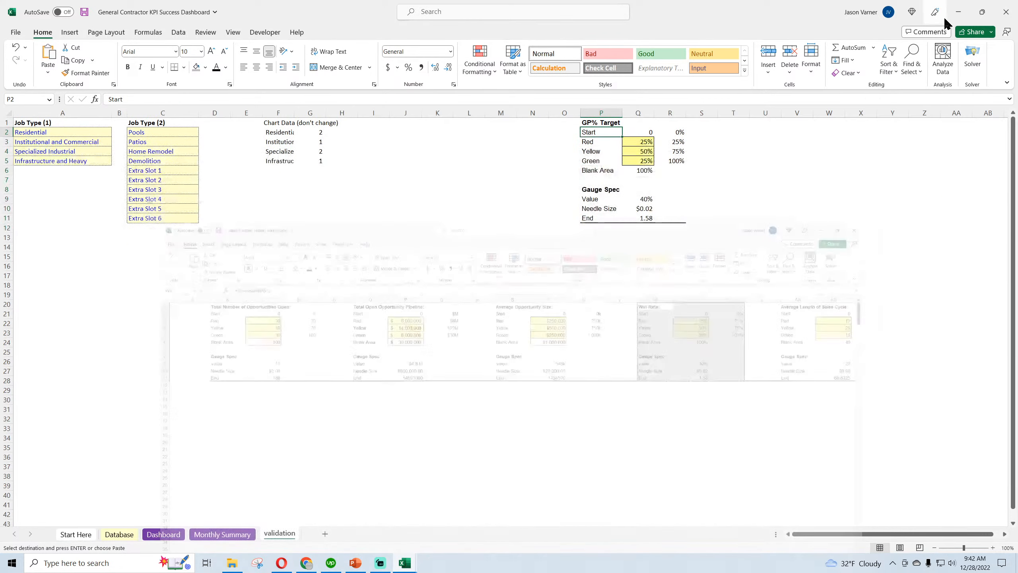
{"action": "right_click", "coordinate": [828, 124]}
{"action": "left_click", "coordinate": [854, 190]}
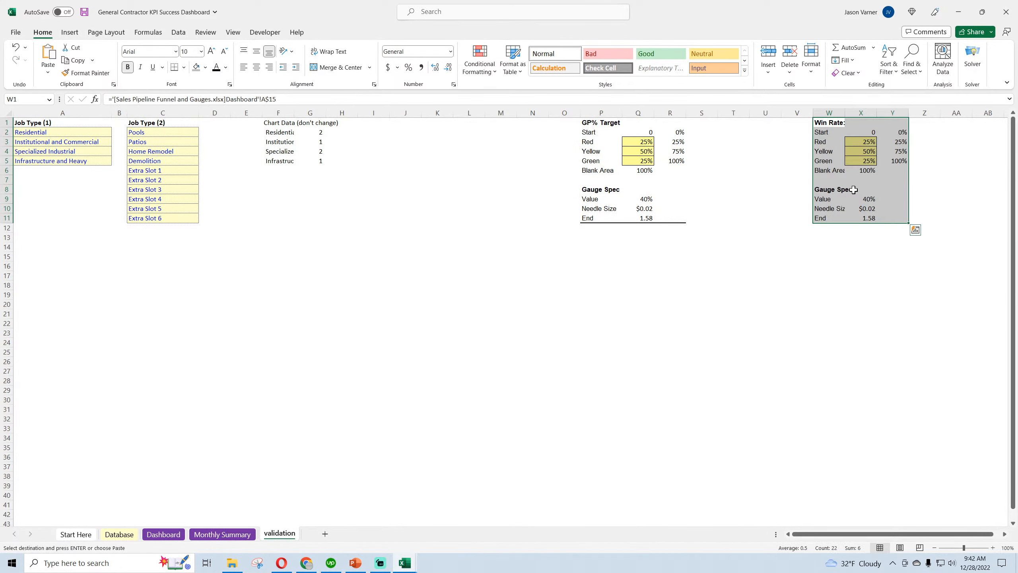
Remove the GP% Target gauge data block from columns P to R on the validation sheet
{"action": "mouse_move", "coordinate": [557, 123]}
{"action": "left_mouse_down"}
{"action": "mouse_move", "coordinate": [569, 217]}
{"action": "mouse_move", "coordinate": [686, 223]}
{"action": "left_mouse_up"}
{"action": "left_click", "coordinate": [664, 304]}
{"action": "left_click", "coordinate": [831, 123]}
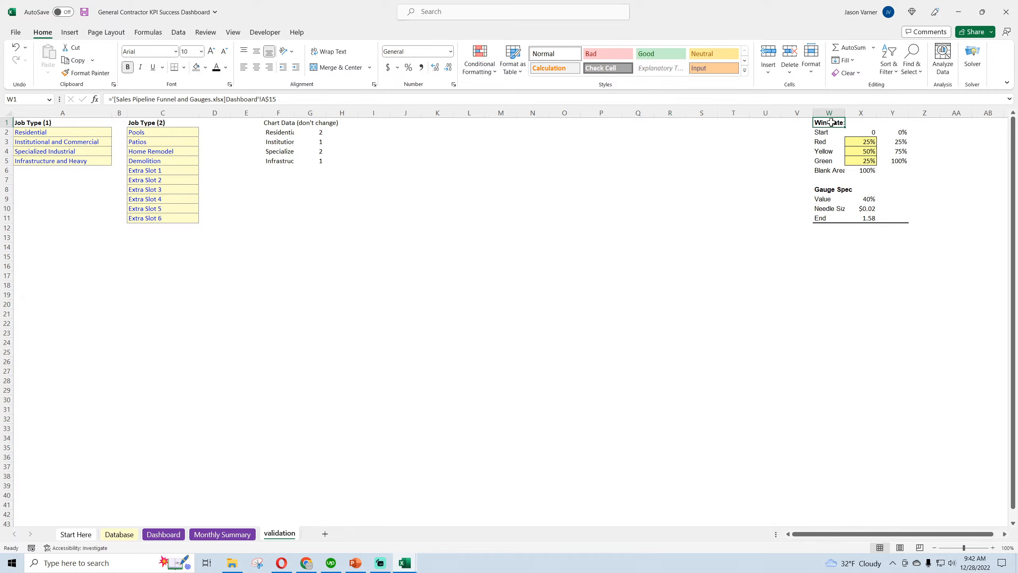
Repoint the dashboard gauge's Series1 values to X2:X6 on this workbook's validation sheet
{"action": "left_click", "coordinate": [163, 534]}
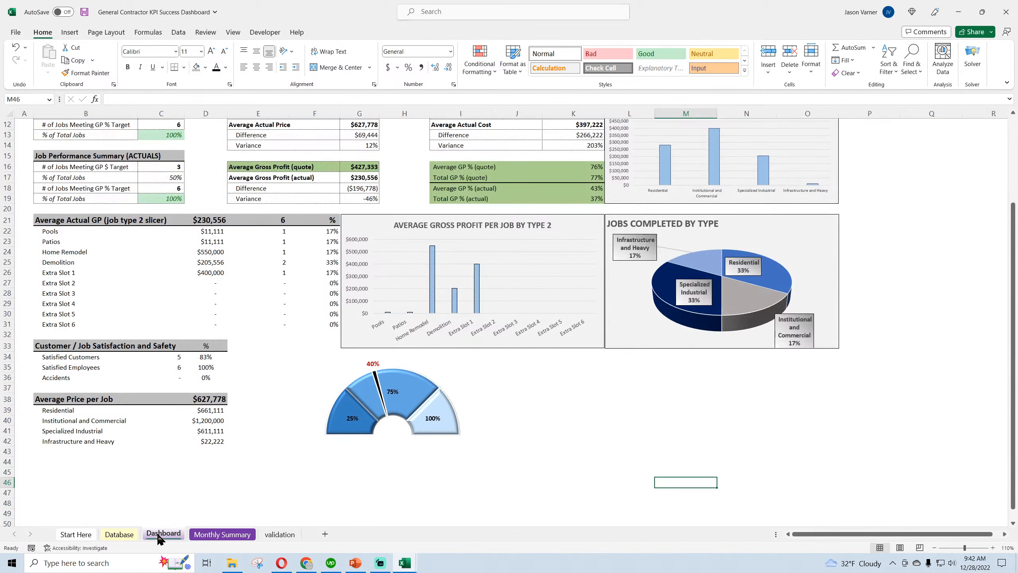
{"action": "right_click", "coordinate": [448, 380]}
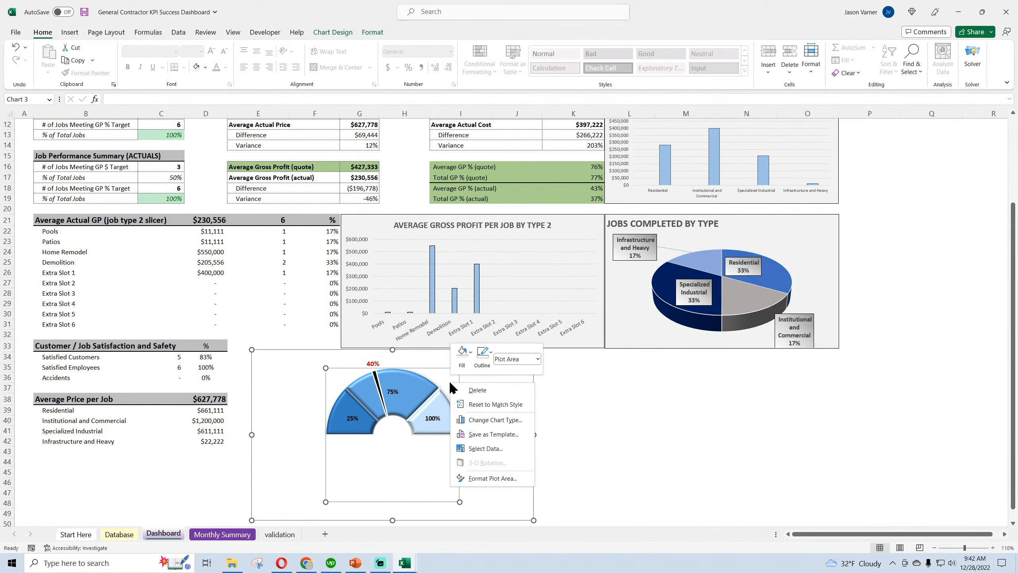
{"action": "left_click", "coordinate": [491, 455]}
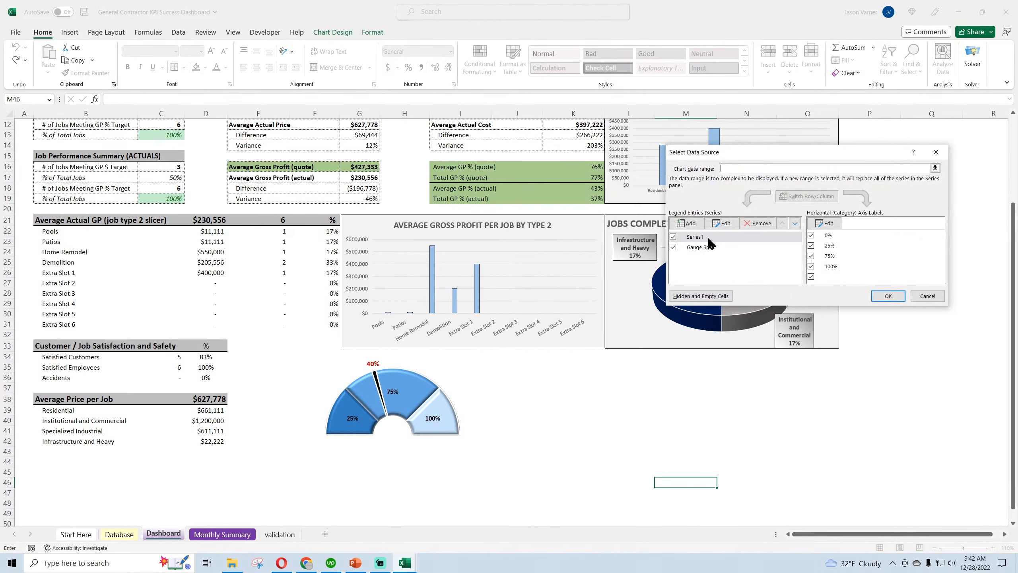
{"action": "left_click", "coordinate": [718, 237]}
{"action": "left_click", "coordinate": [721, 223]}
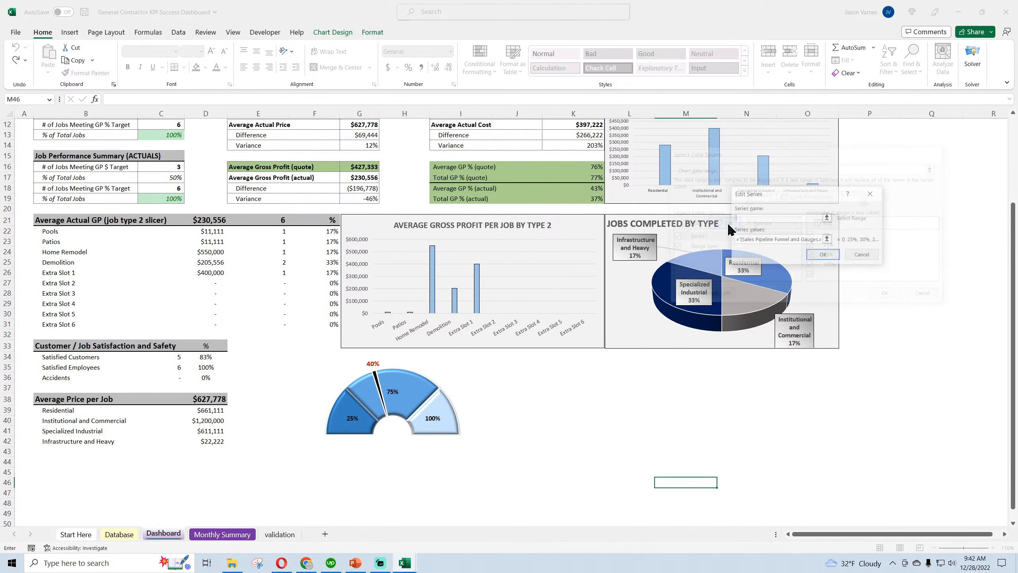
{"action": "left_click", "coordinate": [827, 240]}
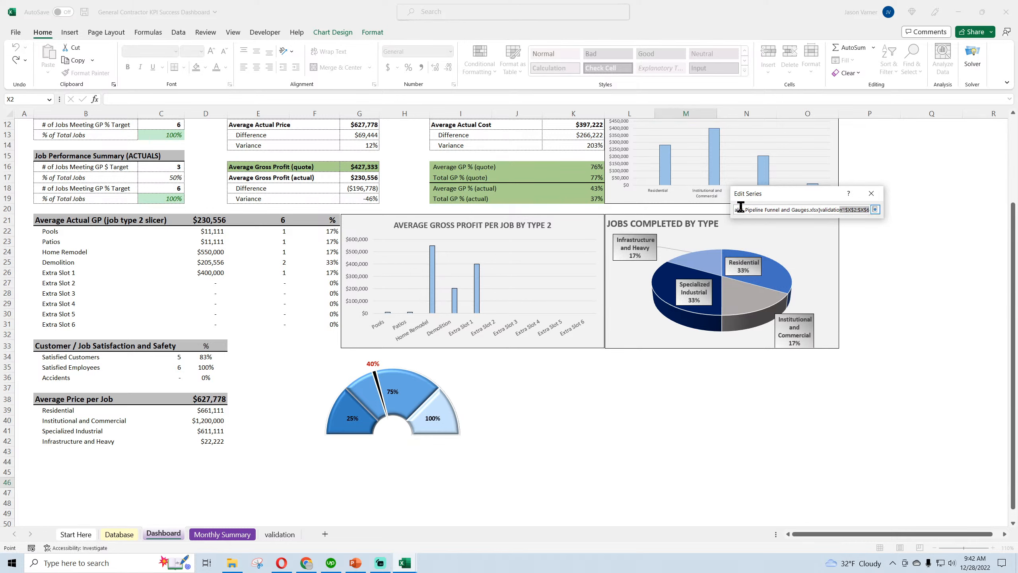
{"action": "left_click_drag", "start_coordinate": [856, 209], "coordinate": [702, 210]}
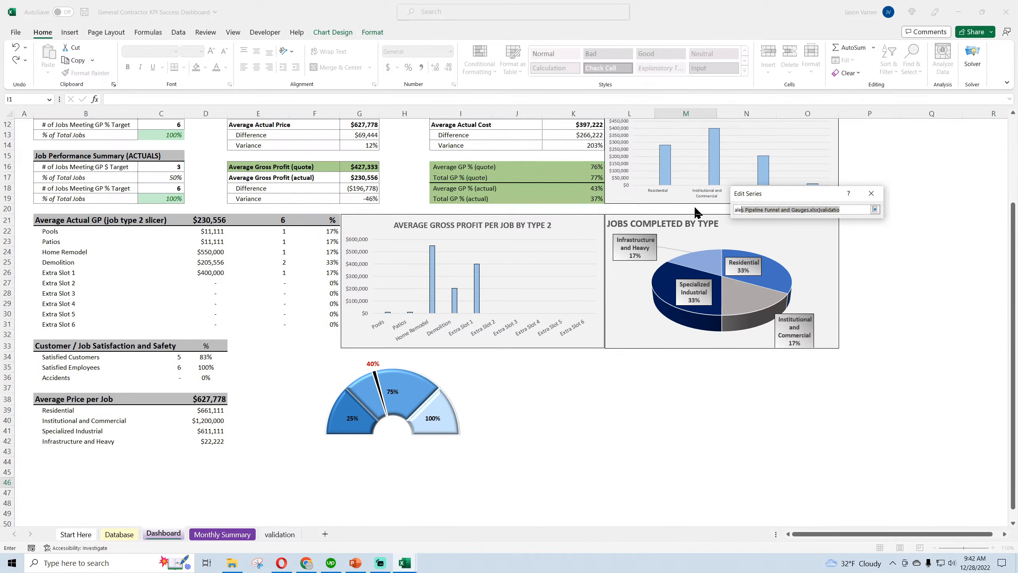
{"action": "type", "text": "ale"}
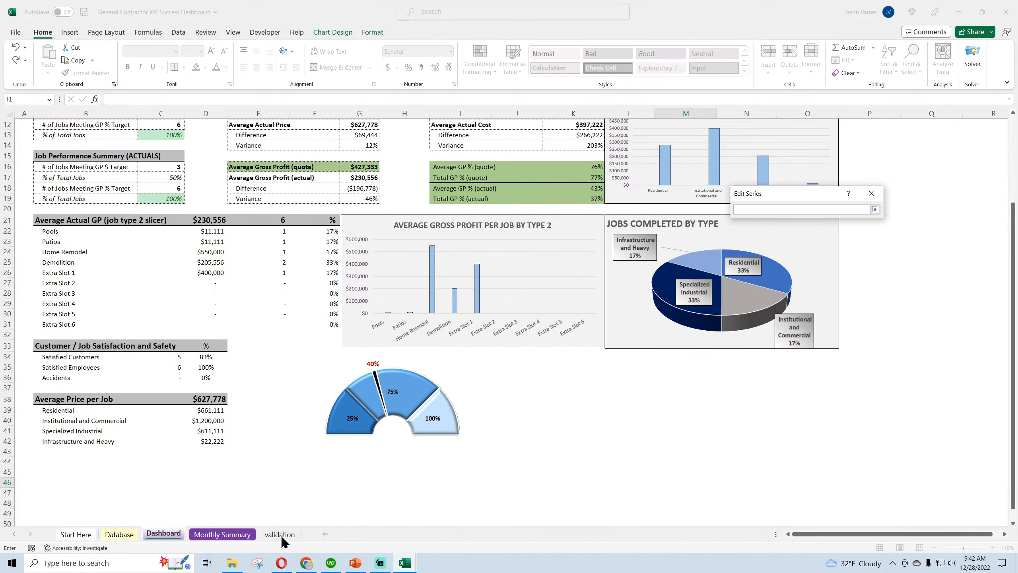
{"action": "left_click", "coordinate": [277, 534]}
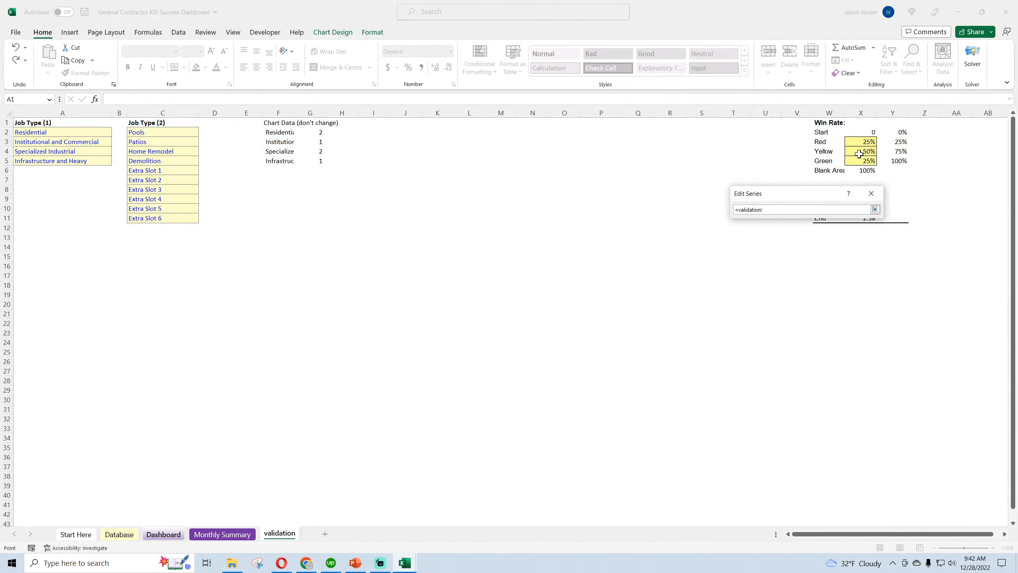
{"action": "left_click", "coordinate": [864, 135]}
{"action": "left_click_drag", "start_coordinate": [864, 134], "coordinate": [865, 168]}
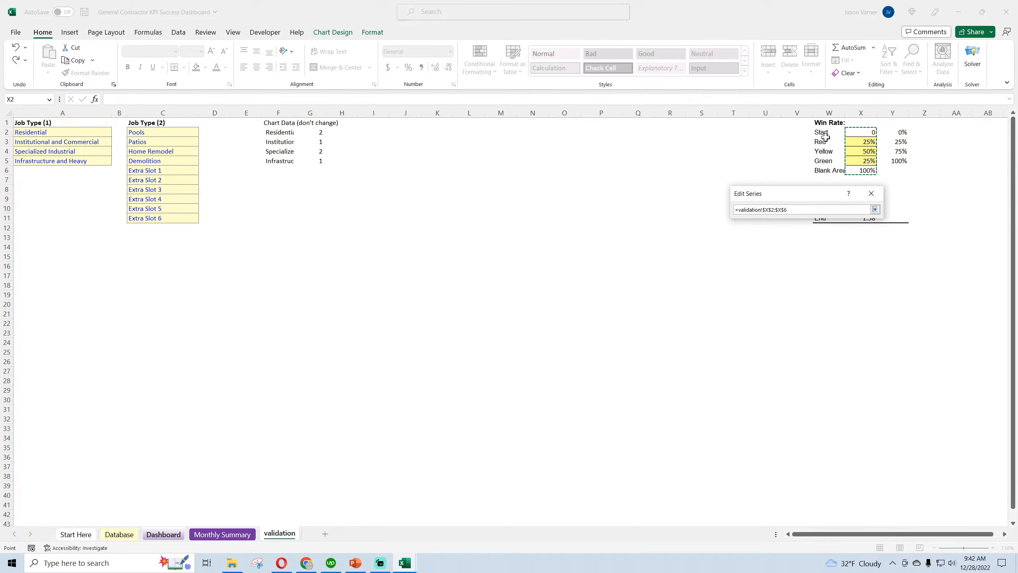
{"action": "left_click", "coordinate": [875, 209]}
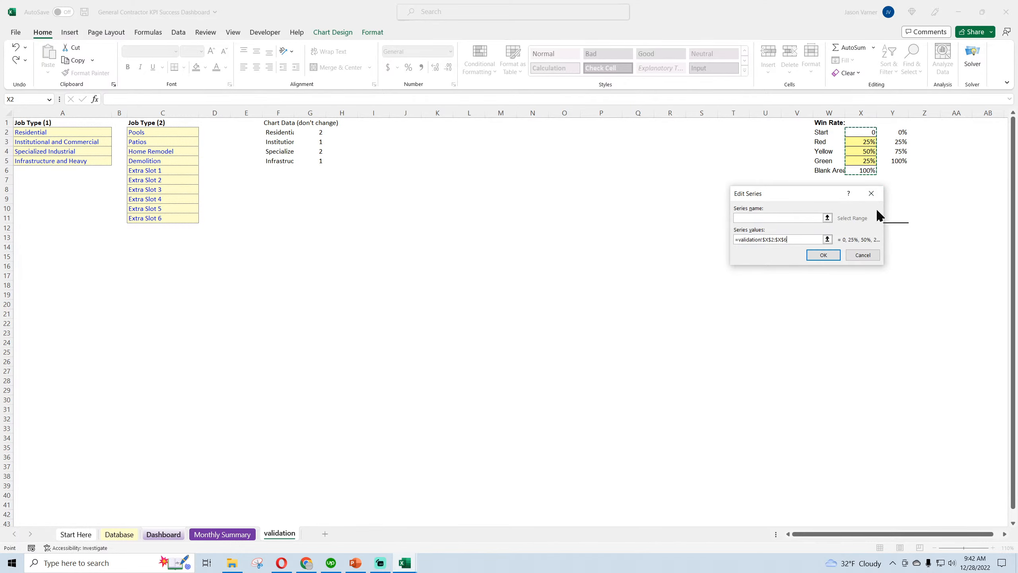
{"action": "left_click", "coordinate": [822, 255]}
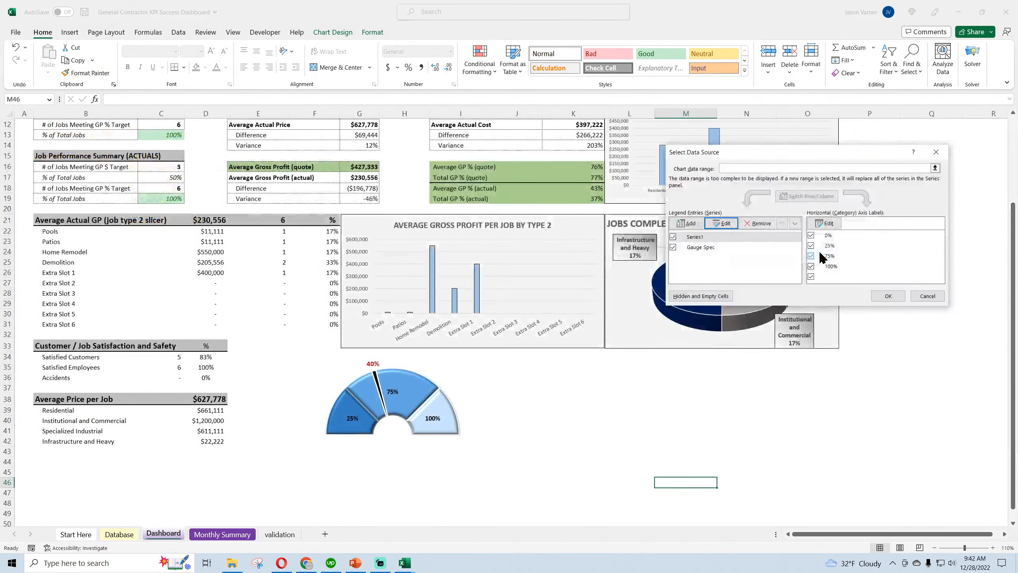
Repoint Series1's category axis labels to Y2:Y6 on this workbook's validation sheet
{"action": "left_click", "coordinate": [703, 248]}
{"action": "left_click", "coordinate": [705, 237]}
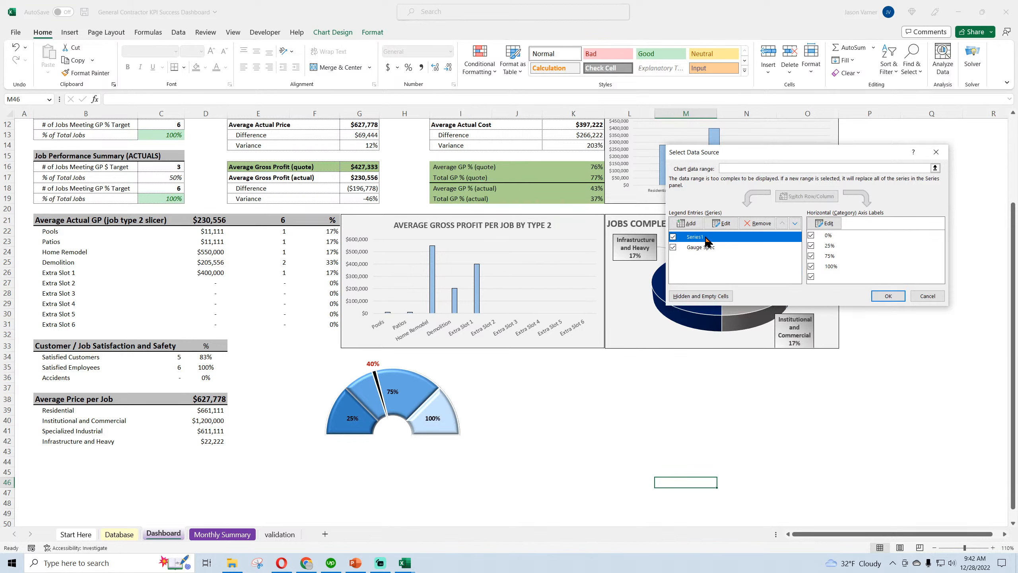
{"action": "left_click", "coordinate": [825, 223]}
{"action": "left_click", "coordinate": [826, 231]}
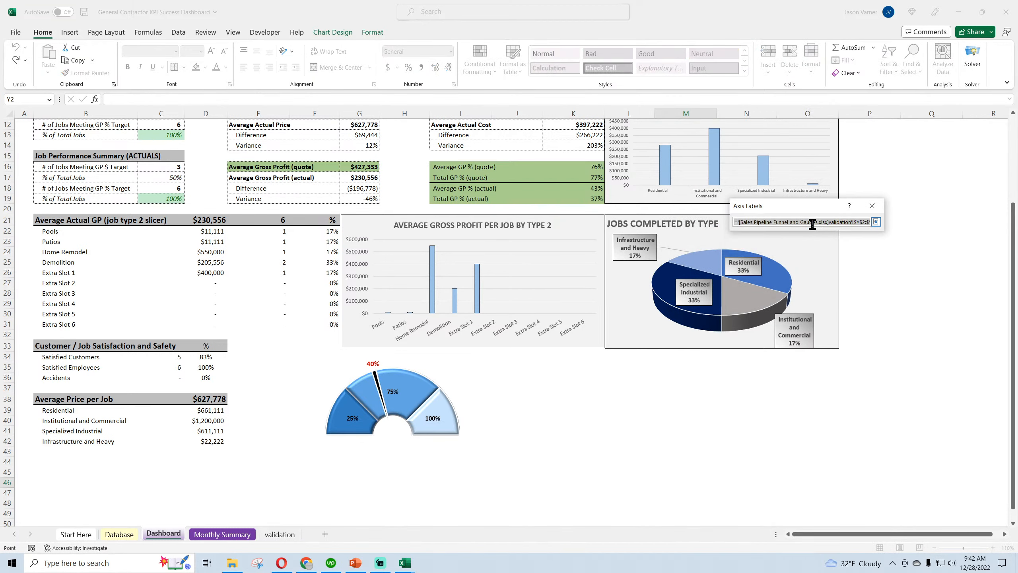
{"action": "left_click_drag", "start_coordinate": [856, 222], "coordinate": [890, 222]}
{"action": "key", "text": "BackSpace"}
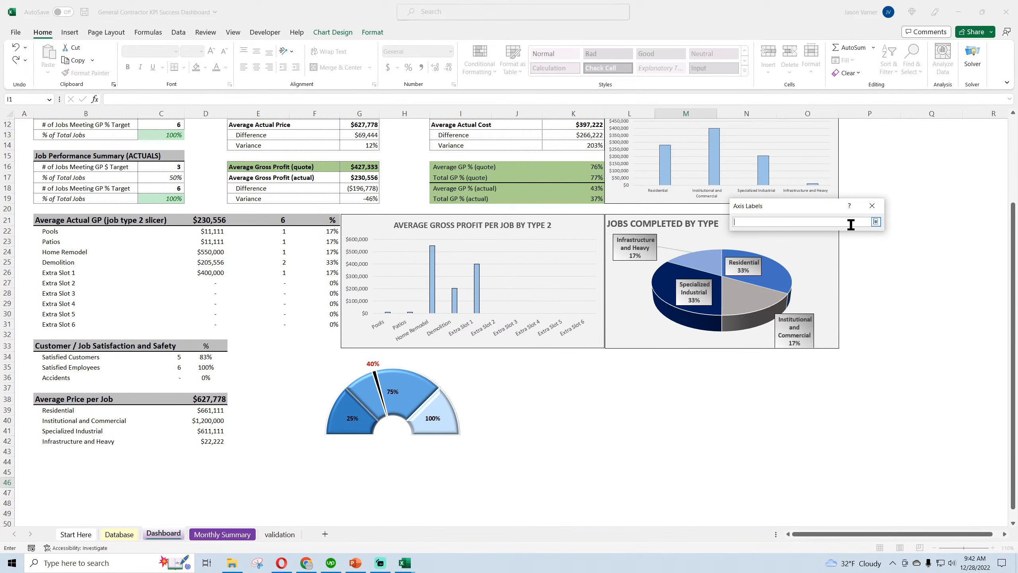
{"action": "type", "text": "="}
{"action": "left_click", "coordinate": [293, 534]}
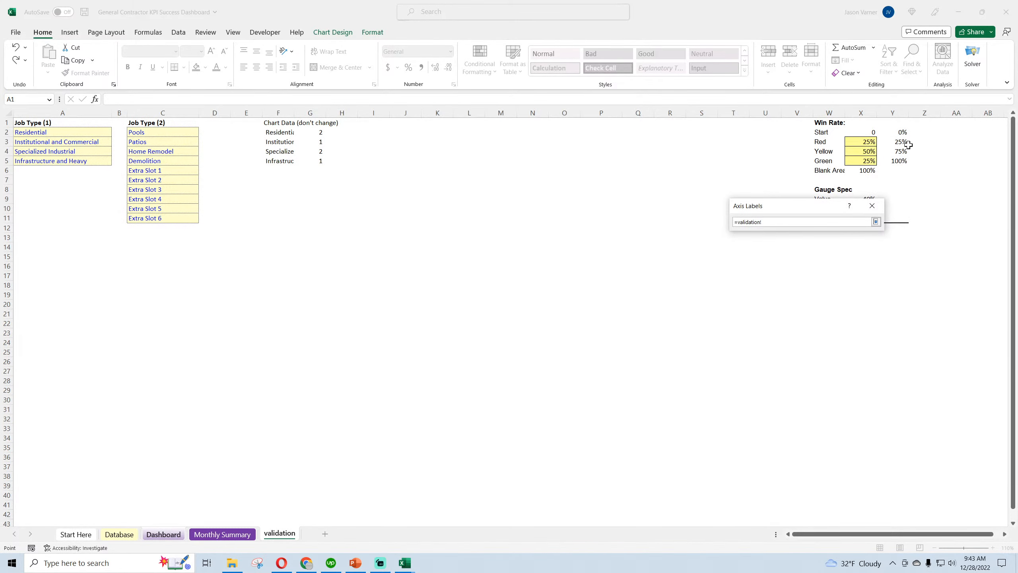
{"action": "left_click_drag", "start_coordinate": [900, 134], "coordinate": [898, 170]}
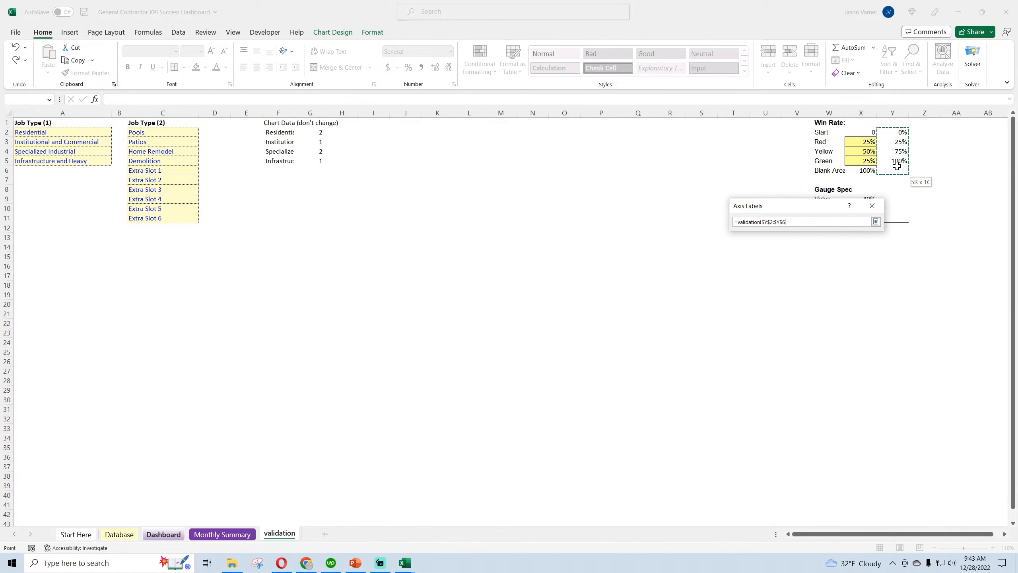
{"action": "left_click", "coordinate": [876, 222]}
{"action": "left_click", "coordinate": [824, 243]}
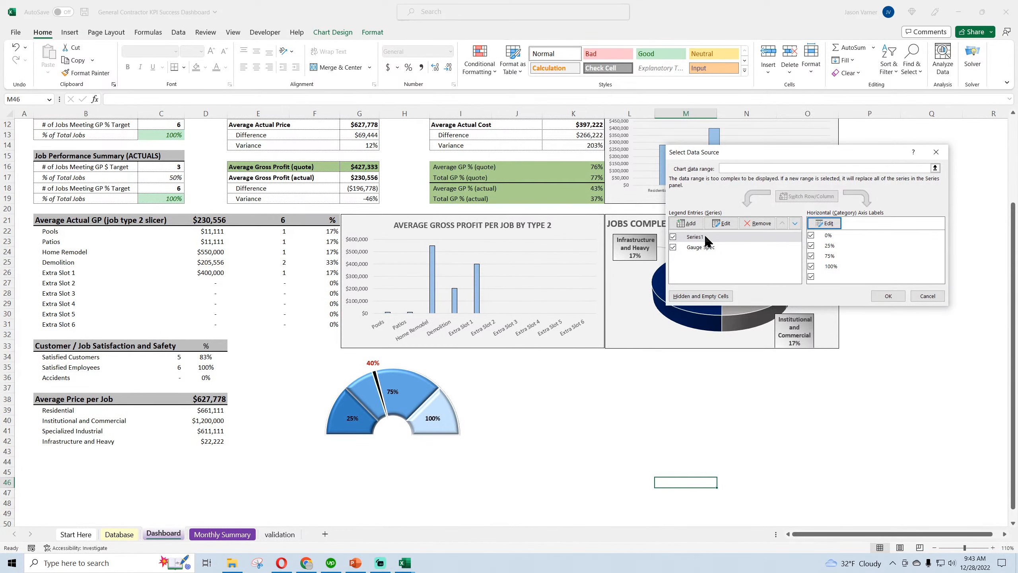
Link the name of the gauge's Gauge Spec series to cell C17 on this workbook's Dashboard sheet
{"action": "left_click", "coordinate": [711, 248]}
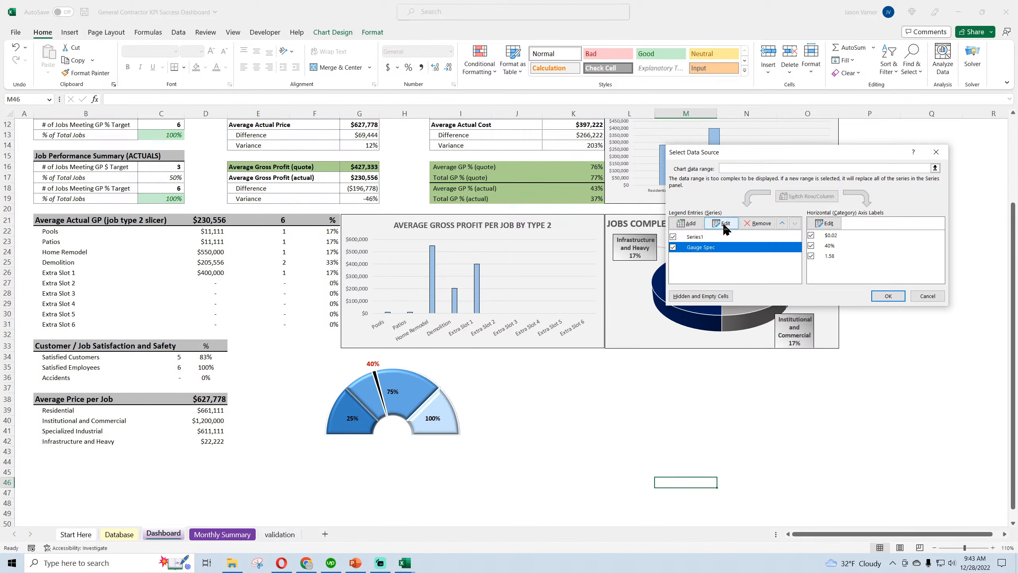
{"action": "left_click", "coordinate": [721, 223]}
{"action": "left_click", "coordinate": [820, 219]}
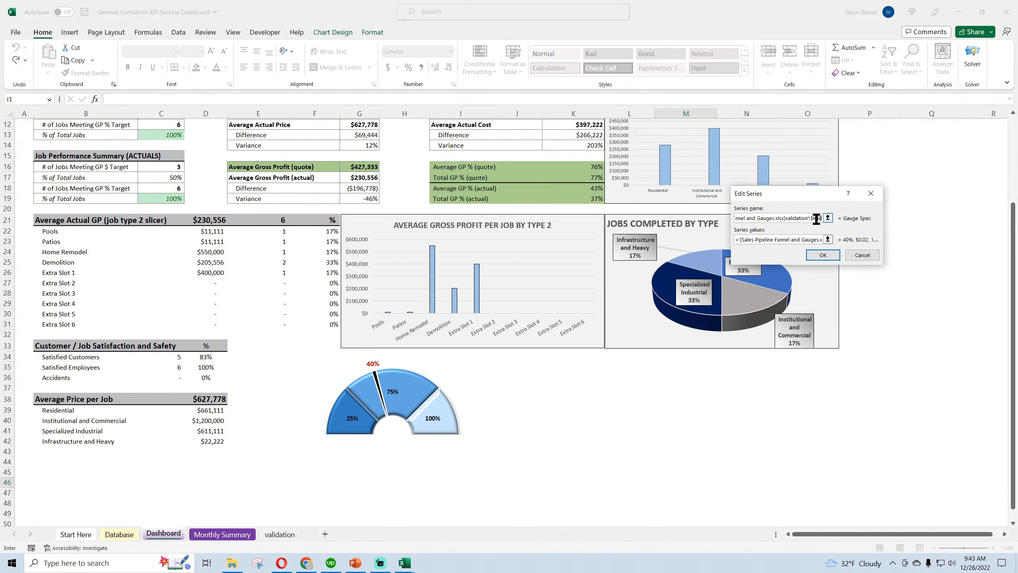
{"action": "left_click", "coordinate": [828, 218]}
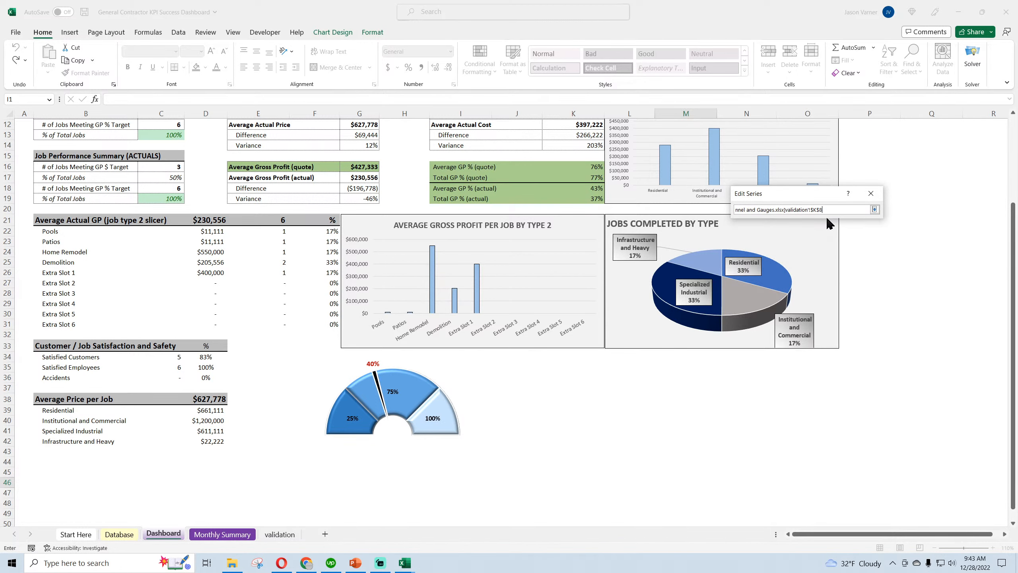
{"action": "left_click_drag", "start_coordinate": [831, 210], "coordinate": [726, 206]}
{"action": "key", "text": "BackSpace"}
{"action": "left_click", "coordinate": [291, 536]}
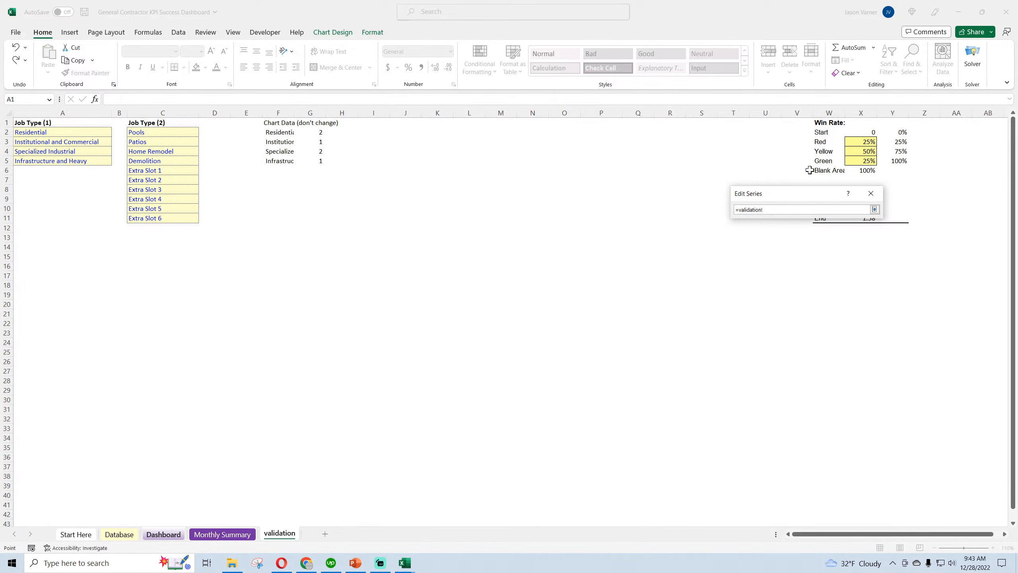
{"action": "left_click", "coordinate": [114, 536]}
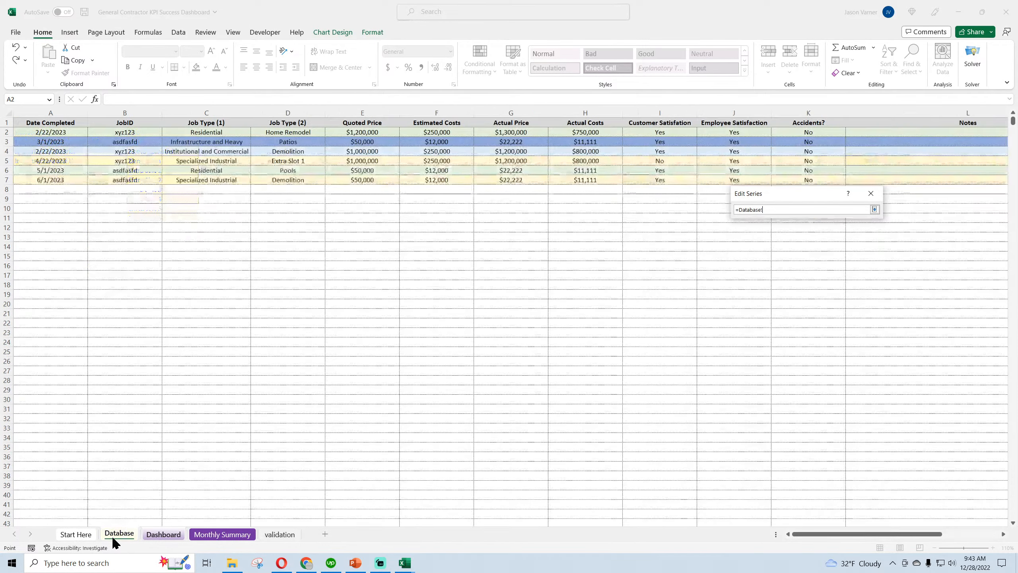
{"action": "left_click", "coordinate": [162, 536]}
{"action": "scroll", "coordinate": [100, 253], "scroll_direction": "up", "scroll_amount": 4}
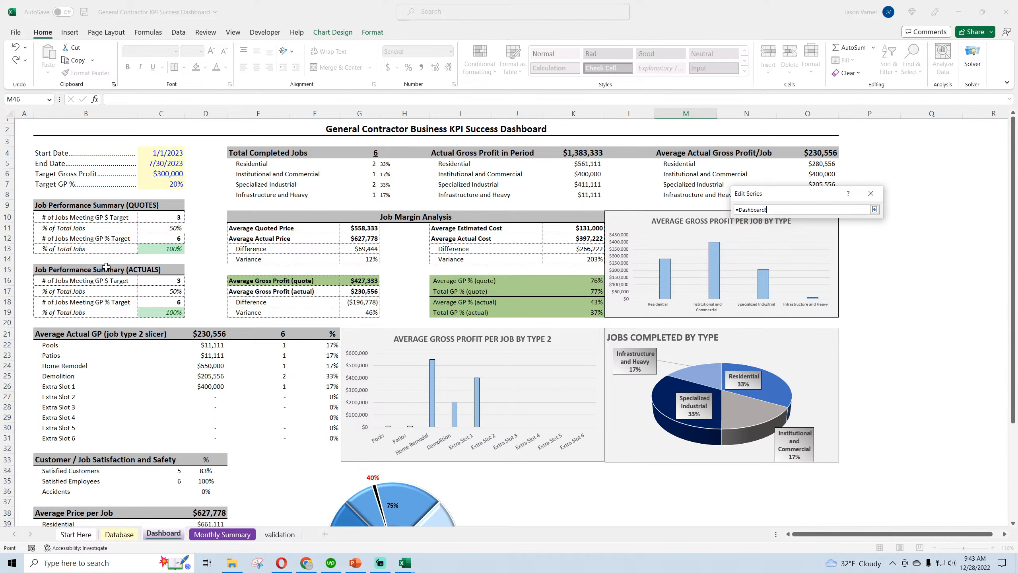
{"action": "left_click", "coordinate": [170, 293]}
{"action": "left_click", "coordinate": [875, 209]}
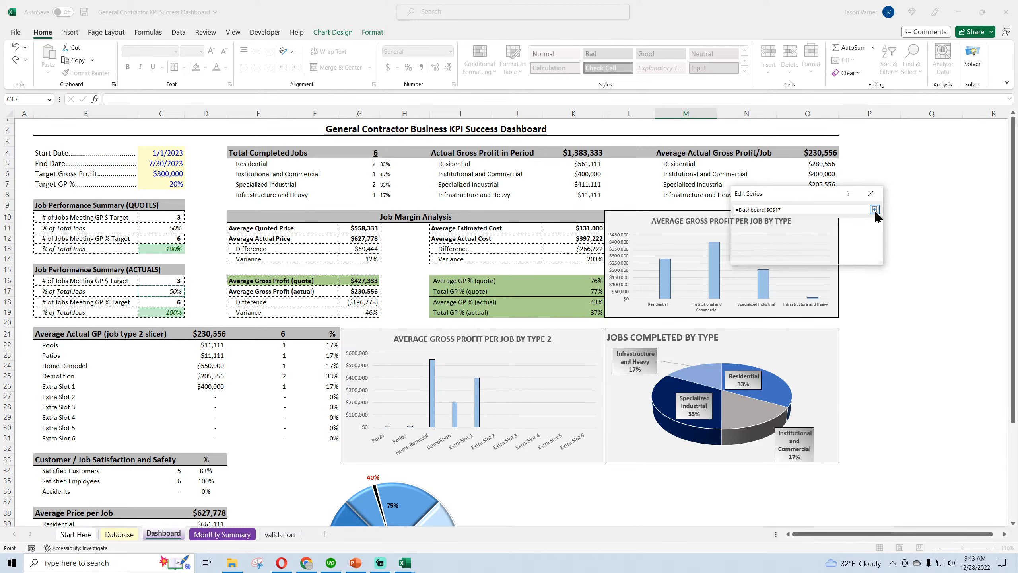
Repoint the Gauge Spec series' values to X9:X11 on this workbook's validation sheet
{"action": "left_click", "coordinate": [828, 242]}
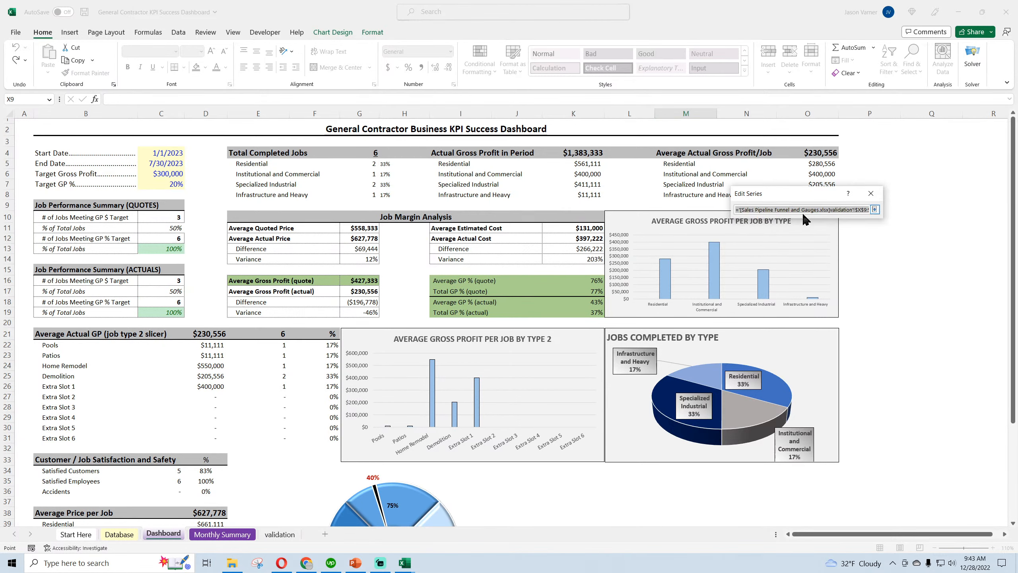
{"action": "left_click_drag", "start_coordinate": [803, 210], "coordinate": [869, 209]}
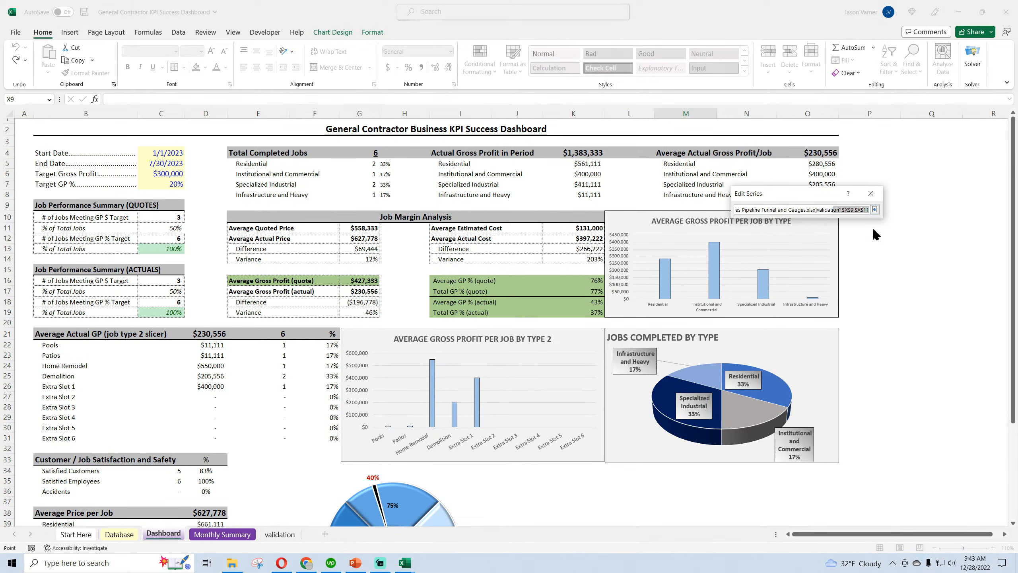
{"action": "key", "text": "BackSpace"}
{"action": "key", "text": "BackSpace"}
{"action": "key", "text": "BackSpace"}
{"action": "key", "text": "BackSpace"}
{"action": "key", "text": "BackSpace"}
{"action": "key", "text": "BackSpace"}
{"action": "key", "text": "BackSpace"}
{"action": "key", "text": "BackSpace"}
{"action": "key", "text": "BackSpace"}
{"action": "key", "text": "BackSpace"}
{"action": "key", "text": "BackSpace"}
{"action": "key", "text": "BackSpace"}
{"action": "key", "text": "BackSpace"}
{"action": "key", "text": "BackSpace"}
{"action": "key", "text": "BackSpace"}
{"action": "key", "text": "BackSpace"}
{"action": "key", "text": "BackSpace"}
{"action": "key", "text": "BackSpace"}
{"action": "key", "text": "BackSpace"}
{"action": "key", "text": "BackSpace"}
{"action": "key", "text": "BackSpace"}
{"action": "key", "text": "BackSpace"}
{"action": "key", "text": "BackSpace"}
{"action": "key", "text": "BackSpace"}
{"action": "key", "text": "BackSpace"}
{"action": "key", "text": "BackSpace"}
{"action": "key", "text": "BackSpace"}
{"action": "key", "text": "BackSpace"}
{"action": "key", "text": "BackSpace"}
{"action": "key", "text": "BackSpace"}
{"action": "key", "text": "BackSpace"}
{"action": "key", "text": "BackSpace"}
{"action": "key", "text": "BackSpace"}
{"action": "key", "text": "BackSpace"}
{"action": "key", "text": "BackSpace"}
{"action": "key", "text": "BackSpace"}
{"action": "key", "text": "BackSpace"}
{"action": "key", "text": "BackSpace"}
{"action": "key", "text": "BackSpace"}
{"action": "key", "text": "BackSpace"}
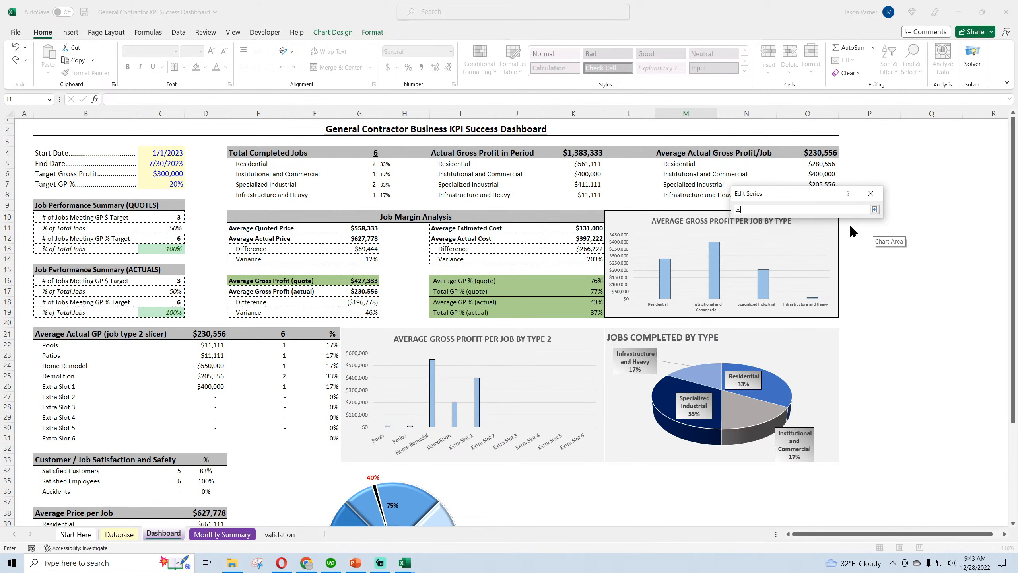
{"action": "left_click", "coordinate": [280, 534]}
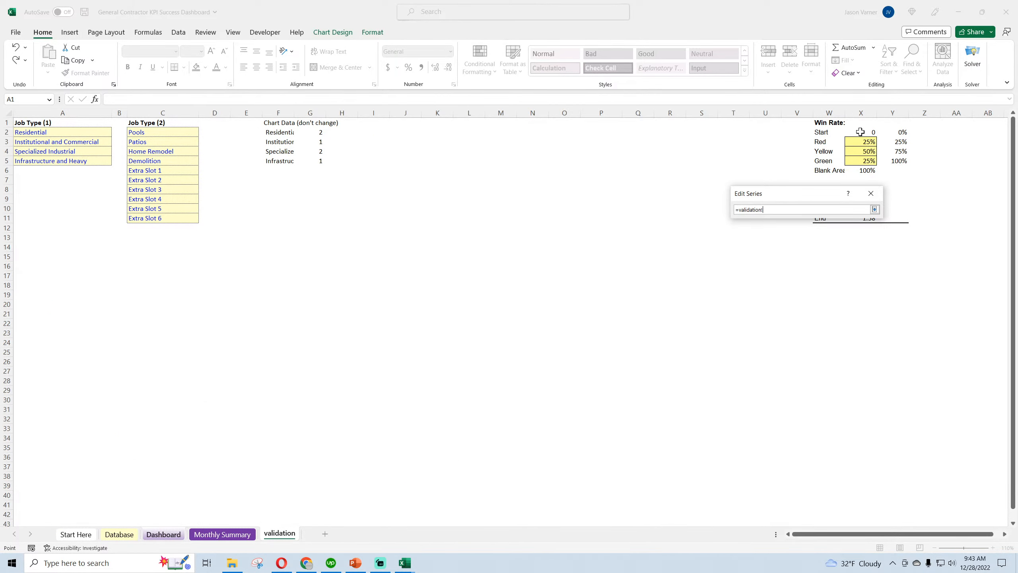
{"action": "left_click_drag", "start_coordinate": [835, 200], "coordinate": [689, 177]}
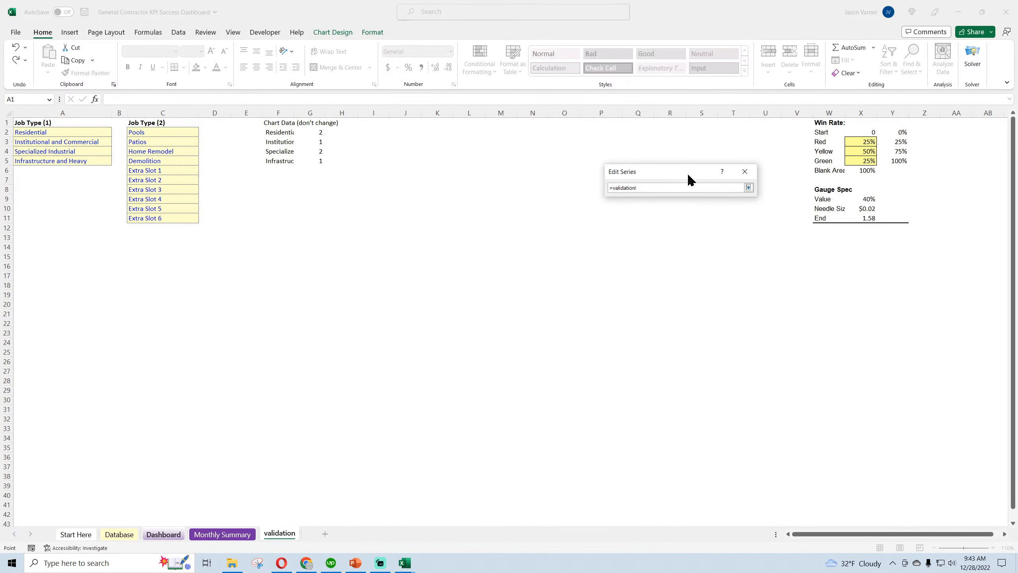
{"action": "left_click_drag", "start_coordinate": [867, 200], "coordinate": [866, 217]}
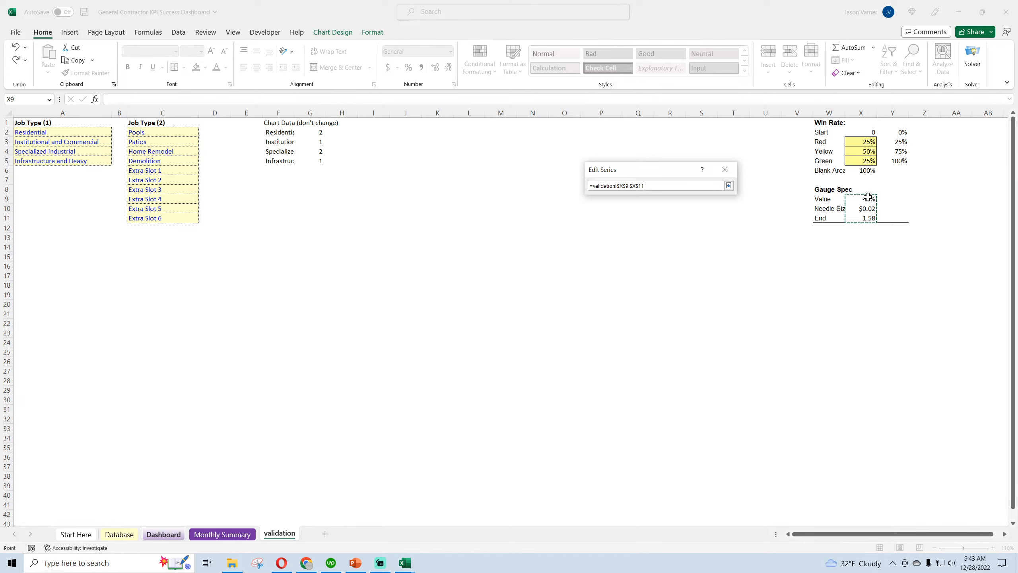
{"action": "left_click", "coordinate": [729, 184]}
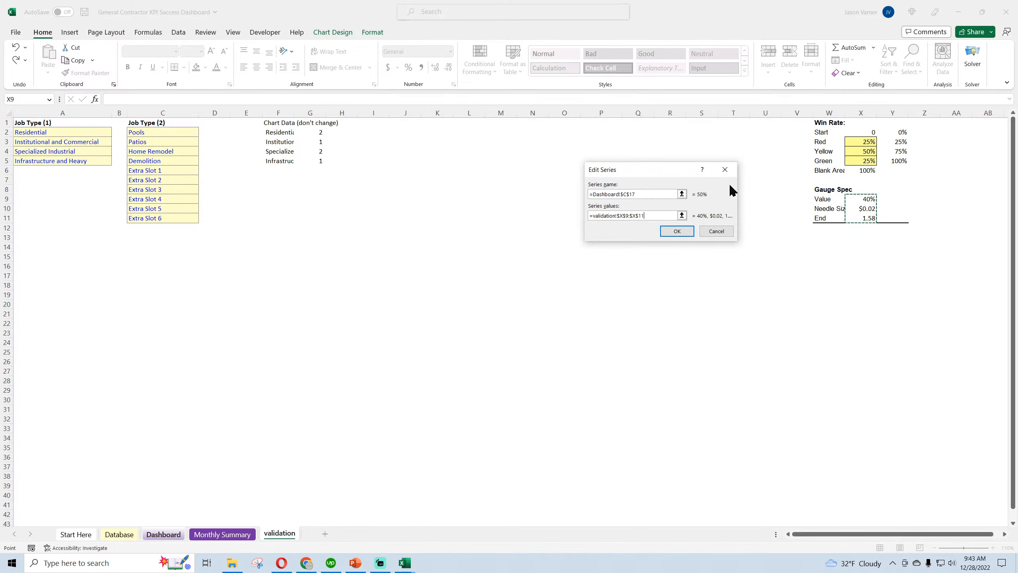
{"action": "left_click", "coordinate": [682, 229]}
{"action": "left_click", "coordinate": [825, 223]}
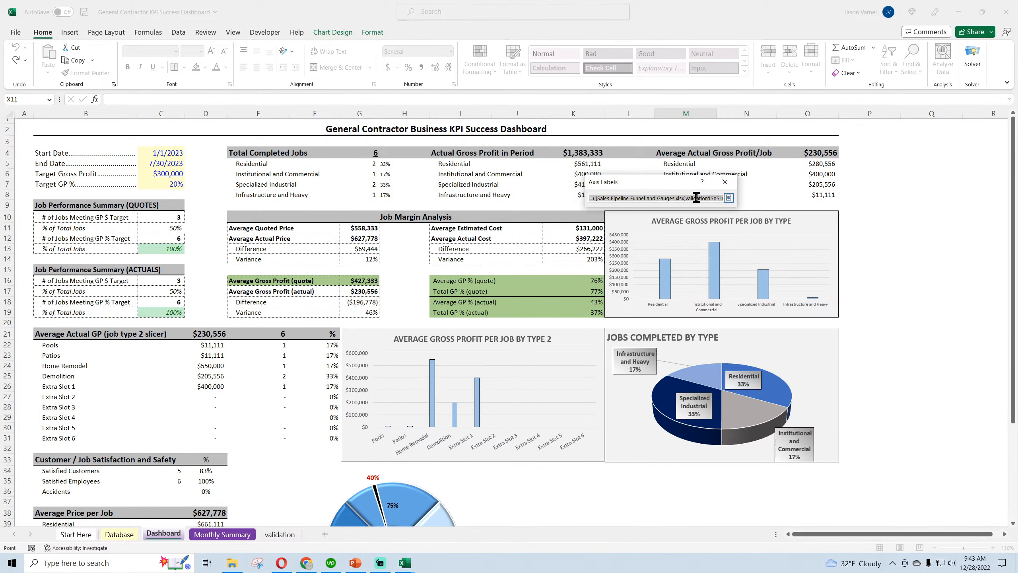
{"action": "left_click_drag", "start_coordinate": [696, 198], "coordinate": [739, 200]}
{"action": "left_click", "coordinate": [710, 198]}
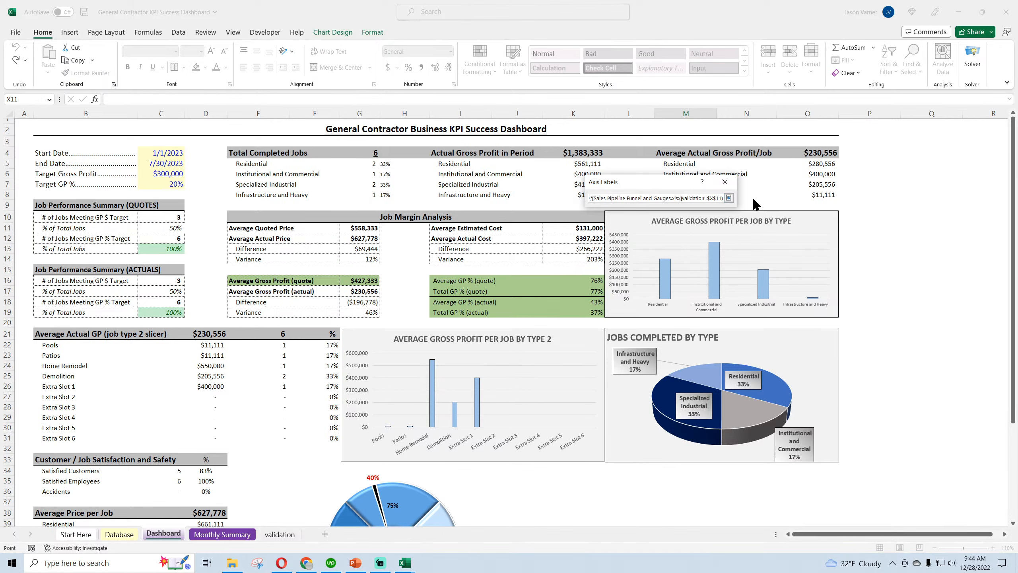
{"action": "left_click", "coordinate": [720, 198]}
{"action": "key", "text": "BackSpace"}
{"action": "key", "text": "BackSpace"}
{"action": "key", "text": "BackSpace"}
{"action": "key", "text": "BackSpace"}
{"action": "key", "text": "BackSpace"}
{"action": "key", "text": "BackSpace"}
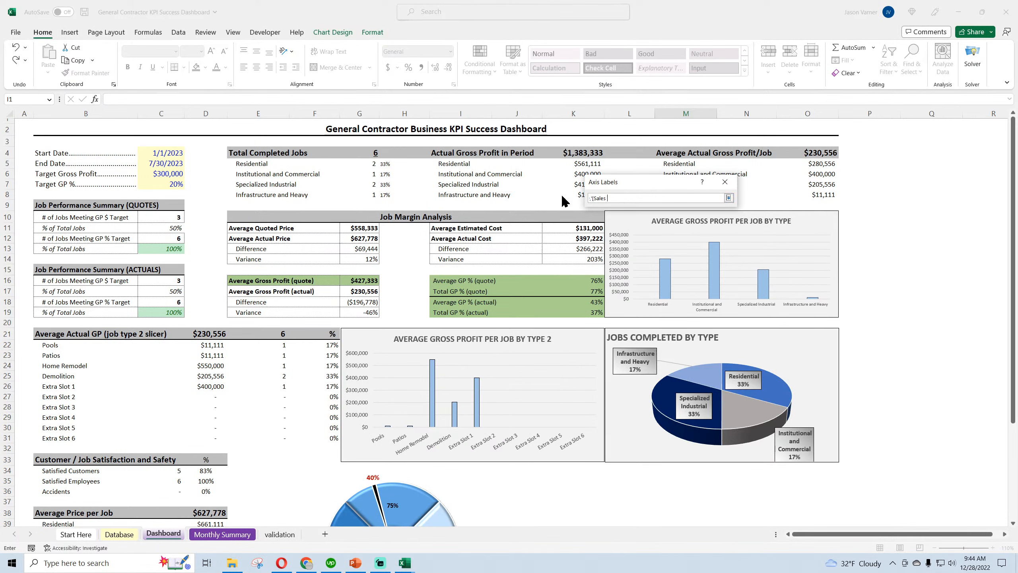
{"action": "type", "text": "$X$10,'[Sales"}
{"action": "key", "text": "Home"}
{"action": "left_click", "coordinate": [729, 197]}
{"action": "left_click", "coordinate": [717, 219]}
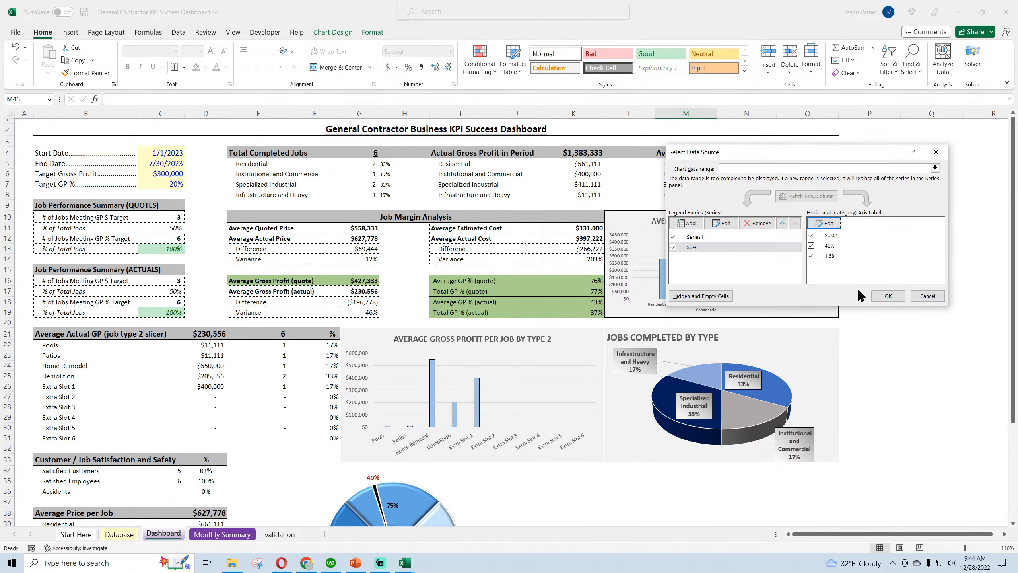
Apply the gauge's data source changes and switch to the Dashboard sheet of the Sales Pipeline workbook
{"action": "left_click", "coordinate": [888, 297]}
{"action": "scroll", "coordinate": [602, 475], "scroll_direction": "down", "scroll_amount": 3}
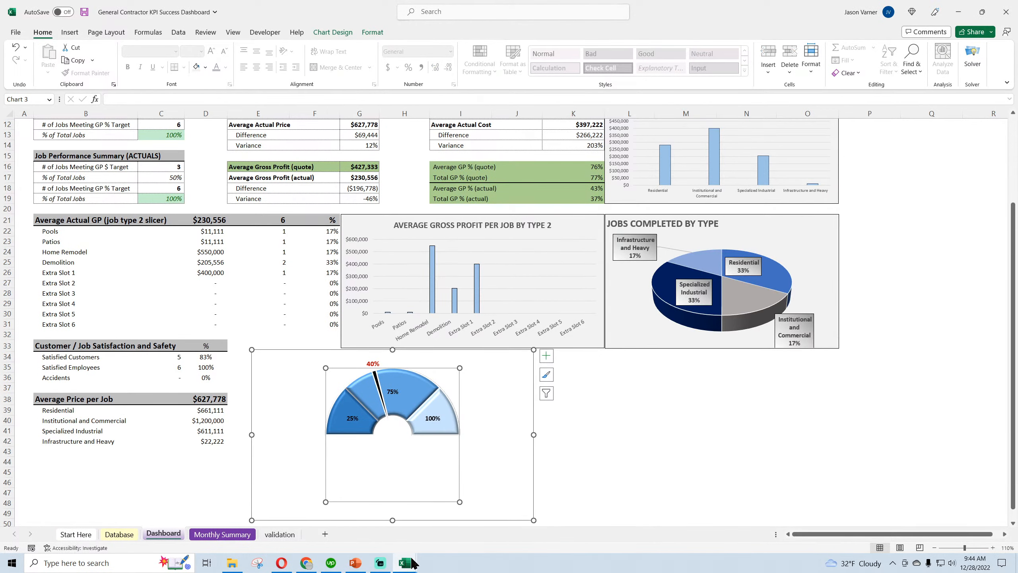
{"action": "left_click", "coordinate": [413, 563]}
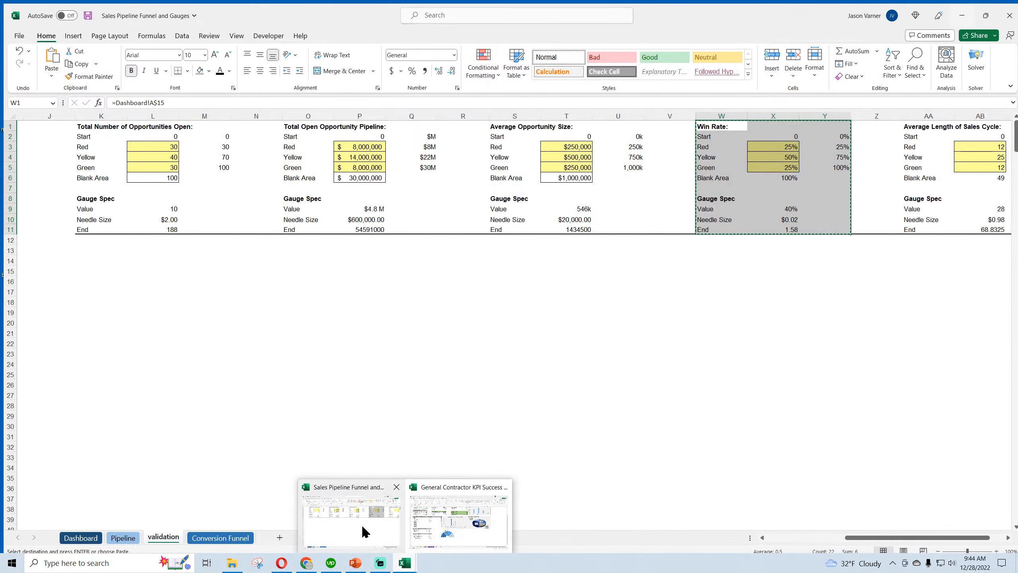
{"action": "left_click", "coordinate": [361, 525]}
{"action": "left_click", "coordinate": [78, 534]}
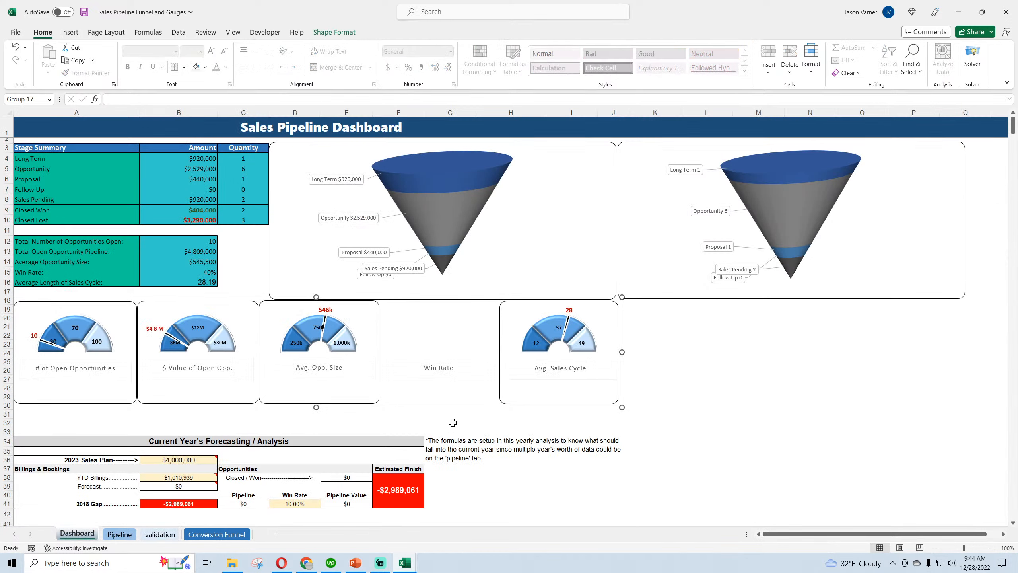
Close the Sales Pipeline Funnel and Gauges workbook without saving its changes
{"action": "left_click", "coordinate": [16, 48]}
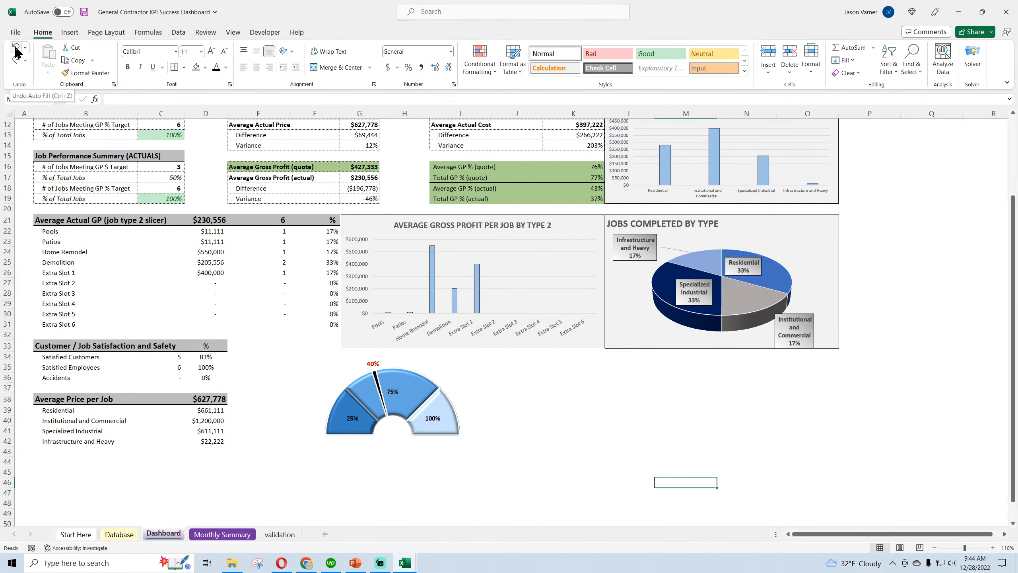
{"action": "left_click", "coordinate": [16, 60]}
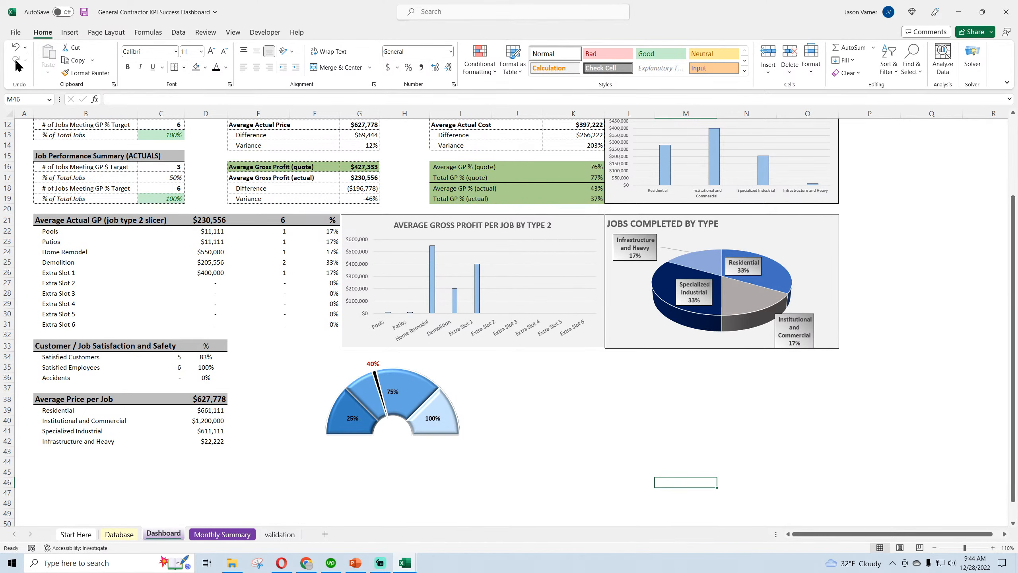
{"action": "mouse_move", "coordinate": [405, 562]}
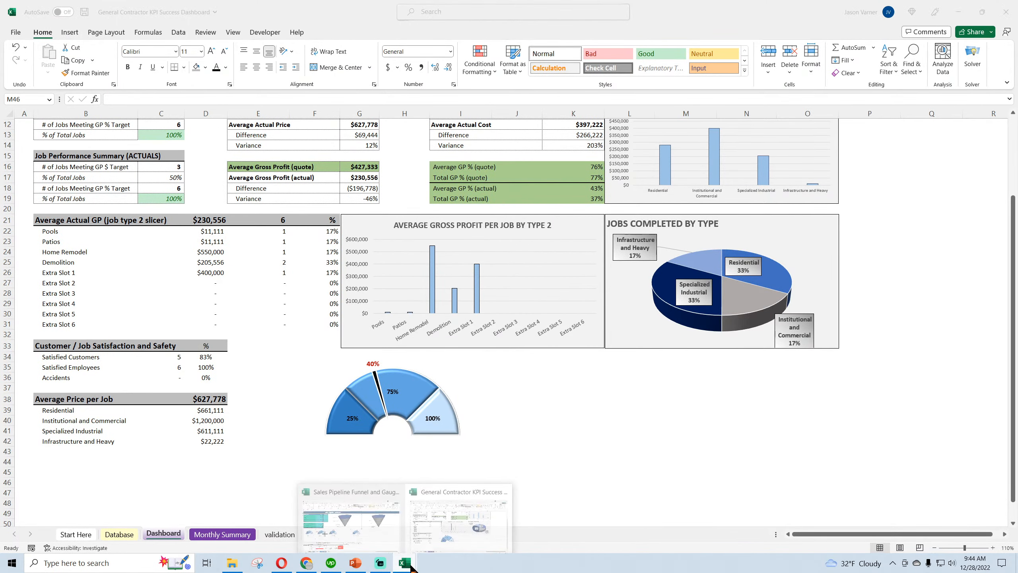
{"action": "left_click", "coordinate": [435, 540]}
{"action": "left_click", "coordinate": [998, 6]}
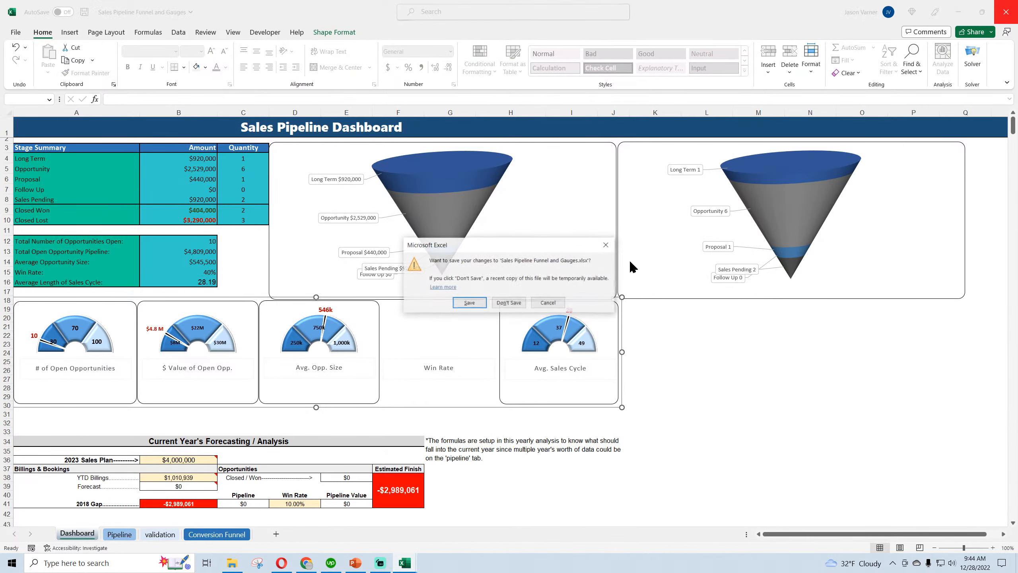
{"action": "left_click", "coordinate": [506, 305]}
Search the models folder for "gauge" in File Explorer and reopen the Sales Pipeline Funnel and Gauges workbook
{"action": "left_click", "coordinate": [231, 563]}
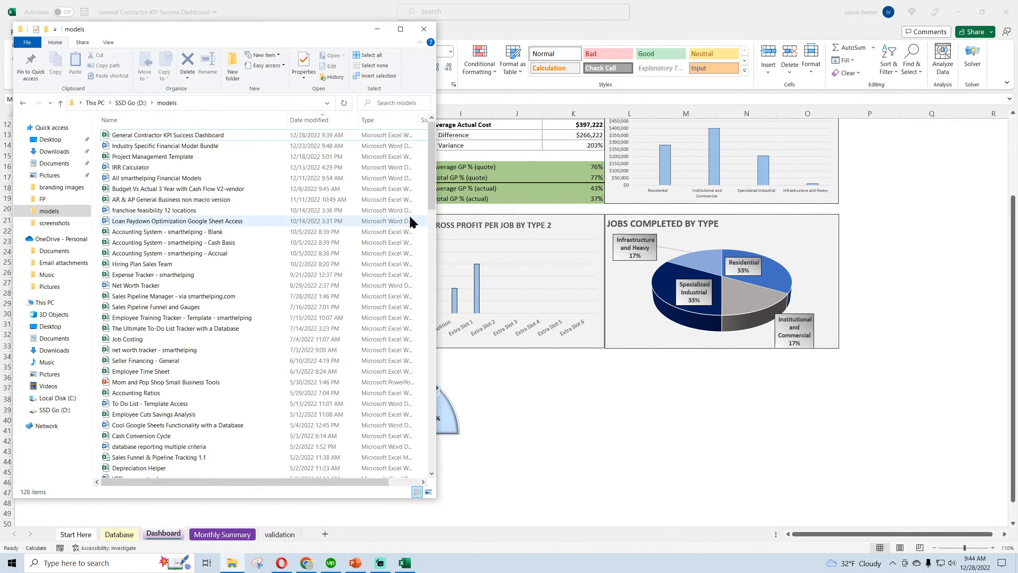
{"action": "left_click", "coordinate": [389, 102]}
{"action": "type", "text": "gauge"}
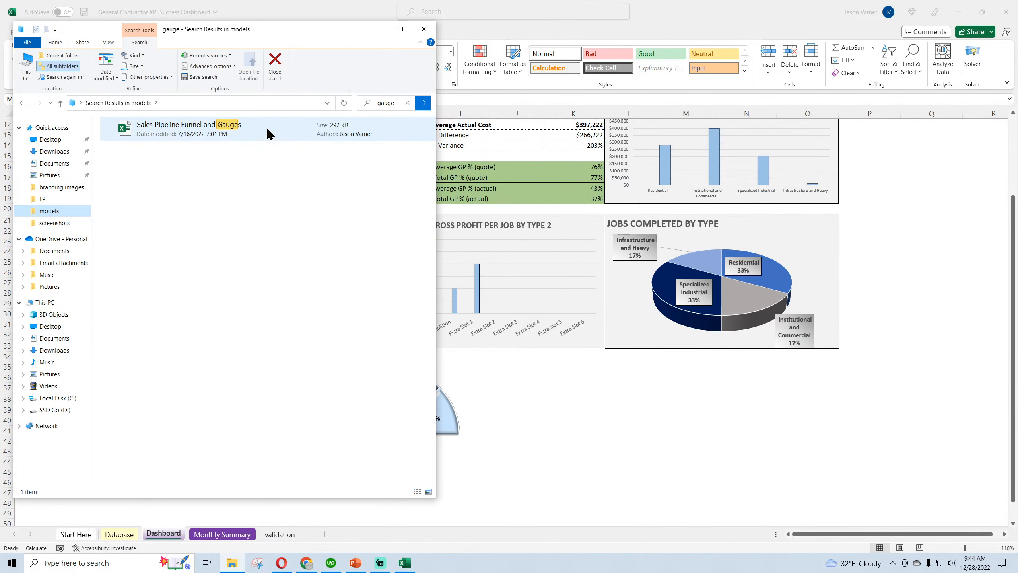
{"action": "double_click", "coordinate": [185, 126]}
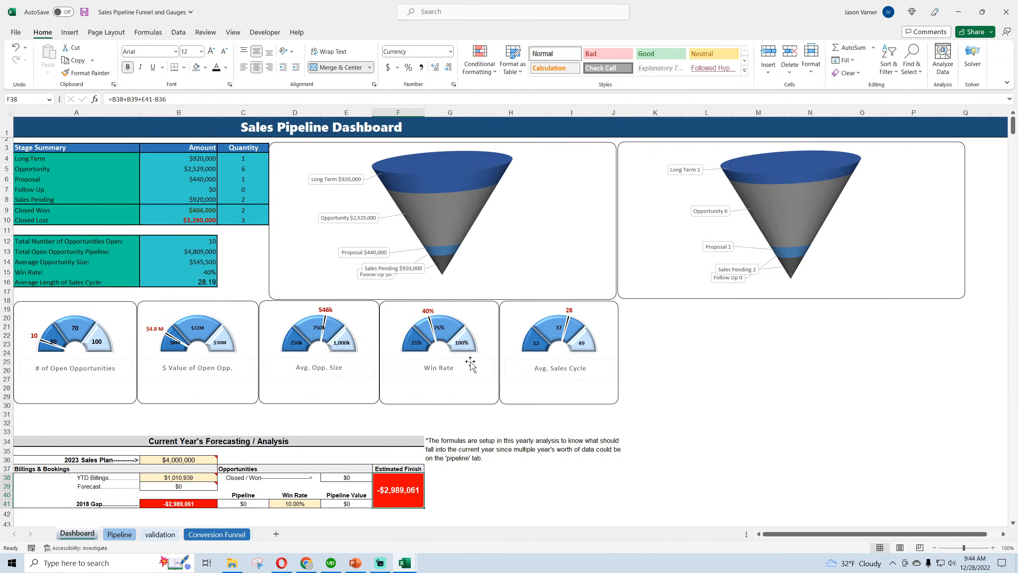
Examine the source ranges of the Win Rate gauge's first series, covering its values and category axis labels
{"action": "left_click", "coordinate": [471, 317]}
{"action": "left_click", "coordinate": [472, 314]}
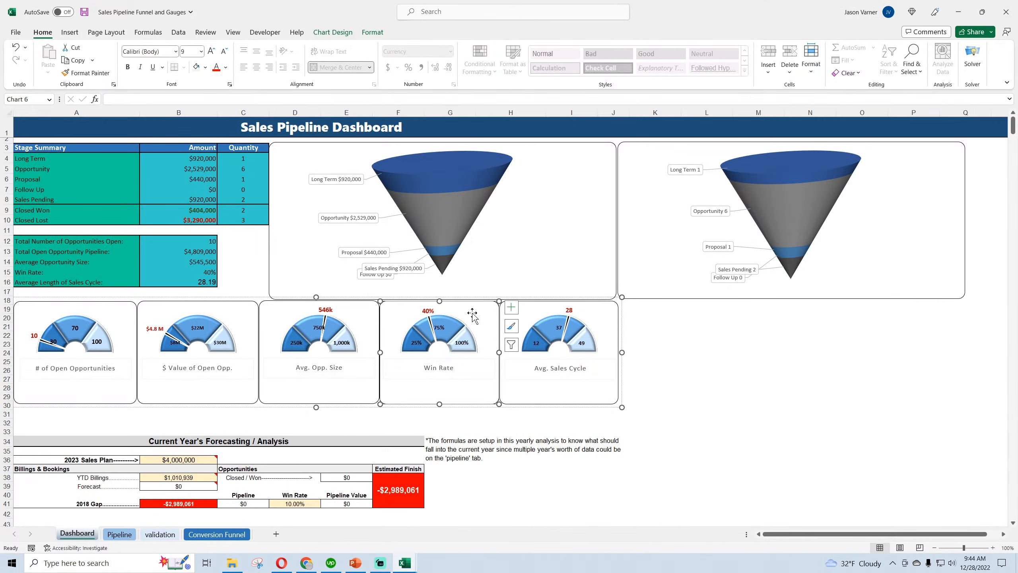
{"action": "right_click", "coordinate": [473, 316]}
{"action": "left_click", "coordinate": [517, 160]}
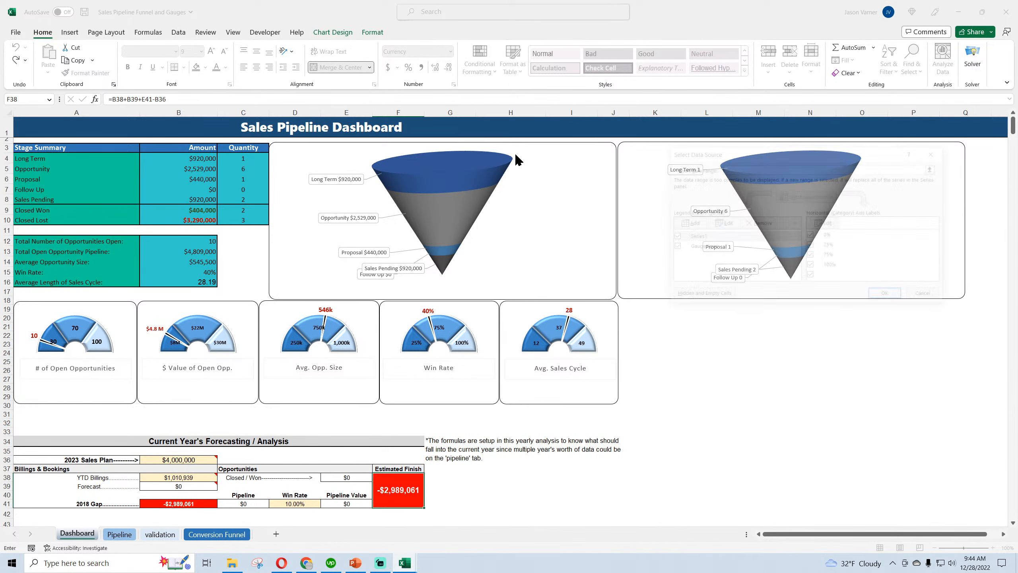
{"action": "left_click", "coordinate": [701, 235]}
{"action": "left_click", "coordinate": [725, 223]}
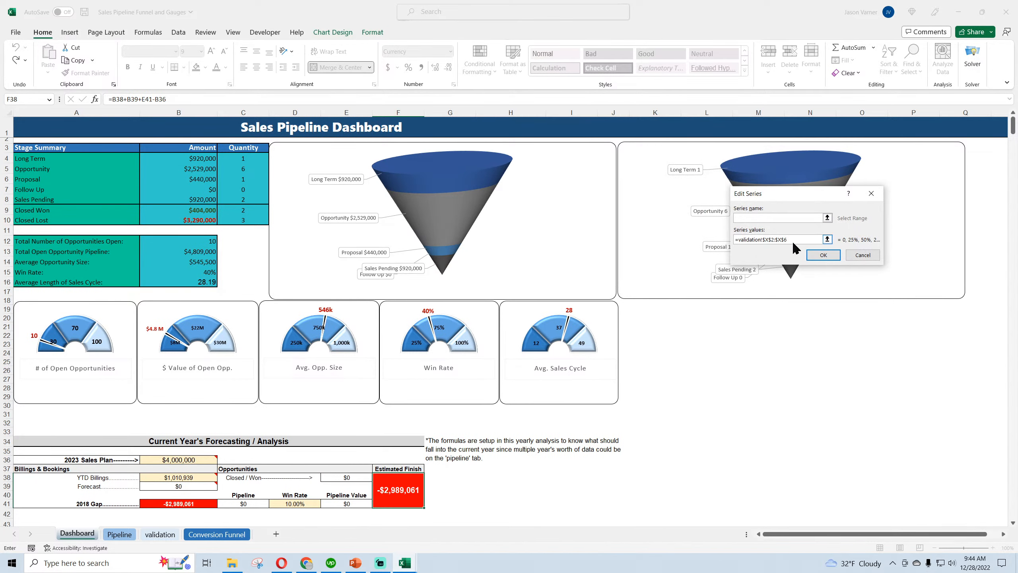
{"action": "left_click", "coordinate": [824, 255]}
{"action": "left_click", "coordinate": [818, 241]}
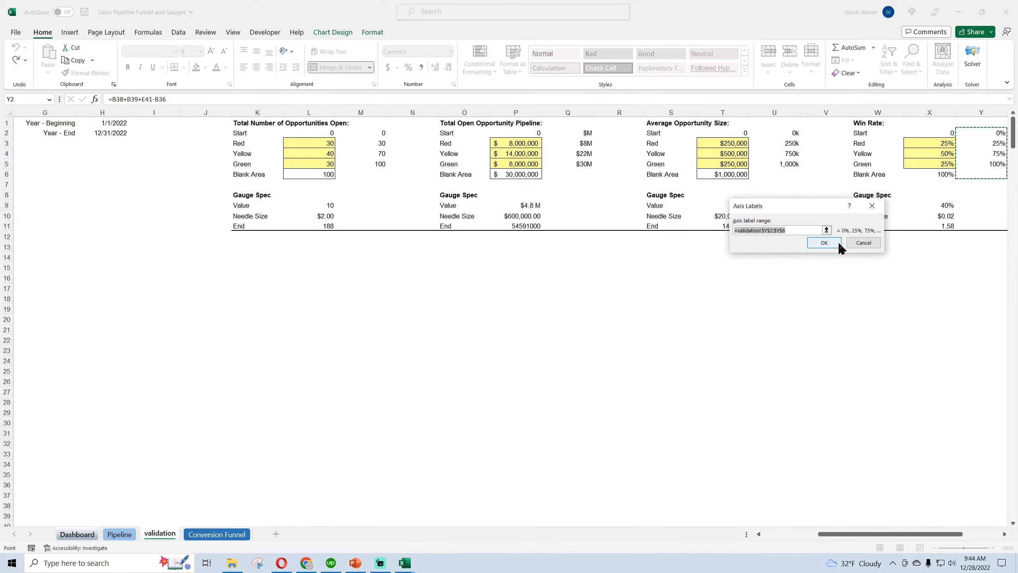
{"action": "left_click", "coordinate": [837, 242]}
Examine the cell references behind the Win Rate gauge's Gauge Spec series name and values, then leave the data source settings
{"action": "left_click", "coordinate": [702, 247]}
{"action": "left_click", "coordinate": [722, 223]}
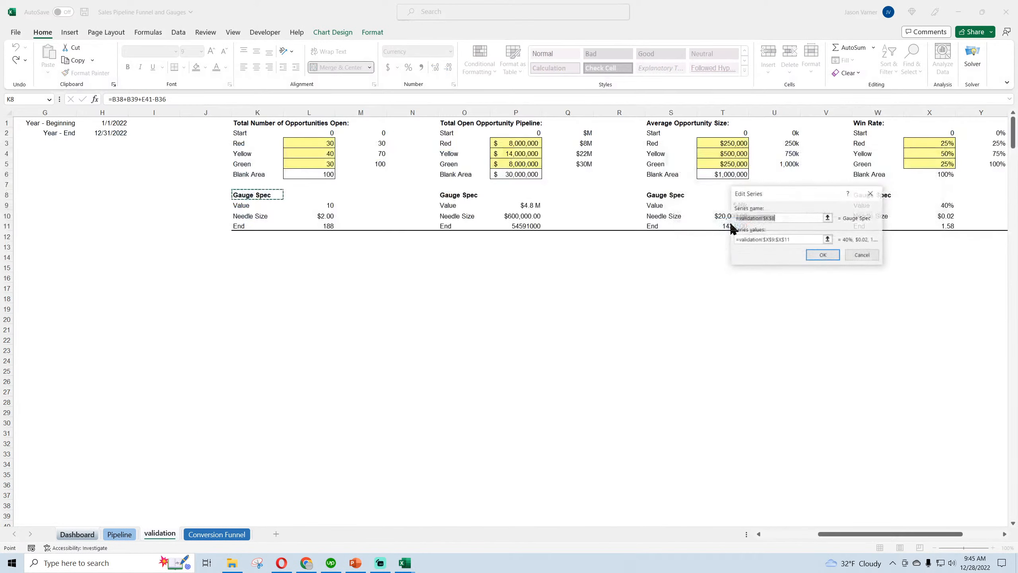
{"action": "left_click", "coordinate": [794, 239]}
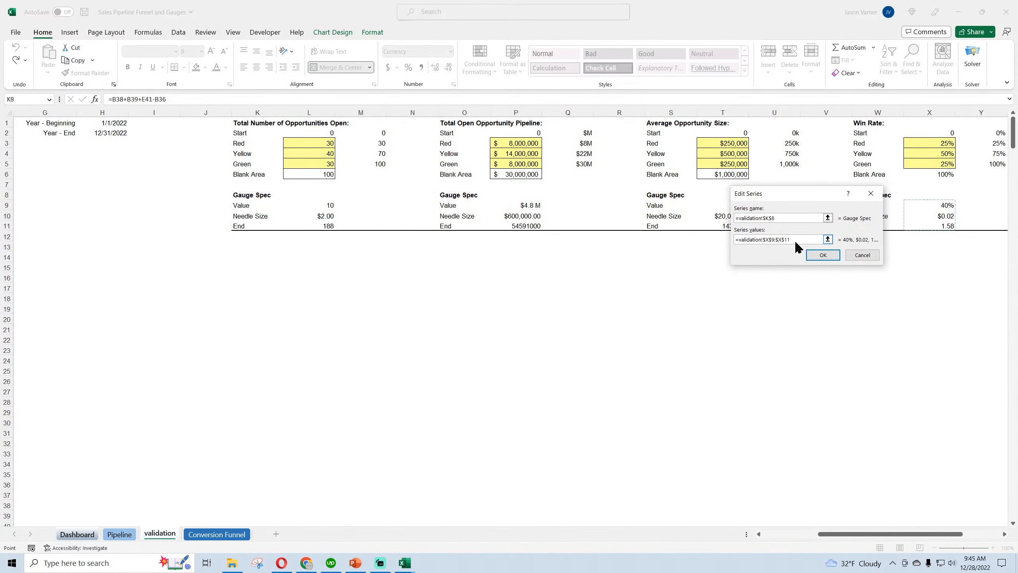
{"action": "left_click", "coordinate": [822, 254]}
{"action": "left_click", "coordinate": [921, 296]}
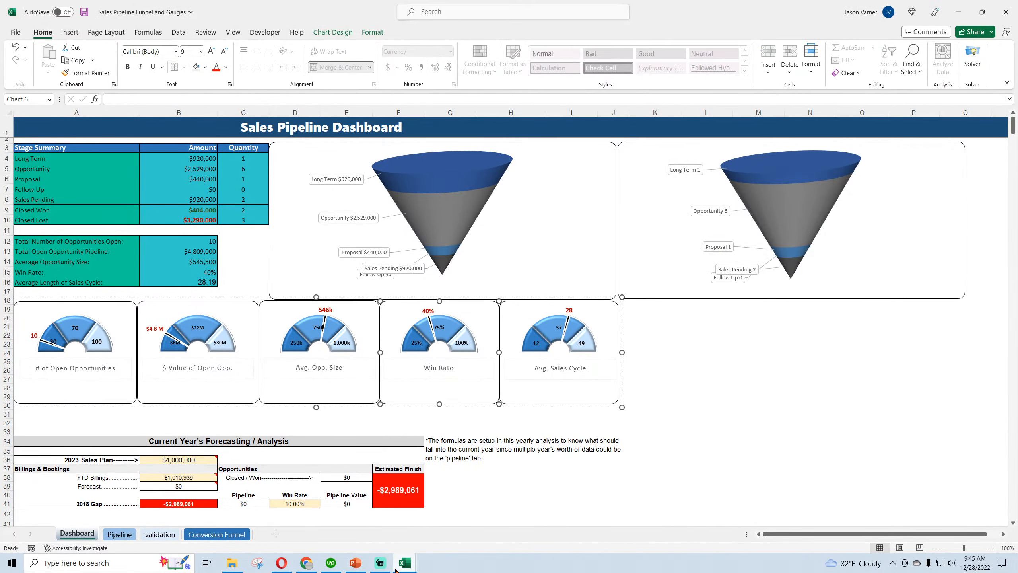
Switch to the General Contractor KPI Success Dashboard workbook and examine the name and value references of the gauge's second series
{"action": "mouse_move", "coordinate": [404, 563]}
{"action": "left_click", "coordinate": [383, 523]}
{"action": "right_click", "coordinate": [446, 378]}
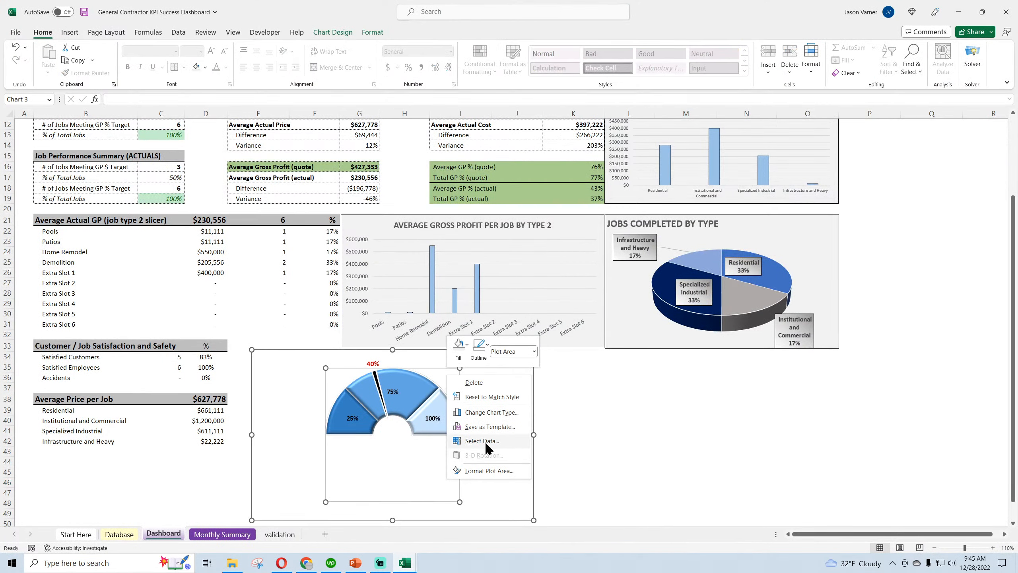
{"action": "left_click", "coordinate": [482, 440]}
{"action": "left_click", "coordinate": [707, 248]}
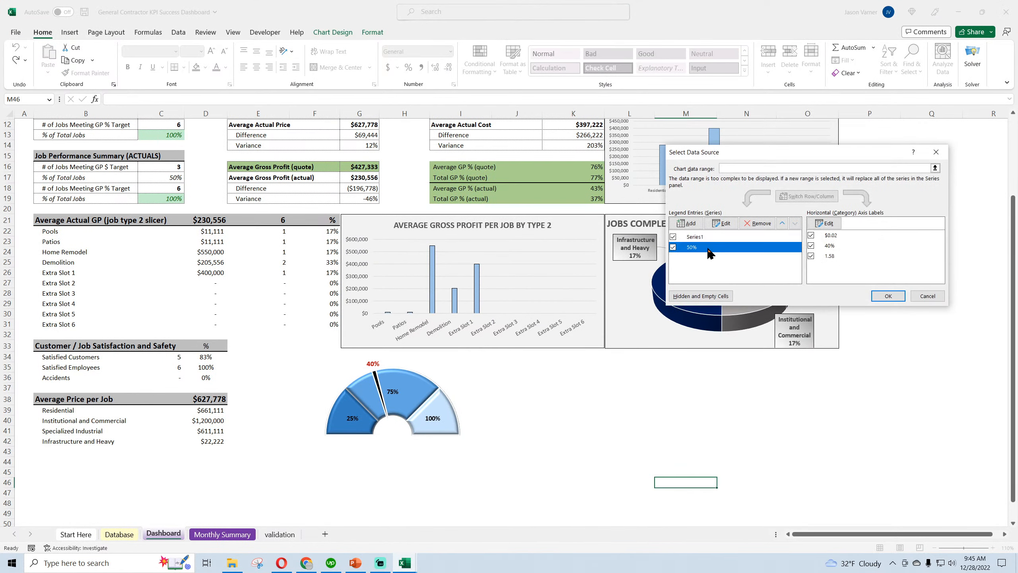
{"action": "left_click", "coordinate": [722, 223]}
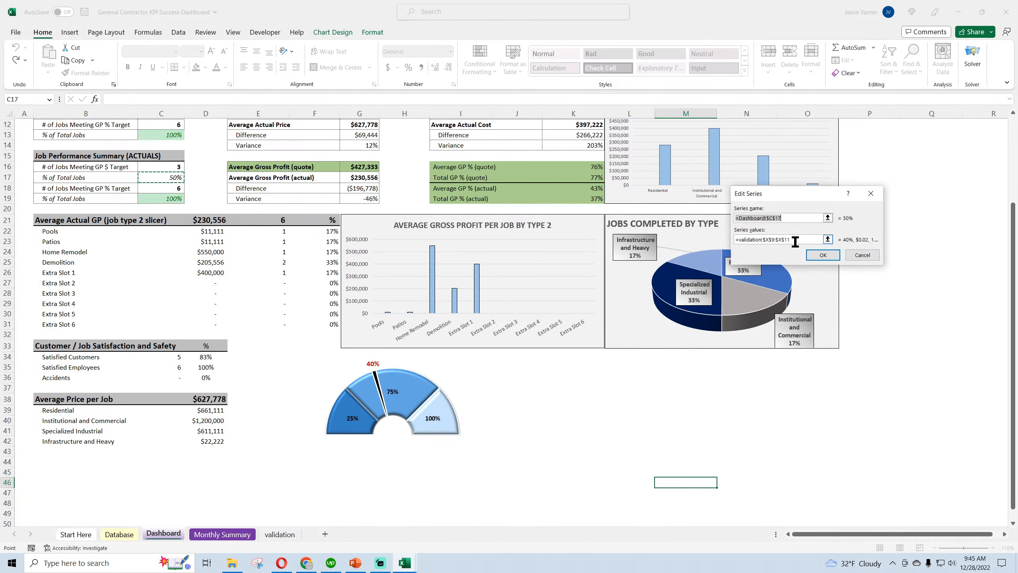
{"action": "left_click", "coordinate": [856, 257]}
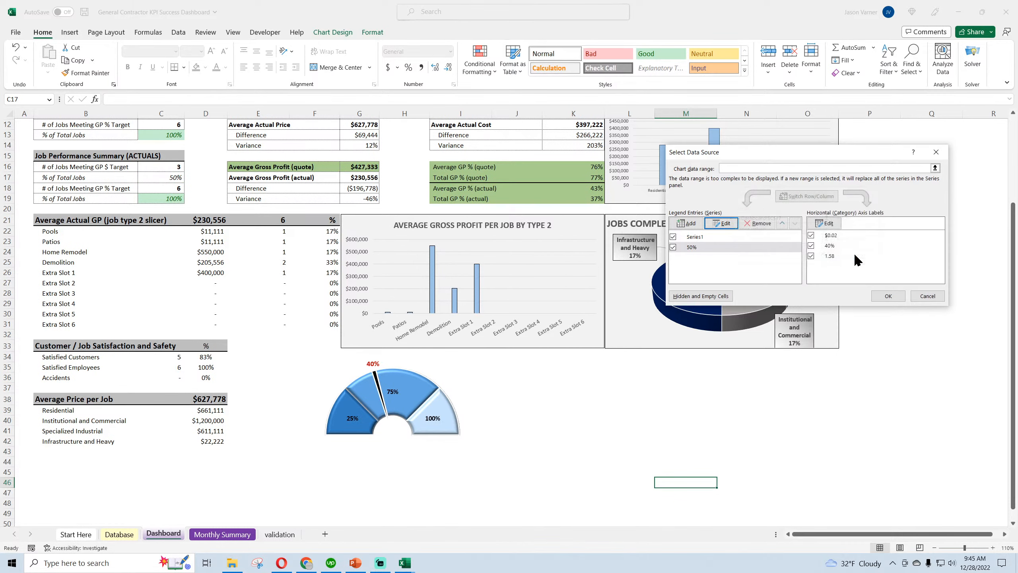
{"action": "left_click", "coordinate": [923, 298]}
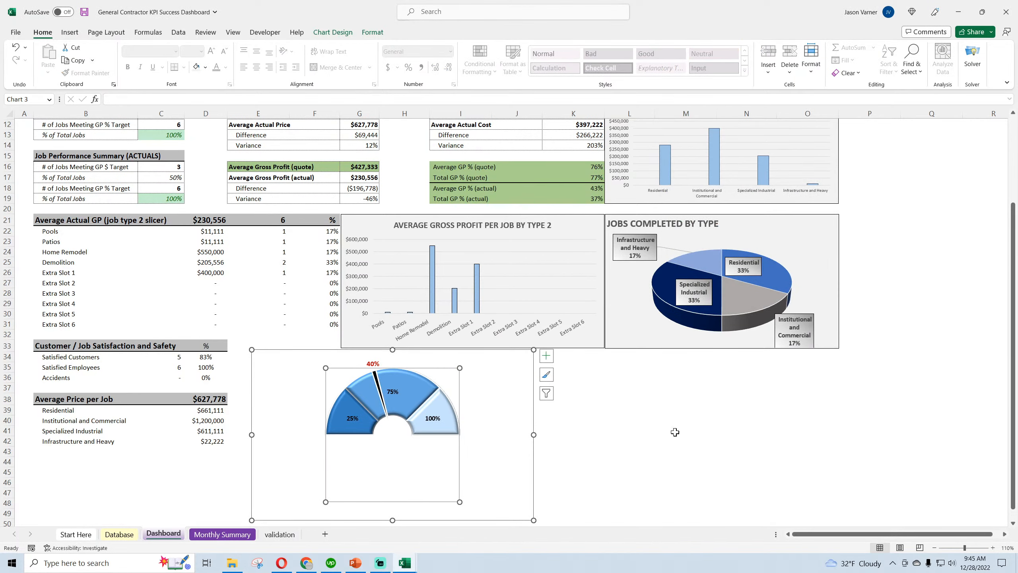
Link the Gauge Spec Value in cell X9 of the validation sheet to the actual-jobs GP $ target percentage in Dashboard cell C17
{"action": "mouse_move", "coordinate": [412, 566]}
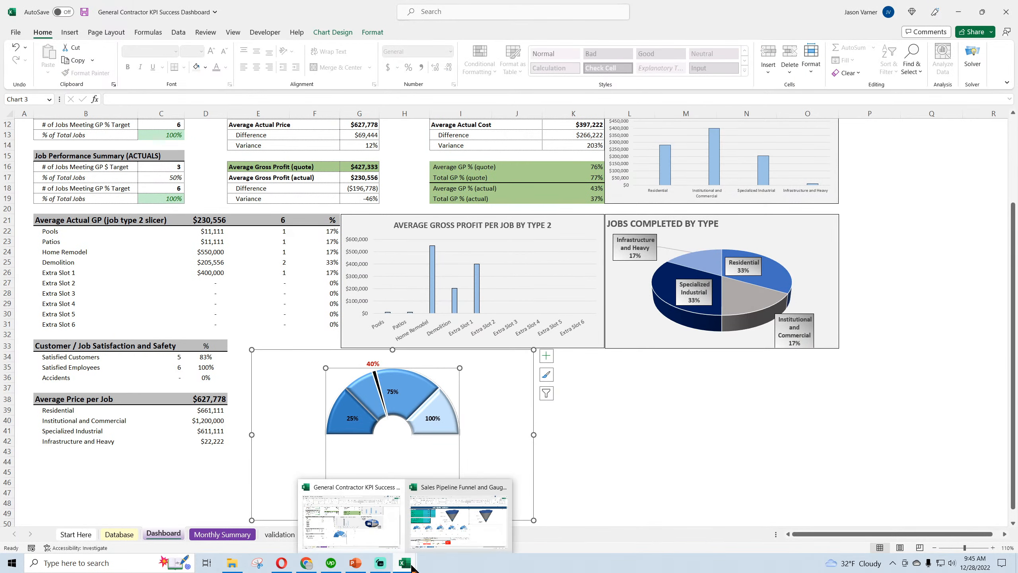
{"action": "left_click", "coordinate": [281, 535]}
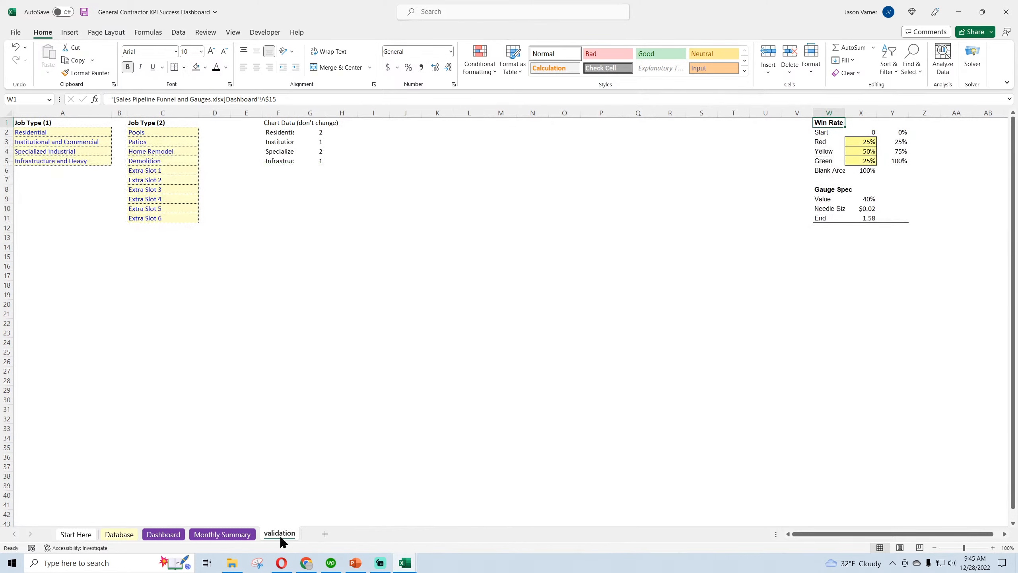
{"action": "left_click", "coordinate": [870, 200]}
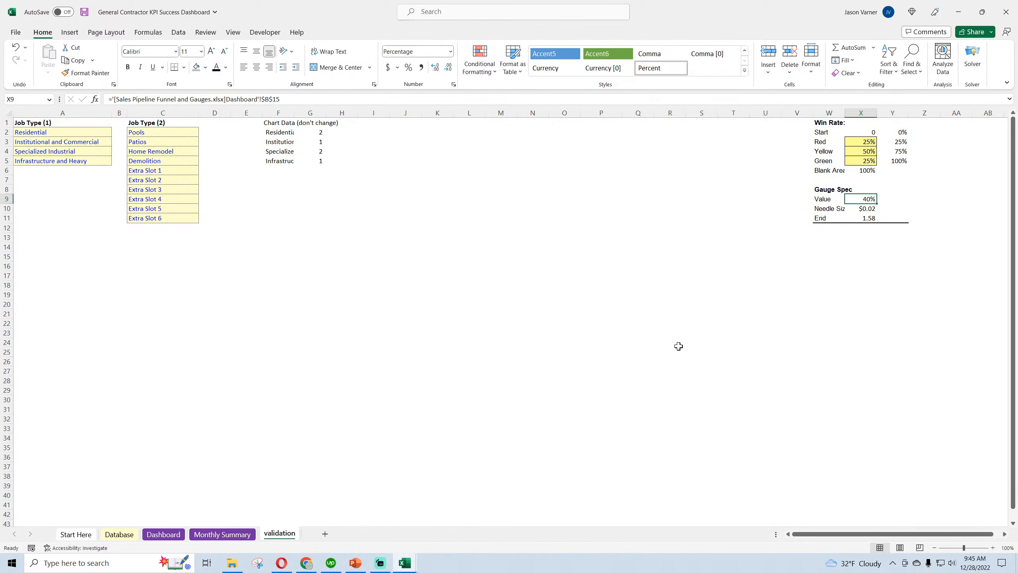
{"action": "type", "text": "="}
{"action": "left_click", "coordinate": [116, 535]}
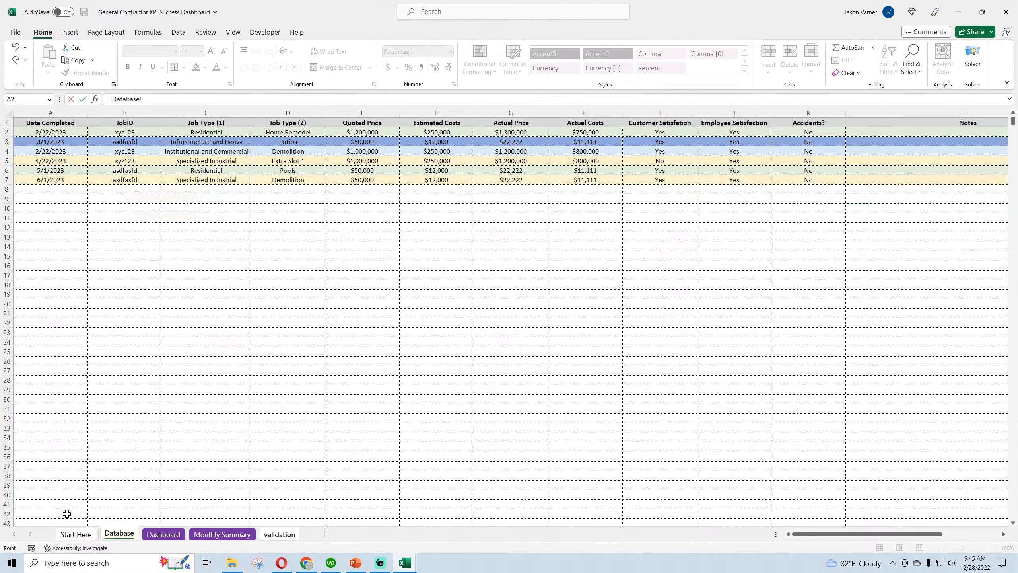
{"action": "left_click", "coordinate": [163, 534]}
{"action": "scroll", "coordinate": [160, 252], "scroll_direction": "up", "scroll_amount": 3}
{"action": "left_click", "coordinate": [153, 292]}
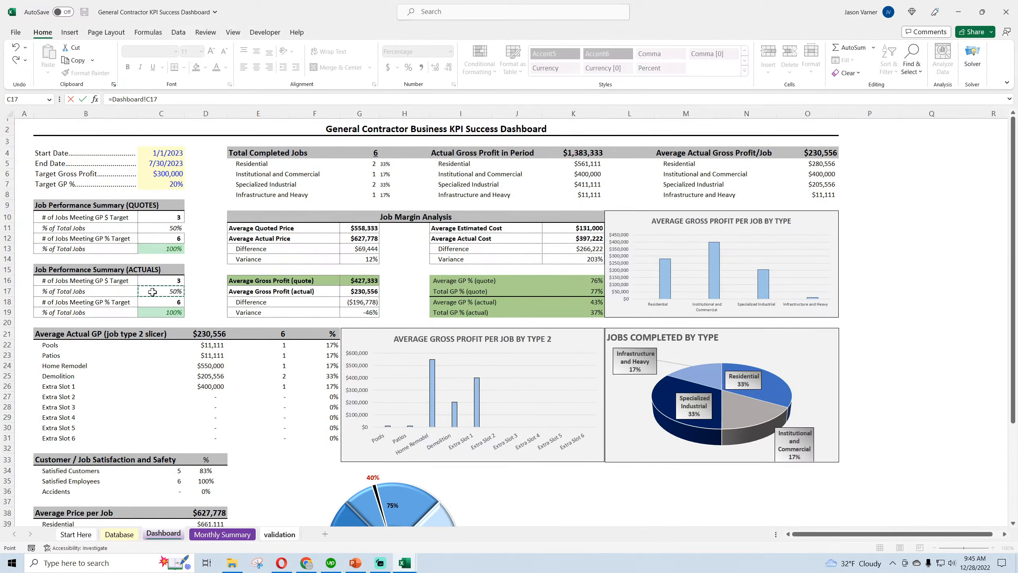
{"action": "key", "text": "Return"}
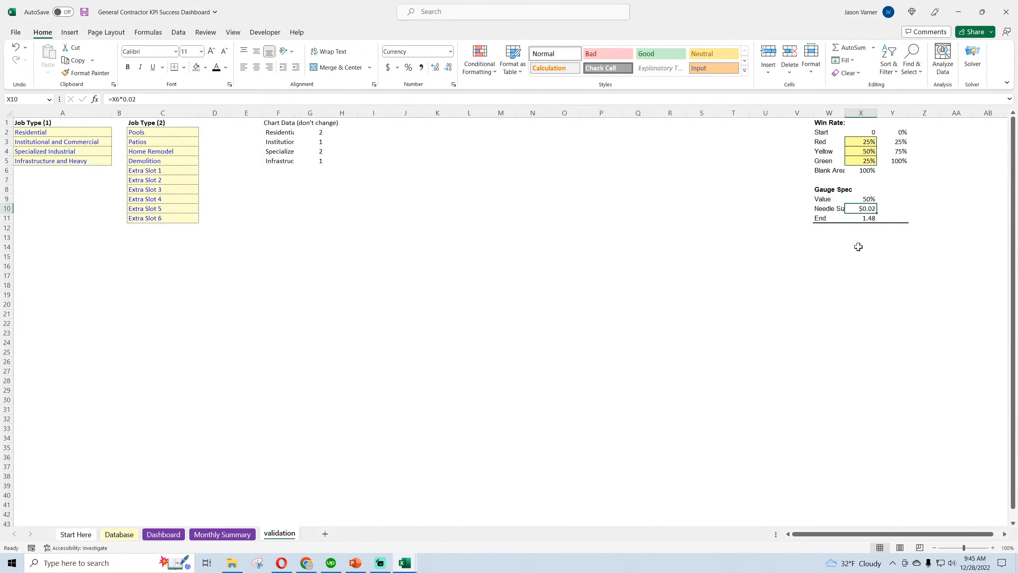
Examine the formulas behind the Gauge Spec's Needle Size and End cells on the validation sheet
{"action": "double_click", "coordinate": [865, 208]}
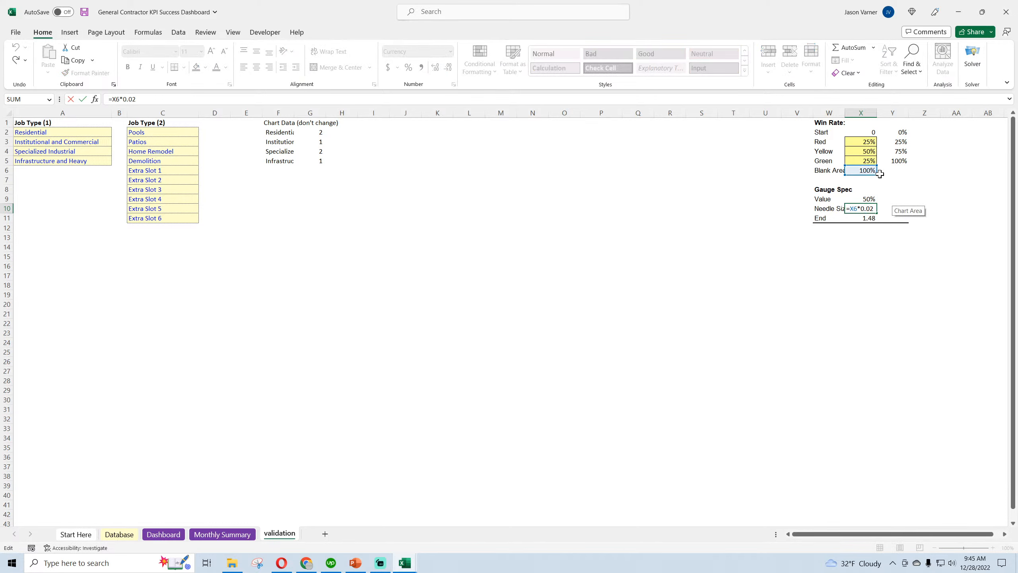
{"action": "key", "text": "Return"}
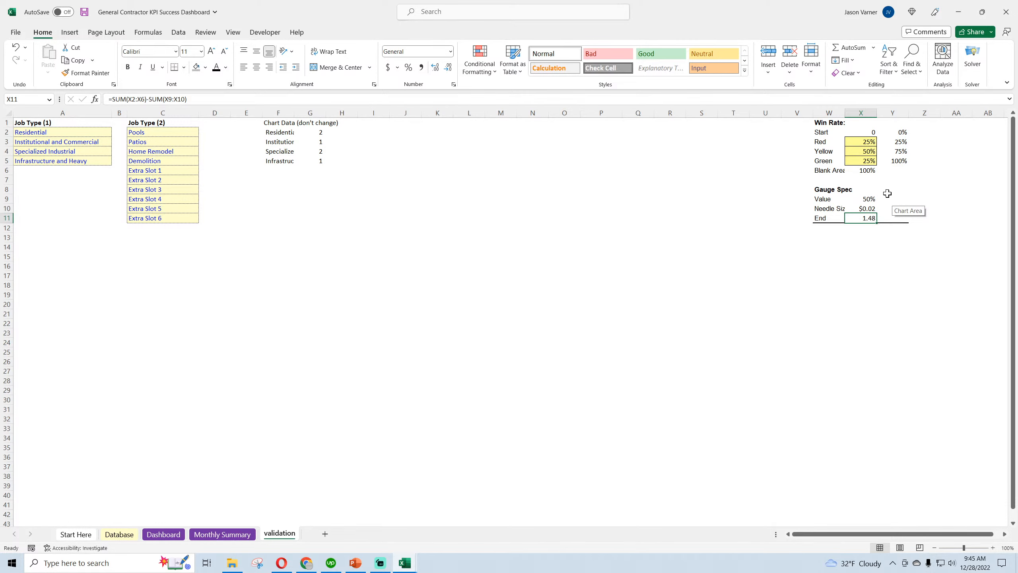
{"action": "double_click", "coordinate": [867, 218]}
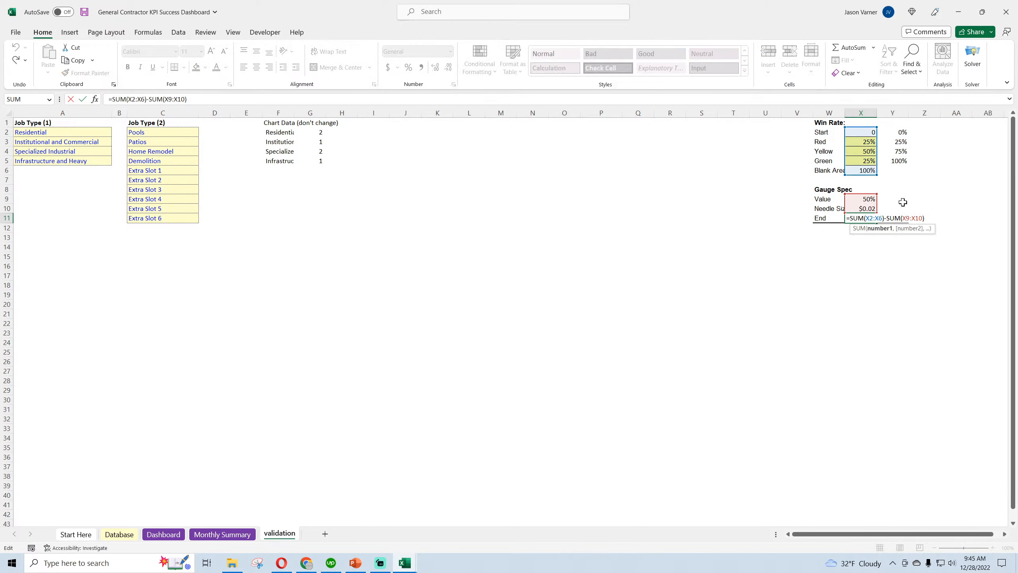
{"action": "key", "text": "Return"}
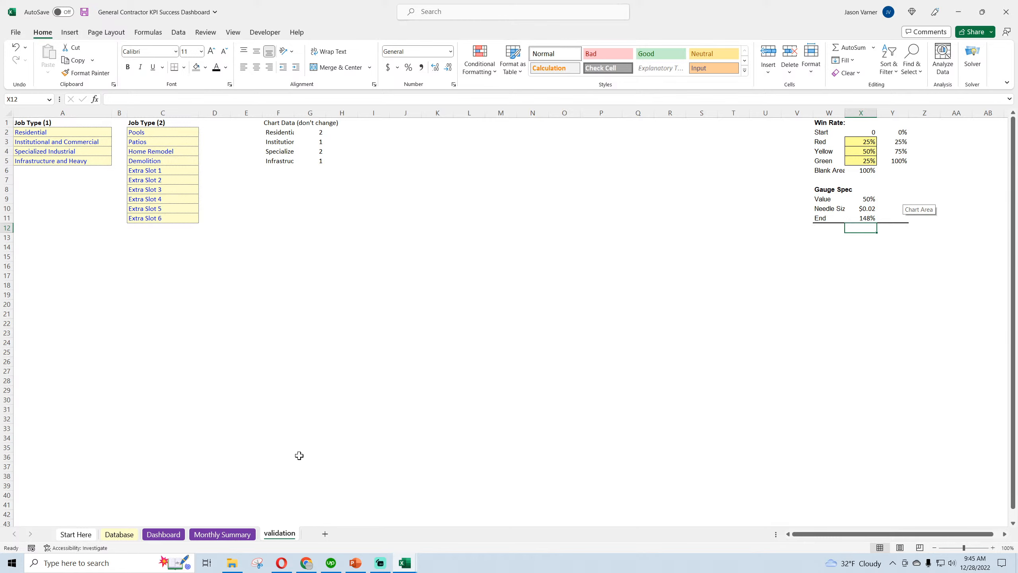
Return to the Dashboard sheet and examine the source range of the gauge chart's first series
{"action": "left_click", "coordinate": [128, 537]}
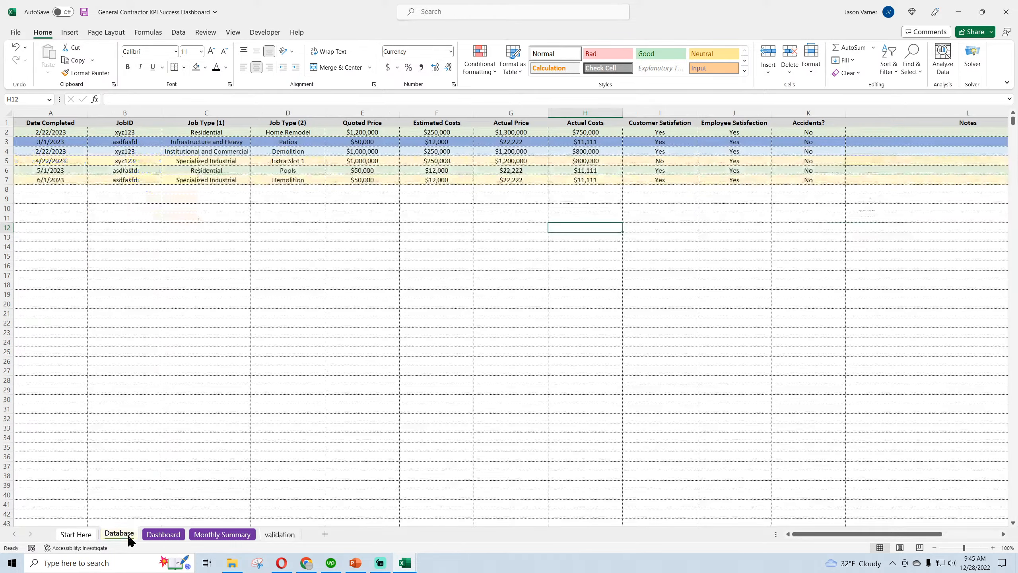
{"action": "left_click", "coordinate": [162, 535]}
{"action": "scroll", "coordinate": [481, 474], "scroll_direction": "down", "scroll_amount": 3}
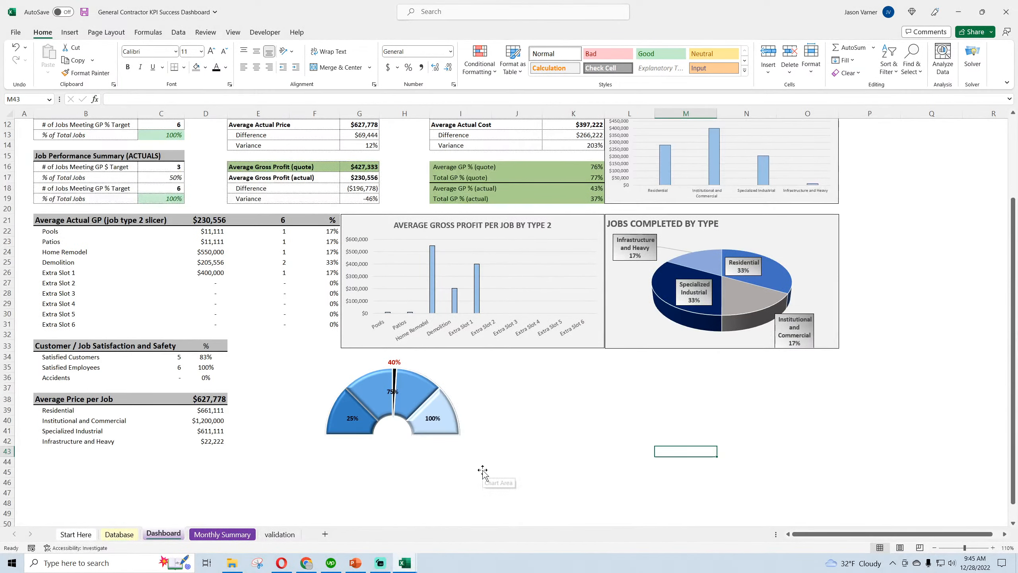
{"action": "left_click", "coordinate": [467, 397]}
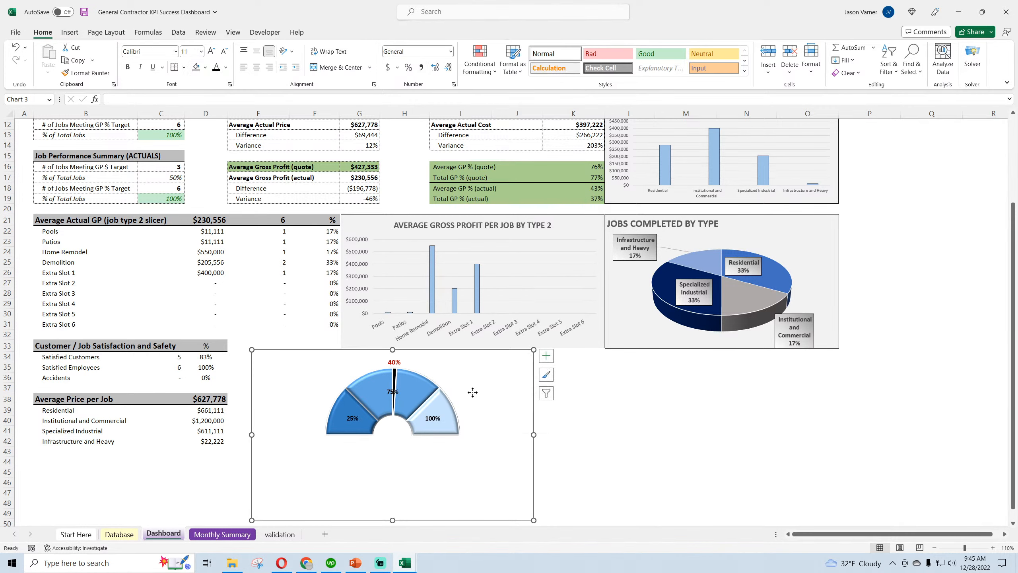
{"action": "right_click", "coordinate": [472, 389]}
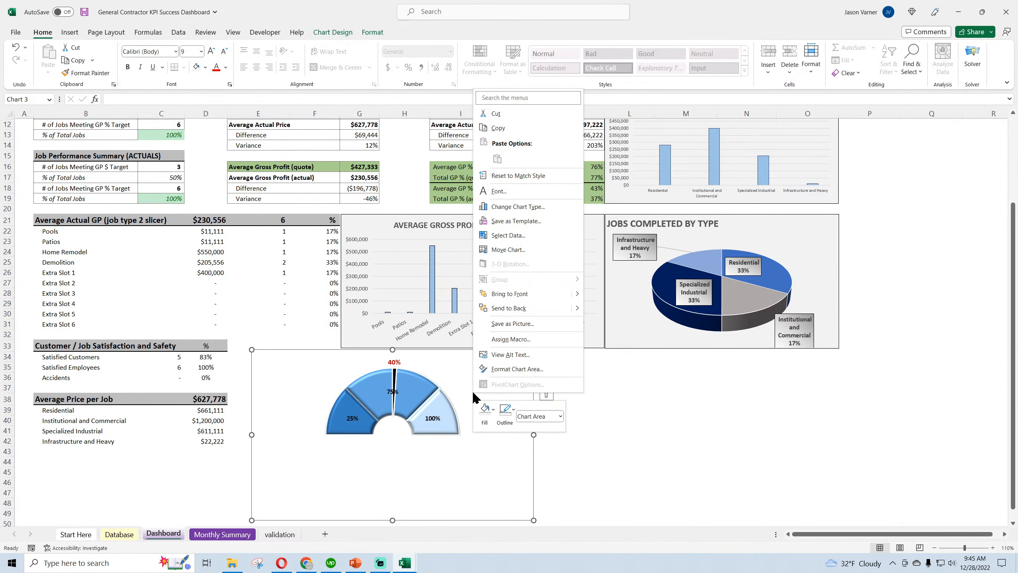
{"action": "left_click", "coordinate": [509, 237]}
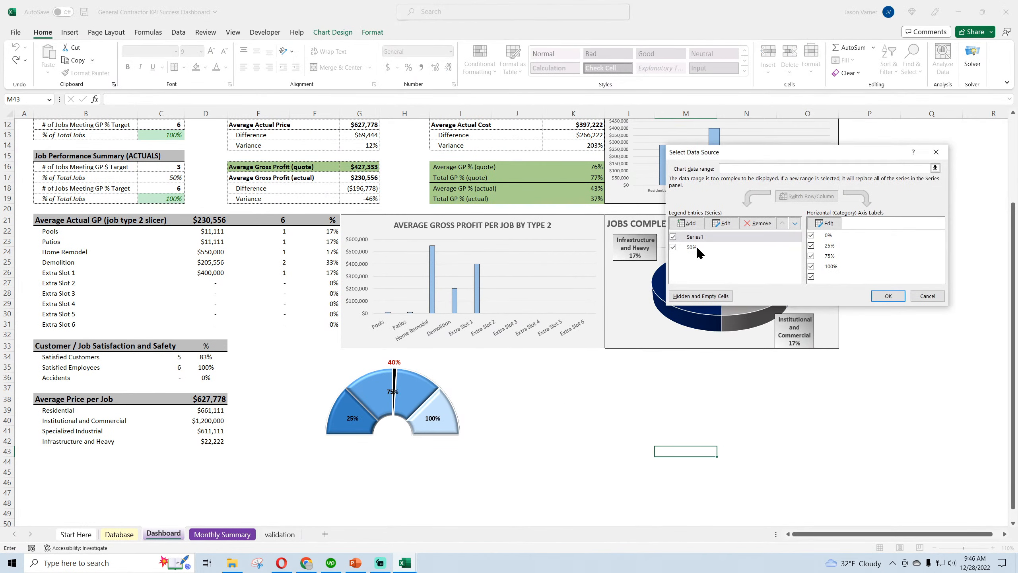
{"action": "left_click", "coordinate": [710, 240]}
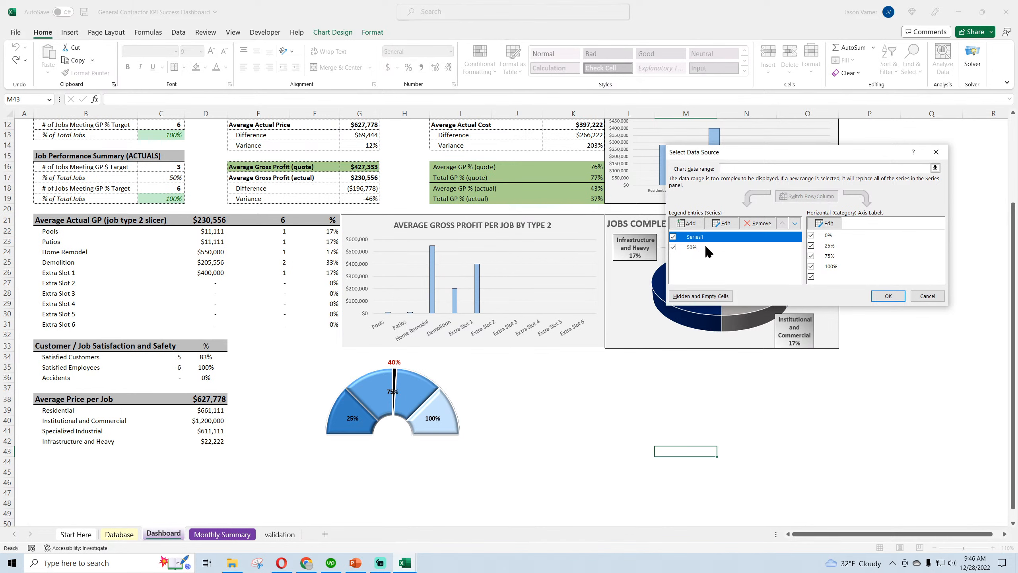
{"action": "left_click", "coordinate": [722, 223]}
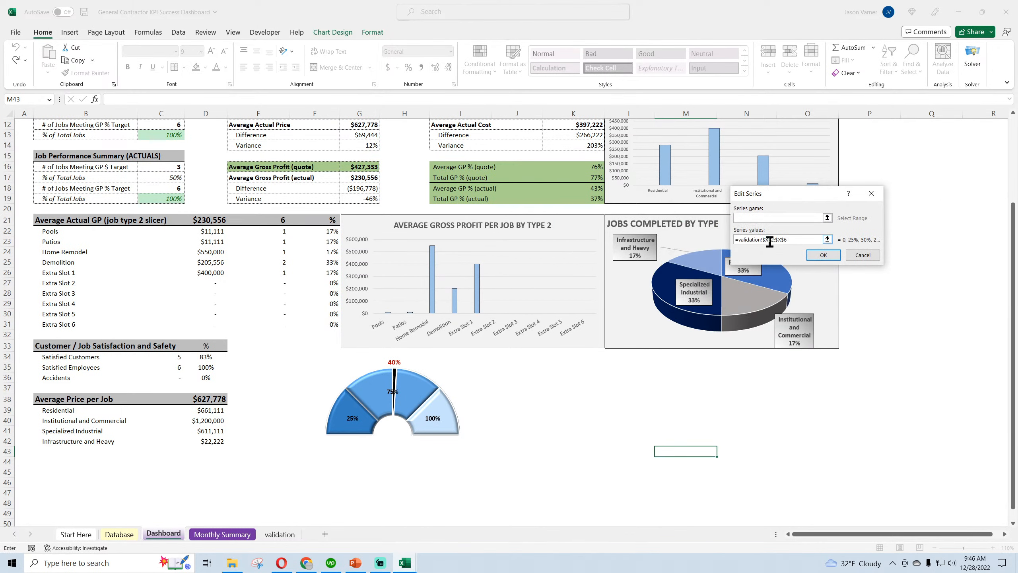
{"action": "left_click", "coordinate": [861, 256]}
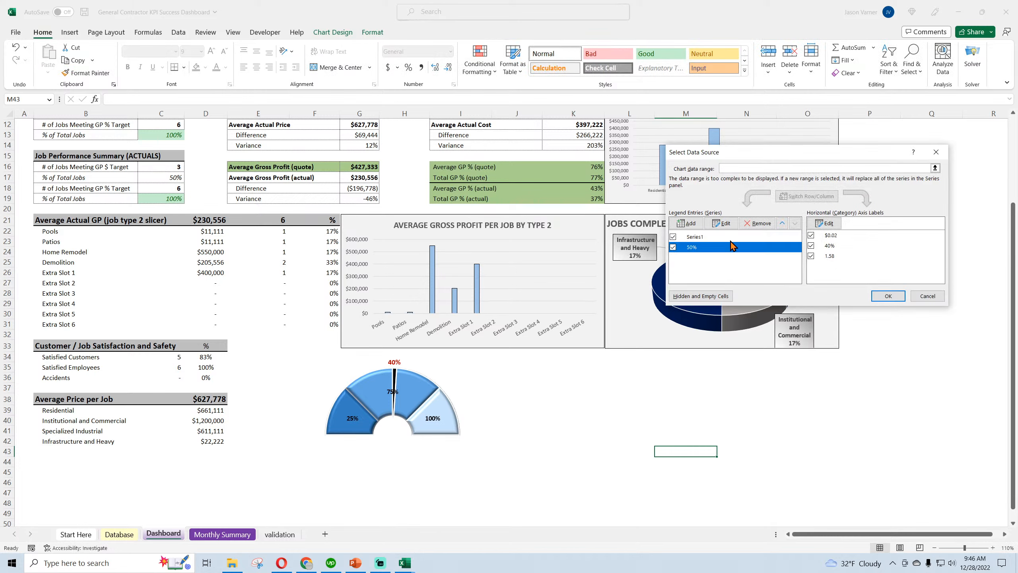
Recheck the references of the gauge's second series, then leave the data source settings without changes
{"action": "left_click", "coordinate": [732, 246]}
{"action": "left_click", "coordinate": [721, 223]}
{"action": "left_click", "coordinate": [861, 257]}
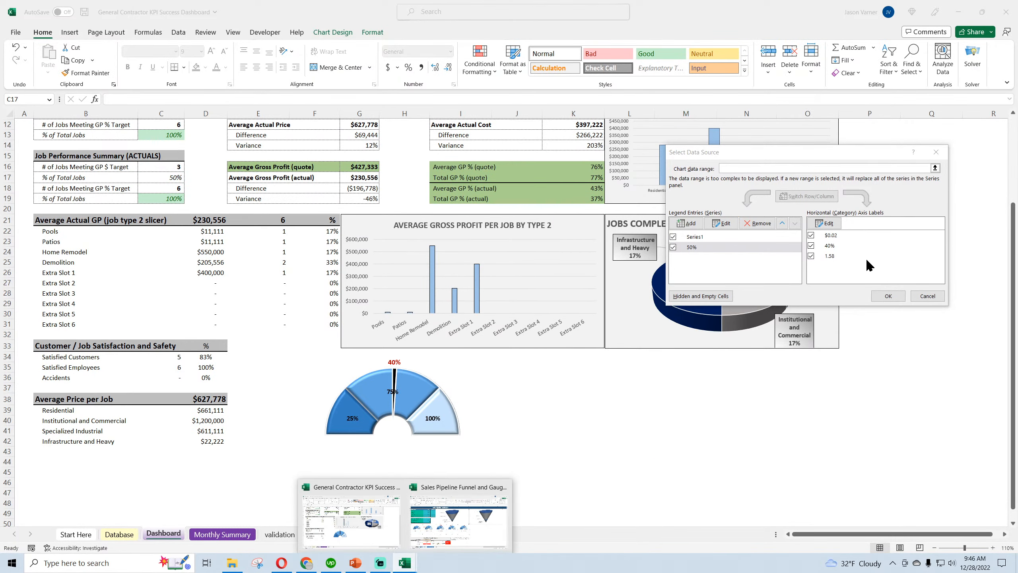
{"action": "left_click", "coordinate": [922, 294]}
Switch to the Sales Pipeline Funnel and Gauges workbook and compare the Win Rate gauge's Gauge Spec series name and value references
{"action": "mouse_move", "coordinate": [404, 562]}
{"action": "left_click", "coordinate": [452, 523]}
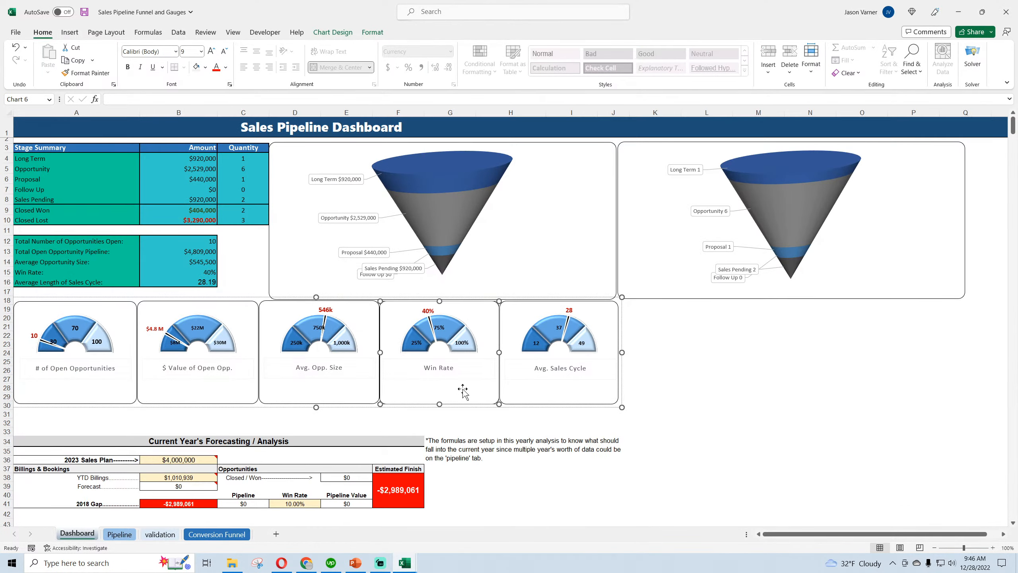
{"action": "right_click", "coordinate": [465, 381]}
{"action": "right_click", "coordinate": [441, 333]}
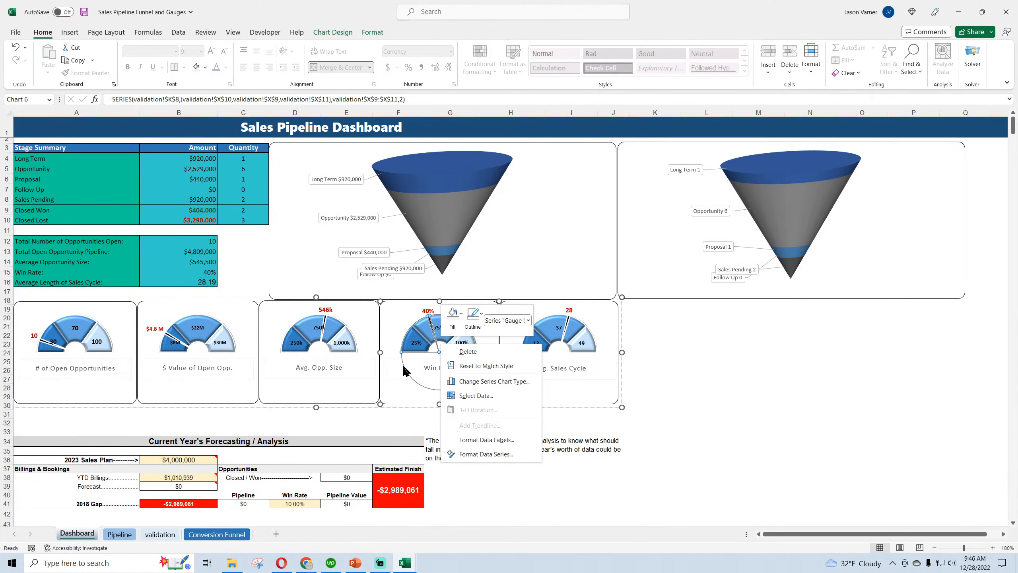
{"action": "right_click", "coordinate": [396, 339]}
{"action": "left_click", "coordinate": [432, 179]}
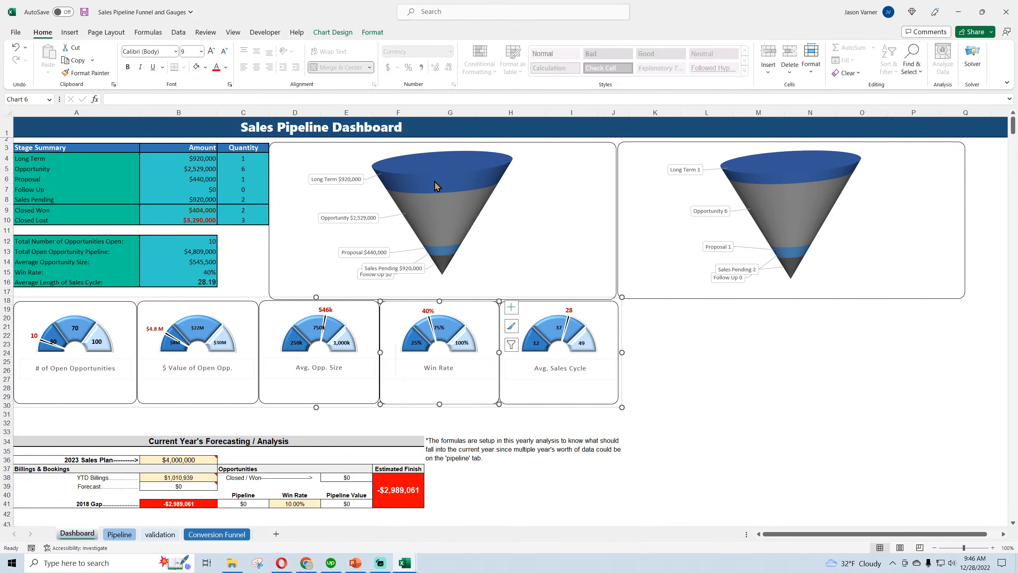
{"action": "left_click", "coordinate": [706, 247]}
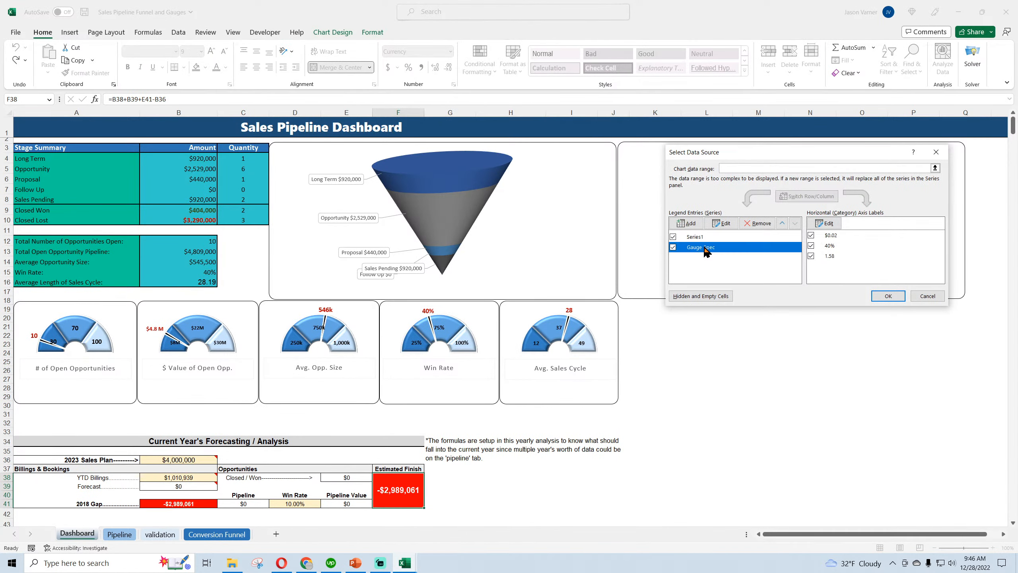
{"action": "left_click", "coordinate": [726, 226]}
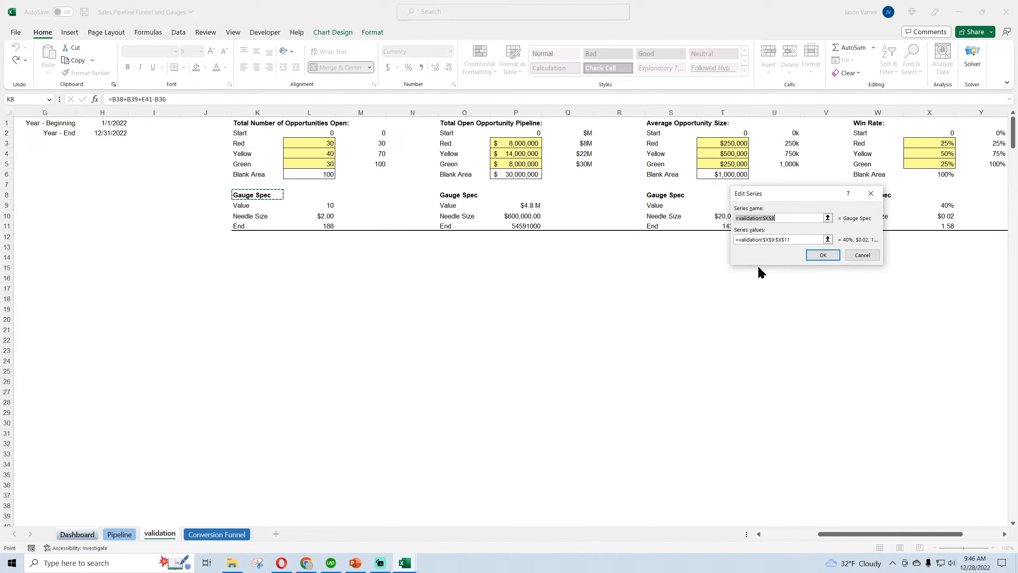
{"action": "left_click_drag", "start_coordinate": [809, 192], "coordinate": [794, 265]}
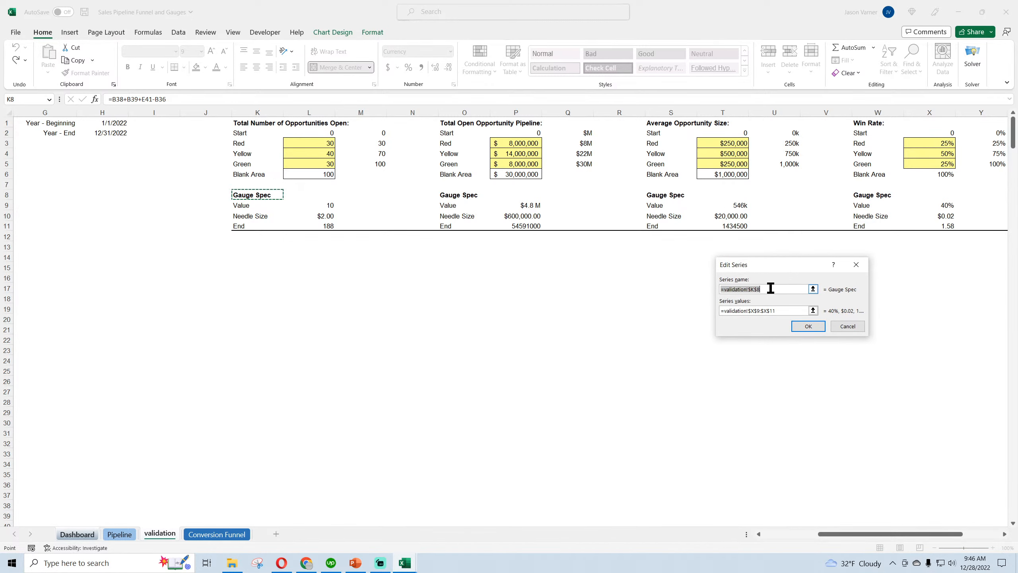
{"action": "left_click", "coordinate": [784, 312]}
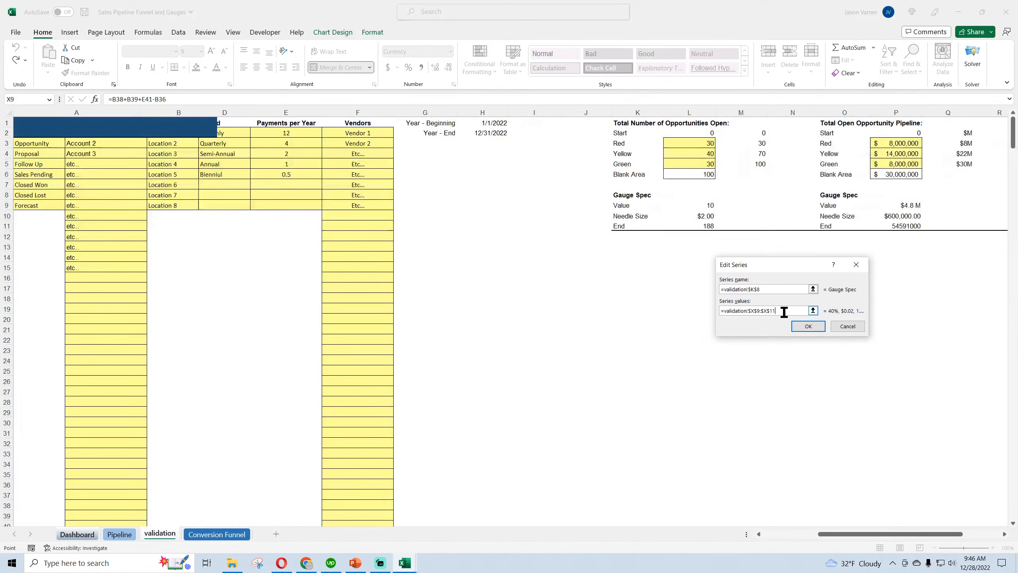
{"action": "left_click", "coordinate": [848, 327]}
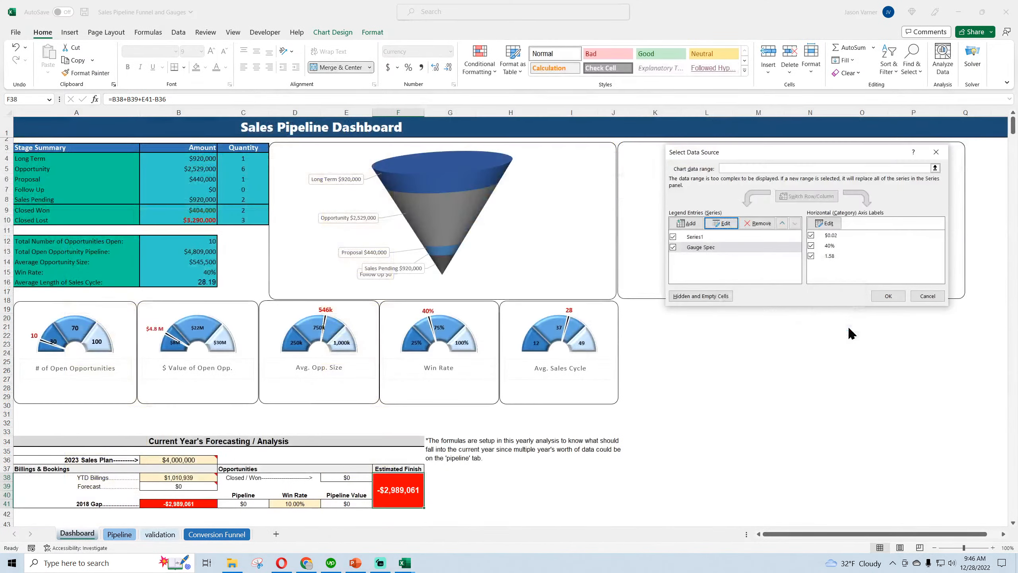
{"action": "left_click", "coordinate": [924, 297]}
Switch to the General Contractor KPI Success Dashboard workbook and set the gauge's second series name to the Gauge Spec heading cell on the validation sheet
{"action": "mouse_move", "coordinate": [407, 568]}
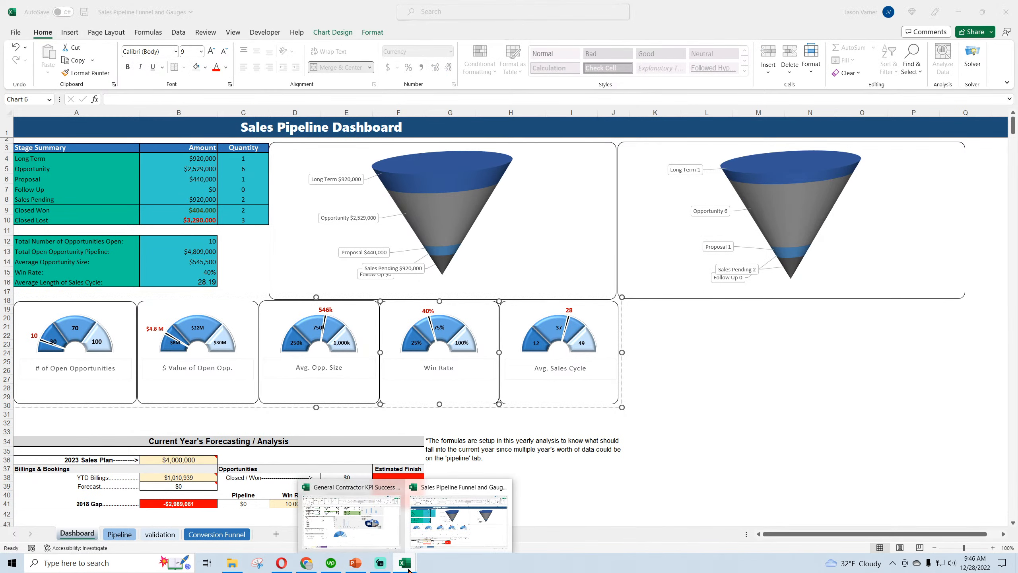
{"action": "left_click", "coordinate": [361, 538]}
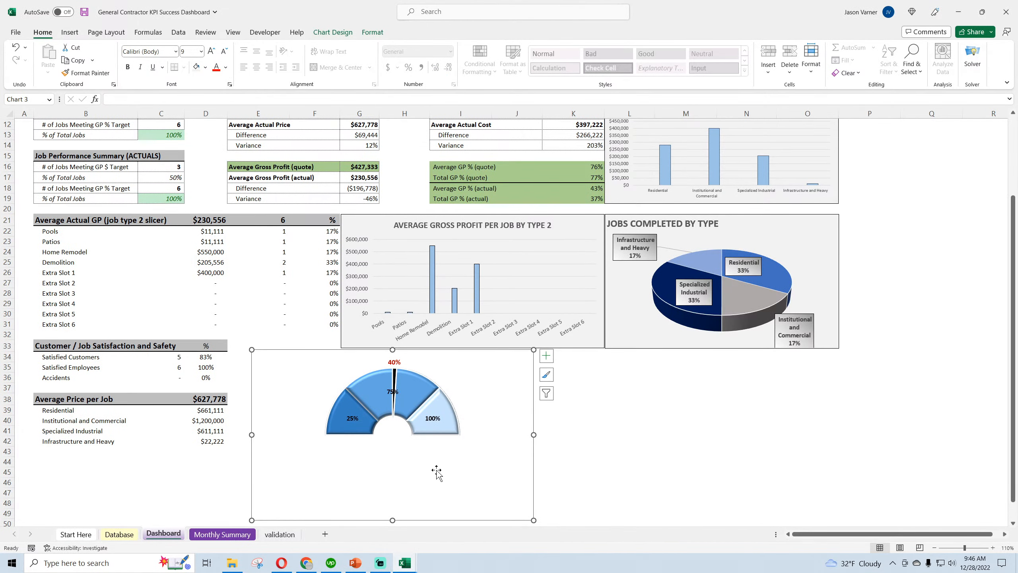
{"action": "right_click", "coordinate": [493, 441]}
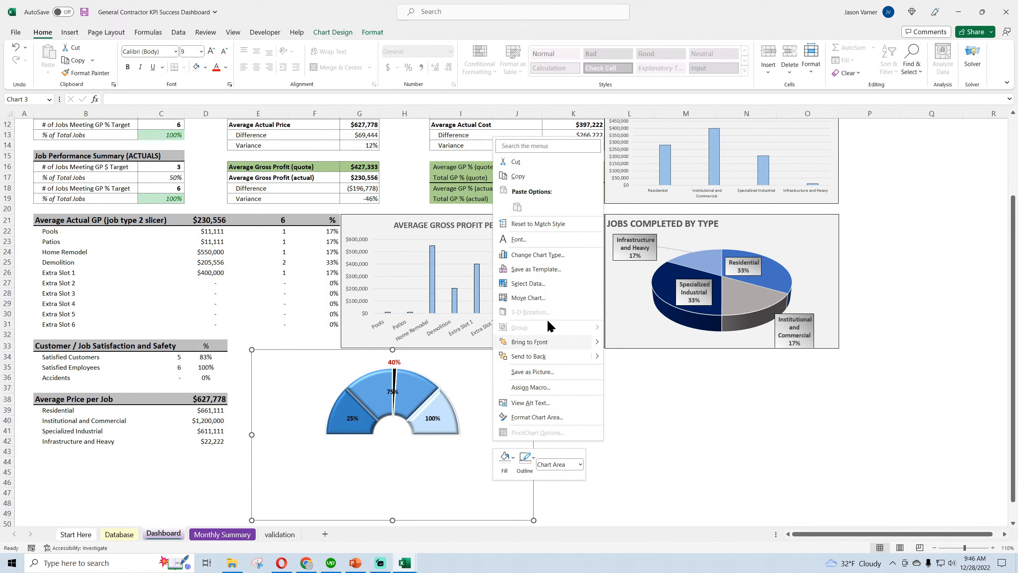
{"action": "left_click", "coordinate": [553, 284]}
{"action": "left_click", "coordinate": [742, 247]}
{"action": "left_click", "coordinate": [721, 223]}
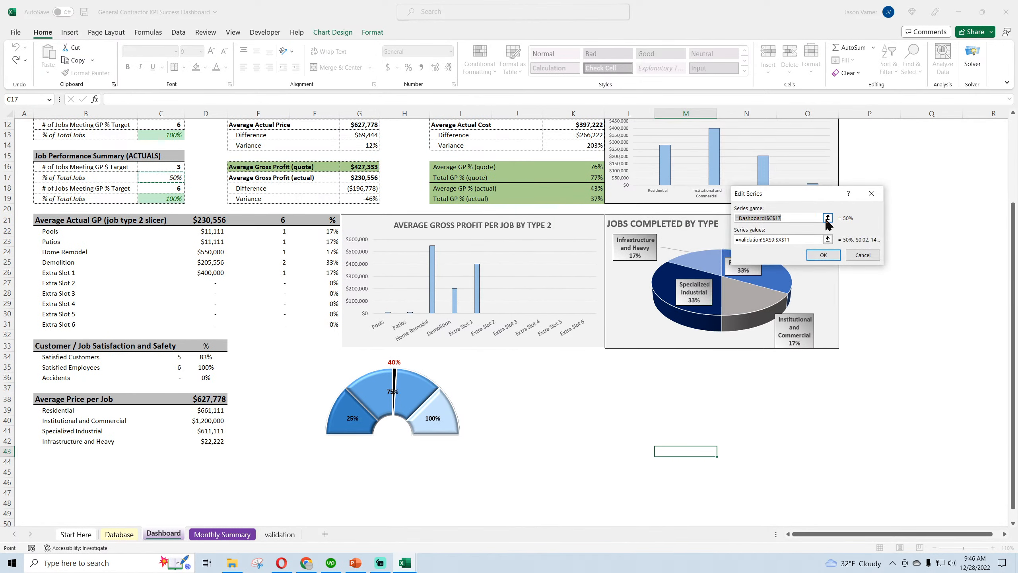
{"action": "key", "text": "BackSpace"}
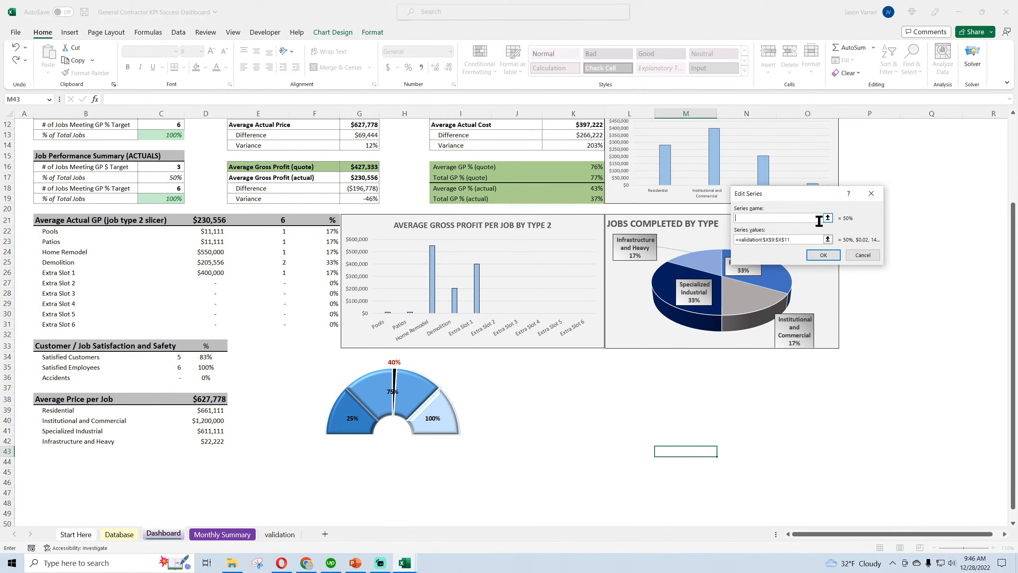
{"action": "left_click", "coordinate": [281, 535]}
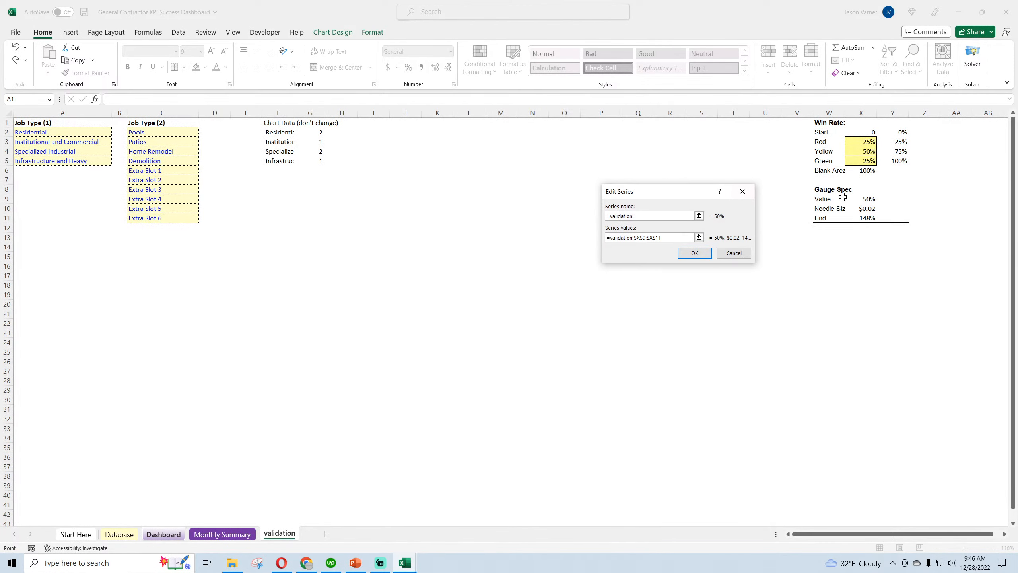
{"action": "left_click", "coordinate": [825, 188]}
{"action": "left_click", "coordinate": [695, 253]}
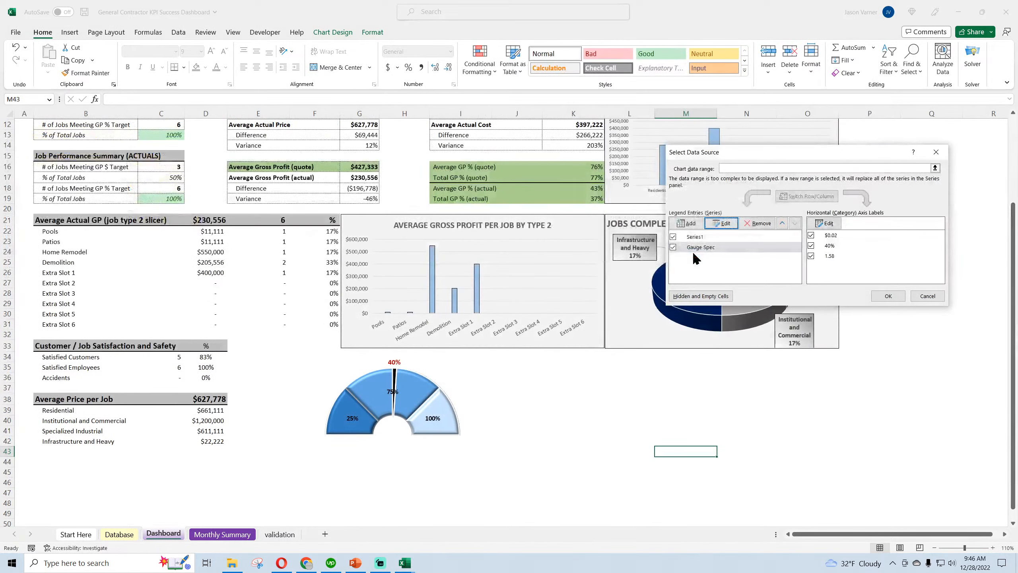
{"action": "left_click", "coordinate": [826, 223]}
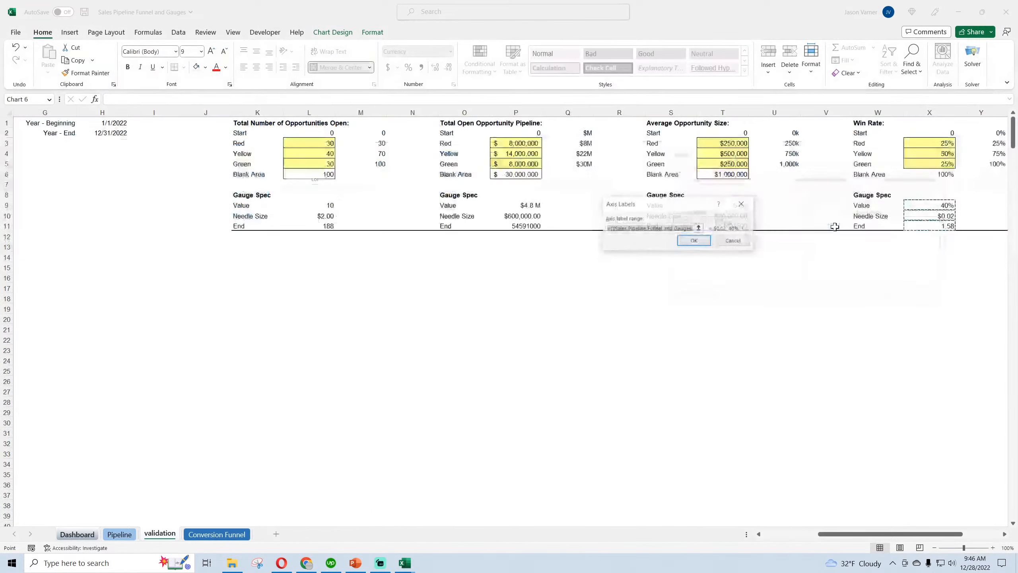
{"action": "left_click", "coordinate": [686, 227]}
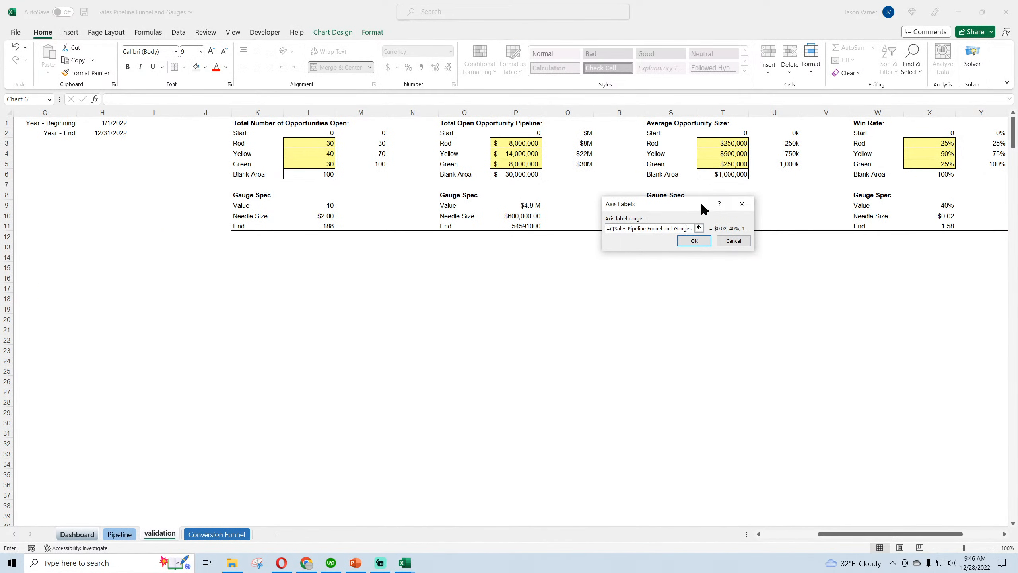
{"action": "left_click_drag", "start_coordinate": [701, 204], "coordinate": [380, 187]}
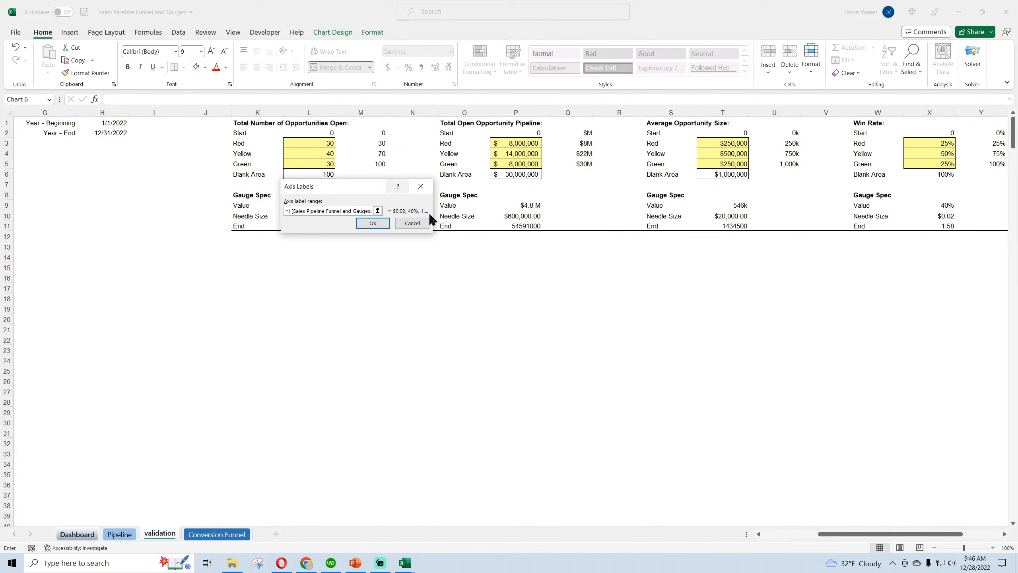
{"action": "left_click", "coordinate": [377, 211]}
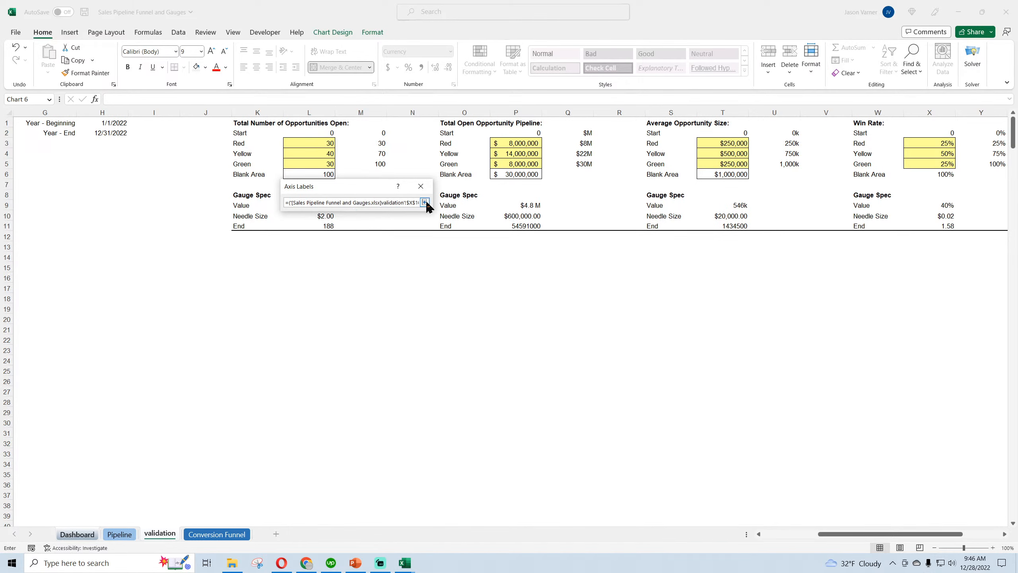
{"action": "left_click_drag", "start_coordinate": [349, 202], "coordinate": [408, 205]}
{"action": "left_click", "coordinate": [414, 204]}
{"action": "key", "text": "Right"}
{"action": "key", "text": "Right"}
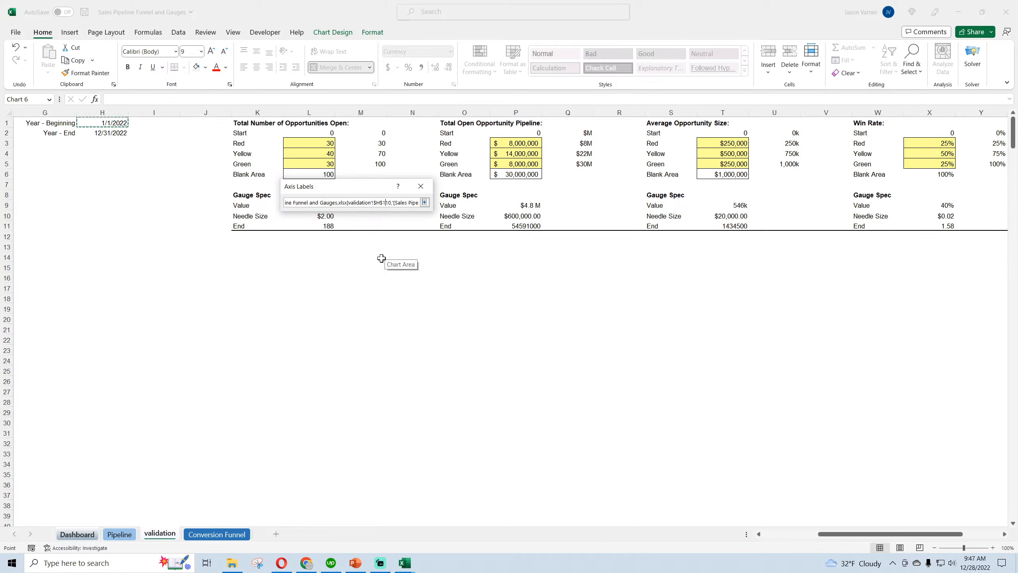
{"action": "key", "text": "Right"}
{"action": "key", "text": "Right"}
{"action": "key", "text": "Right"}
{"action": "key", "text": "Right"}
{"action": "key", "text": "Right"}
{"action": "key", "text": "Right"}
{"action": "key", "text": "Right"}
{"action": "key", "text": "Right"}
{"action": "key", "text": "Right"}
{"action": "key", "text": "Left"}
{"action": "key", "text": "BackSpace"}
{"action": "key", "text": "BackSpace"}
{"action": "key", "text": "BackSpace"}
{"action": "key", "text": "BackSpace"}
{"action": "key", "text": "BackSpace"}
{"action": "key", "text": "BackSpace"}
{"action": "key", "text": "BackSpace"}
{"action": "key", "text": "BackSpace"}
{"action": "key", "text": "BackSpace"}
{"action": "key", "text": "BackSpace"}
{"action": "key", "text": "BackSpace"}
{"action": "key", "text": "BackSpace"}
{"action": "key", "text": "BackSpace"}
{"action": "key", "text": "BackSpace"}
{"action": "key", "text": "BackSpace"}
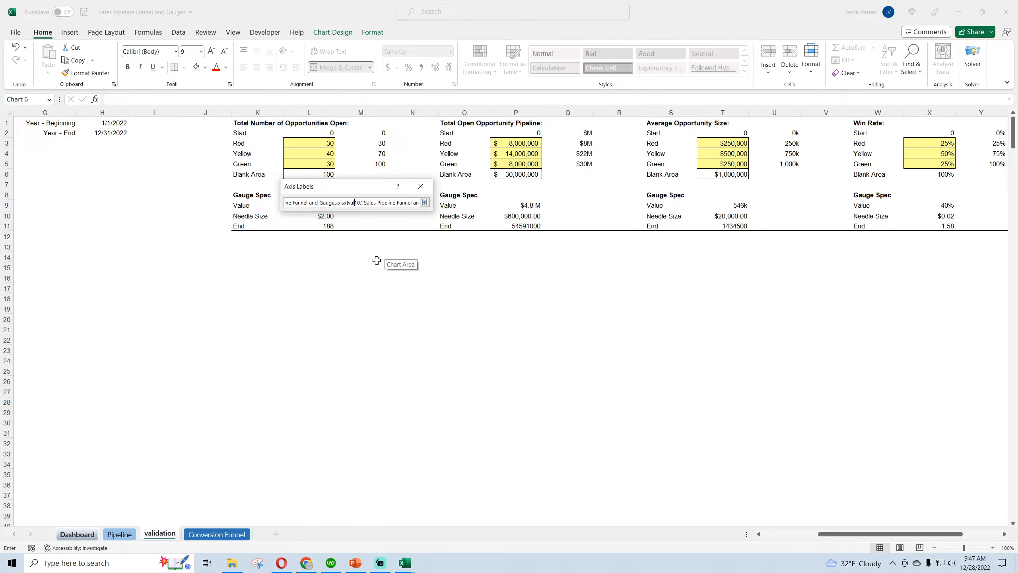
{"action": "key", "text": "BackSpace"}
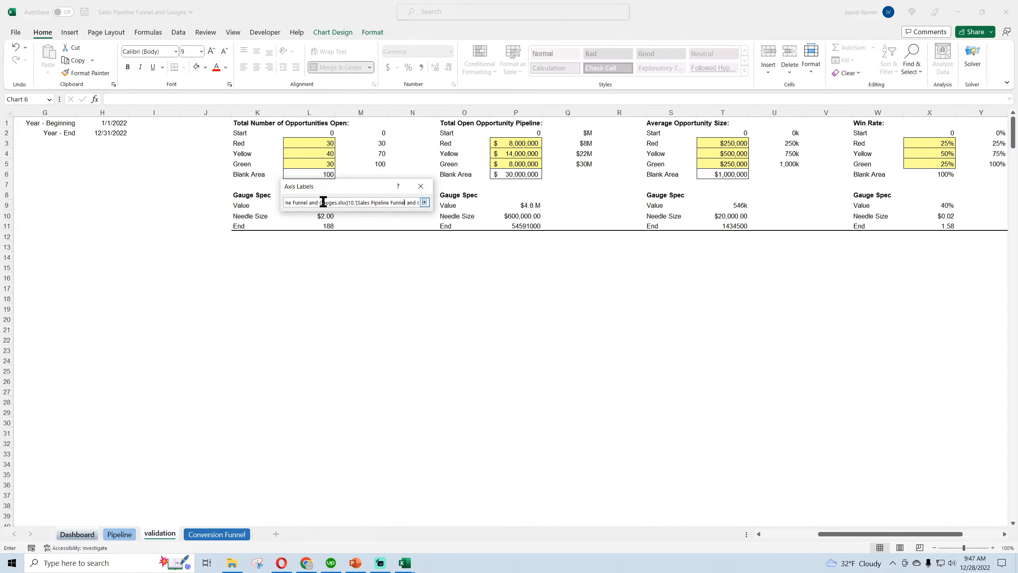
{"action": "left_click_drag", "start_coordinate": [311, 203], "coordinate": [461, 202]}
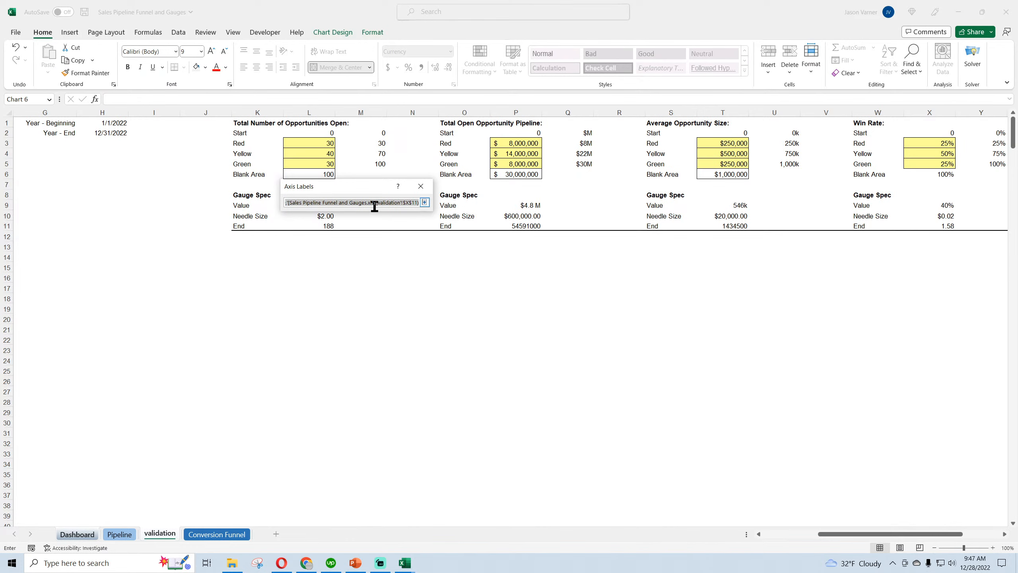
{"action": "left_click_drag", "start_coordinate": [374, 206], "coordinate": [425, 205]}
{"action": "left_click", "coordinate": [425, 202]}
{"action": "left_click", "coordinate": [493, 336]}
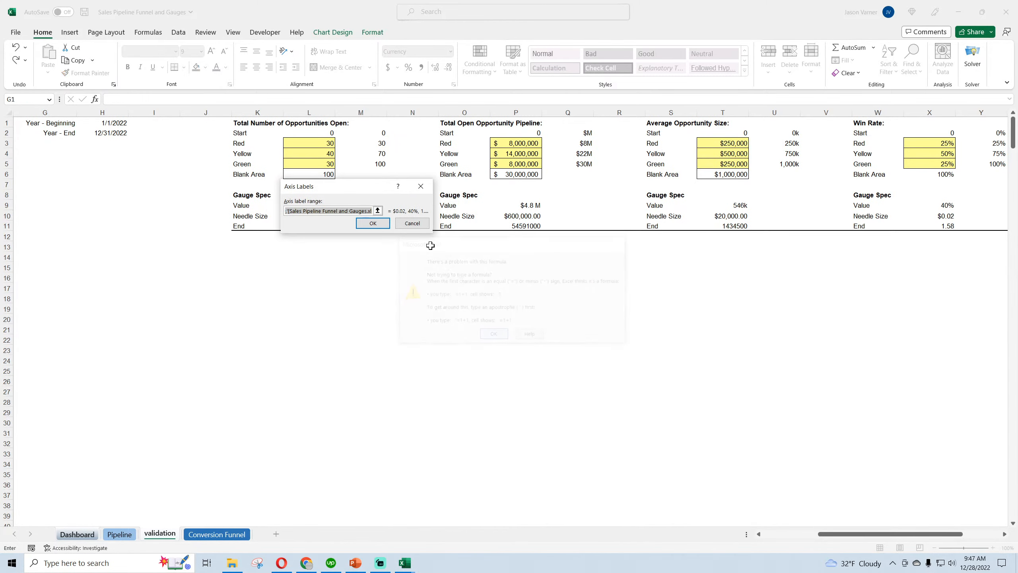
{"action": "left_click", "coordinate": [410, 224]}
Strip the Sales Pipeline workbook name from the first reference in the Gauge Spec series' axis label range, pointing it to validation cell $X$10
{"action": "left_click", "coordinate": [729, 243]}
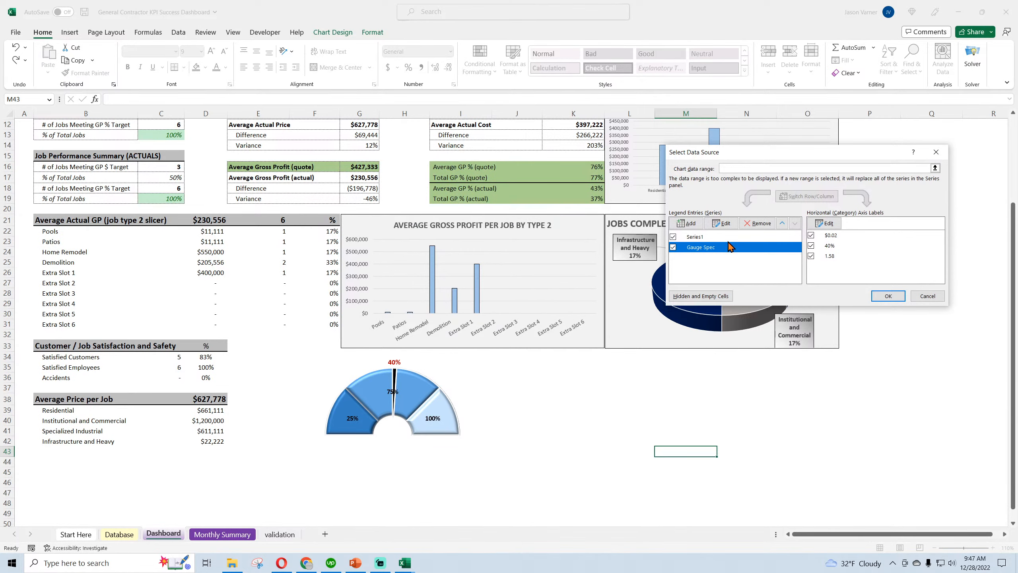
{"action": "left_click", "coordinate": [823, 223]}
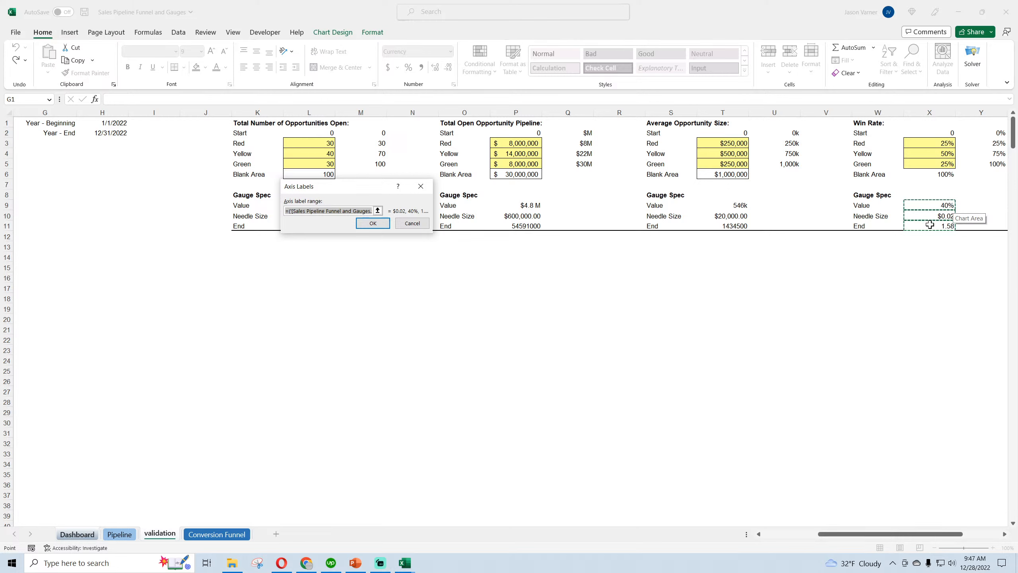
{"action": "left_click", "coordinate": [317, 209]}
{"action": "left_click_drag", "start_coordinate": [292, 213], "coordinate": [359, 213]}
{"action": "key", "text": "BackSpace"}
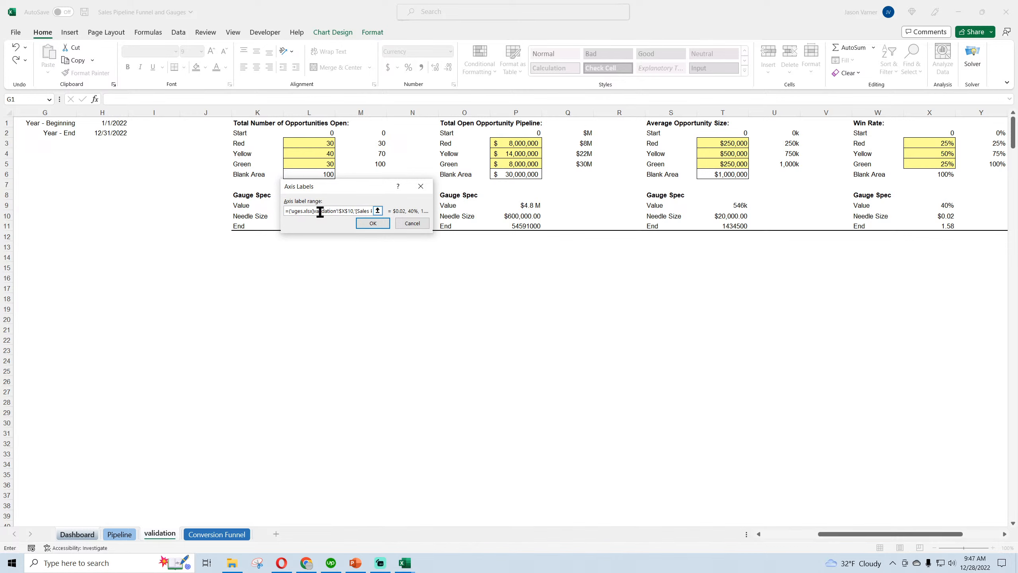
Remove the Sales Pipeline Funnel and Gauges workbook name from the second reference in the axis label range
{"action": "key", "text": "BackSpace"}
{"action": "key", "text": "BackSpace"}
{"action": "key", "text": "BackSpace"}
{"action": "key", "text": "BackSpace"}
{"action": "key", "text": "BackSpace"}
{"action": "key", "text": "BackSpace"}
{"action": "key", "text": "BackSpace"}
{"action": "key", "text": "BackSpace"}
{"action": "key", "text": "BackSpace"}
{"action": "key", "text": "BackSpace"}
{"action": "key", "text": "BackSpace"}
{"action": "left_click_drag", "start_coordinate": [331, 210], "coordinate": [361, 211]}
{"action": "key", "text": "BackSpace"}
{"action": "key", "text": "BackSpace"}
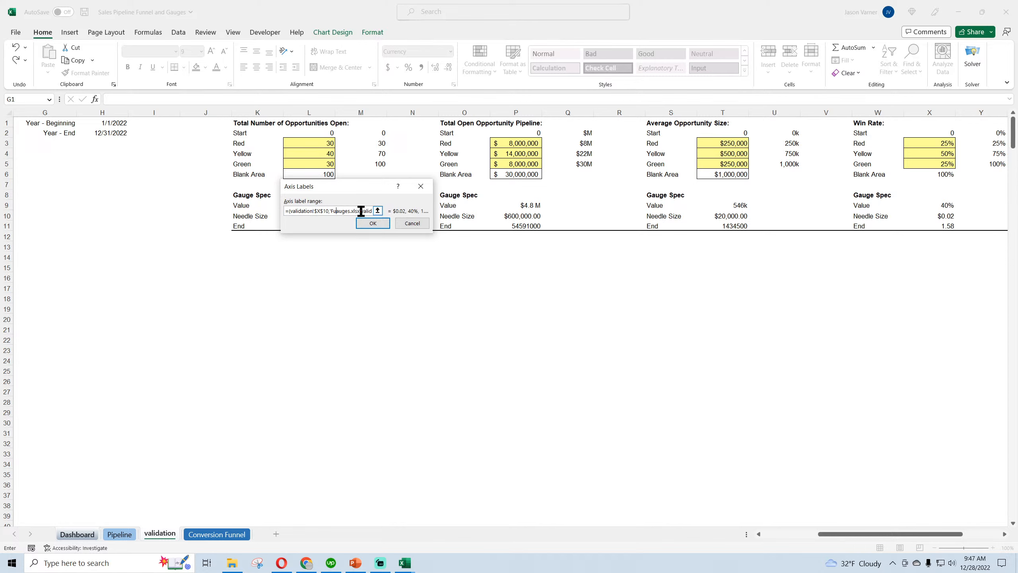
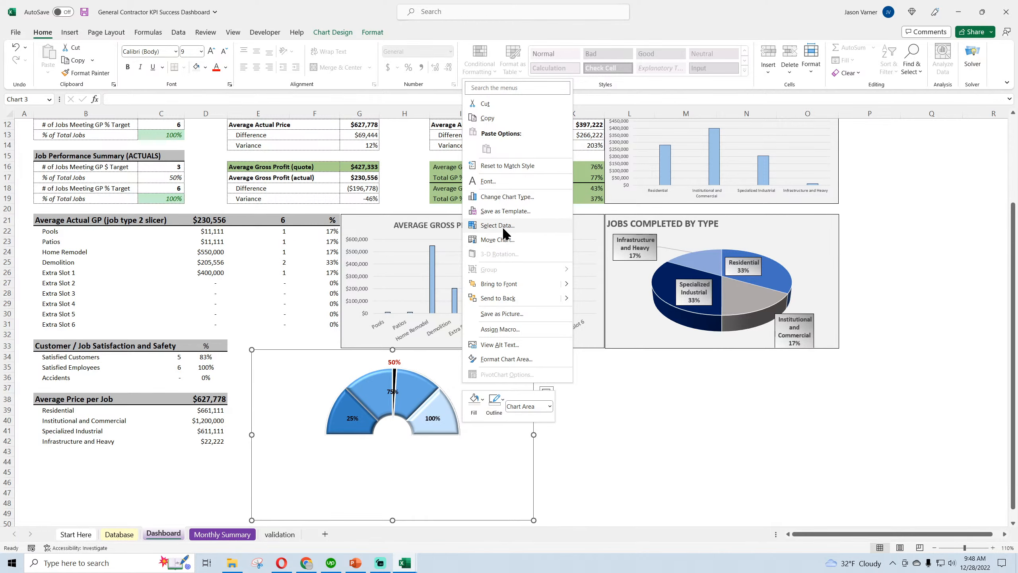
Review the gauge chart's data source, checking both series' references and the Gauge Spec axis label range
{"action": "left_click", "coordinate": [506, 226]}
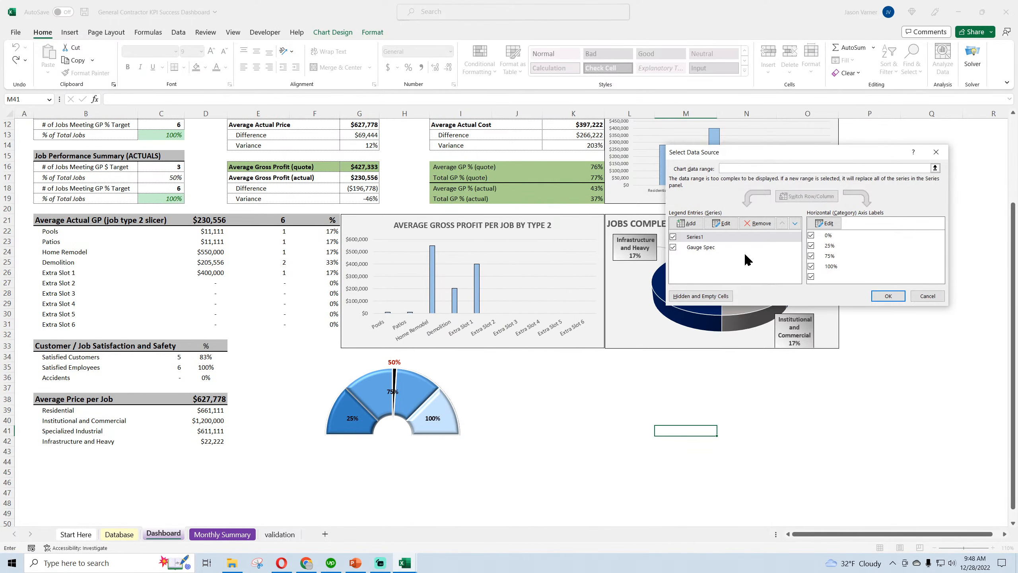
{"action": "left_click", "coordinate": [824, 223]}
{"action": "left_click", "coordinate": [863, 242]}
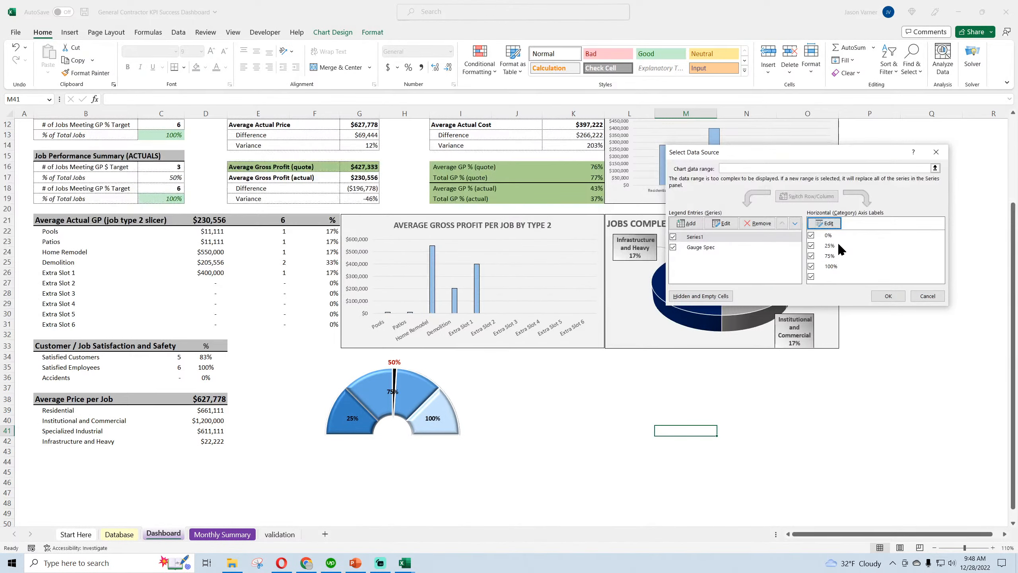
{"action": "left_click", "coordinate": [713, 240]}
{"action": "left_click", "coordinate": [721, 223]}
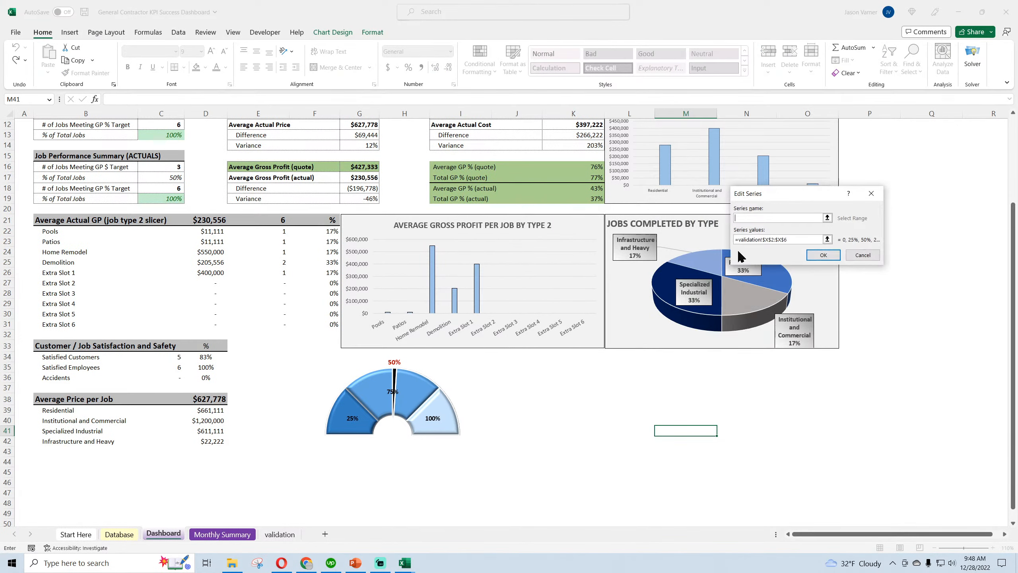
{"action": "left_click", "coordinate": [823, 255]}
{"action": "left_click", "coordinate": [702, 247]}
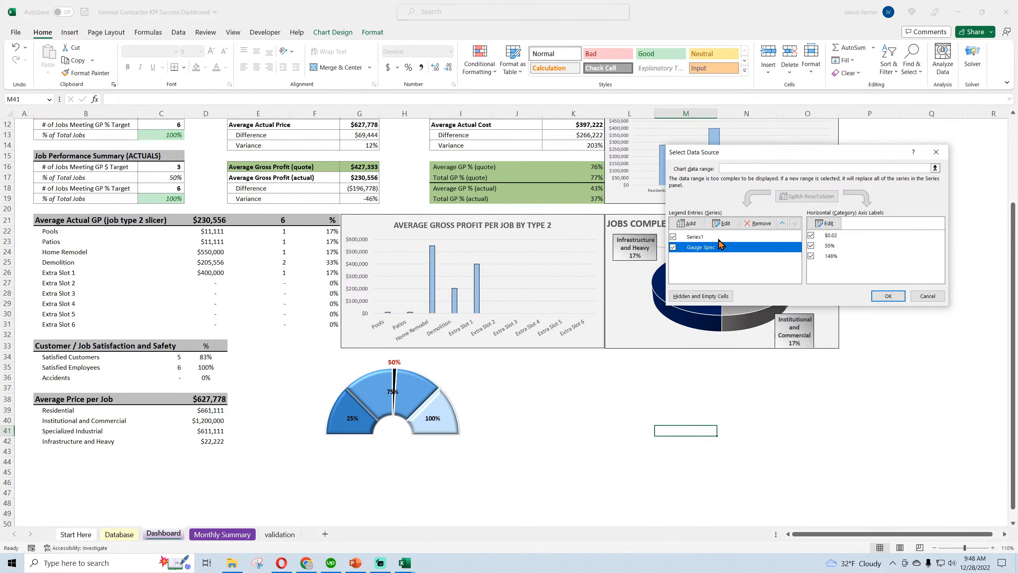
{"action": "left_click", "coordinate": [721, 223]}
{"action": "left_click", "coordinate": [862, 255]}
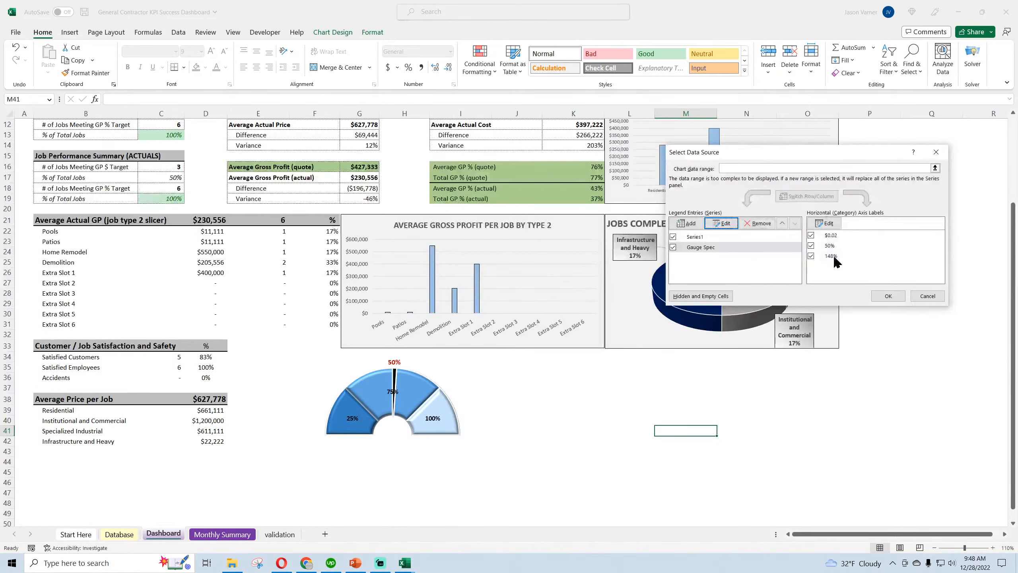
{"action": "left_click", "coordinate": [825, 224]}
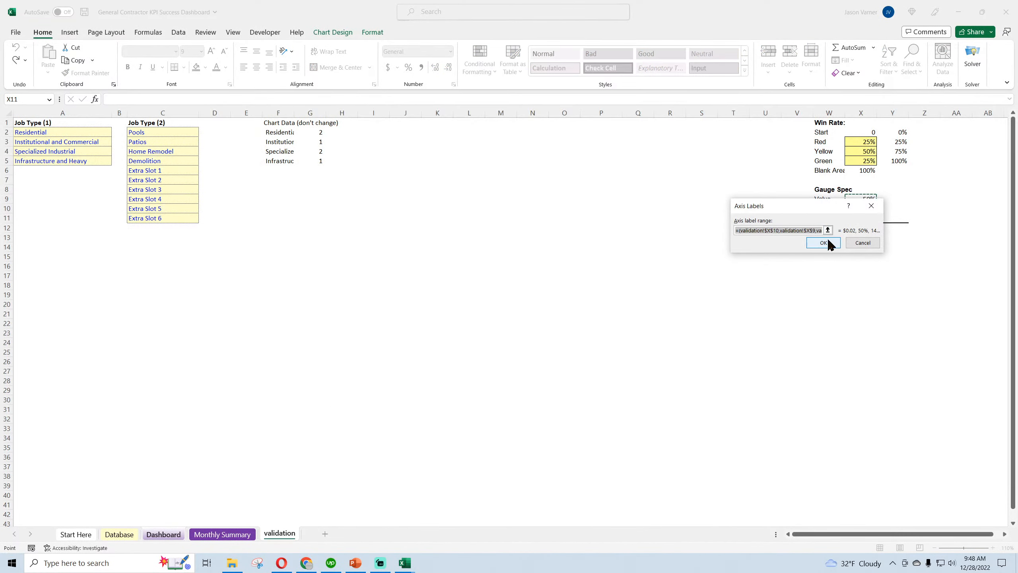
{"action": "left_click", "coordinate": [840, 242]}
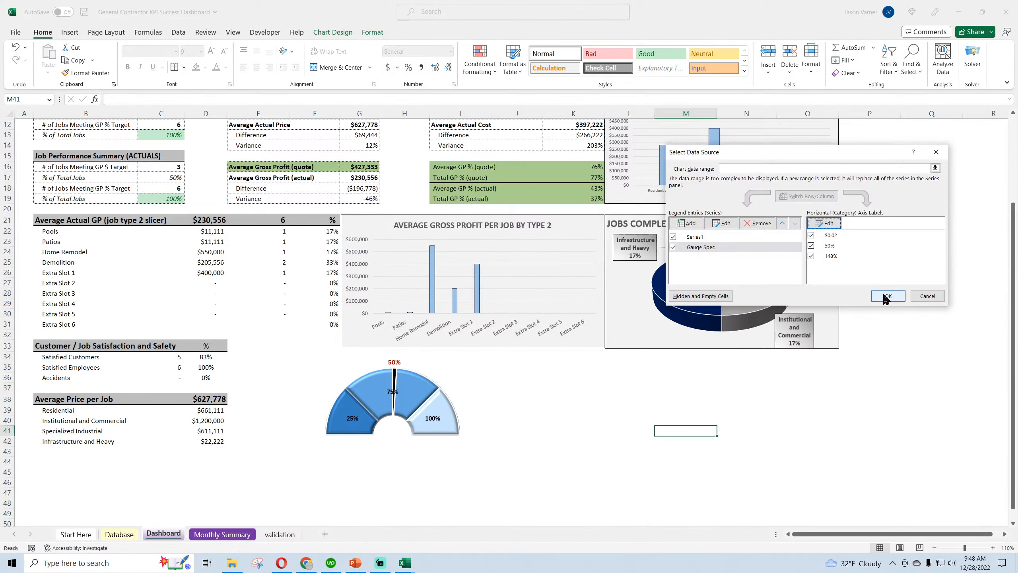
{"action": "left_click", "coordinate": [900, 296]}
{"action": "left_click", "coordinate": [751, 469]}
Test the gauge by setting Target Gross Profit to $200,000 and to $20,000 on the dashboard
{"action": "scroll", "coordinate": [229, 329], "scroll_direction": "up", "scroll_amount": 4}
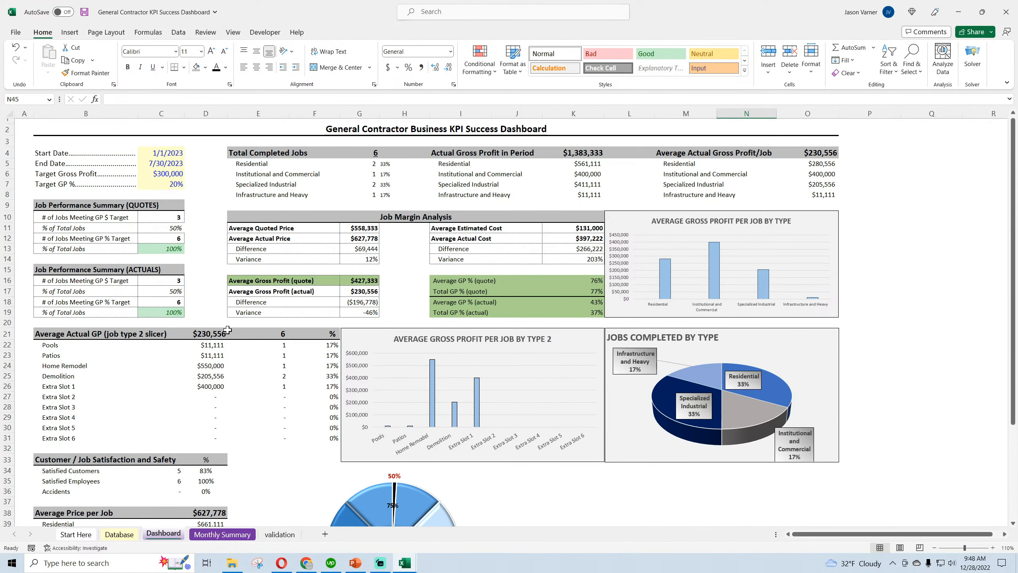
{"action": "left_click", "coordinate": [170, 175]}
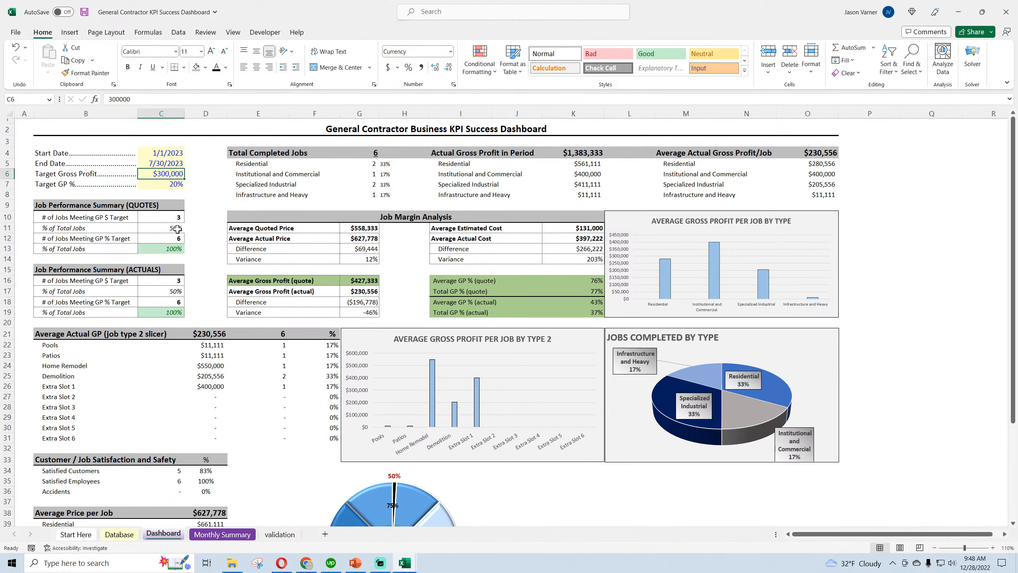
{"action": "type", "text": "200,000"}
{"action": "key", "text": "Return"}
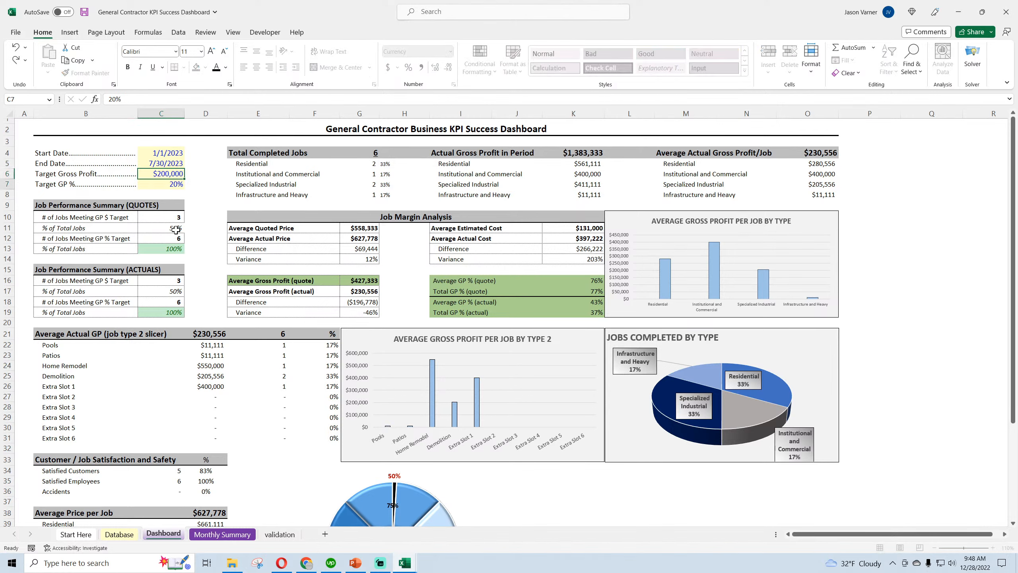
{"action": "left_click", "coordinate": [171, 176]}
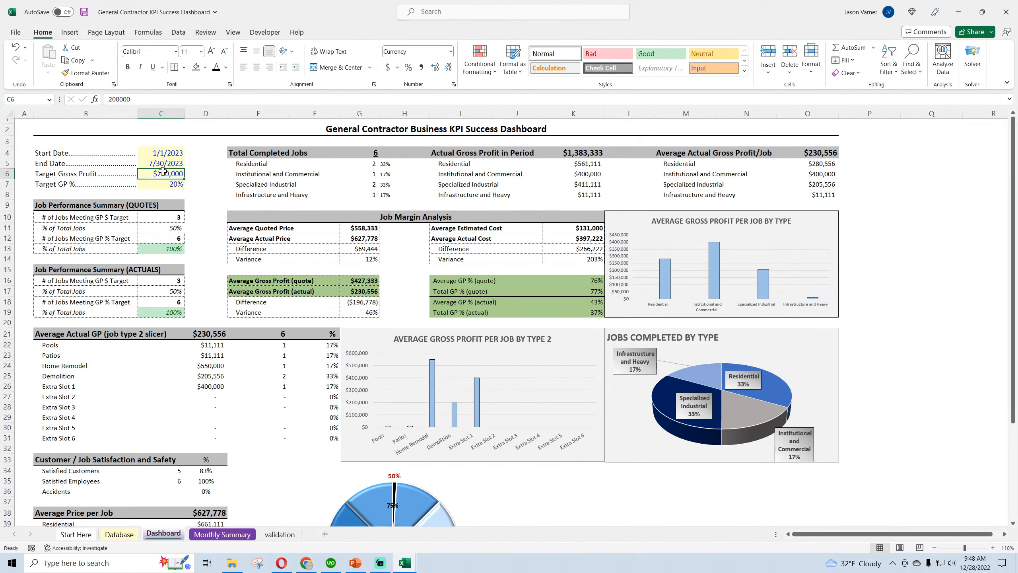
{"action": "type", "text": "20000"}
{"action": "key", "text": "Return"}
{"action": "scroll", "coordinate": [352, 297], "scroll_direction": "down", "scroll_amount": 3}
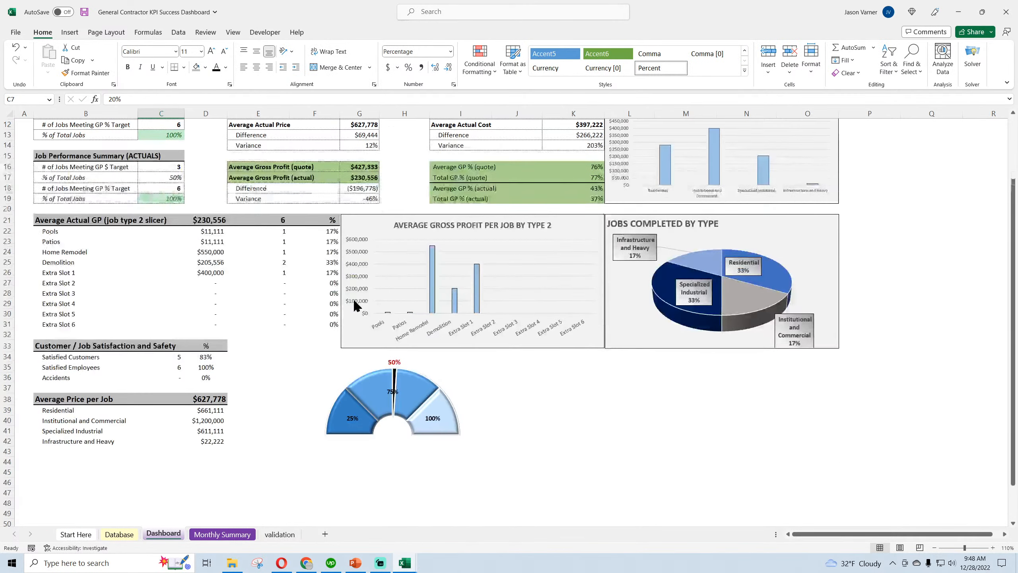
{"action": "scroll", "coordinate": [324, 305], "scroll_direction": "up", "scroll_amount": 3}
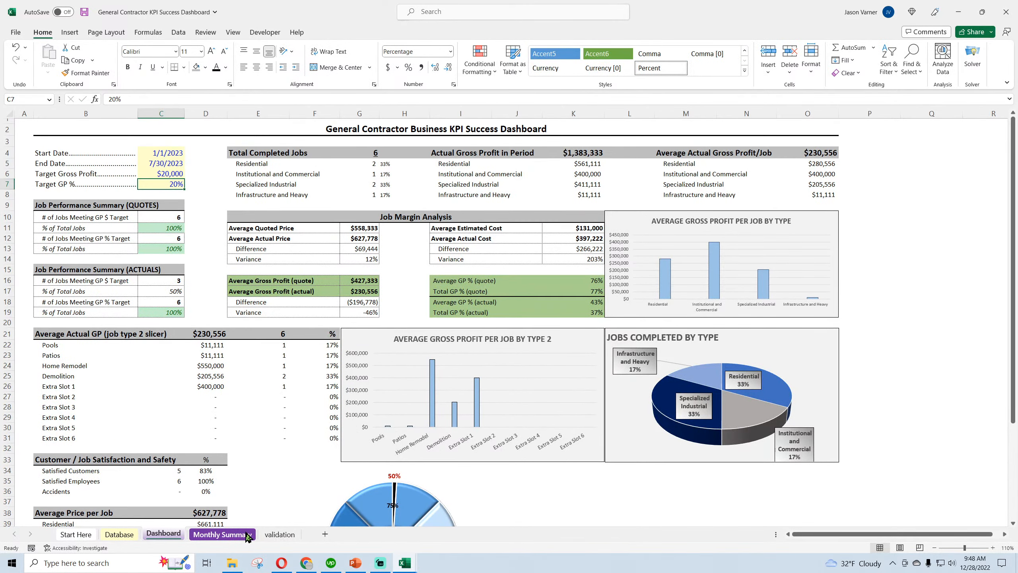
Trace the Gauge Spec Value on the validation sheet to the % of Total Jobs formula under Job Performance Summary (ACTUALS)
{"action": "left_click", "coordinate": [279, 534]}
{"action": "left_click", "coordinate": [868, 199]}
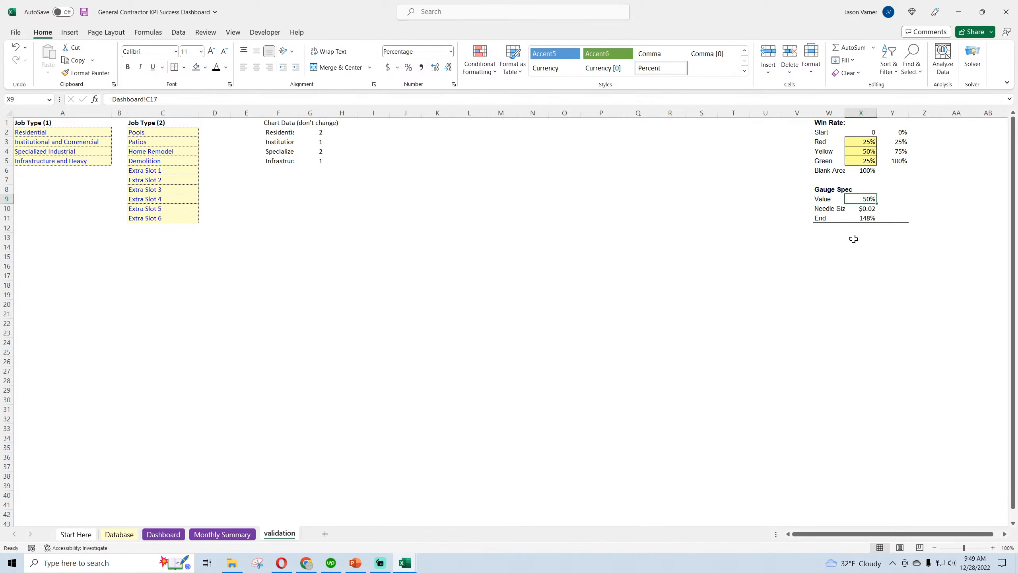
{"action": "left_click", "coordinate": [148, 537]}
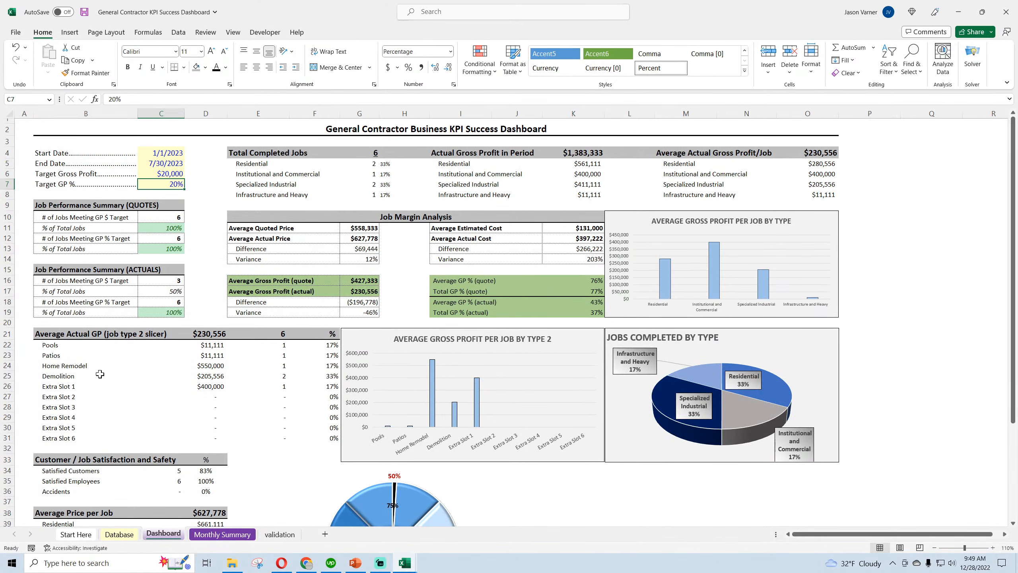
{"action": "left_click", "coordinate": [169, 290]}
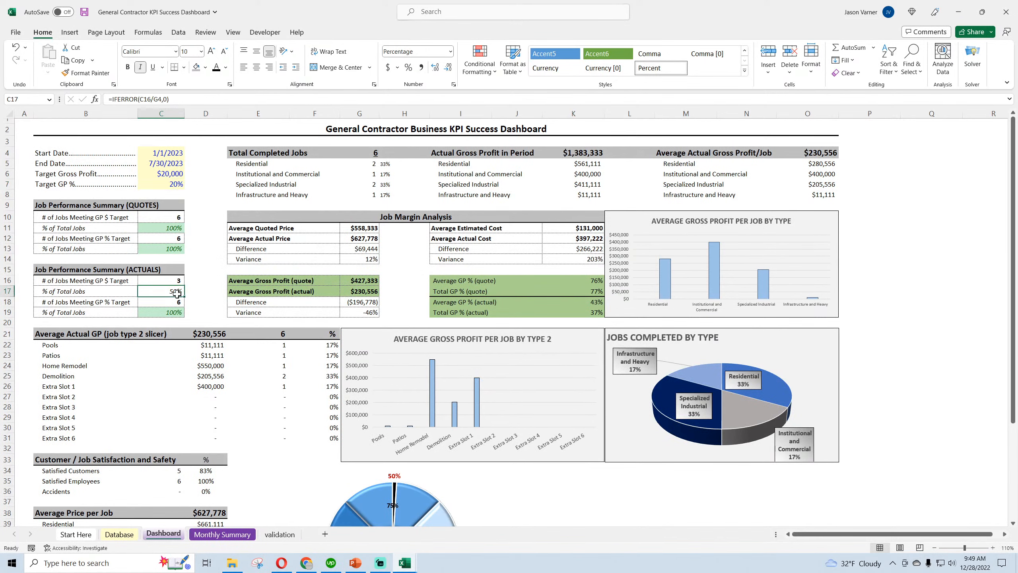
Try a Target GP % of 1%, and restore it to 20%
{"action": "left_click", "coordinate": [177, 188]}
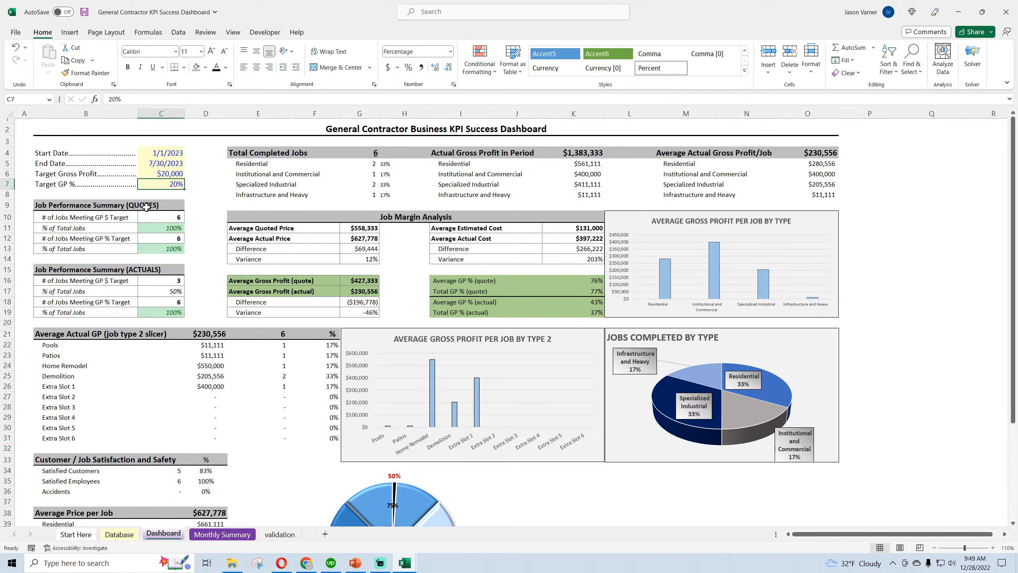
{"action": "type", "text": "1"}
{"action": "key", "text": "Return"}
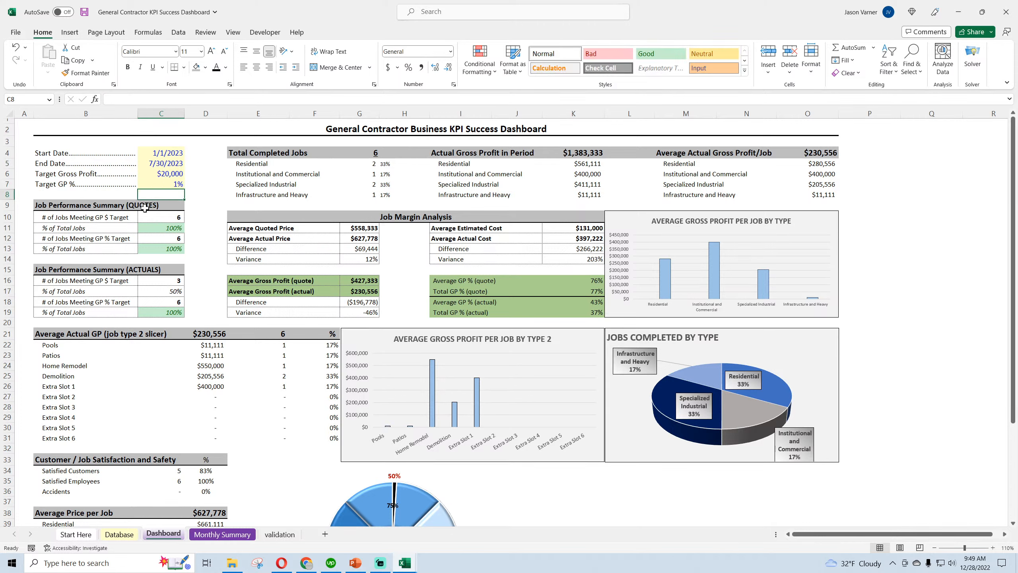
{"action": "key", "text": "Up"}
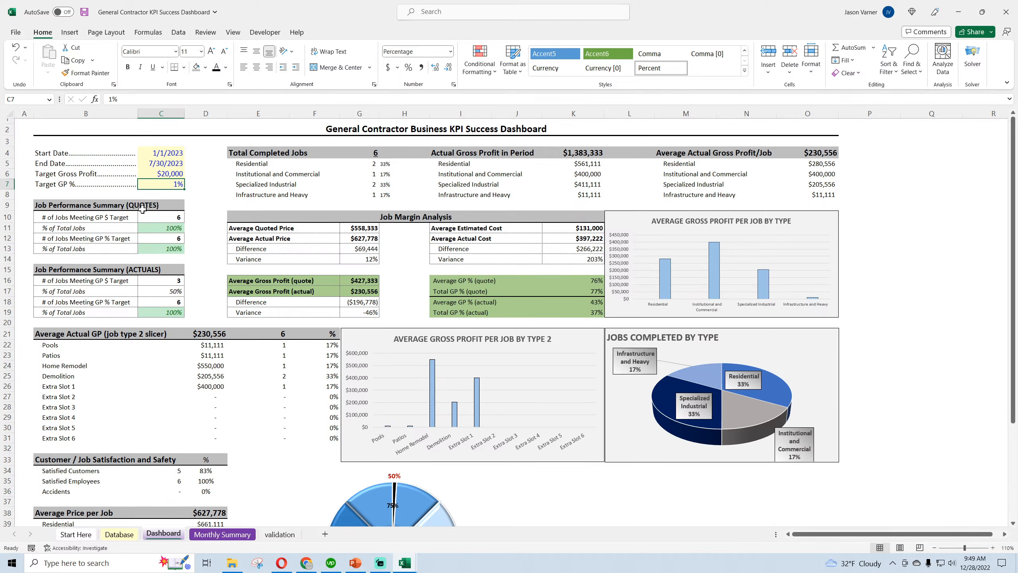
{"action": "type", "text": "20"}
{"action": "key", "text": "Return"}
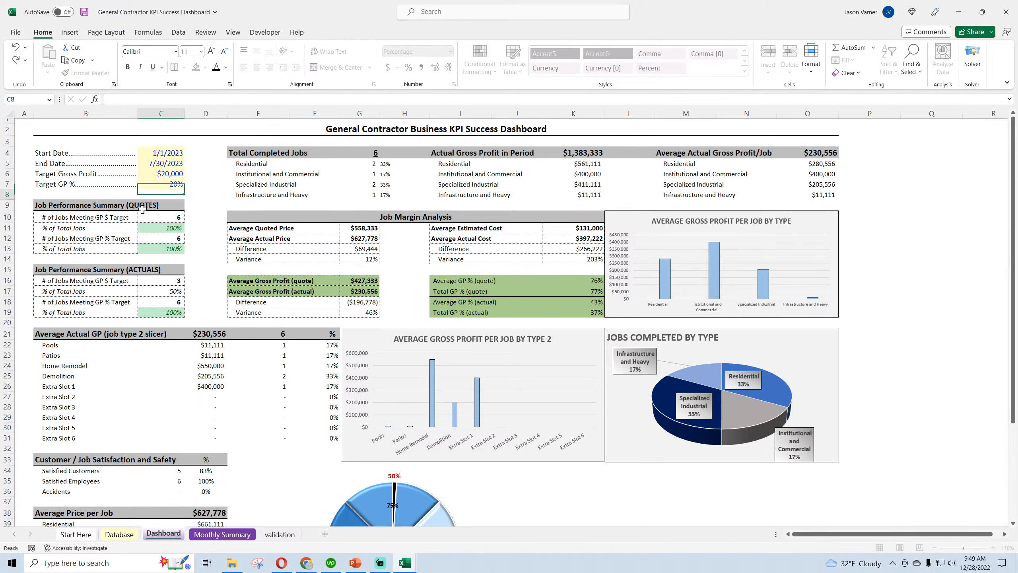
Set the Target Gross Profit on the dashboard to $10,000
{"action": "key", "text": "Up"}
{"action": "key", "text": "Up"}
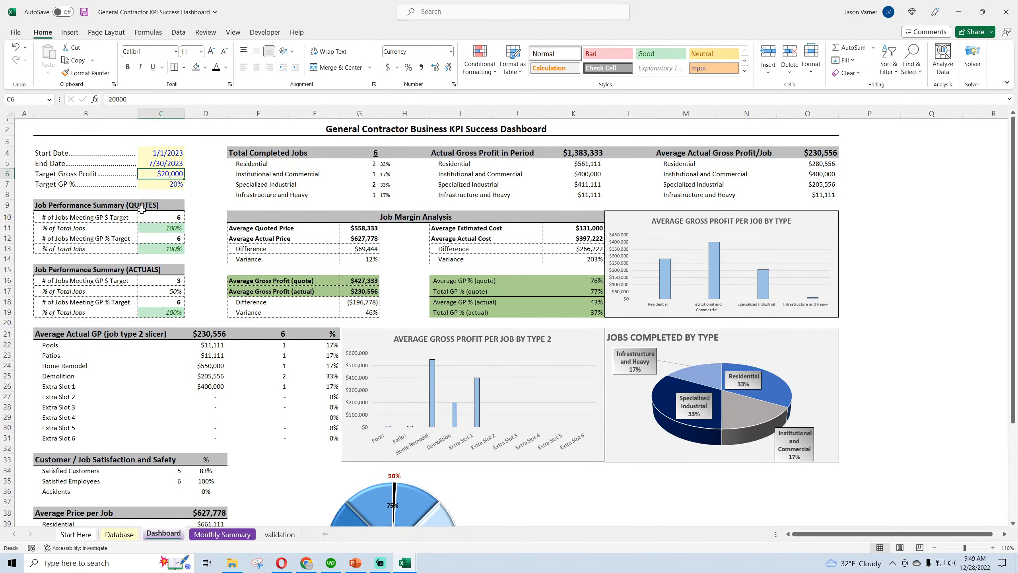
{"action": "type", "text": "10000"}
{"action": "key", "text": "Return"}
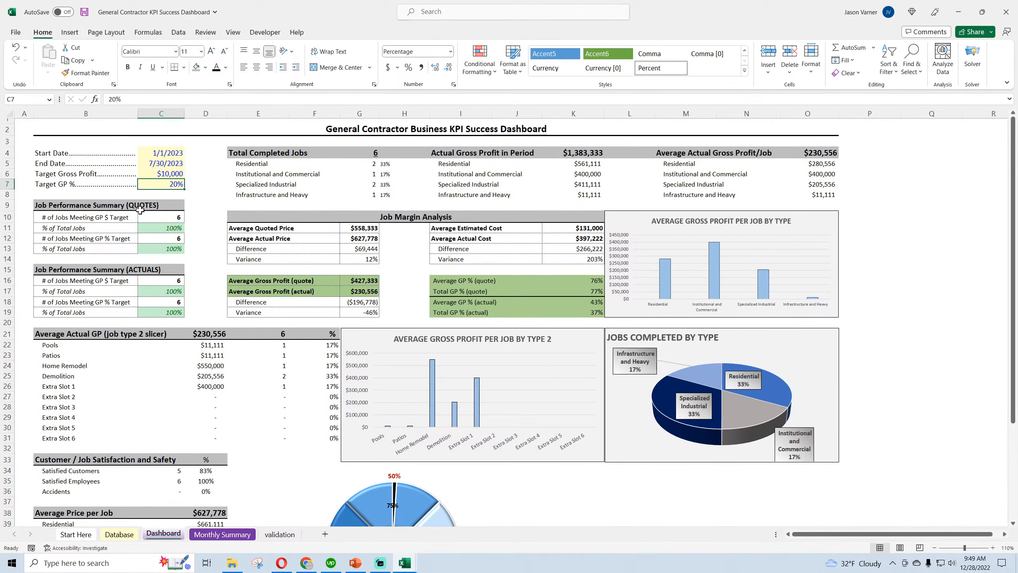
Compare the dashboard gauge's needle with the Gauge Spec values on the validation sheet
{"action": "scroll", "coordinate": [167, 250], "scroll_direction": "down", "scroll_amount": 3}
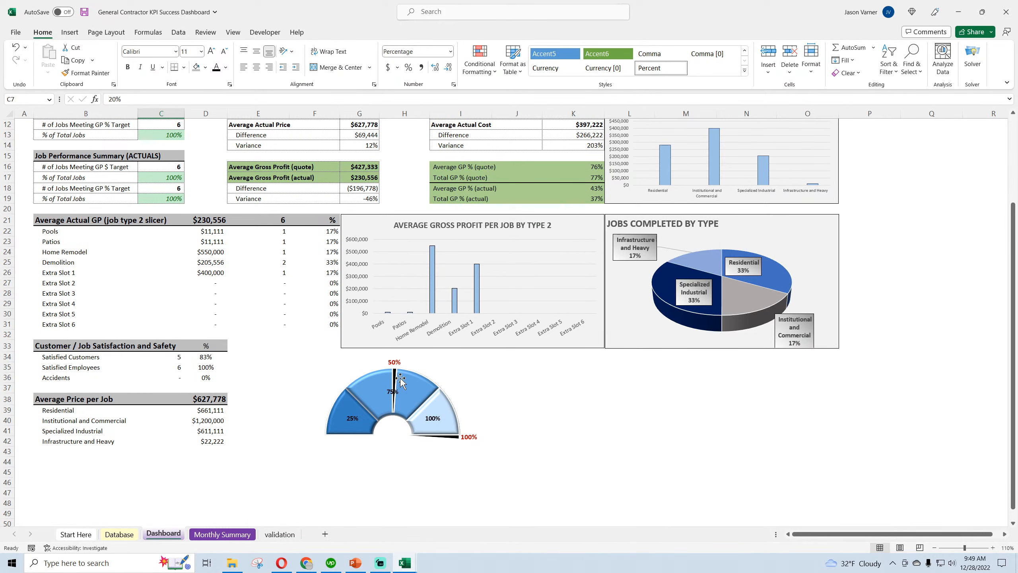
{"action": "right_click", "coordinate": [445, 377]}
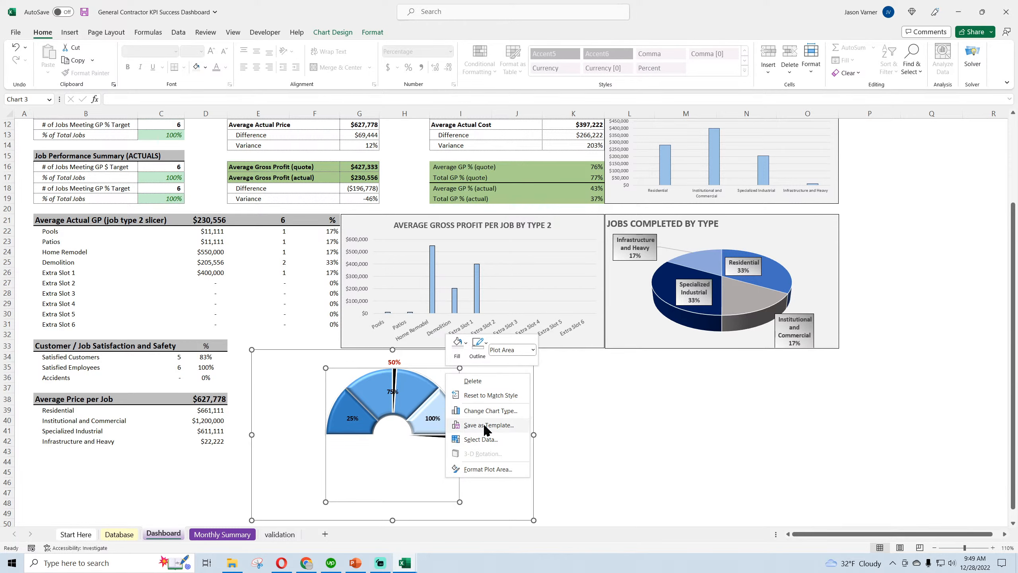
{"action": "key", "text": "Escape"}
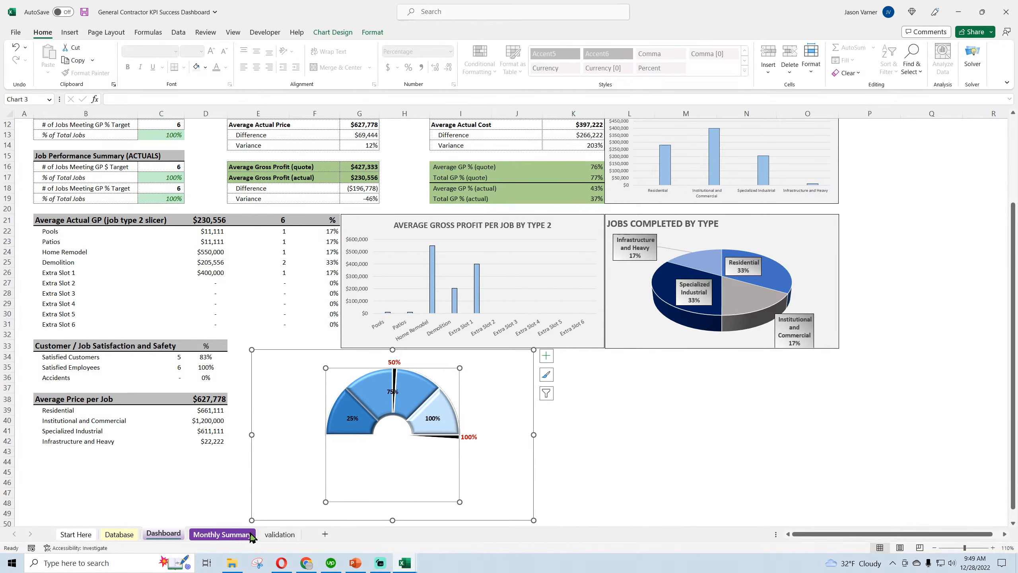
{"action": "left_click", "coordinate": [279, 534]}
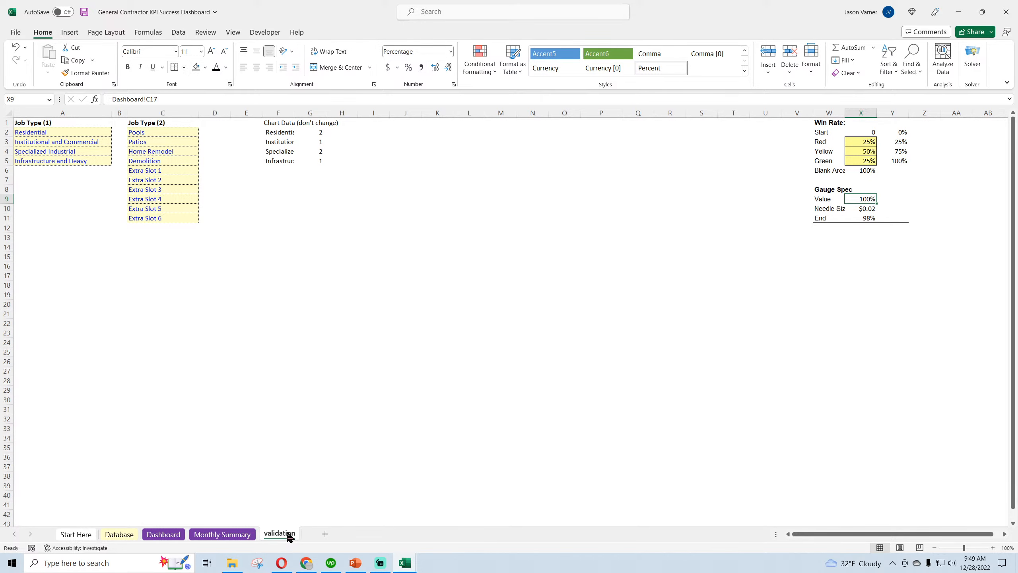
{"action": "left_click", "coordinate": [163, 534]}
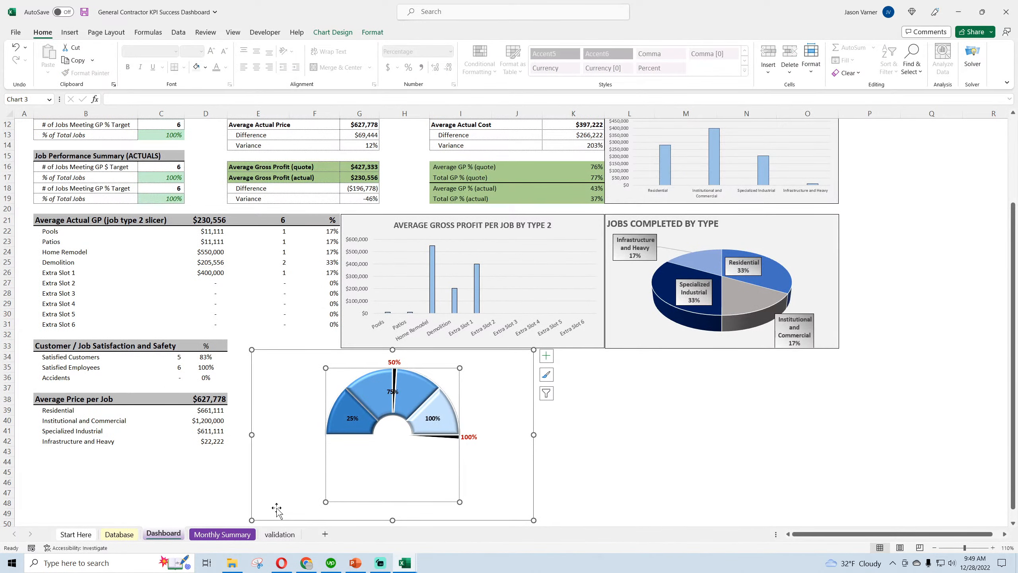
Switch to the Sales Pipeline Funnel and Gauges workbook and test its gauge with Win Rates of 20%, 1%, 100% and 50%
{"action": "mouse_move", "coordinate": [407, 565]}
{"action": "left_click", "coordinate": [446, 541]}
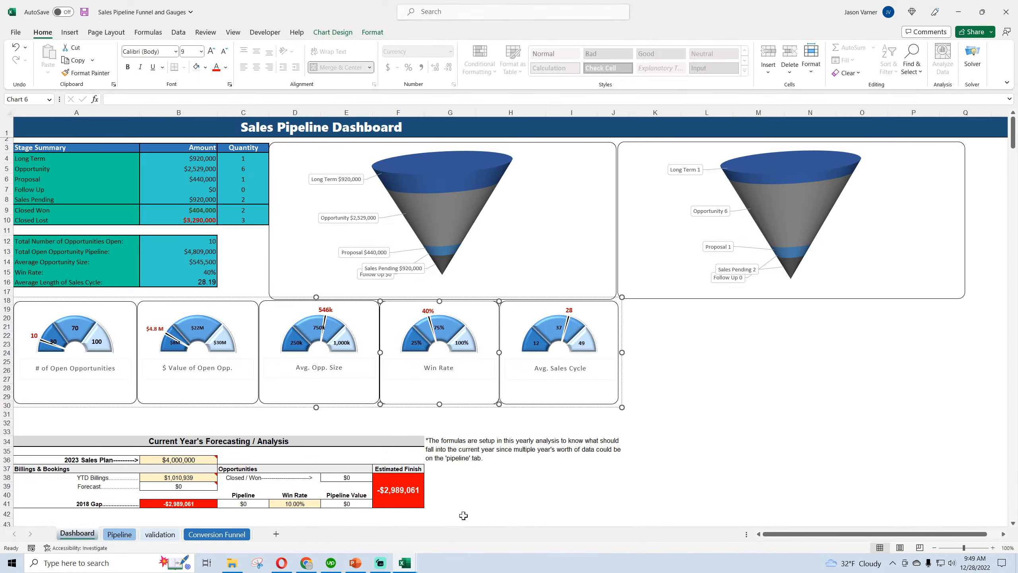
{"action": "left_click", "coordinate": [192, 273]}
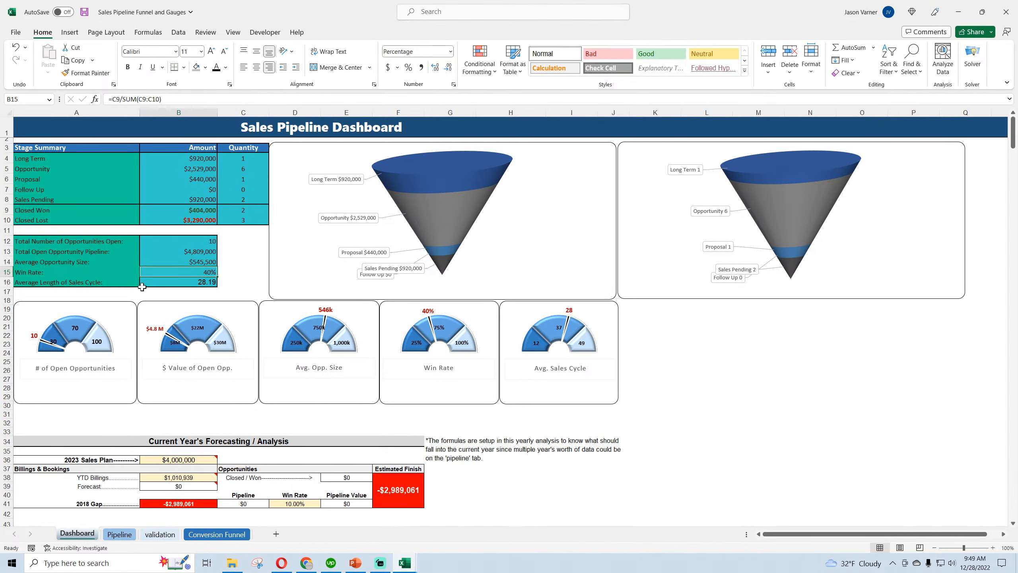
{"action": "type", "text": "20"}
{"action": "key", "text": "Return"}
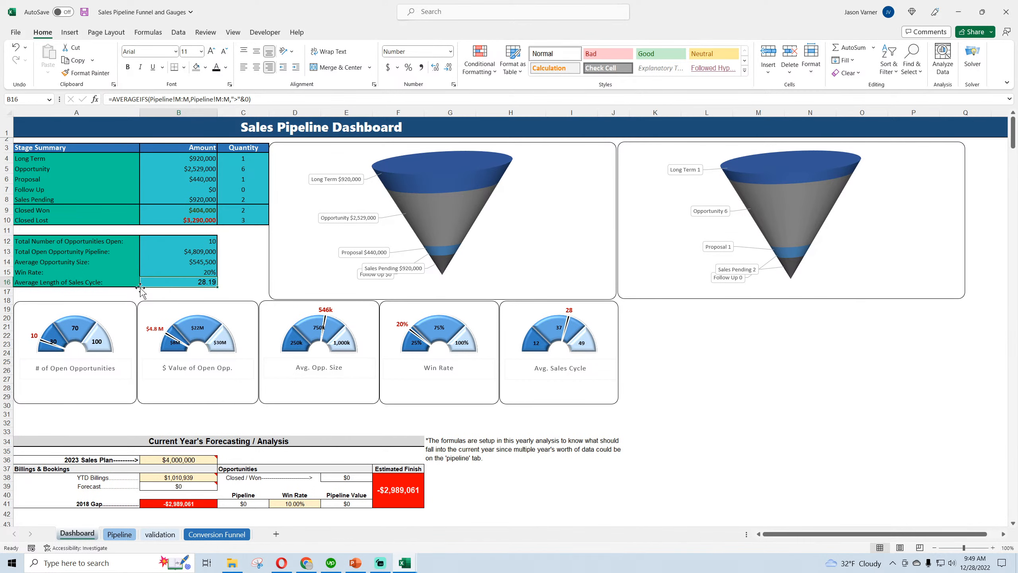
{"action": "key", "text": "Up"}
{"action": "type", "text": "1"}
{"action": "key", "text": "Return"}
{"action": "key", "text": "Up"}
{"action": "type", "text": "100"}
{"action": "key", "text": "Return"}
{"action": "key", "text": "Up"}
{"action": "type", "text": "50"}
{"action": "key", "text": "Return"}
Close the Sales Pipeline Funnel and Gauges workbook without saving and return to the General Contractor KPI dashboard
{"action": "left_click", "coordinate": [1006, 12]}
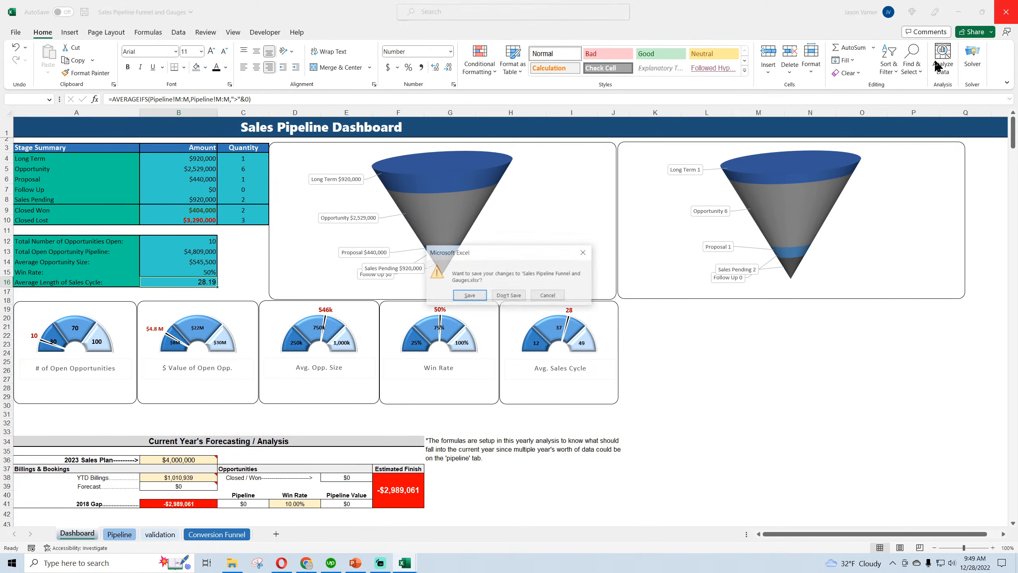
{"action": "left_click", "coordinate": [515, 295]}
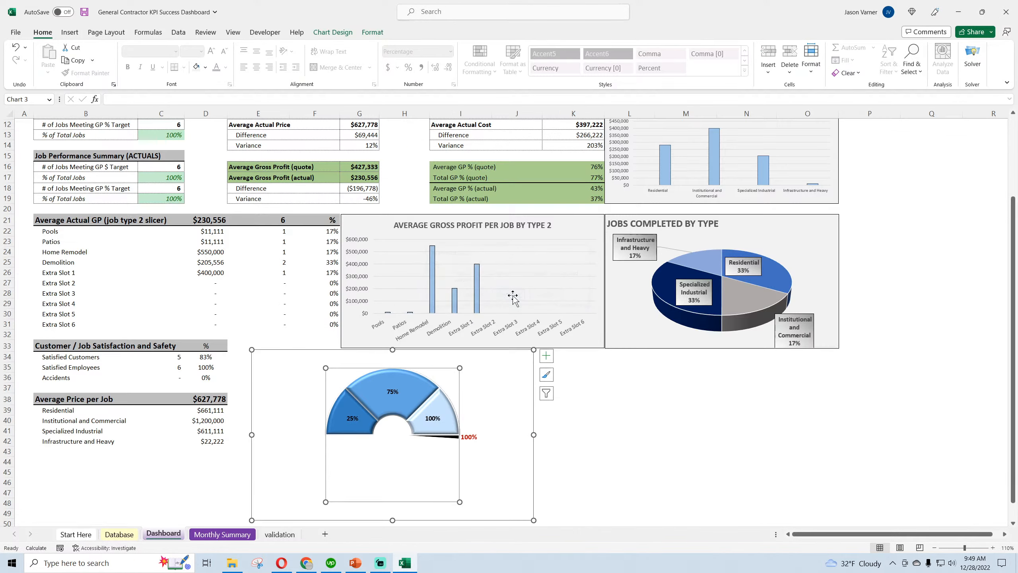
{"action": "left_click", "coordinate": [645, 434]}
Move the gauge chart slightly to the right beneath the Average Gross Profit per Job by Type 2 chart
{"action": "scroll", "coordinate": [216, 309], "scroll_direction": "up", "scroll_amount": 4}
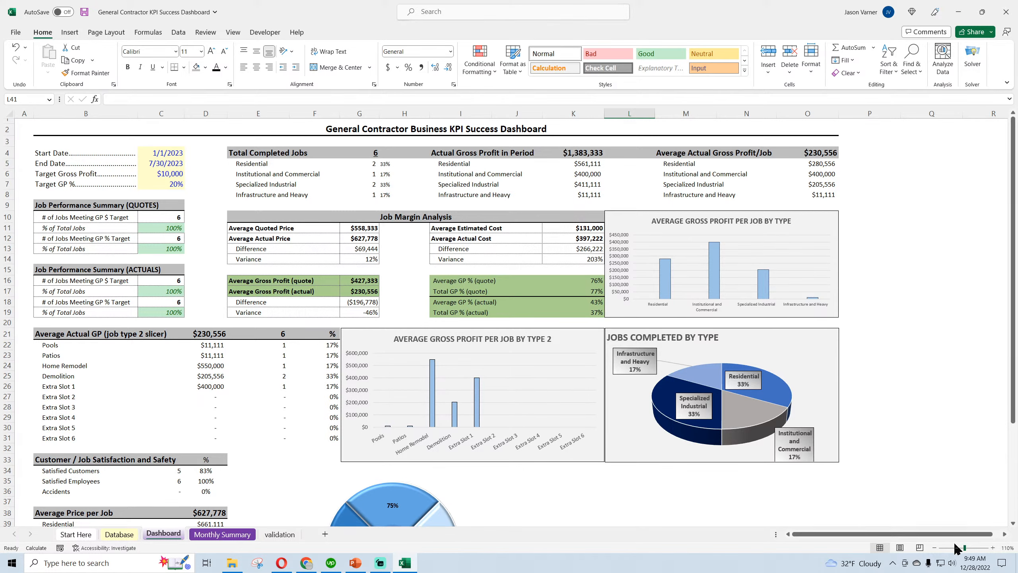
{"action": "left_click", "coordinate": [934, 547]}
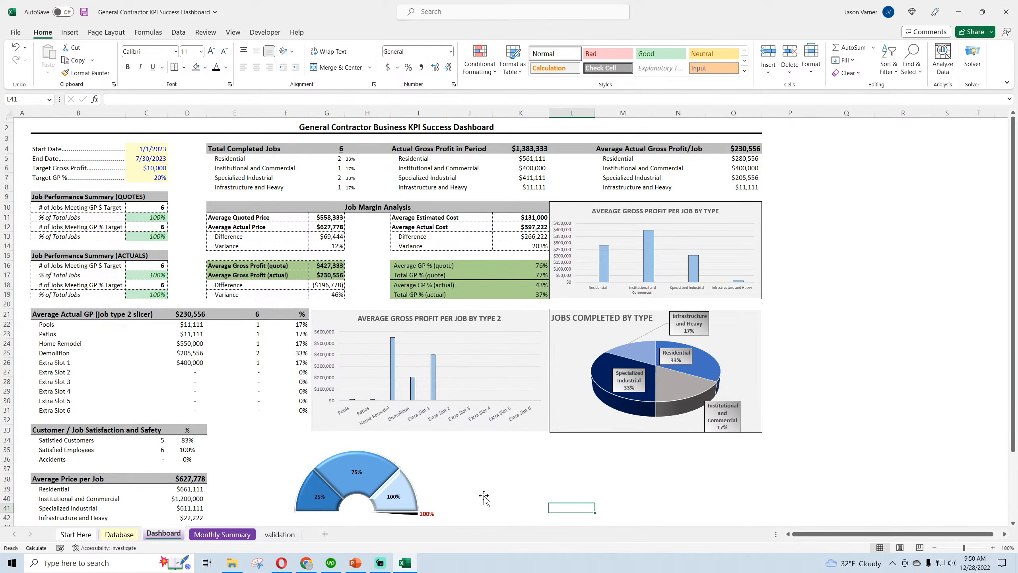
{"action": "left_click", "coordinate": [438, 485]}
{"action": "left_click_drag", "start_coordinate": [435, 479], "coordinate": [485, 464]}
{"action": "left_click", "coordinate": [605, 478]}
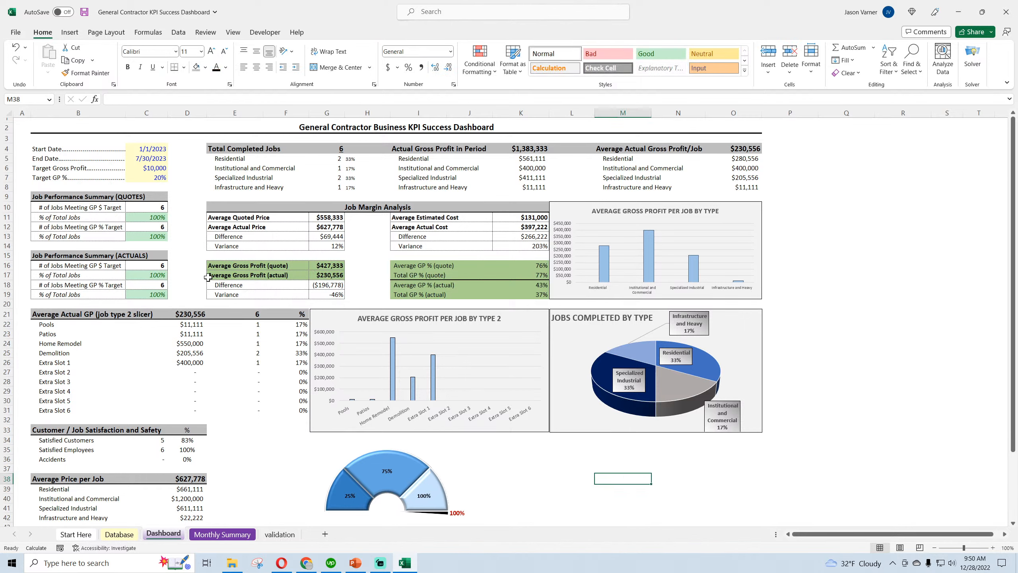
Set the Target Gross Profit to $50,000 to test the gauge chart's response
{"action": "left_click", "coordinate": [155, 169]}
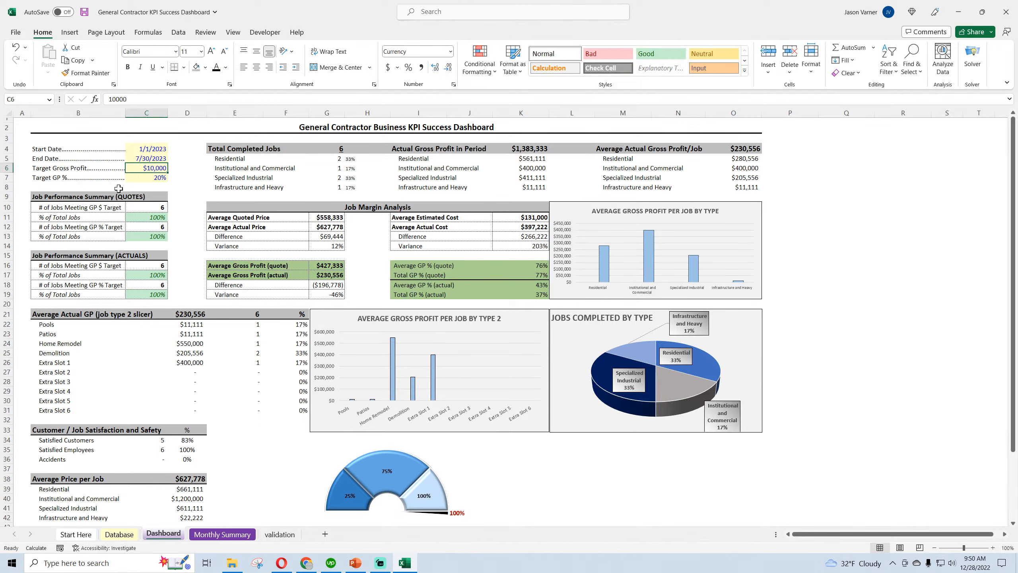
{"action": "type", "text": "50,0"}
{"action": "type", "text": "00"}
{"action": "key", "text": "Return"}
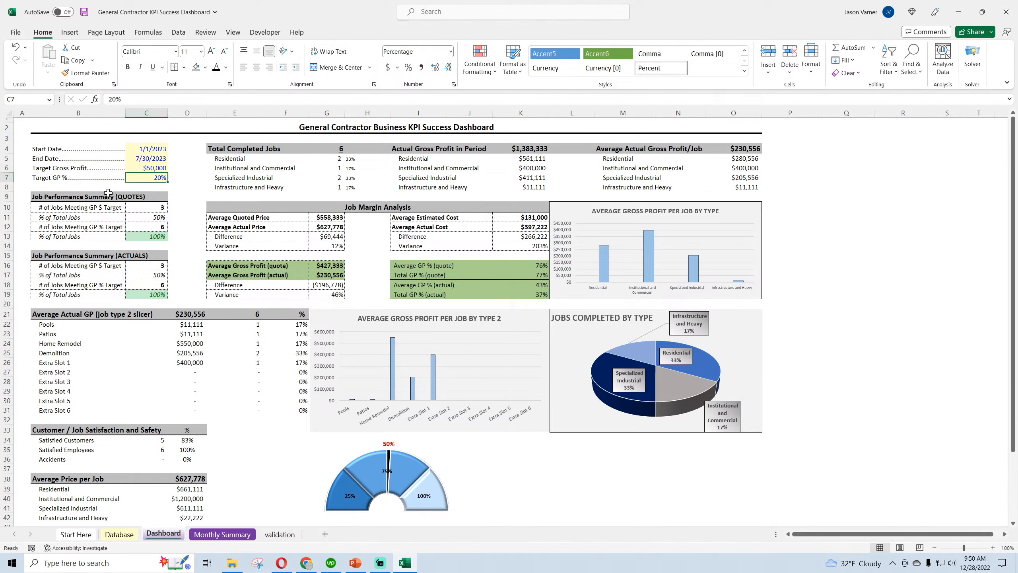
Test the gauge with Target Gross Profit values of $10, $30,000 and $40,000 in succession
{"action": "key", "text": "Up"}
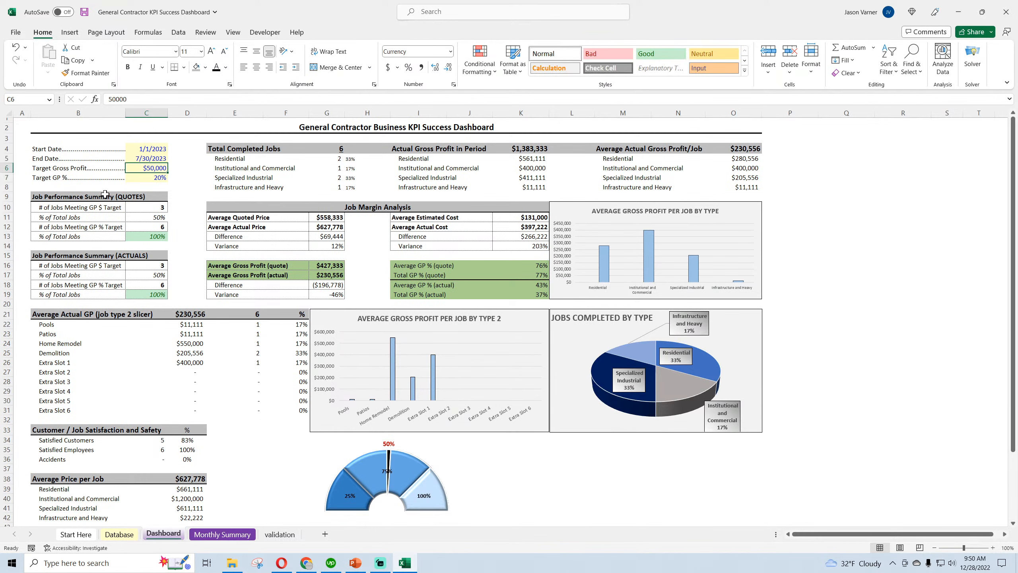
{"action": "type", "text": "10"}
{"action": "key", "text": "Return"}
{"action": "key", "text": "Up"}
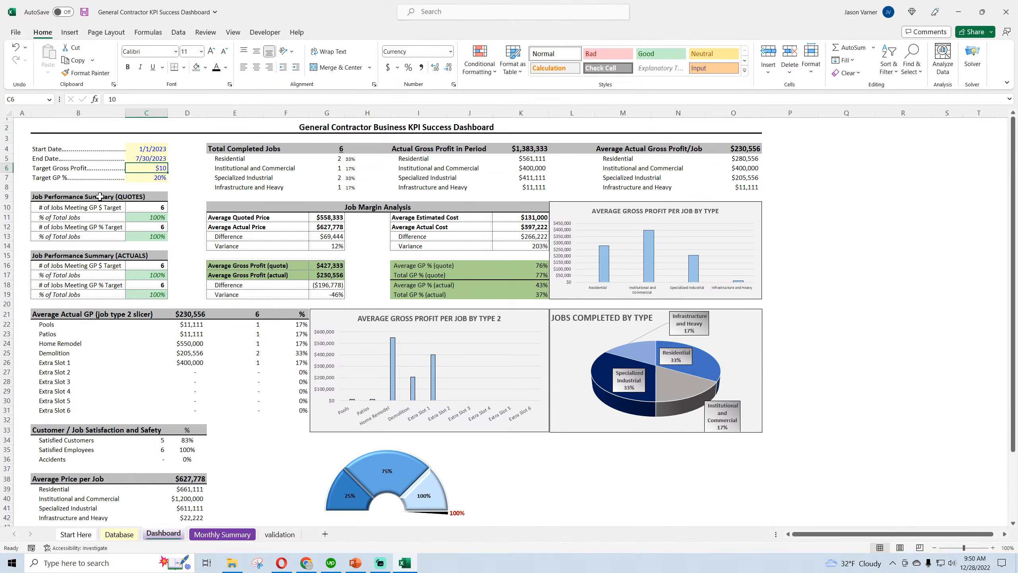
{"action": "type", "text": "300"}
{"action": "key", "text": "Return"}
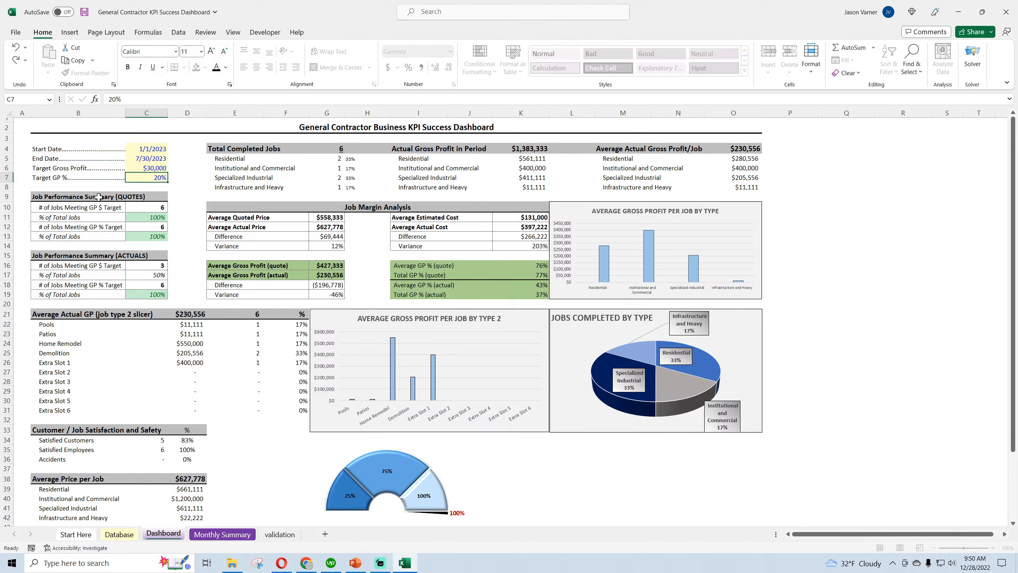
{"action": "key", "text": "Up"}
{"action": "type", "text": "40,0"}
{"action": "type", "text": "00"}
{"action": "key", "text": "Return"}
Test the gauge with a much higher Target Gross Profit of $400,000
{"action": "key", "text": "Up"}
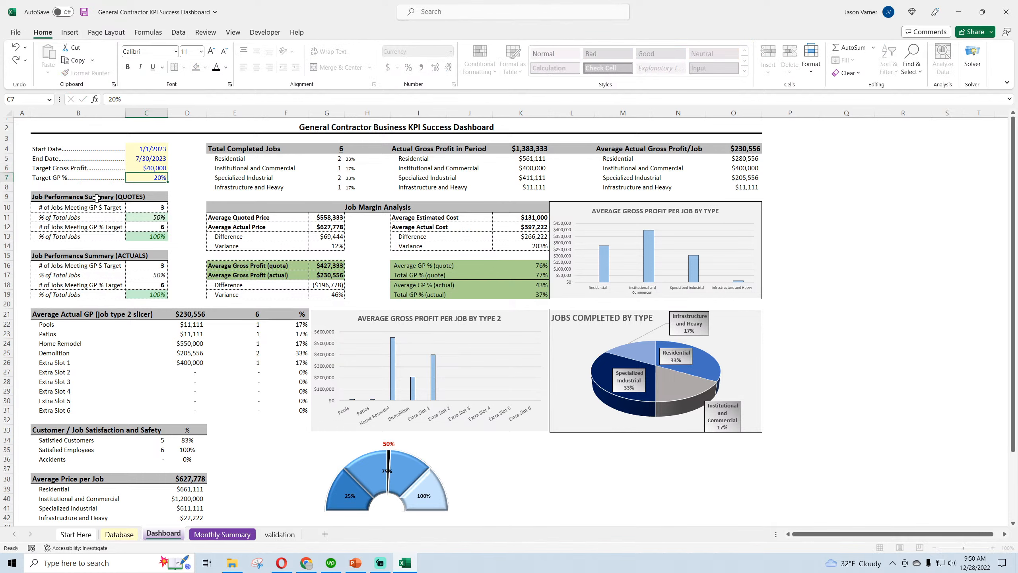
{"action": "type", "text": "650"}
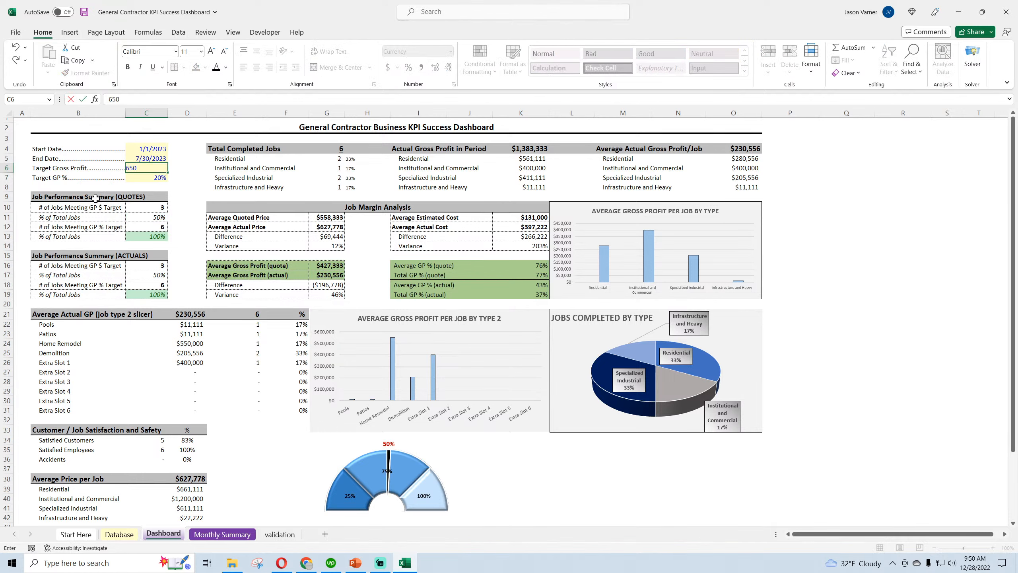
{"action": "key", "text": "Escape"}
{"action": "type", "text": "150"}
{"action": "key", "text": "Escape"}
{"action": "type", "text": "250000"}
{"action": "key", "text": "Return"}
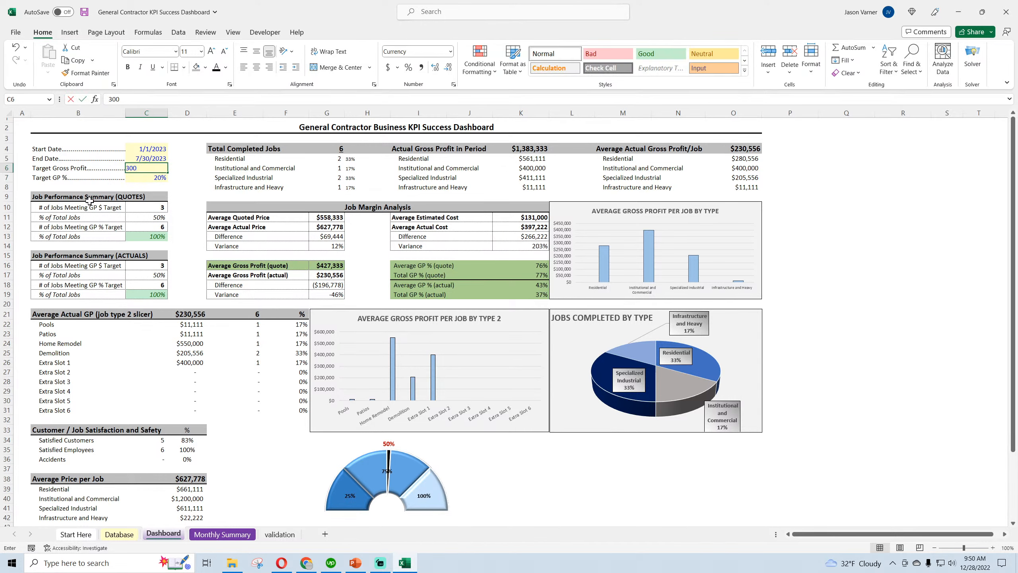
{"action": "key", "text": "Up"}
{"action": "type", "text": "400,0"}
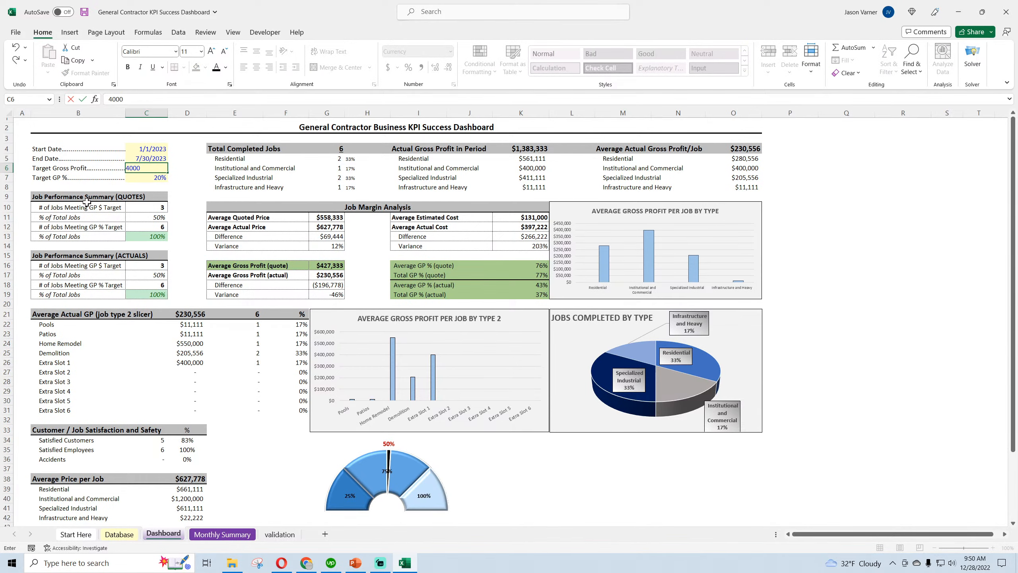
{"action": "type", "text": "00"}
{"action": "key", "text": "Return"}
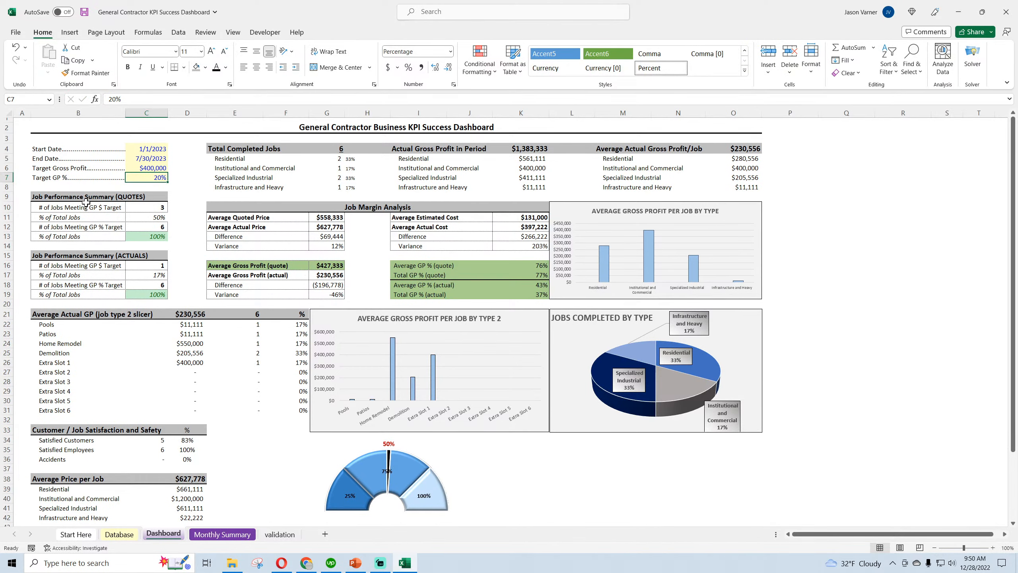
Examine the quote and actual gross profit columns on the Database sheet, and return to the Dashboard sheet
{"action": "left_click", "coordinate": [119, 535]}
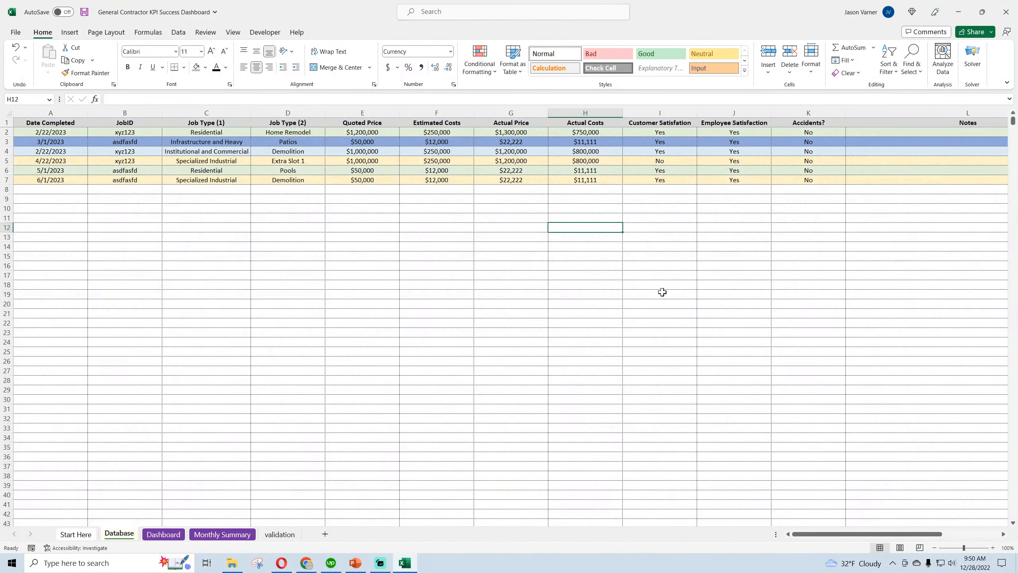
{"action": "left_click_drag", "start_coordinate": [899, 534], "coordinate": [964, 529]}
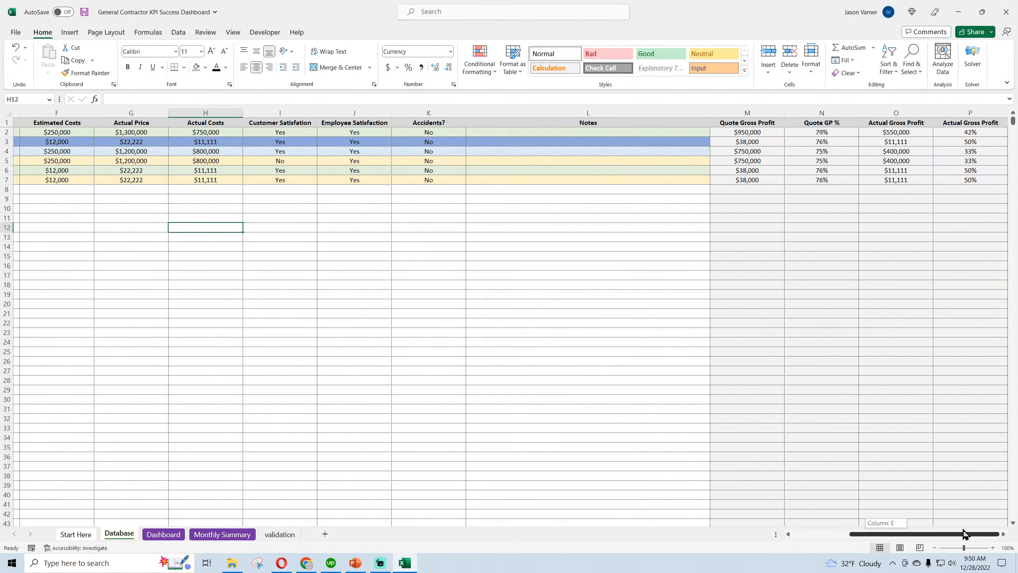
{"action": "left_click_drag", "start_coordinate": [964, 534], "coordinate": [452, 500]}
{"action": "left_click", "coordinate": [164, 534]}
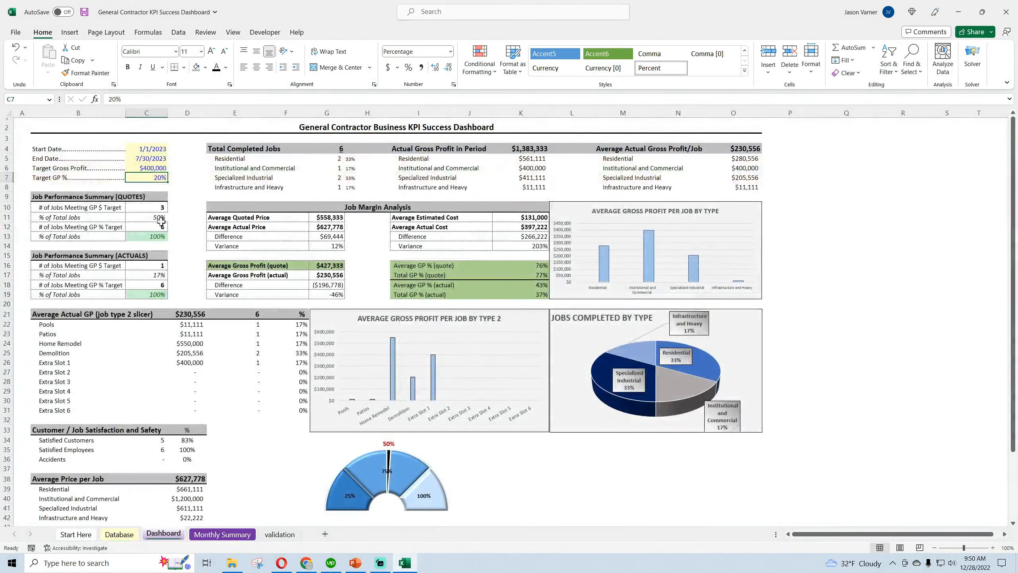
Set the Target Gross Profit on the dashboard to $500,000
{"action": "left_click", "coordinate": [147, 167]}
{"action": "type", "text": "500,000"}
{"action": "key", "text": "Return"}
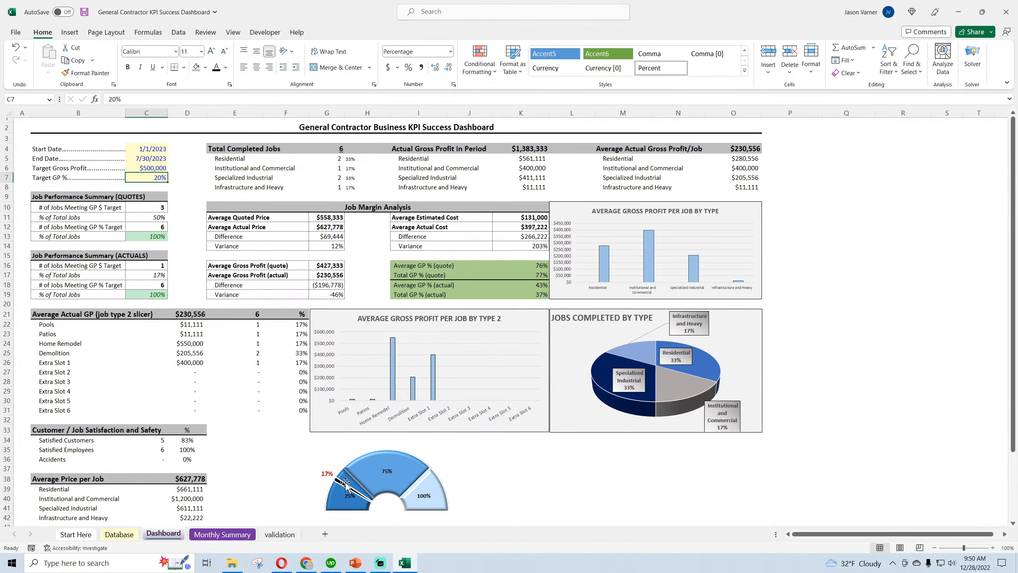
Enlarge the gauge chart slightly and align its right edge with the Average Gross Profit per Job by Type 2 chart above
{"action": "scroll", "coordinate": [541, 511], "scroll_direction": "down", "scroll_amount": 3}
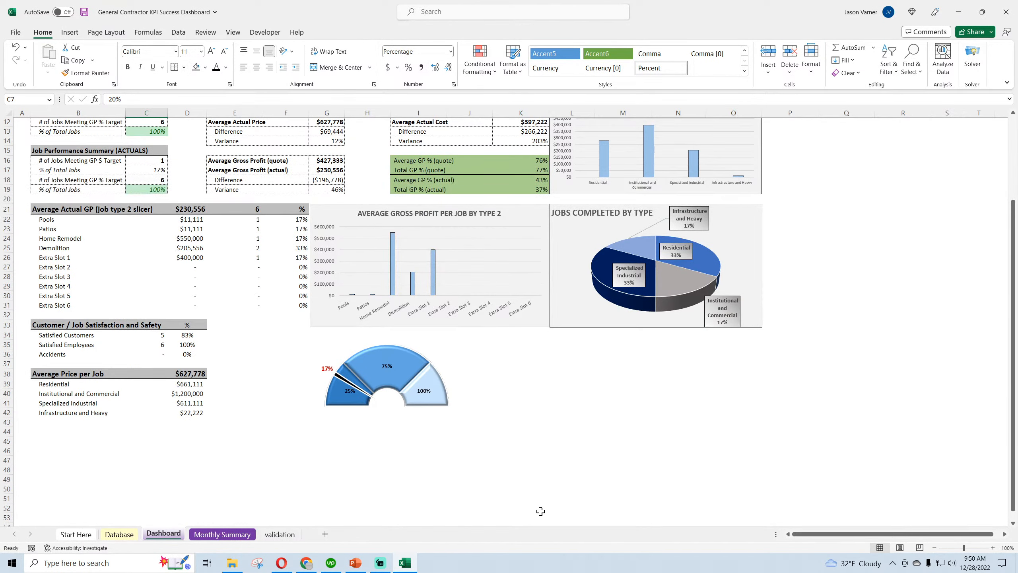
{"action": "scroll", "coordinate": [492, 420], "scroll_direction": "up", "scroll_amount": 3}
{"action": "scroll", "coordinate": [497, 449], "scroll_direction": "down", "scroll_amount": 3}
{"action": "left_click", "coordinate": [477, 383]}
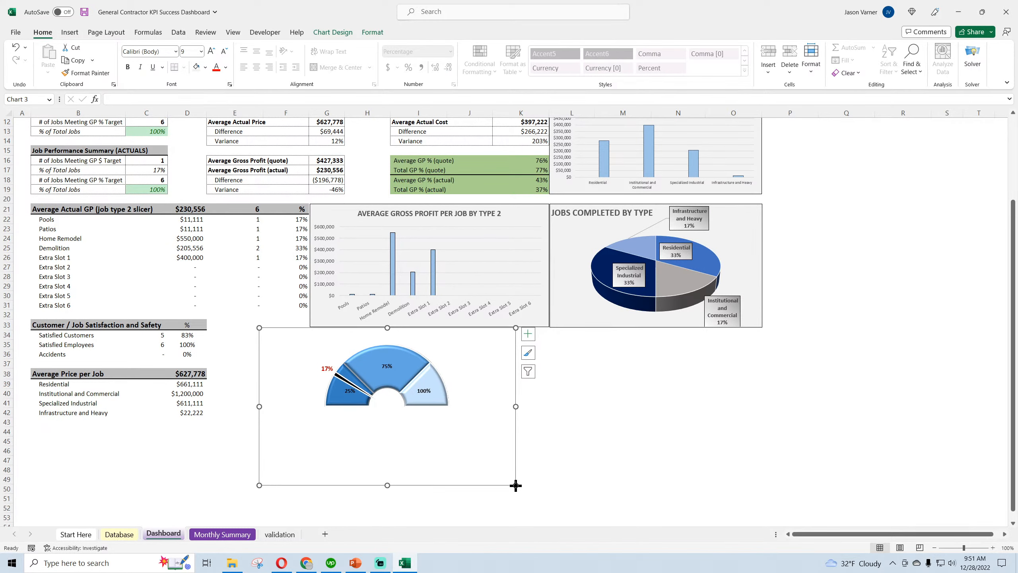
{"action": "left_click_drag", "start_coordinate": [515, 486], "coordinate": [545, 499]}
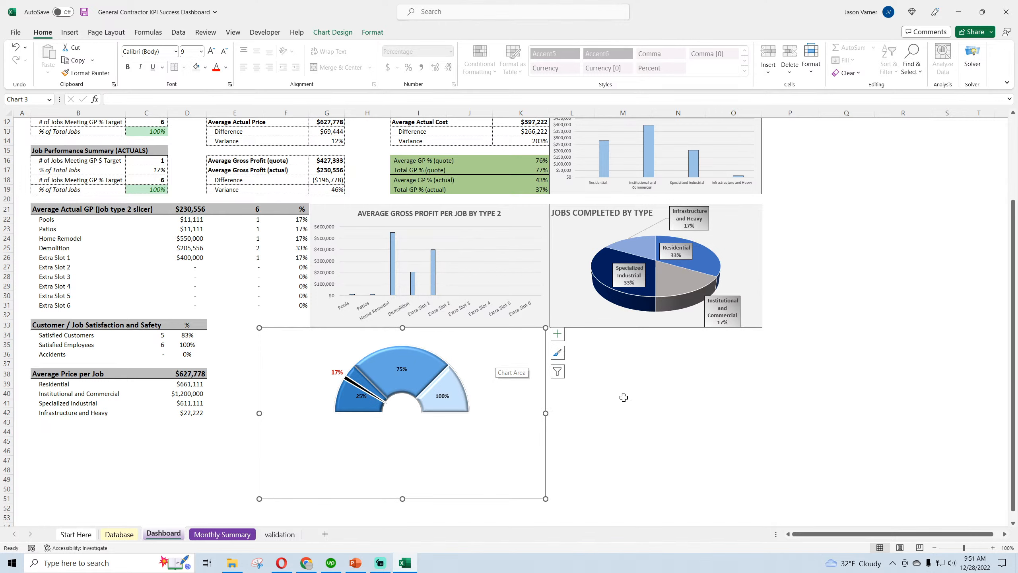
{"action": "left_click_drag", "start_coordinate": [520, 343], "coordinate": [523, 343]}
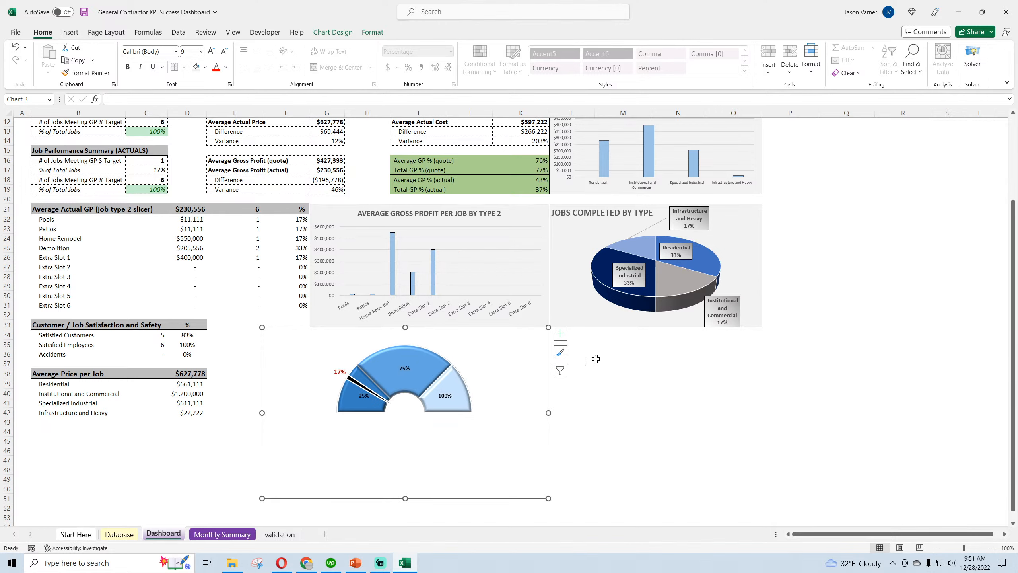
Trim the lower edge of the Jobs Completed by Type pie chart slightly and save the workbook
{"action": "left_click", "coordinate": [605, 321]}
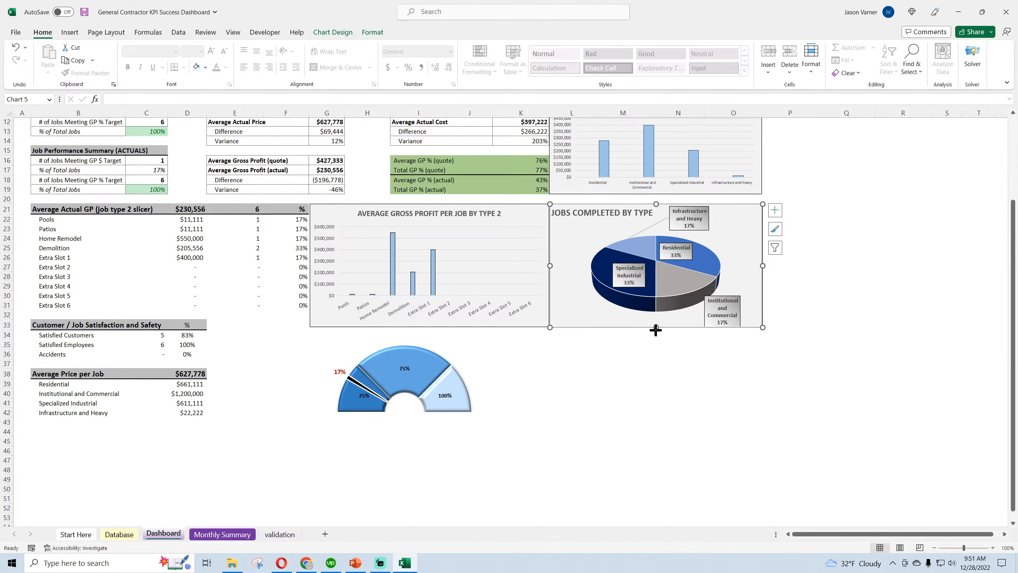
{"action": "left_click_drag", "start_coordinate": [656, 330], "coordinate": [656, 328]}
{"action": "left_click", "coordinate": [663, 374]}
{"action": "left_click", "coordinate": [631, 325]}
{"action": "left_click", "coordinate": [662, 354]}
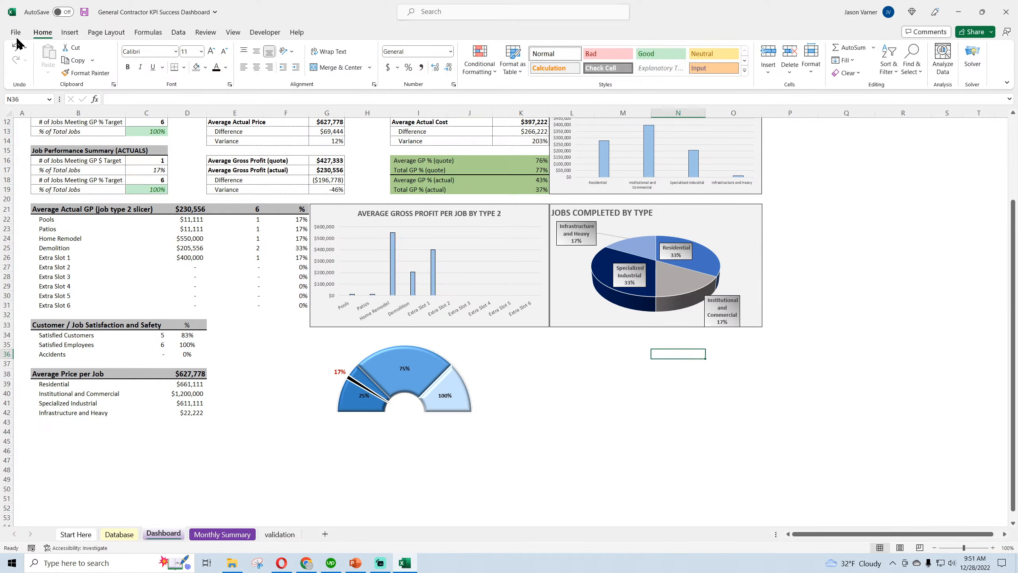
{"action": "left_click", "coordinate": [84, 11]}
{"action": "scroll", "coordinate": [662, 445], "scroll_direction": "up", "scroll_amount": 4}
{"action": "scroll", "coordinate": [662, 445], "scroll_direction": "down", "scroll_amount": 4}
Add a chart title to the gauge chart and move it slightly down, closer to the dial
{"action": "left_click", "coordinate": [428, 371]}
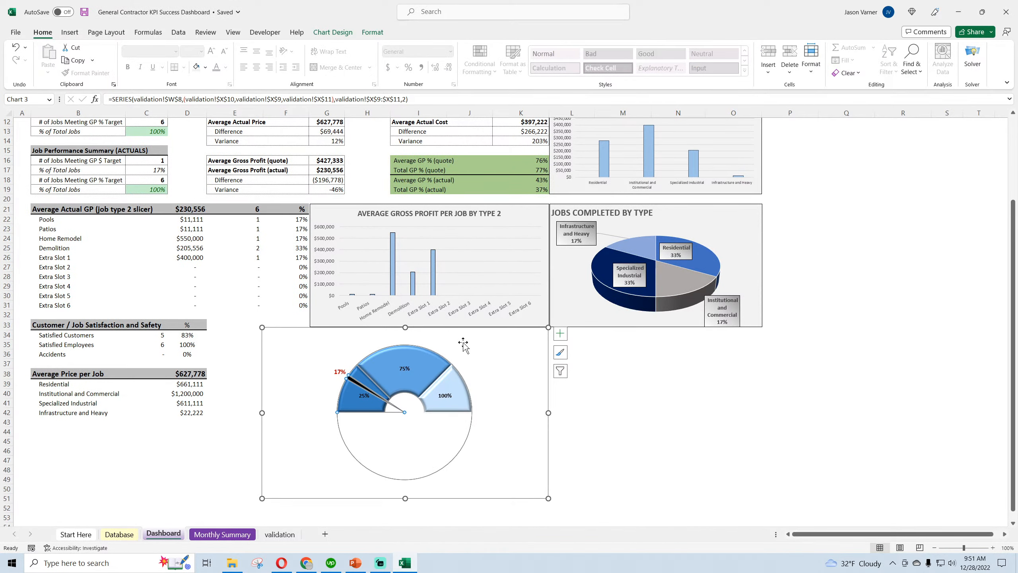
{"action": "left_click", "coordinate": [463, 344]}
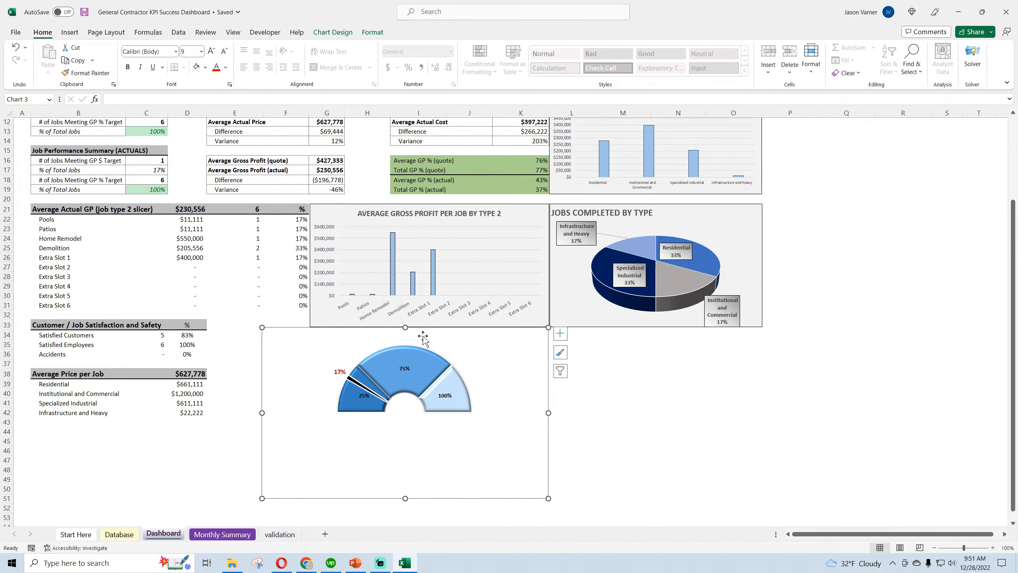
{"action": "left_click", "coordinate": [566, 337]}
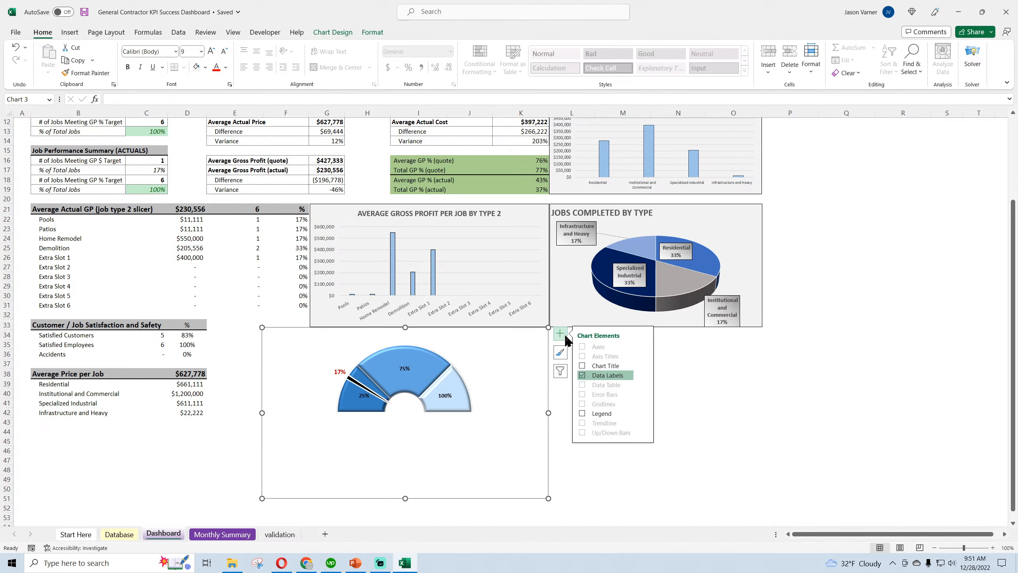
{"action": "left_click", "coordinate": [597, 366]}
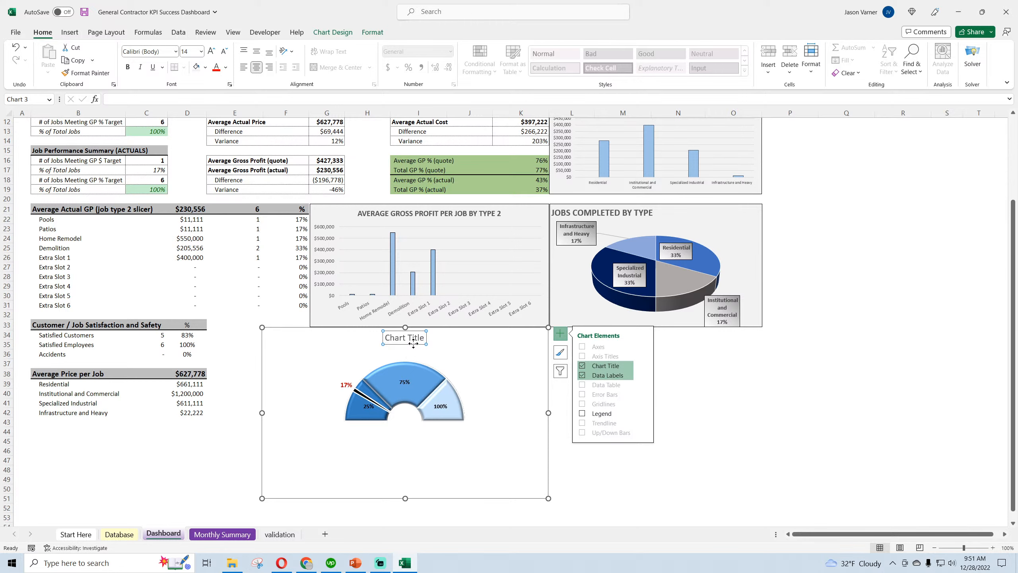
{"action": "left_click_drag", "start_coordinate": [413, 343], "coordinate": [413, 353]}
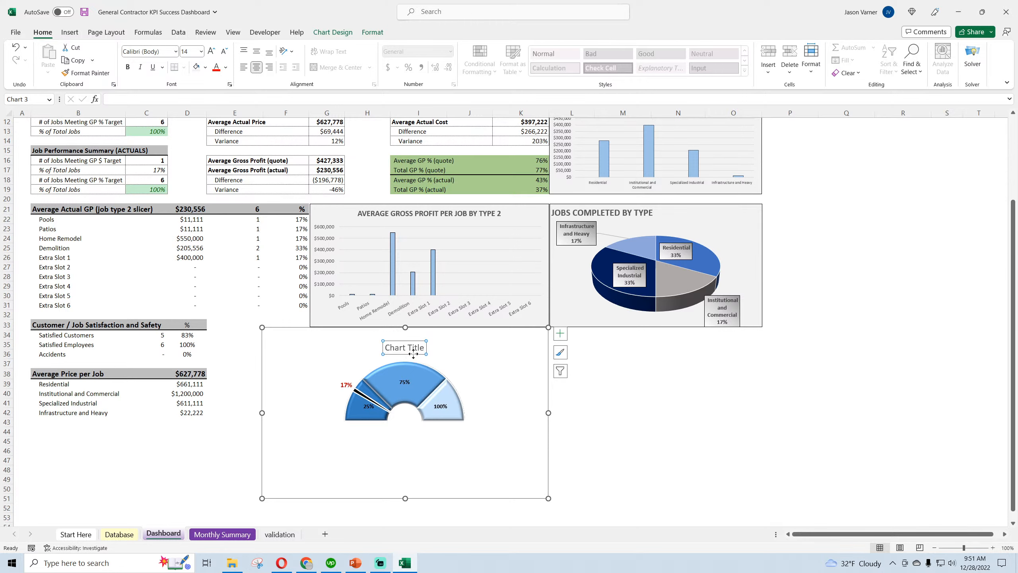
Try lowering the gauge chart's top edge, undo that resize, and keep the title in its lowered position
{"action": "left_click", "coordinate": [406, 328]}
{"action": "left_click_drag", "start_coordinate": [405, 328], "coordinate": [405, 335]}
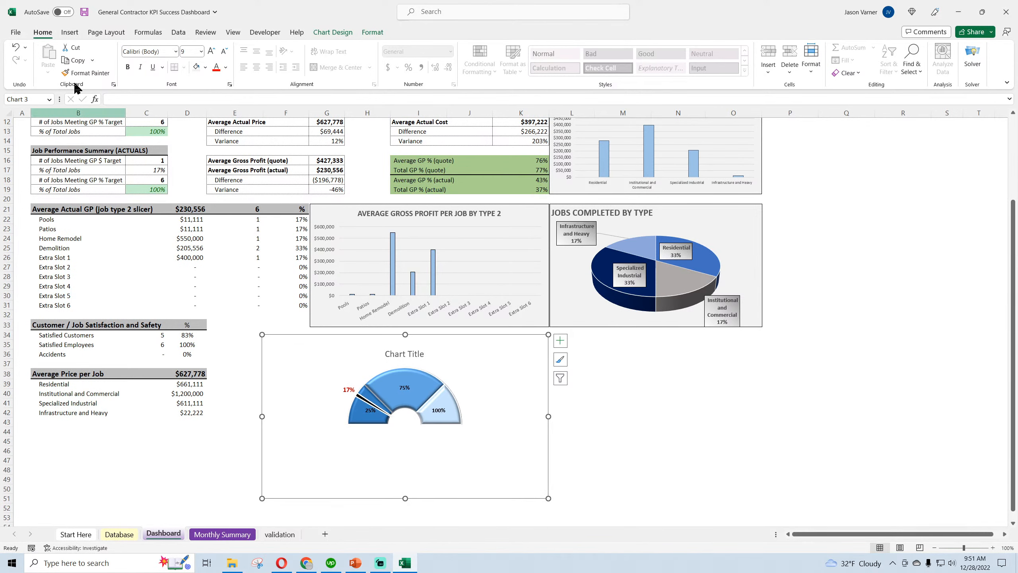
{"action": "left_click", "coordinate": [15, 47]}
{"action": "left_click", "coordinate": [15, 47]}
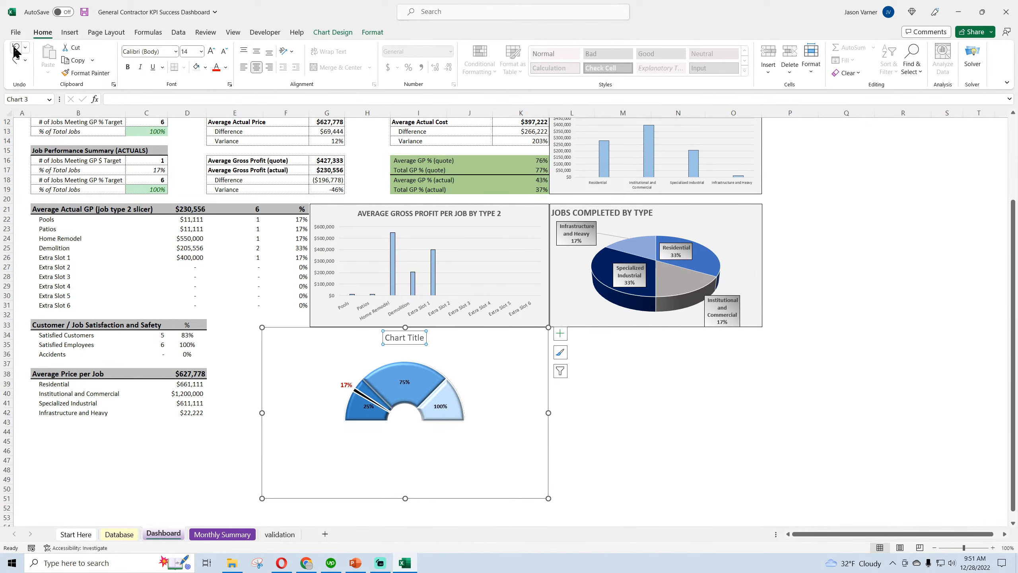
{"action": "left_click", "coordinate": [15, 60]}
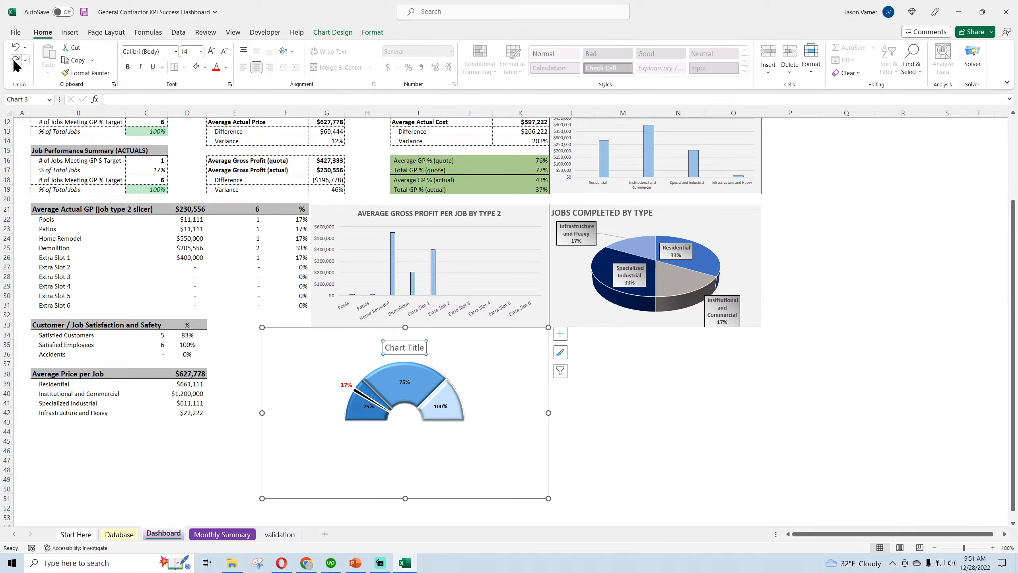
Replace the gauge chart's placeholder title with "Job Success Rate (GP$)"
{"action": "left_click_drag", "start_coordinate": [385, 346], "coordinate": [422, 347]}
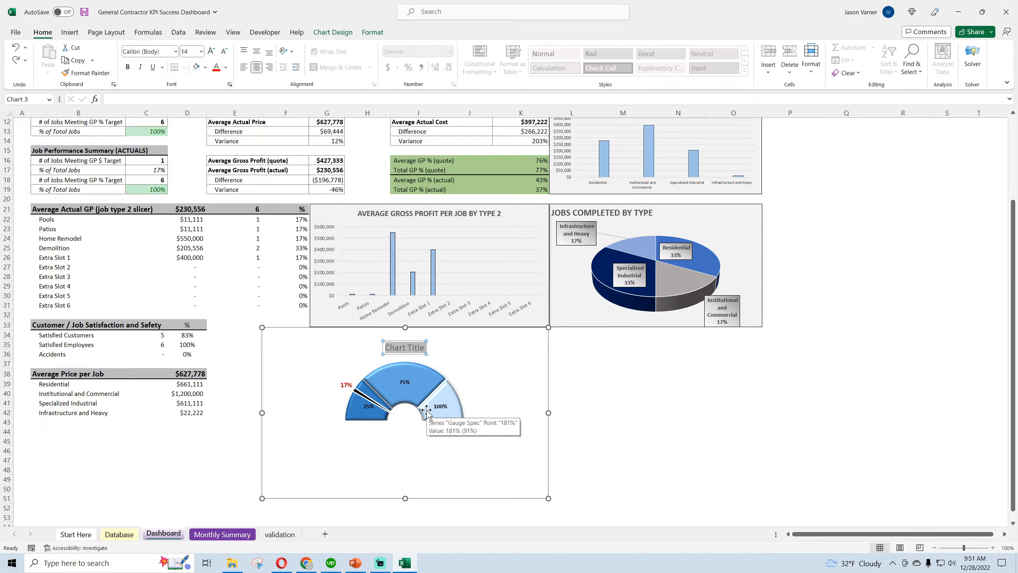
{"action": "type", "text": "%"}
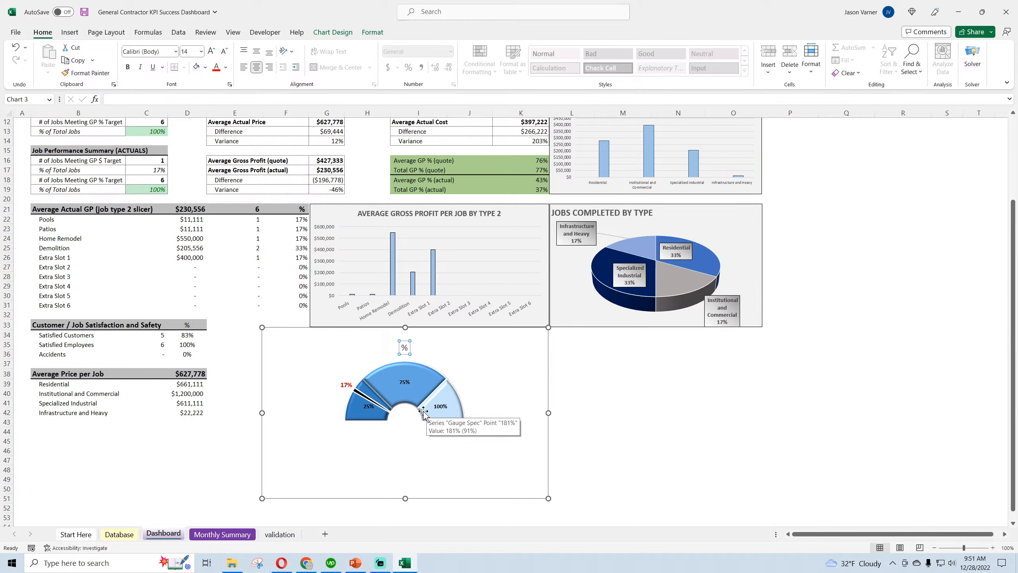
{"action": "key", "text": "BackSpace"}
{"action": "type", "text": "Job Success Rate ("}
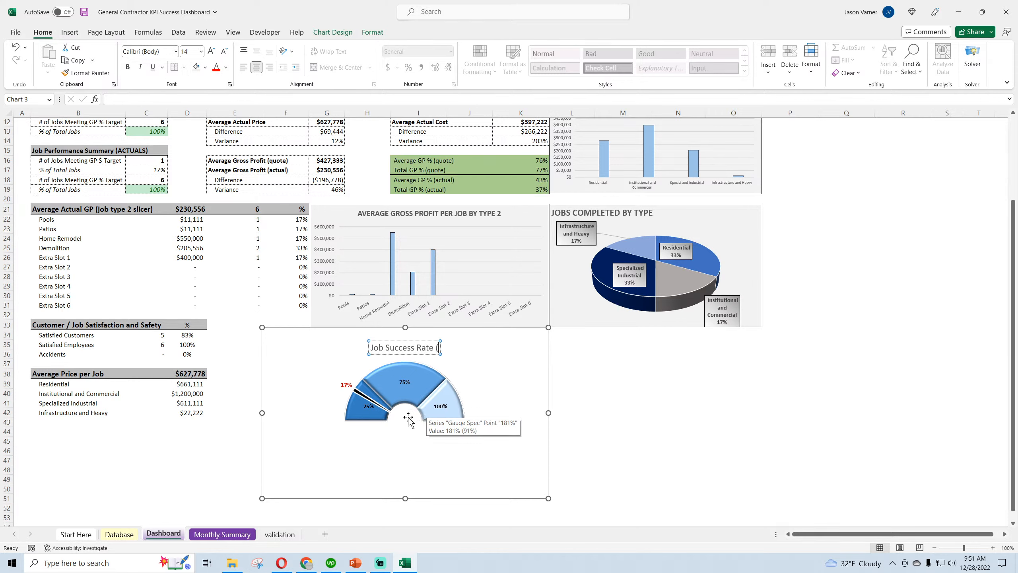
{"action": "type", "text": "GP$)"}
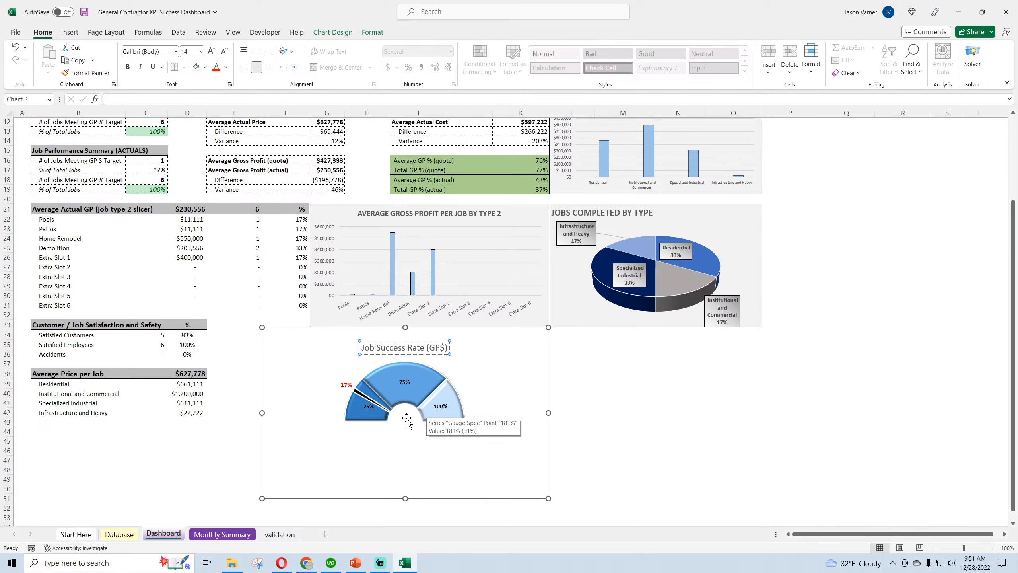
{"action": "left_click", "coordinate": [756, 439]}
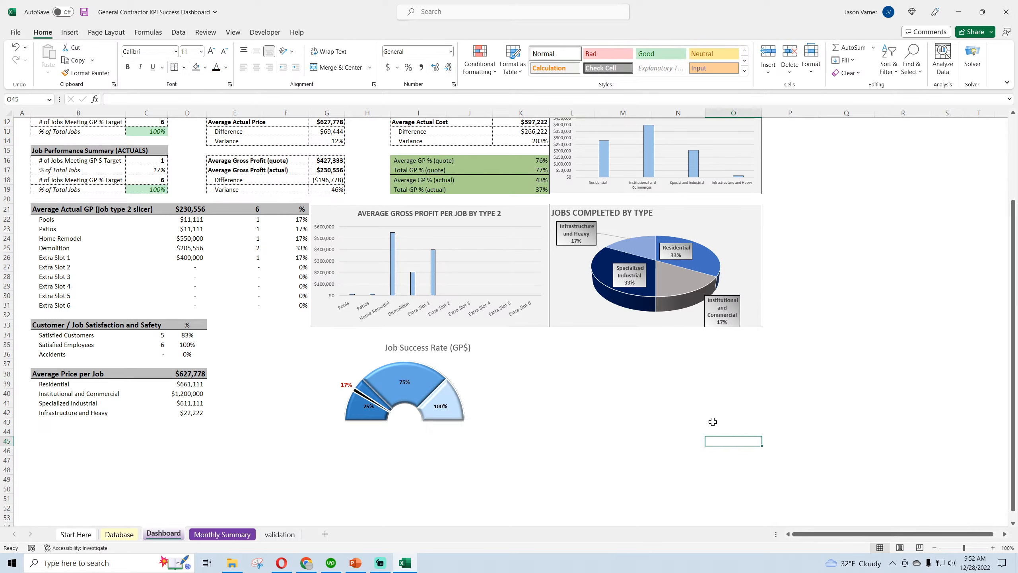
Center the Job Success Rate (GP$) title above the gauge dial and make its text bold
{"action": "left_click", "coordinate": [465, 349]}
{"action": "left_click_drag", "start_coordinate": [443, 353], "coordinate": [419, 356]}
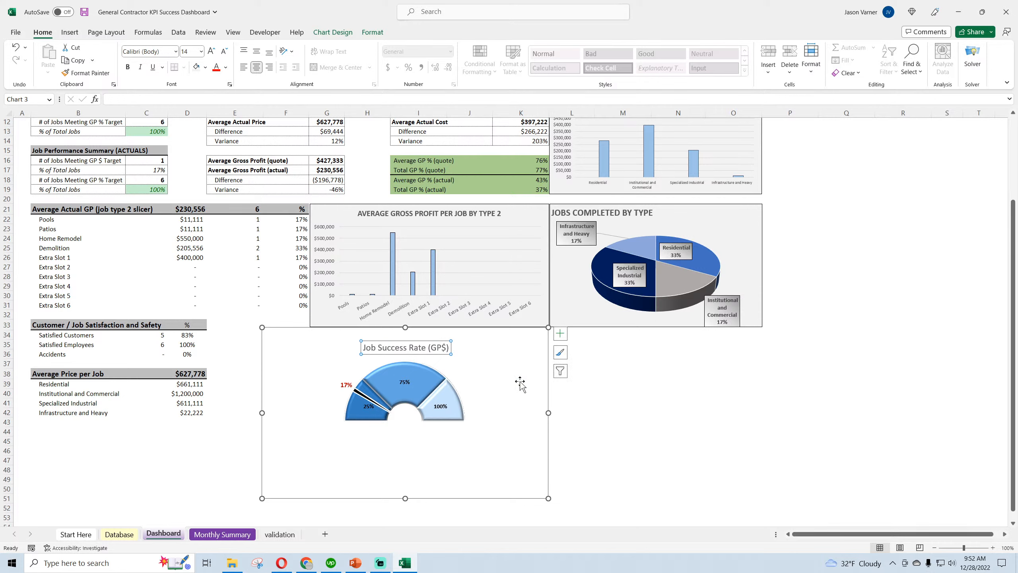
{"action": "left_click", "coordinate": [672, 410]}
{"action": "left_click", "coordinate": [427, 348]}
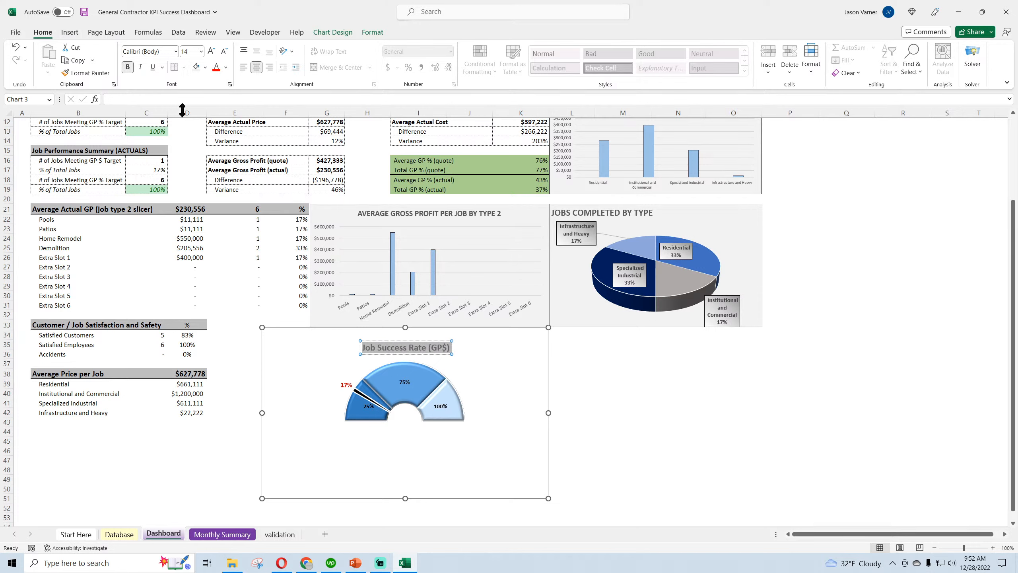
Duplicate the Job Success Rate (GP$) gauge chart and place the copy beside the original, beneath the Jobs Completed by Type pie chart
{"action": "left_click", "coordinate": [662, 374]}
{"action": "scroll", "coordinate": [630, 446], "scroll_direction": "up", "scroll_amount": 4}
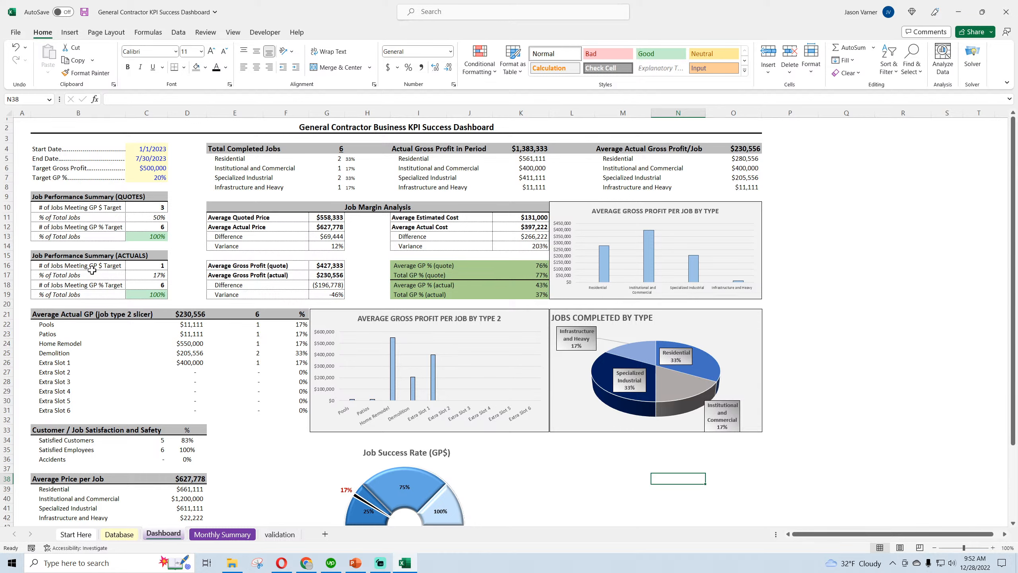
{"action": "left_click", "coordinate": [154, 277]}
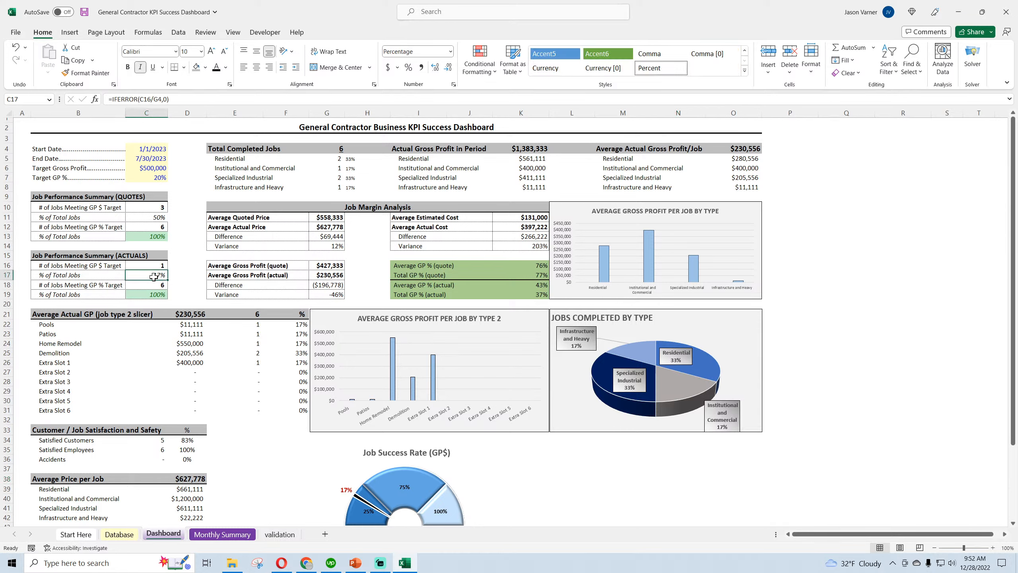
{"action": "left_click", "coordinate": [102, 273]}
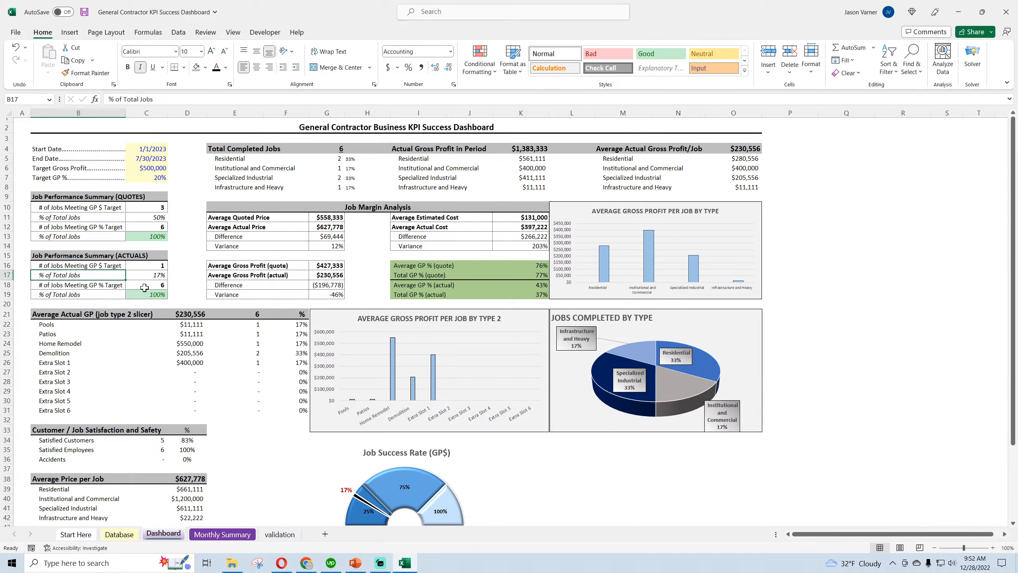
{"action": "scroll", "coordinate": [603, 461], "scroll_direction": "down", "scroll_amount": 3}
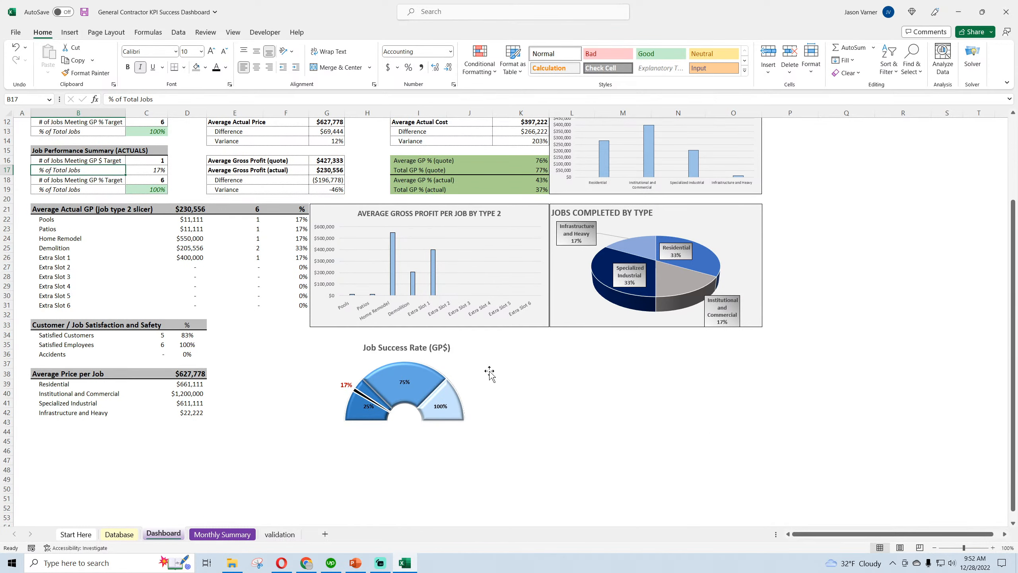
{"action": "right_click", "coordinate": [471, 362]}
{"action": "left_click", "coordinate": [499, 99]}
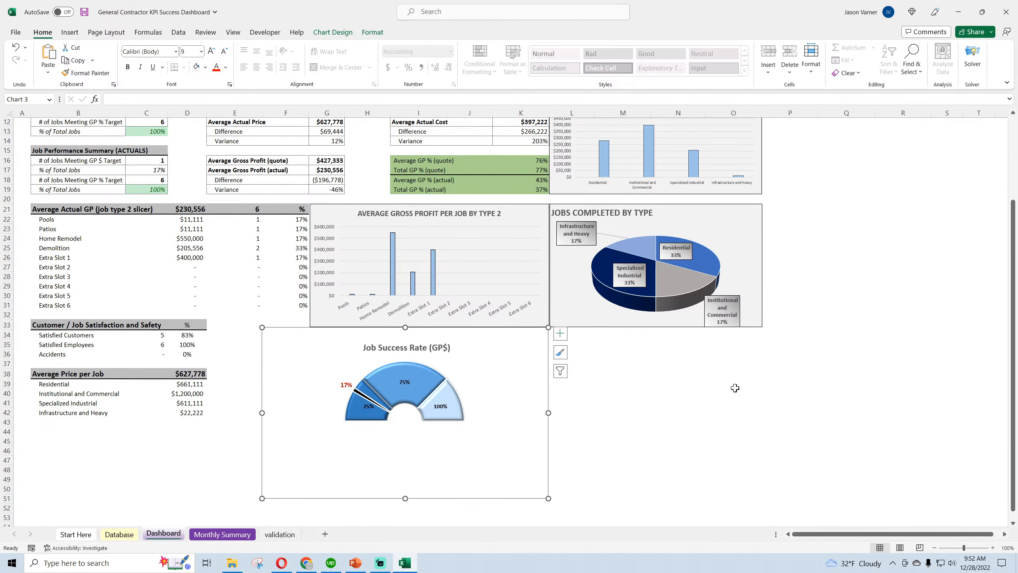
{"action": "right_click", "coordinate": [735, 388]}
{"action": "left_click", "coordinate": [758, 154]}
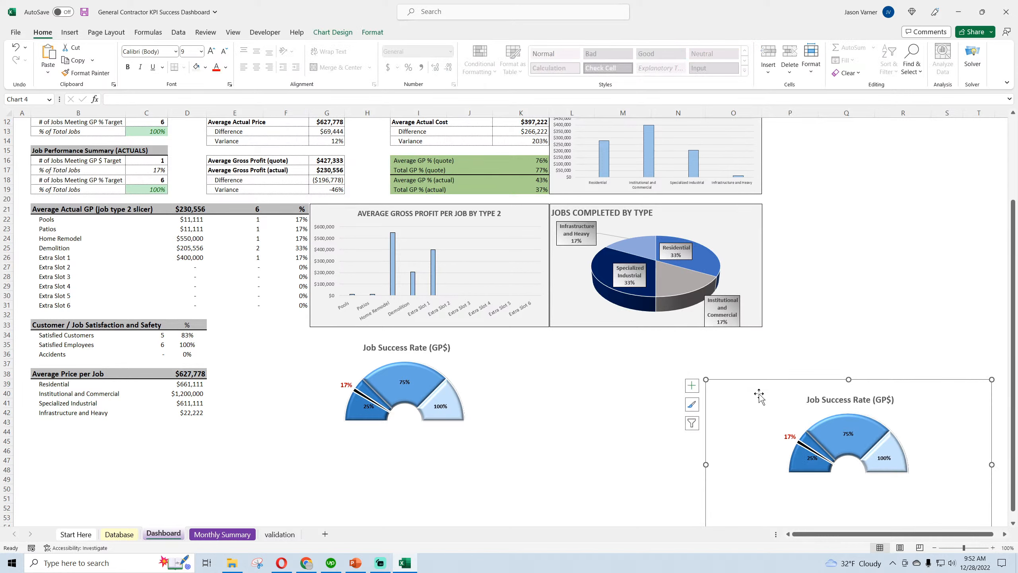
{"action": "left_click_drag", "start_coordinate": [759, 394], "coordinate": [558, 341]}
Change the title of the duplicated gauge chart to "Job Success Rate (GP%)"
{"action": "left_click", "coordinate": [659, 348]}
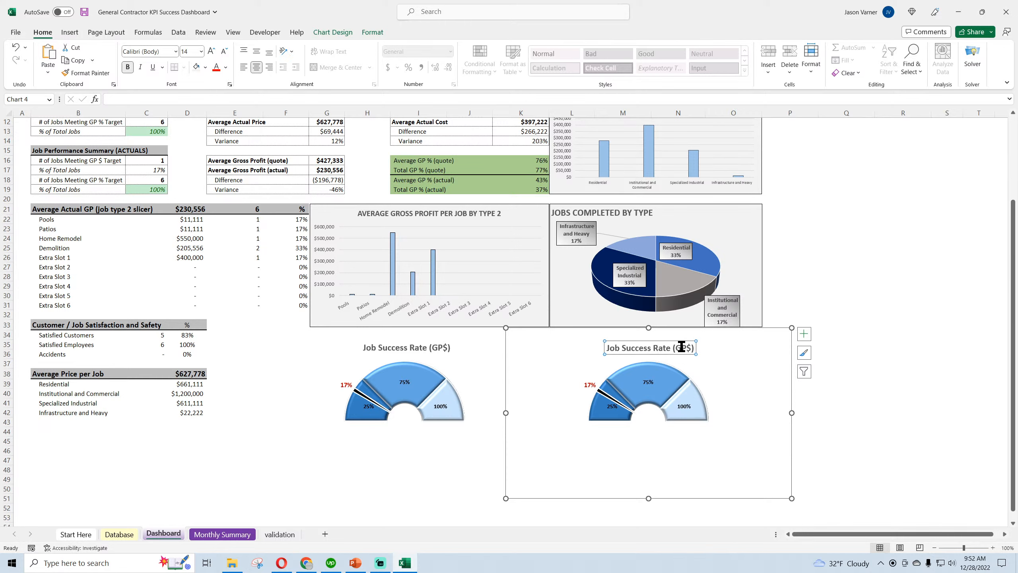
{"action": "left_click", "coordinate": [689, 346]}
{"action": "key", "text": "BackSpace"}
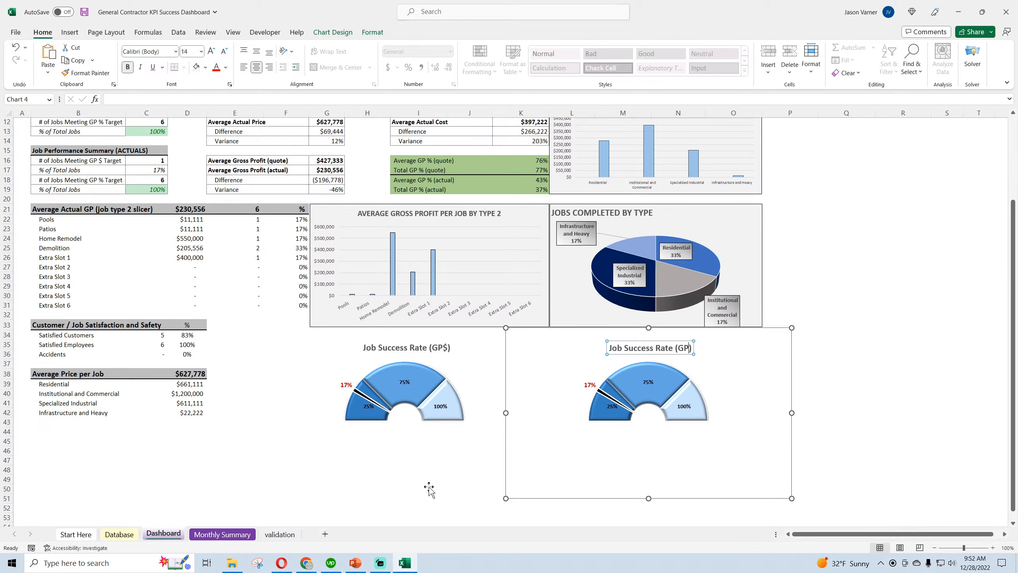
{"action": "type", "text": "%"}
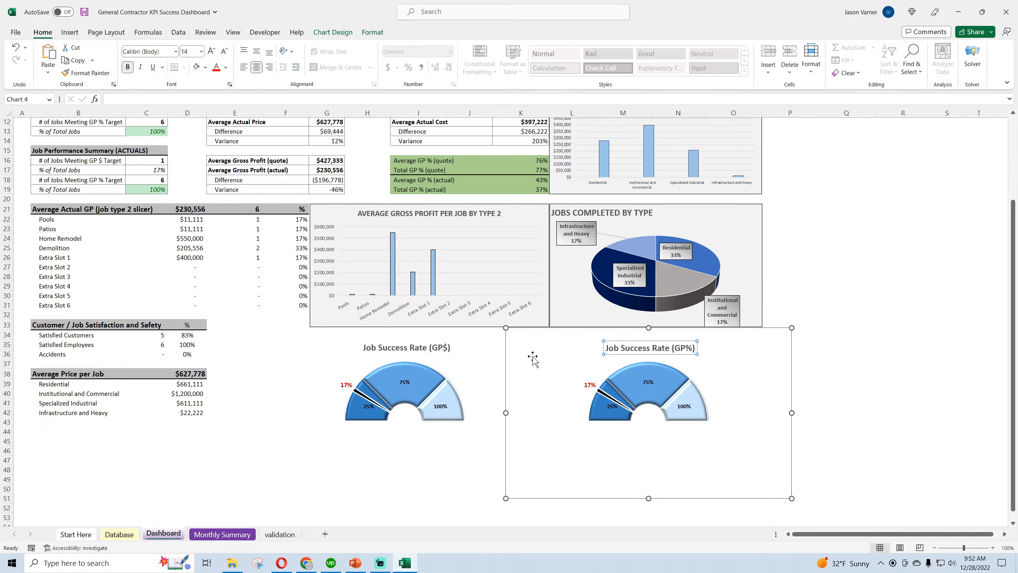
{"action": "left_click", "coordinate": [948, 389]}
Copy the Win Rate and Gauge Spec data block W1:Y11 on the validation sheet and paste it at S1
{"action": "left_click", "coordinate": [282, 536]}
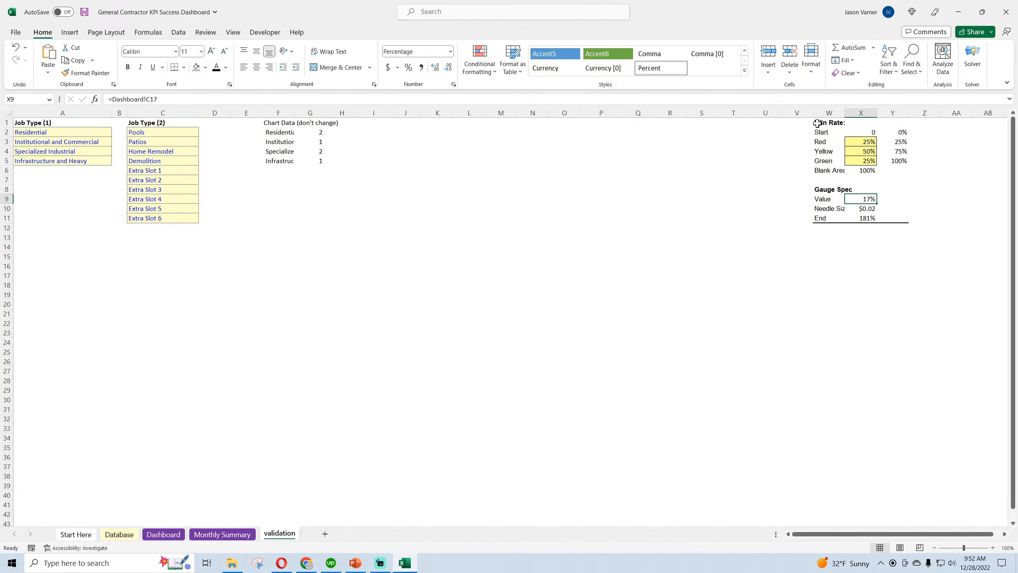
{"action": "left_click_drag", "start_coordinate": [817, 123], "coordinate": [890, 219]}
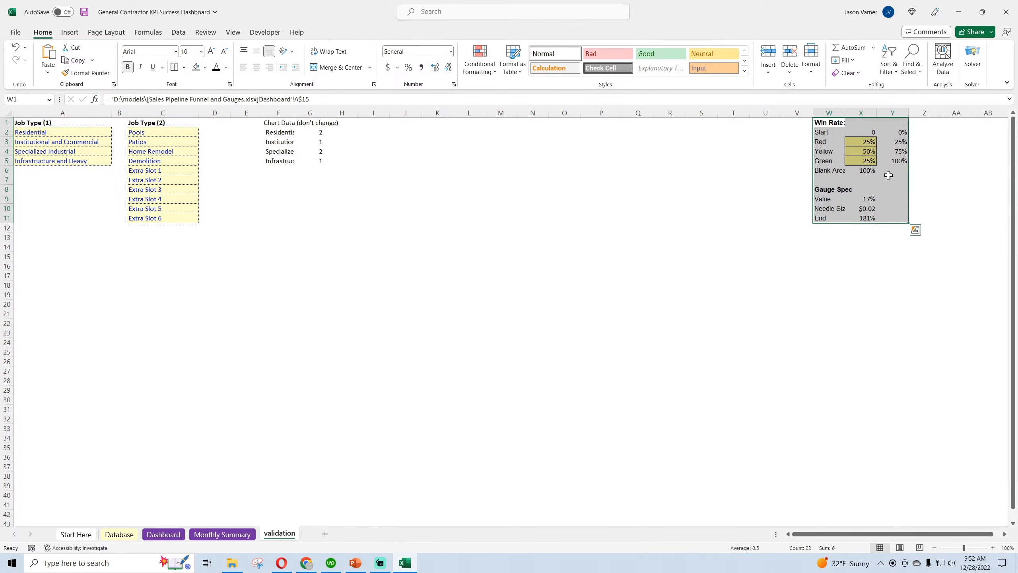
{"action": "right_click", "coordinate": [880, 126]}
{"action": "left_click", "coordinate": [898, 165]}
{"action": "left_click_drag", "start_coordinate": [868, 534], "coordinate": [880, 536]}
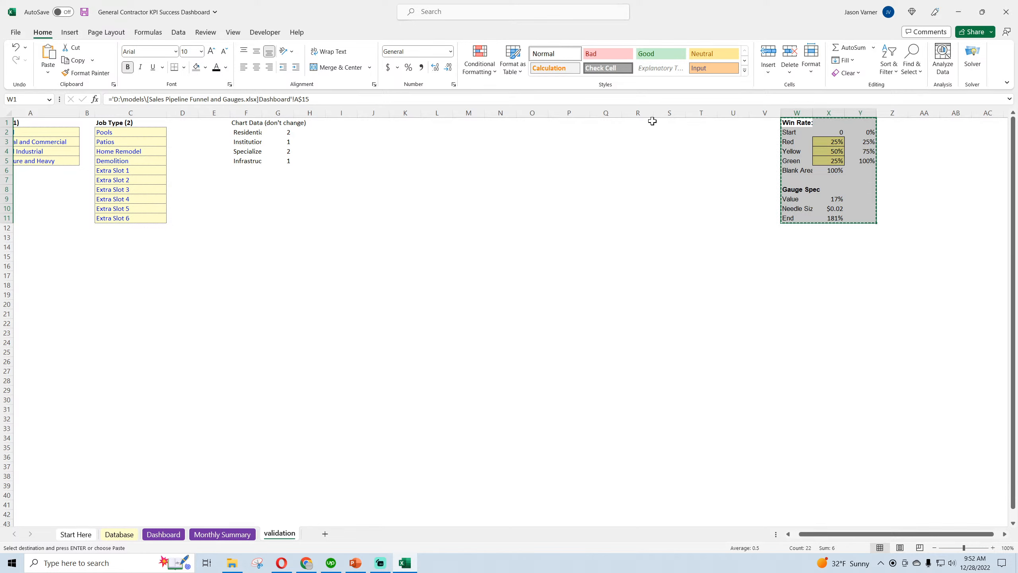
{"action": "right_click", "coordinate": [669, 123]}
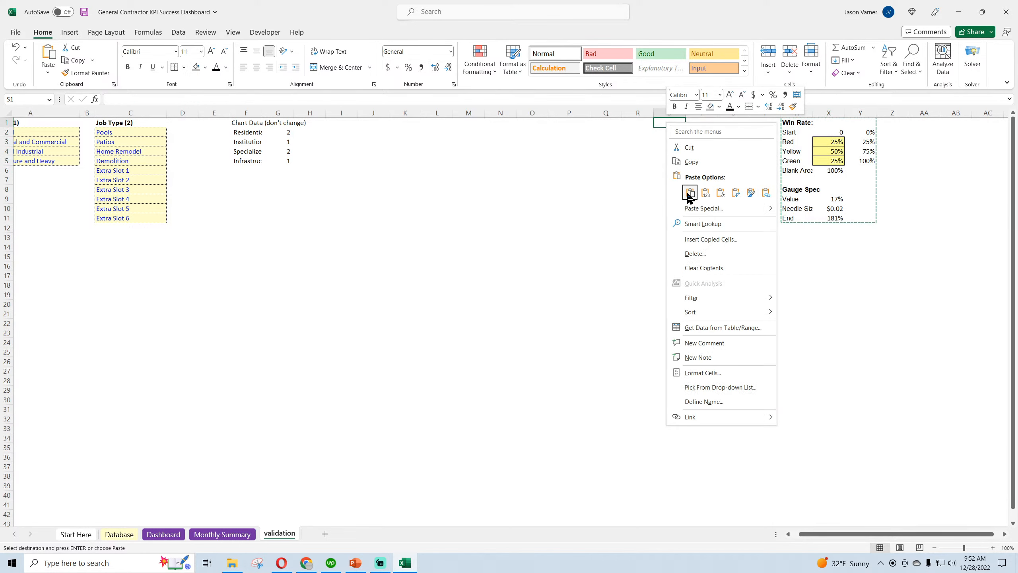
{"action": "left_click", "coordinate": [690, 193]}
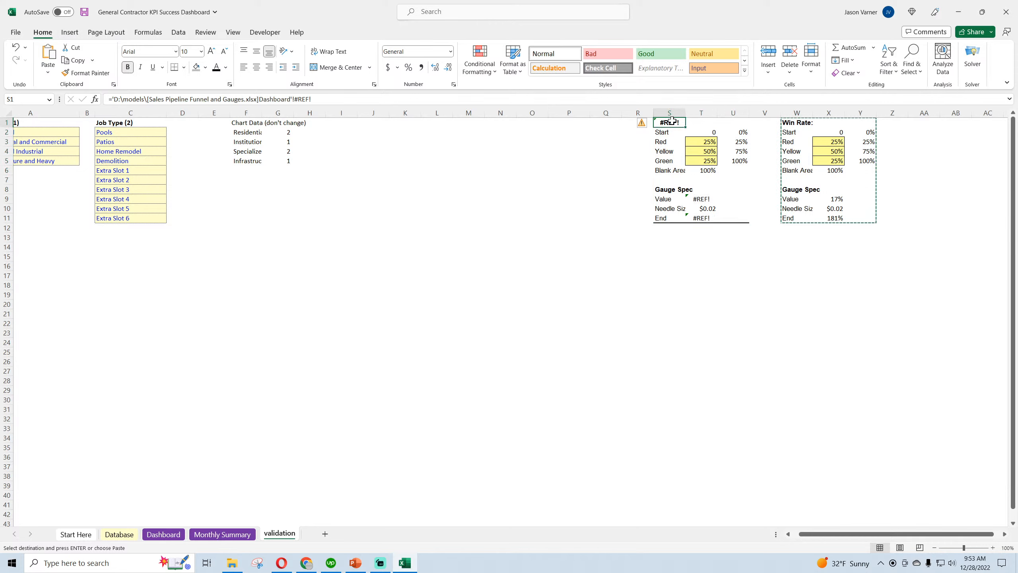
Replace the broken heading in S1 with a formula linking to the original Win Rate heading in W1
{"action": "type", "text": "="}
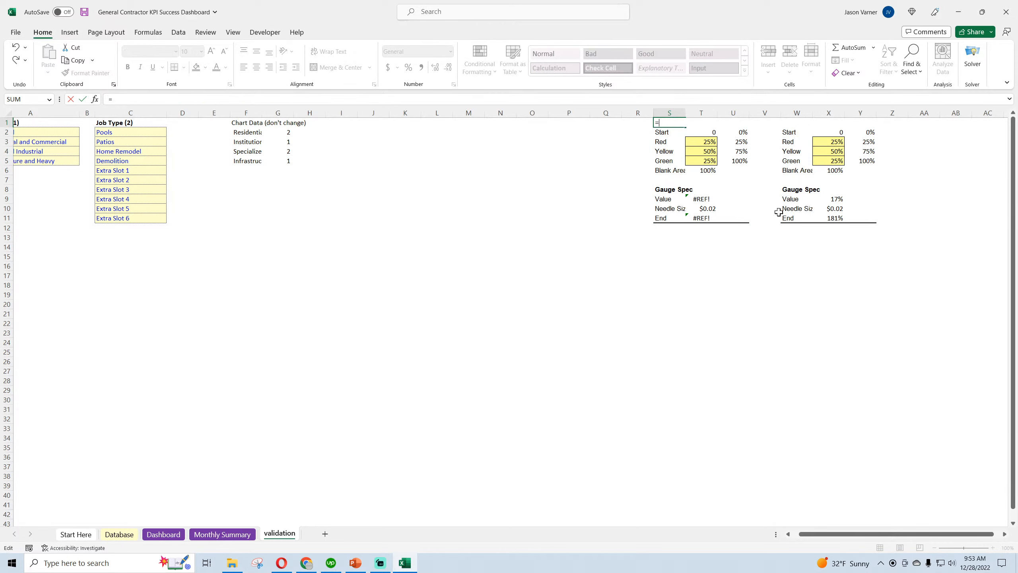
{"action": "left_click", "coordinate": [767, 257]}
{"action": "key", "text": "Escape"}
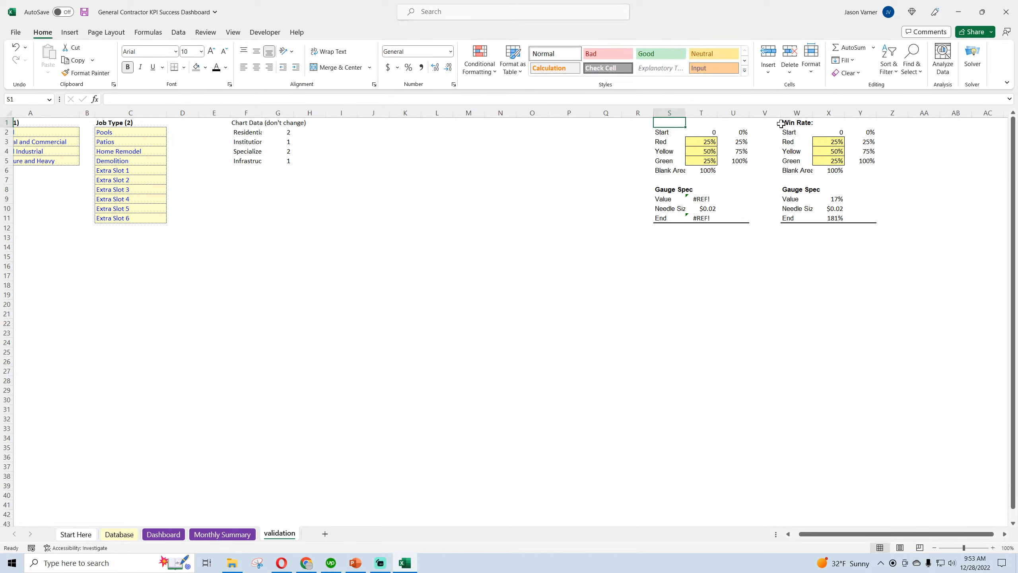
{"action": "type", "text": "="}
{"action": "left_click", "coordinate": [780, 124]}
{"action": "key", "text": "Return"}
Link the copied Gauge Spec value in T9 to Dashboard cell C19, the actual percentage of jobs meeting the GP % target
{"action": "left_click", "coordinate": [673, 190]}
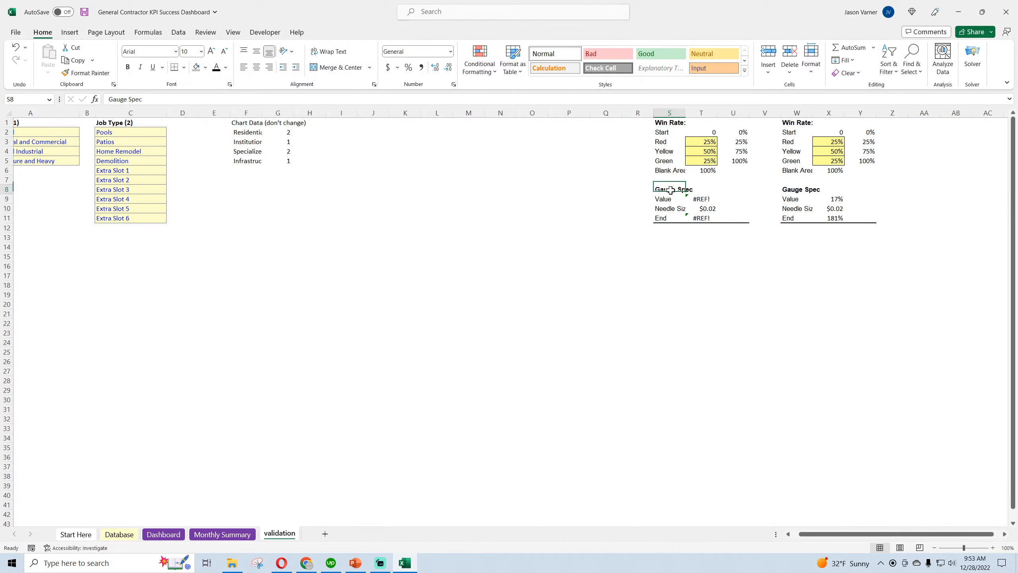
{"action": "left_click", "coordinate": [701, 198]}
{"action": "left_click", "coordinate": [831, 198]}
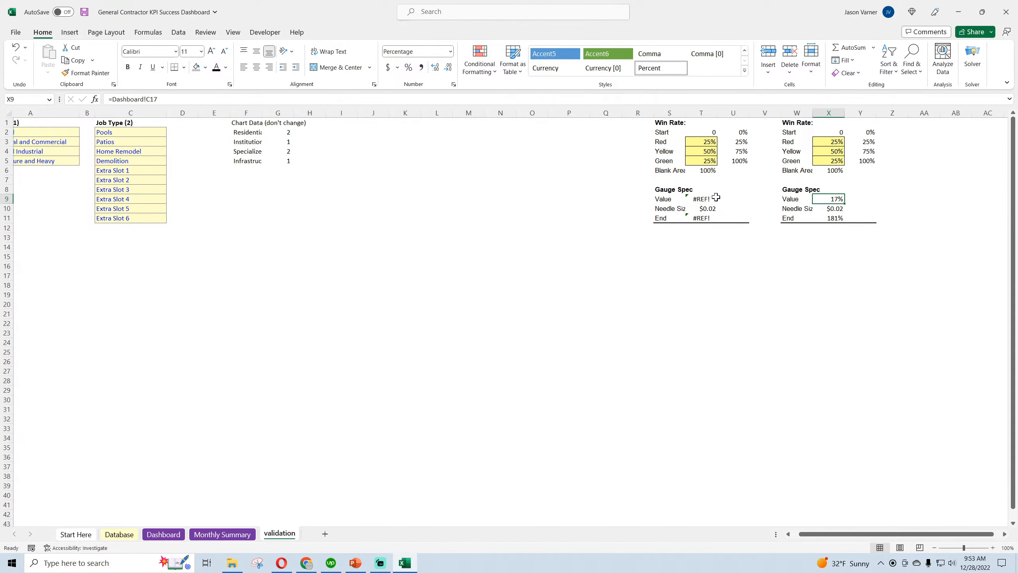
{"action": "left_click", "coordinate": [701, 198]}
{"action": "type", "text": "="}
{"action": "left_click", "coordinate": [119, 534]}
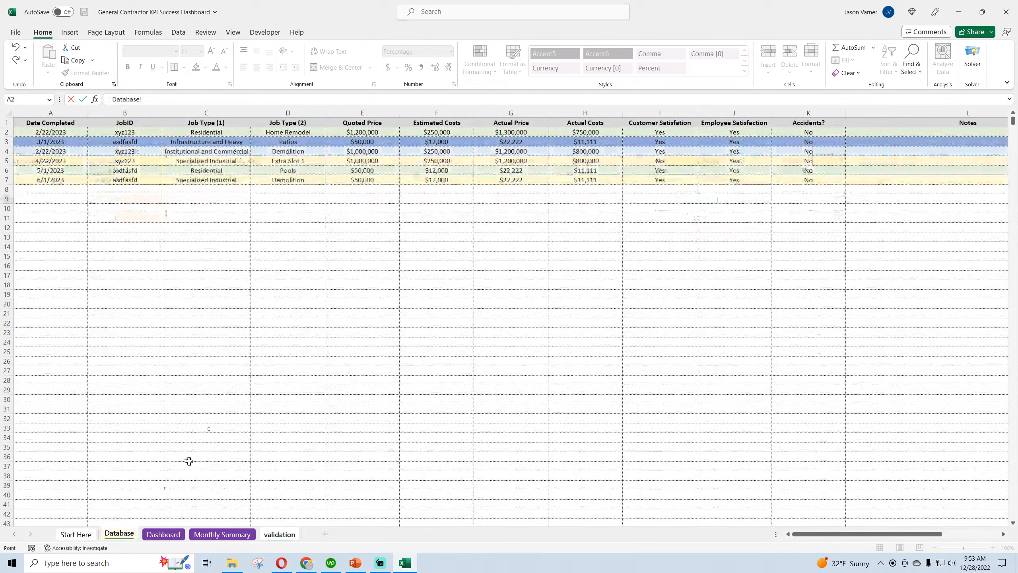
{"action": "left_click", "coordinate": [163, 534]}
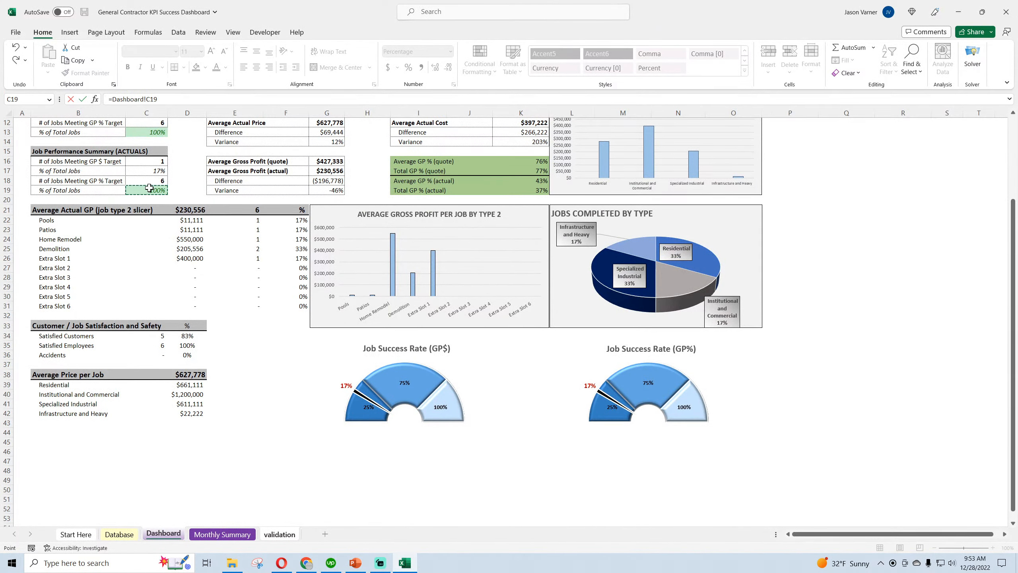
{"action": "key", "text": "Return"}
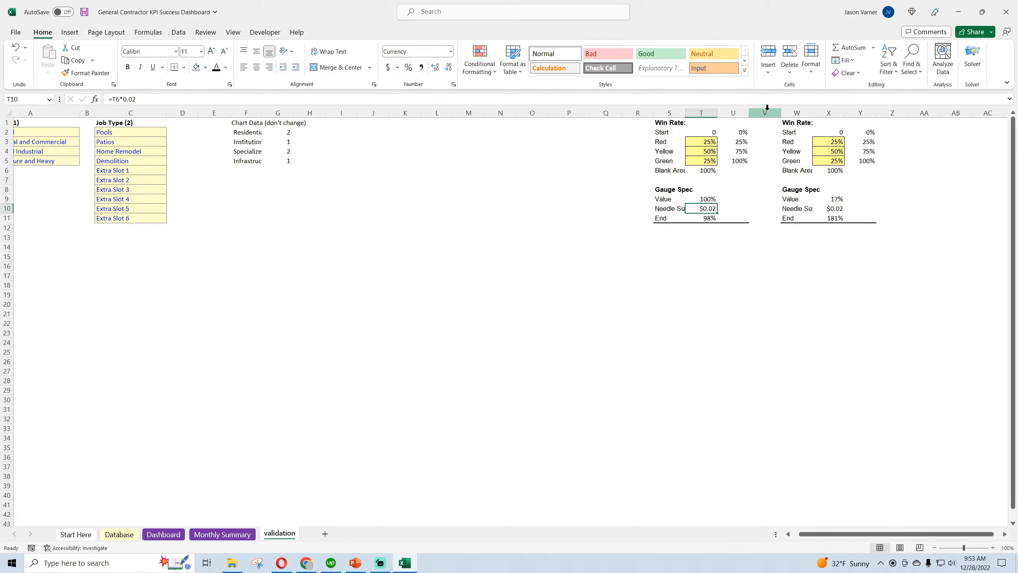
Edit the Job Success Rate (GP%) chart's data source so Series1 takes its values from validation T2:T6
{"action": "left_click", "coordinate": [158, 534]}
{"action": "right_click", "coordinate": [708, 384]}
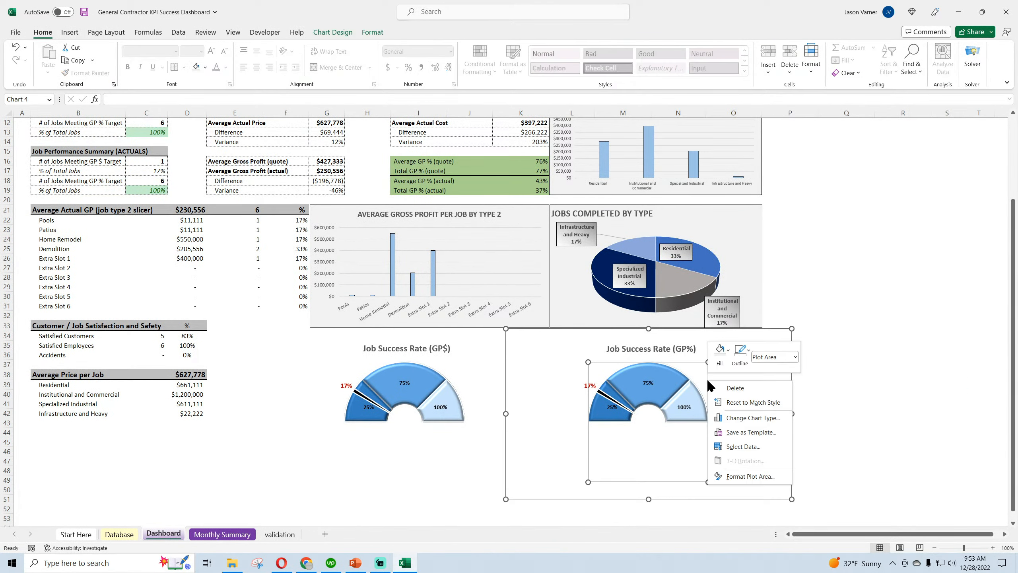
{"action": "left_click", "coordinate": [743, 447]}
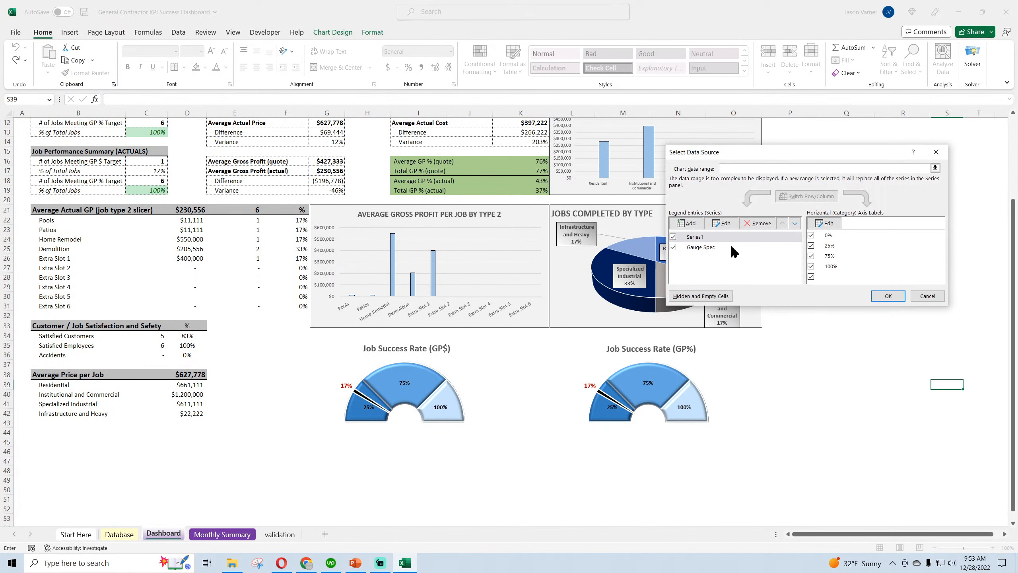
{"action": "left_click", "coordinate": [724, 224]}
{"action": "left_click", "coordinate": [825, 239]}
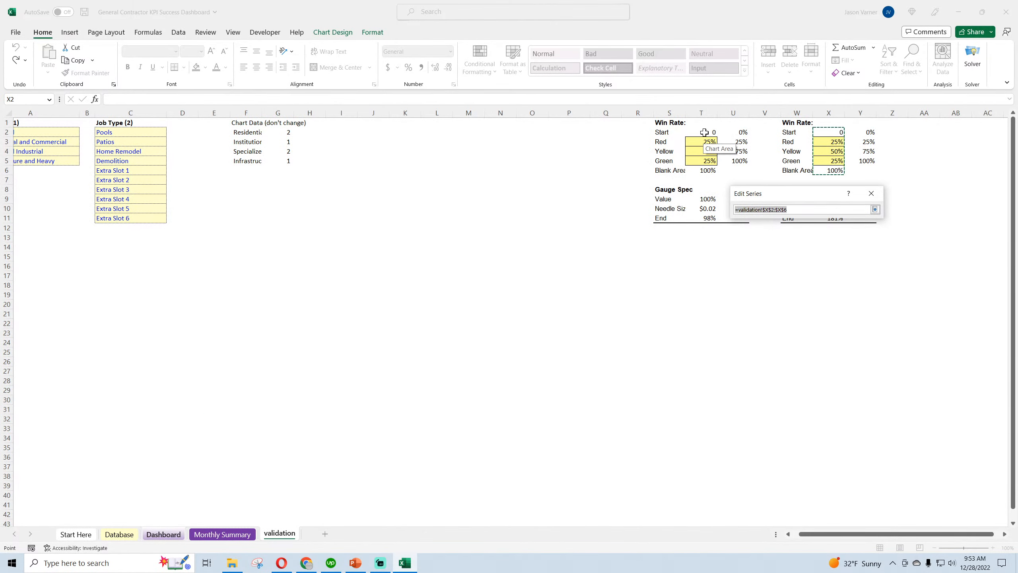
{"action": "left_click_drag", "start_coordinate": [704, 132], "coordinate": [704, 159]}
{"action": "left_click", "coordinate": [875, 209]}
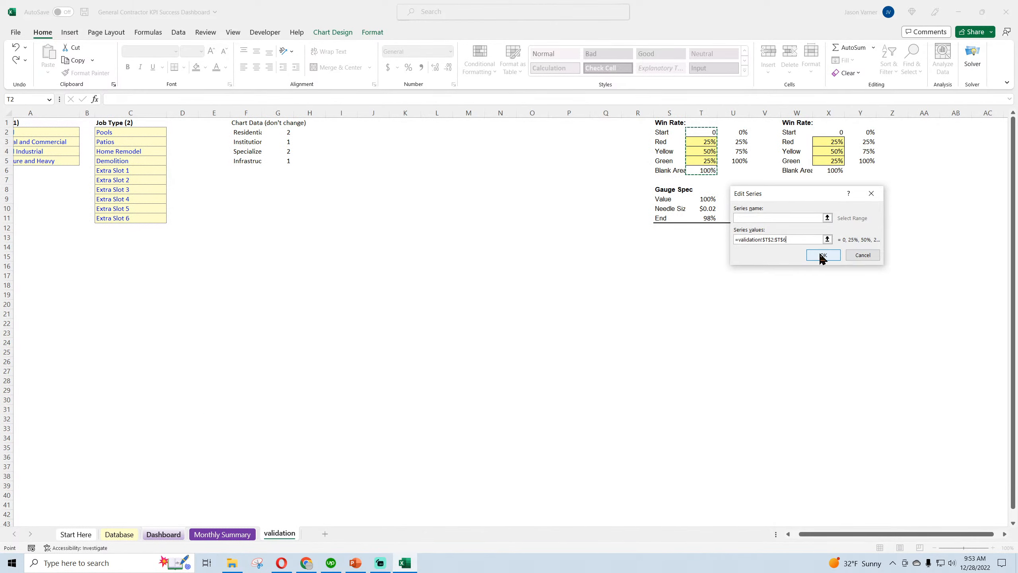
{"action": "left_click", "coordinate": [822, 255]}
Point Series1's category axis labels to the copied cumulative percentages in validation column U, starting at U2
{"action": "left_click", "coordinate": [705, 247]}
{"action": "left_click", "coordinate": [704, 237]}
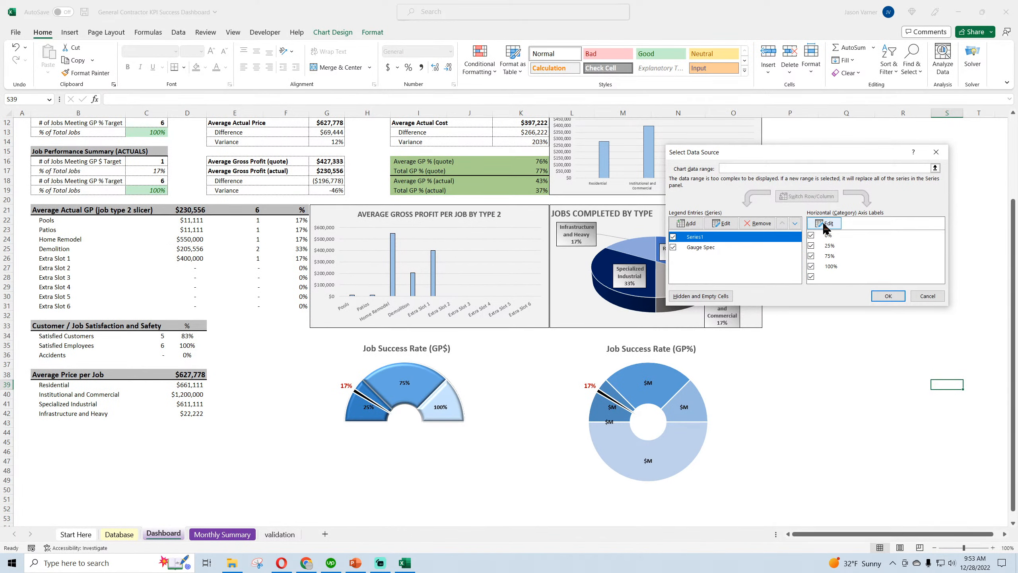
{"action": "left_click", "coordinate": [825, 223]}
{"action": "key", "text": "BackSpace"}
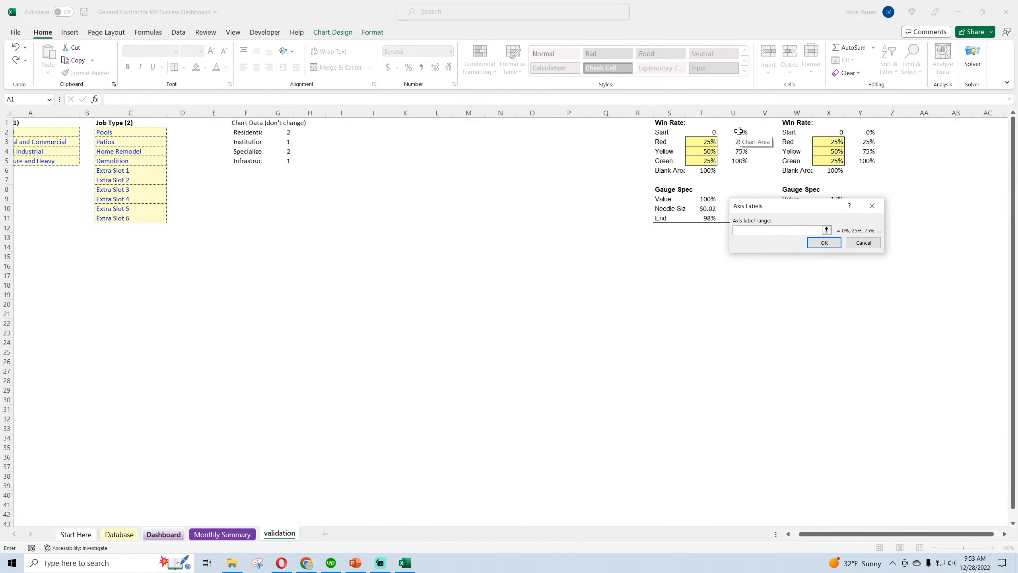
{"action": "left_click_drag", "start_coordinate": [739, 132], "coordinate": [739, 163]}
{"action": "left_click", "coordinate": [829, 245]}
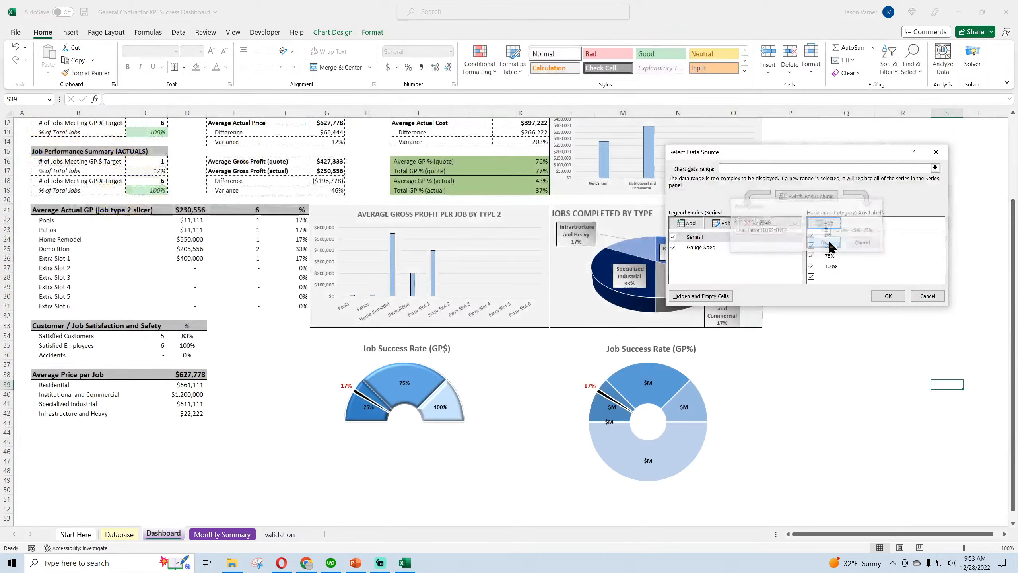
Repoint the Gauge Spec series to the copied data, with its name from validation S8 and values from T9:T11
{"action": "double_click", "coordinate": [705, 247]}
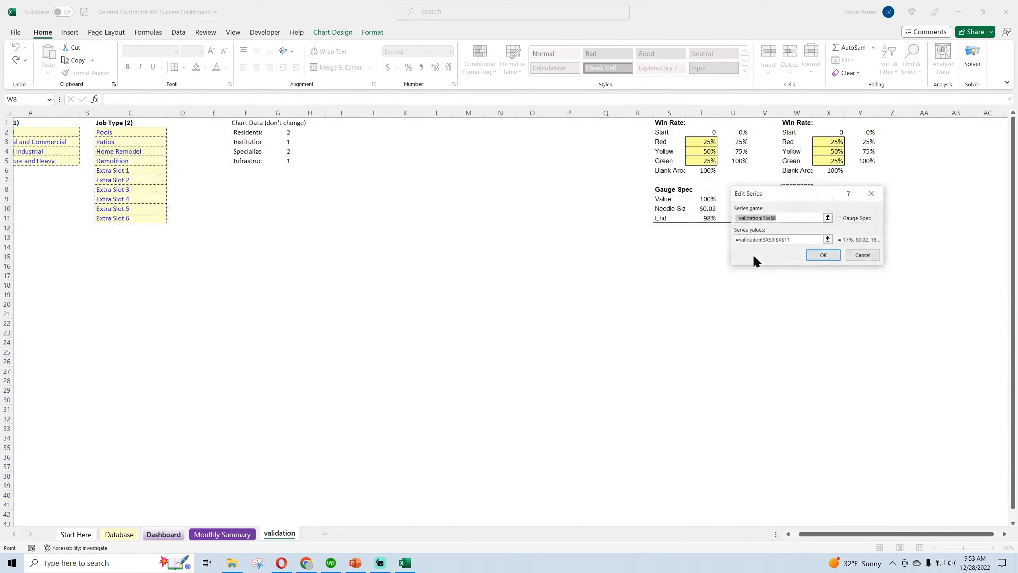
{"action": "left_click_drag", "start_coordinate": [813, 196], "coordinate": [628, 263]}
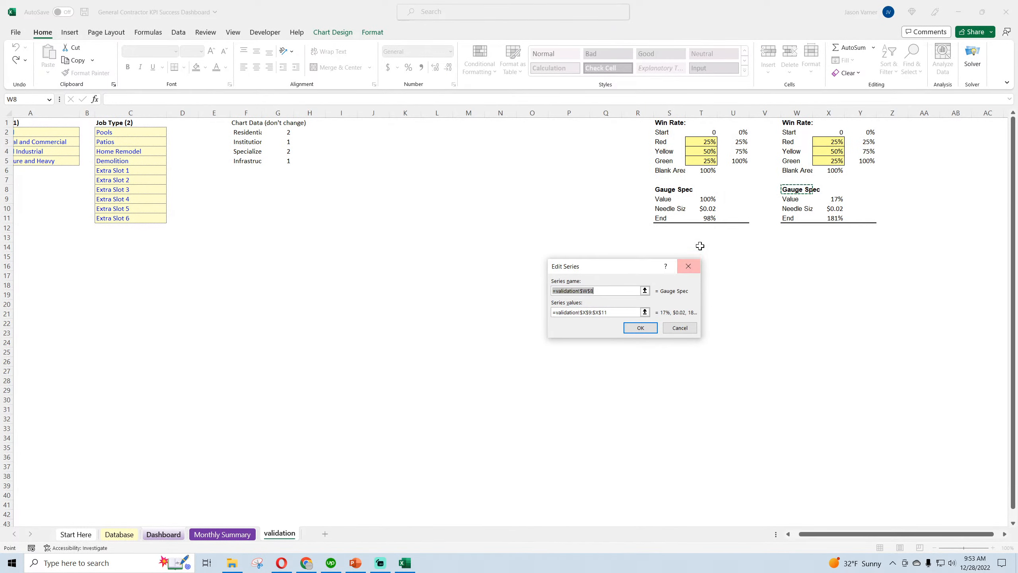
{"action": "key", "text": "BackSpace"}
{"action": "left_click", "coordinate": [664, 192]}
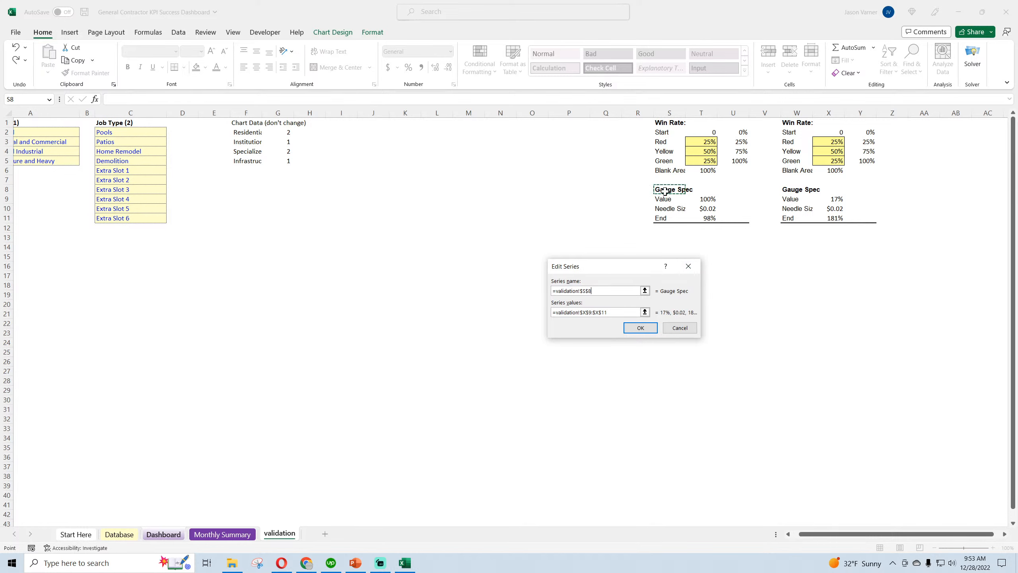
{"action": "left_click", "coordinate": [644, 313]}
{"action": "key", "text": "BackSpace"}
{"action": "left_click_drag", "start_coordinate": [707, 198], "coordinate": [707, 218]}
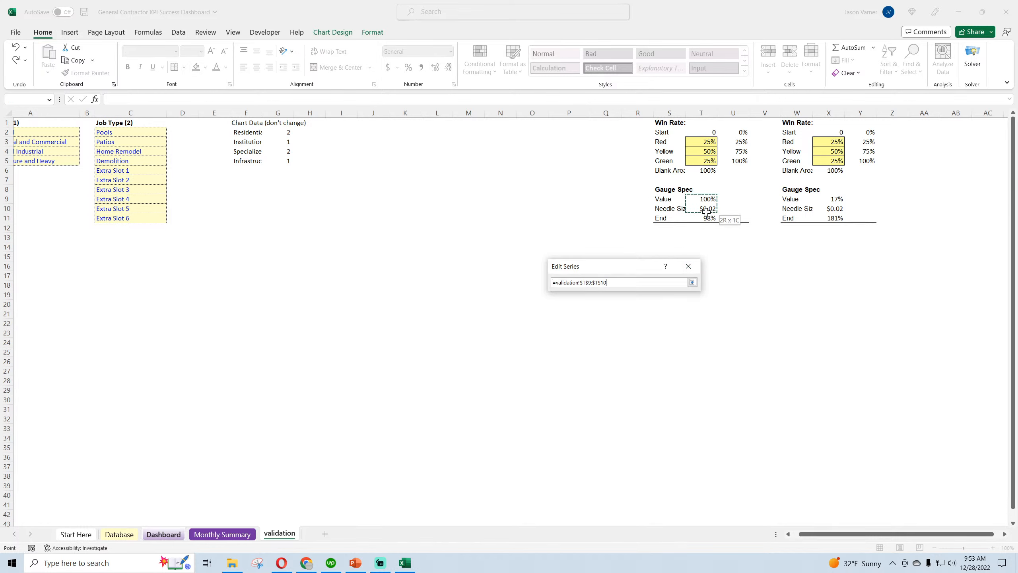
{"action": "left_click", "coordinate": [693, 282]}
{"action": "left_click", "coordinate": [640, 327]}
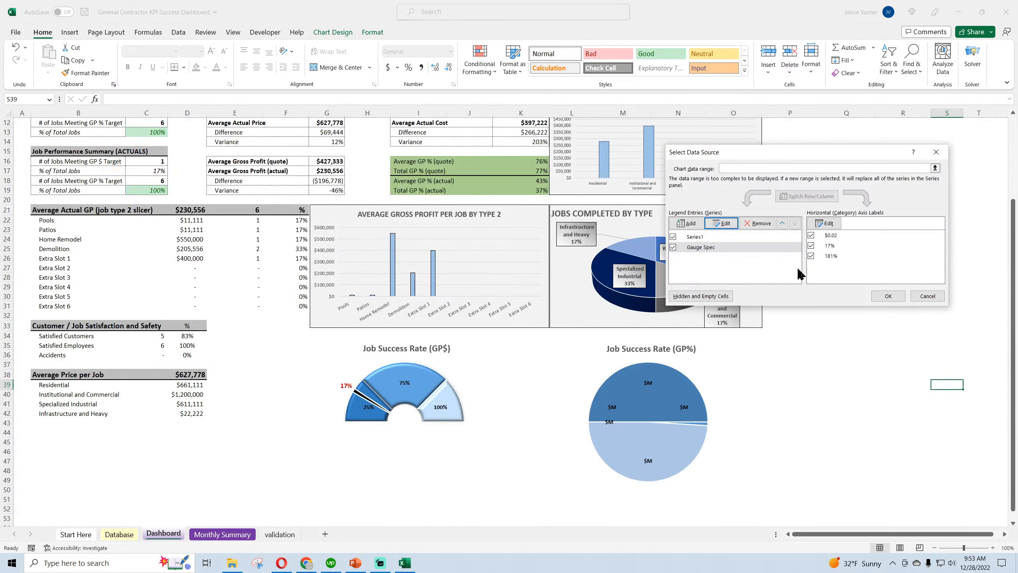
{"action": "left_click", "coordinate": [829, 225]}
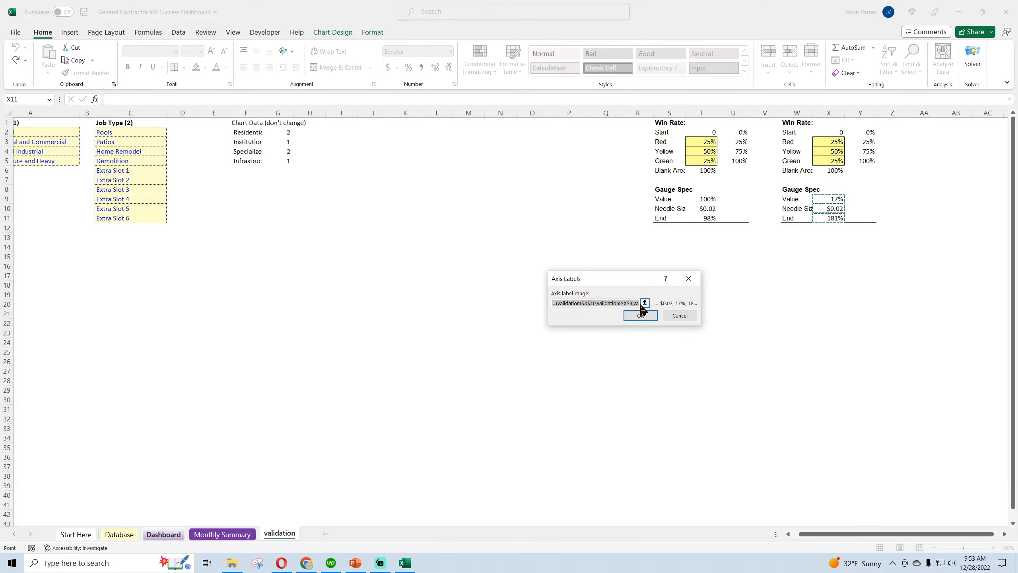
{"action": "key", "text": "BackSpace"}
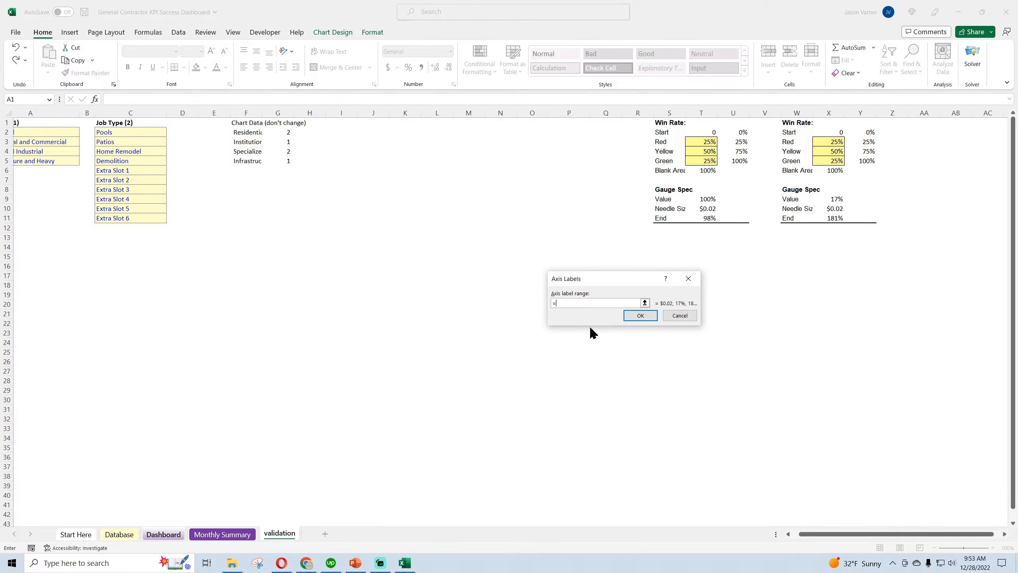
{"action": "type", "text": "("}
{"action": "left_click", "coordinate": [708, 209]}
{"action": "left_click", "coordinate": [494, 334]}
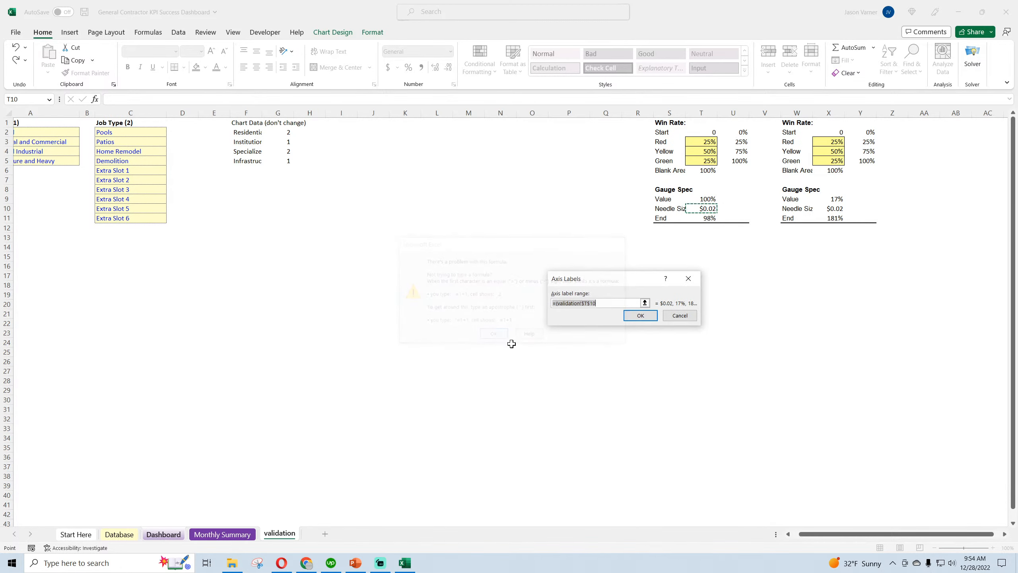
{"action": "left_click", "coordinate": [602, 305]}
{"action": "type", "text": ","}
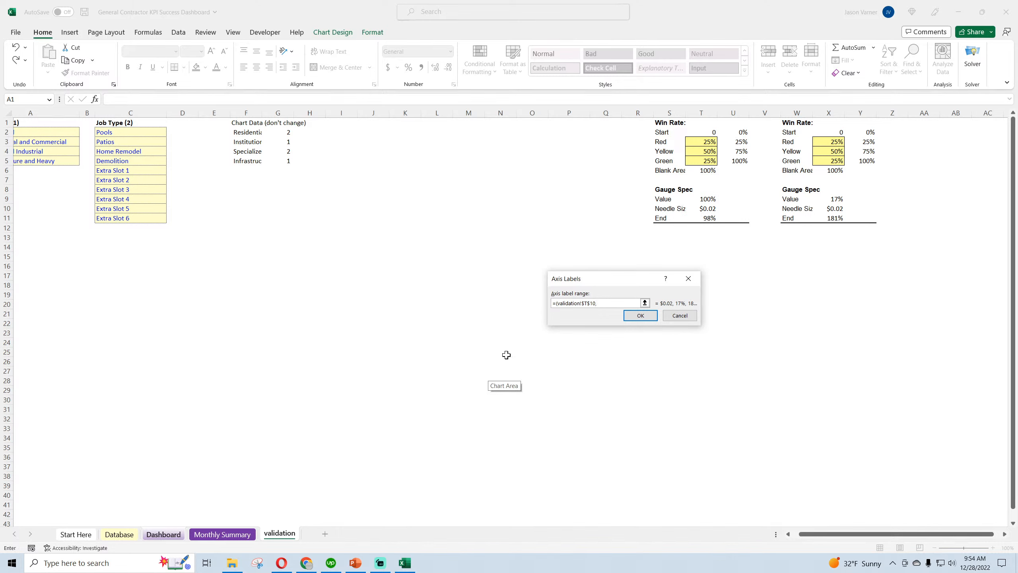
{"action": "left_click", "coordinate": [708, 199]}
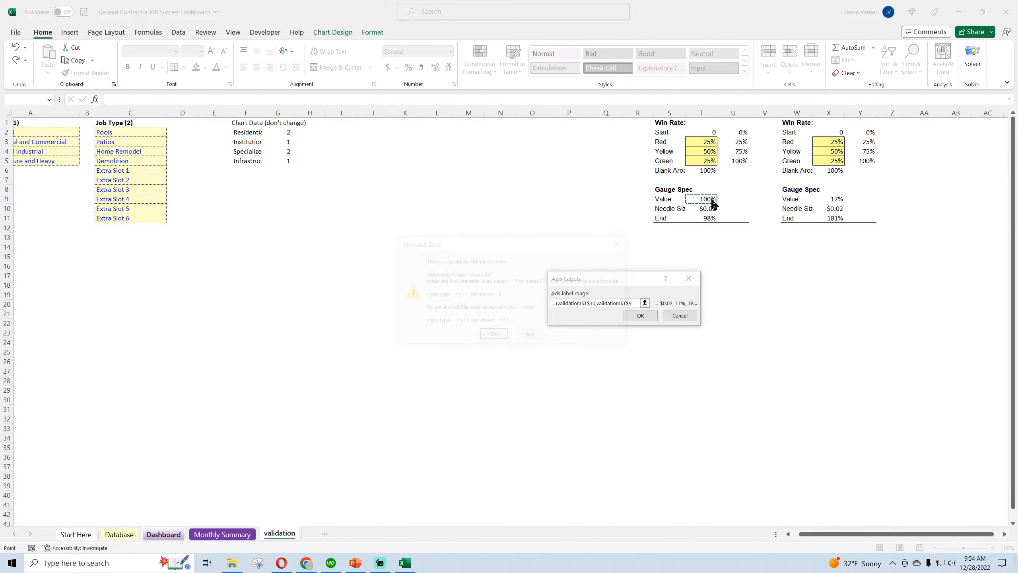
{"action": "left_click", "coordinate": [502, 334]}
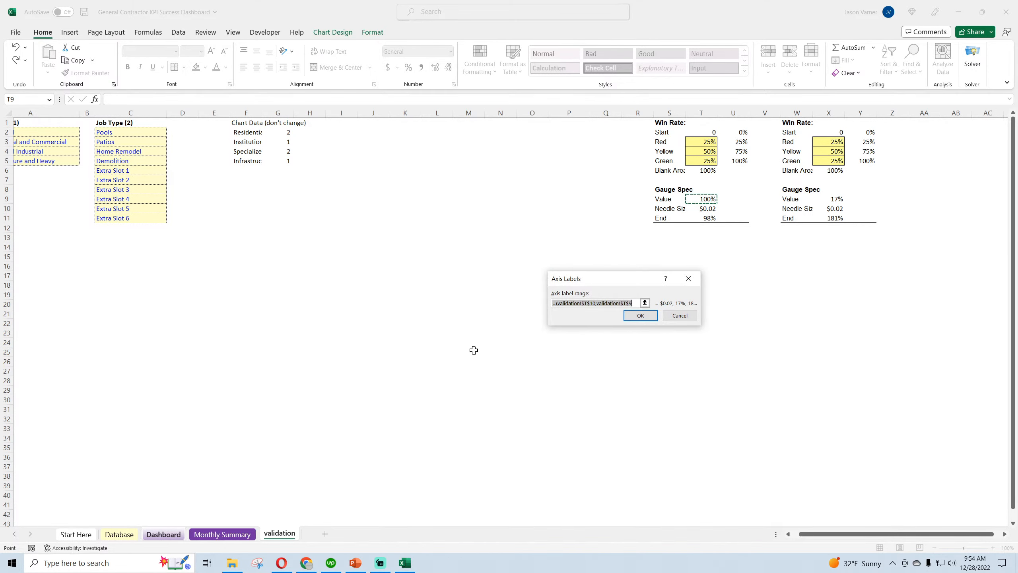
{"action": "key", "text": "BackSpace"}
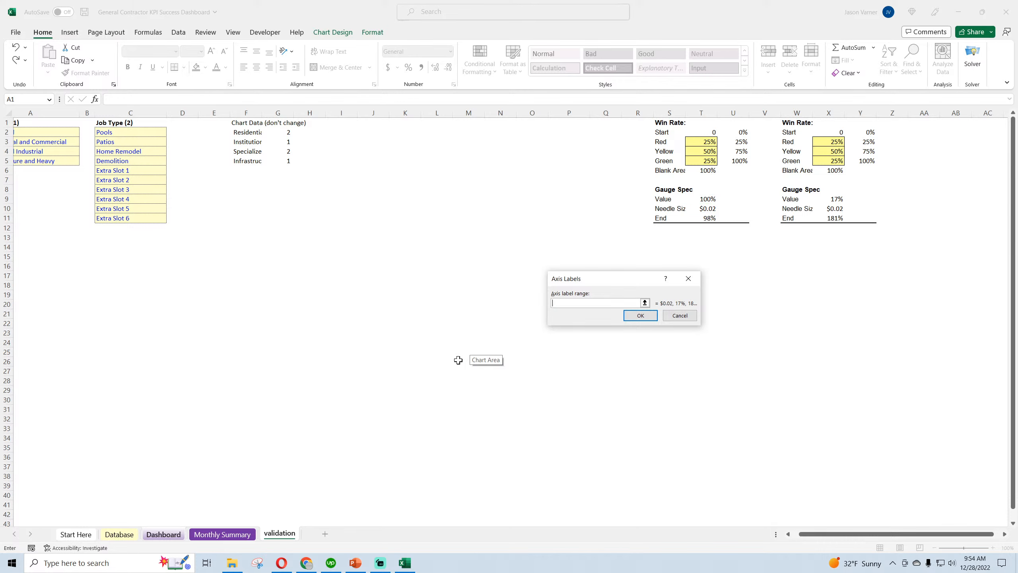
Try to point the Gauge Spec axis labels to validation T10, T9 and T11, then discard the data source edits
{"action": "type", "text": "="}
{"action": "left_click", "coordinate": [708, 208]}
{"action": "type", "text": ","}
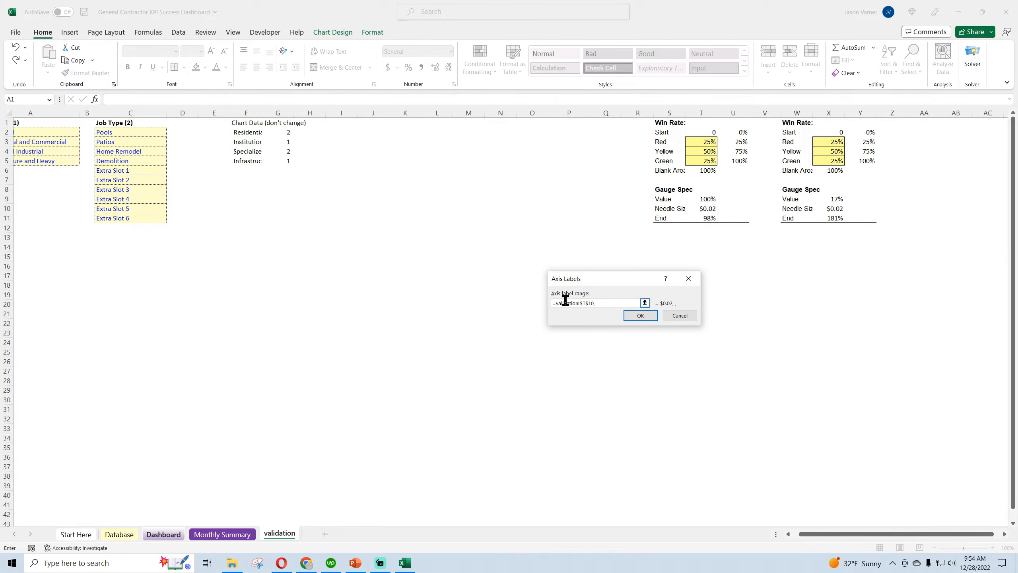
{"action": "left_click", "coordinate": [709, 197]}
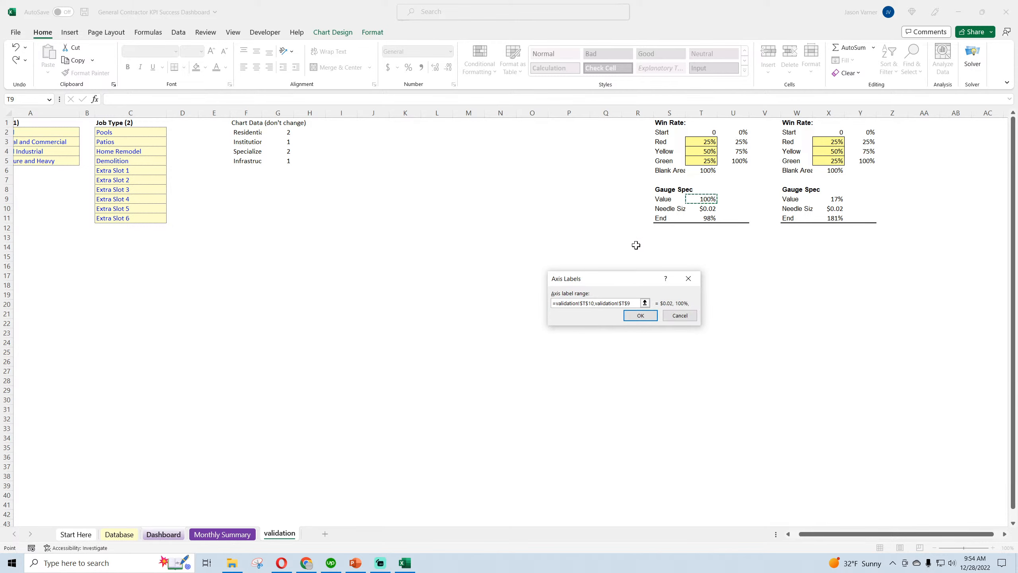
{"action": "type", "text": ","}
{"action": "left_click", "coordinate": [710, 218]}
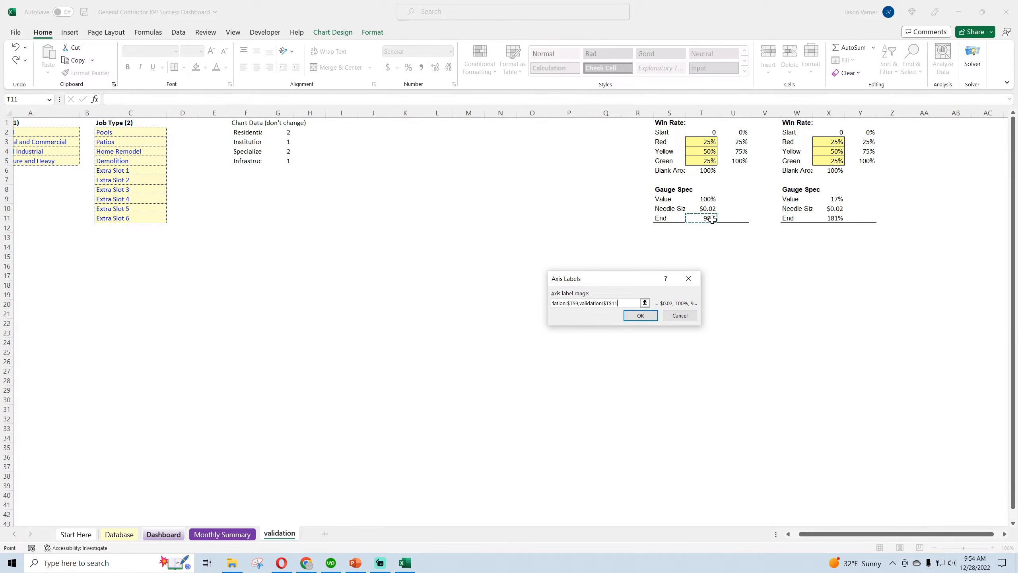
{"action": "left_click", "coordinate": [650, 315]}
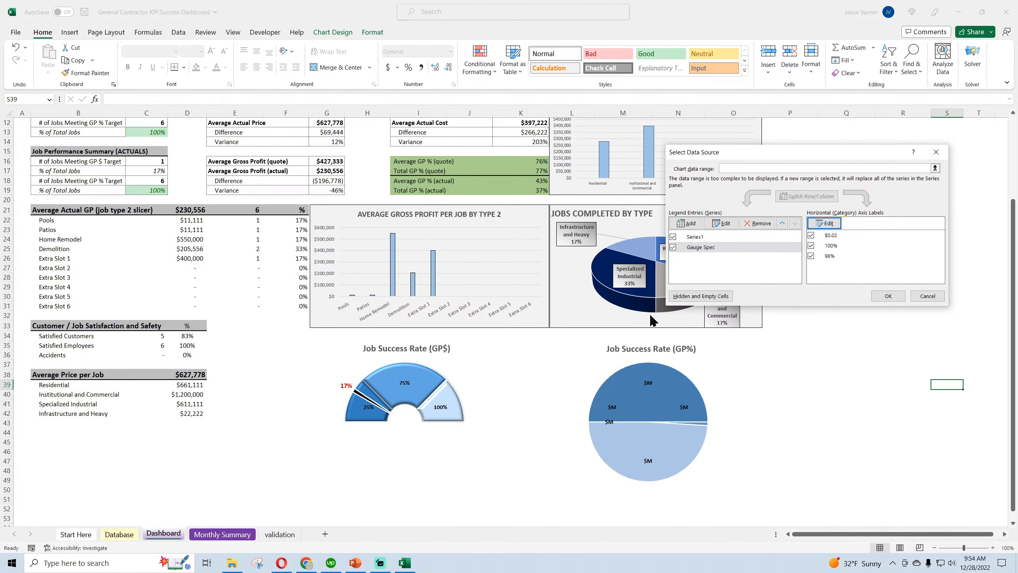
{"action": "left_click", "coordinate": [927, 295]}
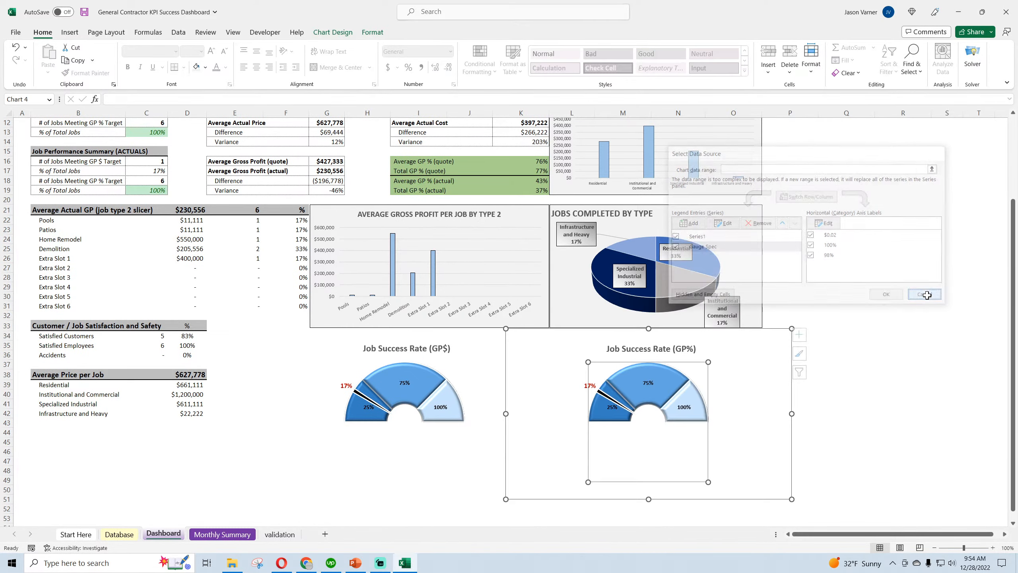
Compare the Gauge Spec value formulas in validation X9 and T9, then return to the Dashboard
{"action": "left_click", "coordinate": [235, 535]}
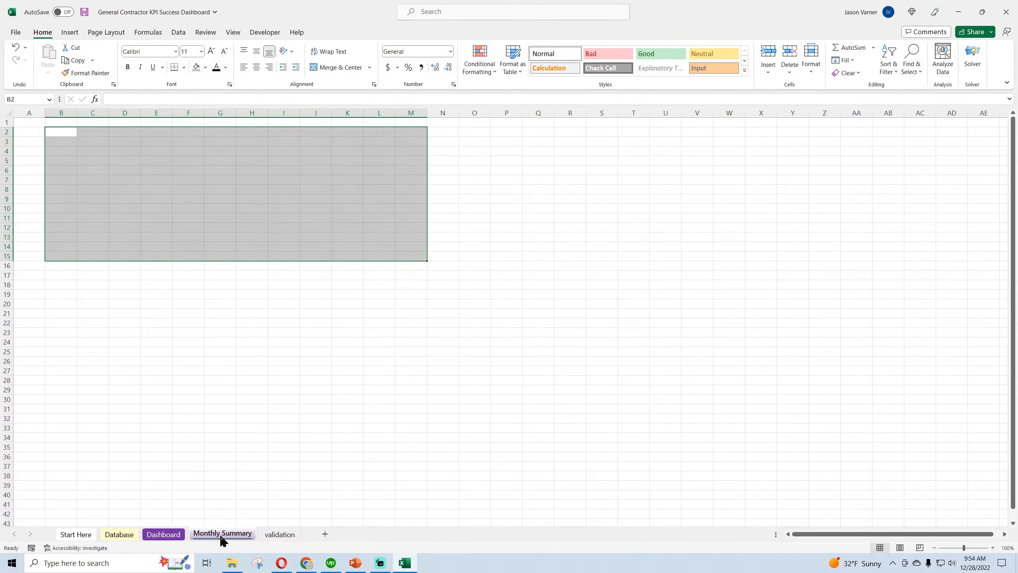
{"action": "left_click", "coordinate": [170, 535]}
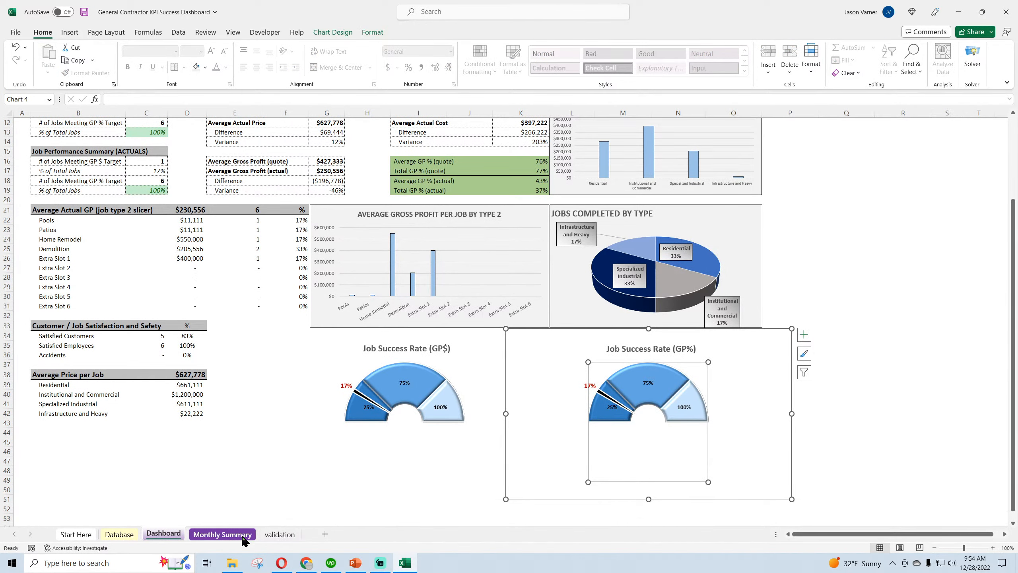
{"action": "left_click", "coordinate": [279, 534]}
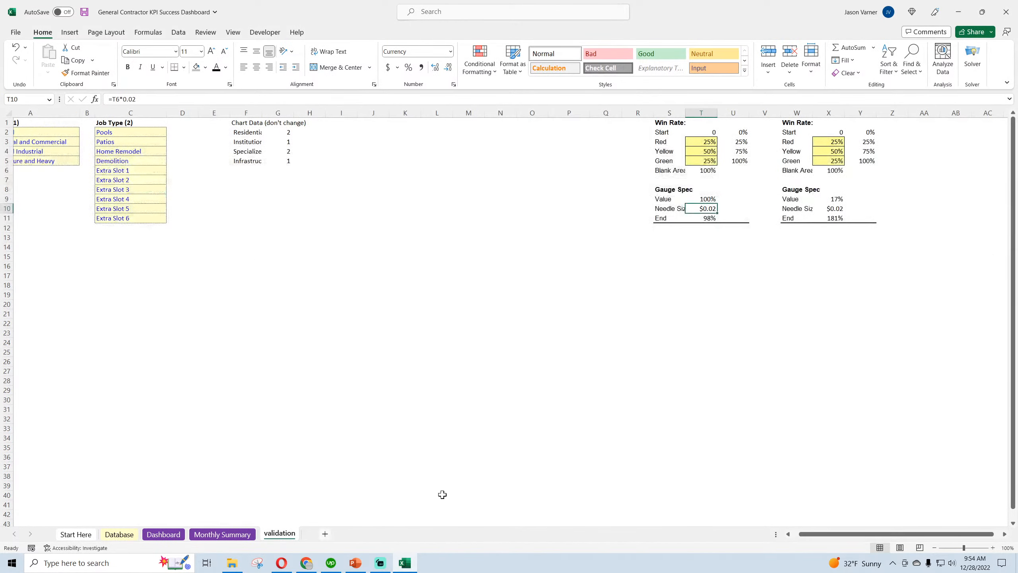
{"action": "left_click", "coordinate": [833, 198]}
{"action": "left_click", "coordinate": [705, 199]}
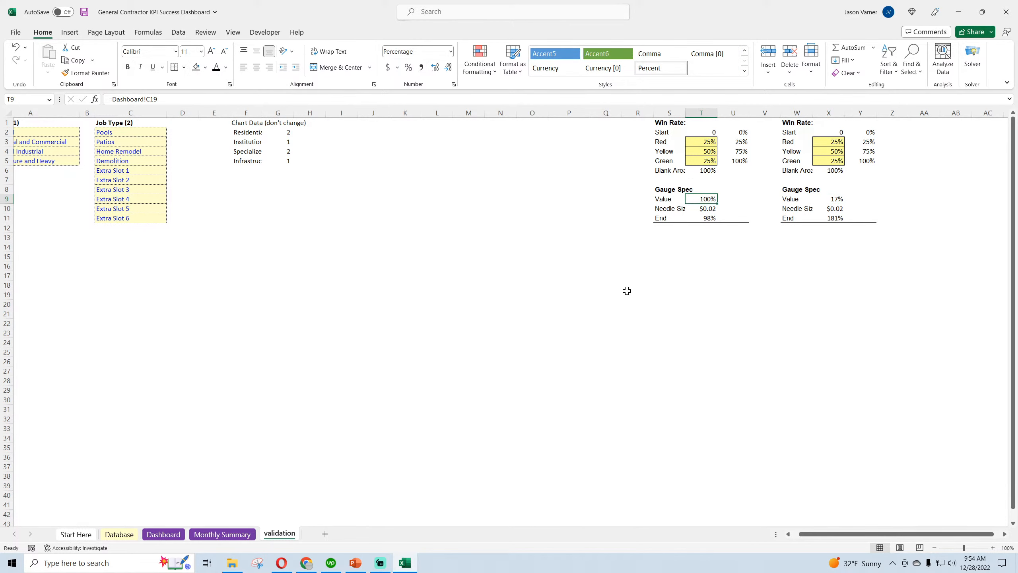
{"action": "left_click", "coordinate": [164, 534]}
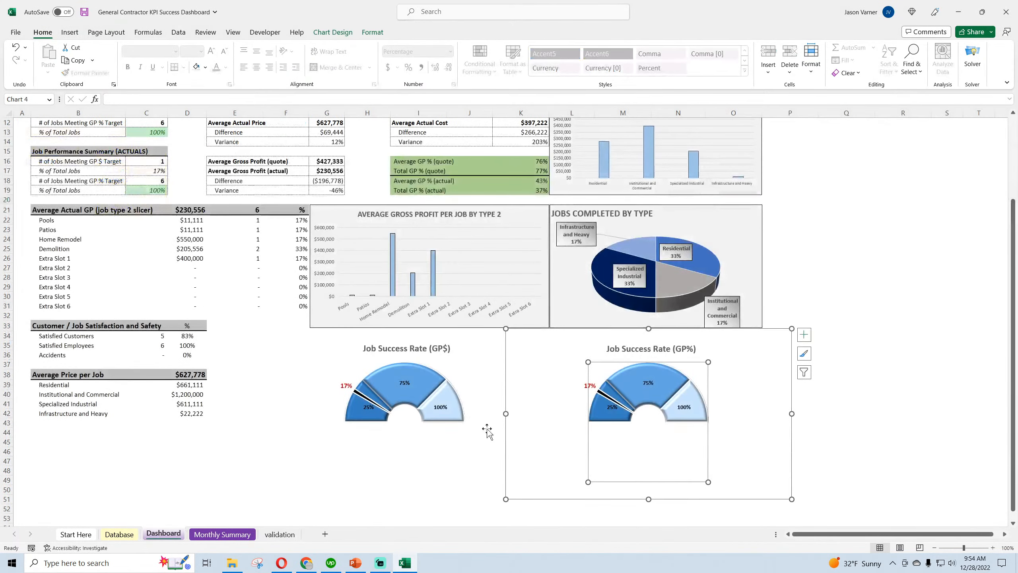
Open the Gauge Spec axis label range in the Job Success Rate (GP%) chart's data source for editing
{"action": "right_click", "coordinate": [740, 400]}
{"action": "left_click", "coordinate": [777, 241]}
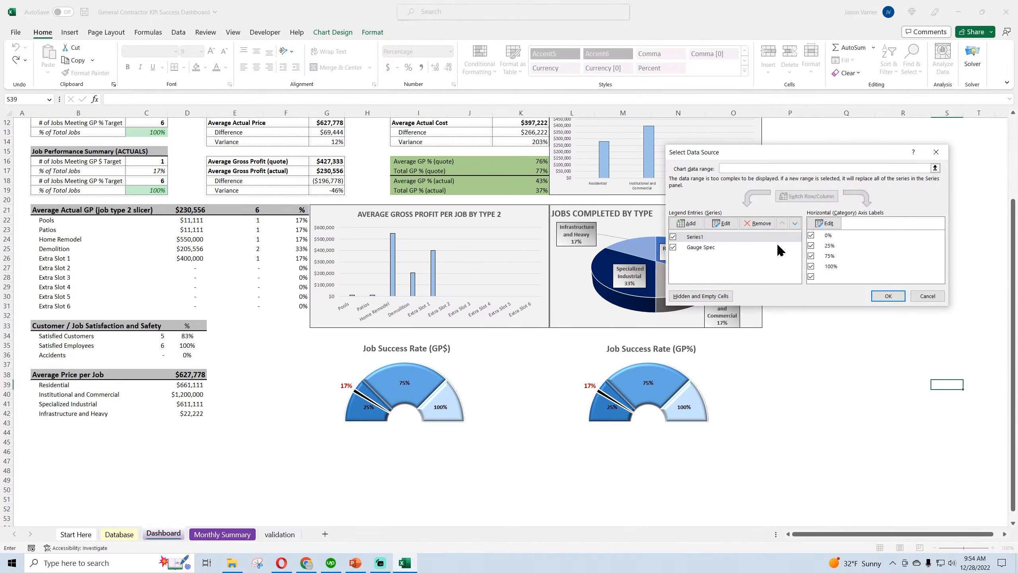
{"action": "left_click", "coordinate": [738, 247]}
{"action": "left_click", "coordinate": [825, 223]}
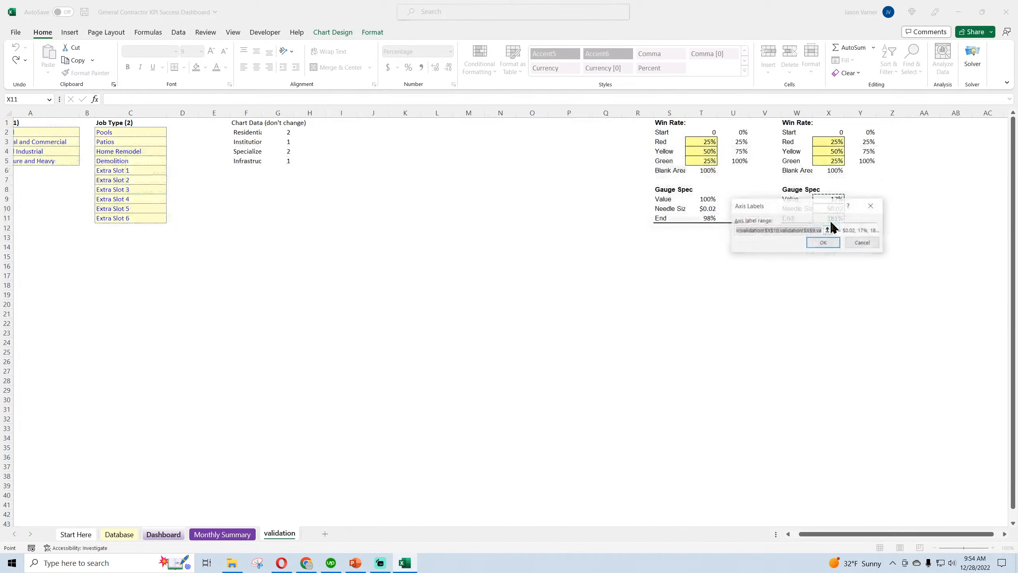
{"action": "left_click", "coordinate": [807, 232]}
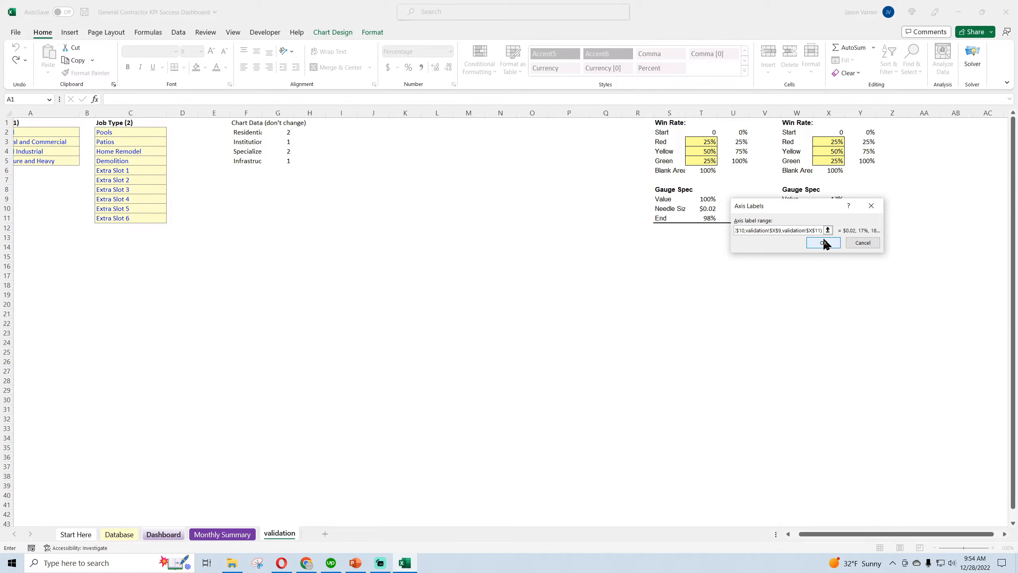
{"action": "left_click_drag", "start_coordinate": [749, 231], "coordinate": [689, 233]}
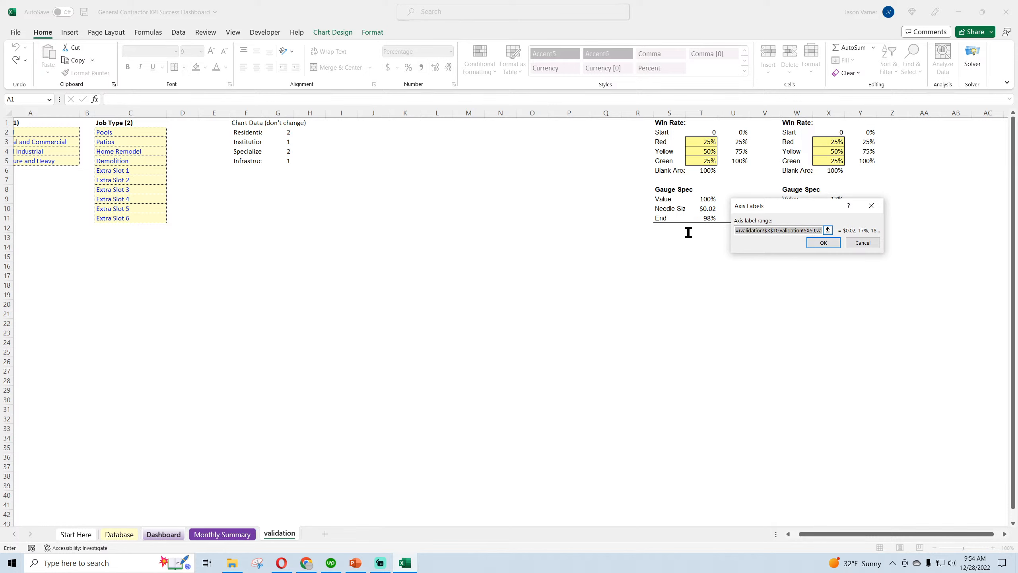
{"action": "left_click", "coordinate": [787, 230]}
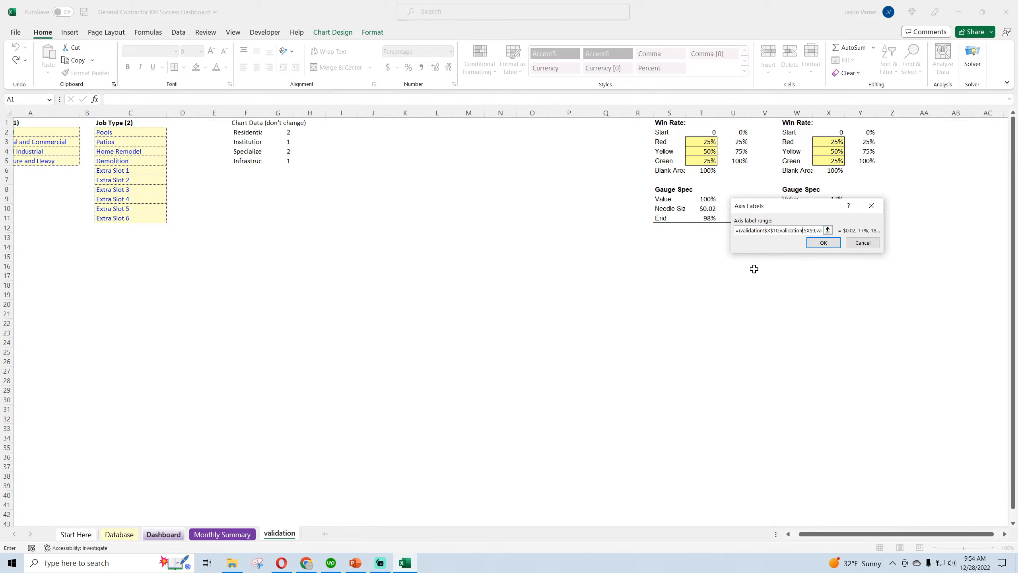
{"action": "key", "text": "Right"}
{"action": "key", "text": "Right"}
{"action": "key", "text": "Left"}
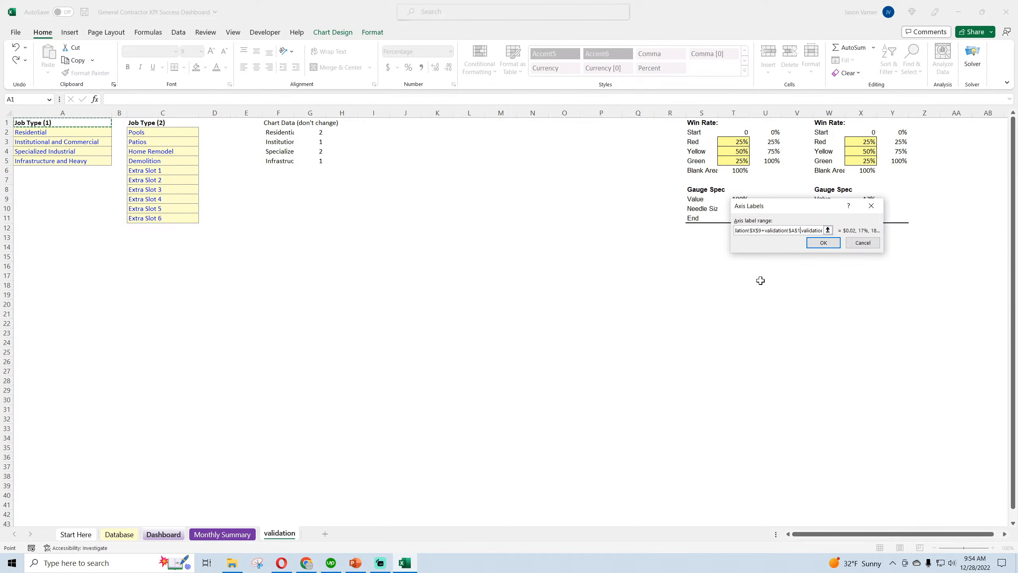
{"action": "key", "text": "BackSpace"}
{"action": "key", "text": "BackSpace"}
{"action": "key", "text": "BackSpace"}
{"action": "key", "text": "BackSpace"}
{"action": "key", "text": "BackSpace"}
{"action": "key", "text": "BackSpace"}
{"action": "key", "text": "BackSpace"}
{"action": "key", "text": "BackSpace"}
{"action": "key", "text": "BackSpace"}
{"action": "key", "text": "BackSpace"}
{"action": "key", "text": "BackSpace"}
{"action": "key", "text": "BackSpace"}
{"action": "key", "text": "BackSpace"}
Replace column X with column T in the Gauge Spec axis label range and apply the data source change
{"action": "key", "text": "BackSpace"}
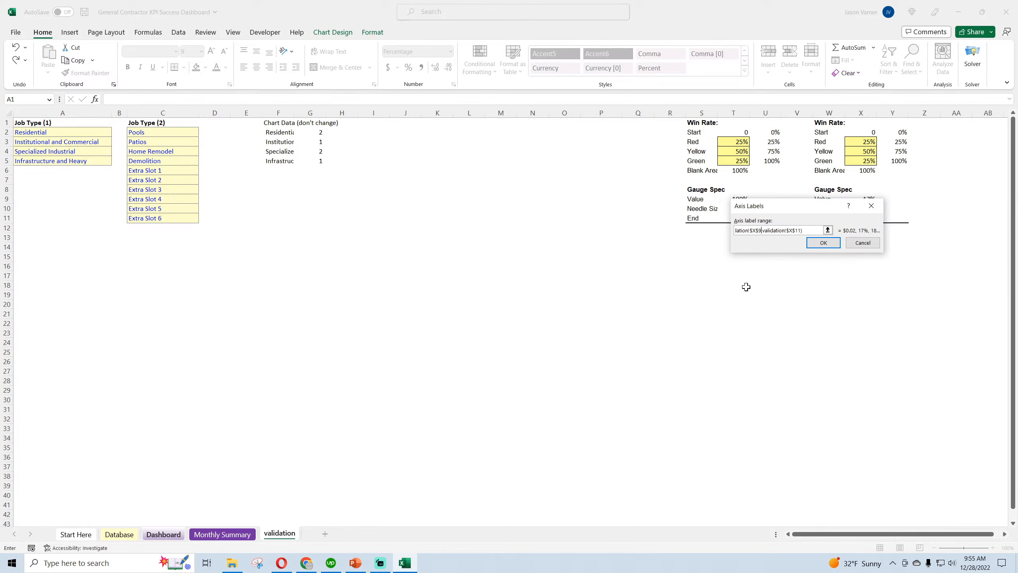
{"action": "type", "text": ","}
{"action": "left_click", "coordinate": [756, 230]}
{"action": "key", "text": "BackSpace"}
{"action": "type", "text": "tion!$t$9,vali"}
{"action": "left_click", "coordinate": [772, 230]}
{"action": "left_click", "coordinate": [825, 243]}
{"action": "left_click", "coordinate": [888, 296]}
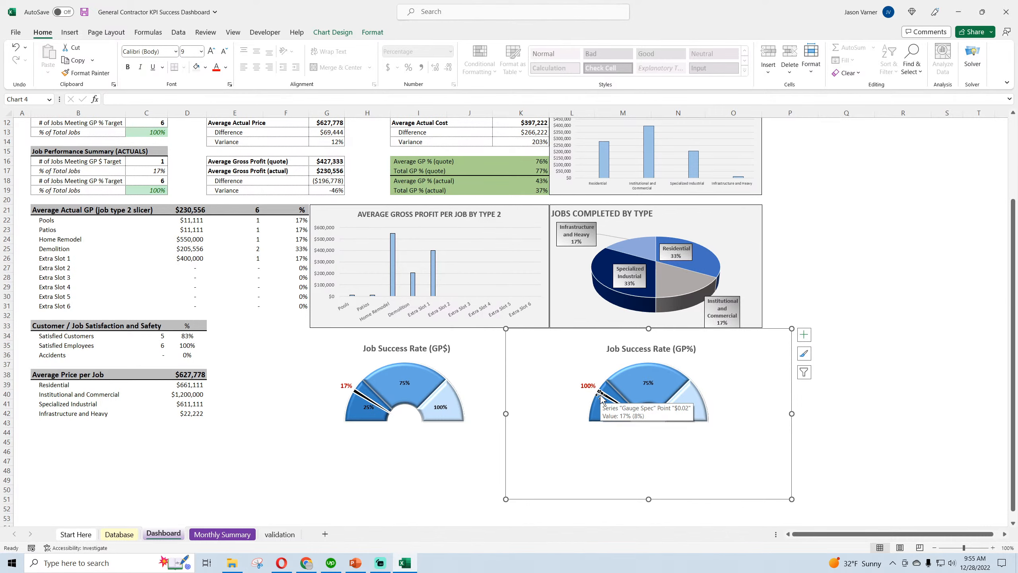
Check the GP% gauge's source values on the validation sheet and return to the Dashboard
{"action": "left_click", "coordinate": [218, 535]}
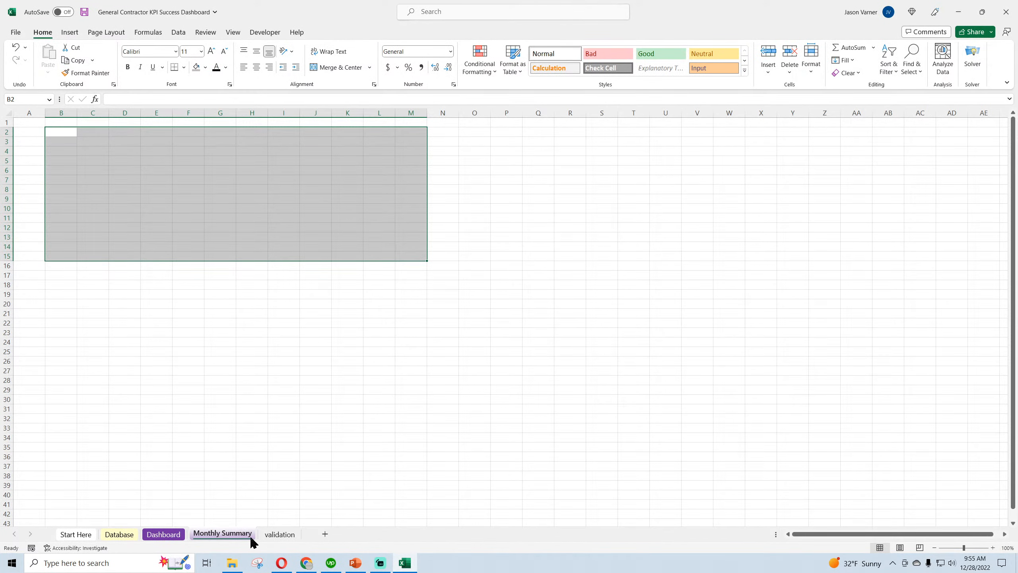
{"action": "left_click", "coordinate": [279, 534]}
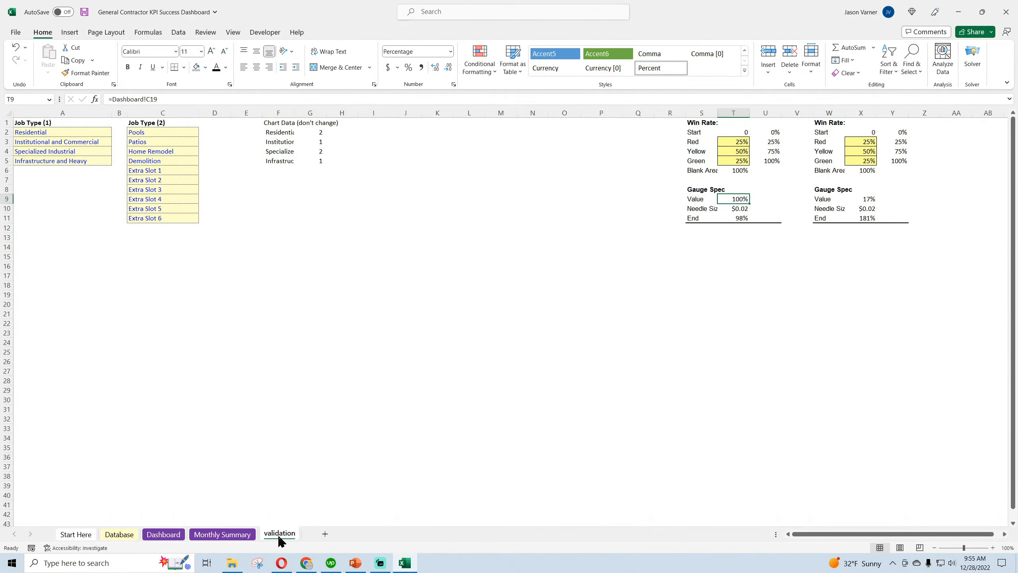
{"action": "left_click", "coordinate": [174, 536]}
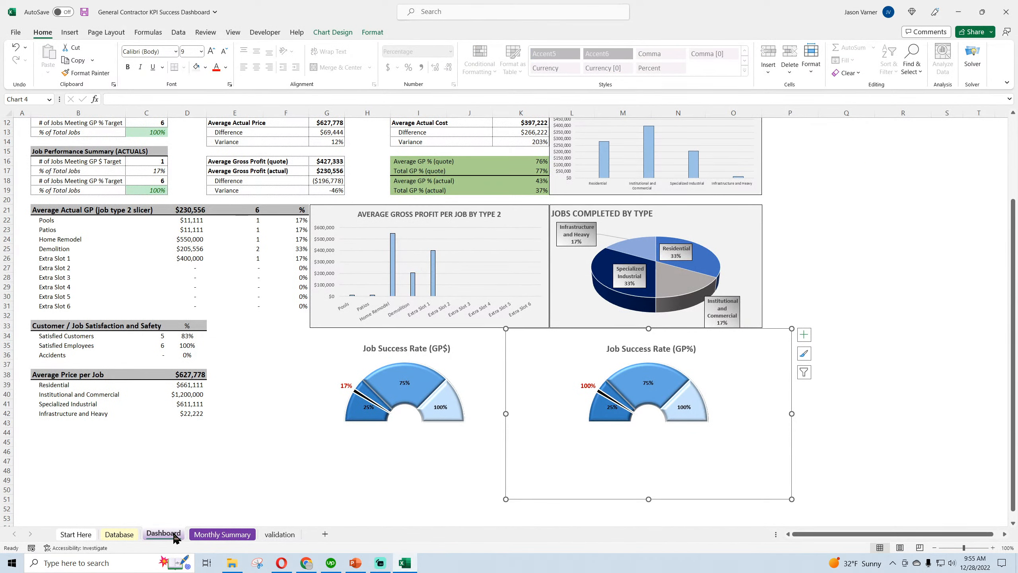
Test the GP% gauge by setting Target GP % in C7 to 50% and then to 25%
{"action": "scroll", "coordinate": [209, 345], "scroll_direction": "up", "scroll_amount": 4}
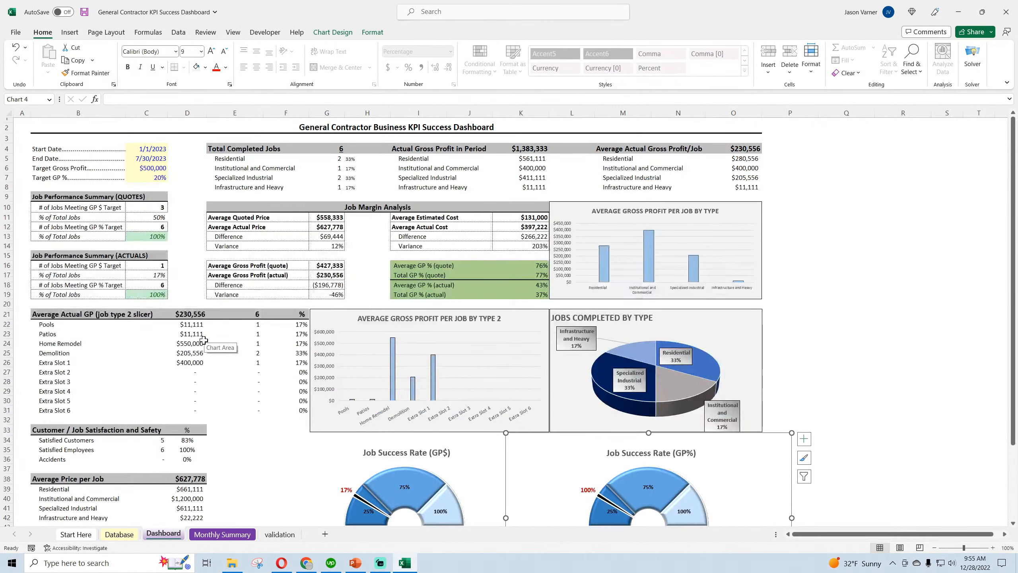
{"action": "left_click", "coordinate": [153, 178]}
{"action": "type", "text": "50"}
{"action": "key", "text": "Return"}
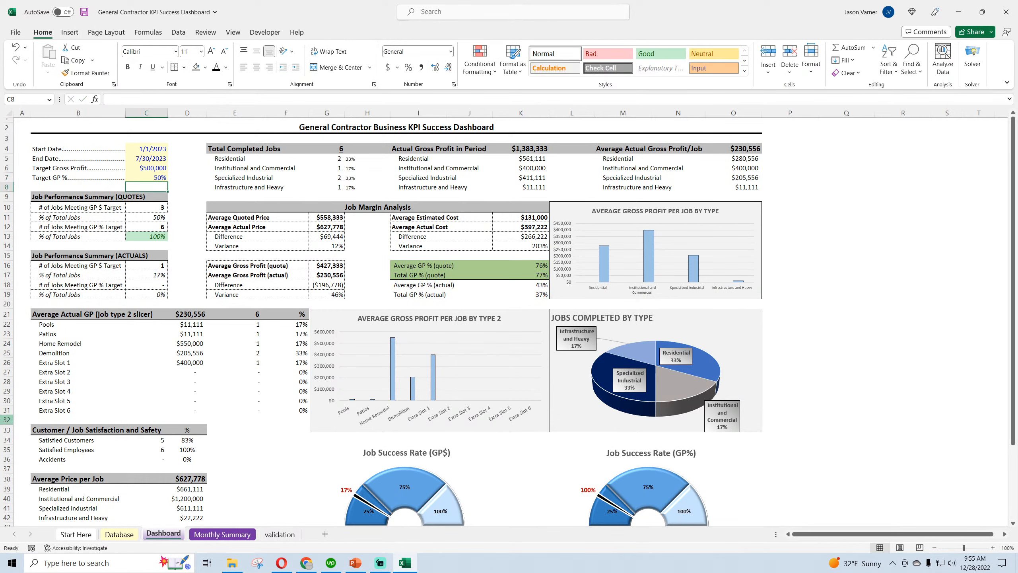
{"action": "key", "text": "Up"}
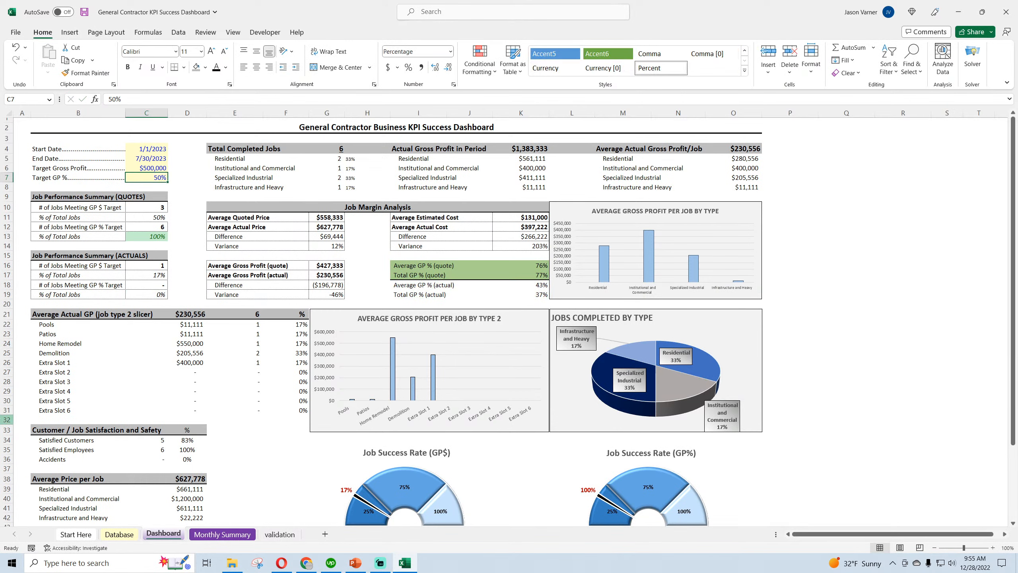
{"action": "type", "text": "25"}
{"action": "key", "text": "Return"}
{"action": "key", "text": "Up"}
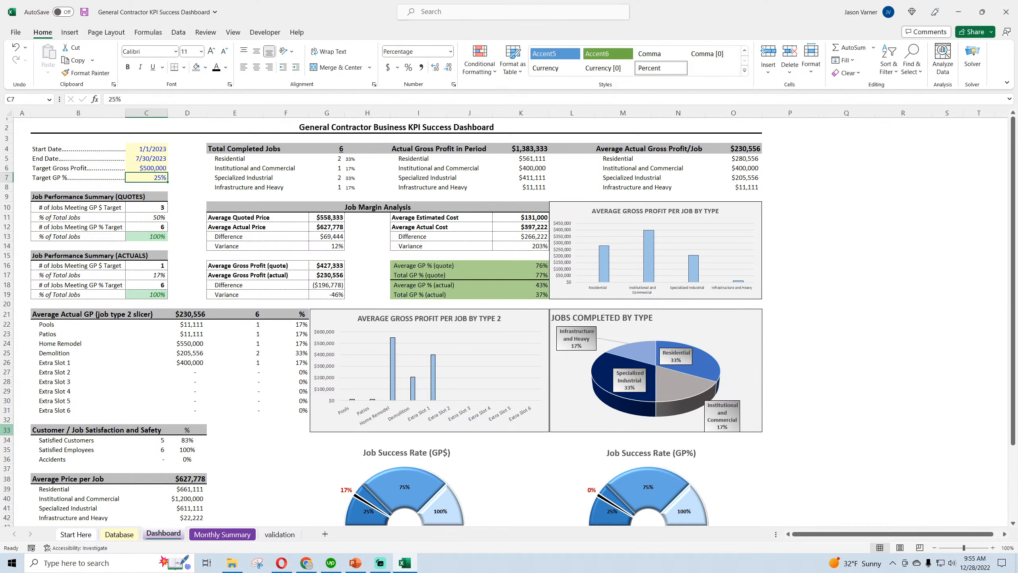
Set Target GP % in C7 to 40%, inspect both Job Success Rate gauges, and leave the Dashboard sheet
{"action": "type", "text": "40"}
{"action": "key", "text": "Return"}
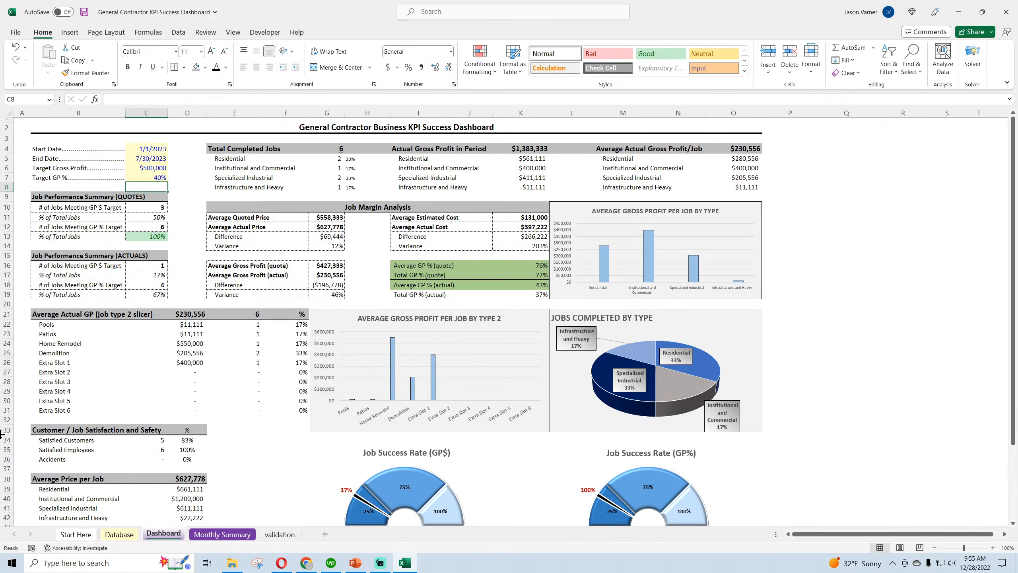
{"action": "scroll", "coordinate": [496, 419], "scroll_direction": "down", "scroll_amount": 3}
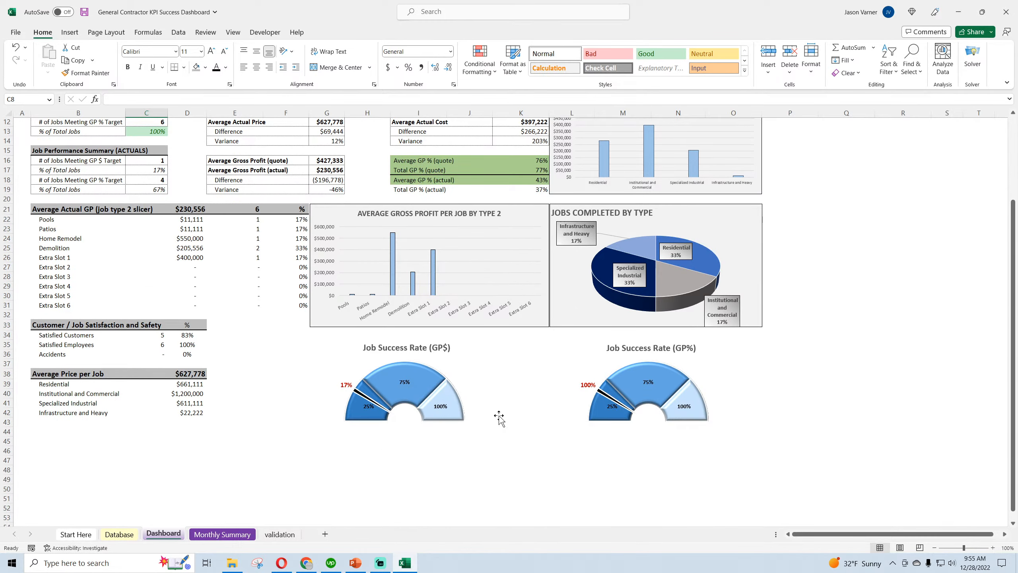
{"action": "left_click", "coordinate": [241, 535]}
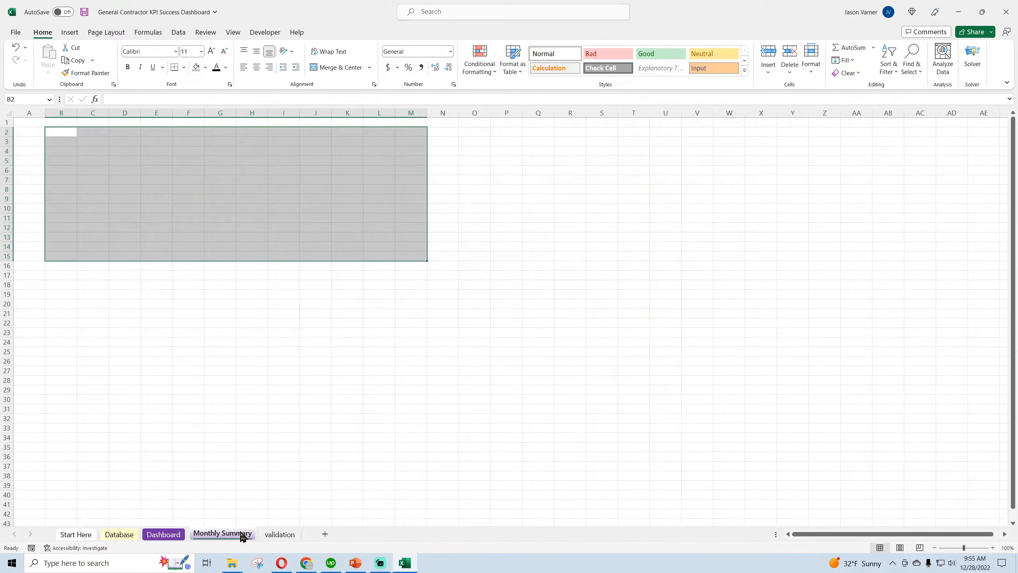
Compare the validation sheet with the Job Success Rate (GP$) gauge's data source, examining the axis labels and Series1 values
{"action": "left_click", "coordinate": [282, 534]}
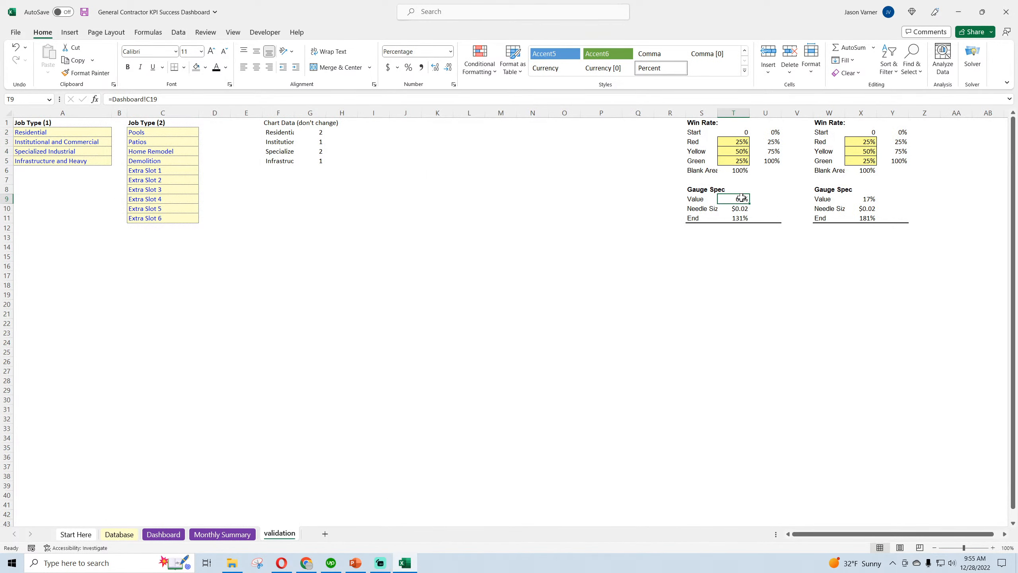
{"action": "left_click", "coordinate": [163, 534]}
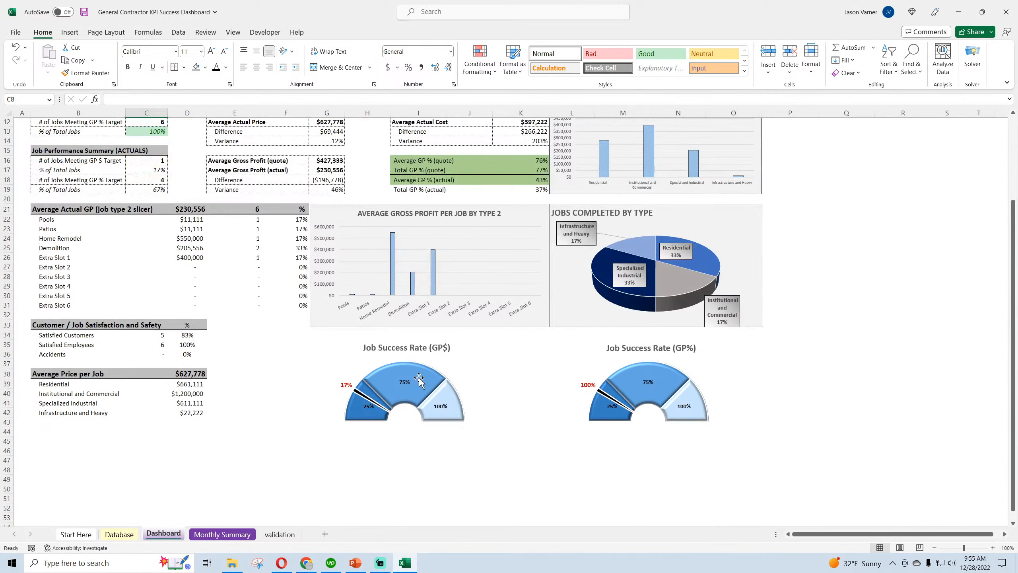
{"action": "right_click", "coordinate": [458, 373]}
{"action": "left_click", "coordinate": [493, 440]}
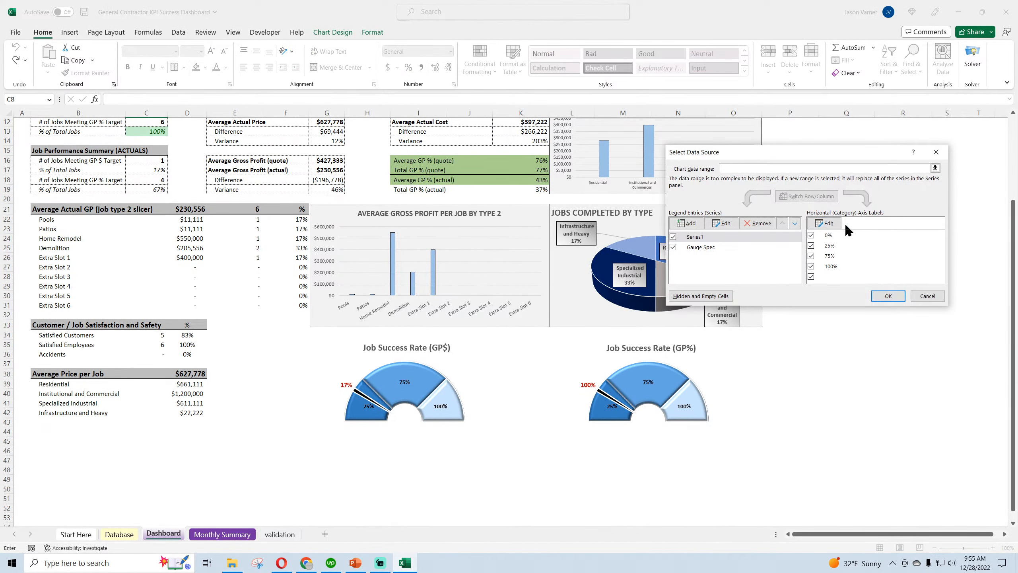
{"action": "left_click", "coordinate": [833, 223]}
{"action": "left_click", "coordinate": [830, 242]}
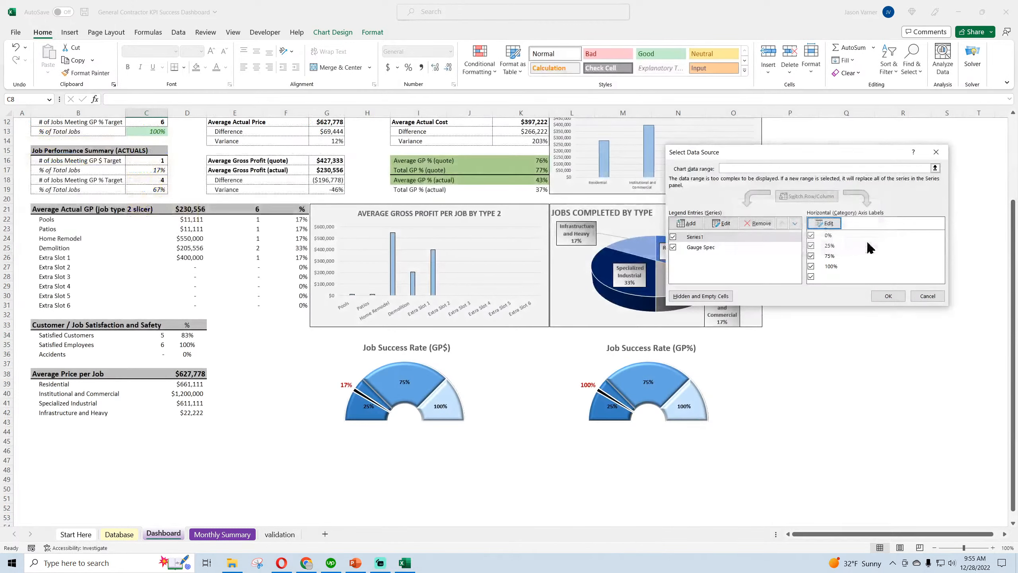
{"action": "left_click", "coordinate": [722, 223]}
{"action": "left_click", "coordinate": [797, 239]}
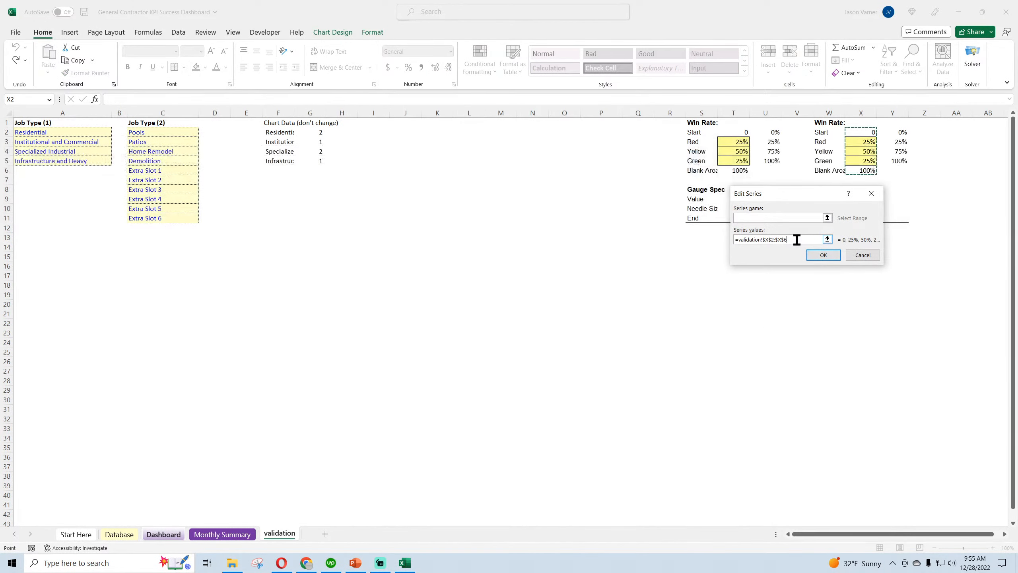
{"action": "left_click", "coordinate": [862, 254]}
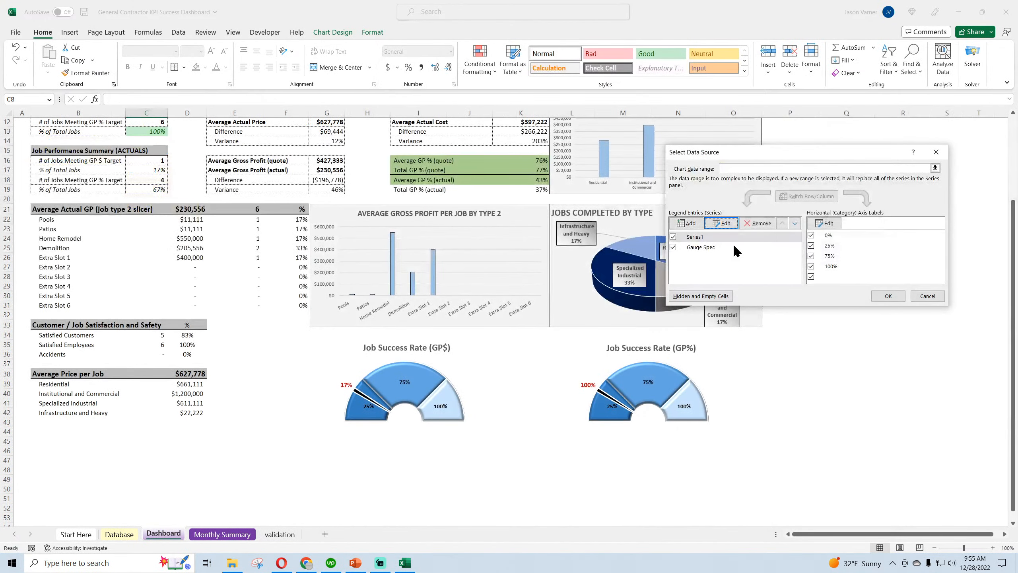
Check the name and values references of the GP$ gauge's Gauge Spec series and leave its data source unmodified
{"action": "left_click", "coordinate": [722, 223]}
{"action": "left_click", "coordinate": [772, 239]}
{"action": "left_click_drag", "start_coordinate": [785, 192], "coordinate": [707, 254]}
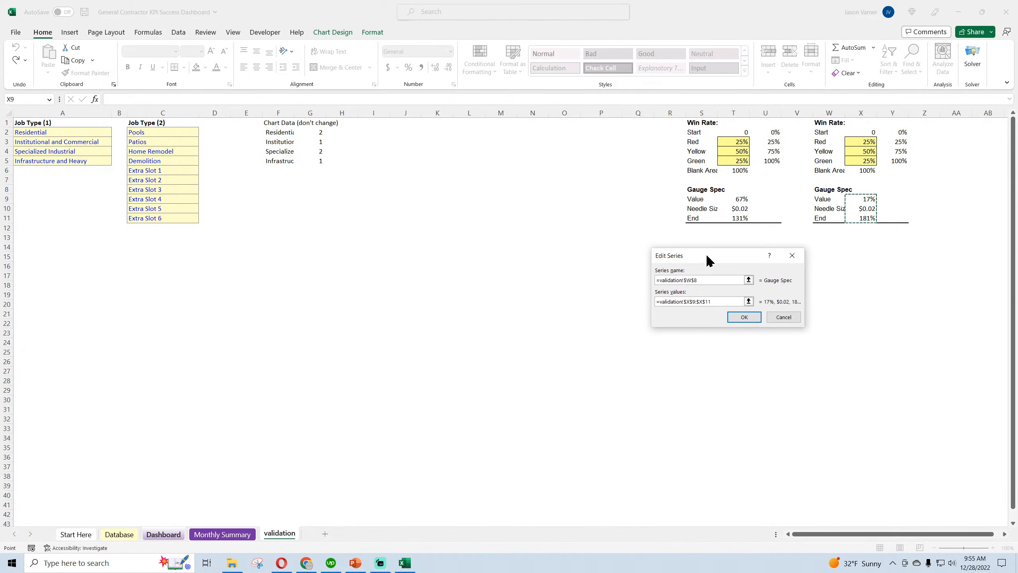
{"action": "left_click", "coordinate": [786, 316]}
{"action": "left_click", "coordinate": [925, 297]}
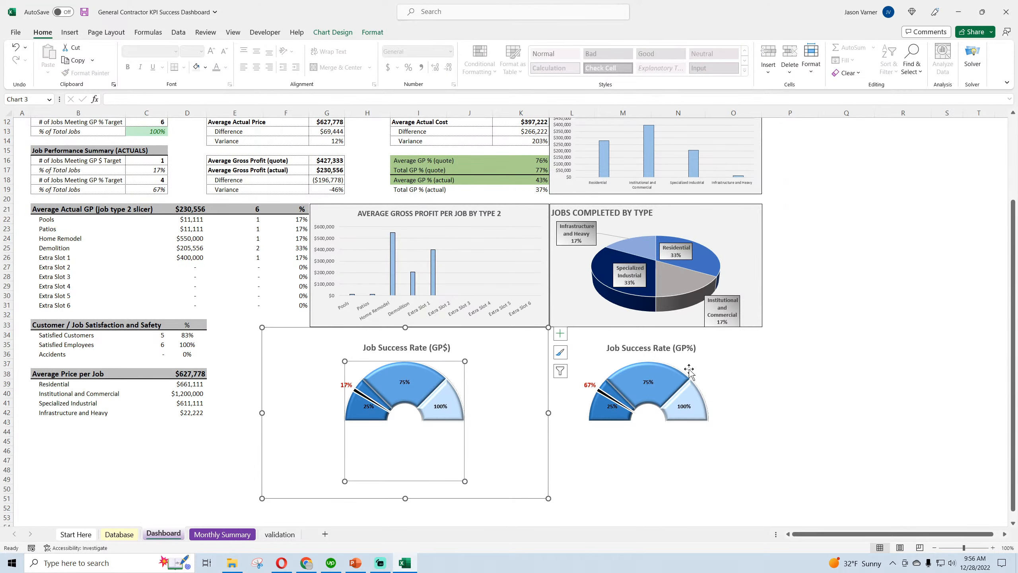
Try to point the Job Success Rate (GP%) gauge's Gauge Spec series to validation T9:T11, with its name taken from the matching heading
{"action": "right_click", "coordinate": [702, 373]}
{"action": "left_click", "coordinate": [736, 434]}
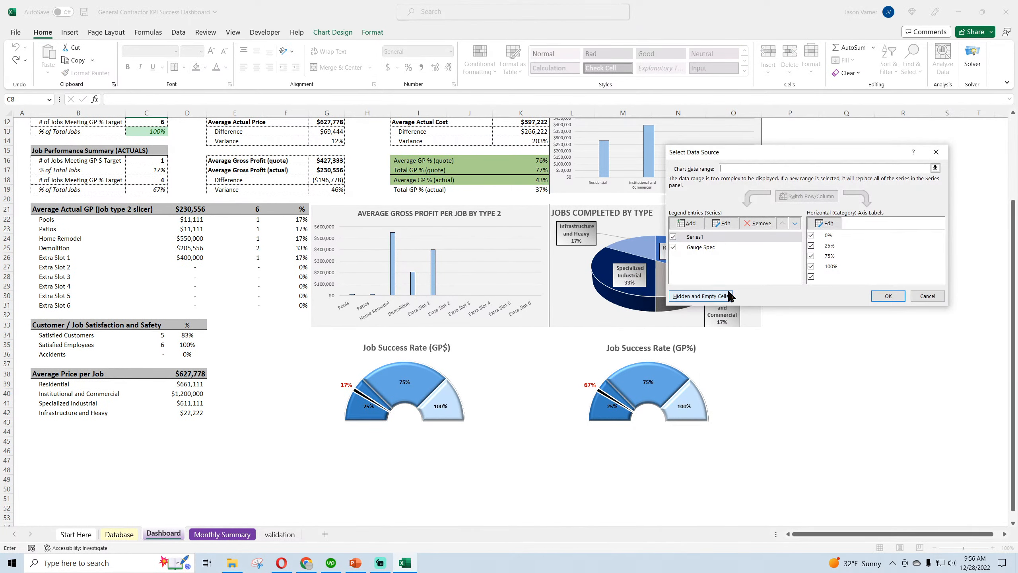
{"action": "left_click", "coordinate": [704, 246]}
{"action": "left_click", "coordinate": [724, 224]}
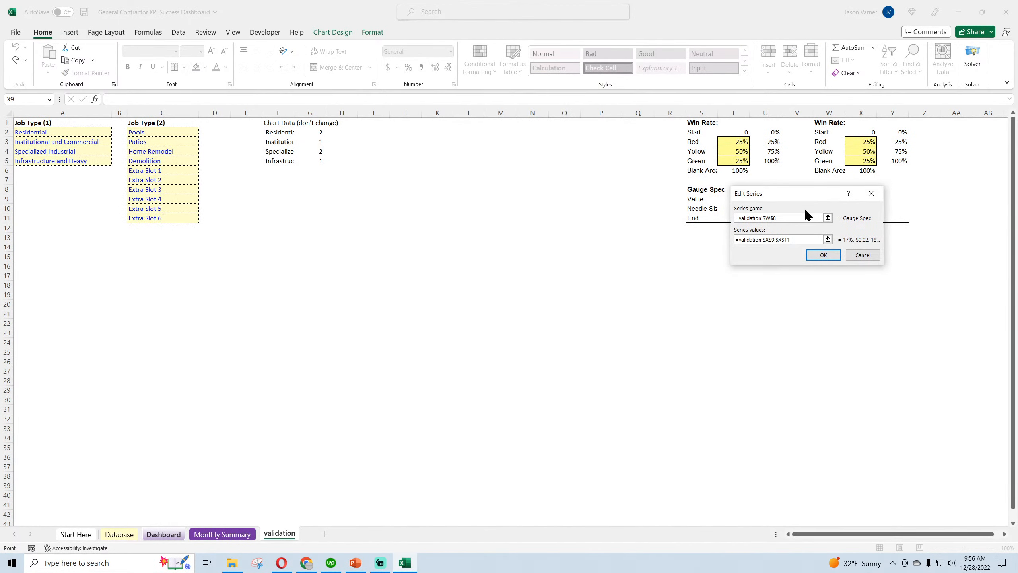
{"action": "left_click_drag", "start_coordinate": [810, 192], "coordinate": [691, 239]}
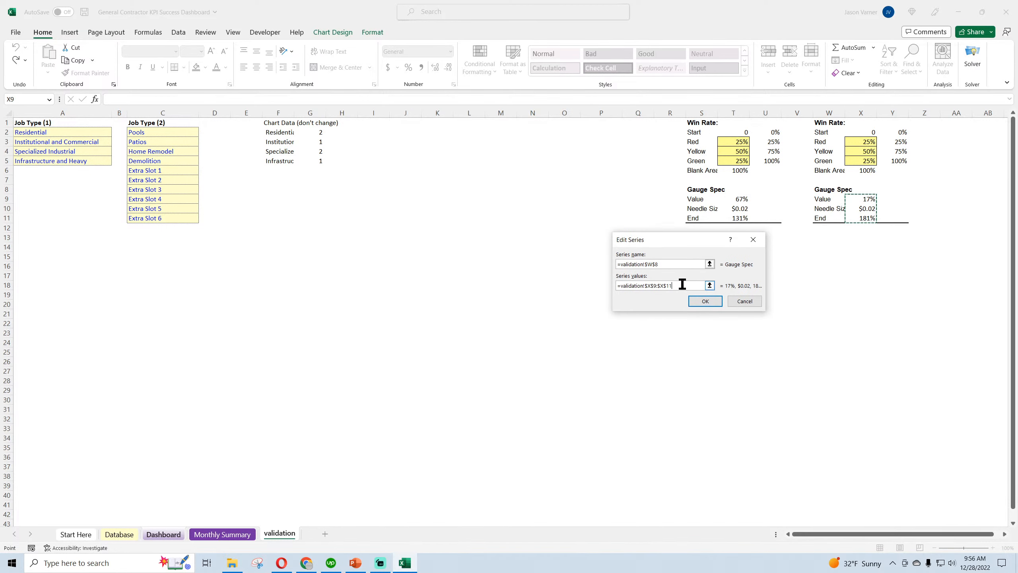
{"action": "left_click_drag", "start_coordinate": [679, 285], "coordinate": [576, 288]}
{"action": "left_click_drag", "start_coordinate": [741, 198], "coordinate": [740, 218]}
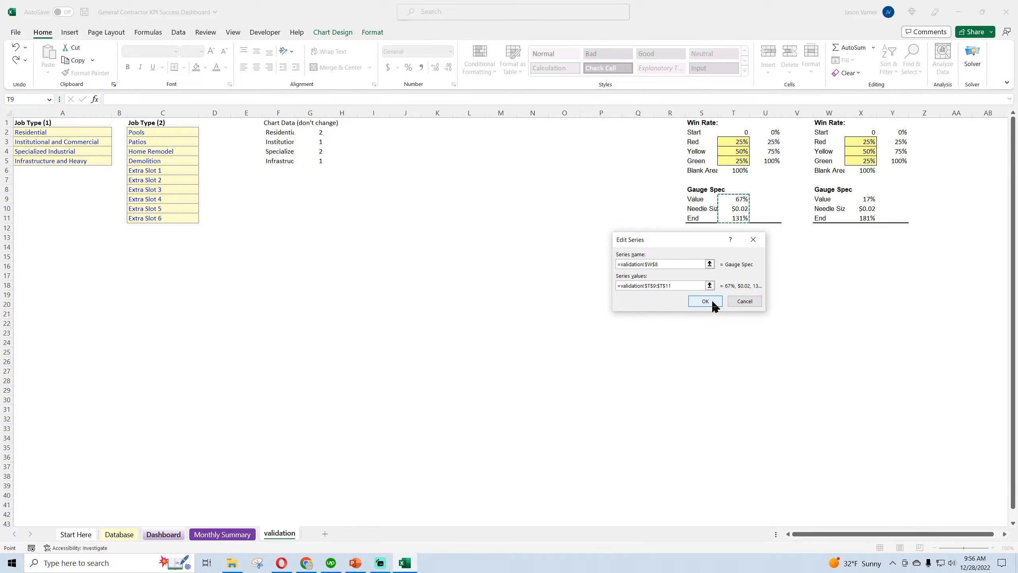
{"action": "left_click", "coordinate": [709, 264]}
{"action": "left_click", "coordinate": [705, 190]}
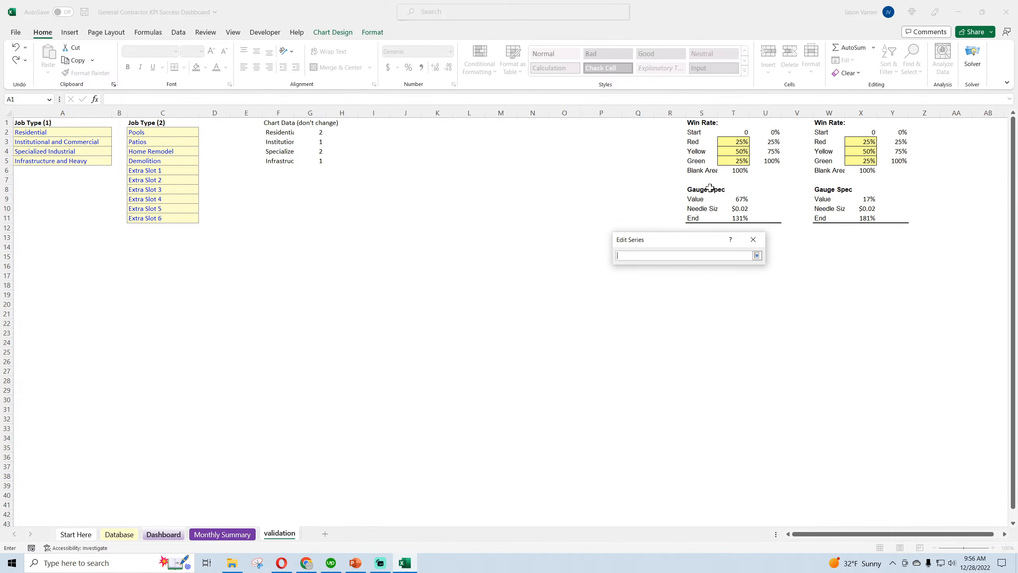
{"action": "left_click", "coordinate": [757, 256]}
{"action": "left_click", "coordinate": [704, 304]}
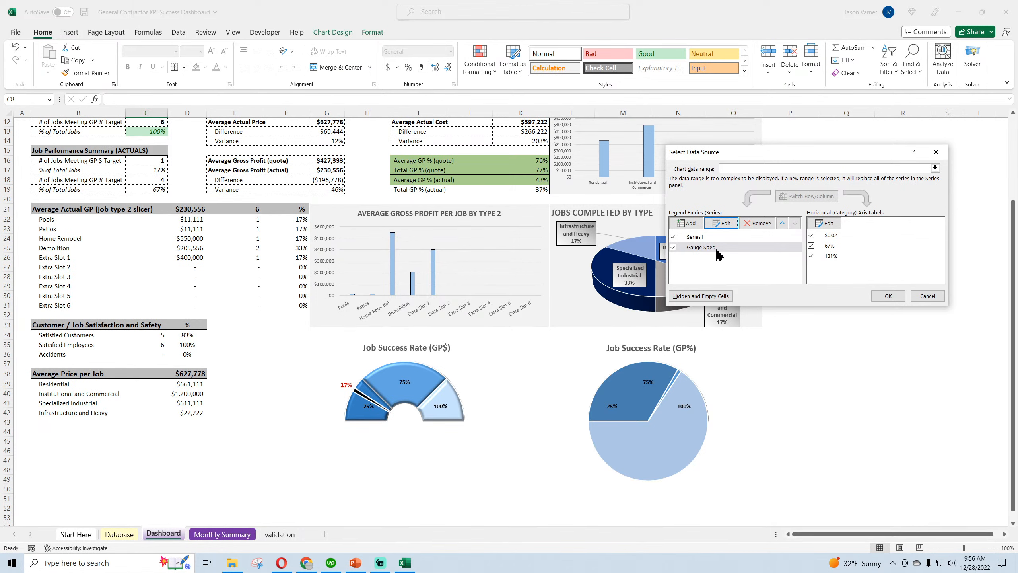
{"action": "left_click", "coordinate": [927, 295]}
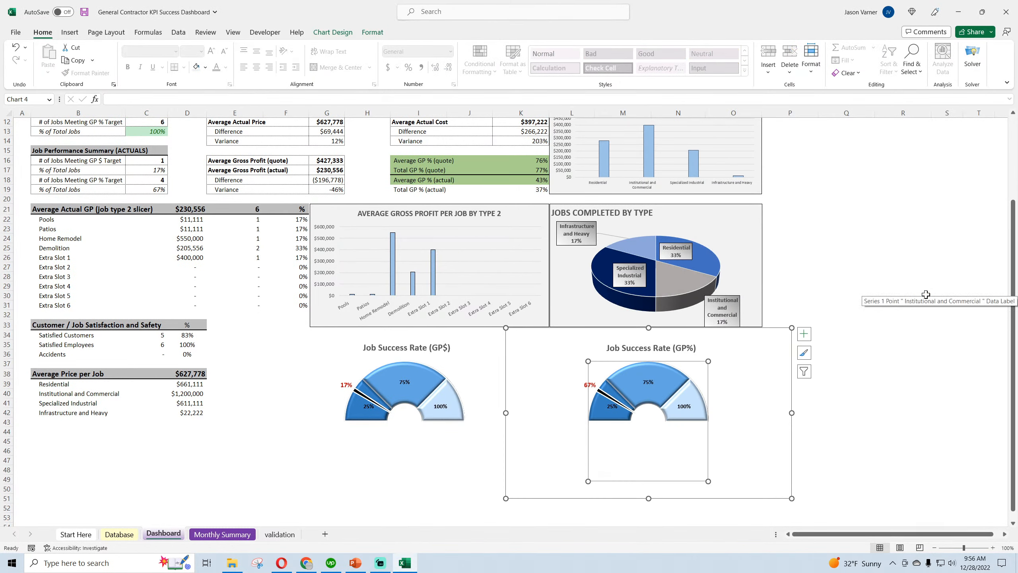
{"action": "left_click", "coordinate": [918, 364]}
{"action": "left_click", "coordinate": [744, 387]}
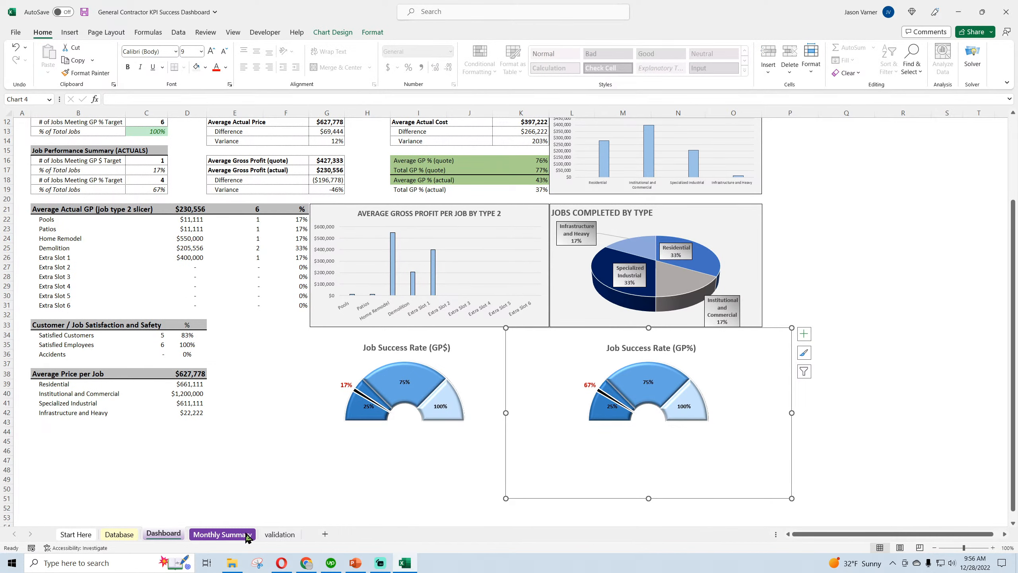
Examine the Value, Needle Size and End formulas of the Gauge Spec block in column T on the validation sheet
{"action": "left_click", "coordinate": [280, 534]}
{"action": "left_click", "coordinate": [741, 206]}
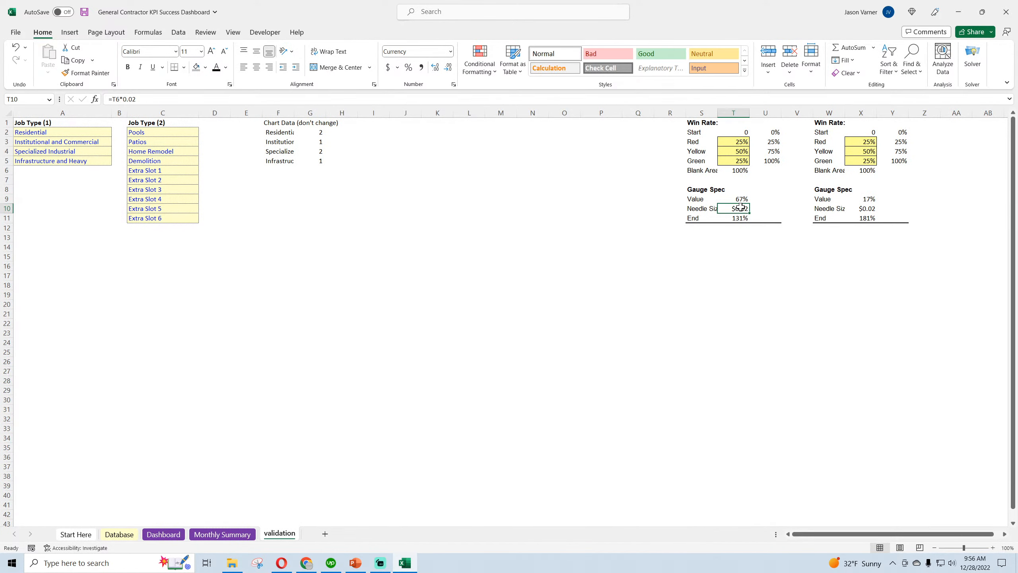
{"action": "left_click", "coordinate": [742, 198]}
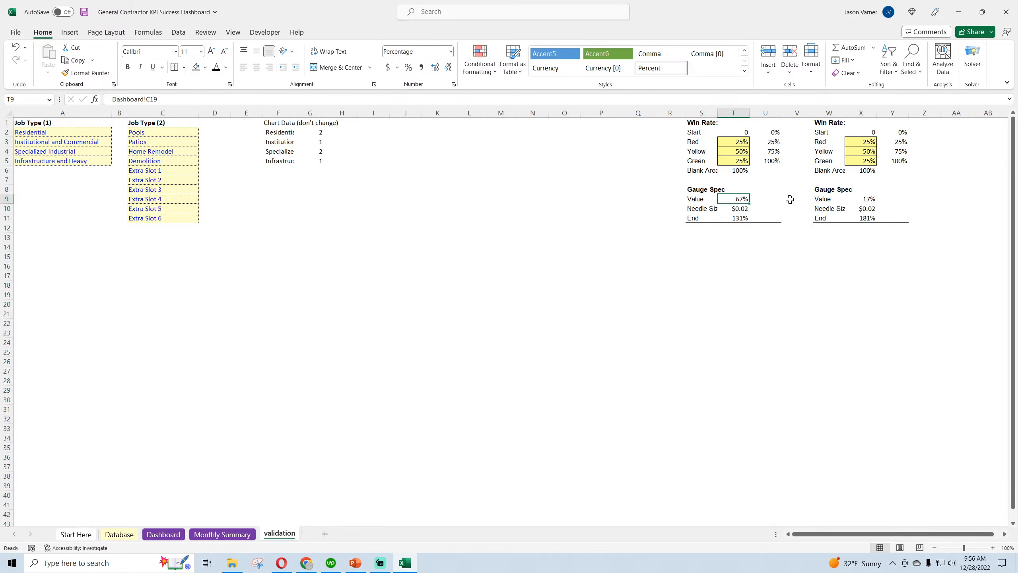
{"action": "left_click", "coordinate": [741, 209]}
{"action": "double_click", "coordinate": [741, 208]}
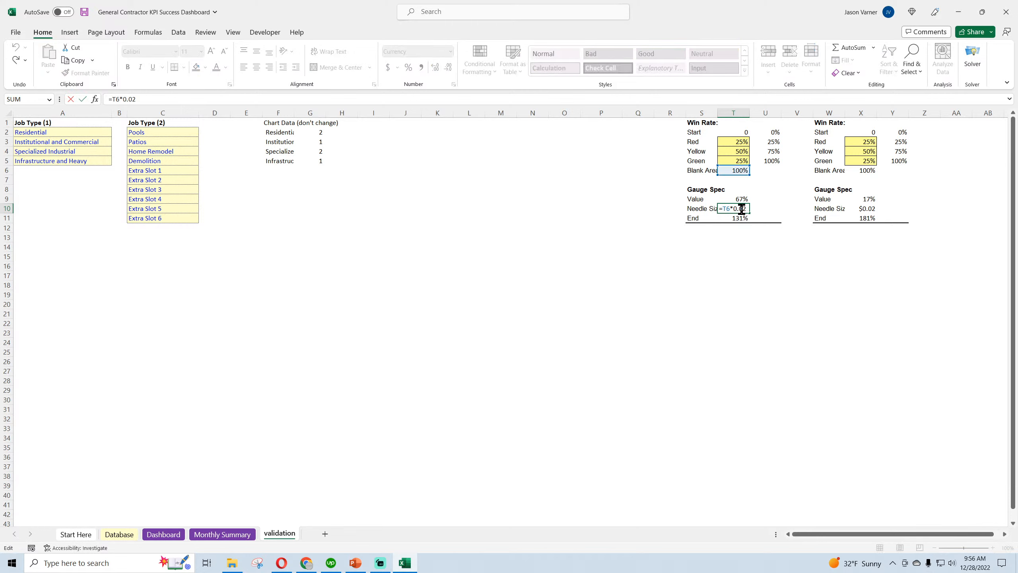
{"action": "key", "text": "Return"}
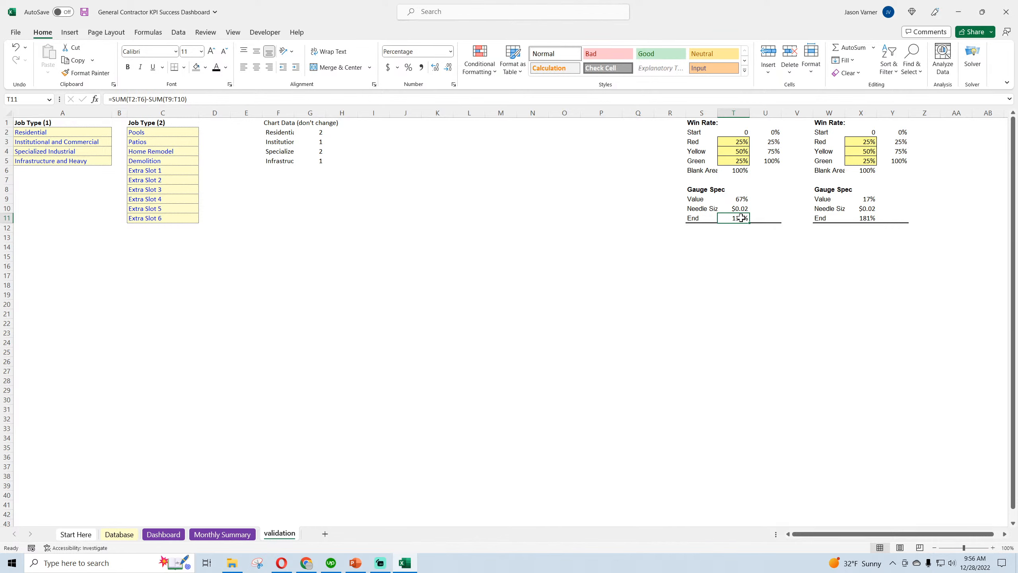
{"action": "double_click", "coordinate": [742, 218]}
{"action": "key", "text": "Return"}
Examine the End, Needle Size and Value formulas of the Gauge Spec block in column X for comparison
{"action": "double_click", "coordinate": [866, 218]}
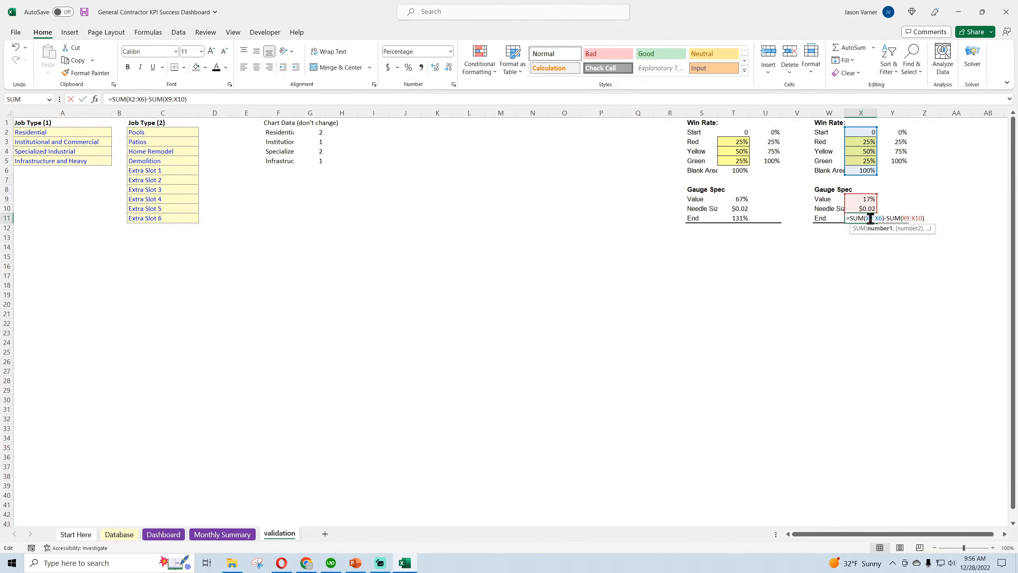
{"action": "key", "text": "Return"}
{"action": "double_click", "coordinate": [866, 209]}
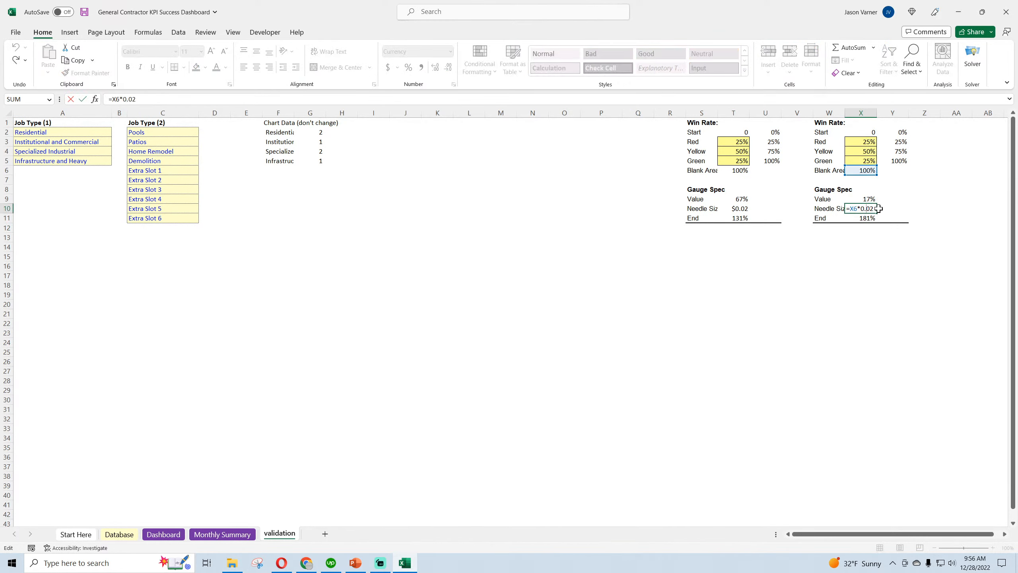
{"action": "key", "text": "Return"}
{"action": "double_click", "coordinate": [864, 198]}
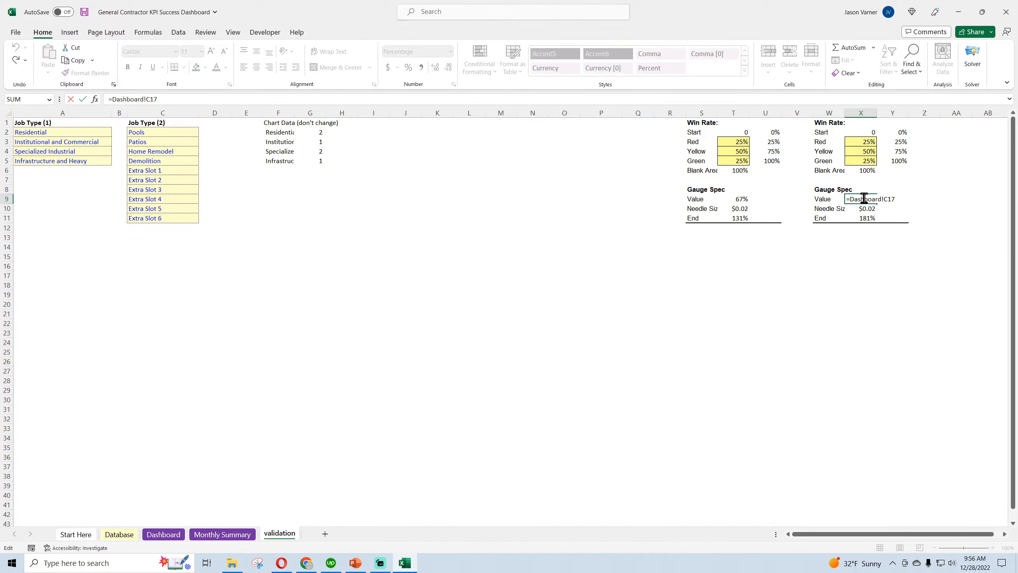
{"action": "key", "text": "Return"}
Check the needle size, Start and Blank Area cells in column T and return to the Dashboard sheet
{"action": "left_click", "coordinate": [743, 208]}
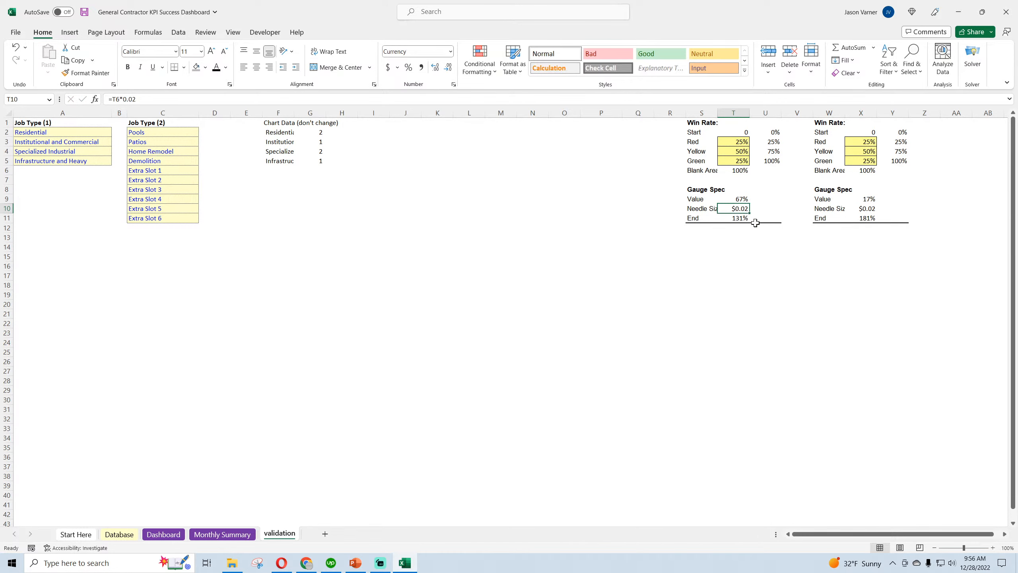
{"action": "left_click", "coordinate": [708, 209]}
{"action": "left_click", "coordinate": [743, 132]}
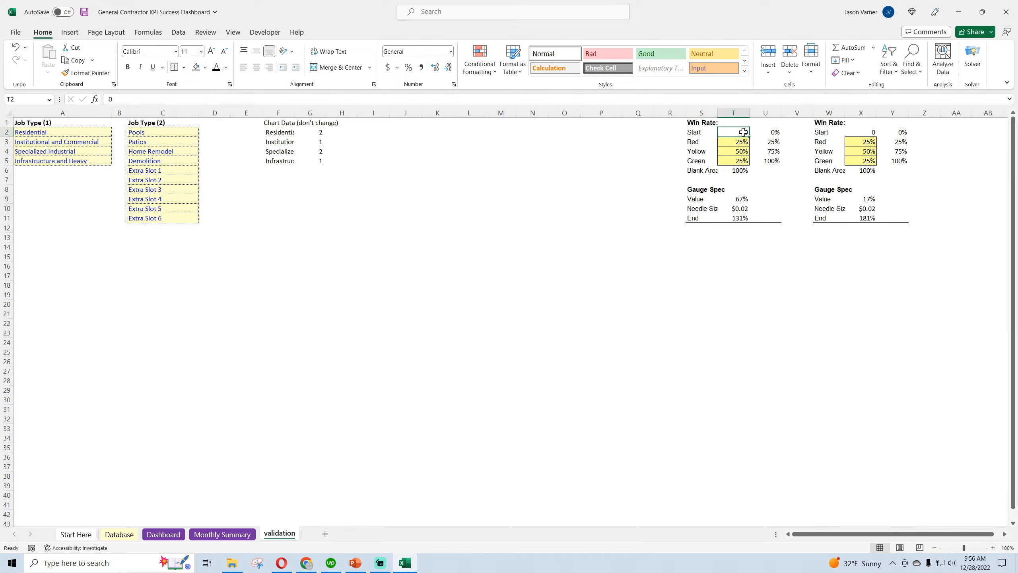
{"action": "left_click", "coordinate": [740, 171]}
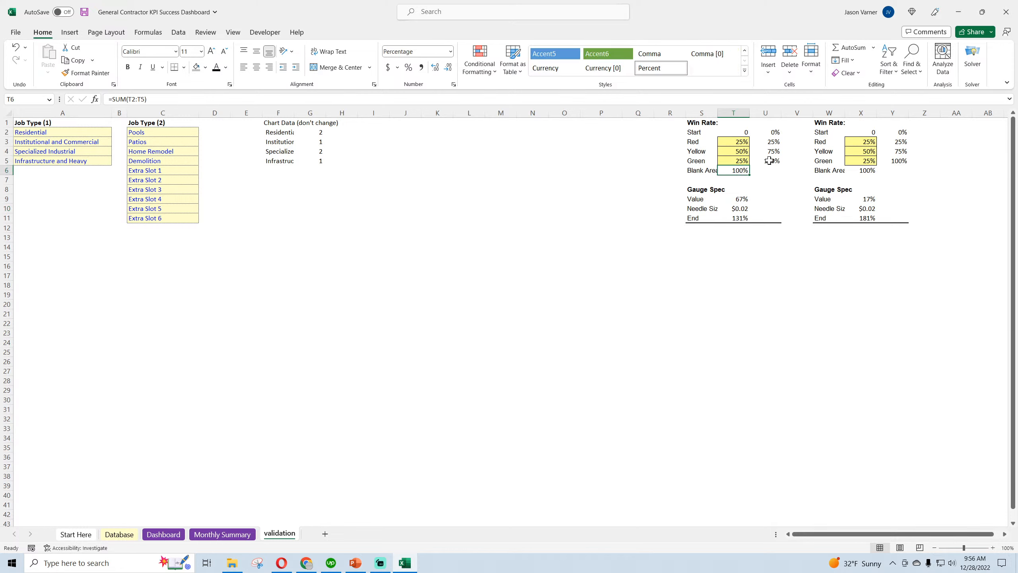
{"action": "left_click", "coordinate": [119, 534]}
{"action": "left_click", "coordinate": [162, 534]}
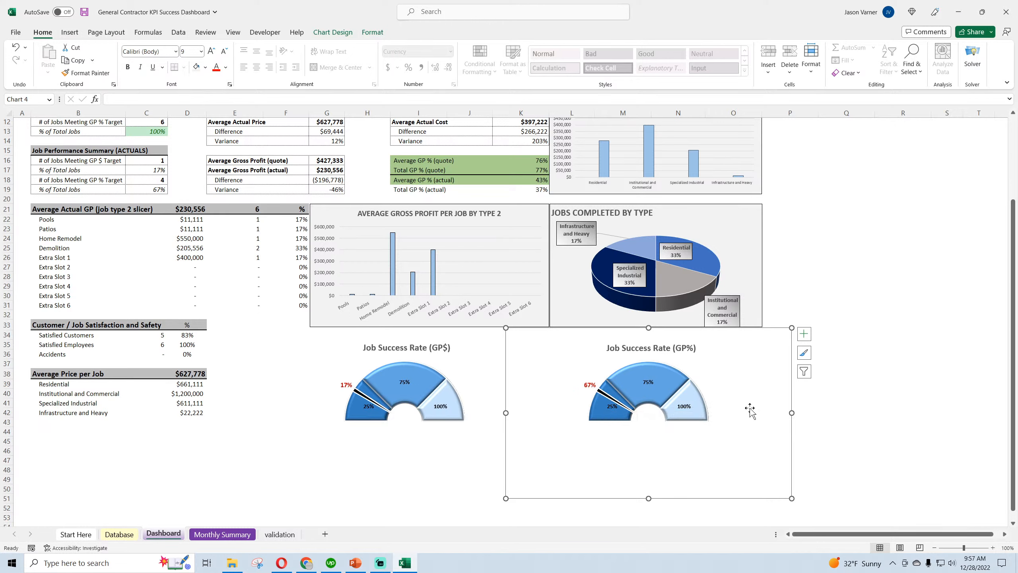
Set the Gauge Spec series values of the Job Success Rate (GP%) gauge to validation T9:T11 and apply the data source
{"action": "right_click", "coordinate": [737, 406]}
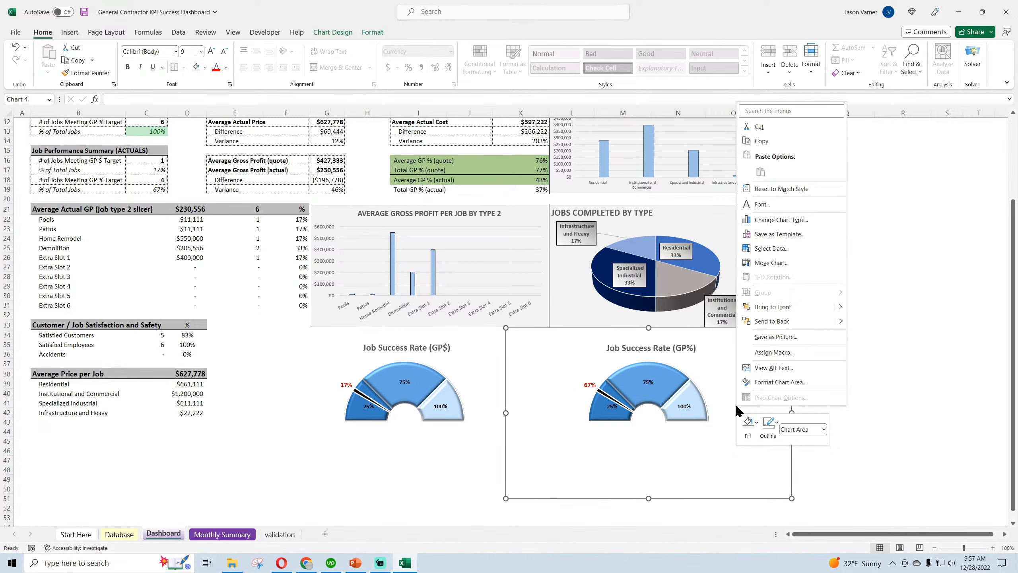
{"action": "left_click", "coordinate": [775, 249]}
{"action": "left_click", "coordinate": [743, 247]}
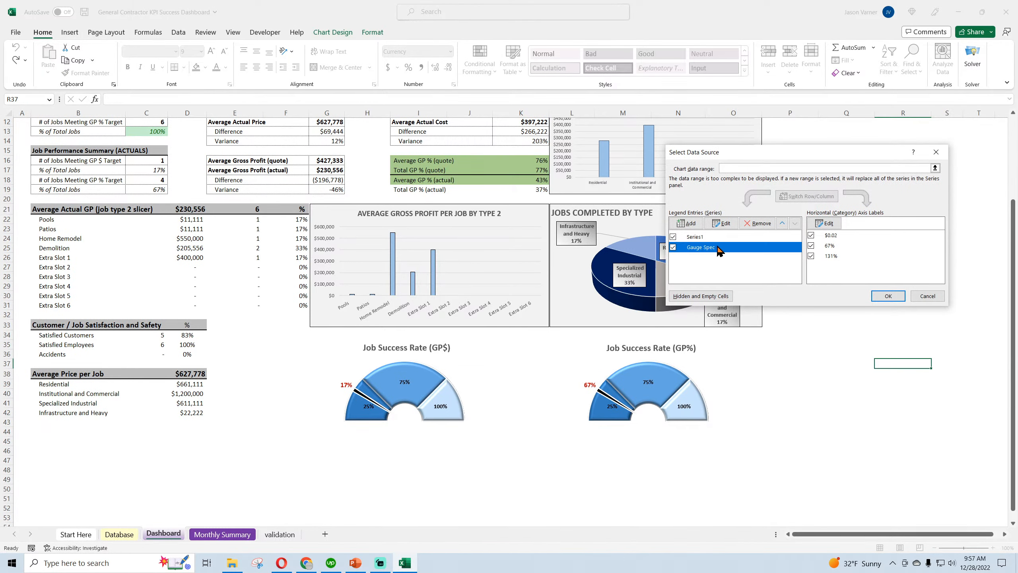
{"action": "left_click", "coordinate": [728, 225]}
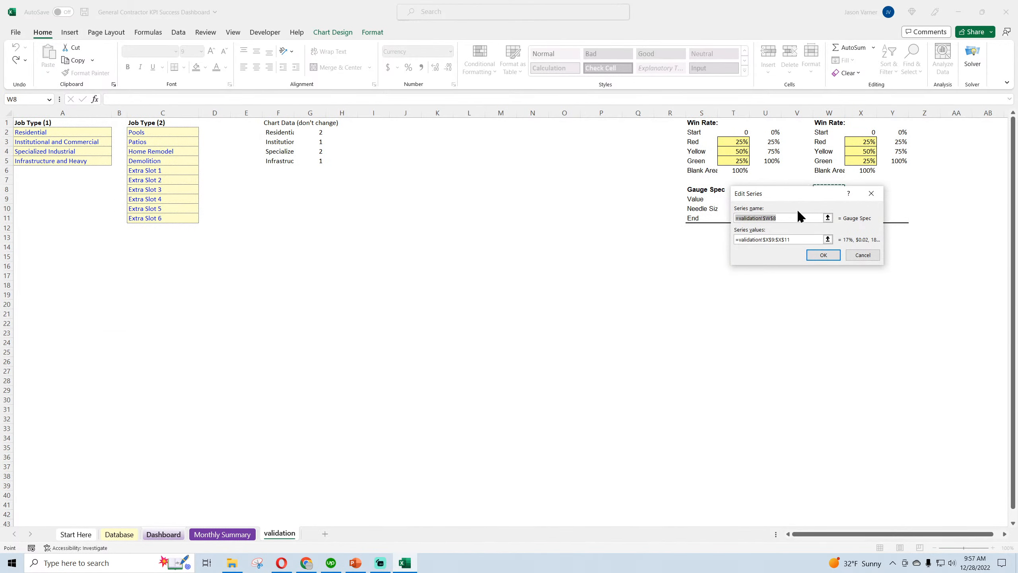
{"action": "left_click_drag", "start_coordinate": [802, 218], "coordinate": [800, 240]}
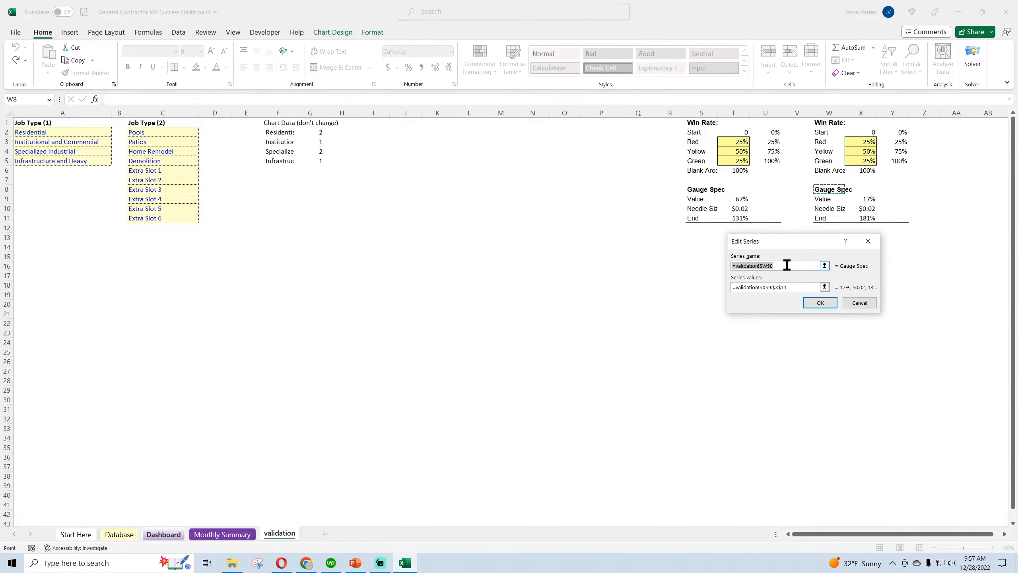
{"action": "left_click", "coordinate": [786, 286]}
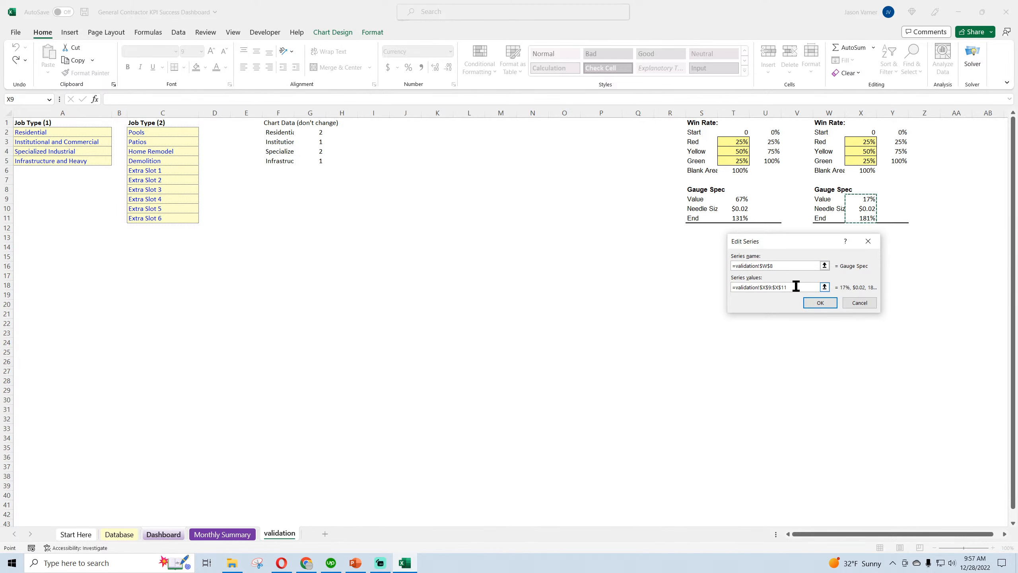
{"action": "left_click_drag", "start_coordinate": [797, 286], "coordinate": [732, 287]}
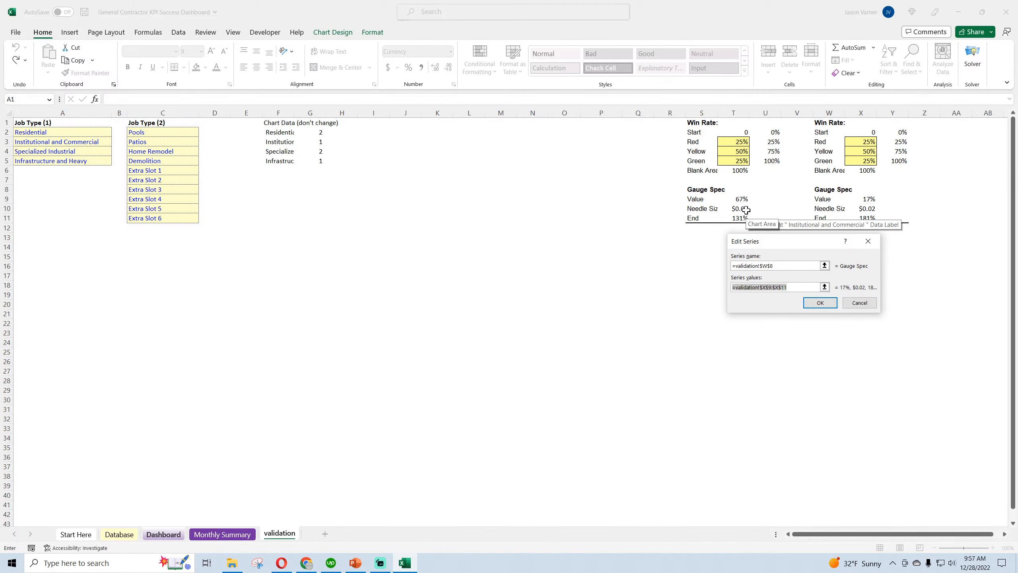
{"action": "left_click_drag", "start_coordinate": [746, 200], "coordinate": [742, 218]}
{"action": "left_click", "coordinate": [819, 302]}
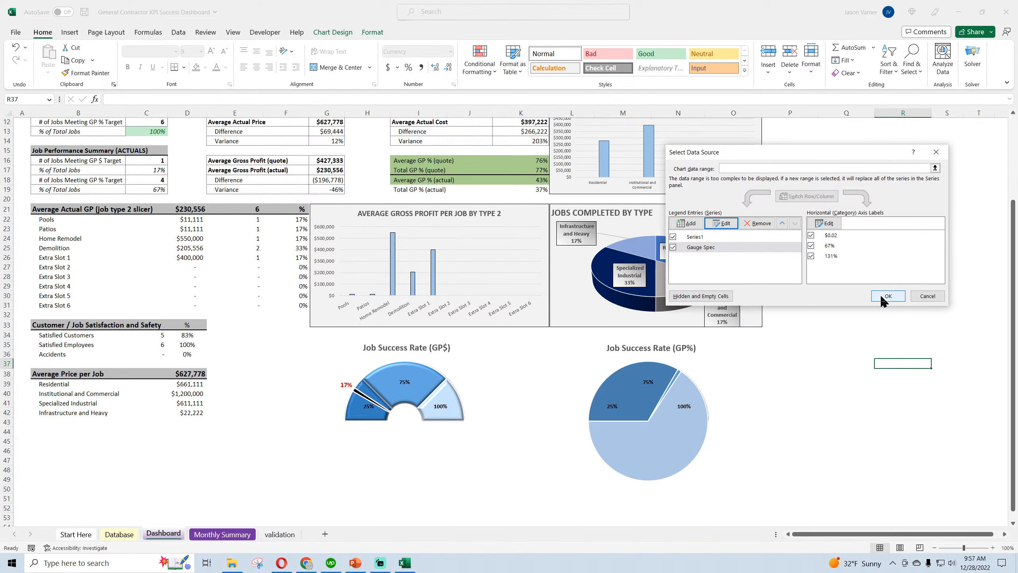
{"action": "left_click", "coordinate": [882, 296]}
{"action": "left_click", "coordinate": [865, 383]}
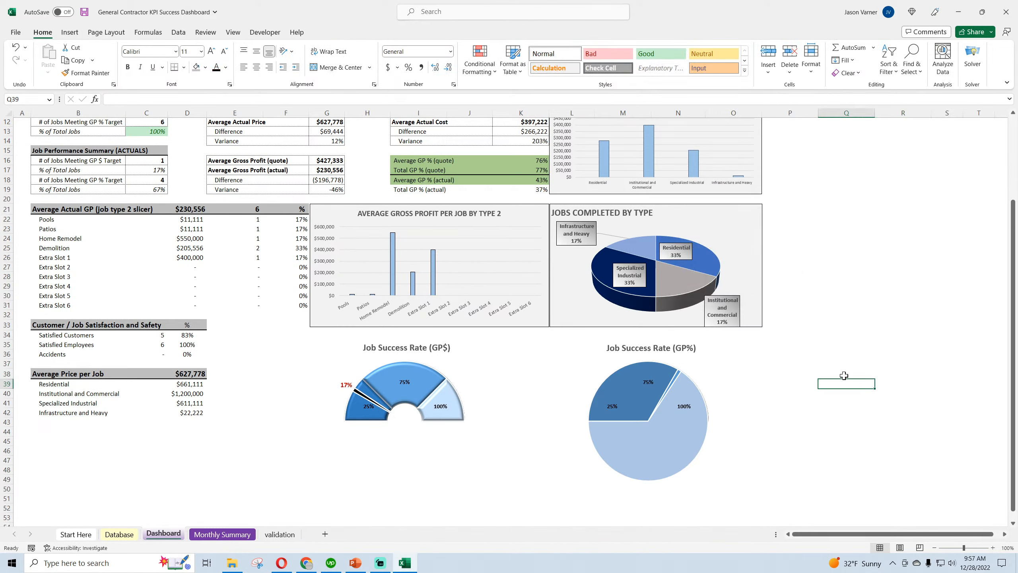
Compare the Gauge Spec series formulas of the Job Success Rate (GP%) and Job Success Rate (GP$) gauges
{"action": "left_click", "coordinate": [683, 432]}
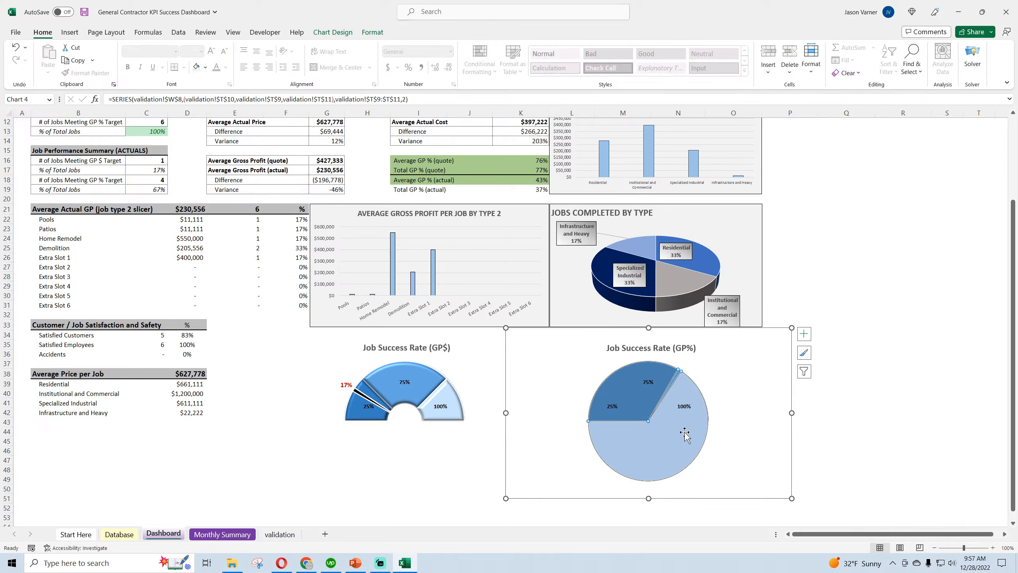
{"action": "left_click", "coordinate": [637, 396]}
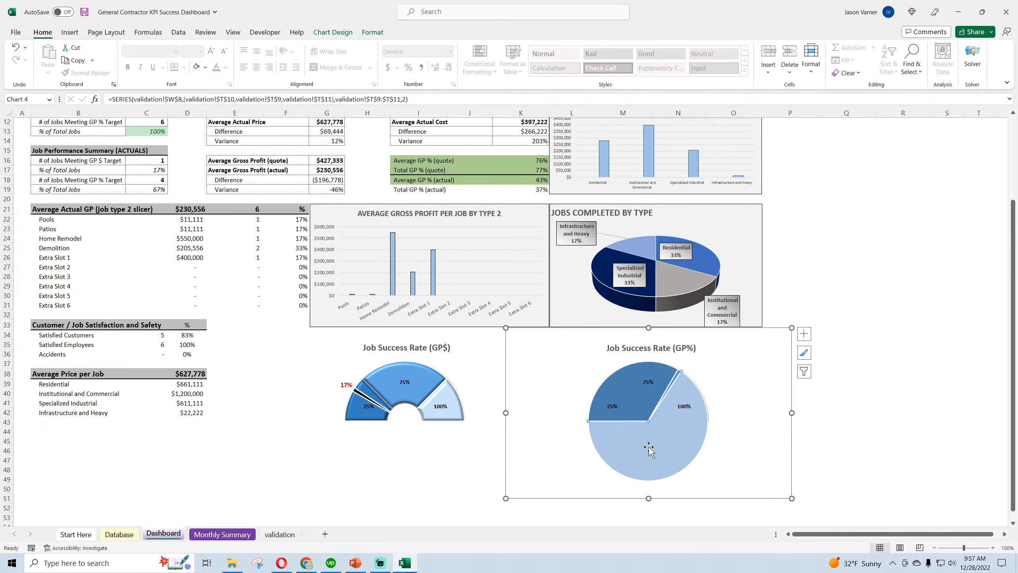
{"action": "left_click", "coordinate": [403, 417]}
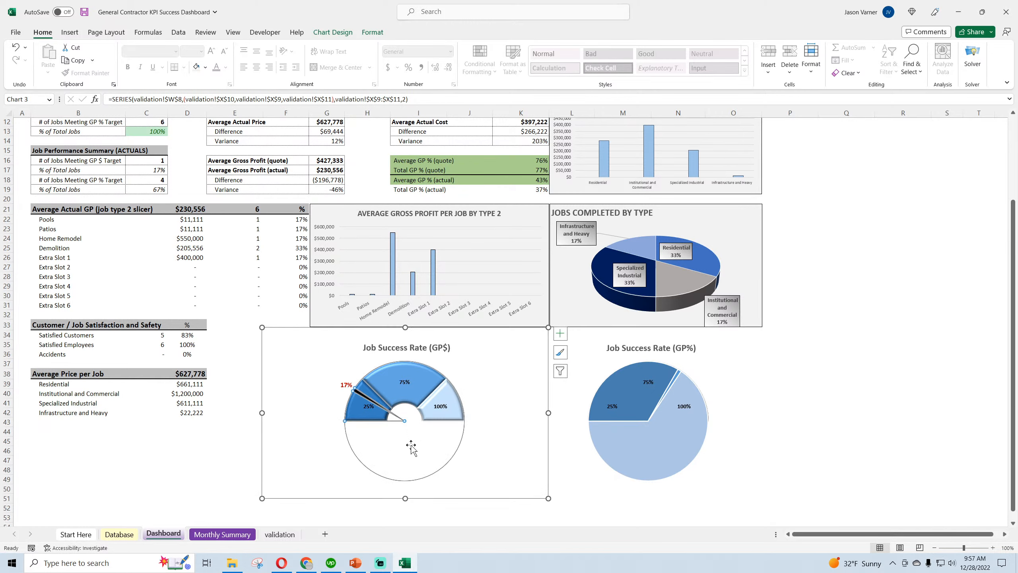
{"action": "left_click", "coordinate": [650, 447]}
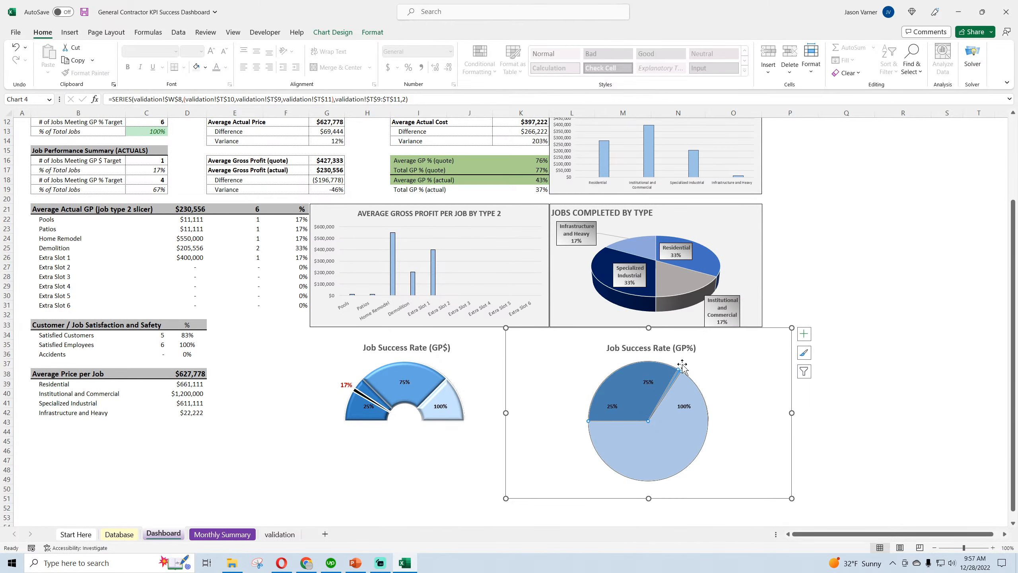
{"action": "left_click", "coordinate": [858, 413]}
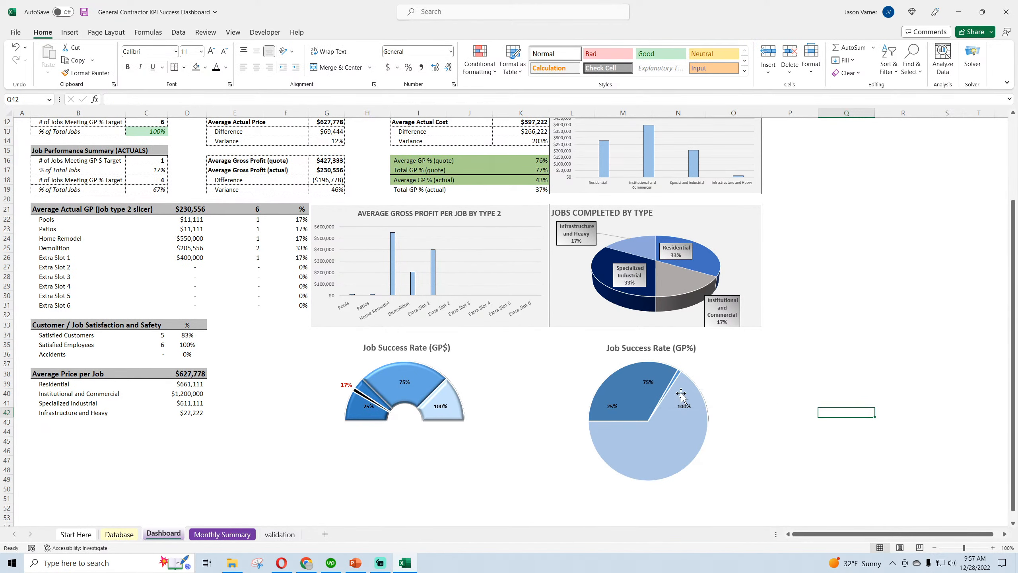
Examine the Red and Yellow cells in columns T and U and the Gauge Spec Value and End formulas in column T on the validation sheet
{"action": "left_click", "coordinate": [207, 539]}
{"action": "left_click", "coordinate": [266, 538]}
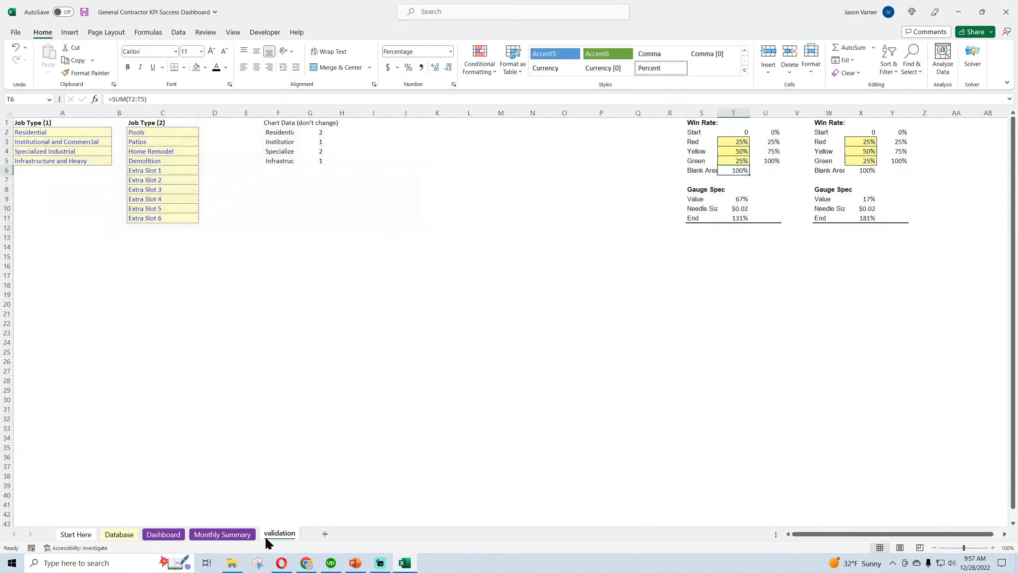
{"action": "left_click", "coordinate": [740, 141]}
{"action": "left_click", "coordinate": [741, 152]}
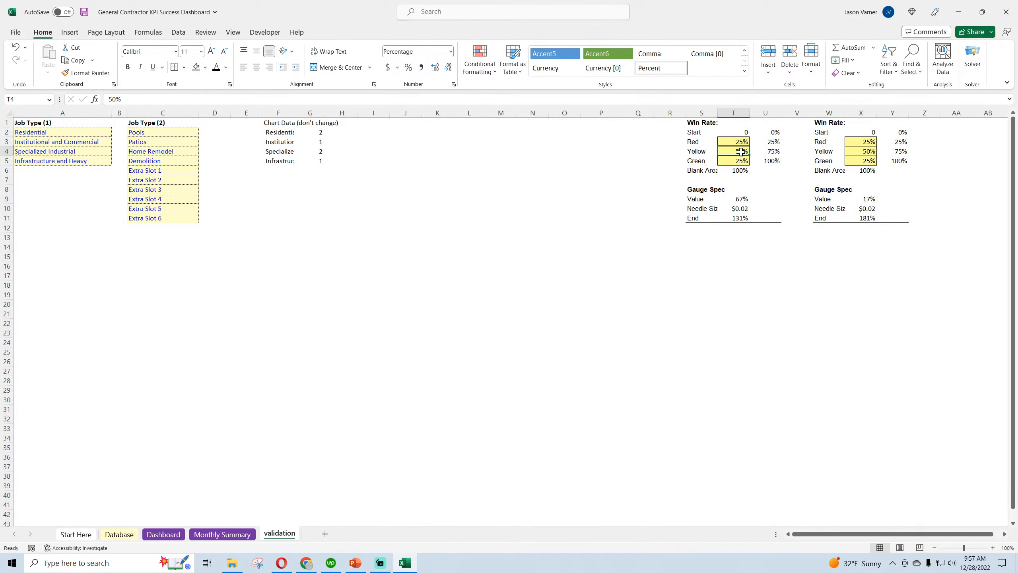
{"action": "left_click", "coordinate": [772, 143]}
{"action": "left_click", "coordinate": [773, 152]}
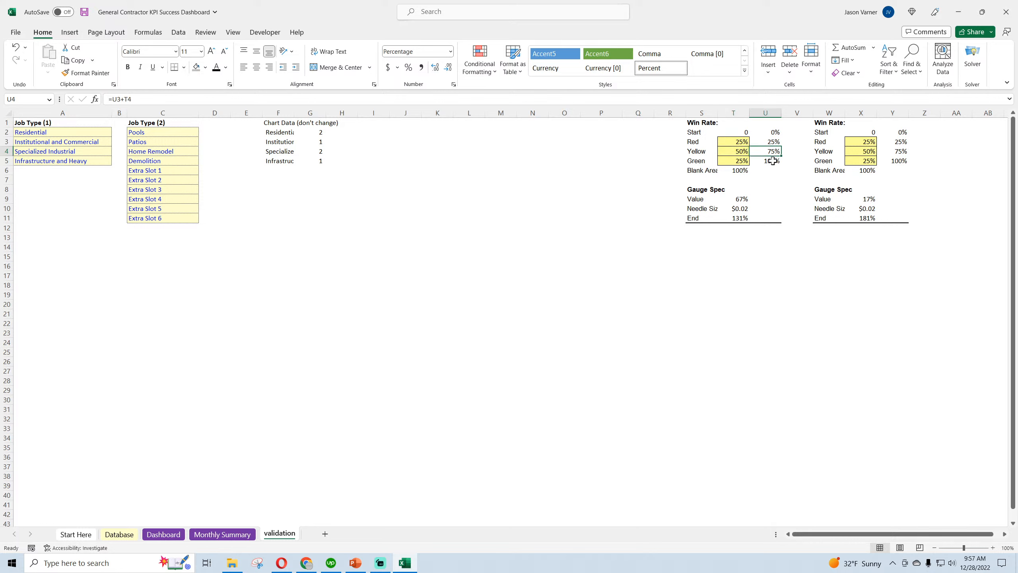
{"action": "left_click", "coordinate": [742, 199]}
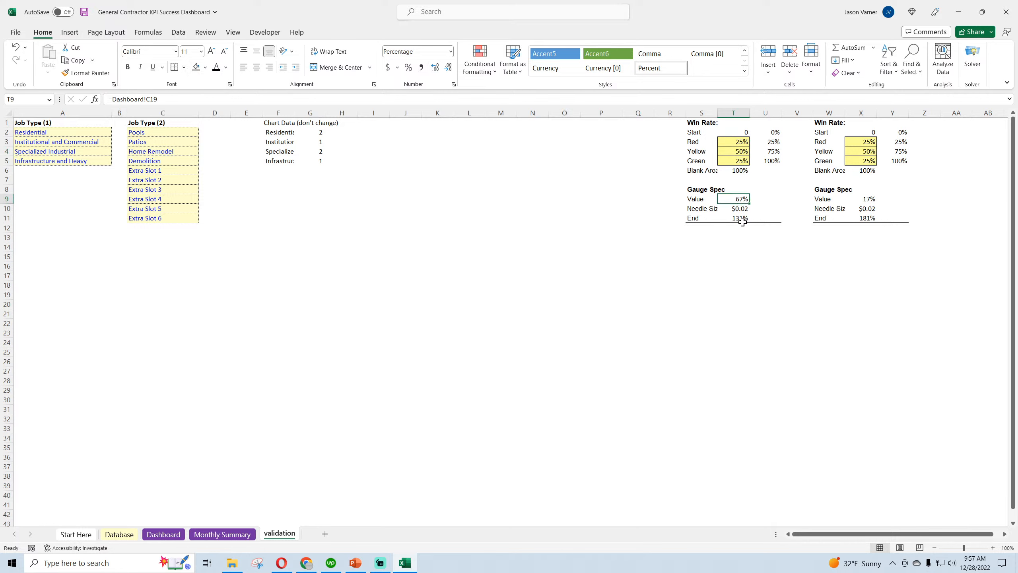
{"action": "double_click", "coordinate": [742, 221]}
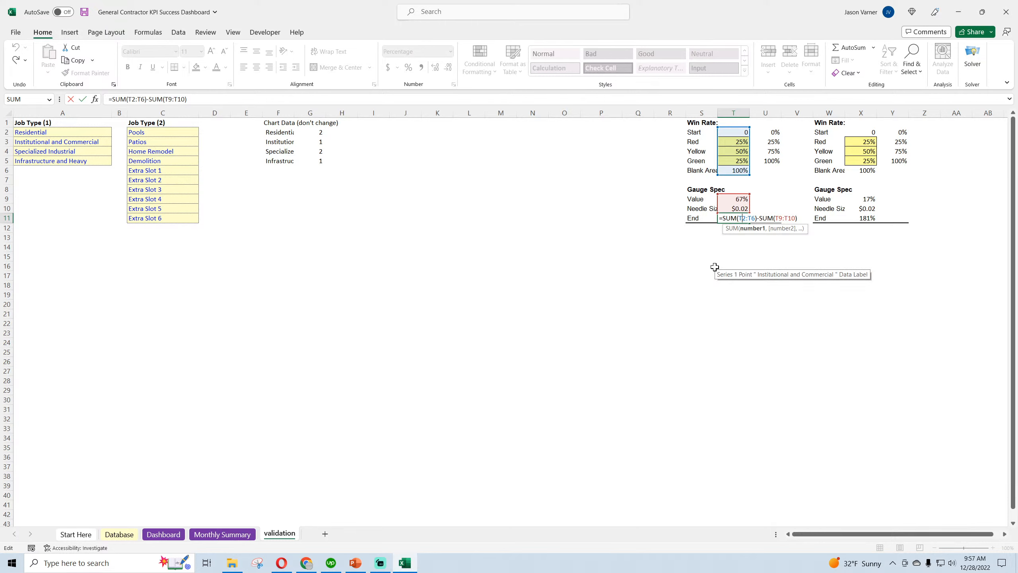
{"action": "key", "text": "Escape"}
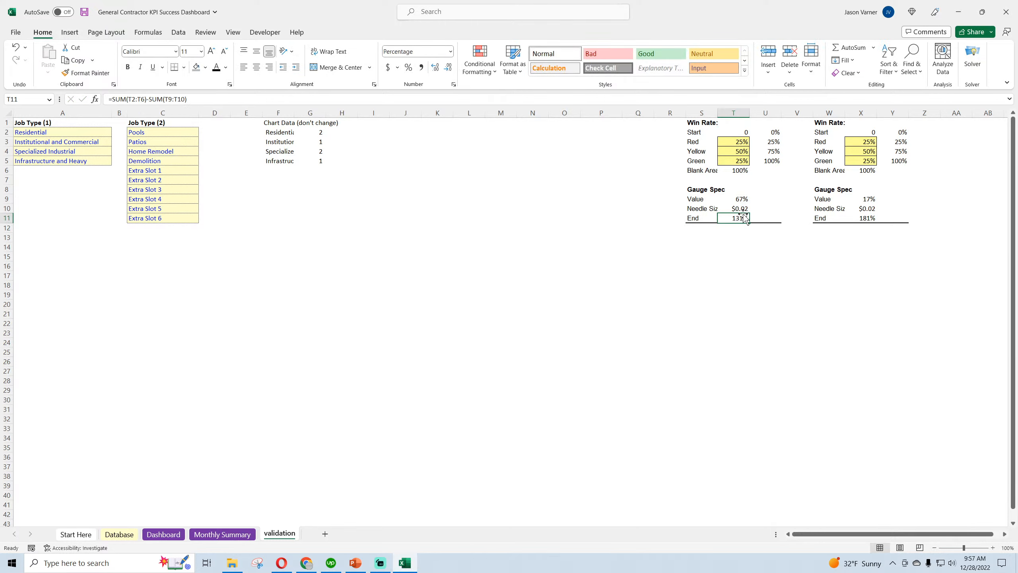
{"action": "left_click", "coordinate": [743, 199]}
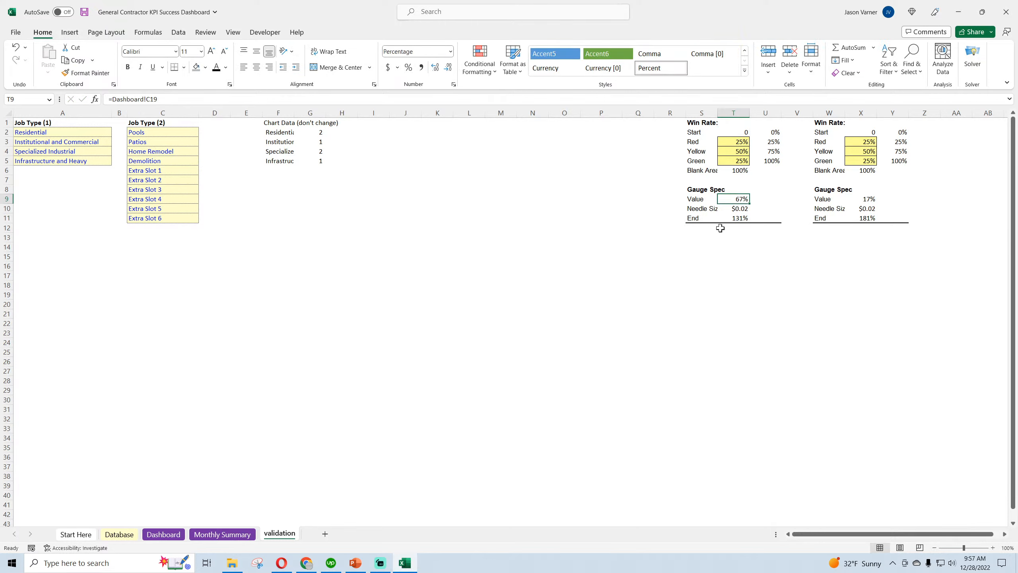
Return to the Dashboard sheet and undo the last change to the Job Success Rate (GP%) gauge's series values
{"action": "left_click", "coordinate": [120, 534]}
{"action": "left_click", "coordinate": [160, 535]}
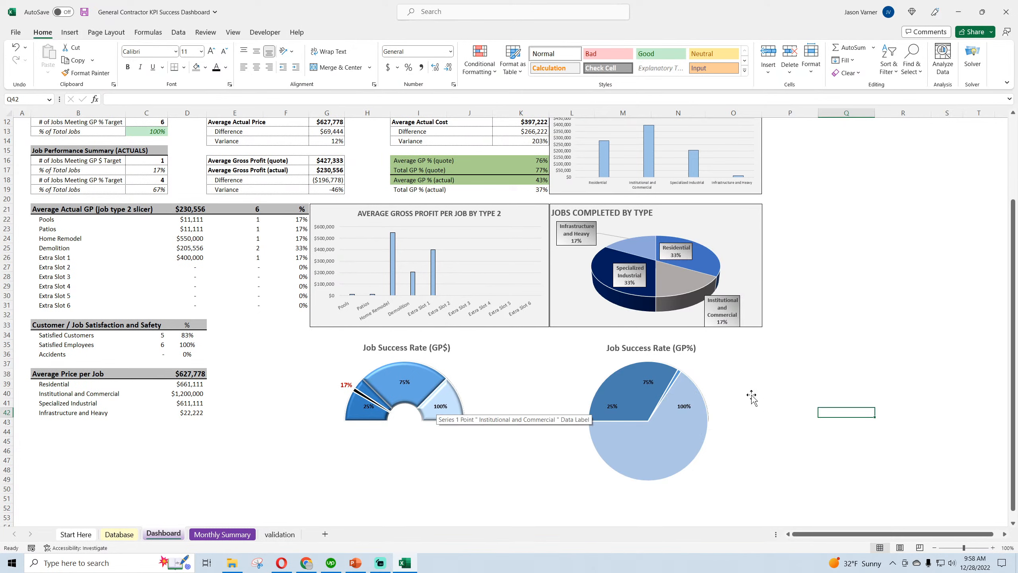
{"action": "mouse_move", "coordinate": [666, 408]}
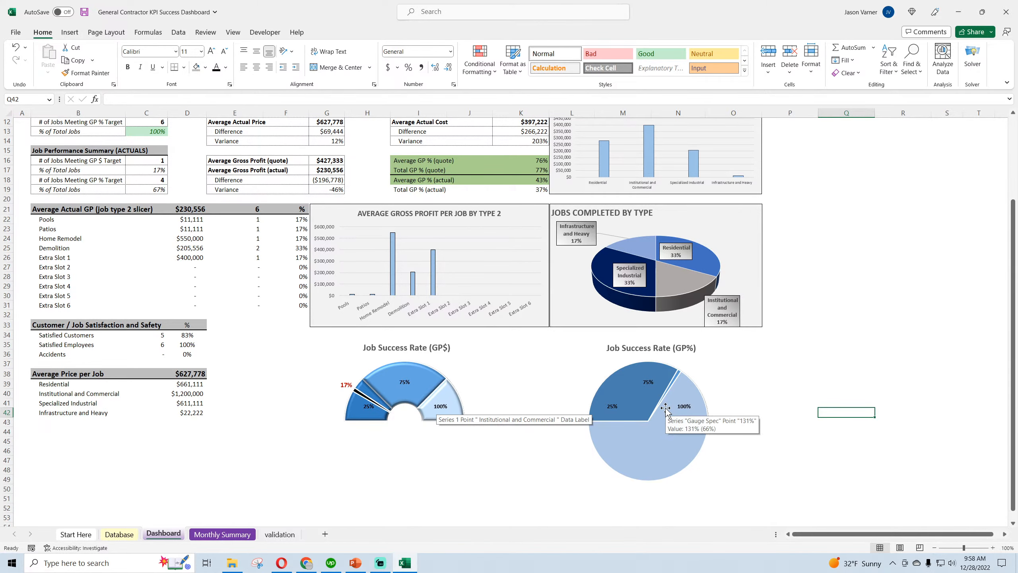
{"action": "left_click", "coordinate": [15, 47]}
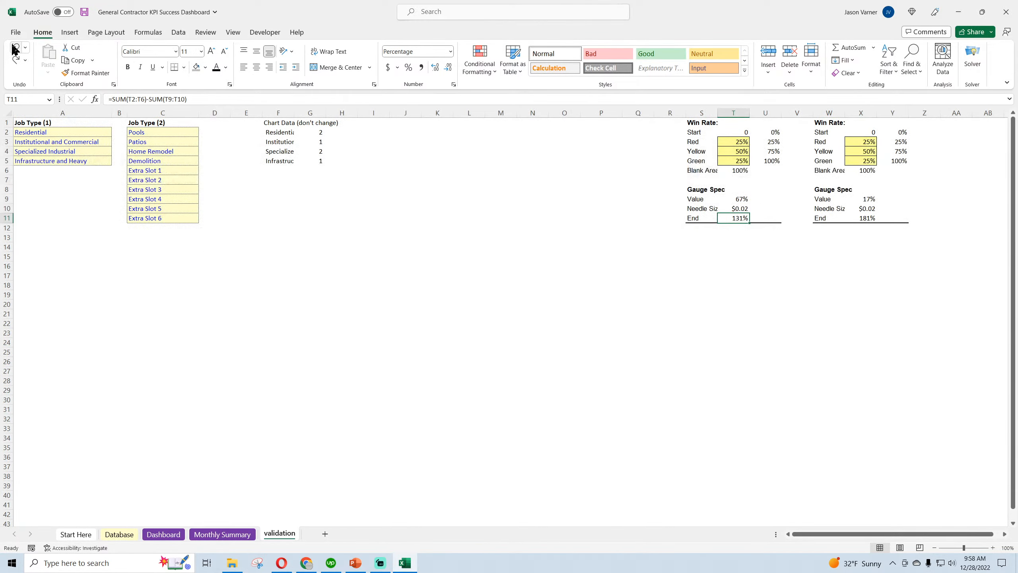
{"action": "left_click", "coordinate": [15, 47]}
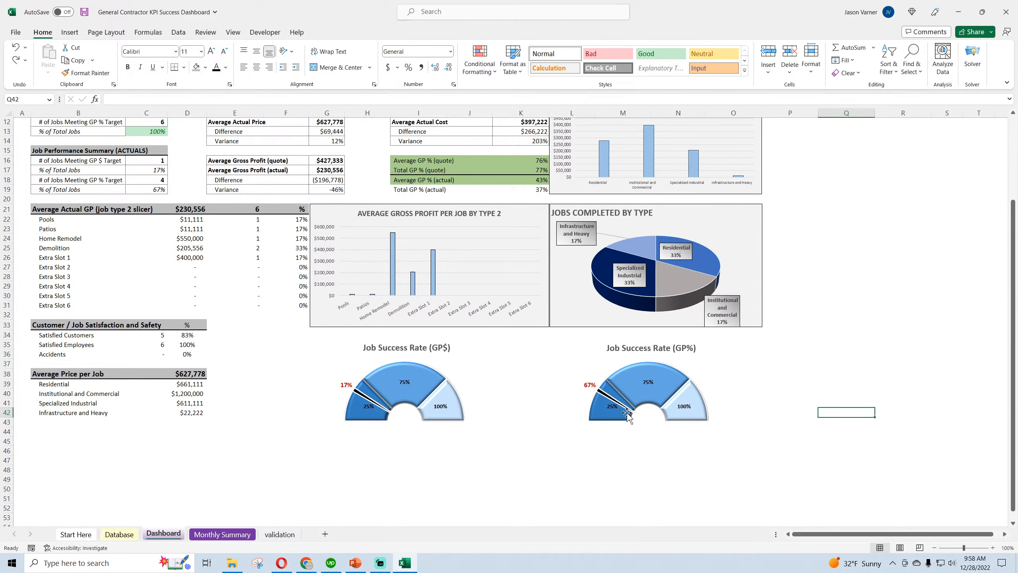
Check the series options of the transparent Gauge Spec slice in the Job Success Rate (GP%) gauge and close the formatting options
{"action": "left_click", "coordinate": [641, 418]}
{"action": "left_click", "coordinate": [657, 446]}
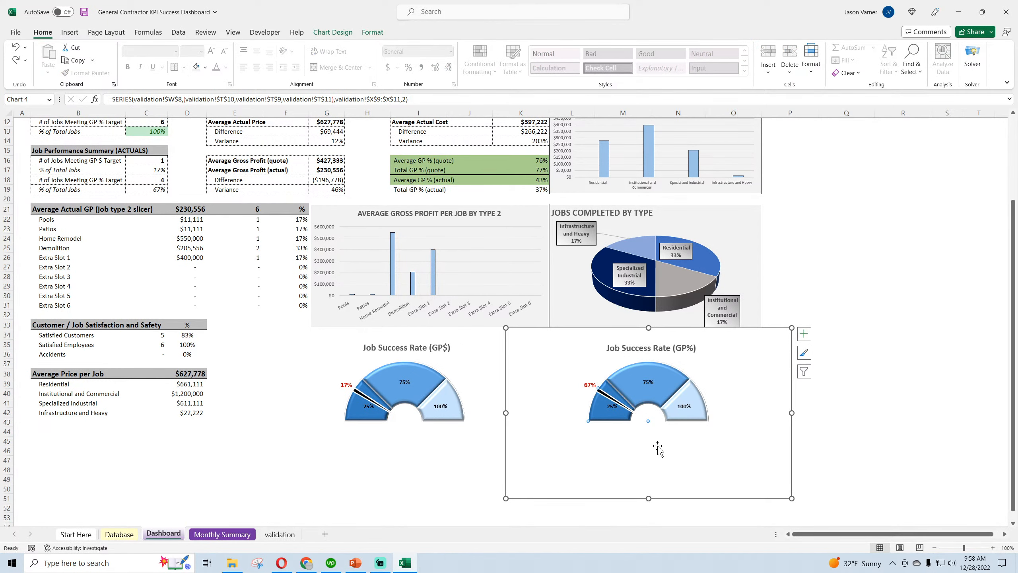
{"action": "double_click", "coordinate": [658, 446]}
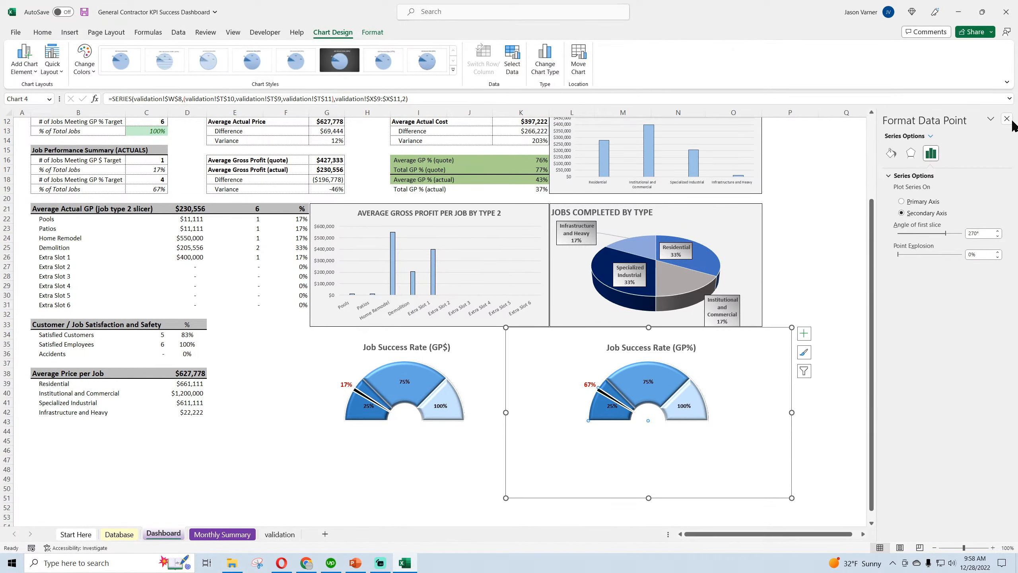
{"action": "left_click", "coordinate": [1007, 119]}
{"action": "left_click", "coordinate": [925, 339]}
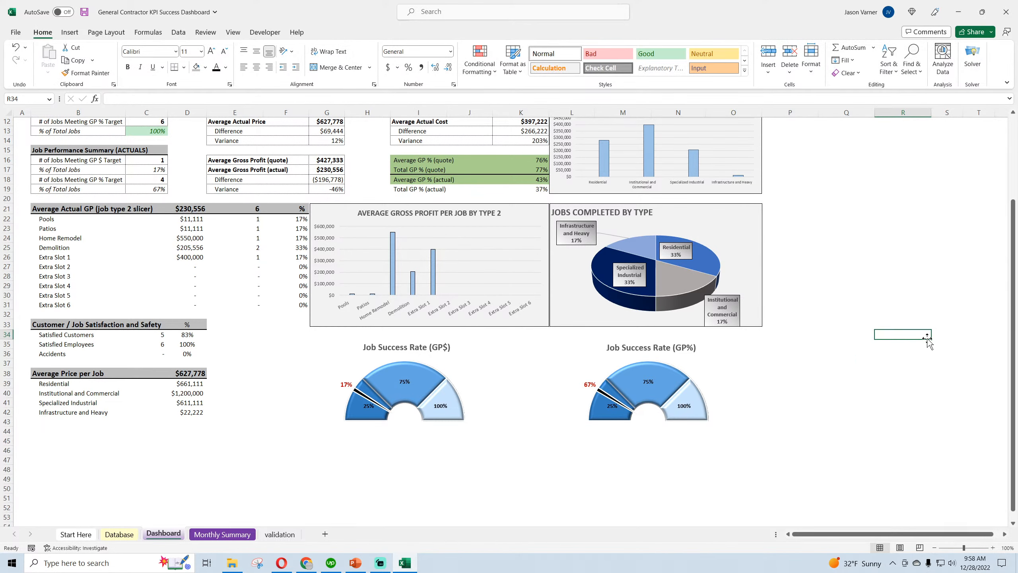
Open the data source of the Job Success Rate (GP%) gauge and check the axis label range of its Gauge Spec series
{"action": "left_click", "coordinate": [660, 438]}
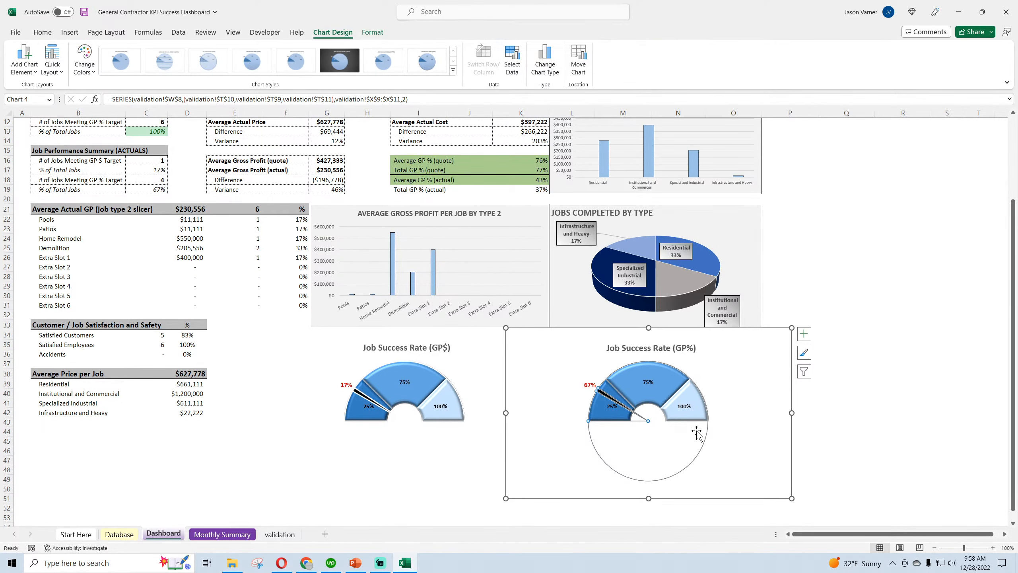
{"action": "right_click", "coordinate": [736, 421]}
{"action": "left_click", "coordinate": [775, 259]}
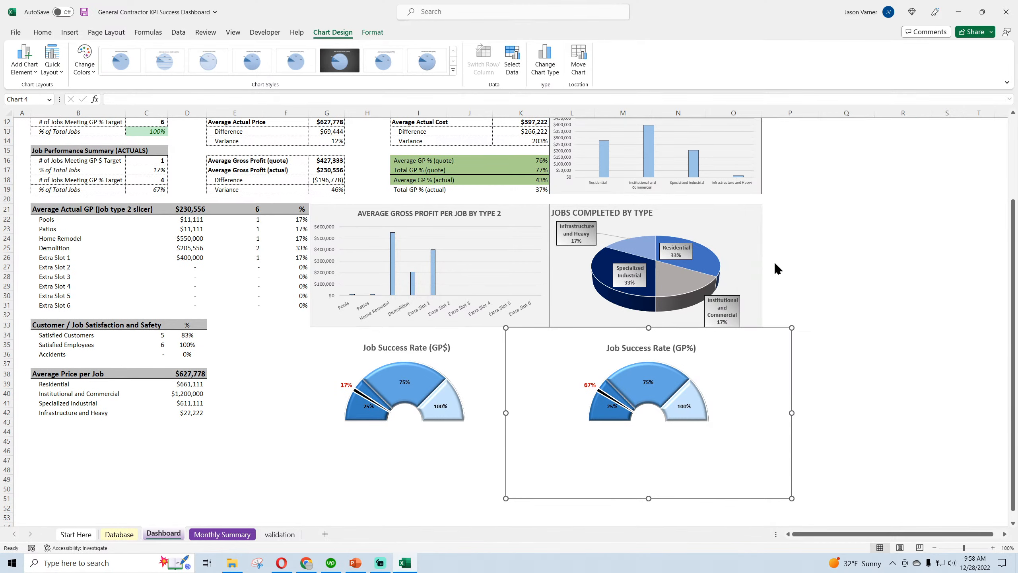
{"action": "left_click", "coordinate": [756, 247]}
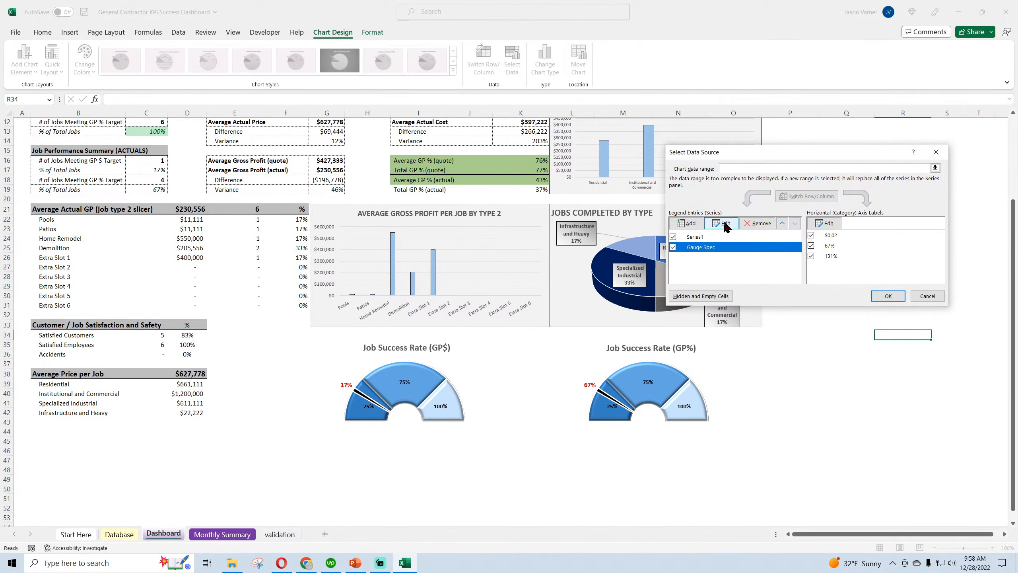
{"action": "left_click", "coordinate": [825, 223]}
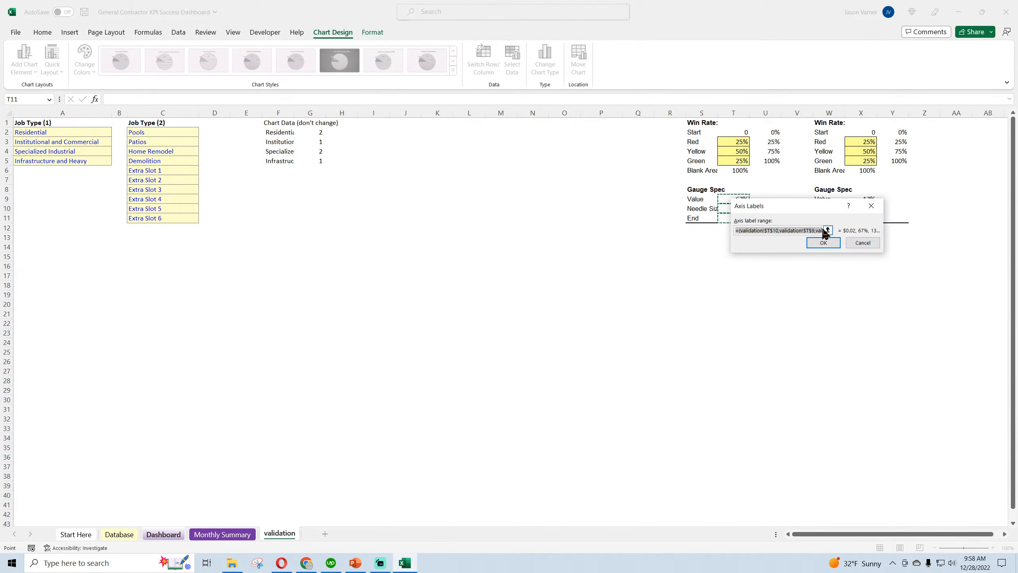
{"action": "left_click_drag", "start_coordinate": [804, 203], "coordinate": [797, 237]}
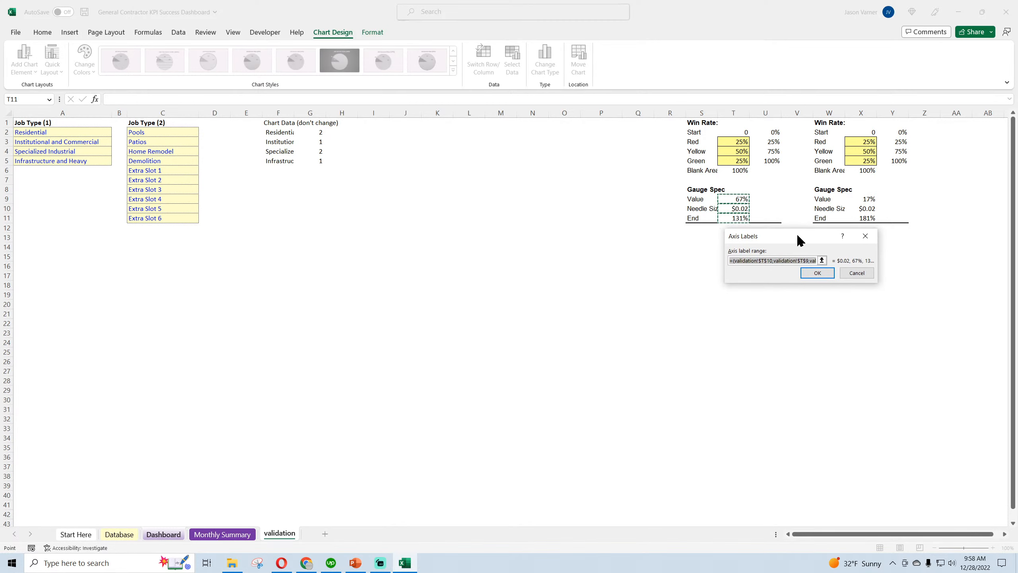
{"action": "left_click", "coordinate": [814, 276]}
Set the Gauge Spec series values to validation cells T9:T11 and apply the chart's data source
{"action": "left_click", "coordinate": [706, 247]}
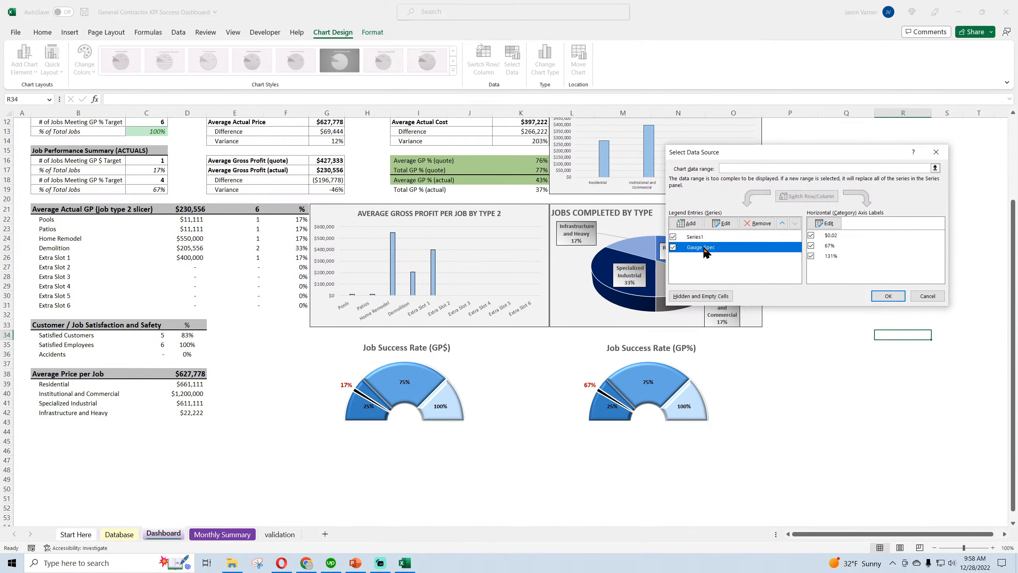
{"action": "left_click", "coordinate": [721, 223]}
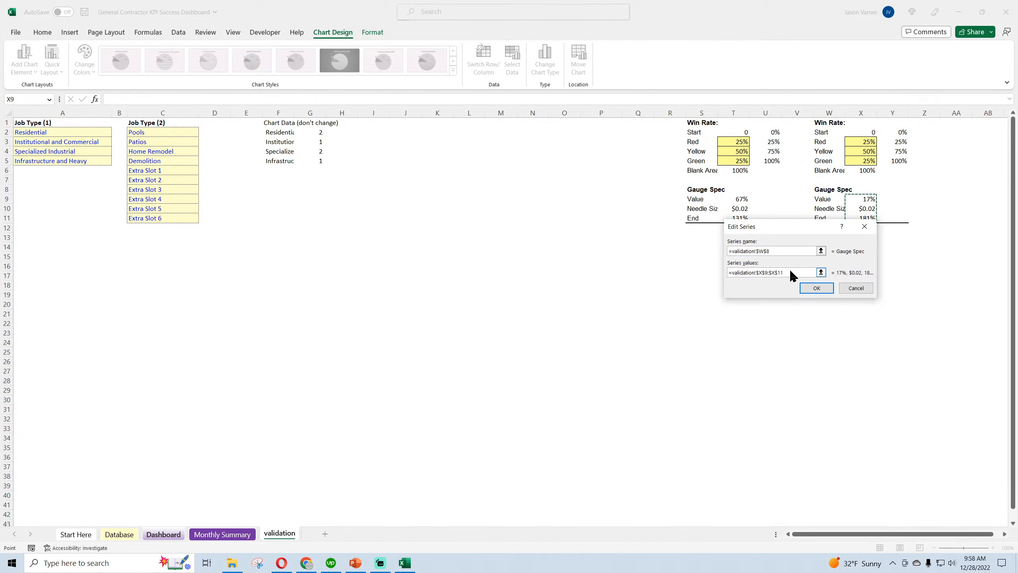
{"action": "left_click_drag", "start_coordinate": [790, 272], "coordinate": [724, 272]}
{"action": "type", "text": "="}
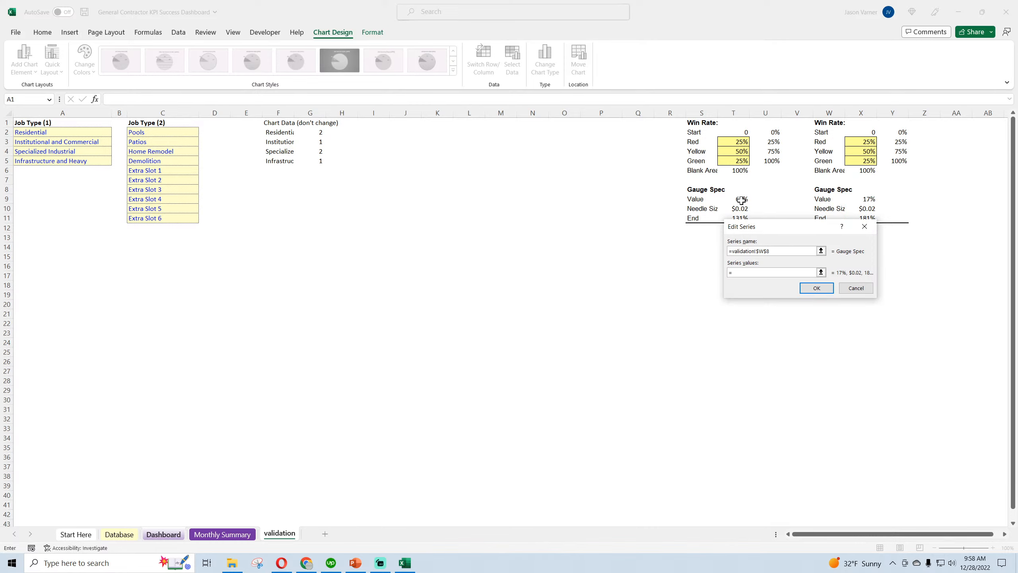
{"action": "left_click_drag", "start_coordinate": [739, 200], "coordinate": [740, 218]}
{"action": "left_click", "coordinate": [812, 286]}
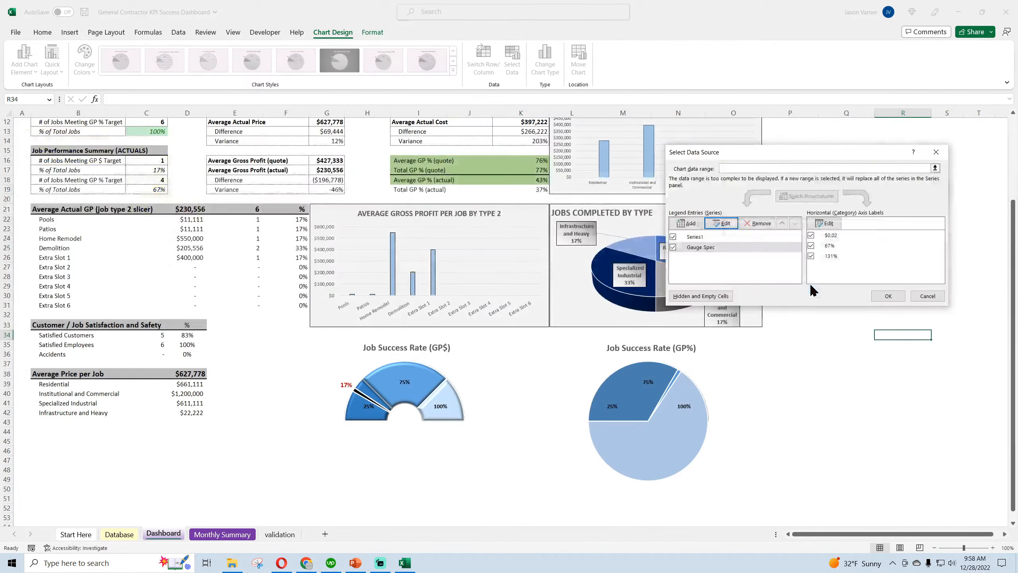
{"action": "left_click", "coordinate": [887, 285]}
Set the Gauge Spec series of the Job Success Rate (GP%) gauge to No Fill and save the workbook
{"action": "right_click", "coordinate": [652, 450]}
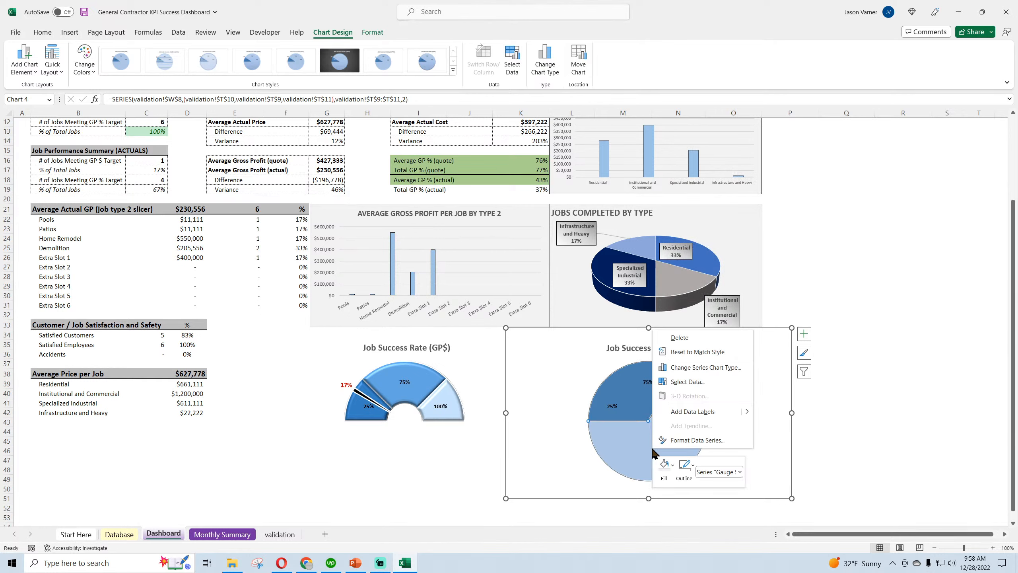
{"action": "left_click", "coordinate": [670, 478]}
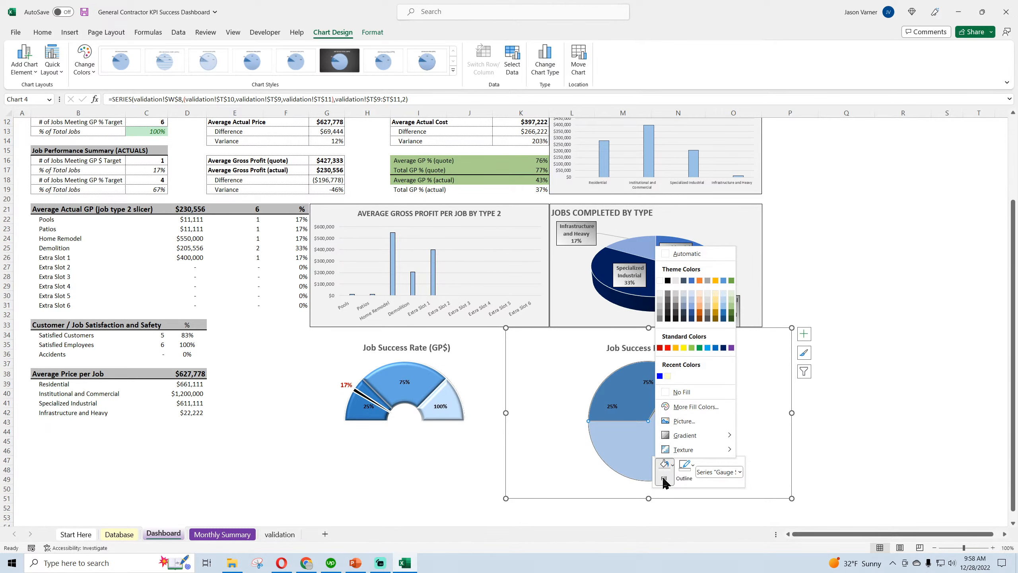
{"action": "left_click", "coordinate": [682, 392]}
{"action": "left_click", "coordinate": [903, 385]}
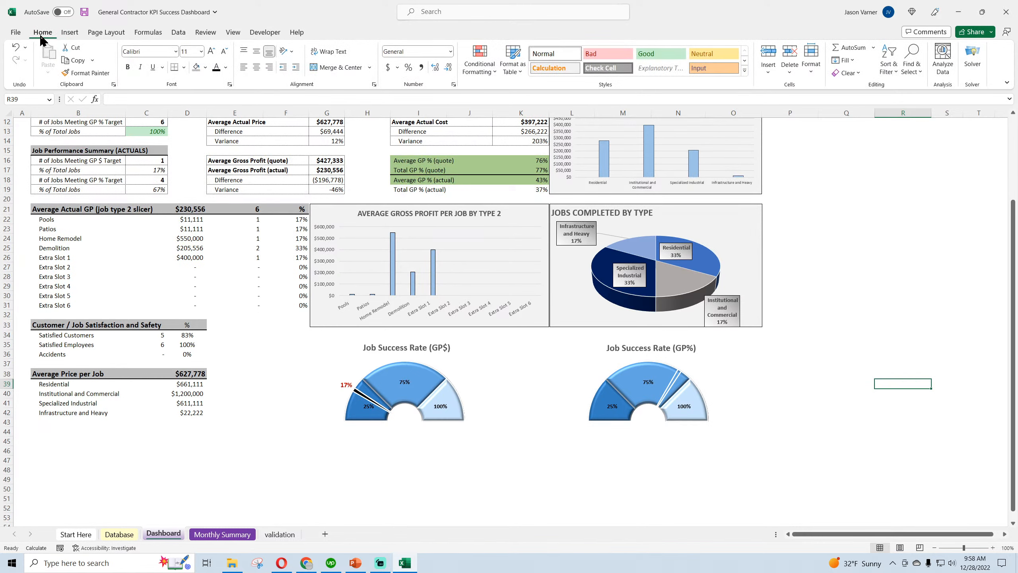
{"action": "left_click", "coordinate": [84, 12]}
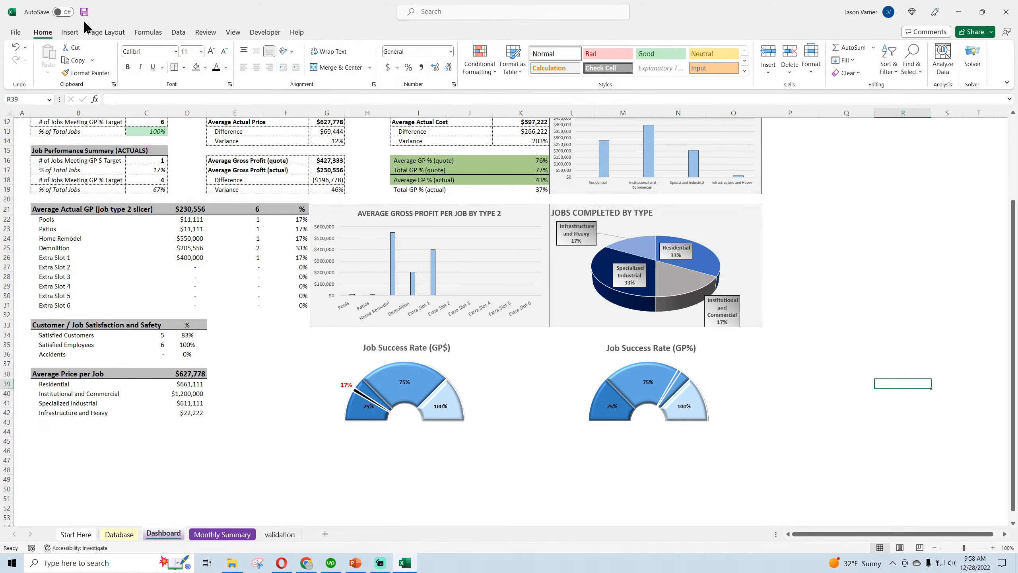
Fill the thin needle slice of the Job Success Rate (GP%) gauge with black
{"action": "right_click", "coordinate": [676, 382]}
{"action": "left_click", "coordinate": [676, 380]}
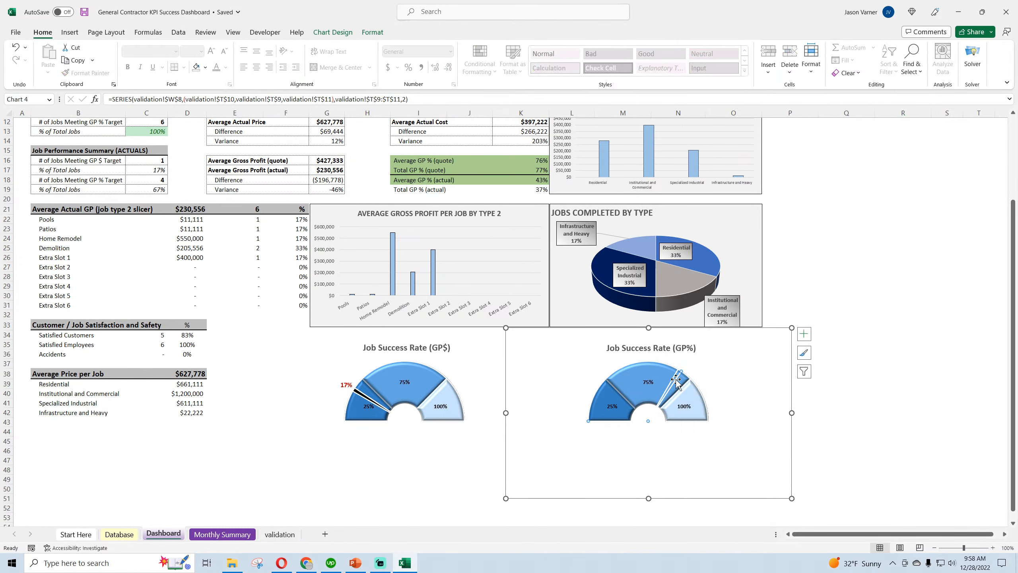
{"action": "right_click", "coordinate": [676, 380]}
{"action": "left_click", "coordinate": [695, 349]}
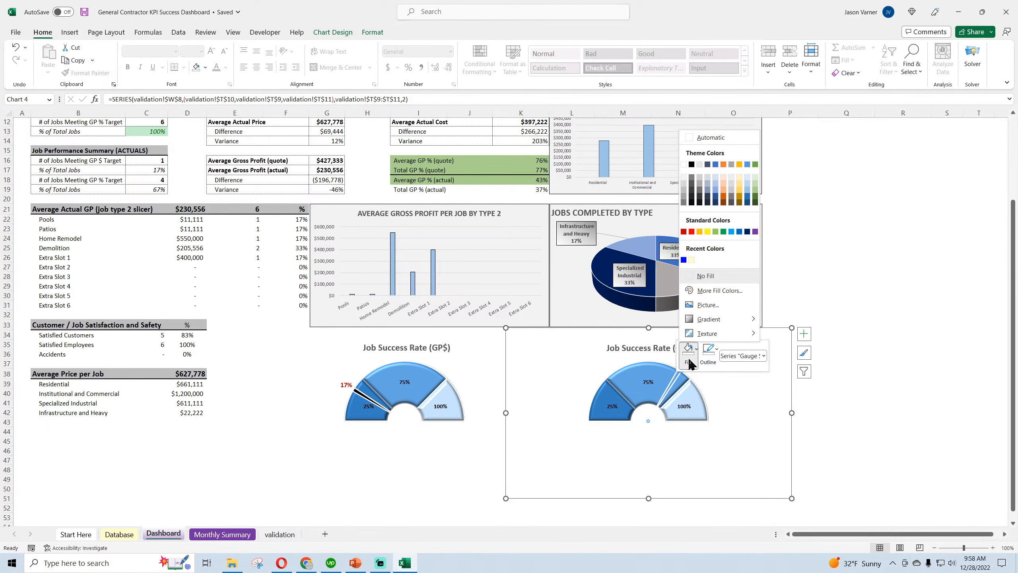
{"action": "left_click", "coordinate": [692, 164]}
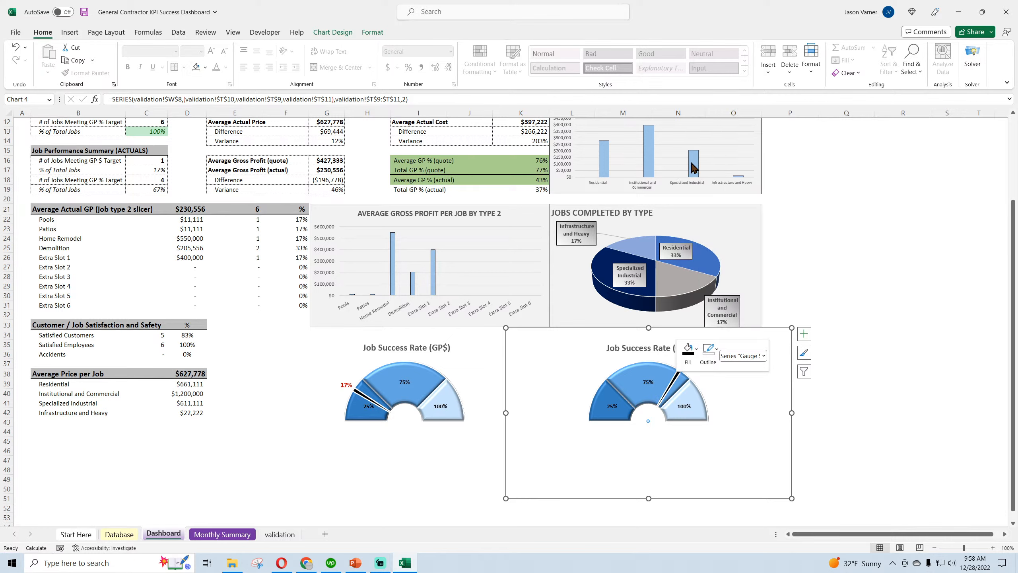
Check the label options of the needle's data label in the Job Success Rate (GP$) gauge
{"action": "left_click", "coordinate": [902, 419]}
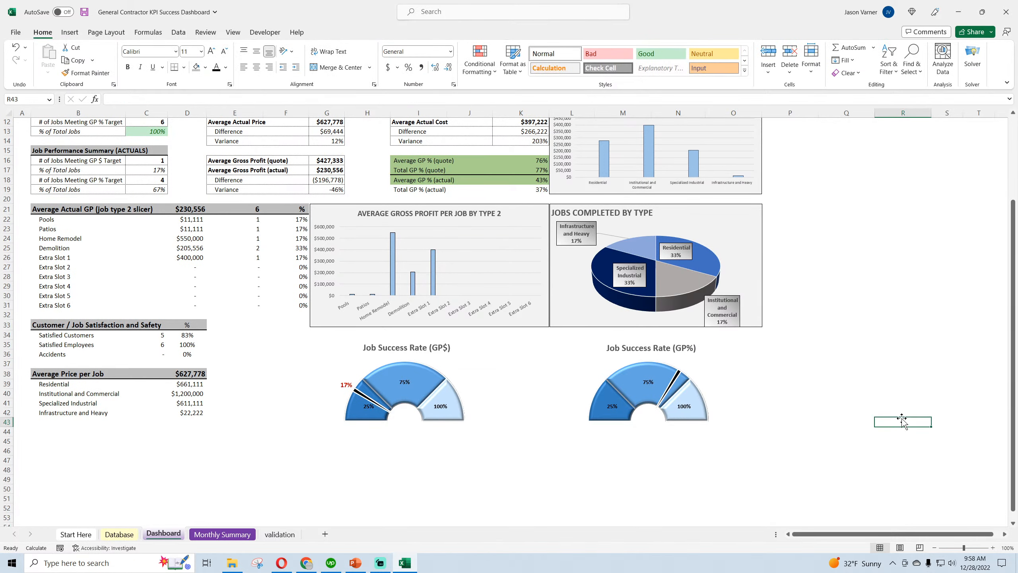
{"action": "double_click", "coordinate": [680, 372]}
{"action": "left_click", "coordinate": [680, 373]}
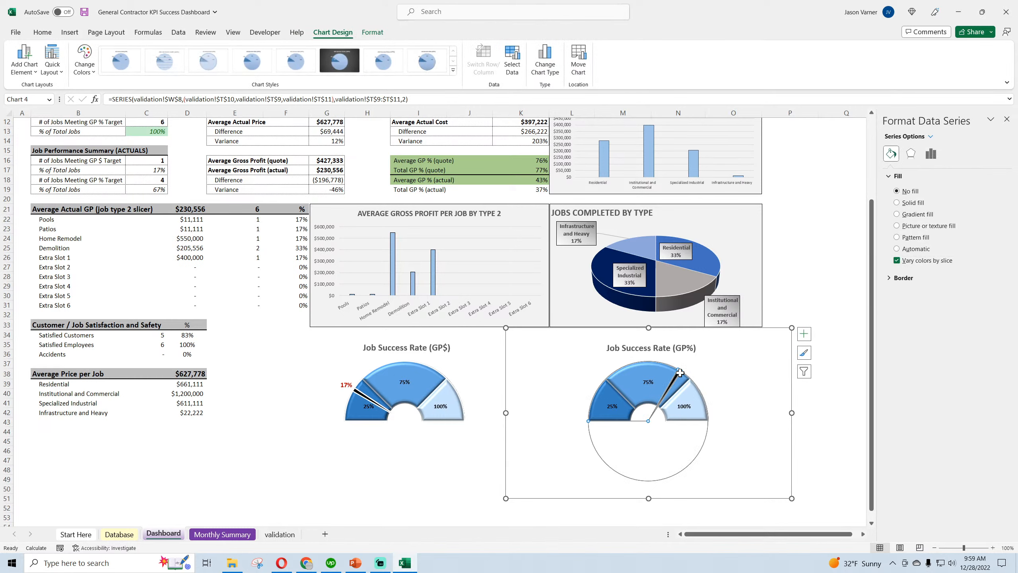
{"action": "left_click", "coordinate": [684, 372]}
{"action": "left_click", "coordinate": [804, 334]}
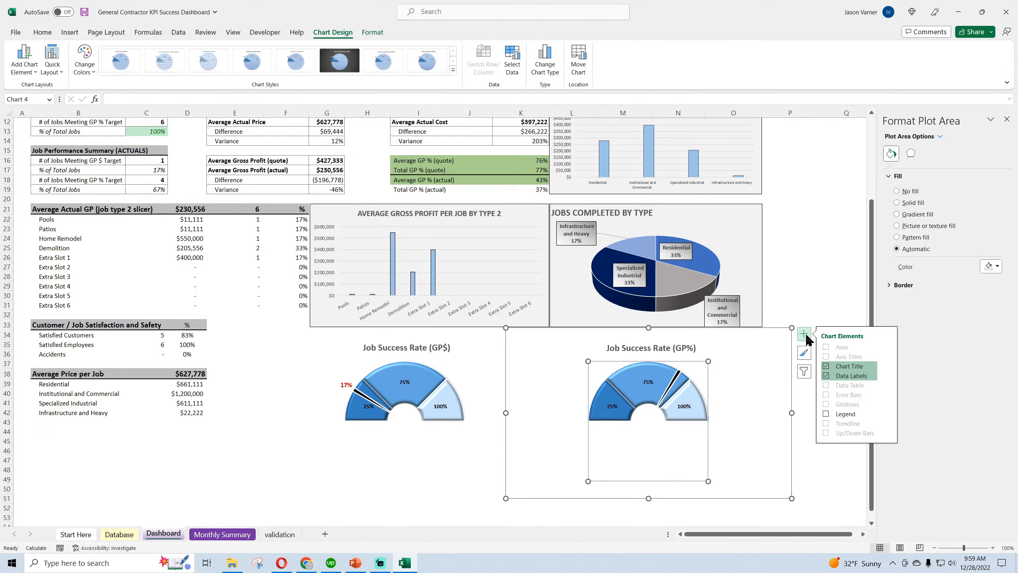
{"action": "left_click", "coordinate": [347, 385]}
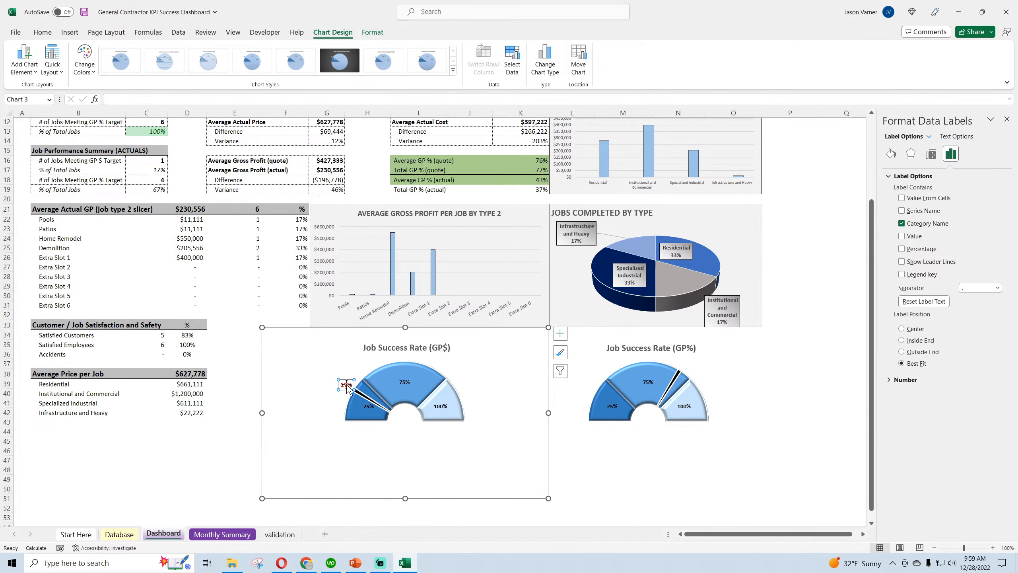
{"action": "left_click", "coordinate": [345, 385]}
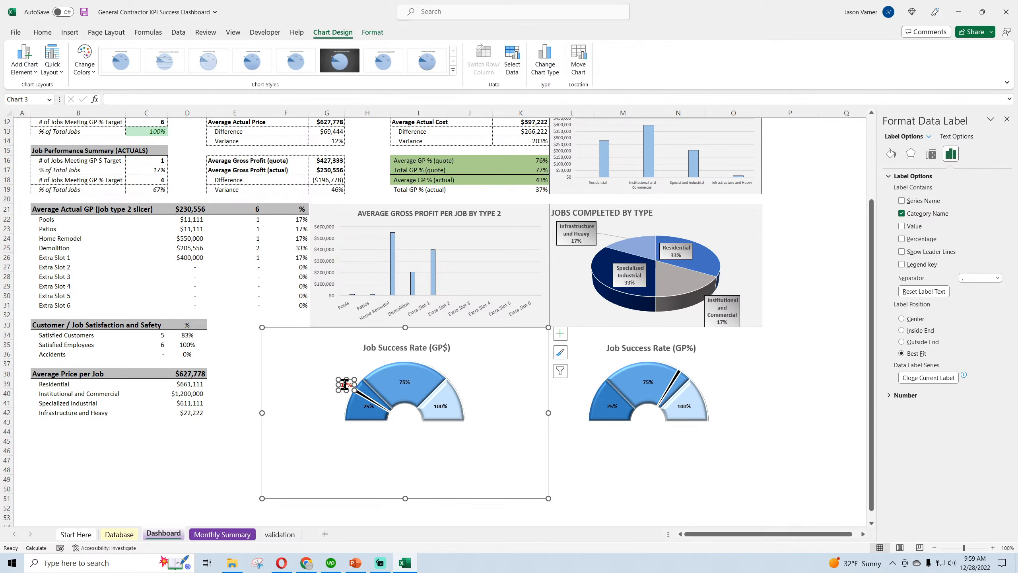
Add data labels to the Gauge Spec series of the Job Success Rate (GP%) gauge
{"action": "left_click", "coordinate": [676, 377]}
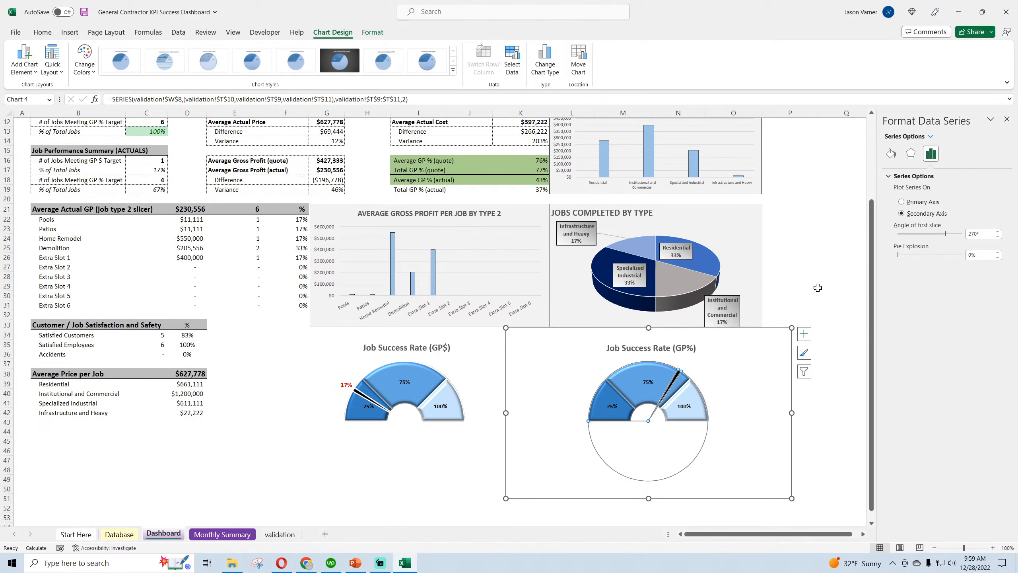
{"action": "left_click", "coordinate": [684, 371]}
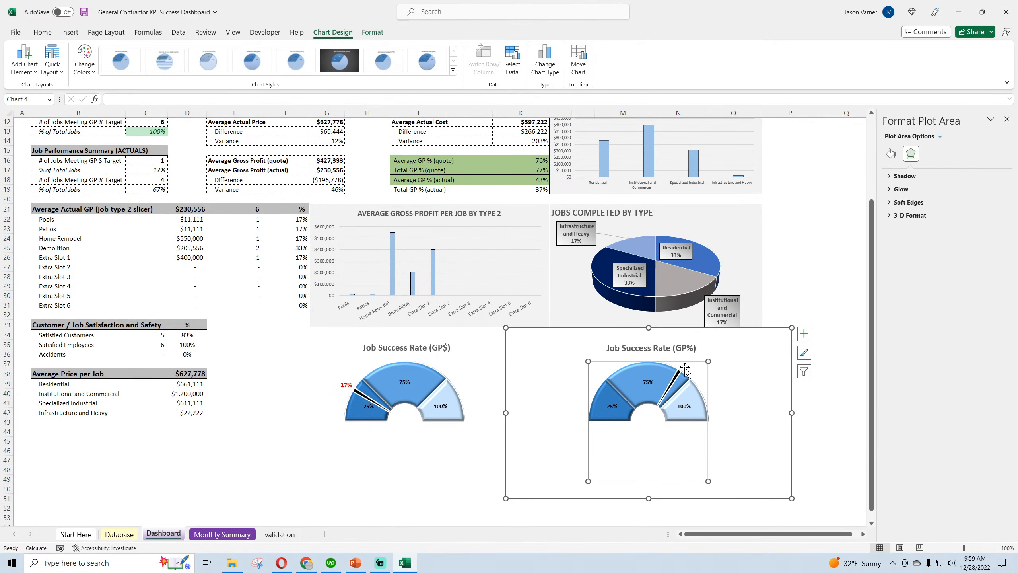
{"action": "left_click", "coordinate": [803, 337]}
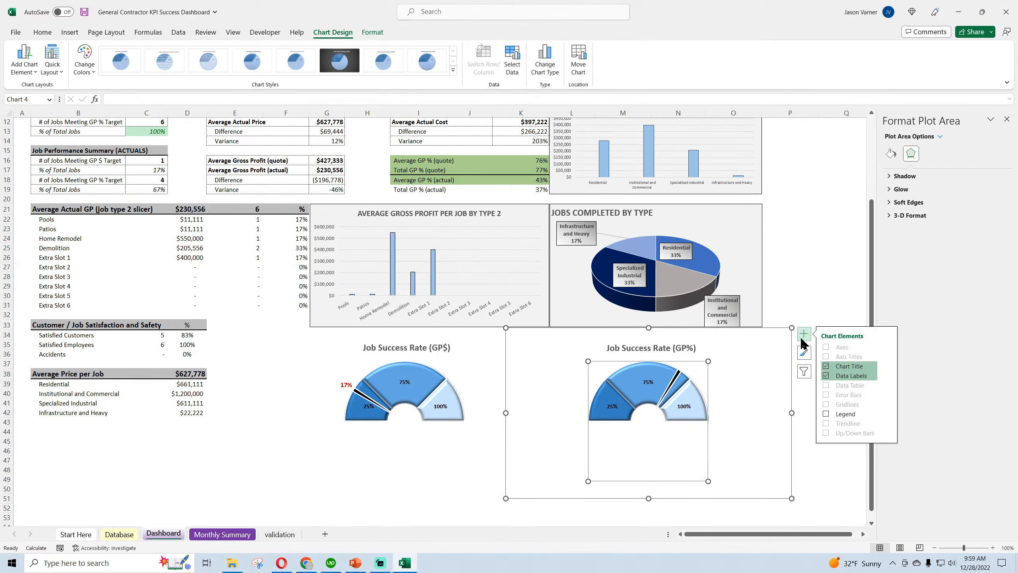
{"action": "left_click", "coordinate": [679, 377]}
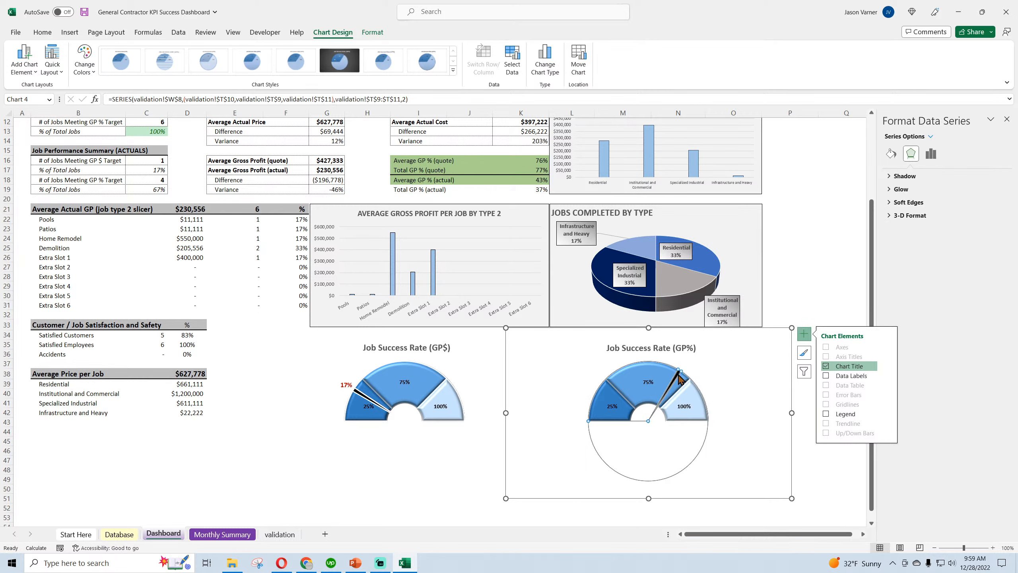
{"action": "left_click", "coordinate": [930, 153]}
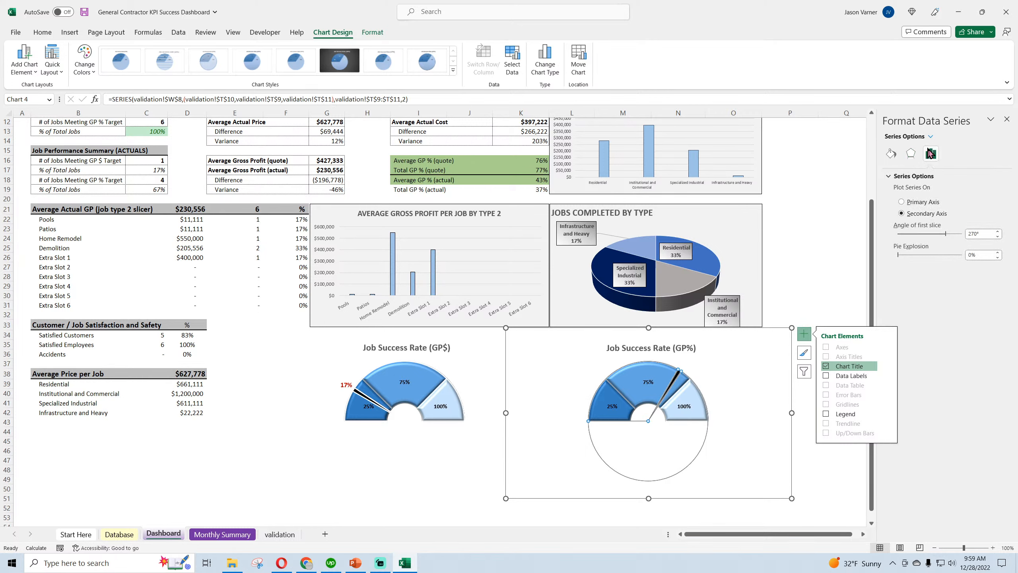
{"action": "left_click", "coordinate": [891, 154]}
{"action": "left_click", "coordinate": [723, 388]}
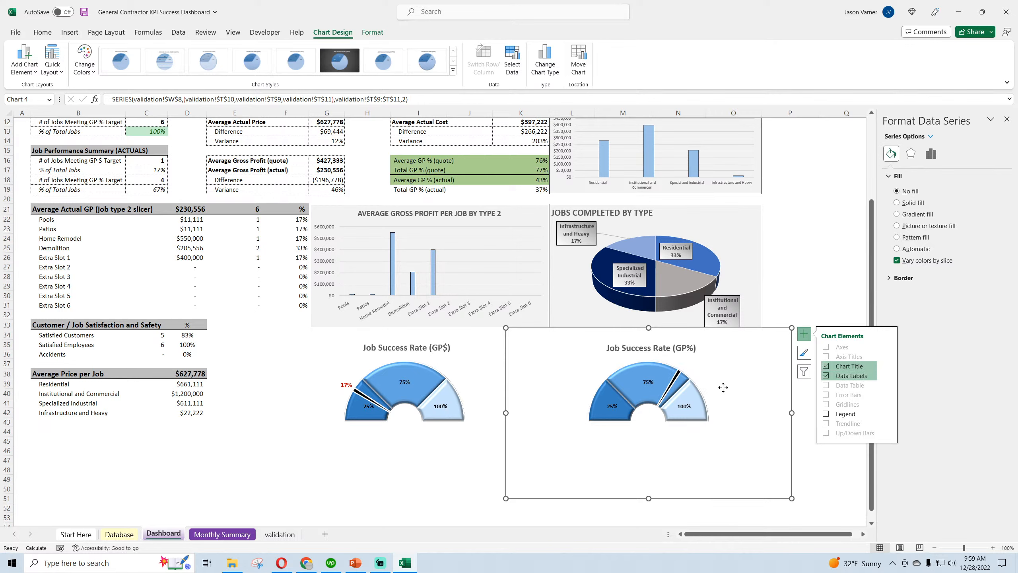
{"action": "left_click", "coordinate": [680, 367]}
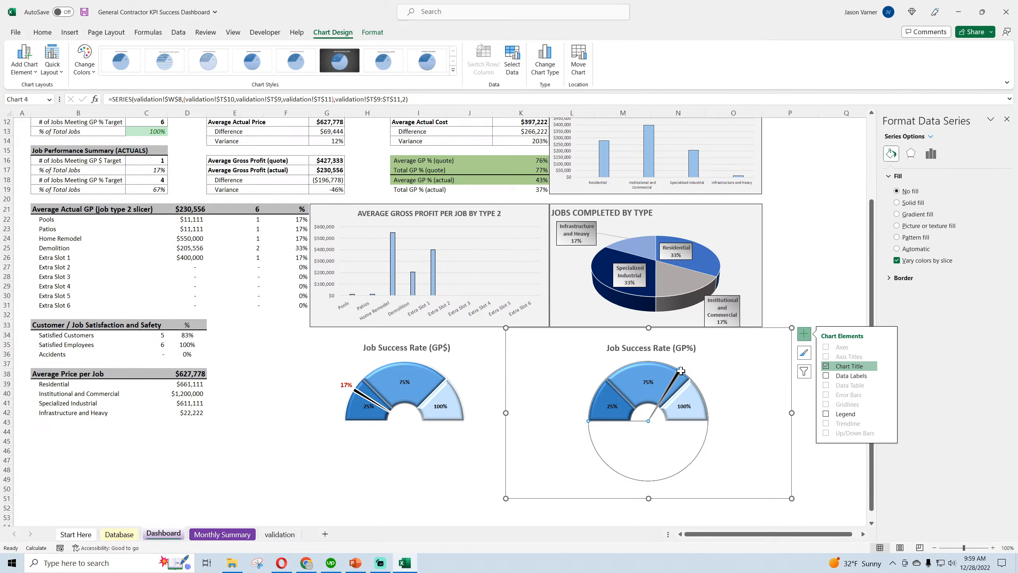
{"action": "left_click", "coordinate": [827, 377]}
{"action": "left_click", "coordinate": [888, 375]}
{"action": "left_click", "coordinate": [920, 439]}
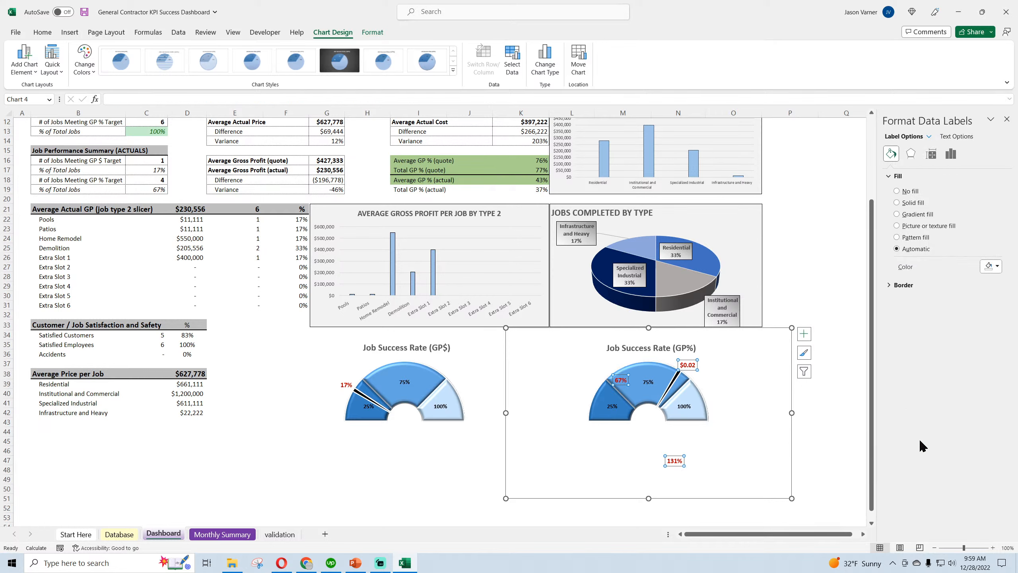
Make the Gauge Spec data labels show the category name instead of the value
{"action": "left_click", "coordinate": [951, 153]}
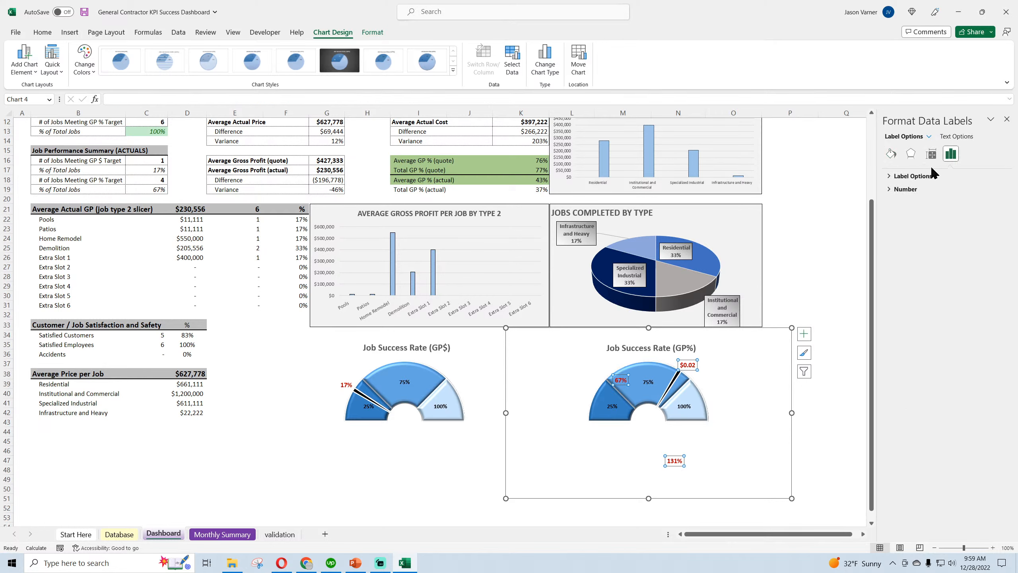
{"action": "left_click", "coordinate": [921, 177]}
{"action": "left_click", "coordinate": [902, 224]}
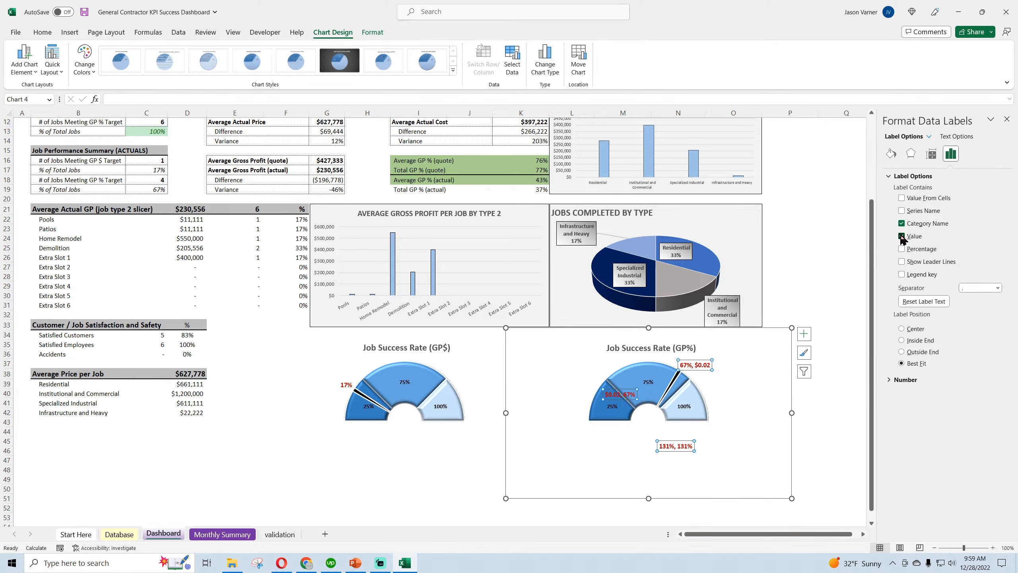
{"action": "left_click", "coordinate": [902, 237]}
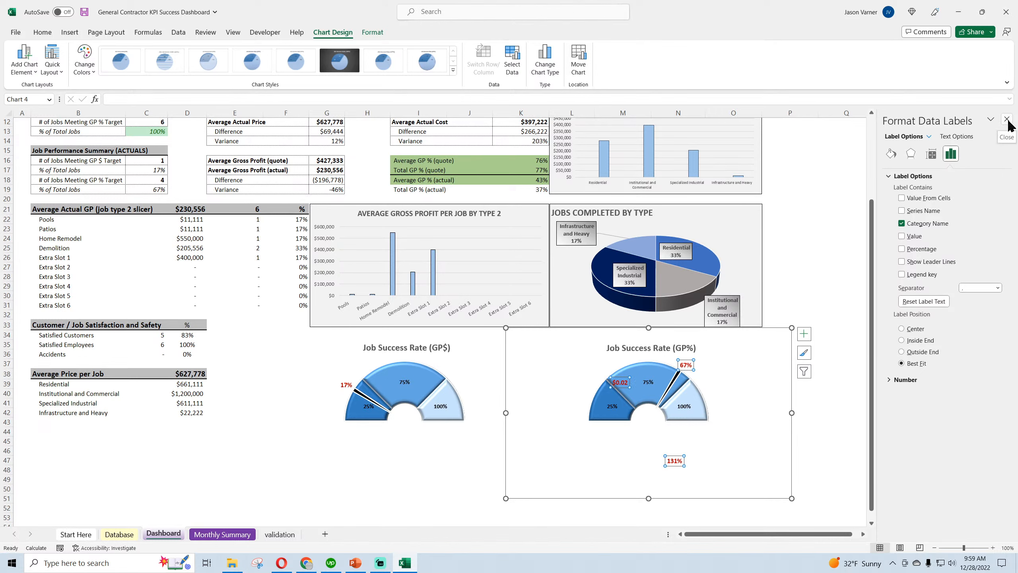
Delete the 131% and $0.02 data labels from the Job Success Rate (GP%) gauge and close the label formatting options
{"action": "left_click", "coordinate": [676, 461]}
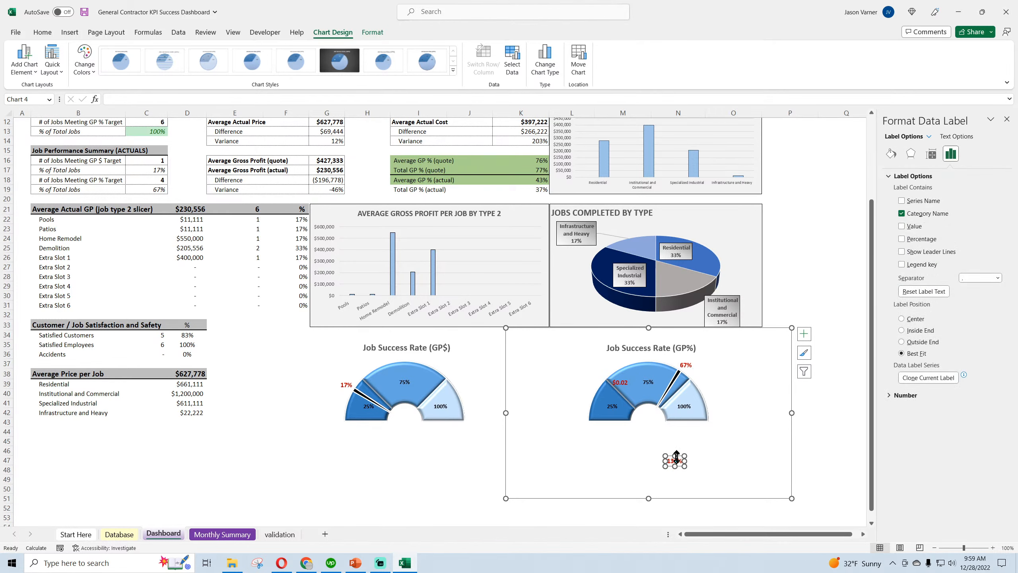
{"action": "right_click", "coordinate": [677, 457]}
{"action": "left_click", "coordinate": [724, 299]}
{"action": "left_click", "coordinate": [624, 381]}
{"action": "right_click", "coordinate": [624, 377]}
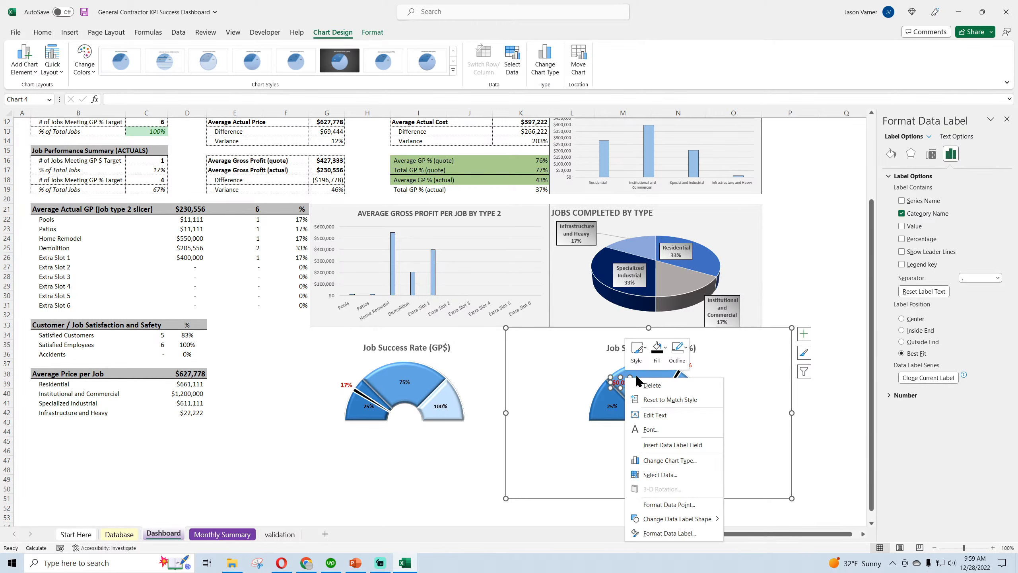
{"action": "left_click", "coordinate": [646, 386]}
{"action": "left_click", "coordinate": [1008, 120]}
{"action": "left_click", "coordinate": [913, 336]}
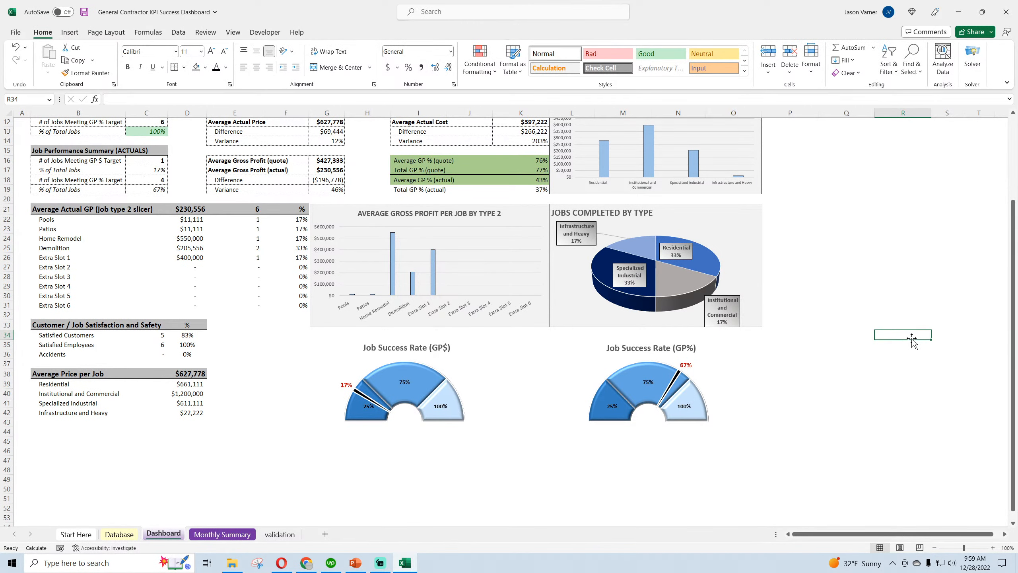
Set the dashboard's Target Gross Profit to $250,000
{"action": "scroll", "coordinate": [881, 389], "scroll_direction": "up", "scroll_amount": 4}
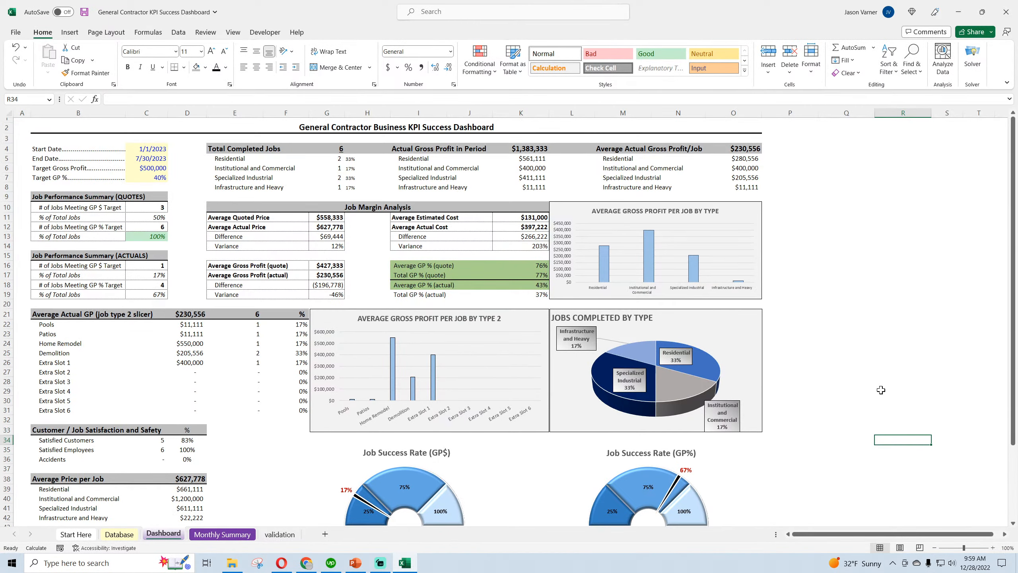
{"action": "scroll", "coordinate": [881, 390], "scroll_direction": "down", "scroll_amount": 4}
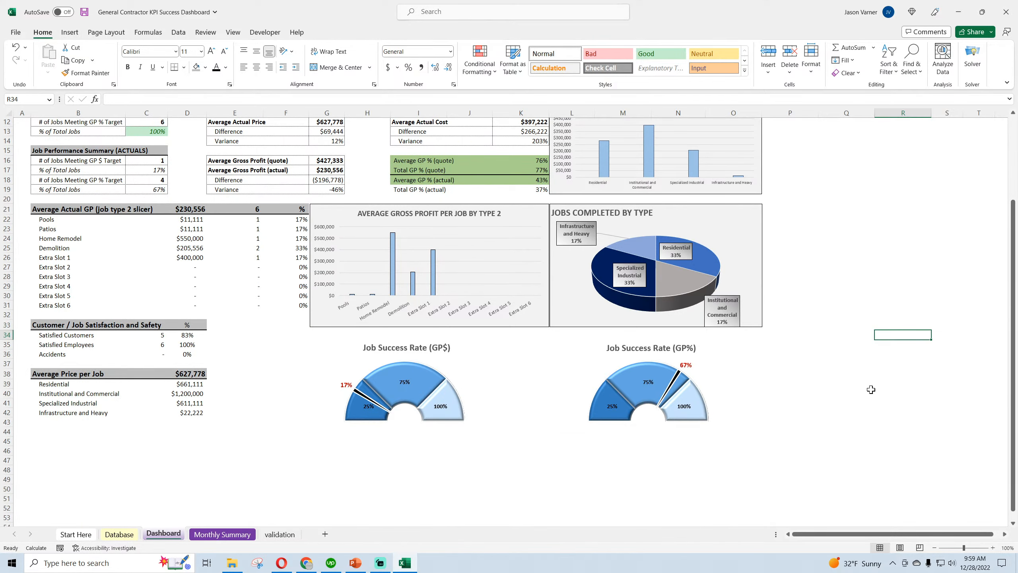
{"action": "scroll", "coordinate": [887, 376], "scroll_direction": "up", "scroll_amount": 3}
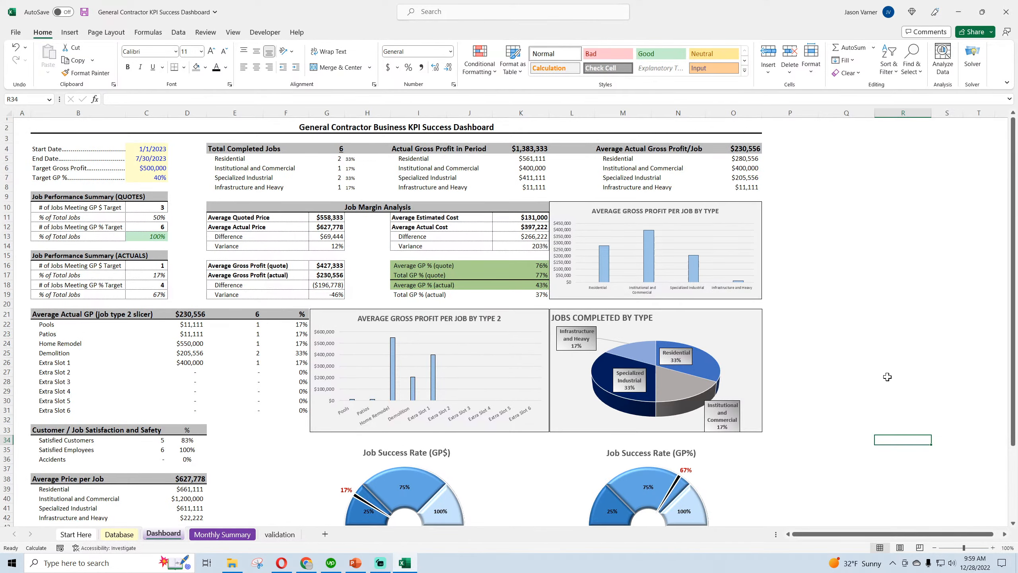
{"action": "left_click", "coordinate": [153, 168]}
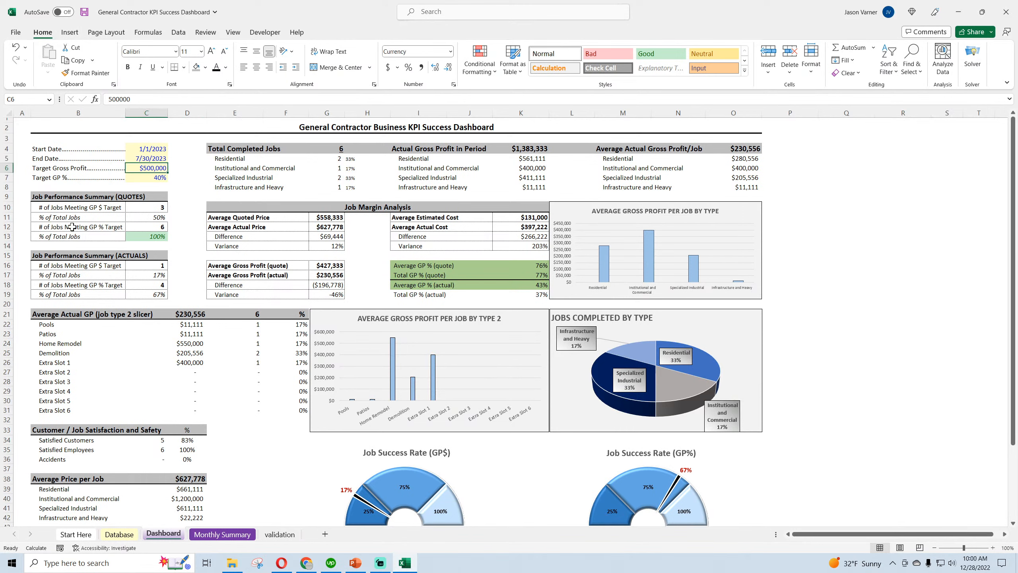
{"action": "type", "text": "250,000"}
{"action": "key", "text": "Return"}
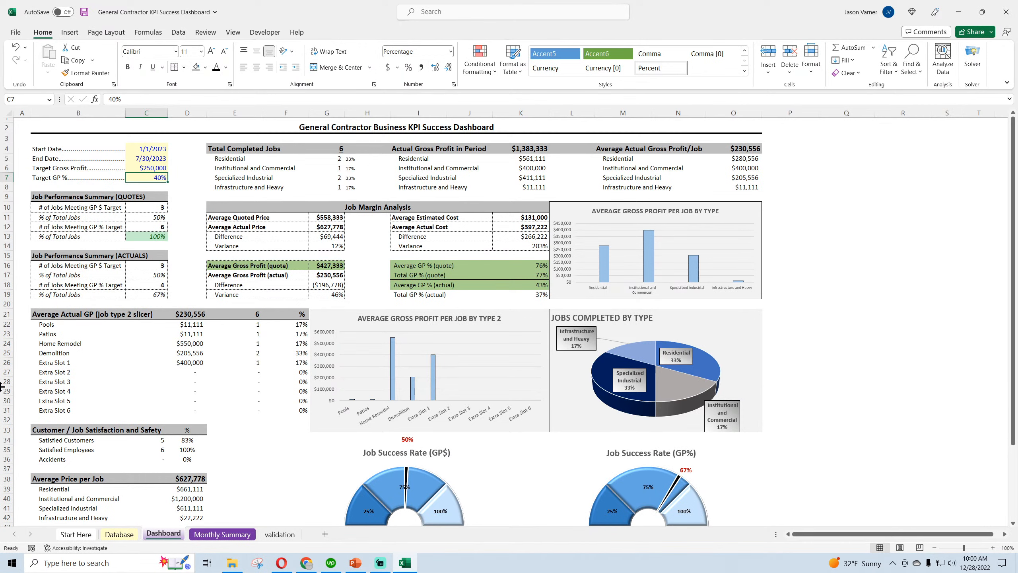
Move the chart titles of both Job Success Rate gauges slightly upward, away from the needle labels
{"action": "left_click", "coordinate": [431, 314]}
{"action": "scroll", "coordinate": [431, 314], "scroll_direction": "down", "scroll_amount": 4}
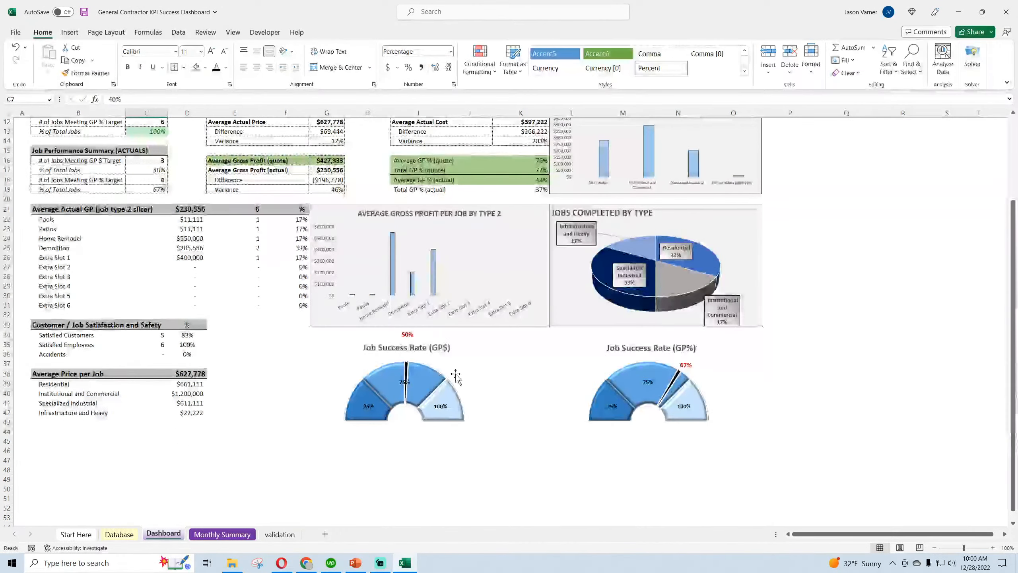
{"action": "left_click", "coordinate": [440, 349]}
{"action": "mouse_move", "coordinate": [441, 348]}
{"action": "left_mouse_down"}
{"action": "mouse_move", "coordinate": [509, 344]}
{"action": "mouse_move", "coordinate": [424, 346]}
{"action": "left_mouse_up"}
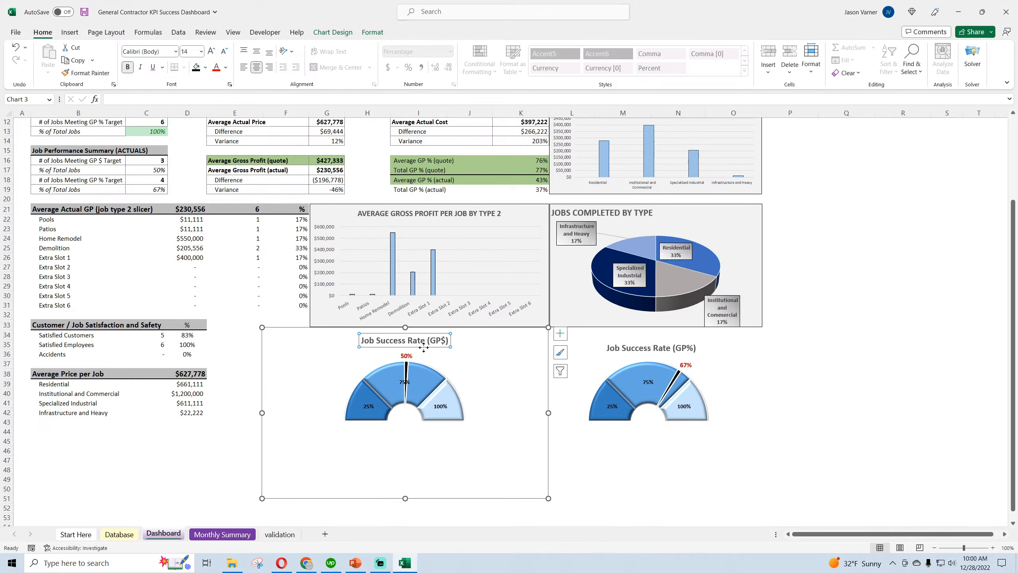
{"action": "left_click", "coordinate": [636, 349]}
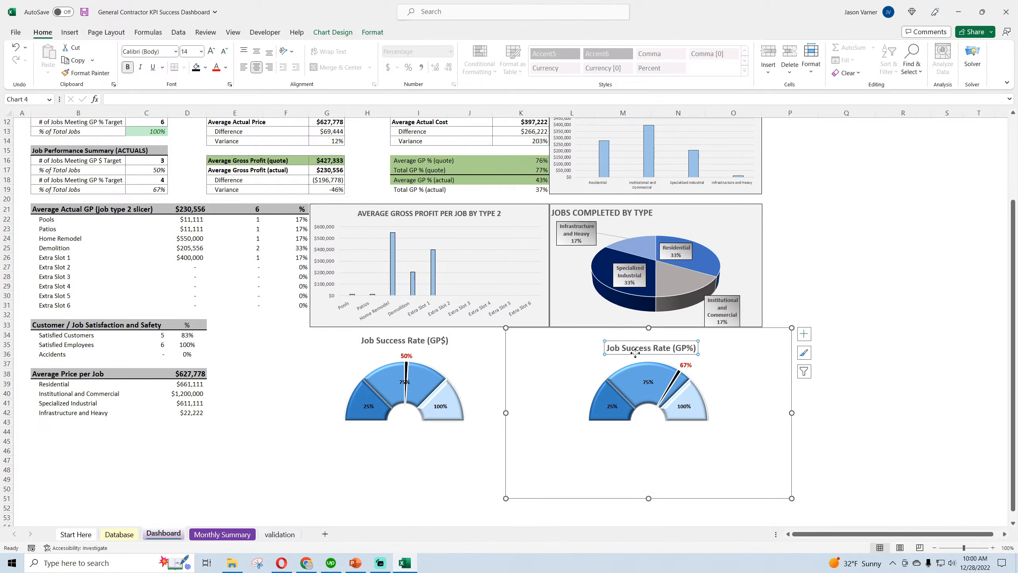
{"action": "left_click_drag", "start_coordinate": [635, 353], "coordinate": [638, 343]}
{"action": "left_click", "coordinate": [941, 393]}
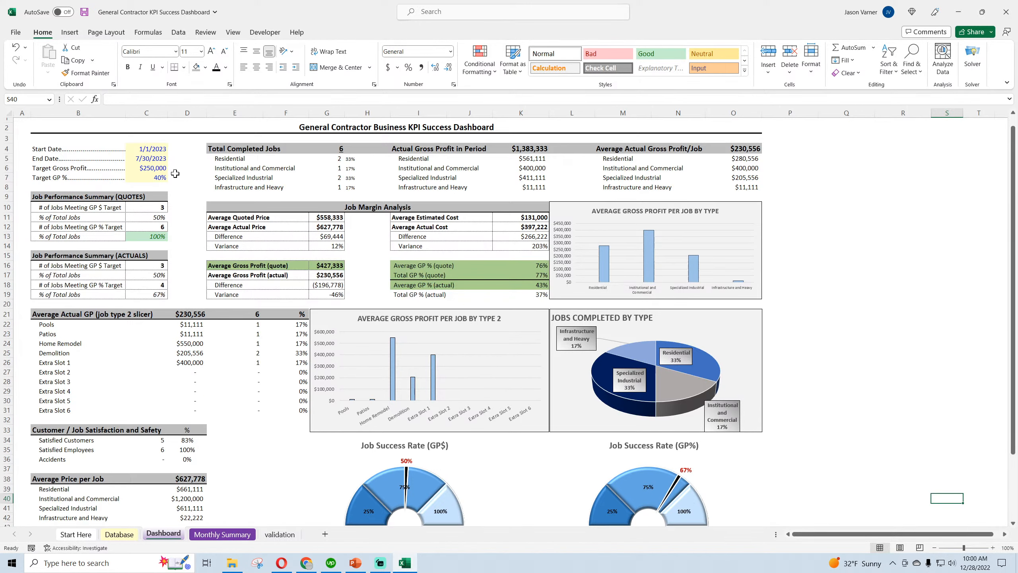
Set the dashboard's Target GP % to 20% and check the Job Success Rate (GP%) gauge
{"action": "scroll", "coordinate": [165, 180], "scroll_direction": "up", "scroll_amount": 4}
{"action": "left_click", "coordinate": [155, 178]}
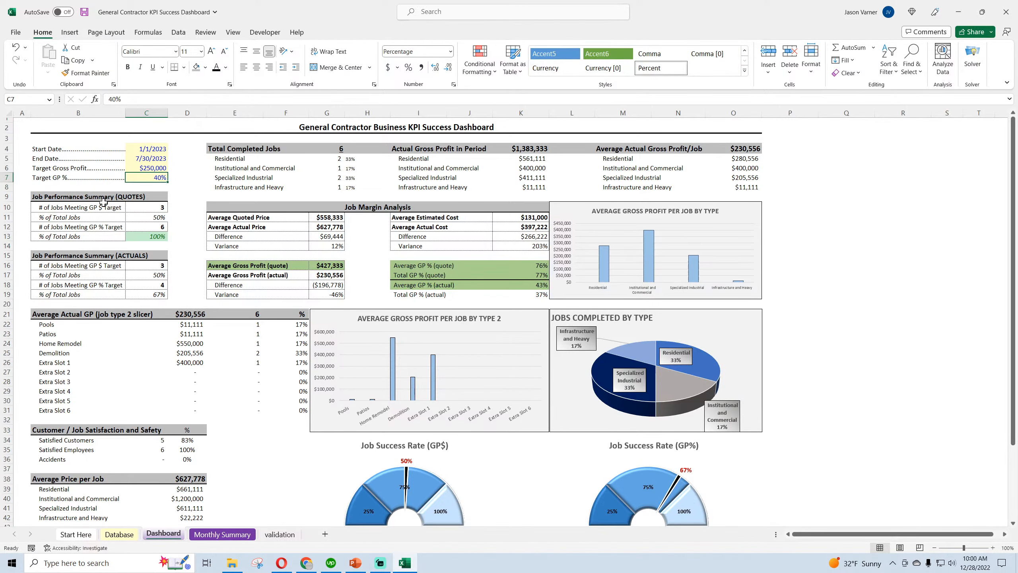
{"action": "type", "text": "30"}
{"action": "key", "text": "Return"}
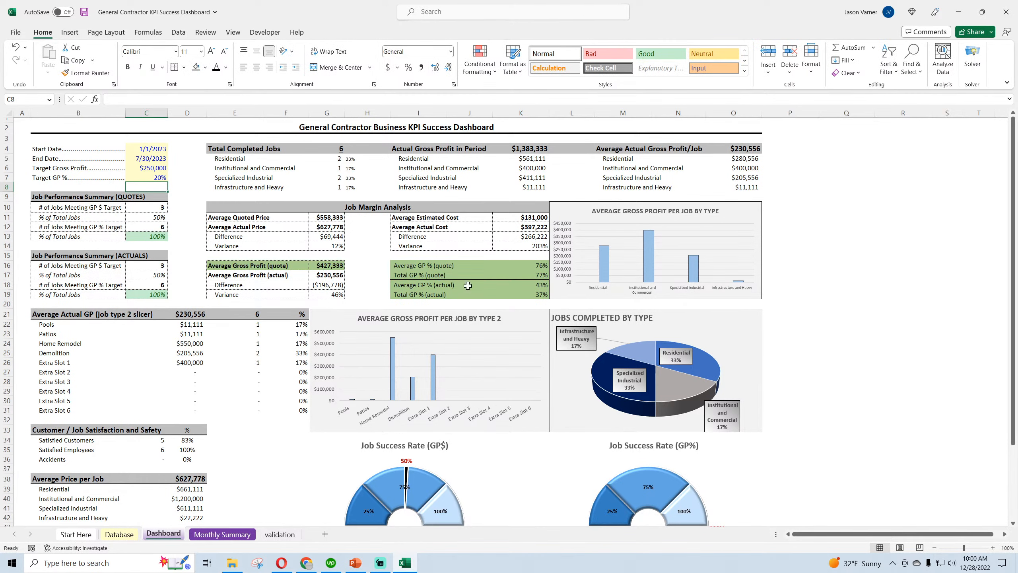
{"action": "scroll", "coordinate": [547, 276], "scroll_direction": "down", "scroll_amount": 4}
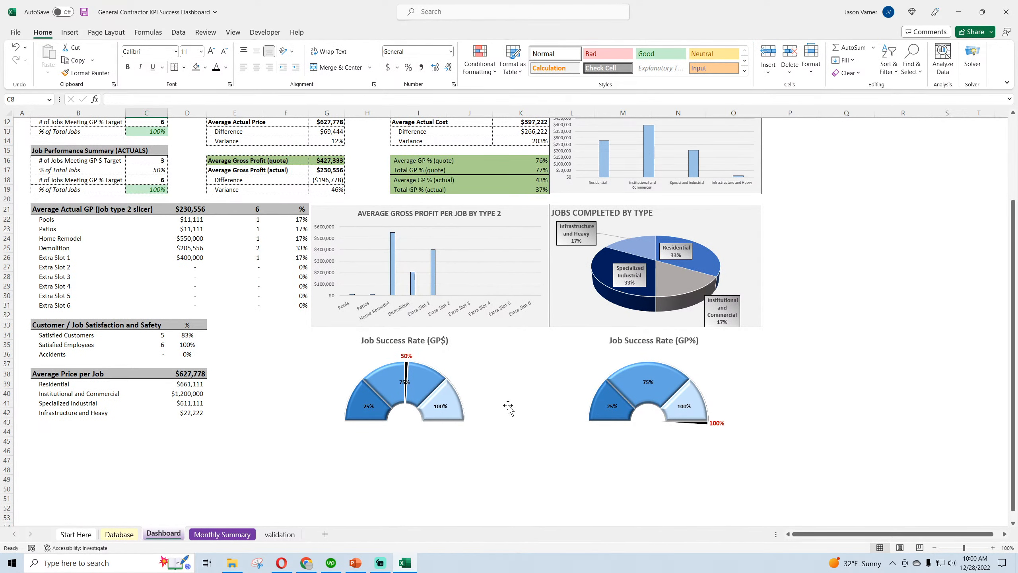
Change the needle size formula in validation cell T10 to =T6*0.03 and return to the Dashboard sheet
{"action": "left_click", "coordinate": [265, 537]}
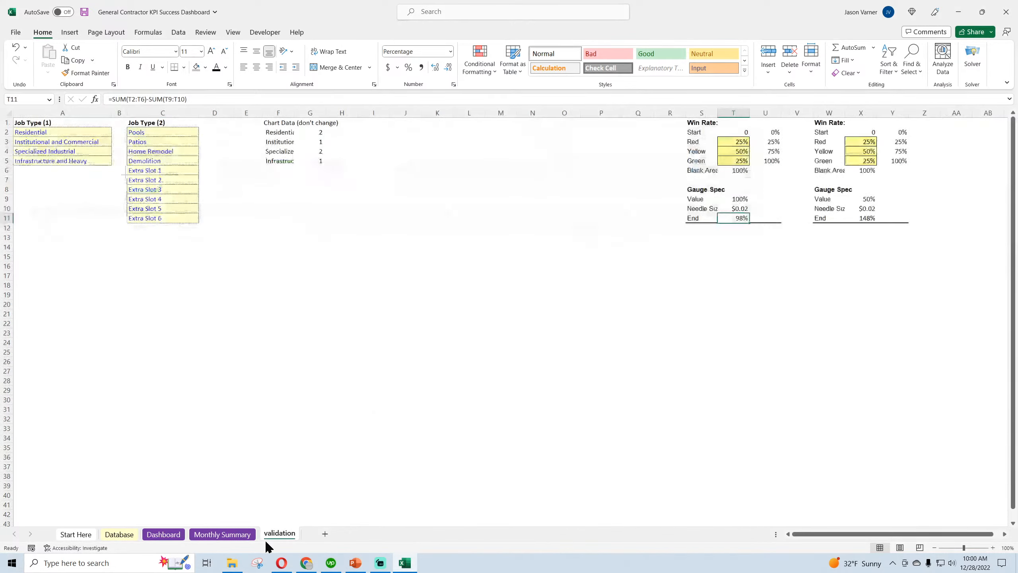
{"action": "key", "text": "Up"}
{"action": "left_click", "coordinate": [131, 99]}
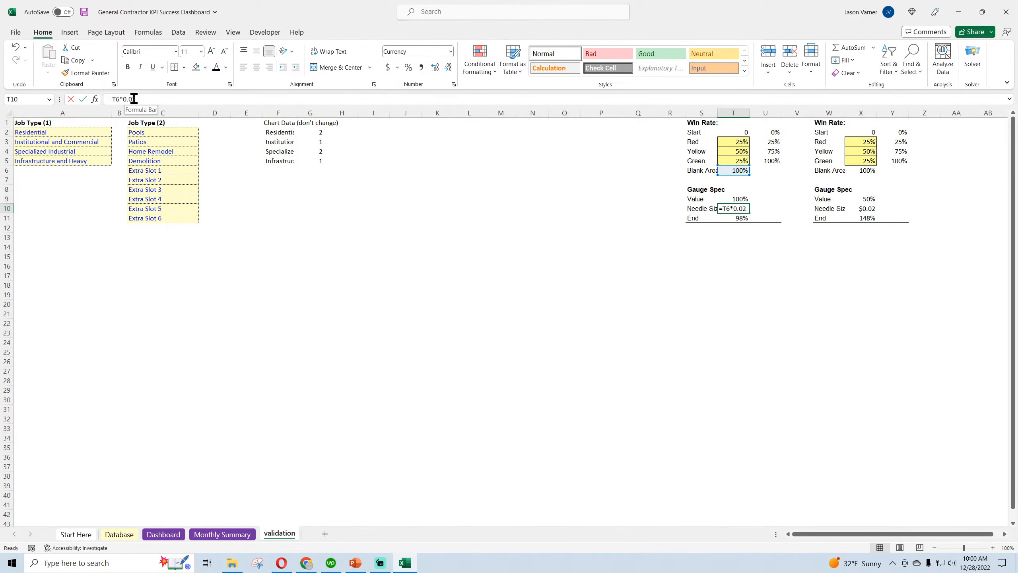
{"action": "key", "text": "Delete"}
{"action": "type", "text": "3"}
{"action": "key", "text": "Return"}
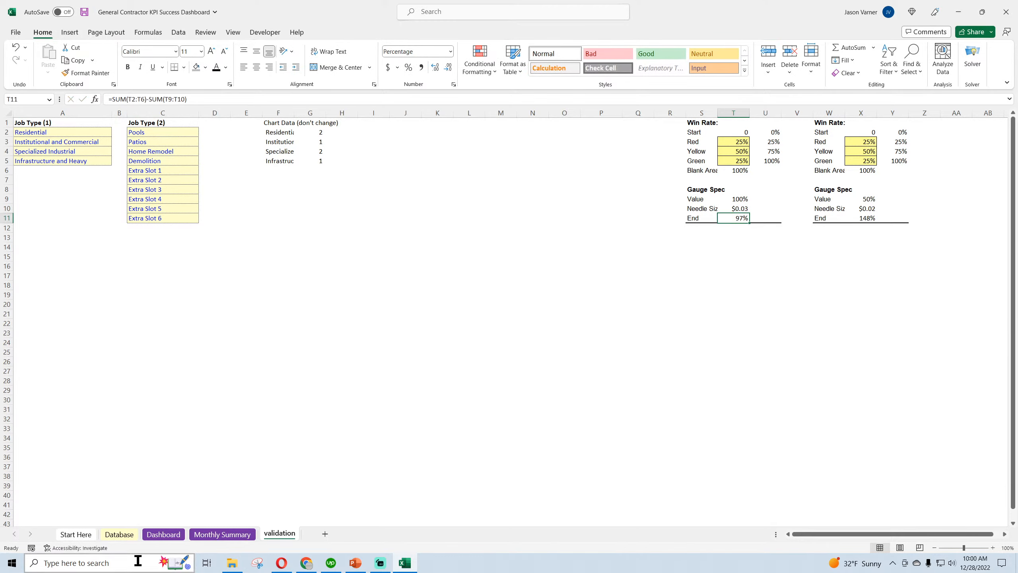
{"action": "left_click", "coordinate": [160, 535]}
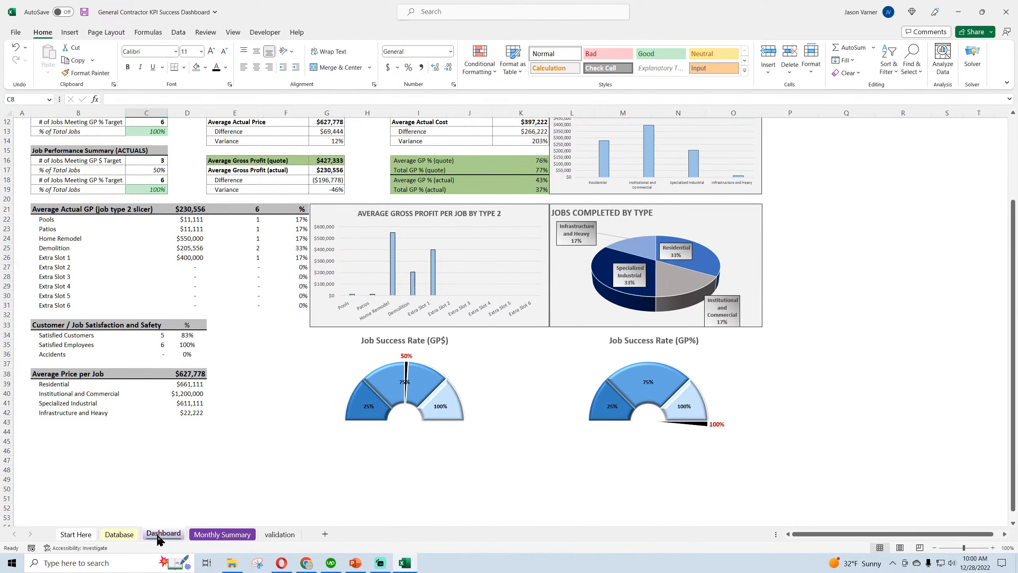
Change the needle size formula in cell T10 of the validation sheet to =T6*0.025
{"action": "left_click", "coordinate": [277, 534]}
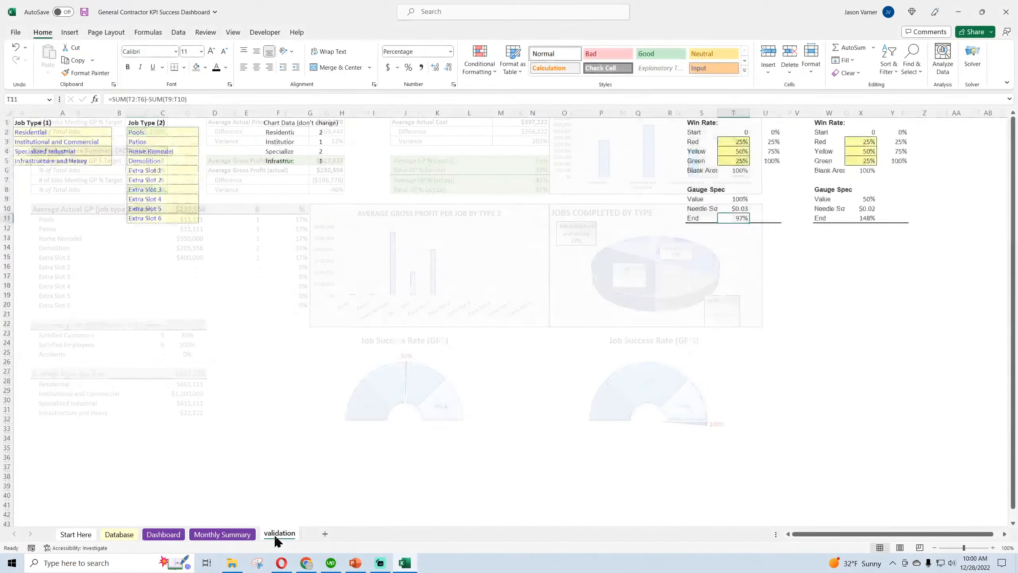
{"action": "left_click", "coordinate": [141, 99]}
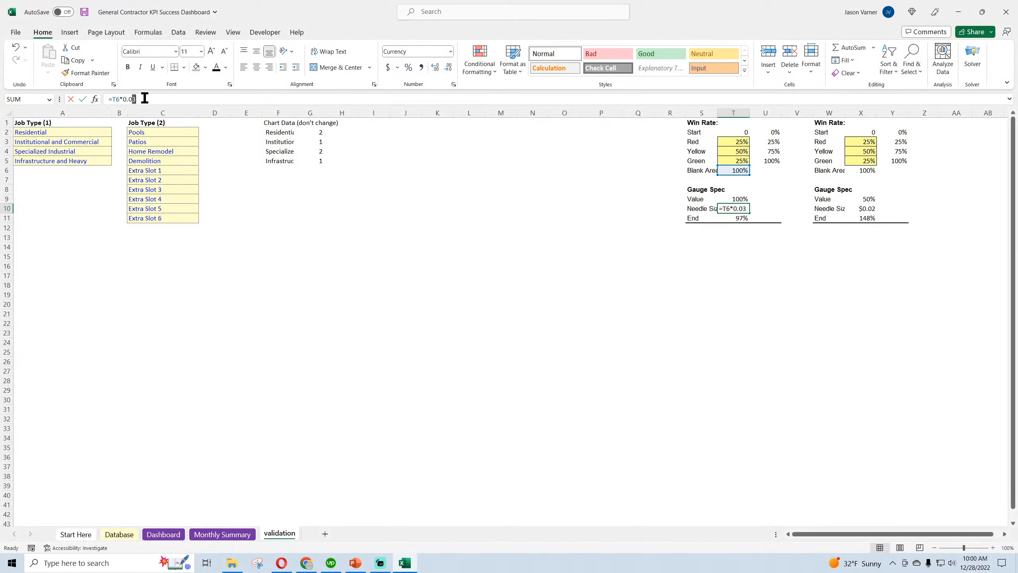
{"action": "key", "text": "BackSpace"}
{"action": "type", "text": "25"}
{"action": "key", "text": "Return"}
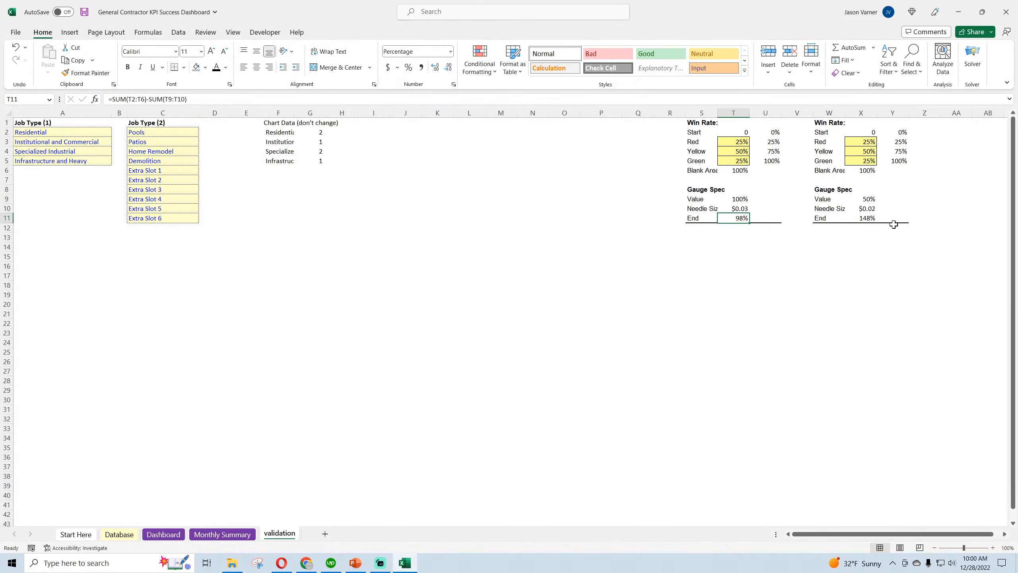
Change the other gauge's needle size formula in validation cell X10 to =X6*0.025
{"action": "left_click", "coordinate": [861, 208]}
{"action": "left_click", "coordinate": [190, 98]}
{"action": "type", "text": "5"}
{"action": "key", "text": "Return"}
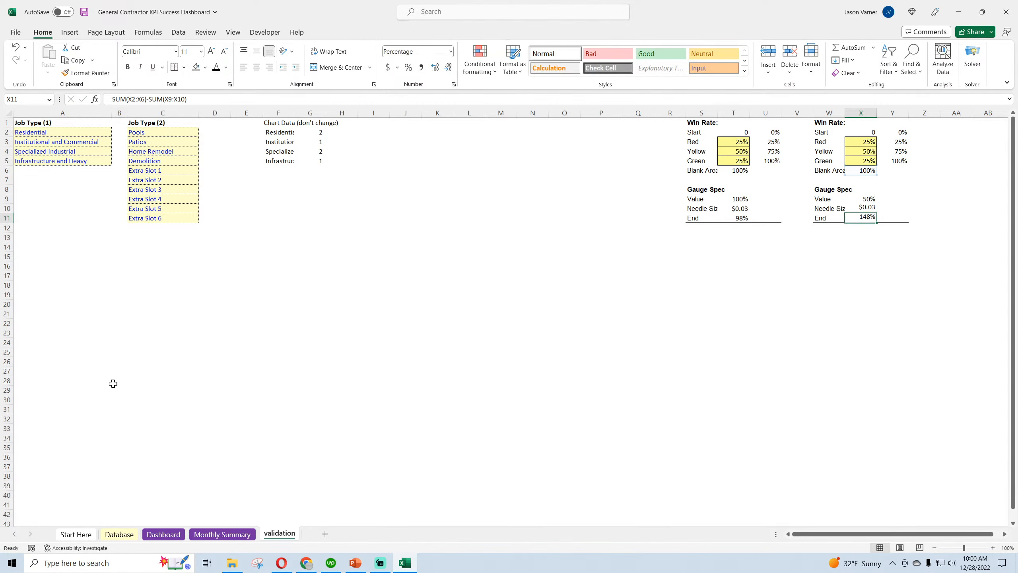
Return to the Dashboard sheet and open the fill color choices for the Job Success Rate (GP$) gauge's data labels
{"action": "left_click", "coordinate": [163, 534]}
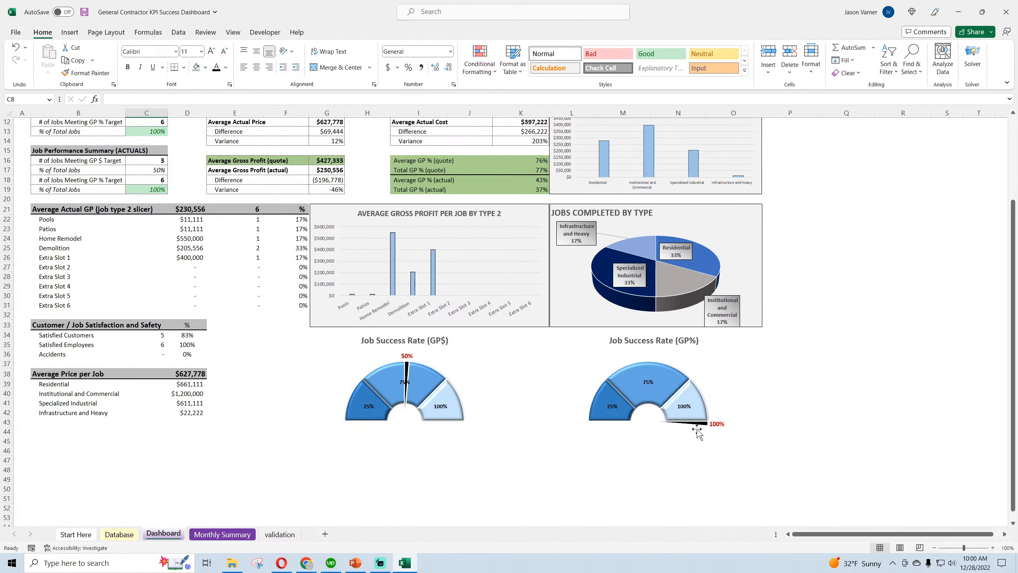
{"action": "right_click", "coordinate": [410, 383]}
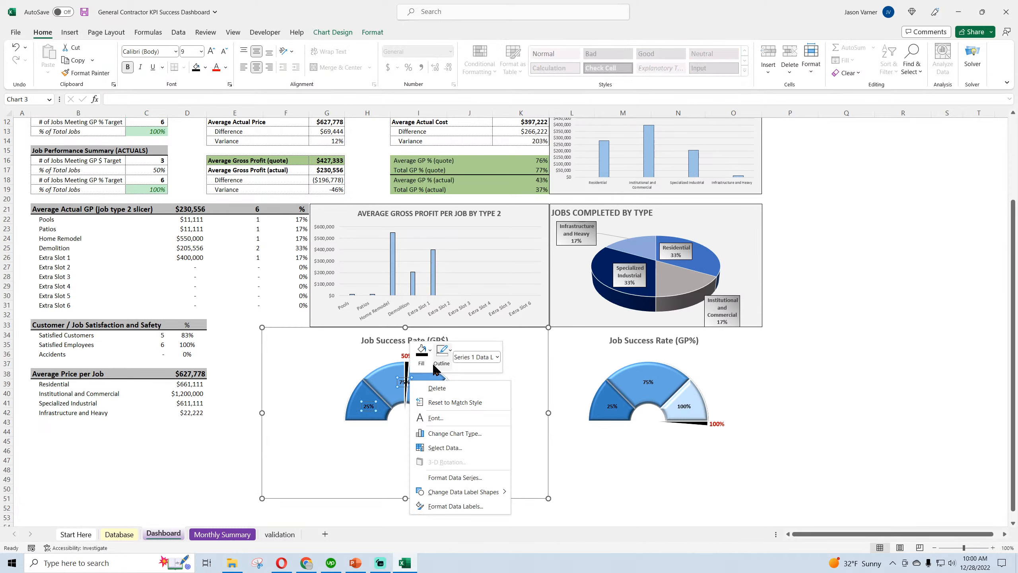
{"action": "left_click", "coordinate": [422, 352]}
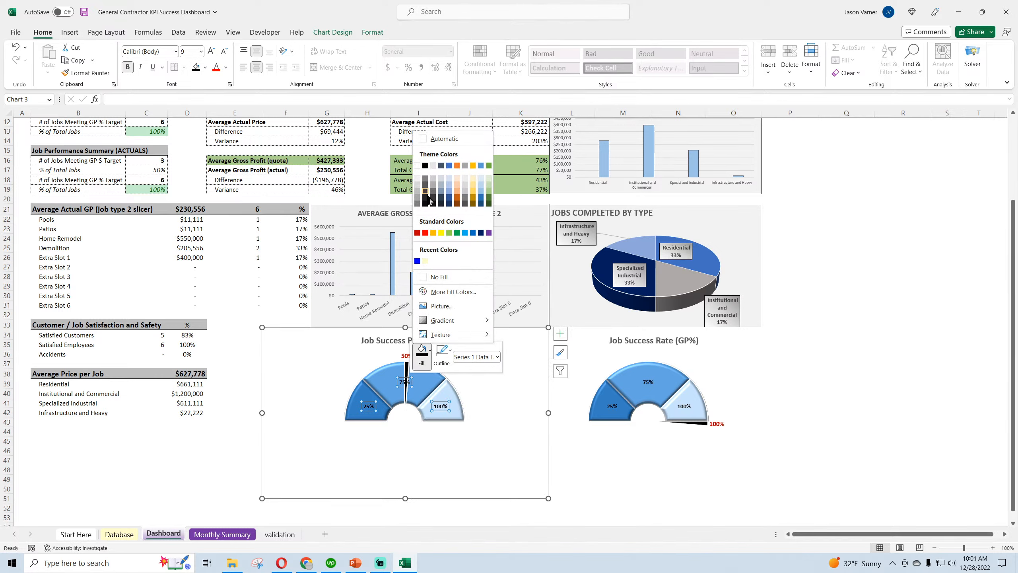
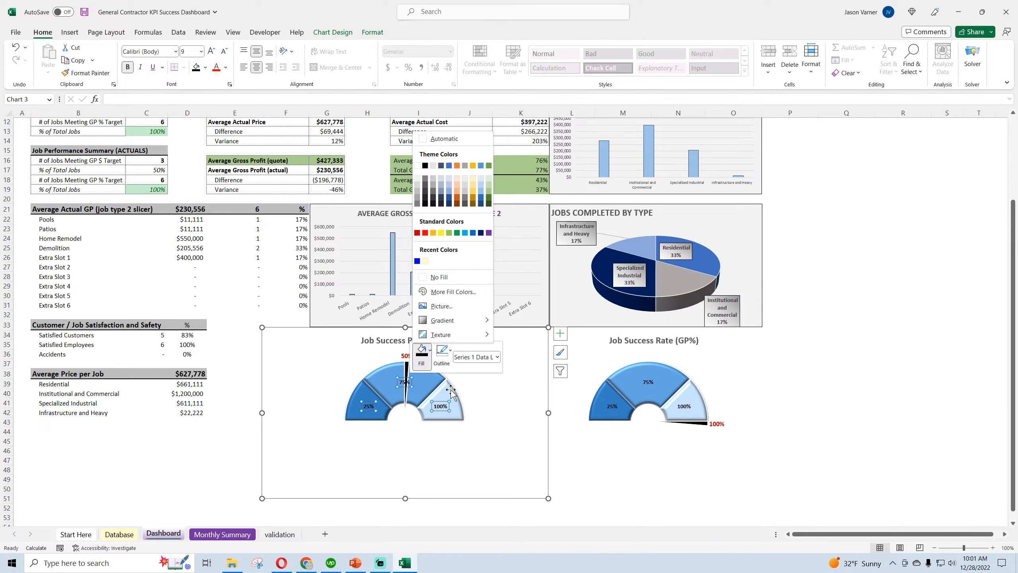
Set the font size of the Job Success Rate (GP$) gauge's segment labels to 11
{"action": "right_click", "coordinate": [442, 405]}
{"action": "left_click", "coordinate": [469, 443]}
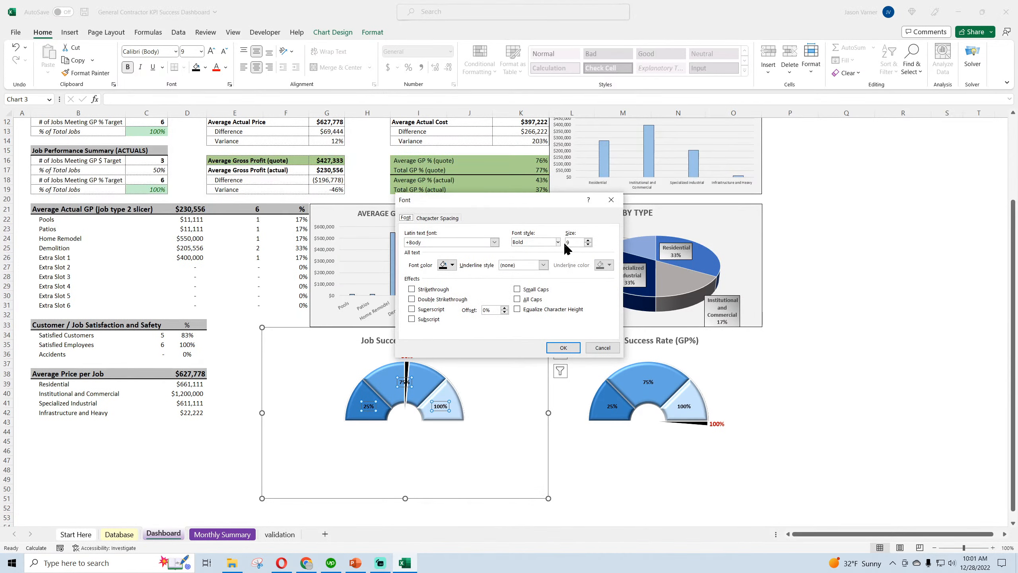
{"action": "type", "text": "11"}
{"action": "left_click", "coordinate": [563, 349]}
Set the font size of the Job Success Rate (GP%) gauge's segment labels to 11
{"action": "right_click", "coordinate": [652, 382]}
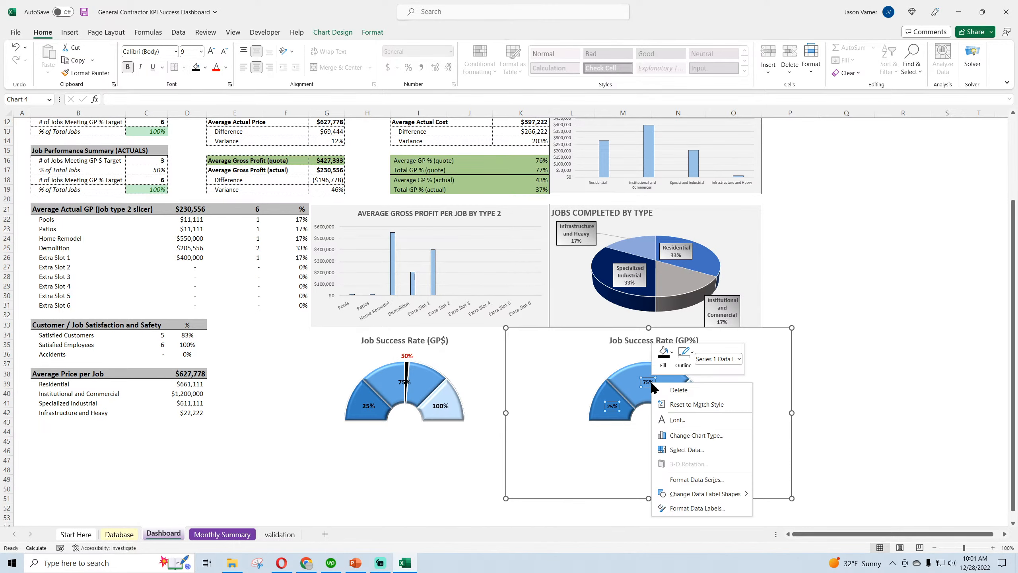
{"action": "left_click", "coordinate": [684, 422]}
{"action": "double_click", "coordinate": [573, 241]}
{"action": "type", "text": "11"}
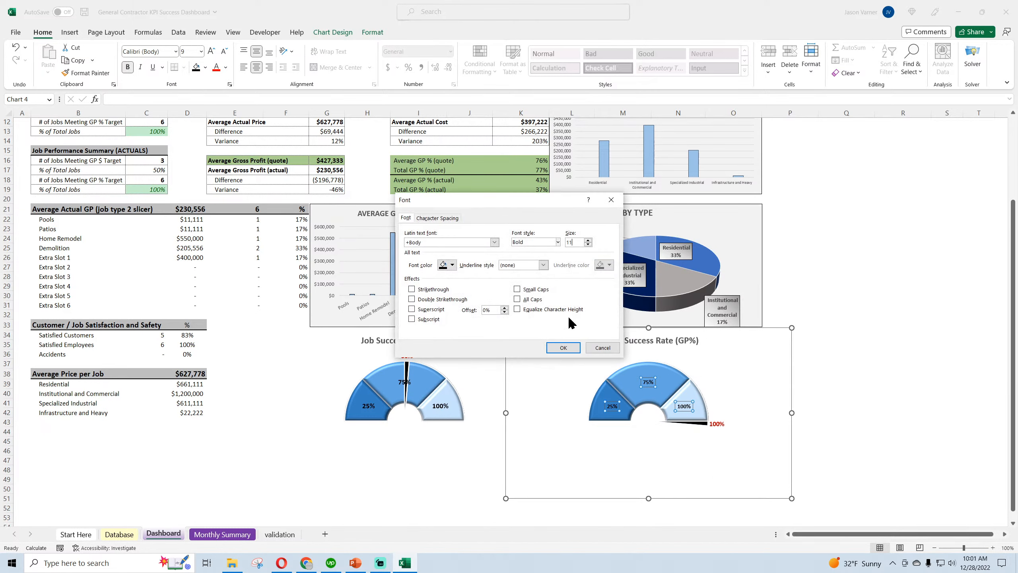
{"action": "left_click", "coordinate": [563, 348]}
{"action": "left_click", "coordinate": [898, 362]}
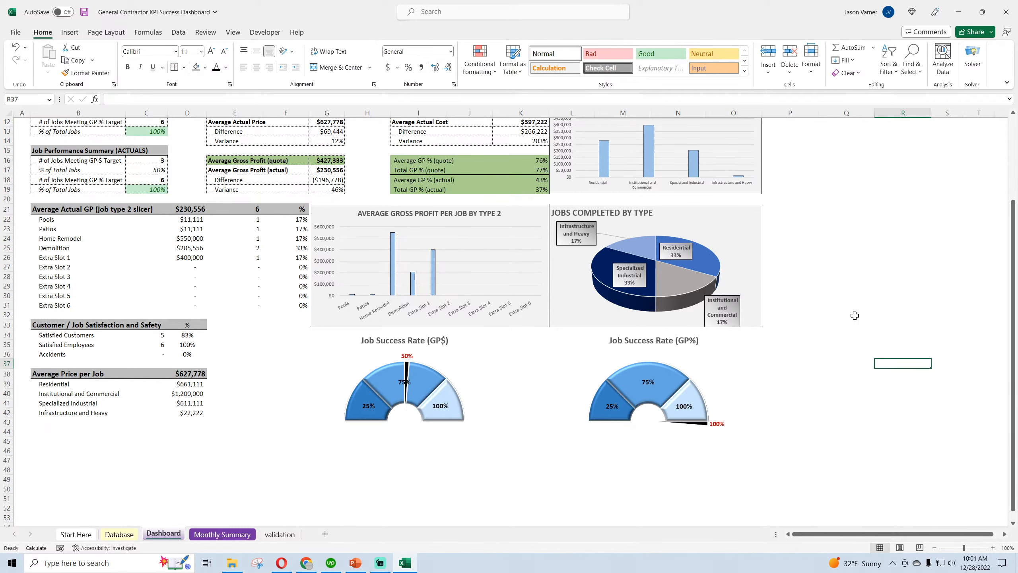
Test Target GP % values of 5% and 25% on the dashboard, ending with the target set to 40%
{"action": "scroll", "coordinate": [364, 254], "scroll_direction": "up", "scroll_amount": 4}
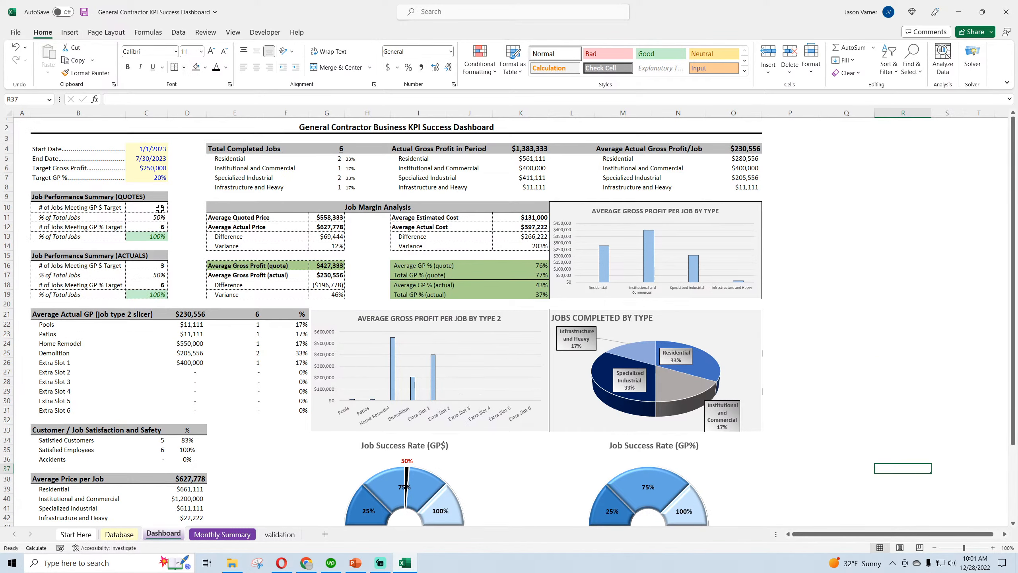
{"action": "left_click", "coordinate": [146, 181]}
{"action": "type", "text": "5"}
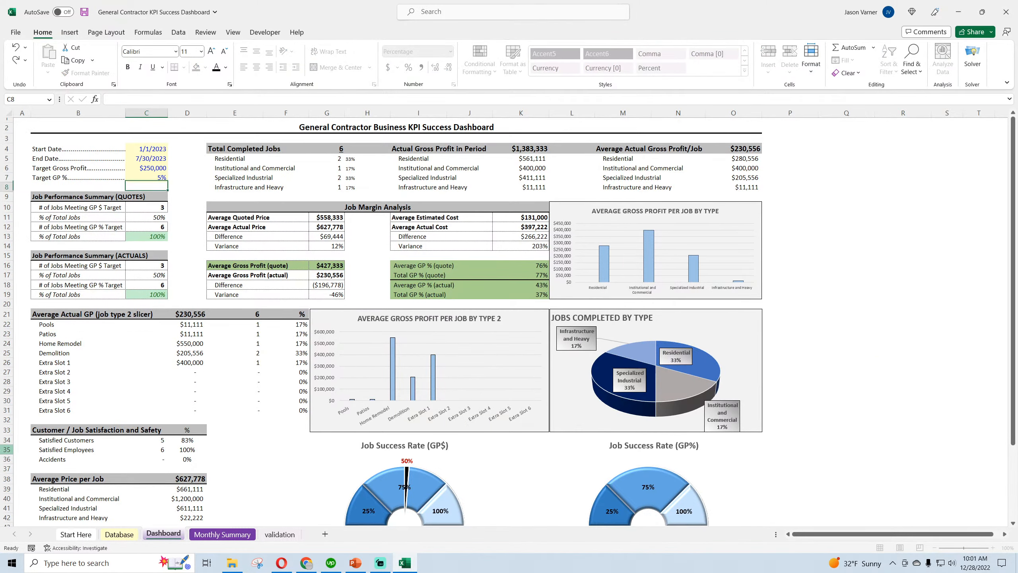
{"action": "key", "text": "ctrl+Return"}
{"action": "type", "text": "450"}
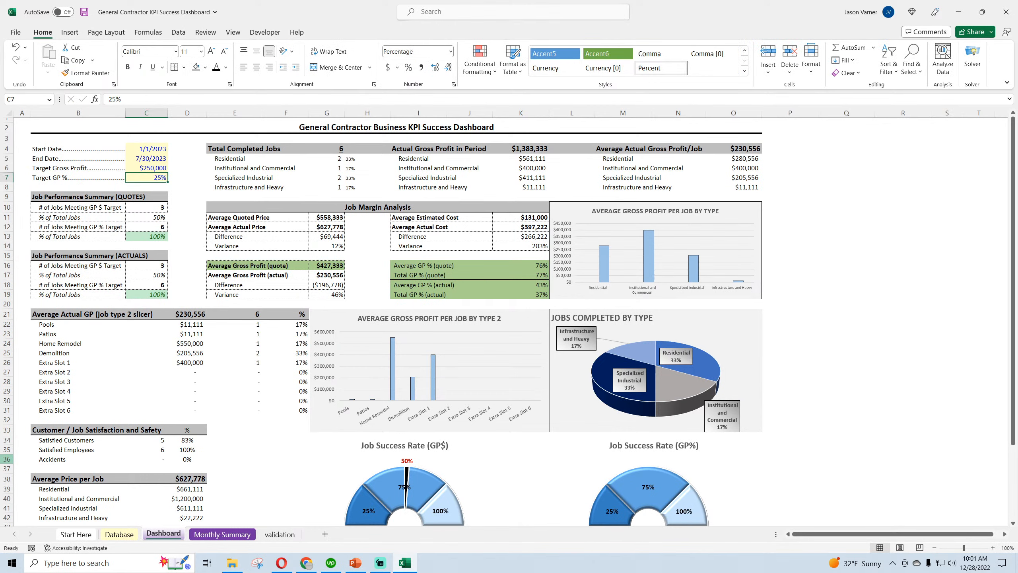
{"action": "key", "text": "BackSpace"}
{"action": "key", "text": "BackSpace"}
{"action": "type", "text": "0"}
{"action": "key", "text": "Return"}
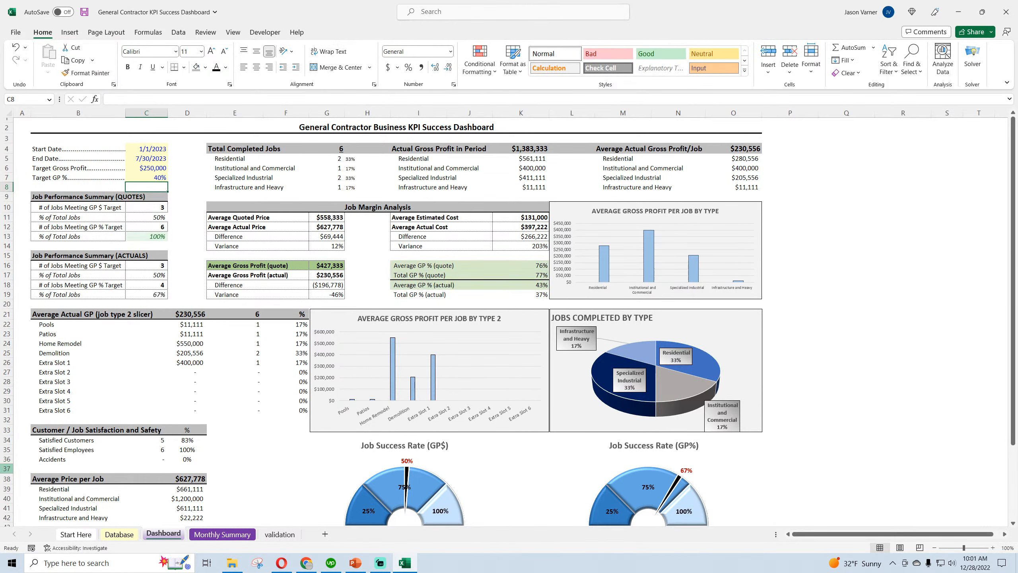
Enlarge the red needle label of the Job Success Rate (GP%) gauge to font size 13
{"action": "scroll", "coordinate": [277, 444], "scroll_direction": "down", "scroll_amount": 3}
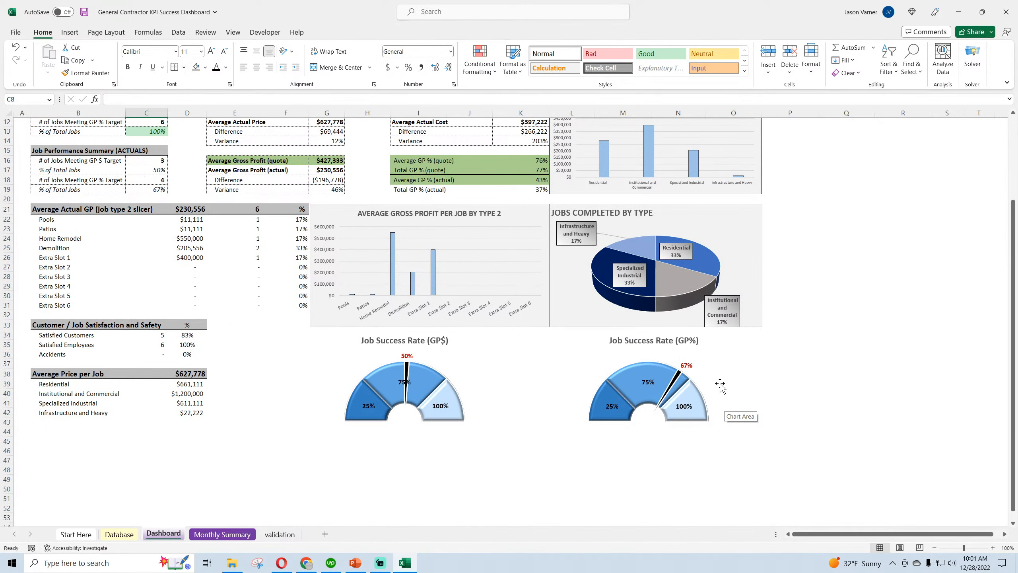
{"action": "right_click", "coordinate": [691, 368]}
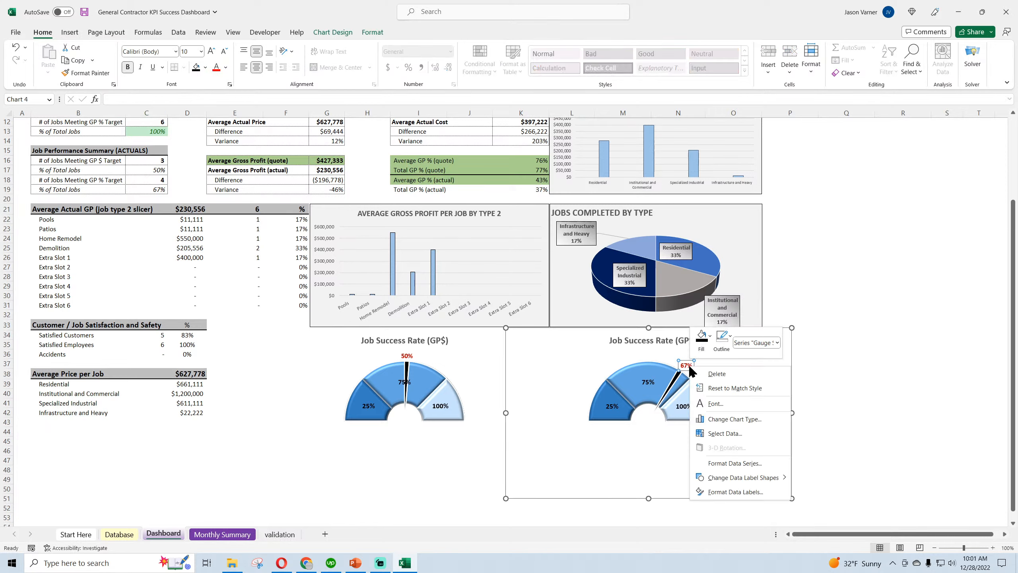
{"action": "left_click", "coordinate": [721, 410]}
{"action": "double_click", "coordinate": [571, 243]}
{"action": "type", "text": "1"}
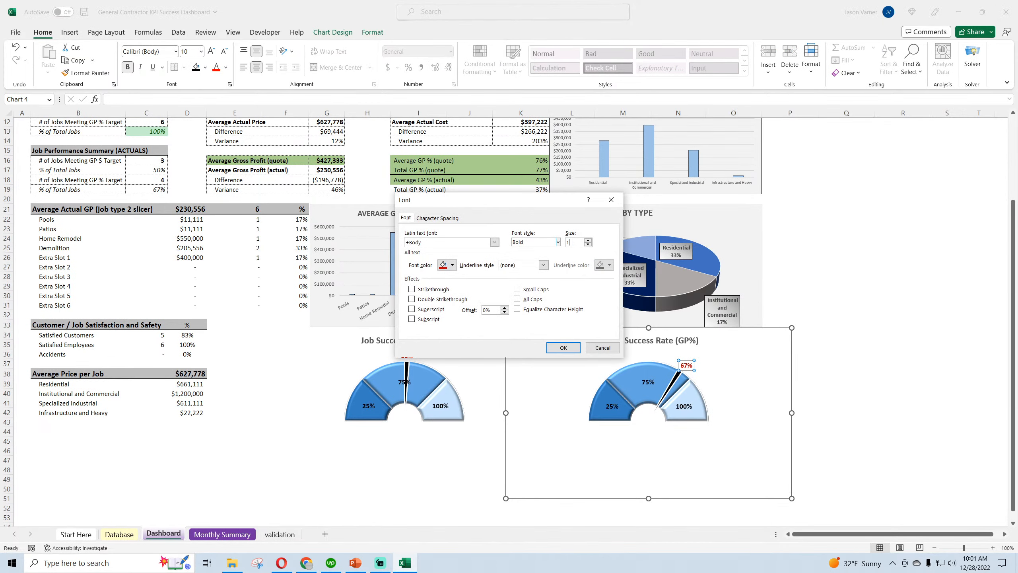
{"action": "type", "text": "3"}
{"action": "left_click", "coordinate": [563, 348]}
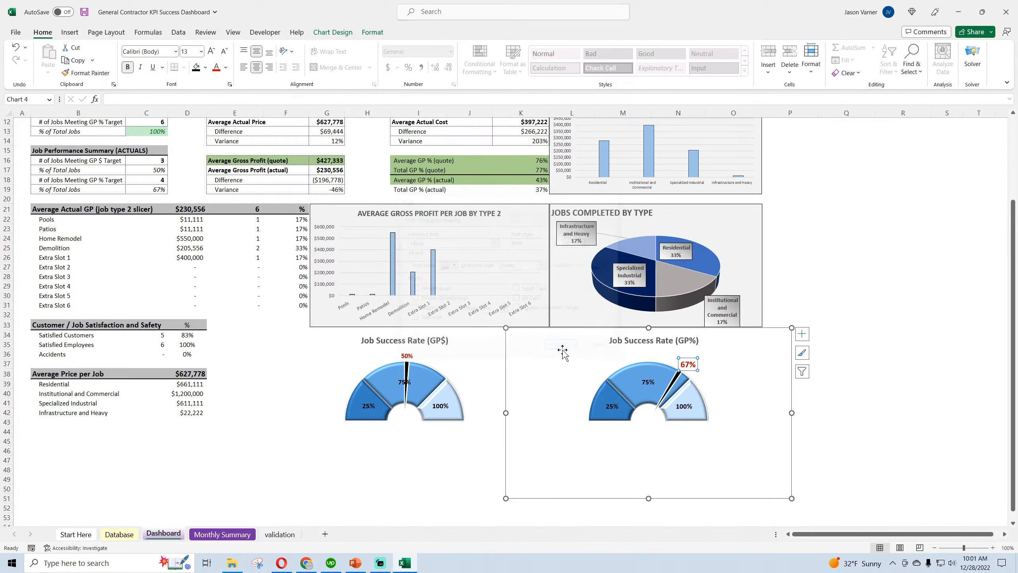
Enlarge the red needle label of the Job Success Rate (GP$) gauge to font size 13
{"action": "right_click", "coordinate": [407, 357]}
{"action": "left_click", "coordinate": [443, 370]}
{"action": "double_click", "coordinate": [574, 243]}
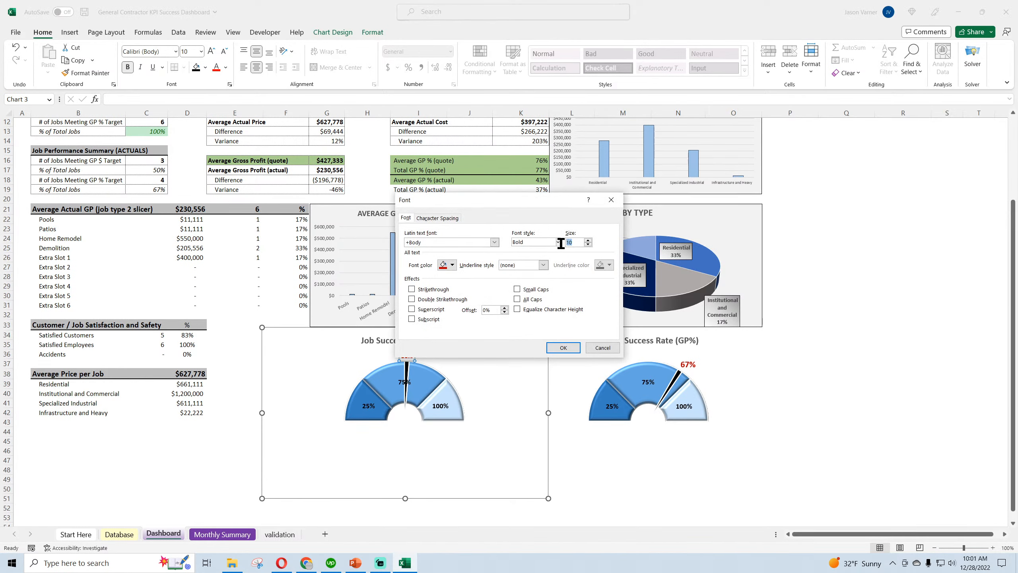
{"action": "type", "text": "13"}
{"action": "left_click", "coordinate": [563, 347]}
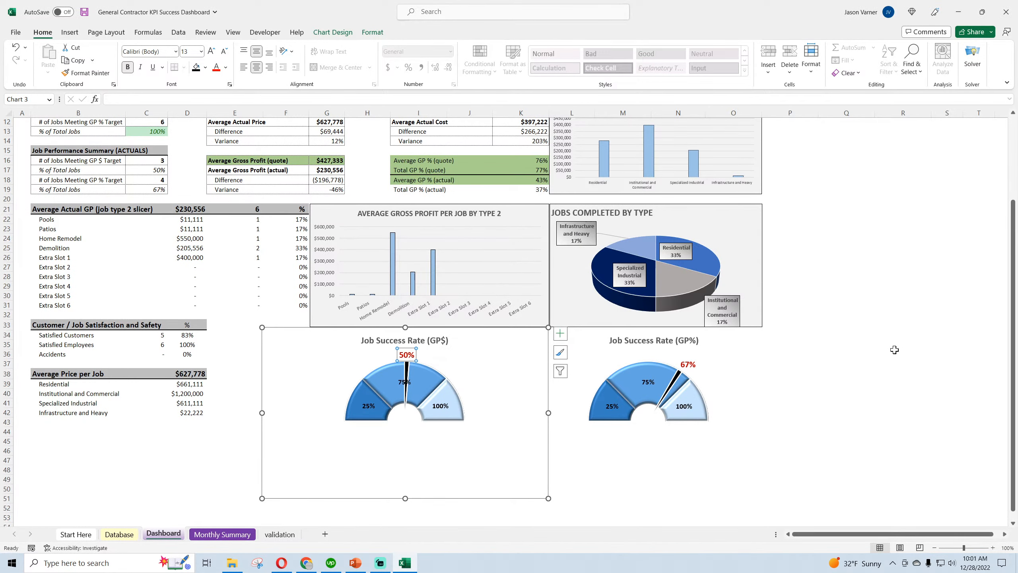
{"action": "left_click", "coordinate": [898, 348]}
Look over the dashboard with both gauges and save the workbook
{"action": "scroll", "coordinate": [898, 348], "scroll_direction": "up", "scroll_amount": 3}
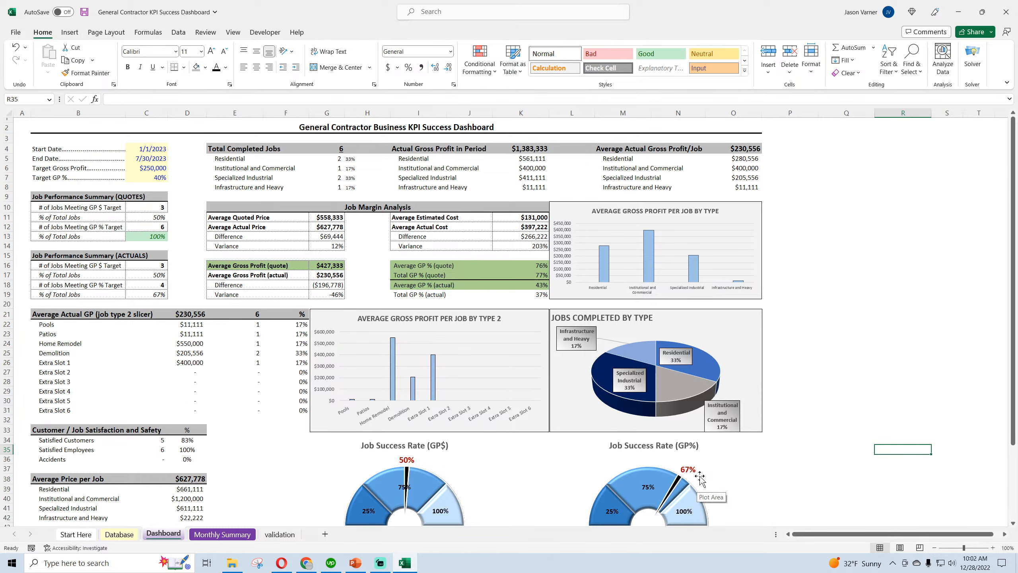
{"action": "scroll", "coordinate": [696, 476], "scroll_direction": "down", "scroll_amount": 3}
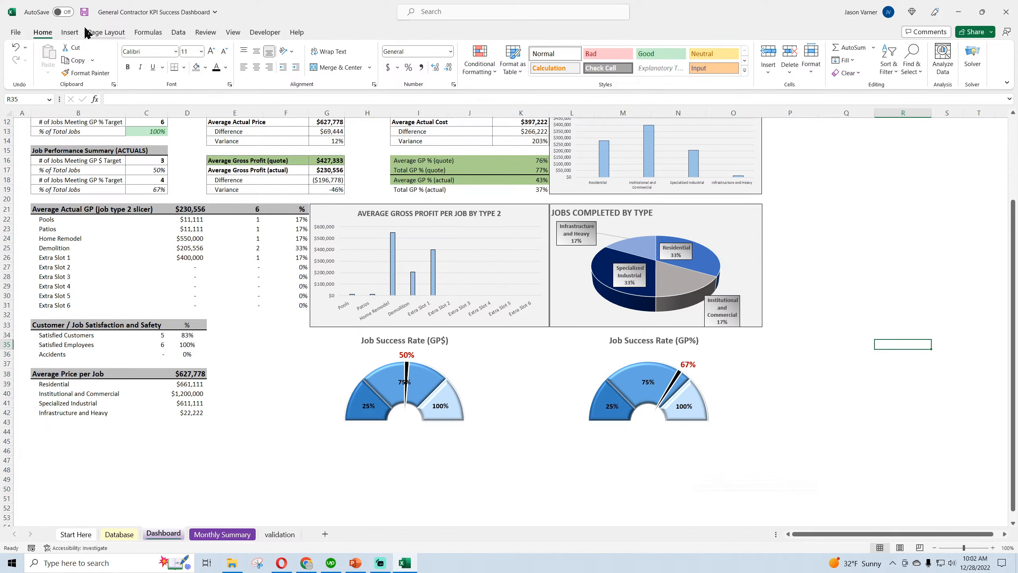
{"action": "left_click", "coordinate": [84, 12]}
{"action": "left_click", "coordinate": [897, 402]}
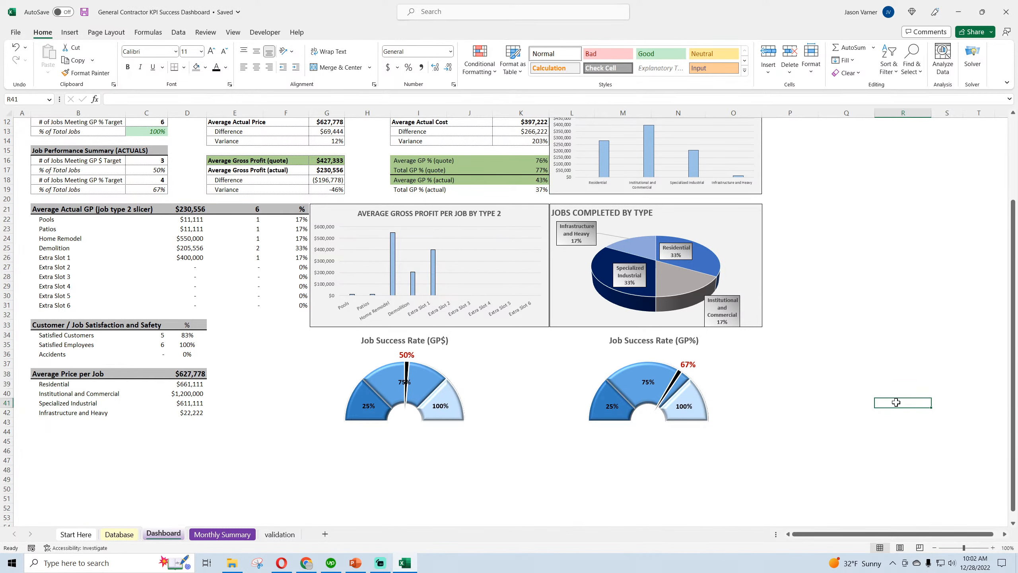
Move the Job Success Rate (GP%) gauge chart horizontally closer to the GP$ gauge
{"action": "left_click", "coordinate": [719, 380]}
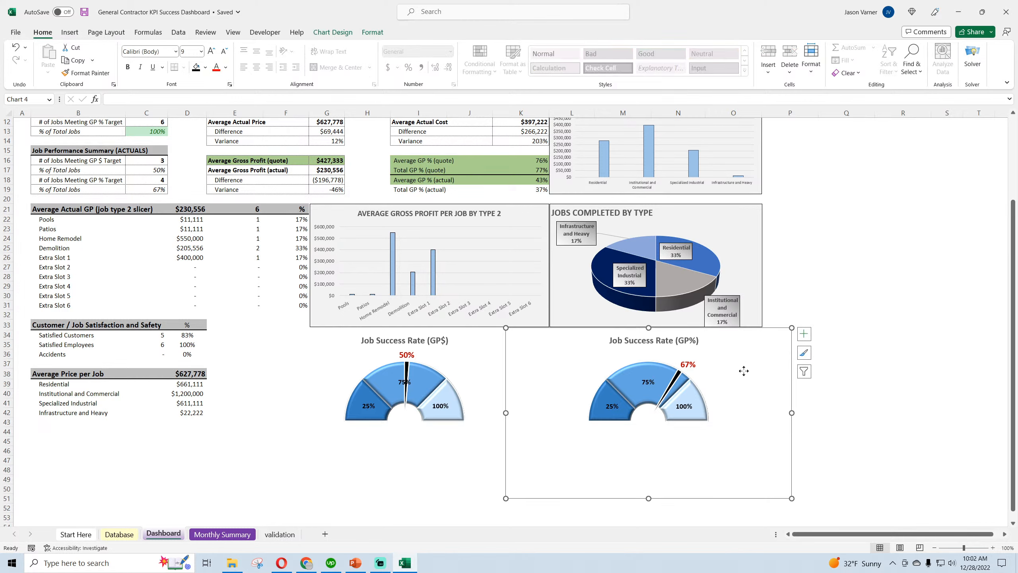
{"action": "left_click_drag", "start_coordinate": [743, 371], "coordinate": [709, 371]}
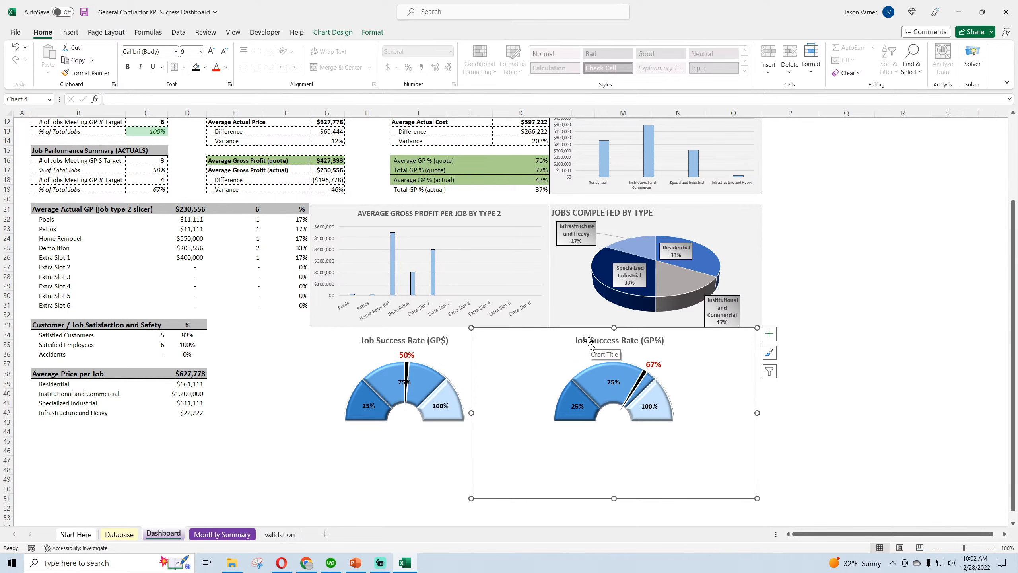
{"action": "left_click", "coordinate": [929, 385]}
Test the GP$ gauge with Target Gross Profit values of $20,000 and $10,000
{"action": "scroll", "coordinate": [873, 370], "scroll_direction": "up", "scroll_amount": 4}
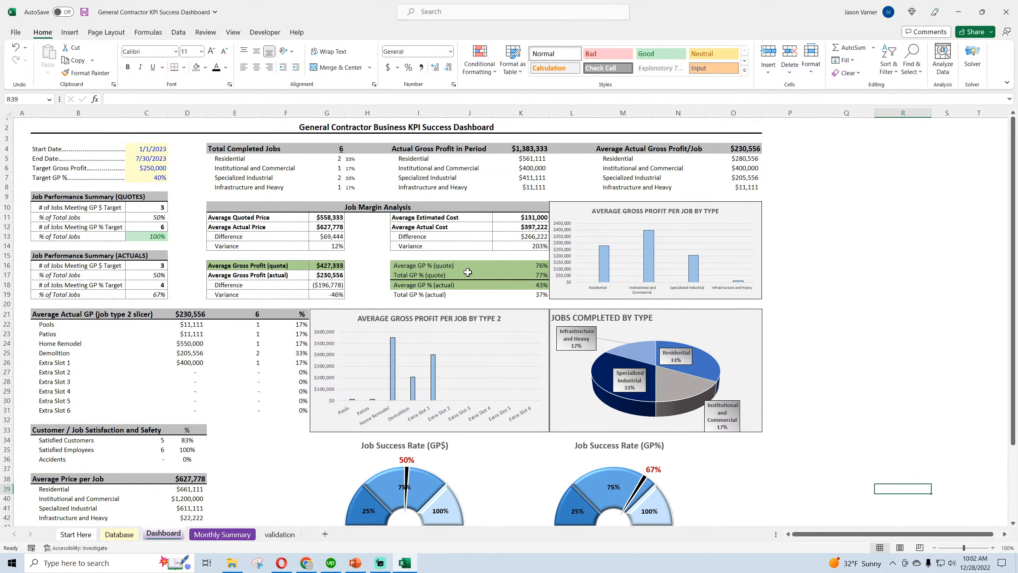
{"action": "left_click", "coordinate": [165, 167]}
{"action": "type", "text": "20000"}
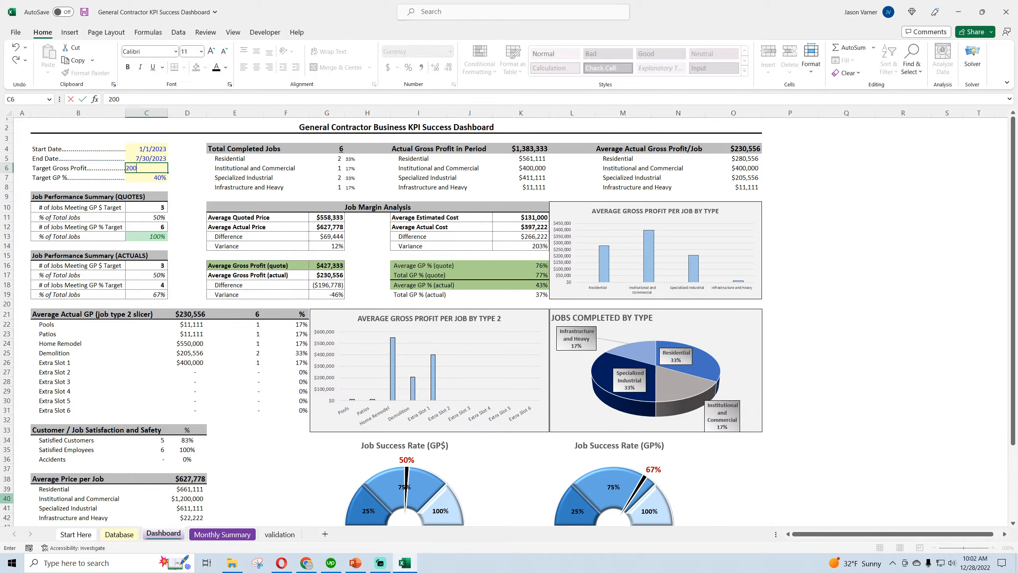
{"action": "key", "text": "Return"}
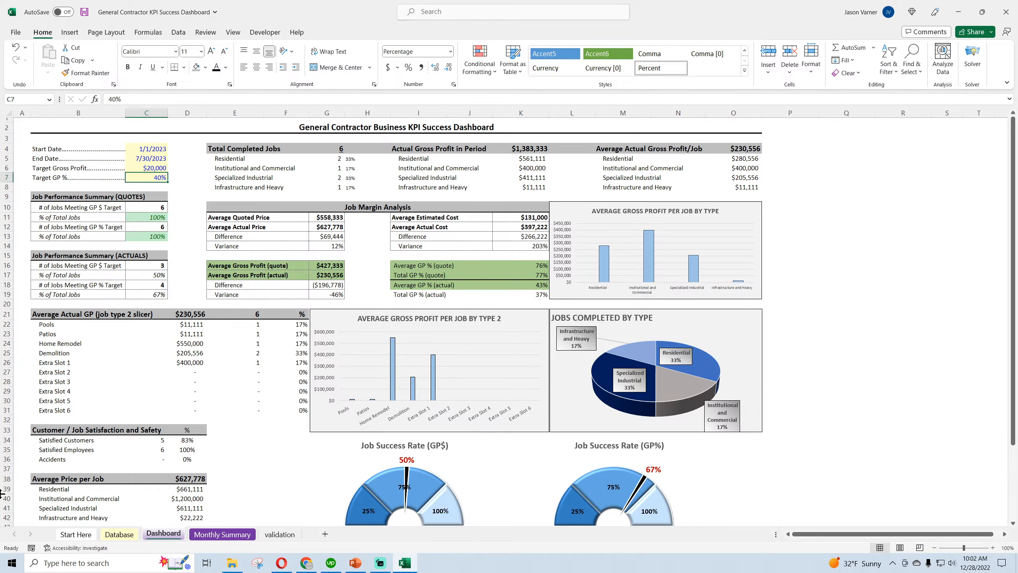
{"action": "key", "text": "Up"}
{"action": "type", "text": "10000"}
{"action": "key", "text": "Return"}
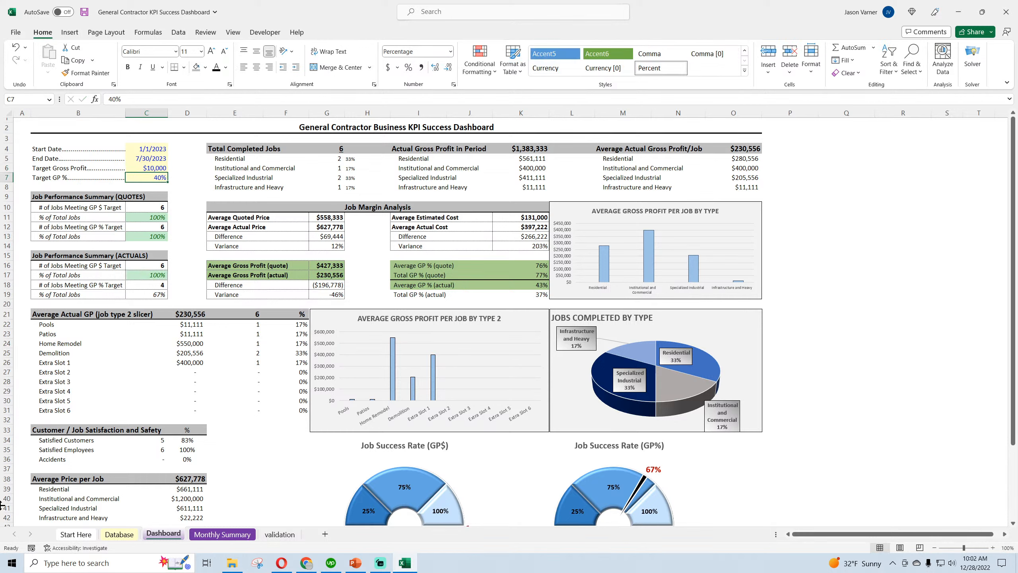
Test the GP$ gauge with Target Gross Profit values of $15,000 and $20,000
{"action": "key", "text": "Up"}
{"action": "type", "text": "15000"}
{"action": "key", "text": "Return"}
{"action": "key", "text": "Up"}
{"action": "type", "text": "20,000"}
{"action": "key", "text": "Return"}
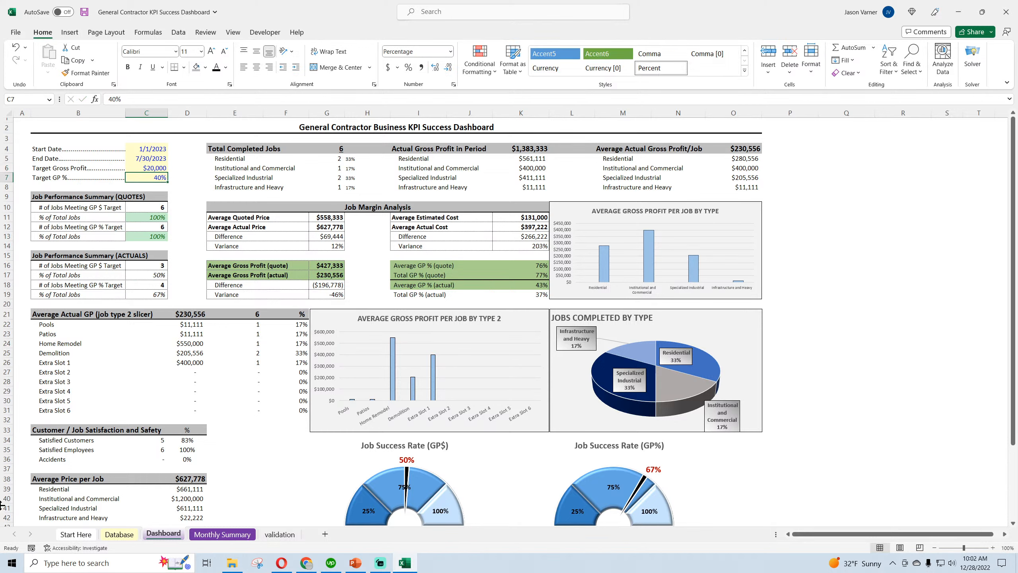
Test Target Gross Profit values of $500,000 and $400,000, undoing and redoing the last change to compare the GP$ gauge
{"action": "key", "text": "Up"}
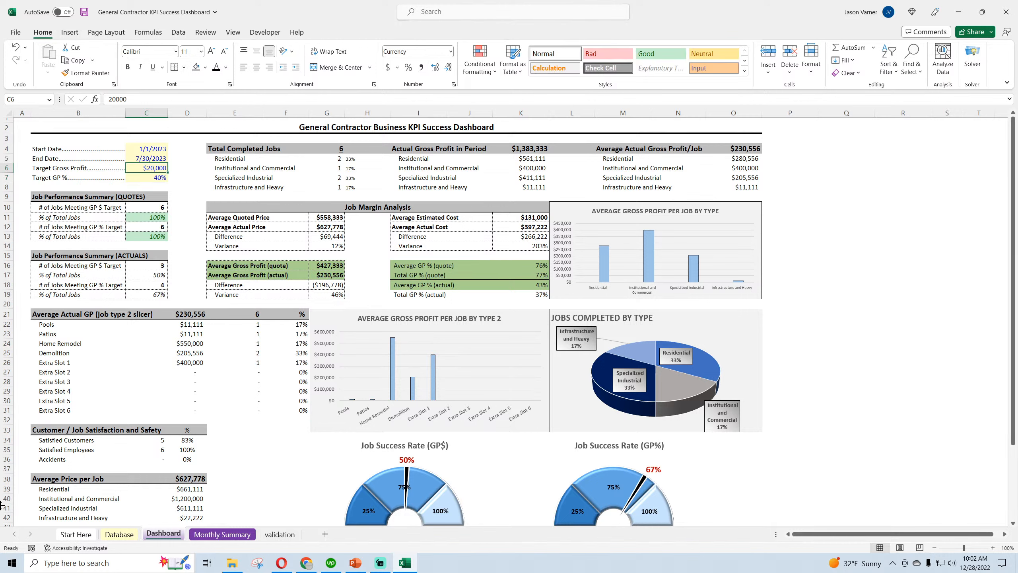
{"action": "type", "text": "500000"}
{"action": "key", "text": "Return"}
{"action": "key", "text": "Up"}
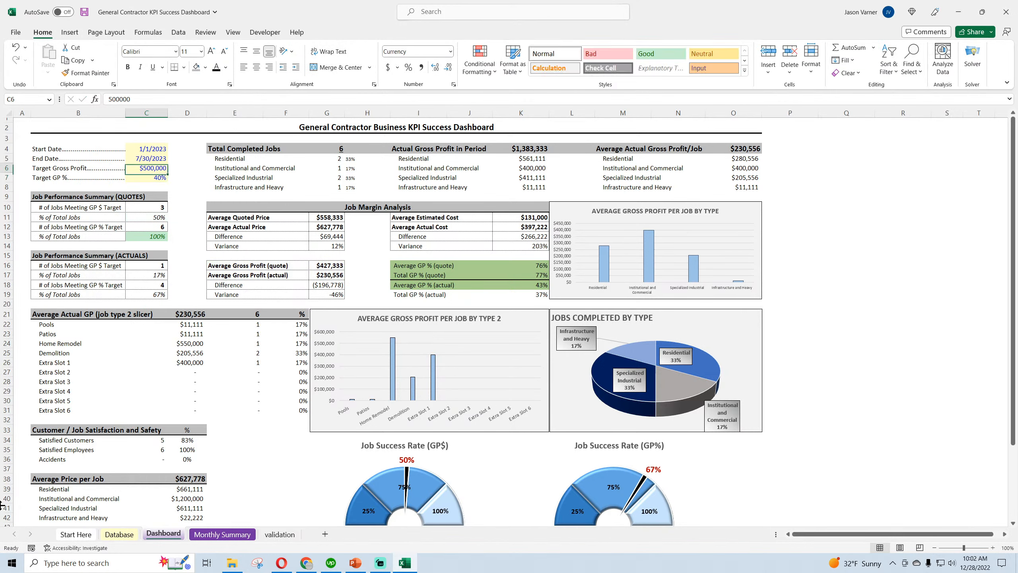
{"action": "type", "text": "4"}
{"action": "type", "text": "00,000"}
{"action": "key", "text": "Return"}
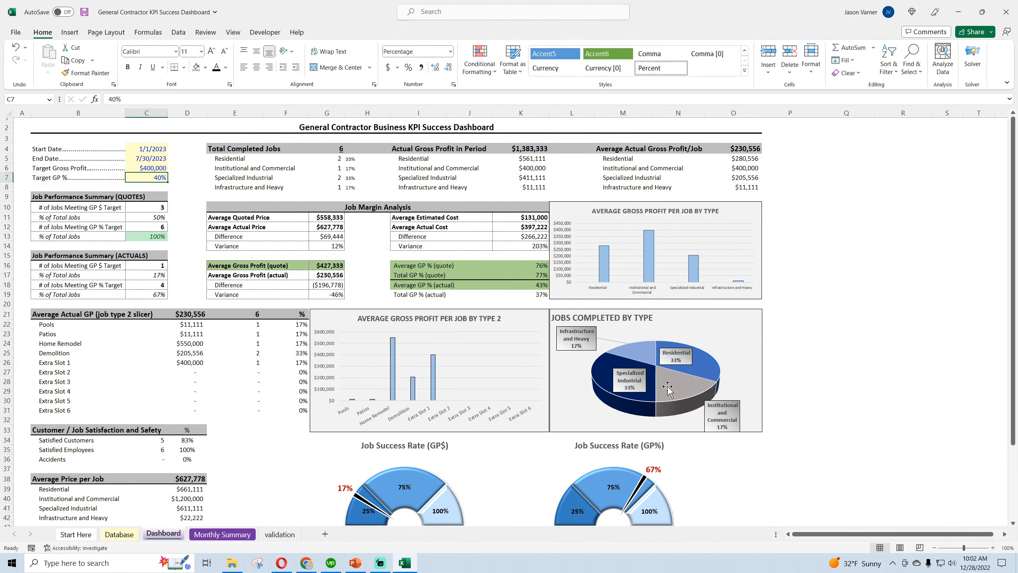
{"action": "left_click", "coordinate": [16, 48]}
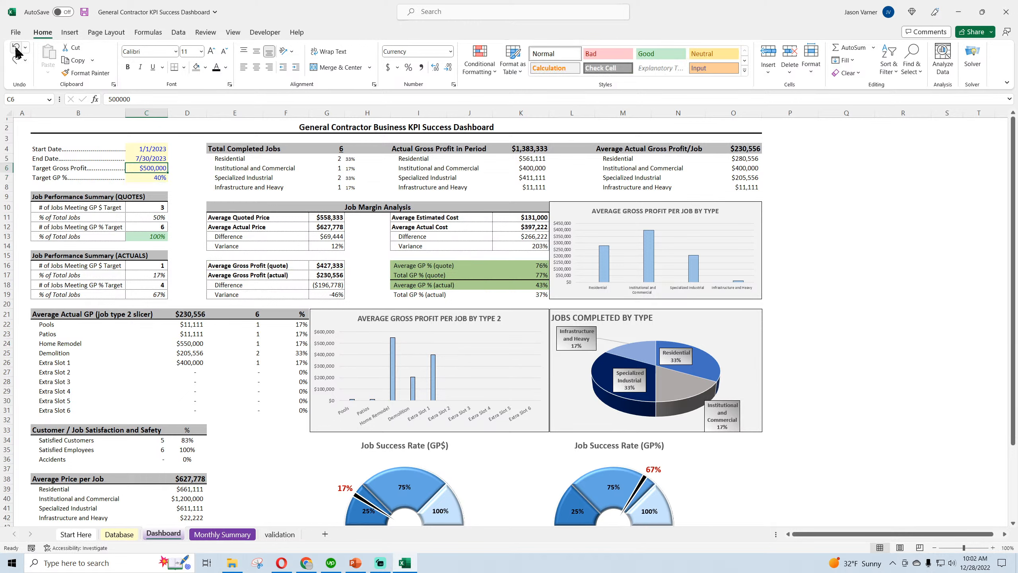
{"action": "left_click", "coordinate": [16, 60]}
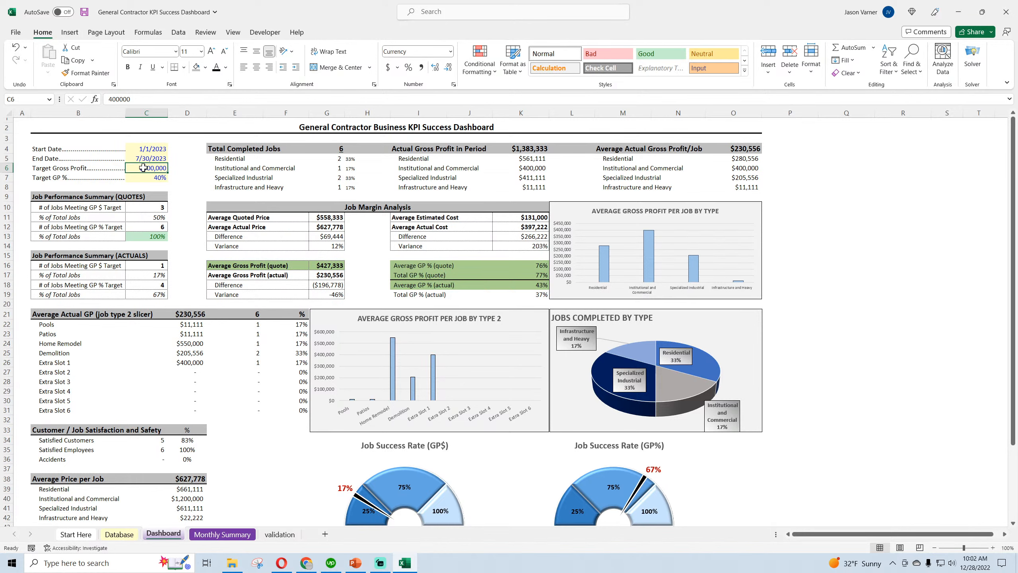
Test the GP$ gauge with Target Gross Profit values of $200,000 and $500,000
{"action": "type", "text": "200000"}
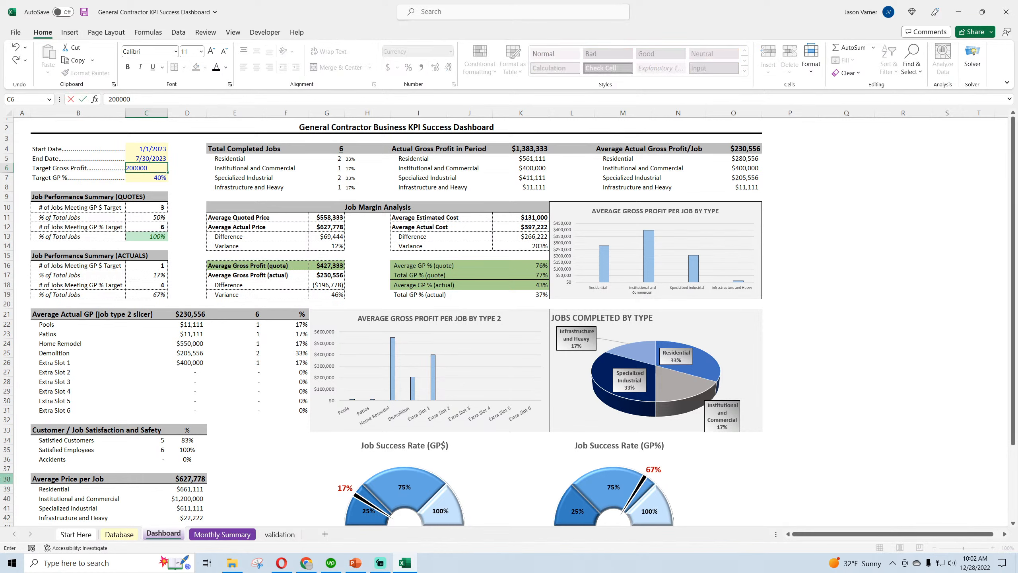
{"action": "key", "text": "Return"}
{"action": "key", "text": "Up"}
{"action": "type", "text": "500,0"}
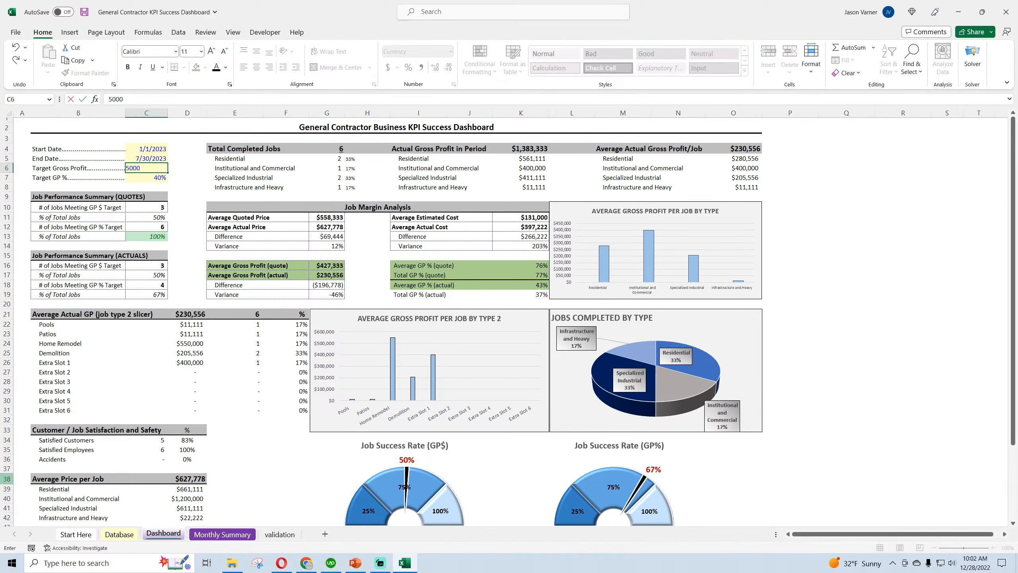
{"action": "type", "text": "00"}
{"action": "key", "text": "Return"}
Set the Target Gross Profit to $400,000 and reselect its cell
{"action": "key", "text": "Up"}
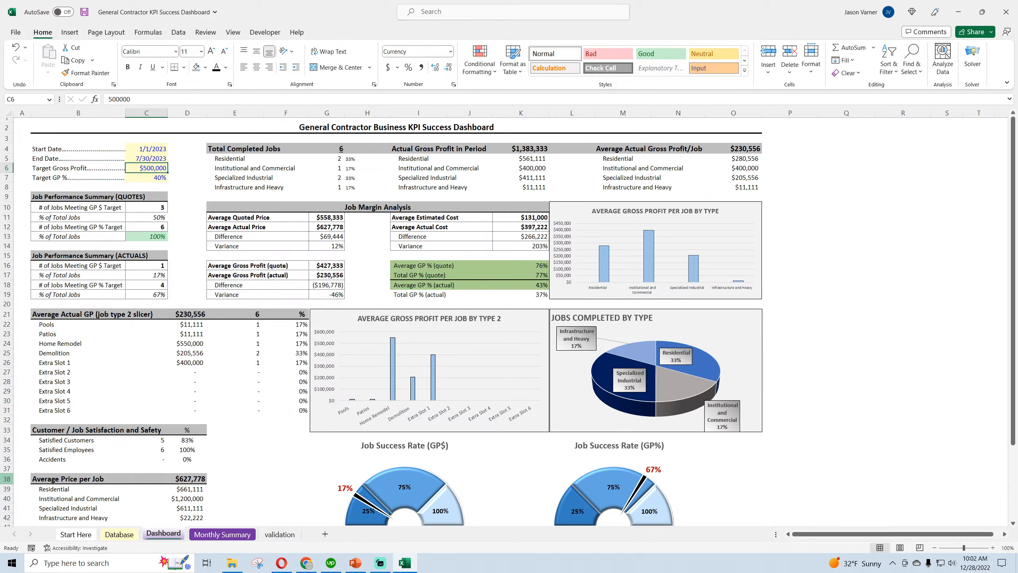
{"action": "type", "text": "40"}
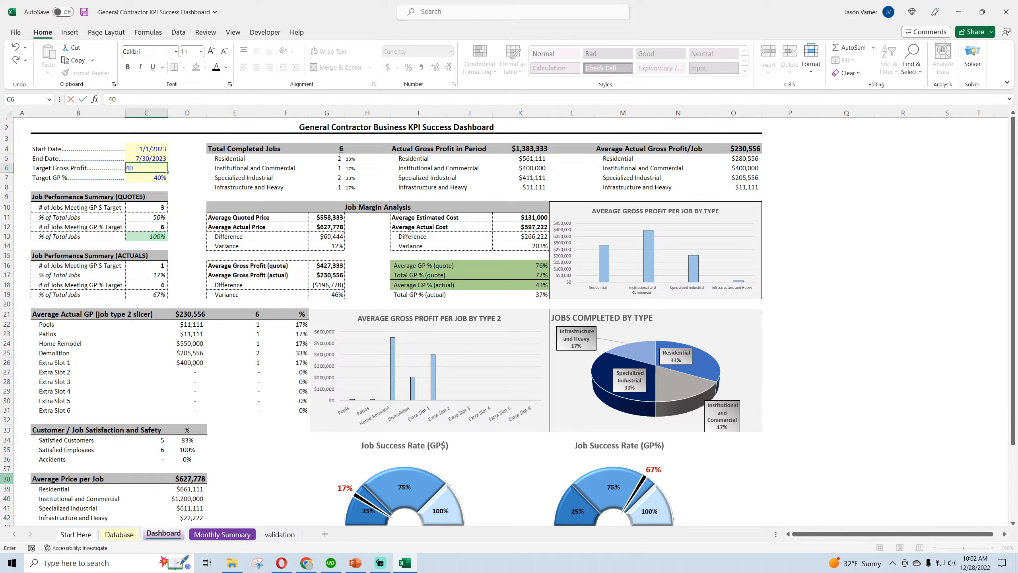
{"action": "type", "text": "0,000"}
{"action": "key", "text": "Return"}
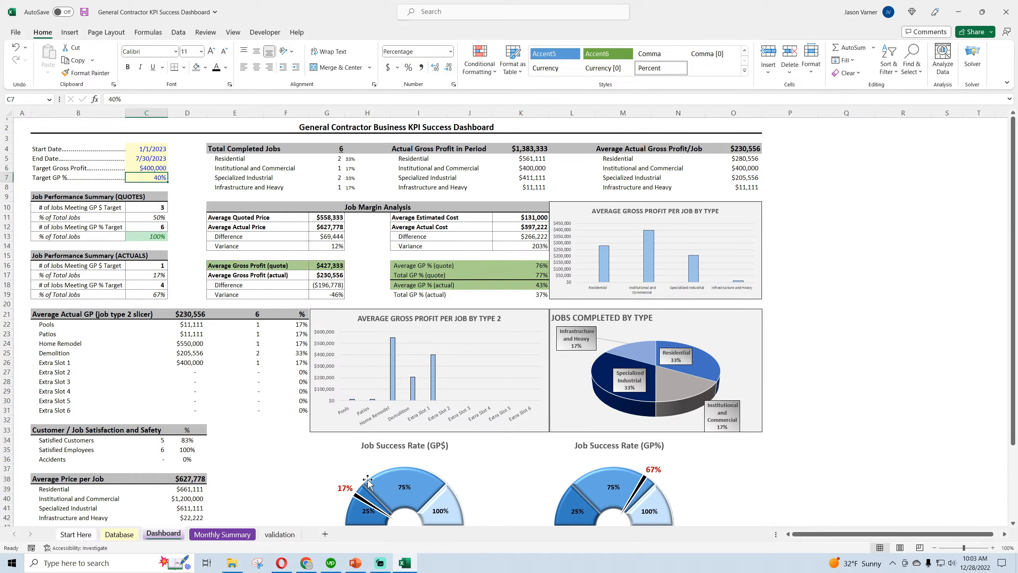
{"action": "left_click", "coordinate": [149, 170]}
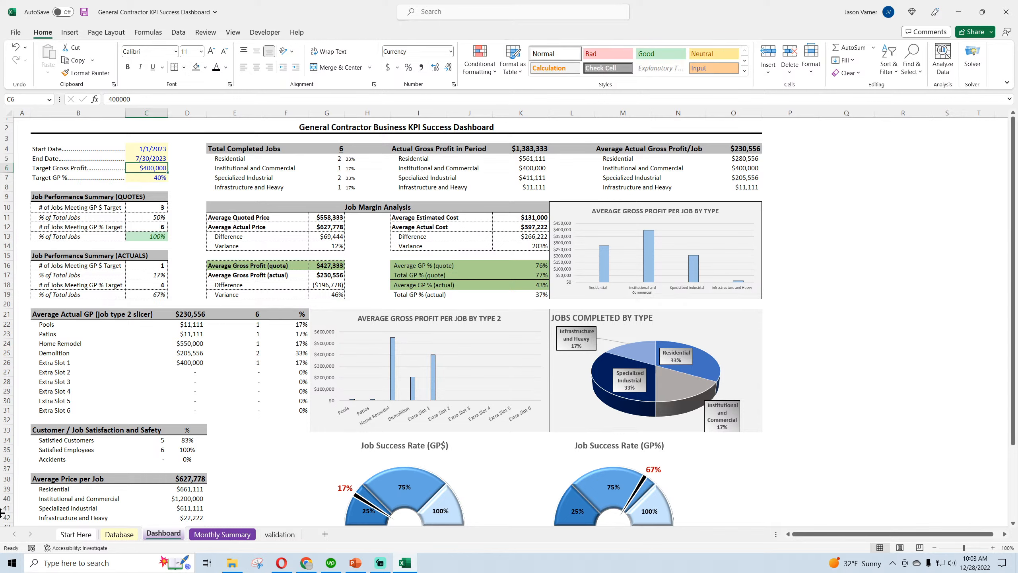
Test the GP$ gauge with a Target Gross Profit of $250,000 and return the target to $400,000
{"action": "type", "text": "250,000"}
{"action": "key", "text": "Return"}
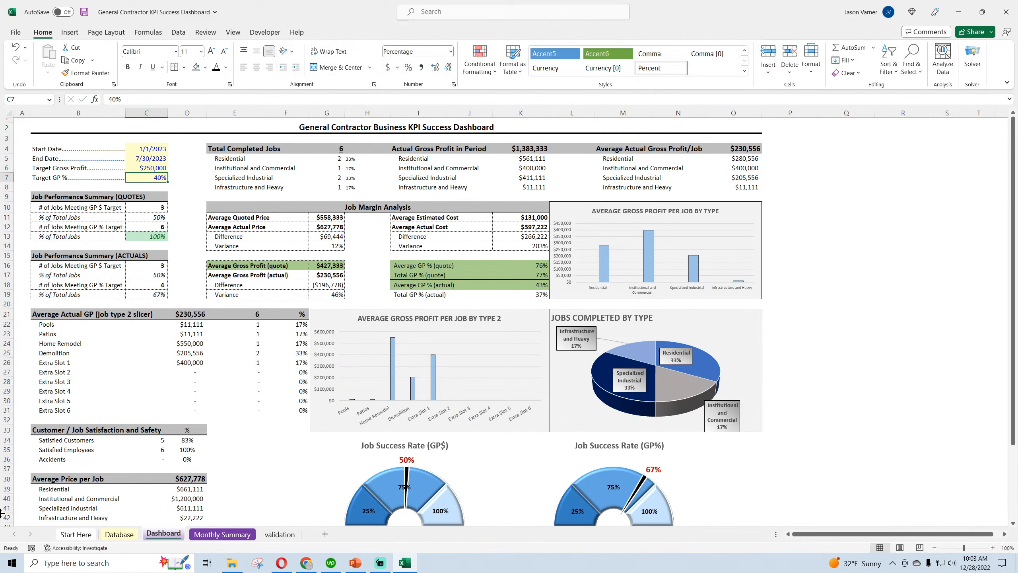
{"action": "key", "text": "Up"}
{"action": "type", "text": "40"}
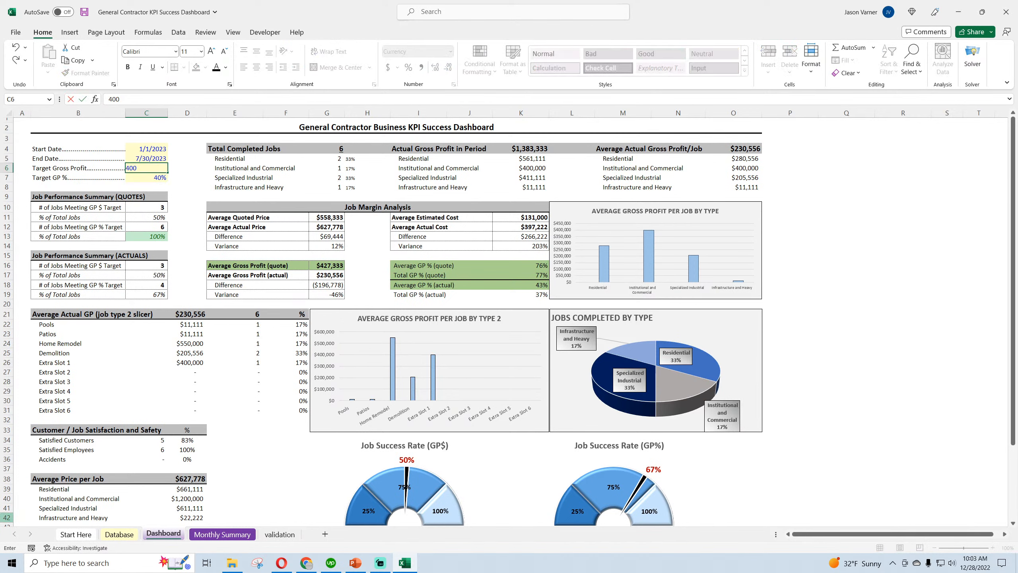
{"action": "type", "text": "0,000"}
{"action": "key", "text": "Return"}
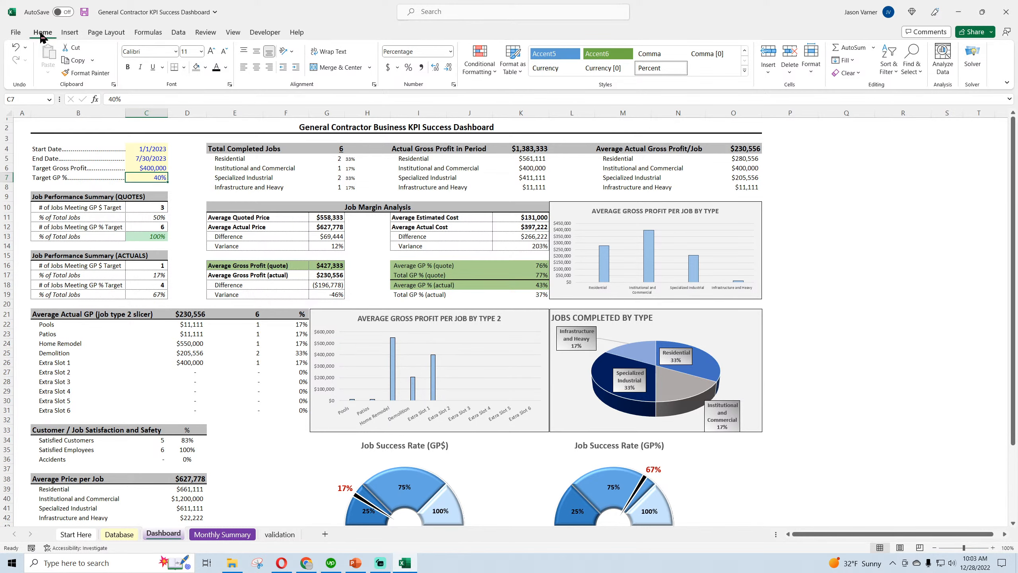
Save the workbook and check the job records on the Database sheet before returning to the Dashboard
{"action": "left_click", "coordinate": [84, 15]}
{"action": "left_click", "coordinate": [880, 441]}
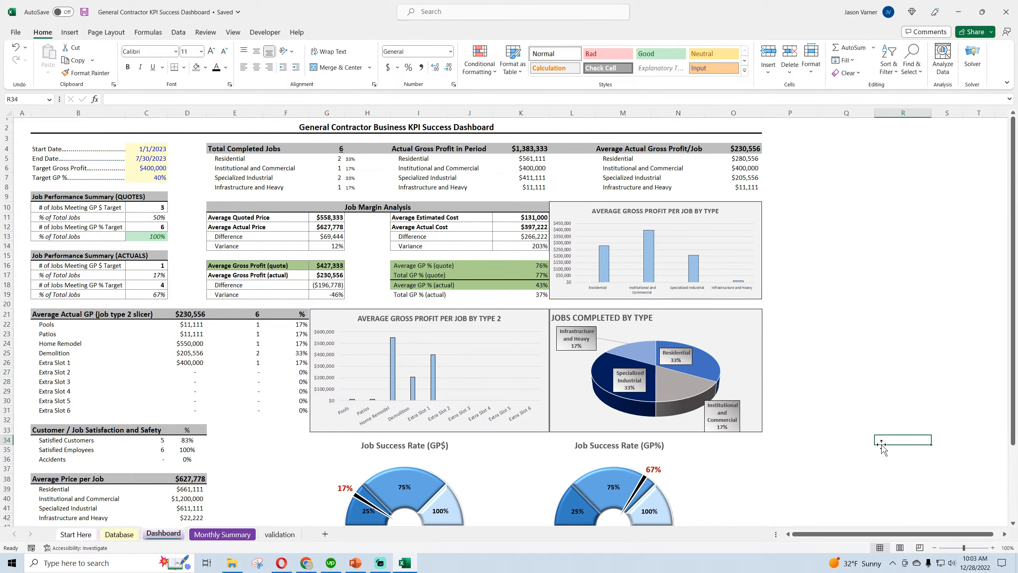
{"action": "scroll", "coordinate": [879, 444], "scroll_direction": "down", "scroll_amount": 4}
{"action": "scroll", "coordinate": [880, 444], "scroll_direction": "up", "scroll_amount": 4}
{"action": "left_click", "coordinate": [119, 534]}
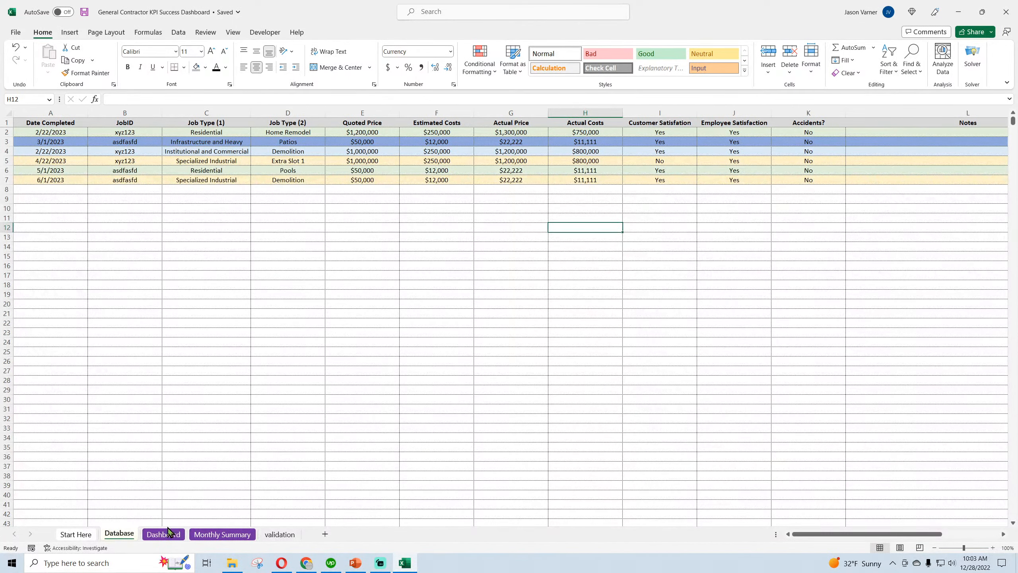
{"action": "left_click", "coordinate": [168, 534]}
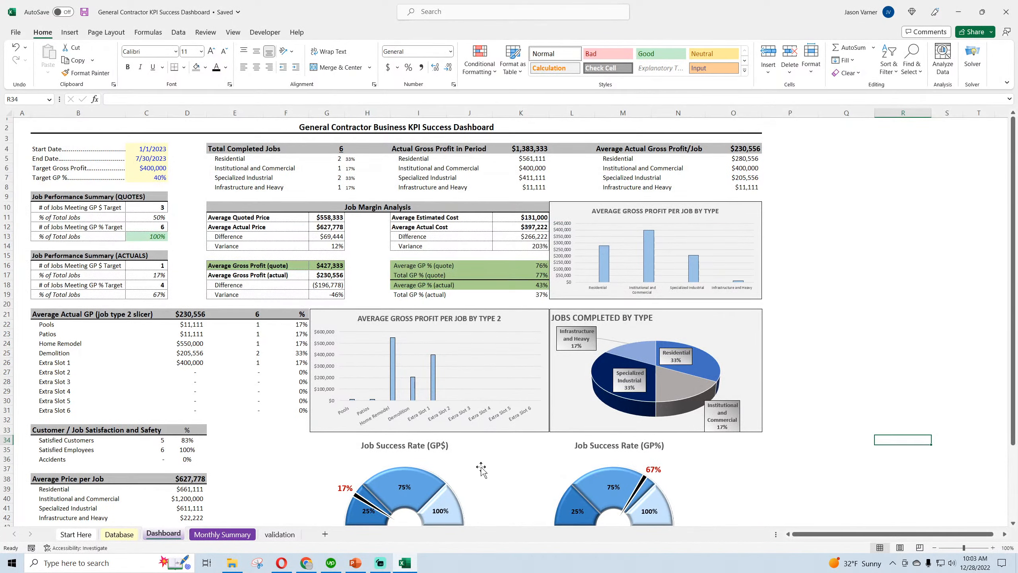
Shift the Job Success Rate (GP%) and Job Success Rate (GP$) chart titles slightly left to center them above their gauges
{"action": "scroll", "coordinate": [894, 391], "scroll_direction": "down", "scroll_amount": 4}
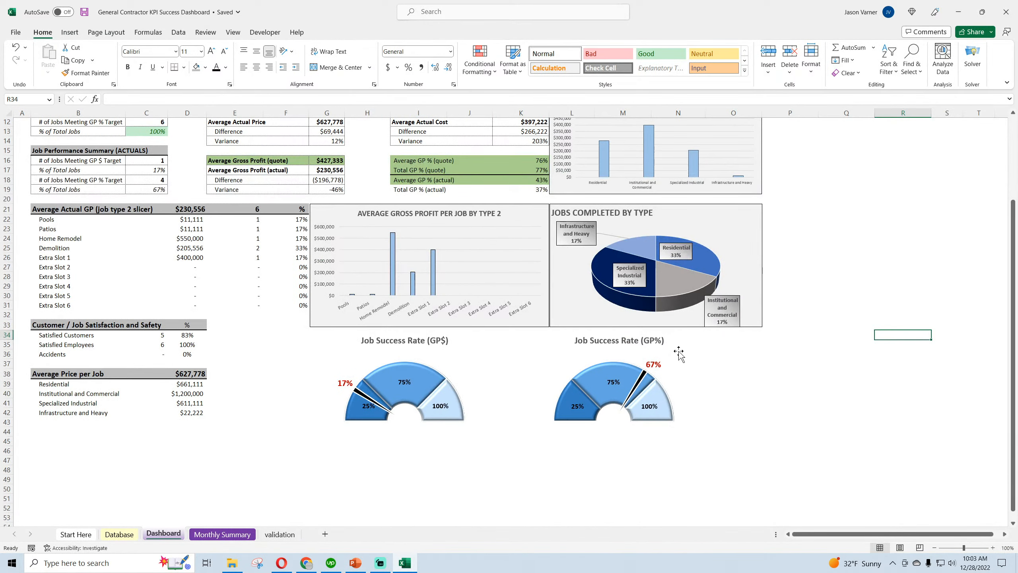
{"action": "left_click", "coordinate": [653, 340]}
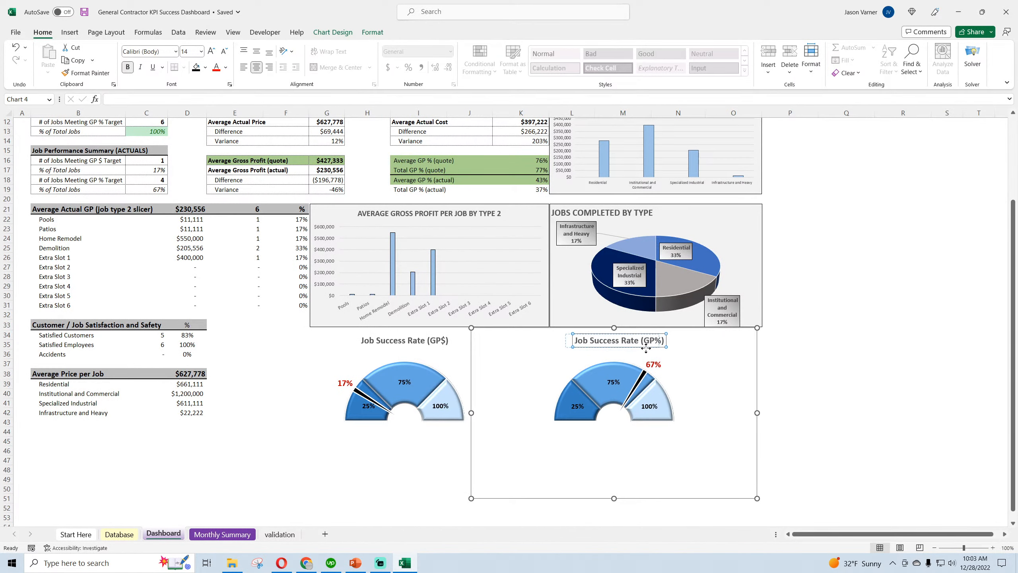
{"action": "left_click", "coordinate": [846, 372]}
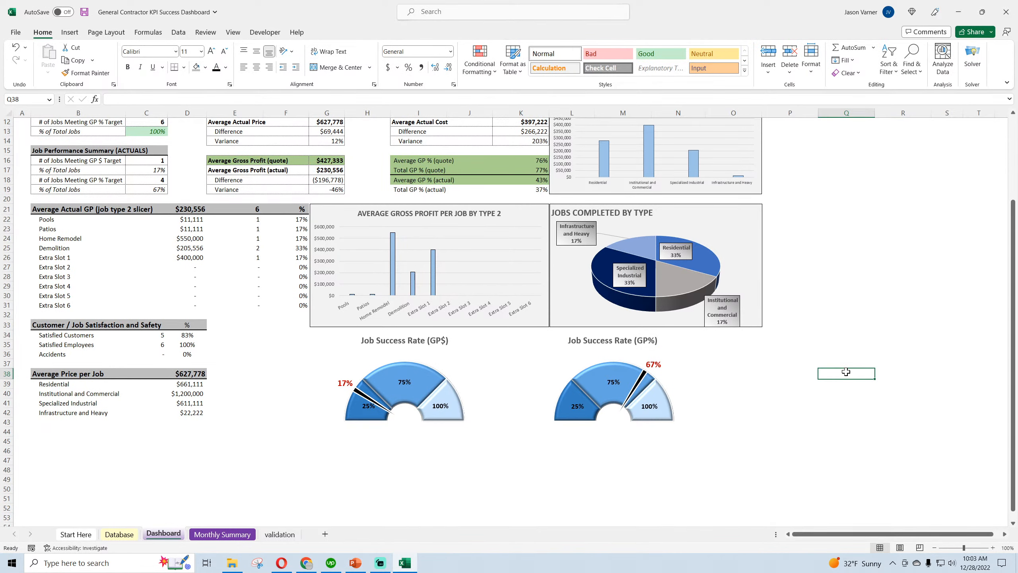
{"action": "left_click", "coordinate": [420, 344]}
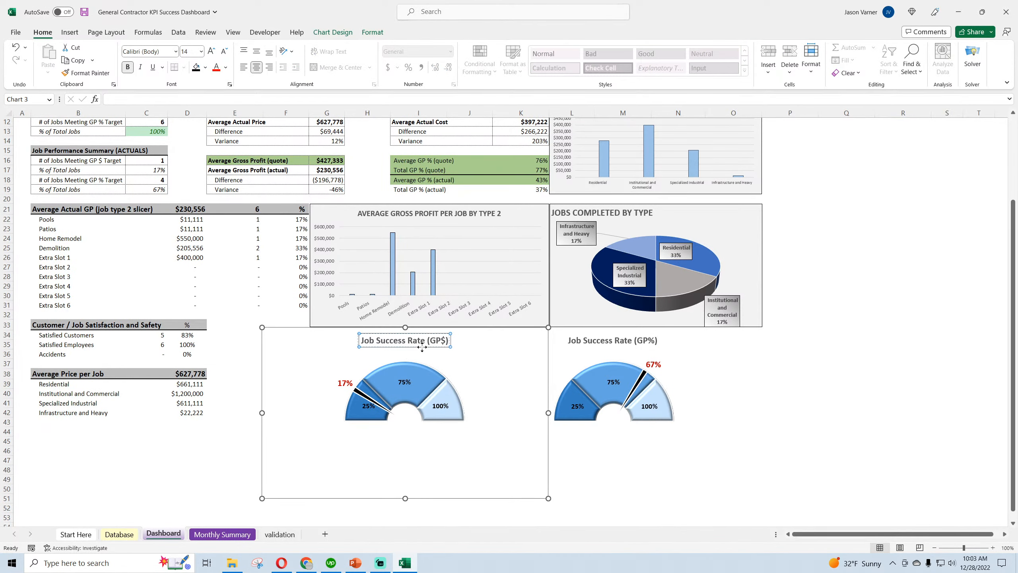
{"action": "left_click", "coordinate": [861, 401]}
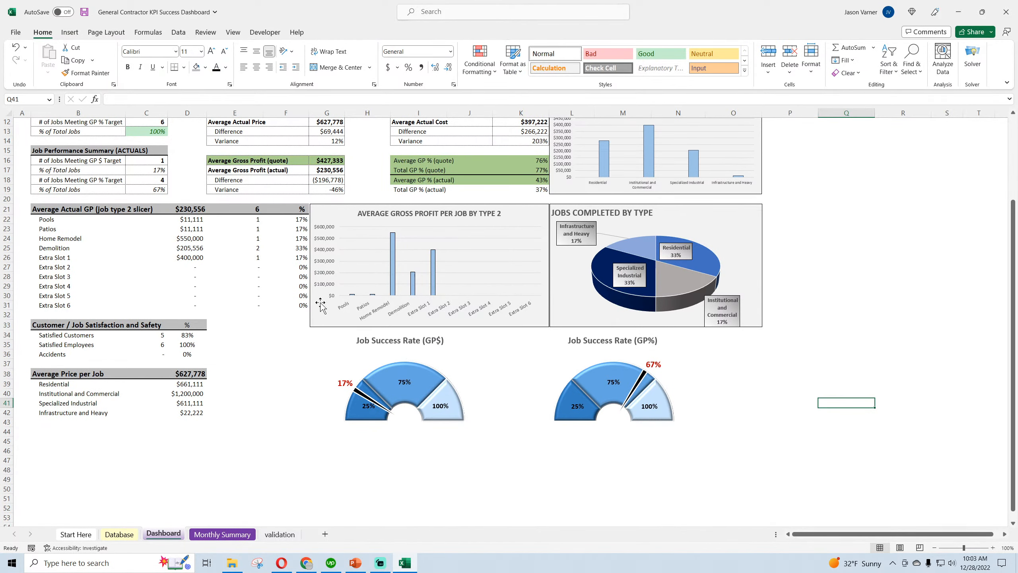
Test both gauges by overwriting the two % of Total Jobs cells under Job Performance Summary (ACTUALS) with 50%, and undo both entries
{"action": "scroll", "coordinate": [238, 286], "scroll_direction": "up", "scroll_amount": 4}
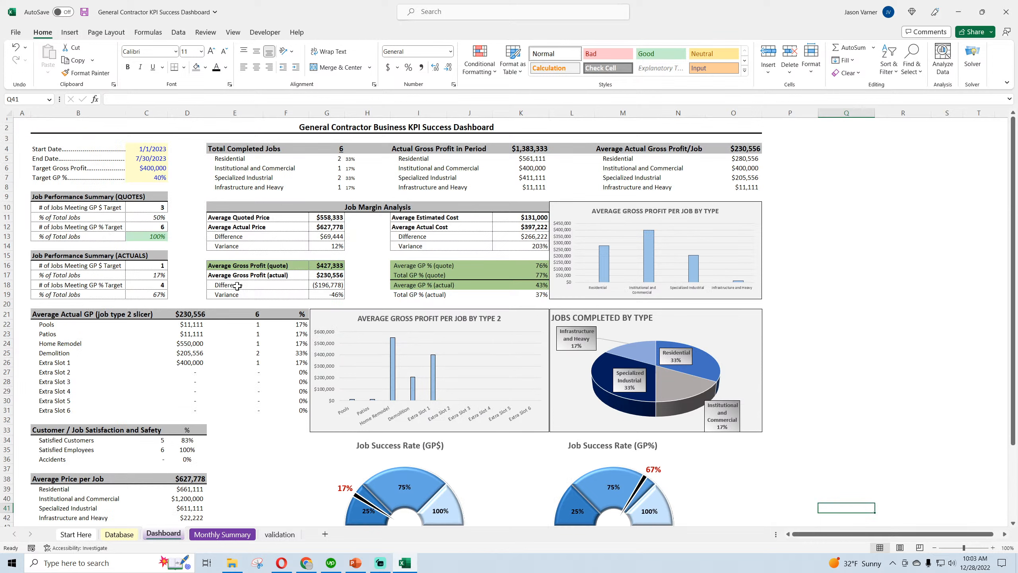
{"action": "left_click", "coordinate": [156, 276]}
{"action": "type", "text": "50"}
{"action": "left_click", "coordinate": [157, 295]}
{"action": "type", "text": "50"}
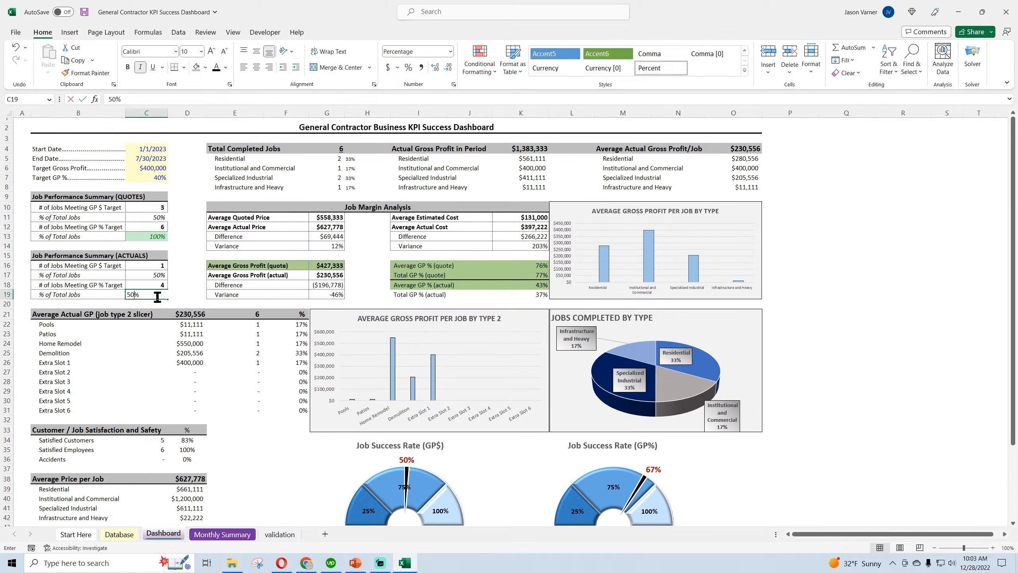
{"action": "left_click", "coordinate": [843, 372]}
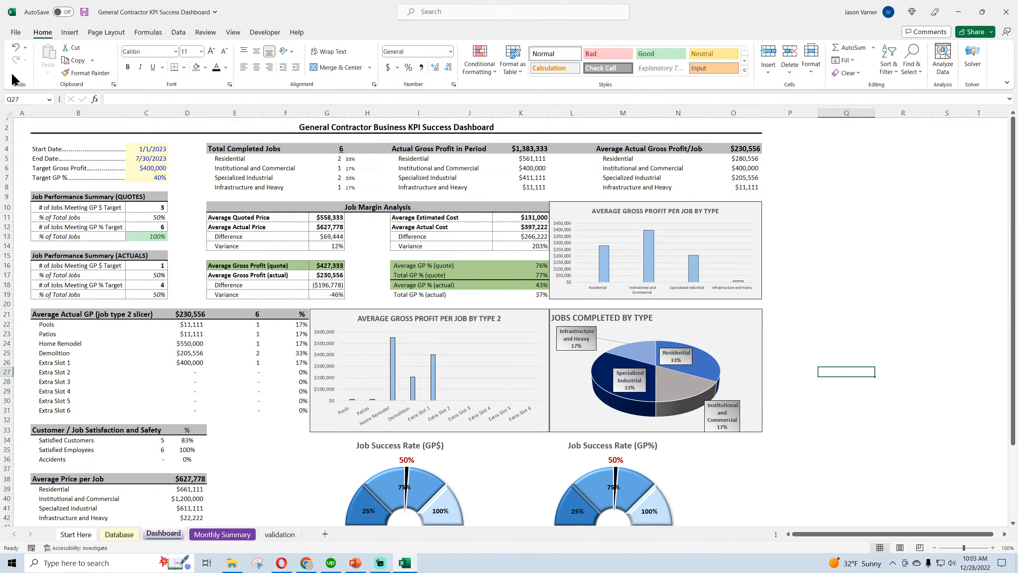
{"action": "left_click", "coordinate": [15, 47]}
{"action": "left_click", "coordinate": [16, 47]}
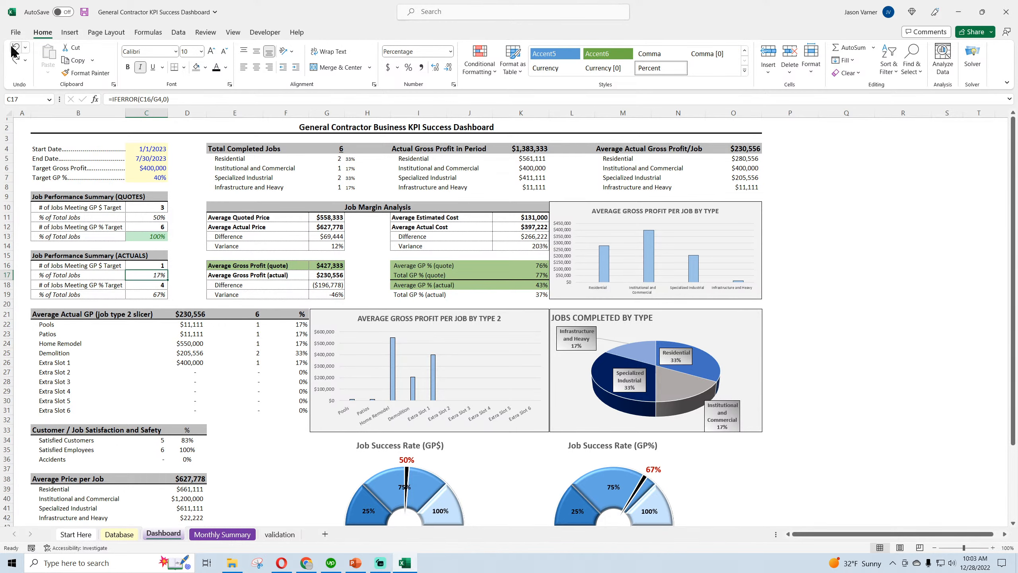
Save the workbook and look over the two Job Success Rate gauges on the Dashboard
{"action": "left_click", "coordinate": [85, 12]}
{"action": "left_click", "coordinate": [942, 332]}
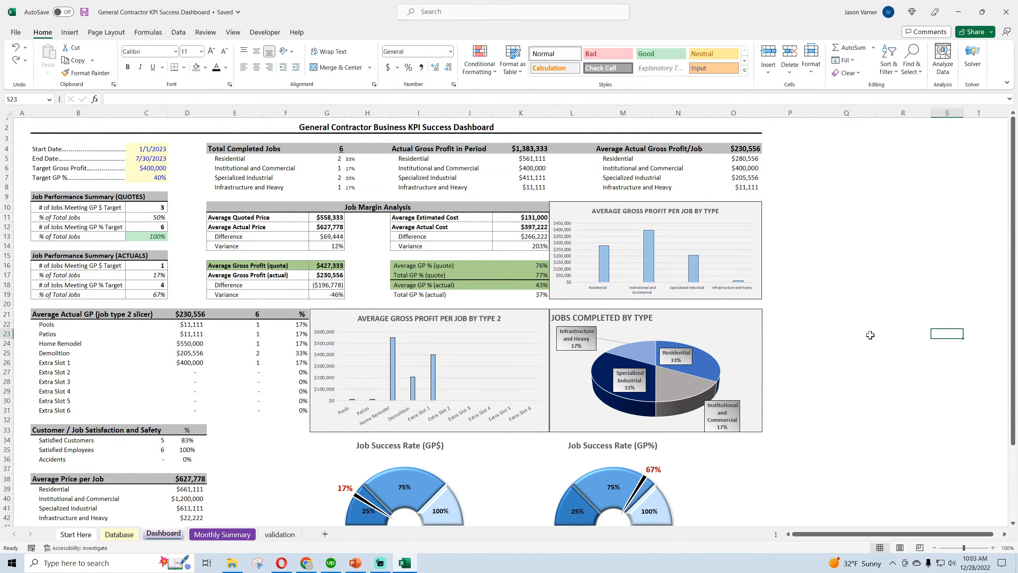
{"action": "scroll", "coordinate": [866, 337], "scroll_direction": "down", "scroll_amount": 4}
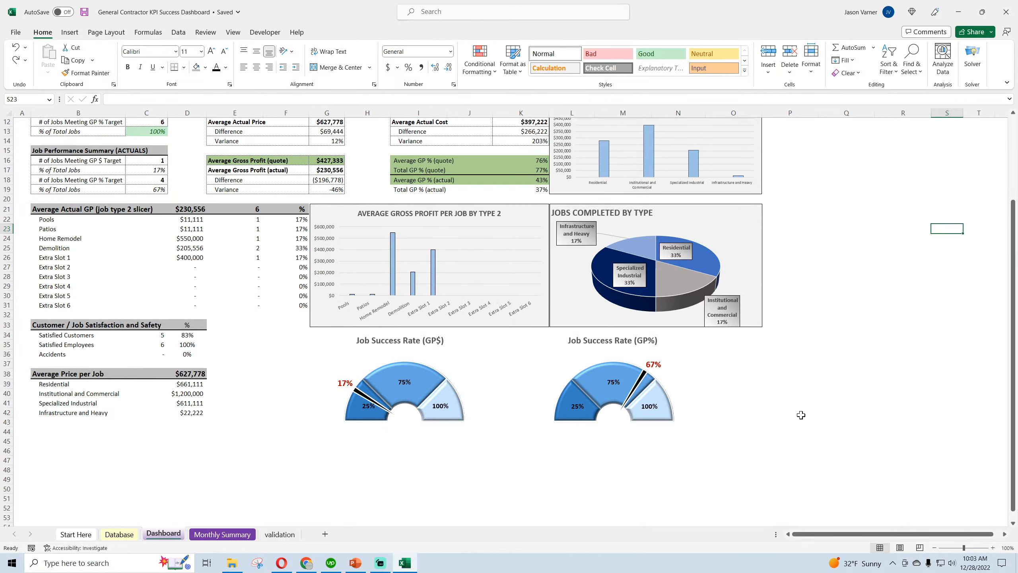
{"action": "scroll", "coordinate": [801, 415], "scroll_direction": "up", "scroll_amount": 4}
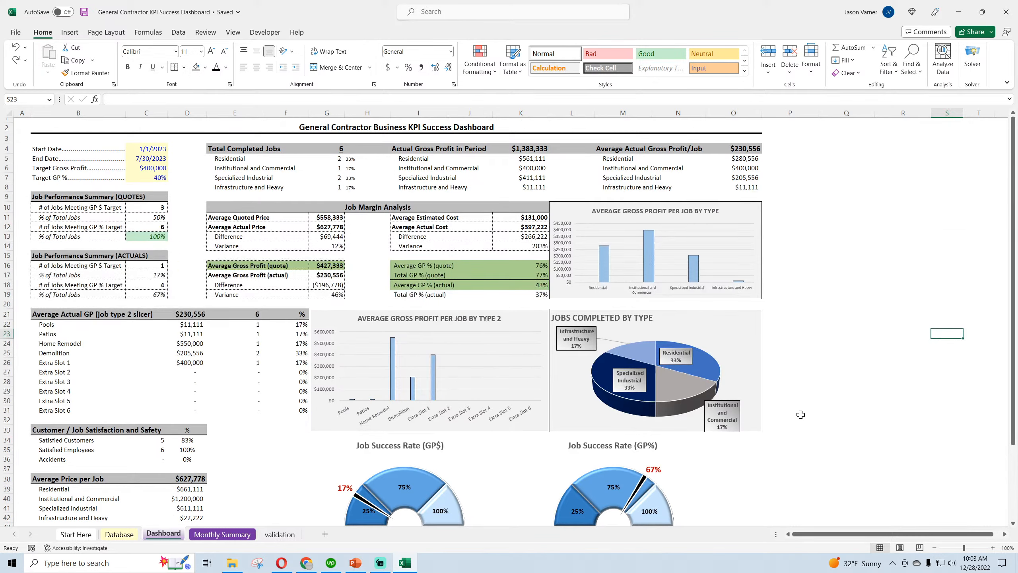
Move the GP% and GP$ gauge charts to the right beneath the charts above them, and save the workbook
{"action": "left_click_drag", "start_coordinate": [679, 480], "coordinate": [725, 479]}
{"action": "left_click", "coordinate": [482, 475]}
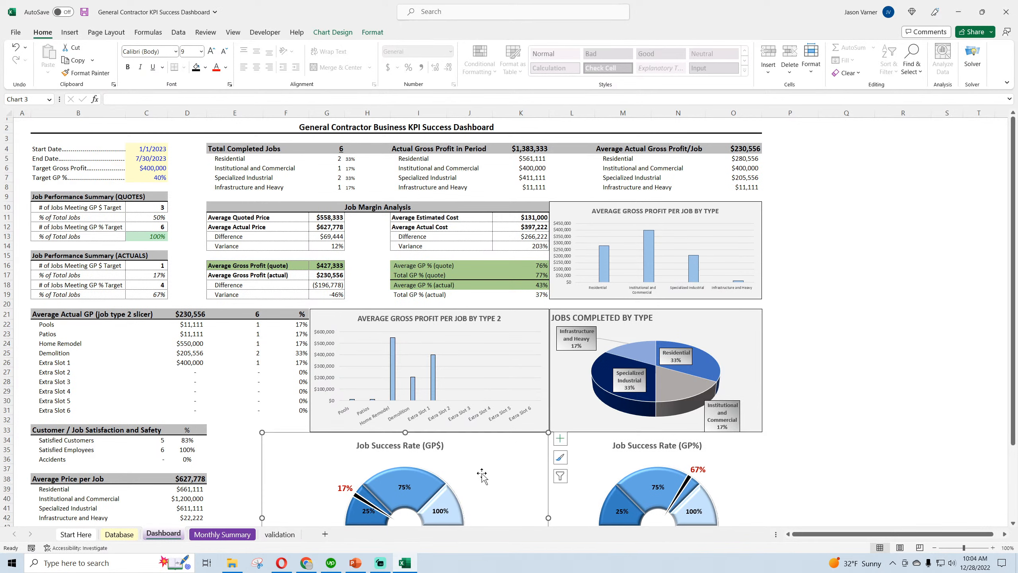
{"action": "left_click_drag", "start_coordinate": [482, 473], "coordinate": [509, 472]}
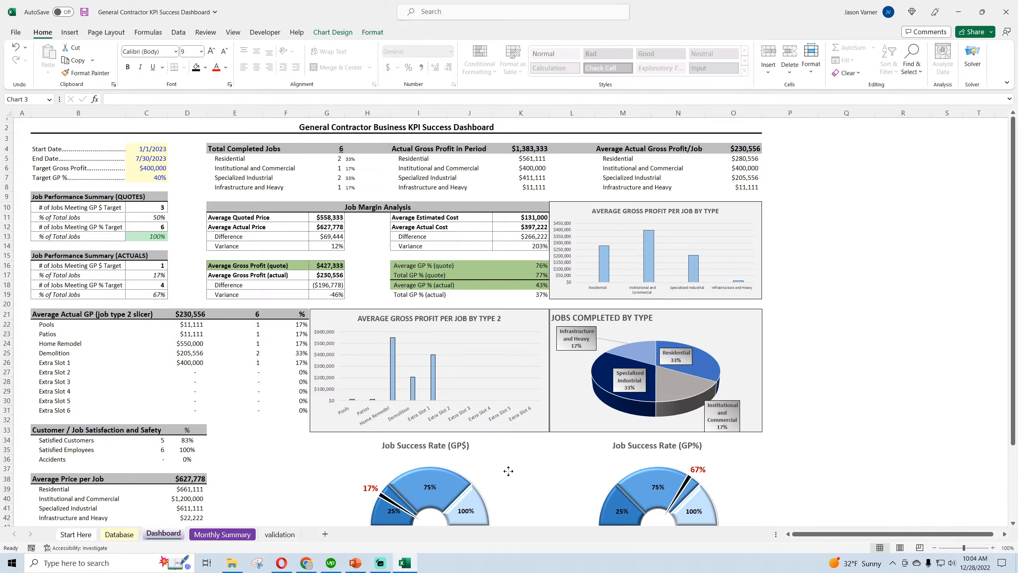
{"action": "left_click", "coordinate": [879, 441]}
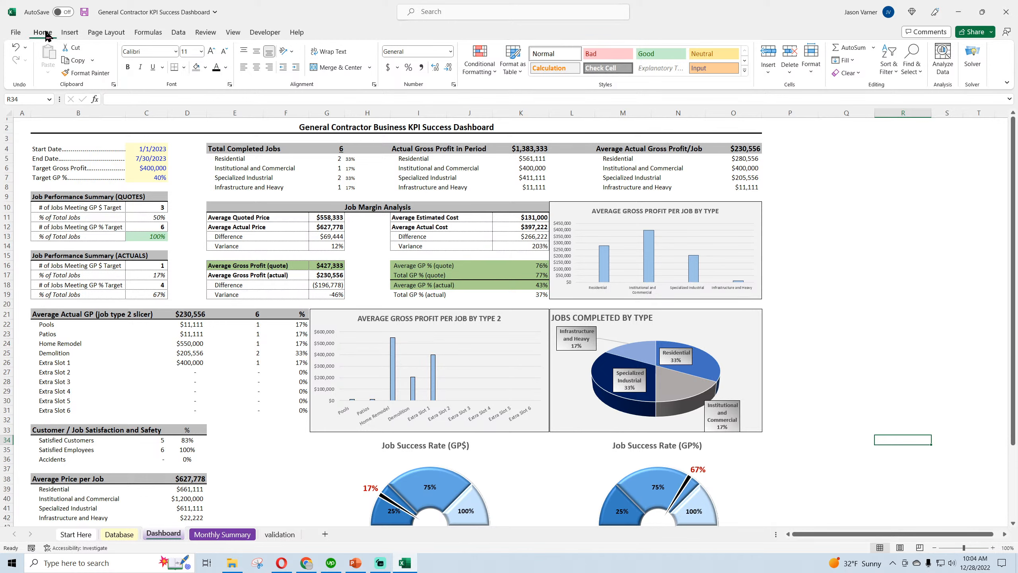
{"action": "left_click", "coordinate": [85, 14]}
Test the dashboard with an End Date of 3/30/2023 and return the date to 7/30/2023
{"action": "left_click", "coordinate": [156, 158]}
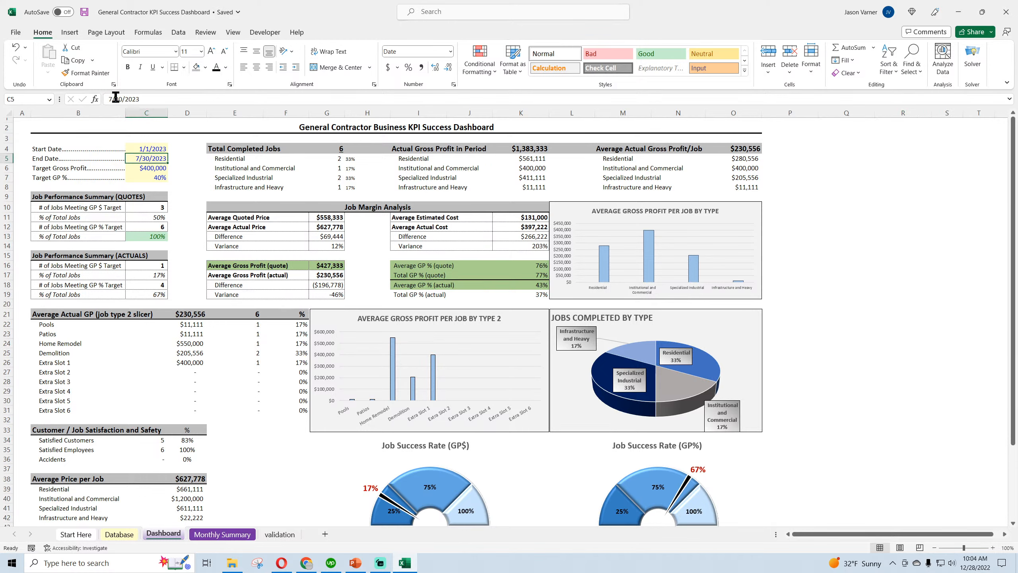
{"action": "left_click", "coordinate": [102, 99]}
{"action": "type", "text": "3"}
{"action": "key", "text": "Return"}
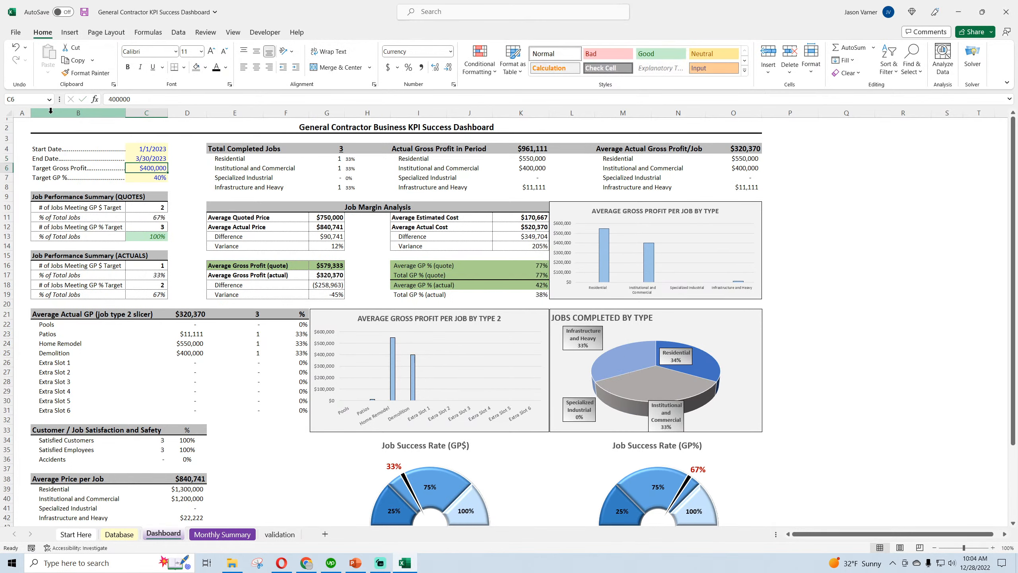
{"action": "key", "text": "Up"}
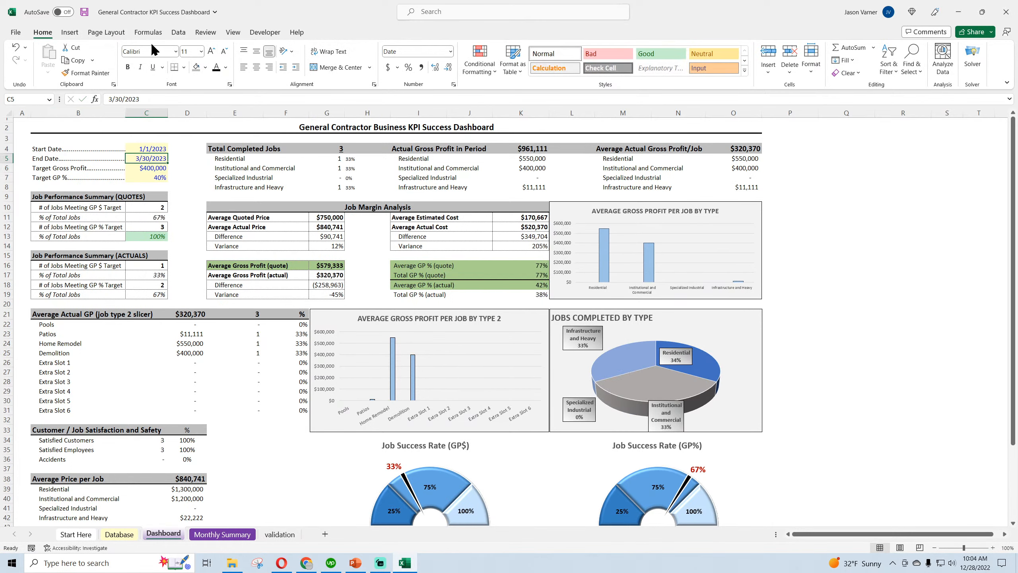
{"action": "left_click", "coordinate": [110, 98]}
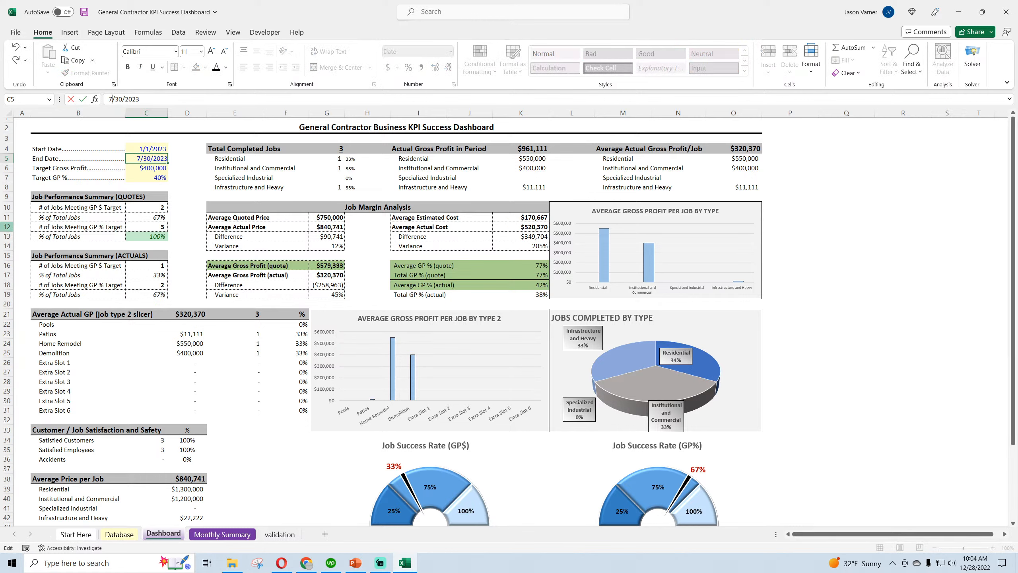
{"action": "type", "text": "7"}
{"action": "key", "text": "Return"}
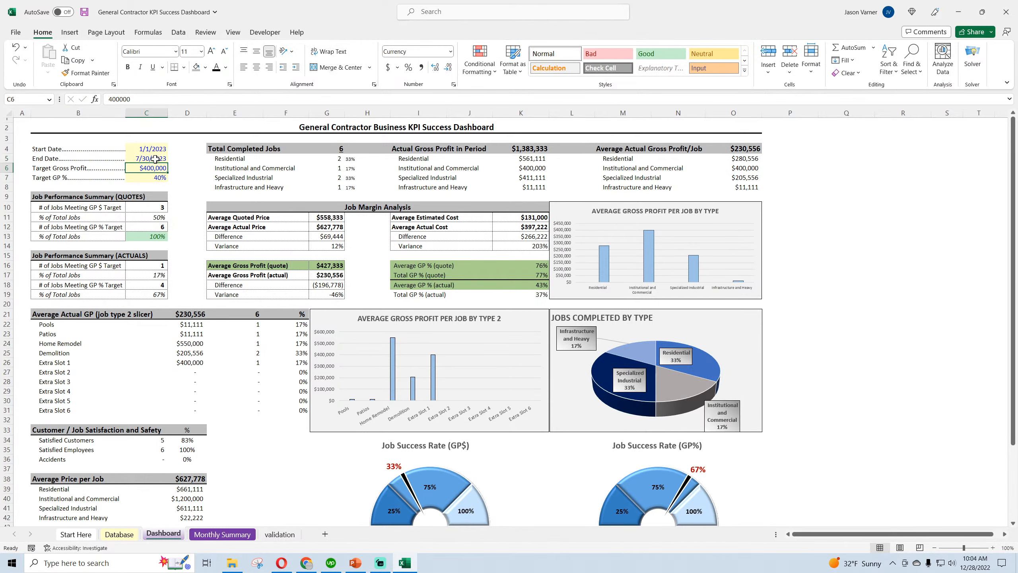
Test the repositioned GP$ gauge with Target Gross Profit values of $500,000 and $400,000
{"action": "type", "text": "500000"}
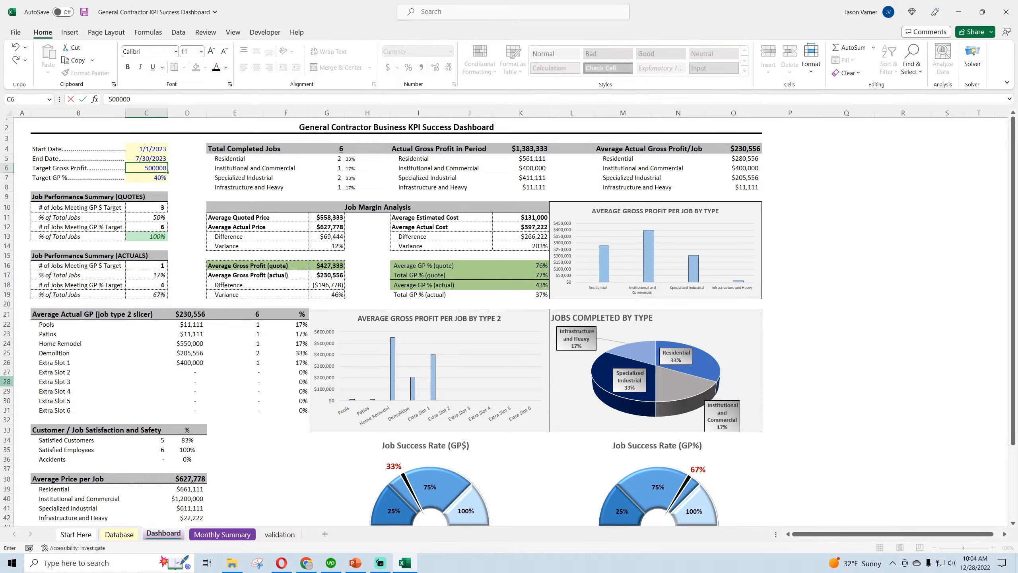
{"action": "key", "text": "Return"}
{"action": "key", "text": "Up"}
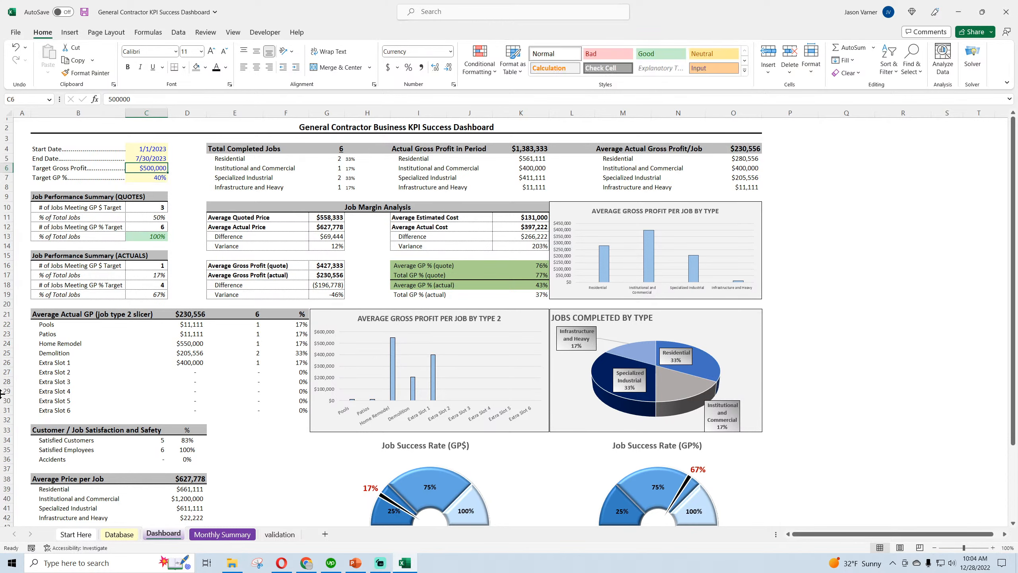
{"action": "type", "text": "400000"}
{"action": "key", "text": "Return"}
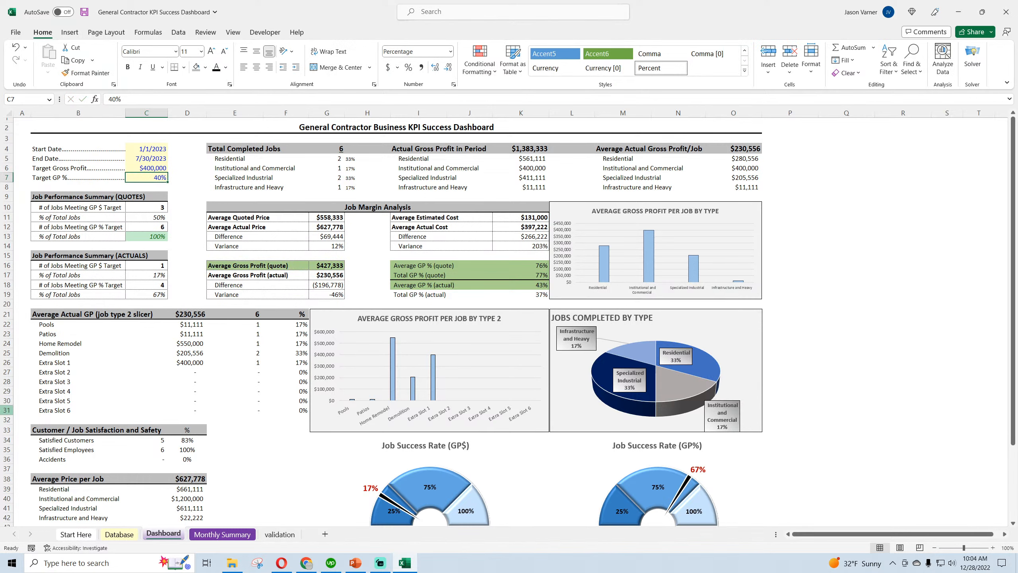
Test the GP$ gauge with Target Gross Profit values of $300,000 and $250,000
{"action": "key", "text": "Up"}
{"action": "type", "text": "300000"}
{"action": "key", "text": "Return"}
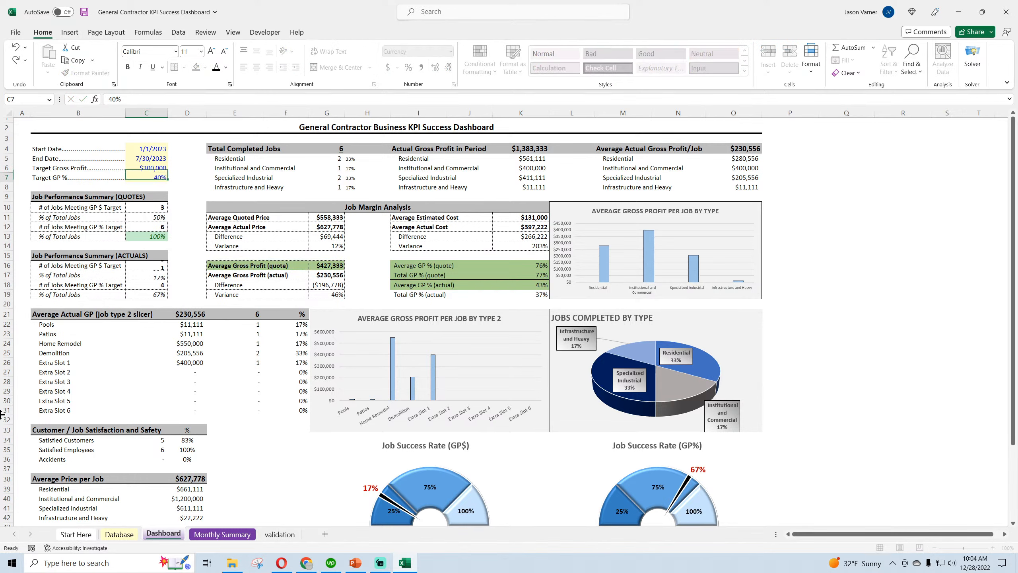
{"action": "key", "text": "Up"}
{"action": "type", "text": "250,0"}
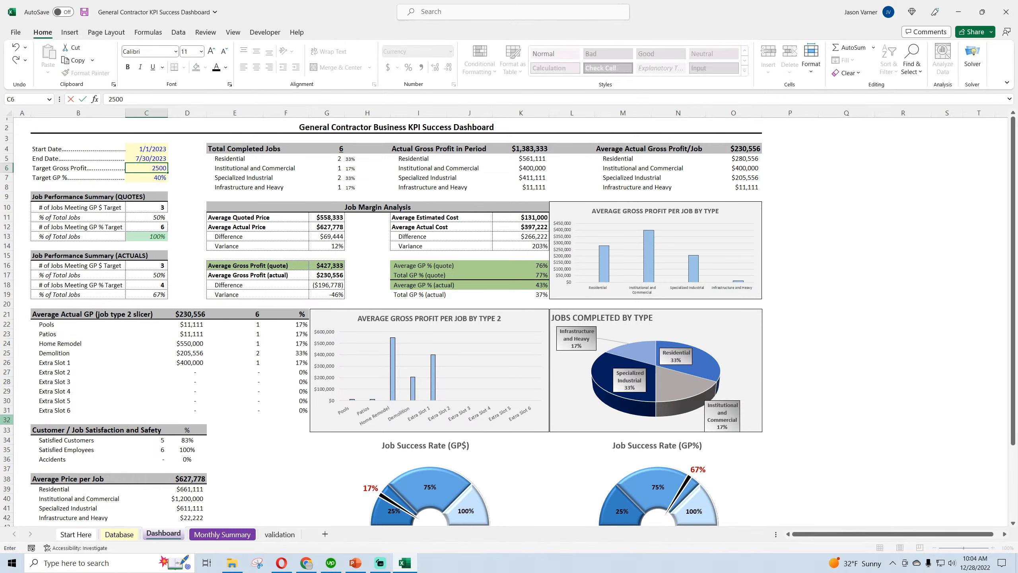
{"action": "type", "text": "00"}
{"action": "key", "text": "Return"}
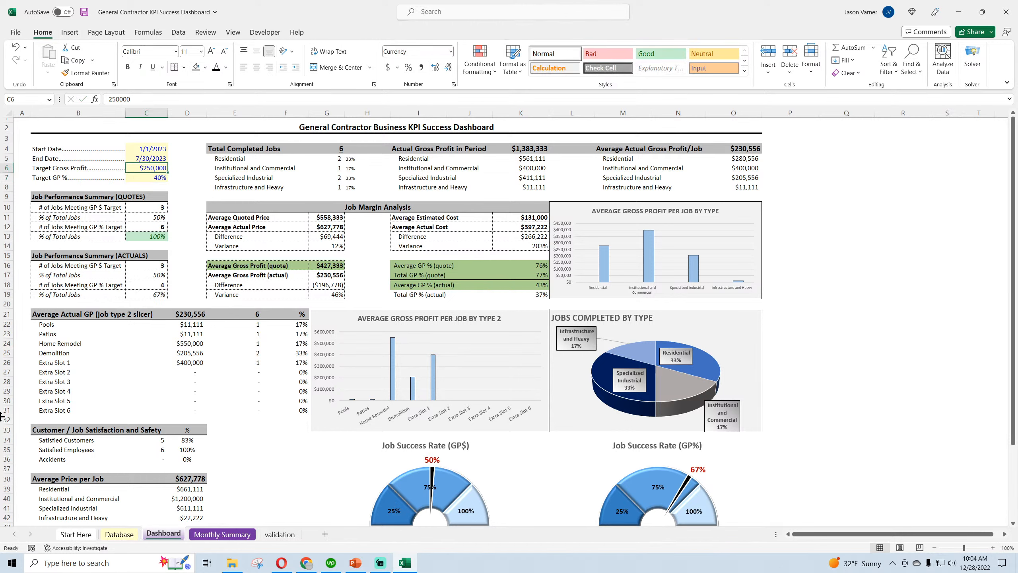
Test the dashboard with an End Date of 8/30/2023 and a Target Gross Profit of $400,000
{"action": "left_click", "coordinate": [159, 158]}
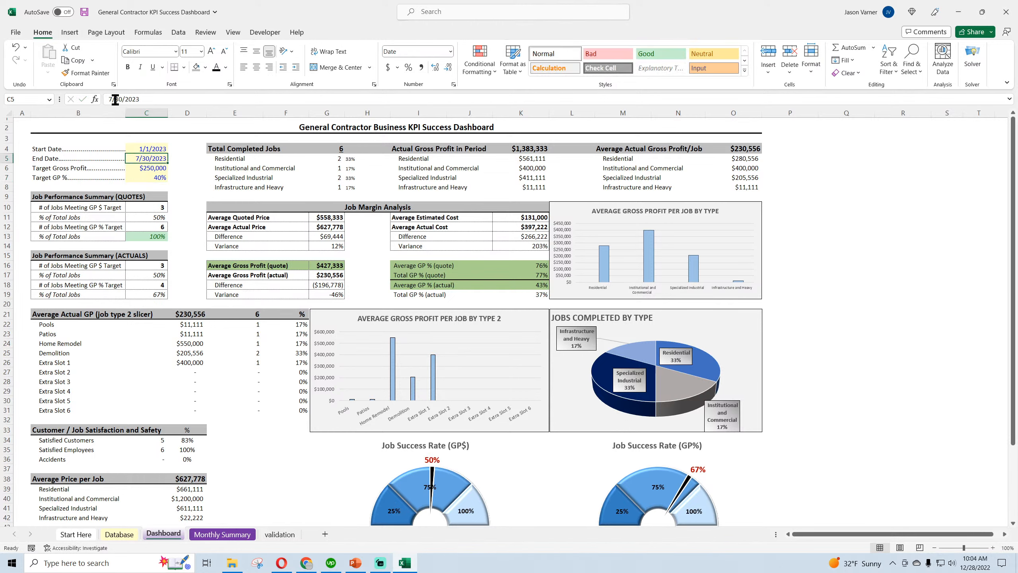
{"action": "left_click", "coordinate": [113, 99]}
{"action": "key", "text": "BackSpace"}
{"action": "type", "text": "8"}
{"action": "key", "text": "Return"}
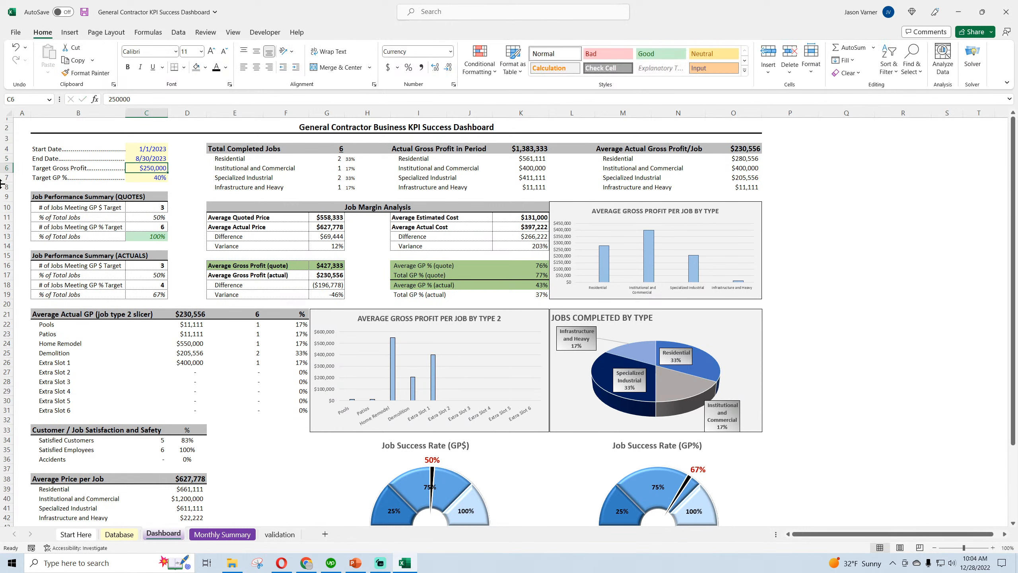
{"action": "type", "text": "400,00"}
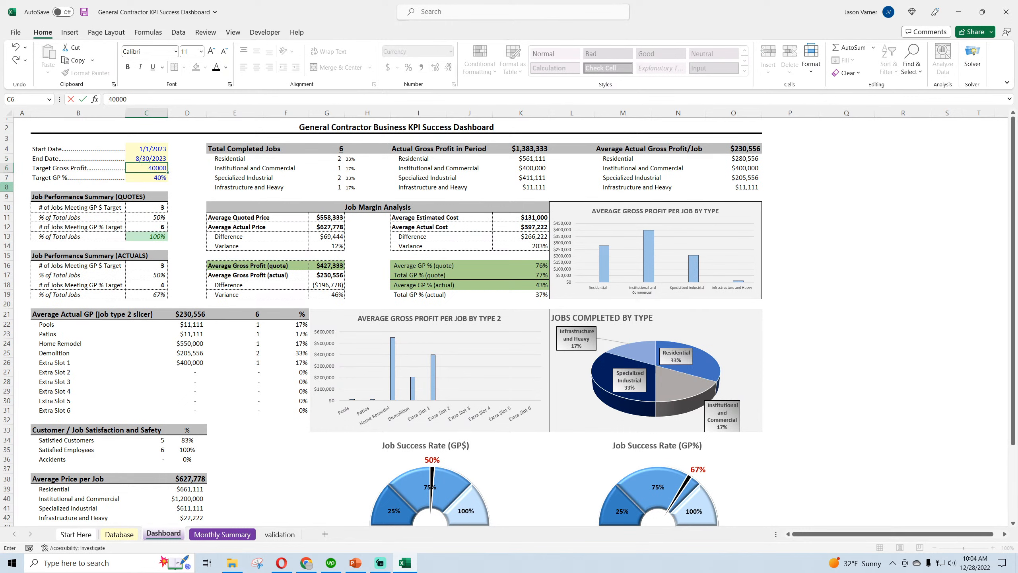
{"action": "type", "text": "0"}
{"action": "key", "text": "Return"}
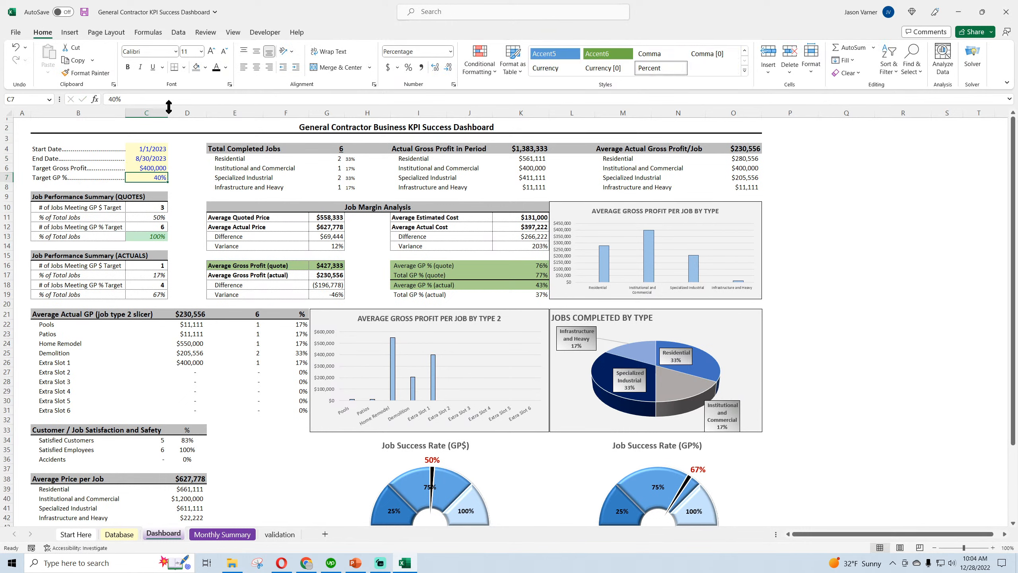
Undo and redo the test entries until End Date is 7/30/2023 and Target Gross Profit $250,000, and save the workbook
{"action": "left_click", "coordinate": [17, 52]}
{"action": "left_click", "coordinate": [18, 52]}
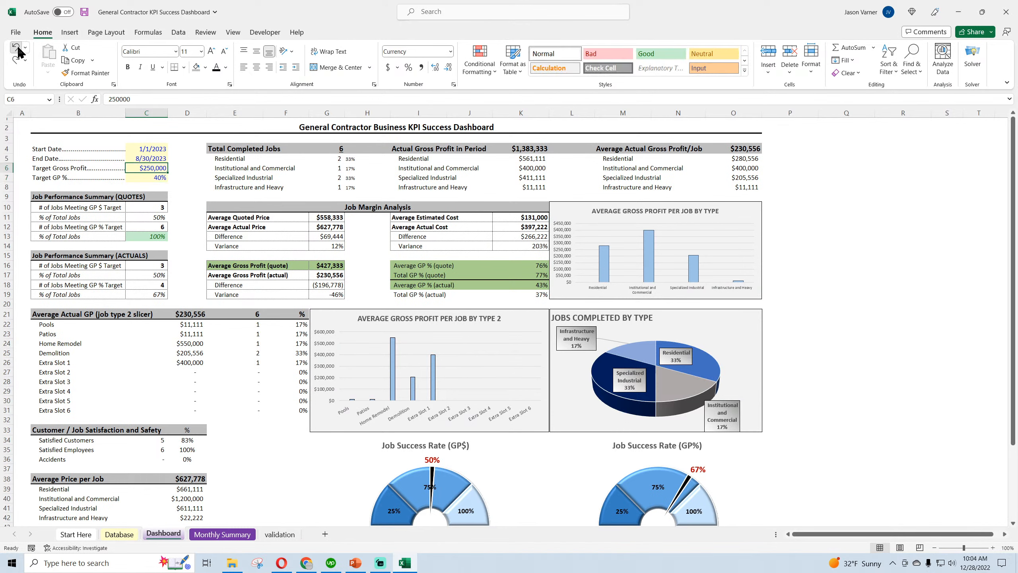
{"action": "left_click", "coordinate": [18, 47]}
{"action": "left_click", "coordinate": [18, 47]}
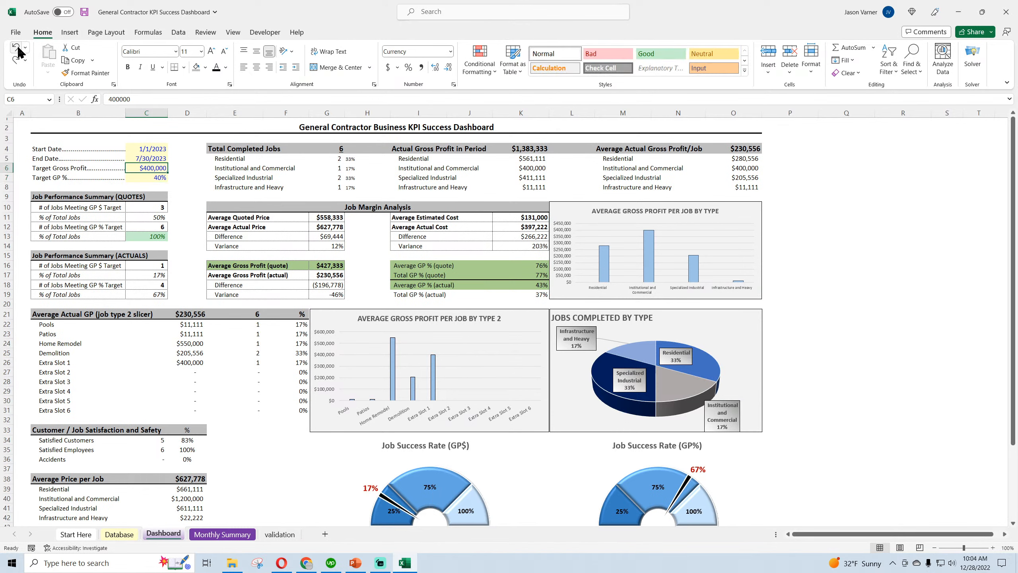
{"action": "left_click", "coordinate": [17, 47]}
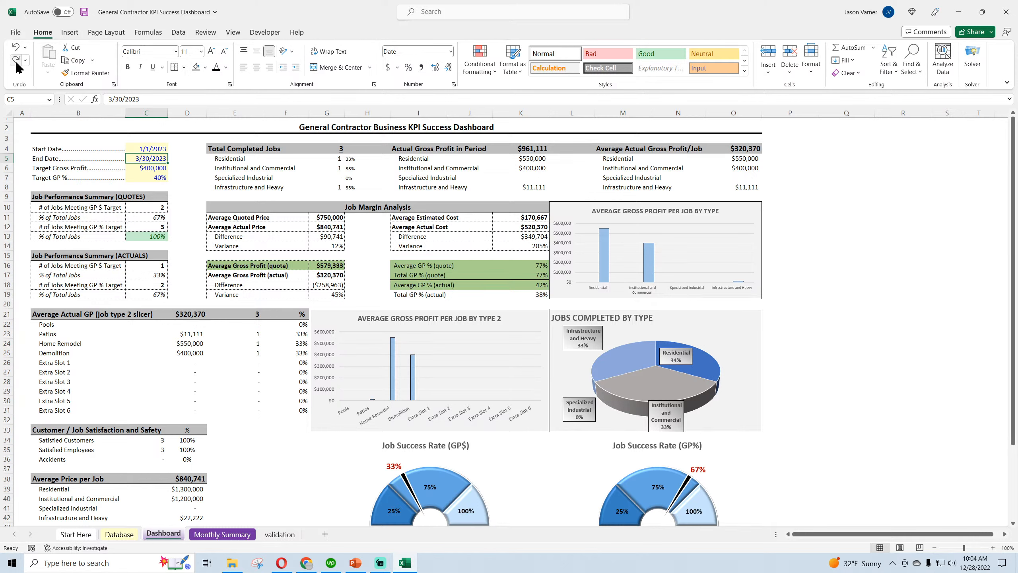
{"action": "left_click", "coordinate": [17, 63]}
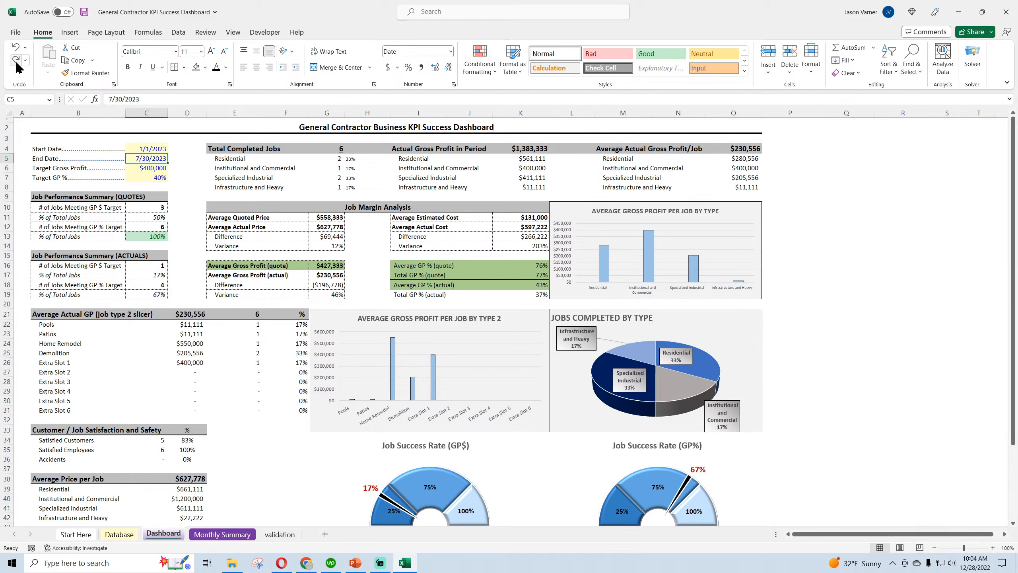
{"action": "left_click", "coordinate": [16, 63]}
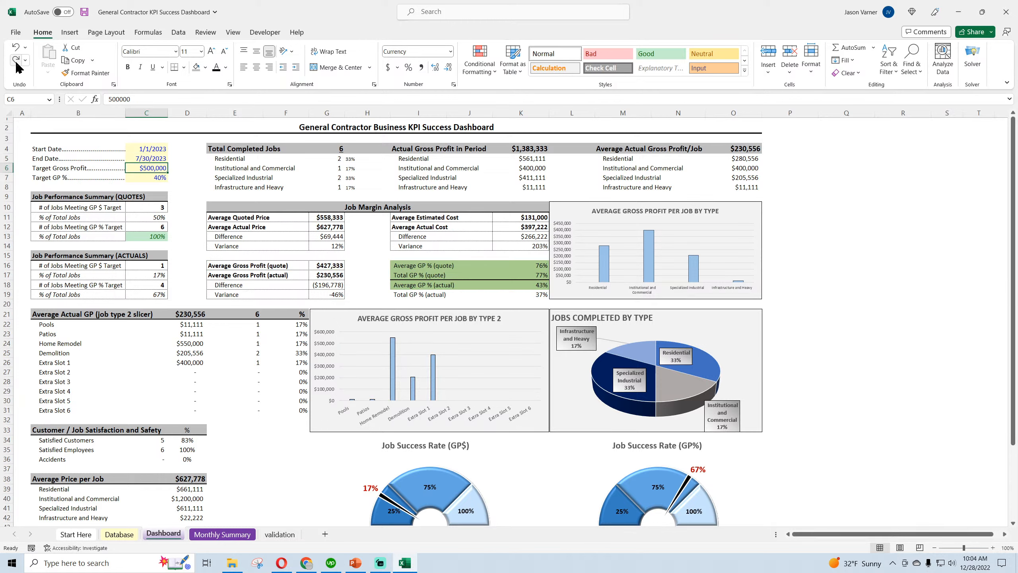
{"action": "left_click", "coordinate": [16, 64]}
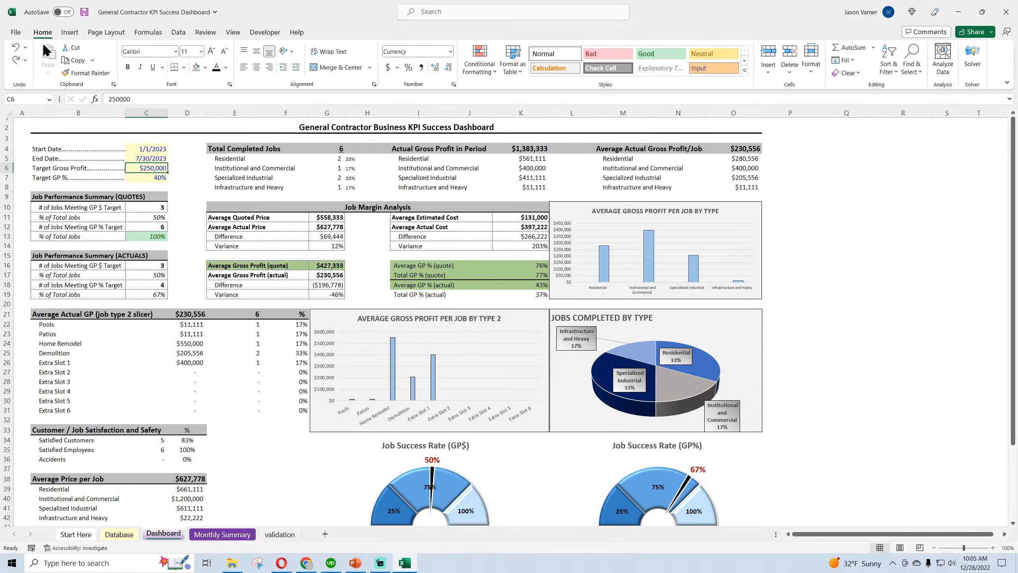
{"action": "left_click", "coordinate": [85, 12]}
{"action": "left_click", "coordinate": [903, 440]}
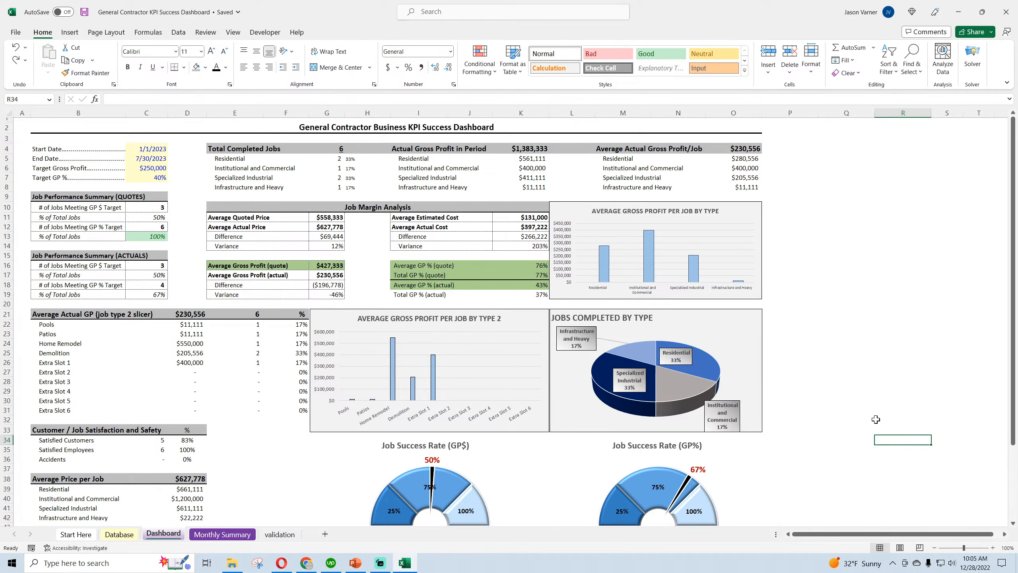
Reduce the multiplier in the GP% gauge's Needle Size formula, cell T10 on the validation sheet
{"action": "scroll", "coordinate": [878, 417], "scroll_direction": "down", "scroll_amount": 4}
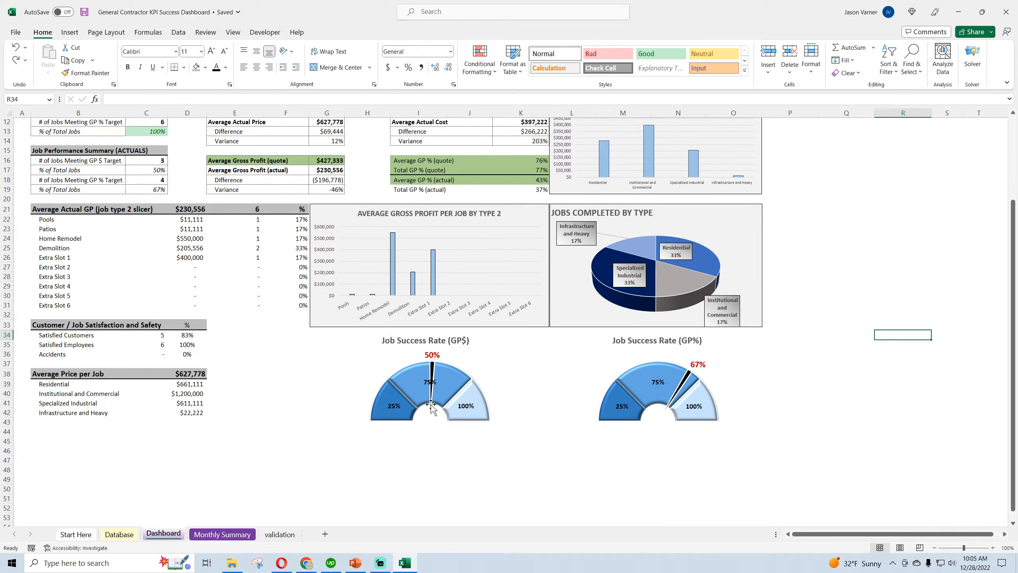
{"action": "mouse_move", "coordinate": [430, 406]}
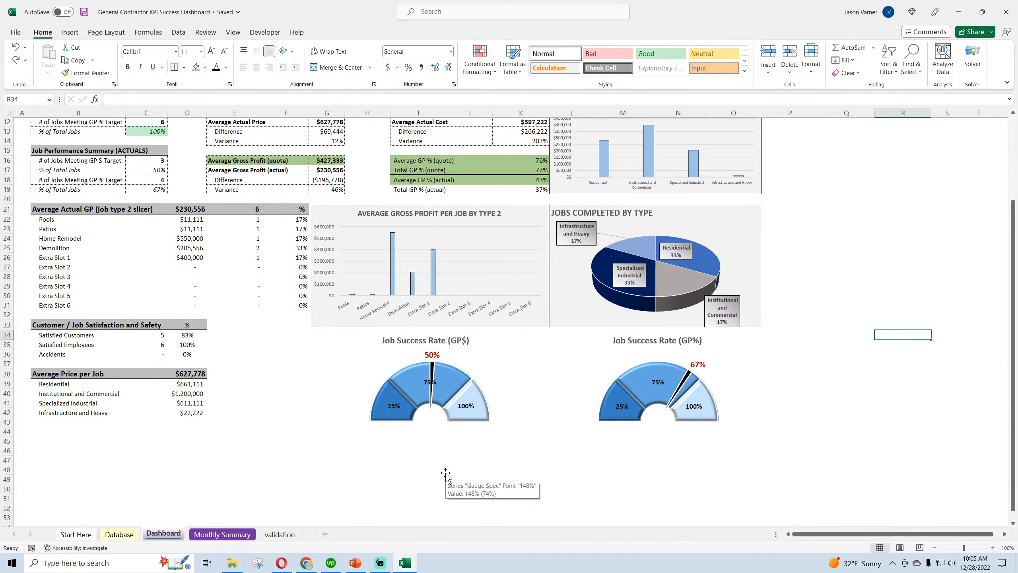
{"action": "left_click", "coordinate": [280, 534]}
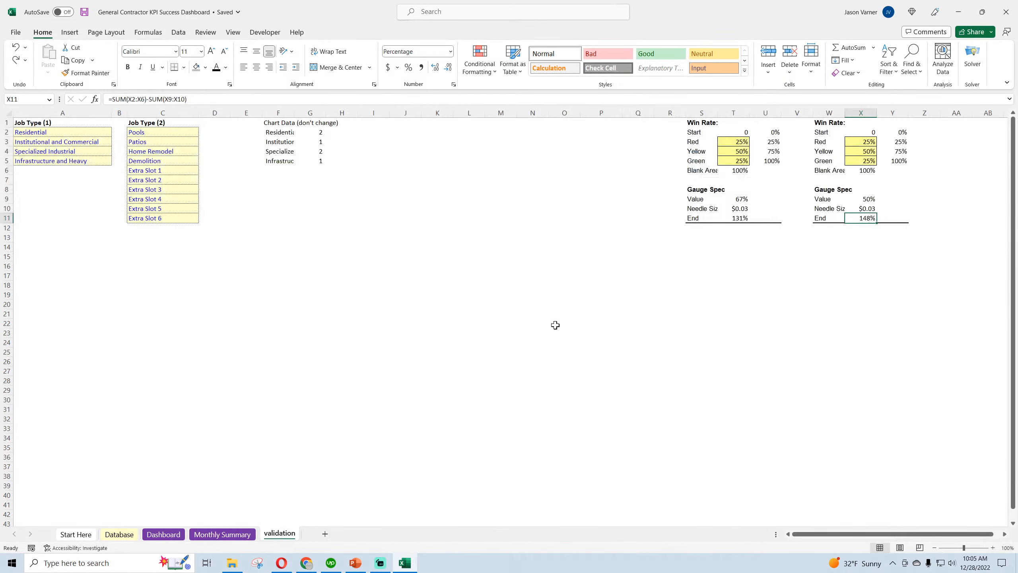
{"action": "left_click", "coordinate": [746, 208]}
{"action": "left_click_drag", "start_coordinate": [136, 99], "coordinate": [160, 99]}
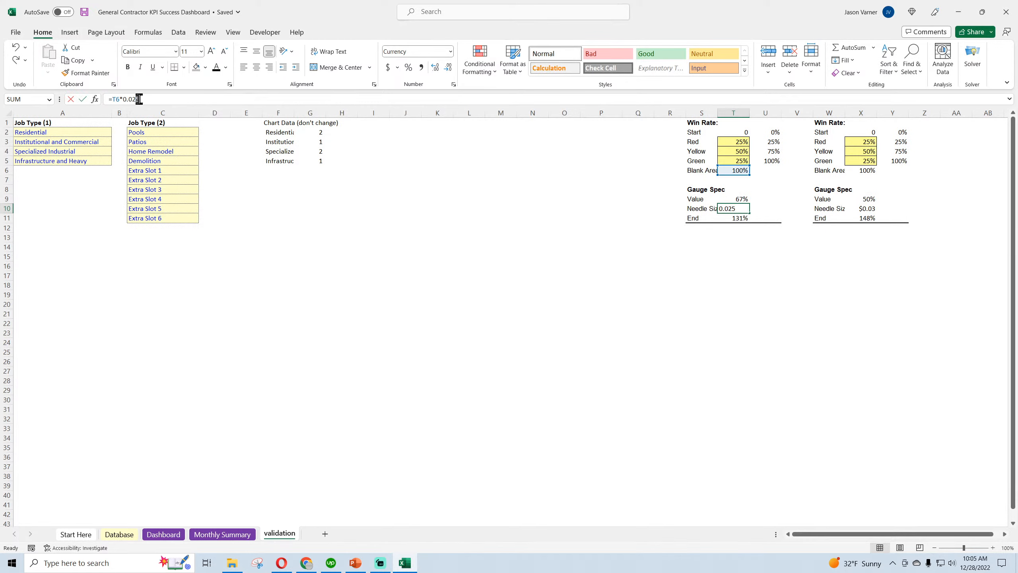
{"action": "left_click", "coordinate": [786, 389]}
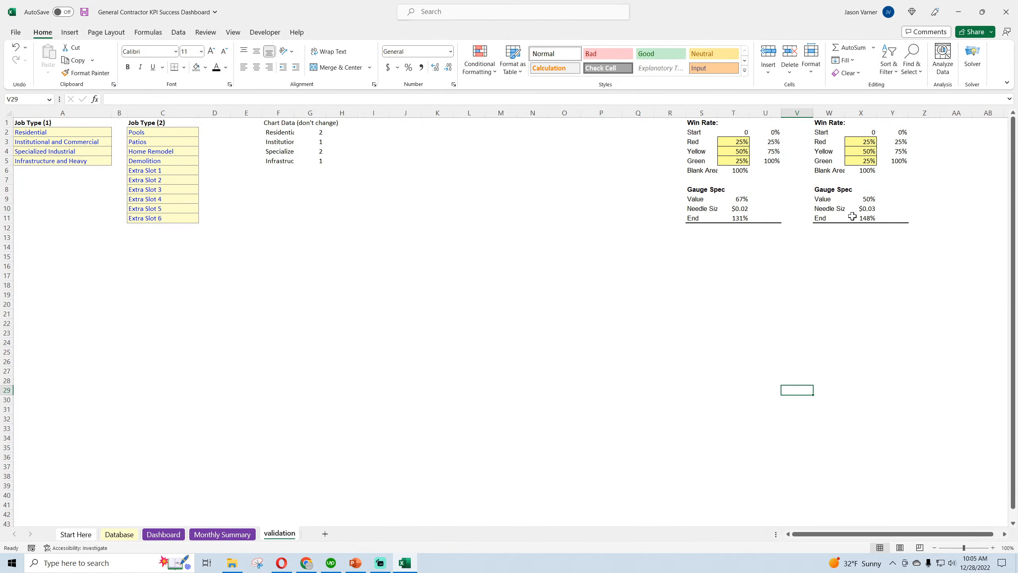
Change the GP$ gauge's Needle Size formula in cell X10 to =X6*0.022
{"action": "left_click", "coordinate": [870, 206]}
{"action": "left_click_drag", "start_coordinate": [161, 99], "coordinate": [137, 99]}
{"action": "key", "text": "BackSpace"}
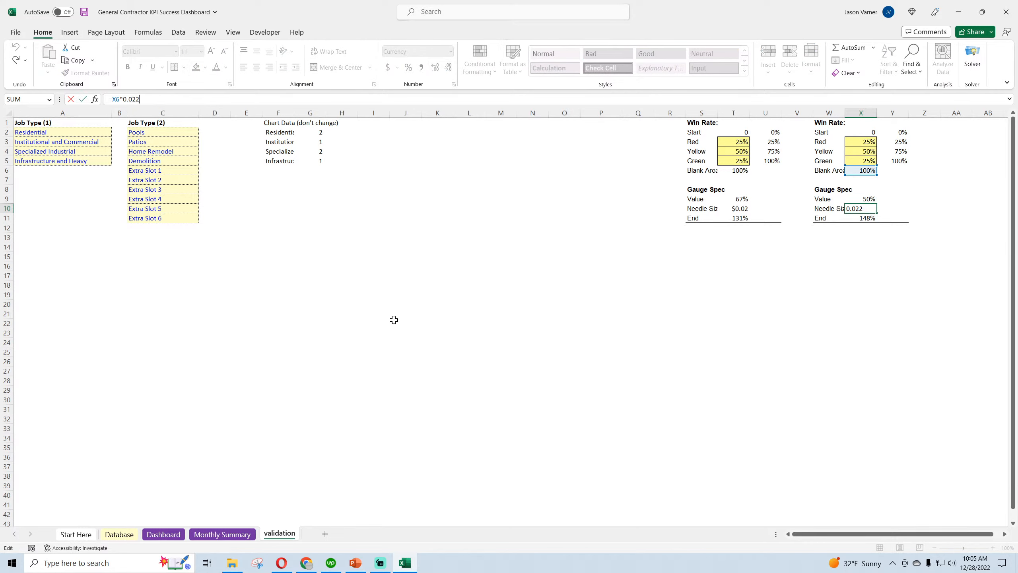
{"action": "left_click", "coordinate": [396, 333]}
Return to the Dashboard sheet, check both gauges with the thinner needles, and save the workbook
{"action": "left_click", "coordinate": [163, 534]}
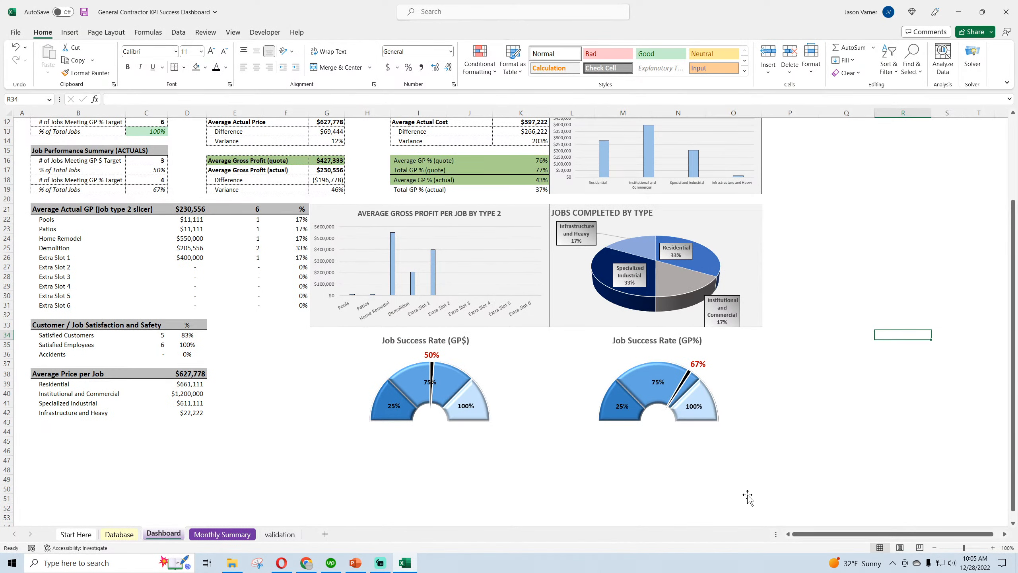
{"action": "left_click", "coordinate": [794, 496]}
{"action": "left_click", "coordinate": [937, 480]}
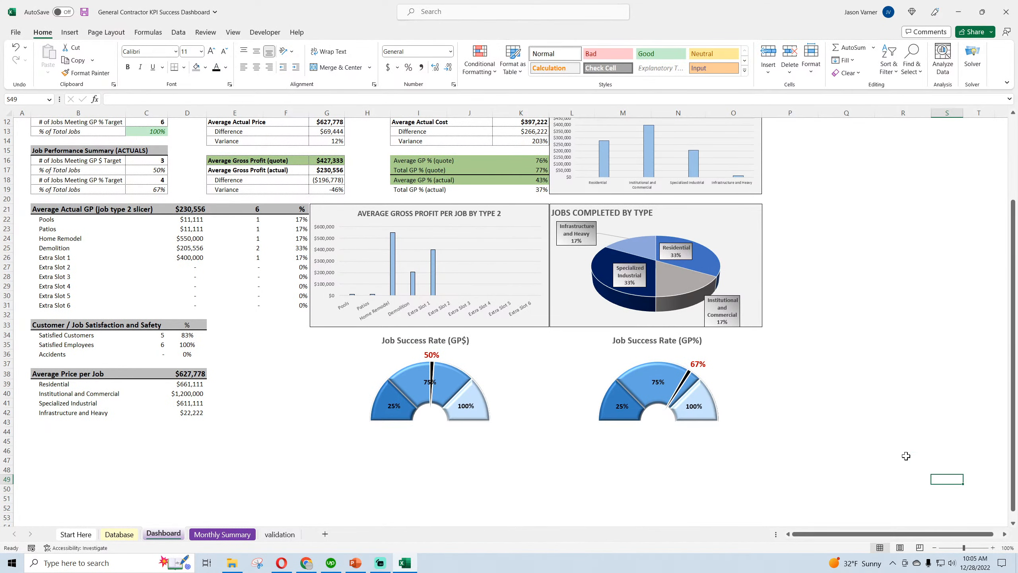
{"action": "scroll", "coordinate": [906, 455], "scroll_direction": "up", "scroll_amount": 4}
{"action": "scroll", "coordinate": [906, 456], "scroll_direction": "down", "scroll_amount": 3}
{"action": "left_click", "coordinate": [85, 12]}
{"action": "scroll", "coordinate": [201, 356], "scroll_direction": "up", "scroll_amount": 3}
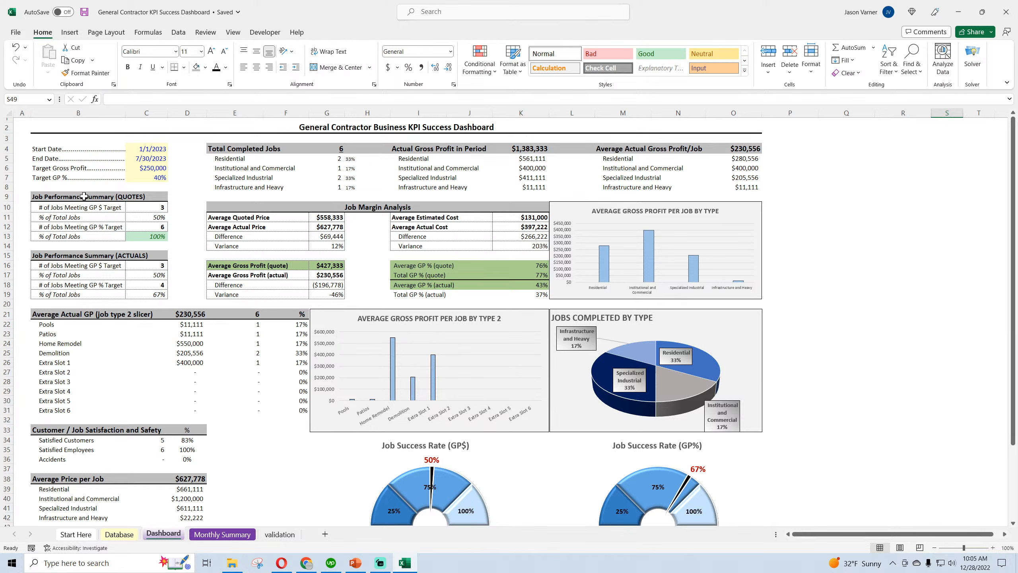
Review the completed jobs, actual gross profit, and average price, cost and gross profit figures on the dashboard, and save the workbook
{"action": "left_click", "coordinate": [243, 150]}
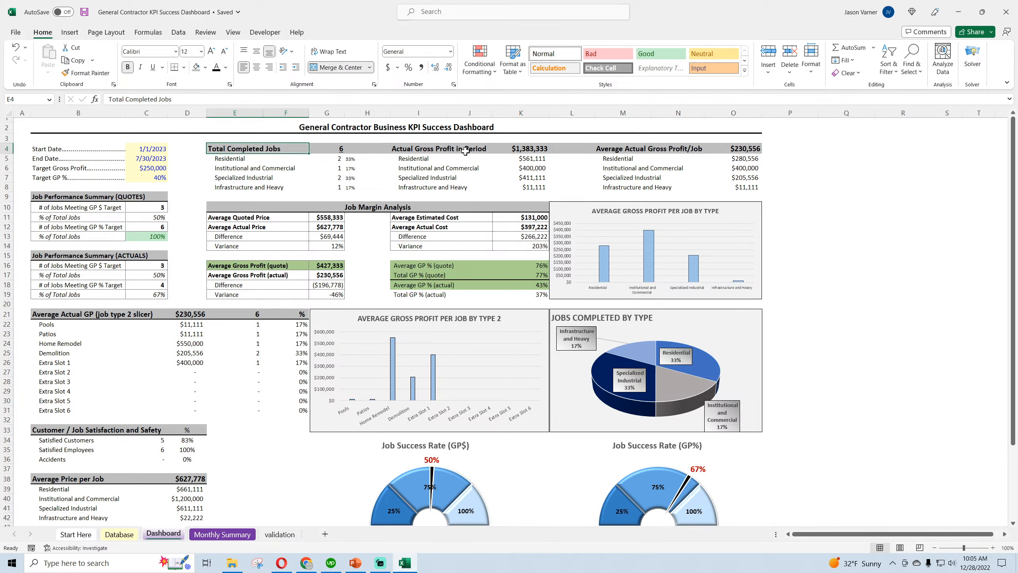
{"action": "left_click", "coordinate": [440, 151]}
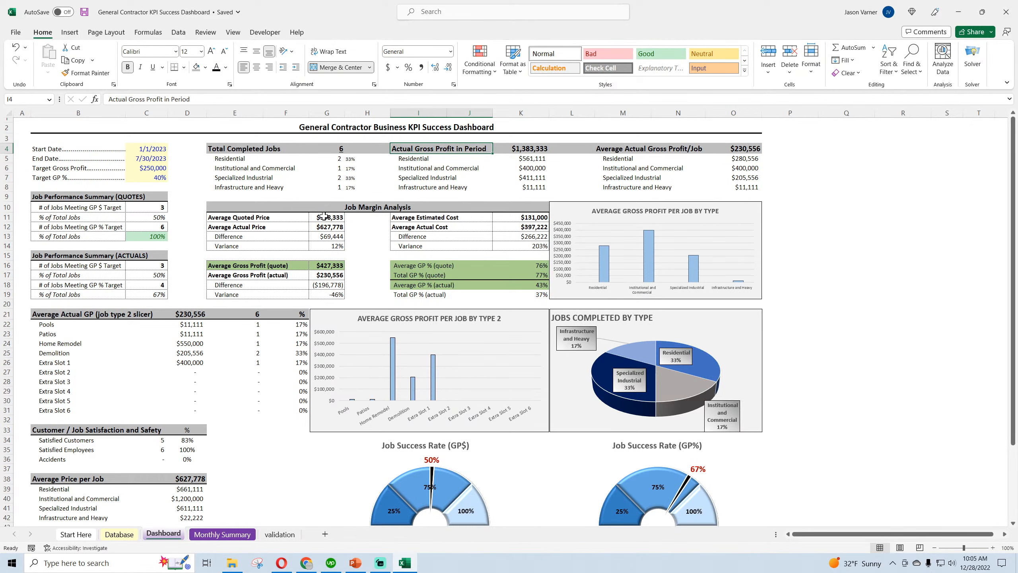
{"action": "left_click", "coordinate": [267, 217]}
{"action": "left_click", "coordinate": [282, 227]}
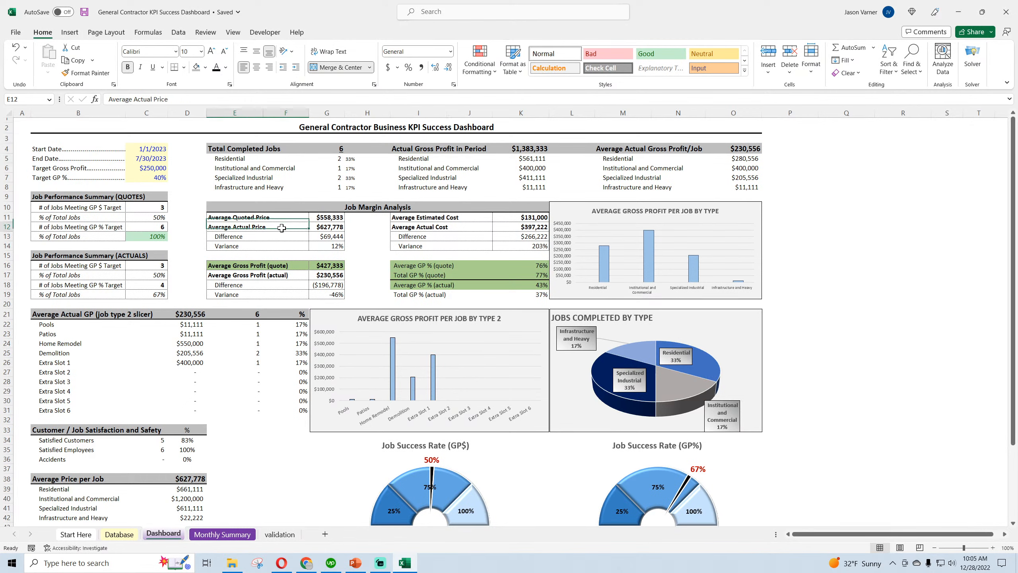
{"action": "left_click", "coordinate": [331, 227]}
{"action": "left_click", "coordinate": [446, 219]}
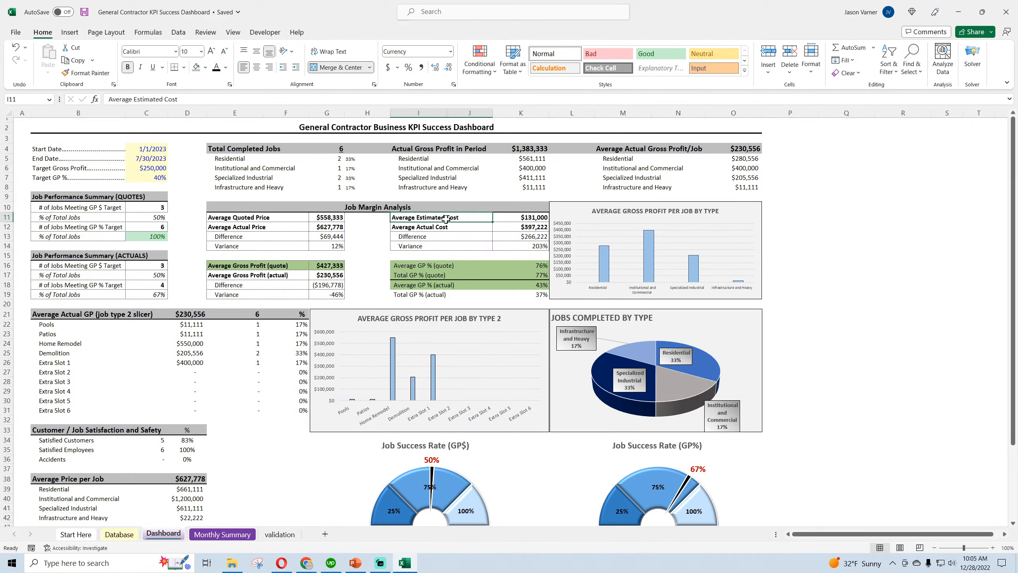
{"action": "left_click", "coordinate": [457, 229]}
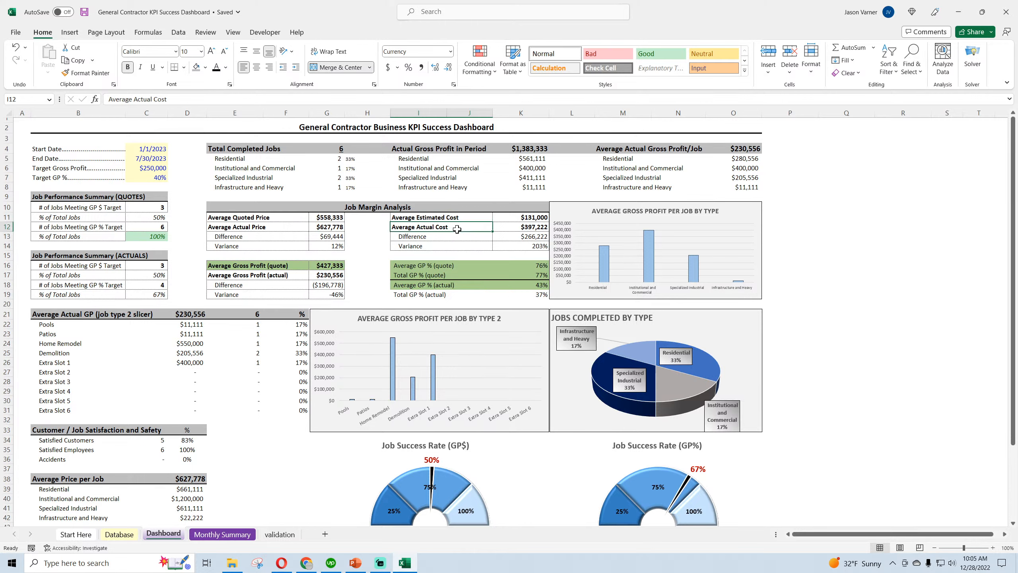
{"action": "left_click", "coordinate": [516, 228]}
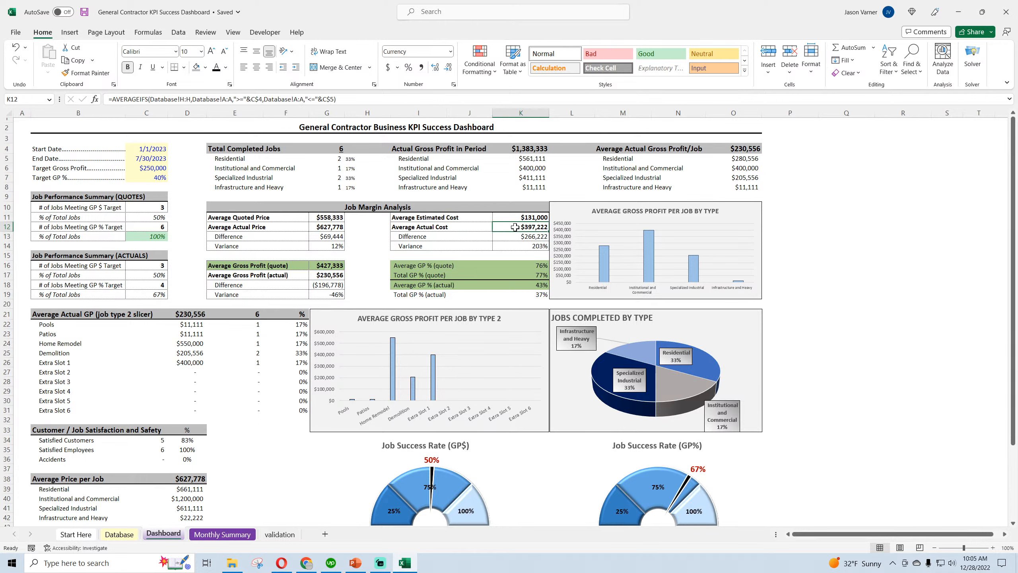
{"action": "left_click", "coordinate": [244, 267]}
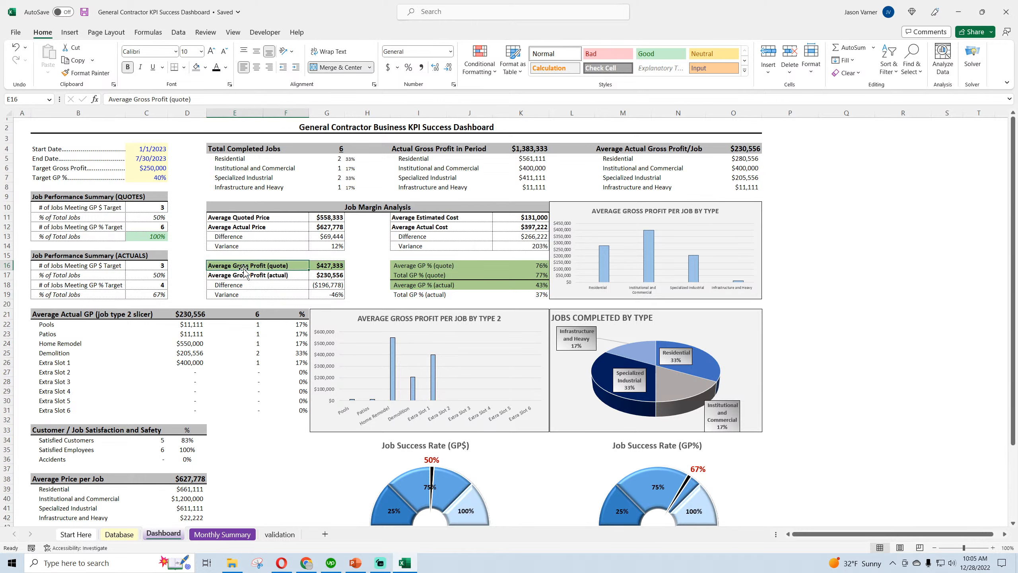
{"action": "left_click", "coordinate": [280, 277]}
{"action": "left_click", "coordinate": [337, 274]}
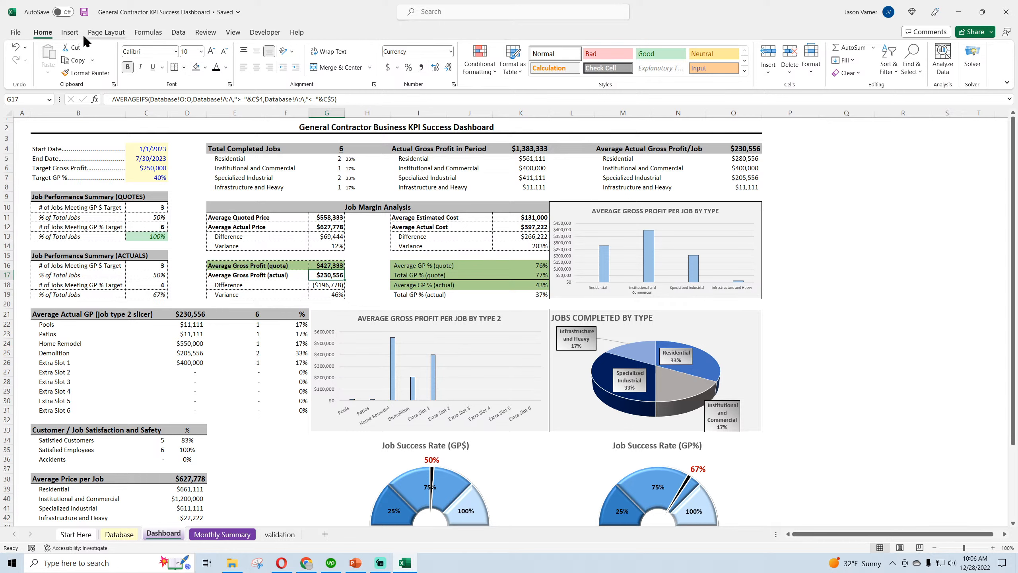
{"action": "left_click", "coordinate": [84, 13]}
Examine the average and total GP % rows for quotes and actuals in the Job Margin Analysis section
{"action": "left_click", "coordinate": [541, 266]}
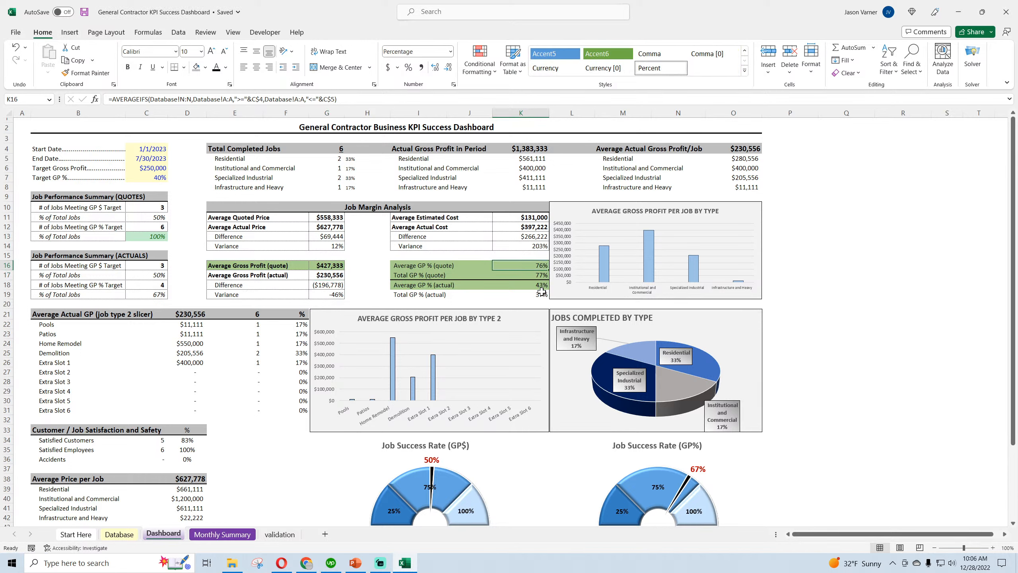
{"action": "left_click", "coordinate": [435, 274]}
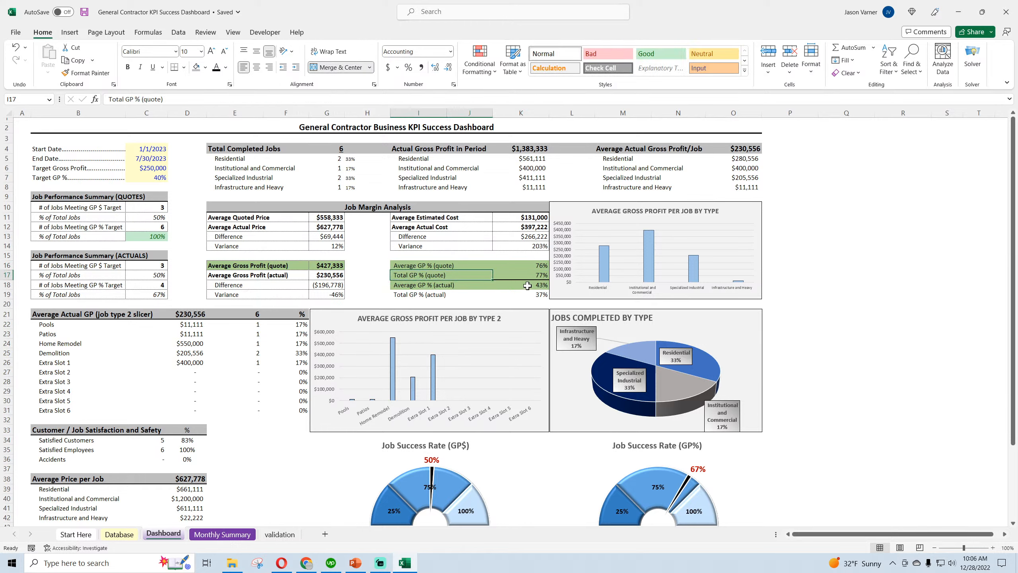
{"action": "left_click", "coordinate": [444, 286]}
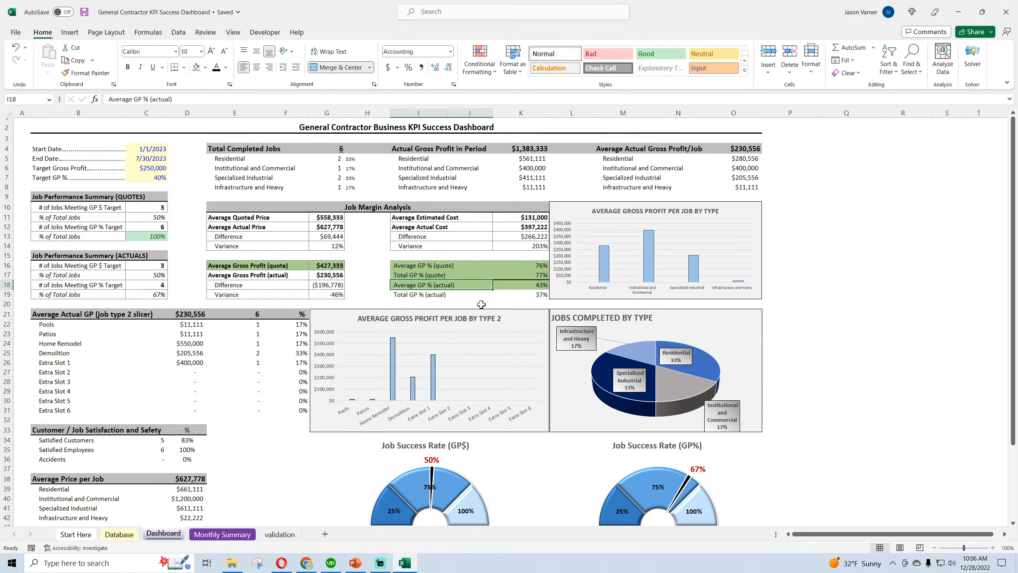
{"action": "double_click", "coordinate": [430, 264]}
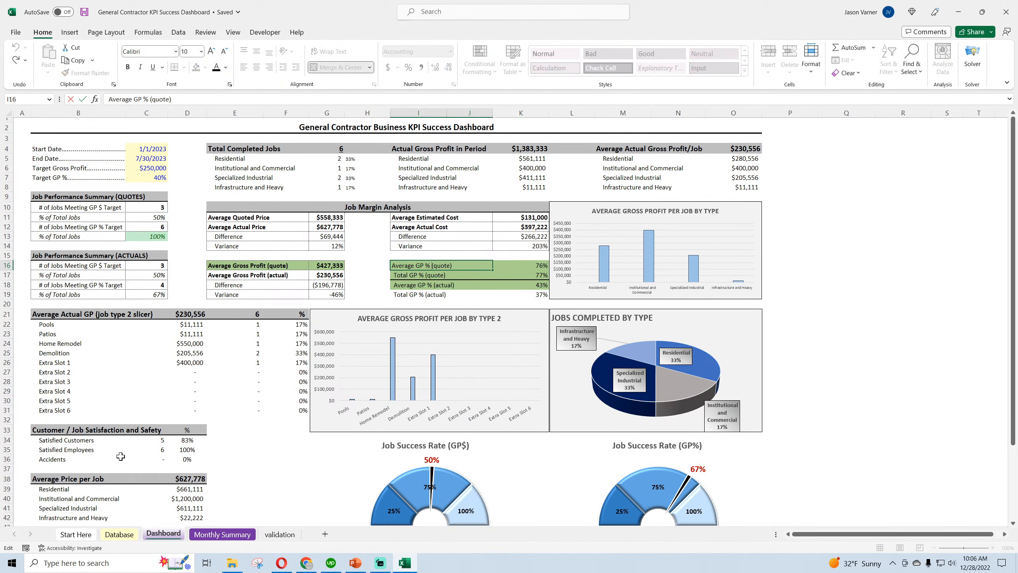
{"action": "key", "text": "Escape"}
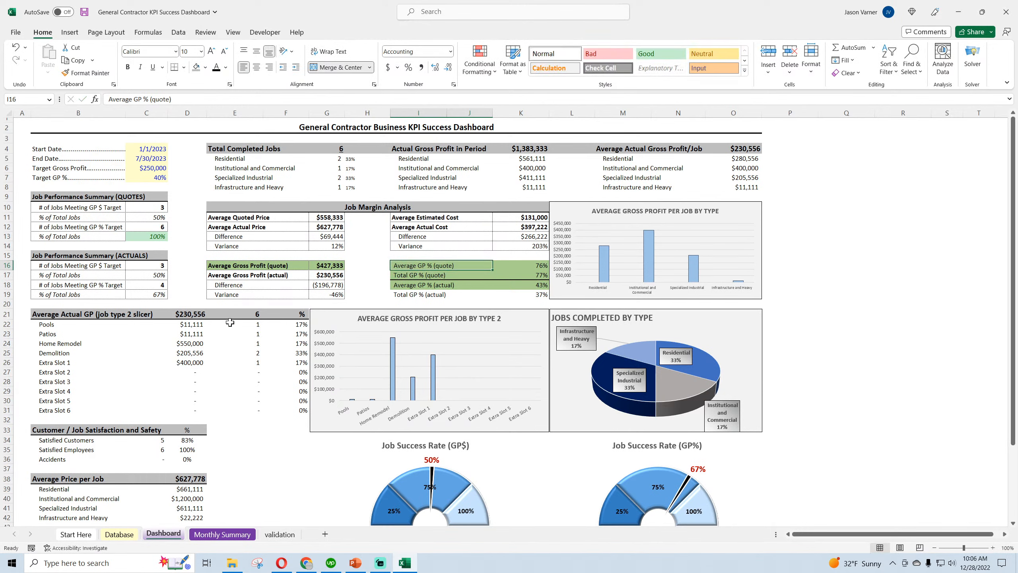
{"action": "left_click", "coordinate": [381, 204]}
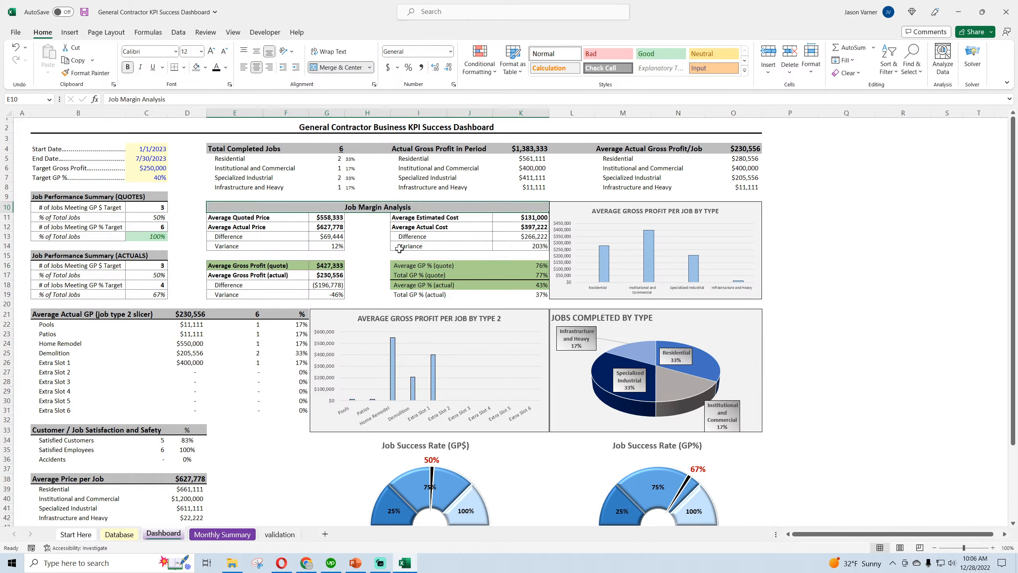
{"action": "left_click", "coordinate": [457, 266]}
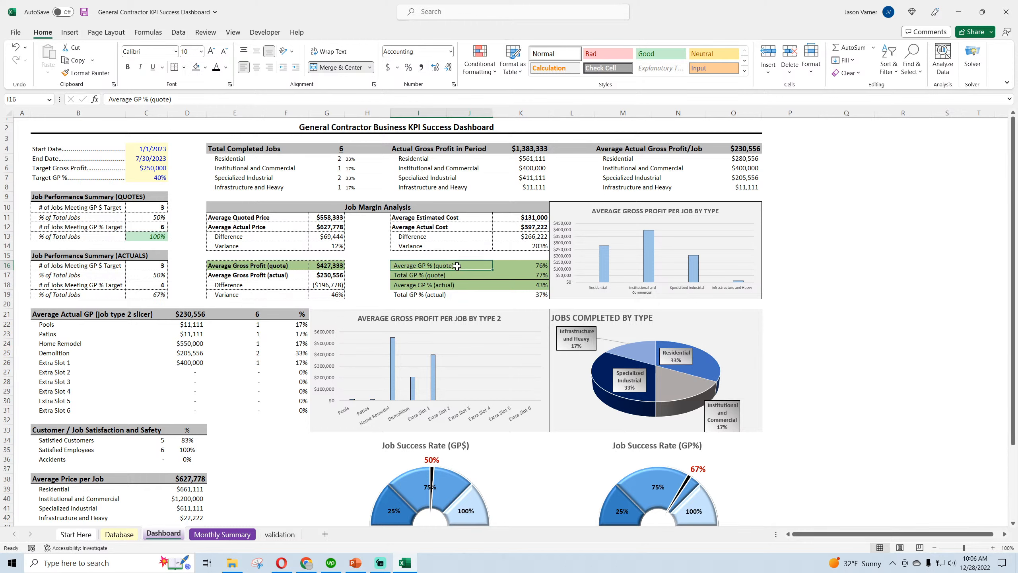
Compare the average and total GP % rows for actuals and quotes in Job Margin Analysis, and save the workbook
{"action": "left_click", "coordinate": [444, 286]}
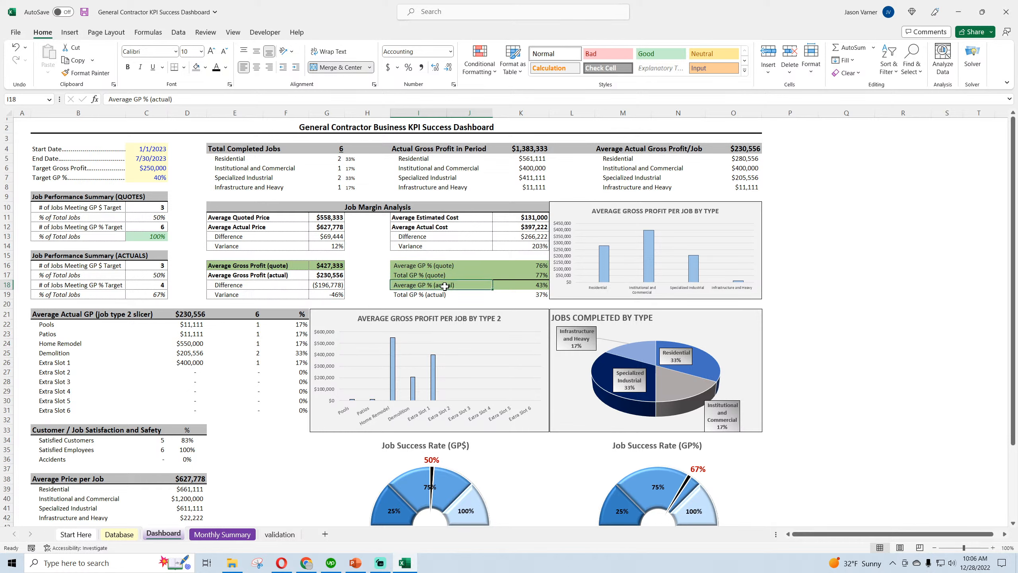
{"action": "left_click", "coordinate": [447, 296]}
{"action": "left_click", "coordinate": [444, 275]}
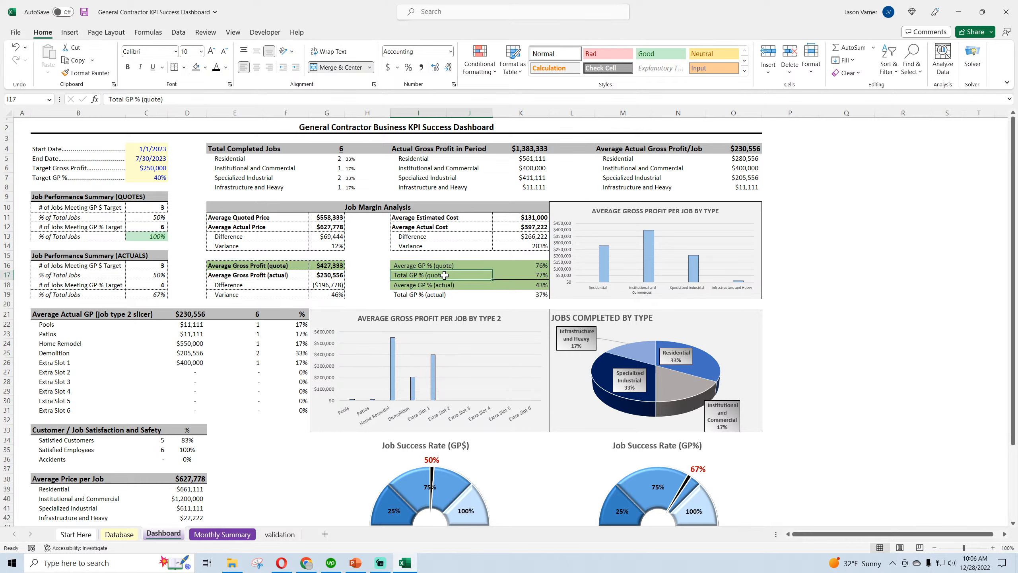
{"action": "left_click", "coordinate": [84, 13]}
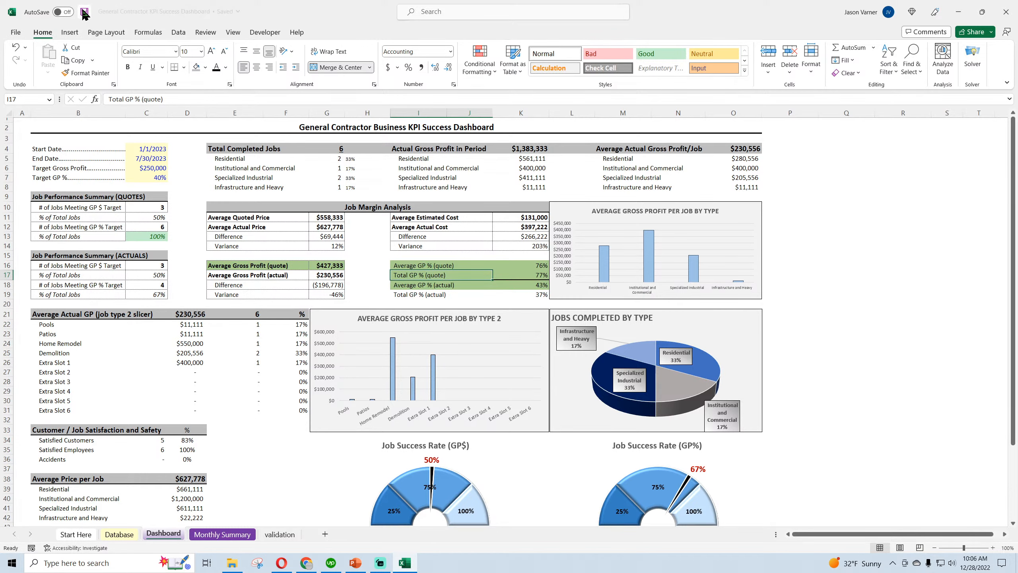
{"action": "left_click", "coordinate": [447, 296]}
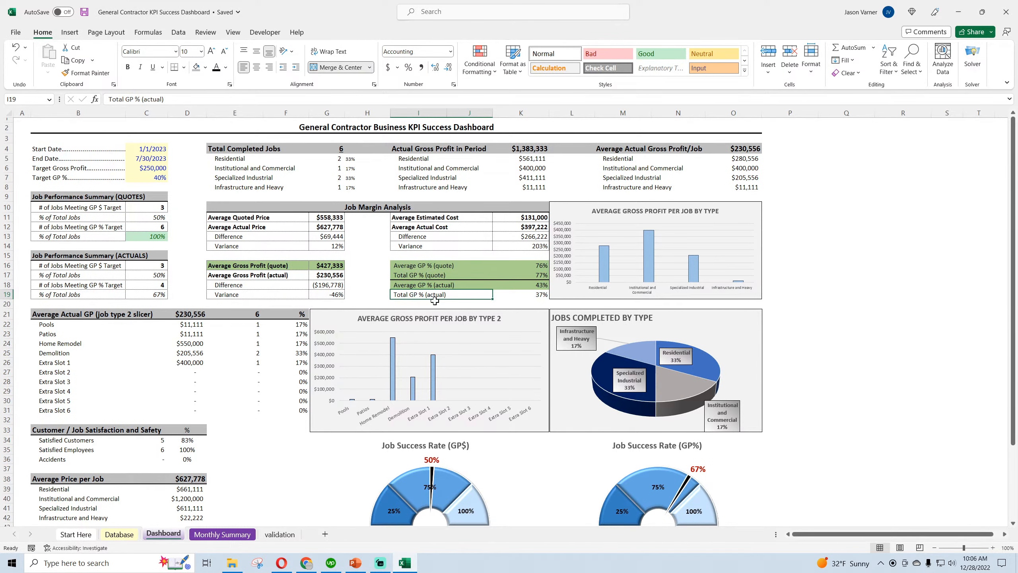
Inspect the formulas behind the Average Price per Job header value and the Actual Gross Profit in Period total
{"action": "scroll", "coordinate": [292, 366], "scroll_direction": "down", "scroll_amount": 4}
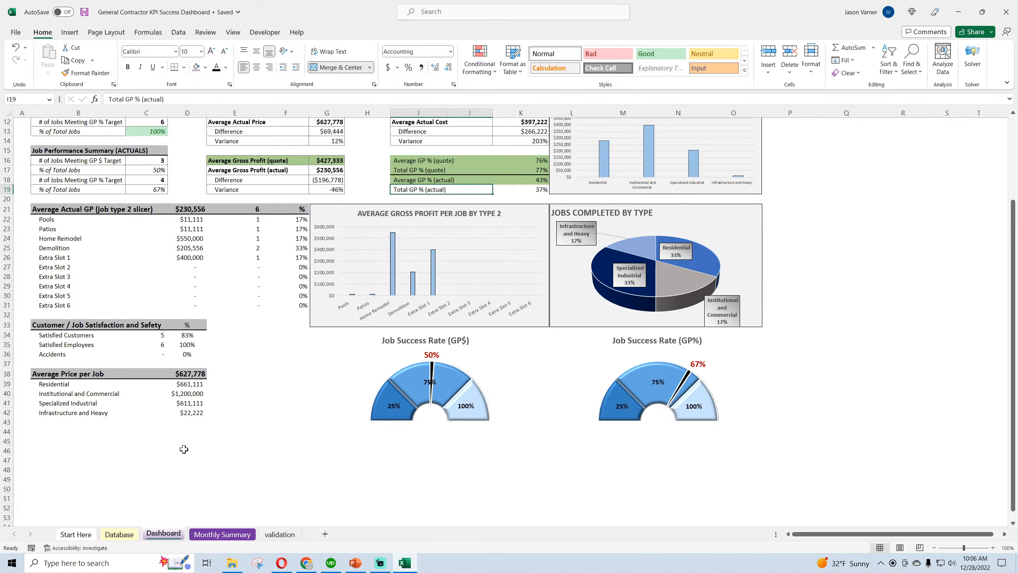
{"action": "left_click", "coordinate": [191, 373]}
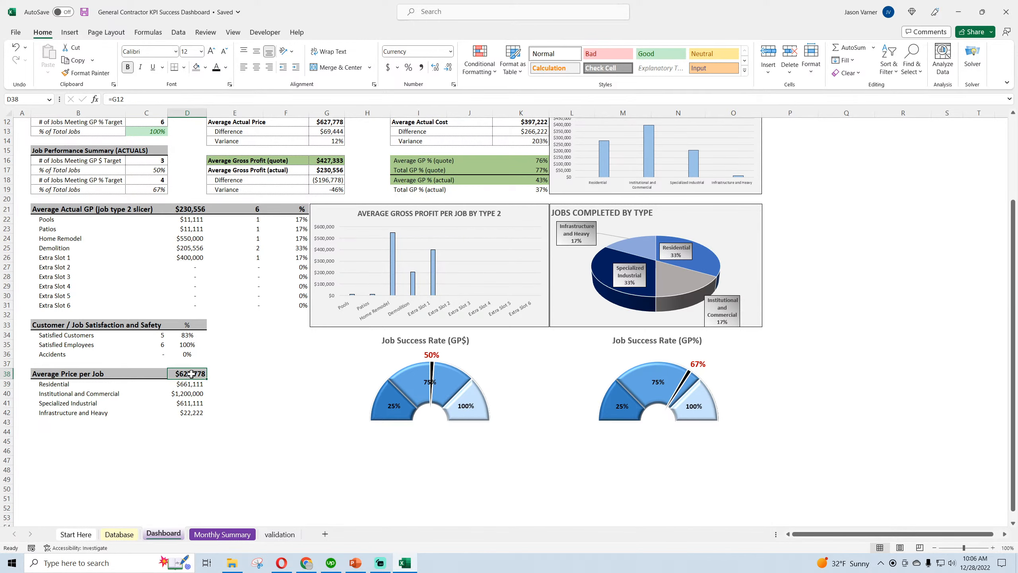
{"action": "scroll", "coordinate": [186, 383], "scroll_direction": "up", "scroll_amount": 4}
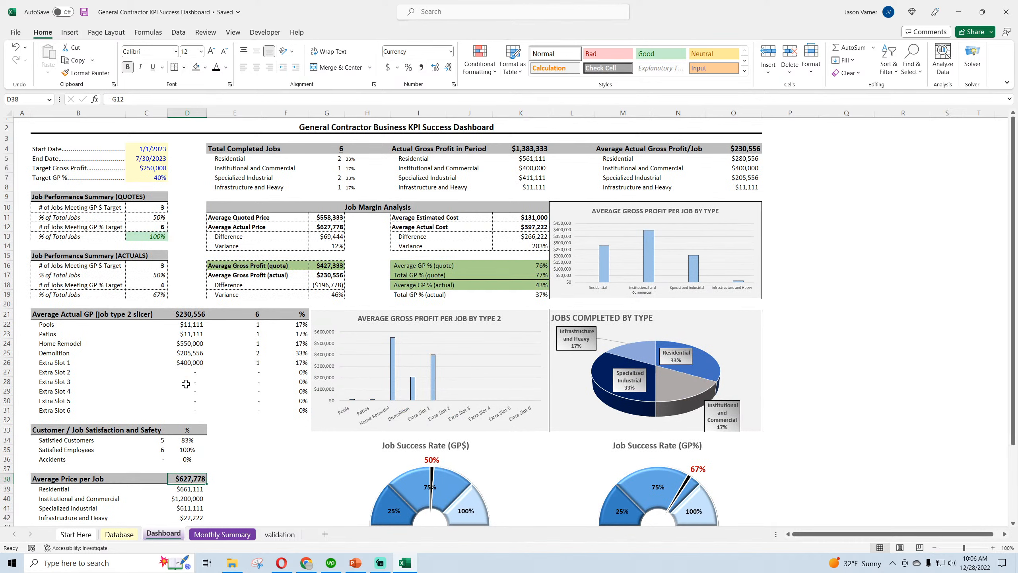
{"action": "left_click", "coordinate": [532, 147]}
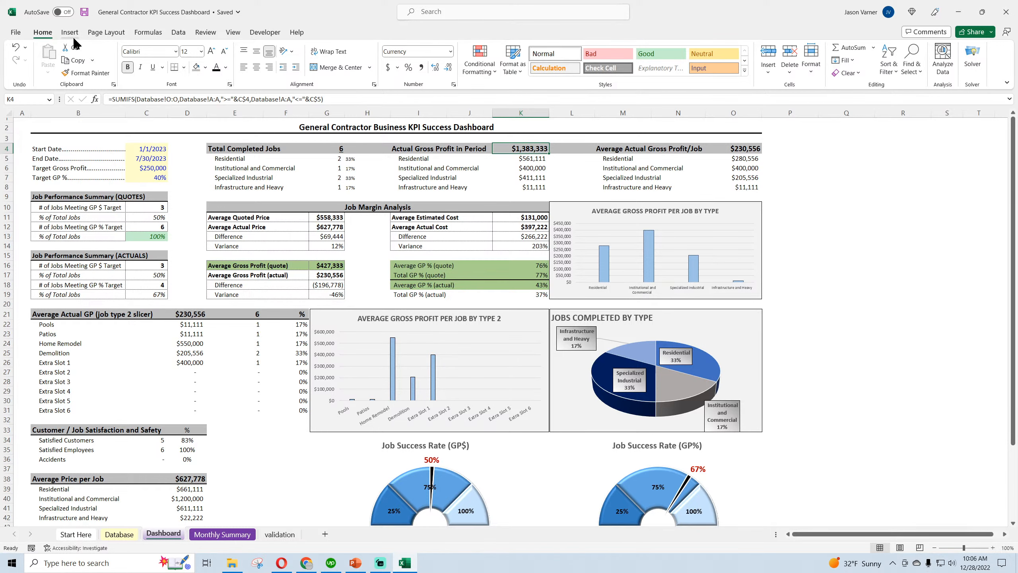
Copy the Average Price per Job block B38:D42 and paste it below, starting at cell B44
{"action": "scroll", "coordinate": [287, 393], "scroll_direction": "down", "scroll_amount": 3}
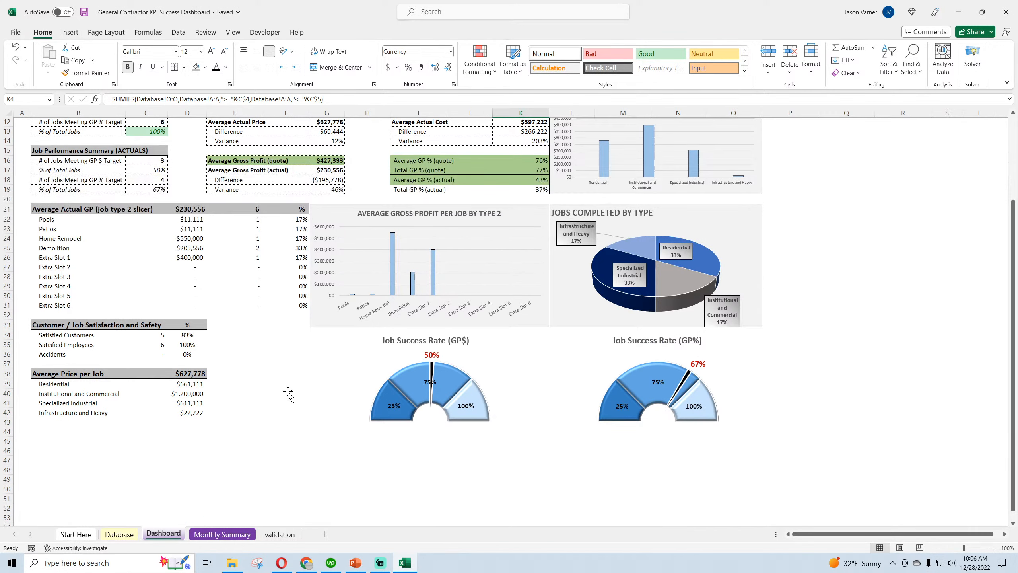
{"action": "left_click_drag", "start_coordinate": [36, 374], "coordinate": [185, 413]}
{"action": "right_click", "coordinate": [184, 401]}
{"action": "left_click", "coordinate": [225, 99]}
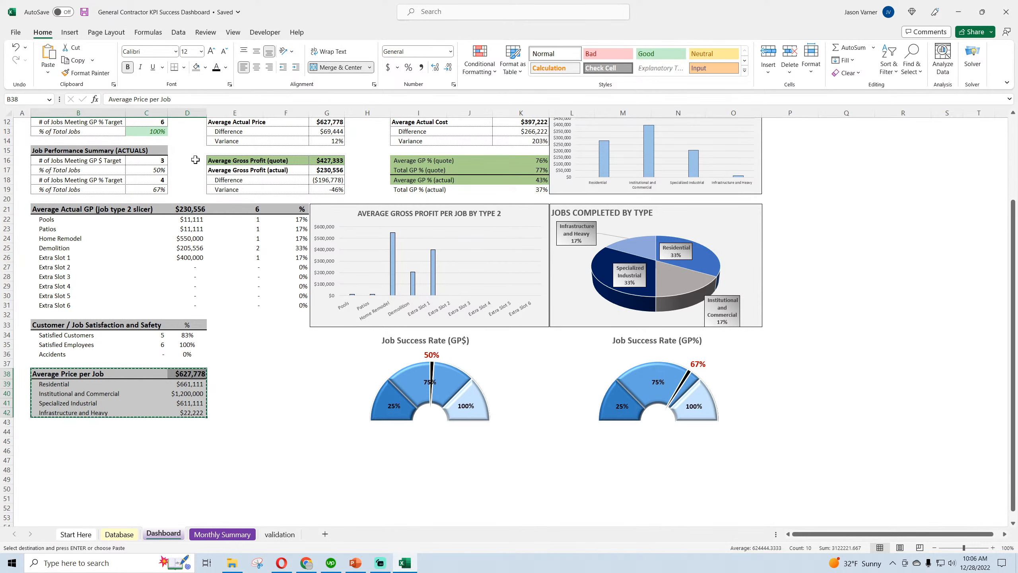
{"action": "right_click", "coordinate": [46, 432]}
{"action": "left_click", "coordinate": [56, 219]}
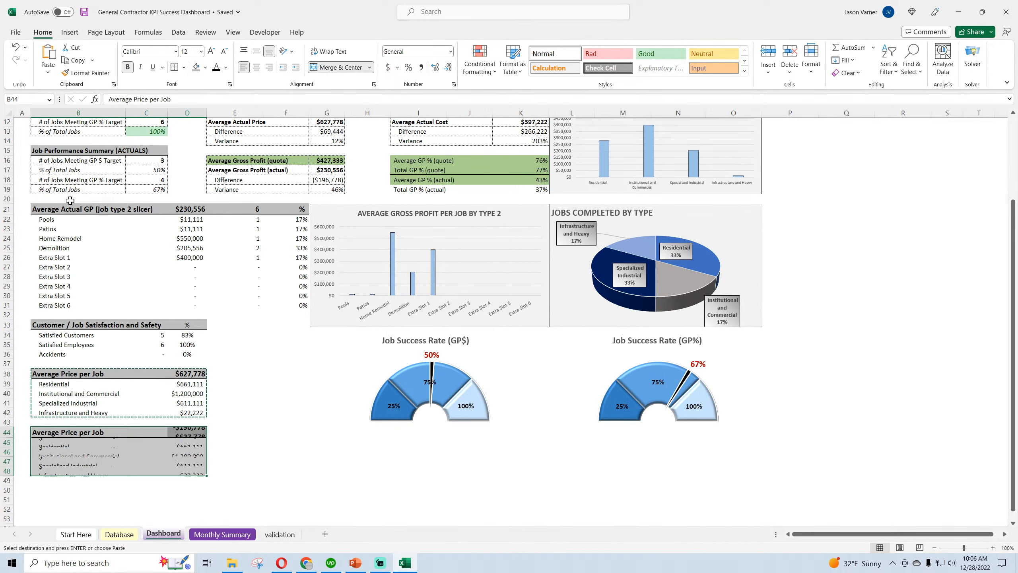
Copy the SUMIFS formula text from cell K5, the Residential actual gross profit, leaving that cell unedited
{"action": "scroll", "coordinate": [295, 466], "scroll_direction": "up", "scroll_amount": 4}
{"action": "left_click", "coordinate": [504, 158]}
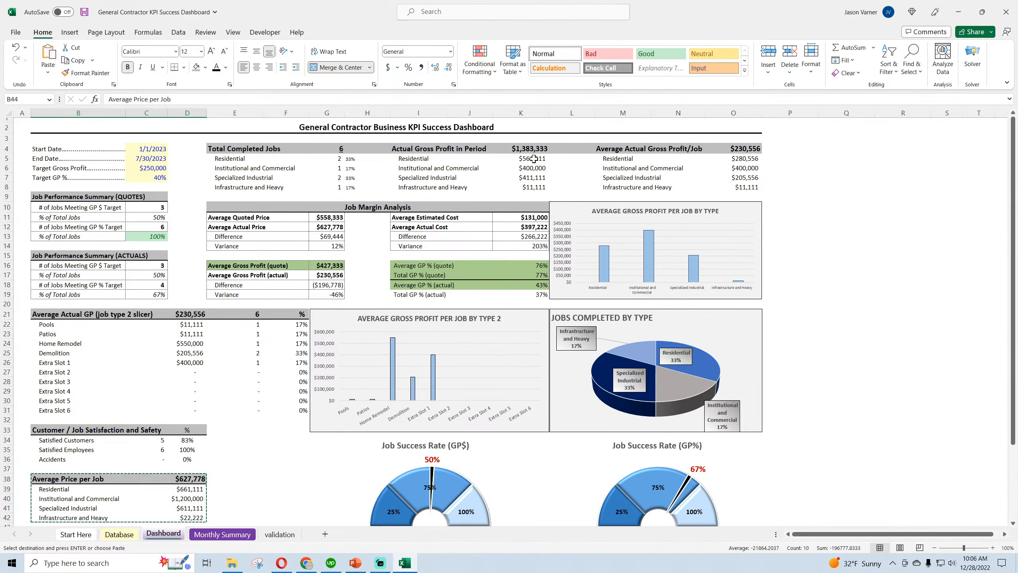
{"action": "left_click_drag", "start_coordinate": [395, 99], "coordinate": [106, 100]}
{"action": "right_click", "coordinate": [151, 100]}
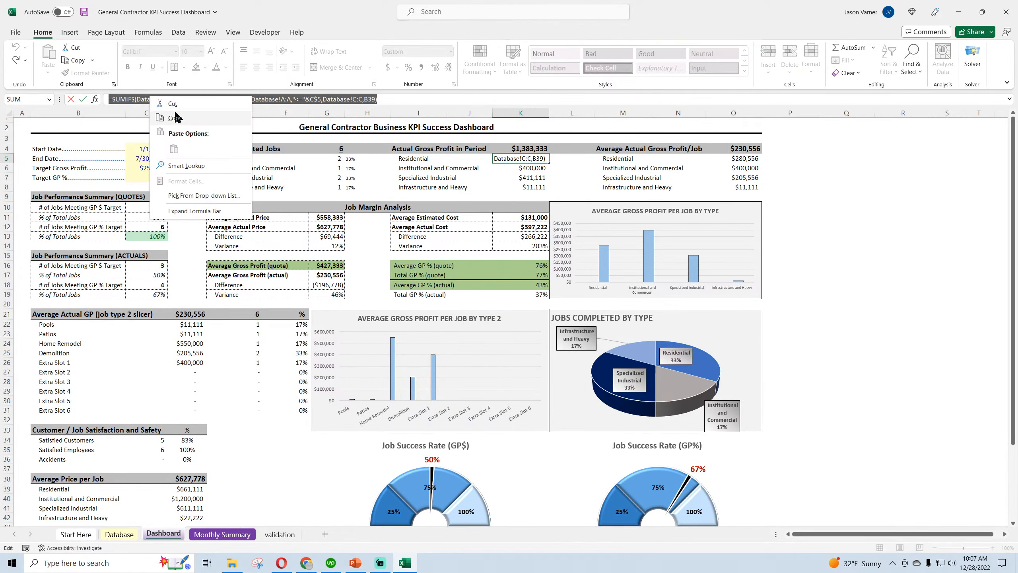
{"action": "left_click", "coordinate": [177, 116]}
{"action": "key", "text": "Escape"}
Replace the formula in D45 with the copied SUMIFS formula and point its job type criterion at B45
{"action": "scroll", "coordinate": [183, 439], "scroll_direction": "down", "scroll_amount": 4}
{"action": "left_click", "coordinate": [187, 442]}
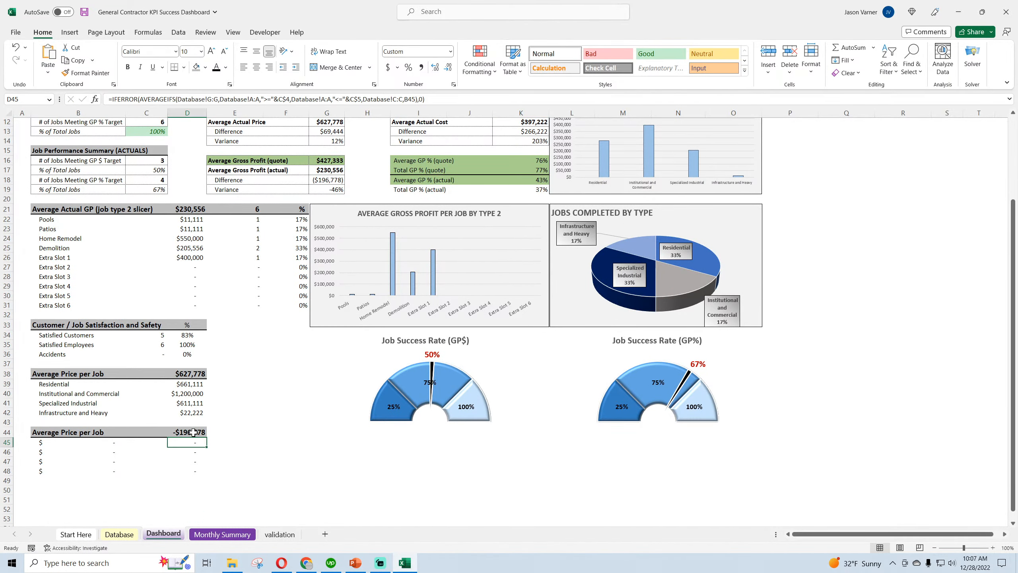
{"action": "left_click_drag", "start_coordinate": [448, 98], "coordinate": [86, 100]}
{"action": "right_click", "coordinate": [139, 99]}
{"action": "left_click", "coordinate": [164, 150]}
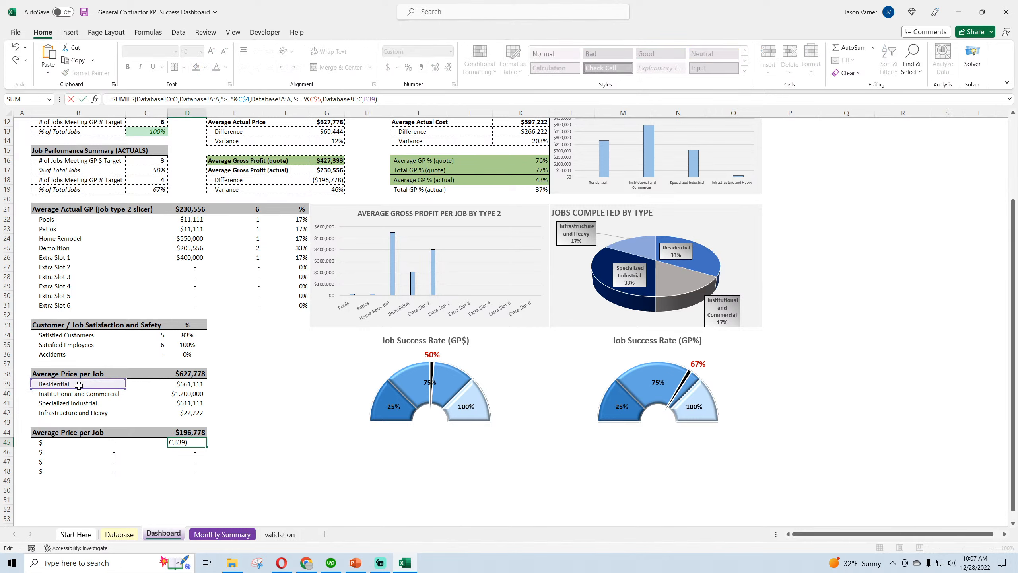
{"action": "left_click_drag", "start_coordinate": [79, 388], "coordinate": [71, 442]}
{"action": "key", "text": "Return"}
Link cell B45 to =validation!A2 and fill the job type labels down through B48
{"action": "left_click", "coordinate": [70, 442]}
{"action": "type", "text": "=validation!A8"}
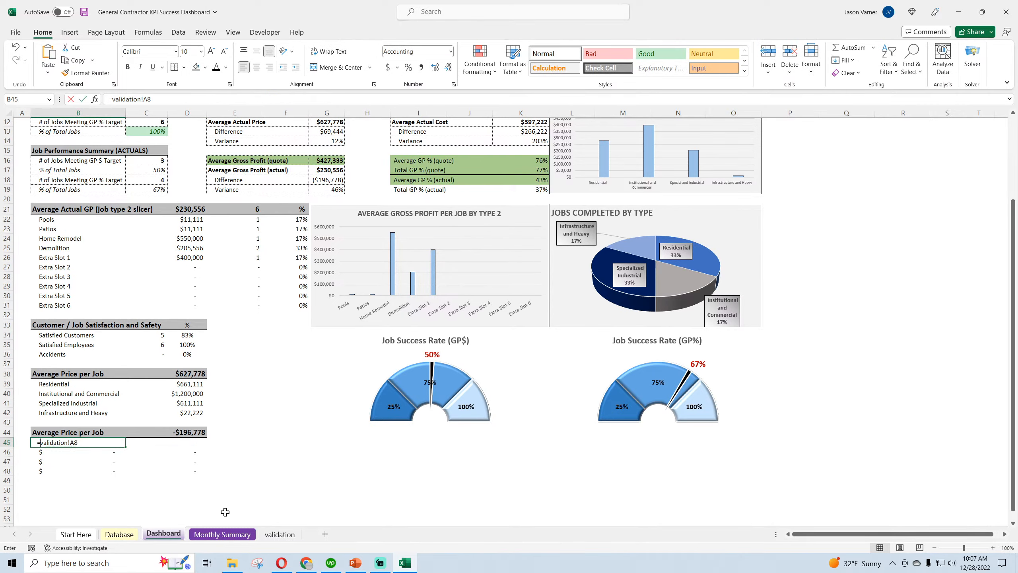
{"action": "left_click", "coordinate": [279, 534]}
{"action": "left_click", "coordinate": [71, 130]}
{"action": "key", "text": "Return"}
{"action": "left_click", "coordinate": [113, 444]}
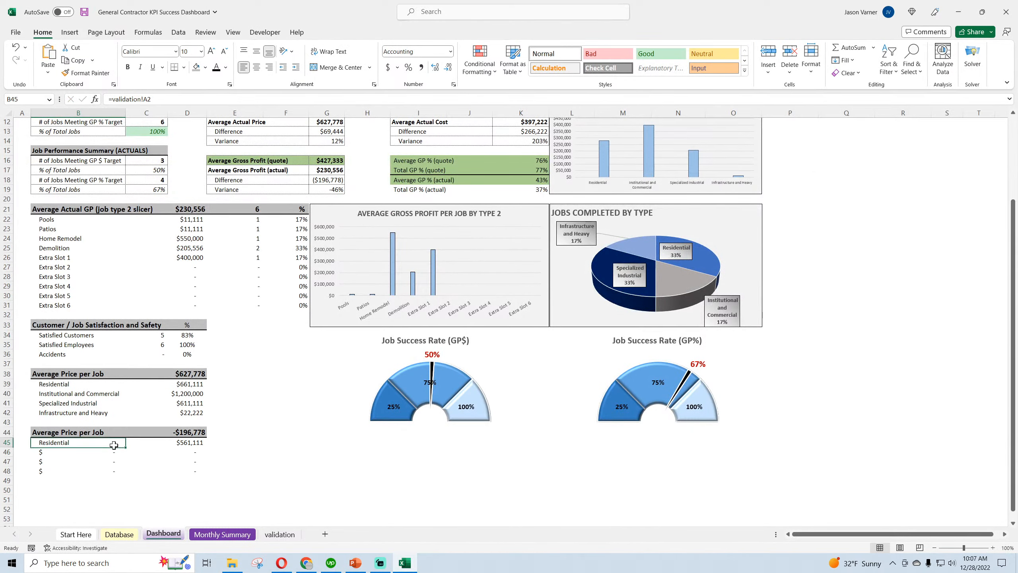
{"action": "left_click_drag", "start_coordinate": [125, 447], "coordinate": [118, 476]}
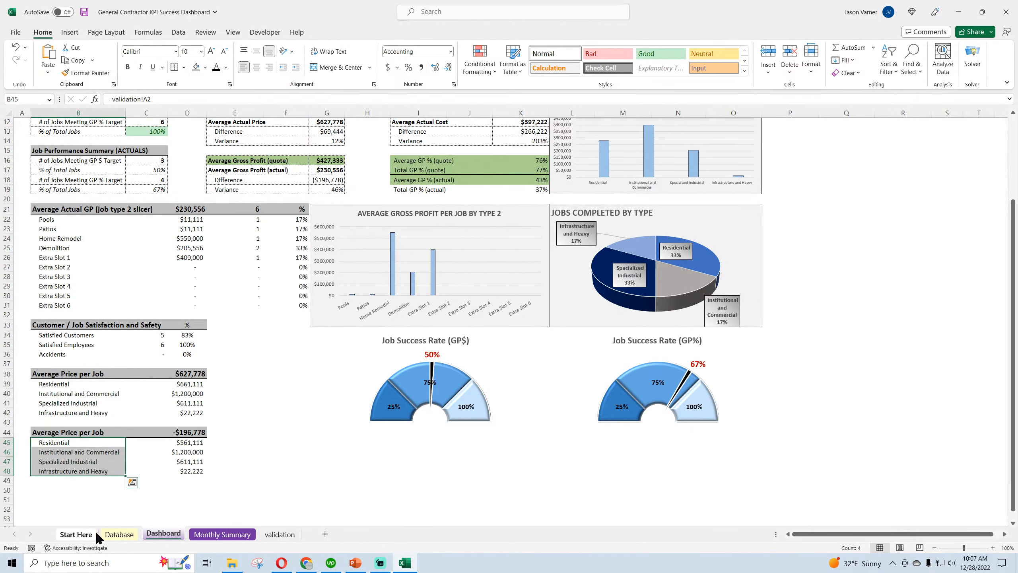
Locate the Actual Price column on the Database sheet and change the sum range in Dashboard cell D45 to Database!G:G
{"action": "left_click", "coordinate": [119, 534]}
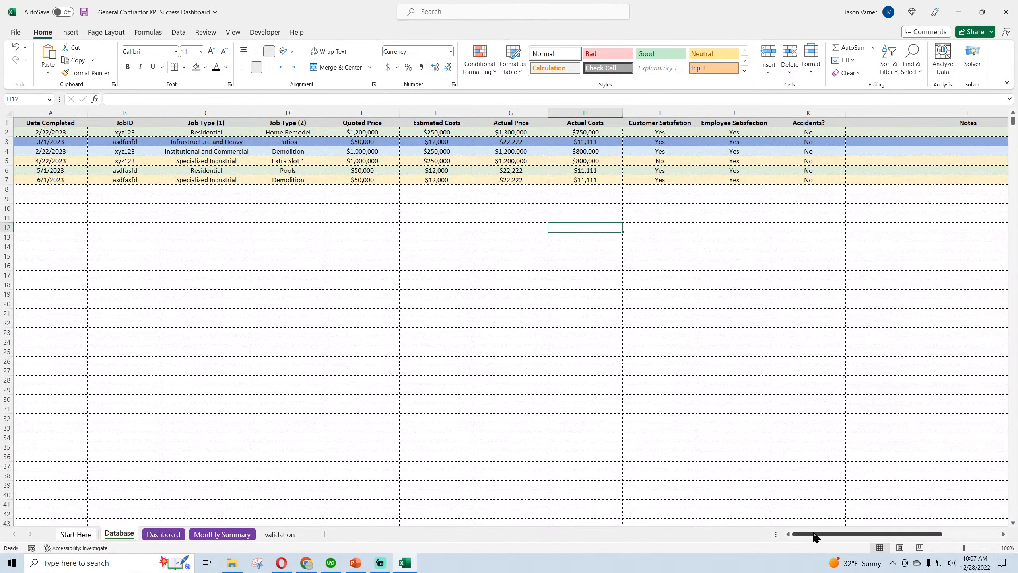
{"action": "left_click", "coordinate": [530, 132]}
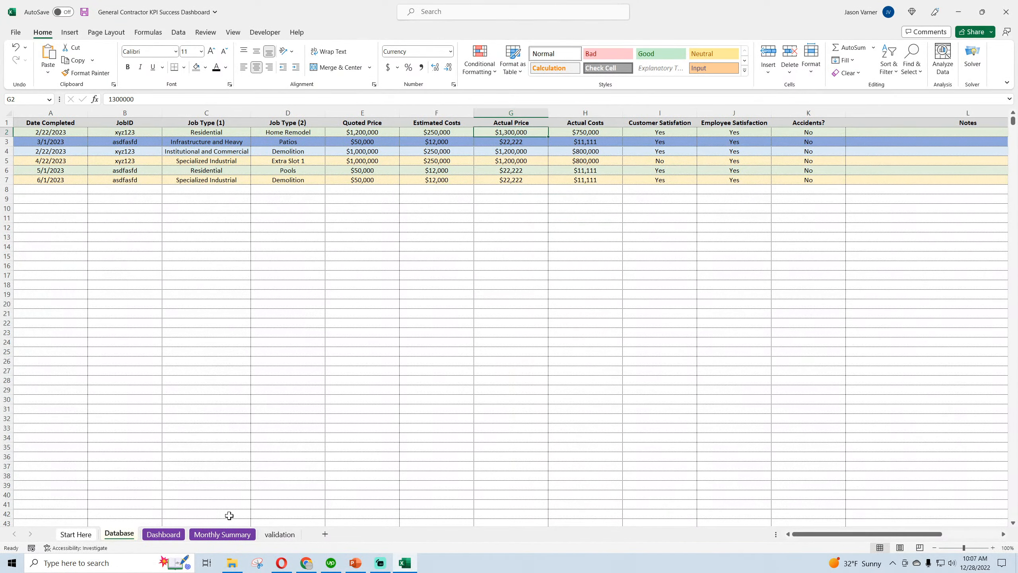
{"action": "left_click", "coordinate": [163, 534]}
{"action": "left_click", "coordinate": [185, 443]}
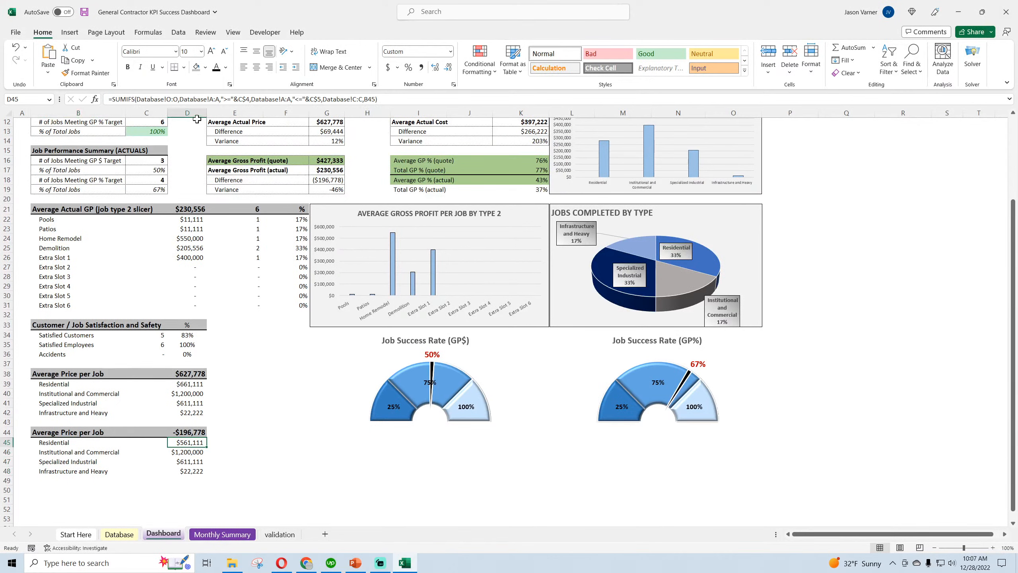
{"action": "left_click", "coordinate": [172, 98]}
{"action": "key", "text": "BackSpace"}
{"action": "type", "text": "g"}
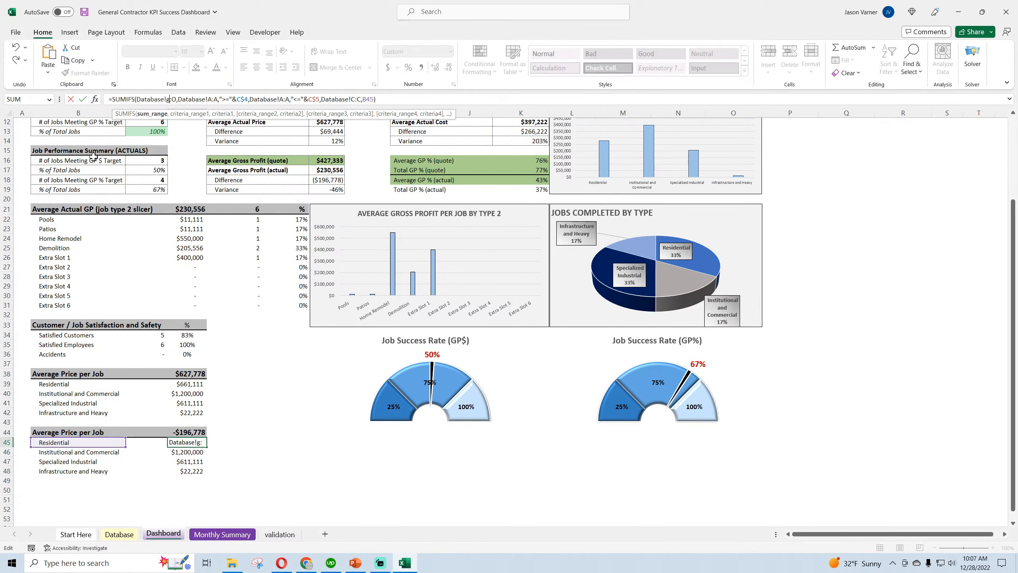
{"action": "key", "text": "Right"}
{"action": "key", "text": "Right"}
{"action": "key", "text": "BackSpace"}
{"action": "type", "text": "g"}
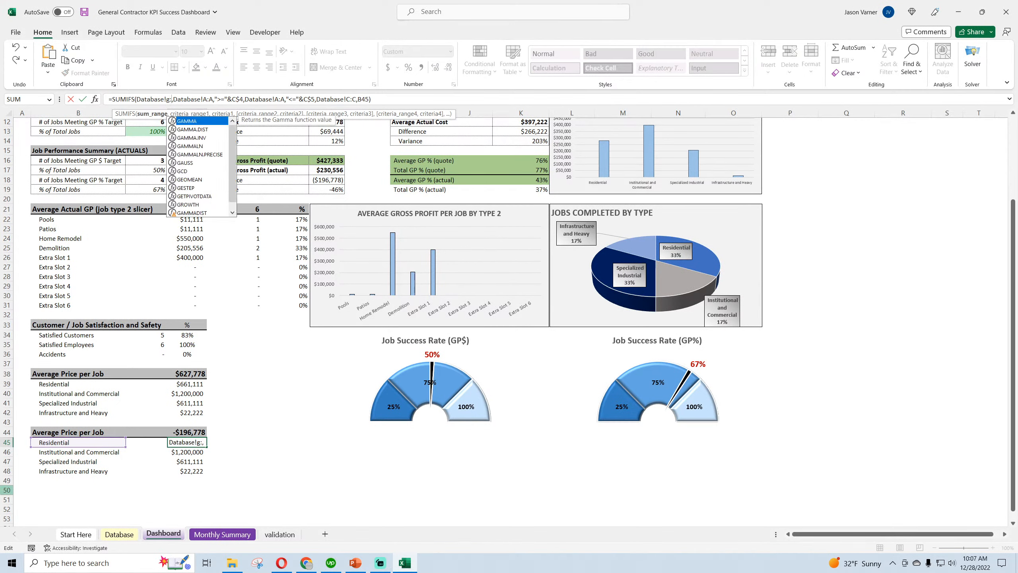
{"action": "key", "text": "Return"}
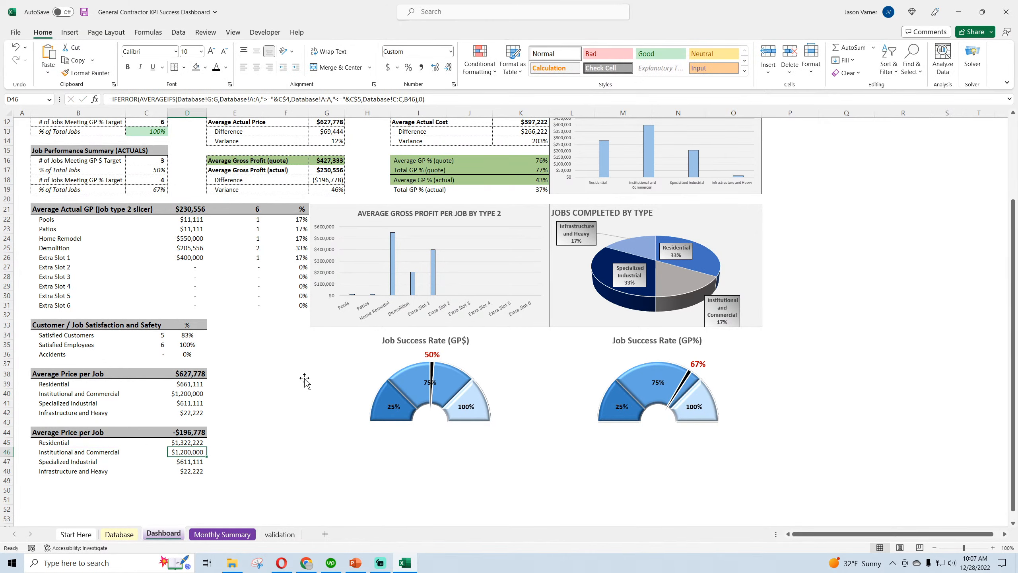
Fill the D45 price formula down through D48 and total D45:D48 with SUM in cell D44
{"action": "left_click_drag", "start_coordinate": [207, 446], "coordinate": [207, 474]}
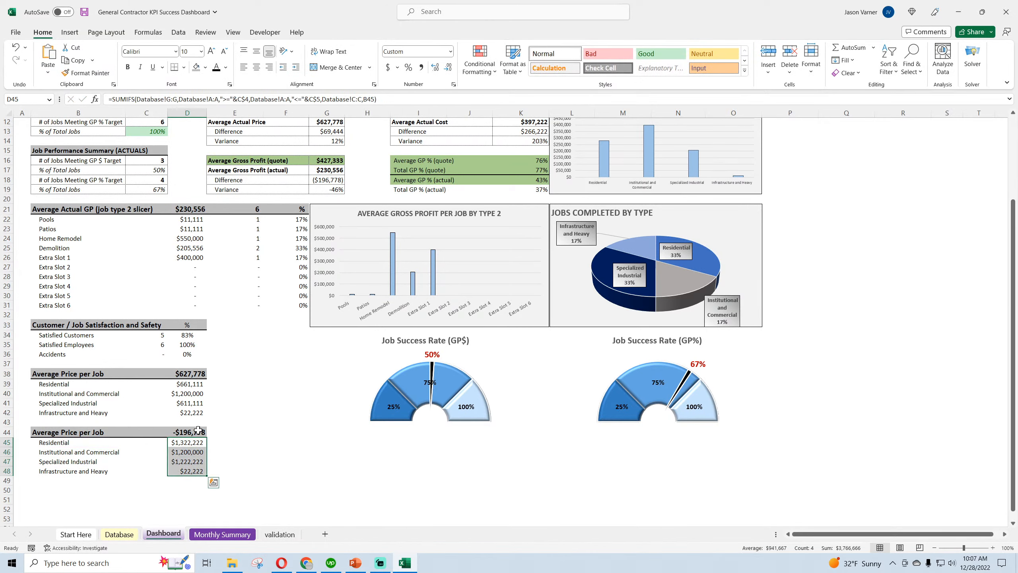
{"action": "left_click", "coordinate": [203, 432]}
{"action": "left_click", "coordinate": [846, 47]}
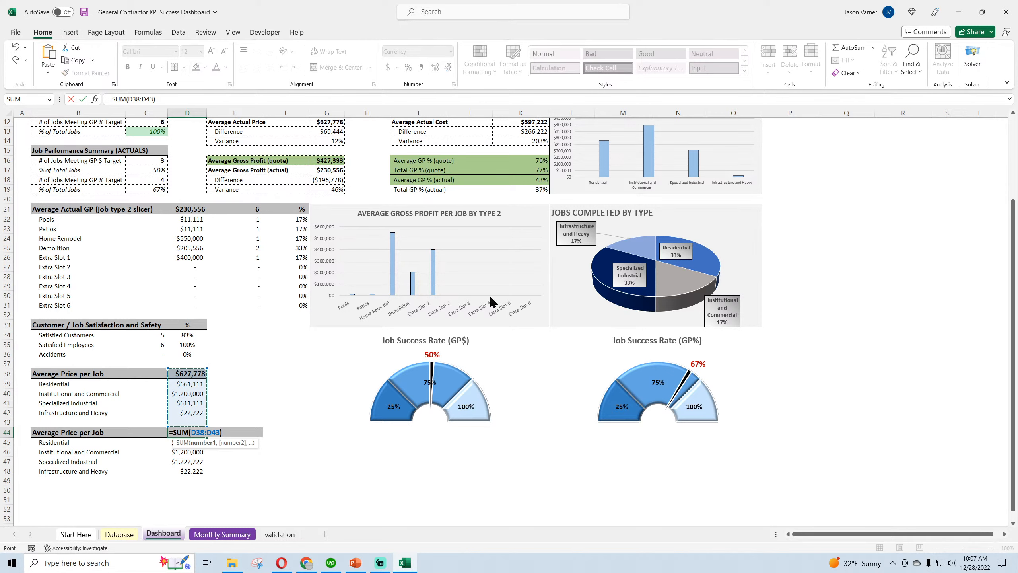
{"action": "left_click", "coordinate": [190, 470]}
{"action": "left_click_drag", "start_coordinate": [189, 471], "coordinate": [189, 443]}
{"action": "key", "text": "Return"}
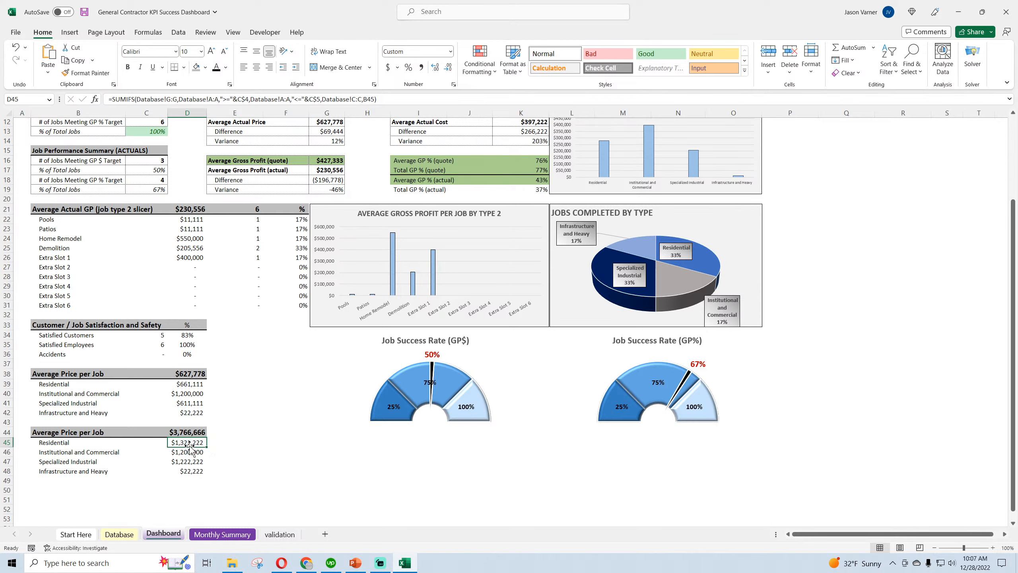
Enter =K4/D44 in cell G53 to divide the period's actual gross profit by the total price
{"action": "left_click", "coordinate": [357, 473]}
{"action": "left_click", "coordinate": [326, 518]}
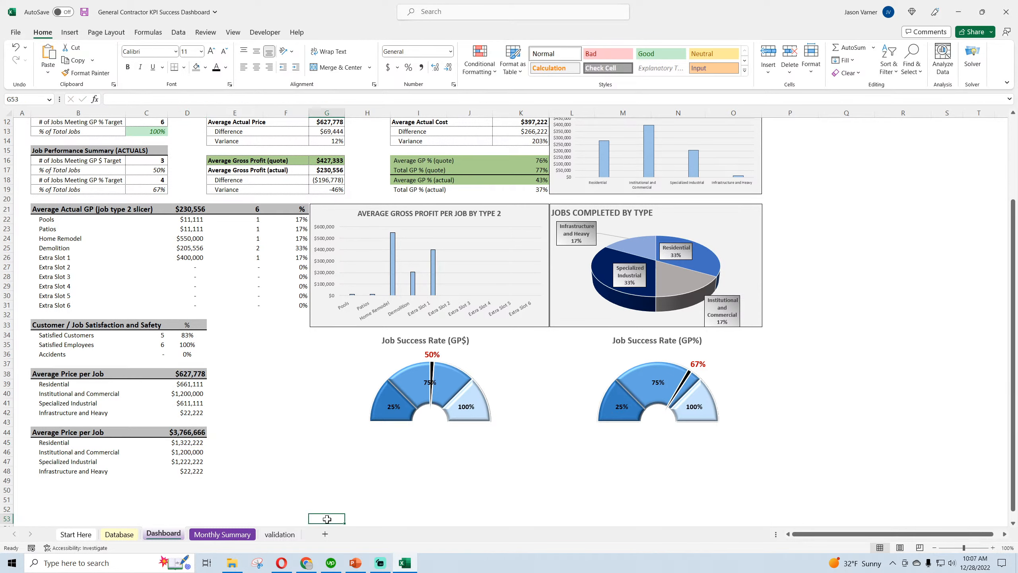
{"action": "type", "text": "="}
{"action": "scroll", "coordinate": [273, 439], "scroll_direction": "up", "scroll_amount": 4}
{"action": "left_click", "coordinate": [521, 149]}
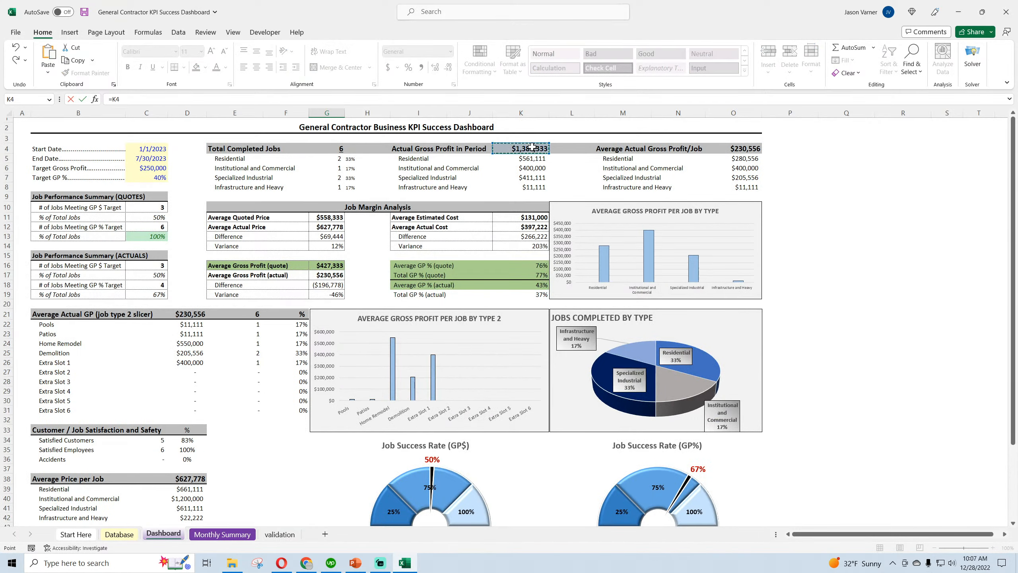
{"action": "type", "text": "/"}
{"action": "scroll", "coordinate": [313, 434], "scroll_direction": "down", "scroll_amount": 3}
{"action": "left_click", "coordinate": [190, 432]}
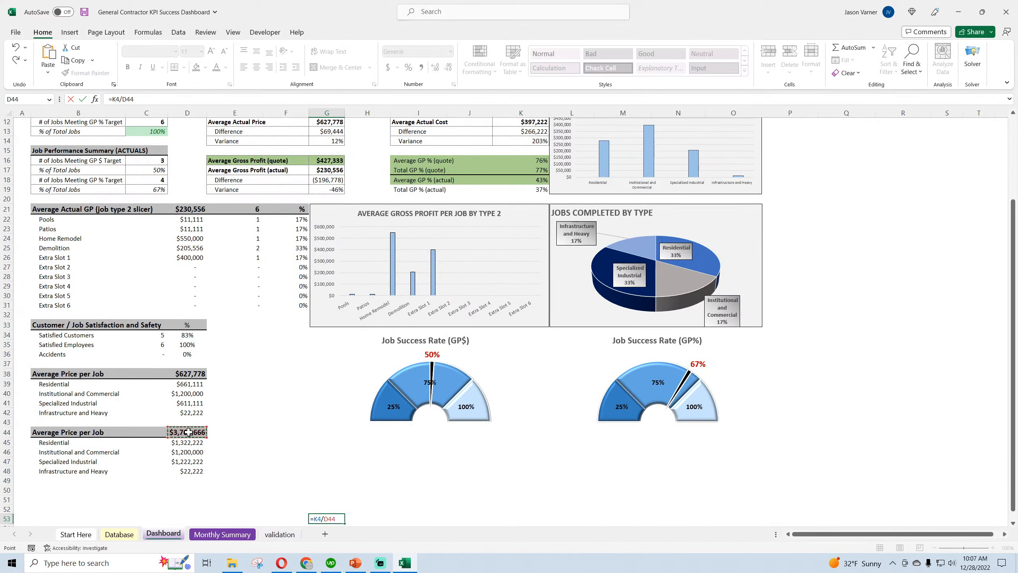
{"action": "scroll", "coordinate": [329, 512], "scroll_direction": "down", "scroll_amount": 1}
{"action": "key", "text": "Return"}
Check the Total GP % (actual) row against the G53 calculation and compare its formula with Average GP % (actual)
{"action": "scroll", "coordinate": [413, 500], "scroll_direction": "up", "scroll_amount": 4}
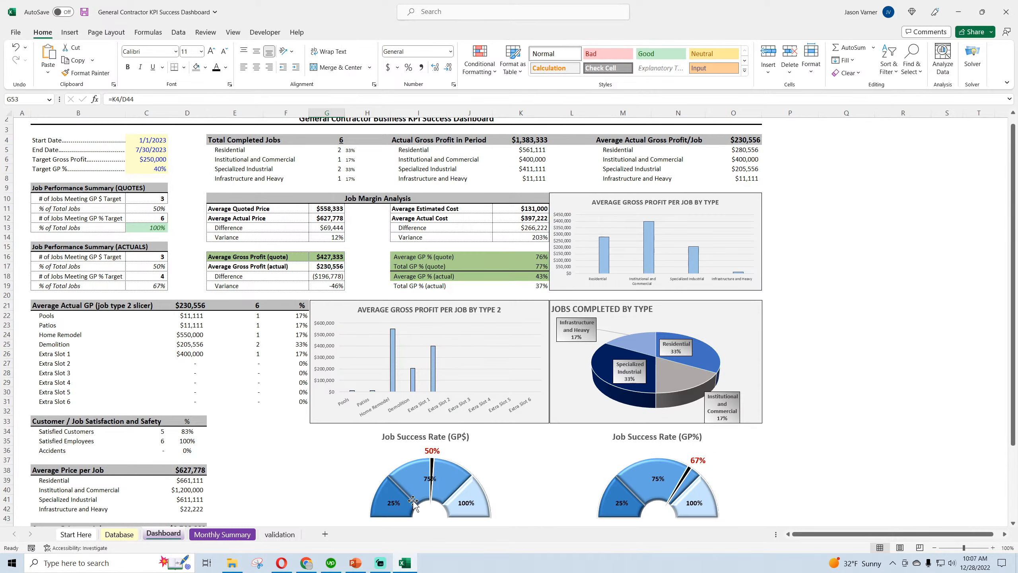
{"action": "left_click", "coordinate": [536, 288]}
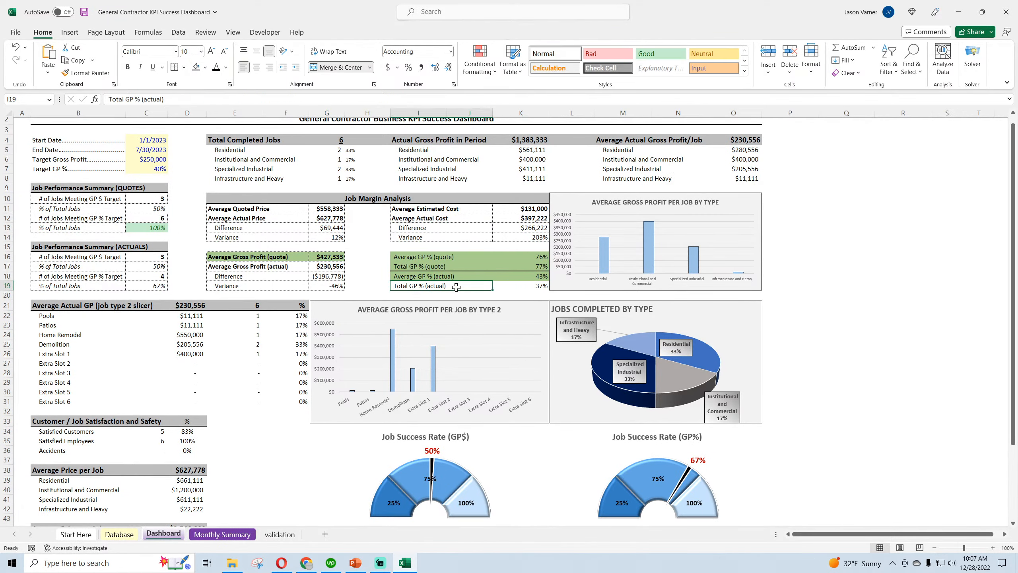
{"action": "left_click", "coordinate": [538, 276]}
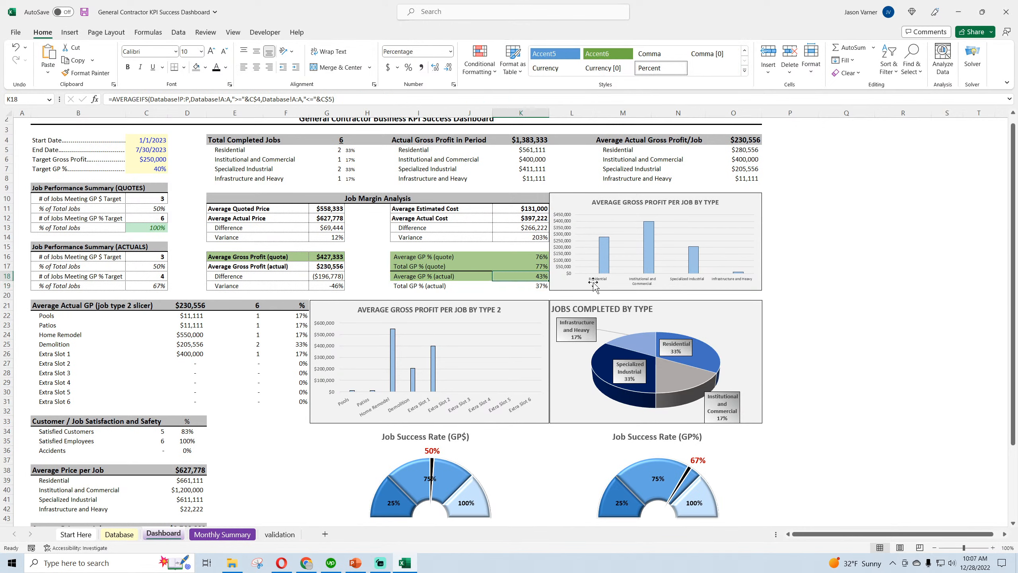
{"action": "left_click", "coordinate": [537, 285]}
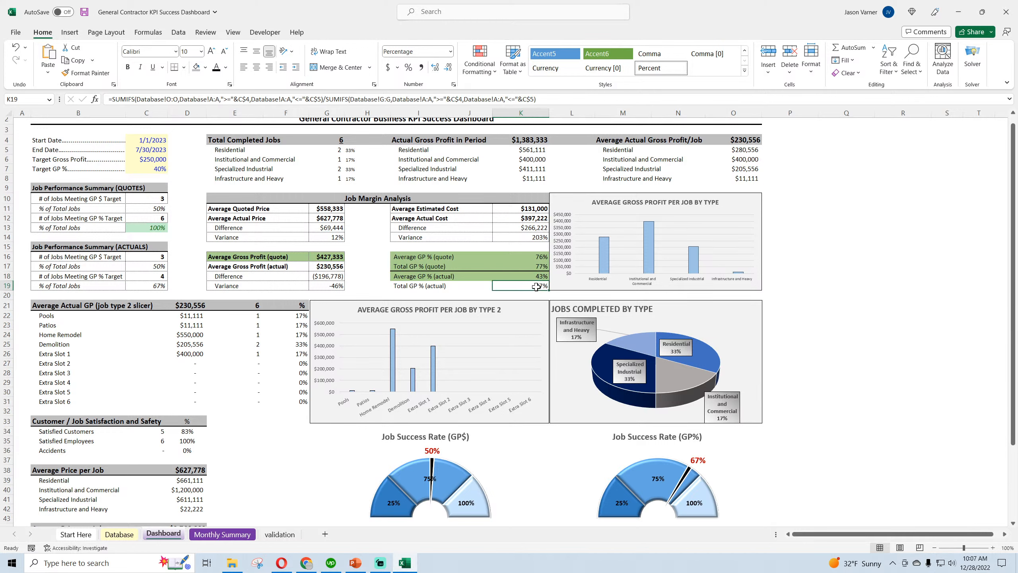
{"action": "mouse_move", "coordinate": [449, 287]}
{"action": "left_mouse_down"}
{"action": "mouse_move", "coordinate": [525, 286]}
{"action": "mouse_move", "coordinate": [436, 281]}
{"action": "left_mouse_up"}
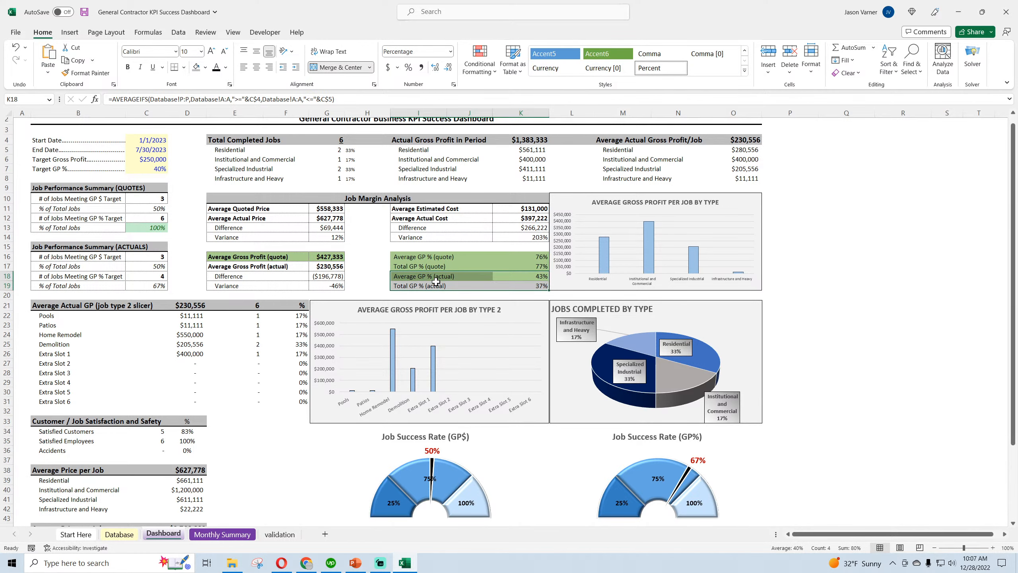
Clear the check calculation from cell G53 below the dashboard gauges and save the workbook
{"action": "left_click", "coordinate": [434, 286]}
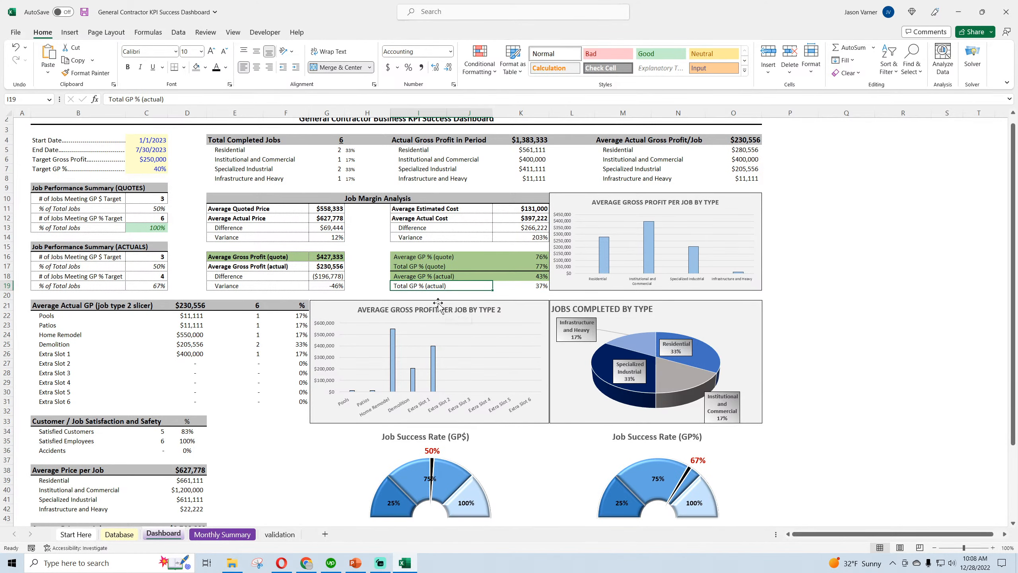
{"action": "scroll", "coordinate": [438, 305], "scroll_direction": "down", "scroll_amount": 7}
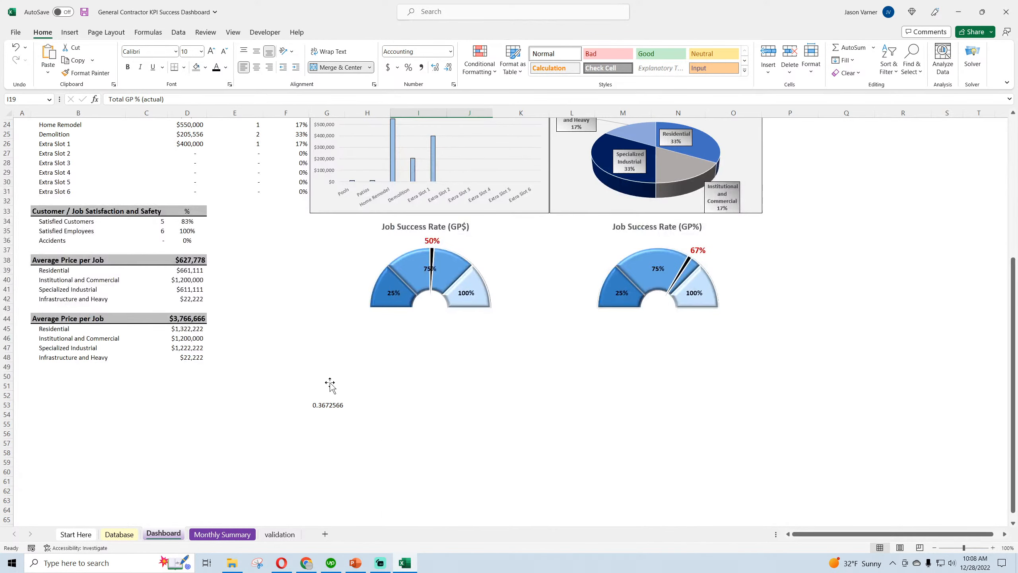
{"action": "left_click", "coordinate": [328, 394]}
{"action": "left_click", "coordinate": [359, 451]}
{"action": "scroll", "coordinate": [359, 452], "scroll_direction": "up", "scroll_amount": 8}
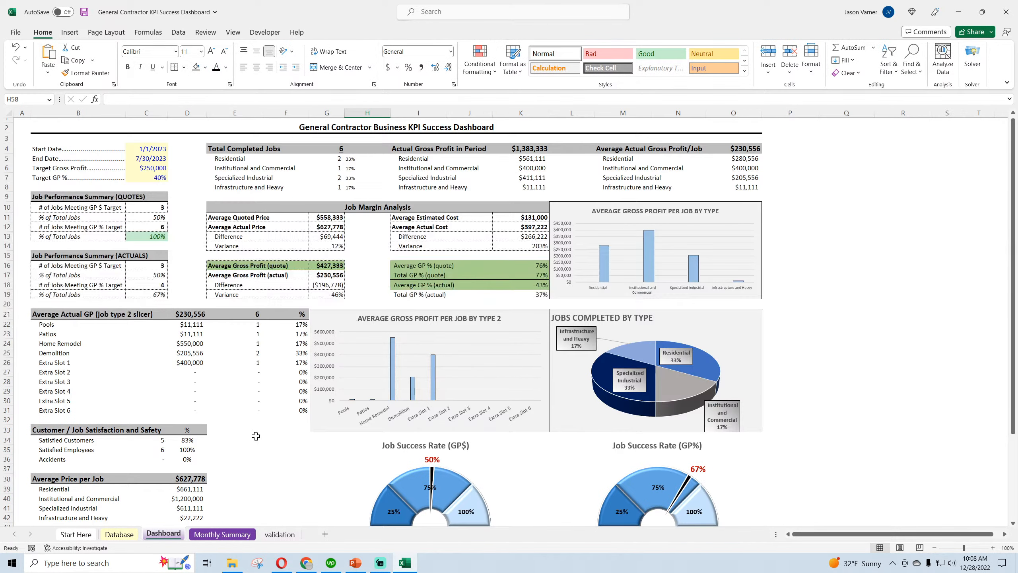
{"action": "left_click", "coordinate": [84, 12]}
Rename the two average margin labels in I16 and I18 as Average GP % per Job (quote) and Average GP % per Job (actual)
{"action": "double_click", "coordinate": [411, 265]}
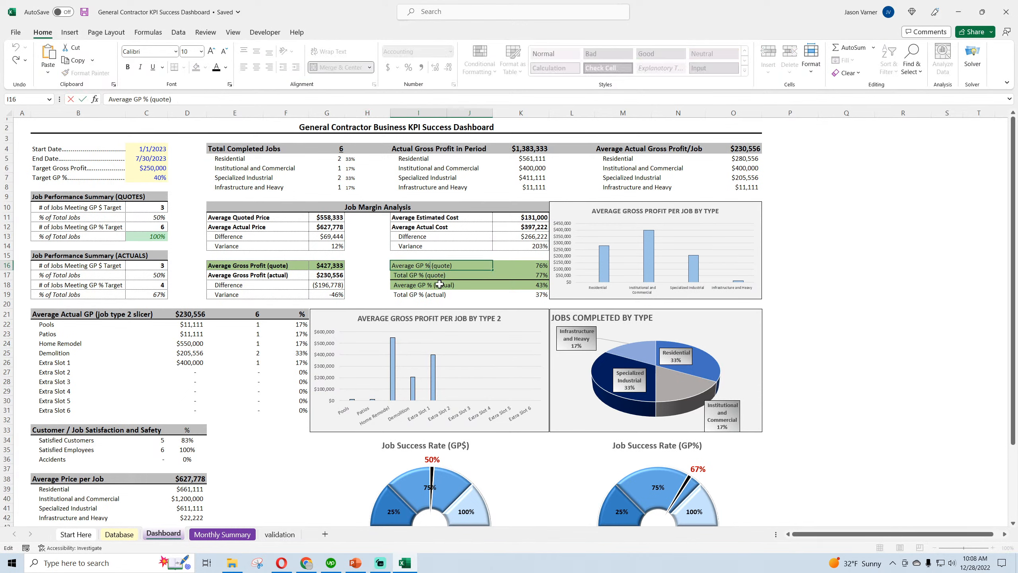
{"action": "type", "text": "per Jo "}
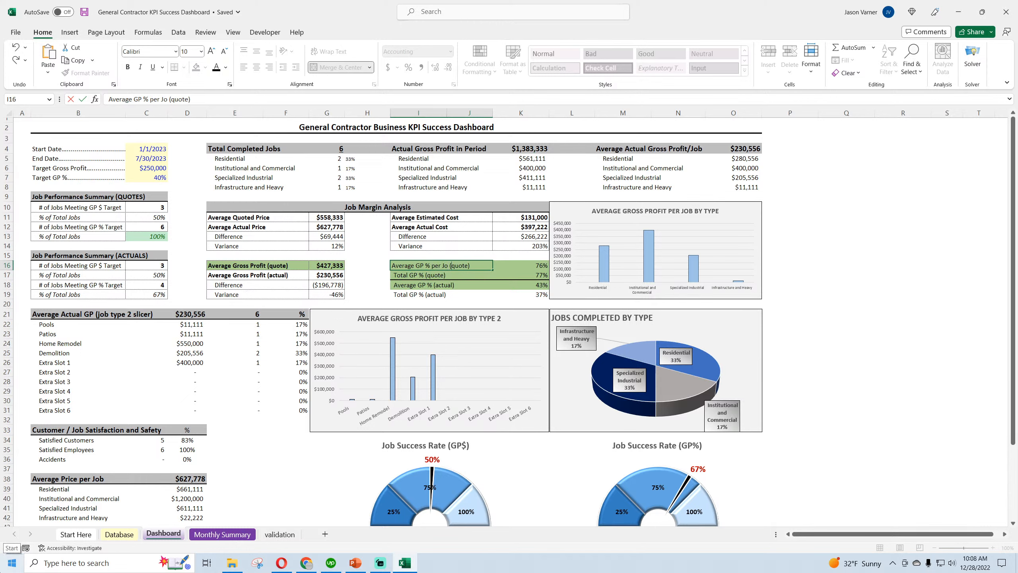
{"action": "type", "text": "b"}
{"action": "key", "text": "Return"}
{"action": "left_click", "coordinate": [425, 284]}
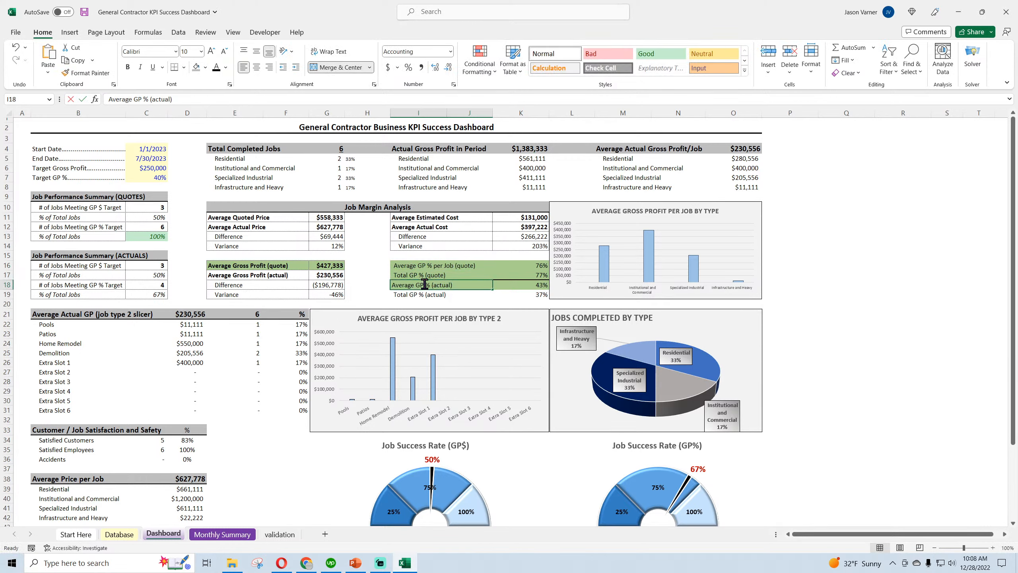
{"action": "left_click", "coordinate": [430, 284]}
{"action": "type", "text": "pe"}
{"action": "mouse_move", "coordinate": [163, 571]}
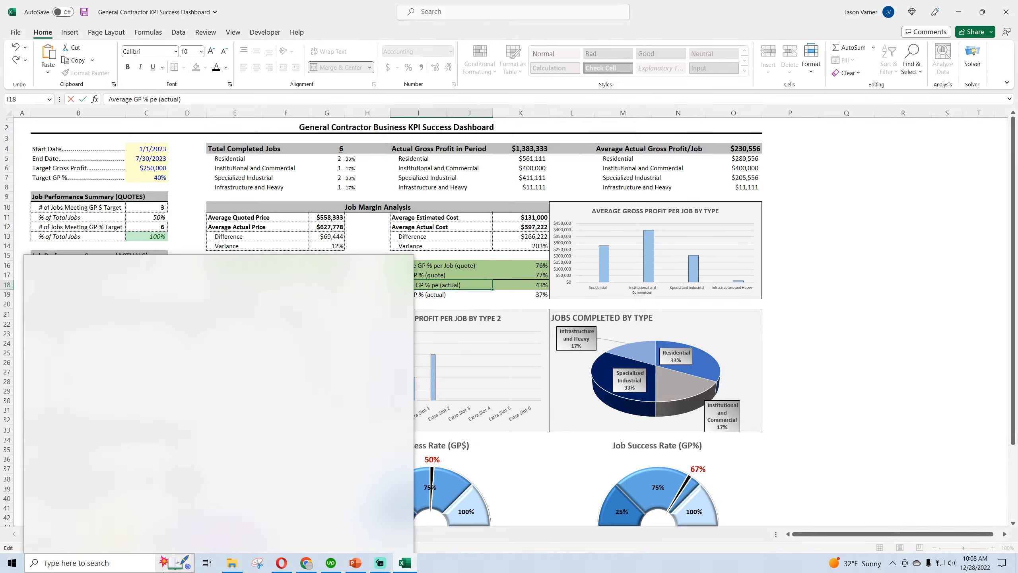
{"action": "type", "text": "r Job"}
{"action": "key", "text": "Return"}
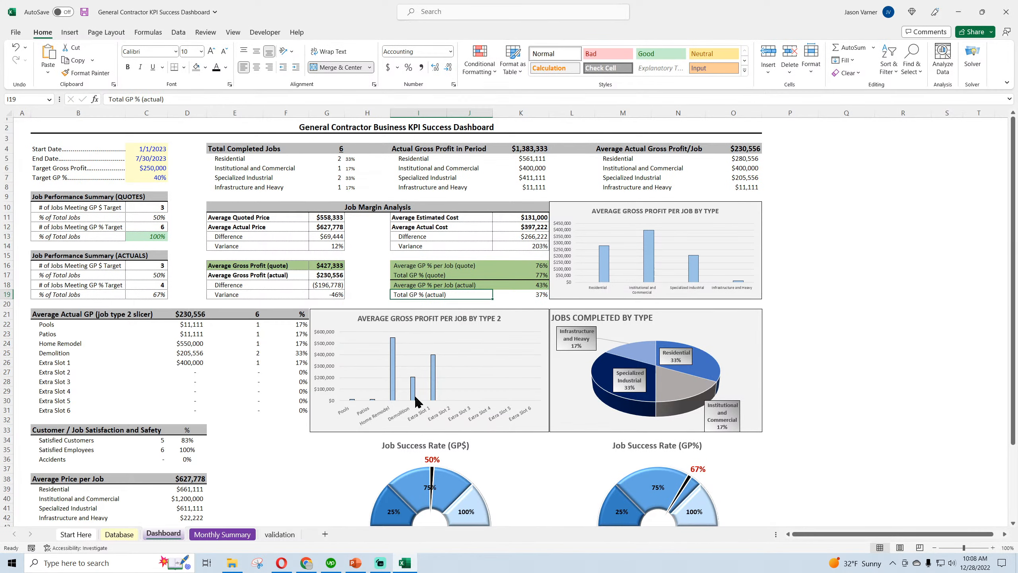
Rename the two total margin labels in I17 and I19 as Total GP % (all jobs) (quote) and Total GP % (all jobs) (actual)
{"action": "left_click", "coordinate": [418, 275]}
{"action": "double_click", "coordinate": [417, 275]}
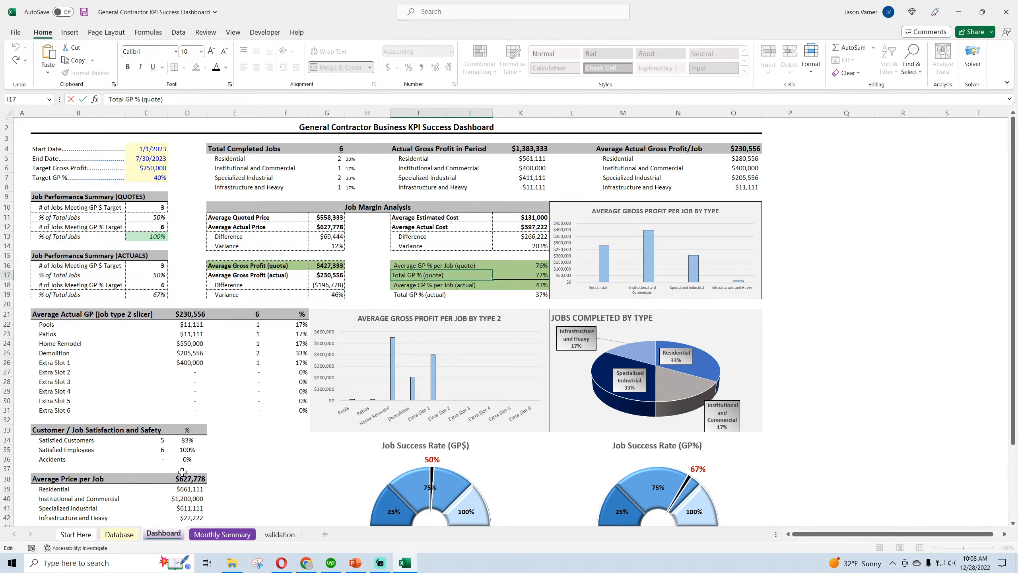
{"action": "type", "text": "(all jobs)"}
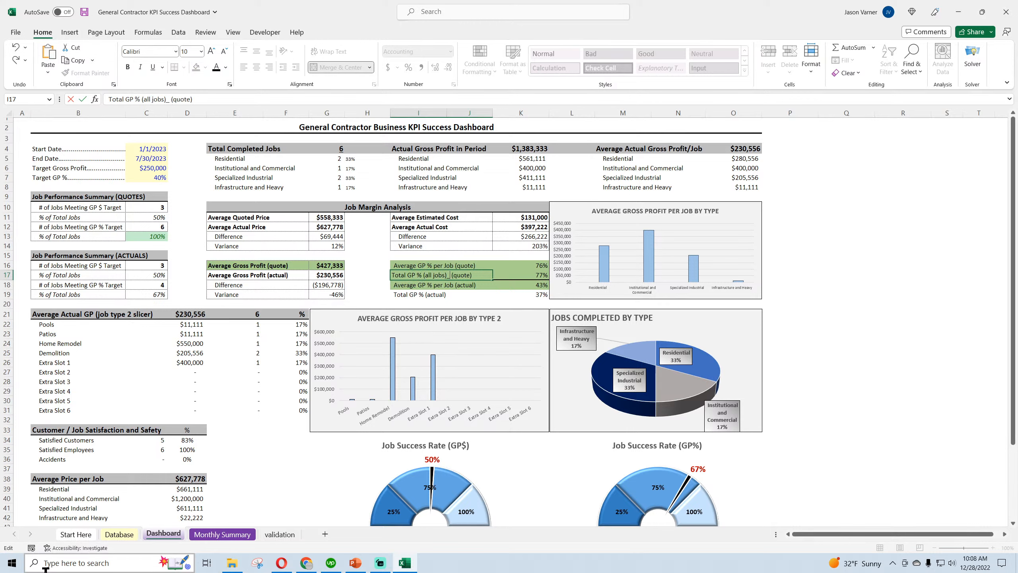
{"action": "key", "text": "Return"}
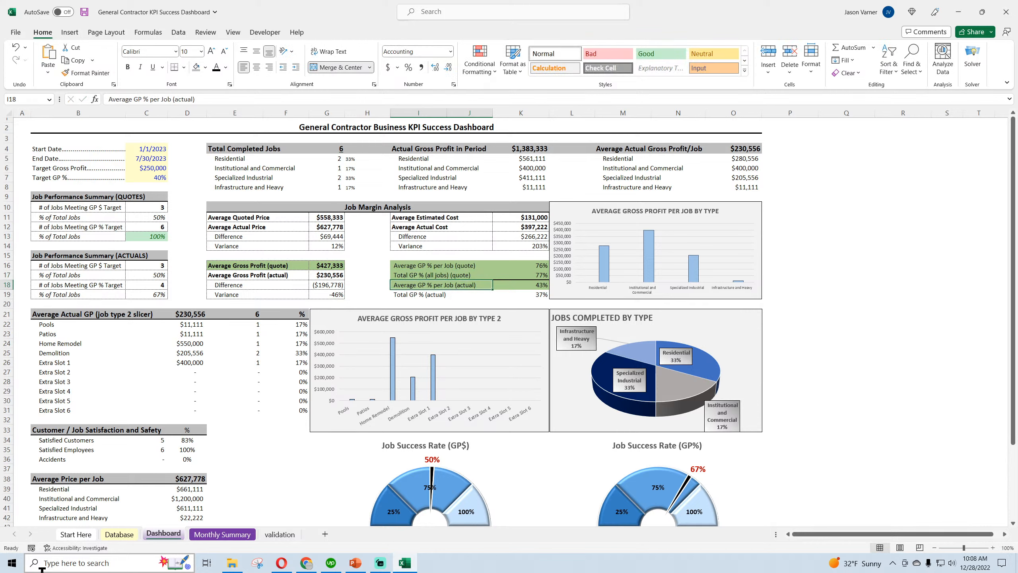
{"action": "left_click", "coordinate": [448, 296]}
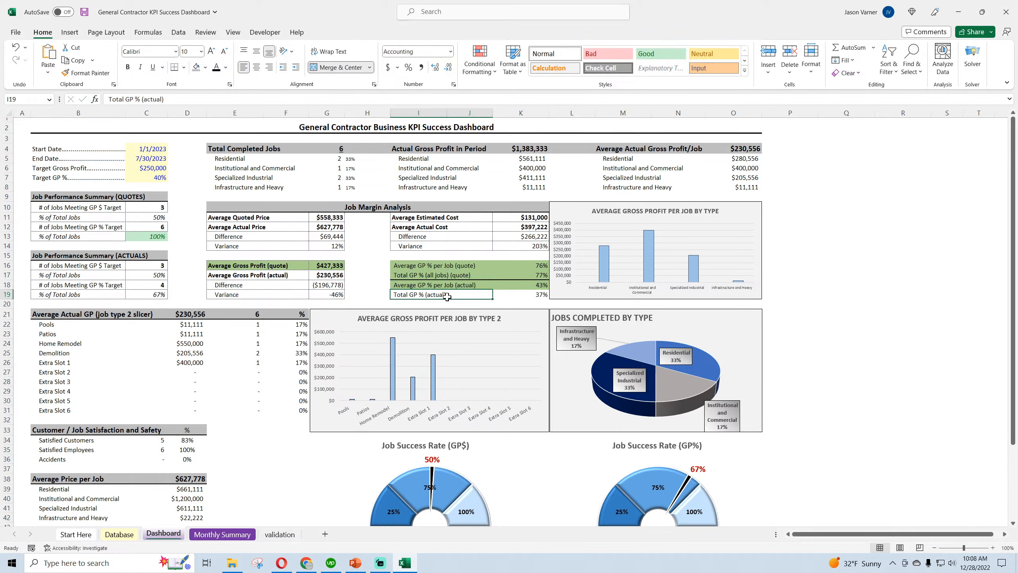
{"action": "left_click", "coordinate": [143, 99]}
{"action": "type", "text": "all jobs) (a"}
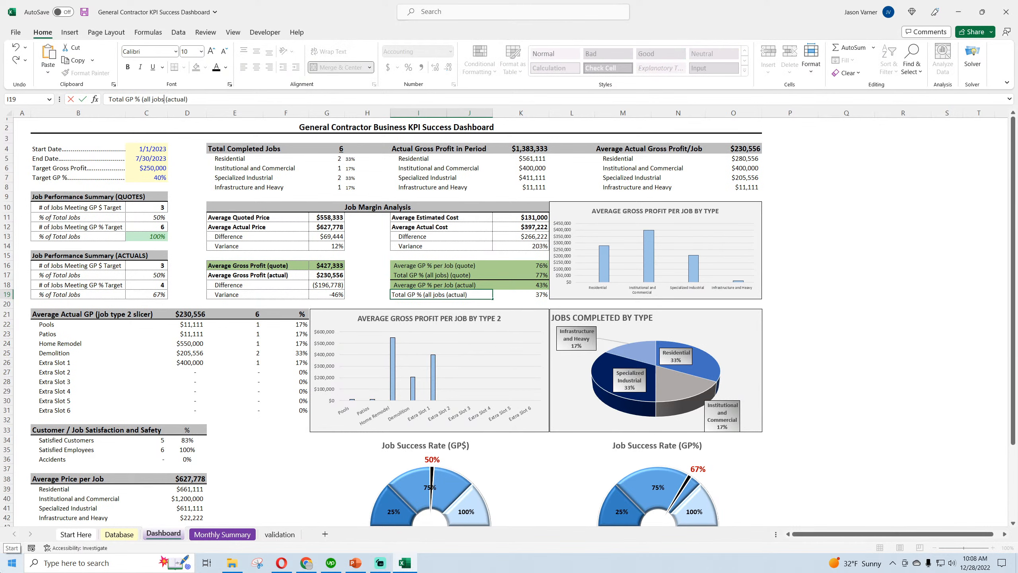
{"action": "key", "text": "Return"}
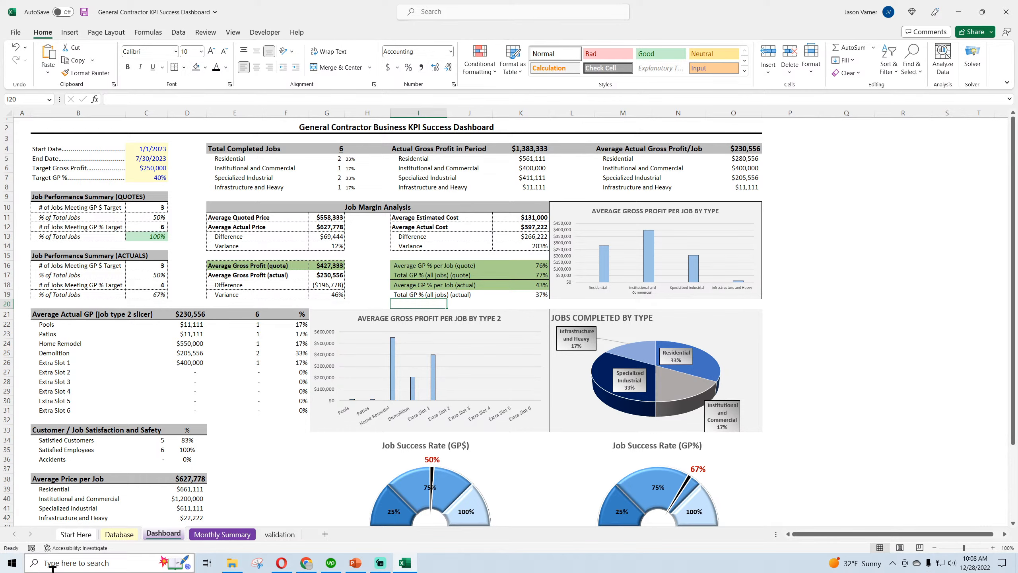
Switch to Chrome to check the live stream analytics in YouTube Studio, and return to the Excel workbook
{"action": "mouse_move", "coordinate": [306, 568]}
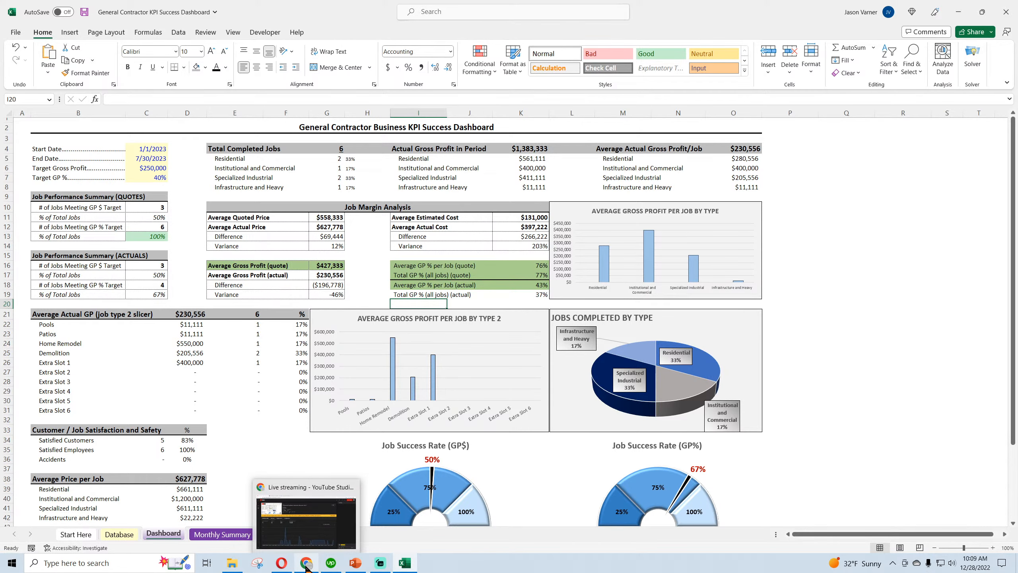
{"action": "left_click", "coordinate": [306, 564]}
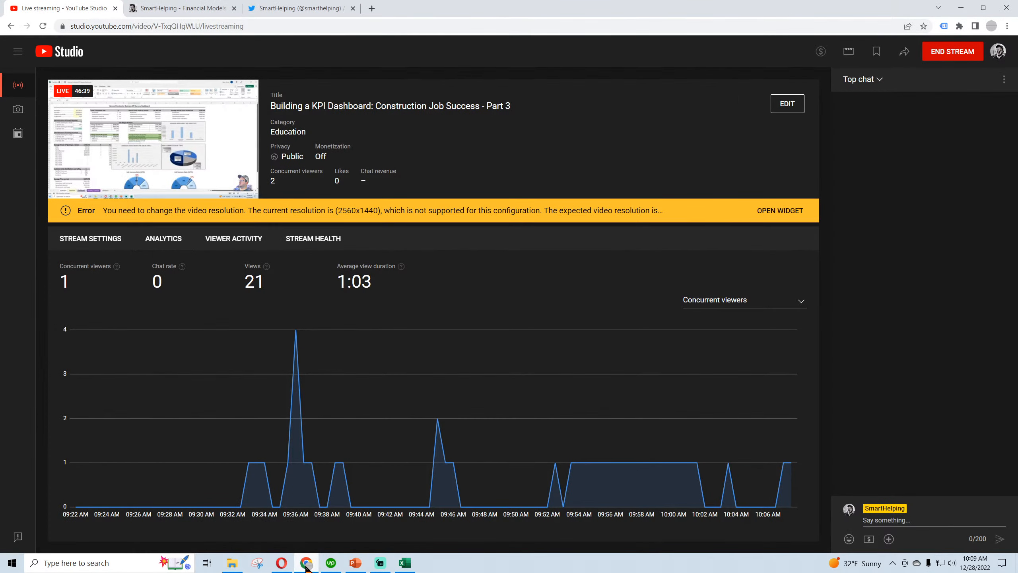
{"action": "left_click", "coordinate": [306, 566]}
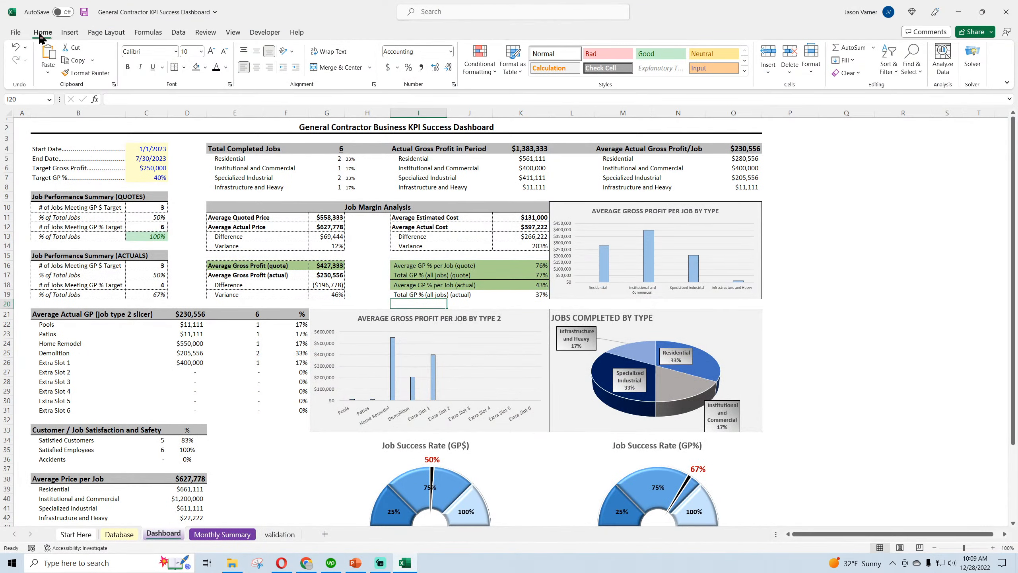
Retitle the second Average Price per Job table in cell B44 as Total Revenue in Period and save the workbook
{"action": "left_click", "coordinate": [84, 12]}
{"action": "left_click", "coordinate": [870, 384]}
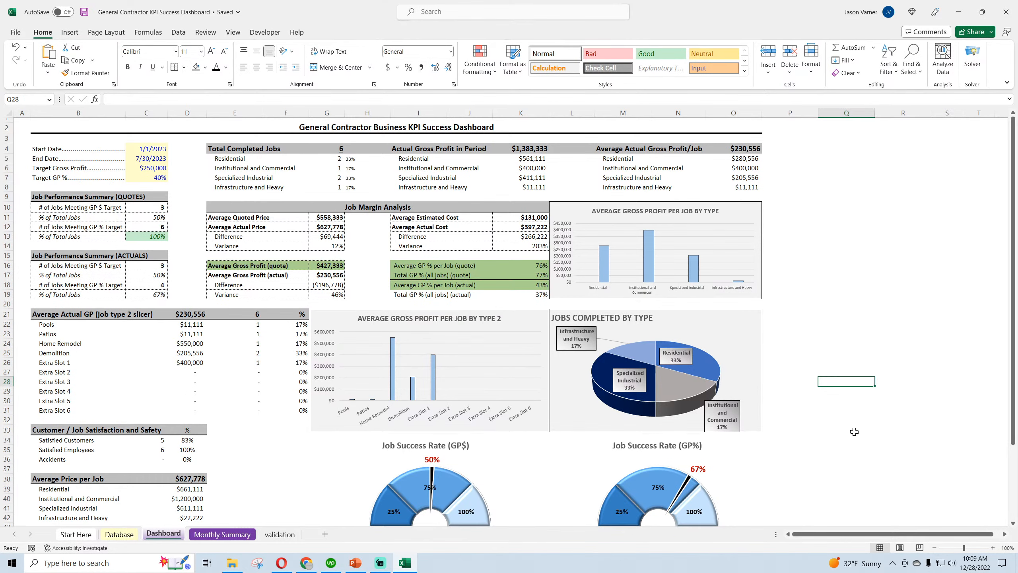
{"action": "scroll", "coordinate": [855, 431], "scroll_direction": "down", "scroll_amount": 3}
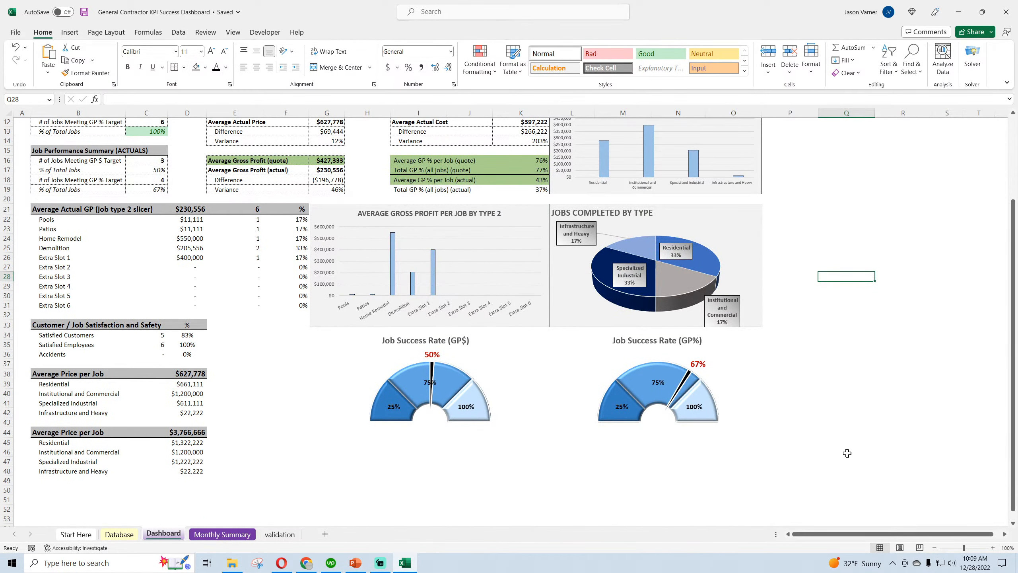
{"action": "left_click", "coordinate": [90, 433]}
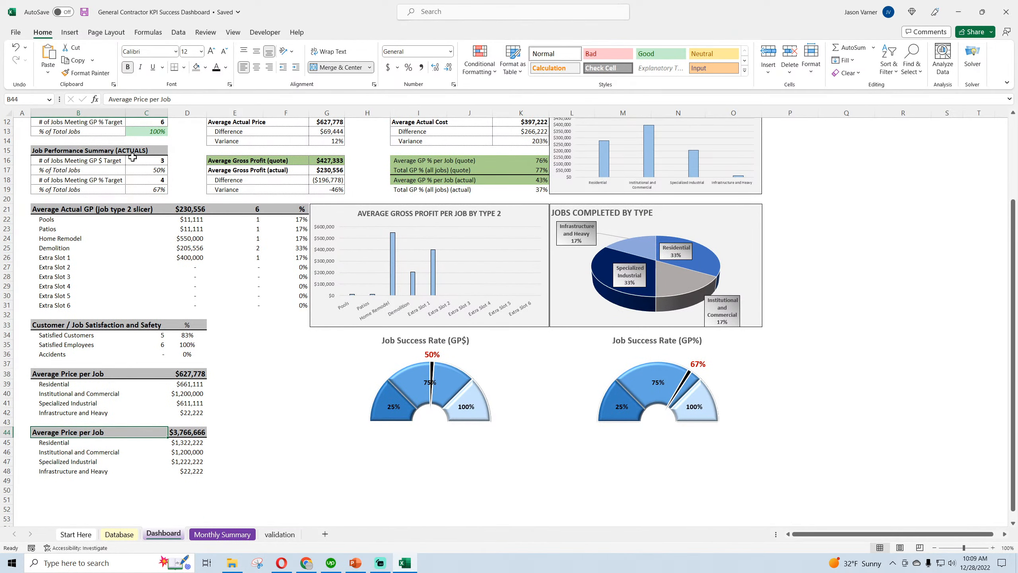
{"action": "type", "text": "Total Revenue"}
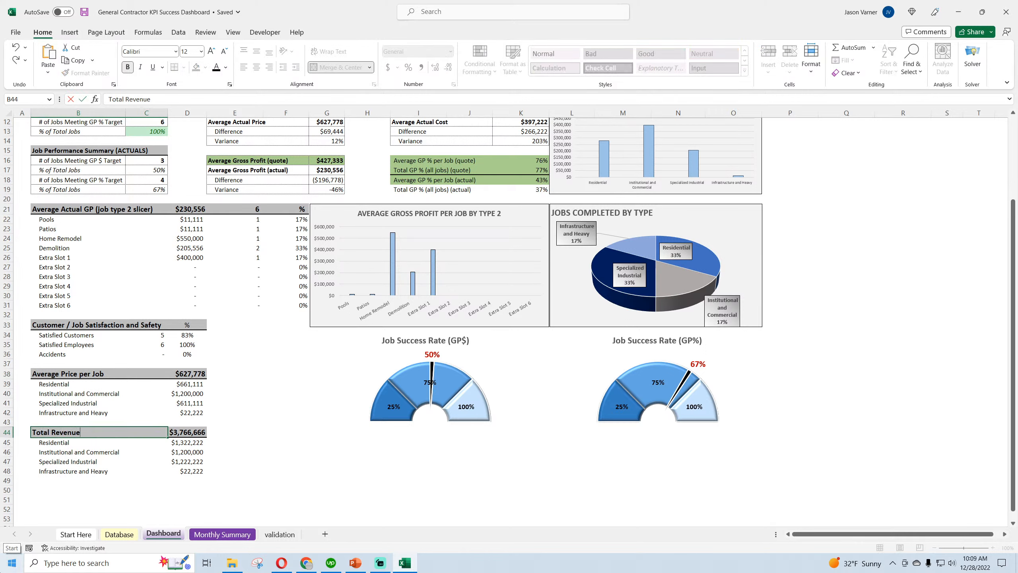
{"action": "type", "text": " in Period"}
{"action": "key", "text": "Return"}
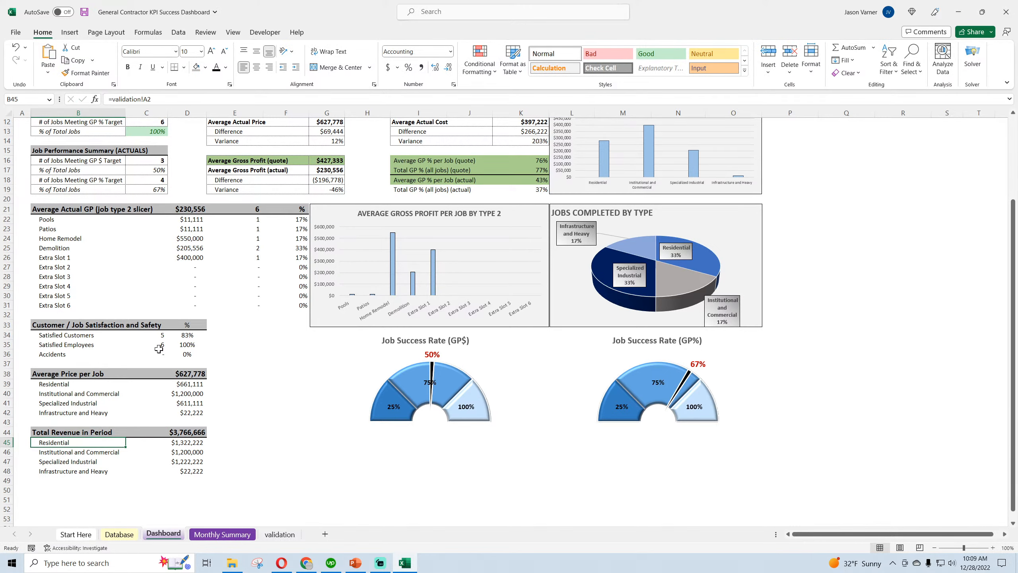
{"action": "left_click", "coordinate": [317, 492]}
{"action": "left_click", "coordinate": [140, 505]}
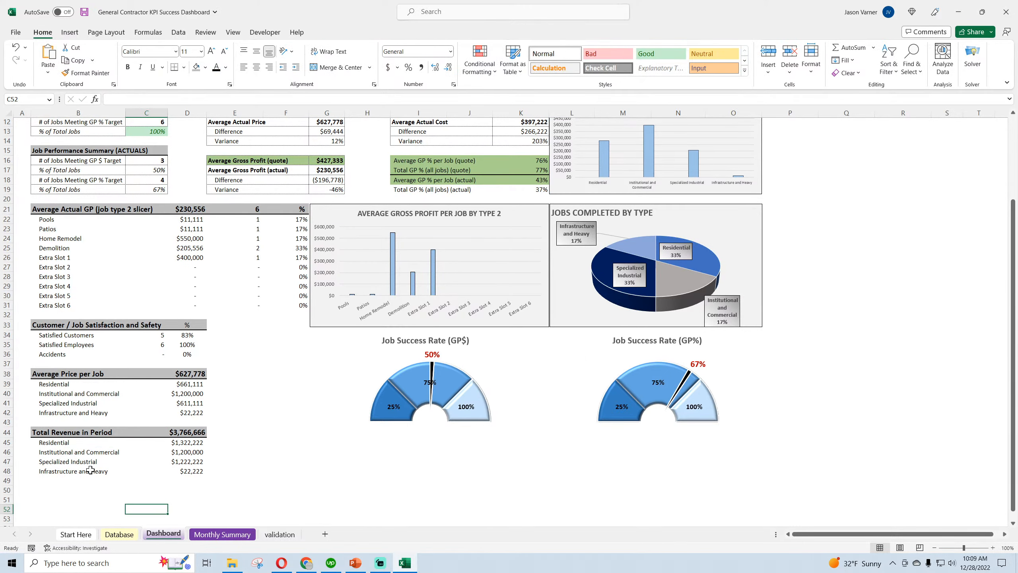
{"action": "scroll", "coordinate": [140, 504], "scroll_direction": "up", "scroll_amount": 4}
{"action": "left_click", "coordinate": [84, 11]}
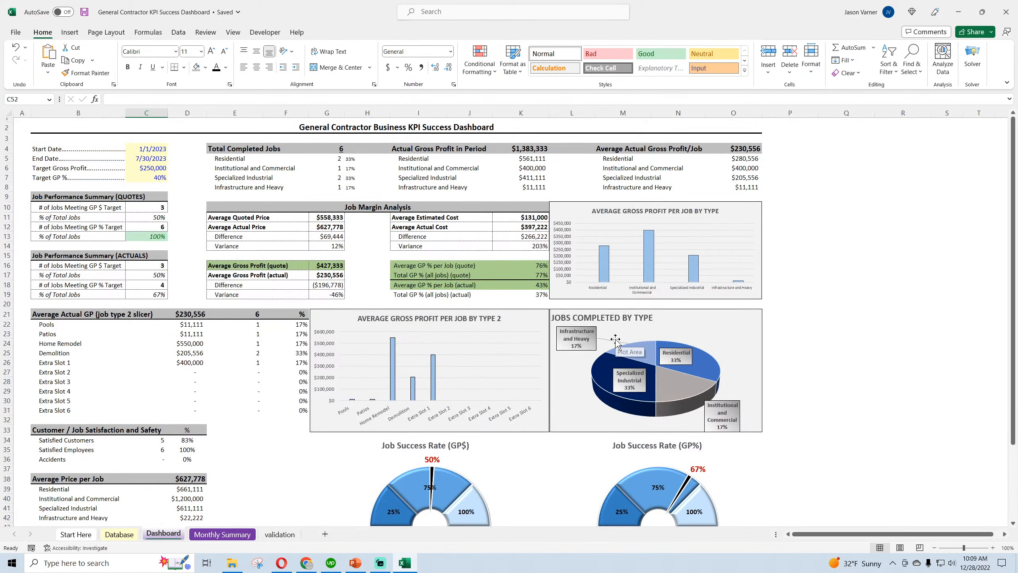
Look over the whole dashboard from the summary figures down to the revenue table and save the workbook
{"action": "scroll", "coordinate": [227, 261], "scroll_direction": "down", "scroll_amount": 3}
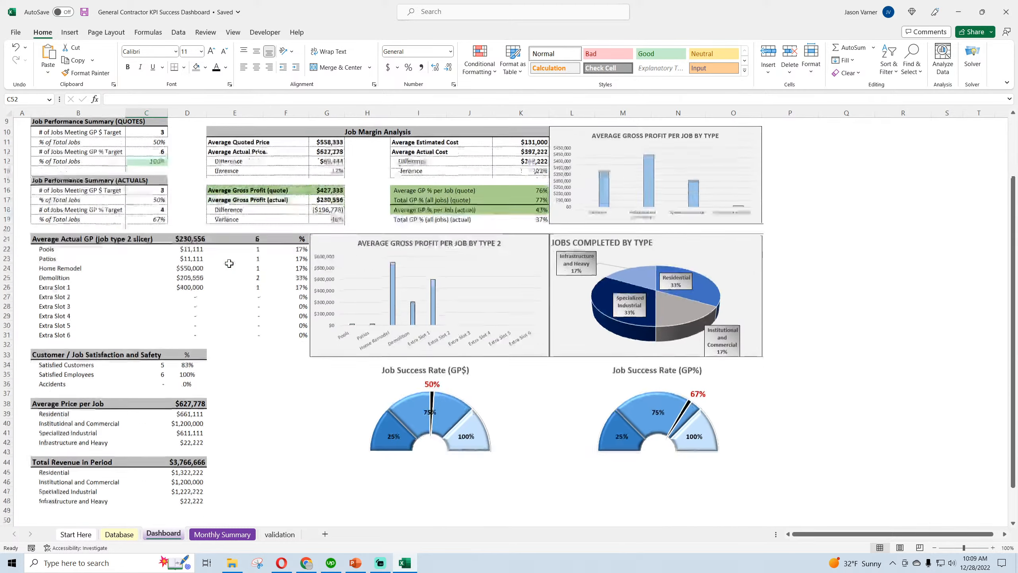
{"action": "scroll", "coordinate": [228, 263], "scroll_direction": "up", "scroll_amount": 3}
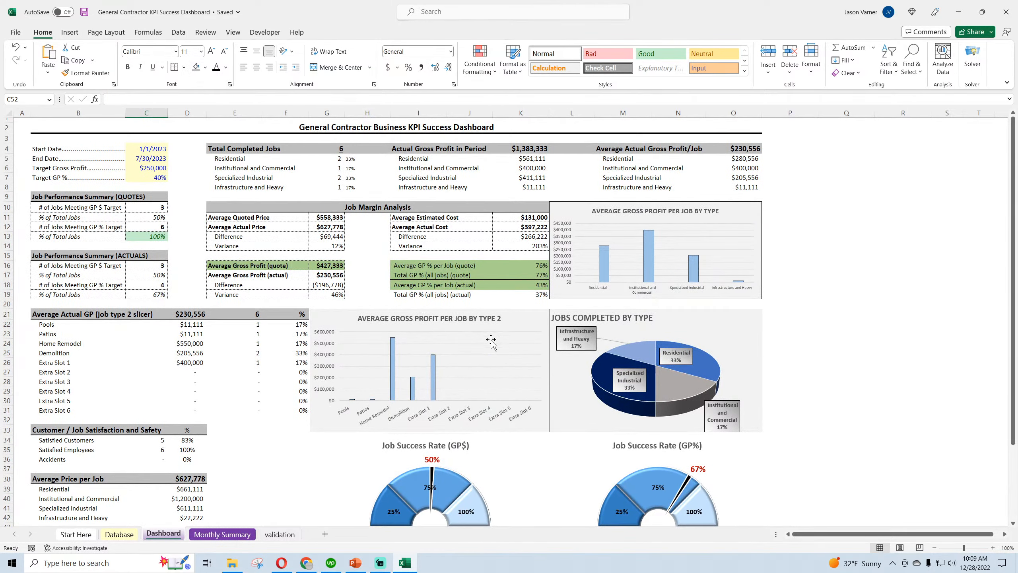
{"action": "scroll", "coordinate": [466, 386], "scroll_direction": "down", "scroll_amount": 13}
{"action": "scroll", "coordinate": [411, 343], "scroll_direction": "down", "scroll_amount": 2}
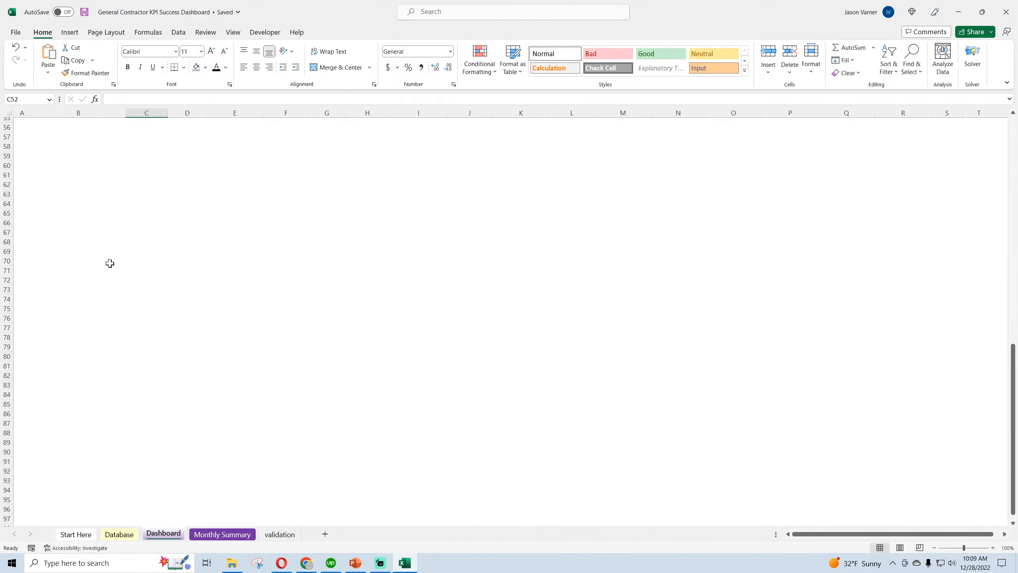
{"action": "scroll", "coordinate": [367, 371], "scroll_direction": "up", "scroll_amount": 15}
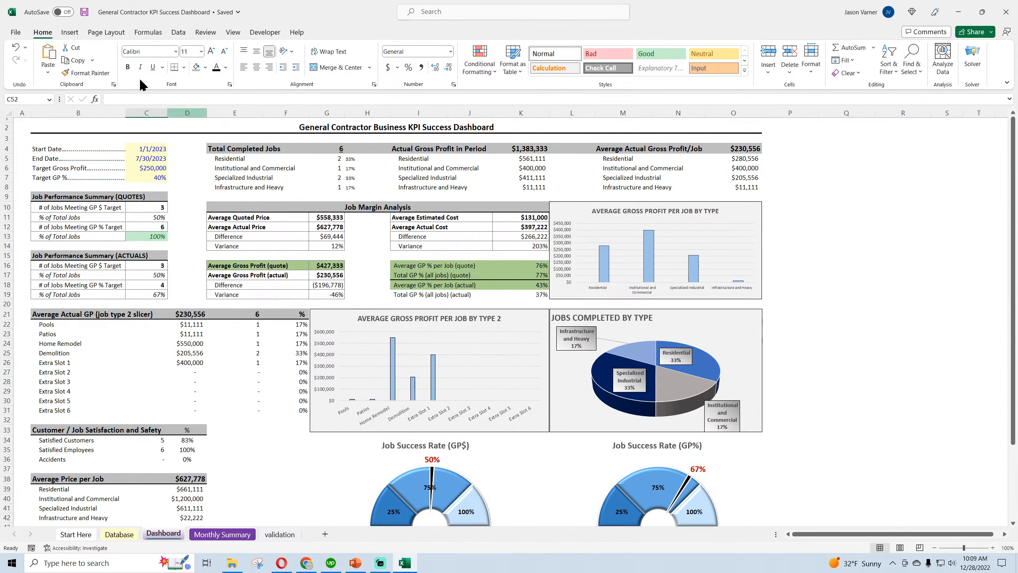
{"action": "left_click", "coordinate": [85, 13]}
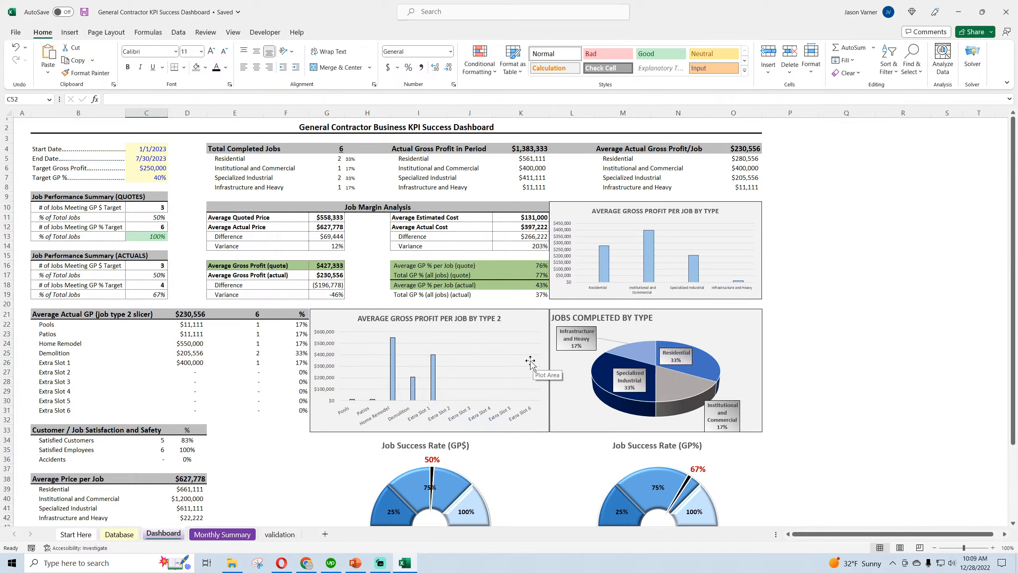
Review the Database records and the dashboard's start date, end date, target gross profit and target GP % inputs, and save the workbook
{"action": "left_click", "coordinate": [133, 534]}
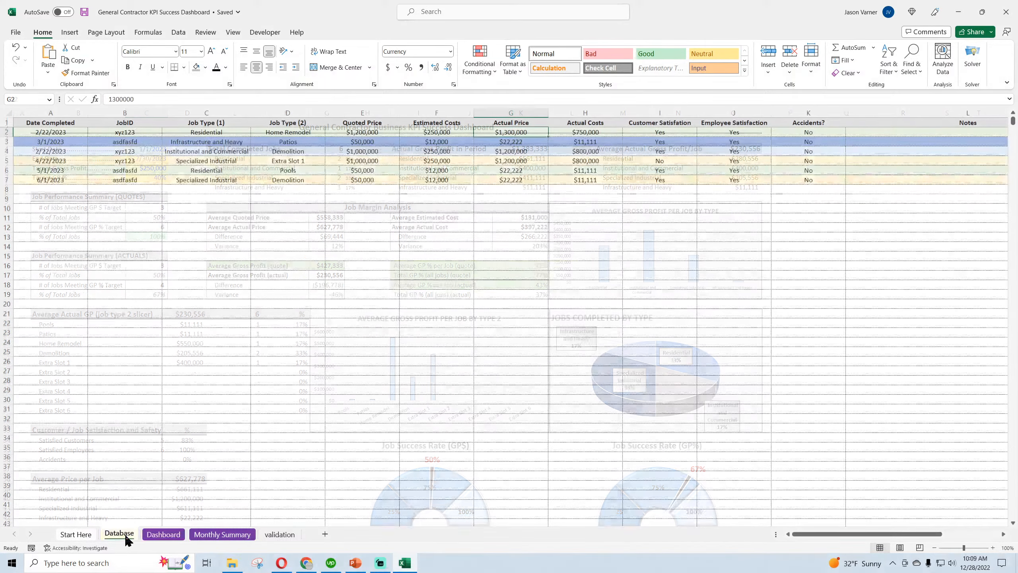
{"action": "left_click", "coordinate": [164, 534]}
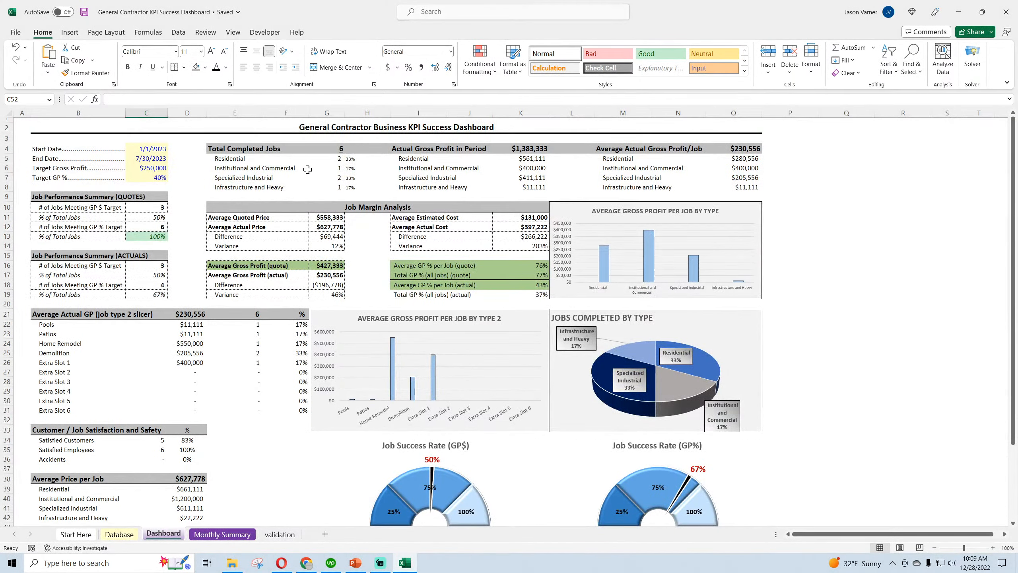
{"action": "left_click", "coordinate": [148, 149]}
{"action": "left_click", "coordinate": [150, 158]}
{"action": "left_click", "coordinate": [152, 168]}
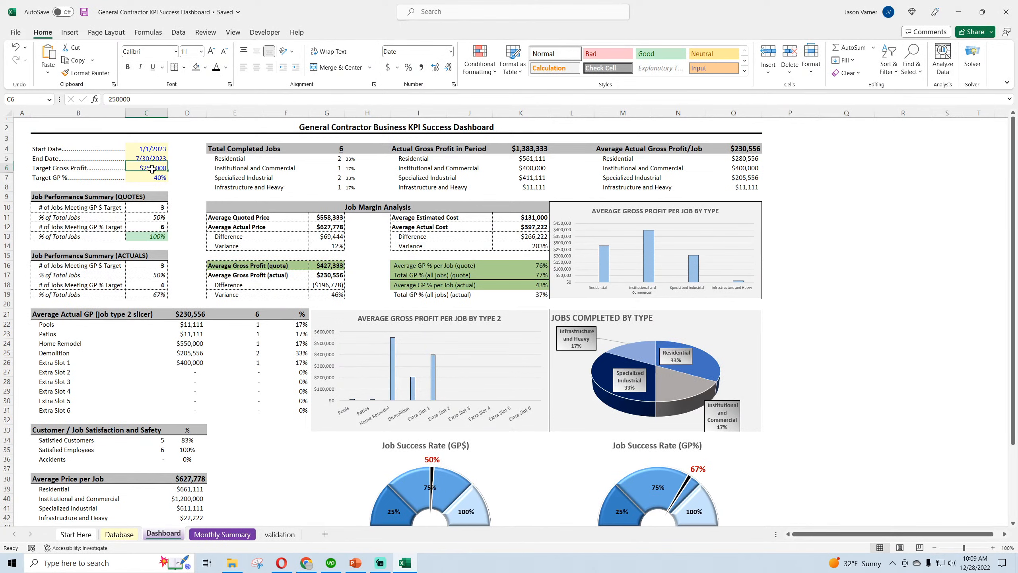
{"action": "left_click", "coordinate": [154, 148]}
{"action": "left_click", "coordinate": [154, 160]}
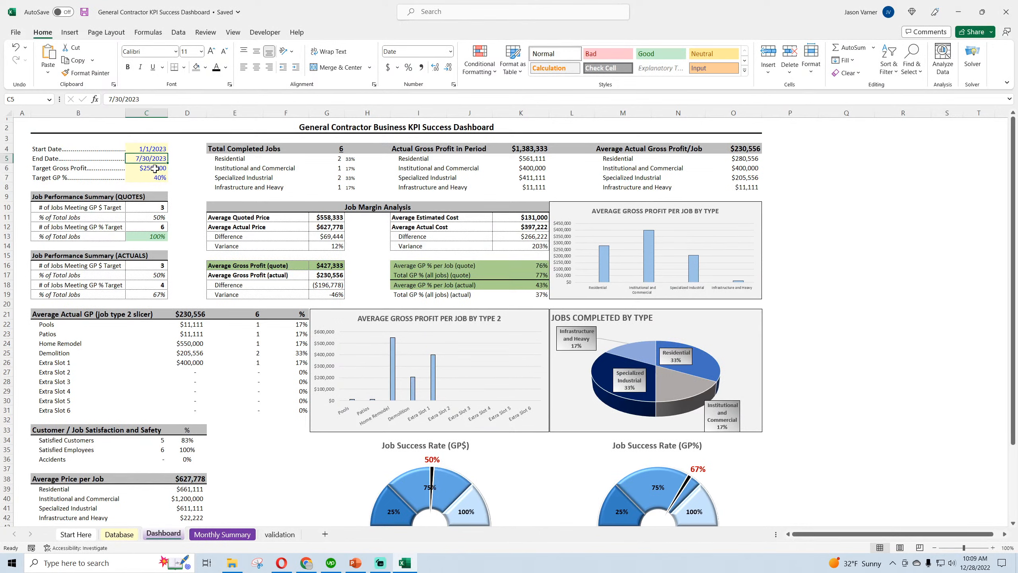
{"action": "left_click", "coordinate": [155, 169]}
{"action": "left_click", "coordinate": [155, 175]}
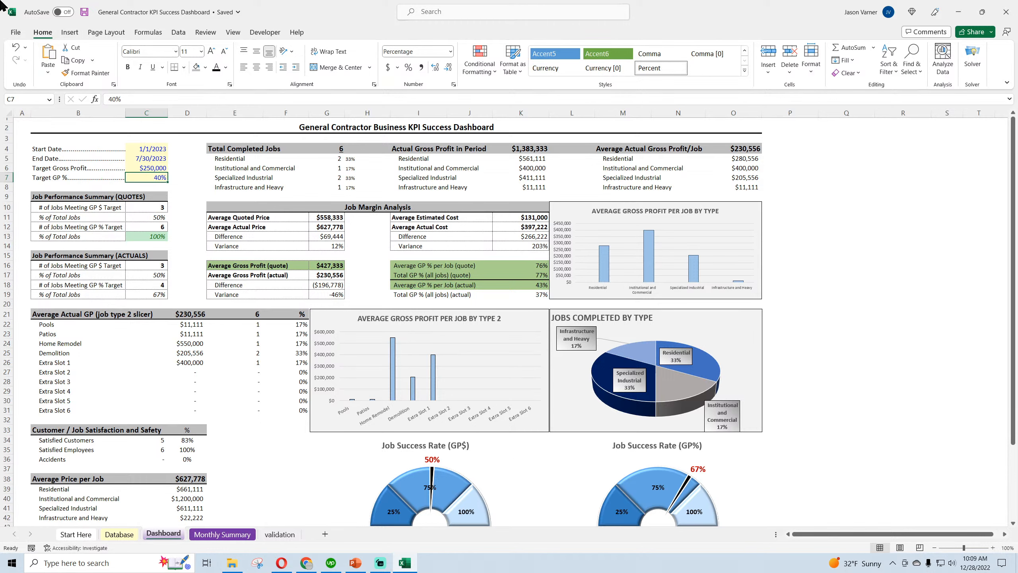
{"action": "left_click", "coordinate": [84, 13]}
{"action": "left_click", "coordinate": [85, 13]}
{"action": "left_click", "coordinate": [153, 217]}
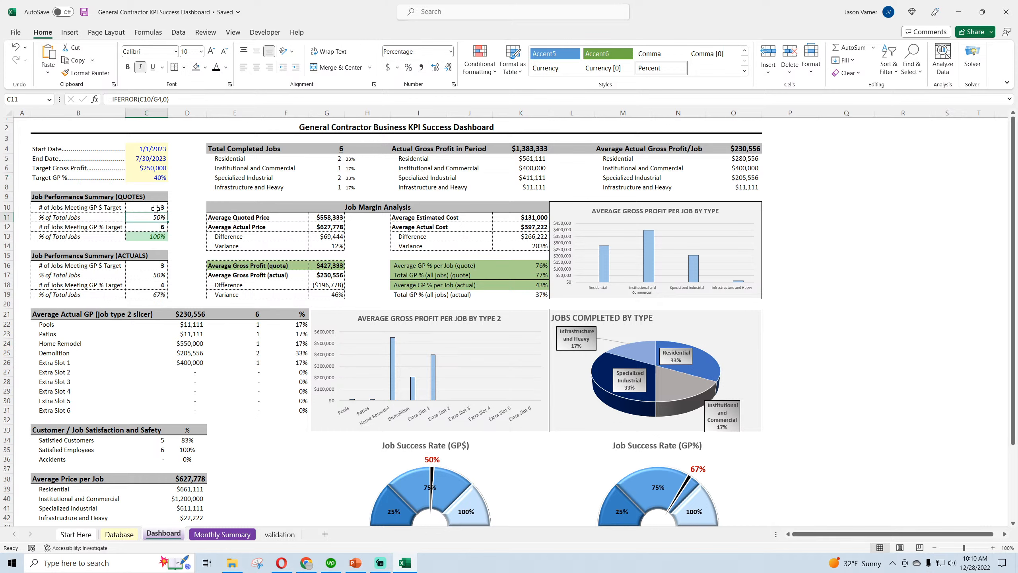
Apply all borders to the % of Total Jobs row in B11:C11 of the quotes summary and save the workbook
{"action": "left_click", "coordinate": [183, 67]}
{"action": "left_click", "coordinate": [206, 155]}
{"action": "left_click", "coordinate": [89, 236]}
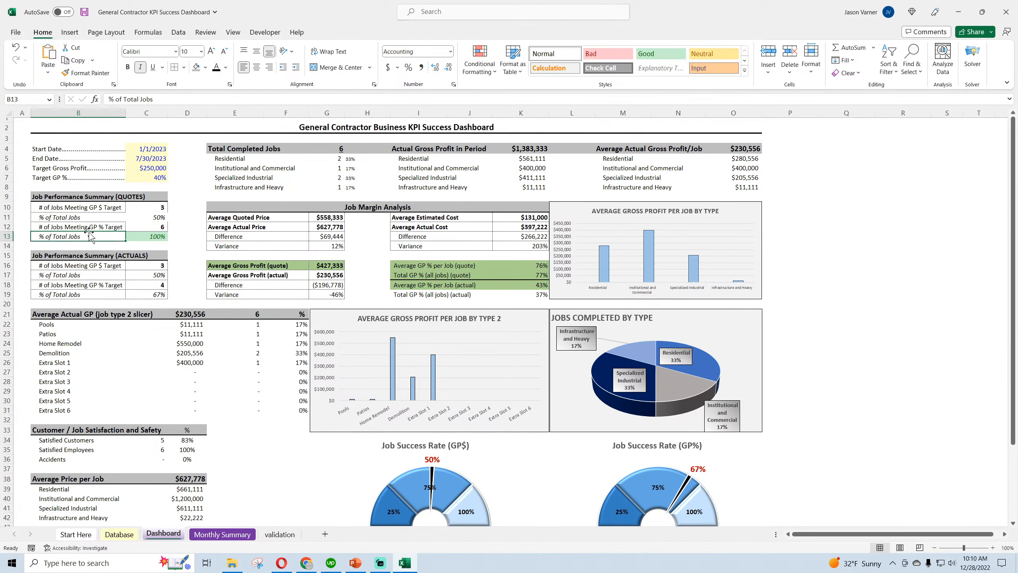
{"action": "left_click_drag", "start_coordinate": [143, 215], "coordinate": [81, 217]}
{"action": "left_click", "coordinate": [184, 67]}
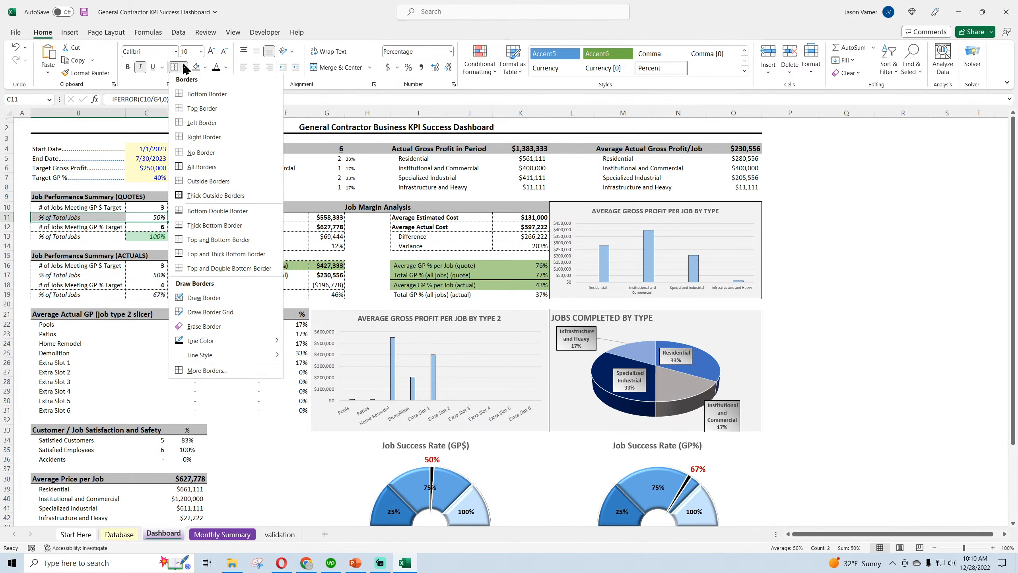
{"action": "left_click", "coordinate": [209, 170]}
{"action": "left_click", "coordinate": [187, 216]}
{"action": "left_click", "coordinate": [84, 12]}
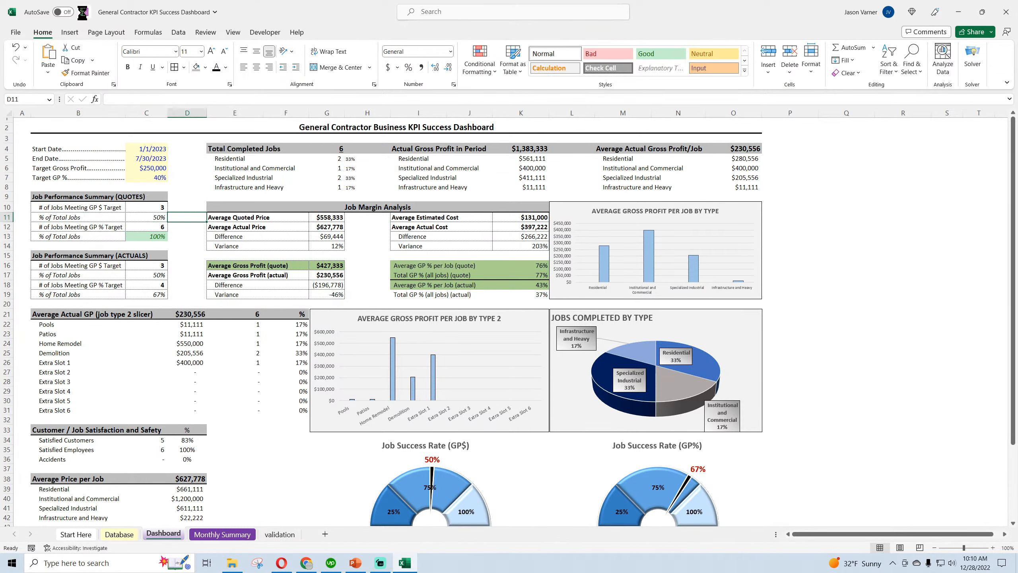
Review the total completed jobs, the jobs completed chart and the actual gross profit in period figures by job type
{"action": "left_click", "coordinate": [266, 151]}
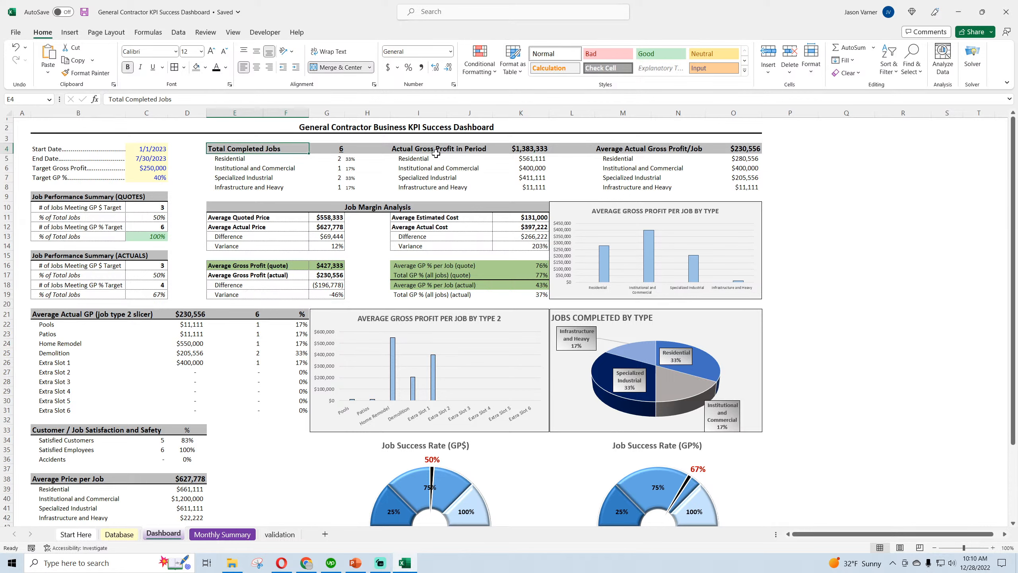
{"action": "left_click", "coordinate": [443, 146]}
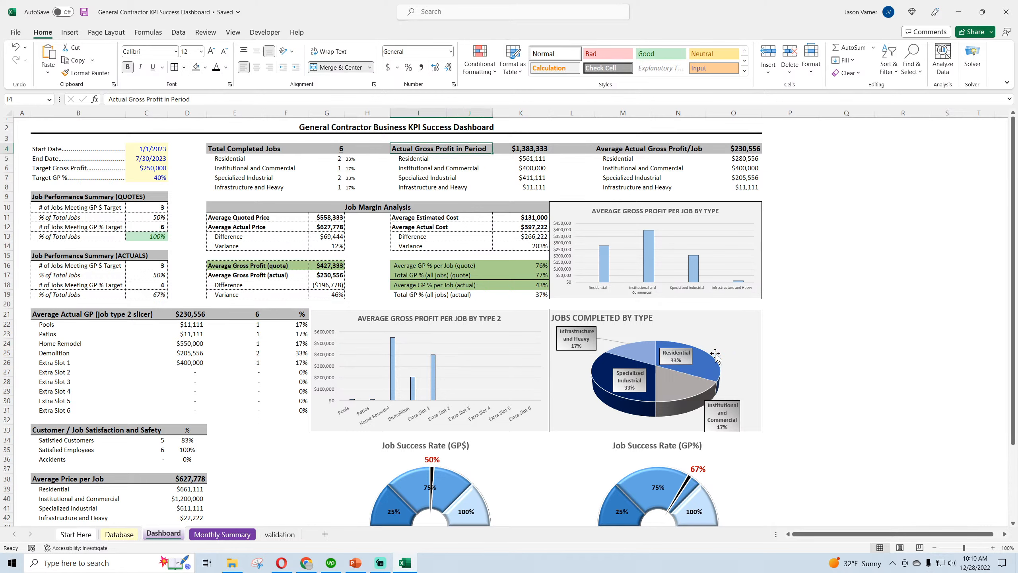
{"action": "mouse_move", "coordinate": [666, 350]}
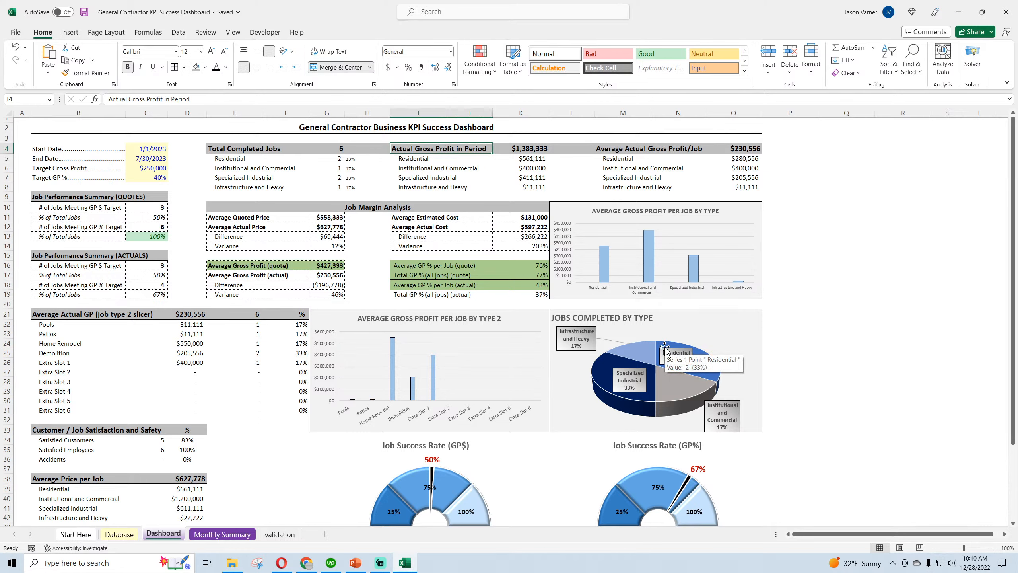
{"action": "scroll", "coordinate": [665, 350], "scroll_direction": "down", "scroll_amount": 4}
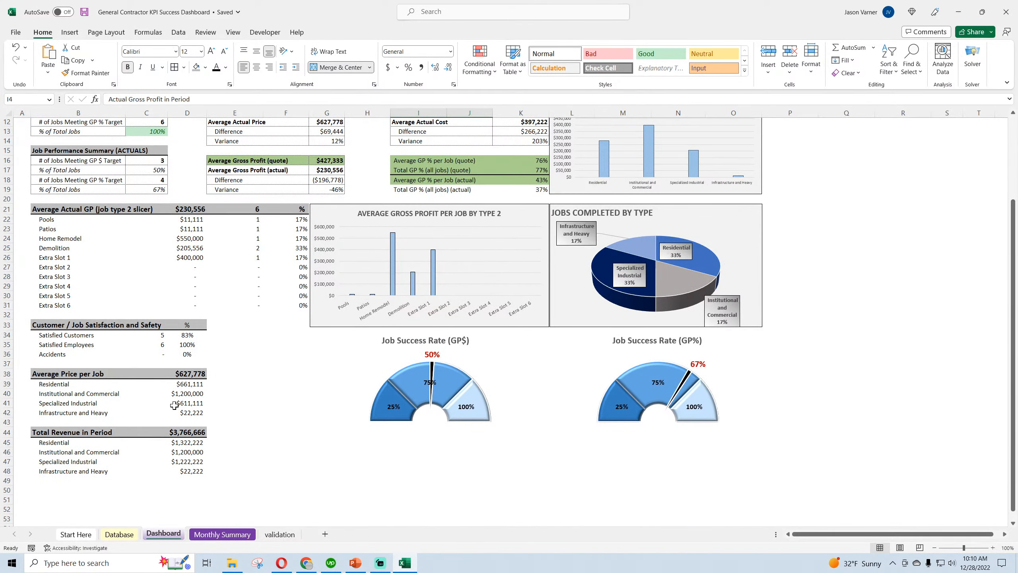
{"action": "scroll", "coordinate": [176, 403], "scroll_direction": "up", "scroll_amount": 4}
{"action": "left_click", "coordinate": [432, 158]}
{"action": "left_click", "coordinate": [433, 167]}
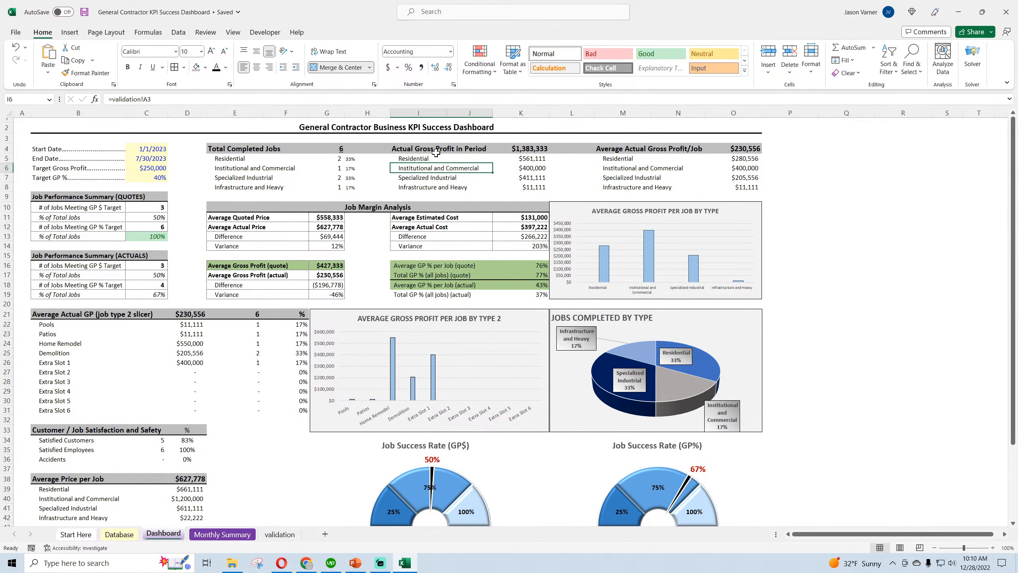
{"action": "left_click", "coordinate": [436, 149]}
{"action": "left_click", "coordinate": [437, 159]}
{"action": "left_click", "coordinate": [448, 146]}
{"action": "left_click", "coordinate": [525, 150]}
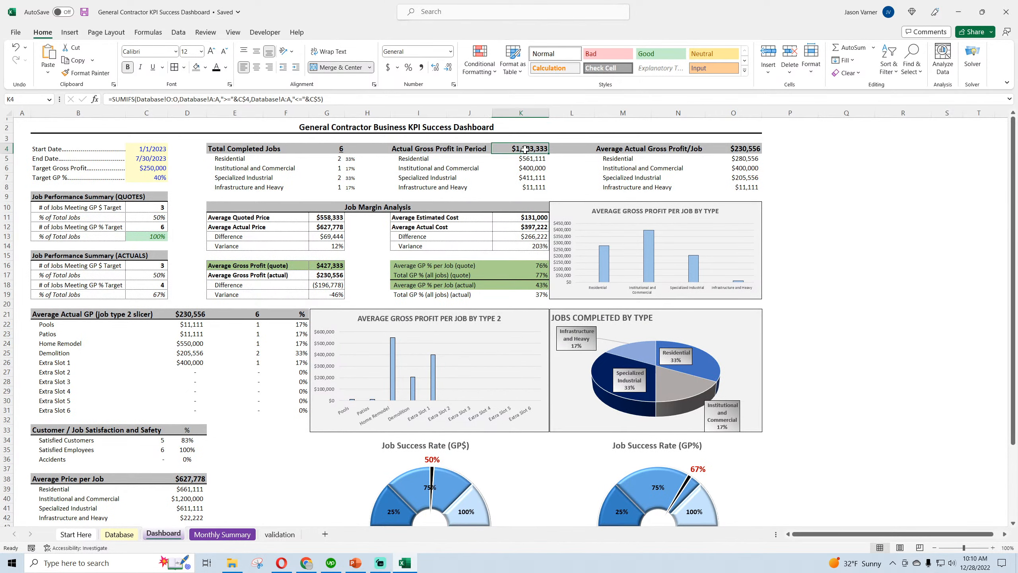
{"action": "left_click", "coordinate": [527, 159]}
Examine the Average Price per Job table and the revenue figures by job type beneath it
{"action": "scroll", "coordinate": [511, 215], "scroll_direction": "down", "scroll_amount": 4}
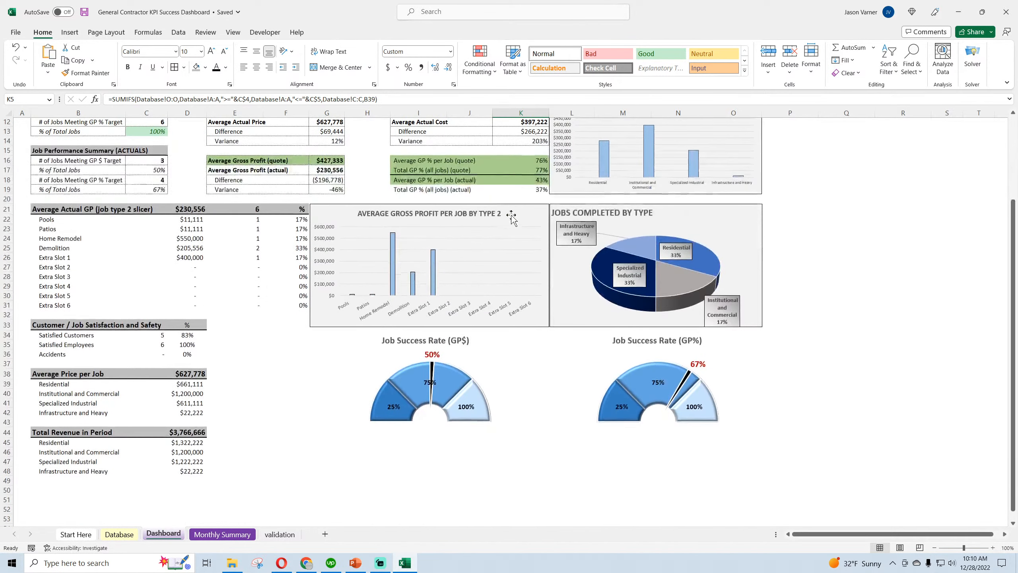
{"action": "left_click_drag", "start_coordinate": [57, 374], "coordinate": [157, 414]}
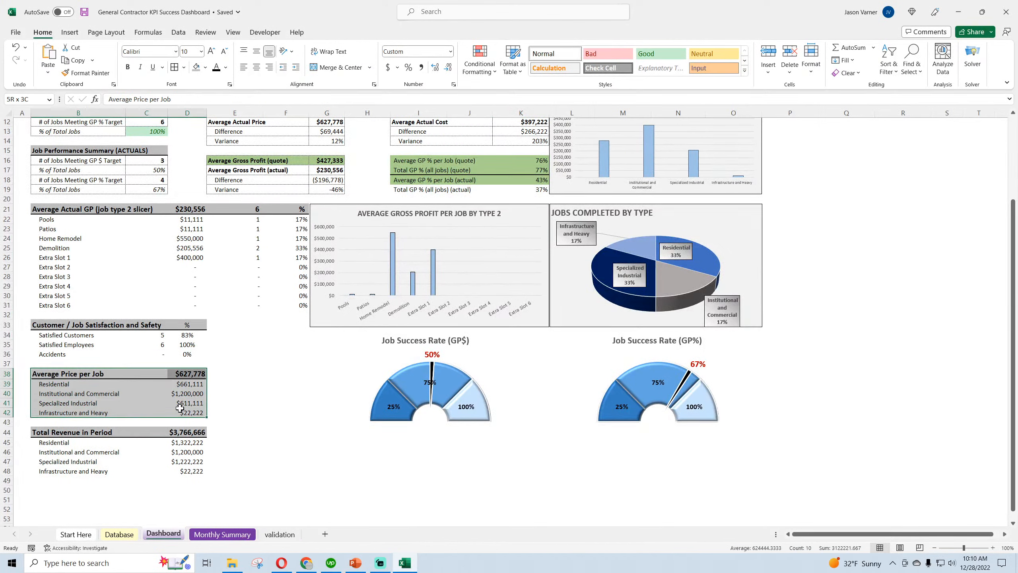
{"action": "left_click", "coordinate": [72, 442]}
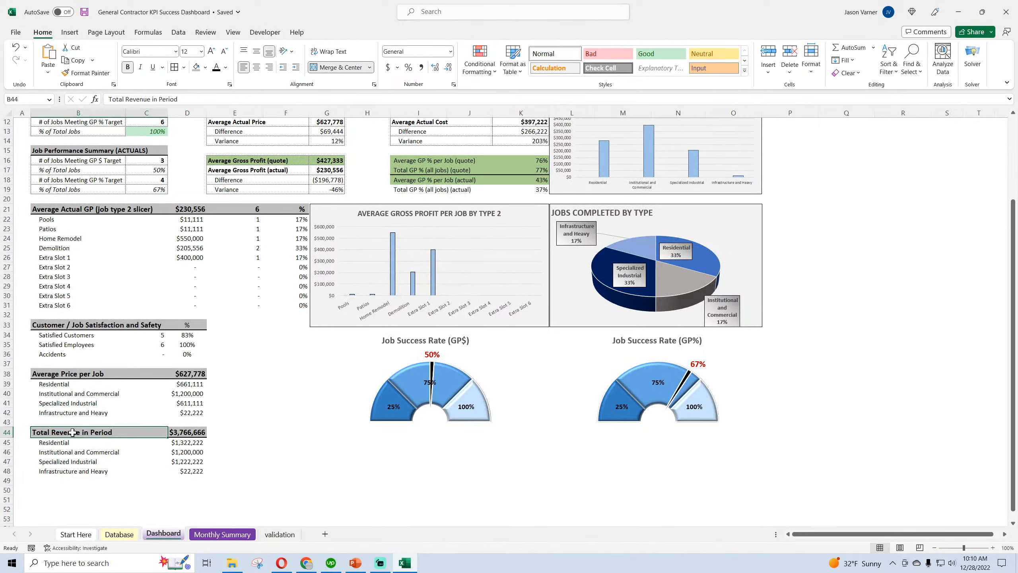
{"action": "left_click", "coordinate": [187, 443]}
{"action": "left_click", "coordinate": [186, 452]}
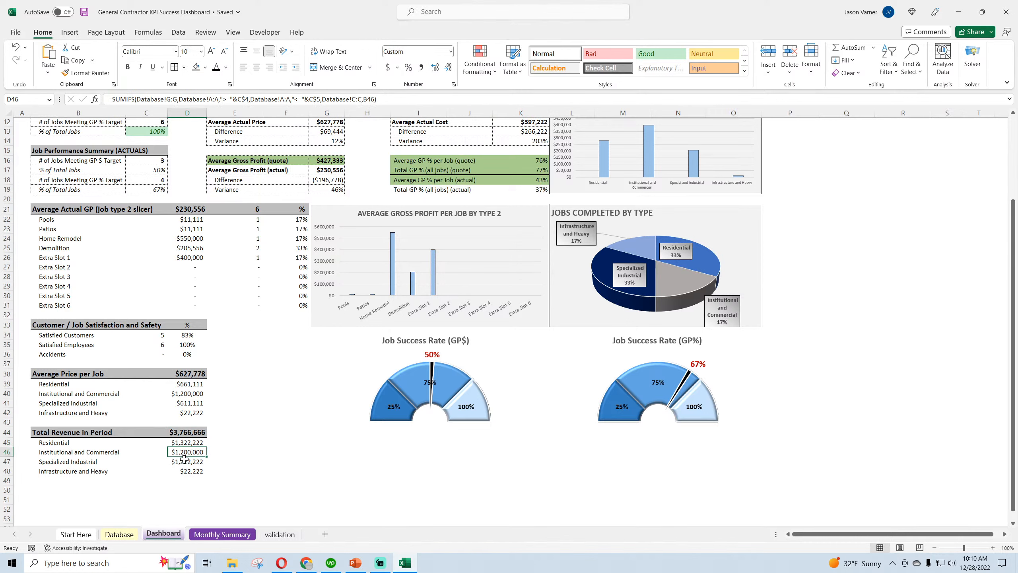
Retitle the revenue table in cell B44 as Total Revenue in Period (all jobs) and save the workbook
{"action": "left_click", "coordinate": [75, 430]}
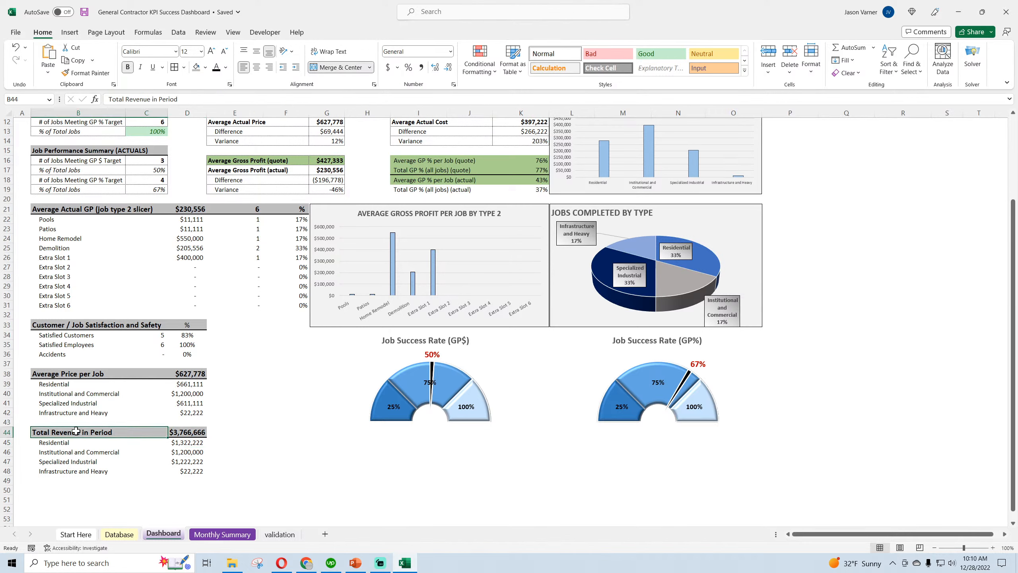
{"action": "double_click", "coordinate": [76, 431]}
{"action": "type", "text": "(al"}
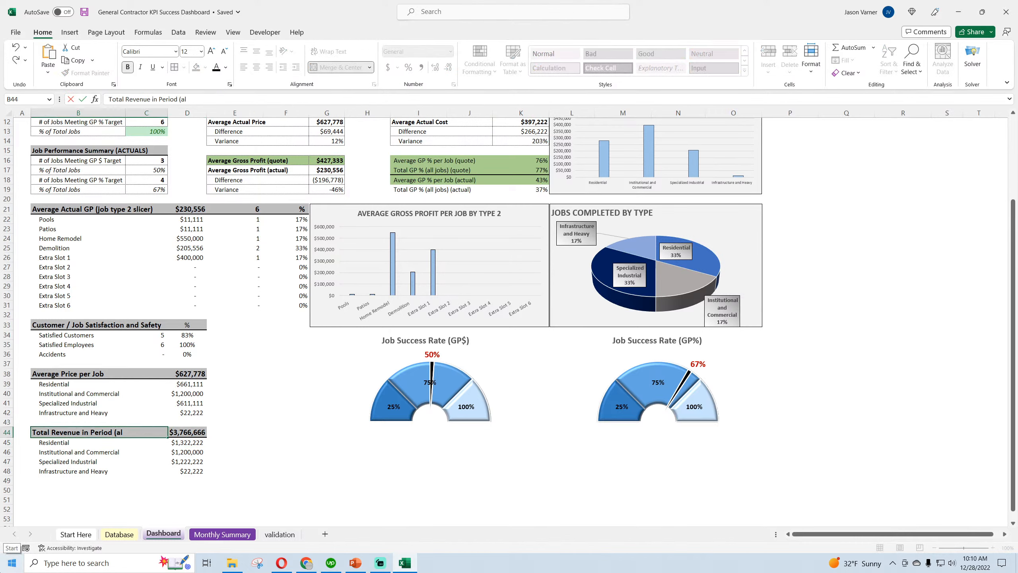
{"action": "type", "text": "l jobs)"}
{"action": "key", "text": "Return"}
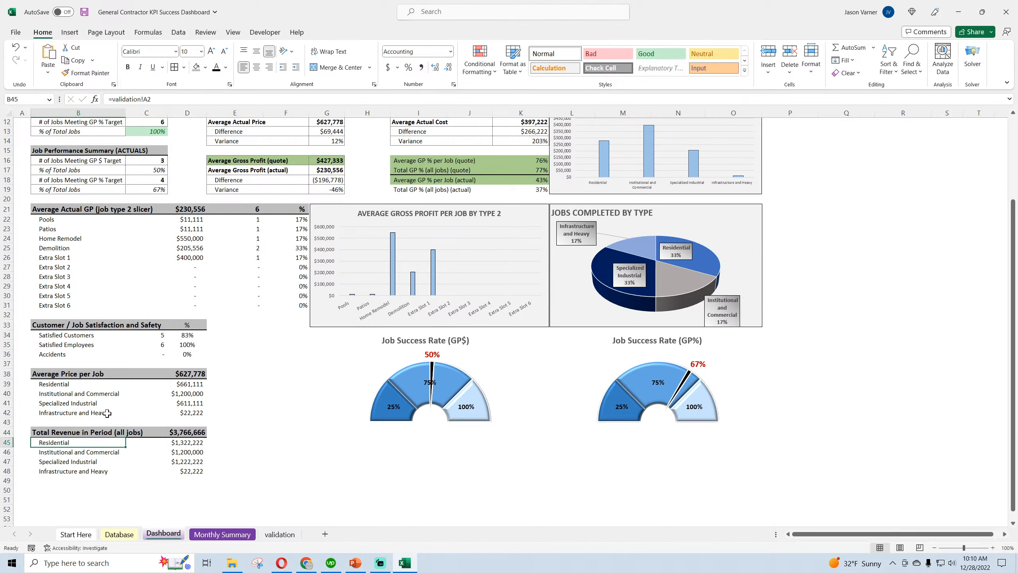
{"action": "left_click", "coordinate": [108, 376]}
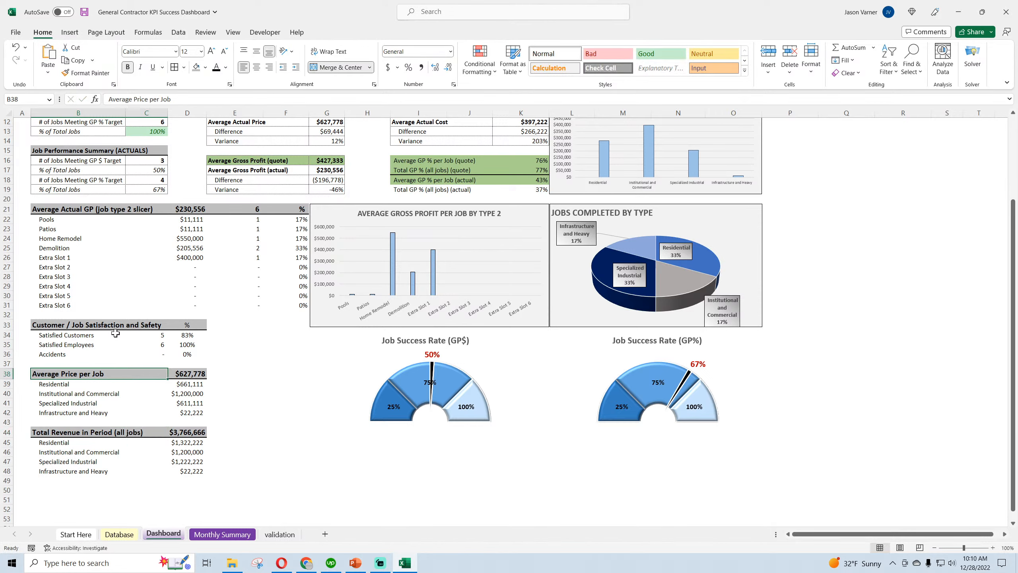
{"action": "left_click", "coordinate": [114, 327]}
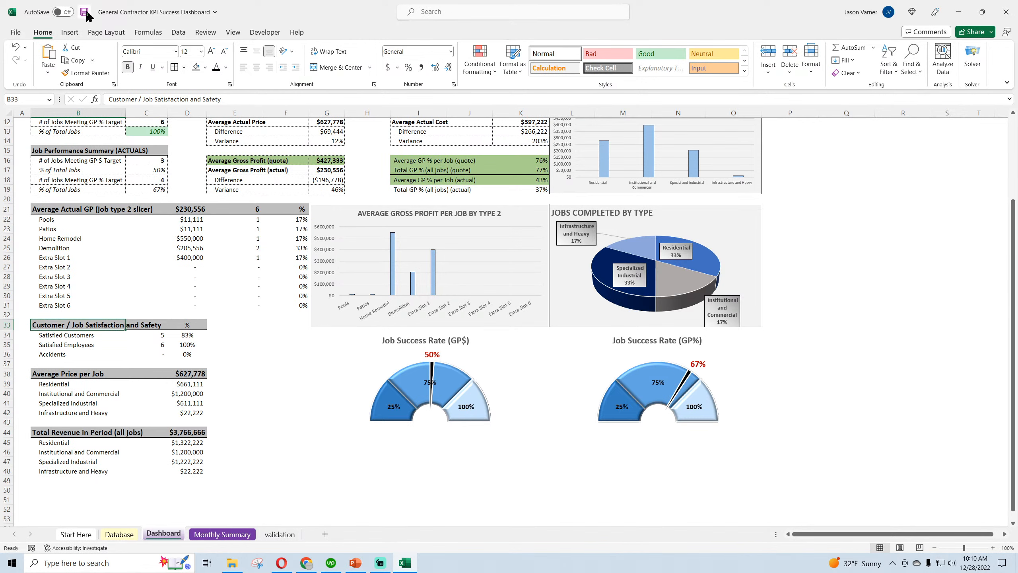
Check the counts and percentage formulas for satisfied customers, satisfied employees and accidents, including the formula in D36
{"action": "left_click", "coordinate": [184, 344]}
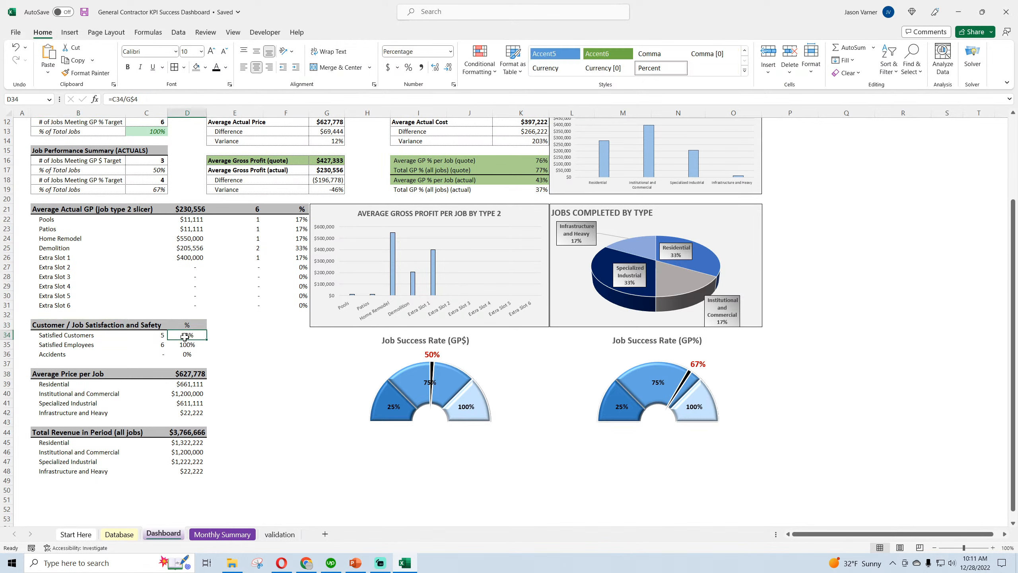
{"action": "left_click", "coordinate": [172, 354]}
{"action": "left_click_drag", "start_coordinate": [50, 337], "coordinate": [86, 342]}
{"action": "left_click", "coordinate": [160, 354]}
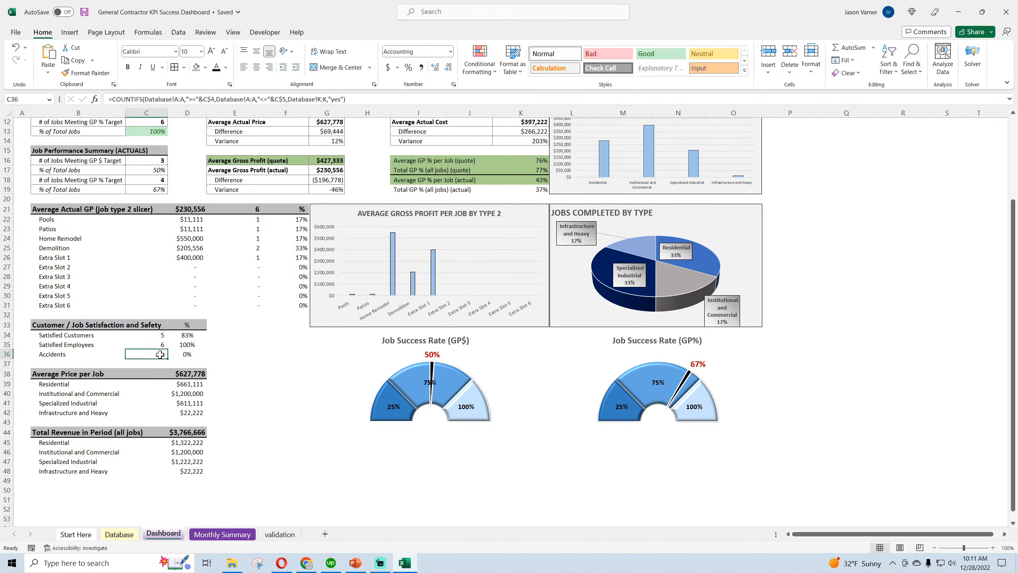
{"action": "left_click", "coordinate": [186, 354]}
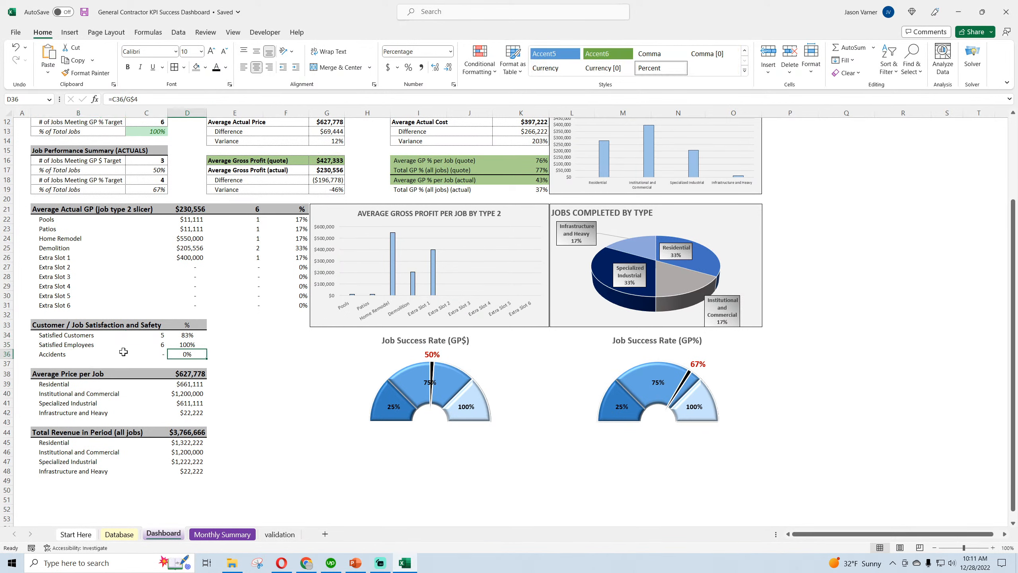
{"action": "double_click", "coordinate": [183, 354]}
{"action": "key", "text": "Return"}
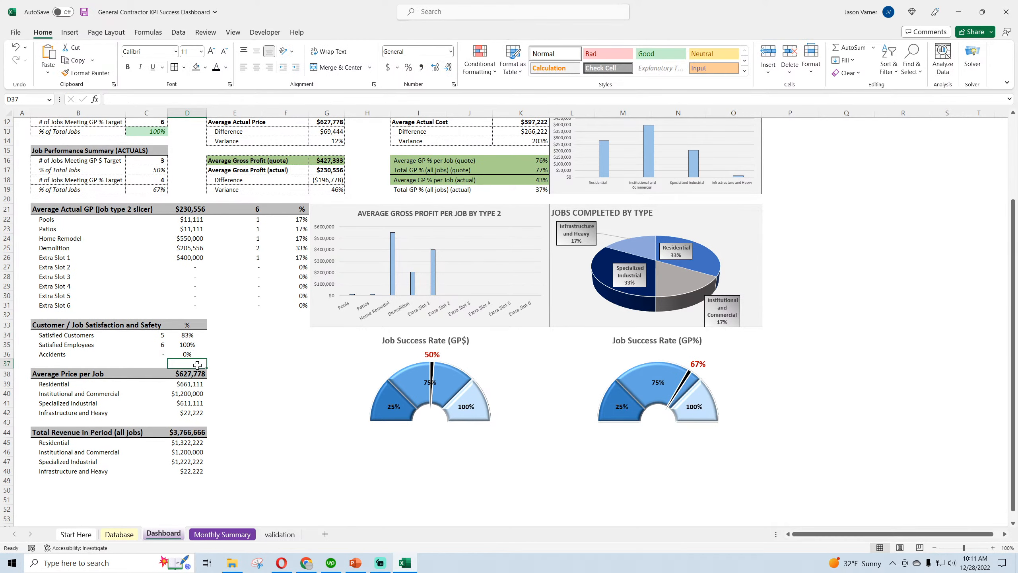
Go over the whole Customer / Job Satisfaction and Safety table in B33:D36 once more and save the workbook
{"action": "scroll", "coordinate": [213, 401], "scroll_direction": "up", "scroll_amount": 4}
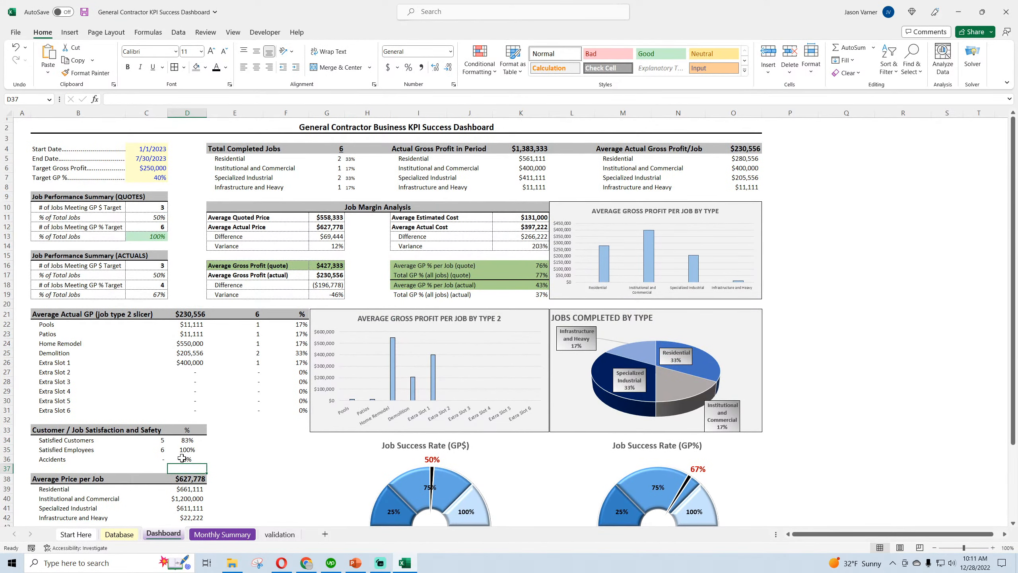
{"action": "left_click", "coordinate": [188, 459]}
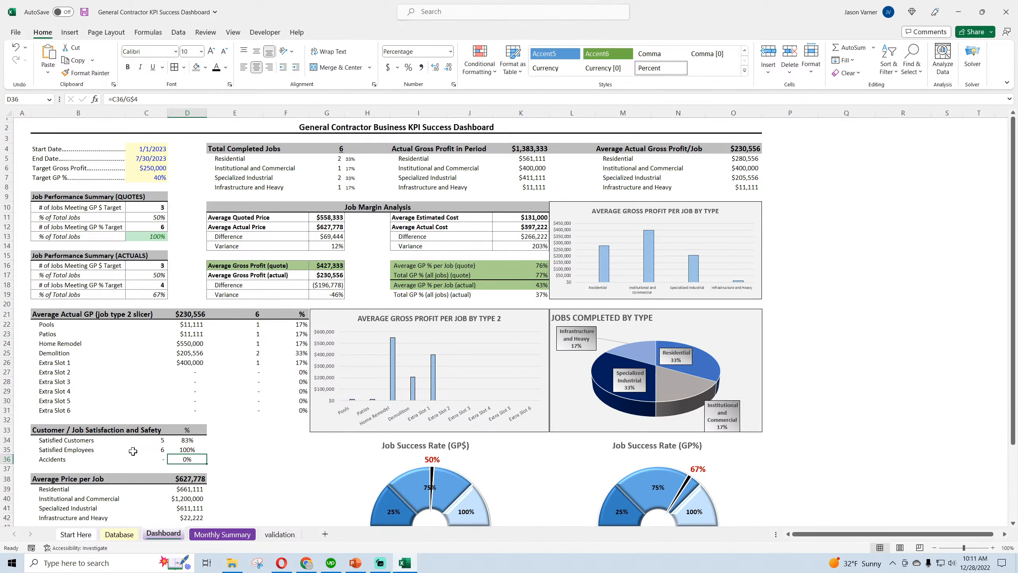
{"action": "left_click", "coordinate": [86, 451]}
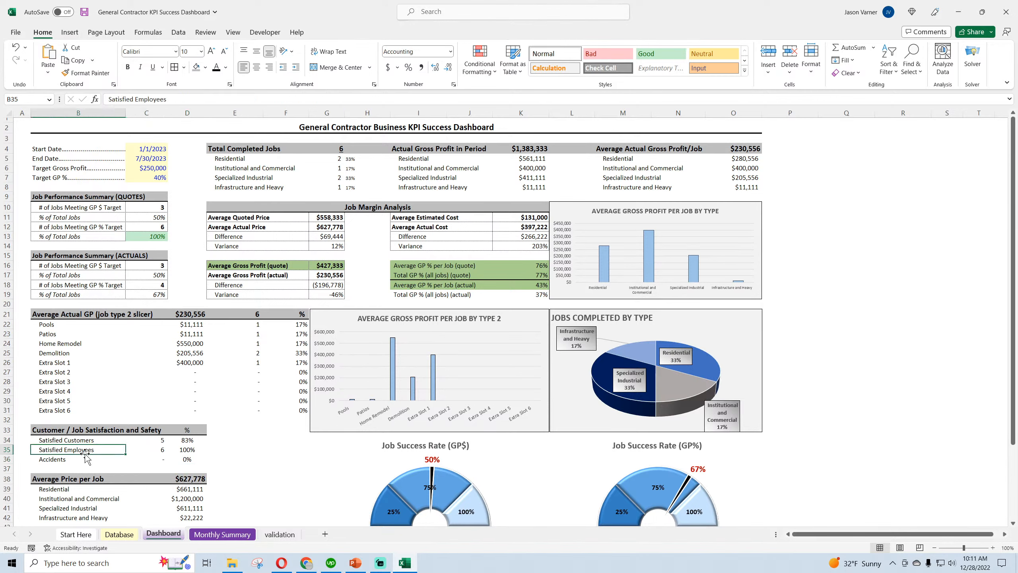
{"action": "left_click", "coordinate": [162, 440]}
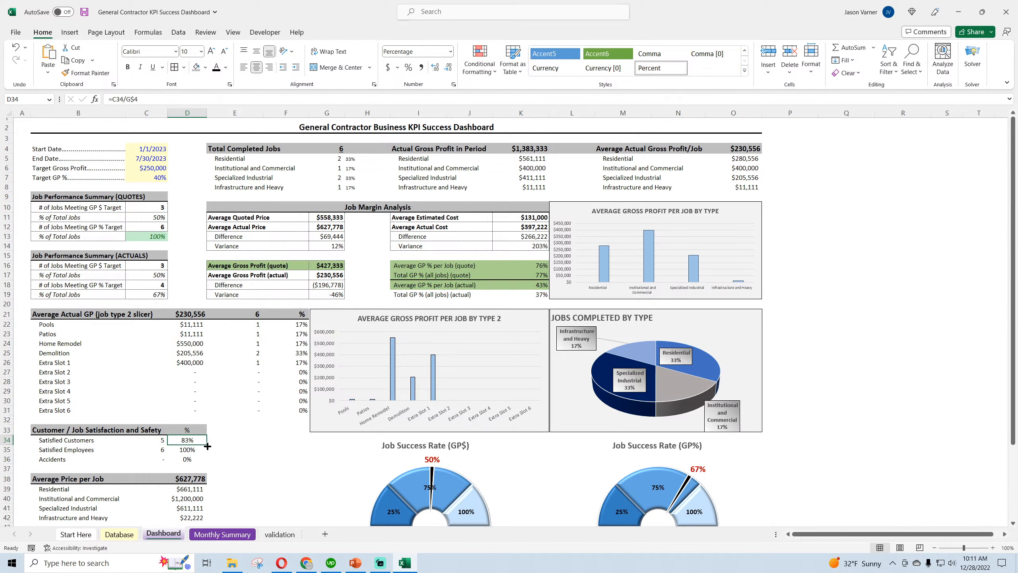
{"action": "left_click", "coordinate": [191, 449]}
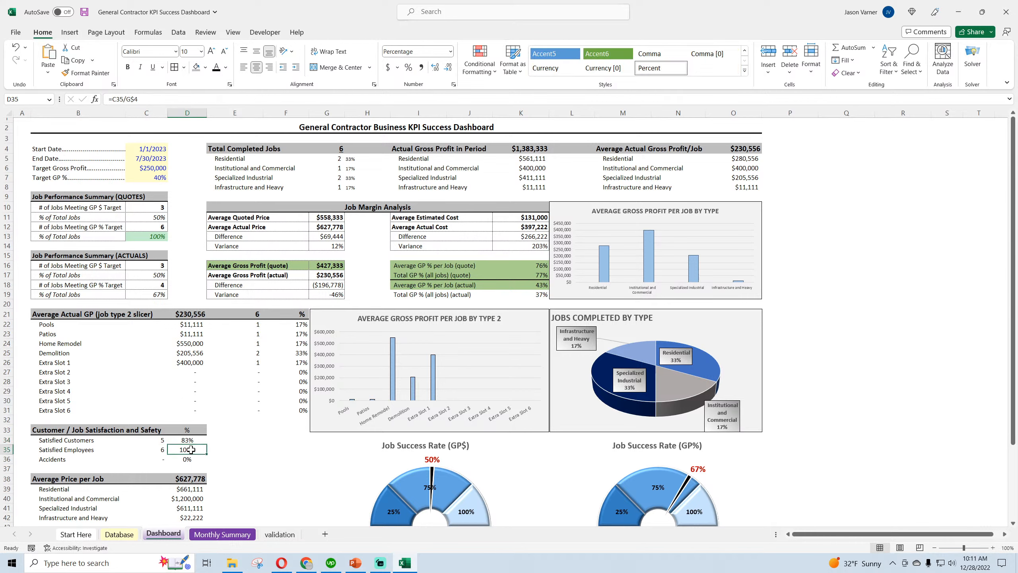
{"action": "left_click", "coordinate": [85, 11]}
{"action": "left_click_drag", "start_coordinate": [45, 430], "coordinate": [173, 459]}
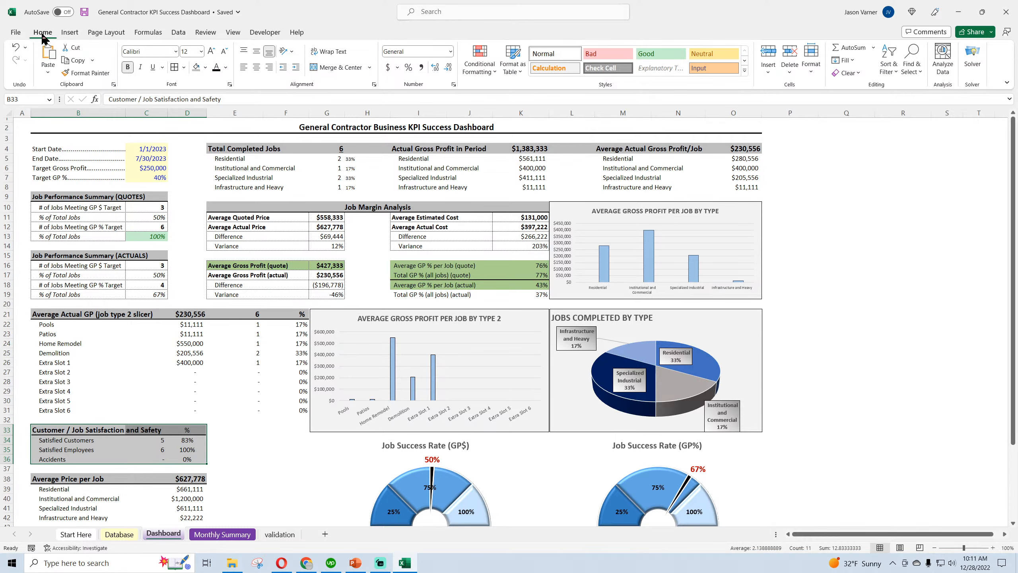
{"action": "left_click", "coordinate": [85, 12]}
Zoom the dashboard to 110%, clear the chart selection and save the workbook
{"action": "left_click", "coordinate": [994, 548]}
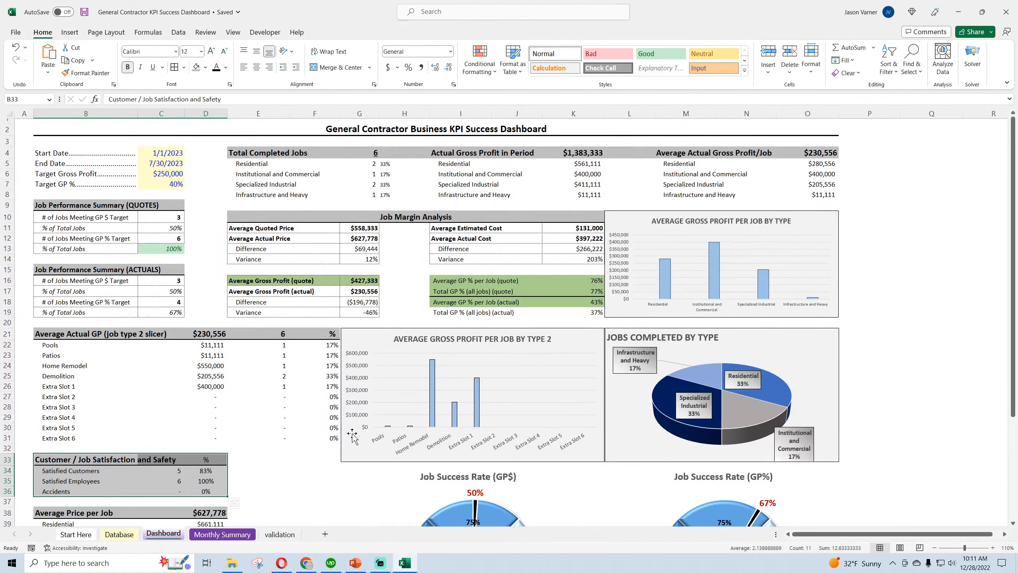
{"action": "left_click", "coordinate": [522, 475]}
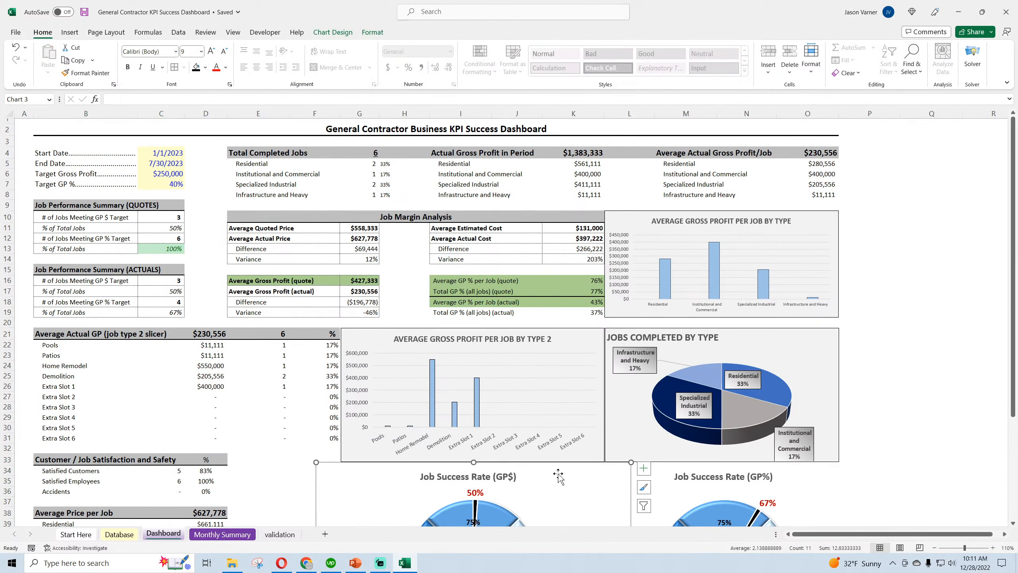
{"action": "left_click", "coordinate": [902, 399]}
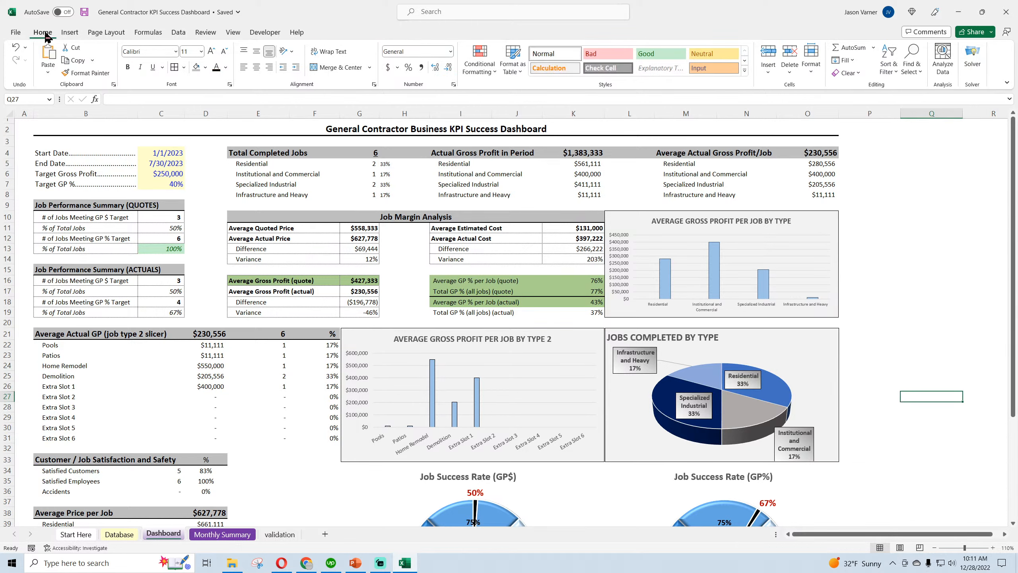
{"action": "left_click", "coordinate": [84, 13]}
{"action": "left_click_drag", "start_coordinate": [886, 156], "coordinate": [946, 282]}
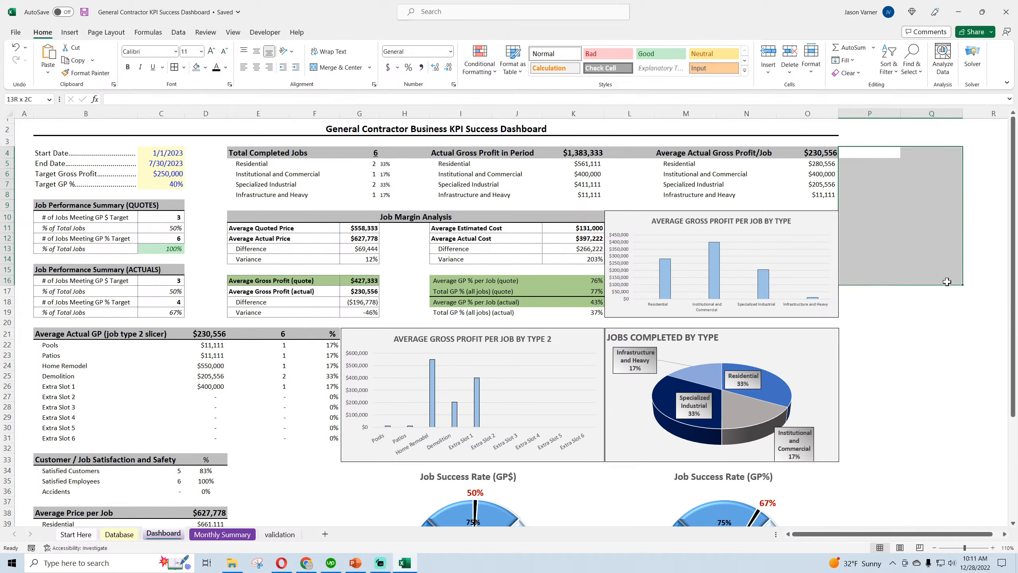
{"action": "left_click", "coordinate": [942, 336]}
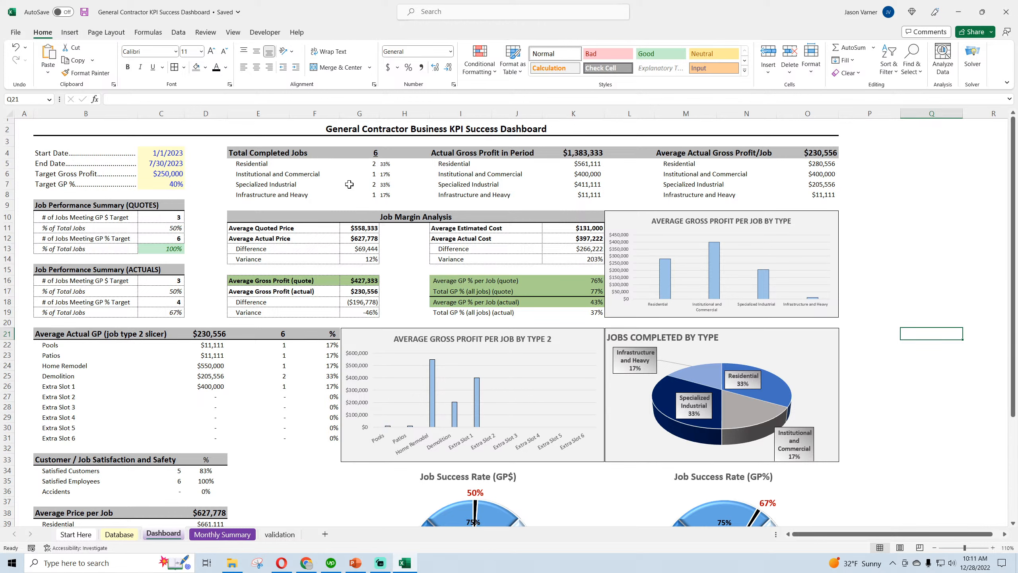
{"action": "left_click", "coordinate": [922, 206]}
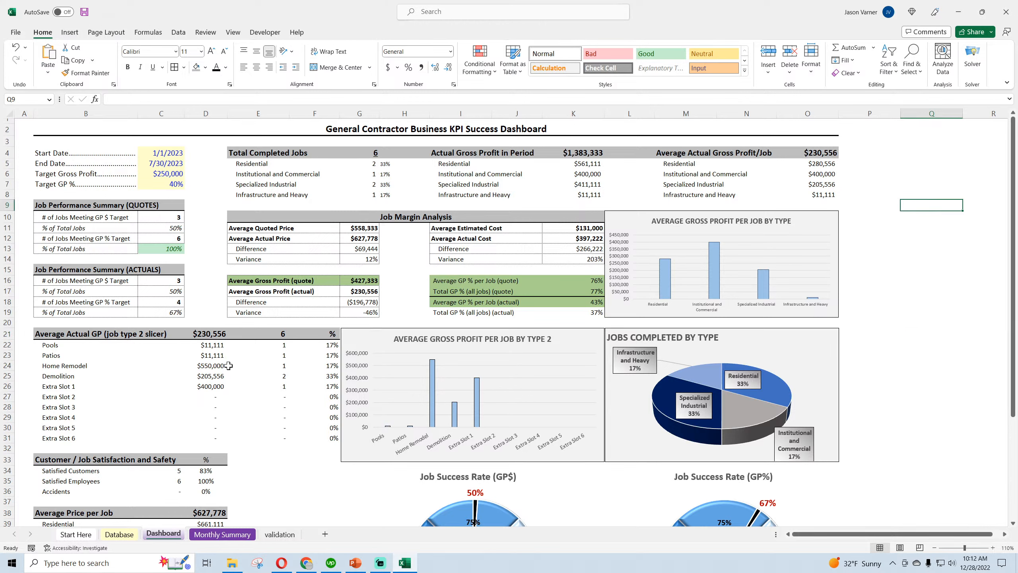
Open the empty Monthly Summary sheet and select cell C2
{"action": "left_click", "coordinate": [231, 535]}
{"action": "left_click", "coordinate": [156, 178]}
{"action": "left_click", "coordinate": [87, 133]}
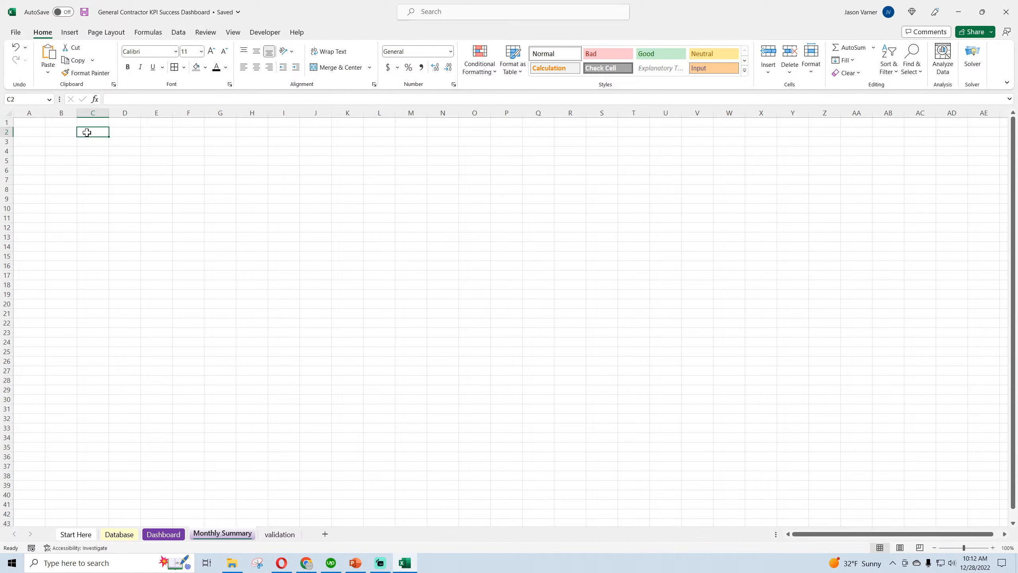
Label cell B2 "Start Month" and enter the date 1/1/2023 beside it in C2
{"action": "type", "text": "Mon"}
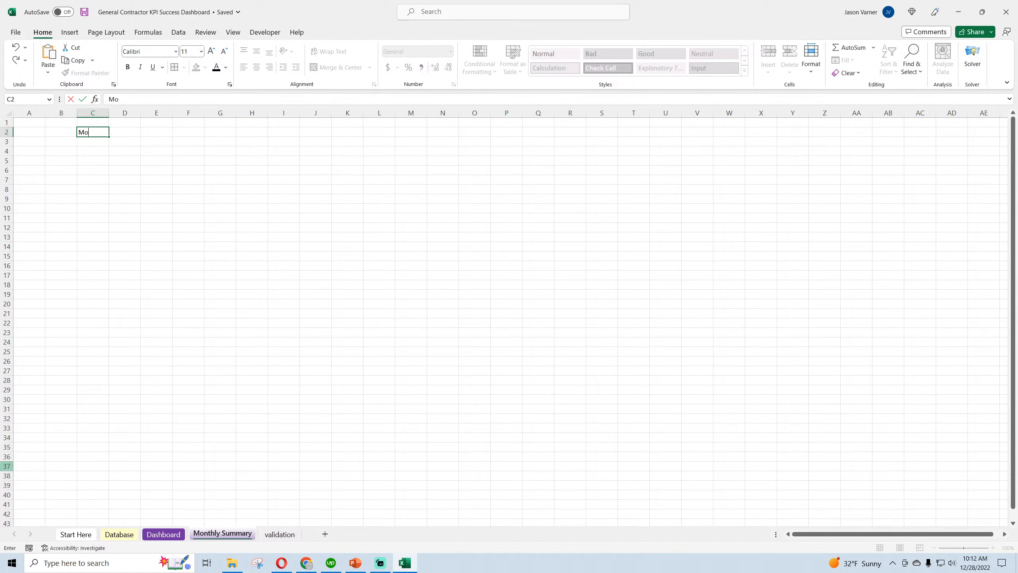
{"action": "key", "text": "Escape"}
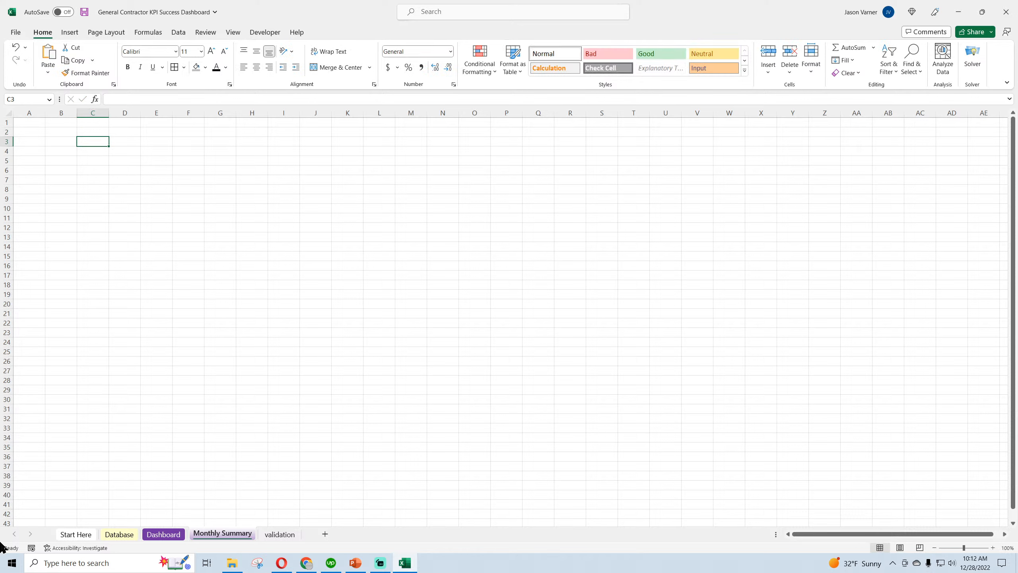
{"action": "key", "text": "Left"}
{"action": "type", "text": "S"}
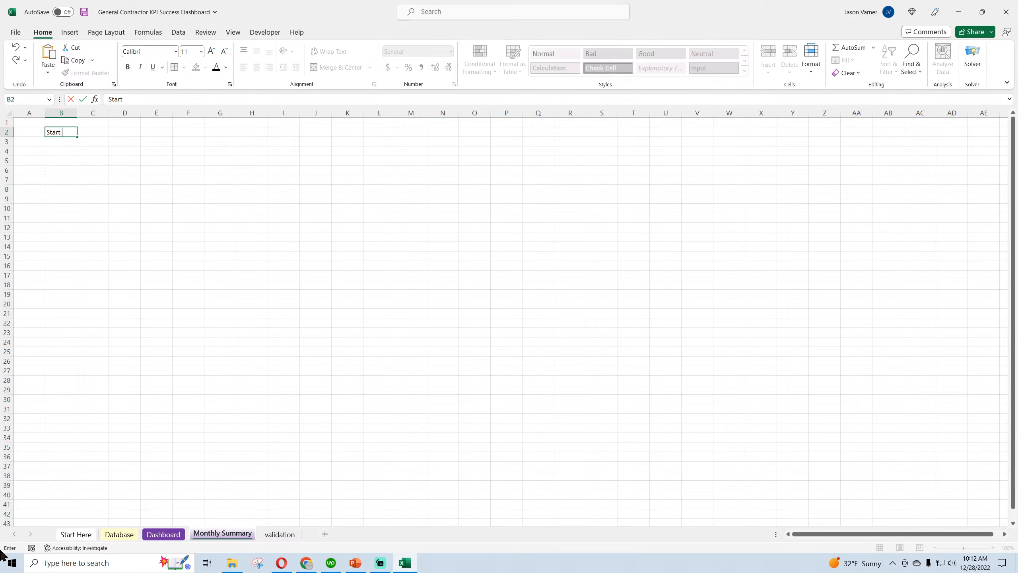
{"action": "type", "text": "tart Month"}
{"action": "key", "text": "ctrl+Return"}
{"action": "key", "text": "Right"}
{"action": "type", "text": "1"}
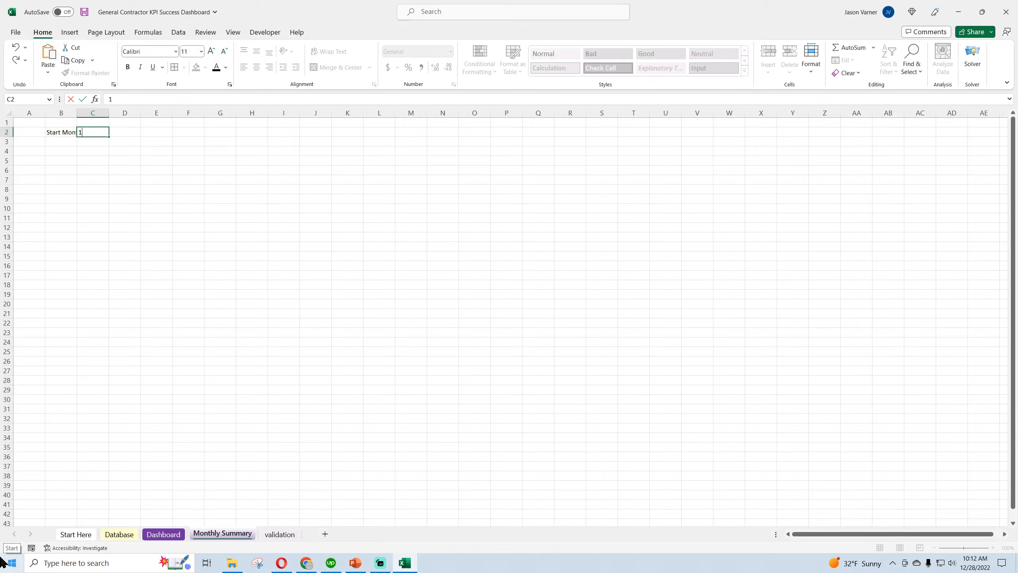
{"action": "key", "text": "Return"}
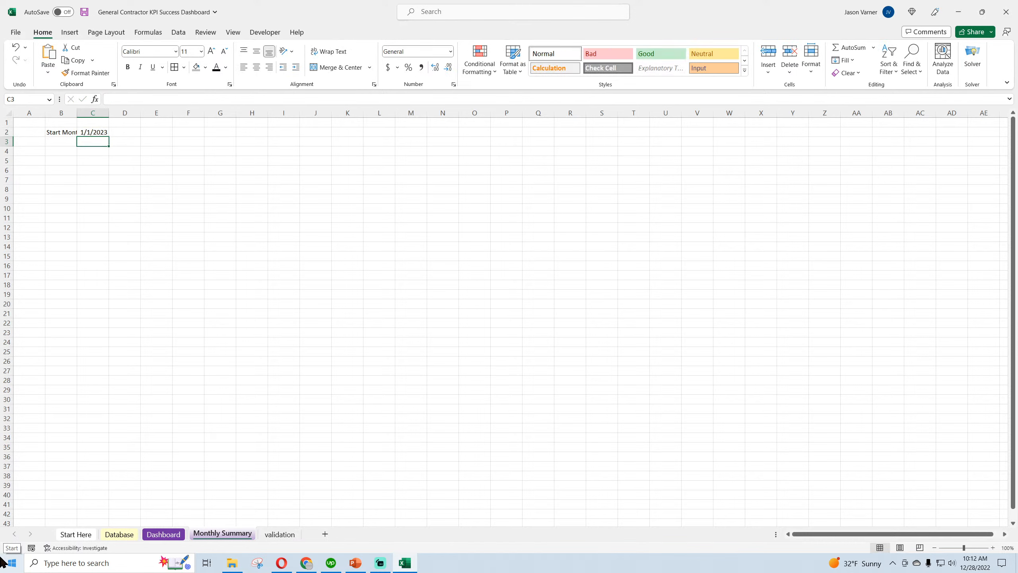
{"action": "key", "text": "Down"}
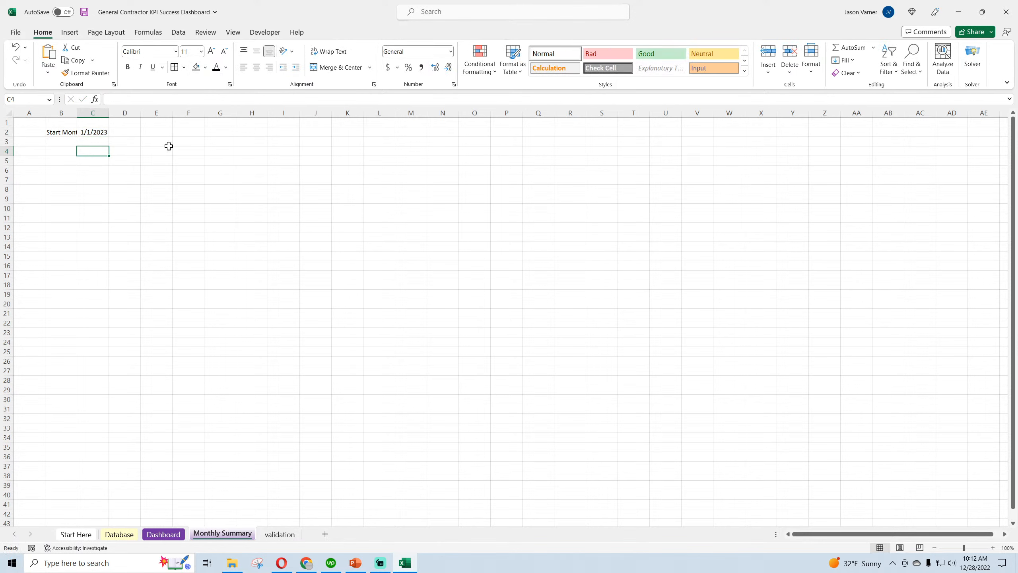
Link E3 to the start date in C2 and extend the cell into F3
{"action": "left_click", "coordinate": [152, 140]}
{"action": "type", "text": "="}
{"action": "left_click", "coordinate": [96, 132]}
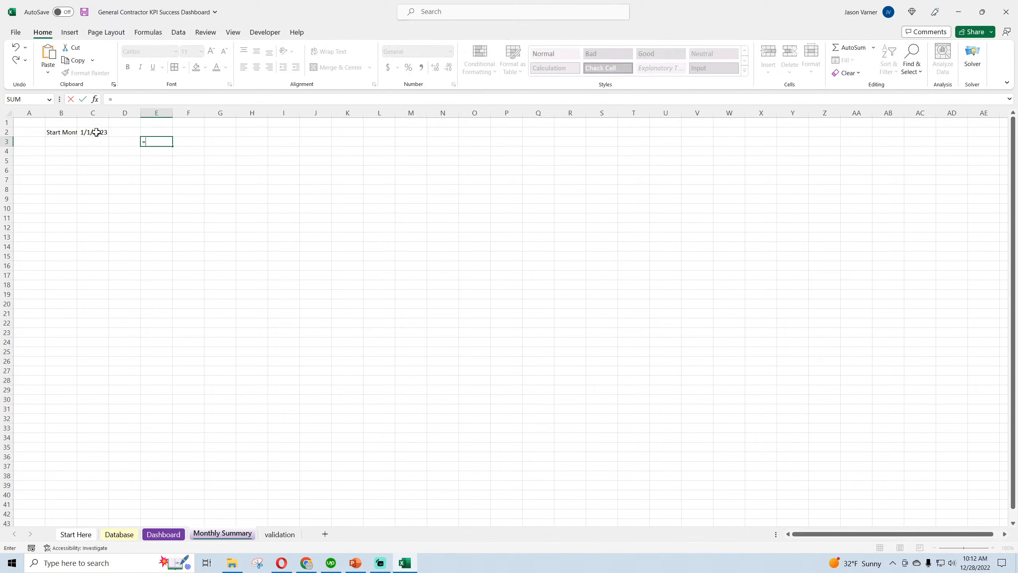
{"action": "key", "text": "Return"}
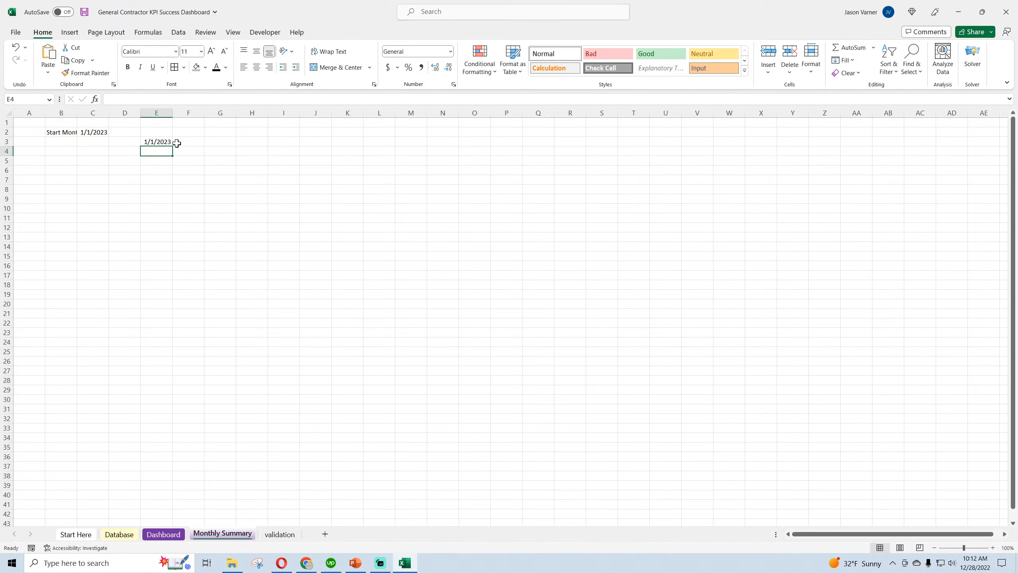
{"action": "left_click", "coordinate": [162, 142]}
{"action": "left_click_drag", "start_coordinate": [172, 147], "coordinate": [200, 141]}
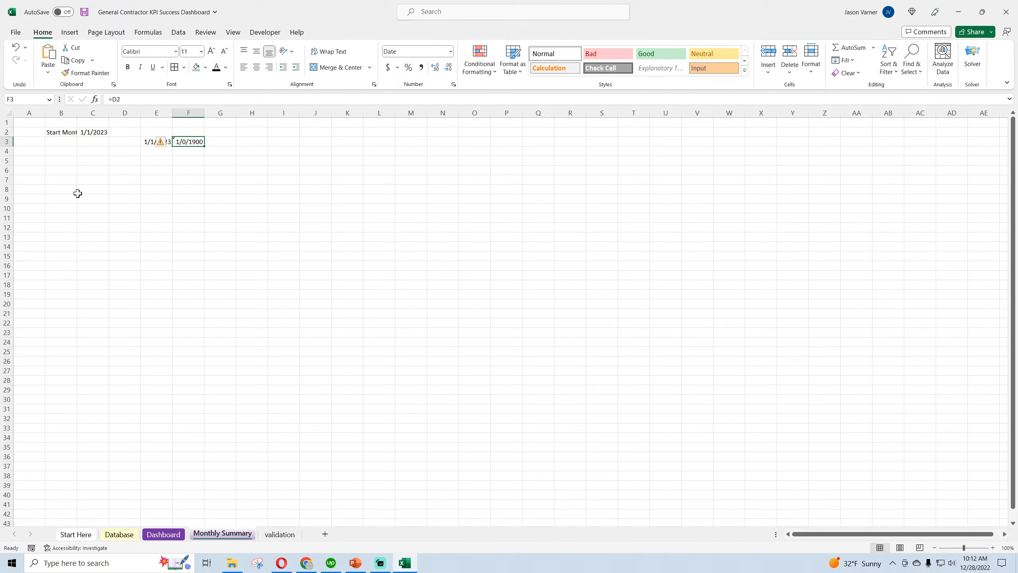
Enter =EDATE(E3,1) in F3 and fill the monthly dates across to AB3
{"action": "type", "text": "=edate(e"}
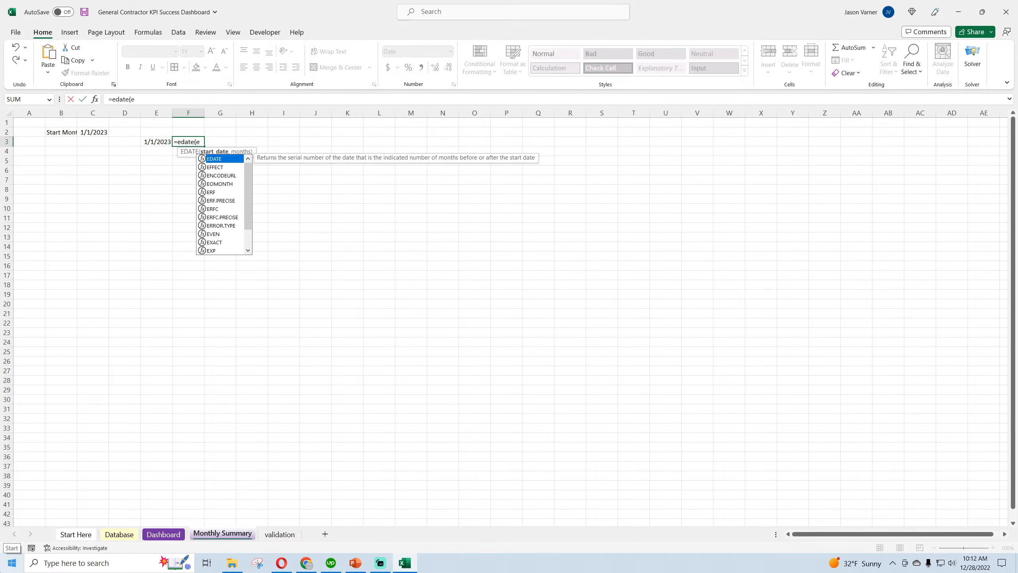
{"action": "type", "text": "3,1)"}
{"action": "key", "text": "Return"}
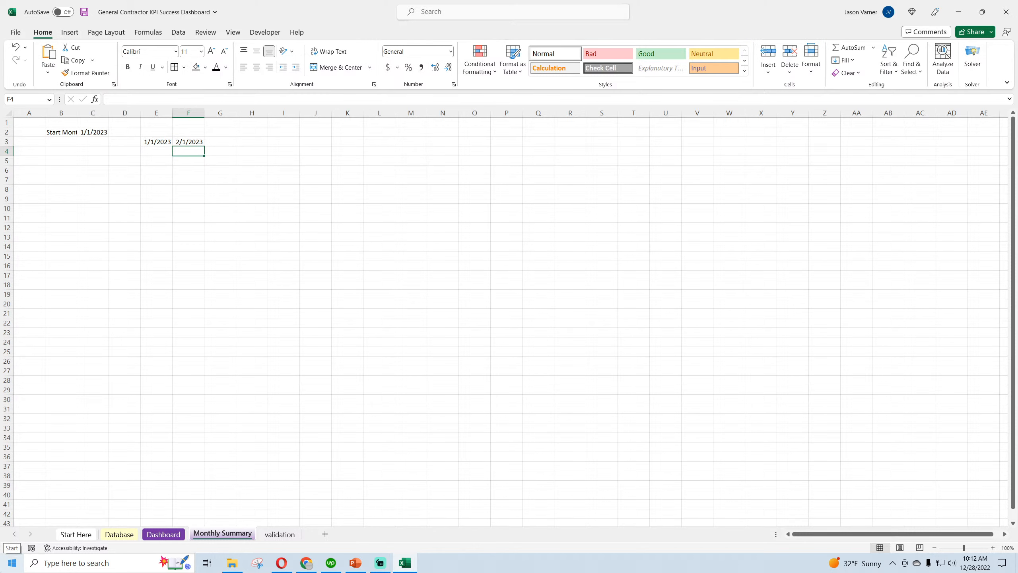
{"action": "left_click", "coordinate": [201, 142]}
{"action": "left_click_drag", "start_coordinate": [204, 146], "coordinate": [896, 148]}
Set the width of columns E through AB to 11
{"action": "left_click_drag", "start_coordinate": [888, 112], "coordinate": [182, 112]}
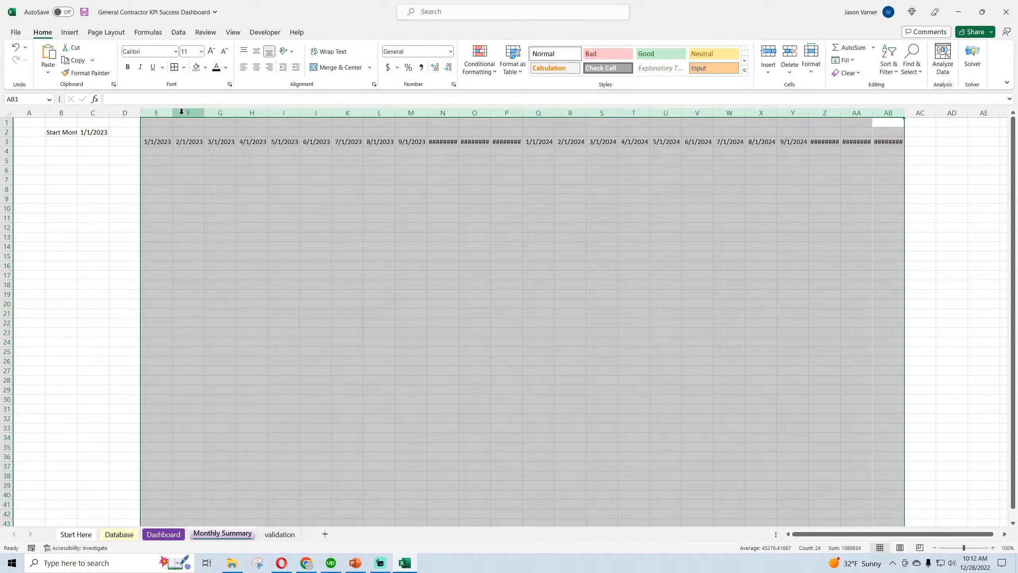
{"action": "right_click", "coordinate": [182, 112]}
{"action": "left_click", "coordinate": [218, 277]}
{"action": "type", "text": "11"}
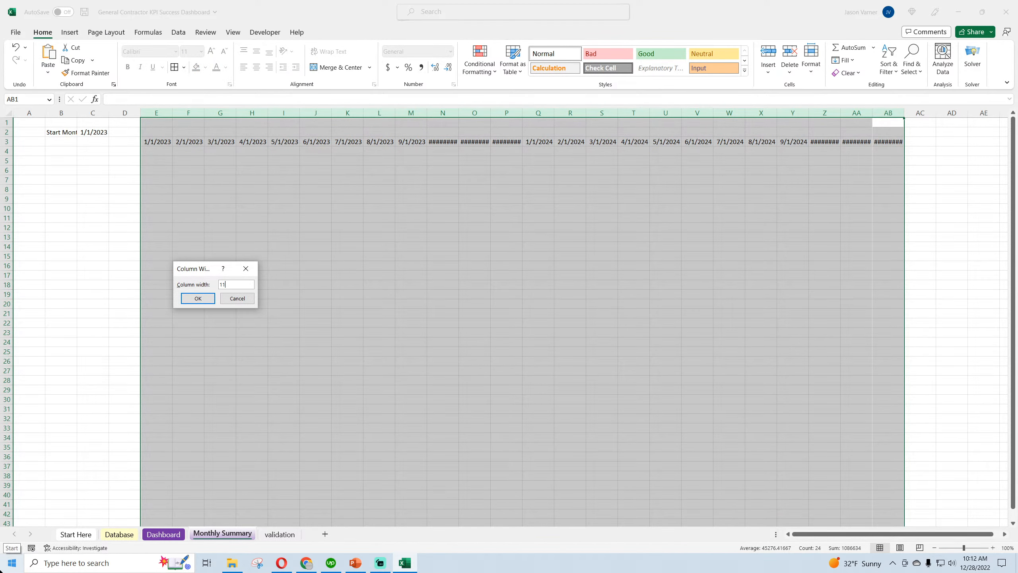
{"action": "key", "text": "Return"}
{"action": "left_click", "coordinate": [104, 227]}
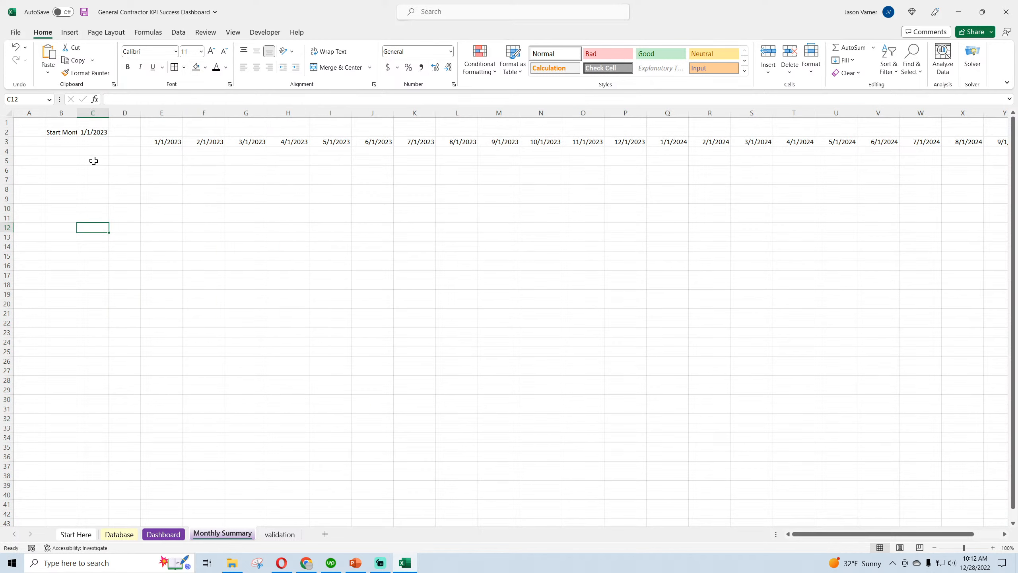
Delete the empty column D and insert a new row above row 1
{"action": "left_click", "coordinate": [124, 113]}
{"action": "right_click", "coordinate": [127, 113]}
{"action": "left_click", "coordinate": [152, 227]}
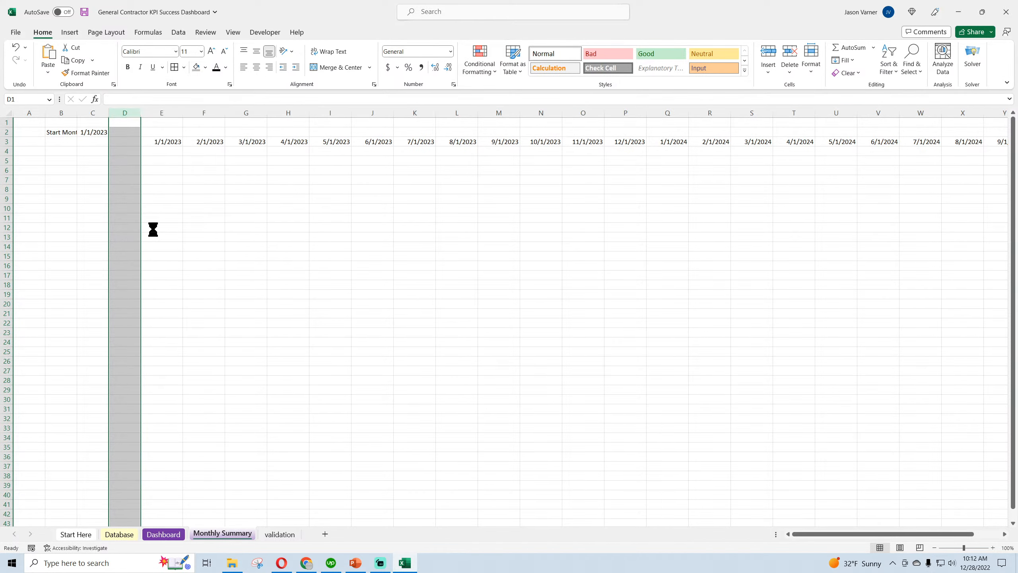
{"action": "left_click", "coordinate": [256, 246]}
{"action": "right_click", "coordinate": [21, 123]}
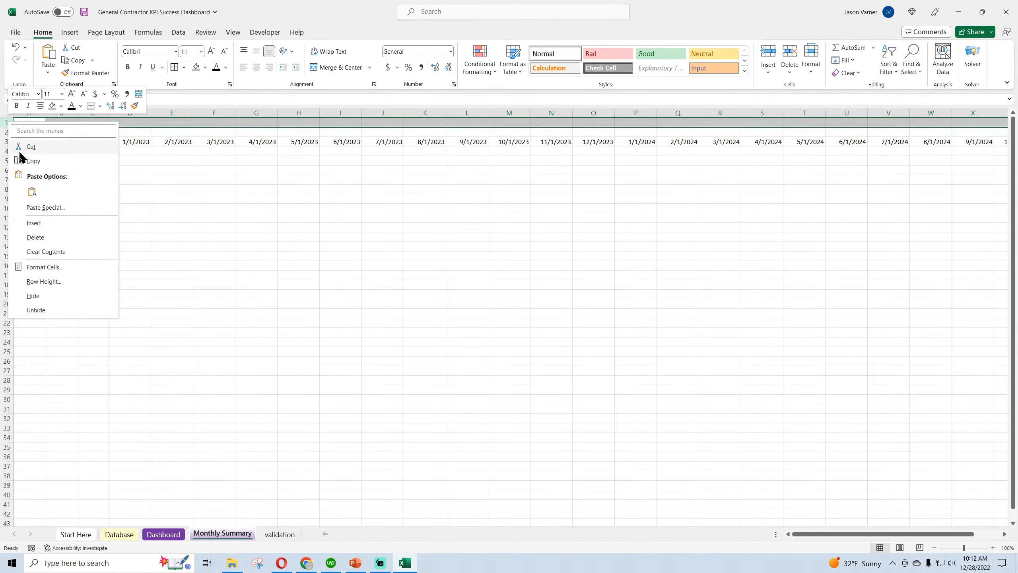
{"action": "left_click", "coordinate": [35, 226]}
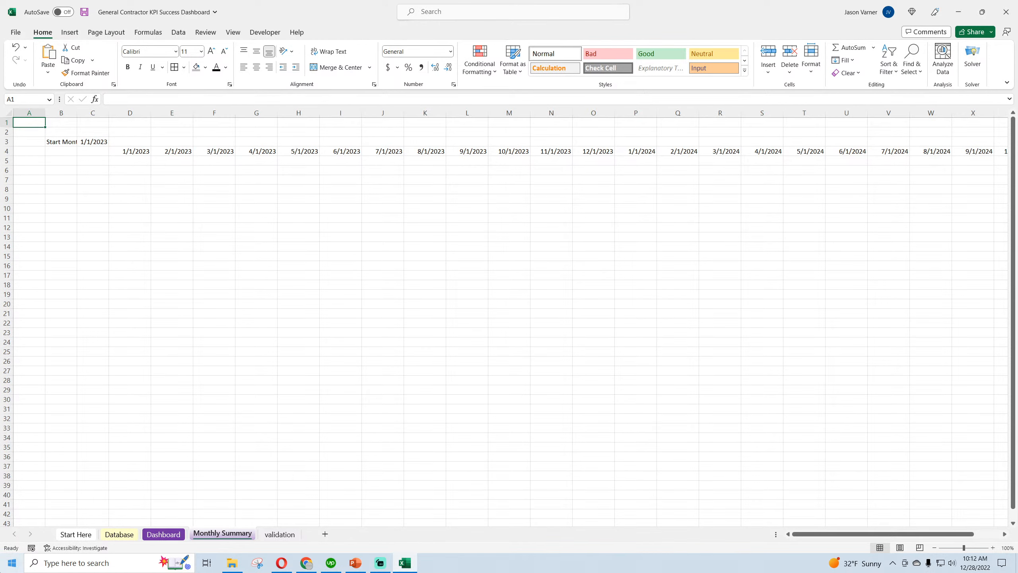
Enter the title "Monthly Detail" in A1, make it bold and save the workbook
{"action": "type", "text": "Monthly Detail"}
{"action": "key", "text": "Return"}
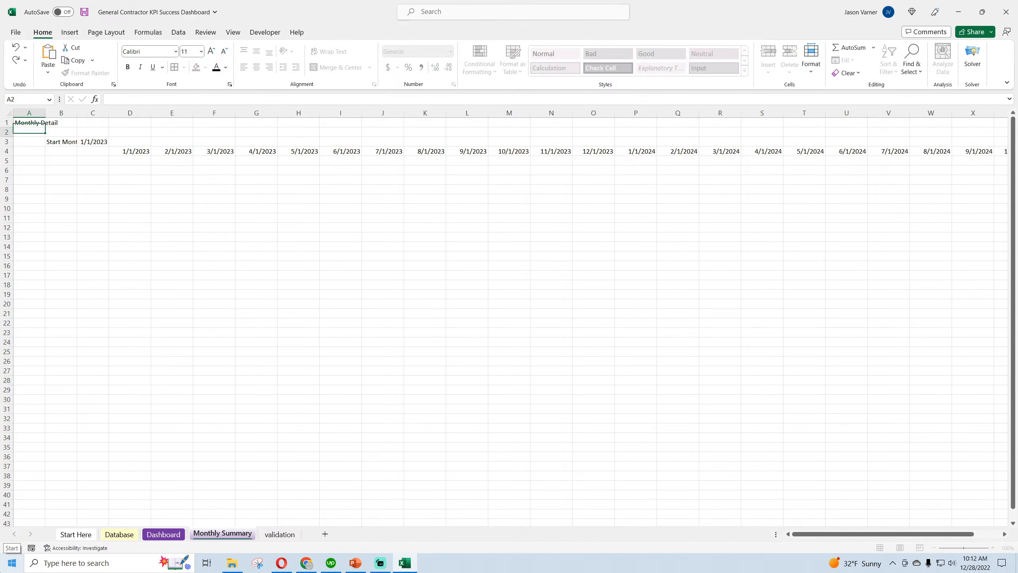
{"action": "left_click", "coordinate": [29, 123]}
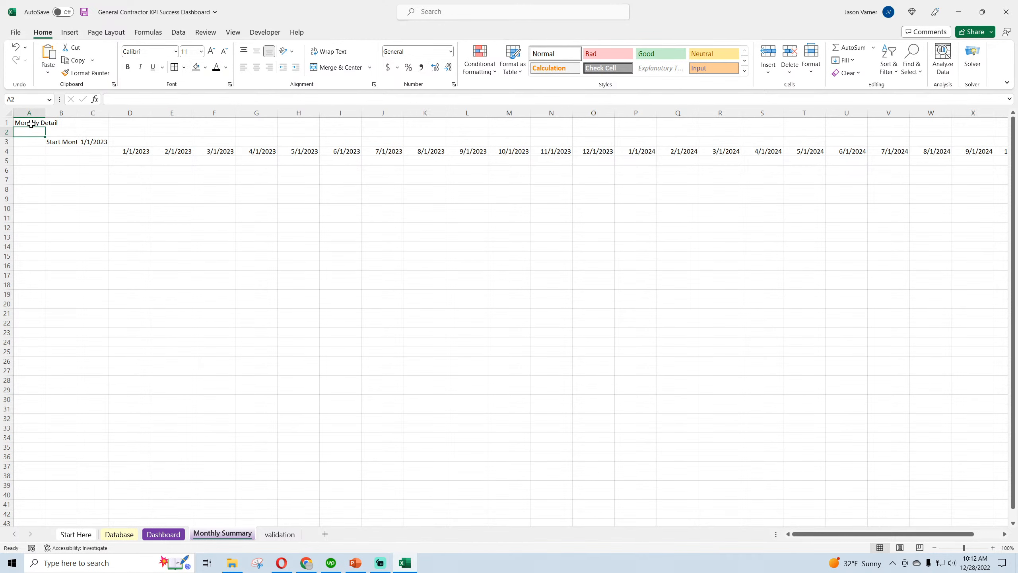
{"action": "left_click", "coordinate": [127, 67]}
{"action": "left_click", "coordinate": [85, 12]}
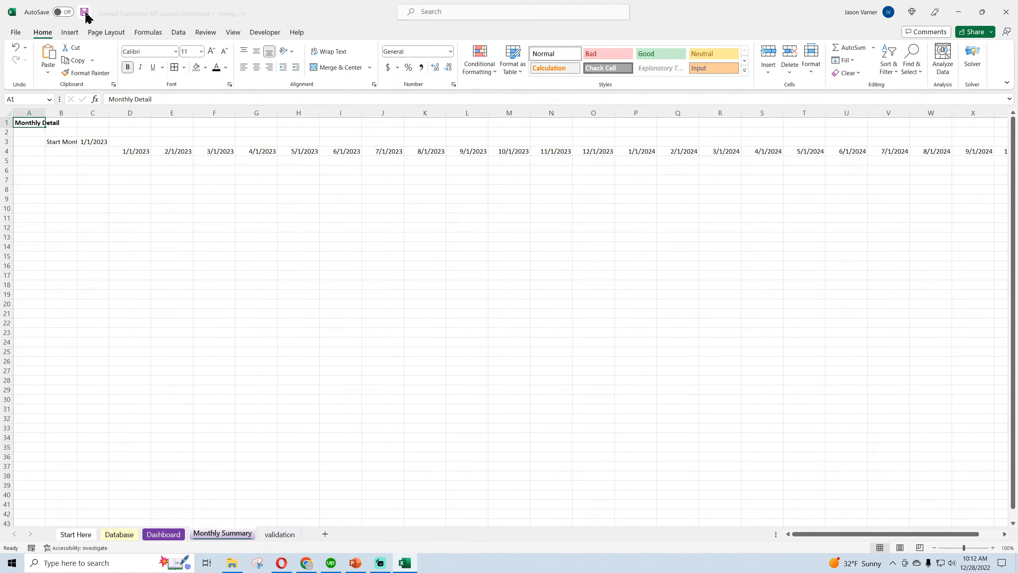
Freeze the panes at cell D5 so the month header rows and columns A to C stay fixed
{"action": "left_click", "coordinate": [130, 160]}
{"action": "left_click", "coordinate": [233, 32]}
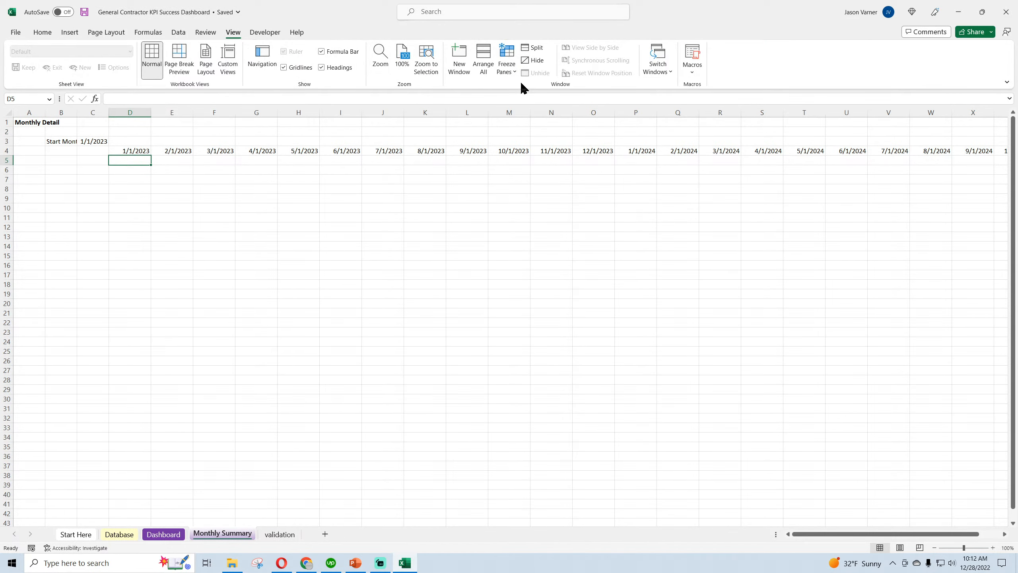
{"action": "left_click", "coordinate": [507, 63]}
{"action": "left_click", "coordinate": [547, 100]}
{"action": "left_click", "coordinate": [298, 255]}
Widen column C and give the start date in C3 a light yellow fill and blue font
{"action": "left_click_drag", "start_coordinate": [109, 113], "coordinate": [161, 112]}
{"action": "left_click", "coordinate": [114, 141]}
{"action": "left_click", "coordinate": [42, 32]}
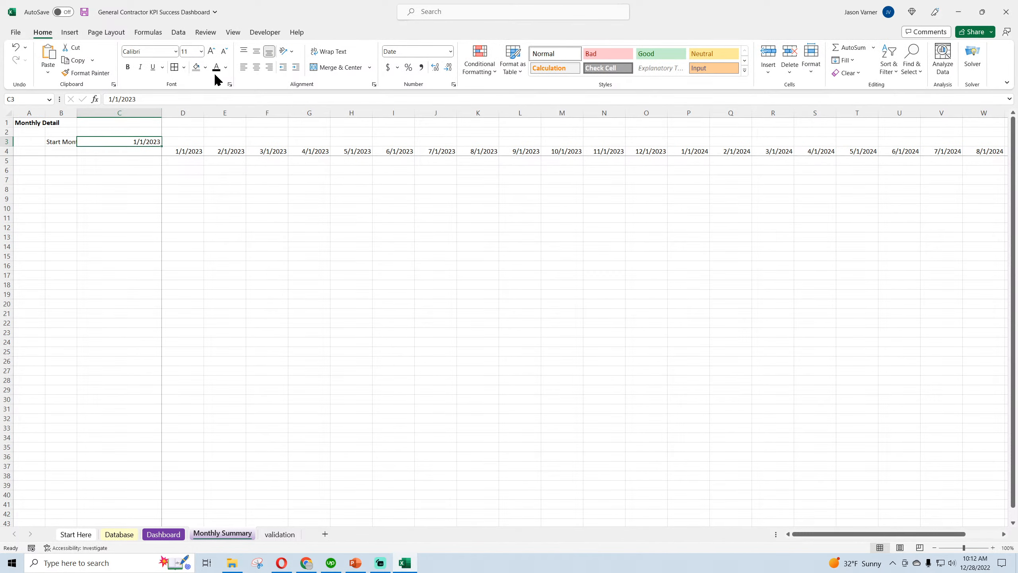
{"action": "left_click", "coordinate": [205, 68]}
{"action": "left_click", "coordinate": [203, 188]}
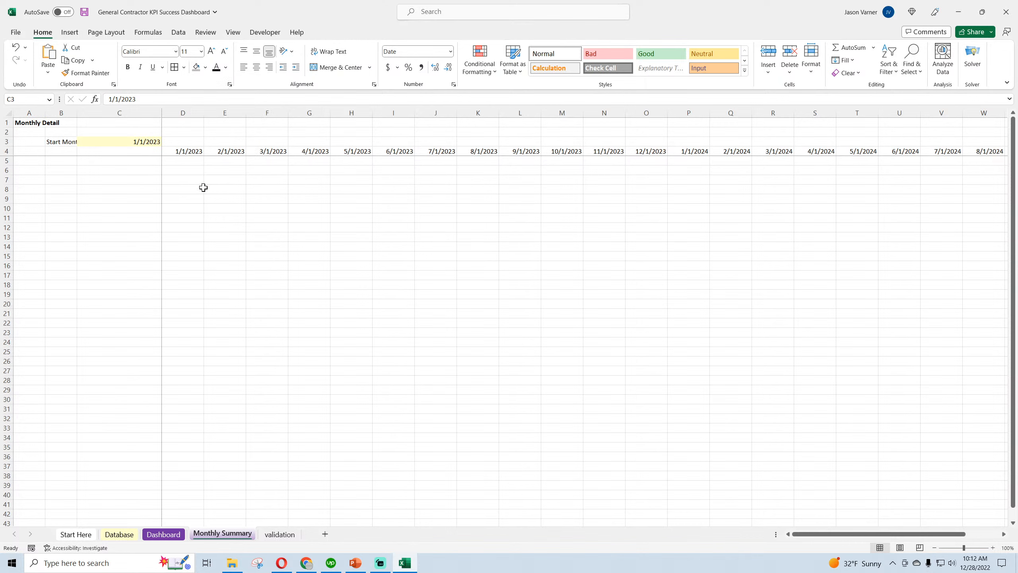
{"action": "left_click", "coordinate": [226, 67]}
{"action": "left_click", "coordinate": [223, 203]}
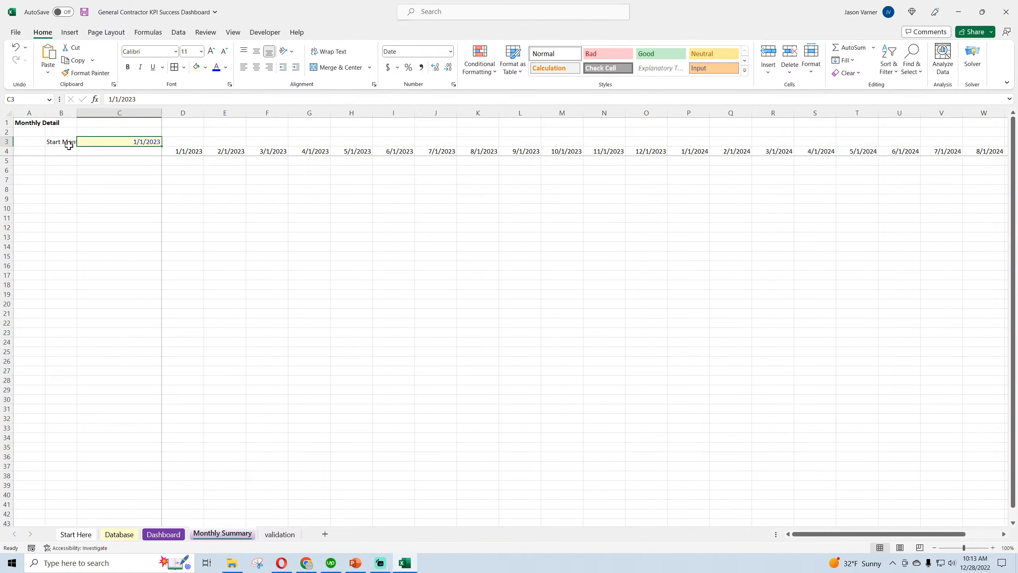
Hide the sheet's gridlines and widen column B to fit the Start Month label
{"action": "left_click", "coordinate": [233, 32]}
{"action": "left_click", "coordinate": [230, 257]}
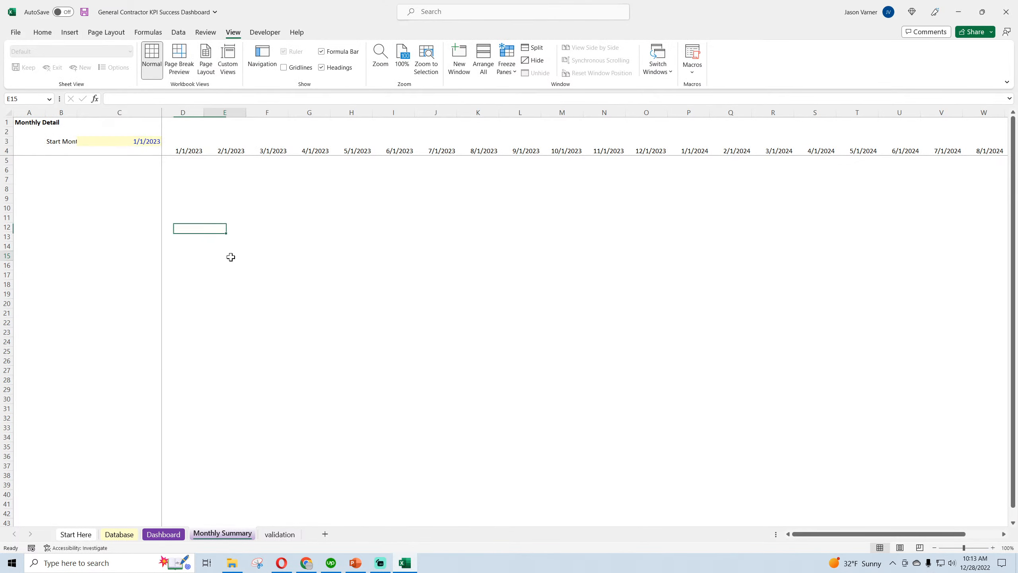
{"action": "left_click_drag", "start_coordinate": [77, 112], "coordinate": [87, 113]}
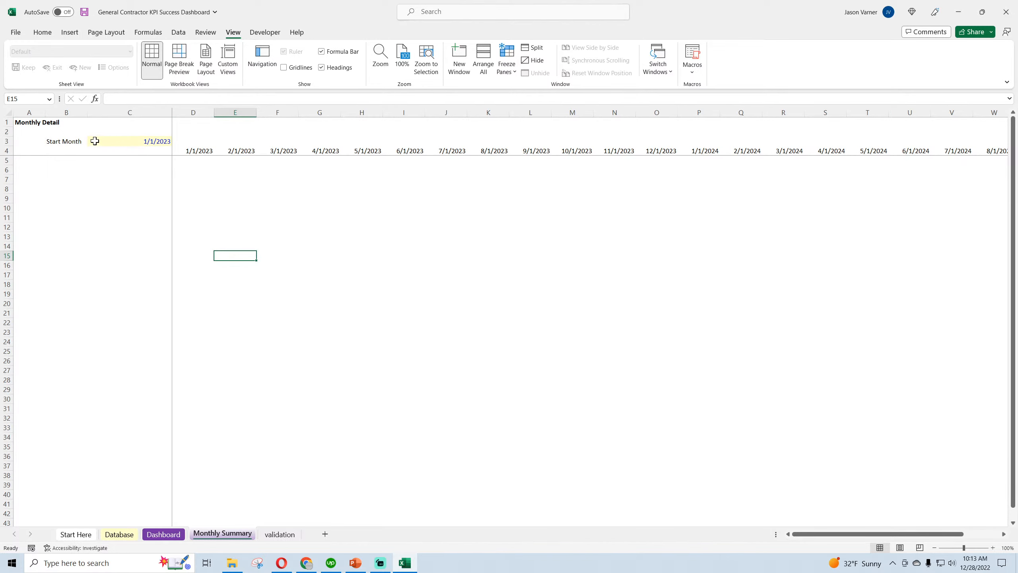
Move the start date to B4 beneath the Start Month label and narrow columns A and B
{"action": "left_click", "coordinate": [113, 141]}
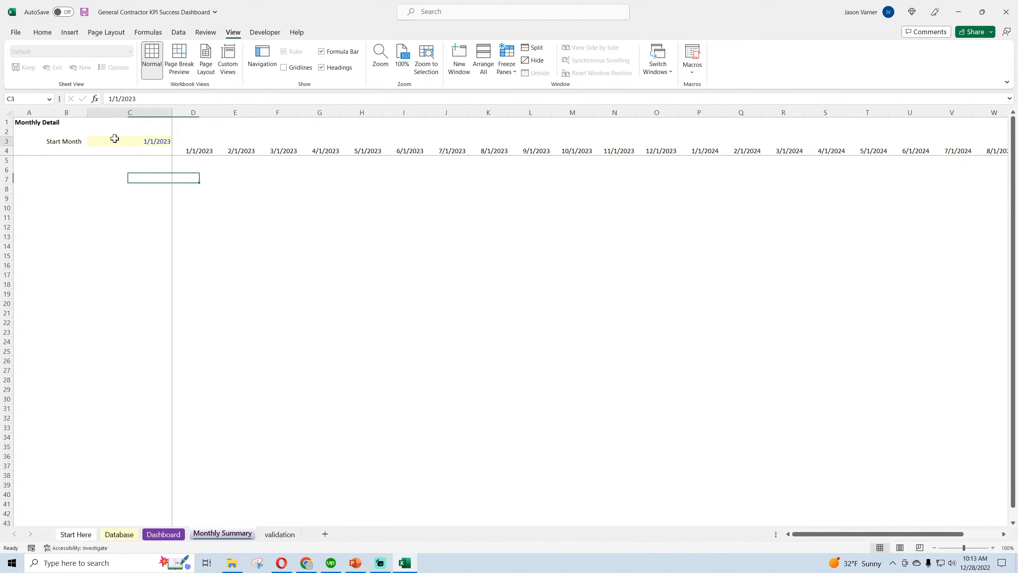
{"action": "left_click", "coordinate": [81, 141]}
{"action": "left_click", "coordinate": [108, 137]}
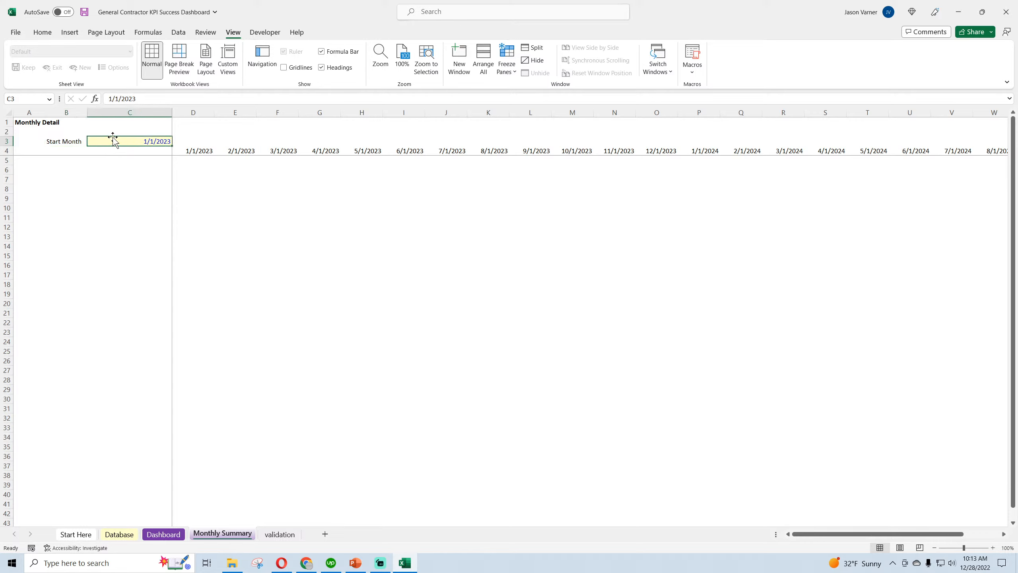
{"action": "left_click", "coordinate": [77, 142]}
{"action": "left_click_drag", "start_coordinate": [79, 142], "coordinate": [44, 150]}
{"action": "left_click", "coordinate": [116, 138]}
{"action": "left_click", "coordinate": [72, 182]}
{"action": "double_click", "coordinate": [88, 112]}
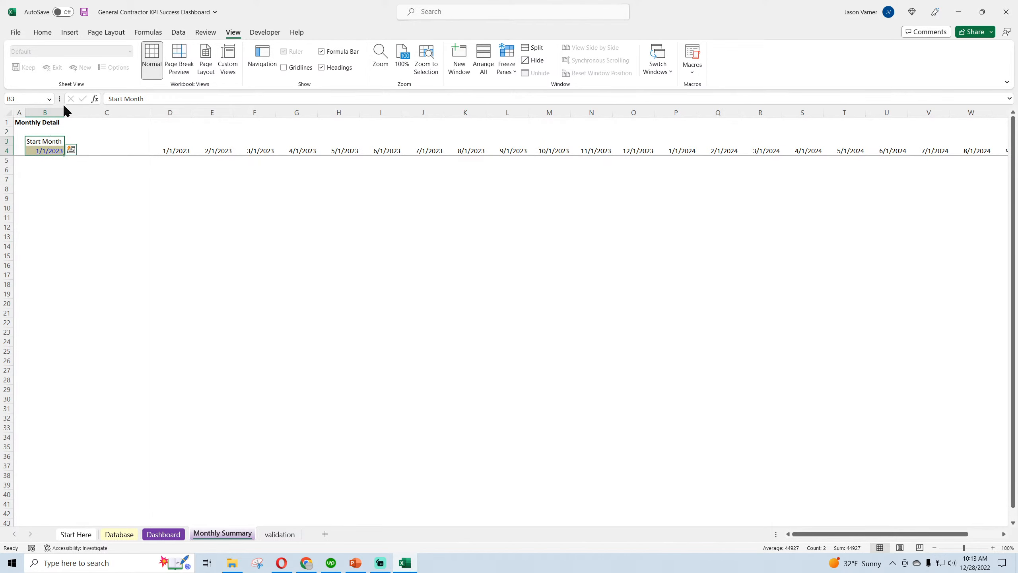
Center the Start Month label and its date in B3:B4
{"action": "left_click", "coordinate": [42, 32]}
{"action": "left_click", "coordinate": [256, 68]}
{"action": "left_click", "coordinate": [203, 208]}
Open the number format settings for the month headers in D4:AA4 and browse the Date category formats
{"action": "left_click", "coordinate": [172, 150]}
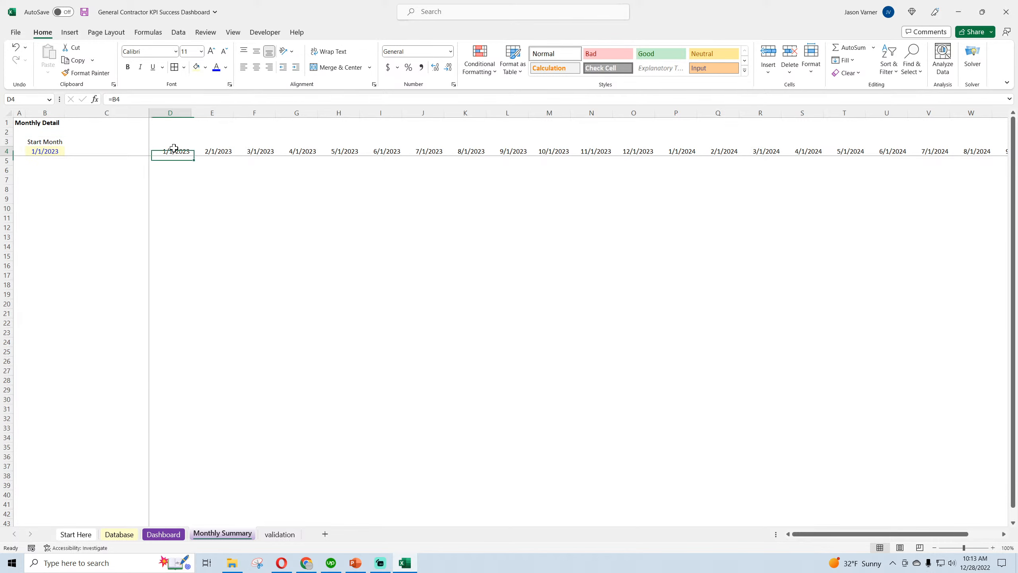
{"action": "left_click", "coordinate": [211, 151]}
{"action": "left_click_drag", "start_coordinate": [168, 151], "coordinate": [918, 152]}
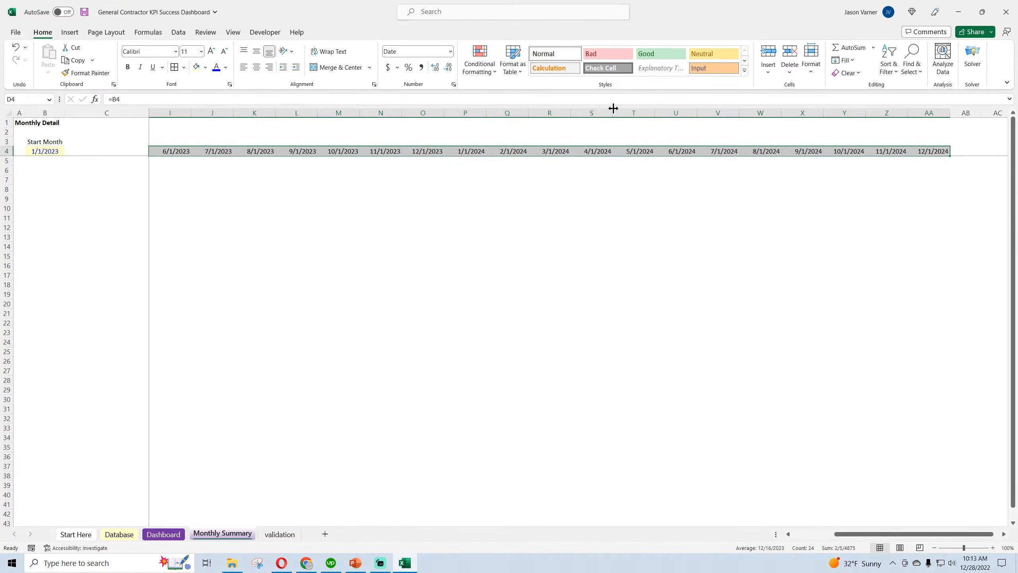
{"action": "left_click", "coordinate": [453, 84]}
{"action": "left_click", "coordinate": [702, 205]}
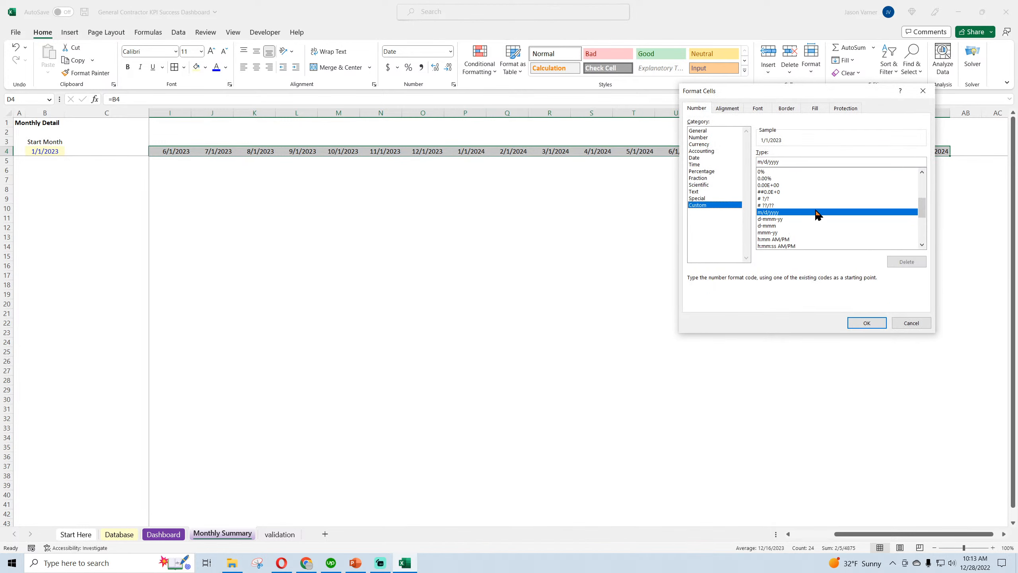
{"action": "left_click", "coordinate": [697, 158]}
{"action": "scroll", "coordinate": [922, 175], "scroll_direction": "down", "scroll_amount": 1}
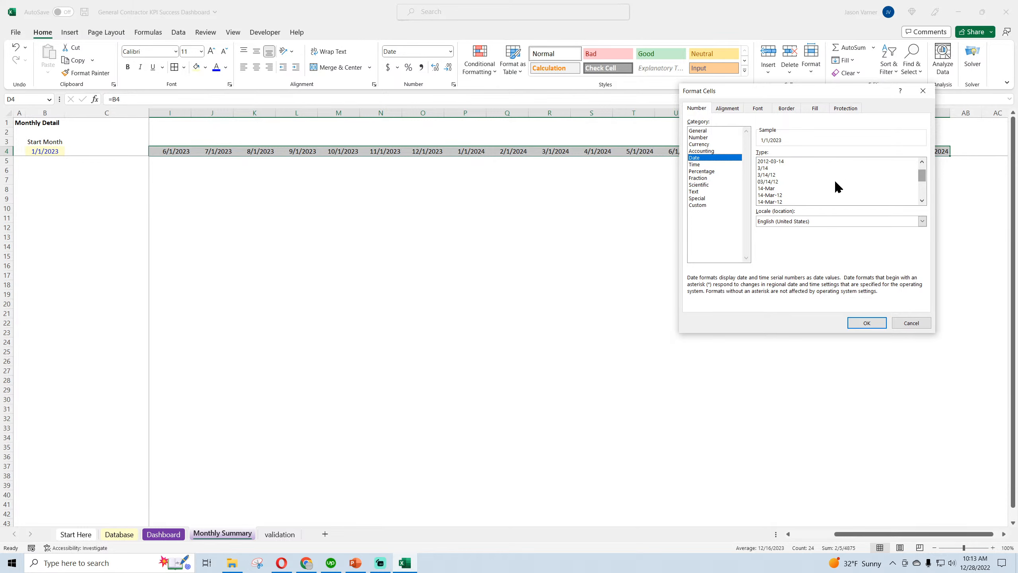
{"action": "left_click", "coordinate": [922, 200]}
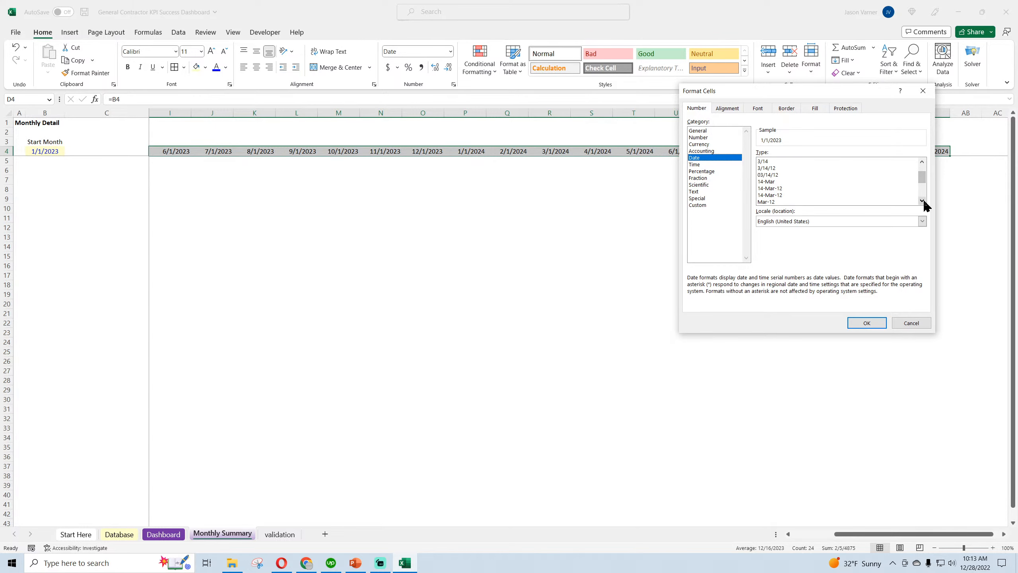
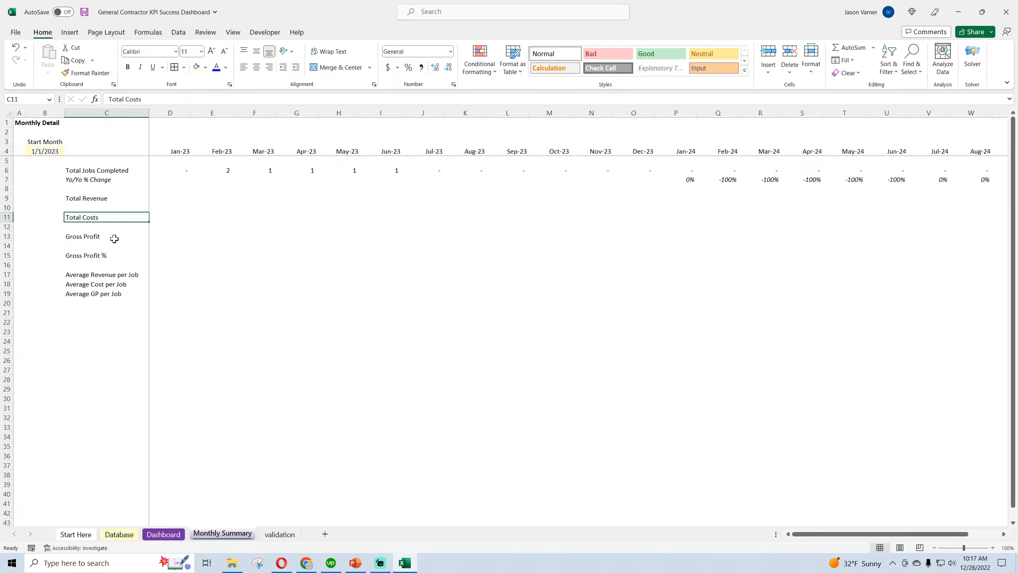
{"action": "left_click", "coordinate": [95, 237]}
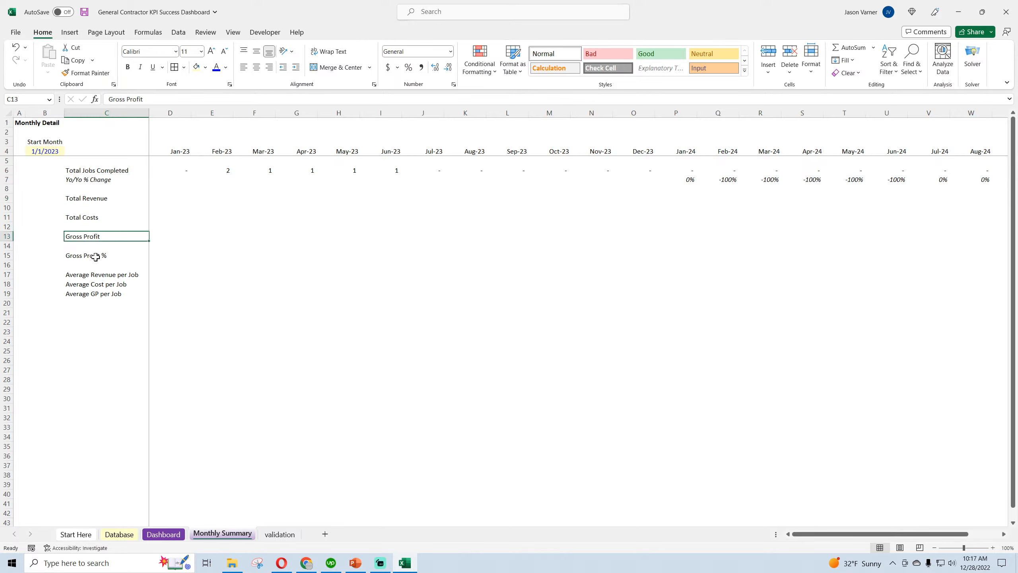
{"action": "left_click_drag", "start_coordinate": [94, 273], "coordinate": [93, 299]}
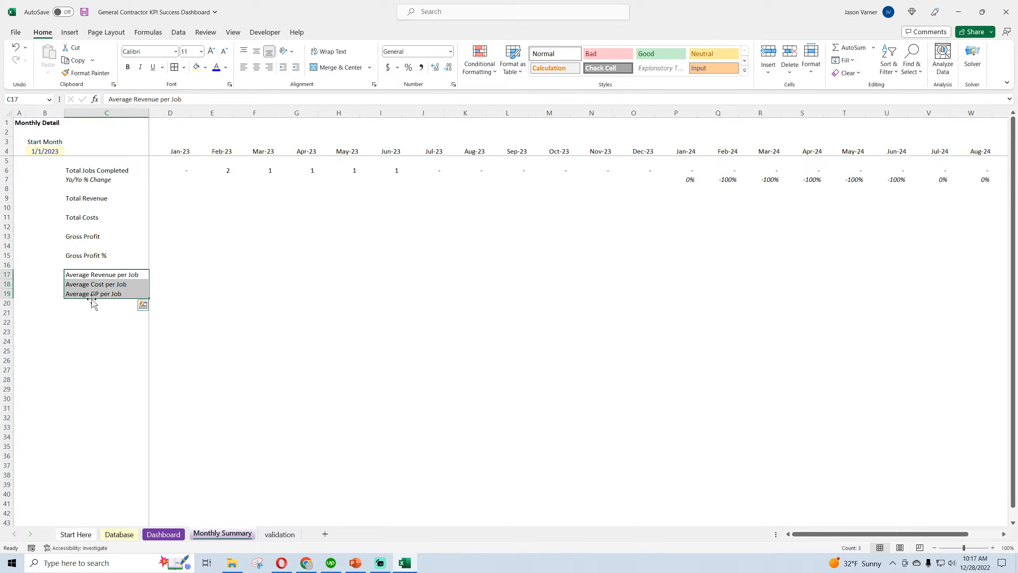
{"action": "left_click", "coordinate": [89, 284]}
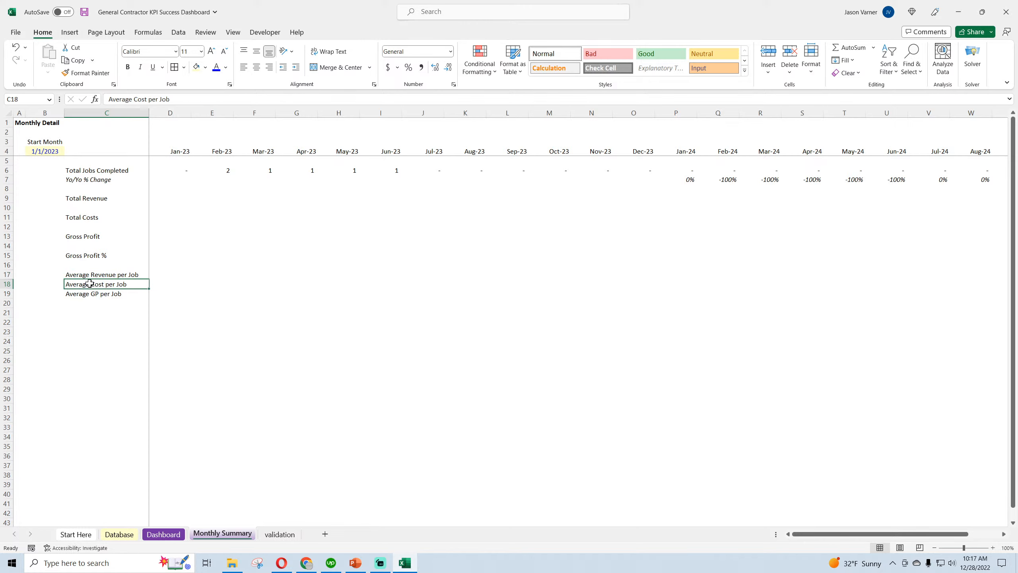
{"action": "double_click", "coordinate": [729, 177]}
{"action": "key", "text": "Return"}
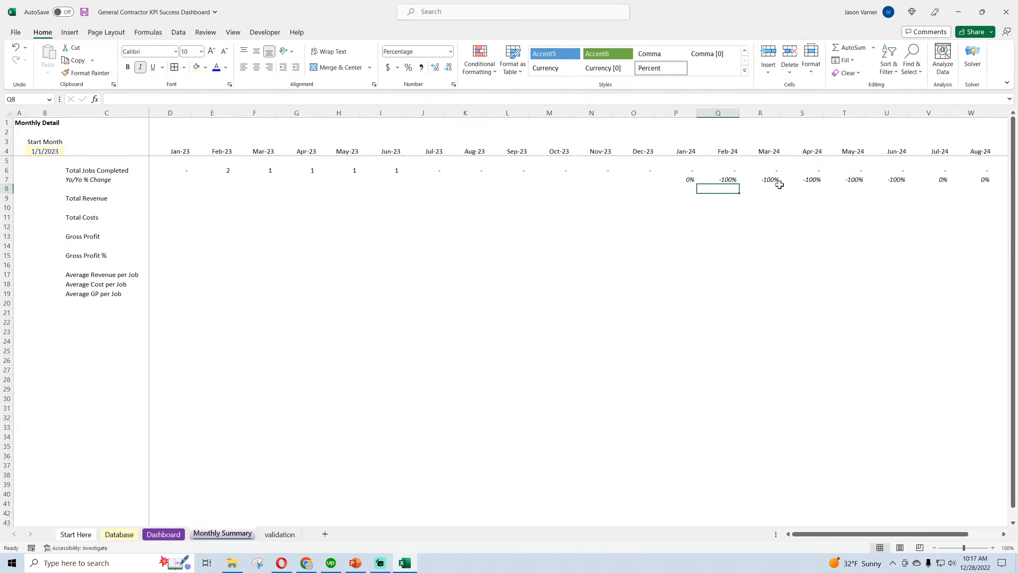
Copy the January Total Jobs Completed formula from D6 into the January Total Revenue cell D9
{"action": "left_click", "coordinate": [103, 198]}
{"action": "left_click", "coordinate": [182, 172]}
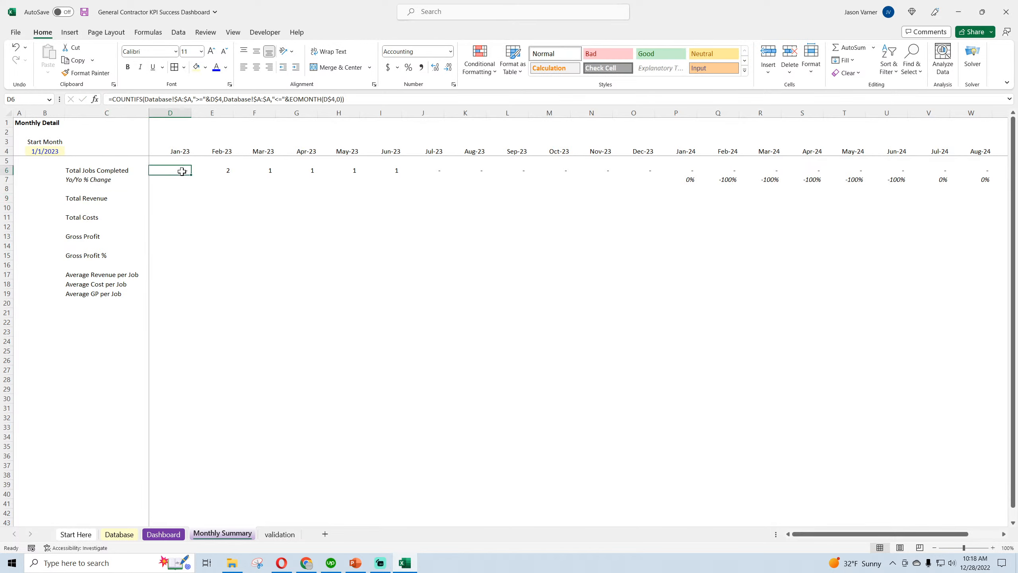
{"action": "right_click", "coordinate": [165, 168]}
{"action": "left_click", "coordinate": [191, 207]}
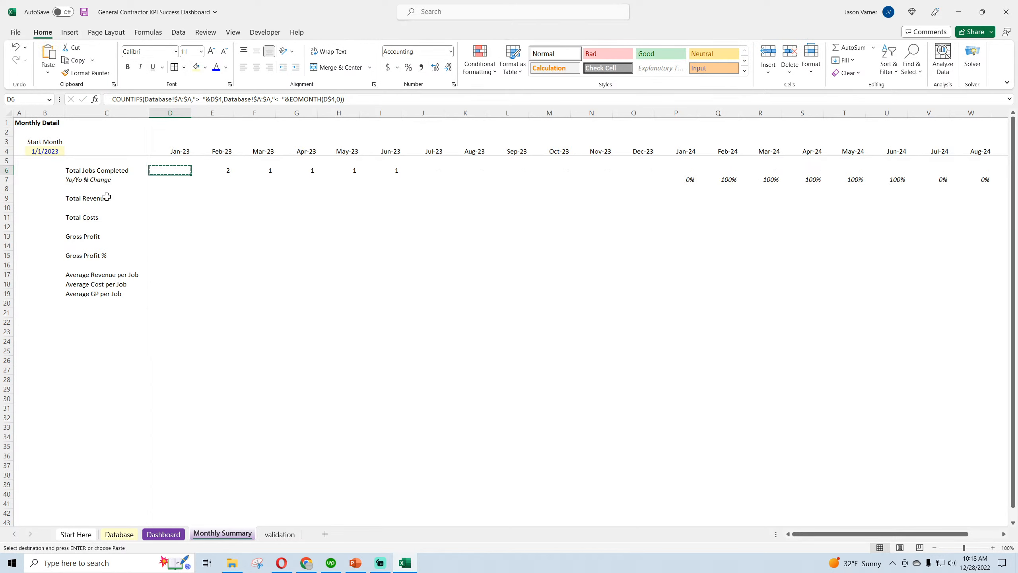
{"action": "left_click", "coordinate": [107, 198]}
{"action": "right_click", "coordinate": [167, 198]}
{"action": "left_click", "coordinate": [194, 268]}
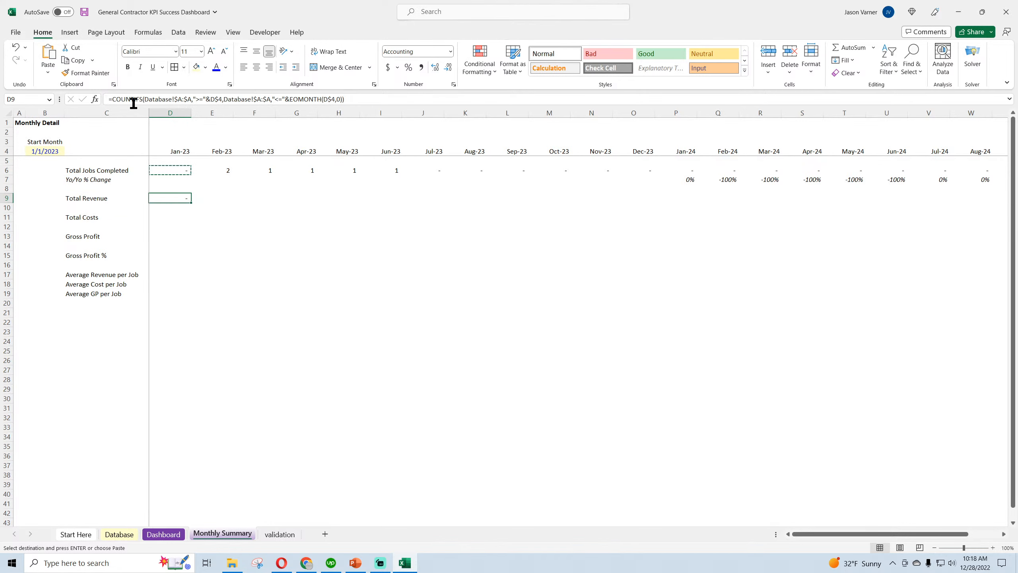
Turn the D9 formula into a SUMIFS with the Database sheet's Actual Price column G:G as sum range, keeping the date criteria
{"action": "left_click_drag", "start_coordinate": [141, 98], "coordinate": [124, 98]}
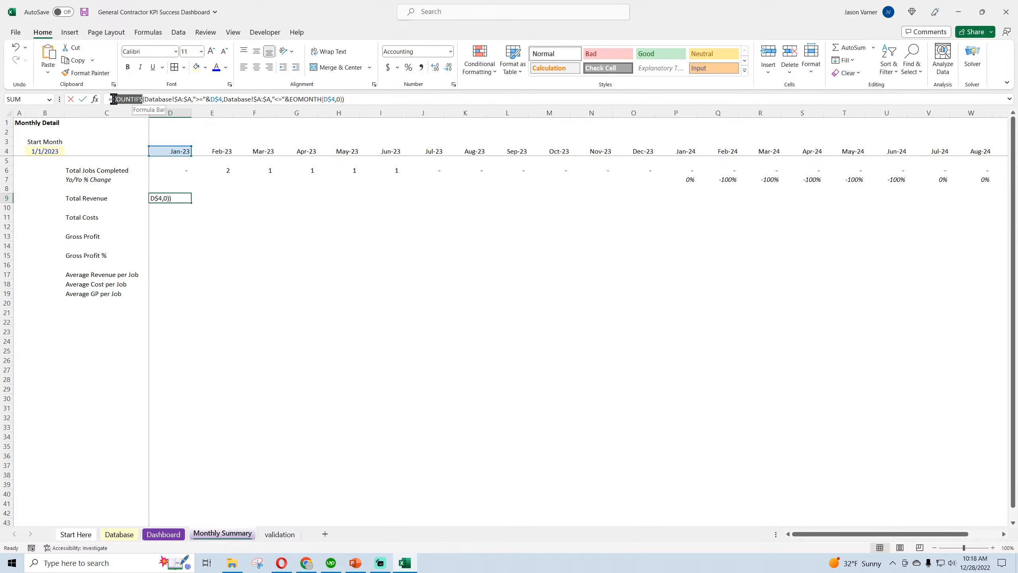
{"action": "type", "text": "sumi"}
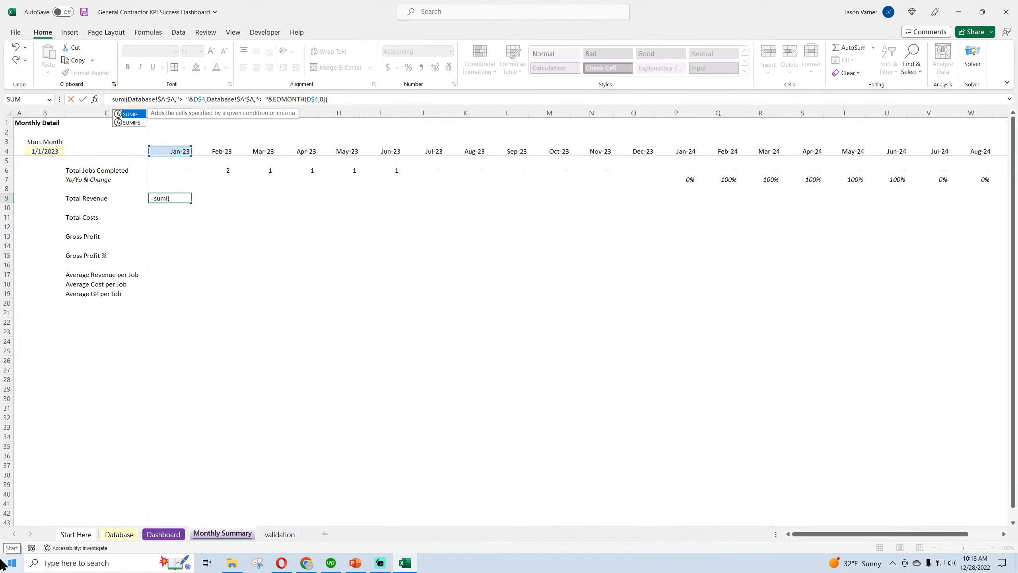
{"action": "type", "text": "fs"}
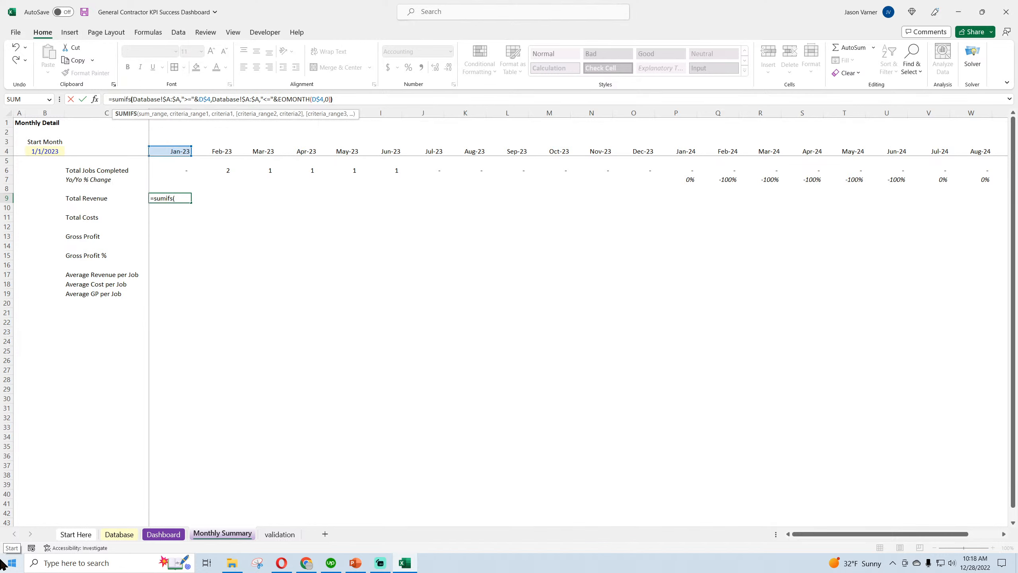
{"action": "key", "text": "Delete"}
{"action": "type", "text": "("}
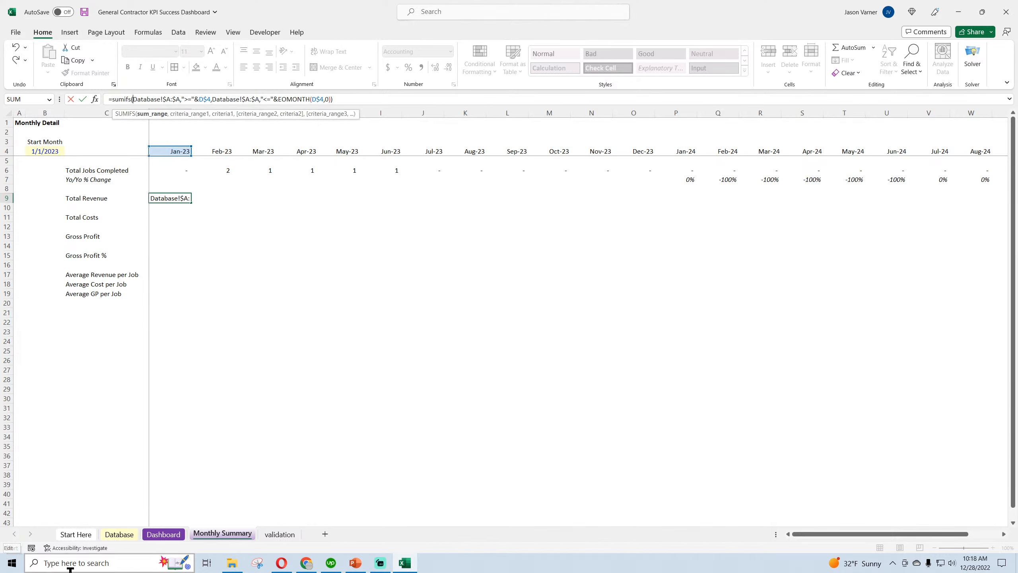
{"action": "left_click", "coordinate": [117, 535]}
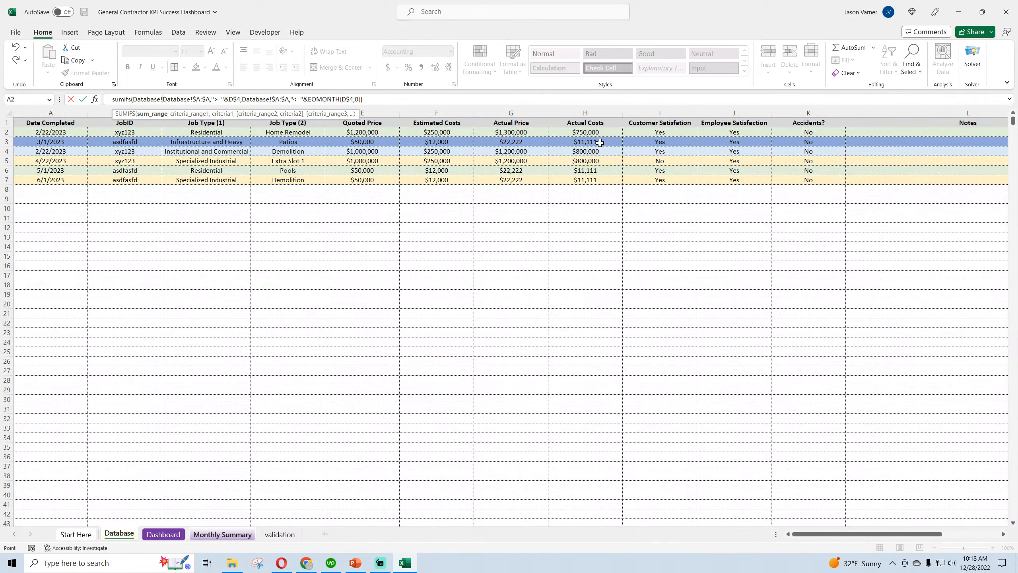
{"action": "left_click", "coordinate": [521, 112]}
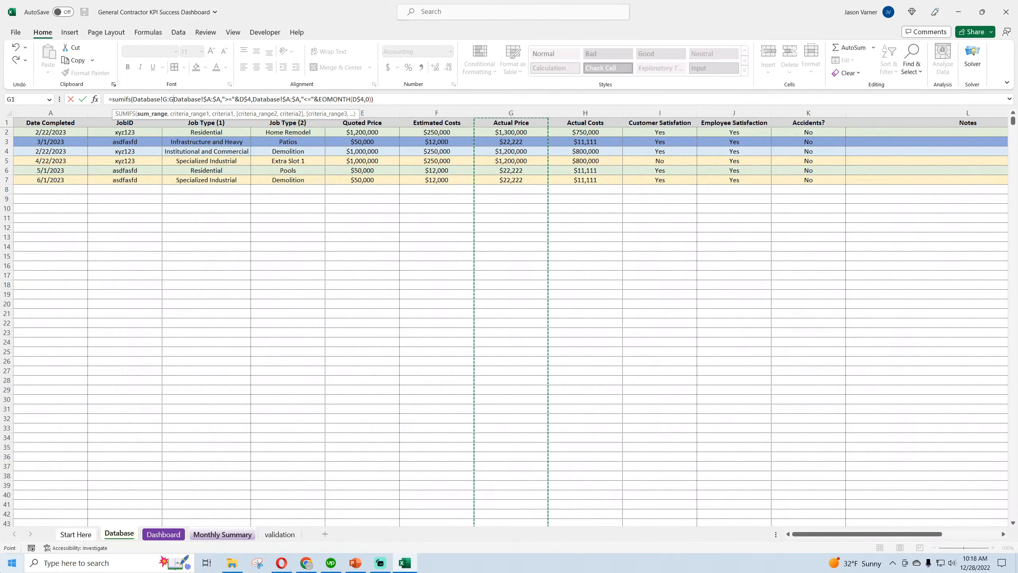
{"action": "type", "text": ","}
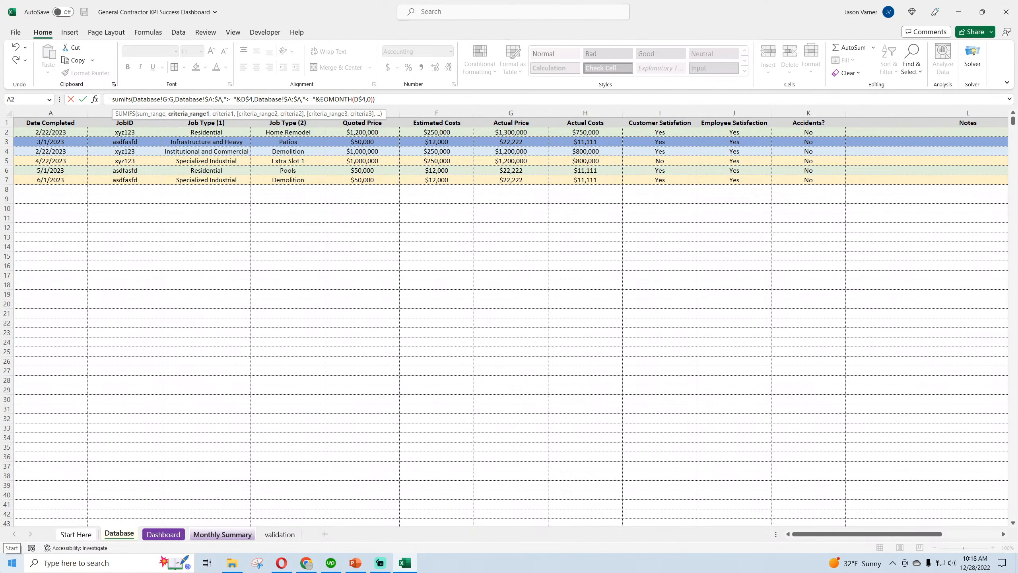
{"action": "key", "text": "Return"}
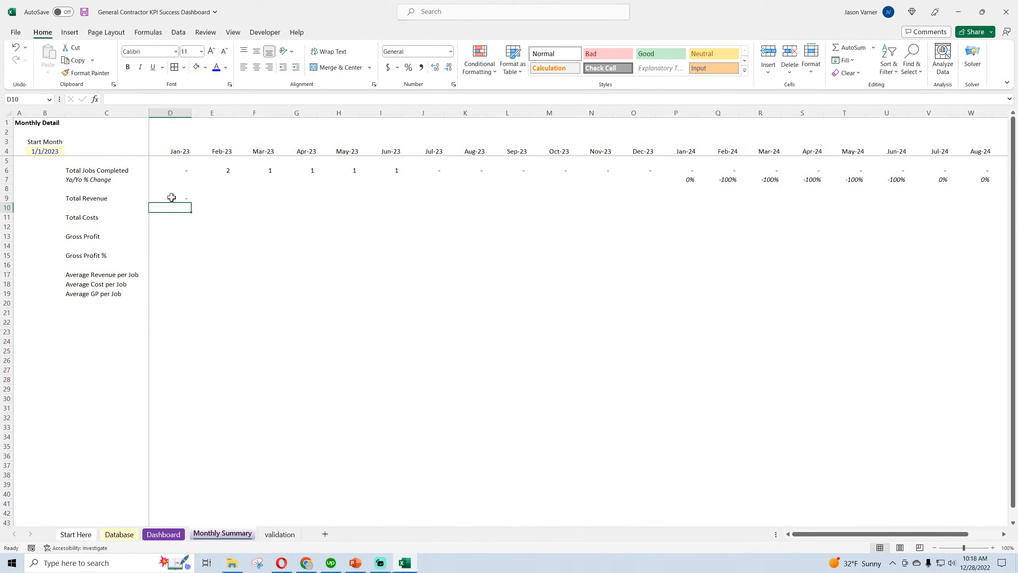
Make the sum range in the D9 formula absolute as Database!$G:$G
{"action": "left_click", "coordinate": [171, 197]}
{"action": "left_click", "coordinate": [174, 99]}
{"action": "type", "text": "$"}
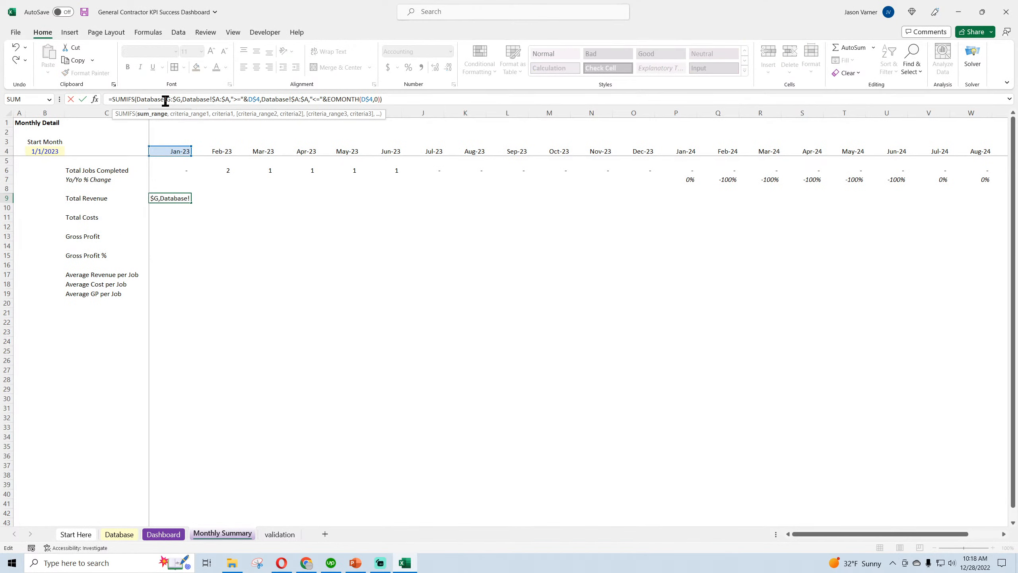
{"action": "left_click", "coordinate": [167, 99]}
{"action": "type", "text": "$"}
{"action": "key", "text": "Return"}
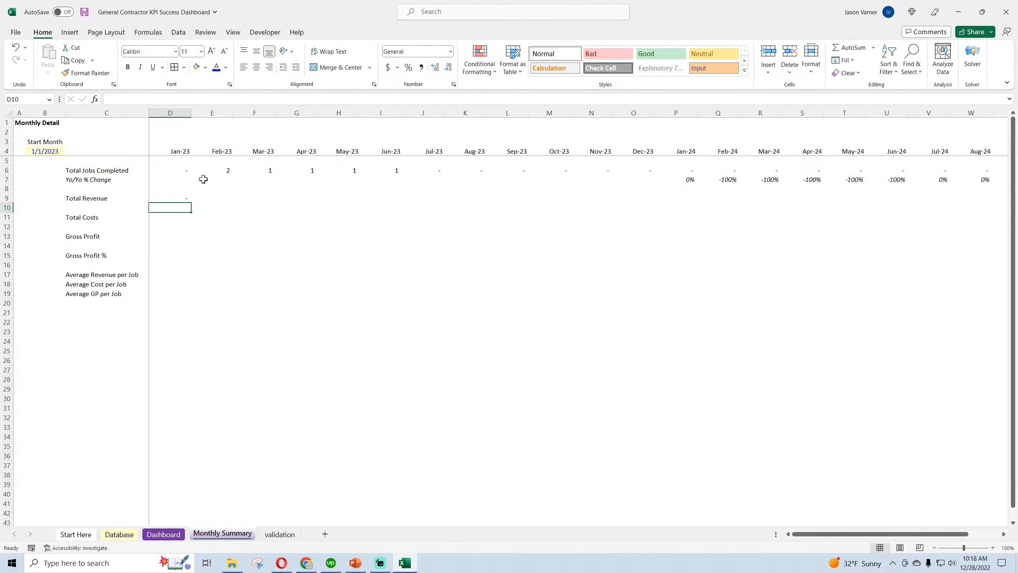
Fill the Total Revenue formula from D9 across the remaining month columns and save the workbook
{"action": "left_click", "coordinate": [177, 198]}
{"action": "left_click_drag", "start_coordinate": [192, 203], "coordinate": [898, 203]}
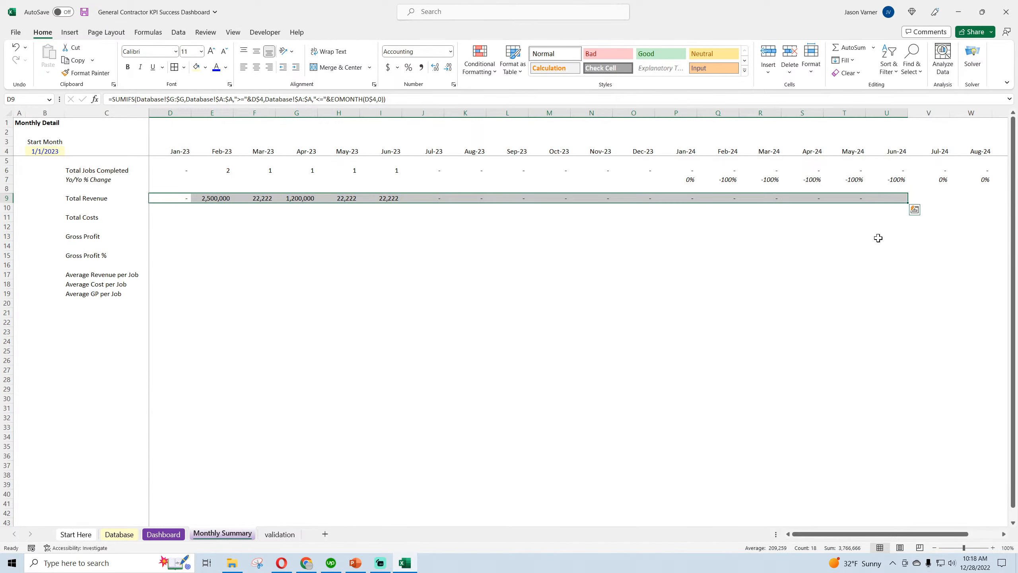
{"action": "left_click", "coordinate": [230, 197]}
{"action": "left_click_drag", "start_coordinate": [233, 203], "coordinate": [951, 202]}
{"action": "left_click_drag", "start_coordinate": [843, 534], "coordinate": [787, 533]}
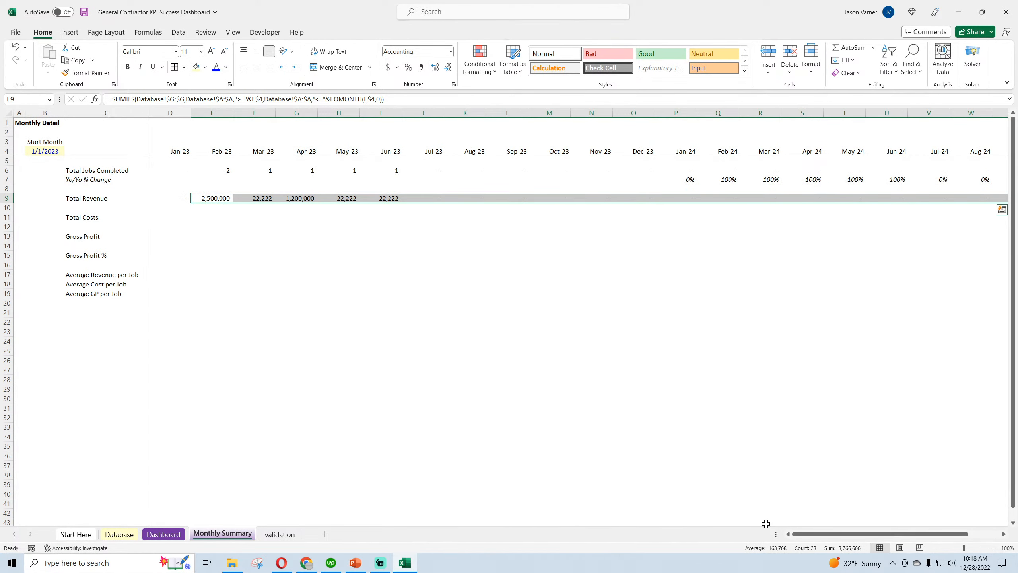
{"action": "left_click", "coordinate": [423, 379]}
{"action": "left_click", "coordinate": [85, 12]}
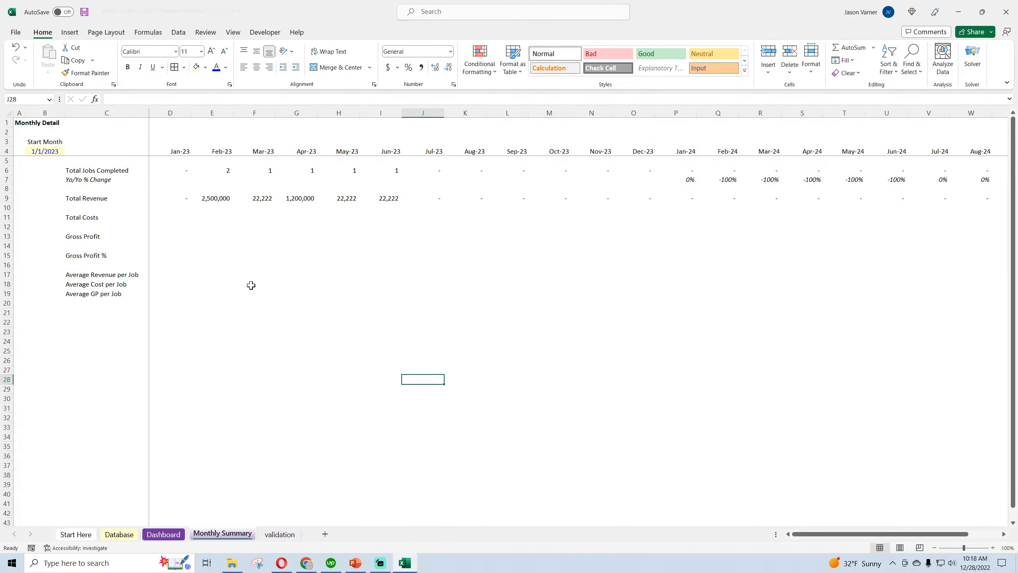
Copy the Yo/Yo % Change row 7 into row 10, directly beneath Total Revenue
{"action": "right_click", "coordinate": [7, 179]}
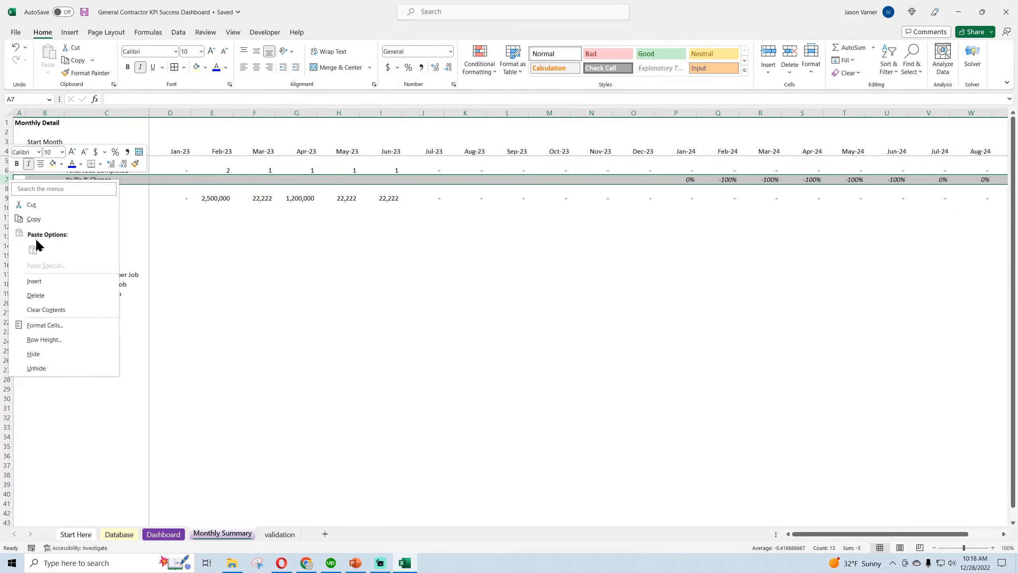
{"action": "left_click", "coordinate": [37, 219]}
{"action": "right_click", "coordinate": [7, 207]}
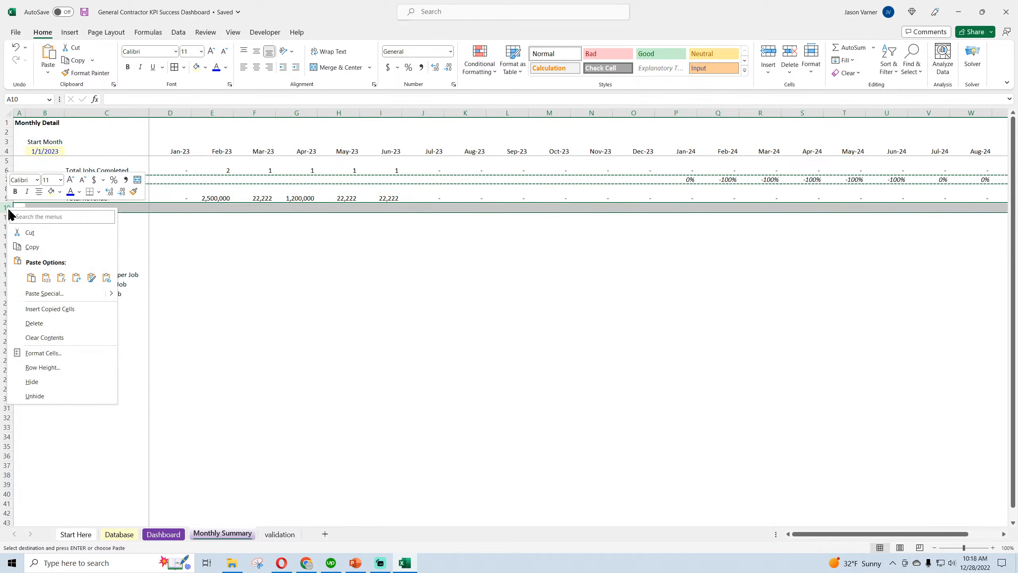
{"action": "left_click", "coordinate": [29, 276]}
{"action": "left_click", "coordinate": [47, 409]}
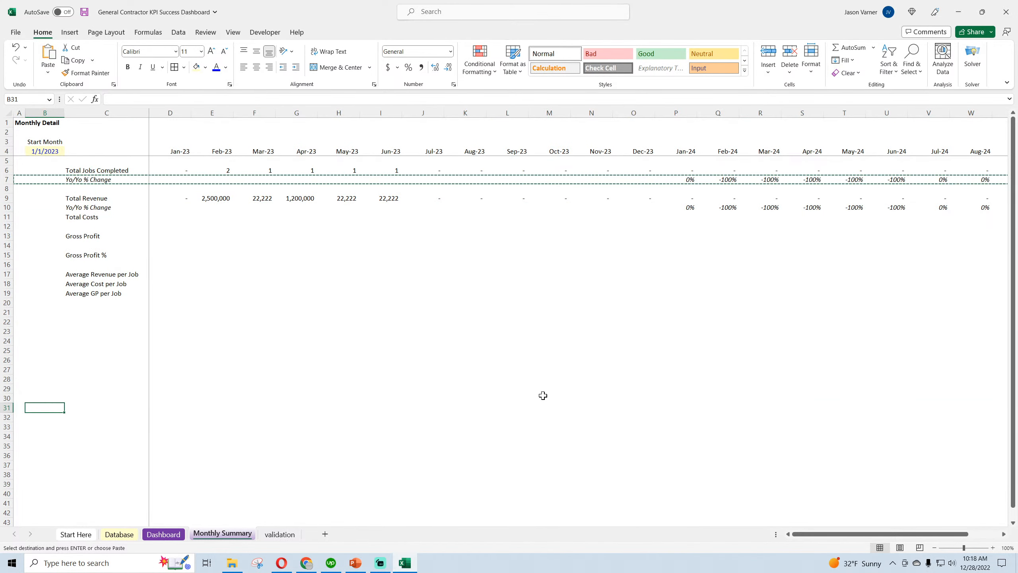
{"action": "left_click", "coordinate": [503, 381]}
{"action": "key", "text": "Escape"}
{"action": "left_click", "coordinate": [492, 414]}
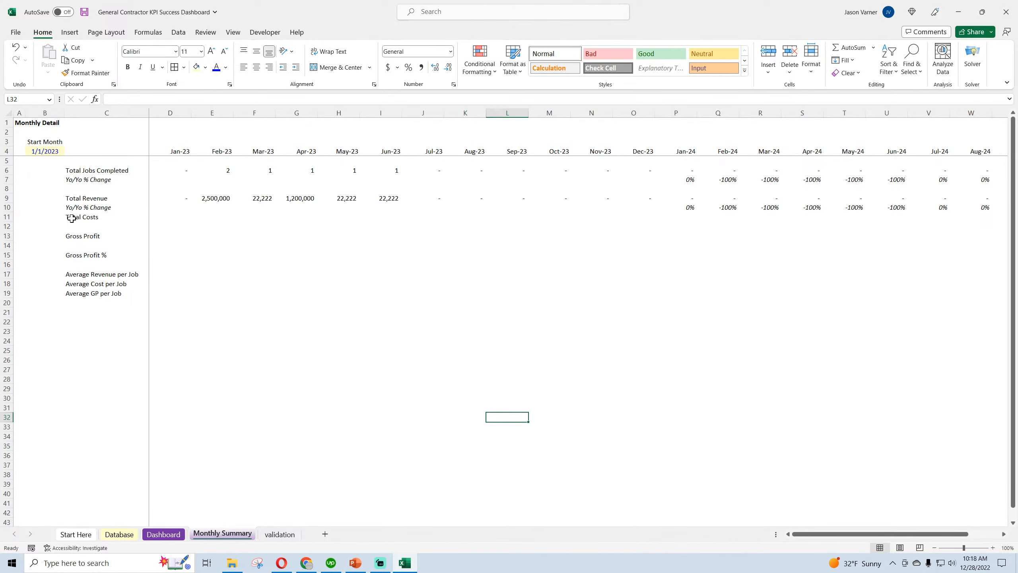
Insert a blank row above Total Costs and save the workbook
{"action": "right_click", "coordinate": [4, 217]}
{"action": "left_click", "coordinate": [32, 323]}
{"action": "left_click", "coordinate": [47, 369]}
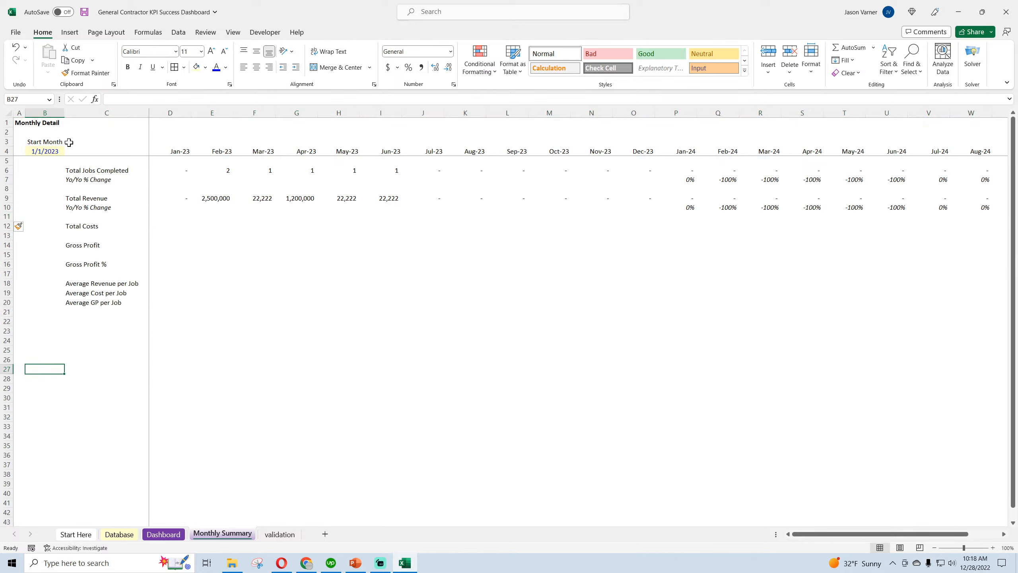
{"action": "left_click", "coordinate": [85, 12]}
Change the sheet title in A1 to "Monthly Detail (ACTUALS)" and save the workbook
{"action": "left_click", "coordinate": [106, 173]}
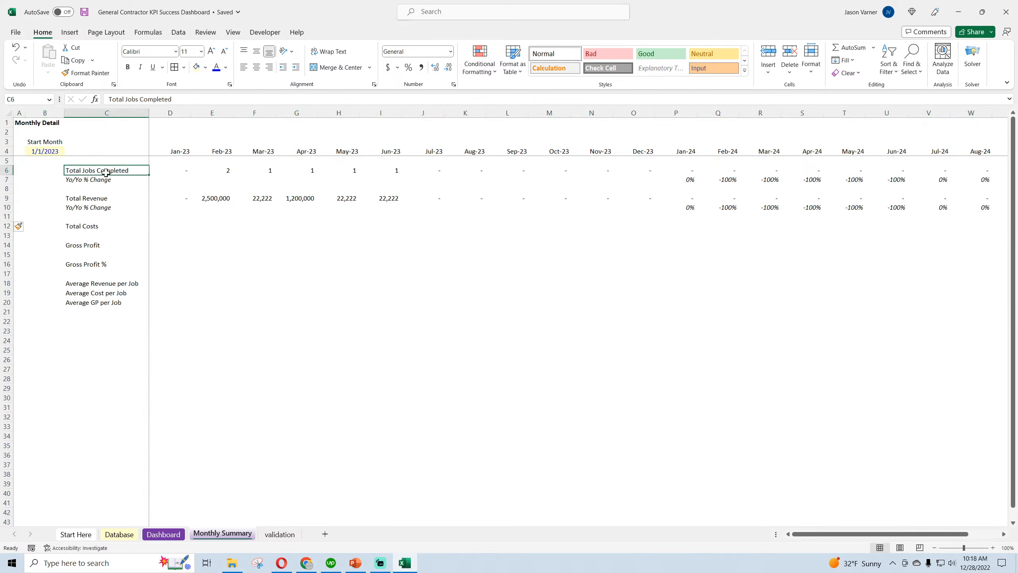
{"action": "left_click", "coordinate": [37, 123]}
{"action": "left_click", "coordinate": [20, 123]}
{"action": "left_click", "coordinate": [163, 97]}
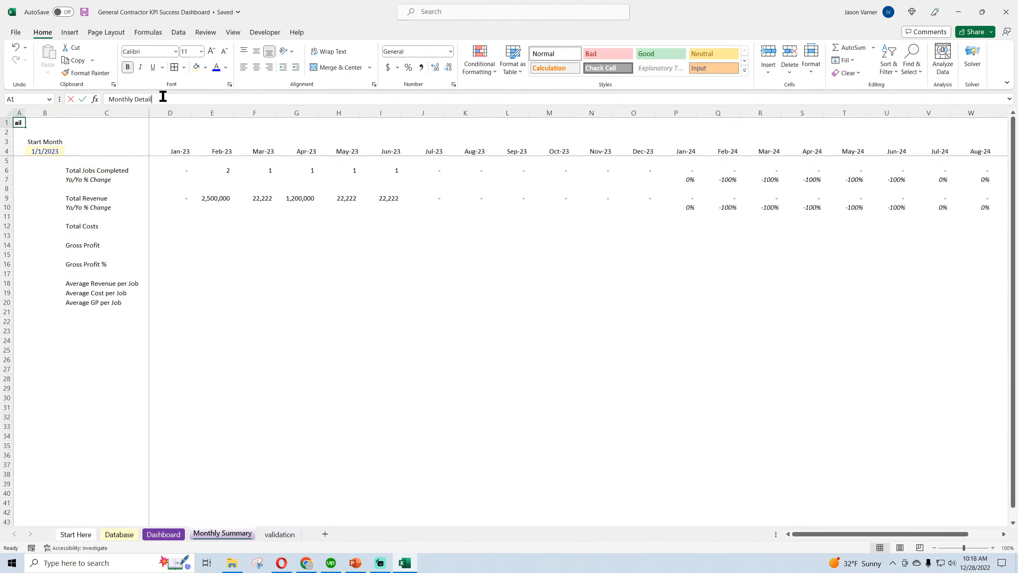
{"action": "type", "text": "(AC"}
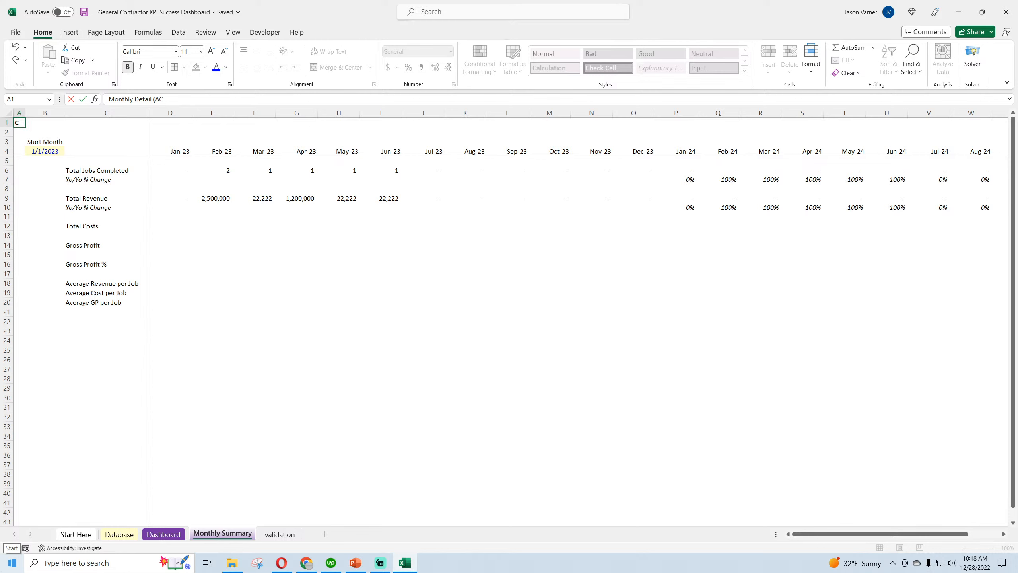
{"action": "type", "text": "TUALS)"}
{"action": "key", "text": "Return"}
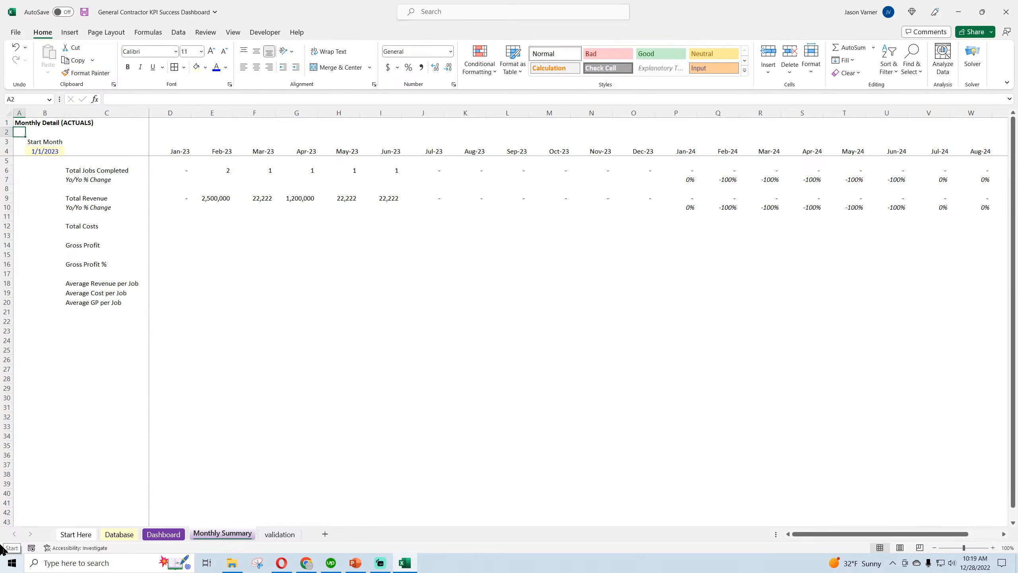
{"action": "left_click", "coordinate": [84, 12]}
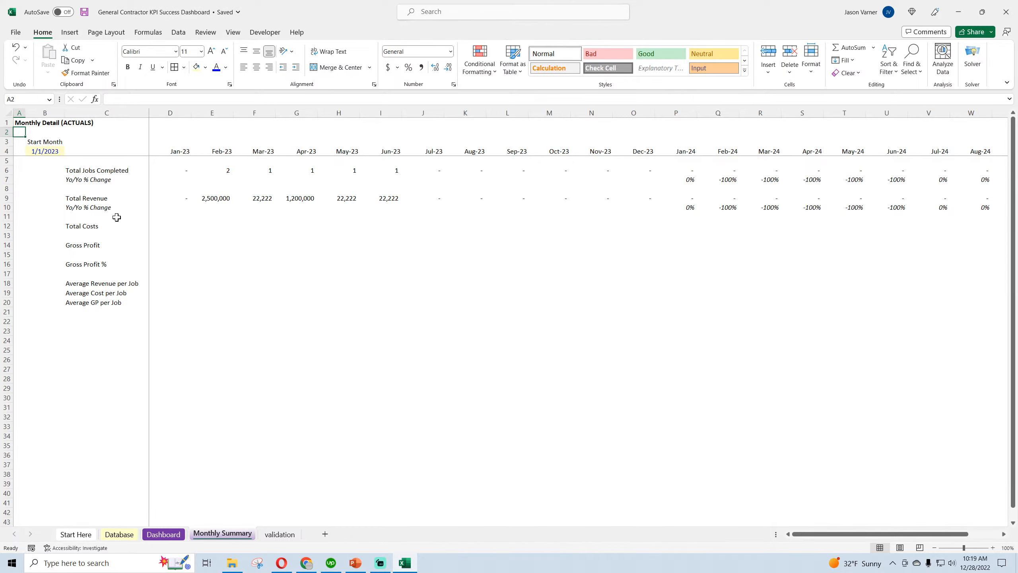
Copy the January Total Revenue formula from D9 into the January Total Costs cell D12
{"action": "right_click", "coordinate": [183, 191]}
{"action": "left_click", "coordinate": [207, 227]}
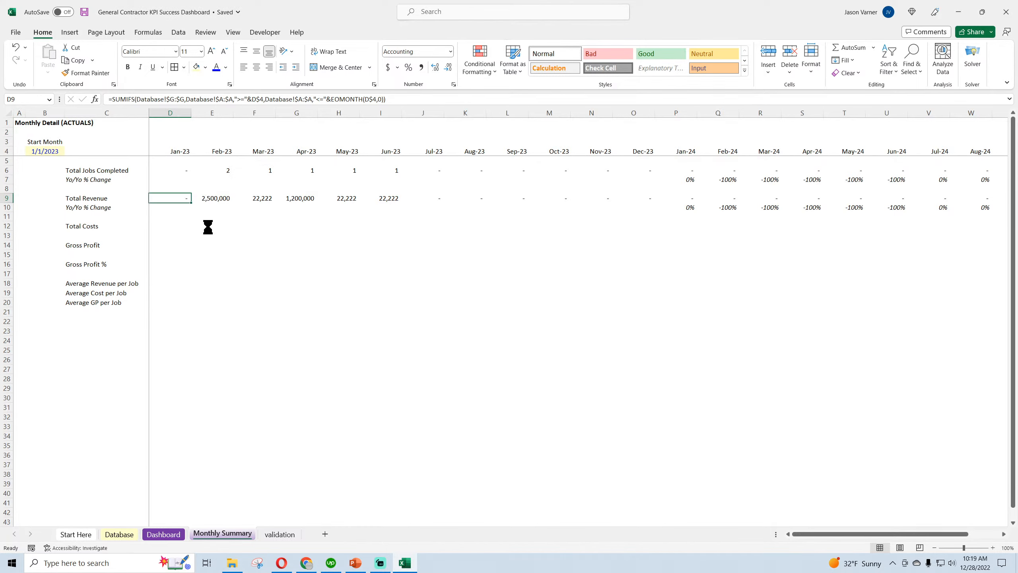
{"action": "right_click", "coordinate": [168, 224]}
{"action": "left_click", "coordinate": [191, 292]}
Change the January Total Costs formula in D12 to sum Database column H (Actual Costs) and fill it across to Jul-24
{"action": "left_click", "coordinate": [119, 534]}
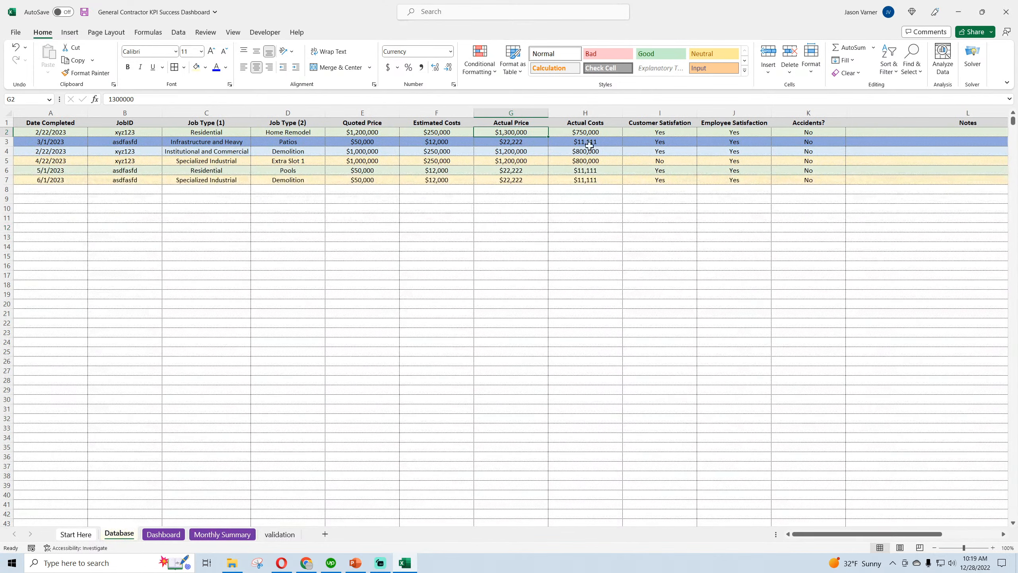
{"action": "left_click", "coordinate": [591, 131]}
{"action": "left_click", "coordinate": [163, 534]}
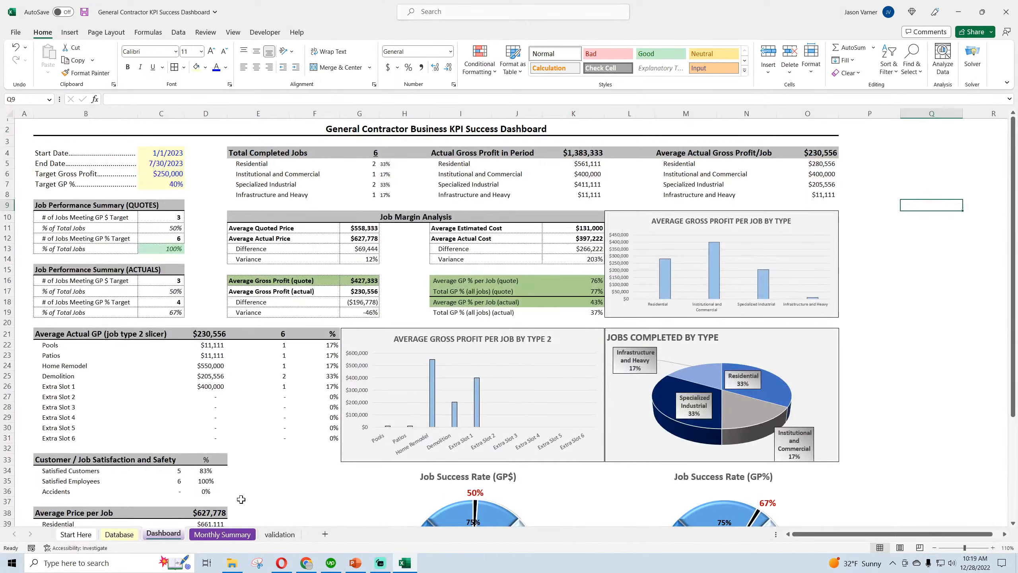
{"action": "left_click", "coordinate": [223, 535]}
{"action": "left_click", "coordinate": [174, 99]}
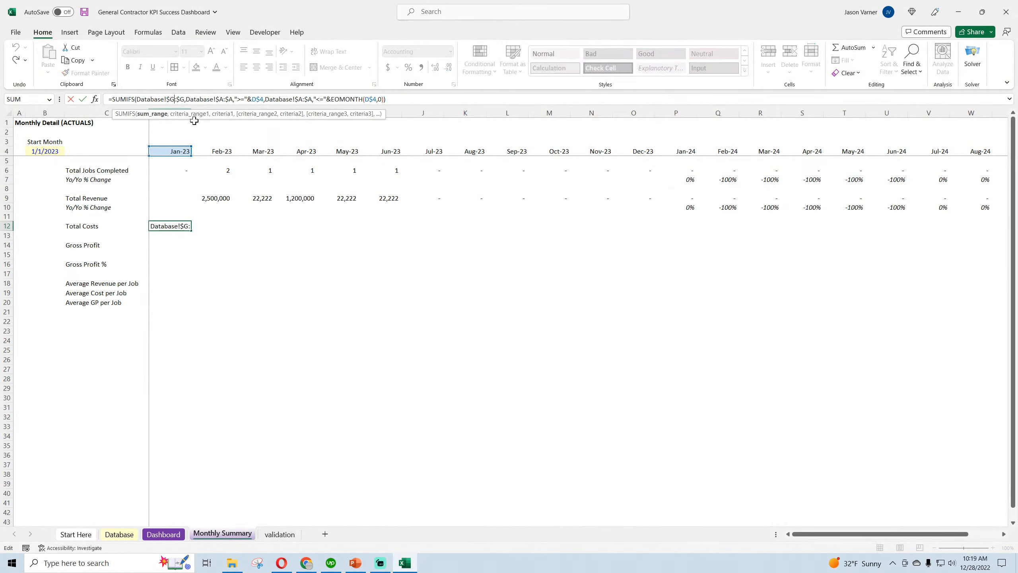
{"action": "key", "text": "BackSpace"}
{"action": "type", "text": "h"}
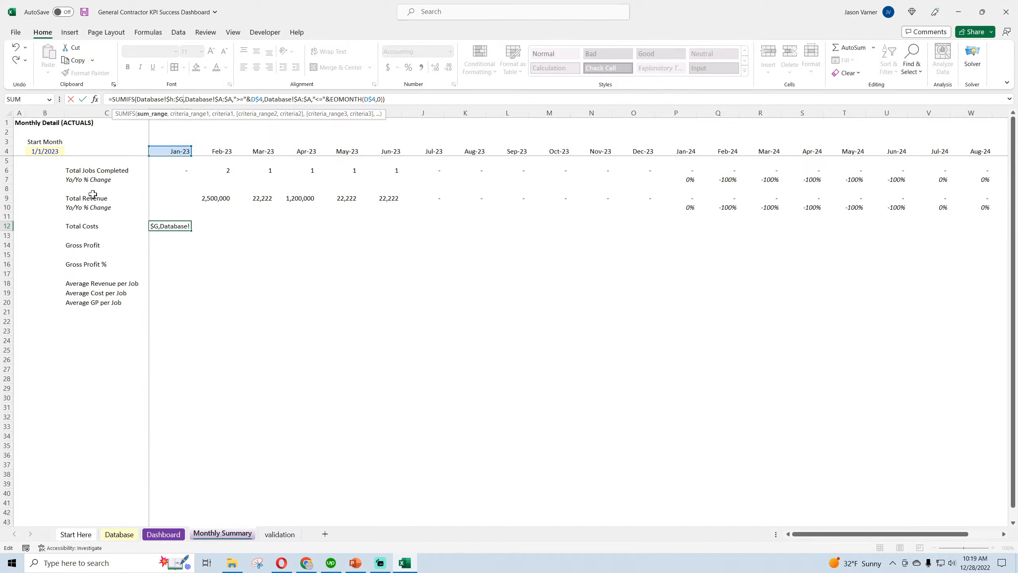
{"action": "key", "text": "Return"}
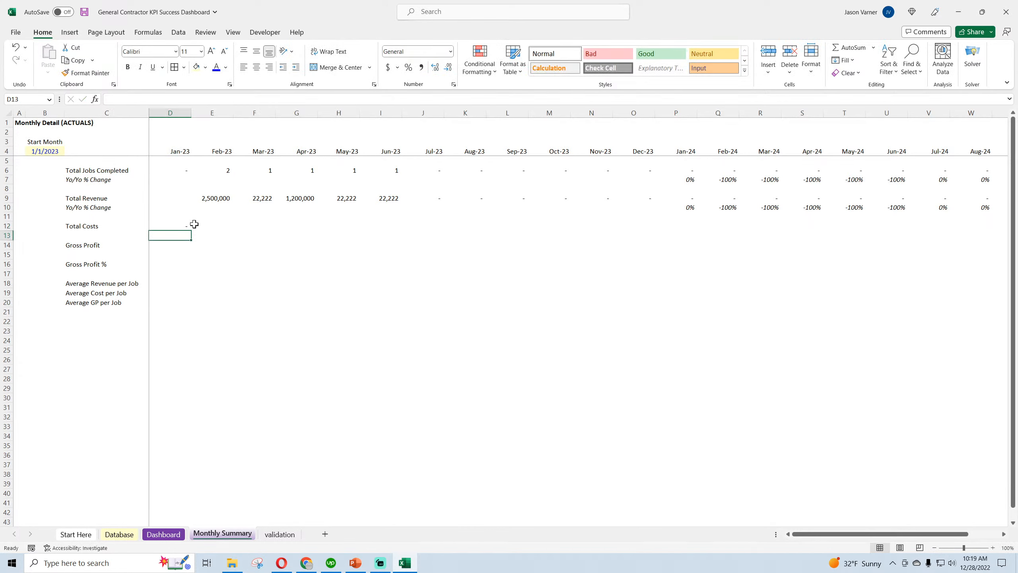
{"action": "left_click", "coordinate": [187, 226]}
{"action": "left_click_drag", "start_coordinate": [191, 231], "coordinate": [942, 229]}
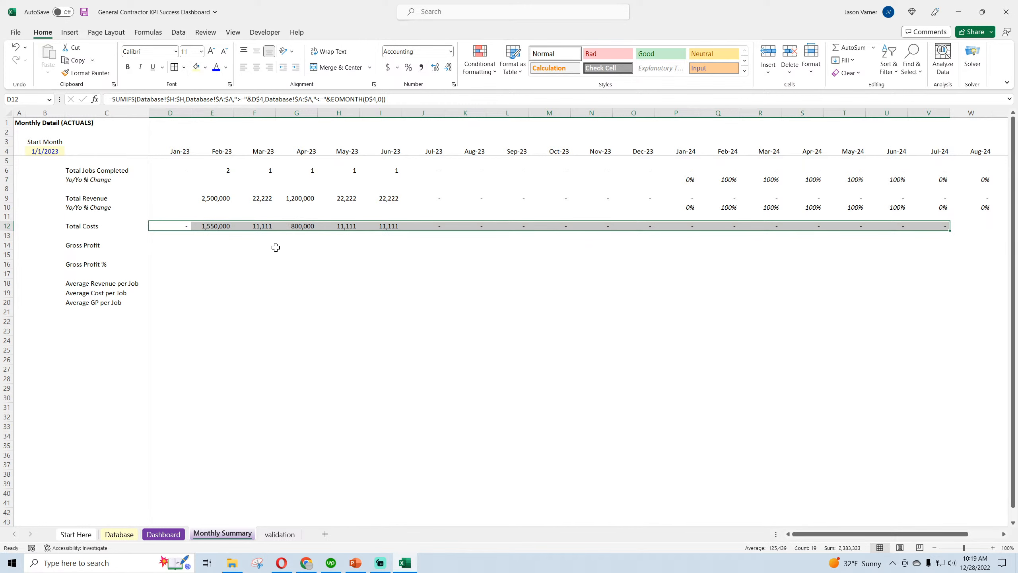
Copy the Yo/Yo % Change row 10 into row 13, directly beneath Total Costs
{"action": "right_click", "coordinate": [14, 207]}
{"action": "left_click", "coordinate": [30, 231]}
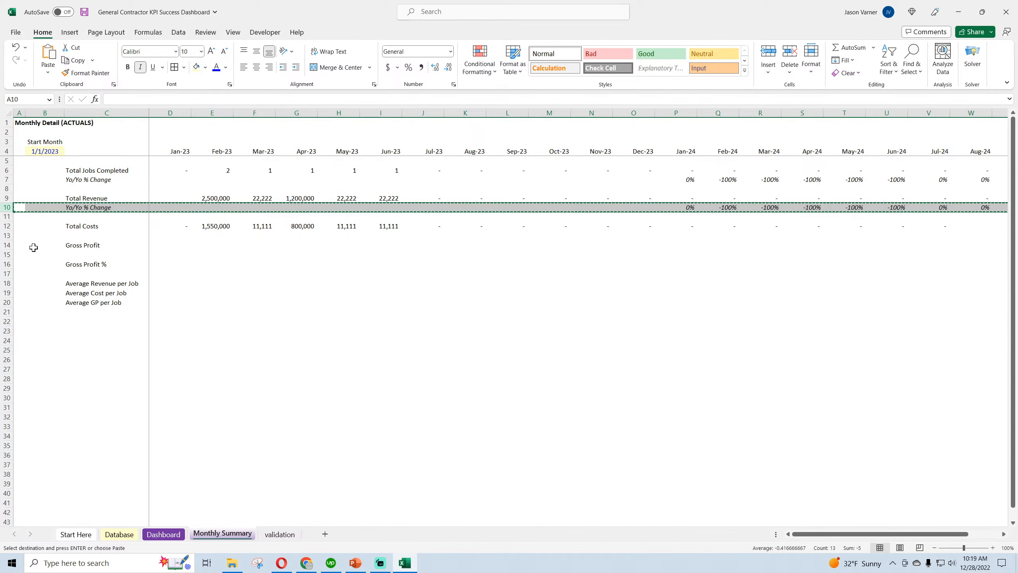
{"action": "right_click", "coordinate": [3, 236]}
{"action": "left_click", "coordinate": [28, 308]}
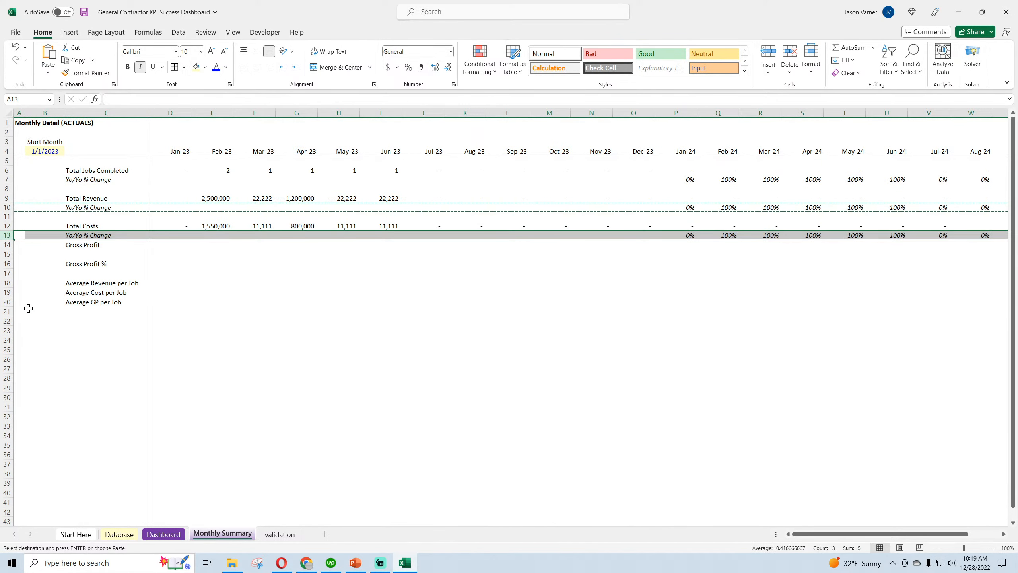
{"action": "left_click", "coordinate": [377, 326]}
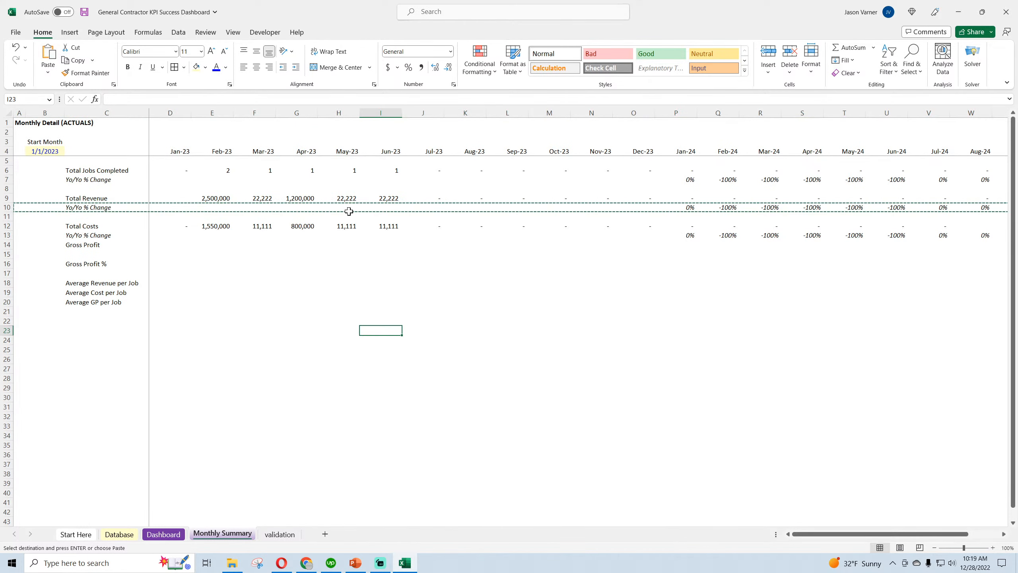
Try to fill the May-23 block H6:H12 across all remaining months through Dec-24
{"action": "left_click_drag", "start_coordinate": [350, 169], "coordinate": [822, 251]}
{"action": "left_click", "coordinate": [772, 301]}
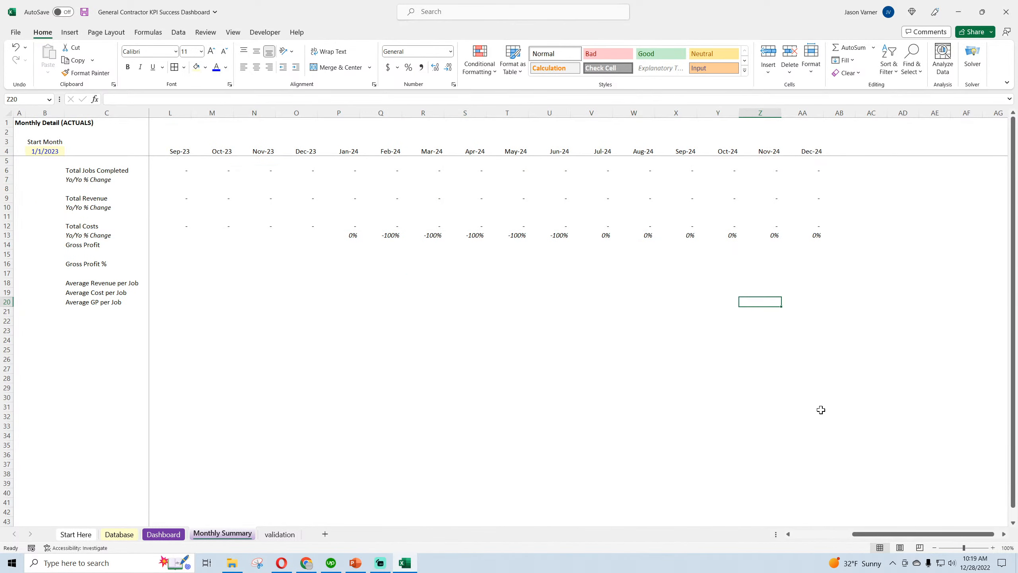
{"action": "left_click_drag", "start_coordinate": [872, 537], "coordinate": [788, 542]}
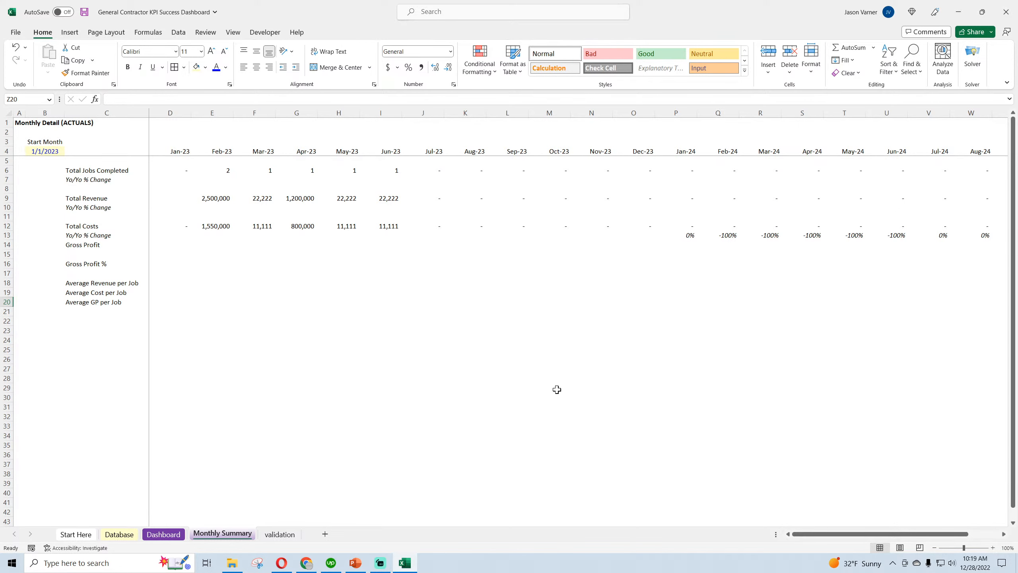
{"action": "left_click", "coordinate": [16, 47]}
{"action": "left_click", "coordinate": [15, 47]}
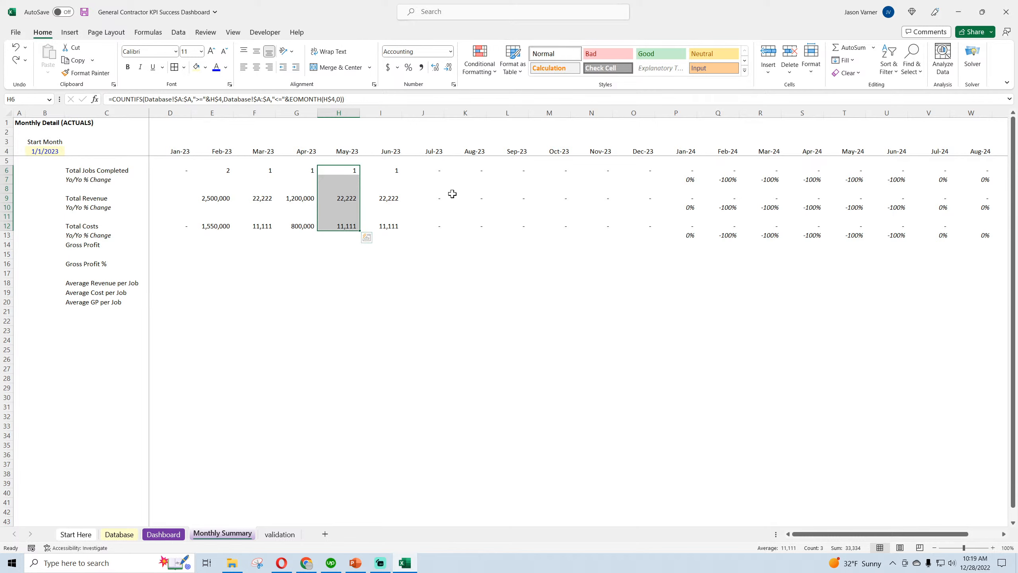
Fill the Total Revenue and Total Costs formulas across the months through Dec-24 and check the last columns
{"action": "left_click_drag", "start_coordinate": [360, 232], "coordinate": [668, 237]}
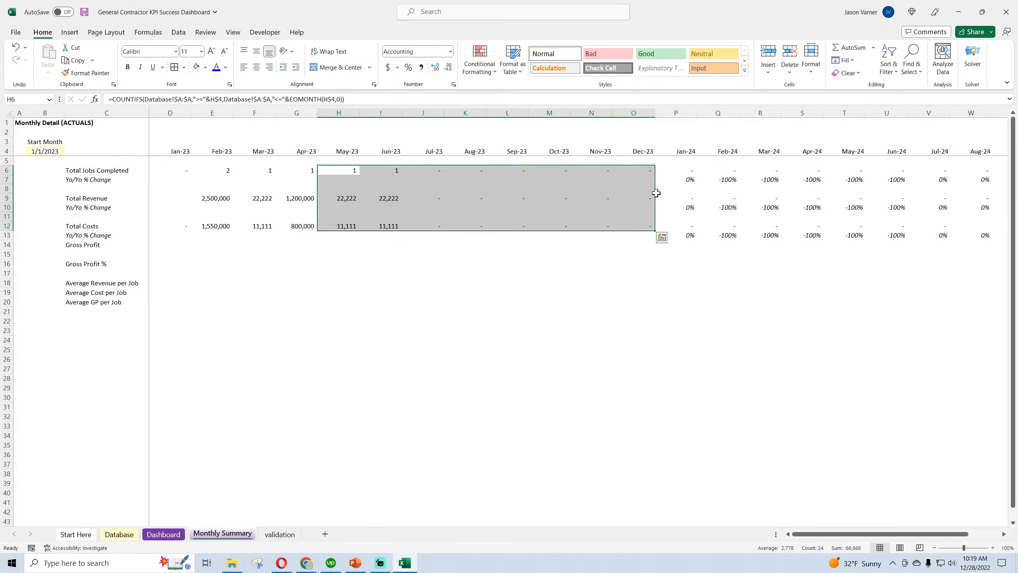
{"action": "left_click", "coordinate": [643, 198]}
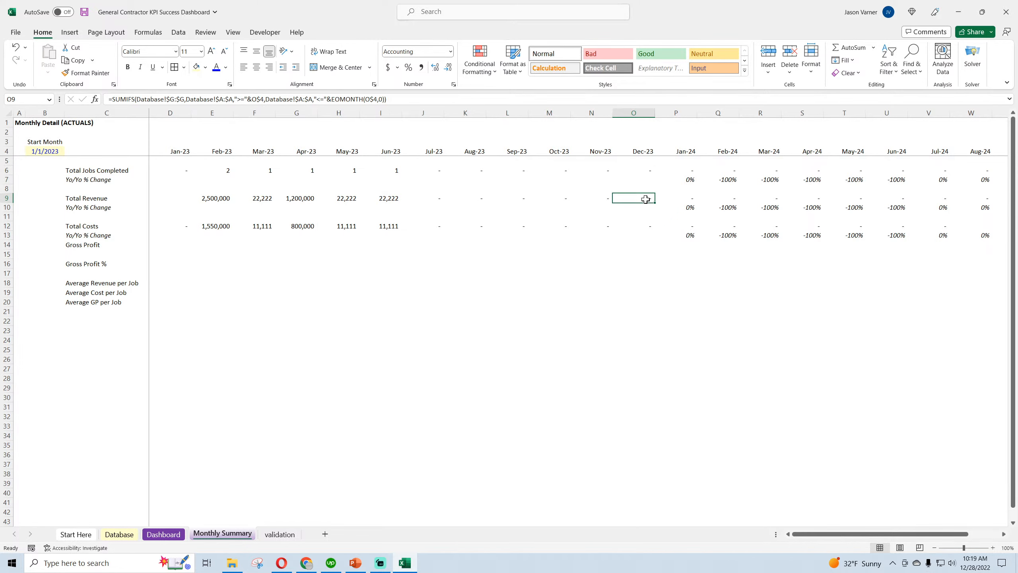
{"action": "left_click_drag", "start_coordinate": [655, 203], "coordinate": [956, 205]}
{"action": "left_click", "coordinate": [479, 226]}
{"action": "left_click_drag", "start_coordinate": [486, 231], "coordinate": [944, 240]}
{"action": "left_click", "coordinate": [790, 311]}
{"action": "left_click", "coordinate": [889, 169]}
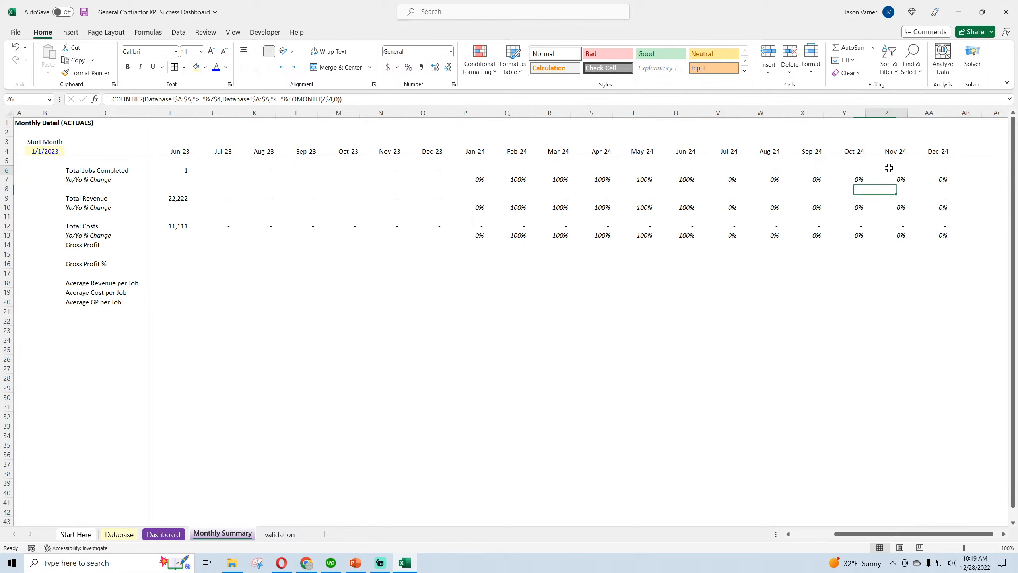
{"action": "left_click", "coordinate": [929, 169]}
{"action": "left_click", "coordinate": [932, 181]}
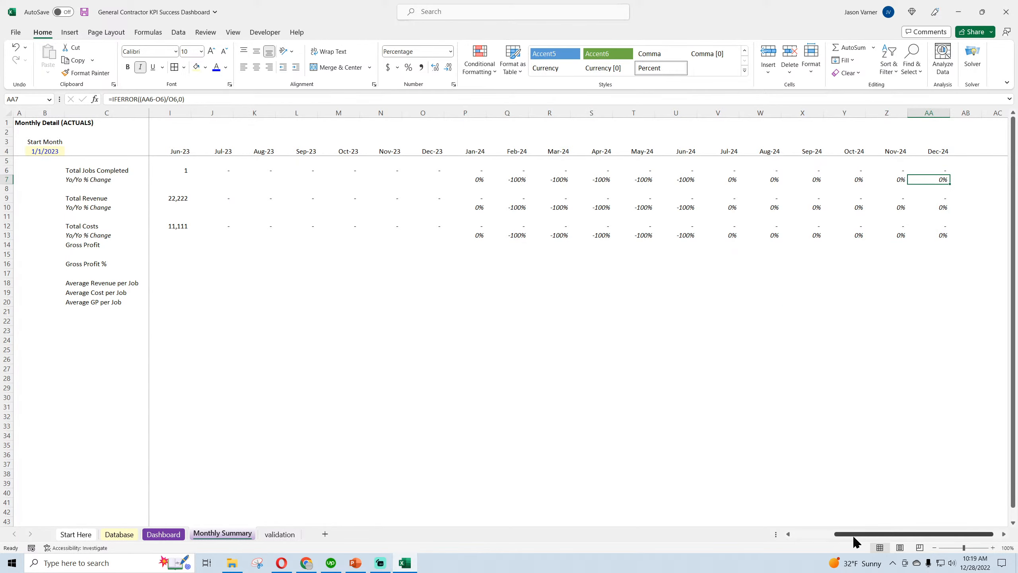
{"action": "left_click_drag", "start_coordinate": [859, 534], "coordinate": [800, 534]}
{"action": "left_click", "coordinate": [353, 422]}
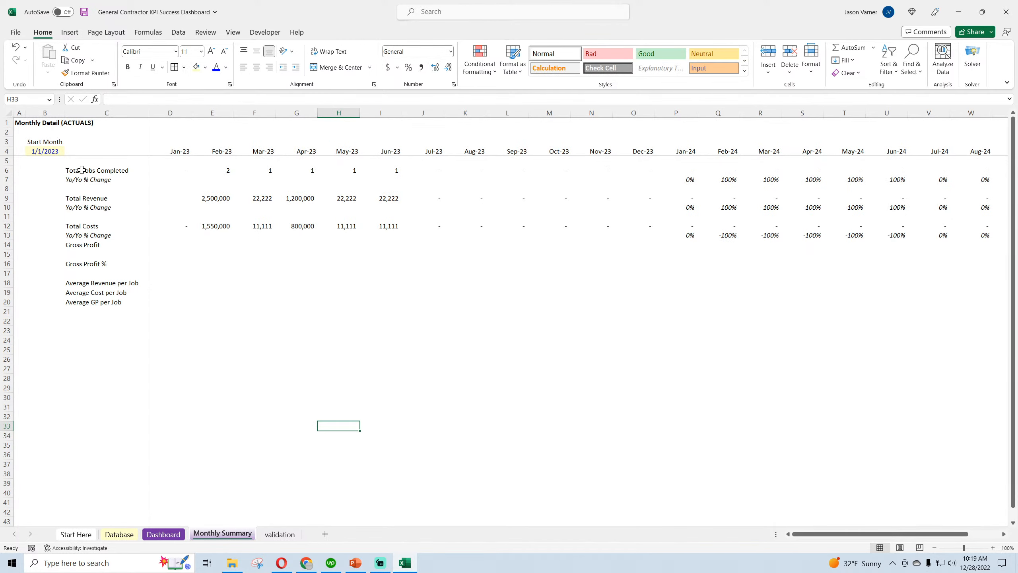
Shade the Total Jobs Completed row C6:AA6 light gray and give it a single bottom border
{"action": "left_click_drag", "start_coordinate": [82, 170], "coordinate": [953, 168]}
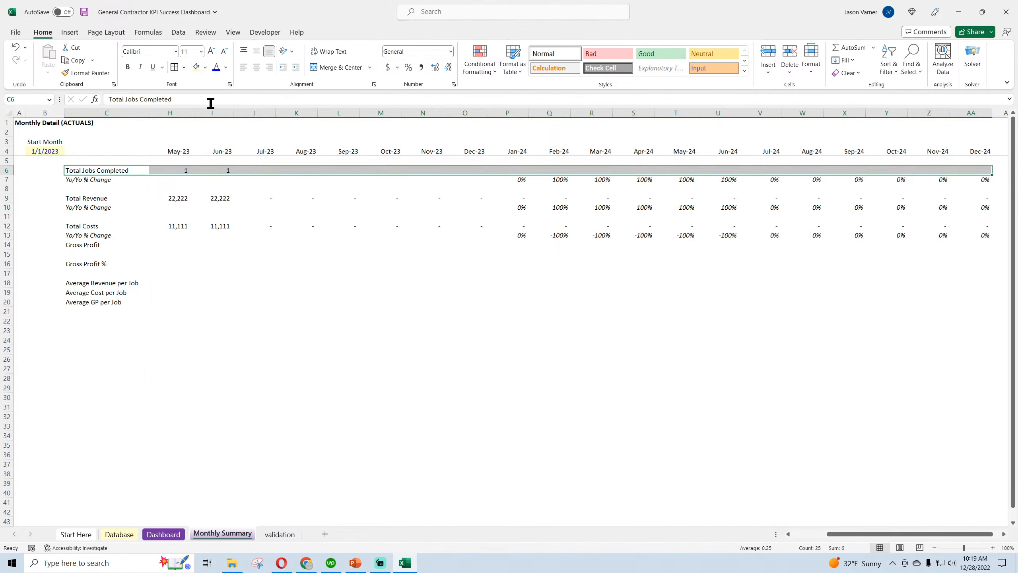
{"action": "left_click", "coordinate": [205, 67]}
{"action": "left_click", "coordinate": [195, 119]}
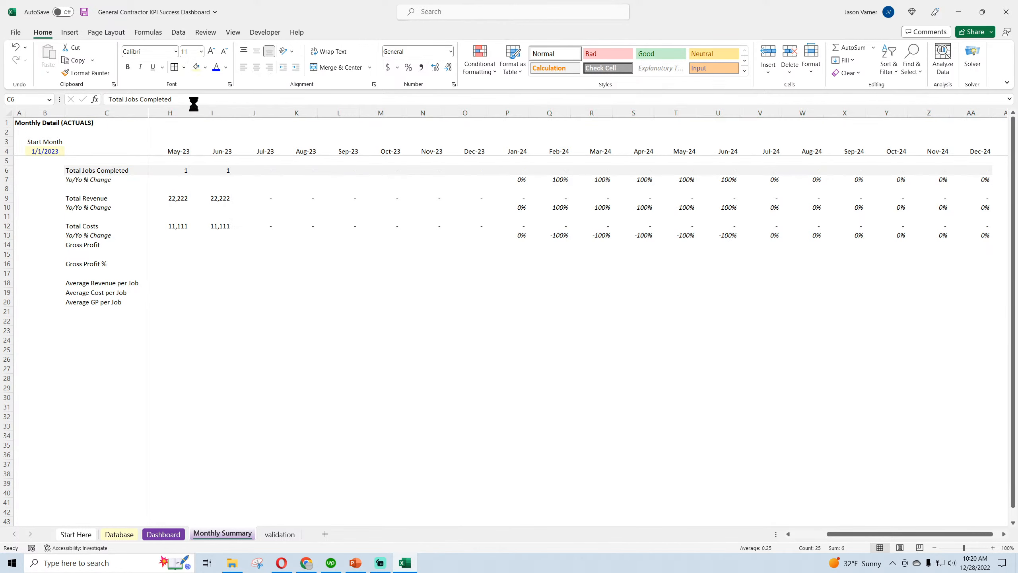
{"action": "left_click", "coordinate": [184, 67]}
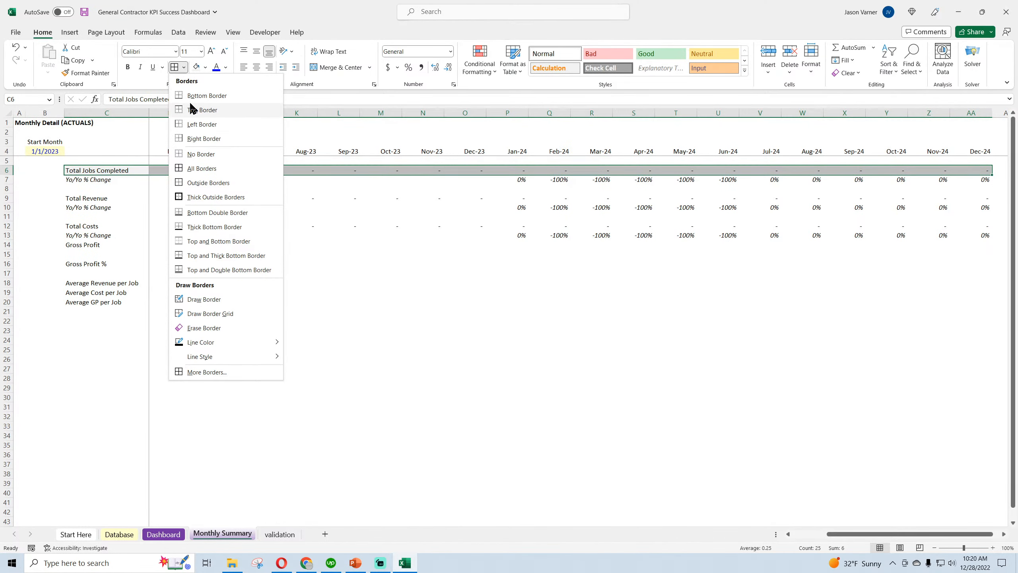
{"action": "left_click", "coordinate": [200, 212]}
{"action": "left_click", "coordinate": [183, 66]}
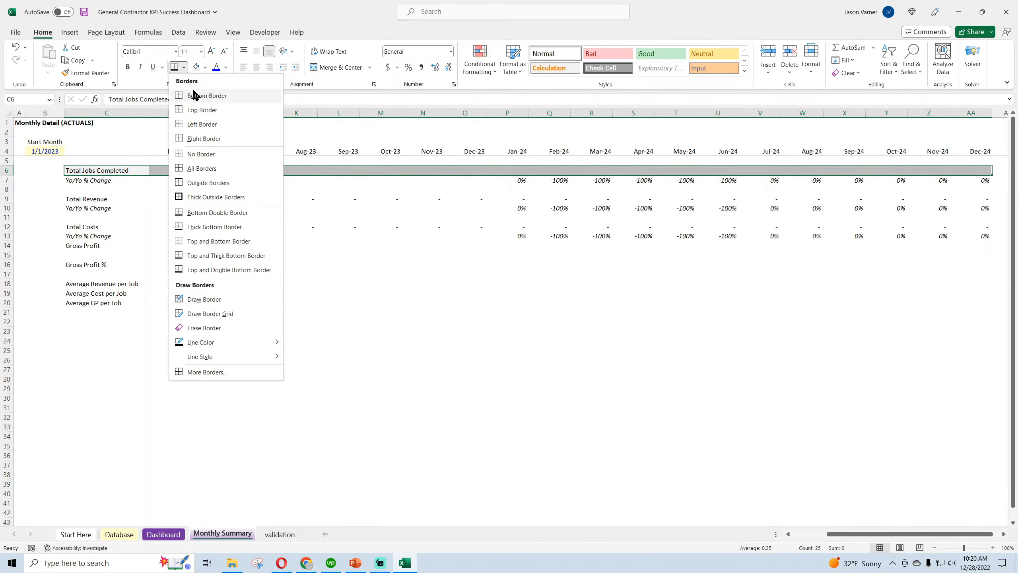
{"action": "left_click", "coordinate": [203, 96]}
{"action": "left_click", "coordinate": [339, 312]}
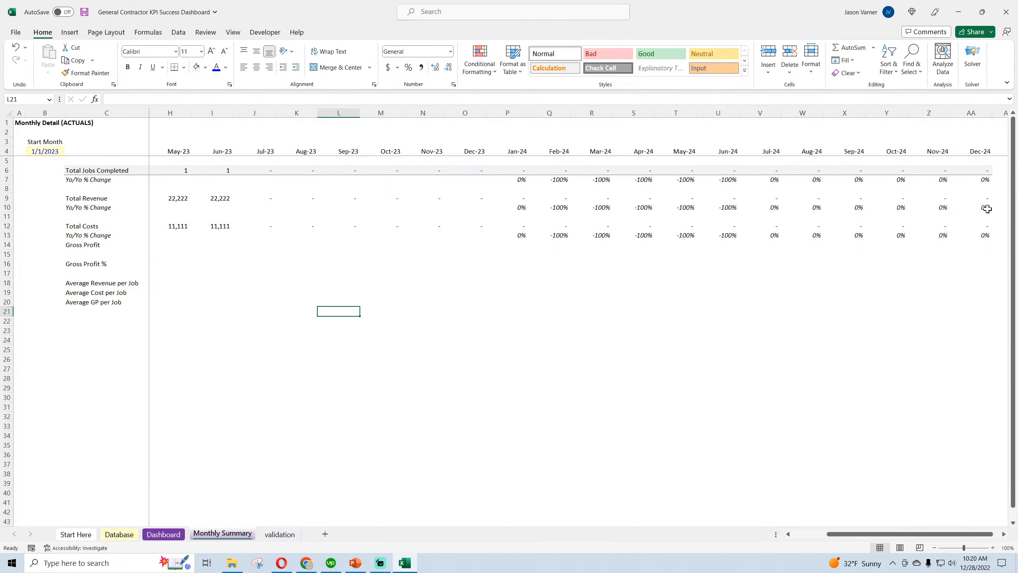
Apply the same light gray fill and bottom border to the Total Revenue and Total Costs rows from column C through AA
{"action": "left_click_drag", "start_coordinate": [984, 198], "coordinate": [78, 198]}
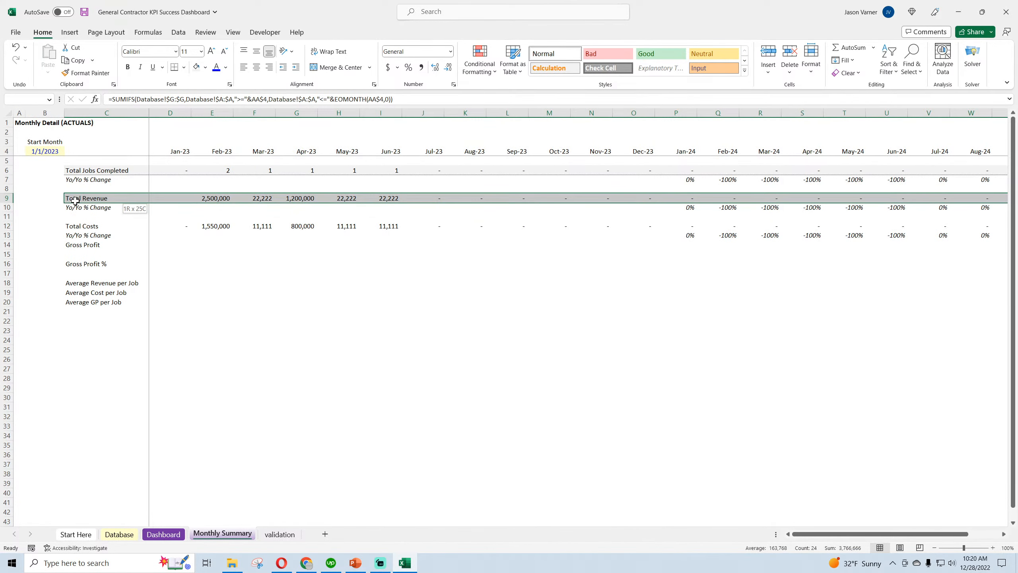
{"action": "left_click", "coordinate": [197, 68]}
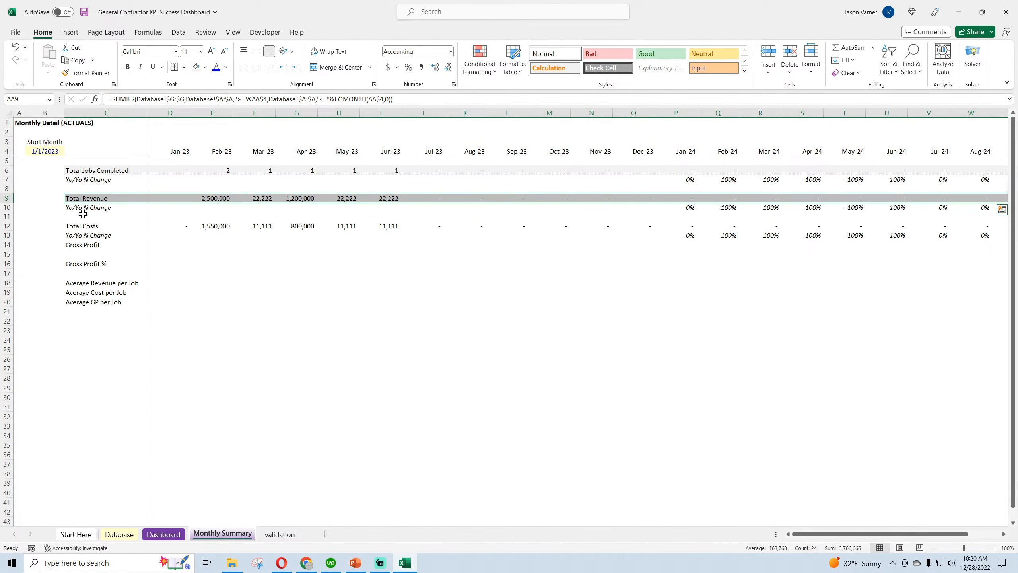
{"action": "left_click_drag", "start_coordinate": [74, 228], "coordinate": [946, 226]}
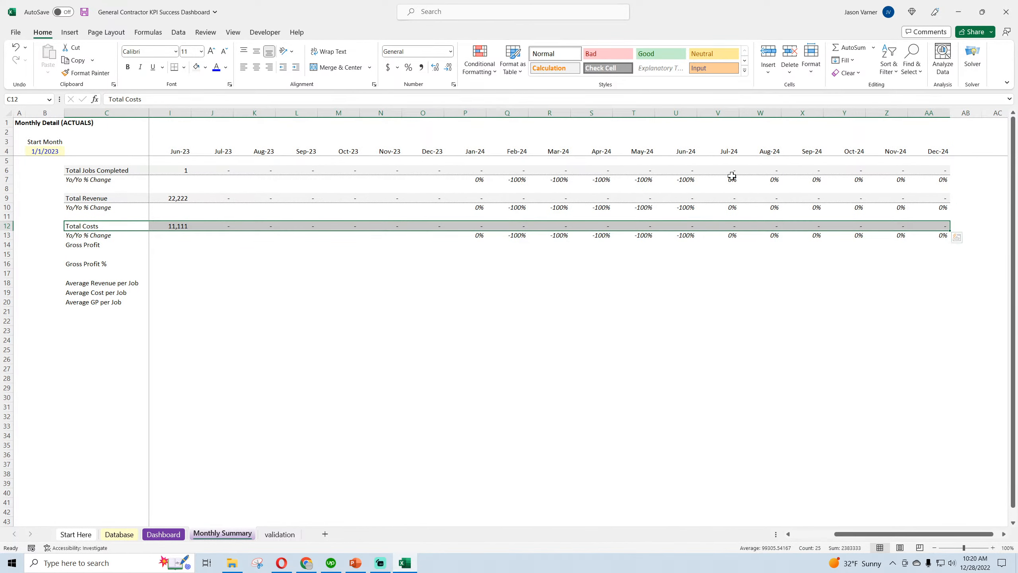
{"action": "left_click", "coordinate": [196, 68]}
{"action": "left_click", "coordinate": [338, 359]}
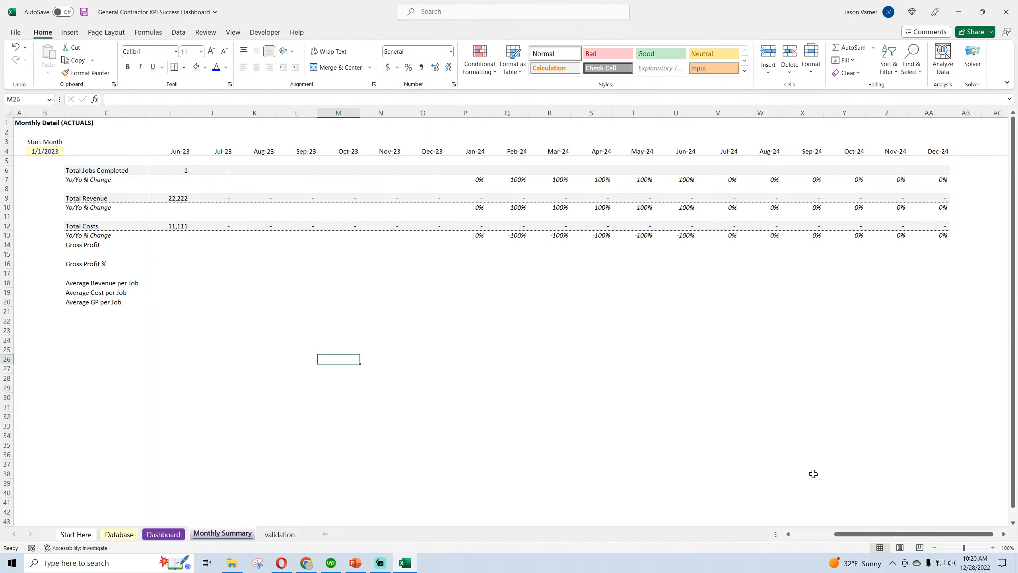
{"action": "left_click_drag", "start_coordinate": [889, 533], "coordinate": [847, 533]}
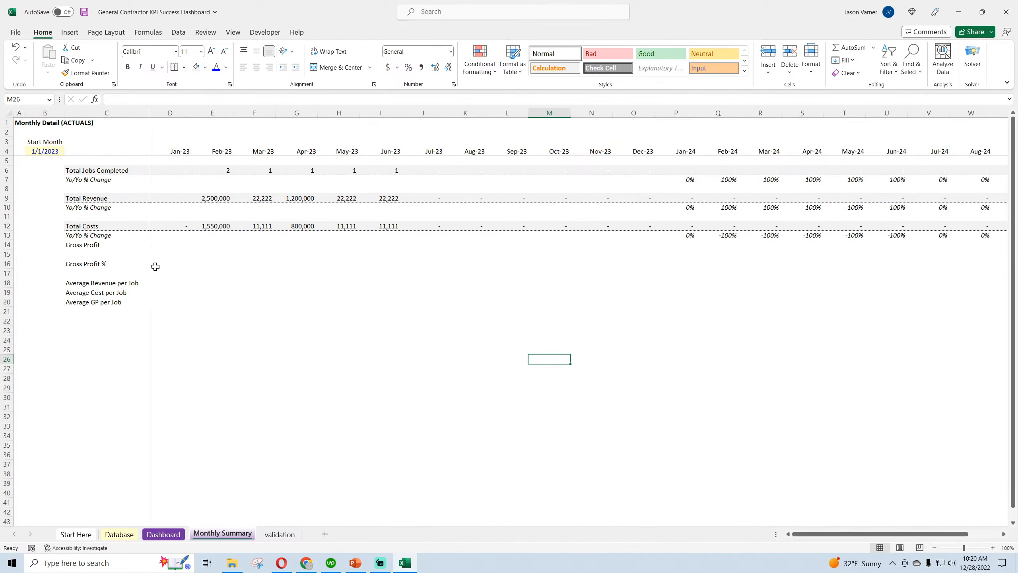
{"action": "left_click", "coordinate": [77, 226]}
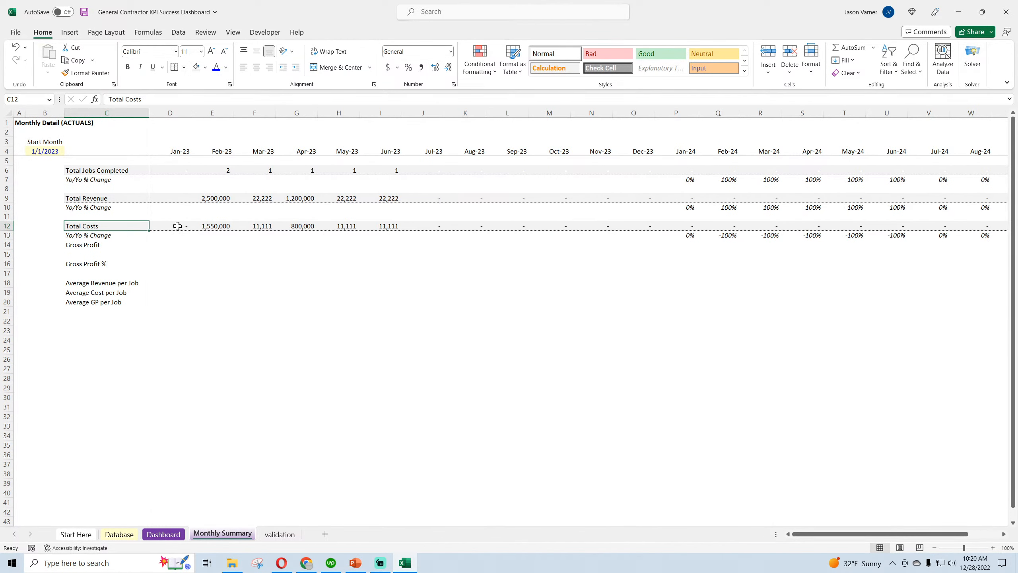
{"action": "right_click", "coordinate": [177, 226]}
{"action": "left_click", "coordinate": [200, 267]}
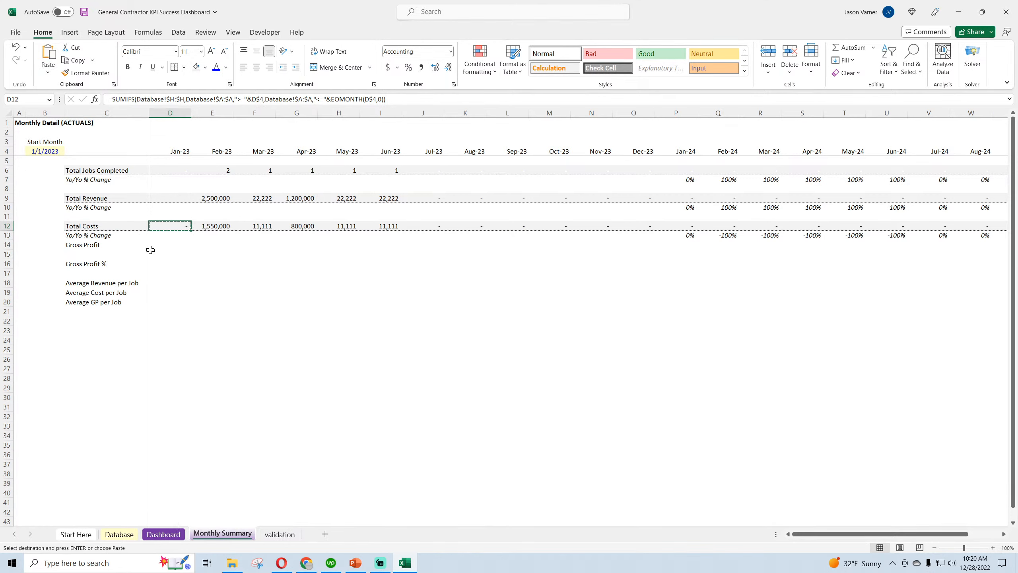
{"action": "left_click", "coordinate": [91, 245]}
{"action": "right_click", "coordinate": [6, 244]}
{"action": "left_click", "coordinate": [215, 369]}
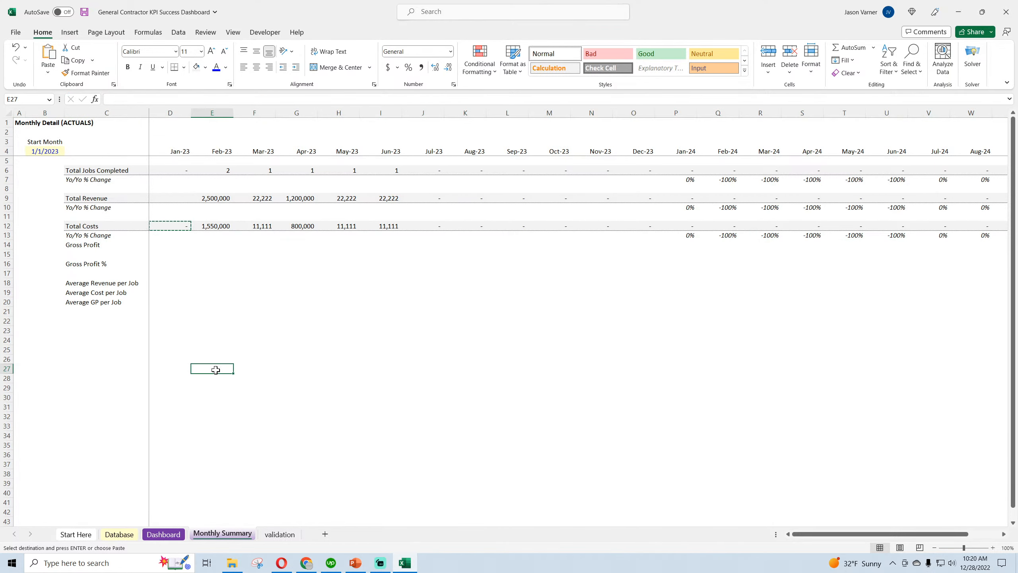
{"action": "left_click", "coordinate": [196, 396]}
{"action": "key", "text": "Escape"}
Insert a blank row above Gross Profit and copy the January Total Costs formula from D12 into D15
{"action": "right_click", "coordinate": [3, 245]}
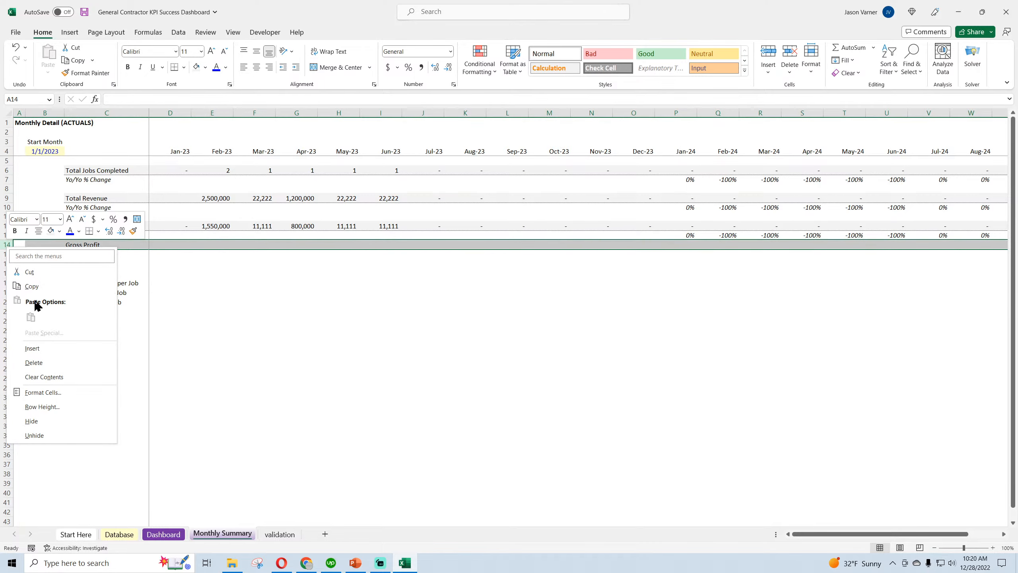
{"action": "left_click", "coordinate": [34, 349]}
{"action": "right_click", "coordinate": [180, 228]}
{"action": "left_click", "coordinate": [206, 264]}
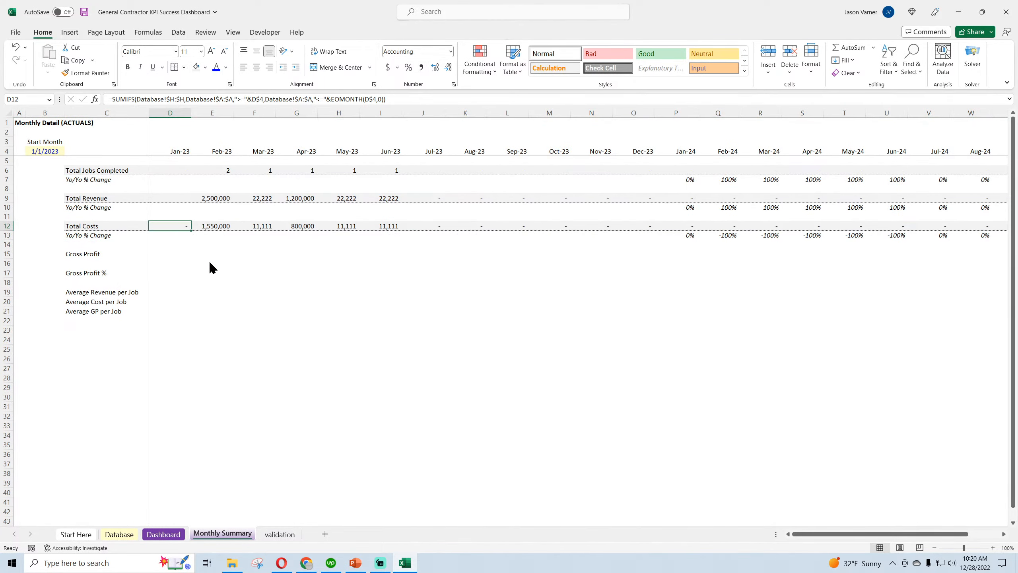
{"action": "right_click", "coordinate": [169, 254]}
{"action": "left_click", "coordinate": [190, 319]}
Look up the gross profit column on the Database sheet and change the D15 formula's sum range to Database!$O:$O
{"action": "left_click", "coordinate": [118, 533]}
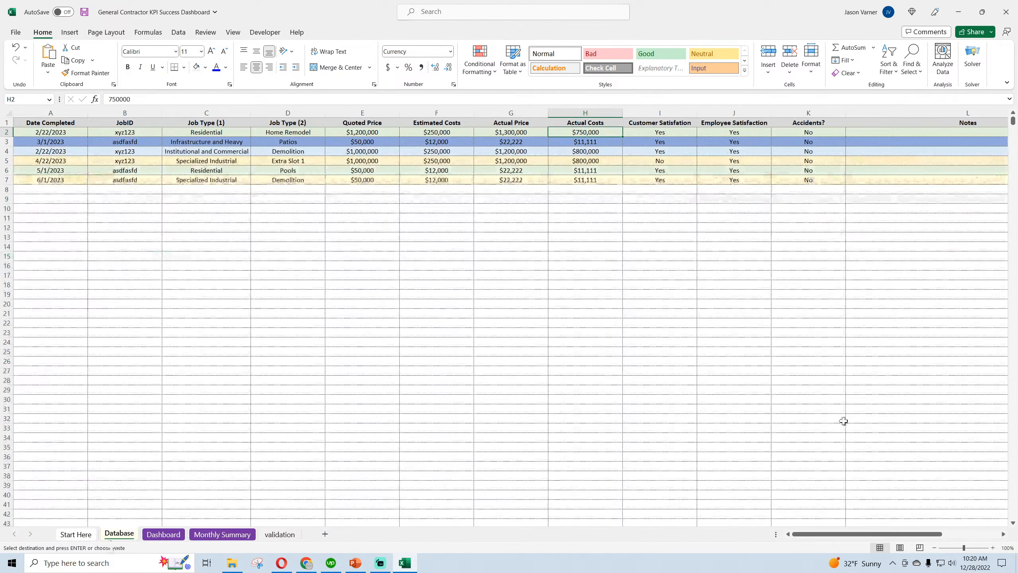
{"action": "mouse_move", "coordinate": [862, 534]}
{"action": "left_mouse_down"}
{"action": "mouse_move", "coordinate": [926, 538]}
{"action": "mouse_move", "coordinate": [870, 537]}
{"action": "left_mouse_up"}
{"action": "left_click", "coordinate": [226, 534]}
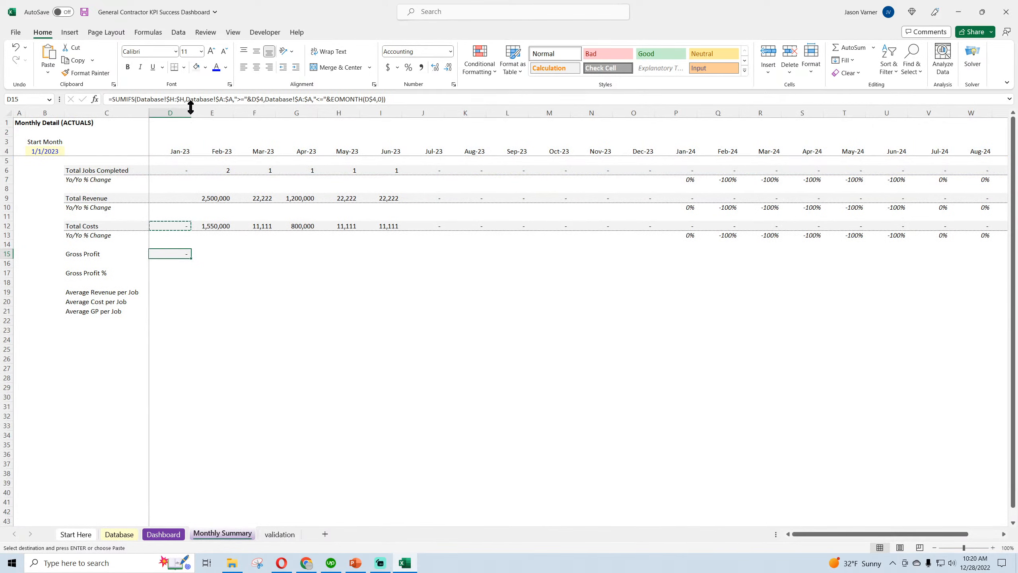
{"action": "left_click", "coordinate": [172, 99]}
{"action": "key", "text": "BackSpace"}
{"action": "type", "text": "o"}
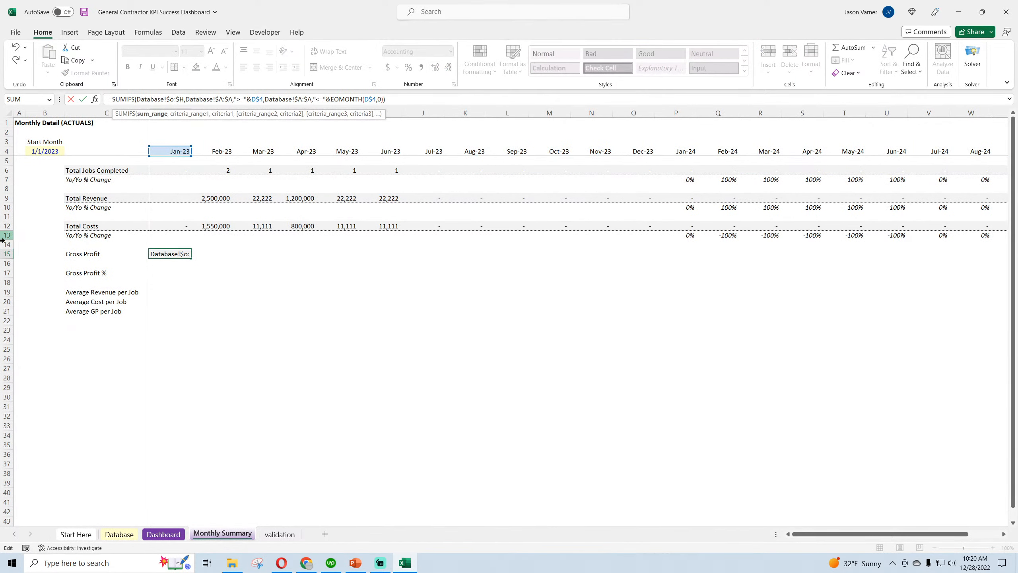
{"action": "key", "text": "Right"}
{"action": "key", "text": "Right"}
{"action": "key", "text": "Delete"}
{"action": "key", "text": "Return"}
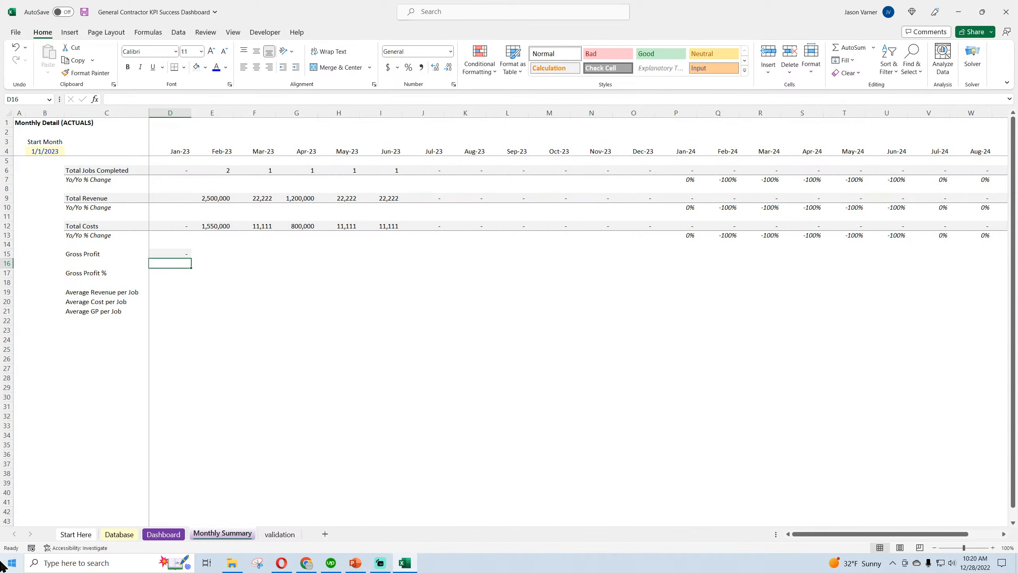
Shade the Gross Profit label light gray and fill the January formula in D15 across through Aug-24
{"action": "left_click_drag", "start_coordinate": [105, 254], "coordinate": [180, 265]}
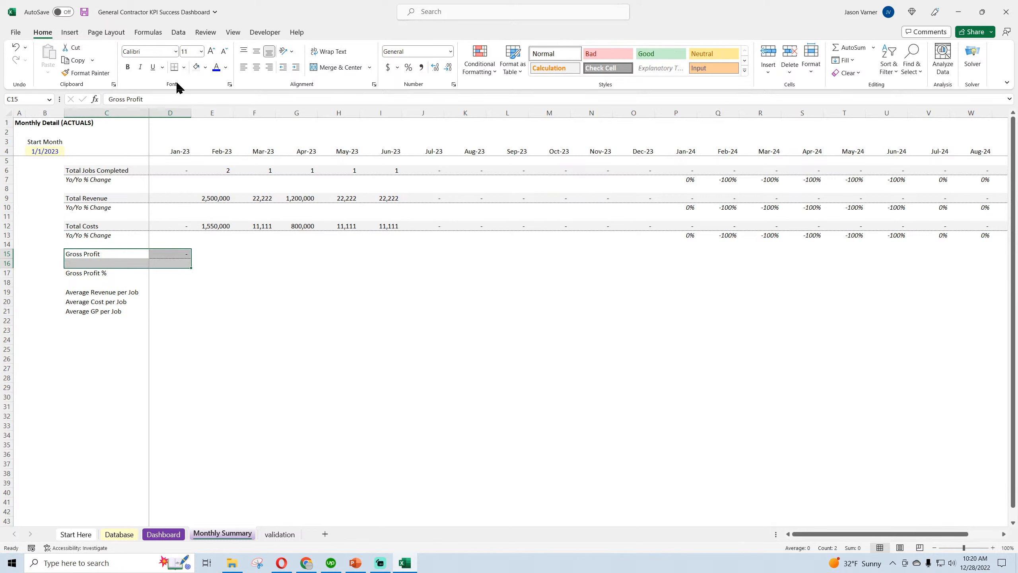
{"action": "left_click", "coordinate": [196, 67]}
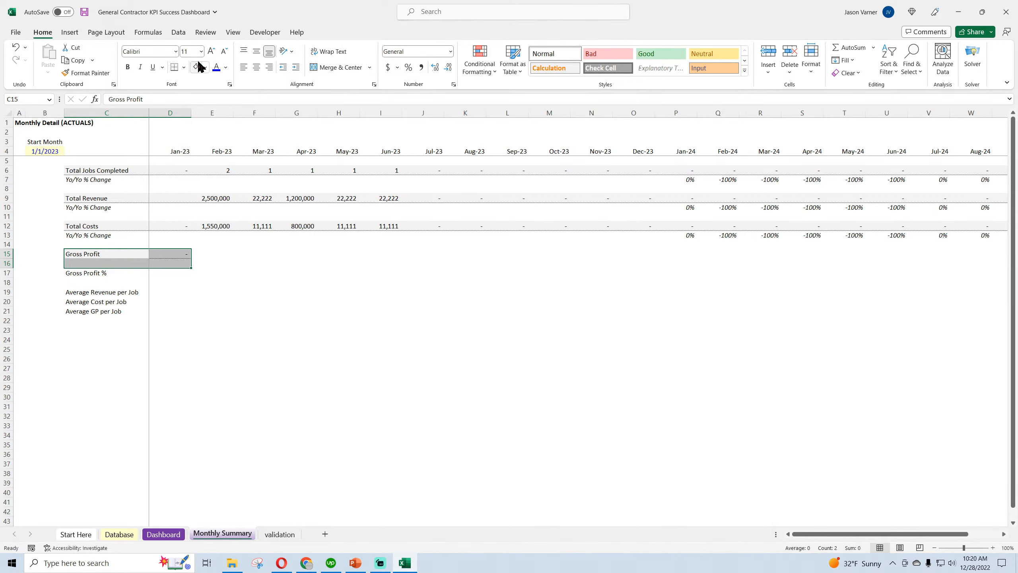
{"action": "left_click", "coordinate": [286, 311]}
{"action": "left_click", "coordinate": [55, 266]}
{"action": "left_click_drag", "start_coordinate": [64, 268], "coordinate": [340, 265]}
{"action": "left_click", "coordinate": [291, 357]}
{"action": "left_click", "coordinate": [181, 255]}
{"action": "left_click_drag", "start_coordinate": [191, 258], "coordinate": [994, 264]}
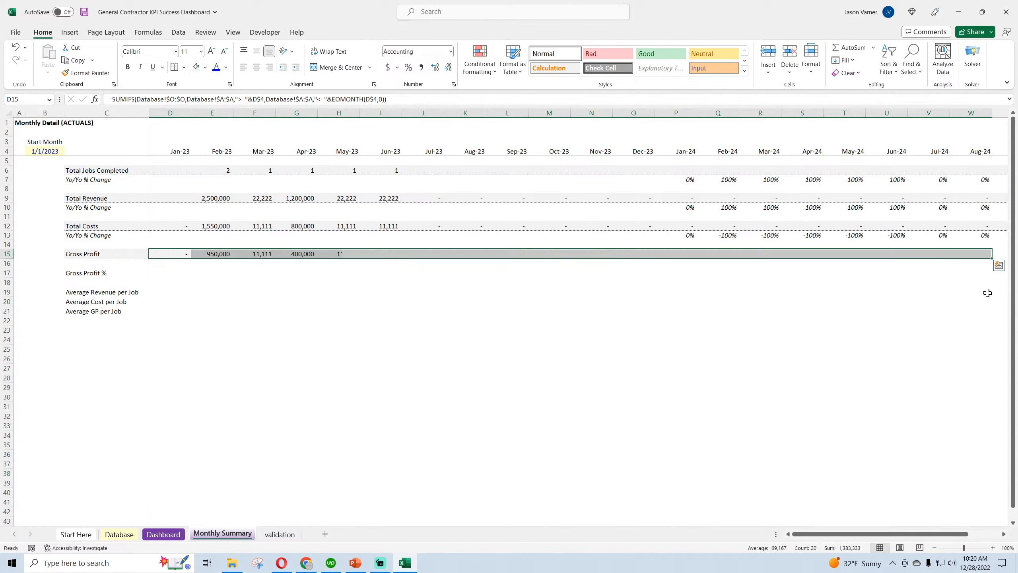
Copy the Total Costs Yo/Yo % Change row 13 into row 16 beneath Gross Profit
{"action": "right_click", "coordinate": [8, 235]}
{"action": "left_click", "coordinate": [35, 275]}
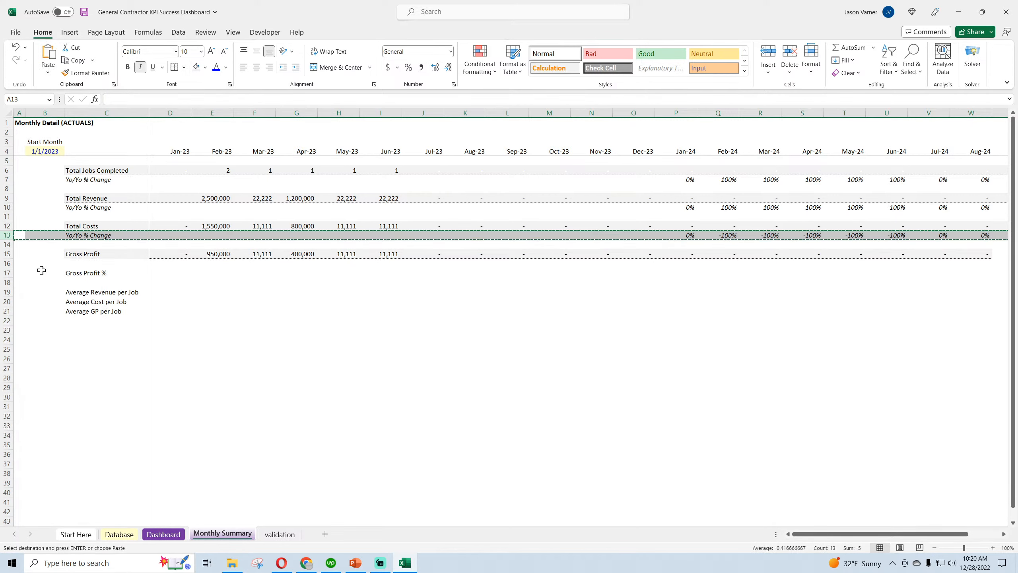
{"action": "right_click", "coordinate": [7, 263]}
{"action": "left_click", "coordinate": [33, 332]}
{"action": "left_click", "coordinate": [320, 365]}
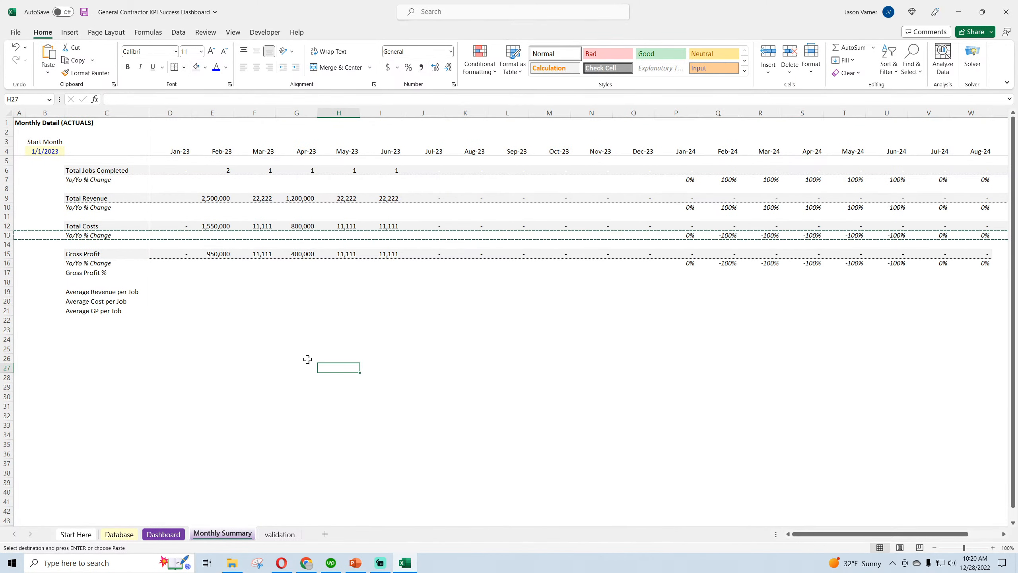
Move the Gross Profit % and average-per-job labels down two rows to C19:C23
{"action": "left_click_drag", "start_coordinate": [83, 273], "coordinate": [83, 334]}
{"action": "left_click", "coordinate": [92, 378]}
{"action": "left_click", "coordinate": [103, 255]}
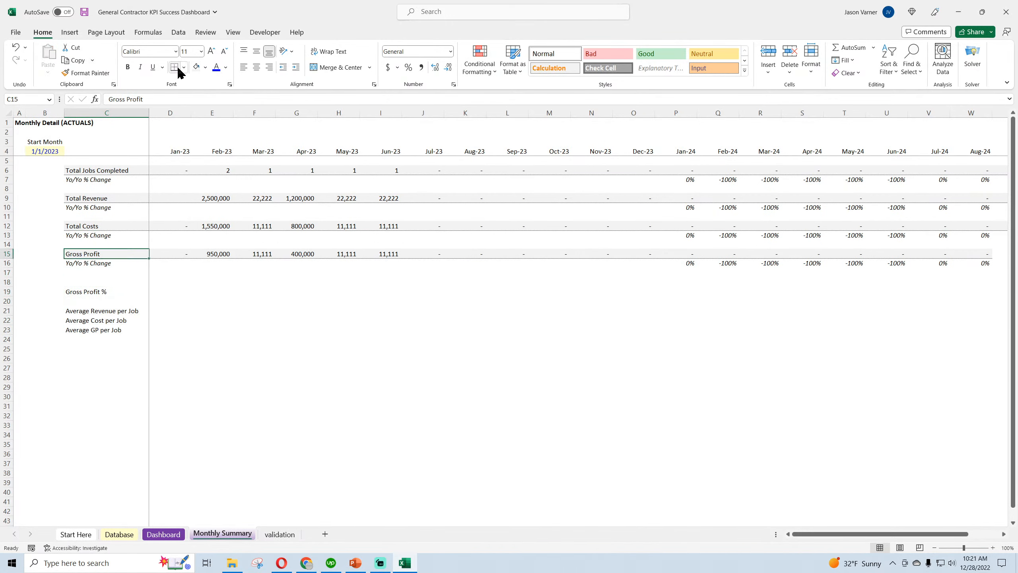
{"action": "left_click", "coordinate": [297, 386]}
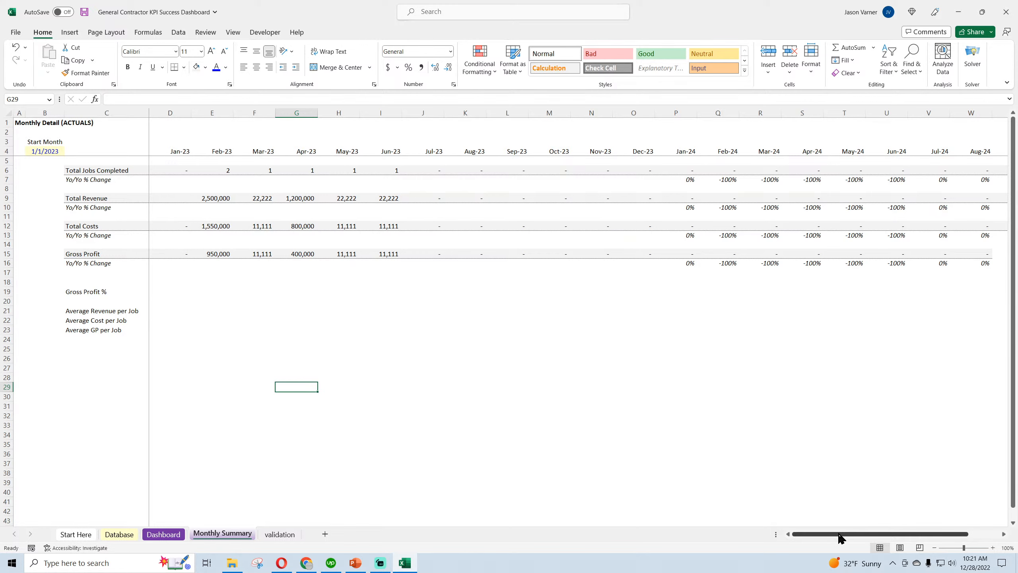
Check the May-23 revenue, cost and gross profit formulas and save the workbook
{"action": "left_click", "coordinate": [352, 199]}
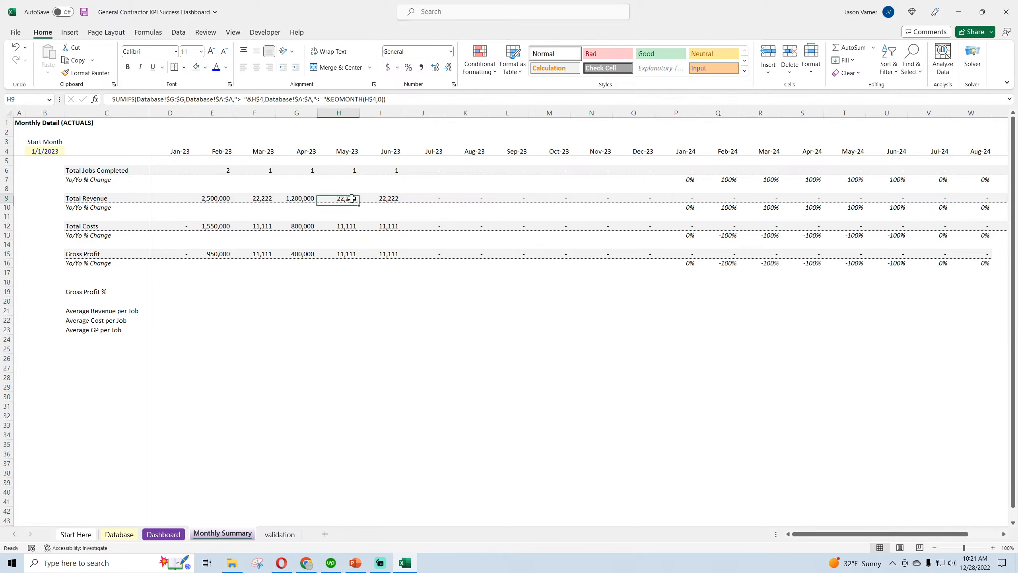
{"action": "left_click", "coordinate": [347, 253]}
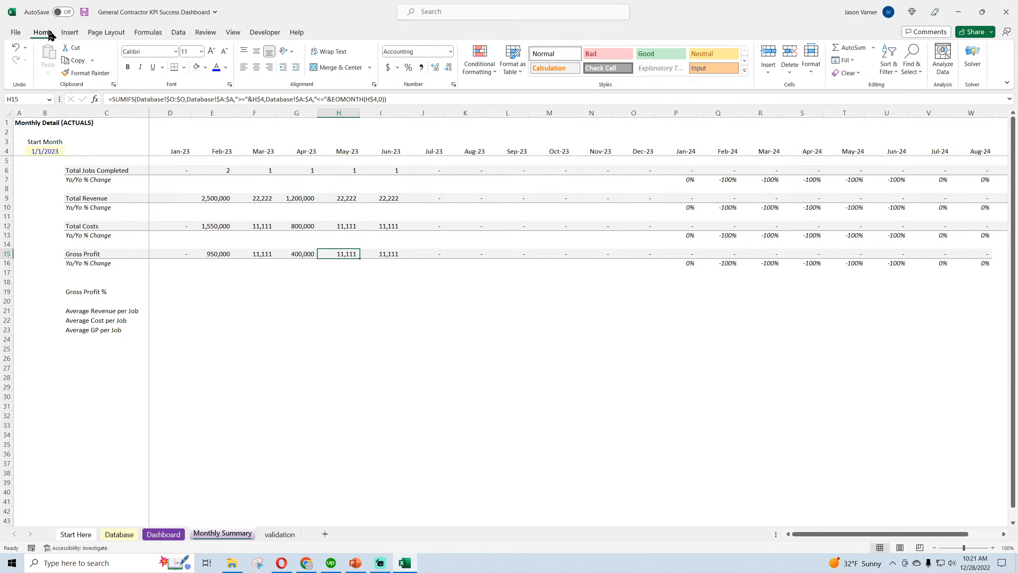
{"action": "left_click", "coordinate": [84, 11]}
Extend the Gross Profit formula from V15 through Dec-24 in column AA
{"action": "left_click_drag", "start_coordinate": [853, 533], "coordinate": [884, 534]}
{"action": "left_click", "coordinate": [787, 253]}
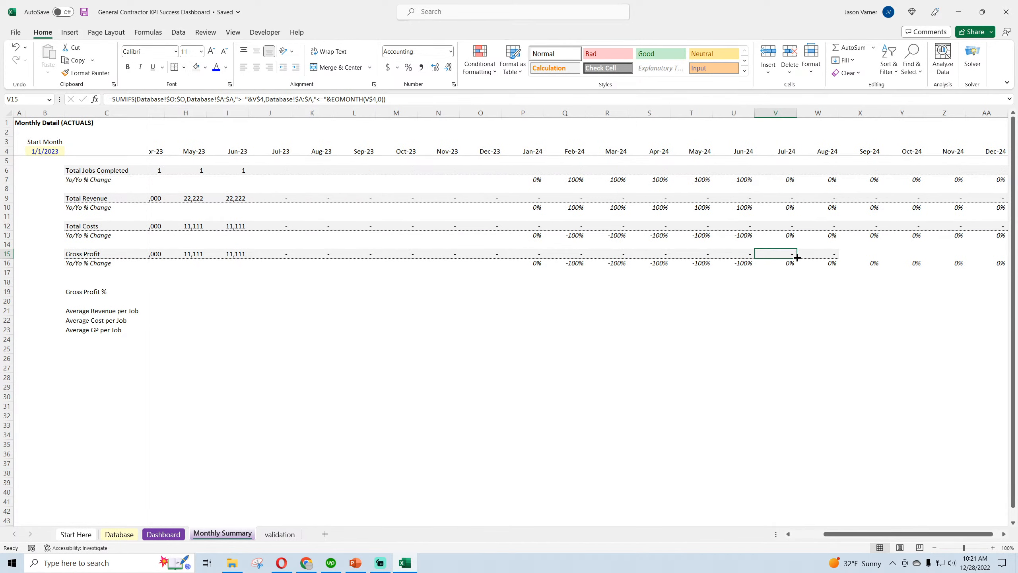
{"action": "left_click_drag", "start_coordinate": [797, 259], "coordinate": [1017, 252]}
{"action": "left_click_drag", "start_coordinate": [896, 251], "coordinate": [896, 252]}
{"action": "left_click", "coordinate": [855, 416]}
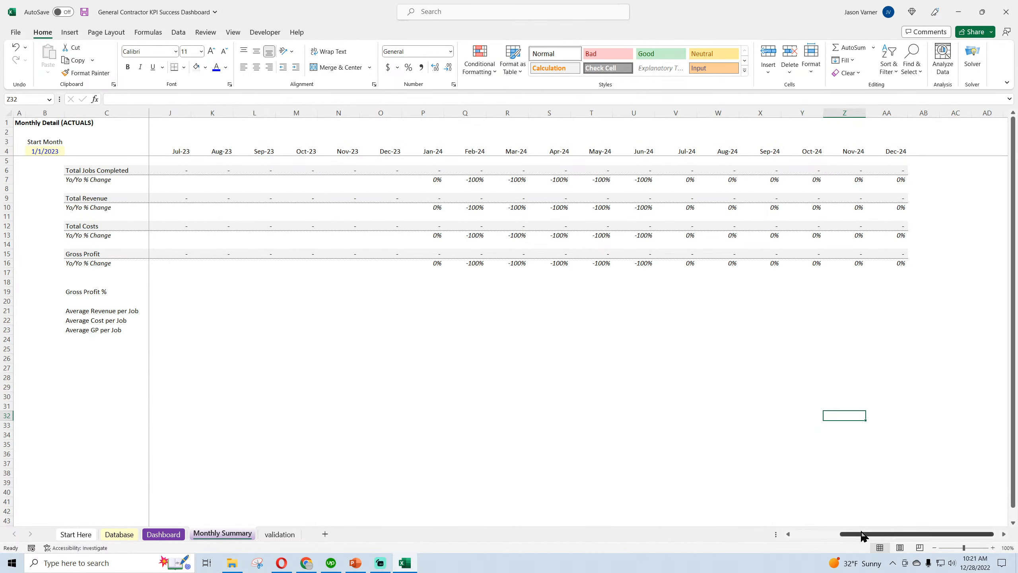
{"action": "left_click_drag", "start_coordinate": [861, 534], "coordinate": [806, 535]}
{"action": "left_click", "coordinate": [287, 409]}
Move the Gross Profit % label up to C18 and enter =IFERROR(D15/D9,0) in D18
{"action": "left_click", "coordinate": [98, 290]}
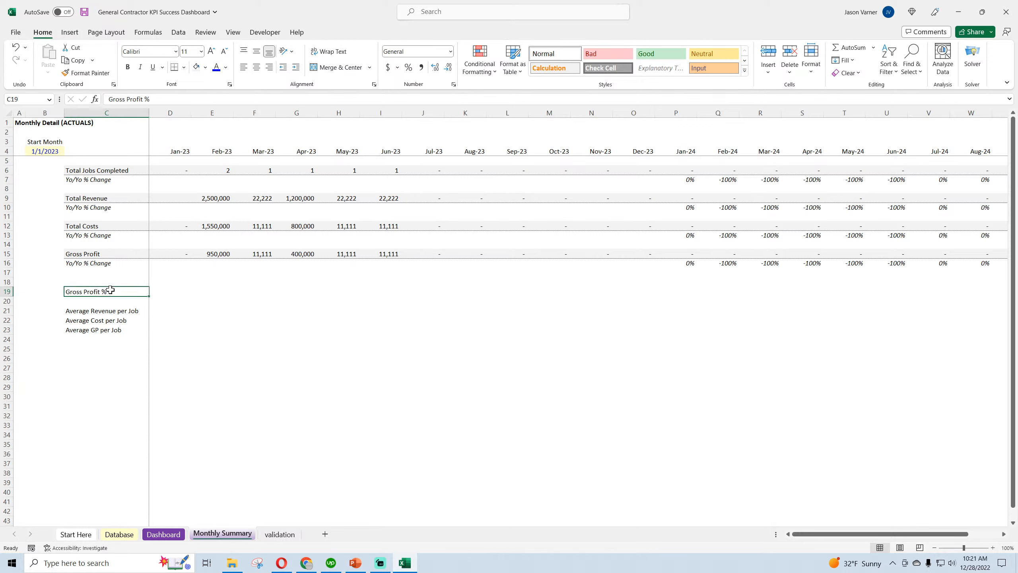
{"action": "left_click_drag", "start_coordinate": [109, 289], "coordinate": [111, 282]}
{"action": "left_click", "coordinate": [171, 281]}
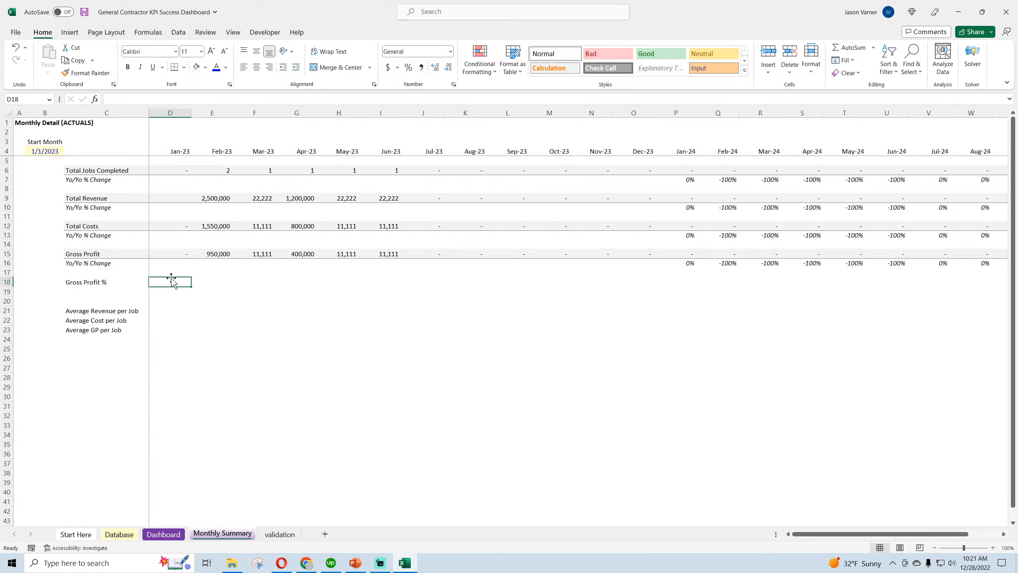
{"action": "type", "text": "=i"}
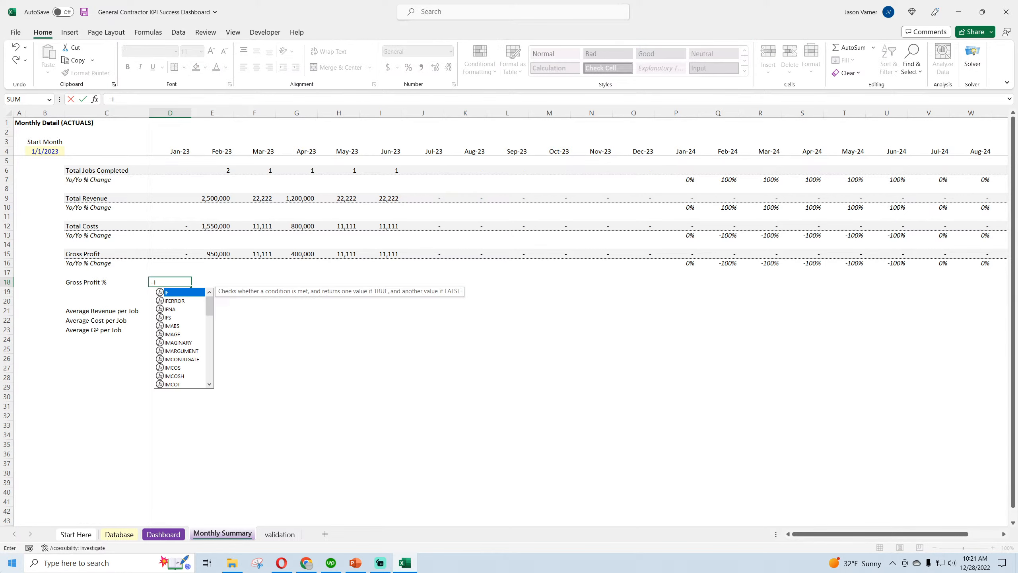
{"action": "type", "text": "ferror("}
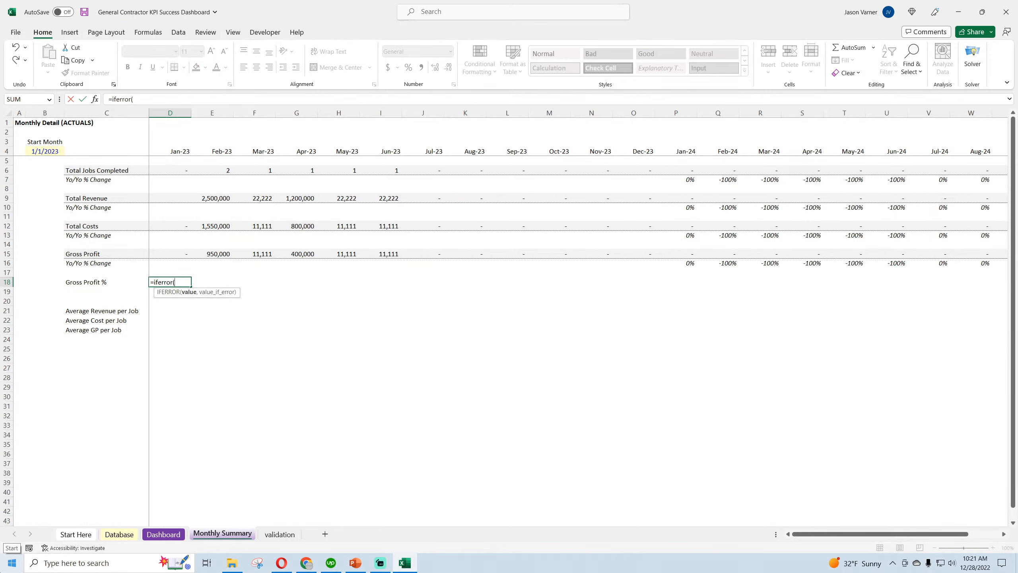
{"action": "left_click", "coordinate": [188, 254]}
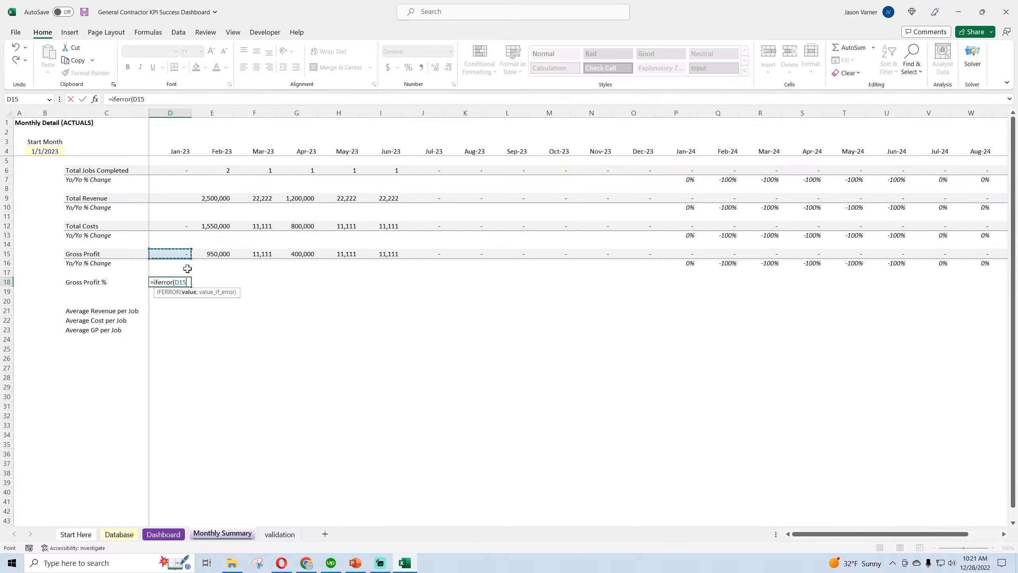
{"action": "type", "text": "/"}
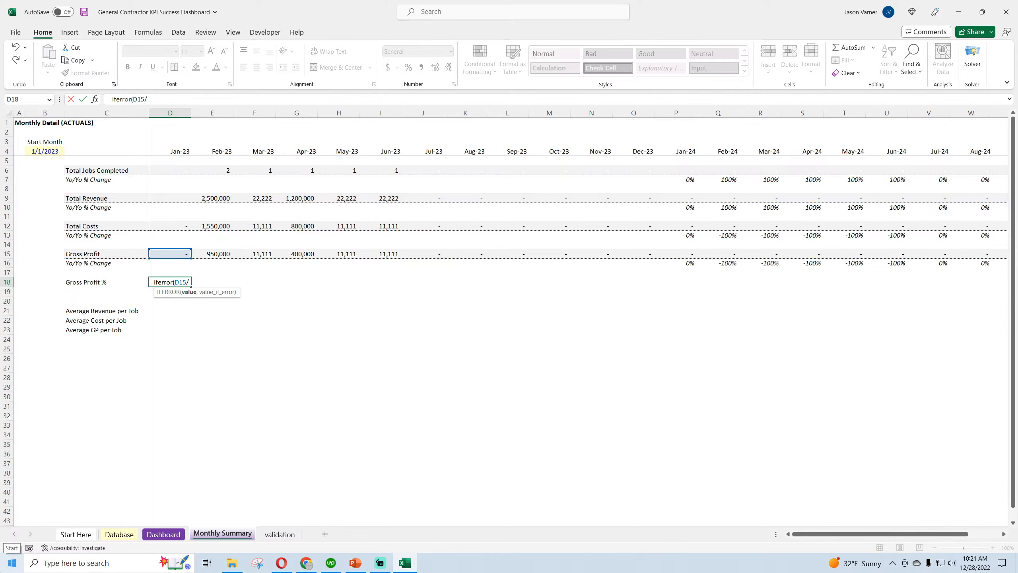
{"action": "left_click", "coordinate": [172, 200]}
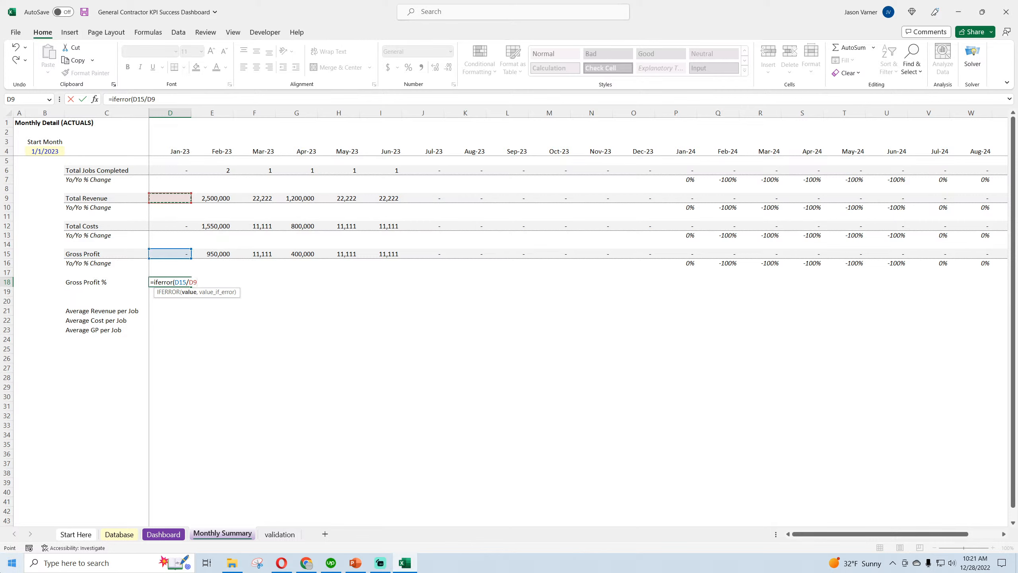
{"action": "type", "text": ",0)"}
{"action": "key", "text": "Return"}
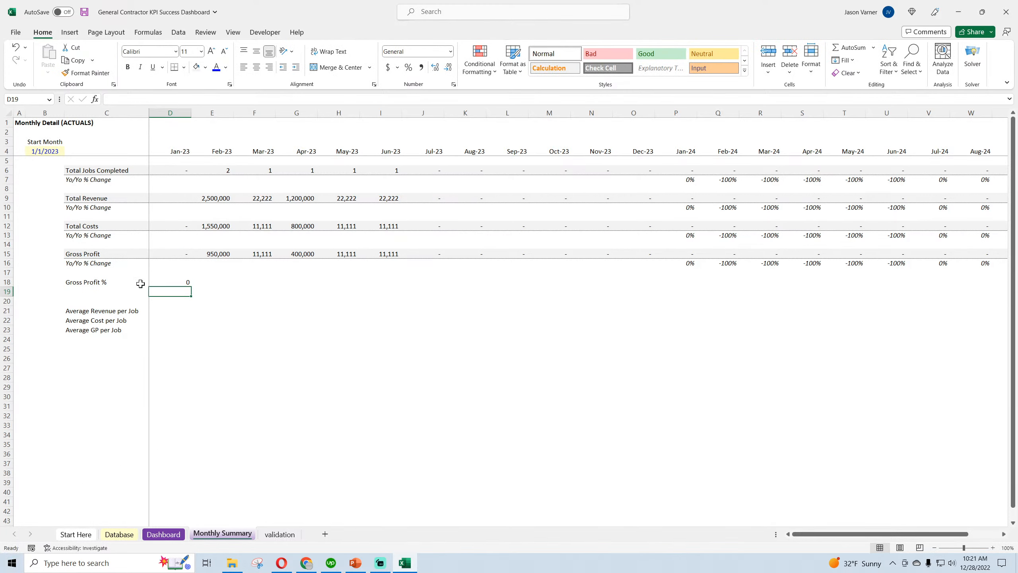
Format the Gross Profit % label and its January value in C18:D18 as italic with percent style
{"action": "left_click_drag", "start_coordinate": [101, 283], "coordinate": [189, 281]}
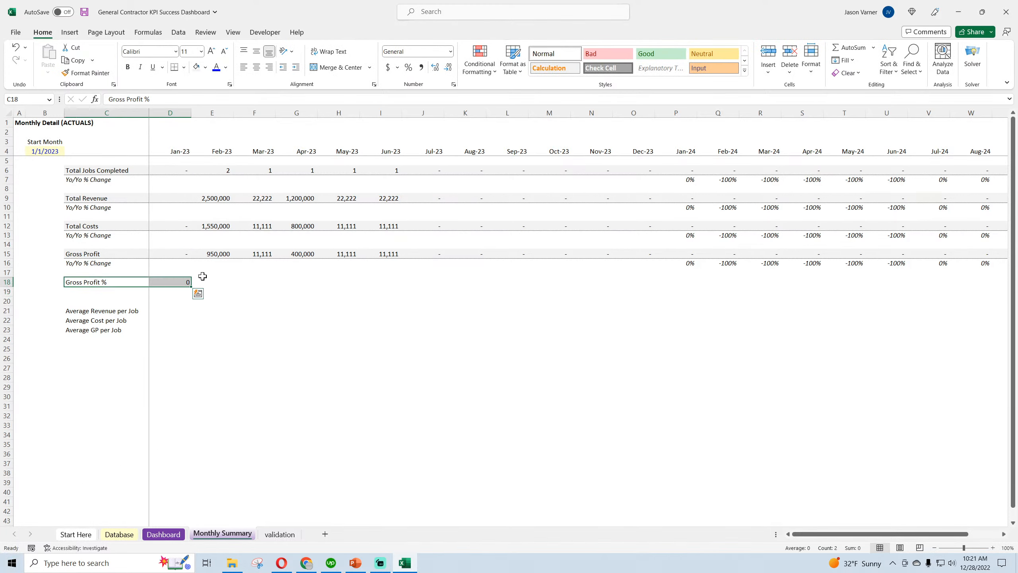
{"action": "left_click", "coordinate": [141, 68]}
{"action": "left_click", "coordinate": [408, 67]}
{"action": "left_click", "coordinate": [294, 377]}
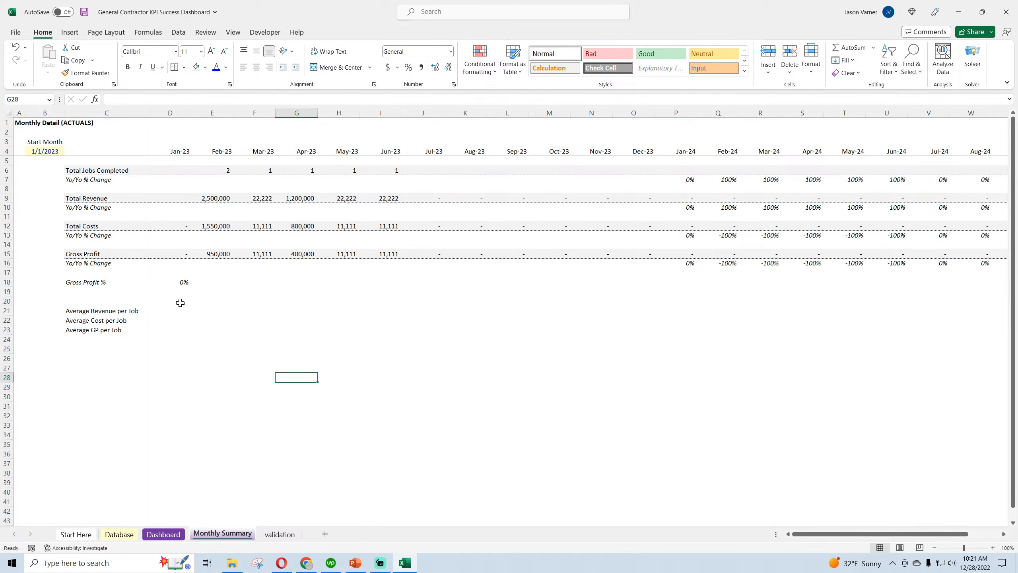
Copy the February Total Revenue formula from E9 into the empty January cell D9
{"action": "left_click", "coordinate": [184, 252]}
{"action": "left_click", "coordinate": [225, 198]}
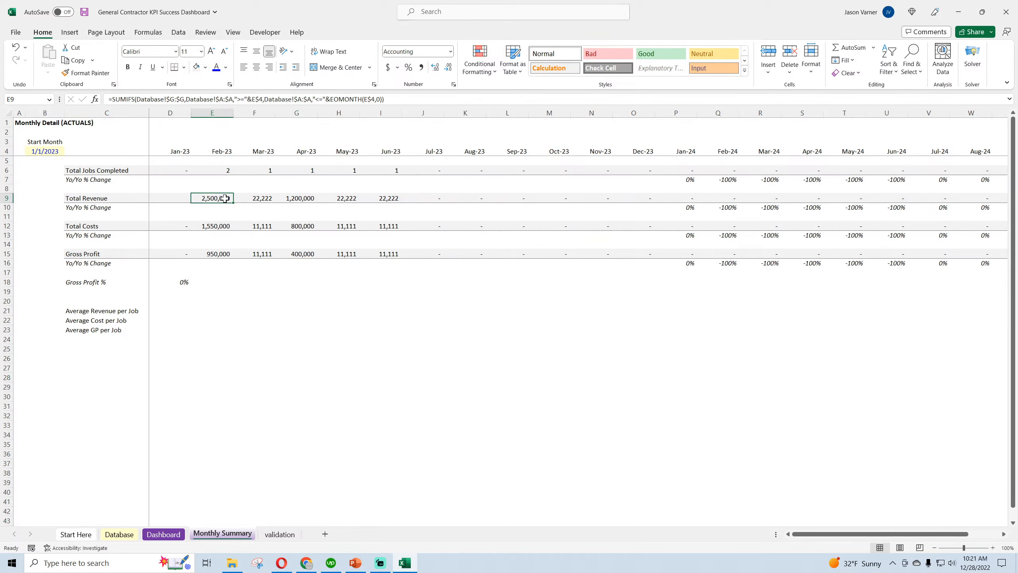
{"action": "double_click", "coordinate": [225, 198]}
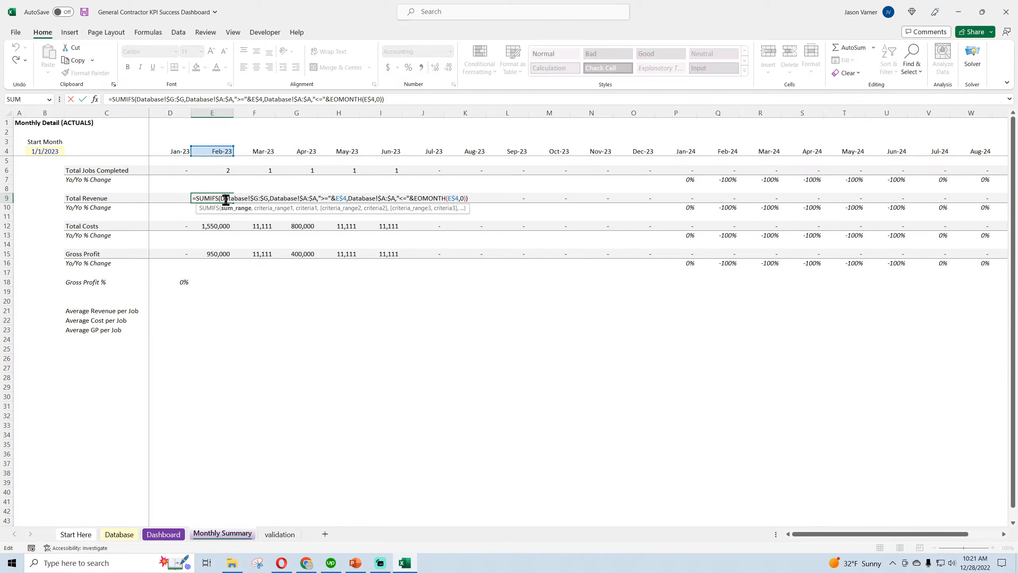
{"action": "key", "text": "Escape"}
{"action": "key", "text": "ctrl+c"}
{"action": "left_click", "coordinate": [175, 199]}
{"action": "key", "text": "Return"}
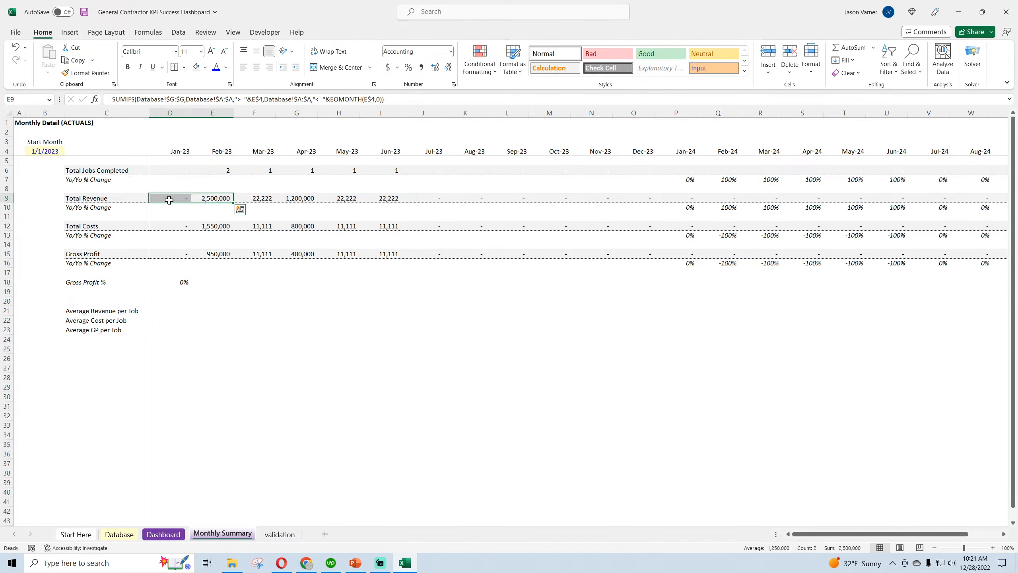
Check the January and February formulas in the Total Jobs Completed, Total Revenue, Total Costs and Gross Profit rows
{"action": "double_click", "coordinate": [175, 199]}
{"action": "key", "text": "Return"}
{"action": "double_click", "coordinate": [180, 170]}
{"action": "key", "text": "Return"}
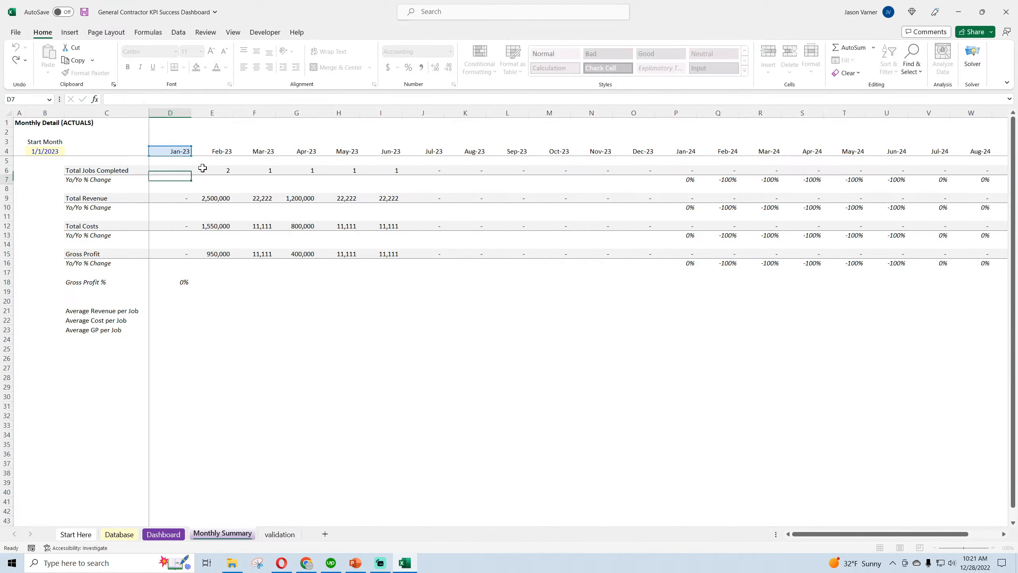
{"action": "double_click", "coordinate": [216, 171]}
{"action": "key", "text": "Return"}
{"action": "double_click", "coordinate": [217, 198]}
{"action": "key", "text": "Return"}
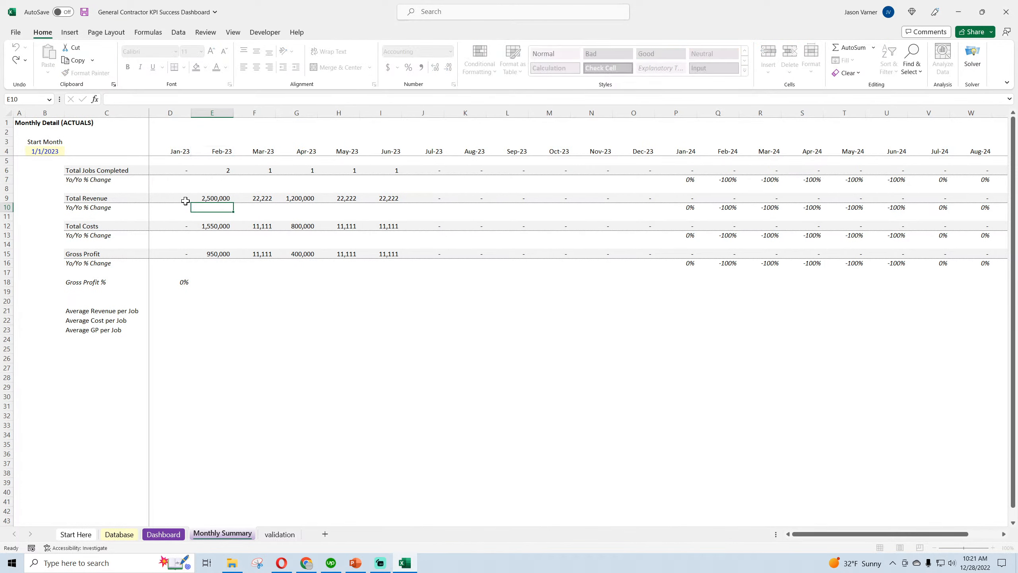
{"action": "double_click", "coordinate": [178, 200]}
{"action": "key", "text": "Return"}
{"action": "double_click", "coordinate": [181, 226]}
{"action": "key", "text": "Return"}
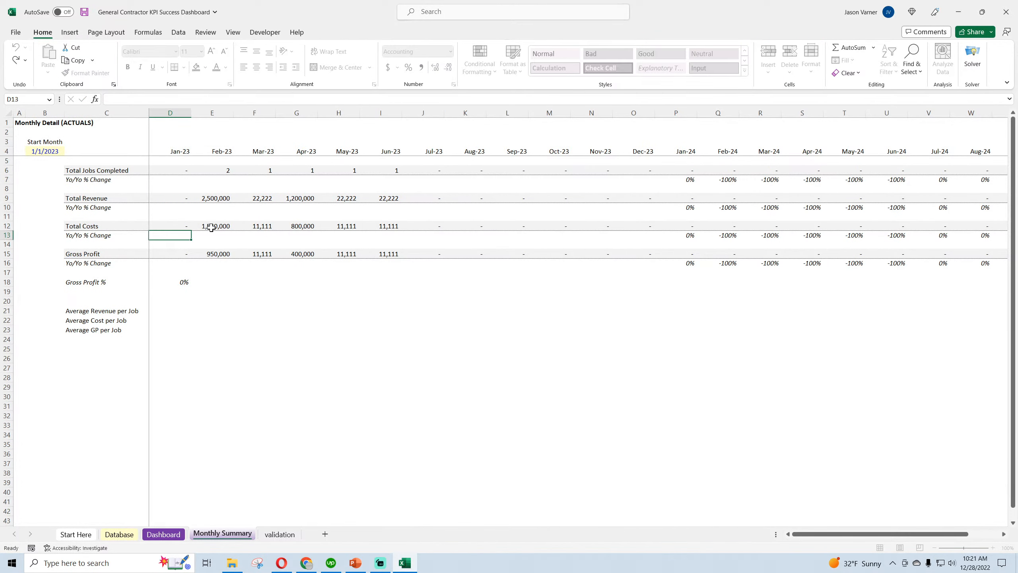
{"action": "double_click", "coordinate": [218, 226]}
{"action": "key", "text": "Return"}
{"action": "double_click", "coordinate": [181, 254]}
{"action": "key", "text": "Return"}
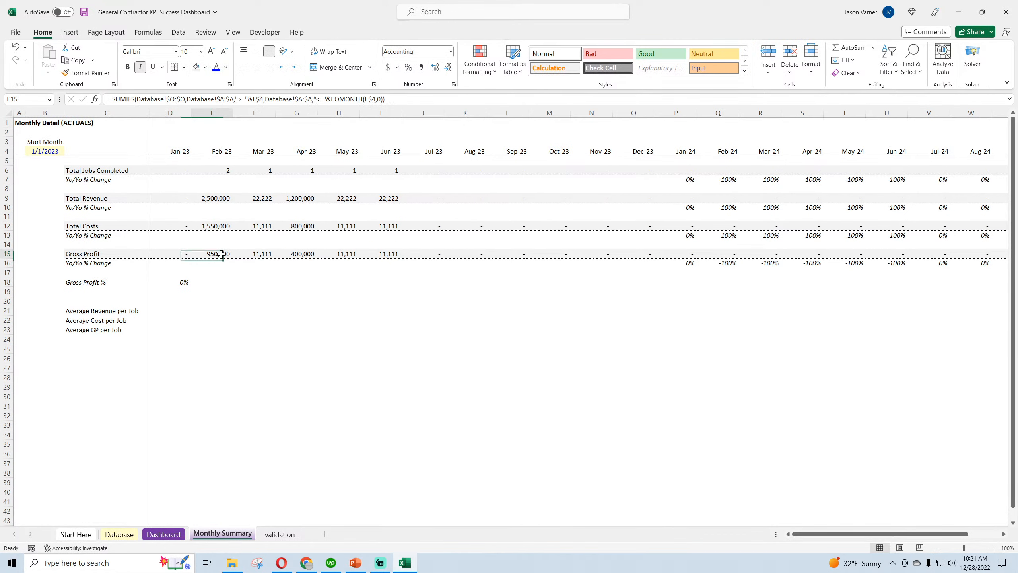
{"action": "double_click", "coordinate": [221, 254]}
{"action": "key", "text": "Return"}
Fill the Gross Profit % formula from D18 across all months through Dec-24
{"action": "left_click", "coordinate": [182, 282]}
{"action": "left_click_drag", "start_coordinate": [191, 286], "coordinate": [468, 292]}
{"action": "left_click", "coordinate": [175, 283]}
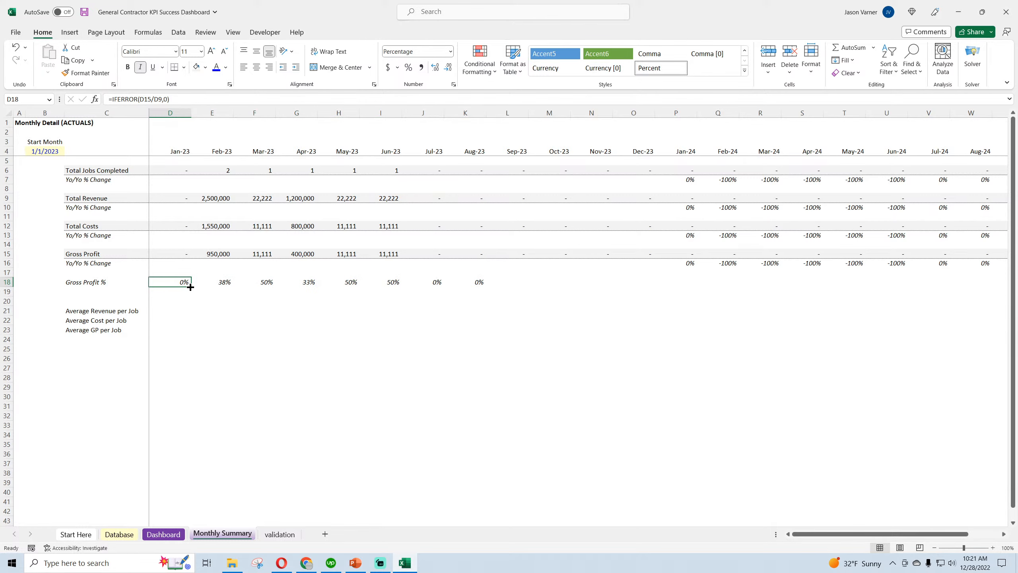
{"action": "left_click_drag", "start_coordinate": [191, 287], "coordinate": [953, 331]}
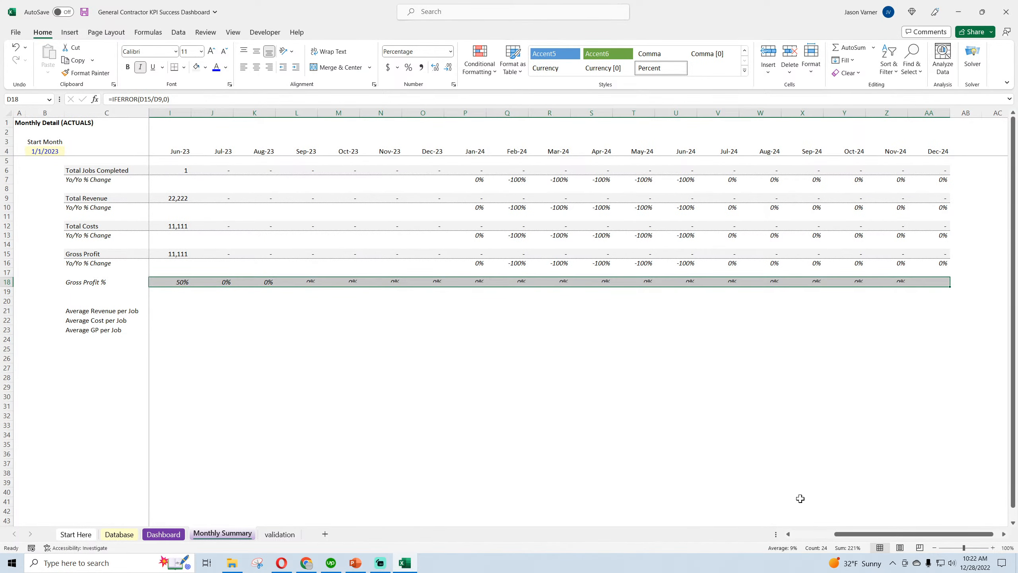
{"action": "left_click_drag", "start_coordinate": [842, 534], "coordinate": [800, 535]}
{"action": "left_click", "coordinate": [548, 434]}
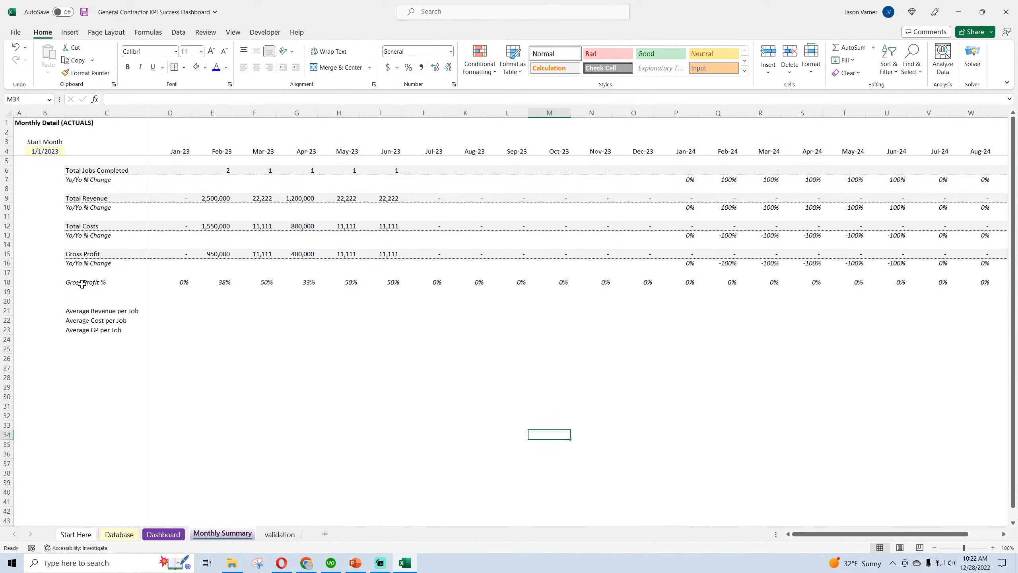
Apply the light grey fill and bottom border to the Gross Profit % row from C18 through Dec-24
{"action": "left_click_drag", "start_coordinate": [82, 284], "coordinate": [924, 282]}
{"action": "left_click", "coordinate": [196, 66]}
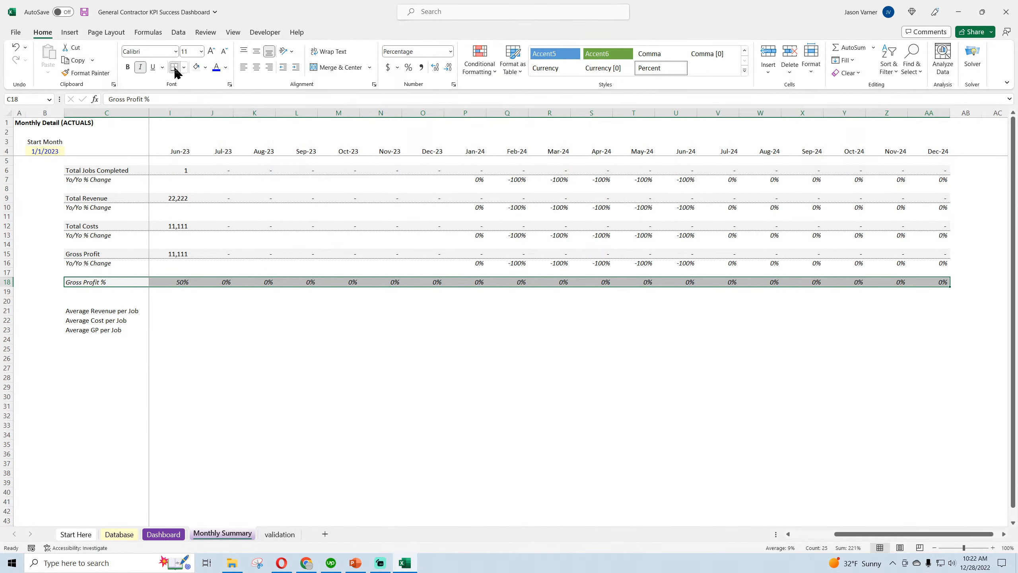
{"action": "left_click", "coordinate": [311, 375]}
{"action": "left_click_drag", "start_coordinate": [862, 535], "coordinate": [825, 537]}
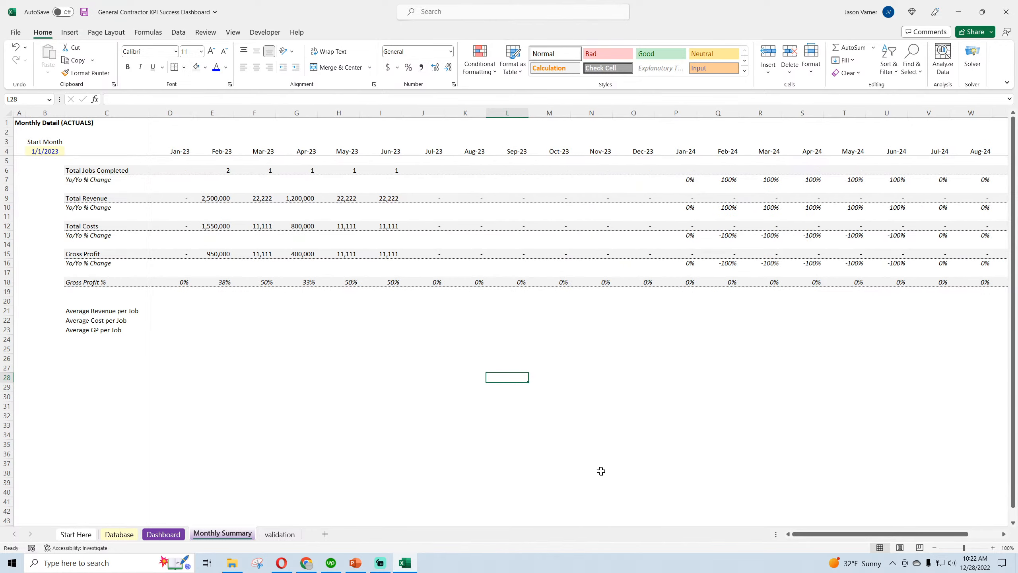
Save the workbook and review the Dashboard sheet's KPI tables and charts before returning to Monthly Summary
{"action": "left_click", "coordinate": [163, 534]}
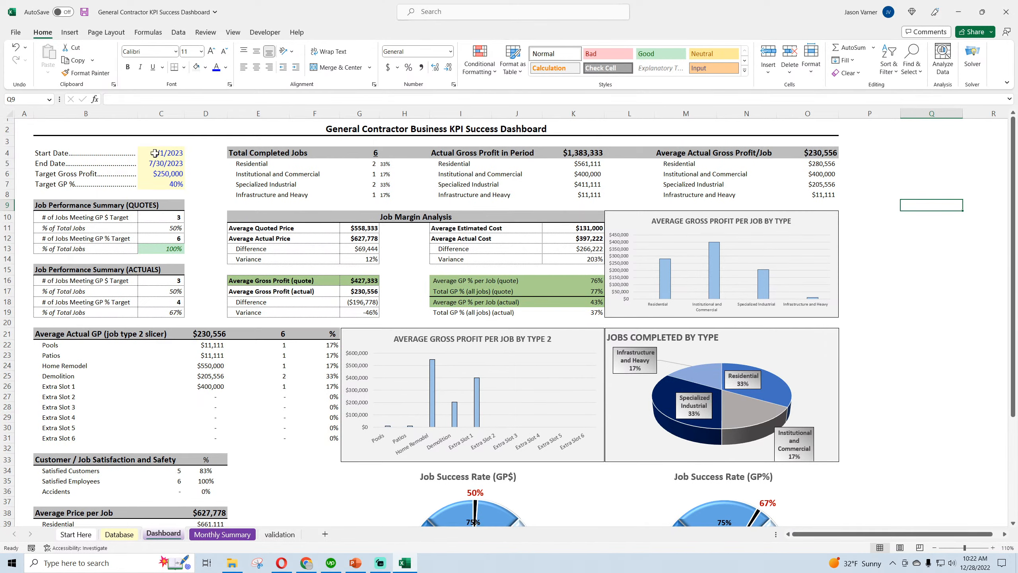
{"action": "left_click", "coordinate": [84, 12]}
{"action": "scroll", "coordinate": [260, 302], "scroll_direction": "down", "scroll_amount": 3}
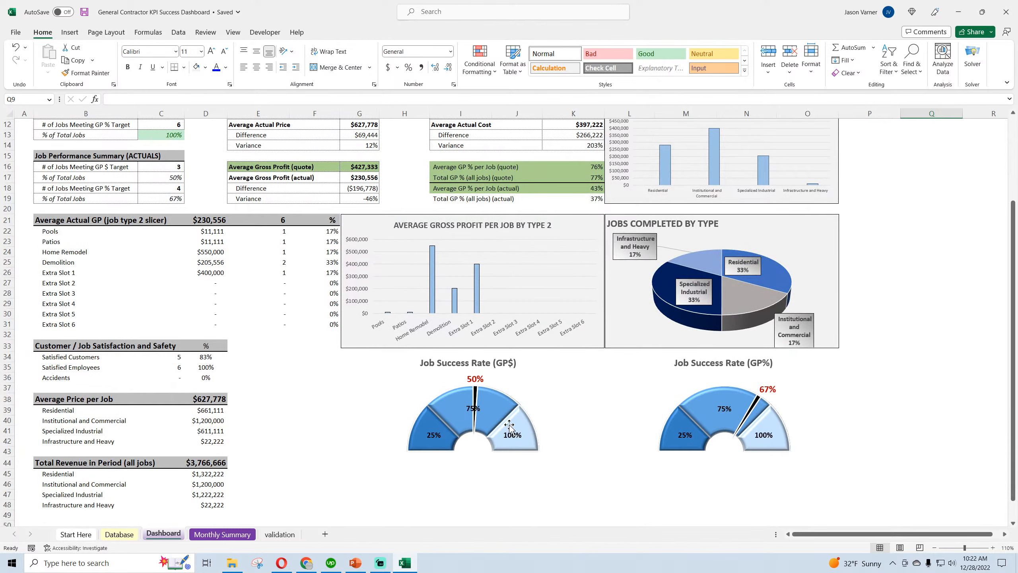
{"action": "scroll", "coordinate": [209, 375], "scroll_direction": "up", "scroll_amount": 3}
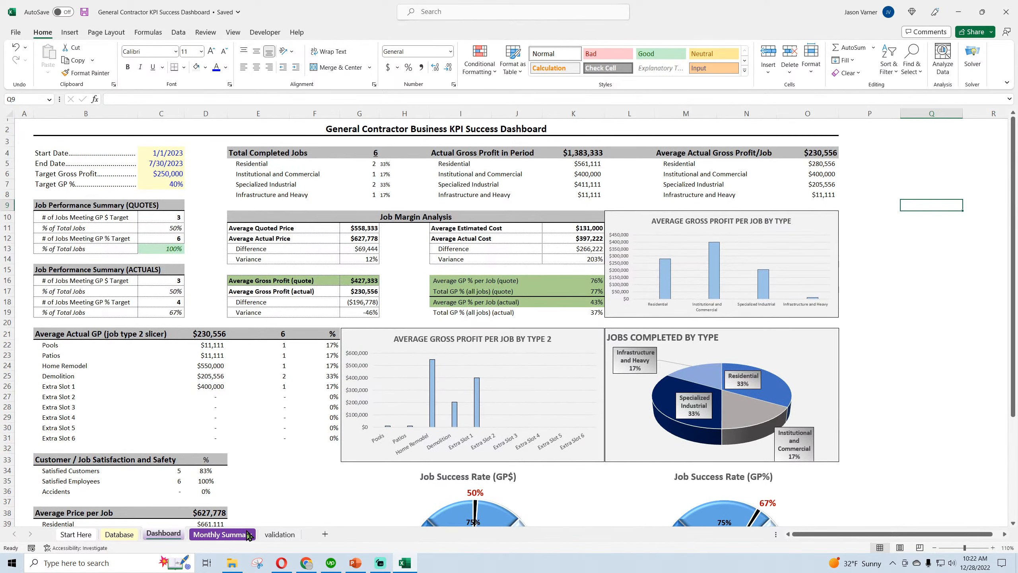
{"action": "left_click", "coordinate": [202, 535]}
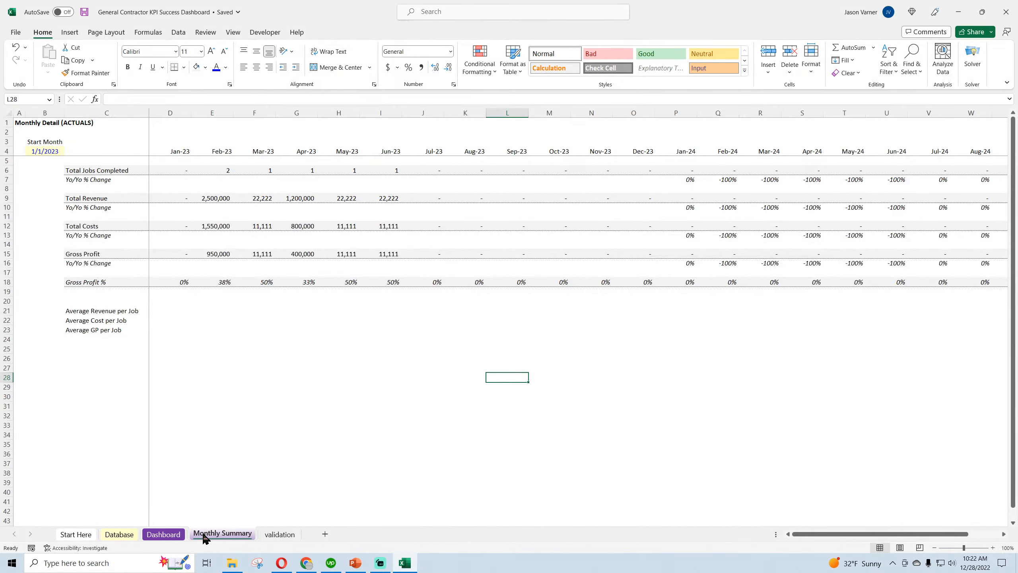
Make the month header row 4 bold and save the workbook
{"action": "left_click", "coordinate": [266, 397]}
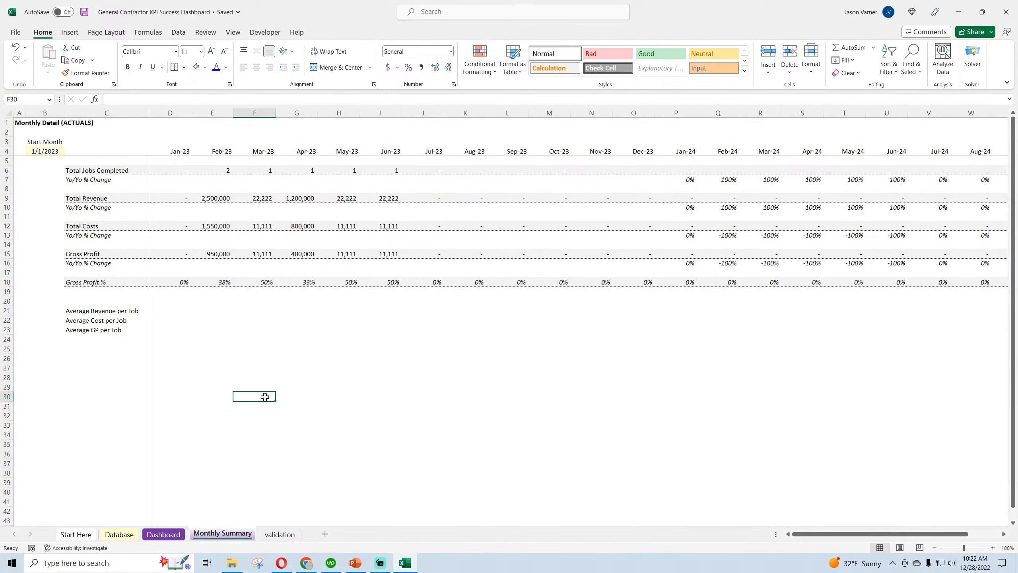
{"action": "left_click", "coordinate": [6, 151]}
{"action": "left_click", "coordinate": [127, 66]}
{"action": "left_click", "coordinate": [255, 359]}
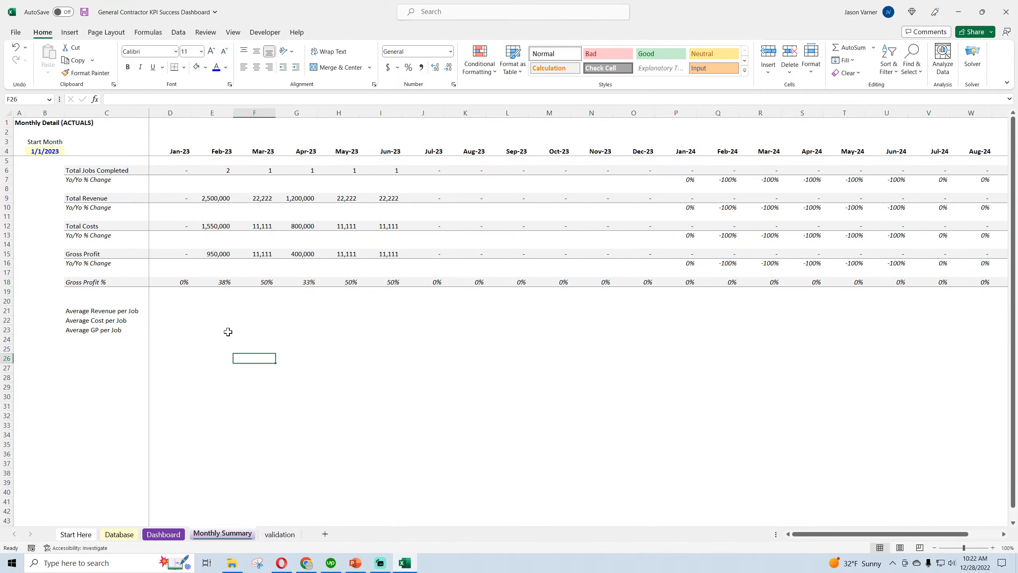
{"action": "left_click", "coordinate": [85, 12]}
{"action": "left_click", "coordinate": [291, 424]}
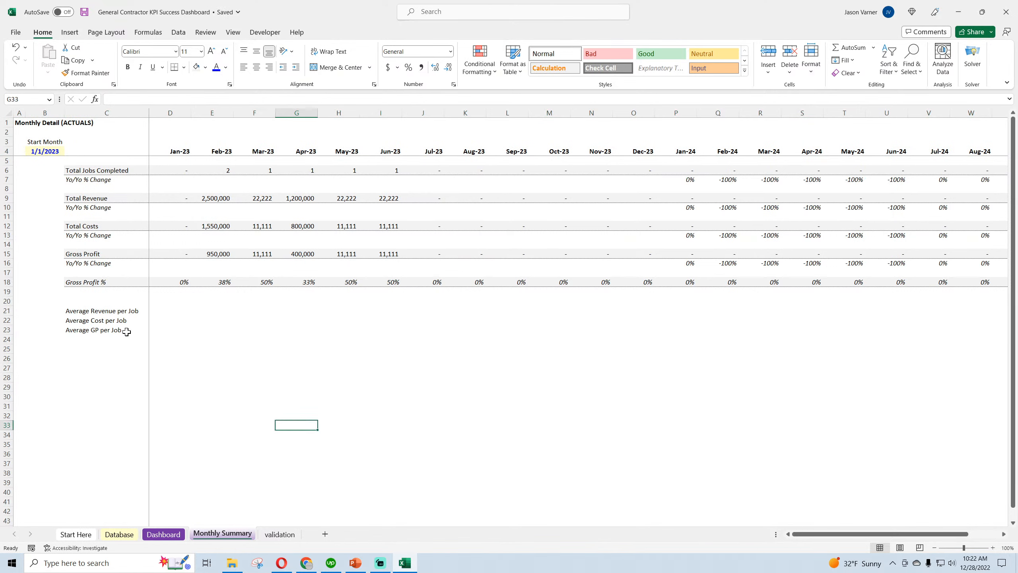
Enter =IFERROR(D9/D6,0) in D21 as January's Average Revenue per Job
{"action": "left_click", "coordinate": [108, 171]}
{"action": "left_click", "coordinate": [101, 201]}
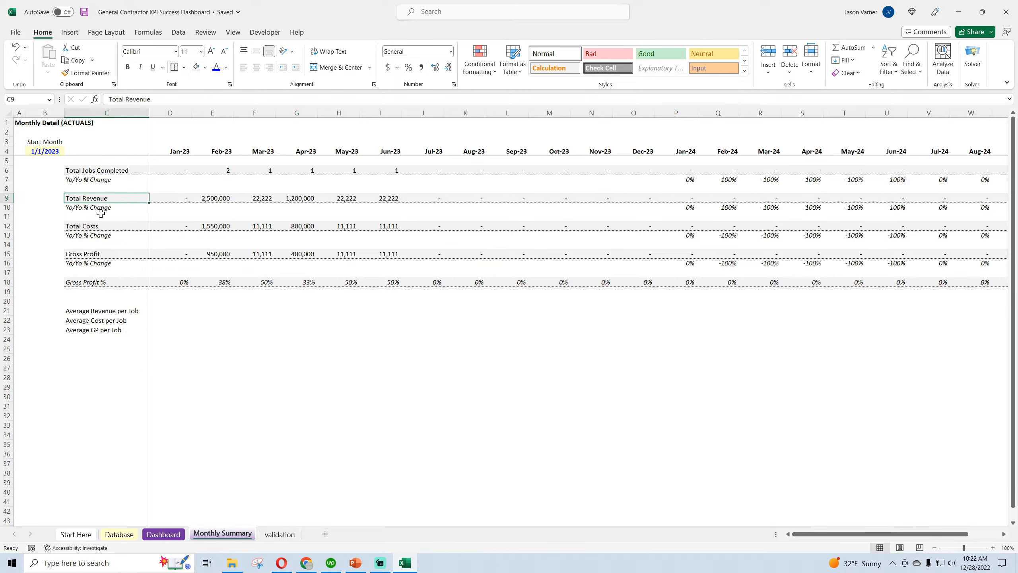
{"action": "left_click", "coordinate": [101, 228]}
{"action": "left_click", "coordinate": [162, 311]}
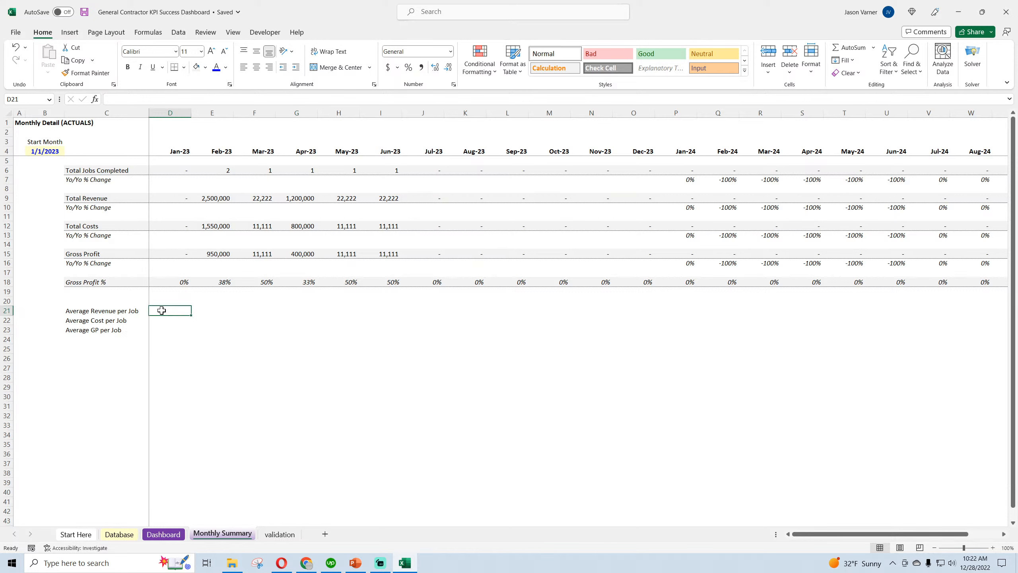
{"action": "type", "text": "=iferror("}
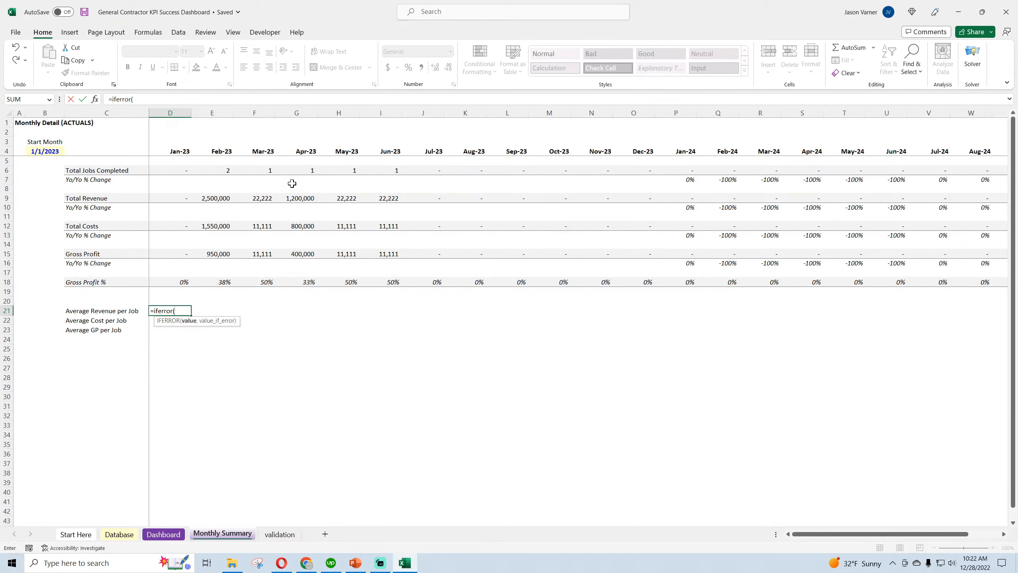
{"action": "left_click", "coordinate": [182, 198]}
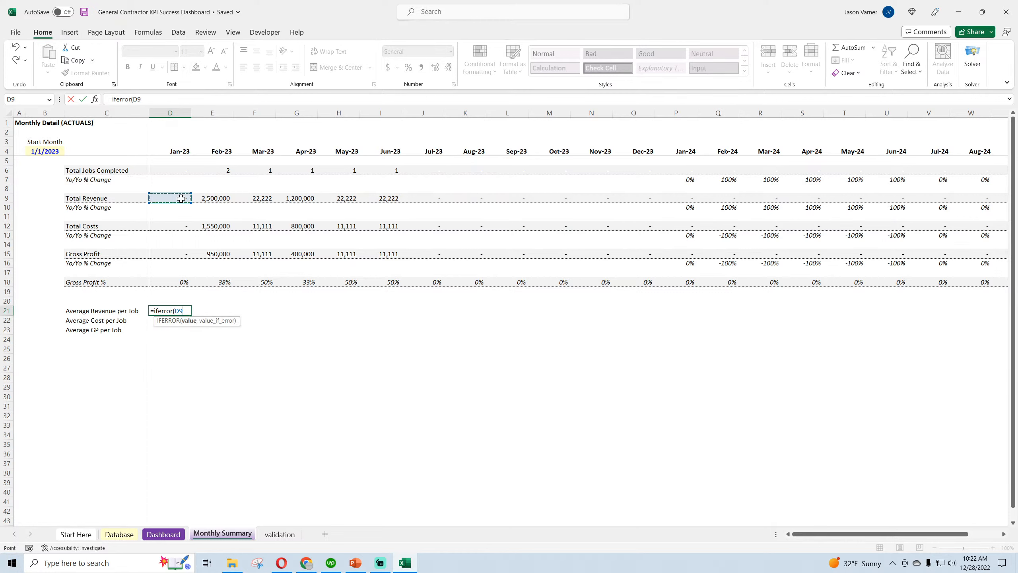
{"action": "type", "text": "/"}
{"action": "left_click", "coordinate": [168, 171]}
{"action": "type", "text": ",0)"}
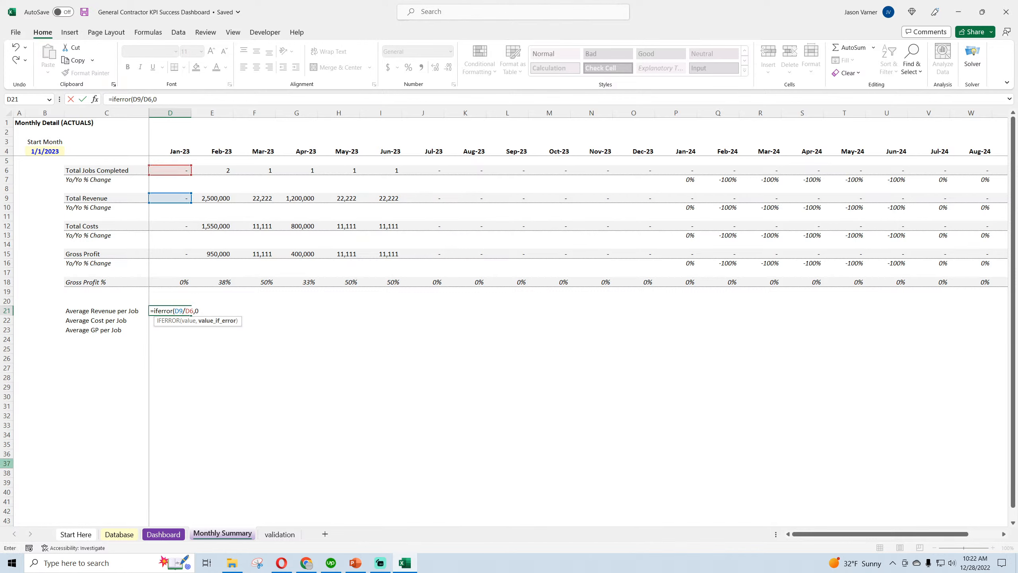
{"action": "key", "text": "Return"}
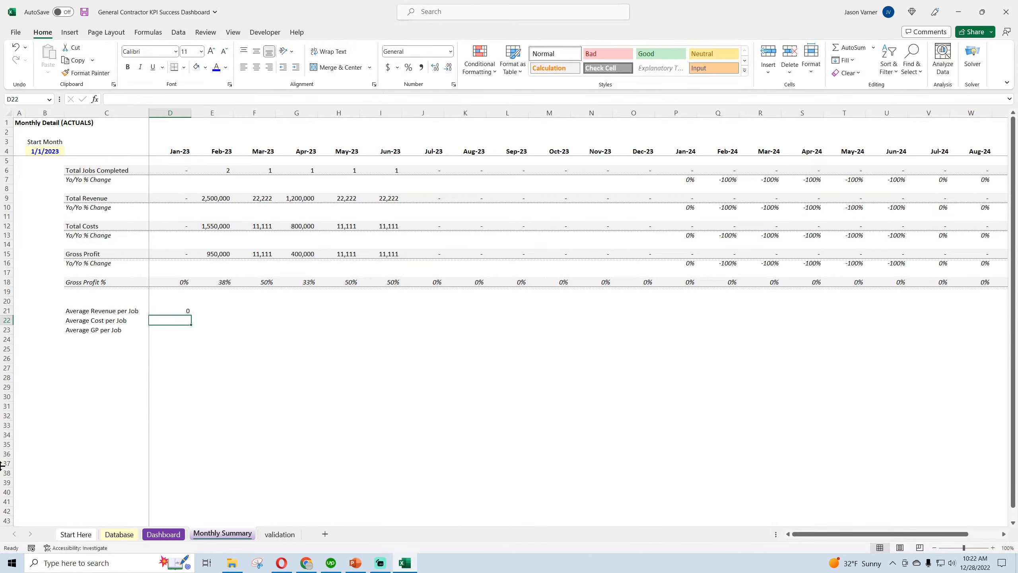
Lock the row of the jobs-completed reference in D21 so the formula reads =IFERROR(D9/D$6,0)
{"action": "double_click", "coordinate": [177, 311]}
{"action": "left_click", "coordinate": [156, 100]}
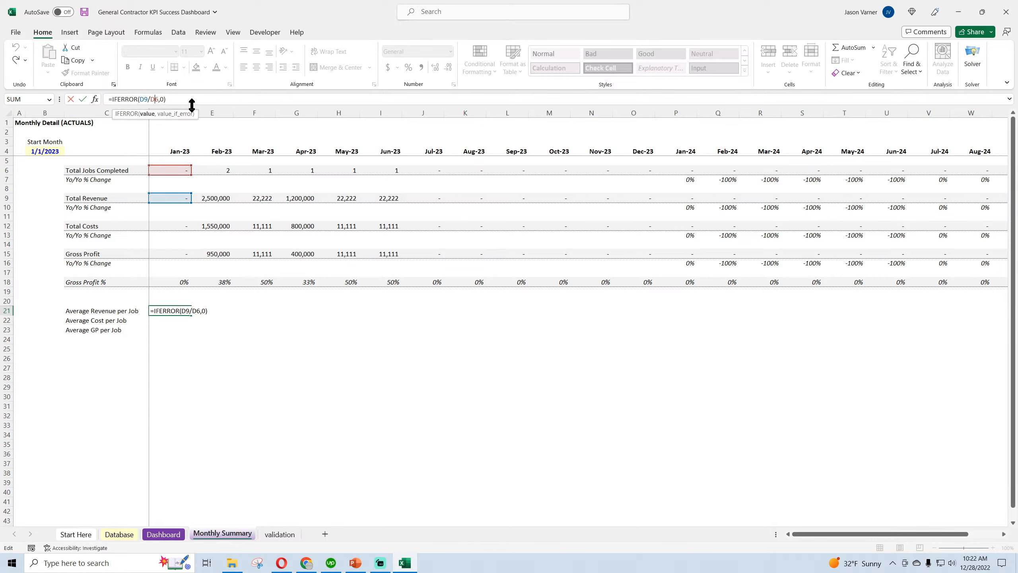
{"action": "type", "text": "$"}
{"action": "key", "text": "Return"}
Apply the custom accounting number format without currency symbol or decimals, showing a dash for zero, to D21
{"action": "left_click", "coordinate": [174, 311]}
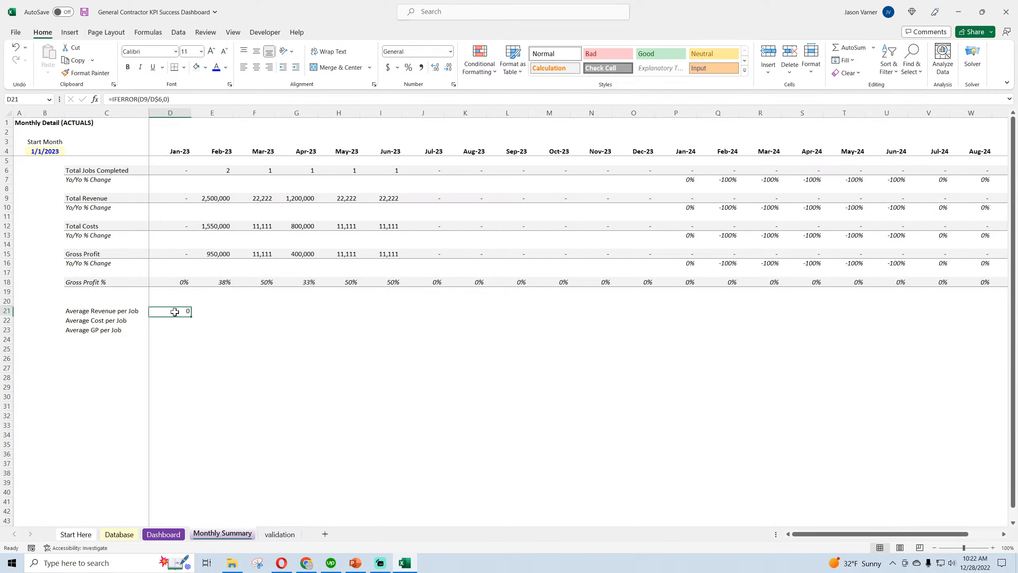
{"action": "left_click", "coordinate": [453, 84]}
{"action": "left_click", "coordinate": [721, 204]}
{"action": "left_click", "coordinate": [926, 186]}
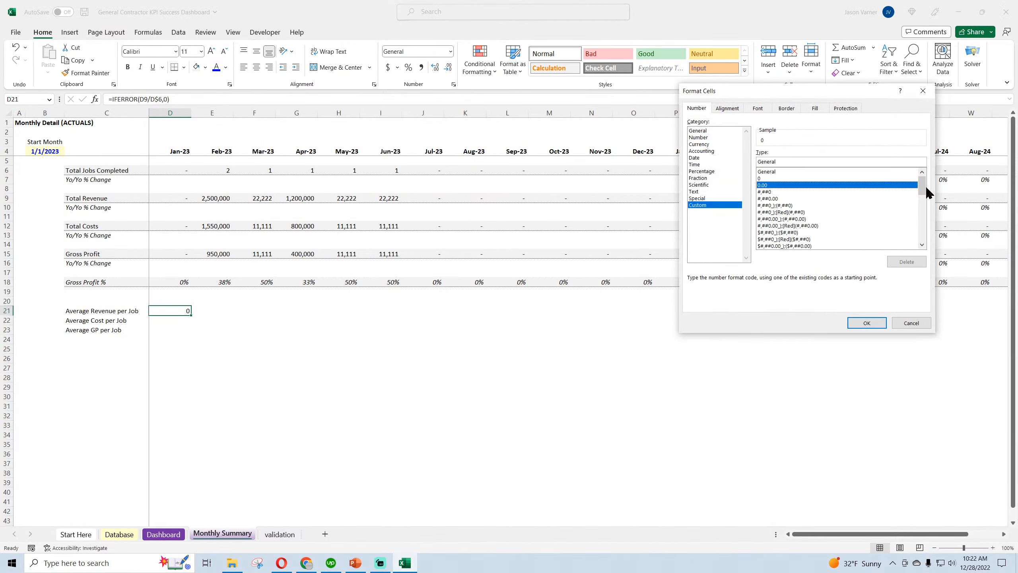
{"action": "left_click_drag", "start_coordinate": [923, 186], "coordinate": [919, 231]}
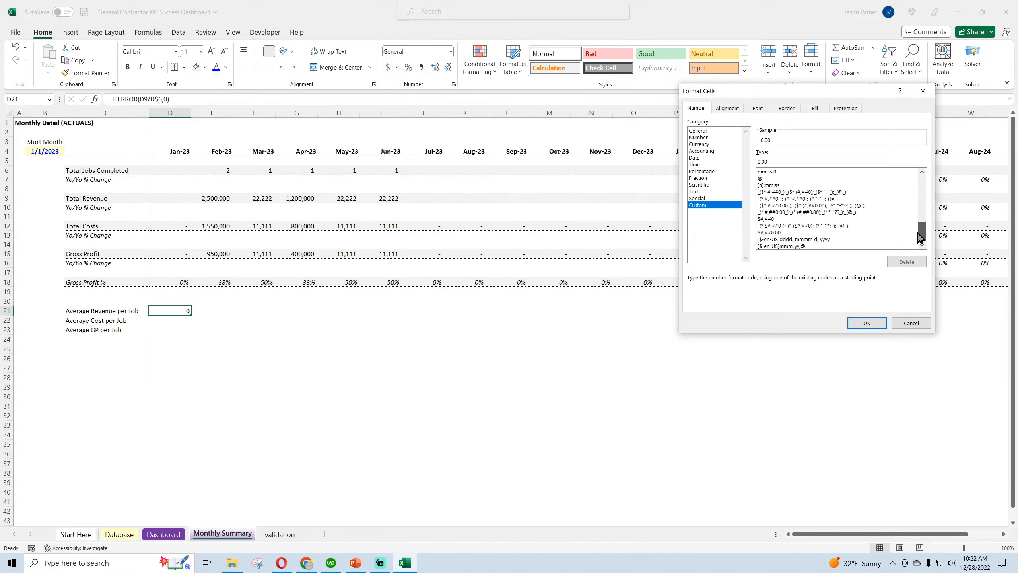
{"action": "left_click", "coordinate": [829, 198]}
{"action": "left_click", "coordinate": [864, 323]}
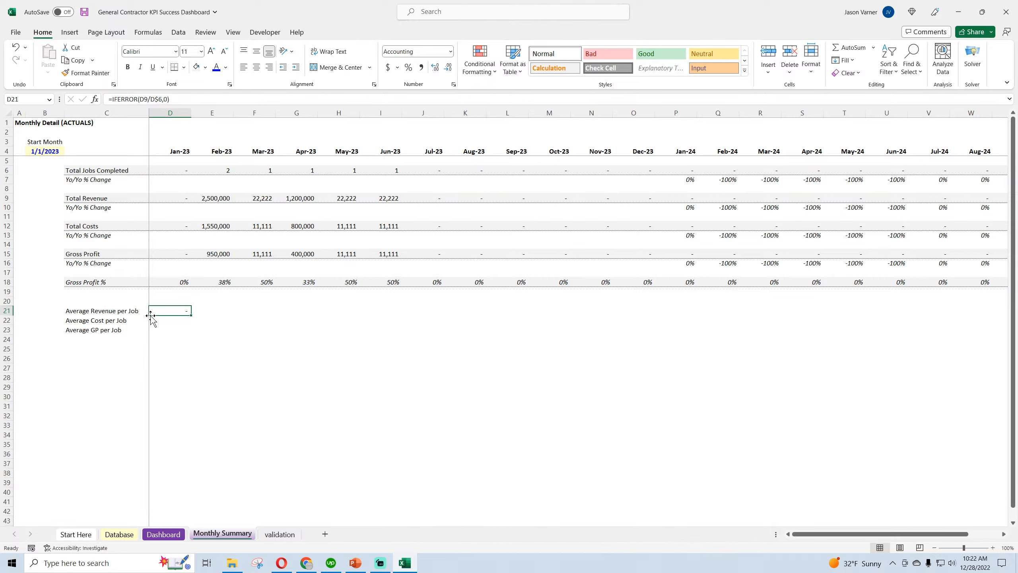
Fill the D21 formula down to D23 and repoint the Average Cost per Job formula in D22 to Total Costs in D12
{"action": "left_click_drag", "start_coordinate": [190, 315], "coordinate": [188, 333]}
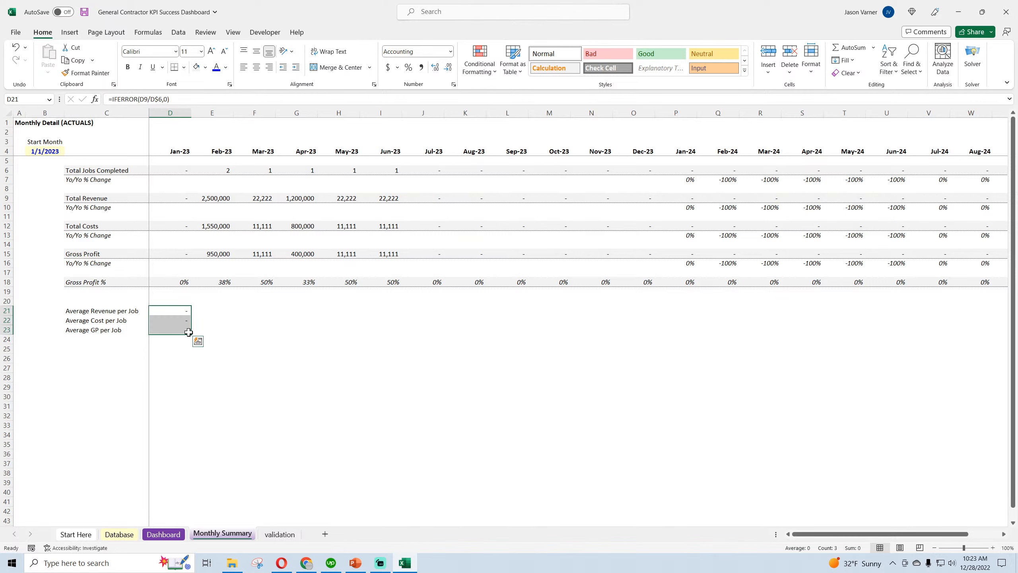
{"action": "double_click", "coordinate": [181, 319]}
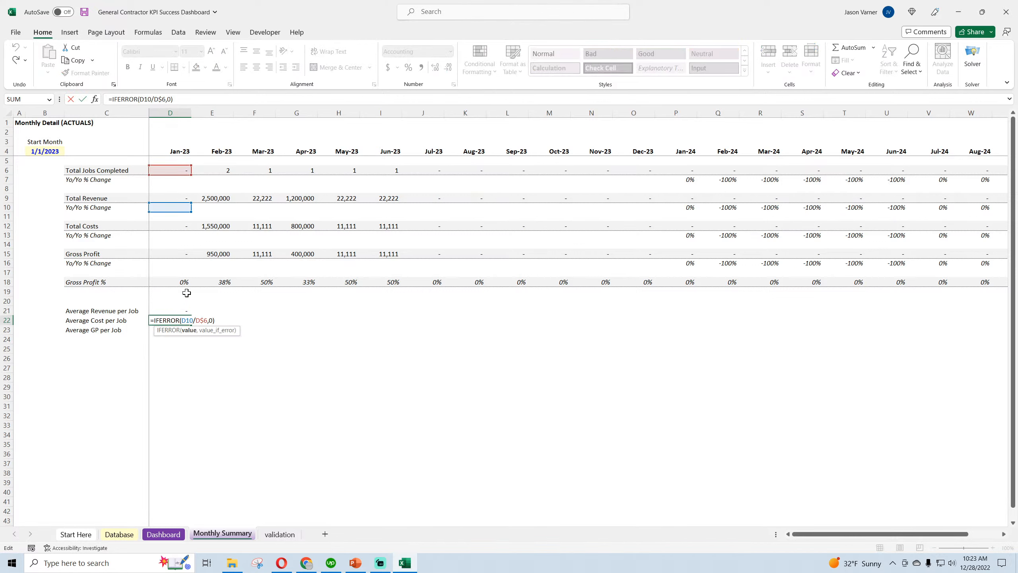
{"action": "left_click_drag", "start_coordinate": [186, 217], "coordinate": [186, 226]}
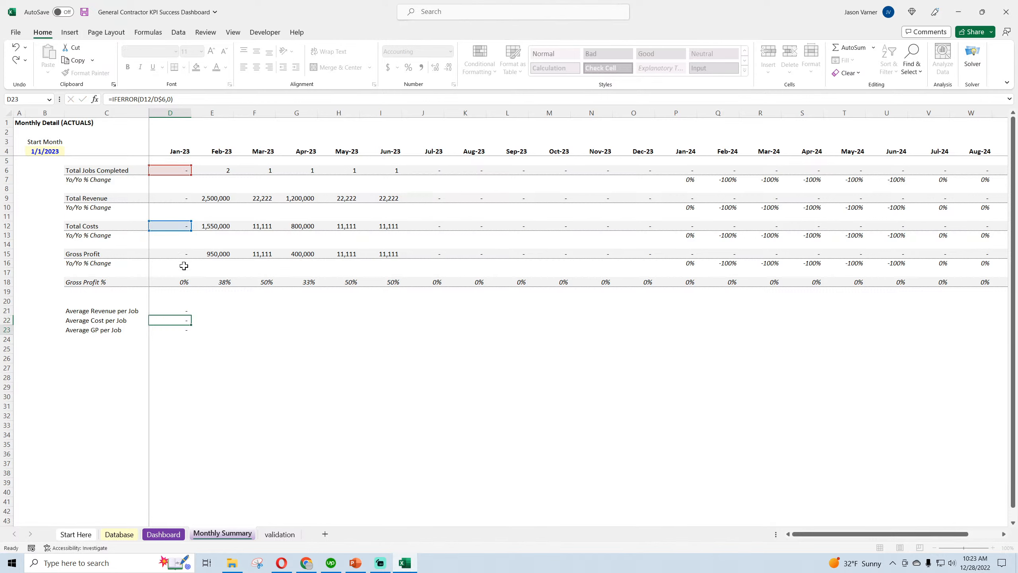
{"action": "key", "text": "Return"}
Repoint the Average GP per Job formula in D23 to Gross Profit in D15 and fill D21:D23 across through Nov-23
{"action": "double_click", "coordinate": [181, 329]}
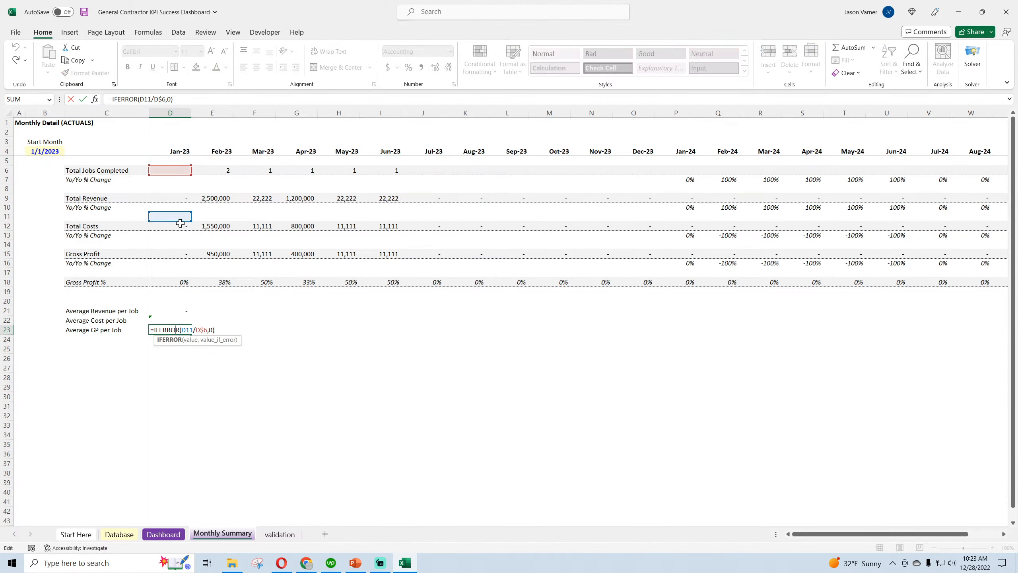
{"action": "left_click_drag", "start_coordinate": [181, 222], "coordinate": [177, 252]}
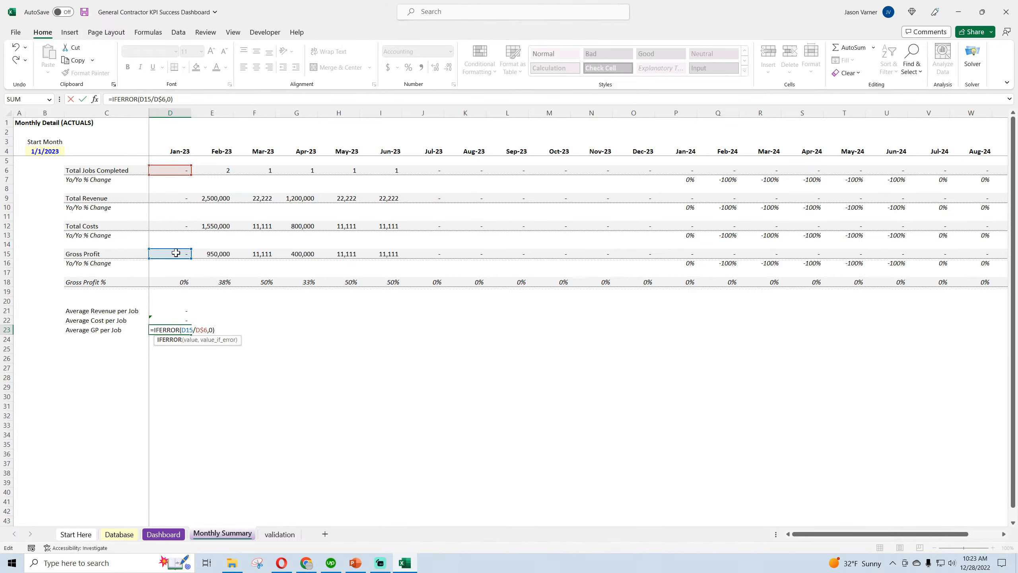
{"action": "key", "text": "Return"}
{"action": "left_click_drag", "start_coordinate": [175, 307], "coordinate": [603, 355]}
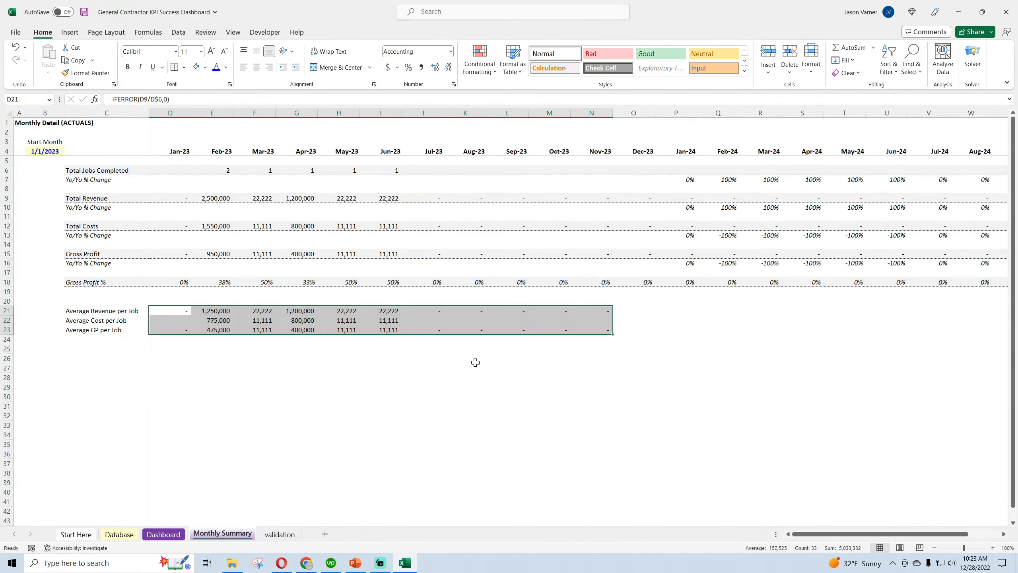
Enter the heading Per Job Key Metrics in C20 above the per-job average rows
{"action": "left_click", "coordinate": [79, 303]}
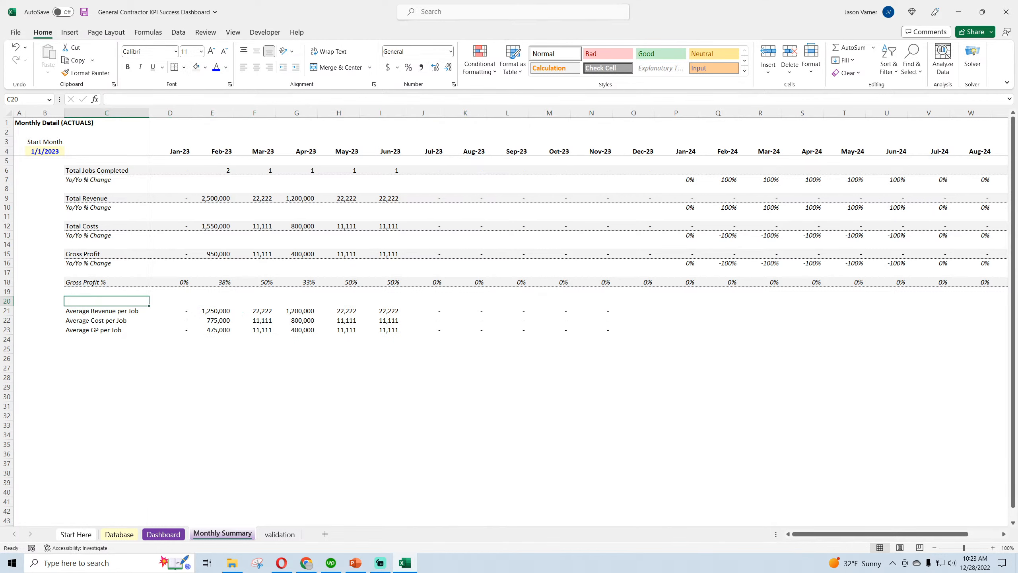
{"action": "type", "text": "Per Job Key Me"}
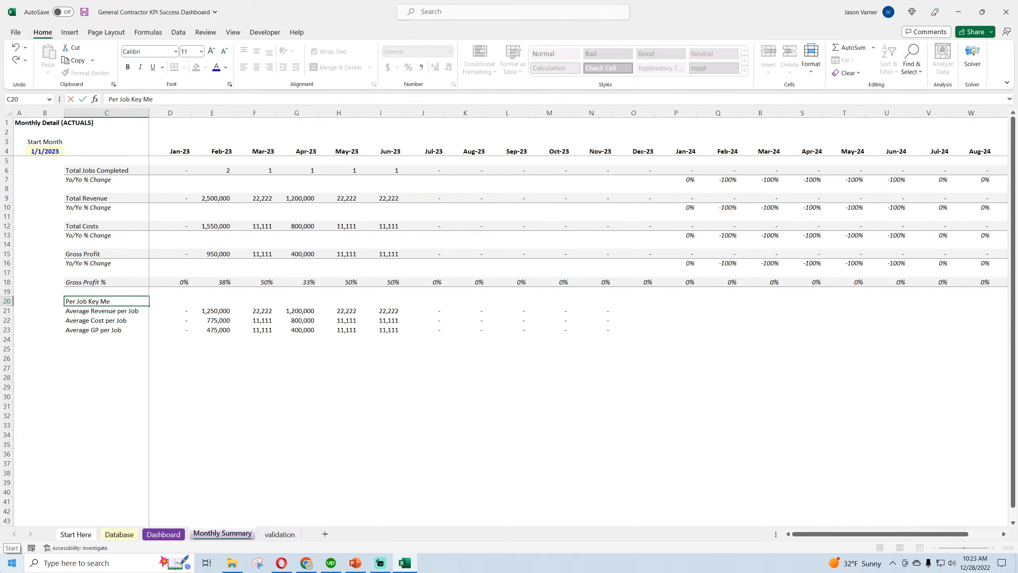
{"action": "type", "text": "trics"}
{"action": "key", "text": "Return"}
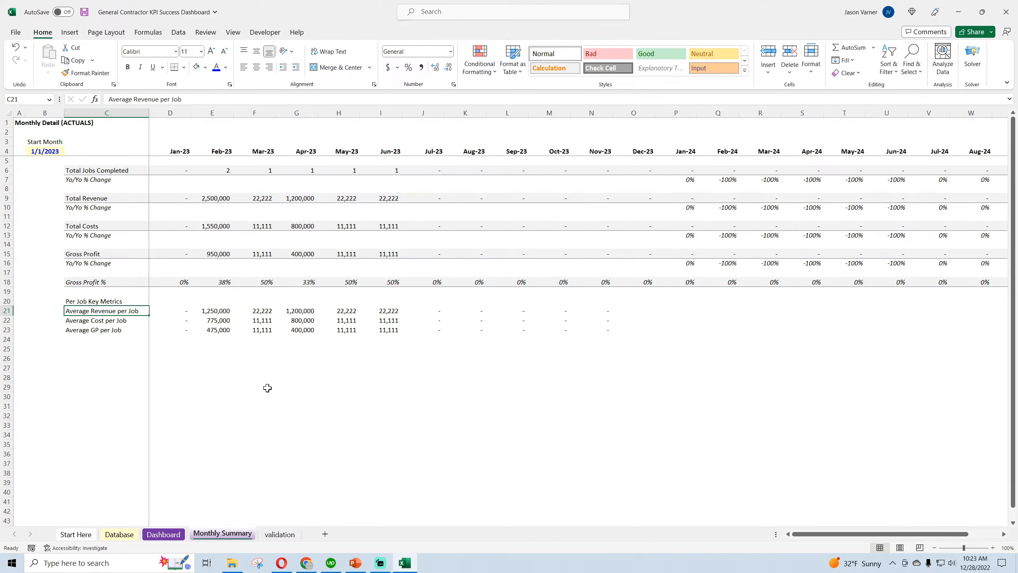
Format the Per Job Key Metrics heading row from C20 through Dec-24 with grey fill, bottom border and bold text
{"action": "left_click", "coordinate": [83, 300]}
{"action": "left_click_drag", "start_coordinate": [82, 300], "coordinate": [928, 302]}
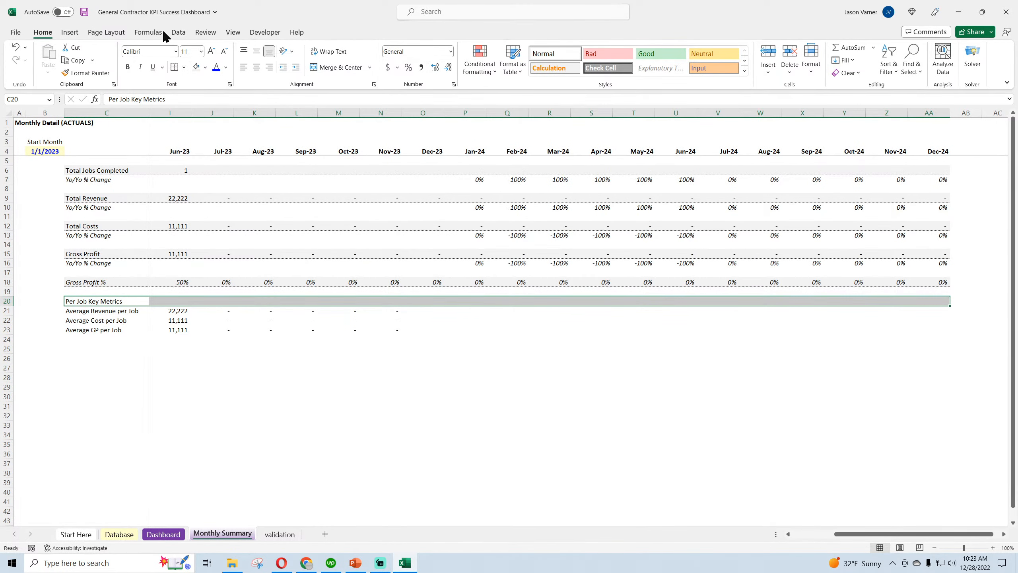
{"action": "left_click", "coordinate": [196, 66]}
{"action": "left_click", "coordinate": [128, 66]}
{"action": "left_click", "coordinate": [282, 397]}
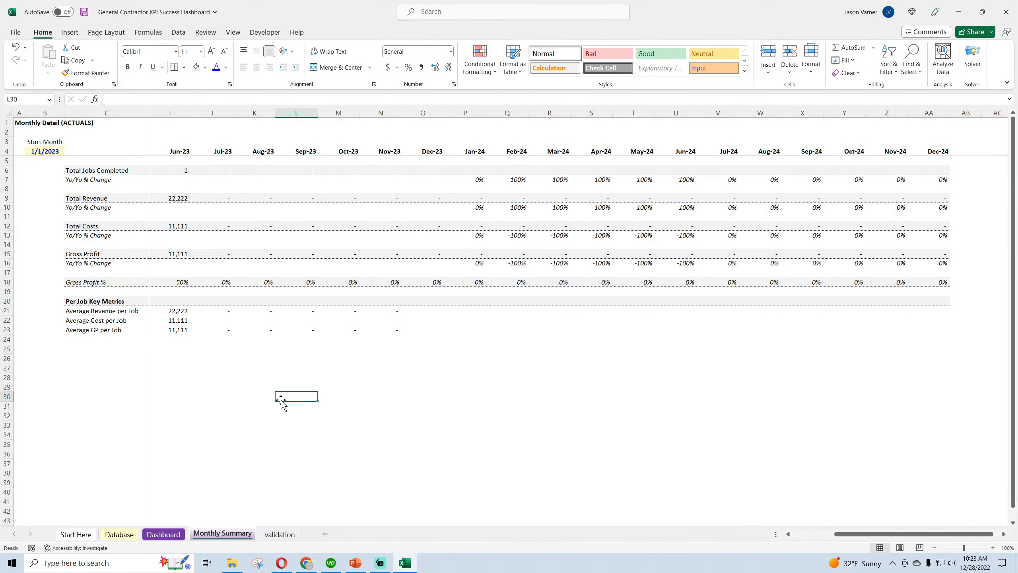
Extend the three per-job average formulas through Dec-24 and save the workbook
{"action": "left_click_drag", "start_coordinate": [311, 313], "coordinate": [947, 353]}
{"action": "left_click", "coordinate": [846, 397]}
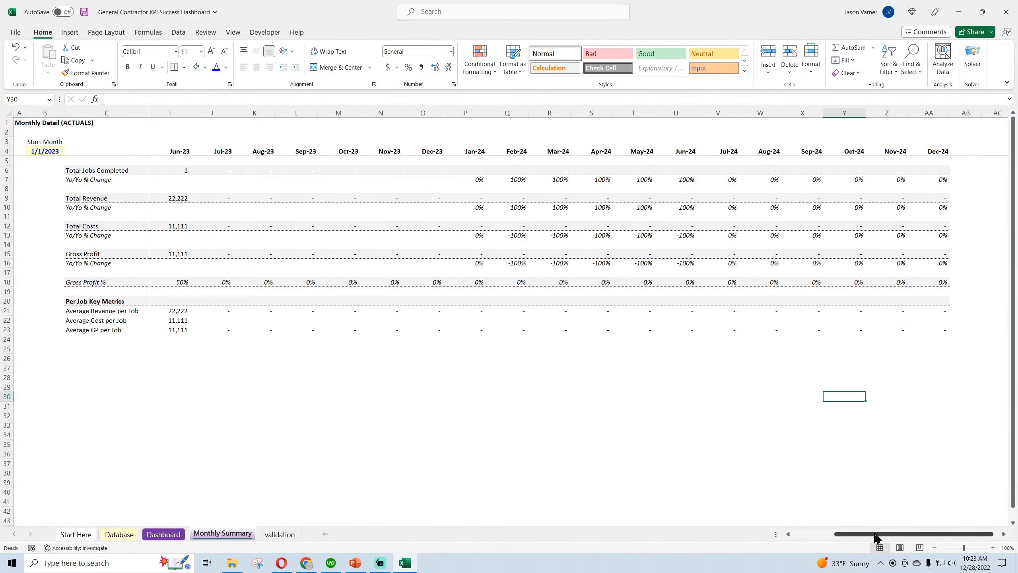
{"action": "left_click_drag", "start_coordinate": [875, 534], "coordinate": [834, 533]}
{"action": "left_click", "coordinate": [416, 432]}
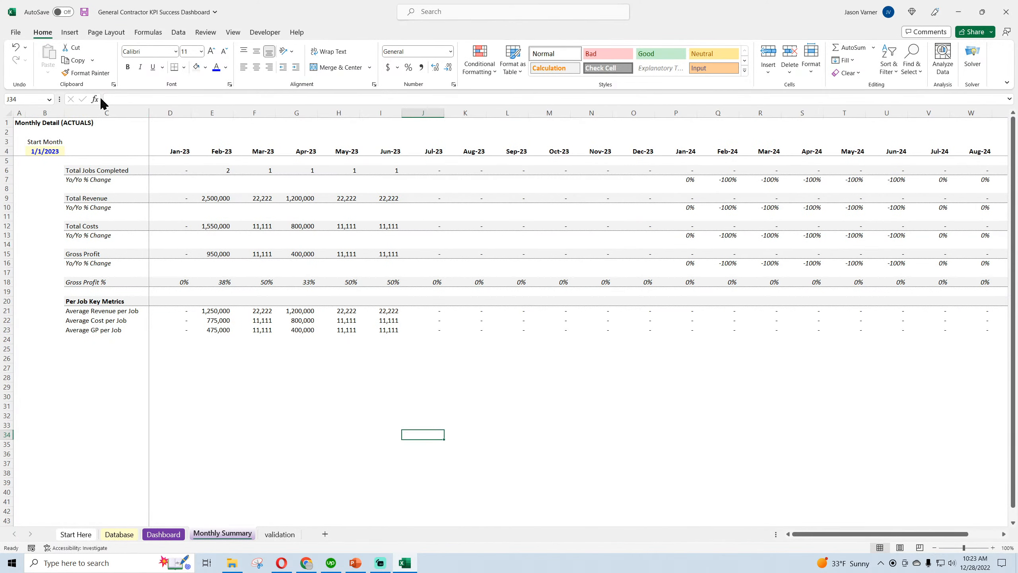
{"action": "left_click", "coordinate": [85, 12]}
{"action": "left_click", "coordinate": [244, 435]}
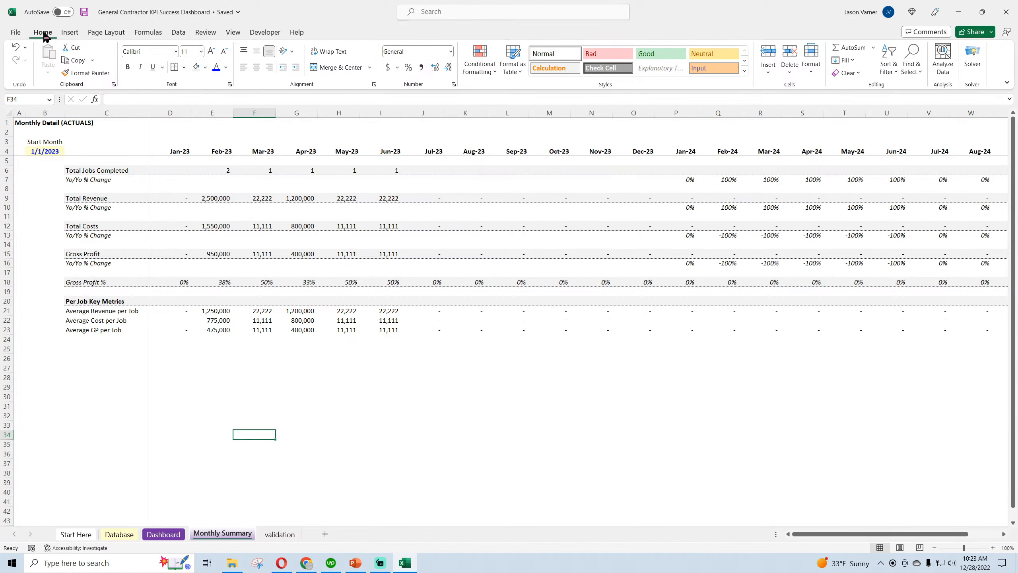
Insert an empty column chart below the per-job metrics and widen it to span from column D to about column N
{"action": "left_click", "coordinate": [220, 392]}
{"action": "left_click", "coordinate": [69, 32]}
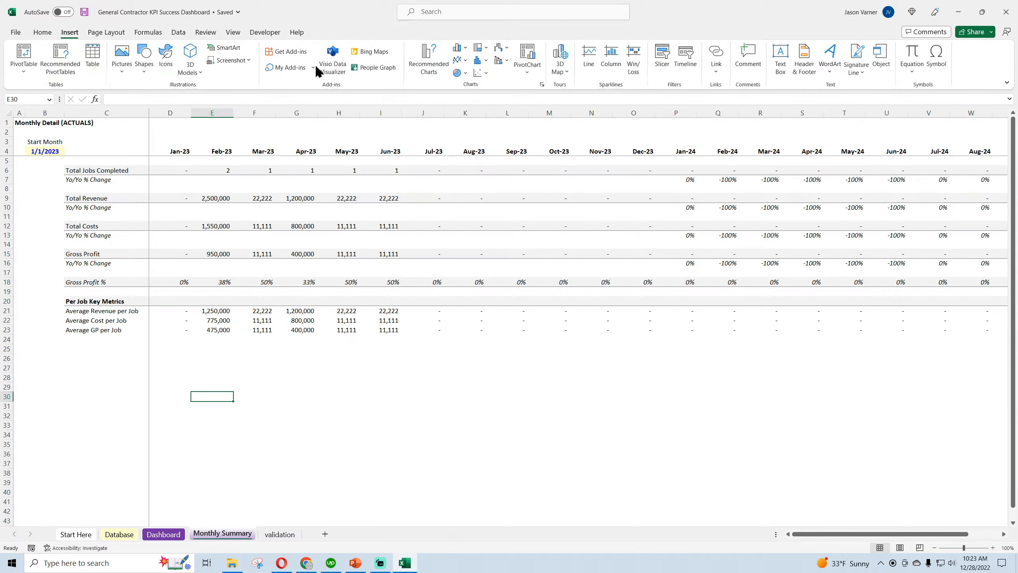
{"action": "left_click", "coordinate": [463, 49]}
{"action": "left_click", "coordinate": [469, 81]}
{"action": "left_click_drag", "start_coordinate": [595, 309], "coordinate": [312, 413]}
{"action": "left_click_drag", "start_coordinate": [416, 442], "coordinate": [645, 443]}
Add a Total Jobs Completed series to the chart, named from C6 with values from D6:AA6
{"action": "right_click", "coordinate": [355, 413]}
{"action": "left_click", "coordinate": [395, 254]}
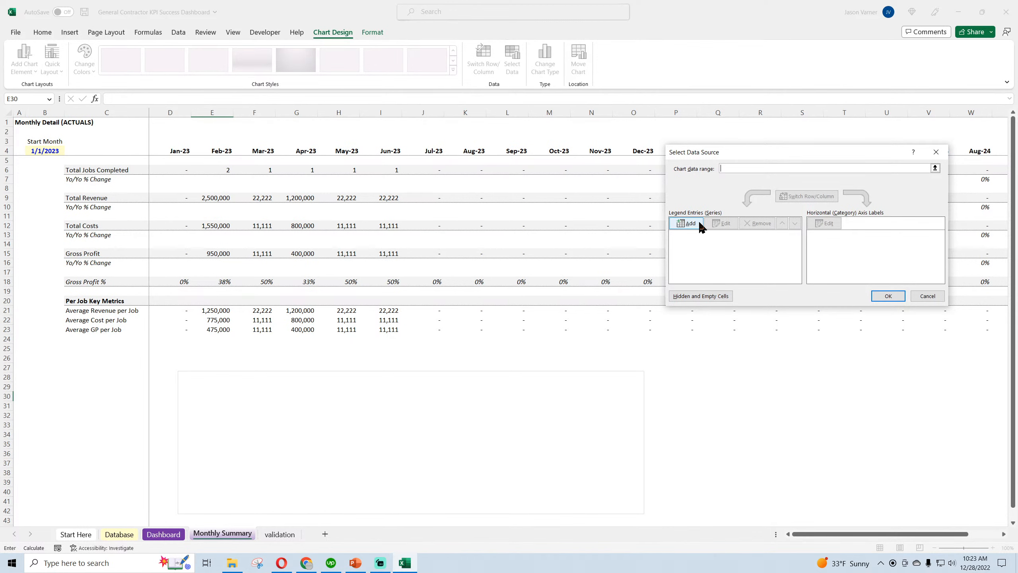
{"action": "left_click", "coordinate": [686, 224]}
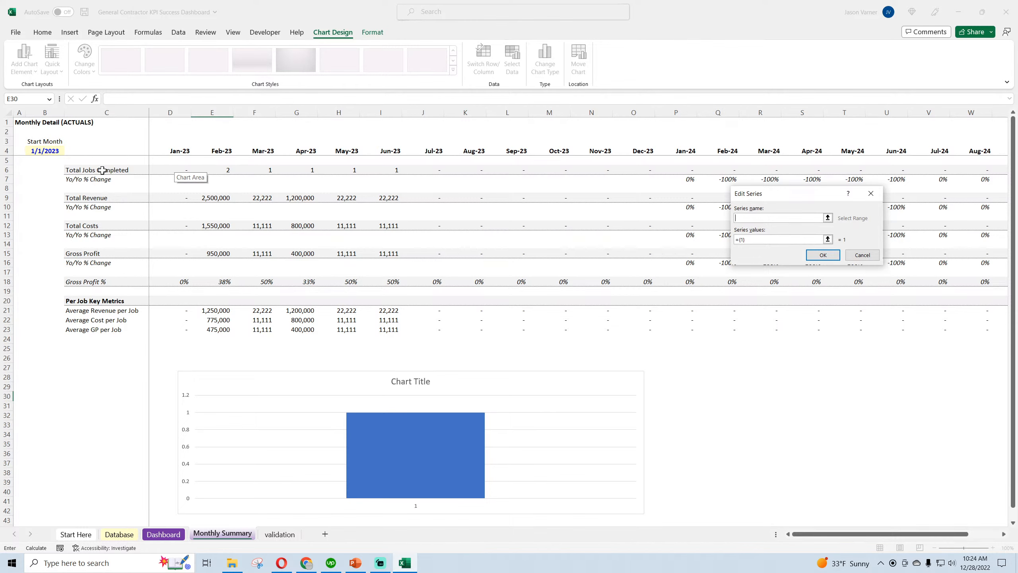
{"action": "left_click", "coordinate": [102, 170]}
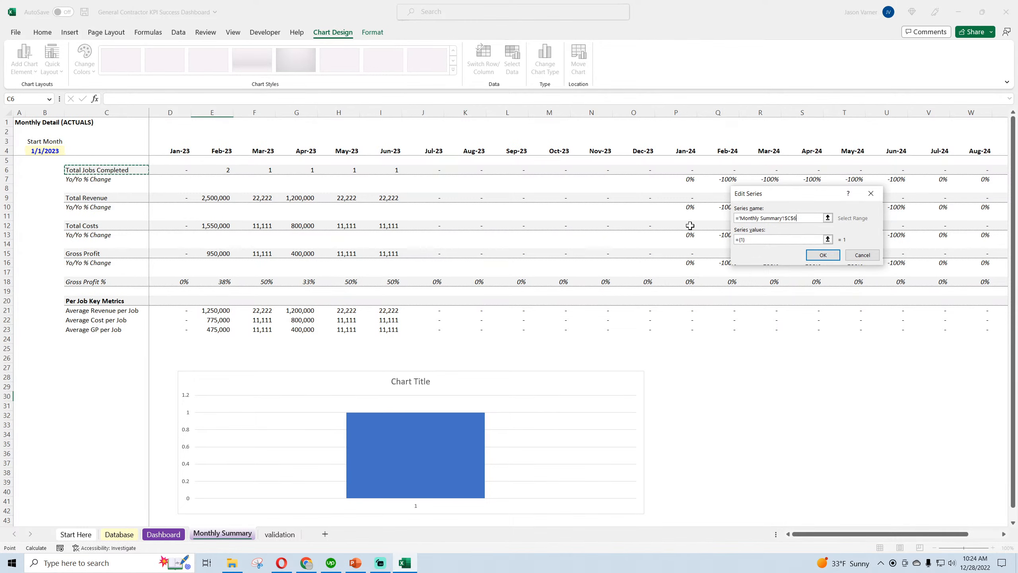
{"action": "left_click", "coordinate": [756, 240]}
{"action": "left_click_drag", "start_coordinate": [187, 170], "coordinate": [966, 173]}
{"action": "left_click", "coordinate": [834, 249]}
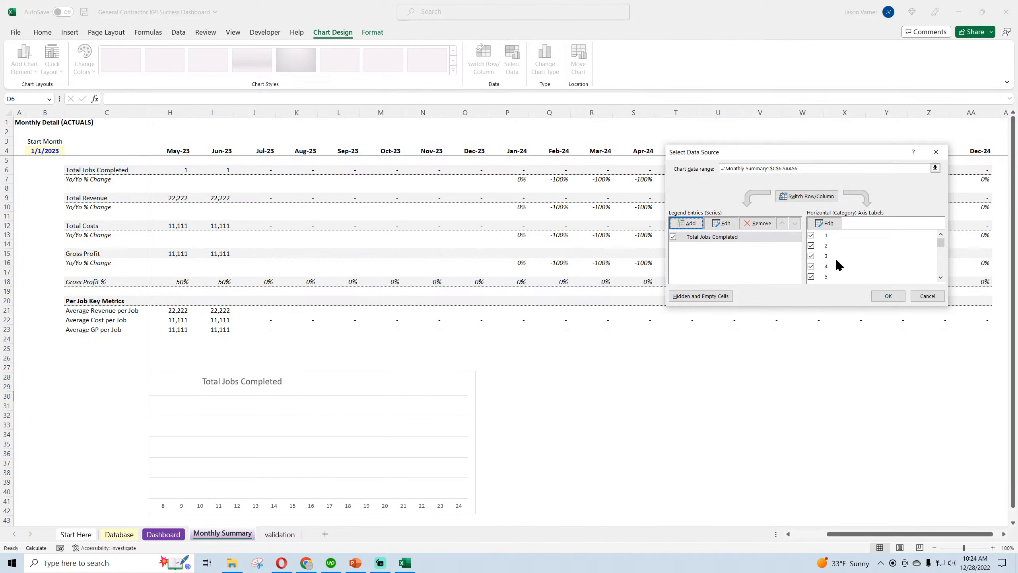
Use the months in D4:AA4 as the chart's horizontal axis labels and shift the chart to the edge of column D
{"action": "left_click", "coordinate": [825, 223]}
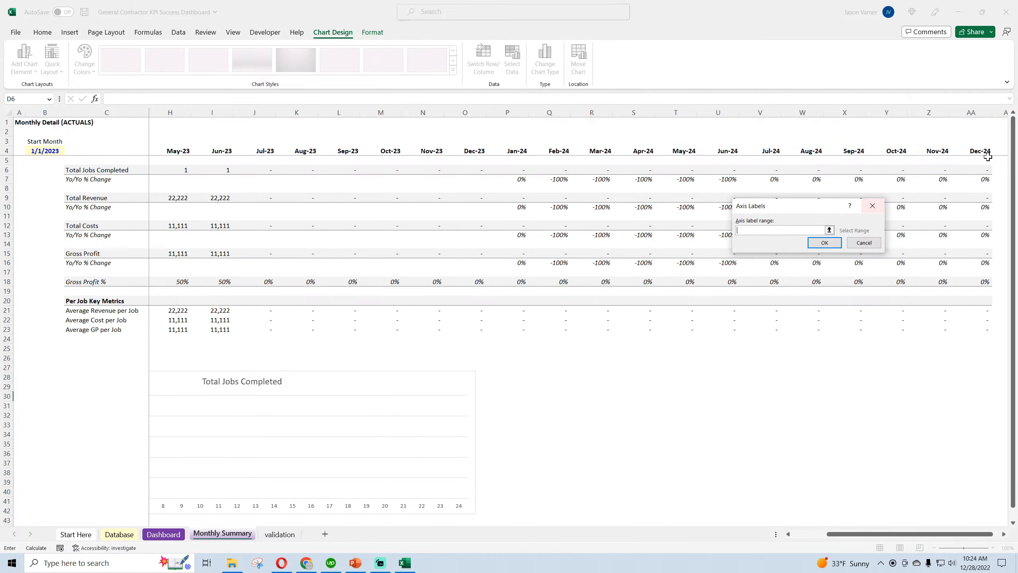
{"action": "left_click_drag", "start_coordinate": [988, 156], "coordinate": [182, 154]}
{"action": "left_click", "coordinate": [832, 245]}
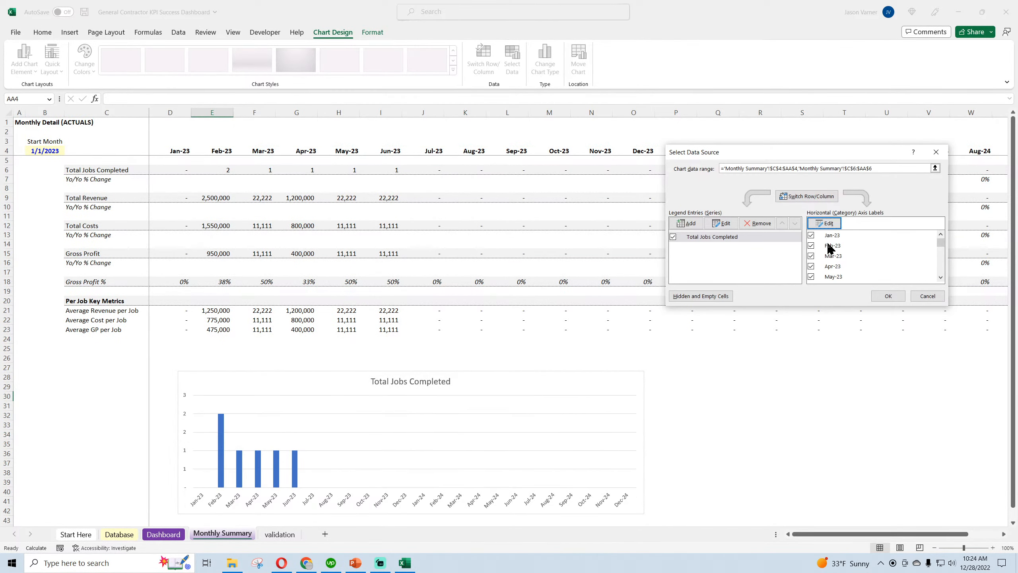
{"action": "left_click", "coordinate": [887, 295]}
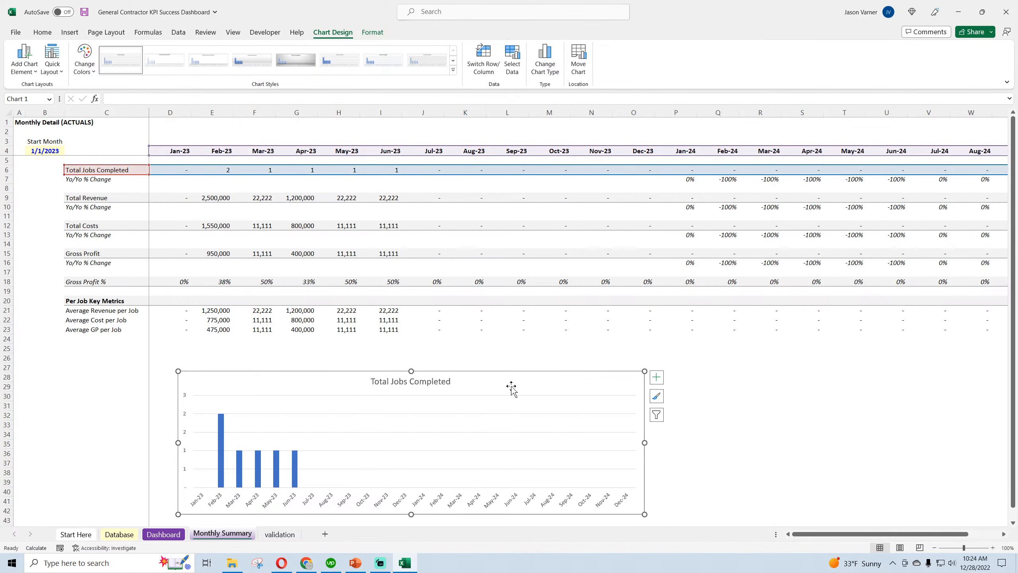
{"action": "left_click_drag", "start_coordinate": [511, 386], "coordinate": [483, 395]}
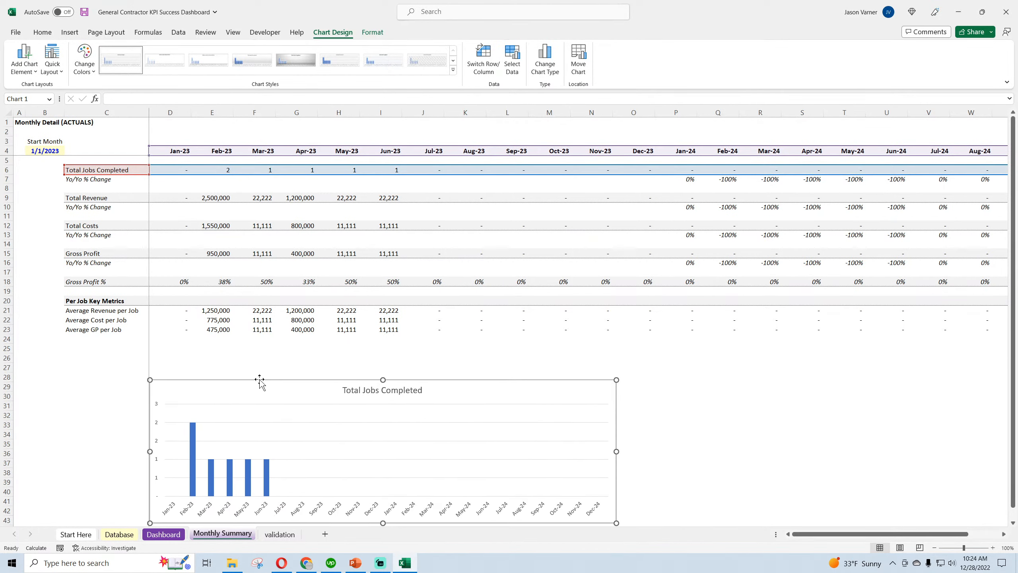
Enter the heading VISUALS in D27 above the chart and make it bold
{"action": "left_click", "coordinate": [184, 367]}
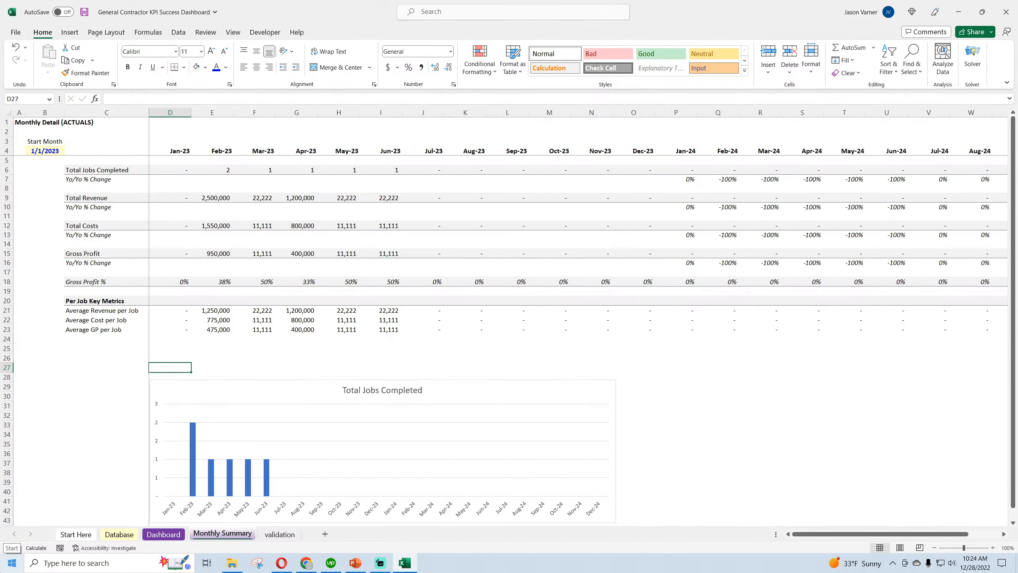
{"action": "type", "text": "VISUALS"}
{"action": "key", "text": "Return"}
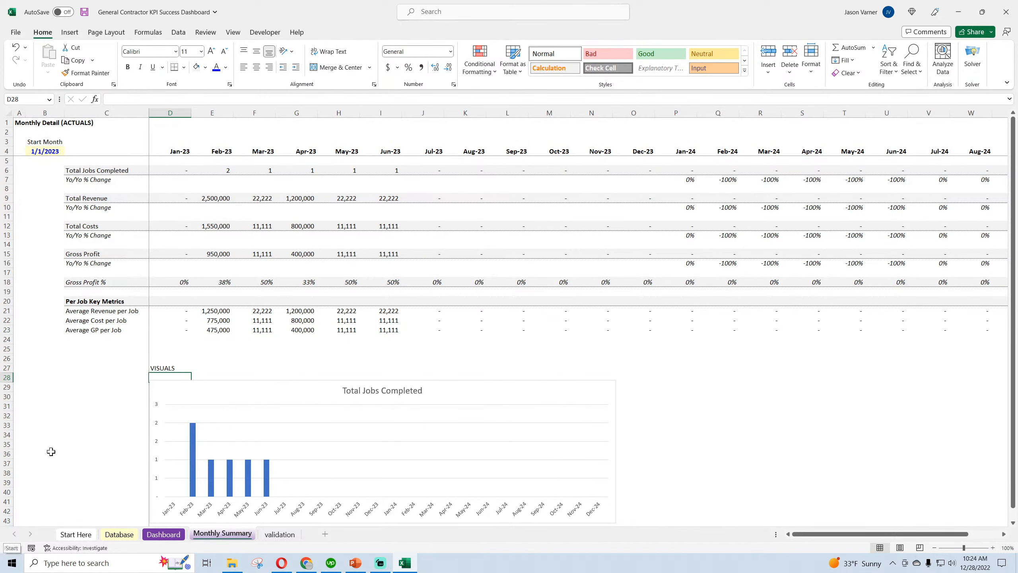
{"action": "key", "text": "Up"}
{"action": "left_click", "coordinate": [131, 67]}
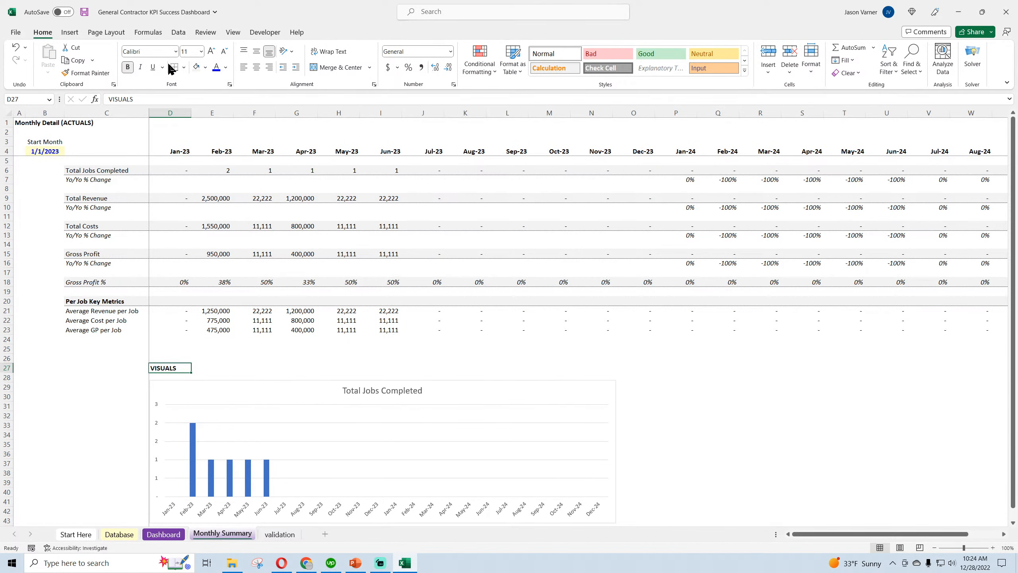
Merge and center the VISUALS heading across D27:N27 and set its font size to 14
{"action": "left_click", "coordinate": [363, 318]}
{"action": "left_click", "coordinate": [169, 369]}
{"action": "left_click_drag", "start_coordinate": [169, 366], "coordinate": [576, 364]}
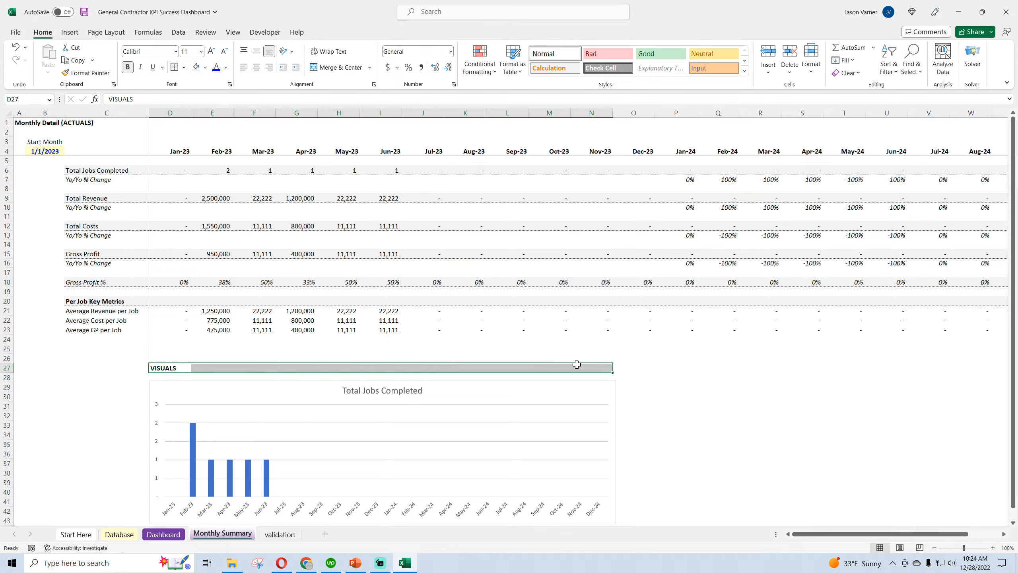
{"action": "left_click", "coordinate": [337, 68]}
{"action": "left_click", "coordinate": [201, 51]}
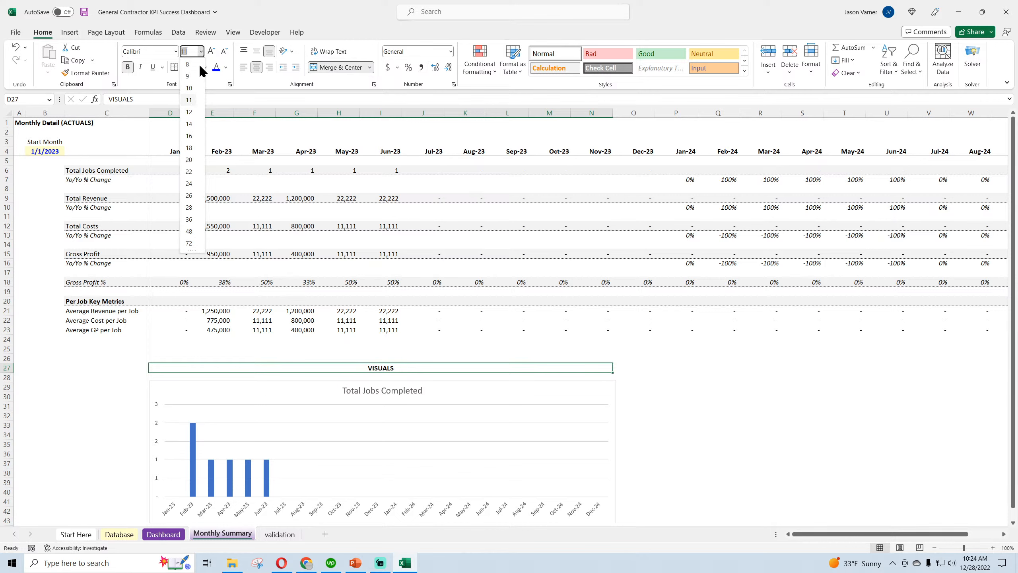
{"action": "left_click", "coordinate": [188, 123]}
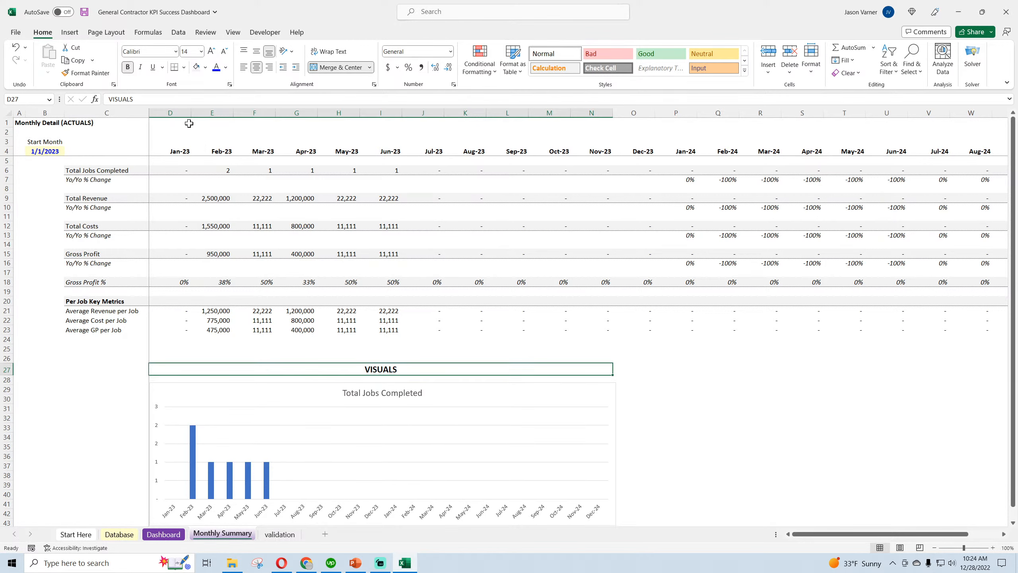
Give the Total Jobs Completed chart area a light grey fill and a black outline
{"action": "right_click", "coordinate": [498, 398]}
{"action": "left_click", "coordinate": [510, 417]}
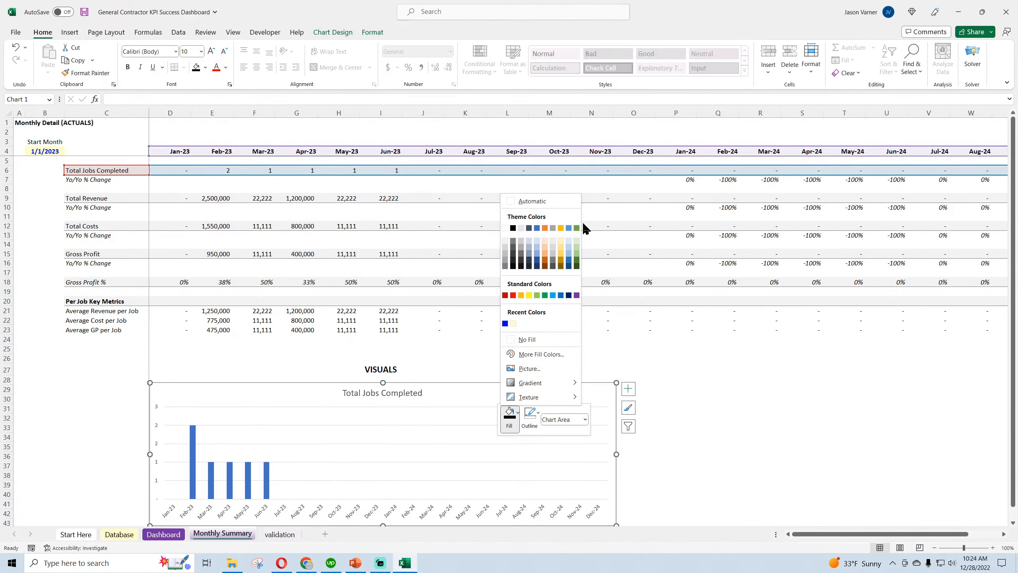
{"action": "left_click", "coordinate": [505, 240]}
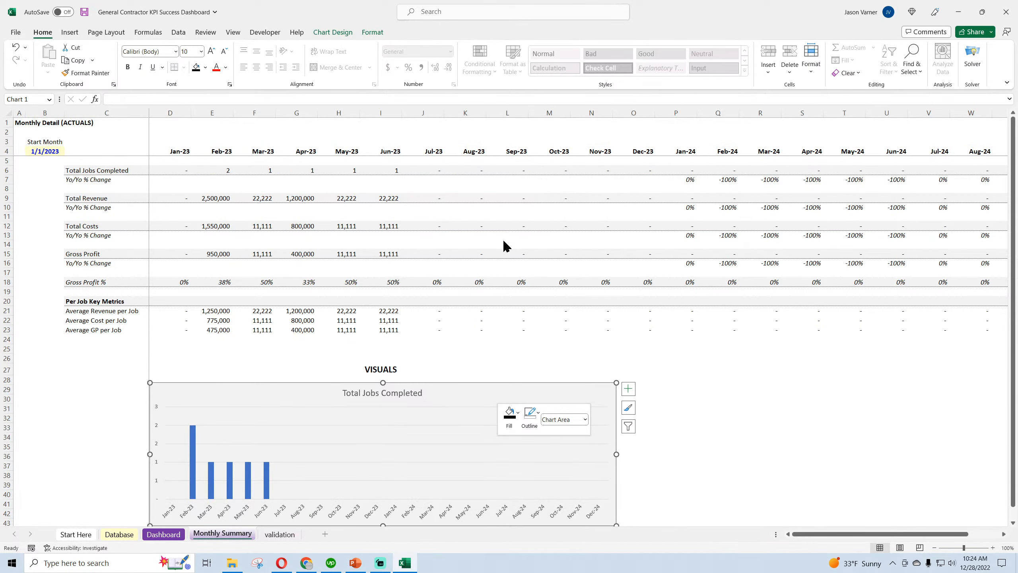
{"action": "left_click", "coordinate": [514, 413]}
{"action": "left_click", "coordinate": [540, 233]}
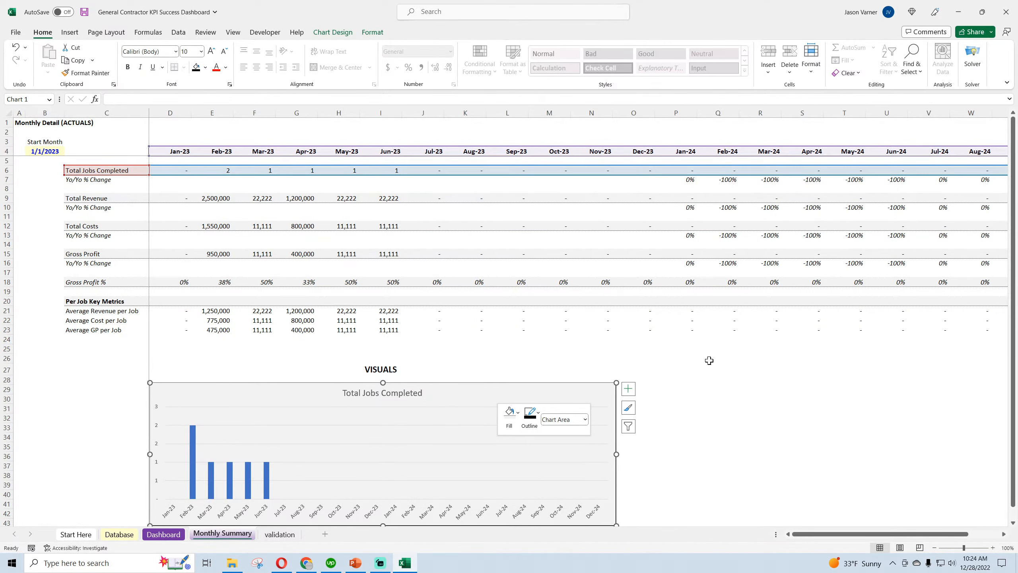
{"action": "left_click", "coordinate": [790, 388]}
Fill the Total Jobs Completed columns with dark green
{"action": "scroll", "coordinate": [790, 387], "scroll_direction": "down", "scroll_amount": 4}
{"action": "right_click", "coordinate": [268, 375]}
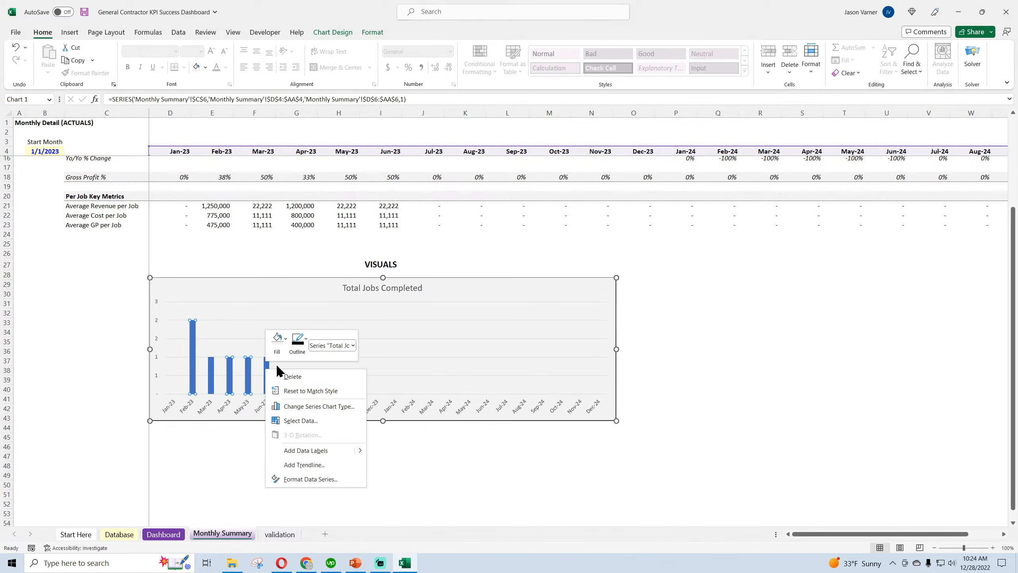
{"action": "left_click", "coordinate": [276, 357]}
{"action": "left_click", "coordinate": [276, 359]}
{"action": "left_click", "coordinate": [345, 187]}
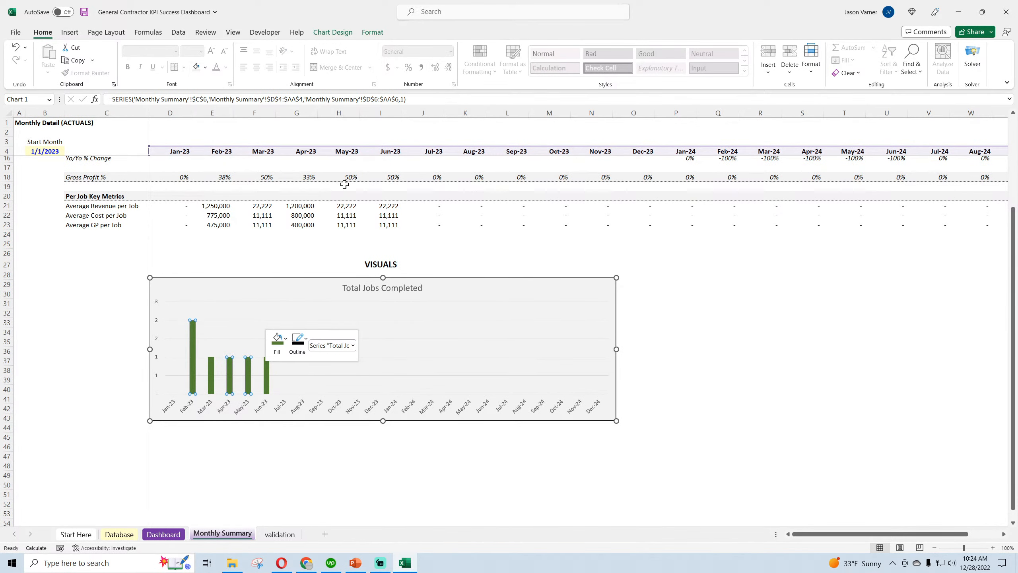
{"action": "left_click", "coordinate": [777, 342]}
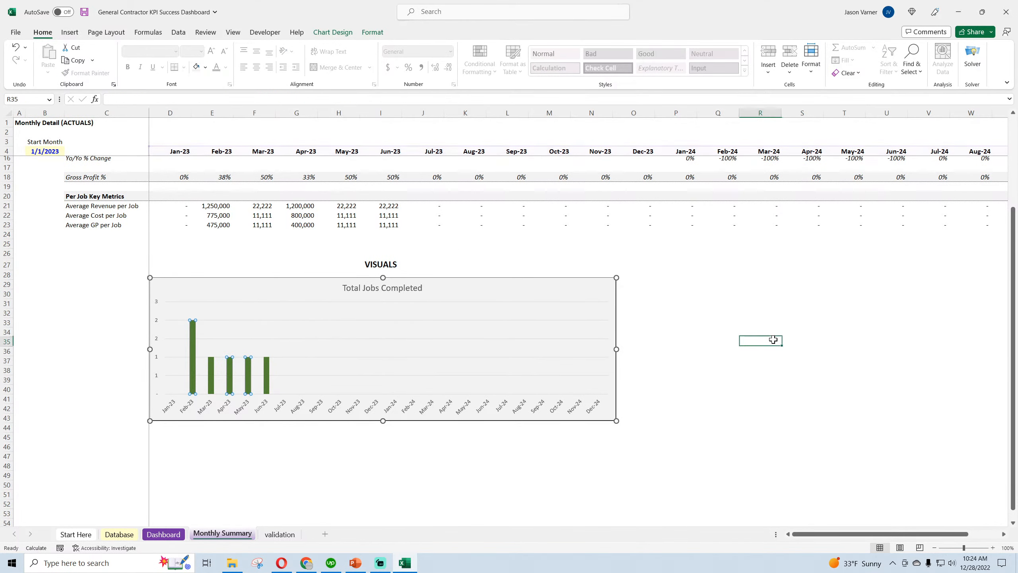
Show data labels on the Total Jobs Completed chart
{"action": "left_click", "coordinate": [606, 291]}
{"action": "left_click", "coordinate": [629, 285]}
{"action": "left_click", "coordinate": [675, 325]}
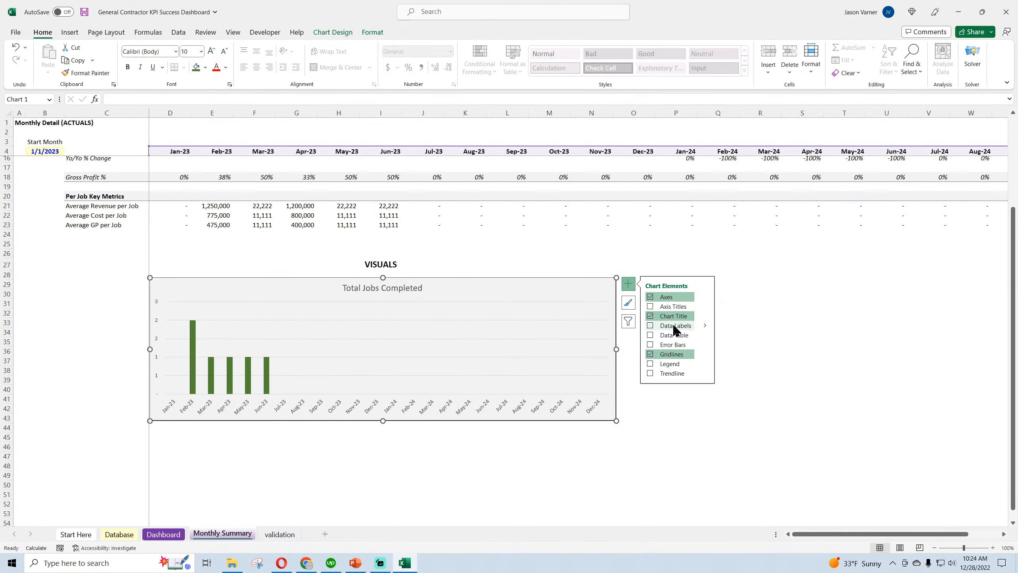
{"action": "left_click", "coordinate": [800, 374]}
{"action": "scroll", "coordinate": [680, 387], "scroll_direction": "up", "scroll_amount": 4}
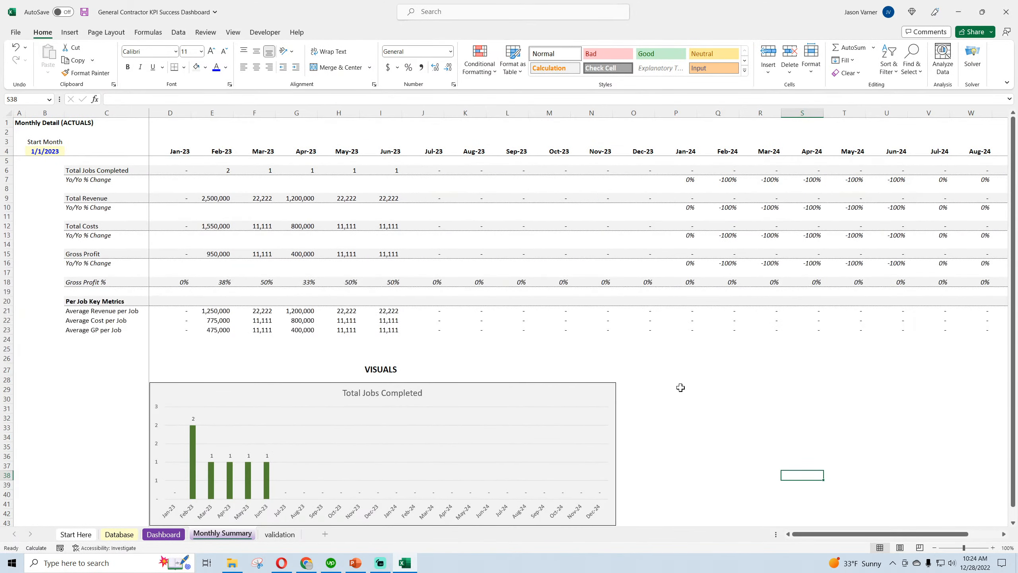
Duplicate the Total Jobs Completed chart and align the copy directly beneath the original
{"action": "scroll", "coordinate": [574, 391], "scroll_direction": "down", "scroll_amount": 4}
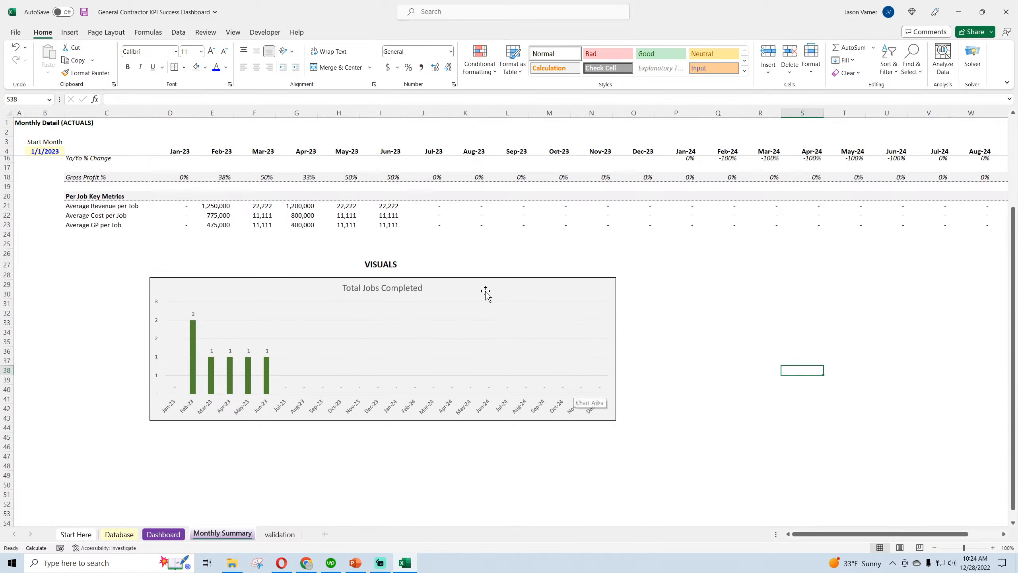
{"action": "right_click", "coordinate": [485, 291]}
{"action": "key", "text": "Escape"}
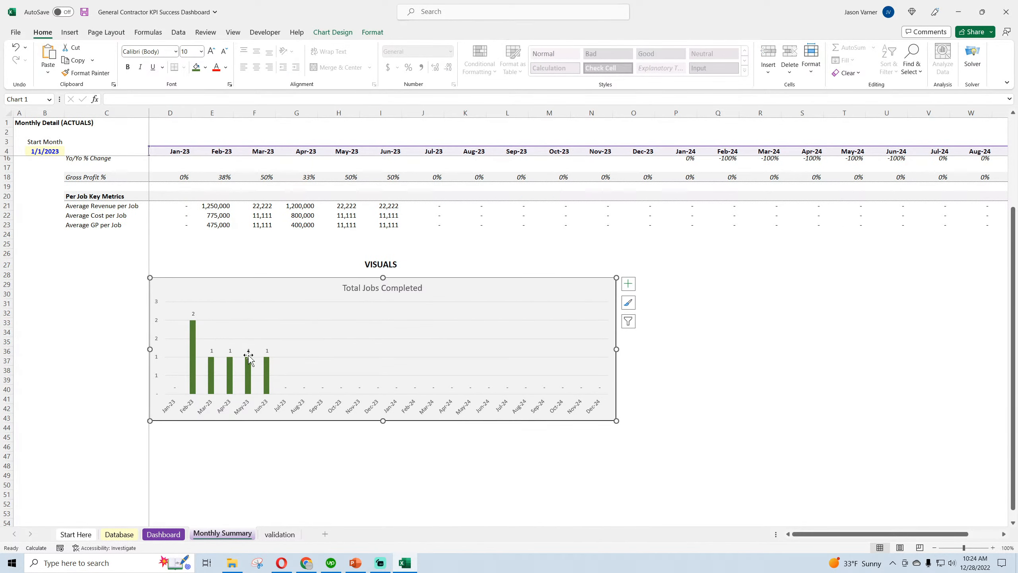
{"action": "scroll", "coordinate": [241, 379], "scroll_direction": "down", "scroll_amount": 4}
{"action": "right_click", "coordinate": [240, 379]}
{"action": "left_click", "coordinate": [262, 145]}
{"action": "left_click_drag", "start_coordinate": [321, 364], "coordinate": [231, 326]}
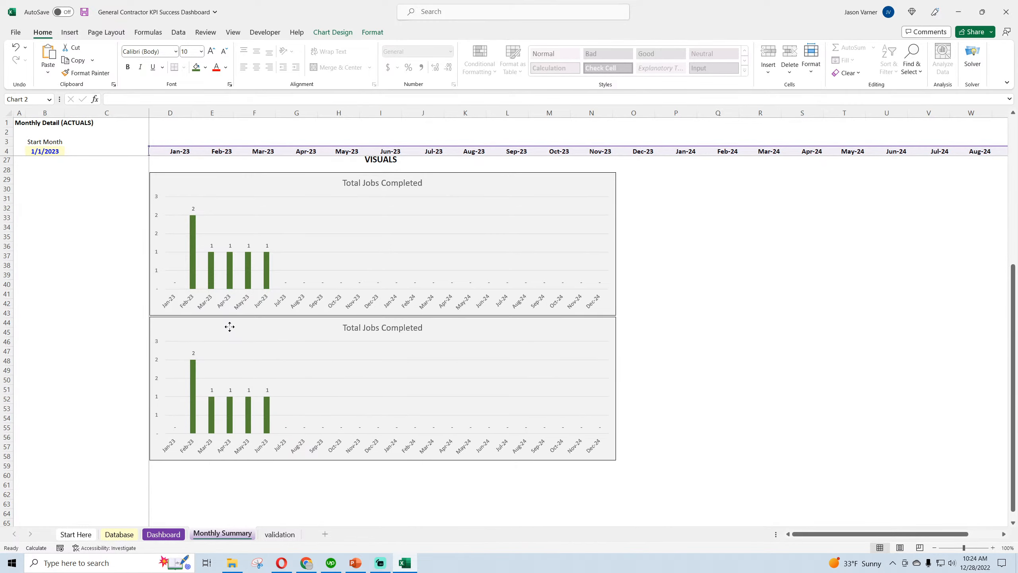
Replace the copied chart's series with Total Revenue, named from C9 with values from D9:AA9
{"action": "right_click", "coordinate": [345, 374]}
{"action": "left_click", "coordinate": [380, 439]}
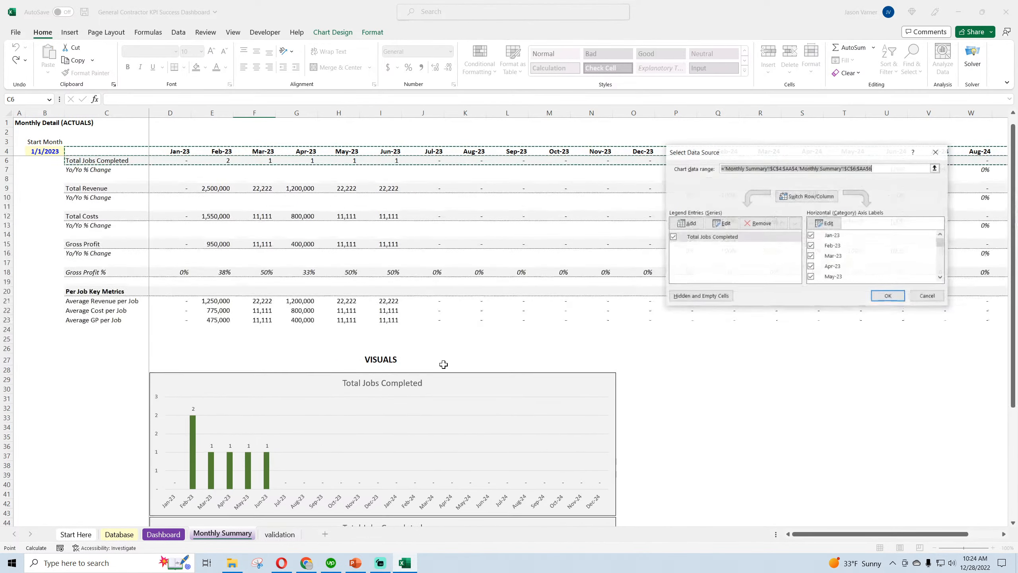
{"action": "left_click", "coordinate": [759, 223]}
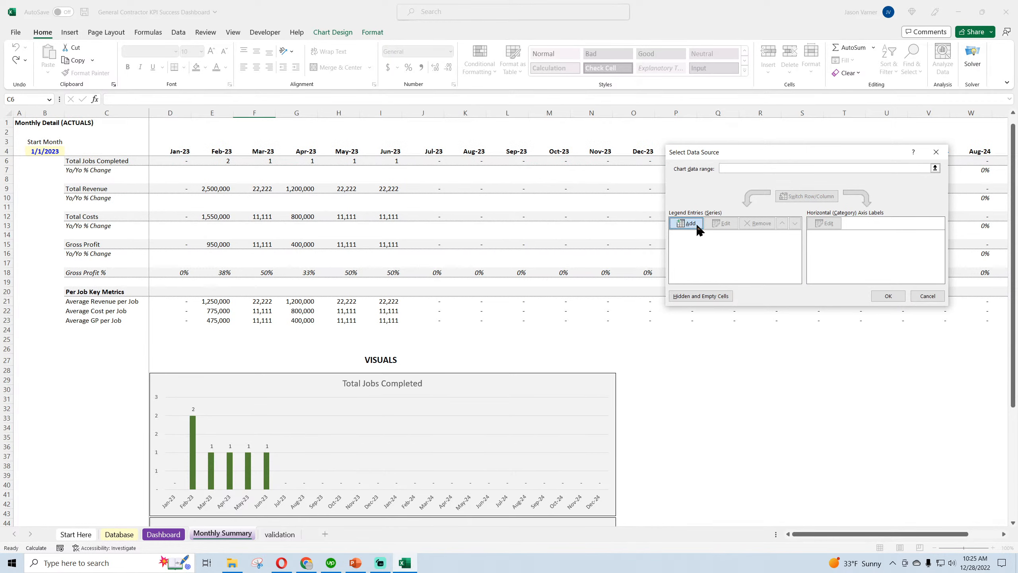
{"action": "left_click", "coordinate": [686, 223]}
{"action": "left_click", "coordinate": [76, 189]}
{"action": "left_click", "coordinate": [757, 240]}
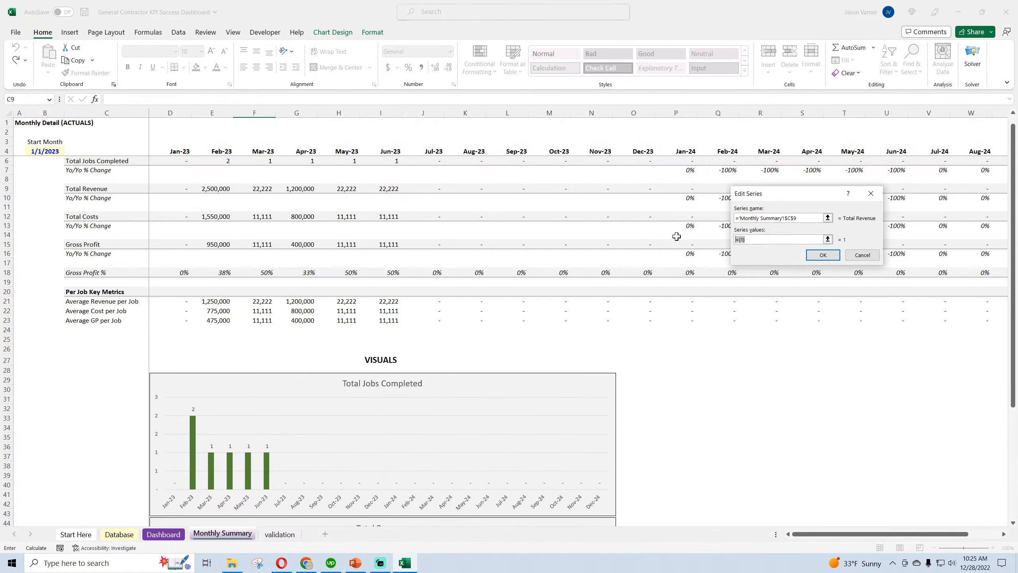
{"action": "key", "text": "ctrl+a"}
{"action": "key", "text": "BackSpace"}
{"action": "left_click_drag", "start_coordinate": [176, 189], "coordinate": [926, 189]}
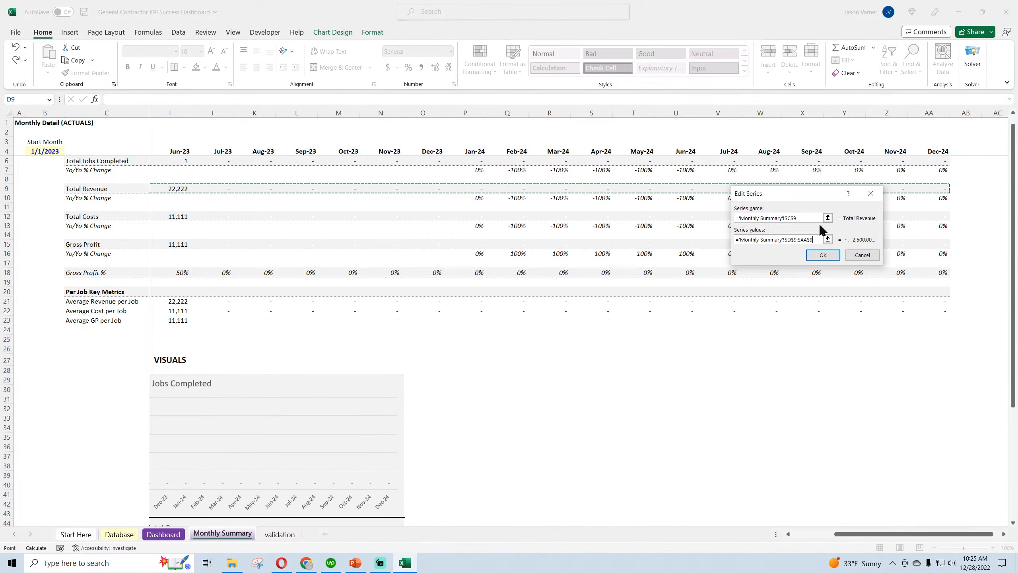
{"action": "left_click", "coordinate": [824, 253]}
Add a Total Costs series to the copied chart, named from C12 with values from D12:AA12
{"action": "left_click", "coordinate": [683, 225]}
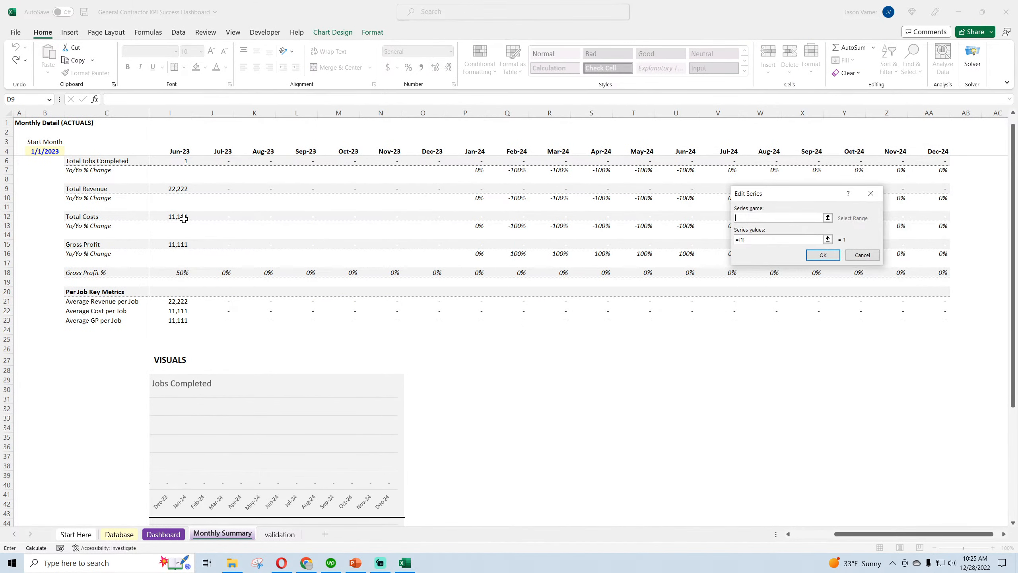
{"action": "left_click", "coordinate": [85, 216]}
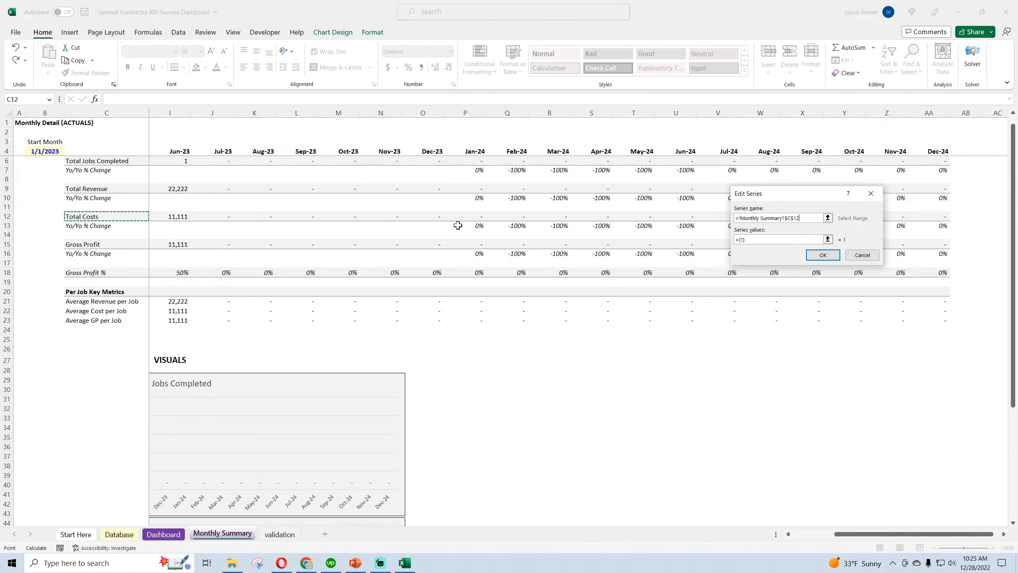
{"action": "left_click_drag", "start_coordinate": [749, 240], "coordinate": [698, 241]}
{"action": "key", "text": "BackSpace"}
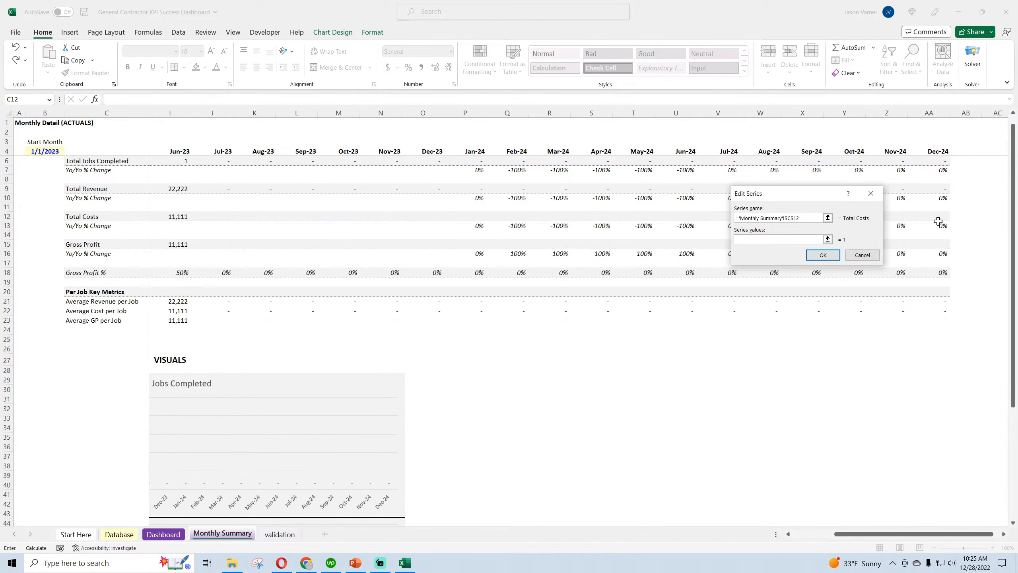
{"action": "left_click_drag", "start_coordinate": [938, 219], "coordinate": [182, 218]}
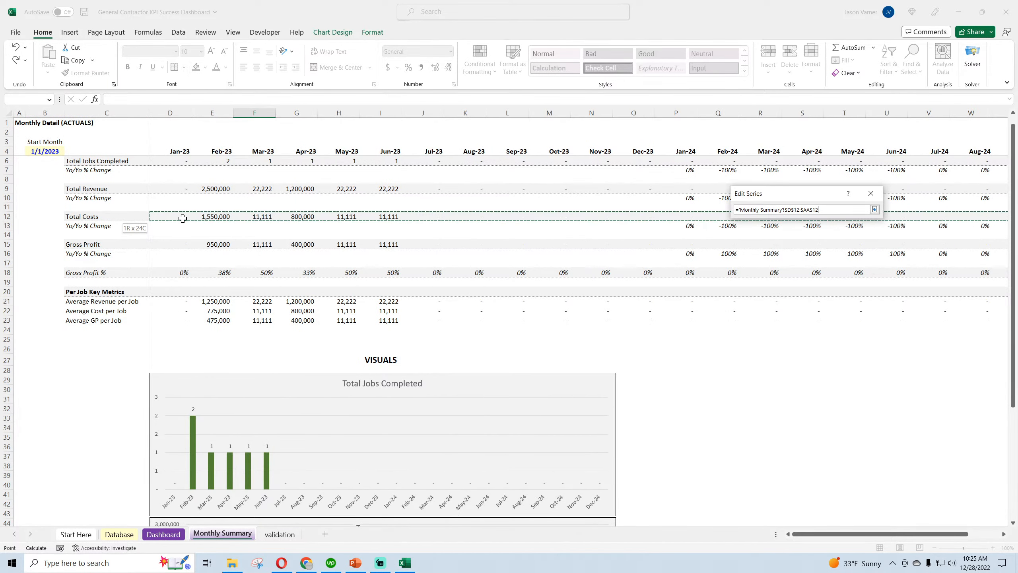
{"action": "left_click", "coordinate": [823, 255]}
Add a Gross Profit series to the copied chart, named from C15 with values from D15:AA15
{"action": "left_click", "coordinate": [684, 224]}
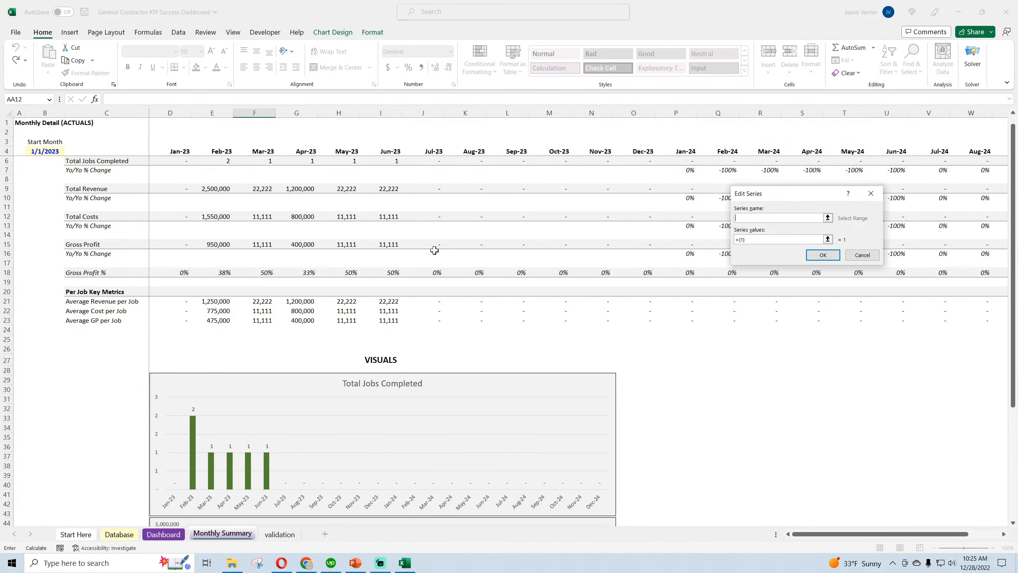
{"action": "left_click", "coordinate": [85, 245]}
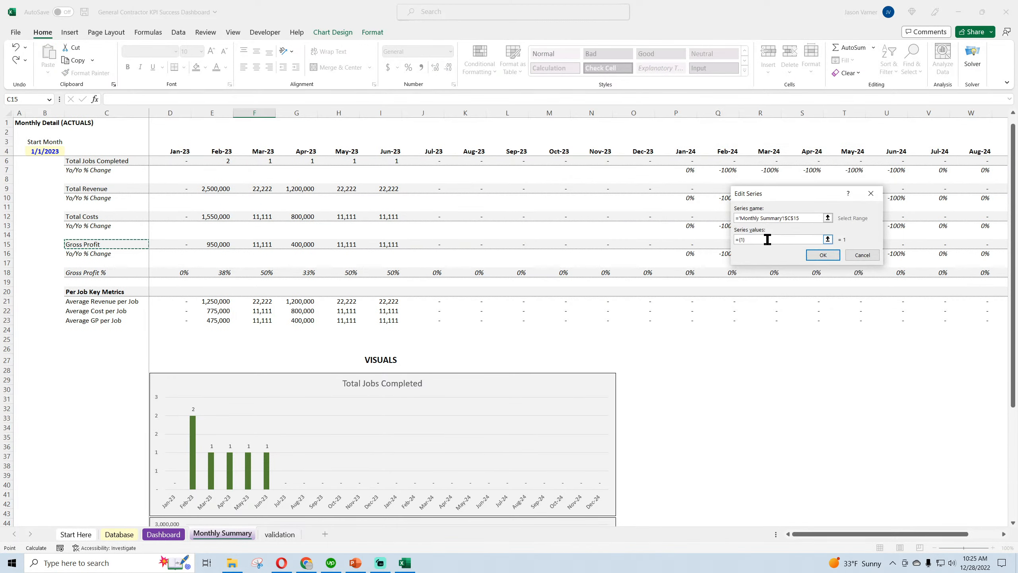
{"action": "left_click_drag", "start_coordinate": [185, 244], "coordinate": [911, 238]}
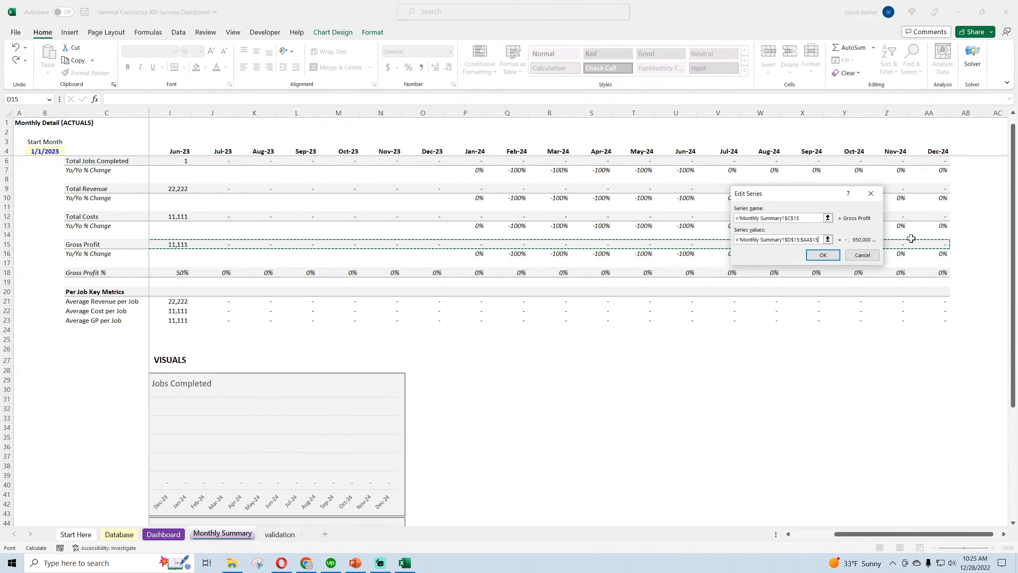
{"action": "left_click", "coordinate": [823, 255]}
Set the copied chart's horizontal axis labels to the month headers in D4:AA4 and accept the data source changes
{"action": "left_click", "coordinate": [830, 227]}
{"action": "left_click_drag", "start_coordinate": [938, 151], "coordinate": [188, 154]}
{"action": "left_click", "coordinate": [823, 246]}
{"action": "left_click", "coordinate": [878, 296]}
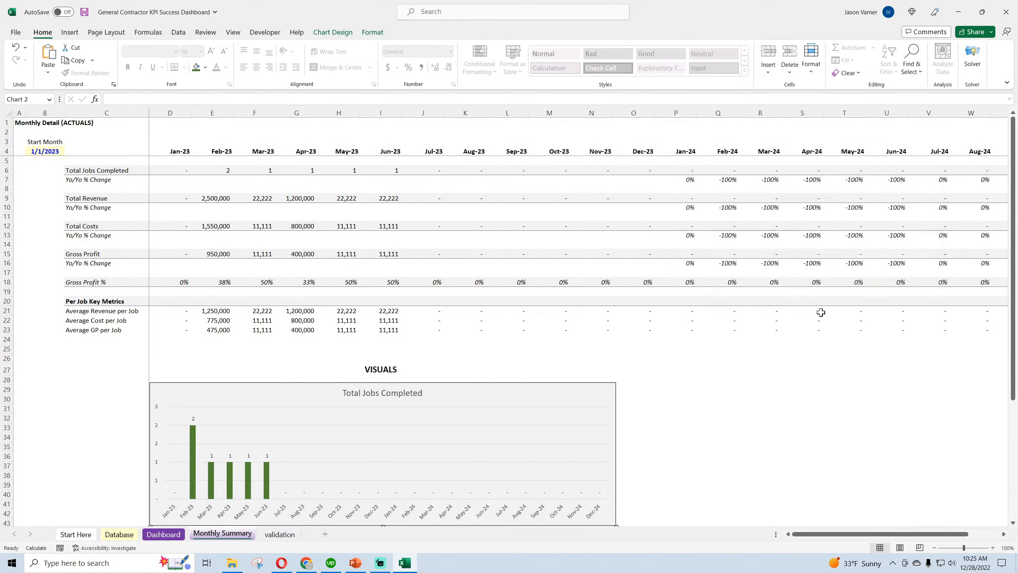
Remove the data labels from the revenue, costs and gross profit chart
{"action": "scroll", "coordinate": [734, 421], "scroll_direction": "down", "scroll_amount": 7}
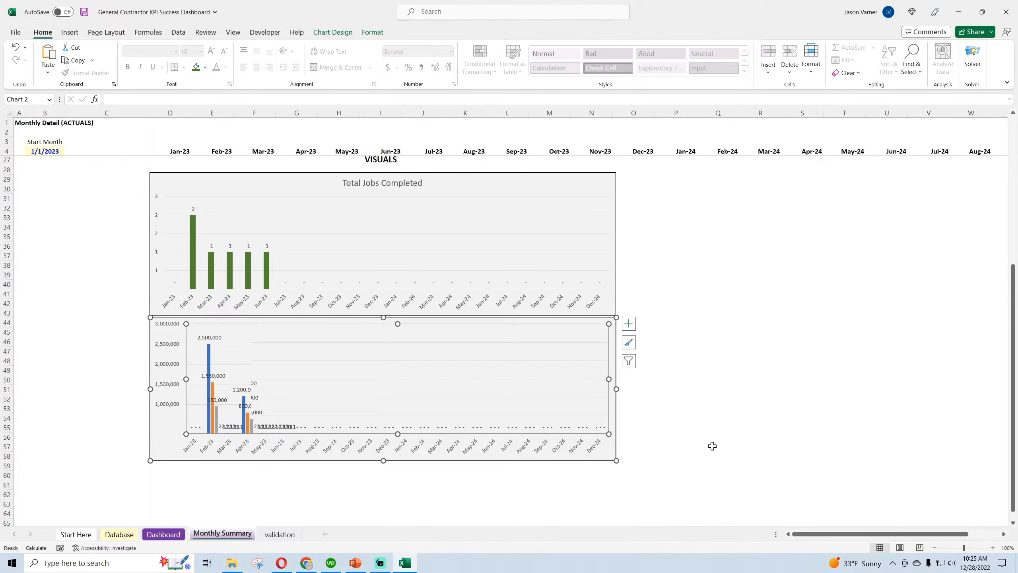
{"action": "left_click", "coordinate": [628, 323]}
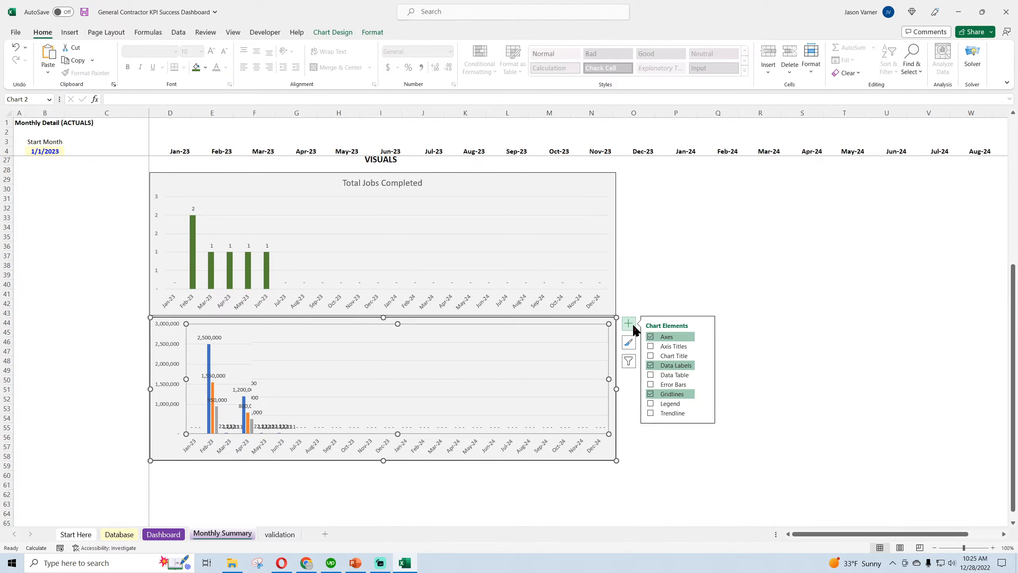
{"action": "left_click", "coordinate": [677, 365]}
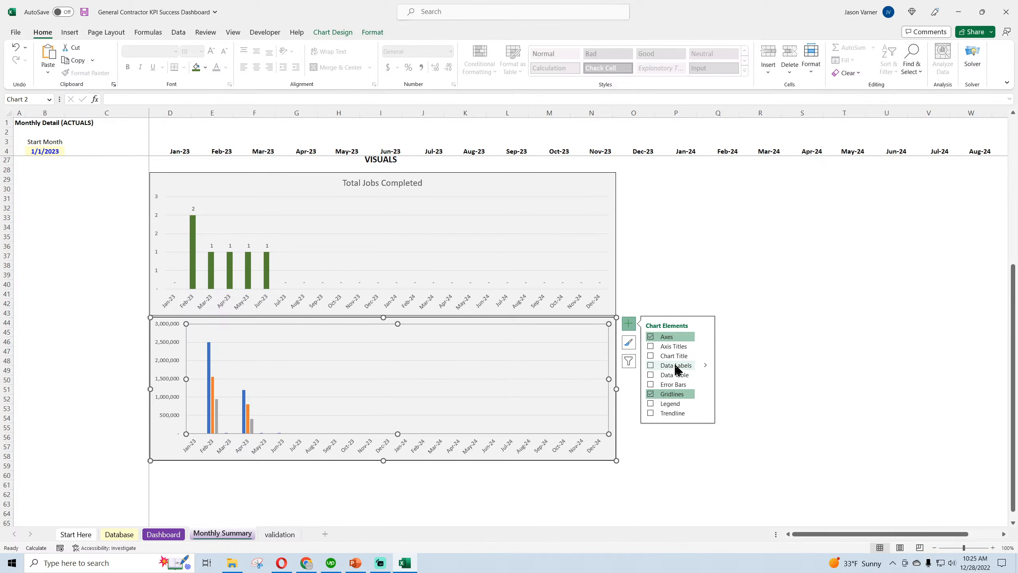
Change the revenue, costs and gross profit chart to the Line with Markers type
{"action": "right_click", "coordinate": [422, 357]}
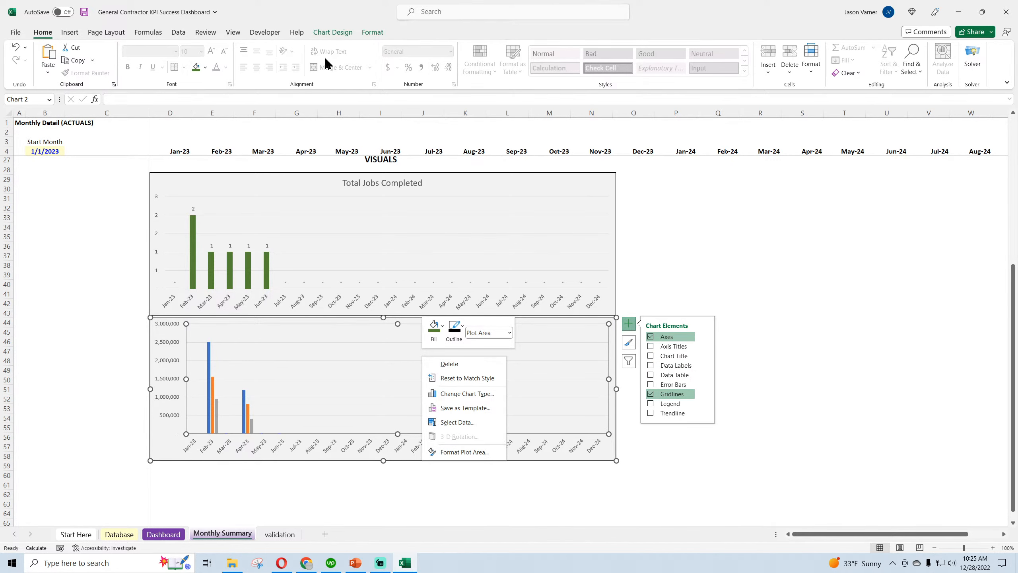
{"action": "left_click", "coordinate": [333, 33]}
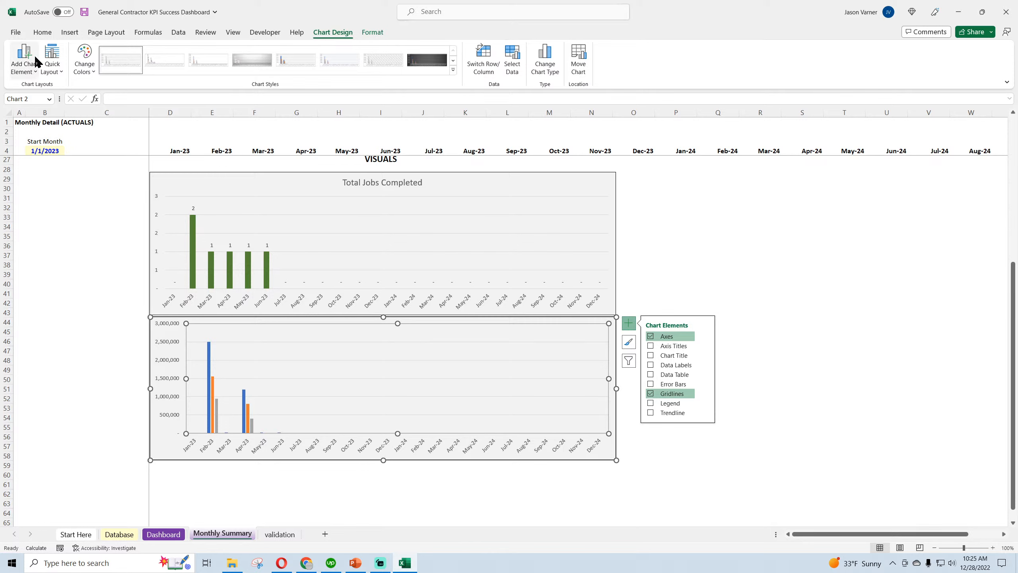
{"action": "right_click", "coordinate": [403, 346]}
{"action": "left_click", "coordinate": [434, 383]}
{"action": "left_click", "coordinate": [390, 203]}
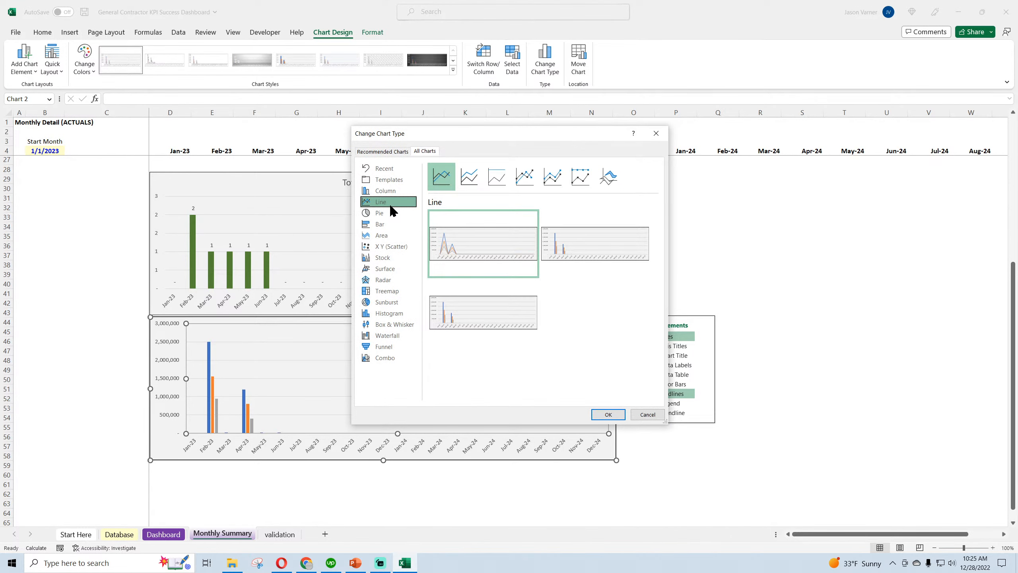
{"action": "left_click", "coordinate": [525, 177]}
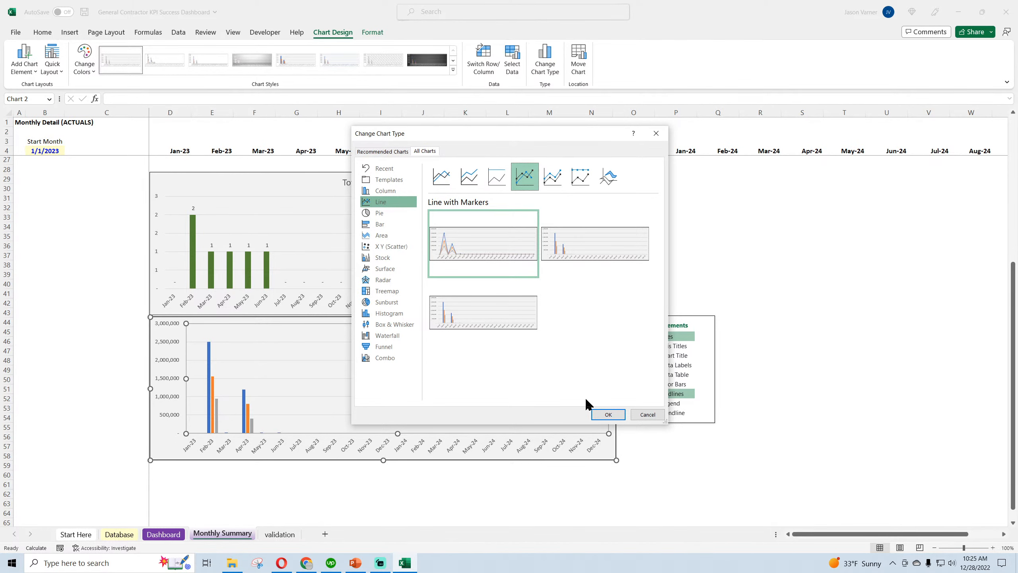
{"action": "left_click", "coordinate": [599, 414]}
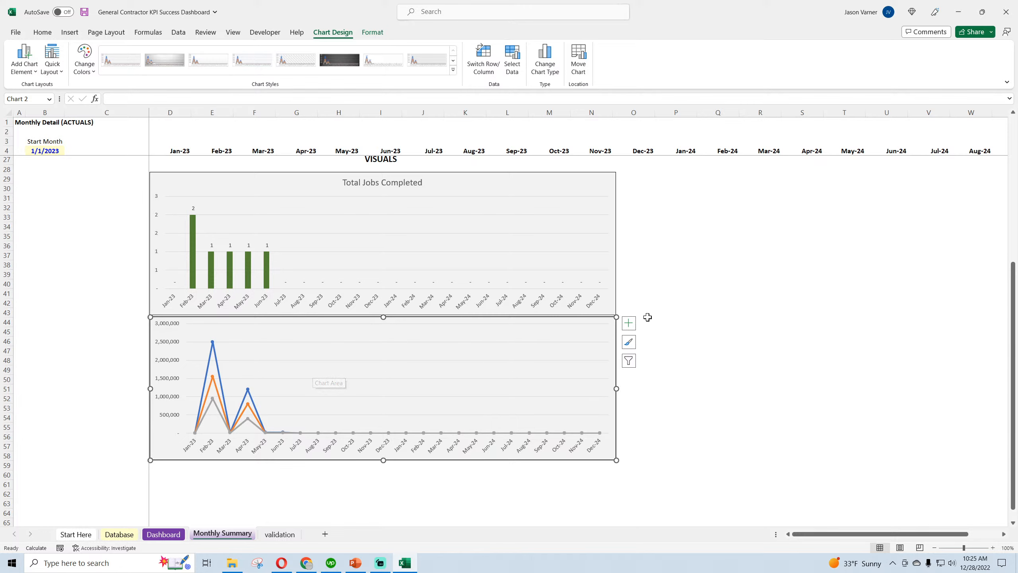
Add a legend to the line chart and position it at the bottom of the chart
{"action": "left_click", "coordinate": [628, 323]}
{"action": "left_click", "coordinate": [670, 403]}
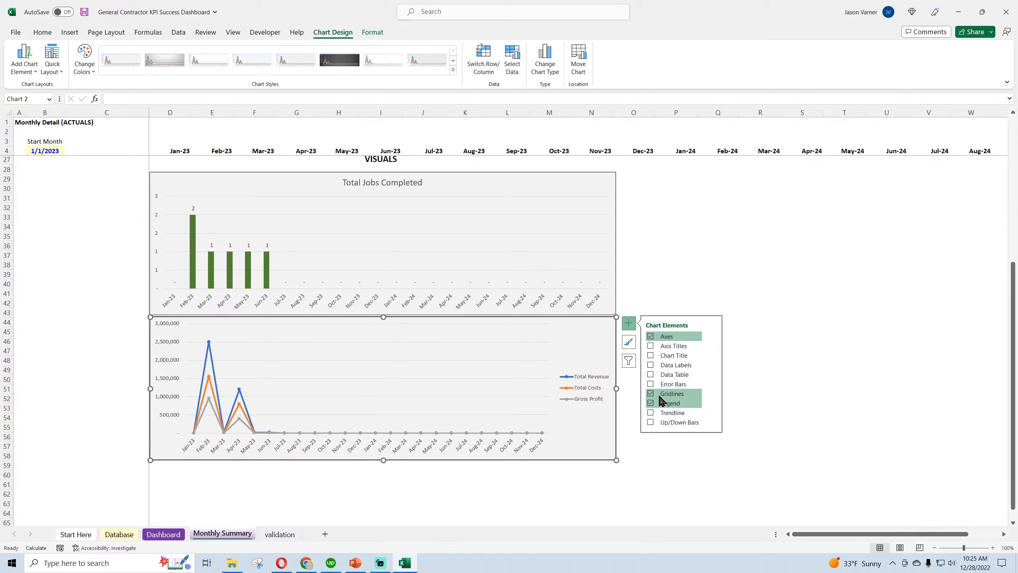
{"action": "right_click", "coordinate": [596, 387]}
{"action": "left_click", "coordinate": [634, 482]}
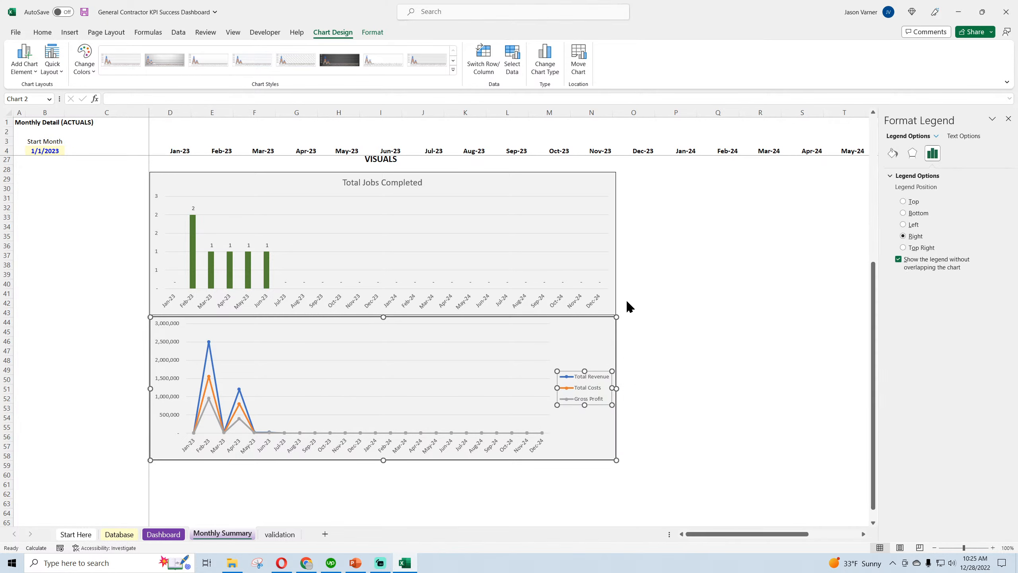
{"action": "left_click", "coordinate": [914, 216]}
{"action": "left_click", "coordinate": [1011, 120]}
{"action": "left_click", "coordinate": [812, 313]}
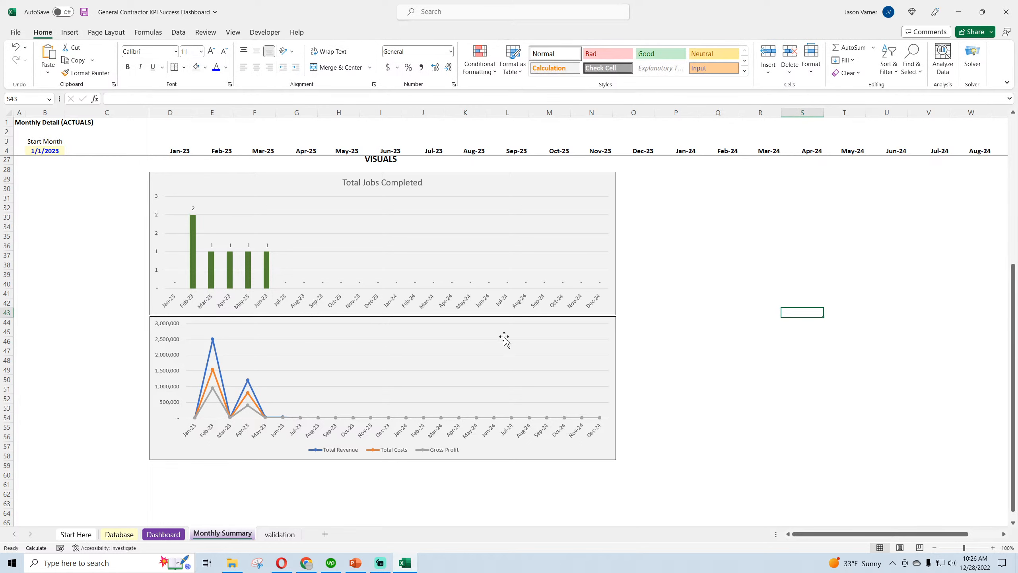
Add the title "KEY FINANCIAL METRICS PER MONTH" to the line chart and save the workbook
{"action": "left_click", "coordinate": [596, 324]}
{"action": "left_click", "coordinate": [634, 330]}
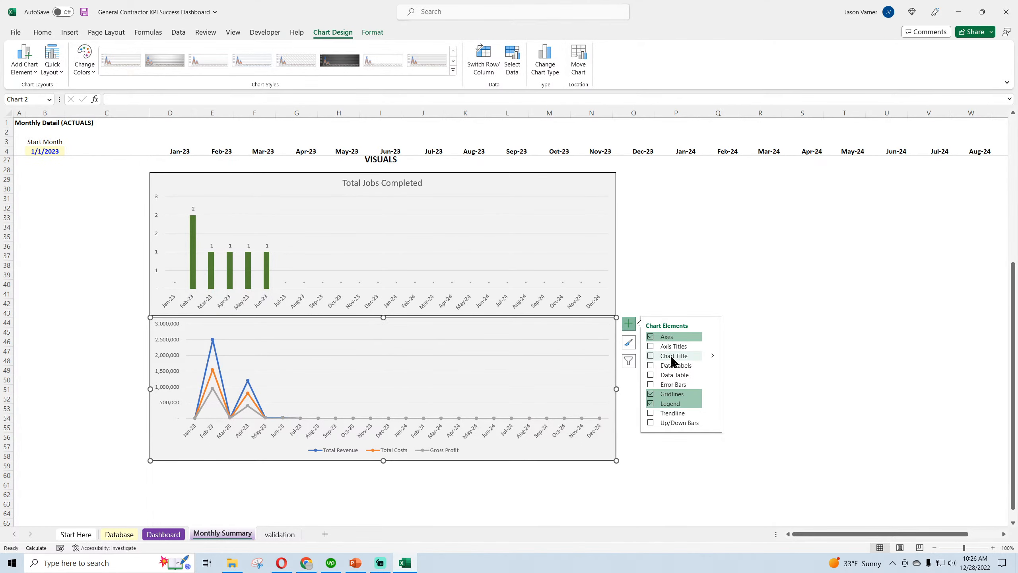
{"action": "left_click", "coordinate": [674, 356]}
{"action": "triple_click", "coordinate": [372, 328]}
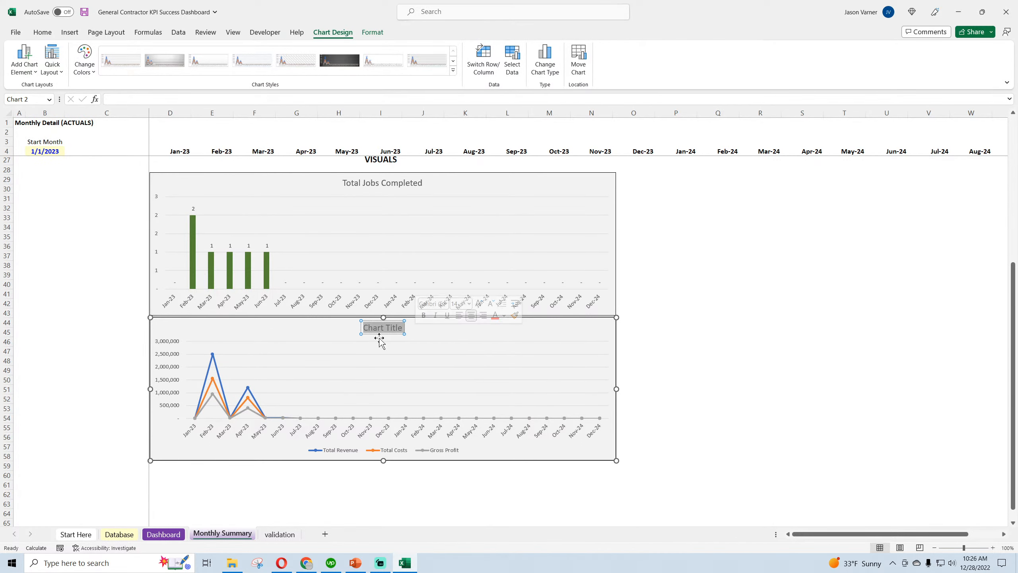
{"action": "type", "text": "K"}
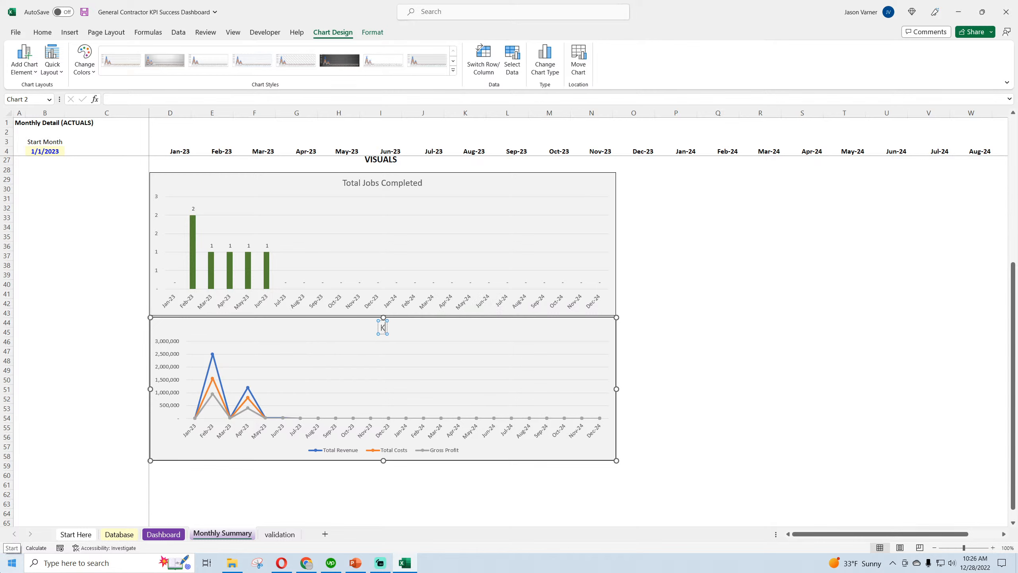
{"action": "type", "text": "EY FINANCIAL"}
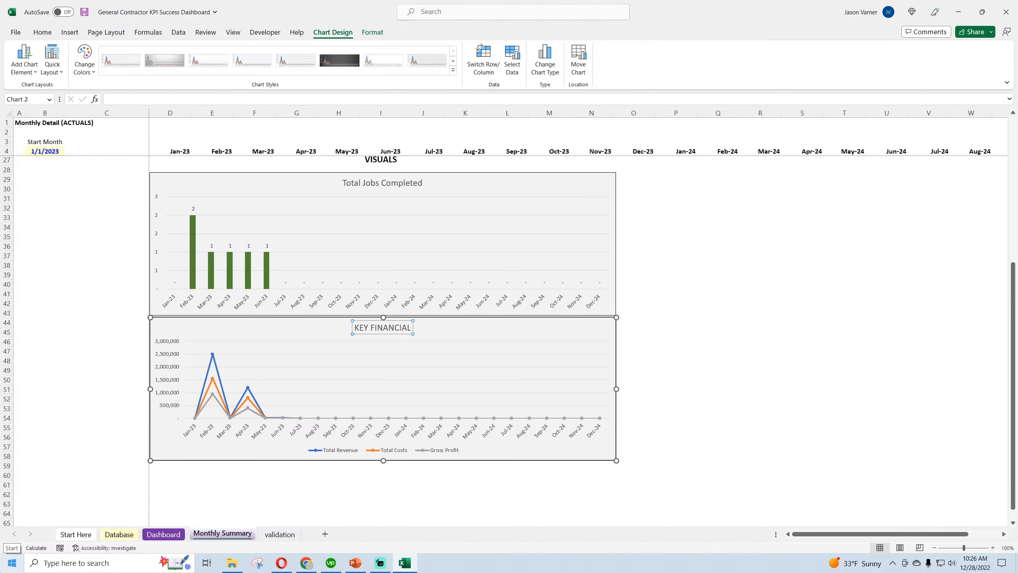
{"action": "type", "text": " METRICS"}
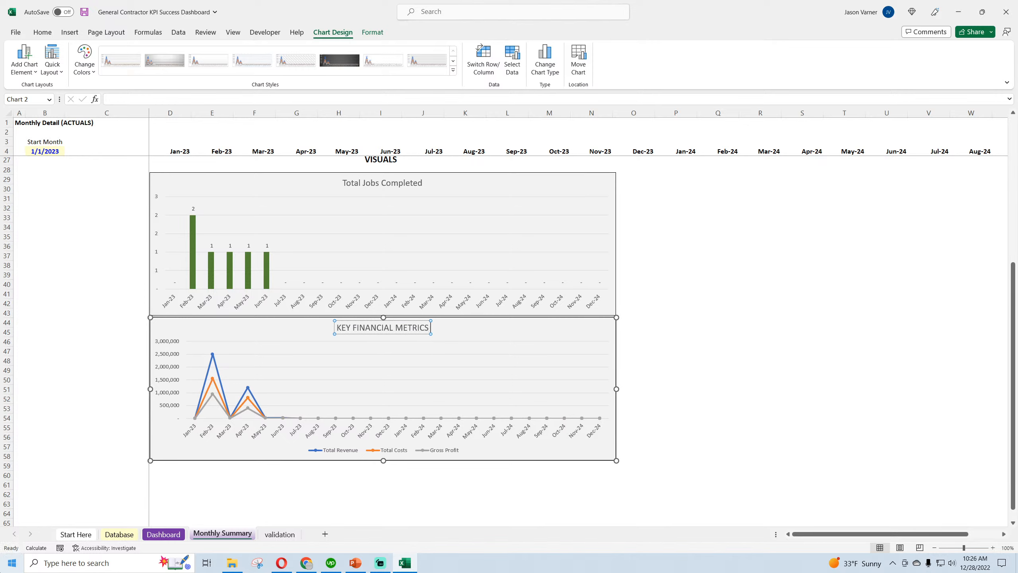
{"action": "type", "text": " PER MONTH"}
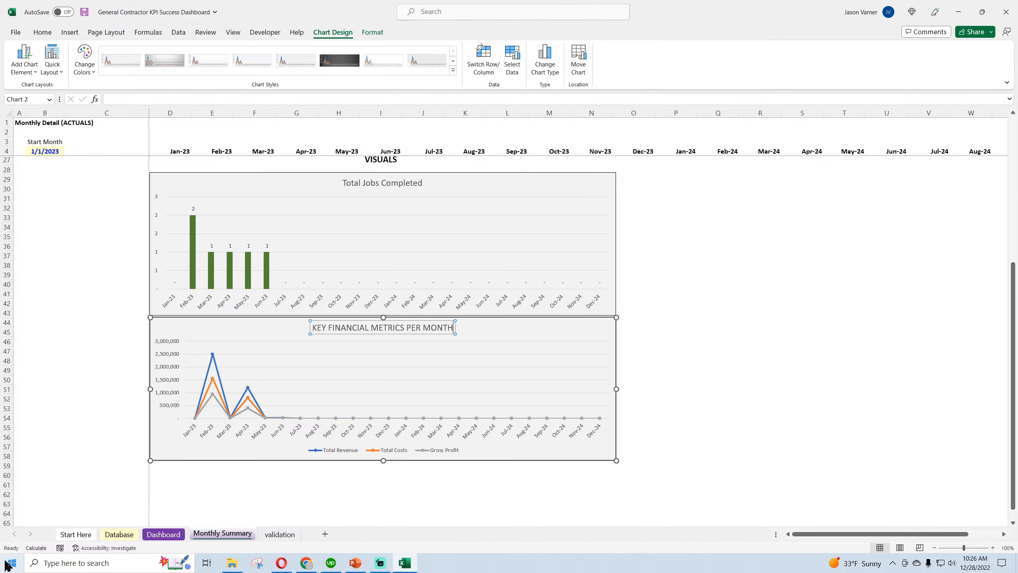
{"action": "left_click", "coordinate": [746, 296]}
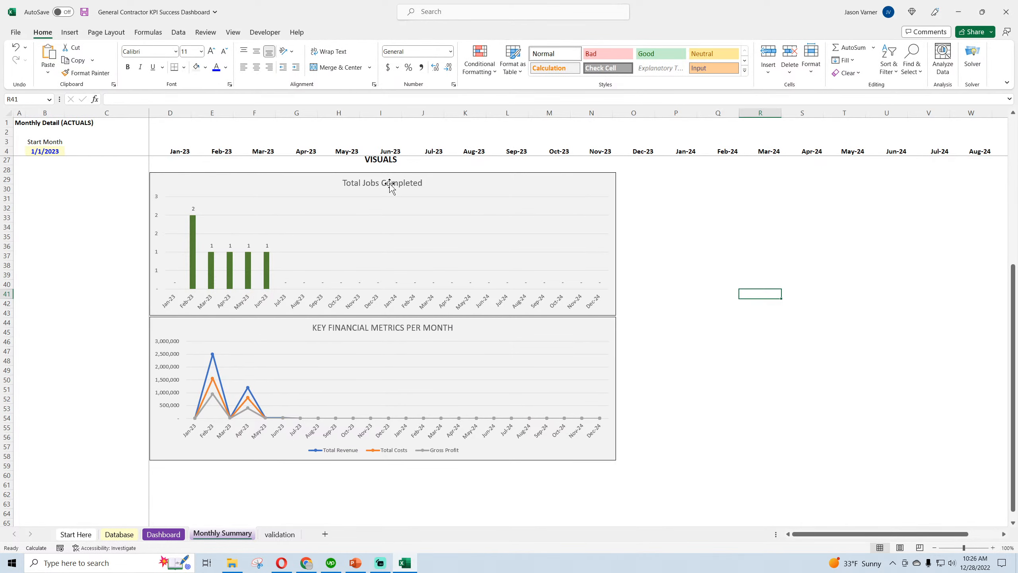
{"action": "left_click", "coordinate": [84, 12]}
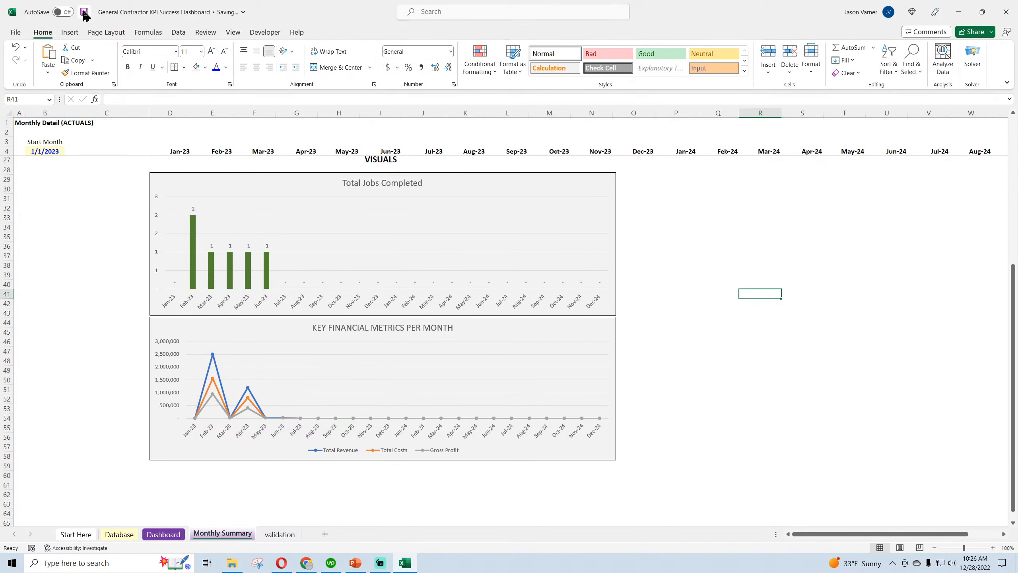
Check the February job count formula and the validation sheet's job type list, return to Monthly Summary and save the workbook
{"action": "scroll", "coordinate": [372, 305], "scroll_direction": "up", "scroll_amount": 7}
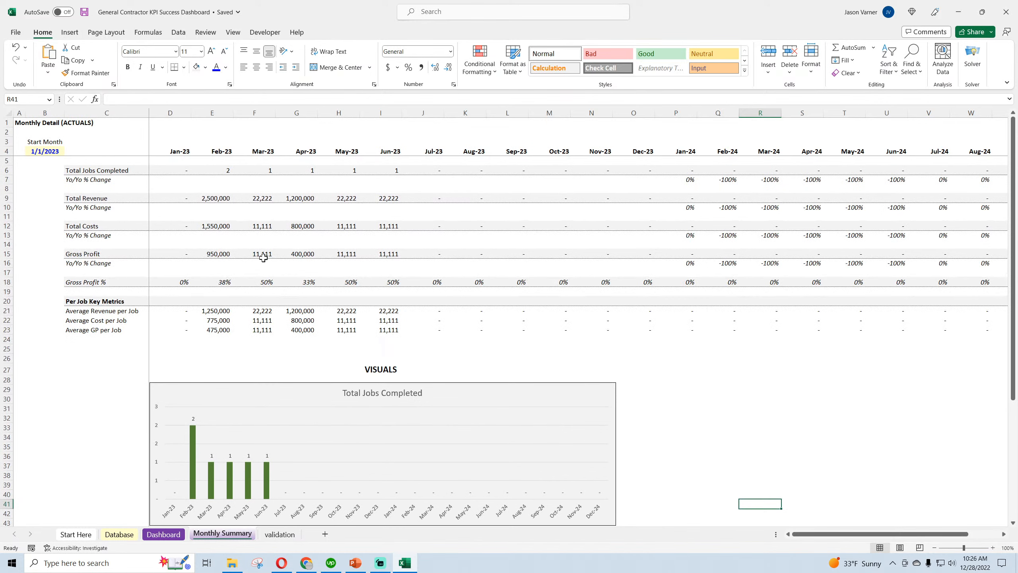
{"action": "left_click", "coordinate": [94, 170]}
{"action": "left_click", "coordinate": [225, 169]}
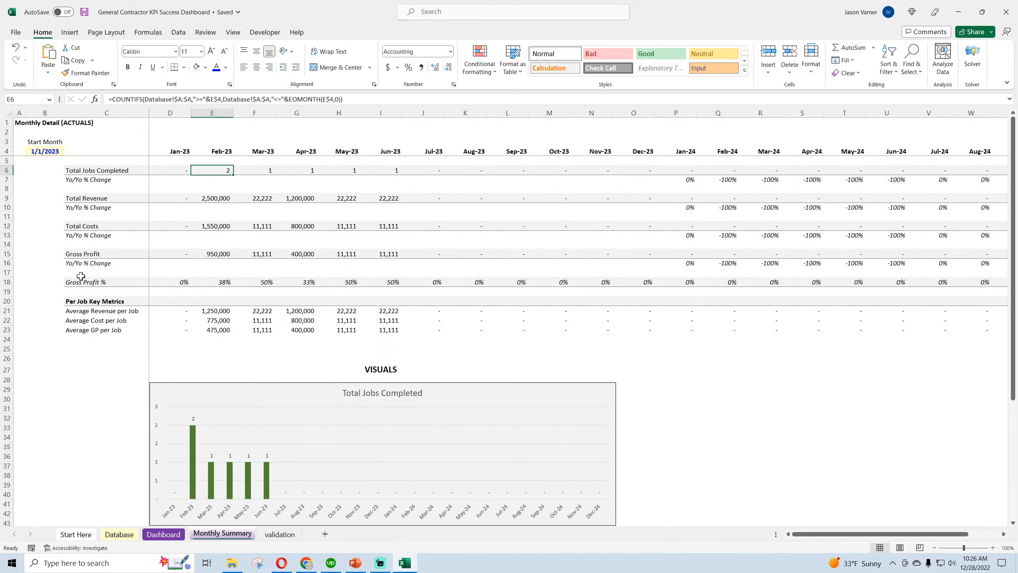
{"action": "left_click", "coordinate": [279, 534]}
{"action": "left_click", "coordinate": [42, 131]}
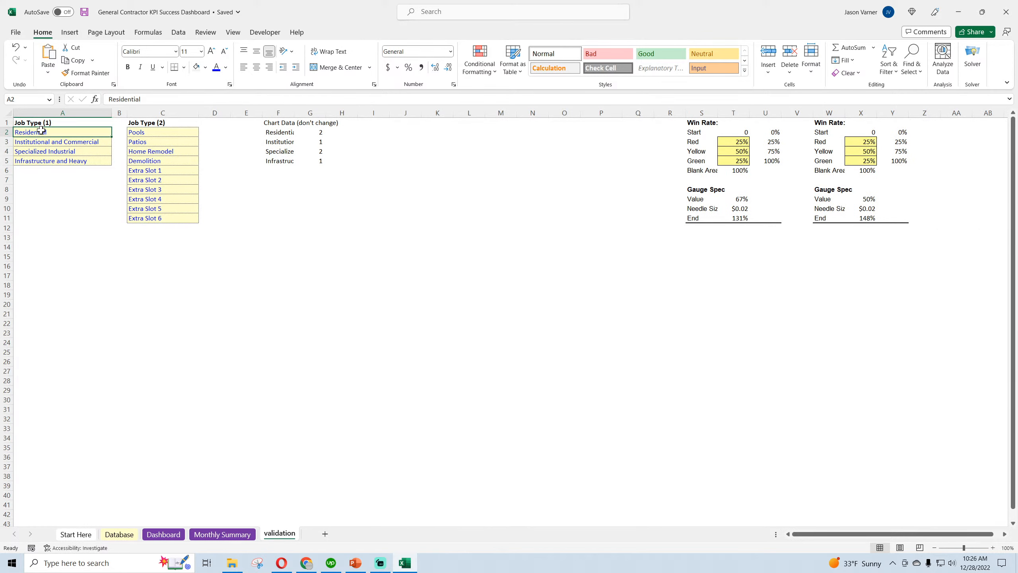
{"action": "left_click", "coordinate": [41, 142]}
{"action": "left_click", "coordinate": [42, 150]}
{"action": "left_click", "coordinate": [222, 534]}
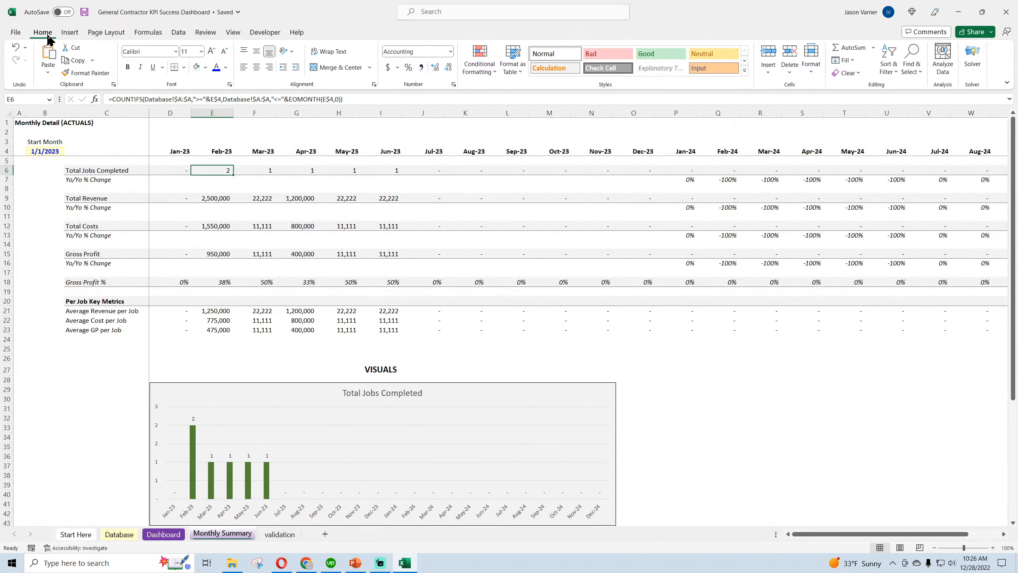
{"action": "left_click", "coordinate": [84, 13]}
{"action": "left_click", "coordinate": [85, 13]}
Examine the Total Jobs Completed, Total Revenue, Total Costs and Gross Profit rows of the monthly table
{"action": "left_click", "coordinate": [94, 169]}
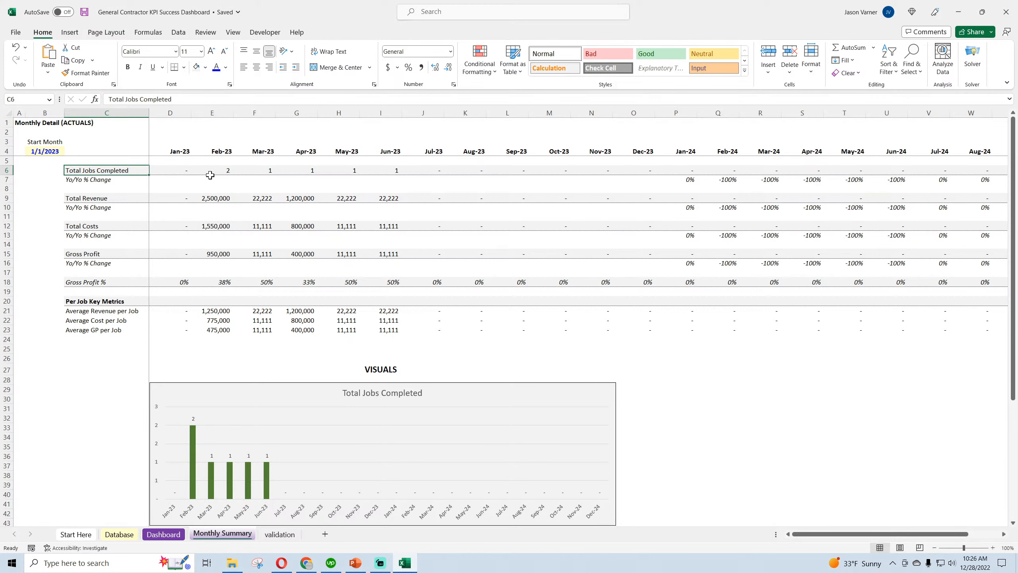
{"action": "left_click", "coordinate": [227, 171]}
{"action": "left_click", "coordinate": [212, 198]}
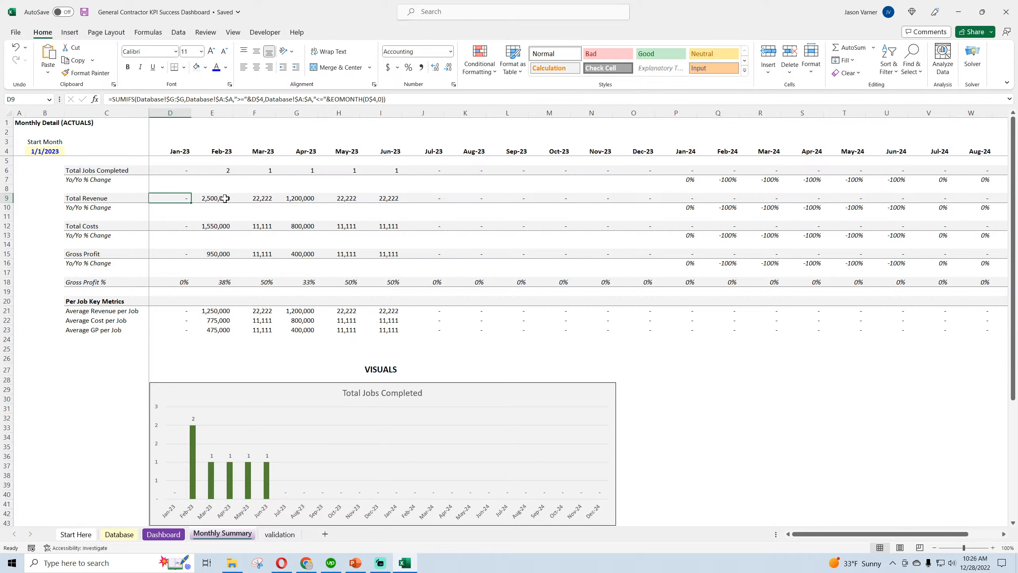
{"action": "left_click", "coordinate": [260, 201]}
{"action": "left_click", "coordinate": [107, 200]}
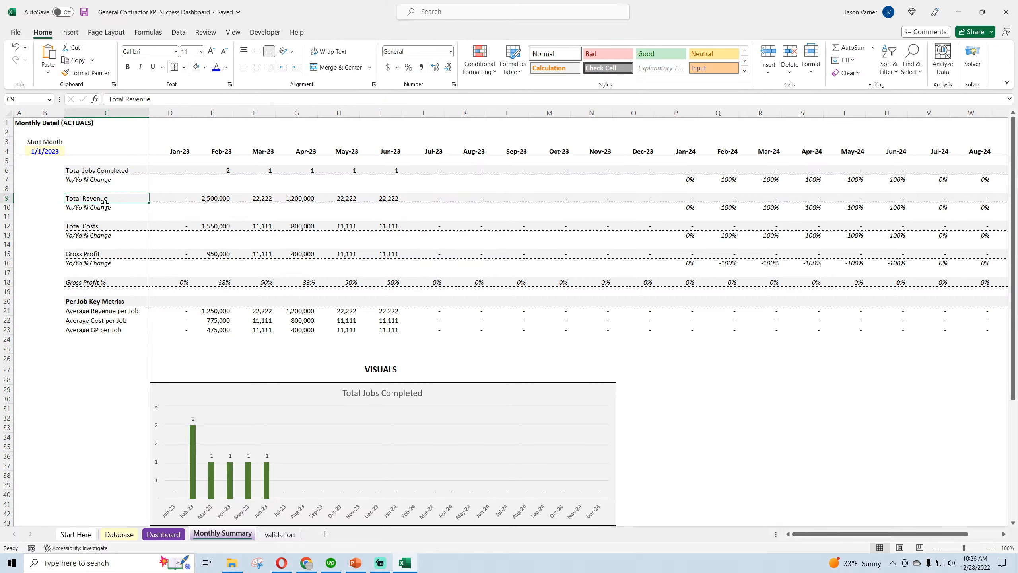
{"action": "left_click", "coordinate": [103, 227]}
{"action": "left_click", "coordinate": [103, 255]}
{"action": "left_click", "coordinate": [204, 253]}
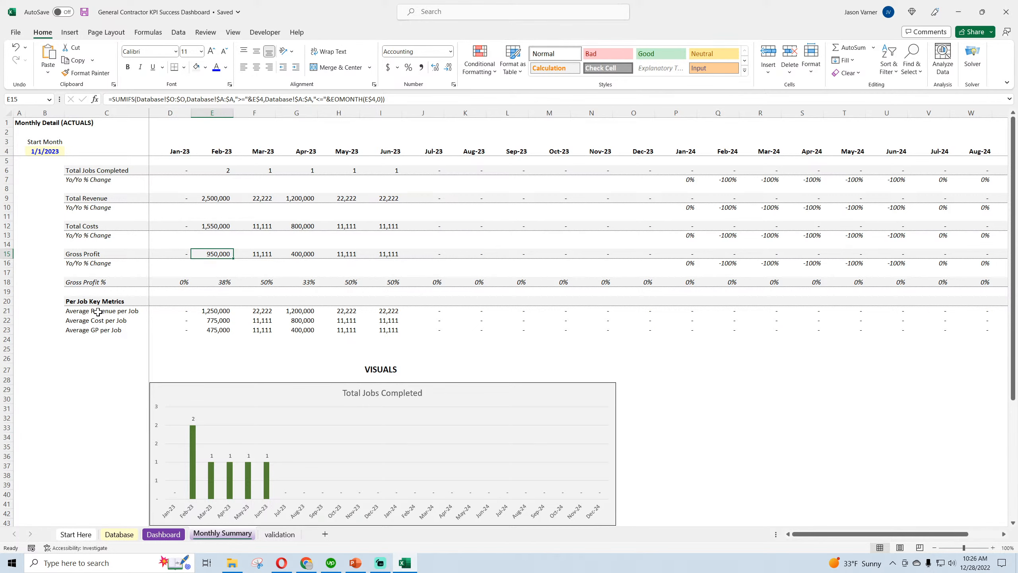
Duplicate the Key Financial Metrics per Month chart and align the copy directly beneath the original
{"action": "scroll", "coordinate": [98, 312], "scroll_direction": "down", "scroll_amount": 7}
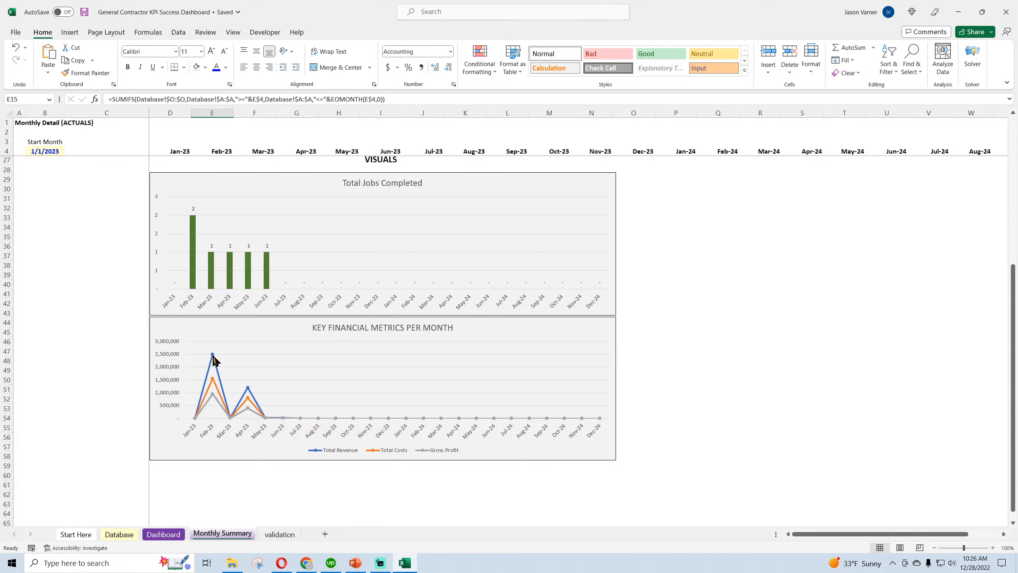
{"action": "right_click", "coordinate": [580, 331]}
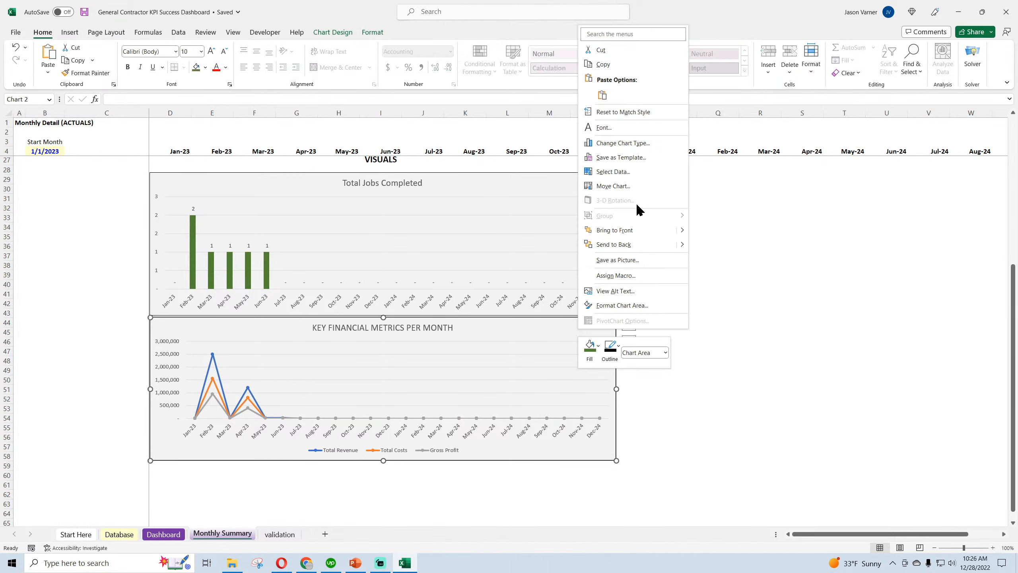
{"action": "left_click", "coordinate": [613, 63]}
{"action": "scroll", "coordinate": [269, 388], "scroll_direction": "down", "scroll_amount": 4}
{"action": "right_click", "coordinate": [269, 387]}
{"action": "left_click", "coordinate": [279, 152]}
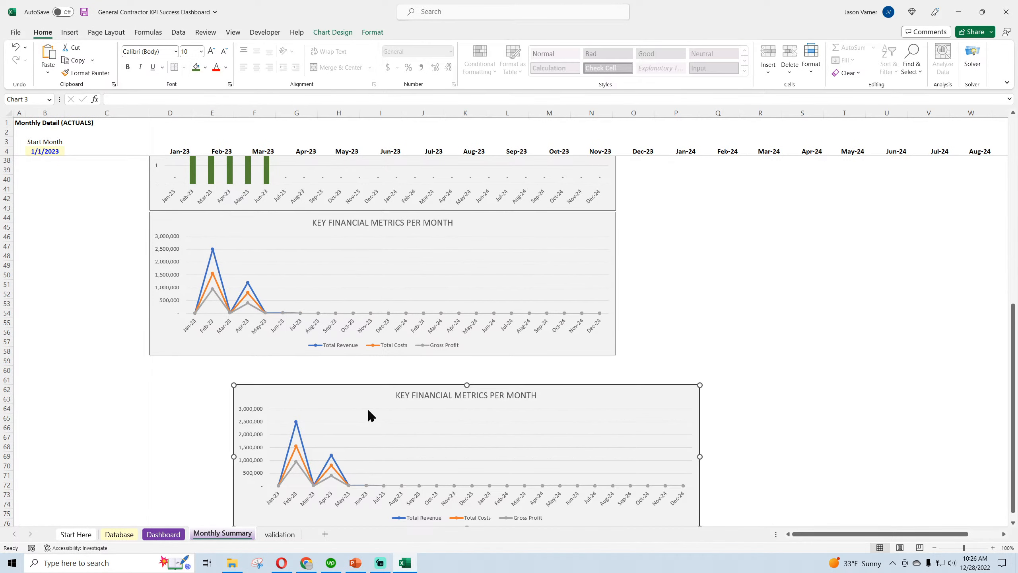
{"action": "left_click_drag", "start_coordinate": [368, 414], "coordinate": [259, 367]}
Set the copied line chart's data range to C21:AA23, covering the average revenue, cost and GP per job rows
{"action": "right_click", "coordinate": [398, 418]}
{"action": "left_click", "coordinate": [434, 481]}
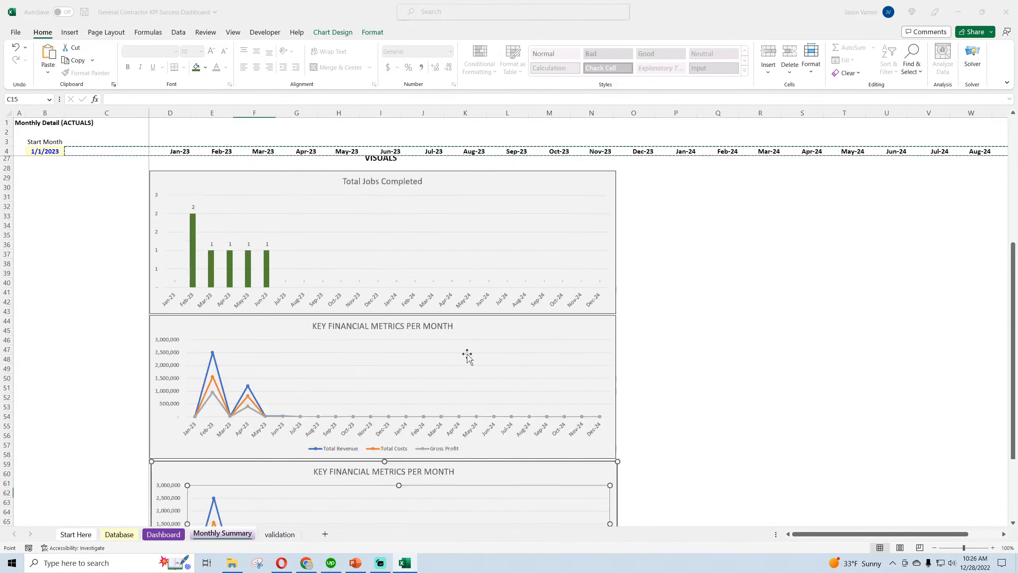
{"action": "left_click", "coordinate": [760, 224]}
{"action": "left_click", "coordinate": [759, 224]}
{"action": "left_click", "coordinate": [760, 224]}
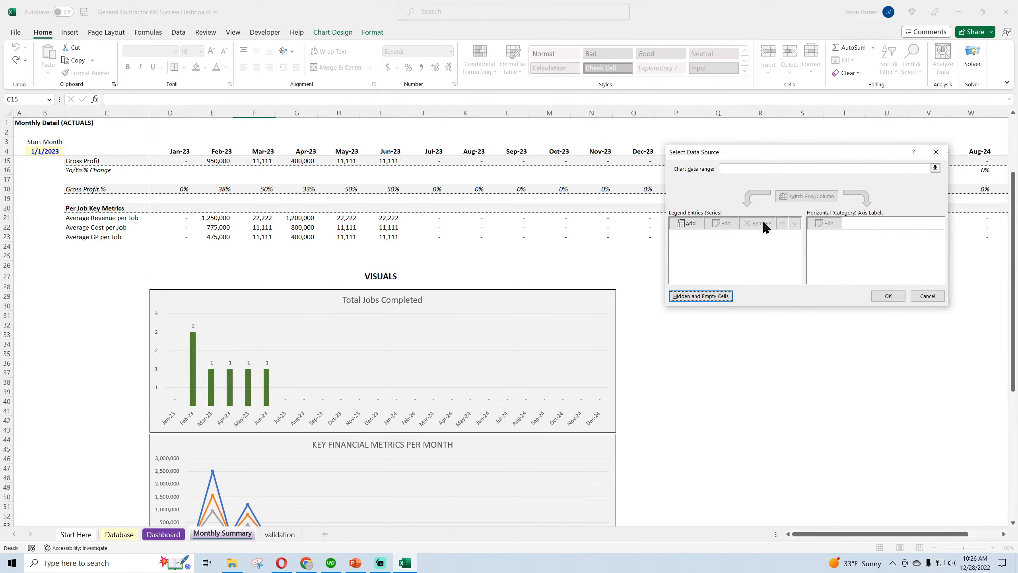
{"action": "left_click", "coordinate": [731, 165]}
{"action": "left_click_drag", "start_coordinate": [79, 217], "coordinate": [941, 239]}
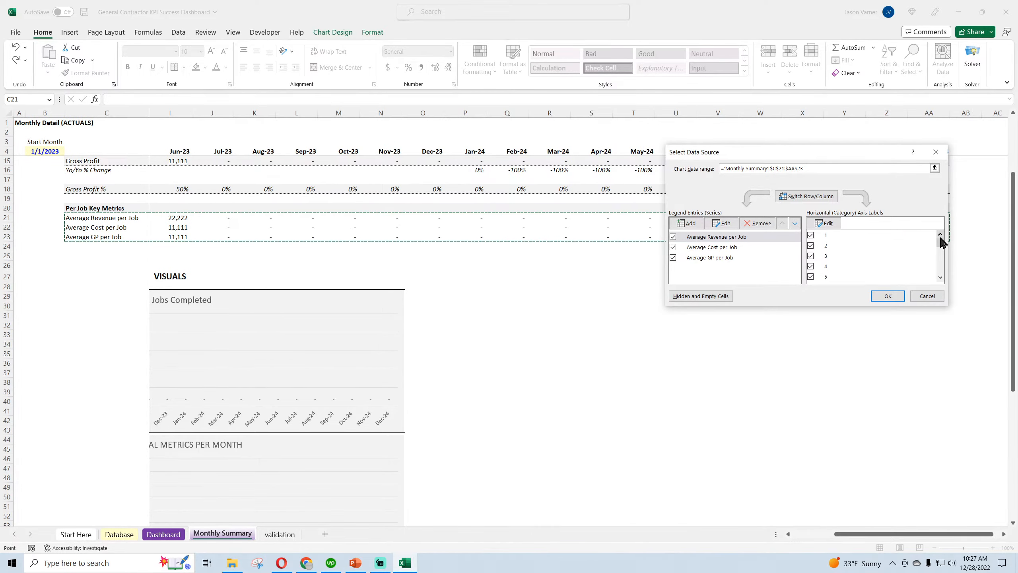
Set the copied chart's horizontal axis labels to the months in D4:AA4 and apply the data source changes
{"action": "left_click", "coordinate": [825, 223]}
{"action": "left_click_drag", "start_coordinate": [936, 151], "coordinate": [173, 151]}
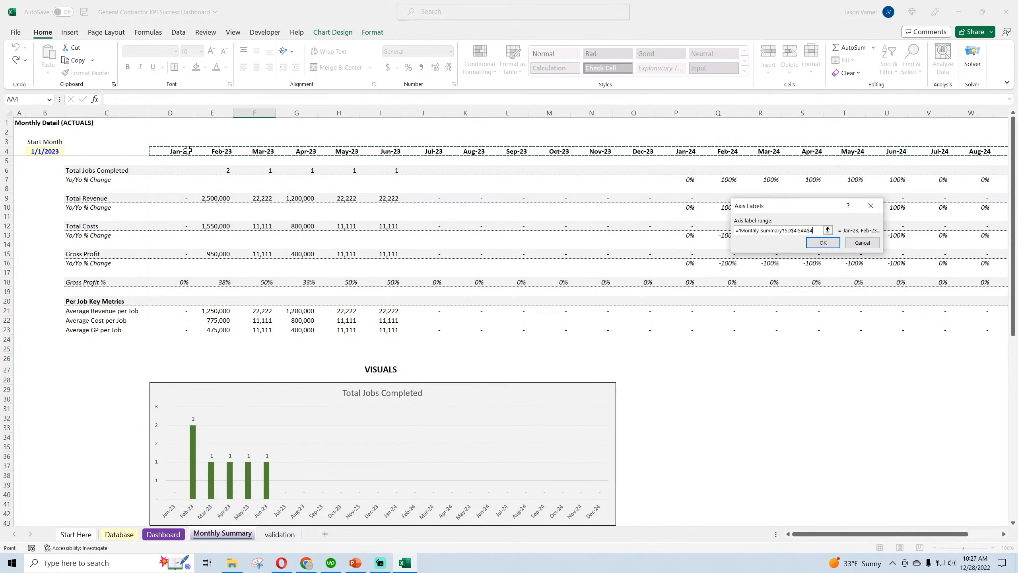
{"action": "left_click", "coordinate": [823, 242]}
{"action": "left_click", "coordinate": [880, 294]}
Compare the per-job line chart with the Per Job Key Metrics rows and the Key Financial Metrics chart above it
{"action": "scroll", "coordinate": [710, 421], "scroll_direction": "down", "scroll_amount": 11}
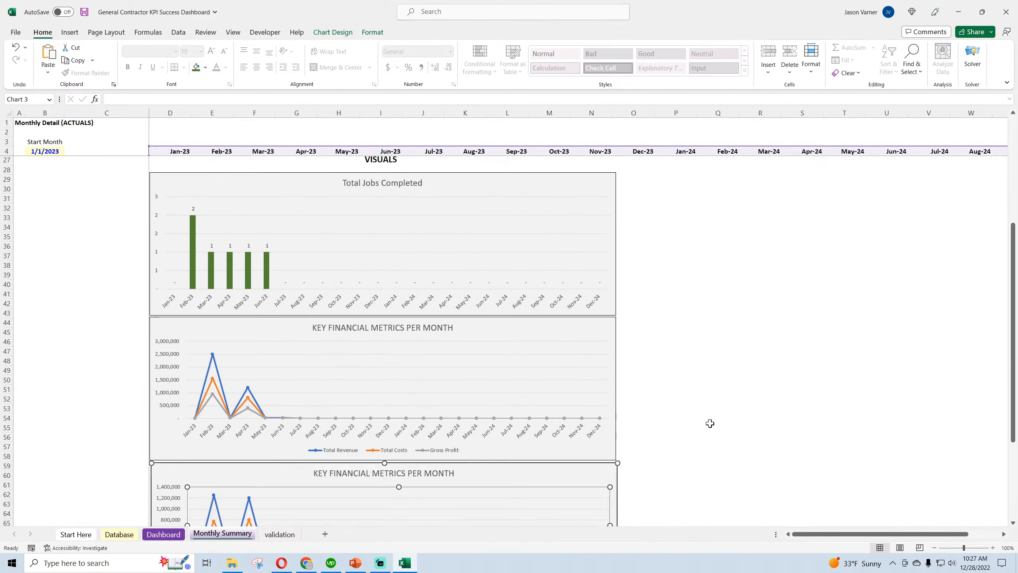
{"action": "scroll", "coordinate": [710, 423], "scroll_direction": "down", "scroll_amount": 4}
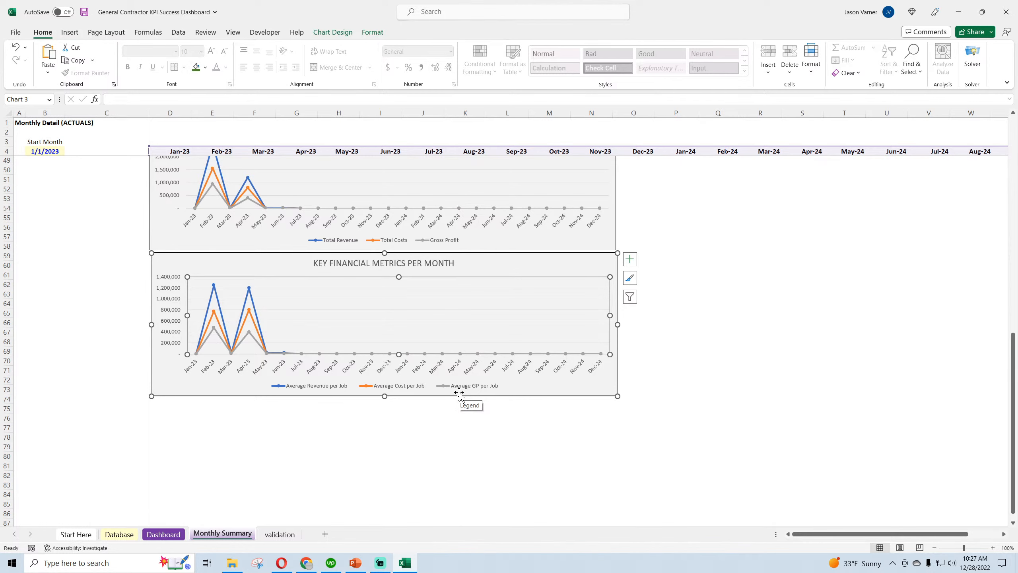
{"action": "scroll", "coordinate": [460, 393], "scroll_direction": "up", "scroll_amount": 4}
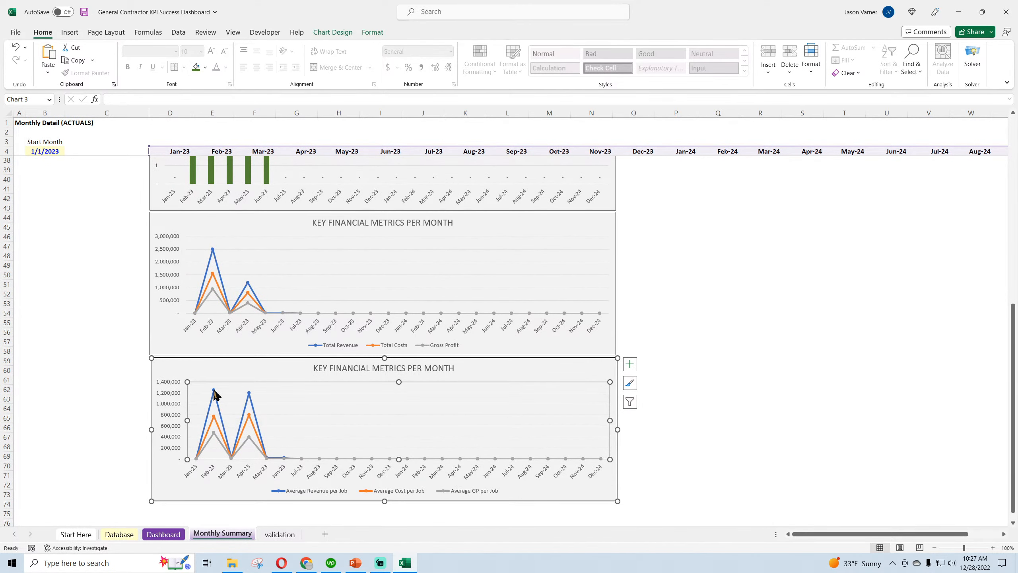
{"action": "mouse_move", "coordinate": [214, 419]}
{"action": "scroll", "coordinate": [199, 433], "scroll_direction": "up", "scroll_amount": 10}
{"action": "scroll", "coordinate": [198, 433], "scroll_direction": "up", "scroll_amount": 1}
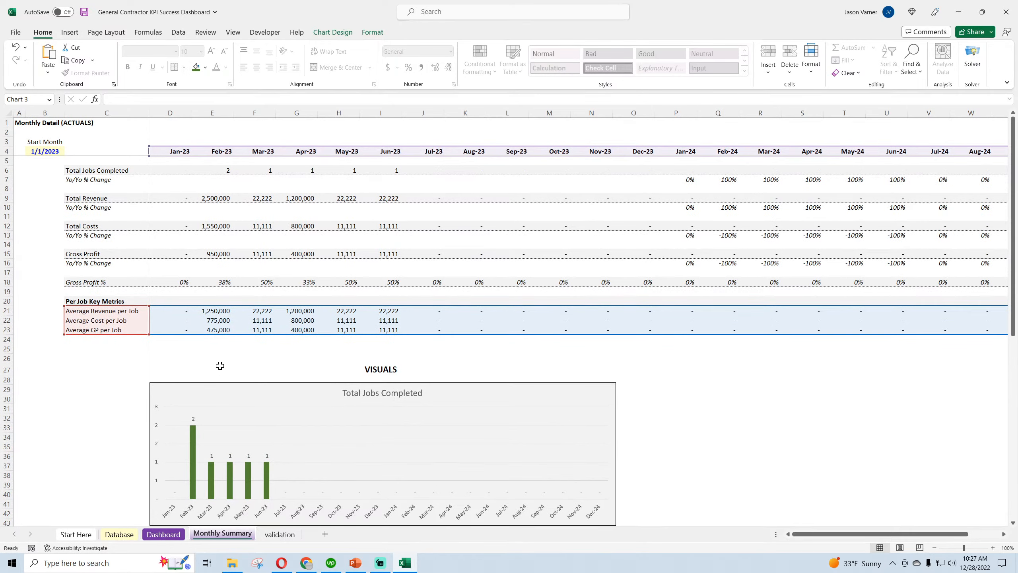
{"action": "left_click", "coordinate": [220, 366]}
{"action": "scroll", "coordinate": [132, 385], "scroll_direction": "down", "scroll_amount": 7}
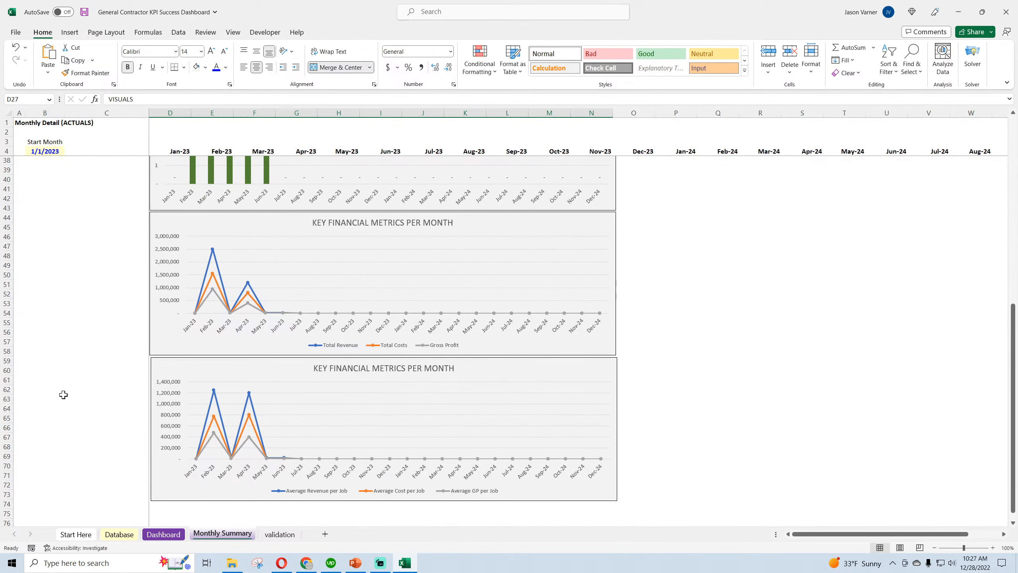
{"action": "scroll", "coordinate": [63, 395], "scroll_direction": "up", "scroll_amount": 7}
{"action": "scroll", "coordinate": [62, 391], "scroll_direction": "down", "scroll_amount": 14}
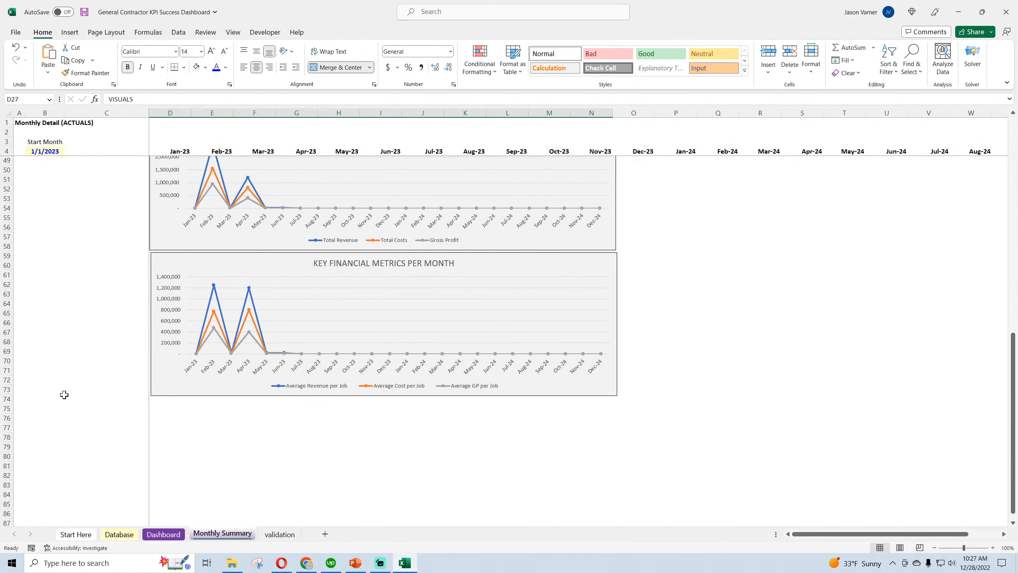
{"action": "scroll", "coordinate": [185, 287], "scroll_direction": "up", "scroll_amount": 4}
Try a dark green fill on the Total Revenue series of the original Key Financial Metrics chart and undo it
{"action": "right_click", "coordinate": [212, 250]}
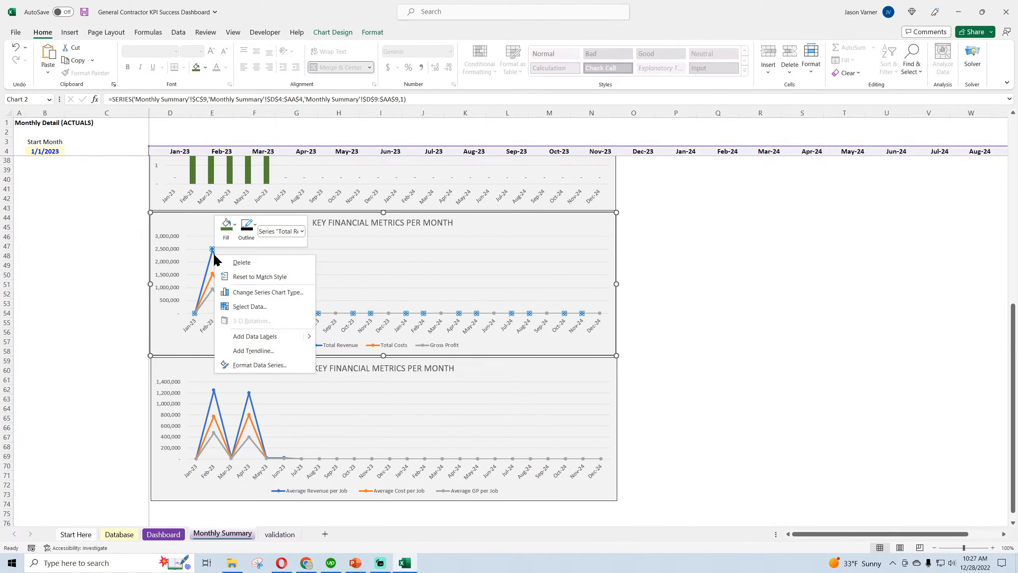
{"action": "left_click", "coordinate": [232, 237]}
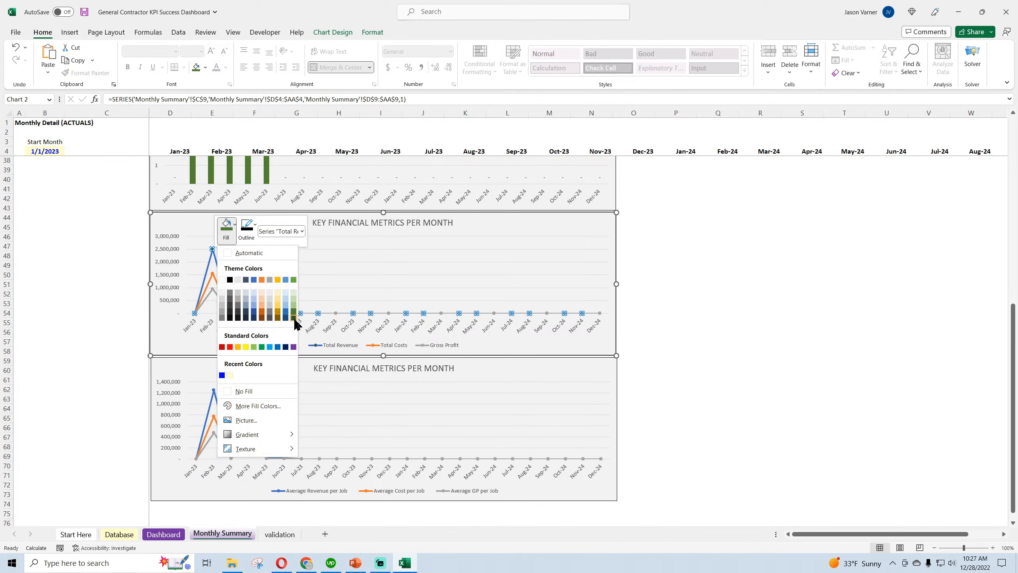
{"action": "left_click", "coordinate": [294, 315]}
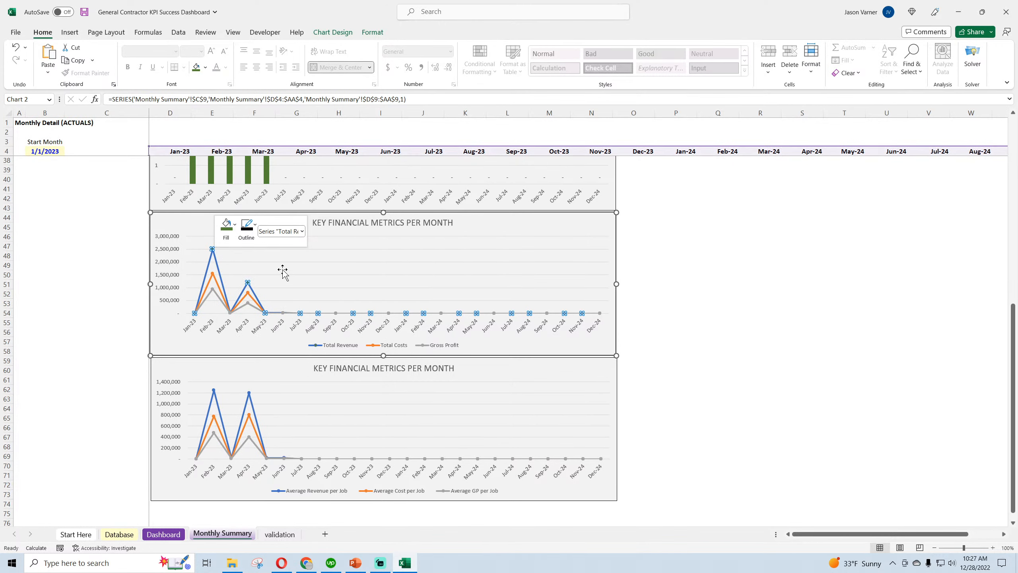
{"action": "left_click", "coordinate": [89, 282]}
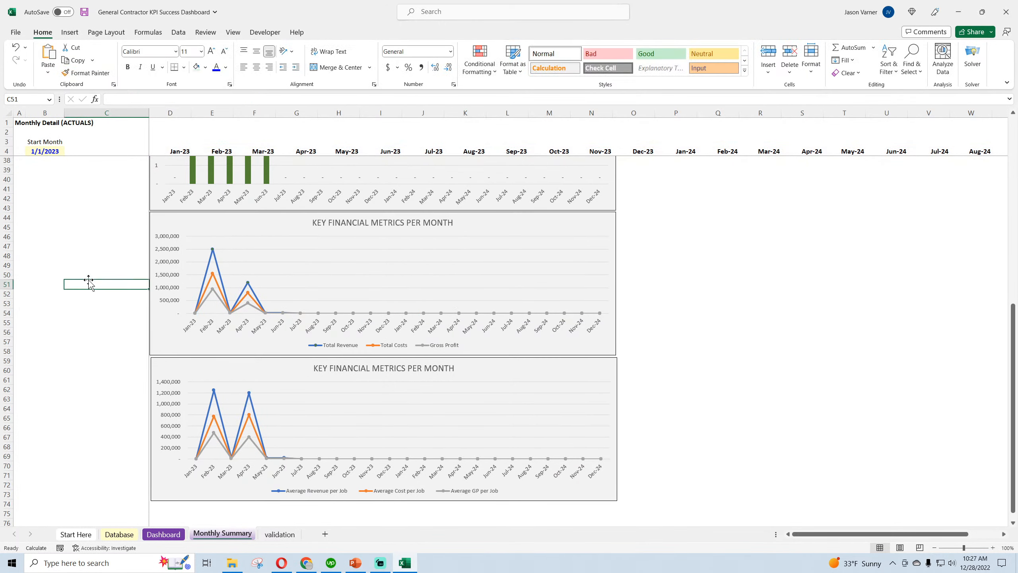
{"action": "left_click", "coordinate": [16, 49]}
{"action": "left_click", "coordinate": [17, 48]}
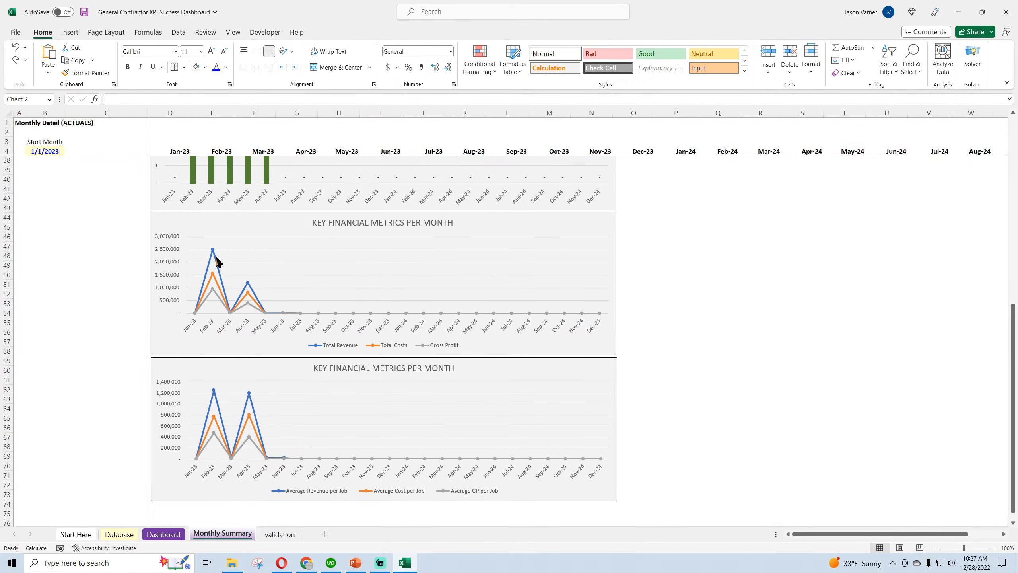
Fill the Total Revenue series markers dark blue and the Total Costs markers Green, Accent 6, Darker 25% in the original financial metrics chart
{"action": "left_click", "coordinate": [216, 261]}
{"action": "right_click", "coordinate": [216, 261]}
{"action": "left_click", "coordinate": [228, 228]}
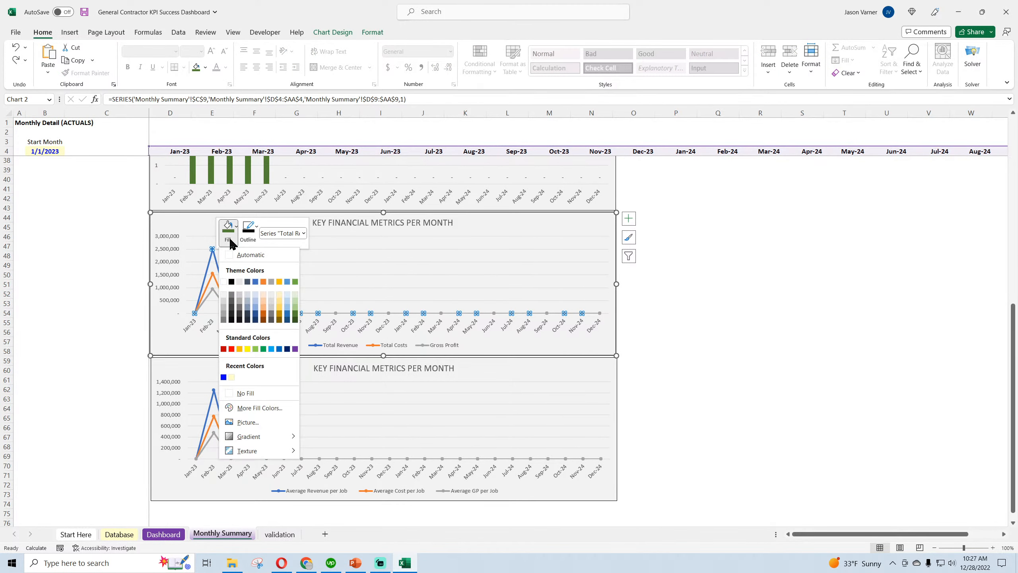
{"action": "left_click", "coordinate": [287, 319]}
{"action": "right_click", "coordinate": [220, 286]}
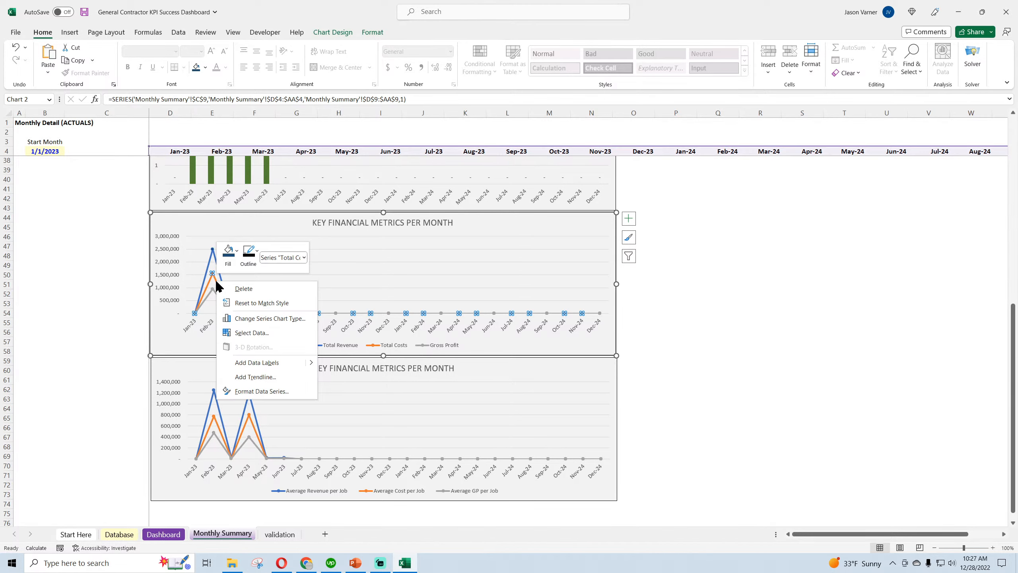
{"action": "left_click", "coordinate": [233, 265]}
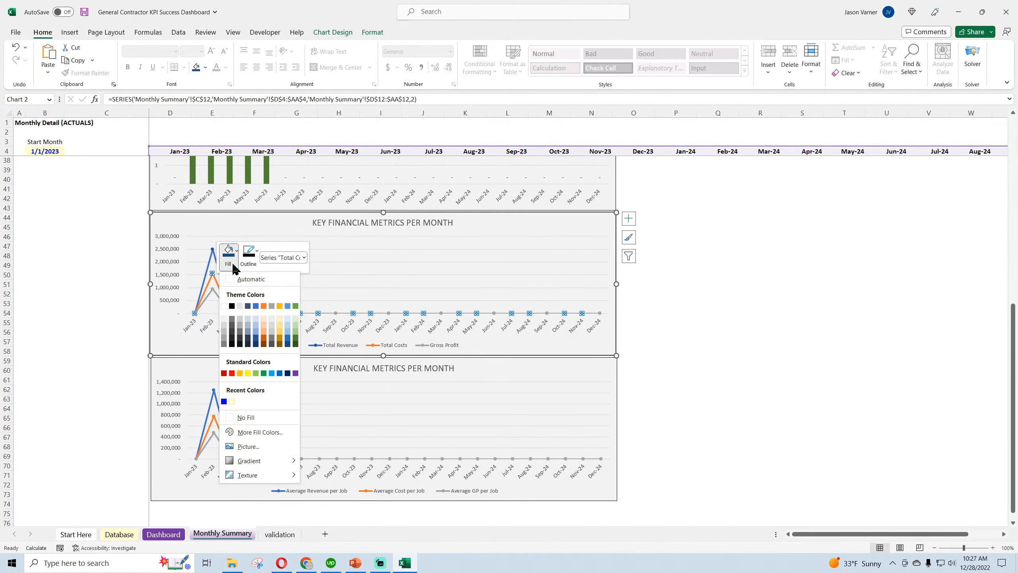
{"action": "left_click", "coordinate": [296, 337]}
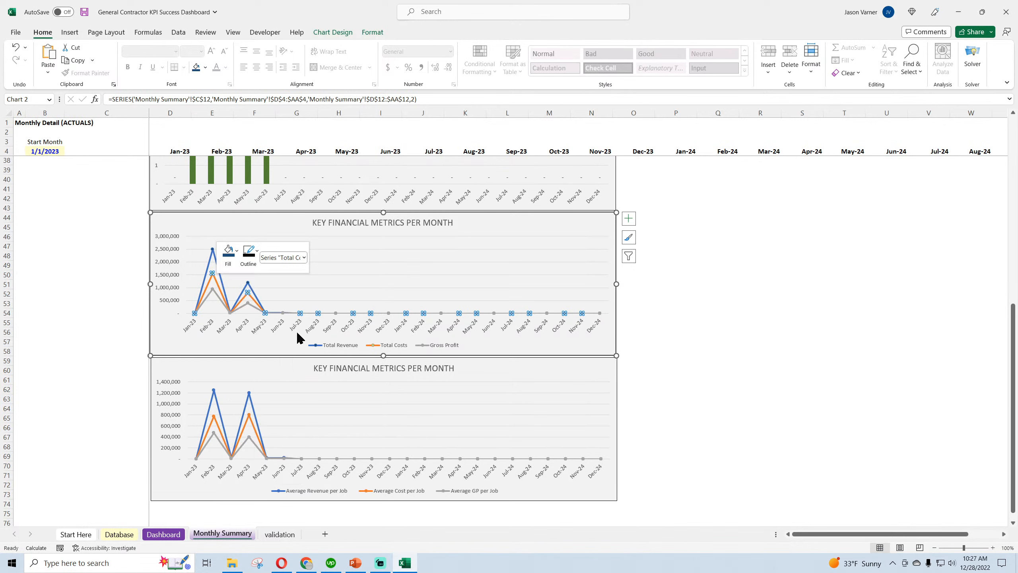
{"action": "right_click", "coordinate": [217, 293]}
{"action": "left_click", "coordinate": [231, 279]}
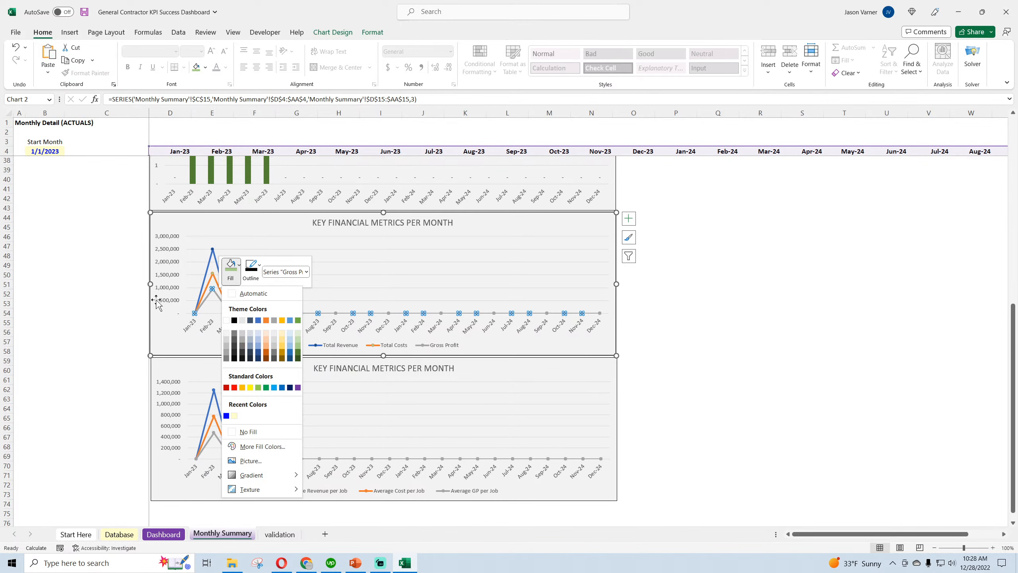
{"action": "left_click", "coordinate": [96, 345]}
Set the Total Revenue line's outline to Light Gray, Background 2, Darker 75%
{"action": "right_click", "coordinate": [217, 262]}
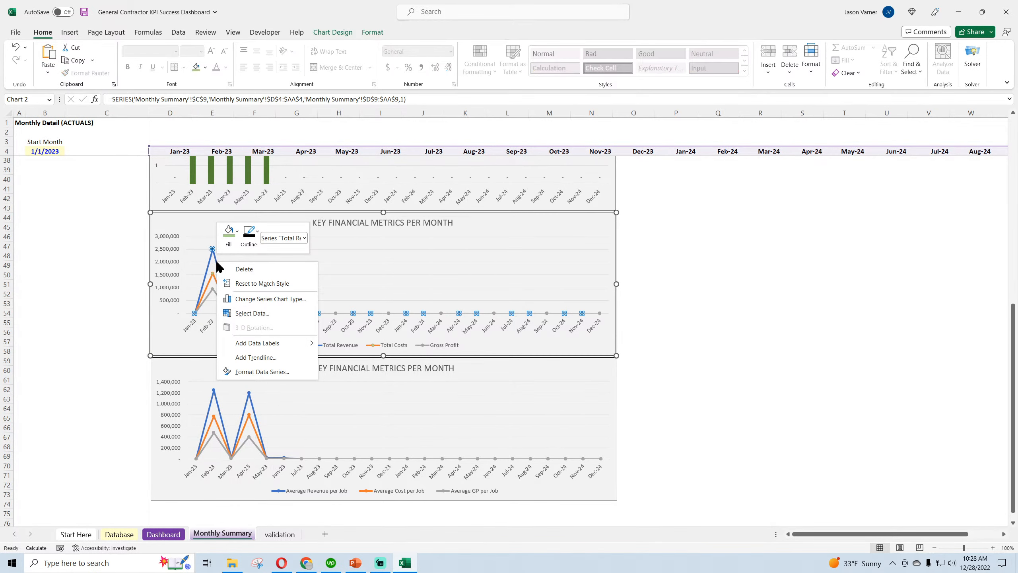
{"action": "left_click", "coordinate": [234, 244]}
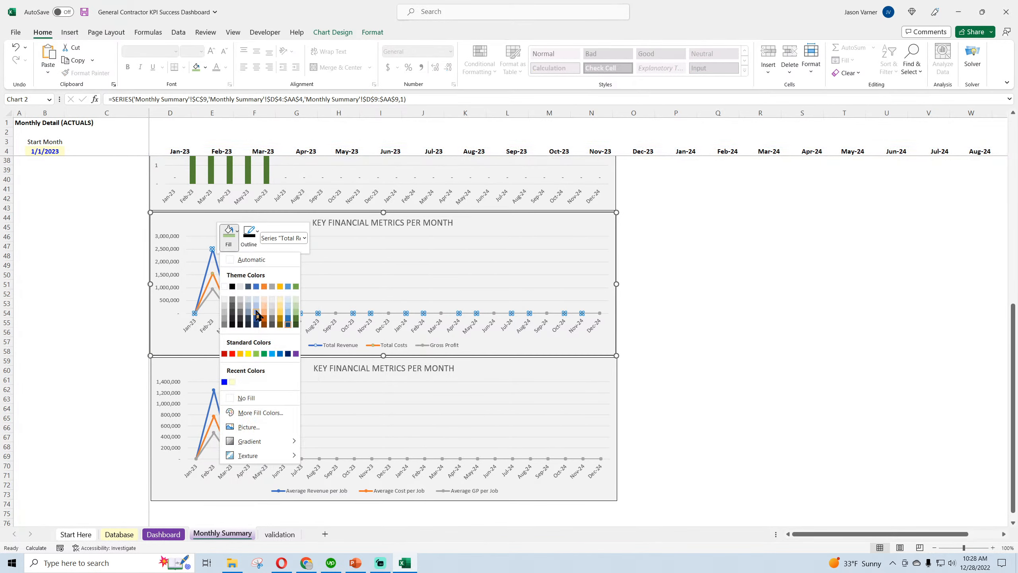
{"action": "left_click", "coordinate": [249, 237]}
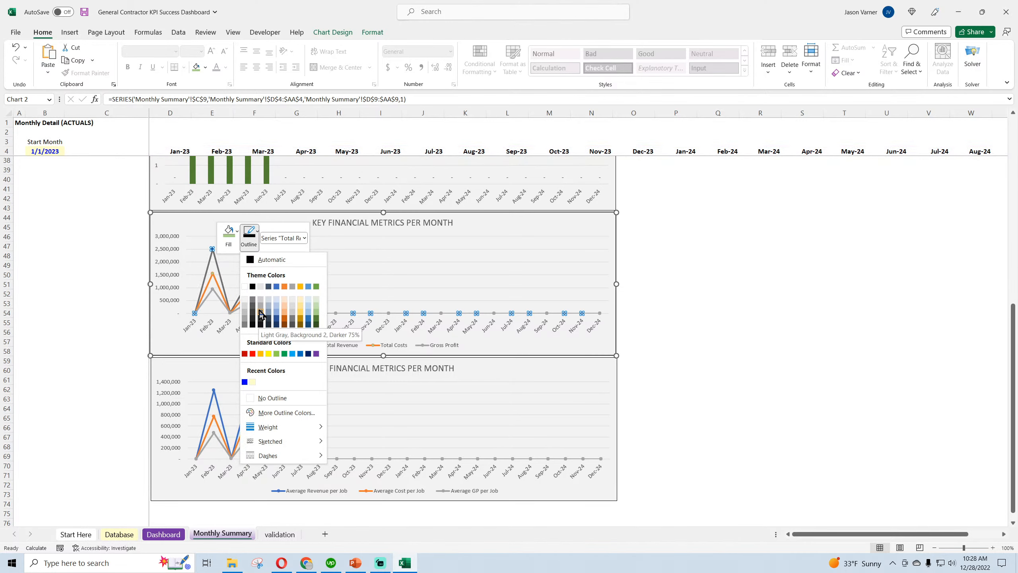
{"action": "left_click", "coordinate": [260, 319]}
Open the outline colour choices for the Total Costs series in the same chart
{"action": "right_click", "coordinate": [215, 285]}
{"action": "left_click", "coordinate": [247, 256]}
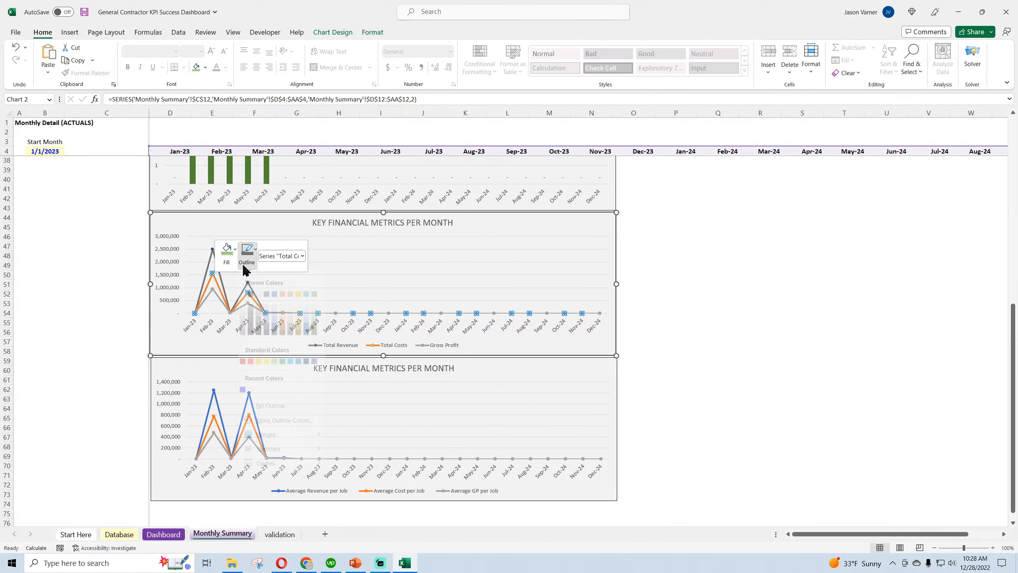
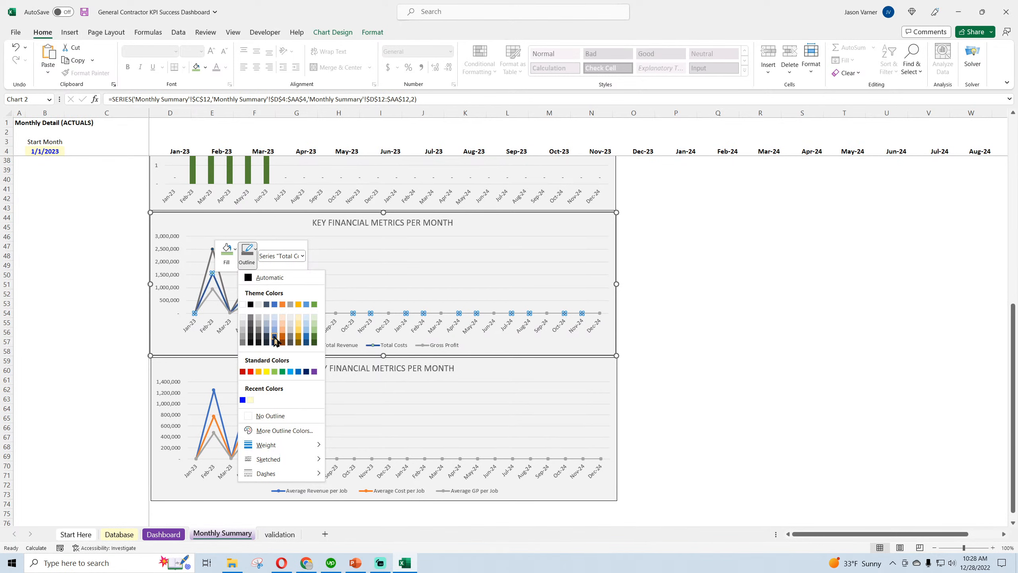
Set the Total Costs line's outline to Blue, Accent 1, Darker 25% in the original Key Financial Metrics chart
{"action": "left_click", "coordinate": [275, 337]}
{"action": "left_click", "coordinate": [123, 315]}
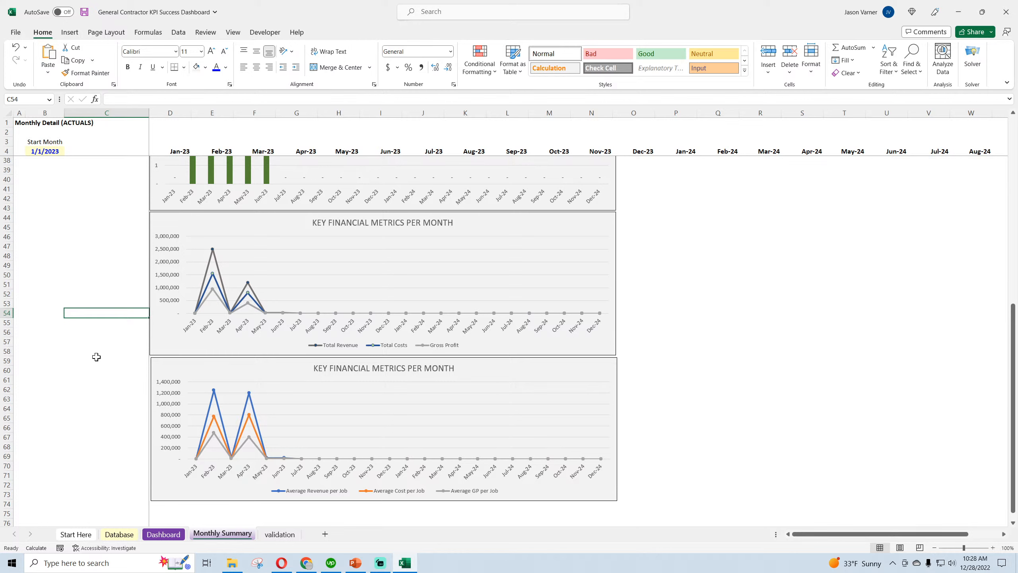
Match the Average Revenue per Job line's outline in the per-job chart to the dark gray of the Total Revenue line
{"action": "right_click", "coordinate": [217, 260]}
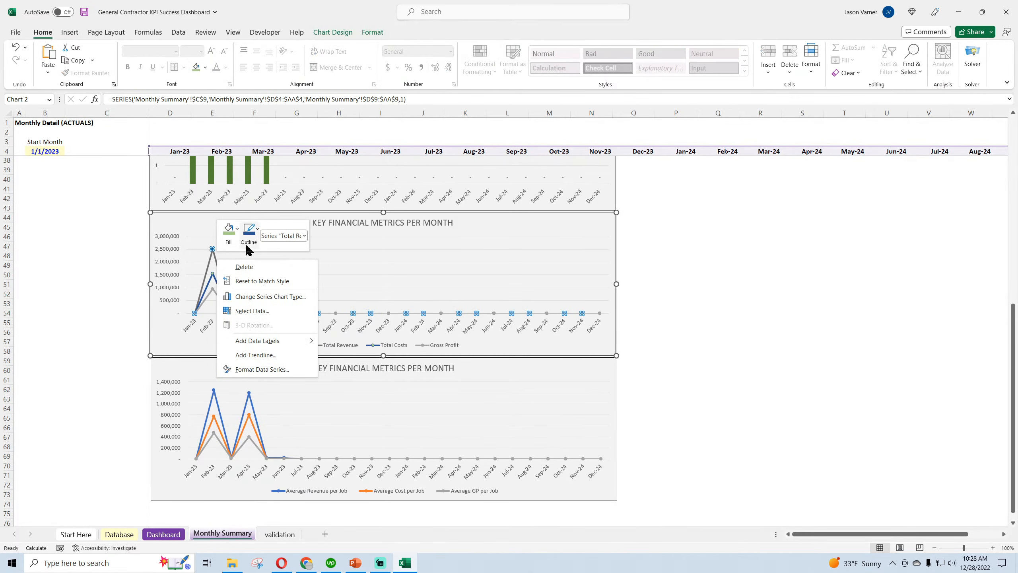
{"action": "left_click", "coordinate": [232, 245]}
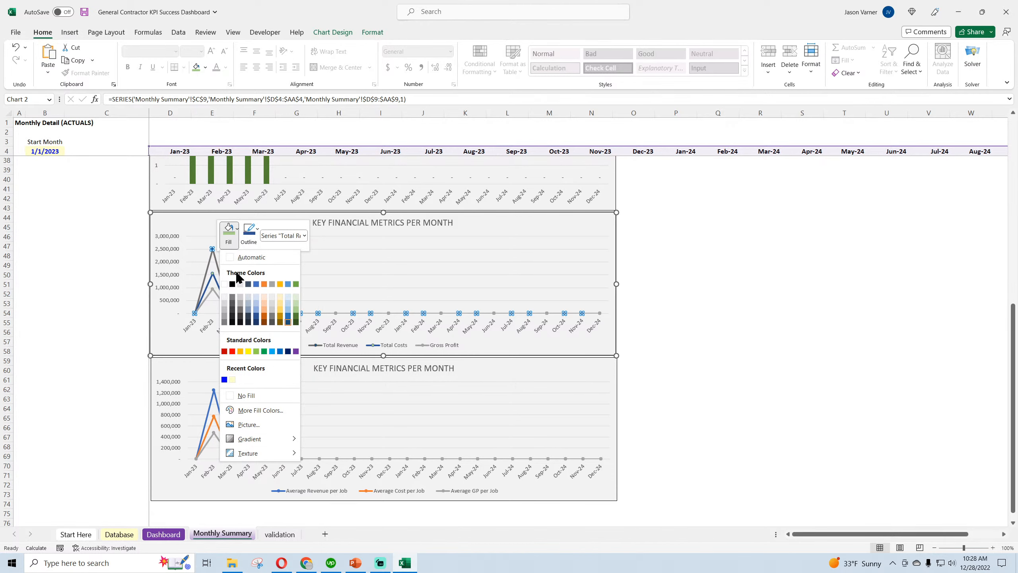
{"action": "left_click", "coordinate": [249, 242]}
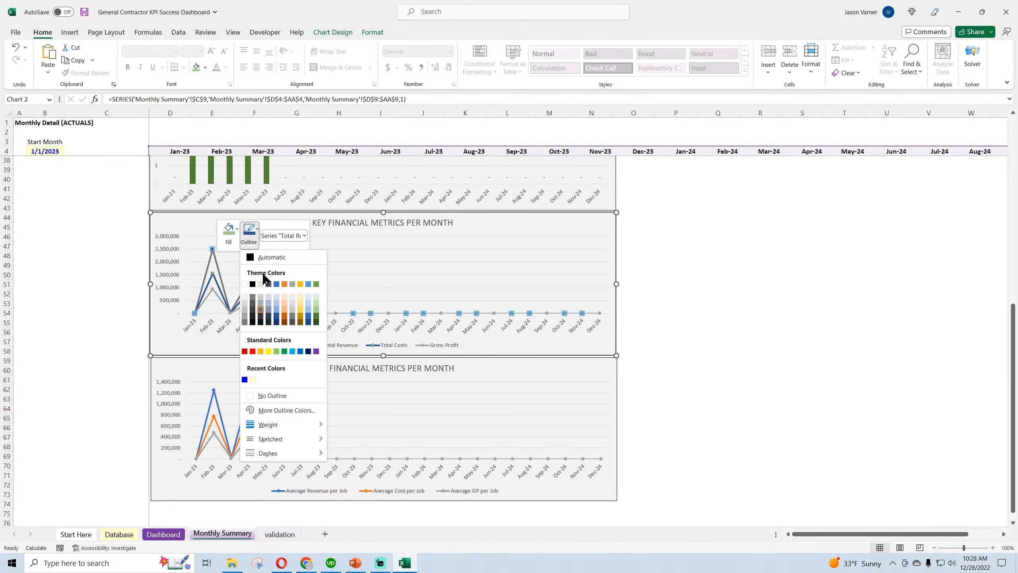
{"action": "key", "text": "Escape"}
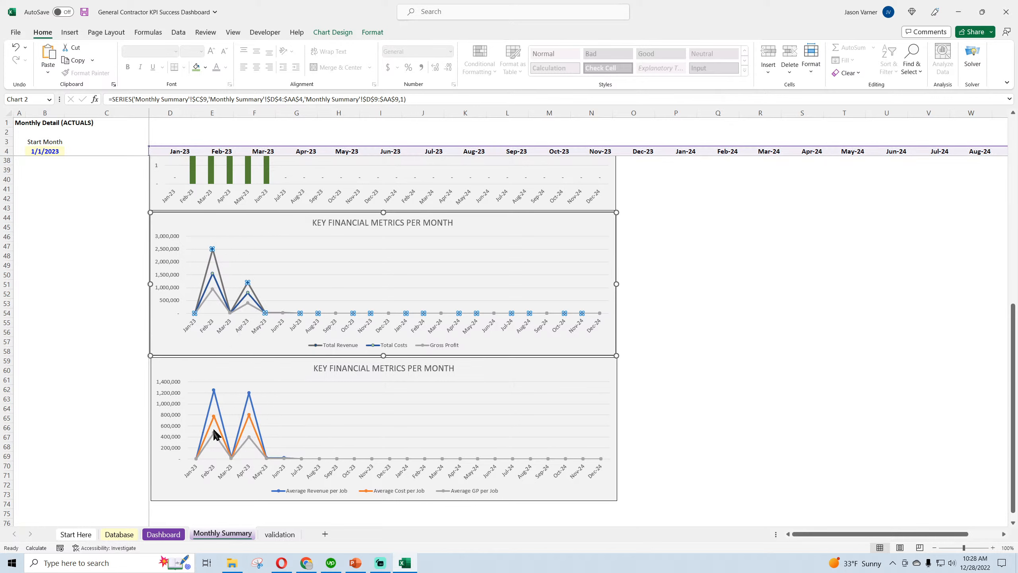
{"action": "right_click", "coordinate": [248, 397]}
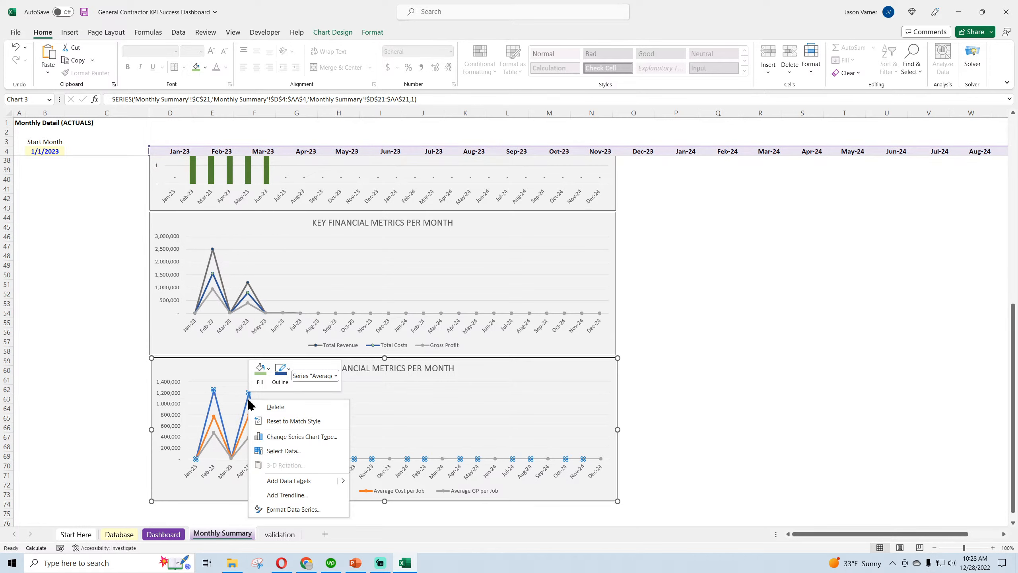
{"action": "left_click", "coordinate": [280, 384]}
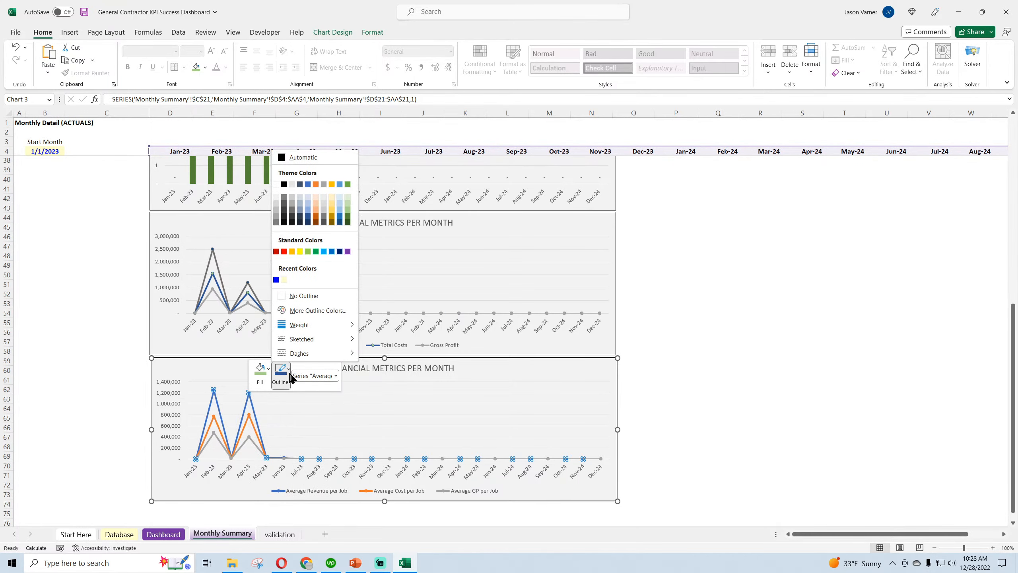
{"action": "left_click", "coordinate": [292, 211]}
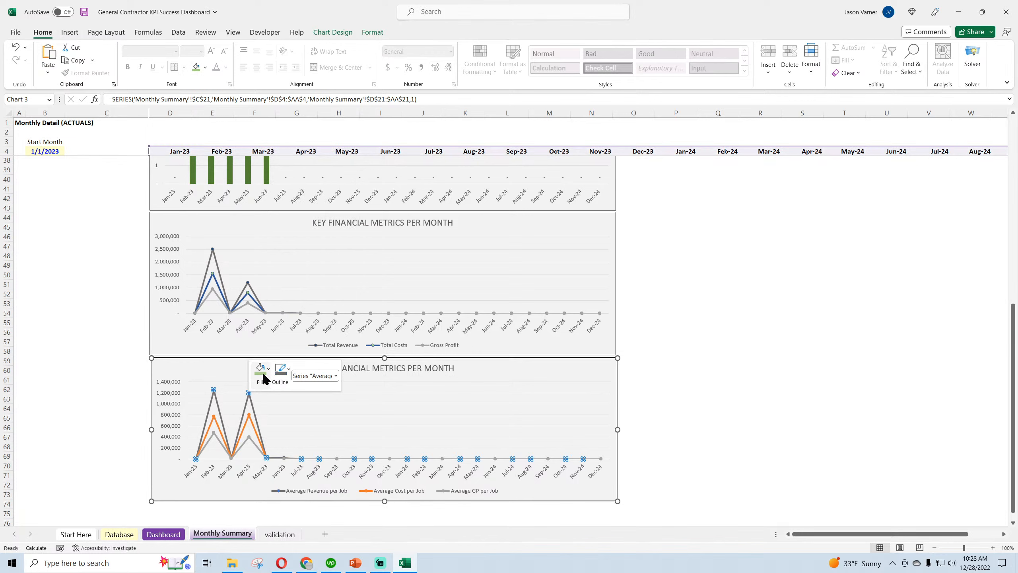
Try a purple outline on the Average Cost per Job line
{"action": "right_click", "coordinate": [253, 428]}
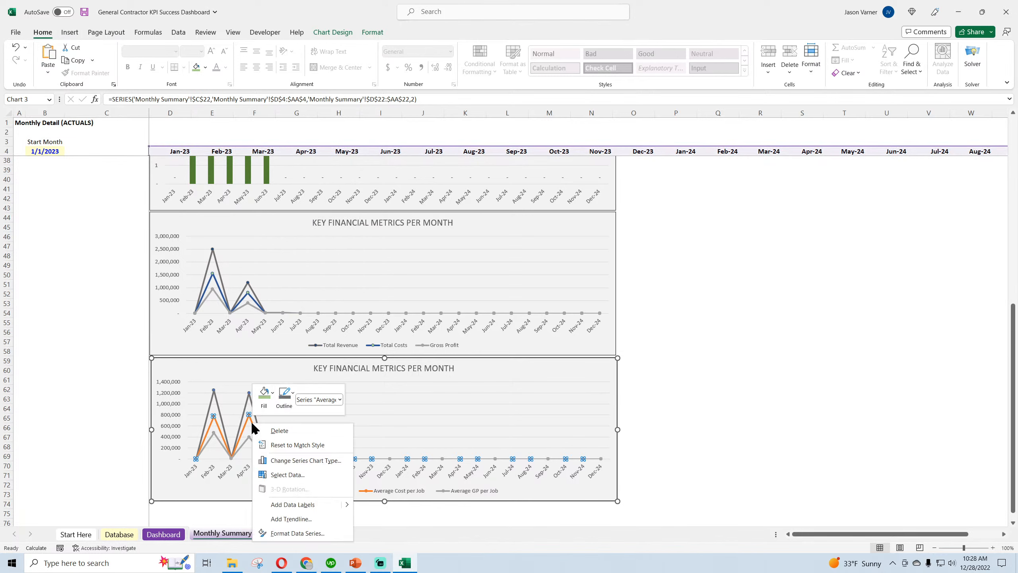
{"action": "left_click", "coordinate": [285, 401]}
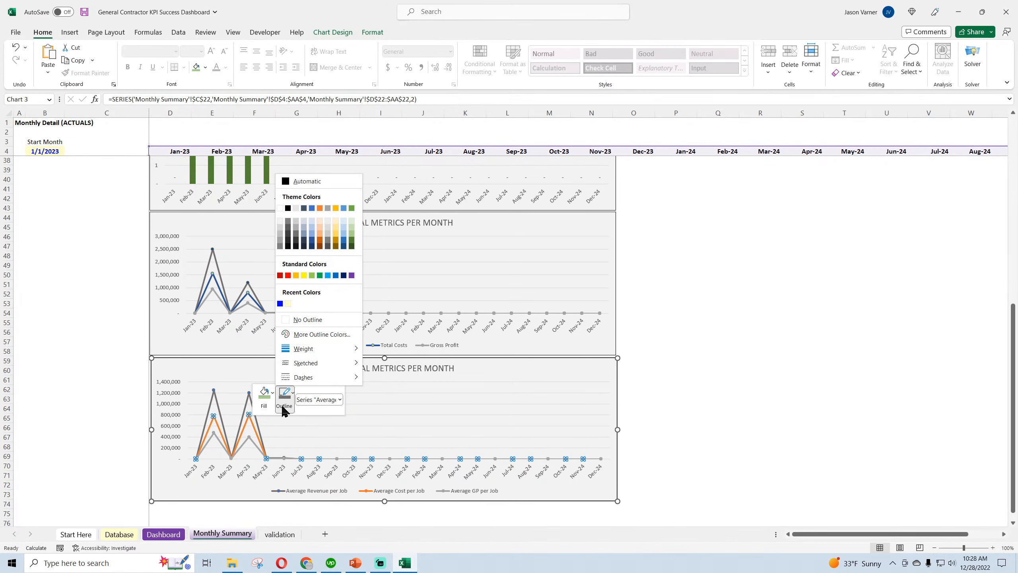
{"action": "left_click", "coordinate": [352, 275]}
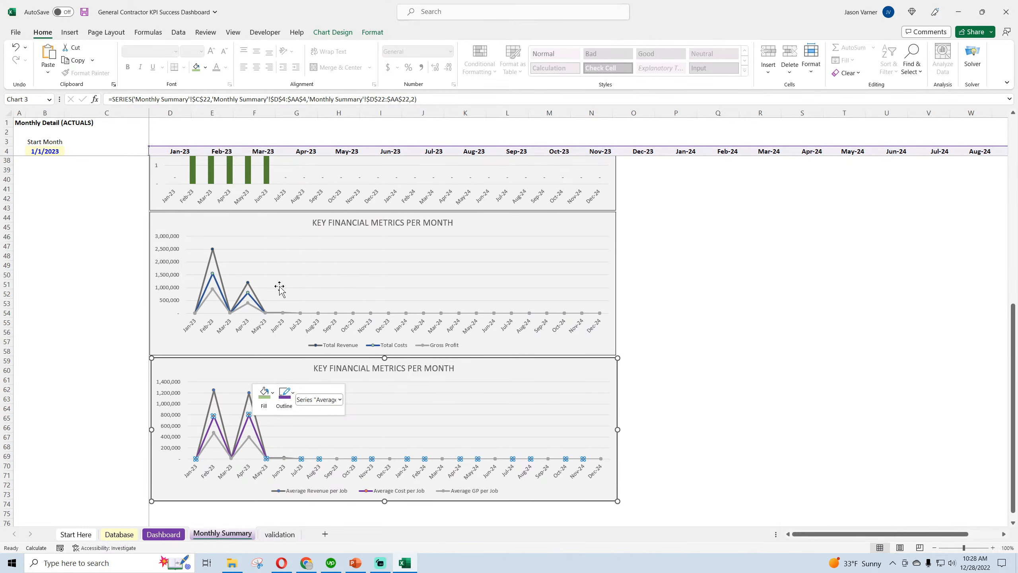
Set the Average Cost per Job line's outline to Blue, Accent 1, Darker 25% to match the Total Costs line
{"action": "right_click", "coordinate": [244, 298]}
{"action": "left_click", "coordinate": [275, 276]}
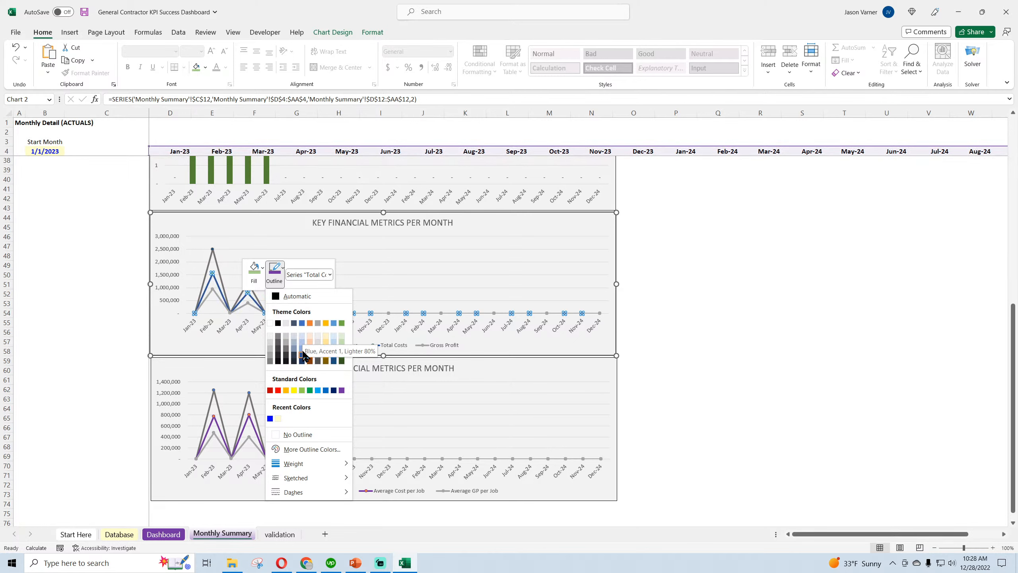
{"action": "right_click", "coordinate": [248, 429]}
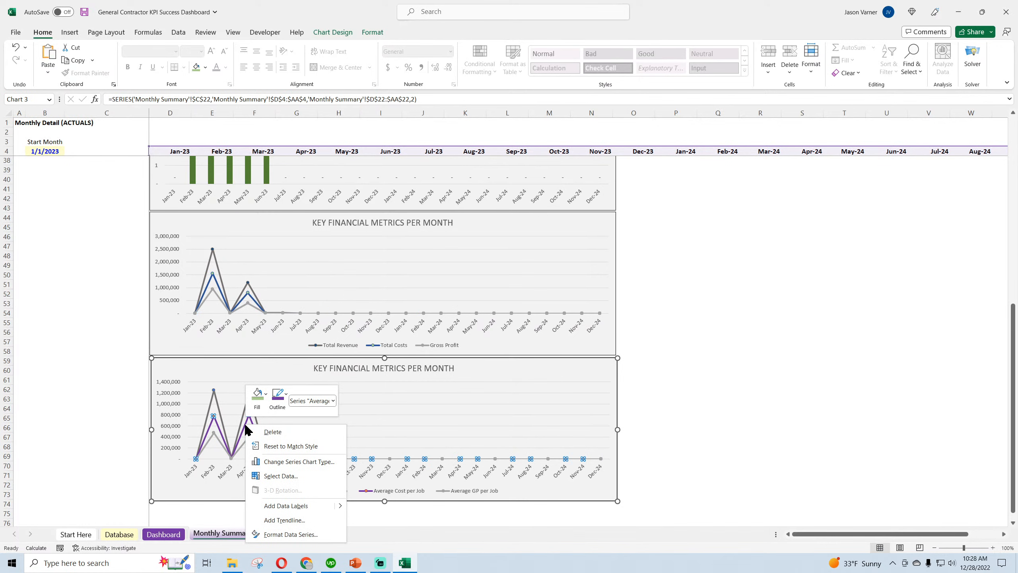
{"action": "left_click", "coordinate": [278, 395]}
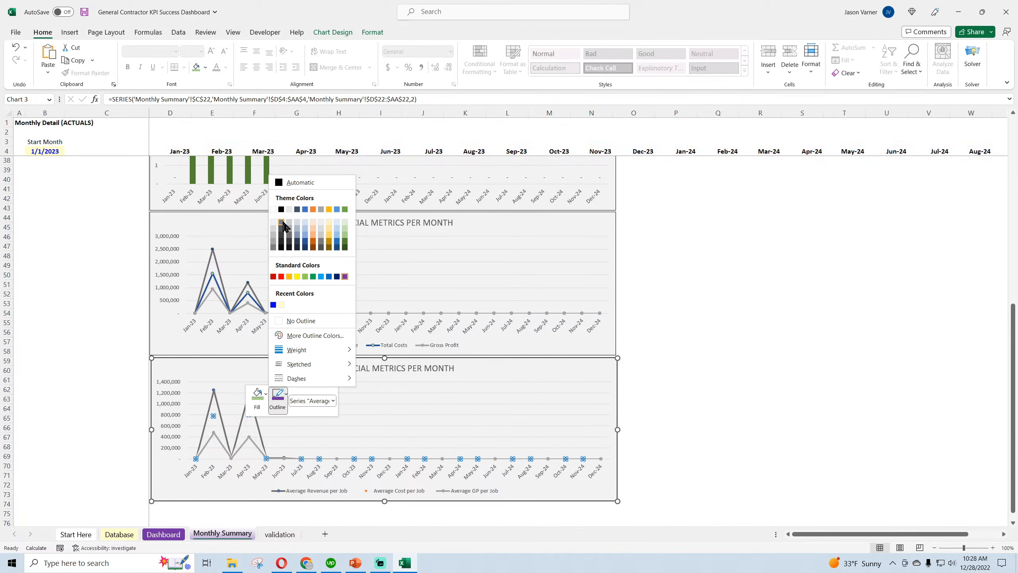
{"action": "left_click", "coordinate": [305, 243]}
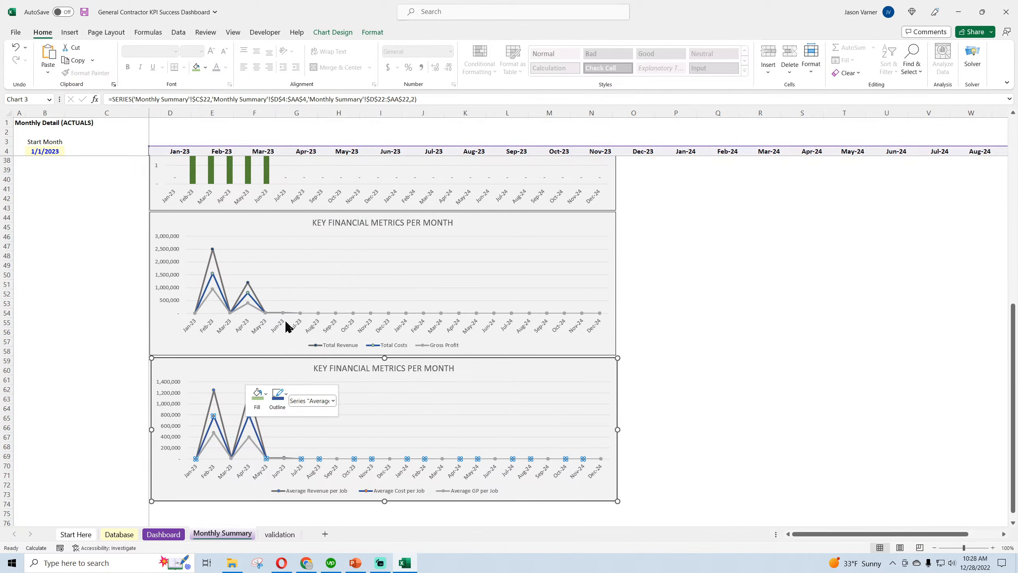
{"action": "right_click", "coordinate": [256, 307]}
{"action": "left_click", "coordinate": [285, 282]}
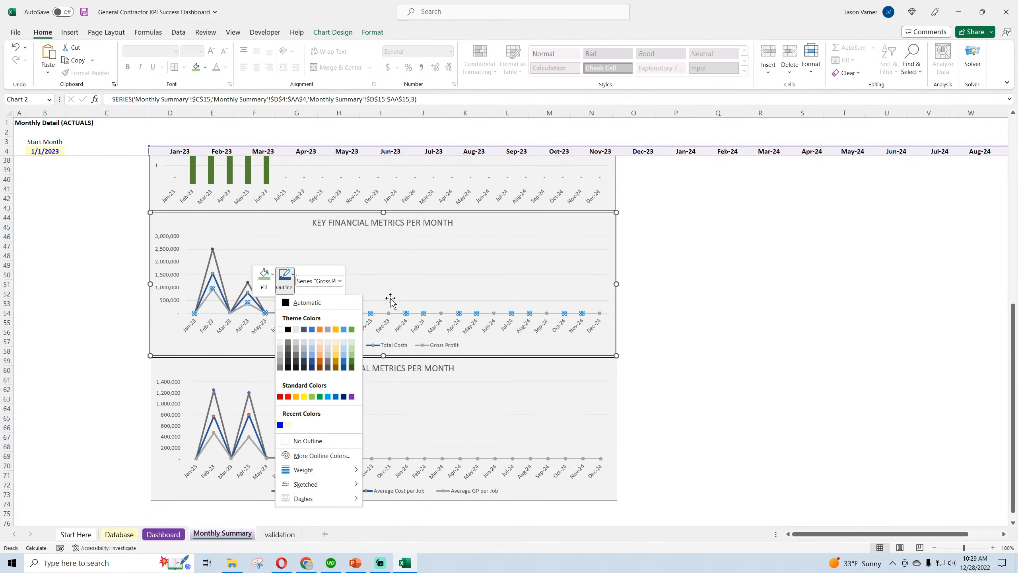
{"action": "left_click", "coordinate": [758, 373]}
{"action": "left_click", "coordinate": [6, 380]}
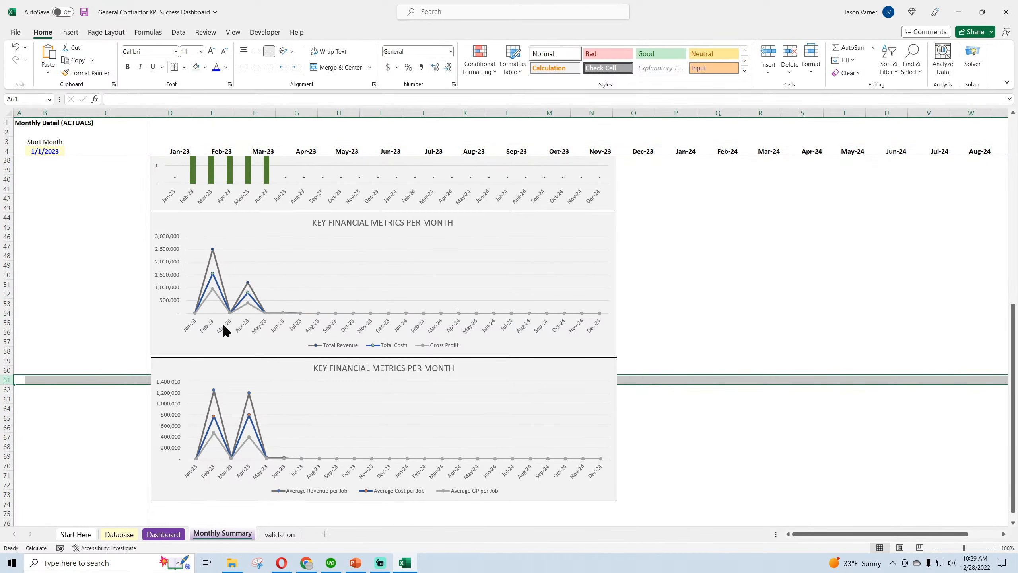
{"action": "right_click", "coordinate": [253, 311]}
{"action": "left_click", "coordinate": [285, 285]}
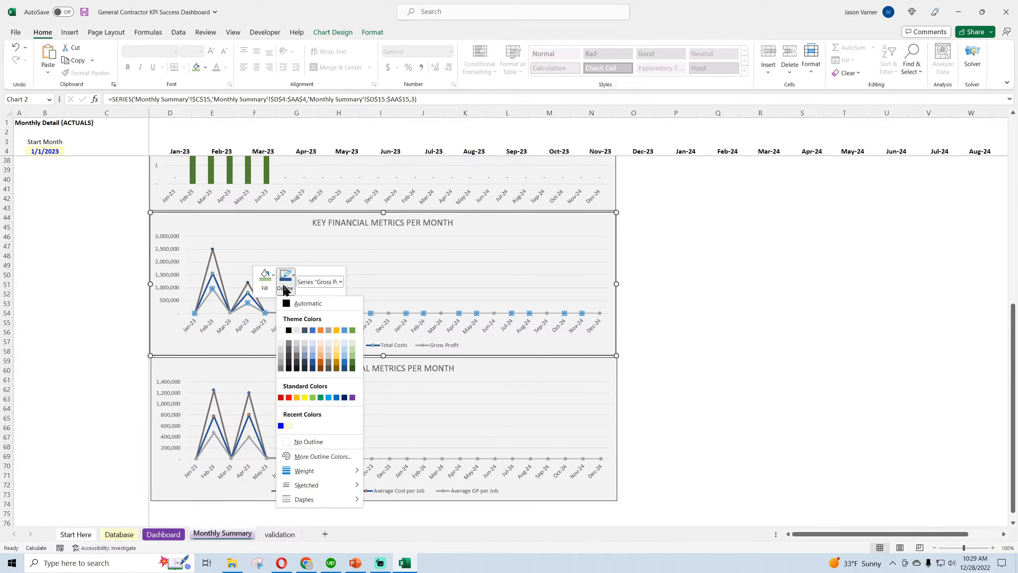
{"action": "left_click", "coordinate": [265, 281]}
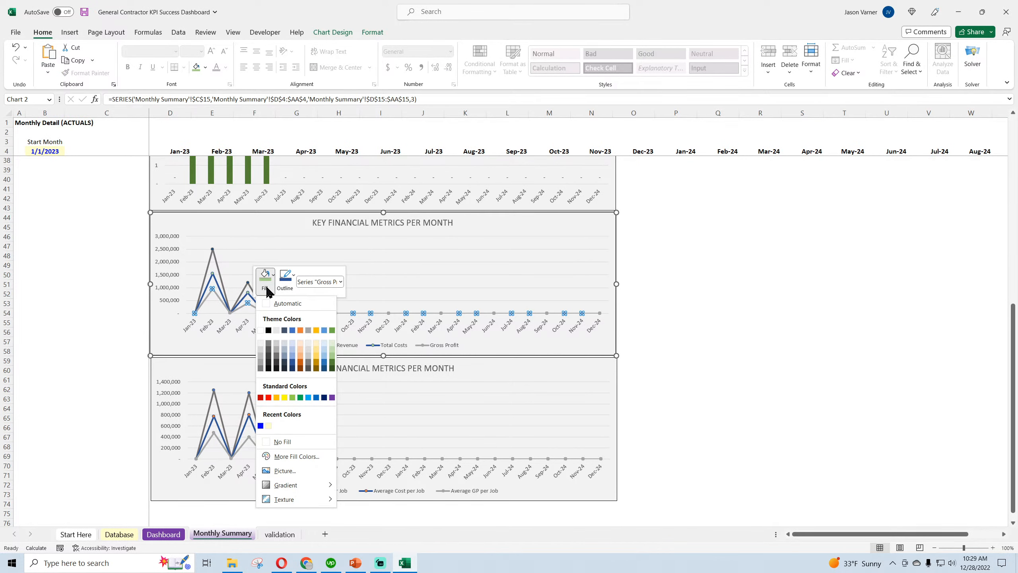
{"action": "left_click", "coordinate": [285, 281]}
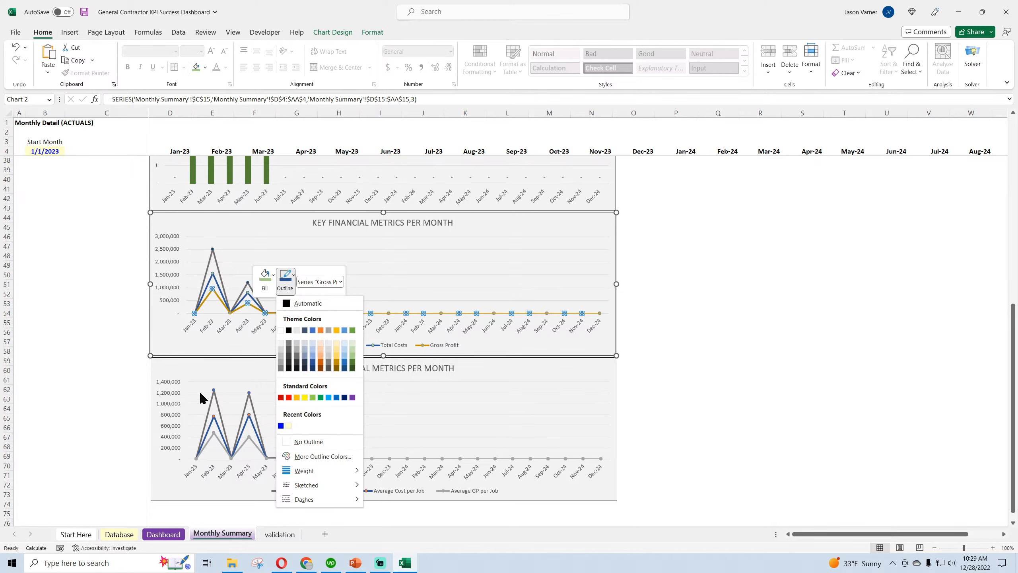
{"action": "key", "text": "Escape"}
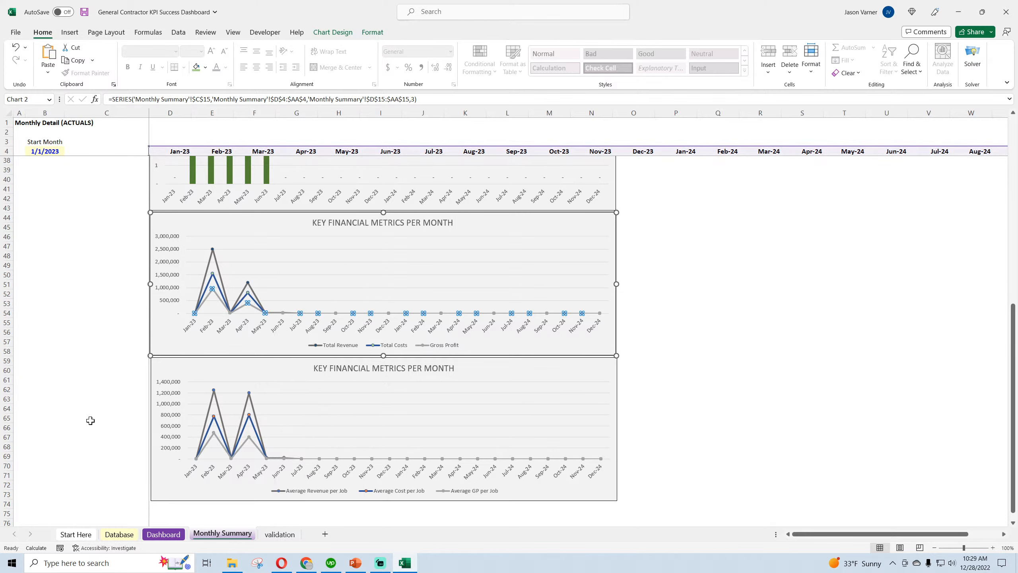
{"action": "left_click", "coordinate": [90, 420]}
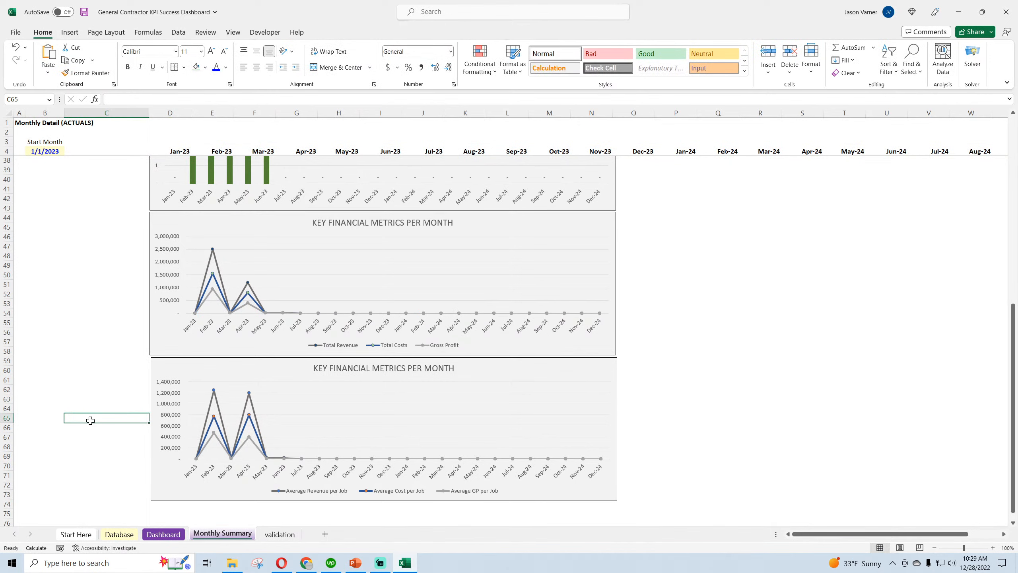
Give the Total Revenue series in the original financial metrics chart built-in diamond markers of size 6
{"action": "right_click", "coordinate": [213, 249]}
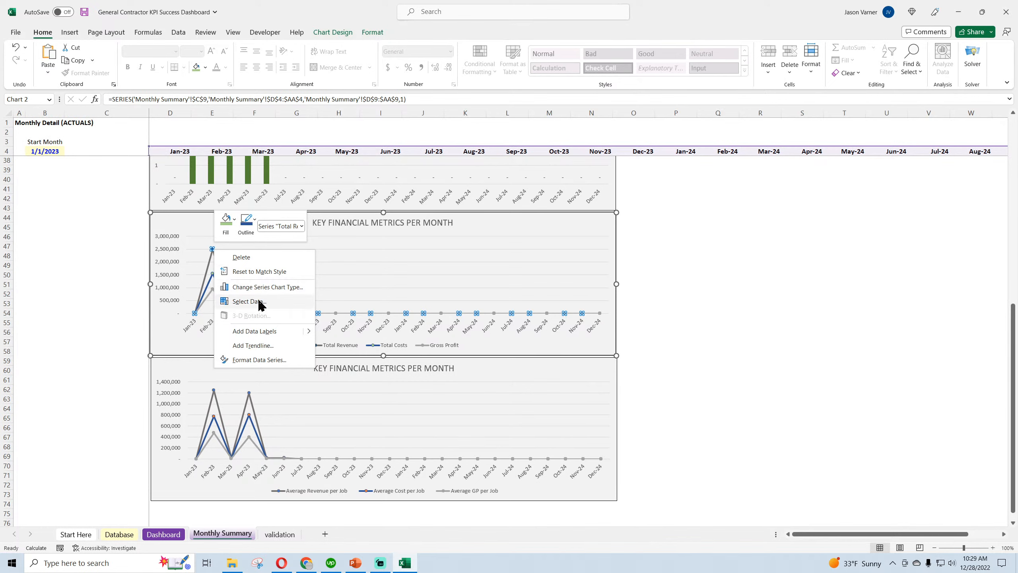
{"action": "left_click", "coordinate": [256, 359]}
{"action": "left_click", "coordinate": [894, 153]}
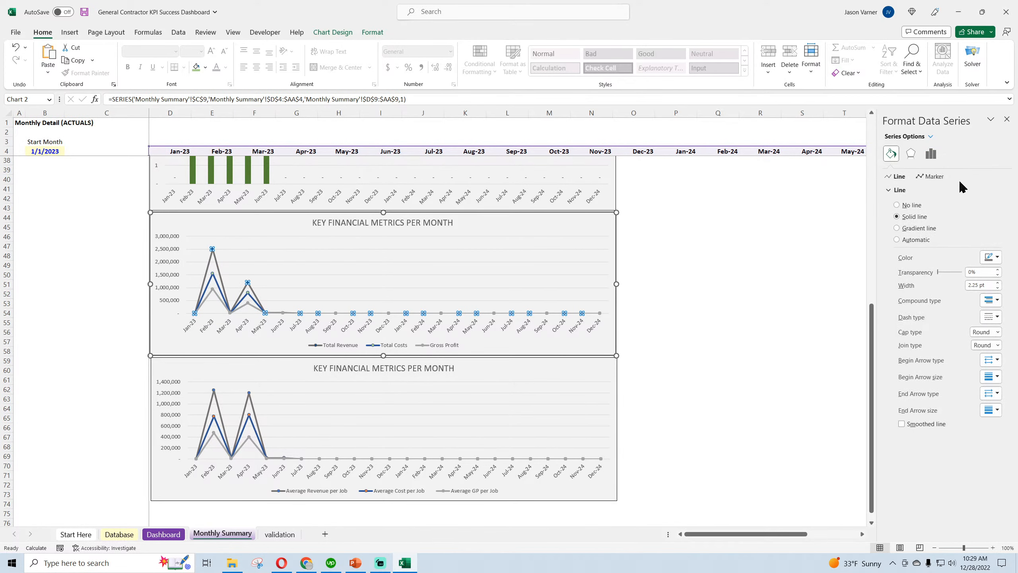
{"action": "left_click", "coordinate": [930, 177]}
{"action": "left_click", "coordinate": [924, 191]}
{"action": "left_click", "coordinate": [911, 227]}
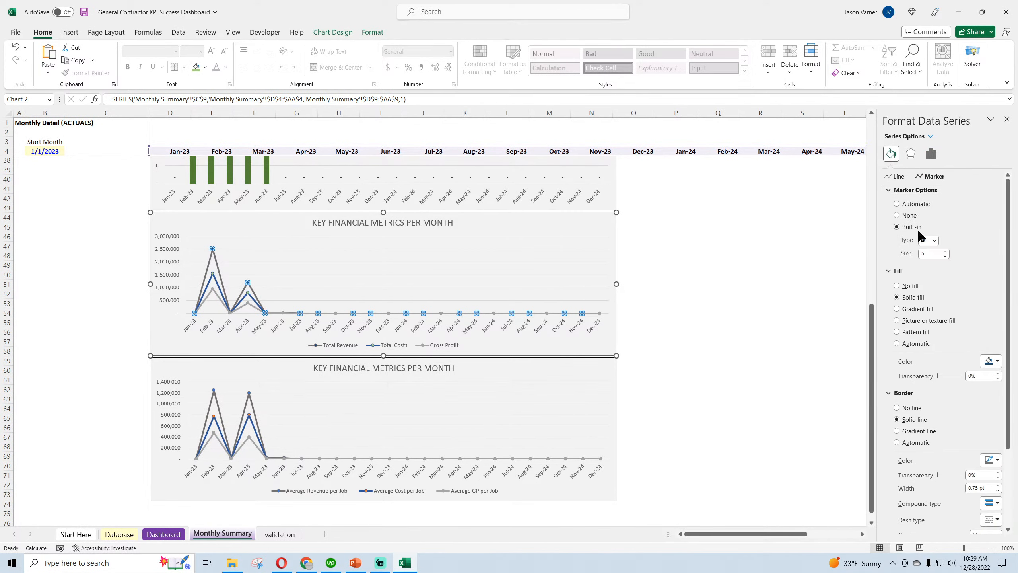
{"action": "left_click", "coordinate": [934, 240]}
{"action": "left_click", "coordinate": [923, 260]}
{"action": "left_click", "coordinate": [946, 251]}
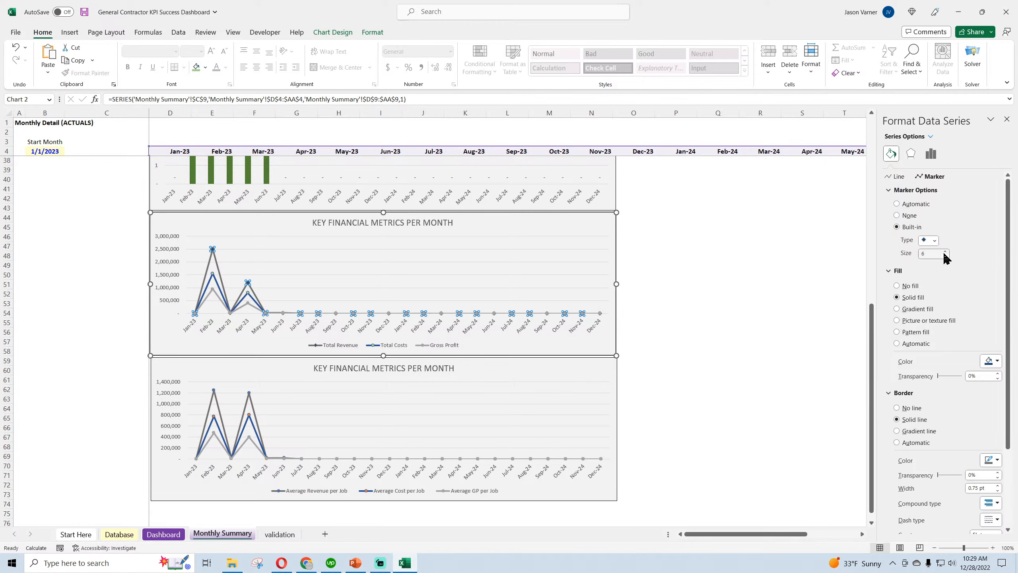
Fill the Total Revenue markers with gold and give them a black border
{"action": "left_click", "coordinate": [998, 362]}
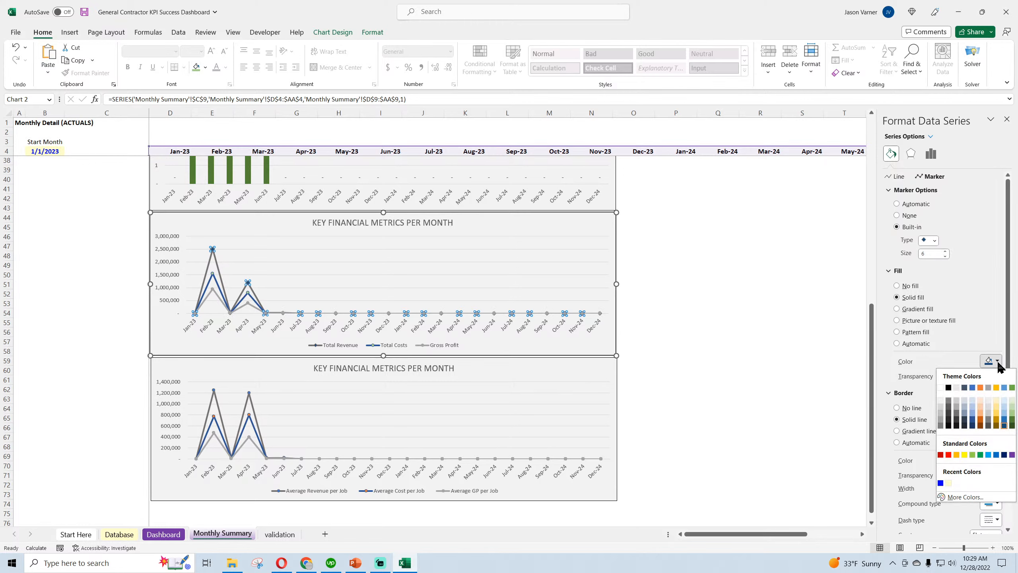
{"action": "left_click", "coordinate": [997, 414]}
{"action": "left_click", "coordinate": [997, 460]}
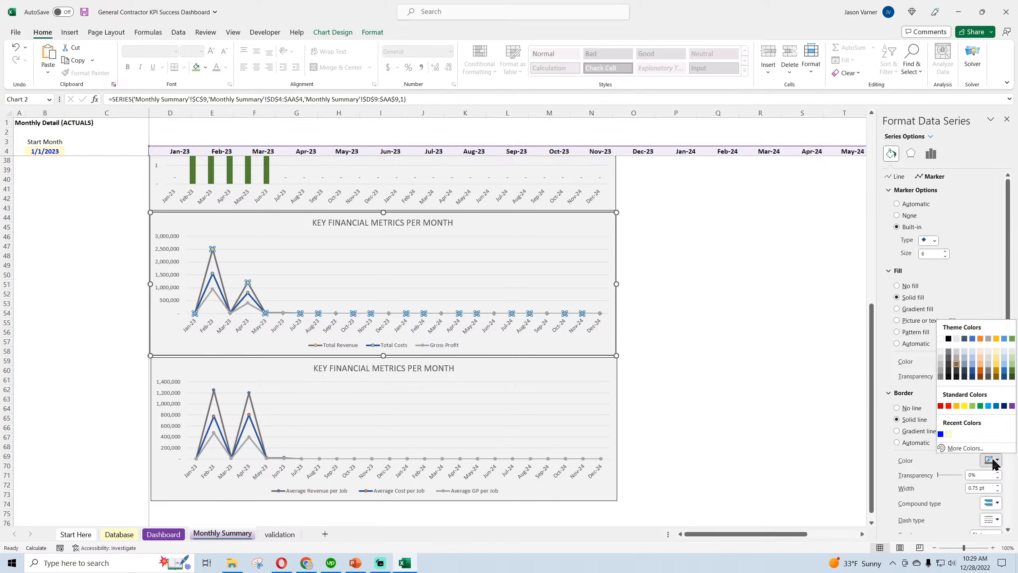
{"action": "left_click", "coordinate": [950, 340]}
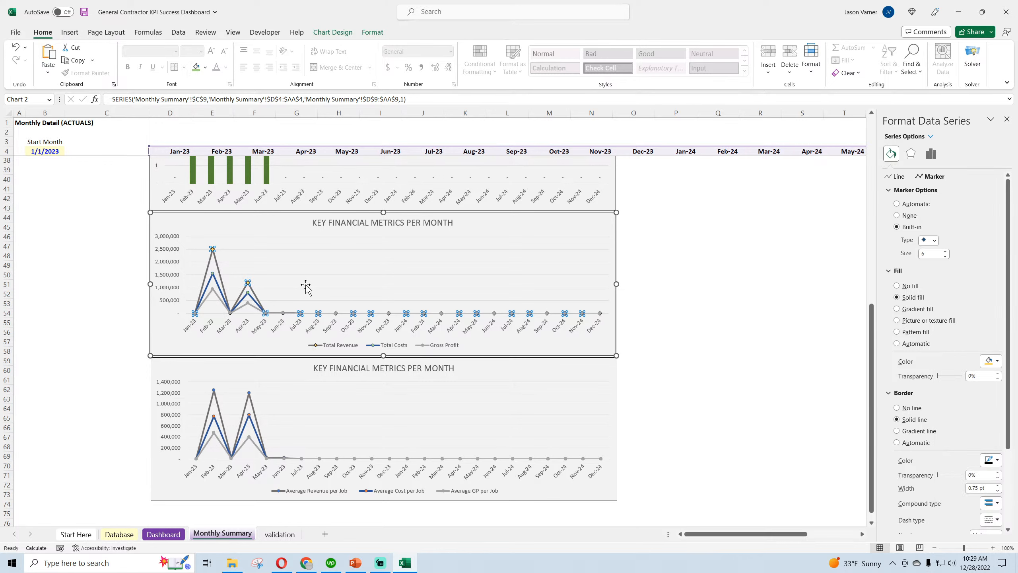
Give the Total Costs series in the same chart built-in diamond markers of size 6
{"action": "left_click", "coordinate": [251, 300]}
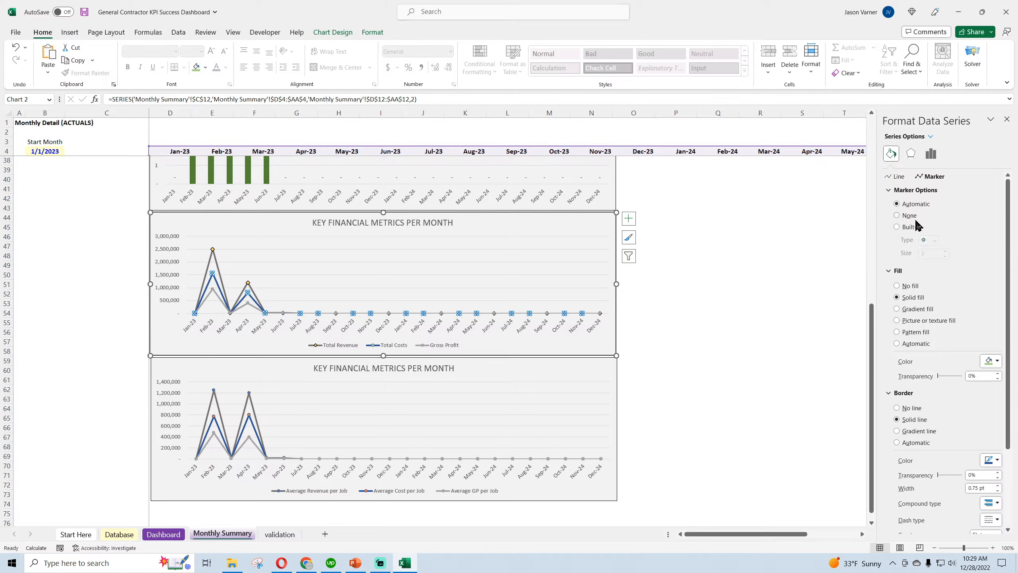
{"action": "left_click", "coordinate": [910, 228]}
{"action": "left_click", "coordinate": [929, 240]}
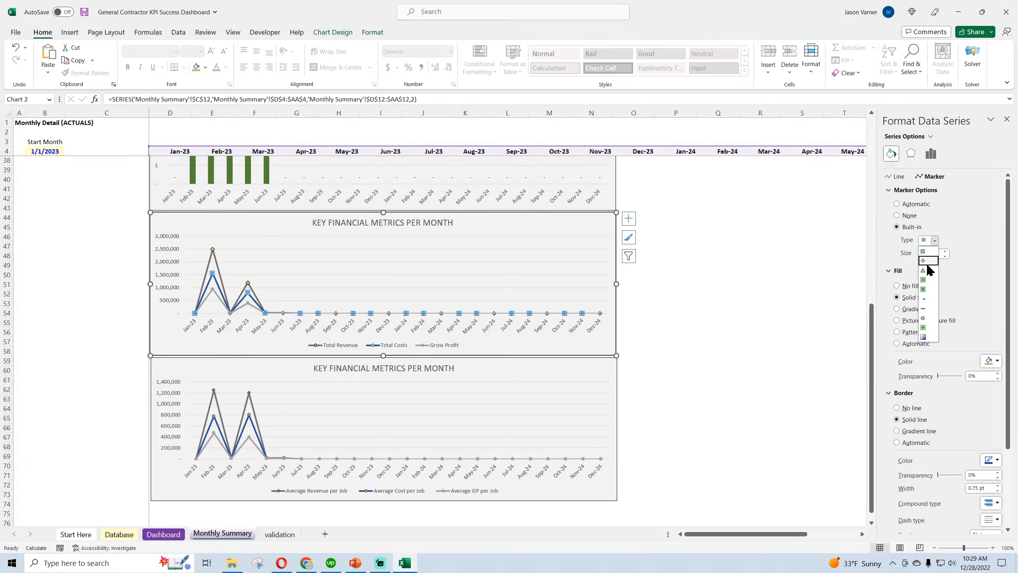
{"action": "left_click", "coordinate": [926, 265]}
{"action": "left_click", "coordinate": [945, 250]}
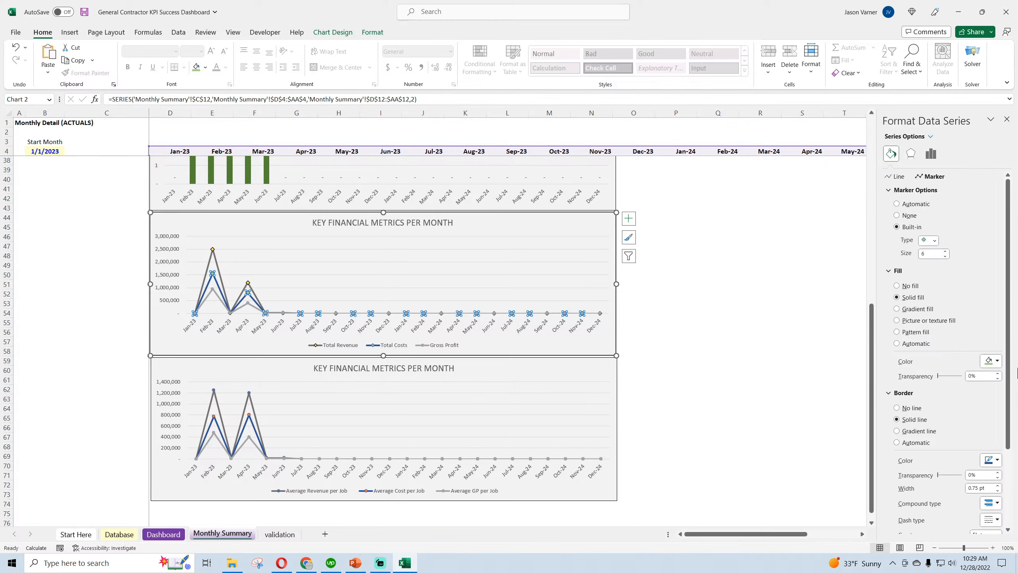
Fill the Total Costs markers in the original financial metrics chart with gold and give them a black border
{"action": "left_click", "coordinate": [996, 361]}
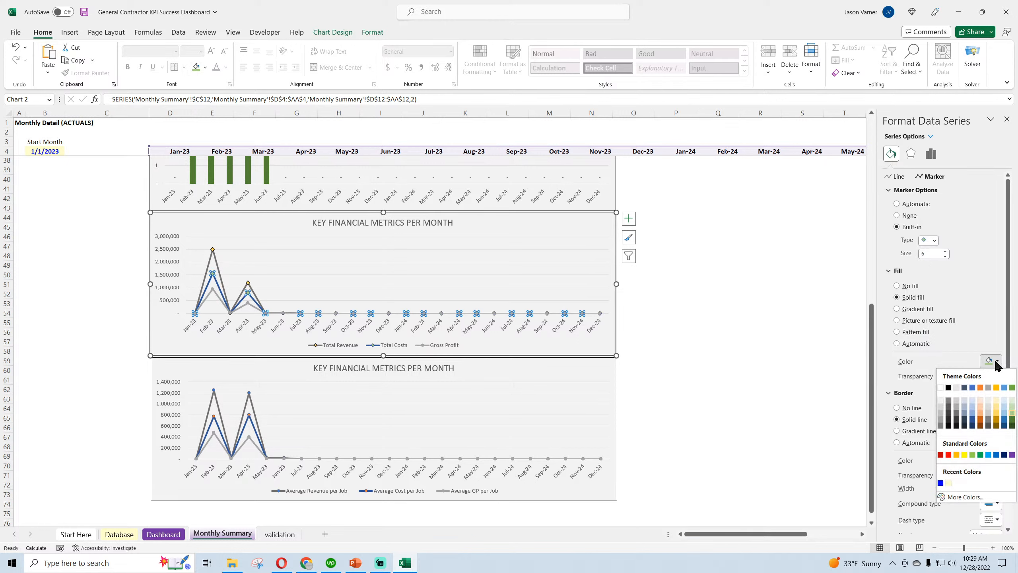
{"action": "left_click", "coordinate": [997, 416]}
{"action": "left_click", "coordinate": [991, 460]}
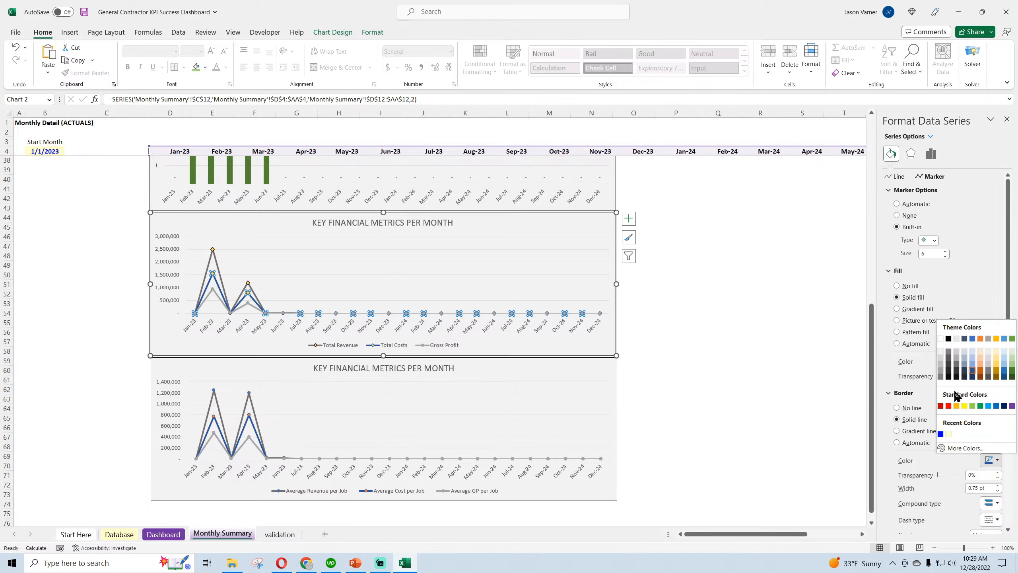
{"action": "left_click", "coordinate": [949, 338]}
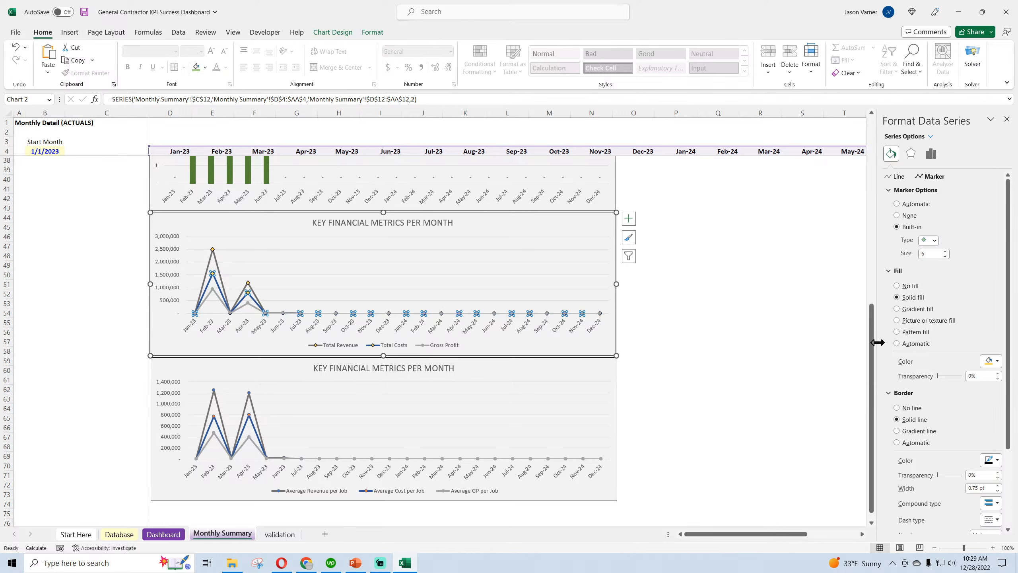
Give the Gross Profit series in the same chart built-in diamond markers of size 6
{"action": "right_click", "coordinate": [248, 305]}
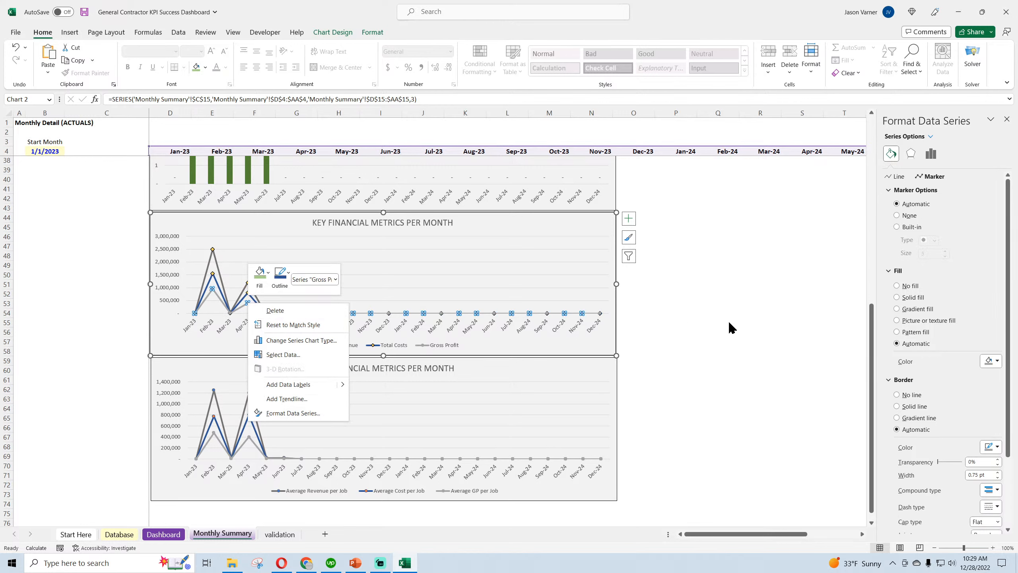
{"action": "left_click", "coordinate": [934, 179]}
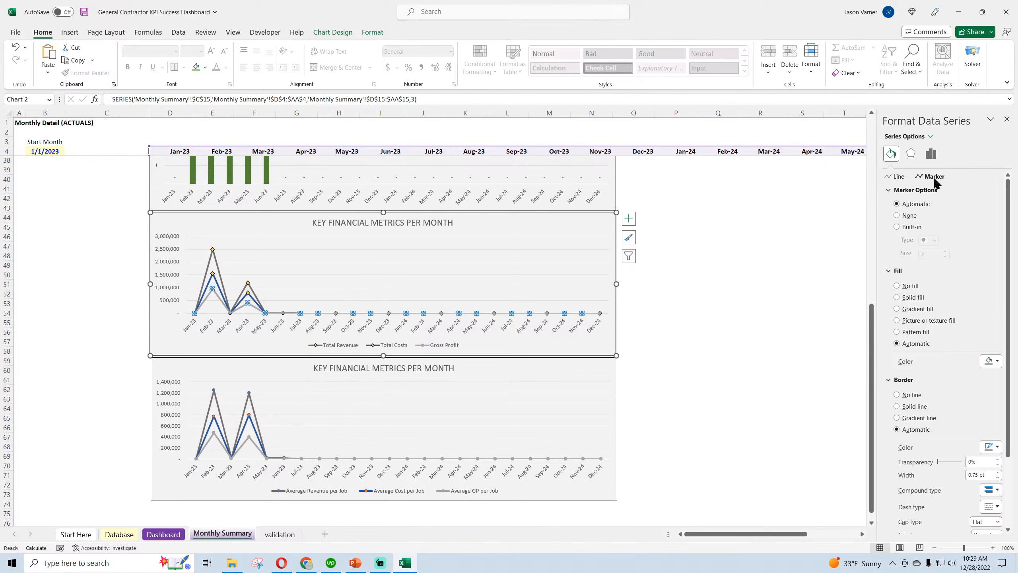
{"action": "left_click", "coordinate": [897, 227]}
{"action": "left_click", "coordinate": [934, 241]}
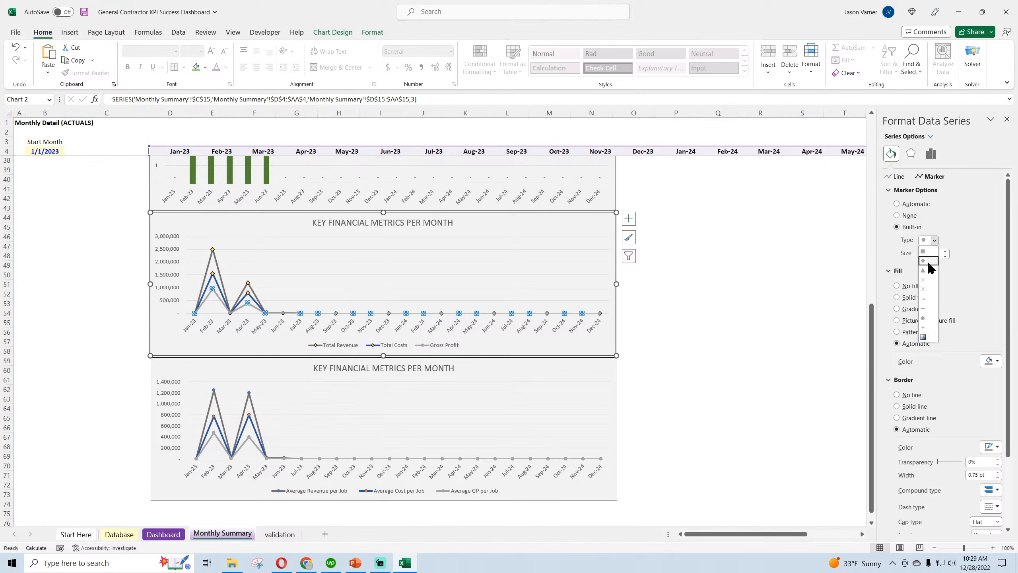
{"action": "left_click", "coordinate": [930, 258]}
{"action": "left_click", "coordinate": [945, 251]}
Format the Gross Profit markers with a gold fill and black border, and save the workbook
{"action": "left_click", "coordinate": [998, 361]}
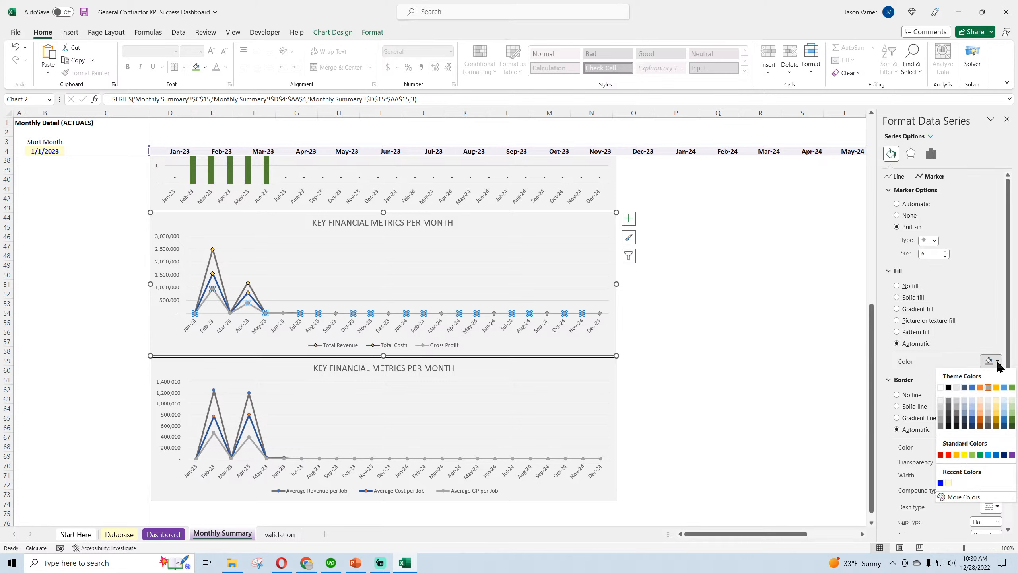
{"action": "left_click", "coordinate": [997, 413]}
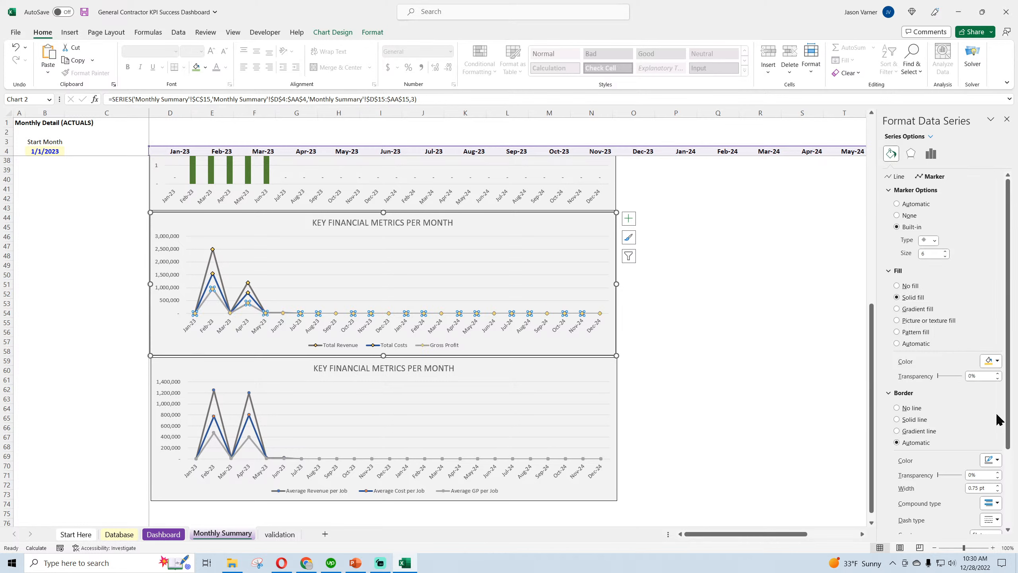
{"action": "left_click", "coordinate": [992, 460]}
{"action": "left_click", "coordinate": [952, 339]}
{"action": "left_click", "coordinate": [1007, 119]}
{"action": "left_click", "coordinate": [827, 264]}
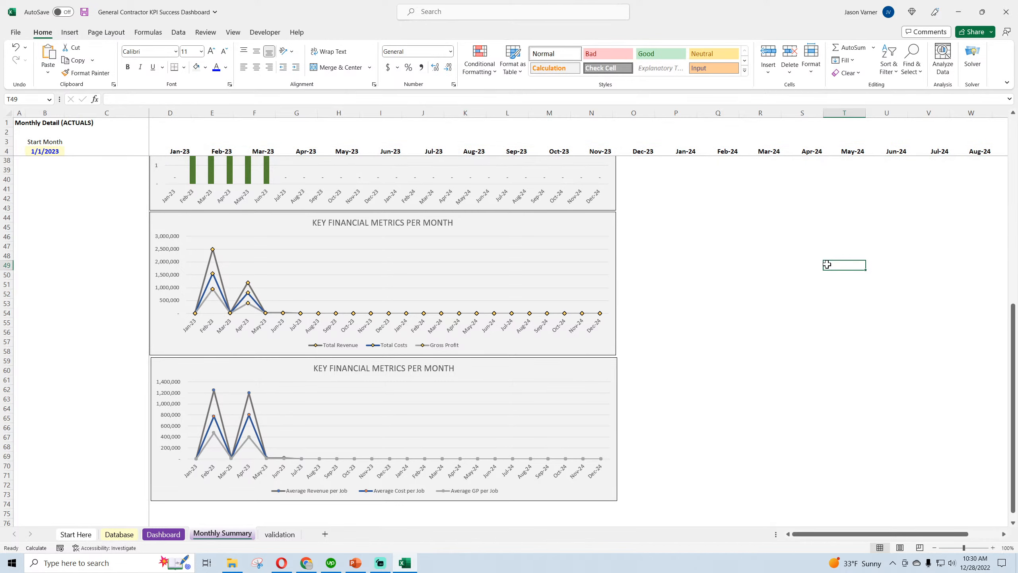
{"action": "left_click", "coordinate": [83, 14]}
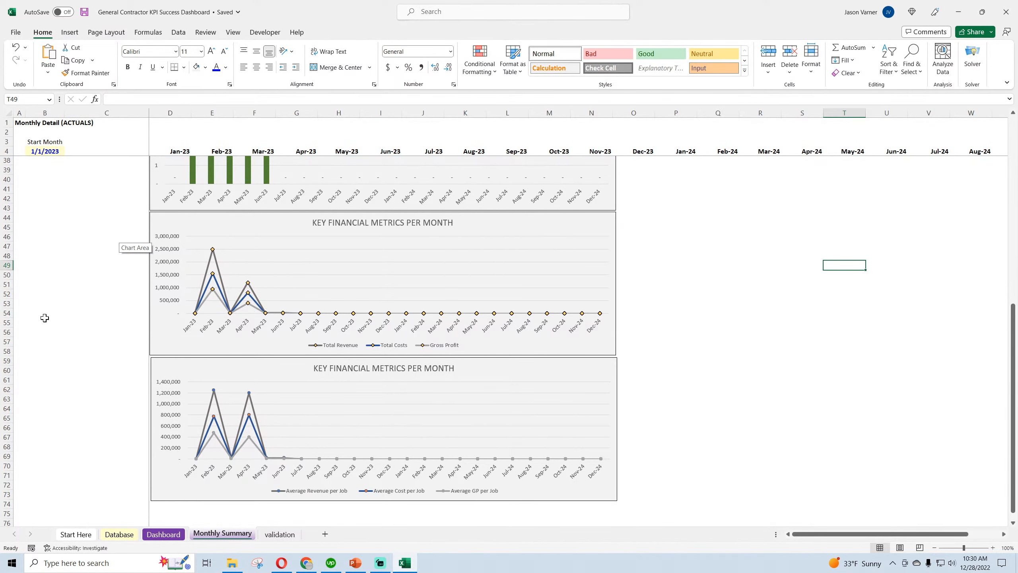
Retitle the lowest chart, which plots the per-job averages, as KEY FINANCIAL METRICS PER JOB PER MONTH
{"action": "scroll", "coordinate": [44, 317], "scroll_direction": "down", "scroll_amount": 4}
{"action": "left_click", "coordinate": [368, 263]}
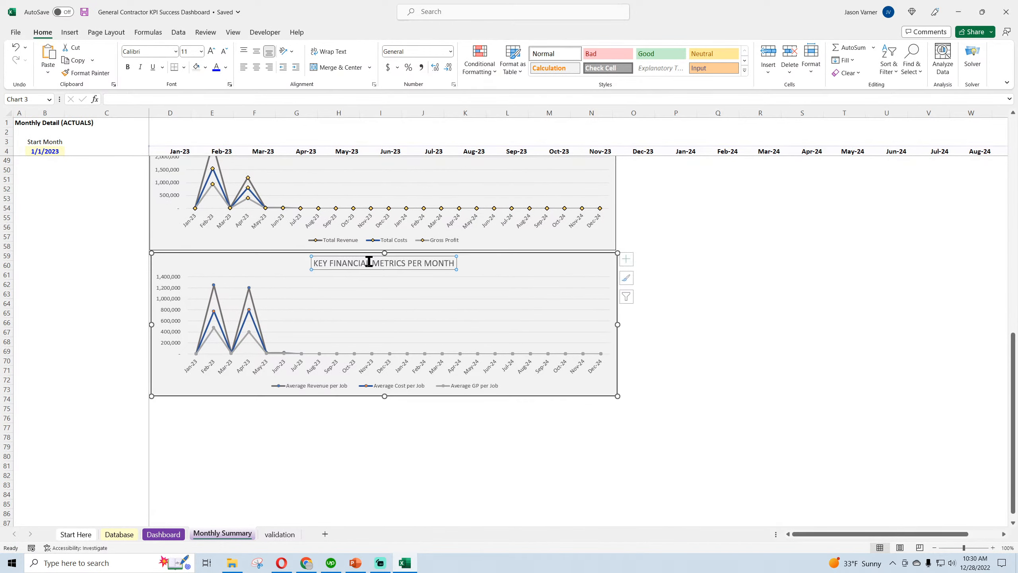
{"action": "left_click", "coordinate": [421, 262]}
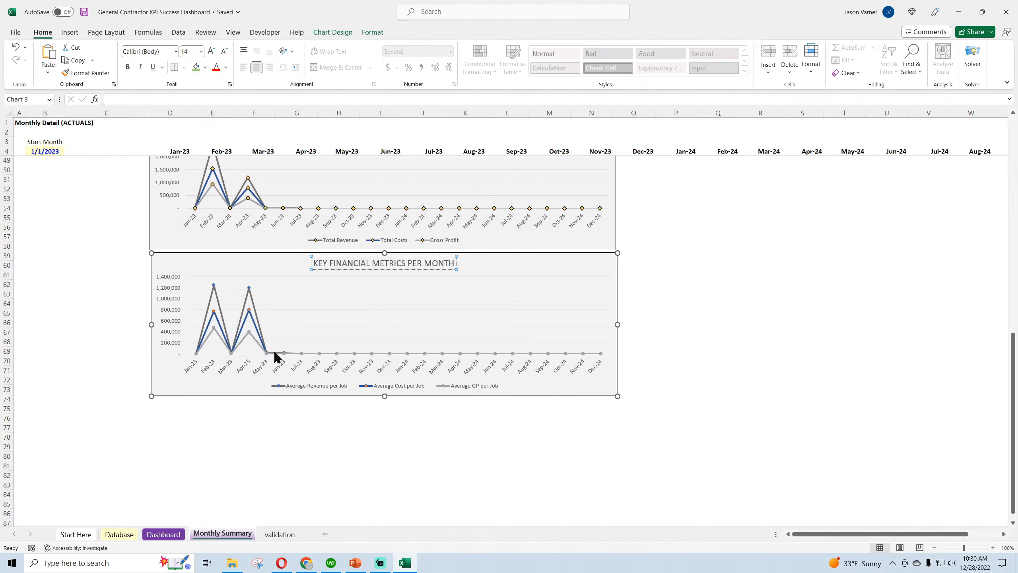
{"action": "type", "text": "JOB P"}
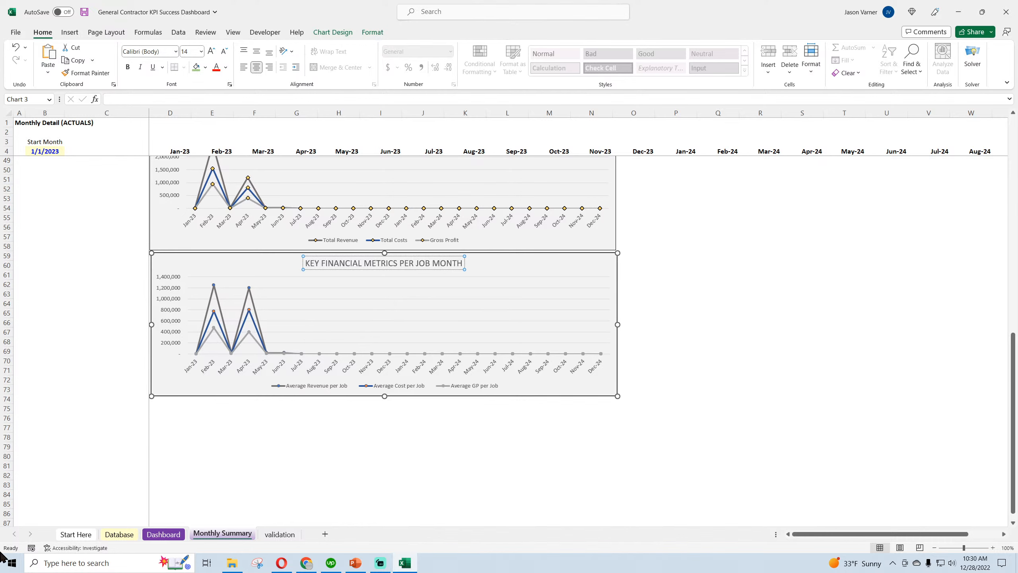
{"action": "type", "text": "ER"}
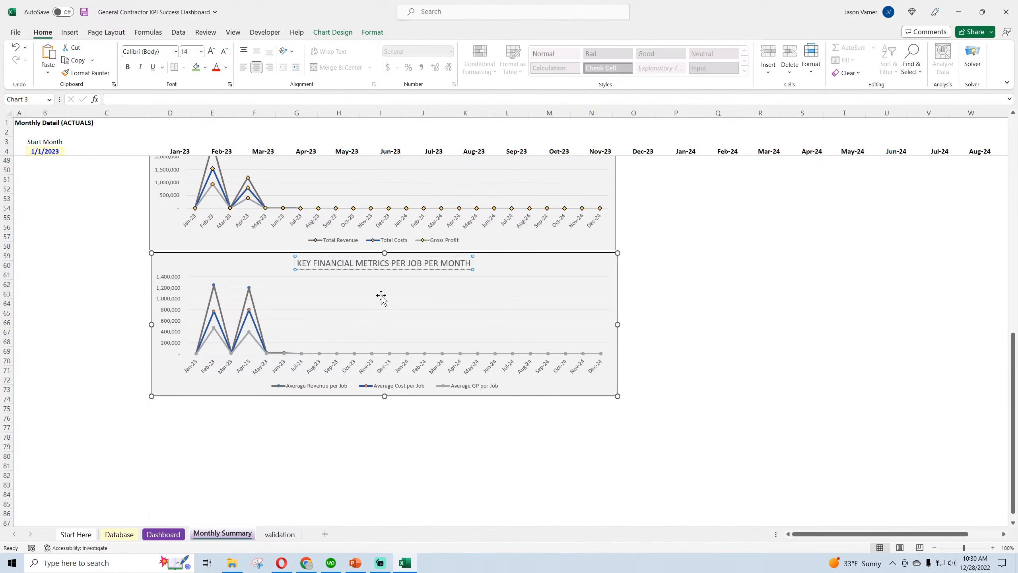
{"action": "left_click", "coordinate": [711, 350]}
Give the Average Revenue per Job series in the per-job chart built-in diamond markers of size 6
{"action": "right_click", "coordinate": [249, 288]}
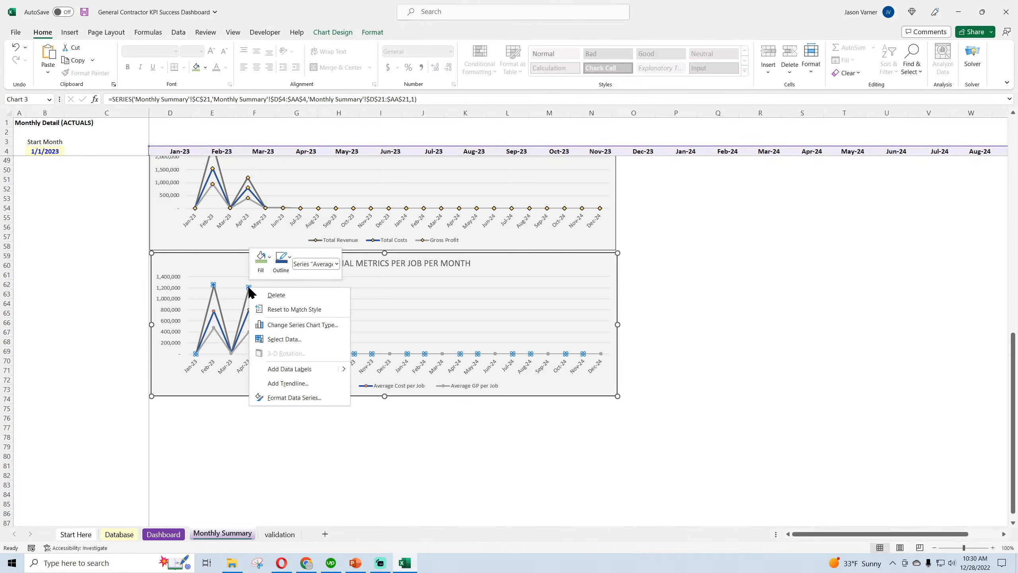
{"action": "left_click", "coordinate": [289, 397]}
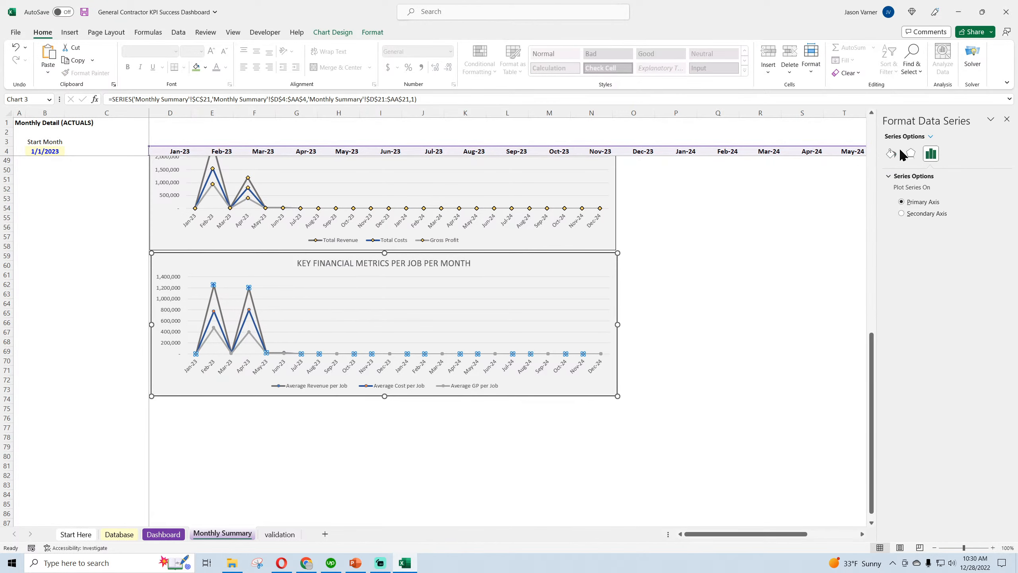
{"action": "left_click", "coordinate": [890, 153]}
{"action": "left_click", "coordinate": [929, 176]}
{"action": "left_click", "coordinate": [915, 190]}
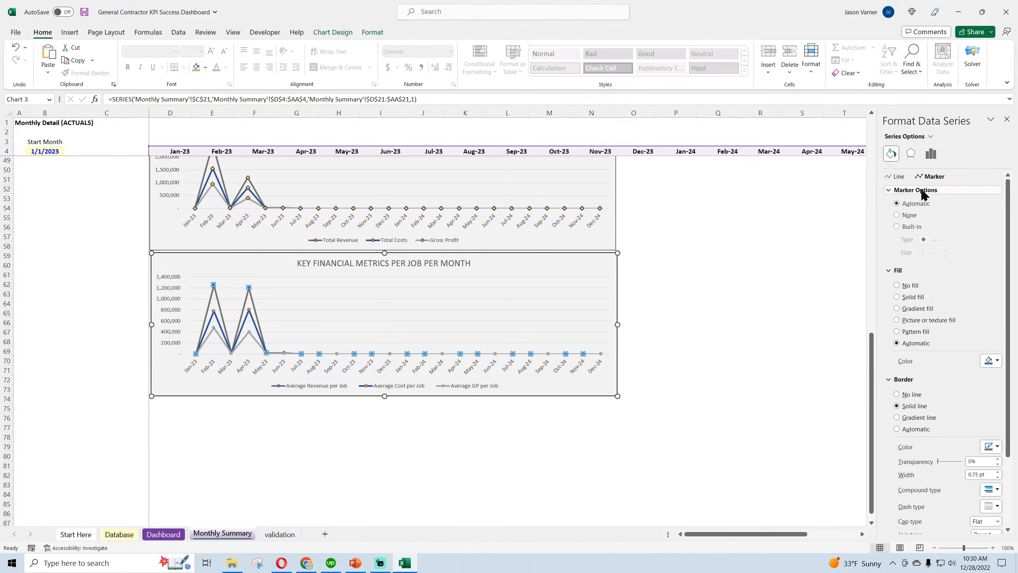
{"action": "left_click", "coordinate": [909, 230]}
{"action": "left_click", "coordinate": [928, 240]}
{"action": "left_click", "coordinate": [926, 277]}
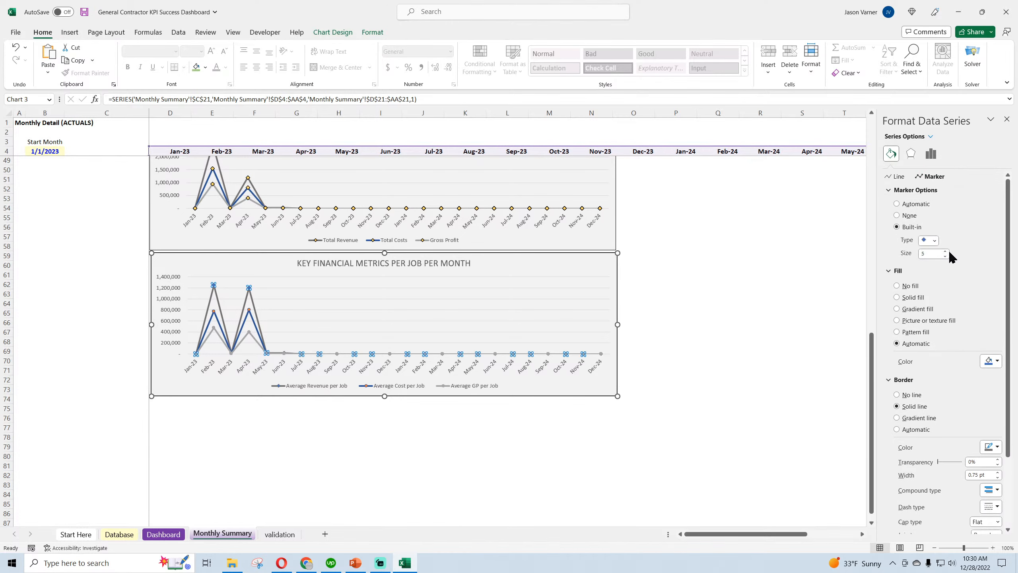
{"action": "left_click", "coordinate": [945, 251]}
Fill the Average Revenue per Job markers with gold and give them a black border
{"action": "left_click", "coordinate": [996, 362]}
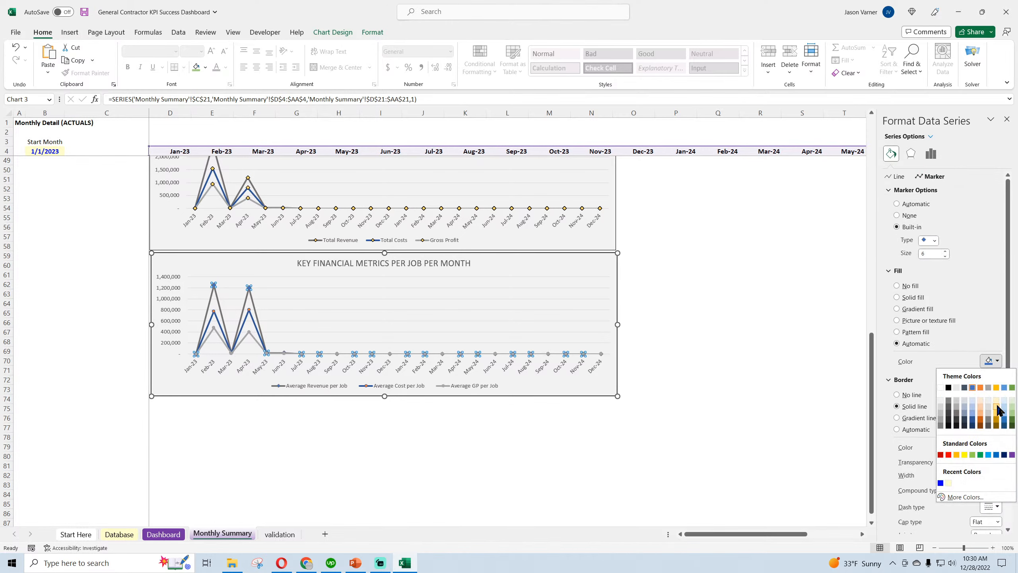
{"action": "left_click", "coordinate": [999, 417]}
{"action": "left_click", "coordinate": [997, 460]}
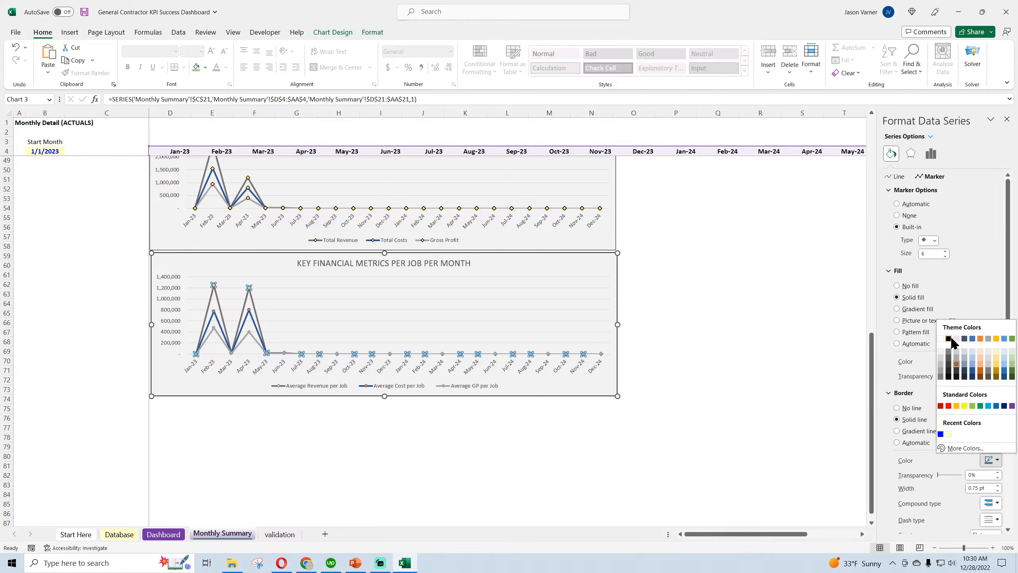
{"action": "left_click", "coordinate": [950, 343]}
Give the Average Cost per Job series built-in diamond markers of size 6
{"action": "right_click", "coordinate": [250, 311]}
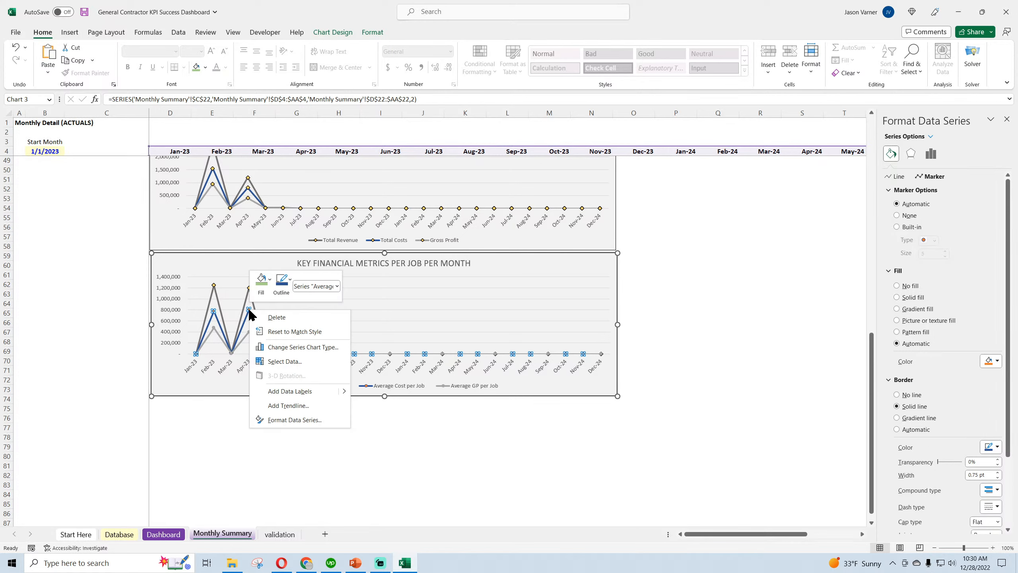
{"action": "left_click", "coordinate": [911, 225]}
{"action": "left_click", "coordinate": [932, 241]}
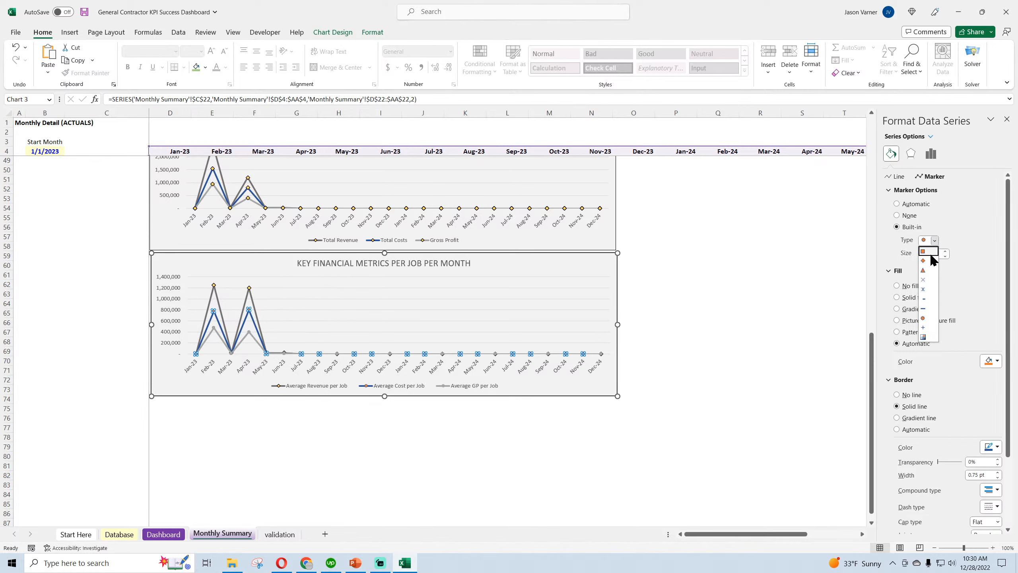
{"action": "left_click", "coordinate": [931, 261]}
{"action": "left_click", "coordinate": [945, 251]}
Fill the Average Cost per Job markers with gold and give them a black border
{"action": "left_click", "coordinate": [992, 361]}
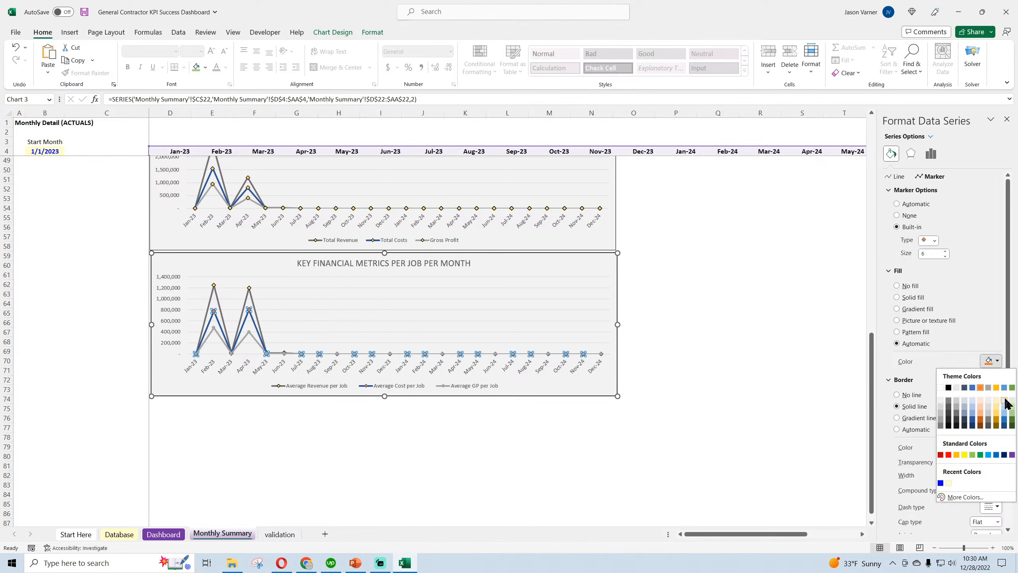
{"action": "left_click", "coordinate": [998, 417]}
{"action": "left_click", "coordinate": [992, 460]}
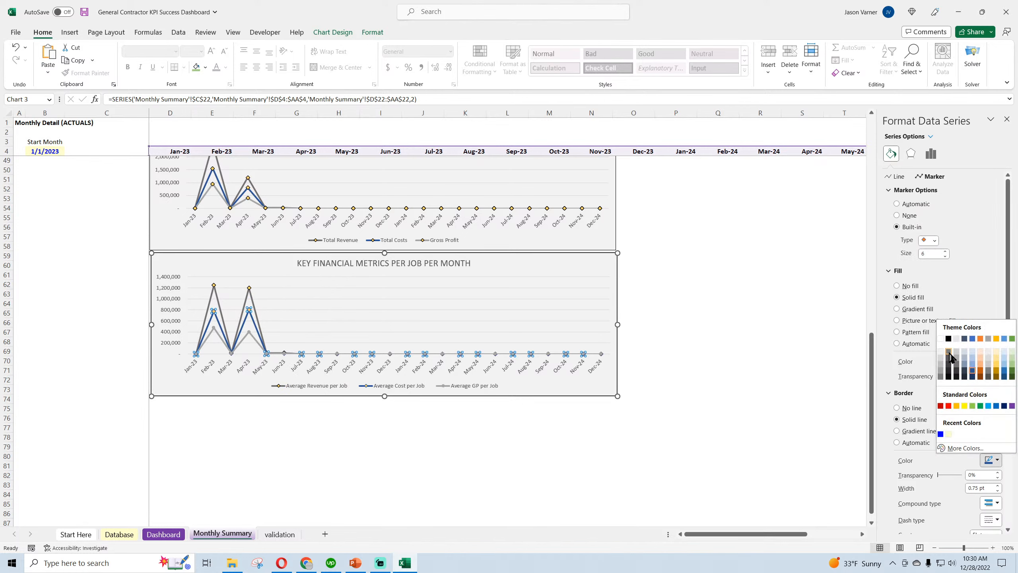
{"action": "left_click", "coordinate": [951, 341]}
Give the Average GP per Job series built-in diamond markers of size 6
{"action": "right_click", "coordinate": [249, 332]}
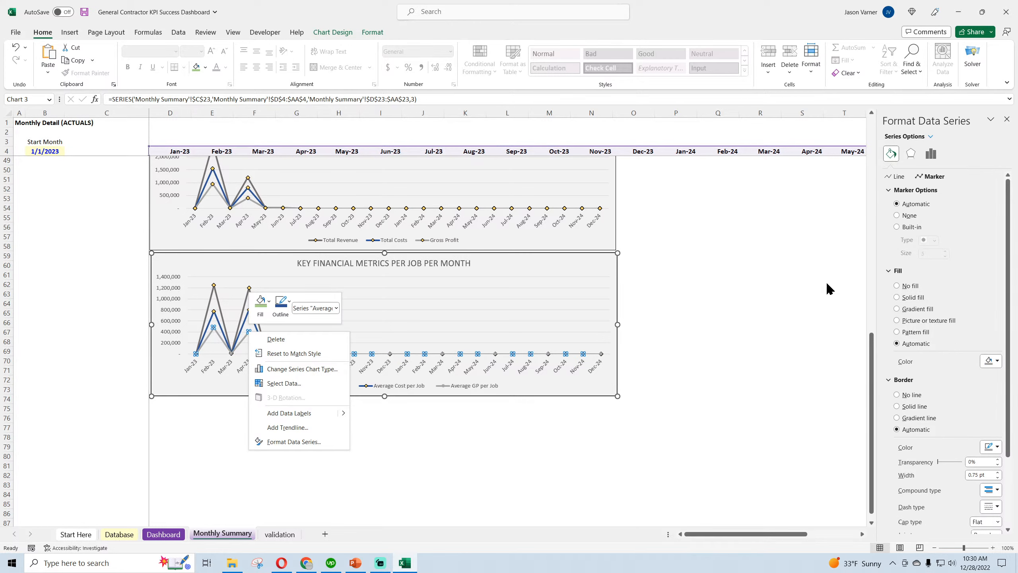
{"action": "left_click", "coordinate": [923, 181]}
{"action": "left_click", "coordinate": [911, 227]}
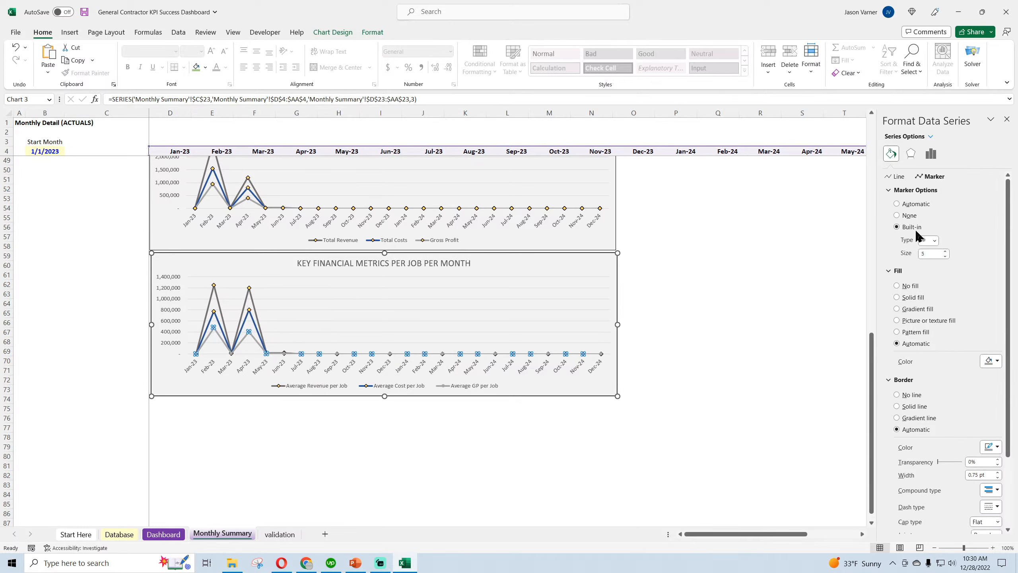
{"action": "left_click", "coordinate": [934, 240]}
{"action": "left_click", "coordinate": [926, 261]}
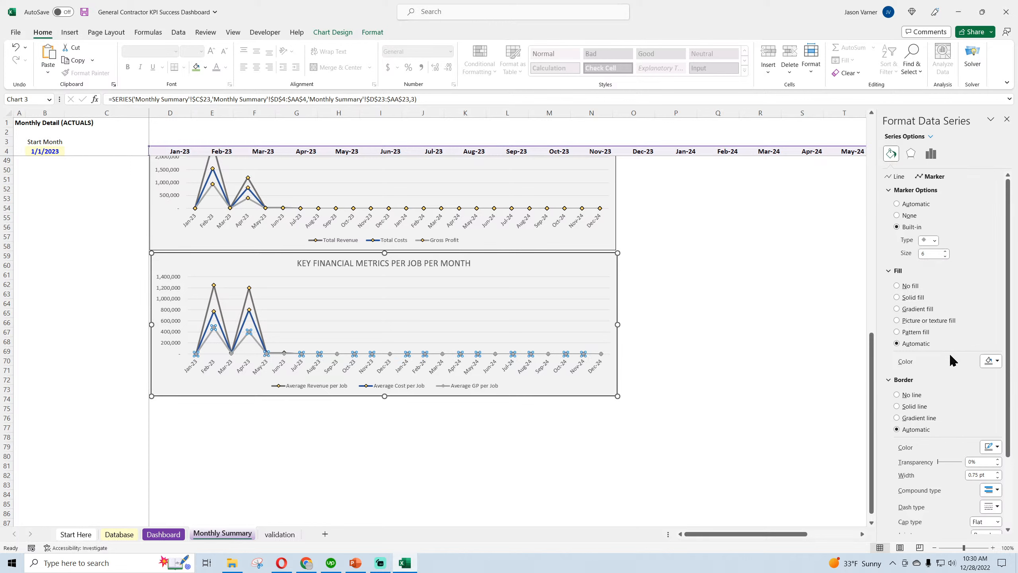
Fill the Average GP per Job markers with gold and leave the series formatting
{"action": "left_click", "coordinate": [992, 361]}
{"action": "left_click", "coordinate": [997, 417]}
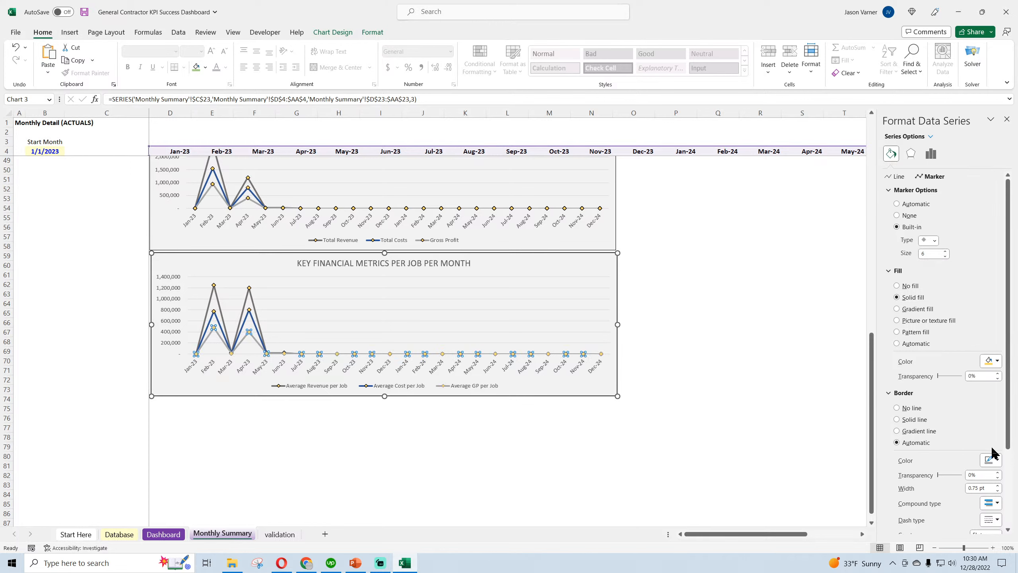
{"action": "left_click", "coordinate": [992, 459]}
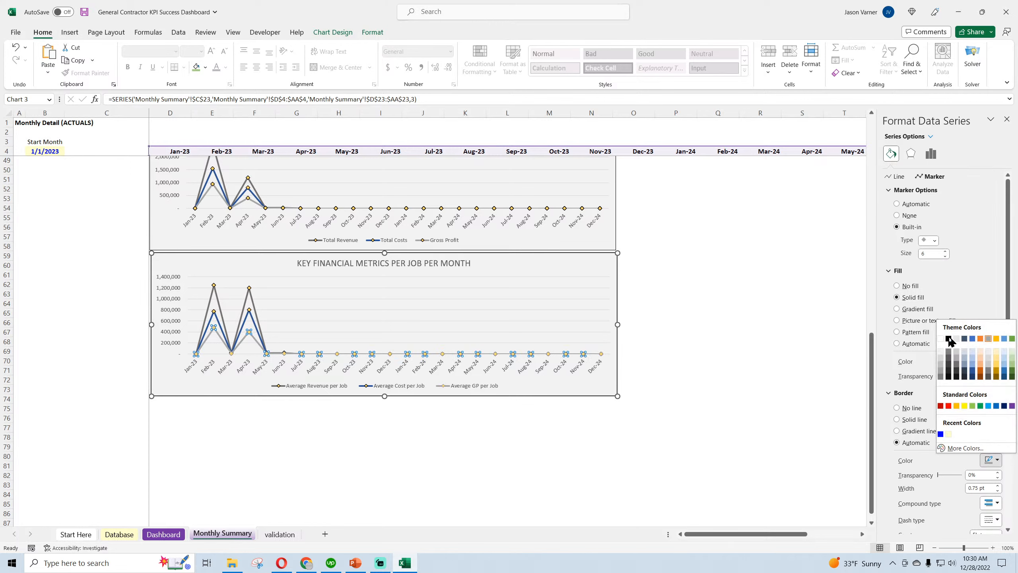
{"action": "left_click", "coordinate": [1007, 119]}
{"action": "left_click", "coordinate": [1007, 118]}
{"action": "left_click", "coordinate": [806, 285]}
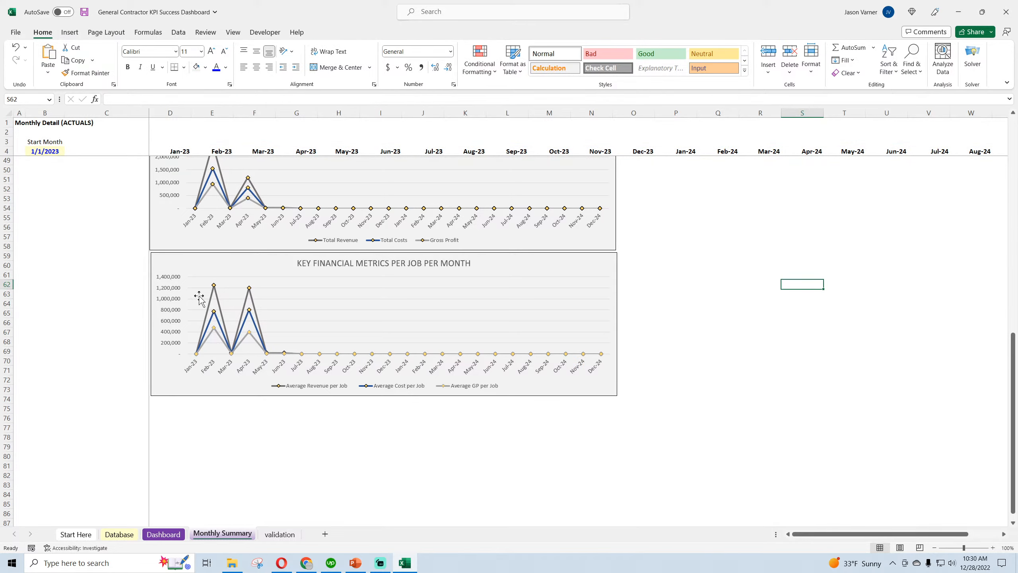
Fill the data labels of the Total Jobs Completed chart with light grey
{"action": "scroll", "coordinate": [36, 292], "scroll_direction": "up", "scroll_amount": 3}
{"action": "scroll", "coordinate": [37, 292], "scroll_direction": "up", "scroll_amount": 11}
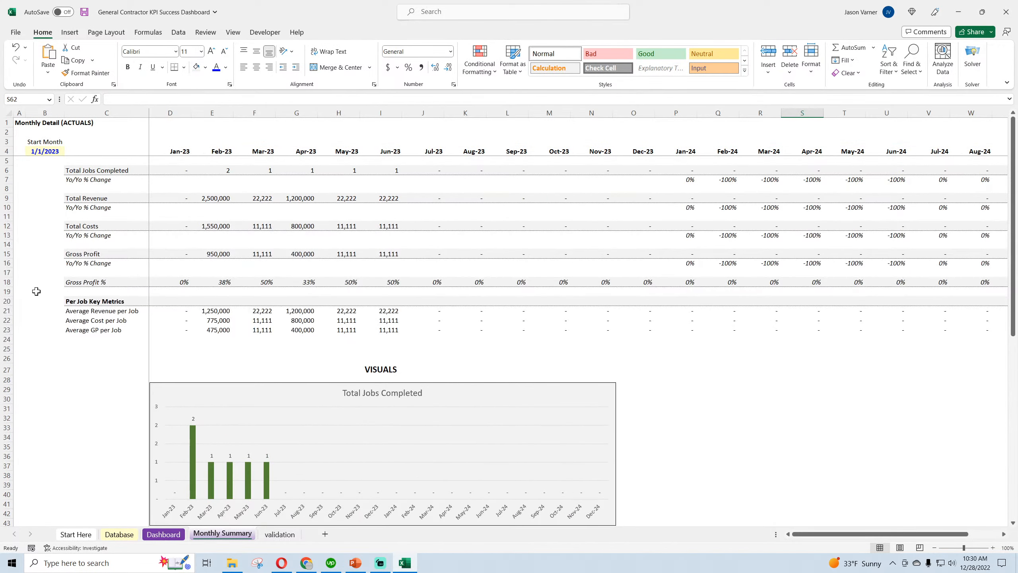
{"action": "scroll", "coordinate": [36, 292], "scroll_direction": "down", "scroll_amount": 7}
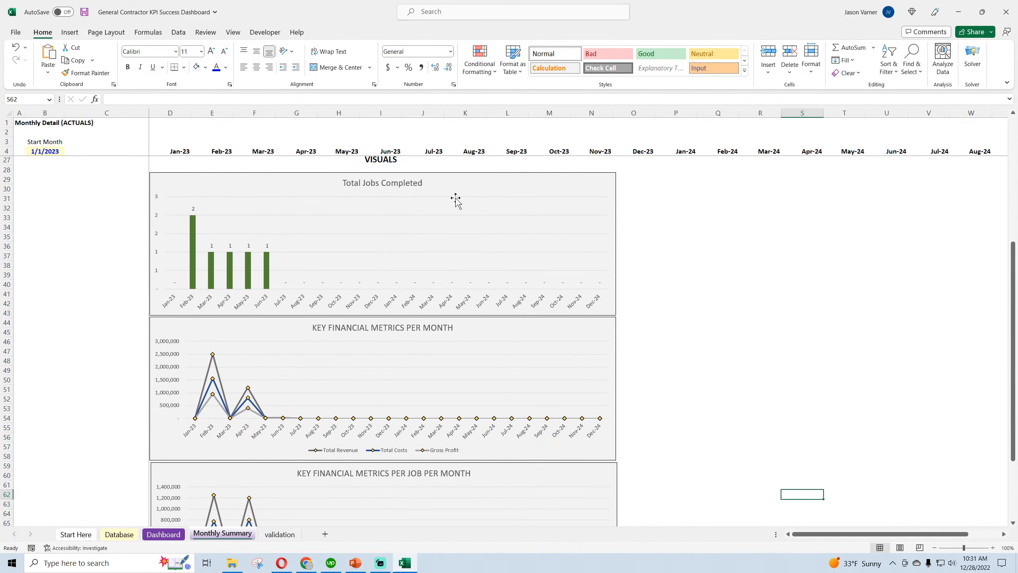
{"action": "right_click", "coordinate": [194, 209]}
{"action": "left_click", "coordinate": [206, 180]}
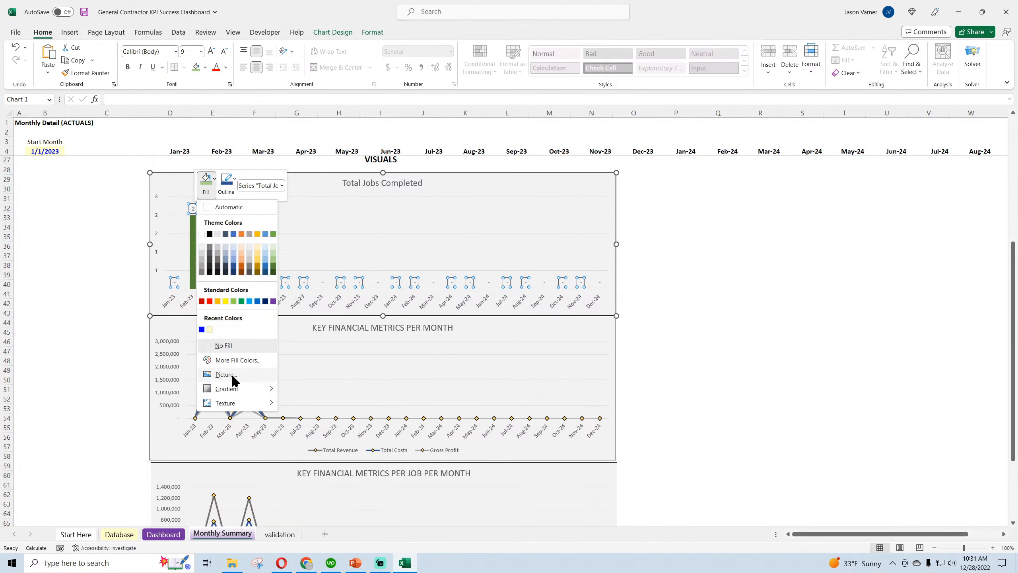
{"action": "mouse_move", "coordinate": [232, 385]}
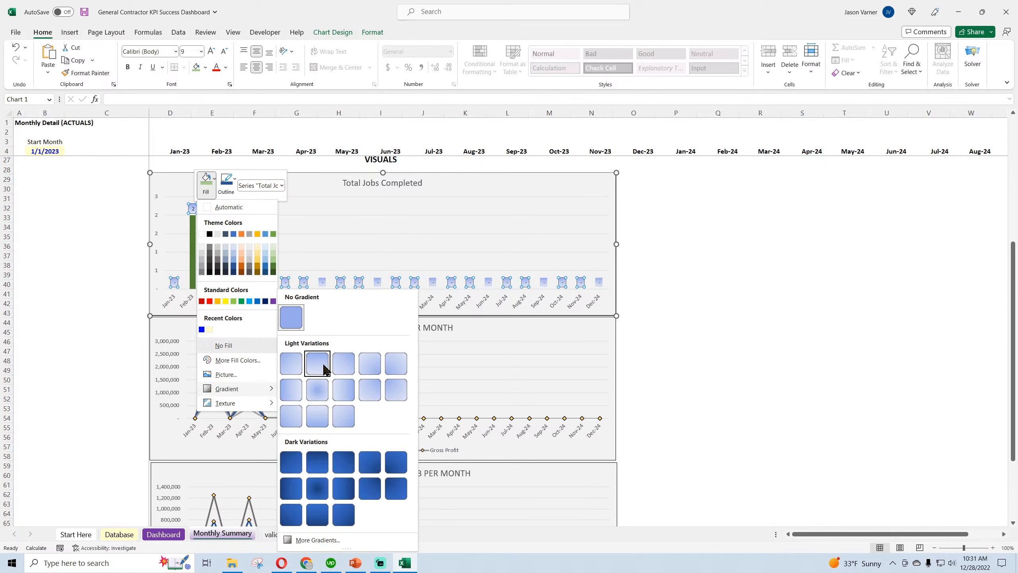
{"action": "left_click", "coordinate": [202, 253]}
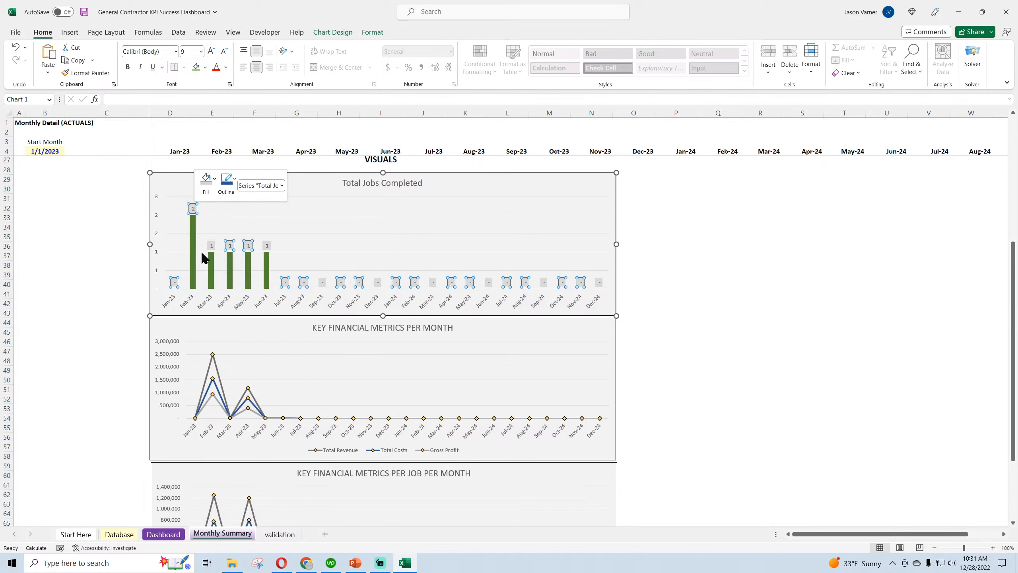
Try a grey gradient variation as the fill of the Total Jobs Completed chart's data labels
{"action": "left_click", "coordinate": [206, 179]}
{"action": "mouse_move", "coordinate": [236, 397]}
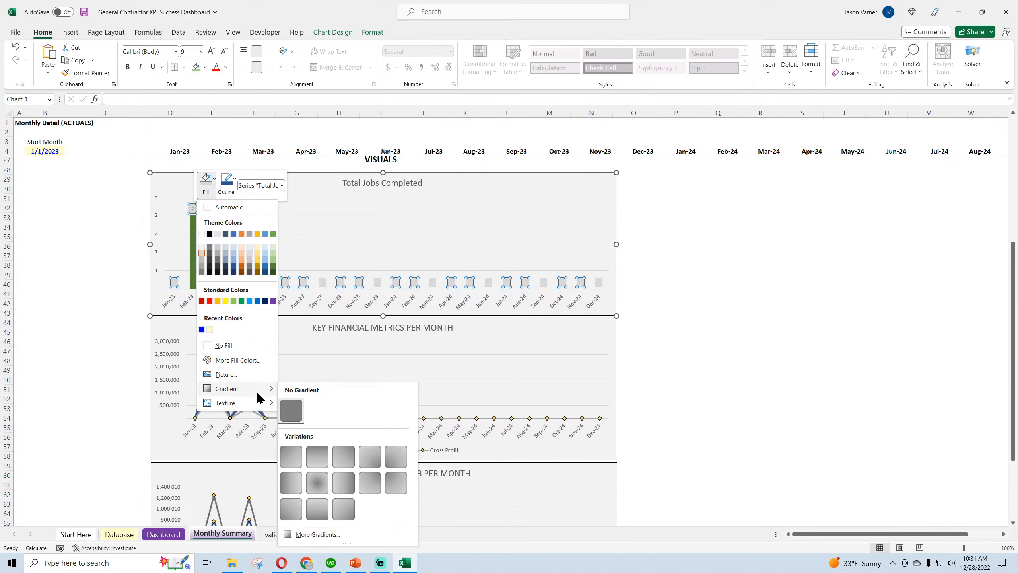
{"action": "left_click", "coordinate": [335, 457]}
{"action": "left_click", "coordinate": [713, 380]}
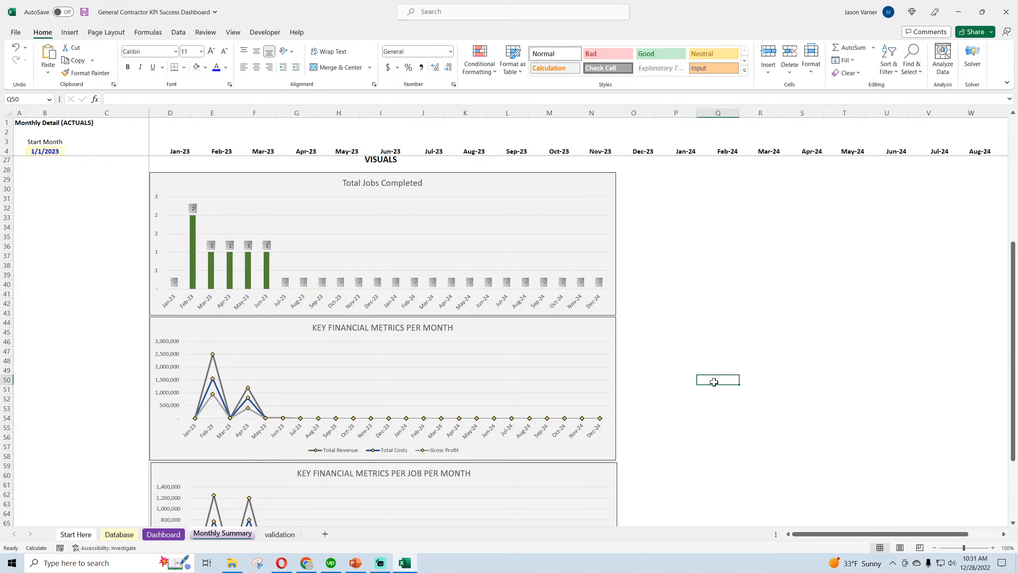
Try a black outline on the Total Jobs Completed data labels and undo both the outline and the gradient fill
{"action": "right_click", "coordinate": [194, 209]}
{"action": "left_click", "coordinate": [225, 192]}
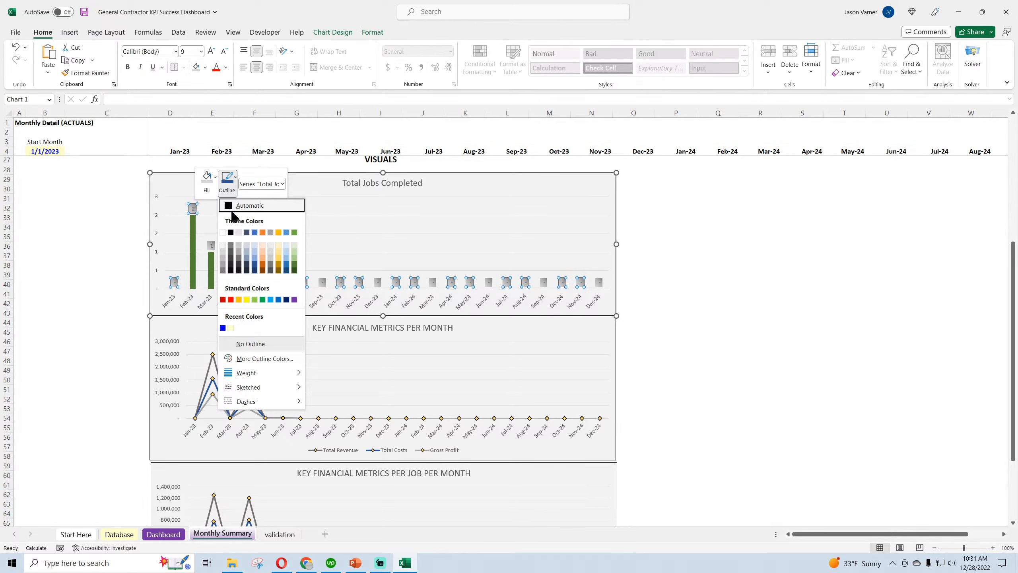
{"action": "left_click", "coordinate": [233, 231]}
{"action": "left_click", "coordinate": [726, 321]}
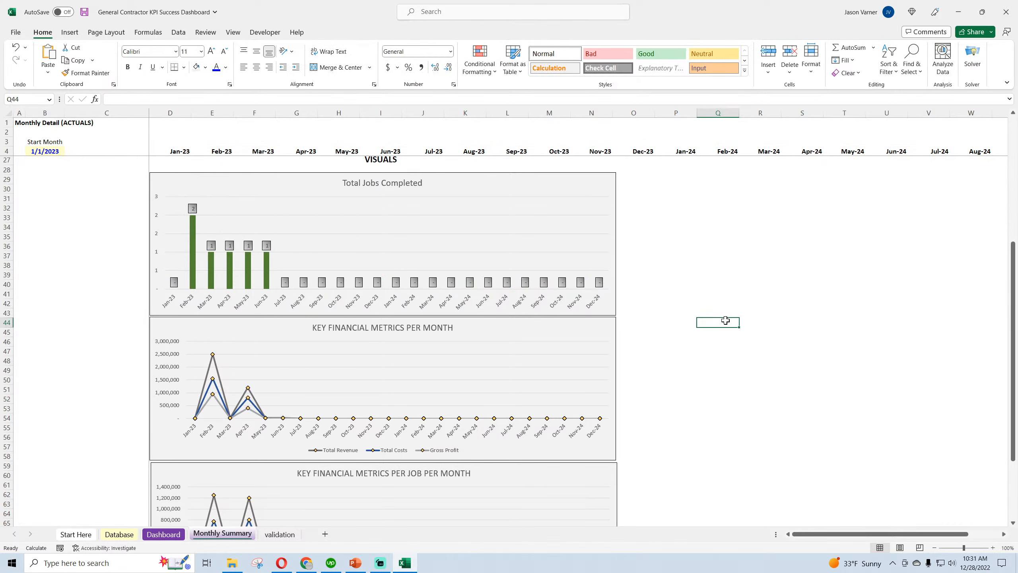
{"action": "left_click", "coordinate": [16, 47]}
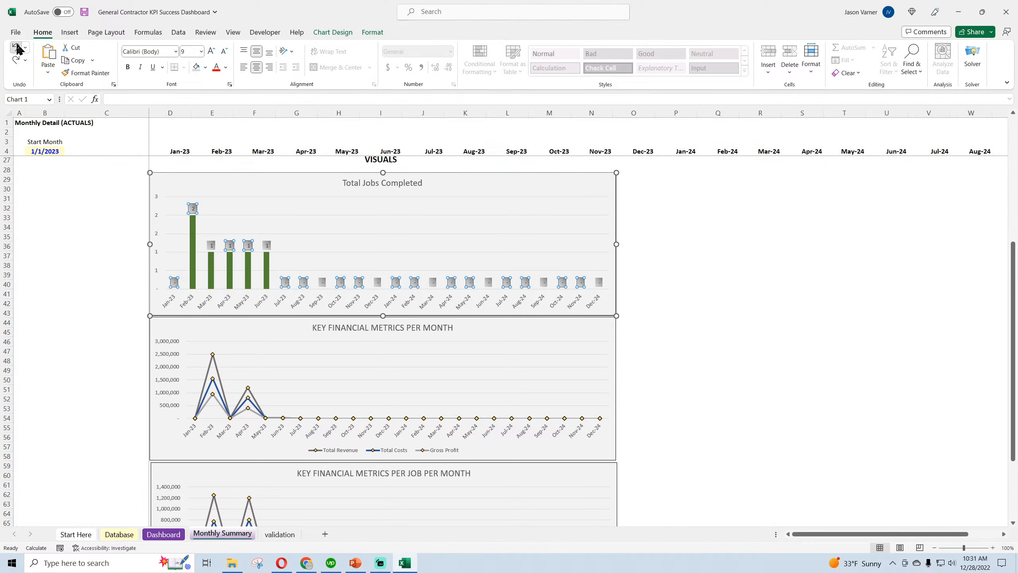
{"action": "left_click", "coordinate": [83, 255]}
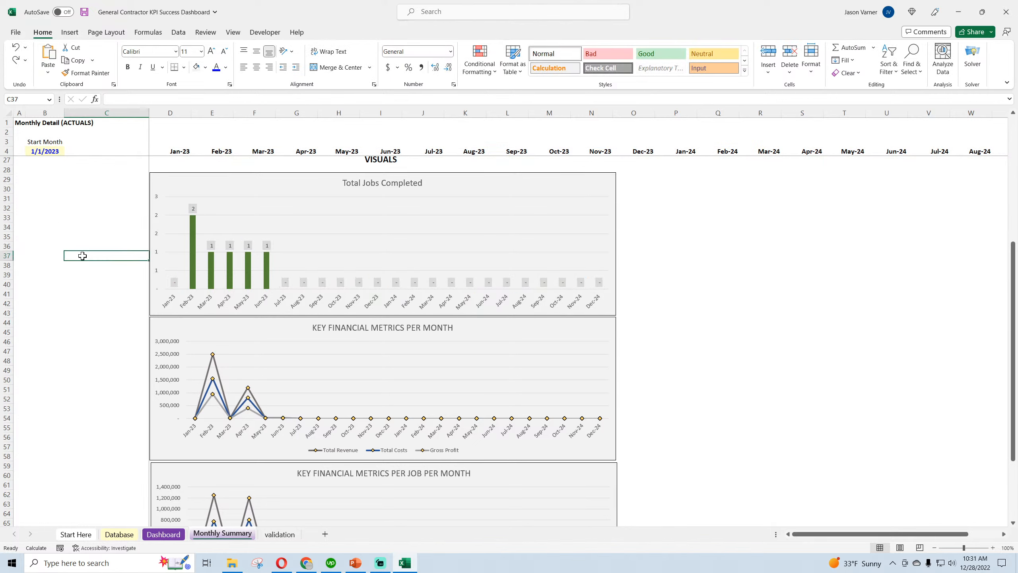
Remove the fill from the data labels of the Total Jobs Completed chart
{"action": "right_click", "coordinate": [197, 214]}
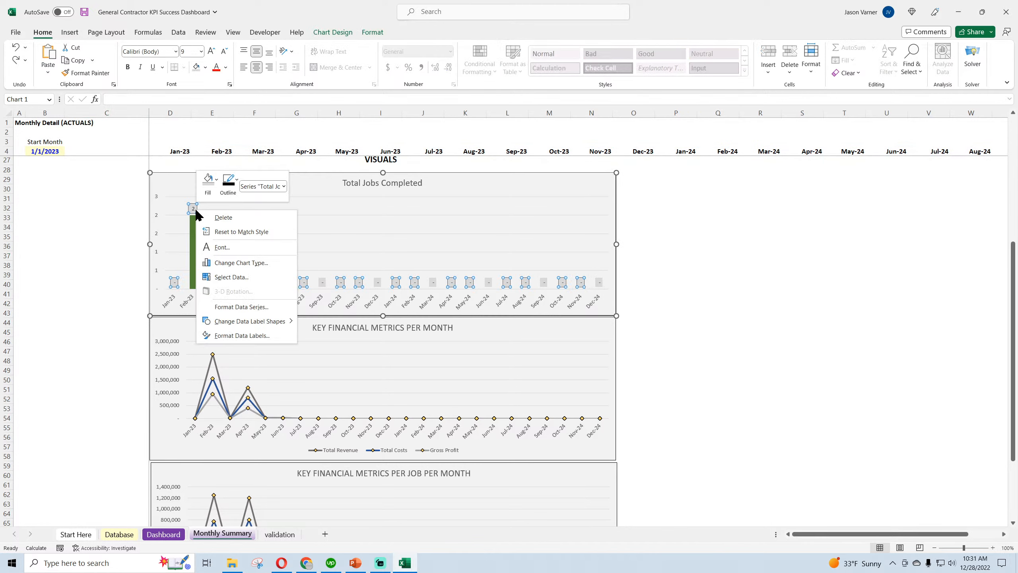
{"action": "left_click", "coordinate": [216, 180]}
{"action": "left_click", "coordinate": [236, 346]}
{"action": "left_click", "coordinate": [100, 335]}
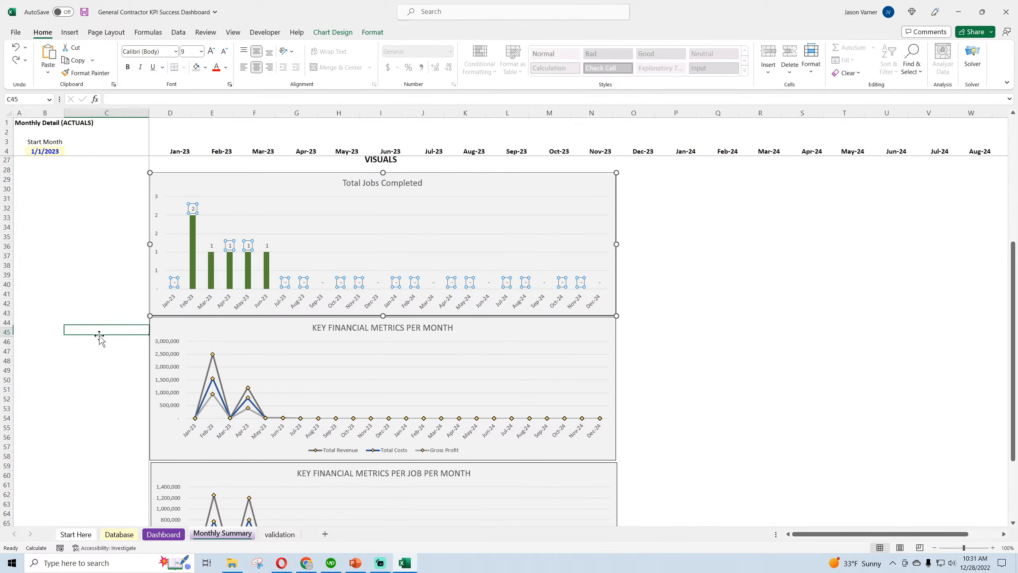
Make the data labels of the Total Jobs Completed chart bold at font size 10
{"action": "right_click", "coordinate": [194, 218]}
{"action": "left_click", "coordinate": [227, 241]}
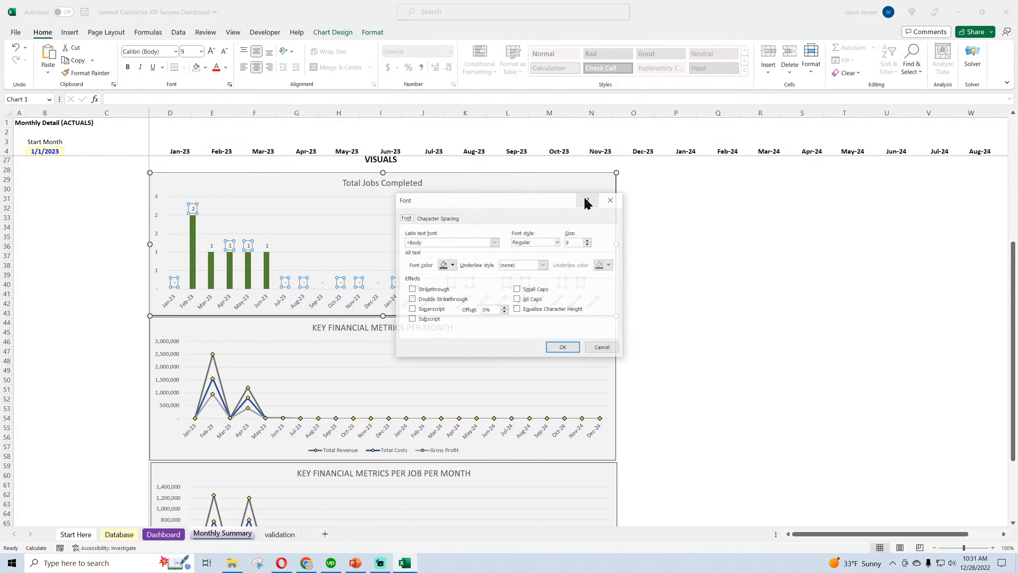
{"action": "left_click", "coordinate": [531, 240]}
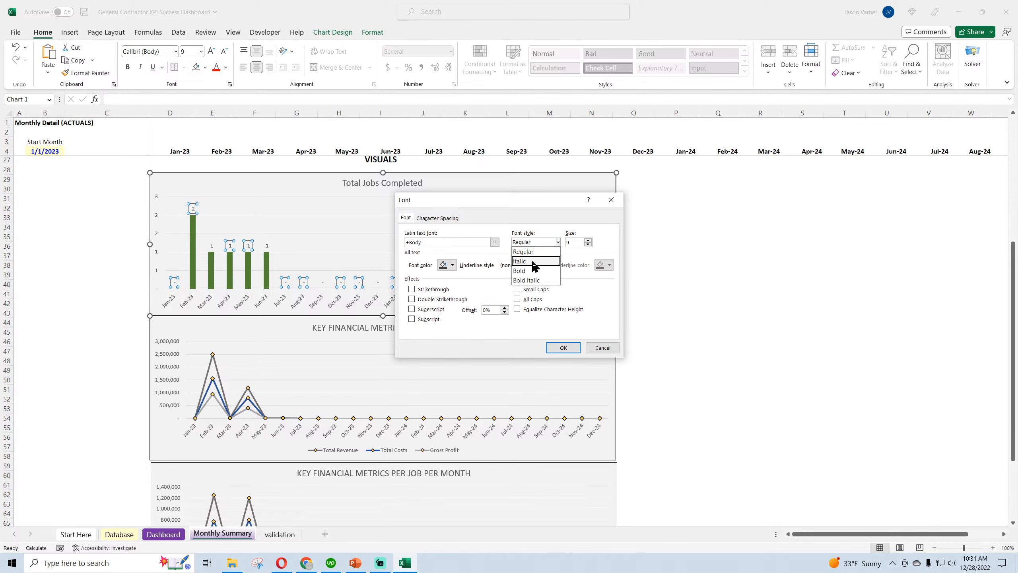
{"action": "left_click", "coordinate": [538, 266]}
{"action": "key", "text": "Tab"}
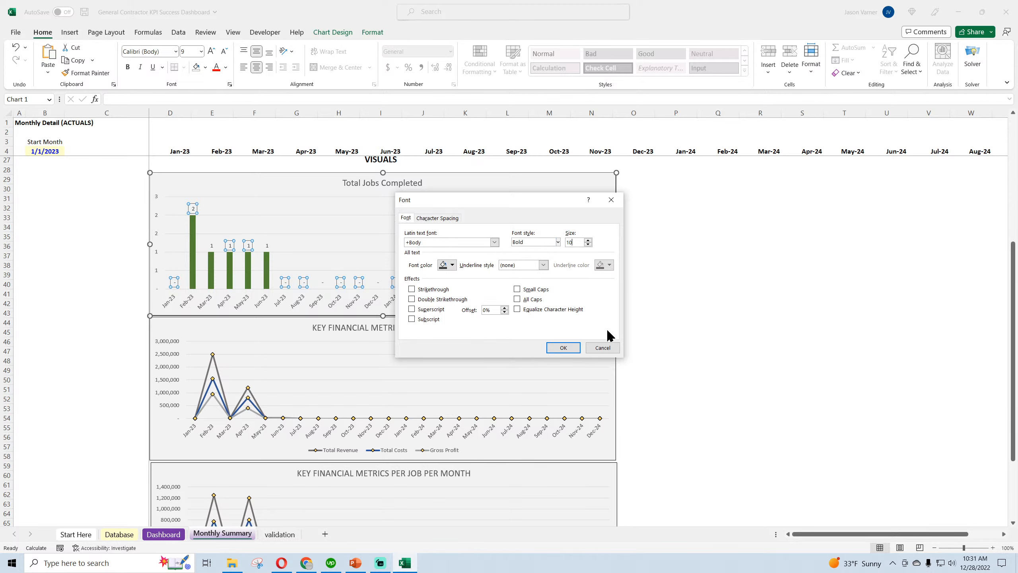
{"action": "left_click", "coordinate": [569, 347]}
{"action": "left_click", "coordinate": [743, 304]}
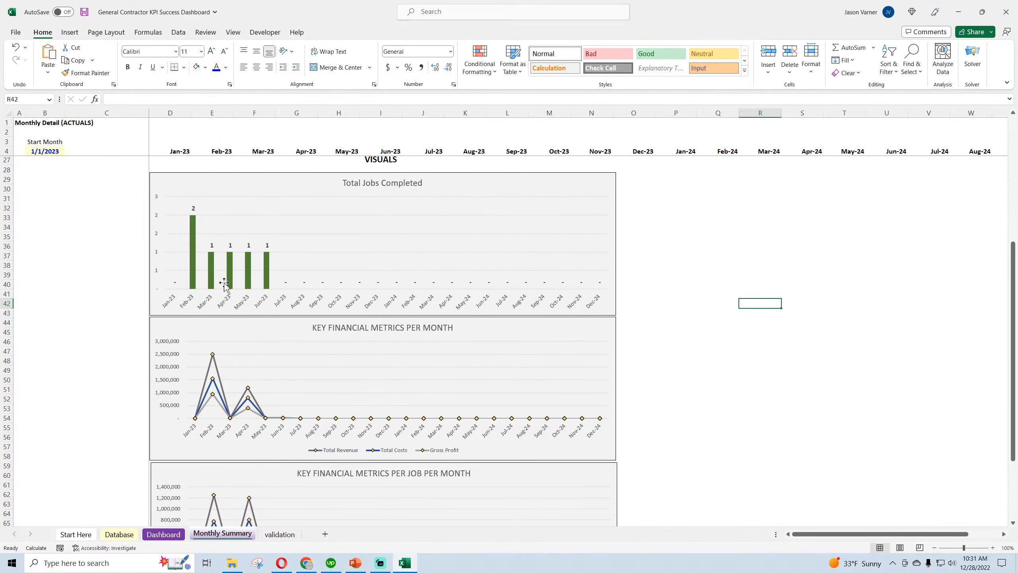
Check the May-23 Average Cost per Job formula in the monthly table and save the workbook
{"action": "scroll", "coordinate": [172, 260], "scroll_direction": "down", "scroll_amount": 4}
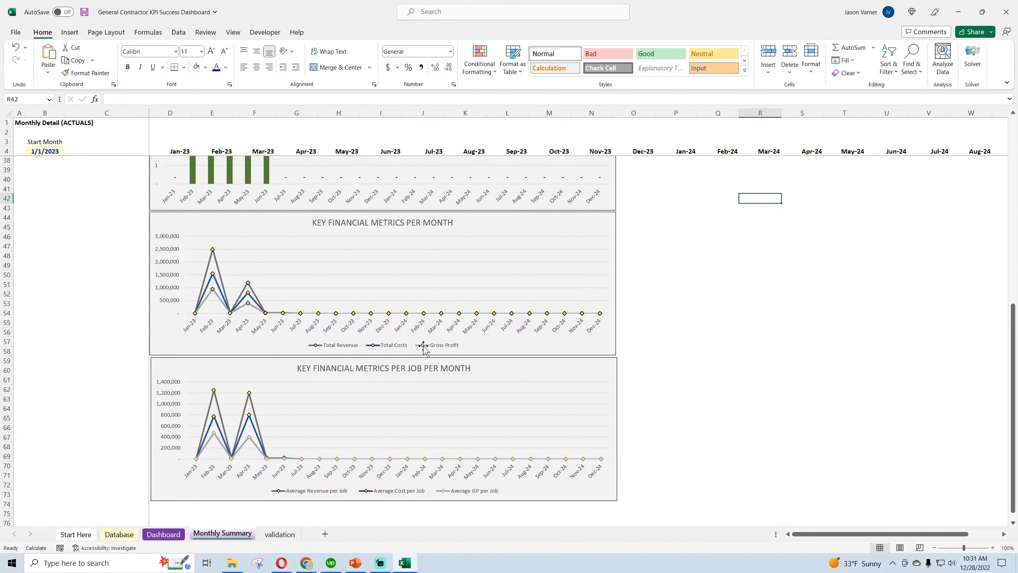
{"action": "scroll", "coordinate": [245, 279], "scroll_direction": "down", "scroll_amount": 4}
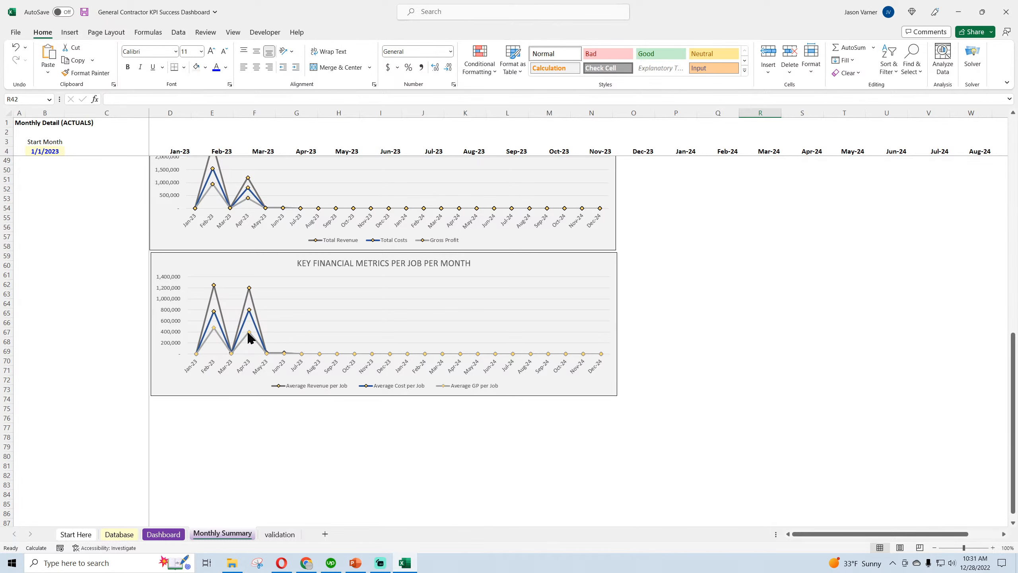
{"action": "mouse_move", "coordinate": [249, 338]}
{"action": "left_click", "coordinate": [86, 322]}
{"action": "scroll", "coordinate": [78, 316], "scroll_direction": "up", "scroll_amount": 3}
{"action": "scroll", "coordinate": [78, 315], "scroll_direction": "up", "scroll_amount": 12}
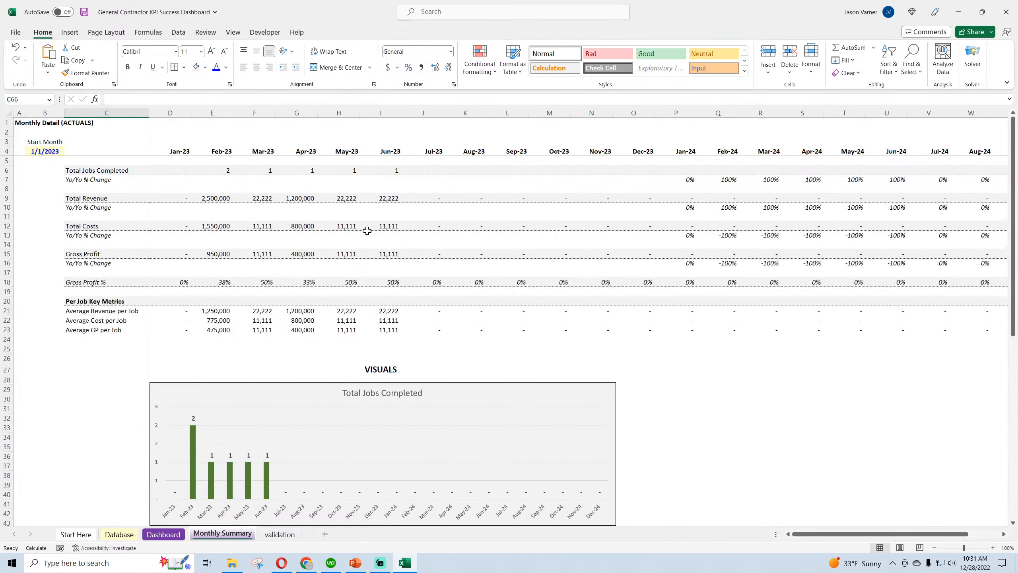
{"action": "double_click", "coordinate": [341, 322]}
{"action": "key", "text": "Return"}
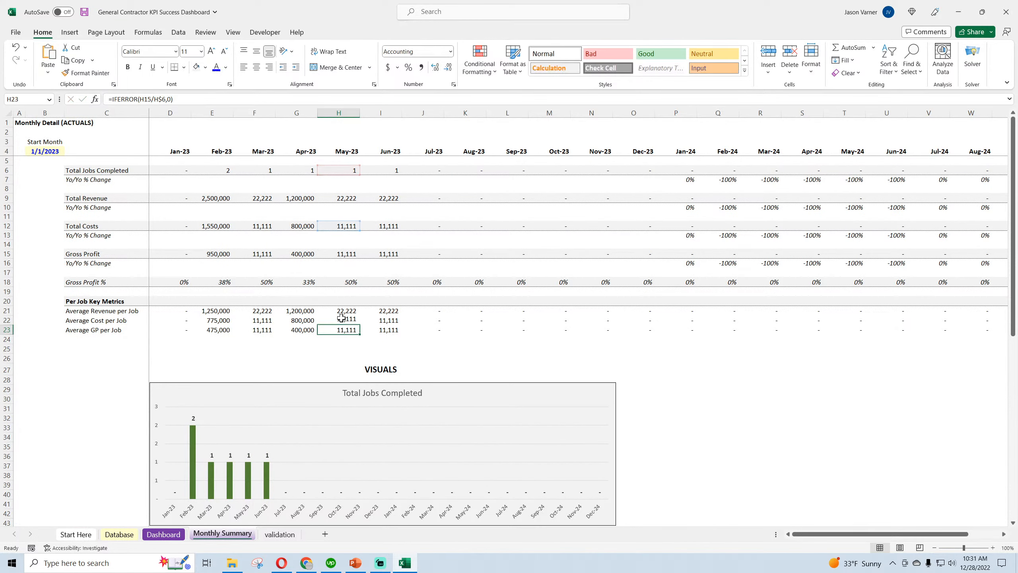
{"action": "left_click", "coordinate": [84, 12]}
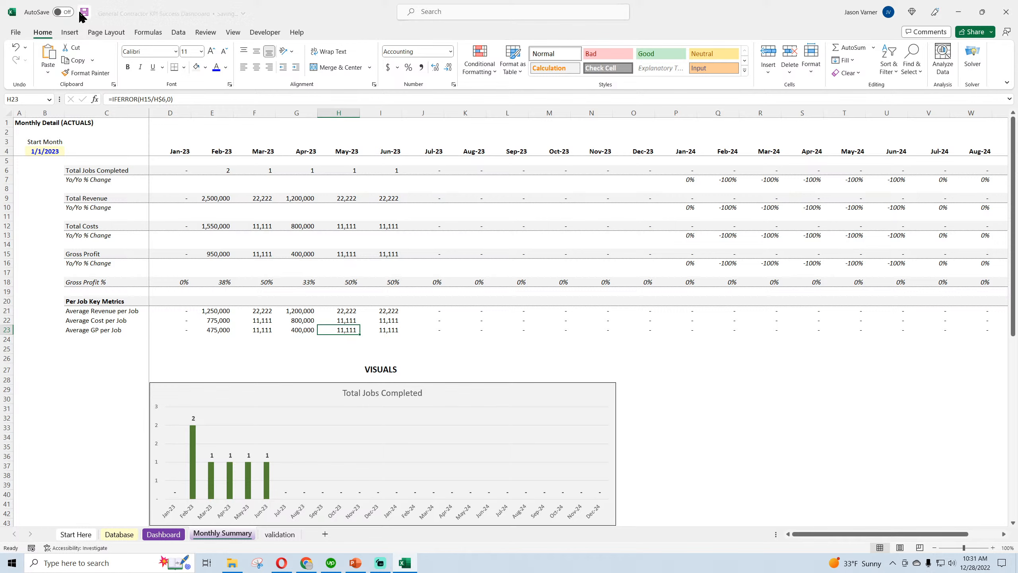
Review the Dashboard sheet's completed jobs, gross profit headings and Job Success Rate gauges
{"action": "left_click", "coordinate": [158, 535]}
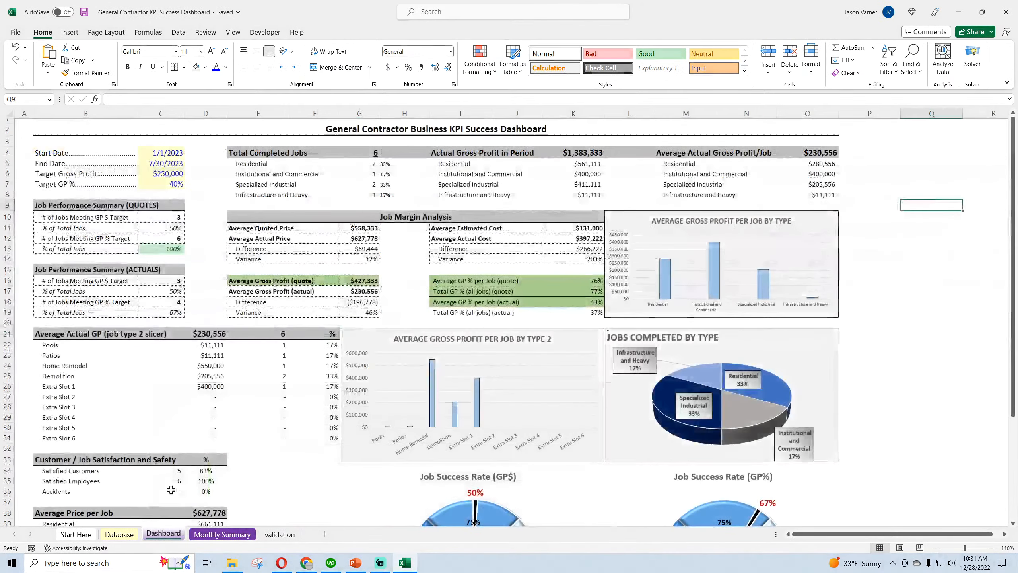
{"action": "left_click", "coordinate": [248, 150]}
{"action": "left_click", "coordinate": [368, 154]}
{"action": "left_click", "coordinate": [457, 152]}
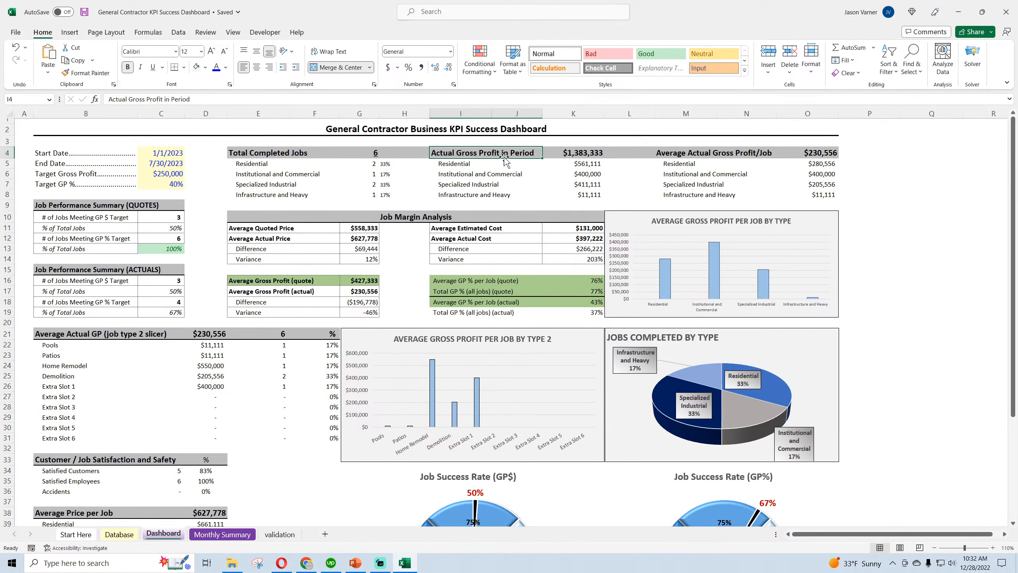
{"action": "scroll", "coordinate": [403, 272], "scroll_direction": "down", "scroll_amount": 3}
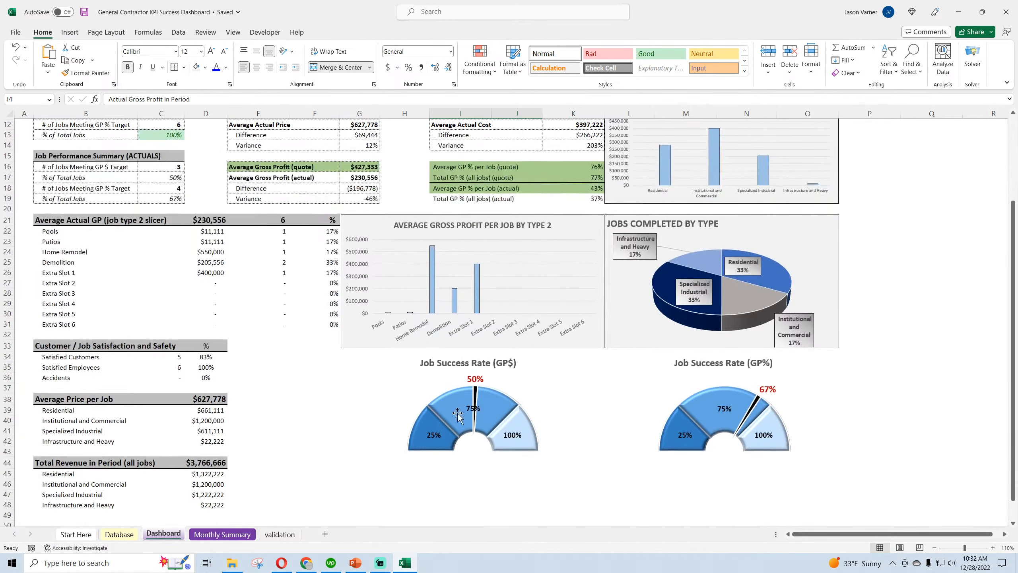
{"action": "mouse_move", "coordinate": [711, 409]}
{"action": "scroll", "coordinate": [188, 356], "scroll_direction": "up", "scroll_amount": 3}
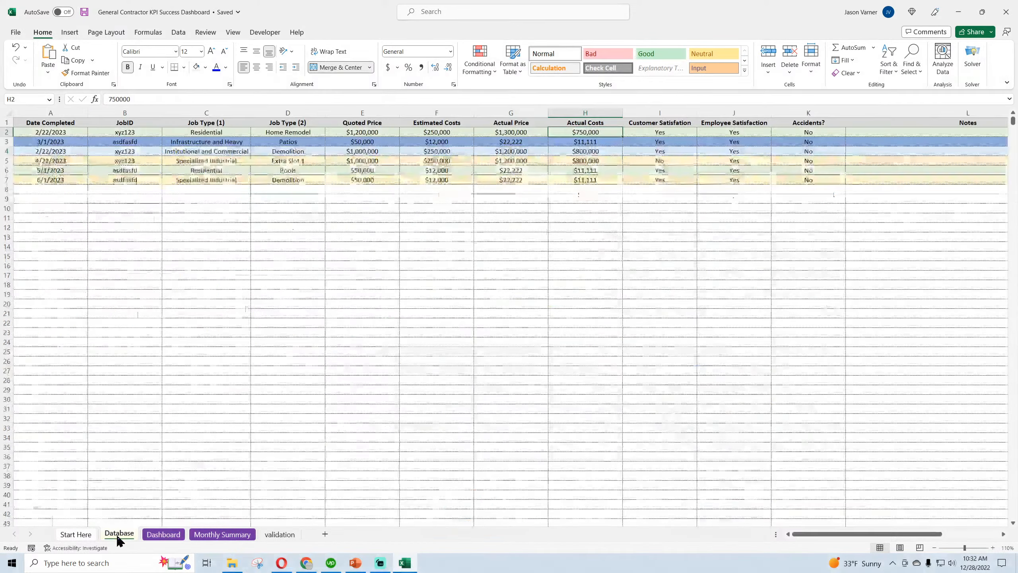
In the Database sheet, set Job Type (1) of the 3/1/2023 job to Specialized Industrial after trying Residential
{"action": "left_click", "coordinate": [118, 534]}
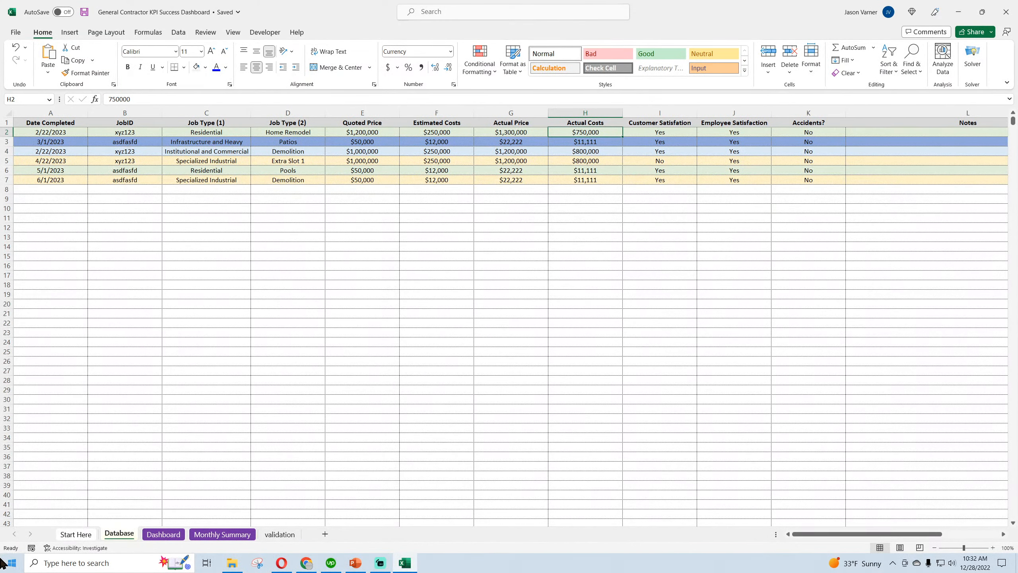
{"action": "left_click", "coordinate": [72, 133]}
{"action": "left_click", "coordinate": [268, 145]}
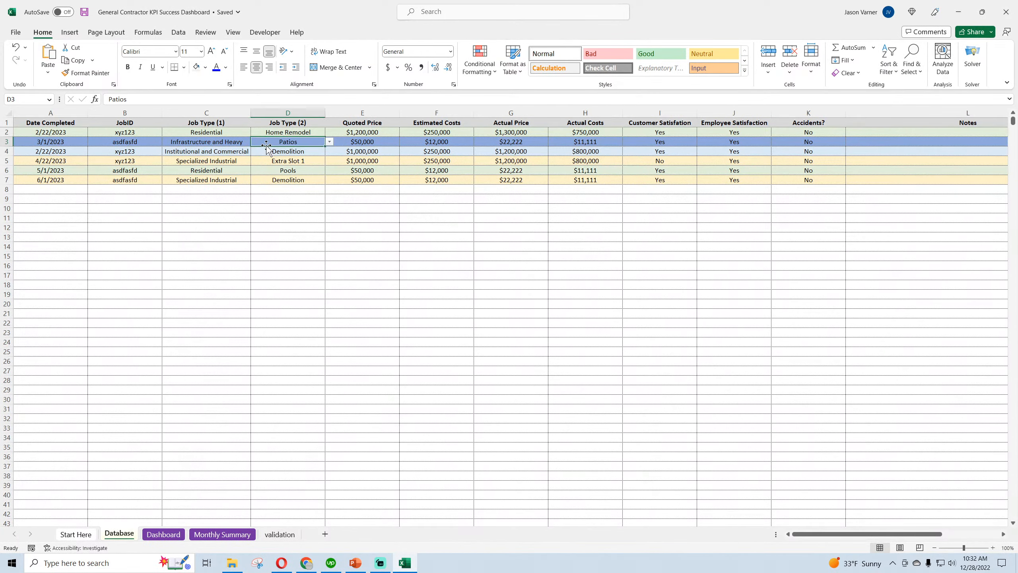
{"action": "left_click", "coordinate": [386, 142]}
{"action": "left_click", "coordinate": [369, 170]}
{"action": "left_click", "coordinate": [236, 142]}
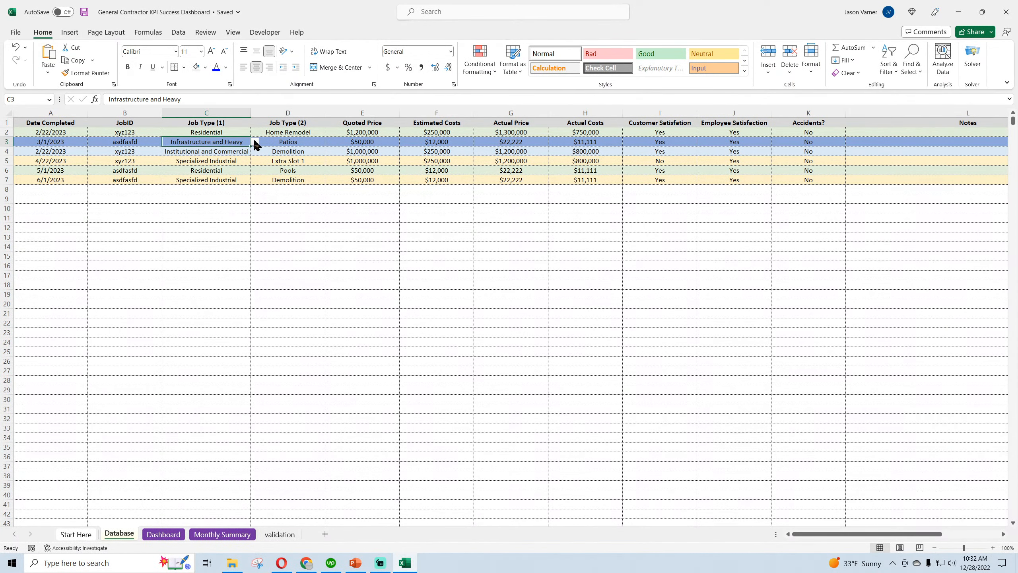
{"action": "left_click", "coordinate": [255, 141]}
{"action": "left_click", "coordinate": [235, 147]}
{"action": "left_click", "coordinate": [255, 142]}
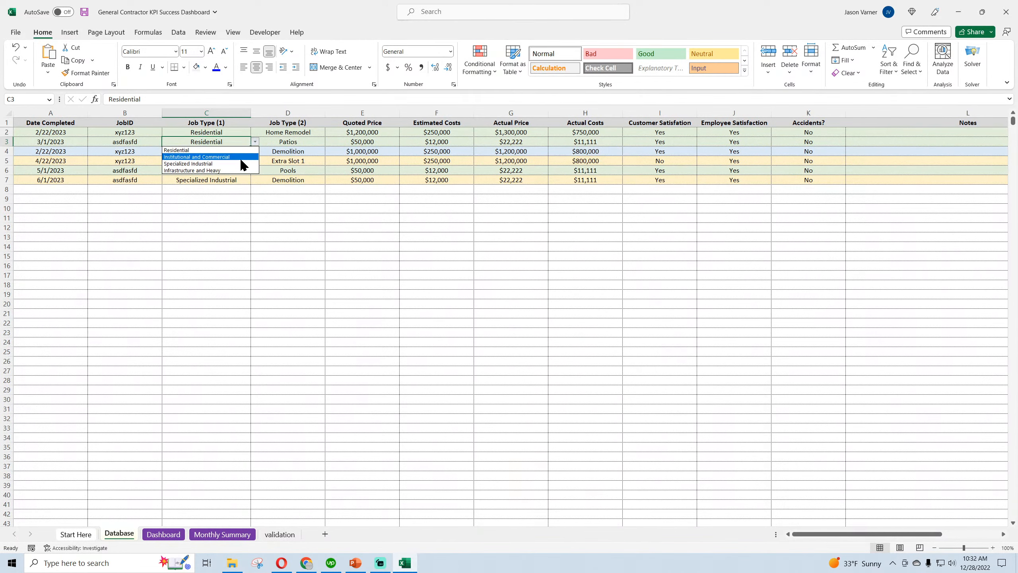
{"action": "left_click", "coordinate": [240, 161]}
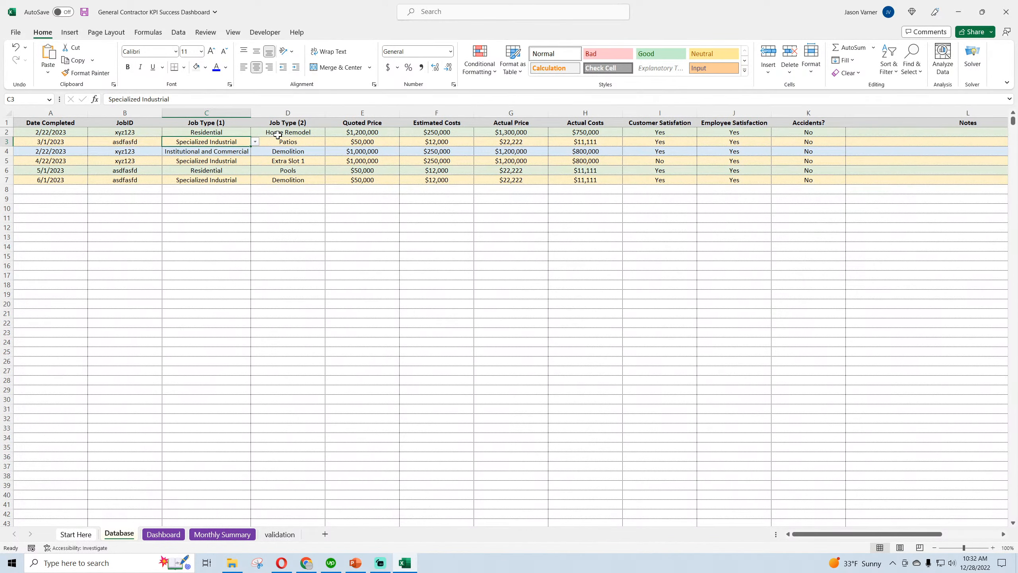
Examine the Job Type (2), quoted price, estimated cost, actual price and actual cost entries of the database jobs
{"action": "left_click", "coordinate": [296, 131]}
{"action": "left_click", "coordinate": [364, 135]}
{"action": "left_click", "coordinate": [366, 149]}
{"action": "left_click", "coordinate": [449, 158]}
{"action": "left_click", "coordinate": [528, 157]}
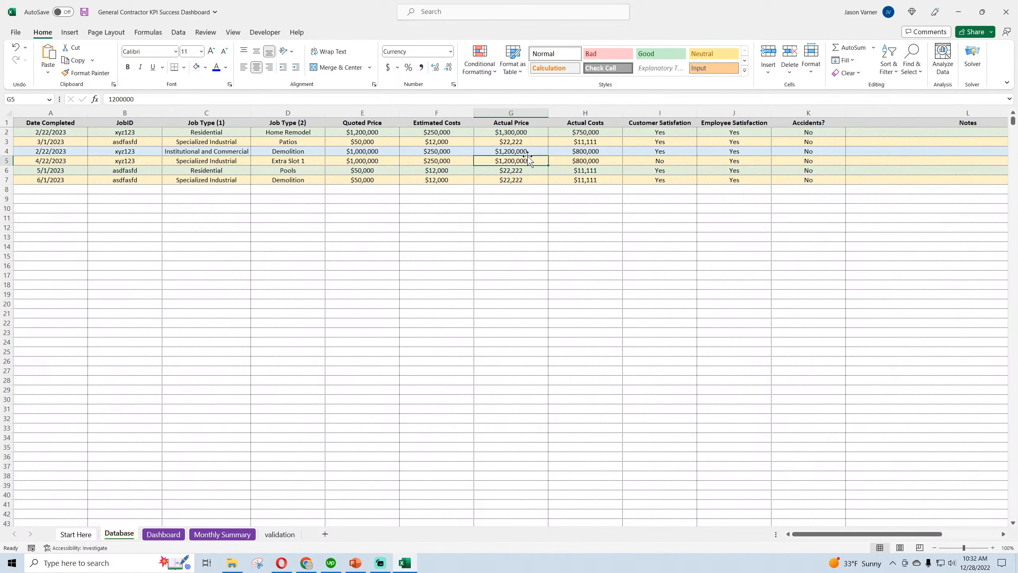
{"action": "left_click", "coordinate": [579, 152]}
Examine the Dashboard's Start Date, End Date, Target Gross Profit and Target GP % input cells
{"action": "left_click", "coordinate": [173, 534]}
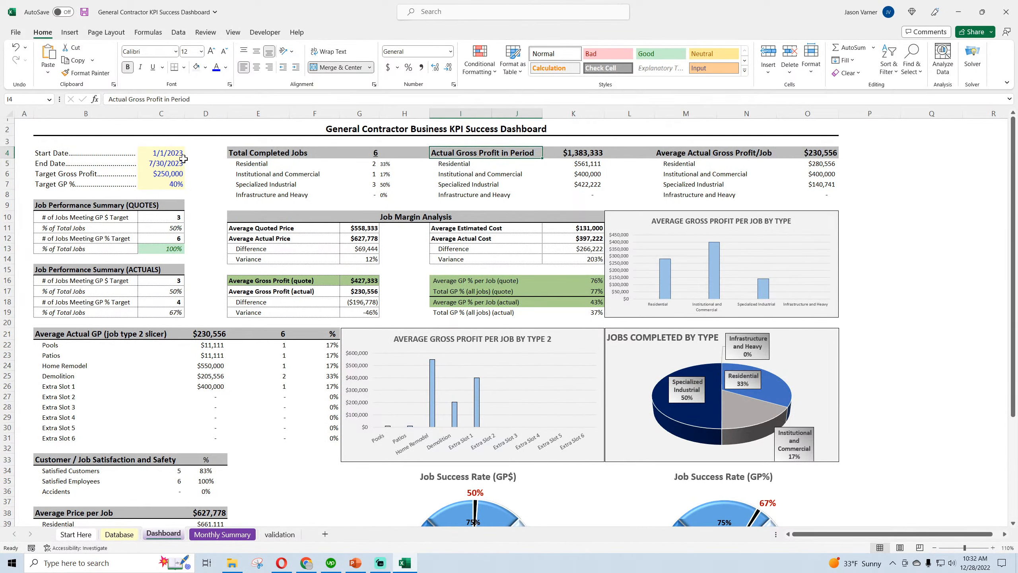
{"action": "left_click", "coordinate": [166, 155]}
{"action": "left_click", "coordinate": [159, 164]}
{"action": "left_click", "coordinate": [164, 153]}
{"action": "left_click", "coordinate": [161, 164]}
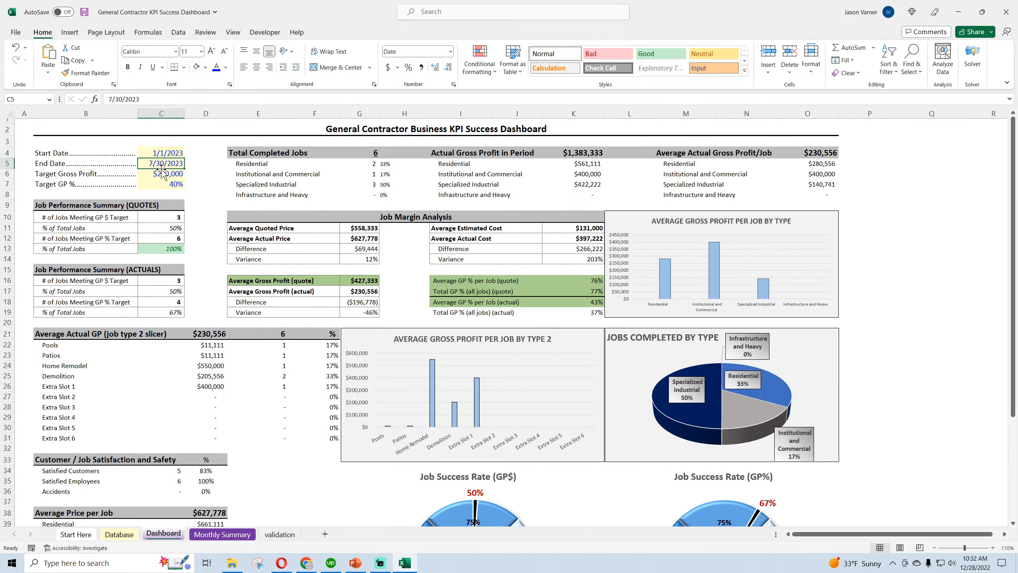
{"action": "left_click", "coordinate": [153, 173]}
{"action": "left_click", "coordinate": [66, 174]}
{"action": "left_click", "coordinate": [156, 172]}
{"action": "left_click", "coordinate": [165, 183]}
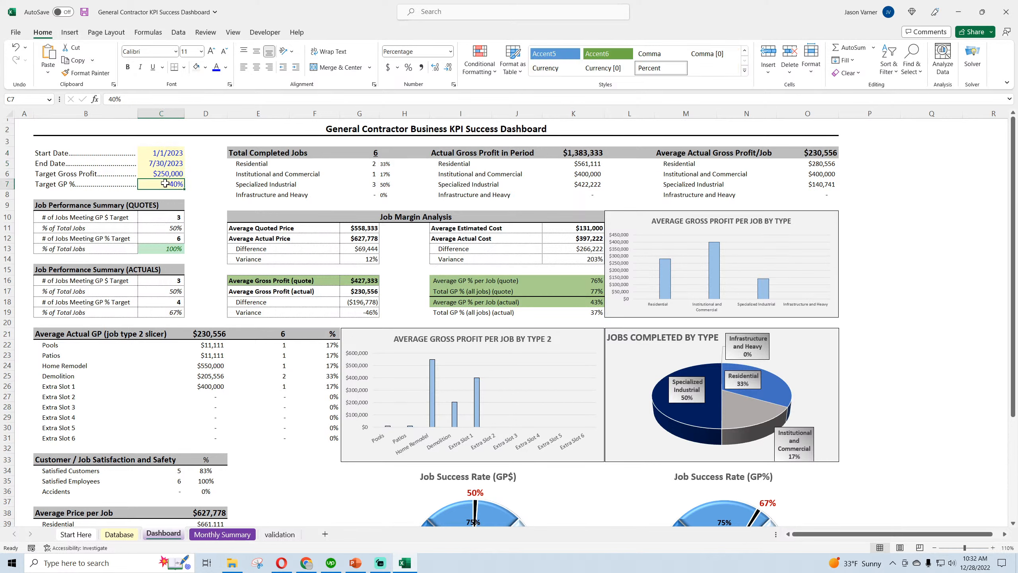
{"action": "left_click", "coordinate": [167, 173]}
{"action": "left_click", "coordinate": [165, 184]}
{"action": "left_click", "coordinate": [167, 175]}
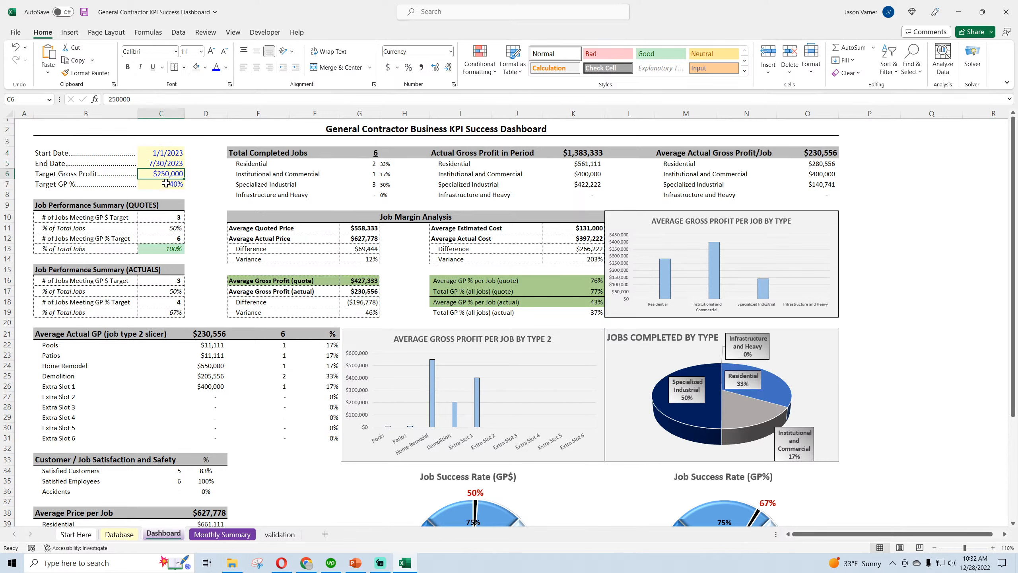
{"action": "left_click", "coordinate": [166, 184]}
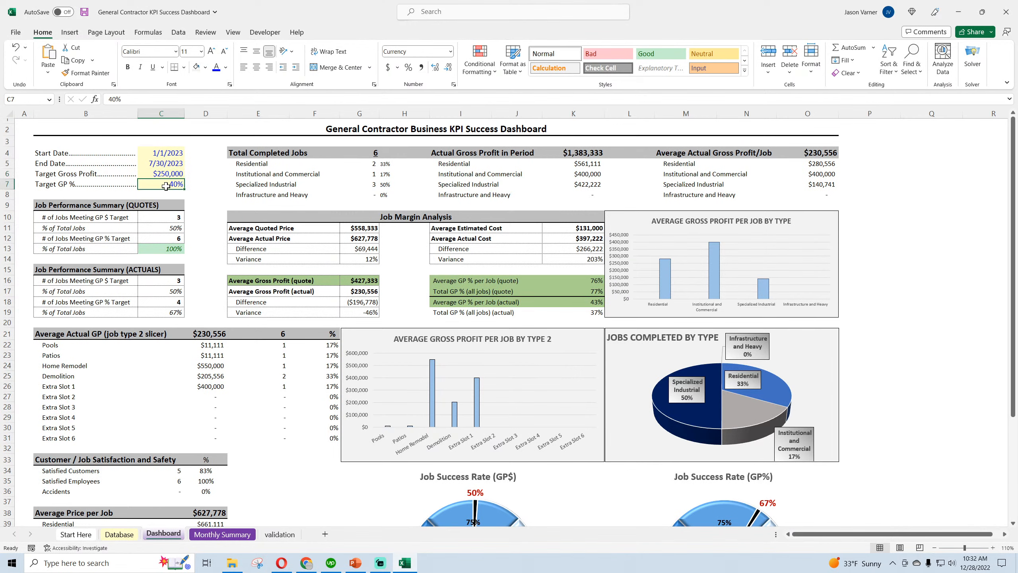
Set the Dashboard's Target GP % to 20% and check the Job Success Rate (GP%) gauge
{"action": "left_click", "coordinate": [368, 284]}
{"action": "left_click", "coordinate": [468, 287]}
{"action": "left_click", "coordinate": [153, 183]}
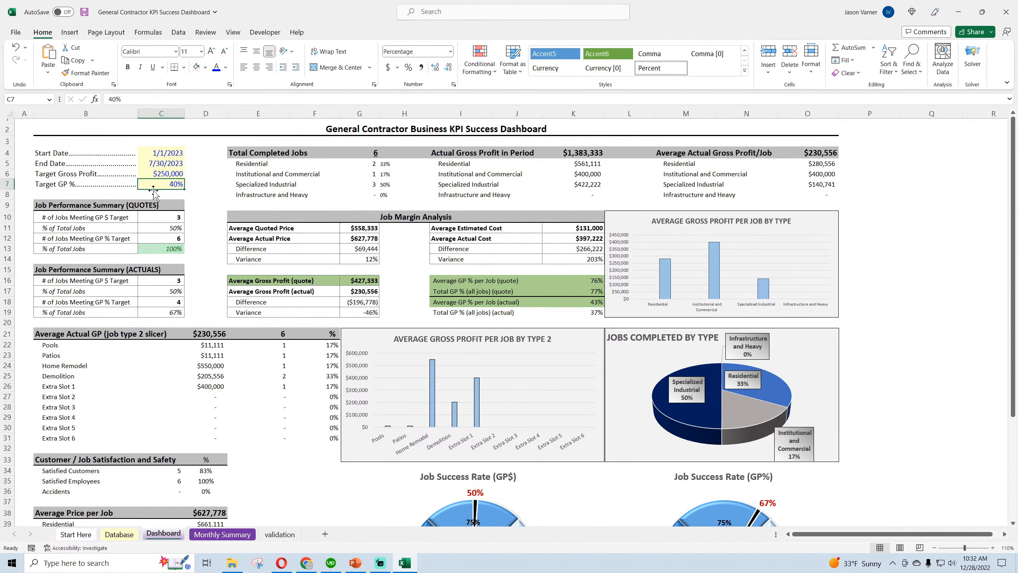
{"action": "scroll", "coordinate": [383, 439], "scroll_direction": "down", "scroll_amount": 3}
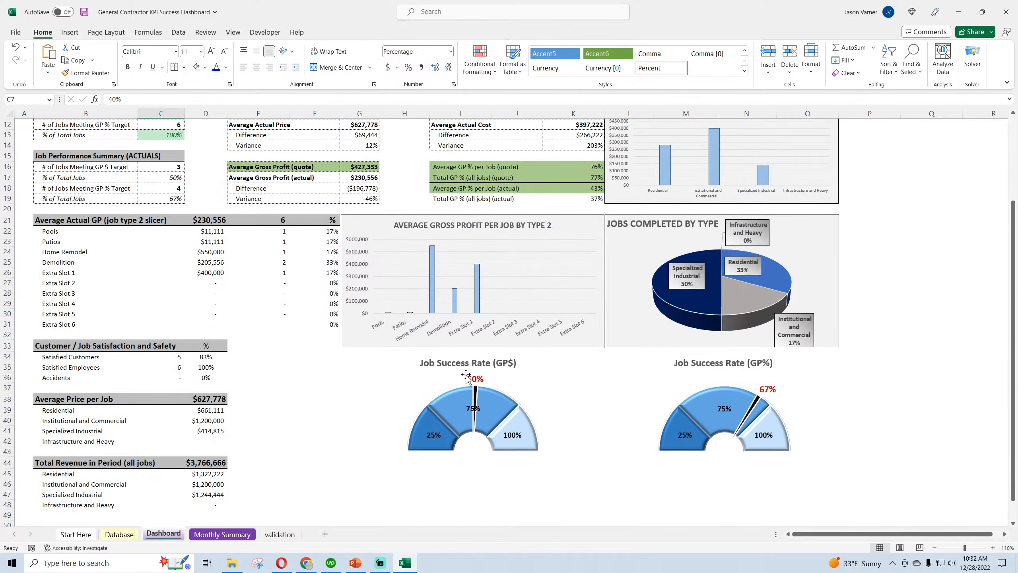
{"action": "scroll", "coordinate": [507, 387], "scroll_direction": "up", "scroll_amount": 3}
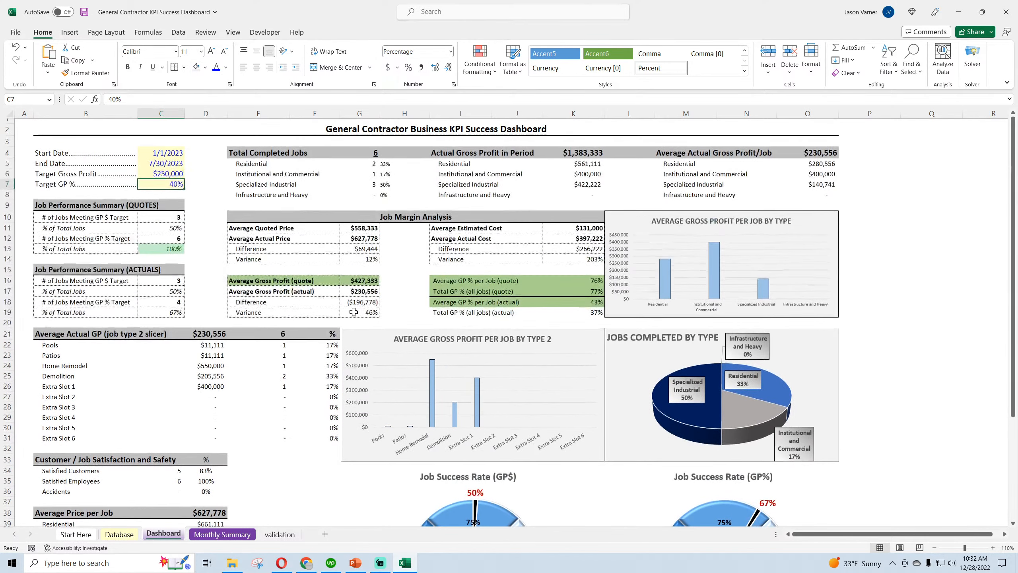
{"action": "type", "text": "20"}
{"action": "key", "text": "Return"}
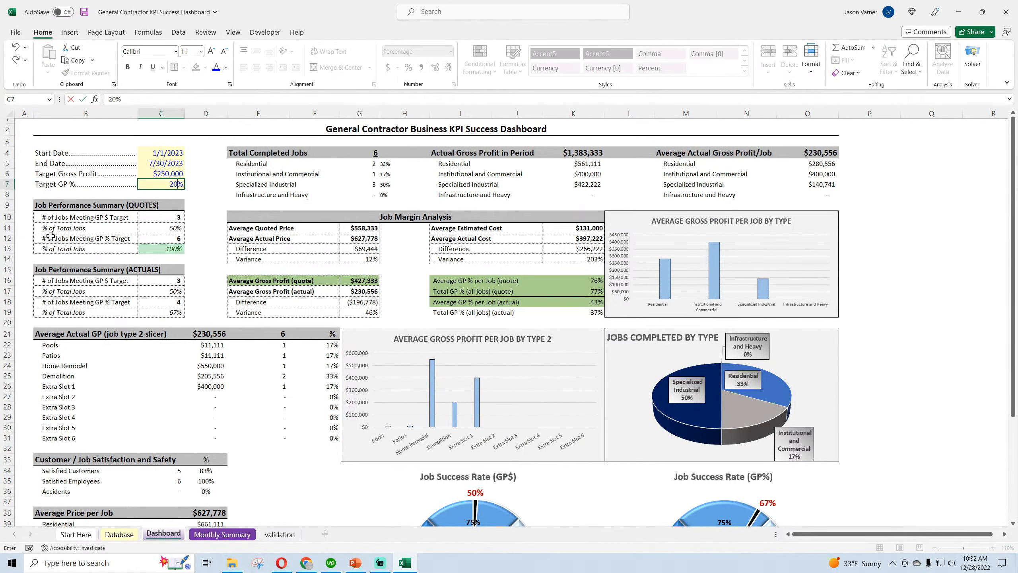
{"action": "scroll", "coordinate": [447, 305], "scroll_direction": "down", "scroll_amount": 3}
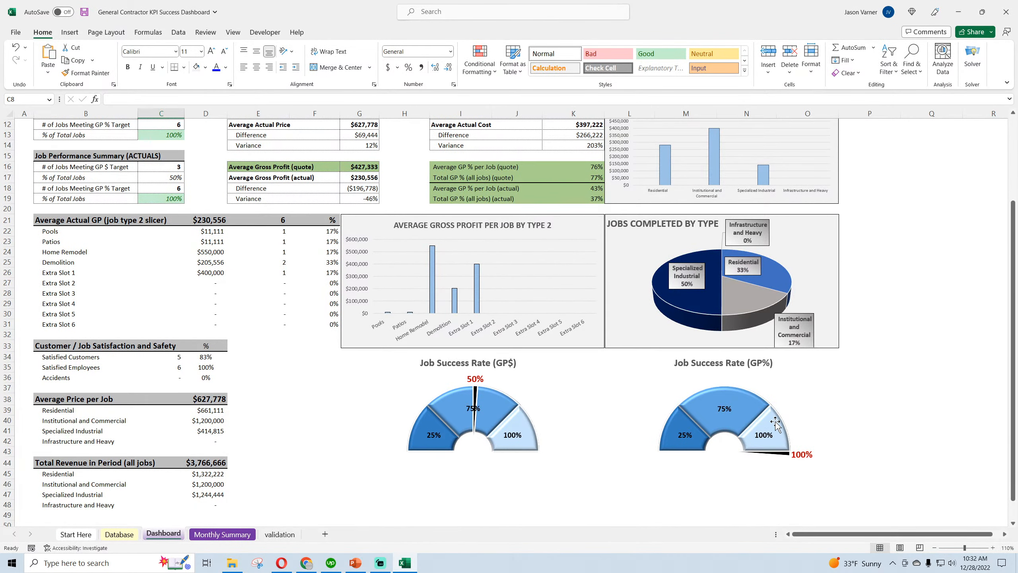
Set the Dashboard's Target Gross Profit to $10,000
{"action": "scroll", "coordinate": [464, 387], "scroll_direction": "up", "scroll_amount": 3}
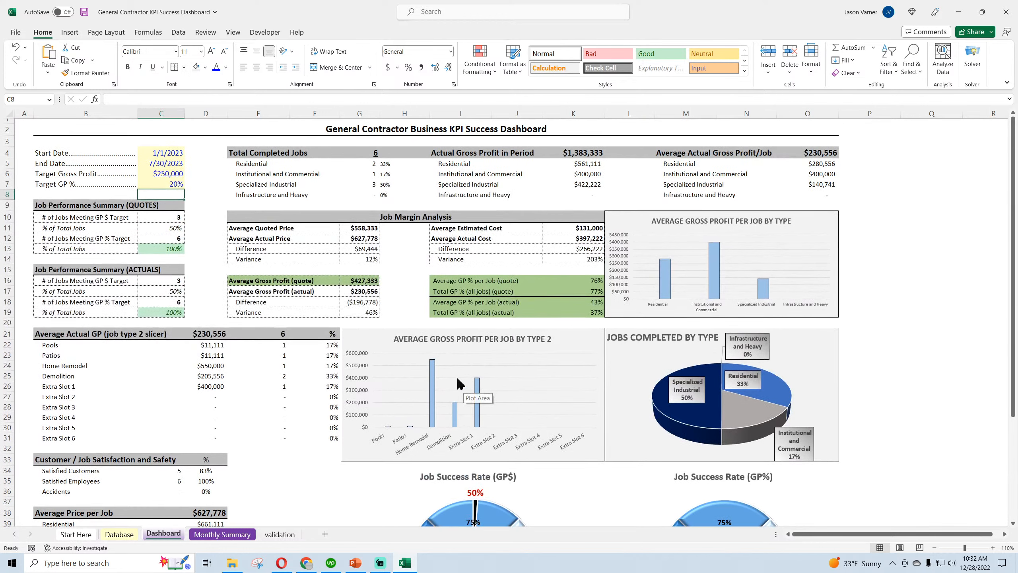
{"action": "left_click", "coordinate": [163, 177]}
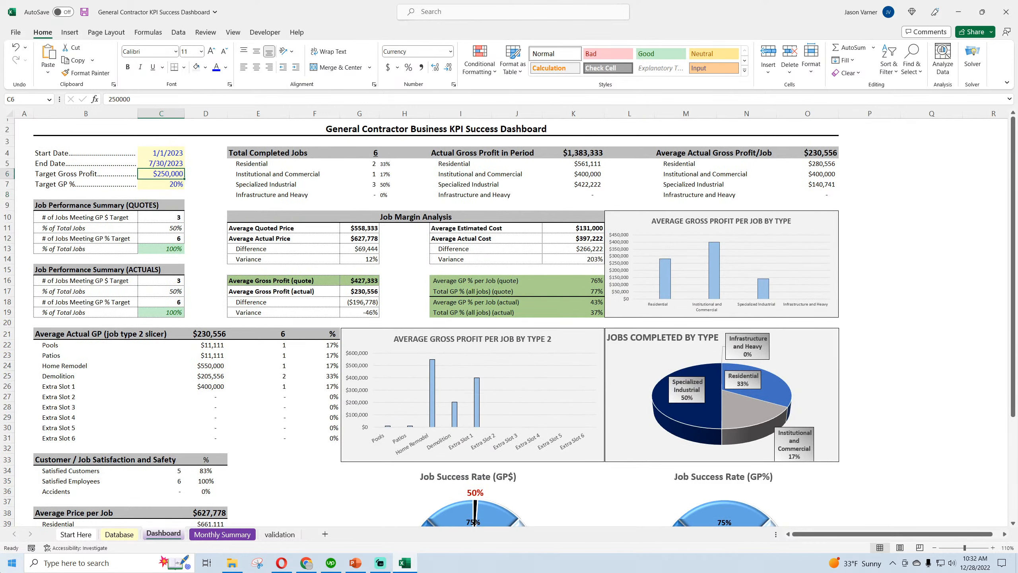
{"action": "type", "text": "10000"}
{"action": "key", "text": "Return"}
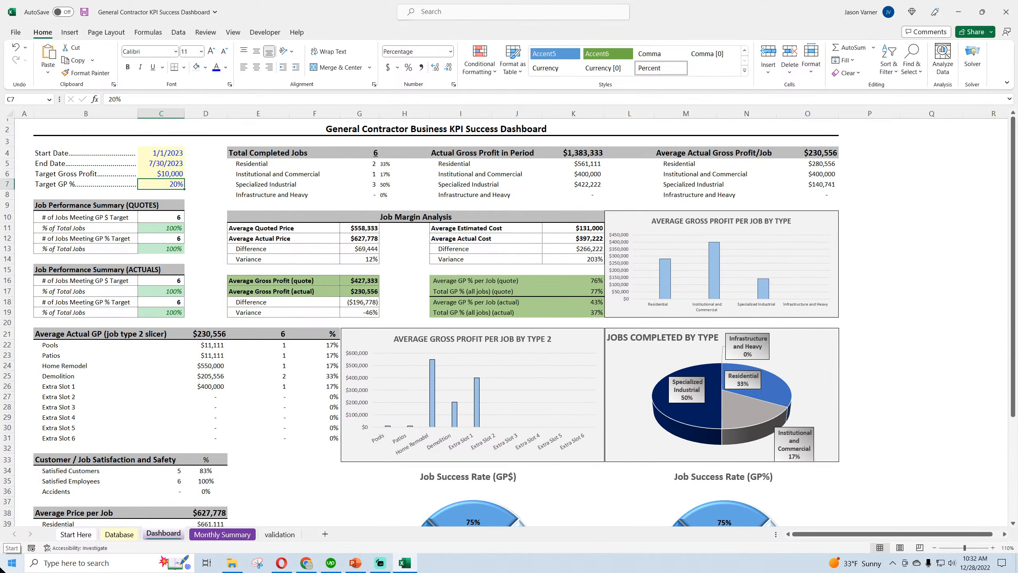
Check the Dashboard's gross profit figures and both Job Success Rate gauges against the targets, and save the workbook
{"action": "left_click", "coordinate": [183, 228]}
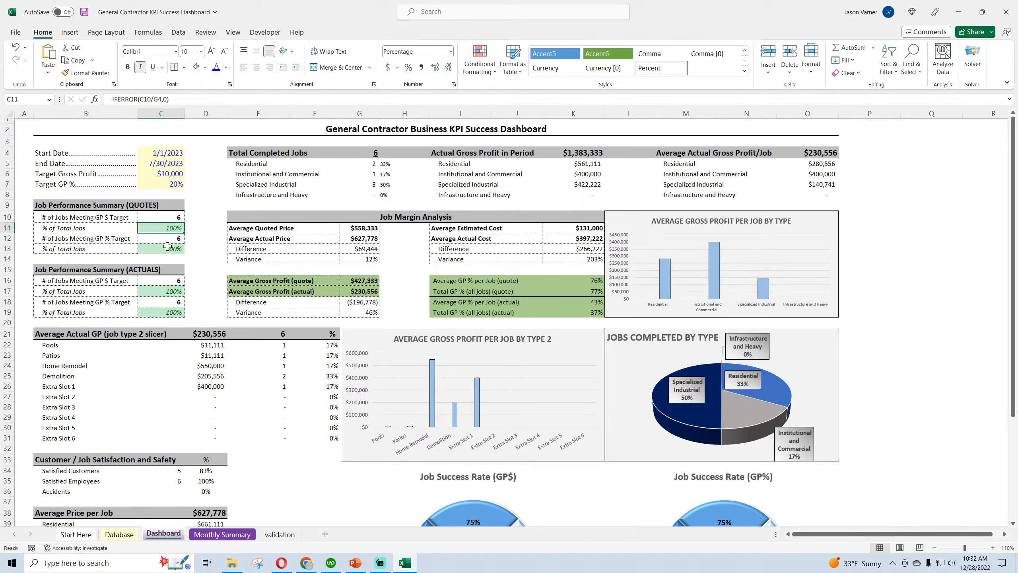
{"action": "left_click", "coordinate": [276, 278]}
{"action": "left_click", "coordinate": [485, 288]}
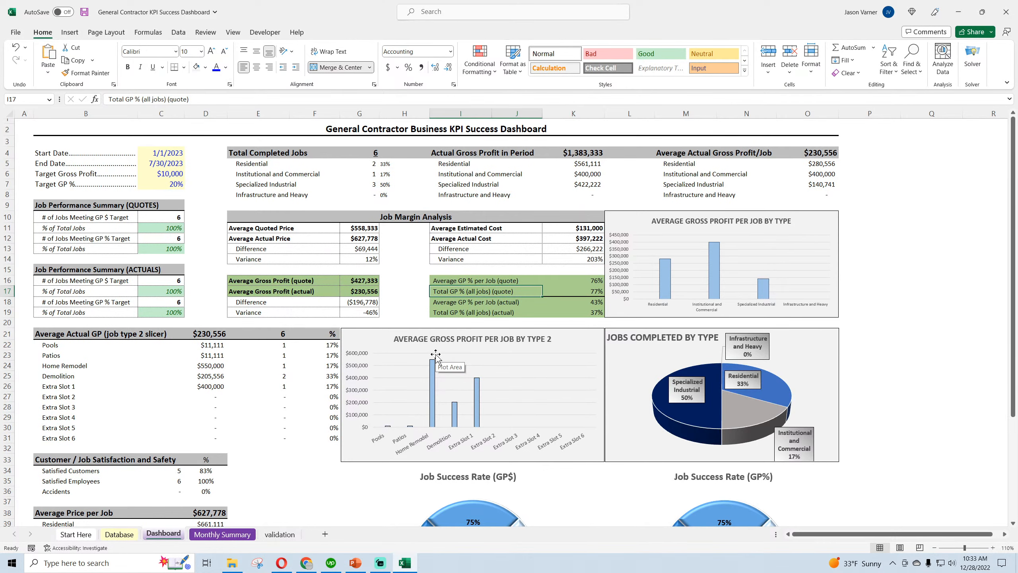
{"action": "scroll", "coordinate": [435, 354], "scroll_direction": "down", "scroll_amount": 7}
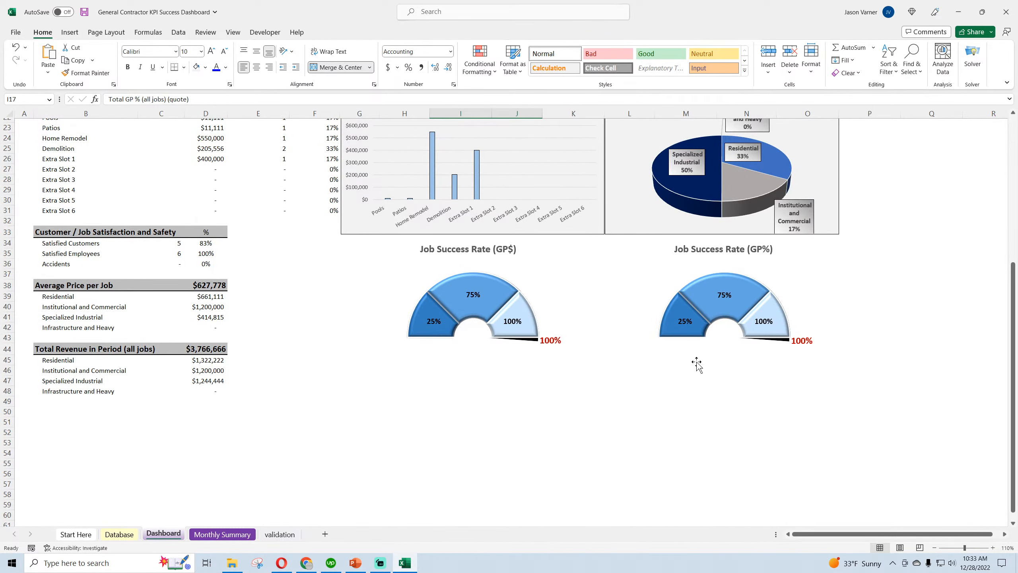
{"action": "scroll", "coordinate": [469, 363], "scroll_direction": "up", "scroll_amount": 7}
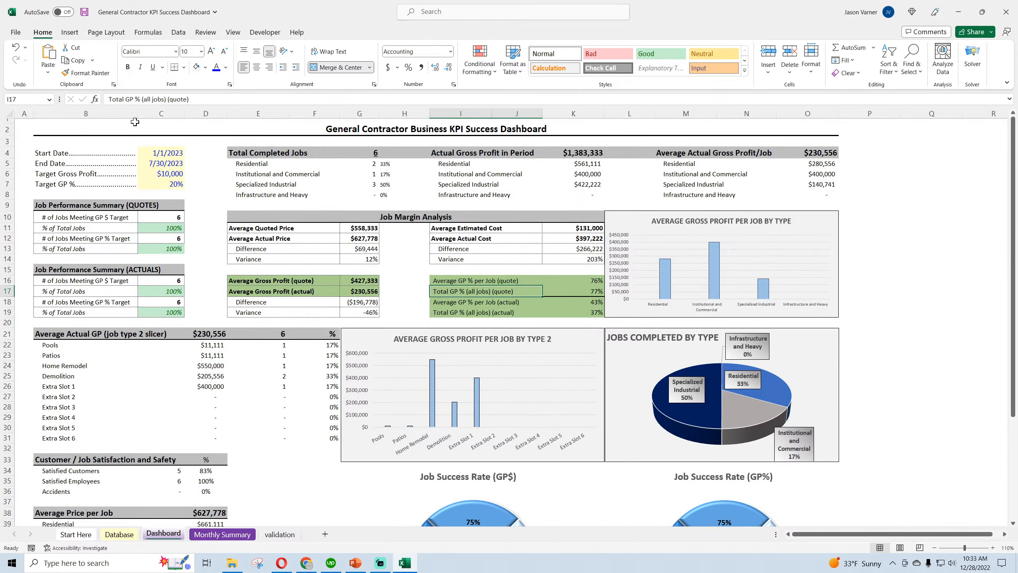
{"action": "left_click", "coordinate": [84, 12]}
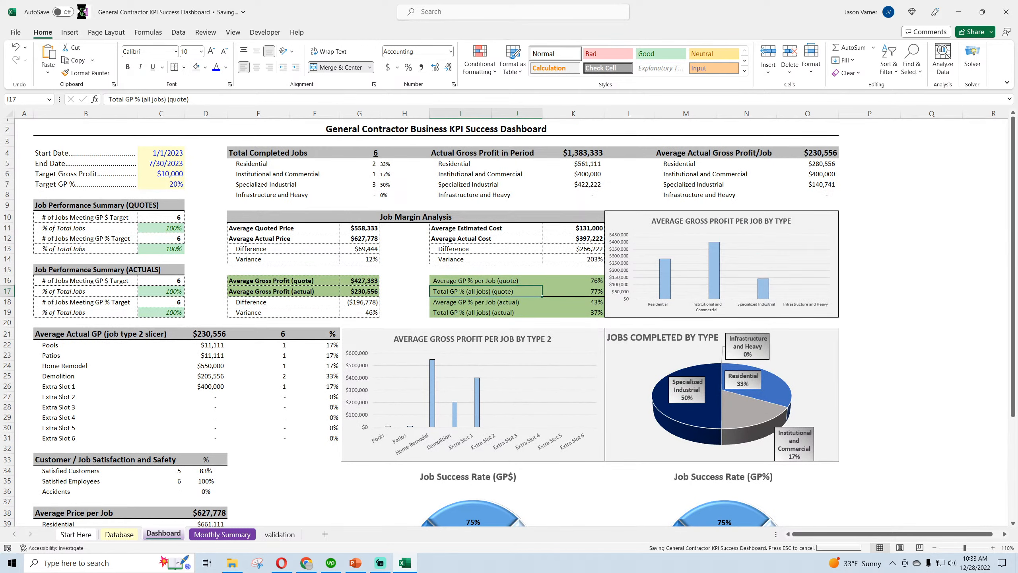
{"action": "left_click", "coordinate": [160, 227]}
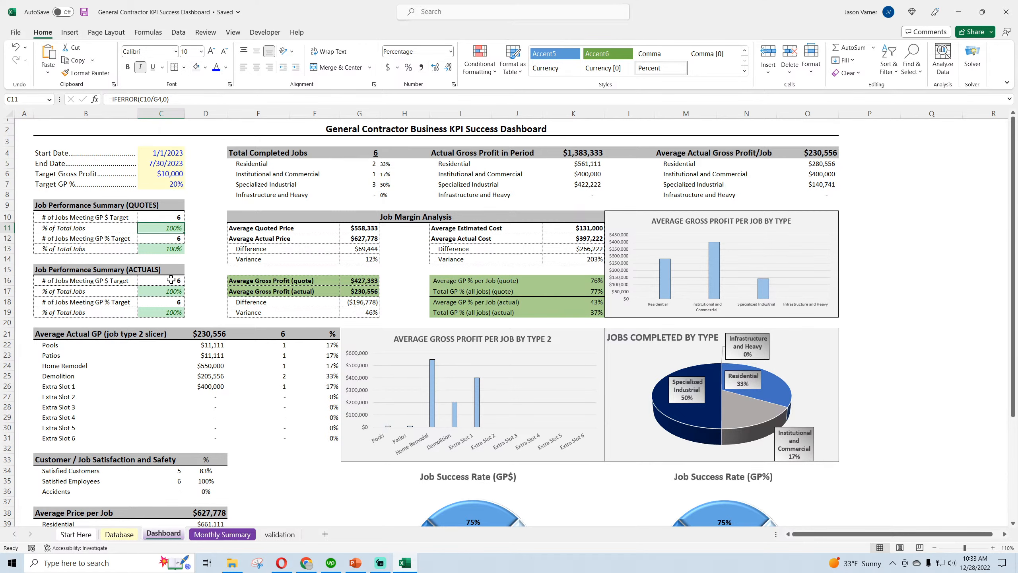
Review the Monthly Summary sheet's charts and its Average Revenue per Job values for Feb-23 through Jun-23
{"action": "left_click", "coordinate": [222, 533]}
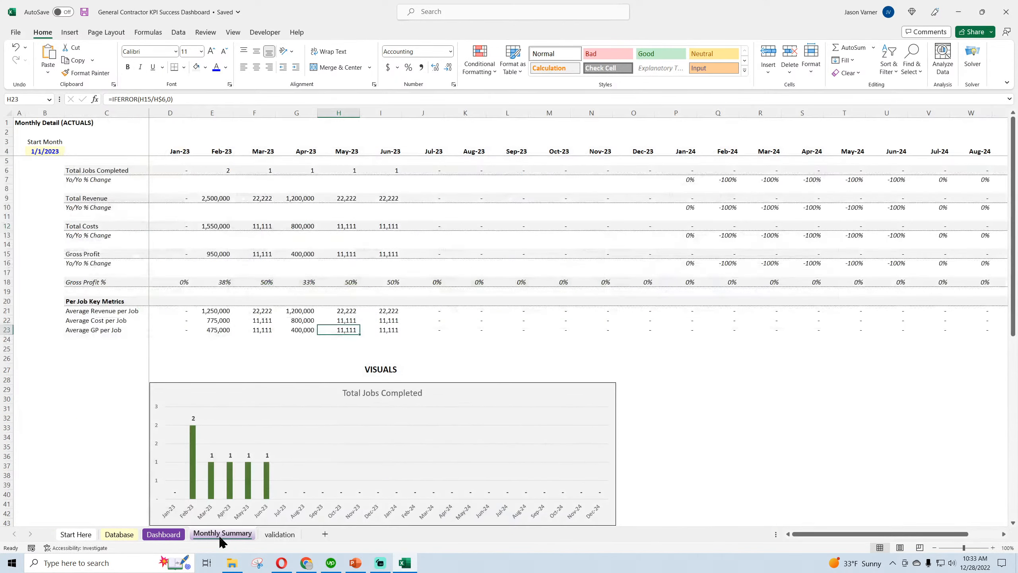
{"action": "scroll", "coordinate": [70, 442], "scroll_direction": "down", "scroll_amount": 4}
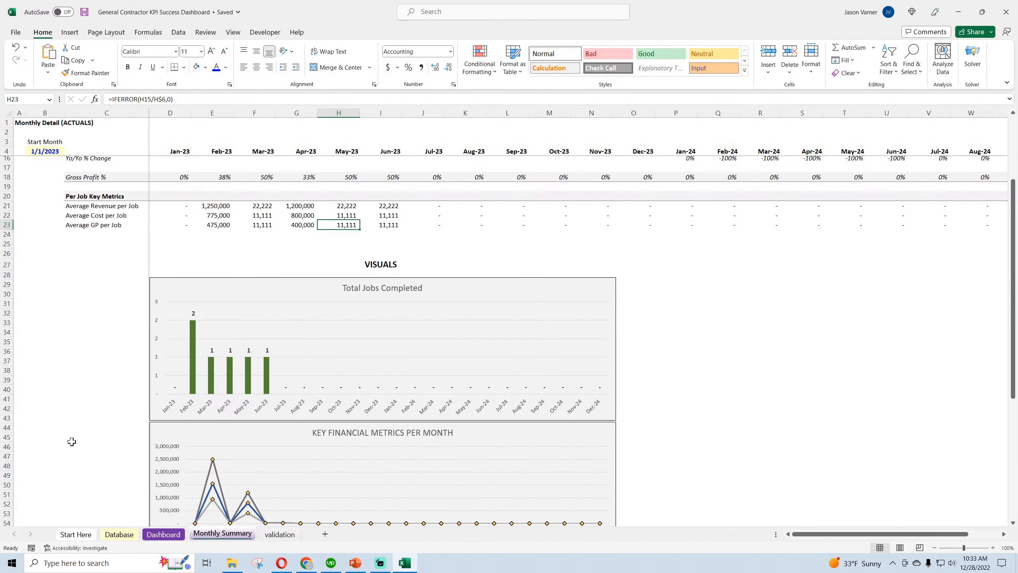
{"action": "scroll", "coordinate": [72, 442], "scroll_direction": "up", "scroll_amount": 4}
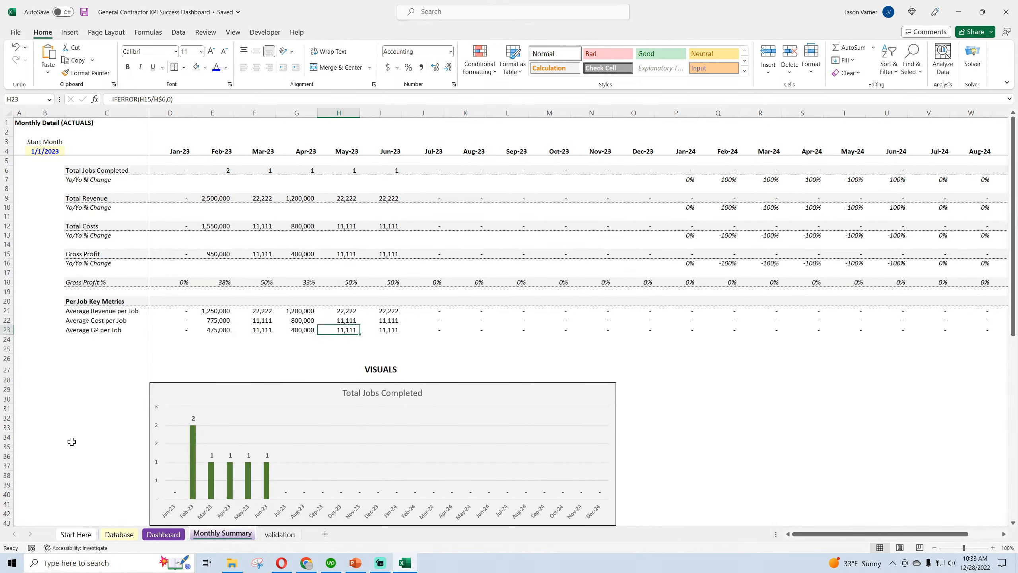
{"action": "left_click", "coordinate": [221, 310]}
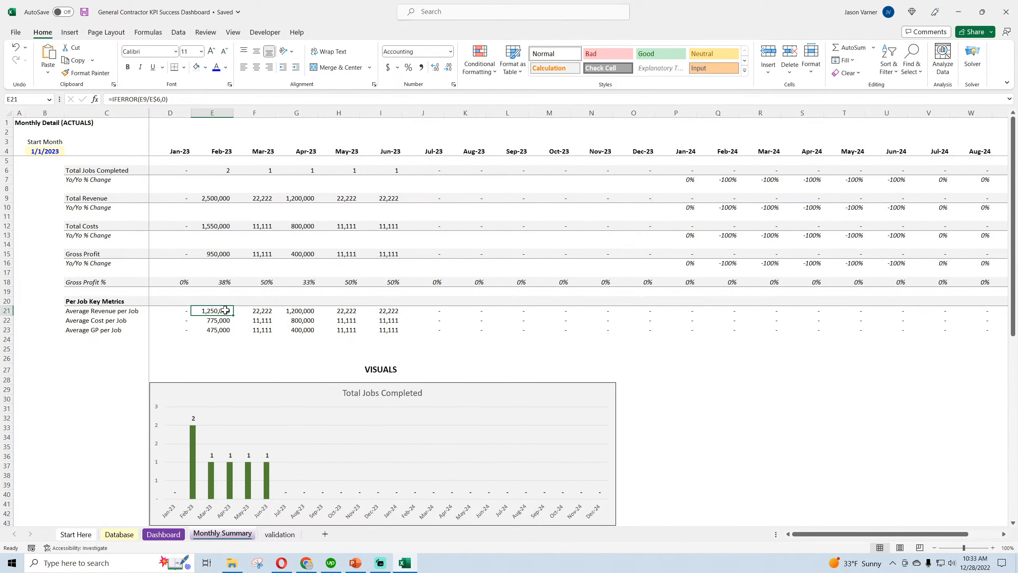
{"action": "left_click", "coordinate": [260, 310]}
{"action": "left_click", "coordinate": [301, 311]}
{"action": "left_click", "coordinate": [342, 310]}
{"action": "left_click", "coordinate": [386, 310]}
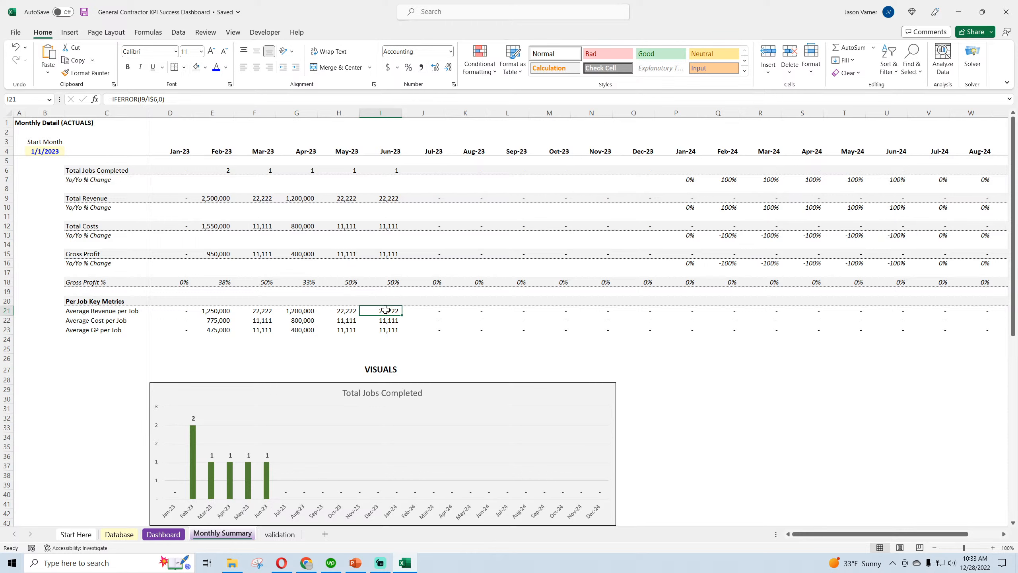
Examine the monthly Average GP per Job and Gross Profit % values on the Monthly Summary, and save the workbook
{"action": "left_click", "coordinate": [219, 330]}
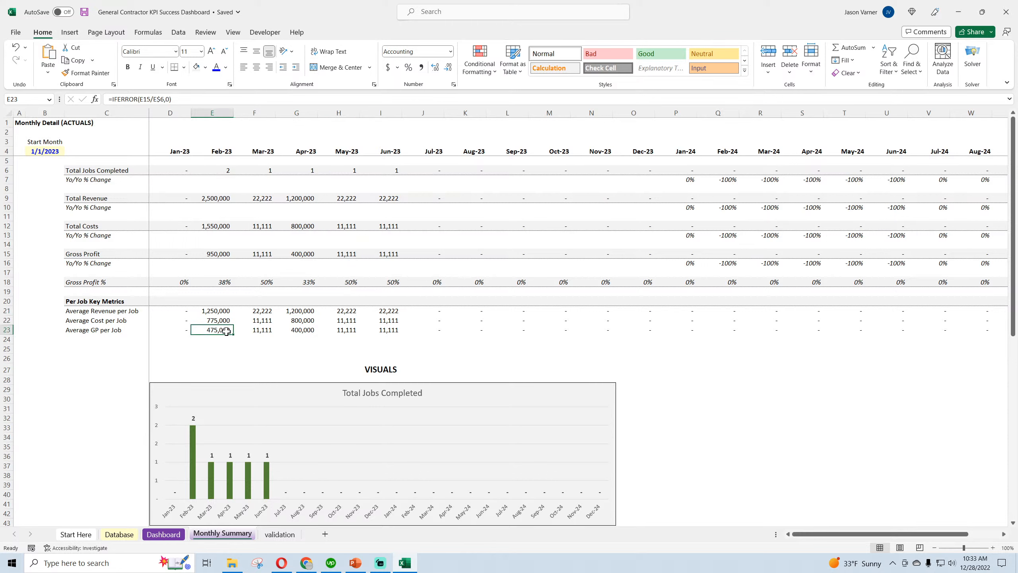
{"action": "left_click", "coordinate": [260, 329]}
{"action": "left_click", "coordinate": [301, 329]}
{"action": "left_click", "coordinate": [342, 330]}
{"action": "left_click", "coordinate": [382, 328]}
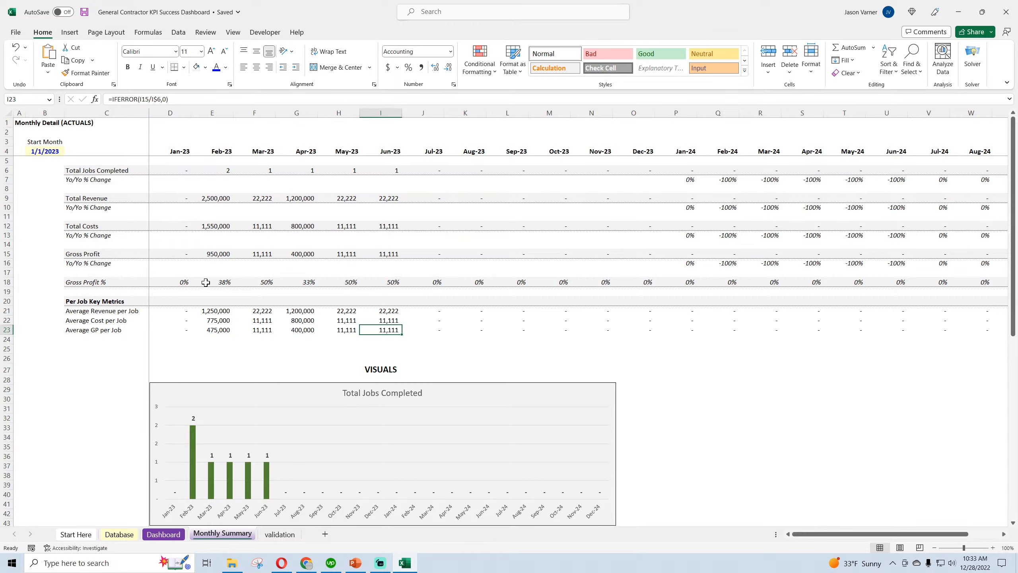
{"action": "left_click", "coordinate": [219, 283]}
{"action": "left_click", "coordinate": [265, 283]}
{"action": "left_click", "coordinate": [303, 281]}
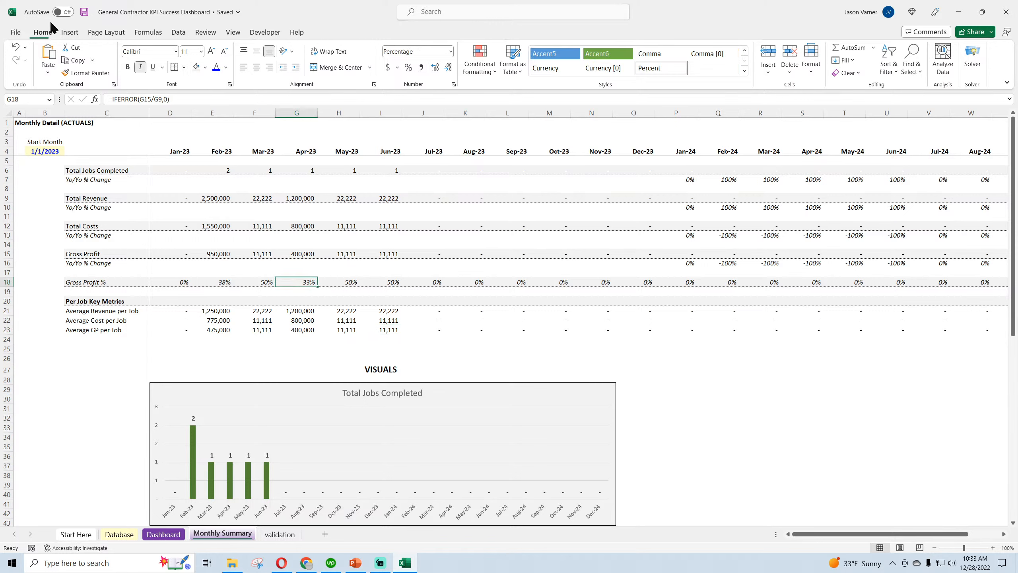
{"action": "left_click", "coordinate": [84, 13]}
Review the Monthly Summary's job, revenue, cost and profit rows across all months through Dec-24
{"action": "left_click", "coordinate": [101, 170]}
{"action": "left_click", "coordinate": [97, 228]}
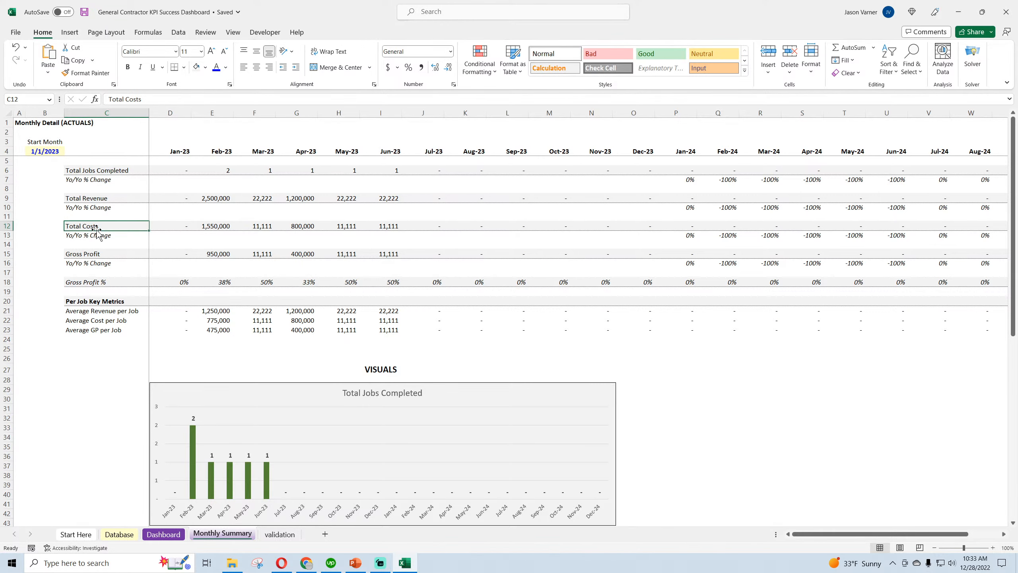
{"action": "left_click_drag", "start_coordinate": [824, 535], "coordinate": [695, 487]}
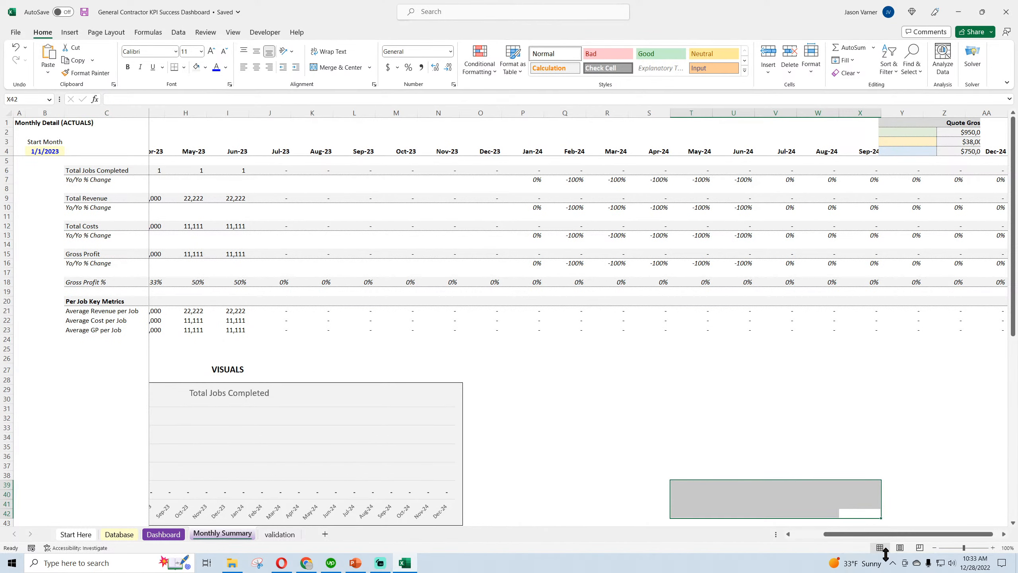
{"action": "left_click_drag", "start_coordinate": [878, 535], "coordinate": [879, 537]}
{"action": "left_click_drag", "start_coordinate": [950, 409], "coordinate": [936, 467]}
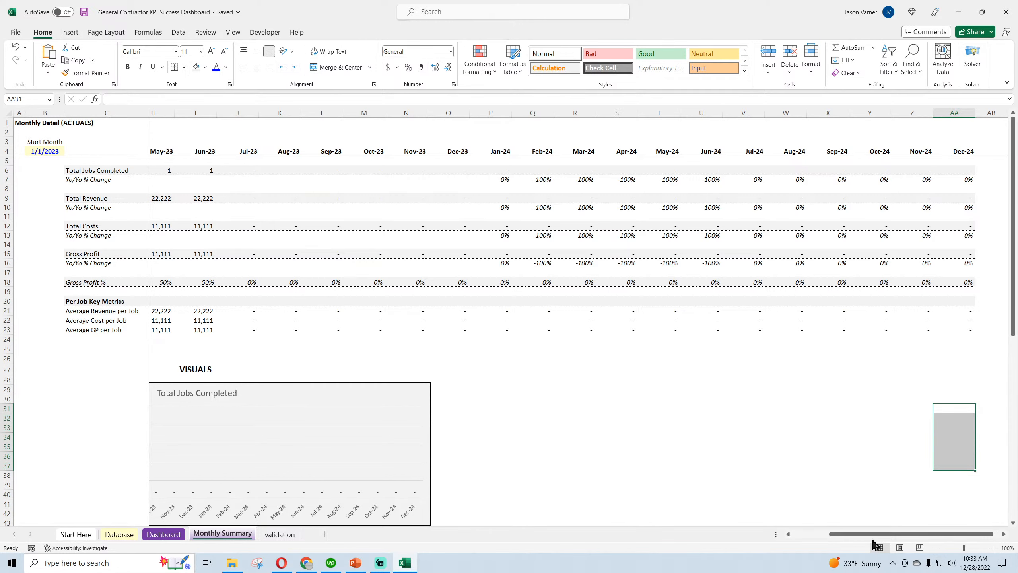
{"action": "left_click_drag", "start_coordinate": [872, 535], "coordinate": [794, 535]}
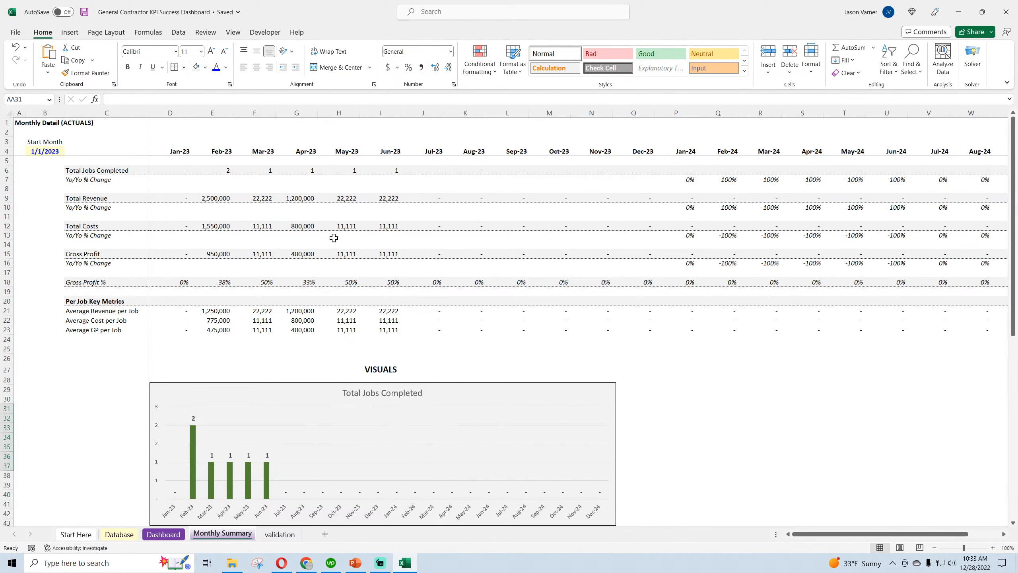
Inspect the Feb-23 Gross Profit %, Gross Profit and Total Costs formulas without changing them, and save the workbook
{"action": "left_click", "coordinate": [223, 281]}
{"action": "double_click", "coordinate": [224, 281]}
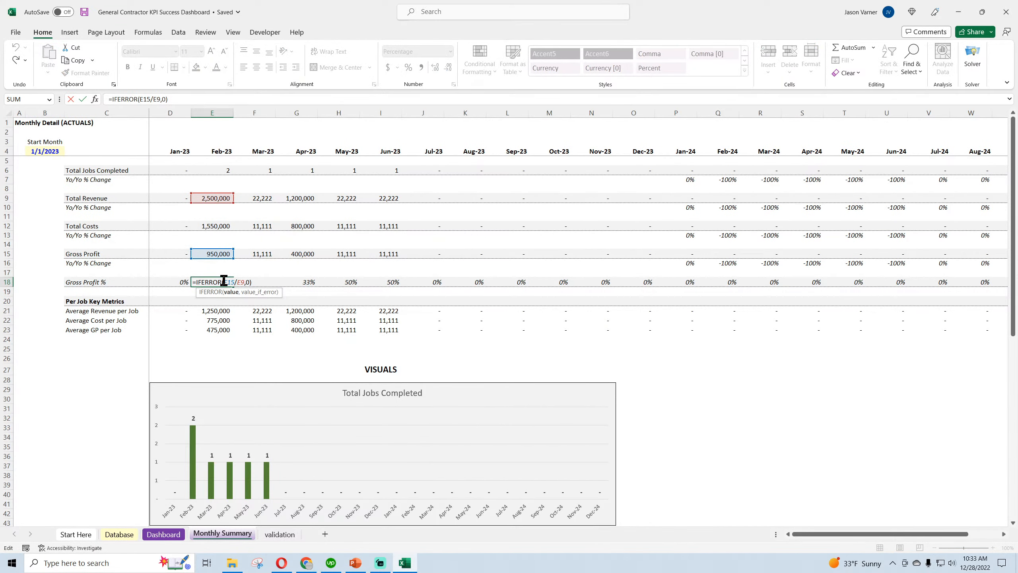
{"action": "left_click", "coordinate": [222, 254]}
{"action": "double_click", "coordinate": [223, 254]}
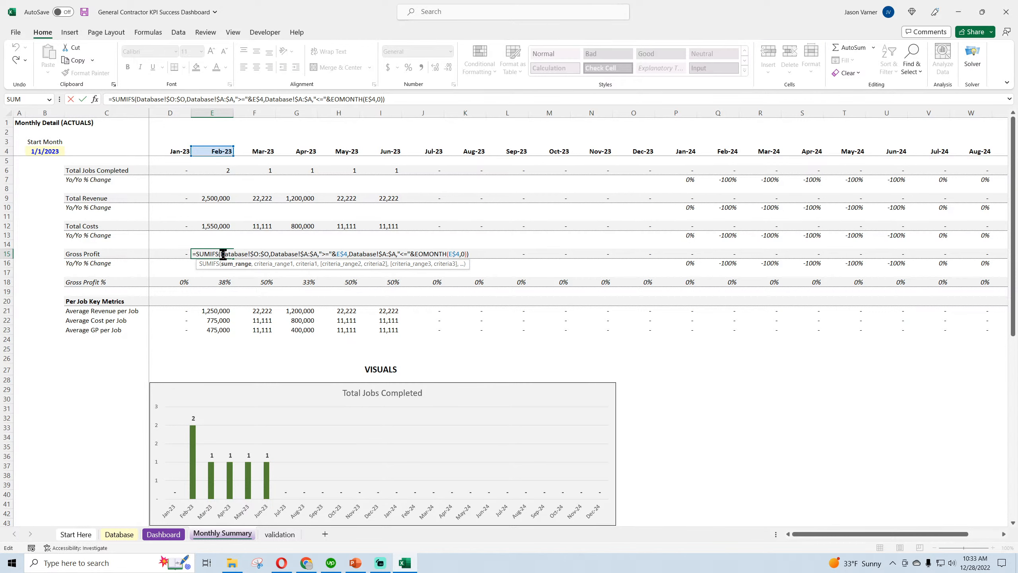
{"action": "key", "text": "Escape"}
{"action": "left_click", "coordinate": [216, 226]}
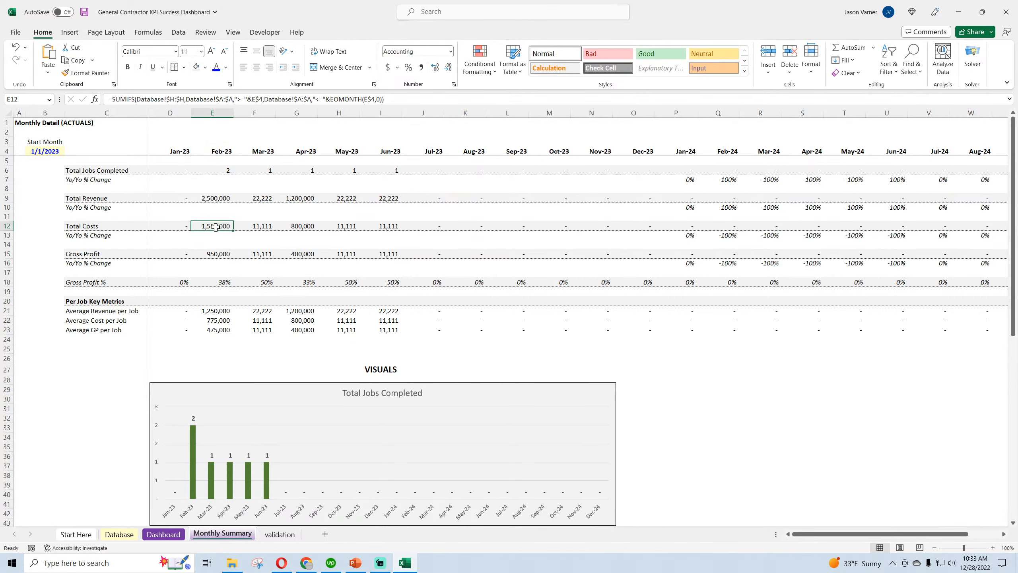
{"action": "key", "text": "ctrl+s"}
Return to the Dashboard and compare its quoted and actual Average Gross Profit cells
{"action": "left_click", "coordinate": [163, 534]}
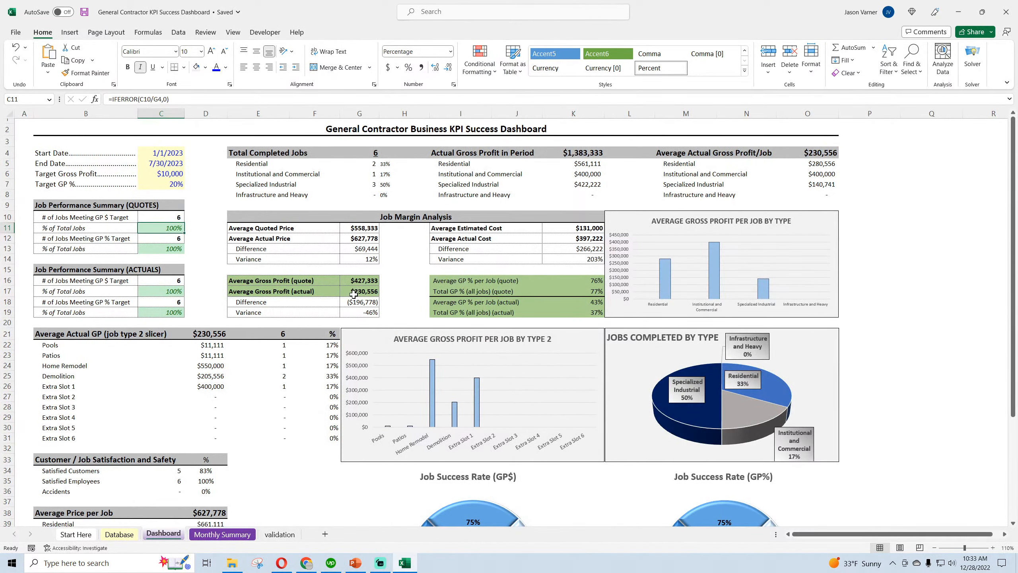
{"action": "left_click", "coordinate": [363, 281]}
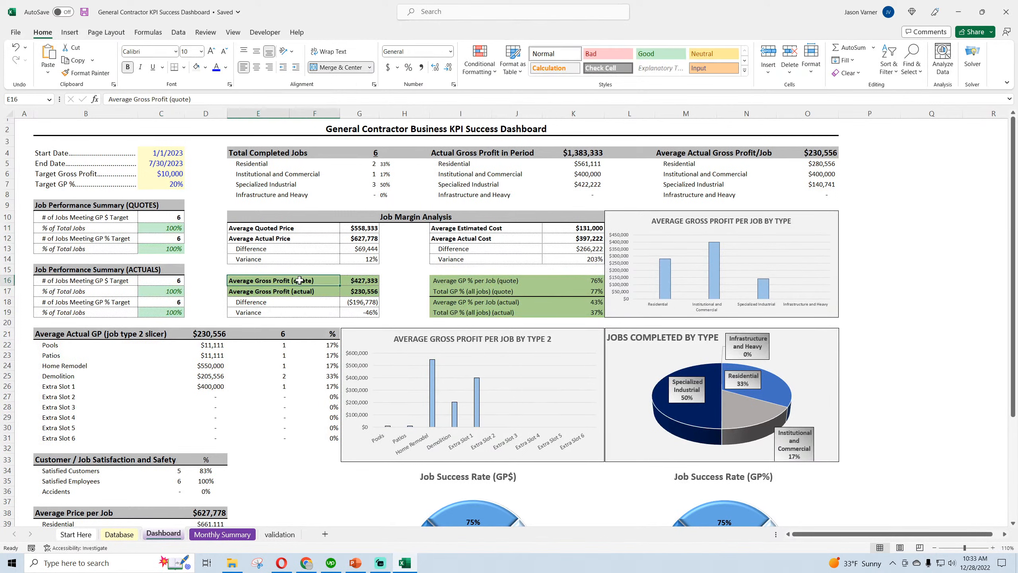
{"action": "left_click", "coordinate": [359, 291]}
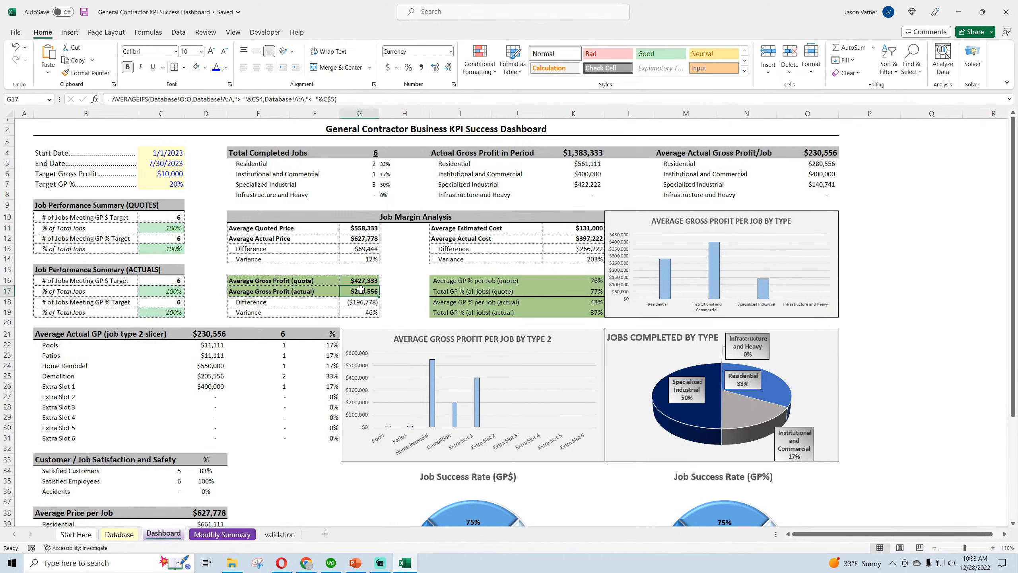
{"action": "left_click", "coordinate": [363, 281]}
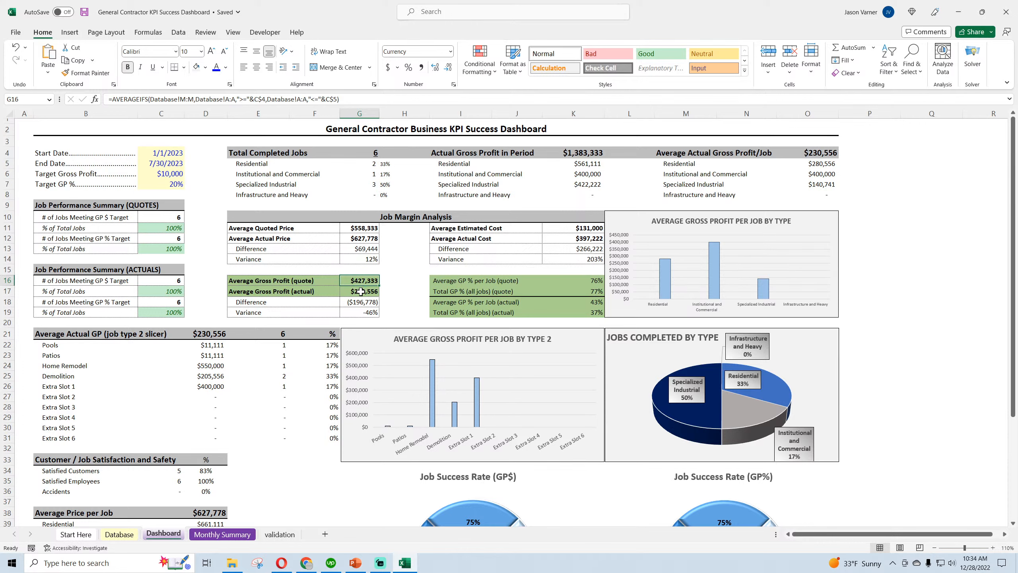
{"action": "left_click", "coordinate": [361, 291]}
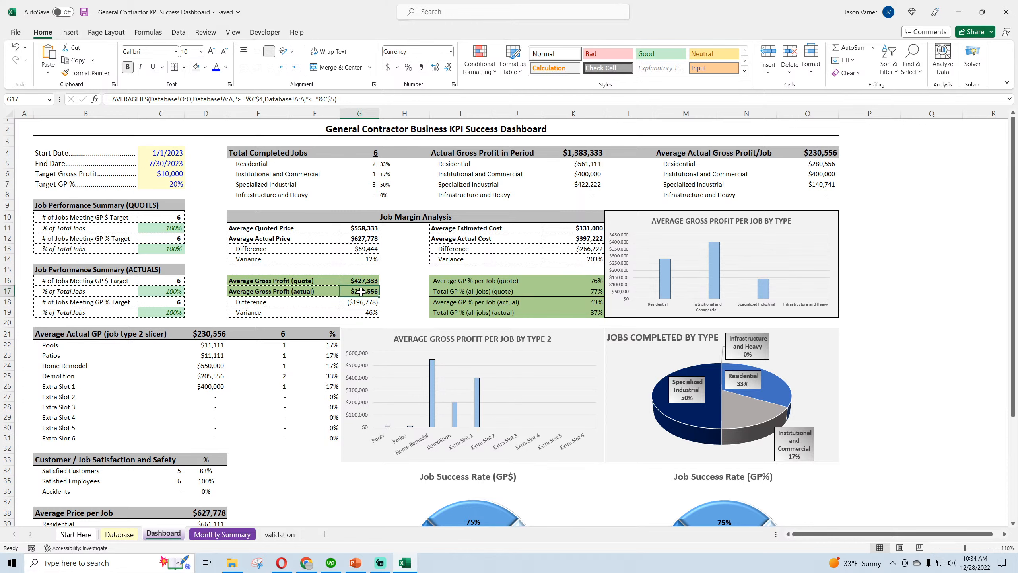
Review the Job Margin Analysis's estimated cost, average gross profit and Difference cells, and save the workbook
{"action": "left_click", "coordinate": [488, 228]}
{"action": "left_click", "coordinate": [414, 216]}
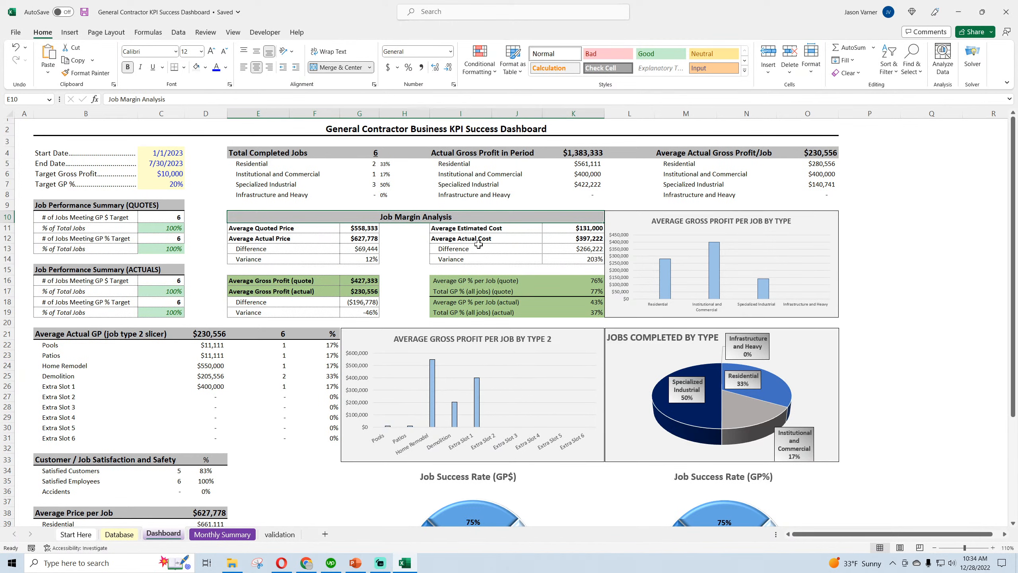
{"action": "left_click", "coordinate": [482, 232]}
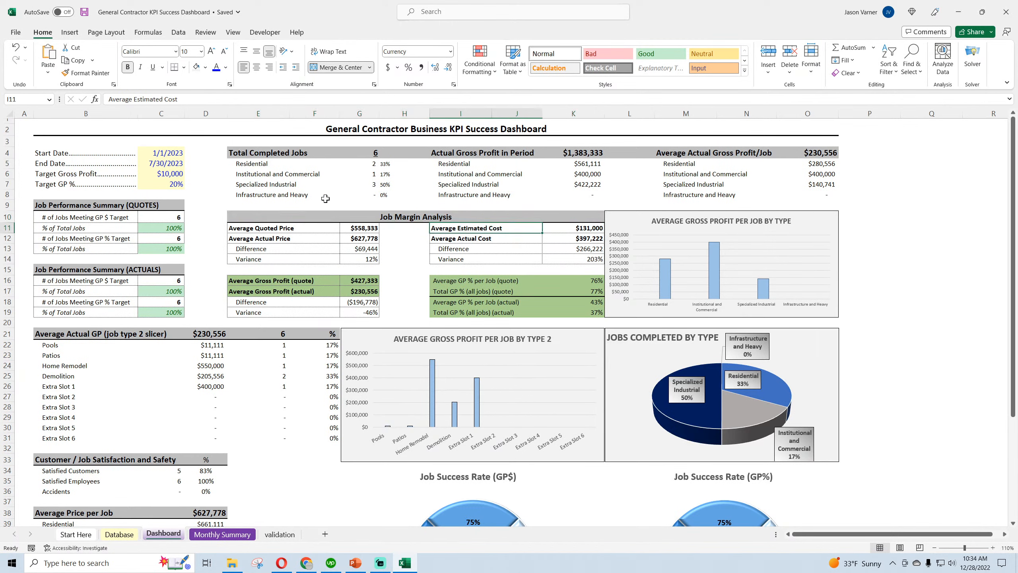
{"action": "left_click", "coordinate": [367, 283]}
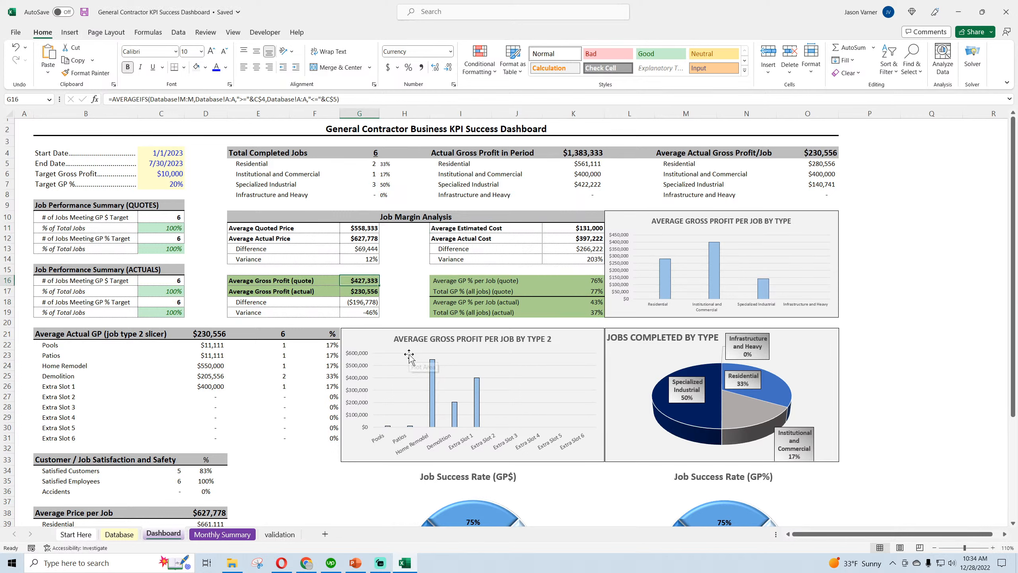
{"action": "left_click", "coordinate": [364, 292]}
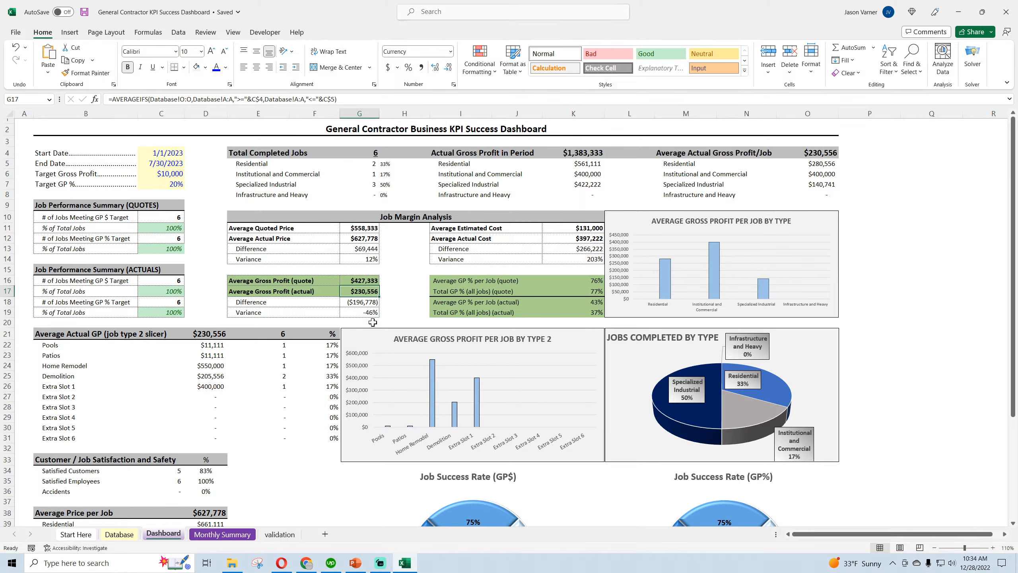
{"action": "left_click", "coordinate": [358, 301]}
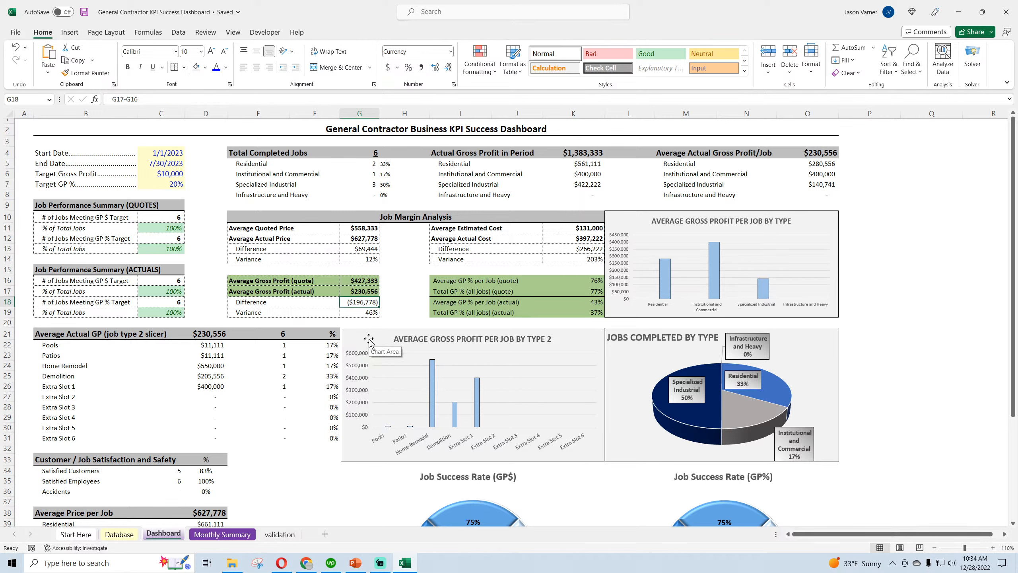
{"action": "left_click", "coordinate": [84, 12]}
{"action": "left_click", "coordinate": [364, 280]}
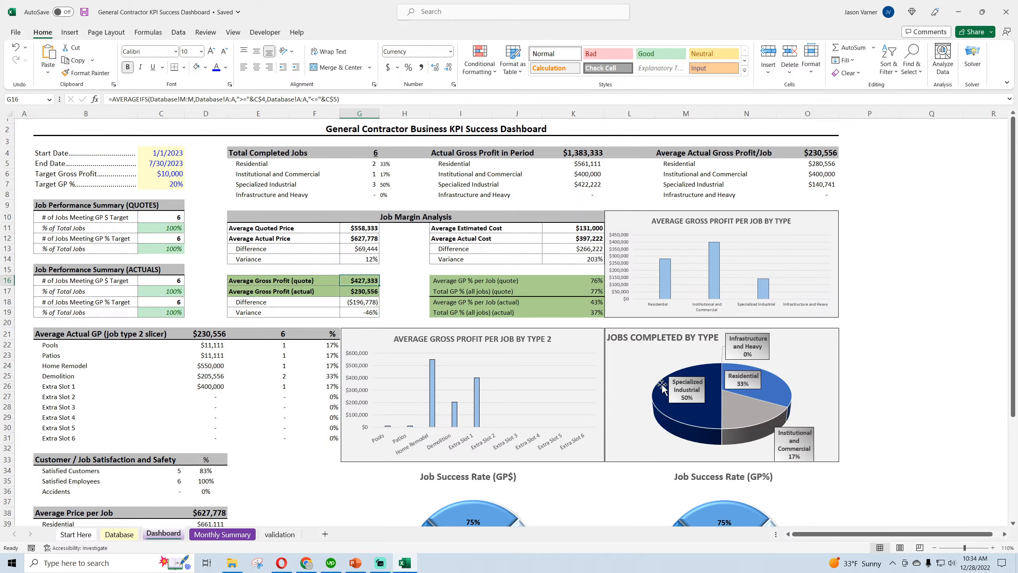
Compare the Job Margin Analysis's Average Estimated Cost and Average Actual Cost cells, and examine their Variance formula
{"action": "left_click", "coordinate": [593, 259]}
{"action": "left_click", "coordinate": [495, 228]}
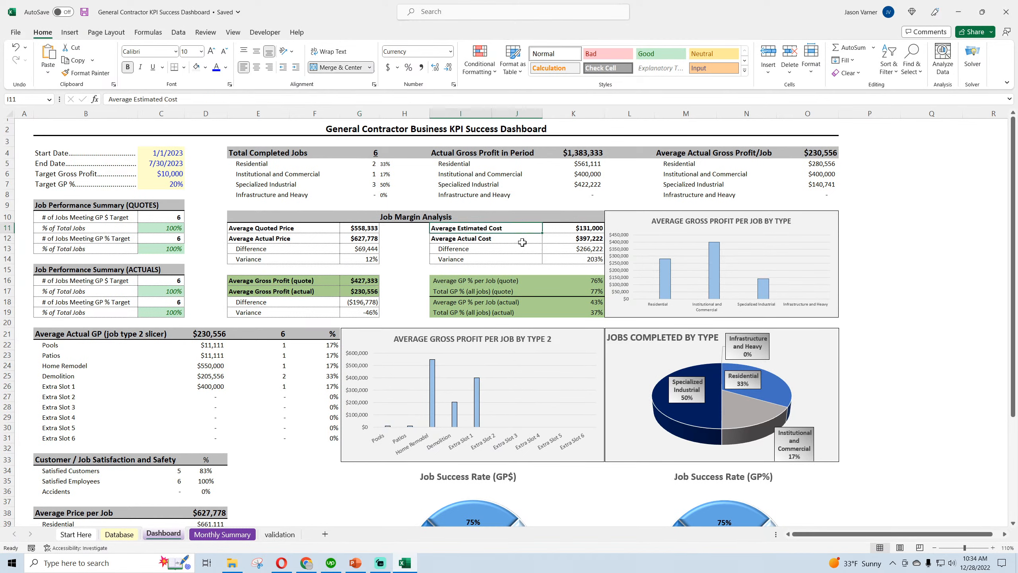
{"action": "left_click", "coordinate": [573, 231]}
{"action": "left_click", "coordinate": [577, 238]}
{"action": "left_click", "coordinate": [584, 258]}
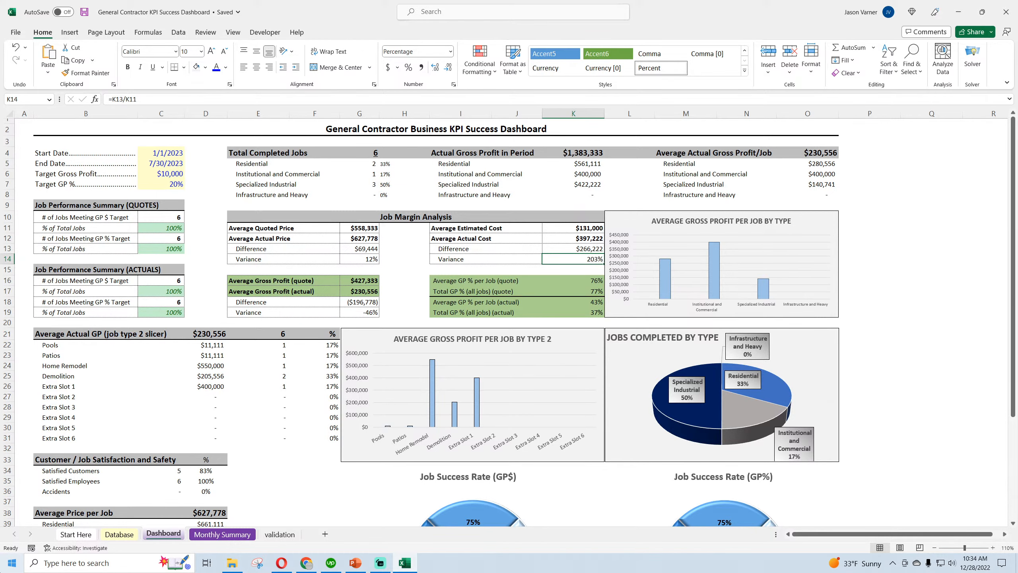
Review the Dashboard's lower section, save the workbook, and inspect the Residential formula under Average Price per Job
{"action": "scroll", "coordinate": [587, 357], "scroll_direction": "down", "scroll_amount": 3}
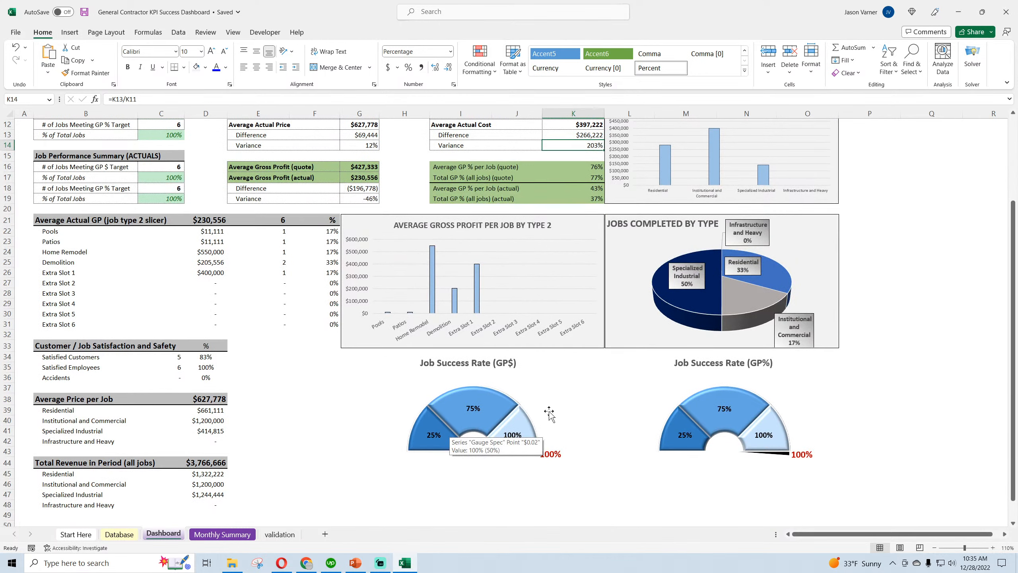
{"action": "left_click", "coordinate": [84, 12]}
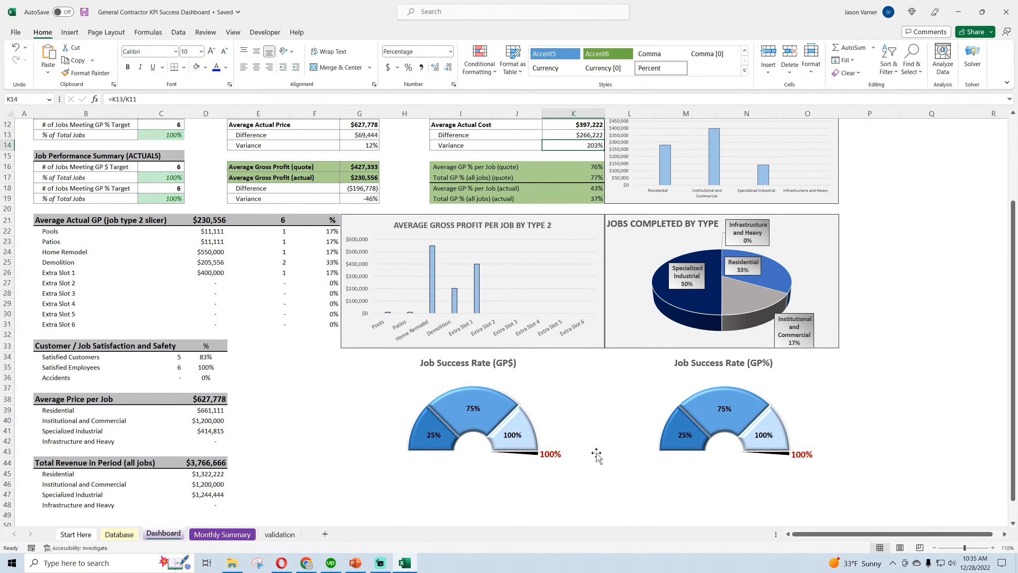
{"action": "mouse_move", "coordinate": [776, 419]}
{"action": "left_click", "coordinate": [204, 409]}
{"action": "scroll", "coordinate": [206, 426], "scroll_direction": "up", "scroll_amount": 4}
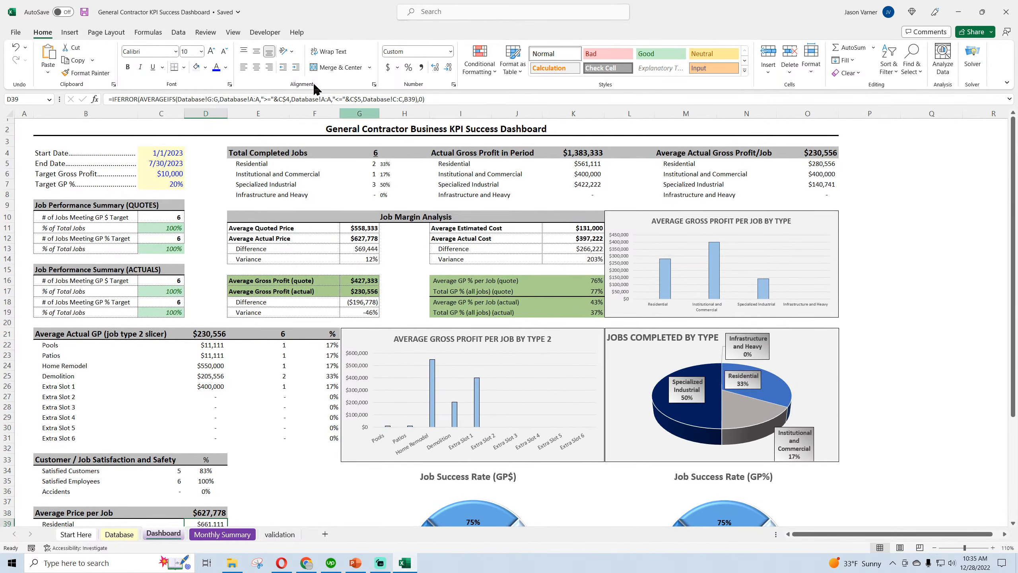
Look over the Monthly Summary and Database, and check the first Start Here instruction against the validation sheet's job types
{"action": "left_click", "coordinate": [215, 536]}
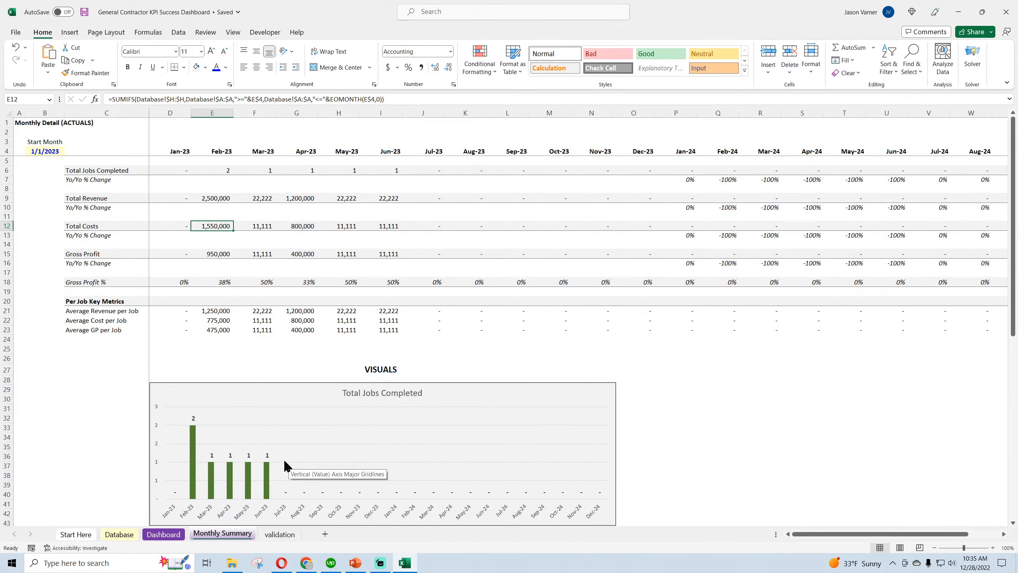
{"action": "left_click", "coordinate": [126, 536]}
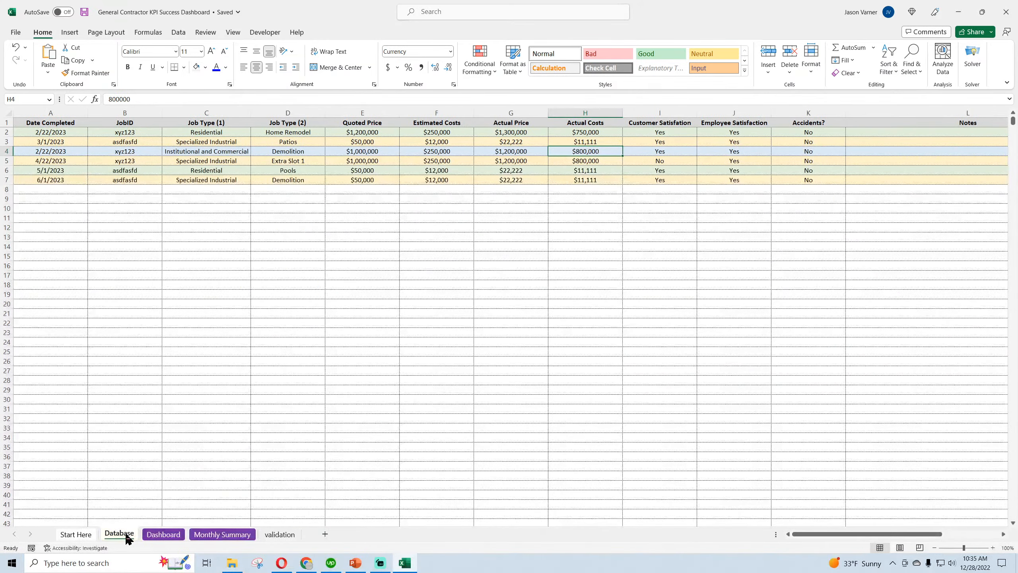
{"action": "left_click", "coordinate": [76, 538]}
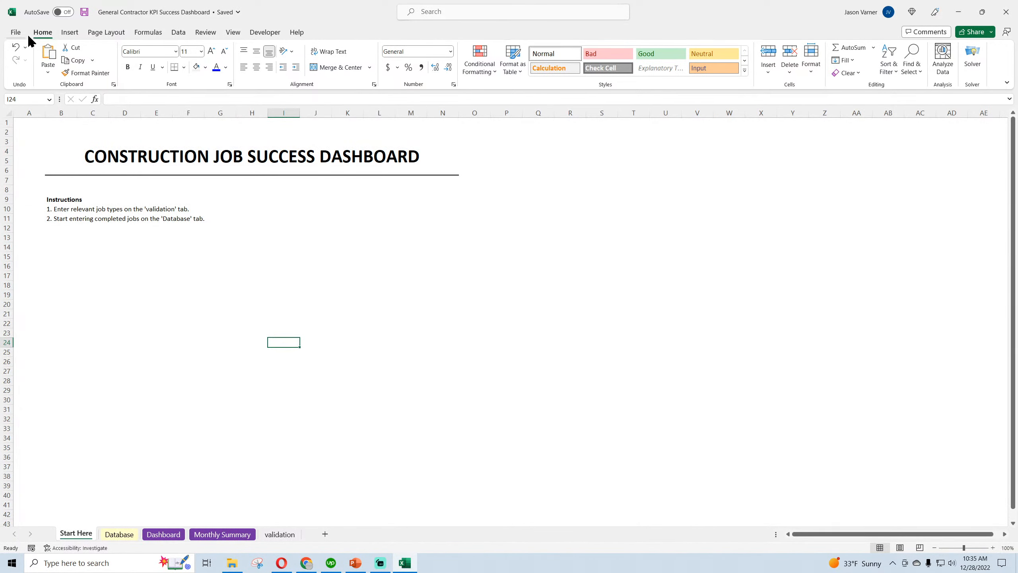
{"action": "left_click", "coordinate": [64, 213]}
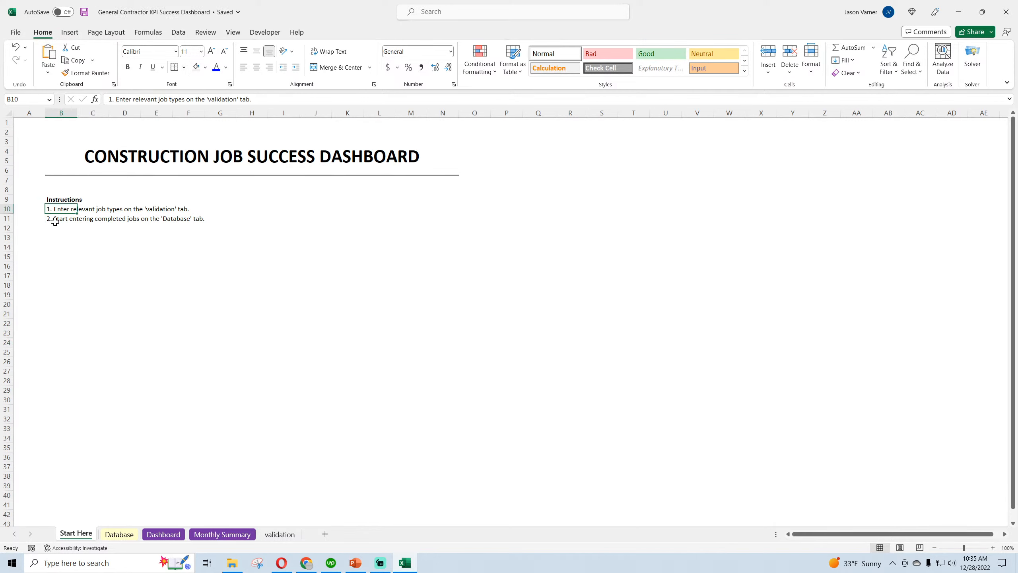
{"action": "left_click", "coordinate": [280, 534]}
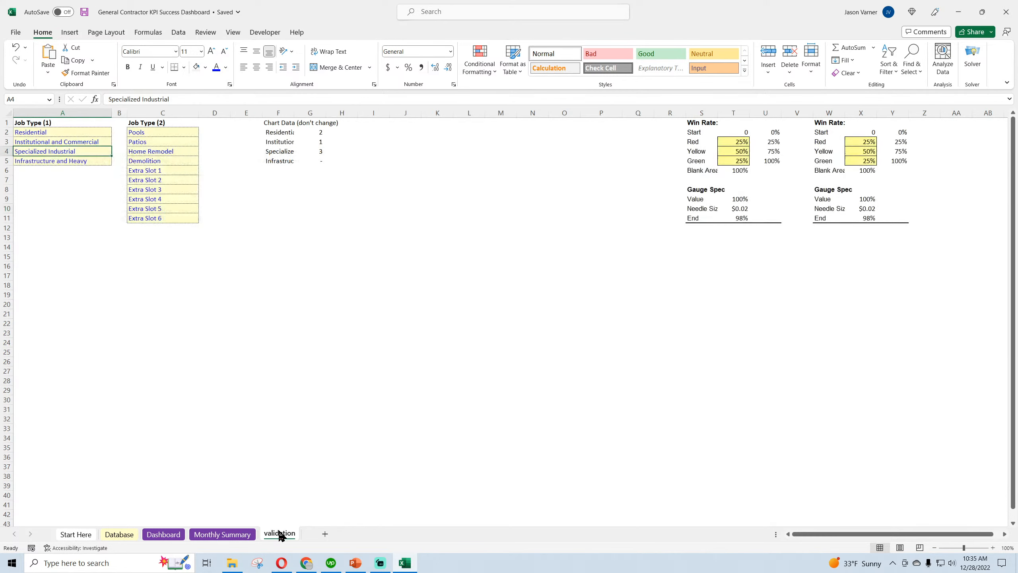
{"action": "left_click", "coordinate": [67, 135]}
{"action": "left_click", "coordinate": [83, 533]}
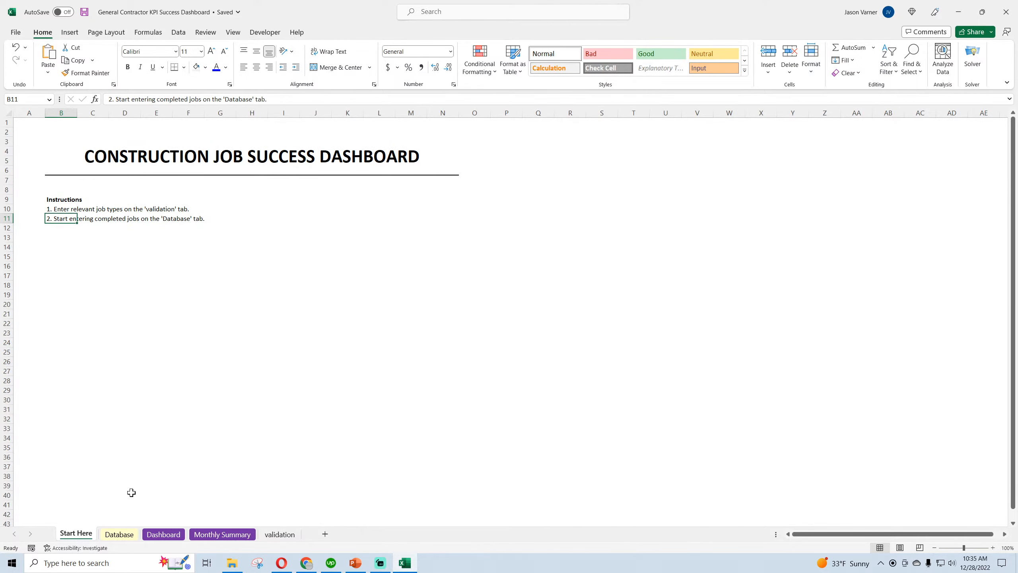
Check the Database columns, and append "Don't overwrite columns M to P as they are calculated fields." to instruction 2 on Start Here
{"action": "left_click", "coordinate": [120, 535]}
{"action": "left_click", "coordinate": [64, 132]}
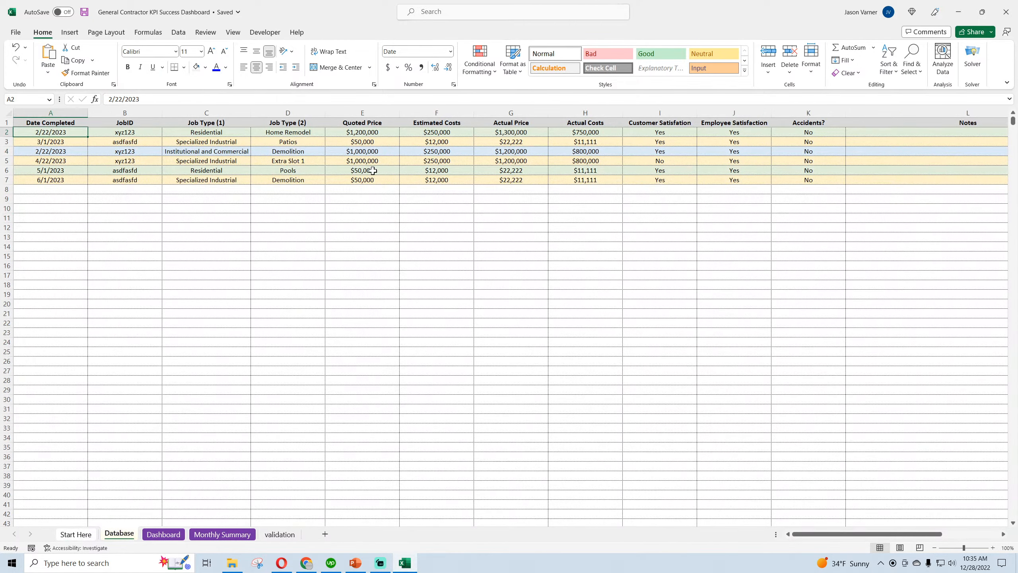
{"action": "mouse_move", "coordinate": [812, 538]}
{"action": "left_mouse_down"}
{"action": "mouse_move", "coordinate": [882, 541]}
{"action": "mouse_move", "coordinate": [814, 538]}
{"action": "left_mouse_up"}
{"action": "left_click", "coordinate": [76, 534]}
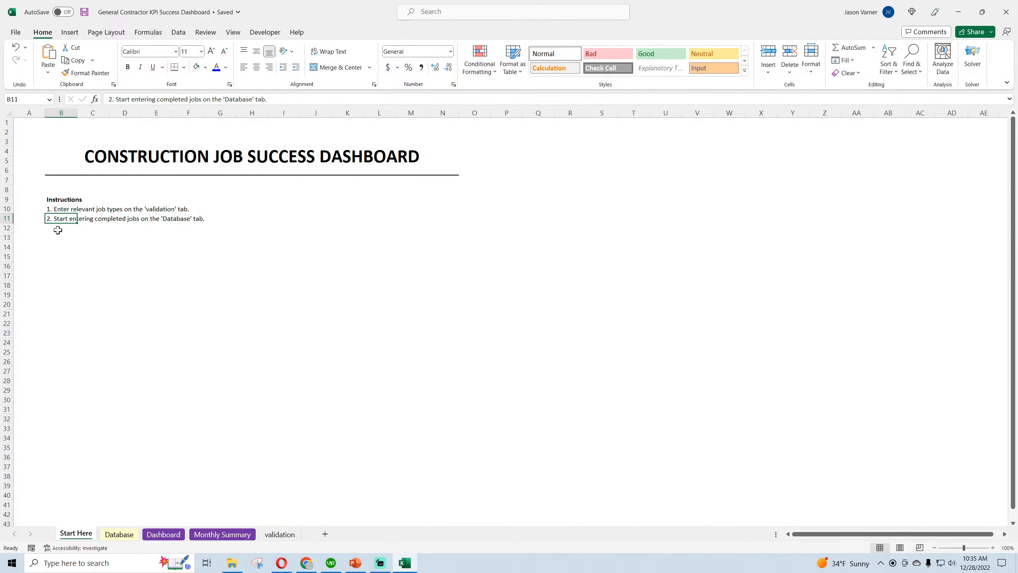
{"action": "key", "text": "F2"}
{"action": "type", "text": "D"}
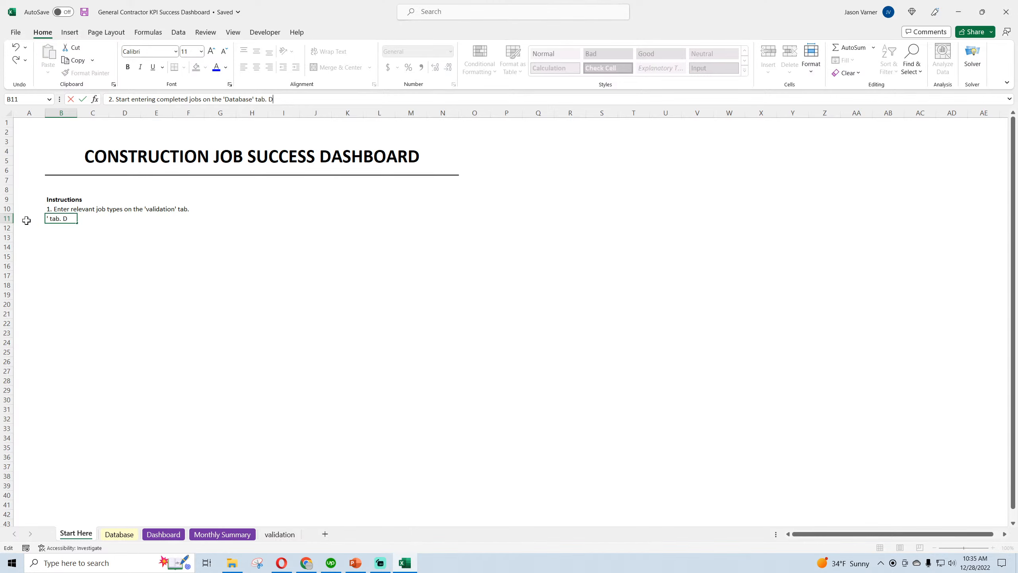
{"action": "type", "text": "on't overwrite co"}
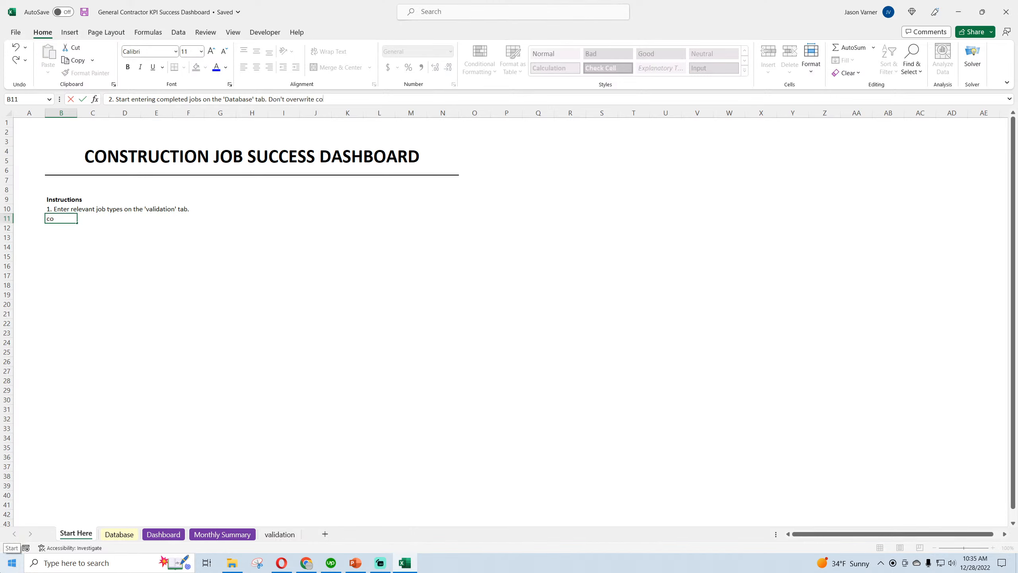
{"action": "type", "text": "lumns M to P as they are calculated fields."}
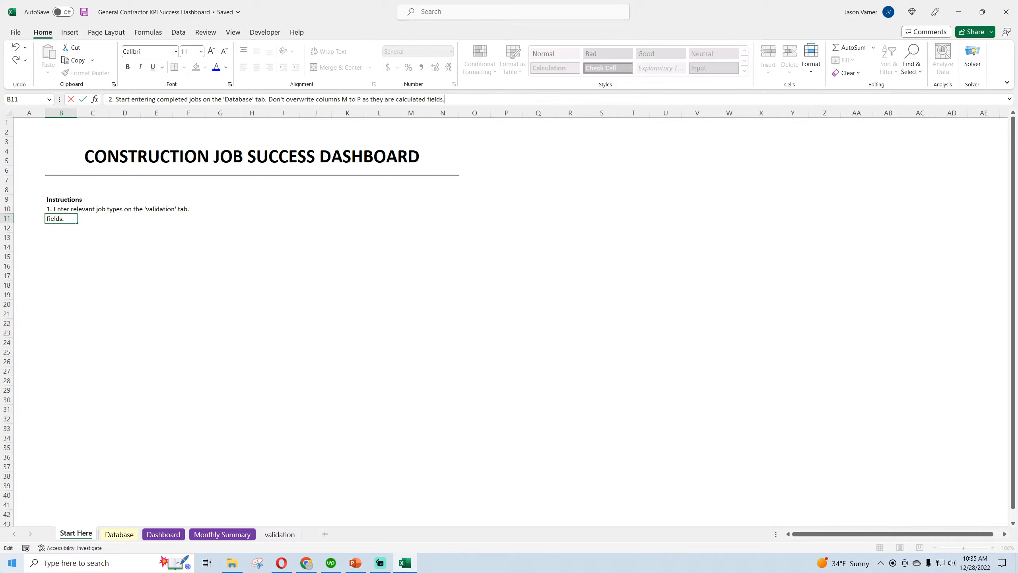
{"action": "key", "text": "Return"}
Add instruction 3: "Go to the dashboard and you can adjust the start and end date that you want data to display for in cells C4 and C5."
{"action": "type", "text": "3"}
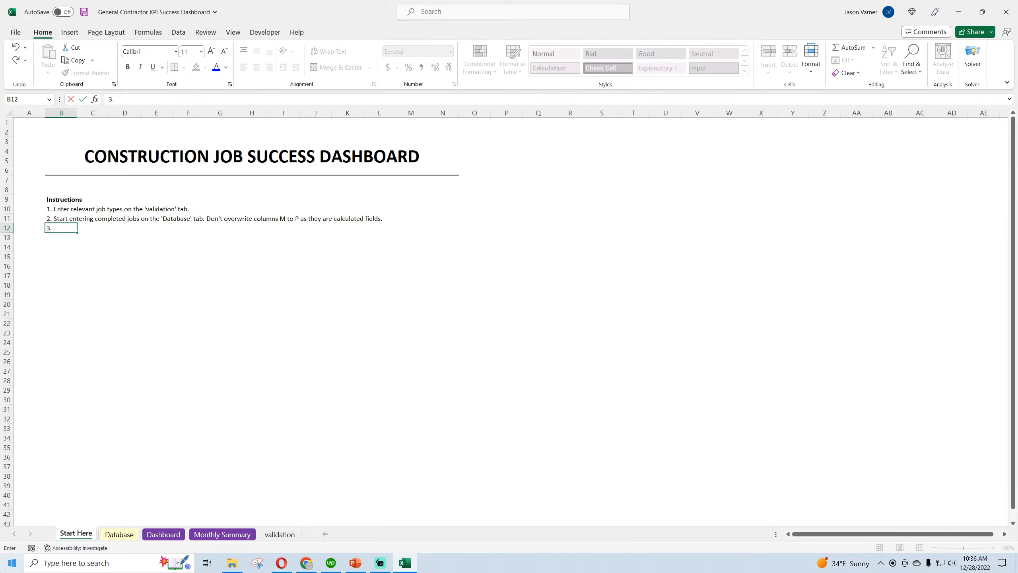
{"action": "type", "text": ". Go to the dashboard and you can ad"}
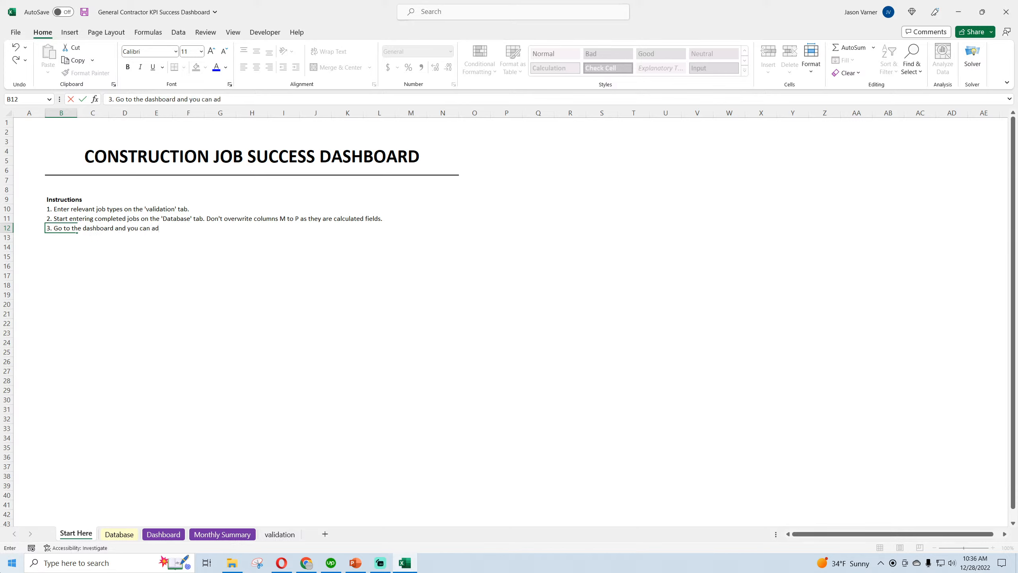
{"action": "type", "text": "just the start and end date th"}
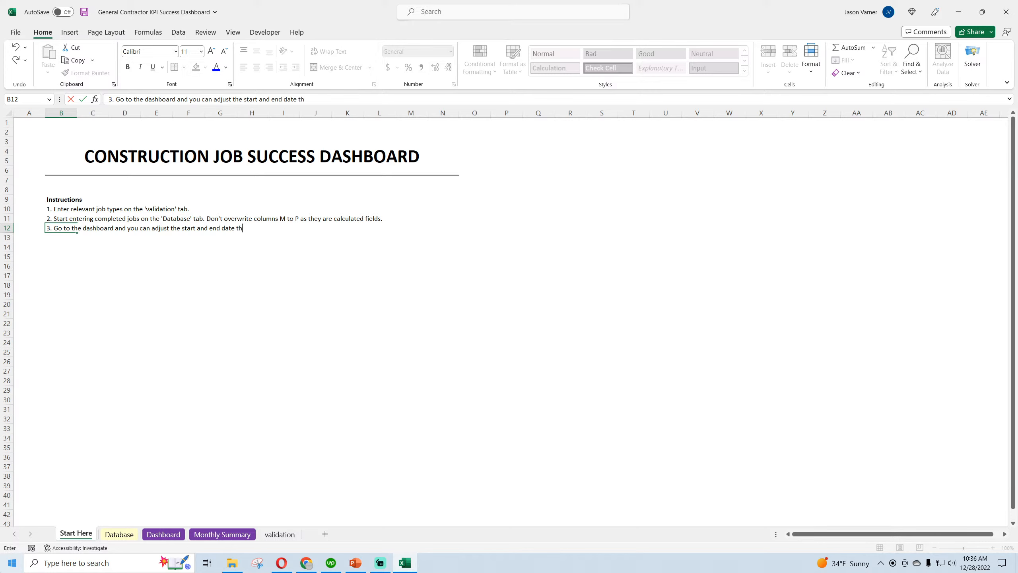
{"action": "type", "text": "at you want data to display for in cells"}
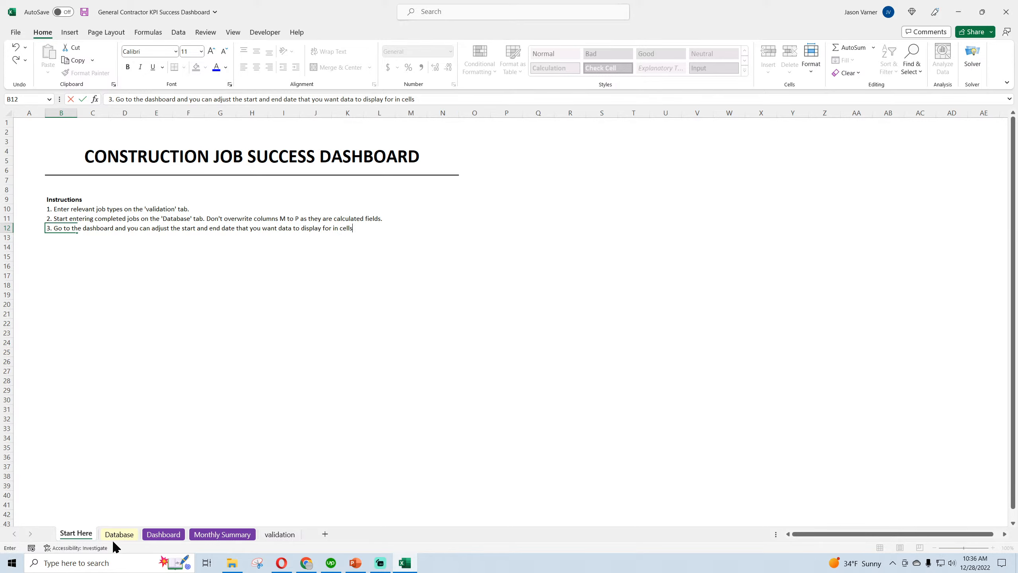
{"action": "left_click", "coordinate": [161, 535]}
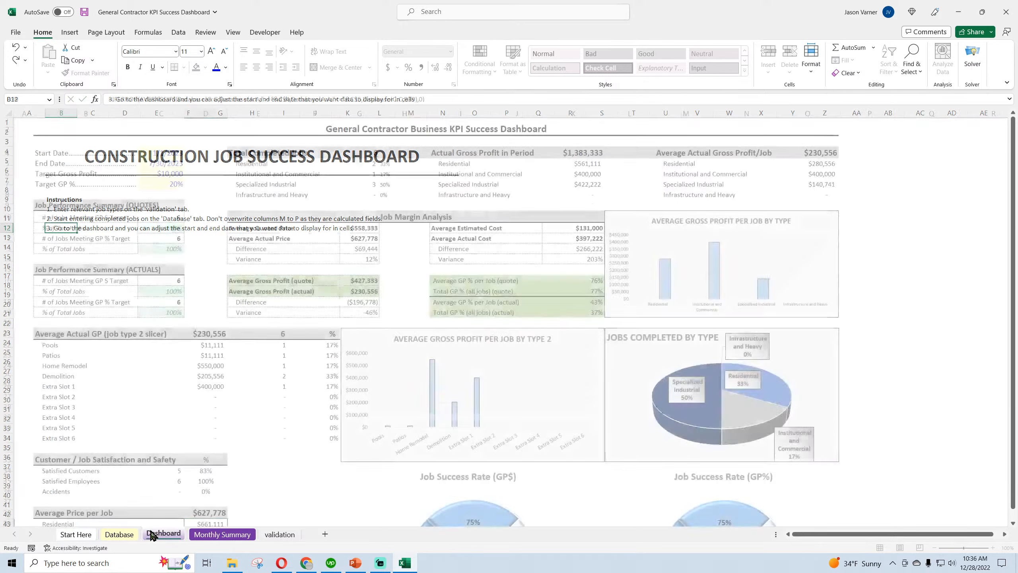
{"action": "left_click", "coordinate": [155, 153]}
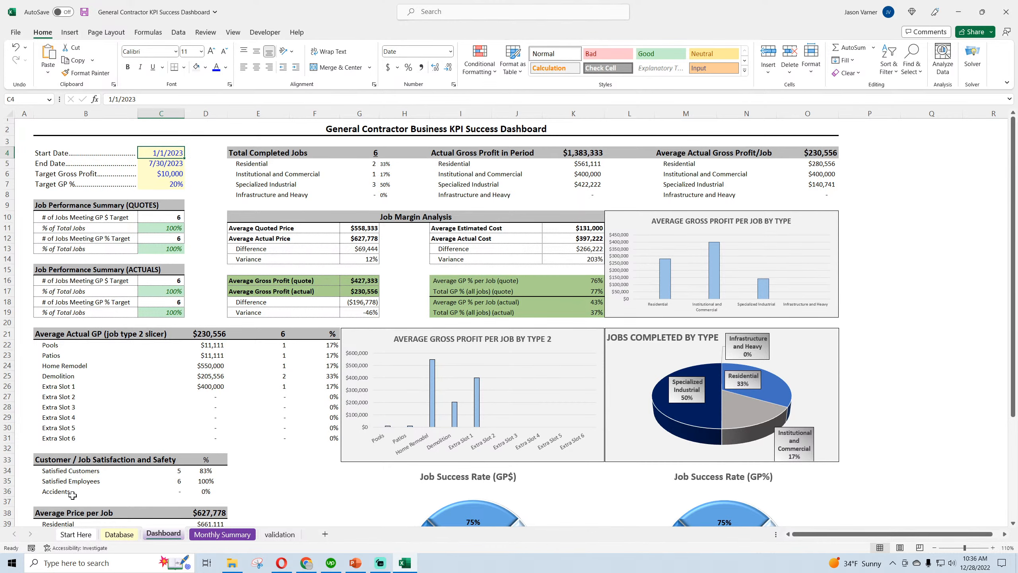
{"action": "left_click", "coordinate": [76, 534]}
{"action": "left_click", "coordinate": [425, 100]}
{"action": "type", "text": "C"}
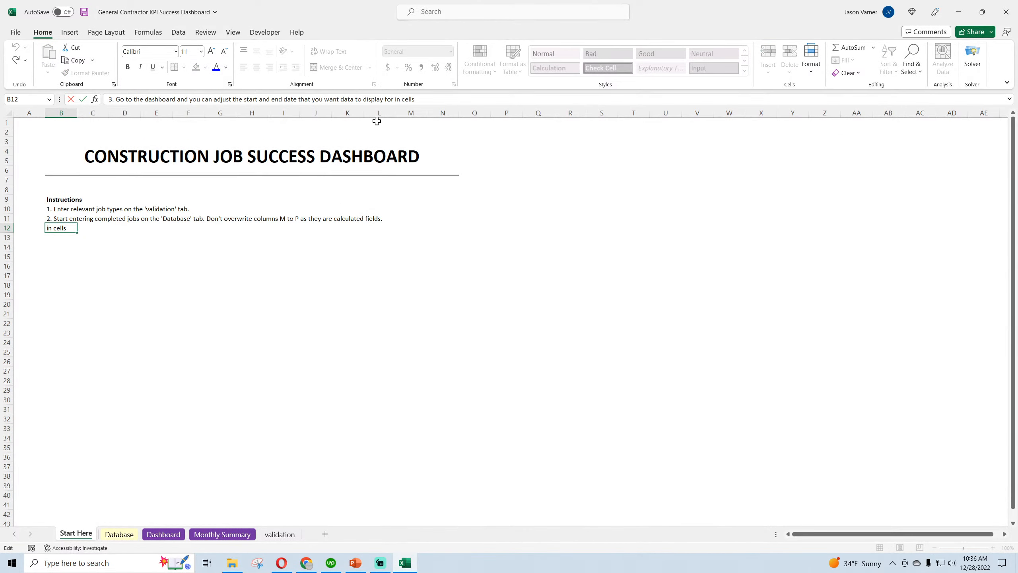
{"action": "type", "text": "4 and C5."}
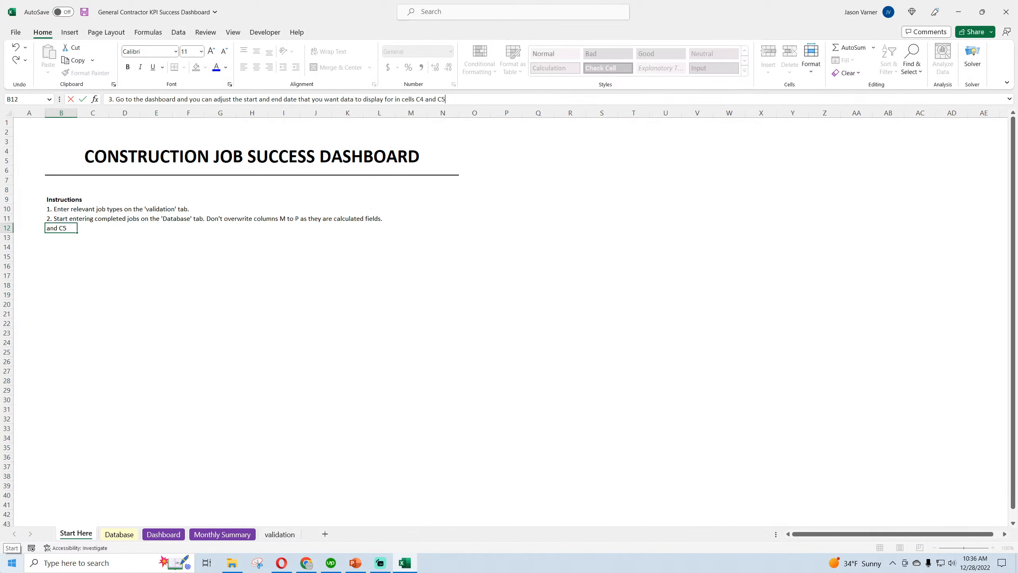
{"action": "key", "text": "Return"}
Add instruction 4, "You can also set Gross Profit $ targets per job and Gross Profit Margin targets per job in cells C6 and C7.", and save
{"action": "left_click", "coordinate": [117, 535]}
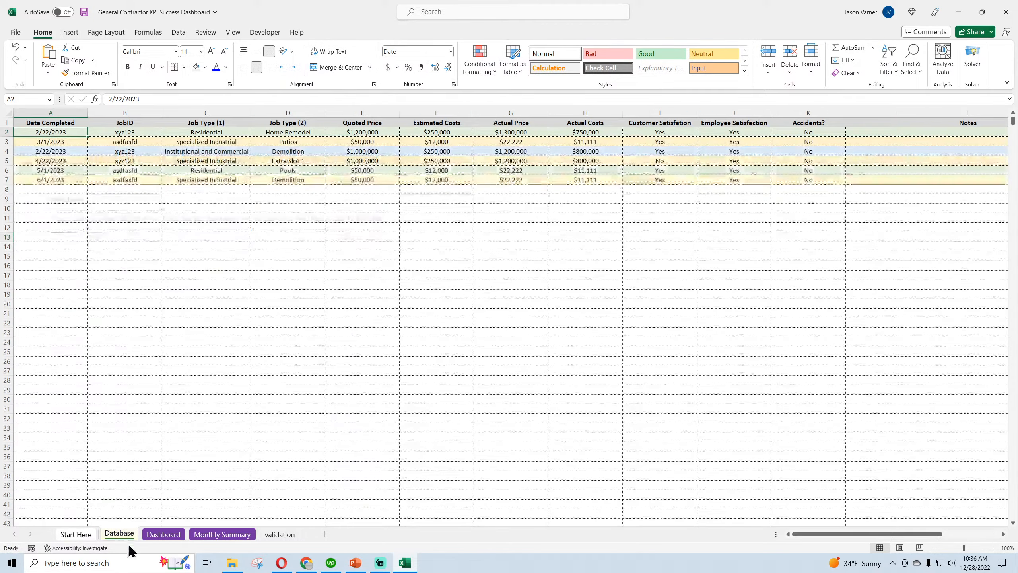
{"action": "left_click", "coordinate": [163, 535]}
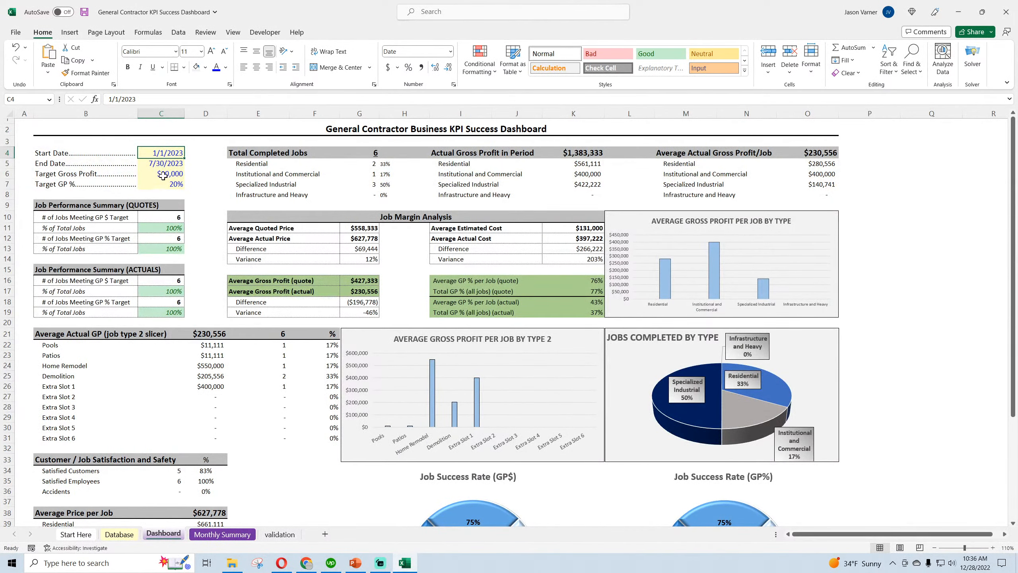
{"action": "left_click", "coordinate": [161, 184]}
{"action": "left_click", "coordinate": [75, 534]}
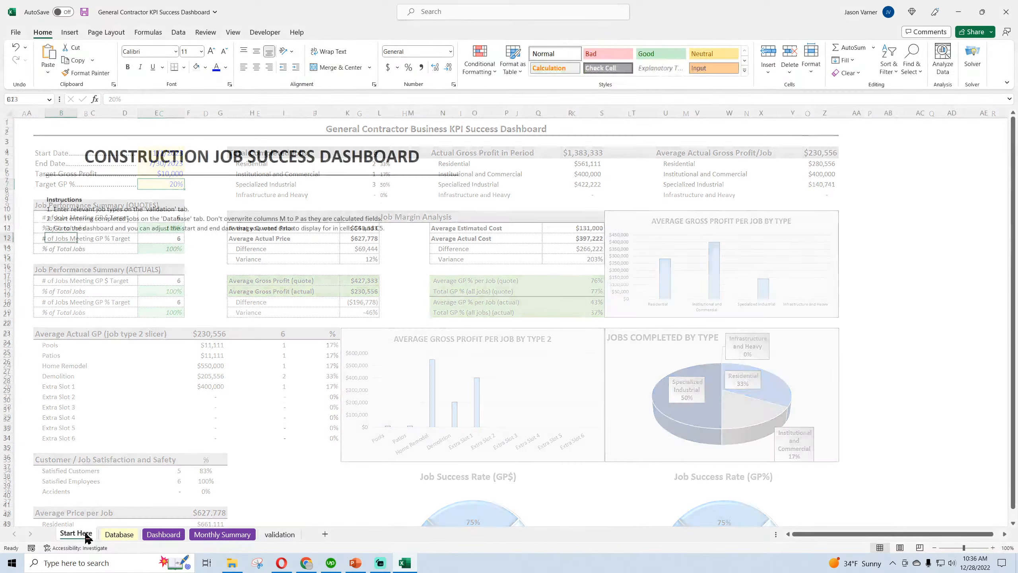
{"action": "type", "text": "4. You can also set Gross Profit"}
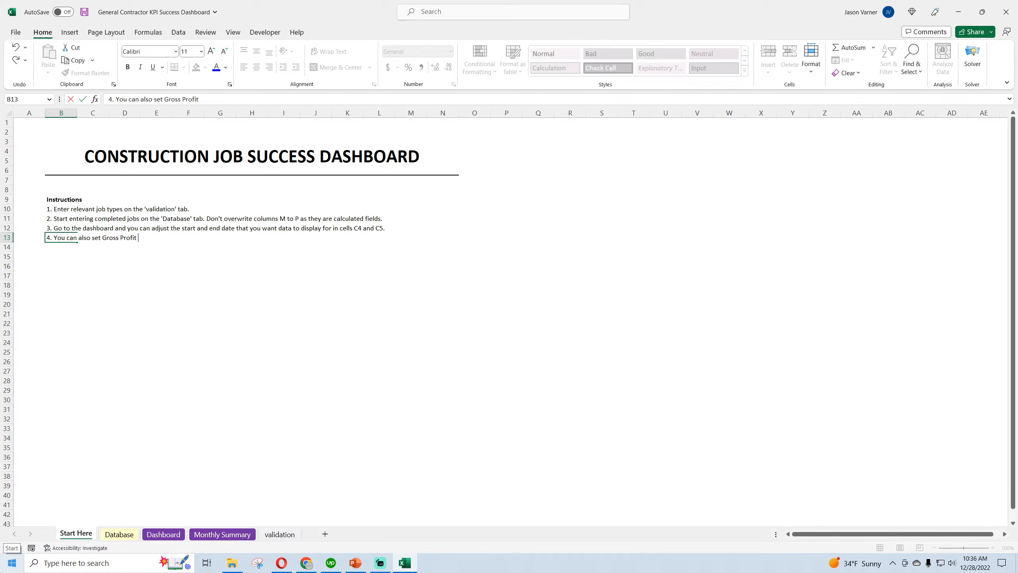
{"action": "type", "text": " $ targets per job and Gross Profit Margin targets per job in cells C"}
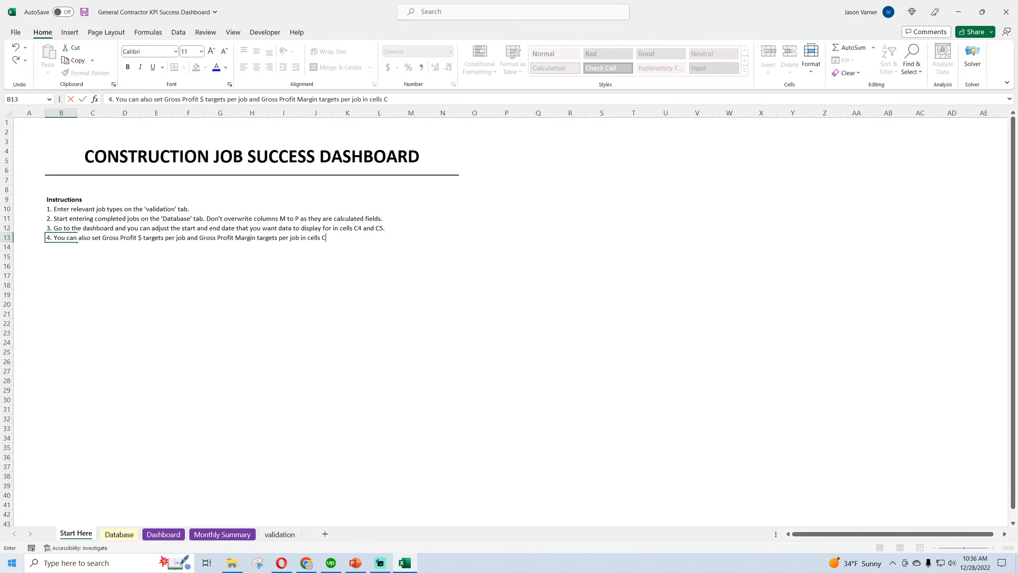
{"action": "type", "text": "."}
{"action": "key", "text": "Return"}
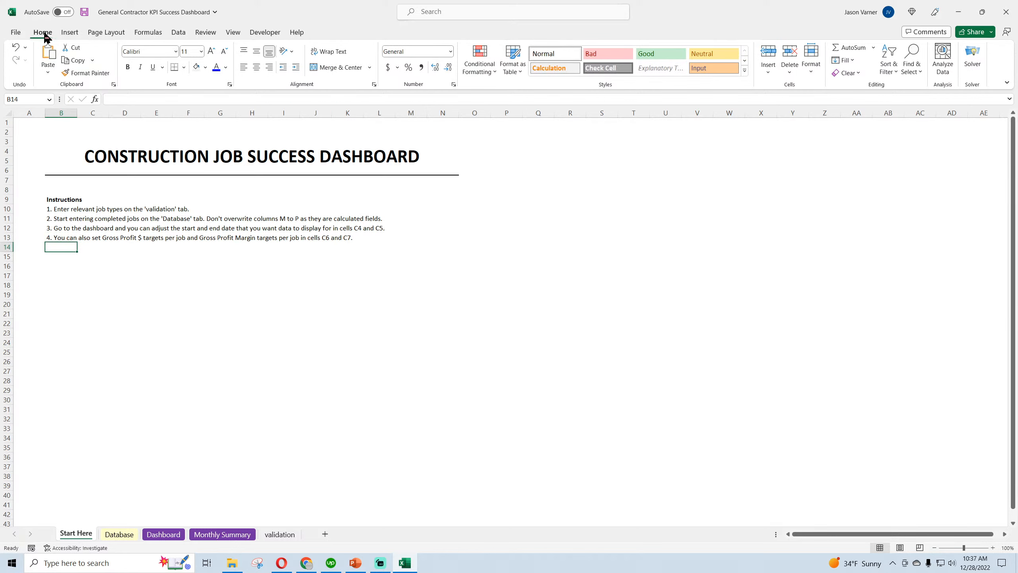
{"action": "left_click", "coordinate": [86, 13]}
Return to the Dashboard and review its quoted and actual Average Gross Profit cells and the quoted GP % rows
{"action": "left_click", "coordinate": [132, 537]}
{"action": "left_click", "coordinate": [163, 534]}
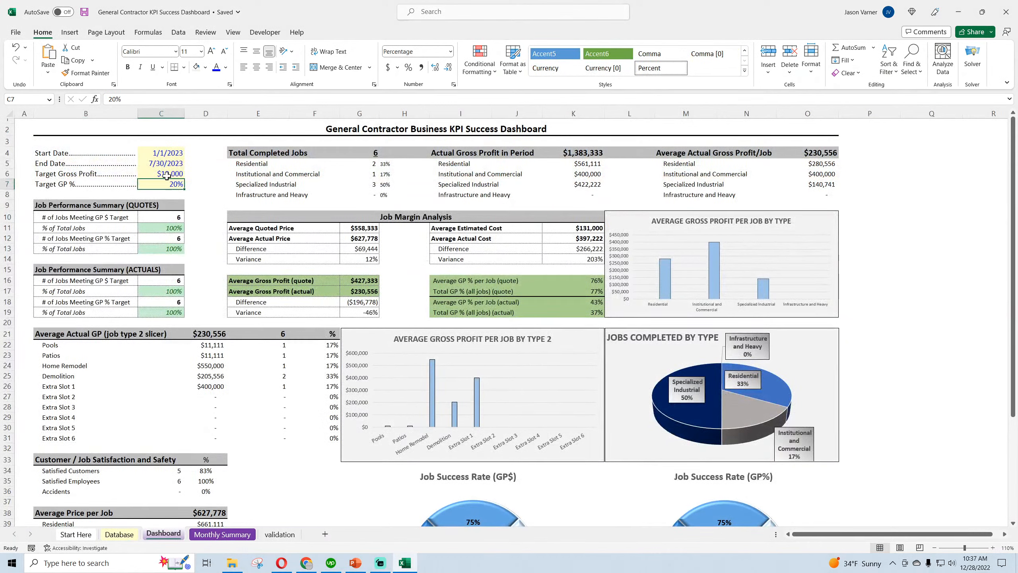
{"action": "left_click", "coordinate": [281, 278]}
{"action": "key", "text": "Right"}
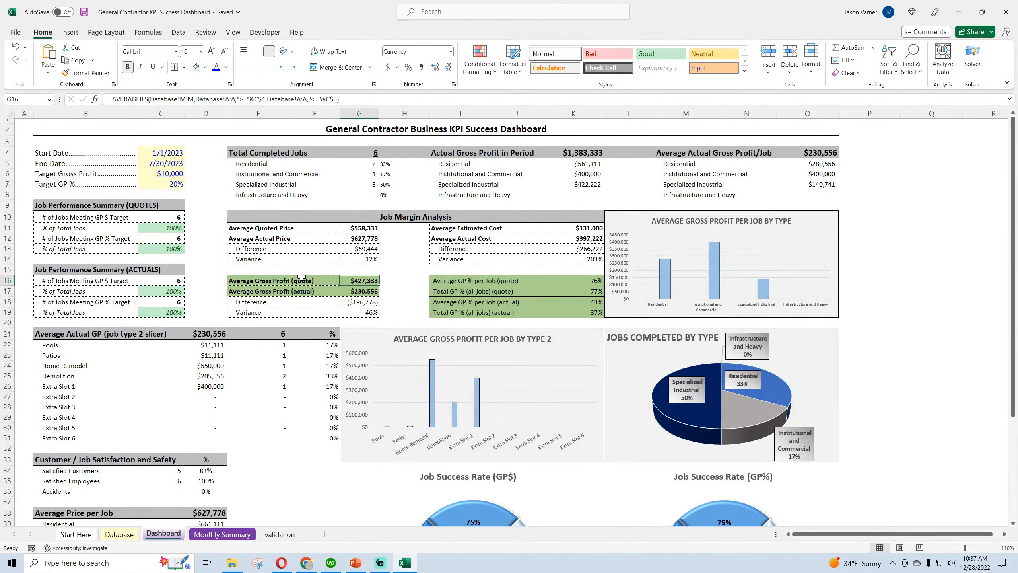
{"action": "left_click", "coordinate": [301, 277]}
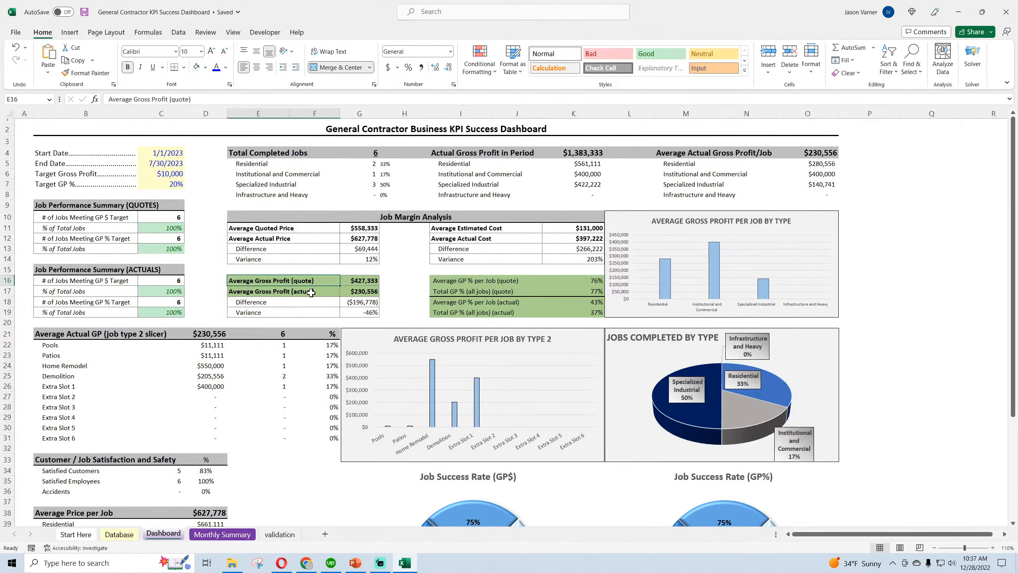
{"action": "left_click", "coordinate": [311, 293]}
{"action": "left_click", "coordinate": [355, 291]}
{"action": "left_click", "coordinate": [463, 291]}
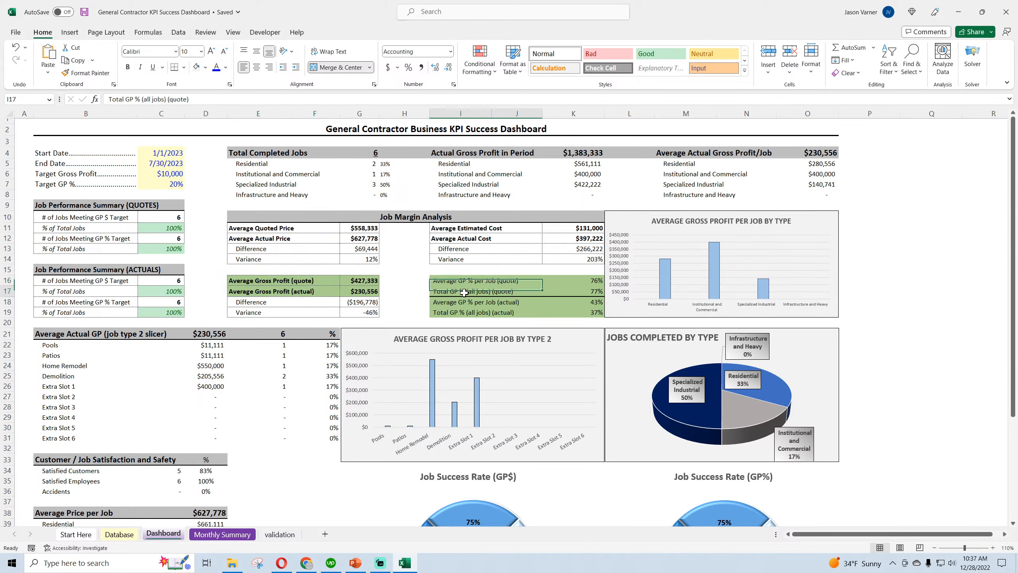
{"action": "key", "text": "Up"}
Raise the Target Gross Profit in C6 to $250,000 and check the quoted and actual Average Gross Profit cells' highlighting
{"action": "left_click", "coordinate": [168, 176]}
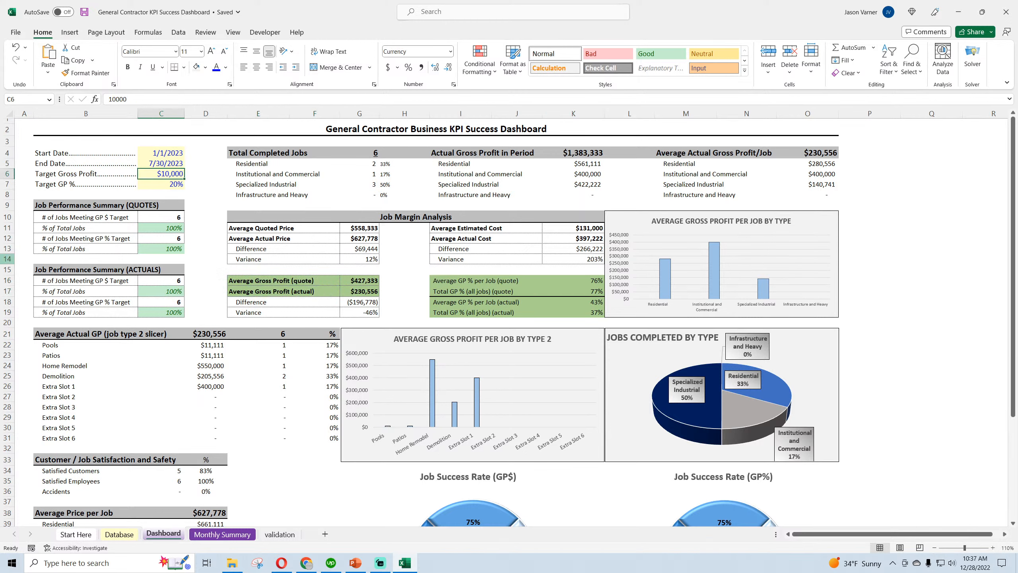
{"action": "type", "text": "20000"}
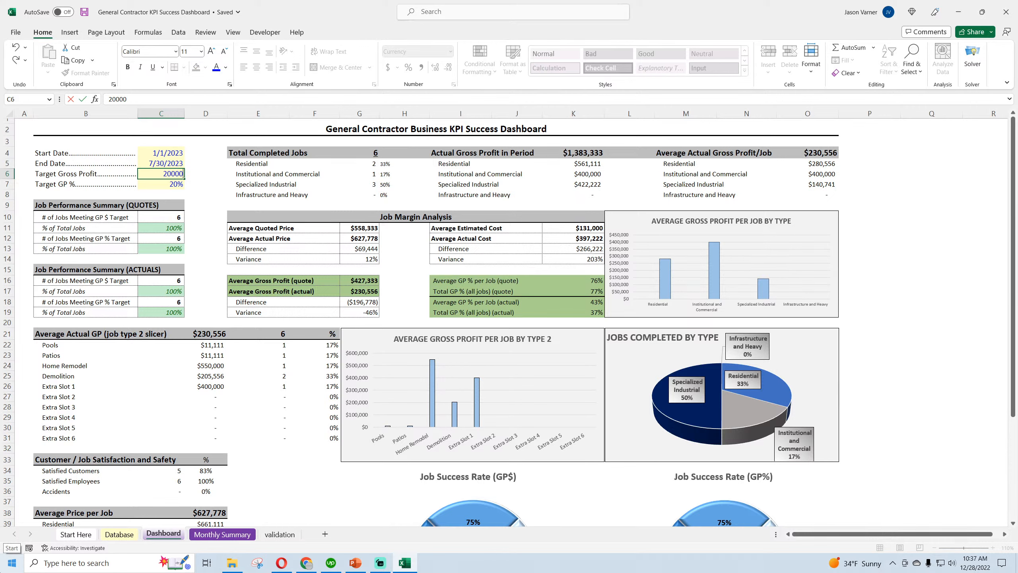
{"action": "key", "text": "Return"}
{"action": "key", "text": "Up"}
{"action": "type", "text": "2"}
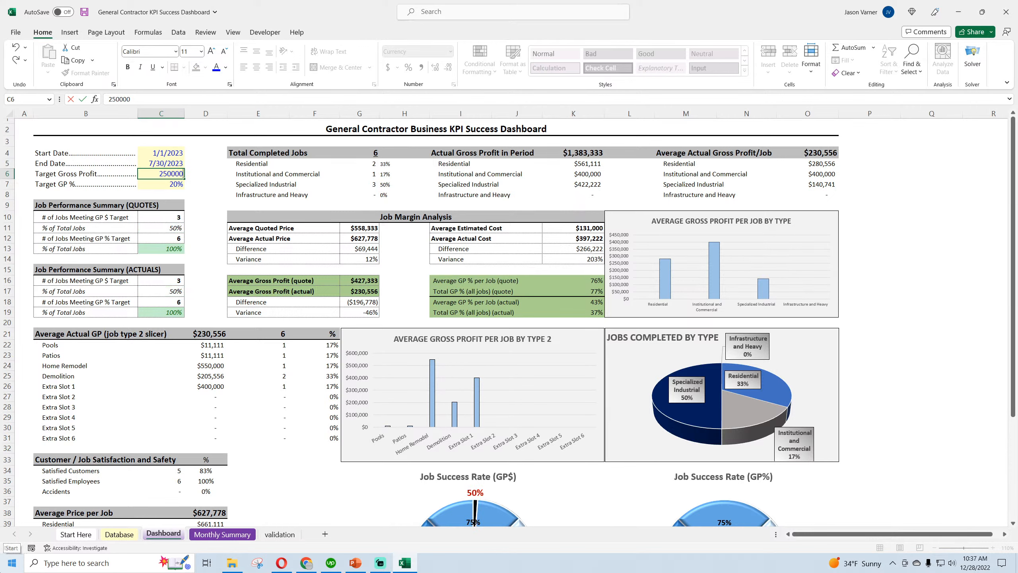
{"action": "key", "text": "Return"}
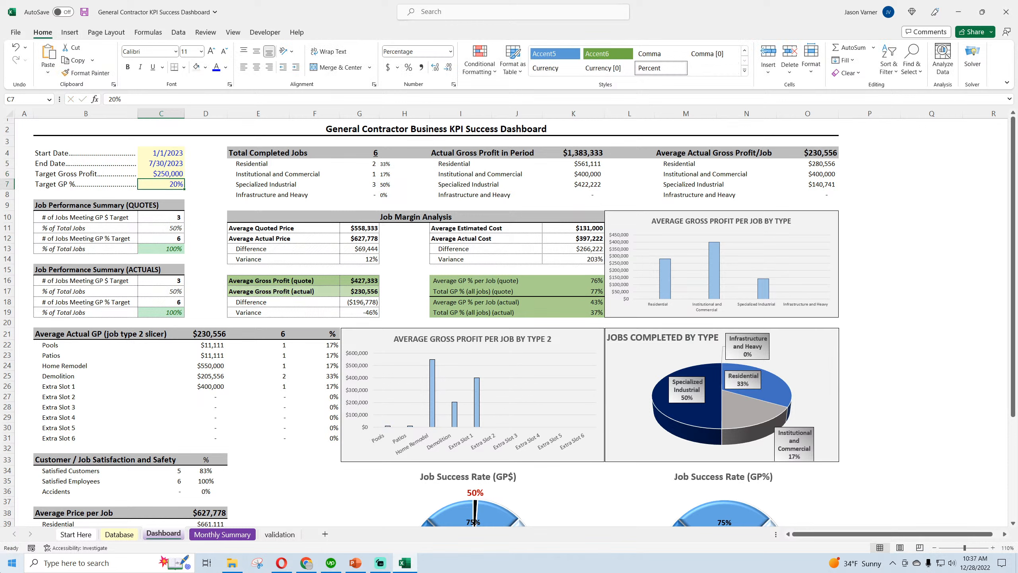
{"action": "left_click", "coordinate": [349, 286]}
{"action": "left_click", "coordinate": [309, 291]}
{"action": "left_click", "coordinate": [359, 292]}
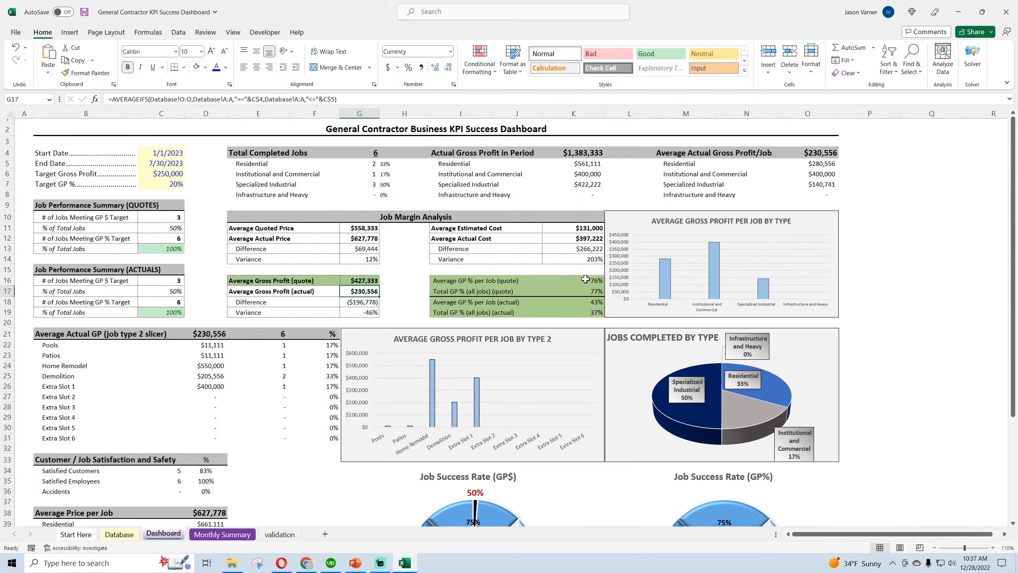
Try a Target GP % of 35% in C7 and replace it with 45%
{"action": "left_click", "coordinate": [165, 183]}
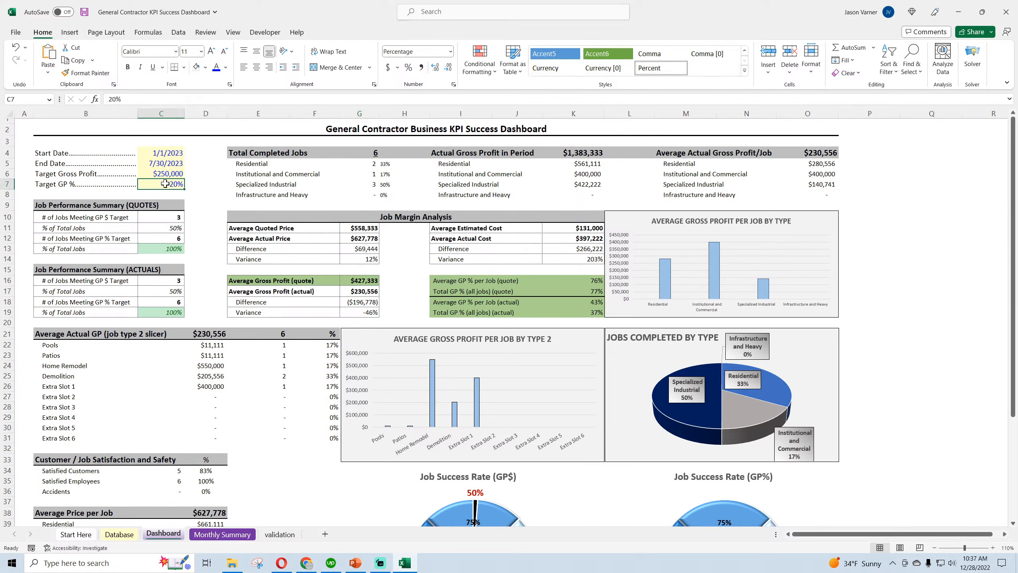
{"action": "type", "text": "35"}
{"action": "key", "text": "Return"}
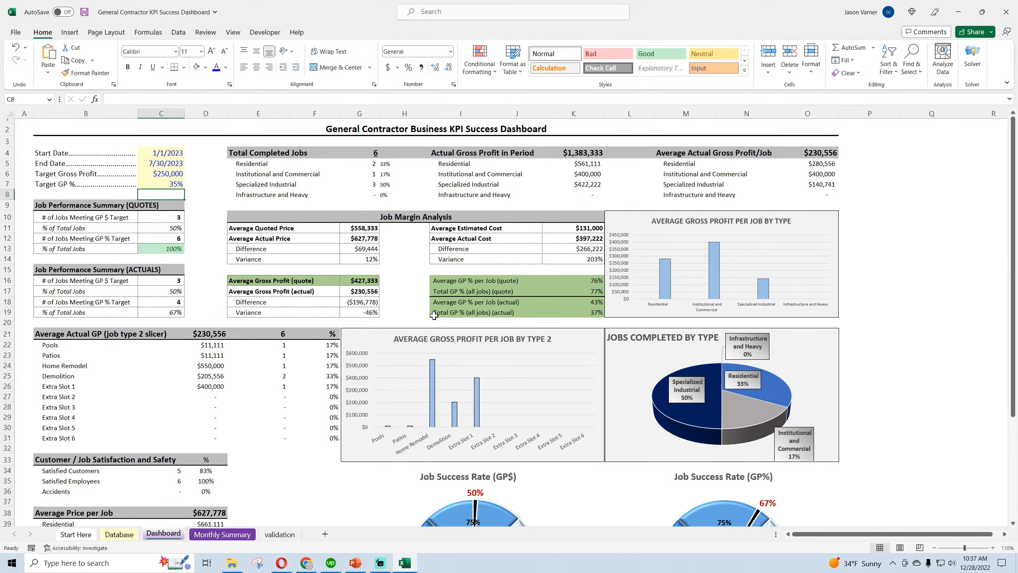
{"action": "left_click", "coordinate": [159, 187]}
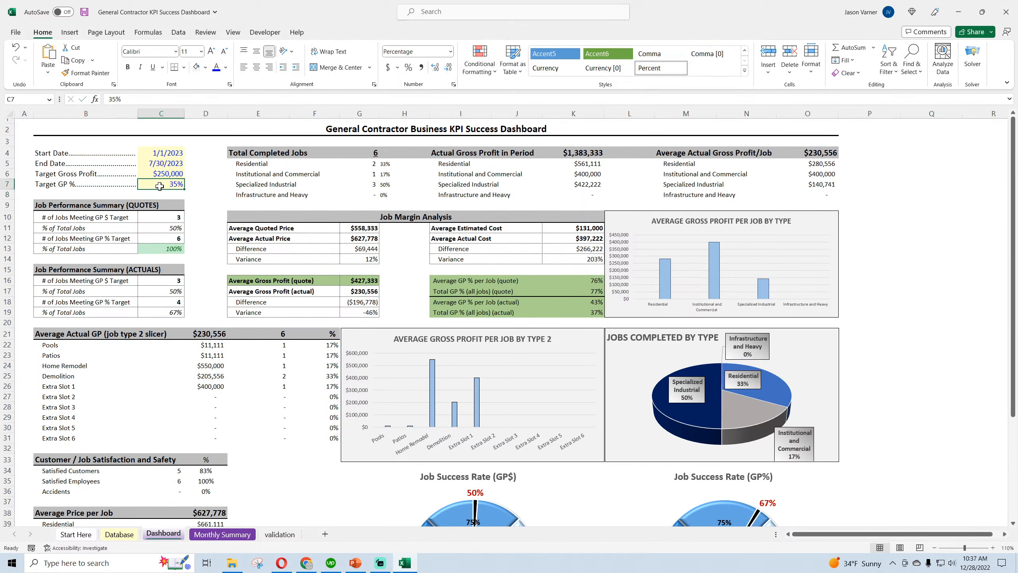
{"action": "type", "text": "45"}
{"action": "key", "text": "Return"}
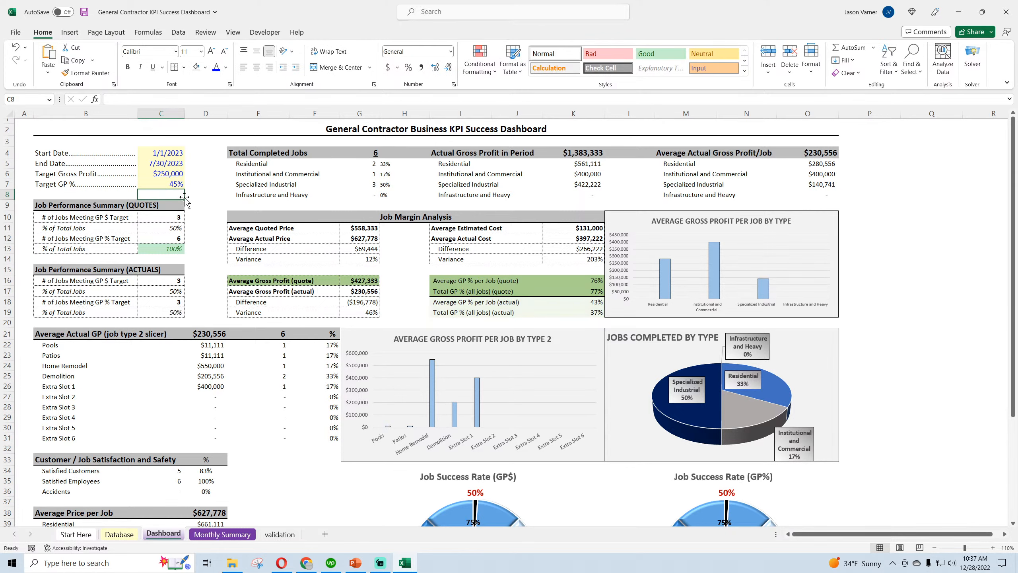
Check the quoted and actual GP % rows and the Job Success Rate gauges, and save the workbook
{"action": "left_click", "coordinate": [476, 283]}
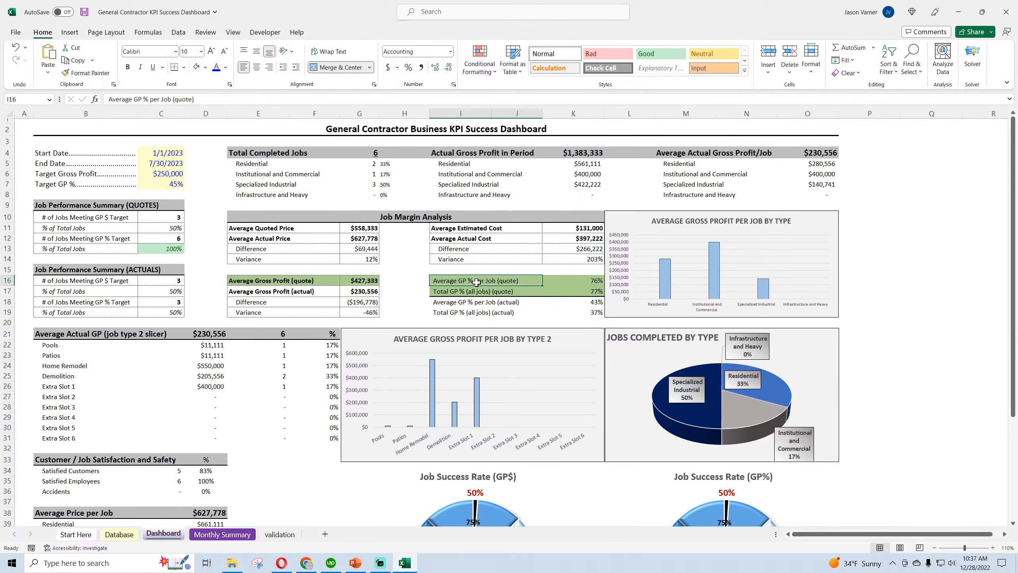
{"action": "left_click", "coordinate": [592, 293]}
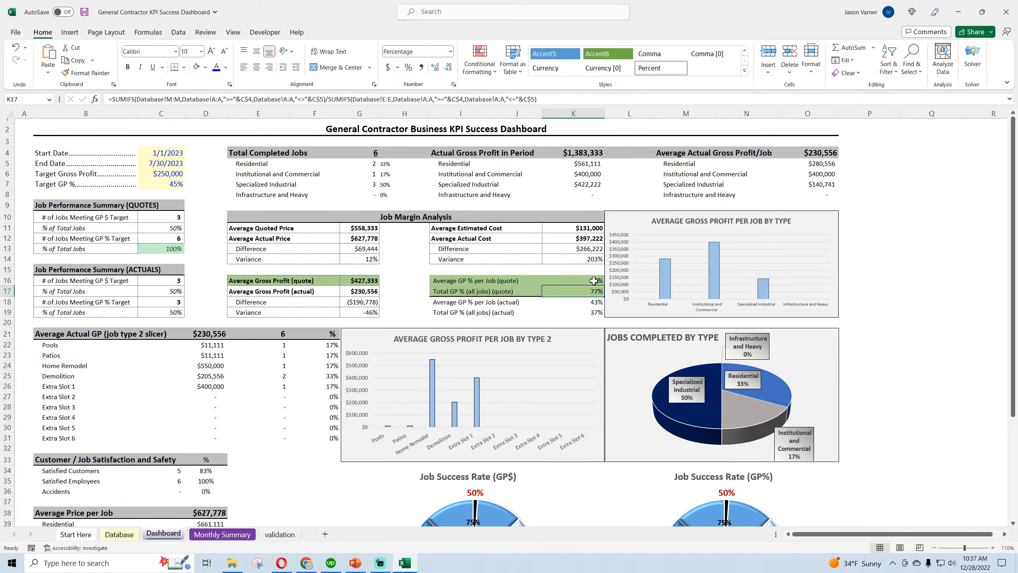
{"action": "left_click", "coordinate": [587, 304]}
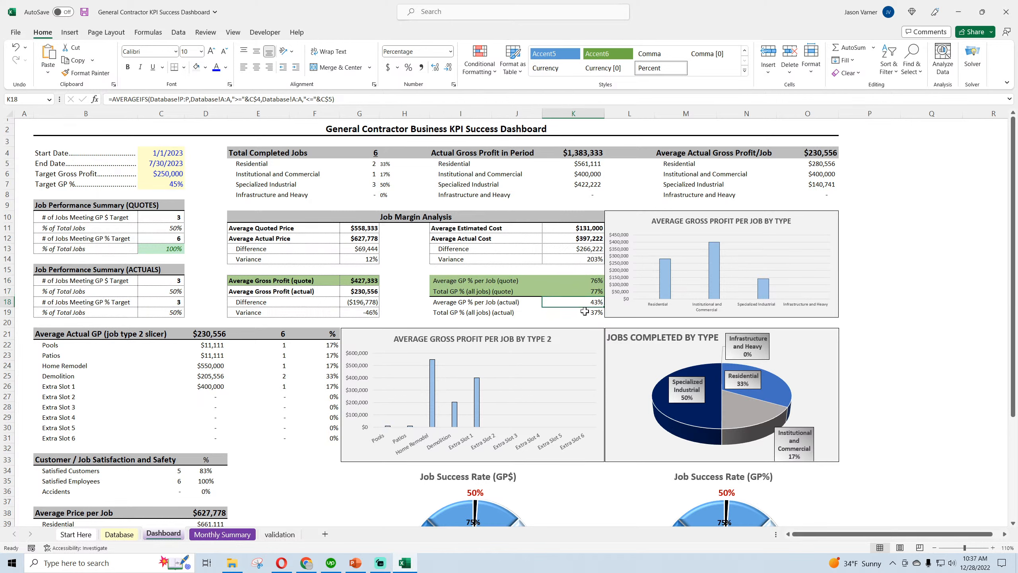
{"action": "left_click", "coordinate": [586, 312]}
{"action": "left_click", "coordinate": [585, 301]}
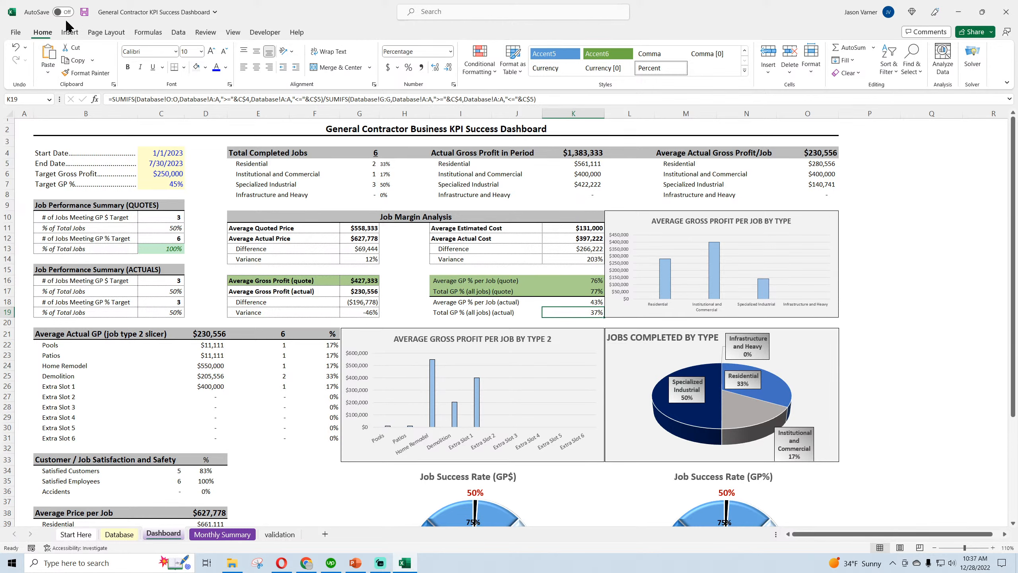
{"action": "left_click", "coordinate": [84, 12]}
{"action": "scroll", "coordinate": [560, 417], "scroll_direction": "down", "scroll_amount": 3}
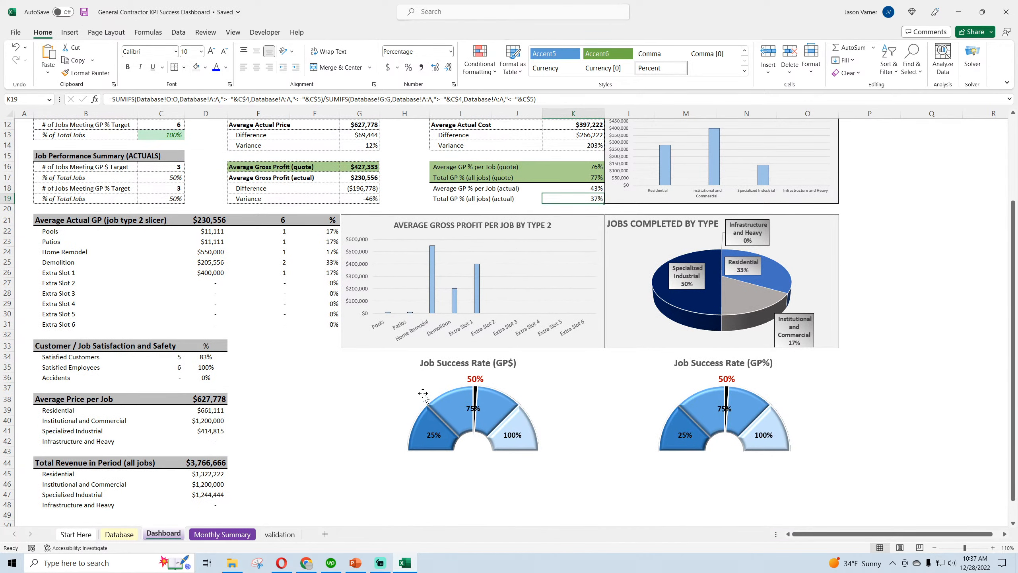
{"action": "scroll", "coordinate": [313, 401], "scroll_direction": "up", "scroll_amount": 3}
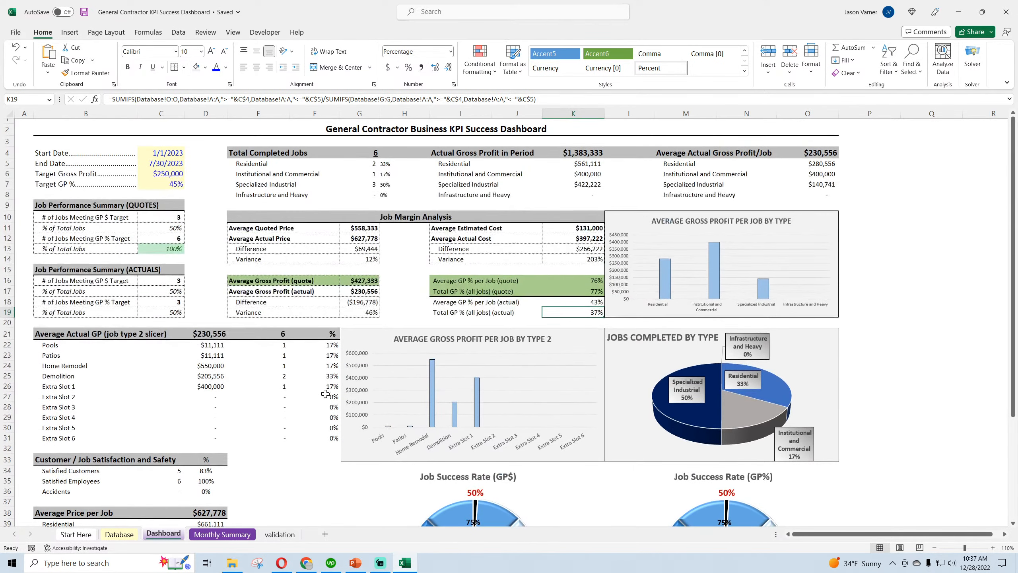
{"action": "left_click", "coordinate": [84, 14]}
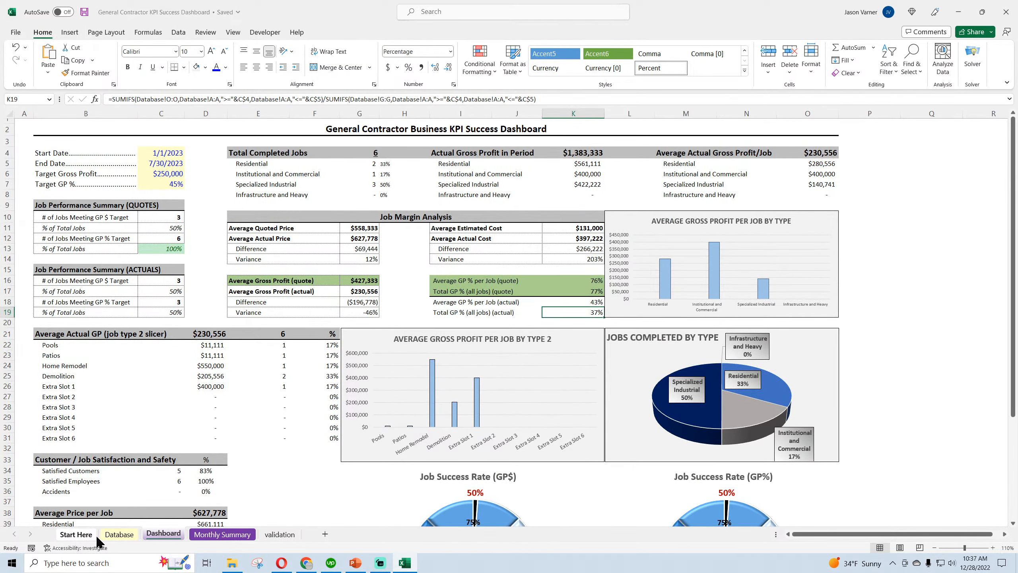
Add instruction 5 on Start Here: "Note, on the 'Database' tab the rows will highlight different colors based on the job type selected in column C."
{"action": "left_click", "coordinate": [76, 534]}
{"action": "left_click", "coordinate": [119, 535]}
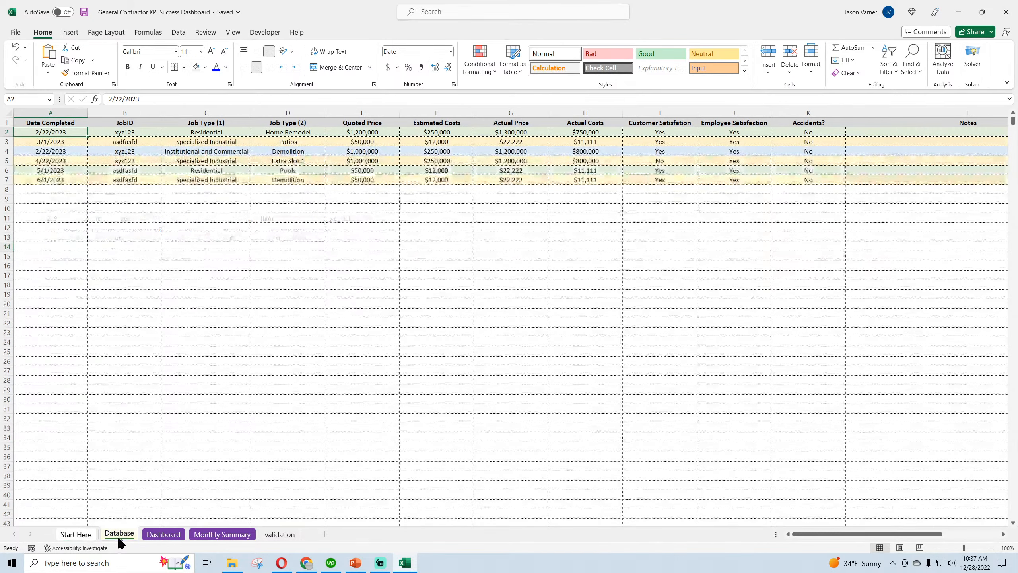
{"action": "left_click", "coordinate": [82, 536]}
{"action": "type", "text": "5."}
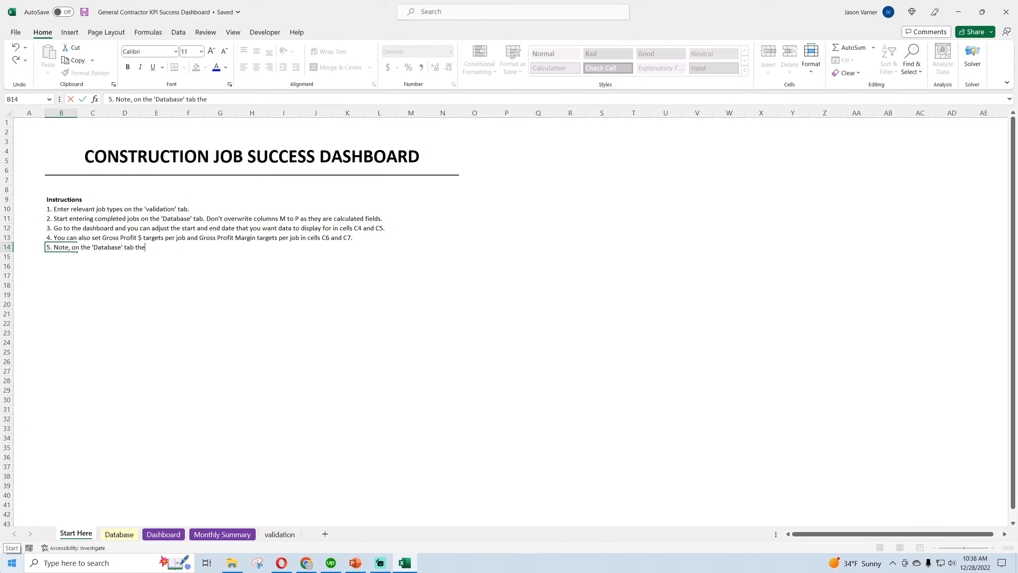
{"action": "type", "text": "s will highlight different col"}
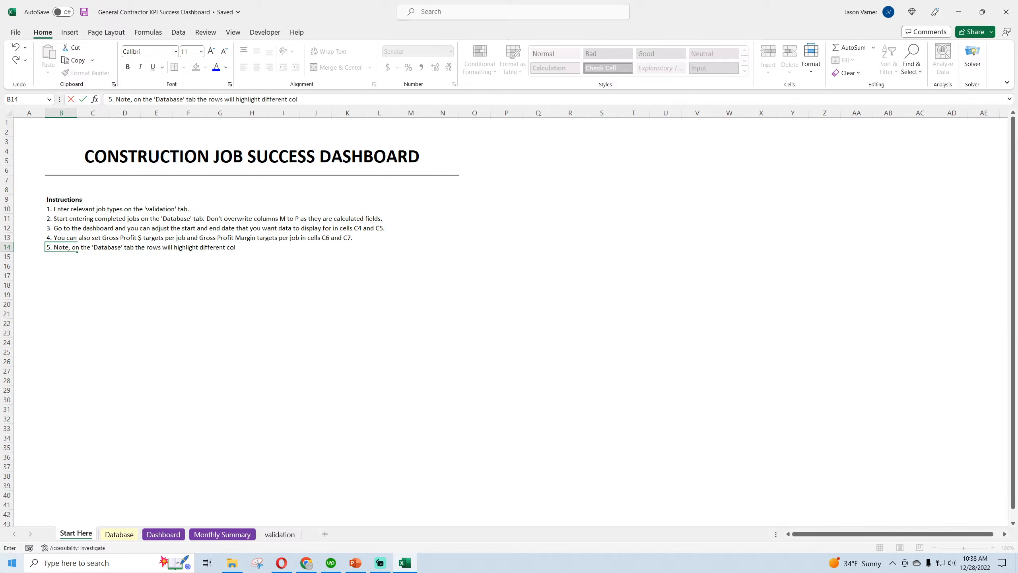
{"action": "type", "text": "the job type sele"}
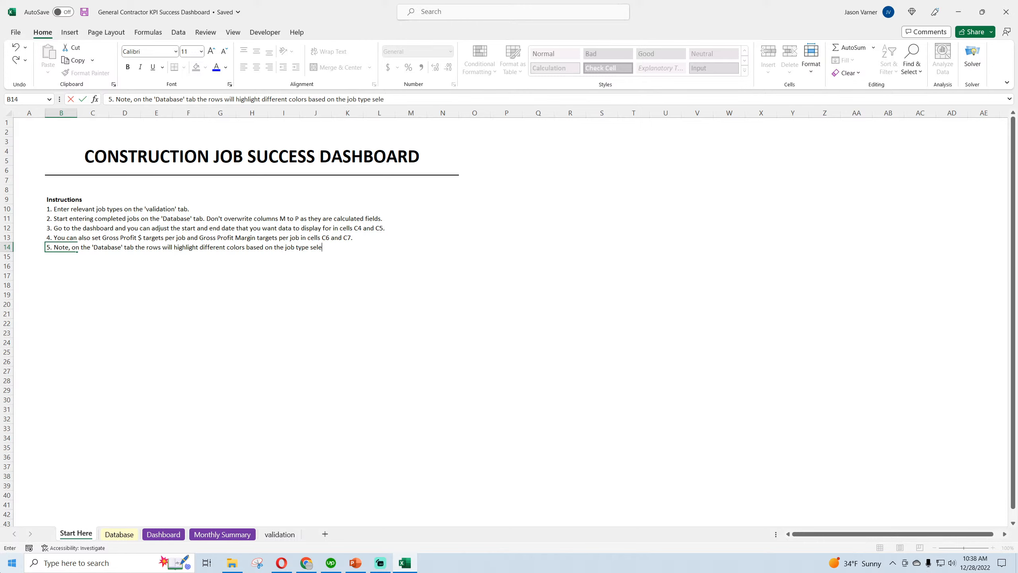
{"action": "type", "text": "cted in column C"}
{"action": "key", "text": "Return"}
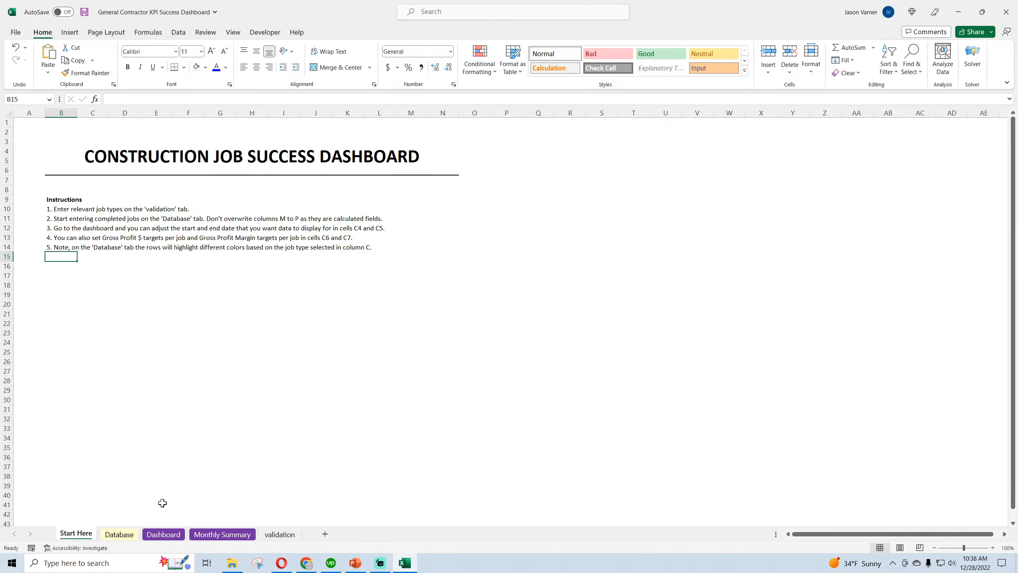
Change the first Database job's Job Type (1) in C2 to Infrastructure and Heavy, and save the workbook
{"action": "left_click", "coordinate": [120, 535]}
{"action": "left_click", "coordinate": [196, 133]}
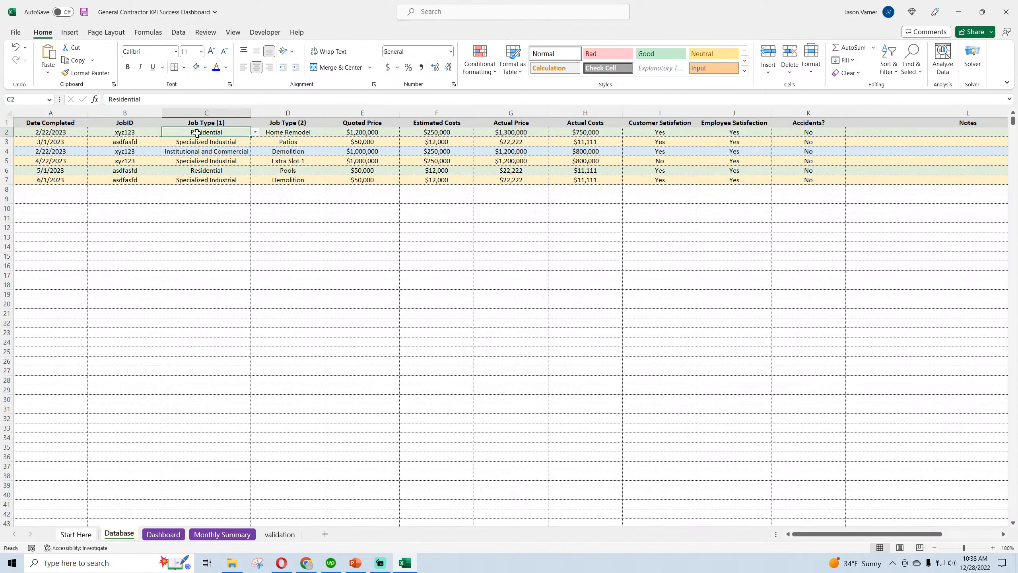
{"action": "left_click", "coordinate": [255, 132]}
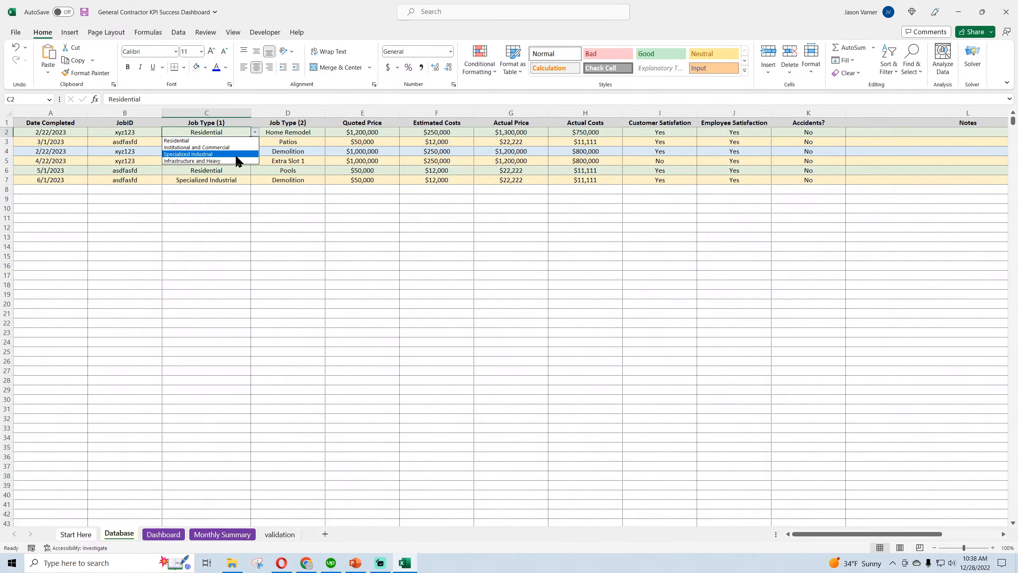
{"action": "left_click", "coordinate": [237, 163]}
{"action": "left_click", "coordinate": [207, 228]}
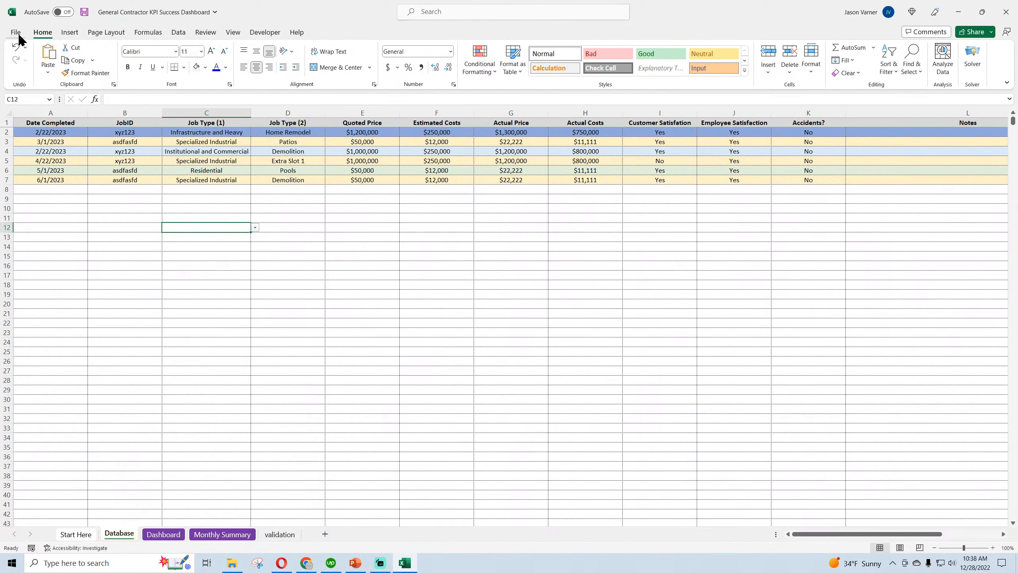
{"action": "left_click", "coordinate": [83, 12]}
Look over the Dashboard, add cell borders to the date and target inputs in C4:C7, and save the workbook
{"action": "left_click", "coordinate": [163, 534]}
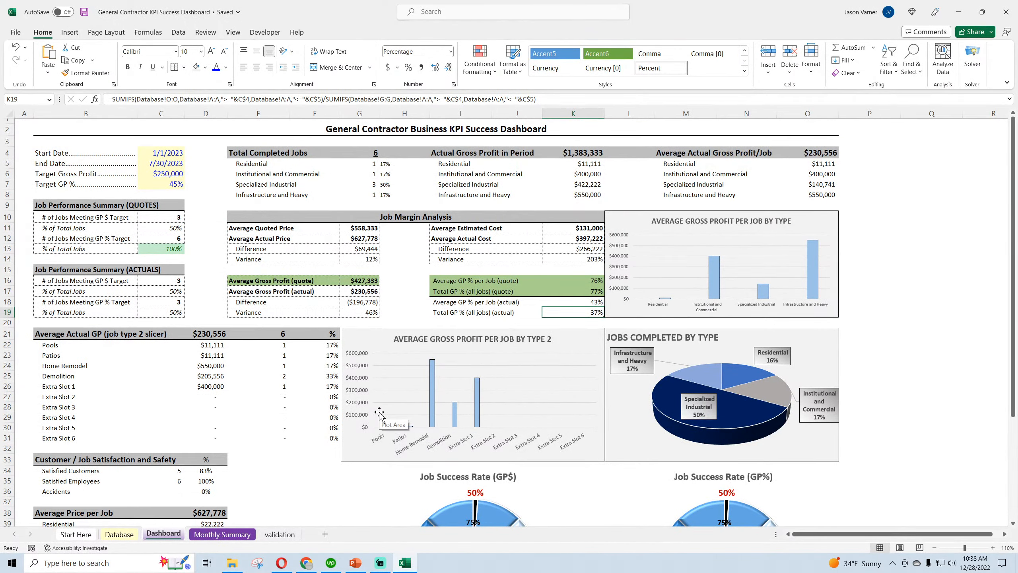
{"action": "scroll", "coordinate": [379, 414], "scroll_direction": "down", "scroll_amount": 3}
{"action": "scroll", "coordinate": [369, 415], "scroll_direction": "up", "scroll_amount": 3}
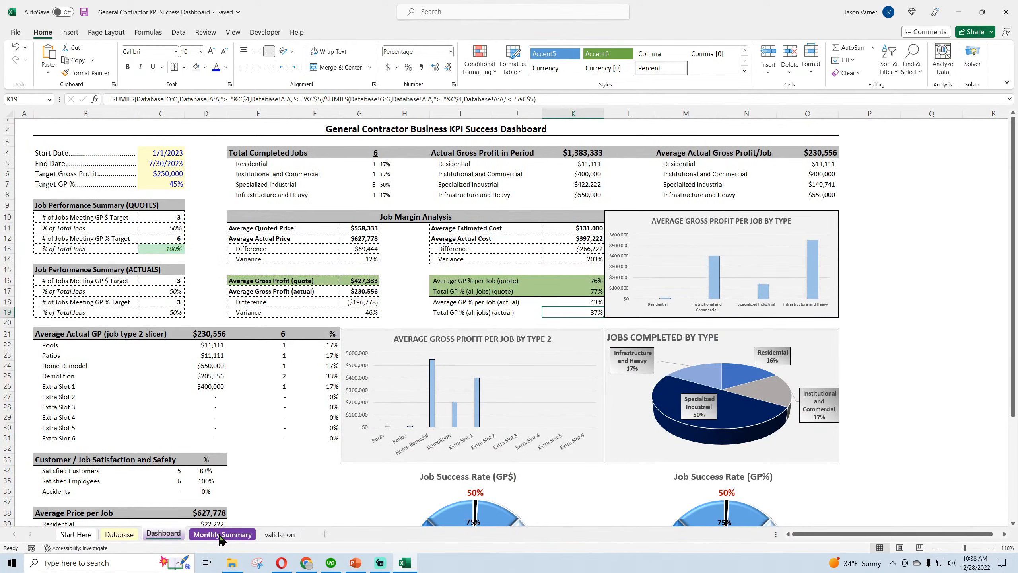
{"action": "left_click_drag", "start_coordinate": [163, 153], "coordinate": [164, 184]}
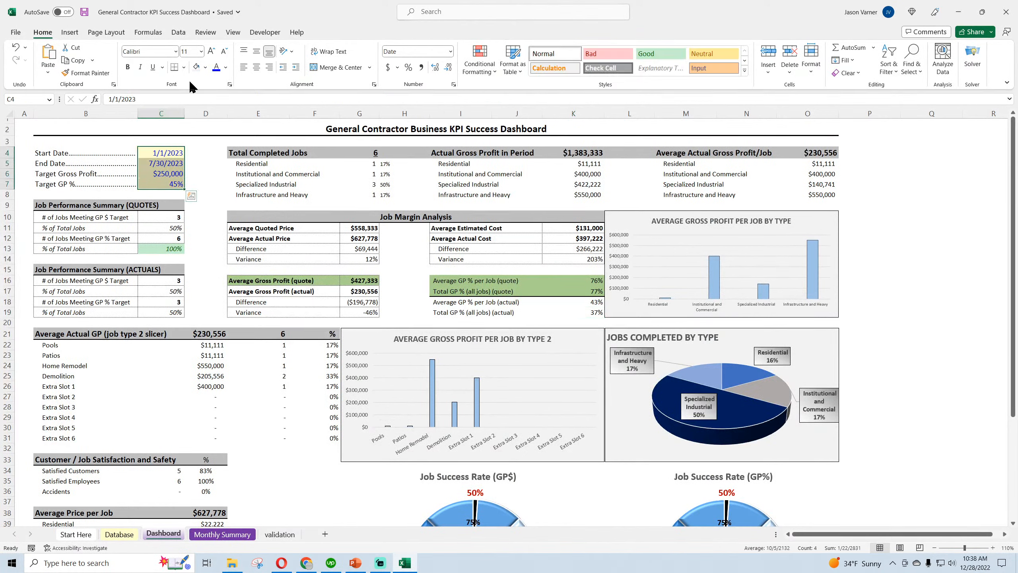
{"action": "left_click", "coordinate": [184, 67]}
{"action": "left_click", "coordinate": [209, 168]}
{"action": "left_click", "coordinate": [204, 164]}
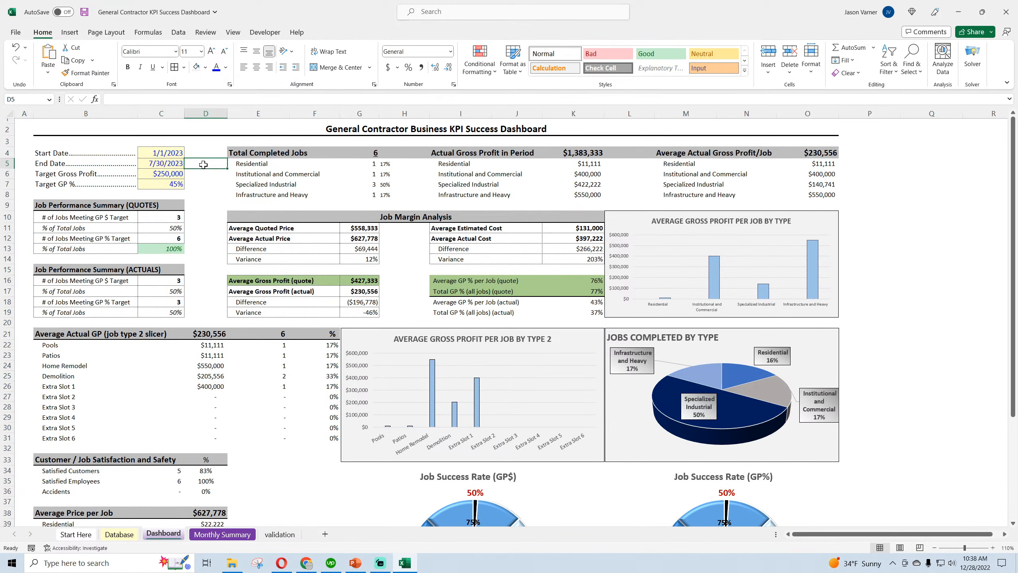
{"action": "left_click", "coordinate": [84, 12]}
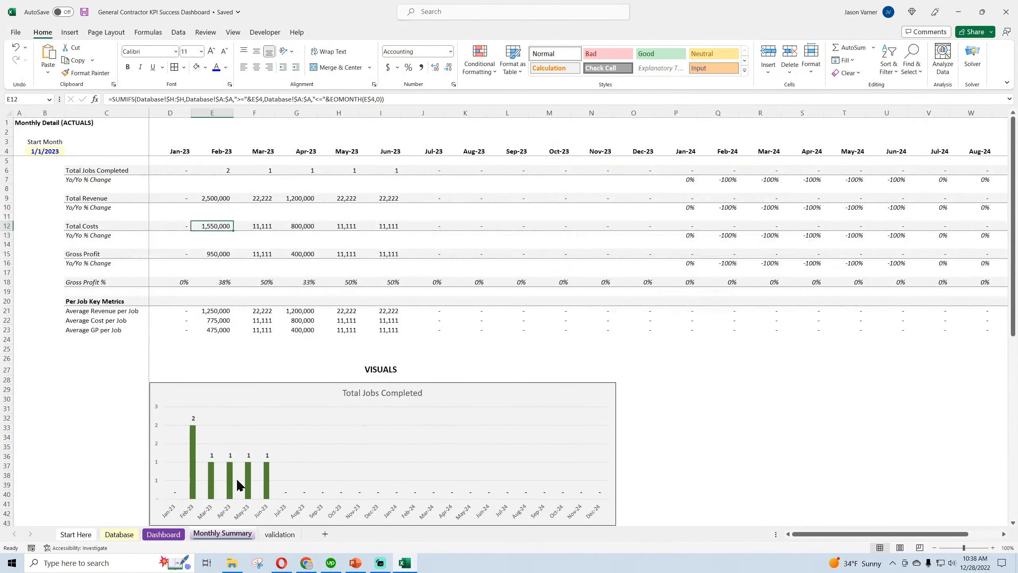
Review the Monthly Summary's start month, monthly figures and charts, and return to Start Here to save the workbook
{"action": "left_click", "coordinate": [222, 534]}
{"action": "left_click", "coordinate": [48, 150]}
{"action": "left_click", "coordinate": [189, 169]}
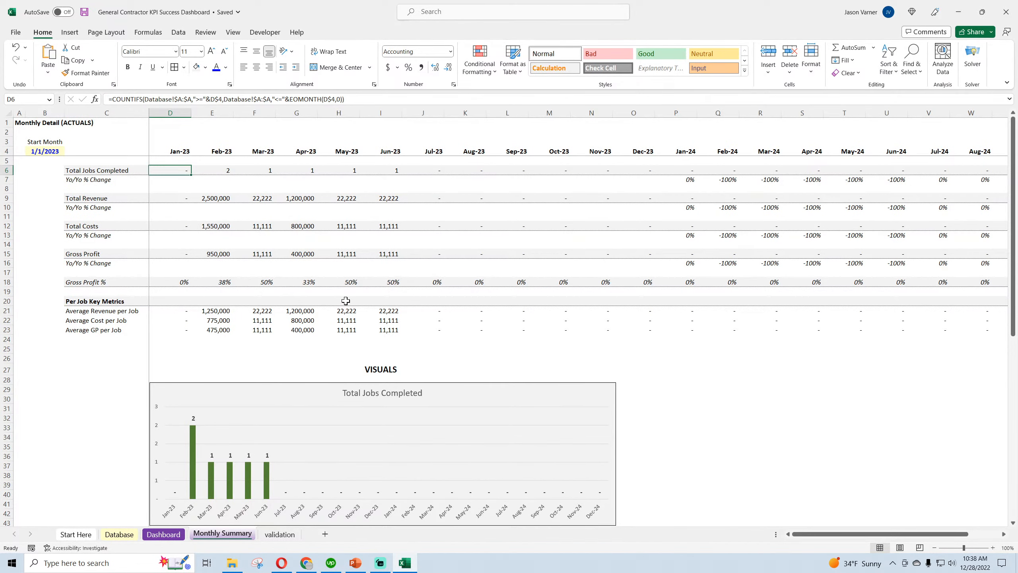
{"action": "scroll", "coordinate": [323, 372], "scroll_direction": "down", "scroll_amount": 7}
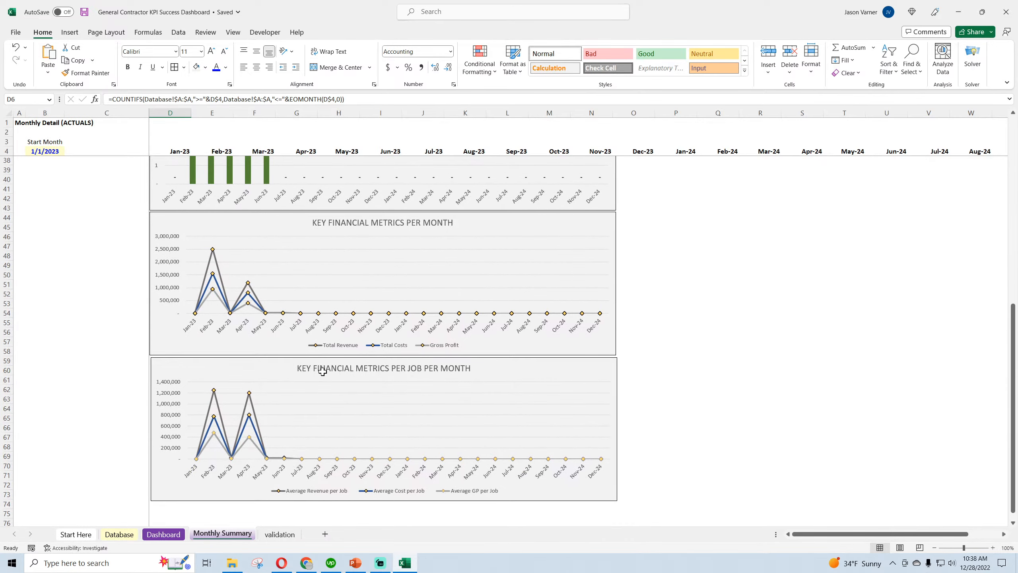
{"action": "scroll", "coordinate": [322, 372], "scroll_direction": "up", "scroll_amount": 7}
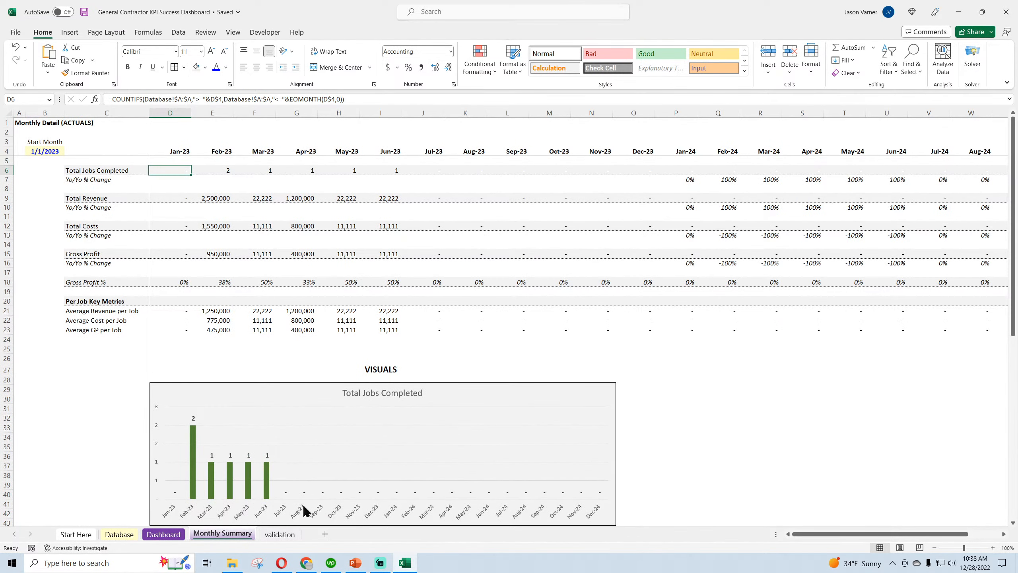
{"action": "left_click", "coordinate": [76, 535]}
{"action": "left_click", "coordinate": [83, 13]}
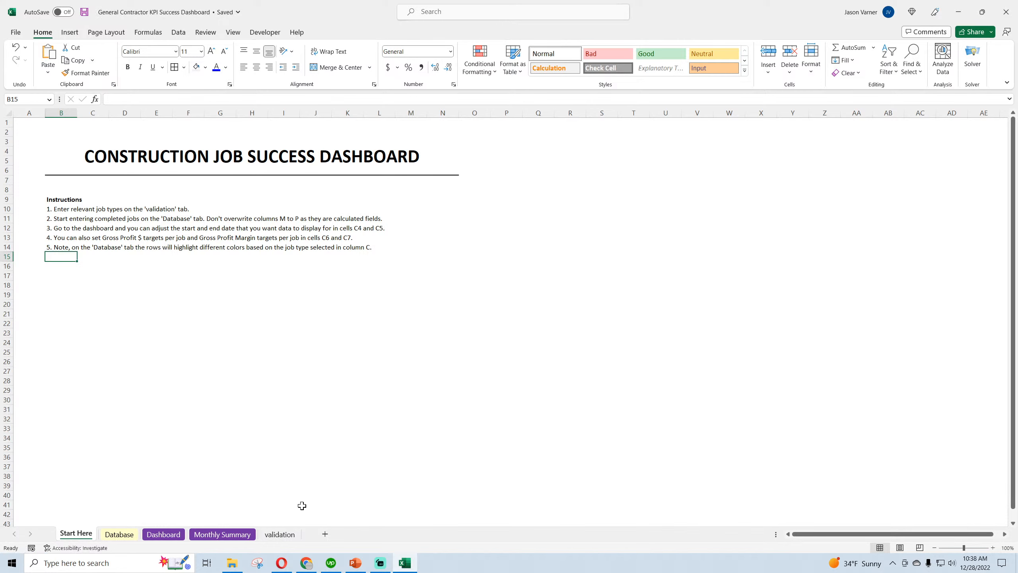
{"action": "mouse_move", "coordinate": [285, 568]}
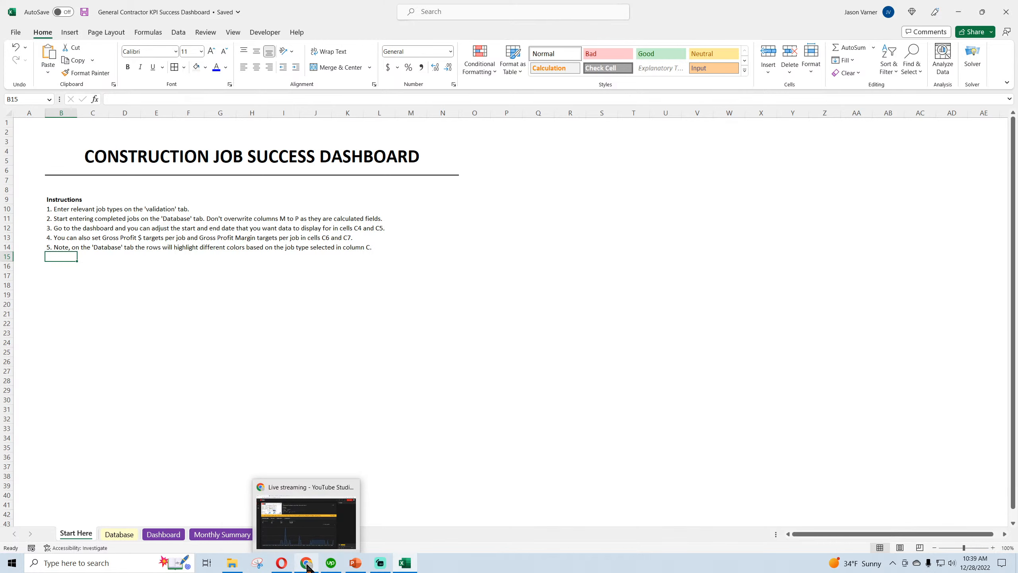
Switch to the Opera browser and open Google Drive in a new tab
{"action": "left_click", "coordinate": [287, 569]}
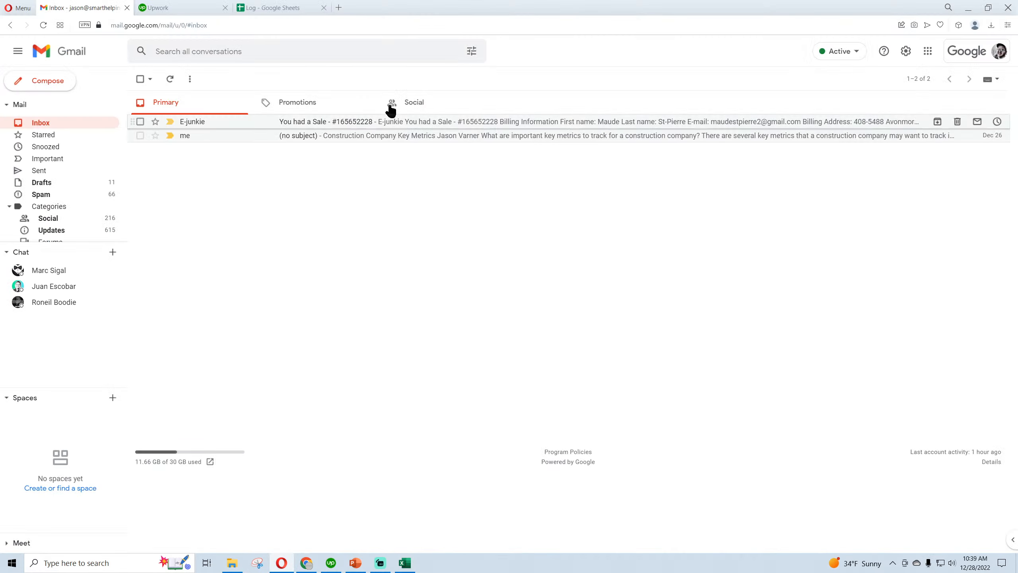
{"action": "left_click", "coordinate": [341, 8]}
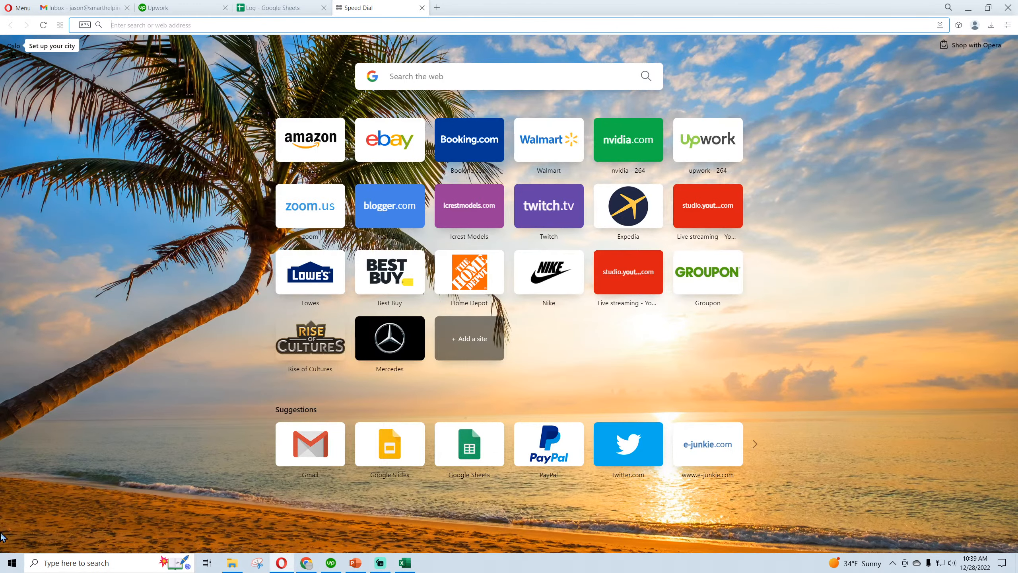
{"action": "type", "text": "dri"}
{"action": "key", "text": "Return"}
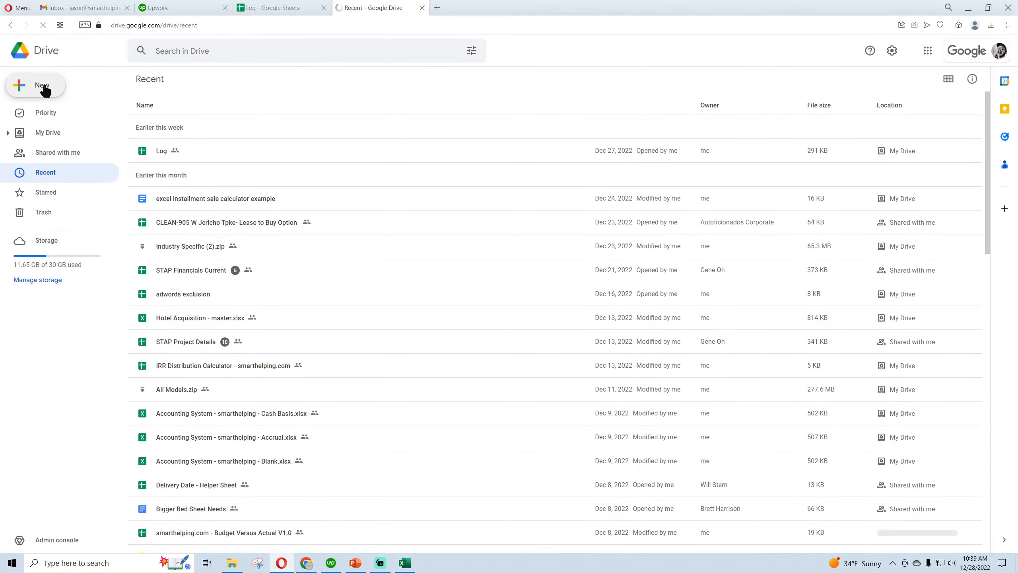
Upload General Contractor KPI Success Dashboard from the models folder to Google Drive and open it in Google Sheets
{"action": "left_click", "coordinate": [44, 86]}
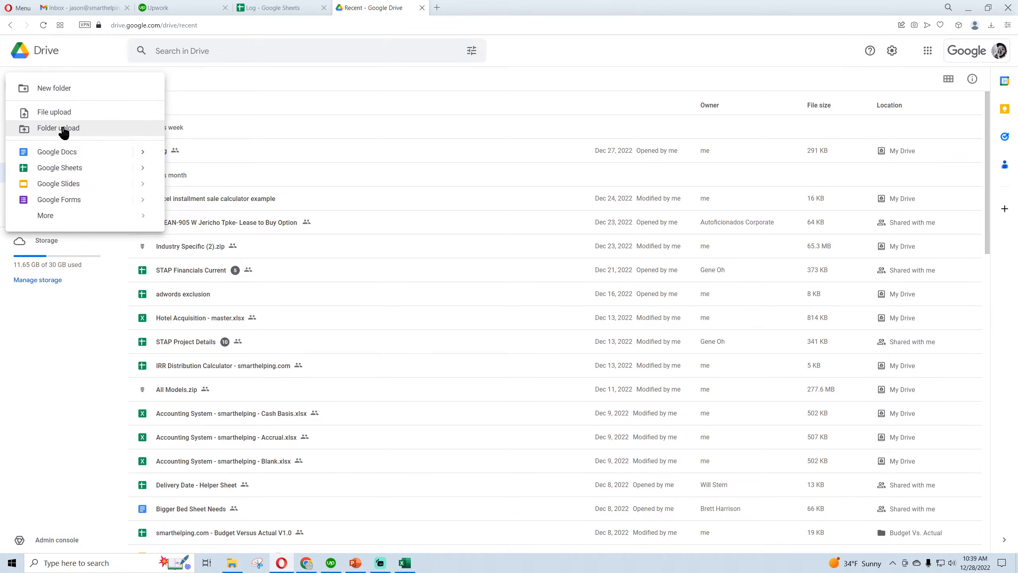
{"action": "left_click", "coordinate": [62, 113]}
{"action": "left_click", "coordinate": [177, 222]}
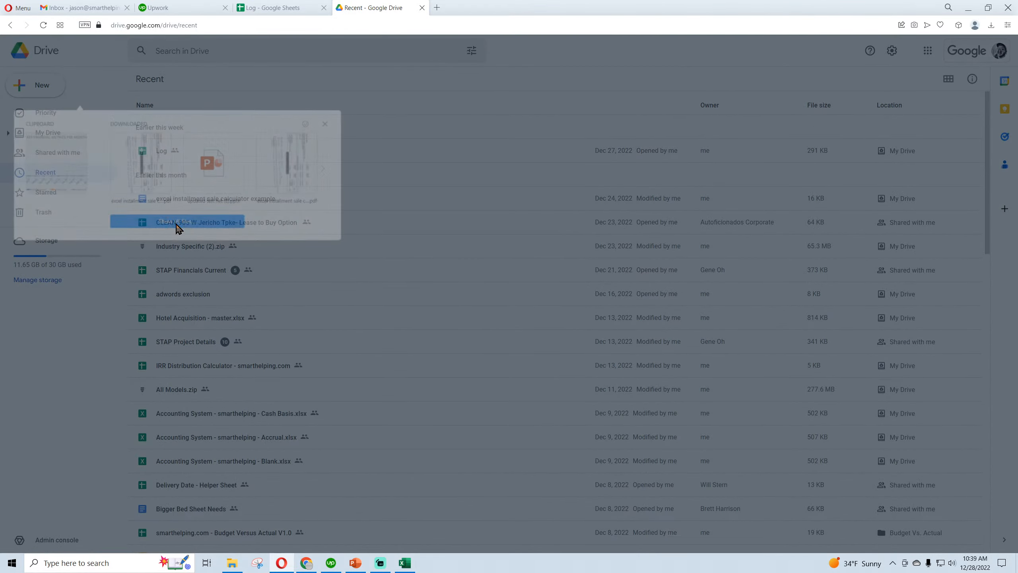
{"action": "left_click", "coordinate": [56, 176]}
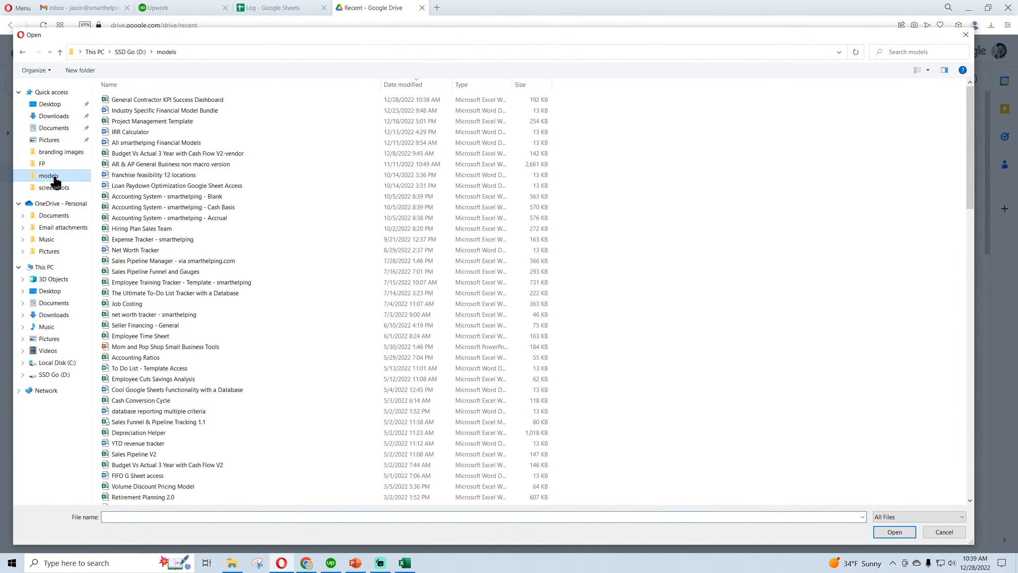
{"action": "double_click", "coordinate": [162, 101]}
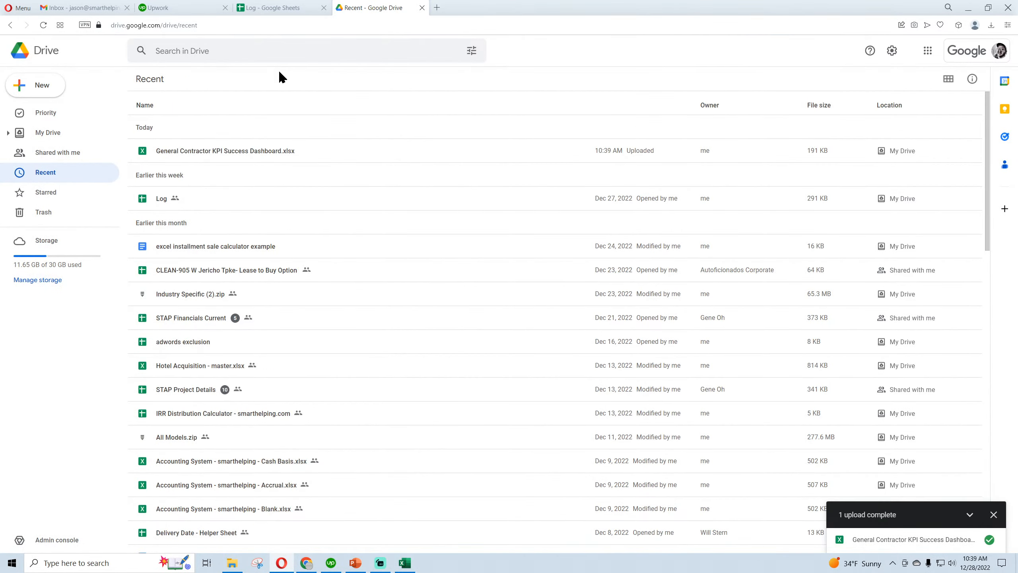
{"action": "double_click", "coordinate": [233, 151]}
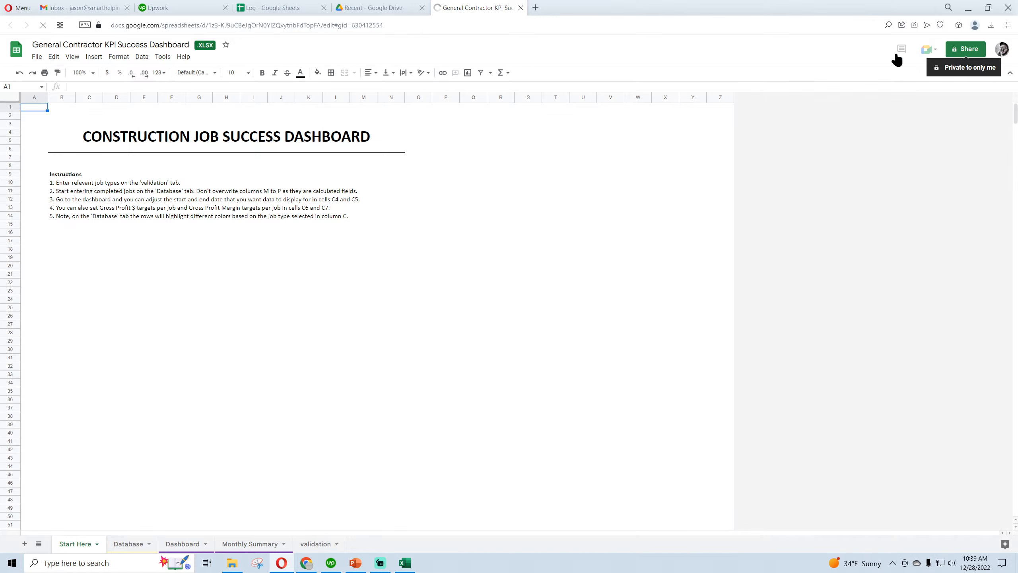
Change the Start Here title to "GENERAL CONTRACTOR JOB SUCCESS DASHBOARD"
{"action": "left_click", "coordinate": [131, 138]}
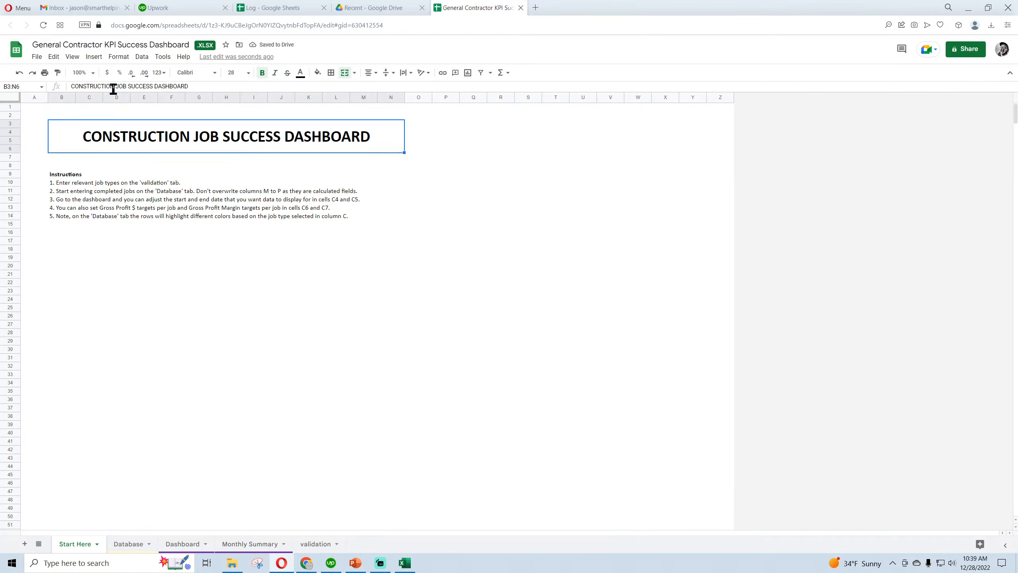
{"action": "left_click_drag", "start_coordinate": [114, 87], "coordinate": [64, 86]}
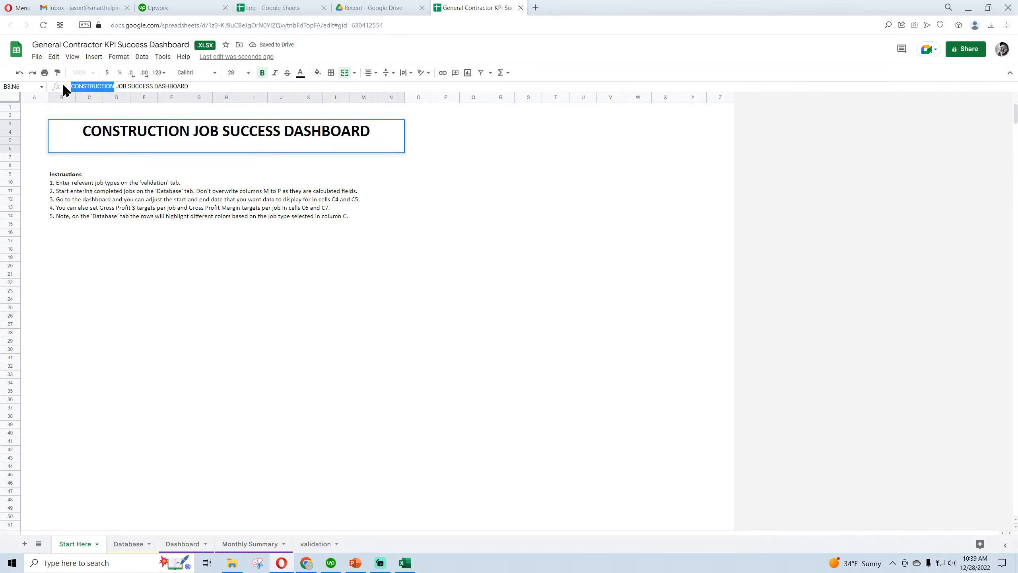
{"action": "type", "text": "General"}
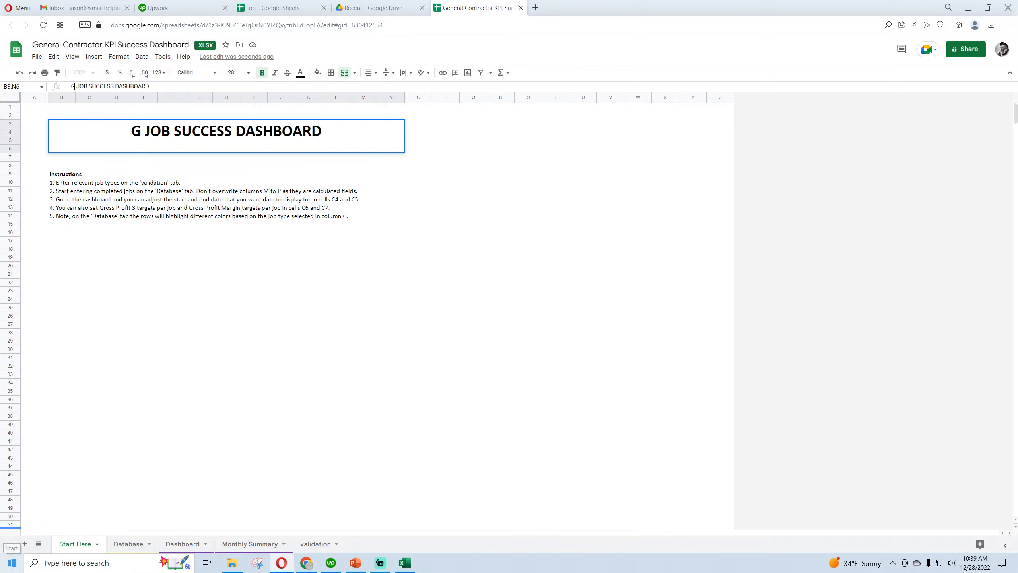
{"action": "key", "text": "BackSpace"}
{"action": "key", "text": "BackSpace"}
{"action": "key", "text": "BackSpace"}
{"action": "key", "text": "BackSpace"}
{"action": "key", "text": "BackSpace"}
{"action": "key", "text": "BackSpace"}
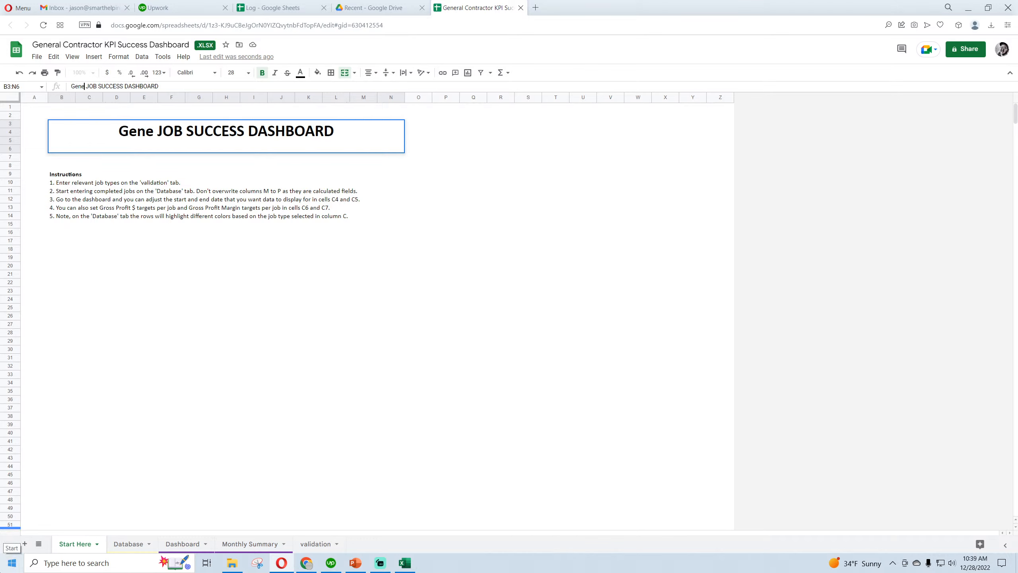
{"action": "type", "text": "ENERAL"}
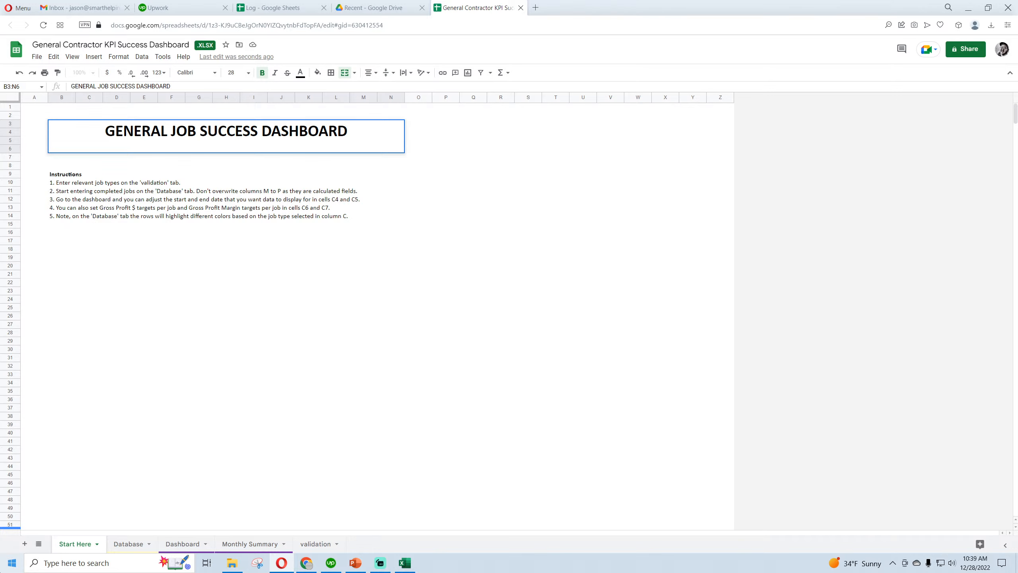
{"action": "type", "text": "CONTRACTOR"}
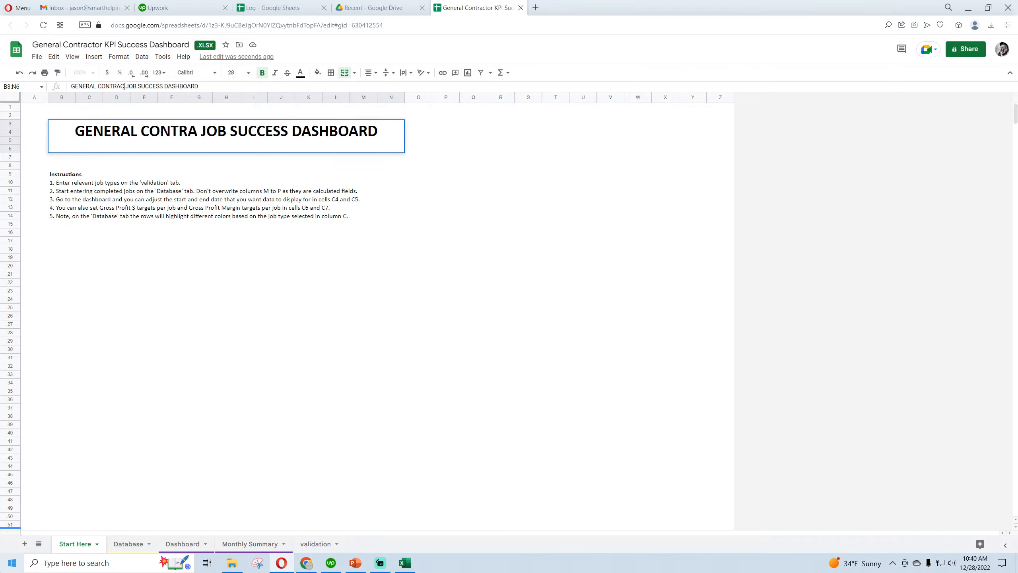
{"action": "key", "text": "Return"}
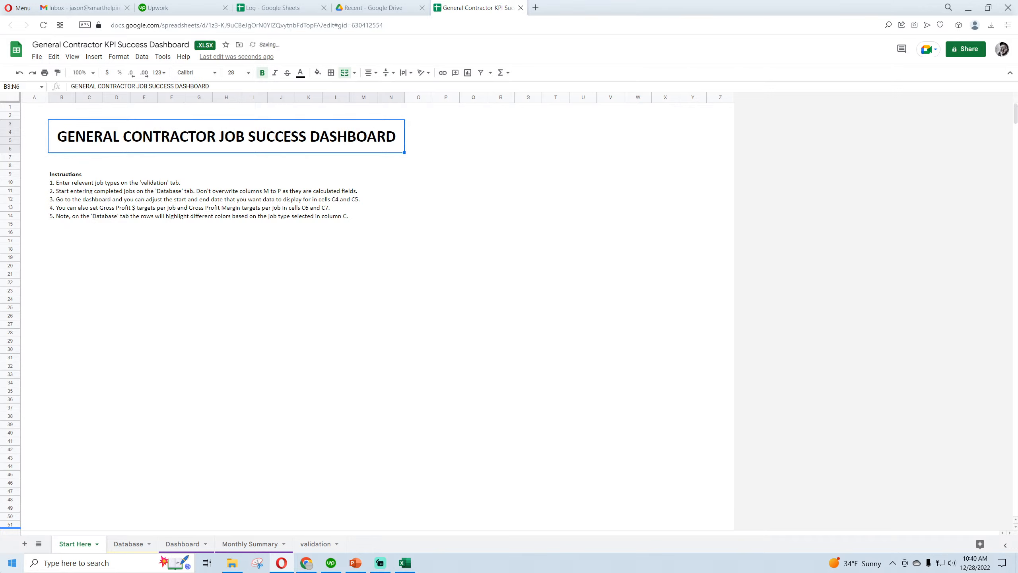
{"action": "left_click", "coordinate": [441, 333]}
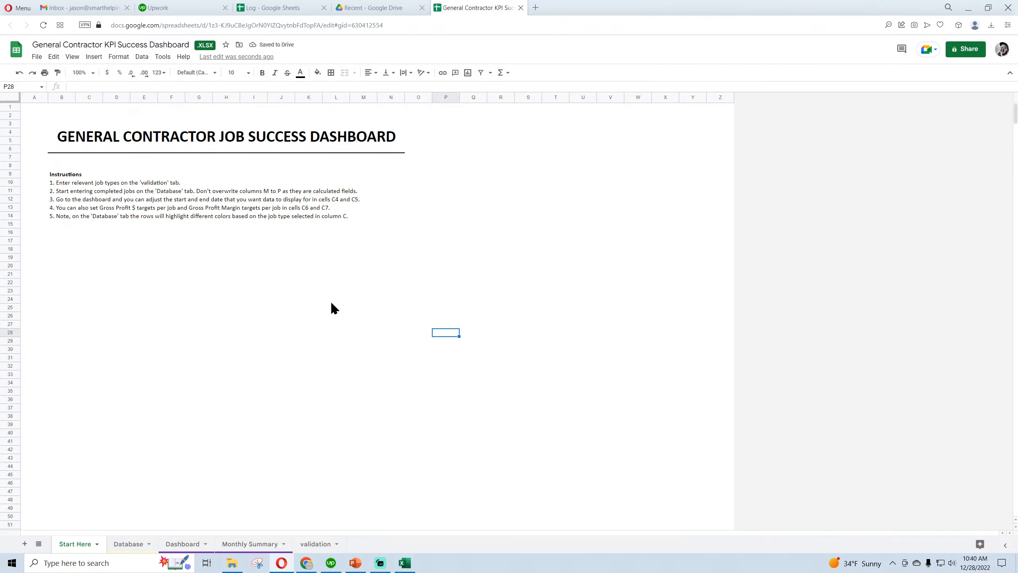
Look over the Database and Dashboard sheets and delete the Job Success Rate (GP$) doughnut chart from the Dashboard
{"action": "left_click", "coordinate": [129, 545]}
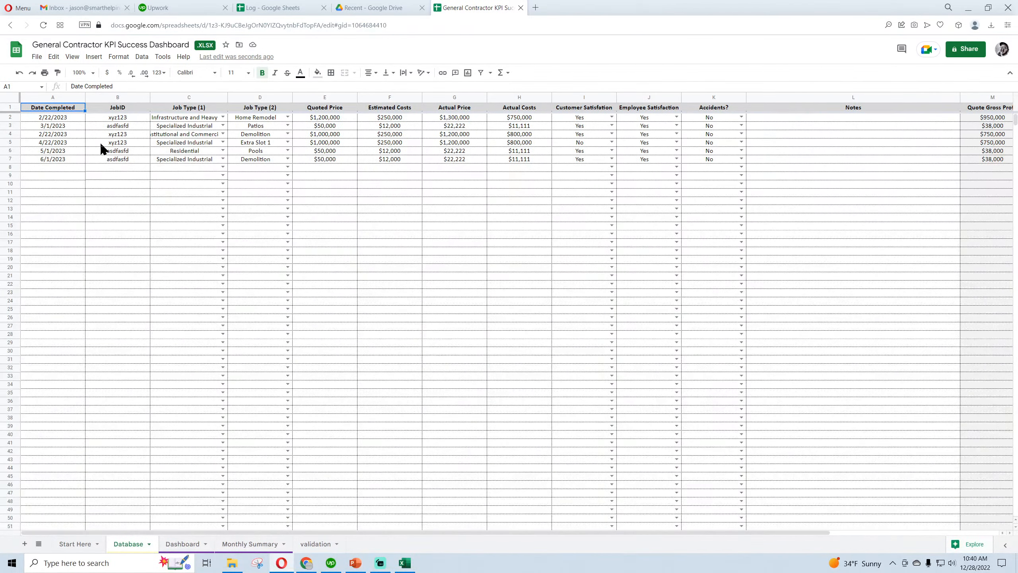
{"action": "left_click", "coordinate": [183, 545]}
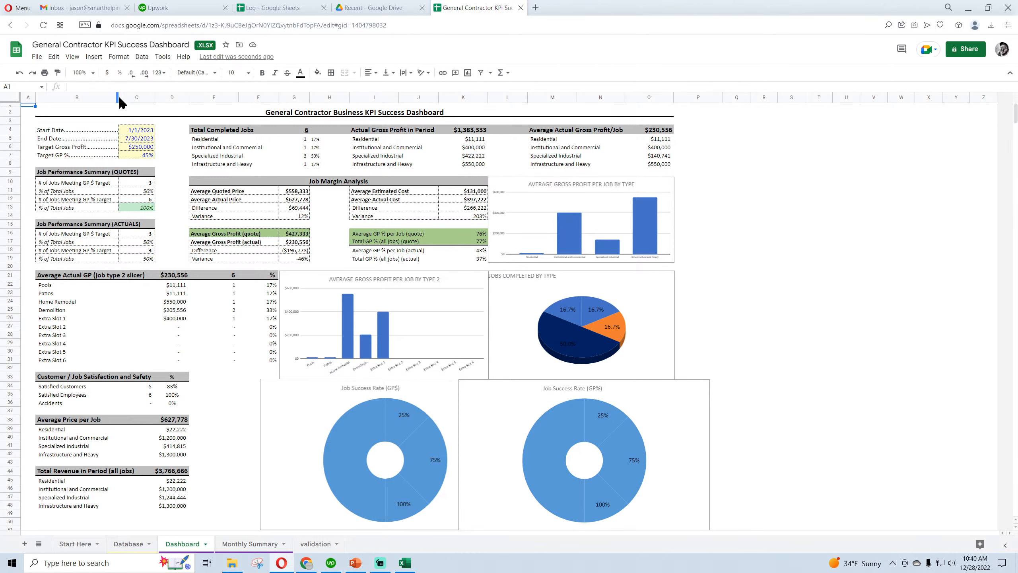
{"action": "scroll", "coordinate": [254, 360], "scroll_direction": "down", "scroll_amount": 4}
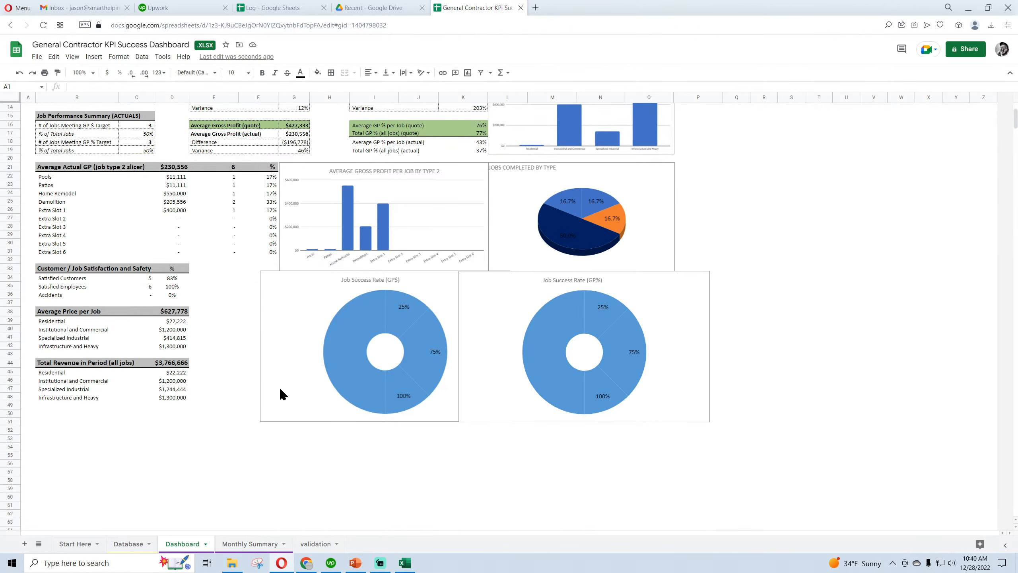
{"action": "left_click", "coordinate": [291, 281]}
{"action": "left_click", "coordinate": [504, 278]}
{"action": "left_click", "coordinate": [519, 292]}
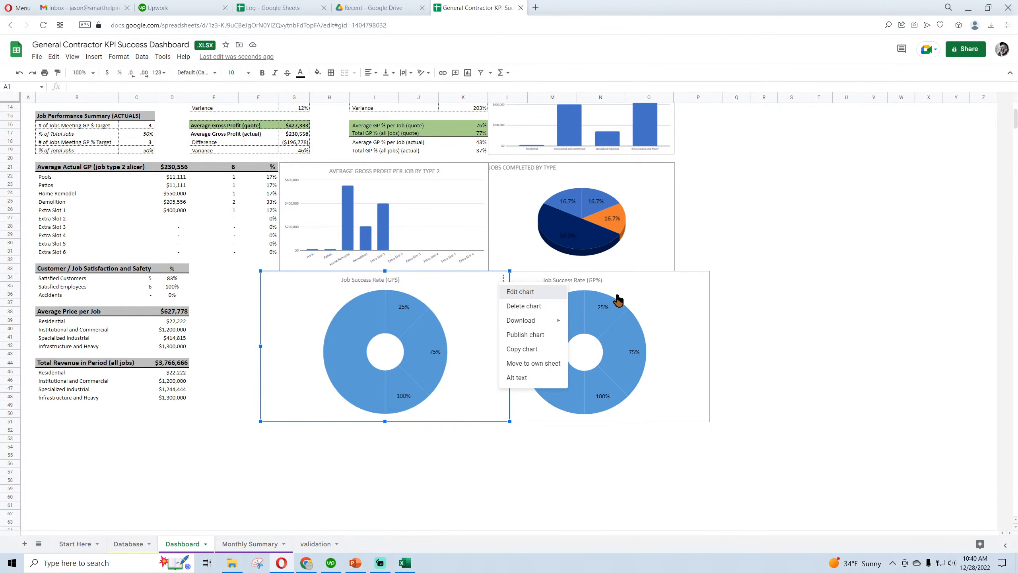
{"action": "left_click", "coordinate": [503, 278]}
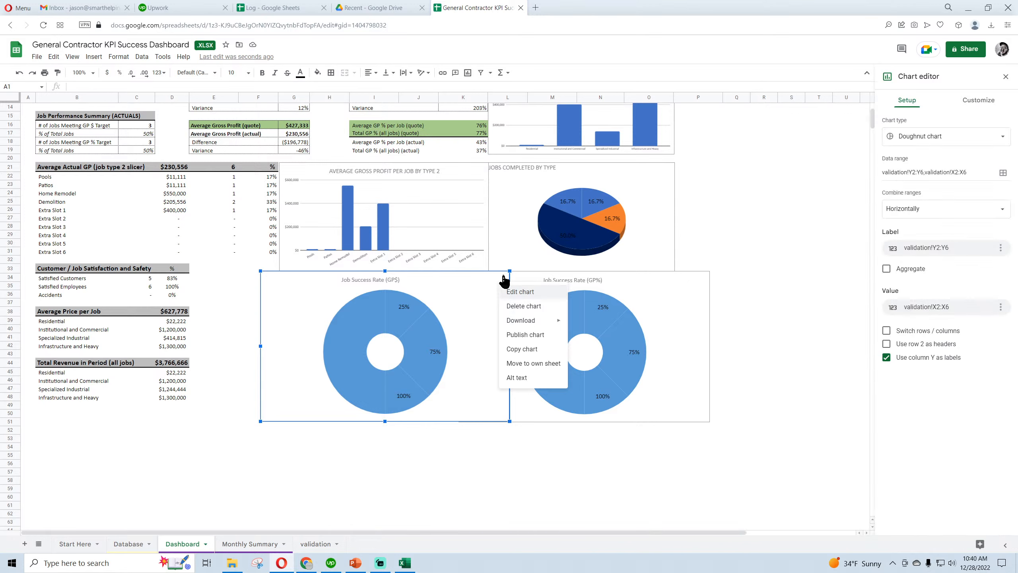
{"action": "left_click", "coordinate": [523, 305]}
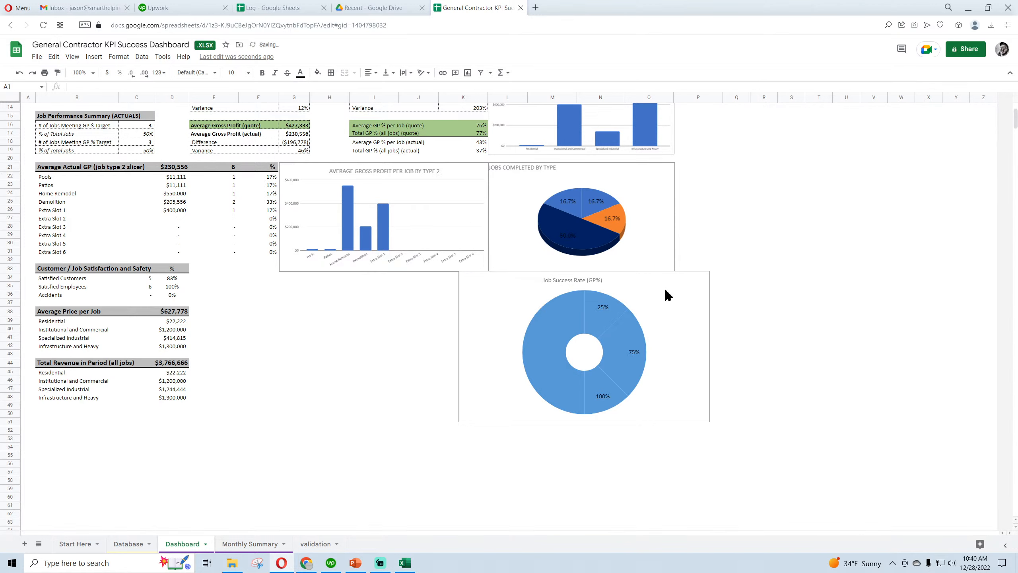
Delete the Job Success Rate (GP%) doughnut chart from the Dashboard
{"action": "left_click", "coordinate": [705, 288]}
{"action": "left_click", "coordinate": [703, 279]}
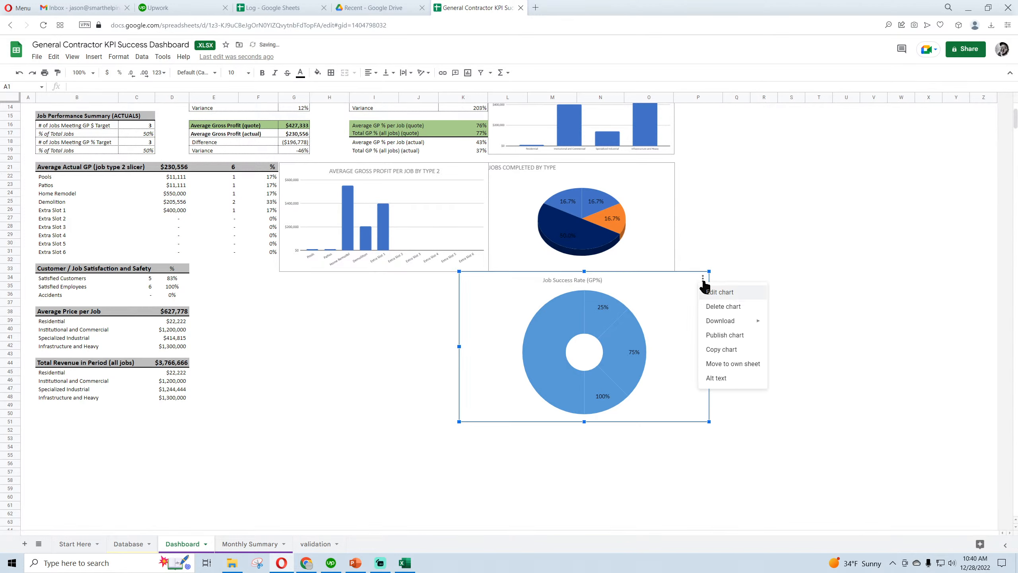
{"action": "left_click", "coordinate": [723, 306]}
{"action": "left_click", "coordinate": [552, 338]}
{"action": "scroll", "coordinate": [401, 367], "scroll_direction": "up", "scroll_amount": 3}
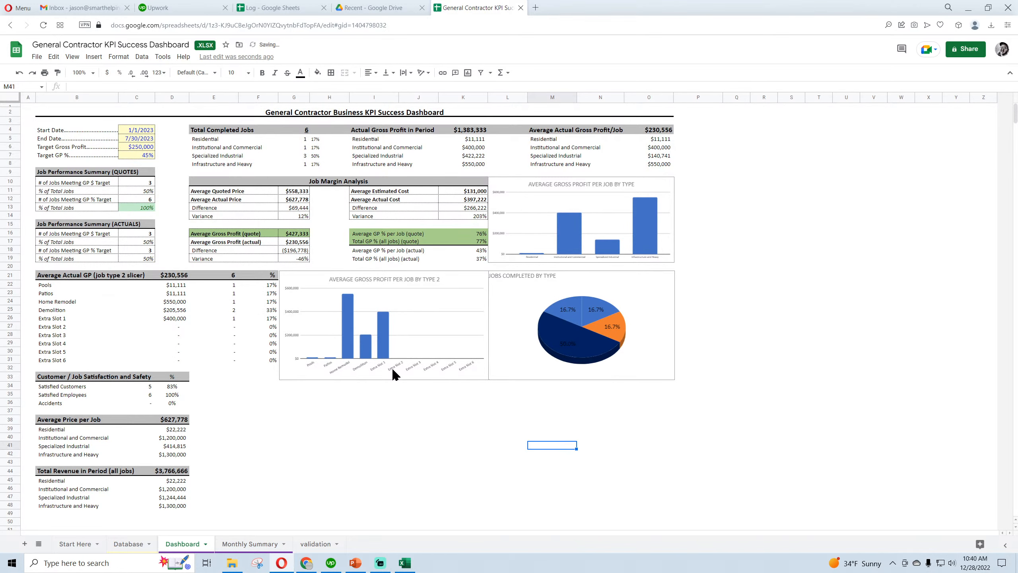
{"action": "left_click", "coordinate": [397, 423]}
Examine the Dashboard formulas for completed jobs, gross profit and the job type 2 slicer, and the Monthly Summary's figures and charts
{"action": "left_click", "coordinate": [299, 154]}
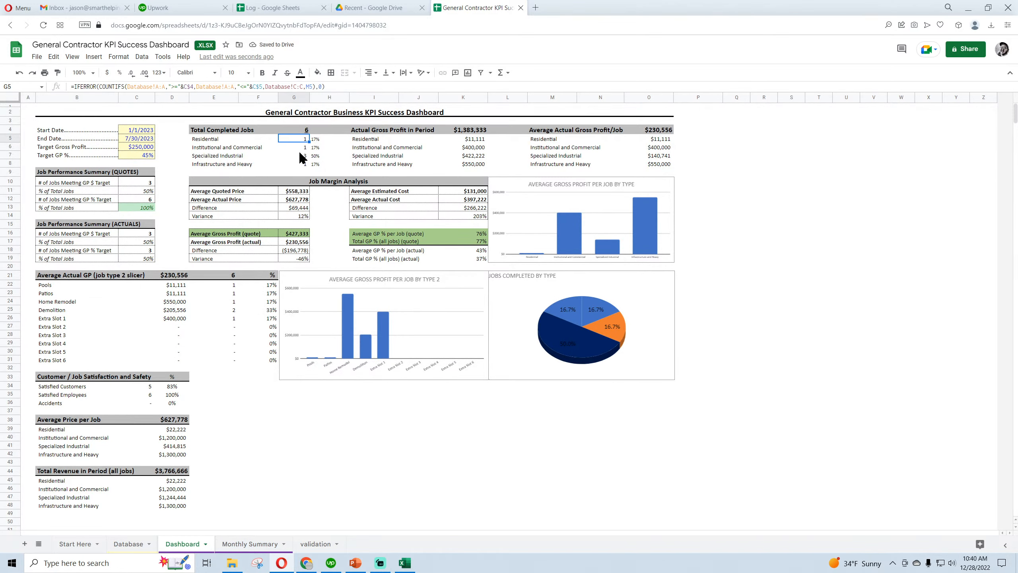
{"action": "left_click", "coordinate": [301, 130]}
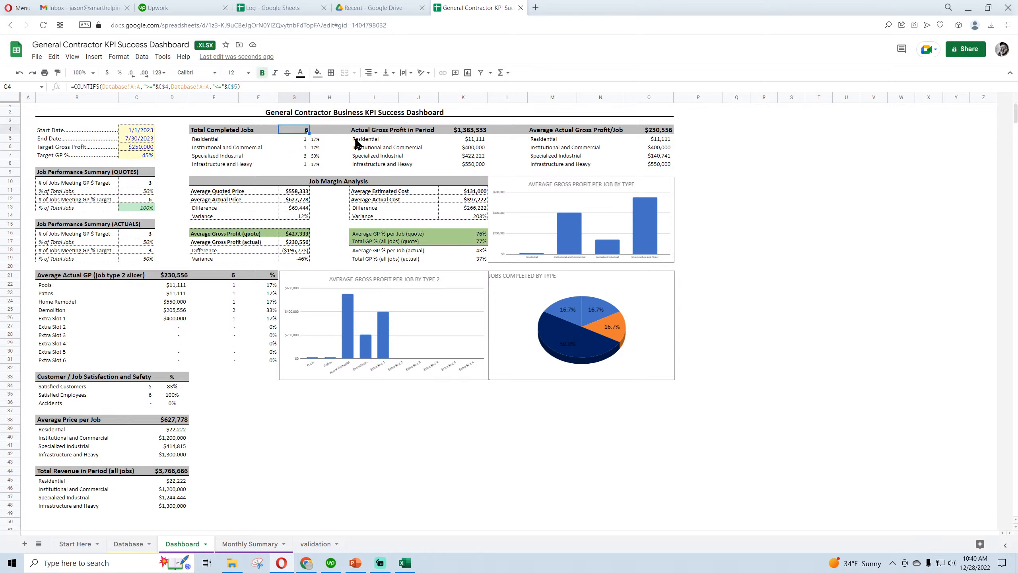
{"action": "left_click", "coordinate": [466, 149]}
{"action": "left_click", "coordinate": [659, 149]}
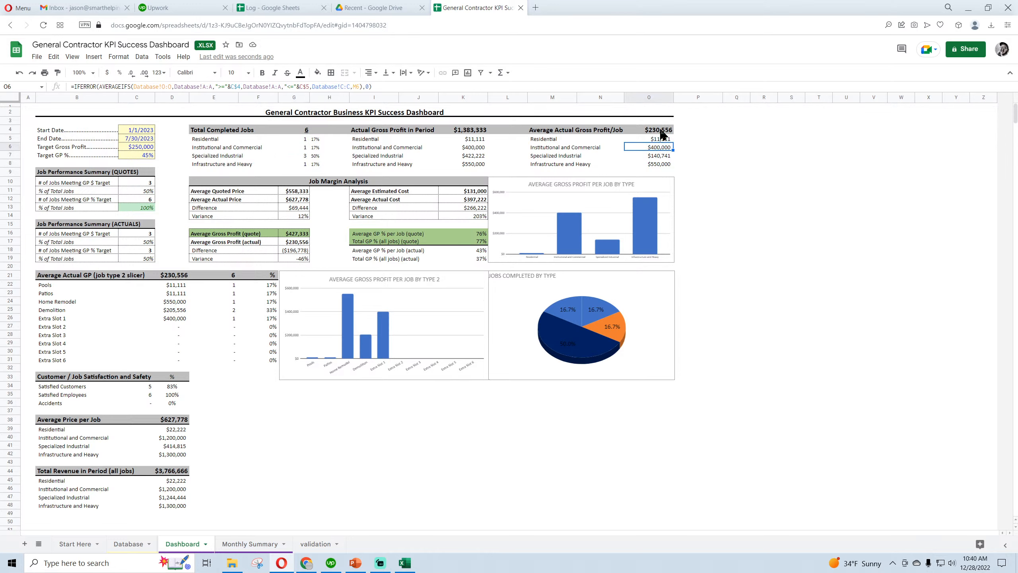
{"action": "left_click", "coordinate": [662, 132]}
{"action": "left_click", "coordinate": [660, 146]}
{"action": "left_click", "coordinate": [660, 156]}
{"action": "left_click", "coordinate": [230, 284]}
{"action": "left_click", "coordinate": [222, 310]}
{"action": "left_click", "coordinate": [249, 325]}
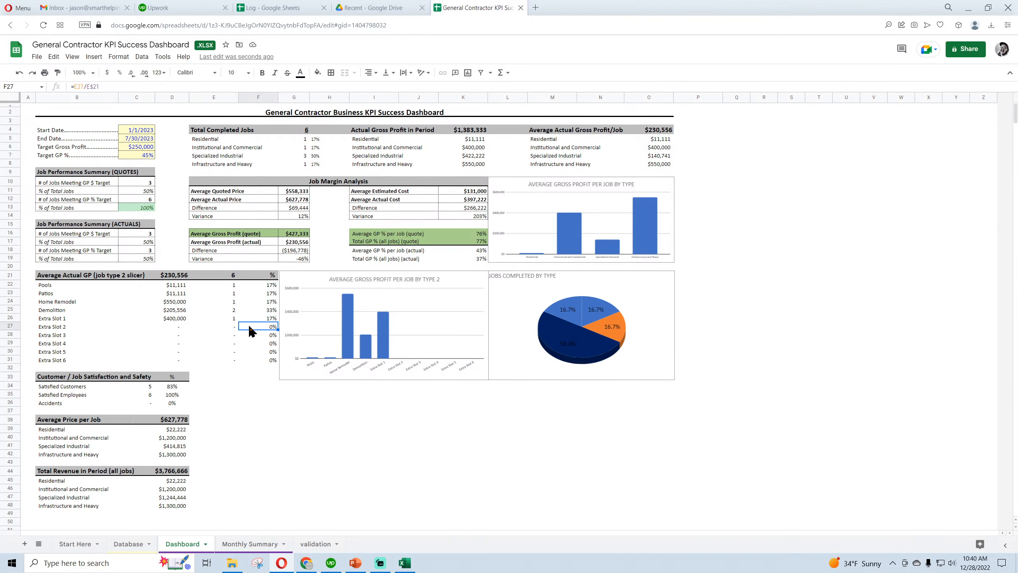
{"action": "left_click", "coordinate": [245, 544]}
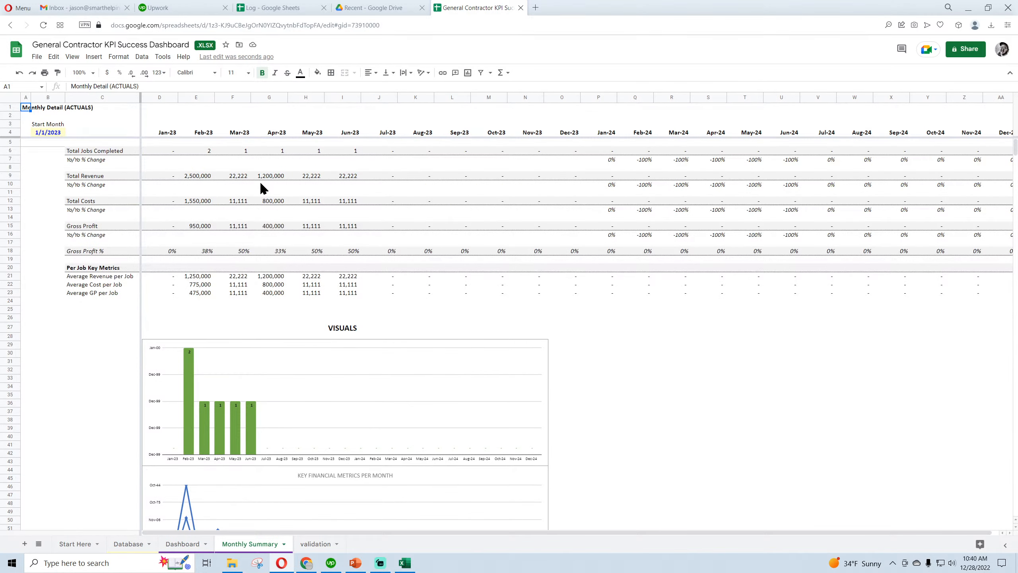
{"action": "scroll", "coordinate": [264, 237], "scroll_direction": "down", "scroll_amount": 8}
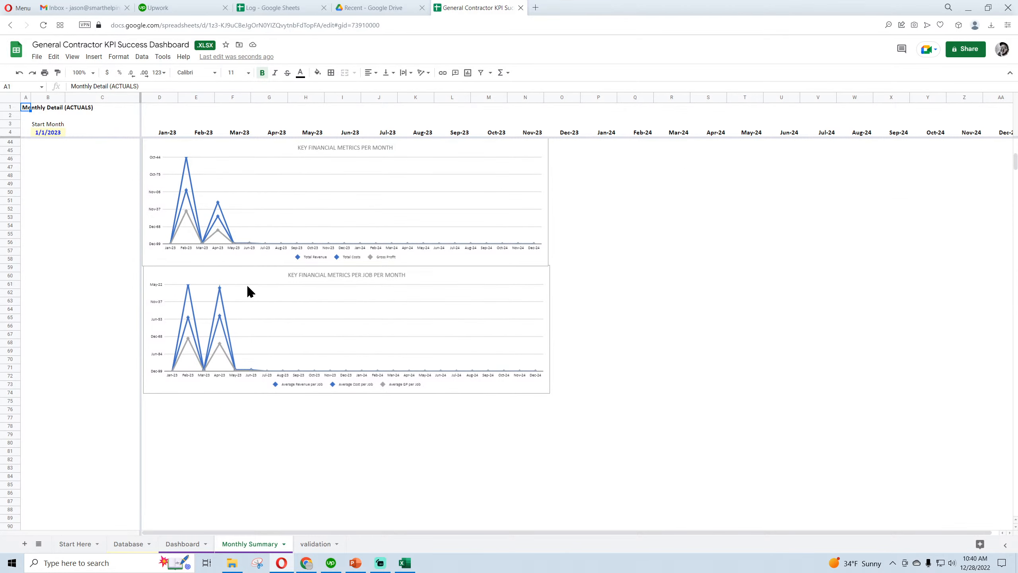
{"action": "scroll", "coordinate": [301, 277], "scroll_direction": "up", "scroll_amount": 3}
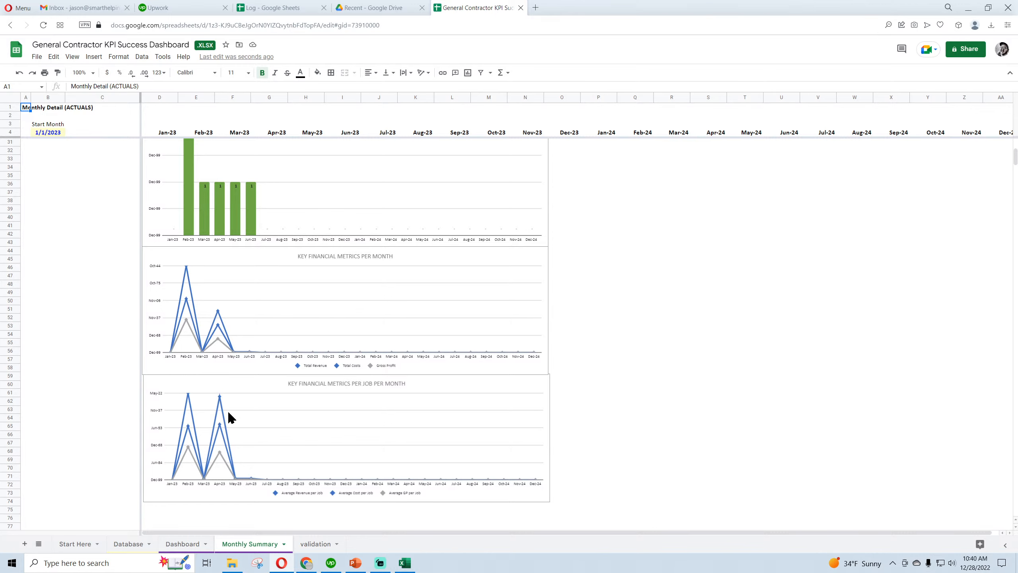
{"action": "scroll", "coordinate": [233, 472], "scroll_direction": "up", "scroll_amount": 6}
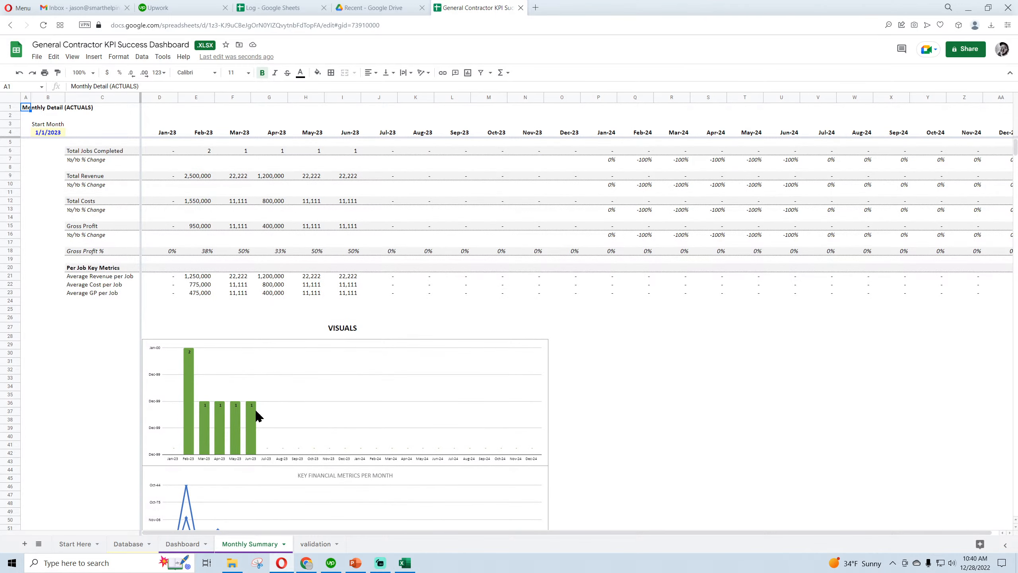
Add a new sheet after Monthly Summary and name it Filter
{"action": "left_click", "coordinate": [25, 544]}
{"action": "double_click", "coordinate": [314, 544]}
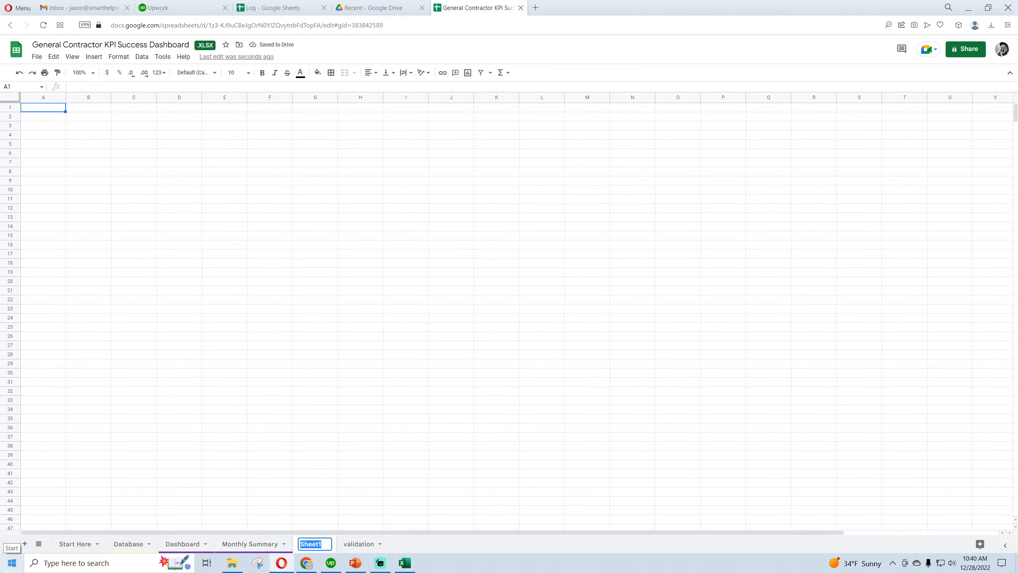
{"action": "type", "text": "fILT"}
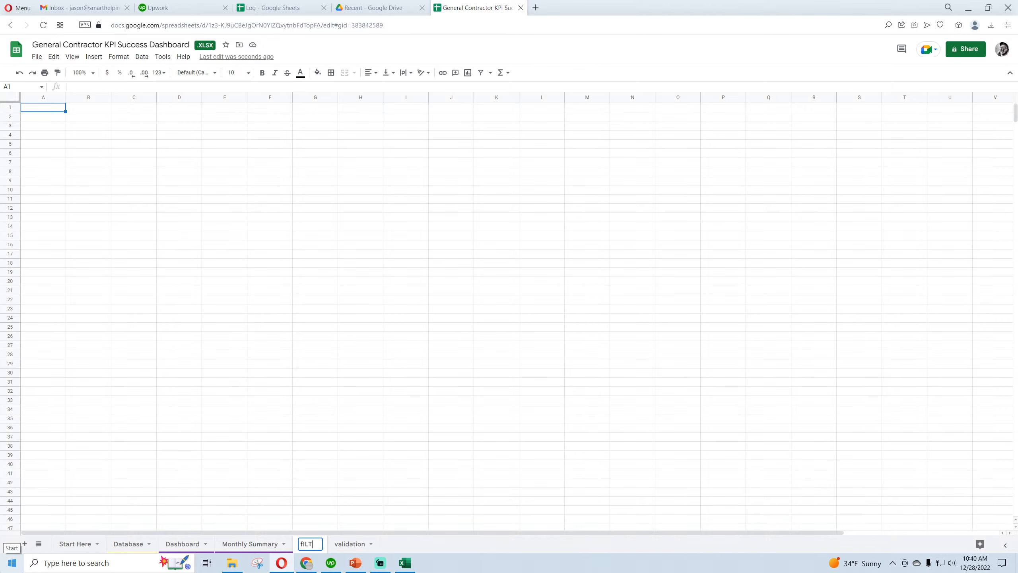
{"action": "type", "text": "Filter"}
{"action": "key", "text": "Return"}
{"action": "left_click", "coordinate": [143, 127]}
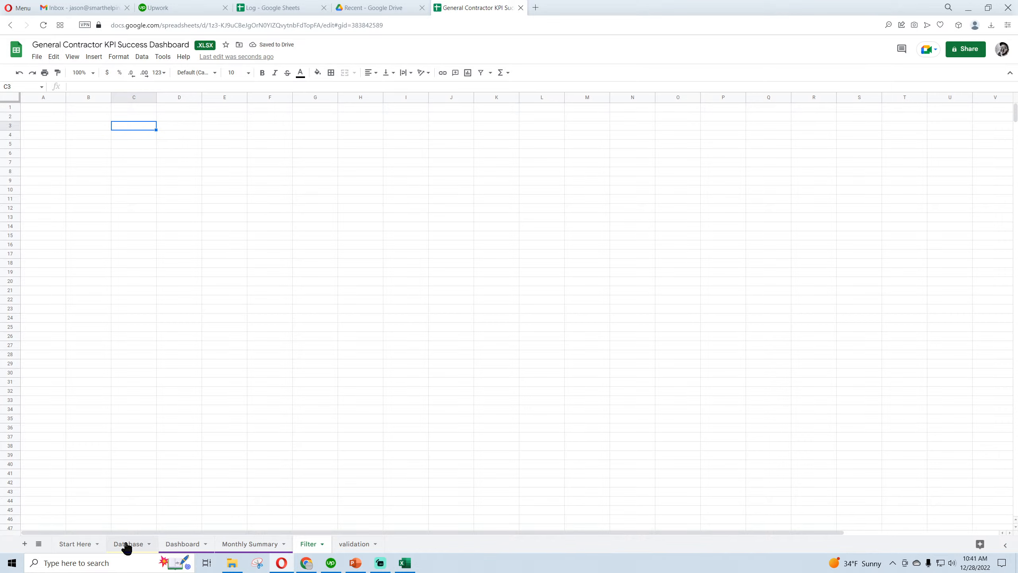
Review the Job Type (1) and Job Type (2) lists on the validation sheet and return to cell C3 of the Filter sheet
{"action": "left_click", "coordinate": [183, 128]}
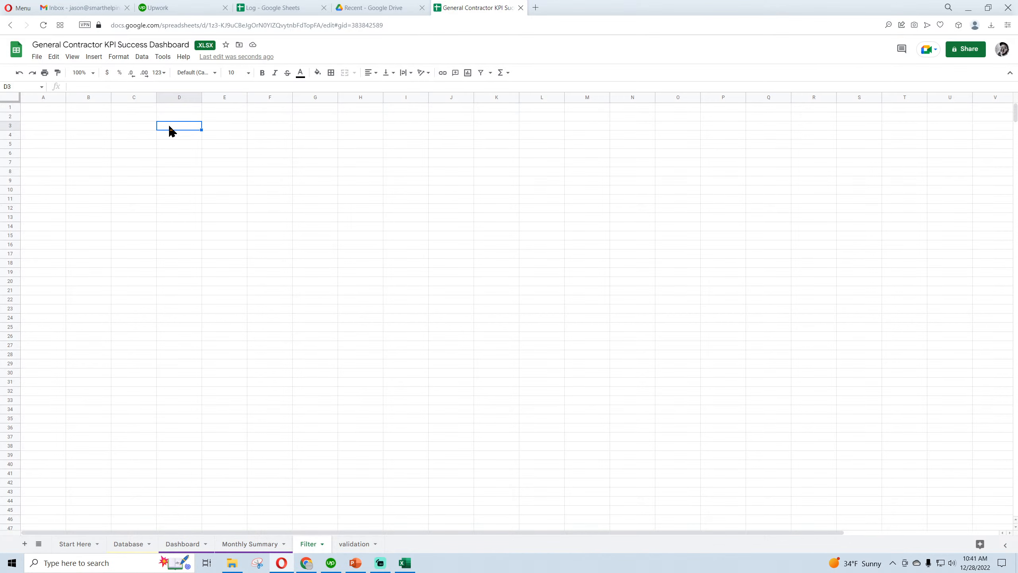
{"action": "left_click", "coordinate": [141, 137]}
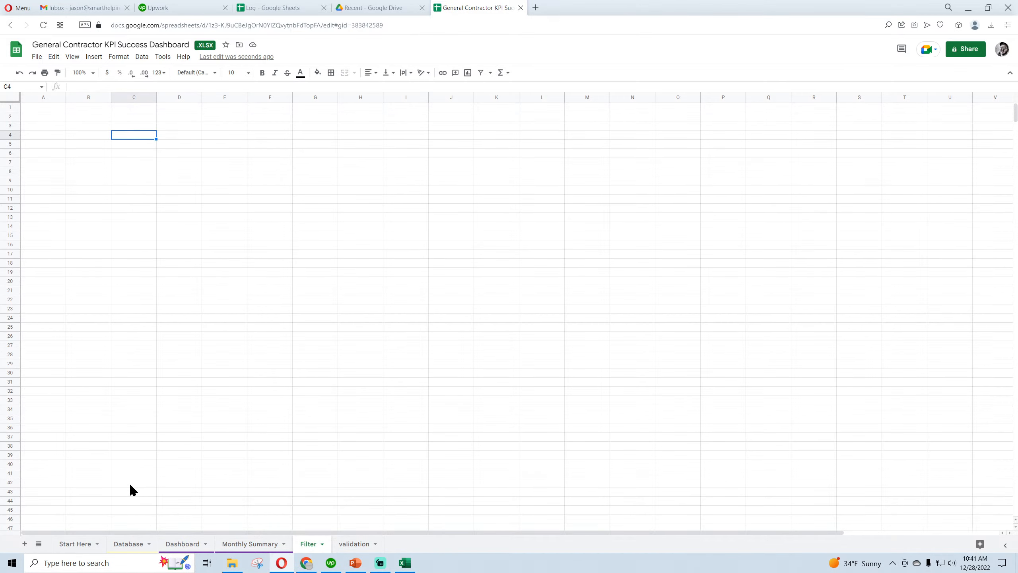
{"action": "left_click", "coordinate": [354, 545]}
{"action": "left_click_drag", "start_coordinate": [46, 116], "coordinate": [45, 145]}
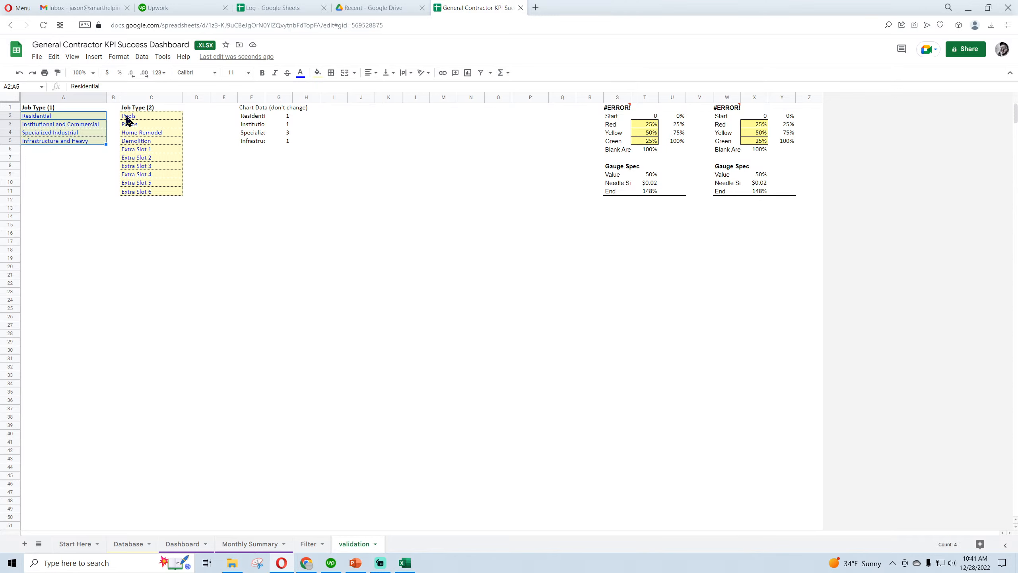
{"action": "left_click_drag", "start_coordinate": [143, 118], "coordinate": [137, 195]}
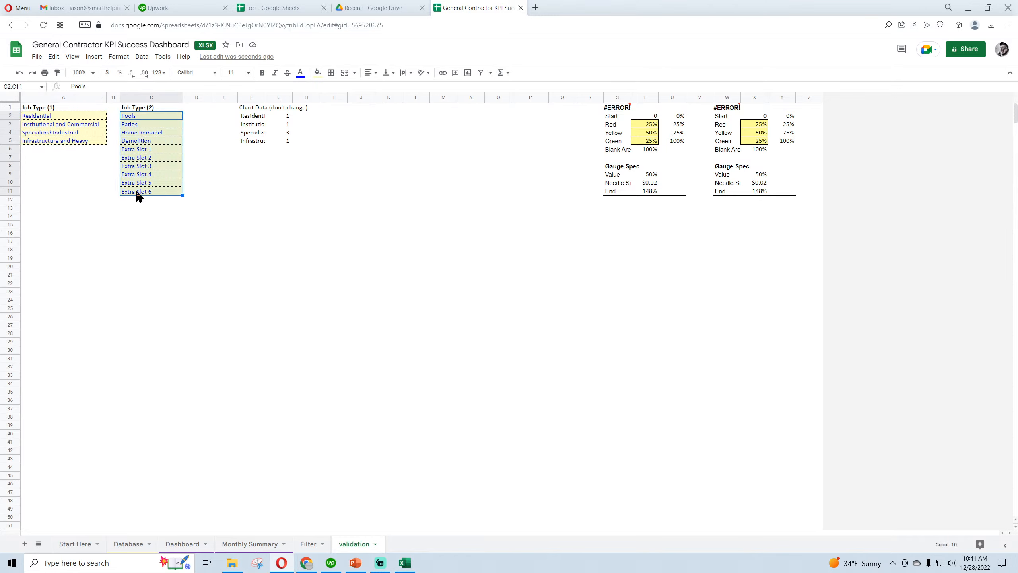
{"action": "left_click", "coordinate": [149, 117]}
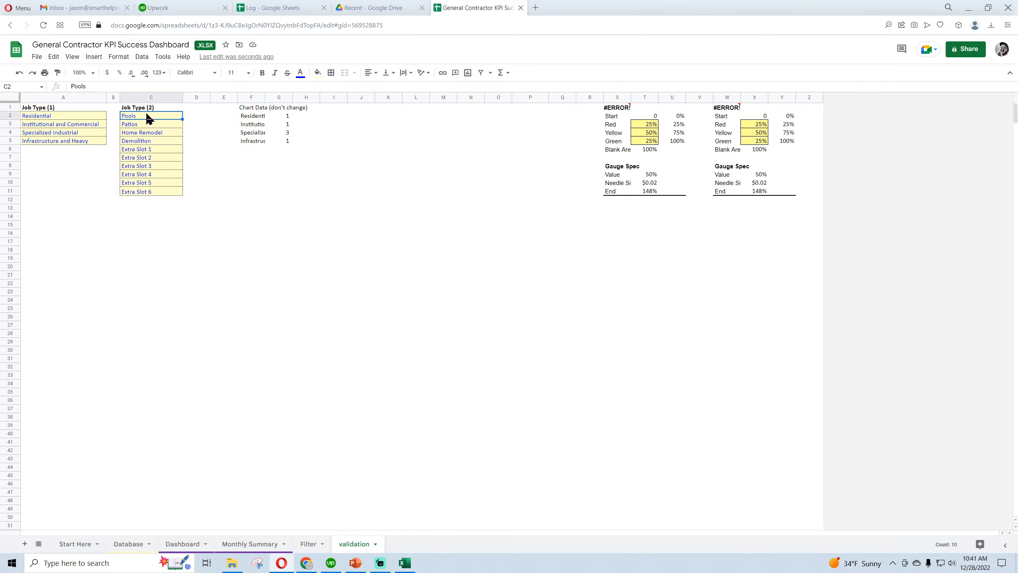
{"action": "left_click", "coordinate": [308, 544]}
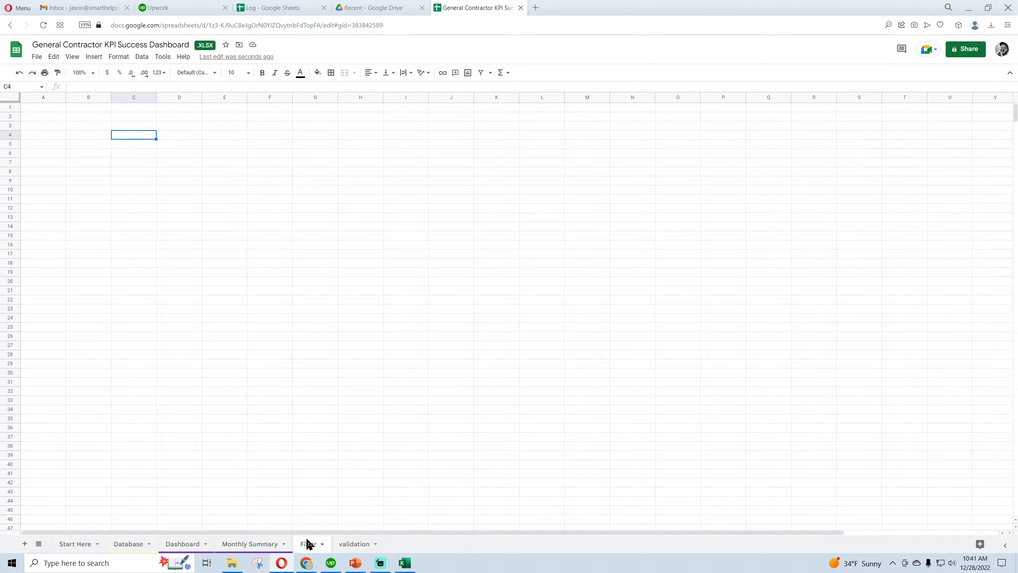
{"action": "left_click", "coordinate": [129, 126]}
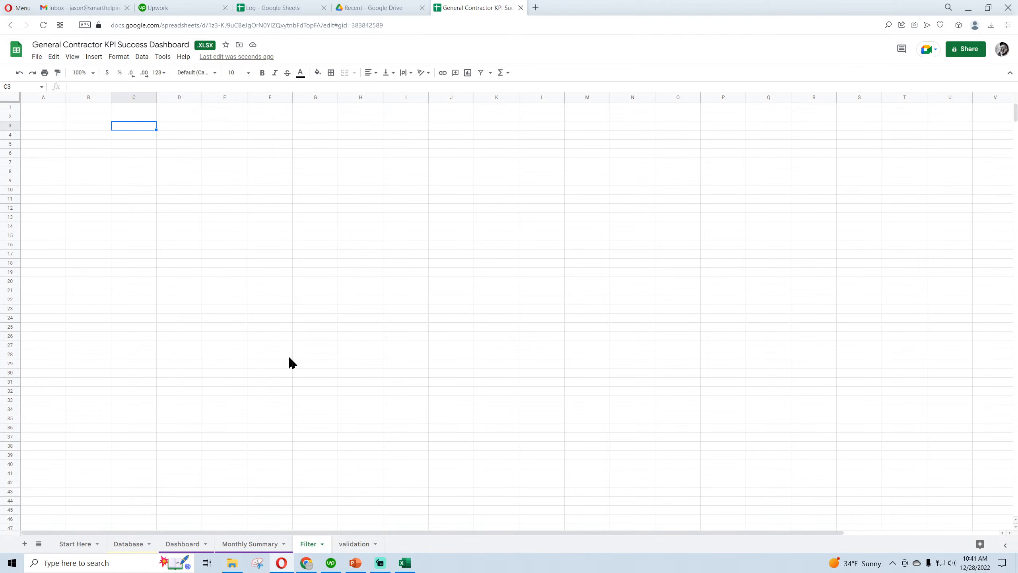
Examine the Quote Gross Profit formulas in column M of the Database sheet, in both filled and empty rows
{"action": "left_click", "coordinate": [121, 548]}
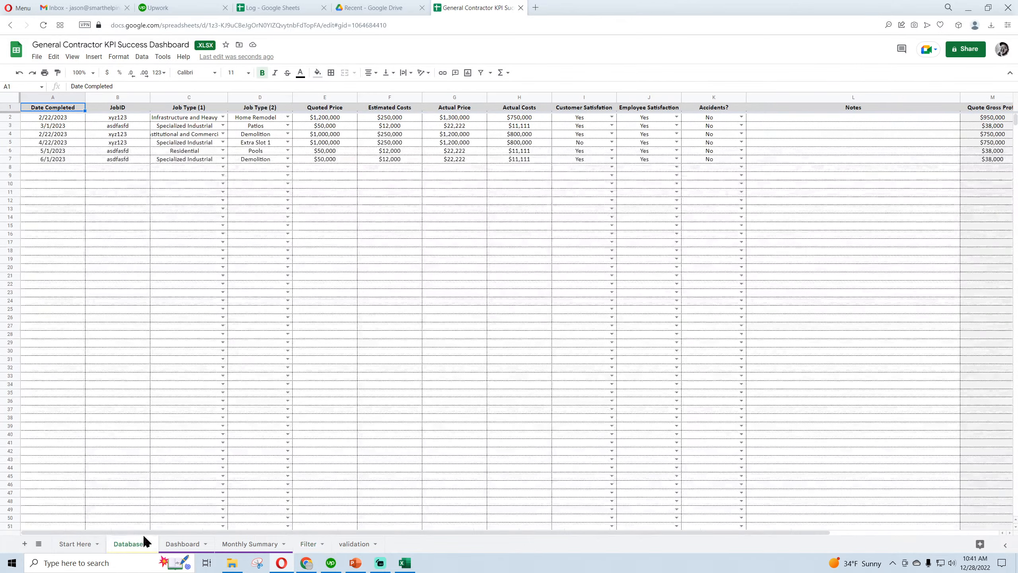
{"action": "left_click_drag", "start_coordinate": [182, 534], "coordinate": [369, 533]}
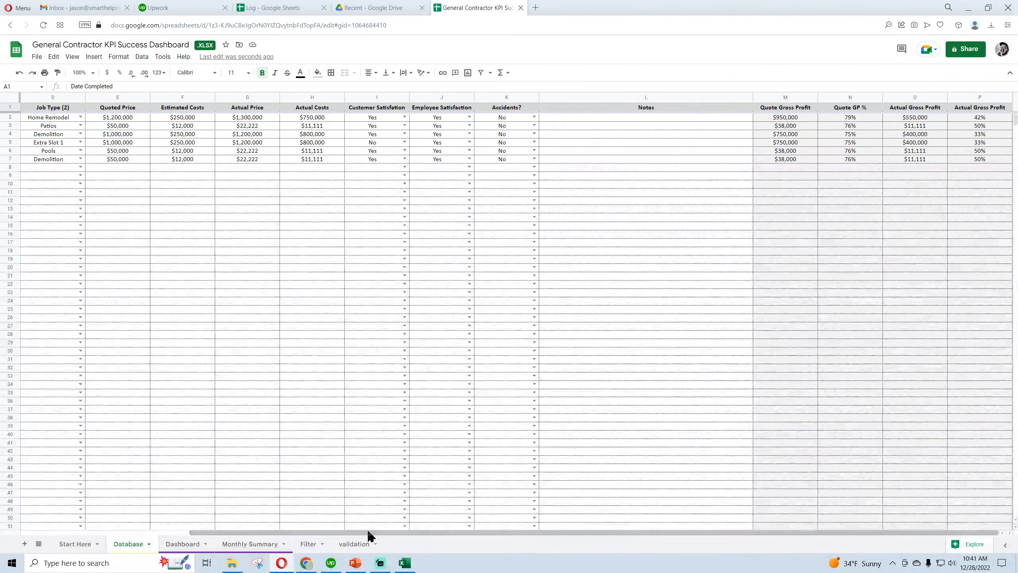
{"action": "left_click", "coordinate": [796, 118]}
{"action": "left_click", "coordinate": [794, 142]}
{"action": "left_click", "coordinate": [799, 121]}
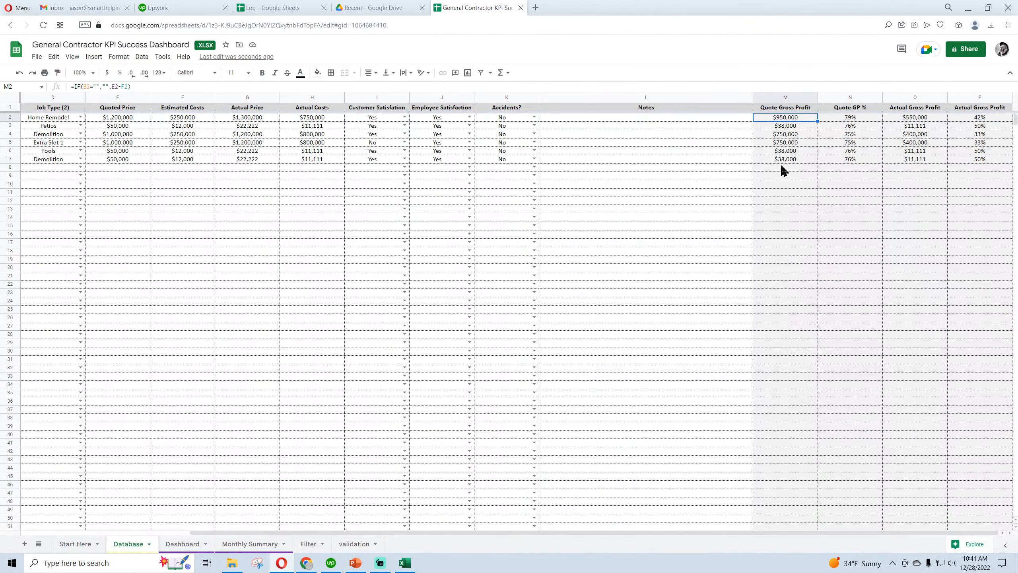
{"action": "left_click", "coordinate": [316, 217]}
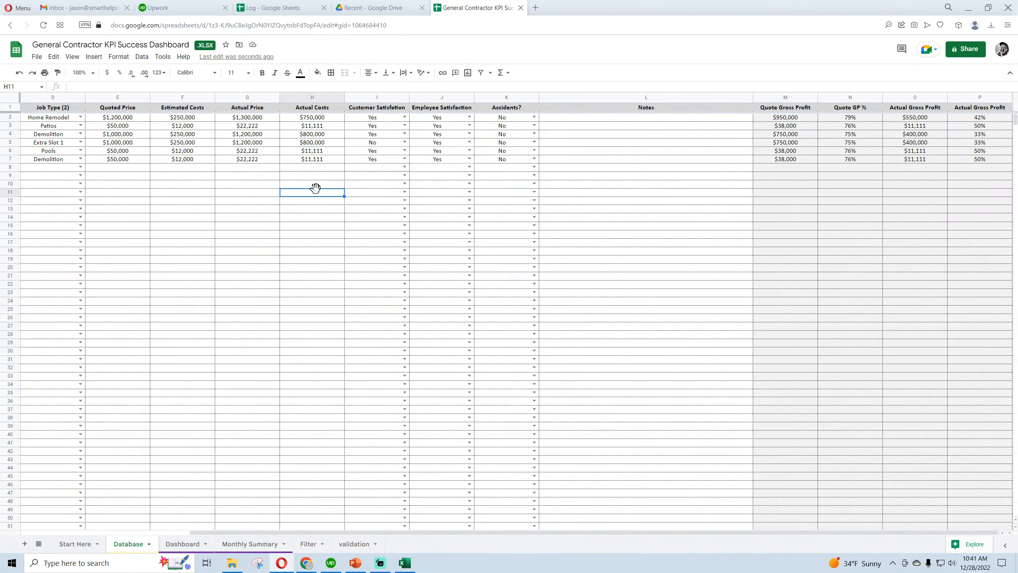
{"action": "left_click", "coordinate": [313, 285]}
{"action": "left_click", "coordinate": [315, 317]}
{"action": "left_click", "coordinate": [312, 376]}
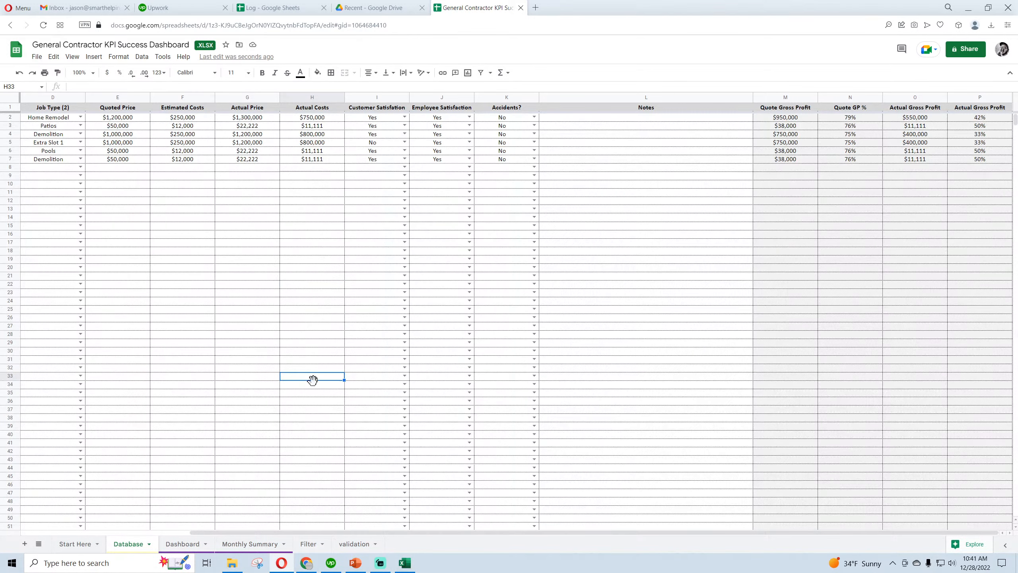
{"action": "left_click", "coordinate": [333, 418]}
{"action": "left_click", "coordinate": [798, 178]}
{"action": "left_click", "coordinate": [786, 277]}
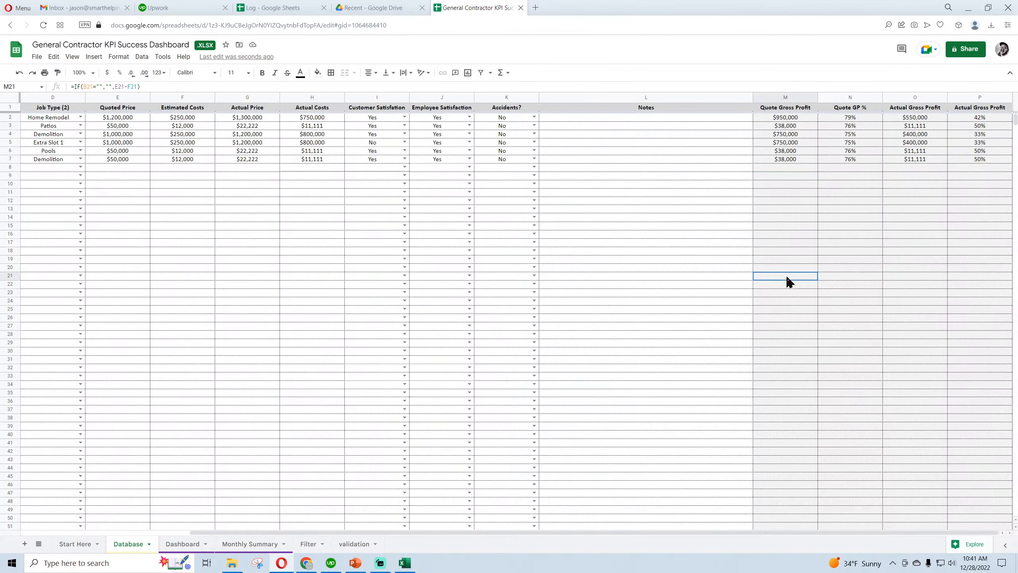
{"action": "left_click", "coordinate": [798, 360]}
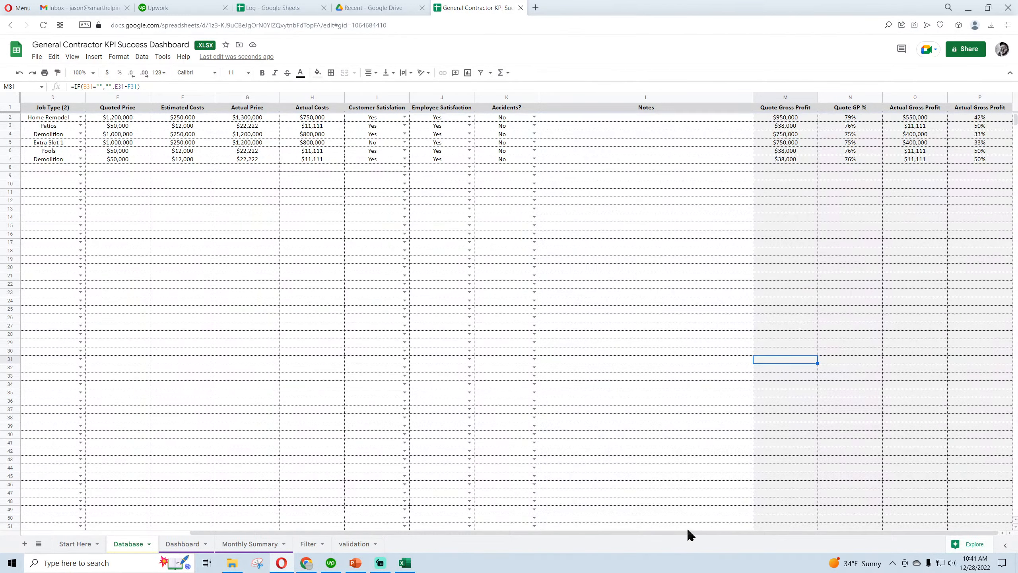
{"action": "left_click_drag", "start_coordinate": [754, 537], "coordinate": [509, 537]}
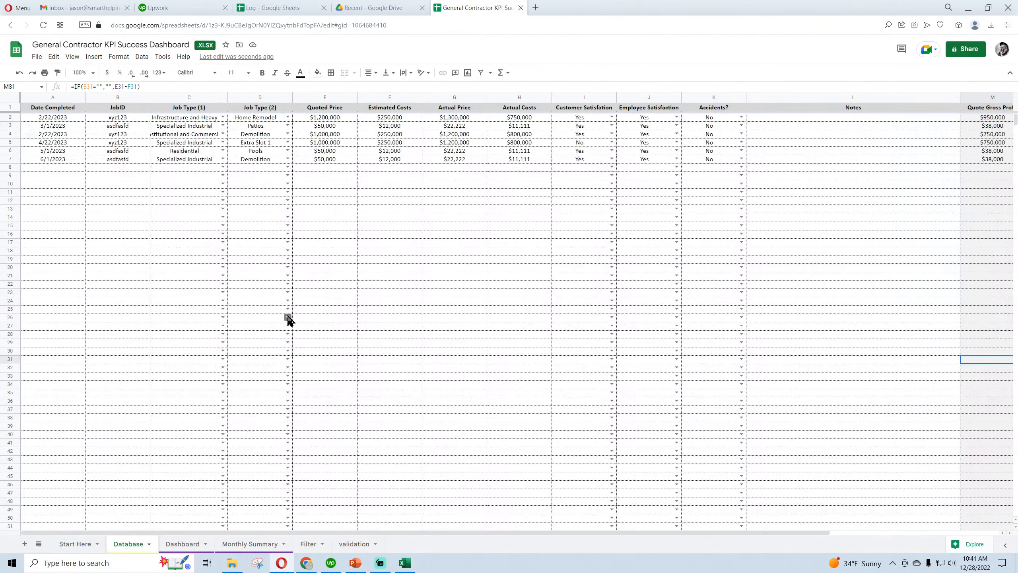
Delete the Jobs Completed by Type pie chart from the Dashboard
{"action": "left_click", "coordinate": [184, 544]}
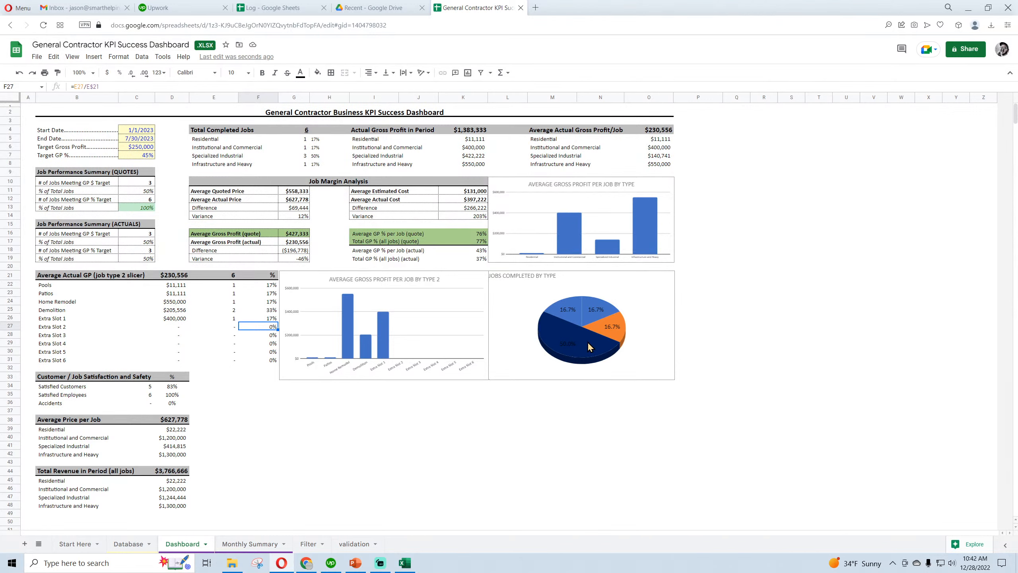
{"action": "left_click", "coordinate": [641, 292]}
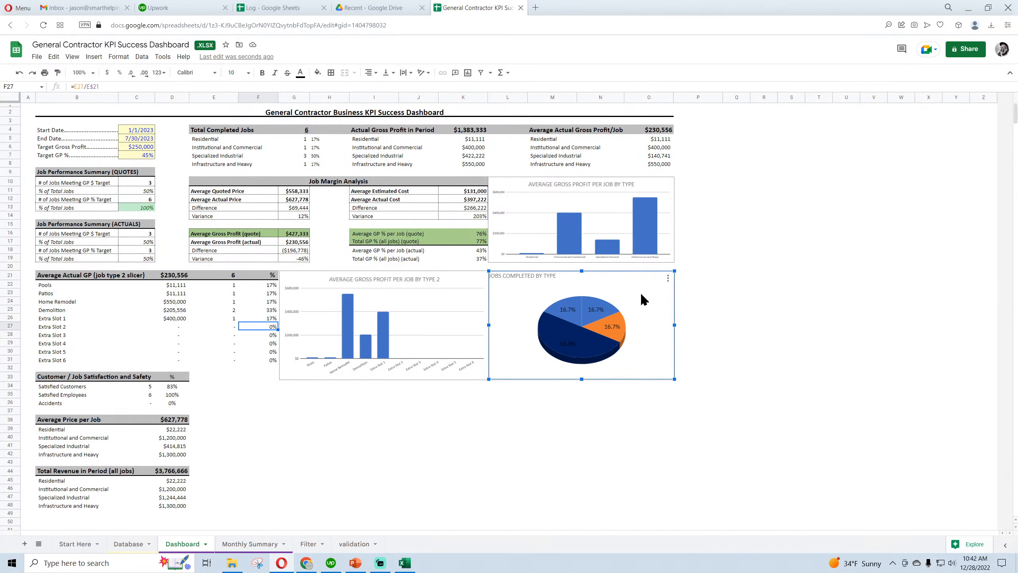
{"action": "left_click", "coordinate": [667, 281]}
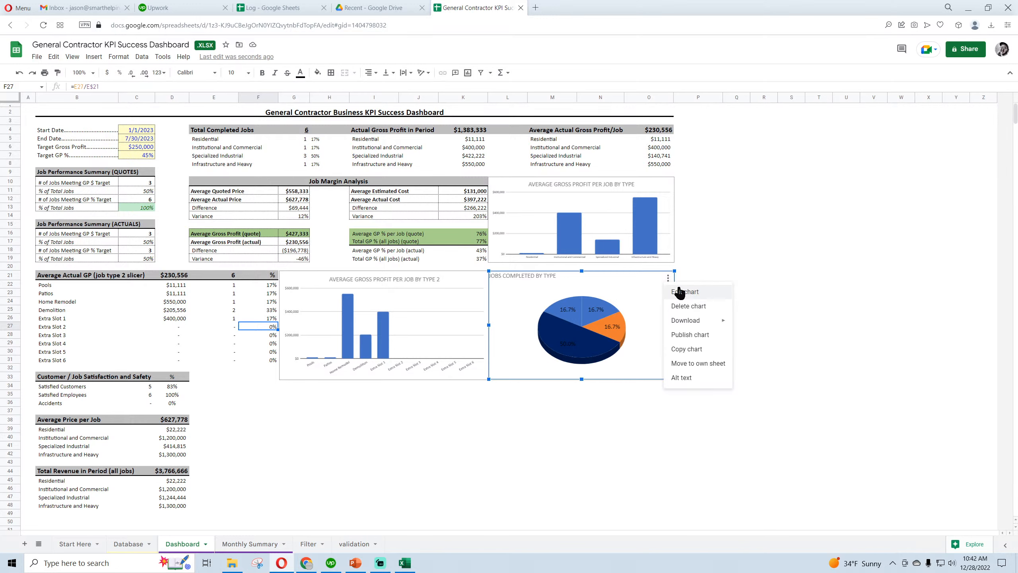
{"action": "left_click", "coordinate": [678, 306]}
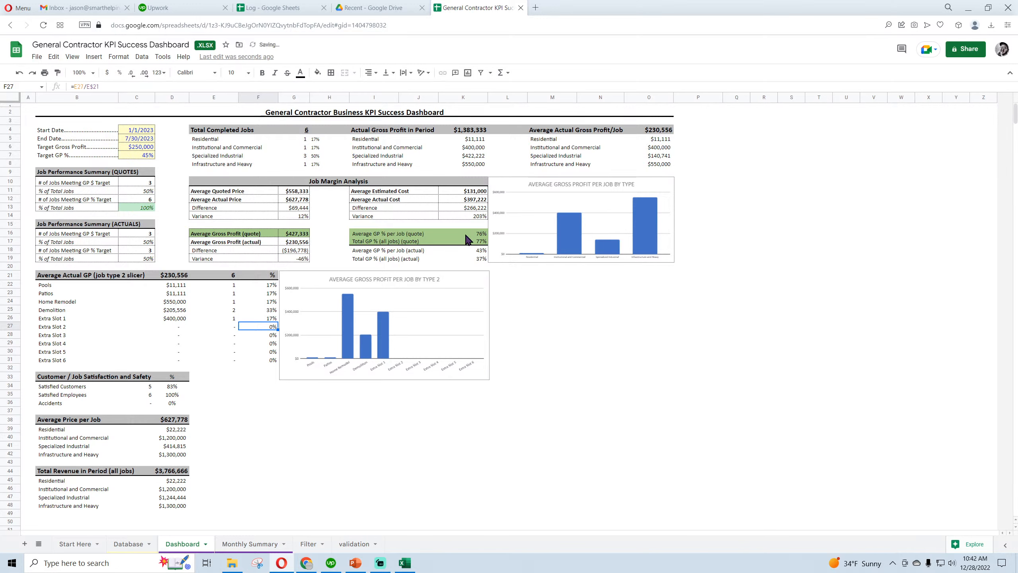
Insert a 3D pie chart on the Dashboard and place it below the Average Gross Profit per Job by Type chart
{"action": "left_click", "coordinate": [118, 57]}
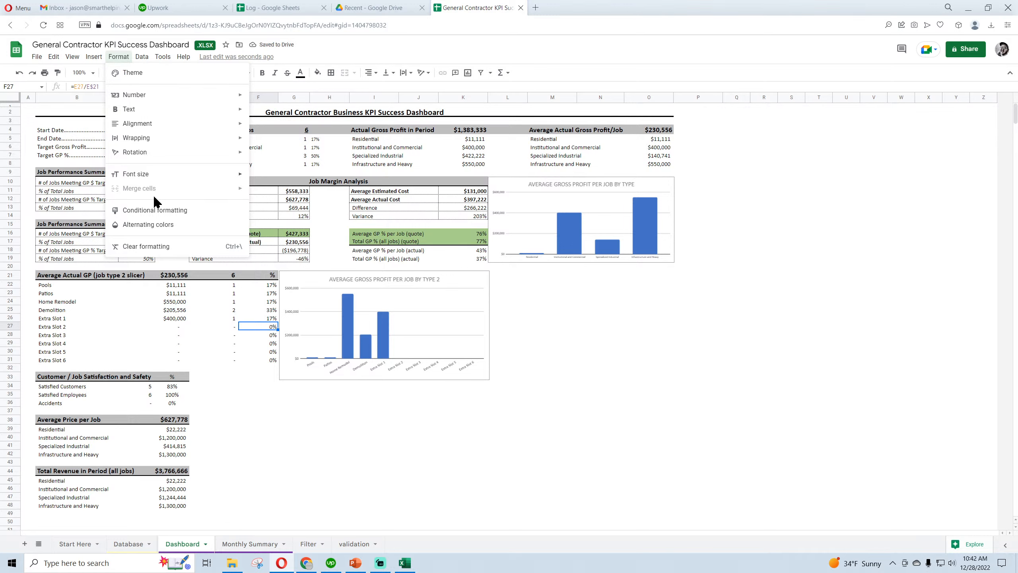
{"action": "mouse_move", "coordinate": [141, 58]}
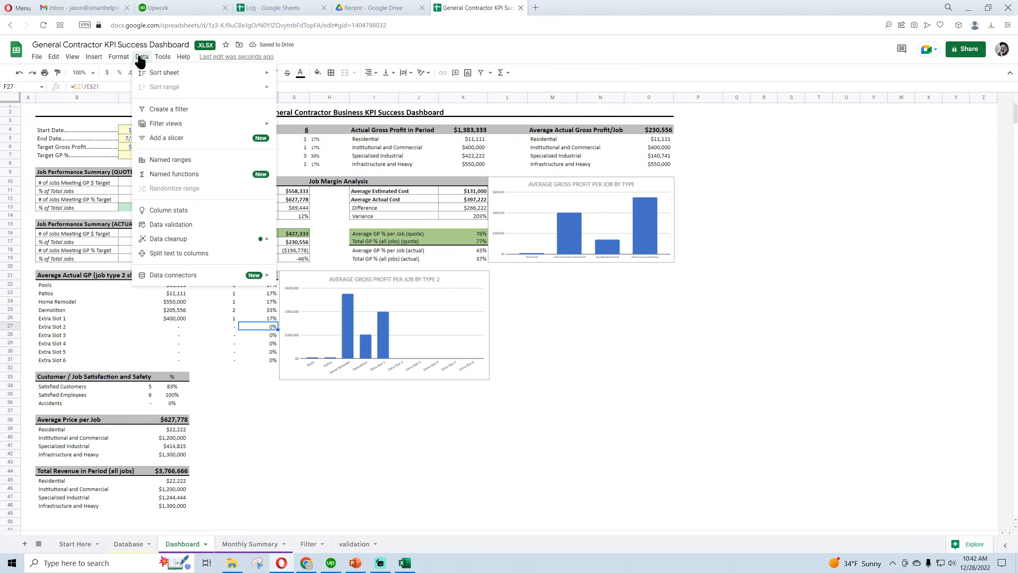
{"action": "mouse_move", "coordinate": [94, 57]}
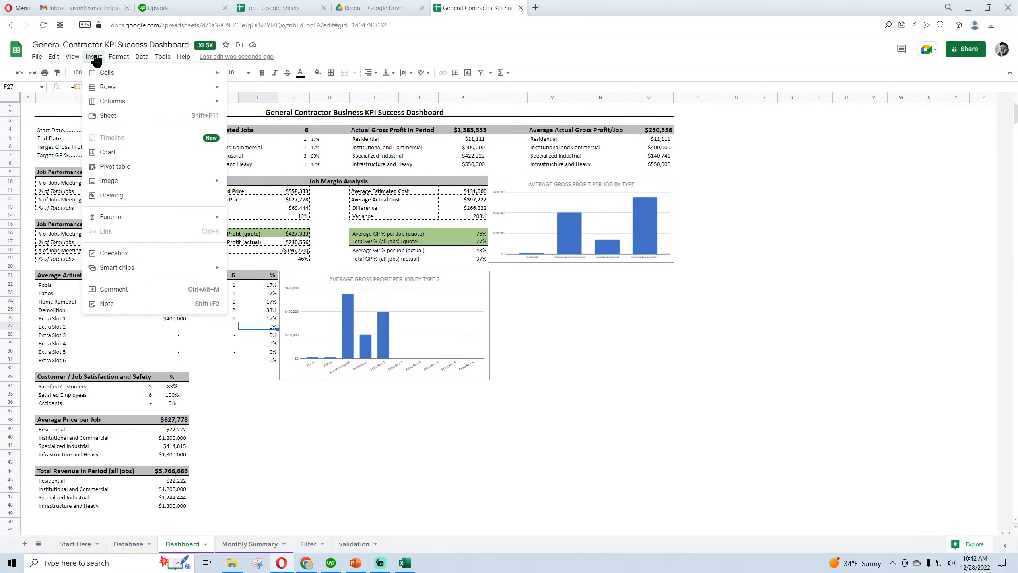
{"action": "left_click", "coordinate": [116, 153]}
{"action": "left_click_drag", "start_coordinate": [484, 236], "coordinate": [701, 275]}
{"action": "left_click", "coordinate": [922, 136]}
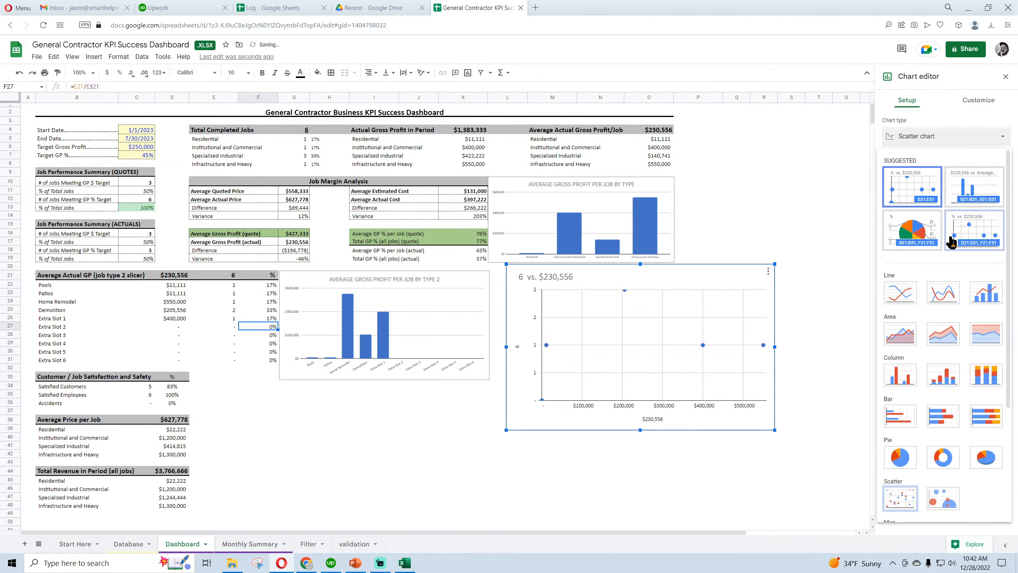
{"action": "left_click", "coordinate": [994, 461]}
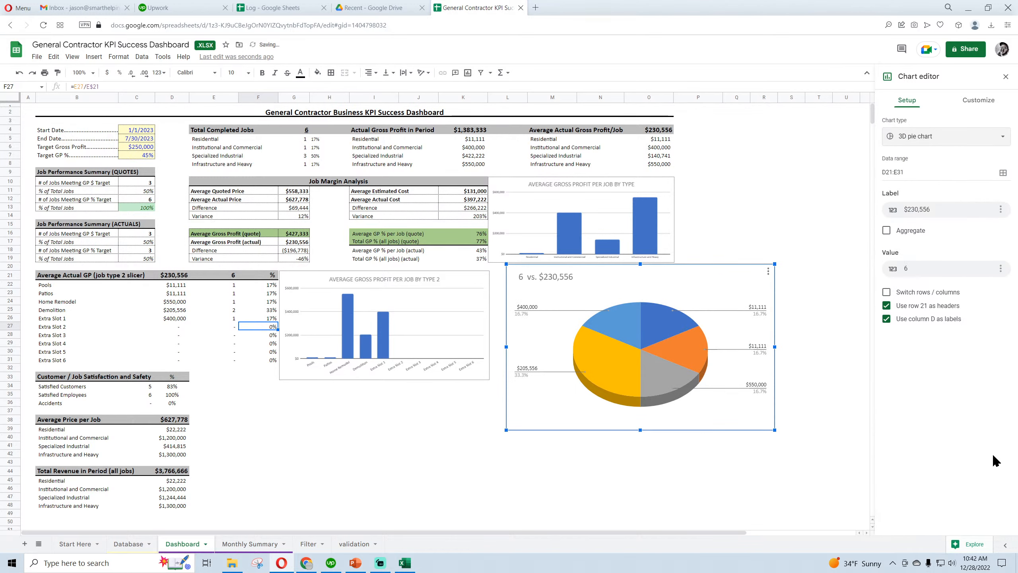
Set the new pie chart's data range to validation!F2:G5
{"action": "left_click", "coordinate": [1003, 173]}
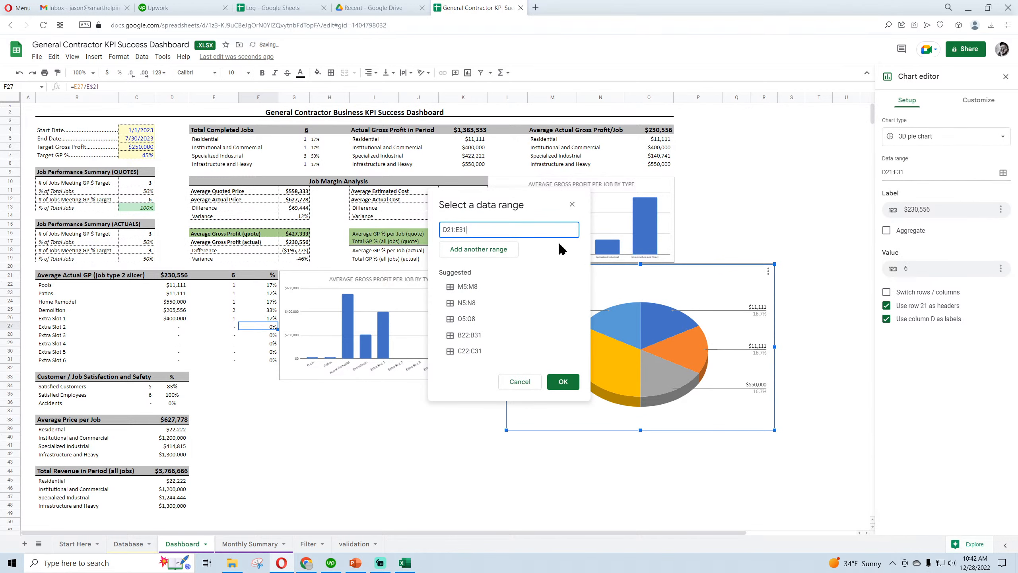
{"action": "triple_click", "coordinate": [475, 230]}
{"action": "key", "text": "BackSpace"}
{"action": "left_click", "coordinate": [354, 544]}
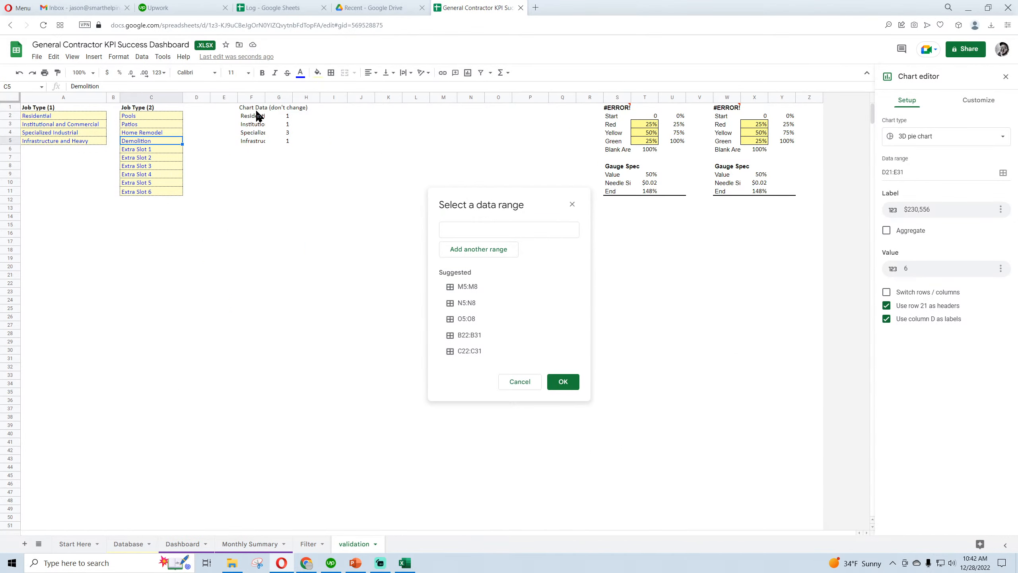
{"action": "left_click_drag", "start_coordinate": [249, 117], "coordinate": [285, 141]}
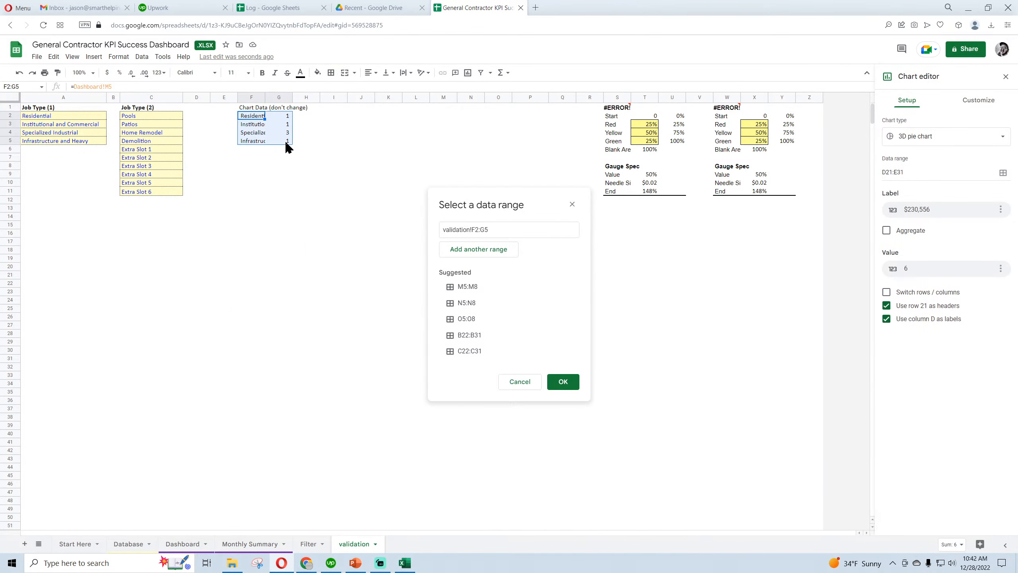
{"action": "left_click", "coordinate": [562, 383]}
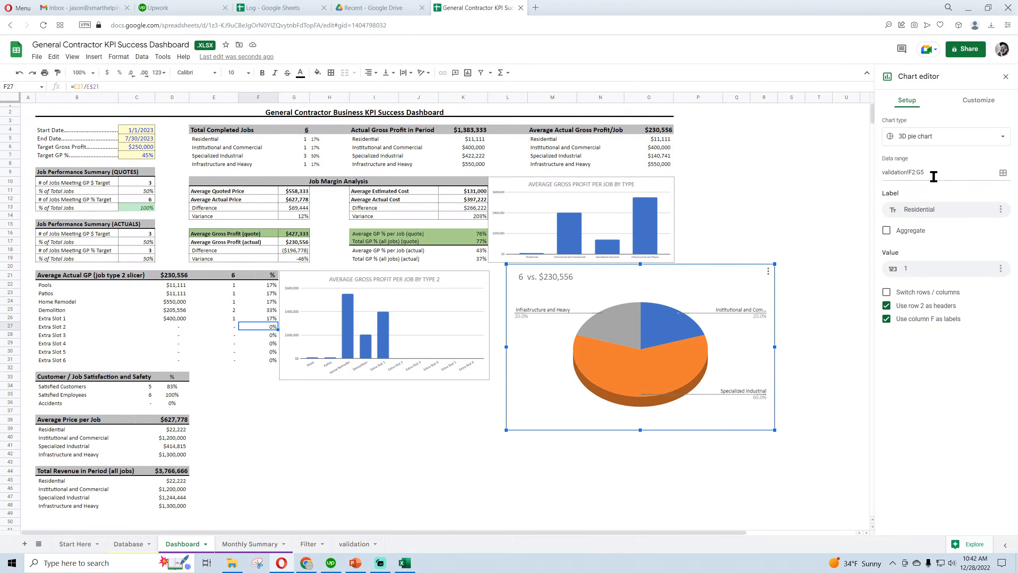
Remove the Residential label field from the pie chart's setup
{"action": "left_click", "coordinate": [1007, 212]}
{"action": "left_click", "coordinate": [993, 229]}
{"action": "left_click", "coordinate": [984, 213]}
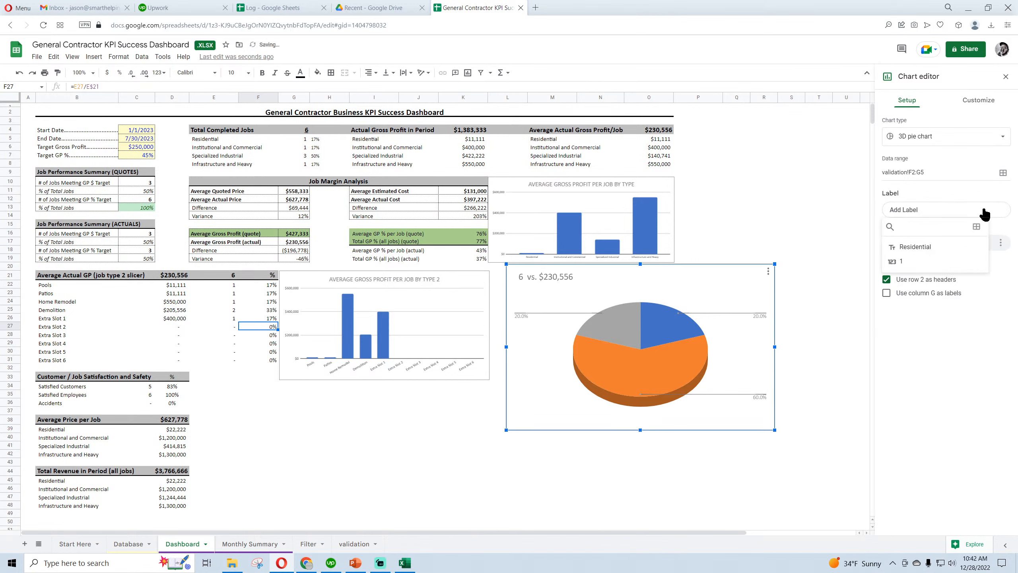
{"action": "left_click", "coordinate": [975, 214]}
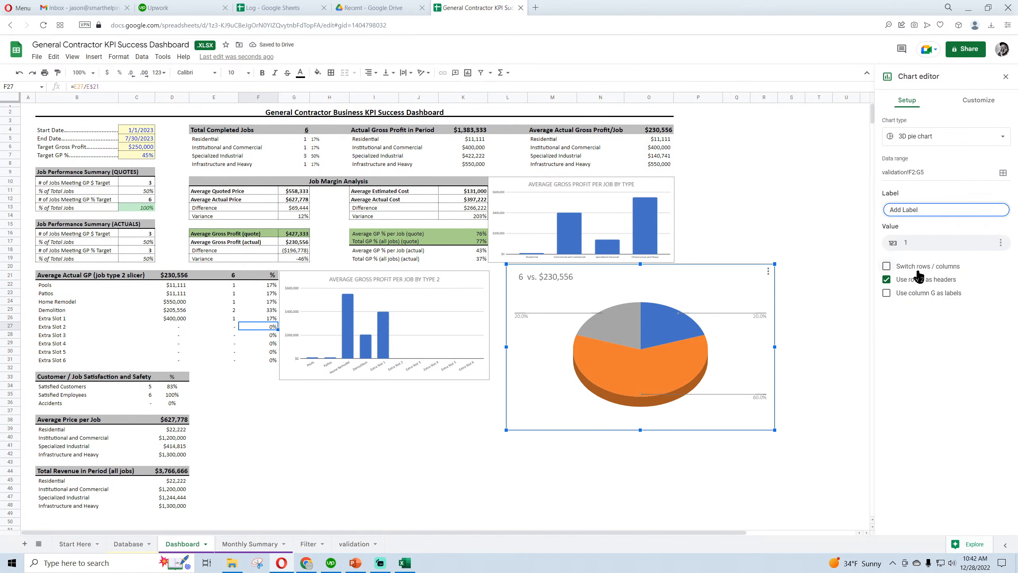
Try switching the pie chart's rows and columns, switch them back, and stop using row 2 as headers
{"action": "left_click", "coordinate": [886, 266]}
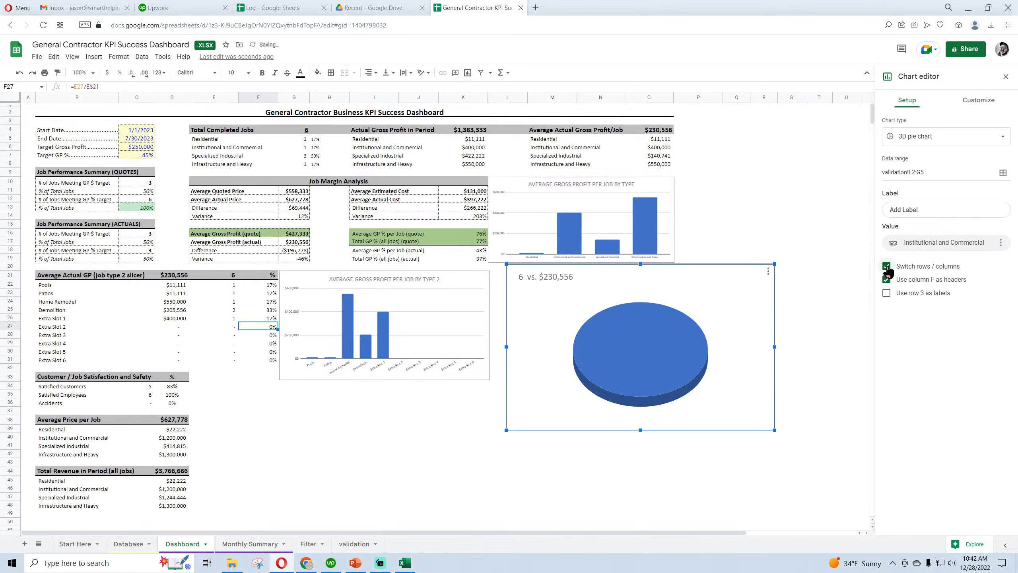
{"action": "left_click", "coordinate": [887, 294]}
{"action": "left_click", "coordinate": [888, 326]}
{"action": "left_click", "coordinate": [886, 267]}
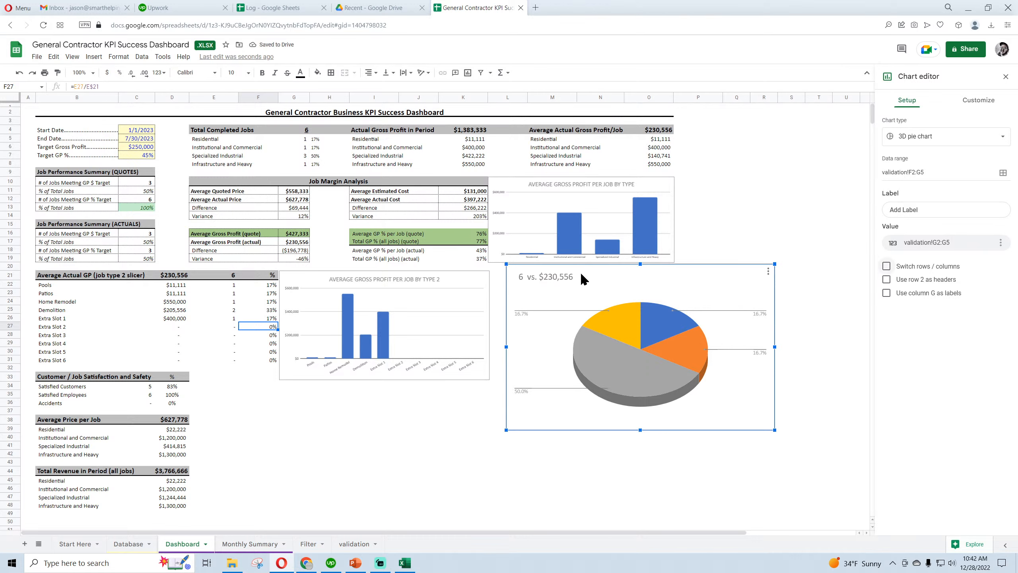
Title the pie chart "Total Jobs Completed by Type"
{"action": "double_click", "coordinate": [557, 278]}
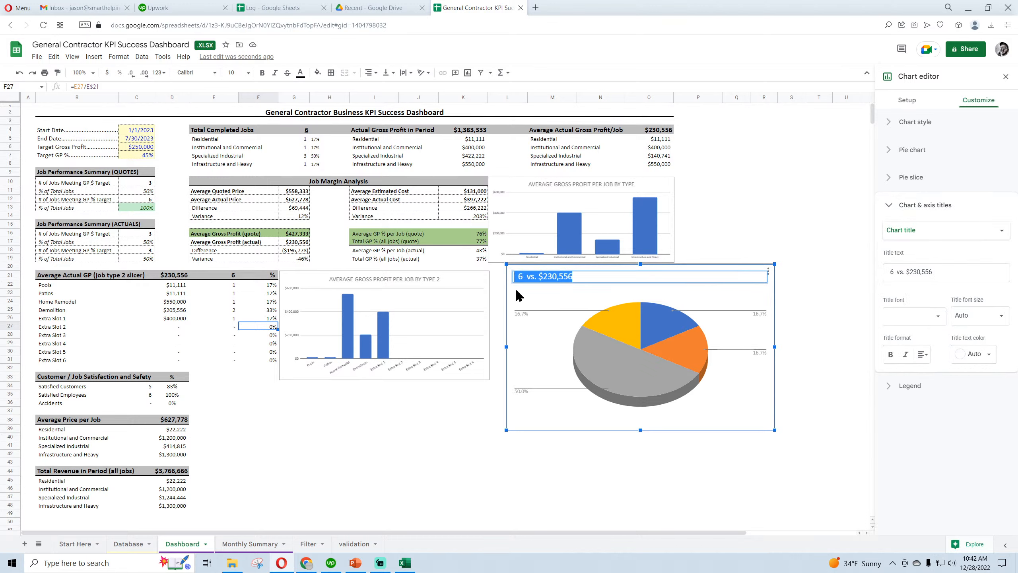
{"action": "type", "text": "Total Jobs Completed by Type"}
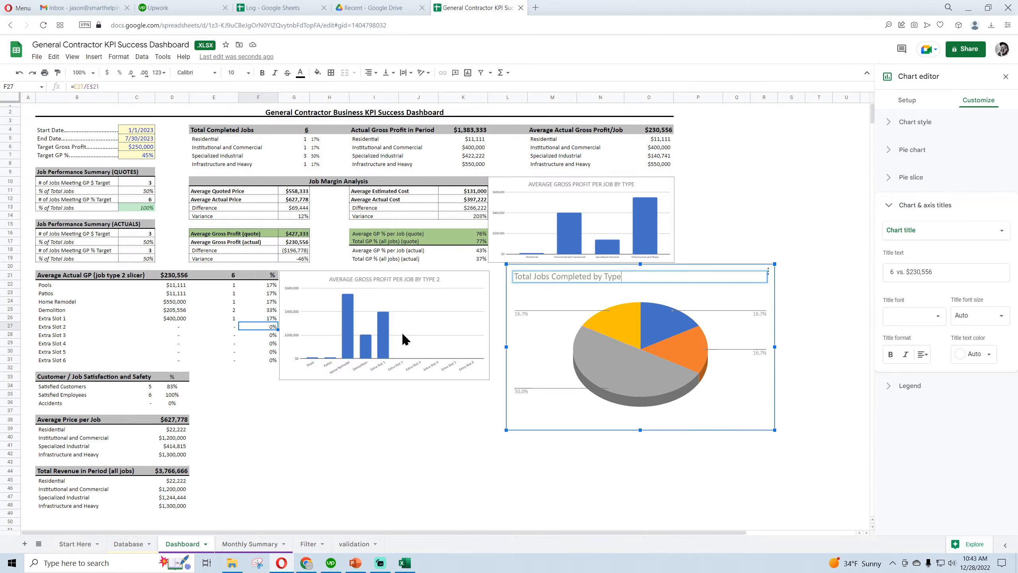
{"action": "left_click", "coordinate": [771, 207]}
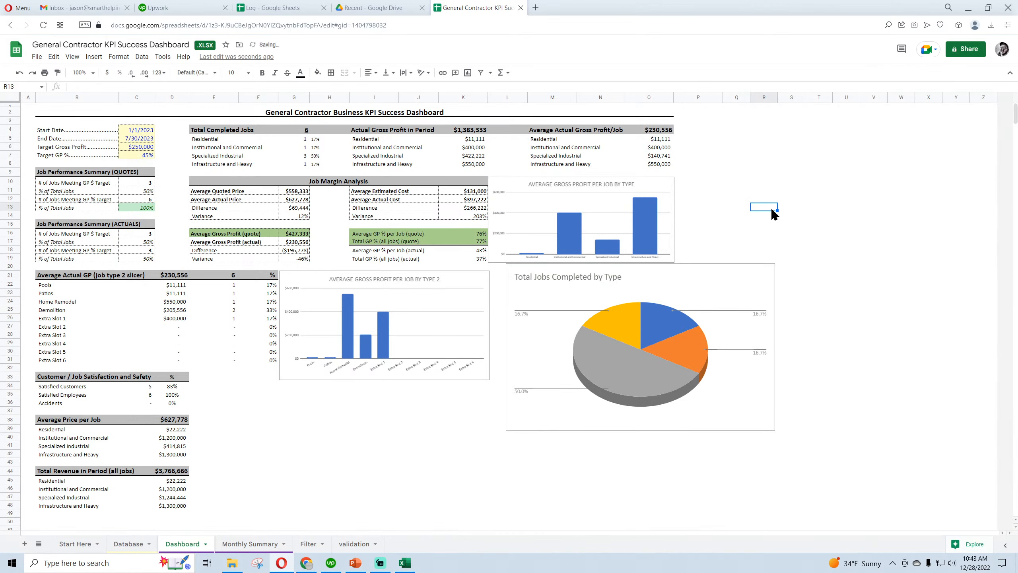
Reopen the pie chart for editing and set its slice label to Label
{"action": "left_click", "coordinate": [768, 272]}
{"action": "left_click", "coordinate": [780, 284]}
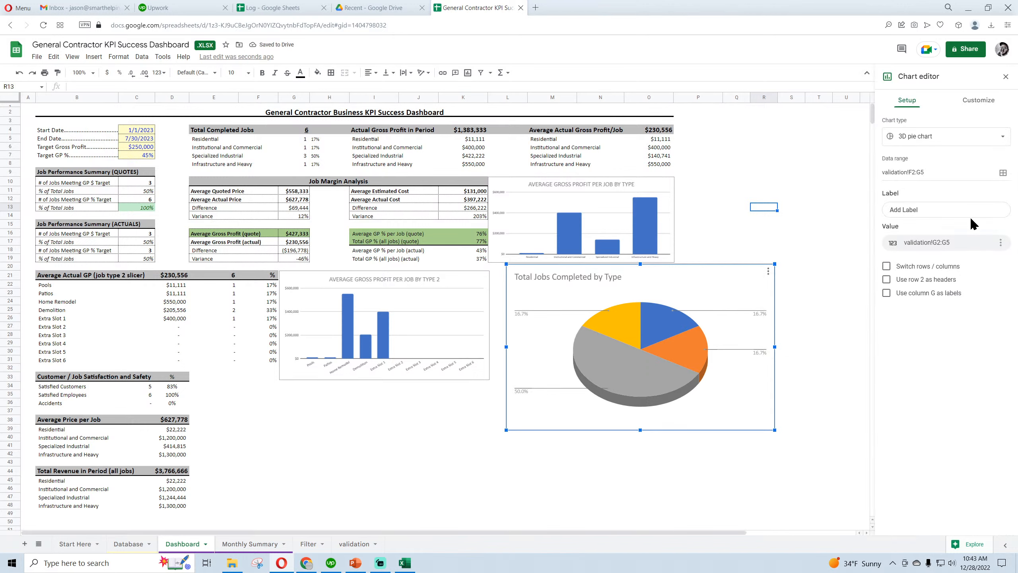
{"action": "left_click", "coordinate": [978, 100]}
{"action": "left_click", "coordinate": [907, 156]}
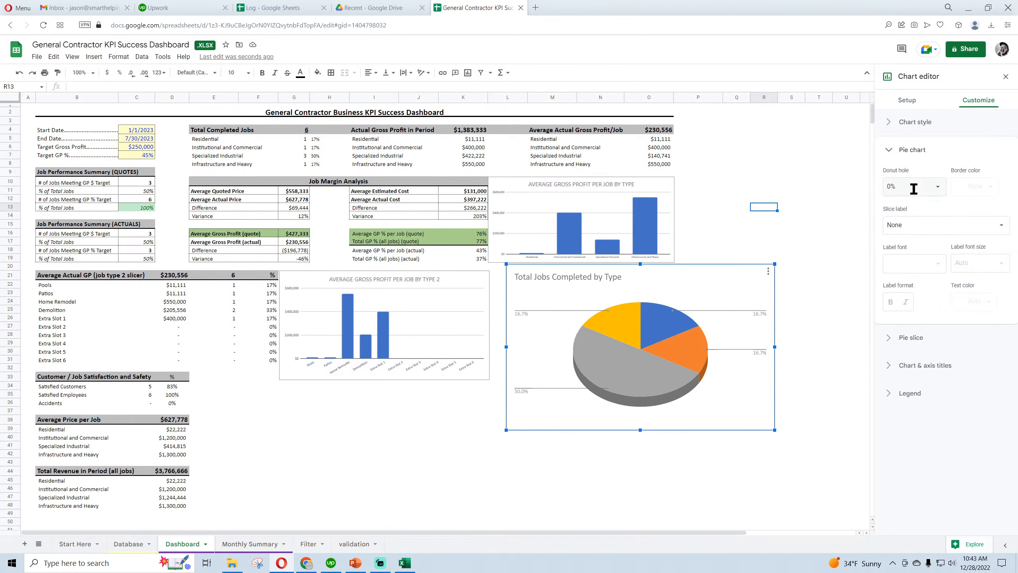
{"action": "left_click", "coordinate": [918, 233]}
{"action": "left_click", "coordinate": [915, 238]}
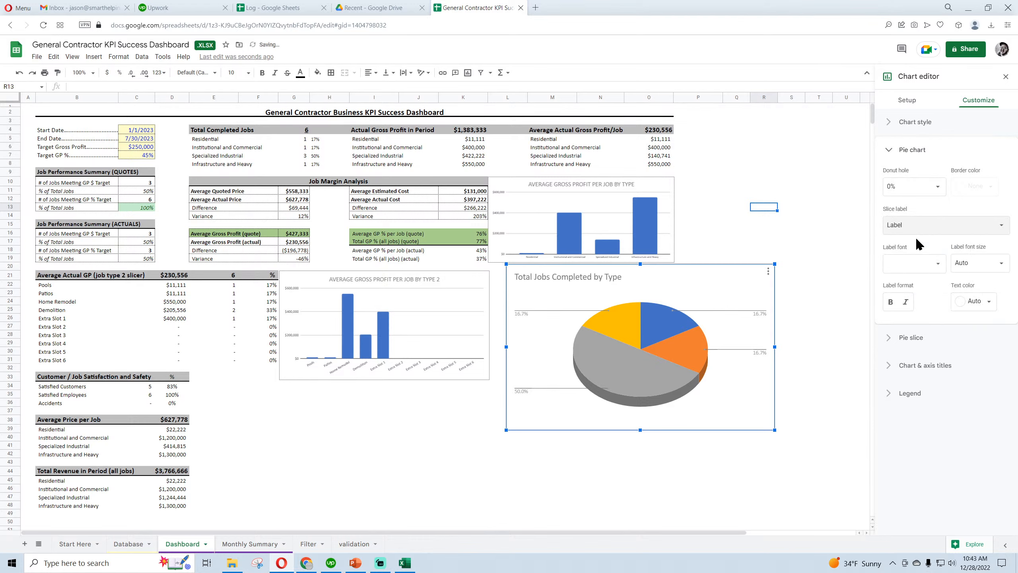
Try Value and Percentage as the pie chart's slice label, and return it to Label
{"action": "left_click", "coordinate": [915, 237]}
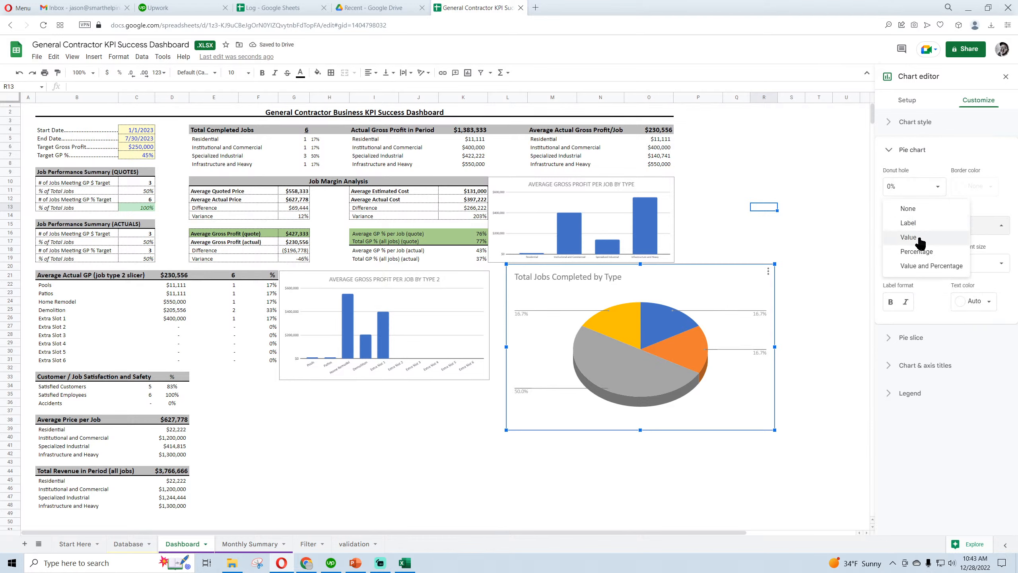
{"action": "left_click", "coordinate": [919, 266]}
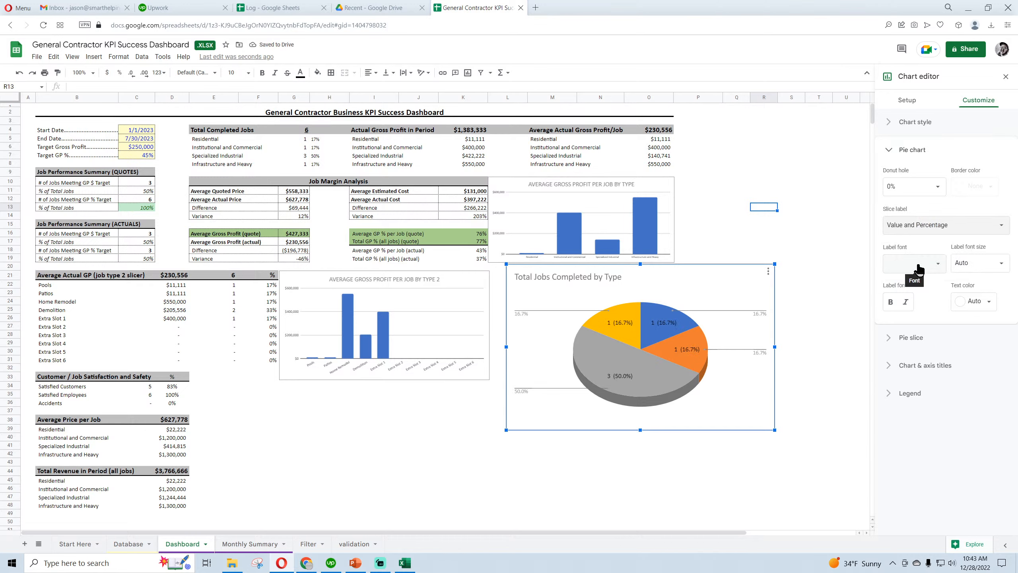
{"action": "left_click", "coordinate": [924, 225]}
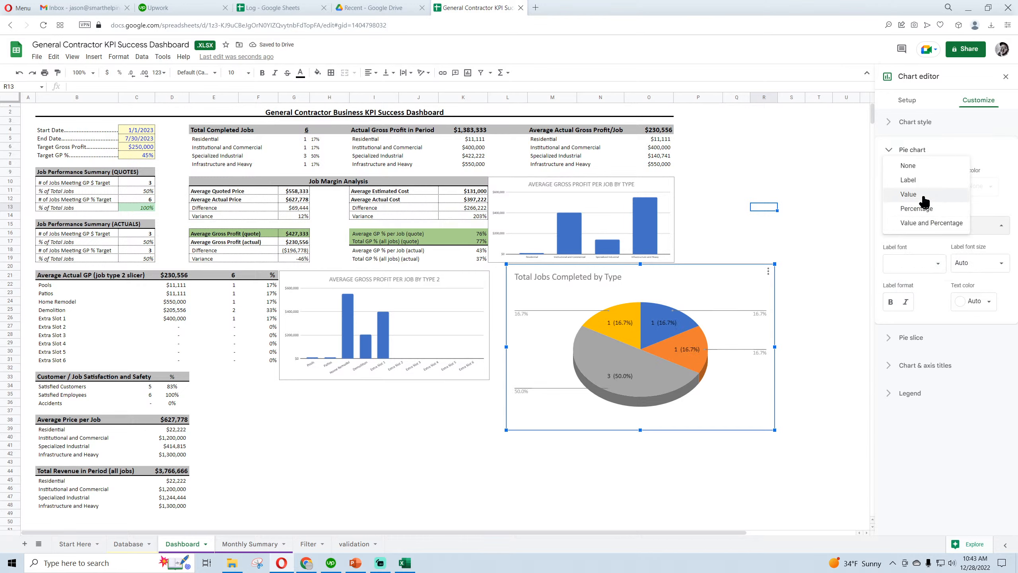
{"action": "left_click", "coordinate": [908, 180]}
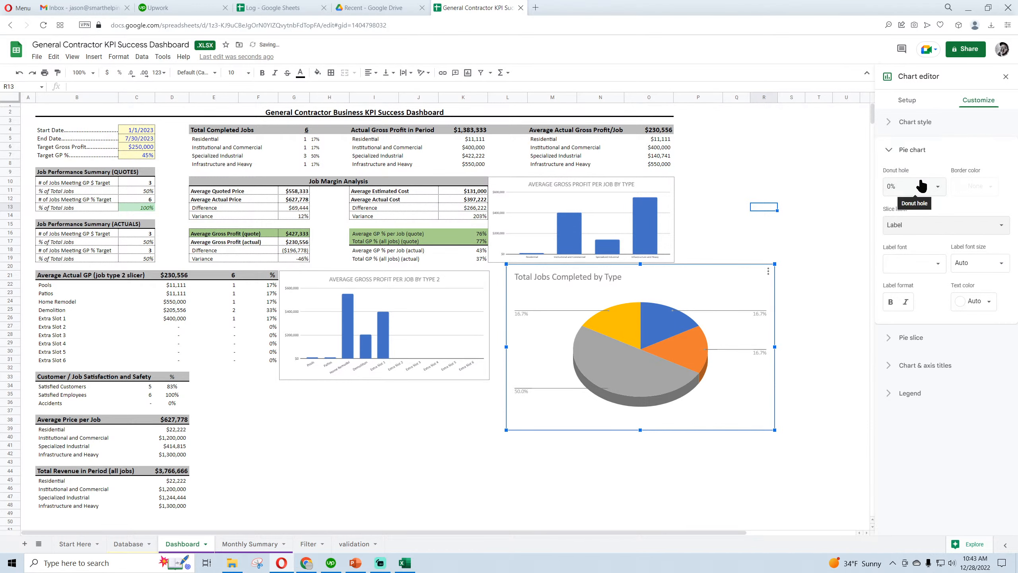
Check the chart data labels in F2:F5 on the validation sheet
{"action": "left_click", "coordinate": [352, 545]}
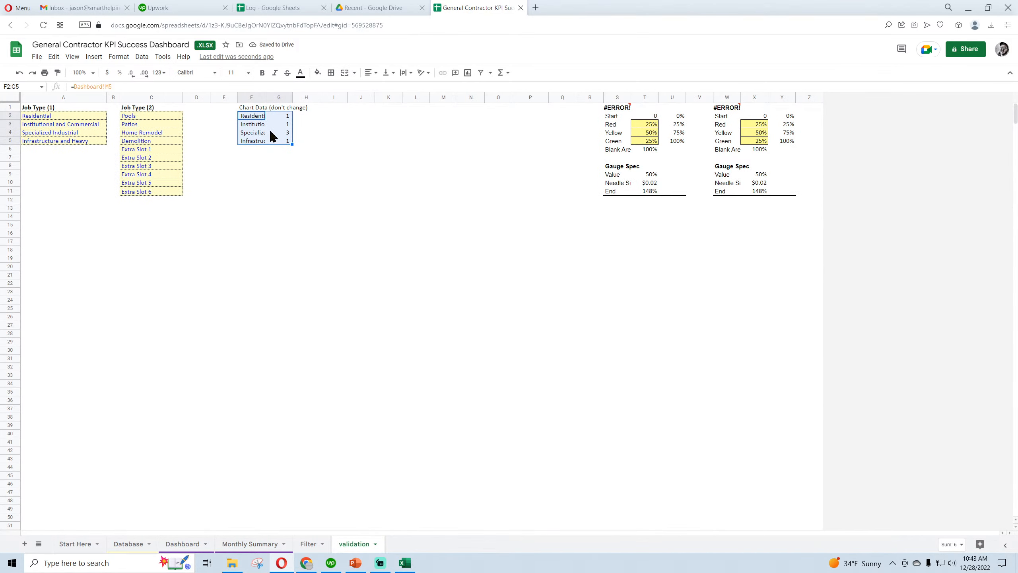
{"action": "left_click", "coordinate": [252, 116]}
{"action": "left_click", "coordinate": [253, 124]}
{"action": "left_click", "coordinate": [254, 132]}
{"action": "left_click", "coordinate": [256, 140]}
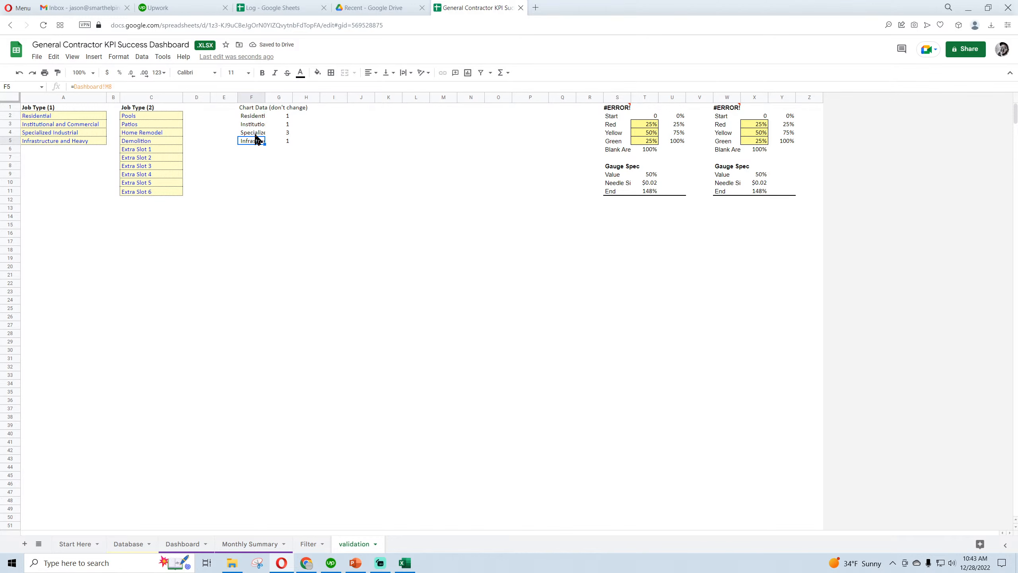
Try changing the Dashboard pie chart's data range to validation!F1:G5
{"action": "left_click", "coordinate": [183, 544]}
{"action": "left_click", "coordinate": [758, 276]}
{"action": "left_click", "coordinate": [768, 272]}
{"action": "left_click", "coordinate": [781, 281]}
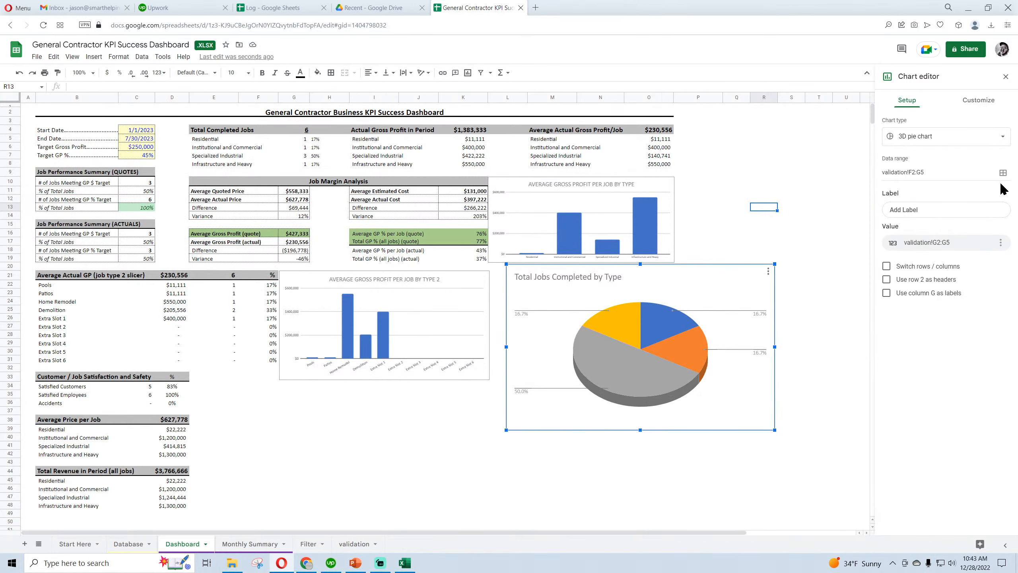
{"action": "left_click", "coordinate": [1003, 172]}
{"action": "left_click_drag", "start_coordinate": [535, 229], "coordinate": [348, 239]}
{"action": "key", "text": "BackSpace"}
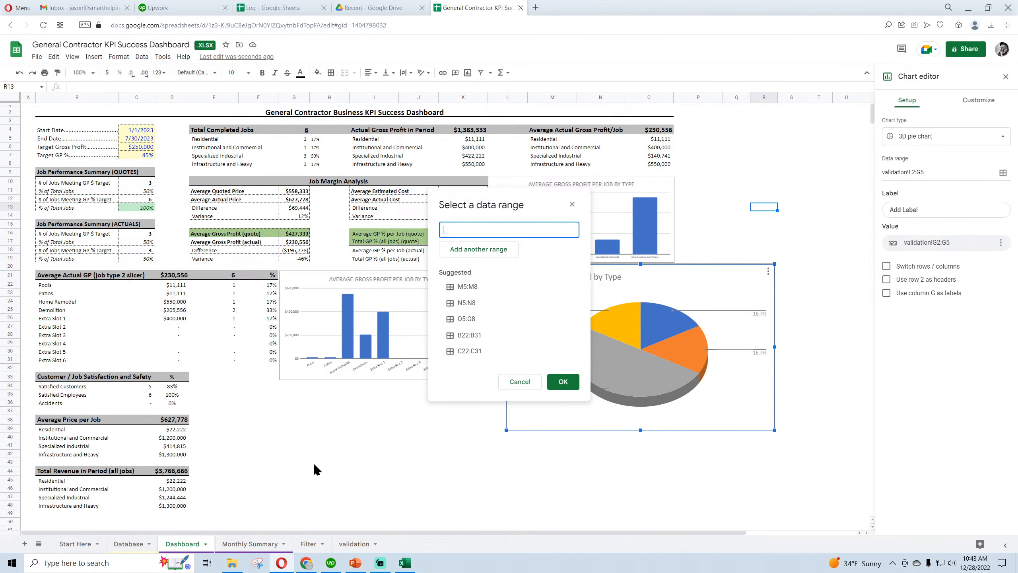
{"action": "left_click", "coordinate": [356, 546]}
{"action": "left_click_drag", "start_coordinate": [246, 108], "coordinate": [287, 140]}
{"action": "left_click", "coordinate": [564, 382]}
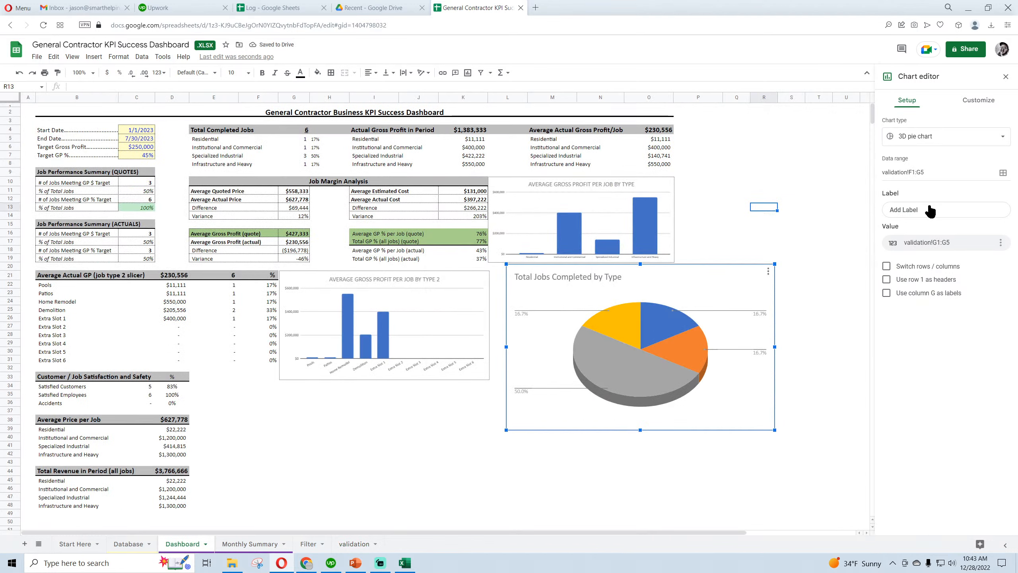
Try Value, Value and Percentage, and None as the pie chart's slice label
{"action": "left_click", "coordinate": [979, 100]}
{"action": "left_click", "coordinate": [918, 151]}
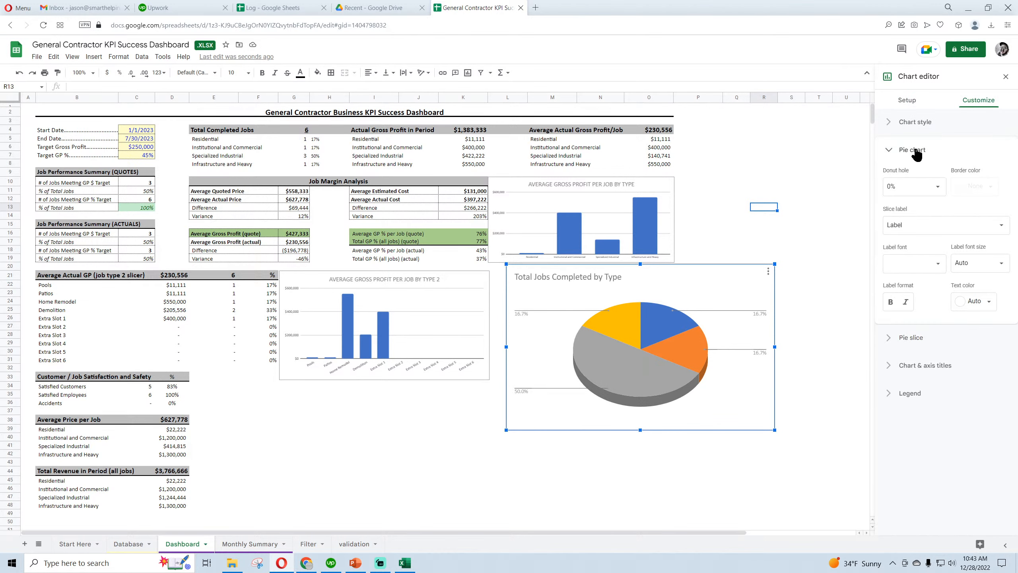
{"action": "left_click", "coordinate": [916, 223]}
{"action": "left_click", "coordinate": [915, 234]}
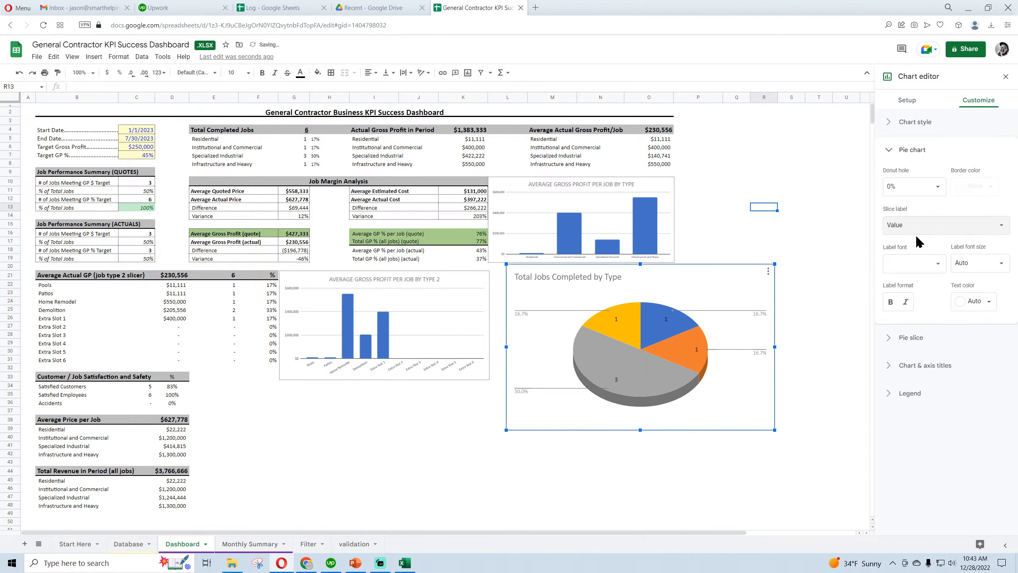
{"action": "left_click", "coordinate": [917, 229]}
{"action": "left_click", "coordinate": [921, 248]}
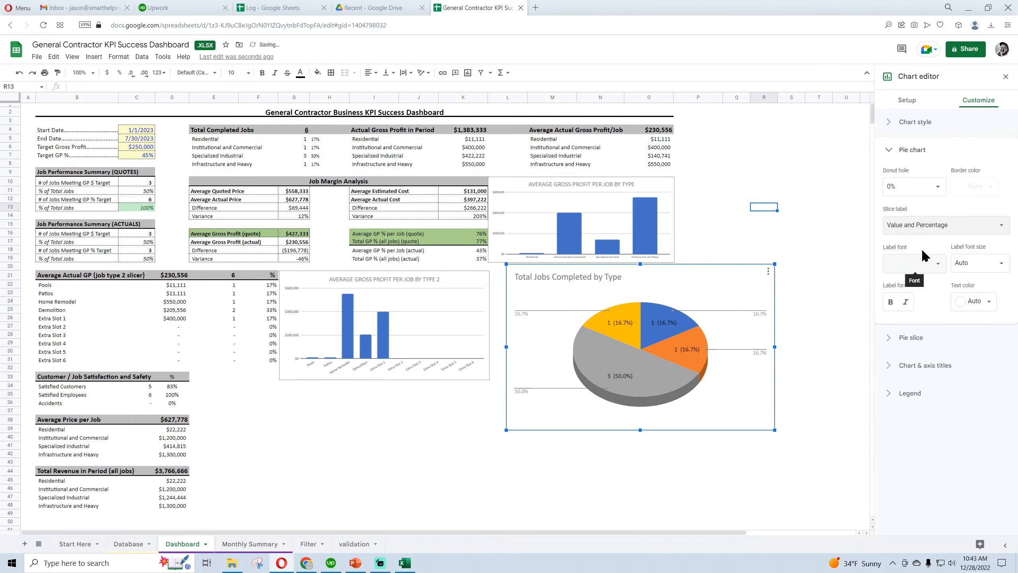
{"action": "left_click", "coordinate": [927, 227]}
{"action": "left_click", "coordinate": [919, 166]}
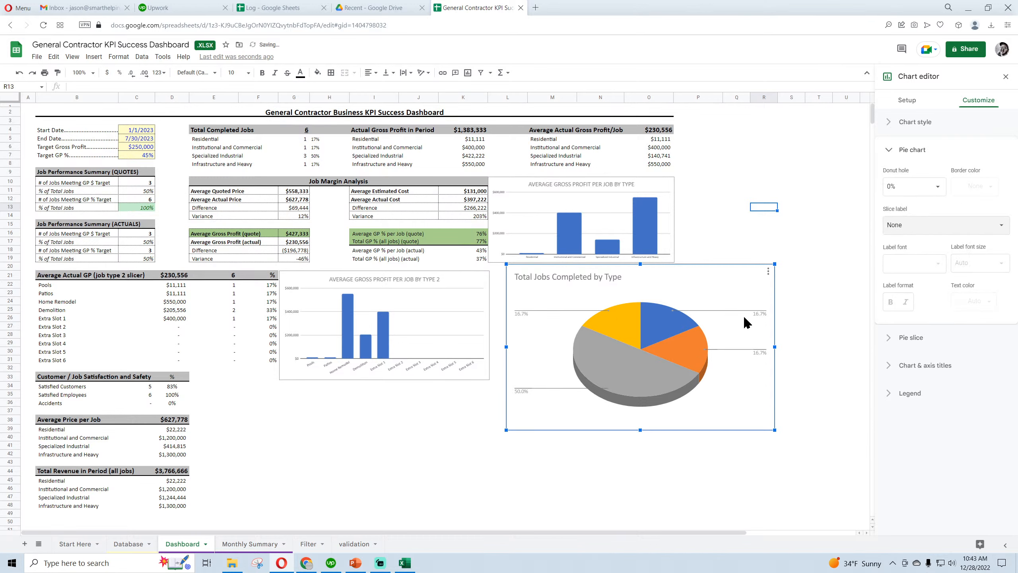
Try switching the pie chart's rows and columns with and without column G used as labels
{"action": "left_click", "coordinate": [907, 100]}
{"action": "left_click", "coordinate": [886, 266]}
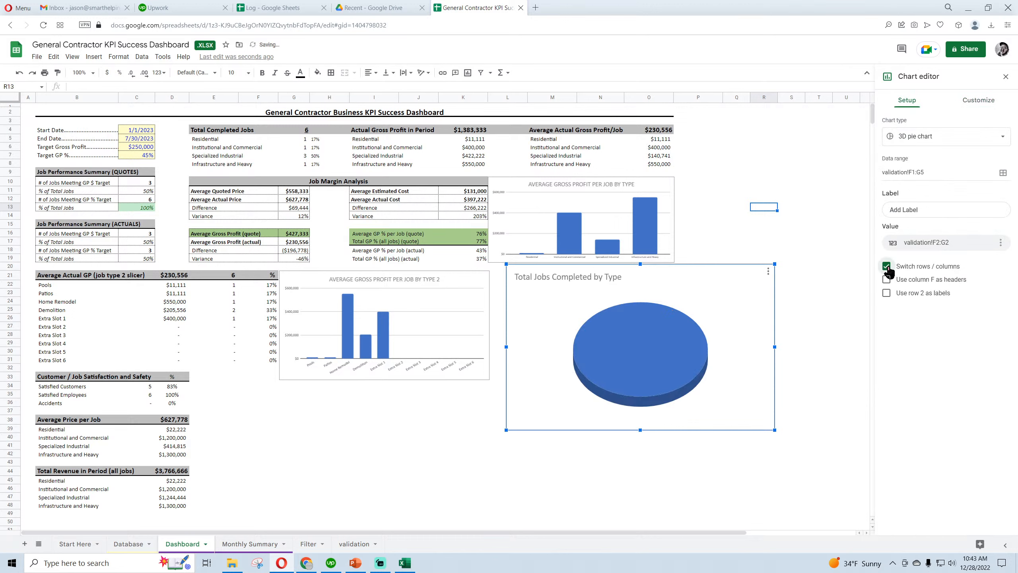
{"action": "left_click", "coordinate": [887, 267]}
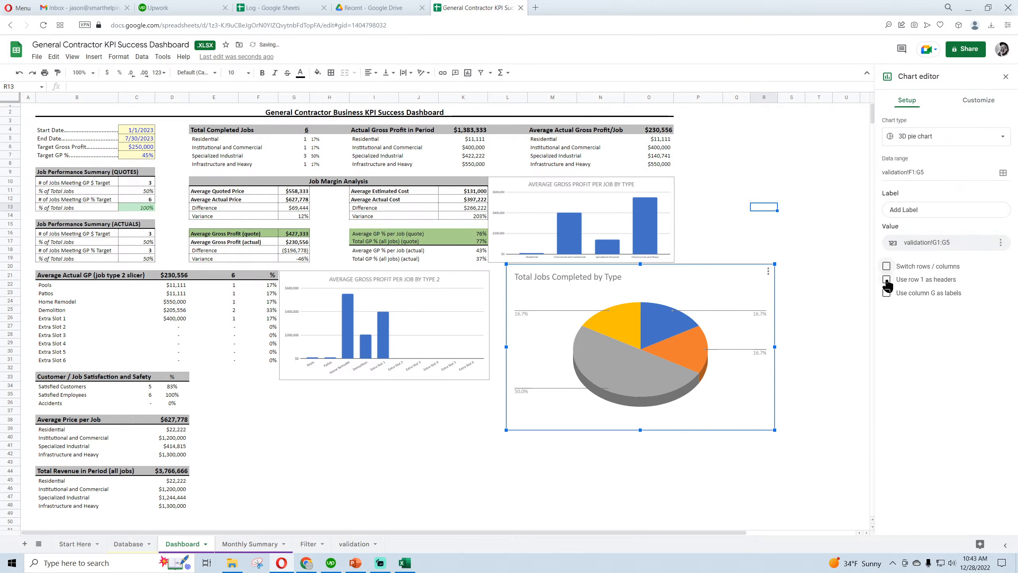
{"action": "left_click", "coordinate": [886, 292]}
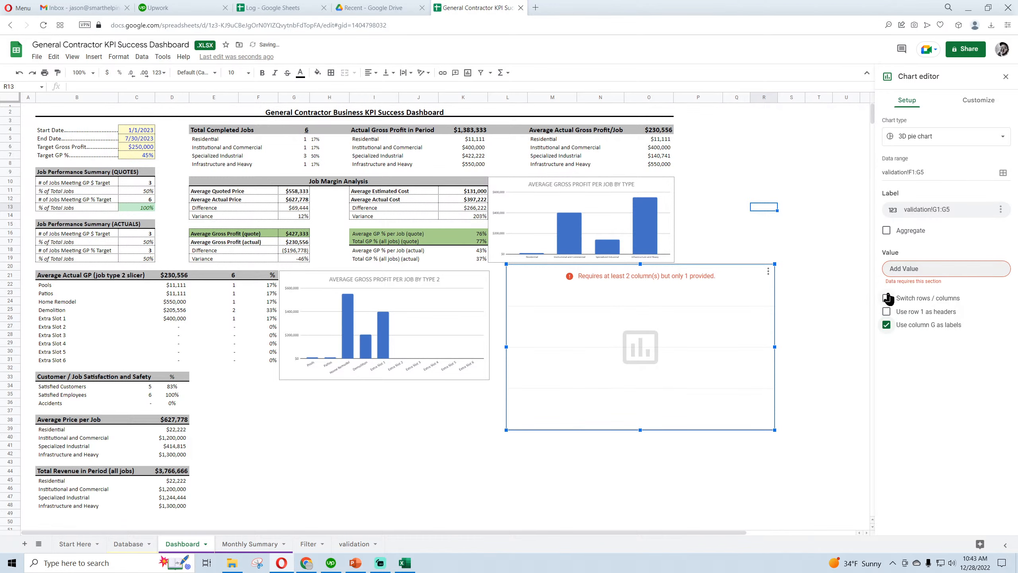
{"action": "left_click", "coordinate": [886, 298]}
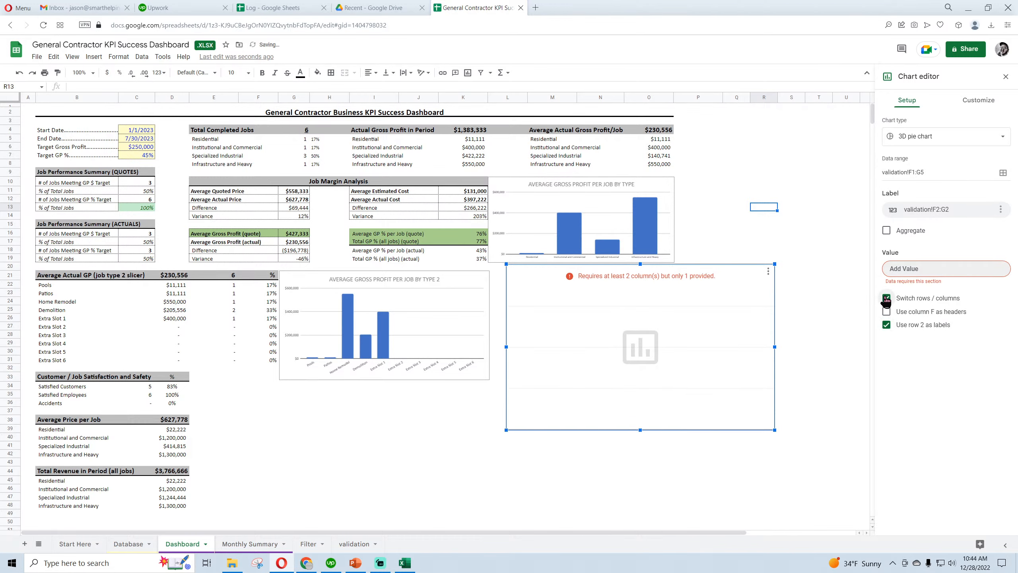
{"action": "left_click", "coordinate": [886, 298]}
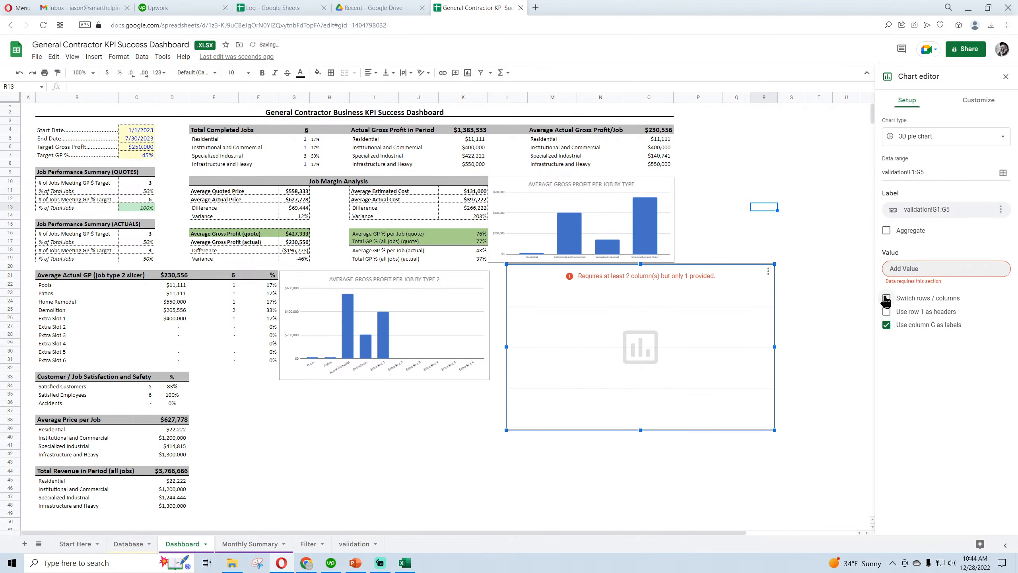
Insert a pie chart on the validation sheet from the chart data in F2:G5
{"action": "left_click", "coordinate": [352, 544]}
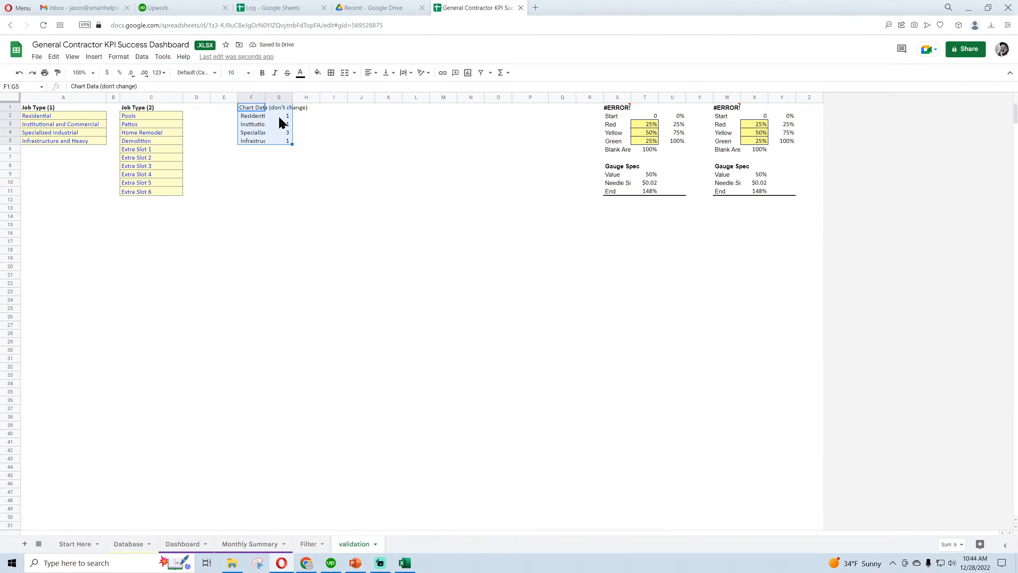
{"action": "left_click", "coordinate": [253, 118]}
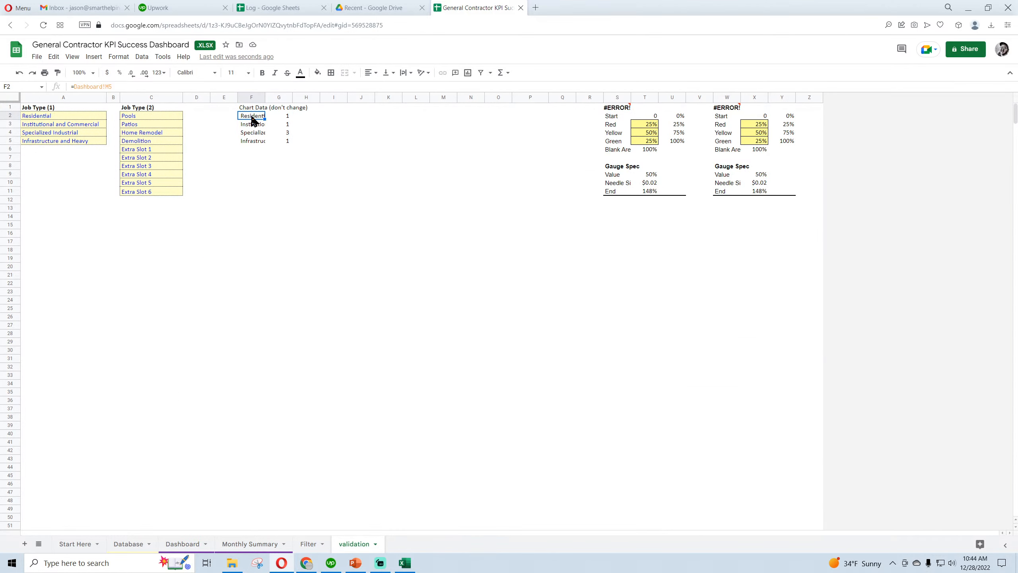
{"action": "left_click_drag", "start_coordinate": [250, 118], "coordinate": [282, 141]}
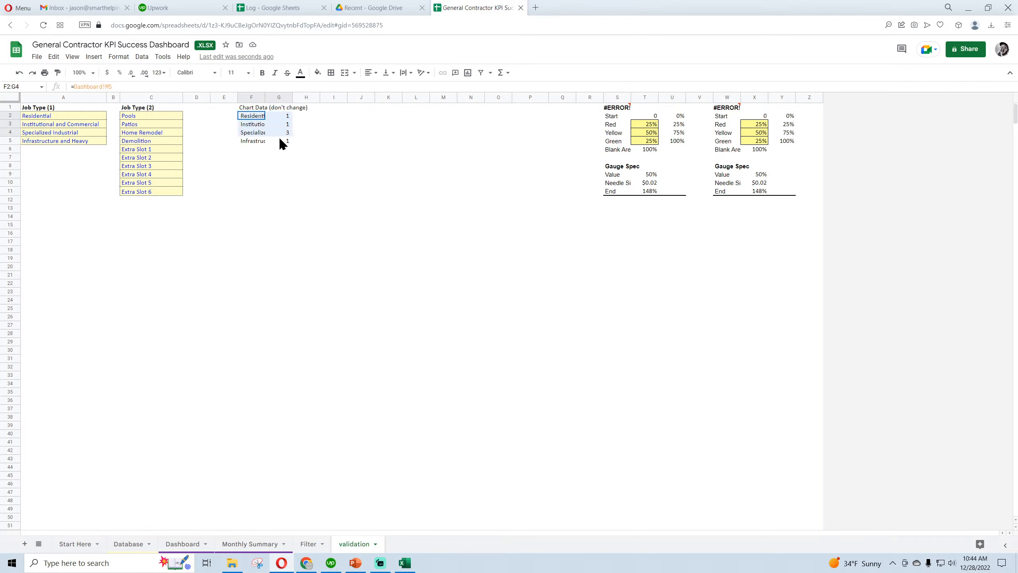
{"action": "left_click", "coordinate": [97, 60]}
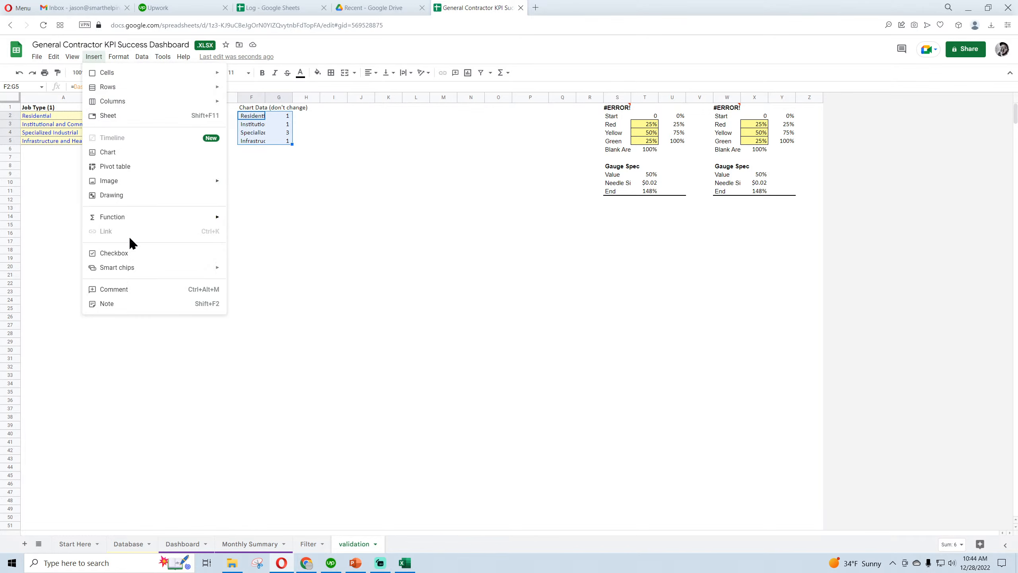
{"action": "left_click", "coordinate": [125, 154]}
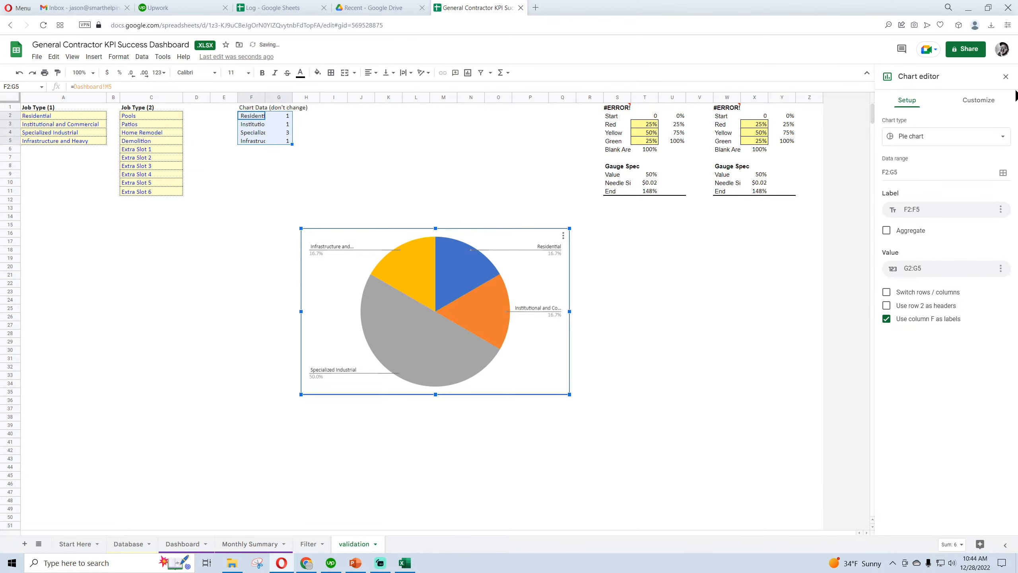
{"action": "left_click", "coordinate": [1006, 77]}
Delete the broken pie chart from the Dashboard sheet
{"action": "left_click", "coordinate": [200, 543]}
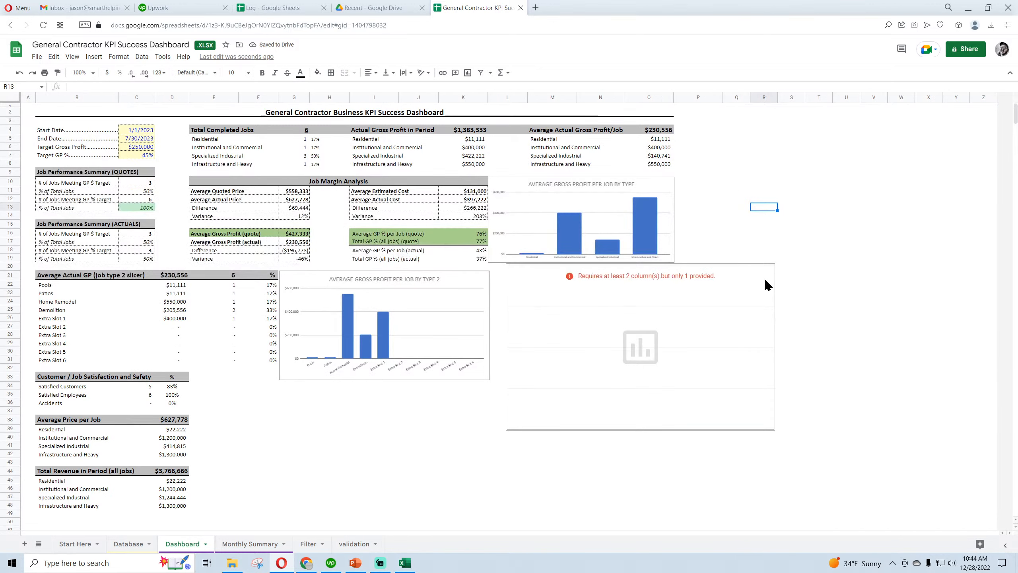
{"action": "left_click", "coordinate": [767, 272]}
{"action": "left_click", "coordinate": [779, 295]}
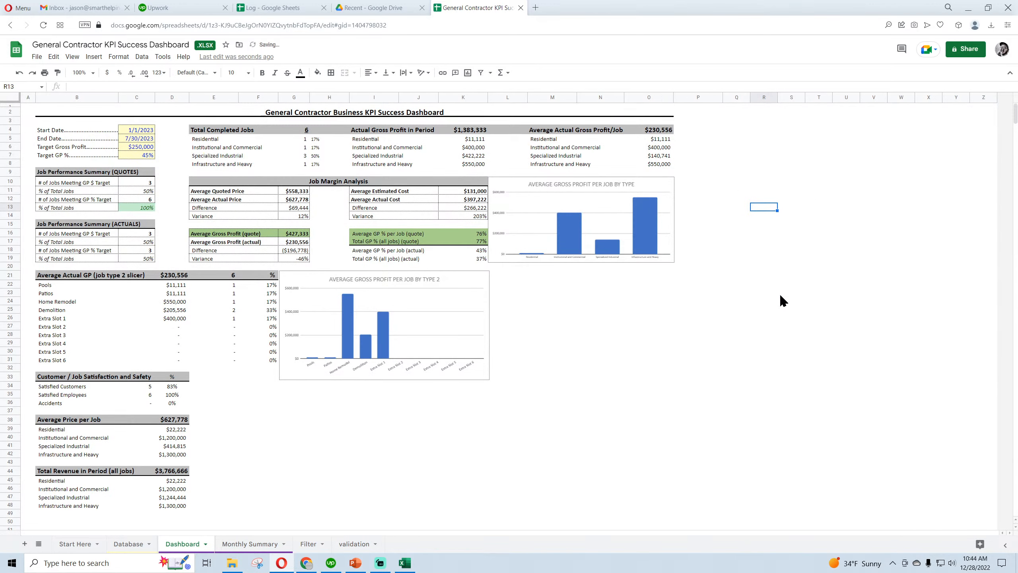
Copy the pie chart from the validation sheet and paste it onto the Dashboard
{"action": "left_click", "coordinate": [249, 544]}
{"action": "left_click", "coordinate": [354, 544]}
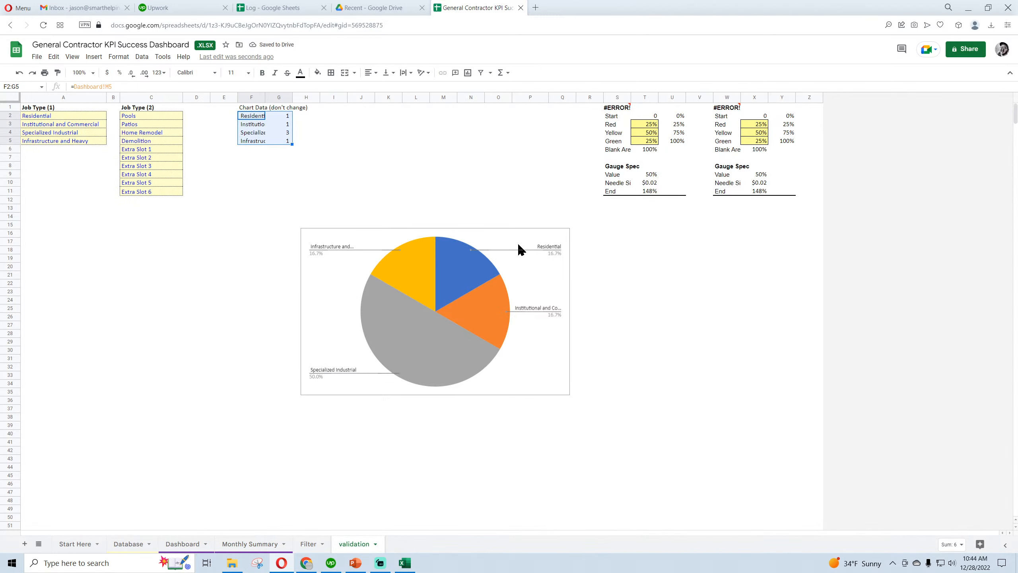
{"action": "left_click", "coordinate": [517, 240]}
{"action": "left_click", "coordinate": [564, 236]}
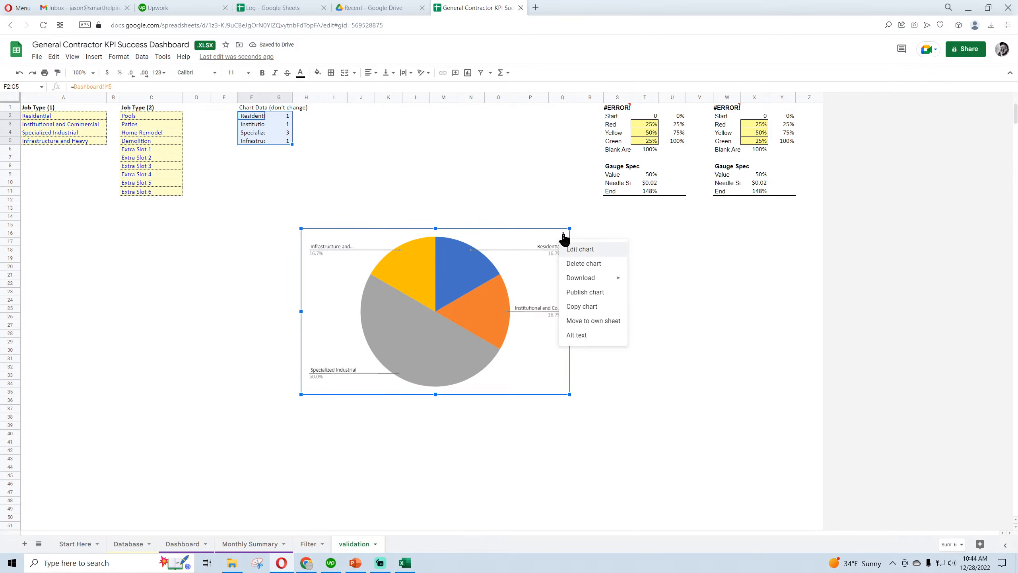
{"action": "left_click", "coordinate": [583, 306]}
{"action": "left_click", "coordinate": [183, 543]}
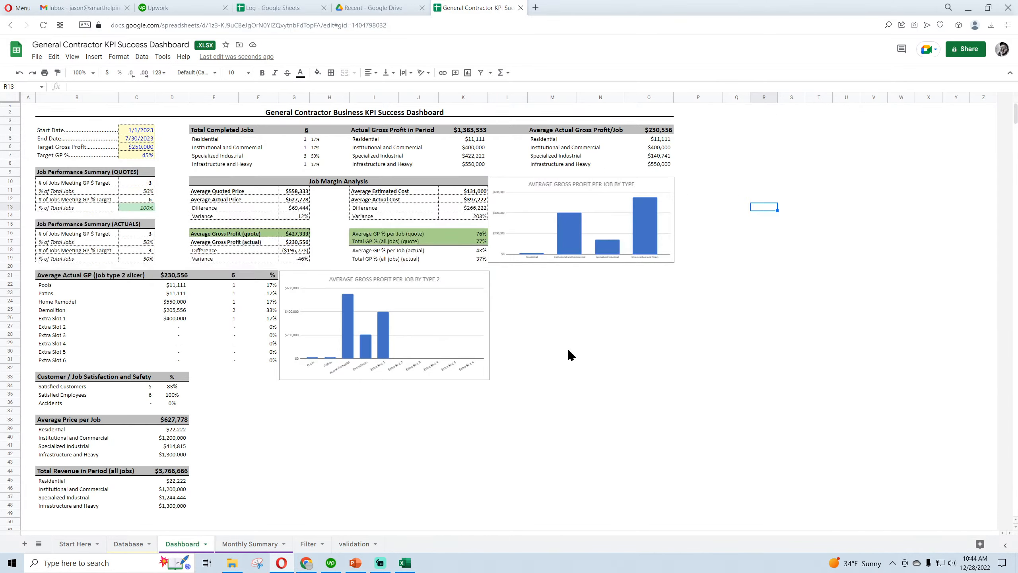
{"action": "right_click", "coordinate": [567, 344]}
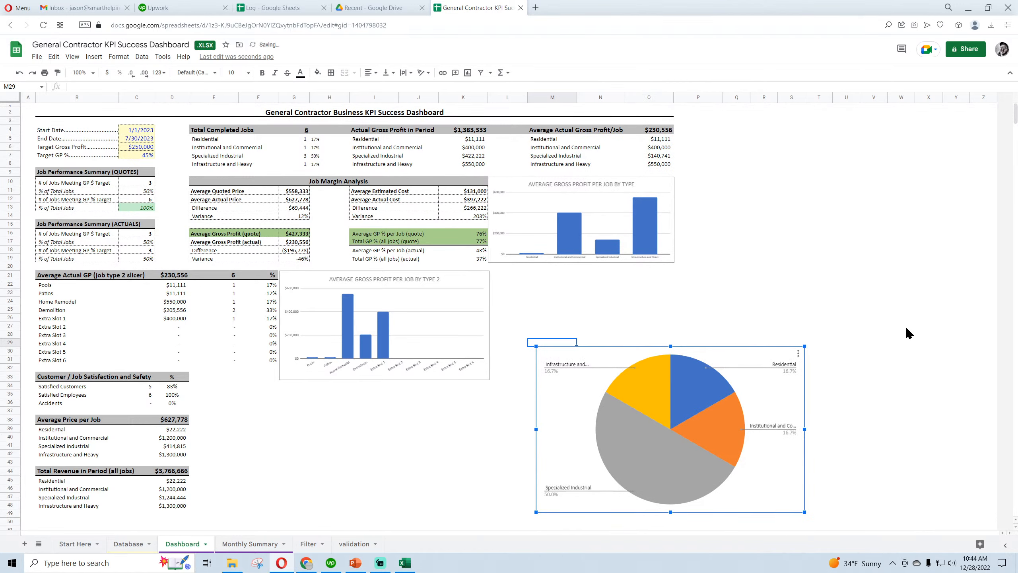
{"action": "left_click", "coordinate": [873, 266]}
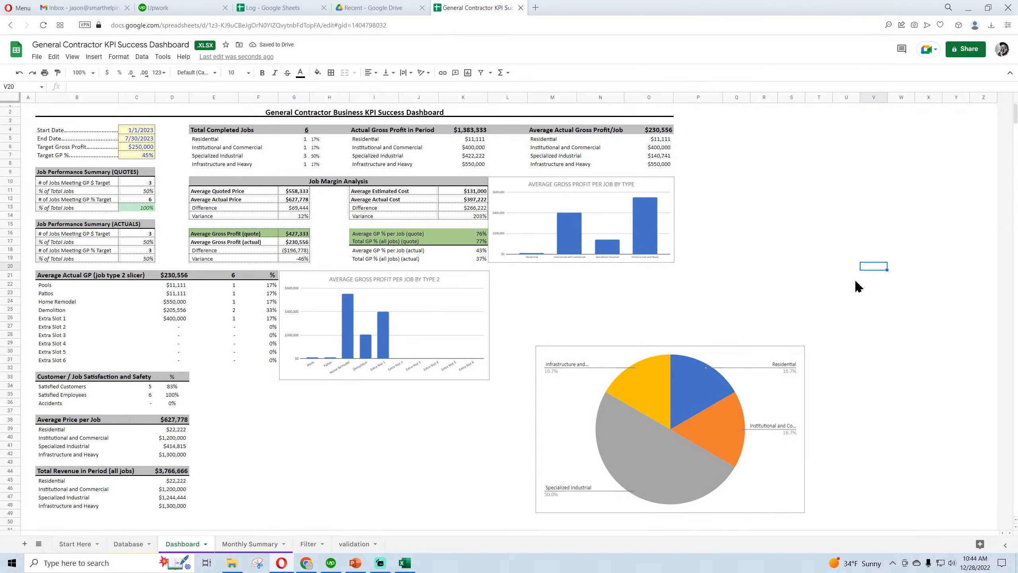
Move the pie chart beneath the Average Gross Profit per Job by Type chart and shrink it to align with the neighbouring charts
{"action": "key", "text": "ctrl+plus"}
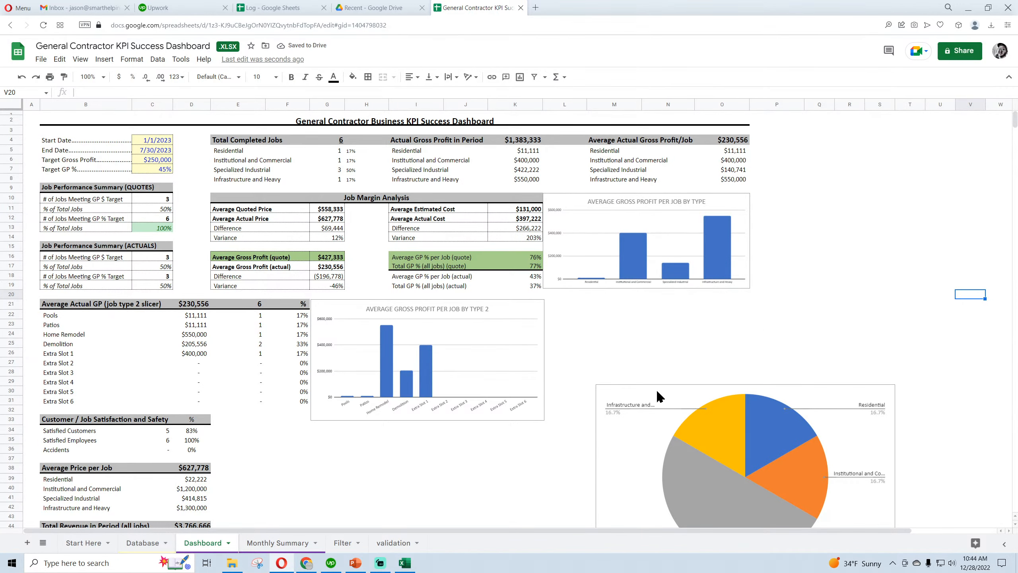
{"action": "scroll", "coordinate": [657, 395], "scroll_direction": "down", "scroll_amount": 1}
{"action": "left_click_drag", "start_coordinate": [654, 375], "coordinate": [601, 274]}
{"action": "left_click_drag", "start_coordinate": [844, 356], "coordinate": [753, 357]}
{"action": "left_click_drag", "start_coordinate": [648, 451], "coordinate": [648, 386]}
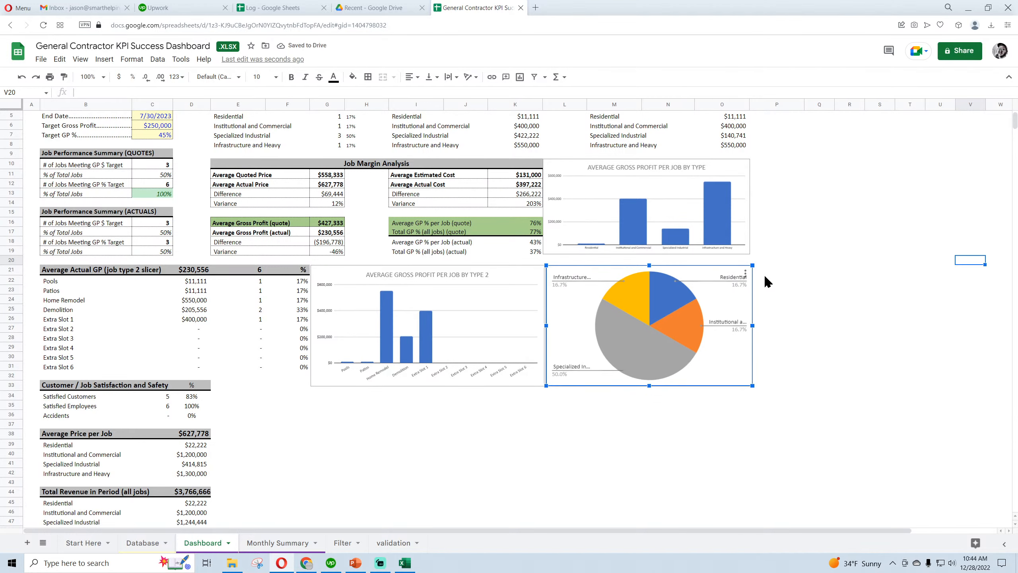
Change the Dashboard pie chart to a 3D pie chart
{"action": "left_click", "coordinate": [745, 274]}
{"action": "left_click", "coordinate": [758, 289]}
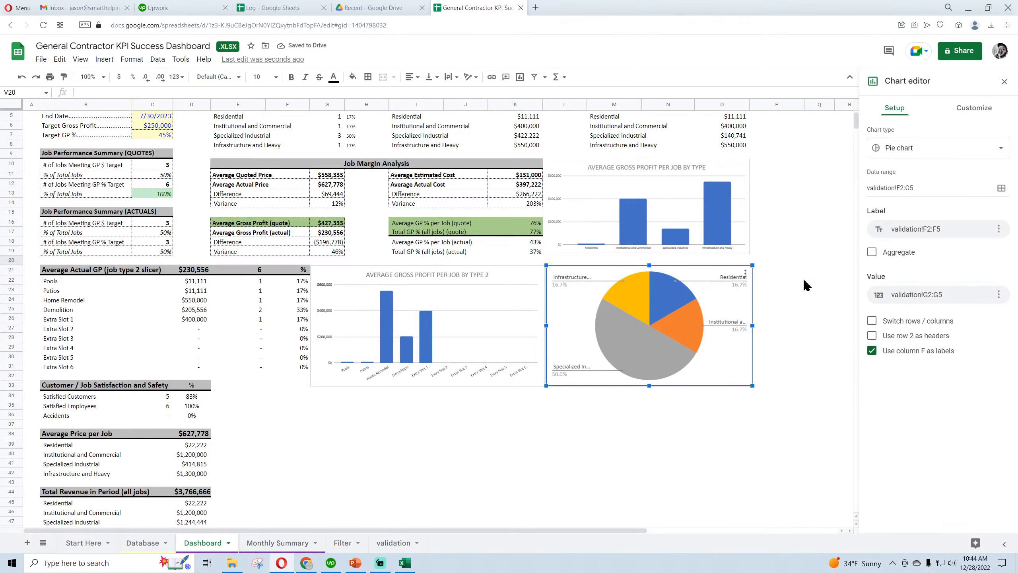
{"action": "left_click", "coordinate": [975, 108]}
{"action": "left_click", "coordinate": [898, 108]}
{"action": "left_click", "coordinate": [904, 148]}
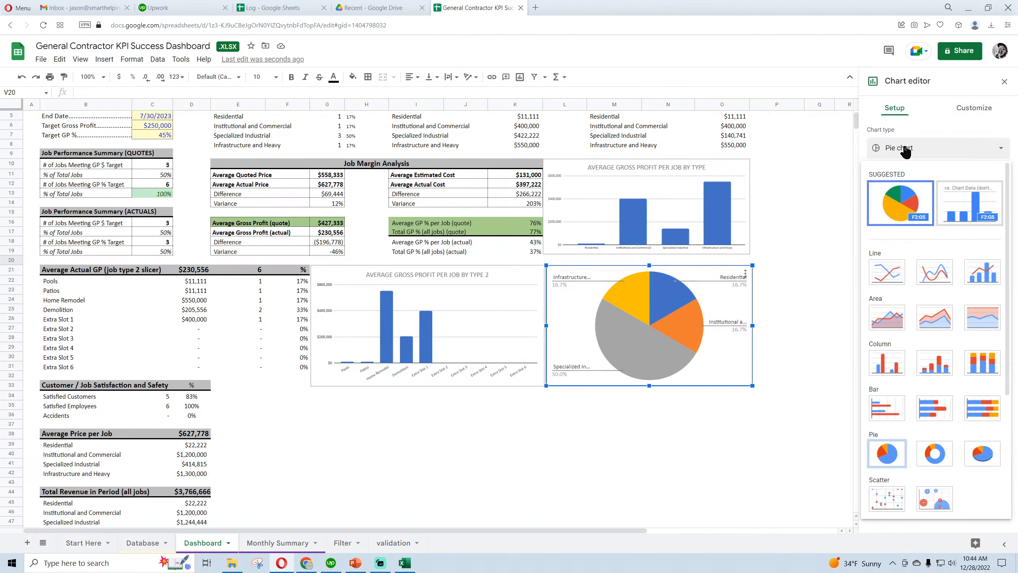
{"action": "left_click", "coordinate": [980, 461]}
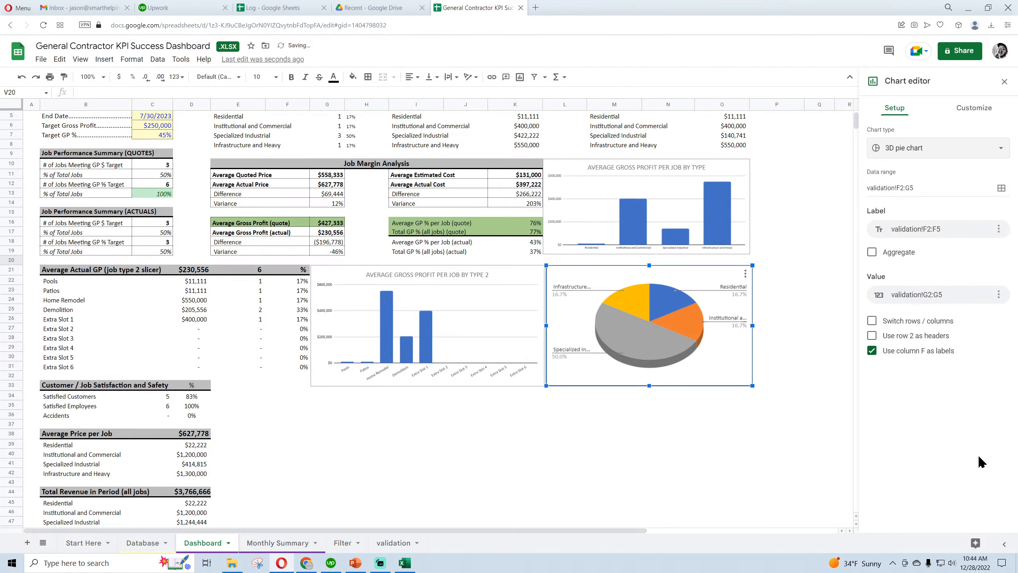
Set the 3D pie chart's background color to the lightest gray
{"action": "left_click", "coordinate": [978, 110]}
{"action": "left_click", "coordinate": [910, 132]}
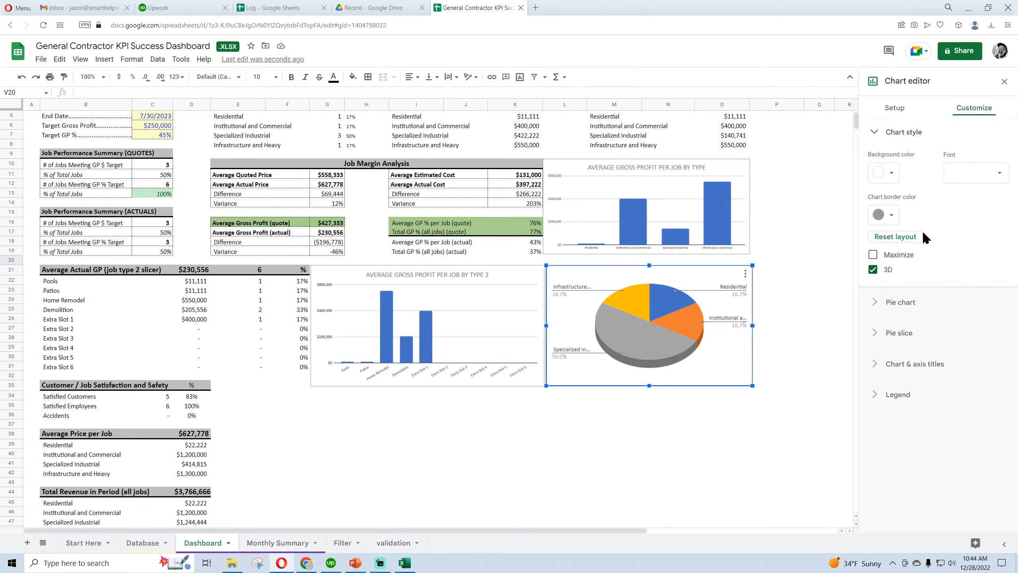
{"action": "left_click", "coordinate": [890, 177]}
{"action": "left_click", "coordinate": [966, 215]}
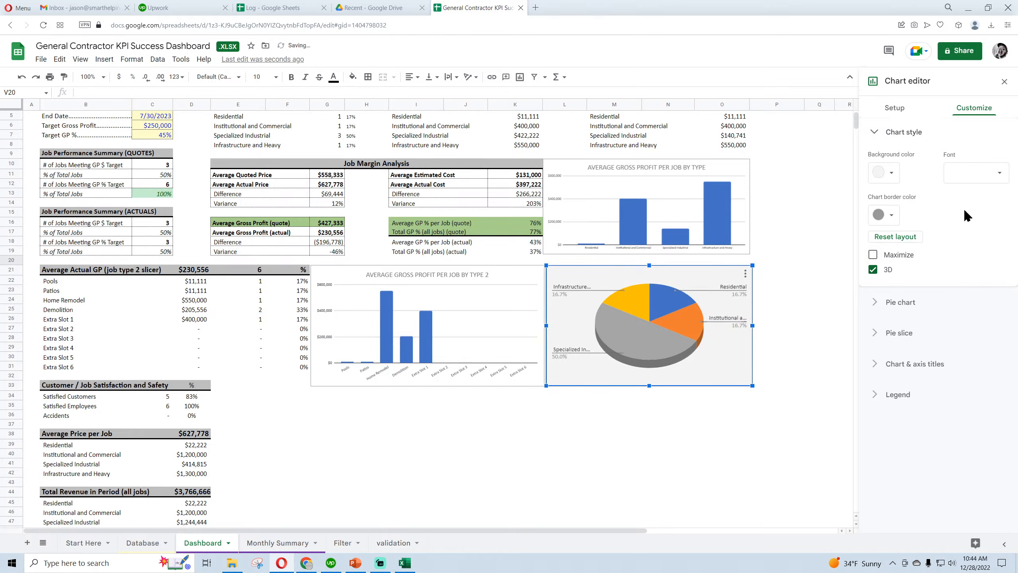
Set the background color of both Average Gross Profit per Job column charts on the Dashboard to the lightest gray
{"action": "left_click", "coordinate": [722, 170]}
{"action": "left_click", "coordinate": [891, 173]}
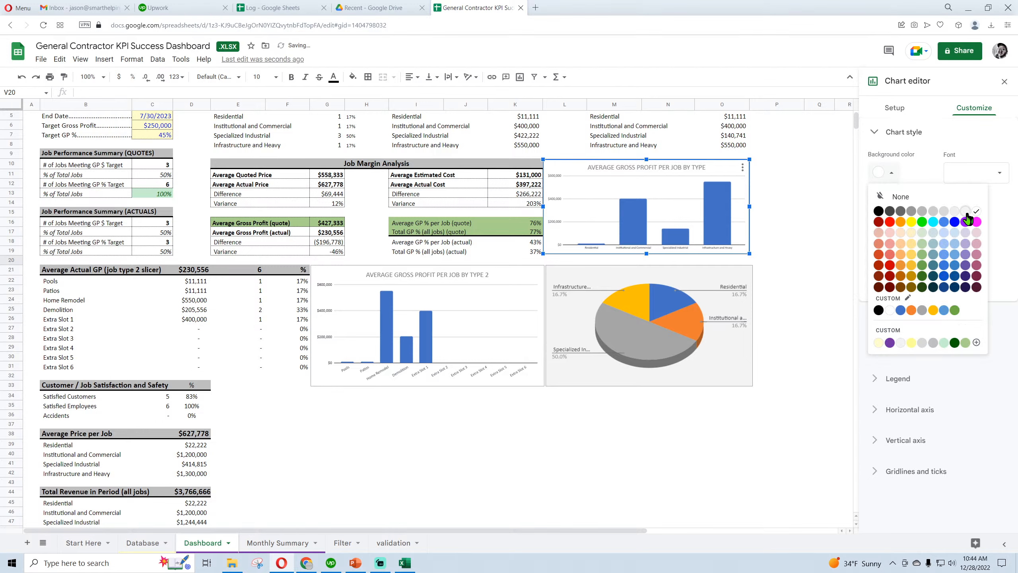
{"action": "left_click", "coordinate": [966, 215]}
{"action": "left_click", "coordinate": [521, 273]}
{"action": "left_click", "coordinate": [891, 174]}
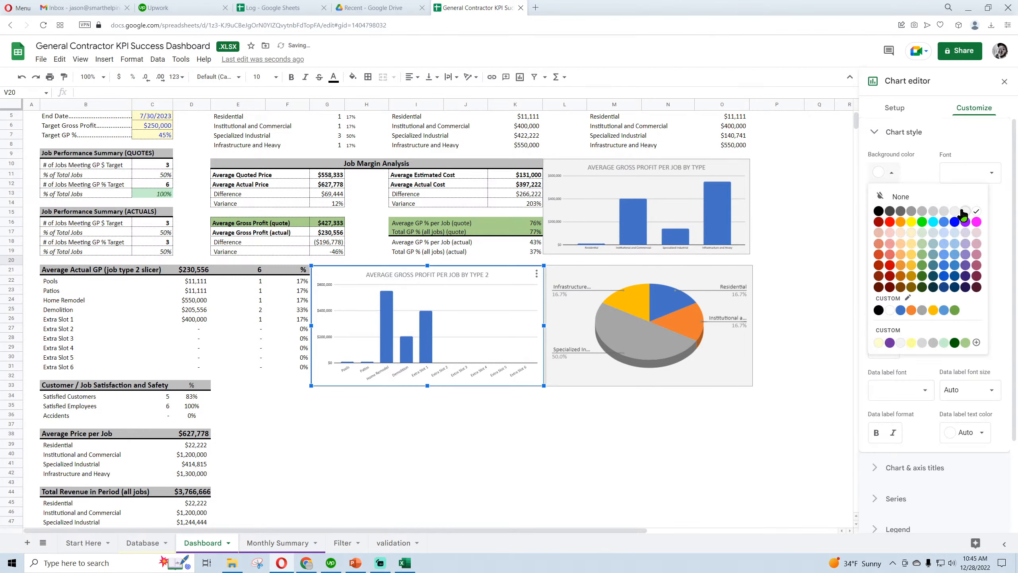
{"action": "left_click", "coordinate": [966, 216]}
Give the Dashboard's 3D pie chart a 25% donut hole
{"action": "left_click", "coordinate": [737, 281]}
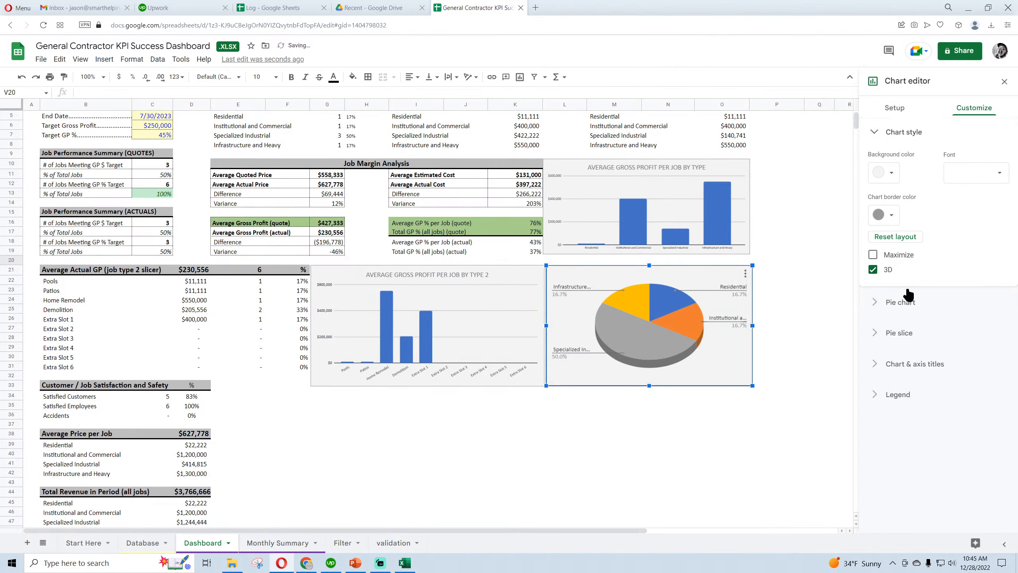
{"action": "left_click", "coordinate": [896, 112]}
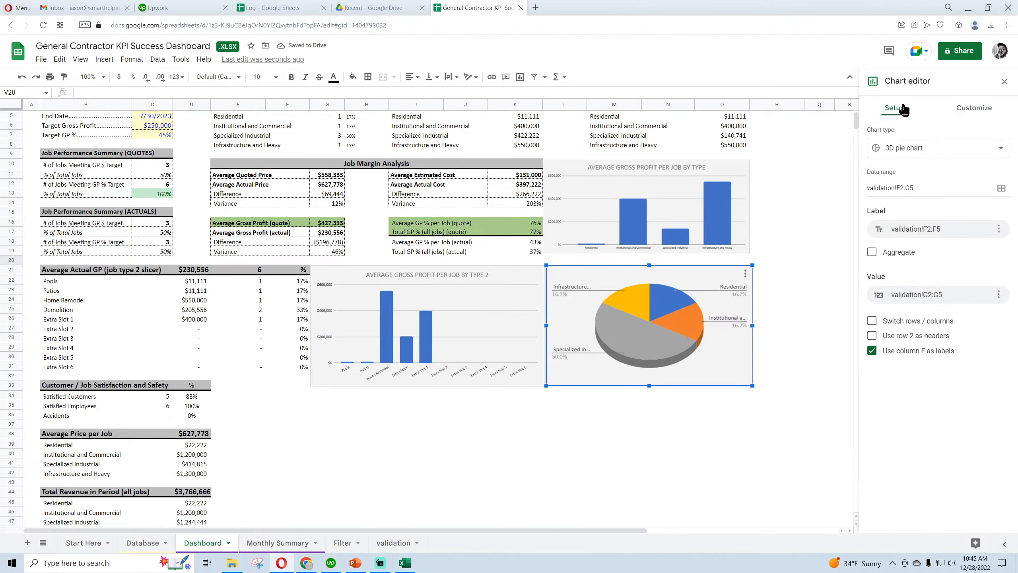
{"action": "left_click", "coordinate": [970, 110]}
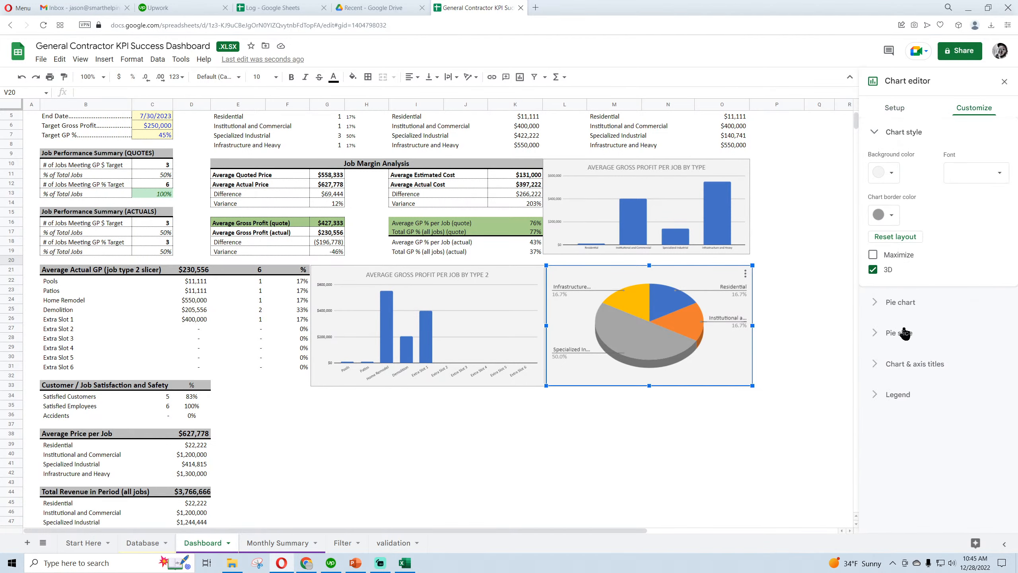
{"action": "left_click", "coordinate": [900, 302]}
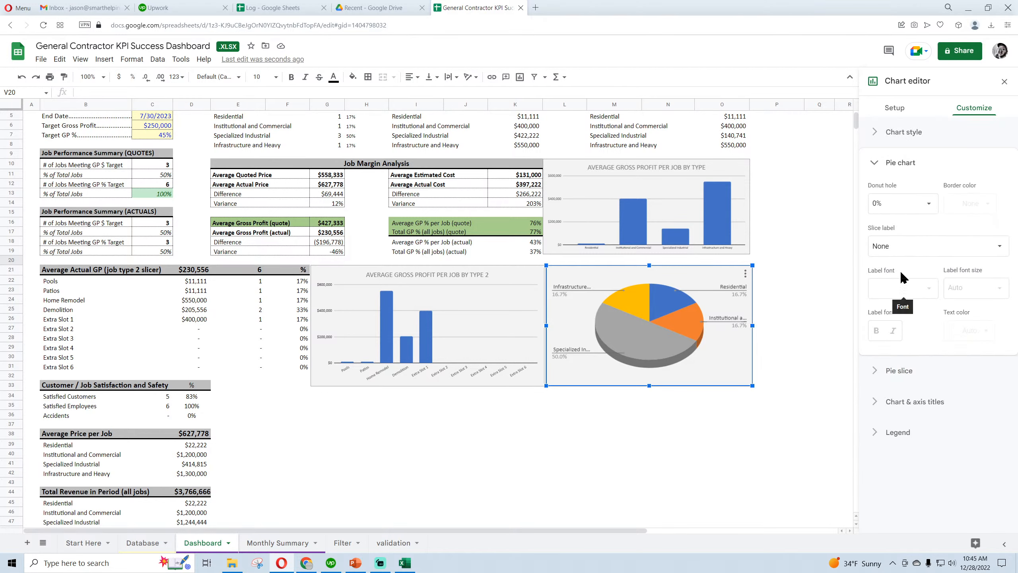
{"action": "left_click", "coordinate": [922, 203]}
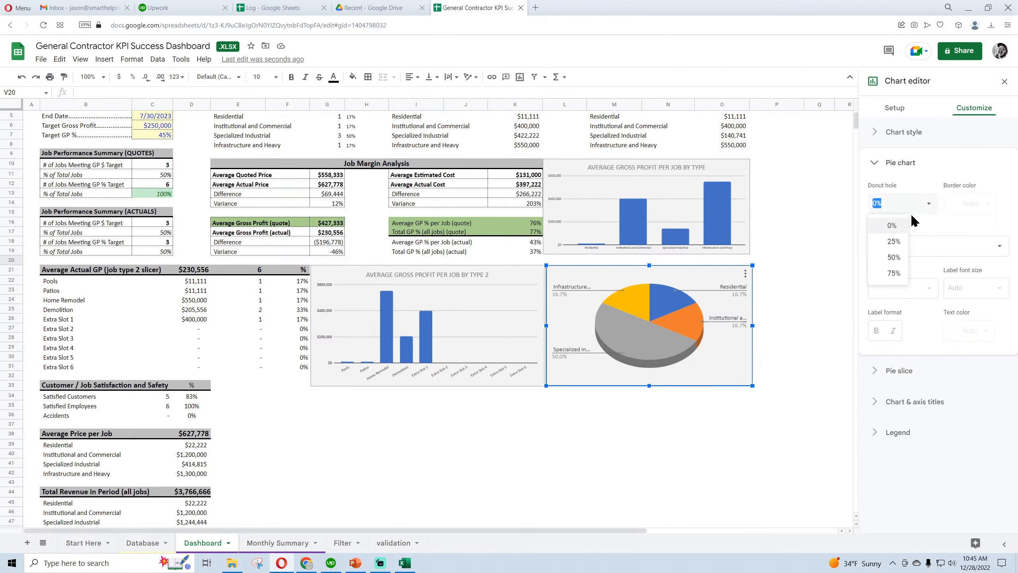
{"action": "left_click", "coordinate": [896, 239]}
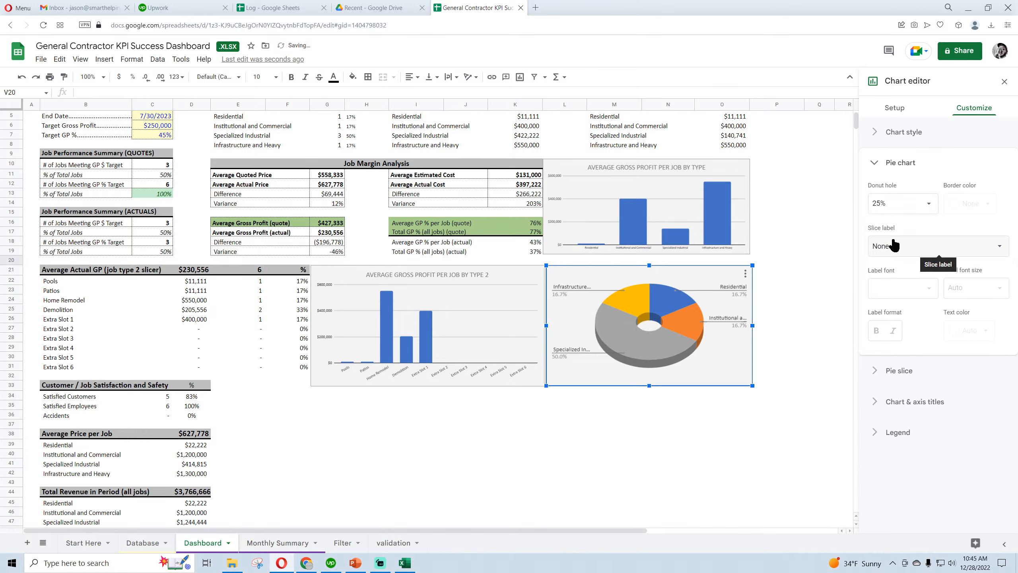
Add the chart title "Jobs Completed by Type" to the pie chart
{"action": "left_click", "coordinate": [904, 373]}
{"action": "left_click", "coordinate": [910, 343]}
{"action": "left_click", "coordinate": [896, 296]}
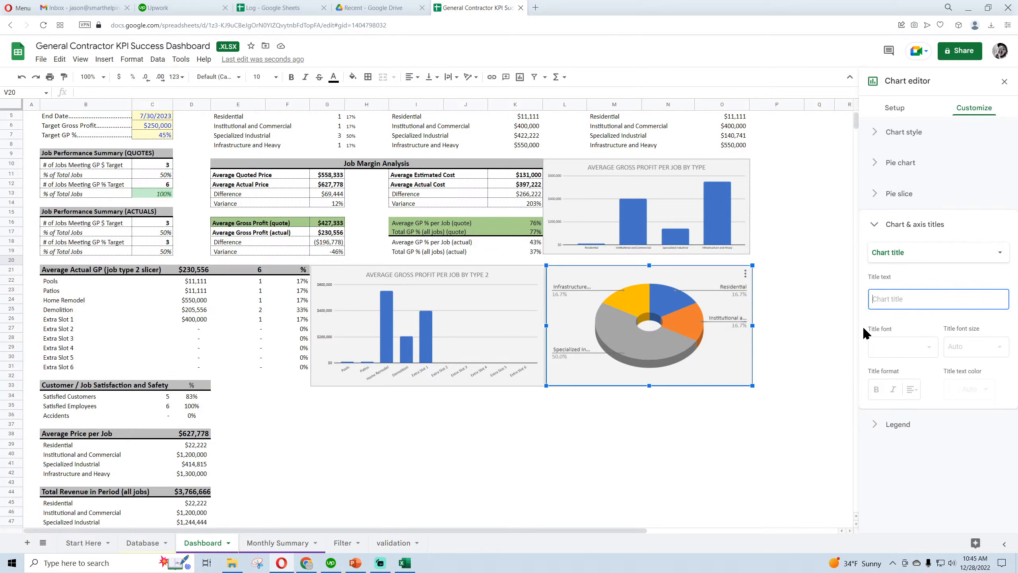
{"action": "type", "text": "Jobs Completed by Type"}
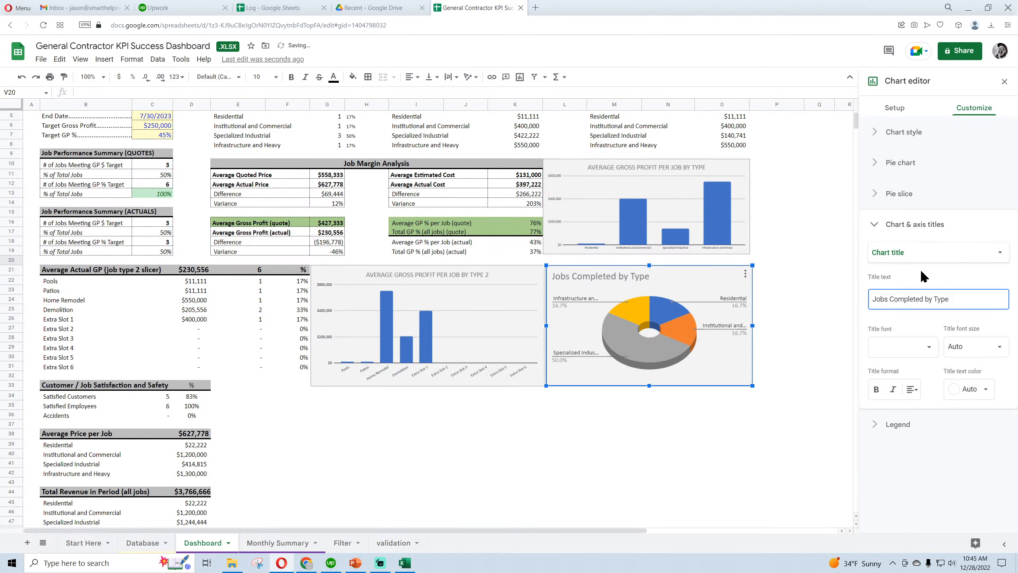
Check the pie chart's title on the original Excel Dashboard, then return to Google Sheets and retitle the chart "JOBS COMPLETED BY TYPE"
{"action": "left_click", "coordinate": [406, 564]}
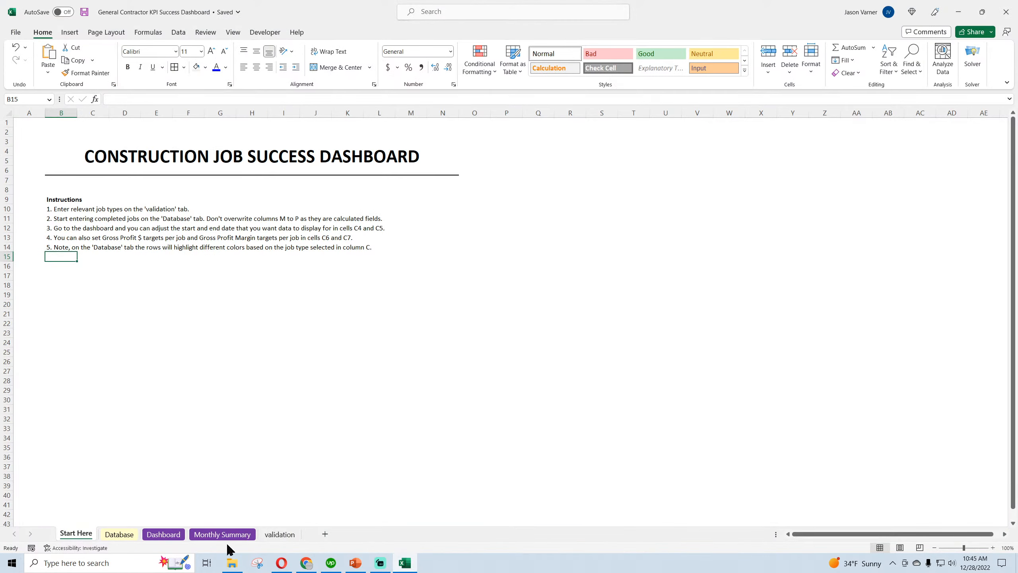
{"action": "left_click", "coordinate": [164, 537]}
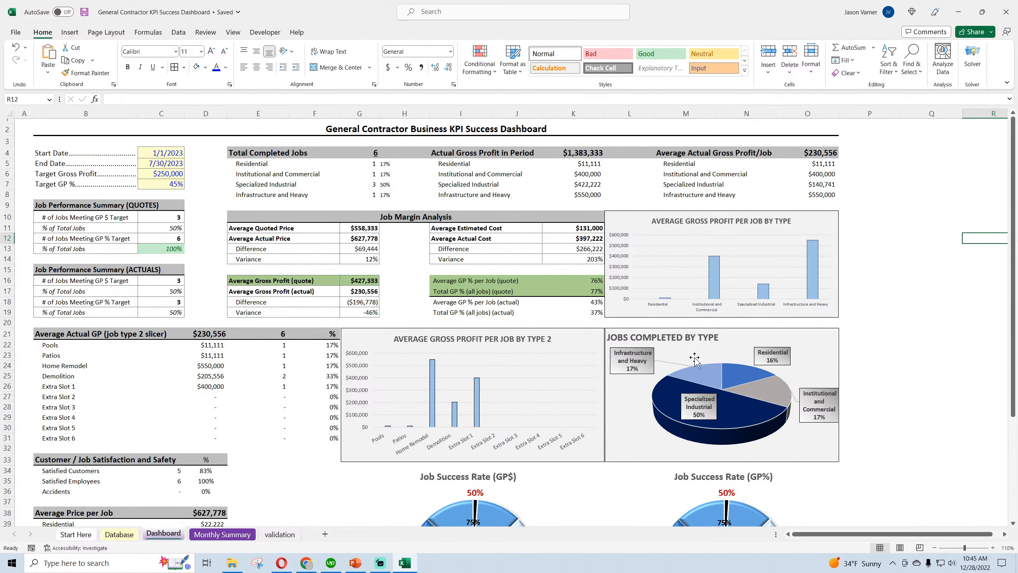
{"action": "left_click", "coordinate": [282, 562]}
{"action": "triple_click", "coordinate": [947, 299]}
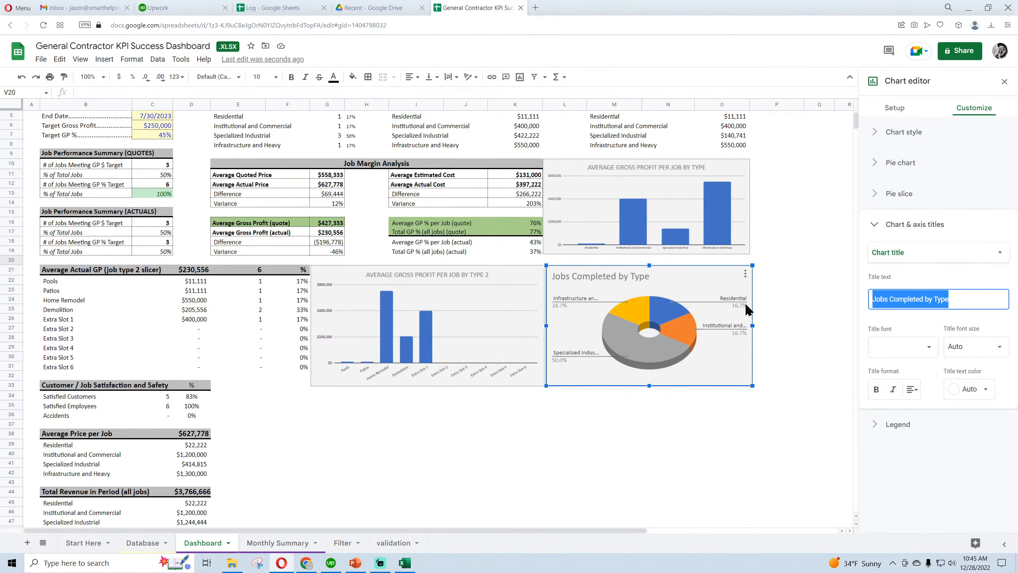
{"action": "type", "text": "JOBS"}
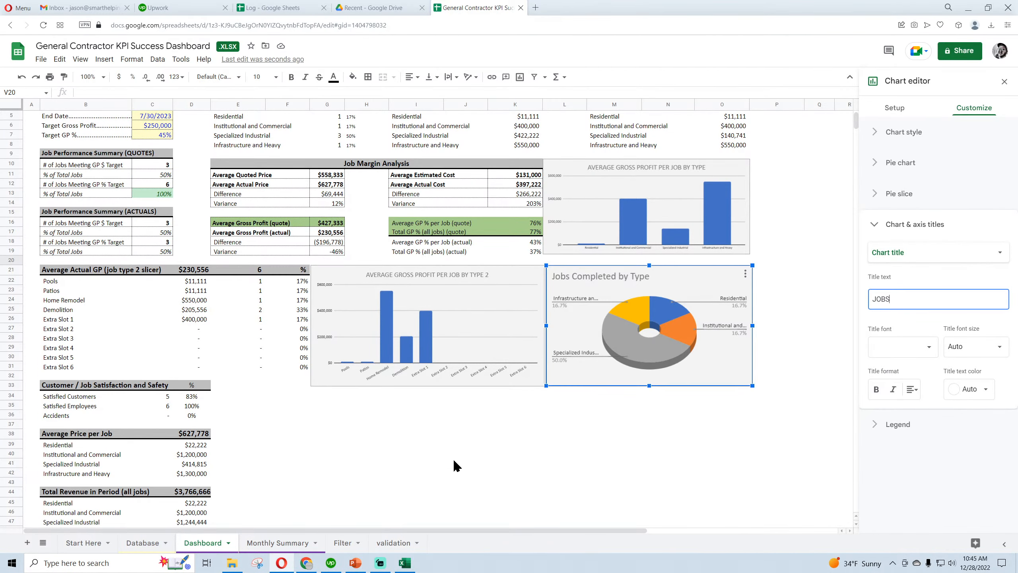
{"action": "type", "text": " COMPLETE"}
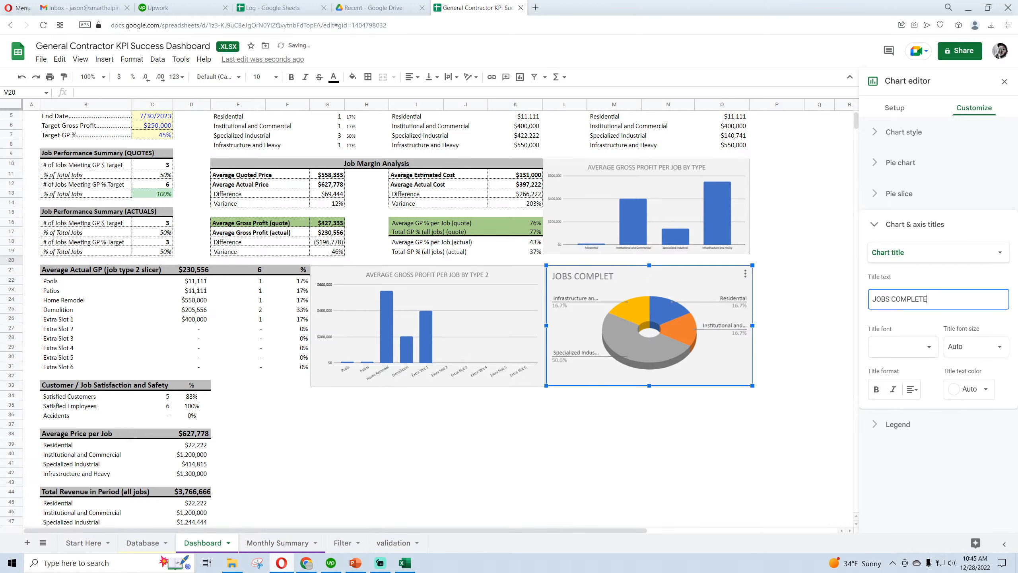
{"action": "type", "text": "D BY TYPE"}
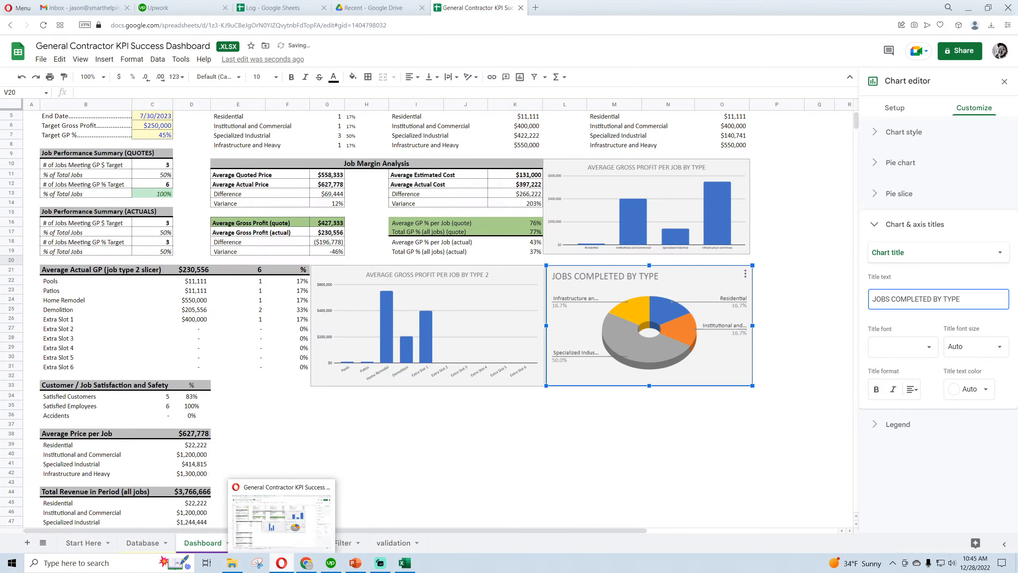
{"action": "left_click", "coordinate": [1004, 82]}
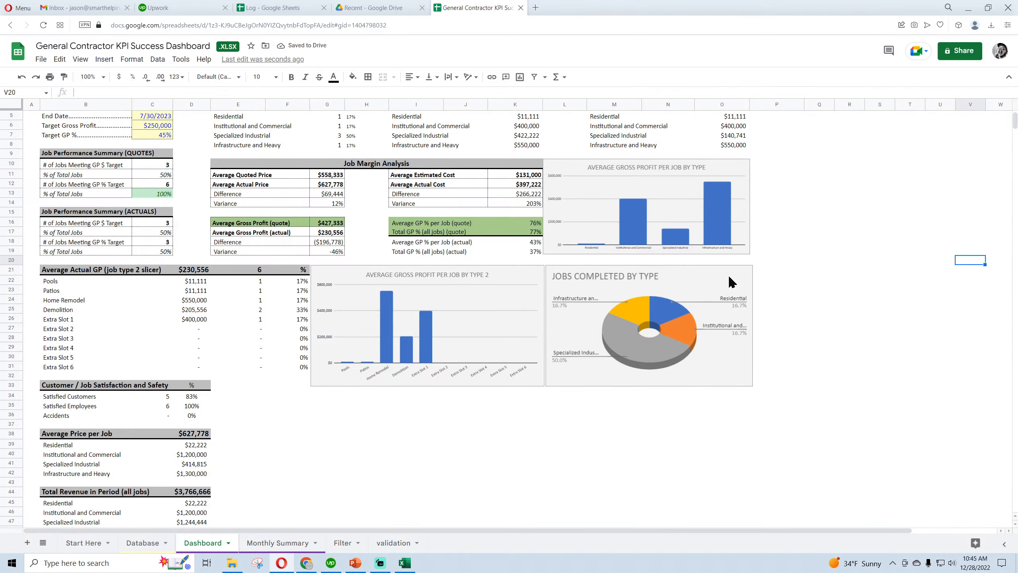
Set the horizontal axis label font size of the Average Gross Profit per Job by Type chart to 10
{"action": "left_click", "coordinate": [479, 316]}
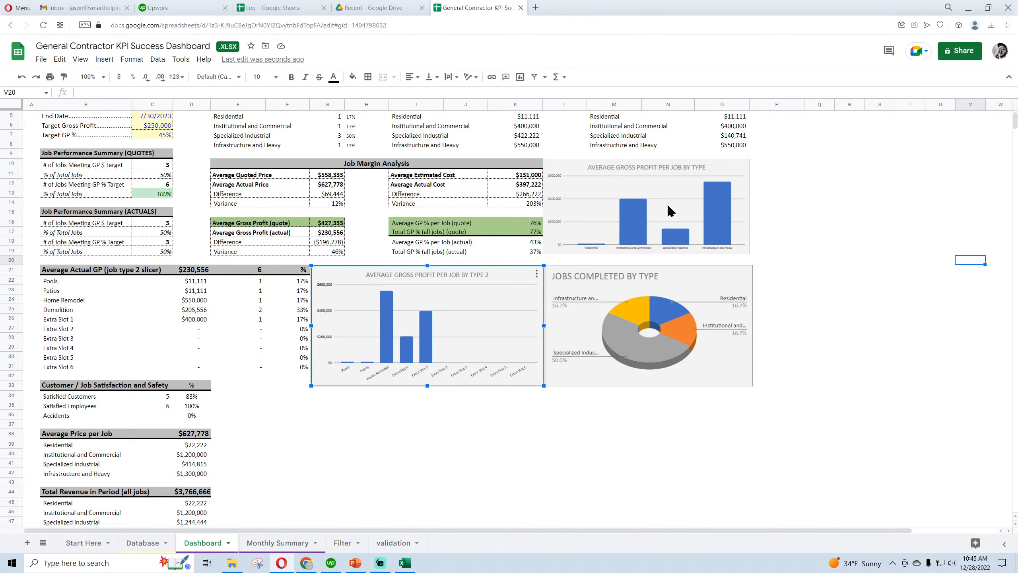
{"action": "double_click", "coordinate": [631, 247]}
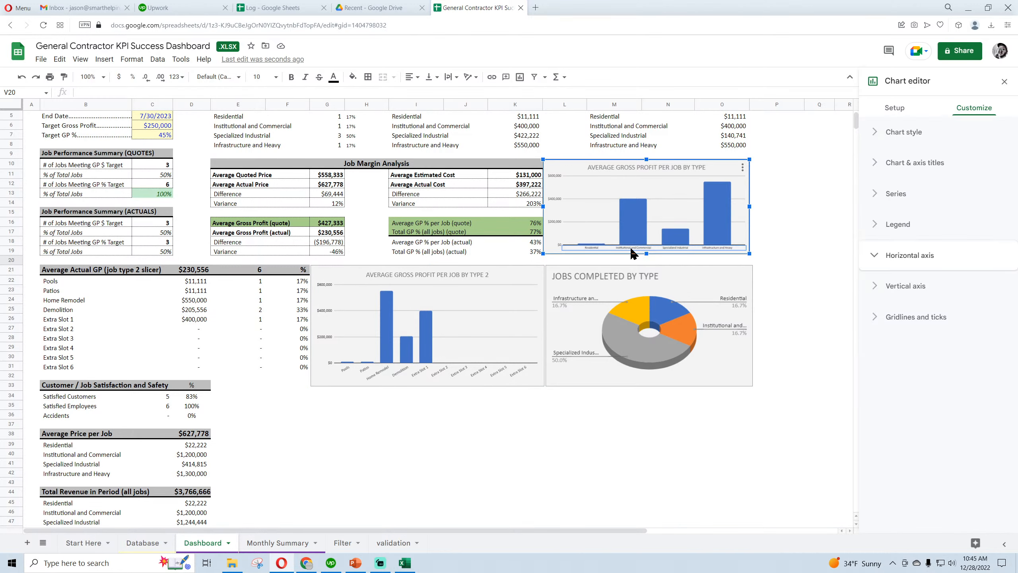
{"action": "left_click", "coordinate": [999, 297]}
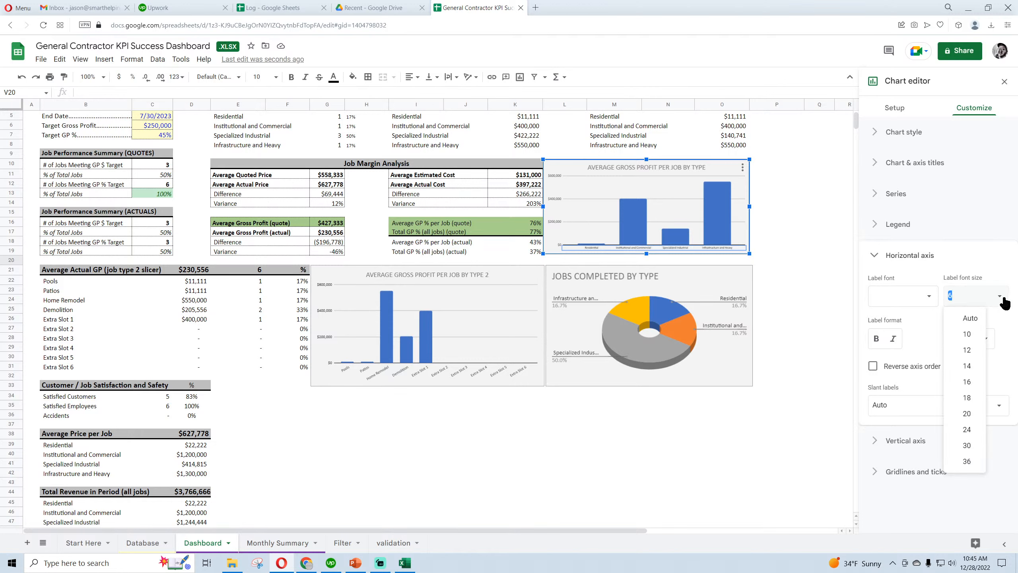
{"action": "type", "text": "8"}
{"action": "key", "text": "Return"}
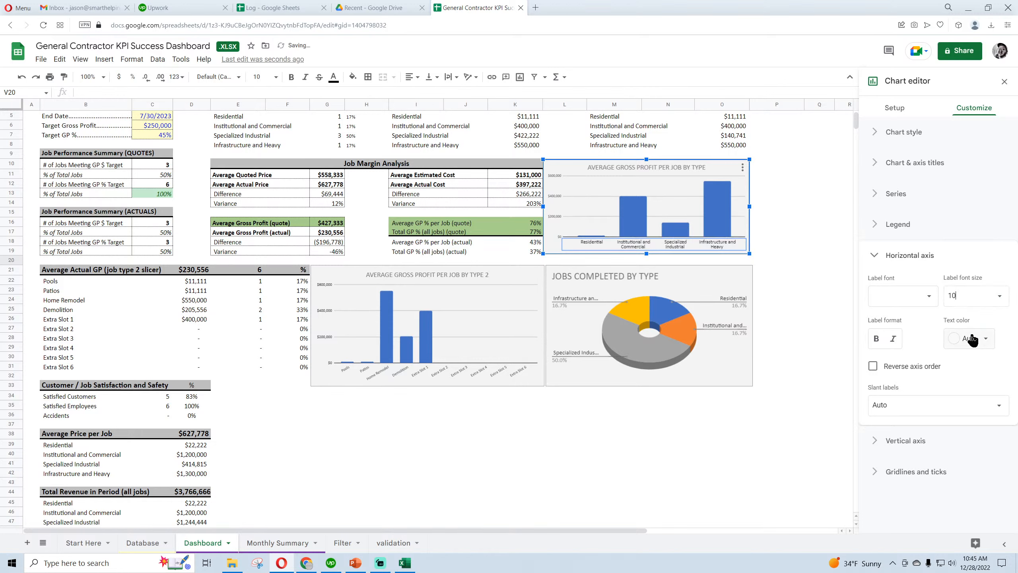
Set the horizontal axis label font size of the Average Gross Profit per Job by Type 2 chart to 10
{"action": "double_click", "coordinate": [498, 377]}
{"action": "left_click", "coordinate": [1000, 296]}
{"action": "left_click", "coordinate": [970, 335]}
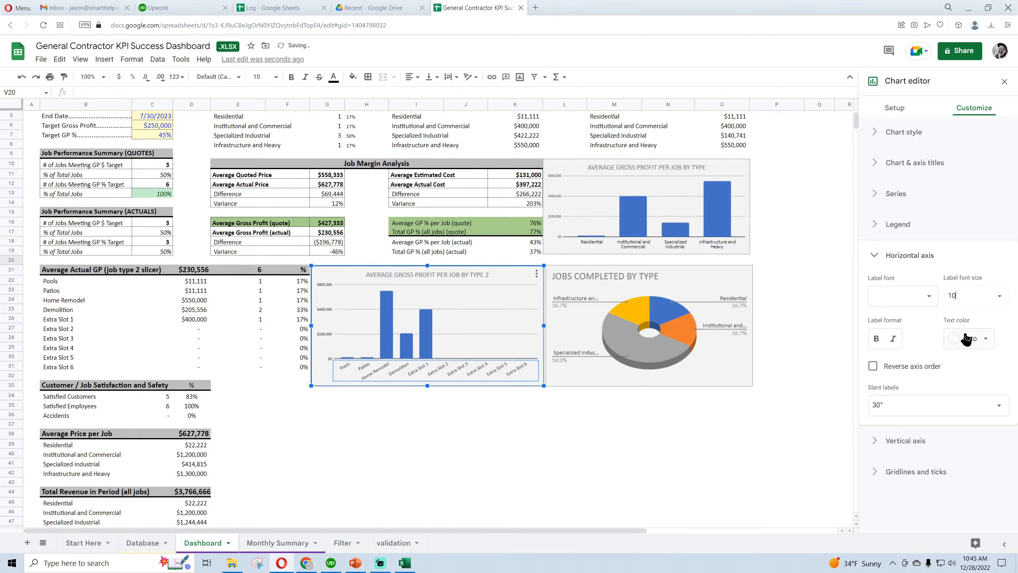
{"action": "left_click", "coordinate": [1004, 82]}
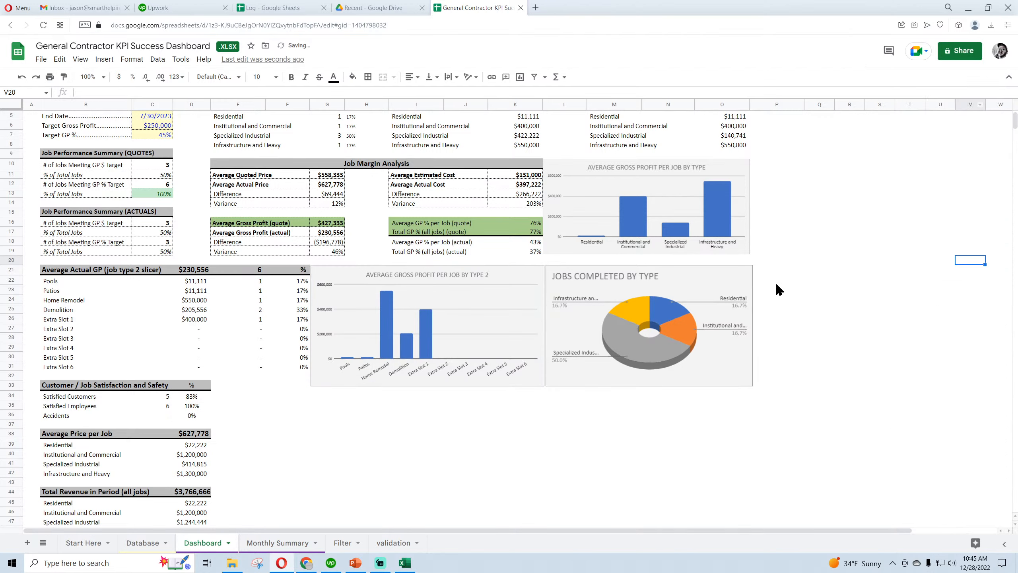
{"action": "left_click", "coordinate": [844, 311]}
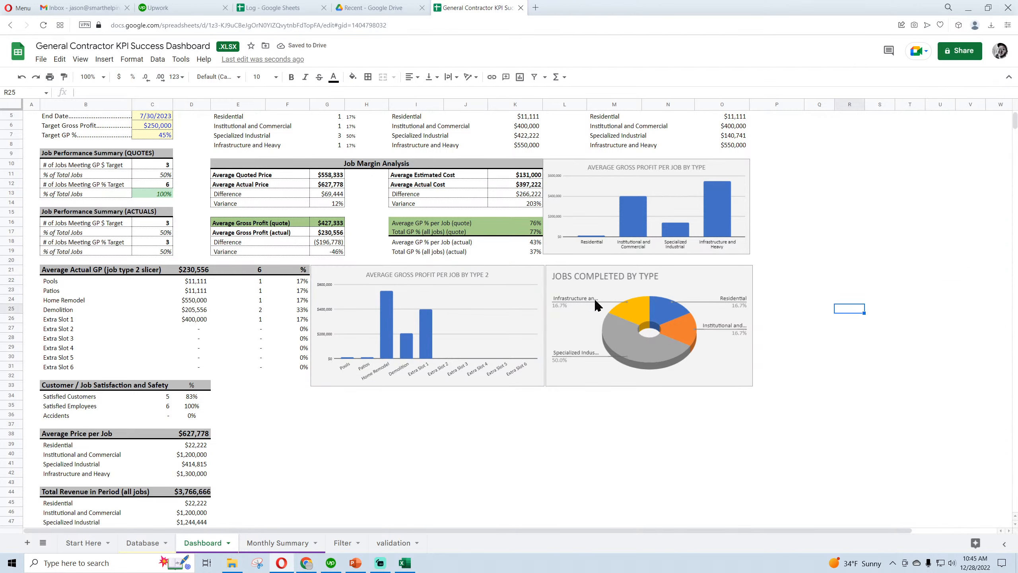
{"action": "left_click", "coordinate": [604, 416]}
Fine-tune the upper edge of the Average Gross Profit per Job by Type chart to line up with the Job Margin Analysis header
{"action": "scroll", "coordinate": [608, 413], "scroll_direction": "up", "scroll_amount": 1}
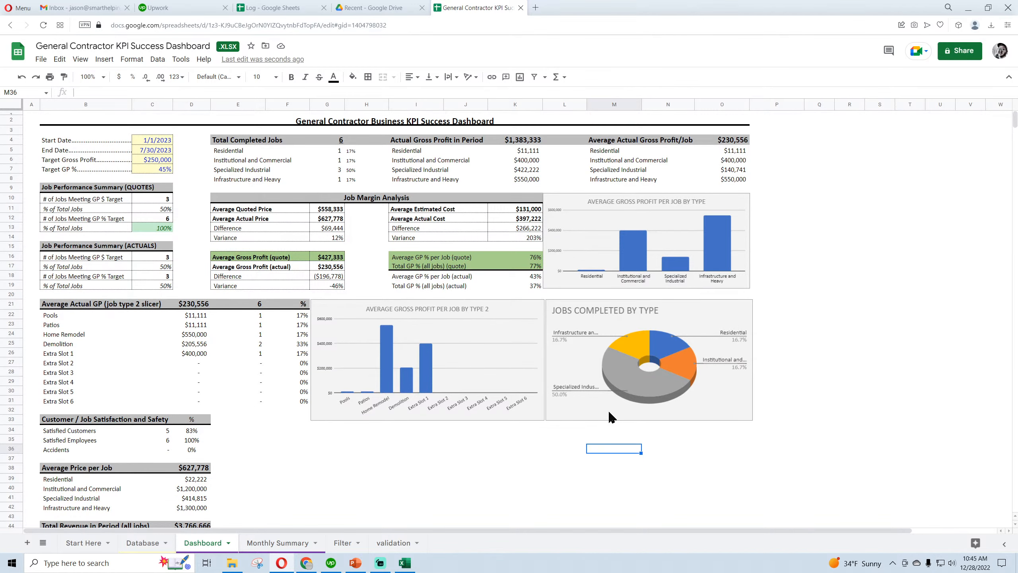
{"action": "left_click", "coordinate": [557, 199]}
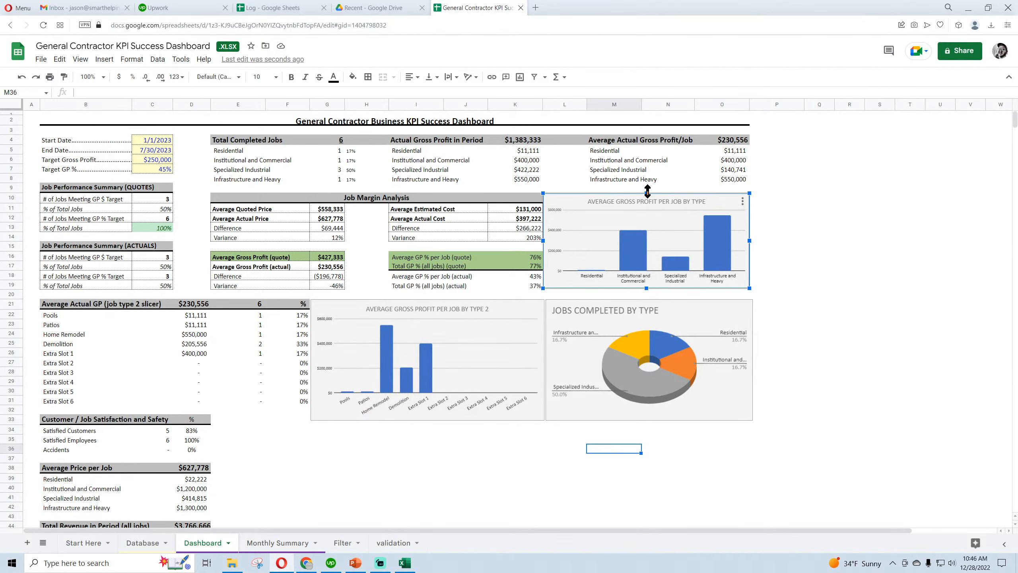
{"action": "left_click_drag", "start_coordinate": [647, 191], "coordinate": [648, 192]}
{"action": "left_click", "coordinate": [851, 236]}
{"action": "left_click", "coordinate": [582, 197]}
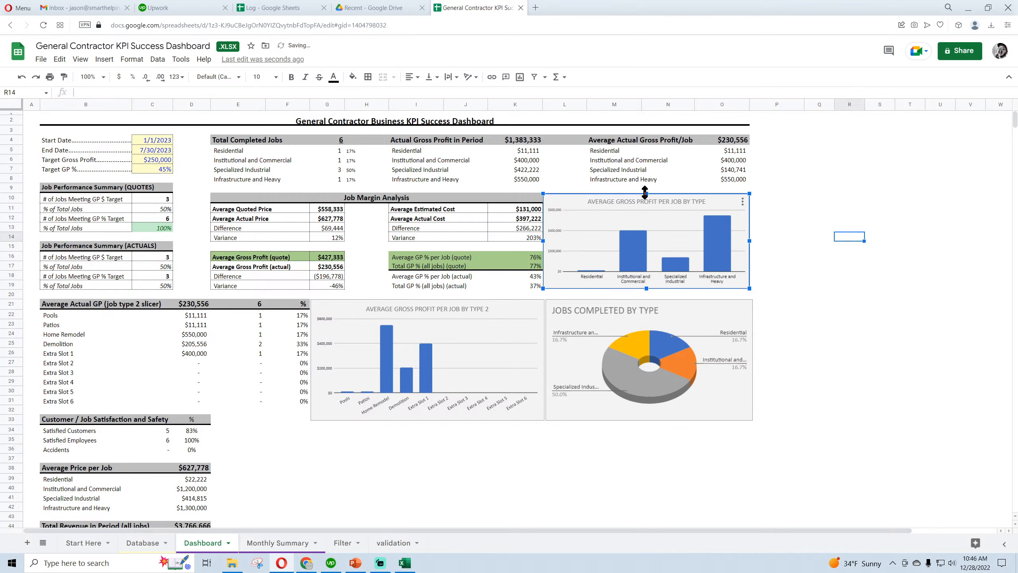
{"action": "left_click_drag", "start_coordinate": [645, 191], "coordinate": [646, 191]}
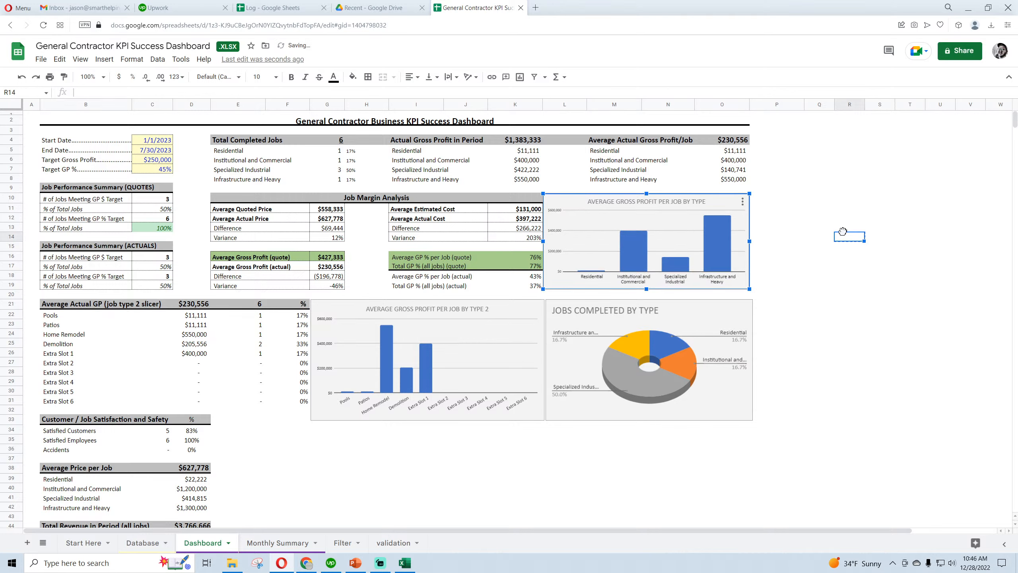
{"action": "left_click", "coordinate": [819, 227]}
{"action": "left_click", "coordinate": [561, 195]}
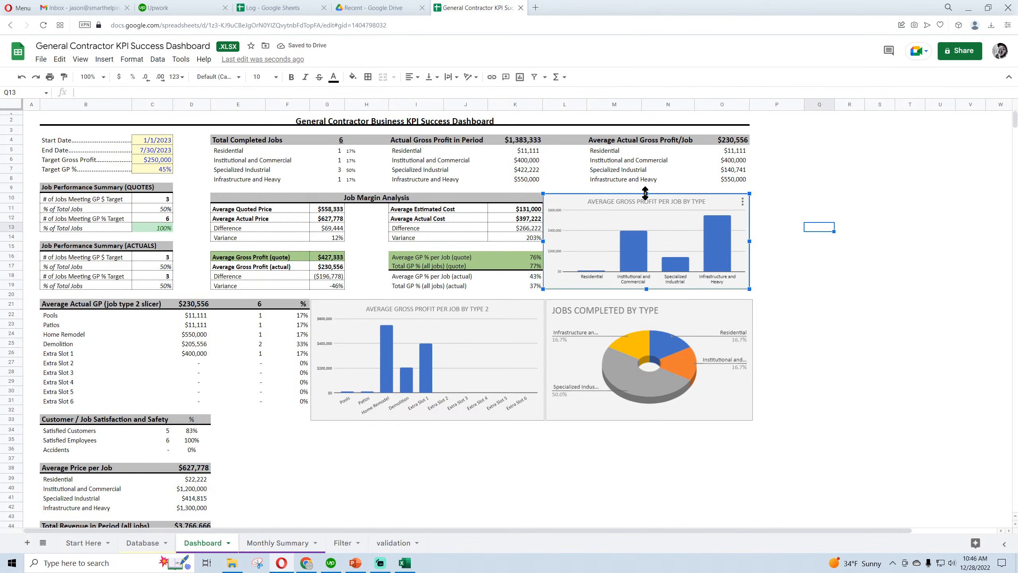
{"action": "left_click_drag", "start_coordinate": [646, 193], "coordinate": [646, 191]}
{"action": "left_click", "coordinate": [830, 248]}
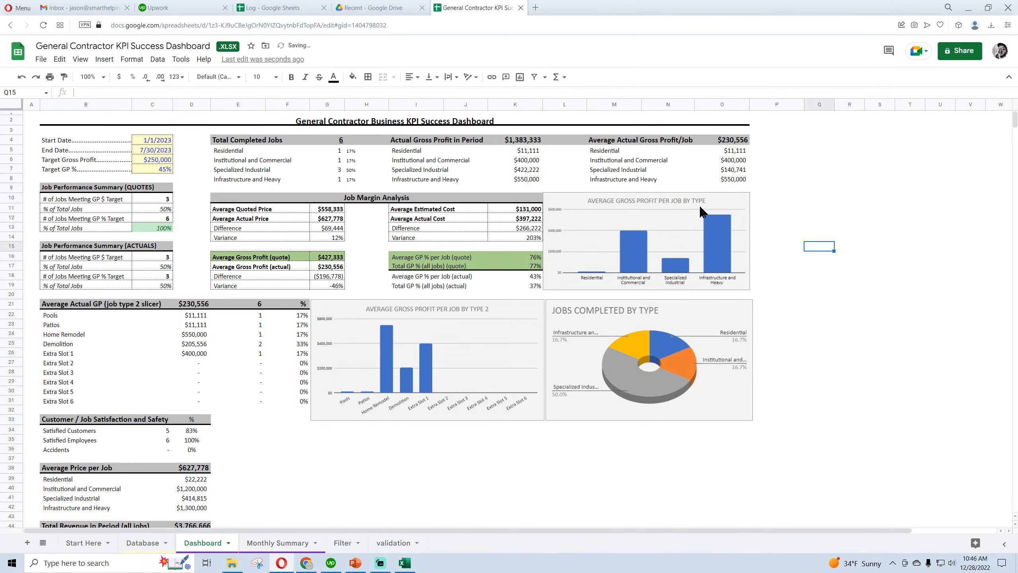
{"action": "left_click", "coordinate": [694, 196]}
{"action": "left_click_drag", "start_coordinate": [646, 192], "coordinate": [646, 194]}
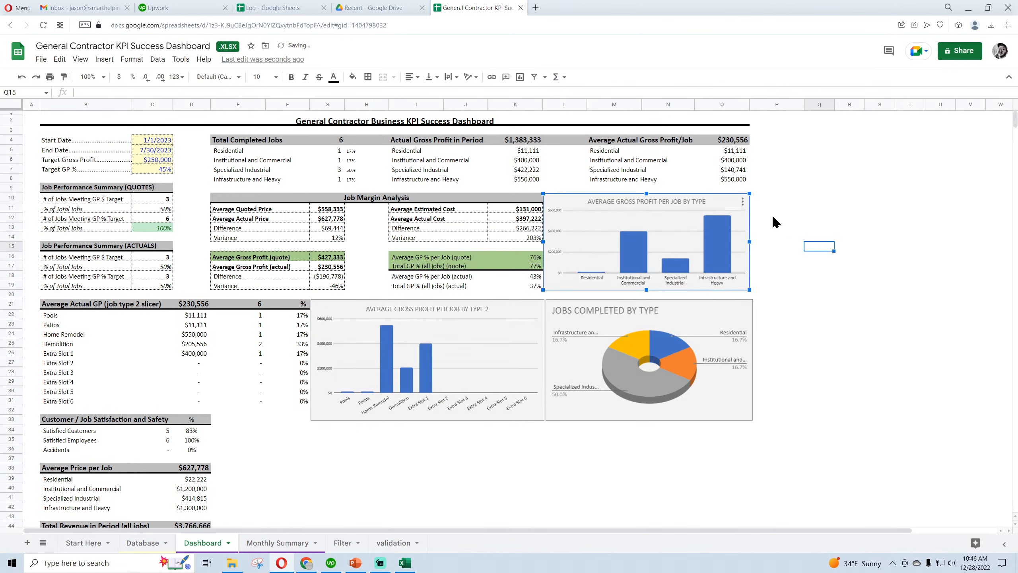
{"action": "left_click", "coordinate": [853, 235]}
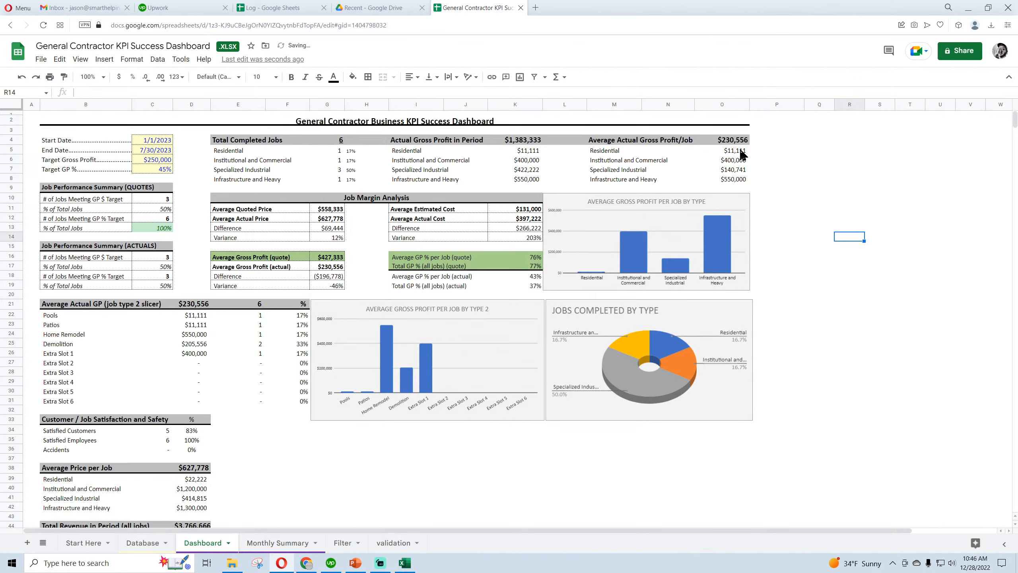
Review the Dashboard, try an End Date of 4/30/2023 to test the charts and figures, and undo that date change
{"action": "scroll", "coordinate": [180, 315], "scroll_direction": "down", "scroll_amount": 3}
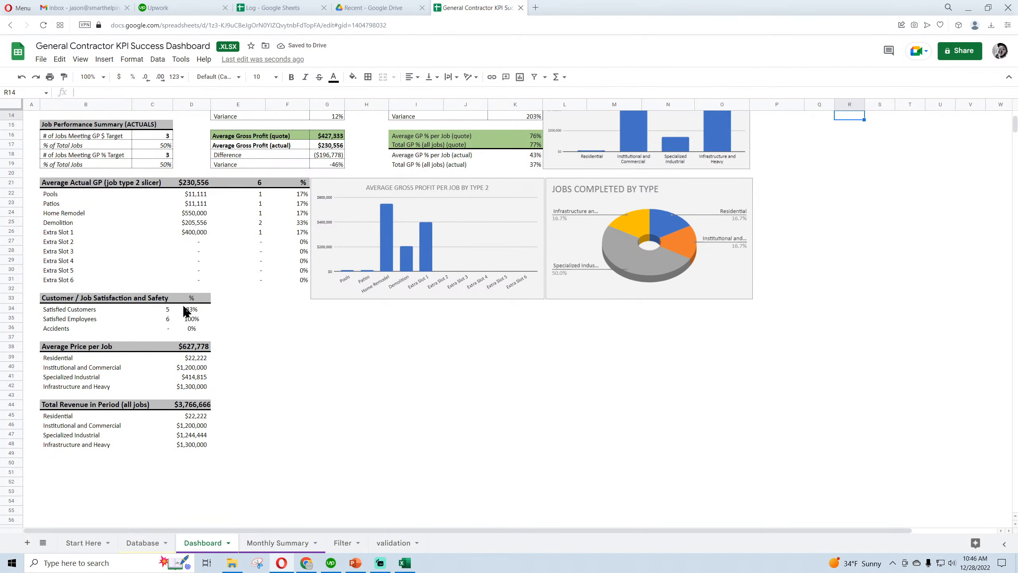
{"action": "scroll", "coordinate": [184, 311], "scroll_direction": "up", "scroll_amount": 3}
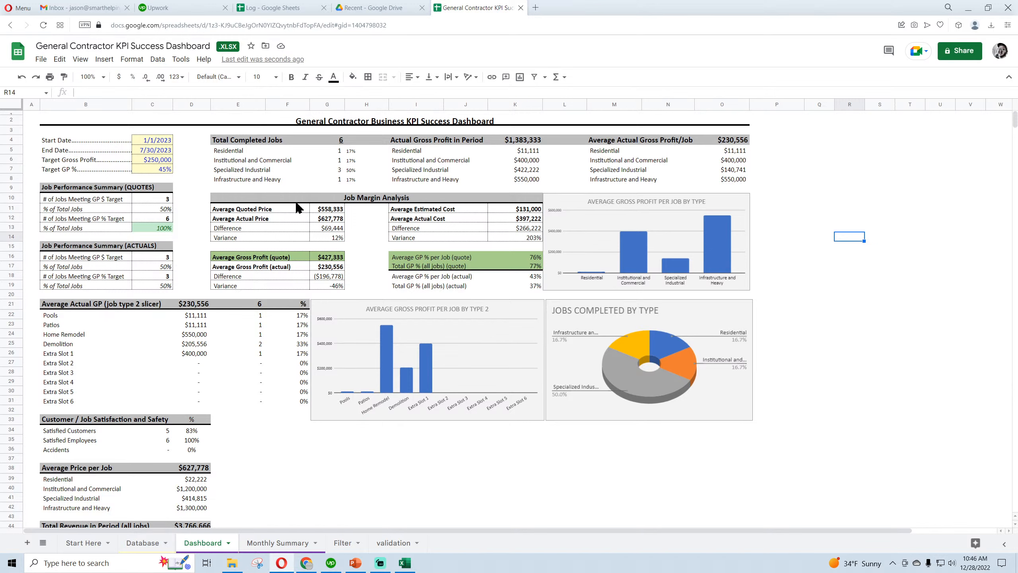
{"action": "left_click", "coordinate": [152, 150]}
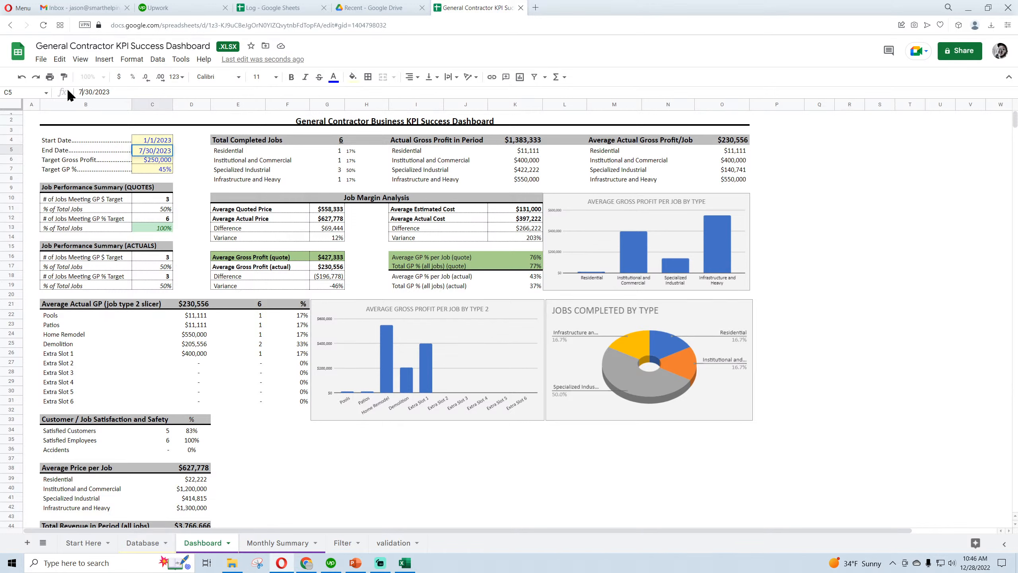
{"action": "type", "text": "4"}
{"action": "left_click", "coordinate": [443, 481]}
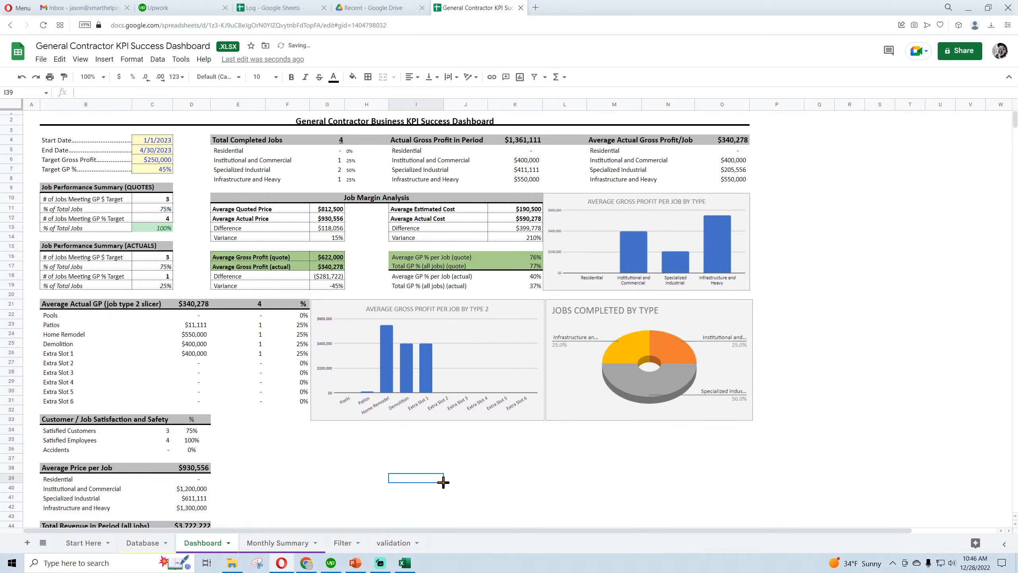
{"action": "left_click", "coordinate": [21, 77]}
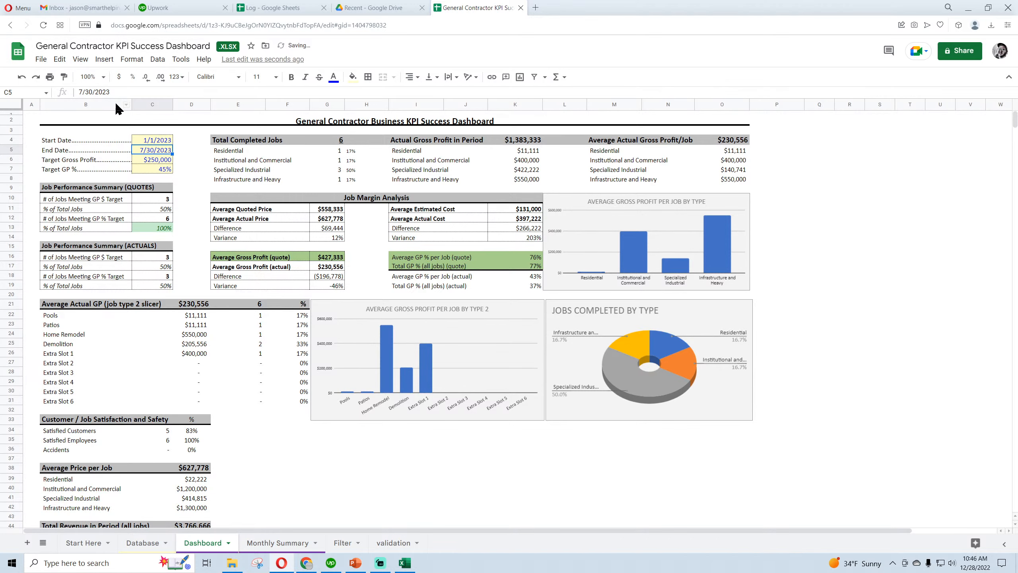
Slightly increase the height of row 2, which holds the Dashboard title
{"action": "left_click", "coordinate": [401, 123]}
{"action": "left_click_drag", "start_coordinate": [12, 125], "coordinate": [12, 128]}
{"action": "left_click", "coordinate": [912, 298]}
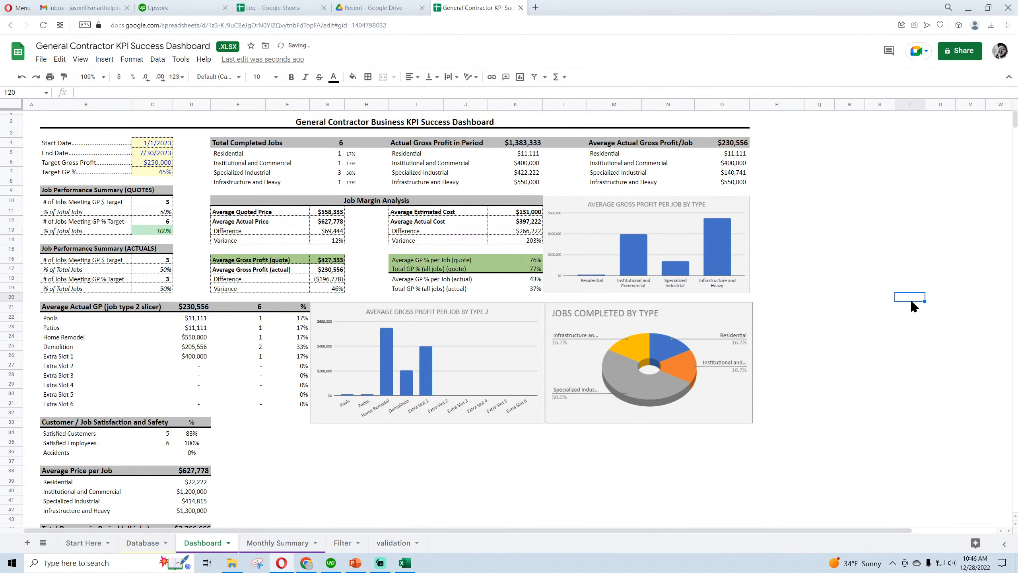
Test the conditional formatting by entering 100% in the % of Total Jobs cells C11, C17 and C19
{"action": "left_click", "coordinate": [161, 211]}
{"action": "type", "text": "100"}
{"action": "left_click", "coordinate": [269, 443]}
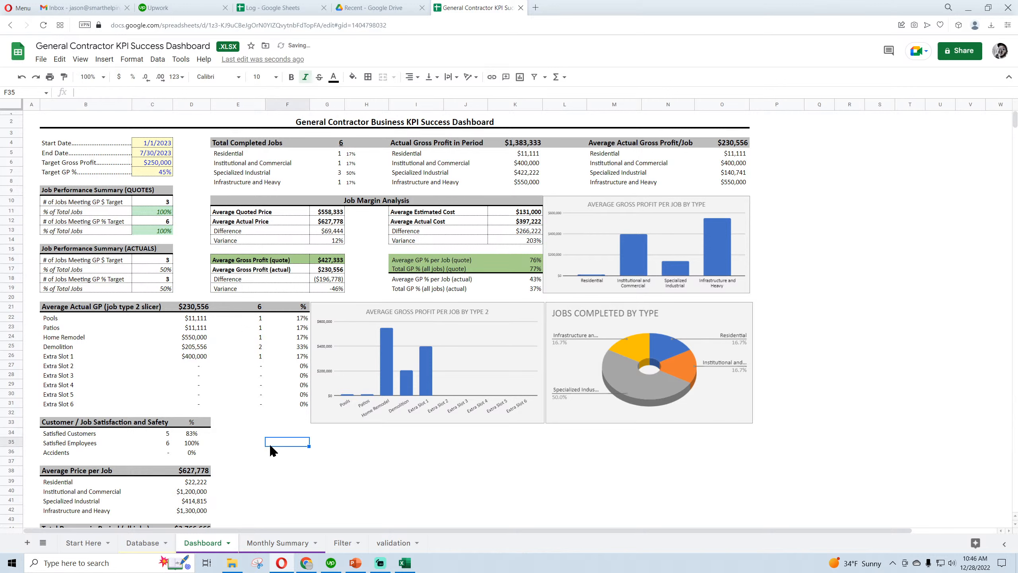
{"action": "left_click", "coordinate": [161, 270]}
{"action": "type", "text": "100"}
{"action": "left_click", "coordinate": [160, 288]}
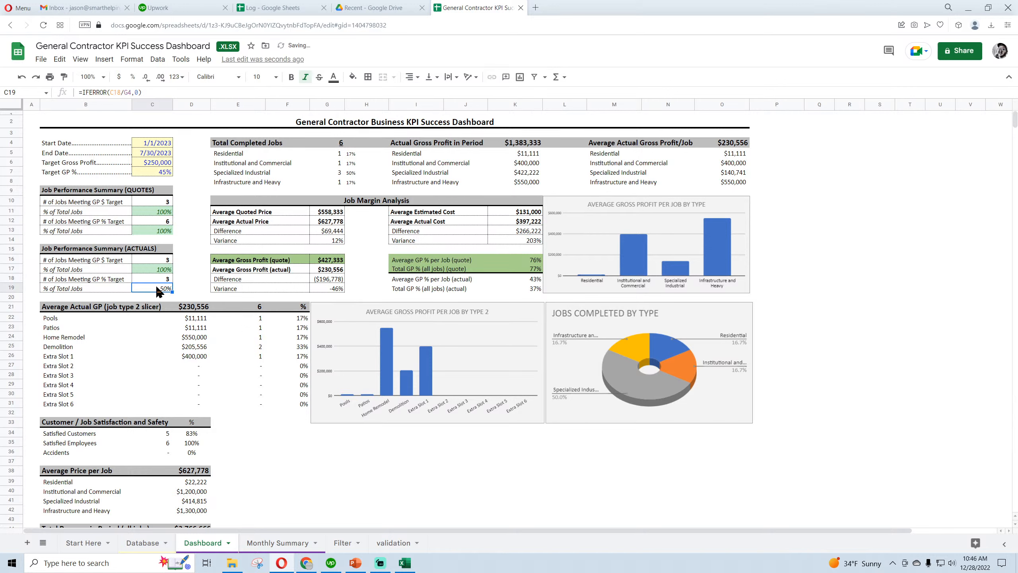
{"action": "type", "text": "100"}
{"action": "left_click", "coordinate": [282, 423]}
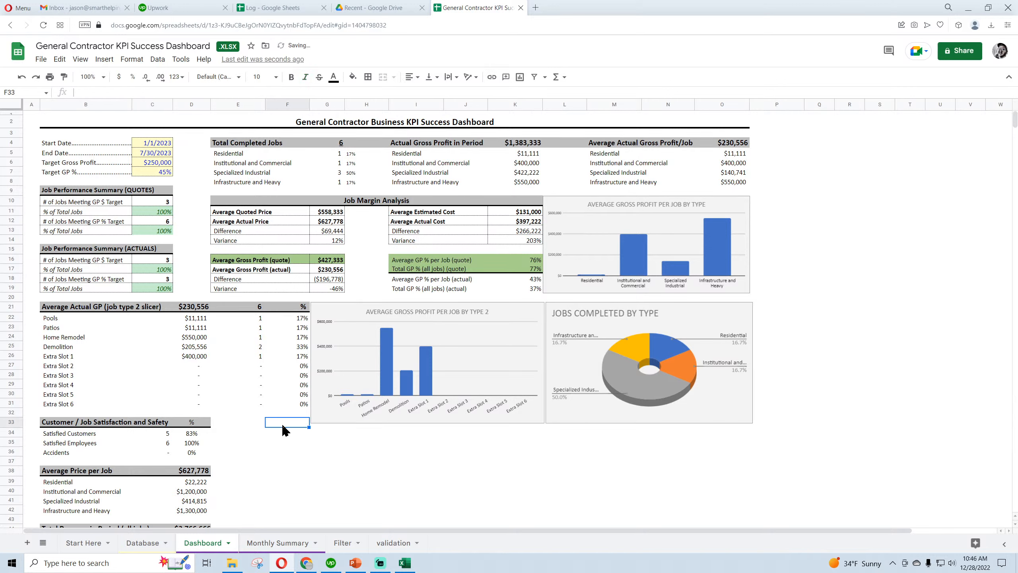
Undo the test percentages in C11, C17 and C19, keeping the increased height of the title row
{"action": "left_click", "coordinate": [22, 77]}
{"action": "left_click", "coordinate": [22, 77]}
{"action": "left_click", "coordinate": [22, 77]}
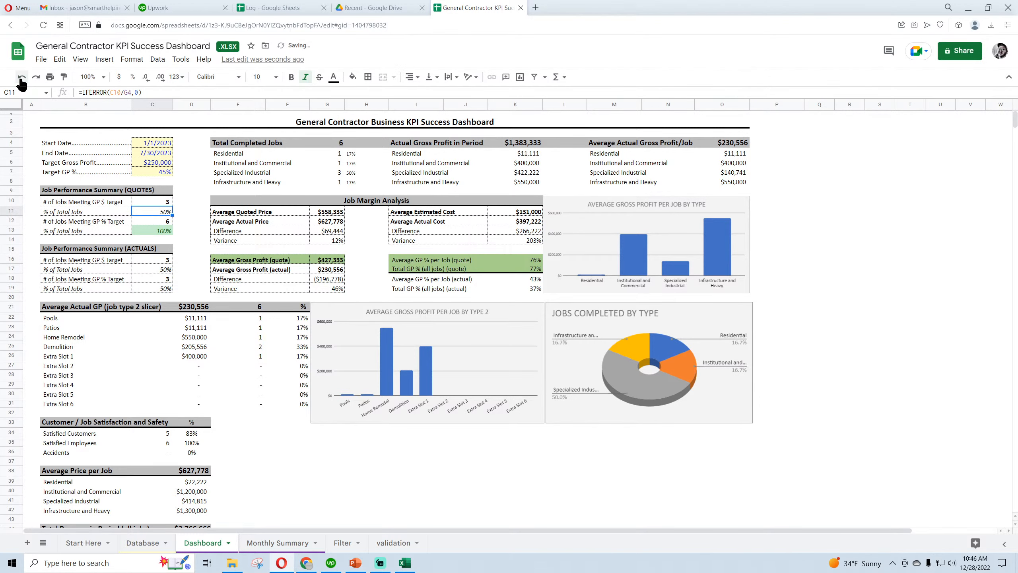
{"action": "left_click", "coordinate": [21, 78]}
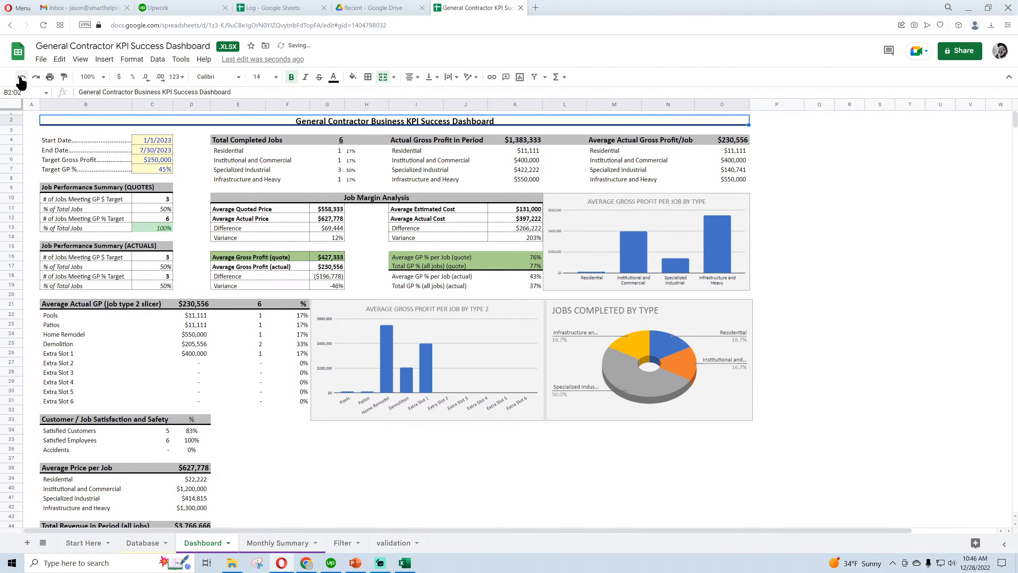
{"action": "left_click", "coordinate": [36, 78]}
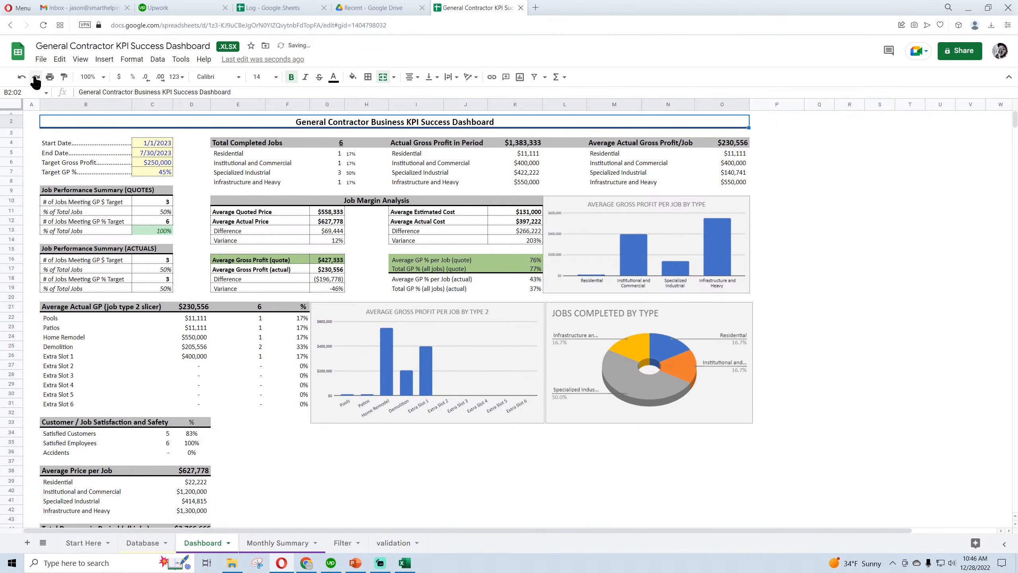
{"action": "left_click", "coordinate": [526, 489]}
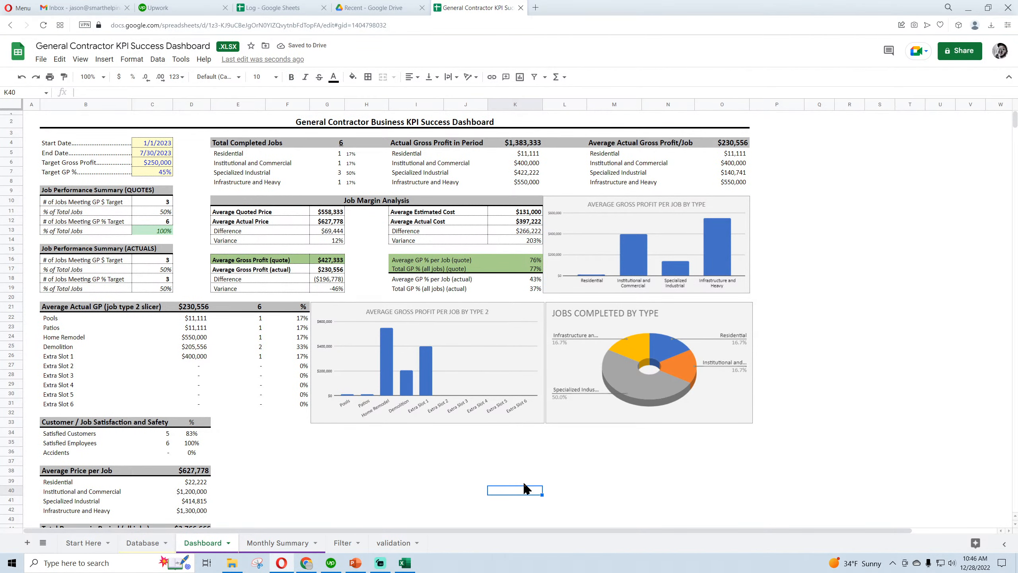
On the Monthly Summary sheet, set the Total Costs legend label of the Key Financial Metrics per Month chart to font size 12
{"action": "scroll", "coordinate": [262, 449], "scroll_direction": "down", "scroll_amount": 3}
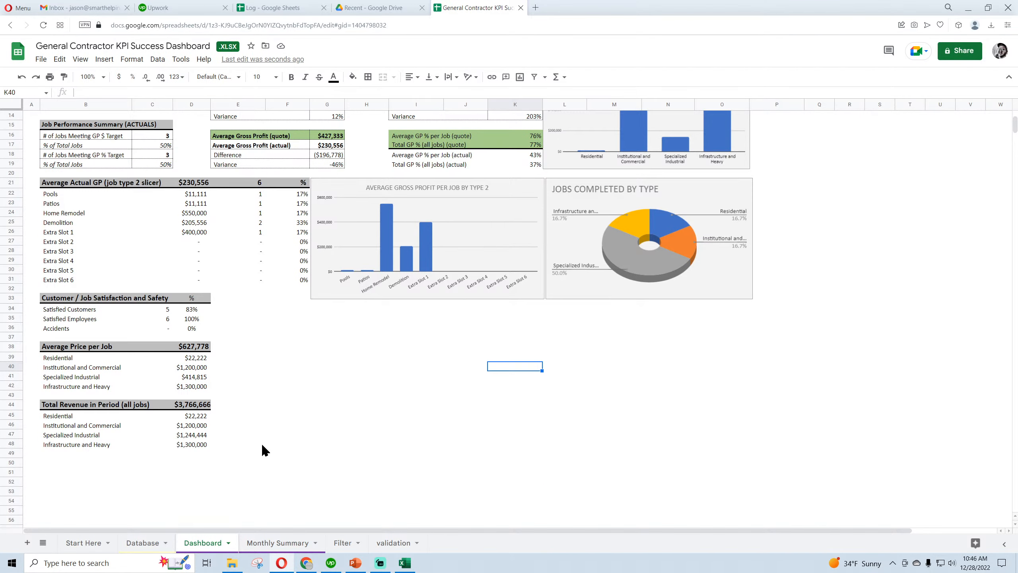
{"action": "scroll", "coordinate": [261, 446], "scroll_direction": "up", "scroll_amount": 3}
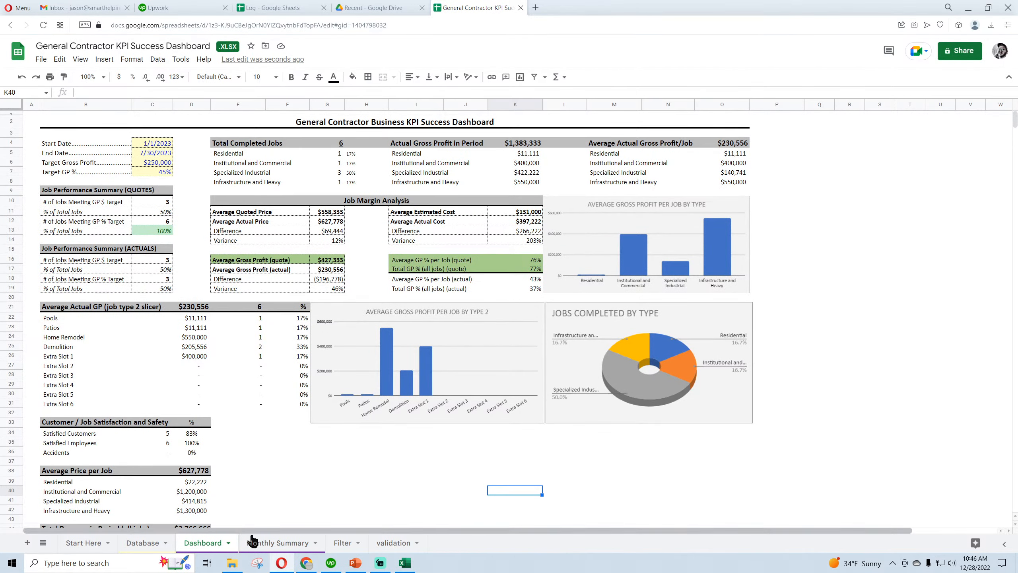
{"action": "left_click", "coordinate": [263, 548]}
{"action": "scroll", "coordinate": [314, 414], "scroll_direction": "down", "scroll_amount": 10}
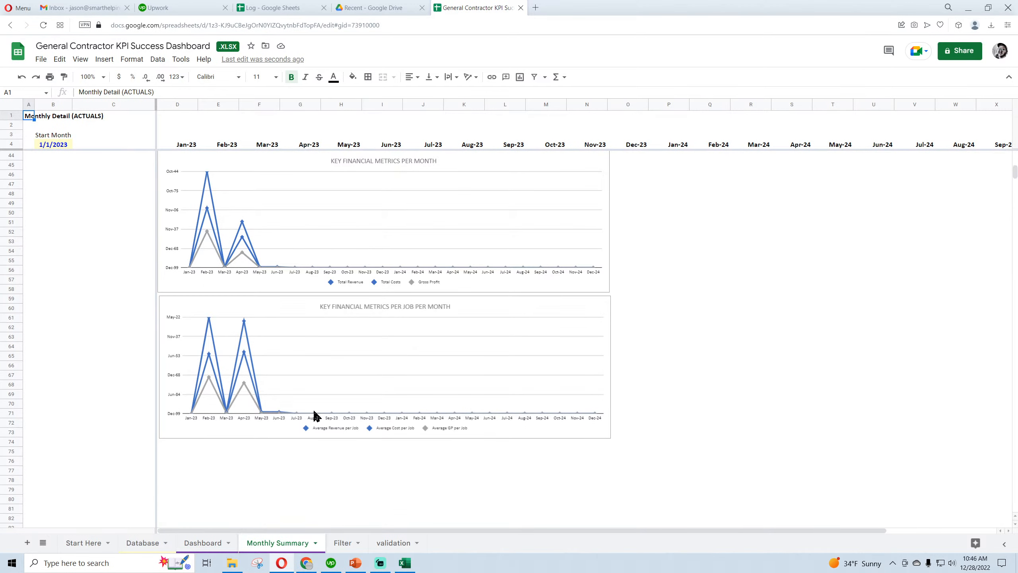
{"action": "double_click", "coordinate": [388, 282]}
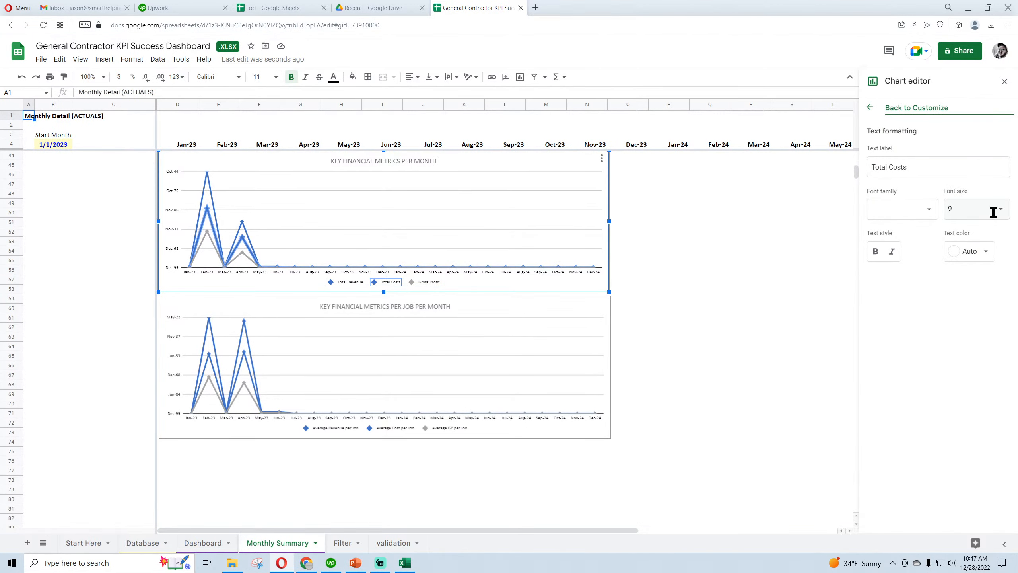
{"action": "left_click", "coordinate": [996, 208]}
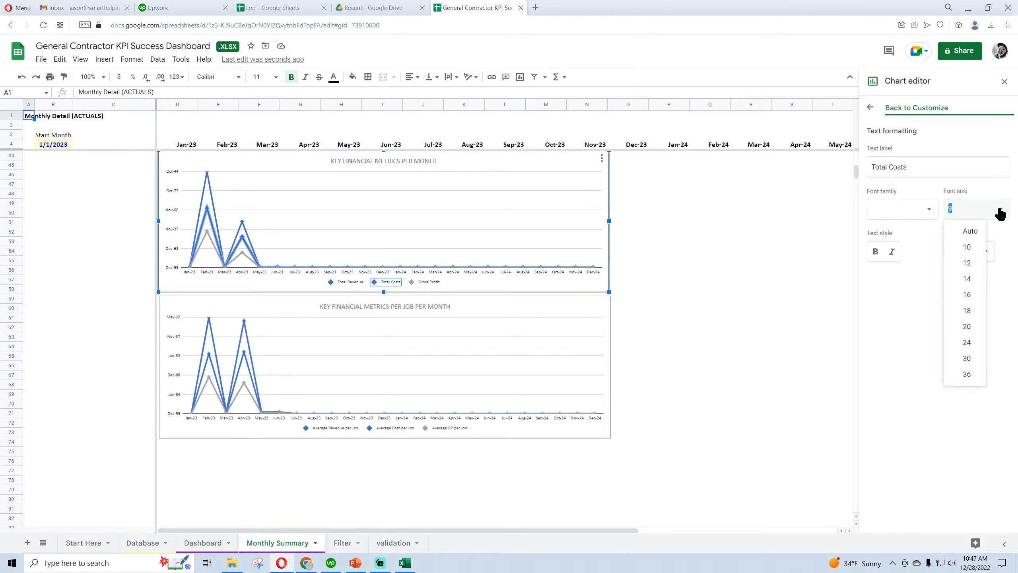
{"action": "left_click", "coordinate": [967, 262]}
Set the legend font size of the Key Financial Metrics per Job per Month chart to 12
{"action": "left_click", "coordinate": [457, 428]}
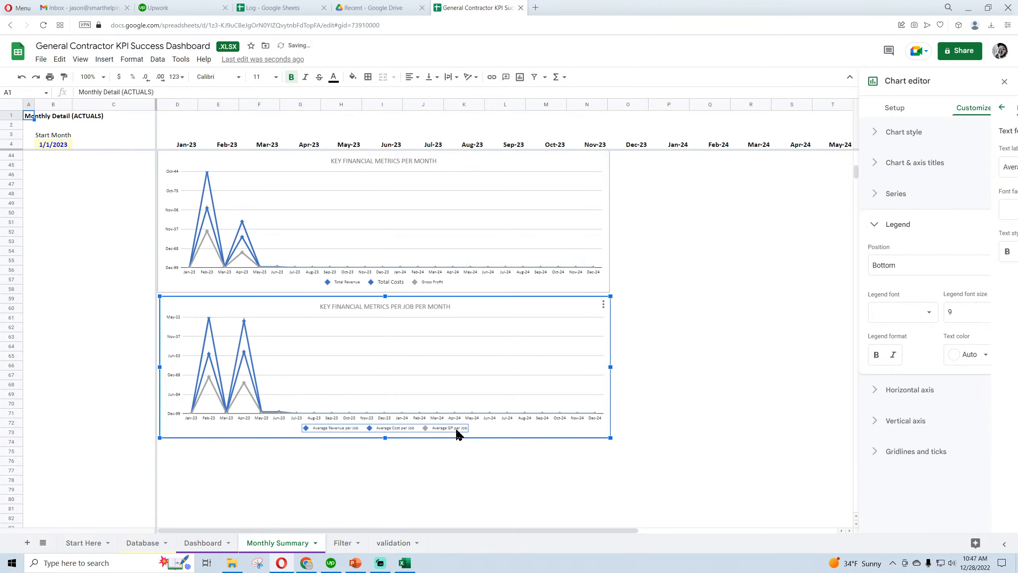
{"action": "left_click", "coordinate": [996, 312]}
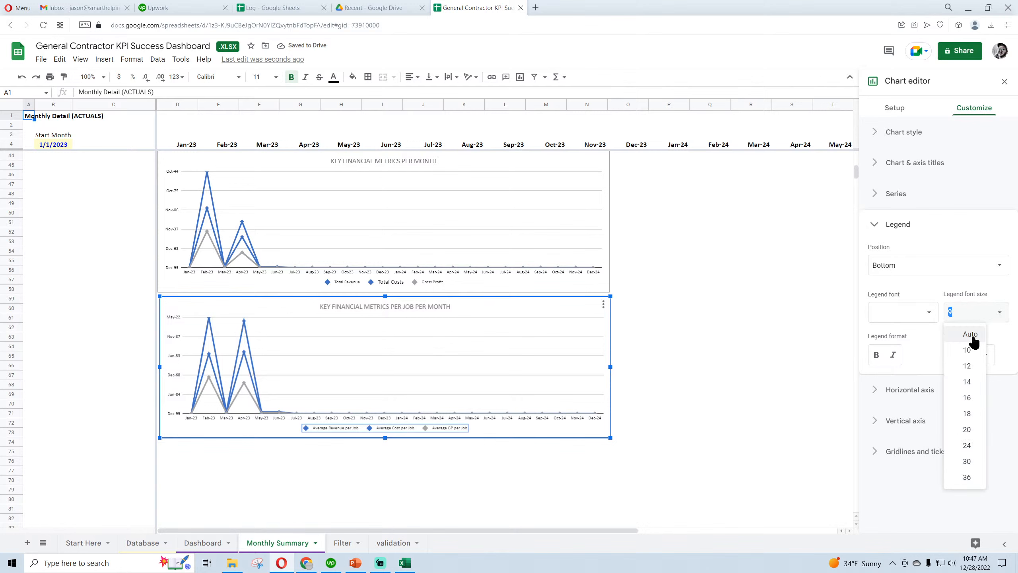
{"action": "left_click", "coordinate": [967, 366]}
Set the Key Financial Metrics per Month chart's horizontal axis labels to font size 10 with a 30° slant
{"action": "left_click", "coordinate": [443, 269]}
{"action": "left_click", "coordinate": [444, 271]}
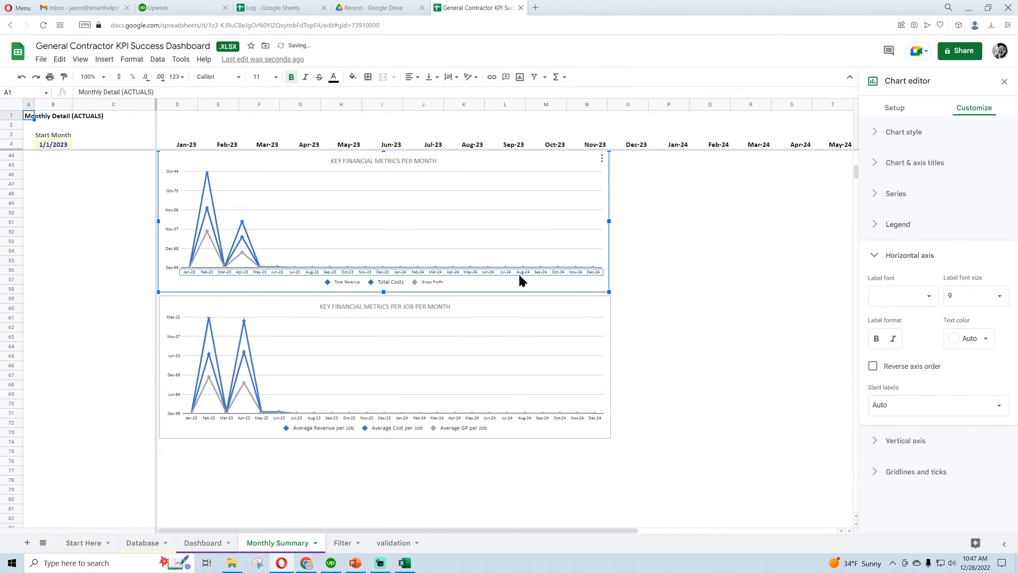
{"action": "left_click", "coordinate": [1000, 296]}
{"action": "left_click", "coordinate": [981, 348]}
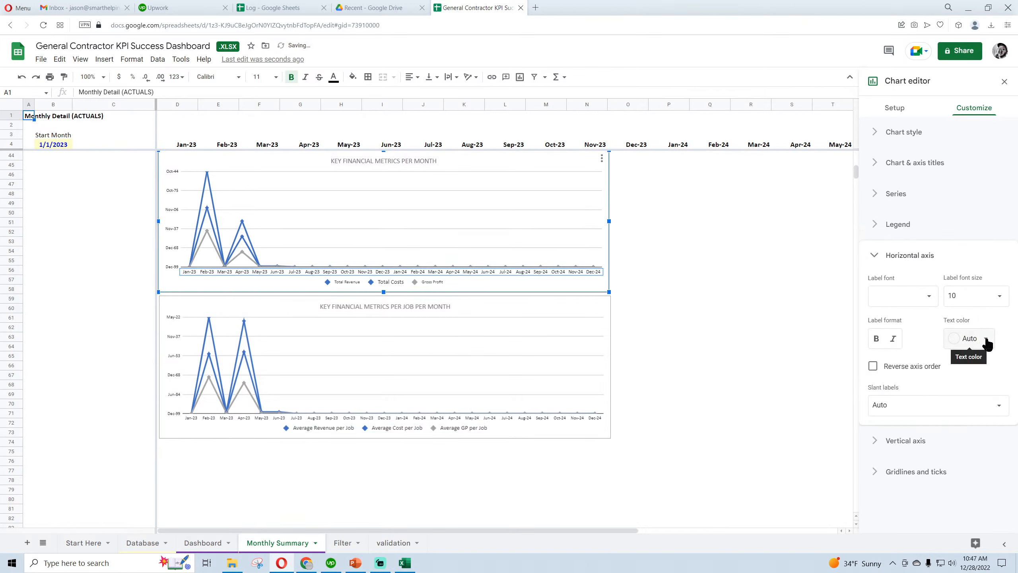
{"action": "left_click", "coordinate": [989, 404]}
{"action": "left_click", "coordinate": [890, 459]}
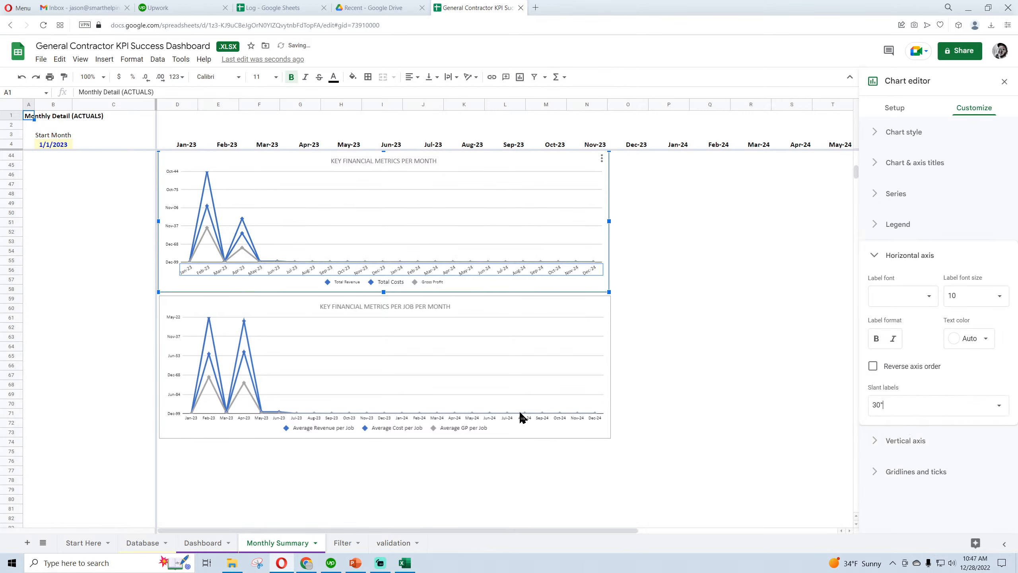
Give the Key Financial Metrics per Job per Month chart's horizontal axis labels a 30° slant and font size 10
{"action": "left_click", "coordinate": [474, 416]}
{"action": "left_click", "coordinate": [945, 404]}
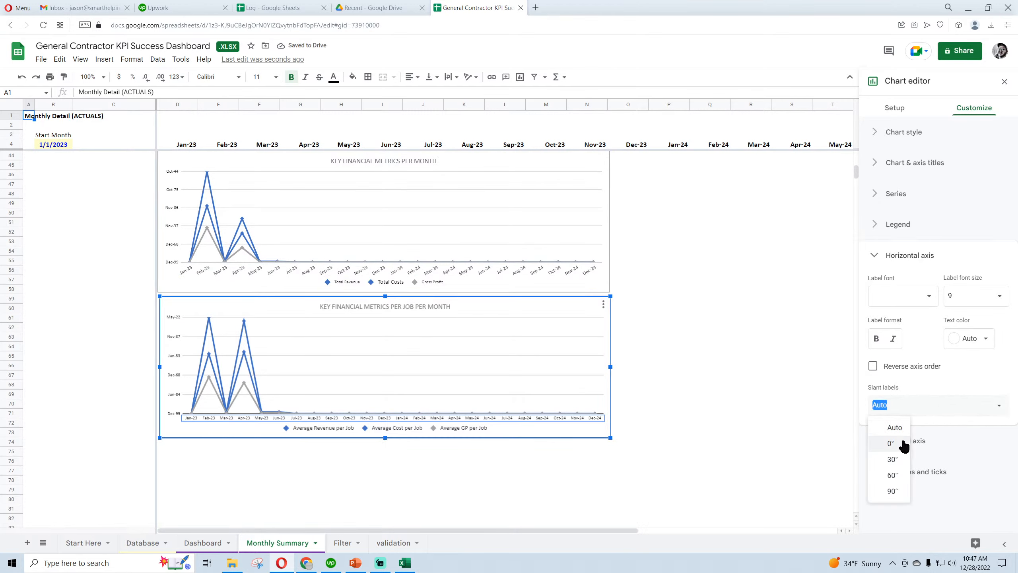
{"action": "left_click", "coordinate": [892, 459]}
{"action": "left_click", "coordinate": [990, 295]}
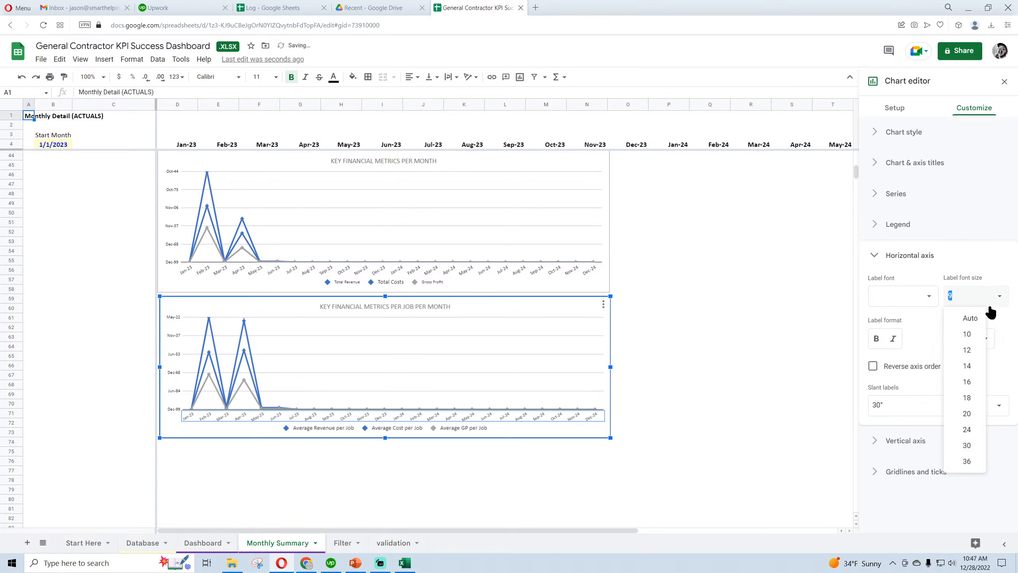
{"action": "left_click", "coordinate": [967, 350]}
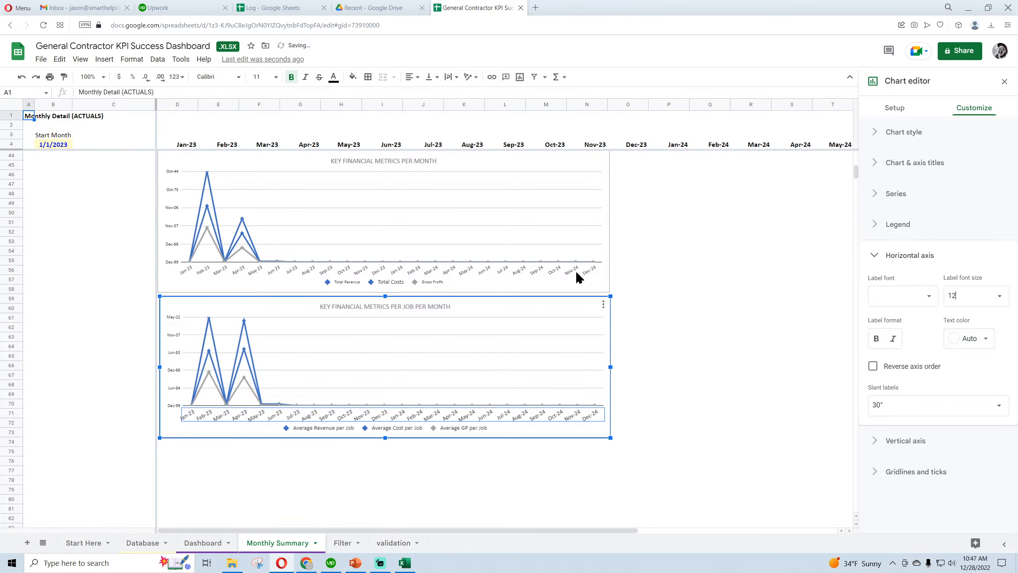
{"action": "left_click", "coordinate": [998, 295]}
{"action": "left_click", "coordinate": [970, 339]}
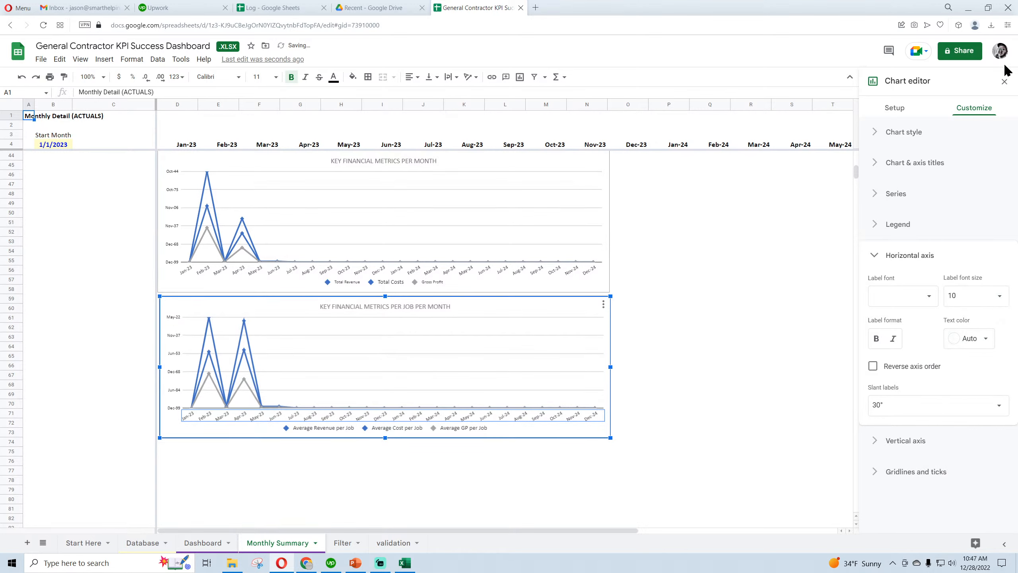
{"action": "left_click", "coordinate": [1004, 81]}
Slant the horizontal axis labels of the green column chart under VISUALS by 30° and set their font size to 10
{"action": "scroll", "coordinate": [460, 225], "scroll_direction": "up", "scroll_amount": 5}
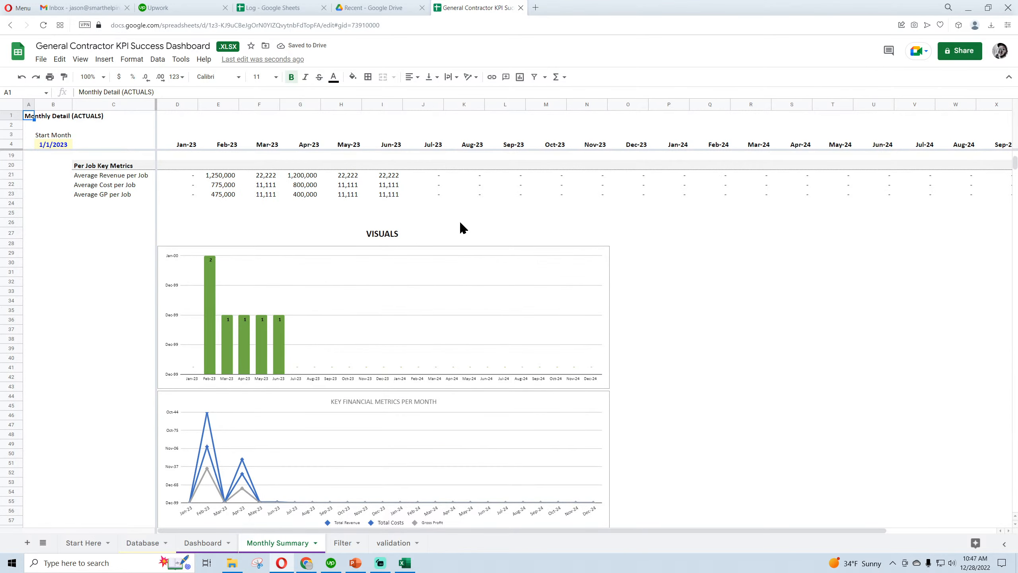
{"action": "double_click", "coordinate": [417, 383]}
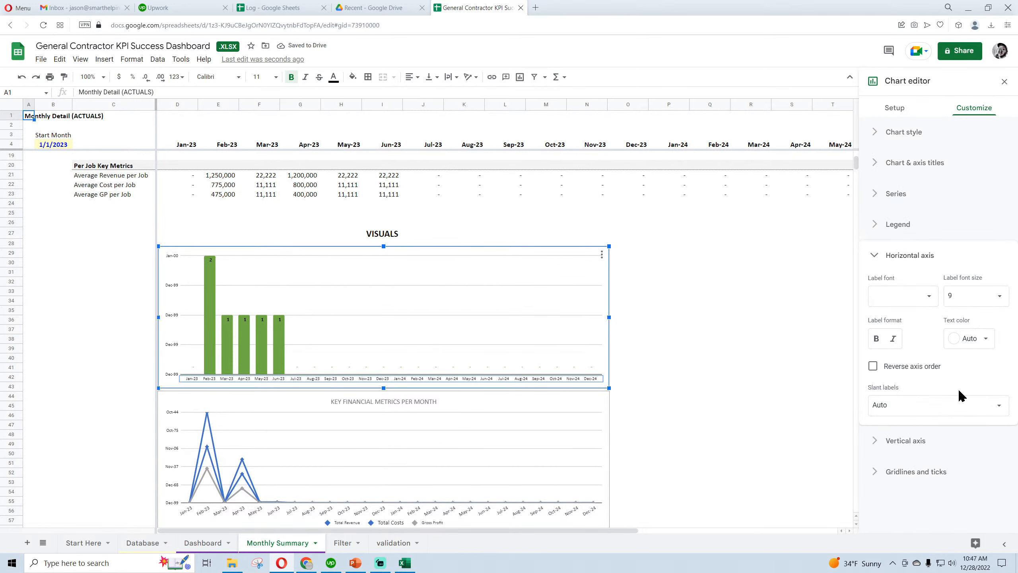
{"action": "left_click", "coordinate": [922, 406]}
{"action": "left_click", "coordinate": [886, 462]}
{"action": "left_click", "coordinate": [999, 296]}
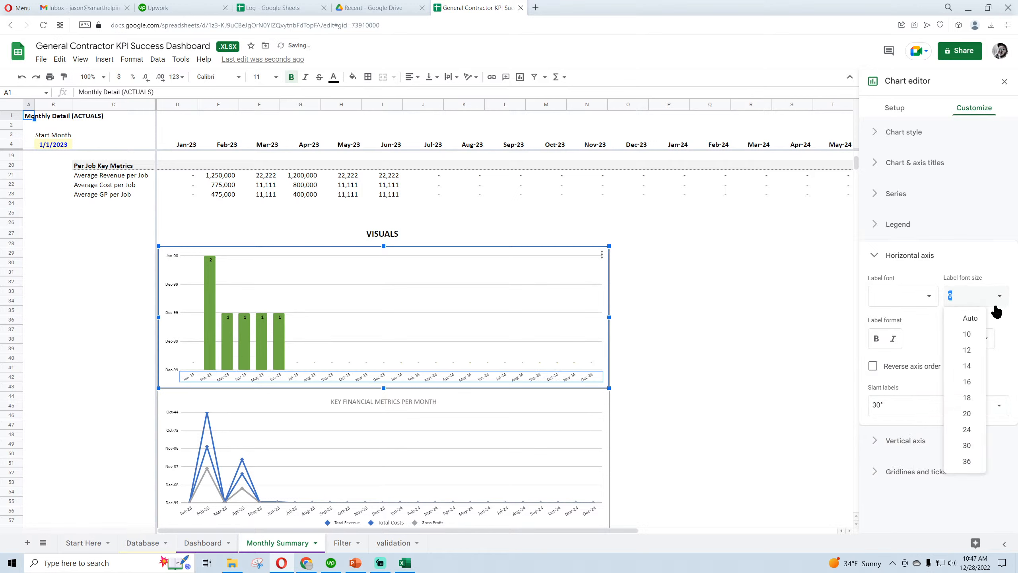
{"action": "left_click", "coordinate": [970, 338]}
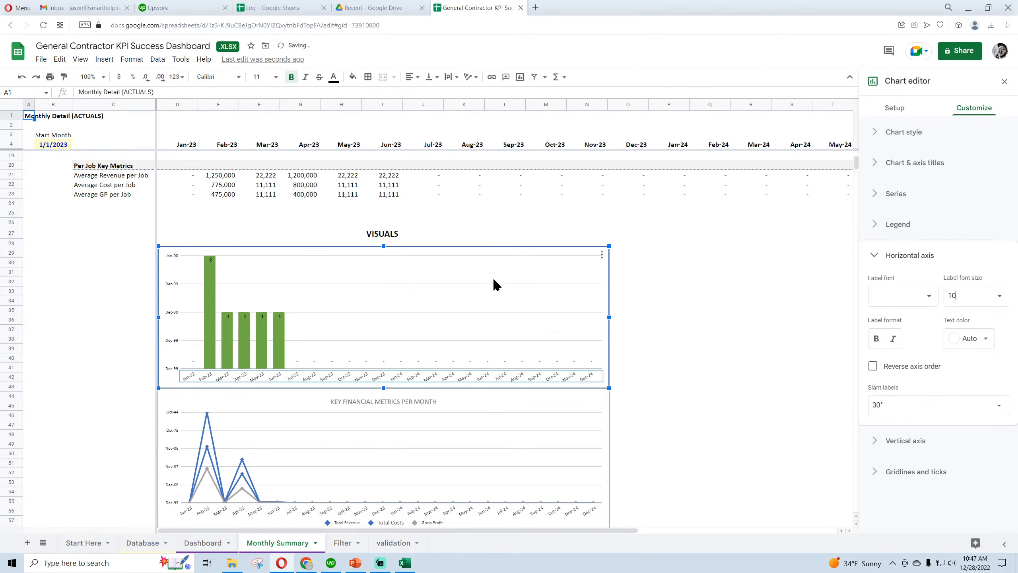
{"action": "left_click", "coordinate": [746, 308]}
Add the chart title "JOBS COMPLETED BY MONTH" to the green column chart
{"action": "left_click", "coordinate": [602, 254]}
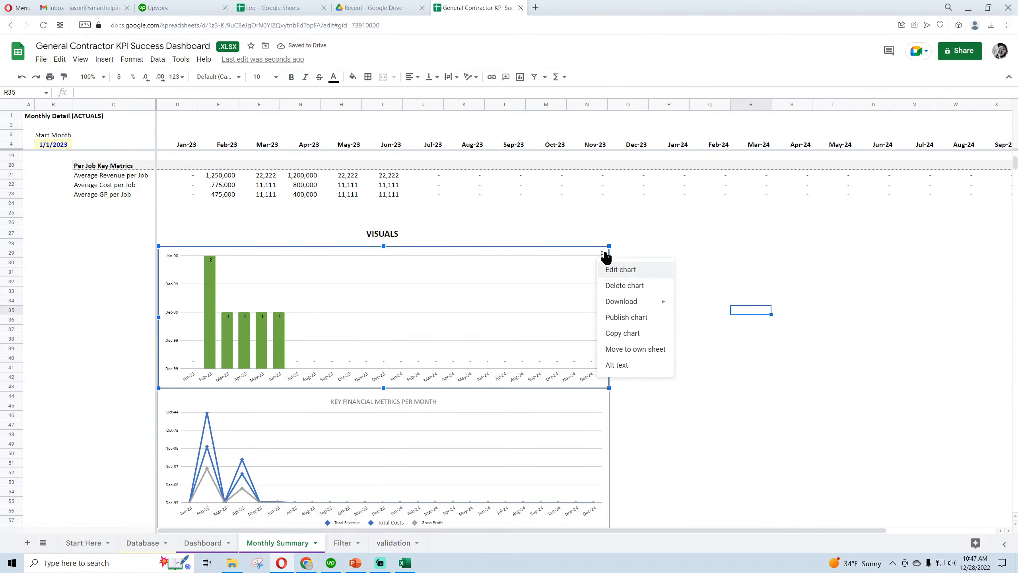
{"action": "left_click", "coordinate": [661, 270]}
{"action": "left_click", "coordinate": [976, 108]}
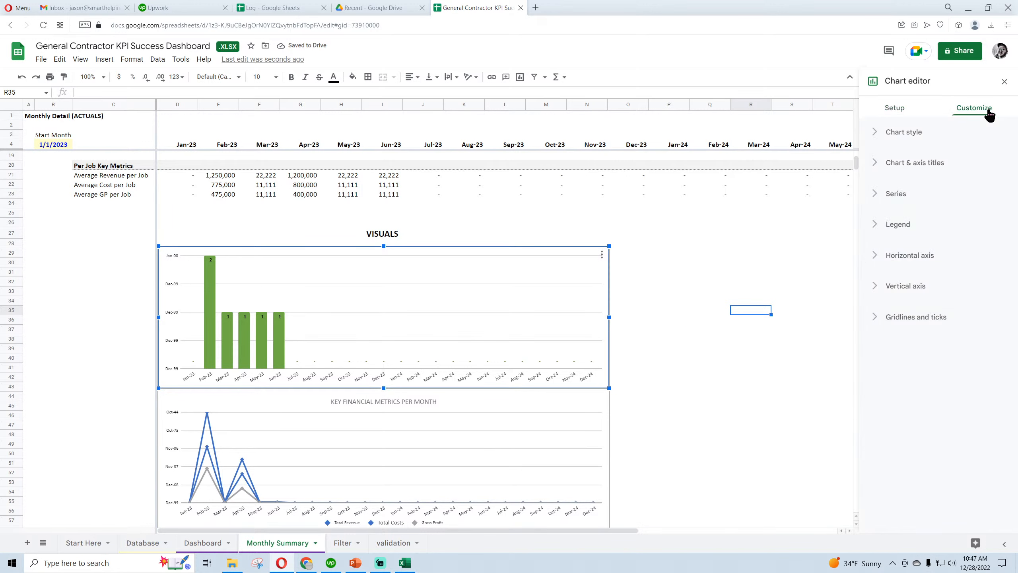
{"action": "left_click", "coordinate": [918, 168]}
{"action": "left_click", "coordinate": [902, 234]}
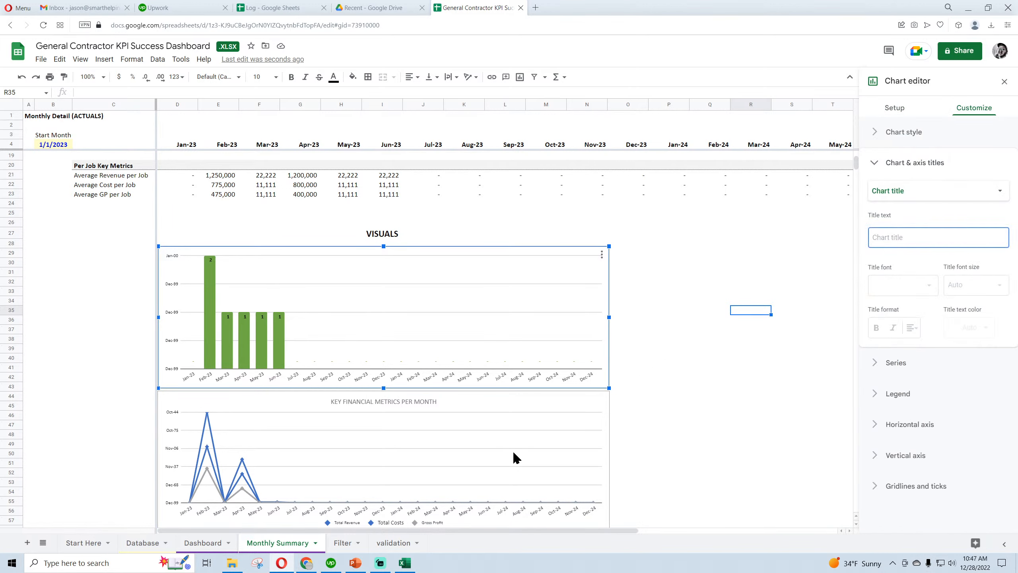
{"action": "mouse_move", "coordinate": [174, 563]}
{"action": "type", "text": "JOBS COMPLETED BY MONTH"}
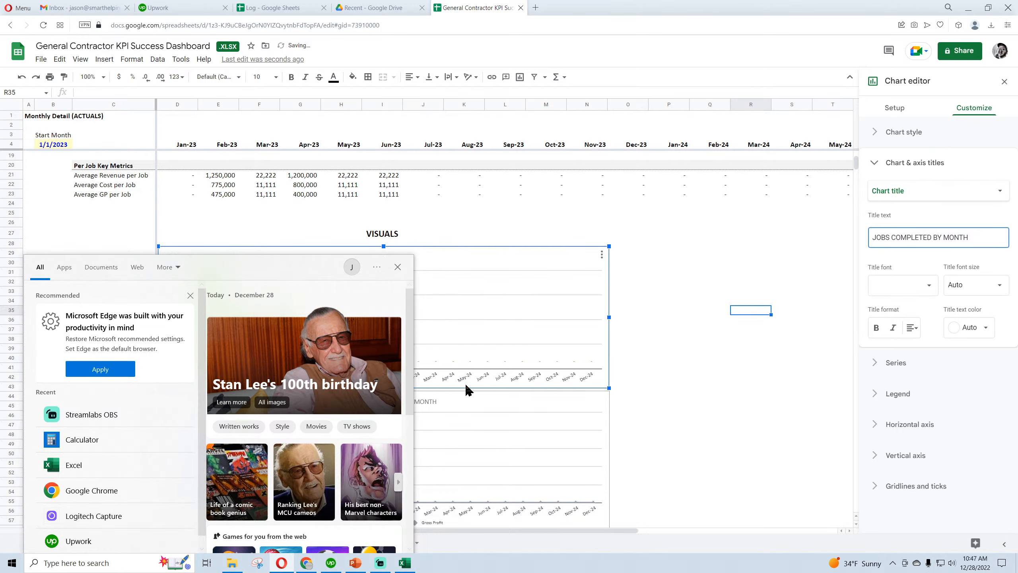
Open the JOBS COMPLETED BY MONTH chart's vertical axis settings and choose From source data as the number format
{"action": "left_click", "coordinate": [1005, 82]}
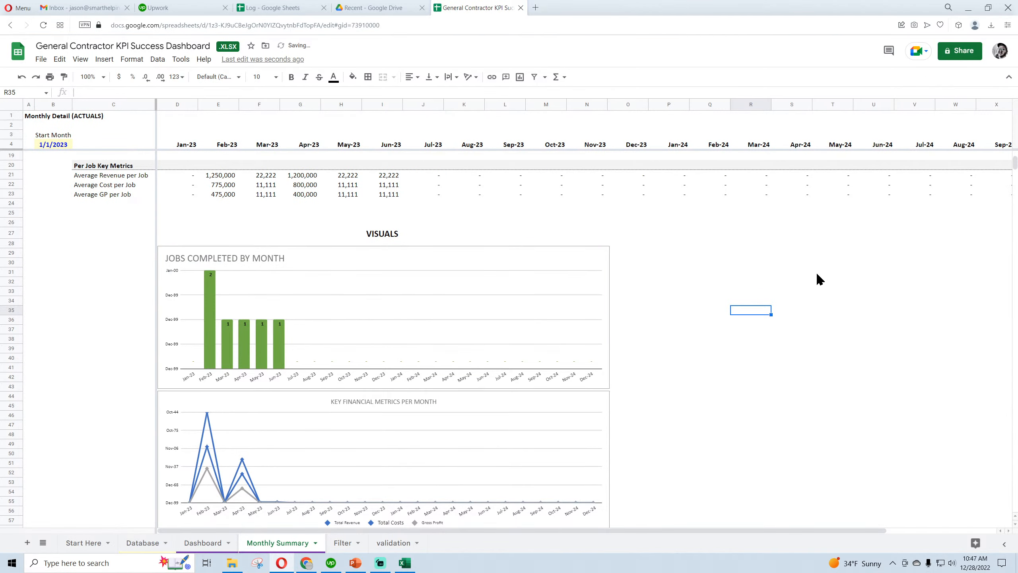
{"action": "double_click", "coordinate": [174, 299]}
{"action": "scroll", "coordinate": [922, 486], "scroll_direction": "down", "scroll_amount": 2}
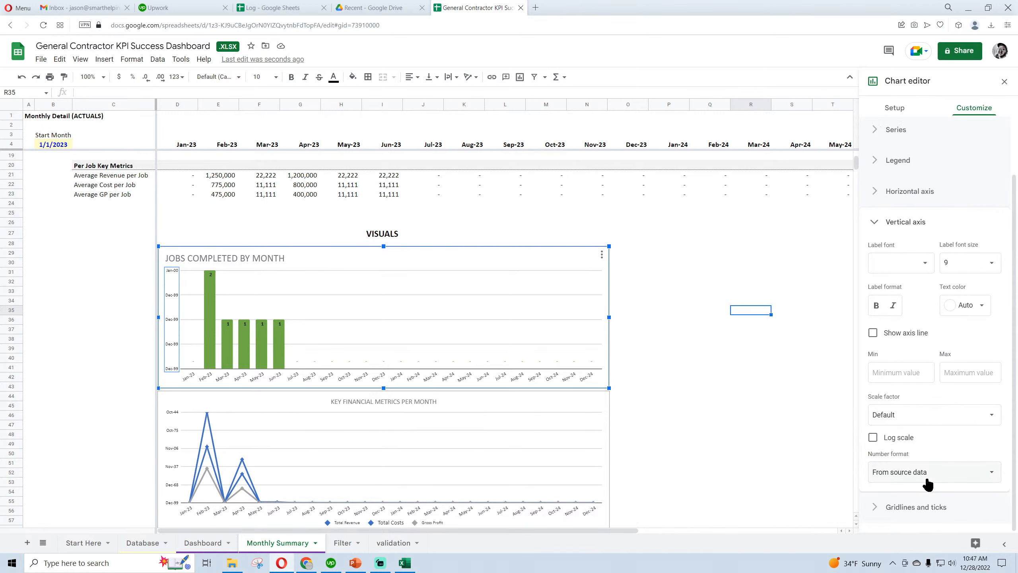
{"action": "left_click", "coordinate": [912, 474]}
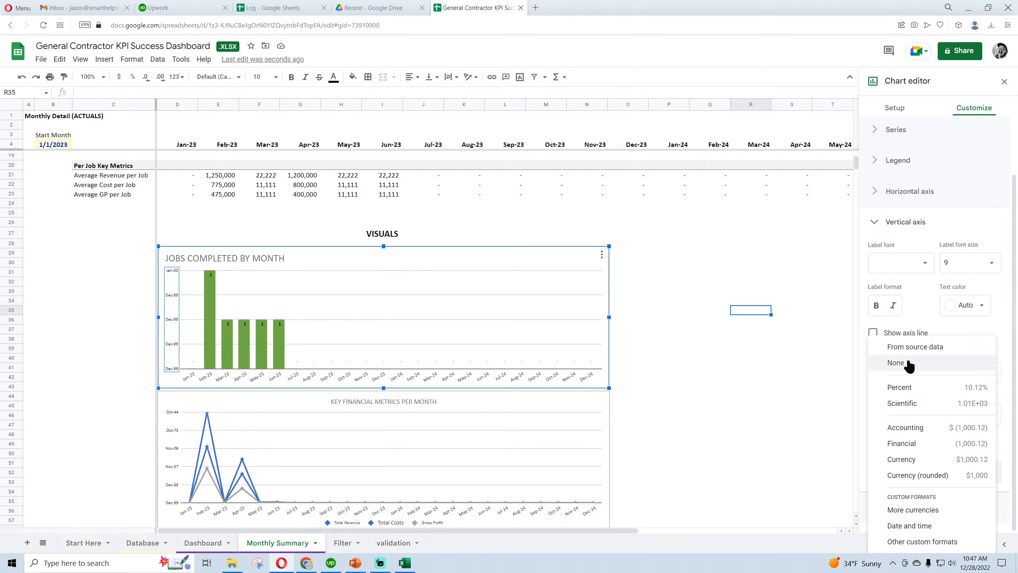
{"action": "left_click", "coordinate": [912, 348]}
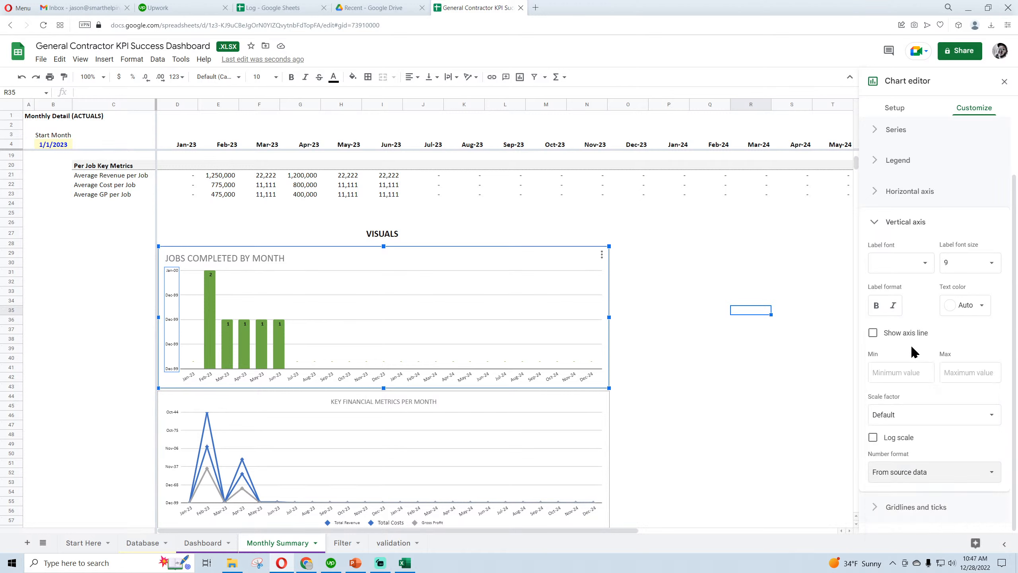
Set the KEY FINANCIAL METRICS PER MONTH chart's vertical axis number format to Currency (rounded)
{"action": "left_click", "coordinate": [172, 433]}
{"action": "left_click", "coordinate": [913, 477]}
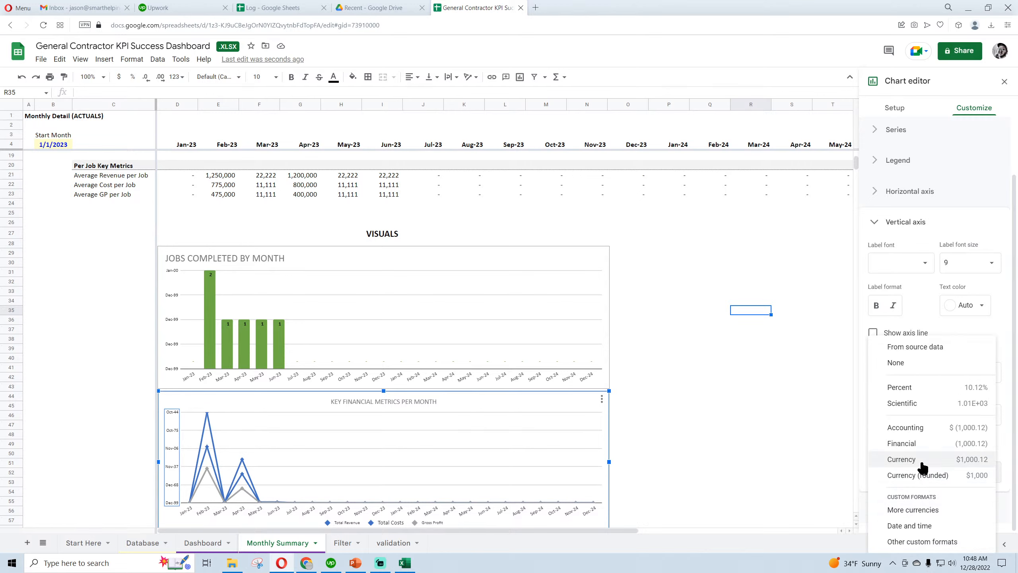
{"action": "left_click", "coordinate": [913, 367]}
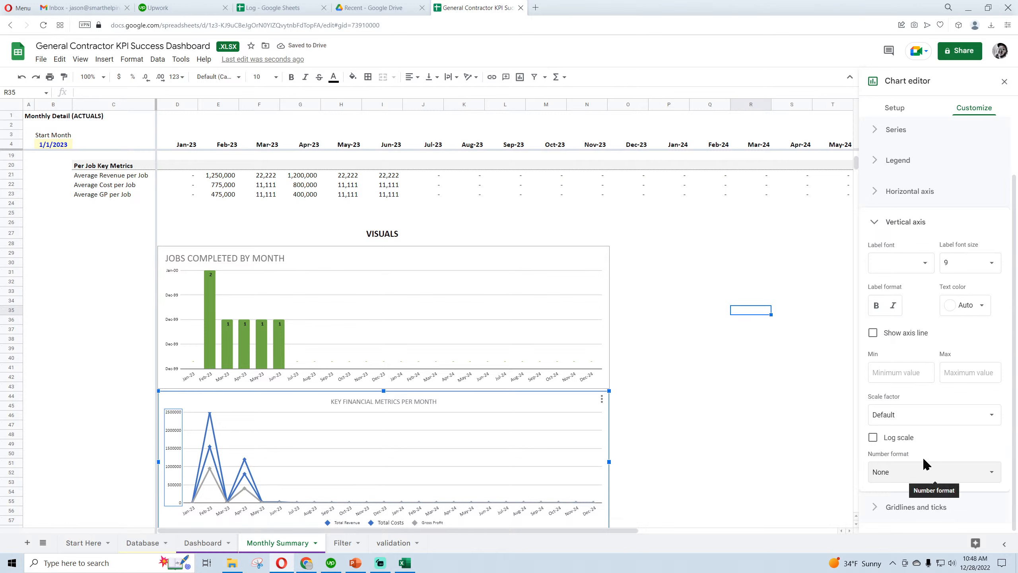
{"action": "left_click", "coordinate": [921, 480]}
{"action": "left_click", "coordinate": [918, 479]}
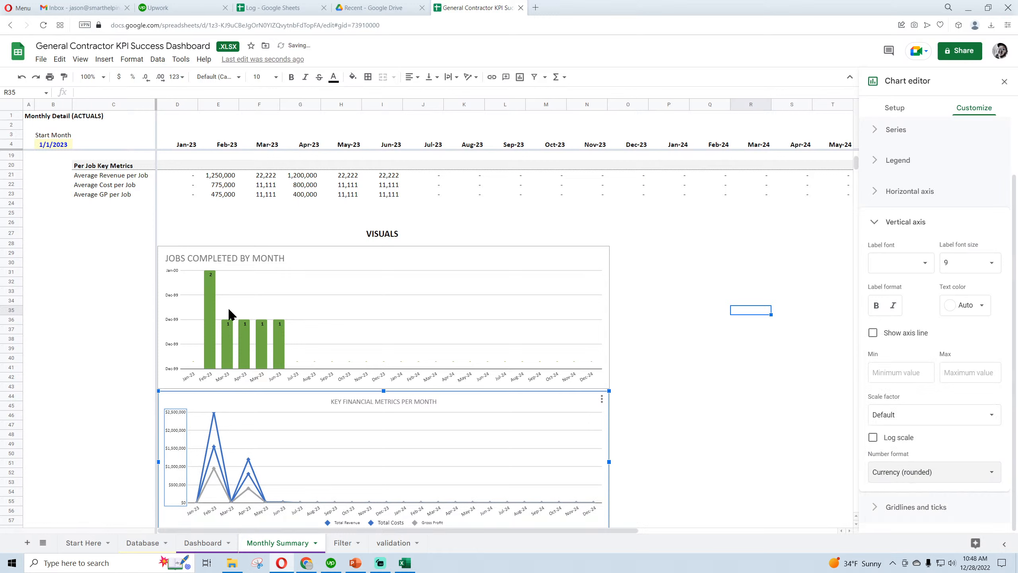
Apply the custom number format #,##0 to the JOBS COMPLETED BY MONTH chart's vertical axis and close the chart editor
{"action": "left_click", "coordinate": [172, 297]}
{"action": "left_click", "coordinate": [918, 474]}
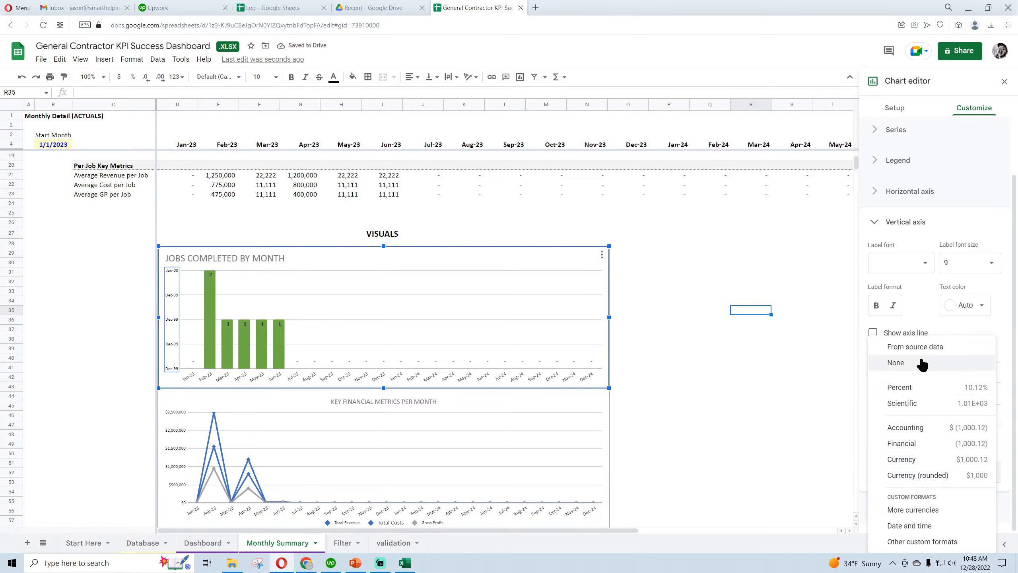
{"action": "left_click", "coordinate": [918, 542]}
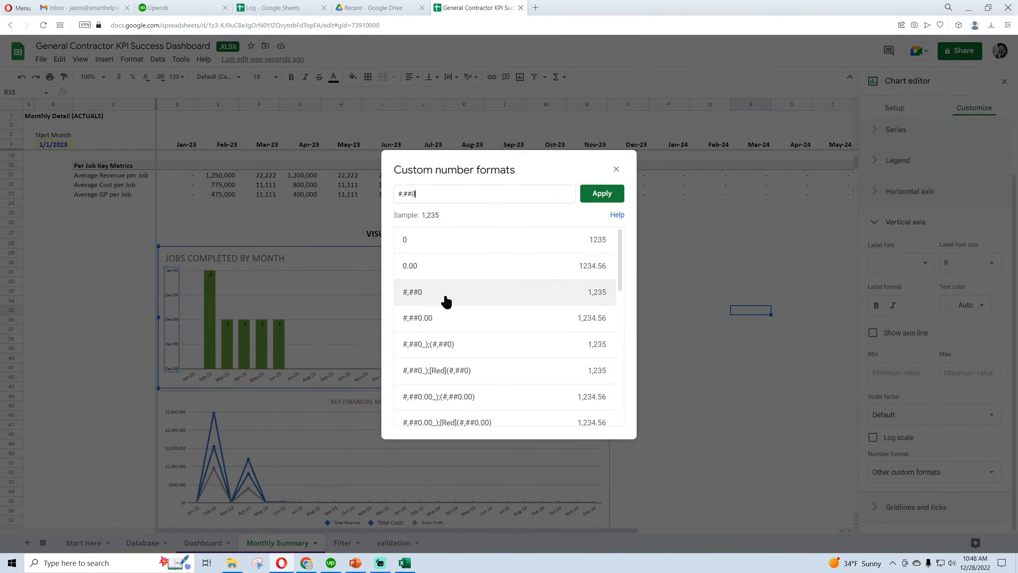
{"action": "left_click", "coordinate": [597, 194]}
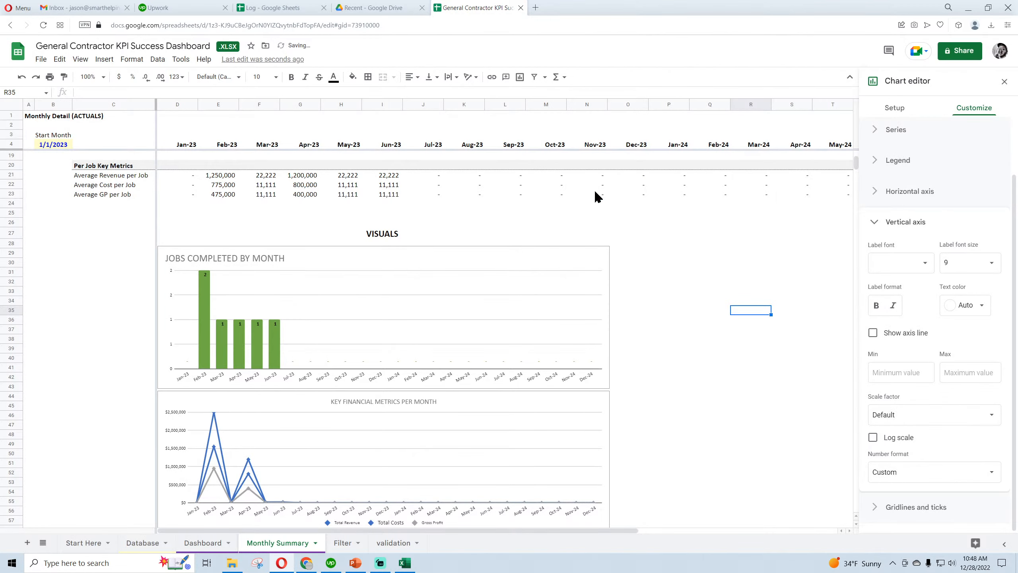
{"action": "left_click", "coordinate": [1004, 82]}
{"action": "left_click", "coordinate": [724, 350]}
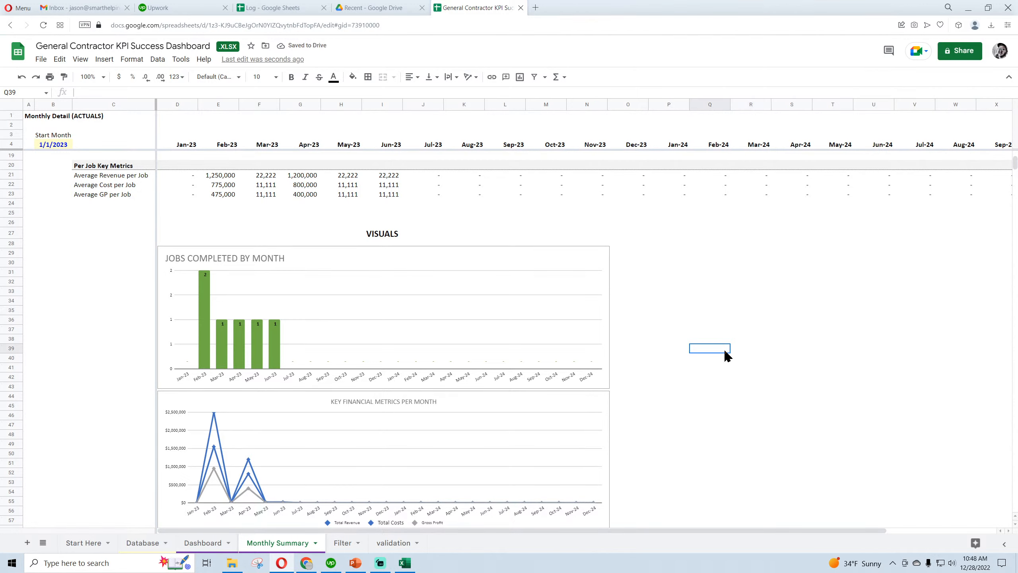
Add a thin bottom border to the merged VISUALS heading in D27:N27
{"action": "left_click", "coordinate": [388, 240]}
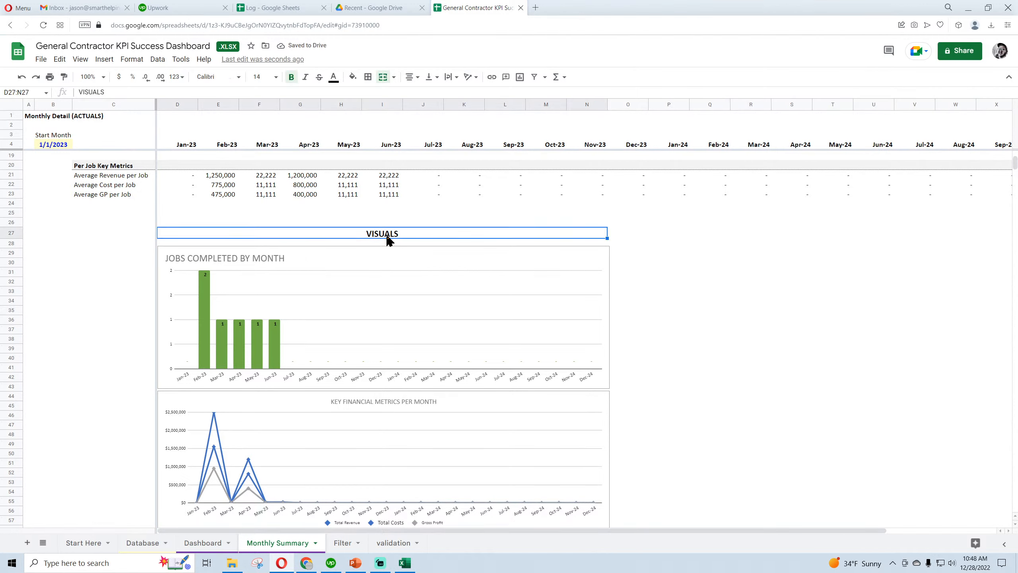
{"action": "left_click", "coordinate": [371, 79]}
{"action": "left_click", "coordinate": [411, 111]}
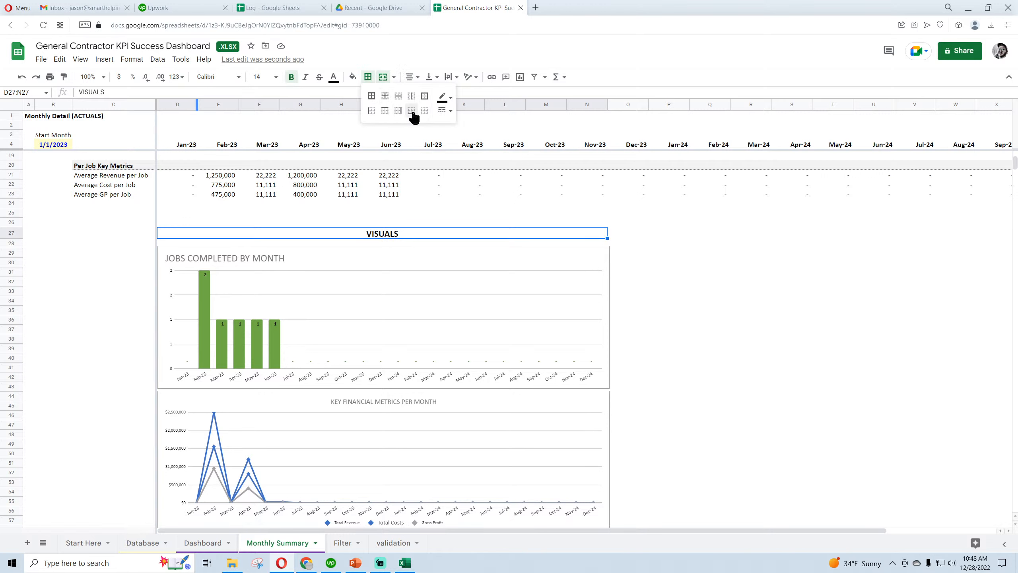
{"action": "left_click", "coordinate": [464, 116]}
Give the VISUALS heading in D27:N27 a thick solid bottom border
{"action": "left_click", "coordinate": [381, 234]}
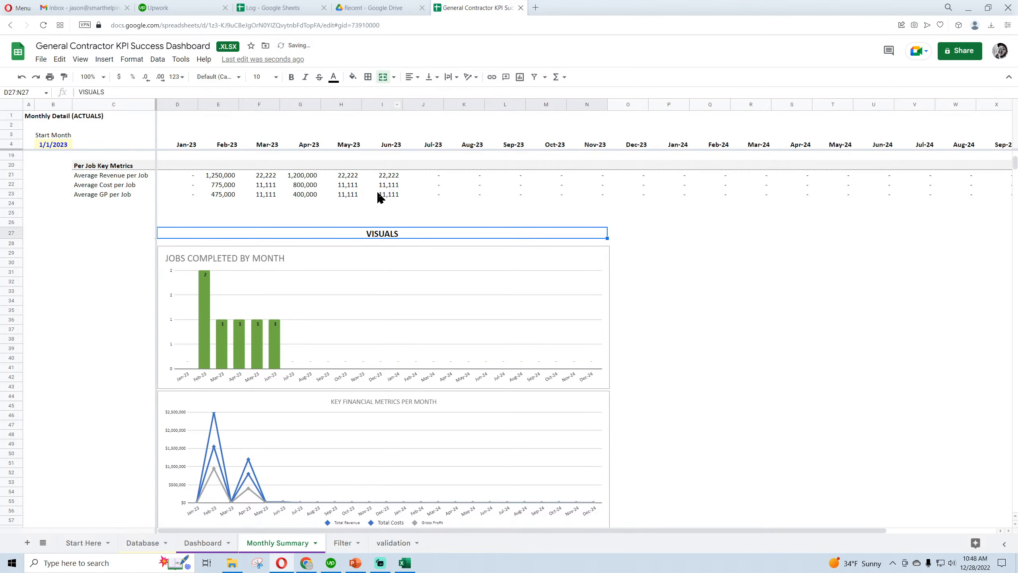
{"action": "left_click", "coordinate": [368, 78]}
{"action": "left_click", "coordinate": [444, 110]}
{"action": "left_click", "coordinate": [471, 151]}
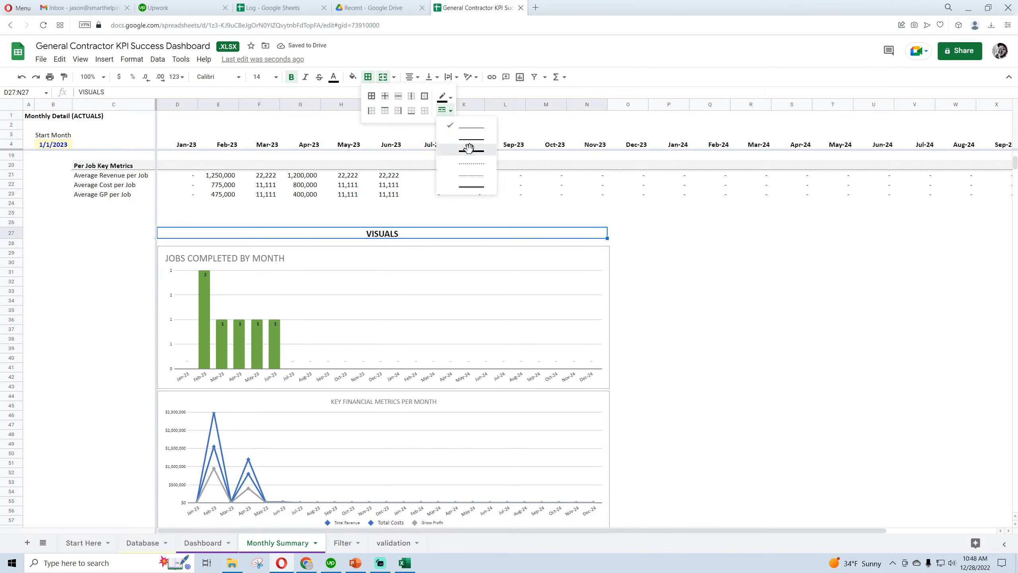
{"action": "left_click", "coordinate": [798, 264]}
{"action": "left_click", "coordinate": [449, 237]}
{"action": "left_click", "coordinate": [368, 77]}
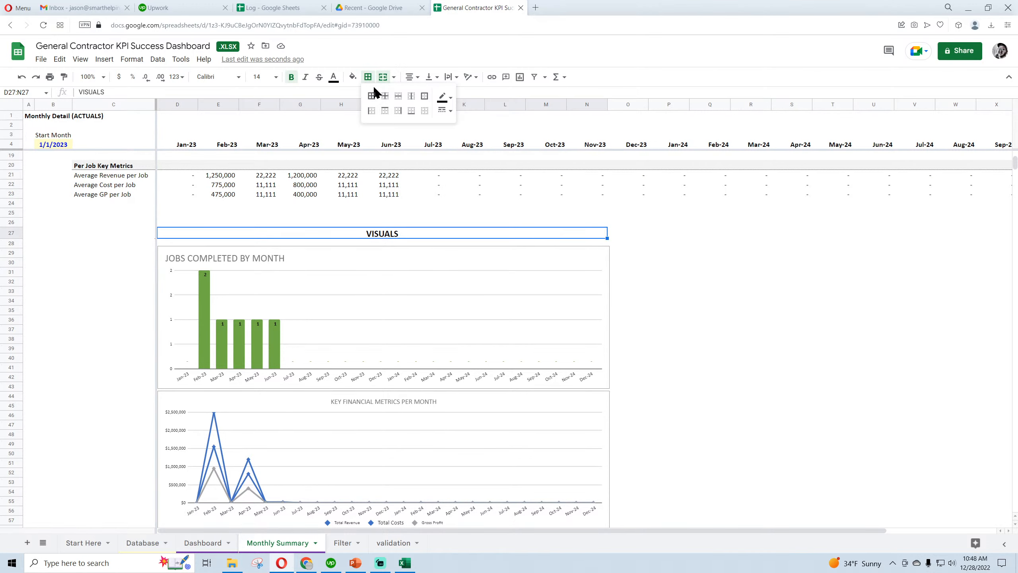
{"action": "left_click", "coordinate": [411, 111]}
{"action": "left_click", "coordinate": [818, 309]}
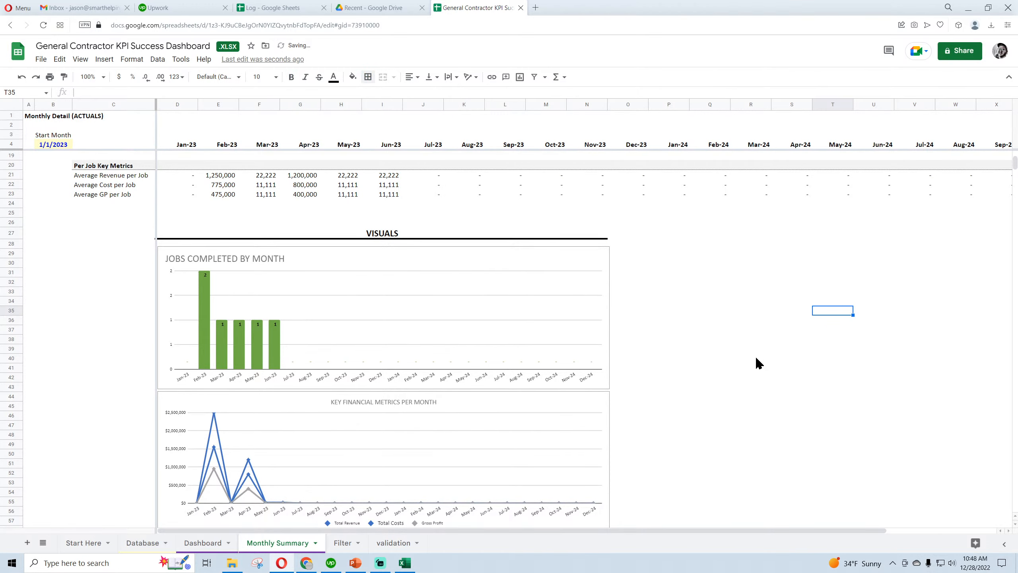
Review the Monthly Summary formulas for revenue, costs, gross profit % and per-job averages, and look over the charts below
{"action": "scroll", "coordinate": [755, 363], "scroll_direction": "up", "scroll_amount": 3}
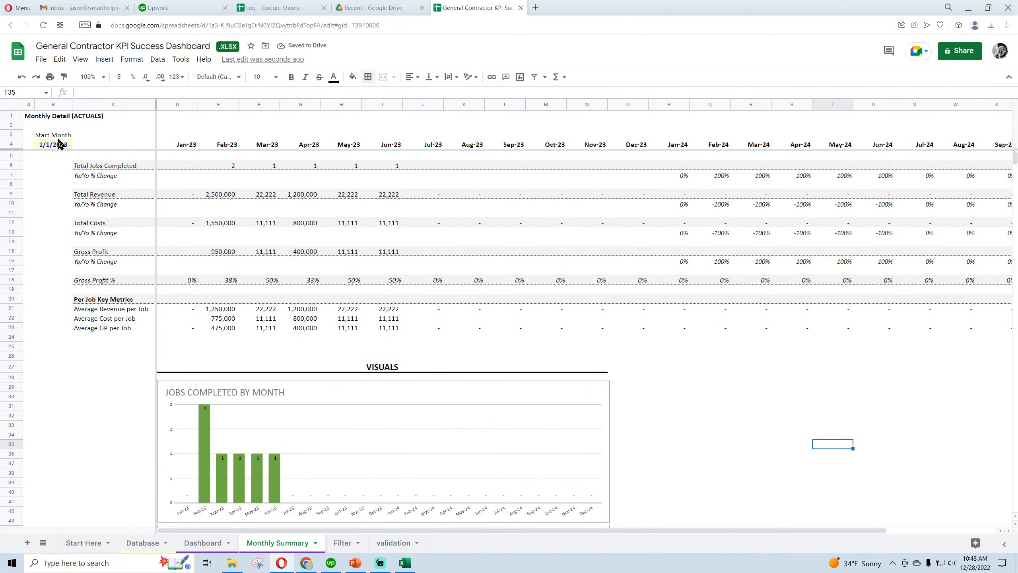
{"action": "left_click", "coordinate": [305, 194]}
{"action": "left_click", "coordinate": [341, 197]}
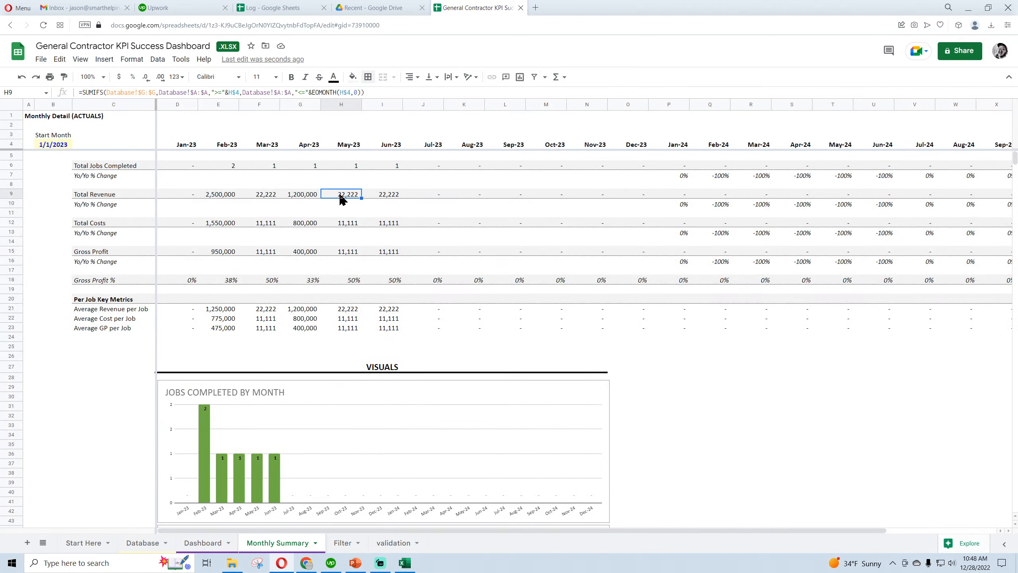
{"action": "left_click", "coordinate": [340, 225]}
{"action": "left_click", "coordinate": [344, 279]}
{"action": "left_click", "coordinate": [346, 299]}
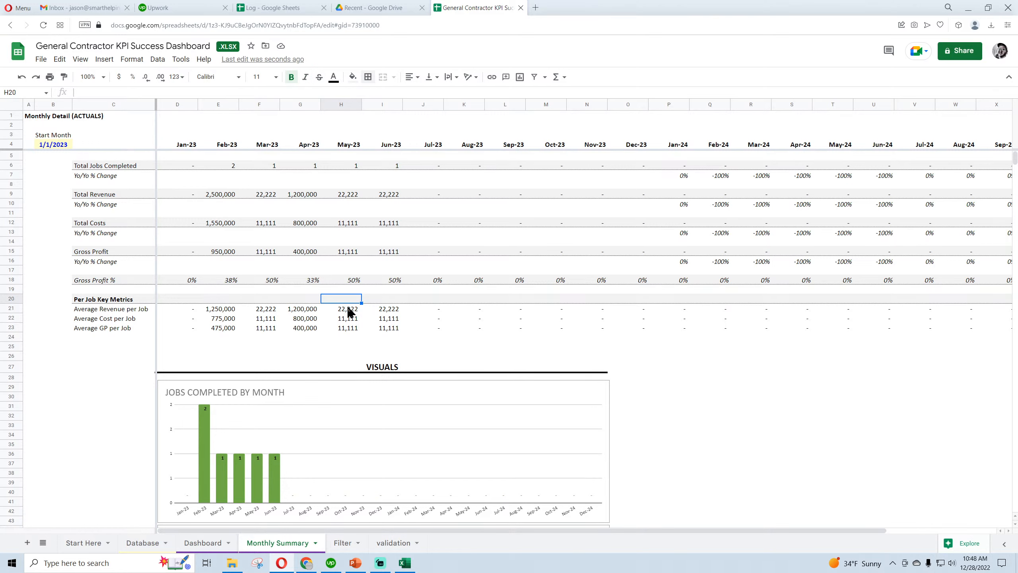
{"action": "left_click", "coordinate": [348, 310]}
{"action": "key", "text": "Down"}
{"action": "key", "text": "Down"}
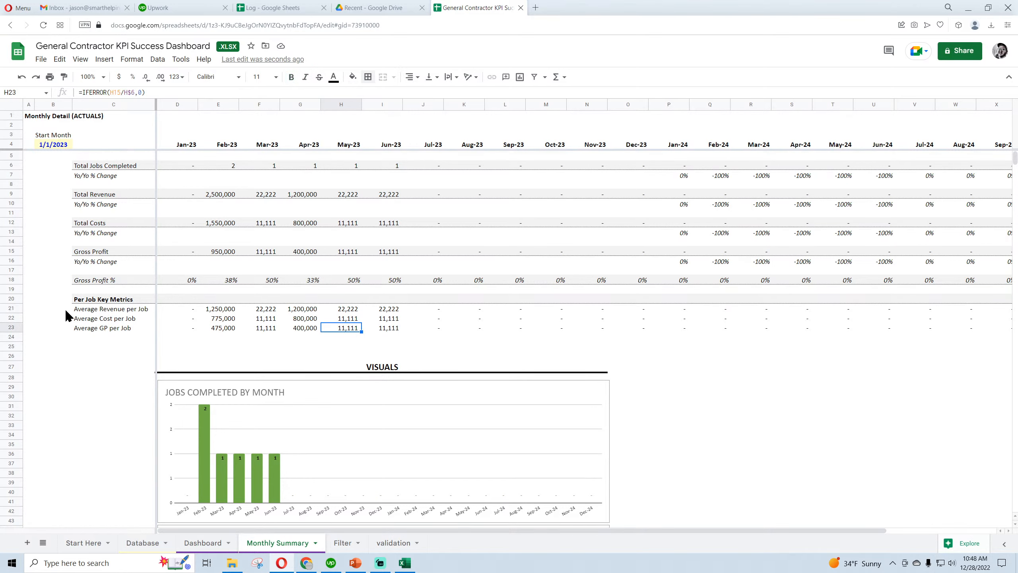
{"action": "scroll", "coordinate": [67, 316], "scroll_direction": "down", "scroll_amount": 10}
{"action": "scroll", "coordinate": [69, 311], "scroll_direction": "up", "scroll_amount": 4}
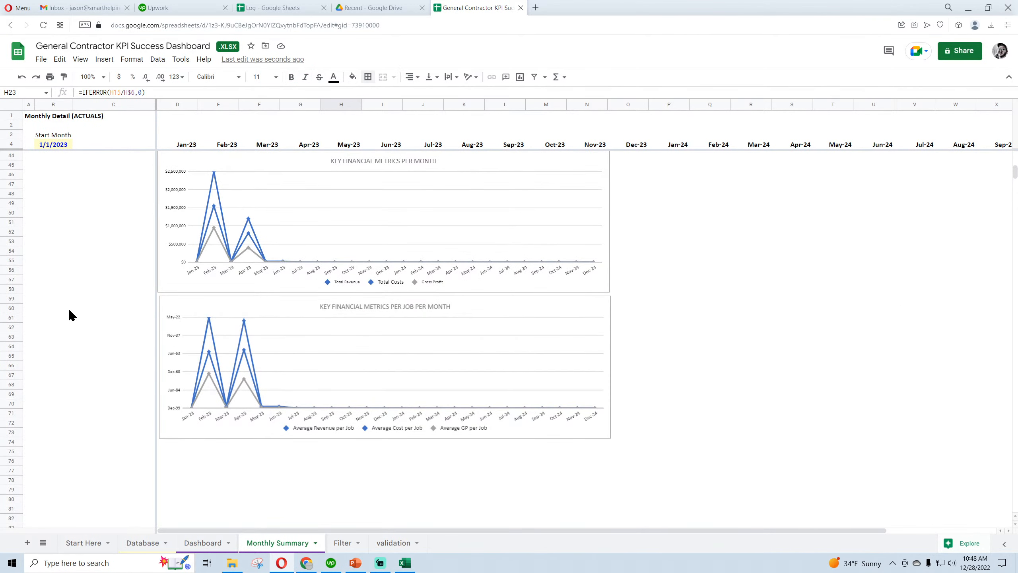
{"action": "scroll", "coordinate": [68, 307], "scroll_direction": "up", "scroll_amount": 4}
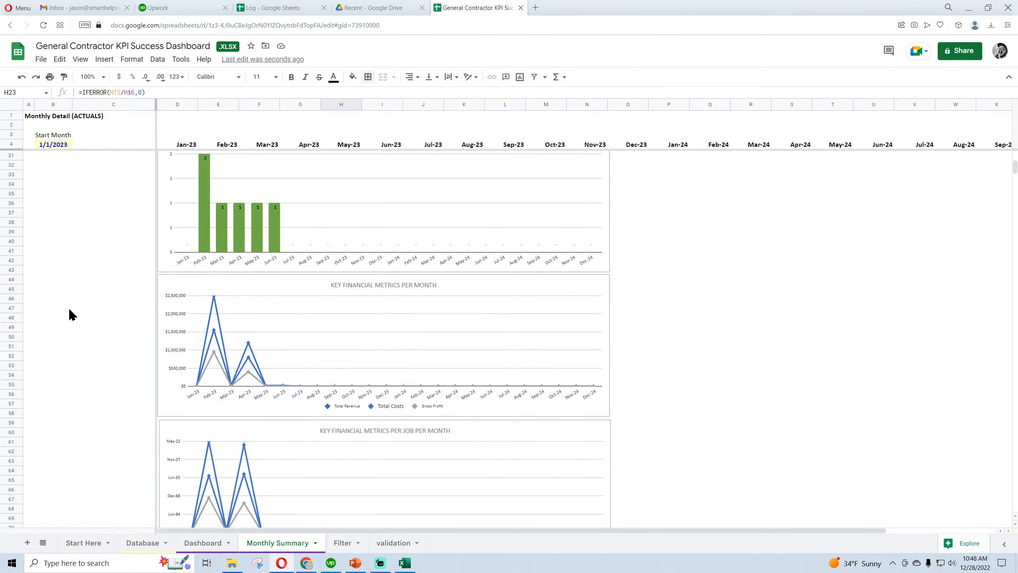
Switch to the Excel workbook and recolor the Total Revenue line in KEY FINANCIAL METRICS PER MONTH with Blue, Accent 1, Lighter 40%
{"action": "left_click", "coordinate": [220, 319]}
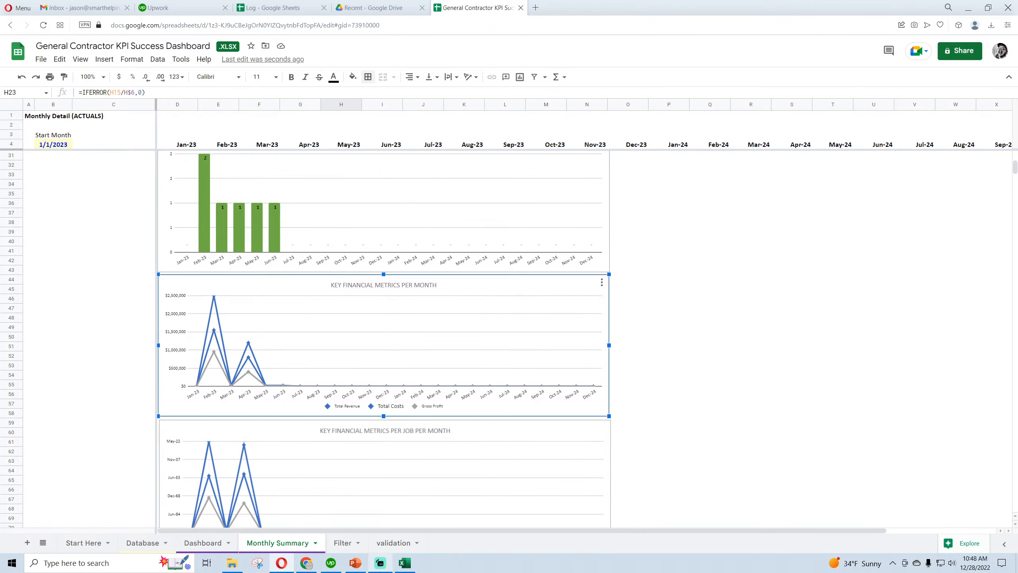
{"action": "left_click", "coordinate": [405, 563]}
{"action": "left_click", "coordinate": [237, 534]}
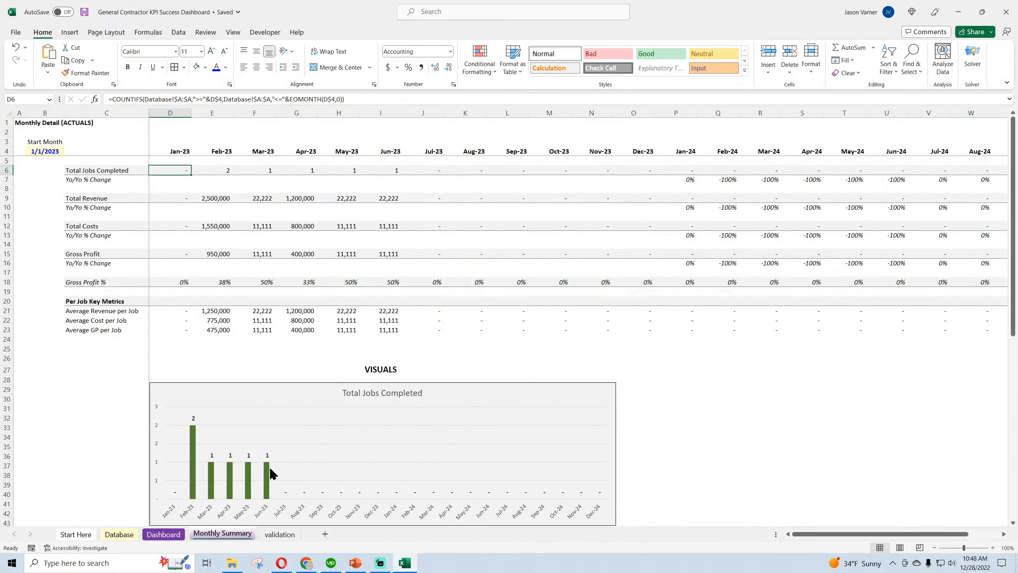
{"action": "scroll", "coordinate": [273, 474], "scroll_direction": "down", "scroll_amount": 11}
{"action": "left_click", "coordinate": [813, 338]}
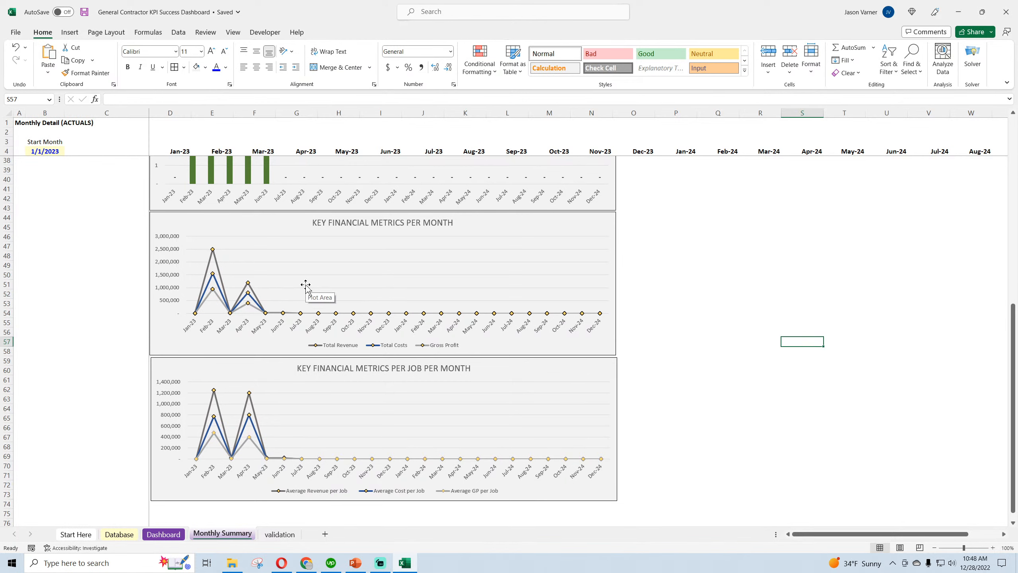
{"action": "right_click", "coordinate": [216, 261]}
{"action": "left_click", "coordinate": [253, 249]}
{"action": "left_click", "coordinate": [253, 248]}
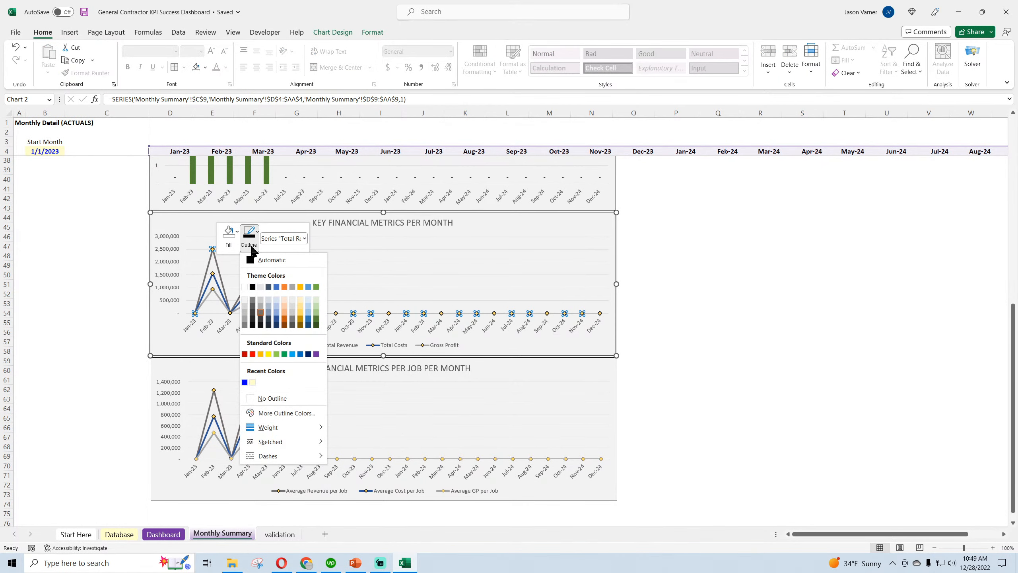
{"action": "left_click", "coordinate": [280, 319]}
Recolor the Average Revenue per Job line in the KEY FINANCIAL METRICS PER JOB PER MONTH chart with the light blue theme outline color
{"action": "right_click", "coordinate": [253, 401]}
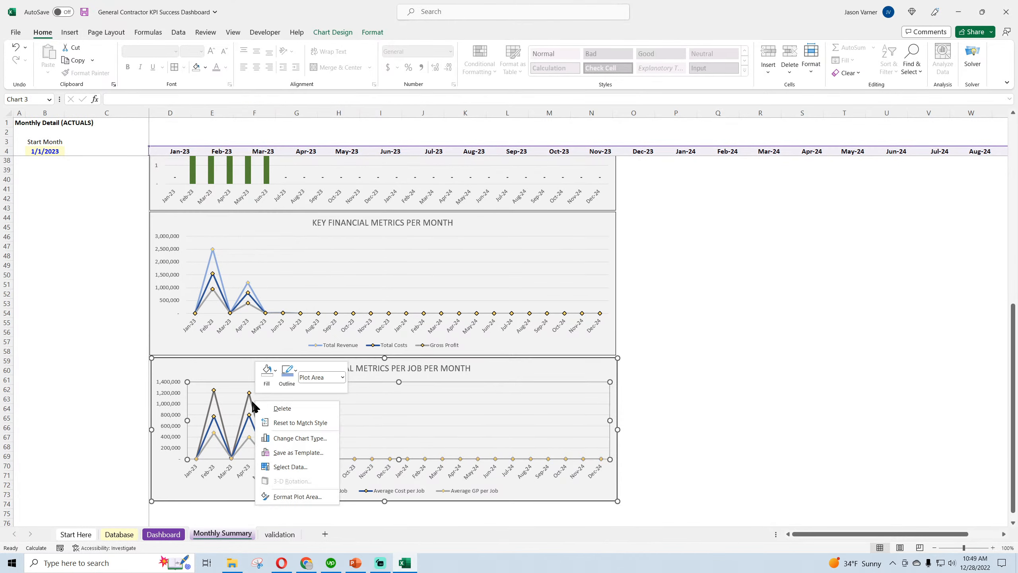
{"action": "key", "text": "Escape"}
{"action": "right_click", "coordinate": [253, 404]}
{"action": "left_click", "coordinate": [284, 373]}
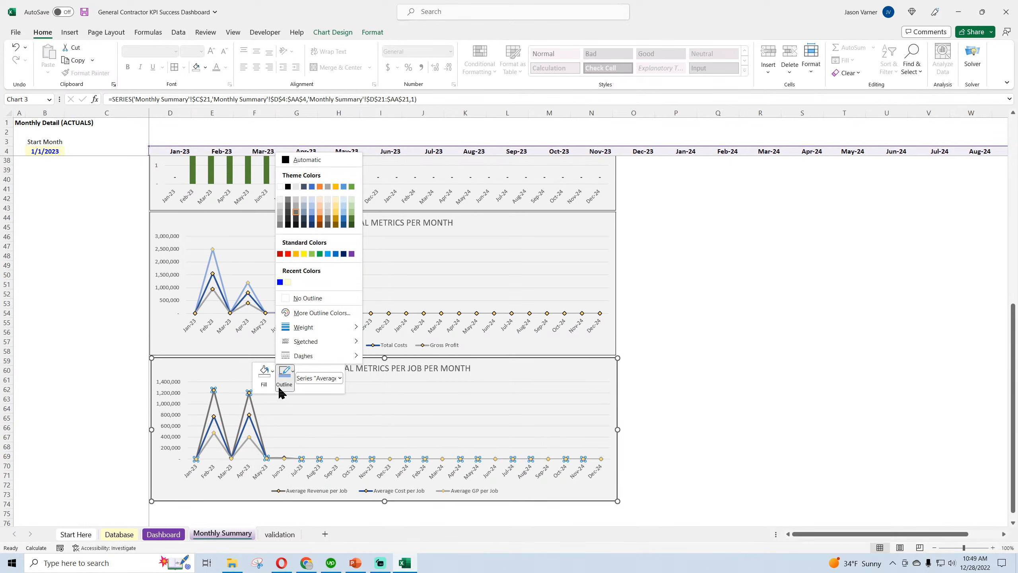
{"action": "left_click", "coordinate": [312, 212]}
{"action": "right_click", "coordinate": [252, 290]}
{"action": "left_click", "coordinate": [285, 260]}
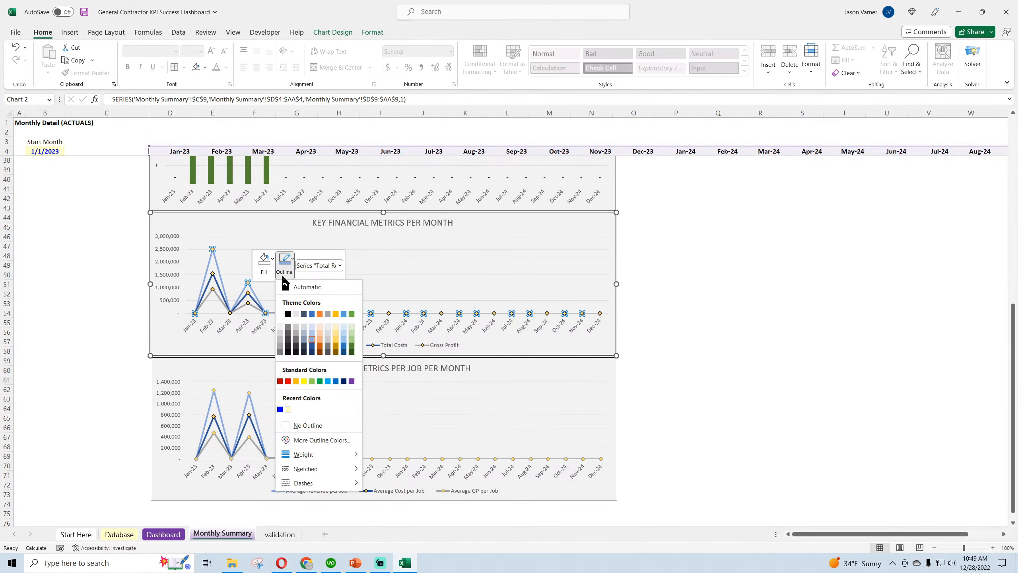
{"action": "key", "text": "Escape"}
{"action": "left_click", "coordinate": [772, 363]}
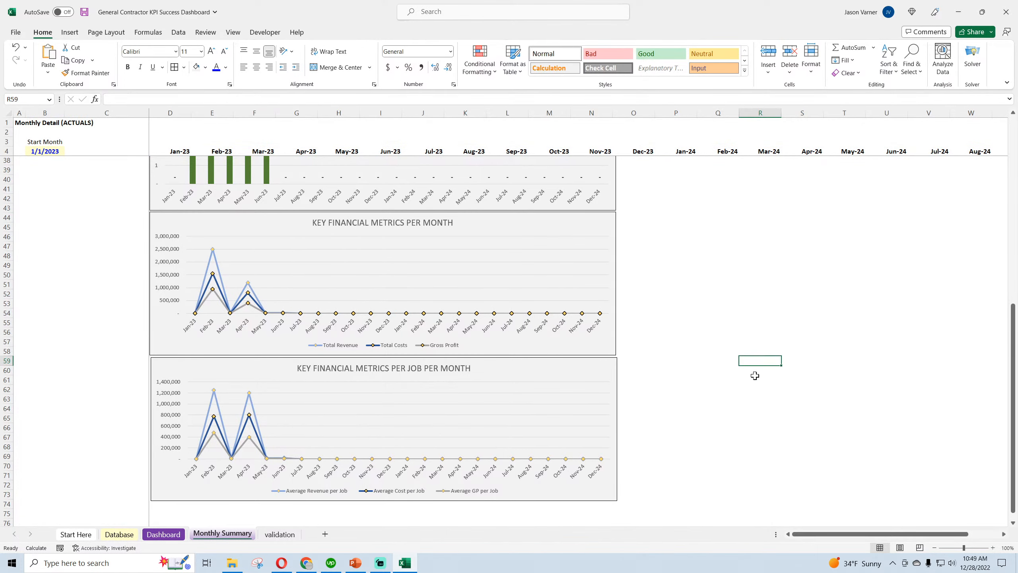
Save the Excel workbook and, after viewing its Dashboard sheet, switch back to the Google Sheets version in the browser
{"action": "left_click", "coordinate": [85, 11]}
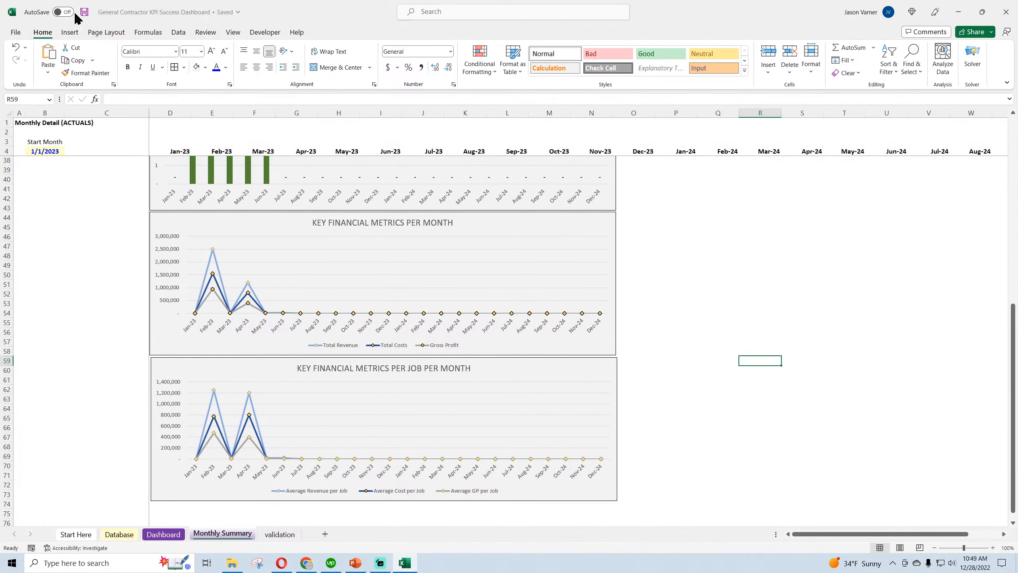
{"action": "scroll", "coordinate": [91, 271], "scroll_direction": "up", "scroll_amount": 11}
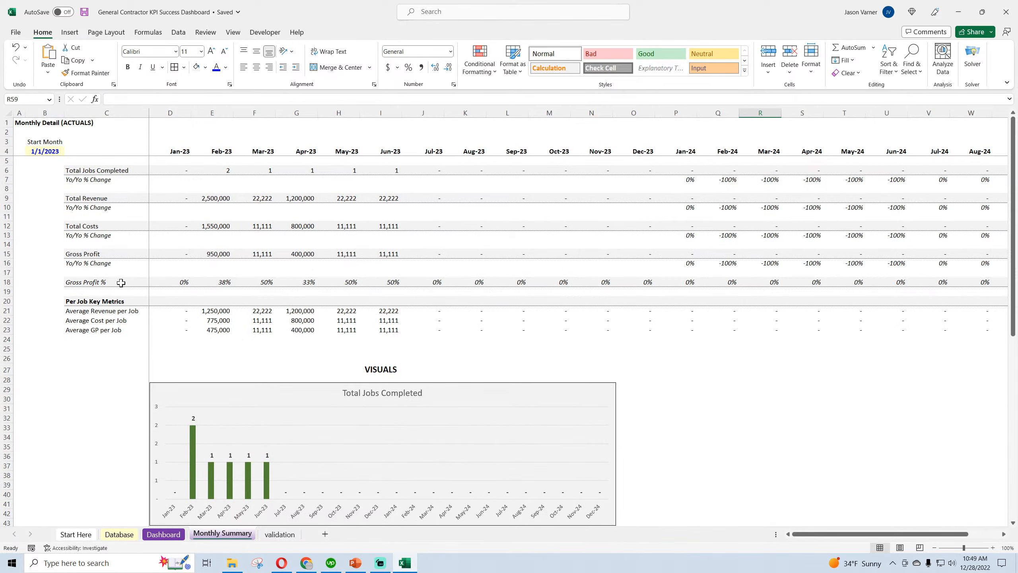
{"action": "left_click", "coordinate": [164, 535]}
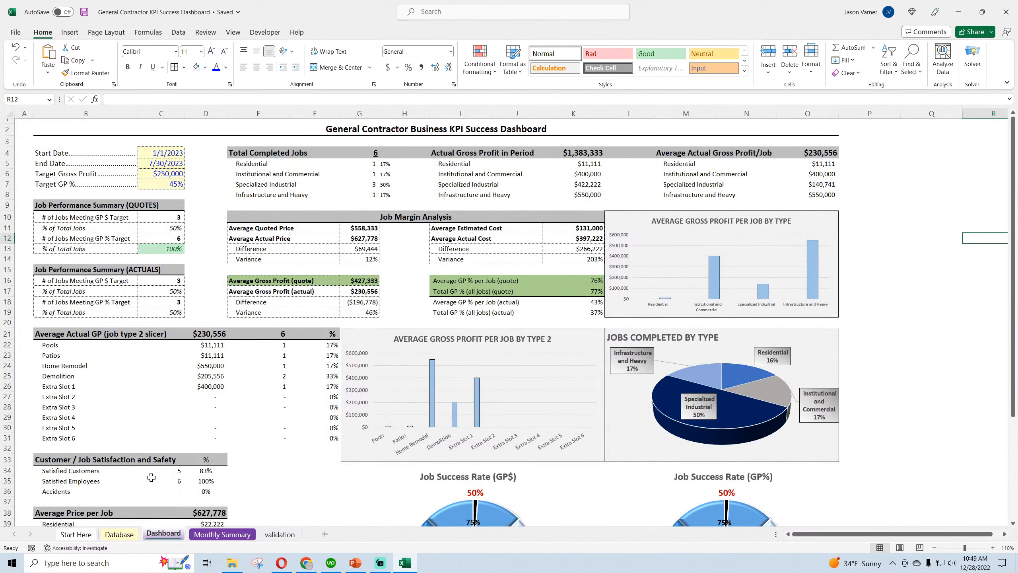
{"action": "left_click", "coordinate": [281, 566]}
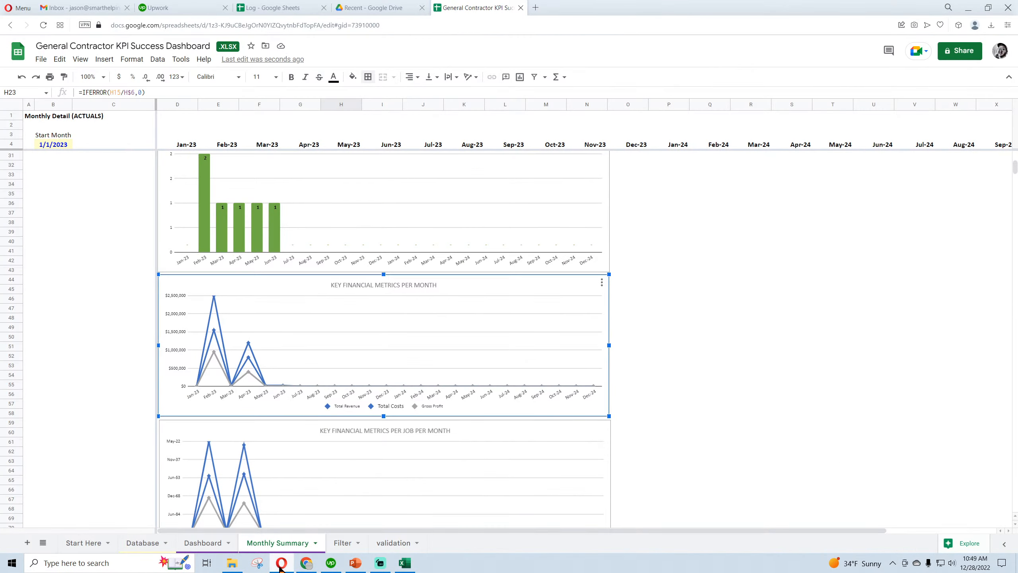
Center the JOBS COMPLETED BY MONTH chart title on the Monthly Summary sheet and set its font size to 16
{"action": "scroll", "coordinate": [94, 374], "scroll_direction": "down", "scroll_amount": 5}
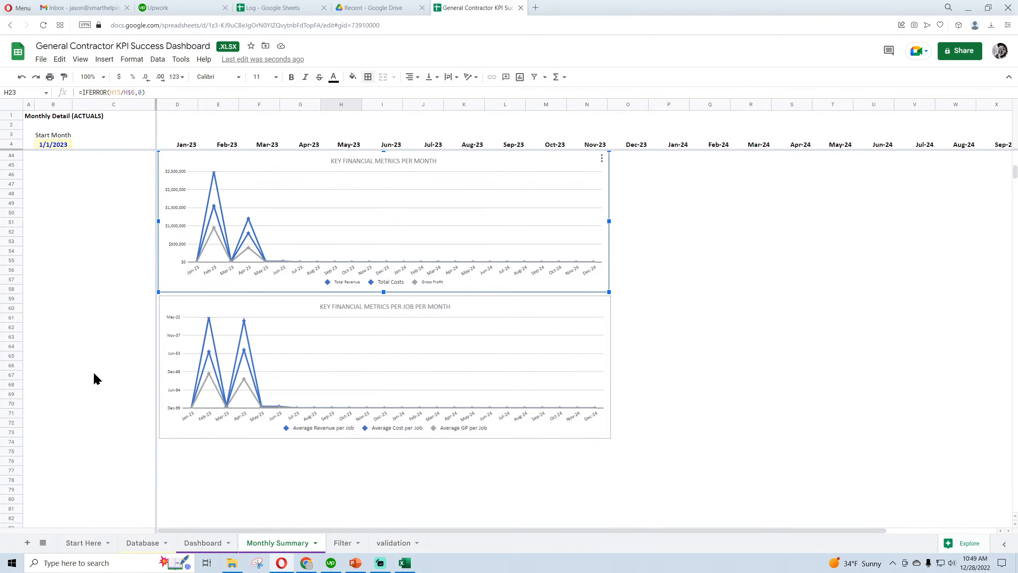
{"action": "scroll", "coordinate": [95, 374], "scroll_direction": "up", "scroll_amount": 10}
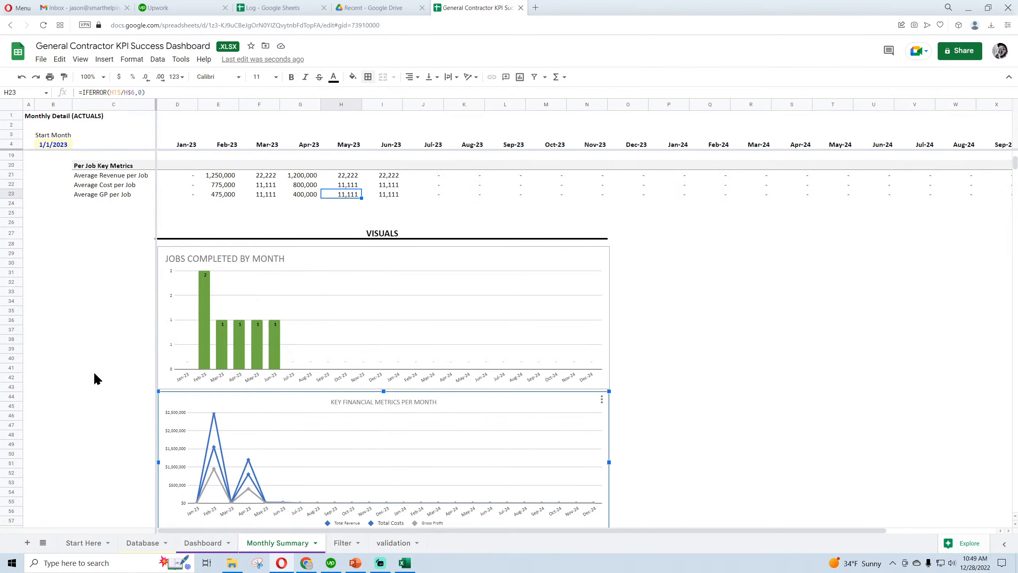
{"action": "double_click", "coordinate": [229, 259]}
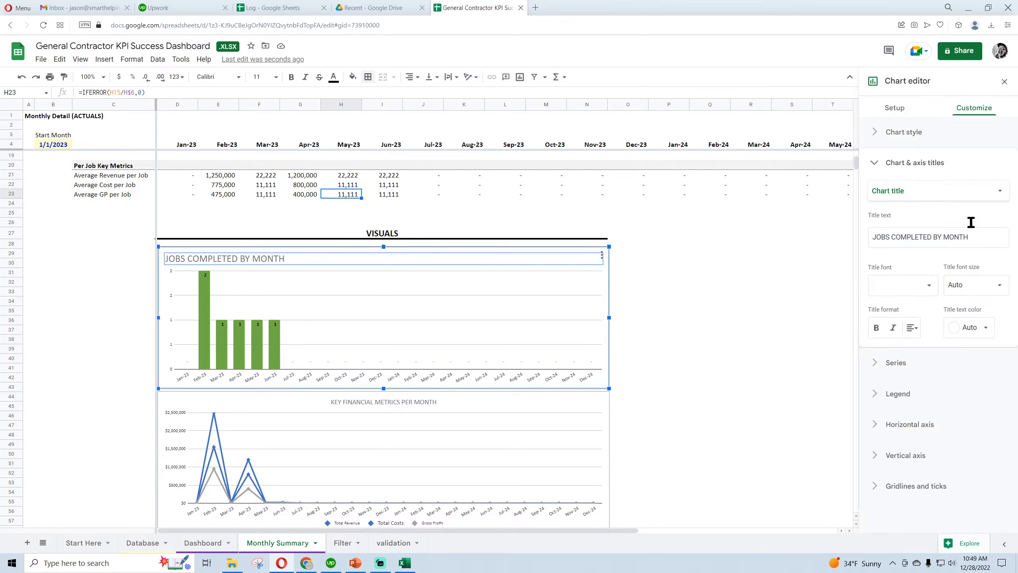
{"action": "left_click", "coordinate": [912, 327]}
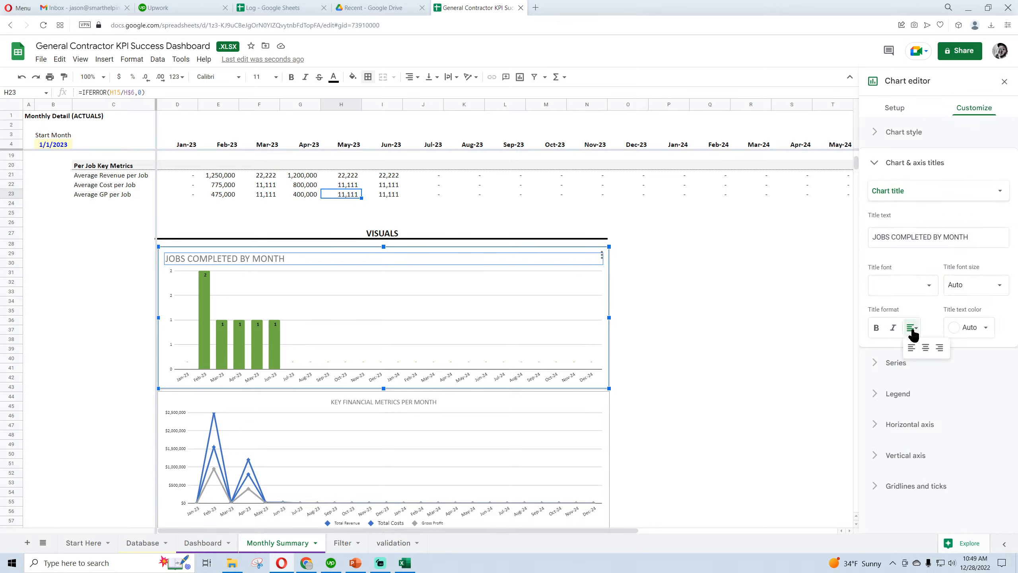
{"action": "left_click", "coordinate": [921, 350]}
{"action": "left_click", "coordinate": [437, 260]}
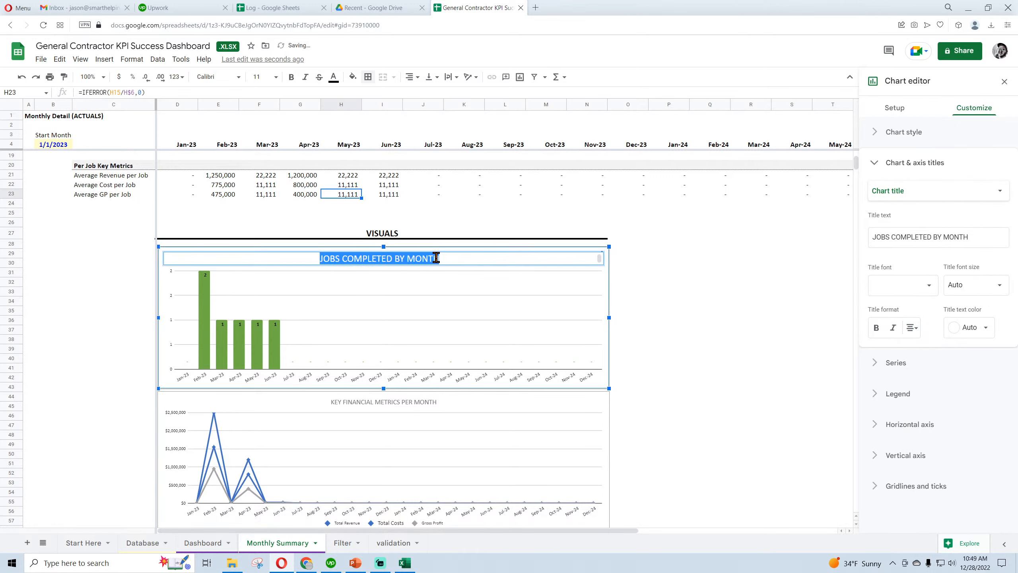
{"action": "left_click", "coordinate": [998, 284]}
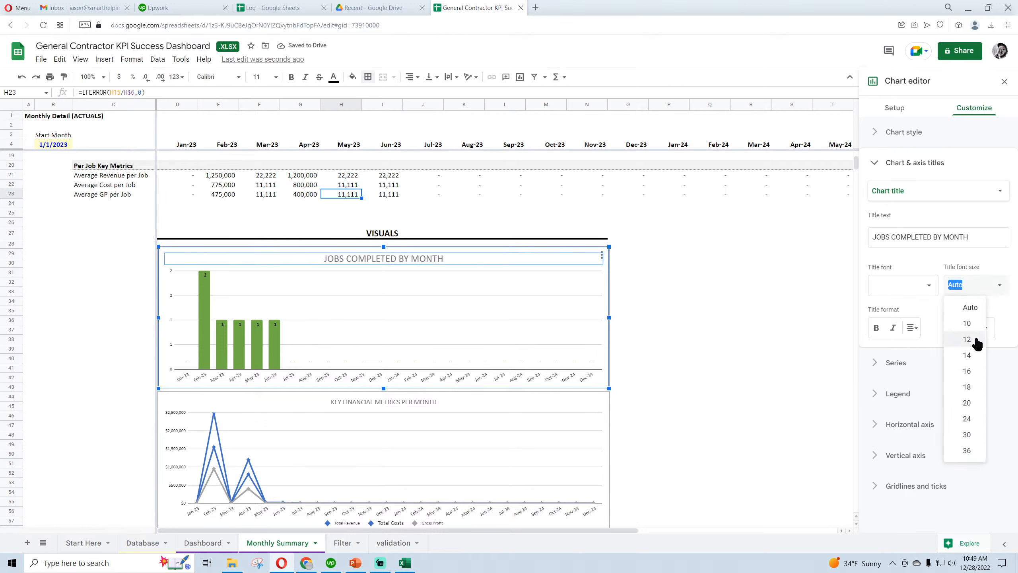
{"action": "left_click", "coordinate": [974, 350]}
{"action": "left_click", "coordinate": [998, 286]}
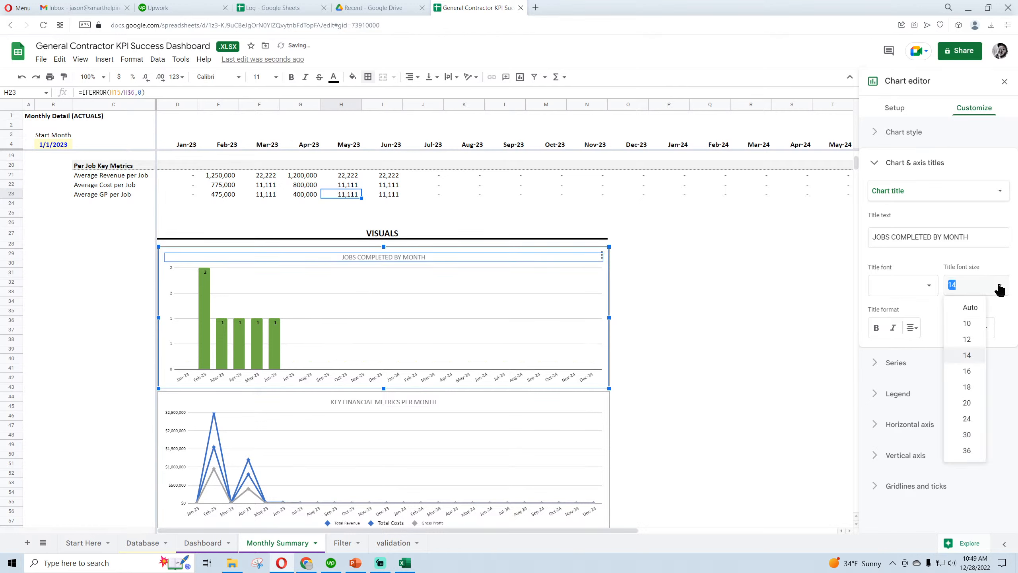
{"action": "left_click", "coordinate": [972, 367]}
Set the title font size to 16 on the KEY FINANCIAL METRICS PER MONTH and KEY FINANCIAL METRICS PER JOB PER MONTH charts
{"action": "left_click", "coordinate": [434, 405]}
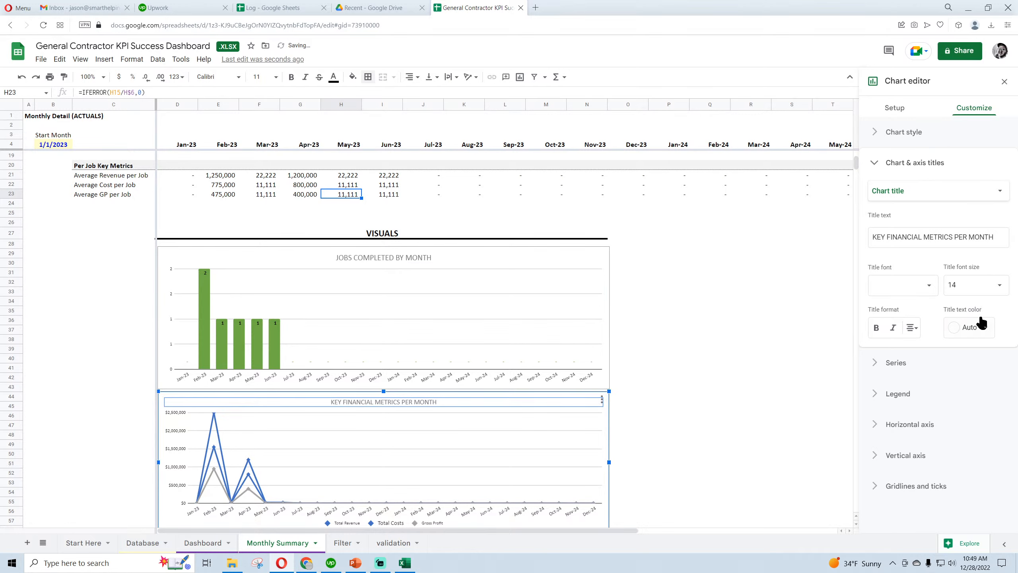
{"action": "left_click", "coordinate": [996, 284]}
{"action": "left_click", "coordinate": [968, 371]}
{"action": "scroll", "coordinate": [414, 363], "scroll_direction": "down", "scroll_amount": 5}
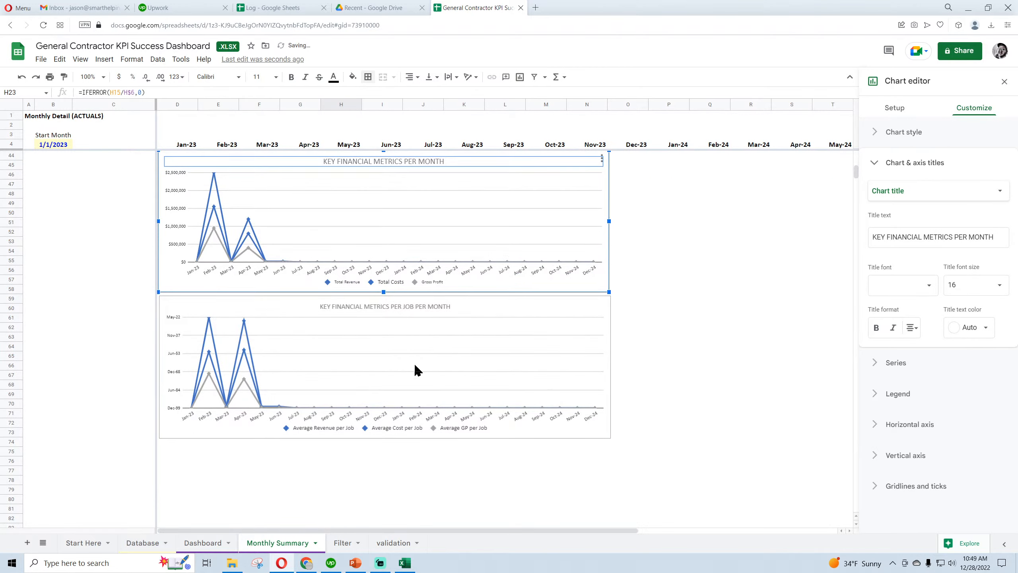
{"action": "left_click", "coordinate": [419, 308]}
{"action": "left_click", "coordinate": [990, 287]}
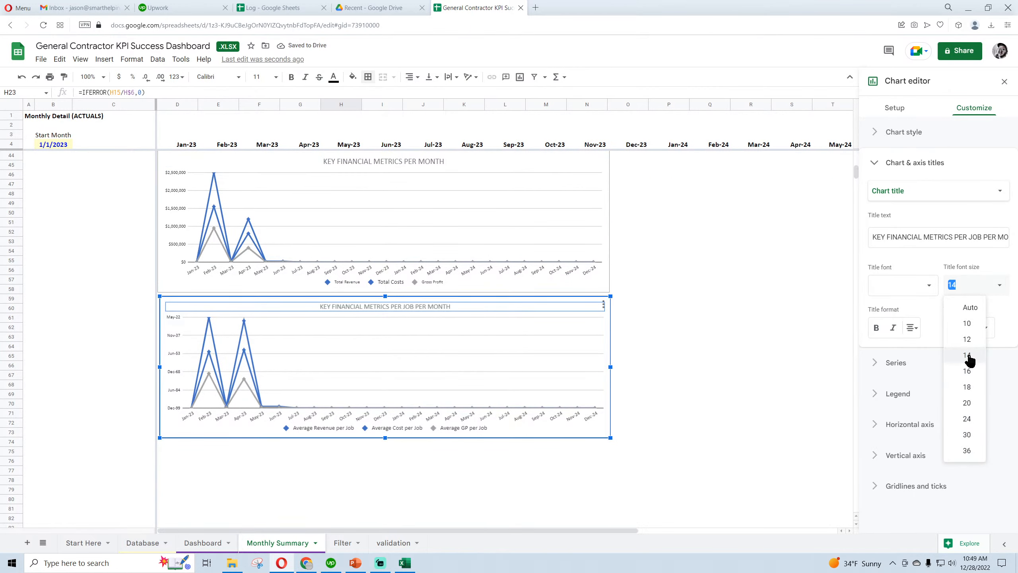
{"action": "left_click", "coordinate": [975, 356]}
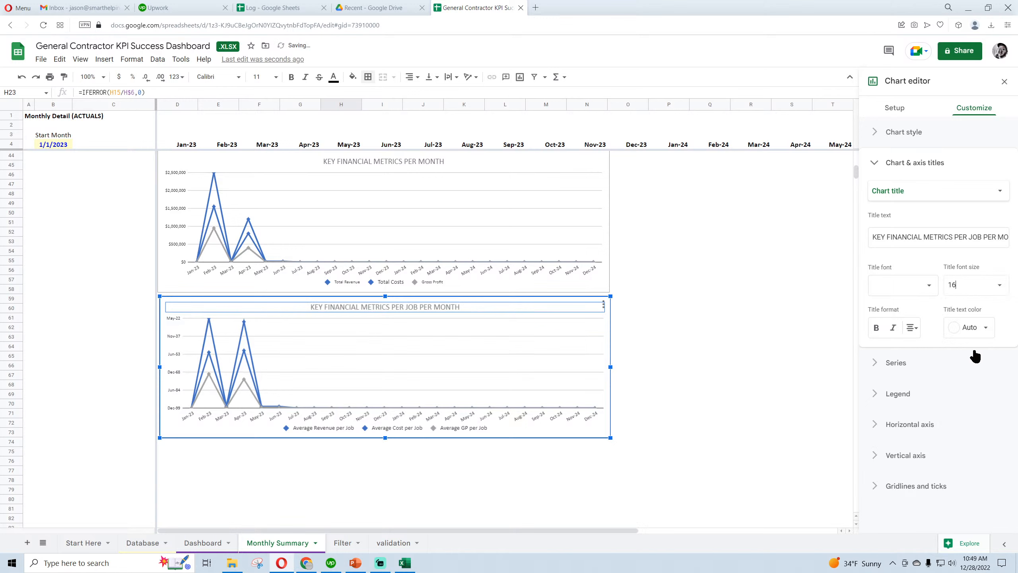
Bold the titles of all three Monthly Summary charts and close the chart editor
{"action": "left_click", "coordinate": [875, 327]}
{"action": "left_click", "coordinate": [485, 184]}
{"action": "scroll", "coordinate": [639, 312], "scroll_direction": "up", "scroll_amount": 5}
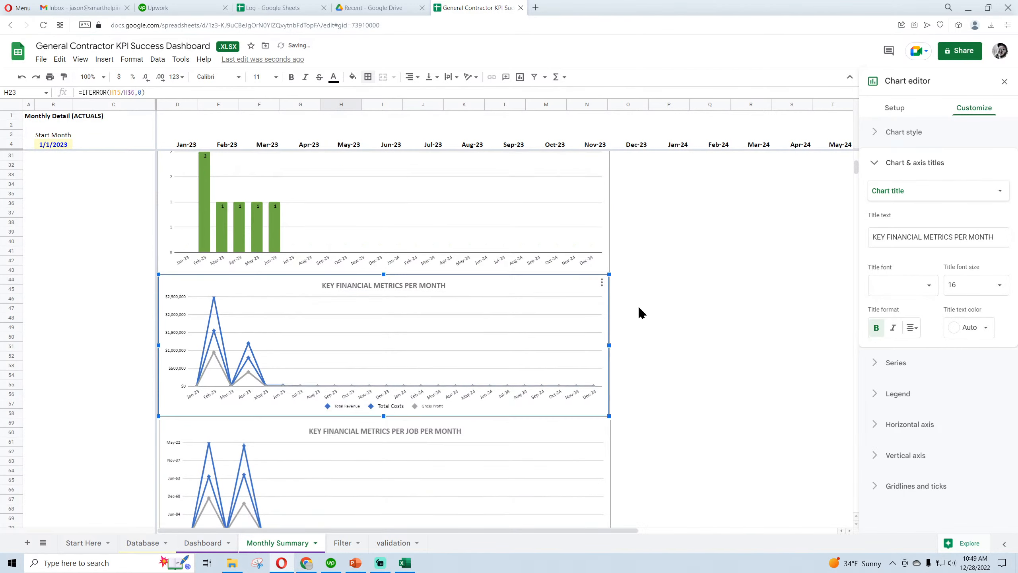
{"action": "left_click", "coordinate": [405, 256]}
{"action": "left_click", "coordinate": [876, 327]}
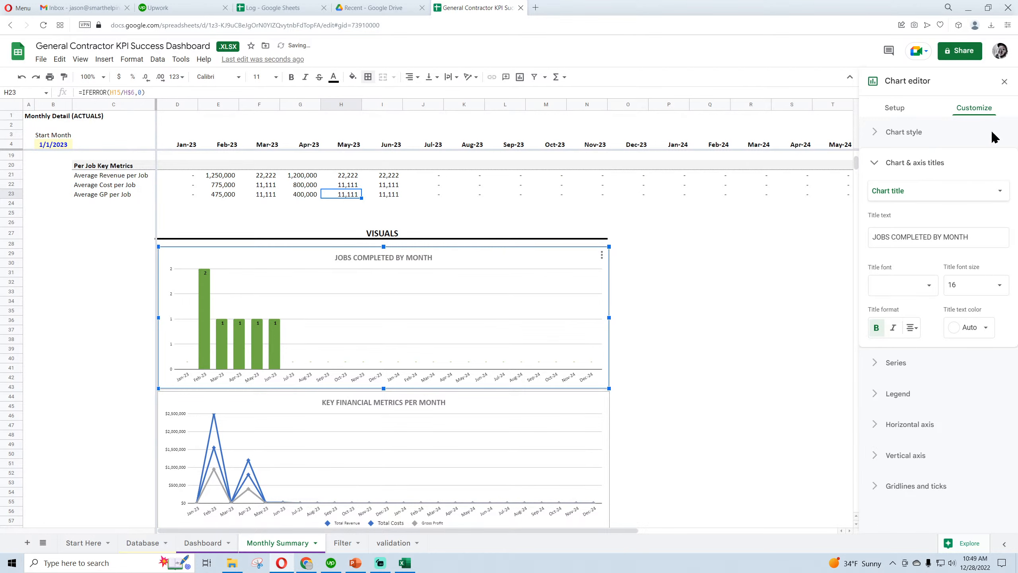
{"action": "left_click", "coordinate": [1004, 81]}
{"action": "left_click", "coordinate": [815, 274]}
On the Database sheet, replace the Quote Gross Profit formula in M2 with =ARRAYFORMULA(E2-F2)
{"action": "scroll", "coordinate": [732, 363], "scroll_direction": "up", "scroll_amount": 3}
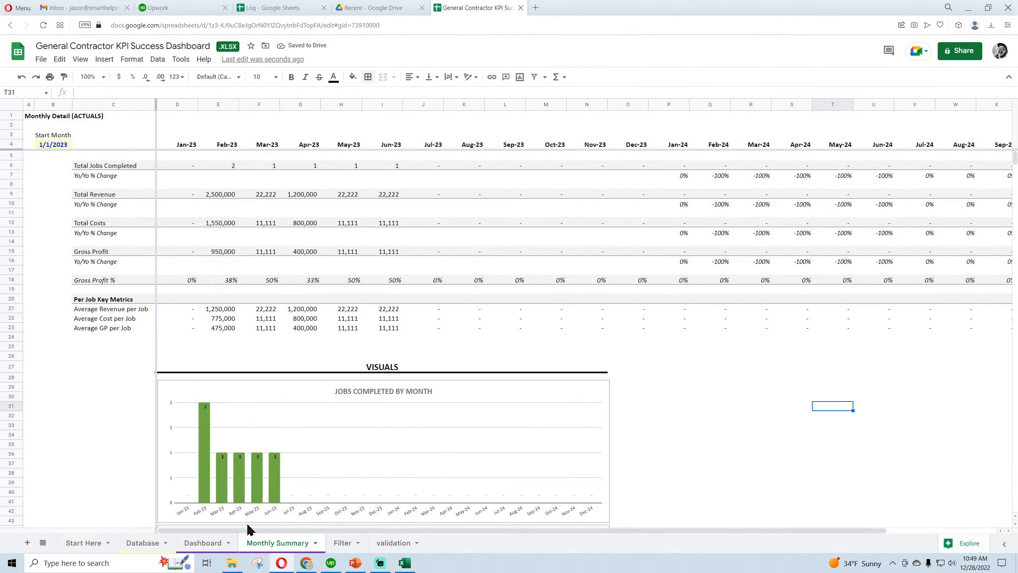
{"action": "left_click", "coordinate": [202, 542]}
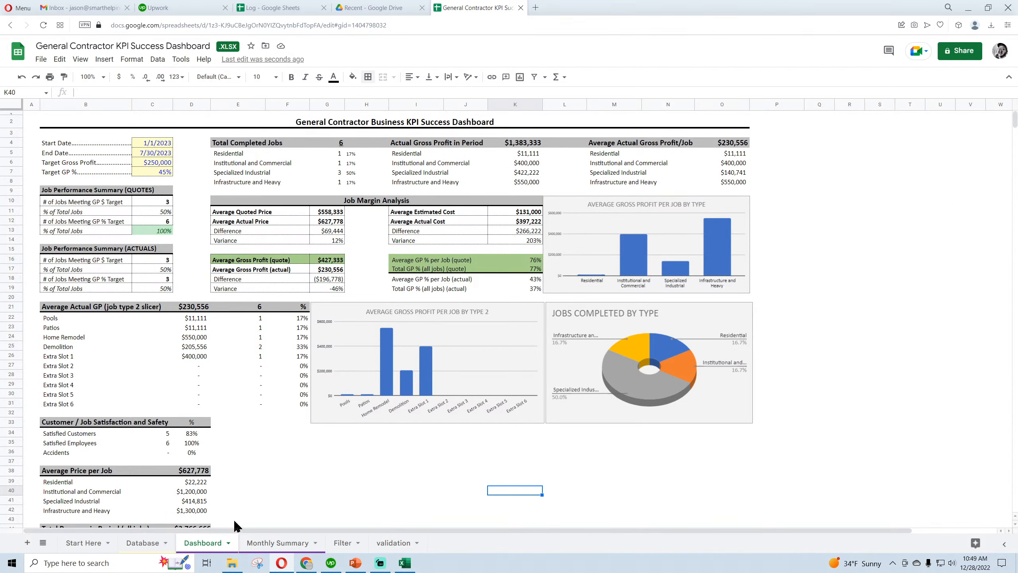
{"action": "left_click", "coordinate": [145, 544]}
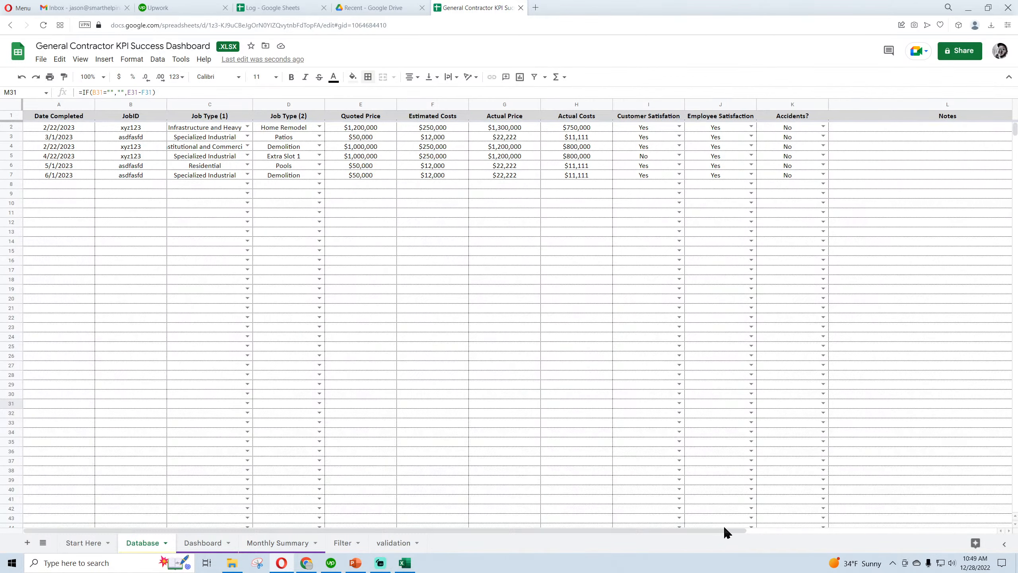
{"action": "left_click_drag", "start_coordinate": [725, 529], "coordinate": [943, 533]}
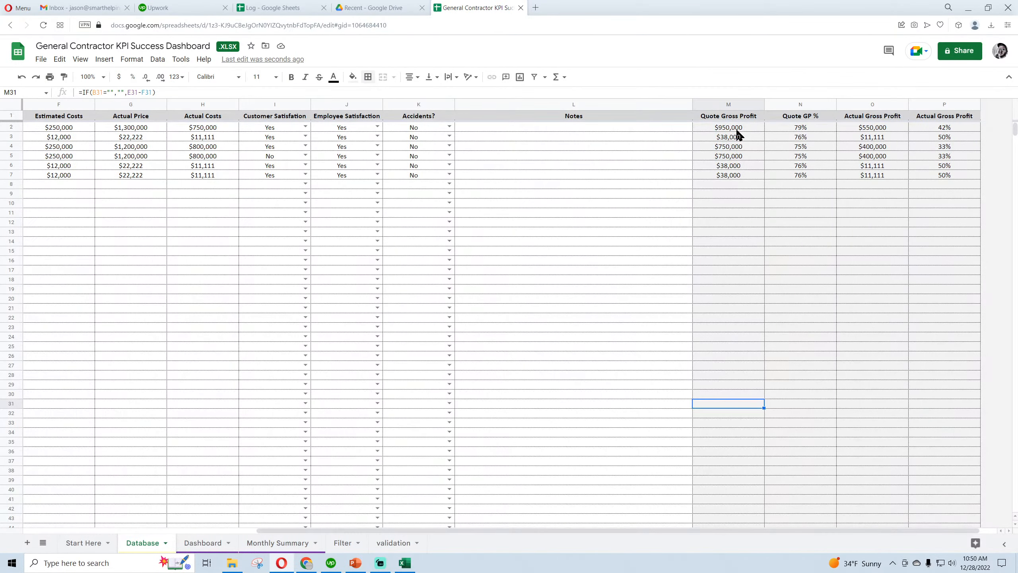
{"action": "left_click", "coordinate": [737, 128]}
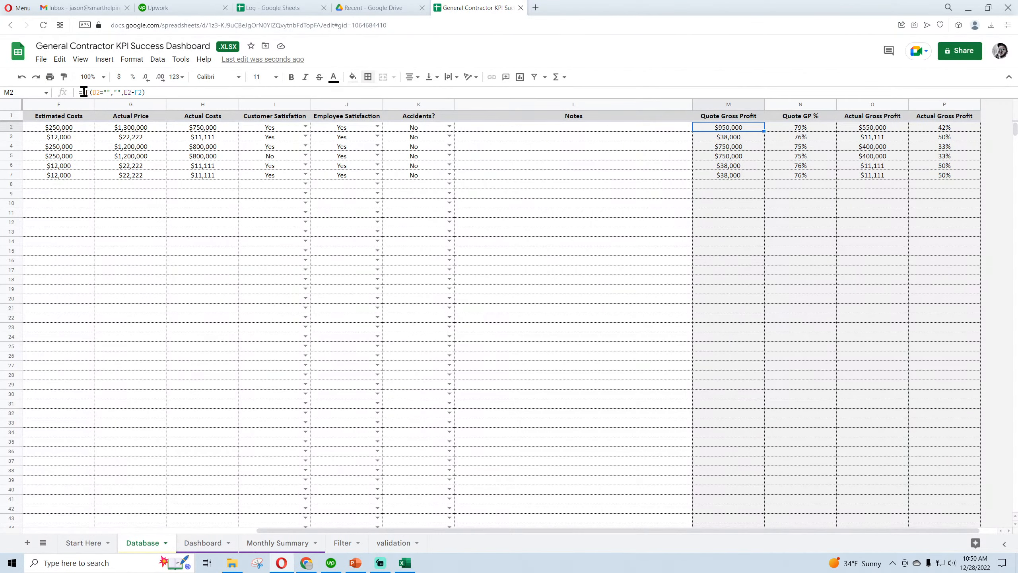
{"action": "key", "text": "ctrl+a"}
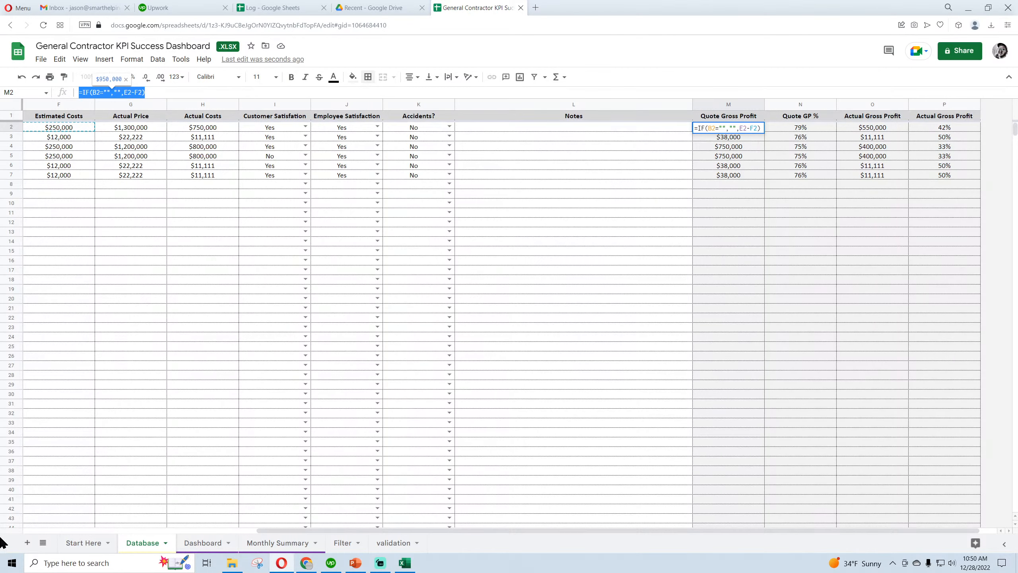
{"action": "type", "text": "=ARRA"}
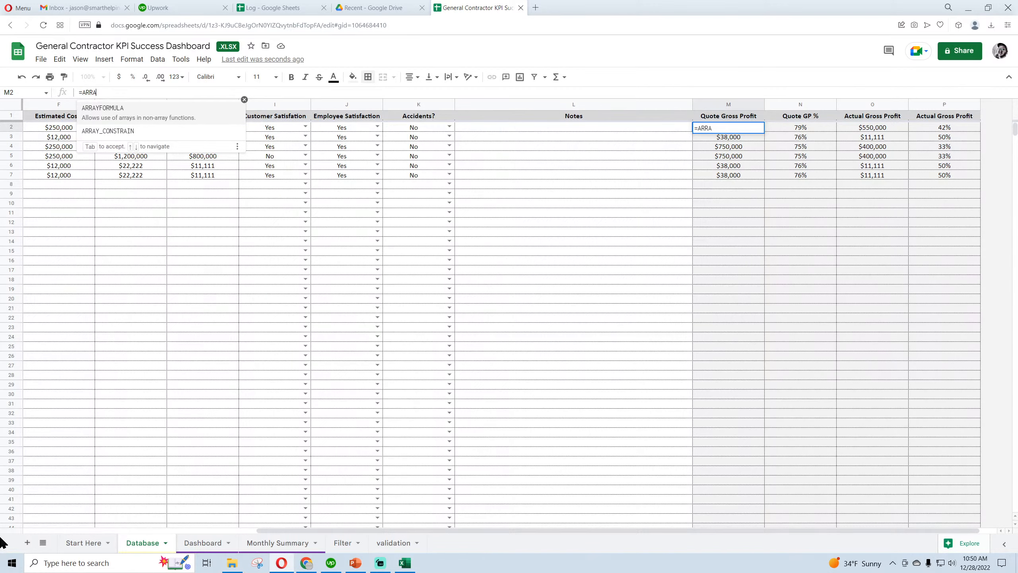
{"action": "type", "text": "yform"}
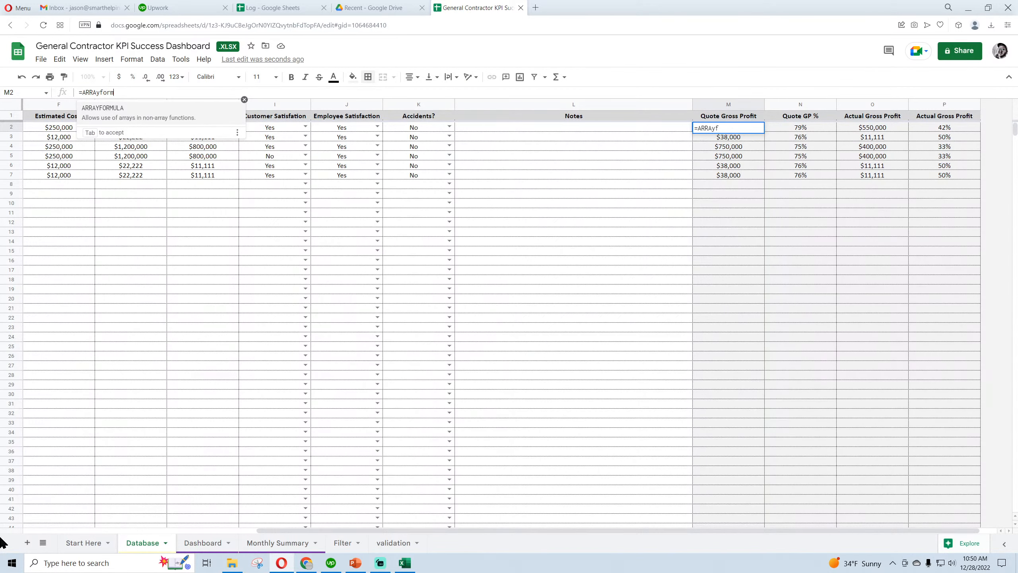
{"action": "type", "text": "ula(e2"}
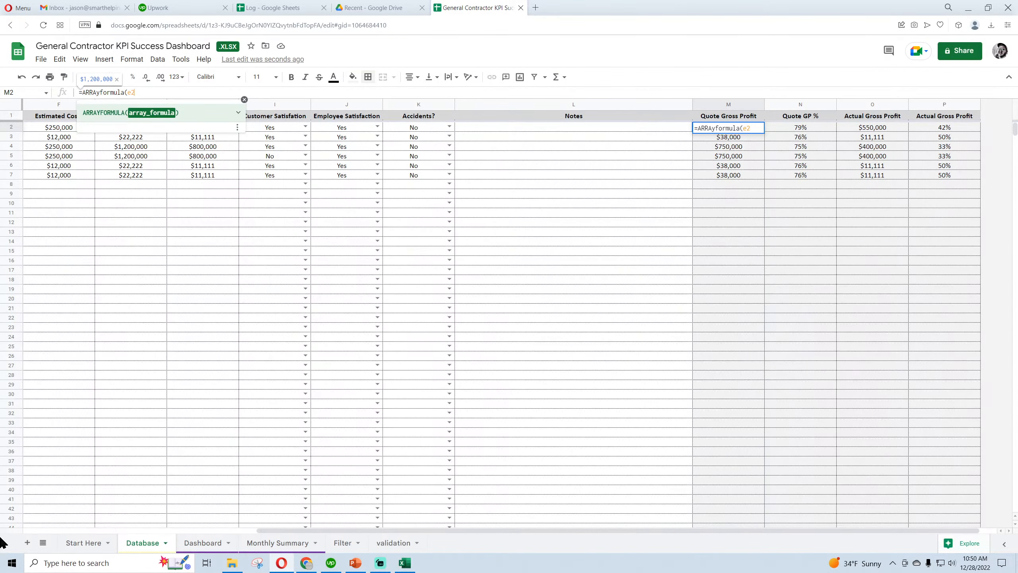
{"action": "type", "text": "-f2"}
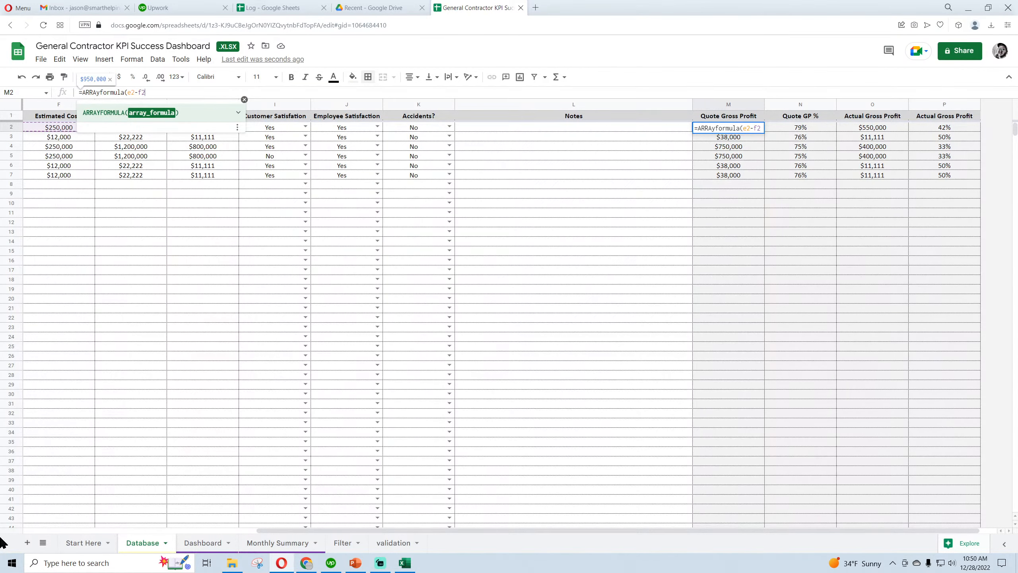
{"action": "key", "text": "Return"}
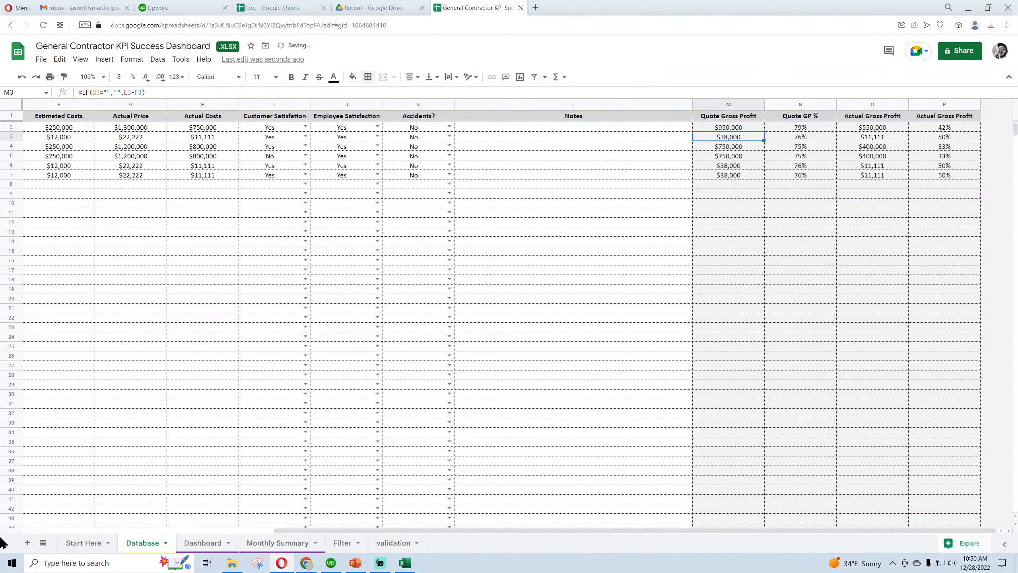
Clear the individual Quote Gross Profit formulas in cells M3 through M6
{"action": "key", "text": "Delete"}
{"action": "key", "text": "Down"}
{"action": "key", "text": "Delete"}
{"action": "key", "text": "Down"}
{"action": "key", "text": "Delete"}
{"action": "key", "text": "Down"}
{"action": "key", "text": "Return"}
{"action": "key", "text": "BackSpace"}
{"action": "key", "text": "BackSpace"}
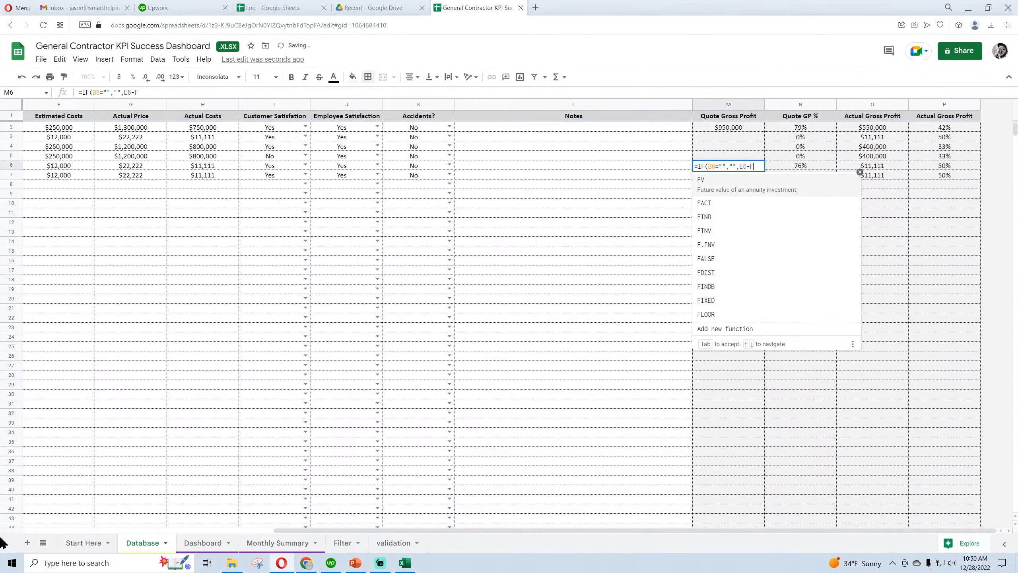
{"action": "key", "text": "Tab"}
{"action": "key", "text": "BackSpace"}
{"action": "key", "text": "BackSpace"}
{"action": "key", "text": "BackSpace"}
{"action": "key", "text": "BackSpace"}
{"action": "key", "text": "BackSpace"}
{"action": "key", "text": "BackSpace"}
{"action": "key", "text": "BackSpace"}
{"action": "key", "text": "BackSpace"}
{"action": "key", "text": "BackSpace"}
{"action": "key", "text": "BackSpace"}
{"action": "key", "text": "BackSpace"}
{"action": "key", "text": "BackSpace"}
{"action": "key", "text": "BackSpace"}
{"action": "key", "text": "BackSpace"}
{"action": "key", "text": "BackSpace"}
{"action": "key", "text": "BackSpace"}
{"action": "key", "text": "BackSpace"}
{"action": "key", "text": "BackSpace"}
{"action": "key", "text": "BackSpace"}
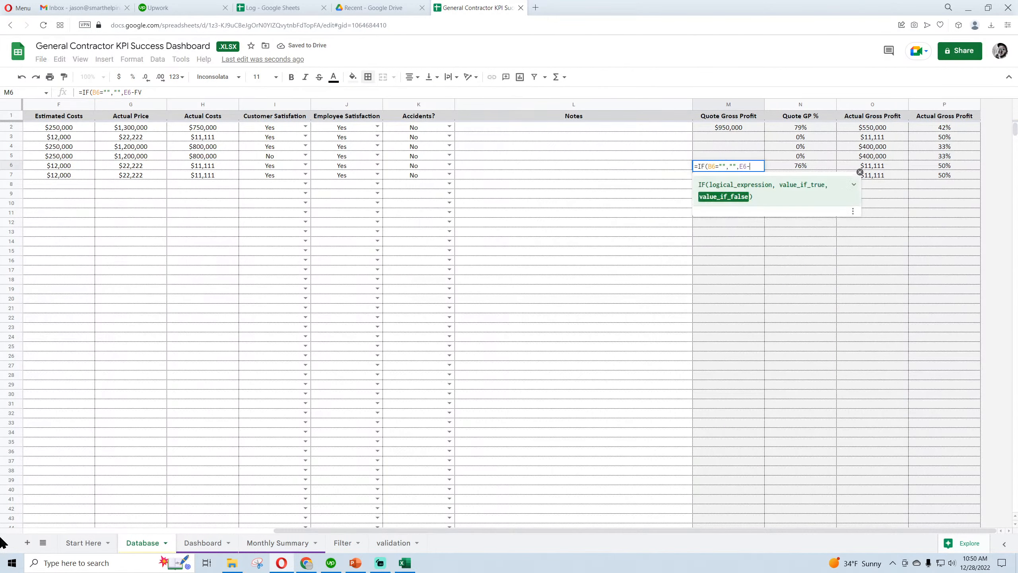
{"action": "key", "text": "Return"}
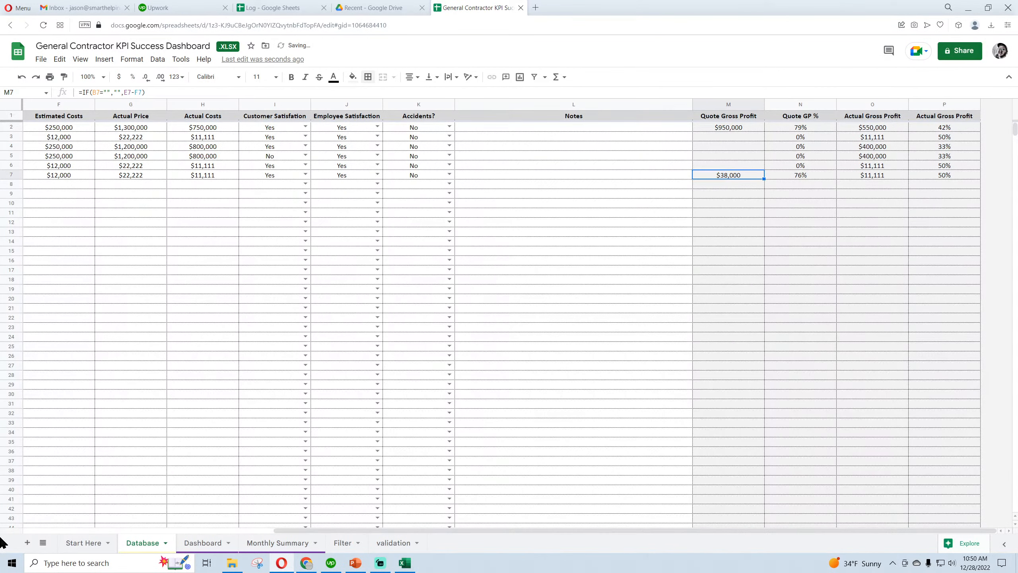
Delete the remaining Quote Gross Profit formulas in M7:M2002 and return to the first rows of the sheet
{"action": "key", "text": "ctrl+shift+Down"}
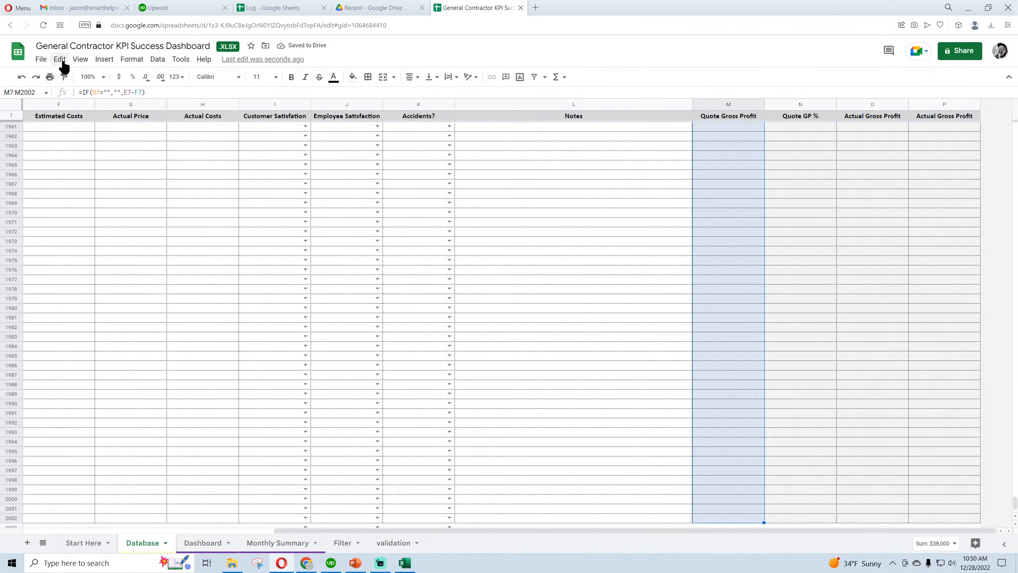
{"action": "left_click", "coordinate": [60, 59]}
{"action": "mouse_move", "coordinate": [177, 209]}
{"action": "left_click", "coordinate": [233, 207]}
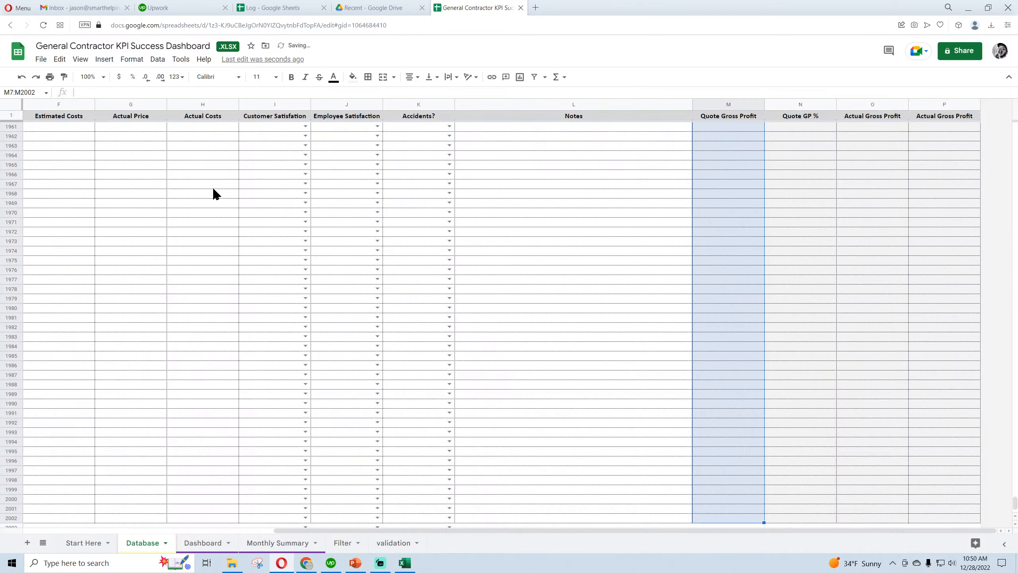
{"action": "left_click", "coordinate": [744, 281]}
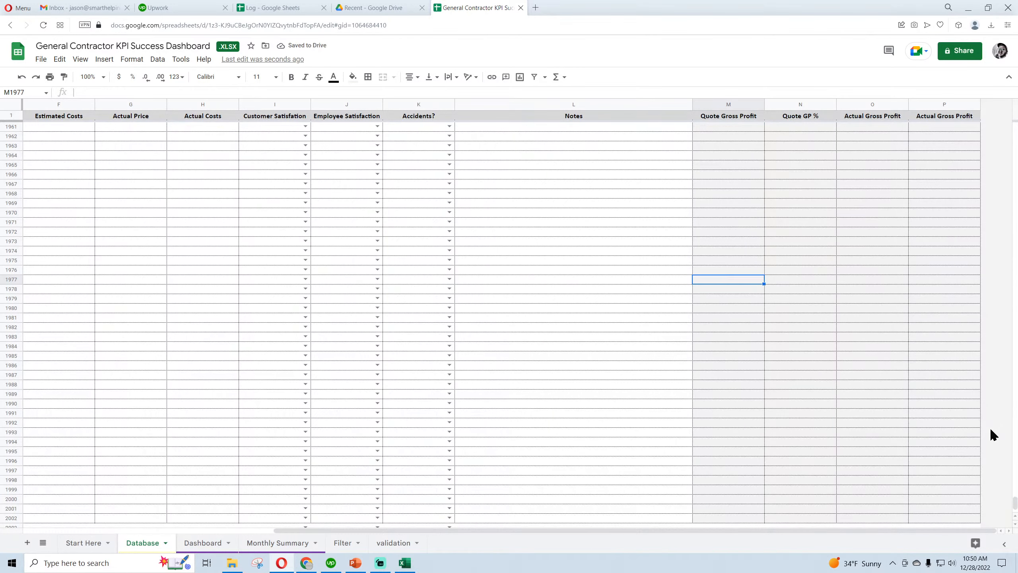
{"action": "scroll", "coordinate": [990, 432], "scroll_direction": "up", "scroll_amount": 20}
{"action": "scroll", "coordinate": [994, 431], "scroll_direction": "up", "scroll_amount": 20}
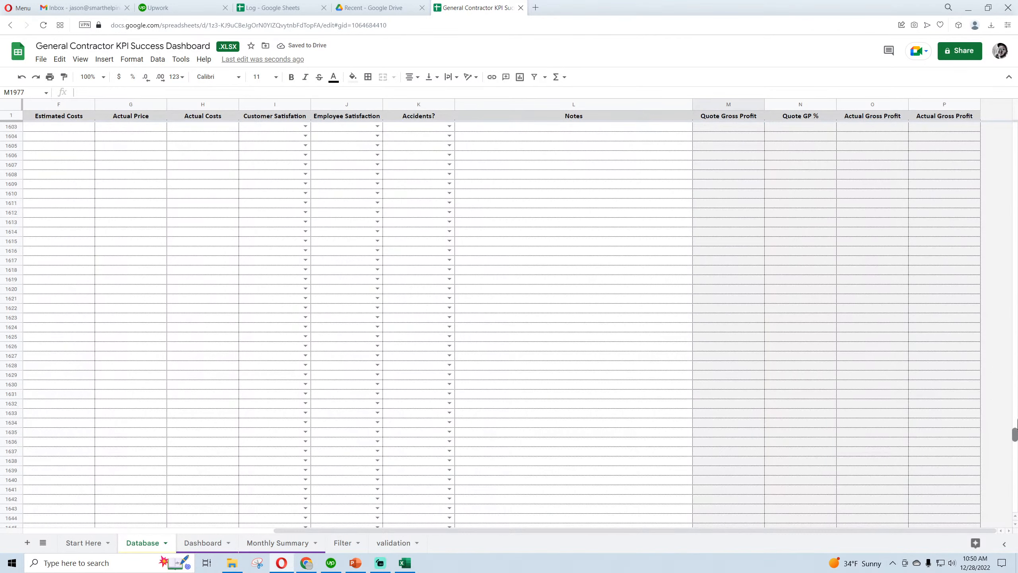
{"action": "left_click_drag", "start_coordinate": [1015, 433], "coordinate": [1016, 129]}
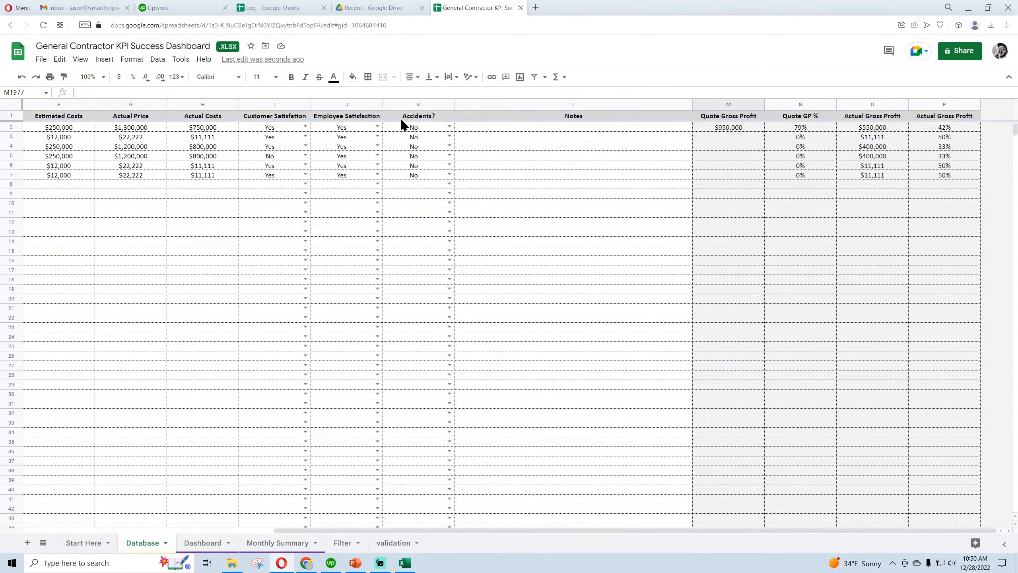
{"action": "left_click", "coordinate": [405, 128]}
{"action": "left_click", "coordinate": [406, 165]}
{"action": "left_click", "coordinate": [407, 212]}
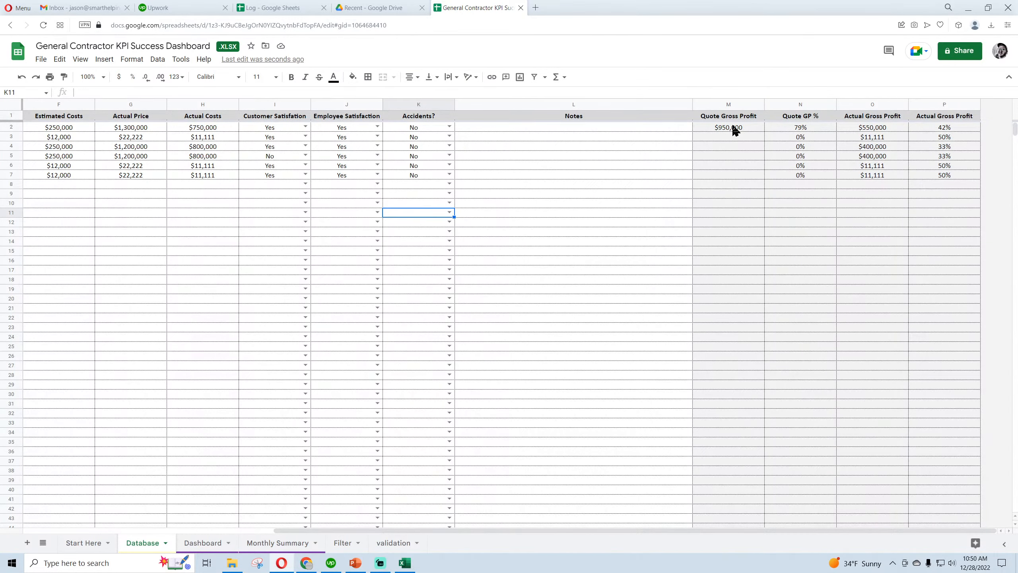
{"action": "left_click", "coordinate": [727, 157]}
{"action": "left_click", "coordinate": [728, 185]}
Extend the ranges in the M2 Quote Gross Profit array formula to E2:E-F2:F
{"action": "left_click", "coordinate": [731, 128]}
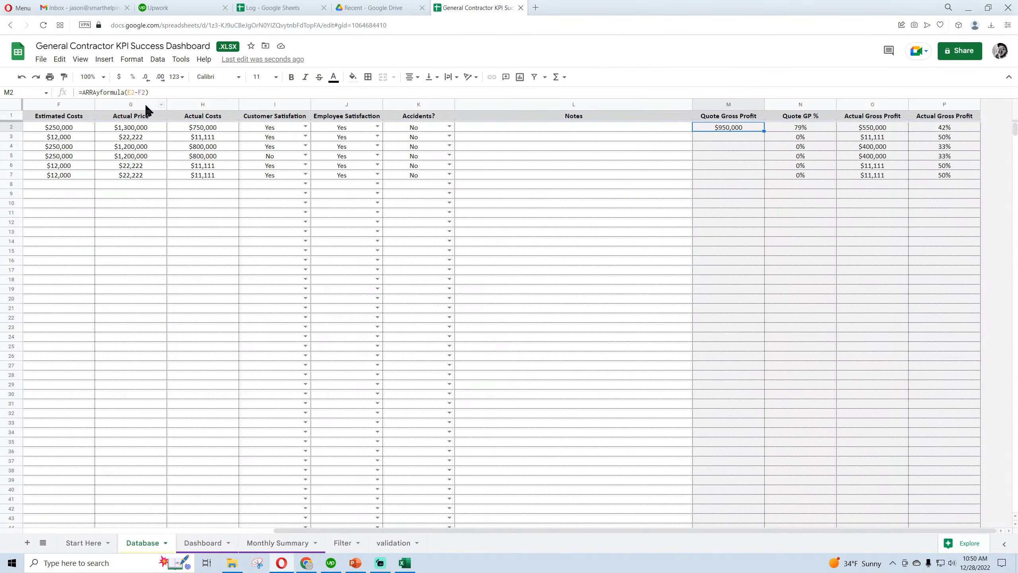
{"action": "left_click", "coordinate": [137, 93]}
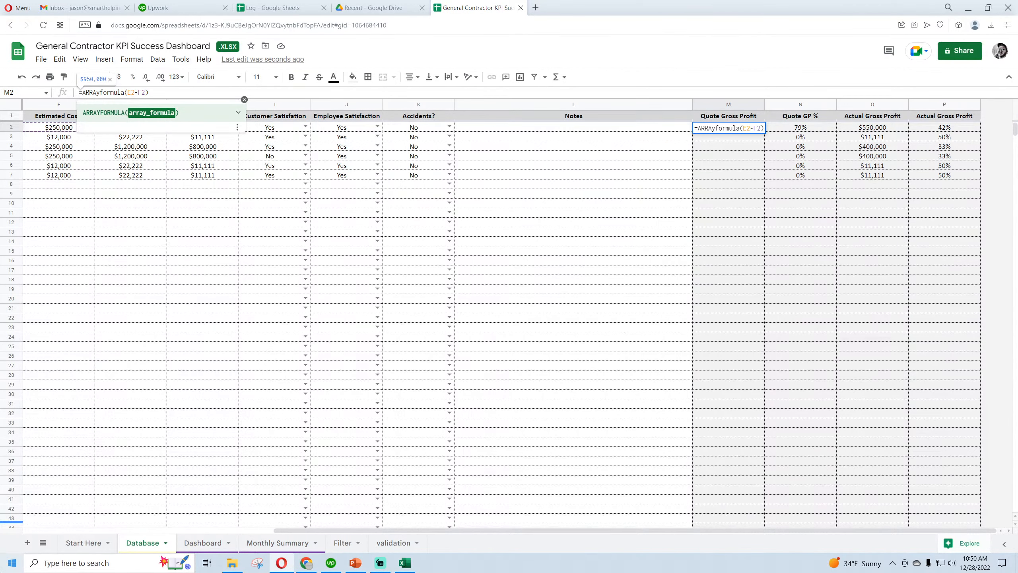
{"action": "type", "text": ":e-F2"}
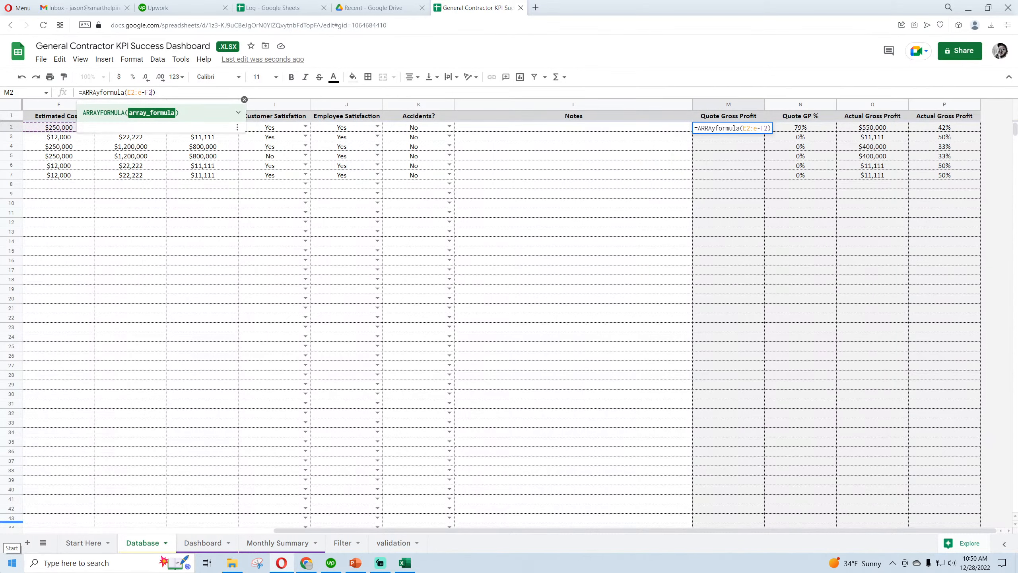
{"action": "type", "text": ":f"}
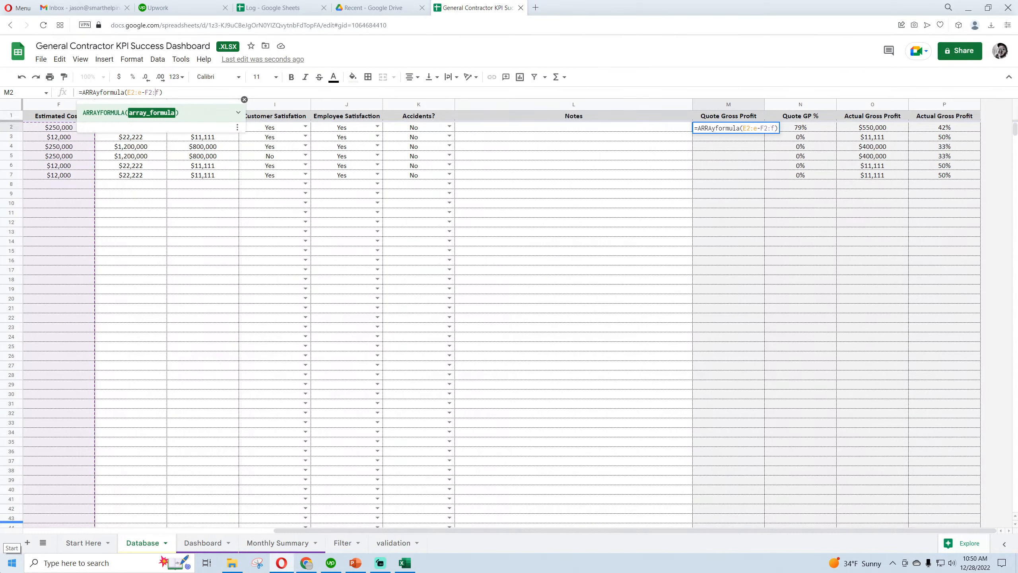
Wrap the M2 calculation in an IF so the formula reads =ARRAYFORMULA(IF(B2:B="","",E2:E-F2:F))
{"action": "key", "text": "Left"}
{"action": "key", "text": "Left"}
{"action": "key", "text": "Left"}
{"action": "key", "text": "Left"}
{"action": "key", "text": "Left"}
{"action": "key", "text": "Left"}
{"action": "key", "text": "Left"}
{"action": "type", "text": "if(b2:"}
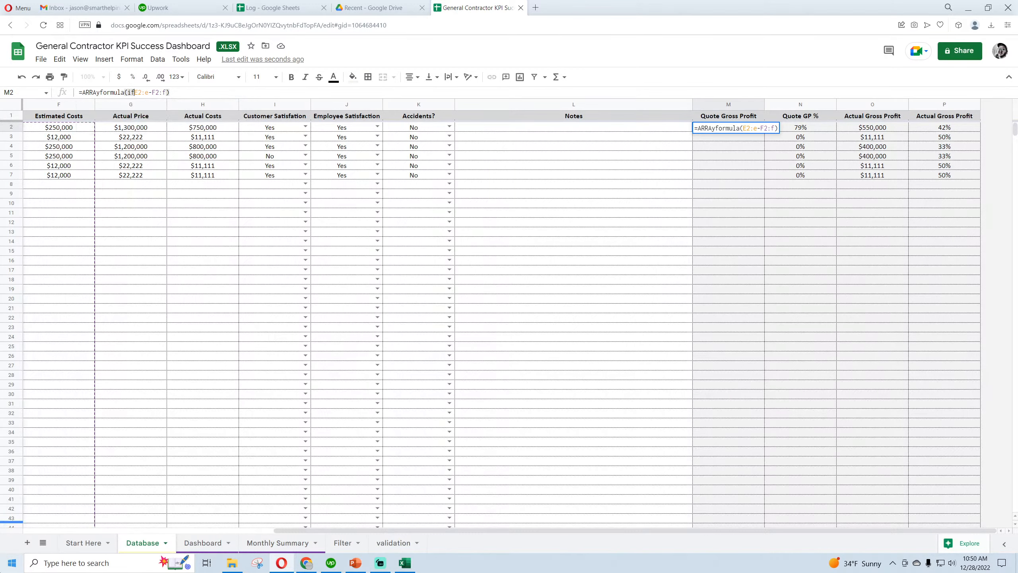
{"action": "type", "text": "b=\"\","}
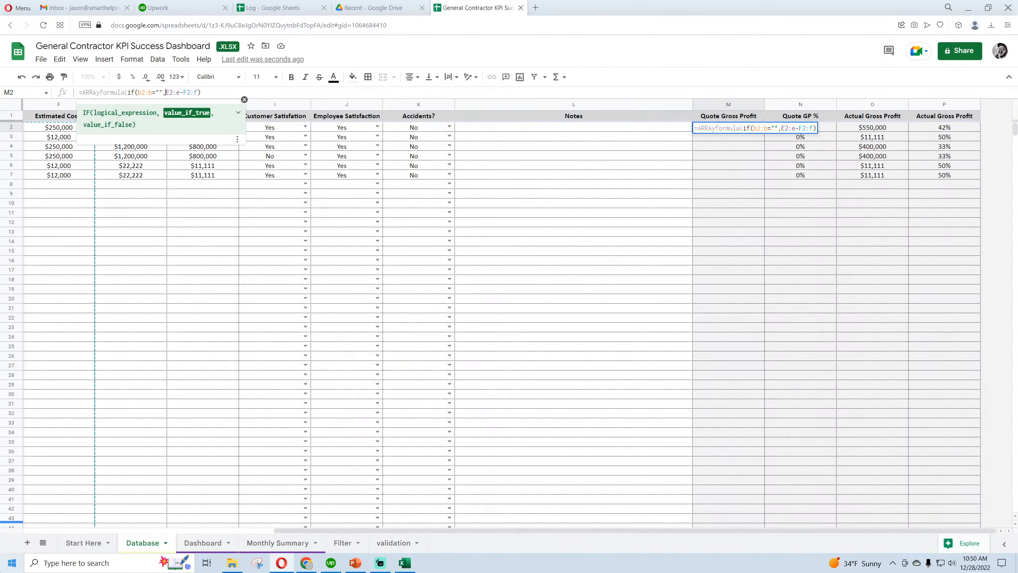
{"action": "type", "text": "\"\","}
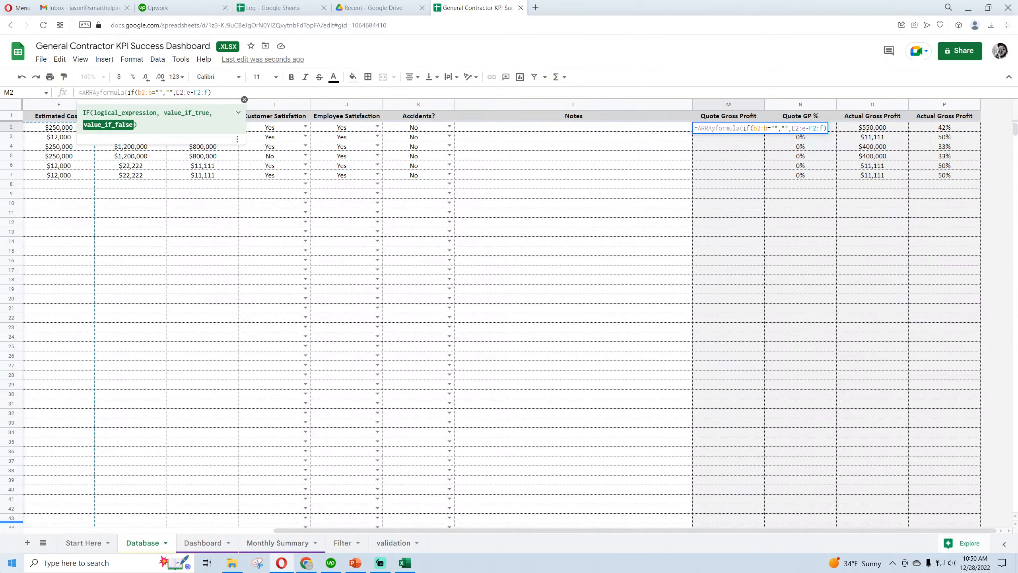
{"action": "key", "text": "Return"}
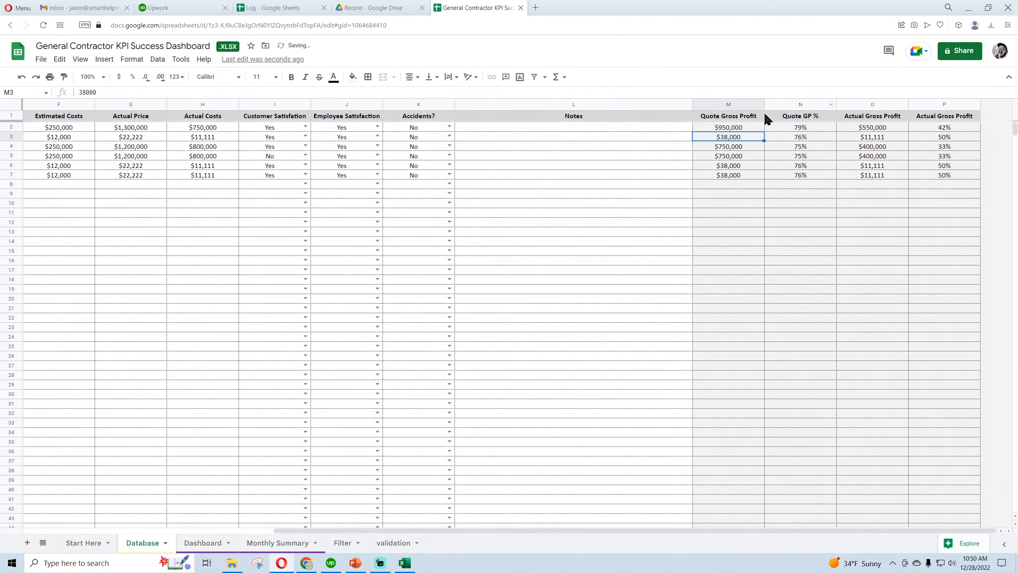
Compare the content of M2 with the Quote Gross Profit cells below it, down to M7
{"action": "left_click", "coordinate": [748, 130]}
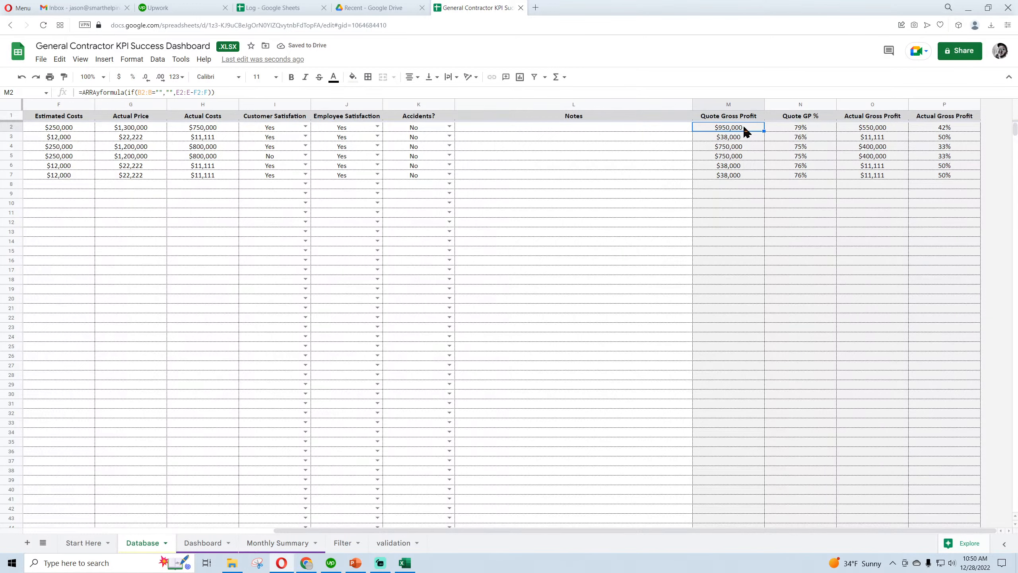
{"action": "left_click", "coordinate": [739, 138]}
{"action": "left_click", "coordinate": [738, 149]}
{"action": "left_click", "coordinate": [735, 173]}
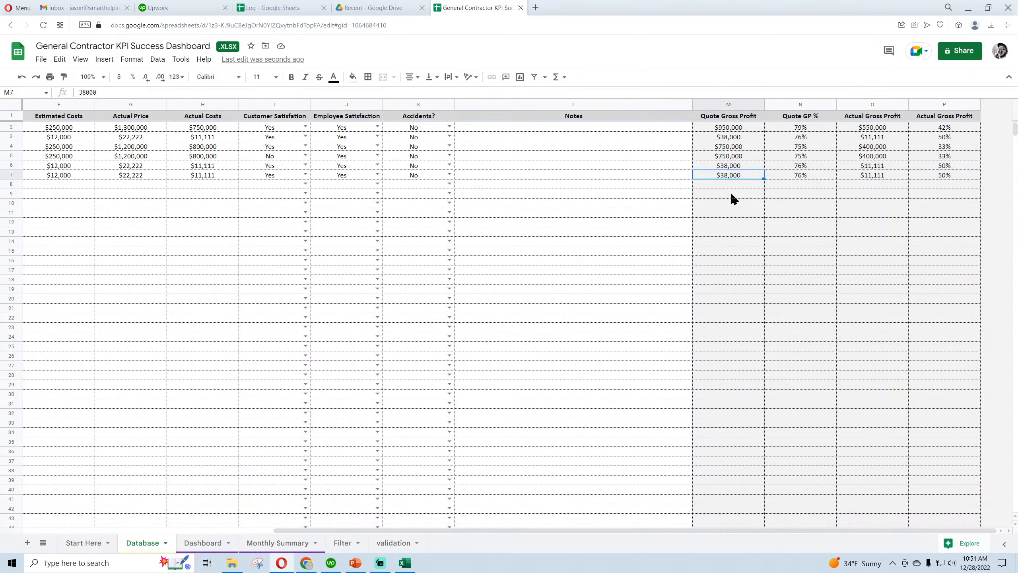
{"action": "left_click", "coordinate": [732, 130]}
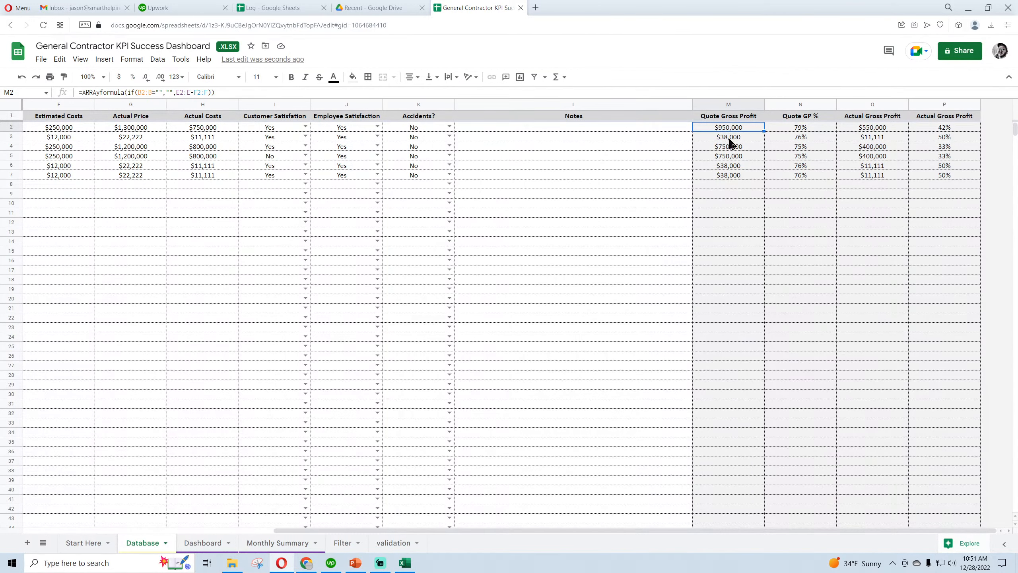
{"action": "left_click", "coordinate": [732, 137]}
{"action": "left_click", "coordinate": [732, 147]}
{"action": "left_click", "coordinate": [730, 167]}
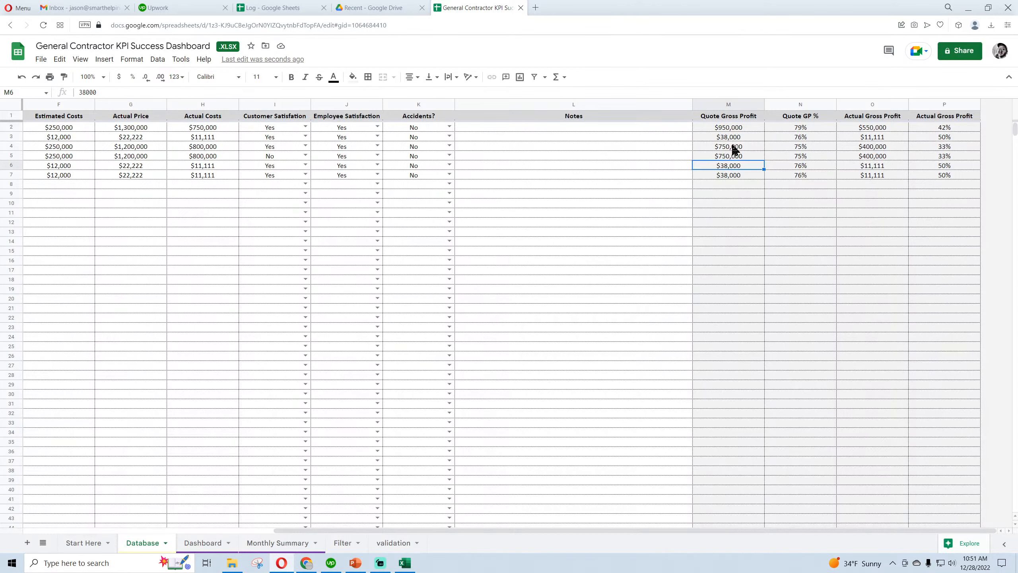
{"action": "left_click", "coordinate": [738, 129]}
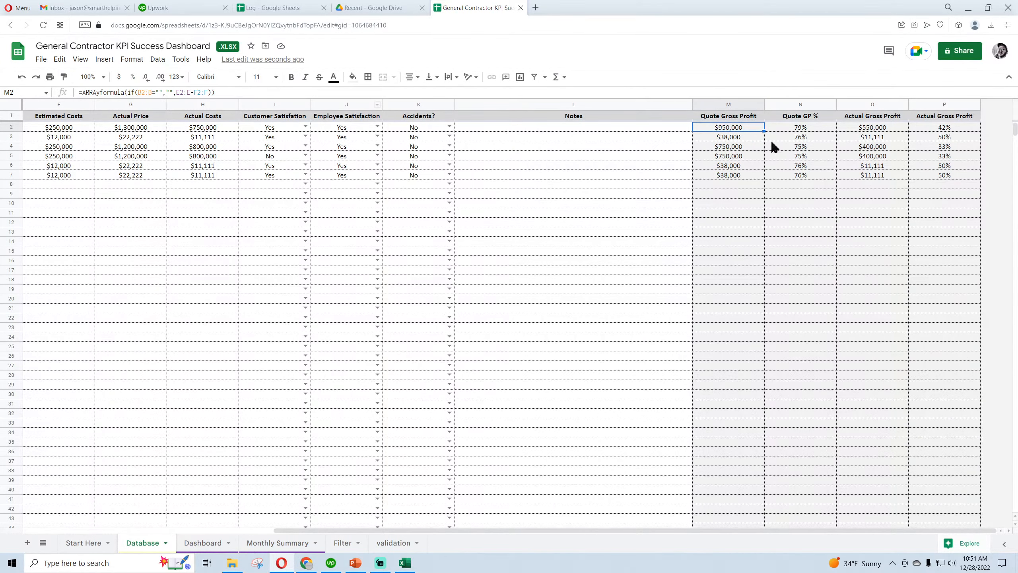
Check the Quote GP % formula in N2, and copy the full array formula text from M2
{"action": "left_click", "coordinate": [806, 130]}
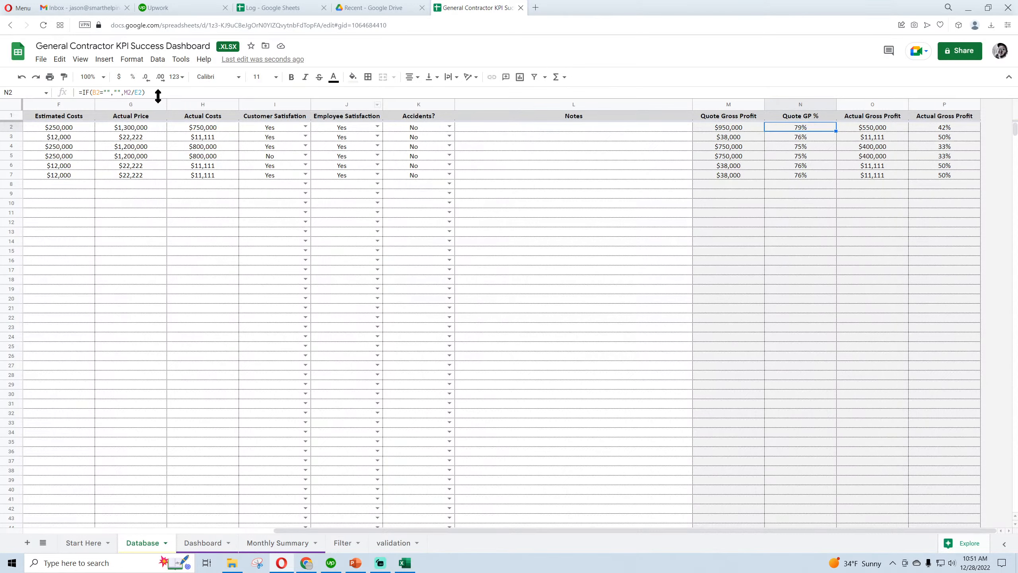
{"action": "left_click", "coordinate": [707, 128]}
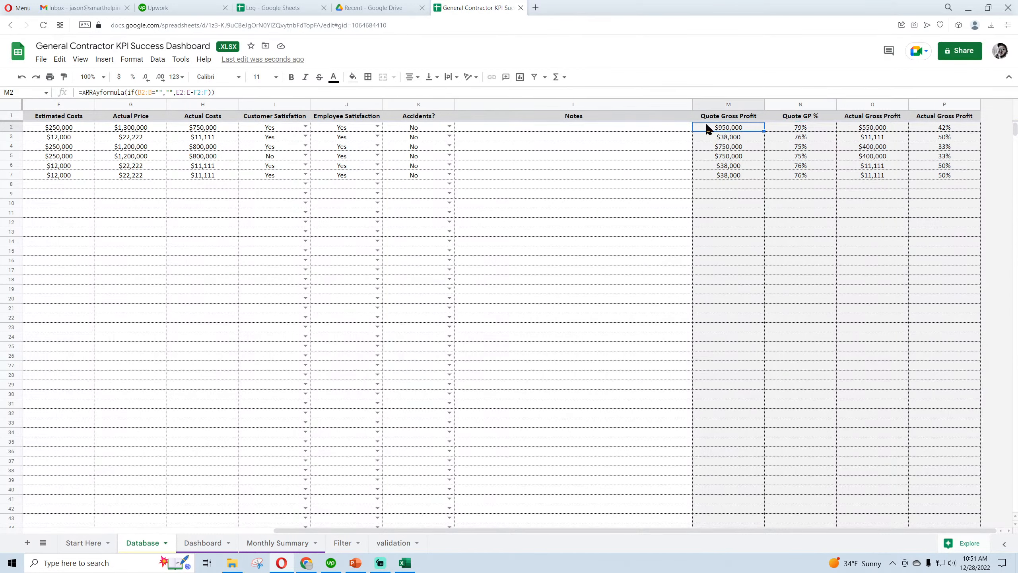
{"action": "triple_click", "coordinate": [90, 92]}
{"action": "right_click", "coordinate": [105, 94]}
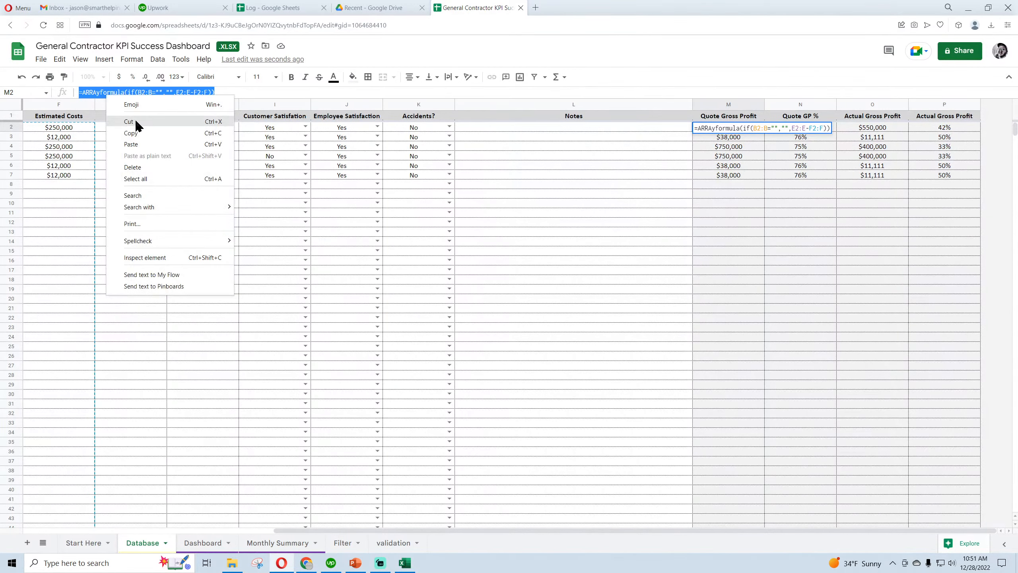
{"action": "left_click", "coordinate": [132, 132]}
{"action": "key", "text": "Escape"}
{"action": "key", "text": "ctrl+c"}
Replace the Quote GP % formula in N2 with the copied array formula
{"action": "left_click", "coordinate": [797, 128]}
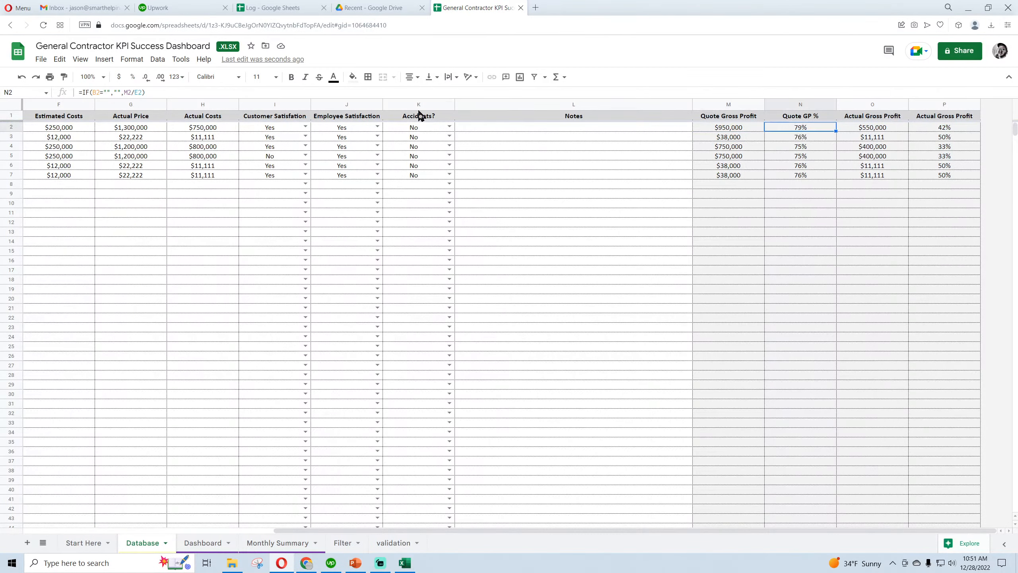
{"action": "triple_click", "coordinate": [82, 92]}
{"action": "right_click", "coordinate": [93, 93]}
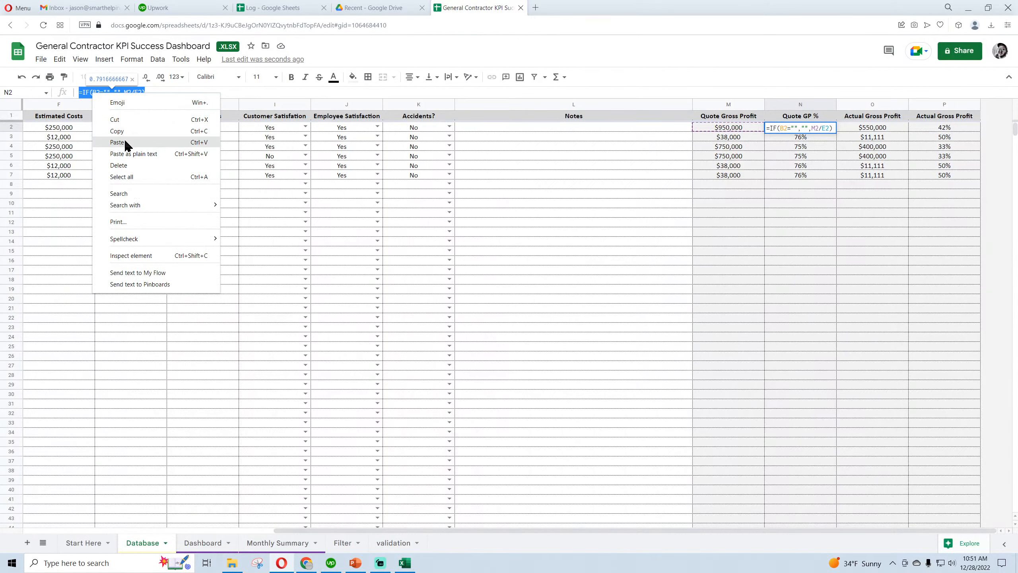
{"action": "left_click", "coordinate": [128, 142]}
Change the ranges in N2's array formula so its calculation reads M2:M-E2:E
{"action": "left_click", "coordinate": [181, 93]}
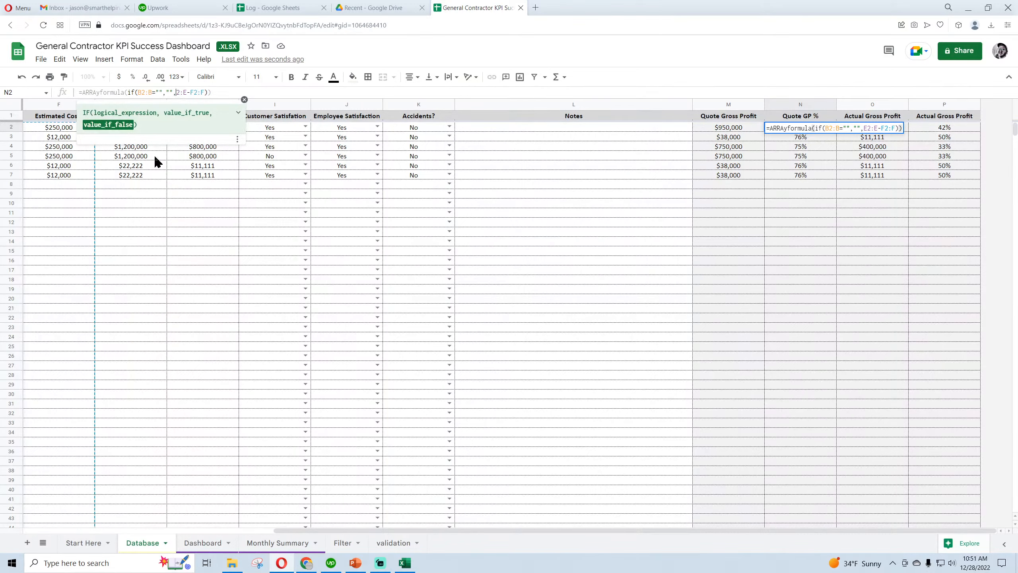
{"action": "key", "text": "BackSpace"}
{"action": "type", "text": "m"}
{"action": "key", "text": "Right"}
{"action": "key", "text": "Right"}
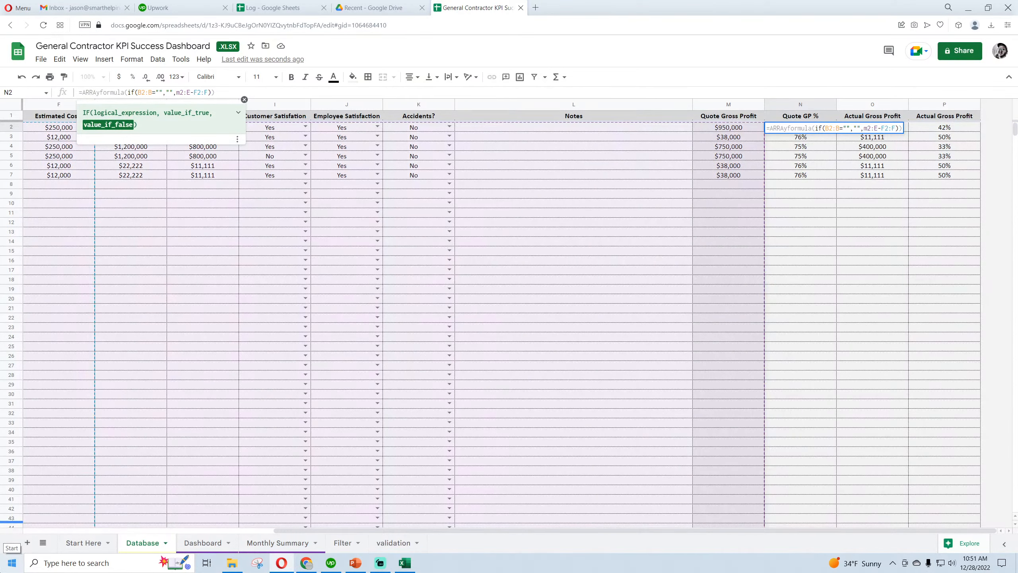
{"action": "key", "text": "Delete"}
{"action": "type", "text": "m"}
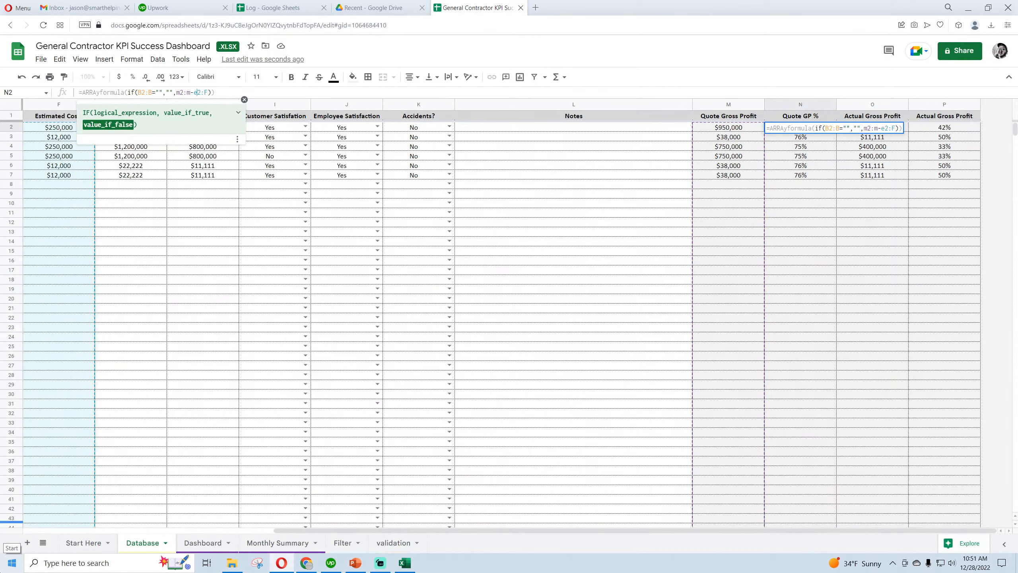
{"action": "key", "text": "BackSpace"}
{"action": "type", "text": "e"}
{"action": "key", "text": "Return"}
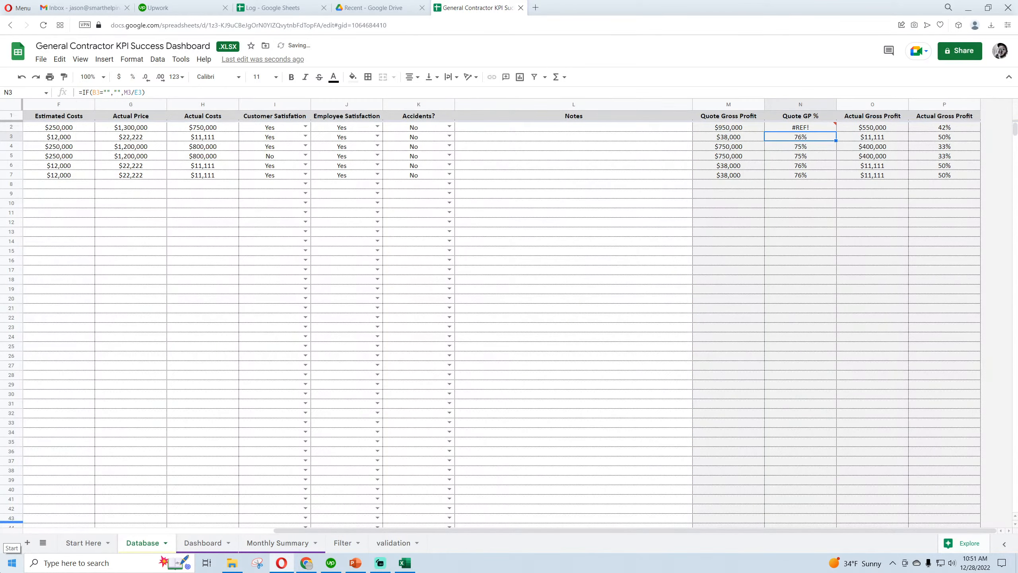
Delete the individual Quote GP % formulas in N3:N2002 and return to the first rows of the sheet
{"action": "key", "text": "ctrl+shift+Down"}
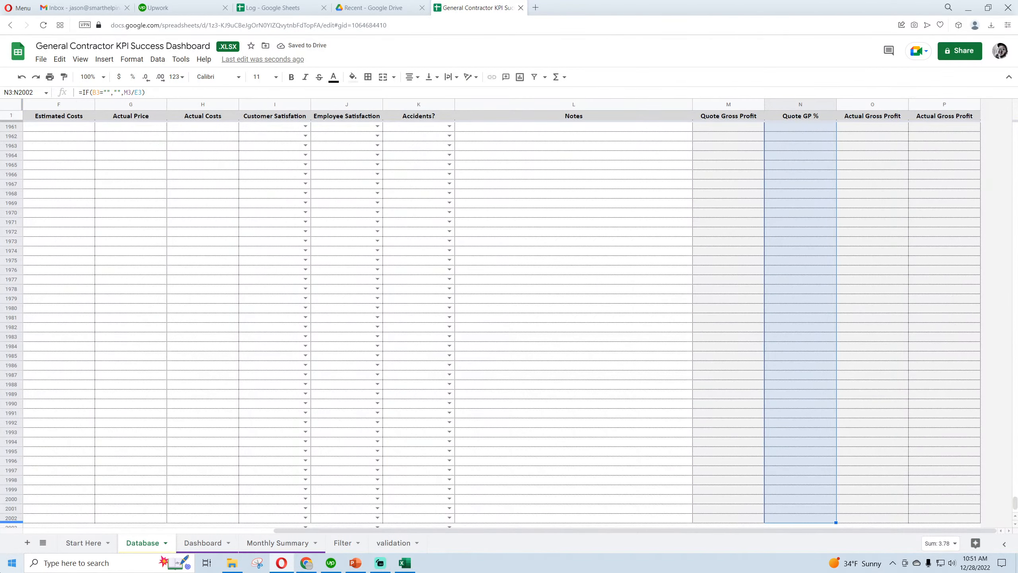
{"action": "left_click", "coordinate": [59, 63]}
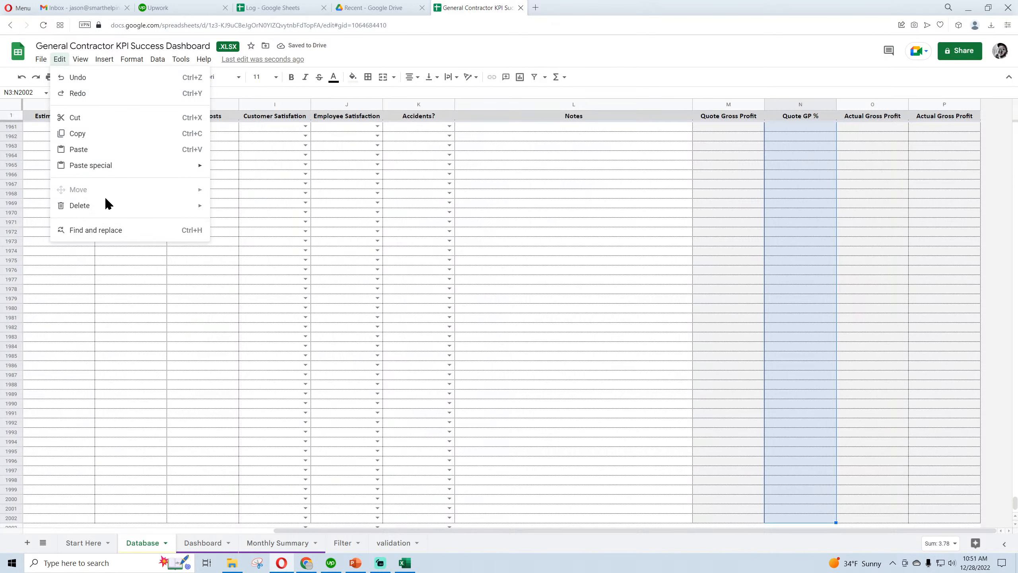
{"action": "mouse_move", "coordinate": [105, 204]}
{"action": "left_click", "coordinate": [236, 213]}
{"action": "scroll", "coordinate": [966, 367], "scroll_direction": "up", "scroll_amount": 20}
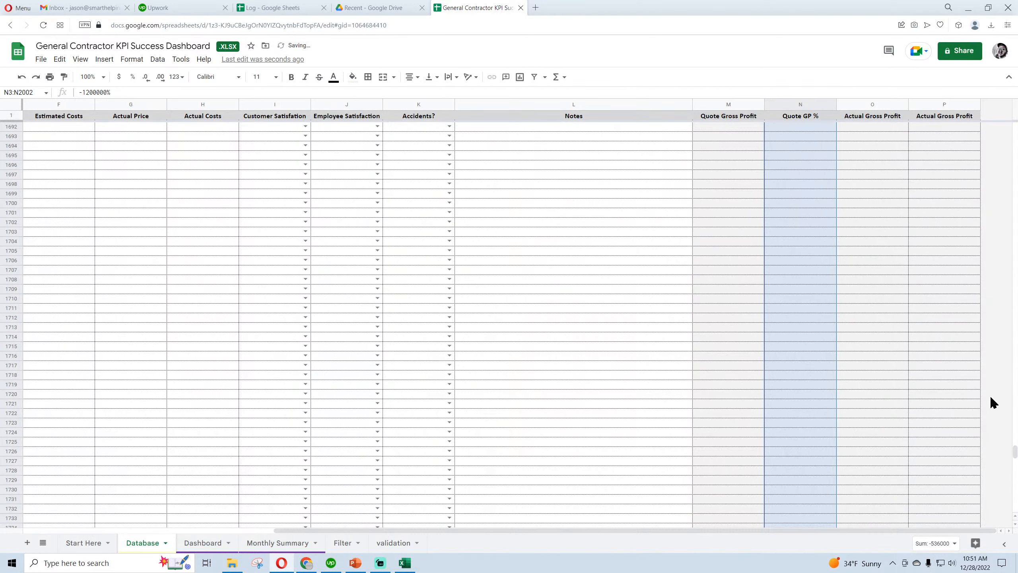
{"action": "left_click_drag", "start_coordinate": [1015, 451], "coordinate": [1016, 123]}
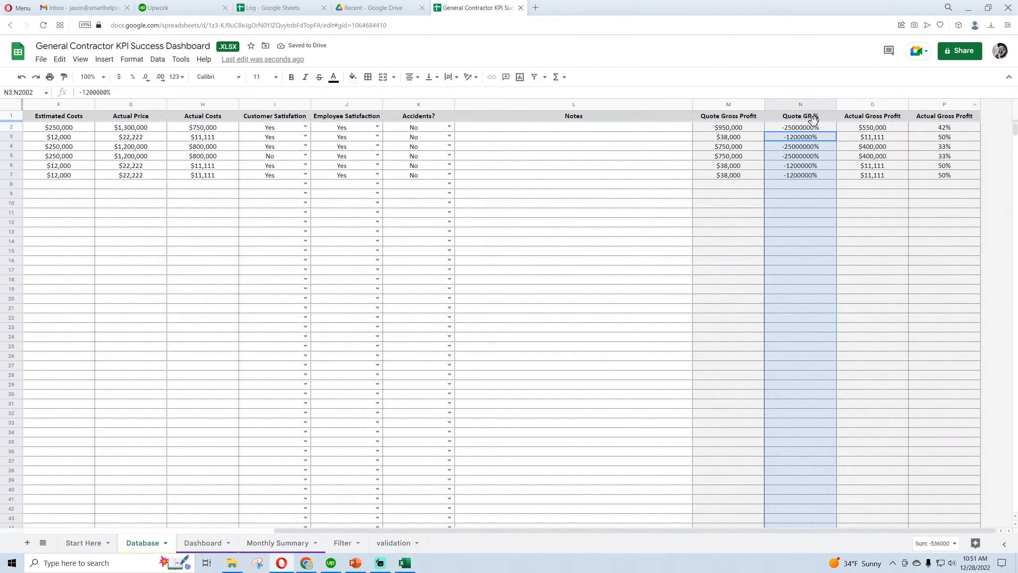
Change the subtraction in N2 to division so the formula reads =ARRAYFORMULA(IF(B2:B="","",M2:M/E2:E))
{"action": "left_click", "coordinate": [813, 129]}
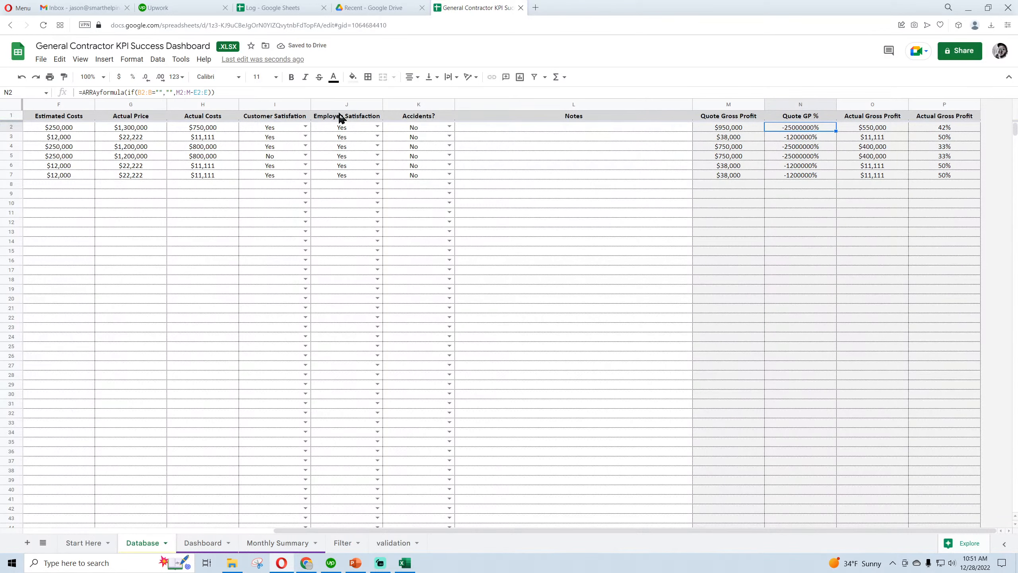
{"action": "left_click", "coordinate": [195, 93]}
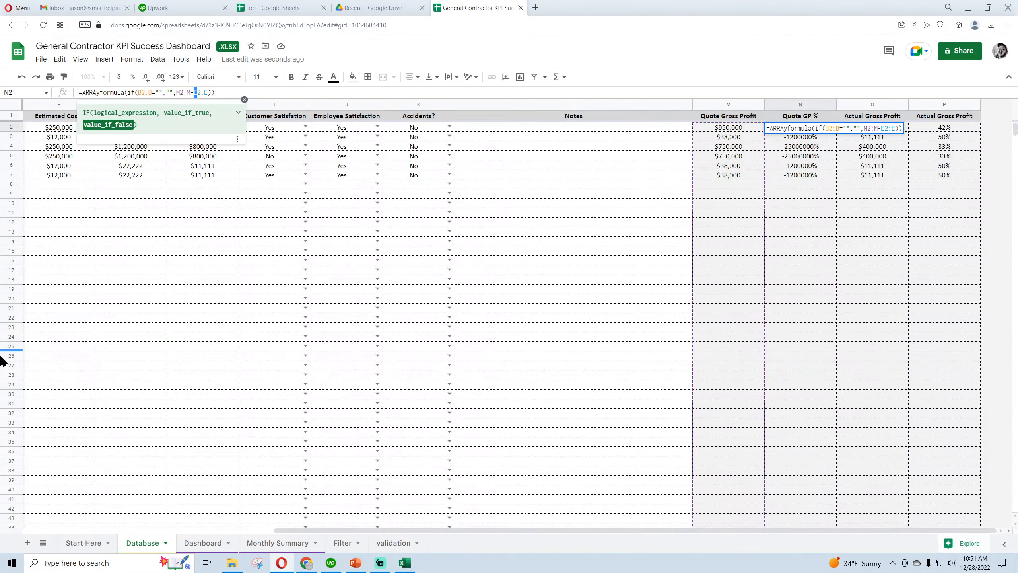
{"action": "key", "text": "BackSpace"}
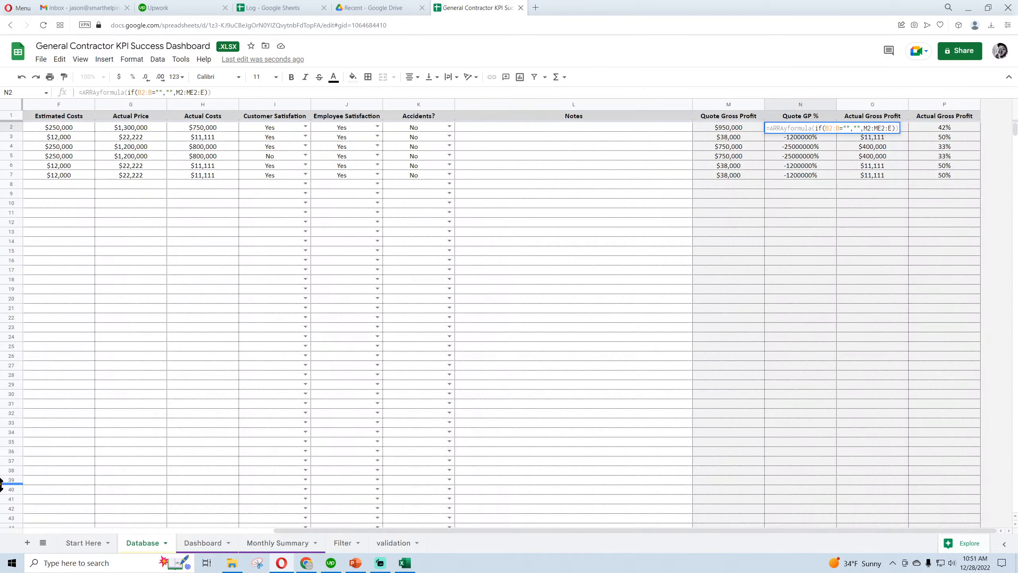
{"action": "type", "text": "/"}
{"action": "key", "text": "Return"}
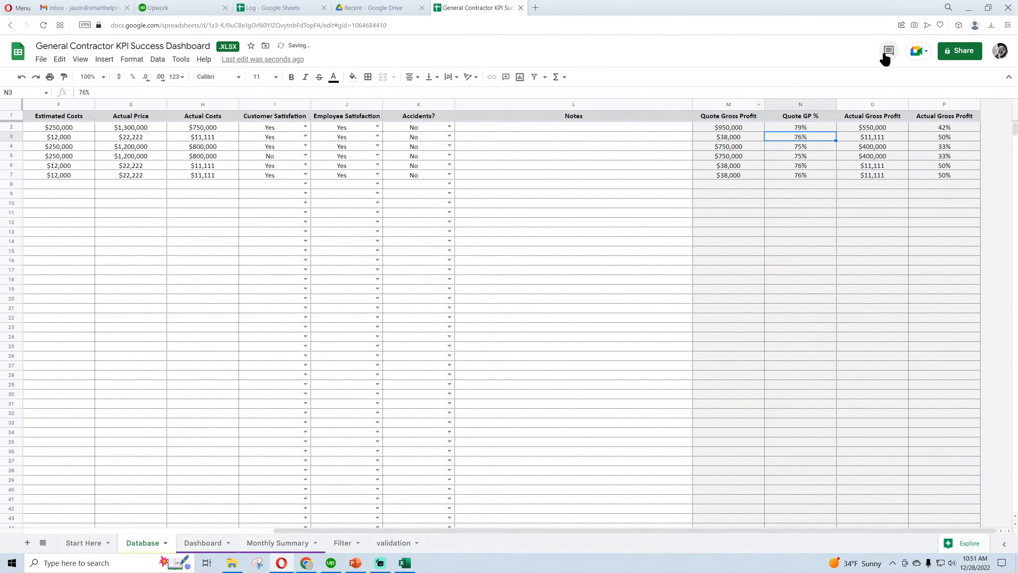
{"action": "left_click", "coordinate": [820, 127]}
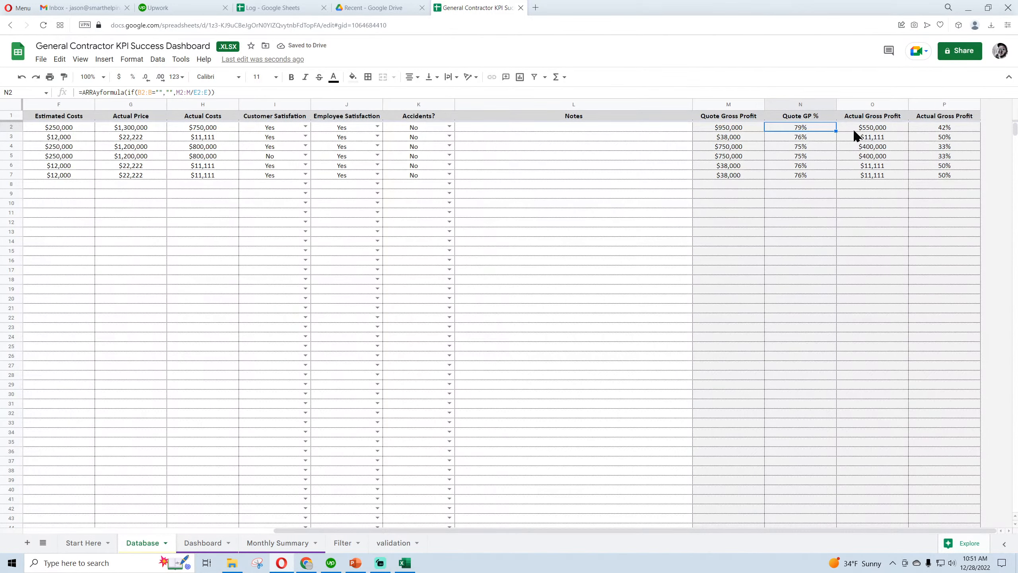
Copy the full array formula text from M2 and select the Actual Gross Profit cell O2
{"action": "left_click", "coordinate": [879, 129]}
{"action": "left_click", "coordinate": [744, 129]}
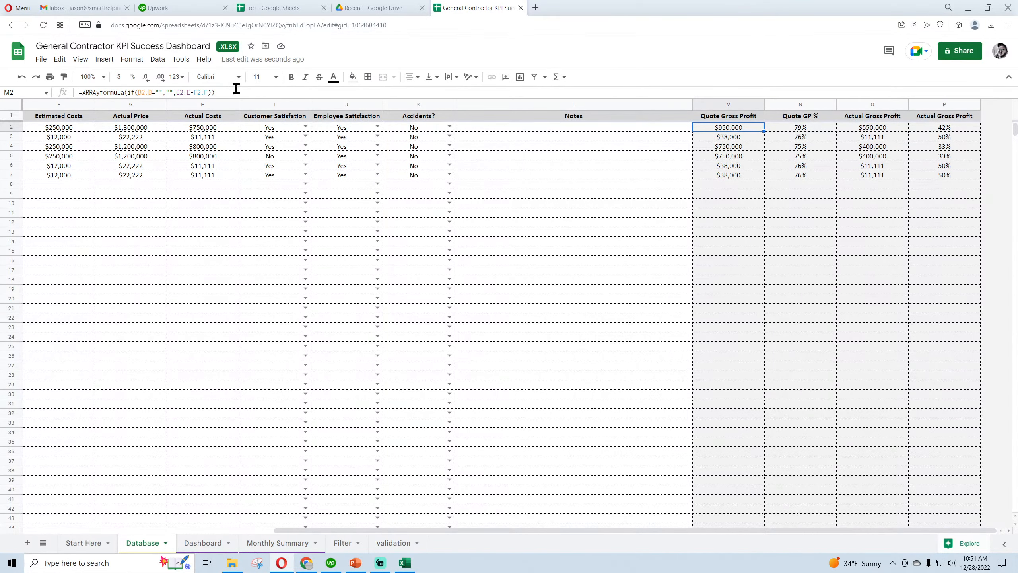
{"action": "triple_click", "coordinate": [196, 92]}
{"action": "right_click", "coordinate": [116, 93]}
{"action": "left_click", "coordinate": [138, 131]}
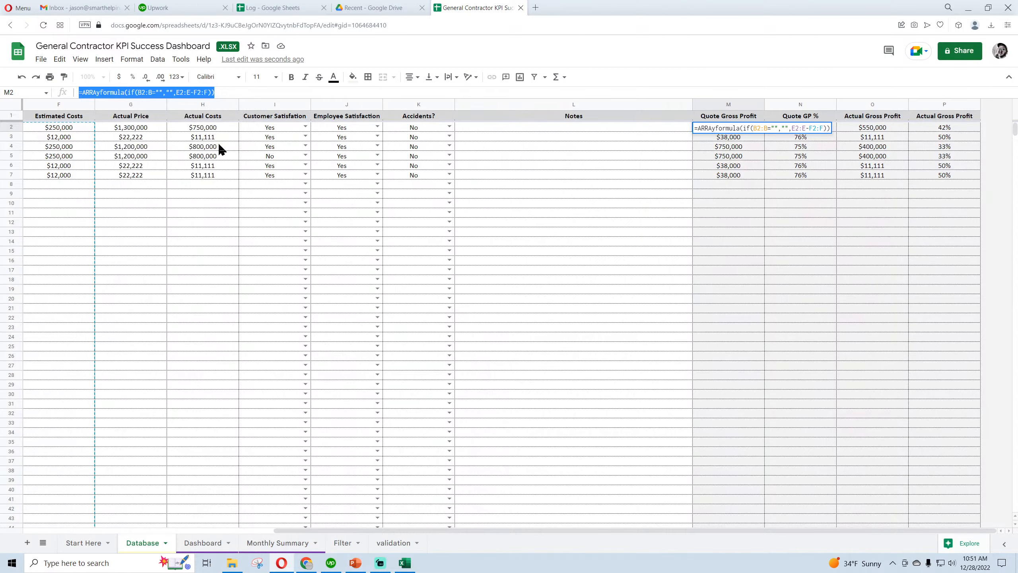
{"action": "key", "text": "Return"}
{"action": "left_click", "coordinate": [864, 129]}
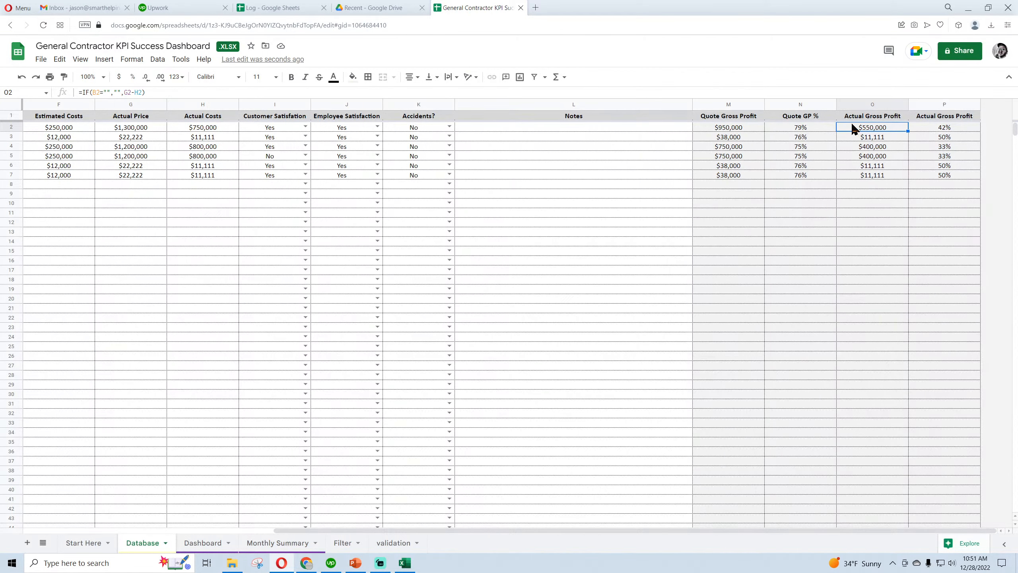
Replace O2's formula with the copied array formula and change its calculation to G2:G-H2:H
{"action": "triple_click", "coordinate": [161, 93]}
{"action": "right_click", "coordinate": [100, 94]}
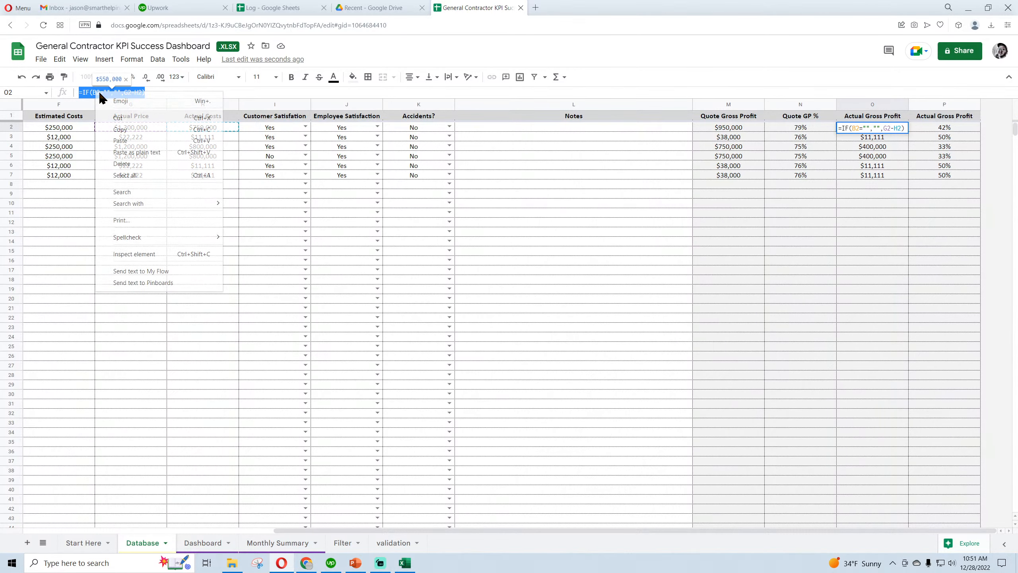
{"action": "left_click", "coordinate": [124, 141]}
{"action": "left_click", "coordinate": [176, 93]}
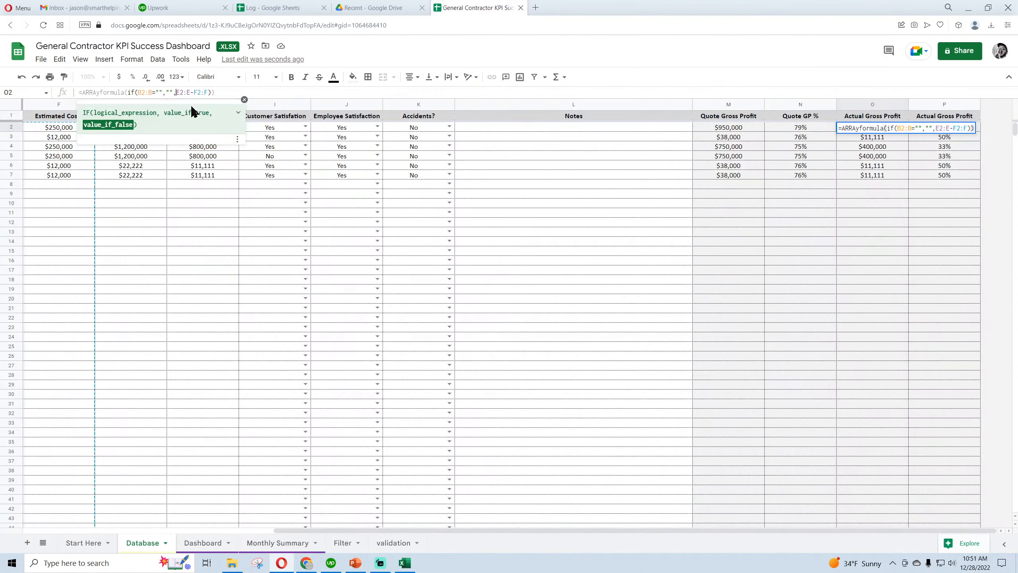
{"action": "type", "text": "g"}
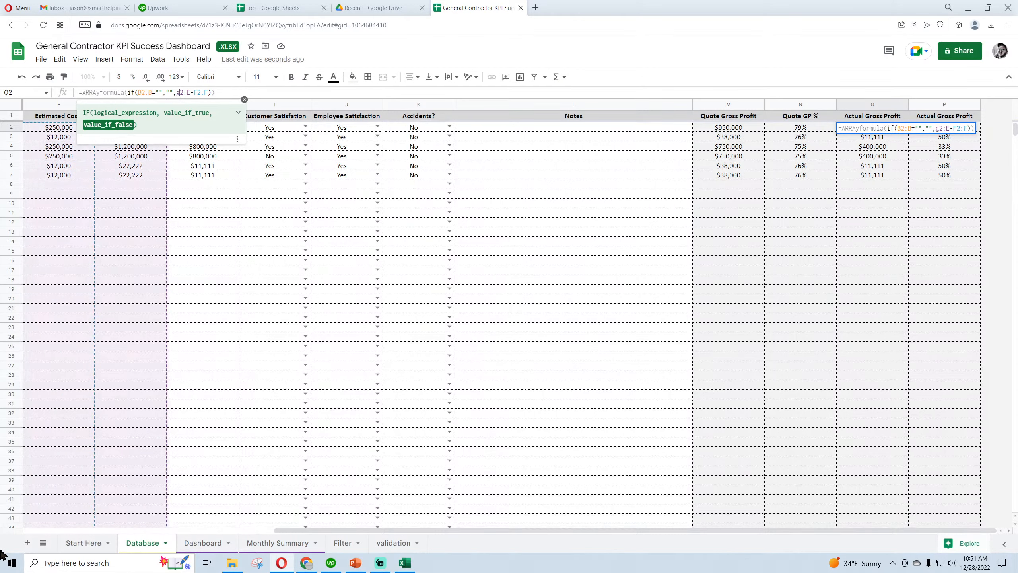
{"action": "key", "text": "BackSpace"}
{"action": "type", "text": "g"}
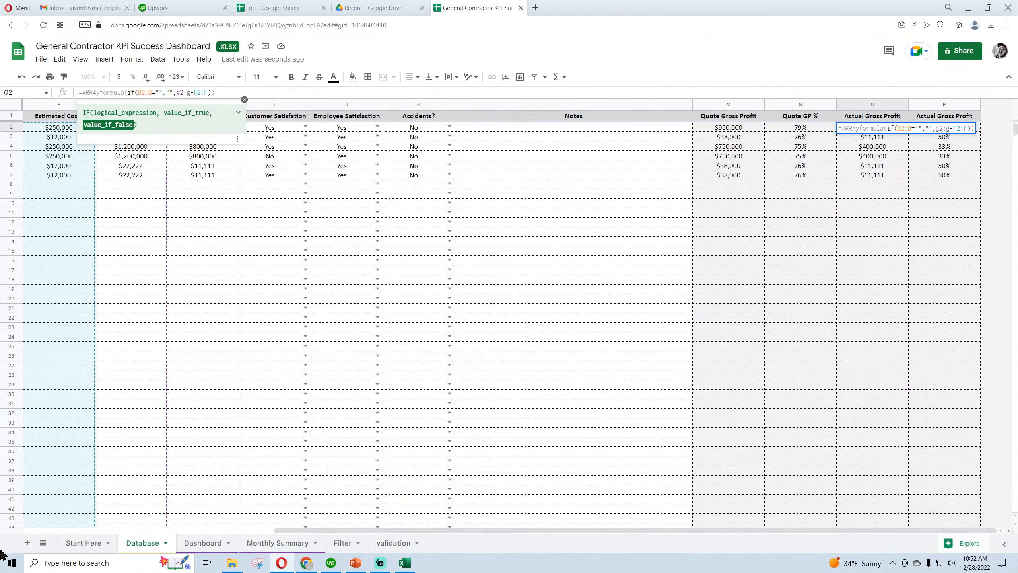
{"action": "key", "text": "BackSpace"}
{"action": "type", "text": "h"}
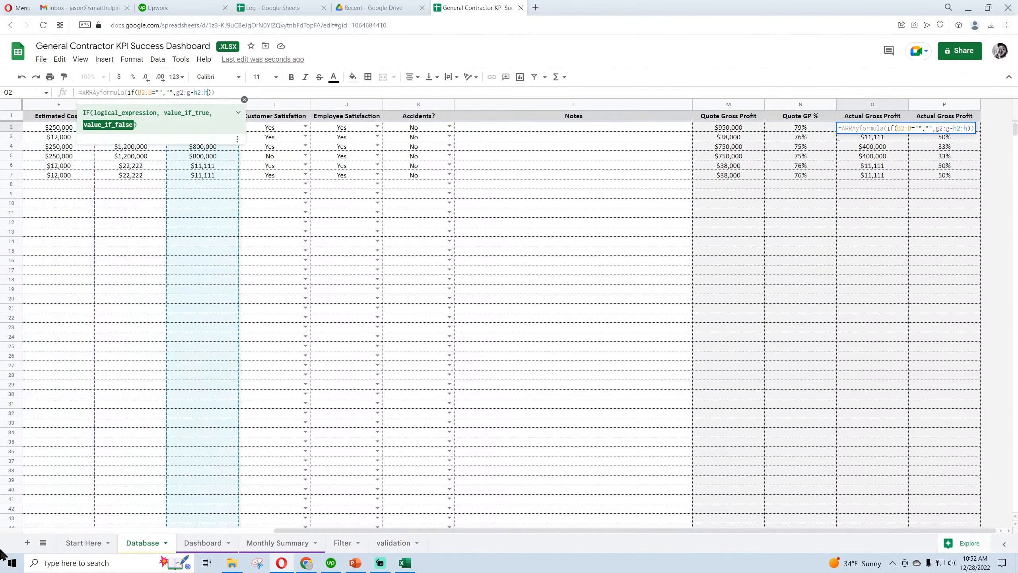
{"action": "key", "text": "Return"}
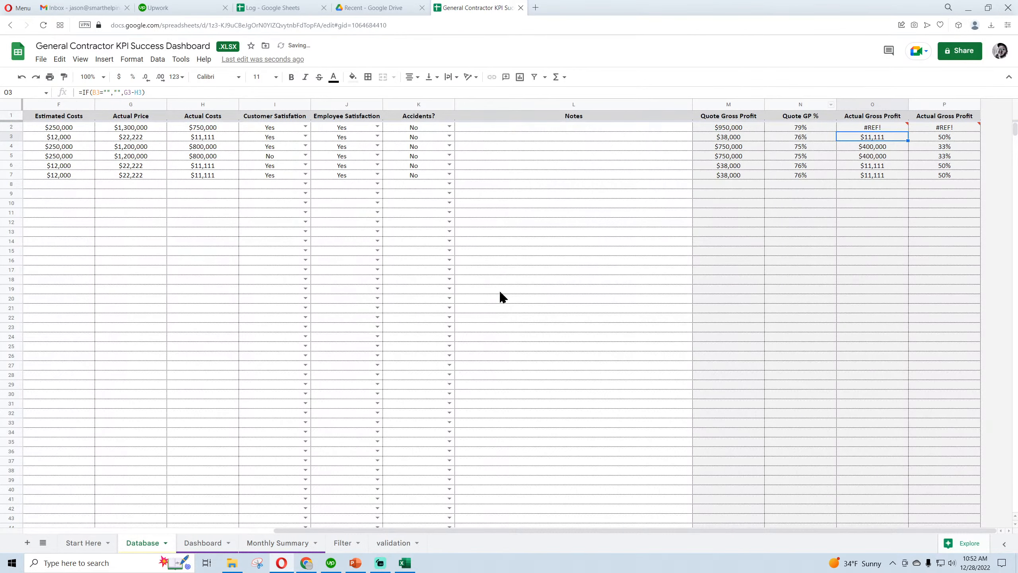
Delete the individual Actual Gross Profit formulas in O3:O2002 and return to cell O2
{"action": "key", "text": "ctrl+shift+Down"}
{"action": "left_click", "coordinate": [59, 61]}
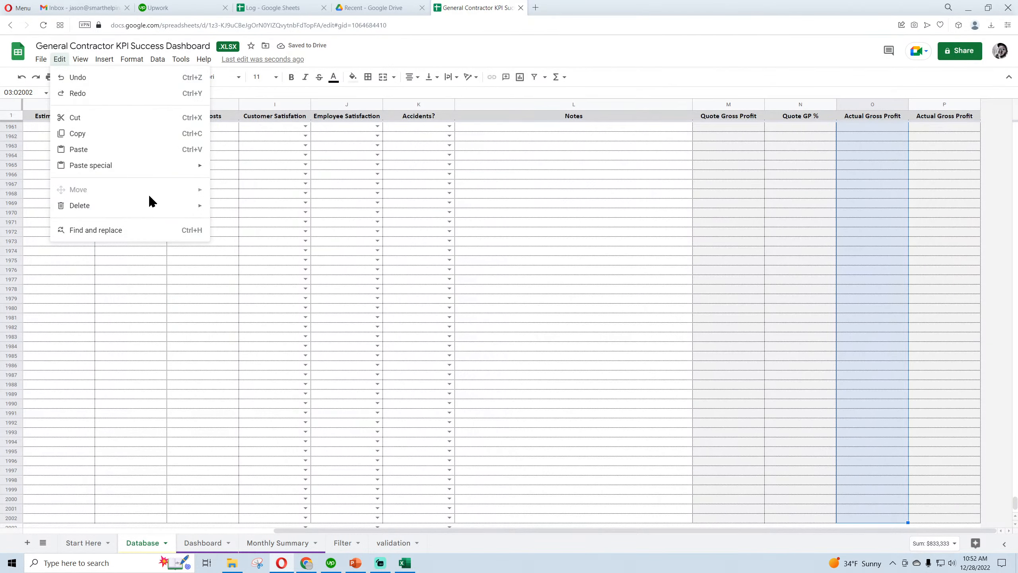
{"action": "mouse_move", "coordinate": [150, 207]}
{"action": "left_click", "coordinate": [277, 212]}
{"action": "scroll", "coordinate": [1007, 433], "scroll_direction": "up", "scroll_amount": 20}
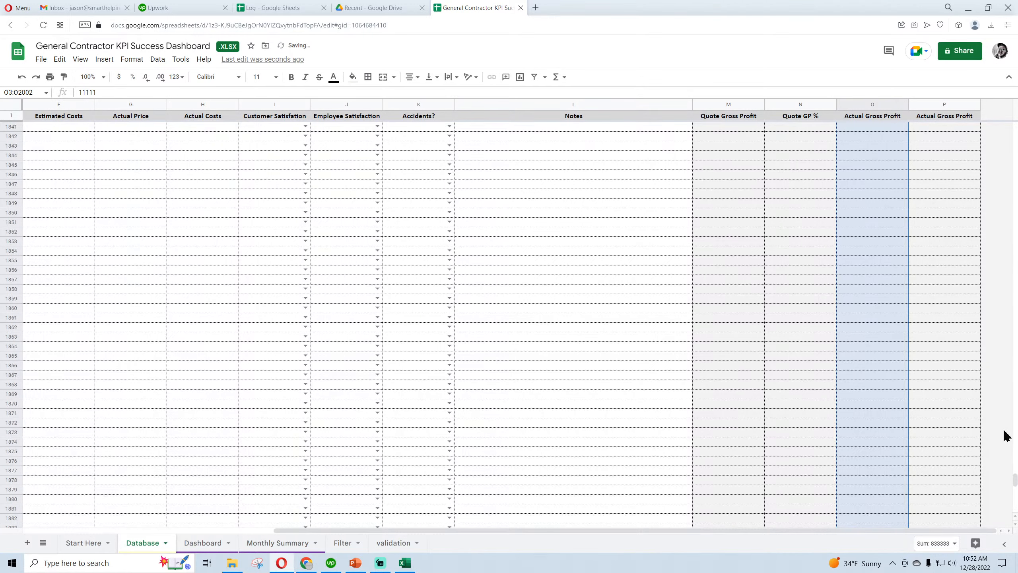
{"action": "left_click_drag", "start_coordinate": [1016, 447], "coordinate": [1014, 120]}
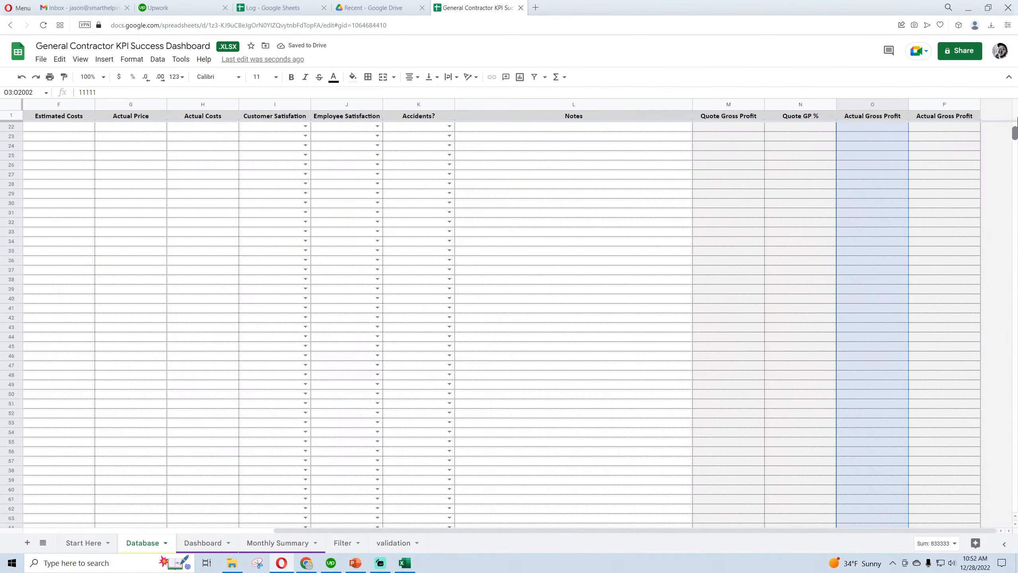
{"action": "left_click", "coordinate": [886, 128]}
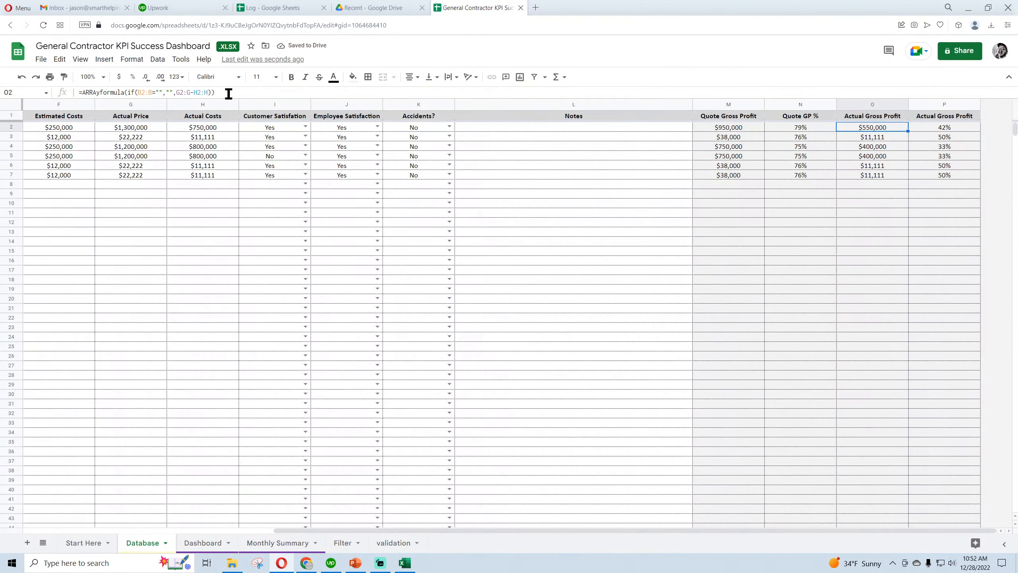
Copy the full array formula text from N2 and check the Quoted Price cells in column E
{"action": "left_click", "coordinate": [809, 127]}
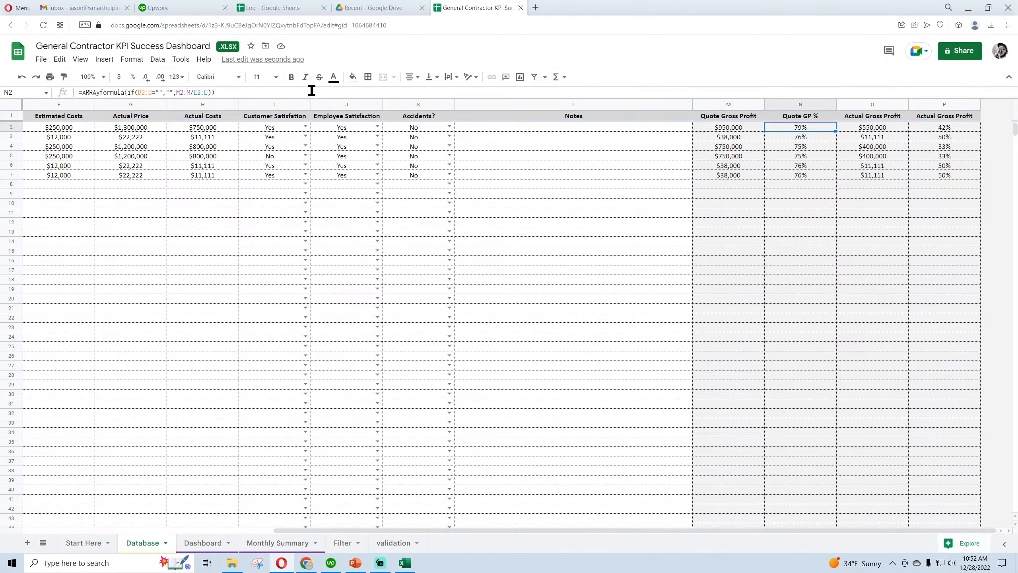
{"action": "left_click_drag", "start_coordinate": [231, 90], "coordinate": [24, 97]}
{"action": "right_click", "coordinate": [120, 93]}
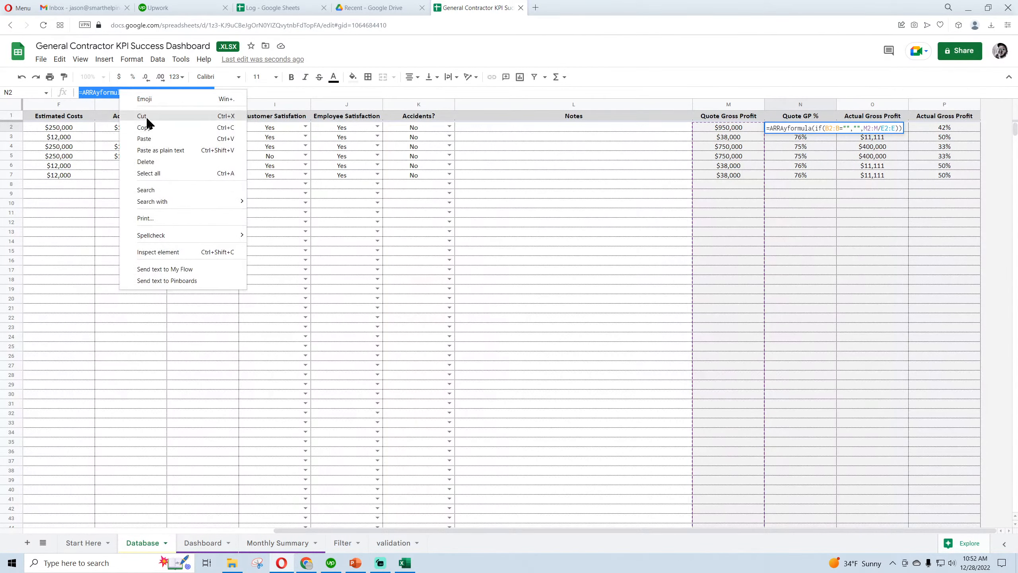
{"action": "left_click", "coordinate": [144, 128]}
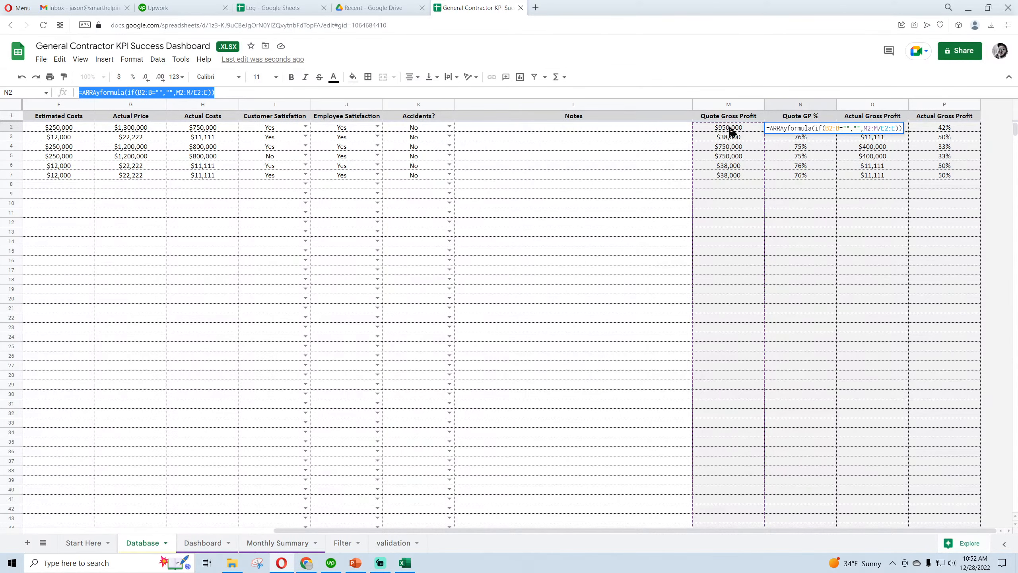
{"action": "key", "text": "Return"}
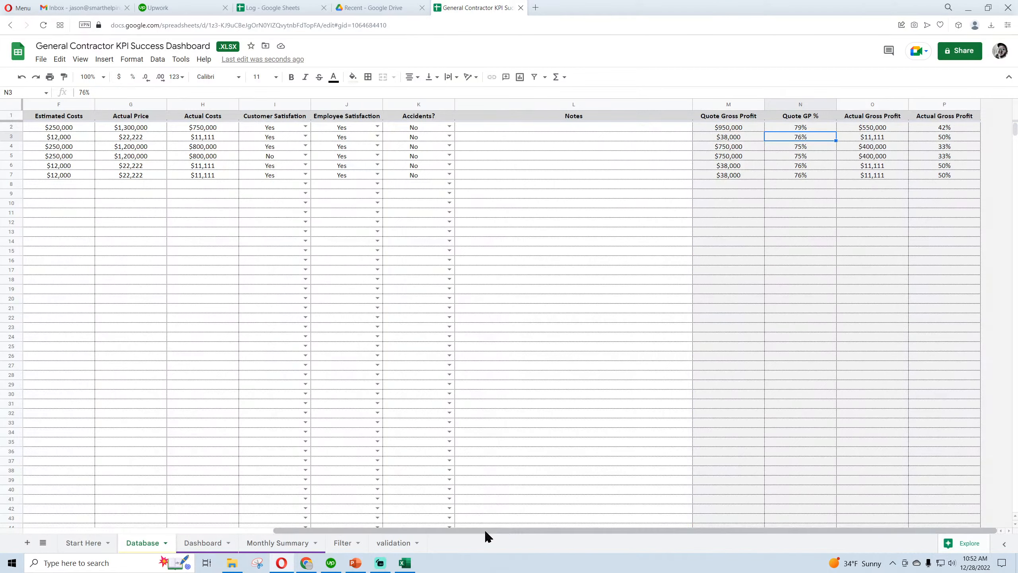
{"action": "left_click_drag", "start_coordinate": [485, 529], "coordinate": [443, 530]}
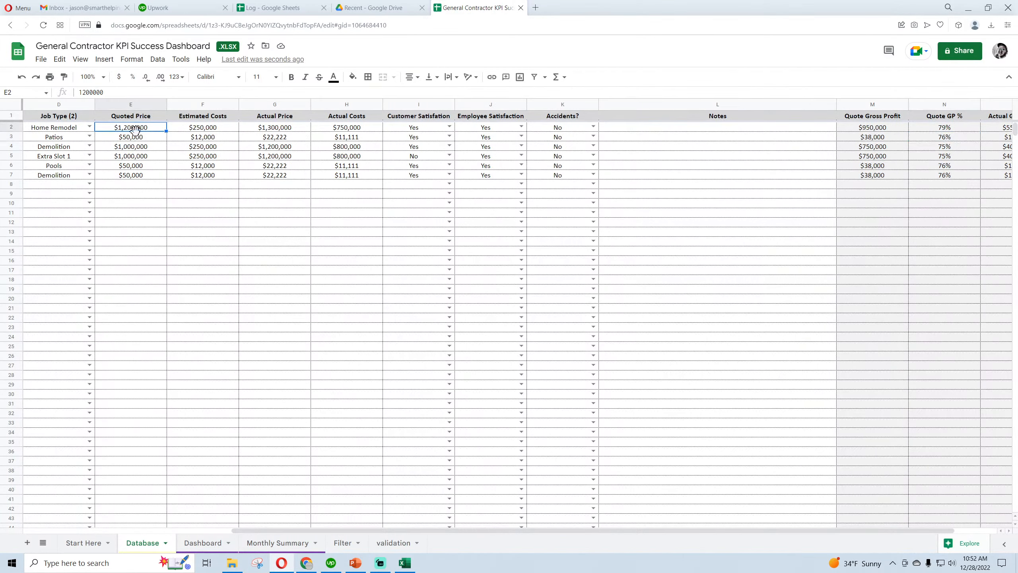
{"action": "left_click", "coordinate": [135, 137]}
{"action": "left_click_drag", "start_coordinate": [548, 531], "coordinate": [768, 511]}
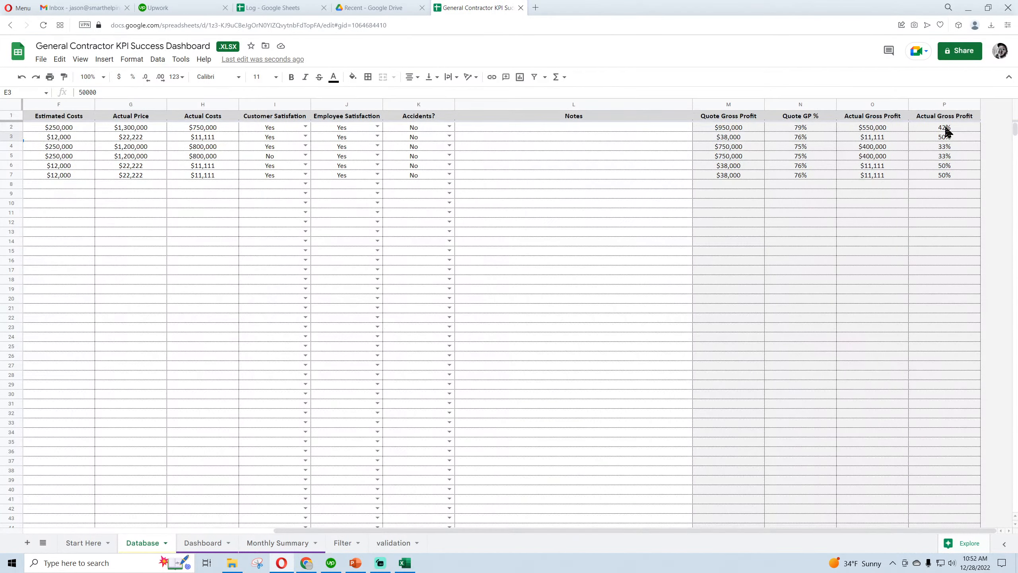
Replace P2's formula with the copied array formula and change its M2:M range to O2:O
{"action": "left_click", "coordinate": [946, 127]}
{"action": "triple_click", "coordinate": [89, 92]}
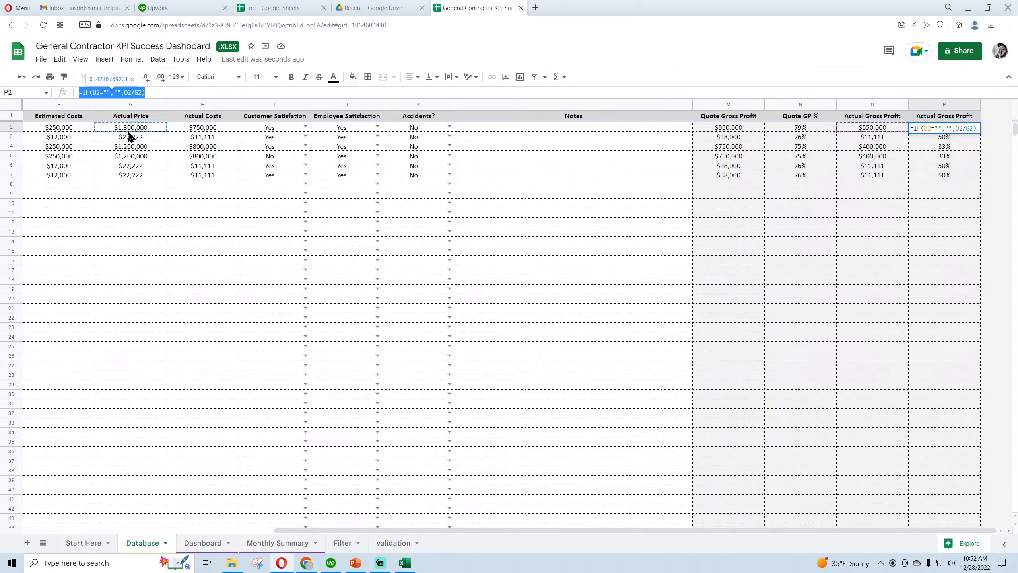
{"action": "right_click", "coordinate": [132, 93]}
{"action": "left_click", "coordinate": [165, 140]}
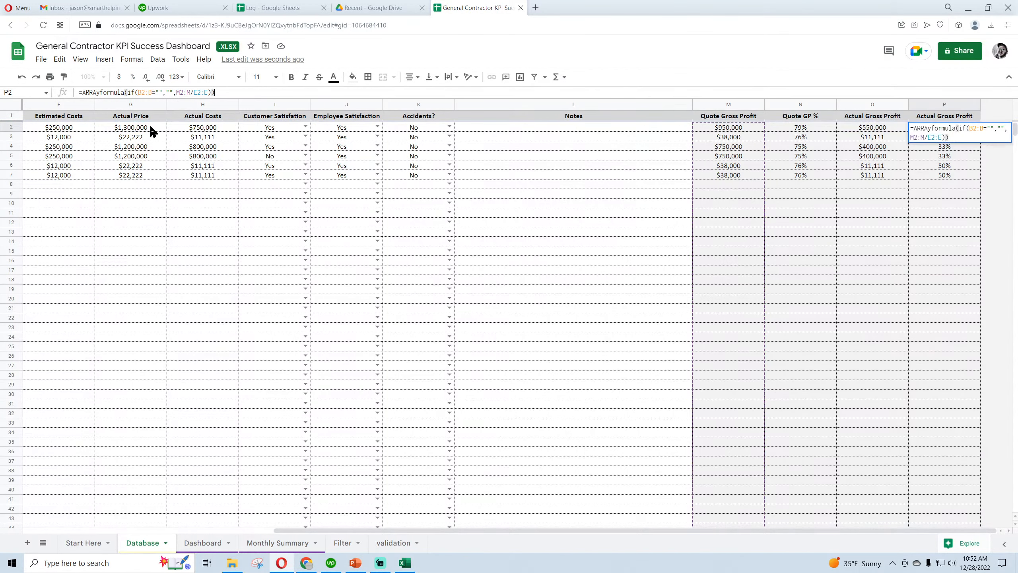
{"action": "left_click", "coordinate": [181, 92]}
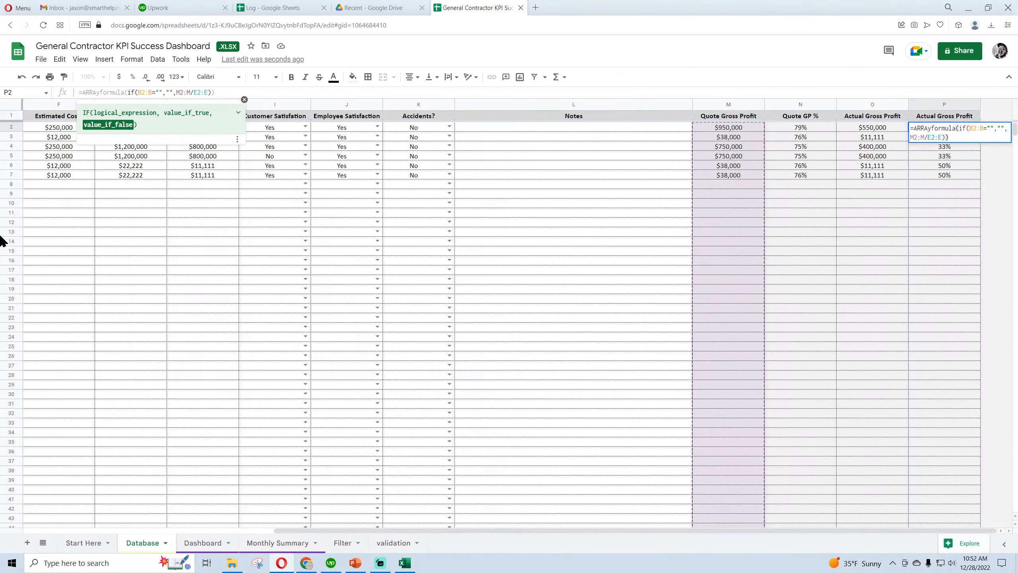
{"action": "key", "text": "BackSpace"}
{"action": "type", "text": "o"}
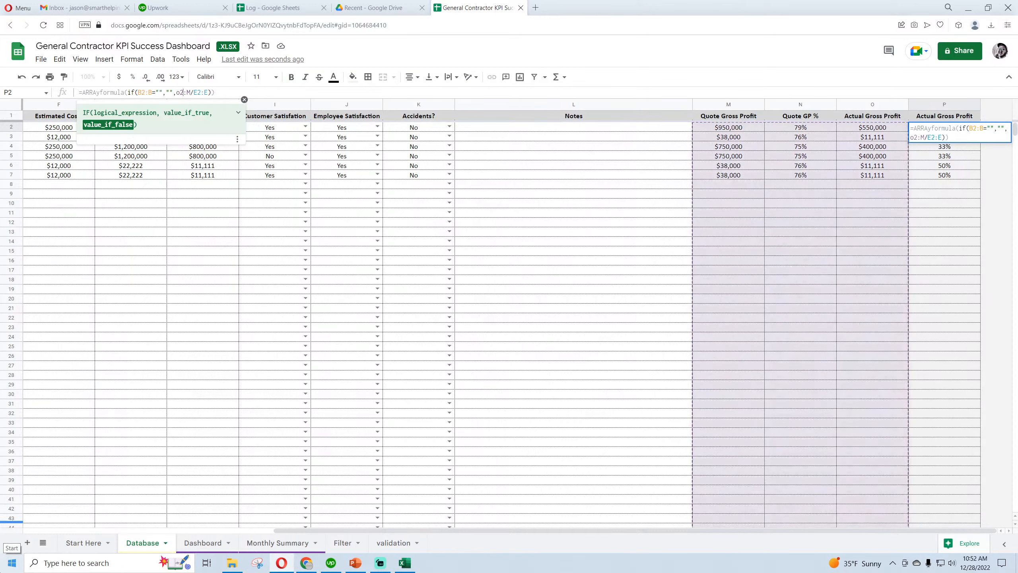
{"action": "key", "text": "BackSpace"}
{"action": "type", "text": "o"}
Change the divisor range in P2's array formula to G2:G and commit the formula
{"action": "left_click", "coordinate": [197, 92]}
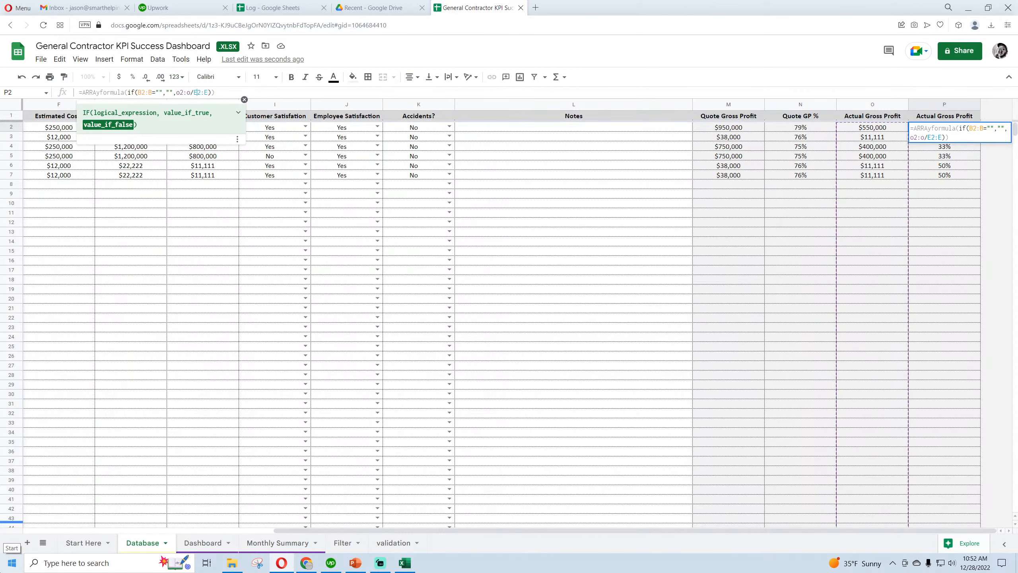
{"action": "left_click", "coordinate": [244, 99]}
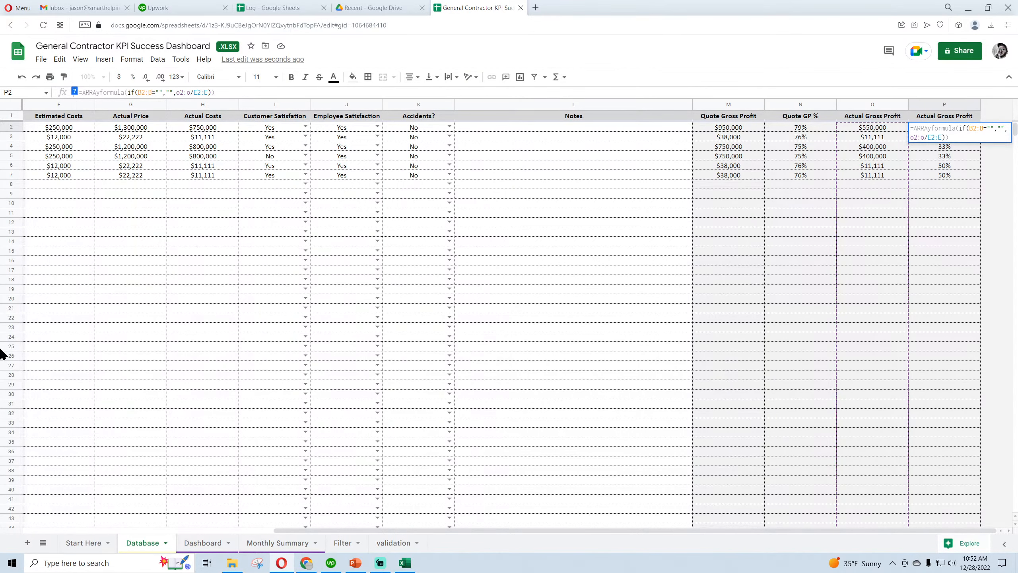
{"action": "type", "text": "g"}
{"action": "key", "text": "BackSpace"}
{"action": "type", "text": "g"}
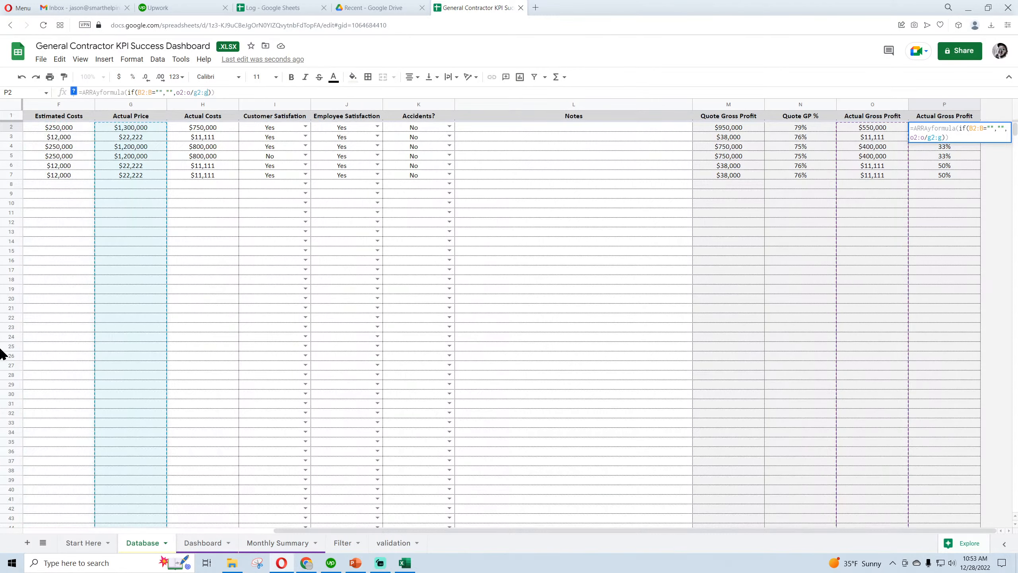
{"action": "key", "text": "Return"}
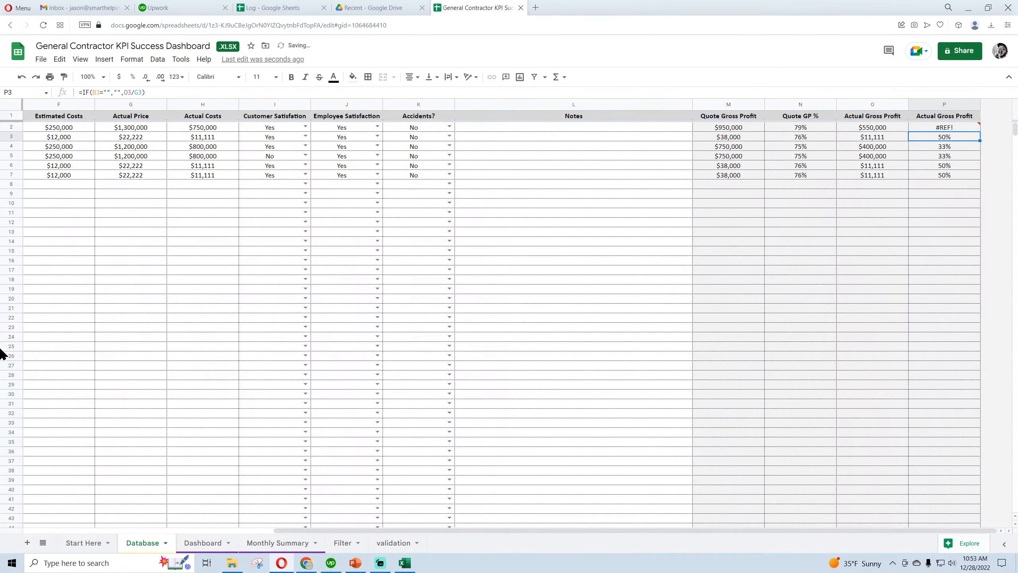
Delete the individual margin formulas in P3:P2002 and check the first rows of column P
{"action": "key", "text": "ctrl+shift+Down"}
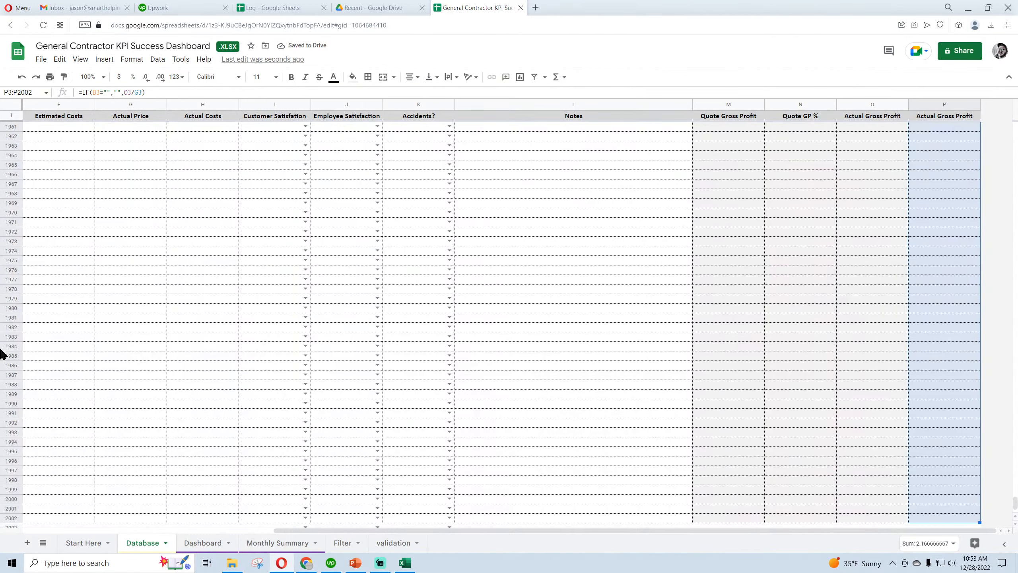
{"action": "left_click", "coordinate": [60, 59]}
{"action": "mouse_move", "coordinate": [170, 205]}
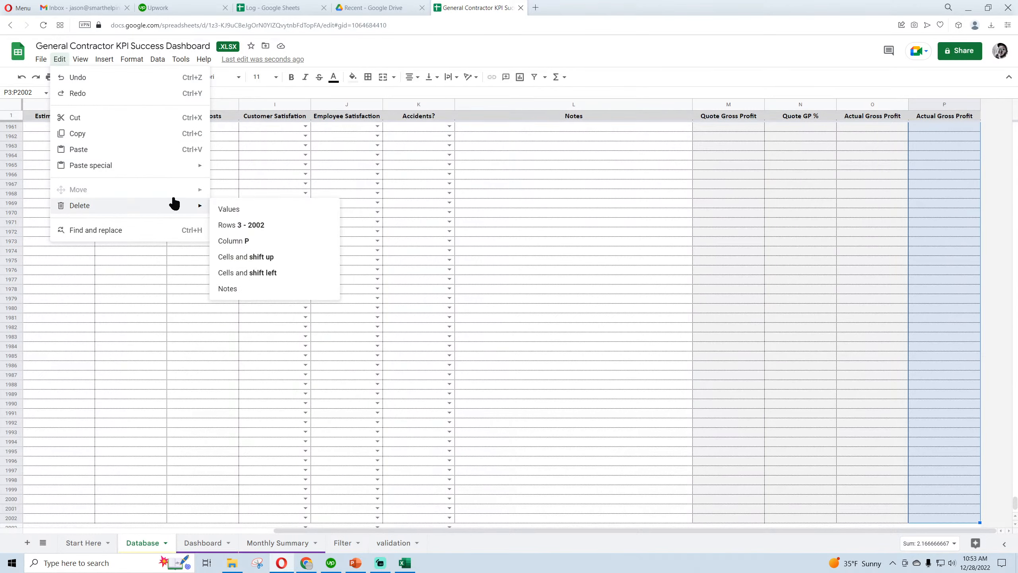
{"action": "left_click", "coordinate": [225, 208]}
{"action": "scroll", "coordinate": [933, 385], "scroll_direction": "up", "scroll_amount": 20}
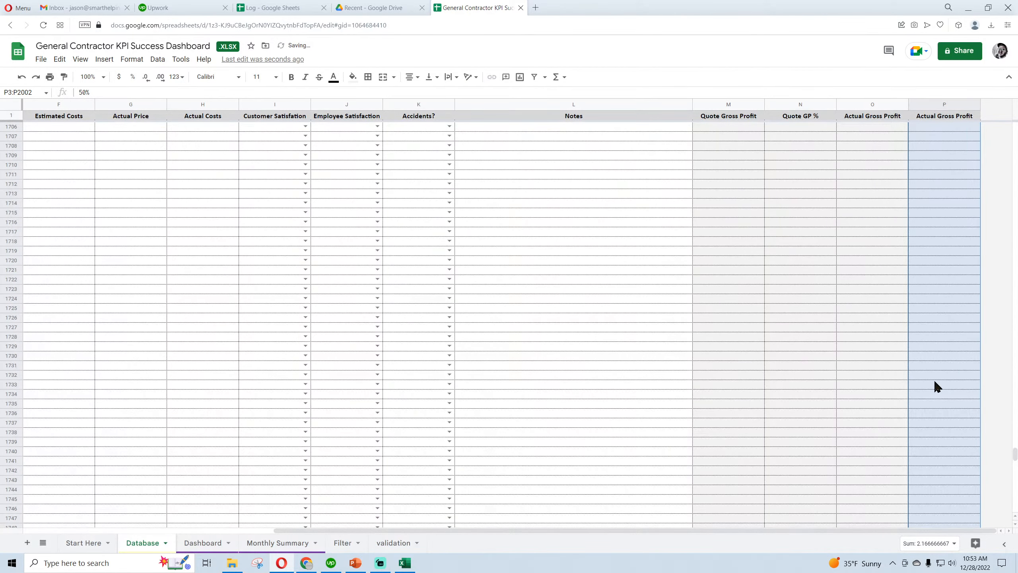
{"action": "scroll", "coordinate": [934, 321], "scroll_direction": "up", "scroll_amount": 20}
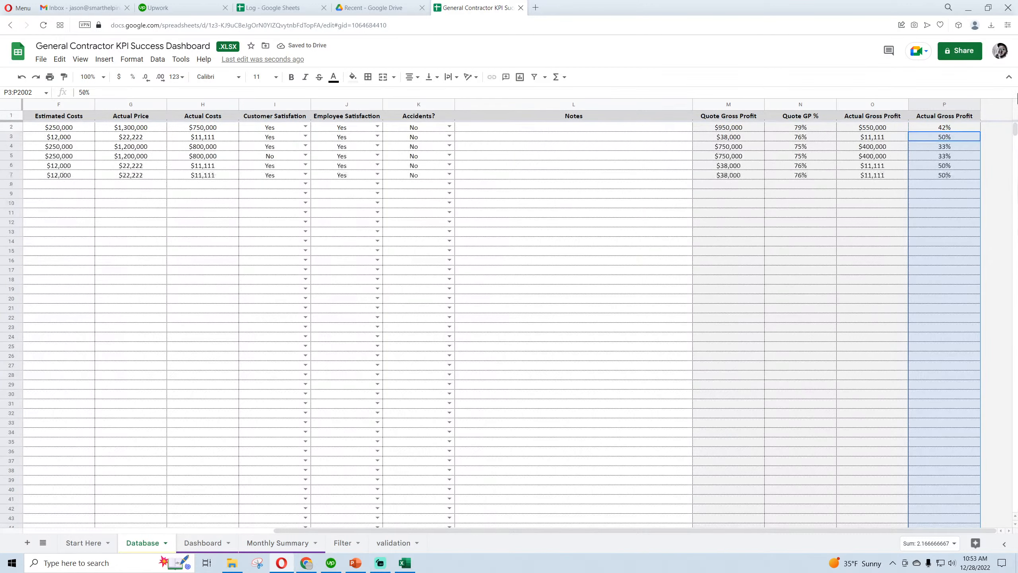
{"action": "left_click", "coordinate": [948, 204]}
{"action": "left_click", "coordinate": [950, 157]}
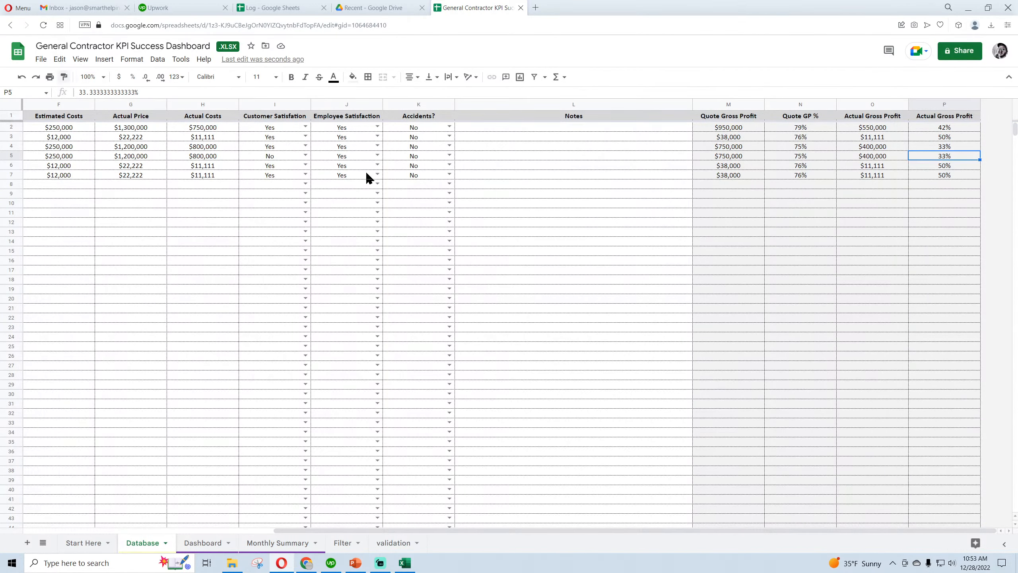
Review the Database sheet's input columns, checking the completion date, JobID, quoted price, estimated costs, actual price and actual costs entries
{"action": "left_click_drag", "start_coordinate": [601, 530], "coordinate": [351, 533]}
{"action": "left_click", "coordinate": [71, 128]}
{"action": "left_click", "coordinate": [61, 176]}
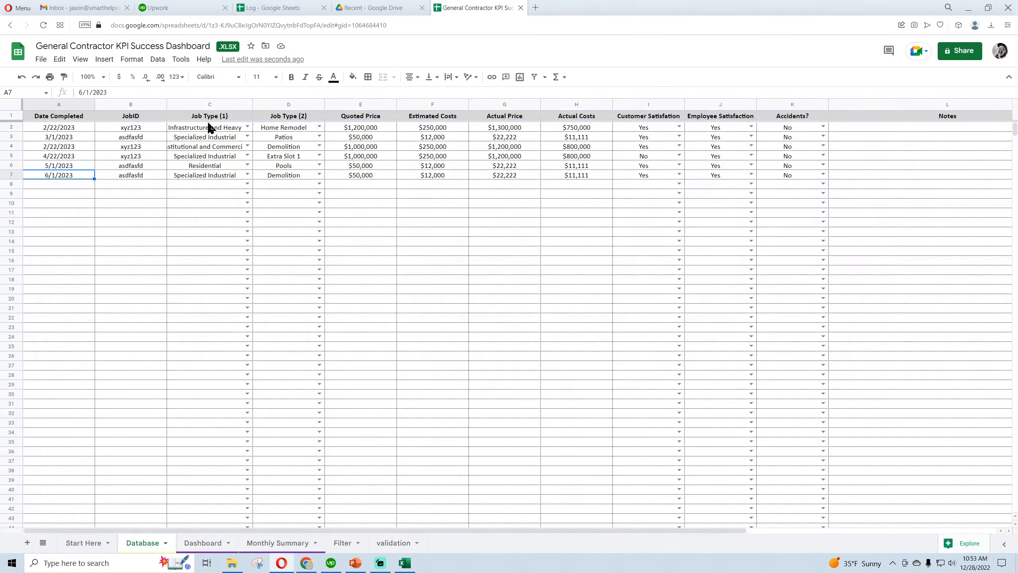
{"action": "left_click", "coordinate": [132, 129]}
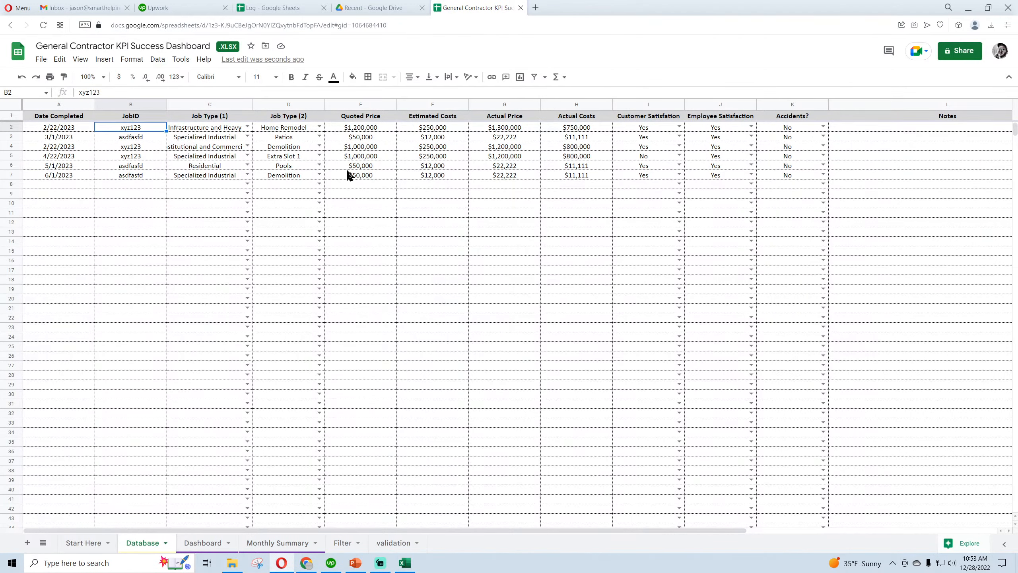
{"action": "left_click", "coordinate": [376, 131]}
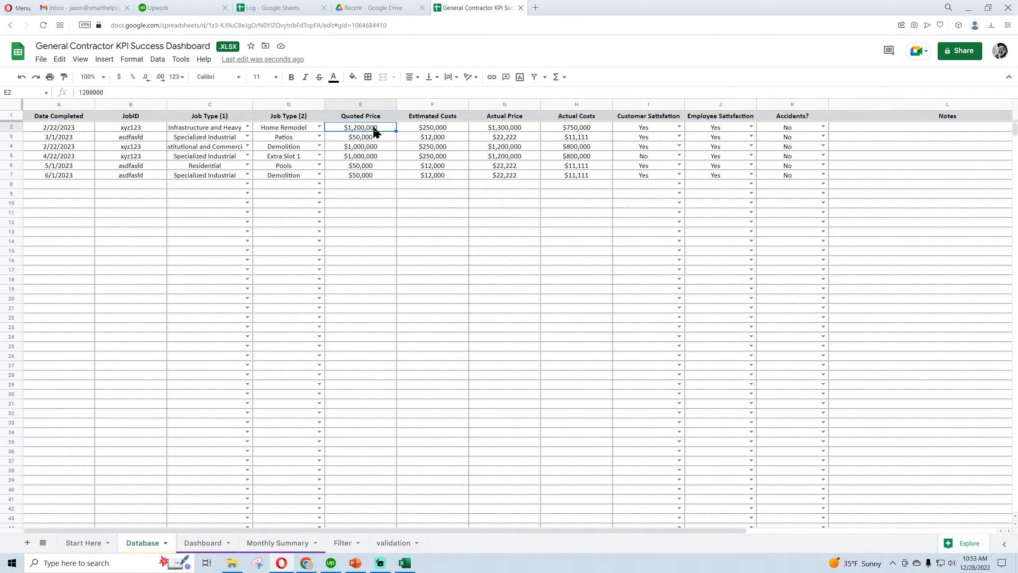
{"action": "left_click", "coordinate": [449, 130]}
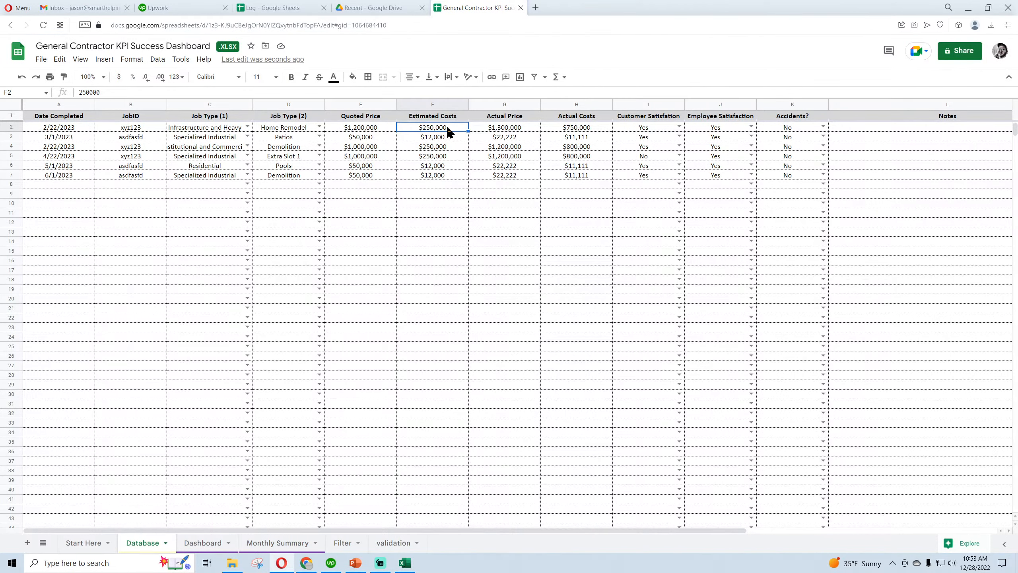
{"action": "left_click", "coordinate": [506, 131]}
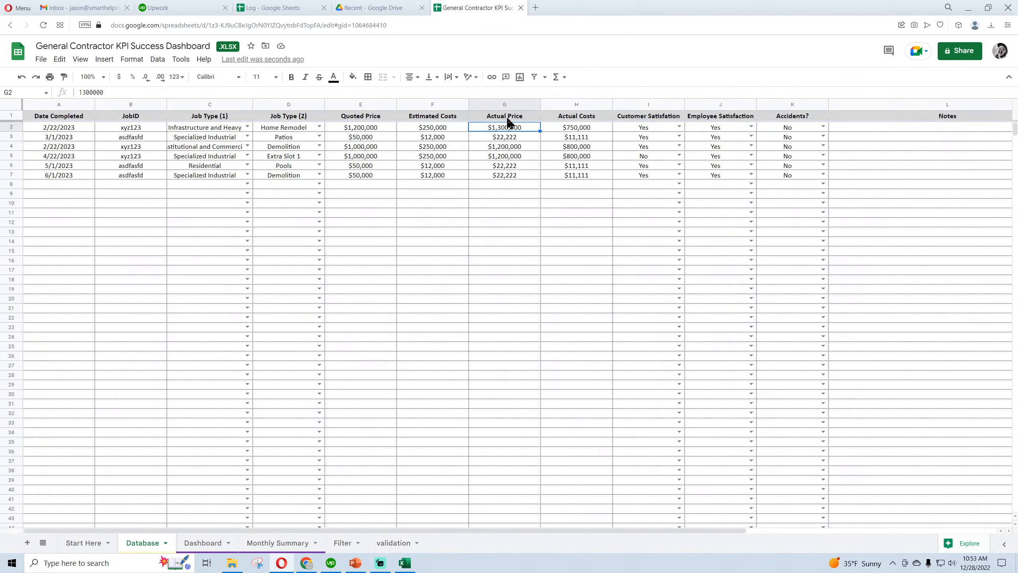
{"action": "left_click", "coordinate": [581, 131]}
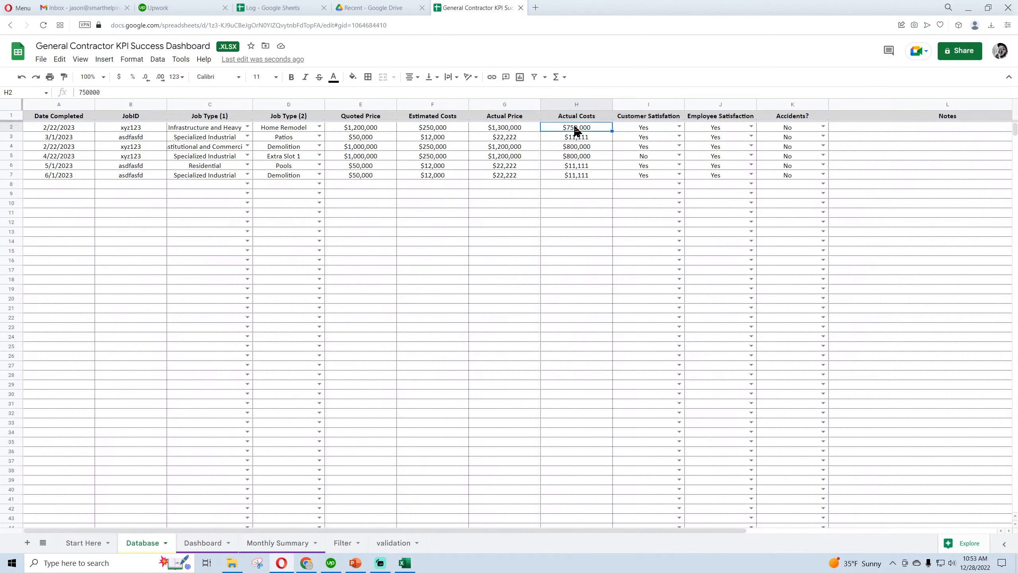
Review the Dashboard and Monthly Summary sheets, then examine the Database sheet's columns through to the gross profit calculations
{"action": "left_click", "coordinate": [203, 544]}
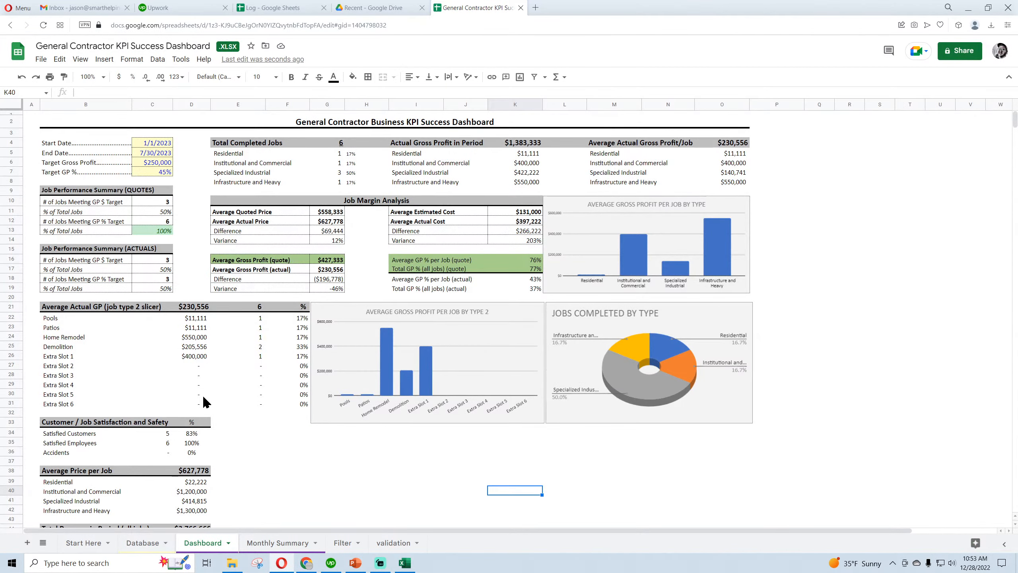
{"action": "scroll", "coordinate": [202, 395], "scroll_direction": "down", "scroll_amount": 3}
{"action": "scroll", "coordinate": [202, 394], "scroll_direction": "up", "scroll_amount": 3}
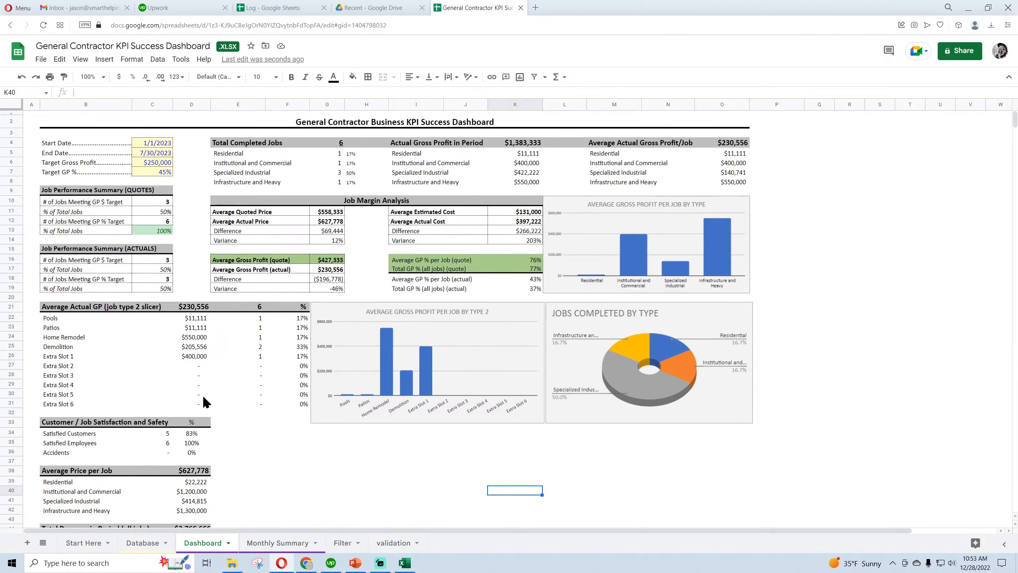
{"action": "left_click", "coordinate": [273, 544]}
{"action": "left_click", "coordinate": [207, 543]}
{"action": "left_click", "coordinate": [136, 542]}
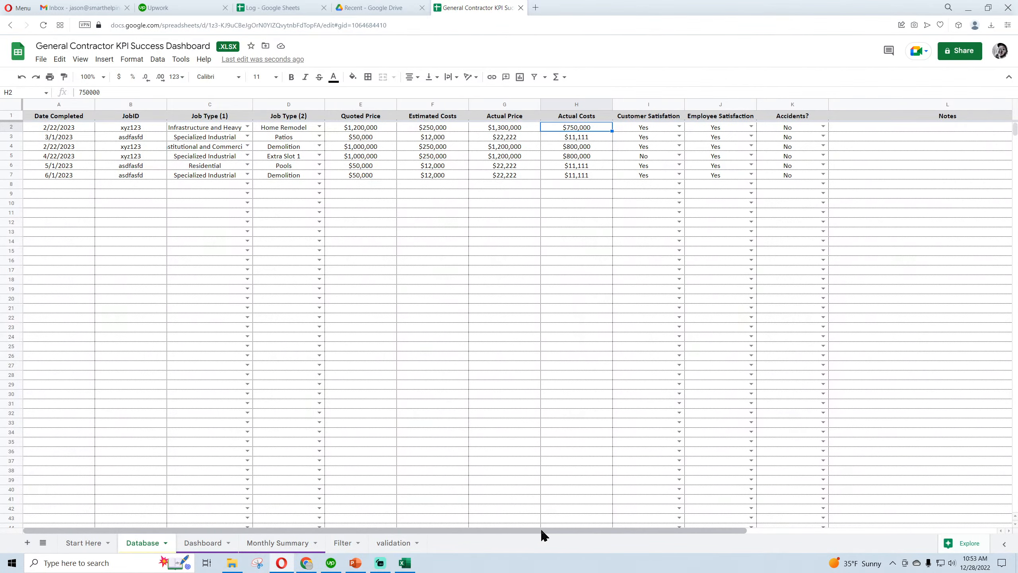
{"action": "left_click_drag", "start_coordinate": [541, 531], "coordinate": [783, 529]}
On the Filter sheet, enter the labels "Select JOBID", "Select Job TYp" and "Select Job Type 2" in C3:C5
{"action": "left_click", "coordinate": [344, 544]}
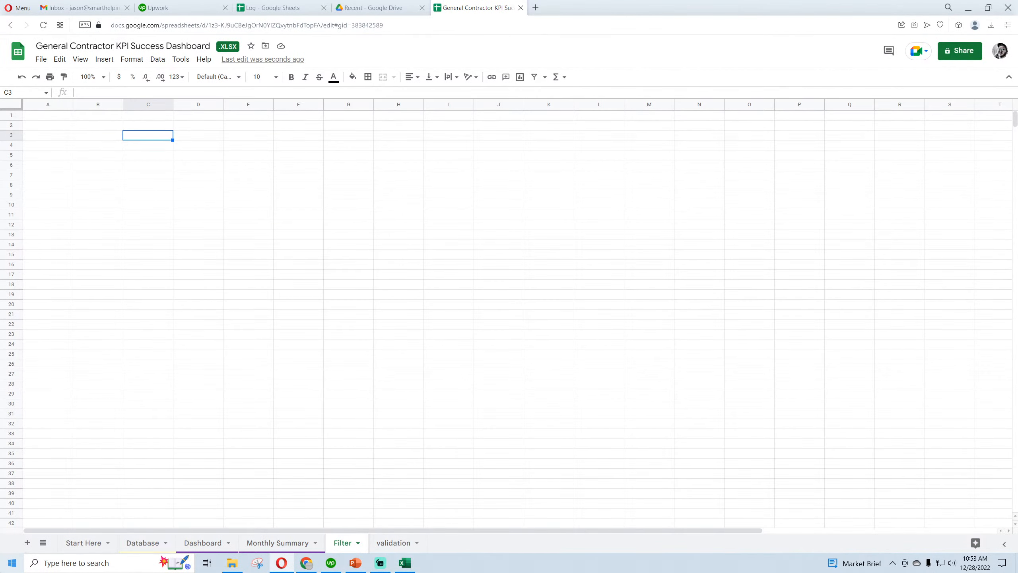
{"action": "type", "text": "Select JOB"}
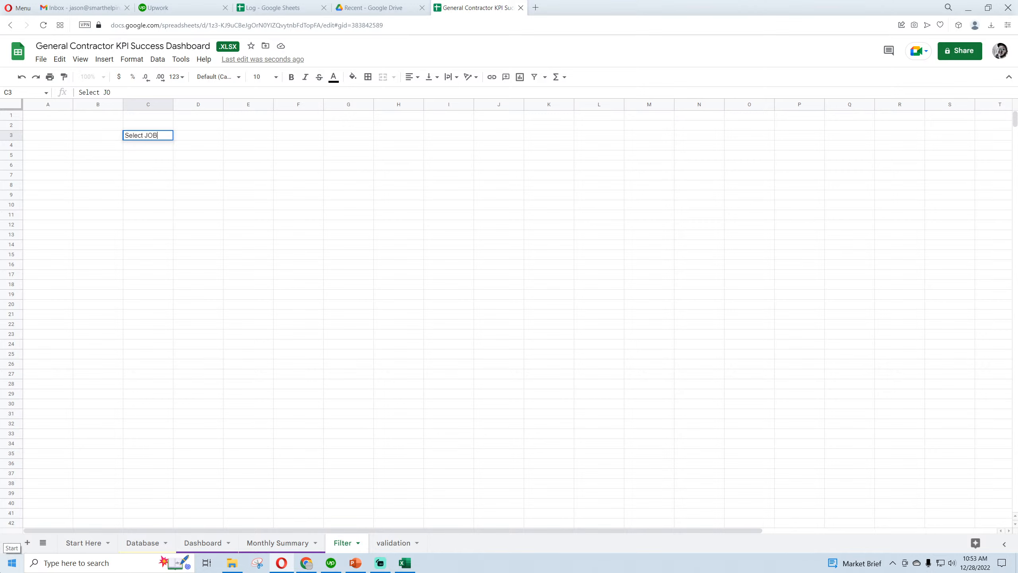
{"action": "type", "text": "ID"}
{"action": "key", "text": "Return"}
{"action": "type", "text": "Select Job TYp"}
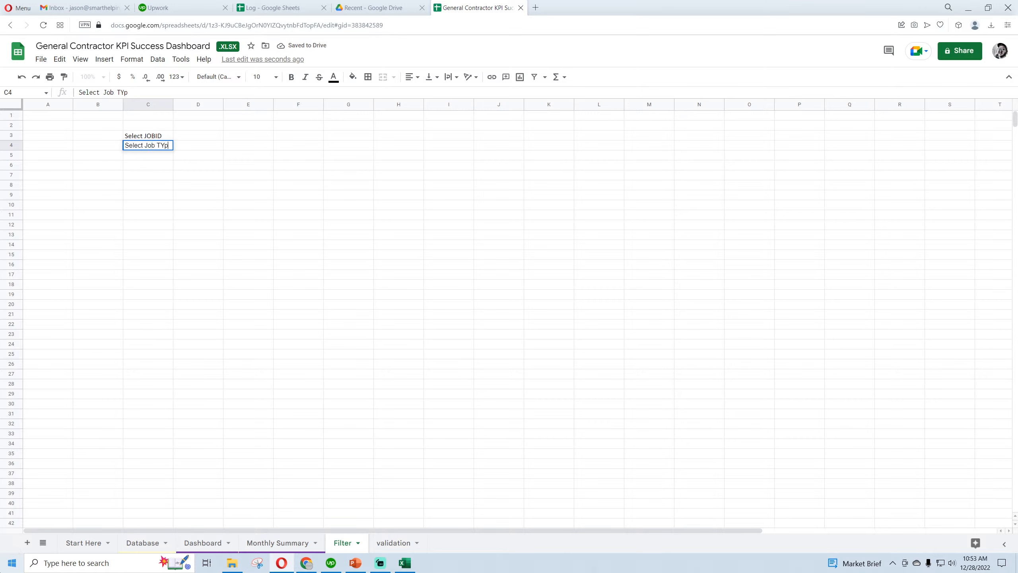
{"action": "key", "text": "Return"}
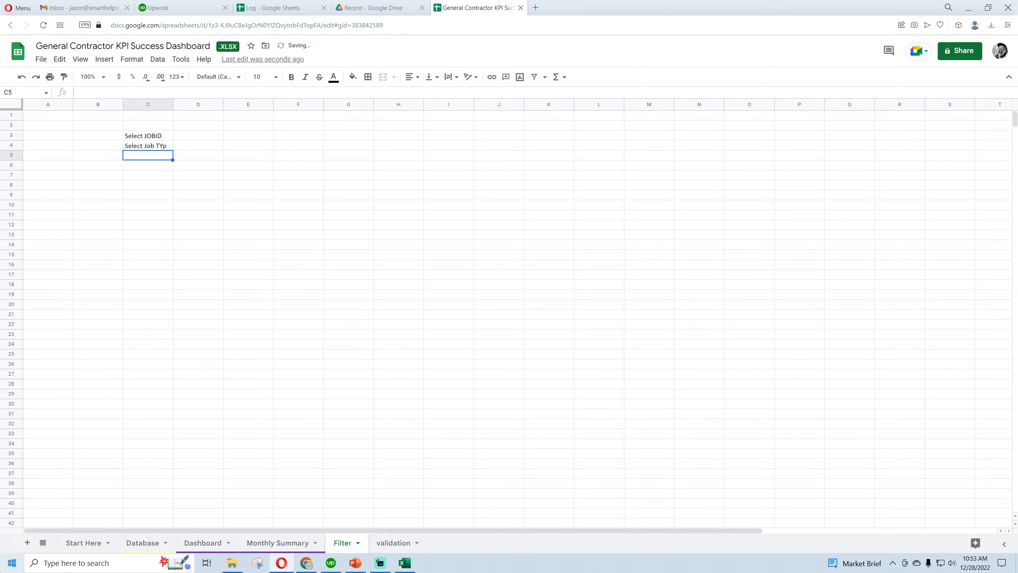
{"action": "type", "text": "Select Job "}
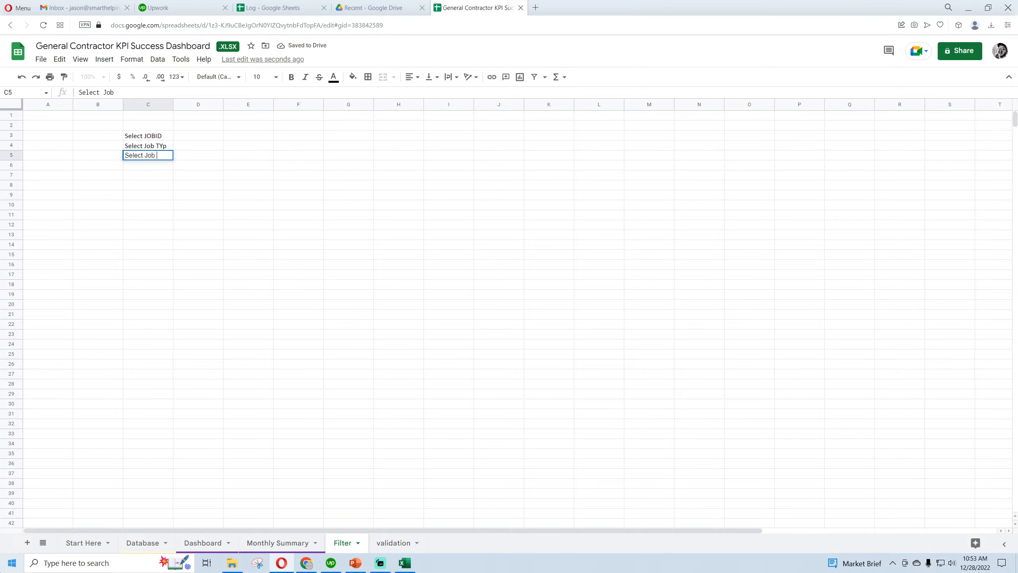
{"action": "type", "text": "Type 2"}
{"action": "key", "text": "Return"}
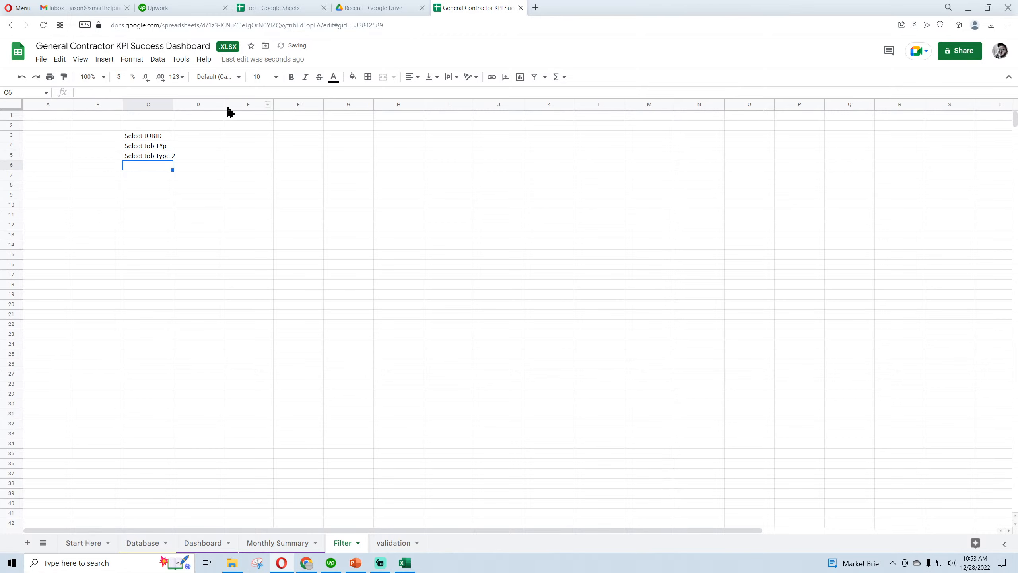
Widen column C to fit the labels and correct the label in C4 to "Select Job Type"
{"action": "left_click_drag", "start_coordinate": [173, 101], "coordinate": [193, 101]}
{"action": "double_click", "coordinate": [170, 145]}
{"action": "left_click_drag", "start_coordinate": [154, 146], "coordinate": [187, 154]}
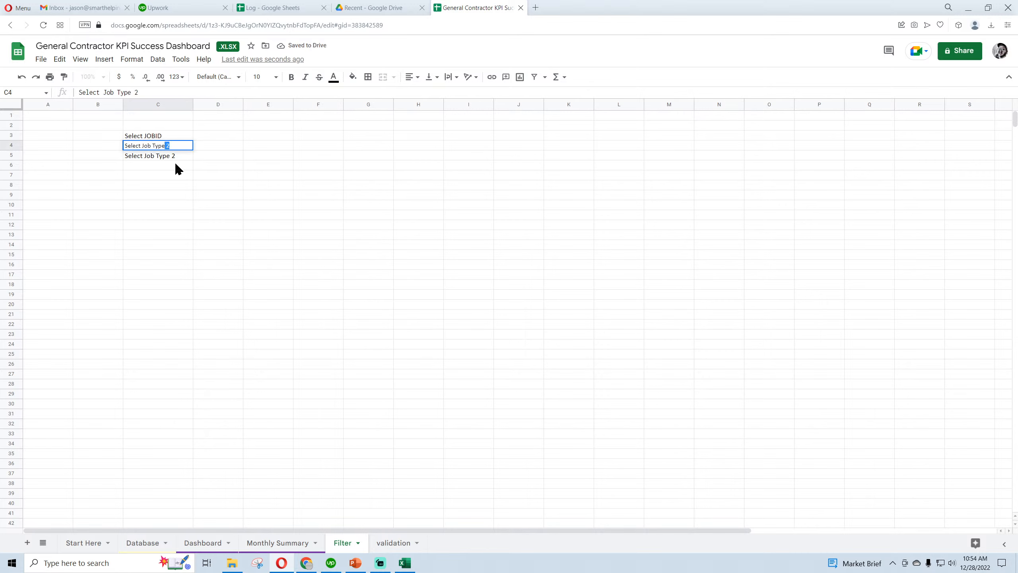
{"action": "key", "text": "BackSpace"}
{"action": "key", "text": "Return"}
Set up list-from-a-range data validation for Filter cell D3, picking the JobID cells B2:B3 on the Database sheet as its source
{"action": "left_click", "coordinate": [212, 136]}
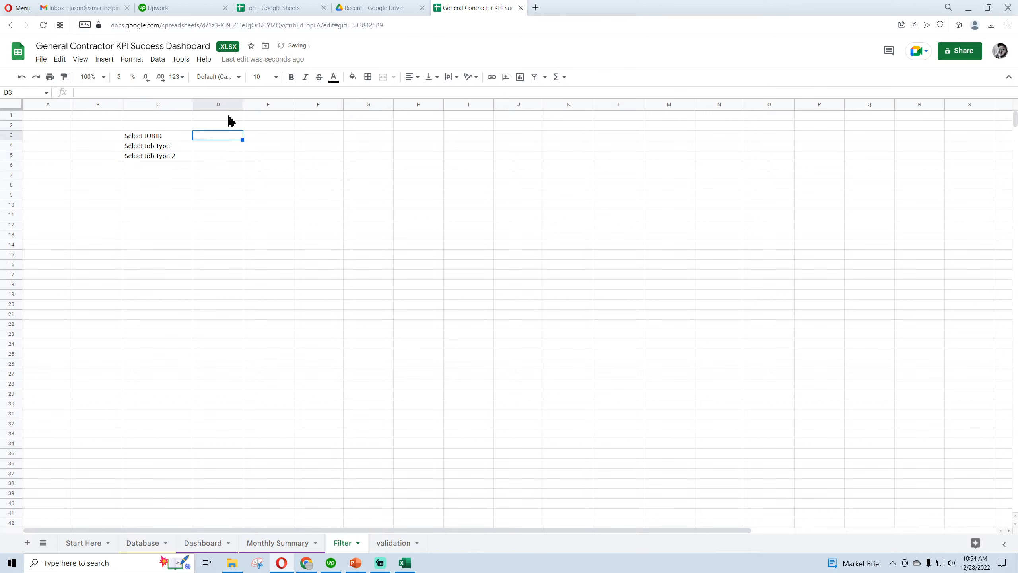
{"action": "left_click", "coordinate": [158, 61]}
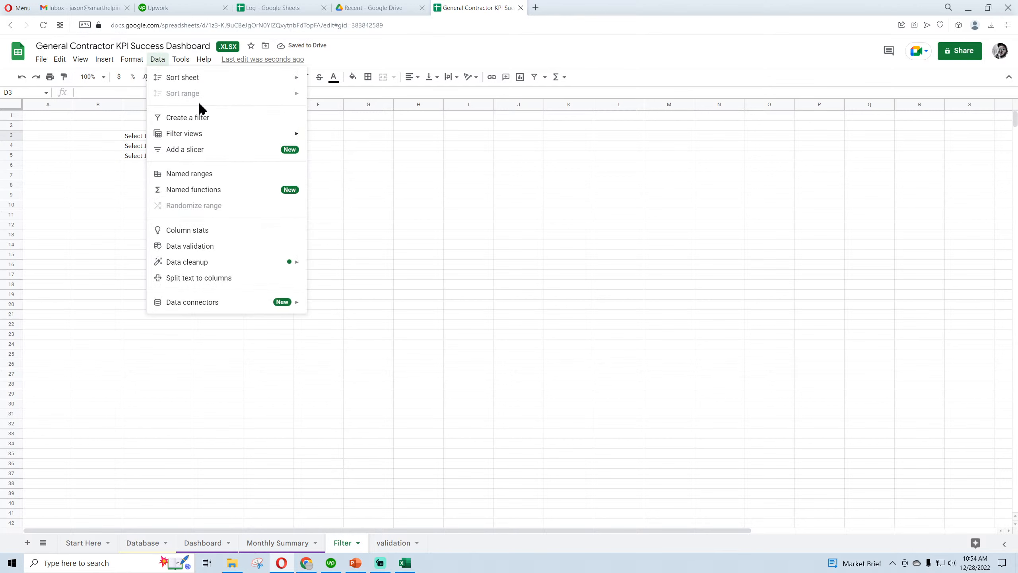
{"action": "mouse_move", "coordinate": [202, 304]}
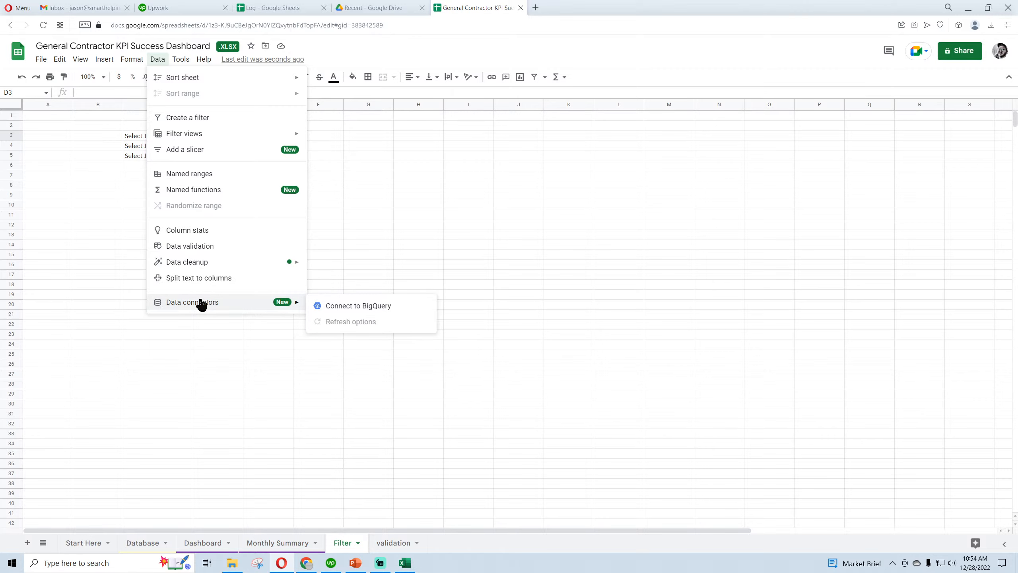
{"action": "left_click", "coordinate": [204, 245]}
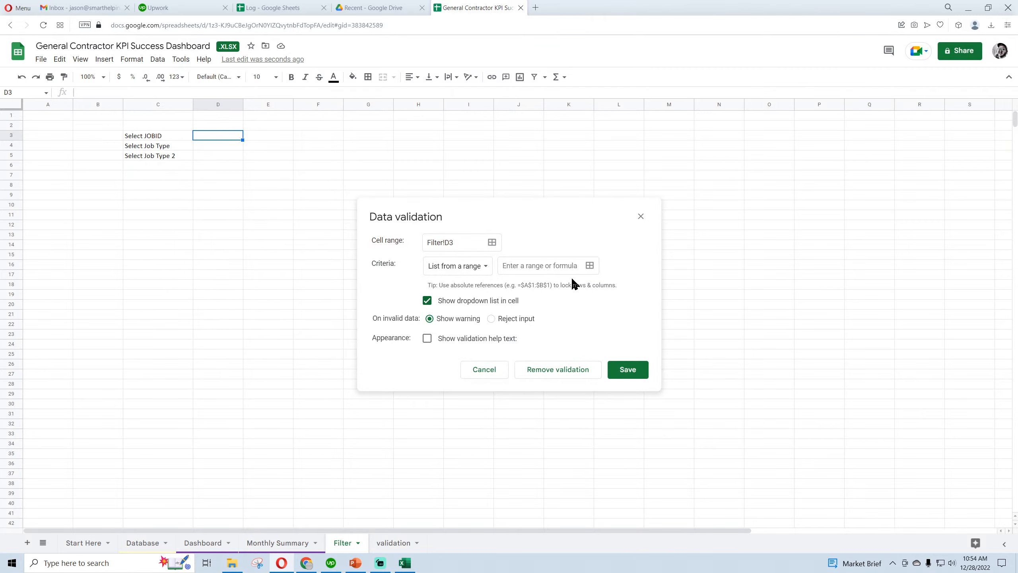
{"action": "left_click", "coordinate": [590, 265]}
{"action": "left_click", "coordinate": [143, 541]}
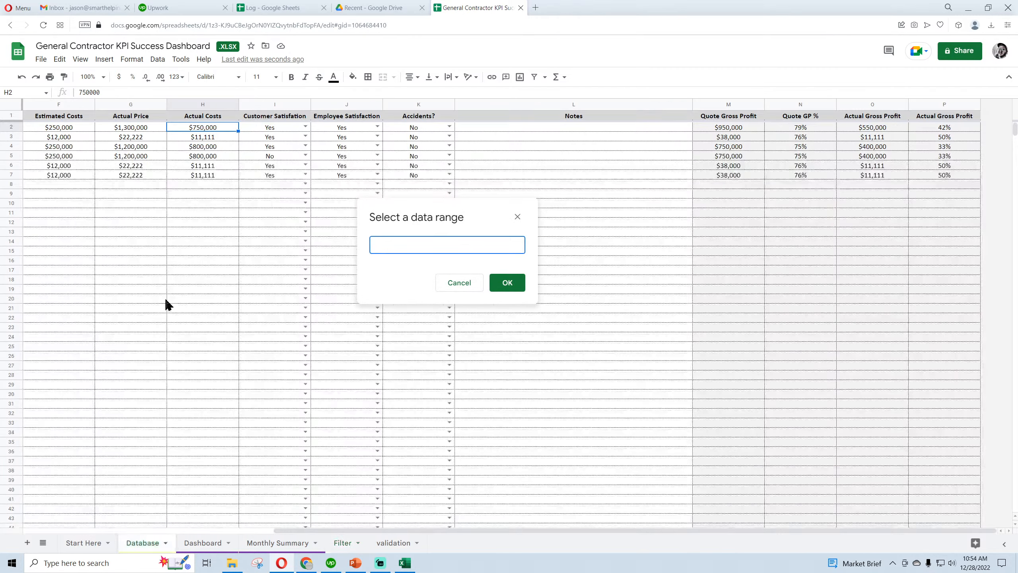
{"action": "left_click_drag", "start_coordinate": [69, 129], "coordinate": [2, 140]}
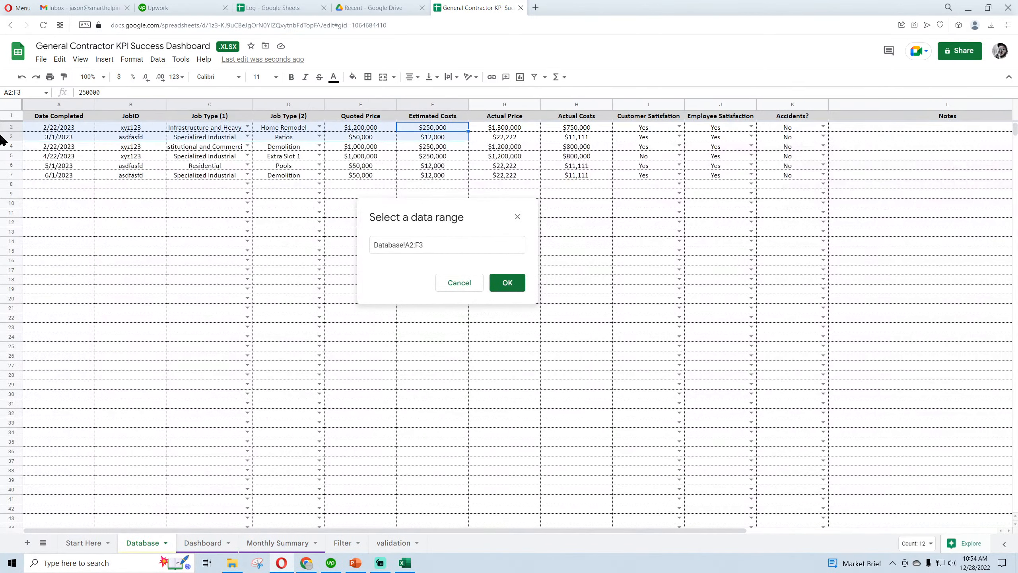
{"action": "left_click_drag", "start_coordinate": [130, 128], "coordinate": [129, 140]}
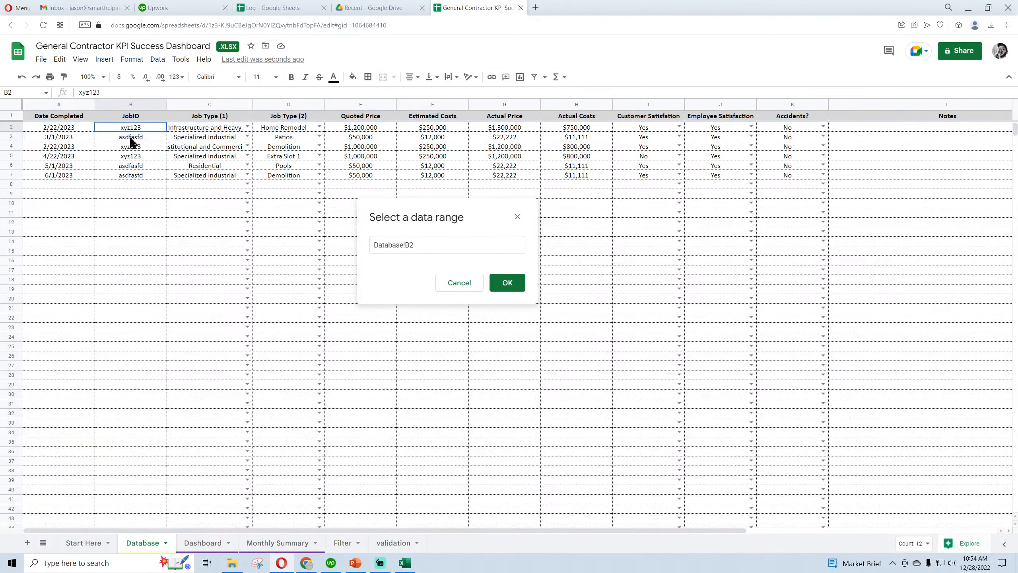
Change the validation source to the open-ended range Database!B2:B, save the rule and return to the Filter sheet
{"action": "left_click", "coordinate": [445, 248]}
{"action": "key", "text": "BackSpace"}
{"action": "left_click", "coordinate": [507, 283]}
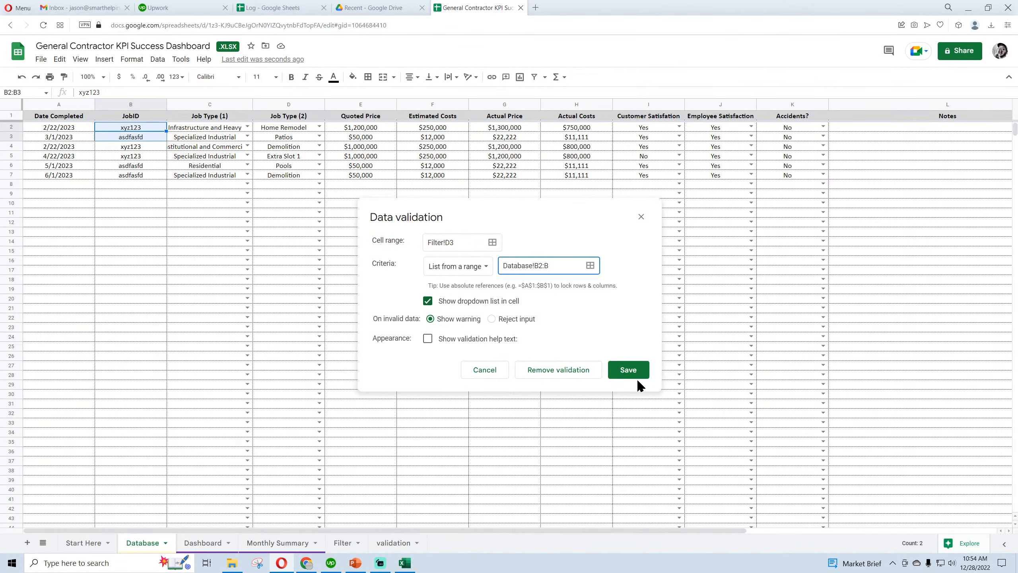
{"action": "left_click", "coordinate": [635, 375]}
{"action": "left_click", "coordinate": [337, 539]}
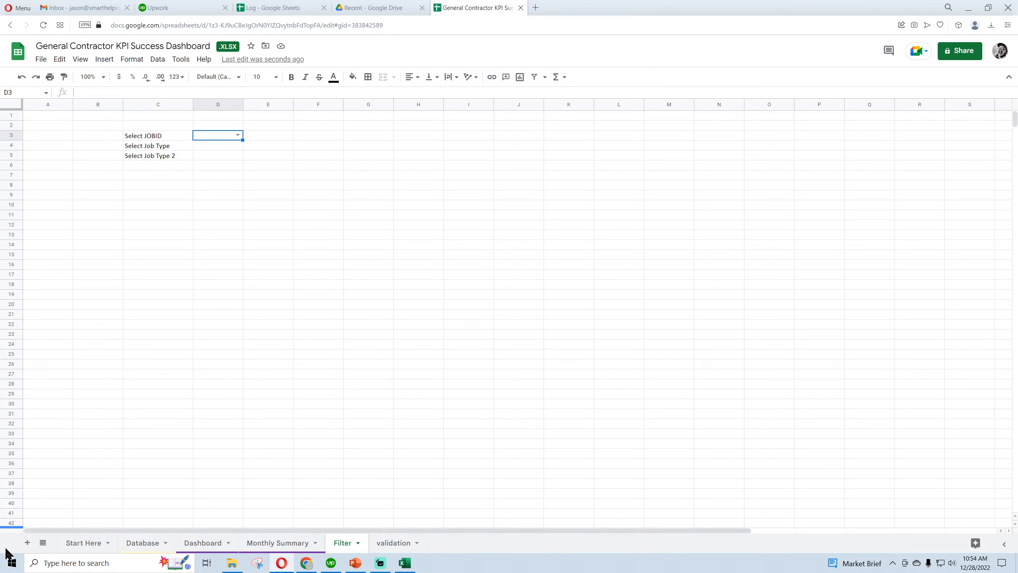
{"action": "left_click", "coordinate": [219, 144]}
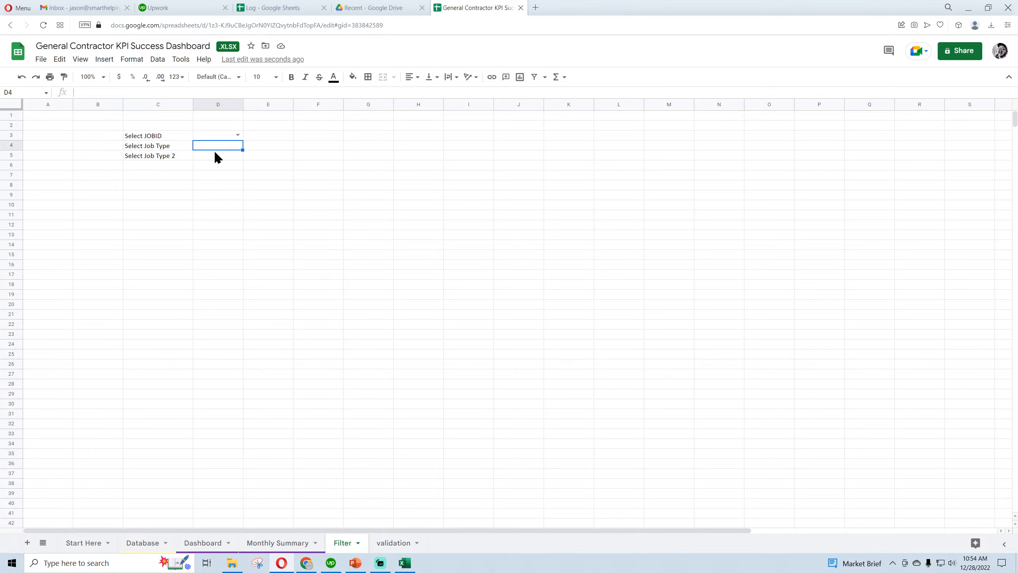
{"action": "left_click", "coordinate": [216, 155]}
{"action": "left_click", "coordinate": [157, 136]}
{"action": "left_click", "coordinate": [158, 146]}
{"action": "left_click", "coordinate": [159, 159]}
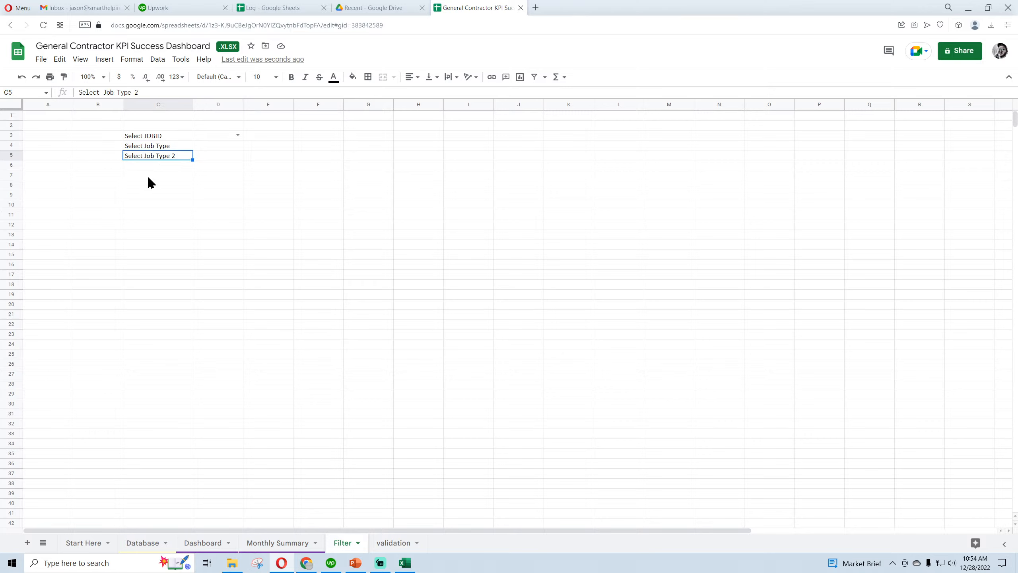
{"action": "left_click_drag", "start_coordinate": [97, 205], "coordinate": [257, 257]}
{"action": "left_click", "coordinate": [158, 157]}
{"action": "left_click", "coordinate": [173, 192]}
{"action": "left_click", "coordinate": [218, 135]}
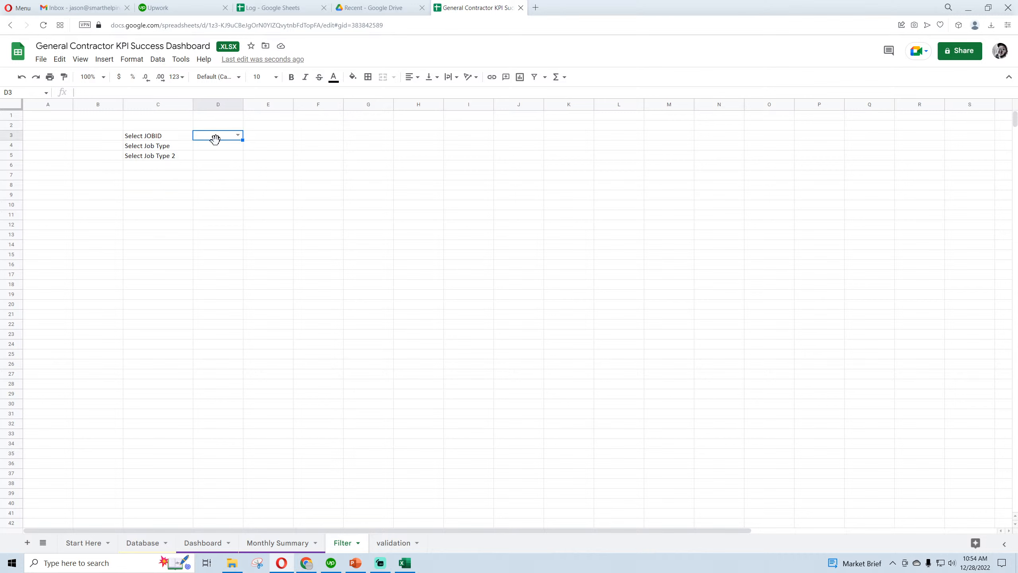
Add a list-from-a-range dropdown to Filter cell D4 with validation!A2:A5 as its source, and check the options it offers
{"action": "left_click", "coordinate": [215, 145]}
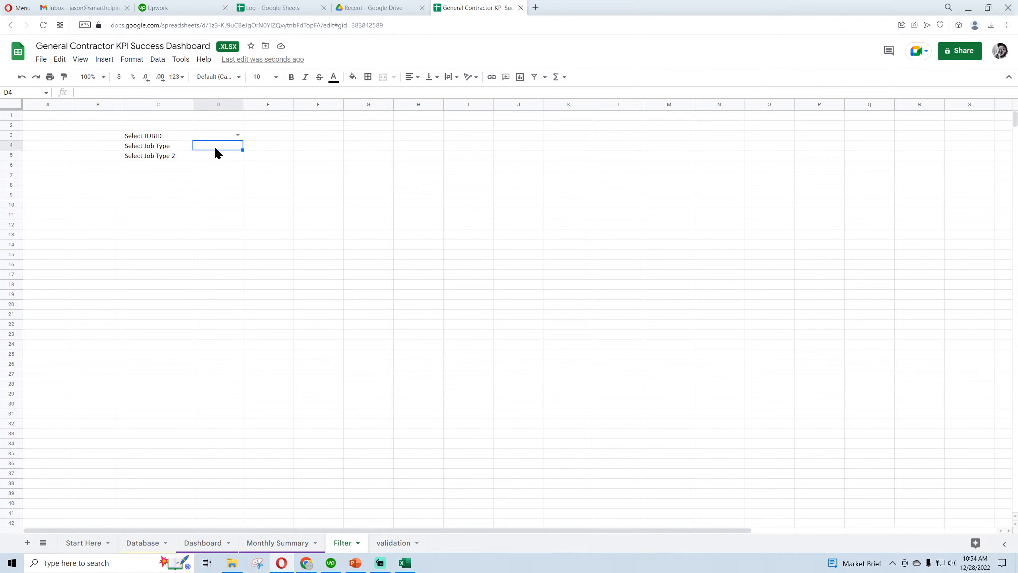
{"action": "left_click", "coordinate": [157, 60]}
{"action": "left_click", "coordinate": [207, 246]}
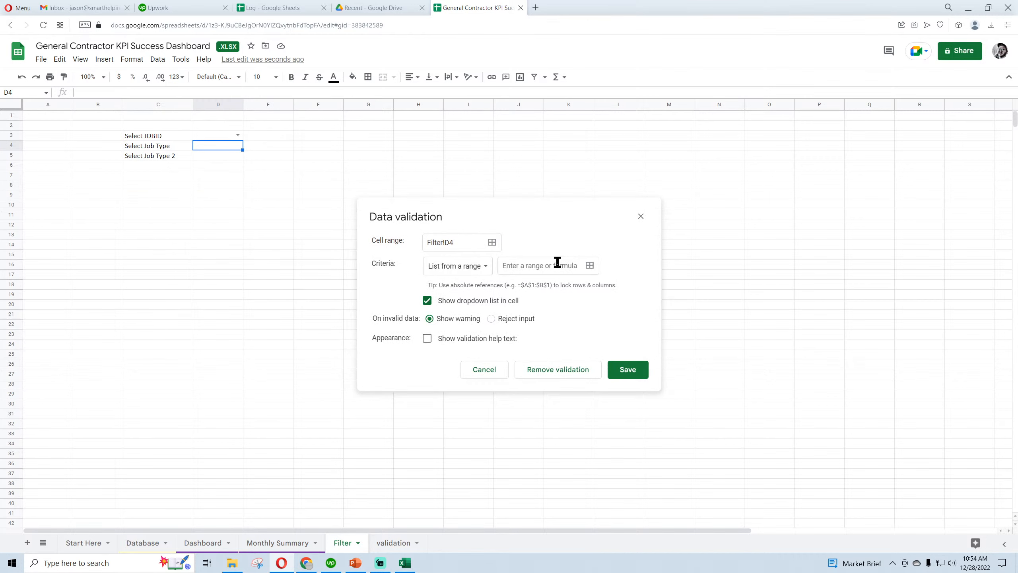
{"action": "left_click", "coordinate": [590, 266]}
{"action": "left_click", "coordinate": [394, 542]}
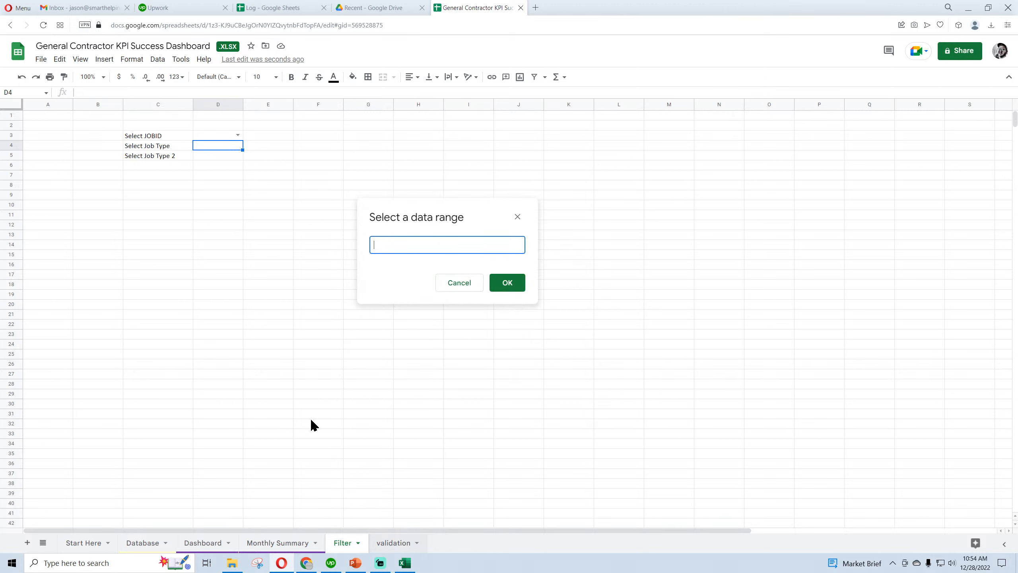
{"action": "left_click_drag", "start_coordinate": [80, 126], "coordinate": [74, 154]}
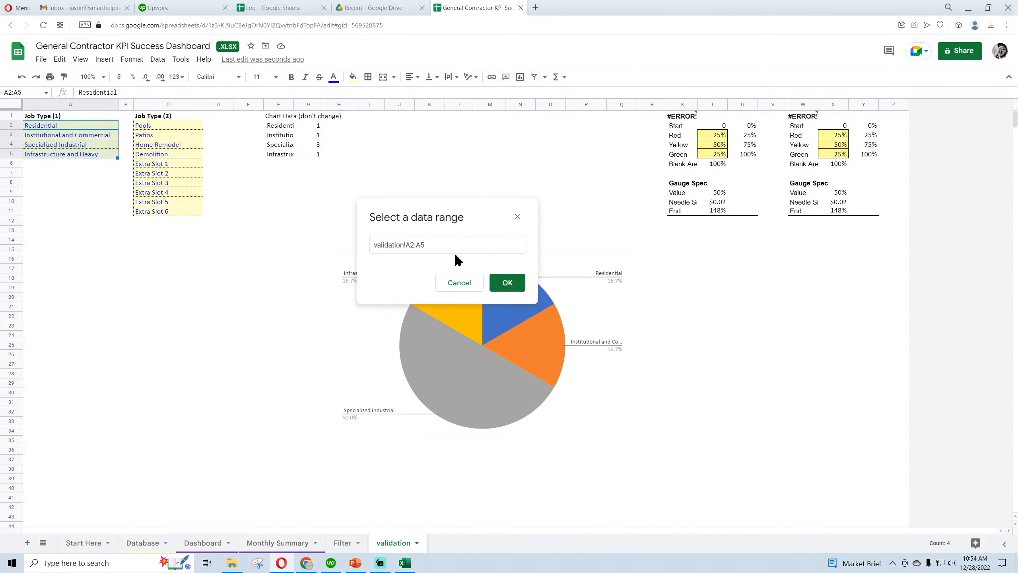
{"action": "left_click", "coordinate": [507, 283]}
{"action": "left_click", "coordinate": [624, 368]}
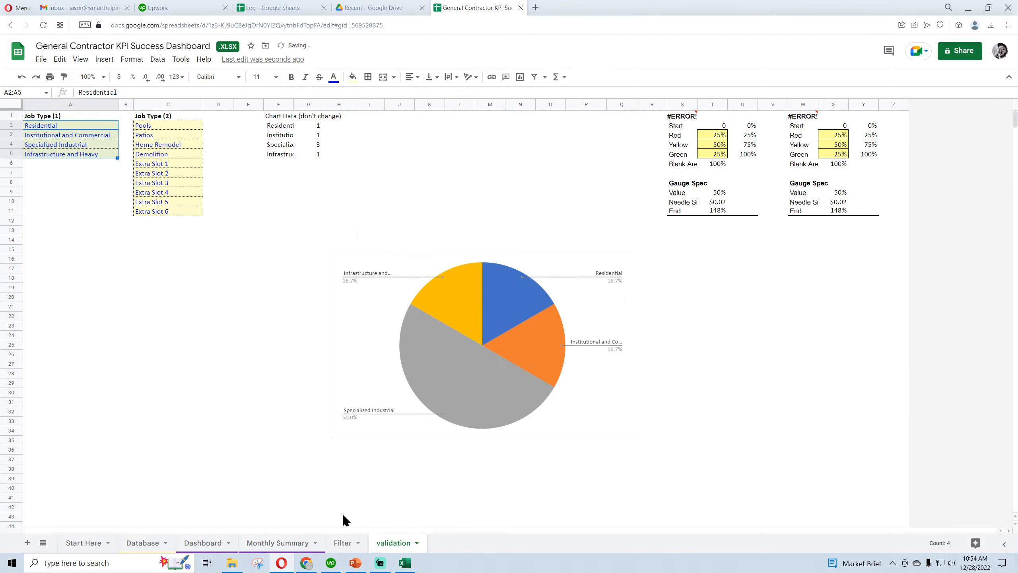
{"action": "left_click", "coordinate": [343, 542]}
{"action": "left_click", "coordinate": [237, 145]}
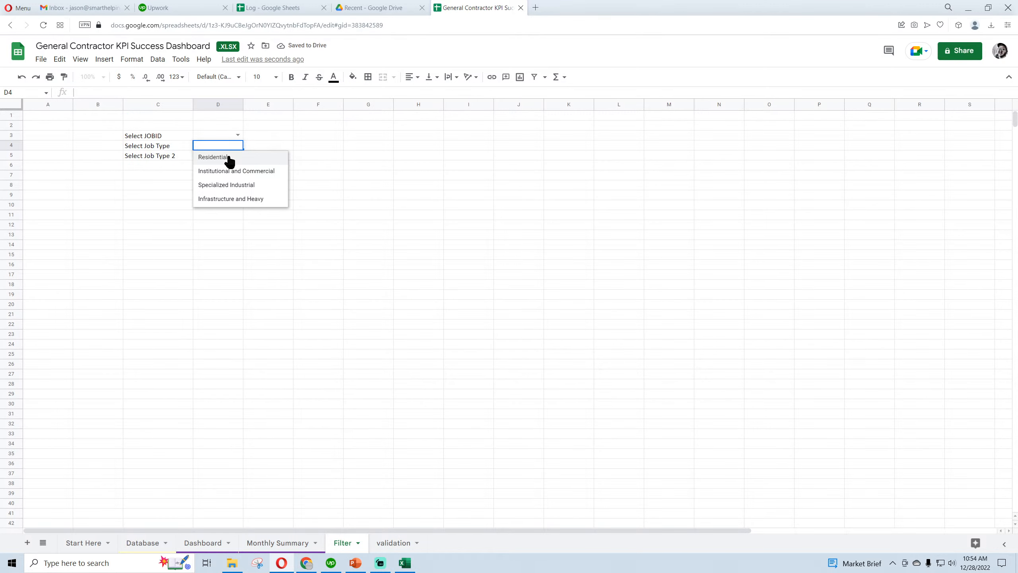
{"action": "left_click", "coordinate": [362, 184]}
On the validation sheet, add the entry "All" below both job type lists, in A6 and C12
{"action": "left_click", "coordinate": [393, 542]}
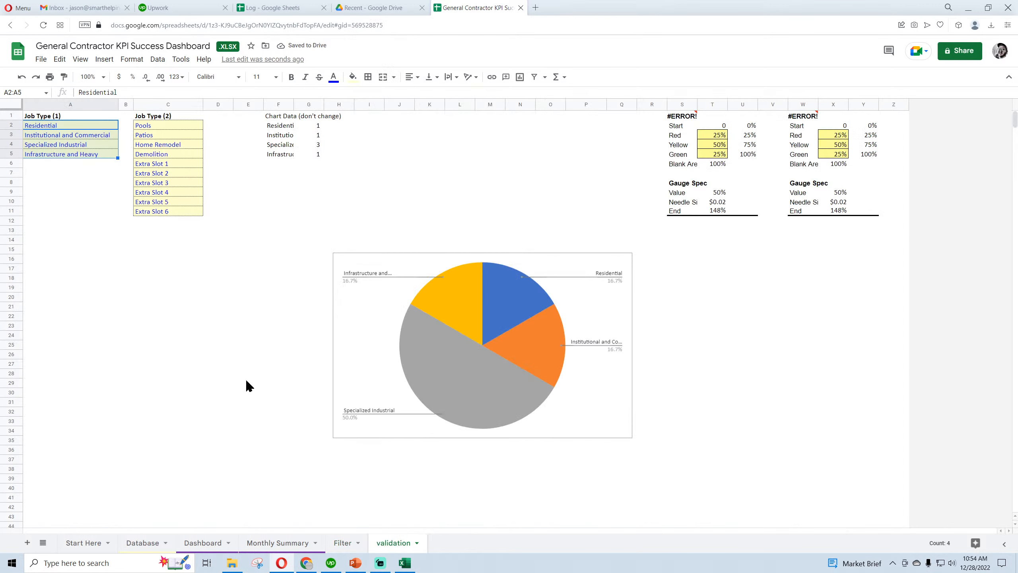
{"action": "left_click", "coordinate": [47, 164]}
{"action": "type", "text": "A"}
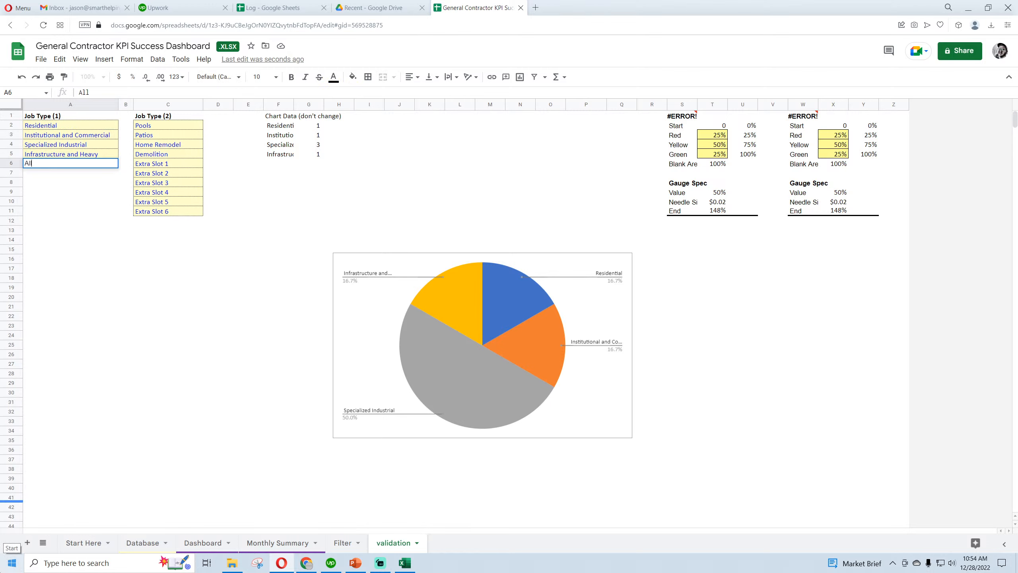
{"action": "type", "text": "ll"}
{"action": "key", "text": "Return"}
{"action": "left_click", "coordinate": [188, 222]}
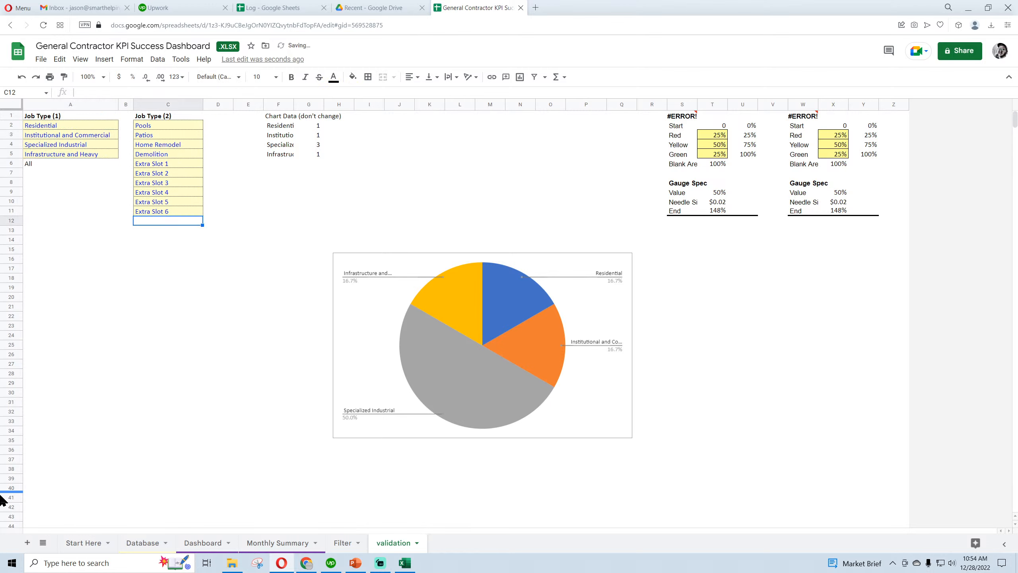
{"action": "type", "text": "All"}
{"action": "key", "text": "Return"}
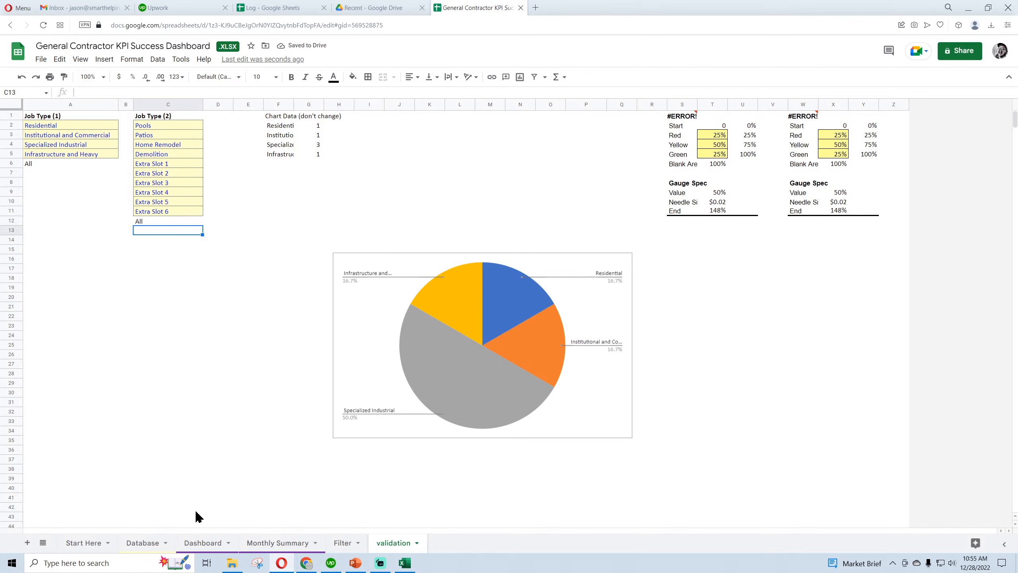
Review the options offered by the JOBID dropdown in D3 on the Filter sheet
{"action": "left_click", "coordinate": [343, 543]}
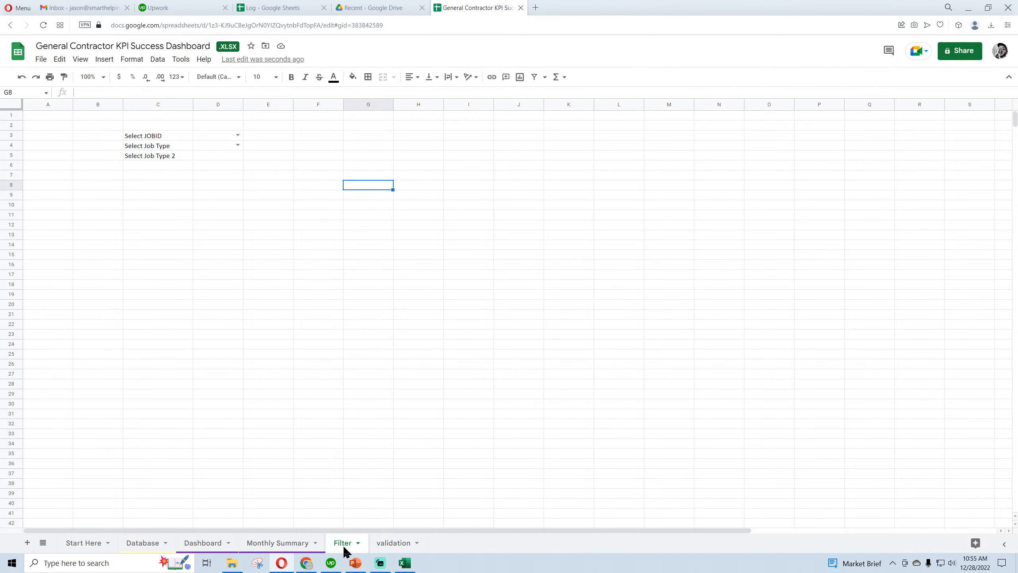
{"action": "left_click", "coordinate": [224, 138]}
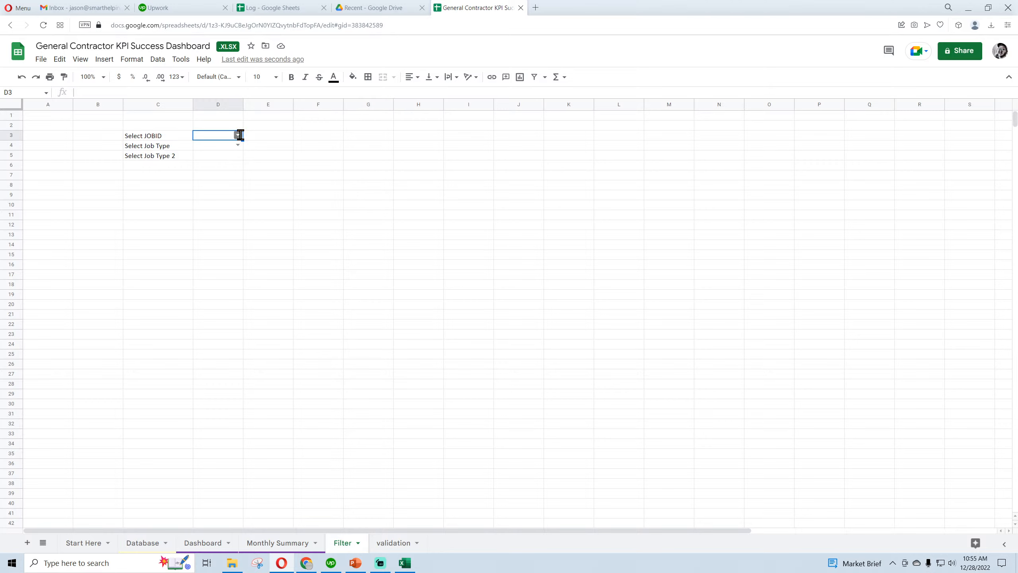
{"action": "left_click", "coordinate": [238, 136]}
{"action": "left_click", "coordinate": [296, 155]}
{"action": "left_click", "coordinate": [225, 138]}
Enter the header "JOBID" in cell D1 of the validation sheet
{"action": "left_click", "coordinate": [388, 544]}
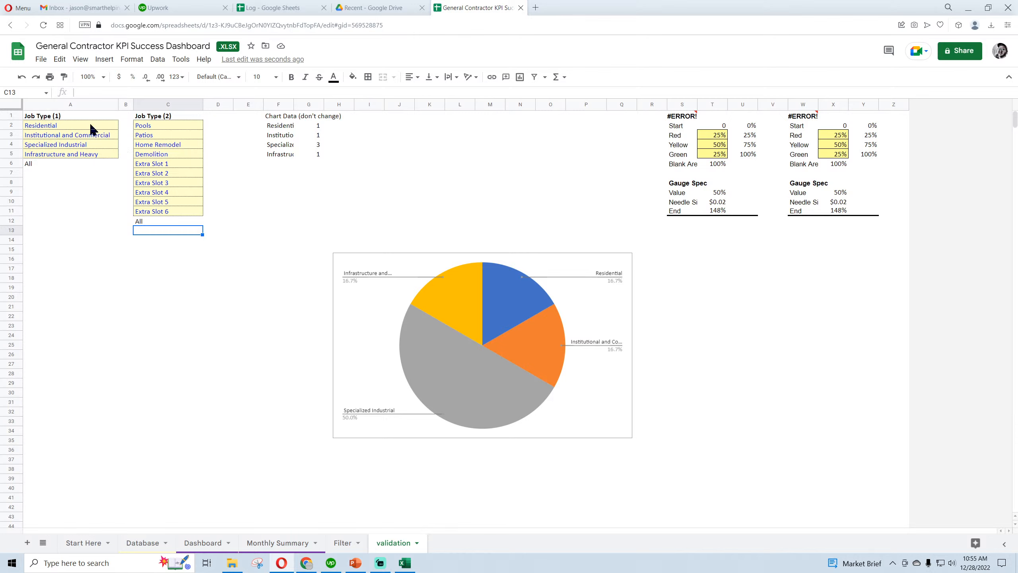
{"action": "left_click", "coordinate": [216, 125]}
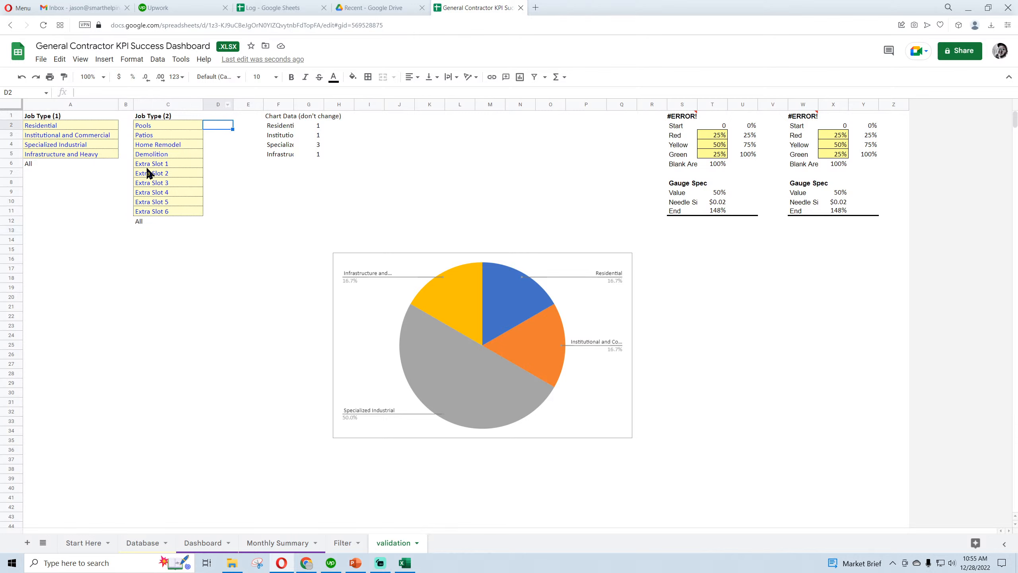
{"action": "key", "text": "Up"}
{"action": "type", "text": "JO"}
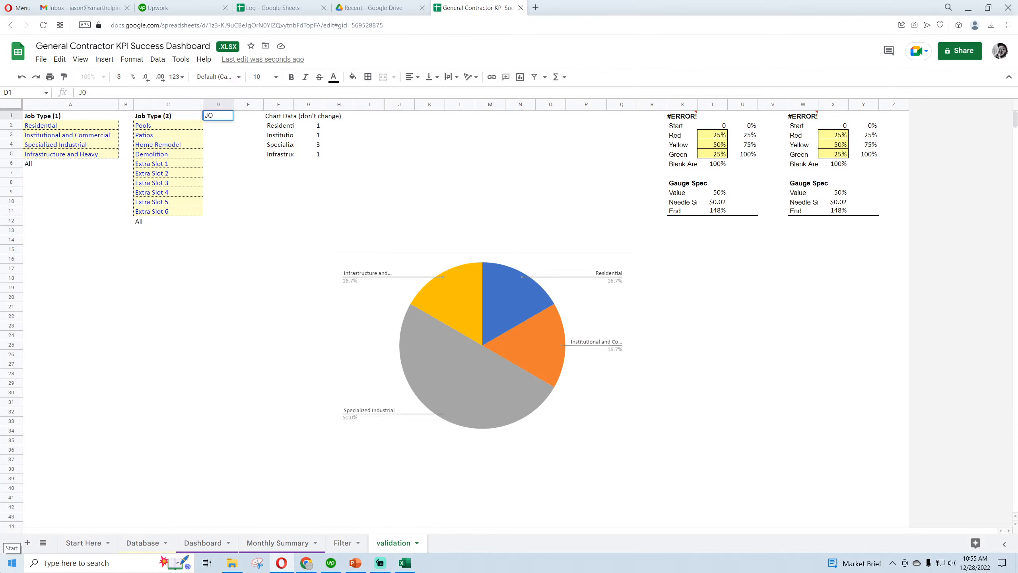
{"action": "type", "text": "BID"}
{"action": "key", "text": "Return"}
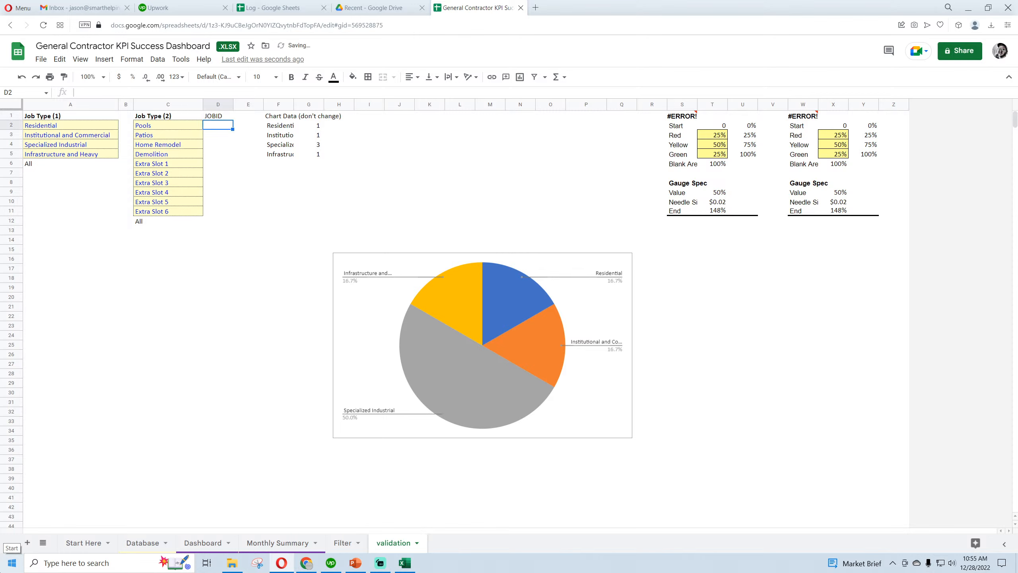
In validation cell D2, enter =sort(unique(Database!B2:B)) to list the distinct job IDs from the Database sheet
{"action": "type", "text": "=sort"}
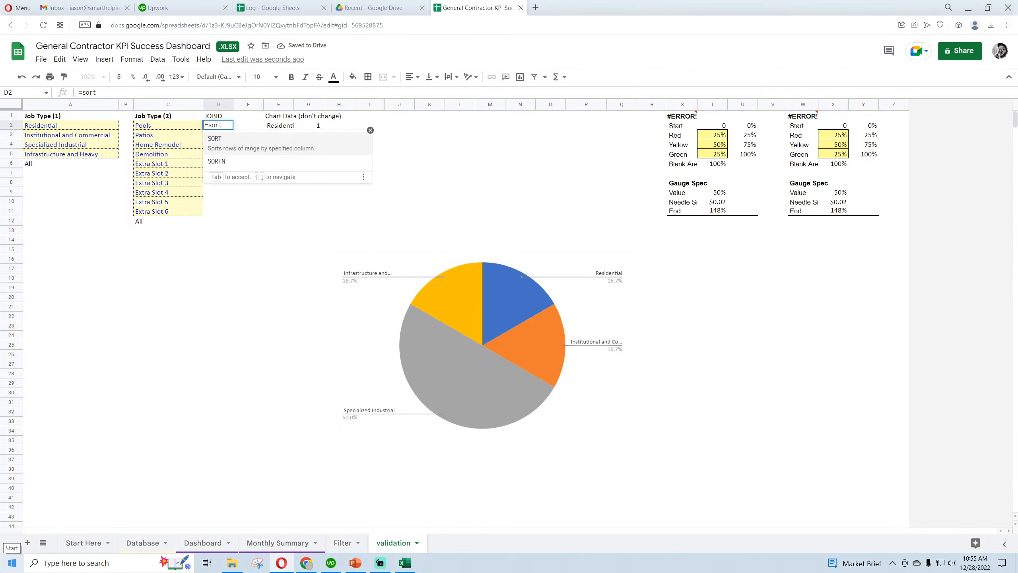
{"action": "type", "text": "(unique("}
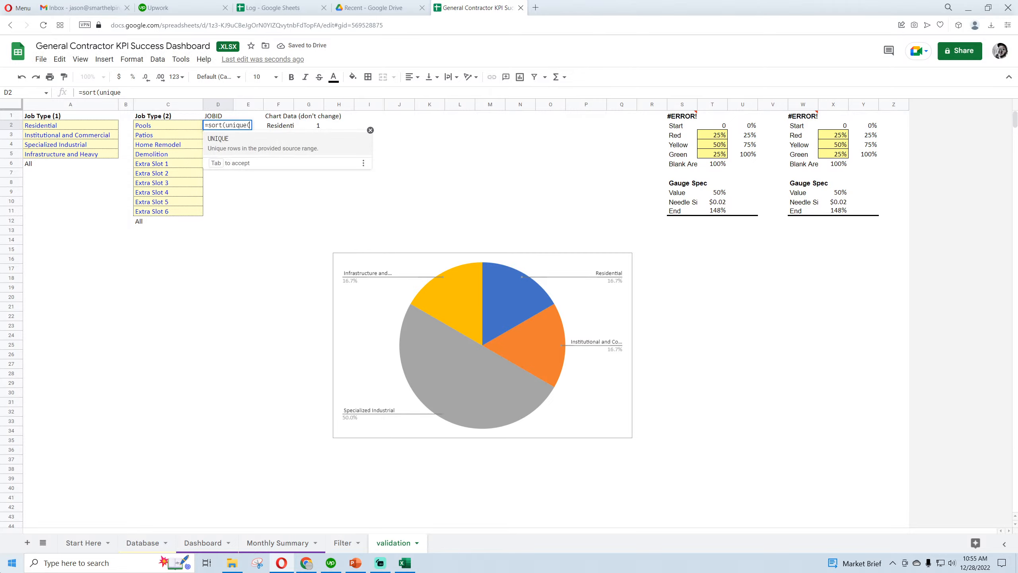
{"action": "left_click", "coordinate": [140, 543]}
{"action": "left_click_drag", "start_coordinate": [136, 130], "coordinate": [134, 140]}
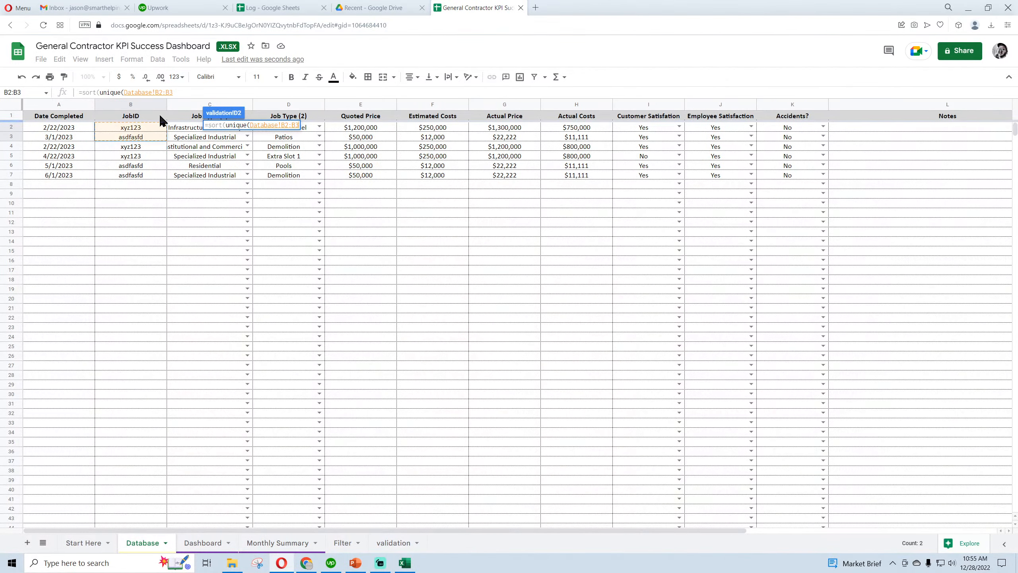
{"action": "key", "text": "BackSpace"}
{"action": "key", "text": "Return"}
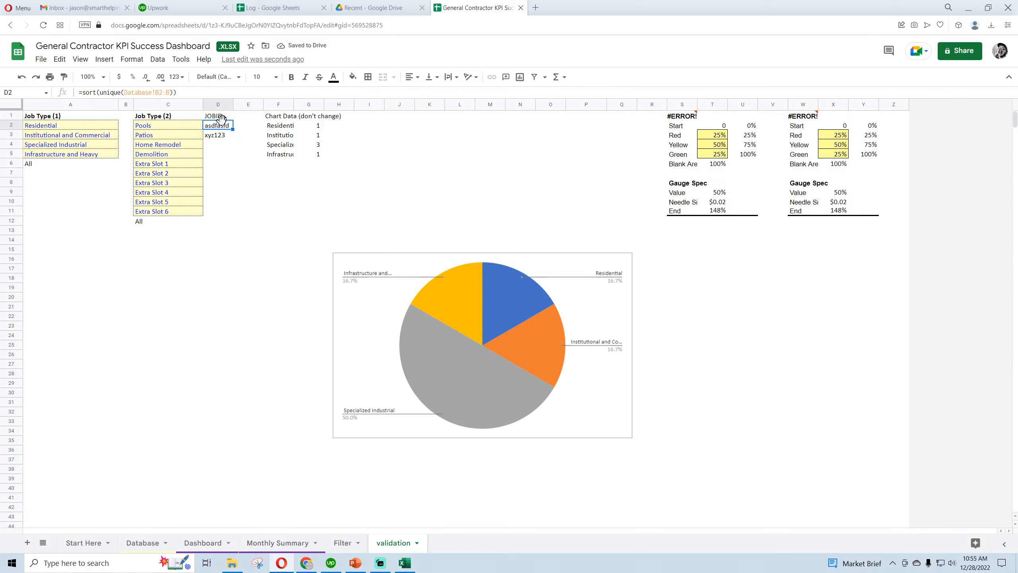
Move the job ID formula down to D3 and enter "ALL" in D2 above it
{"action": "left_click_drag", "start_coordinate": [223, 127], "coordinate": [222, 137]}
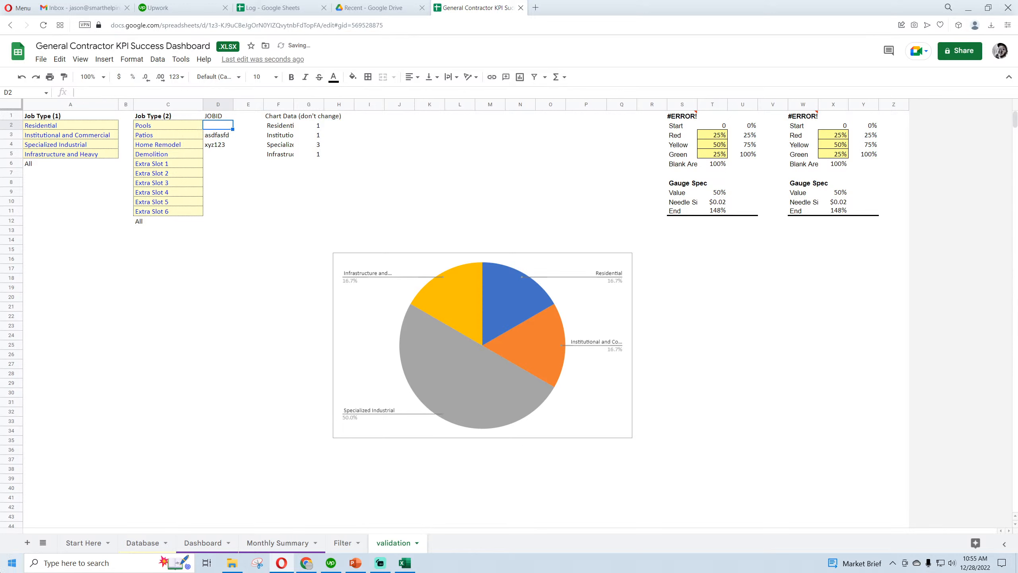
{"action": "type", "text": "ALL"}
{"action": "key", "text": "Return"}
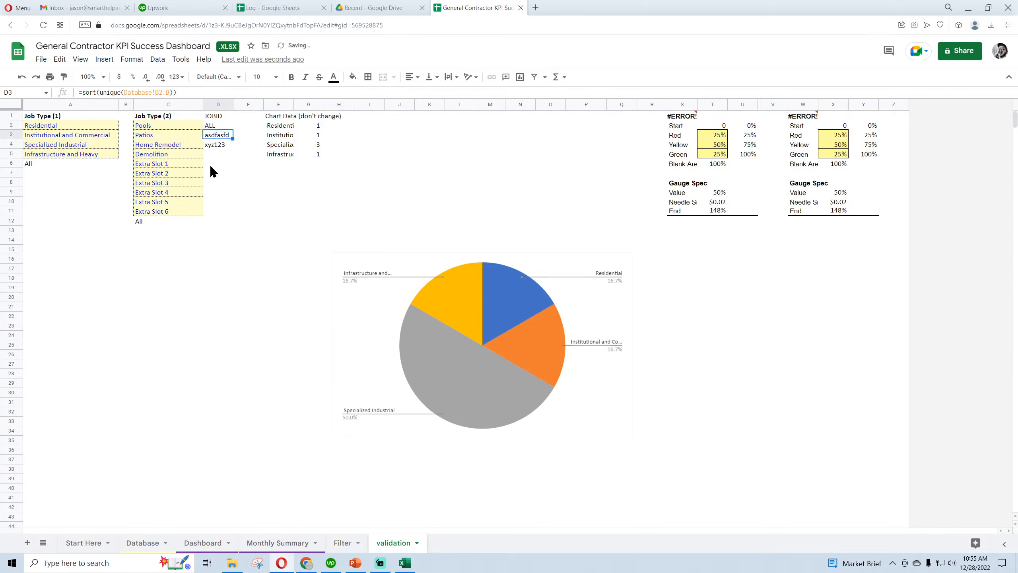
Bold the JOBID header in D1 and centre-align all of column D
{"action": "left_click", "coordinate": [216, 116]}
{"action": "left_click", "coordinate": [292, 76]}
{"action": "left_click", "coordinate": [217, 220]}
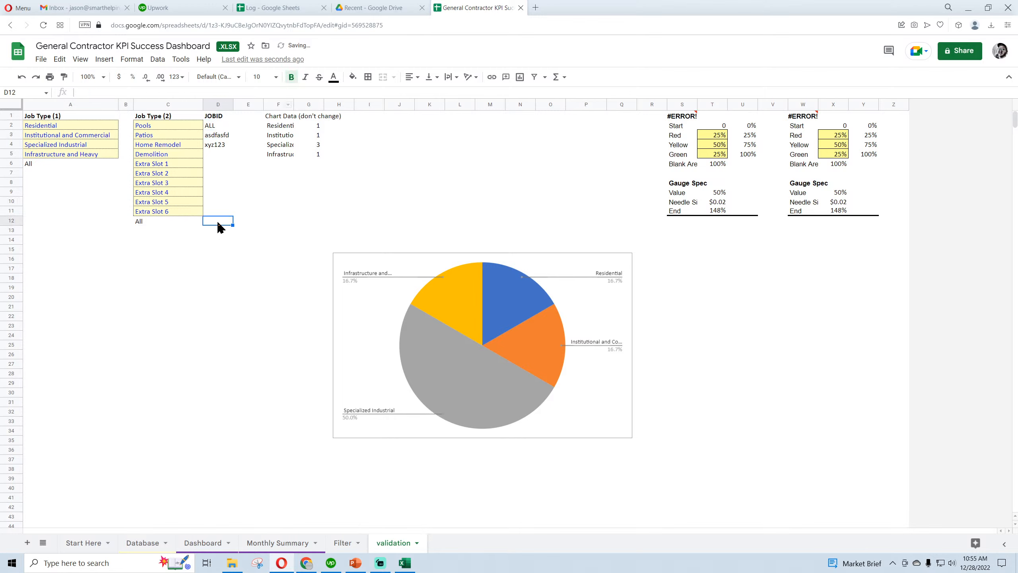
{"action": "left_click", "coordinate": [222, 124]}
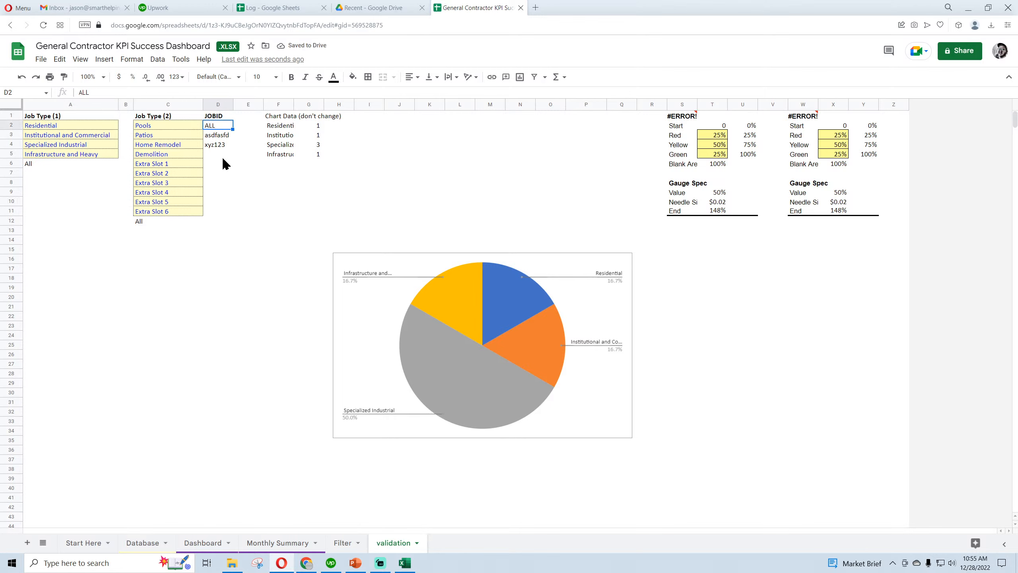
{"action": "left_click", "coordinate": [223, 184]}
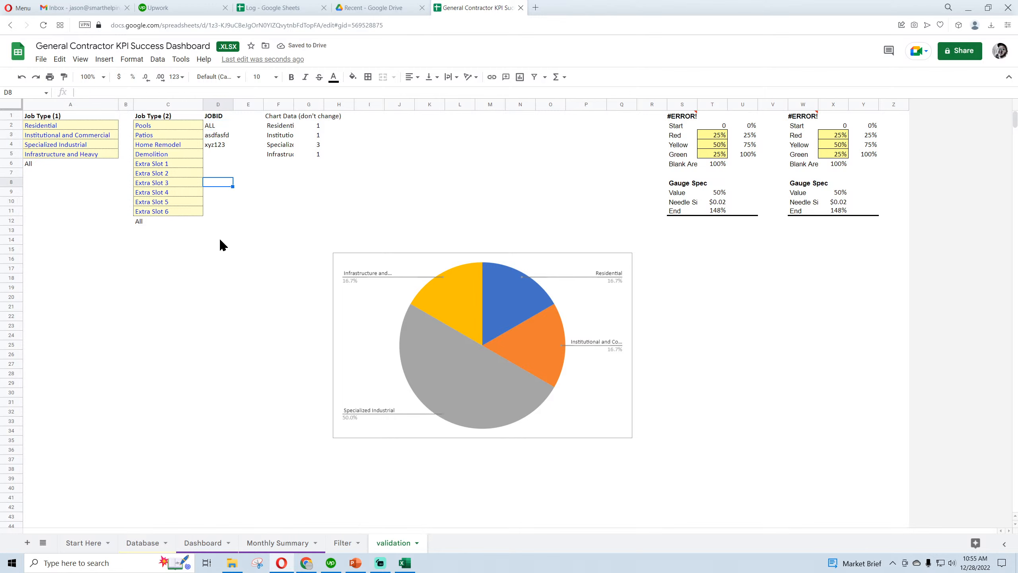
{"action": "left_click", "coordinate": [220, 104]}
{"action": "left_click", "coordinate": [412, 76]}
{"action": "left_click", "coordinate": [426, 95]}
{"action": "left_click", "coordinate": [272, 211]}
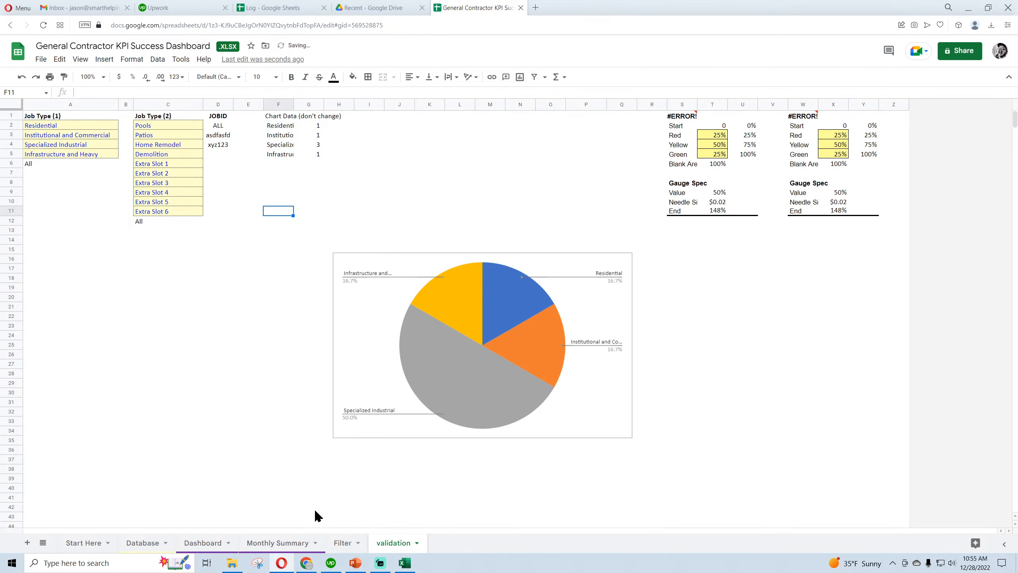
Delete the pie chart from the validation sheet
{"action": "left_click", "coordinate": [343, 543]}
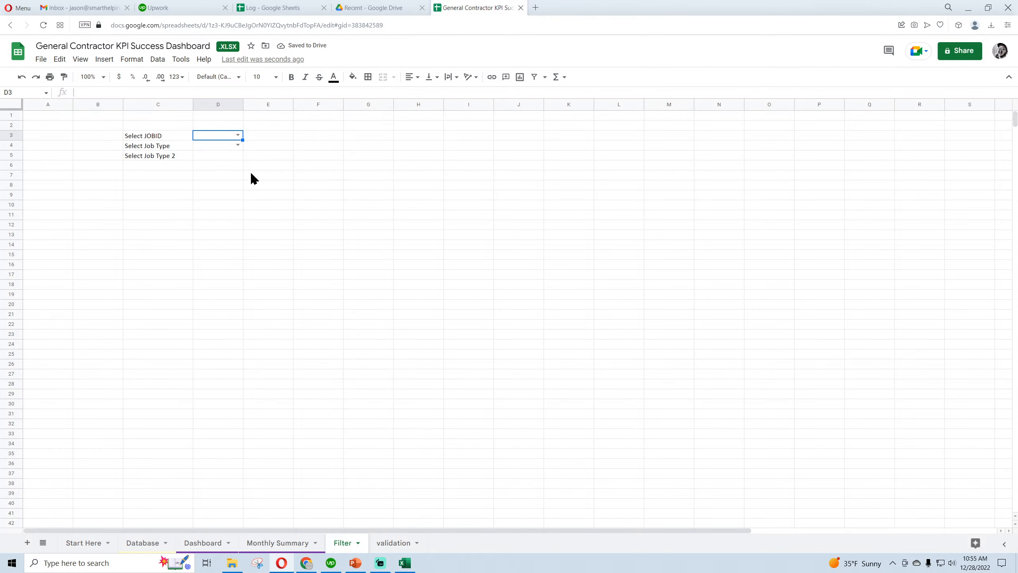
{"action": "left_click", "coordinate": [396, 544]}
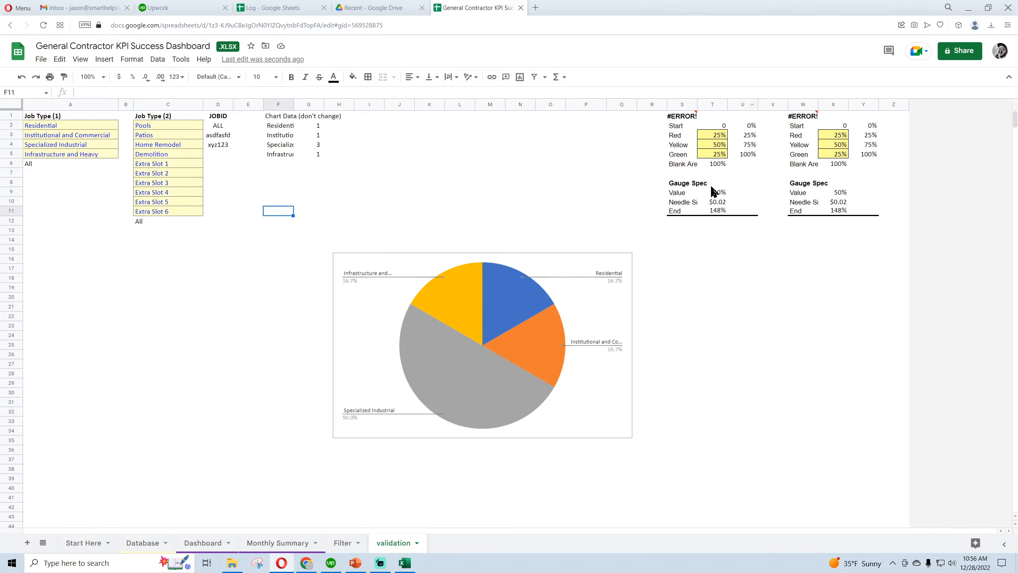
{"action": "left_click", "coordinate": [626, 262]}
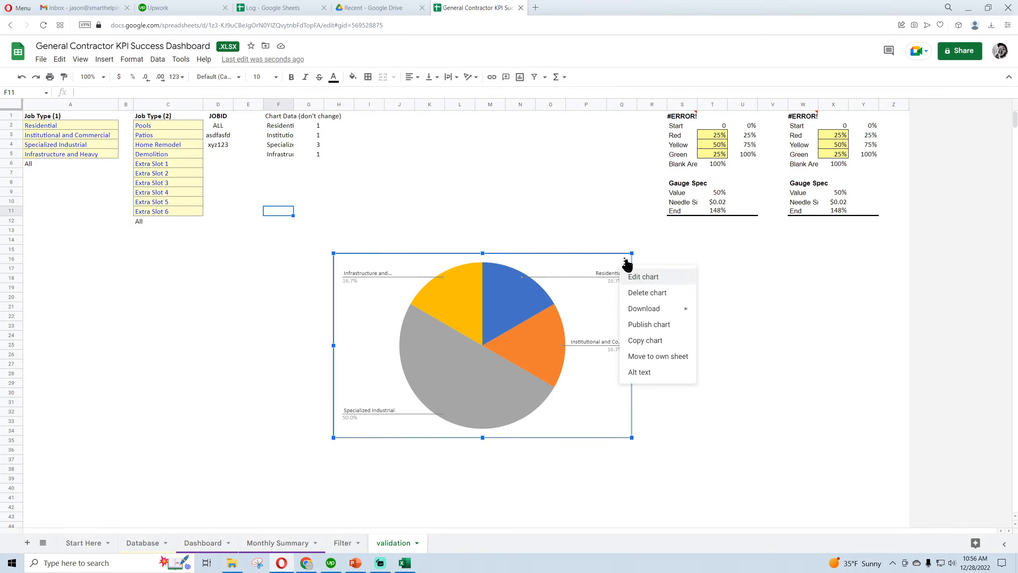
{"action": "left_click", "coordinate": [644, 293]}
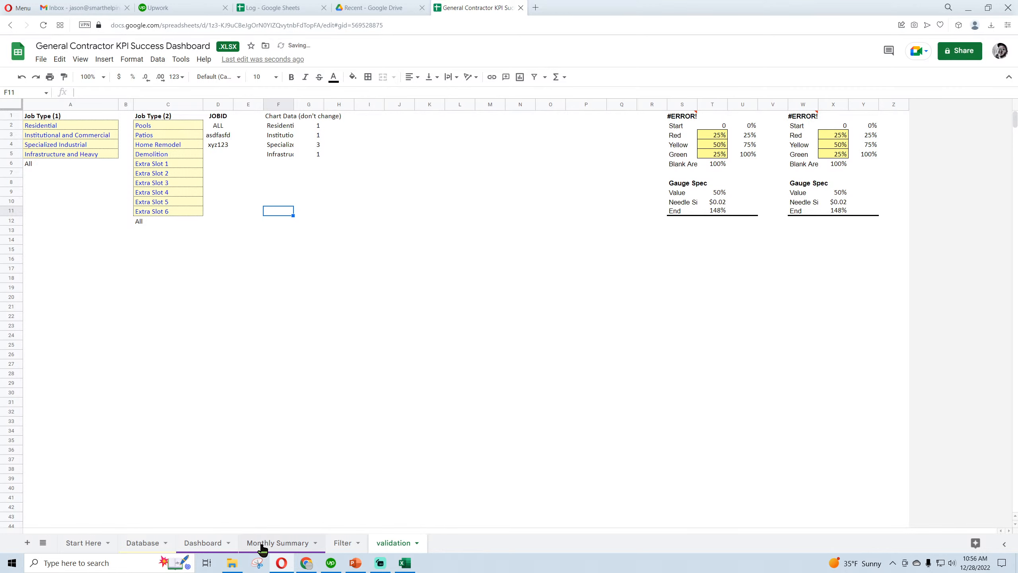
View the Google Sheets Dashboard, then switch to the Excel workbook and examine its Dashboard charts and job success gauges for comparison
{"action": "left_click", "coordinate": [202, 544]}
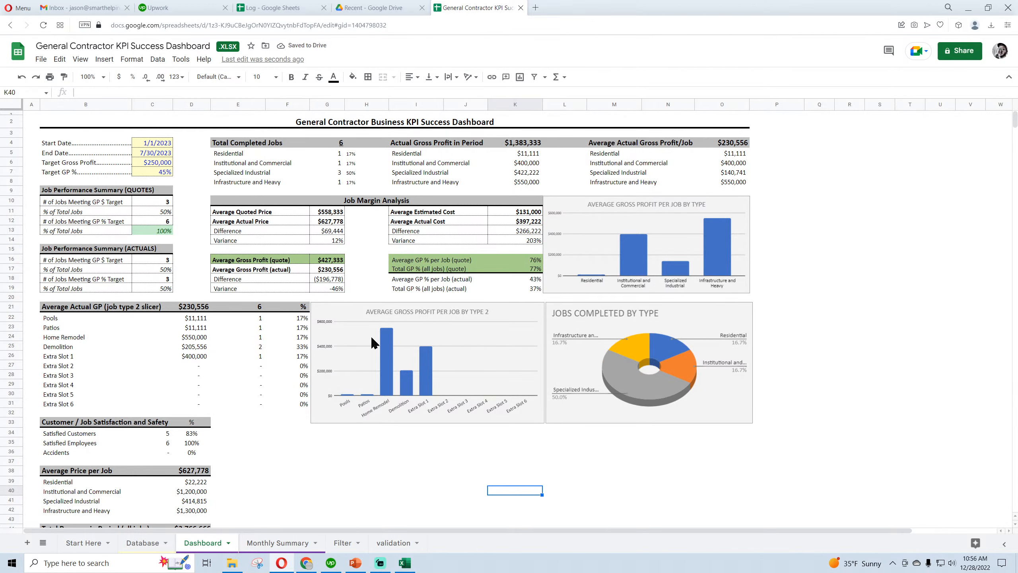
{"action": "left_click", "coordinate": [405, 563]}
{"action": "scroll", "coordinate": [429, 435], "scroll_direction": "down", "scroll_amount": 4}
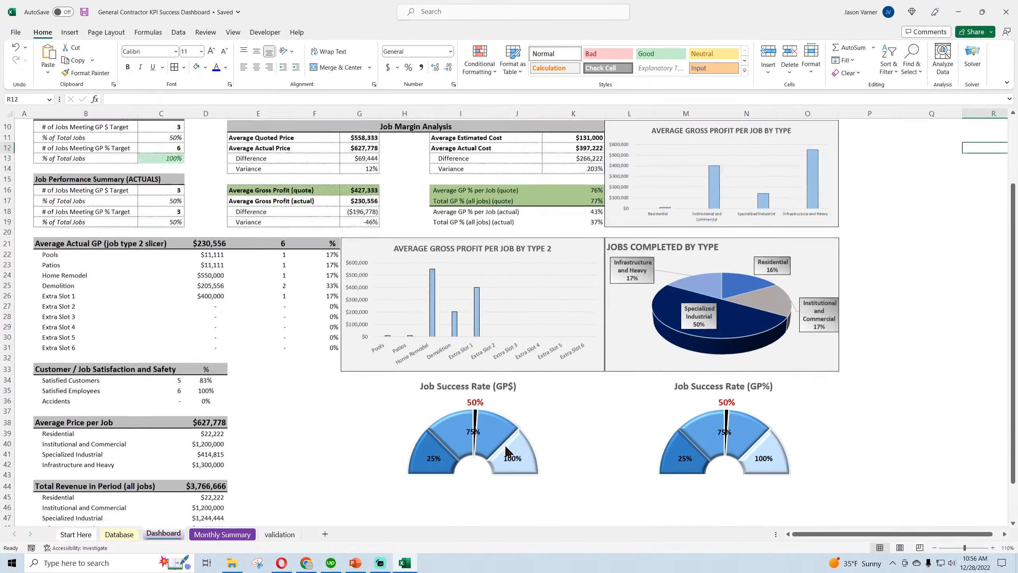
Review the upper part of the Excel Dashboard, then switch back to the Google Sheets workbook and view its Dashboard and Monthly Summary sheets
{"action": "scroll", "coordinate": [428, 435], "scroll_direction": "up", "scroll_amount": 4}
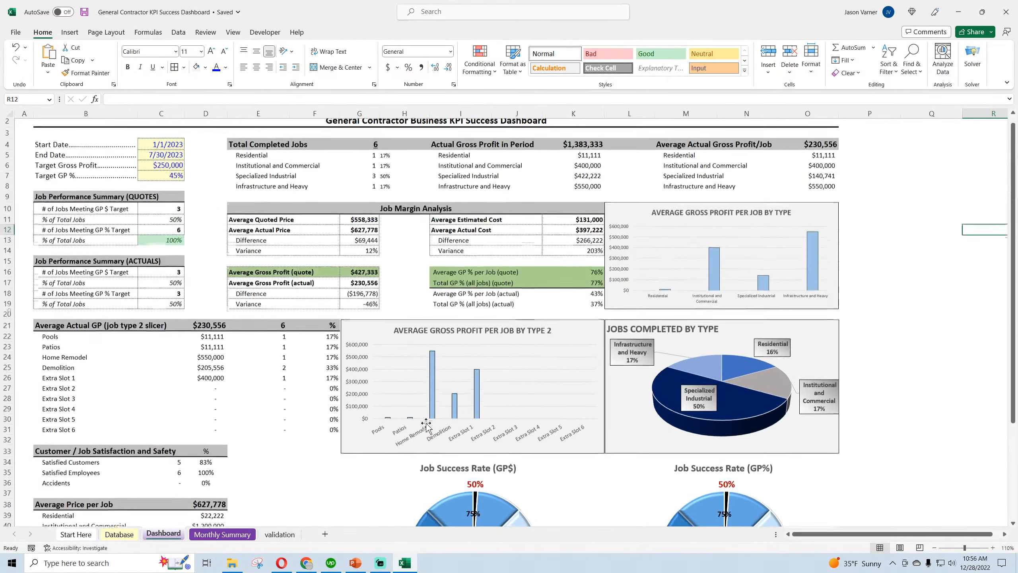
{"action": "left_click", "coordinate": [307, 562]}
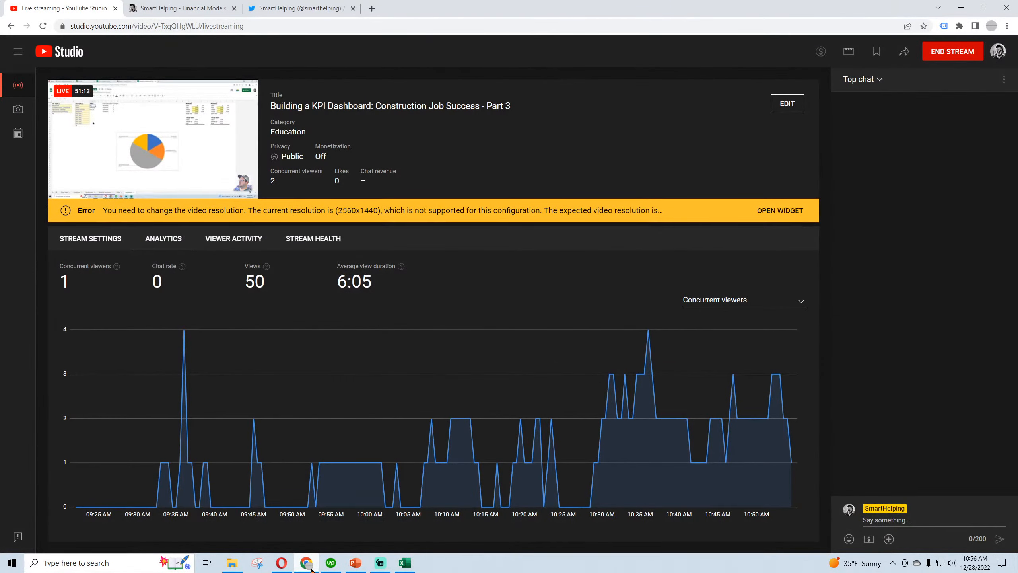
{"action": "left_click", "coordinate": [307, 562]}
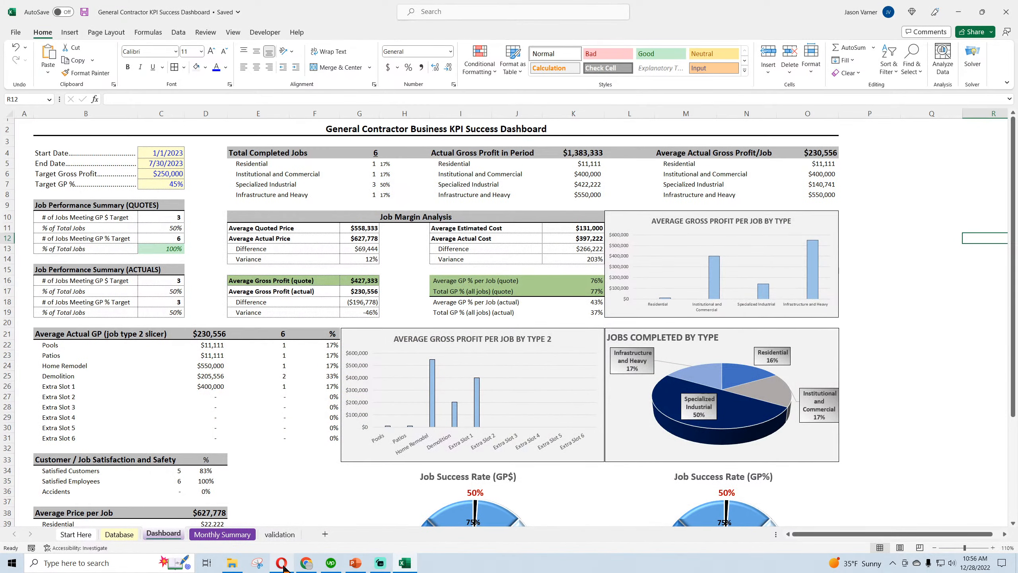
{"action": "left_click", "coordinate": [282, 563]}
{"action": "left_click", "coordinate": [412, 481]}
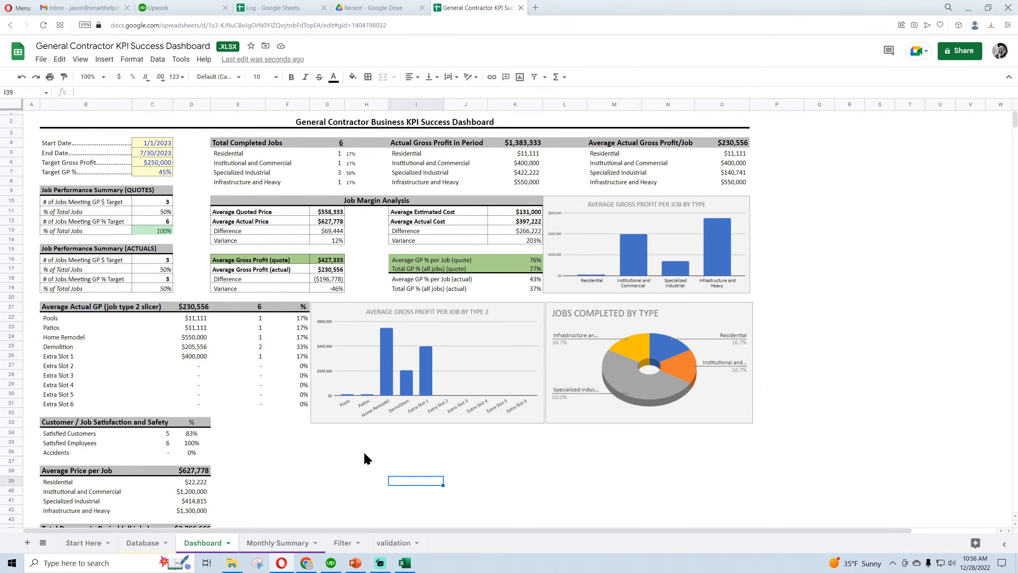
{"action": "left_click", "coordinate": [268, 546]}
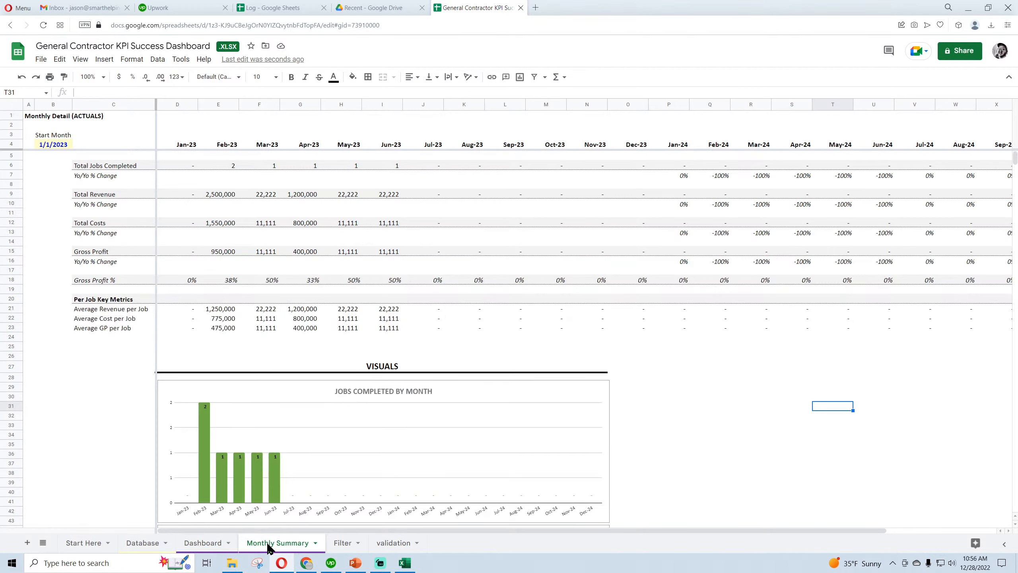
On the Filter sheet, change the Select JOBID dropdown in D3 to list values from the range validation!D2:D
{"action": "left_click", "coordinate": [345, 545]}
{"action": "left_click", "coordinate": [238, 135]}
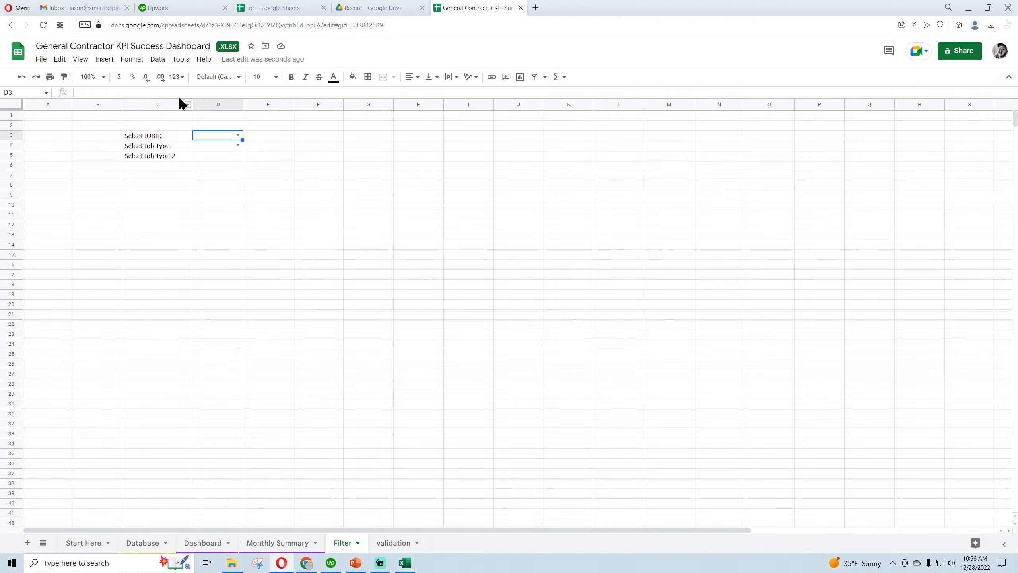
{"action": "left_click", "coordinate": [157, 60]}
{"action": "left_click", "coordinate": [190, 246]}
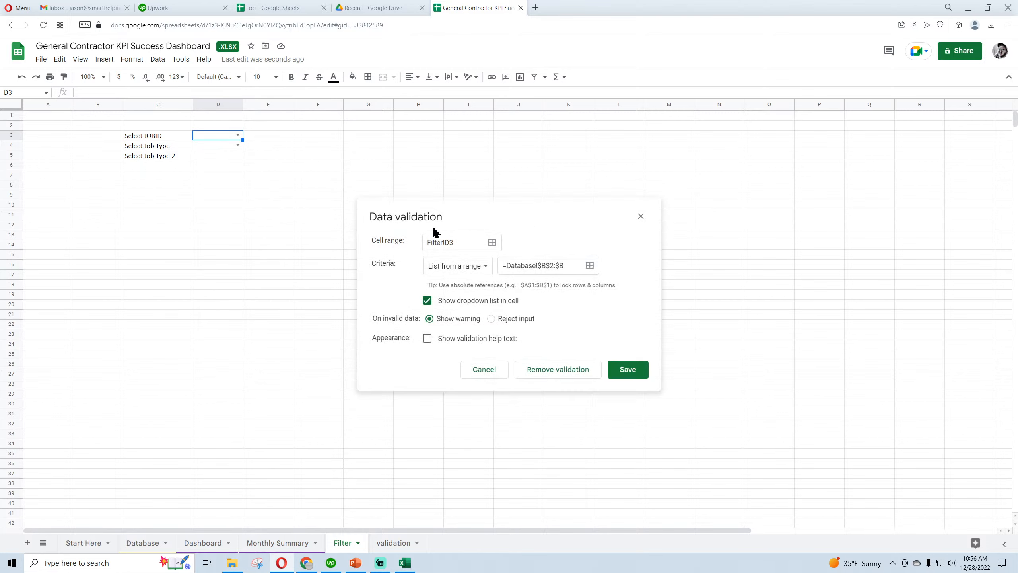
{"action": "left_click", "coordinate": [589, 265]}
{"action": "left_click_drag", "start_coordinate": [467, 244], "coordinate": [360, 245]}
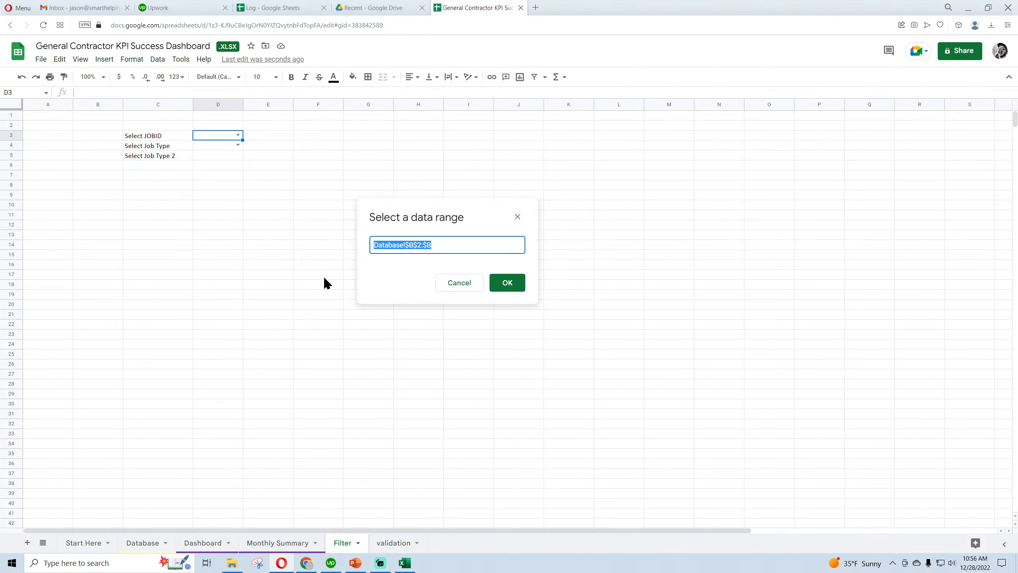
{"action": "key", "text": "BackSpace"}
{"action": "left_click", "coordinate": [394, 542]}
{"action": "left_click_drag", "start_coordinate": [220, 126], "coordinate": [220, 146]}
{"action": "left_click", "coordinate": [427, 245]}
{"action": "key", "text": "BackSpace"}
{"action": "left_click", "coordinate": [507, 283]}
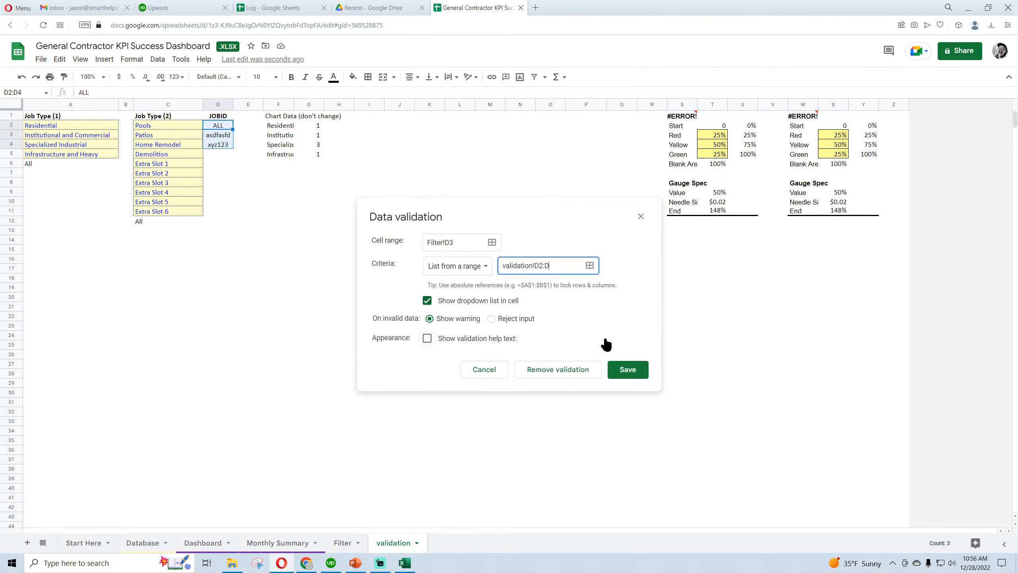
{"action": "left_click", "coordinate": [625, 372]}
On the Filter sheet, choose ALL for Select JOBID and Institutional and Commercial for Select Job Type
{"action": "left_click", "coordinate": [348, 543]}
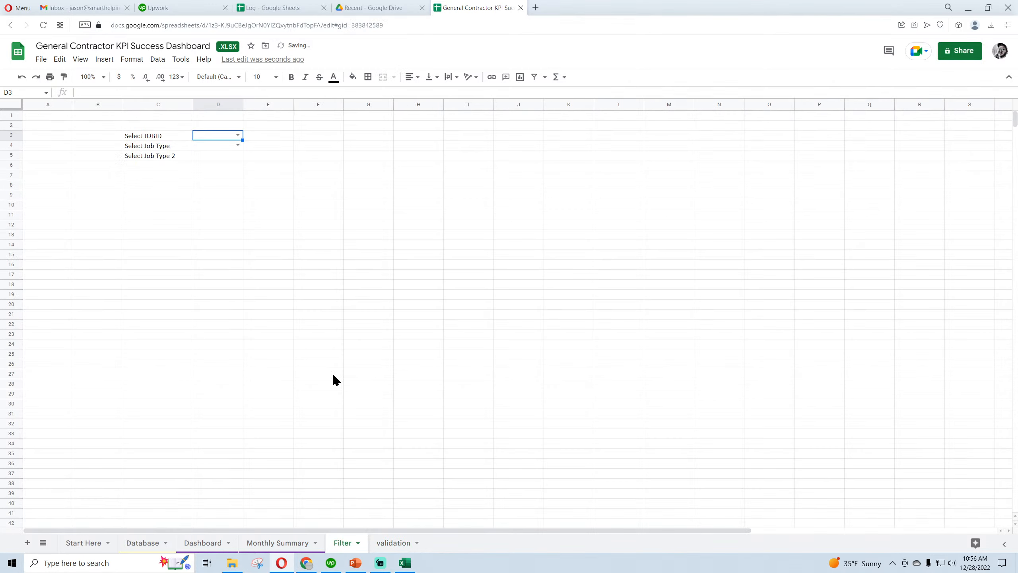
{"action": "left_click", "coordinate": [238, 135]}
{"action": "left_click", "coordinate": [221, 148]}
{"action": "left_click", "coordinate": [151, 137]}
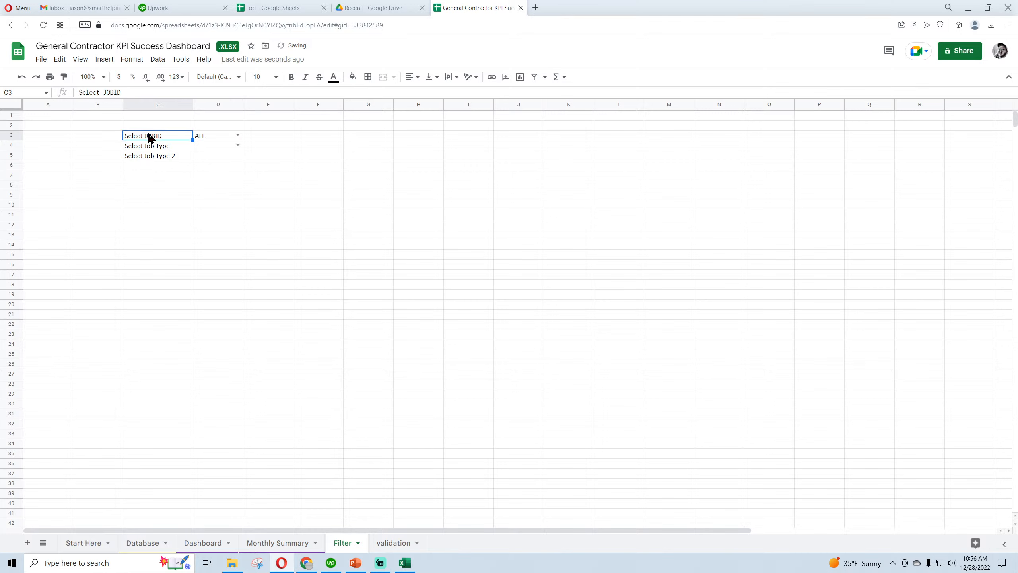
{"action": "left_click", "coordinate": [237, 145]}
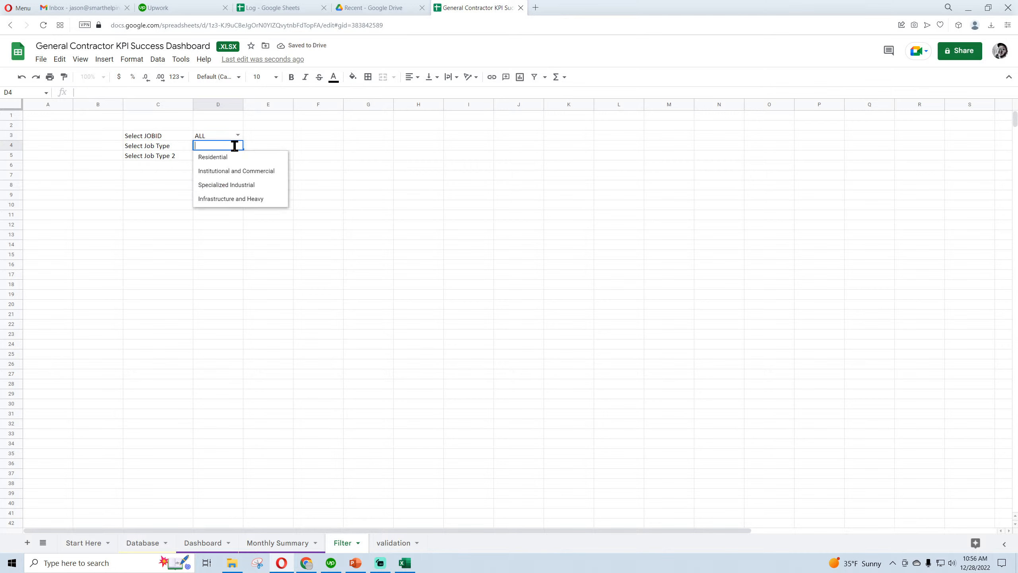
{"action": "left_click", "coordinate": [223, 172]}
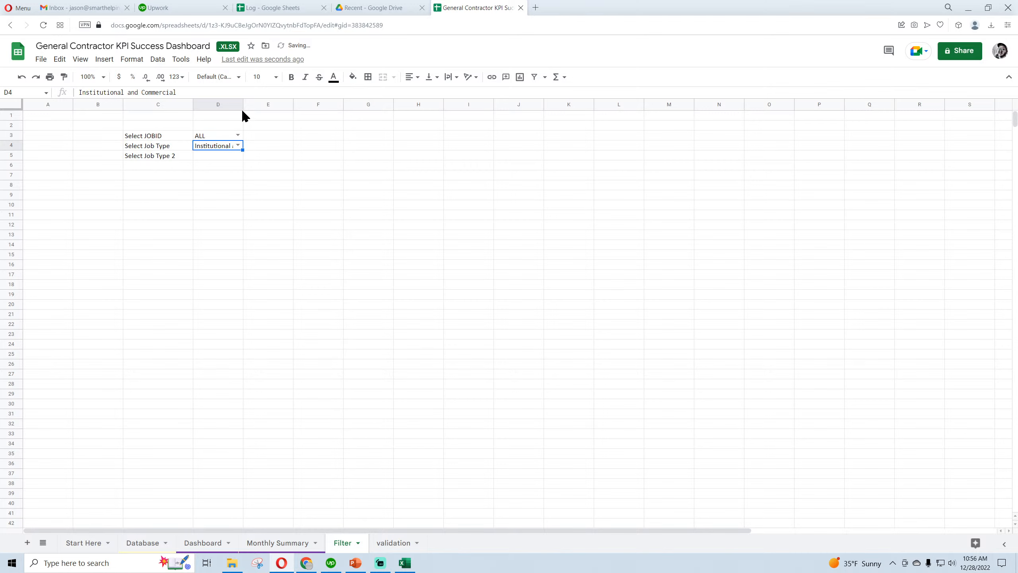
Widen column D to fit the selected job type and apply all borders in a thin dotted style to D3:D5
{"action": "left_click_drag", "start_coordinate": [243, 104], "coordinate": [292, 103]}
{"action": "left_click_drag", "start_coordinate": [235, 136], "coordinate": [238, 156]}
{"action": "left_click", "coordinate": [368, 77]}
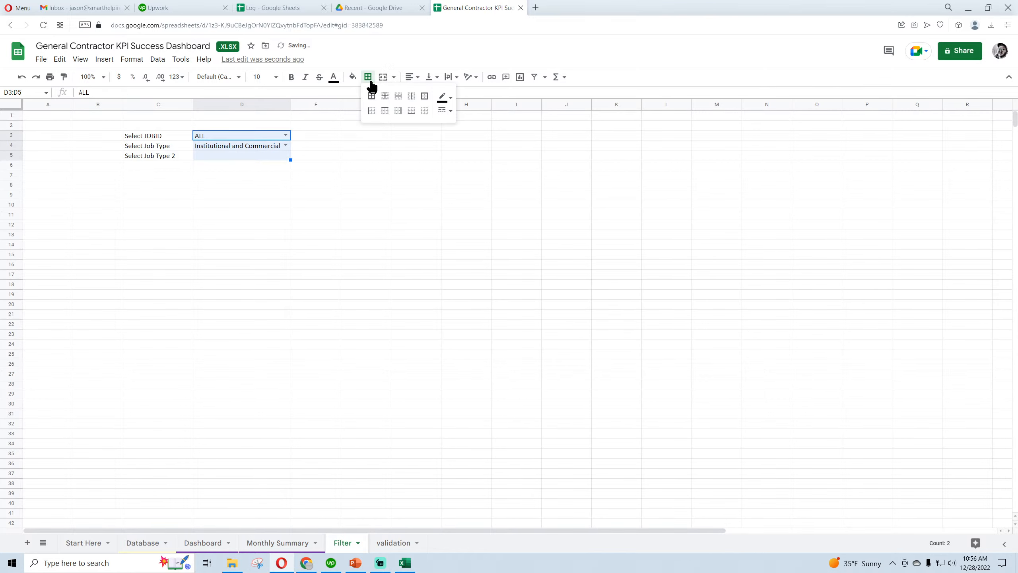
{"action": "left_click", "coordinate": [371, 96]}
{"action": "left_click", "coordinate": [445, 110]}
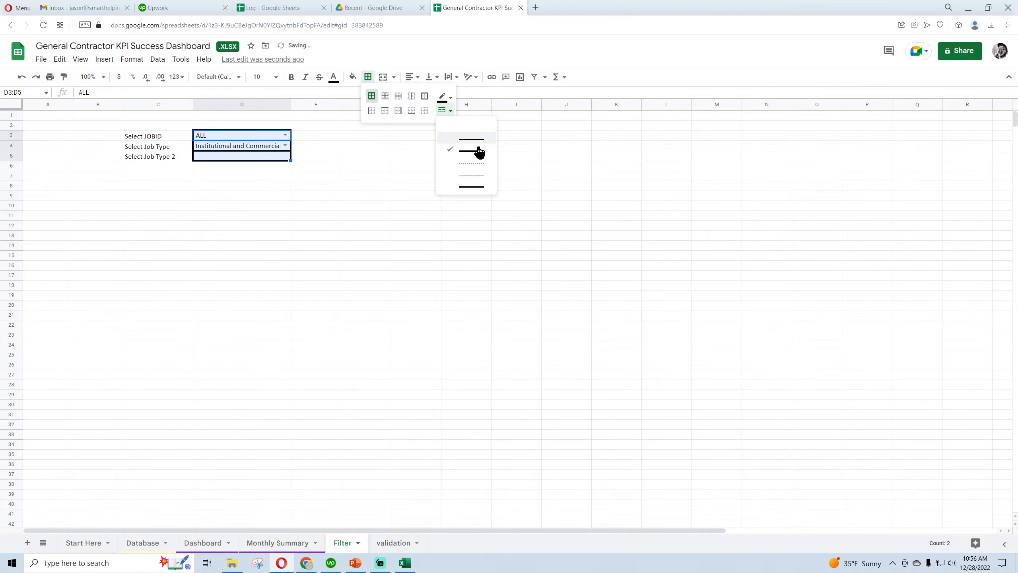
{"action": "left_click", "coordinate": [477, 169]}
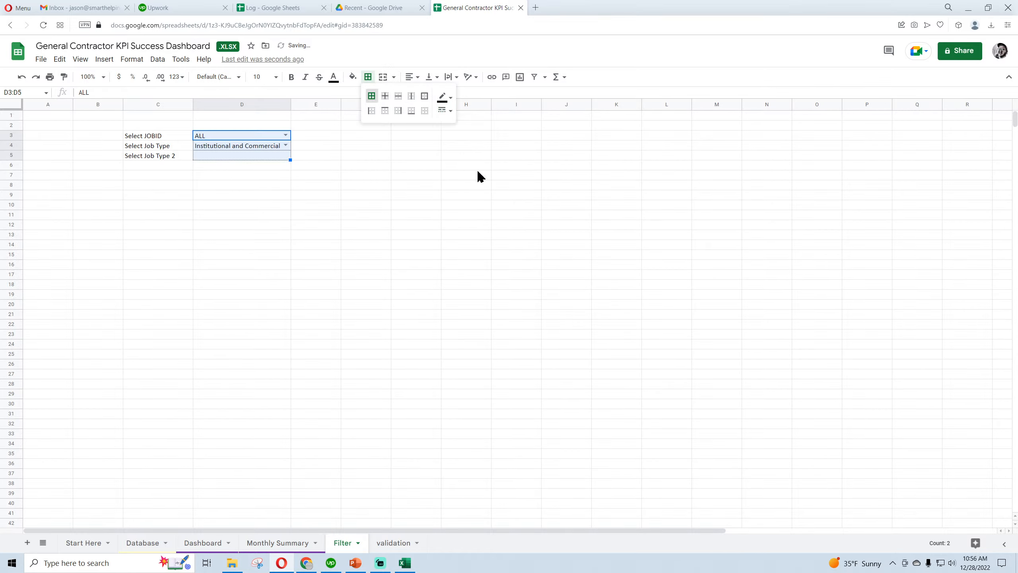
Add a dropdown to the Select Job Type 2 cell D5 that lists values from the range validation!C2:C12
{"action": "left_click", "coordinate": [253, 156]}
{"action": "left_click", "coordinate": [173, 60]}
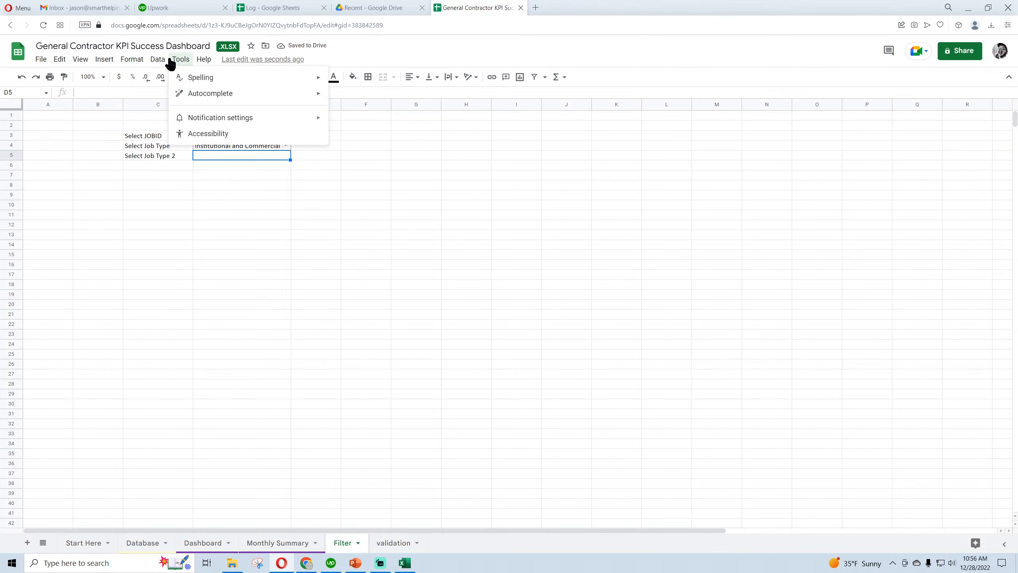
{"action": "mouse_move", "coordinate": [157, 60]}
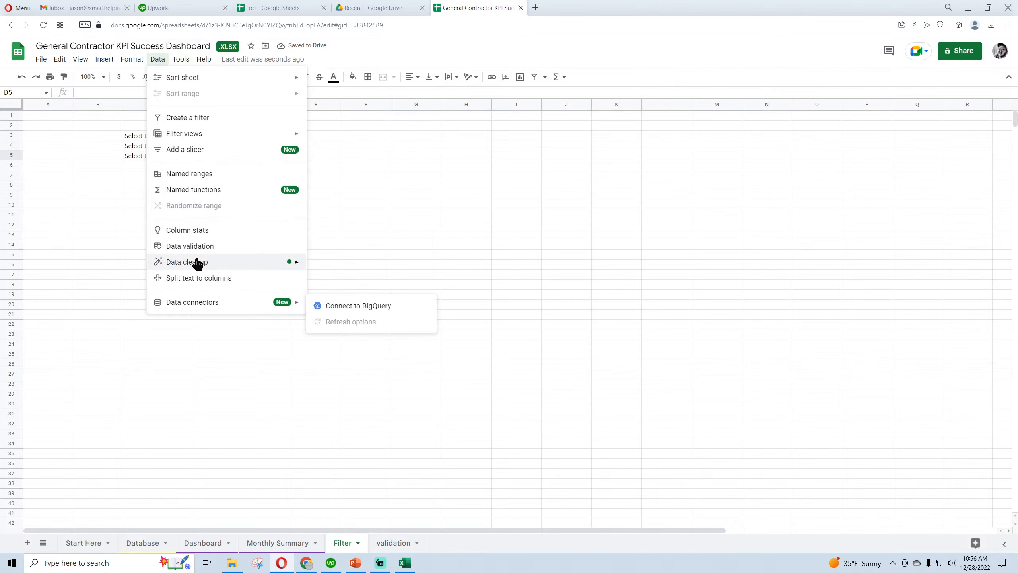
{"action": "left_click", "coordinate": [190, 246]}
{"action": "left_click", "coordinate": [586, 266]}
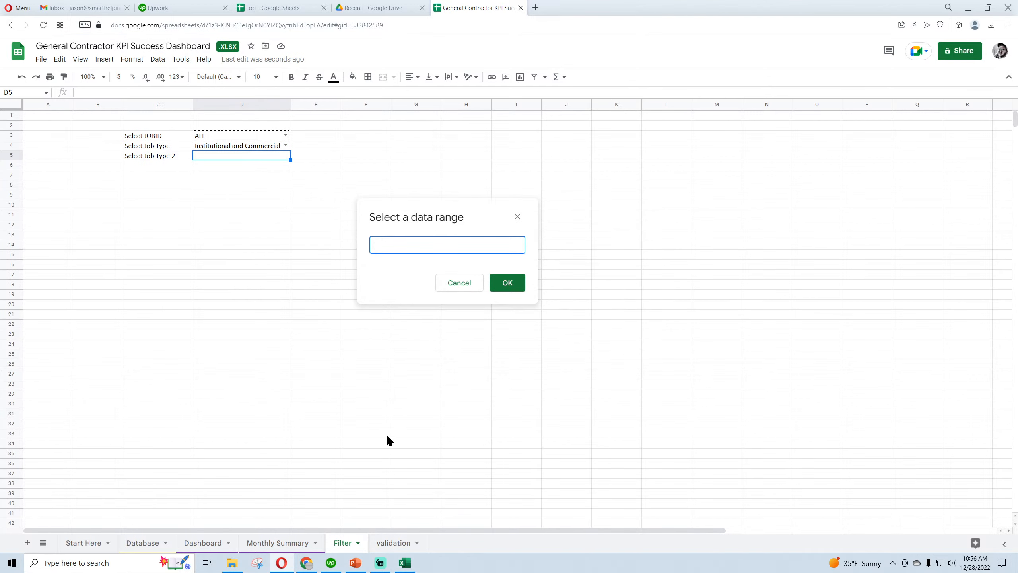
{"action": "left_click", "coordinate": [393, 542]}
{"action": "left_click_drag", "start_coordinate": [218, 125], "coordinate": [218, 144]}
{"action": "left_click_drag", "start_coordinate": [156, 131], "coordinate": [161, 219]}
{"action": "left_click", "coordinate": [507, 283]}
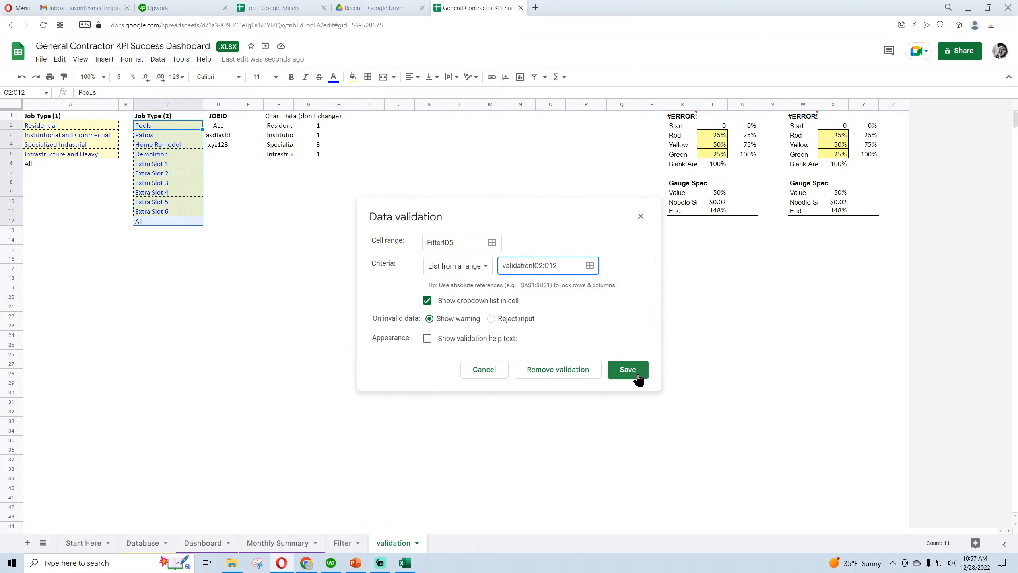
{"action": "left_click", "coordinate": [621, 369]}
Change the Select Job Type dropdown in Filter cell D4 to list values from the range validation!A2:A
{"action": "left_click", "coordinate": [344, 542]}
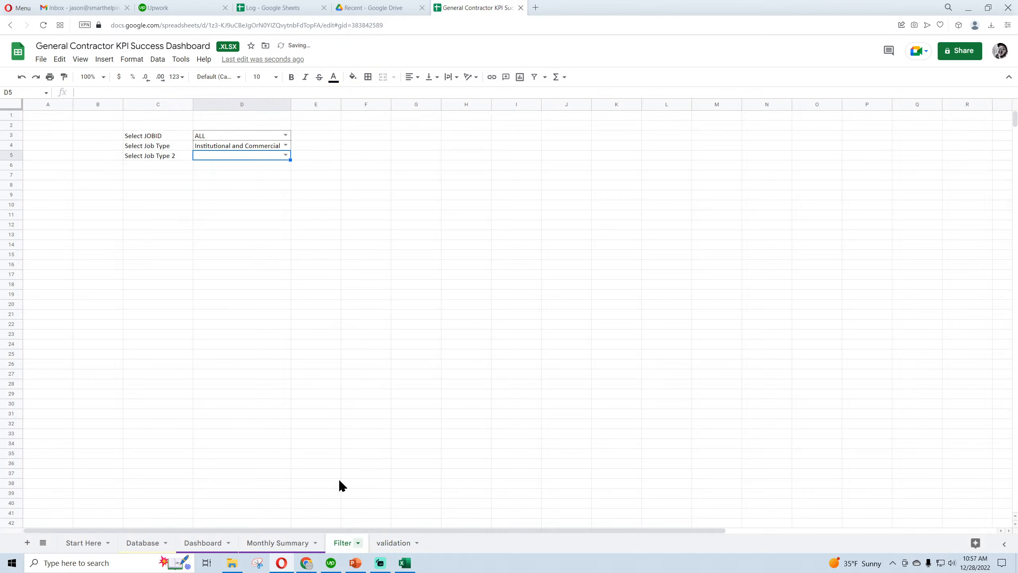
{"action": "left_click", "coordinate": [268, 146]}
{"action": "left_click", "coordinate": [158, 59]}
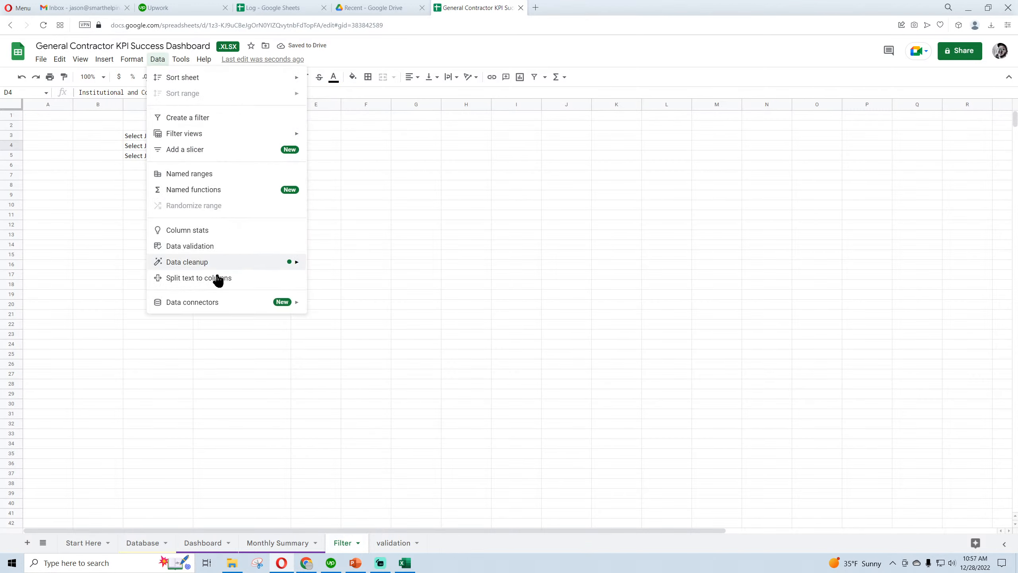
{"action": "left_click", "coordinate": [210, 246]}
{"action": "left_click", "coordinate": [589, 267]}
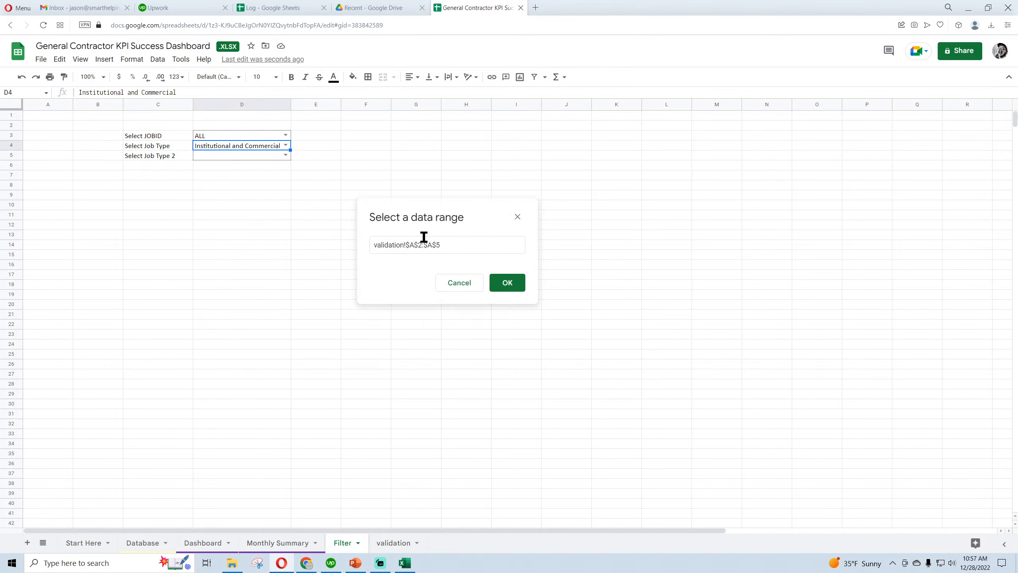
{"action": "left_click", "coordinate": [503, 281]}
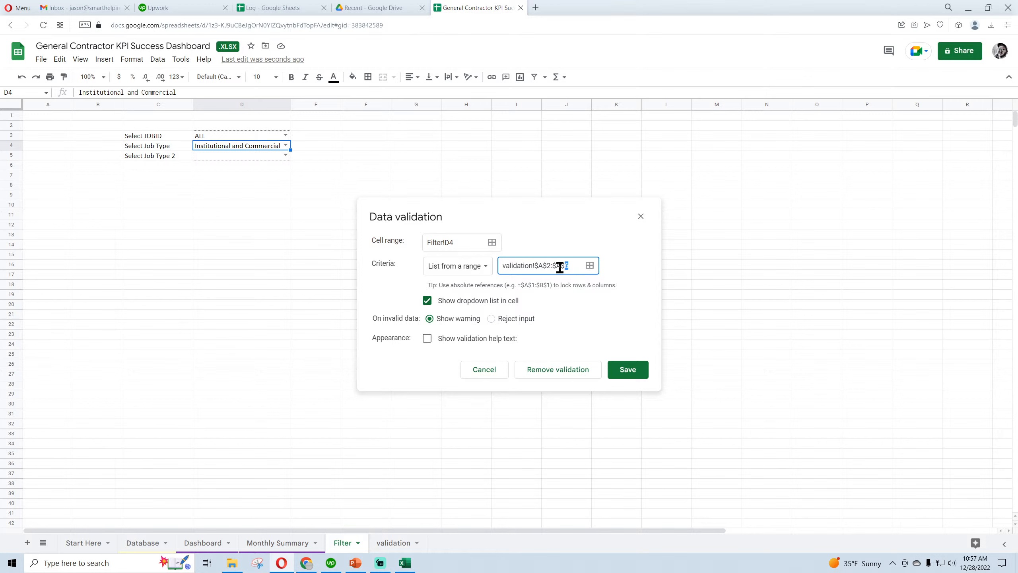
{"action": "left_click_drag", "start_coordinate": [562, 266], "coordinate": [473, 274]}
{"action": "key", "text": "BackSpace"}
{"action": "left_click", "coordinate": [379, 544]}
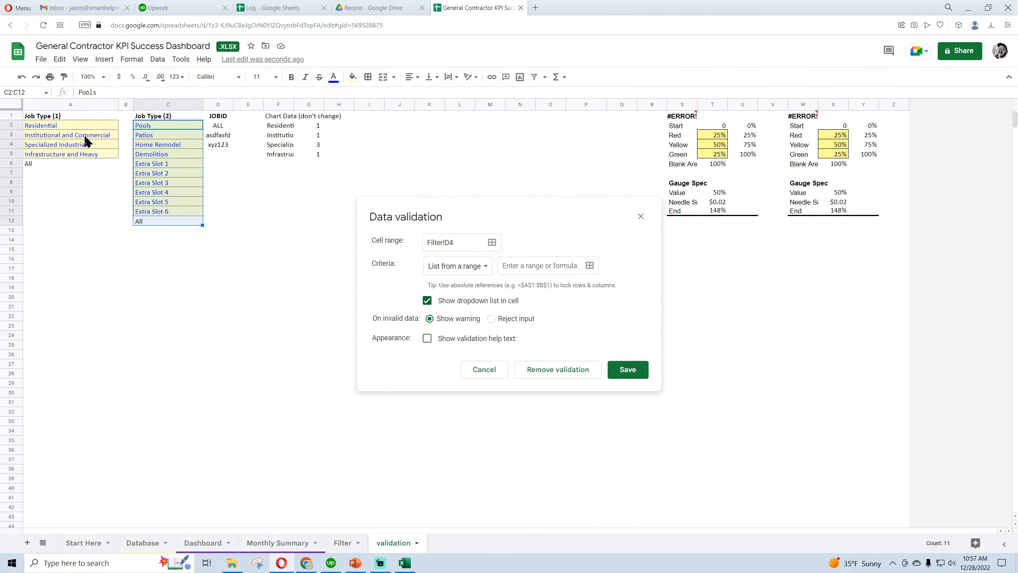
{"action": "left_click_drag", "start_coordinate": [77, 129], "coordinate": [86, 136]}
{"action": "left_click", "coordinate": [590, 266]}
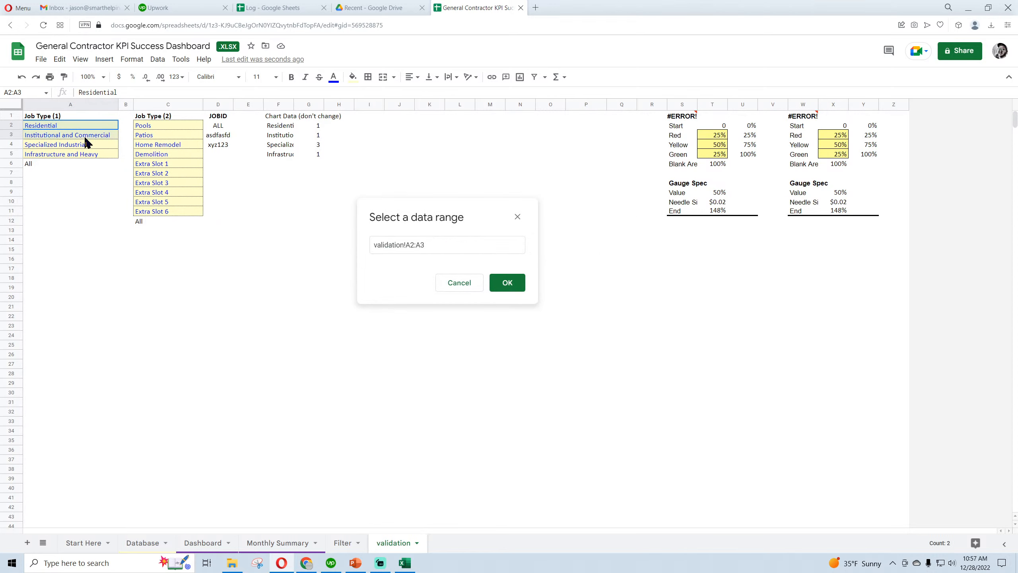
{"action": "left_click", "coordinate": [428, 244]}
{"action": "key", "text": "BackSpace"}
{"action": "left_click", "coordinate": [506, 283]}
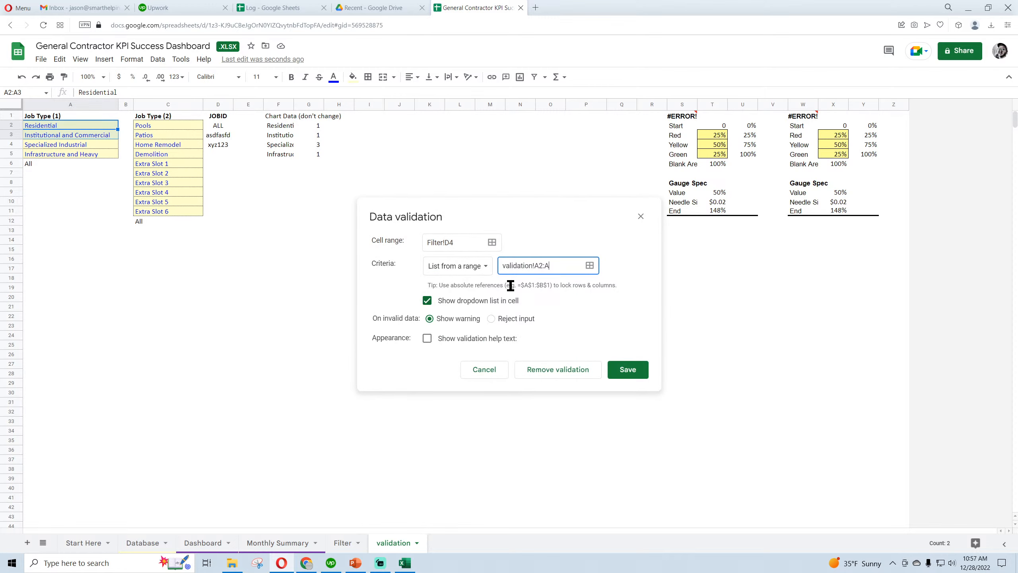
{"action": "left_click", "coordinate": [634, 373]}
Return to the Filter sheet and set Select Job Type to All
{"action": "left_click", "coordinate": [342, 542]}
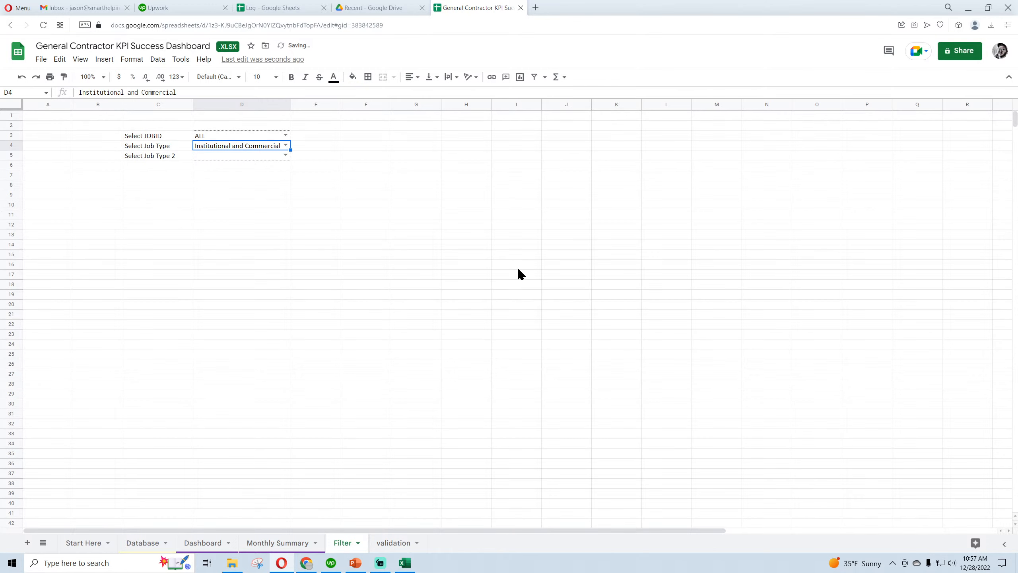
{"action": "left_click", "coordinate": [286, 145]}
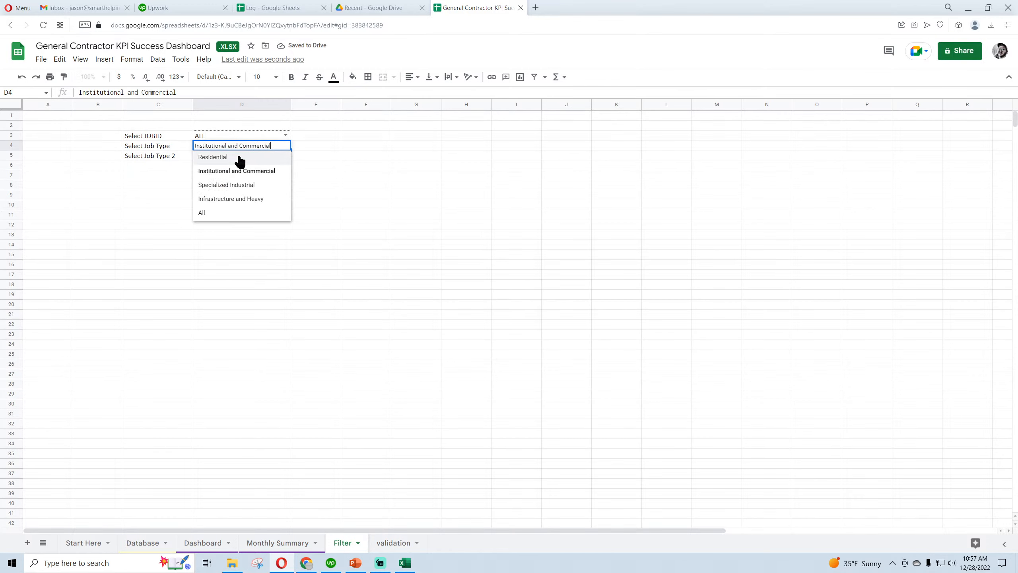
{"action": "left_click", "coordinate": [220, 213]}
Format the selection cells D3:D5 with a light yellow fill and blue text
{"action": "left_click_drag", "start_coordinate": [241, 136], "coordinate": [238, 155]}
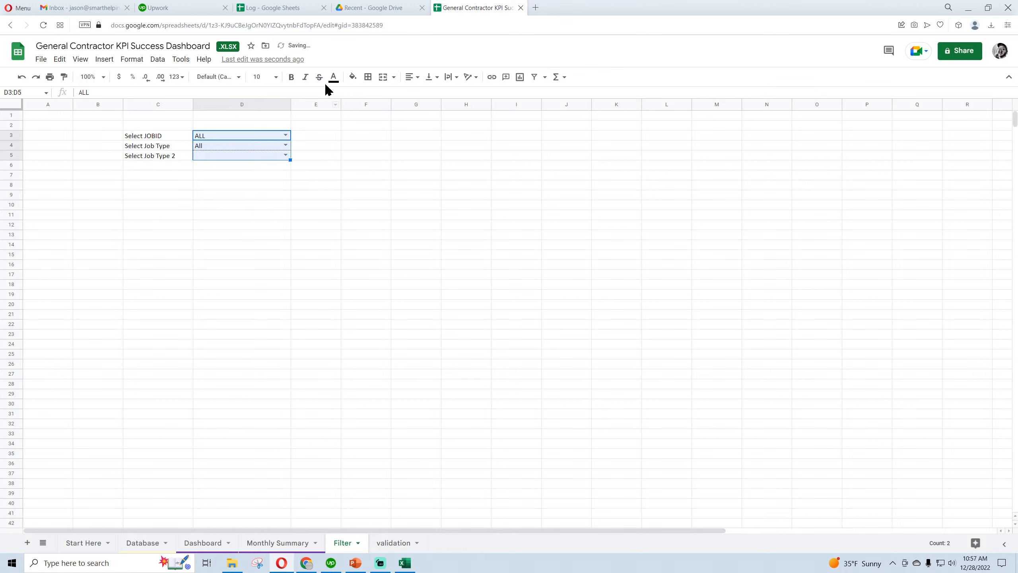
{"action": "left_click", "coordinate": [352, 77]}
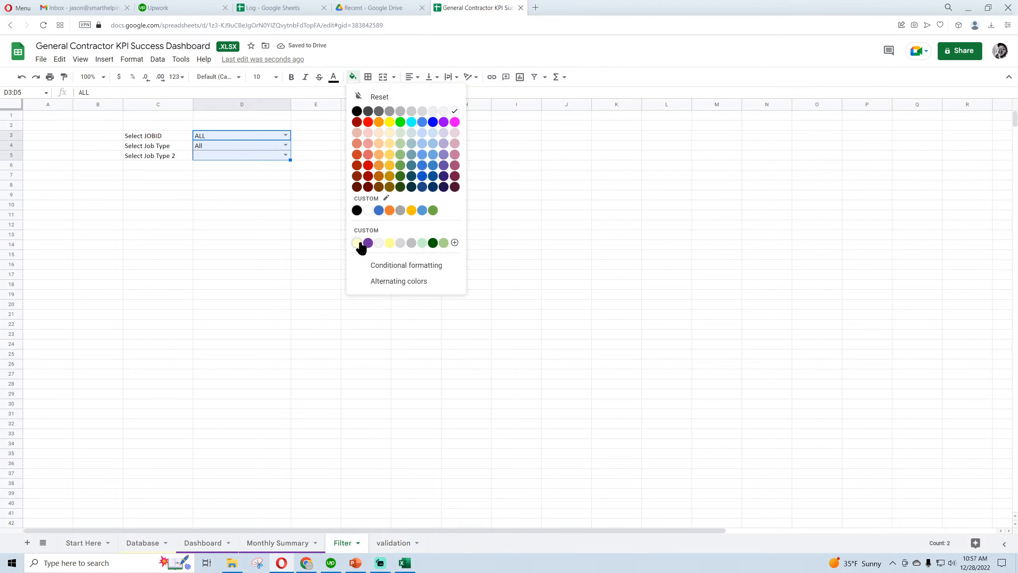
{"action": "left_click", "coordinate": [357, 243]}
{"action": "left_click", "coordinate": [333, 76]}
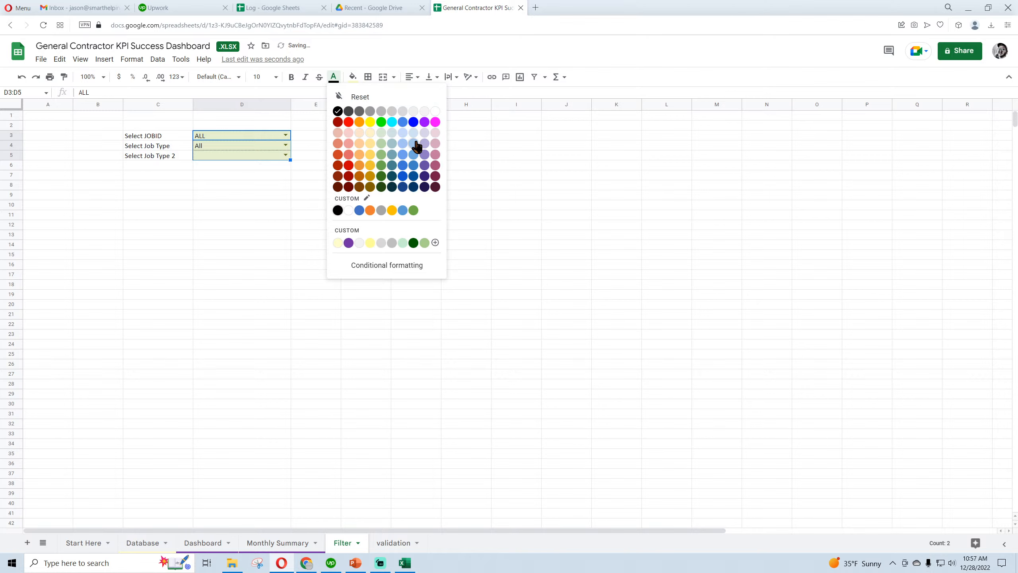
{"action": "left_click", "coordinate": [414, 123]}
{"action": "left_click", "coordinate": [339, 196]}
Change the Select Job Type 2 dropdown in cell D5 to list the Job Type (2) values in column C of the validation sheet
{"action": "left_click", "coordinate": [286, 155]}
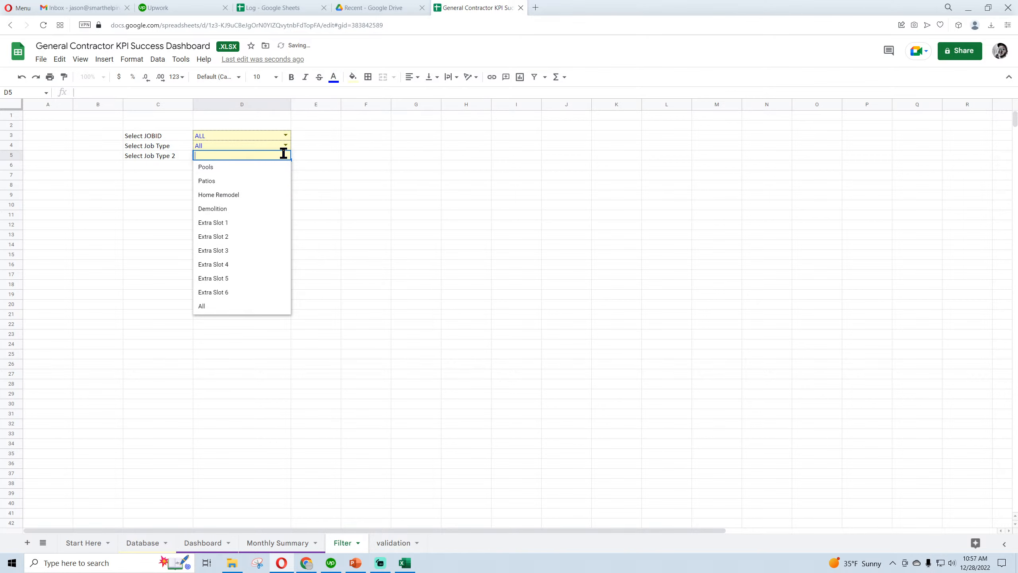
{"action": "left_click", "coordinate": [334, 182]}
{"action": "left_click", "coordinate": [241, 155]}
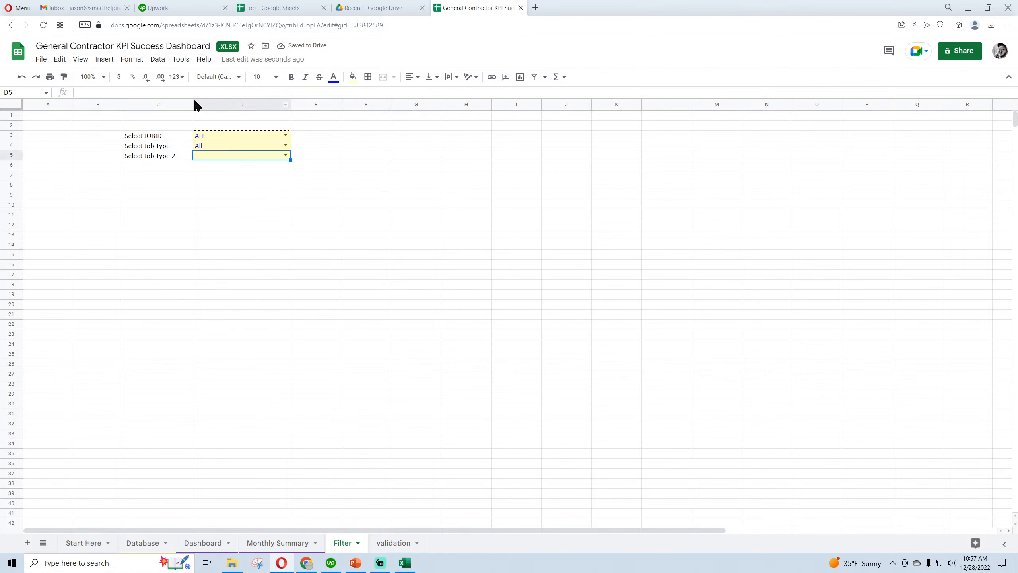
{"action": "left_click", "coordinate": [157, 59]}
{"action": "left_click", "coordinate": [201, 247]}
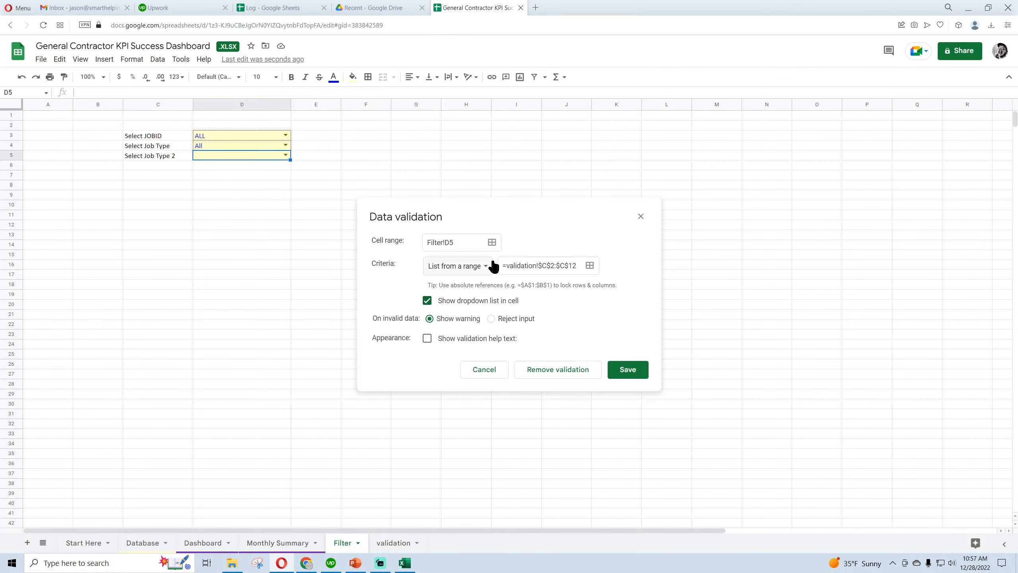
{"action": "left_click", "coordinate": [590, 266]}
{"action": "key", "text": "ctrl+a"}
{"action": "key", "text": "BackSpace"}
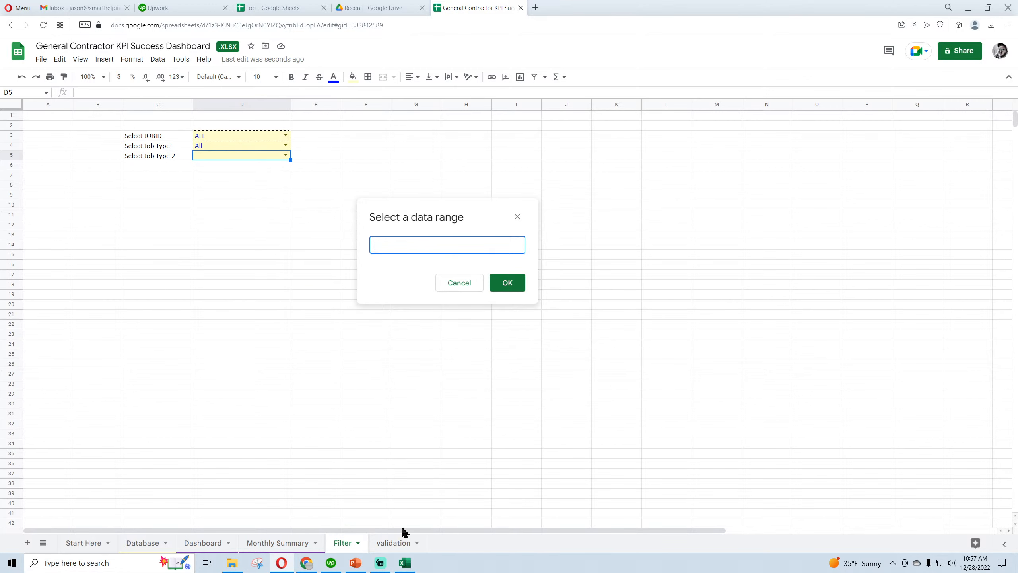
{"action": "left_click", "coordinate": [391, 542]}
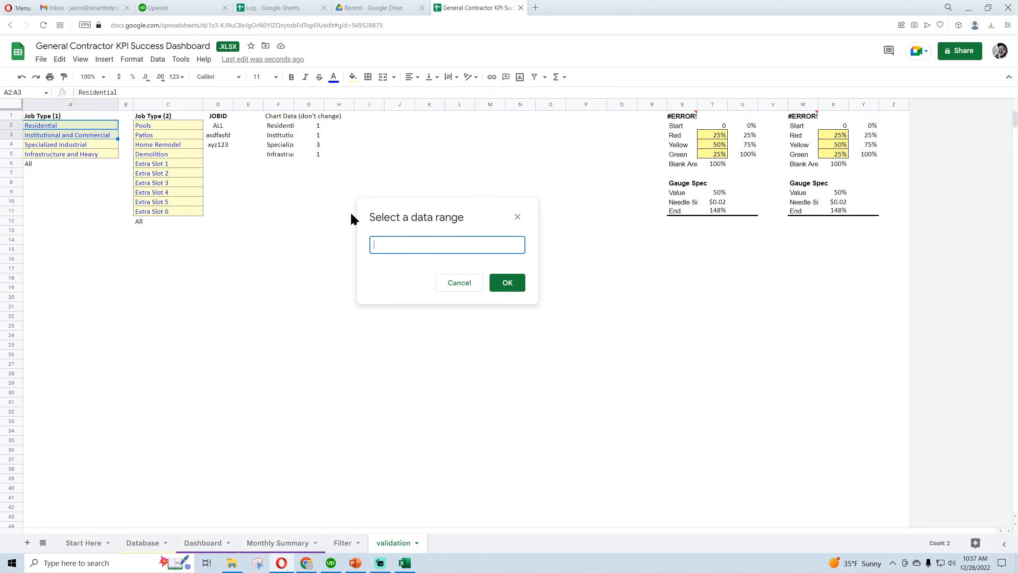
{"action": "left_click_drag", "start_coordinate": [172, 125], "coordinate": [170, 136]}
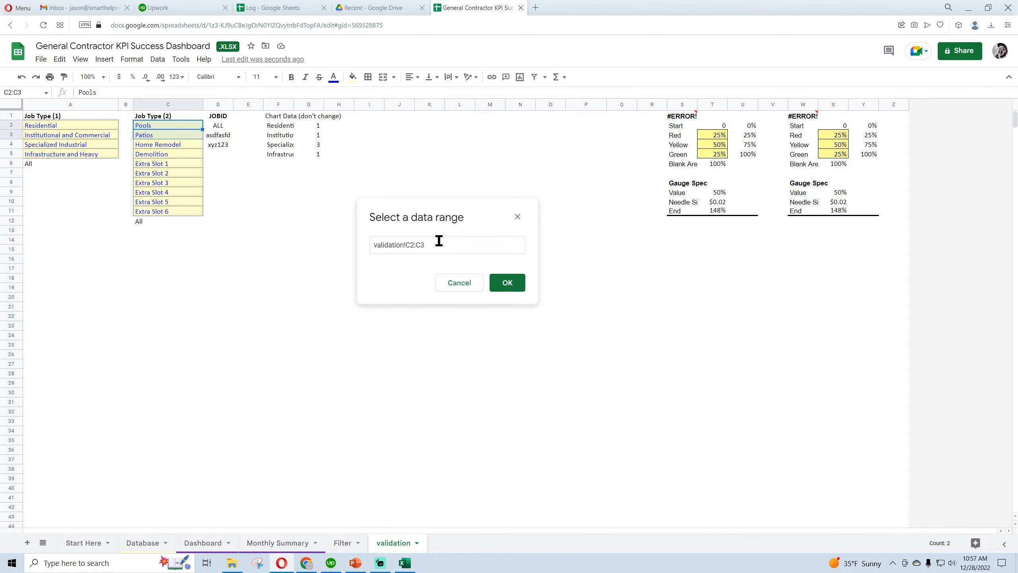
{"action": "left_click", "coordinate": [521, 289]}
{"action": "left_click", "coordinate": [627, 369]}
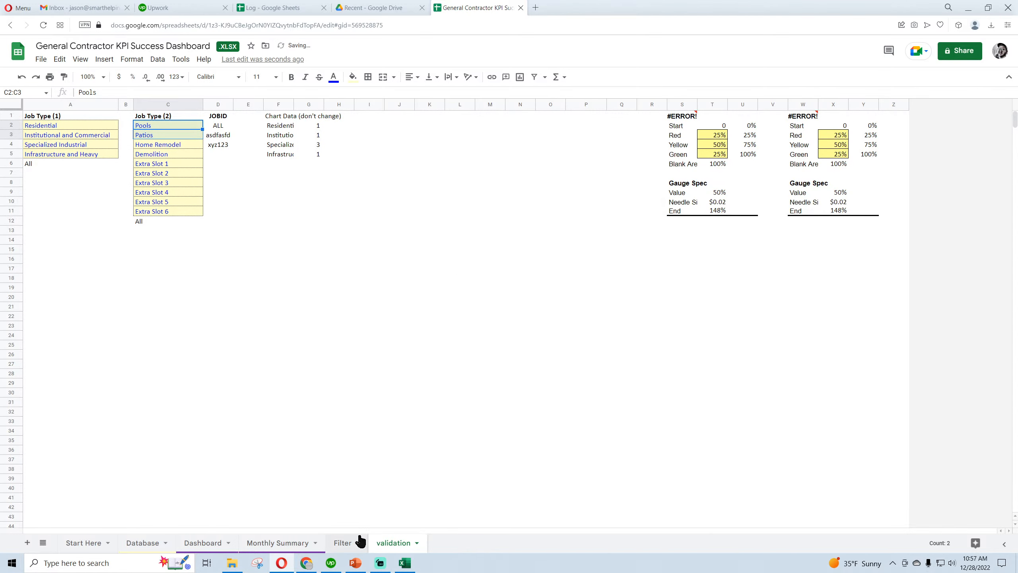
Check the data validation range of the Select JOBID cell D3 on the Filter sheet and save the rule
{"action": "left_click", "coordinate": [347, 542]}
{"action": "left_click", "coordinate": [254, 138]}
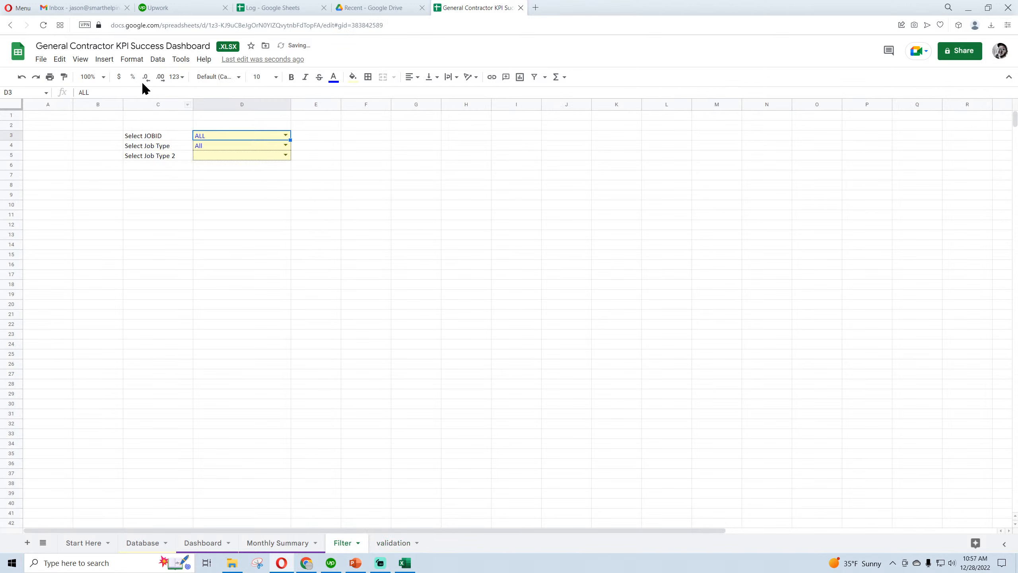
{"action": "left_click", "coordinate": [158, 59]}
{"action": "left_click", "coordinate": [207, 245]}
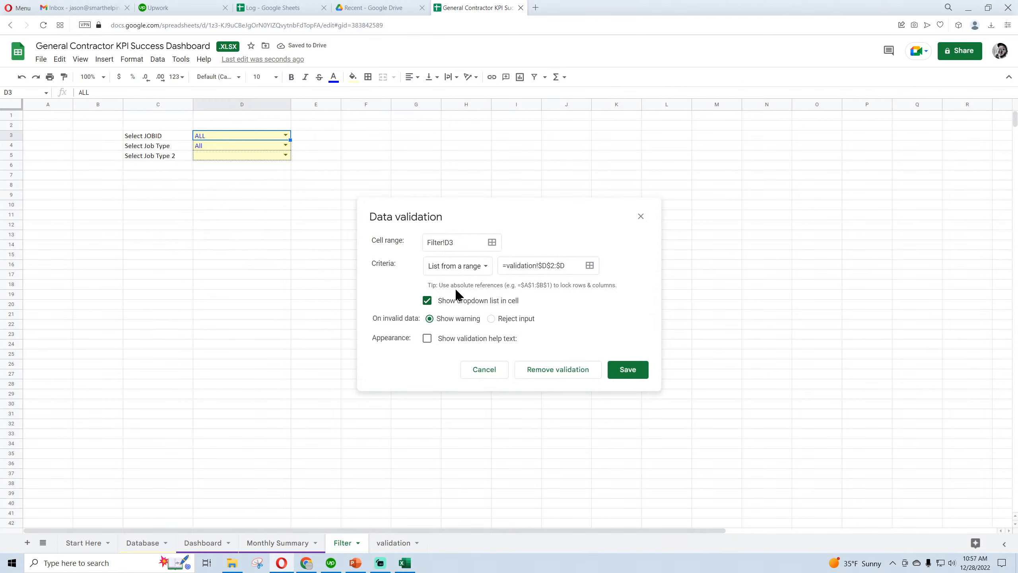
{"action": "left_click", "coordinate": [628, 375]}
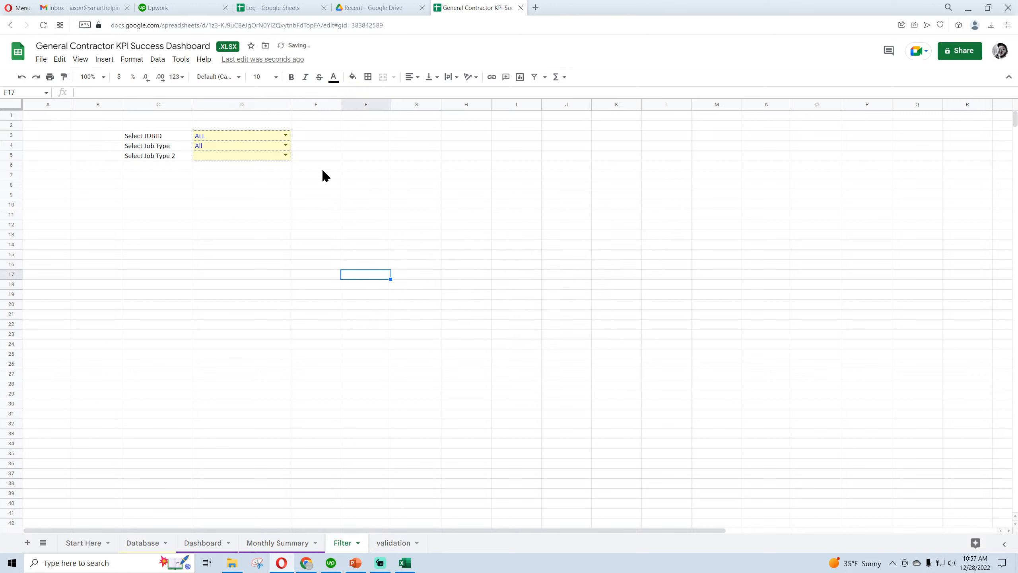
Set Select Job Type 2 to Pools
{"action": "left_click", "coordinate": [285, 154]}
{"action": "left_click", "coordinate": [228, 167]}
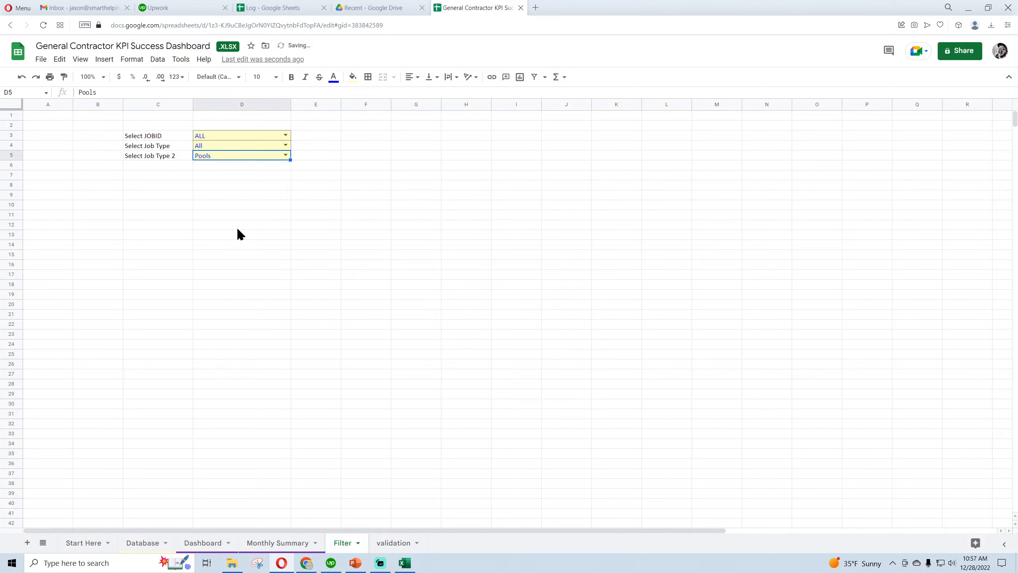
{"action": "left_click", "coordinate": [237, 226]}
{"action": "left_click", "coordinate": [220, 158]}
{"action": "left_click", "coordinate": [214, 146]}
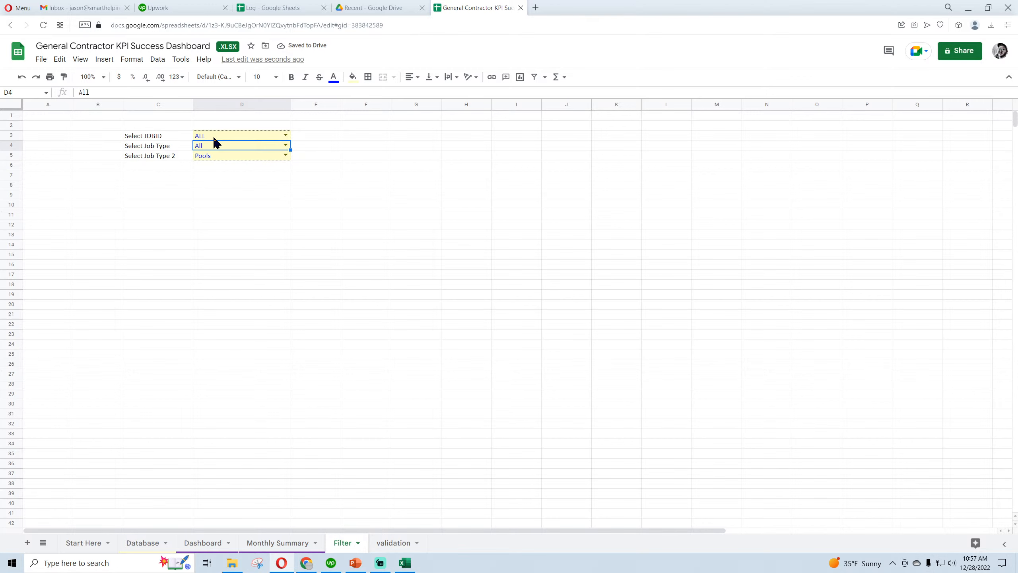
{"action": "left_click", "coordinate": [214, 137]}
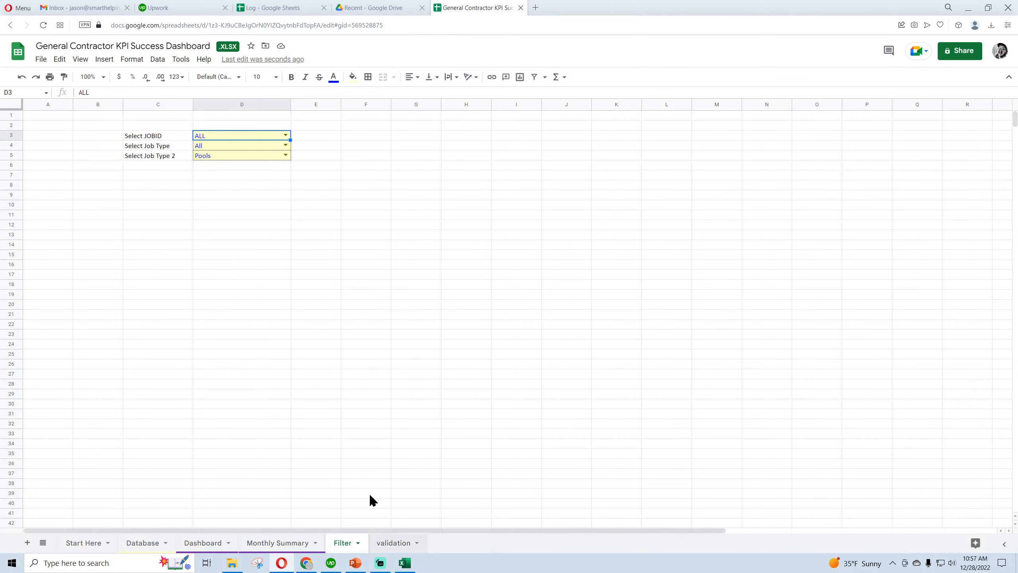
Replace the Job Type (1) entry in validation cell A6 with ALL
{"action": "left_click", "coordinate": [394, 543]}
{"action": "left_click", "coordinate": [39, 163]}
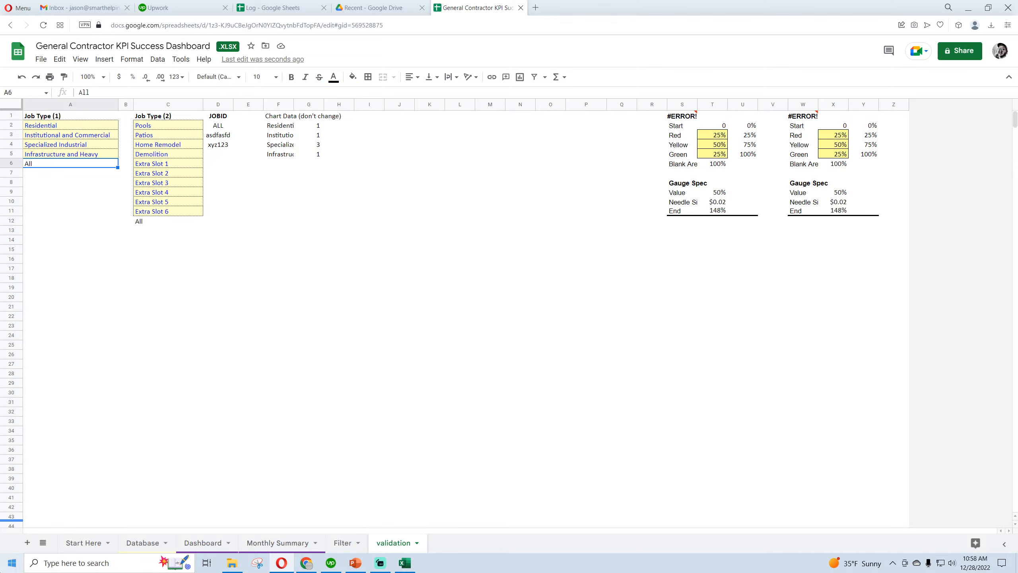
{"action": "type", "text": "ALL"}
{"action": "key", "text": "Return"}
Replace the Job Type (2) entry in validation cell C12 with ALL
{"action": "key", "text": "Down"}
{"action": "key", "text": "Down"}
{"action": "key", "text": "Right"}
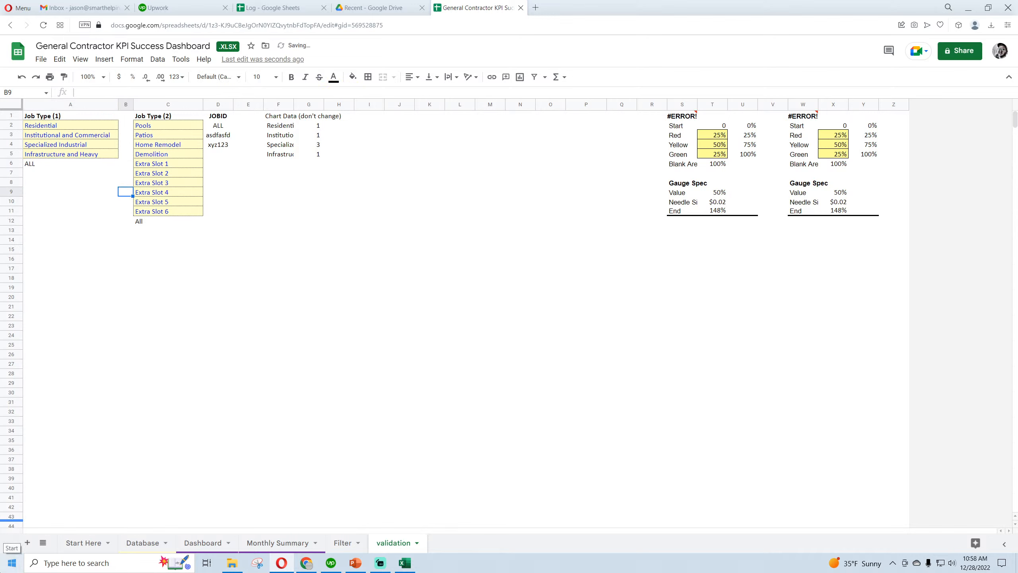
{"action": "key", "text": "Down"}
{"action": "key", "text": "Down"}
{"action": "key", "text": "Right"}
{"action": "key", "text": "Down"}
{"action": "type", "text": "ALL"}
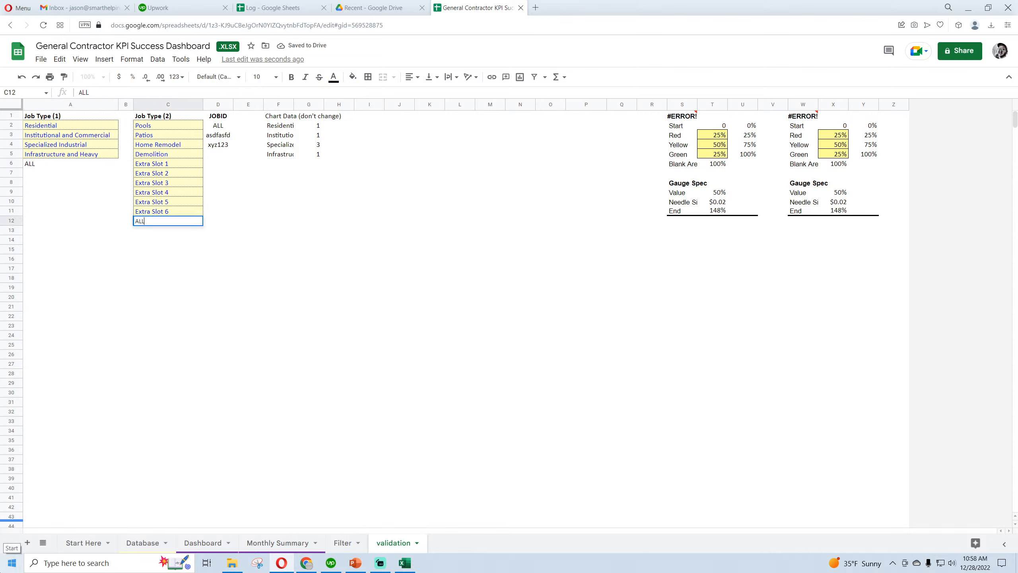
{"action": "key", "text": "Return"}
On the Filter sheet, set Select Job Type to Institutional and Commercial and Select Job Type 2 to ALL
{"action": "left_click", "coordinate": [343, 543]}
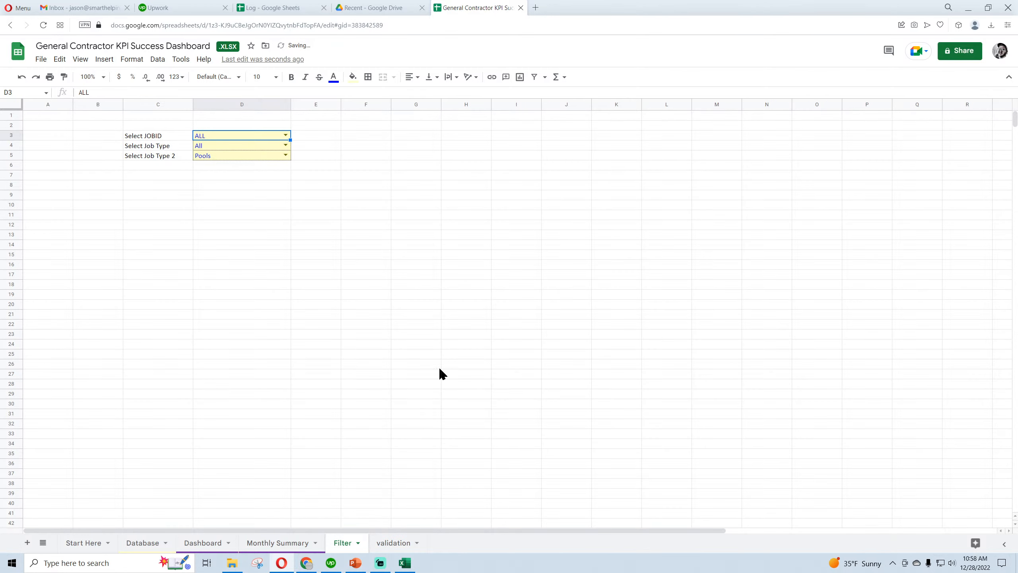
{"action": "left_click", "coordinate": [285, 145]}
{"action": "left_click", "coordinate": [241, 173]}
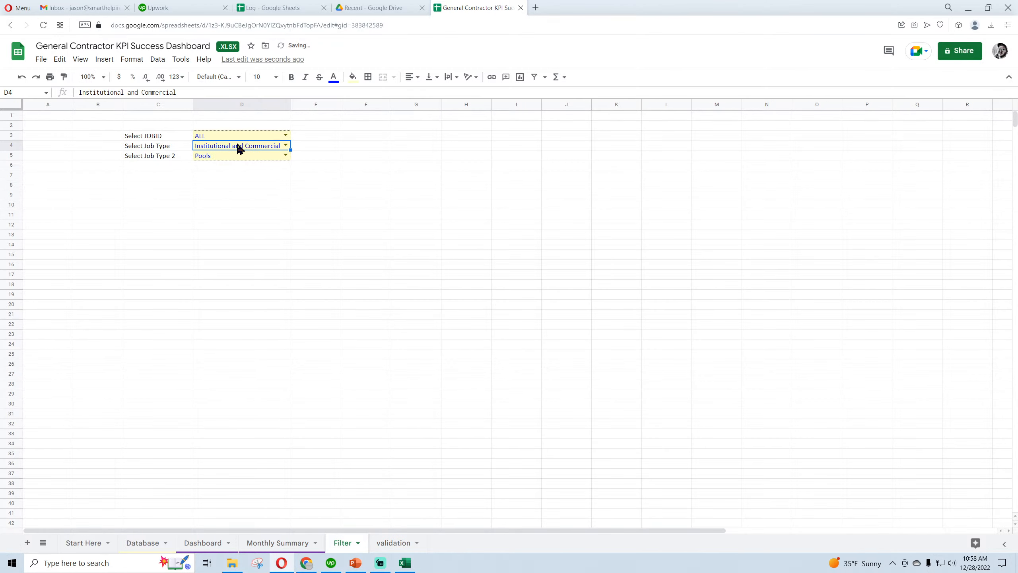
{"action": "left_click", "coordinate": [285, 155]}
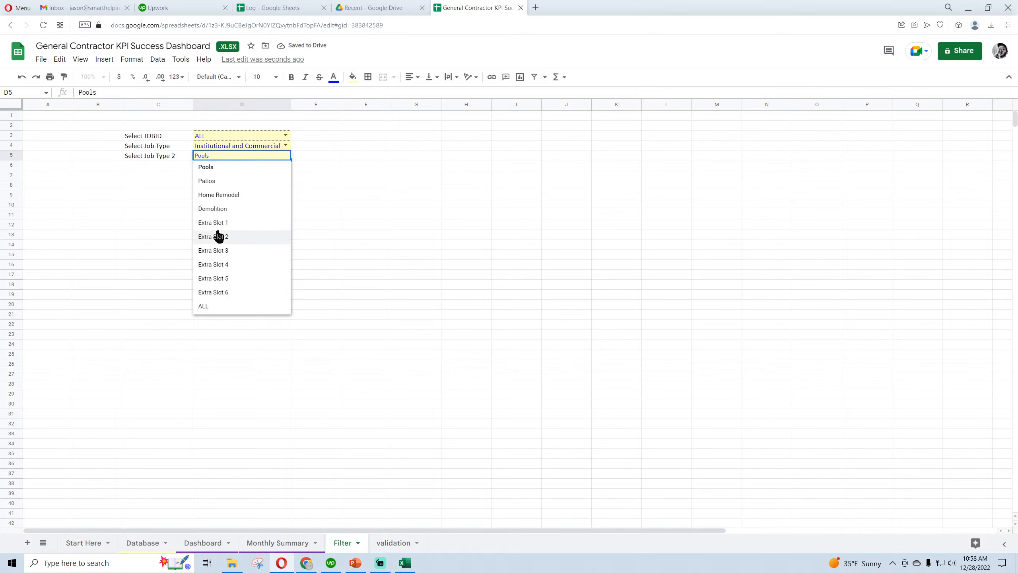
{"action": "left_click", "coordinate": [226, 265]}
{"action": "left_click", "coordinate": [286, 156]}
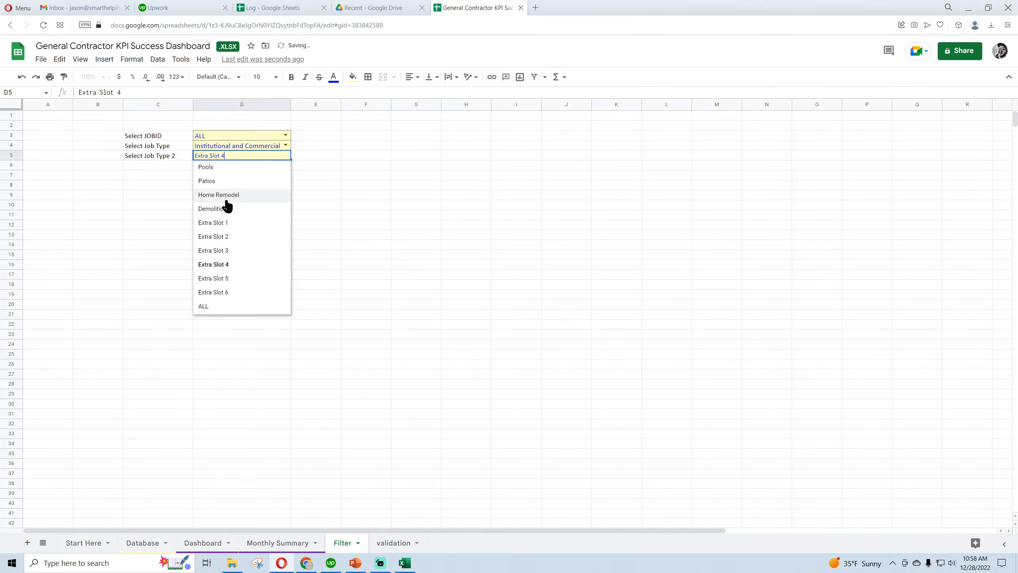
{"action": "left_click", "coordinate": [212, 312]}
Widen column D so the Institutional and Commercial selection fits with its dropdown arrow, and delete the empty column B
{"action": "left_click", "coordinate": [240, 151]}
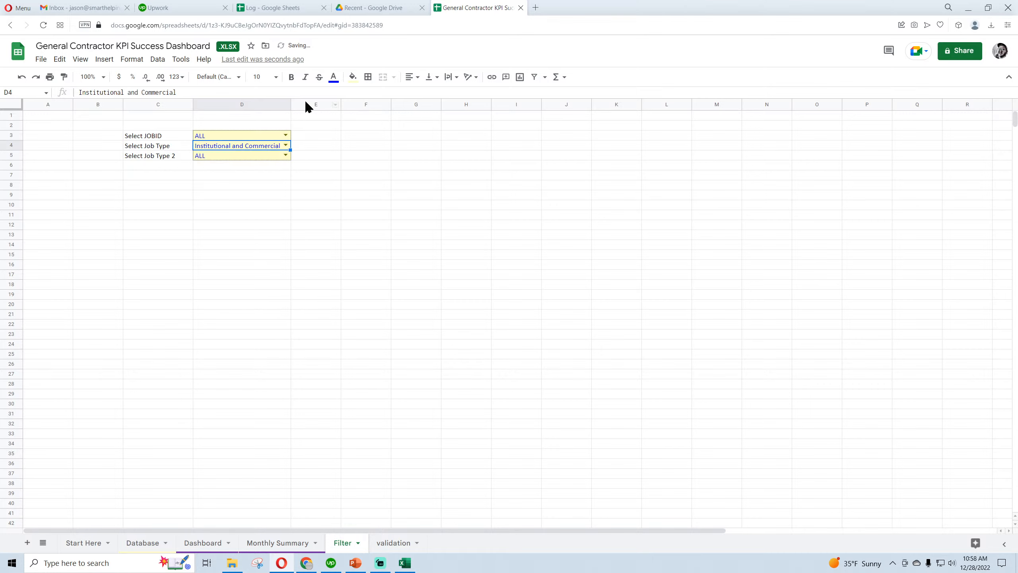
{"action": "left_click_drag", "start_coordinate": [290, 102], "coordinate": [310, 101]}
{"action": "left_click", "coordinate": [231, 136]}
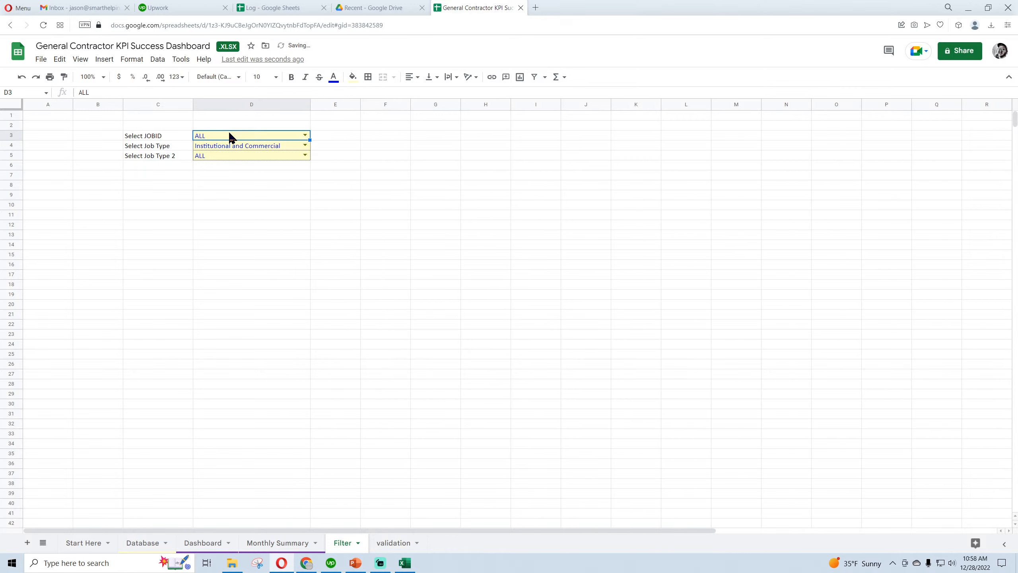
{"action": "left_click", "coordinate": [227, 148]}
{"action": "left_click", "coordinate": [237, 207]}
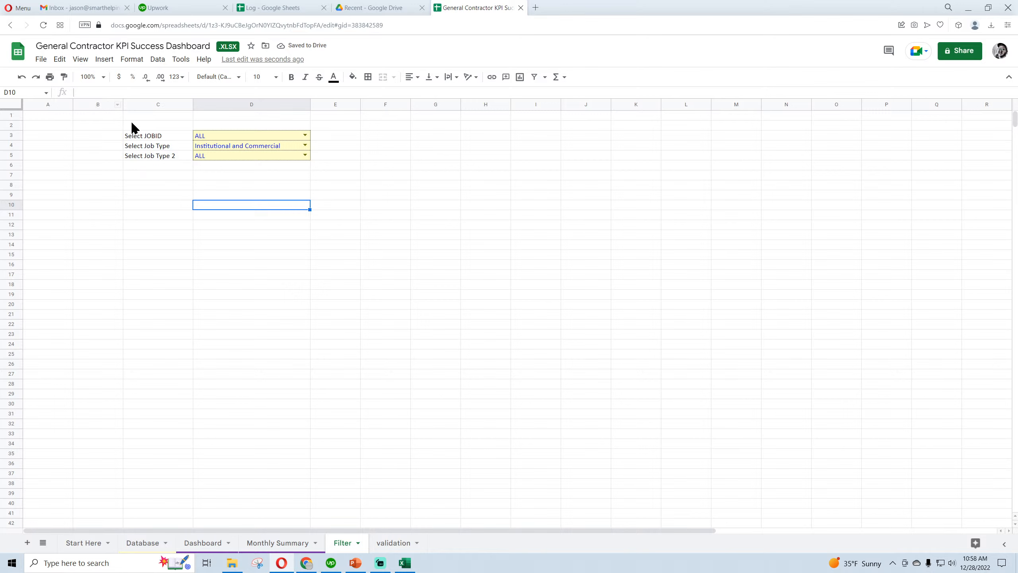
{"action": "left_click", "coordinate": [92, 103]}
{"action": "right_click", "coordinate": [92, 102]}
{"action": "left_click", "coordinate": [117, 221]}
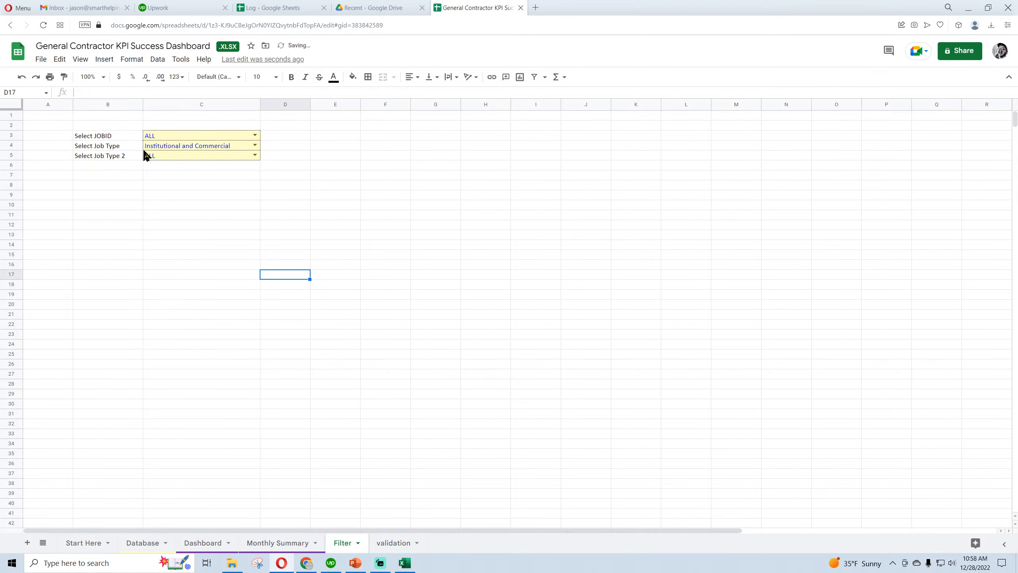
Hide the gridlines on the Filter sheet
{"action": "left_click", "coordinate": [81, 59]}
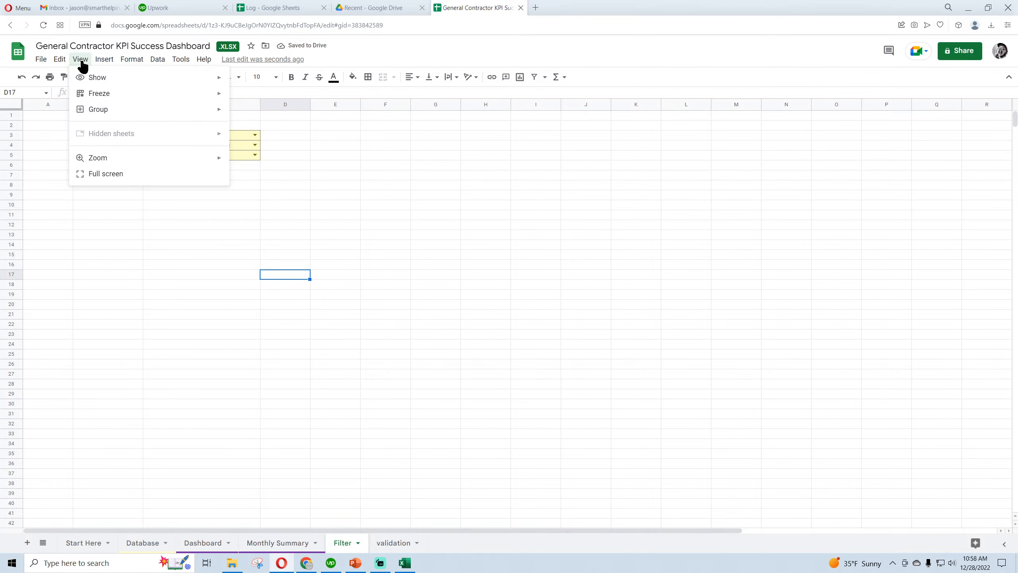
{"action": "mouse_move", "coordinate": [118, 95]}
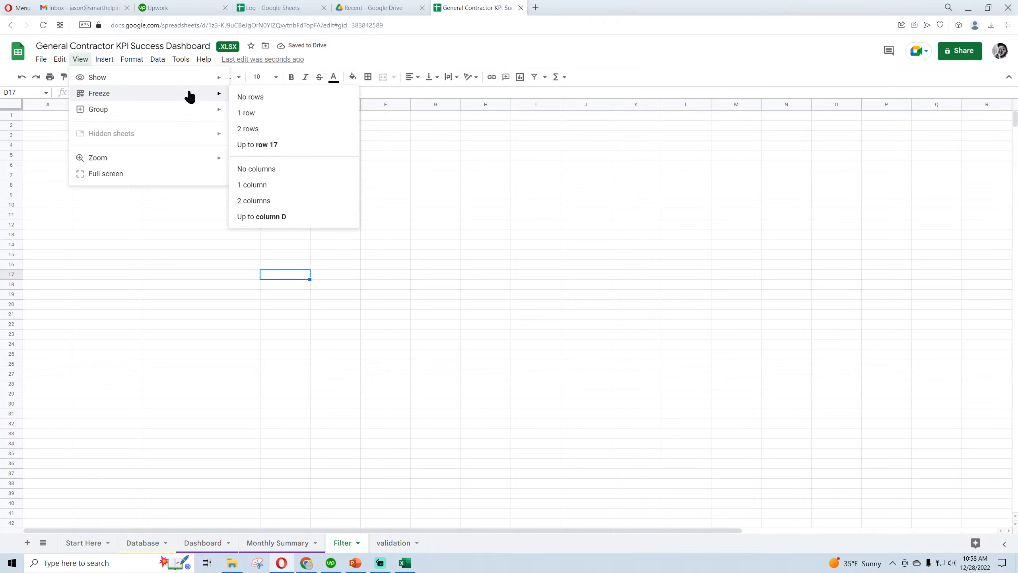
{"action": "mouse_move", "coordinate": [168, 82]}
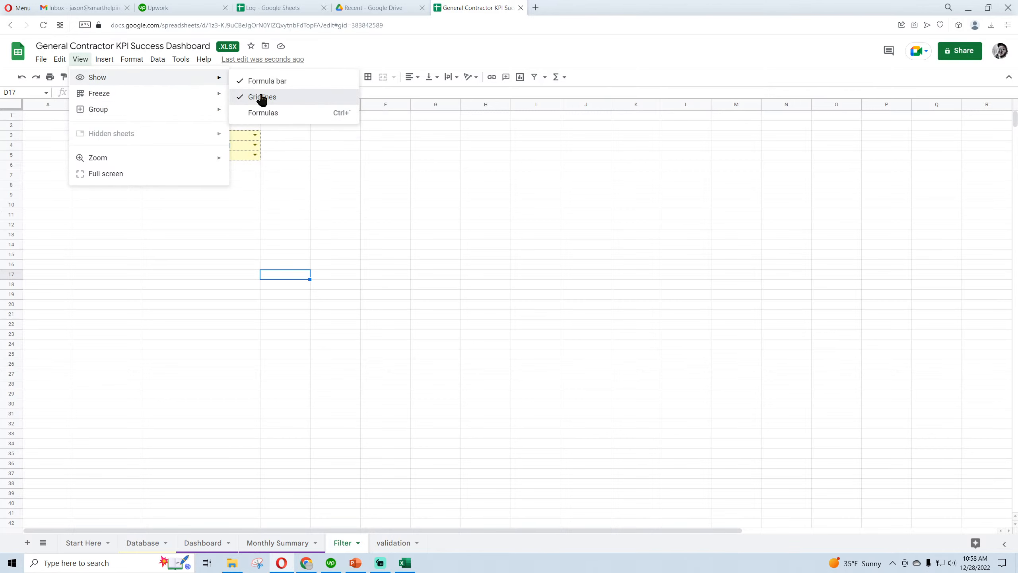
{"action": "left_click", "coordinate": [262, 96]}
Link Filter cell B8 to the Database header with =Database!A1 and fill the formula across to O8
{"action": "left_click", "coordinate": [83, 185]}
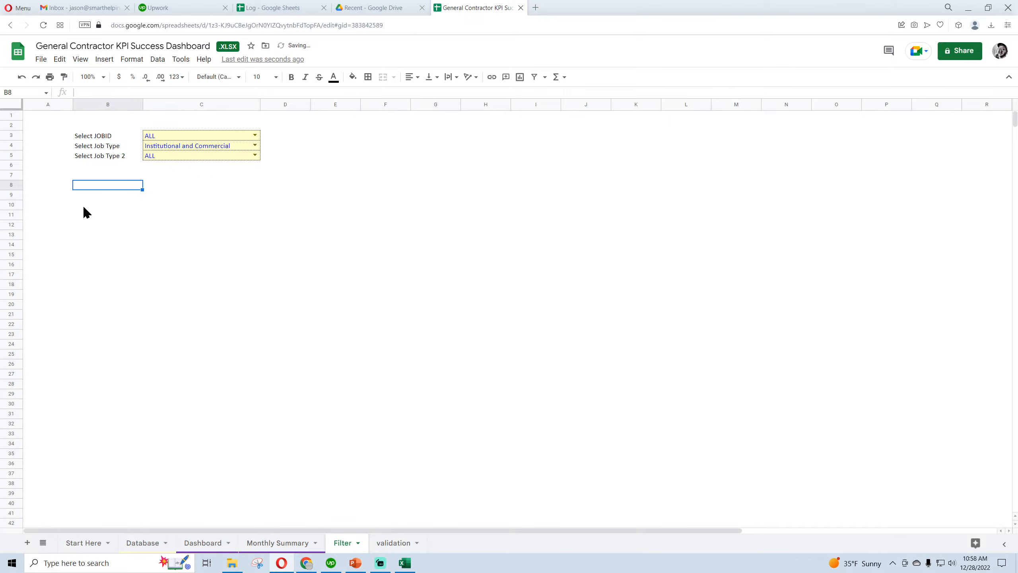
{"action": "type", "text": "="}
{"action": "left_click", "coordinate": [142, 542]}
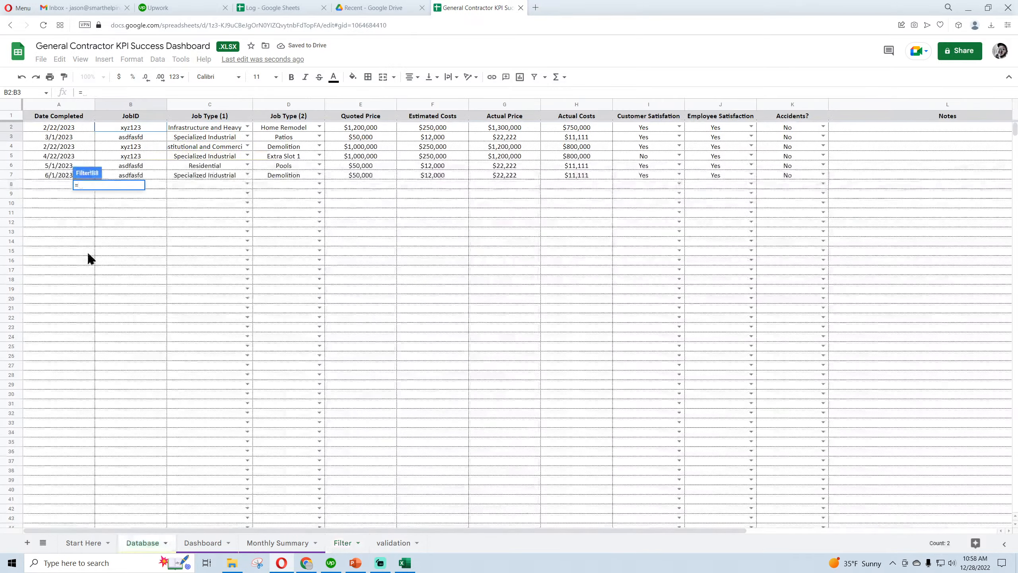
{"action": "left_click", "coordinate": [57, 120]}
{"action": "key", "text": "Return"}
{"action": "left_click_drag", "start_coordinate": [143, 190], "coordinate": [834, 188]}
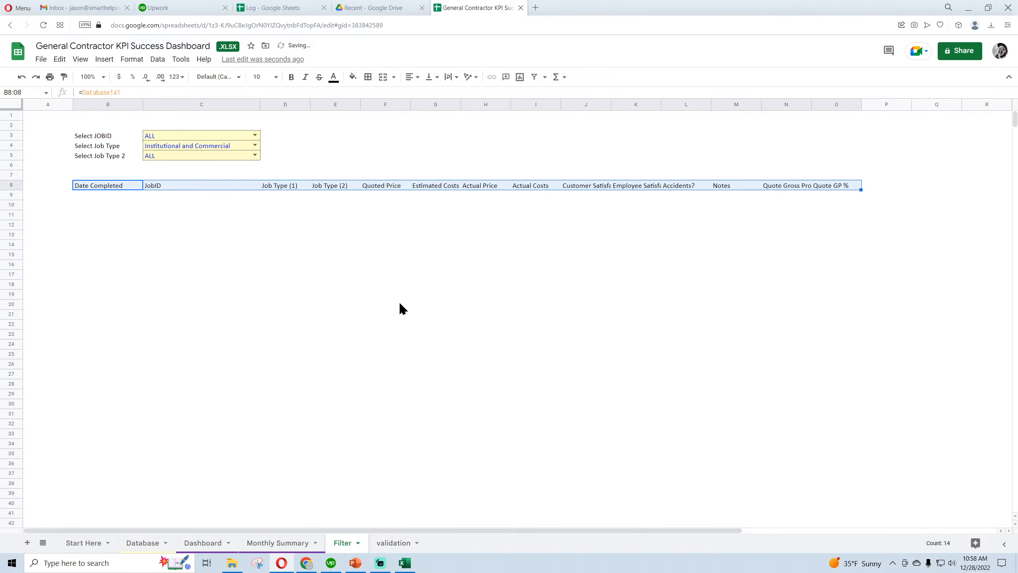
Check the Database headers, extend the linked header row through Q8, and wrap the text in B8:Q8
{"action": "left_click", "coordinate": [153, 547]}
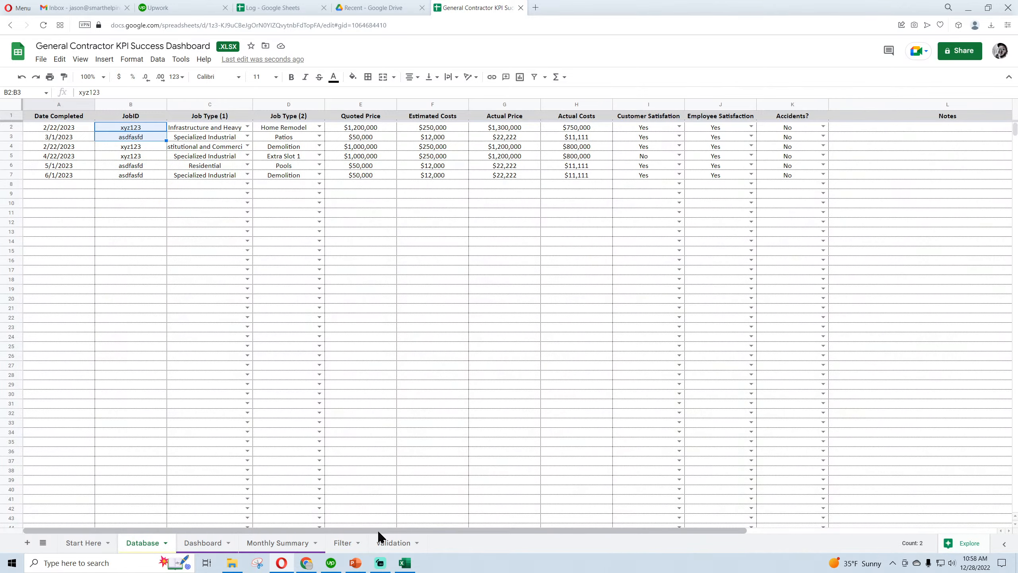
{"action": "mouse_move", "coordinate": [377, 530]}
{"action": "left_mouse_down"}
{"action": "mouse_move", "coordinate": [652, 528]}
{"action": "mouse_move", "coordinate": [368, 532]}
{"action": "left_mouse_up"}
{"action": "left_click", "coordinate": [343, 543]}
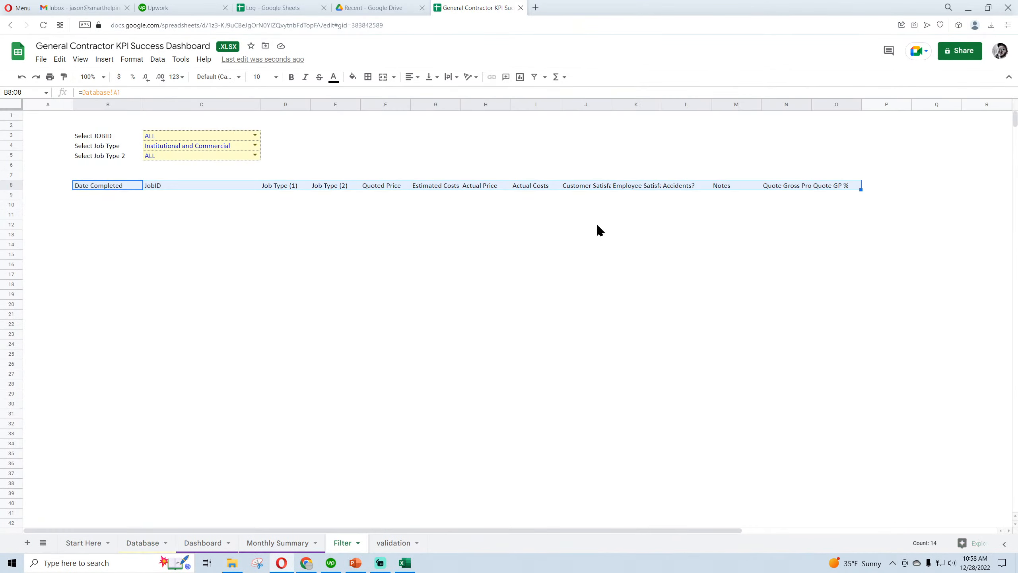
{"action": "left_click", "coordinate": [851, 188]}
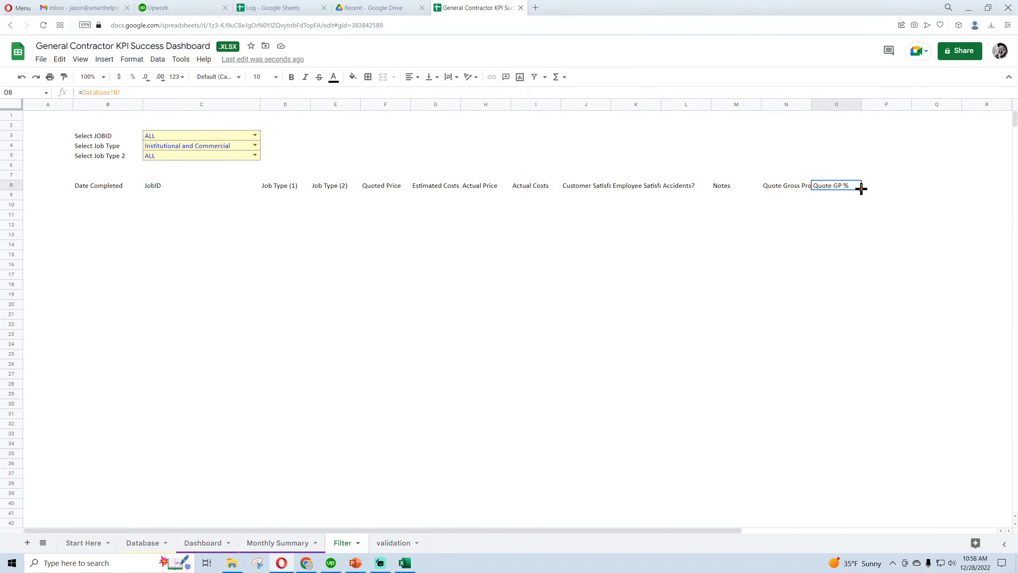
{"action": "left_click_drag", "start_coordinate": [861, 189], "coordinate": [129, 180]}
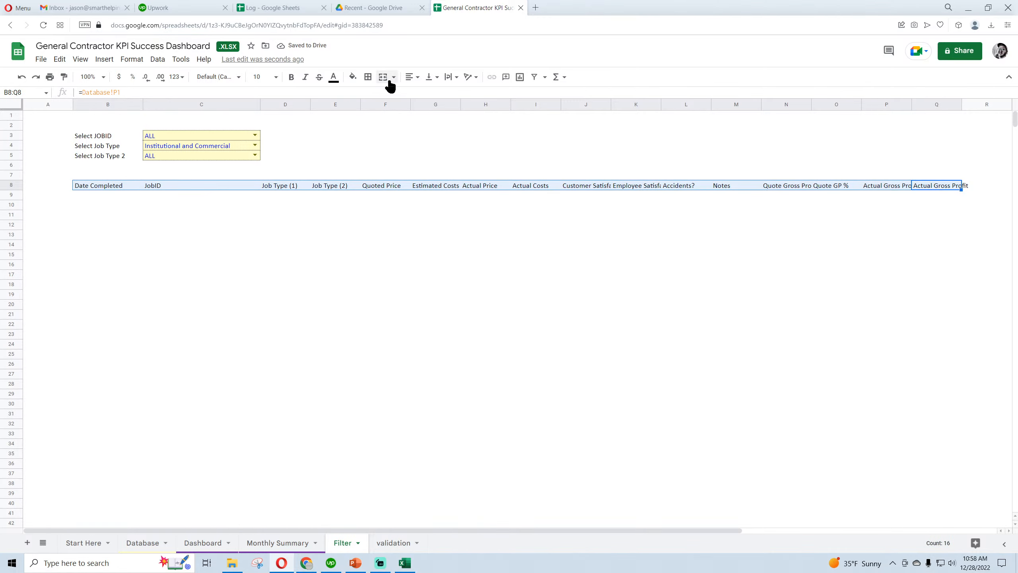
{"action": "left_click", "coordinate": [447, 78]}
{"action": "left_click", "coordinate": [464, 93]}
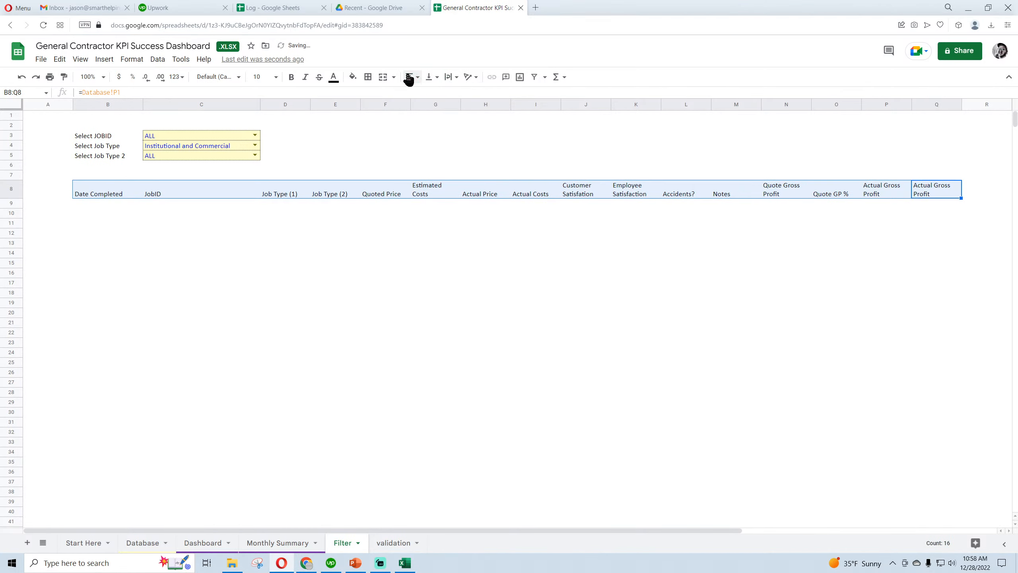
Center the linked header cells B8:Q8 both horizontally and vertically
{"action": "left_click", "coordinate": [411, 77]}
{"action": "left_click", "coordinate": [424, 94]}
{"action": "left_click", "coordinate": [431, 76]}
{"action": "left_click", "coordinate": [442, 93]}
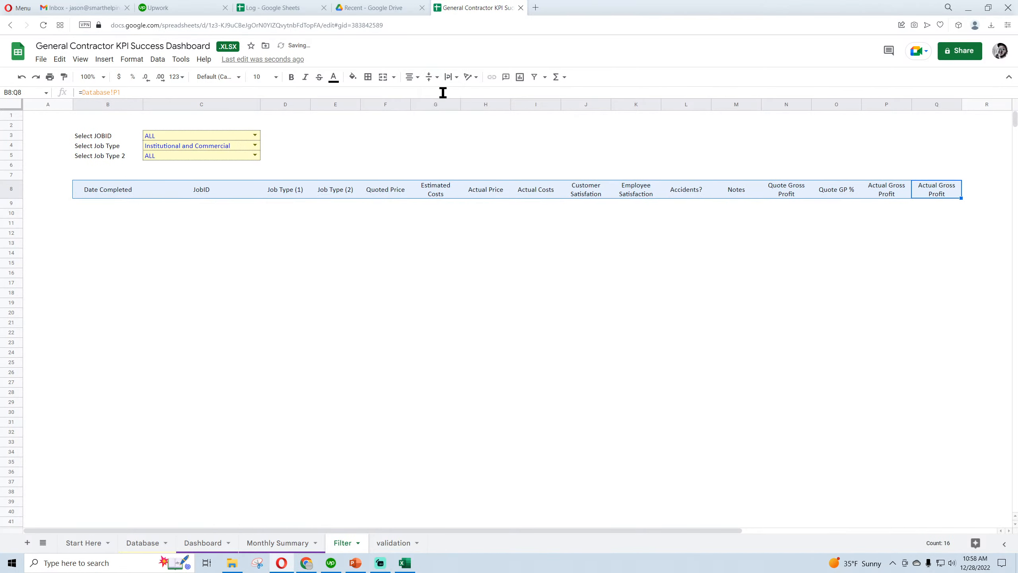
{"action": "left_click", "coordinate": [382, 323]}
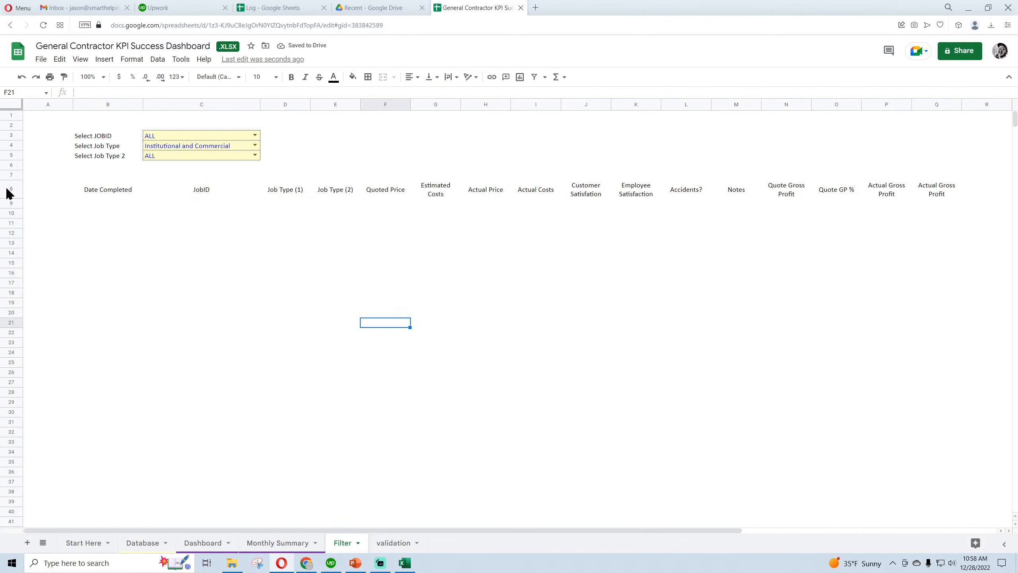
Add borders around all the selection label cells B3:B5 on the Filter sheet
{"action": "left_click", "coordinate": [152, 135]}
{"action": "left_click", "coordinate": [155, 147]}
{"action": "left_click", "coordinate": [157, 157]}
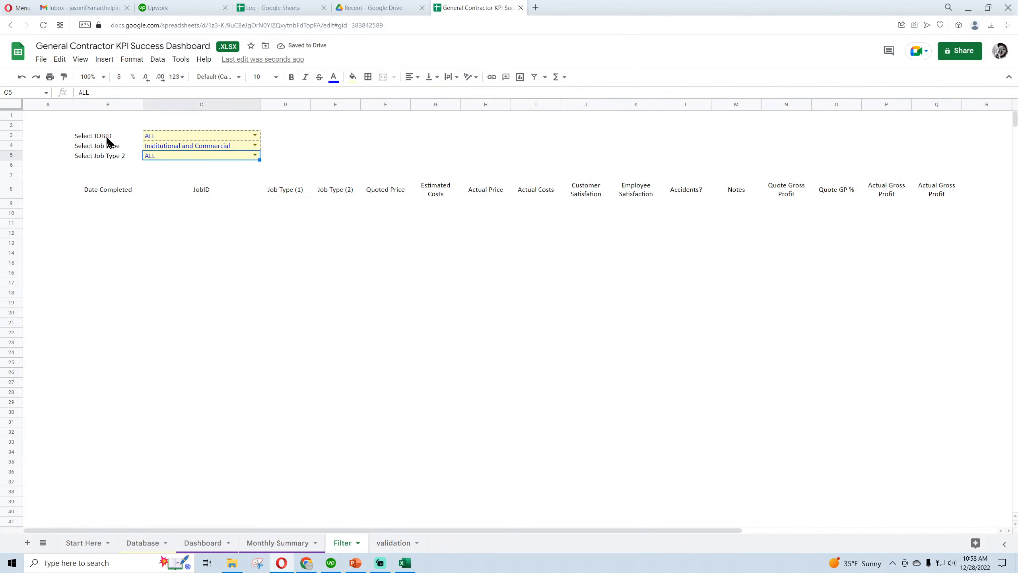
{"action": "left_click_drag", "start_coordinate": [107, 136], "coordinate": [107, 158]}
{"action": "left_click", "coordinate": [368, 77]}
{"action": "left_click", "coordinate": [372, 95]}
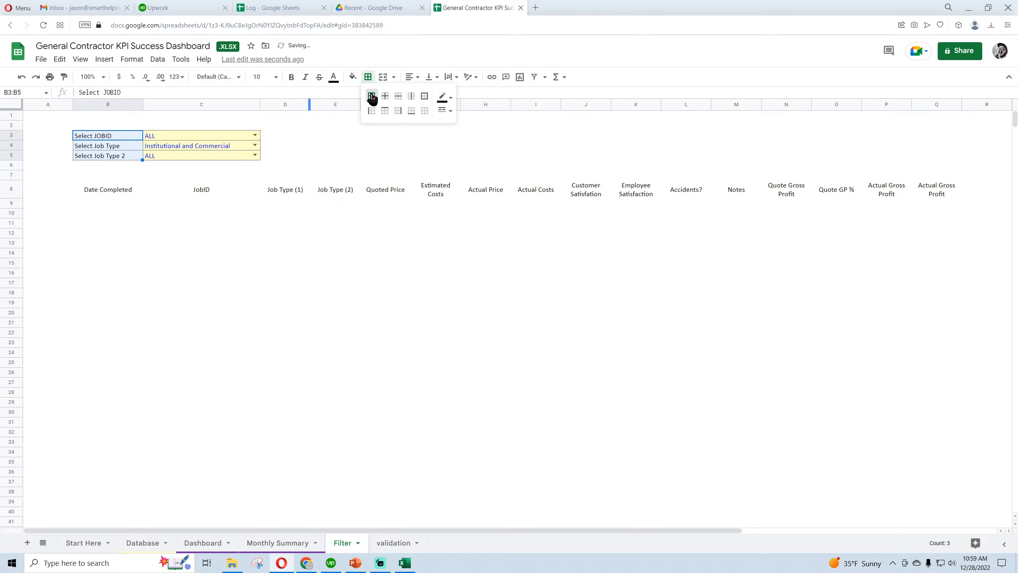
{"action": "left_click", "coordinate": [175, 136]}
Enter the title Criteria Selection in B2 above the selection labels and make it bold
{"action": "left_click", "coordinate": [114, 127]}
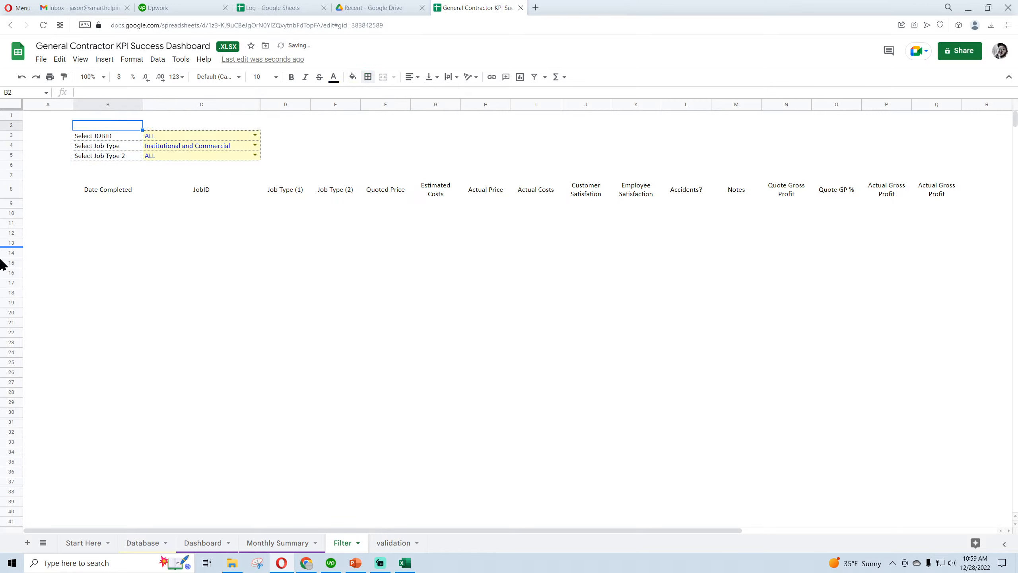
{"action": "type", "text": "Criteria Selection"}
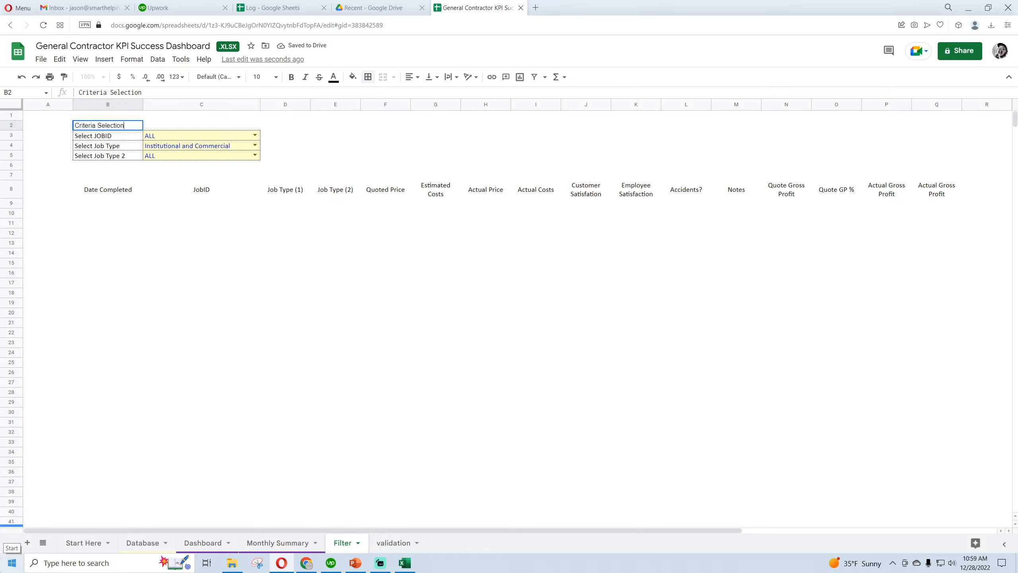
{"action": "key", "text": "Return"}
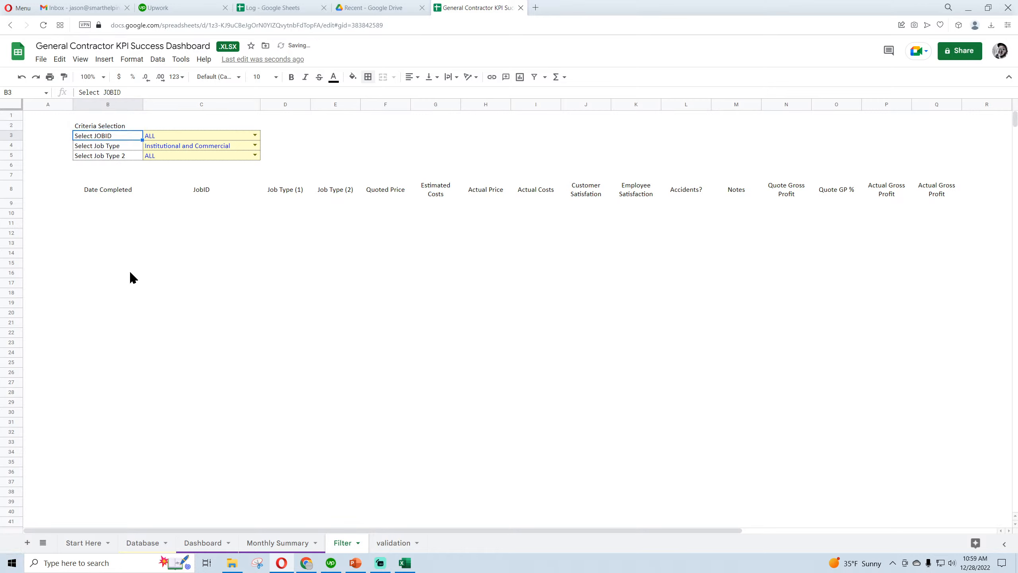
{"action": "left_click", "coordinate": [109, 127]}
{"action": "left_click", "coordinate": [292, 77]}
{"action": "left_click", "coordinate": [234, 284]}
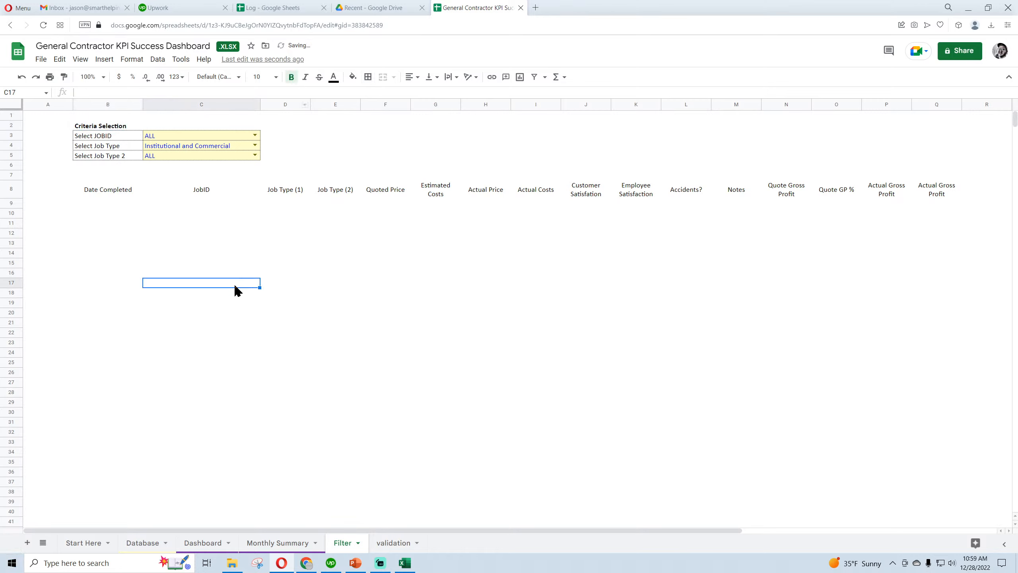
Freeze the Filter sheet's rows down through header row 8
{"action": "left_click", "coordinate": [11, 193]}
{"action": "left_click", "coordinate": [83, 61]}
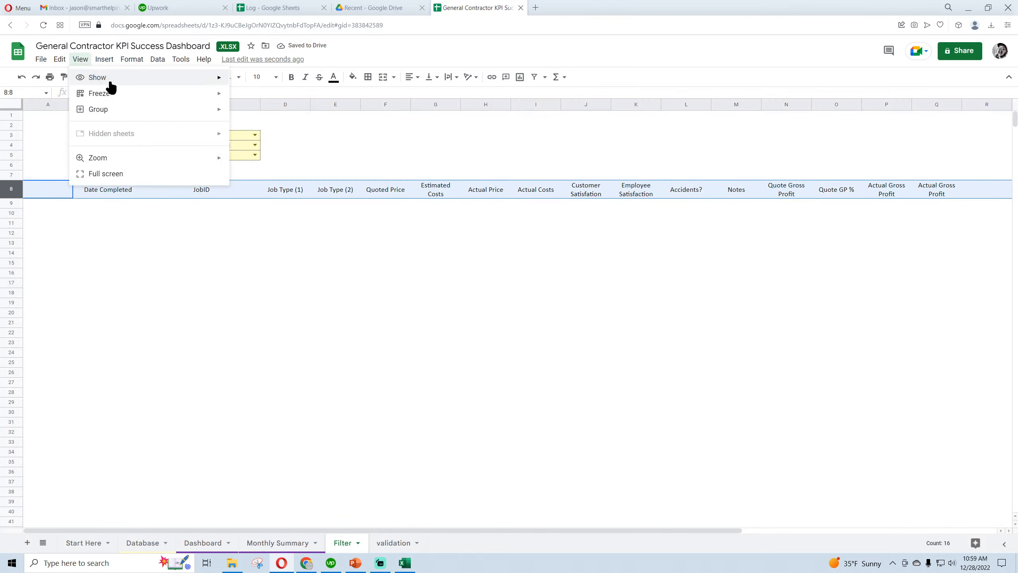
{"action": "mouse_move", "coordinate": [109, 93]}
{"action": "left_click", "coordinate": [260, 146]}
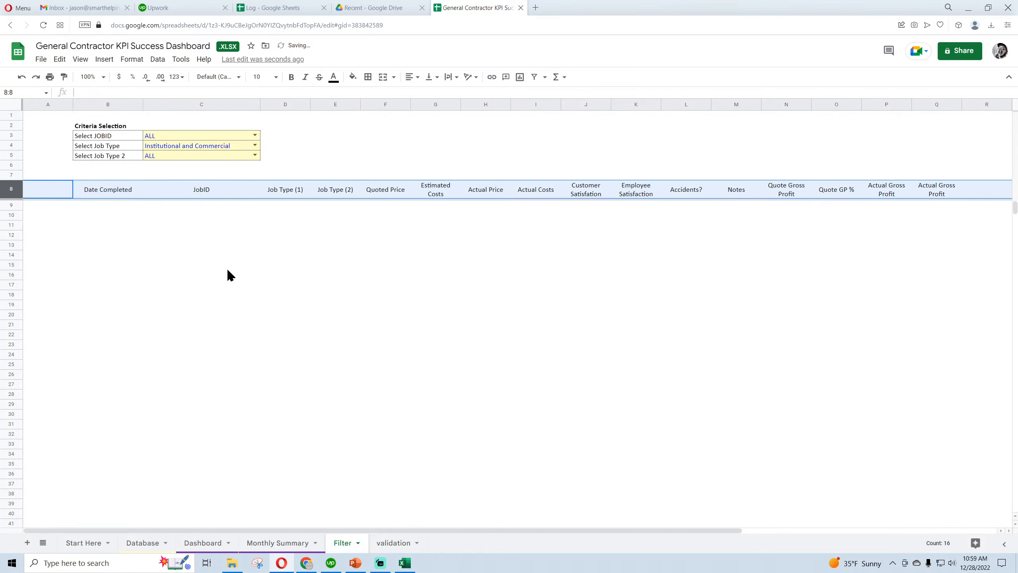
{"action": "left_click", "coordinate": [227, 267]}
Add borders to all header cells B8:Q8 and give the row a medium-weight solid bottom border
{"action": "left_click_drag", "start_coordinate": [99, 193], "coordinate": [921, 189]}
{"action": "left_click", "coordinate": [367, 77]}
{"action": "left_click", "coordinate": [371, 95]}
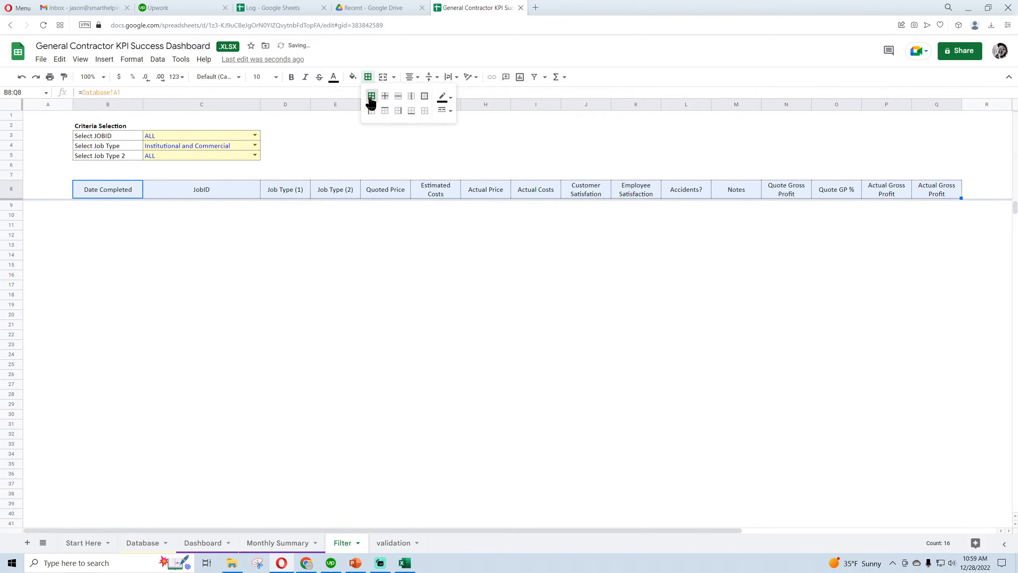
{"action": "left_click", "coordinate": [411, 111]}
{"action": "left_click", "coordinate": [445, 110]}
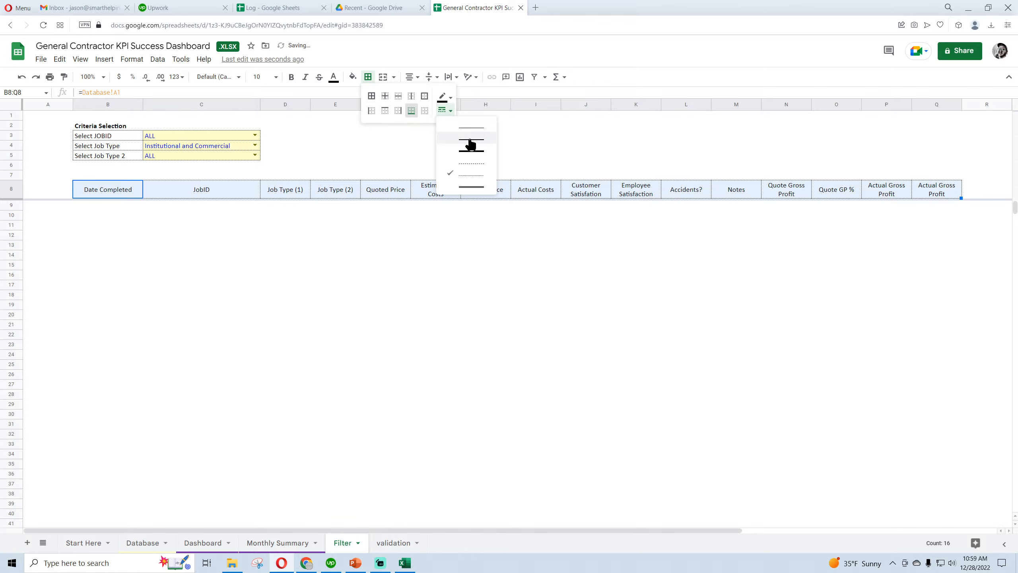
{"action": "left_click", "coordinate": [470, 142]}
{"action": "left_click", "coordinate": [394, 285]}
Insert five blank columns, Q through U, after the last Actual Gross Profit column on the Database sheet
{"action": "left_click", "coordinate": [105, 205]}
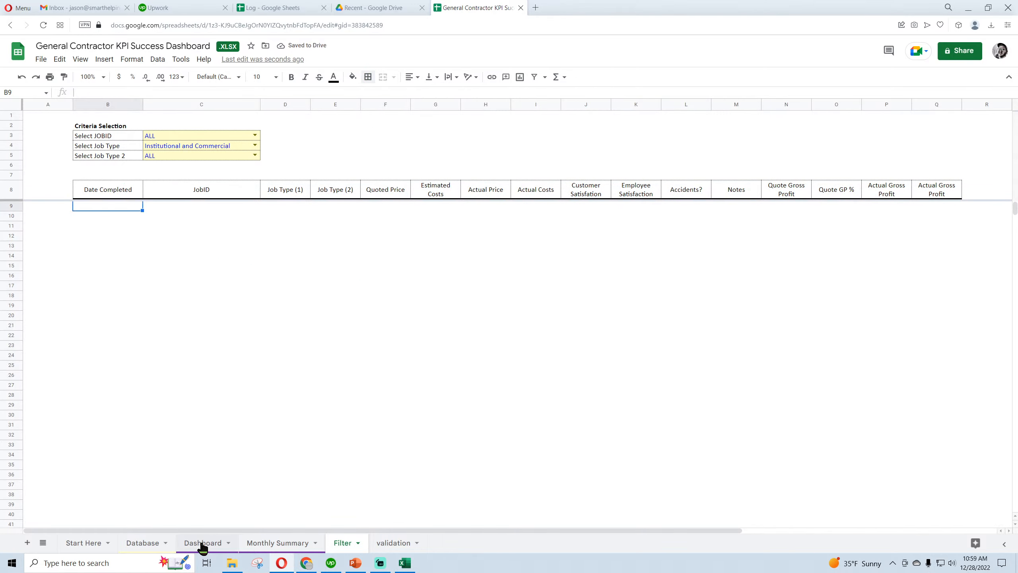
{"action": "left_click", "coordinate": [158, 547]}
{"action": "left_click_drag", "start_coordinate": [395, 532], "coordinate": [741, 544]}
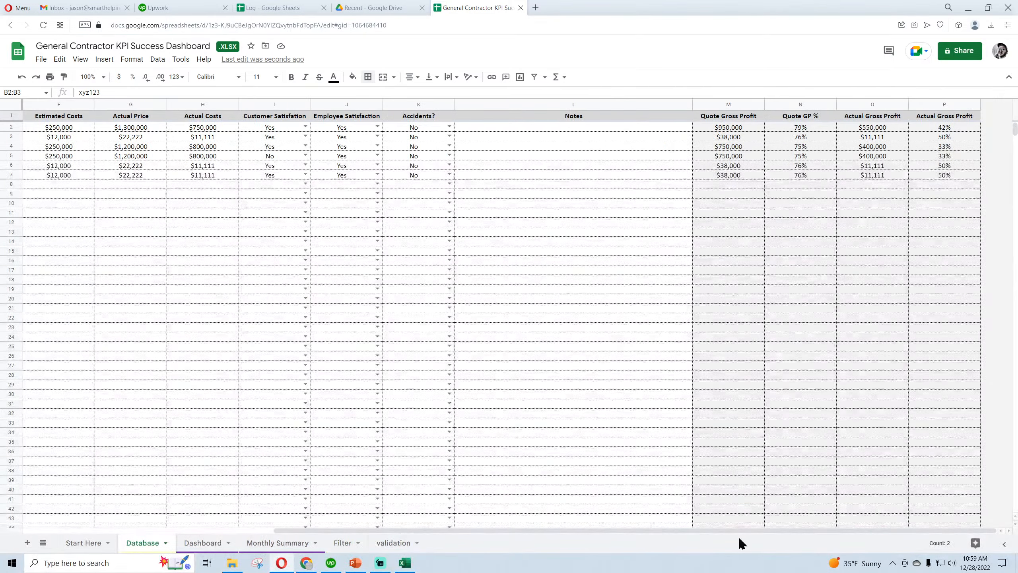
{"action": "right_click", "coordinate": [945, 105]}
{"action": "left_click", "coordinate": [886, 202]}
{"action": "right_click", "coordinate": [942, 105]}
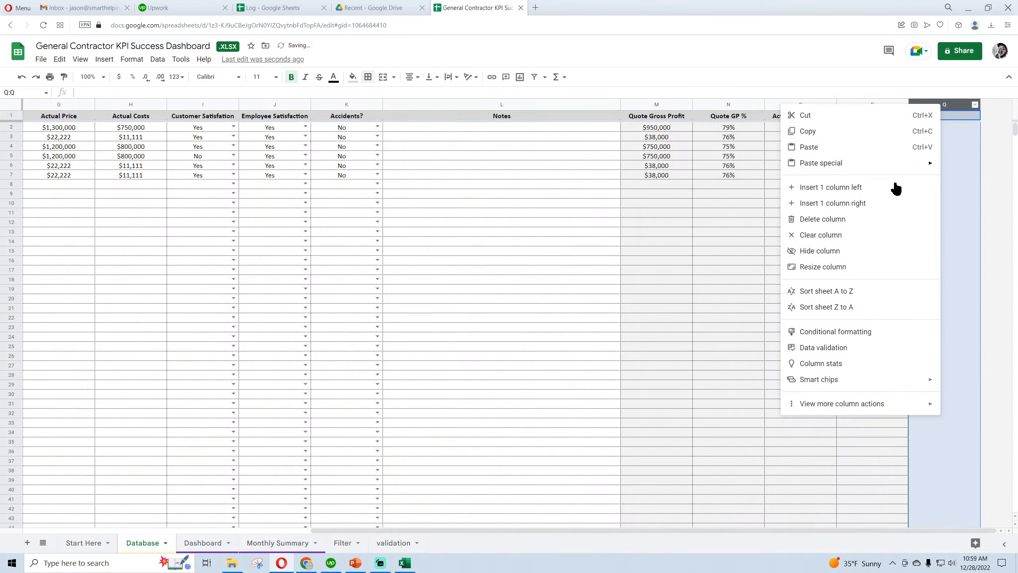
{"action": "left_click", "coordinate": [876, 203]}
{"action": "right_click", "coordinate": [938, 104]}
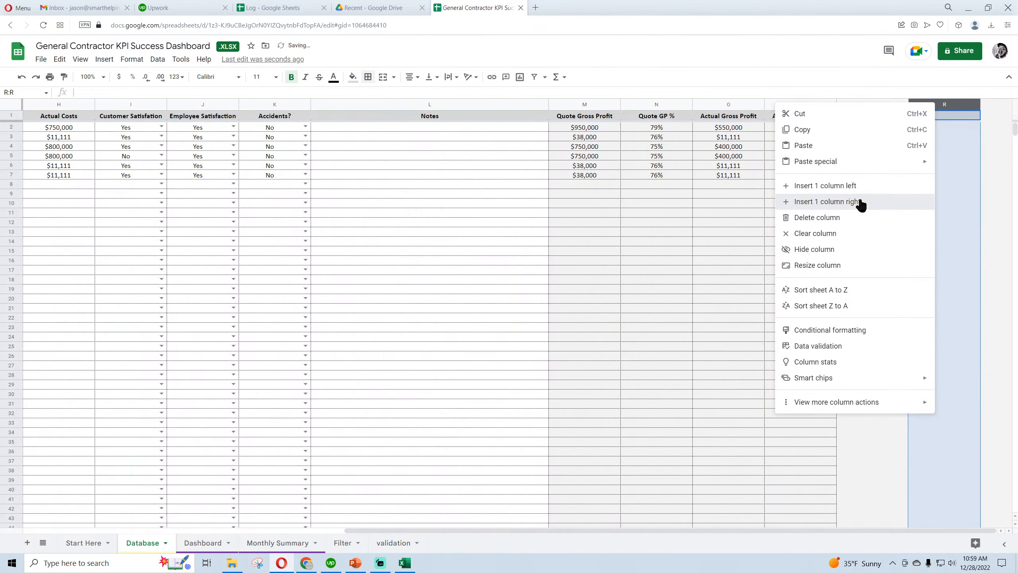
{"action": "left_click", "coordinate": [860, 202]}
{"action": "right_click", "coordinate": [945, 104]}
{"action": "left_click", "coordinate": [854, 203]}
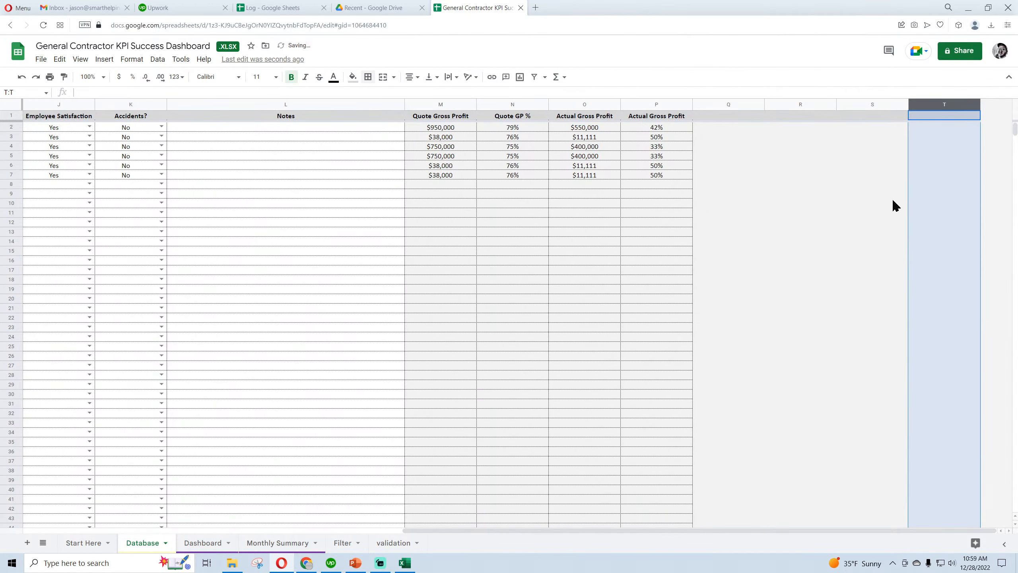
{"action": "right_click", "coordinate": [921, 103]}
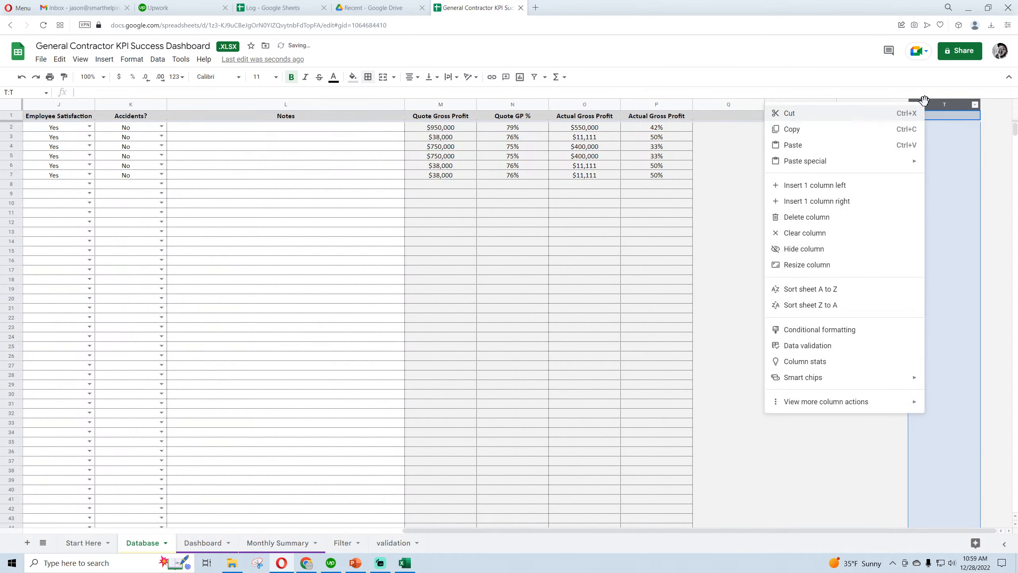
{"action": "left_click", "coordinate": [856, 201]}
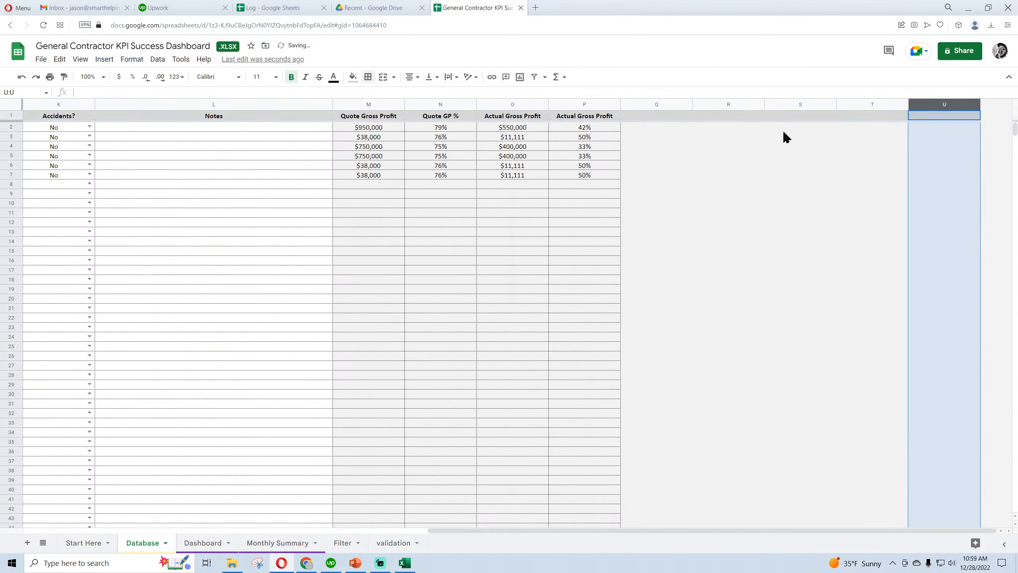
Enter the header Pass/Fail 1 in cell R1 of the Database sheet
{"action": "left_click", "coordinate": [727, 117]}
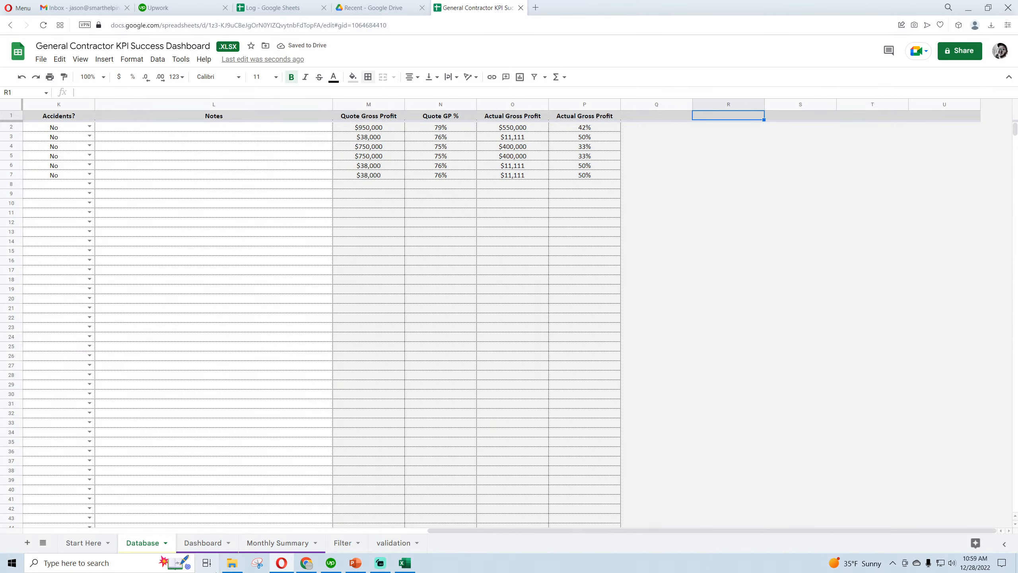
{"action": "type", "text": "Pass/Fail 1"}
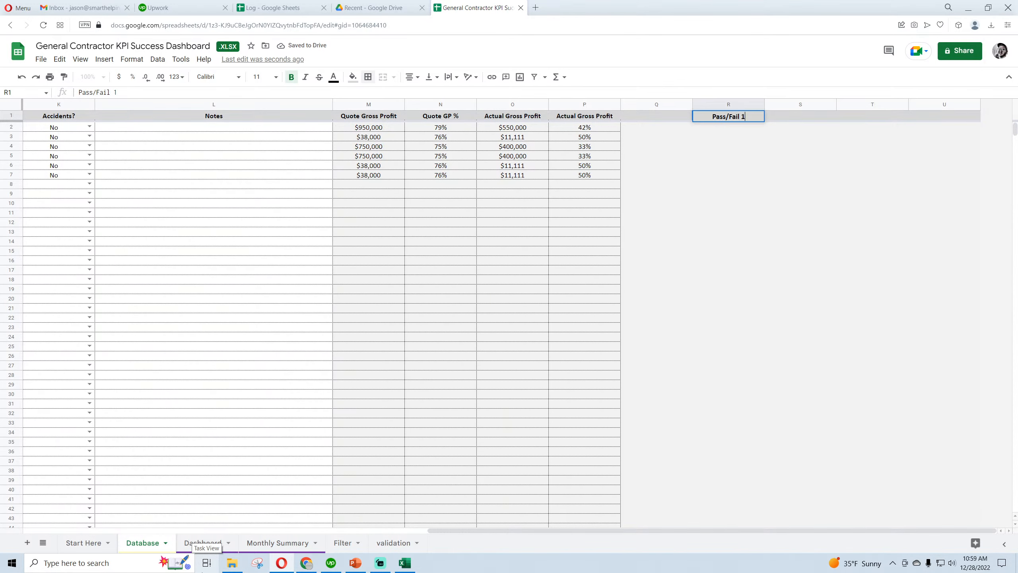
{"action": "key", "text": "Return"}
Begin the formula in Database R2 with =arrayformula(if(Filter!C3="All",1, referencing the JOBID selection cell on the Filter sheet
{"action": "type", "text": "="}
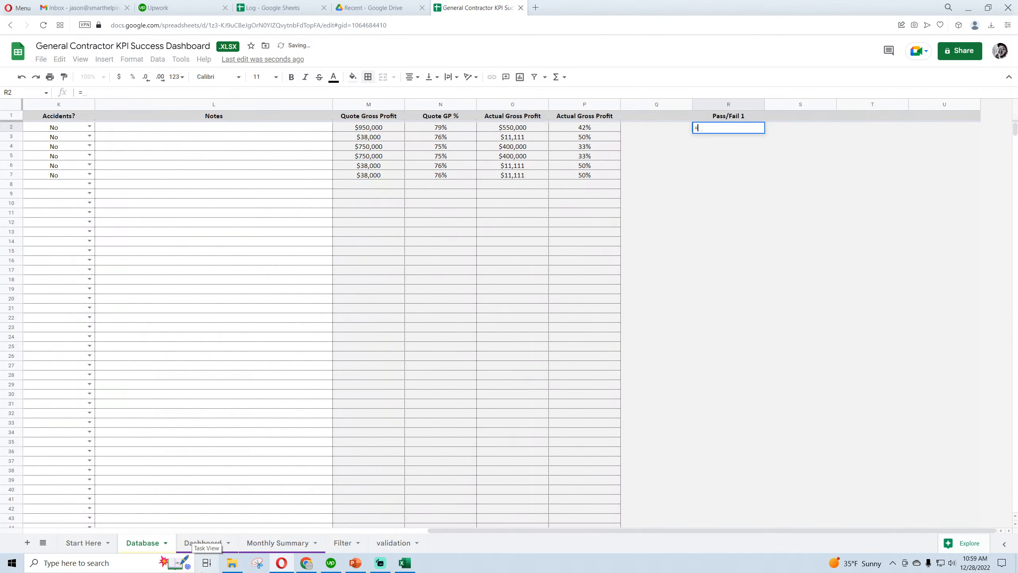
{"action": "type", "text": "arrayfor"}
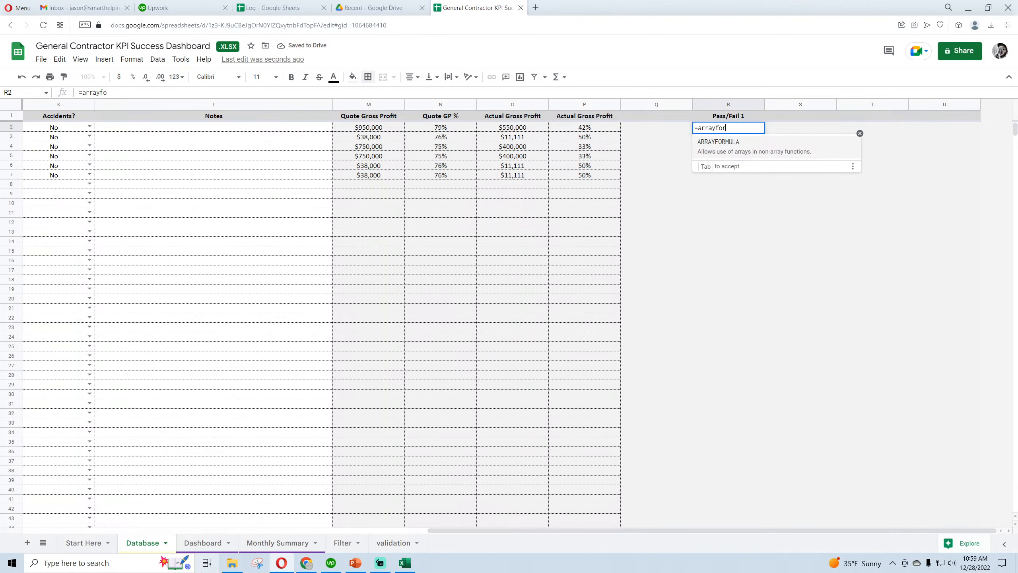
{"action": "type", "text": "mula(if("}
{"action": "key", "text": "super"}
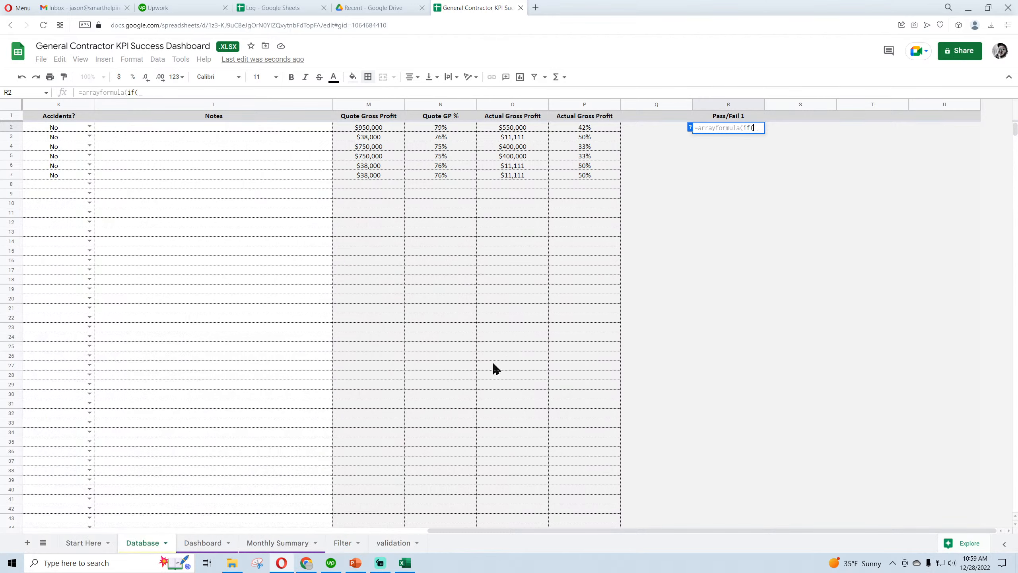
{"action": "left_click_drag", "start_coordinate": [489, 538], "coordinate": [518, 530]}
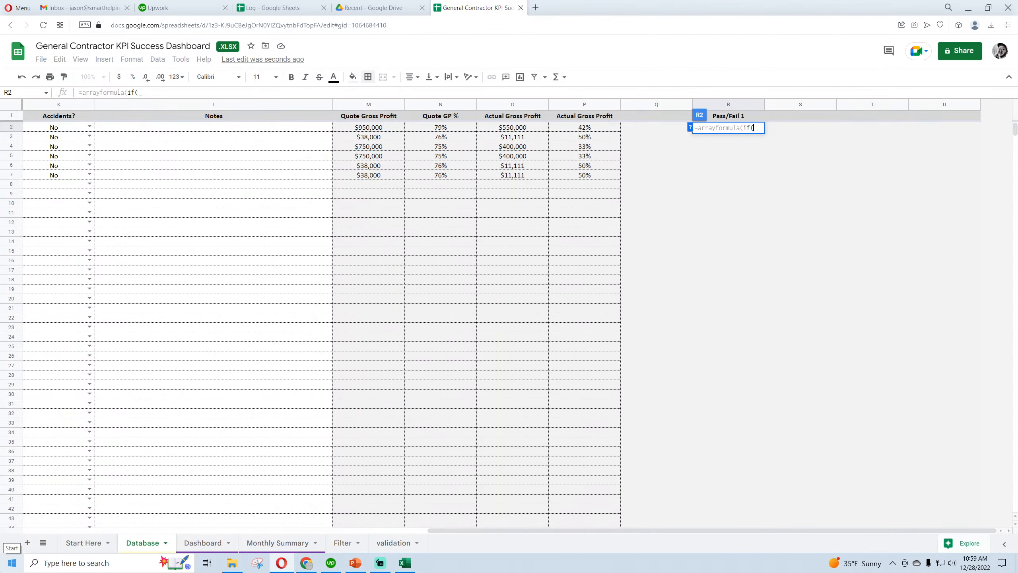
{"action": "left_click", "coordinate": [395, 542]}
{"action": "left_click", "coordinate": [279, 544]}
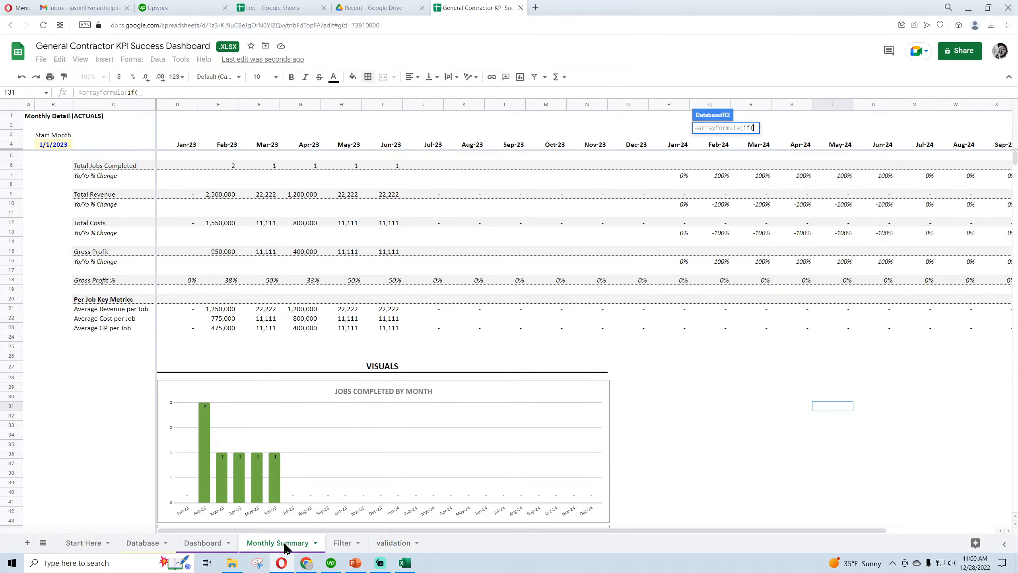
{"action": "left_click", "coordinate": [336, 548]}
{"action": "left_click", "coordinate": [175, 138]}
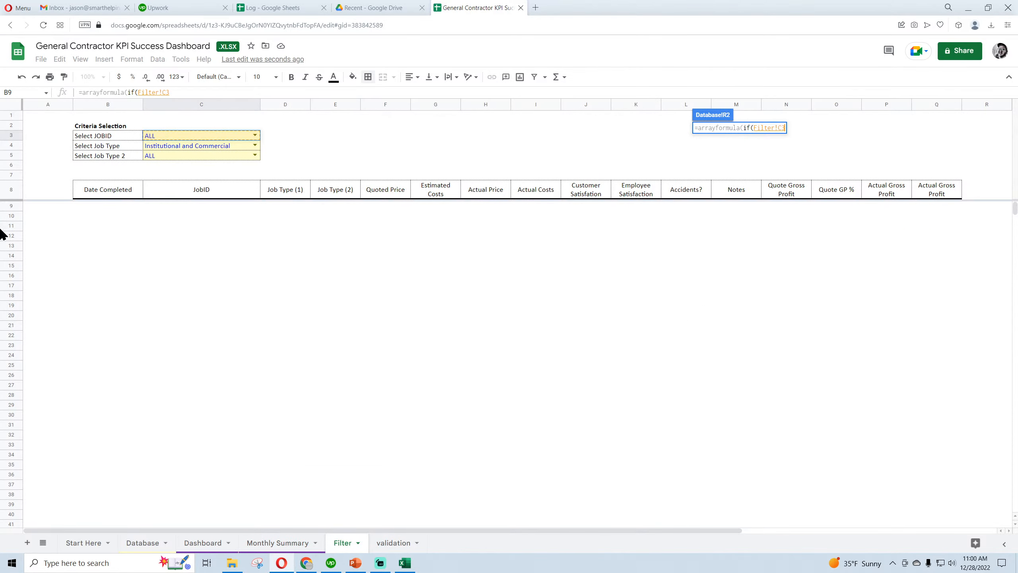
{"action": "type", "text": "="}
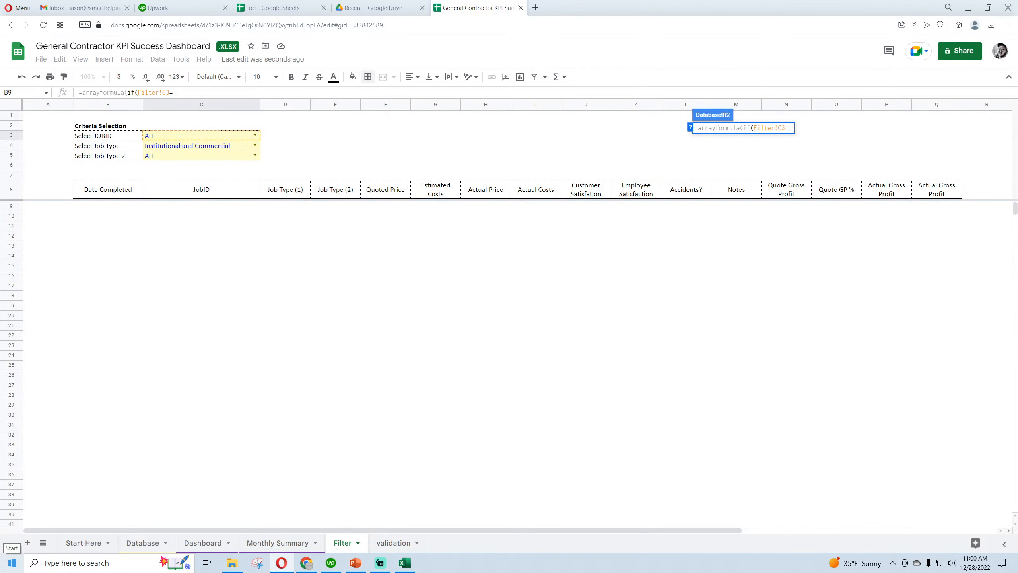
{"action": "type", "text": "\"All"}
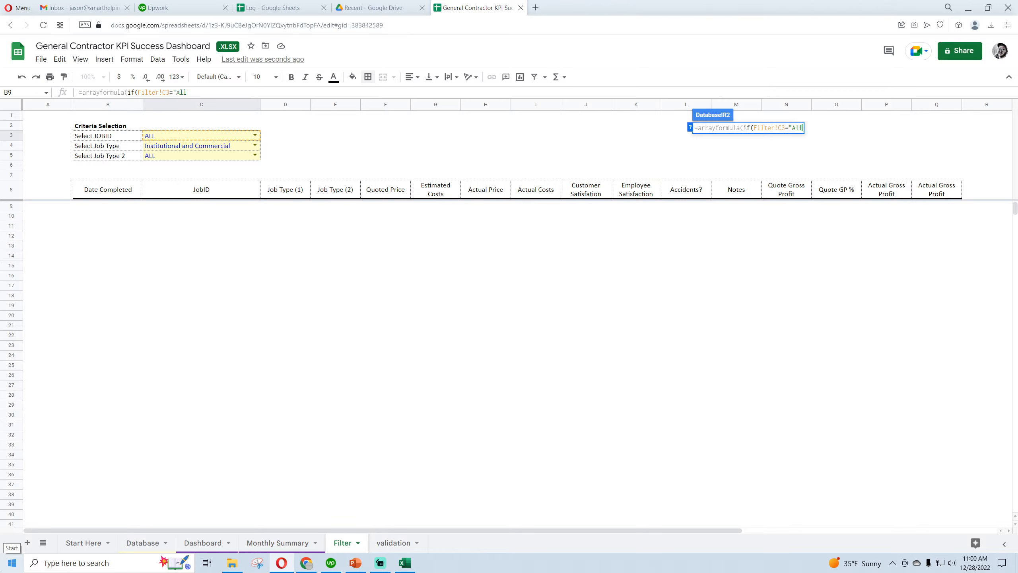
{"action": "type", "text": "\",1"}
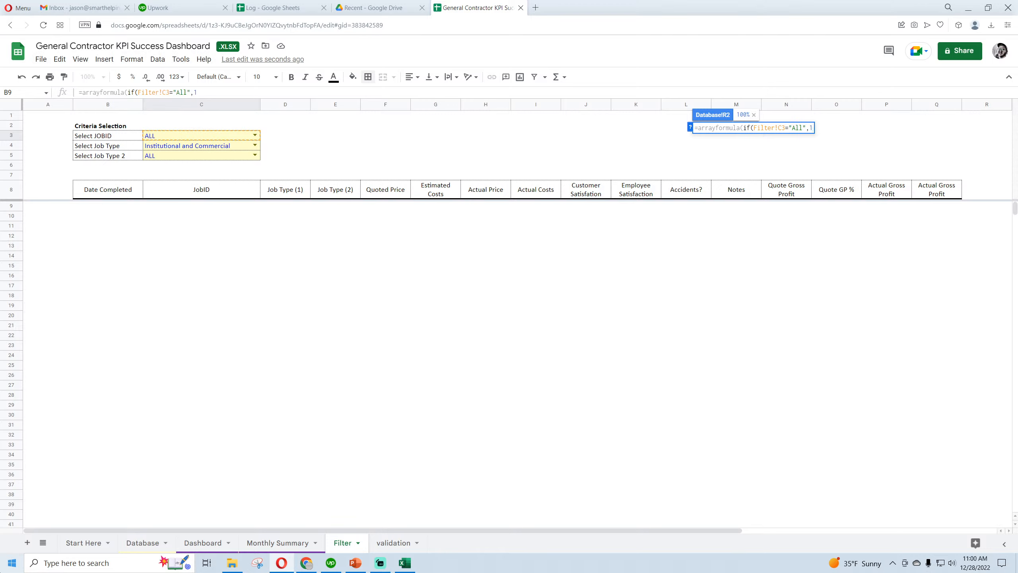
{"action": "type", "text": ","}
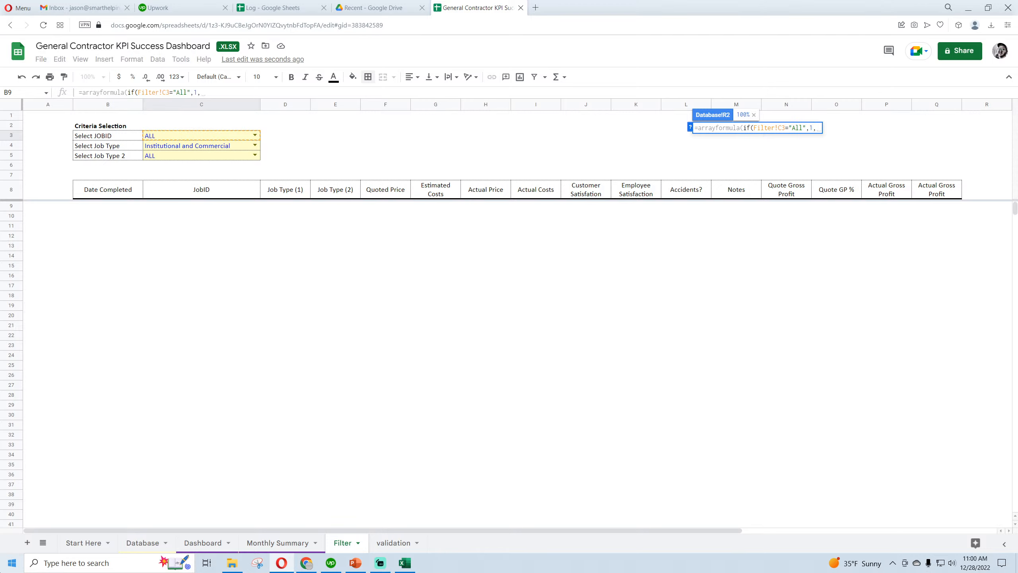
{"action": "type", "text": "i"}
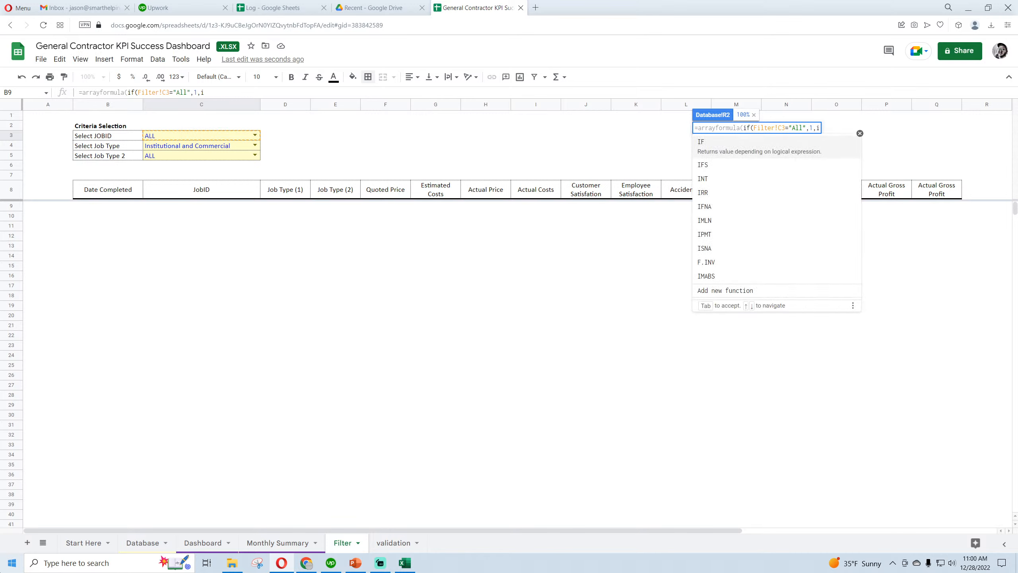
{"action": "type", "text": "f(b2:b"}
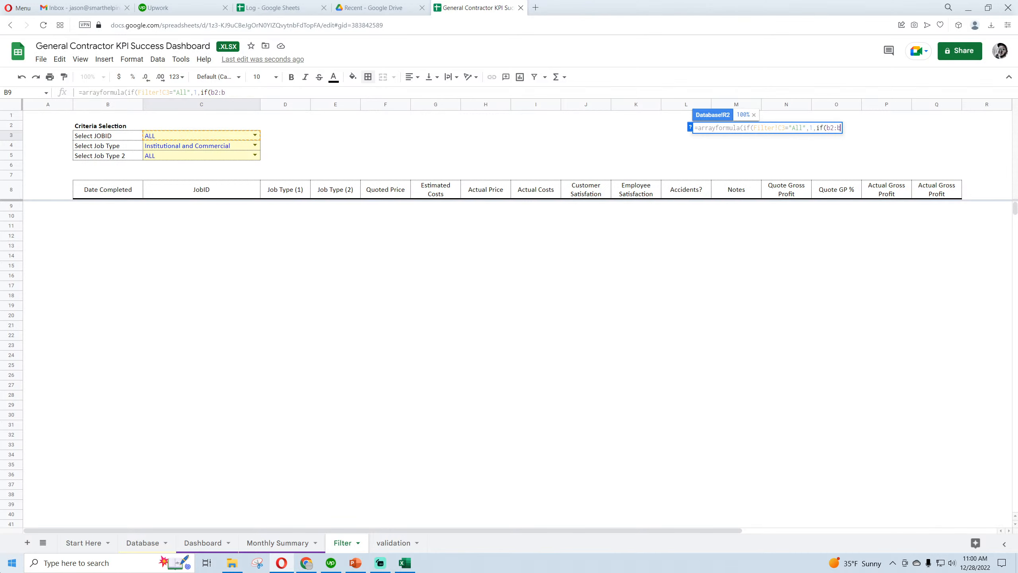
{"action": "type", "text": "="}
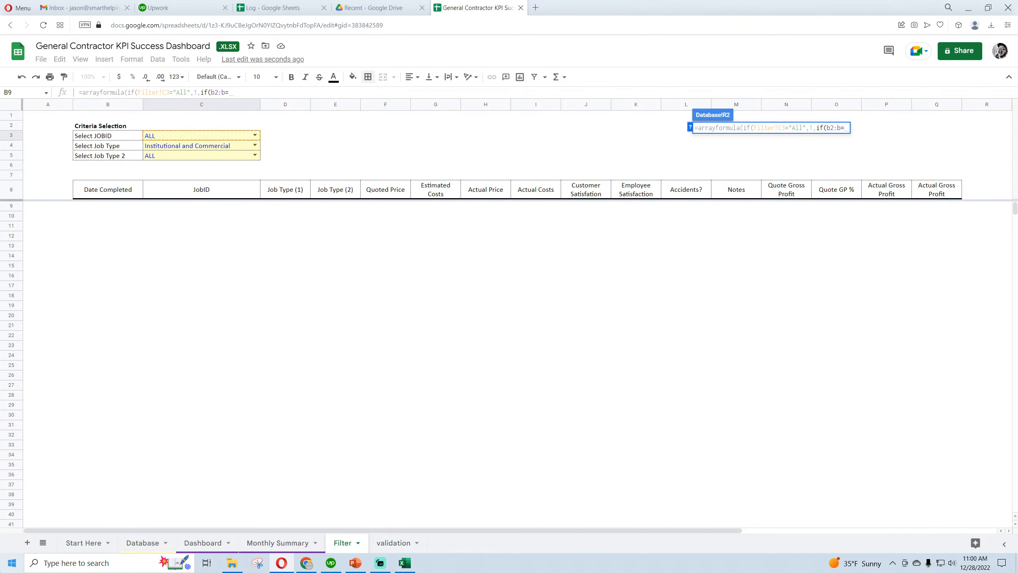
Complete the R2 formula with a nested if(B2:B=Filter!C3,1,0) that tests the JobID column against the selected JOBID
{"action": "left_click", "coordinate": [200, 138]}
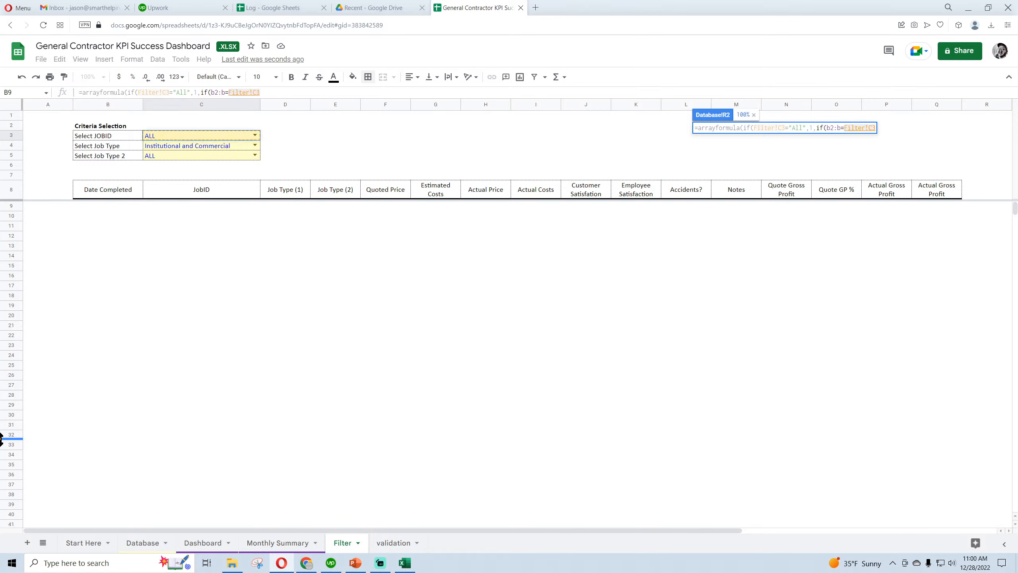
{"action": "type", "text": ",1,0"}
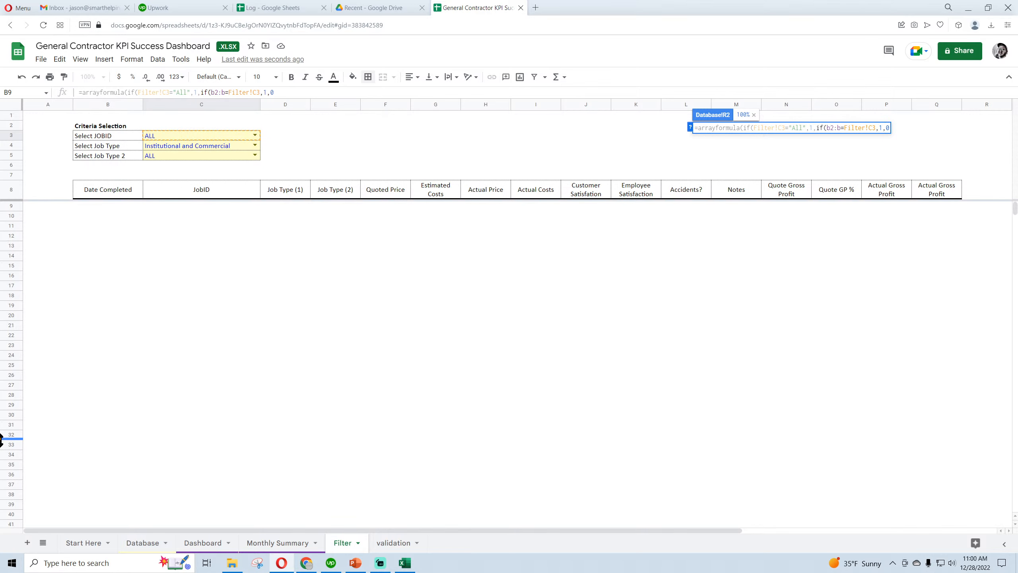
{"action": "key", "text": "Return"}
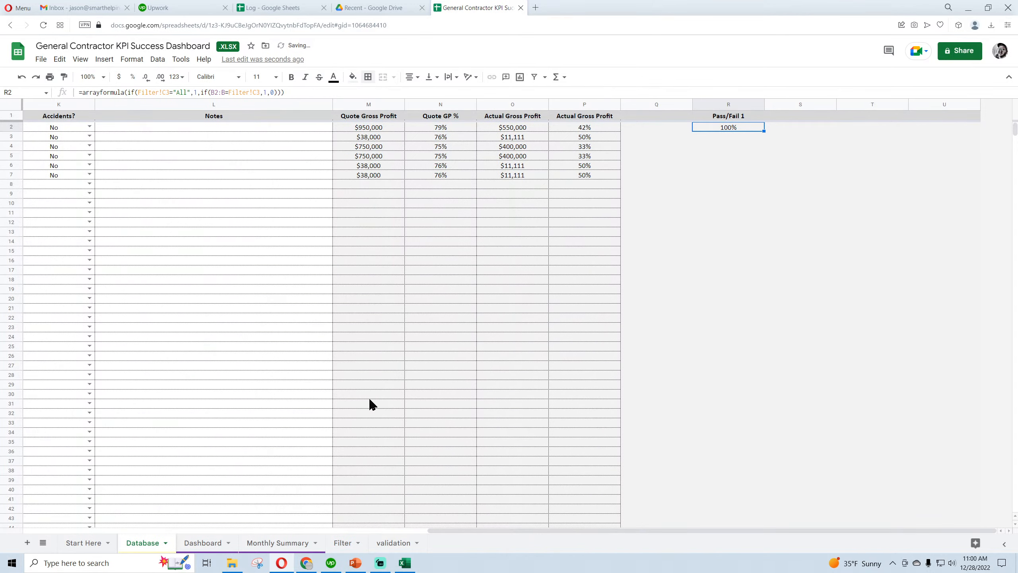
Set the number format of the Pass/Fail 1 column R to Automatic
{"action": "left_click", "coordinate": [732, 104]}
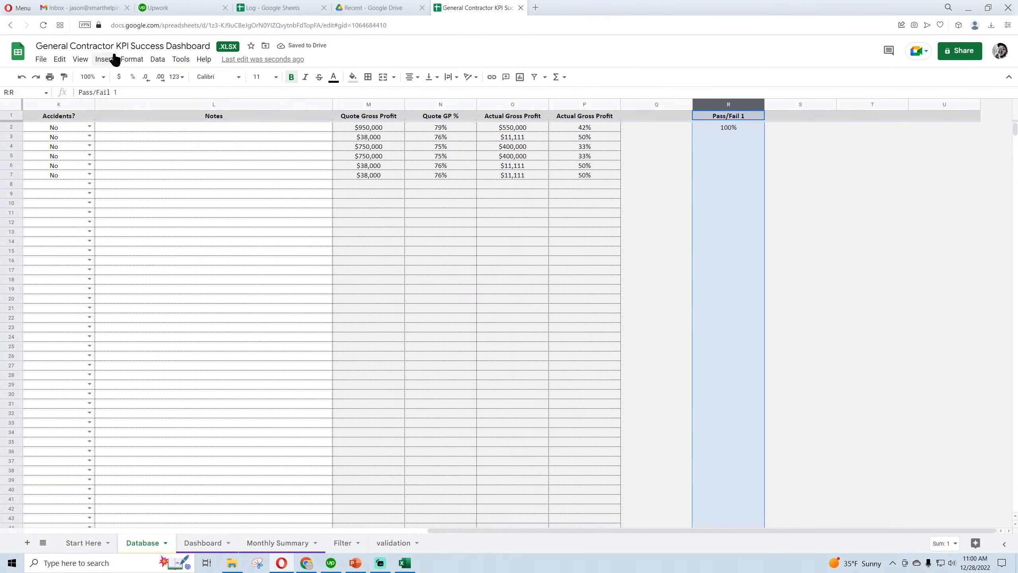
{"action": "left_click", "coordinate": [133, 59]}
{"action": "mouse_move", "coordinate": [177, 101]}
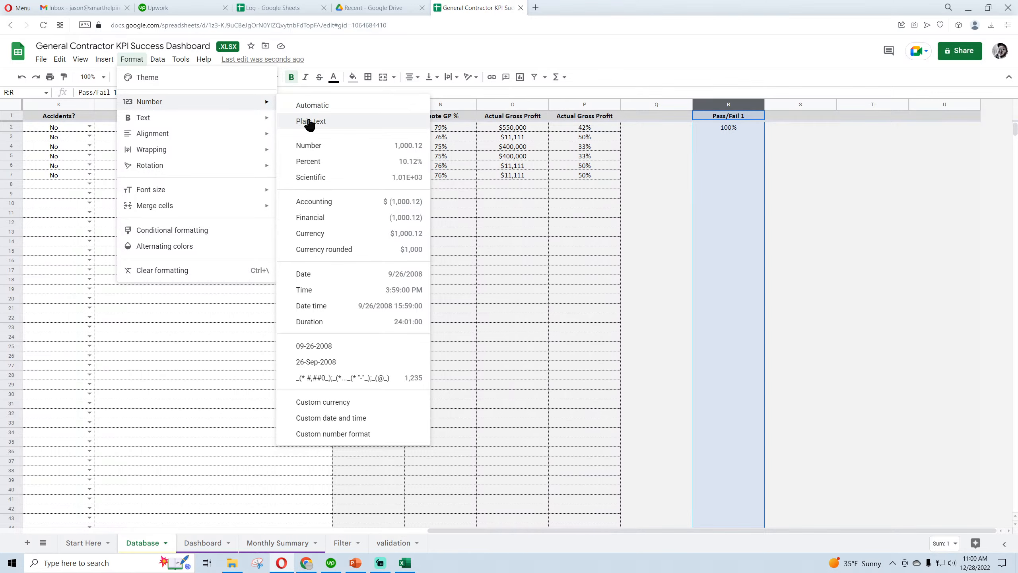
{"action": "left_click", "coordinate": [316, 105]}
Cut the Filter!C3="All",1, test from the R2 formula and remove the leftover outer if( so the JobID comparison comes first
{"action": "left_click", "coordinate": [730, 129]}
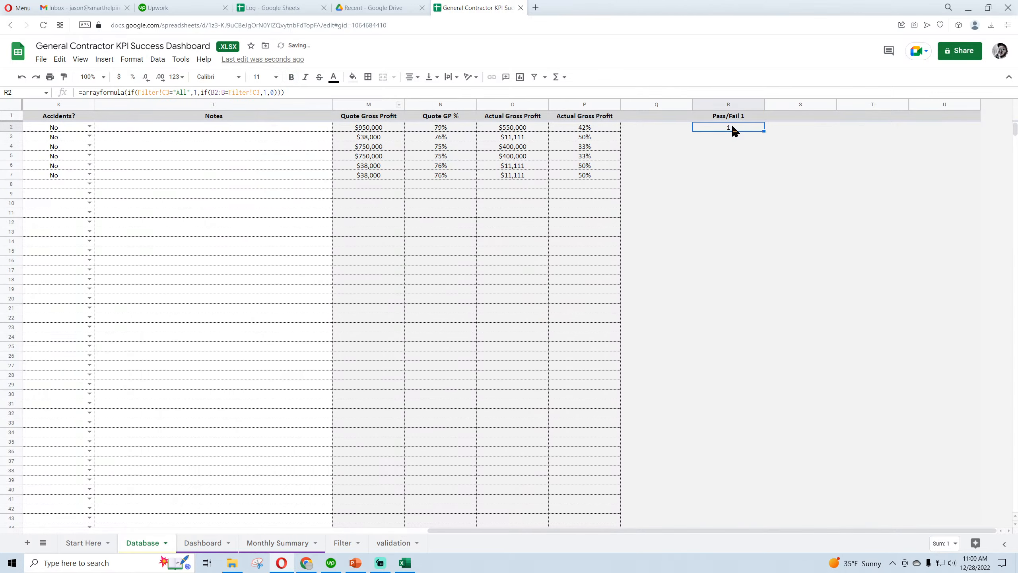
{"action": "key", "text": "Return"}
{"action": "left_click_drag", "start_coordinate": [679, 530], "coordinate": [244, 530]}
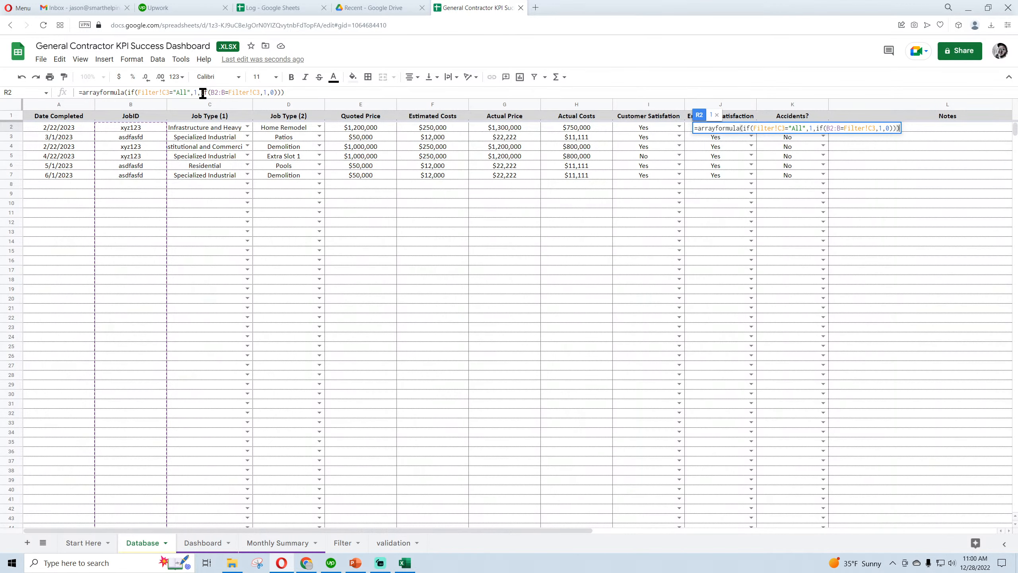
{"action": "left_click_drag", "start_coordinate": [201, 93], "coordinate": [139, 94]}
{"action": "key", "text": "ctrl+c"}
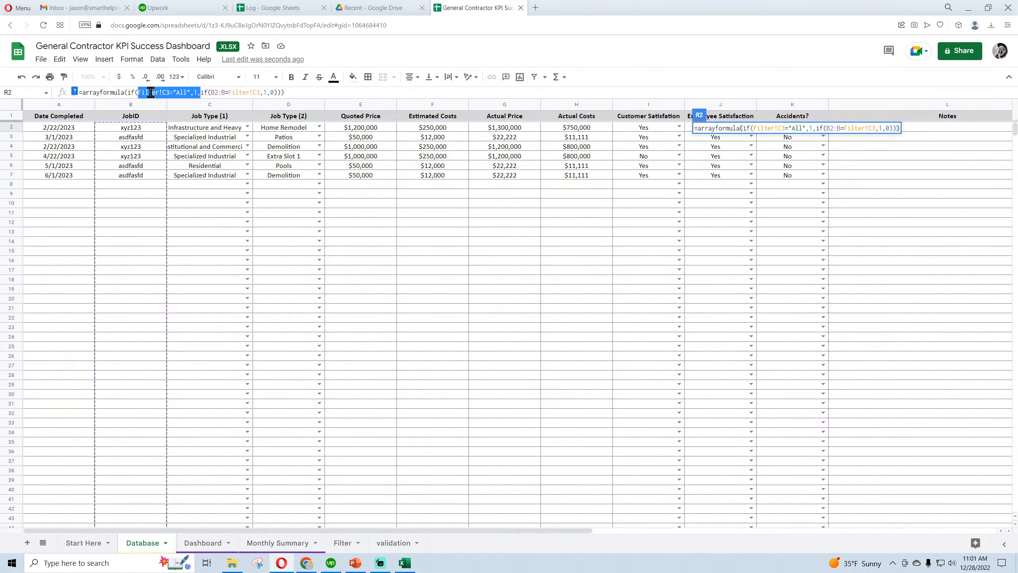
{"action": "right_click", "coordinate": [151, 93]}
{"action": "left_click", "coordinate": [173, 123]}
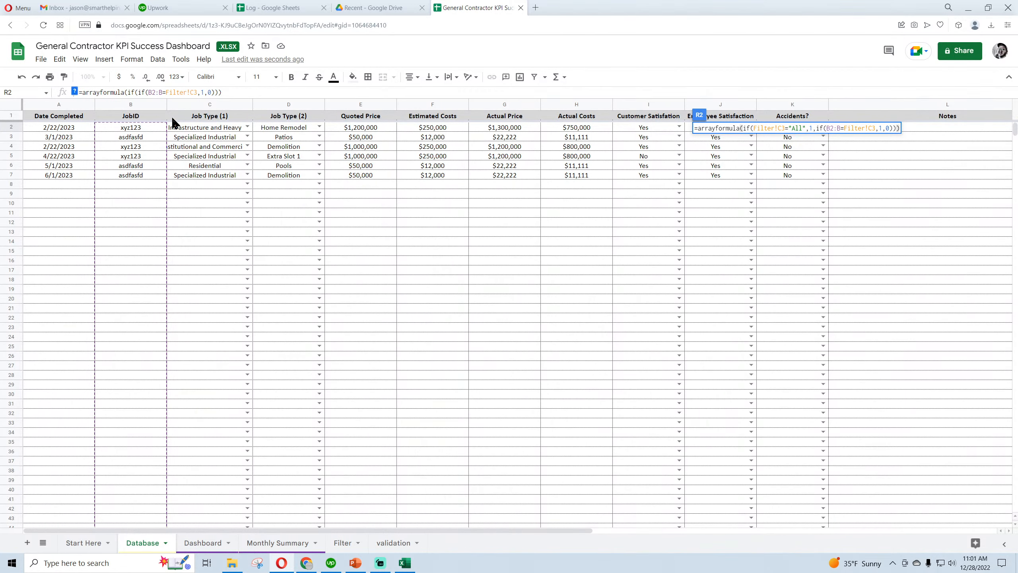
{"action": "key", "text": "BackSpace"}
{"action": "key", "text": "BackSpace"}
{"action": "key", "text": "BackSpace"}
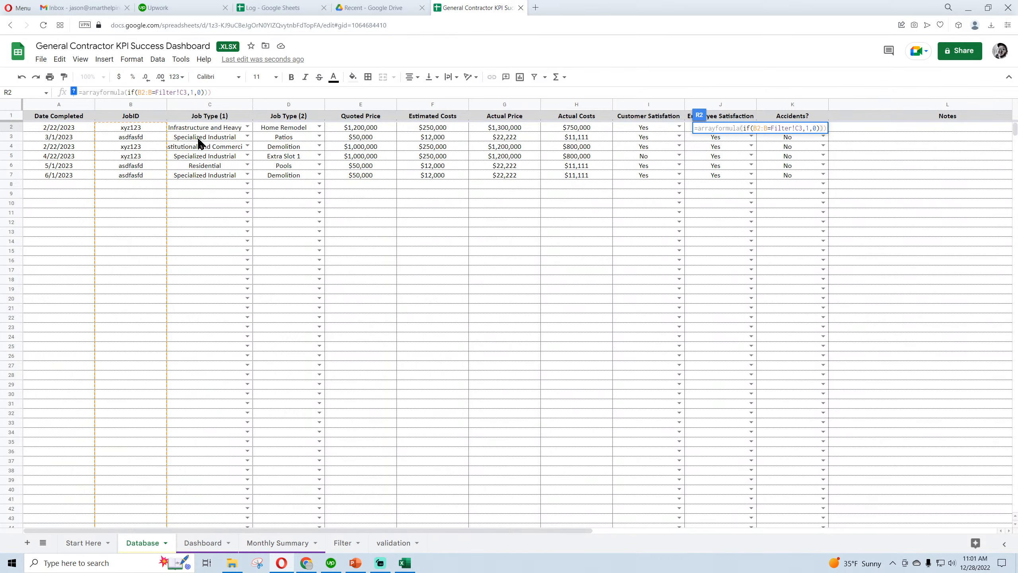
Replace the final 0 of the R2 formula with a nested if(Filter!C3="All",1,0) and commit it
{"action": "key", "text": "BackSpace"}
{"action": "key", "text": "ctrl+v"}
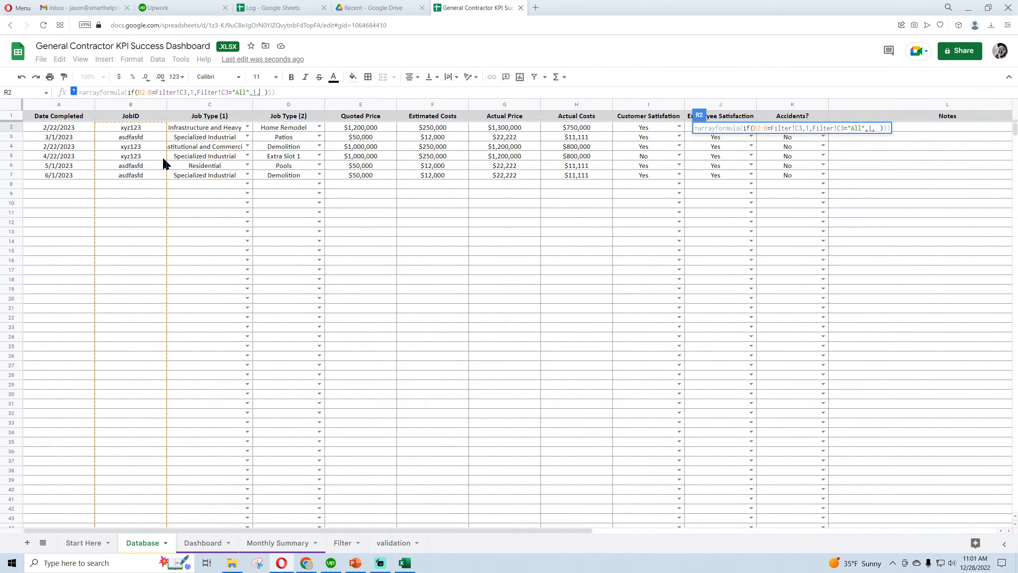
{"action": "left_click", "coordinate": [197, 92]}
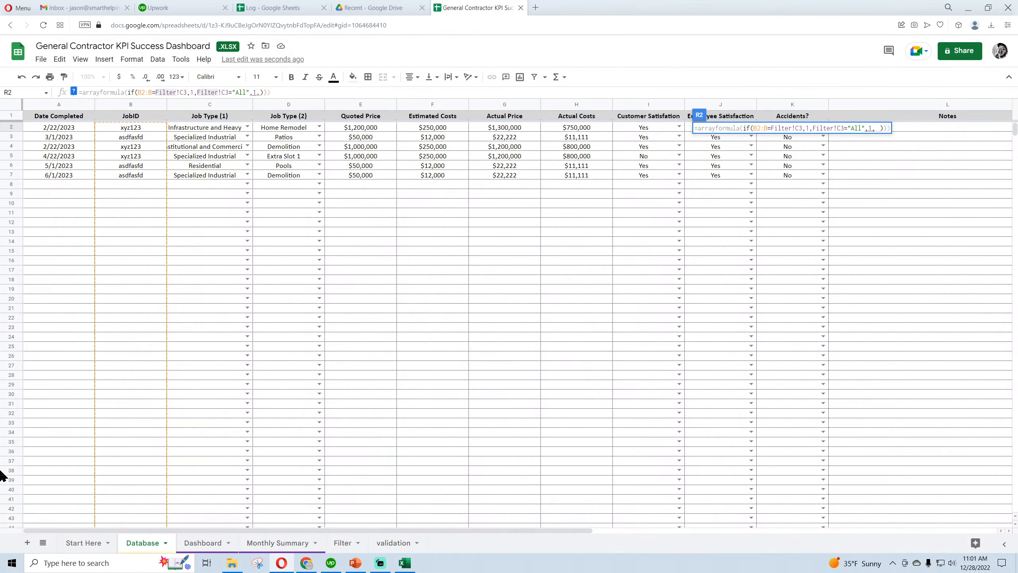
{"action": "type", "text": "if("}
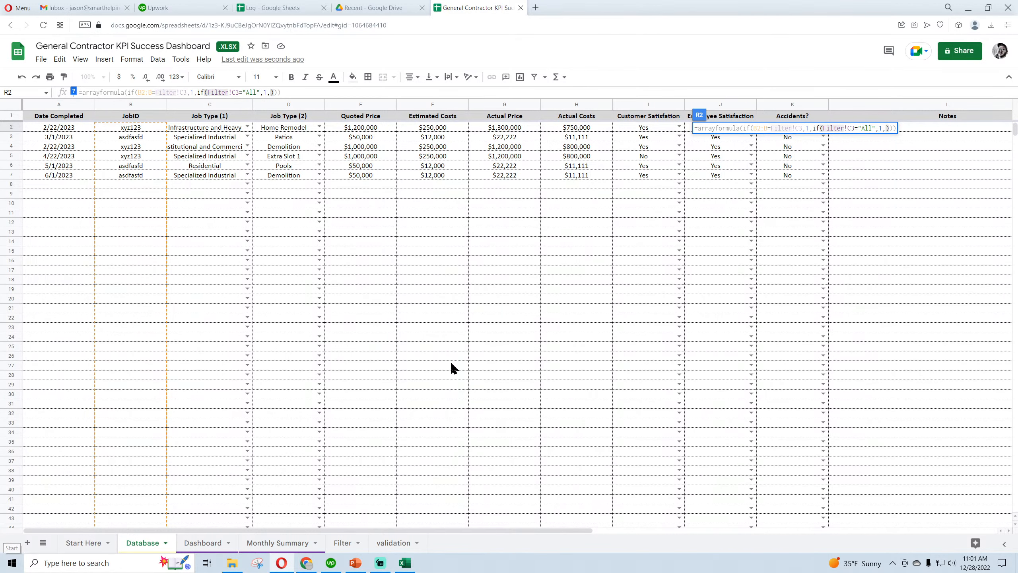
{"action": "left_click", "coordinate": [271, 93]}
{"action": "type", "text": "0"}
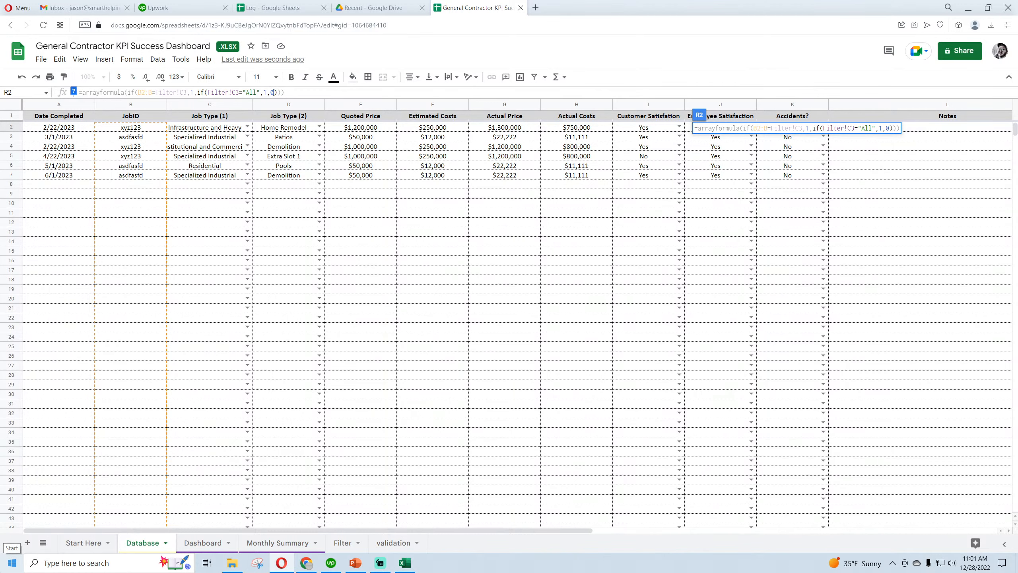
{"action": "key", "text": "Return"}
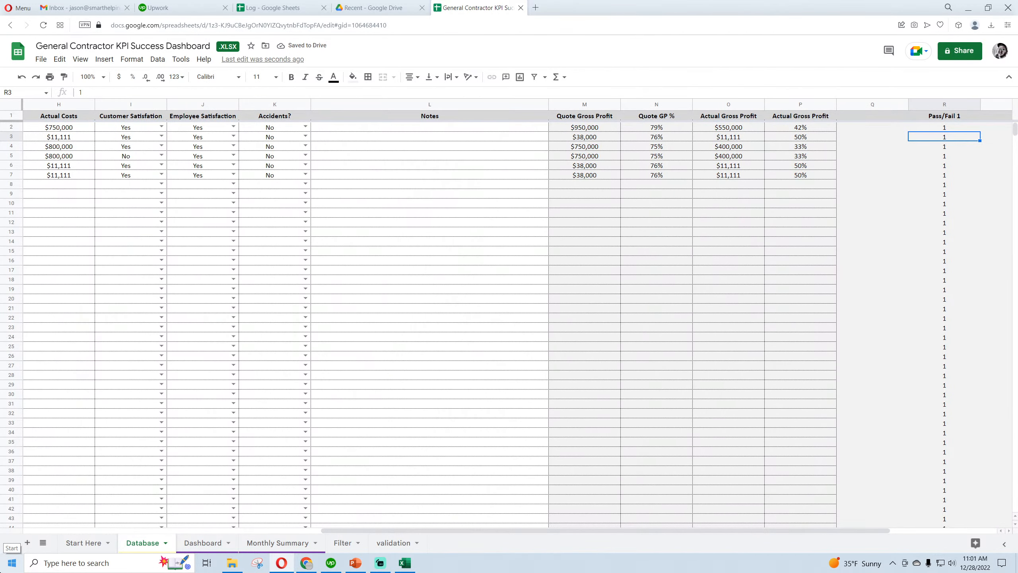
Choose asdfasfd as the Select JOBID criterion in cell C3 of the Filter sheet
{"action": "left_click", "coordinate": [348, 543]}
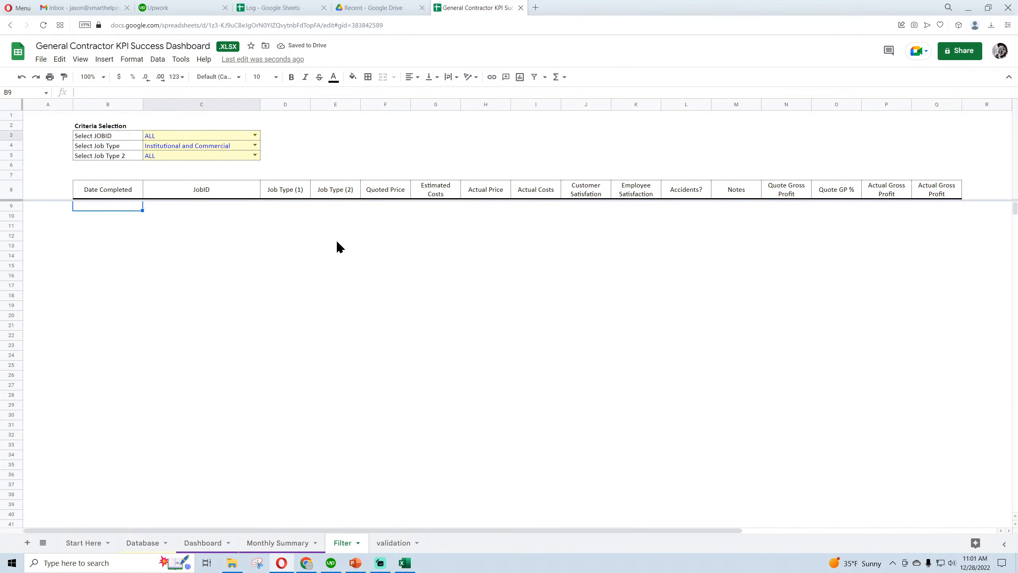
{"action": "left_click", "coordinate": [226, 137]}
{"action": "left_click", "coordinate": [254, 135]}
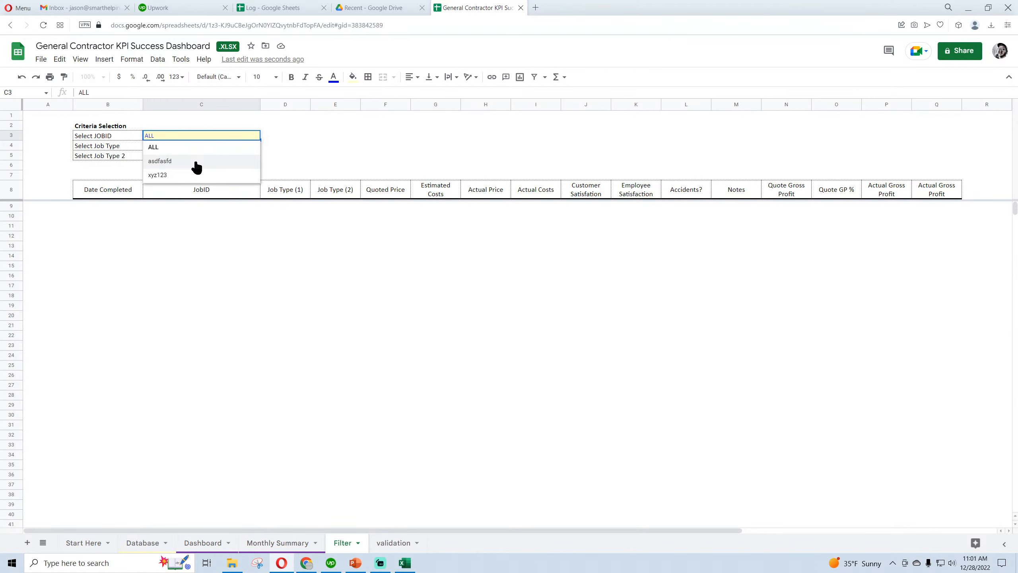
{"action": "left_click", "coordinate": [195, 163]}
{"action": "left_click", "coordinate": [255, 136]}
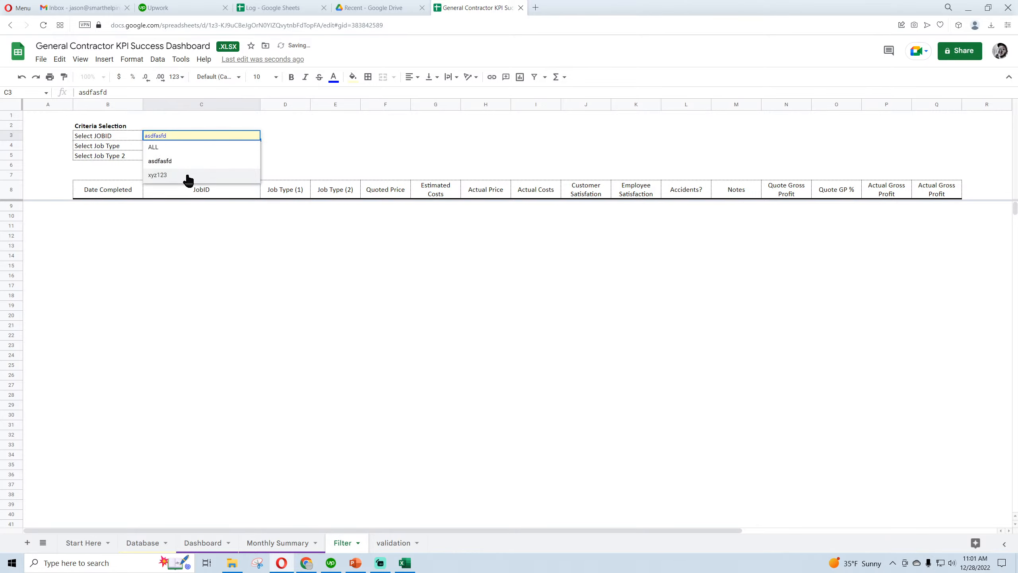
{"action": "left_click", "coordinate": [335, 145]}
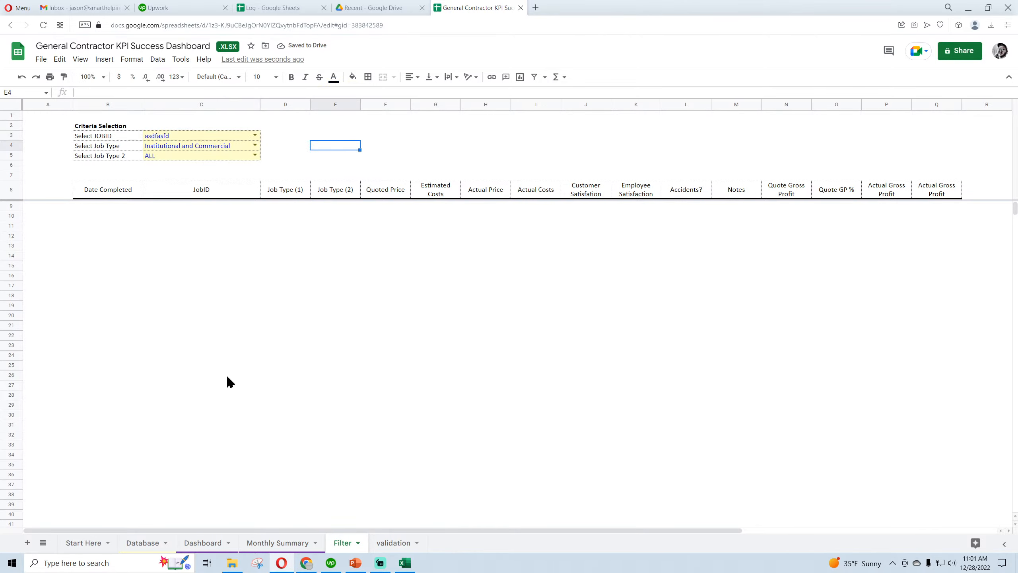
Rename the JobIDs in Database cells B3 and B6 to asdfasfd1 and asdfasfd2
{"action": "left_click", "coordinate": [133, 543]}
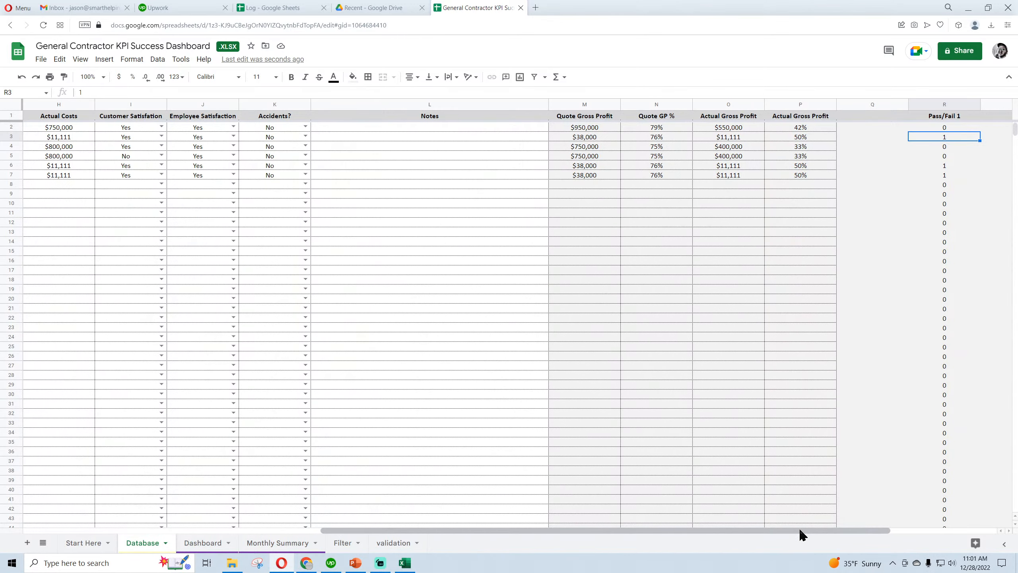
{"action": "left_click_drag", "start_coordinate": [800, 531], "coordinate": [483, 533]}
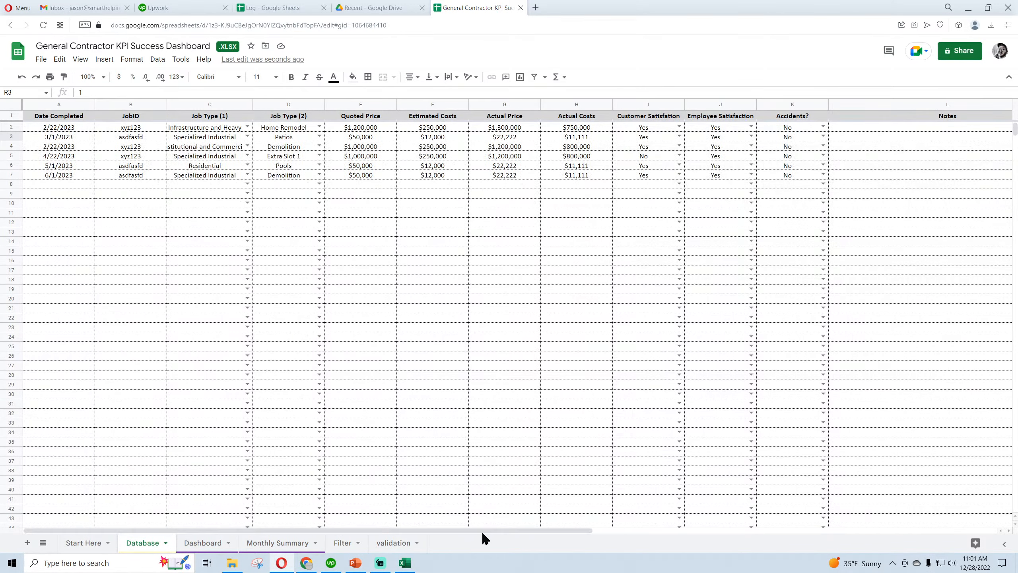
{"action": "left_click", "coordinate": [151, 140]}
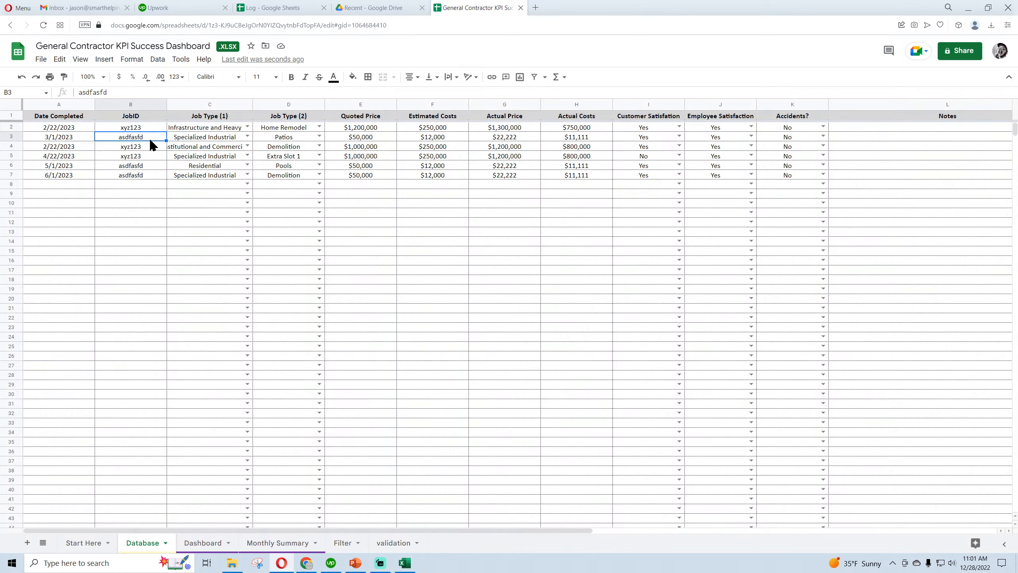
{"action": "left_click", "coordinate": [127, 92]}
{"action": "type", "text": "1"}
{"action": "left_click", "coordinate": [151, 166]}
{"action": "key", "text": "Return"}
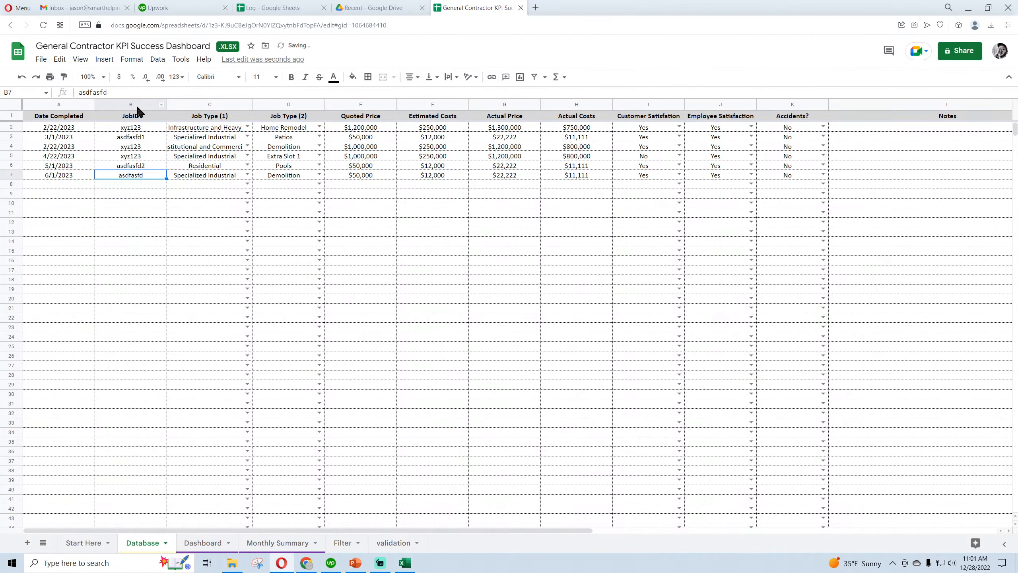
Rename the JobIDs in Database cells B2, B4 and B5 to xyz1233, xyz1234 and xyz1235
{"action": "left_click", "coordinate": [152, 129]}
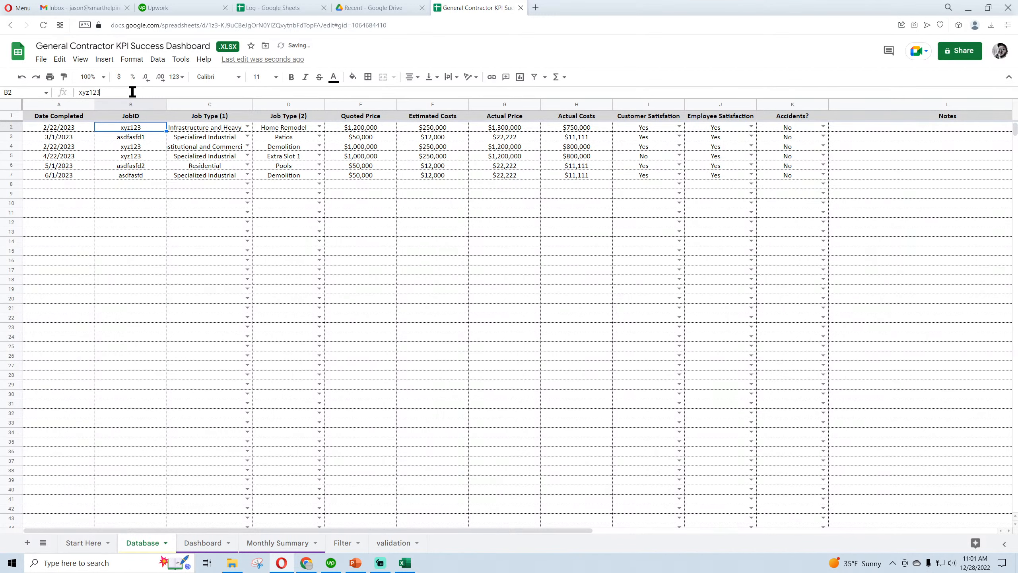
{"action": "type", "text": "3"}
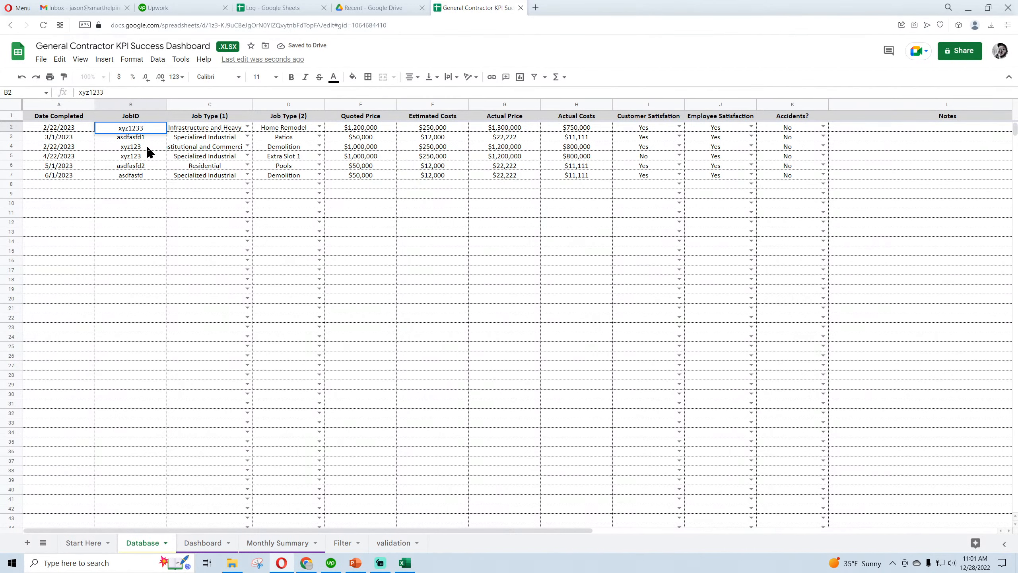
{"action": "left_click", "coordinate": [148, 145]}
{"action": "left_click", "coordinate": [138, 93]}
{"action": "type", "text": "4"}
{"action": "left_click", "coordinate": [142, 157]}
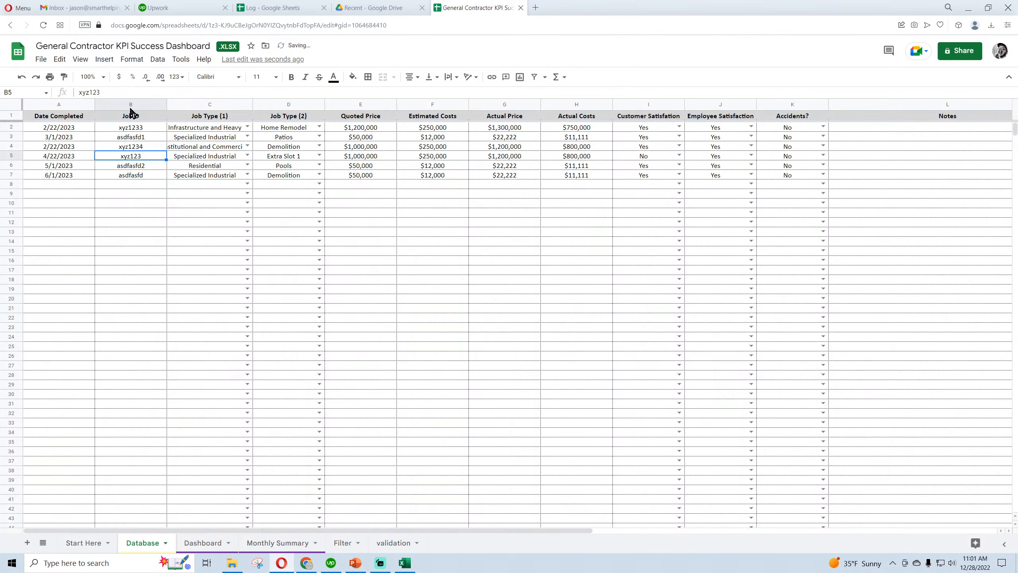
{"action": "left_click", "coordinate": [122, 91]}
{"action": "type", "text": "5"}
{"action": "left_click", "coordinate": [132, 193]}
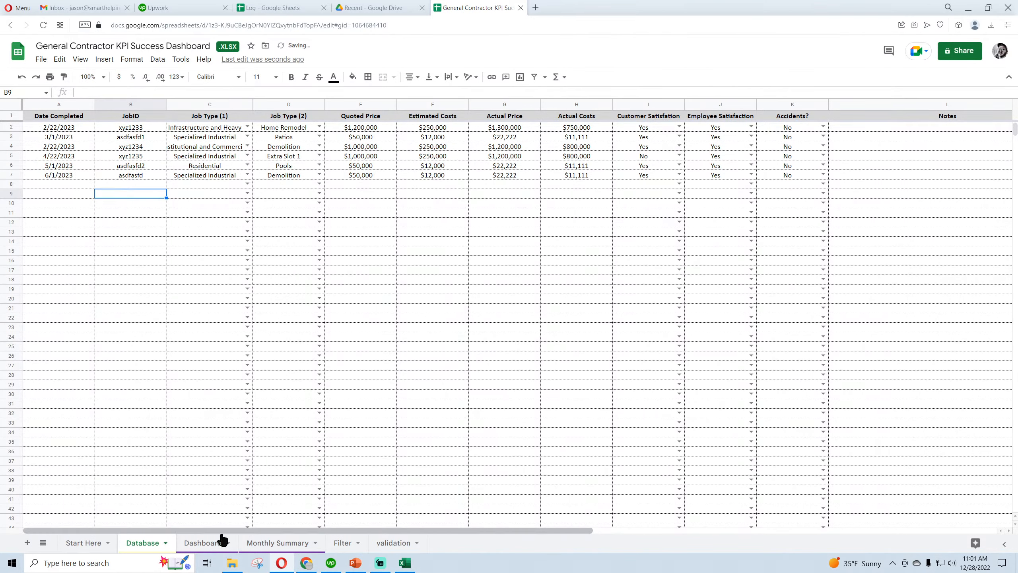
Check the Pass/Fail 1 flags in column R and the R2 formula against the edited JobIDs
{"action": "left_click_drag", "start_coordinate": [418, 531], "coordinate": [767, 529]}
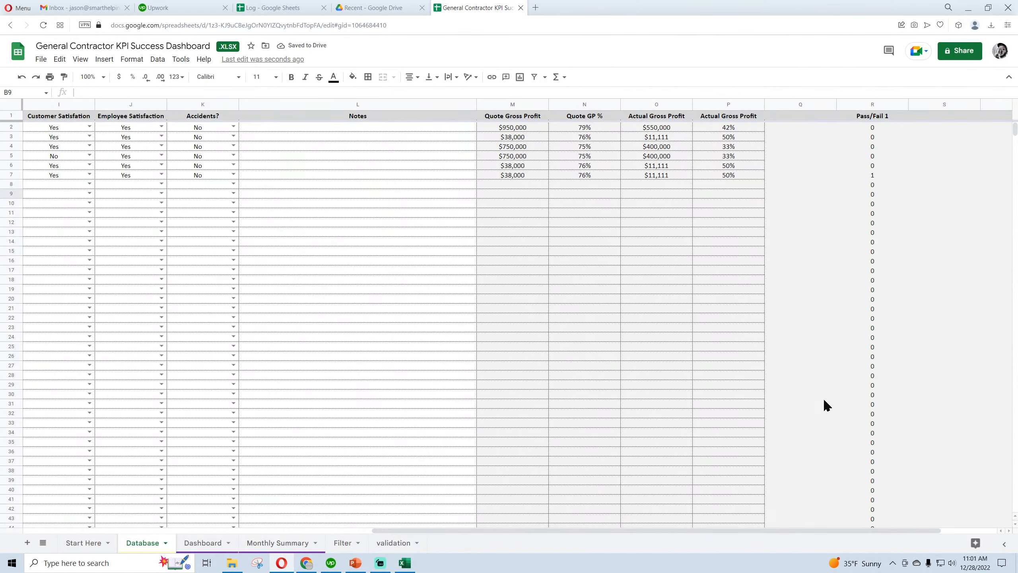
{"action": "left_click", "coordinate": [875, 176]}
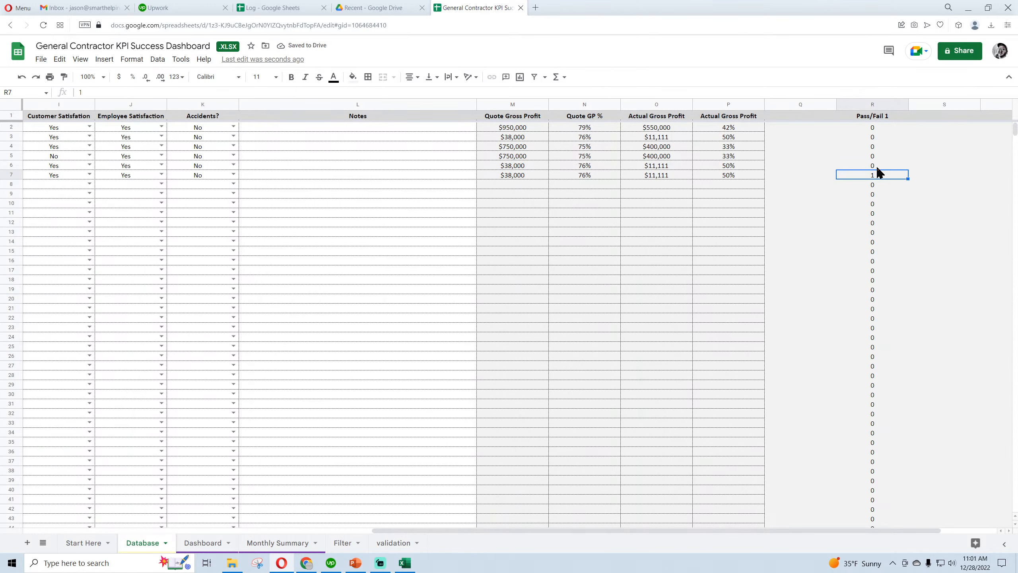
{"action": "left_click", "coordinate": [873, 128]}
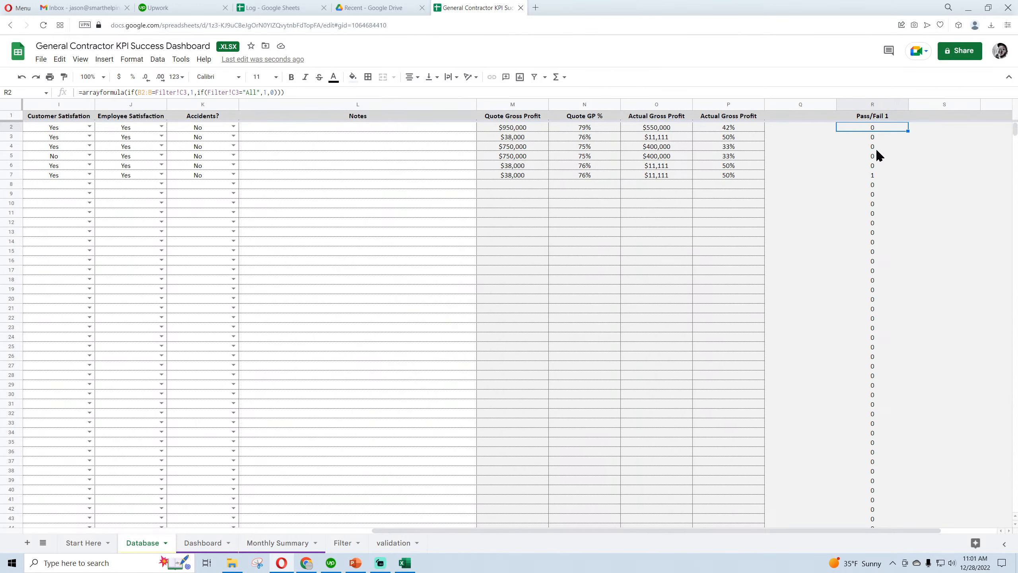
{"action": "left_click_drag", "start_coordinate": [816, 534], "coordinate": [874, 534]}
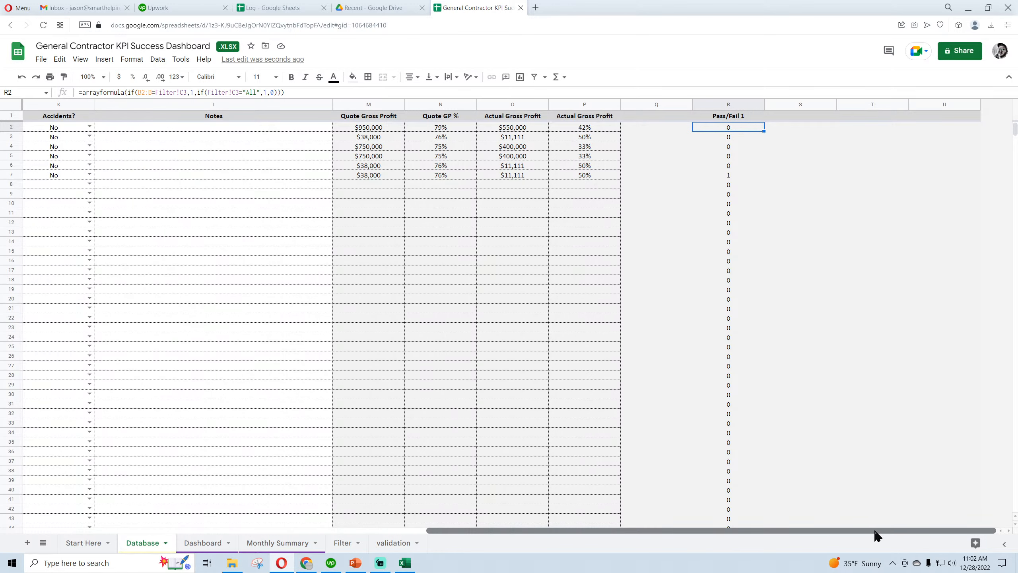
Extend the Pass/Fail 1 header across the Database sheet to add Pass/Fail 2 in S1 and Pass/Fail 3 in T1
{"action": "left_click", "coordinate": [743, 117]}
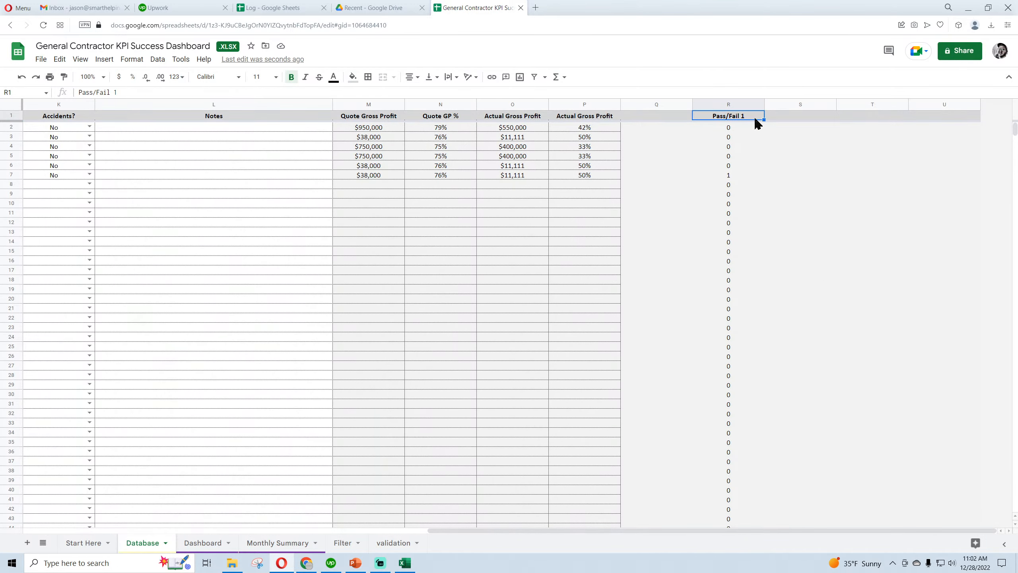
{"action": "left_click_drag", "start_coordinate": [764, 120], "coordinate": [798, 120]}
{"action": "left_click", "coordinate": [798, 120]}
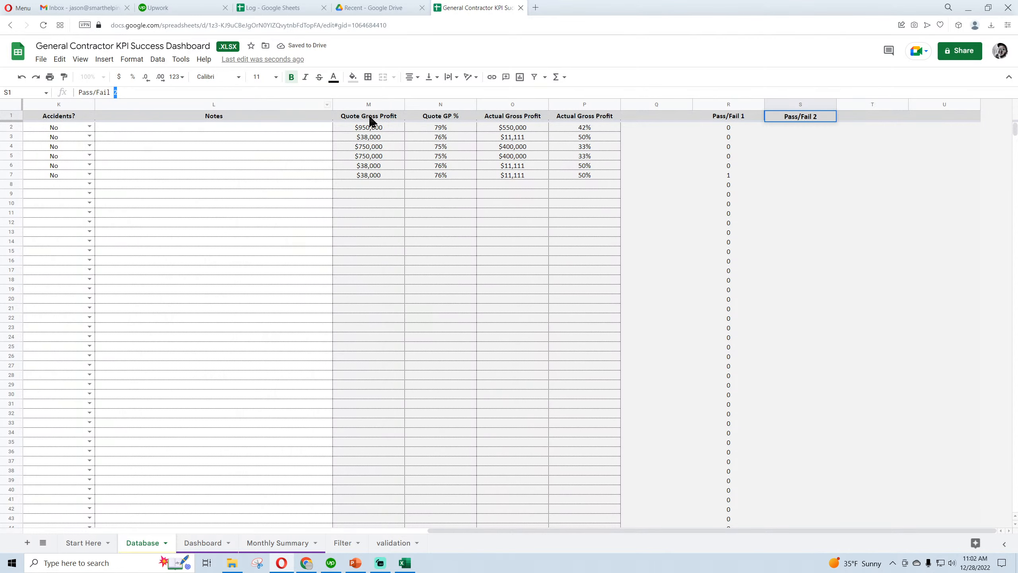
{"action": "left_click", "coordinate": [802, 176]}
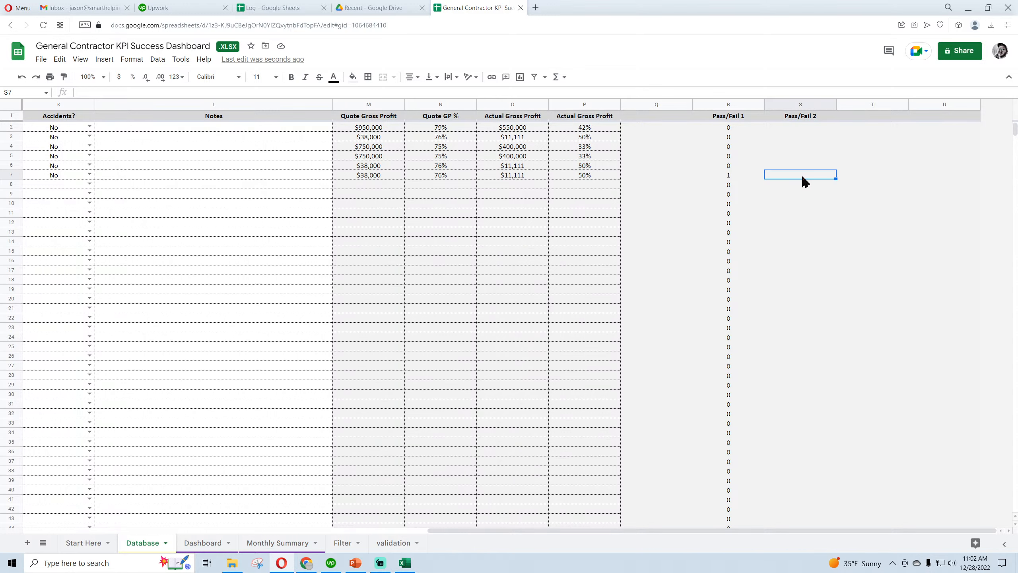
{"action": "left_click", "coordinate": [732, 128]}
{"action": "left_click", "coordinate": [801, 127]}
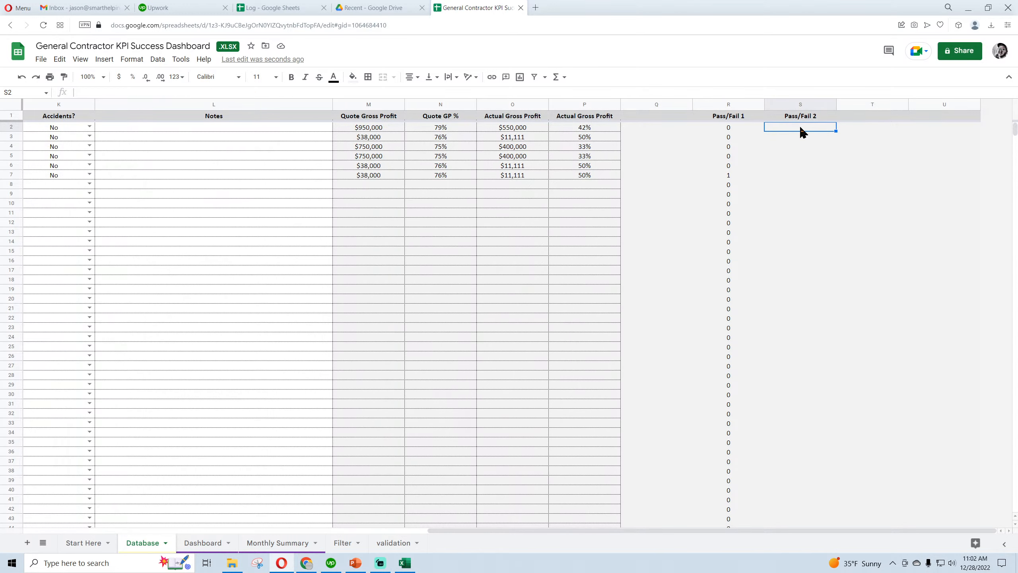
{"action": "left_click", "coordinate": [831, 117]}
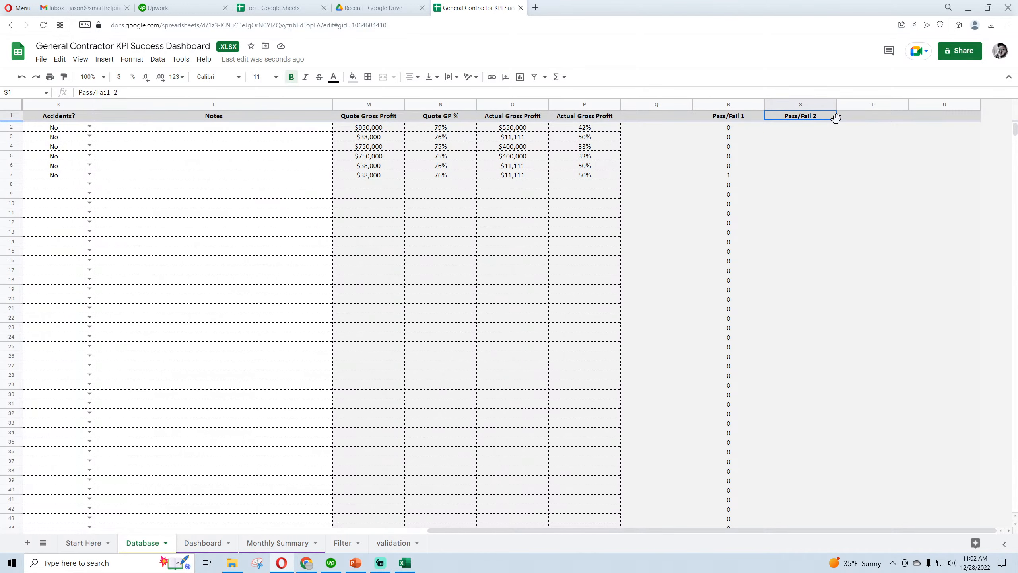
{"action": "left_click_drag", "start_coordinate": [837, 118], "coordinate": [862, 116]}
{"action": "left_click", "coordinate": [862, 116]}
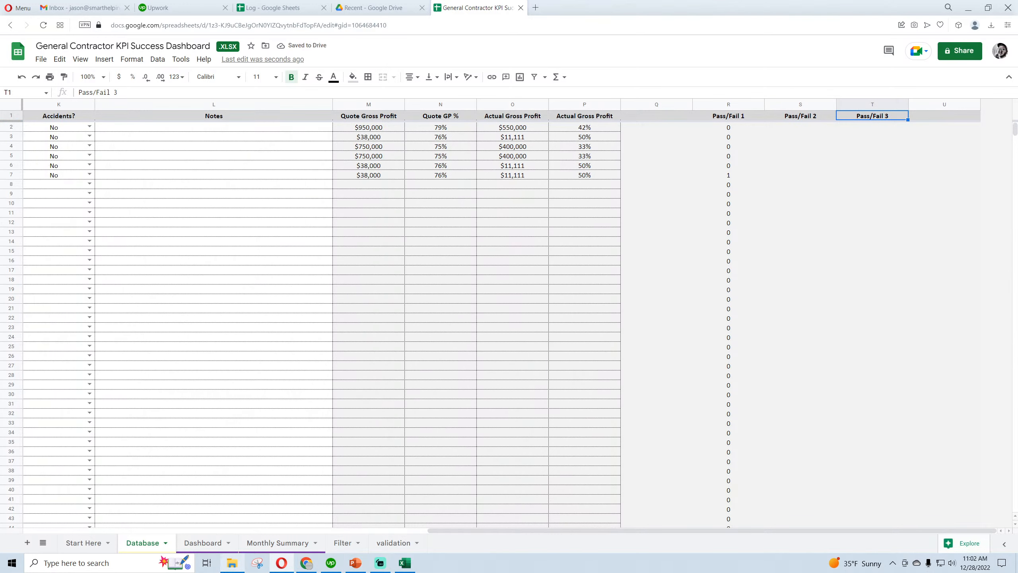
{"action": "left_click", "coordinate": [735, 126]}
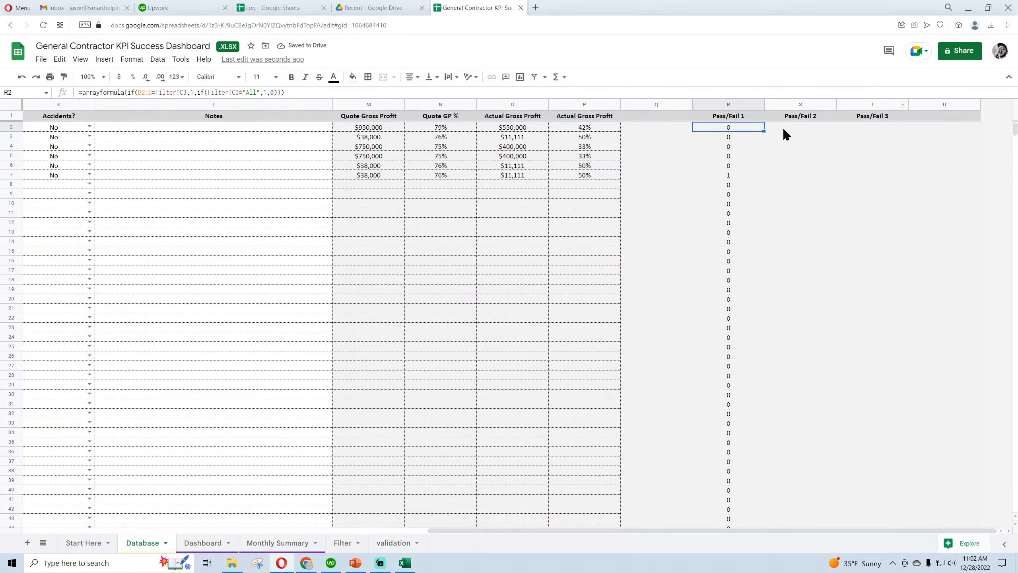
{"action": "left_click", "coordinate": [783, 128]}
{"action": "left_click", "coordinate": [869, 126]}
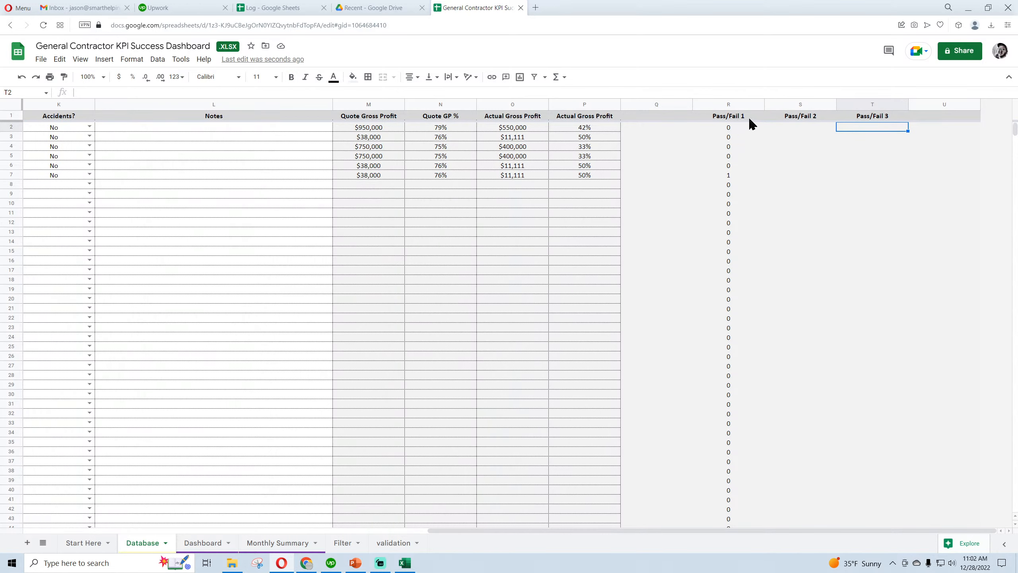
{"action": "left_click", "coordinate": [926, 131]}
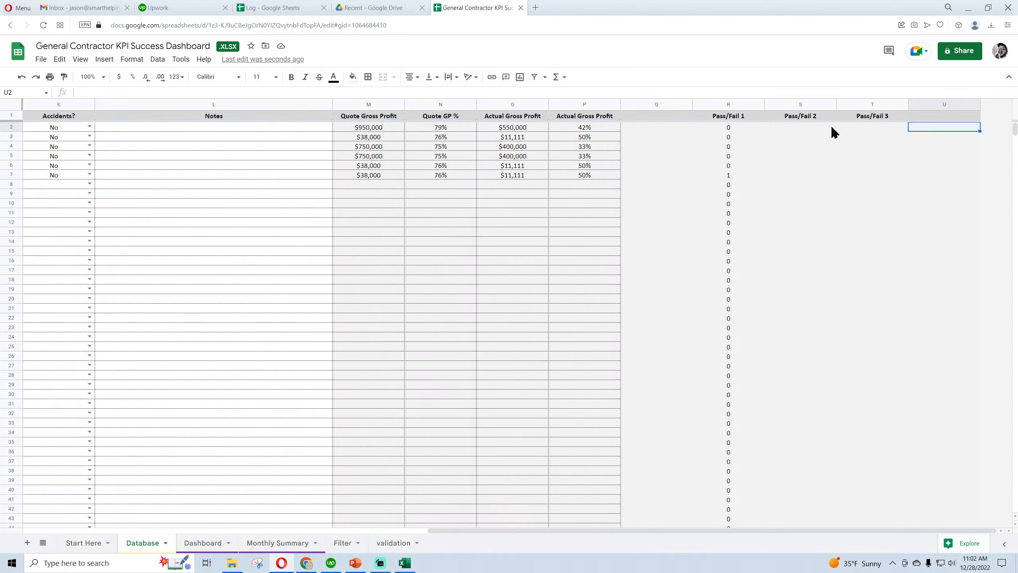
Copy the Pass/Fail 1 array formula text from R2 into S2 under Pass/Fail 2
{"action": "left_click", "coordinate": [732, 129]}
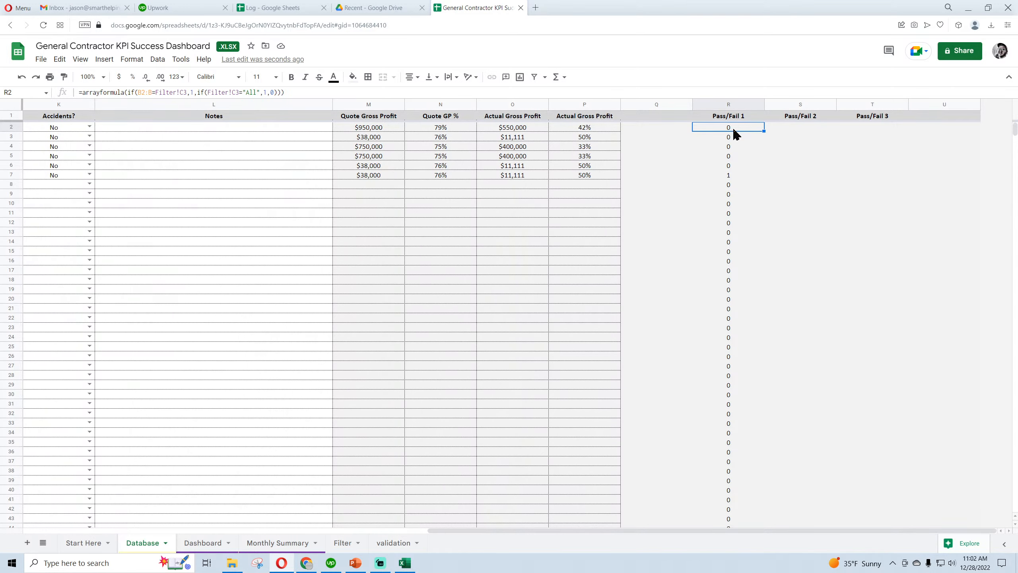
{"action": "triple_click", "coordinate": [294, 92]}
{"action": "right_click", "coordinate": [118, 92]}
{"action": "left_click", "coordinate": [145, 134]}
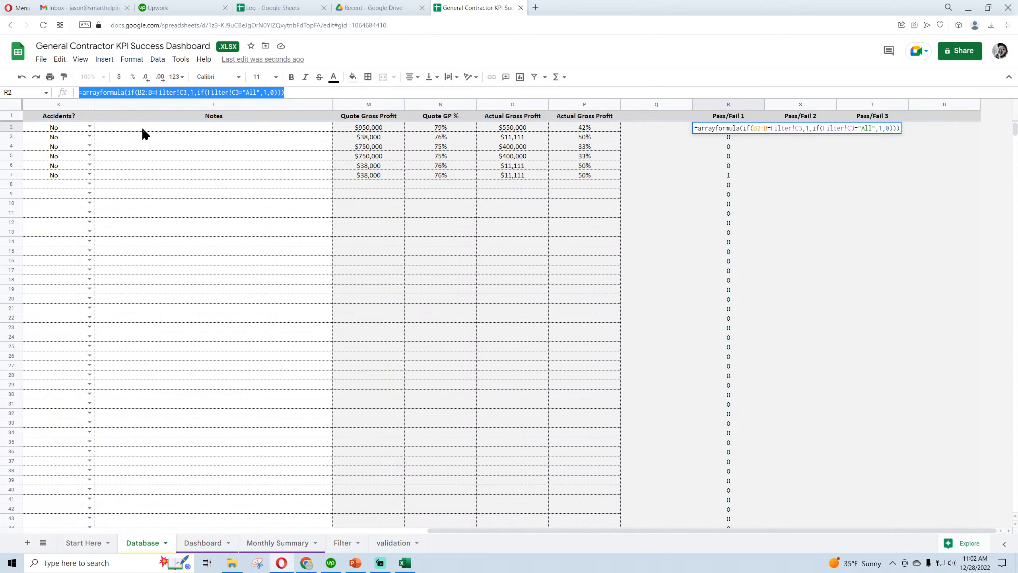
{"action": "key", "text": "Escape"}
{"action": "left_click", "coordinate": [768, 128]}
{"action": "right_click", "coordinate": [293, 92]}
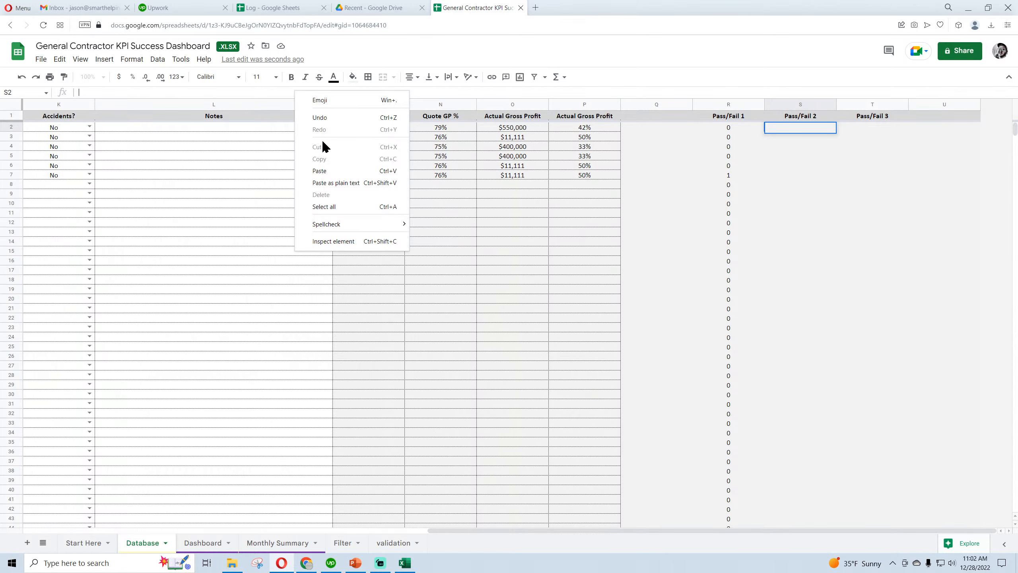
{"action": "left_click", "coordinate": [319, 171]}
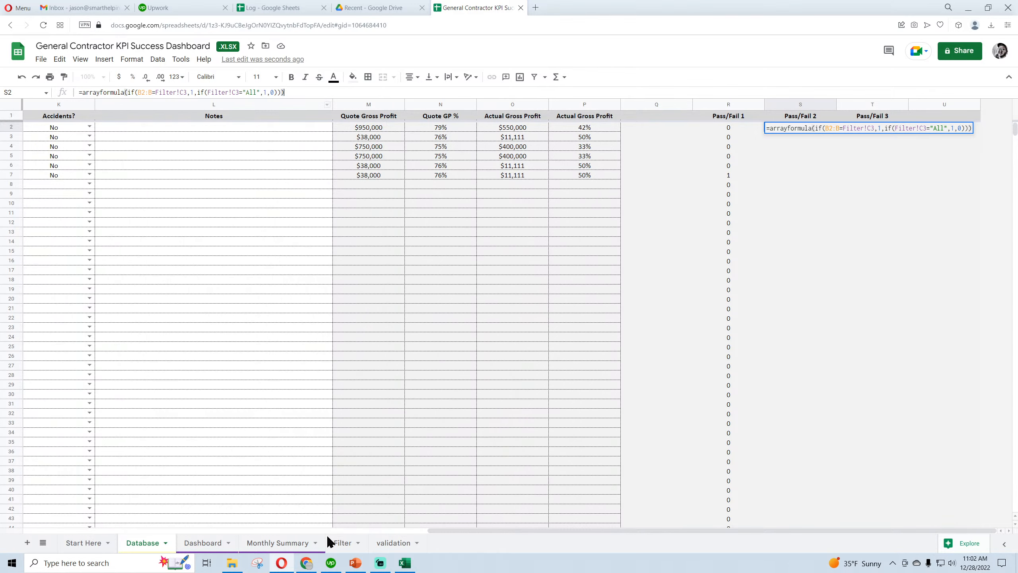
{"action": "key", "text": "Return"}
Change the range tested in the S2 formula to the Job Type (1) column, c2:c
{"action": "left_click", "coordinate": [342, 542]}
{"action": "left_click", "coordinate": [185, 149]}
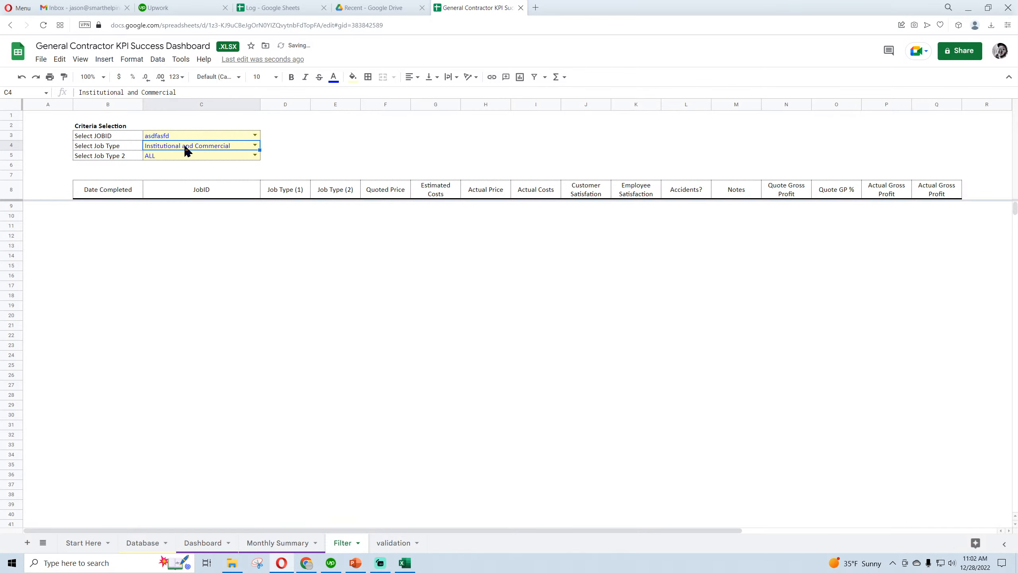
{"action": "left_click", "coordinate": [141, 542]}
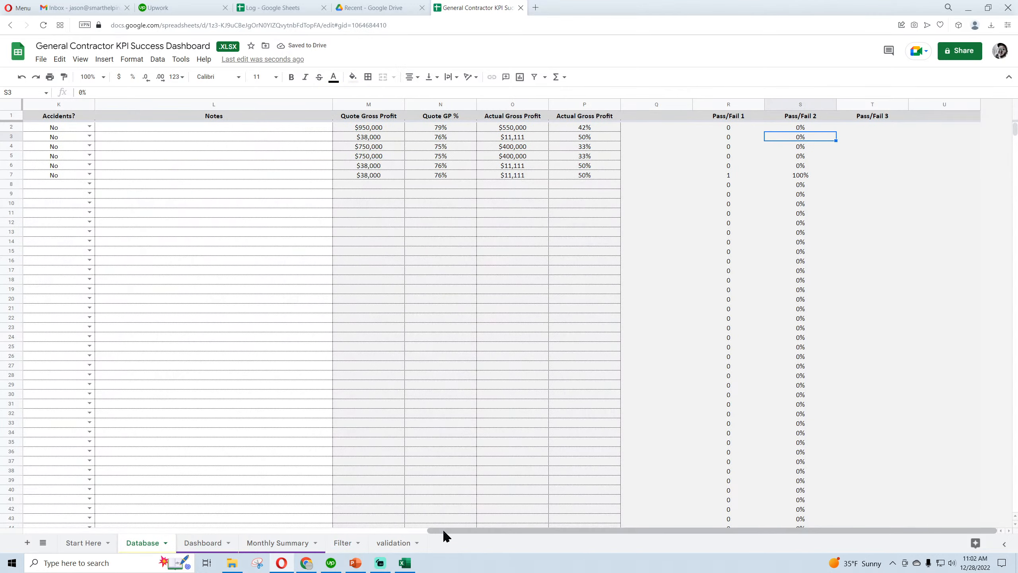
{"action": "left_click_drag", "start_coordinate": [445, 532], "coordinate": [35, 531]}
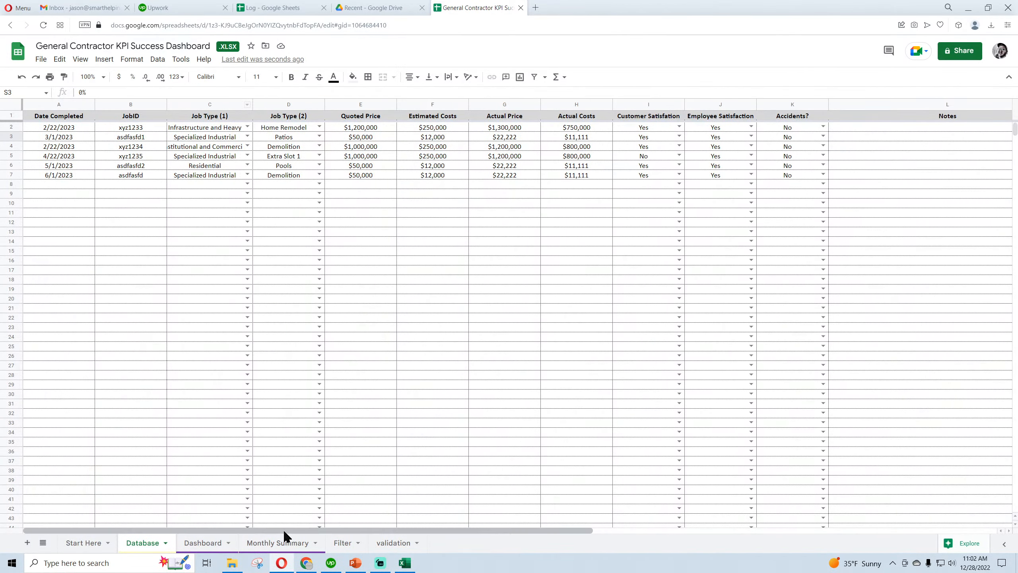
{"action": "left_click_drag", "start_coordinate": [285, 531], "coordinate": [690, 531]}
{"action": "left_click", "coordinate": [800, 128]}
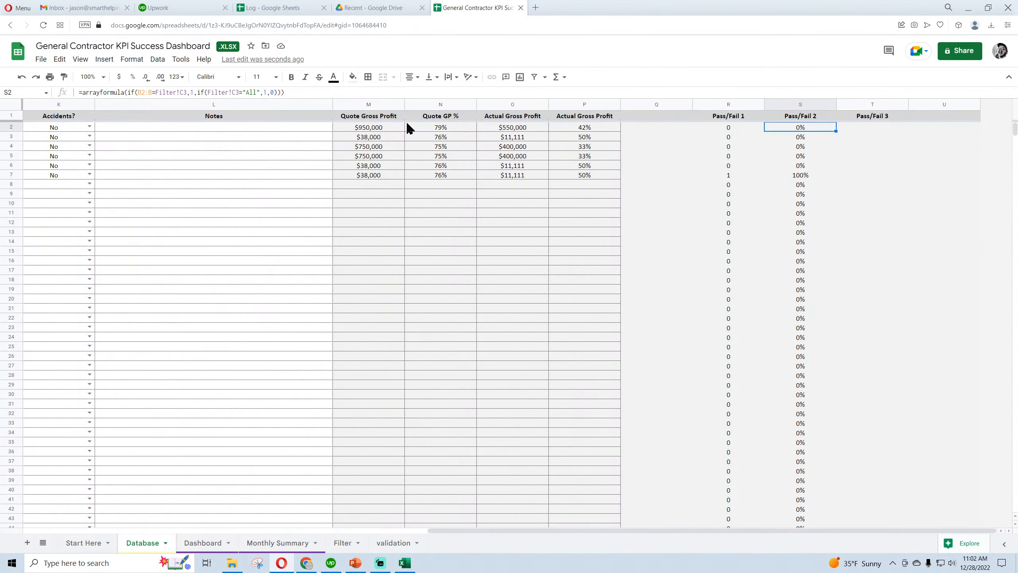
{"action": "left_click", "coordinate": [142, 92]}
{"action": "key", "text": "BackSpace"}
{"action": "type", "text": "c"}
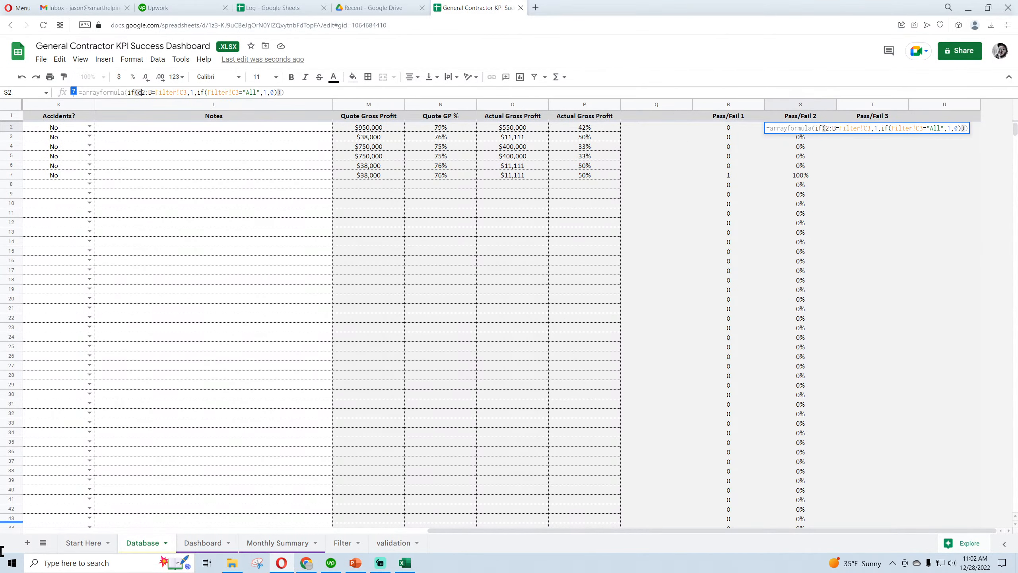
Point both criterion references in the S2 formula to Filter!C4, including the "All" test
{"action": "left_click", "coordinate": [163, 93]}
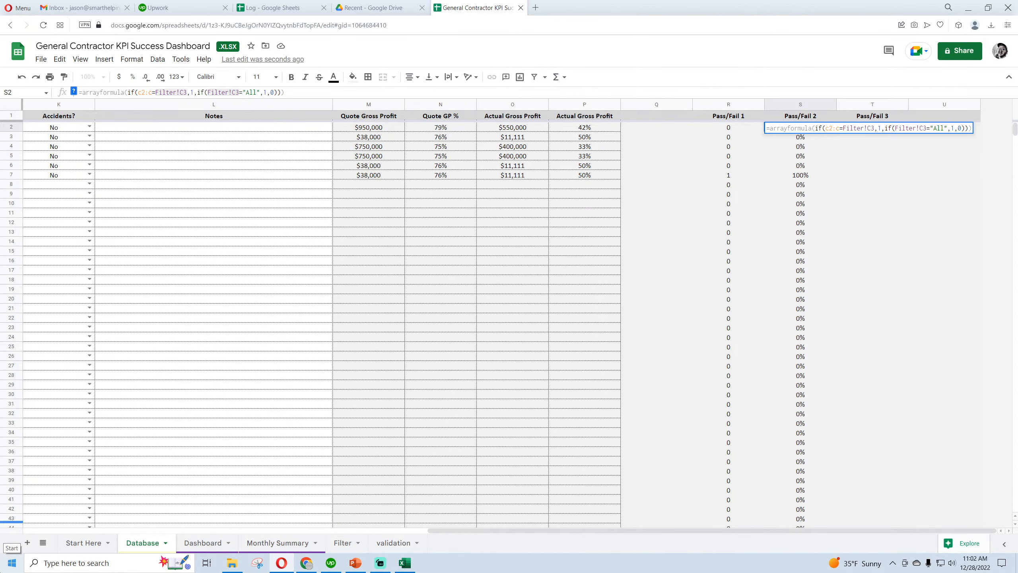
{"action": "key", "text": "BackSpace"}
{"action": "type", "text": "4"}
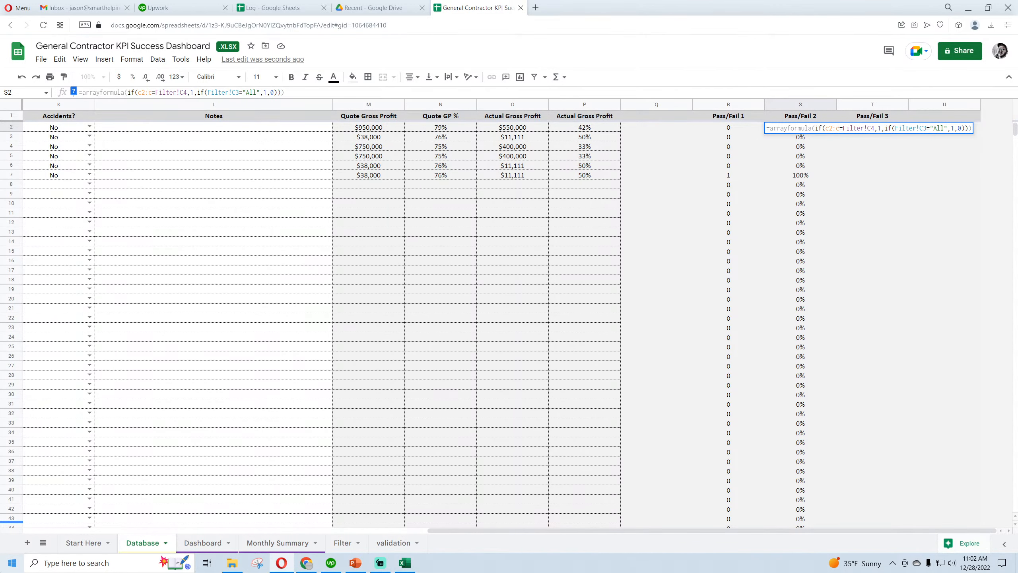
{"action": "key", "text": "Right"}
{"action": "key", "text": "Right"}
{"action": "key", "text": "BackSpace"}
{"action": "type", "text": "4"}
{"action": "key", "text": "Return"}
Set the Select Job Type and Select JOBID criteria on the Filter sheet to ALL
{"action": "left_click", "coordinate": [203, 544]}
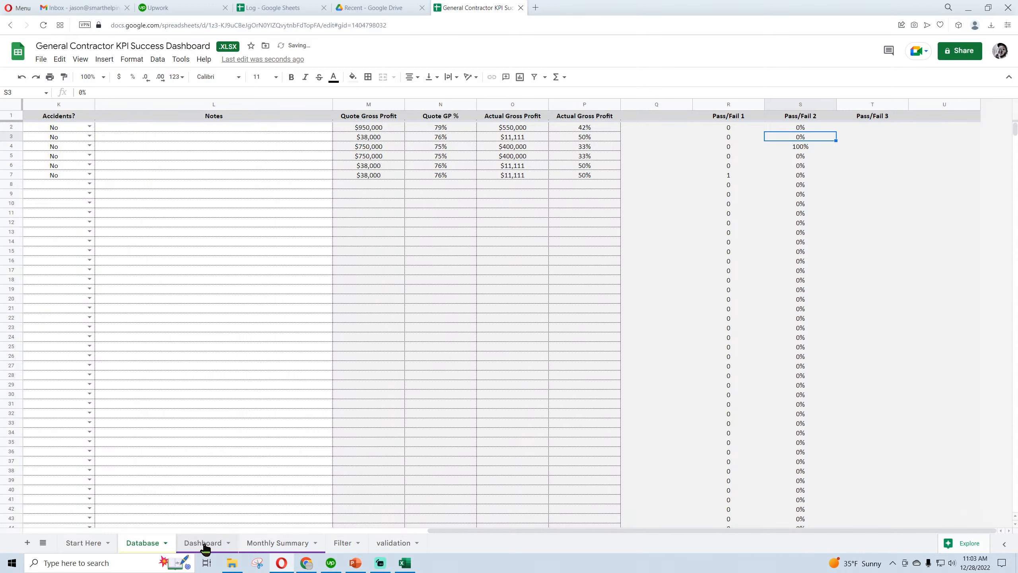
{"action": "left_click", "coordinate": [343, 542]}
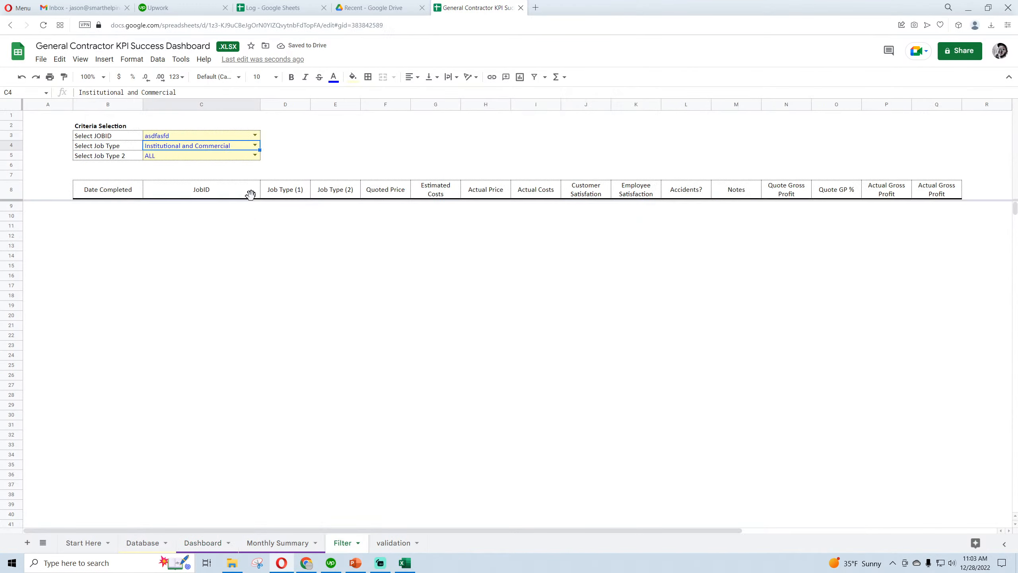
{"action": "left_click", "coordinate": [258, 146]}
{"action": "left_click", "coordinate": [164, 218]}
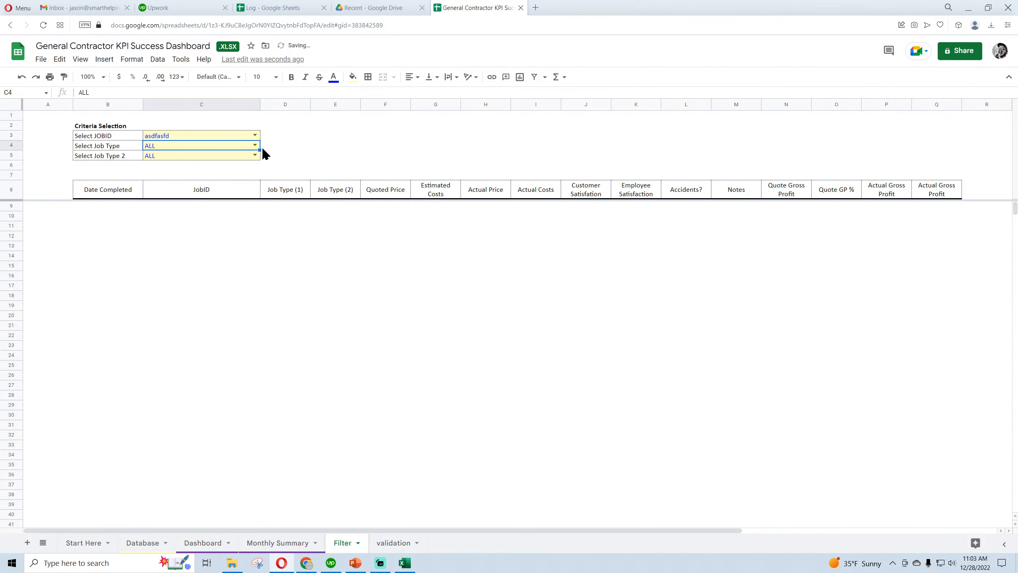
{"action": "left_click", "coordinate": [255, 137]}
{"action": "left_click", "coordinate": [168, 149]}
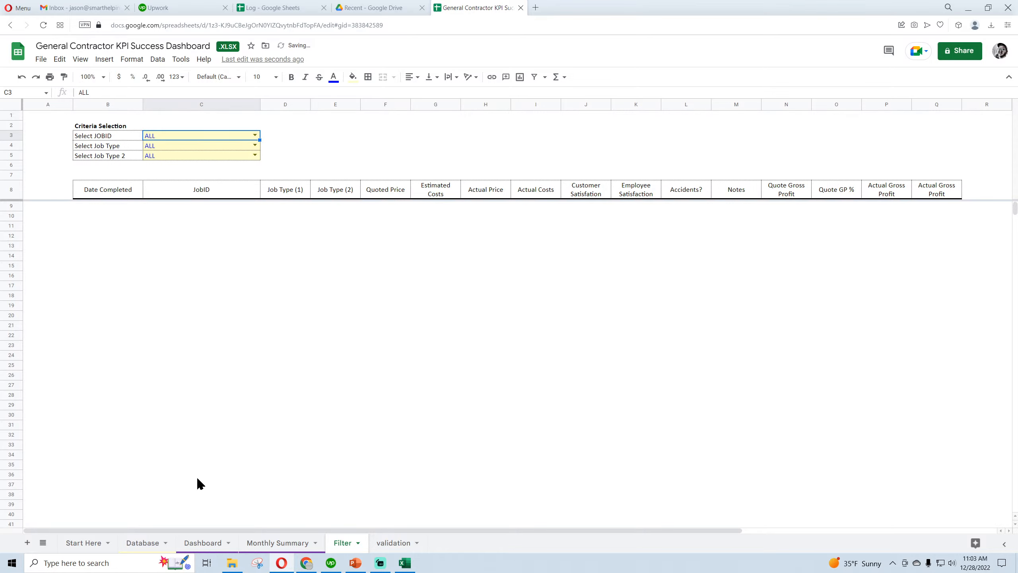
Set the number format of the Pass/Fail 2 column on the Database sheet to Automatic
{"action": "left_click", "coordinate": [143, 542]}
{"action": "left_click", "coordinate": [800, 104]}
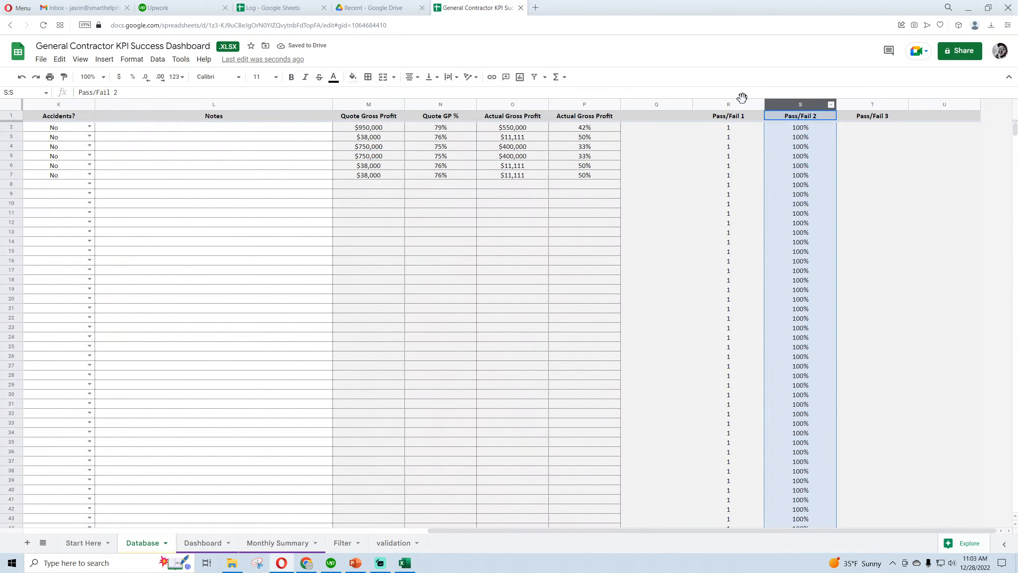
{"action": "left_click", "coordinate": [132, 59]}
{"action": "mouse_move", "coordinate": [147, 102]}
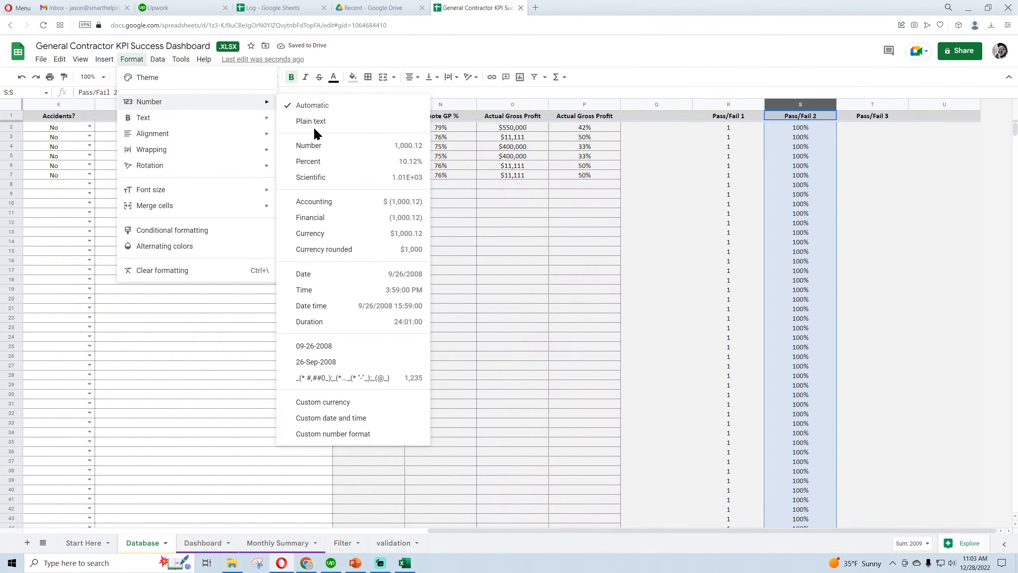
{"action": "left_click", "coordinate": [321, 104]}
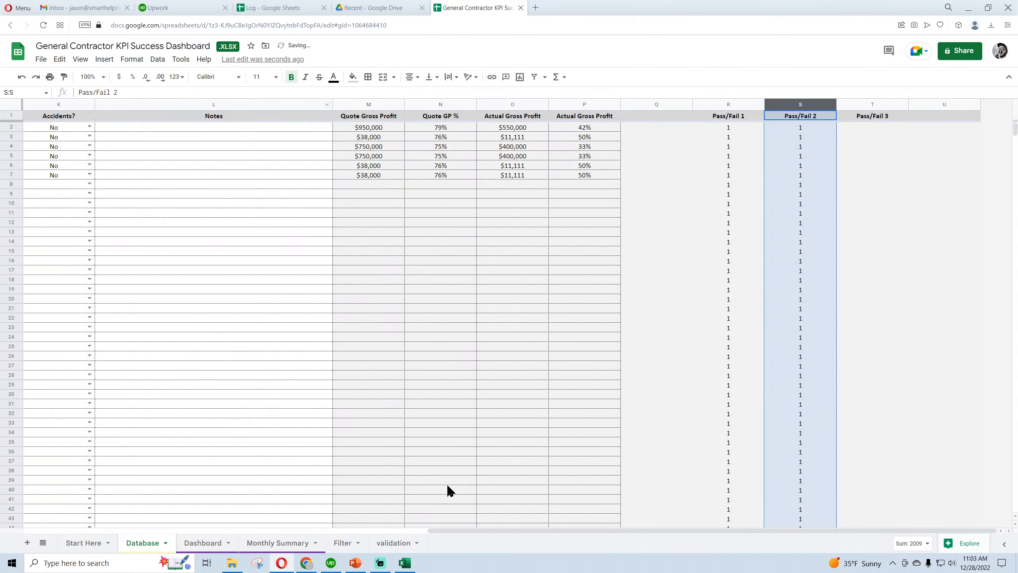
Choose Residential as the Select Job Type criterion in cell C4 of the Filter sheet
{"action": "left_click", "coordinate": [392, 544]}
{"action": "left_click", "coordinate": [343, 542]}
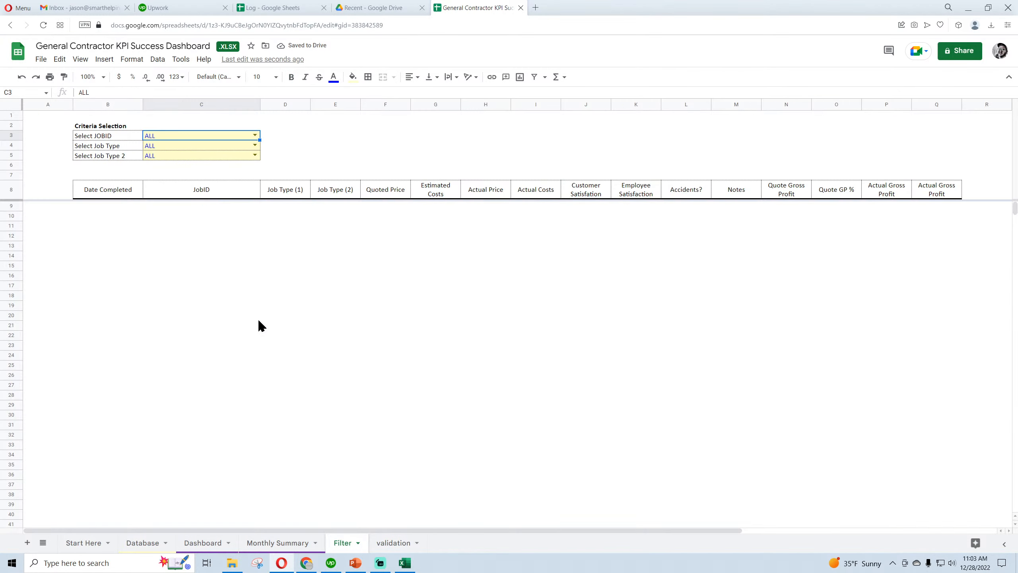
{"action": "left_click", "coordinate": [254, 146]}
{"action": "left_click", "coordinate": [171, 158]}
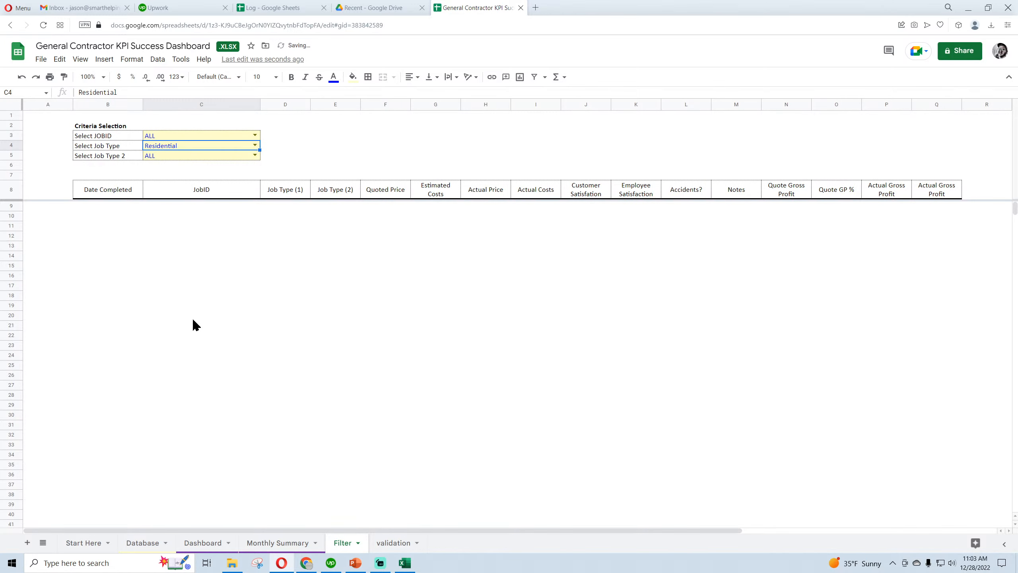
Check the Pass/Fail 1 and Pass/Fail 2 flags on the Database sheet against the chosen criteria
{"action": "left_click", "coordinate": [143, 543]}
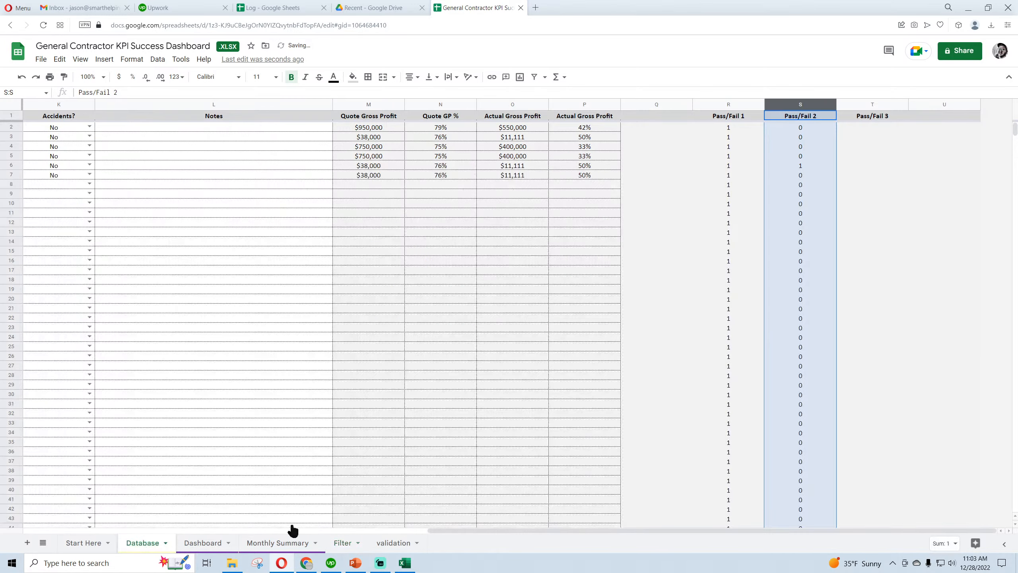
{"action": "left_click", "coordinate": [732, 129]}
{"action": "key", "text": "Down"}
{"action": "key", "text": "Down"}
{"action": "key", "text": "Down"}
{"action": "key", "text": "Down"}
{"action": "key", "text": "Down"}
{"action": "left_click_drag", "start_coordinate": [733, 127], "coordinate": [729, 194]}
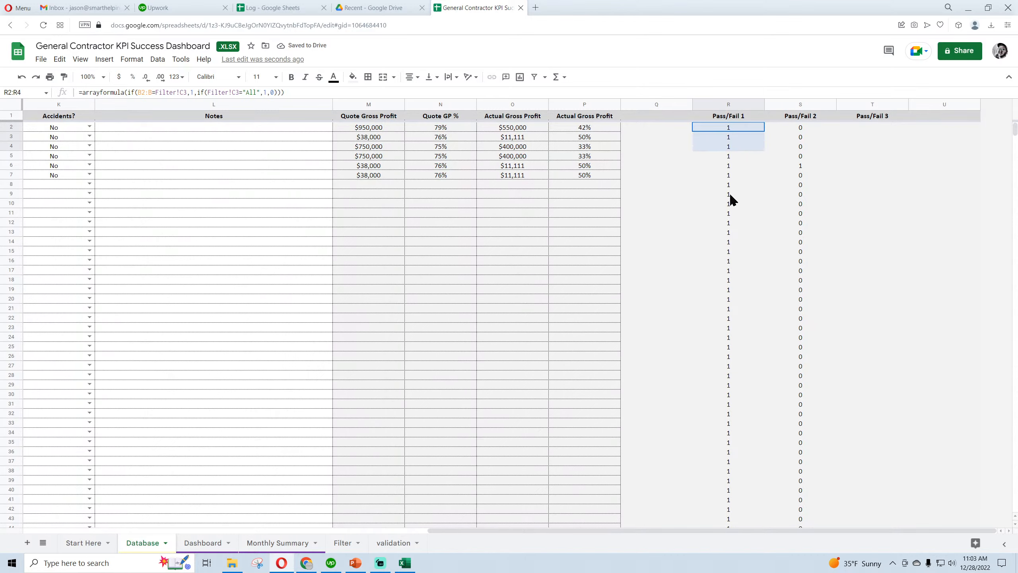
{"action": "left_click", "coordinate": [805, 165]}
{"action": "key", "text": "Left"}
{"action": "key", "text": "Left"}
{"action": "key", "text": "Left"}
{"action": "key", "text": "Left"}
{"action": "key", "text": "Left"}
{"action": "key", "text": "Left"}
{"action": "key", "text": "Left"}
{"action": "key", "text": "Left"}
{"action": "key", "text": "Left"}
{"action": "key", "text": "Left"}
{"action": "key", "text": "Left"}
{"action": "key", "text": "Left"}
{"action": "key", "text": "Left"}
{"action": "key", "text": "Left"}
{"action": "key", "text": "Left"}
{"action": "key", "text": "Left"}
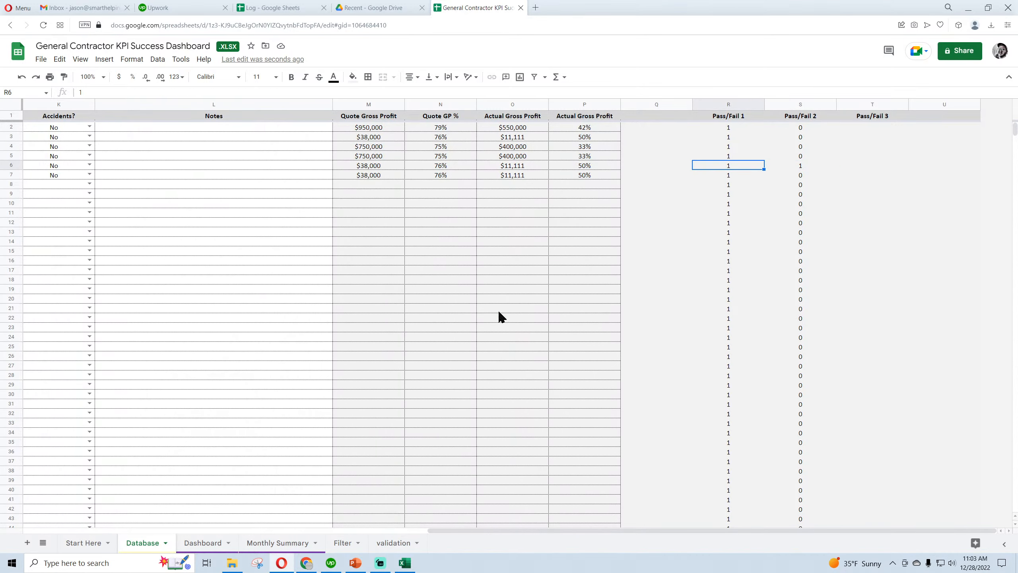
Widen the Job Type (1) column on the Database sheet so its full entries fit
{"action": "key", "text": "Right"}
{"action": "key", "text": "Right"}
{"action": "key", "text": "Right"}
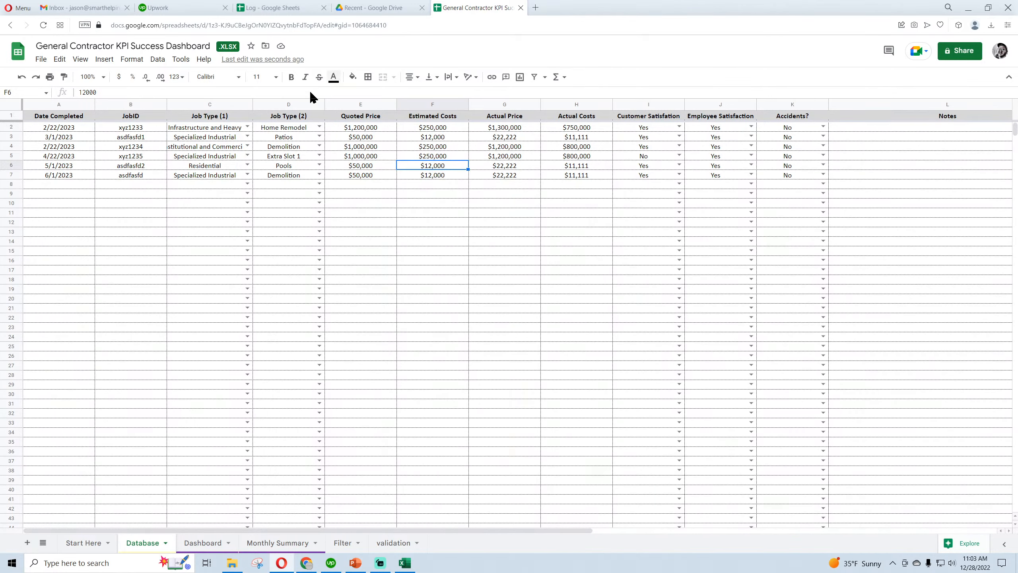
{"action": "left_click_drag", "start_coordinate": [253, 104], "coordinate": [272, 104]}
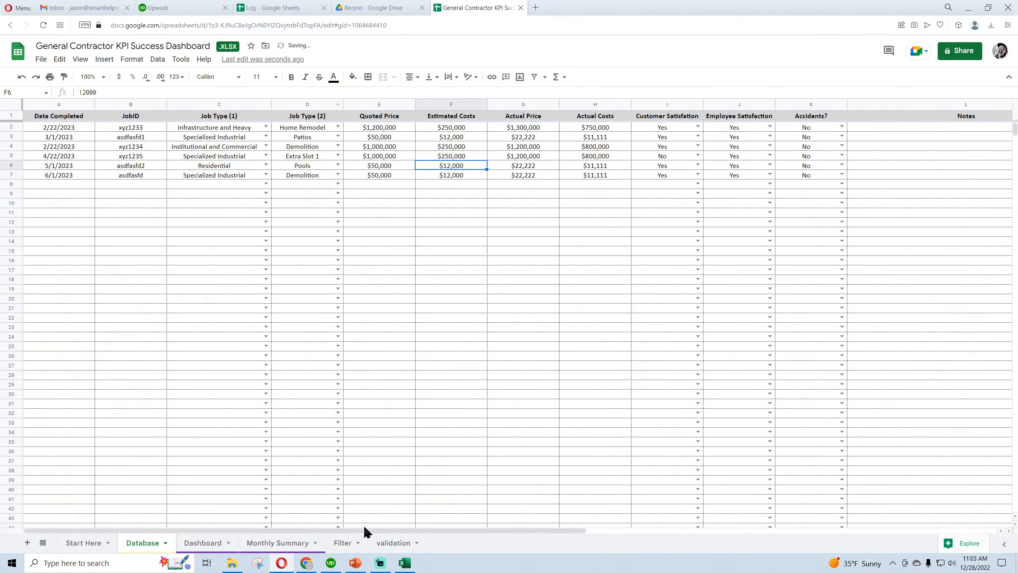
{"action": "left_click_drag", "start_coordinate": [366, 529], "coordinate": [815, 537]}
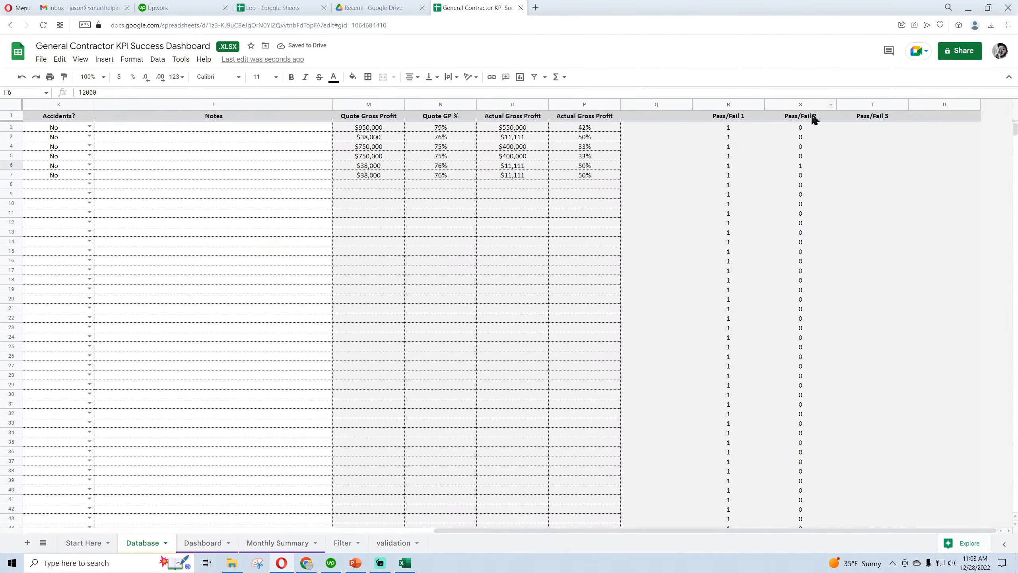
Copy the Pass/Fail 2 array formula from cell S2 into T2 under Pass/Fail 3 on the Database sheet
{"action": "left_click", "coordinate": [807, 129]}
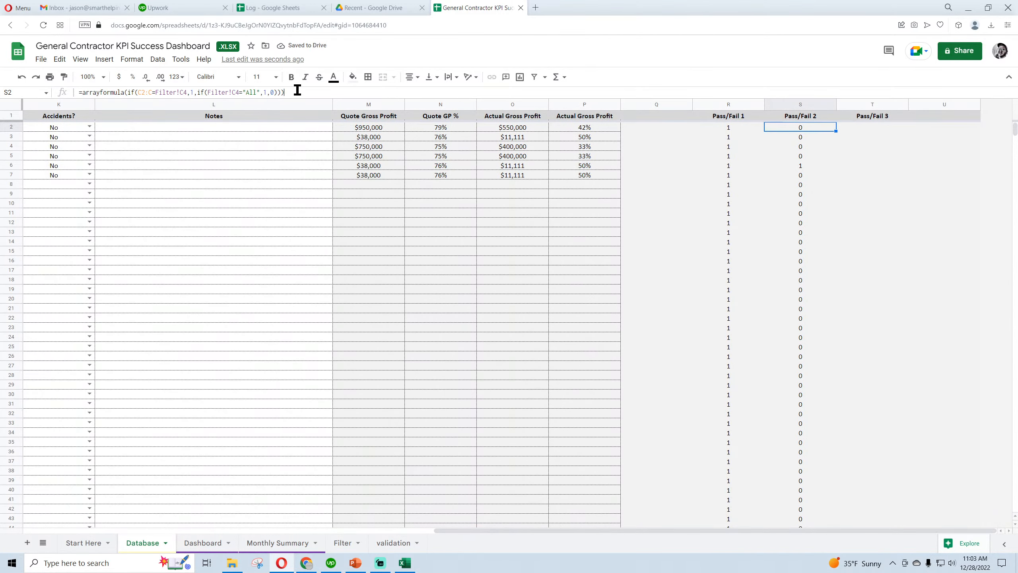
{"action": "left_click_drag", "start_coordinate": [297, 90], "coordinate": [77, 95]}
{"action": "right_click", "coordinate": [113, 95]}
{"action": "left_click", "coordinate": [139, 129]}
{"action": "key", "text": "Return"}
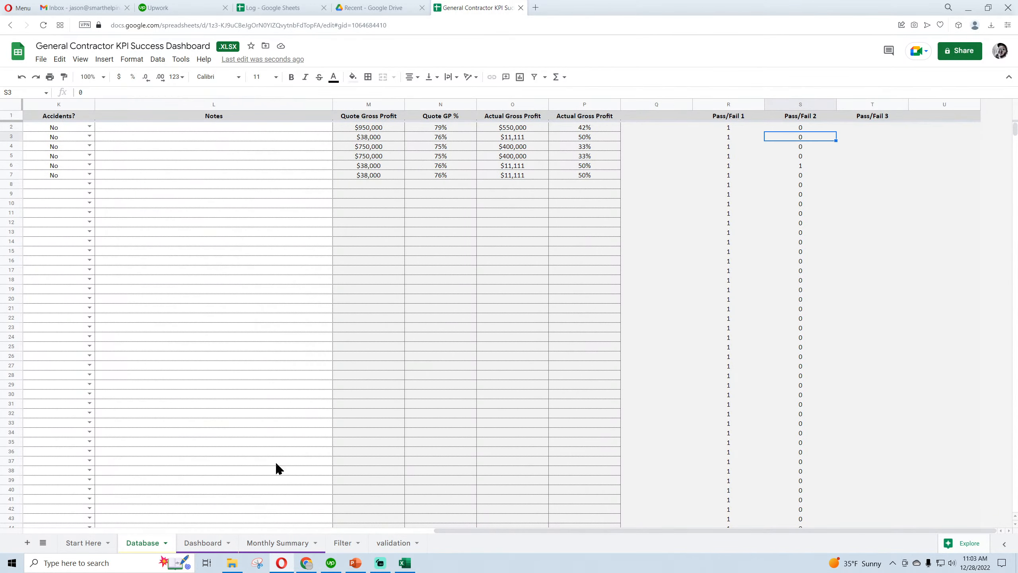
{"action": "left_click", "coordinate": [865, 126]}
{"action": "right_click", "coordinate": [323, 93]}
{"action": "left_click", "coordinate": [347, 173]}
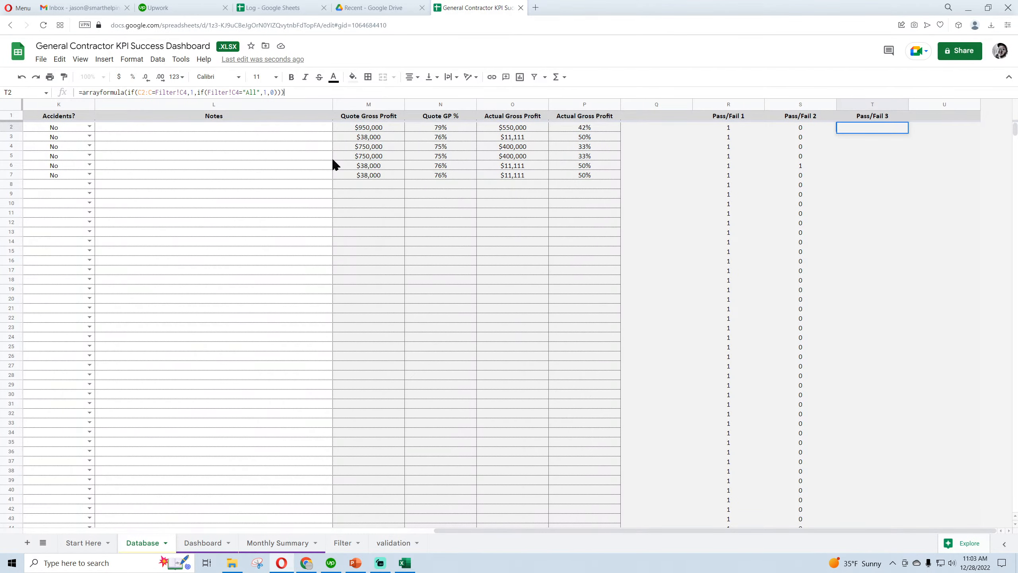
Change the T2 formula to compare D2:D with Filter!C5 and to test Filter!C5 for "All"
{"action": "key", "text": "Delete"}
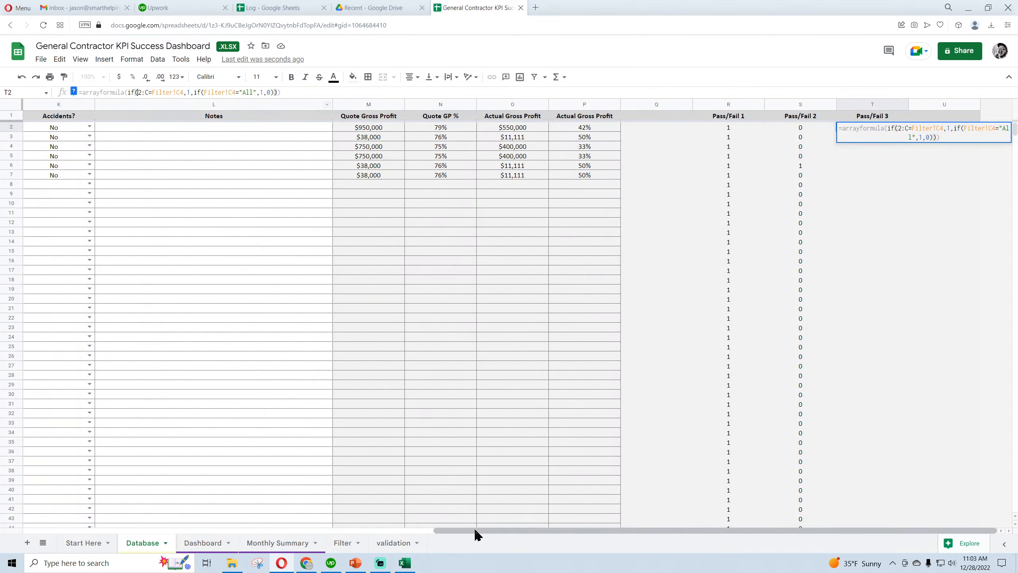
{"action": "left_click_drag", "start_coordinate": [477, 534], "coordinate": [142, 512]}
{"action": "type", "text": "d"}
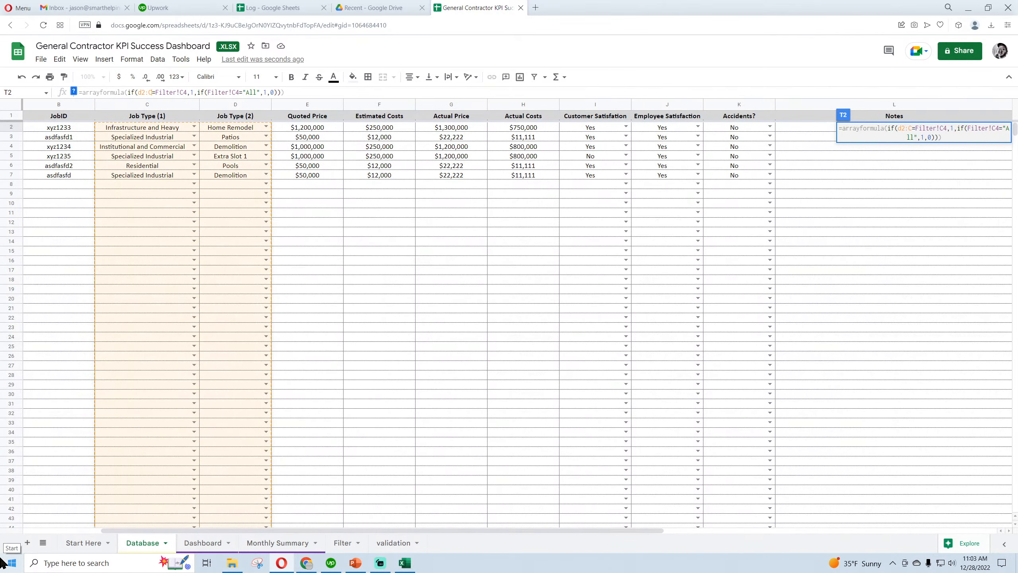
{"action": "key", "text": "BackSpace"}
{"action": "type", "text": "d"}
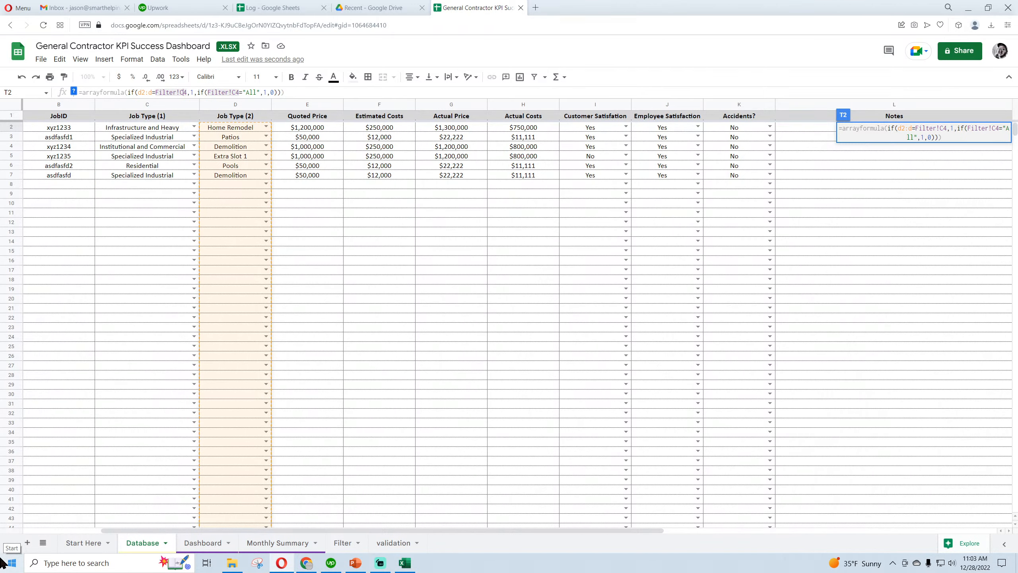
{"action": "key", "text": "BackSpace"}
{"action": "type", "text": "5"}
{"action": "key", "text": "Right"}
{"action": "key", "text": "Right"}
{"action": "key", "text": "Right"}
{"action": "key", "text": "Right"}
{"action": "key", "text": "Right"}
{"action": "key", "text": "Right"}
{"action": "key", "text": "Right"}
{"action": "key", "text": "Right"}
{"action": "key", "text": "Right"}
{"action": "key", "text": "Right"}
{"action": "key", "text": "Right"}
{"action": "key", "text": "Right"}
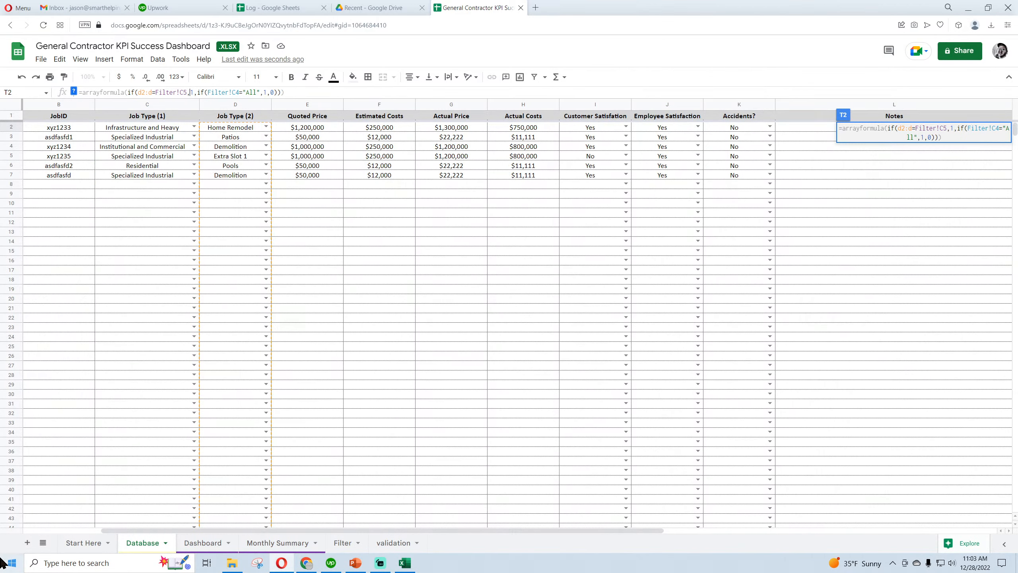
{"action": "key", "text": "BackSpace"}
{"action": "type", "text": "5"}
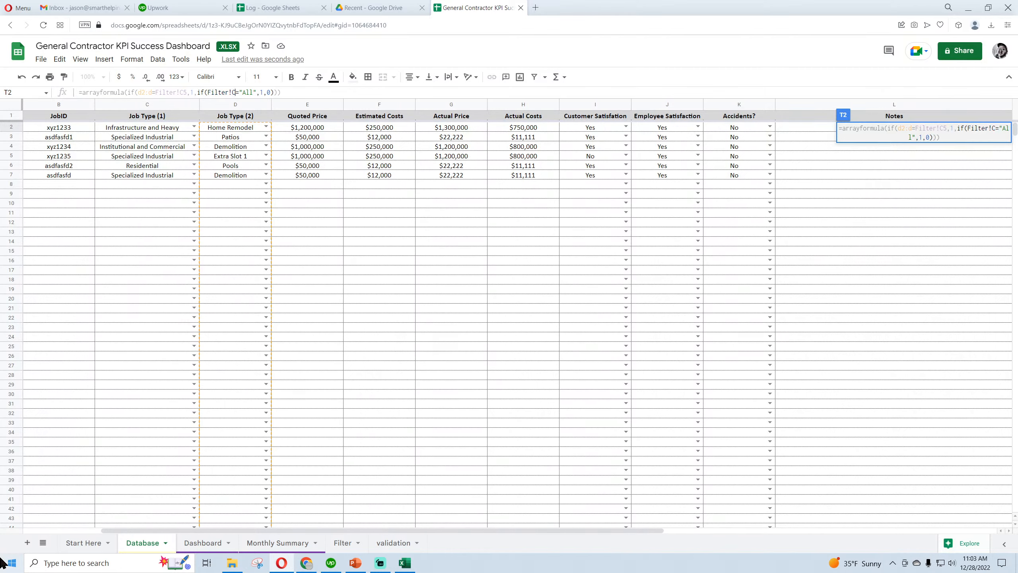
{"action": "key", "text": "Tab"}
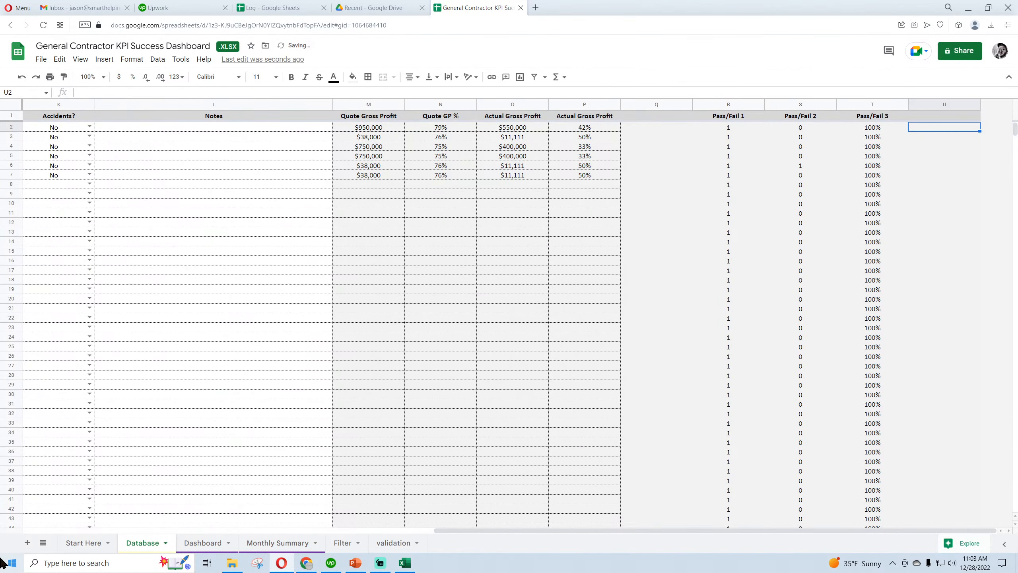
Set the number format of the Pass/Fail 3 column to Automatic
{"action": "left_click", "coordinate": [878, 104]}
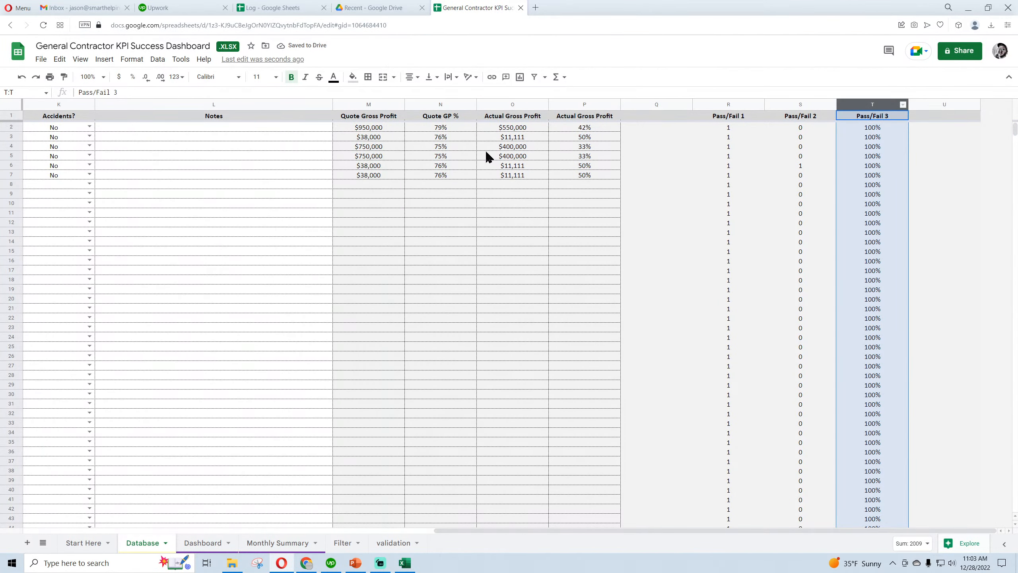
{"action": "left_click", "coordinate": [128, 60]}
{"action": "mouse_move", "coordinate": [172, 103]}
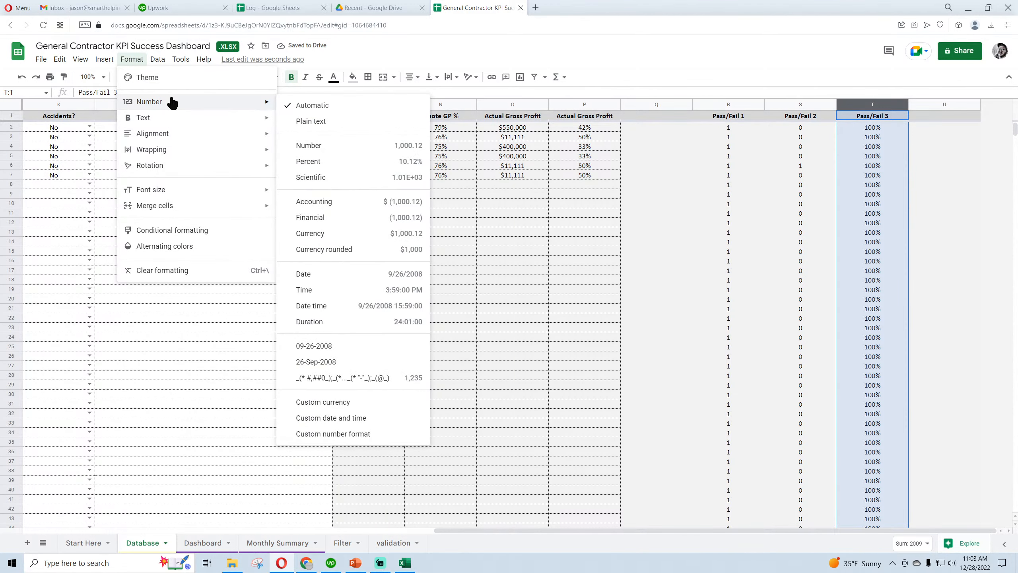
{"action": "left_click", "coordinate": [283, 105]}
Enter the header PASS/FAIL in cell U1 of the Database sheet
{"action": "left_click", "coordinate": [930, 117]}
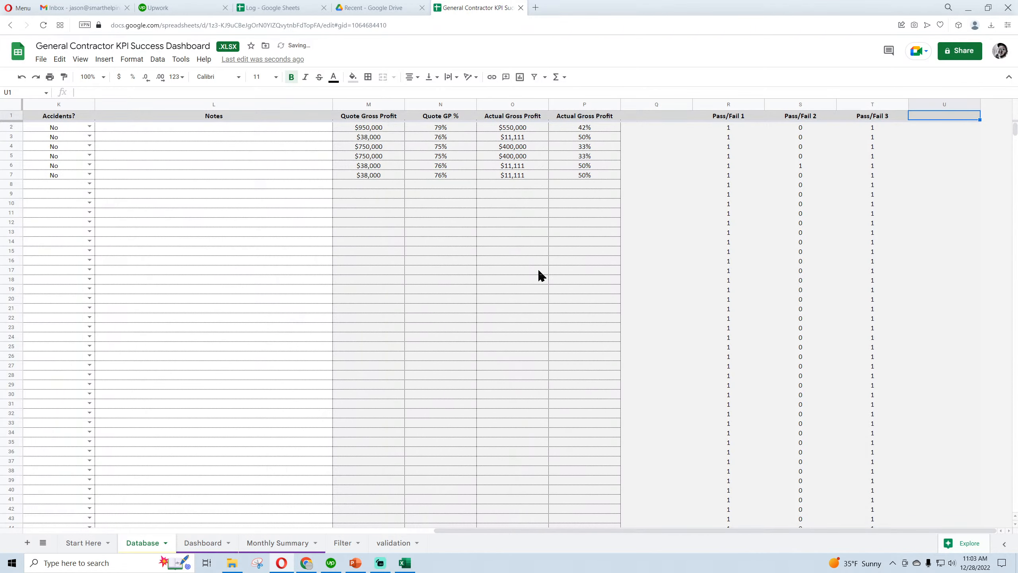
{"action": "type", "text": "PAS"}
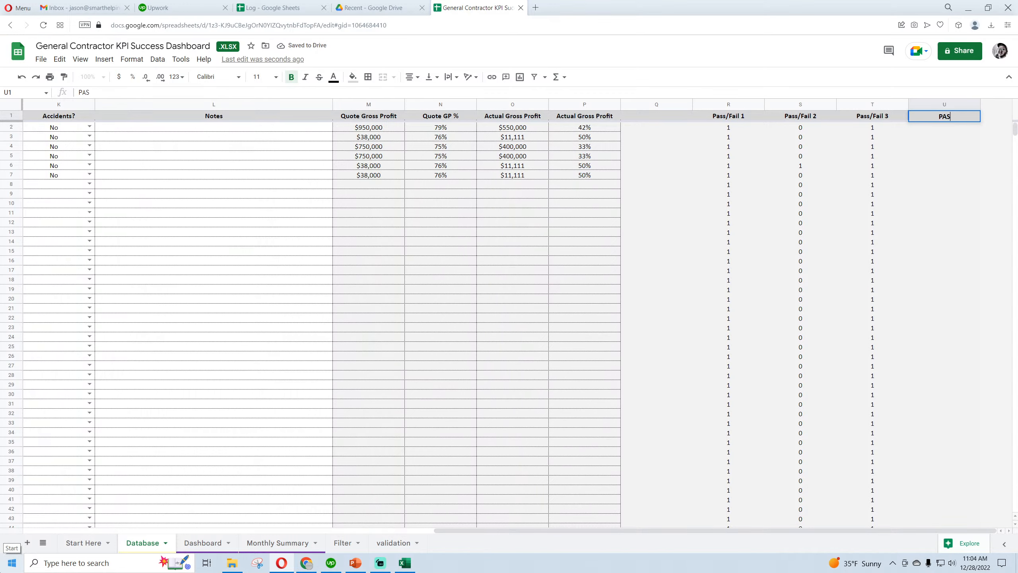
{"action": "type", "text": "S/FAIL"}
{"action": "key", "text": "Return"}
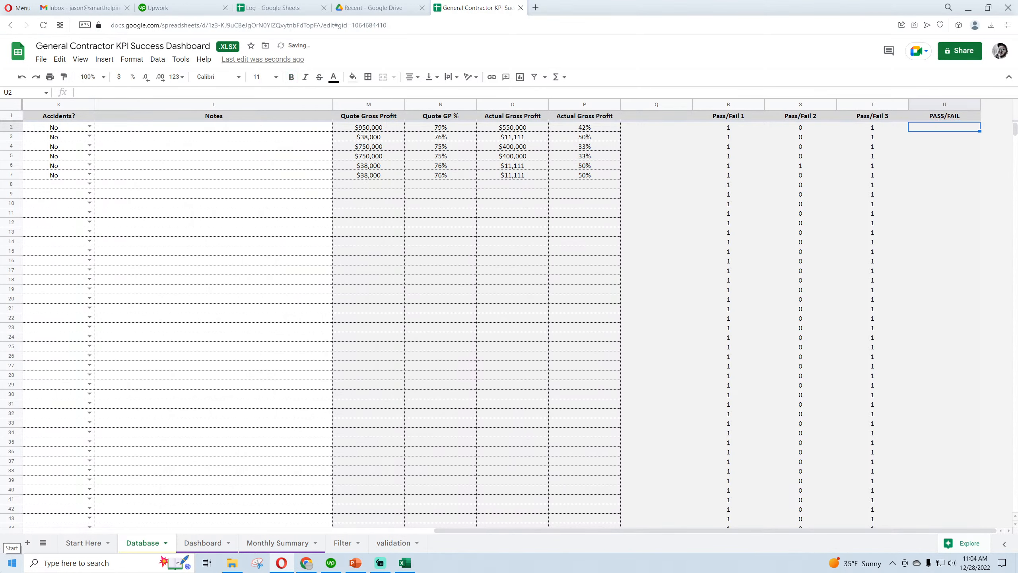
Enter the formula =R2:R+S2:S+T2:T in cell U2 to add up the three Pass/Fail flags
{"action": "type", "text": "="}
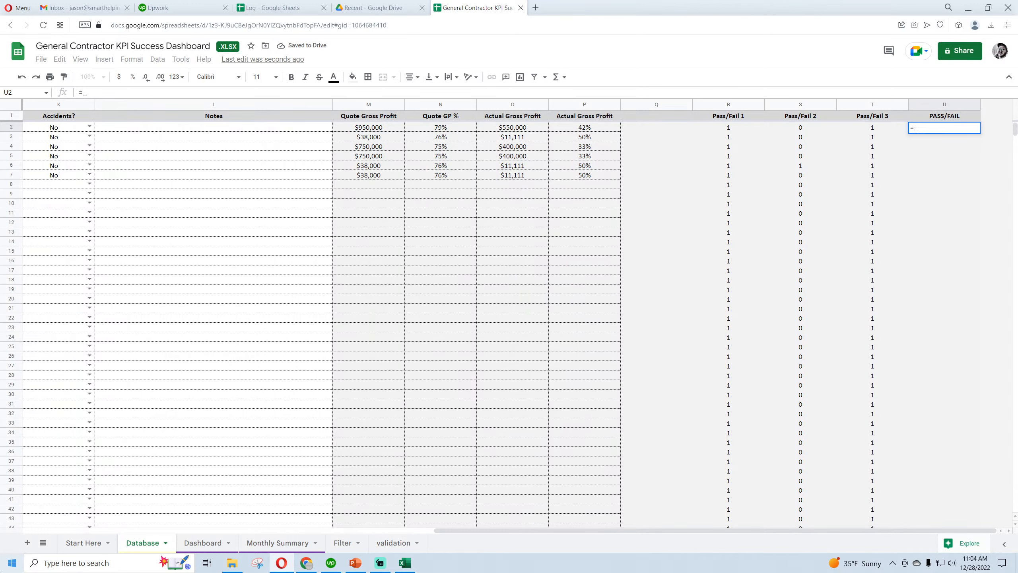
{"action": "type", "text": "r2:r+s2:s"}
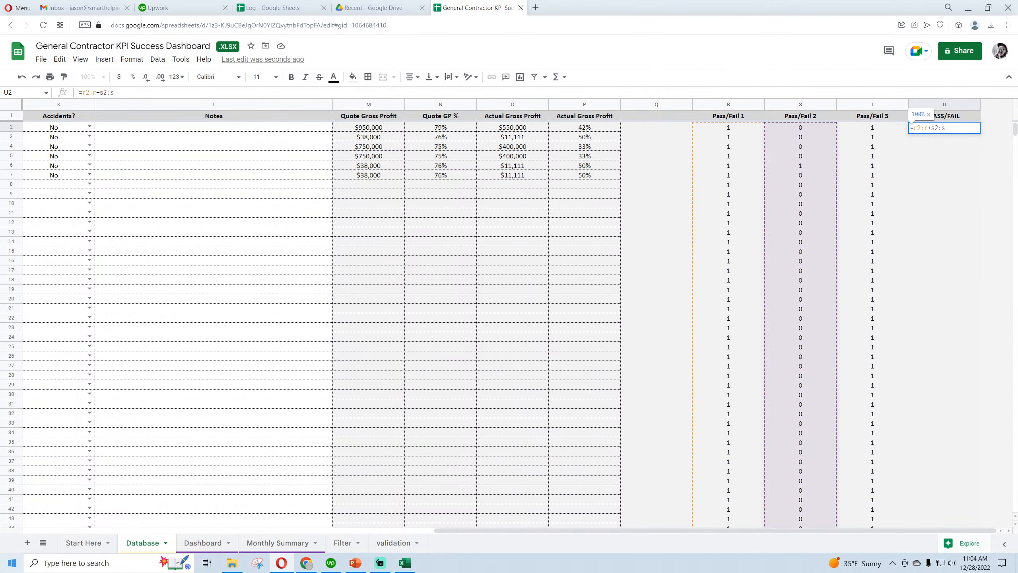
{"action": "type", "text": "+t2T"}
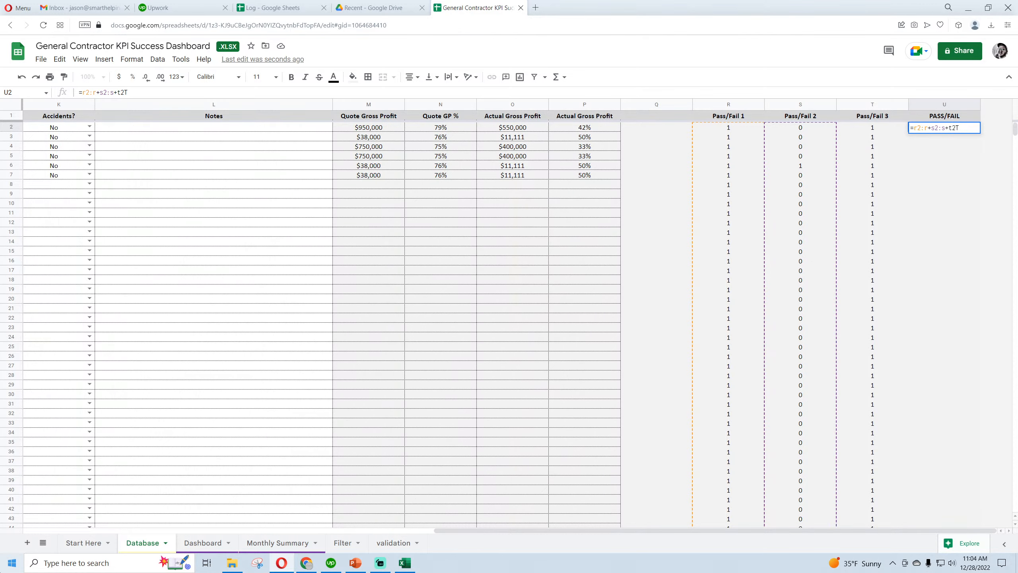
{"action": "key", "text": "BackSpace"}
{"action": "type", "text": ":t"}
{"action": "key", "text": "Return"}
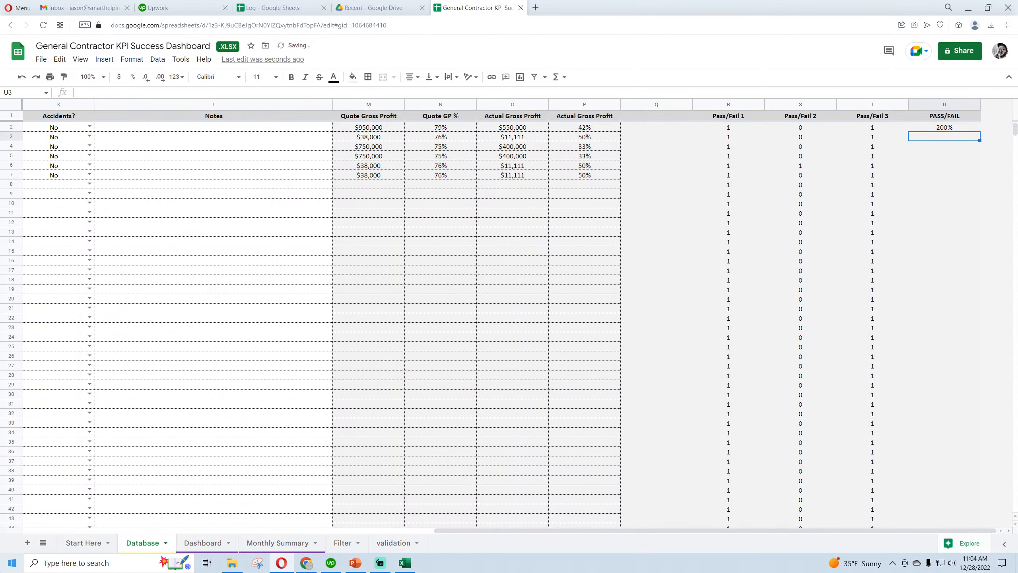
Wrap the U2 sum in ARRAYFORMULA so it fills the whole PASS/FAIL column
{"action": "left_click", "coordinate": [959, 124]}
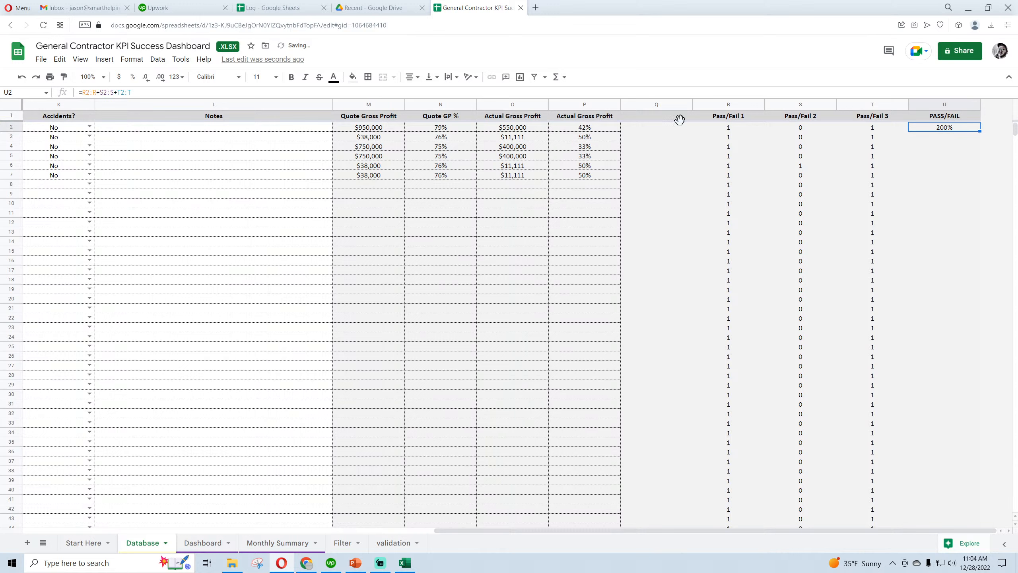
{"action": "left_click", "coordinate": [82, 92]}
{"action": "type", "text": "arrayformula"}
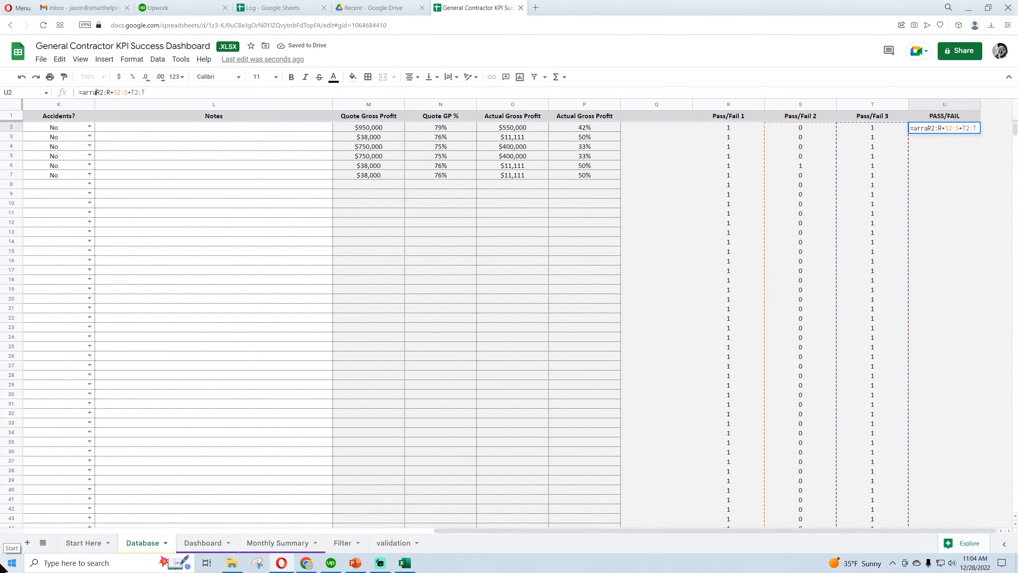
{"action": "type", "text": "("}
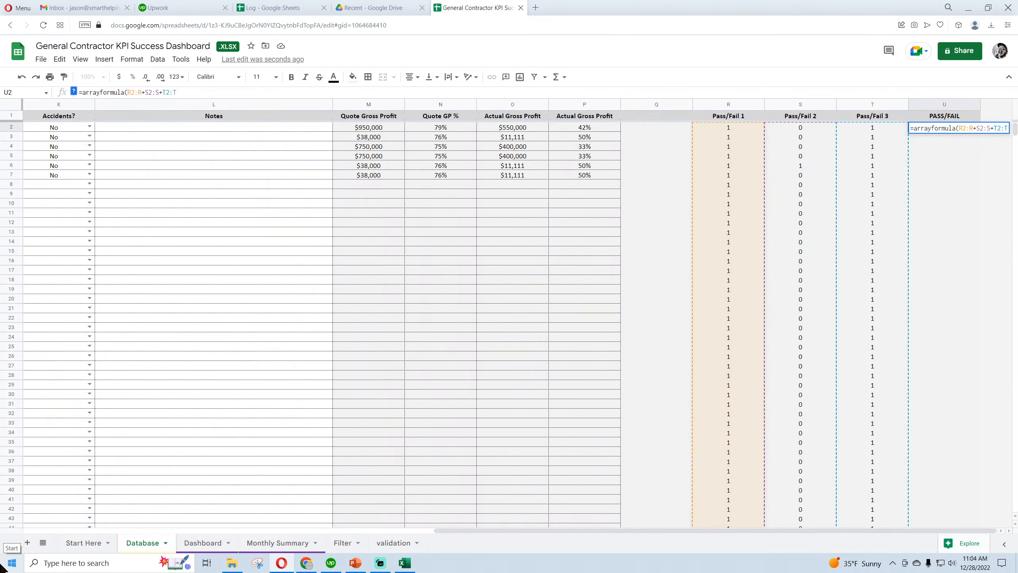
{"action": "key", "text": "Return"}
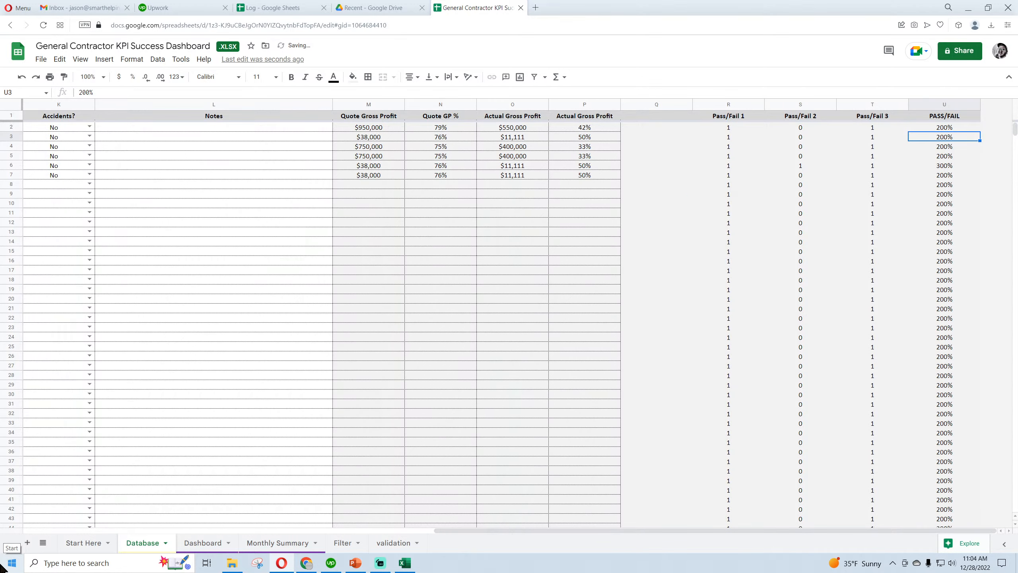
Set the number format of the PASS/FAIL column U to Automatic
{"action": "left_click", "coordinate": [957, 104]}
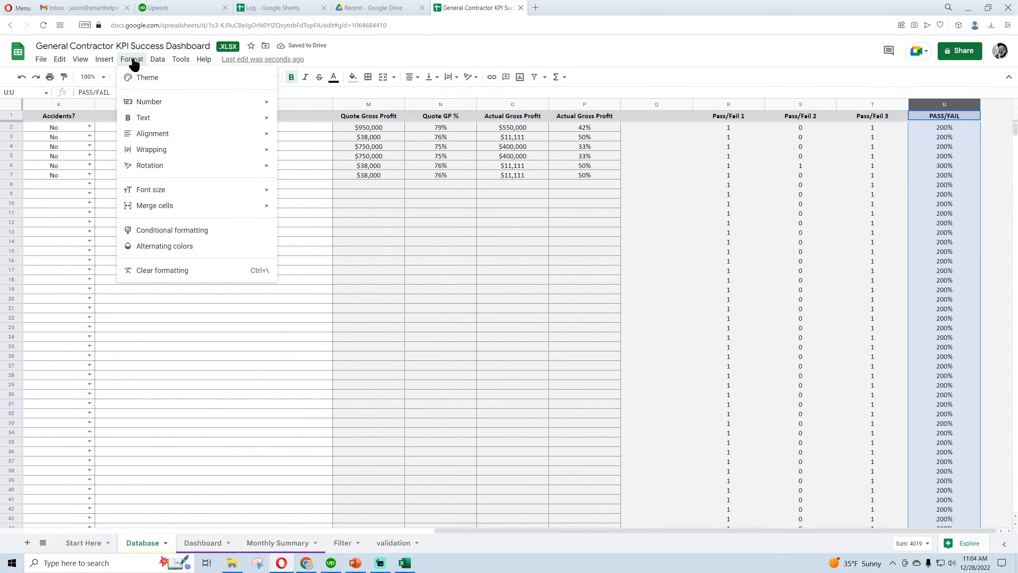
{"action": "mouse_move", "coordinate": [149, 108]}
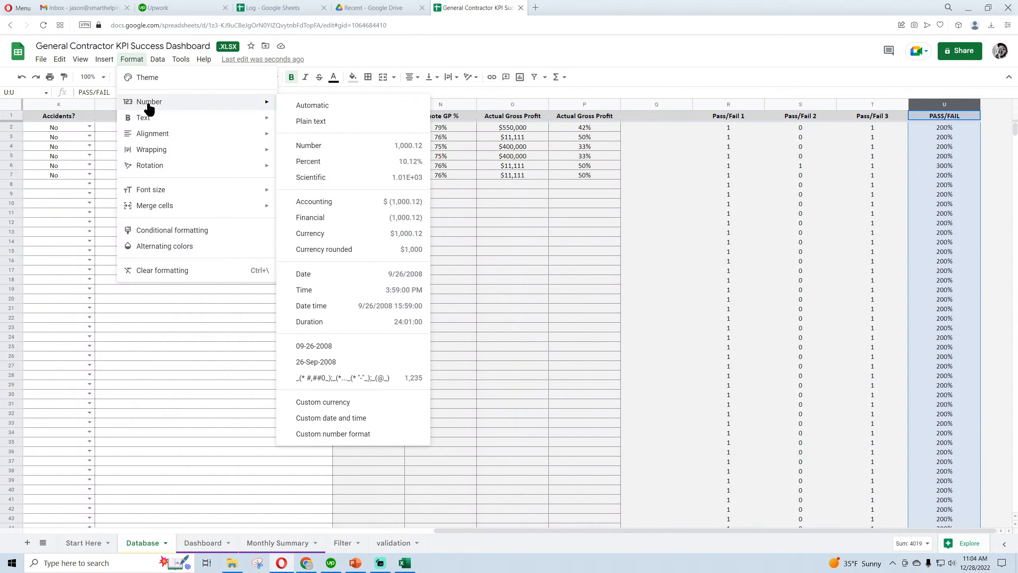
{"action": "left_click", "coordinate": [330, 106]}
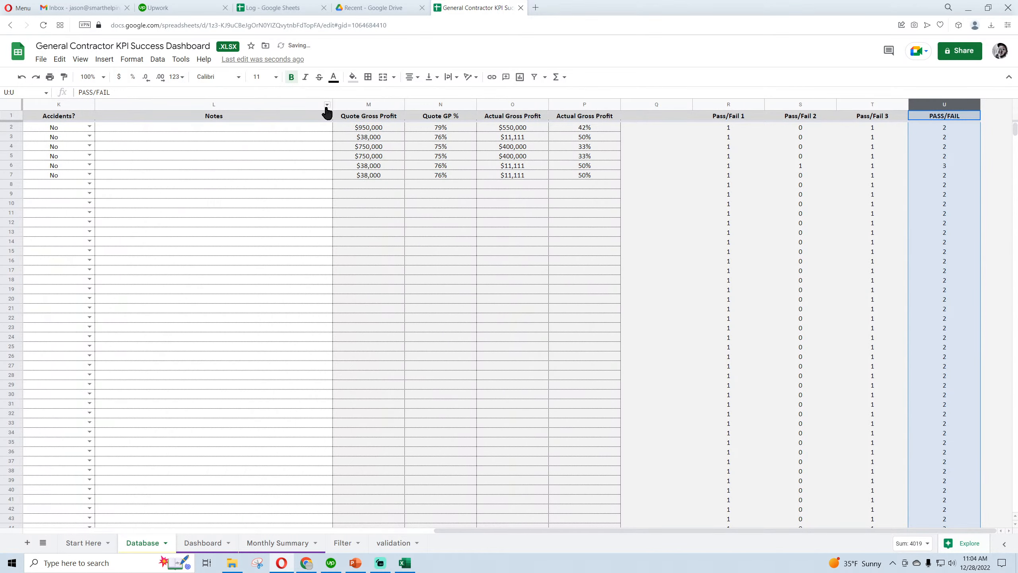
Start a FILTER formula in cell B9 of the Filter sheet with Database!A2:P as its source range
{"action": "left_click", "coordinate": [343, 543]}
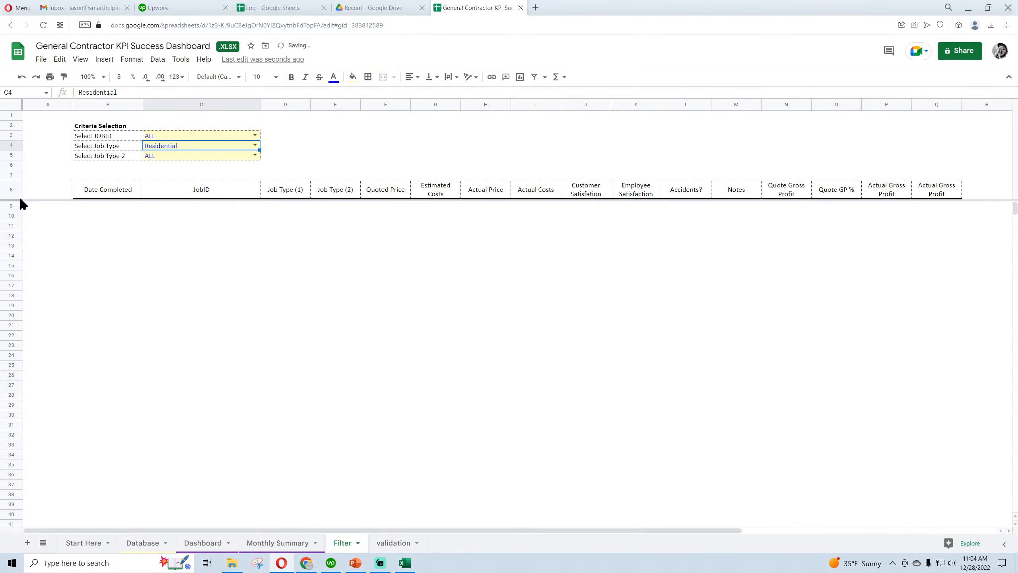
{"action": "left_click", "coordinate": [91, 205]}
{"action": "type", "text": "=filter("}
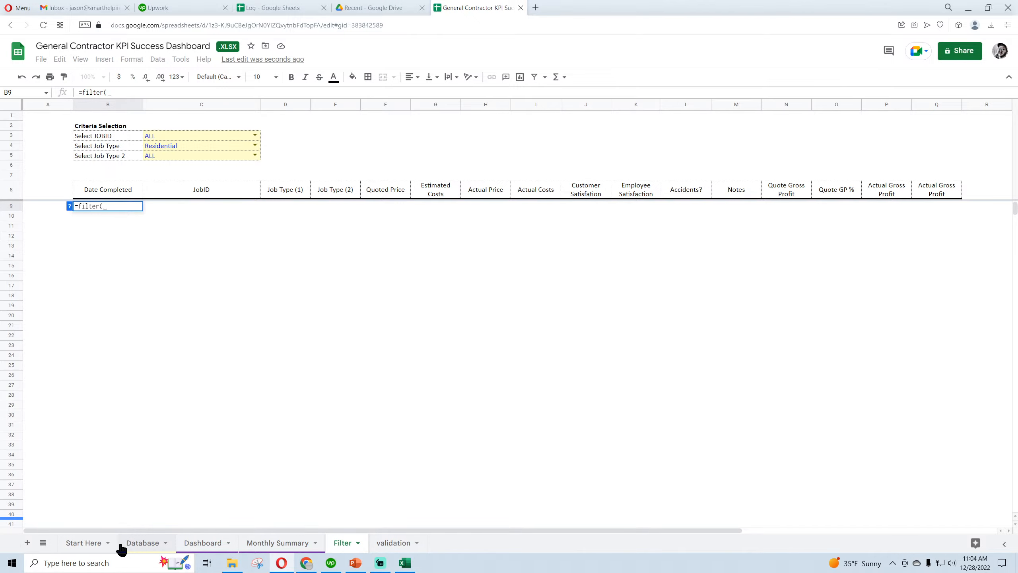
{"action": "left_click", "coordinate": [137, 546]}
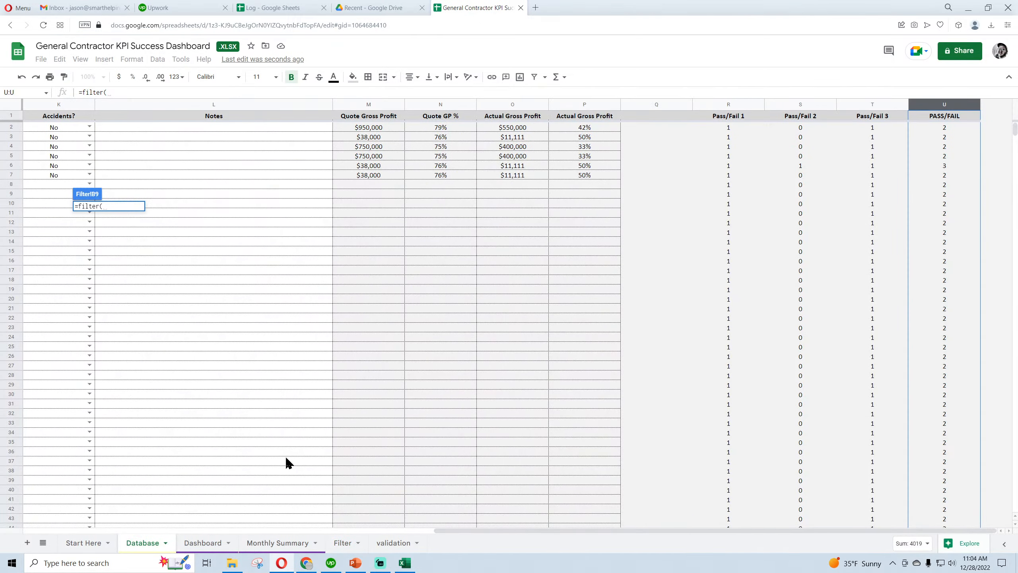
{"action": "left_click_drag", "start_coordinate": [439, 531], "coordinate": [32, 535]}
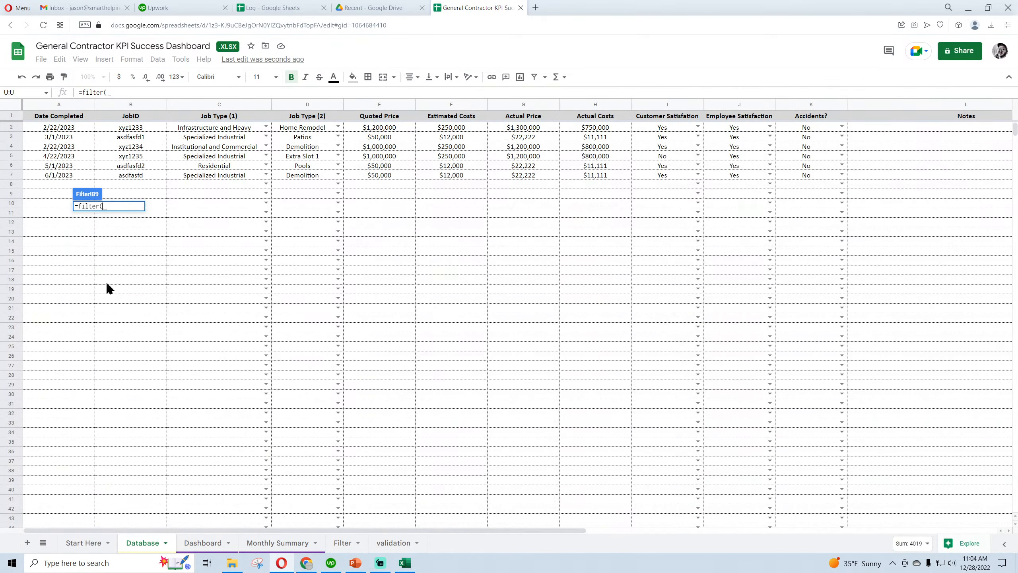
{"action": "left_click_drag", "start_coordinate": [59, 104], "coordinate": [1017, 218]}
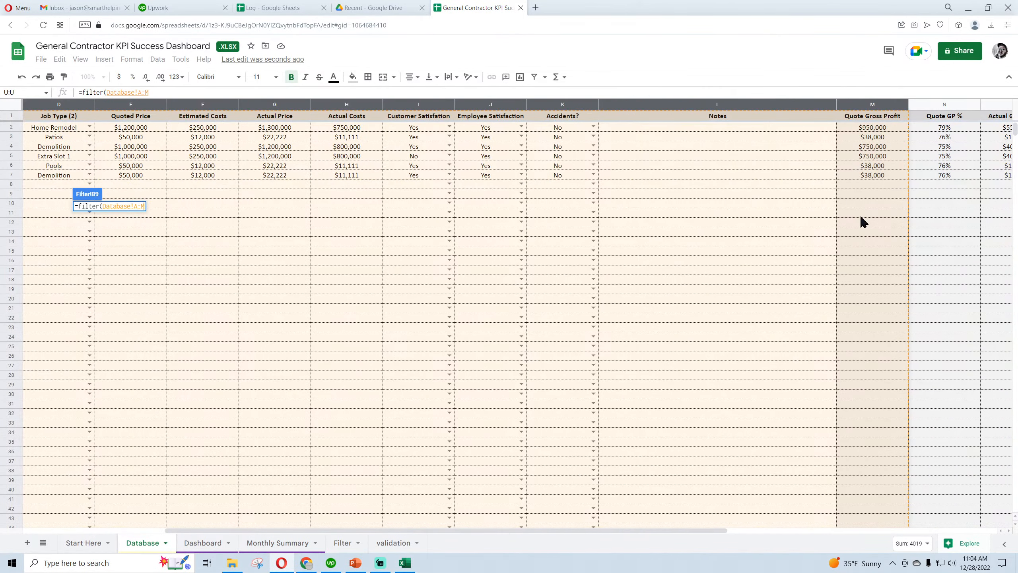
{"action": "left_click_drag", "start_coordinate": [863, 222], "coordinate": [828, 230]}
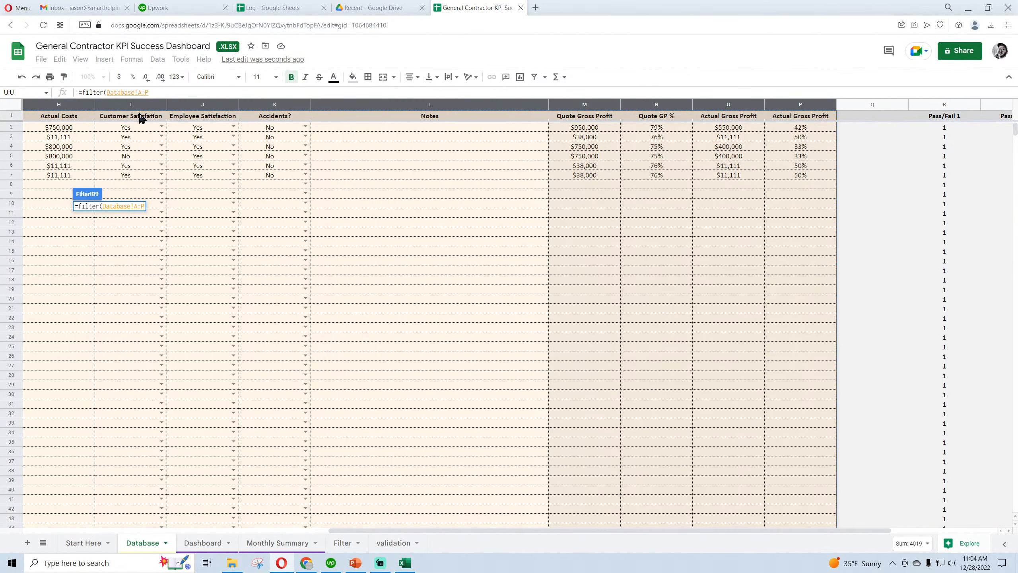
{"action": "left_click", "coordinate": [142, 92]}
{"action": "type", "text": "2:P"}
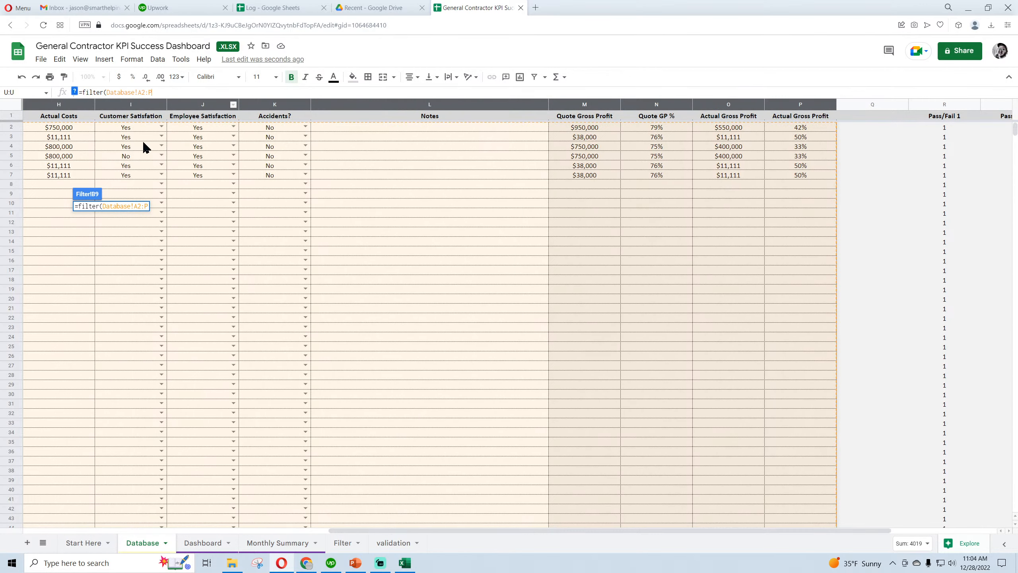
{"action": "type", "text": ","}
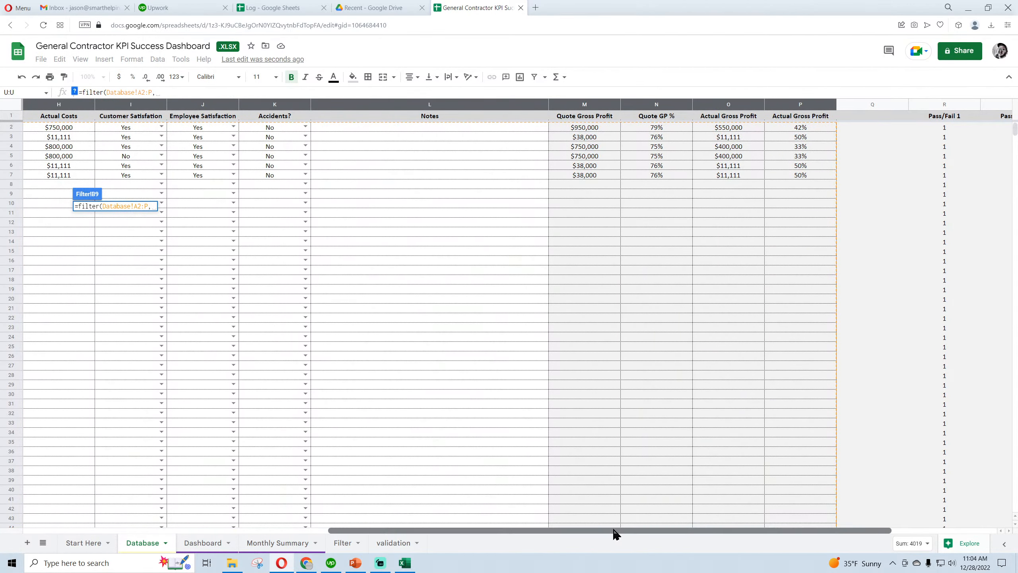
Complete the FILTER formula in B9 of the Filter sheet with the condition U2:U=3
{"action": "left_click_drag", "start_coordinate": [616, 534], "coordinate": [758, 534]}
{"action": "type", "text": "u"}
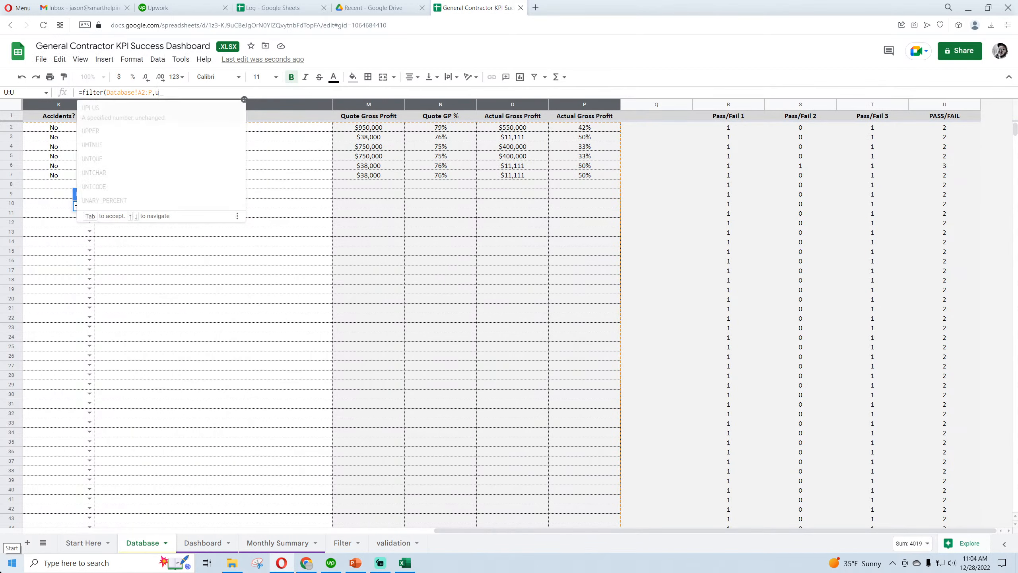
{"action": "type", "text": "2:u"}
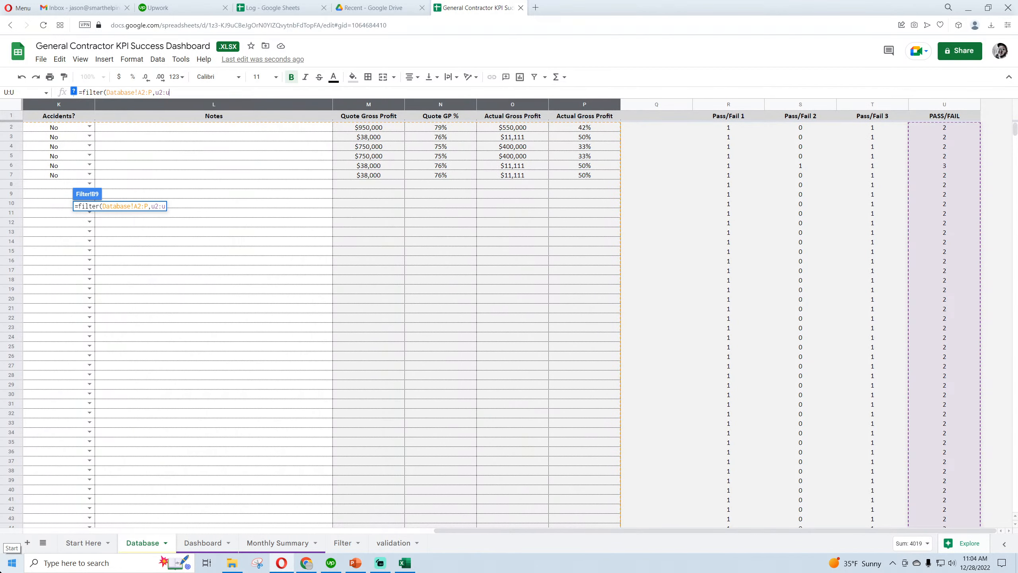
{"action": "type", "text": "=3"}
{"action": "key", "text": "Return"}
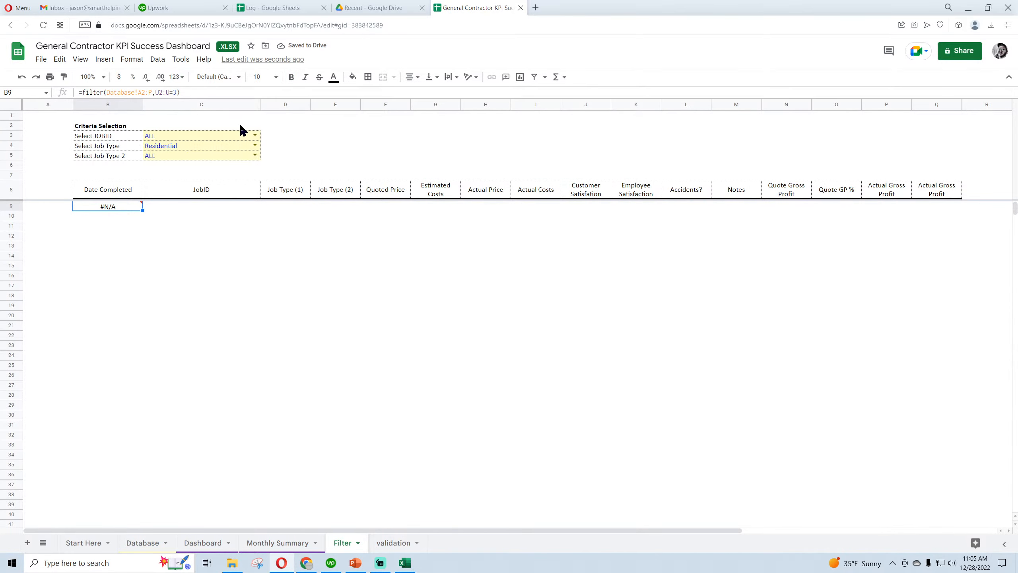
Correct the B9 FILTER condition on the Filter sheet to reference the Database sheet as Database!U2:U=3
{"action": "left_click", "coordinate": [133, 544]}
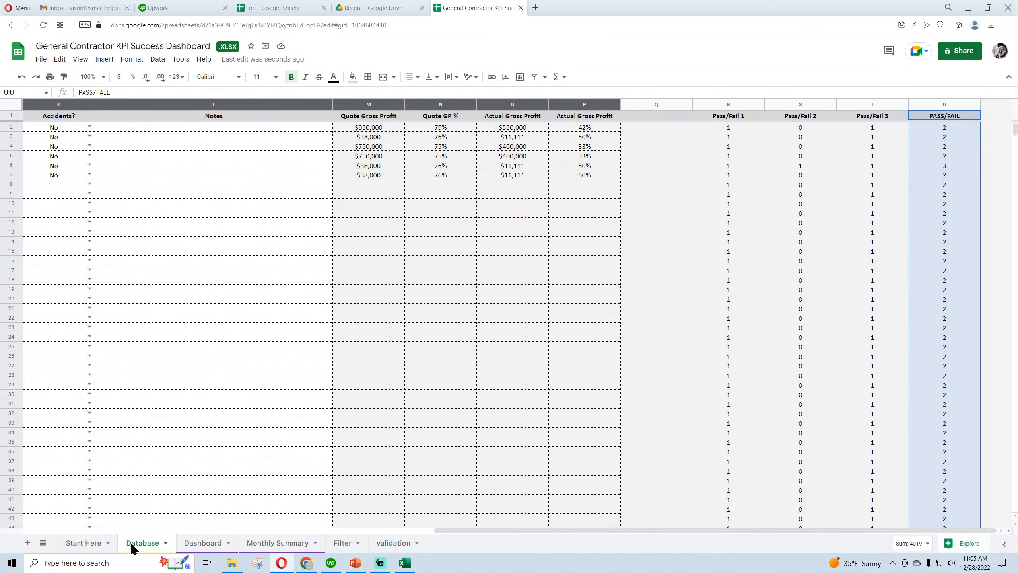
{"action": "left_click", "coordinate": [955, 165]}
{"action": "left_click", "coordinate": [395, 543]}
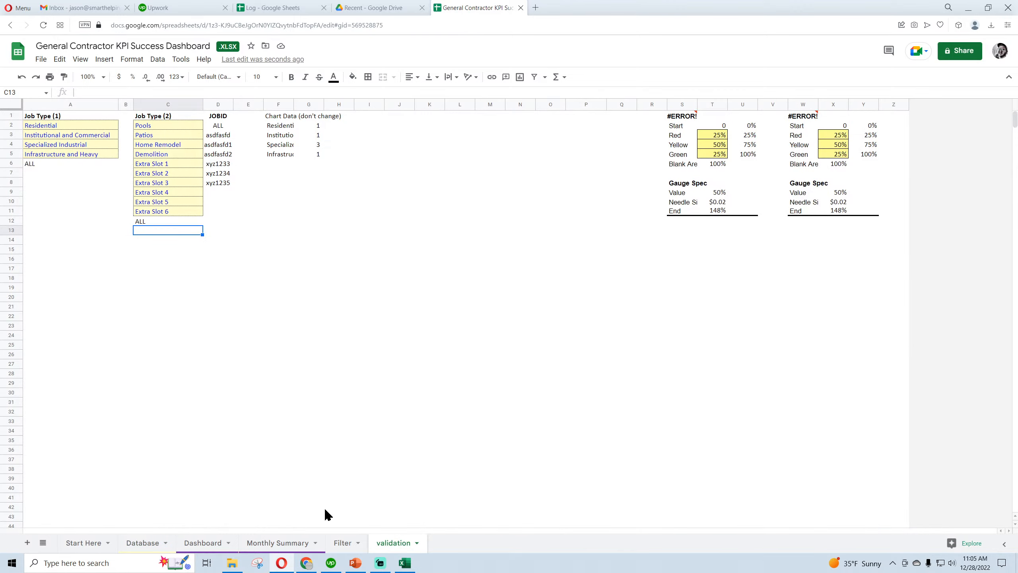
{"action": "left_click", "coordinate": [343, 542]}
{"action": "mouse_move", "coordinate": [118, 214]}
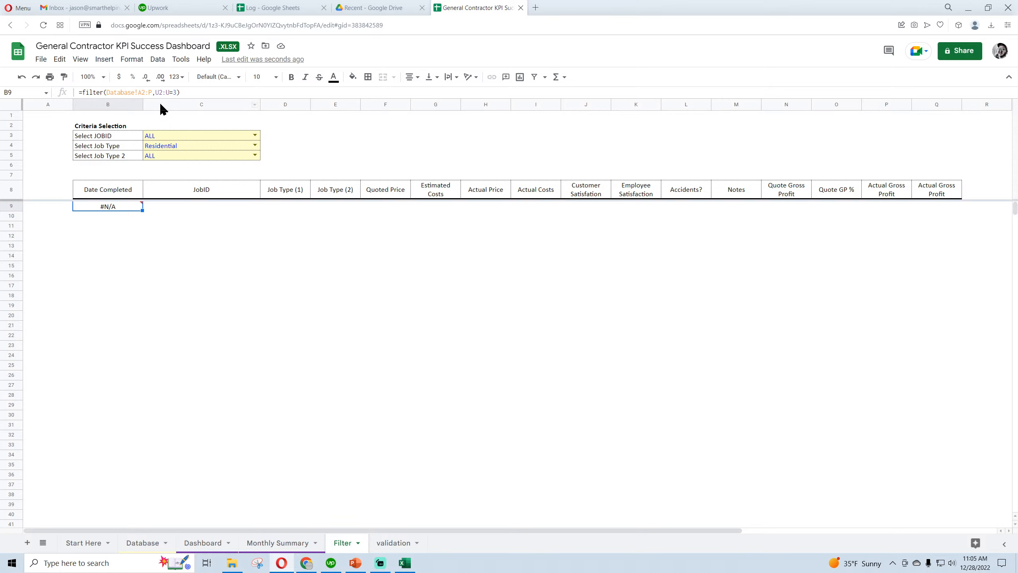
{"action": "left_click", "coordinate": [157, 92]}
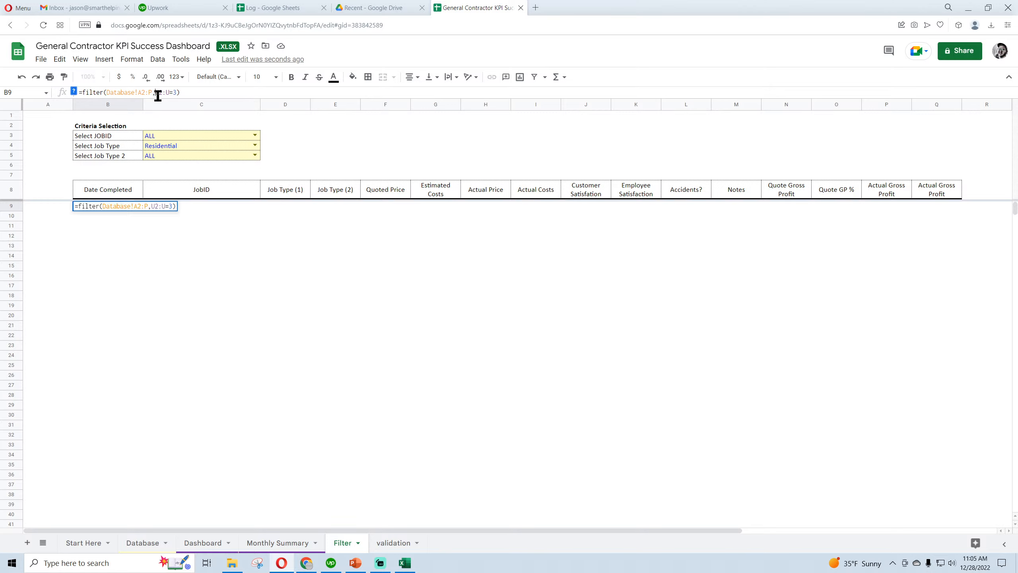
{"action": "left_click", "coordinate": [74, 92]}
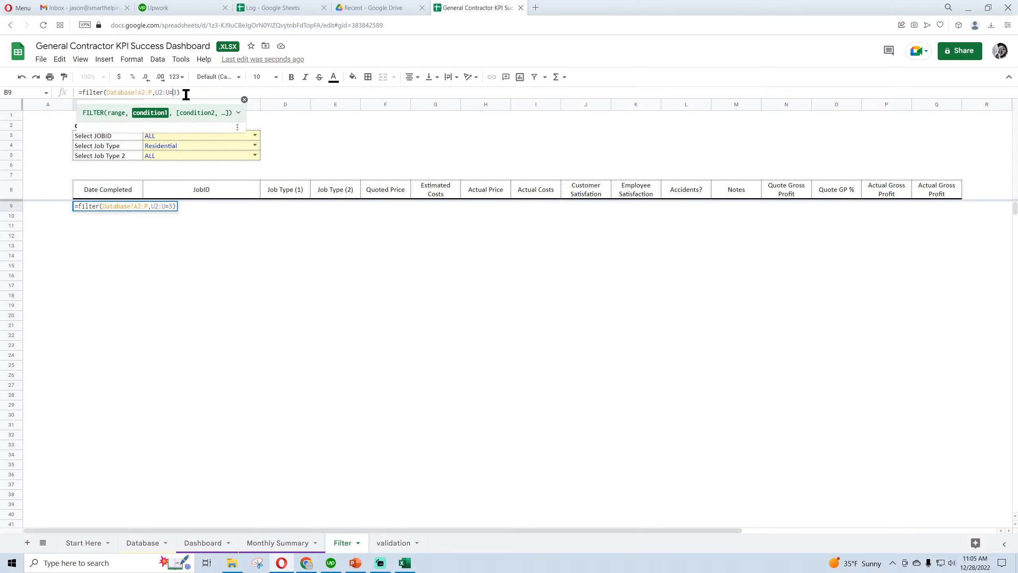
{"action": "left_click", "coordinate": [147, 91]}
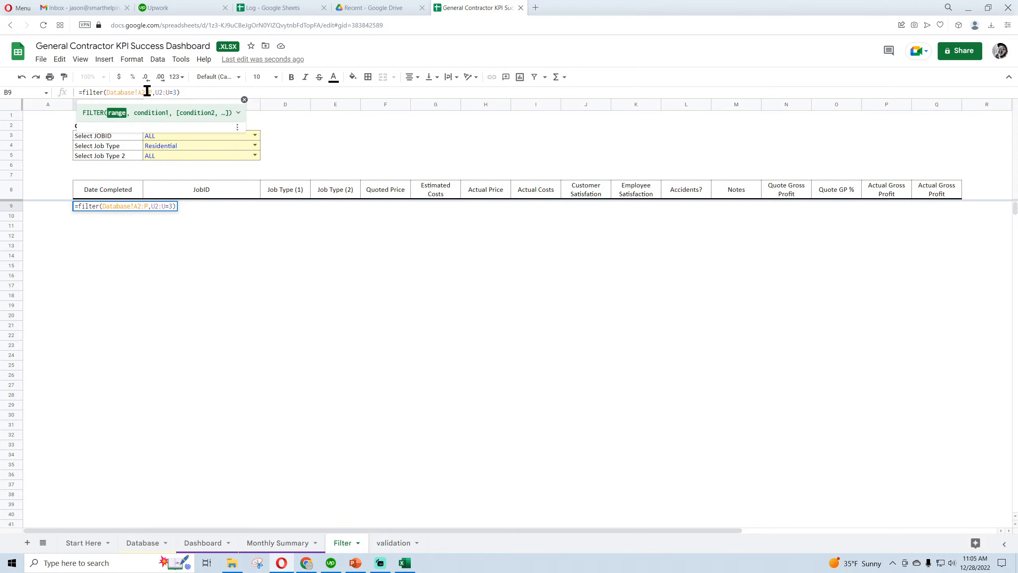
{"action": "left_click", "coordinate": [162, 91]}
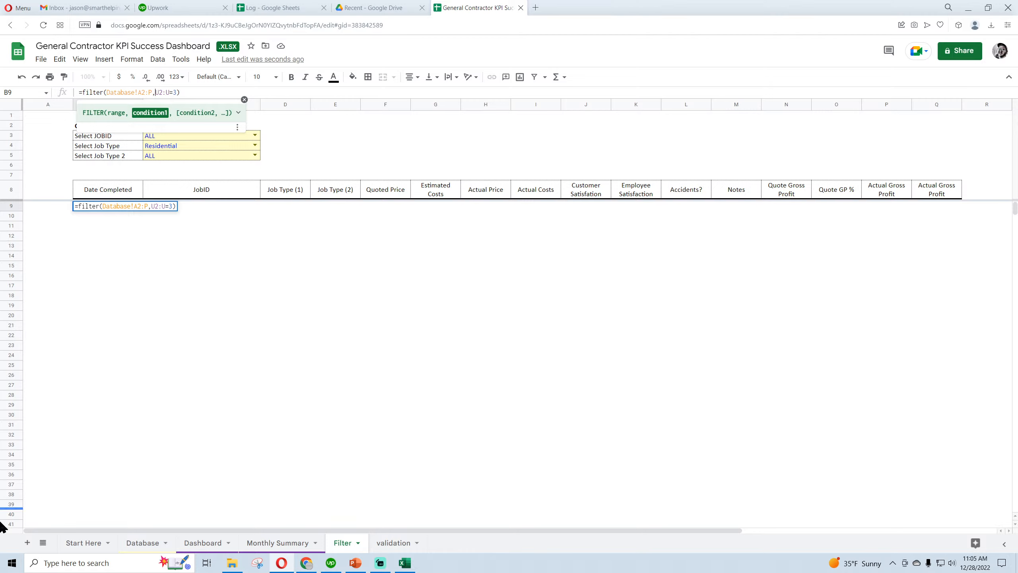
{"action": "type", "text": "Databae"}
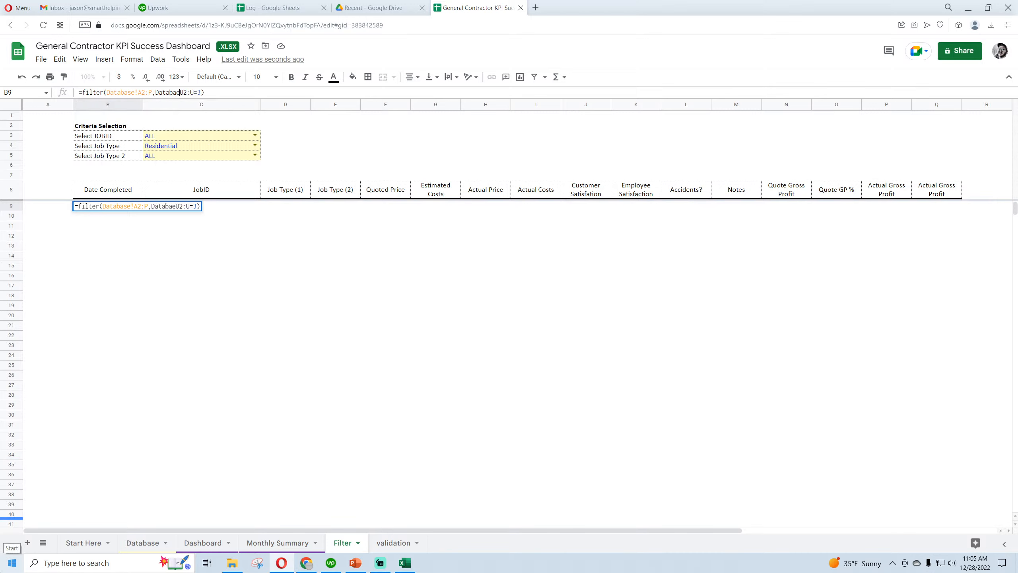
{"action": "type", "text": "e!"}
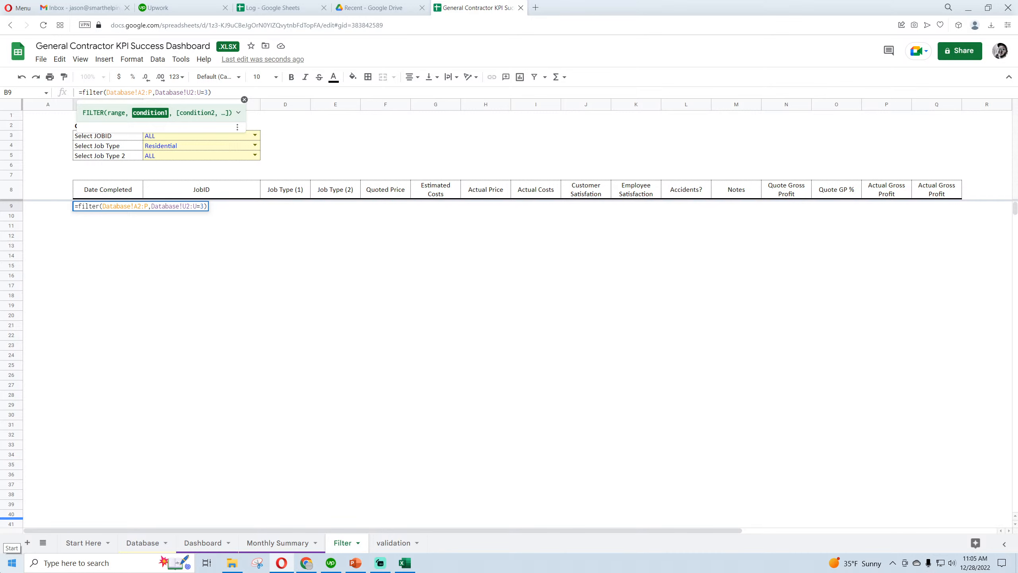
{"action": "key", "text": "Return"}
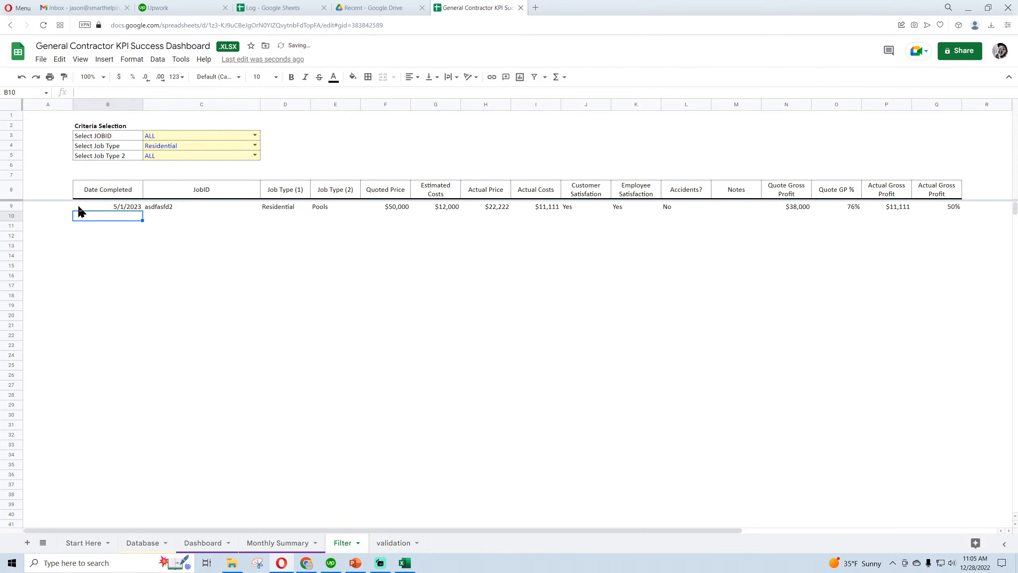
Center the contents of columns B through Q on the Filter sheet horizontally
{"action": "left_click_drag", "start_coordinate": [107, 195], "coordinate": [950, 207]}
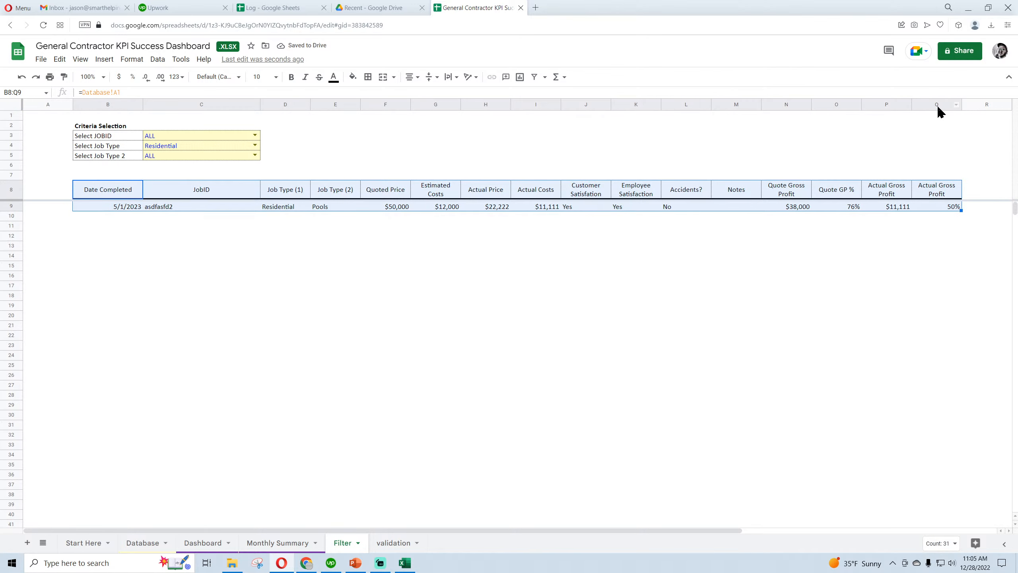
{"action": "left_click_drag", "start_coordinate": [937, 105], "coordinate": [80, 150]}
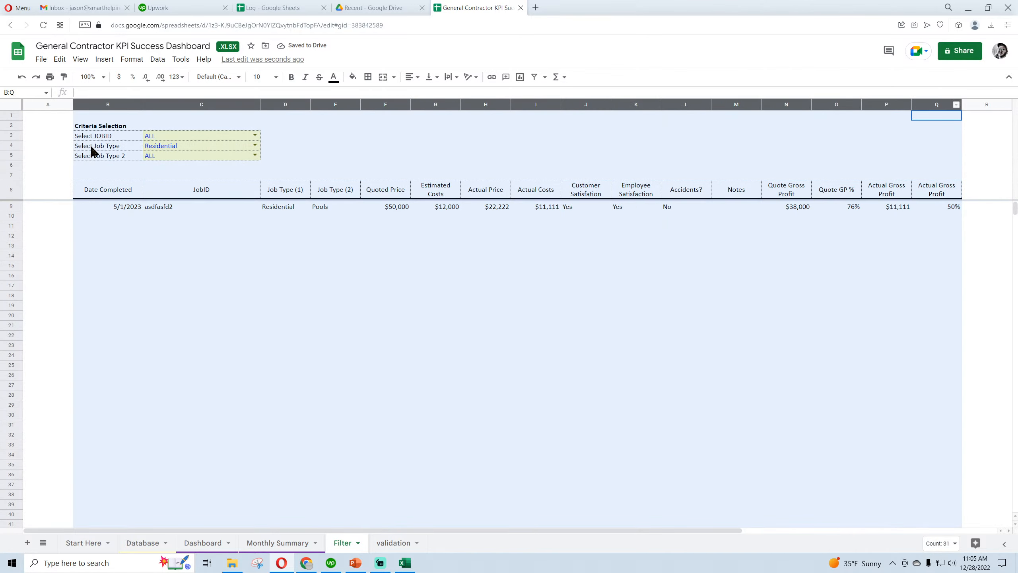
{"action": "left_click", "coordinate": [408, 77]}
{"action": "left_click", "coordinate": [426, 94]}
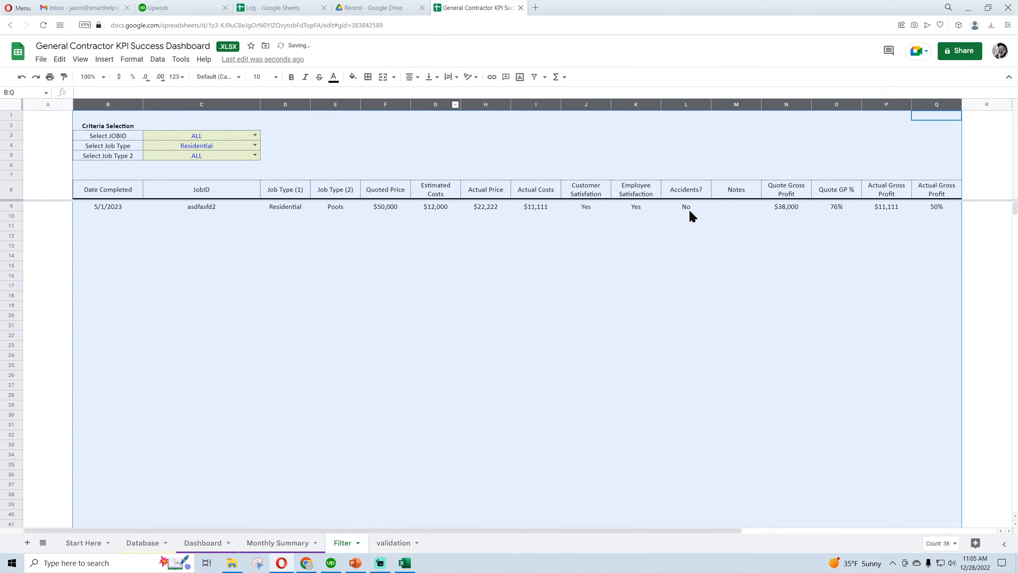
{"action": "left_click", "coordinate": [379, 325]}
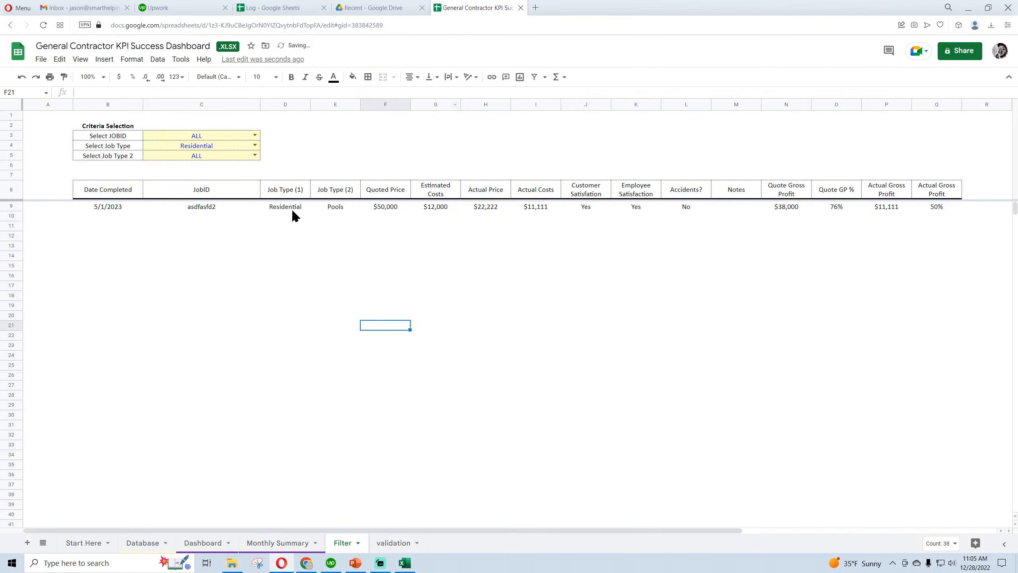
Set the Select Job Type criterion to ALL
{"action": "left_click", "coordinate": [255, 137]}
{"action": "left_click", "coordinate": [265, 145]}
{"action": "left_click", "coordinate": [255, 146]}
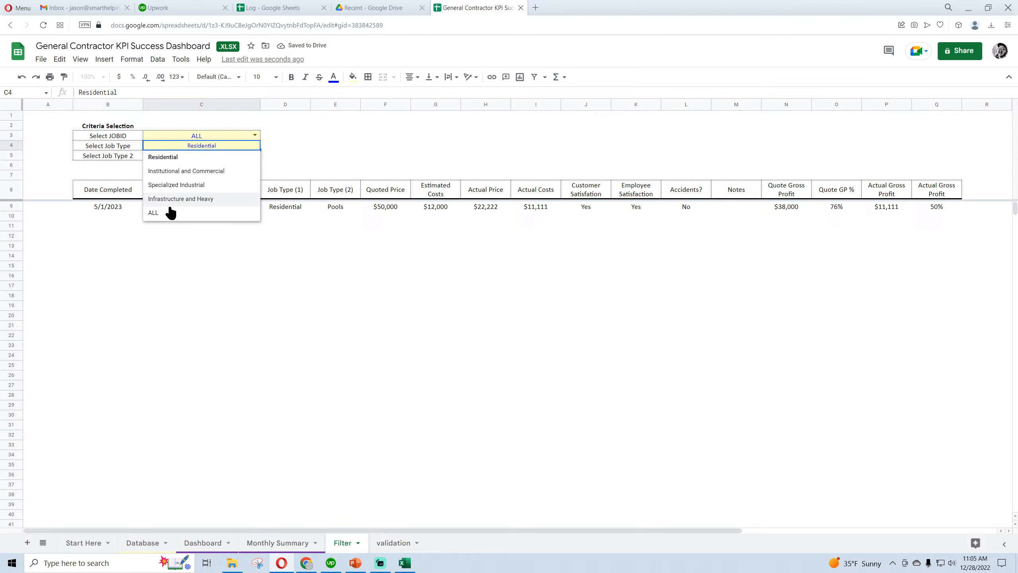
{"action": "left_click", "coordinate": [170, 213]}
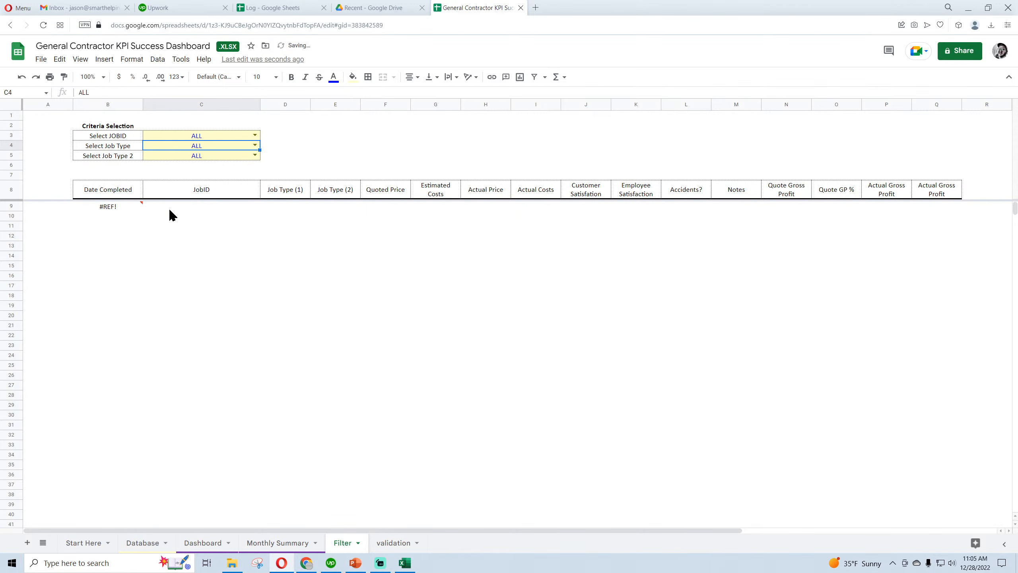
{"action": "left_click", "coordinate": [121, 209]}
Set Select Job Type 2 to Patios, Home Remodel and Demolition in turn, fitting column D's width to the job type text each time
{"action": "left_click", "coordinate": [254, 155]}
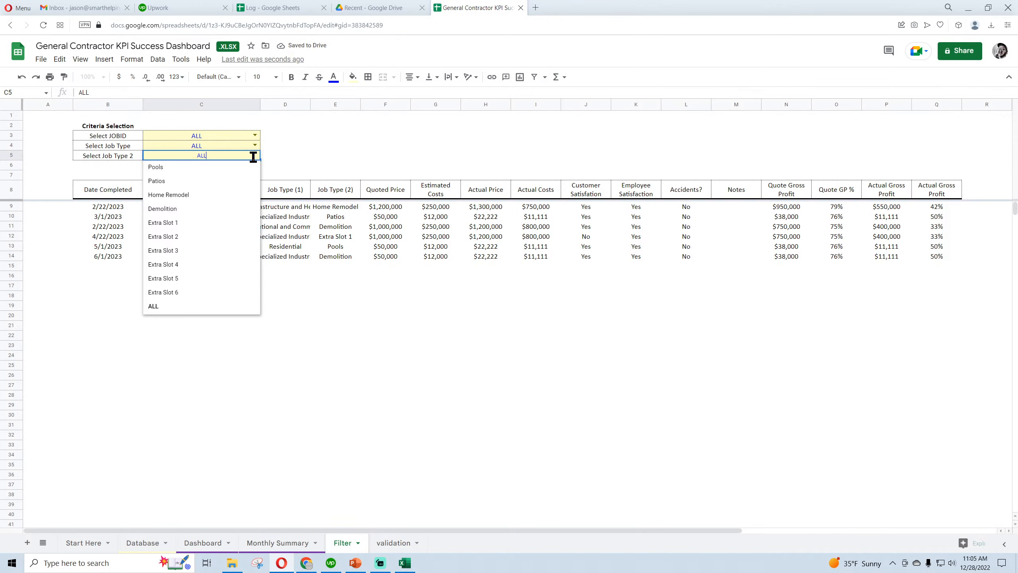
{"action": "left_click", "coordinate": [196, 181]}
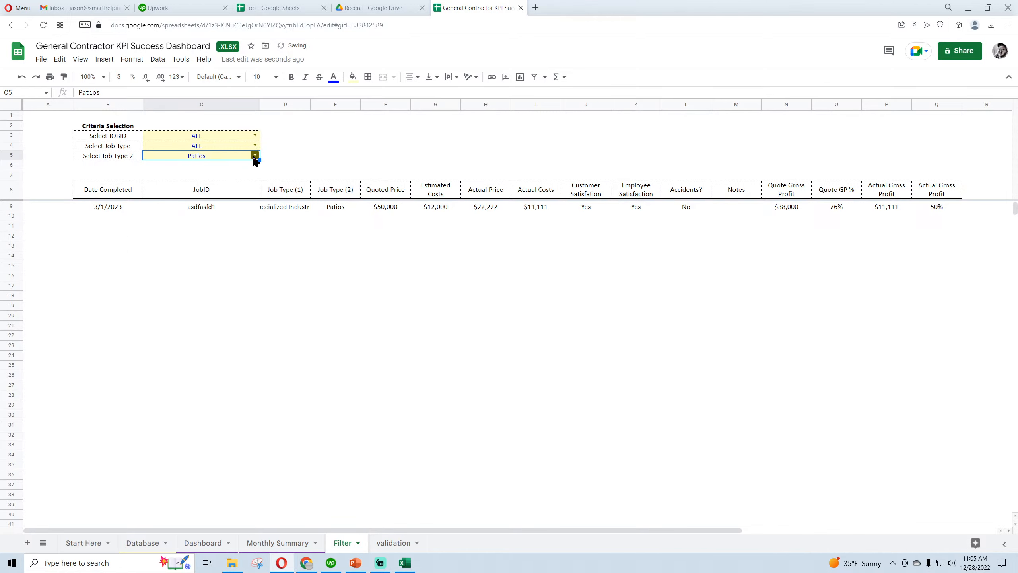
{"action": "double_click", "coordinate": [310, 104]}
{"action": "left_click", "coordinate": [255, 155]}
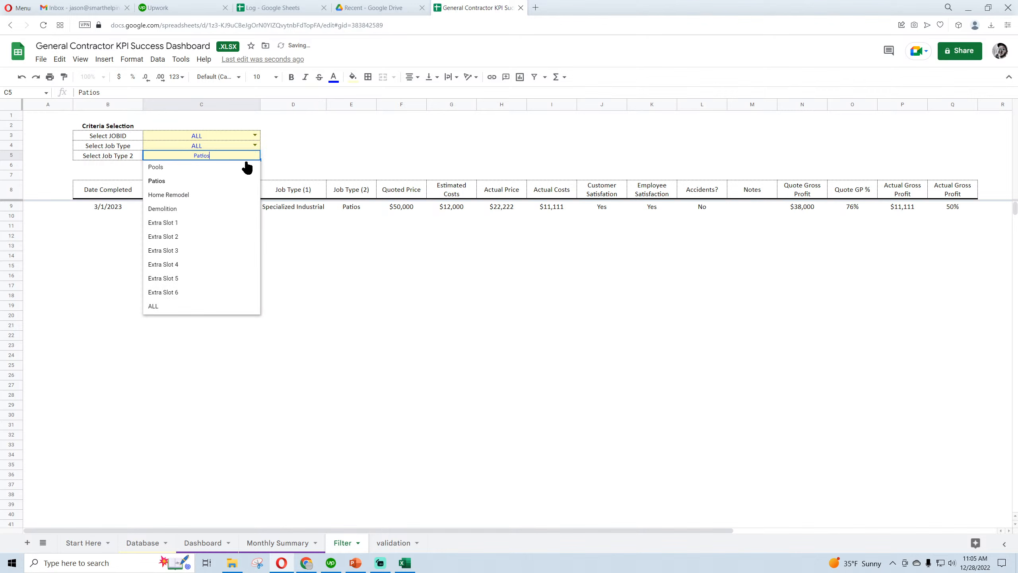
{"action": "left_click", "coordinate": [191, 196]}
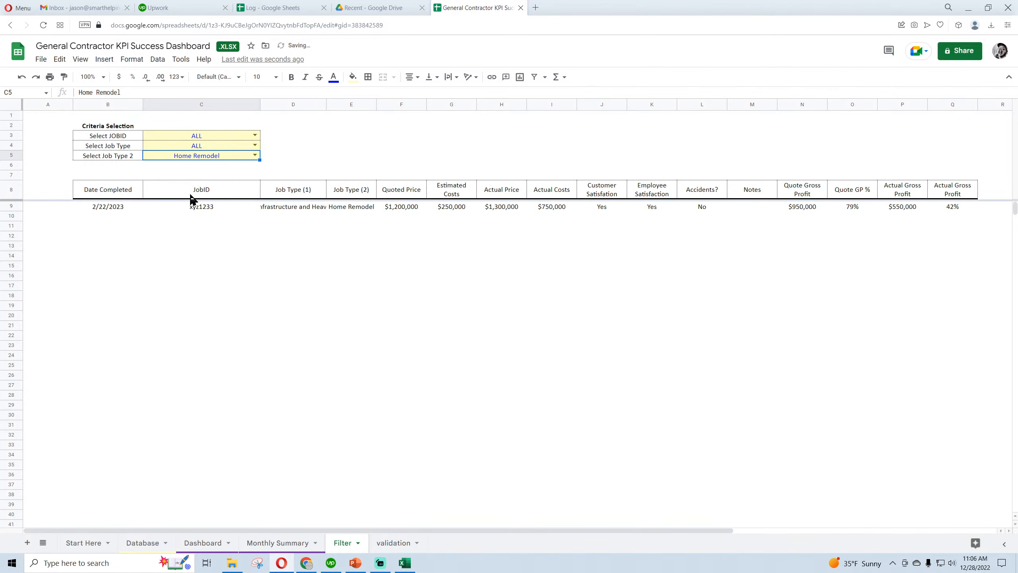
{"action": "double_click", "coordinate": [325, 103]}
{"action": "left_click", "coordinate": [255, 155]}
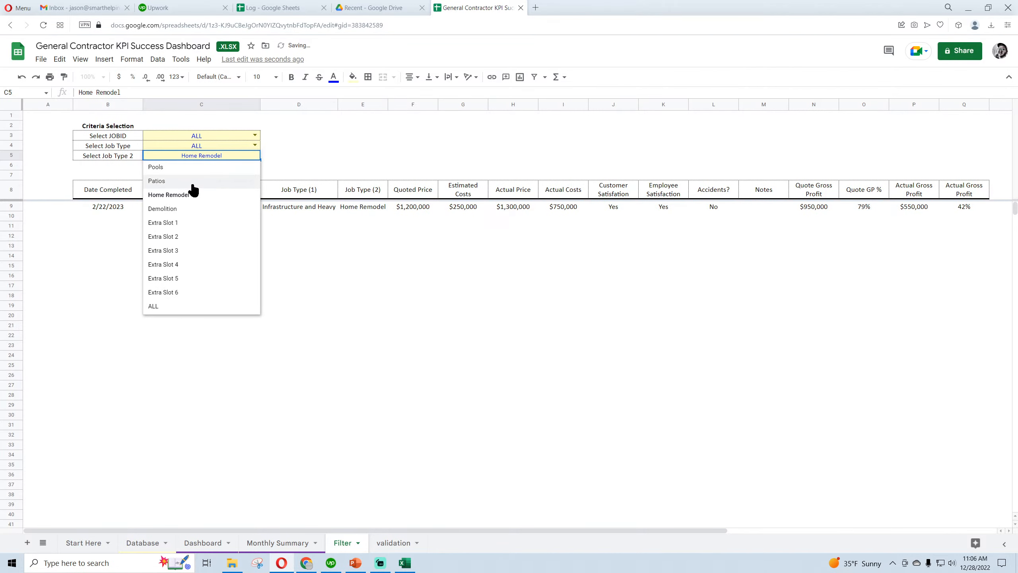
{"action": "left_click", "coordinate": [207, 207]}
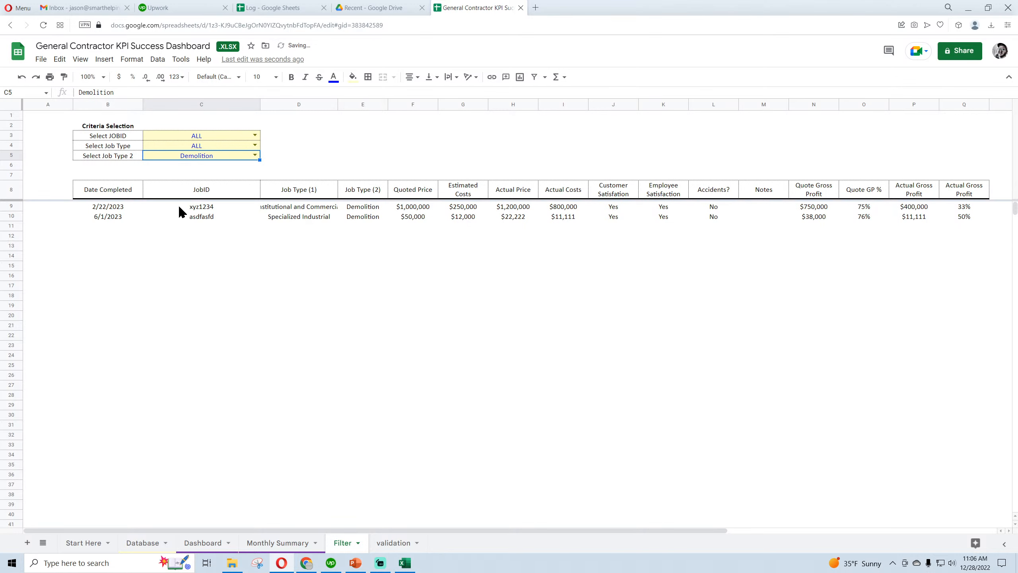
{"action": "double_click", "coordinate": [337, 102]}
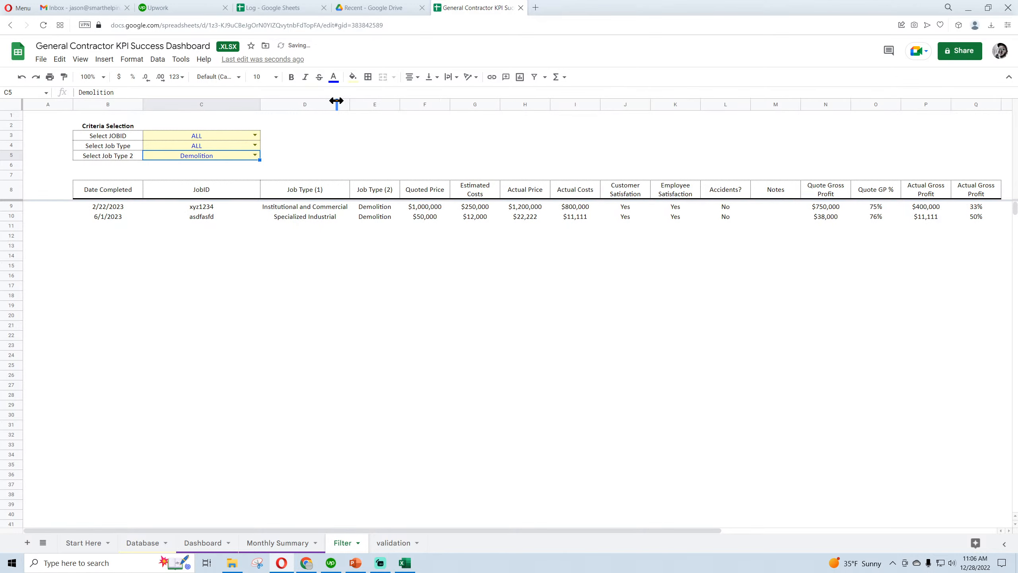
Reset Select Job Type 2 to ALL and test Select Job Type with Institutional and Commercial, Specialized Industrial, and Infrastructure and Heavy
{"action": "left_click", "coordinate": [255, 154]}
{"action": "left_click", "coordinate": [165, 306]}
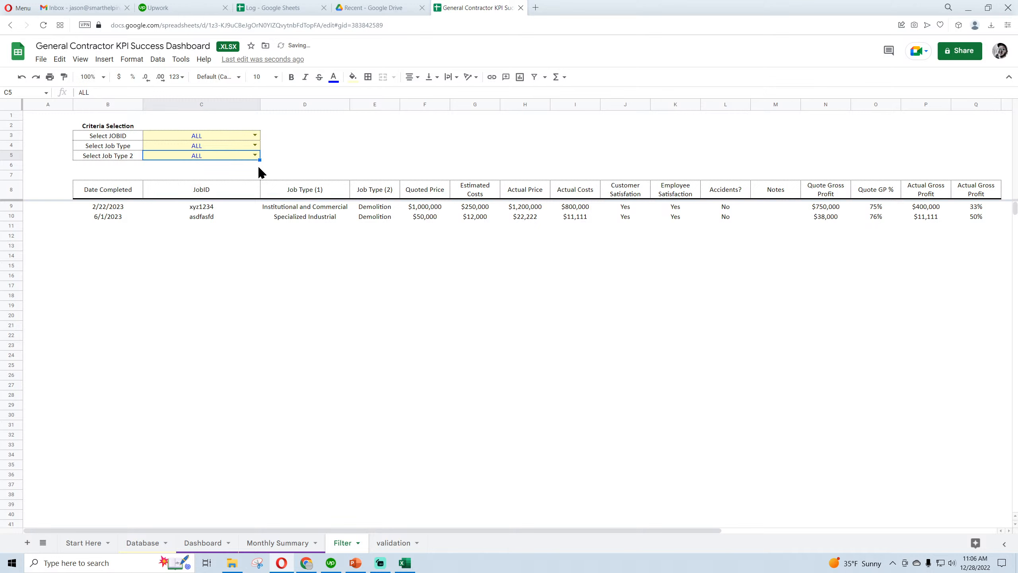
{"action": "left_click", "coordinate": [255, 145]}
{"action": "left_click", "coordinate": [192, 174]}
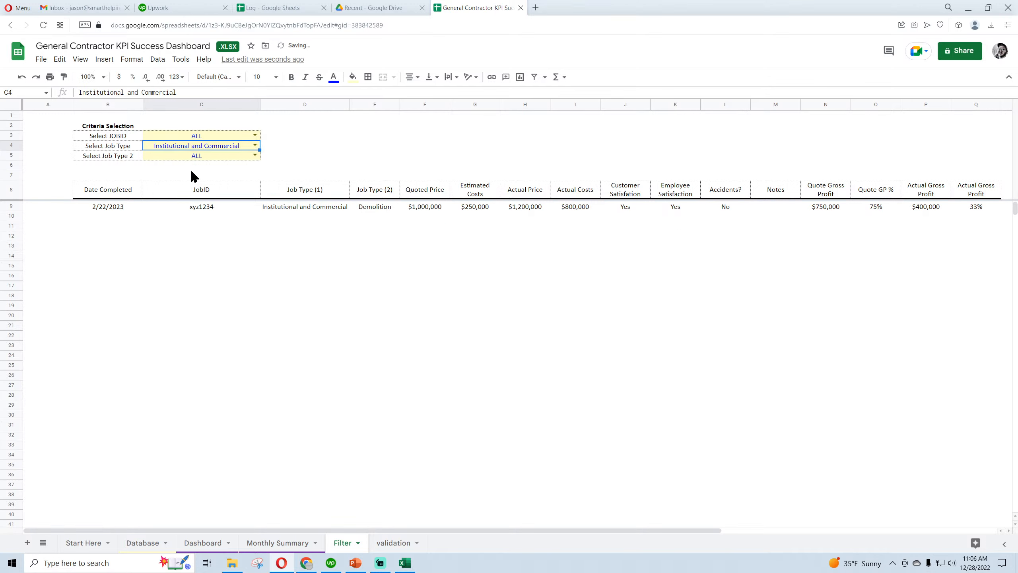
{"action": "left_click", "coordinate": [255, 145]}
{"action": "left_click", "coordinate": [195, 185]}
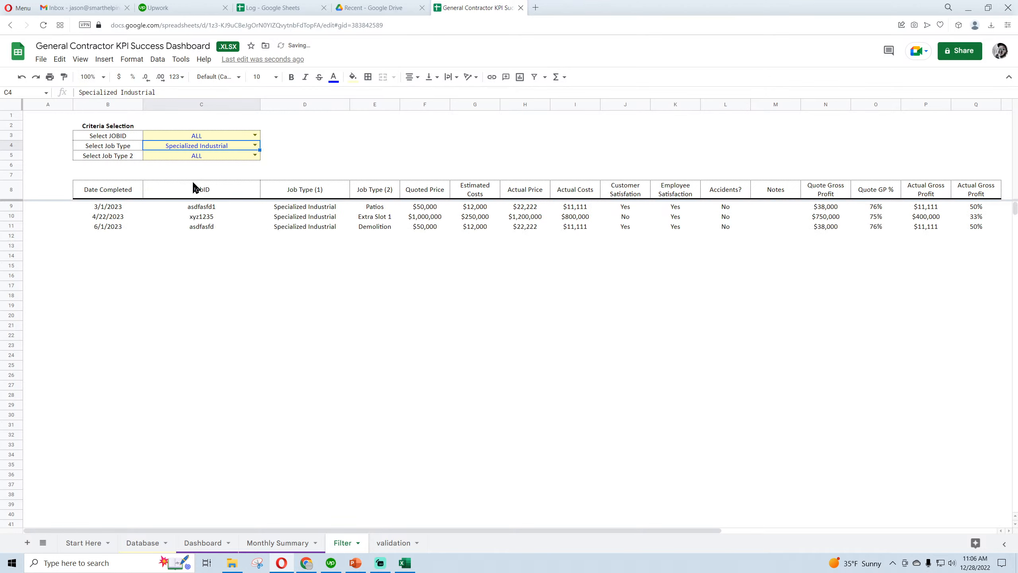
{"action": "left_click", "coordinate": [255, 145]}
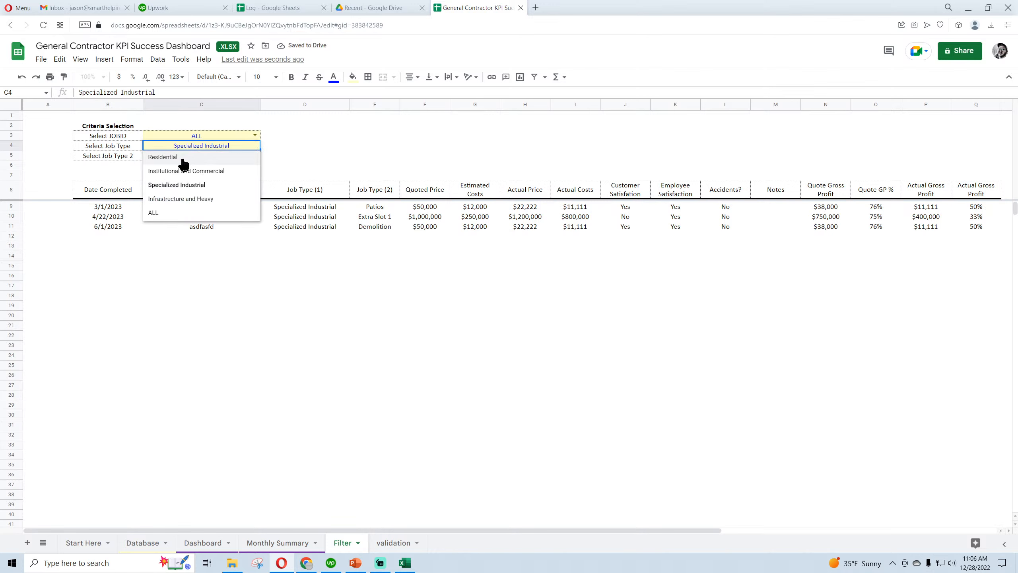
{"action": "left_click", "coordinate": [176, 200]}
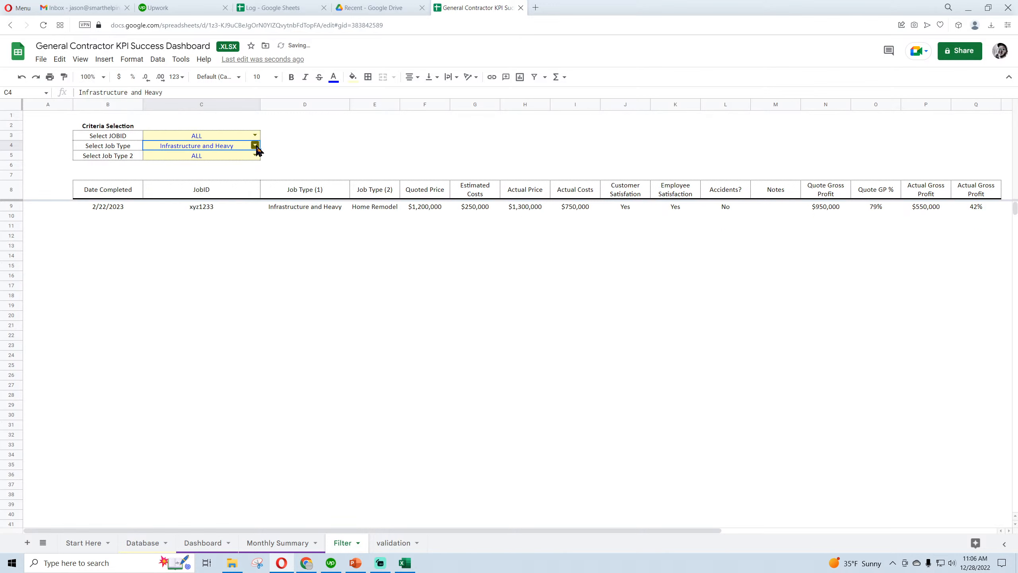
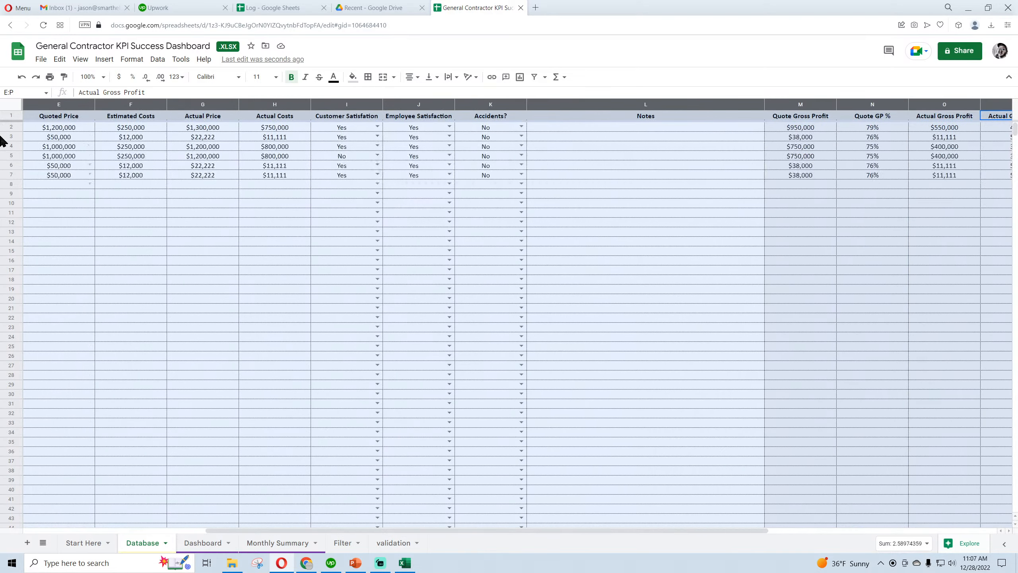
Create a filter on columns A to P of the Database sheet and check the Quoted Price filter options, keeping all values selected
{"action": "left_click", "coordinate": [536, 78]}
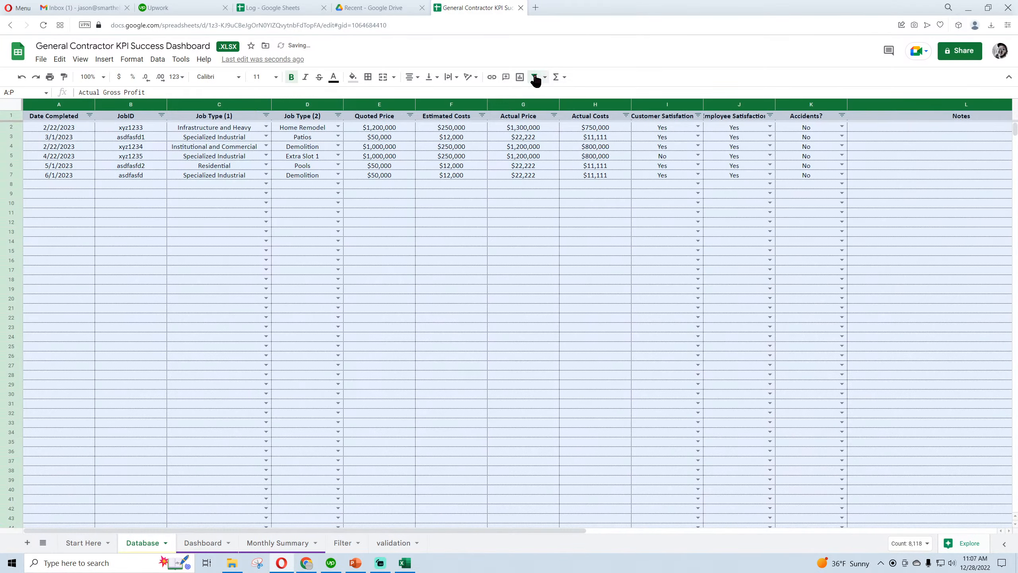
{"action": "left_click", "coordinate": [410, 115]}
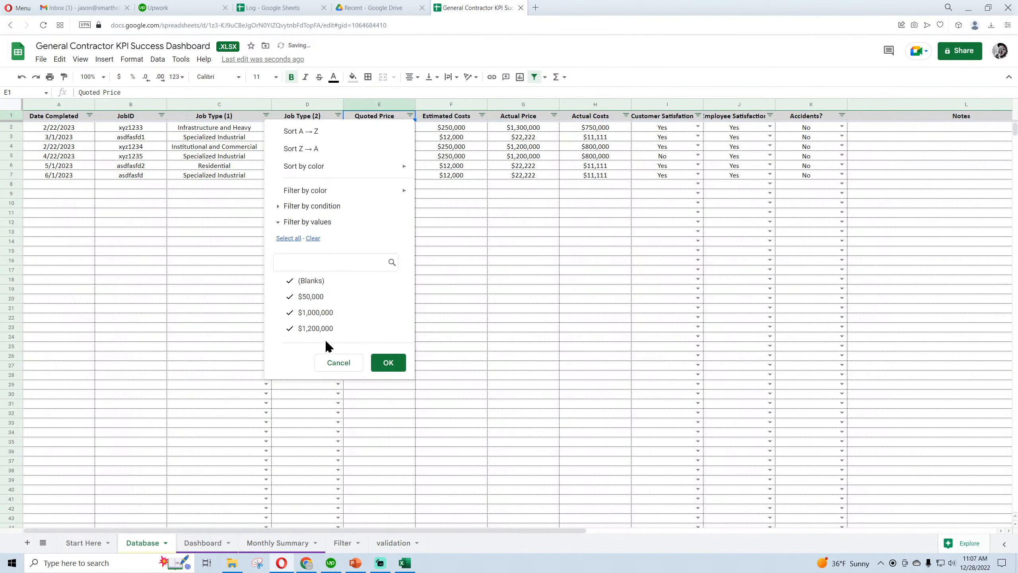
{"action": "left_click", "coordinate": [395, 363]}
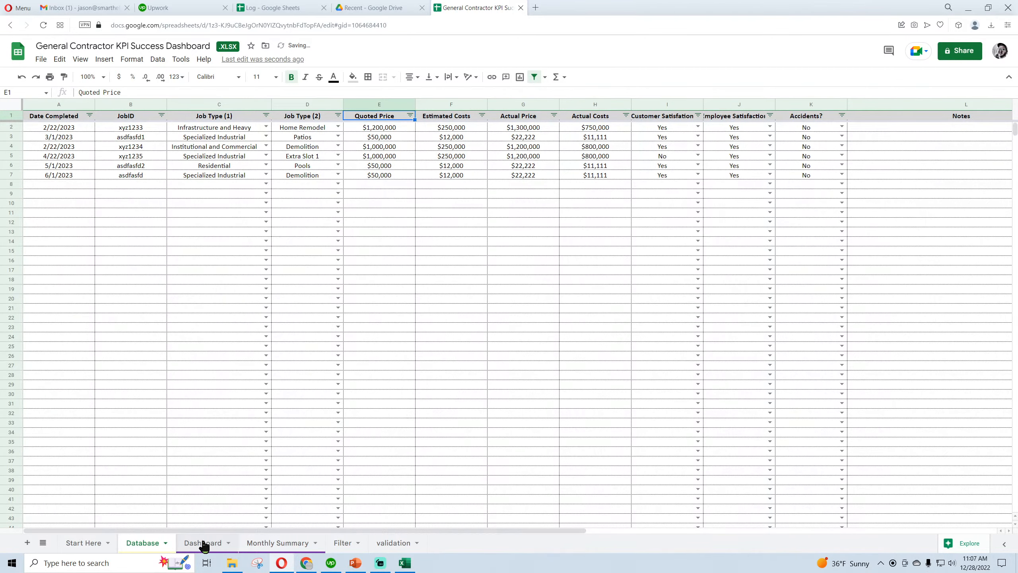
Open the Filter sheet and examine its criteria cells and the jobs listed for the current selection
{"action": "left_click", "coordinate": [341, 543]}
{"action": "left_click", "coordinate": [225, 139]}
{"action": "left_click", "coordinate": [227, 146]}
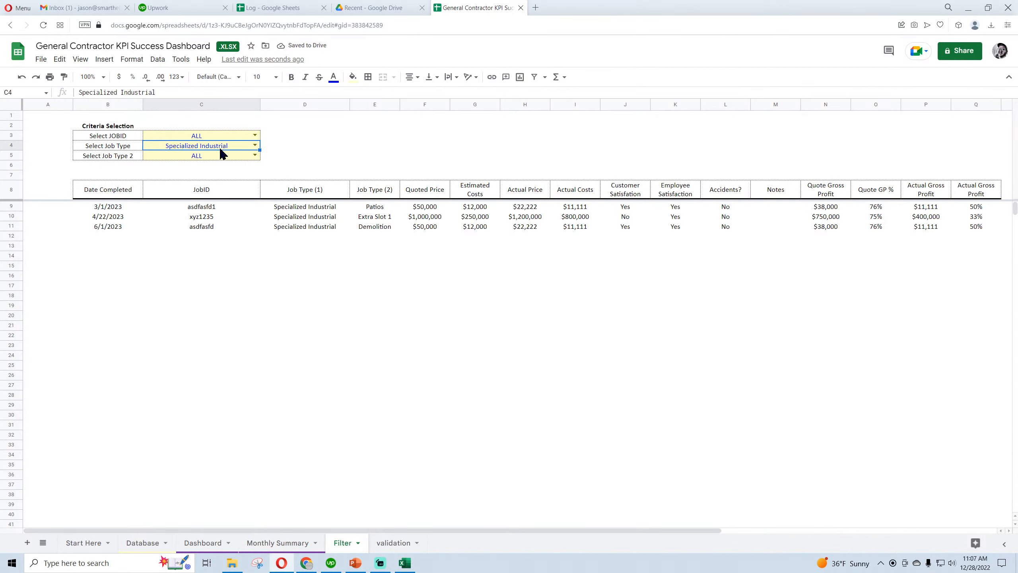
{"action": "left_click", "coordinate": [218, 157]}
{"action": "left_click", "coordinate": [240, 307]}
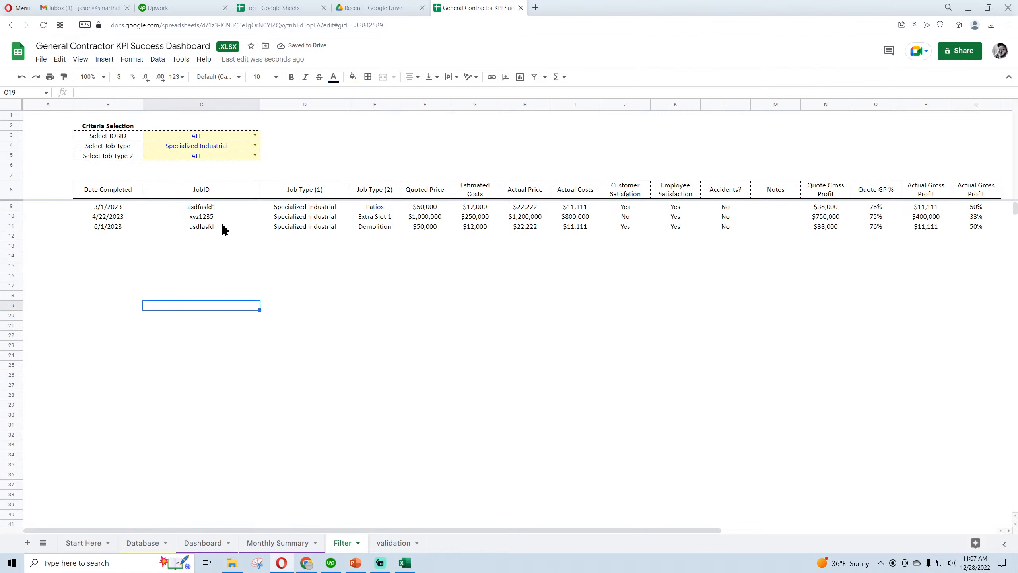
{"action": "left_click", "coordinate": [351, 286]}
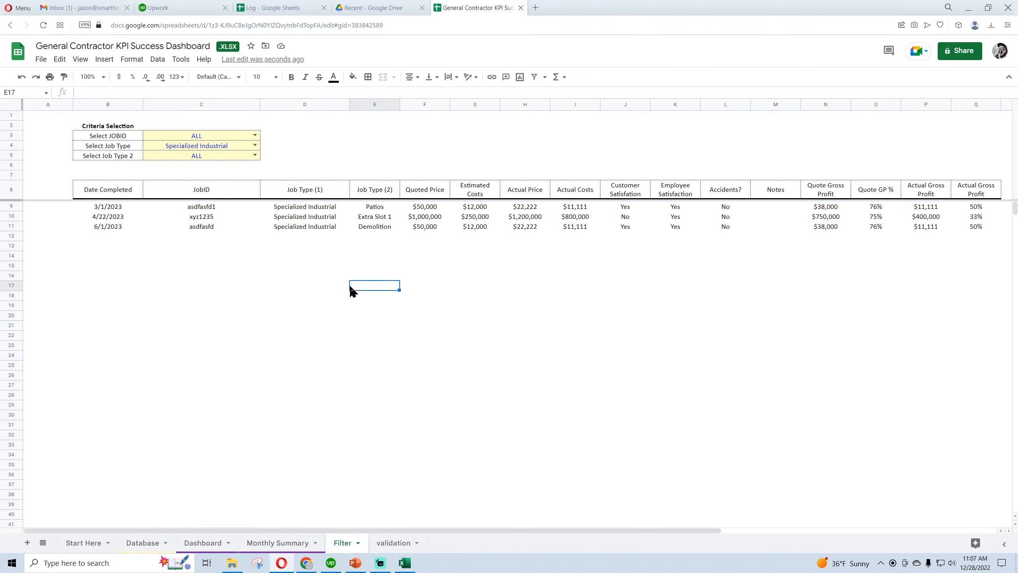
Switch to the Excel version of the workbook, review its Database, Dashboard and Monthly Summary sheets, and save it
{"action": "left_click", "coordinate": [404, 562]}
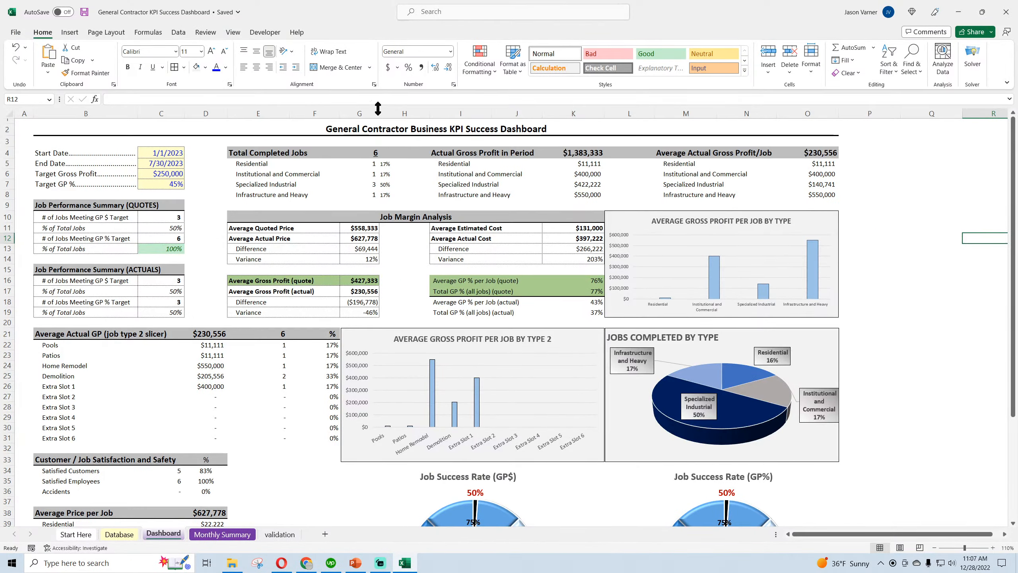
{"action": "left_click", "coordinate": [123, 535]}
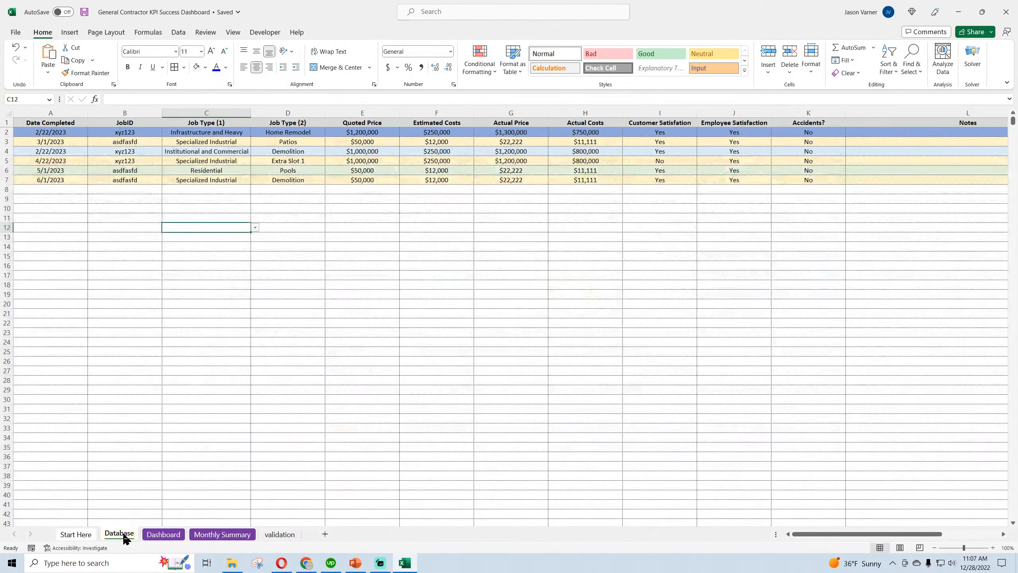
{"action": "left_click", "coordinate": [162, 535]}
{"action": "left_click", "coordinate": [221, 537]}
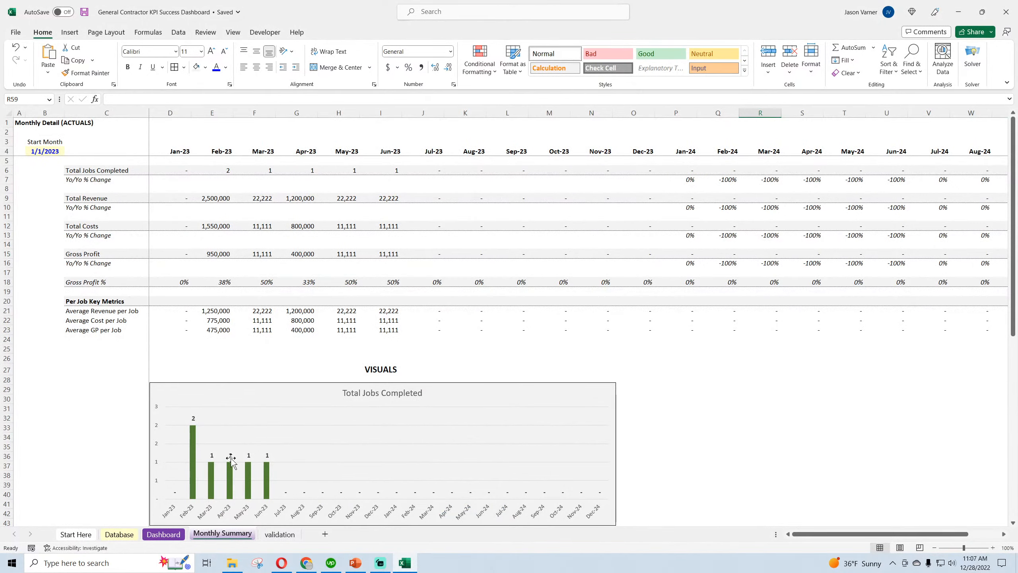
{"action": "left_click", "coordinate": [162, 534]}
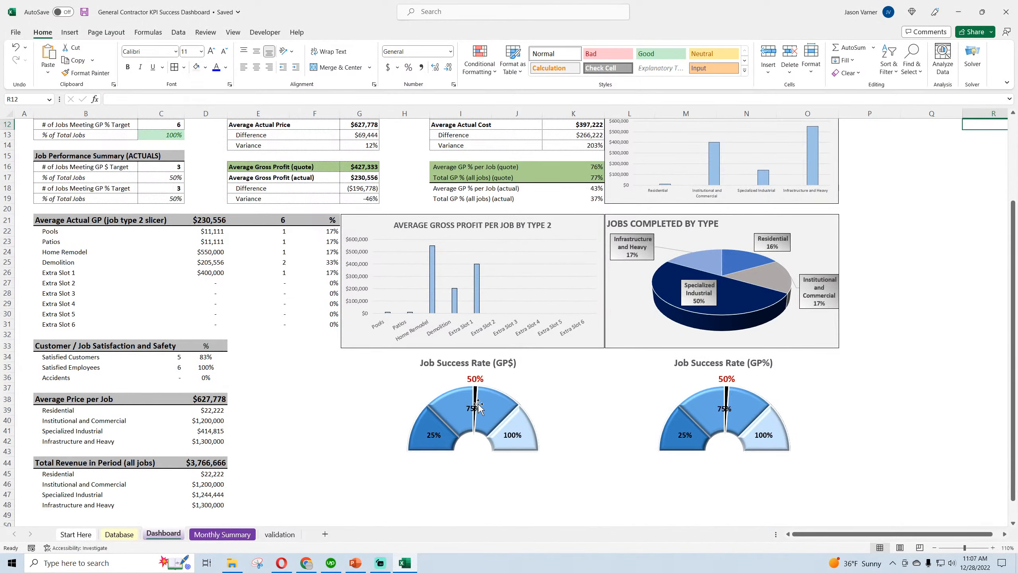
{"action": "scroll", "coordinate": [477, 405], "scroll_direction": "down", "scroll_amount": 3}
{"action": "scroll", "coordinate": [476, 404], "scroll_direction": "up", "scroll_amount": 6}
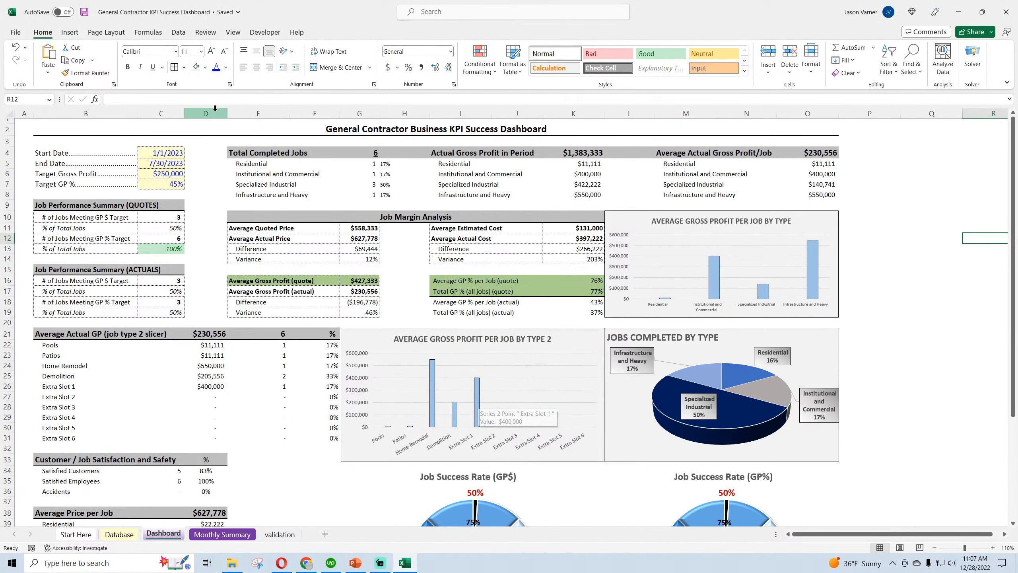
{"action": "left_click", "coordinate": [85, 12]}
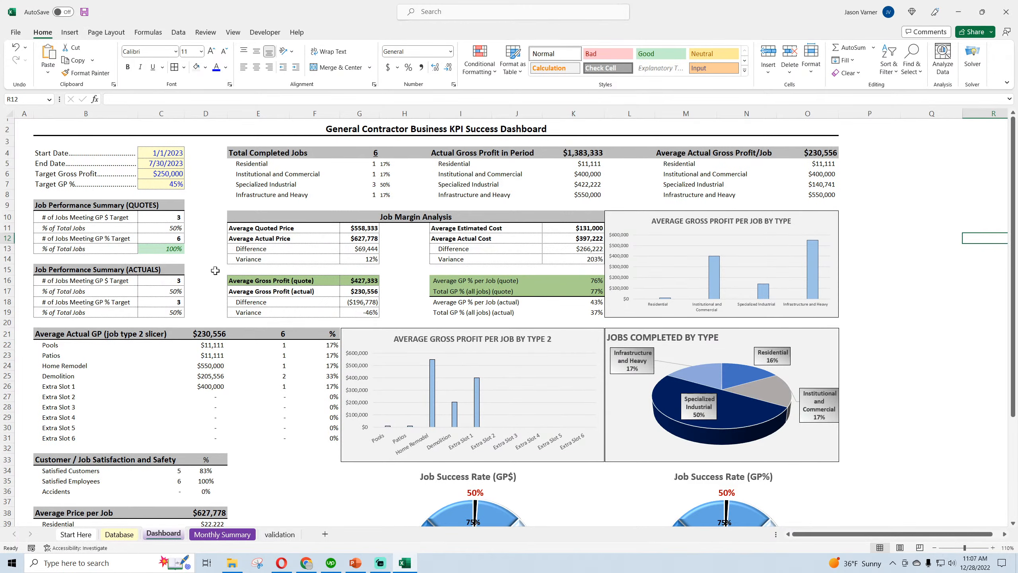
Return to the Google Sheets version in the browser and review its Database, Dashboard, Monthly Summary and Filter sheets
{"action": "left_click", "coordinate": [282, 563]}
{"action": "left_click", "coordinate": [137, 548]}
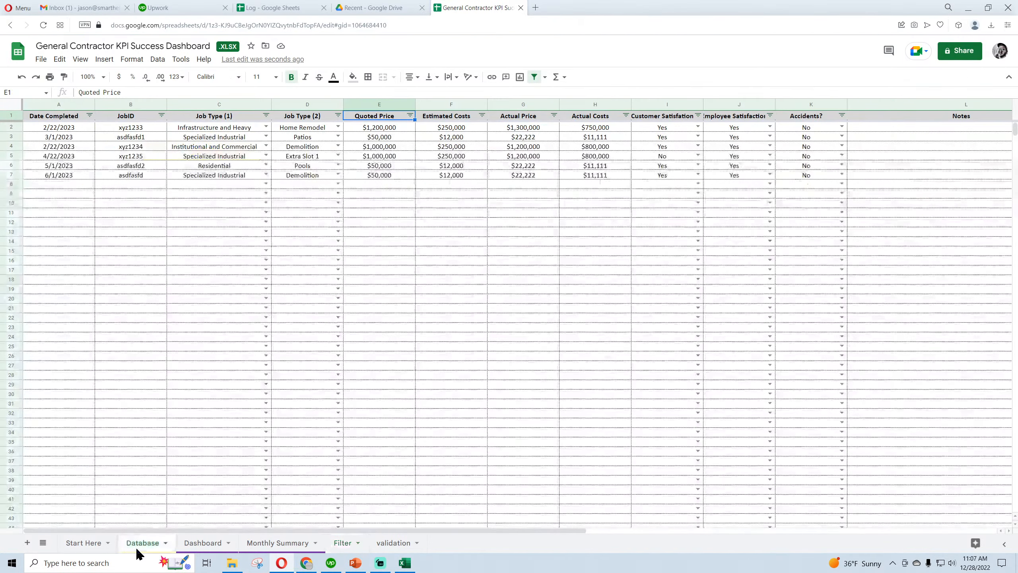
{"action": "left_click", "coordinate": [209, 550]}
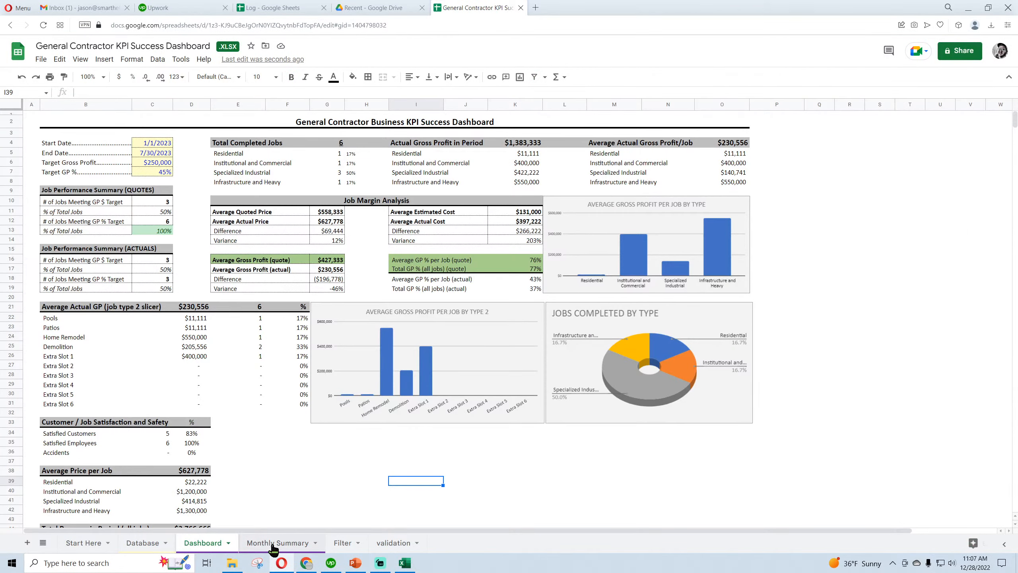
{"action": "left_click", "coordinate": [277, 545]}
{"action": "left_click", "coordinate": [345, 545]}
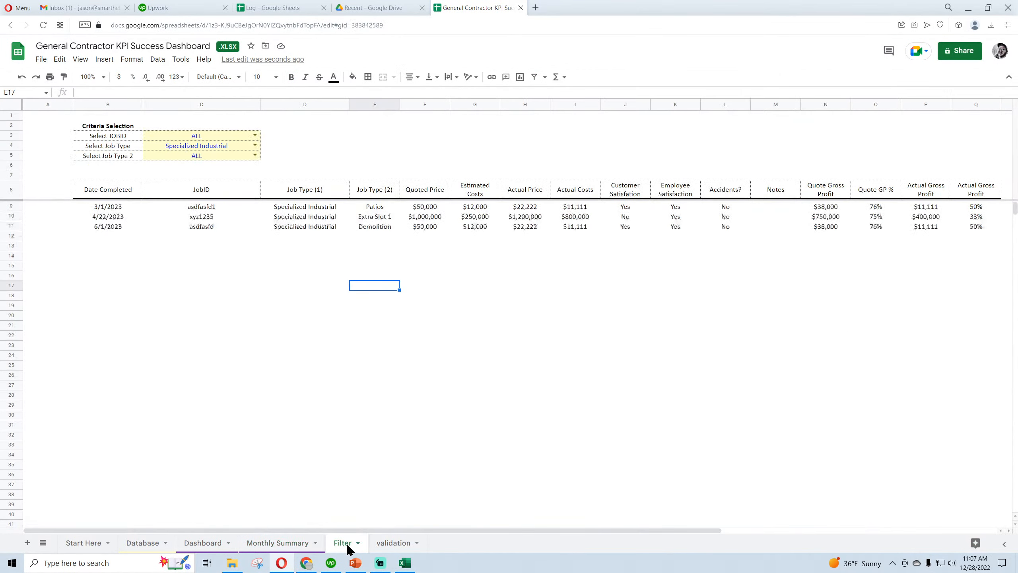
Test the Select Job Type criterion with Institutional and Commercial and with Infrastructure and Heavy, and set it back to Specialized Industrial
{"action": "left_click", "coordinate": [257, 147]}
{"action": "left_click", "coordinate": [237, 172]}
{"action": "left_click", "coordinate": [256, 147]}
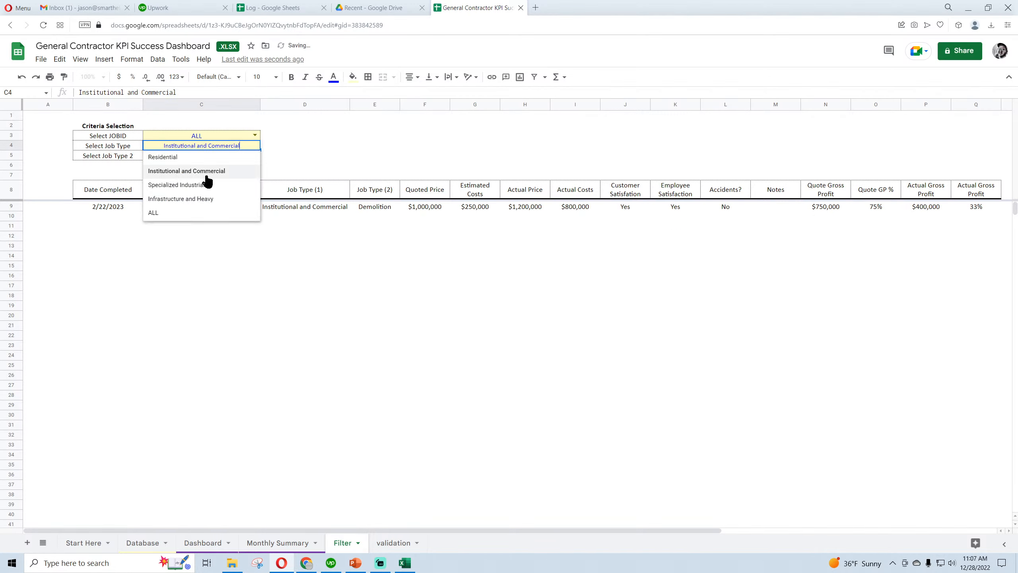
{"action": "left_click", "coordinate": [206, 183]}
{"action": "left_click", "coordinate": [254, 147]}
{"action": "left_click", "coordinate": [207, 196]}
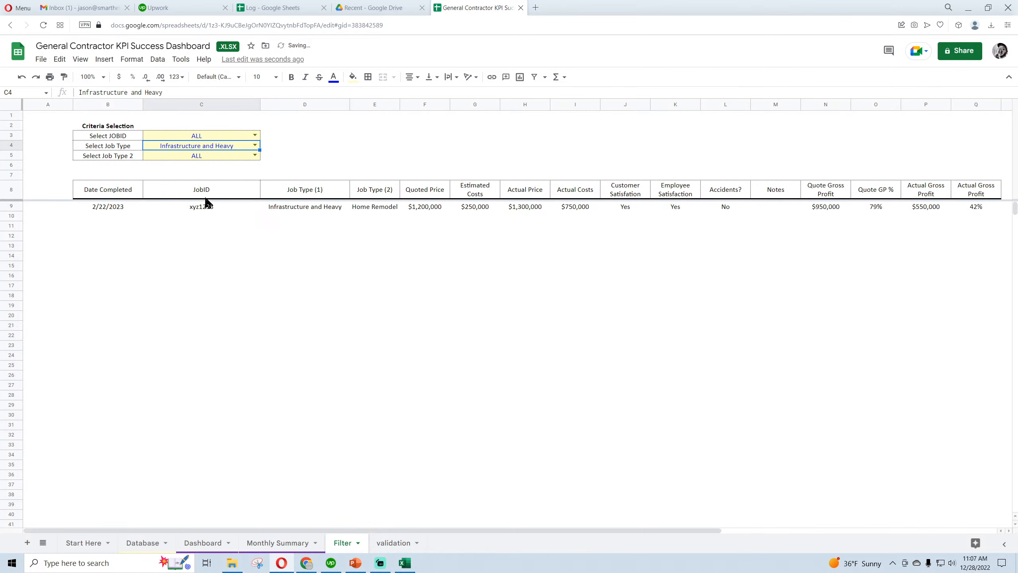
{"action": "left_click", "coordinate": [255, 146]}
{"action": "left_click", "coordinate": [199, 184]}
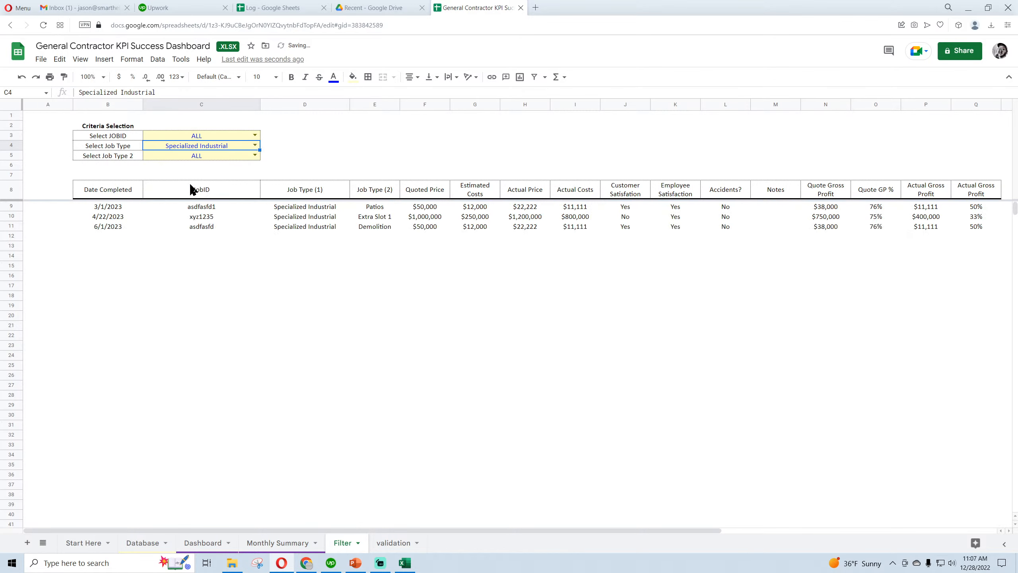
{"action": "left_click", "coordinate": [260, 306]}
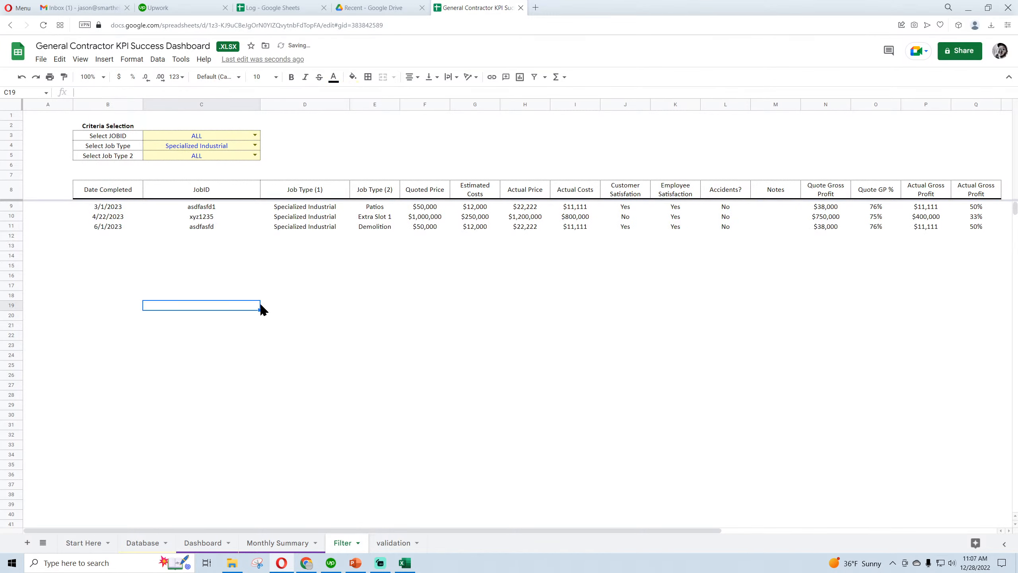
{"action": "left_click", "coordinate": [142, 544]}
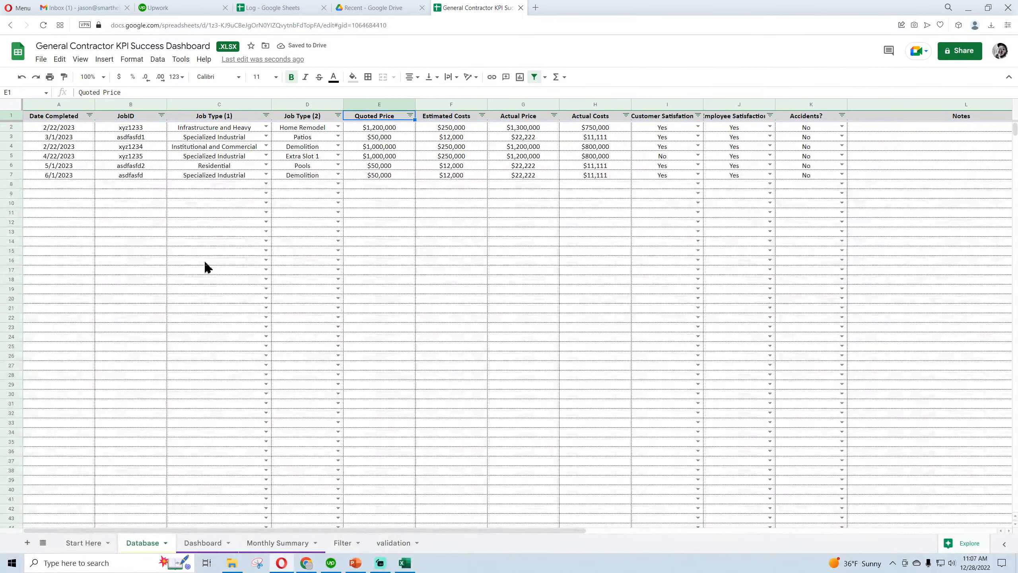
{"action": "left_click", "coordinate": [48, 131]}
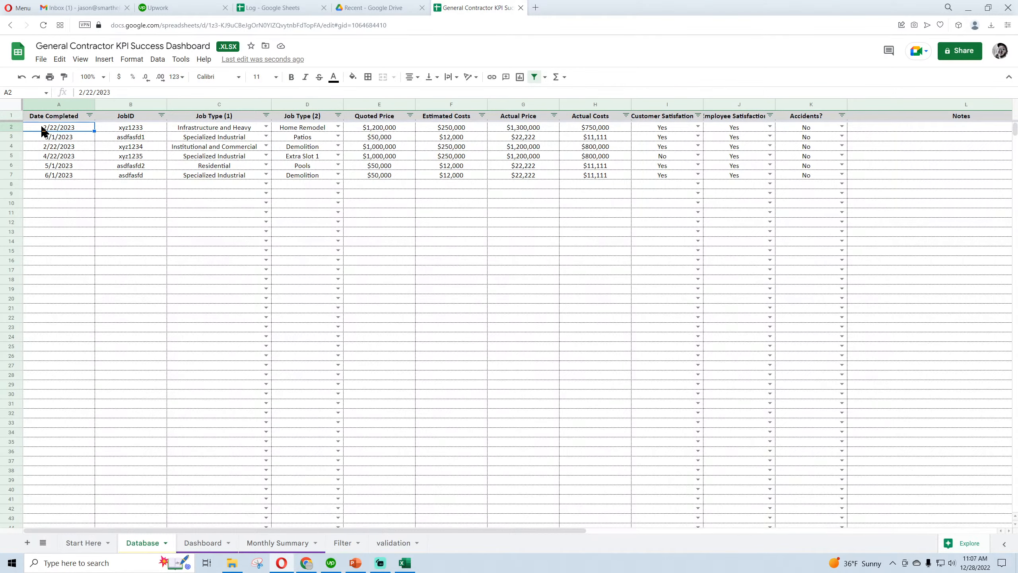
{"action": "left_click", "coordinate": [132, 60]}
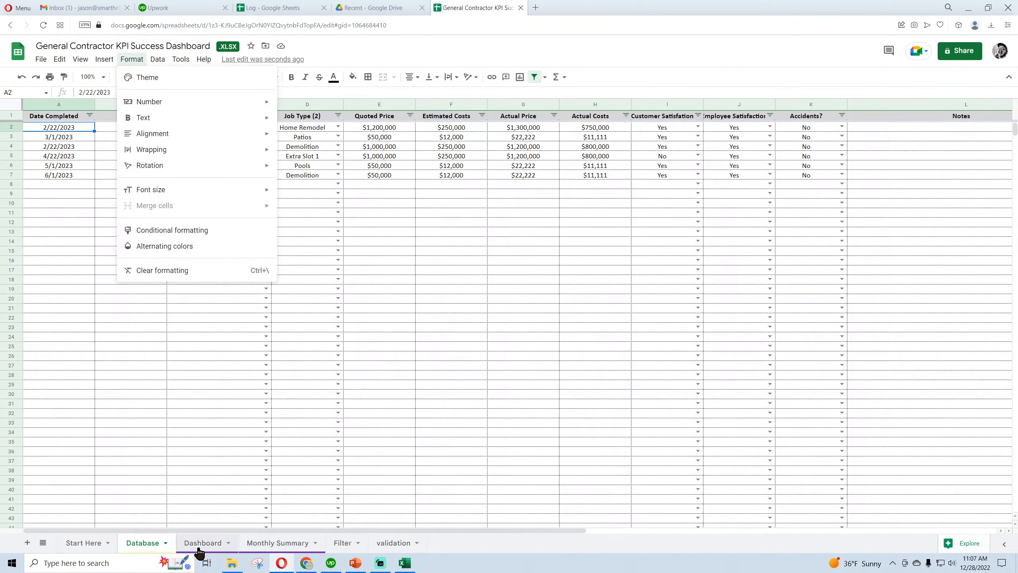
Apply alternating colors to range B8:Q2517 on the Filter sheet, using the default grey style with a header
{"action": "left_click", "coordinate": [344, 543]}
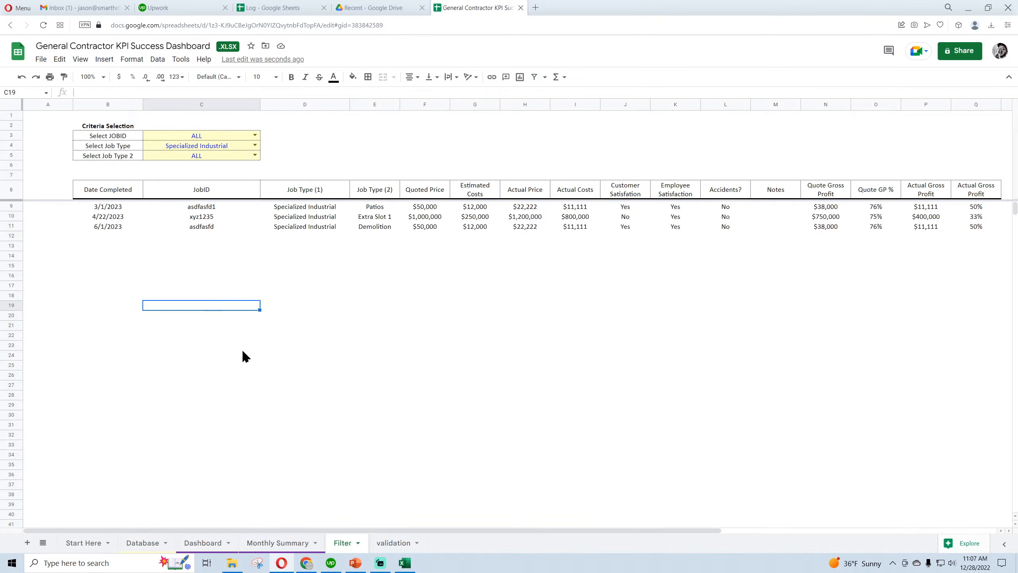
{"action": "left_click", "coordinate": [108, 194]}
{"action": "left_click_drag", "start_coordinate": [108, 195], "coordinate": [858, 531]}
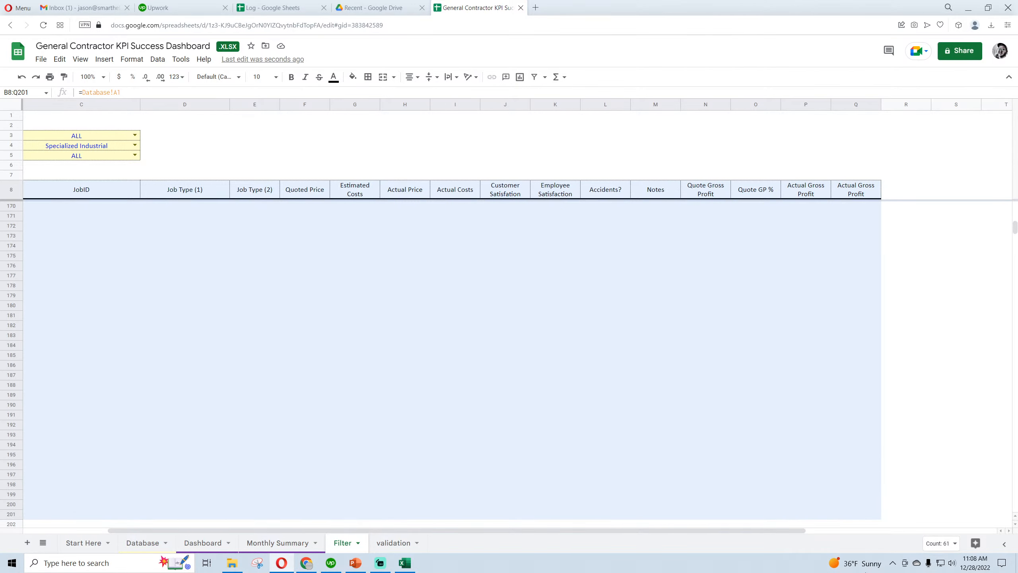
{"action": "left_click_drag", "start_coordinate": [865, 572], "coordinate": [866, 571]}
{"action": "scroll", "coordinate": [963, 321], "scroll_direction": "down", "scroll_amount": 12}
{"action": "left_click_drag", "start_coordinate": [1016, 239], "coordinate": [1015, 515]}
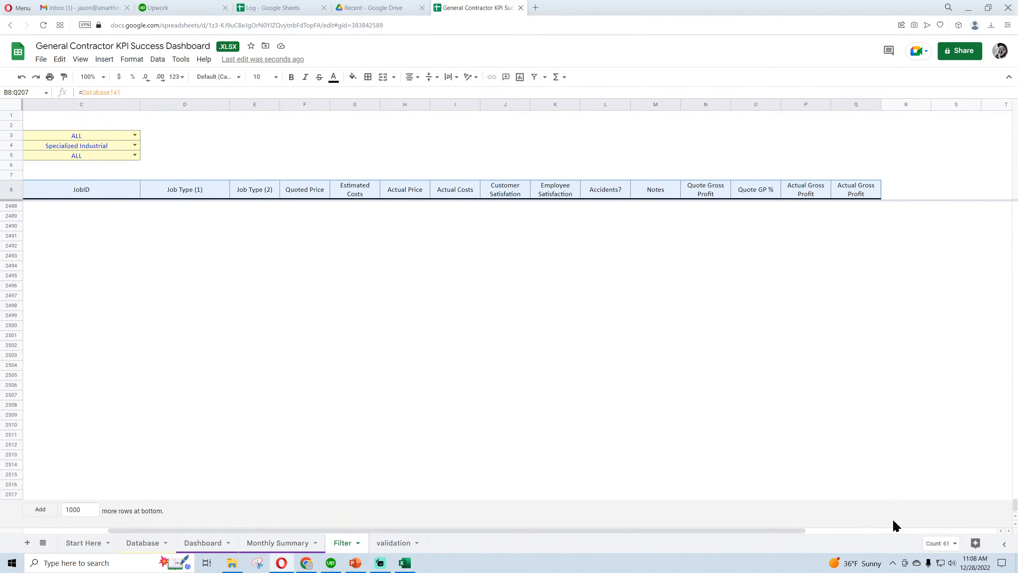
{"action": "left_click_drag", "start_coordinate": [853, 495], "coordinate": [111, 196]}
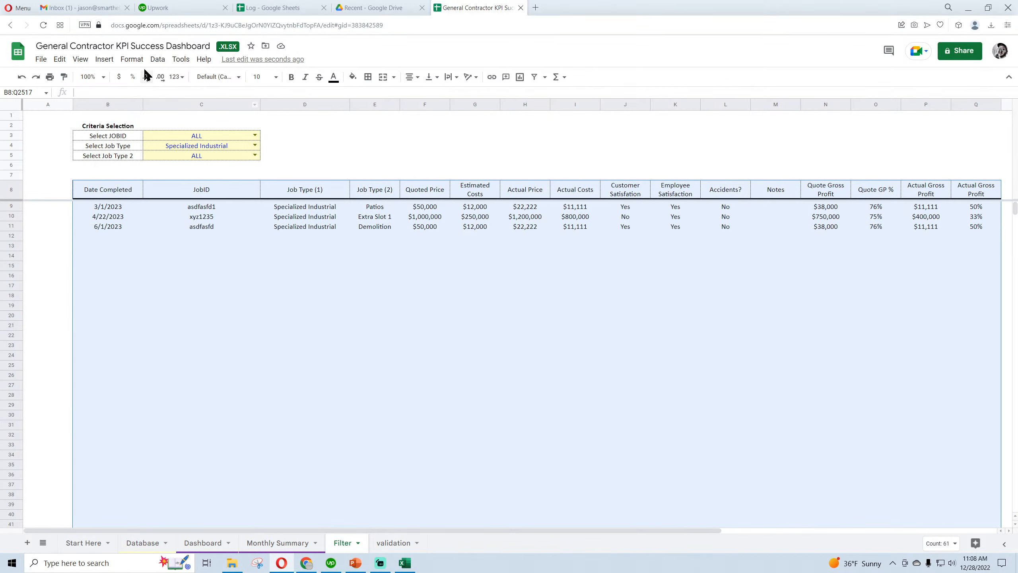
{"action": "left_click", "coordinate": [132, 59]}
{"action": "left_click", "coordinate": [167, 247]}
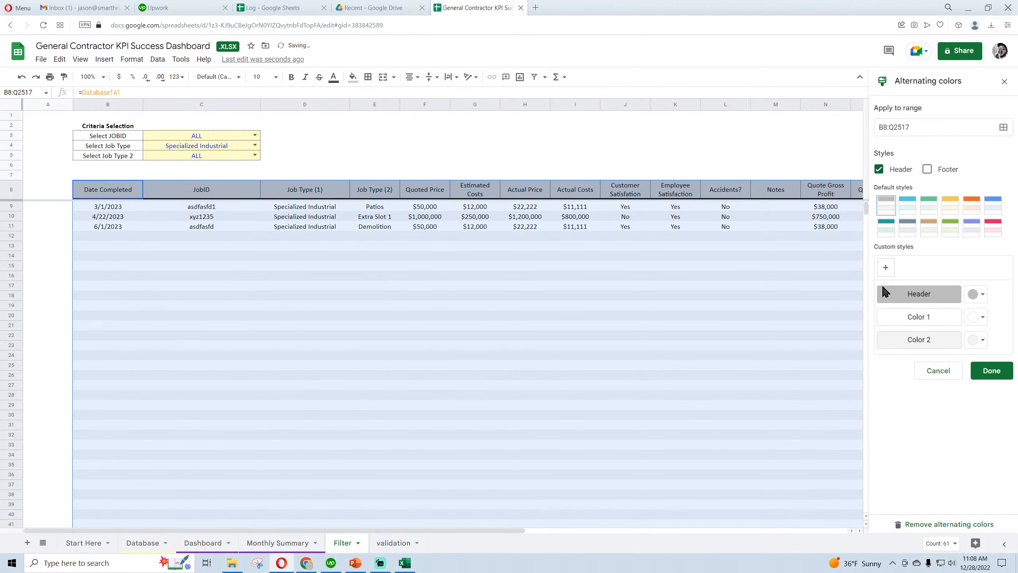
{"action": "left_click", "coordinate": [989, 372]}
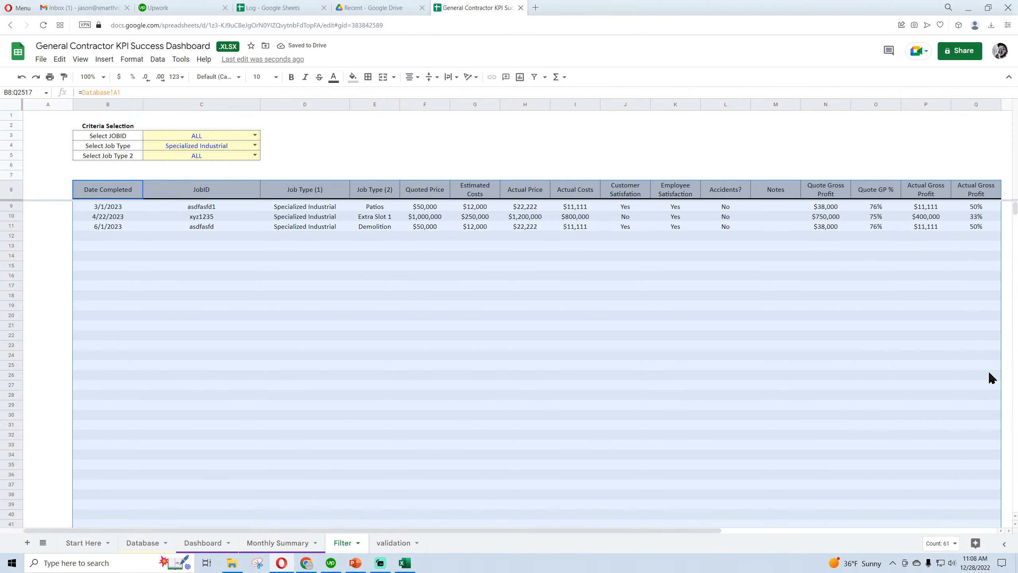
{"action": "left_click", "coordinate": [288, 265]}
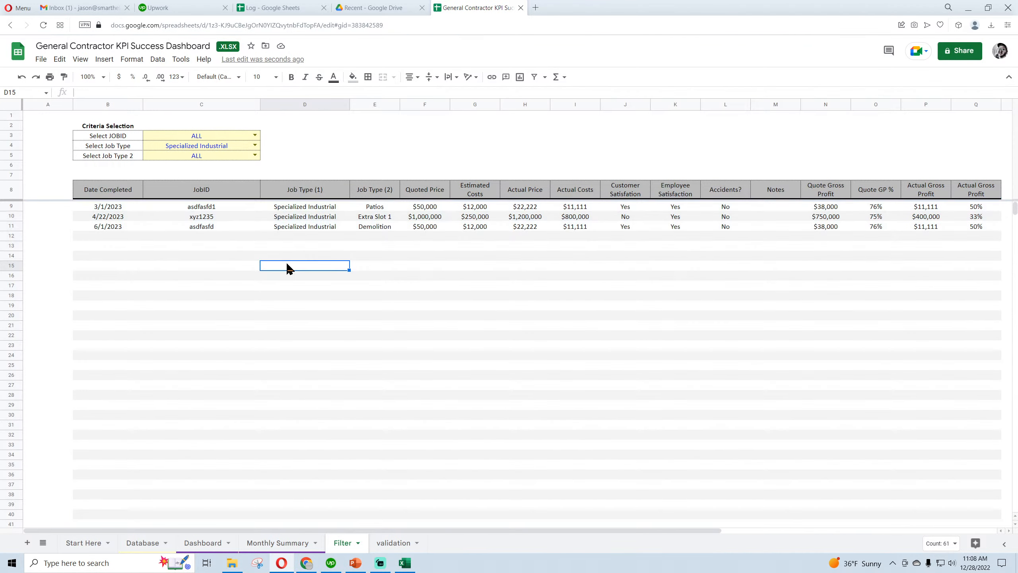
{"action": "left_click", "coordinate": [114, 219]}
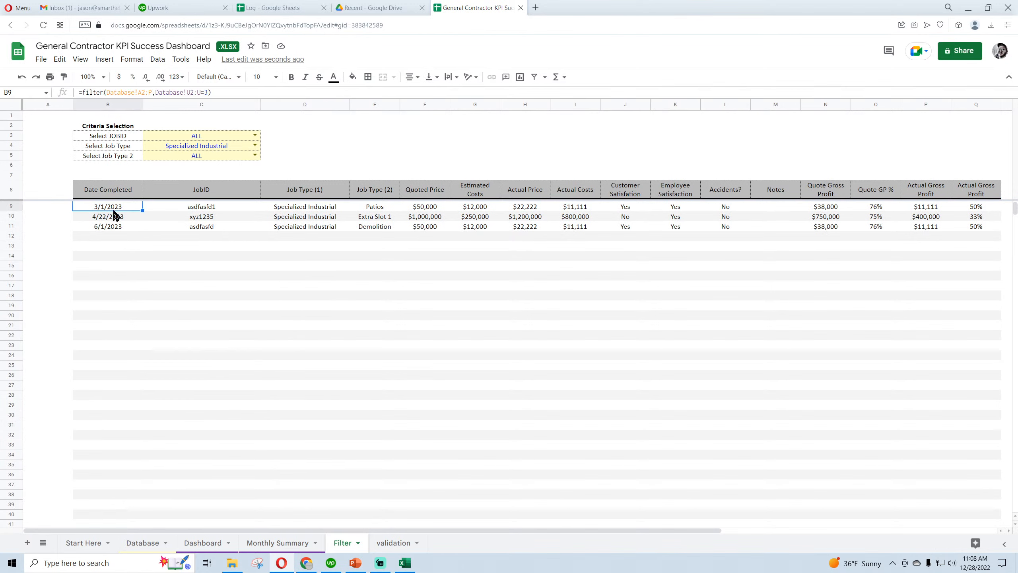
{"action": "left_click", "coordinate": [290, 218]}
{"action": "left_click", "coordinate": [291, 236]}
{"action": "left_click", "coordinate": [517, 377]}
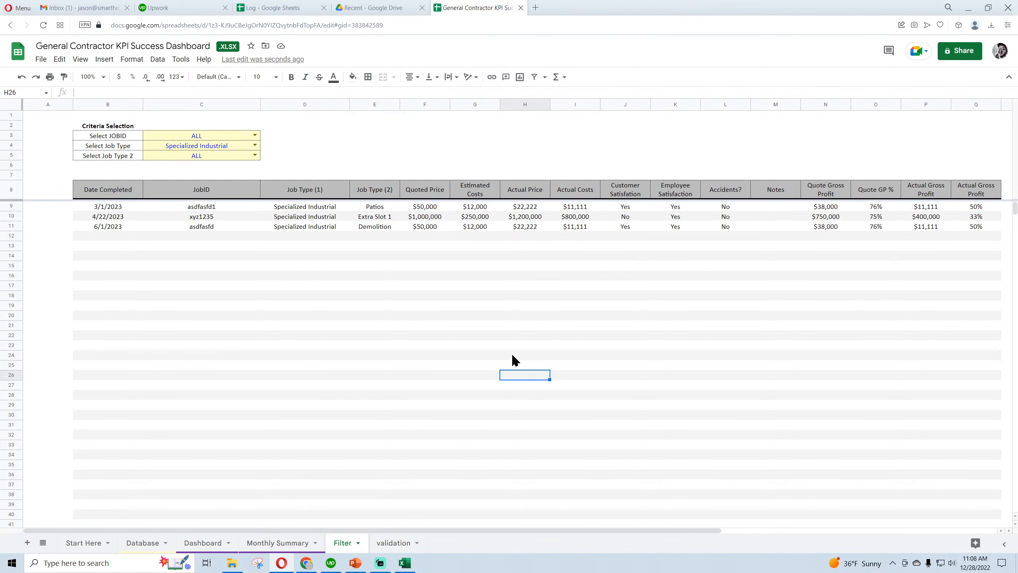
Widen the Notes column (M) on the Filter sheet to more than twice its width
{"action": "left_click_drag", "start_coordinate": [800, 101], "coordinate": [869, 99]}
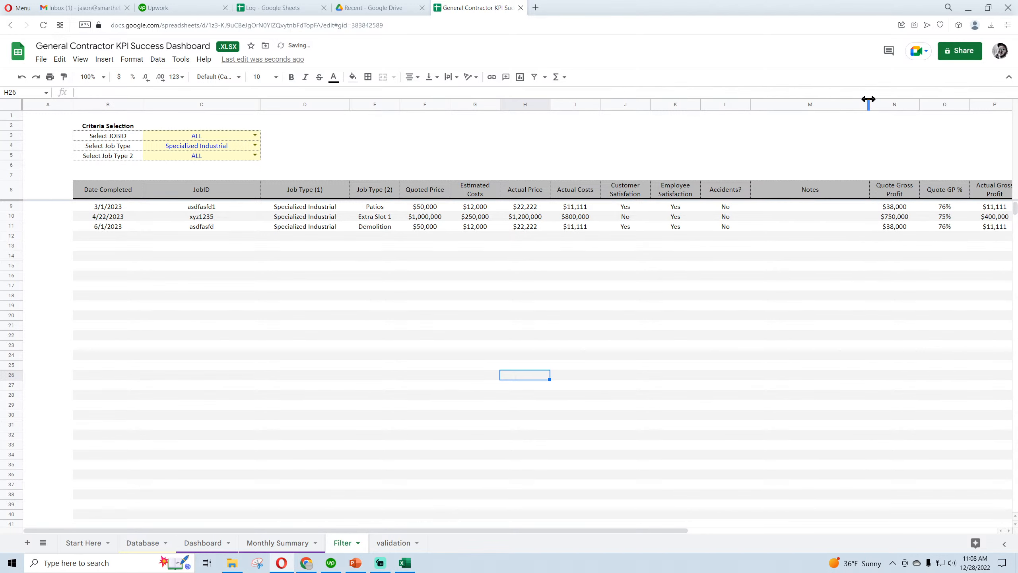
{"action": "left_click_drag", "start_coordinate": [648, 532], "coordinate": [550, 528]}
Compare the Database sheet in Google Sheets with the one in Excel, examining the row colours for each Job Type (1)
{"action": "left_click", "coordinate": [142, 542]}
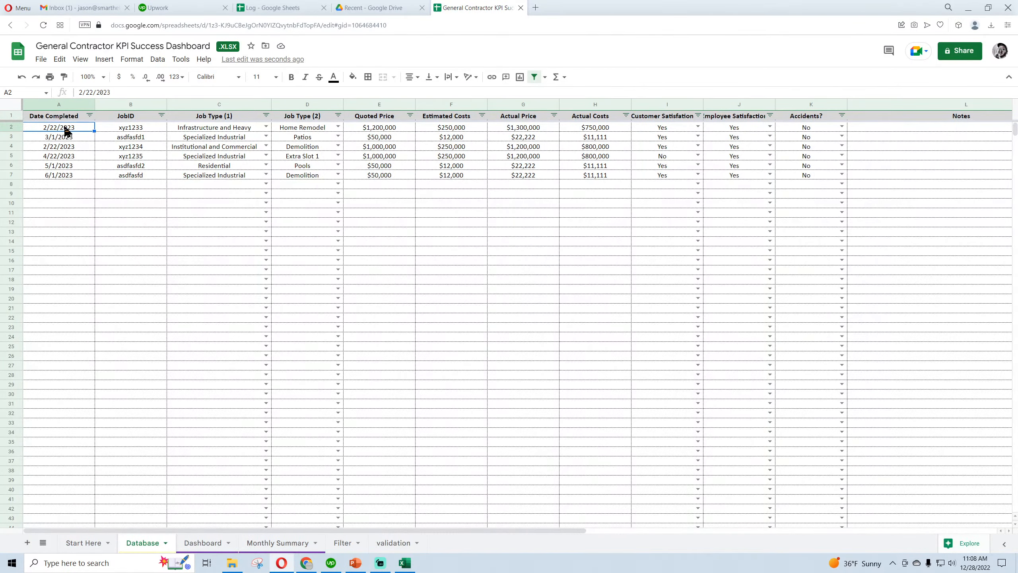
{"action": "left_click", "coordinate": [404, 563]}
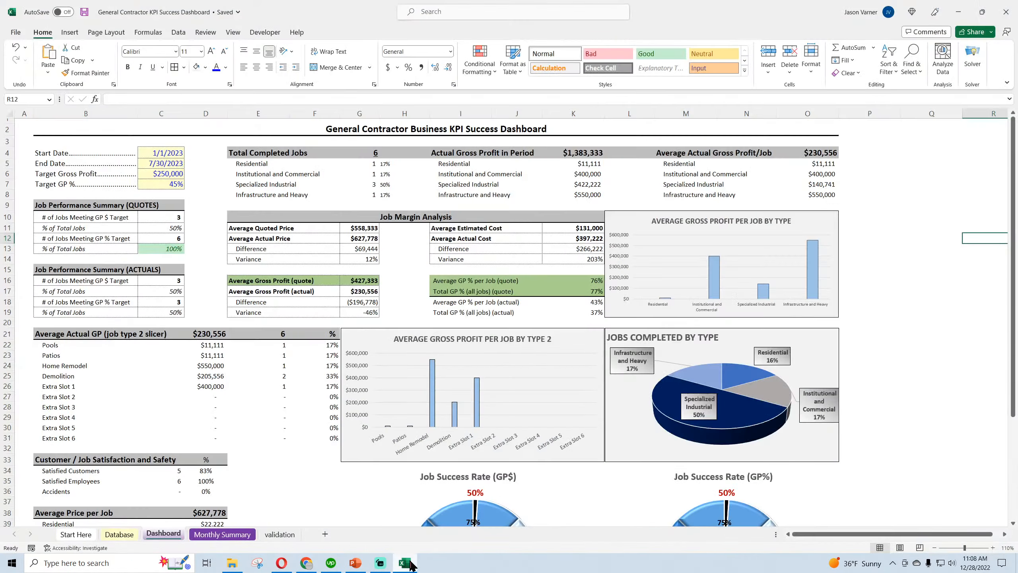
{"action": "left_click", "coordinate": [119, 534]}
{"action": "left_click", "coordinate": [222, 132]}
{"action": "left_click", "coordinate": [217, 142]}
{"action": "left_click", "coordinate": [214, 152]}
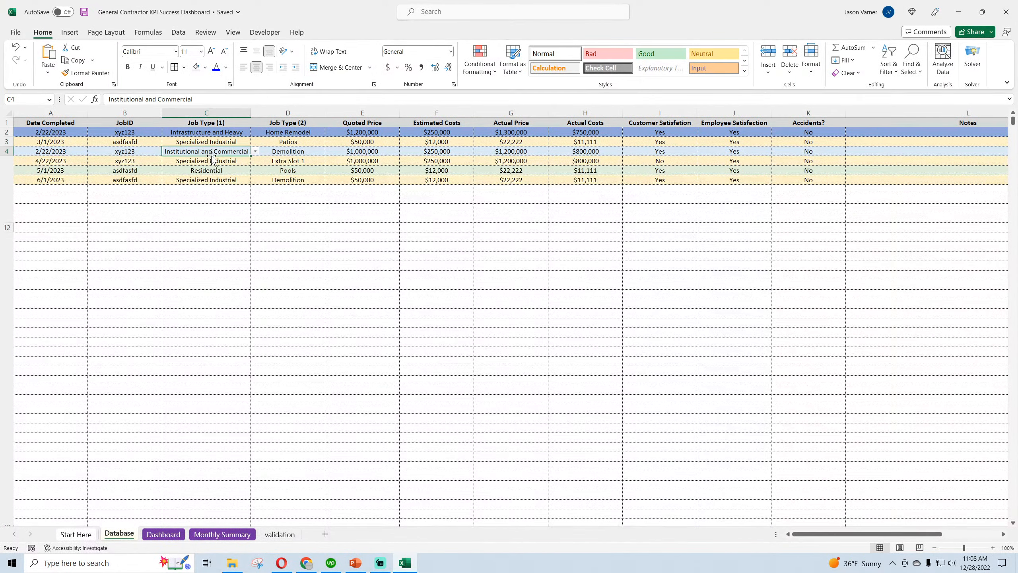
Switch to Google Sheets, start a conditional format rule on the Database sheet, and compare the columns with the Excel version
{"action": "left_click", "coordinate": [282, 565]}
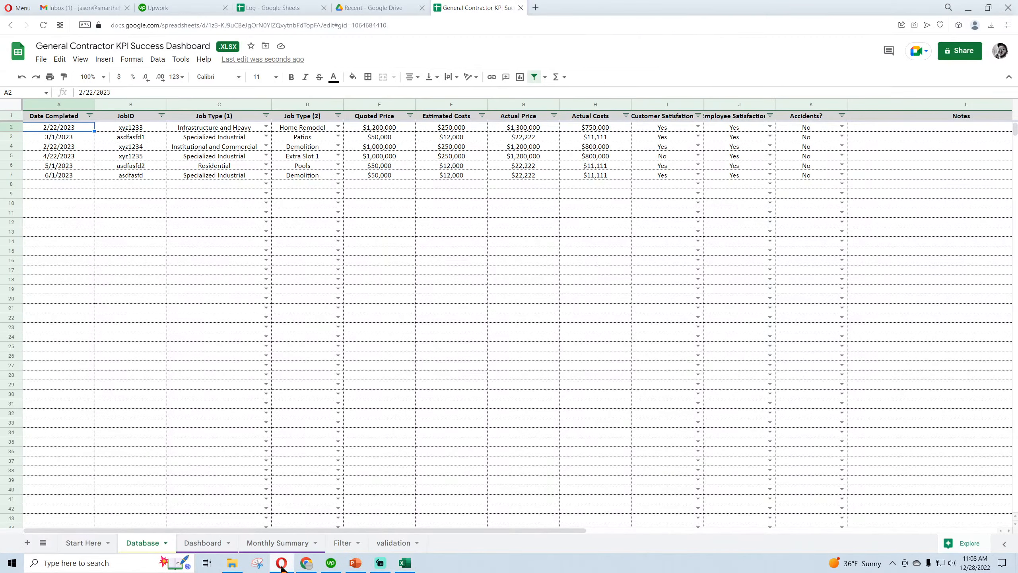
{"action": "left_click", "coordinate": [131, 59]}
{"action": "left_click", "coordinate": [163, 233]}
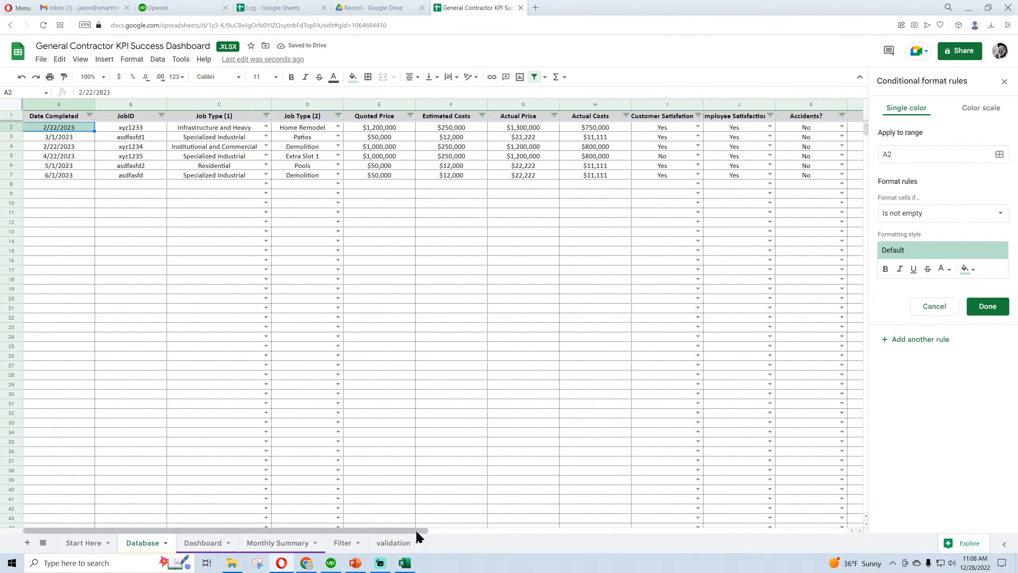
{"action": "left_click_drag", "start_coordinate": [415, 530], "coordinate": [381, 530]}
{"action": "left_click", "coordinate": [405, 563]}
{"action": "left_click_drag", "start_coordinate": [841, 539], "coordinate": [816, 540]}
{"action": "left_click", "coordinate": [281, 562]}
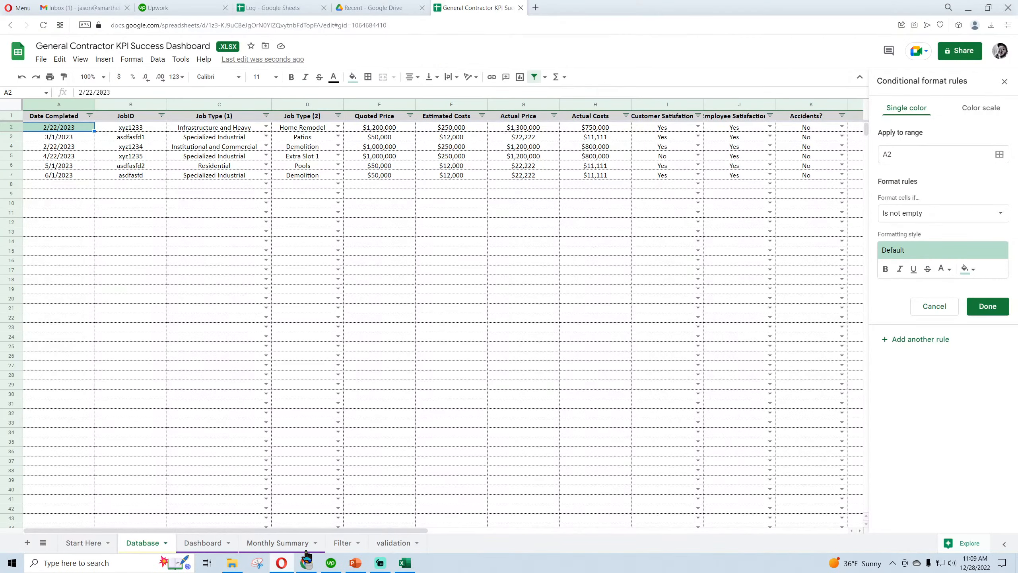
Try a conditional format rule on range A2:L of the Database sheet with a custom formula that tests C2
{"action": "left_click", "coordinate": [894, 159]}
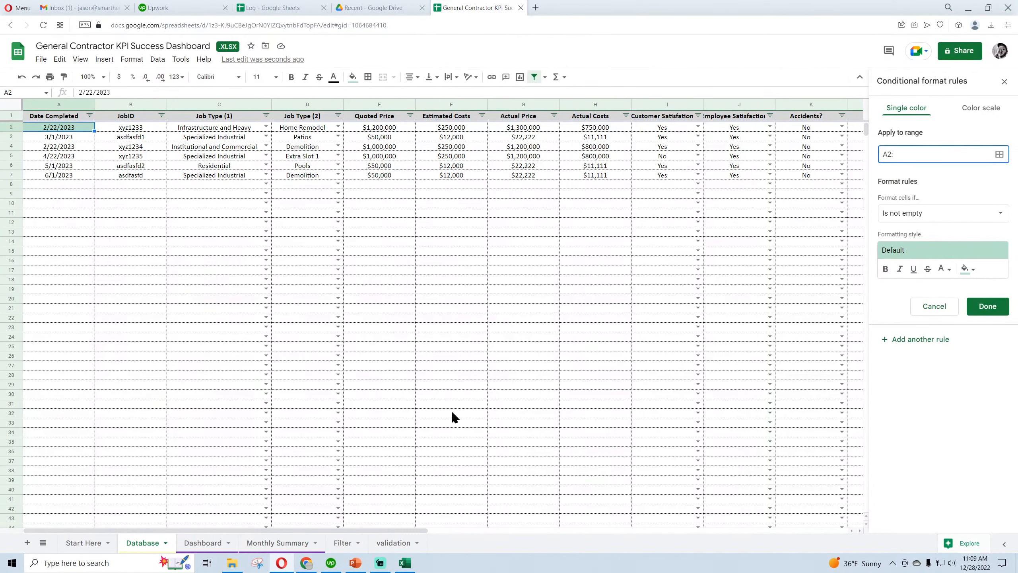
{"action": "type", "text": ":L"}
{"action": "left_click", "coordinate": [903, 212]}
{"action": "left_click", "coordinate": [911, 509]}
{"action": "left_click", "coordinate": [910, 236]}
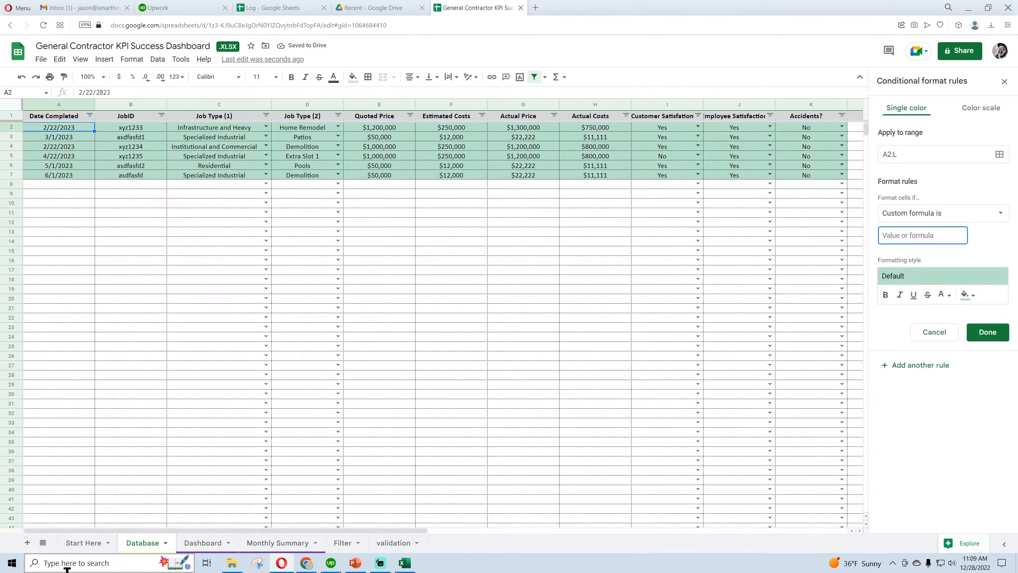
{"action": "type", "text": "=c2"}
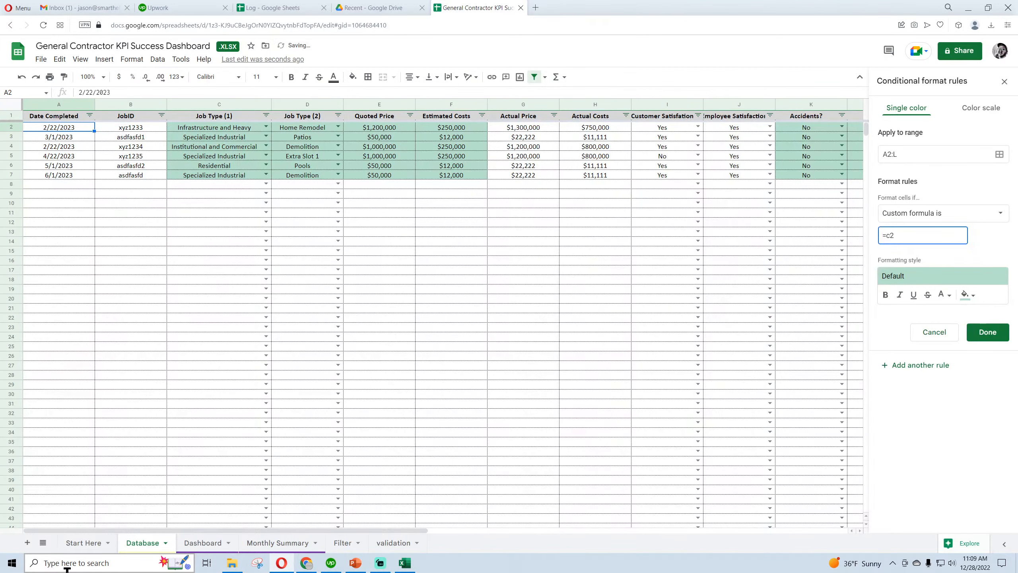
{"action": "type", "text": "=\""}
Review the job types on the validation and Database sheets, and delete the =C2 conditional format rule
{"action": "left_click", "coordinate": [392, 543]}
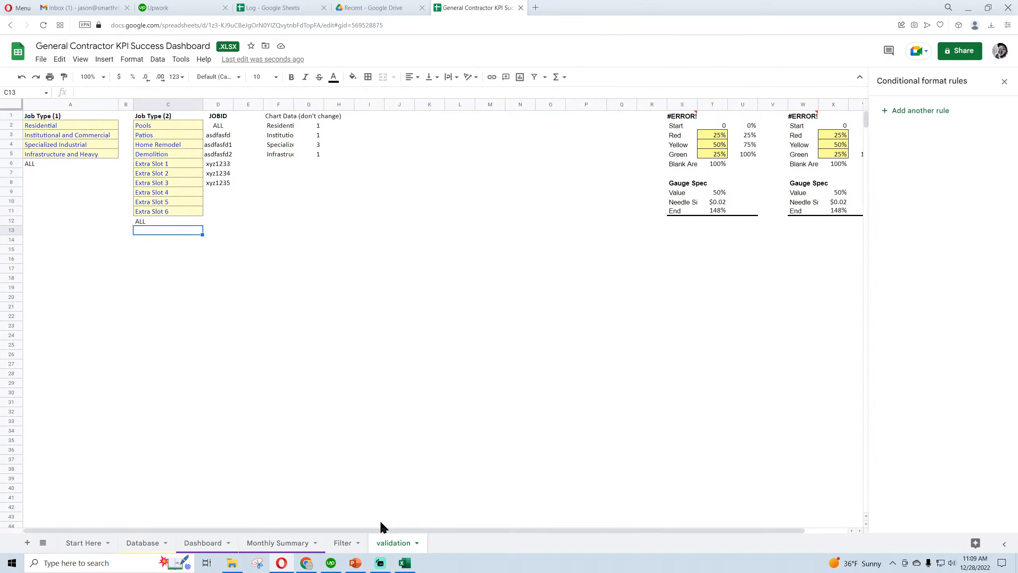
{"action": "left_click", "coordinate": [142, 542]}
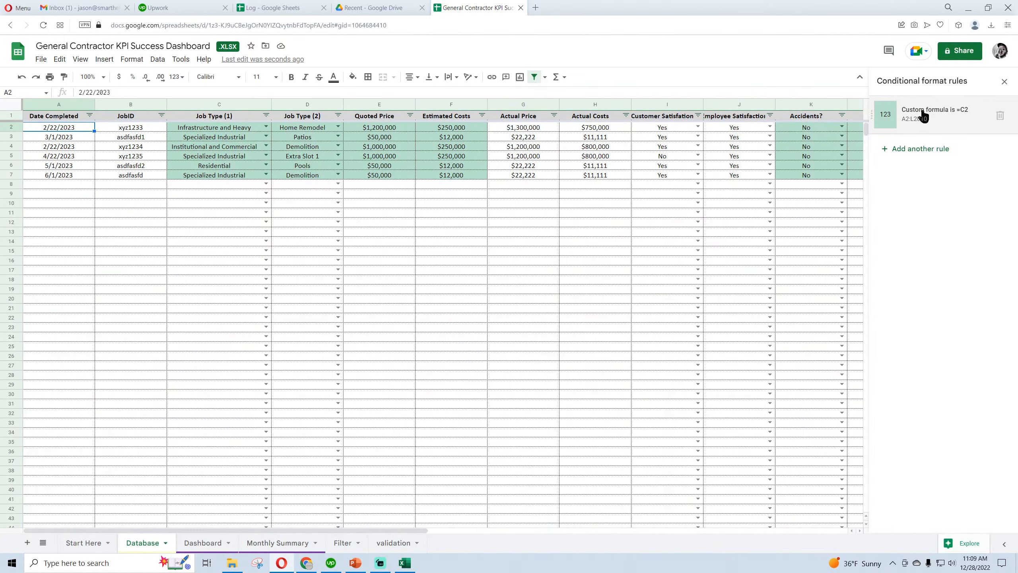
{"action": "left_click", "coordinate": [223, 129]}
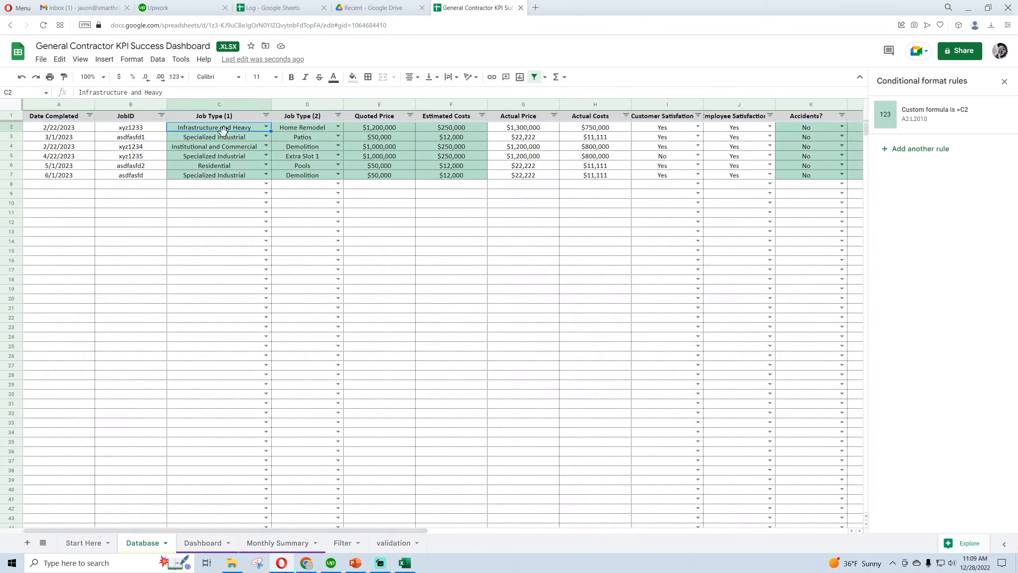
{"action": "left_click", "coordinate": [223, 138]}
{"action": "left_click", "coordinate": [224, 147]}
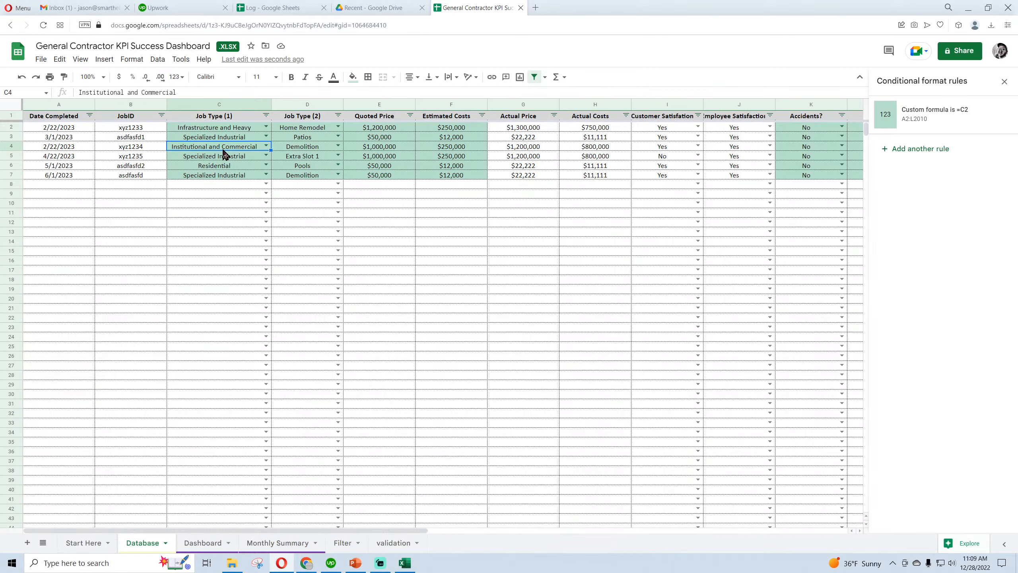
{"action": "left_click", "coordinate": [999, 115]}
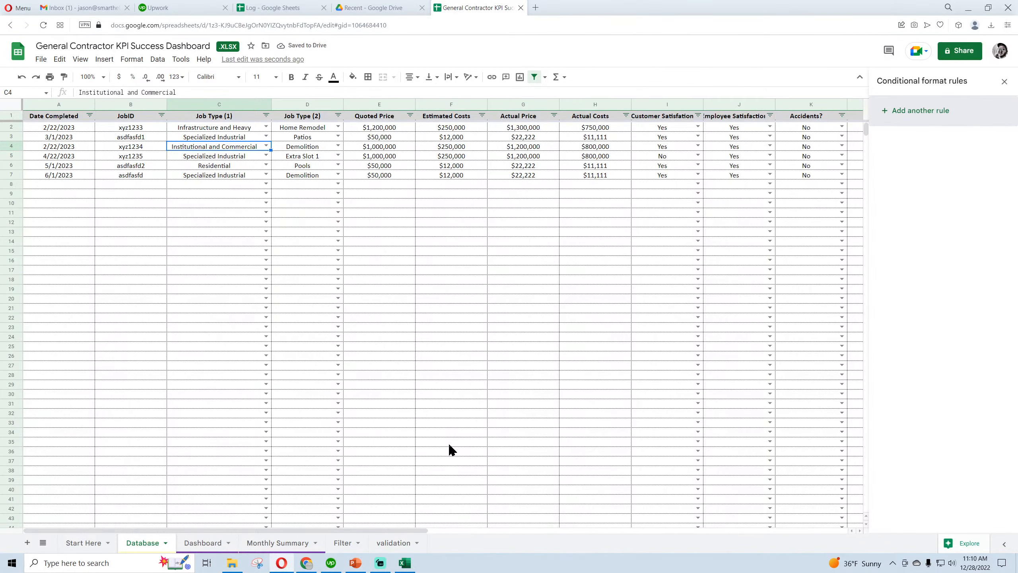
{"action": "left_click_drag", "start_coordinate": [344, 530], "coordinate": [774, 530]}
{"action": "left_click", "coordinate": [1005, 83]}
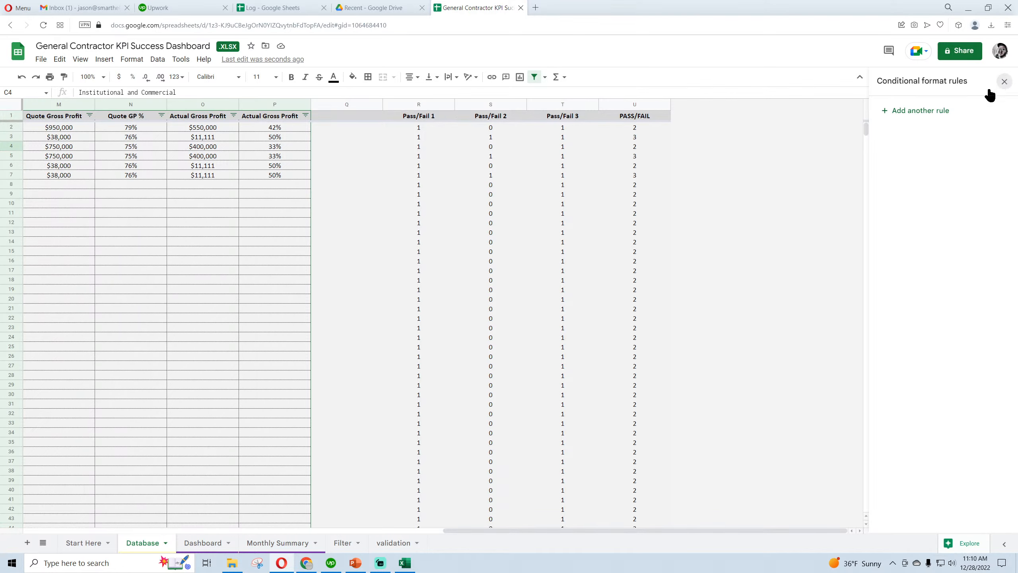
Number the four Job Type (1) entries on the validation sheet from 1 to 4 in cells B2:B5
{"action": "left_click", "coordinate": [398, 542]}
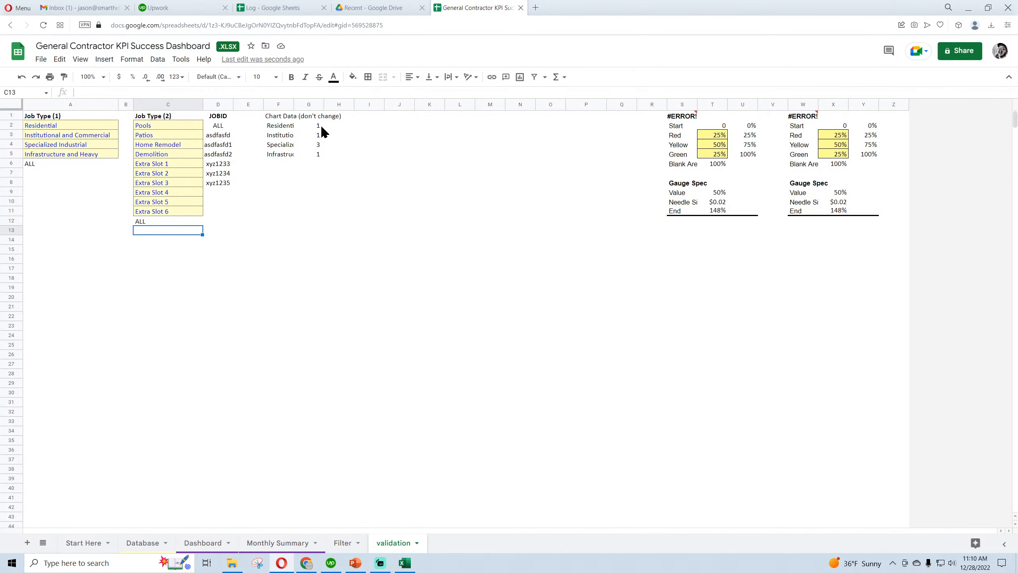
{"action": "left_click", "coordinate": [124, 125]}
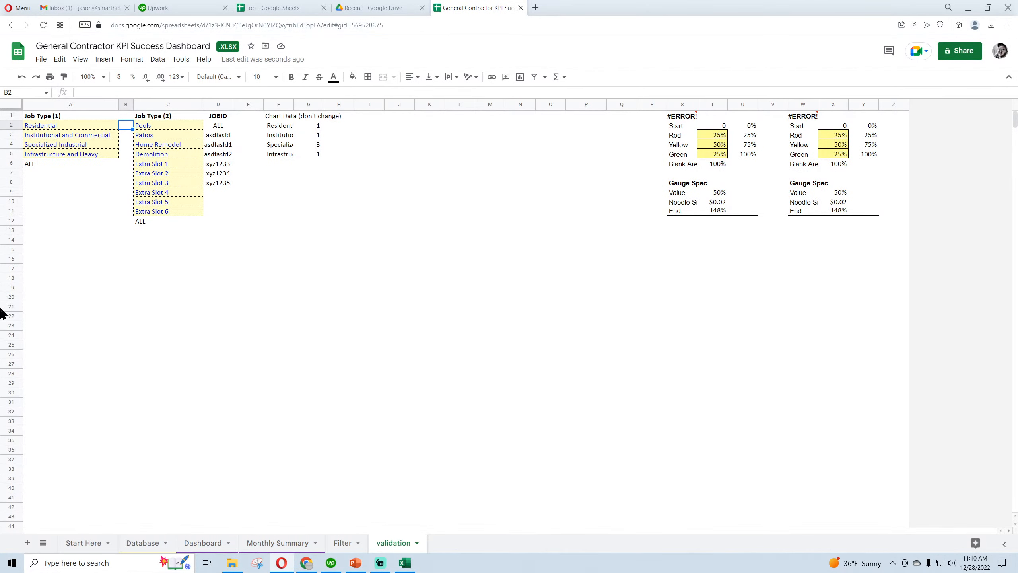
{"action": "type", "text": "1"}
{"action": "key", "text": "Return"}
{"action": "type", "text": "2"}
{"action": "key", "text": "Return"}
{"action": "type", "text": "3"}
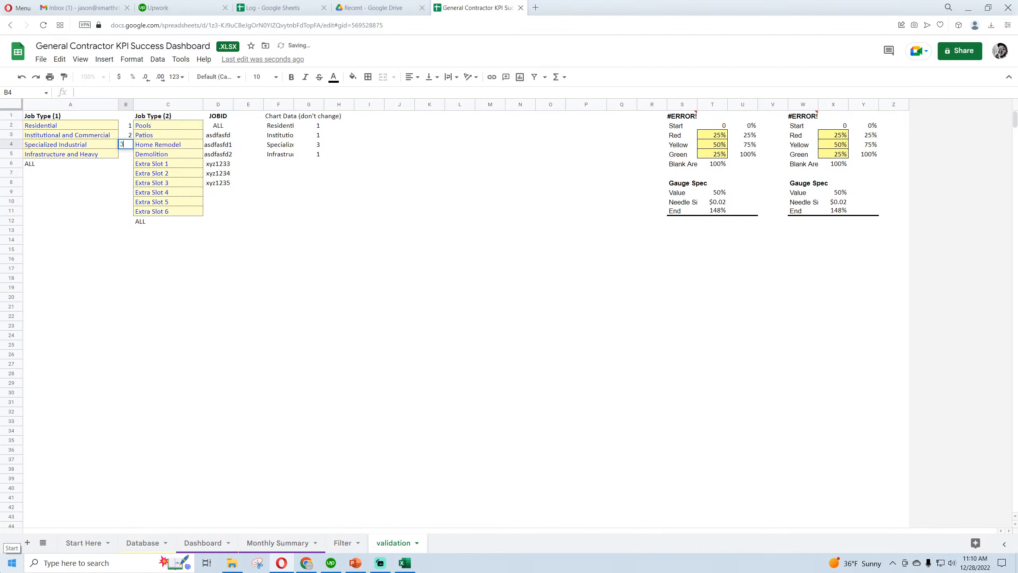
{"action": "key", "text": "Return"}
{"action": "type", "text": "4"}
{"action": "key", "text": "Return"}
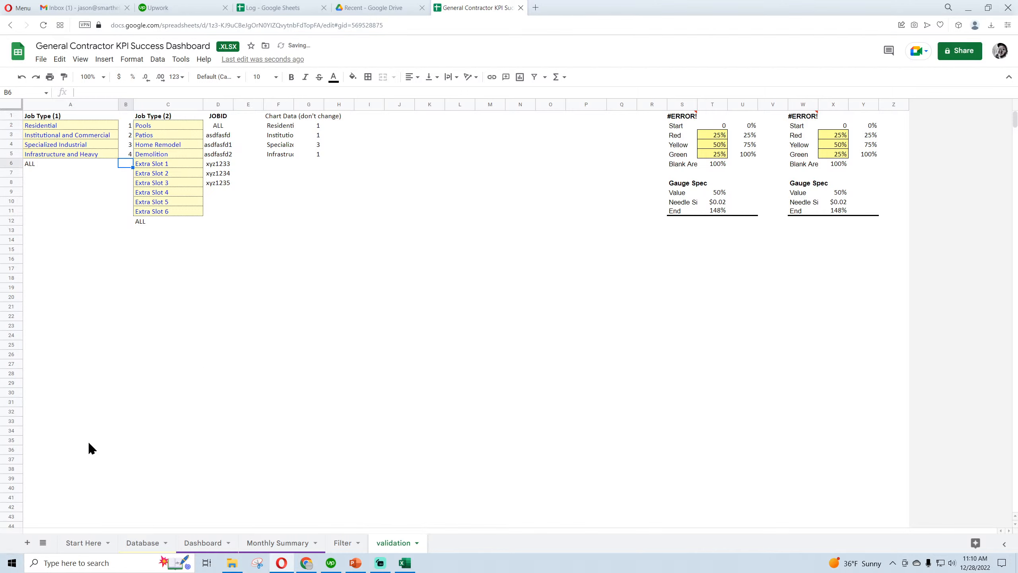
Left-align the numbers in B2:B5 and check them against the Job Type (1) names
{"action": "left_click_drag", "start_coordinate": [125, 125], "coordinate": [121, 153]}
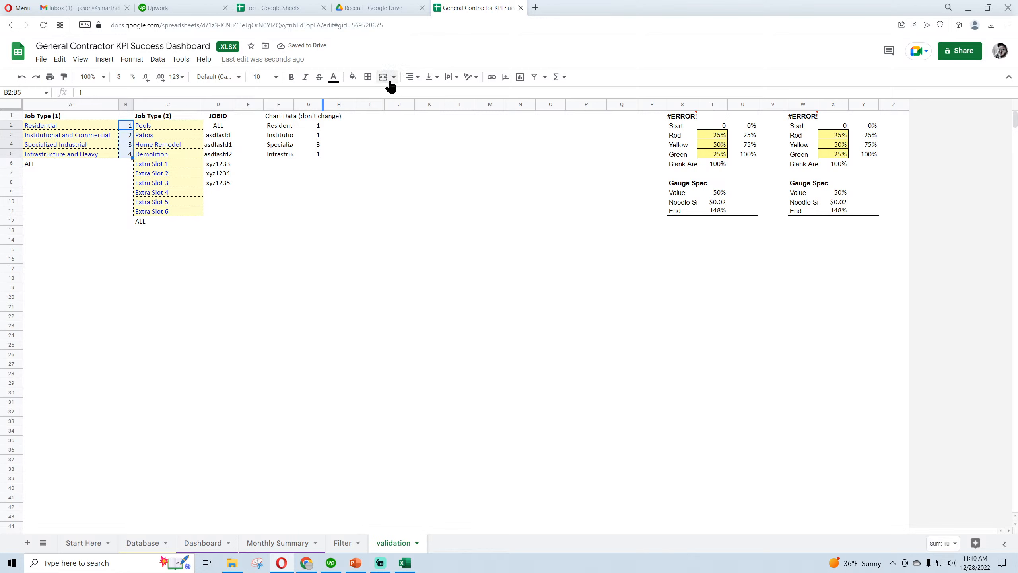
{"action": "left_click", "coordinate": [409, 76]}
{"action": "left_click", "coordinate": [406, 94]}
{"action": "left_click", "coordinate": [60, 126]}
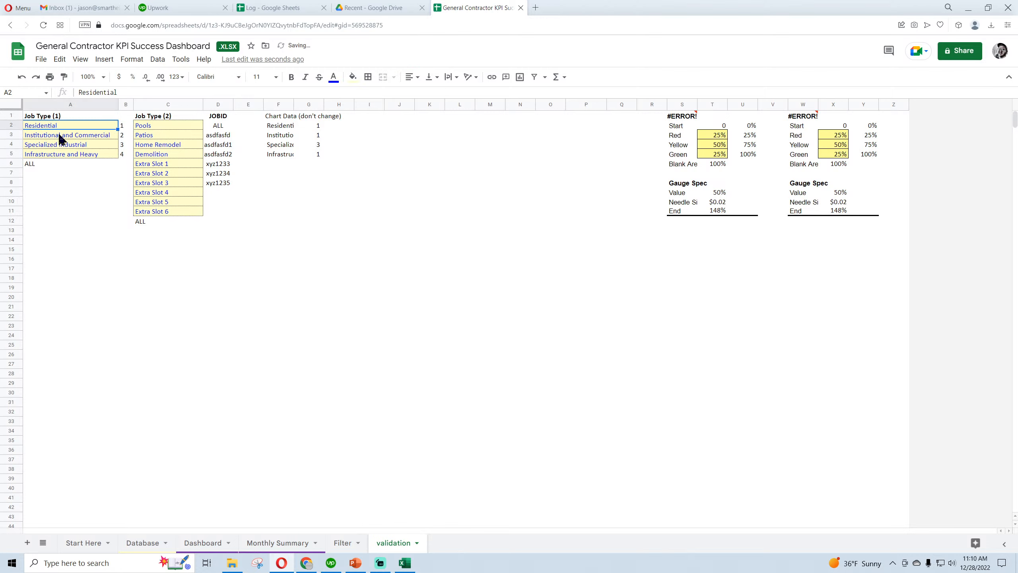
{"action": "left_click", "coordinate": [60, 134]}
{"action": "left_click", "coordinate": [60, 142]}
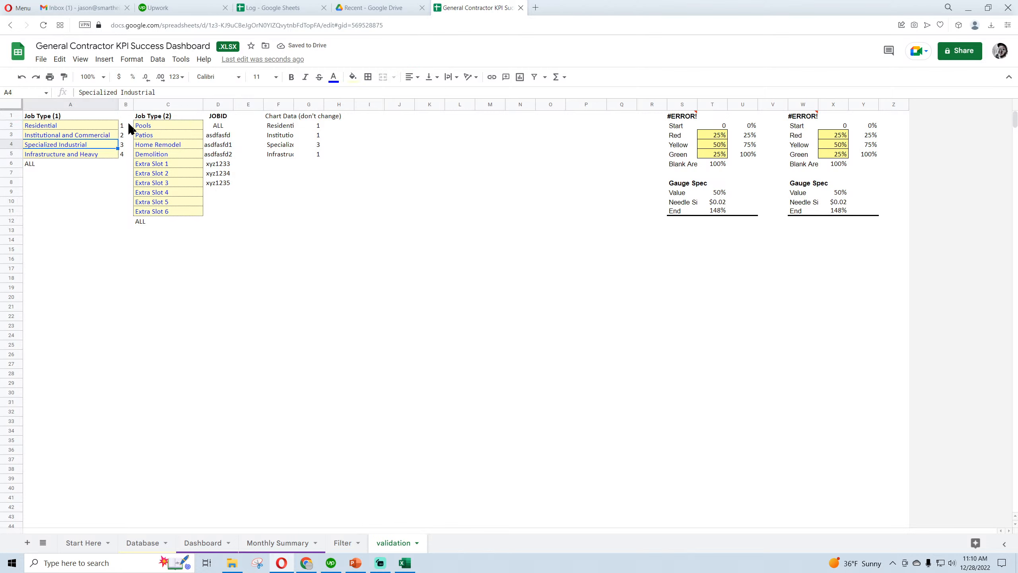
{"action": "key", "text": "Right"}
{"action": "left_click", "coordinate": [126, 152]}
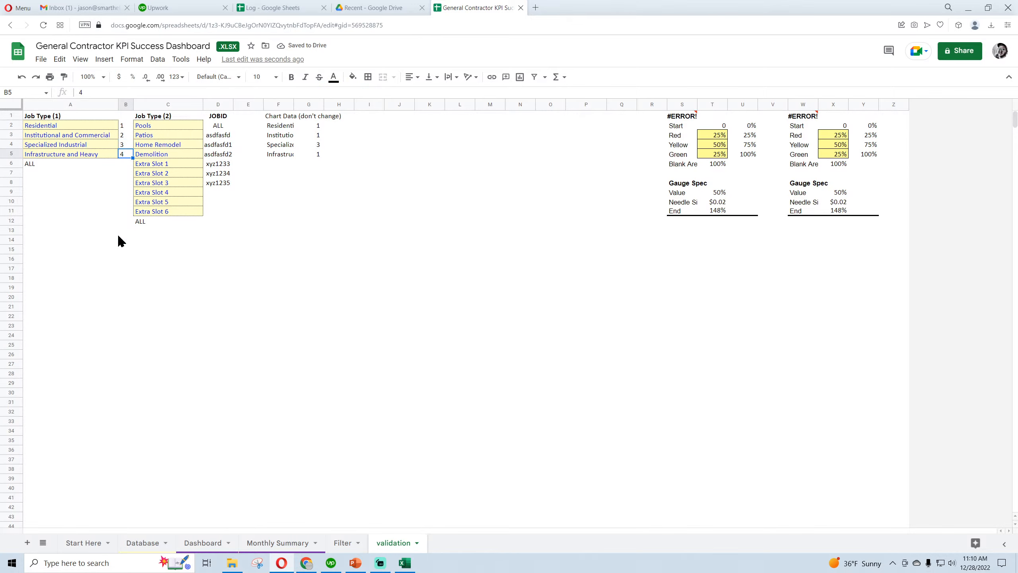
Enter =arrayformula(vlookup(C2:C,validation!A:B,2,false)) in cell Q2 of the Database sheet to look up each job type's number
{"action": "left_click", "coordinate": [144, 542]}
{"action": "left_click", "coordinate": [641, 128]}
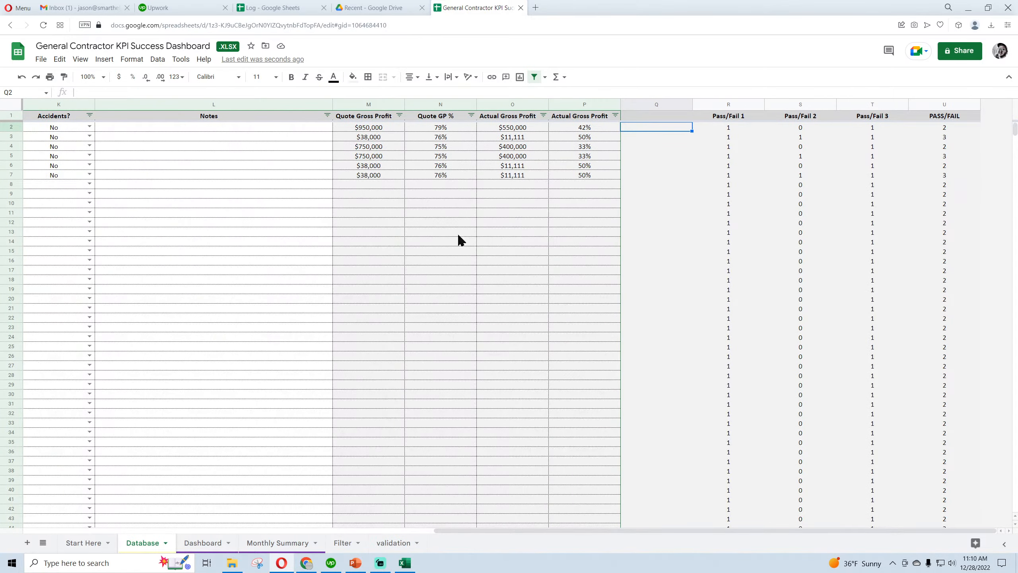
{"action": "type", "text": "=arrayformula"}
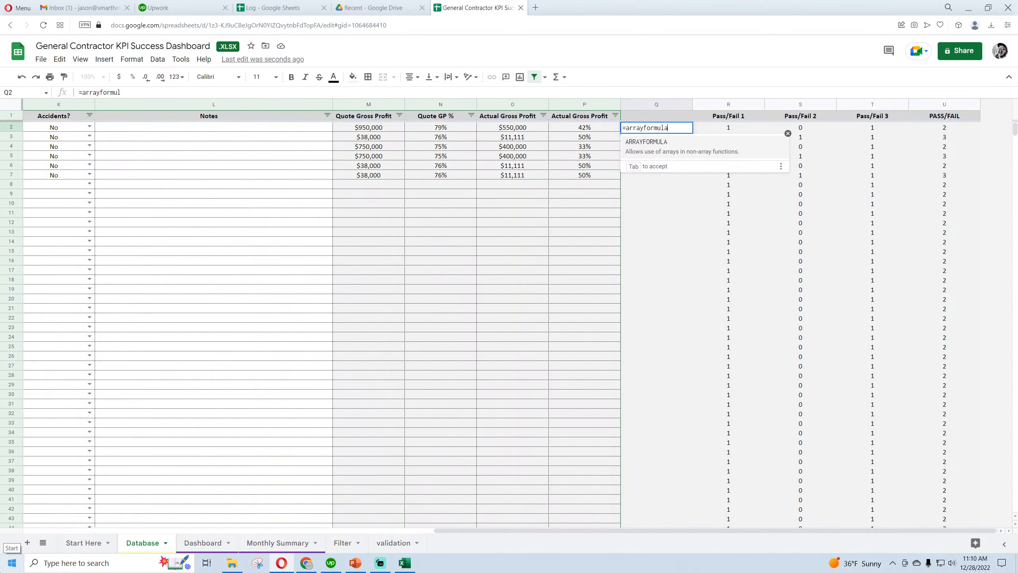
{"action": "type", "text": "(vlookup("}
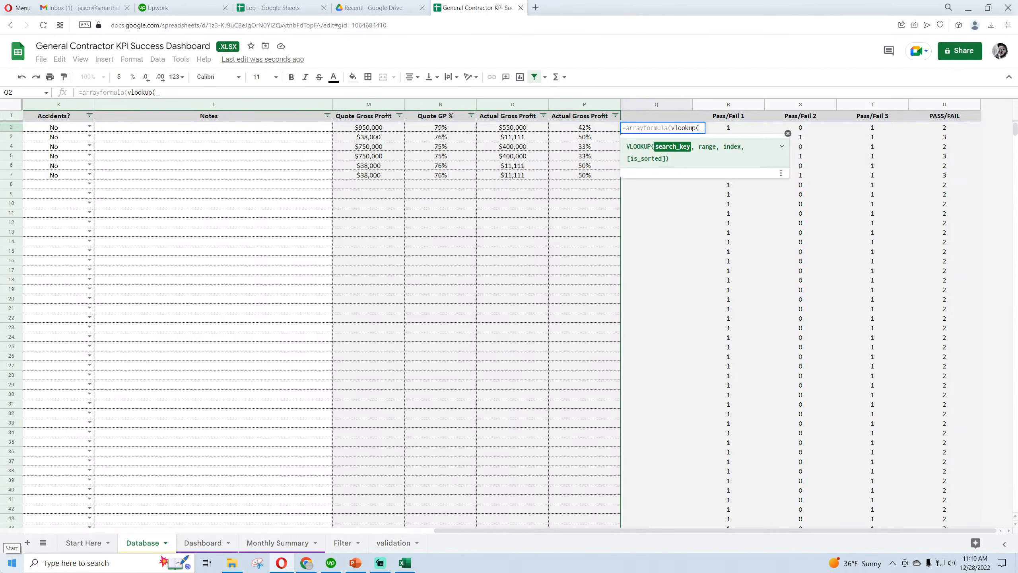
{"action": "type", "text": "c2:c"}
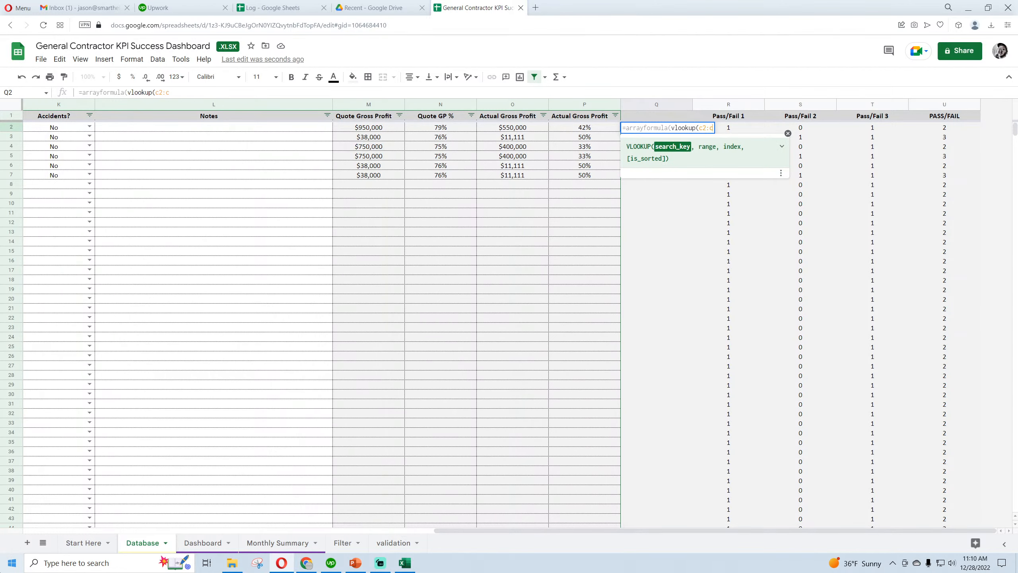
{"action": "type", "text": ","}
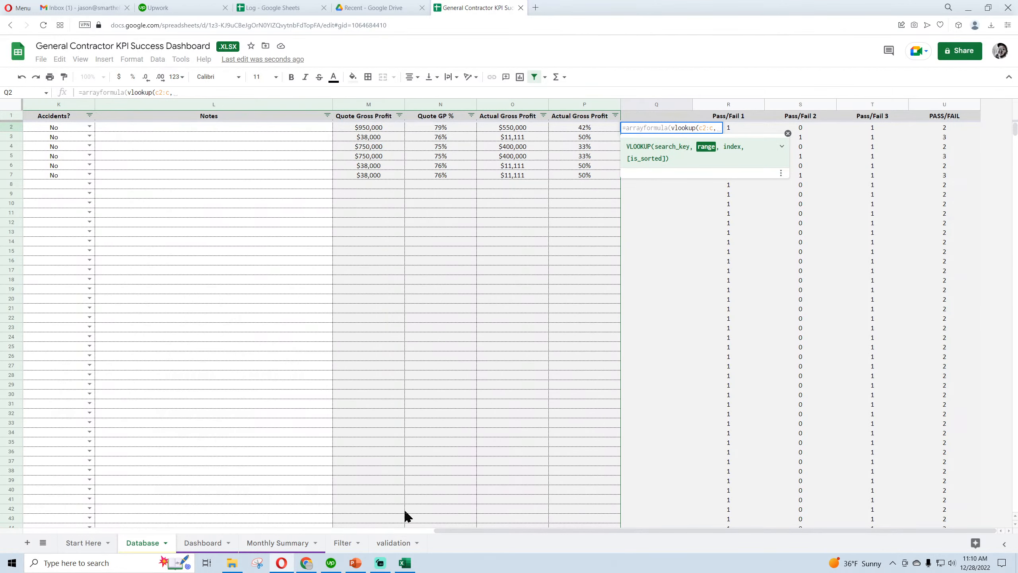
{"action": "left_click", "coordinate": [392, 543]}
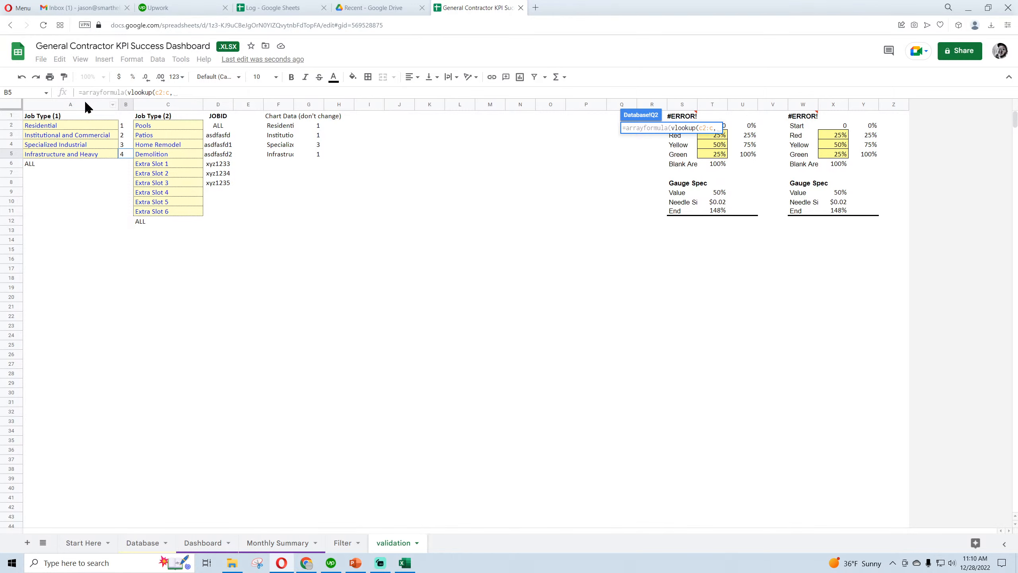
{"action": "left_click_drag", "start_coordinate": [85, 104], "coordinate": [126, 105]}
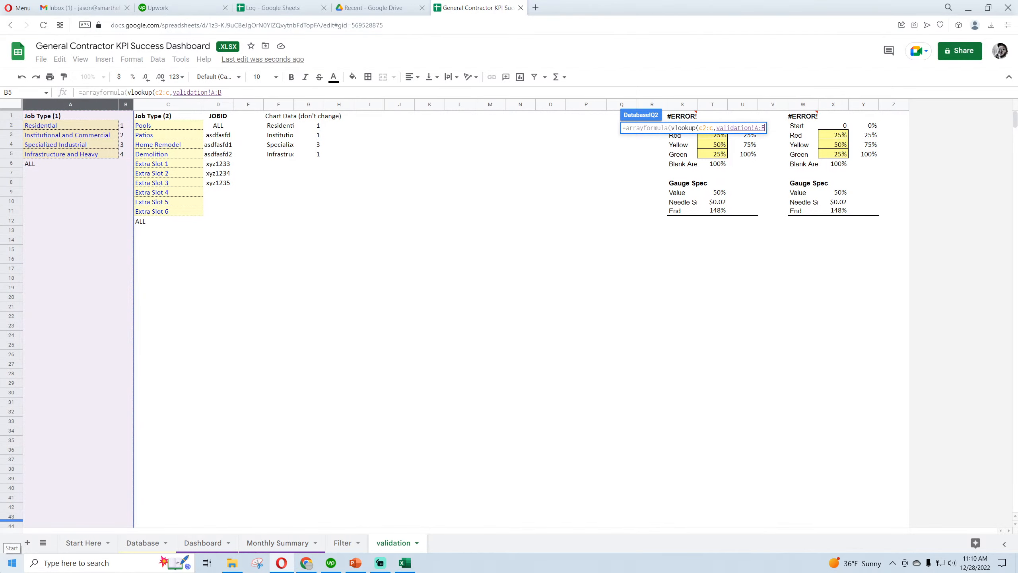
{"action": "type", "text": ",2,false"}
{"action": "key", "text": "Return"}
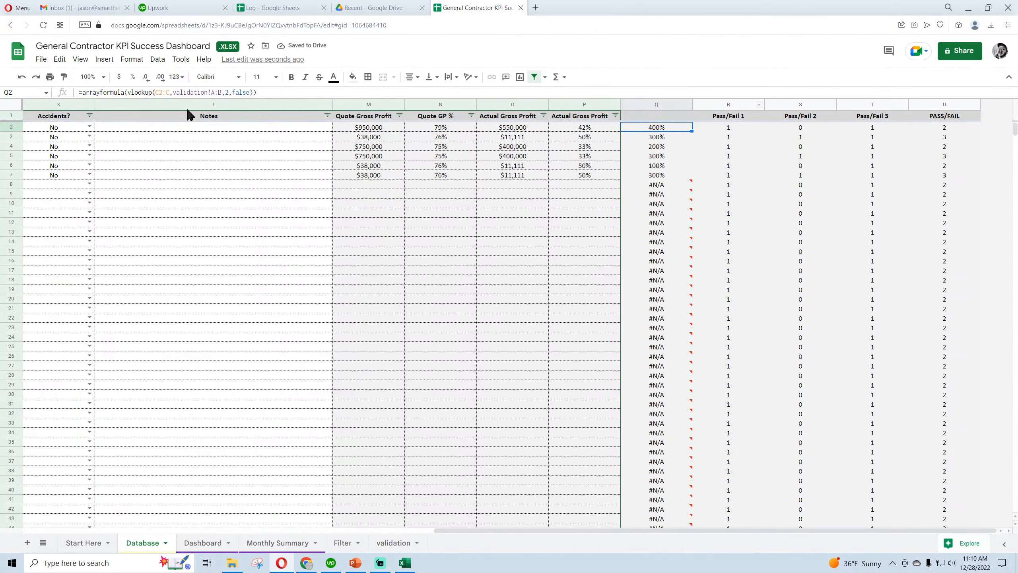
Wrap the Q2 lookup in if(c2:c="","", inside the array formula so rows without a job type return blank
{"action": "left_click", "coordinate": [125, 92]}
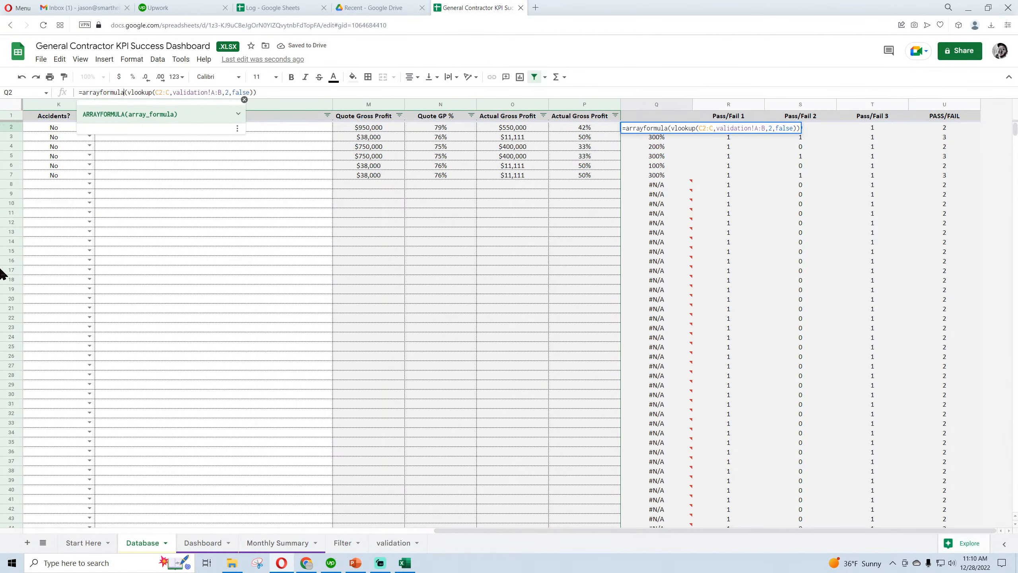
{"action": "type", "text": "i"}
{"action": "type", "text": "f(c2:c="}
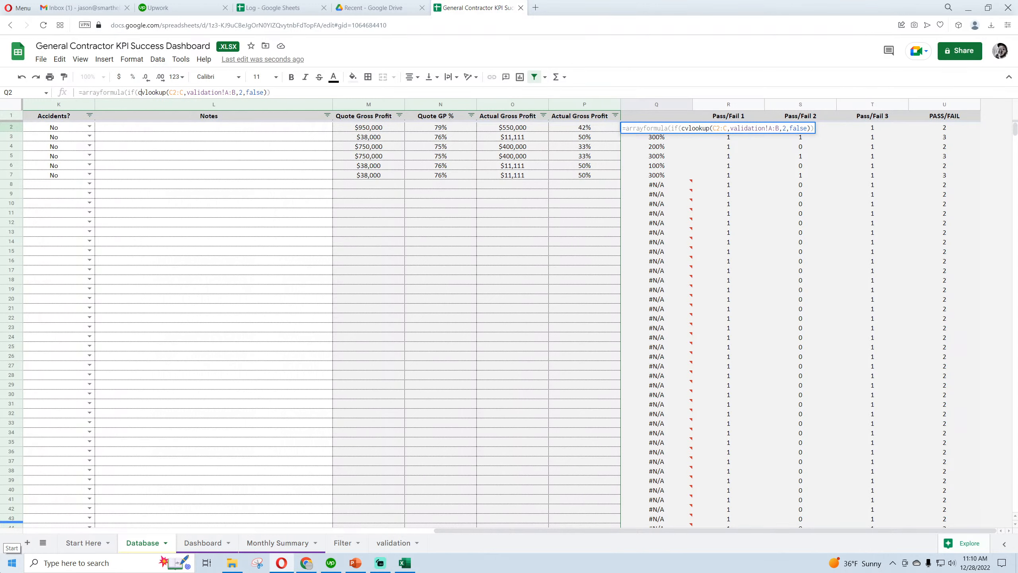
{"action": "type", "text": "\"\",\"\","}
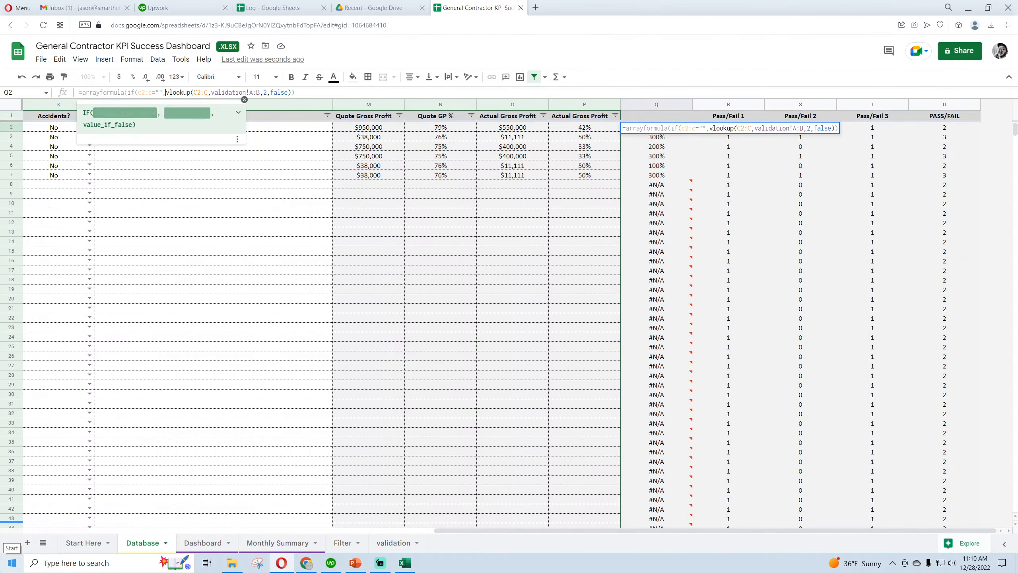
{"action": "key", "text": "Return"}
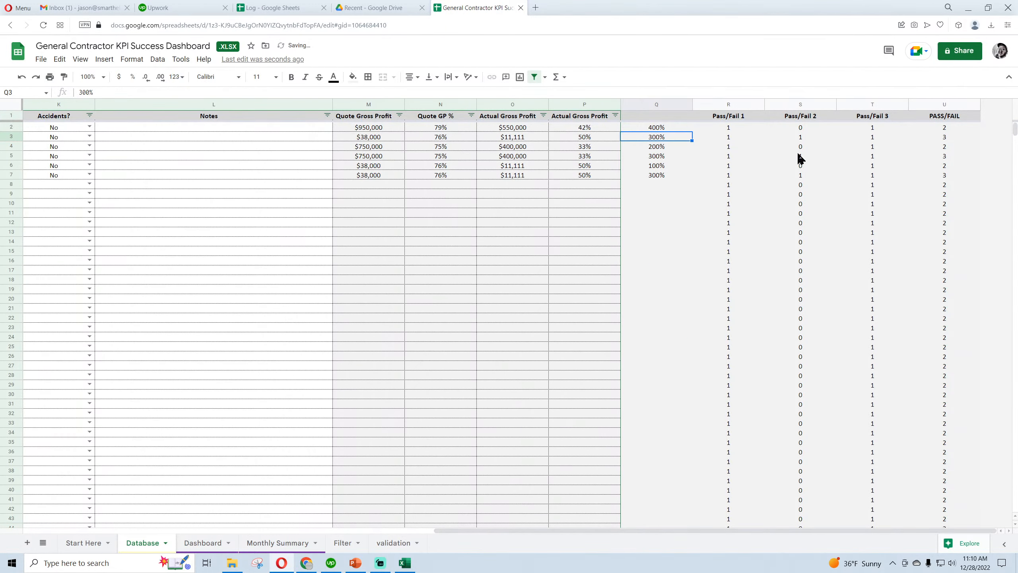
Set the number format of column Q on the Database sheet to Automatic and select its header cell Q1
{"action": "left_click", "coordinate": [670, 104]}
{"action": "left_click", "coordinate": [132, 59]}
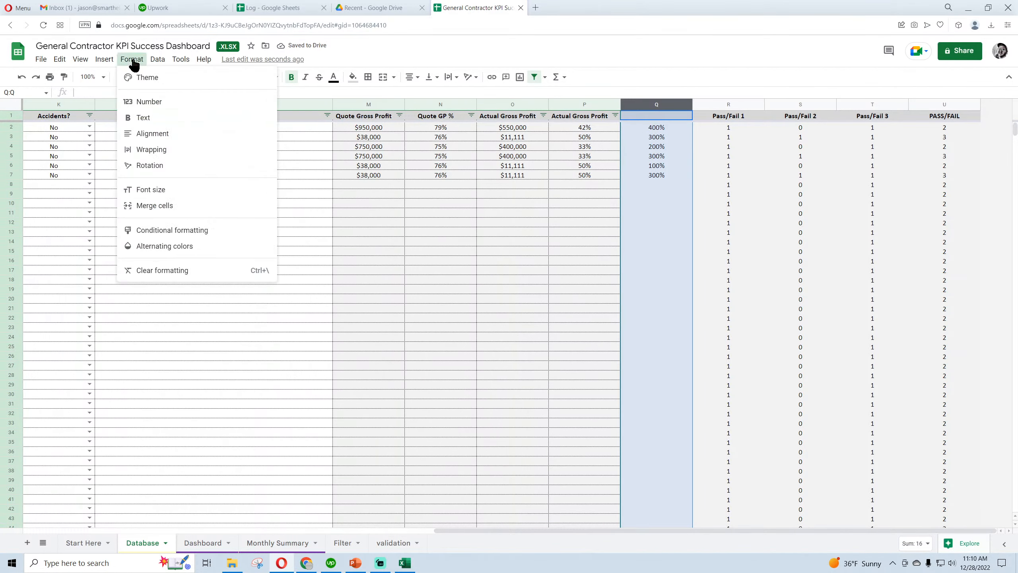
{"action": "mouse_move", "coordinate": [163, 103]}
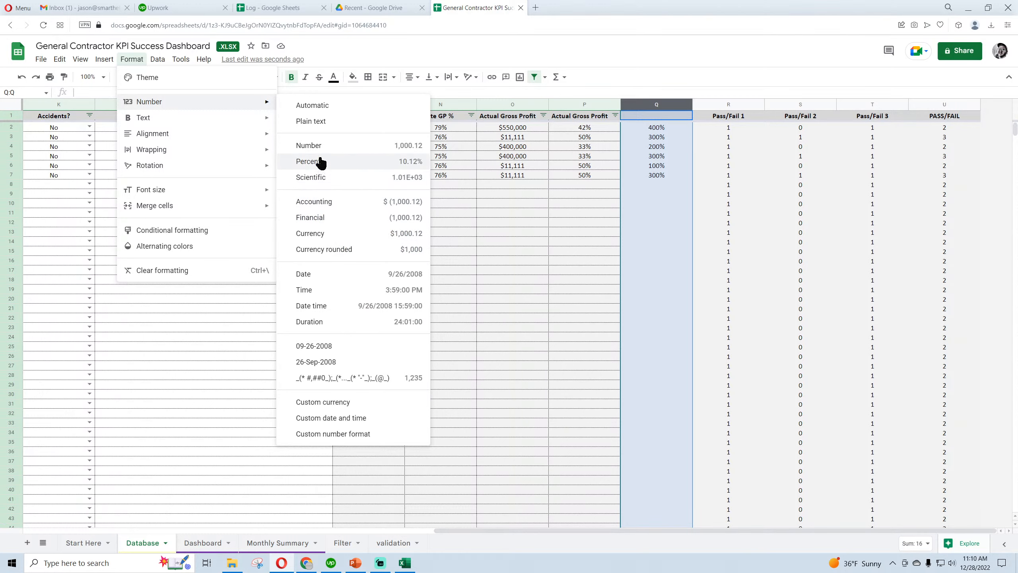
{"action": "left_click", "coordinate": [312, 106]}
{"action": "left_click", "coordinate": [653, 117]}
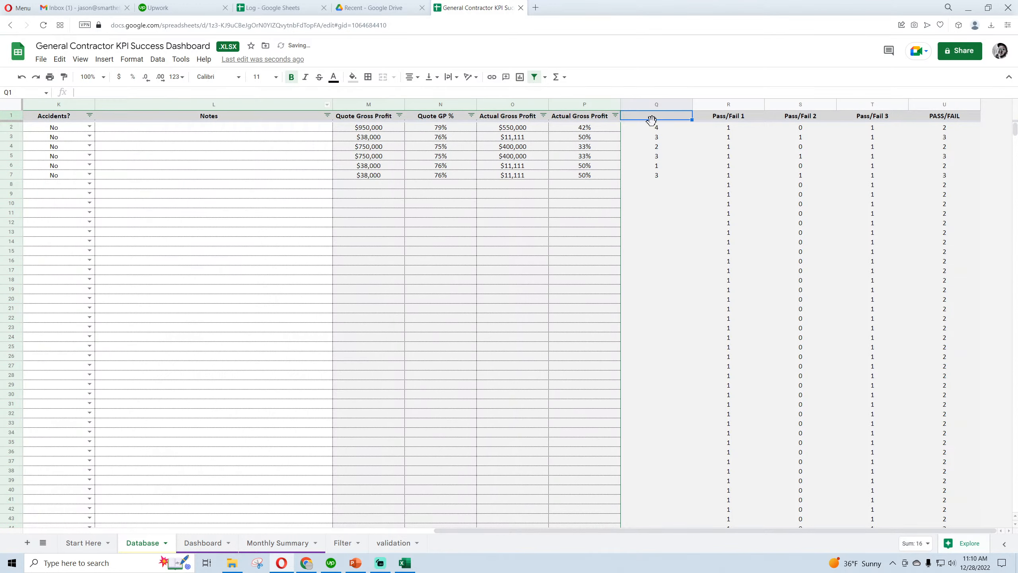
Enter the header ColorCode in cell Q1 of the Database sheet
{"action": "type", "text": "Color"}
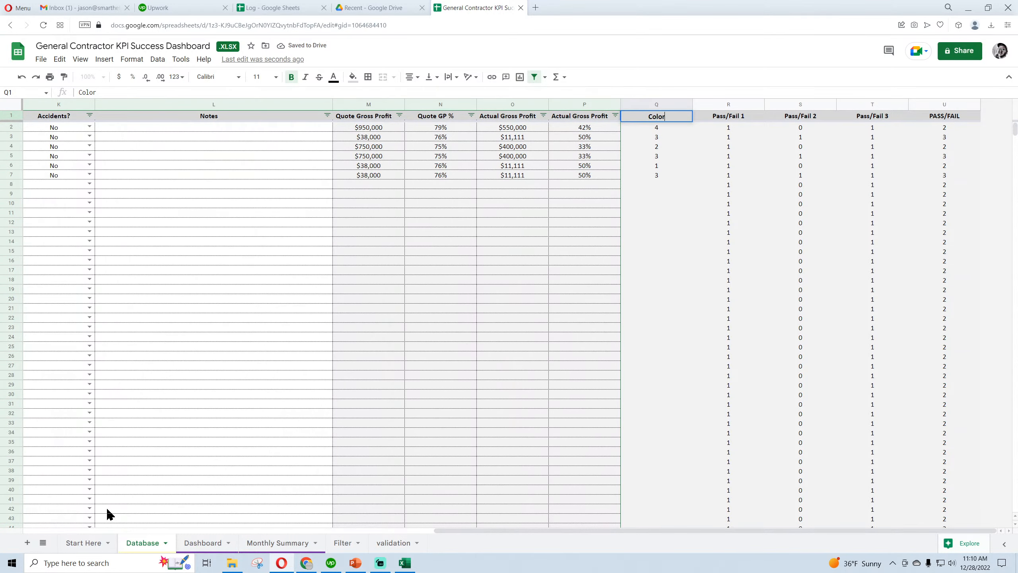
{"action": "type", "text": "Code"}
{"action": "key", "text": "Return"}
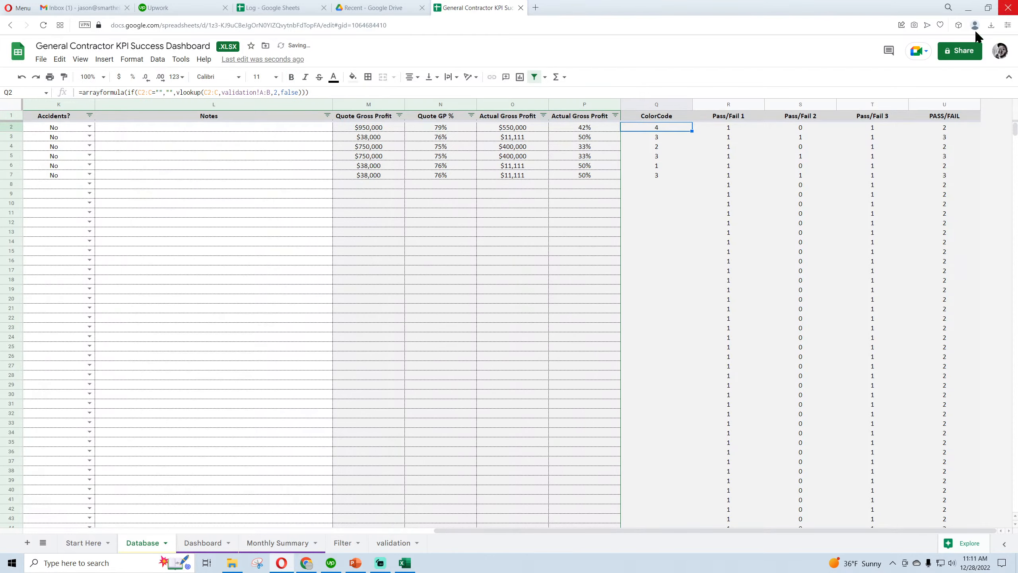
Start a conditional format rule on the Database sheet for range A2:L with the condition Custom formula is
{"action": "left_click_drag", "start_coordinate": [579, 531], "coordinate": [152, 515]}
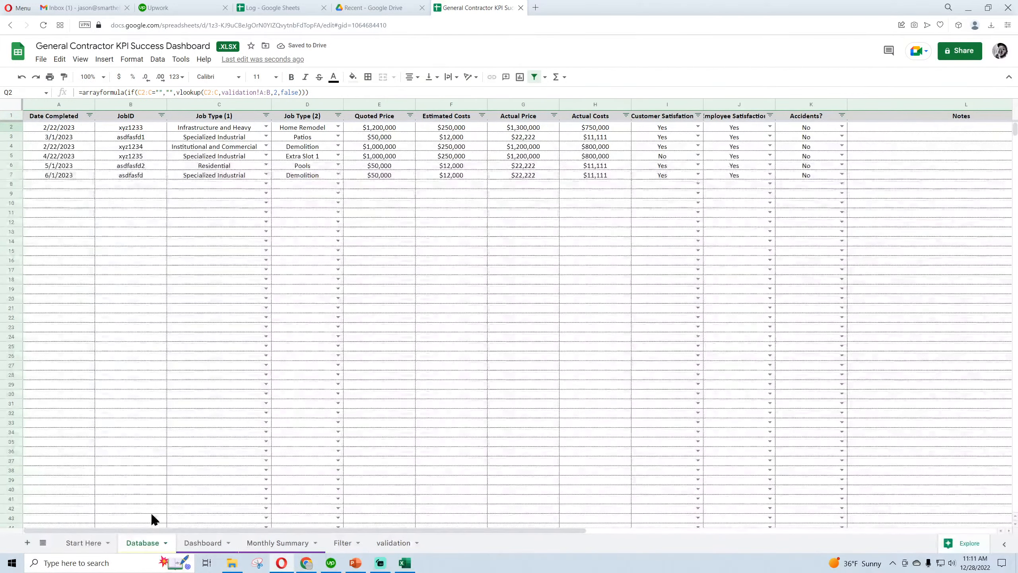
{"action": "left_click", "coordinate": [56, 129]}
{"action": "left_click", "coordinate": [132, 59]}
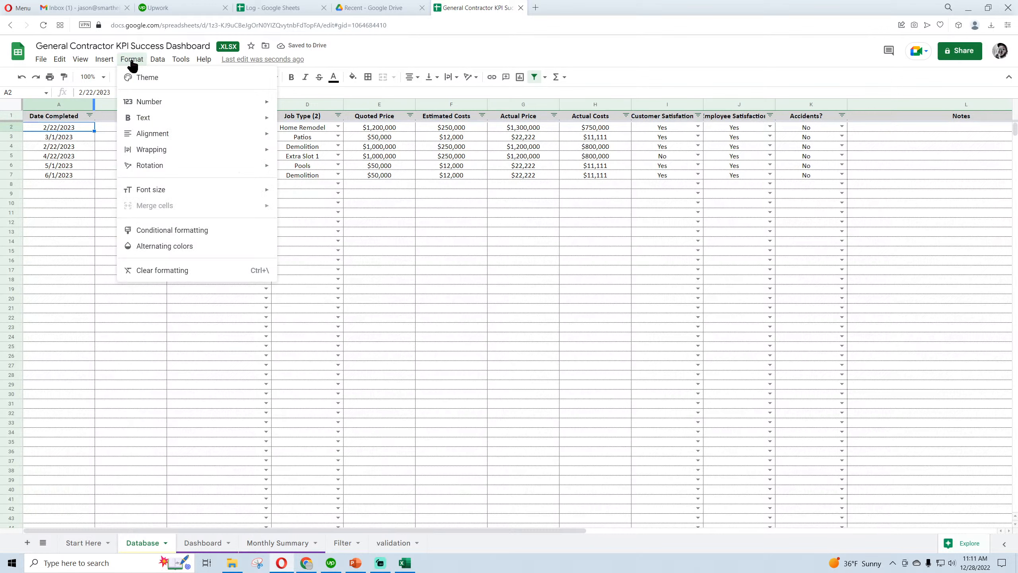
{"action": "left_click", "coordinate": [176, 230]}
{"action": "left_click", "coordinate": [910, 155]}
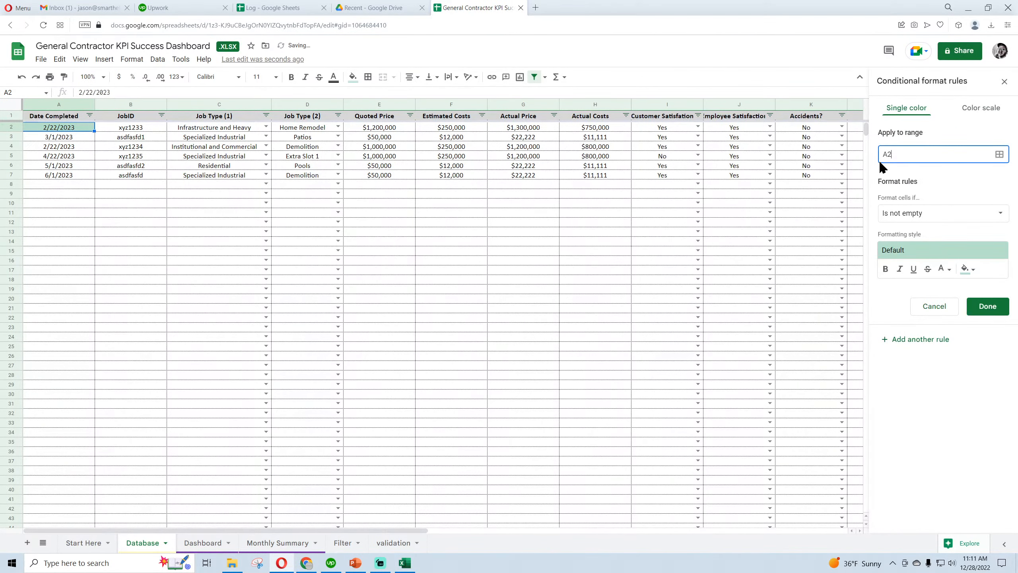
{"action": "type", "text": ":L"}
{"action": "left_click", "coordinate": [942, 215]}
{"action": "left_click", "coordinate": [916, 508]}
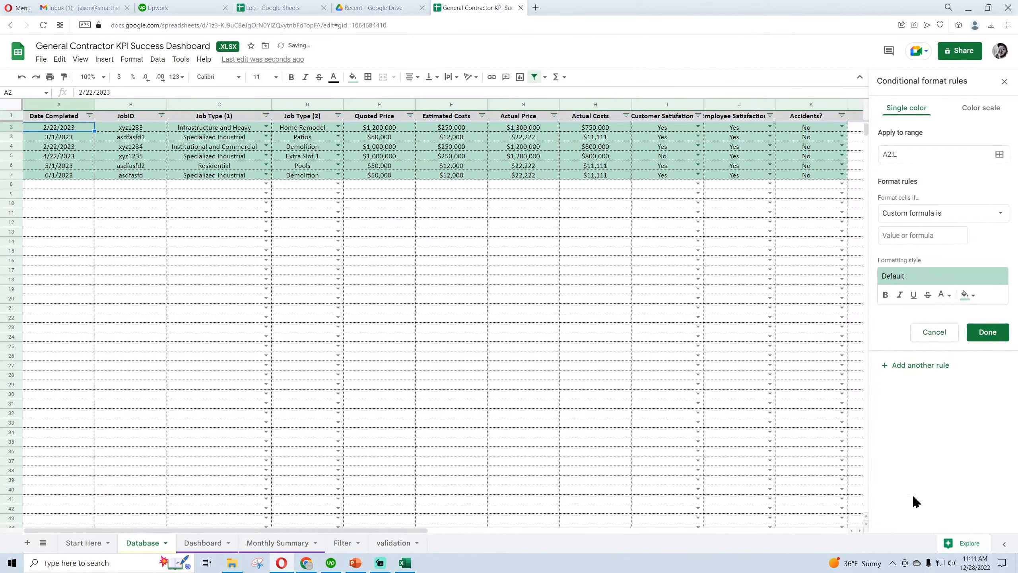
Set the rule's custom formula to =$Q2=1 and give it a light magenta fill
{"action": "left_click_drag", "start_coordinate": [387, 530], "coordinate": [362, 513]}
{"action": "left_click", "coordinate": [934, 234]}
{"action": "type", "text": "="}
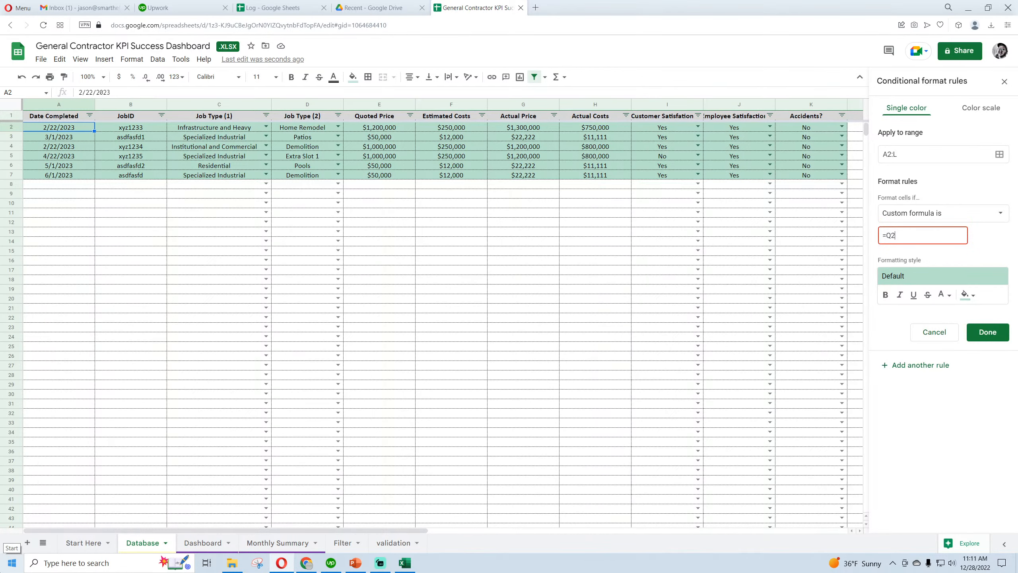
{"action": "type", "text": "Q2="}
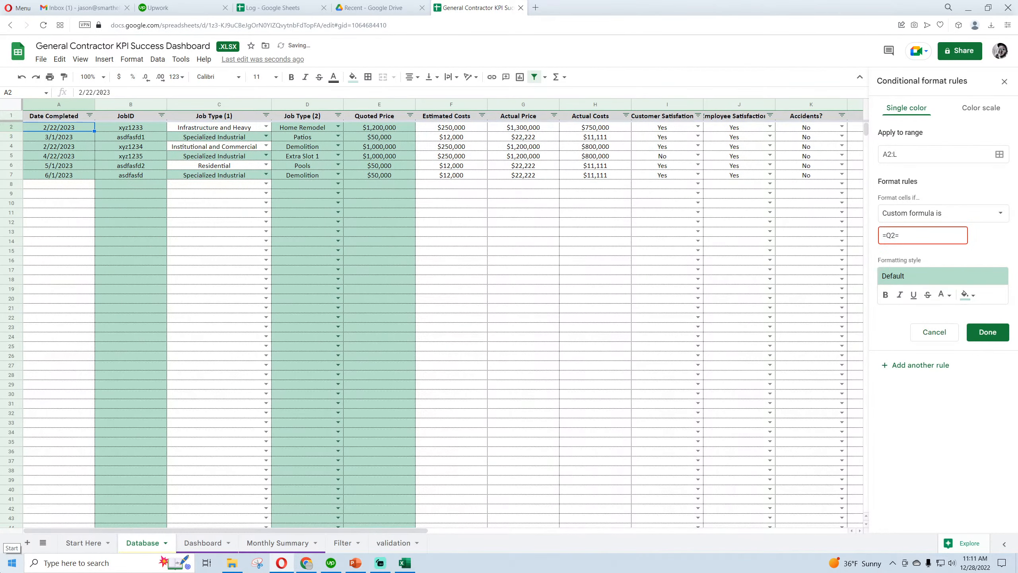
{"action": "type", "text": "1"}
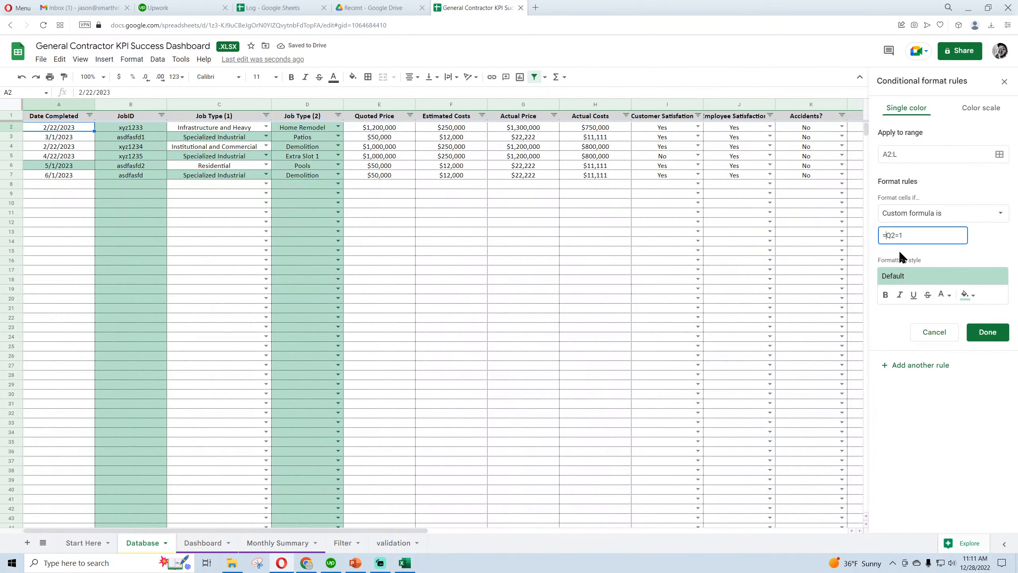
{"action": "type", "text": "$"}
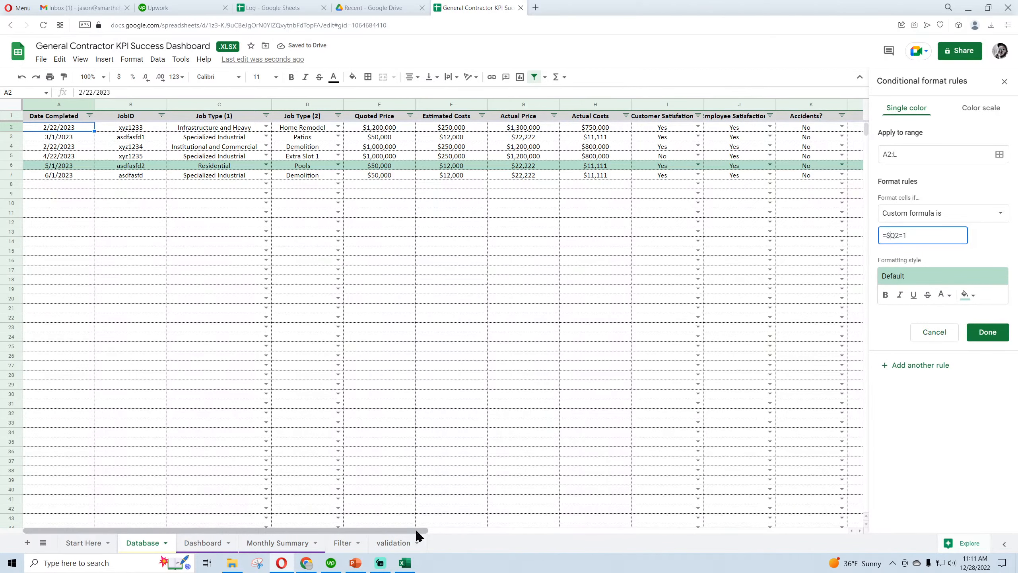
{"action": "left_click_drag", "start_coordinate": [420, 530], "coordinate": [398, 531]}
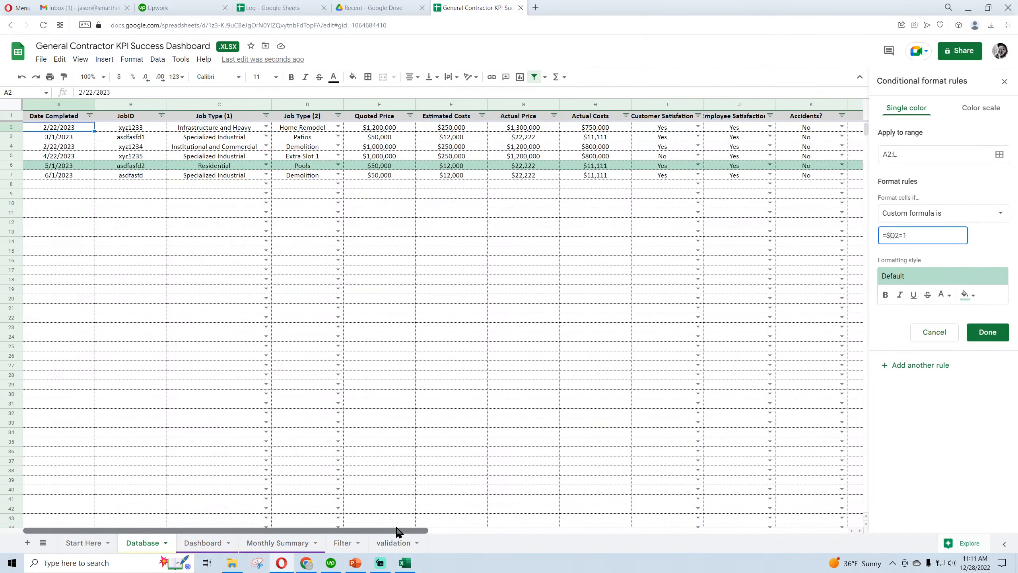
{"action": "left_click", "coordinate": [968, 295]}
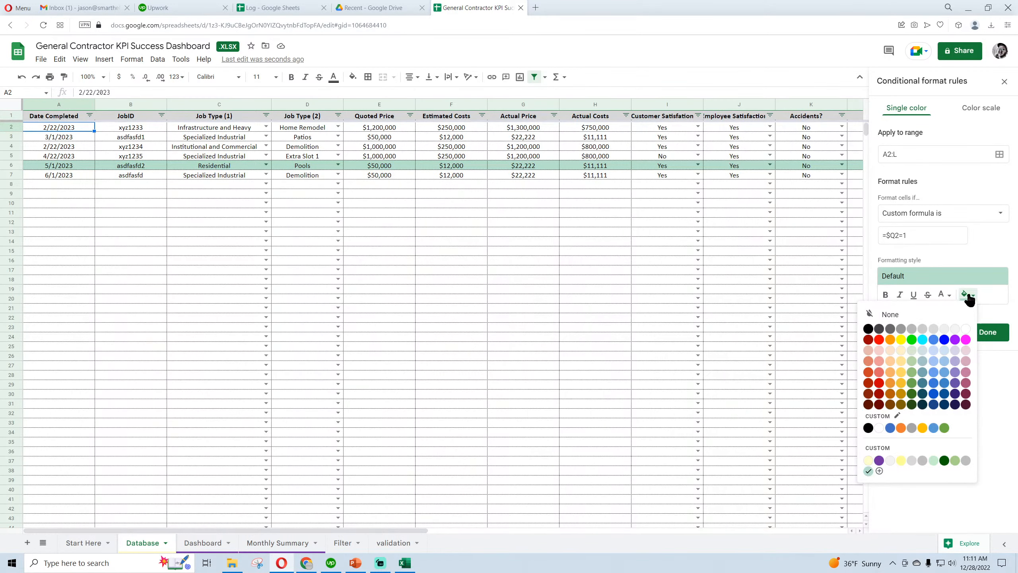
{"action": "left_click", "coordinate": [966, 352]}
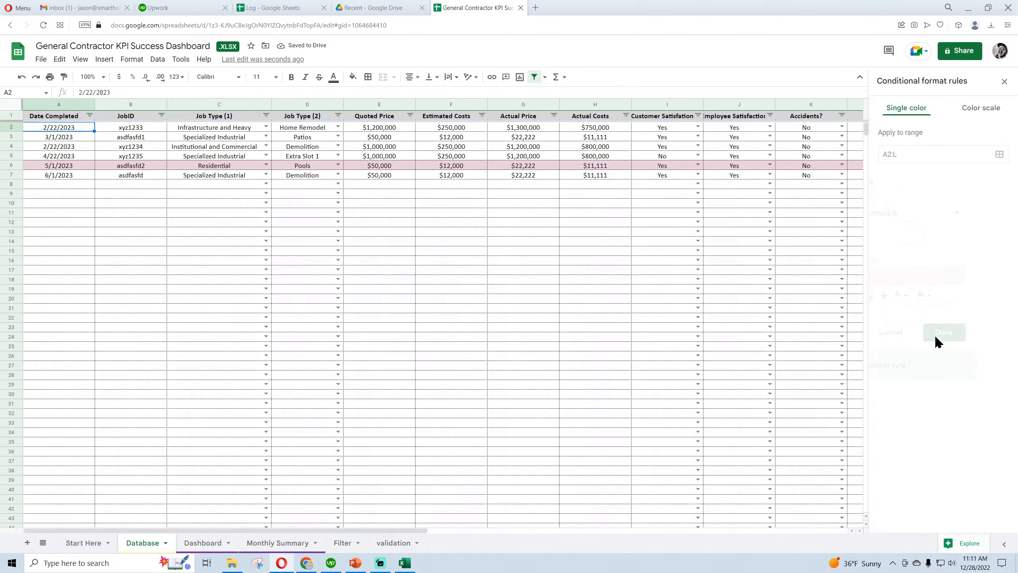
Add another conditional format rule with the custom formula =$Q2=2 and a light purple fill
{"action": "double_click", "coordinate": [908, 235]}
{"action": "type", "text": "2"}
{"action": "left_click", "coordinate": [968, 294]}
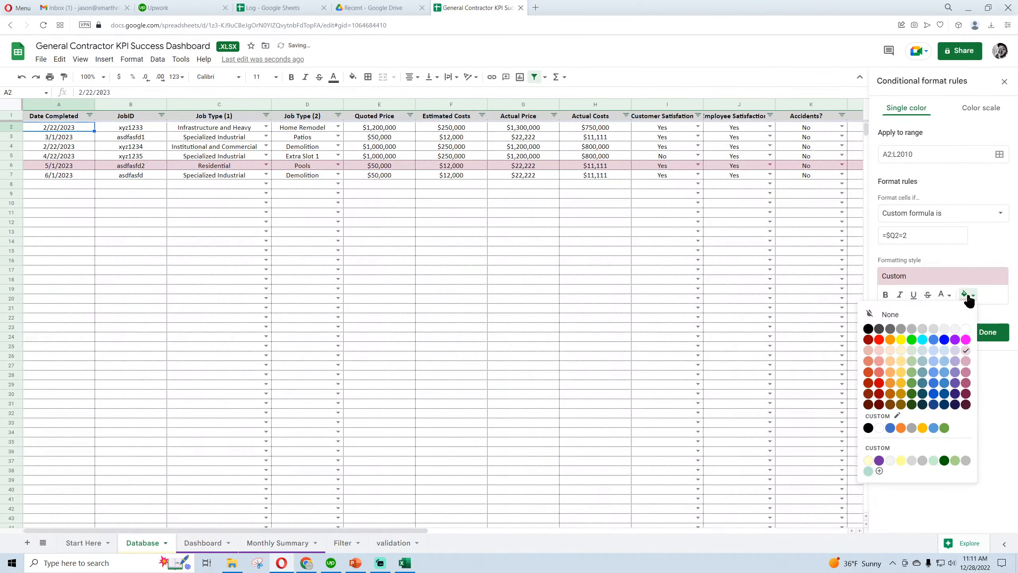
{"action": "left_click", "coordinate": [958, 352]}
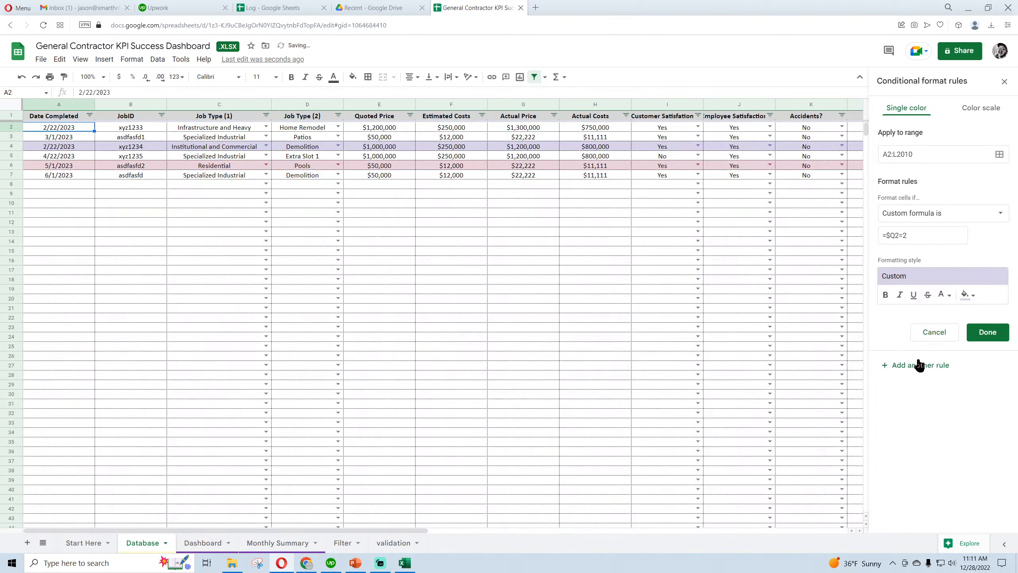
Add a third conditional format rule with the custom formula =$Q2=3 and a light blue fill
{"action": "double_click", "coordinate": [915, 240]}
{"action": "type", "text": "3"}
{"action": "left_click", "coordinate": [963, 301]}
{"action": "left_click", "coordinate": [947, 356]}
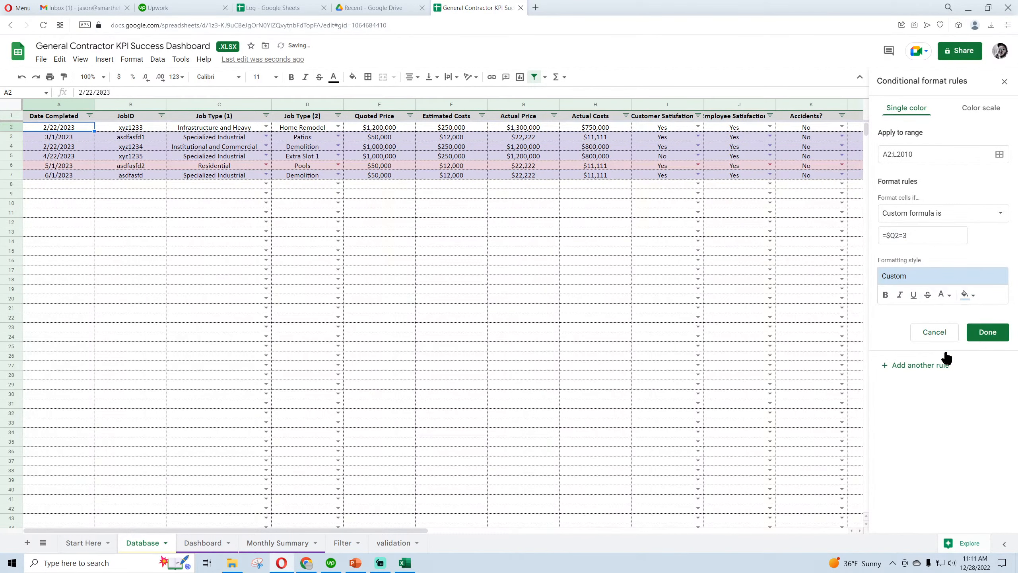
Add a fourth conditional format rule with the custom formula =$Q2=4 and a light yellow fill, and close the rules
{"action": "left_click", "coordinate": [910, 372]}
{"action": "double_click", "coordinate": [914, 237]}
{"action": "type", "text": "4"}
{"action": "left_click", "coordinate": [966, 301]}
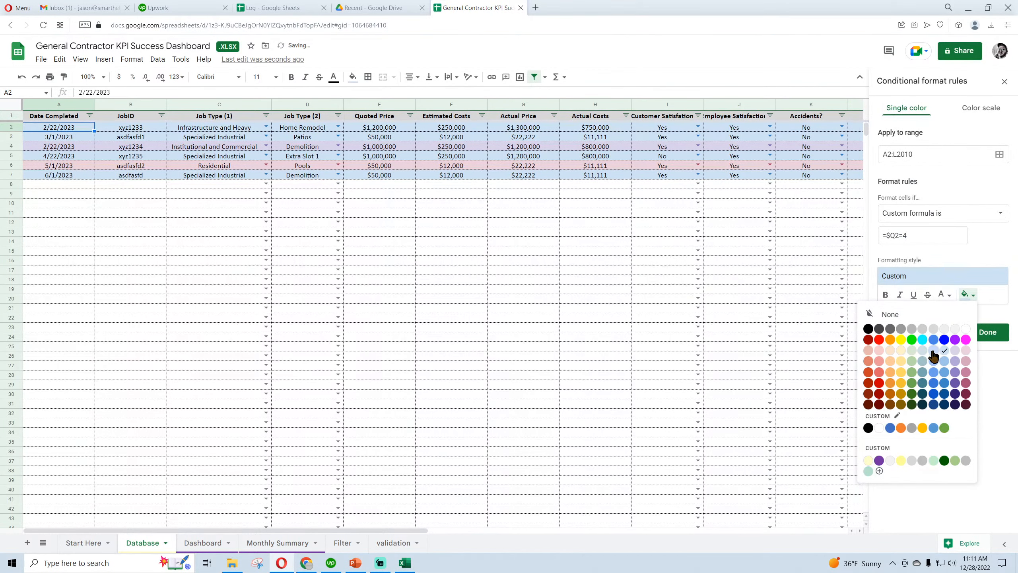
{"action": "left_click", "coordinate": [901, 351]}
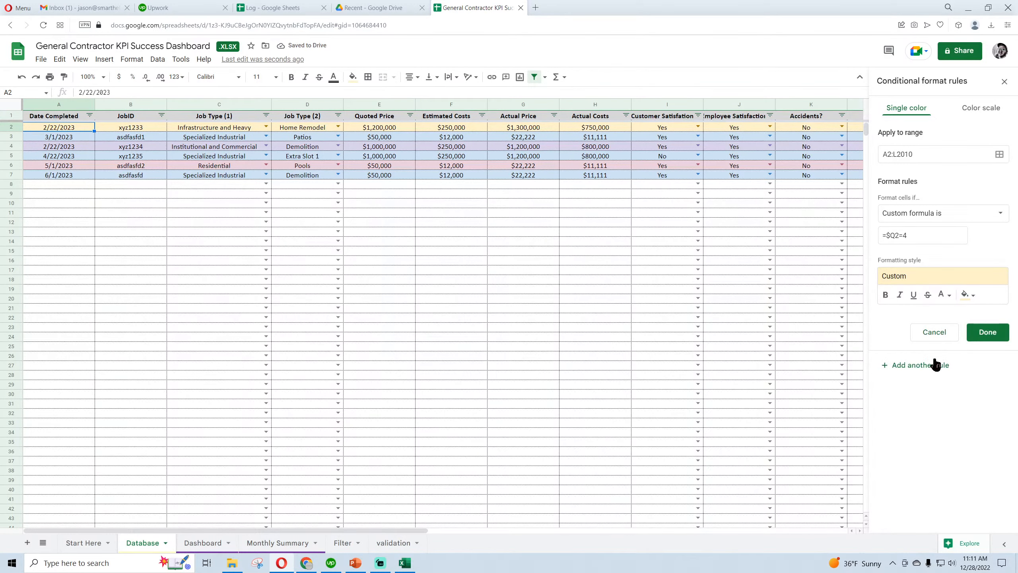
{"action": "left_click", "coordinate": [991, 332]}
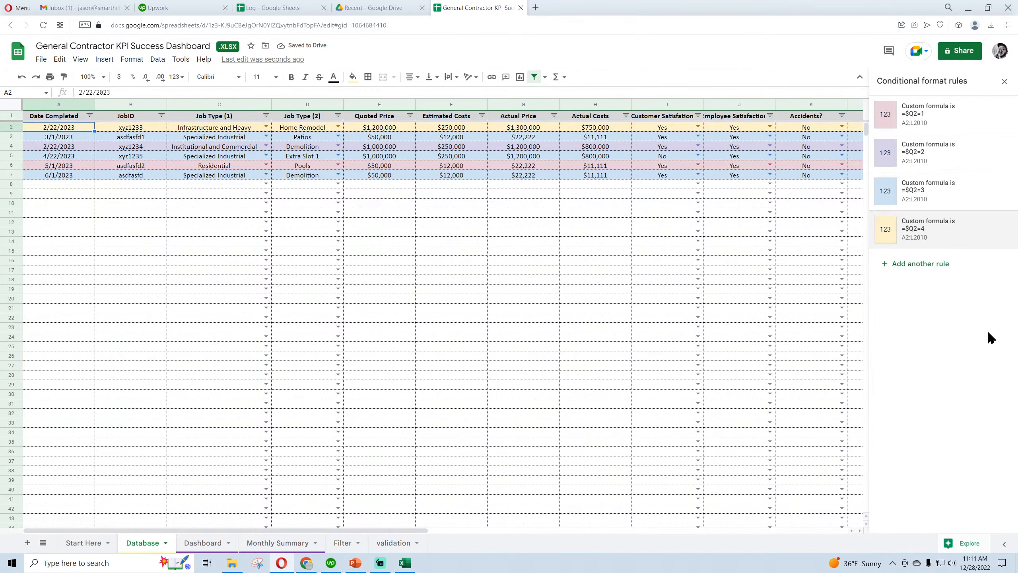
{"action": "left_click", "coordinate": [1005, 81]}
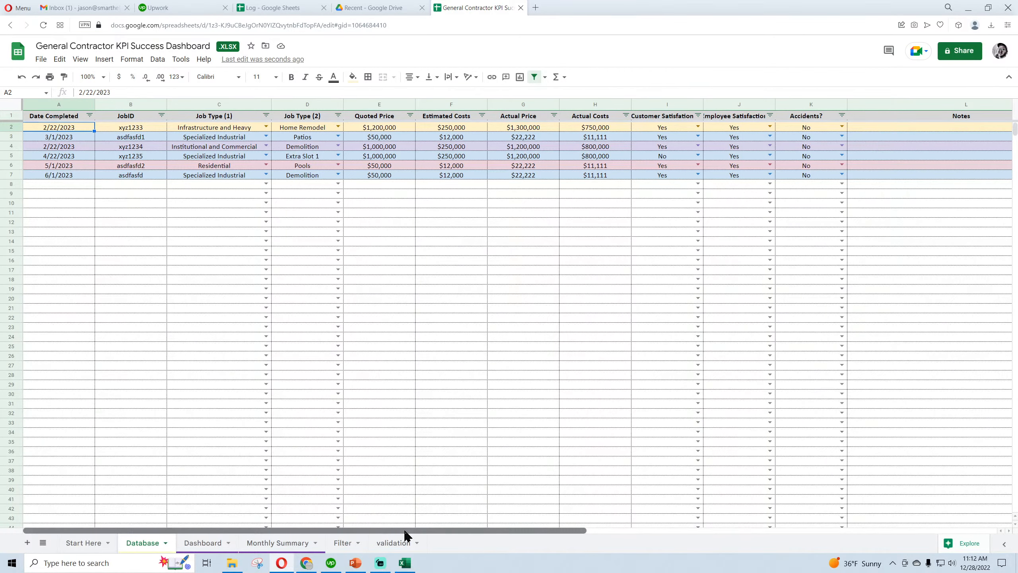
Test the row colors by switching C3 to Institutional and Commercial, Specialized Industrial, Infrastructure and Heavy, and back to Institutional and Commercial
{"action": "left_click", "coordinate": [266, 136]}
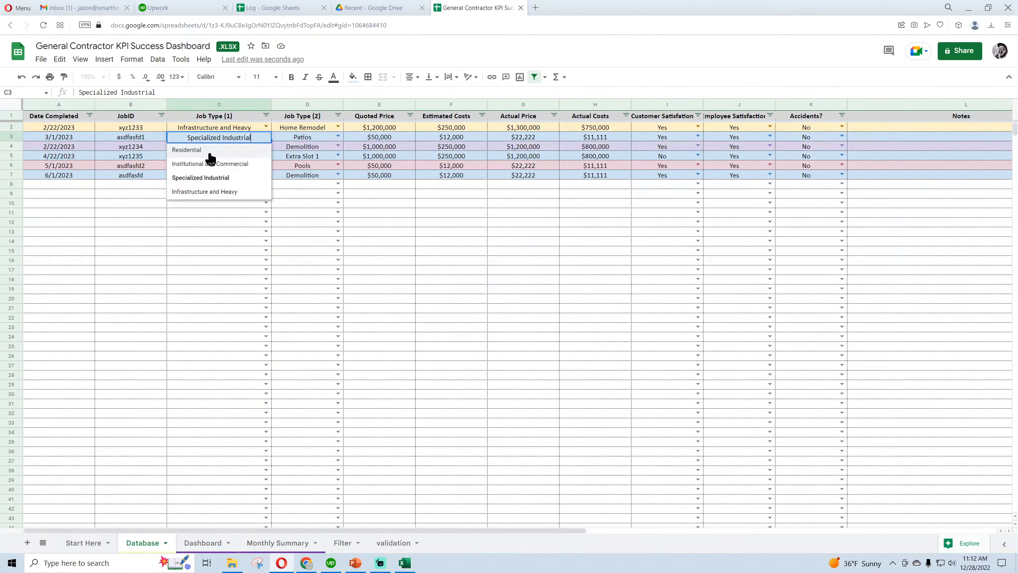
{"action": "left_click", "coordinate": [206, 164]}
{"action": "left_click", "coordinate": [266, 136]}
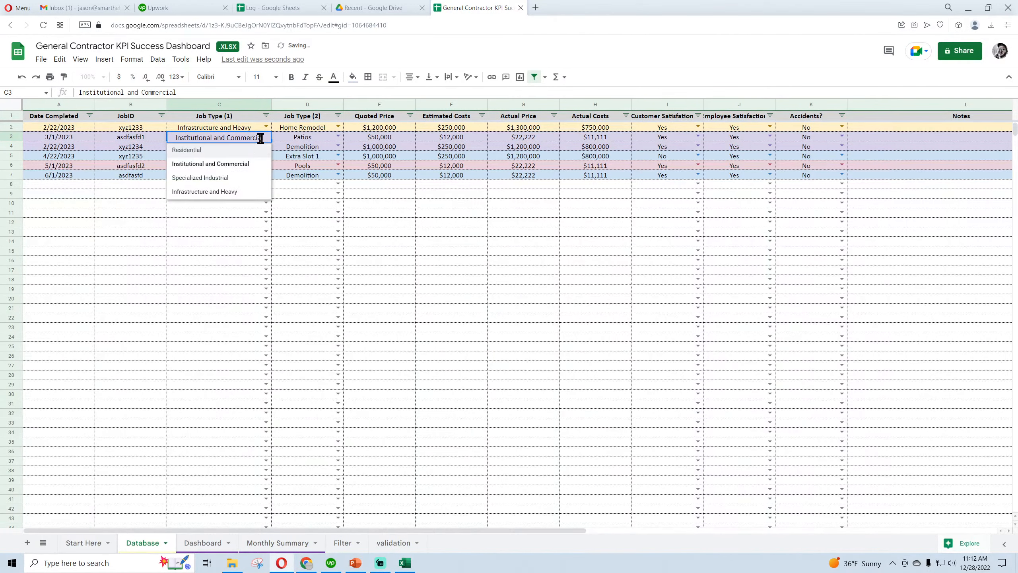
{"action": "left_click", "coordinate": [218, 179]}
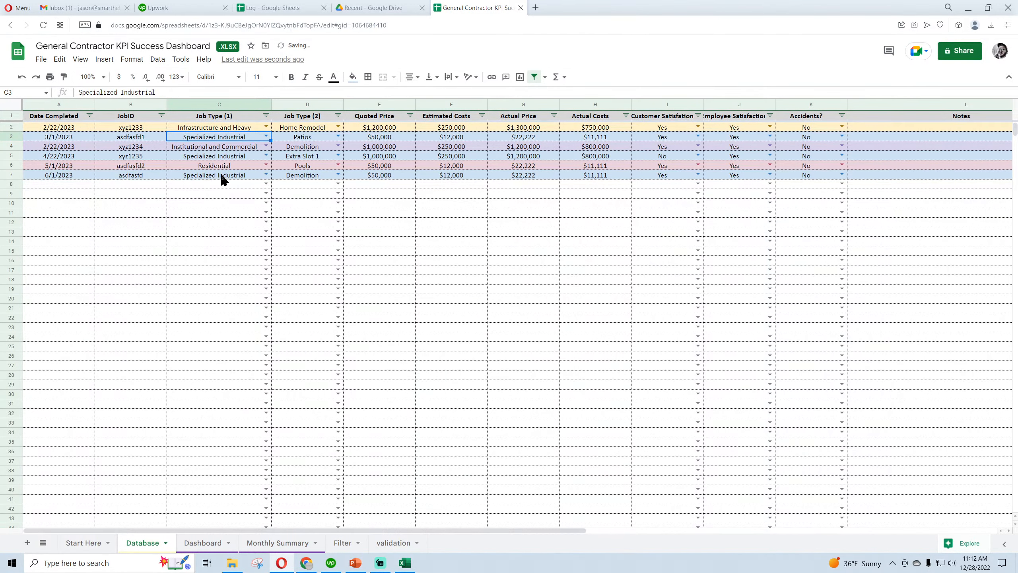
{"action": "left_click", "coordinate": [266, 135]}
{"action": "left_click", "coordinate": [223, 190]}
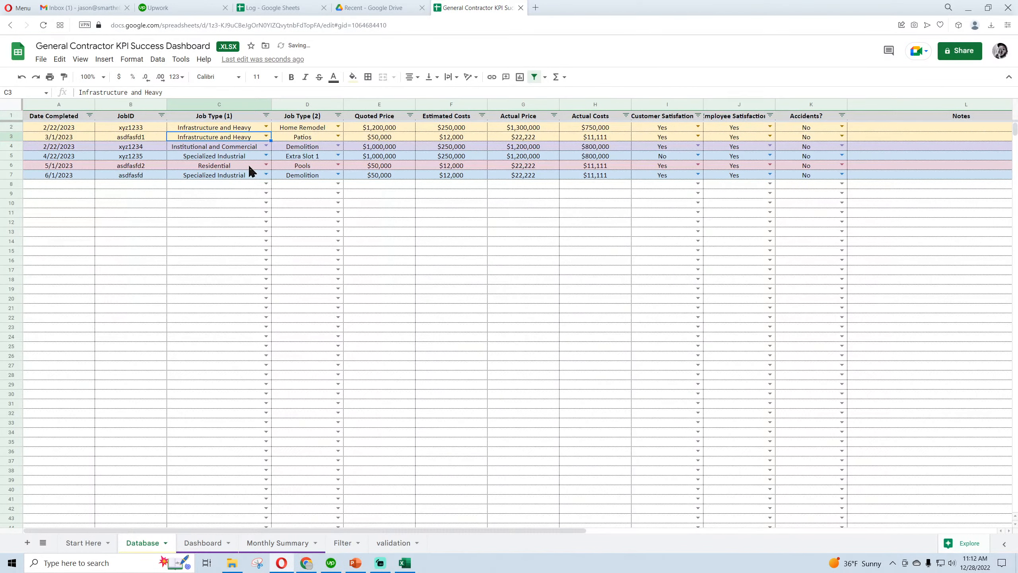
{"action": "left_click", "coordinate": [266, 135]}
{"action": "left_click", "coordinate": [227, 164]}
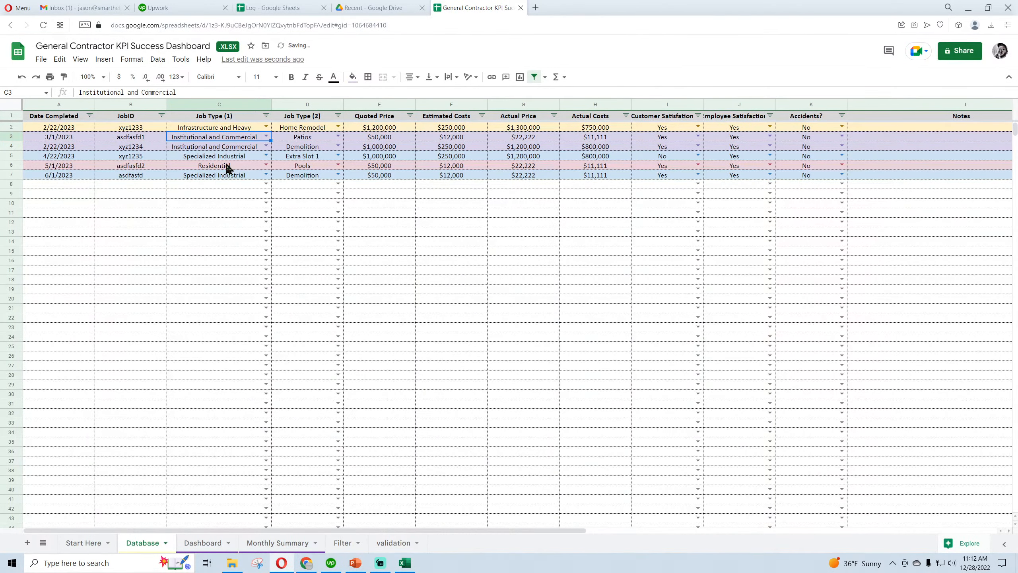
{"action": "key", "text": "Down"}
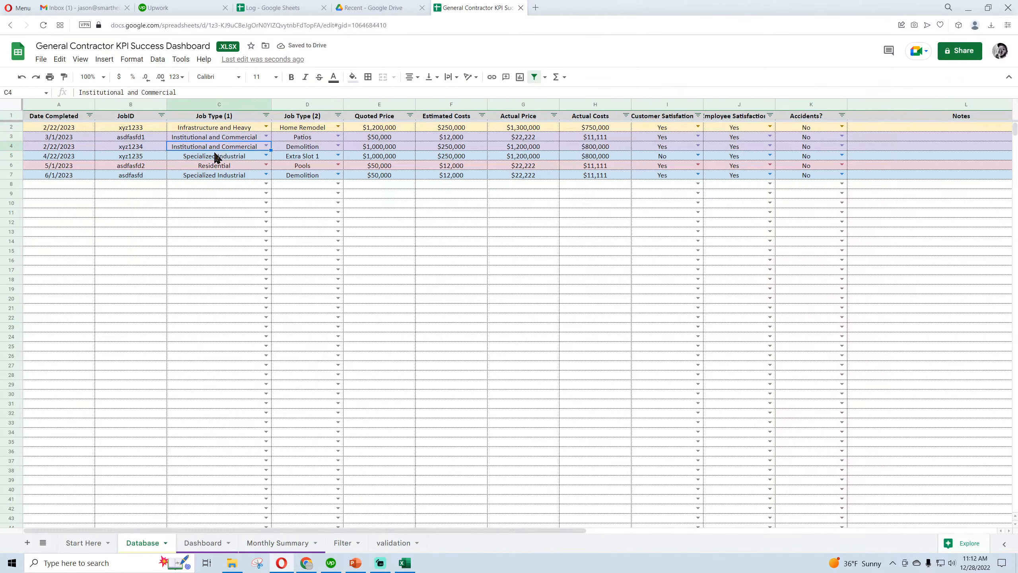
{"action": "left_click", "coordinate": [205, 221]}
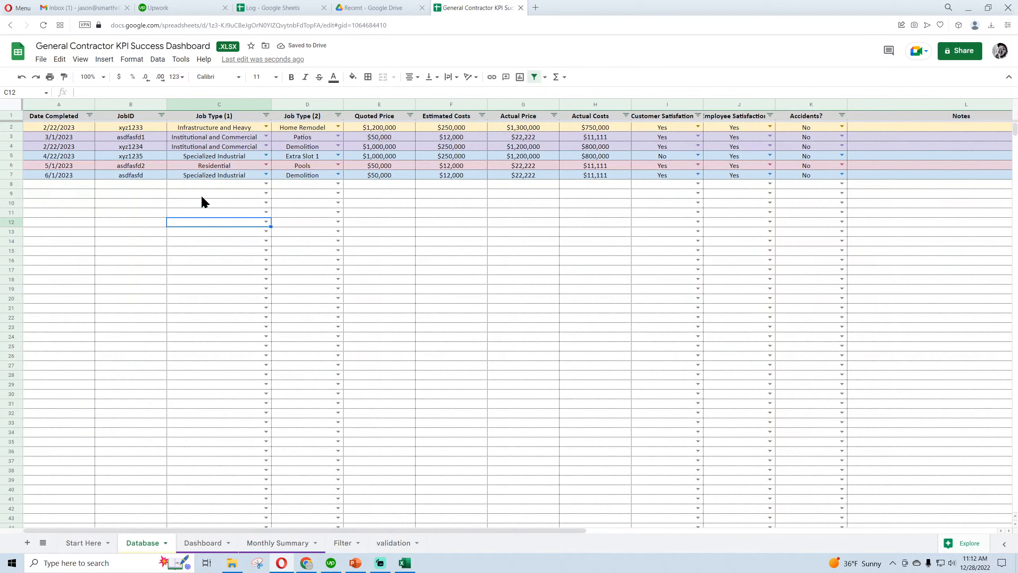
Change the fill of the =$Q2=3 conditional format rule to a slightly stronger light blue, save it, and close the rules
{"action": "left_click", "coordinate": [62, 129]}
{"action": "left_click", "coordinate": [132, 59]}
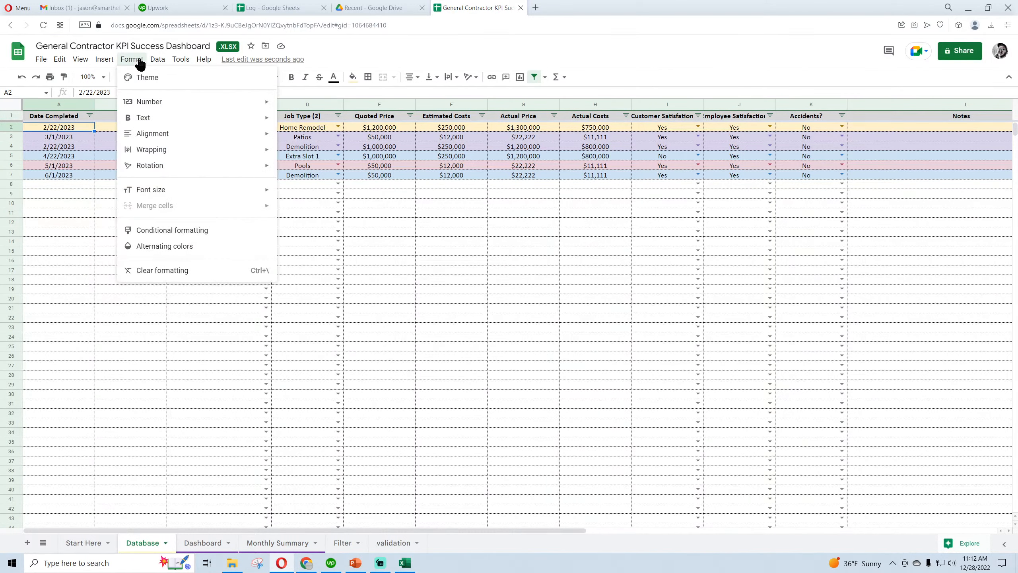
{"action": "left_click", "coordinate": [184, 232]}
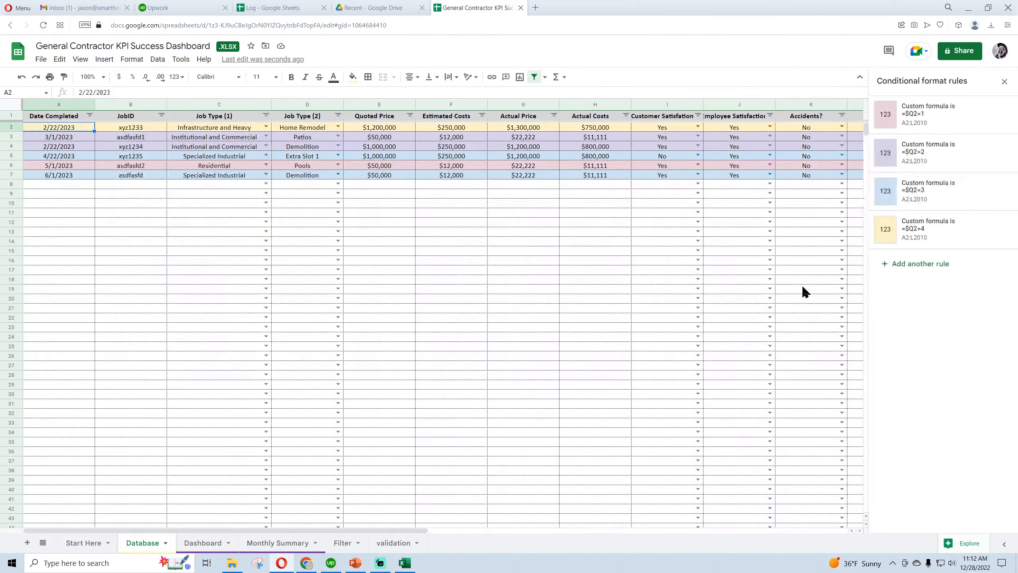
{"action": "left_click", "coordinate": [928, 190]}
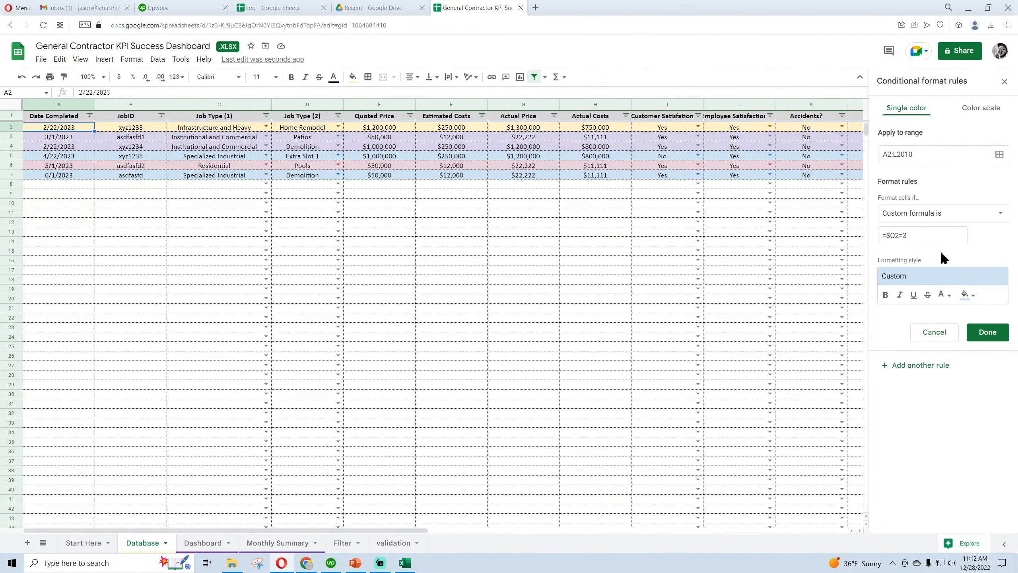
{"action": "left_click", "coordinate": [967, 295]}
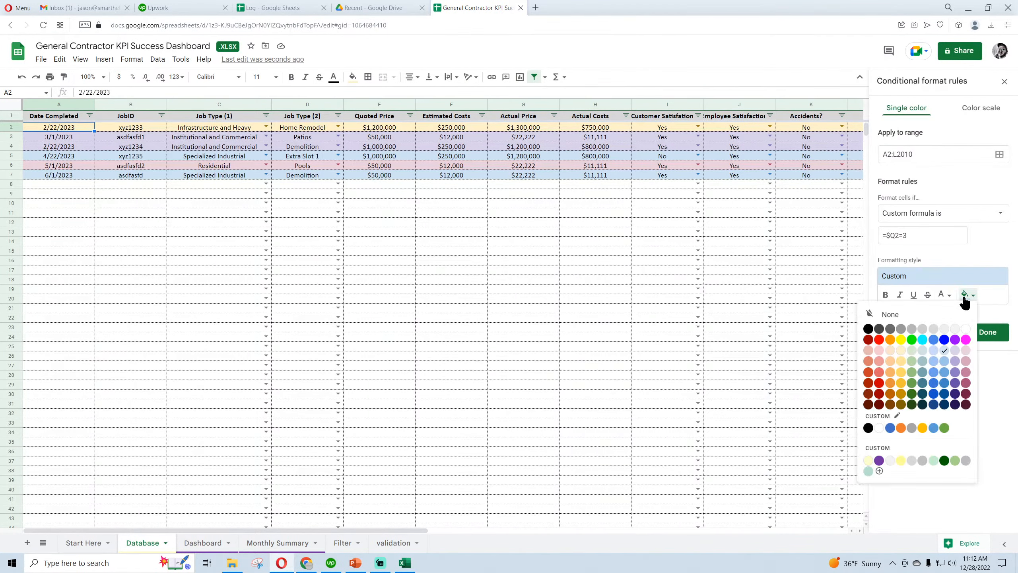
{"action": "left_click", "coordinate": [933, 383]}
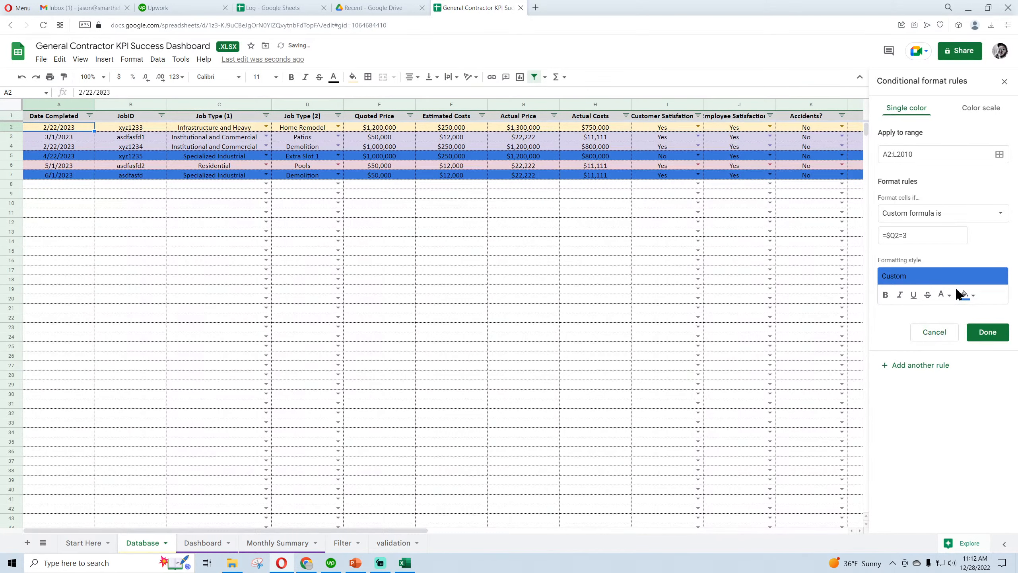
{"action": "left_click", "coordinate": [967, 296]}
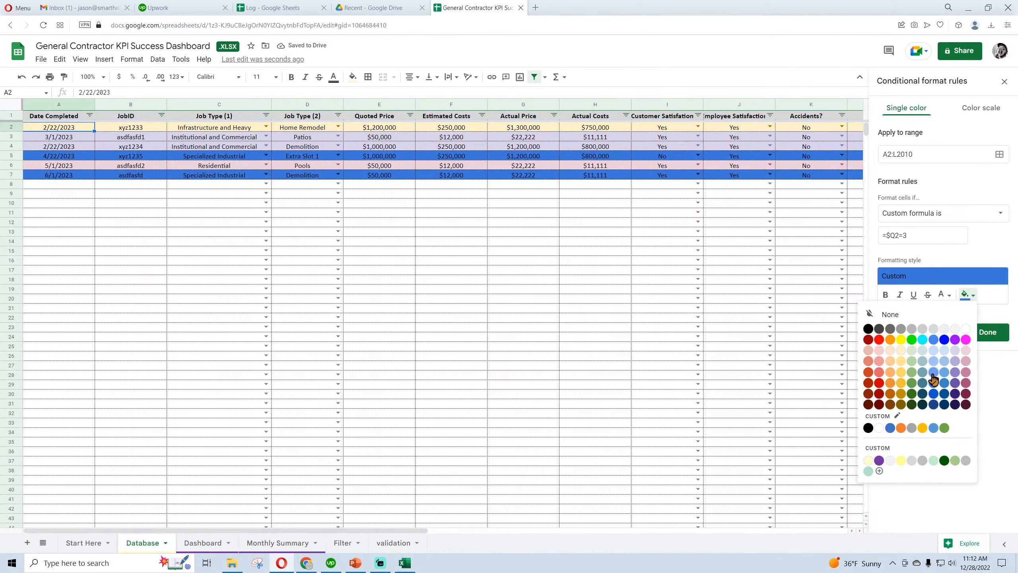
{"action": "left_click", "coordinate": [934, 361]}
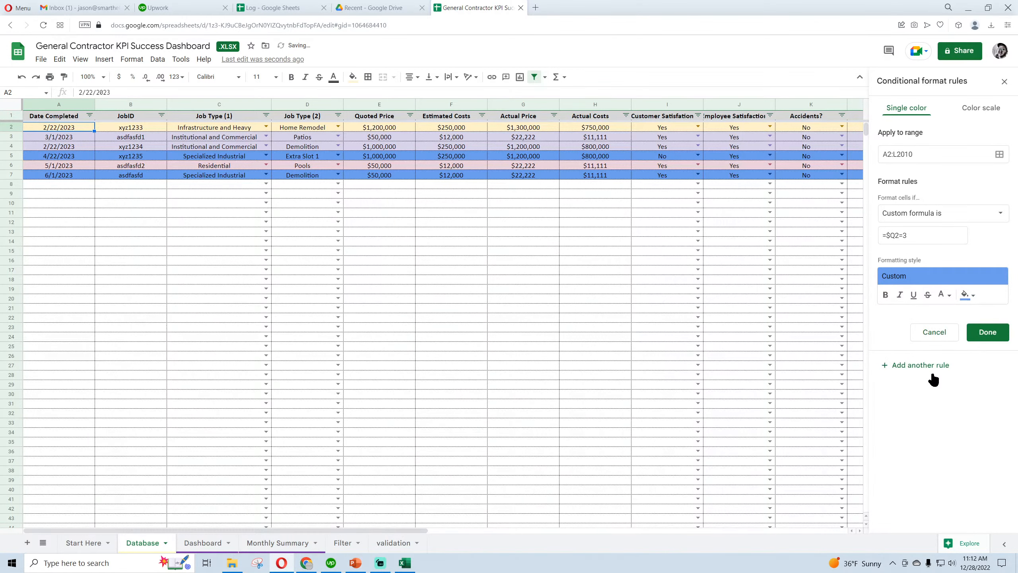
{"action": "left_click", "coordinate": [967, 296]}
{"action": "left_click", "coordinate": [935, 363]}
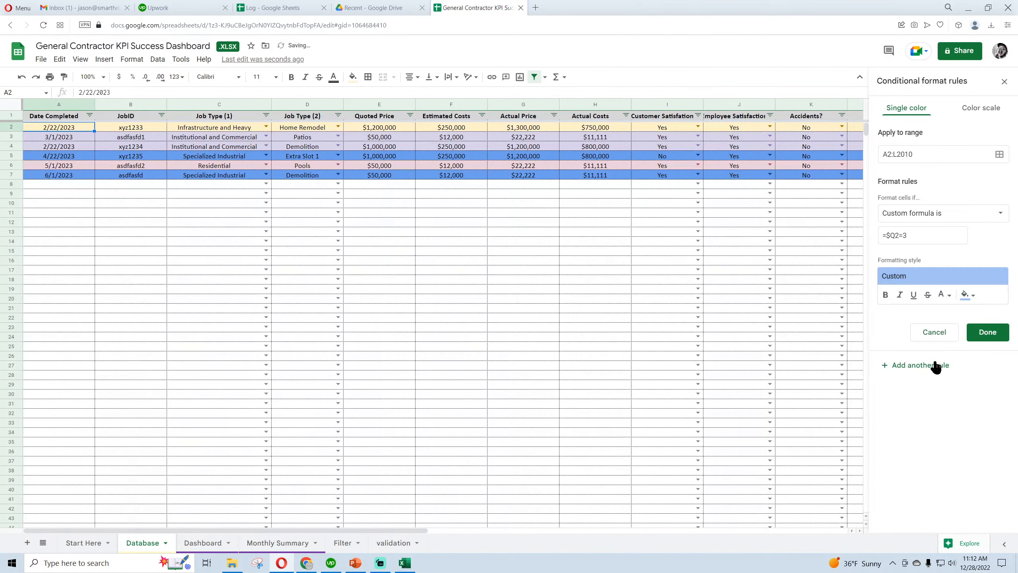
{"action": "left_click", "coordinate": [993, 335]}
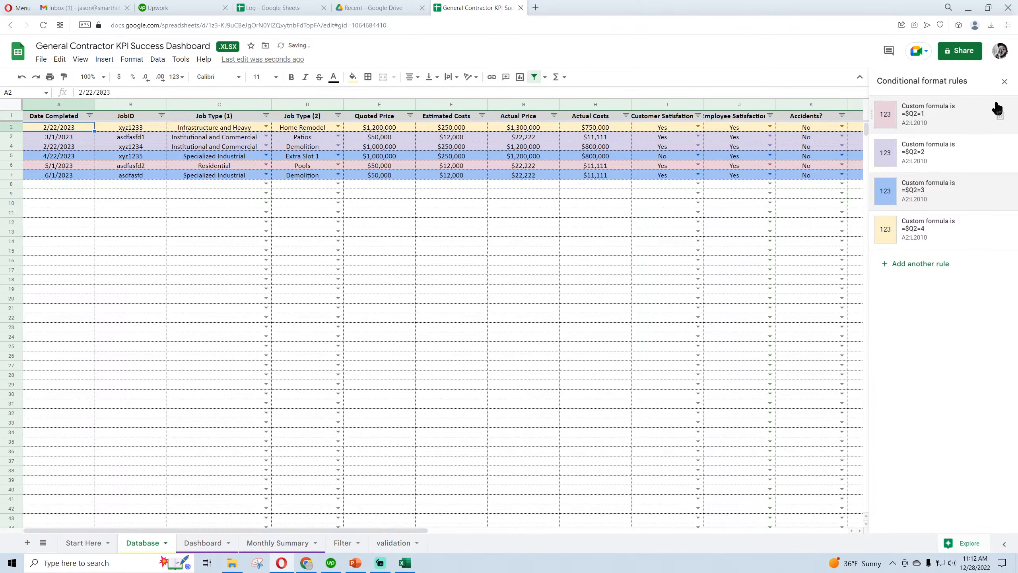
{"action": "left_click", "coordinate": [1005, 82]}
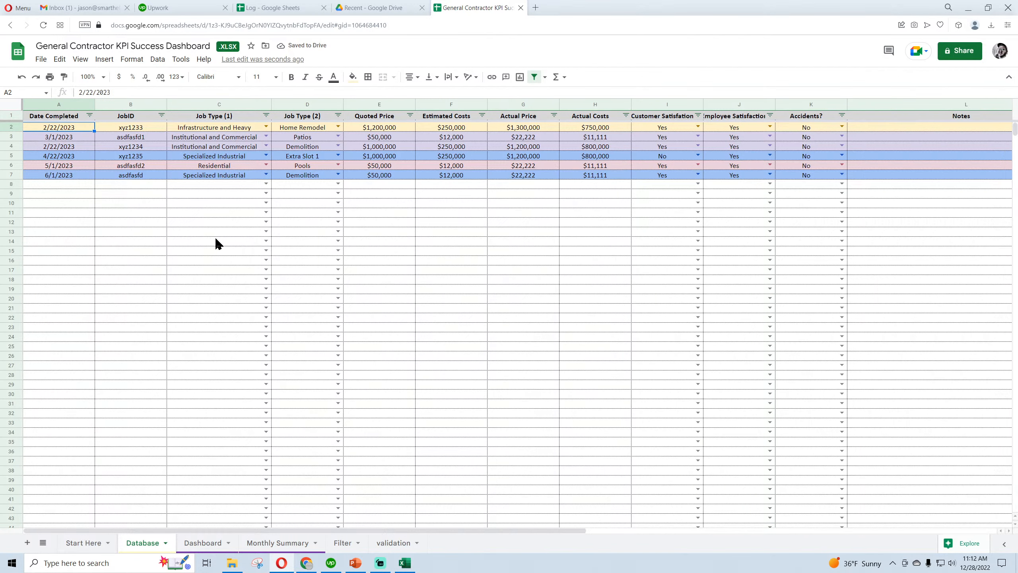
Test the row colors by setting C8 to Institutional and Commercial and to Residential, and clear C8 again
{"action": "left_click", "coordinate": [192, 204]}
{"action": "left_click", "coordinate": [212, 168]}
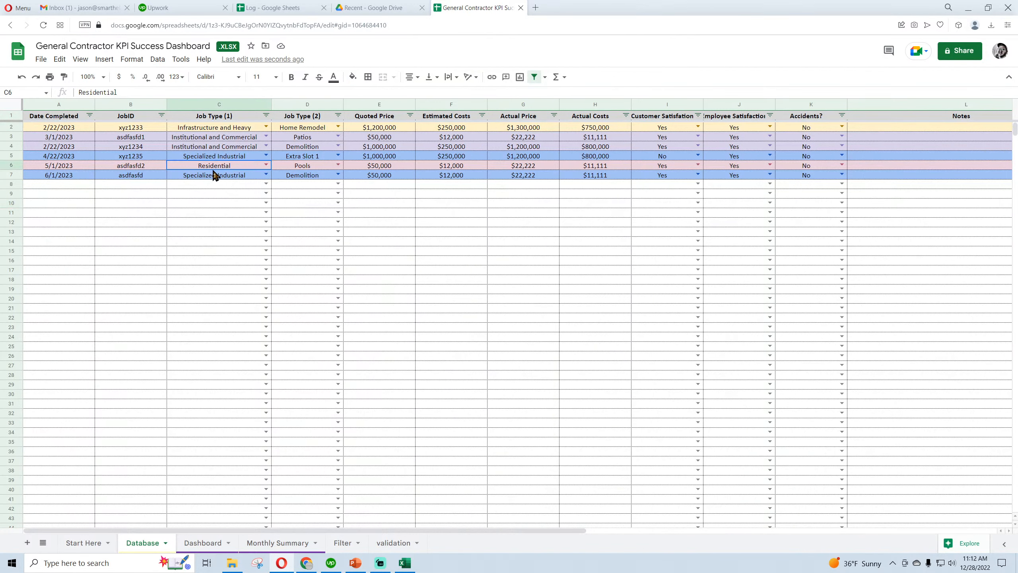
{"action": "left_click", "coordinate": [216, 147]}
{"action": "left_click", "coordinate": [209, 127]}
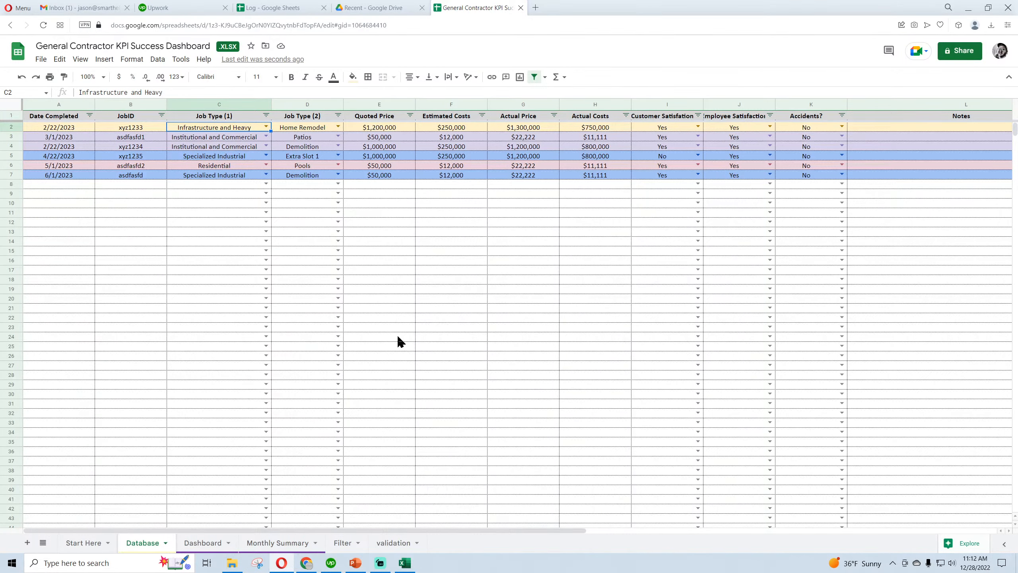
{"action": "left_click", "coordinate": [266, 185]}
{"action": "left_click", "coordinate": [235, 210]}
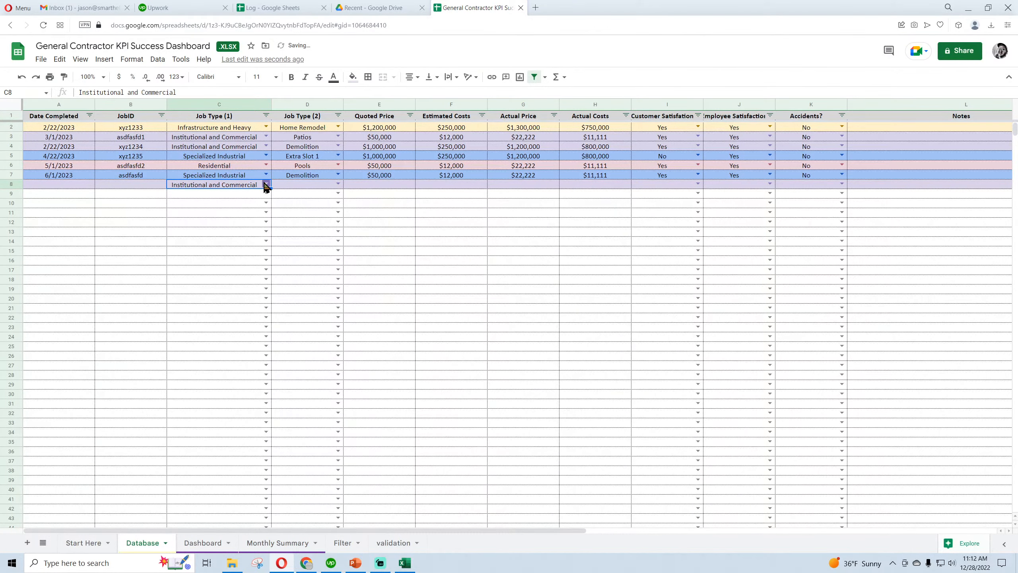
{"action": "left_click", "coordinate": [233, 185]}
{"action": "left_click", "coordinate": [228, 195]}
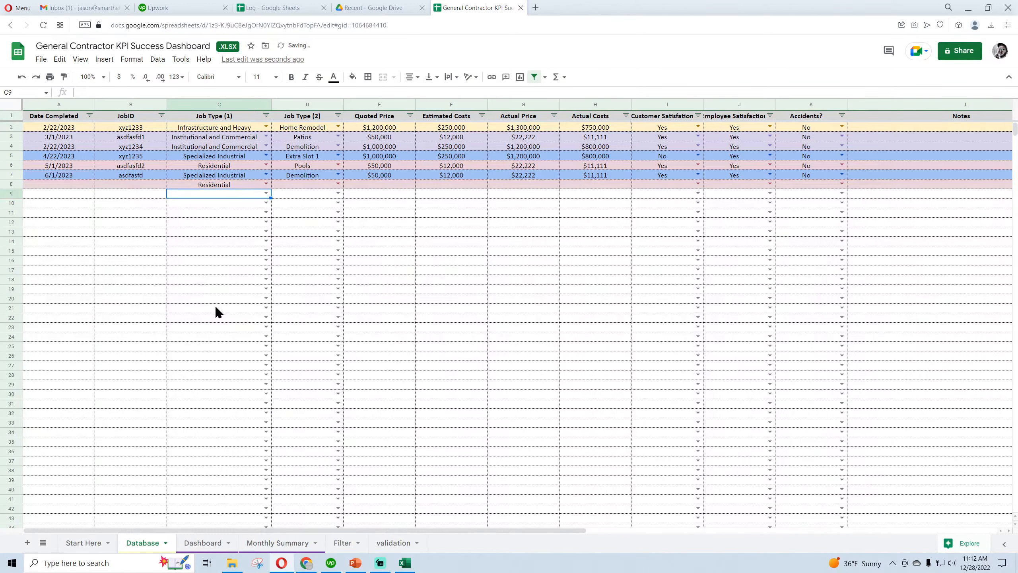
{"action": "left_click", "coordinate": [215, 307]}
{"action": "left_click", "coordinate": [225, 186]}
{"action": "key", "text": "BackSpace"}
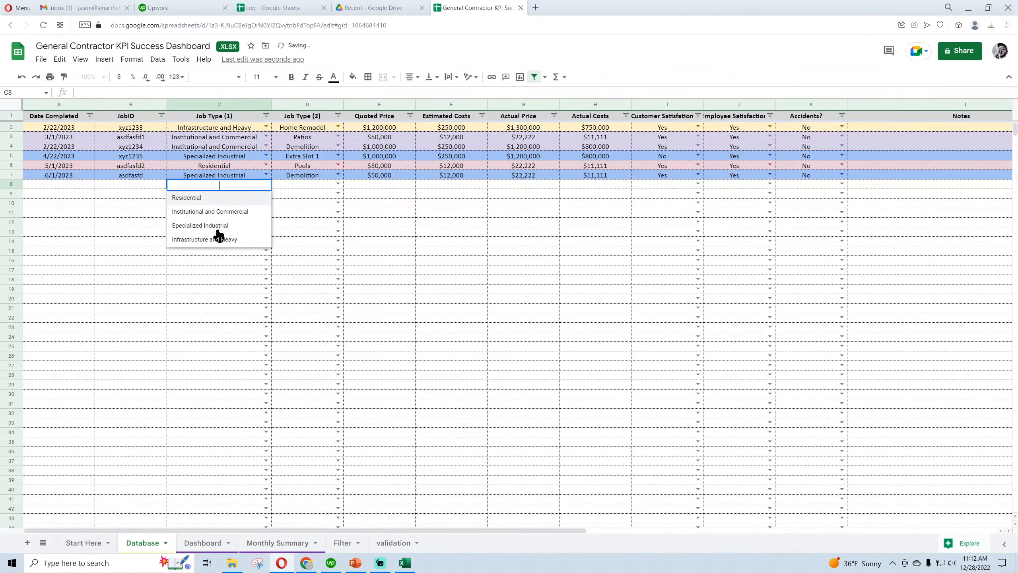
{"action": "left_click", "coordinate": [213, 291]}
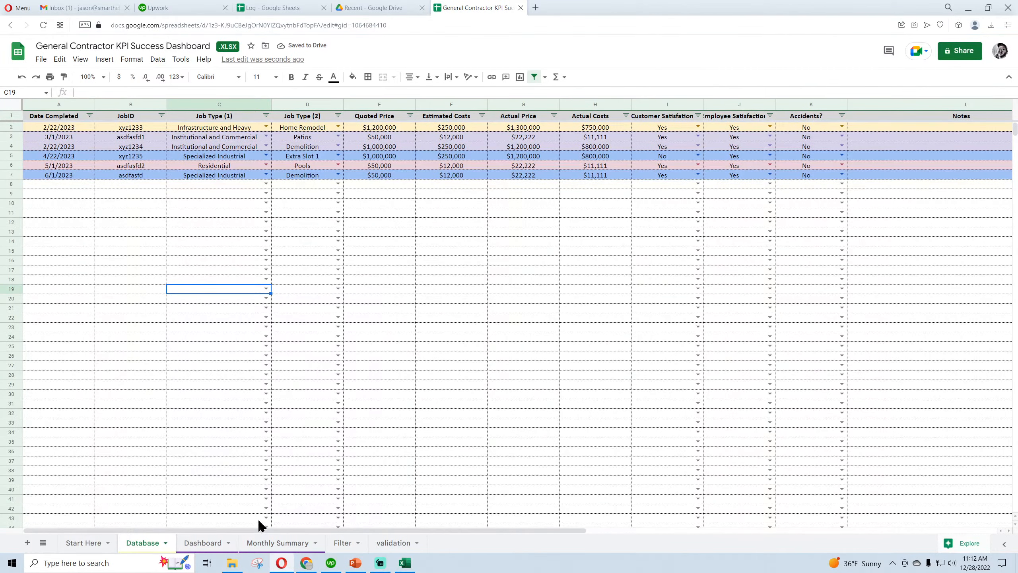
Check the Start Here sheet, switch to the Excel workbook, and change its Start Here title to GENERAL CONTRACTOR SUCCESS DASHBOARD
{"action": "left_click_drag", "start_coordinate": [261, 530], "coordinate": [301, 532]}
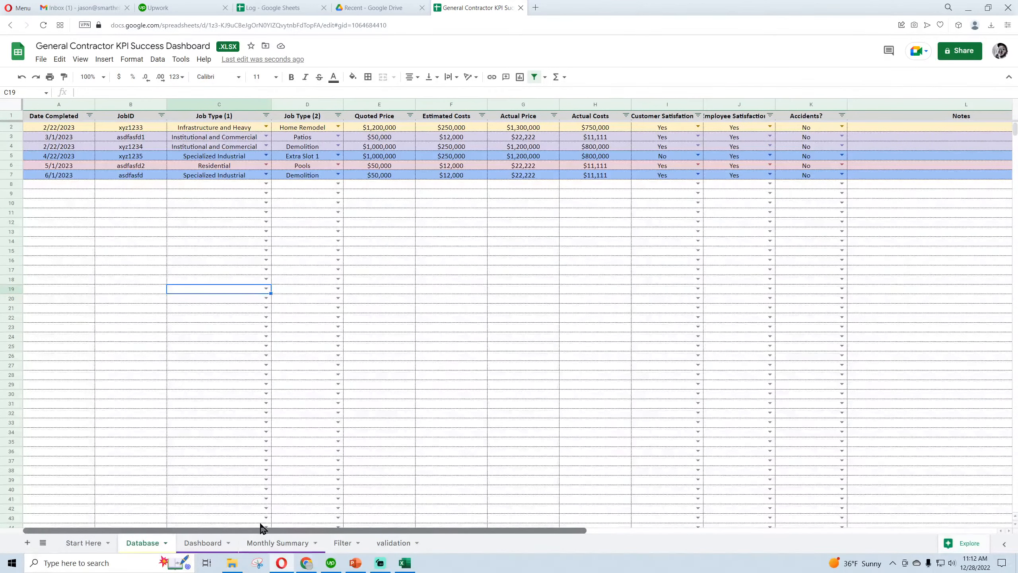
{"action": "left_click", "coordinate": [82, 544]}
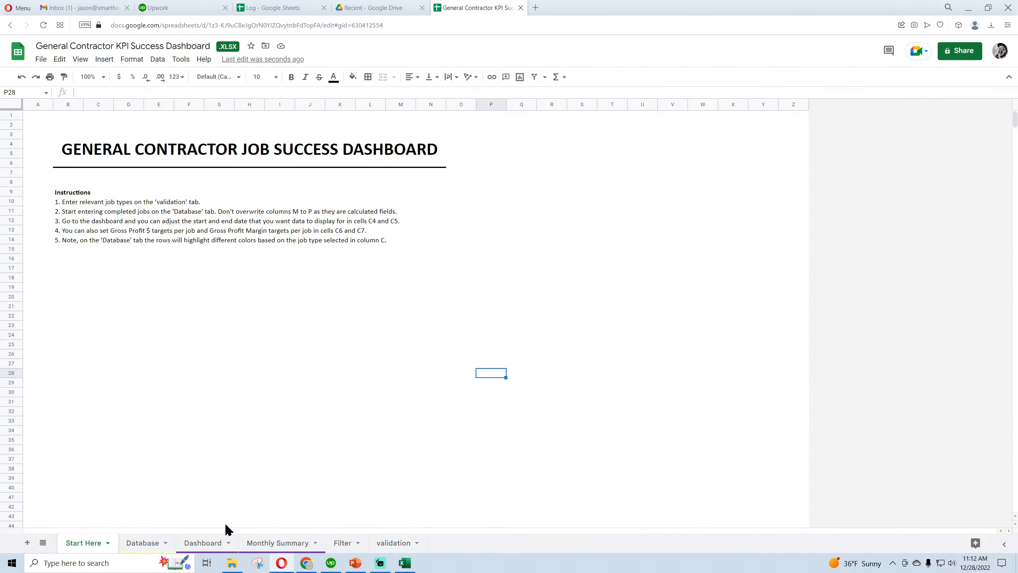
{"action": "left_click", "coordinate": [404, 563]}
{"action": "left_click", "coordinate": [75, 534]}
{"action": "left_click", "coordinate": [179, 147]}
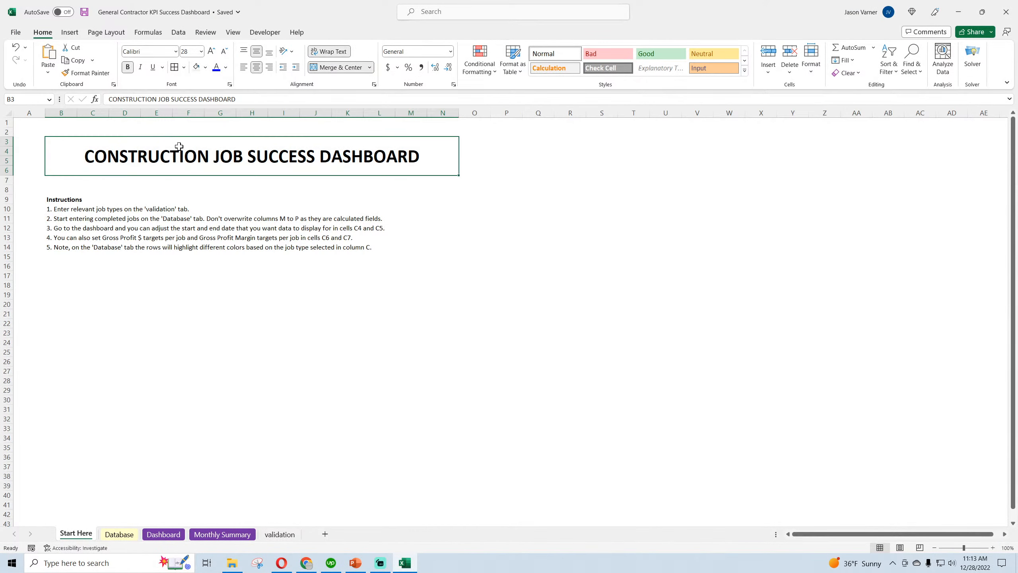
{"action": "left_click_drag", "start_coordinate": [159, 101], "coordinate": [57, 92]}
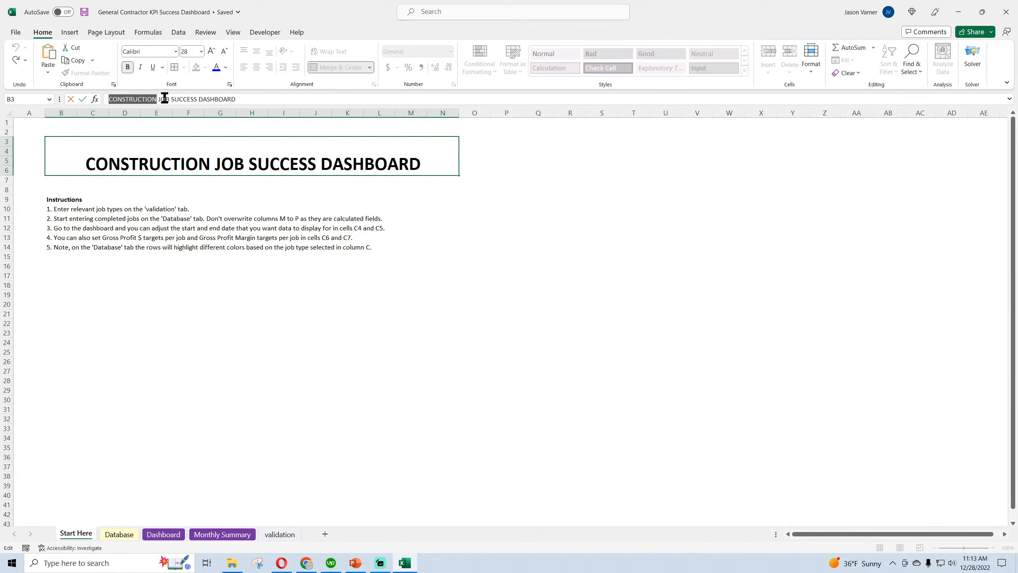
{"action": "left_click_drag", "start_coordinate": [169, 99], "coordinate": [76, 85]}
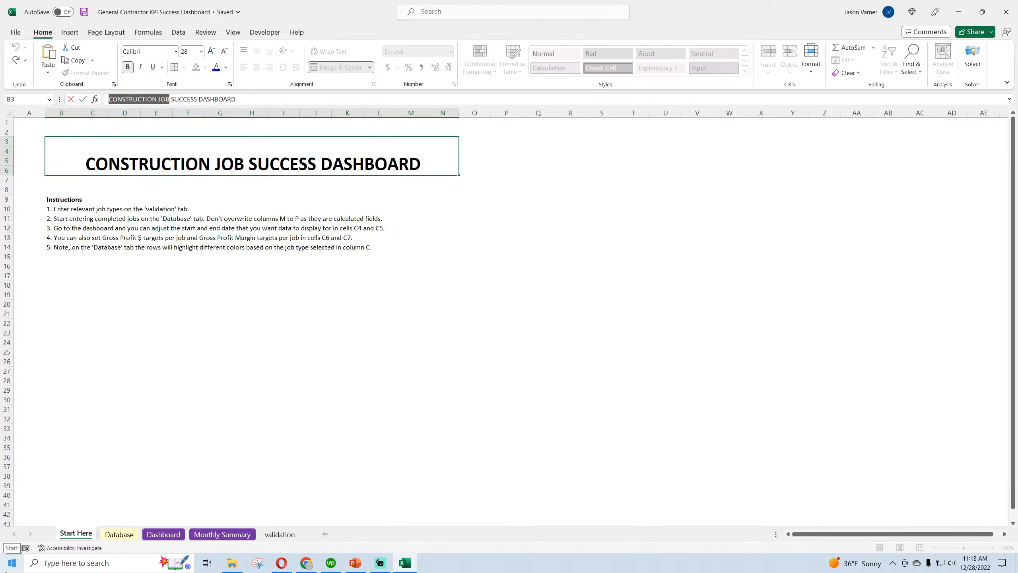
{"action": "type", "text": "GENERAL CONTR"}
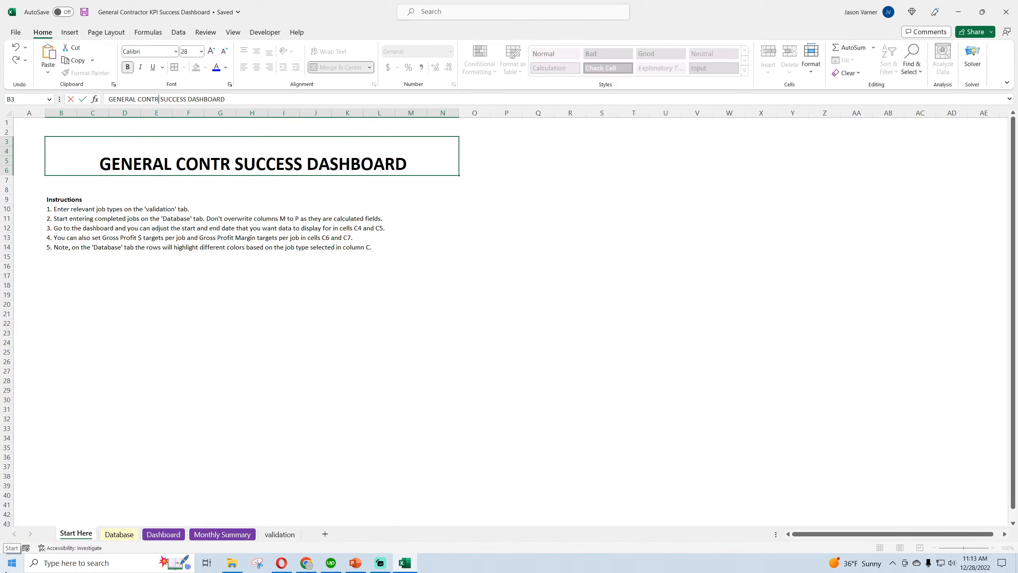
{"action": "type", "text": "ACTOR"}
{"action": "key", "text": "Return"}
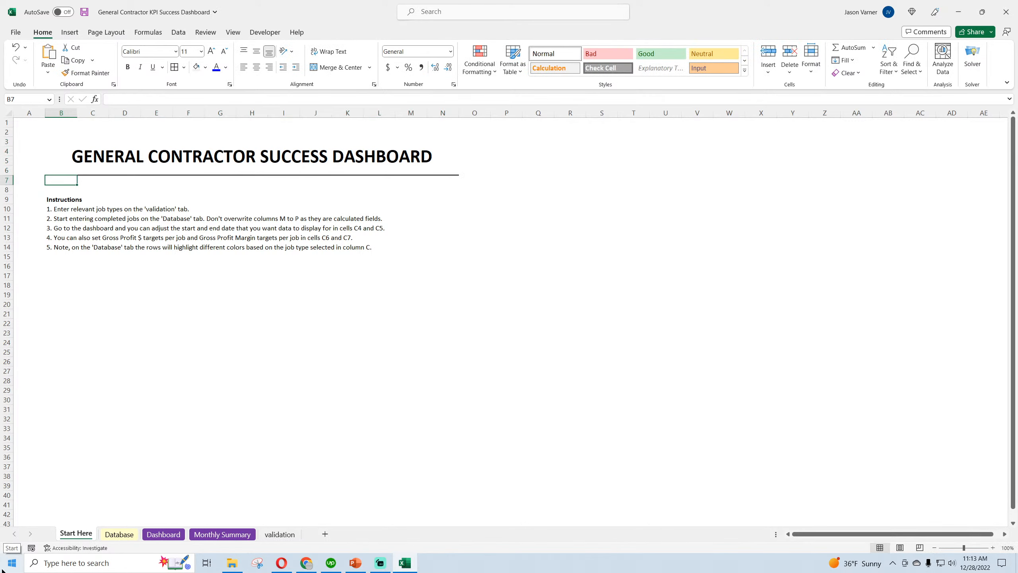
Left-align the Start Here title and save the Excel workbook
{"action": "left_click", "coordinate": [147, 161]}
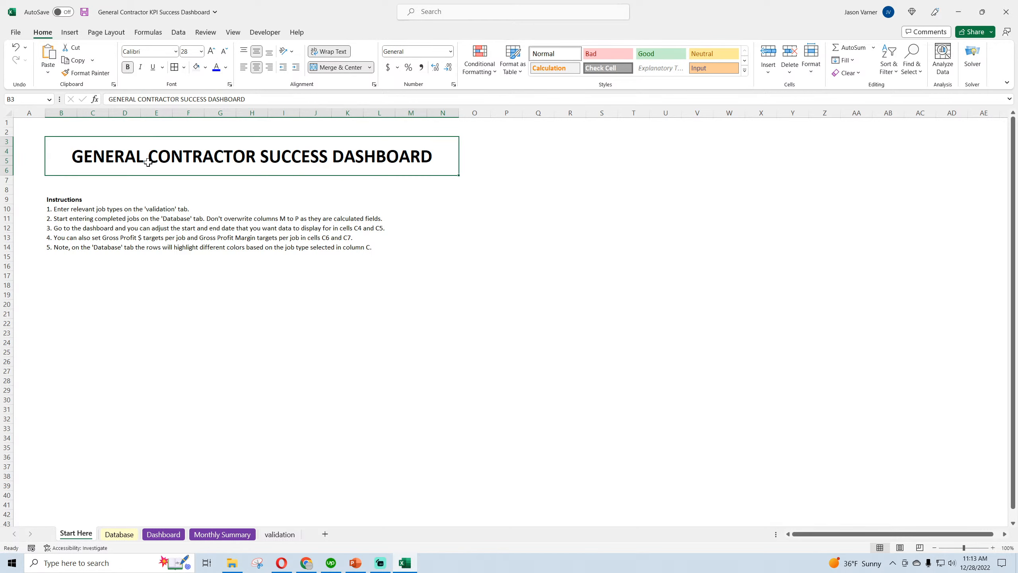
{"action": "left_click", "coordinate": [244, 66]}
{"action": "left_click", "coordinate": [251, 361]}
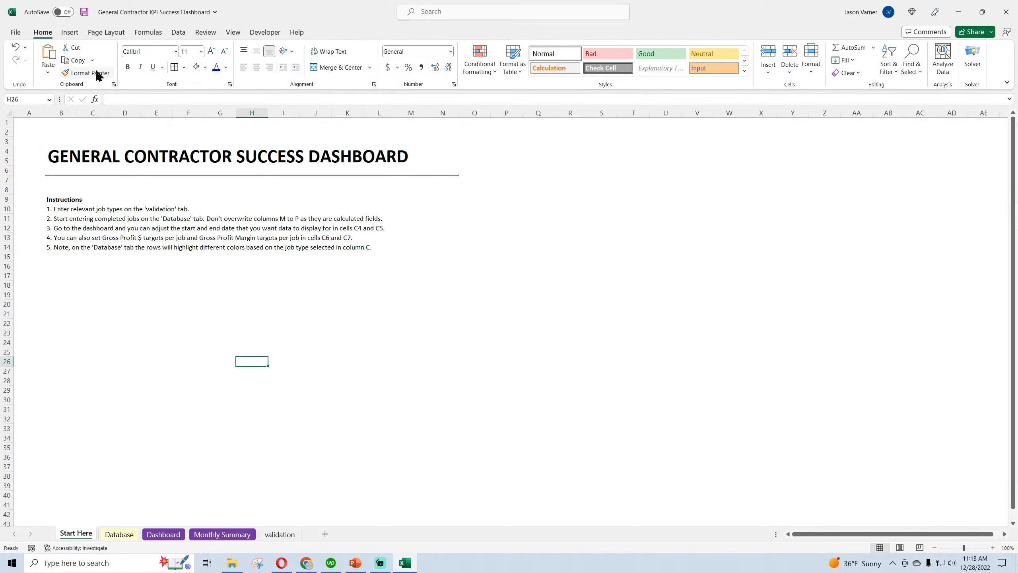
{"action": "left_click", "coordinate": [85, 13]}
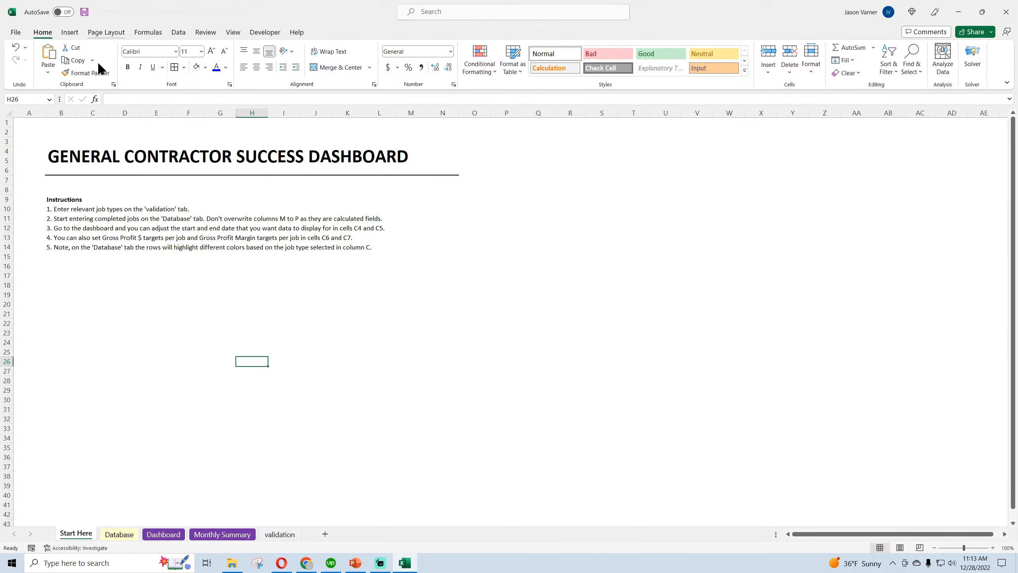
Switch to Chrome and browse the Accounting and HR template pages on the SmartHelping site
{"action": "left_click", "coordinate": [306, 564]}
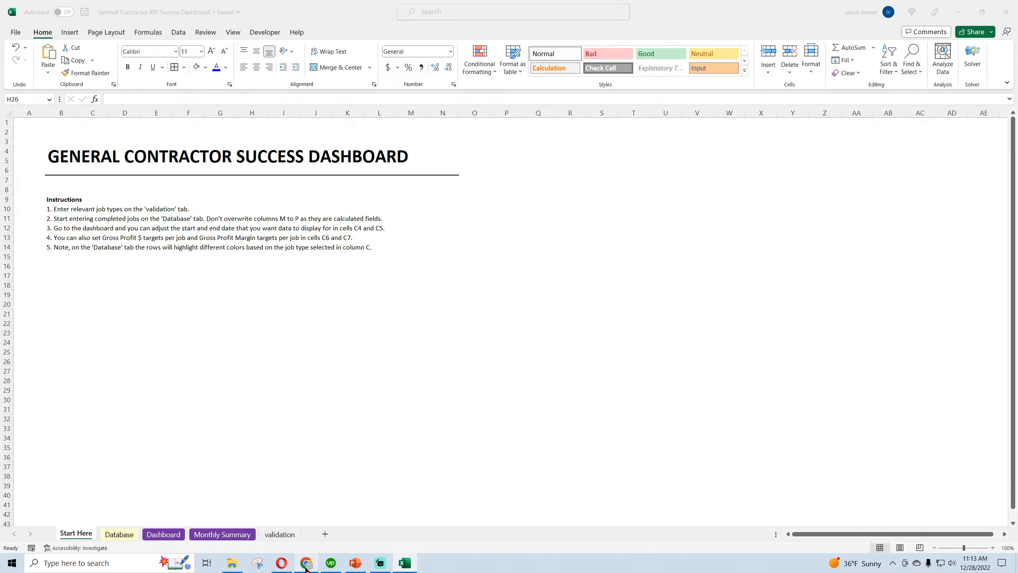
{"action": "left_click", "coordinate": [191, 8]}
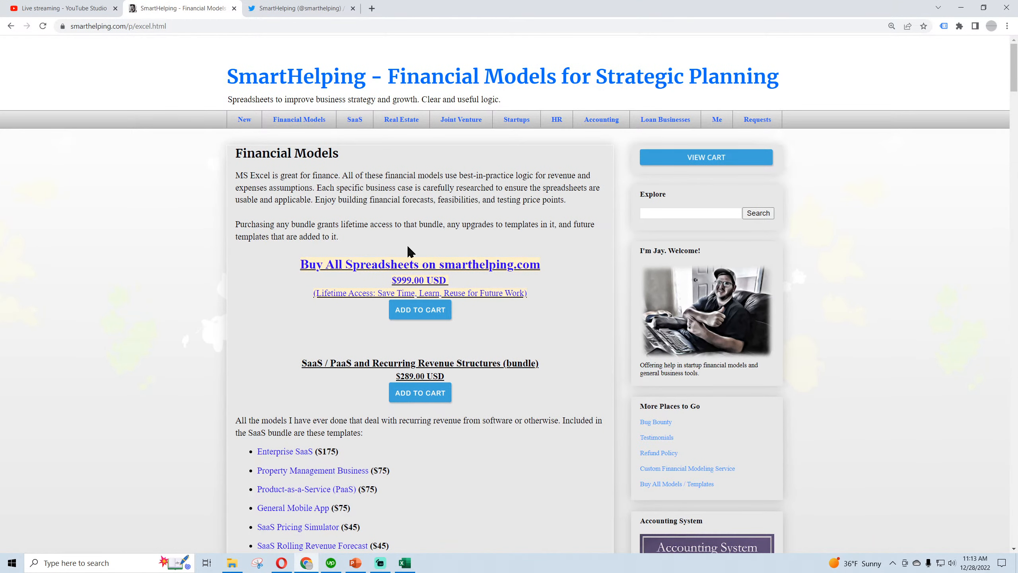
{"action": "left_click", "coordinate": [601, 122]}
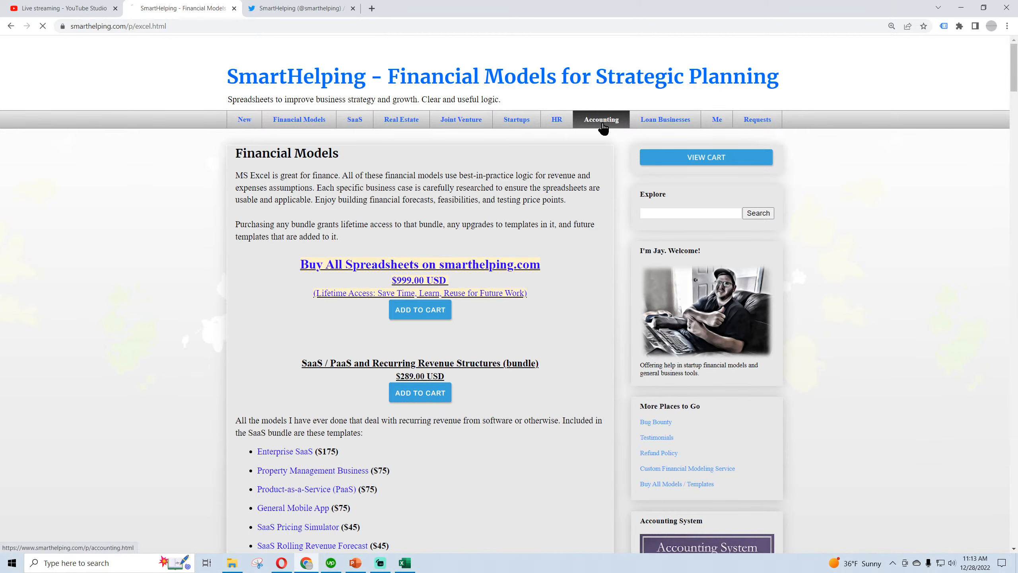
{"action": "left_click", "coordinate": [557, 119]}
{"action": "scroll", "coordinate": [526, 399], "scroll_direction": "down", "scroll_amount": 1}
{"action": "scroll", "coordinate": [527, 400], "scroll_direction": "down", "scroll_amount": 10}
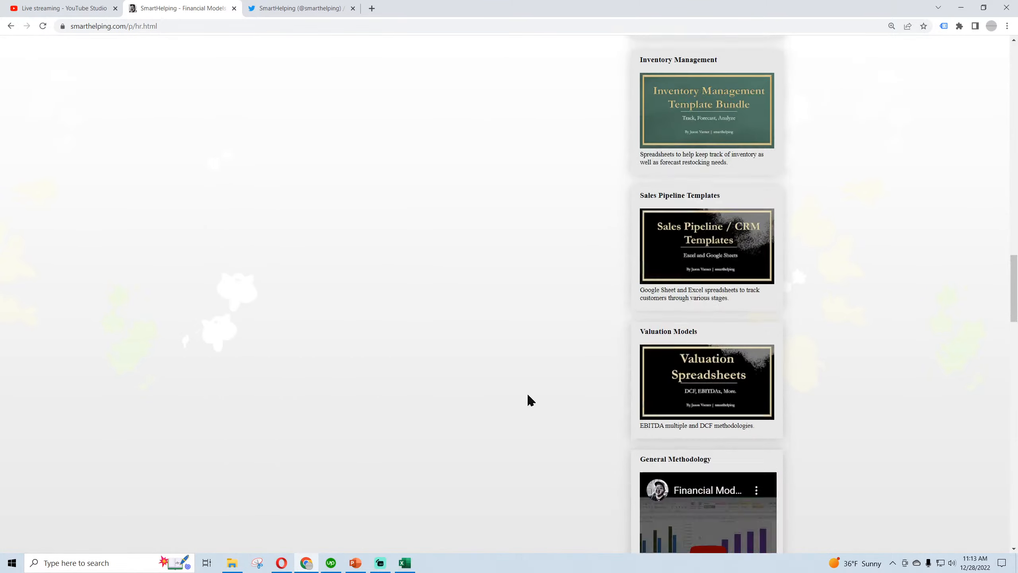
Open the Sales Pipeline templates page and review the Sales / Customer Pipeline Spreadsheets Bundle and its included templates
{"action": "left_click", "coordinate": [717, 232]}
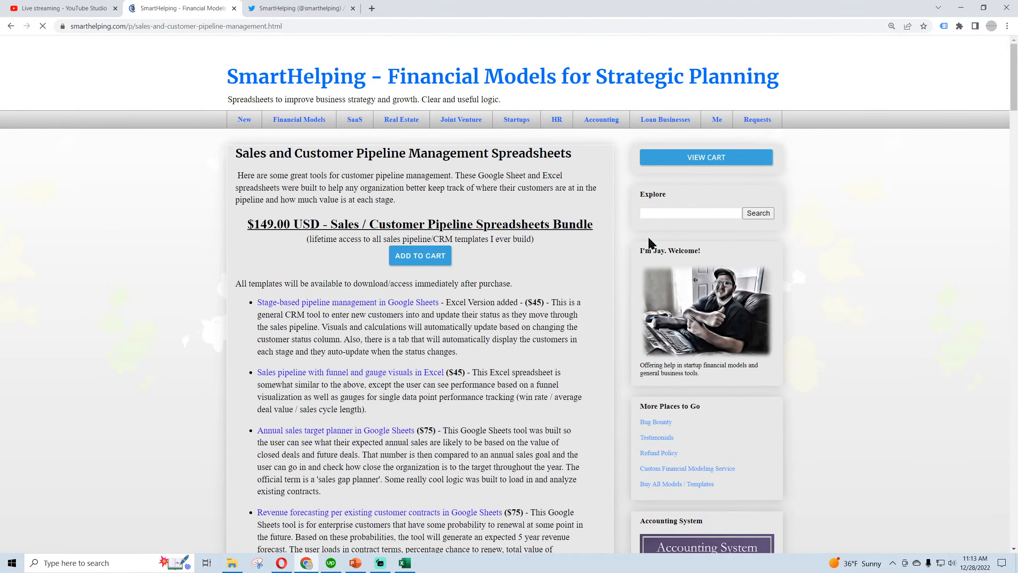
{"action": "left_click_drag", "start_coordinate": [304, 225], "coordinate": [427, 225]}
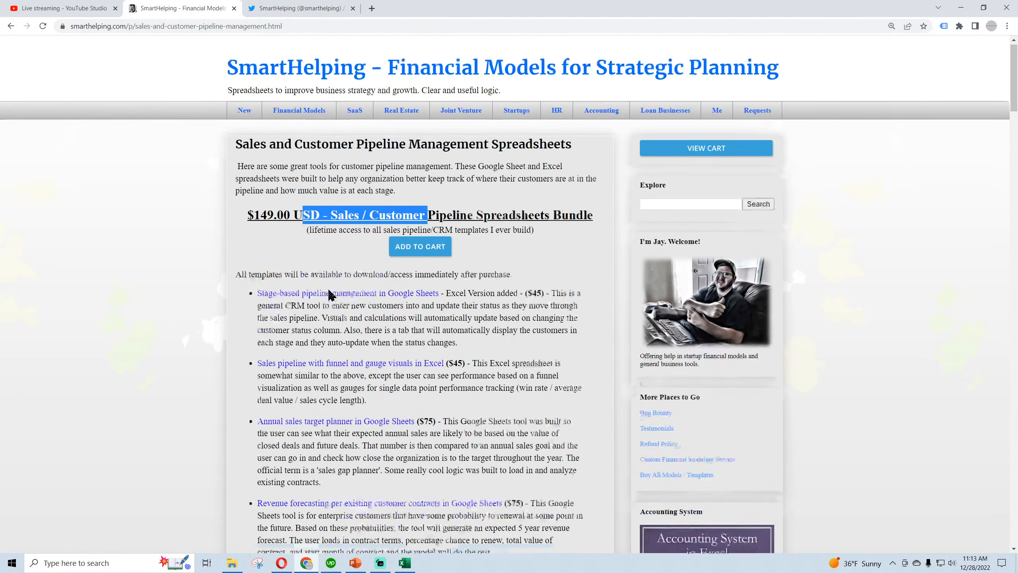
{"action": "scroll", "coordinate": [333, 293], "scroll_direction": "down", "scroll_amount": 9}
{"action": "scroll", "coordinate": [524, 204], "scroll_direction": "up", "scroll_amount": 4}
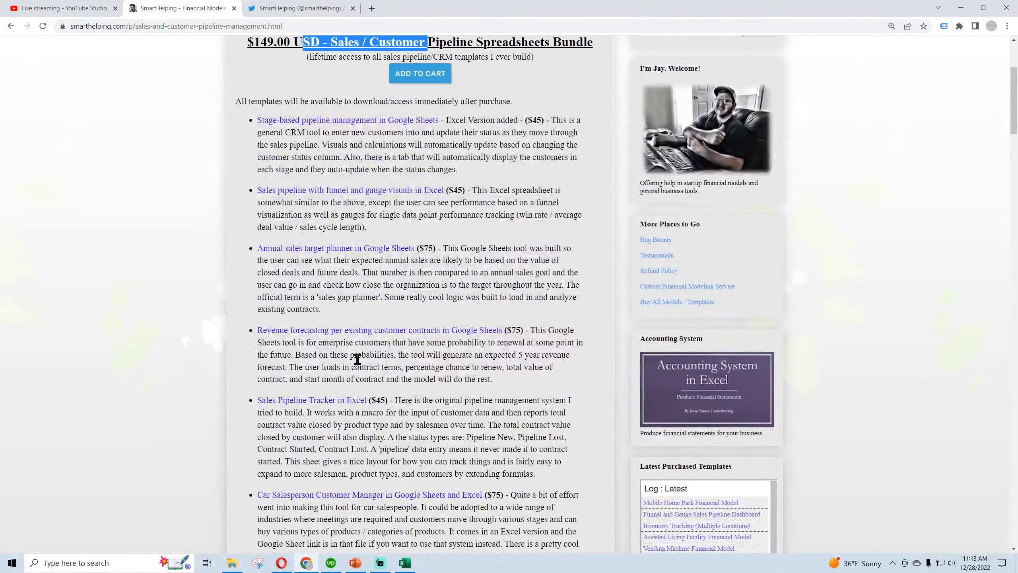
{"action": "scroll", "coordinate": [357, 359], "scroll_direction": "up", "scroll_amount": 4}
Open the Financial Models page and examine the Buy All Spreadsheets offer
{"action": "left_click", "coordinate": [299, 119]}
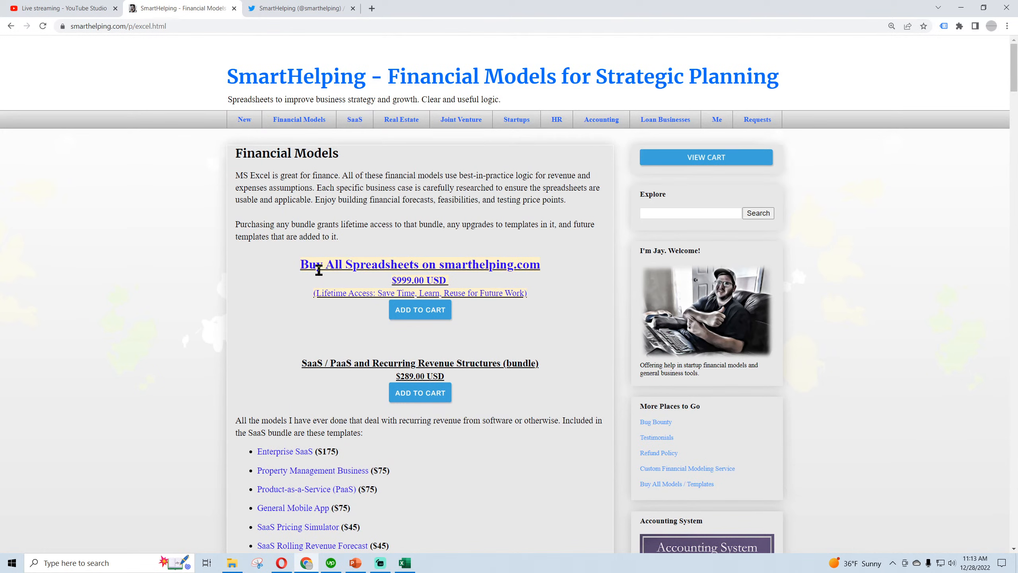
{"action": "left_click_drag", "start_coordinate": [299, 265], "coordinate": [429, 280]}
{"action": "left_click", "coordinate": [413, 282]}
{"action": "left_click", "coordinate": [433, 281]}
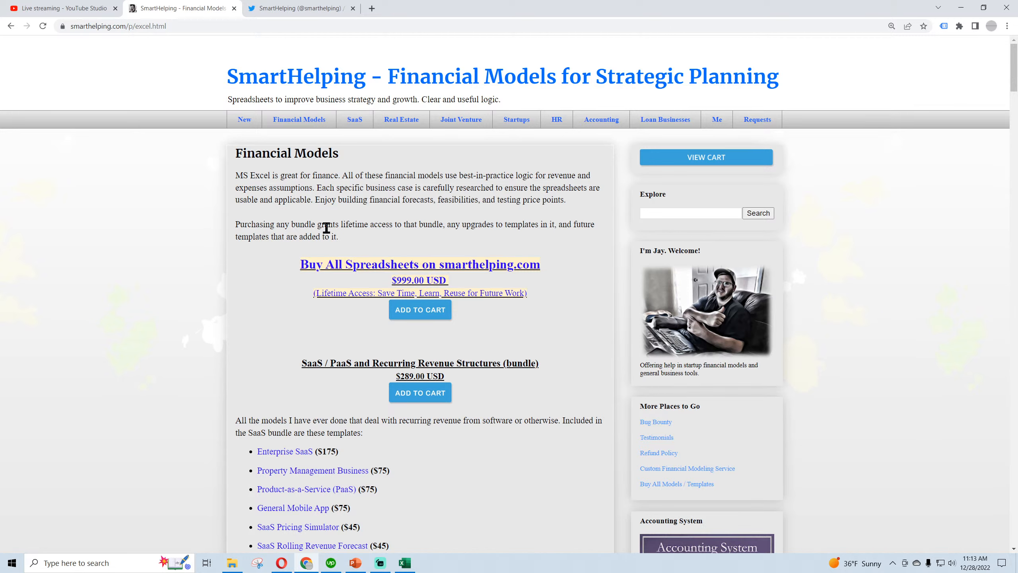